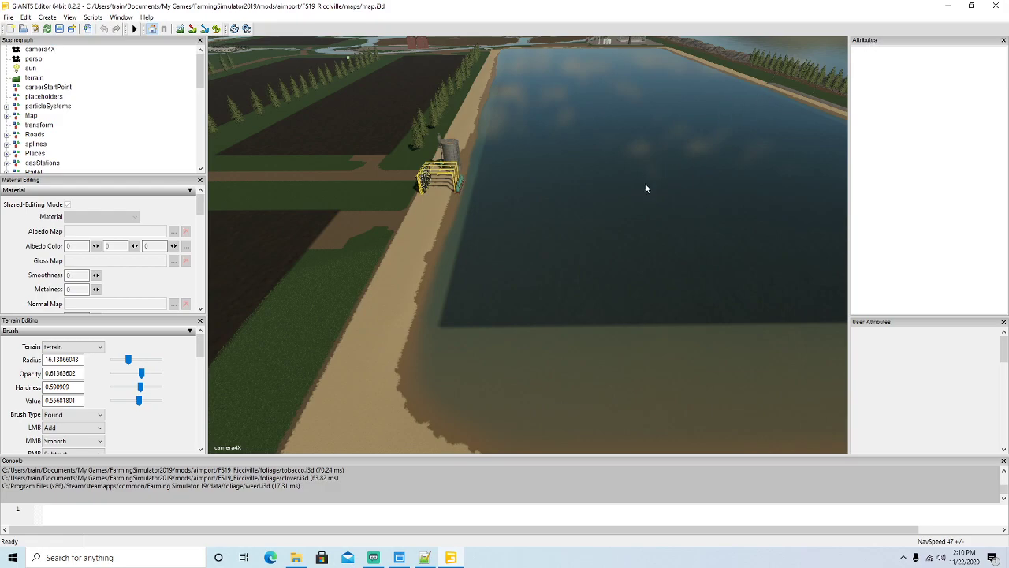
Step: Set the terrain brush radius to about 9.14 and sculpt the lake bank beside the paved road
right_click_drag(451, 377, 431, 328)
key("w")
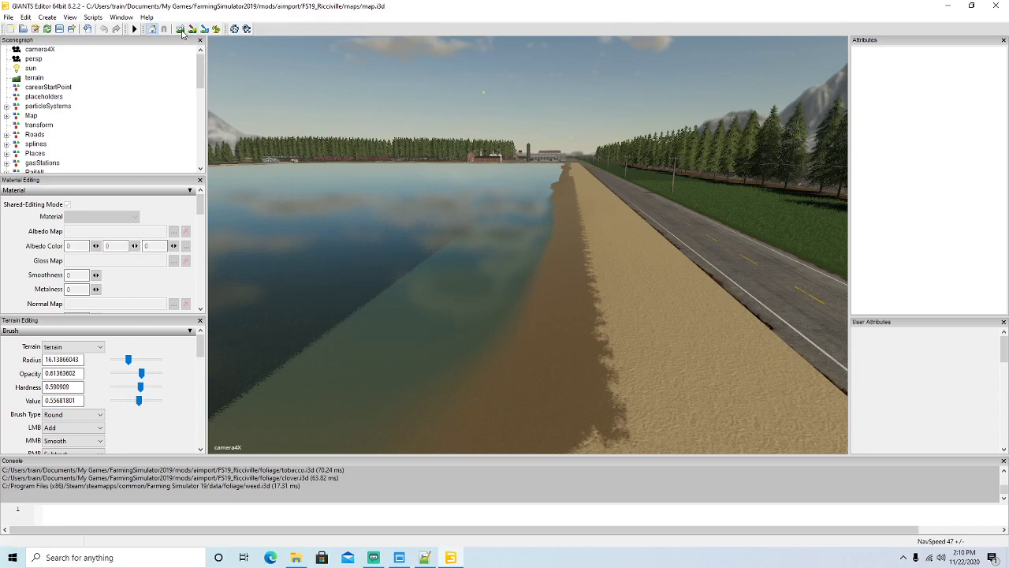
scroll(561, 269, "down", 15)
scroll(557, 249, "down", 18)
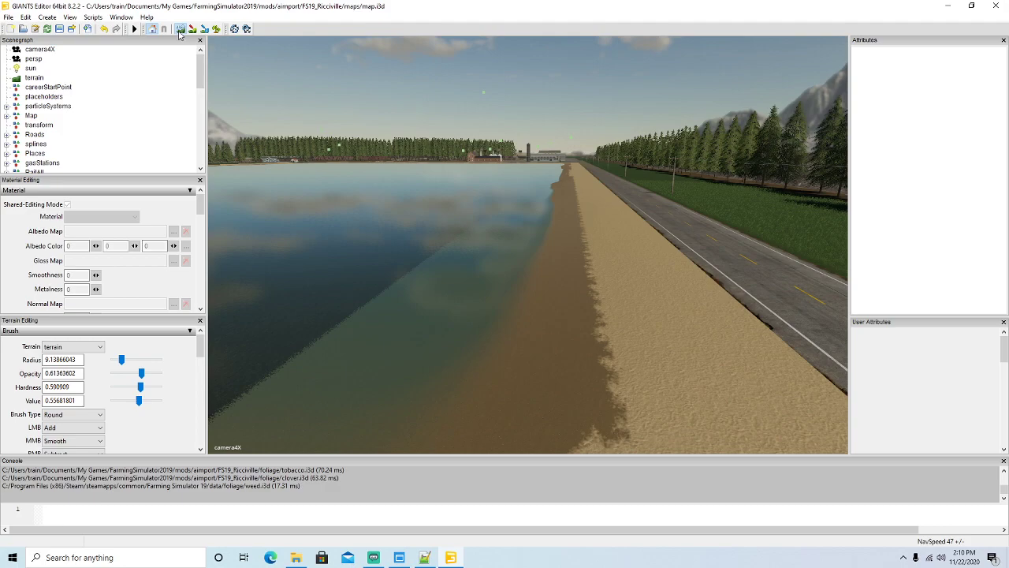
mouse_move(554, 313)
left_mouse_down("alt")
mouse_move(568, 273)
mouse_move(565, 313)
left_mouse_up("alt")
scroll(565, 317, "down", 3)
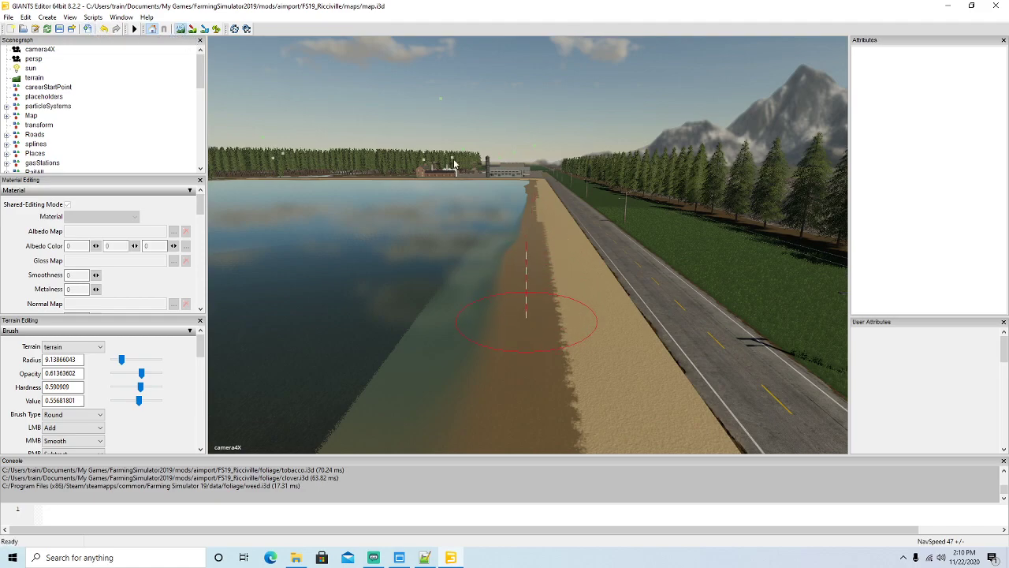
Step: Sculpt the terrain further along the roadside lake bank towards the factory buildings at the far corner
mouse_move(392, 290)
left_mouse_down("alt")
mouse_move(390, 251)
mouse_move(392, 279)
left_mouse_up("alt")
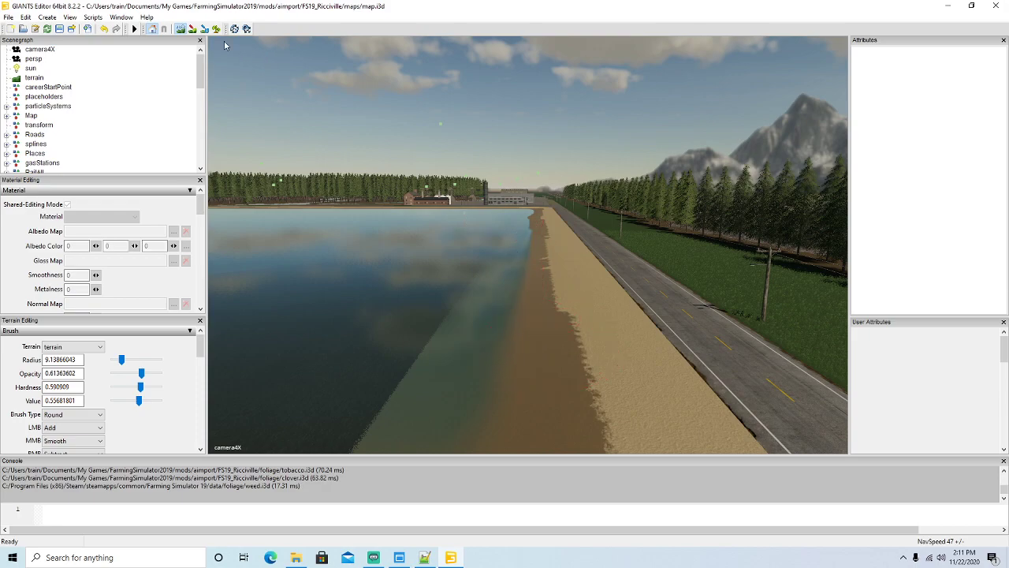
mouse_move(490, 304)
left_mouse_down("alt")
mouse_move(499, 291)
mouse_move(503, 310)
left_mouse_up("alt")
scroll(498, 291, "up", 2)
scroll(511, 308, "up", 2)
scroll(501, 298, "up", 1)
scroll(501, 300, "up", 2)
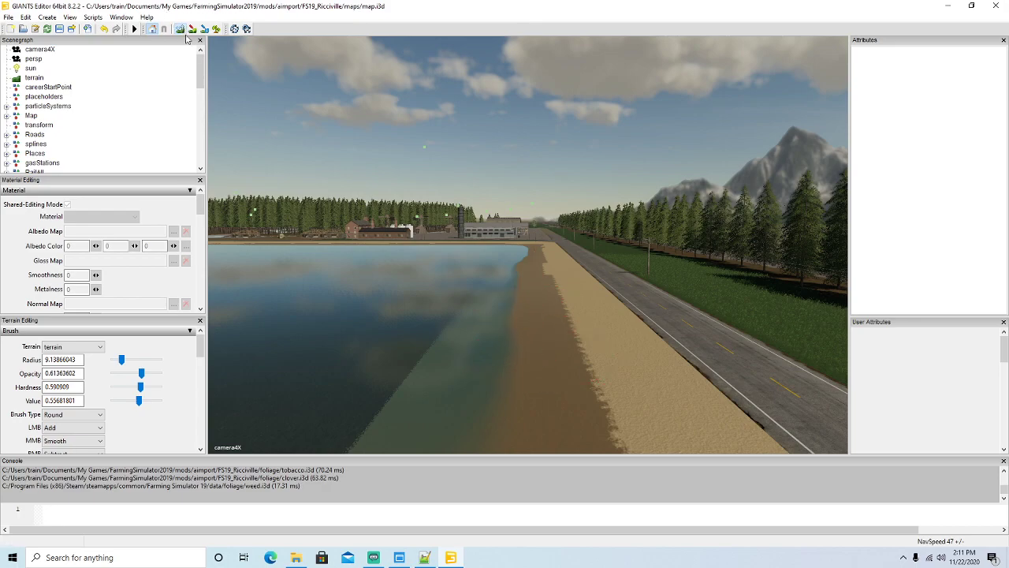
left_click_drag(453, 257, 389, 222, "alt")
scroll(457, 247, "up", 4)
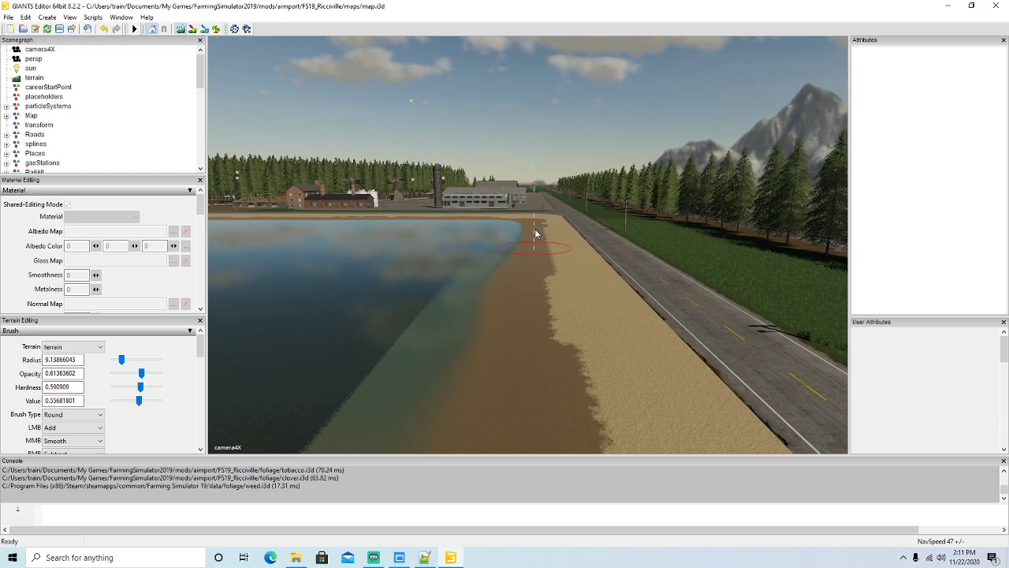
left_click_drag(509, 316, 513, 351, "alt")
scroll(512, 349, "up", 3)
scroll(522, 369, "up", 3)
scroll(512, 350, "up", 6)
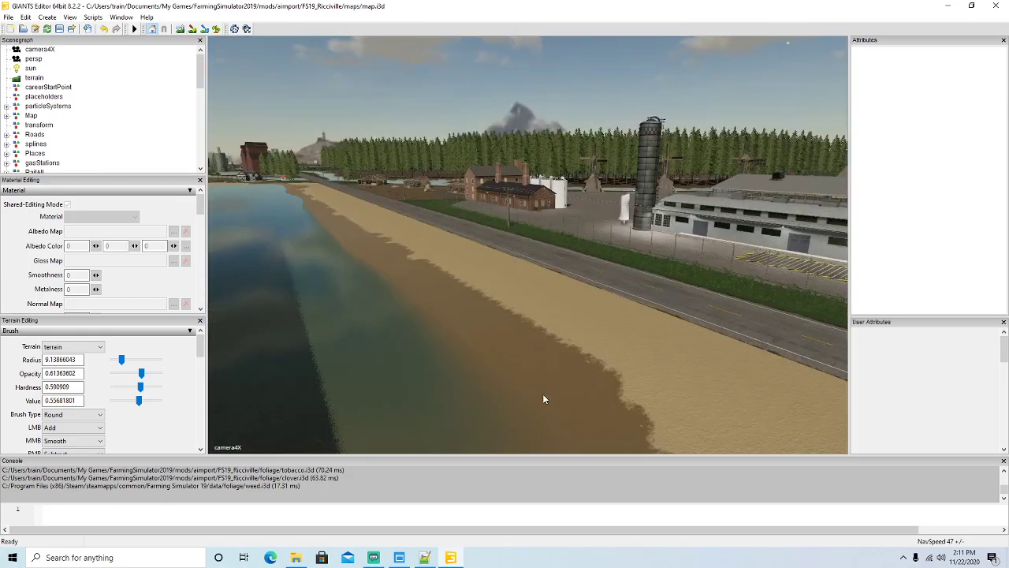
Step: Follow the shoreline past the factory and sculpt the bank beside the sandy path lined with conifers
left_click_drag(543, 393, 462, 361, "alt")
scroll(477, 360, "up", 3)
scroll(471, 367, "up", 3)
scroll(462, 361, "up", 2)
scroll(463, 360, "up", 8)
left_click_drag(395, 373, 486, 376, "alt")
scroll(453, 387, "up", 3)
scroll(491, 378, "up", 3)
scroll(490, 375, "up", 3)
scroll(486, 387, "up", 3)
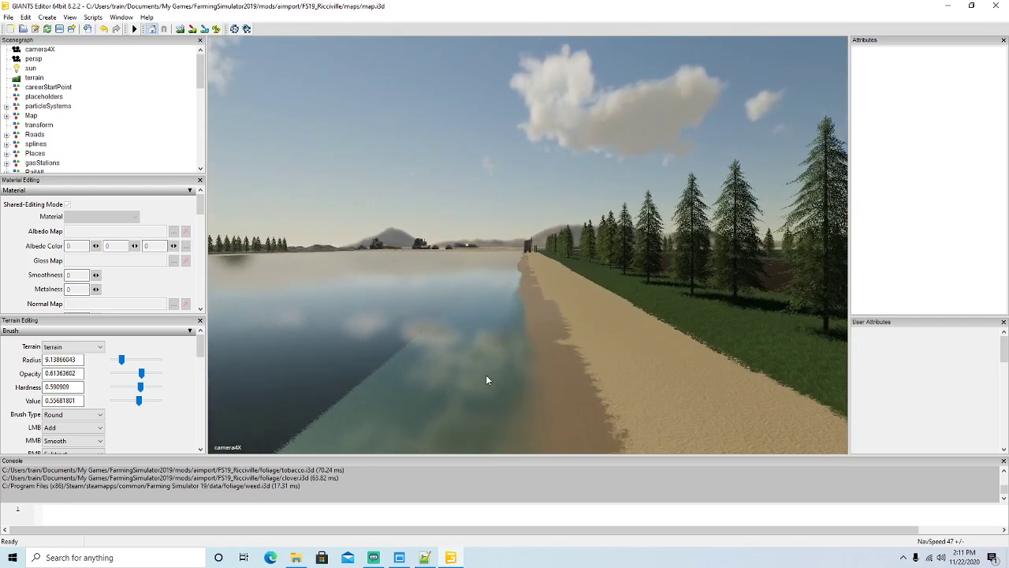
scroll(487, 380, "up", 3)
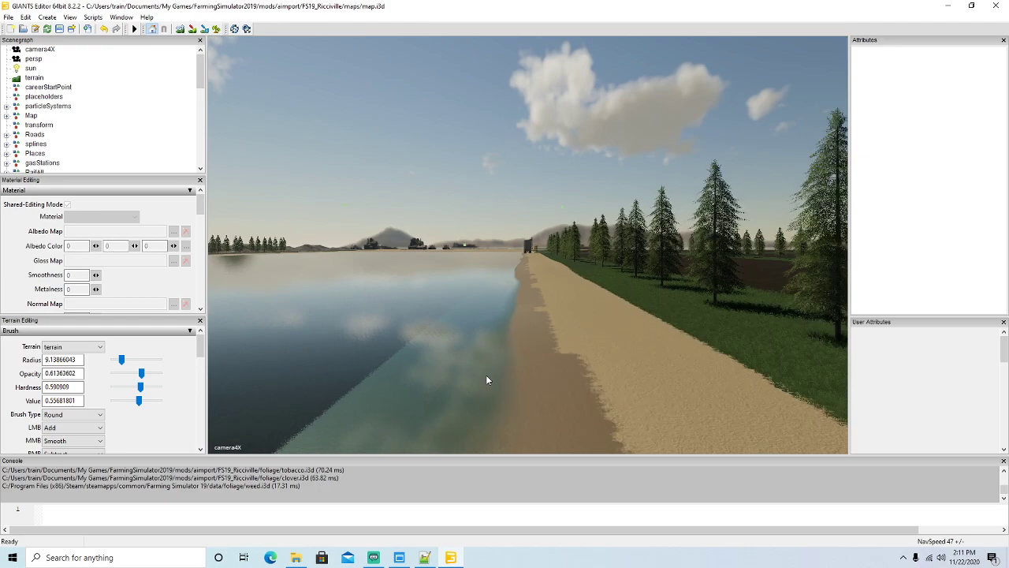
scroll(487, 380, "up", 2)
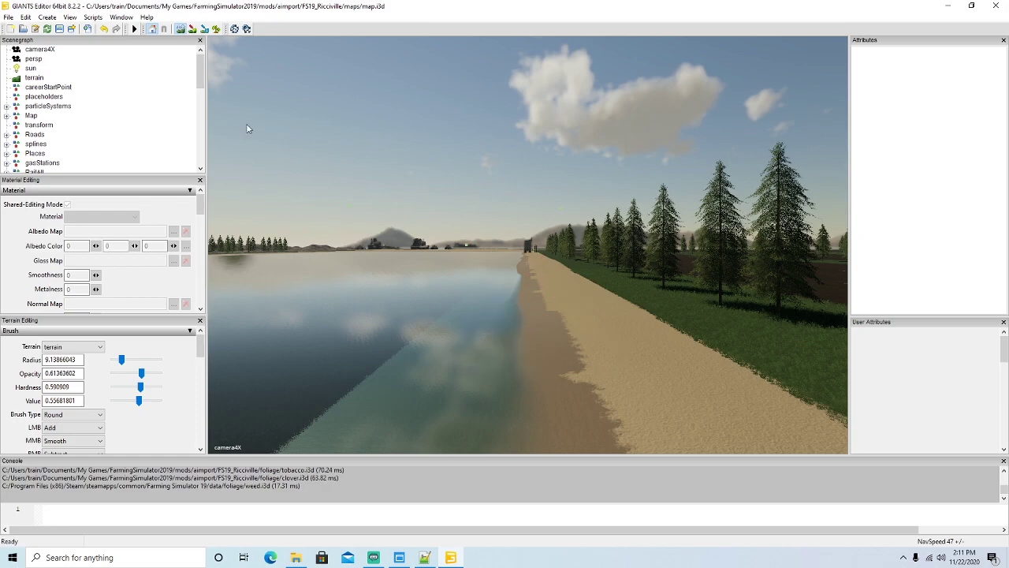
Step: Sculpt the remaining conifer-lined lake bank up to the tank at the end of the sandy path
scroll(375, 237, "up", 5)
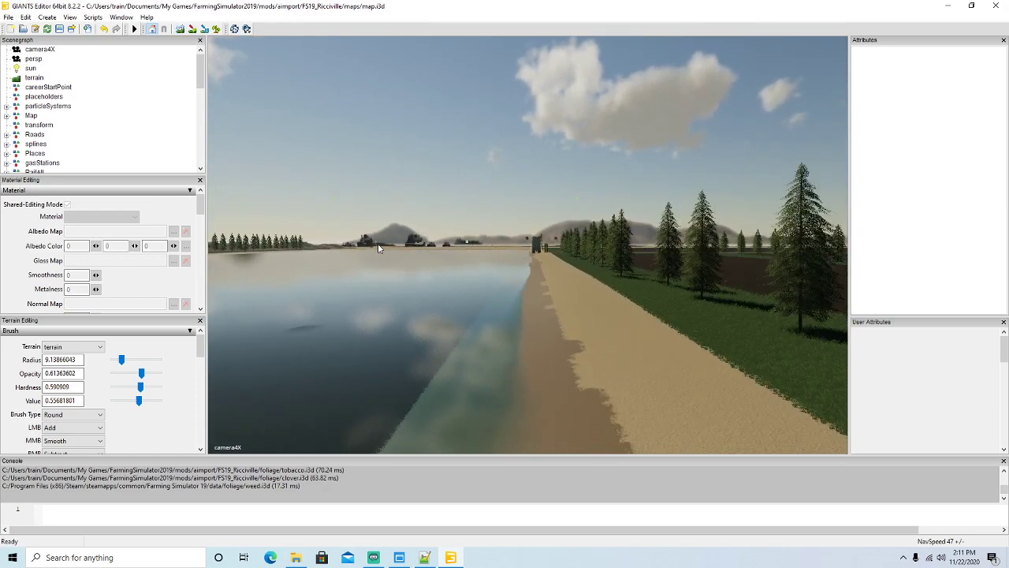
scroll(378, 249, "up", 6)
left_click_drag(379, 249, 382, 245, "alt")
scroll(379, 255, "up", 4)
scroll(382, 245, "up", 5)
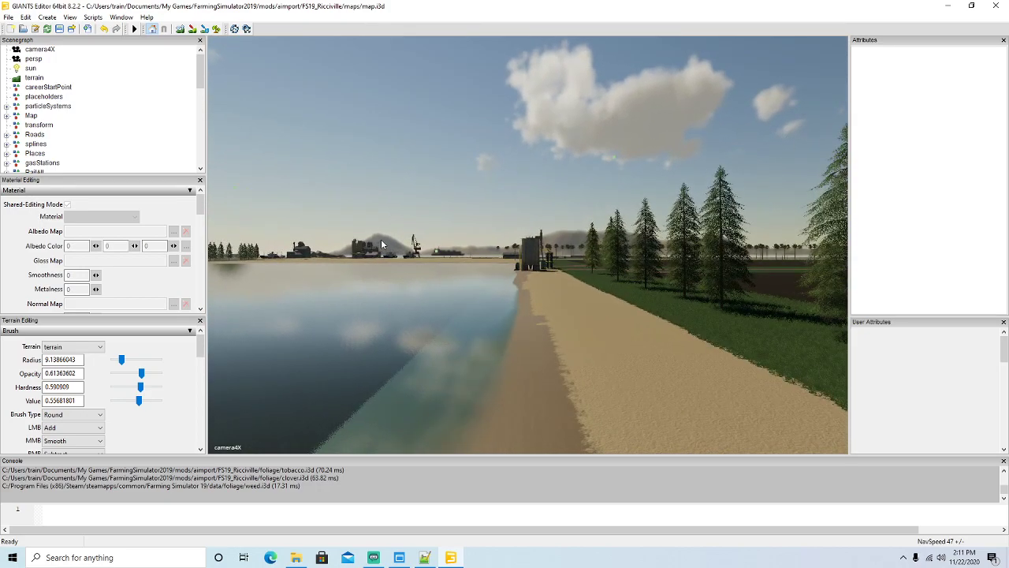
scroll(381, 244, "up", 4)
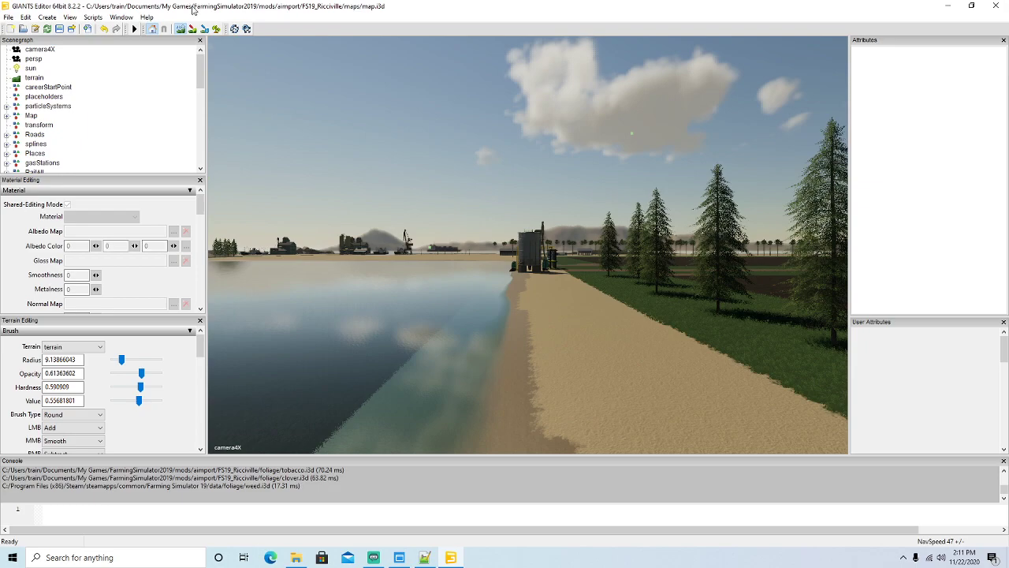
scroll(493, 387, "up", 5)
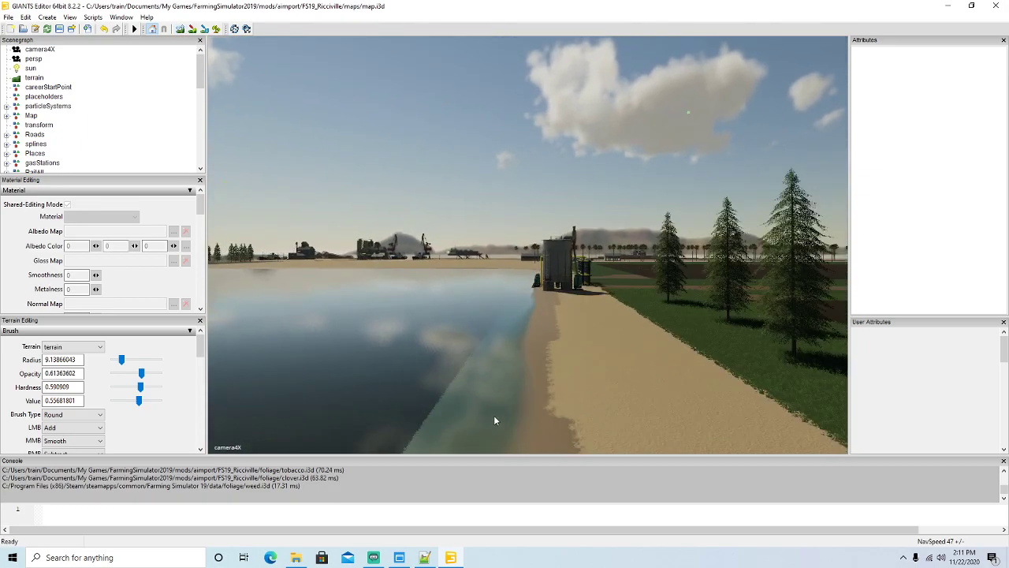
Step: Survey the surroundings past the tank, from the palm-lined beach to the field corner beside the yellow-railed structure
left_click_drag(495, 416, 653, 487, "alt")
scroll(513, 414, "up", 3)
scroll(486, 434, "up", 2)
scroll(489, 437, "up", 5)
scroll(490, 438, "up", 8)
right_click(491, 447)
mouse_move(582, 388)
left_mouse_down("alt")
mouse_move(510, 388)
mouse_move(545, 377)
mouse_move(601, 386)
left_mouse_up("alt")
scroll(531, 384, "up", 4)
scroll(546, 378, "up", 4)
scroll(600, 386, "down", 3)
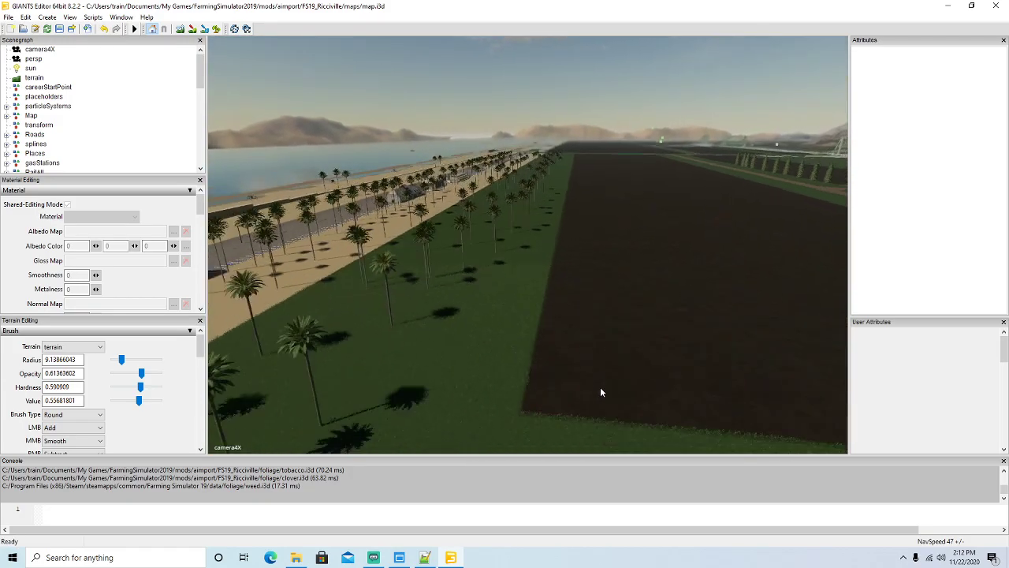
scroll(600, 388, "down", 4)
left_click_drag(467, 372, 479, 412, "alt")
scroll(651, 353, "up", 6)
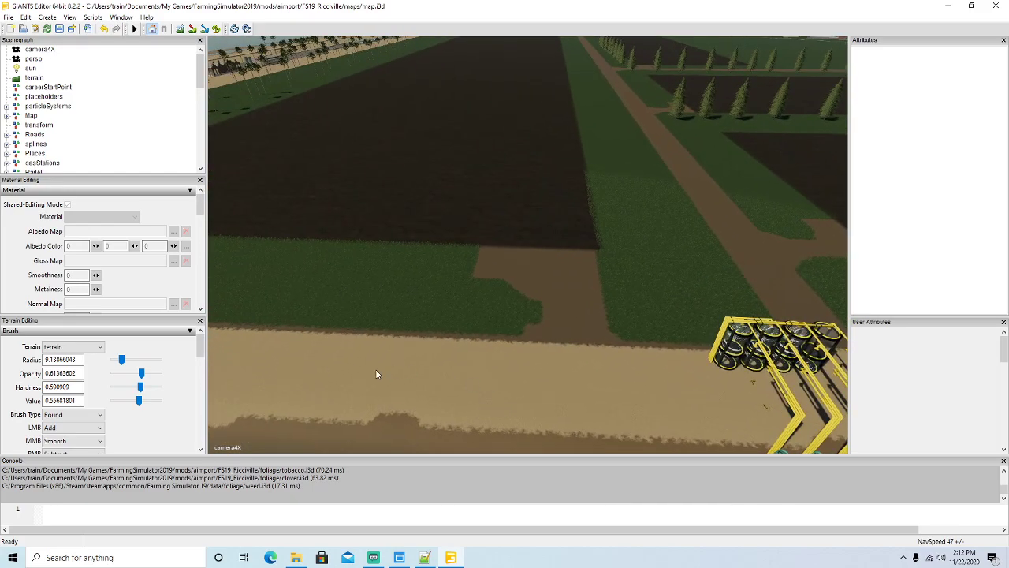
Step: Set the foliage layer to grass and the texture layer to BEACHROUGH for terrain painting
left_click_drag(199, 350, 199, 369)
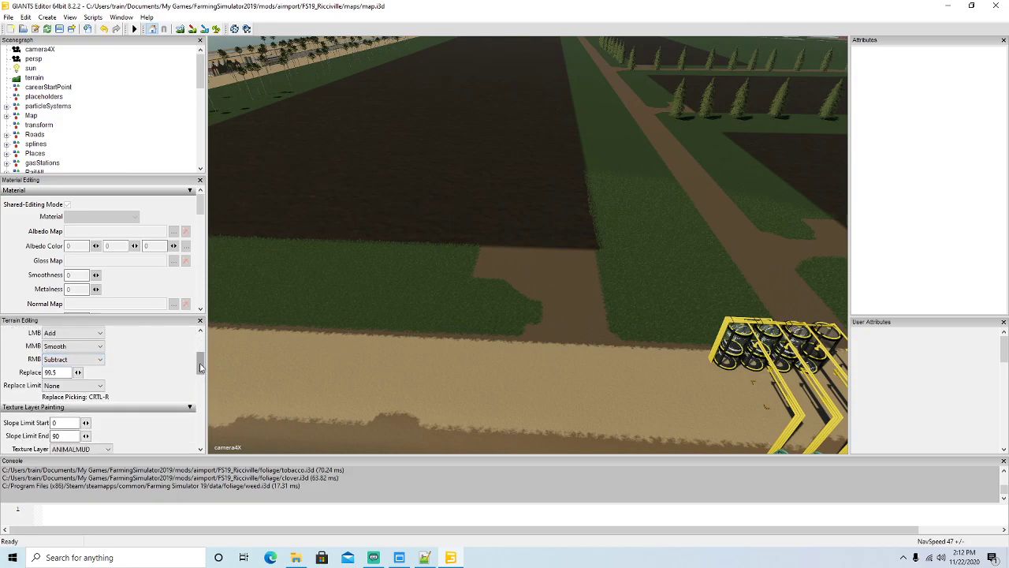
scroll(111, 363, "down", 3)
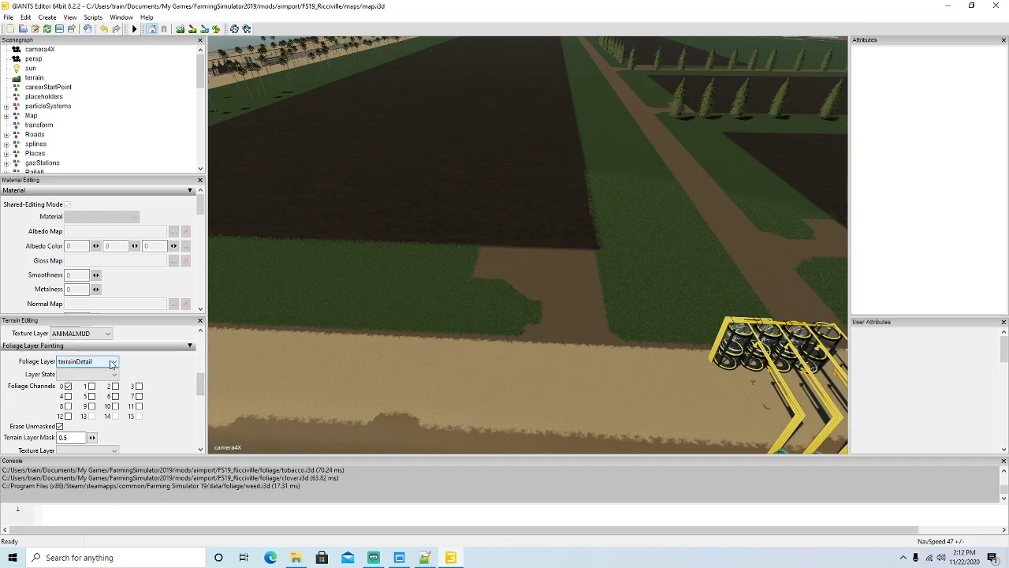
left_click(112, 362)
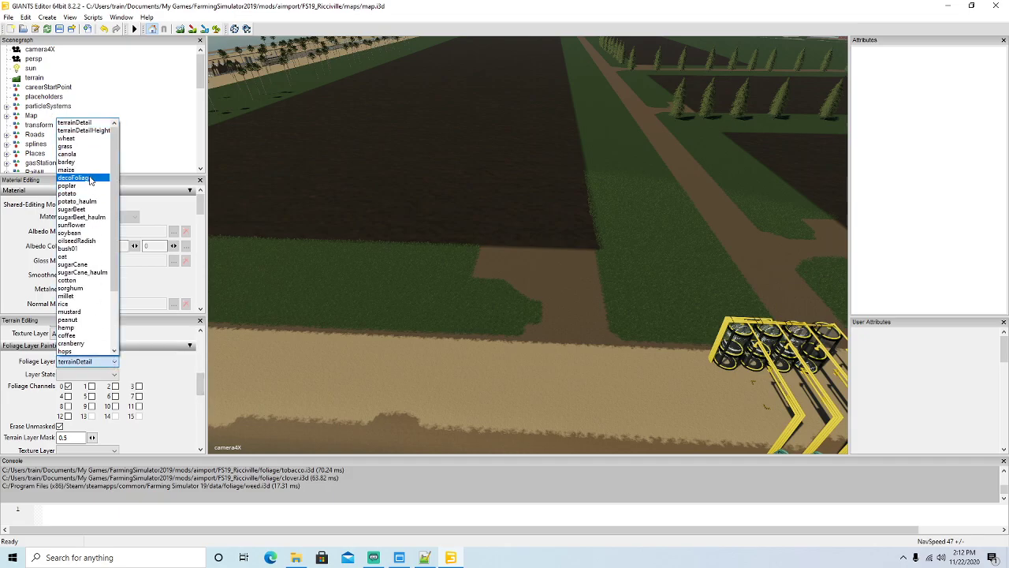
left_click(66, 147)
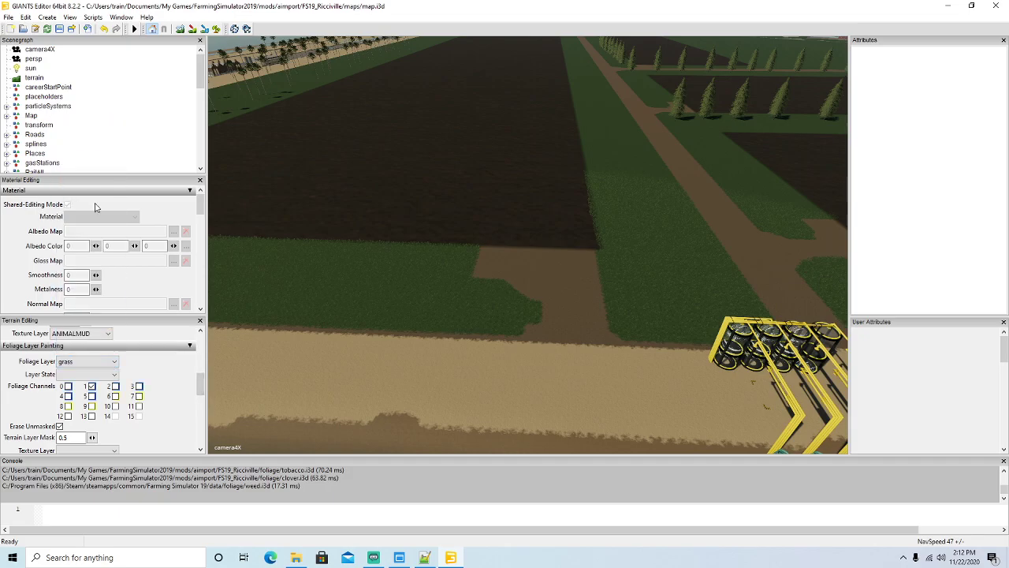
left_click(98, 332)
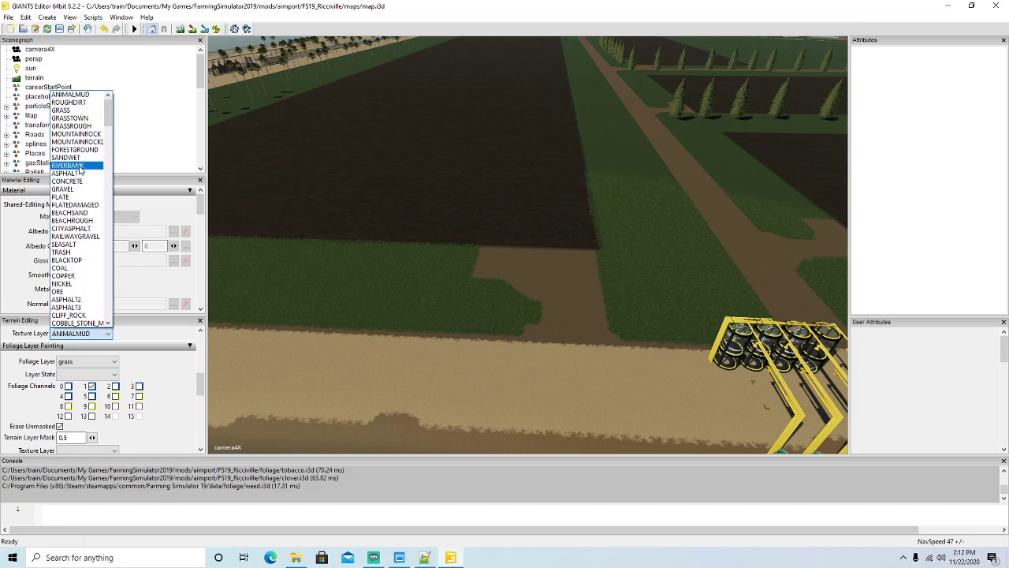
left_click(76, 221)
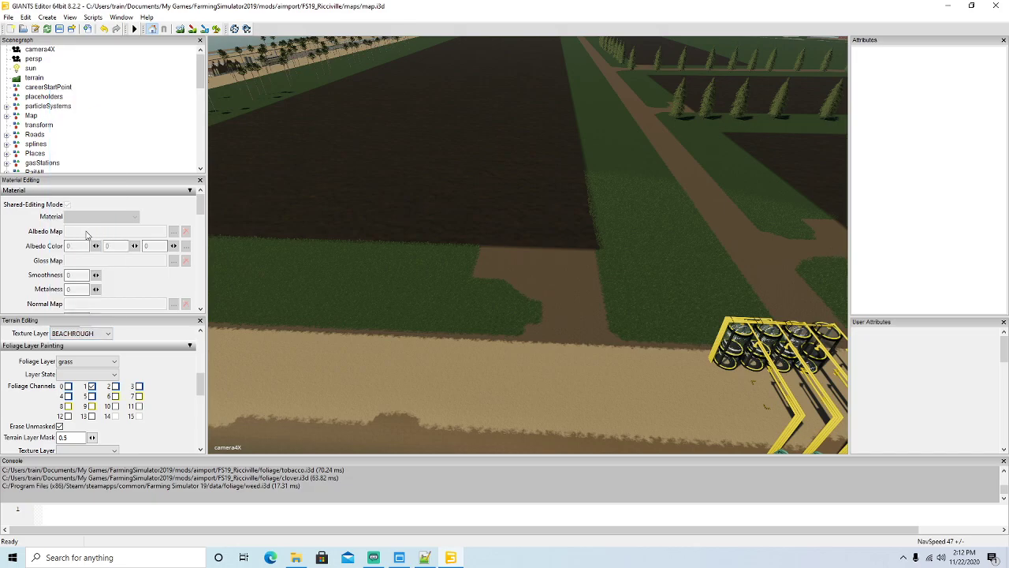
Step: With a square brush of about 12.14 radius, erase the grass between the field and sandy path and paint the ground with BEACHROUGH
left_click(216, 30)
left_click_drag(201, 384, 200, 353)
left_click(100, 384)
left_click(67, 402)
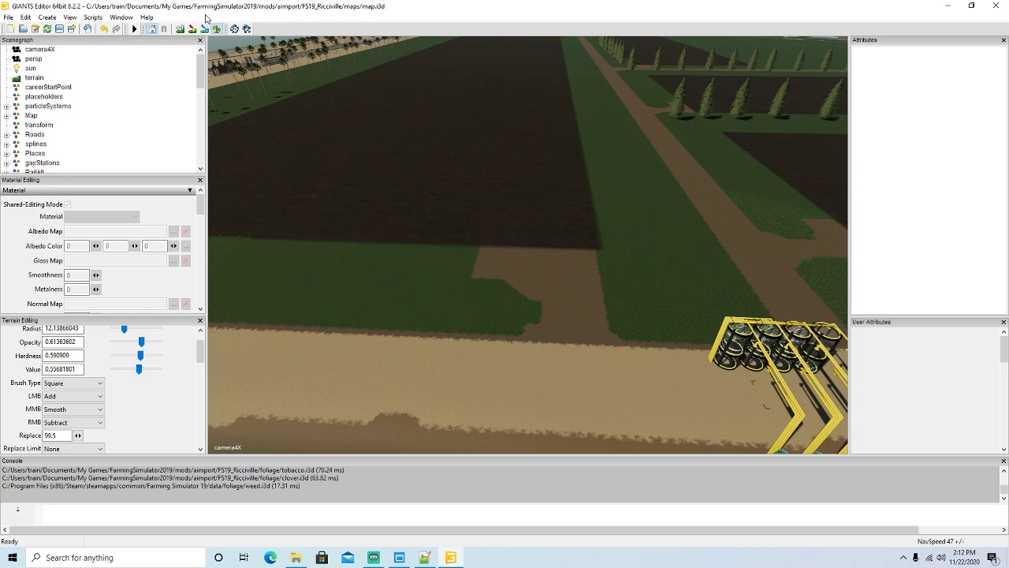
mouse_move(299, 304)
left_mouse_down()
mouse_move(303, 243)
mouse_move(683, 244)
mouse_move(716, 313)
mouse_move(642, 327)
mouse_move(333, 313)
mouse_move(633, 293)
left_mouse_up()
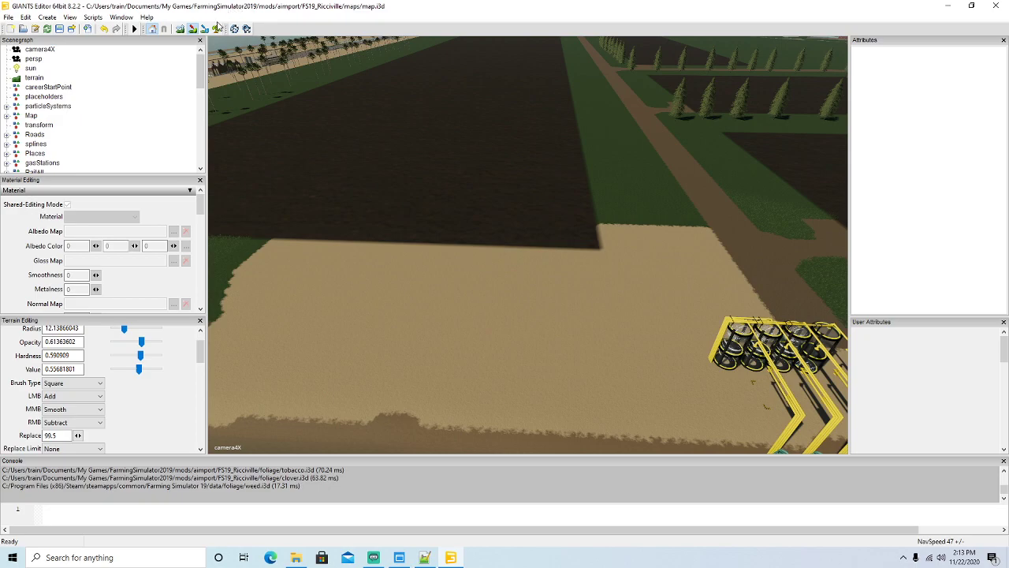
Step: Clear the grass and paint BEACHROUGH on the first part of the strip between the field and the dirt road
mouse_move(530, 247)
left_mouse_down("alt")
mouse_move(573, 202)
mouse_move(597, 195)
mouse_move(546, 240)
left_mouse_up("alt")
scroll(588, 197, "up", 5)
scroll(546, 240, "up", 4)
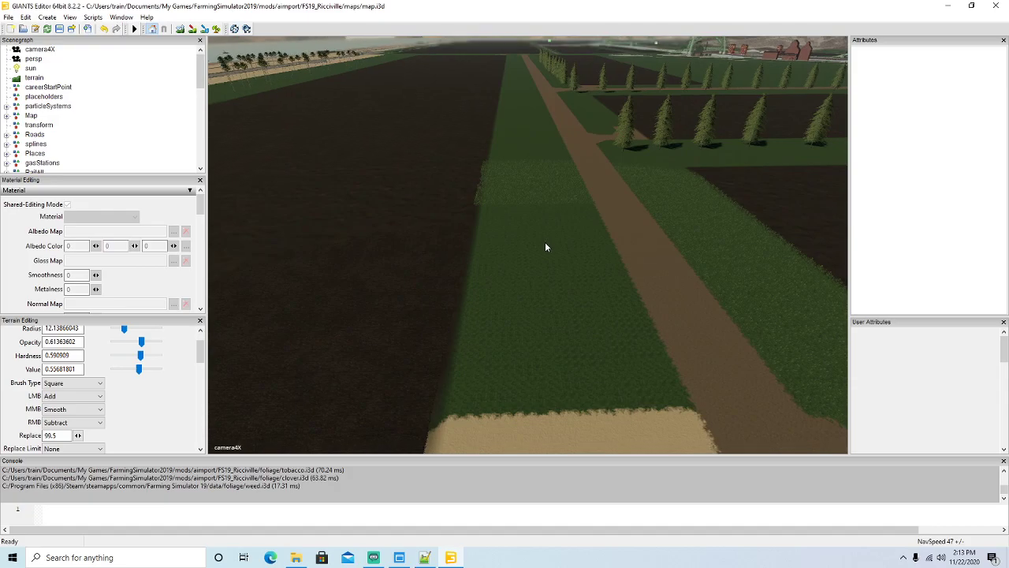
mouse_move(500, 299)
left_mouse_down()
mouse_move(510, 336)
mouse_move(587, 337)
mouse_move(564, 220)
mouse_move(500, 320)
mouse_move(497, 378)
left_mouse_up()
left_click(193, 30)
Step: Extend the BEACHROUGH path along the field edge, erasing the grass just beyond the sand's end before painting it
mouse_move(344, 184)
left_mouse_down("alt")
mouse_move(346, 136)
mouse_move(353, 200)
left_mouse_up("alt")
scroll(345, 136, "up", 5)
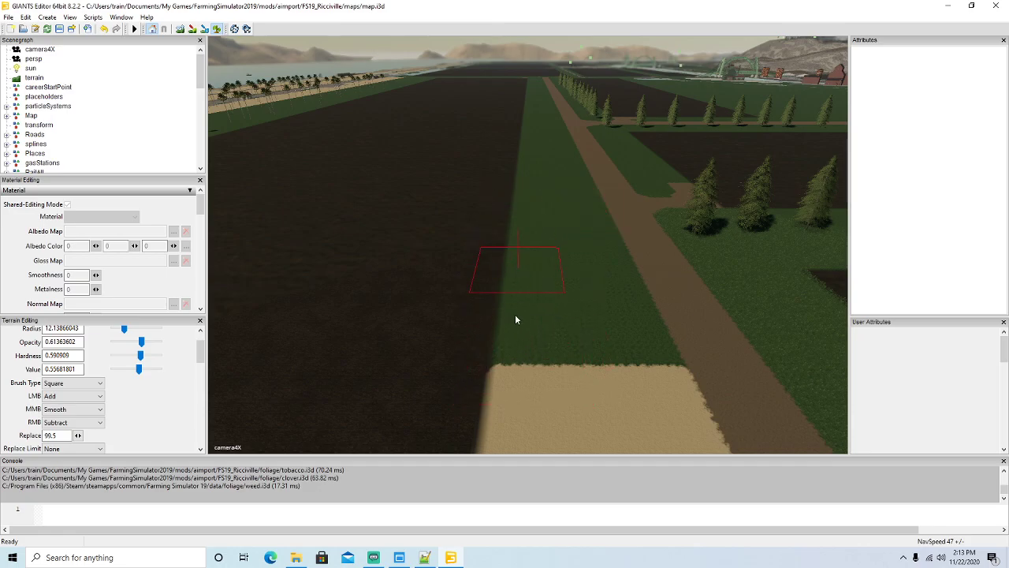
left_click(601, 323)
left_click_drag(611, 331, 593, 263)
mouse_move(586, 246)
left_mouse_down()
mouse_move(576, 206)
mouse_move(533, 209)
mouse_move(517, 360)
left_mouse_up()
left_click(193, 29)
Step: Erase the grass on the next part of the strip and paint BEACHROUGH over it towards the dirt road junction
mouse_move(347, 233)
left_mouse_down("alt")
mouse_move(343, 188)
mouse_move(341, 231)
left_mouse_up("alt")
scroll(343, 187, "up", 3)
scroll(344, 187, "up", 4)
scroll(354, 248, "down", 1)
left_click(216, 30)
mouse_move(474, 305)
right_mouse_down()
mouse_move(492, 184)
mouse_move(574, 198)
mouse_move(628, 304)
mouse_move(562, 285)
mouse_move(533, 194)
right_mouse_up()
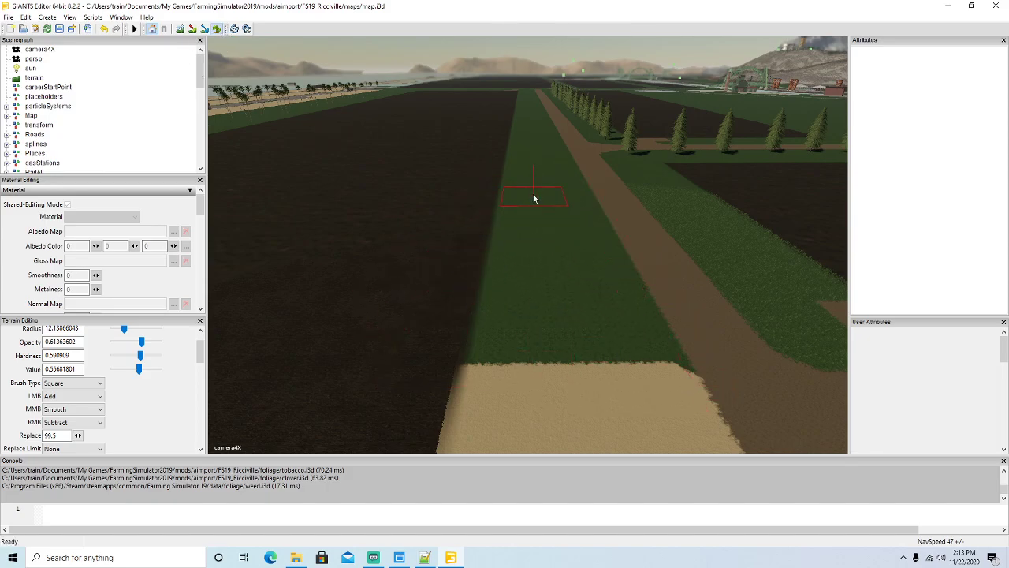
left_click(217, 29)
mouse_move(554, 344)
left_mouse_down()
mouse_move(611, 337)
mouse_move(569, 204)
mouse_move(547, 189)
mouse_move(486, 286)
mouse_move(467, 426)
left_mouse_up()
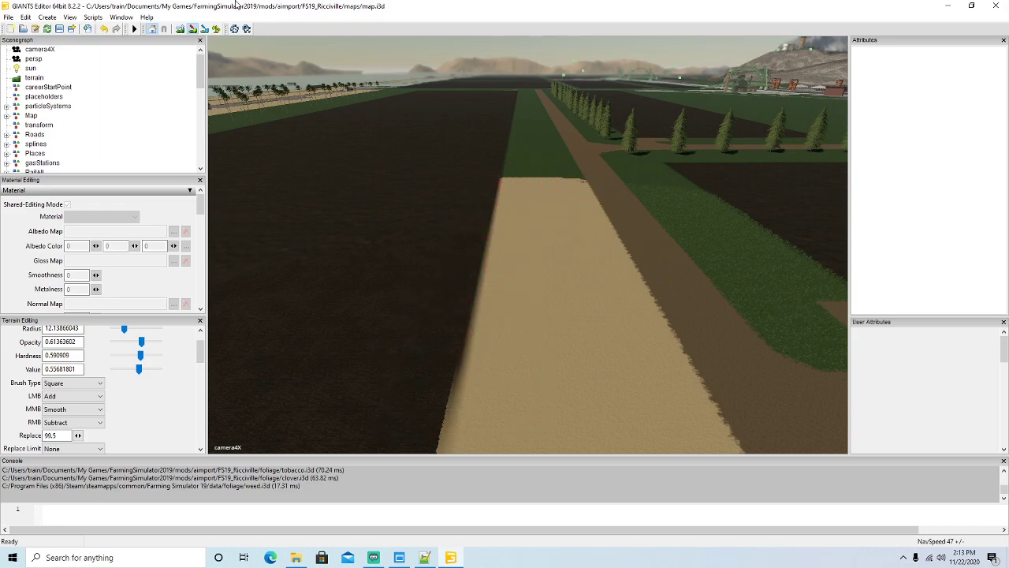
left_click(193, 30)
Step: Clear the grass beside the dirt road junction and carry the BEACHROUGH path past it
mouse_move(414, 257)
left_mouse_down("alt")
mouse_move(450, 212)
mouse_move(454, 296)
left_mouse_up("alt")
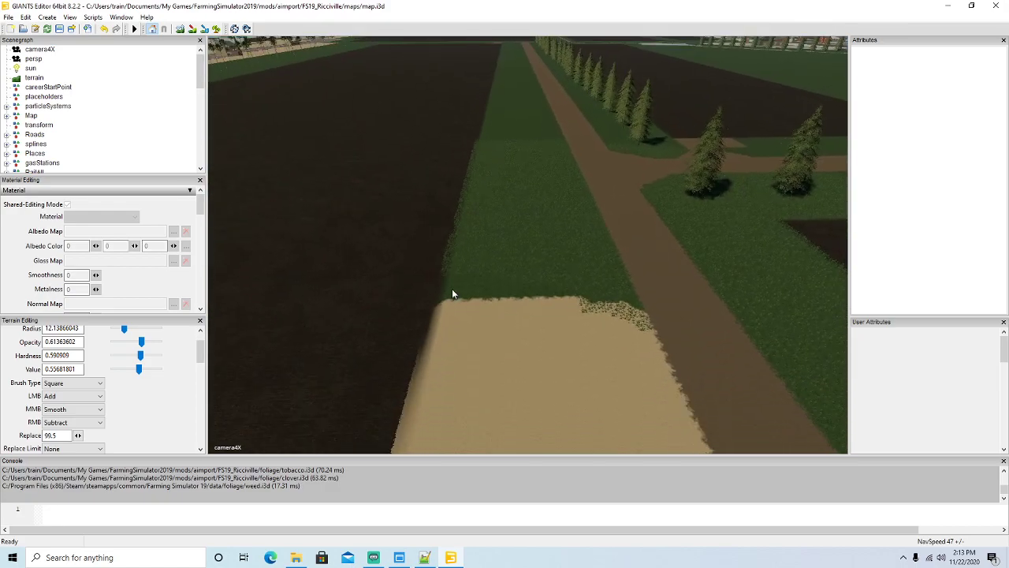
left_click(216, 29)
mouse_move(584, 253)
right_mouse_down()
mouse_move(567, 334)
mouse_move(502, 162)
right_mouse_up()
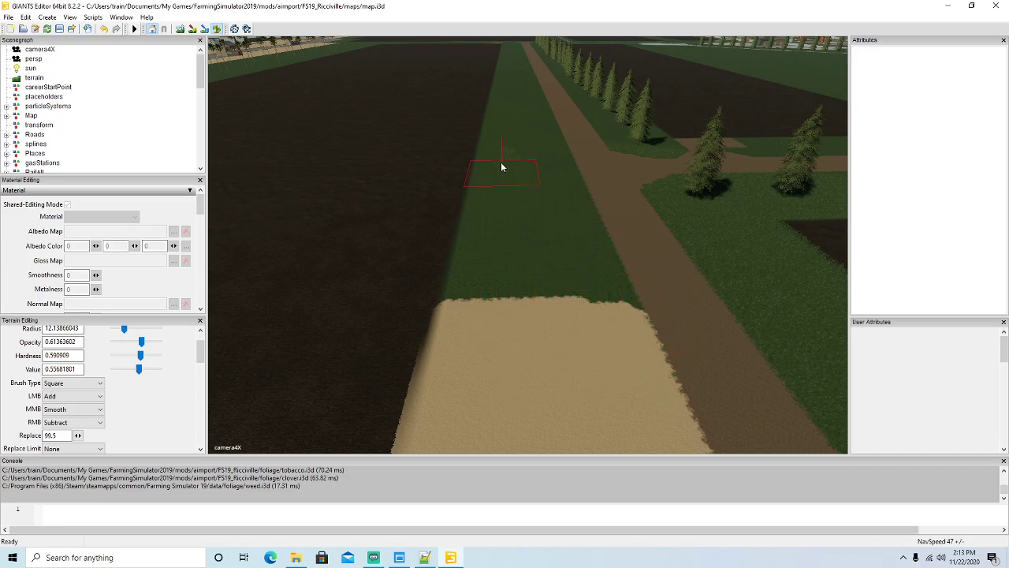
mouse_move(534, 286)
left_mouse_down()
mouse_move(570, 276)
mouse_move(541, 149)
mouse_move(496, 158)
mouse_move(465, 343)
mouse_move(402, 359)
left_mouse_up()
left_click(192, 28)
Step: Erase the grass on the strip across from the conifer row beyond the junction and paint it with BEACHROUGH
mouse_move(388, 202)
left_mouse_down("alt")
mouse_move(382, 154)
mouse_move(368, 155)
mouse_move(388, 250)
left_mouse_up("alt")
scroll(365, 154, "up", 2)
scroll(365, 153, "up", 2)
left_click(216, 30)
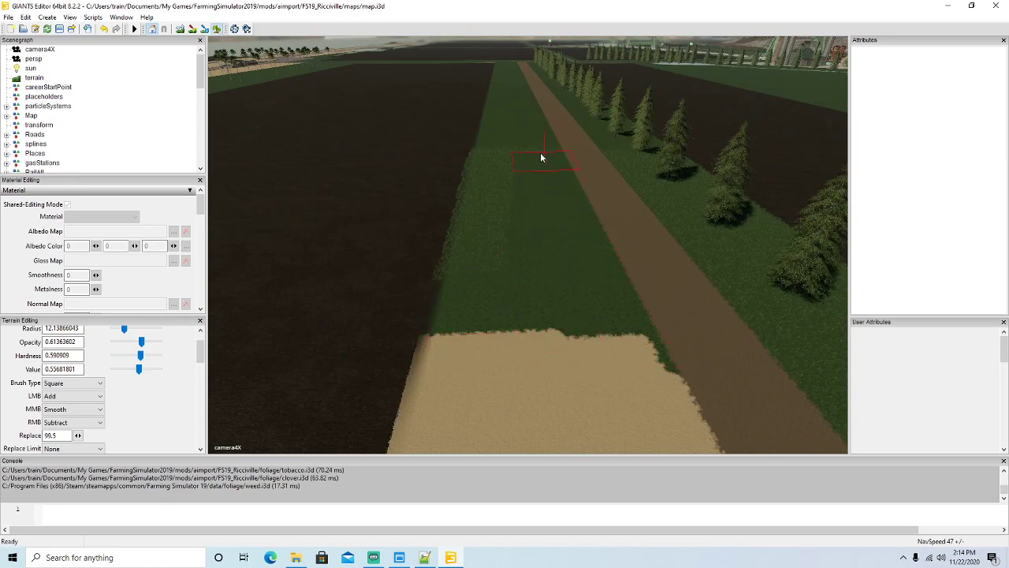
right_click_drag(497, 149, 458, 350)
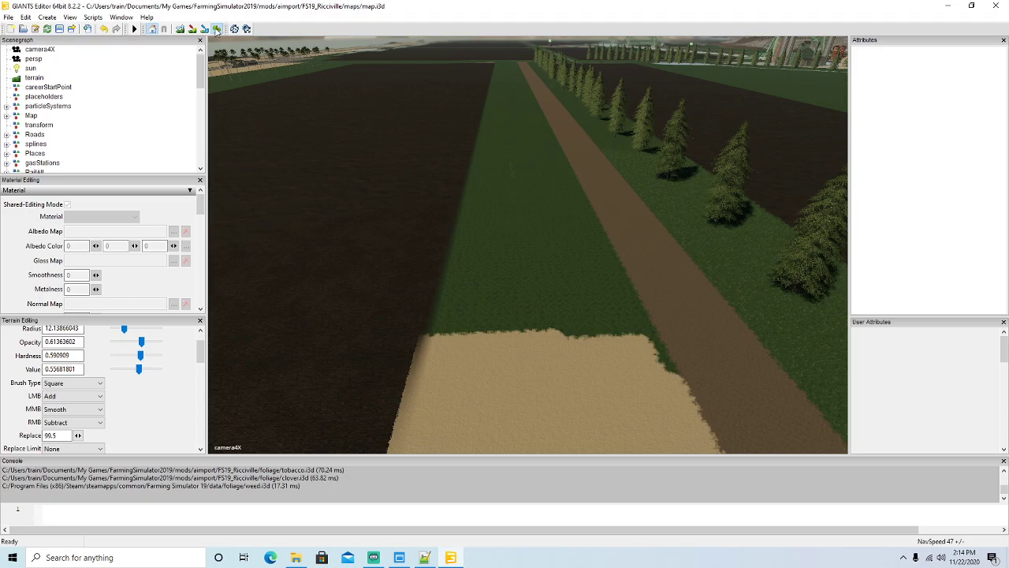
left_click(191, 29)
mouse_move(530, 303)
left_mouse_down()
mouse_move(582, 329)
mouse_move(539, 161)
mouse_move(512, 153)
mouse_move(445, 293)
mouse_move(331, 332)
left_mouse_up()
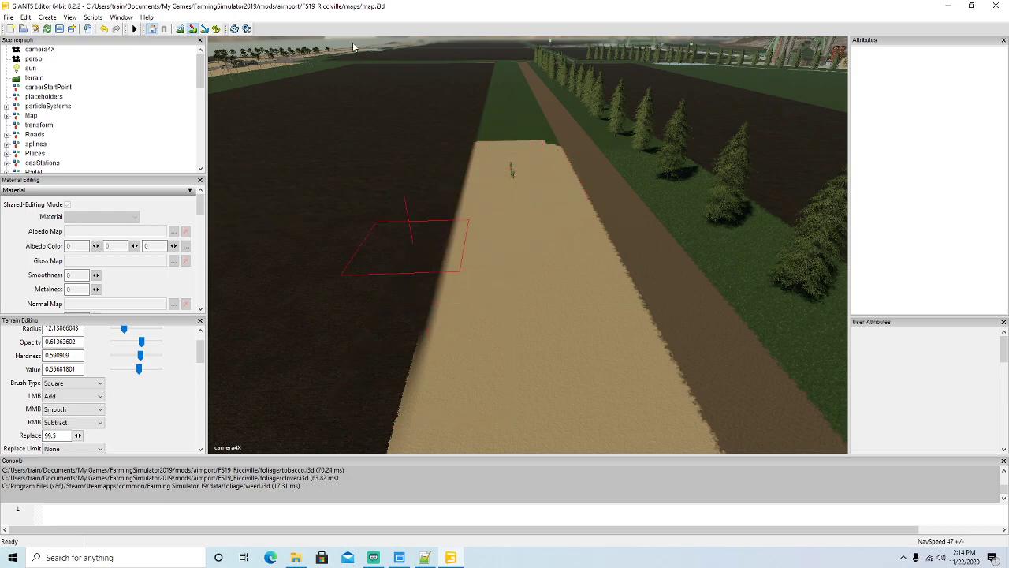
Step: Erase the leftover grass tuft from the newly painted sand path
left_click(216, 29)
right_click(511, 186)
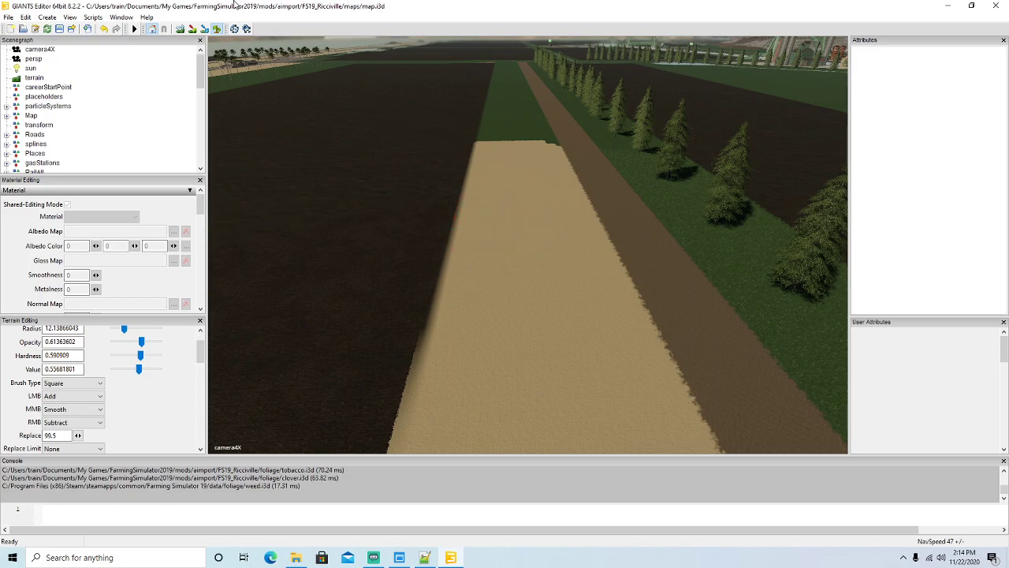
left_click(215, 31)
Step: Erase the grass on the next stretch of the strip beside the conifer row and paint it with BEACHROUGH
mouse_move(316, 155)
left_mouse_down("alt")
mouse_move(400, 173)
mouse_move(400, 245)
left_mouse_up("alt")
scroll(399, 174, "up", 8)
left_click(216, 29)
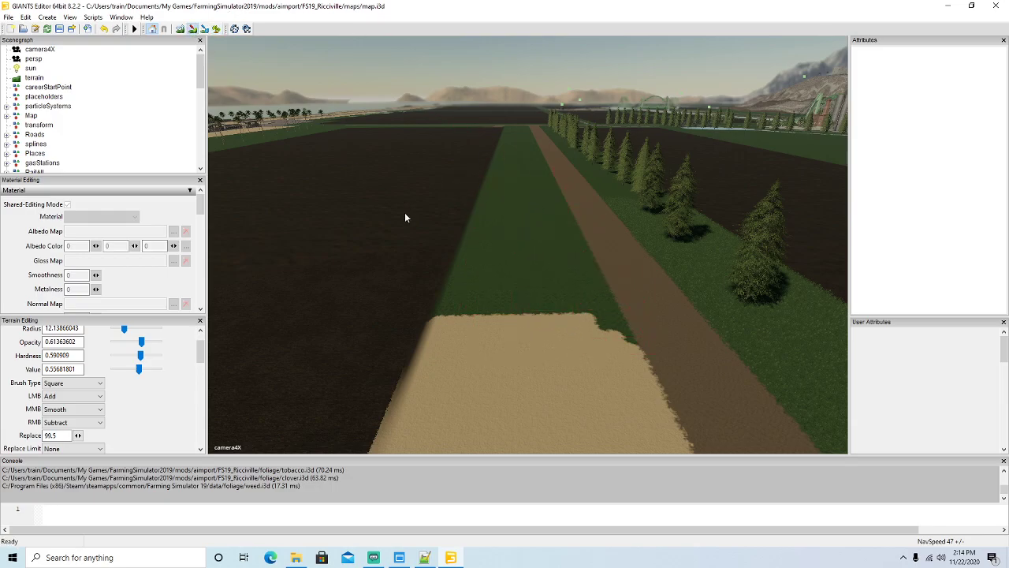
mouse_move(530, 316)
left_mouse_down()
mouse_move(561, 309)
mouse_move(540, 213)
mouse_move(516, 185)
mouse_move(457, 315)
mouse_move(410, 363)
left_mouse_up()
left_click(193, 28)
Step: Clear the leftover tufts and the grass farther along the conifer row, and extend the BEACHROUGH path over it
mouse_move(370, 228)
left_mouse_down("alt")
mouse_move(373, 169)
mouse_move(378, 246)
left_mouse_up("alt")
scroll(373, 169, "up", 6)
scroll(373, 168, "up", 2)
scroll(383, 214, "down", 2)
scroll(373, 242, "up", 2)
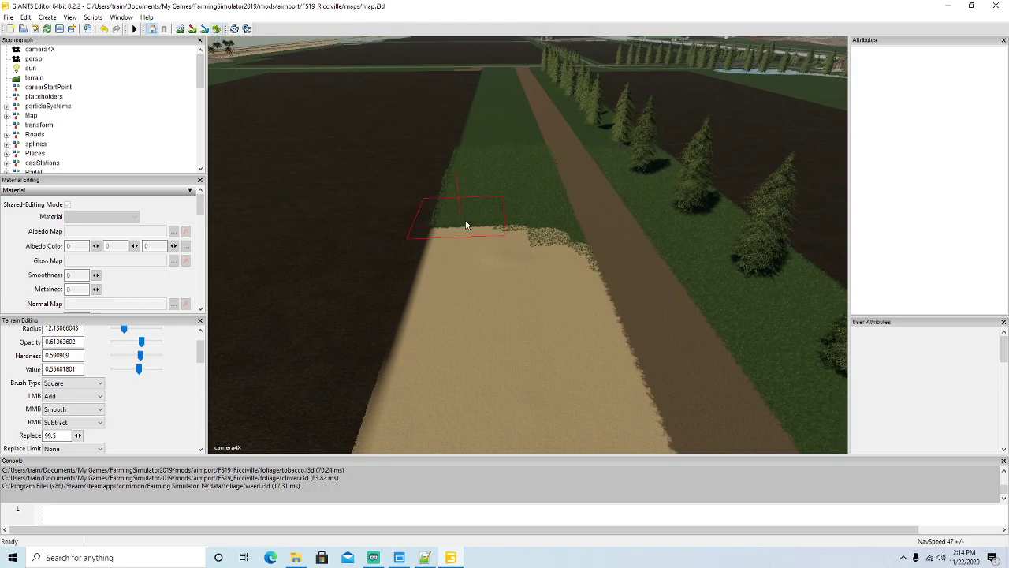
mouse_move(562, 213)
right_mouse_down()
mouse_move(538, 266)
mouse_move(500, 146)
mouse_move(489, 290)
right_mouse_up()
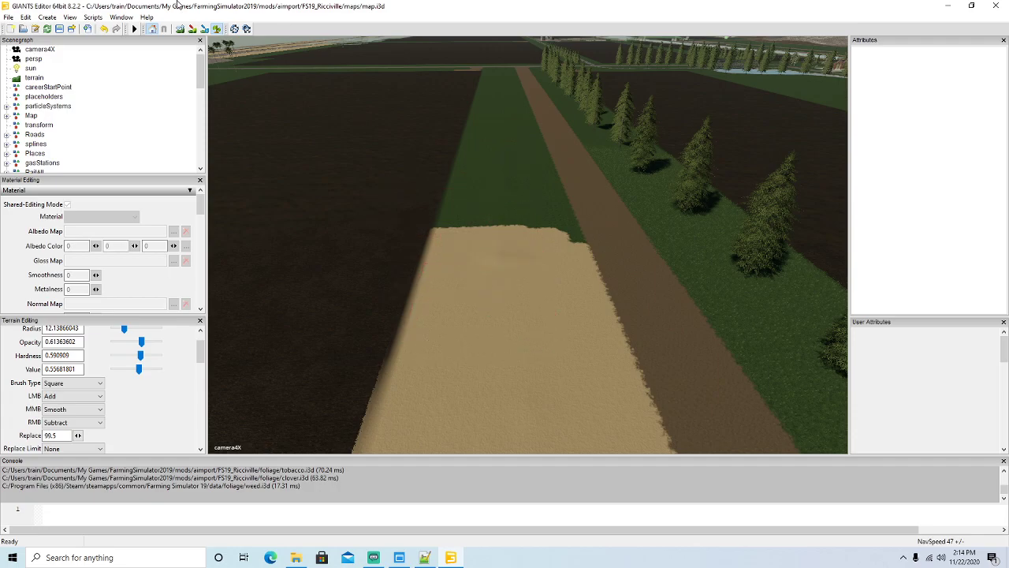
mouse_move(489, 233)
left_mouse_down()
mouse_move(532, 225)
mouse_move(518, 128)
mouse_move(473, 151)
mouse_move(450, 315)
left_mouse_up()
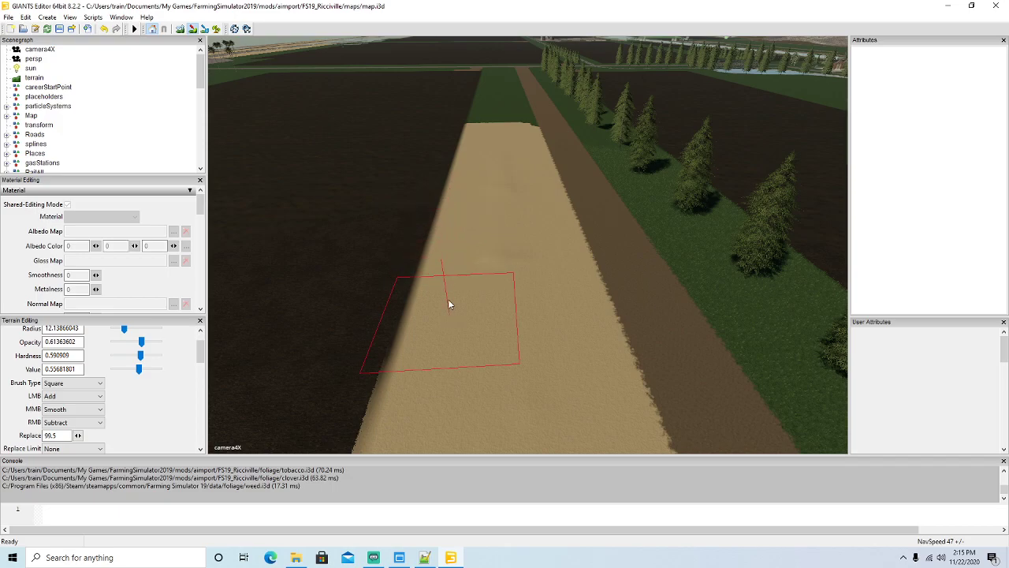
left_click(191, 30)
Step: Remove the grass on the following part of the strip towards the paved road and cover it with BEACHROUGH
mouse_move(356, 229)
left_mouse_down("alt")
mouse_move(349, 168)
mouse_move(346, 219)
left_mouse_up("alt")
scroll(345, 167, "up", 2)
scroll(339, 173, "up", 3)
left_click(217, 29)
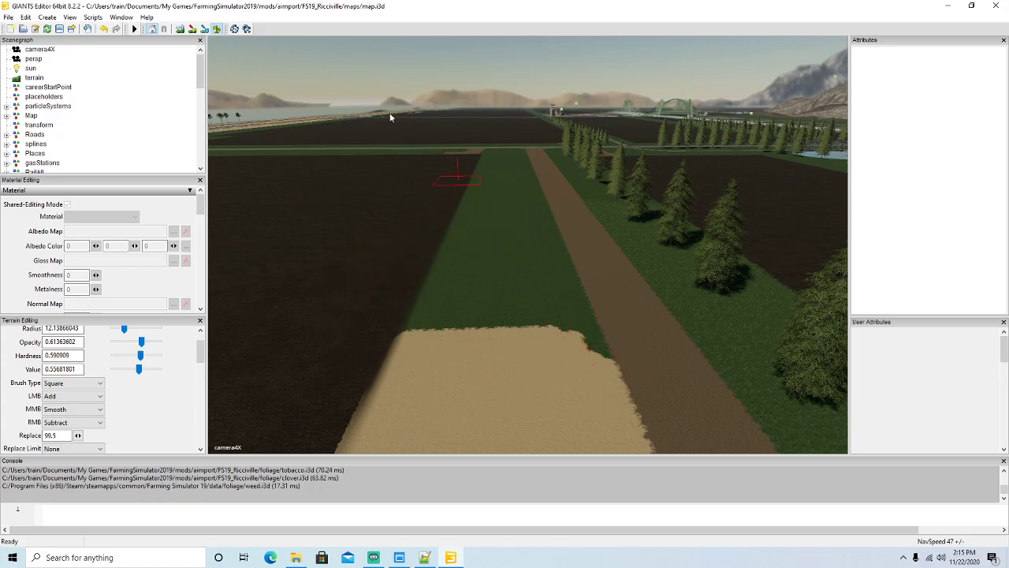
mouse_move(517, 319)
left_mouse_down()
mouse_move(538, 326)
mouse_move(521, 211)
mouse_move(444, 324)
mouse_move(432, 361)
left_mouse_up()
left_click(192, 29)
Step: Erase the tufts at the path's end and the grass ahead, then paint another BEACHROUGH section towards the paved road
scroll(317, 177, "up", 5)
left_click_drag(331, 219, 347, 273, "alt")
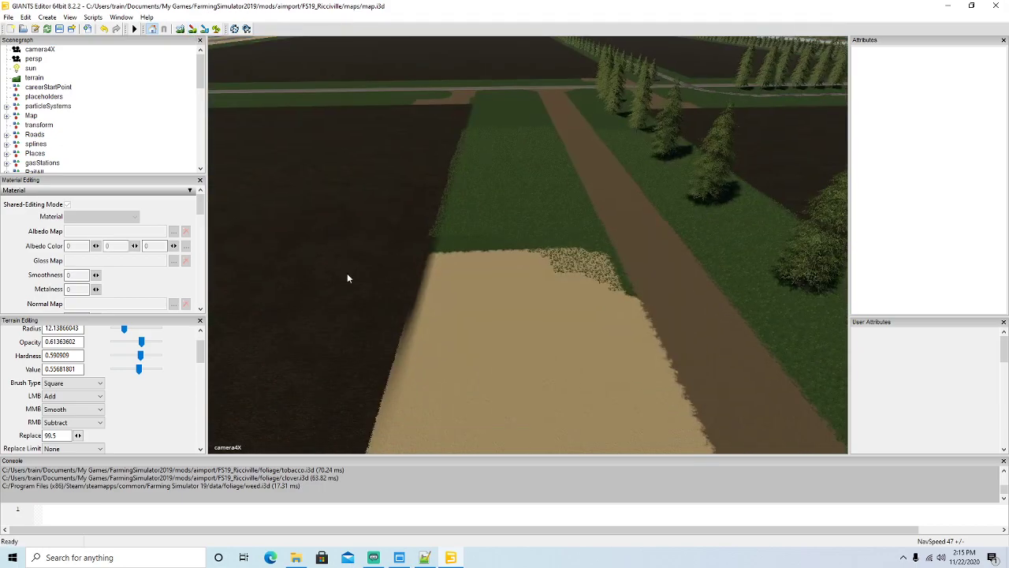
left_click(217, 28)
mouse_move(531, 251)
left_mouse_down()
mouse_move(544, 243)
mouse_move(520, 273)
mouse_move(513, 264)
left_mouse_up()
left_click(193, 29)
mouse_move(558, 267)
left_mouse_down()
mouse_move(530, 139)
mouse_move(481, 148)
mouse_move(454, 291)
mouse_move(438, 319)
left_mouse_up()
left_click(194, 30)
Step: Erase the grass on the last section before the paved road and paint BEACHROUGH up to the road
mouse_move(442, 245)
right_mouse_down()
mouse_move(451, 174)
mouse_move(457, 236)
mouse_move(447, 254)
right_mouse_up()
key("w")
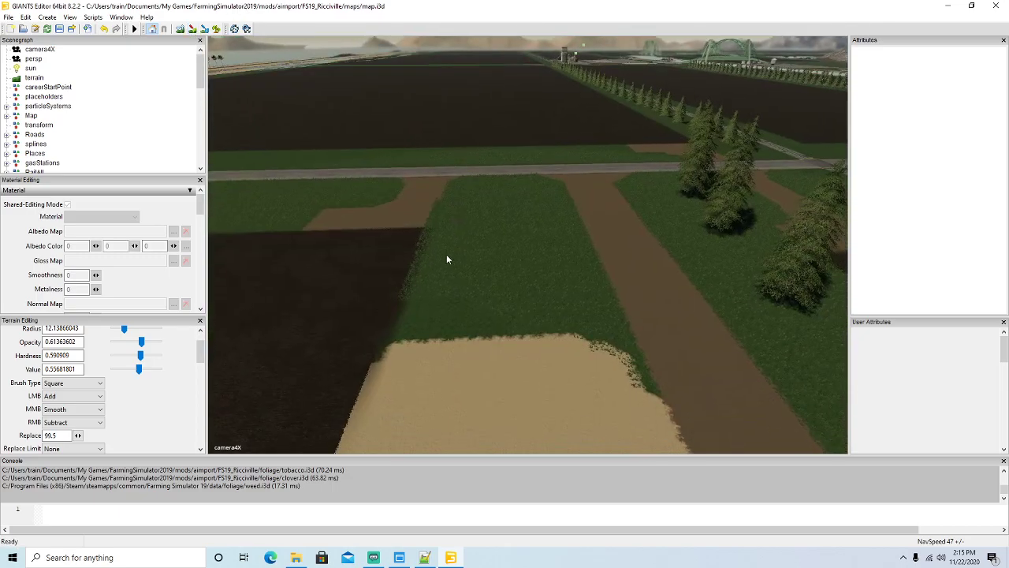
left_click(217, 30)
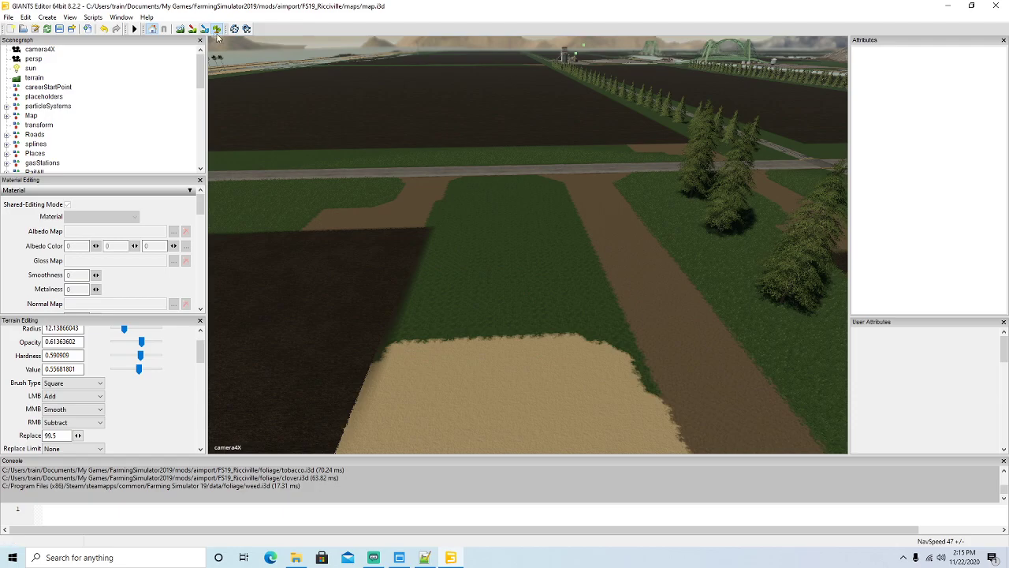
mouse_move(552, 346)
left_mouse_down()
mouse_move(560, 347)
mouse_move(531, 194)
mouse_move(495, 186)
mouse_move(478, 193)
mouse_move(444, 375)
left_mouse_up()
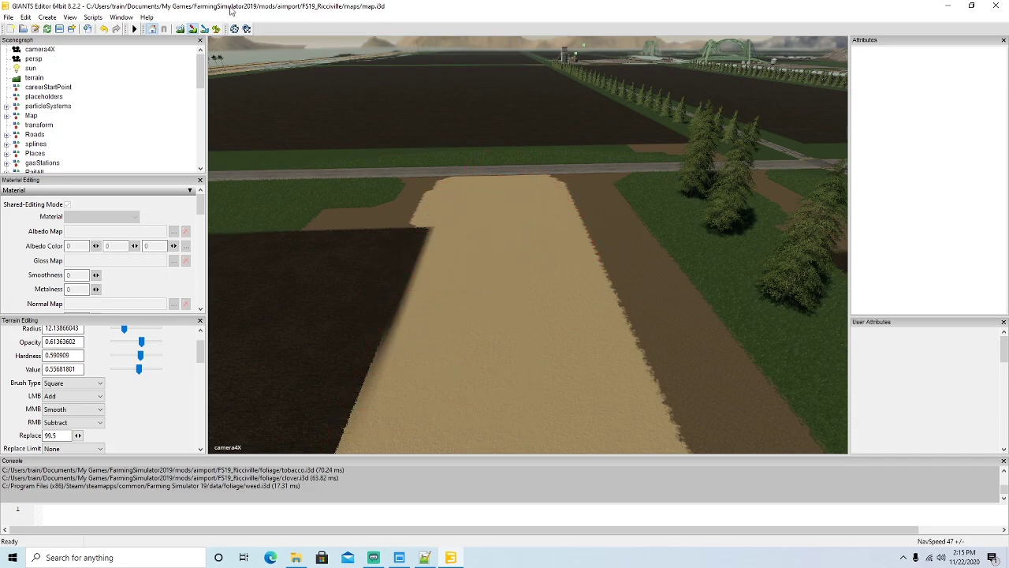
left_click(192, 28)
Step: Clear the grass around the corner beside the paved road and paint BEACHROUGH over it and the dirt patch
mouse_move(408, 290)
left_mouse_down("alt")
mouse_move(395, 254)
mouse_move(347, 261)
mouse_move(584, 350)
left_mouse_up("alt")
left_click_drag(622, 388, 640, 420, "alt")
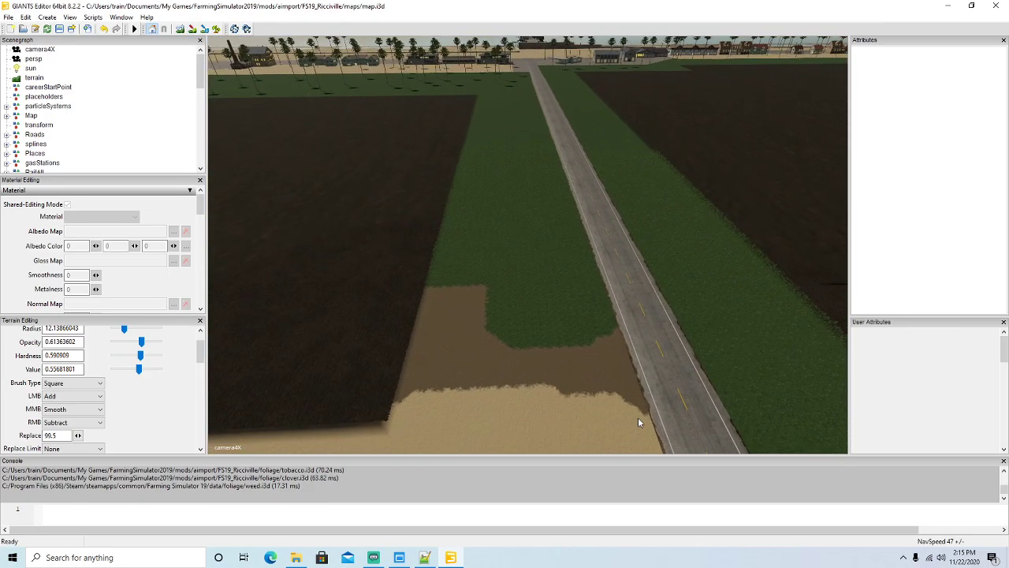
left_click(217, 28)
mouse_move(405, 359)
left_mouse_down()
mouse_move(562, 358)
mouse_move(534, 163)
mouse_move(475, 179)
mouse_move(441, 331)
mouse_move(370, 148)
left_mouse_up()
left_click(193, 30)
Step: Erase the grass between the field and the paved road up to the palm grove and paint it with BEACHROUGH
mouse_move(374, 189)
left_mouse_down("alt")
mouse_move(370, 148)
mouse_move(372, 208)
mouse_move(363, 139)
mouse_move(372, 202)
left_mouse_up("alt")
scroll(371, 150, "up", 3)
scroll(363, 139, "up", 2)
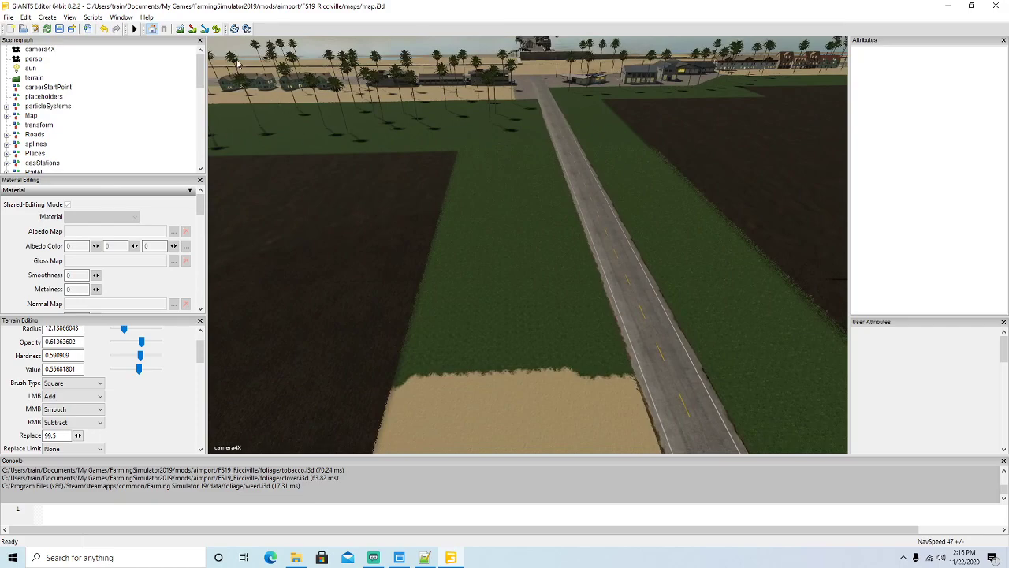
left_click(216, 29)
left_click(531, 344)
mouse_move(531, 344)
left_mouse_down()
mouse_move(563, 338)
mouse_move(541, 277)
mouse_move(534, 159)
mouse_move(493, 151)
mouse_move(452, 247)
mouse_move(436, 349)
mouse_move(441, 224)
mouse_move(459, 305)
mouse_move(404, 328)
mouse_move(416, 306)
left_mouse_up()
left_click(193, 30)
Step: Erase the grass among the first palms at the field corner and paint the ground there with BEACHROUGH
scroll(441, 225, "up", 3)
scroll(450, 244, "up", 6)
scroll(404, 328, "down", 3)
scroll(416, 308, "down", 2)
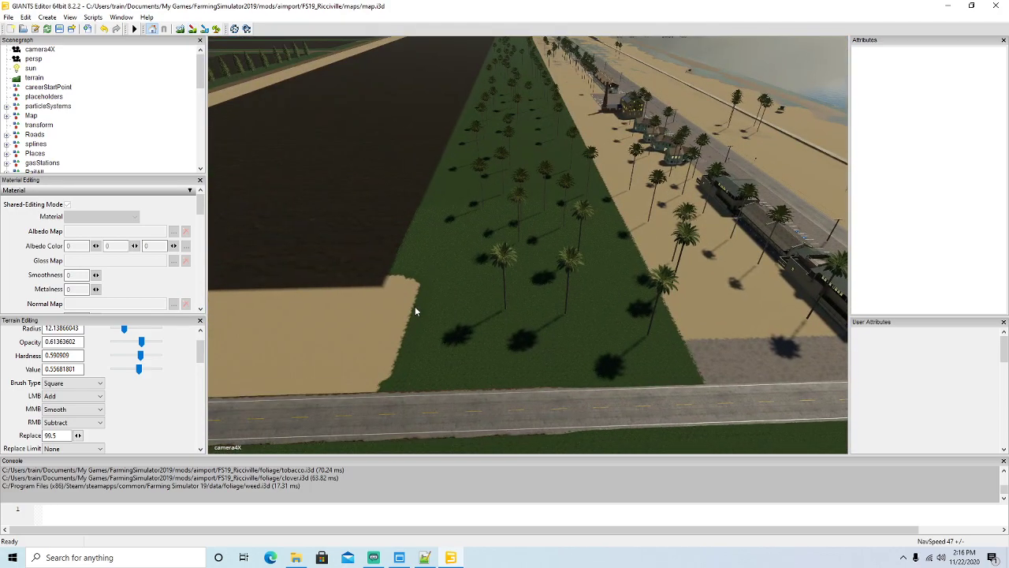
left_click(217, 28)
scroll(438, 199, "up", 1)
mouse_move(362, 266)
left_mouse_down()
mouse_move(403, 345)
mouse_move(618, 344)
mouse_move(602, 298)
mouse_move(606, 258)
left_mouse_up()
Step: Clear the grass and leftover edge tufts on the next part of the palm grove and paint it with BEACHROUGH
mouse_move(562, 150)
left_mouse_down()
mouse_move(552, 272)
mouse_move(525, 185)
mouse_move(505, 268)
mouse_move(489, 167)
mouse_move(465, 254)
mouse_move(454, 177)
left_mouse_up()
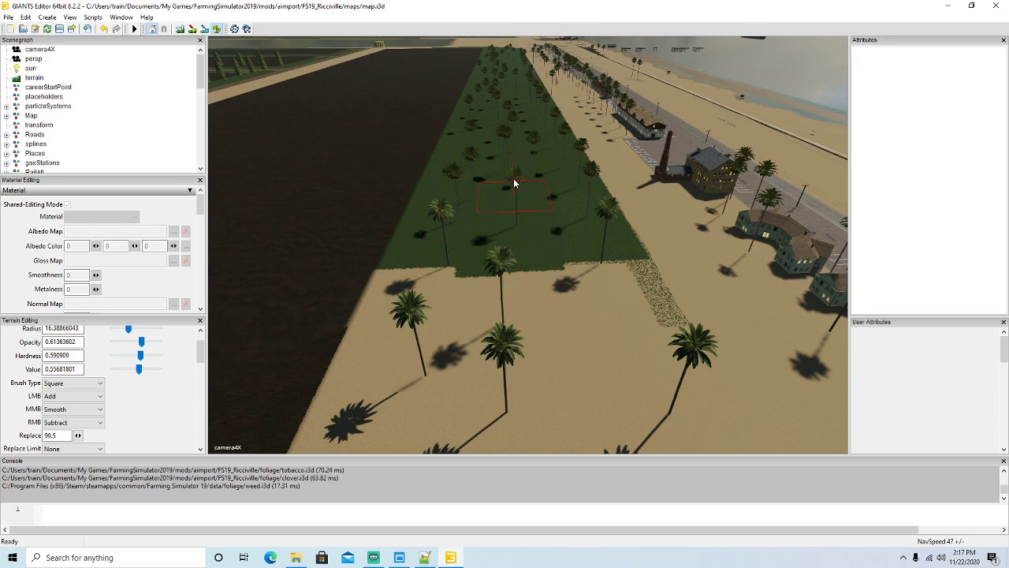
mouse_move(615, 250)
left_mouse_down()
mouse_move(650, 321)
mouse_move(607, 268)
left_mouse_up()
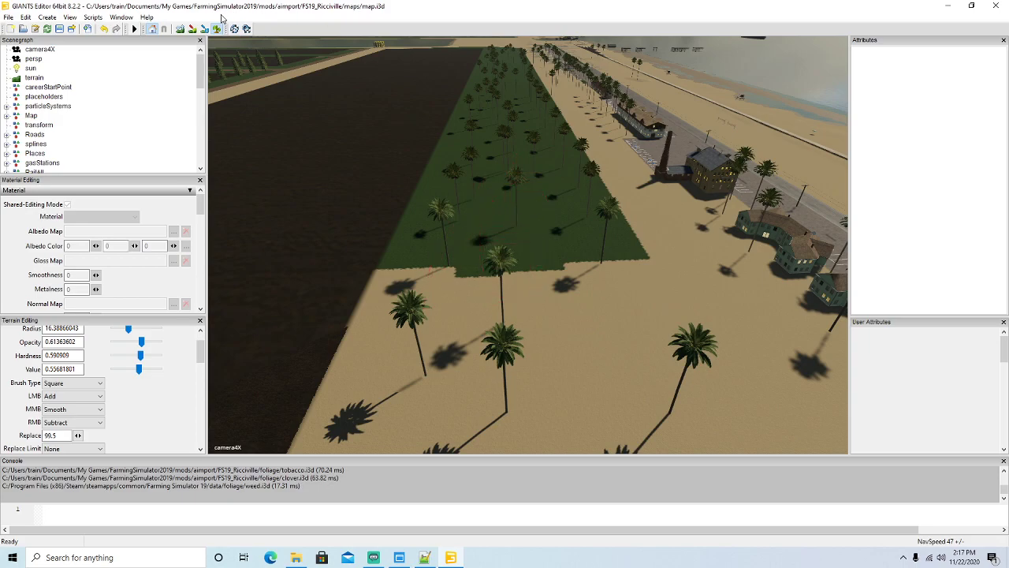
mouse_move(392, 249)
left_mouse_down()
mouse_move(441, 229)
mouse_move(461, 168)
mouse_move(549, 154)
mouse_move(599, 198)
mouse_move(553, 222)
mouse_move(485, 173)
left_mouse_up()
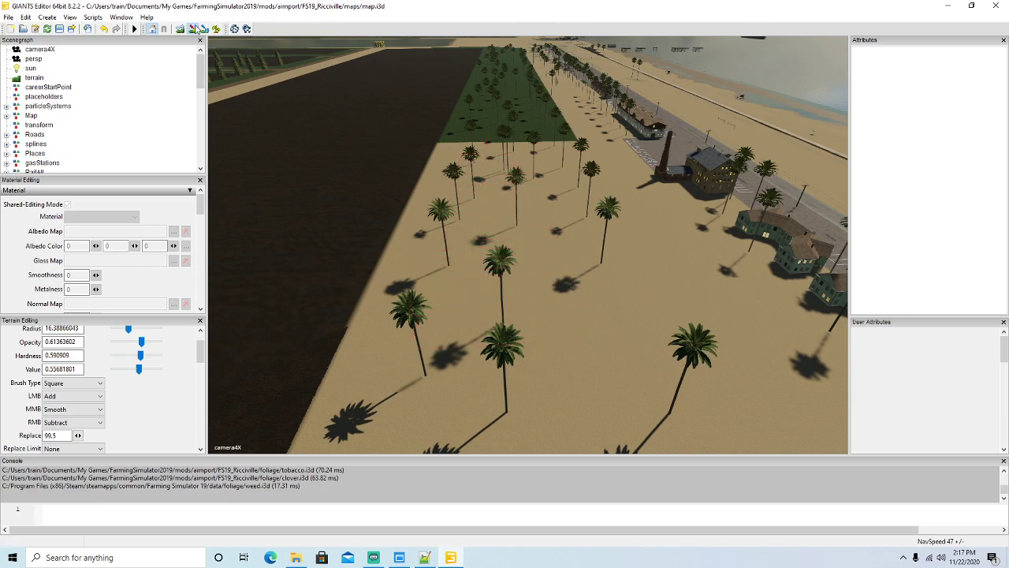
Step: Erase the grass in the palm grove across from the long red-roofed building and paint it with BEACHROUGH
mouse_move(343, 210)
left_mouse_down("alt")
mouse_move(342, 141)
mouse_move(336, 210)
left_mouse_up("alt")
scroll(341, 141, "up", 5)
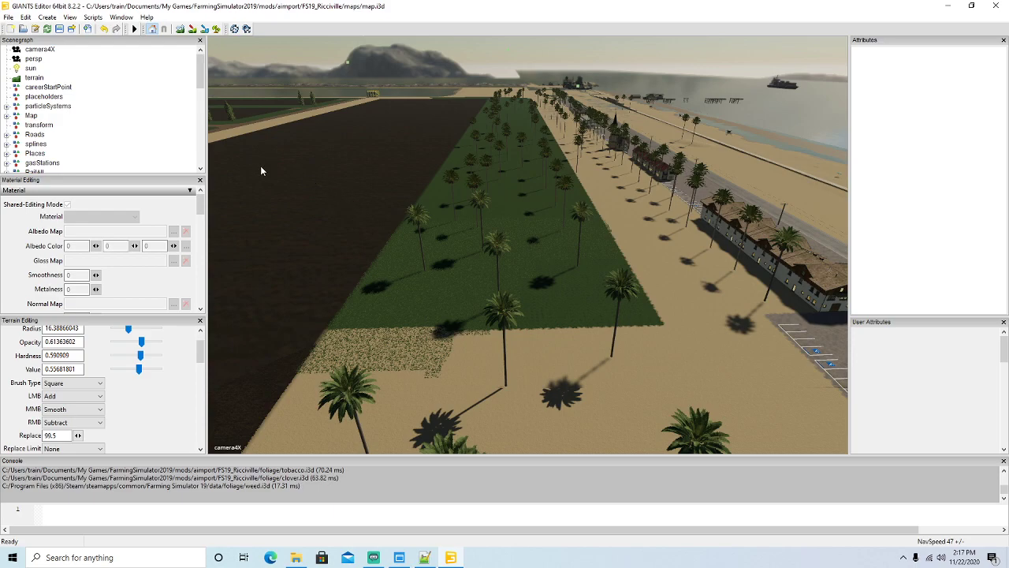
right_click_drag(351, 378, 421, 236)
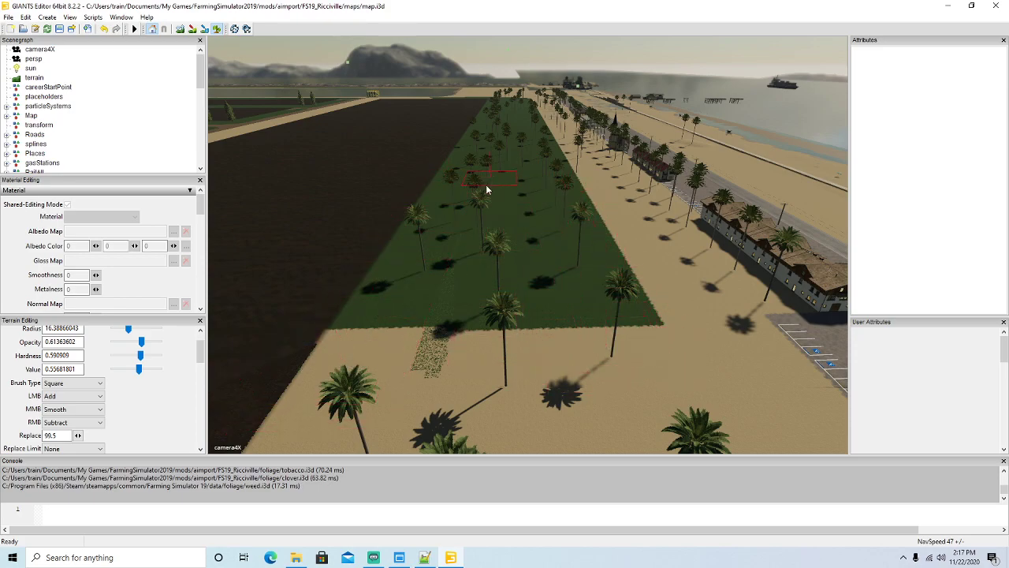
right_click_drag(434, 351, 454, 343)
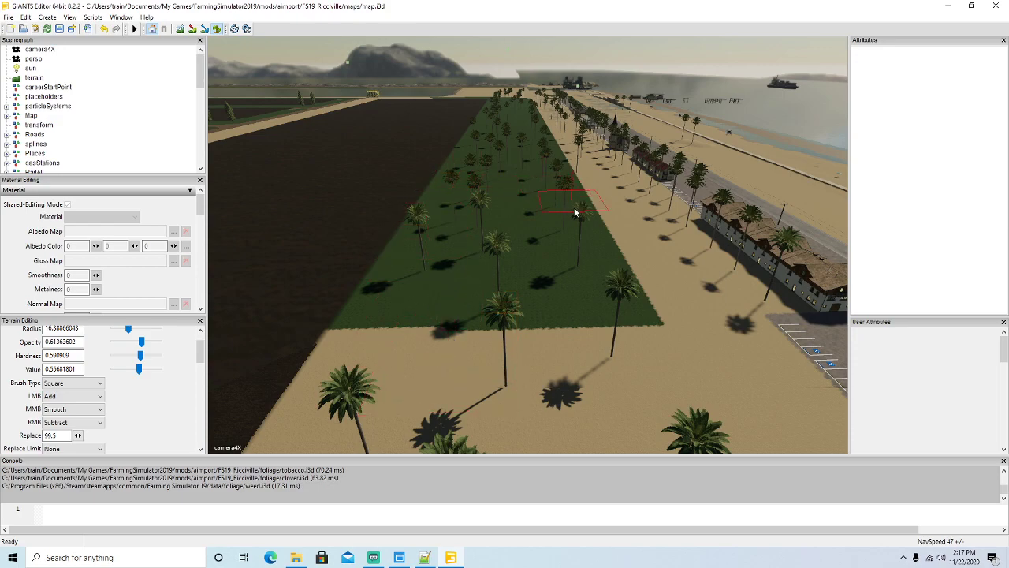
left_click(192, 30)
mouse_move(368, 296)
left_mouse_down()
mouse_move(434, 193)
mouse_move(529, 189)
mouse_move(579, 218)
mouse_move(597, 308)
mouse_move(536, 198)
mouse_move(495, 314)
mouse_move(477, 197)
mouse_move(441, 256)
mouse_move(453, 206)
mouse_move(563, 190)
left_mouse_up()
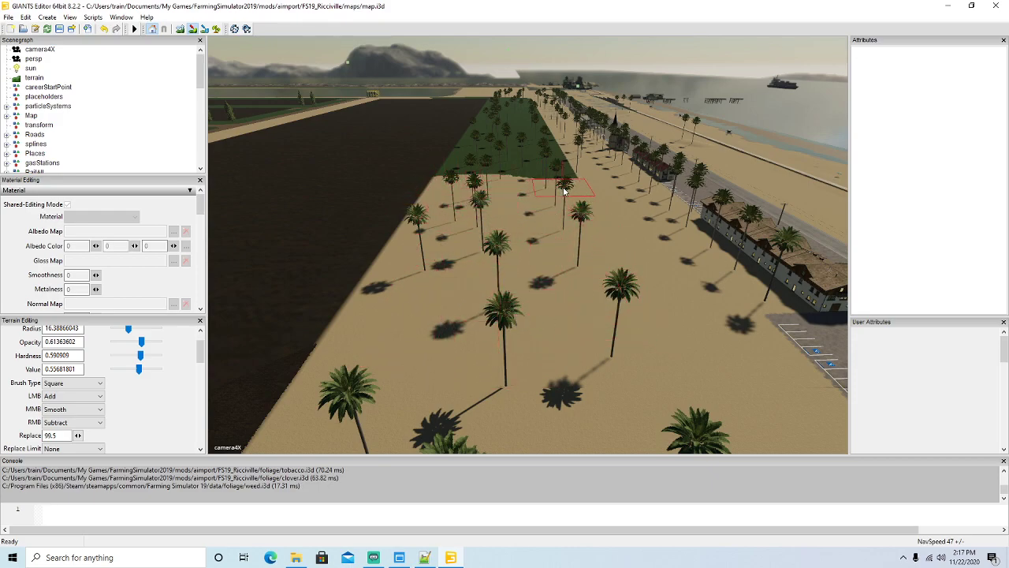
left_click(193, 30)
Step: Erase the grass in the palm grove across from the church and cover that stretch with BEACHROUGH
mouse_move(370, 210)
left_mouse_down("alt")
mouse_move(354, 149)
mouse_move(364, 228)
left_mouse_up("alt")
scroll(354, 149, "up", 5)
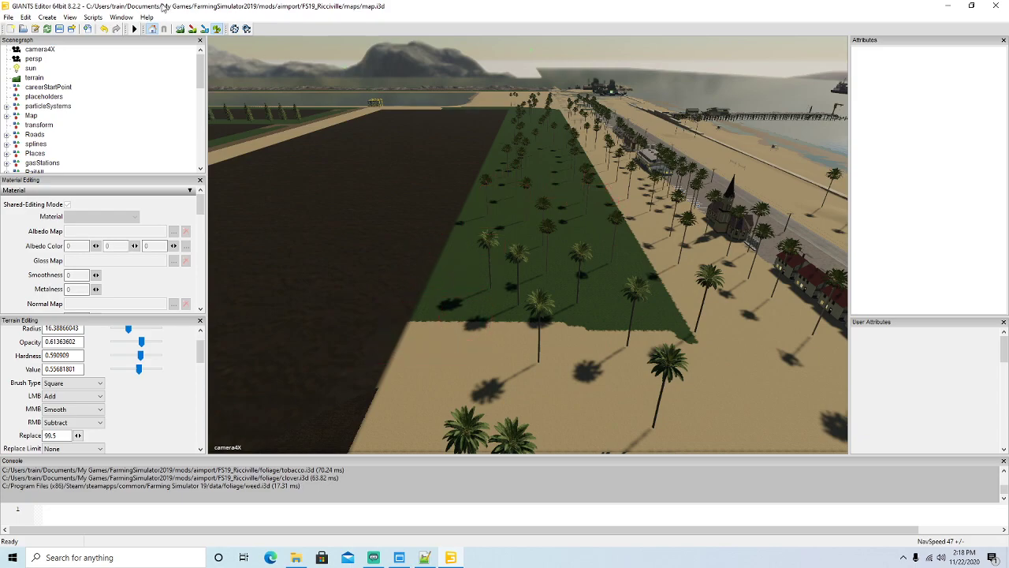
mouse_move(429, 293)
left_mouse_down()
mouse_move(469, 239)
mouse_move(476, 200)
left_mouse_up()
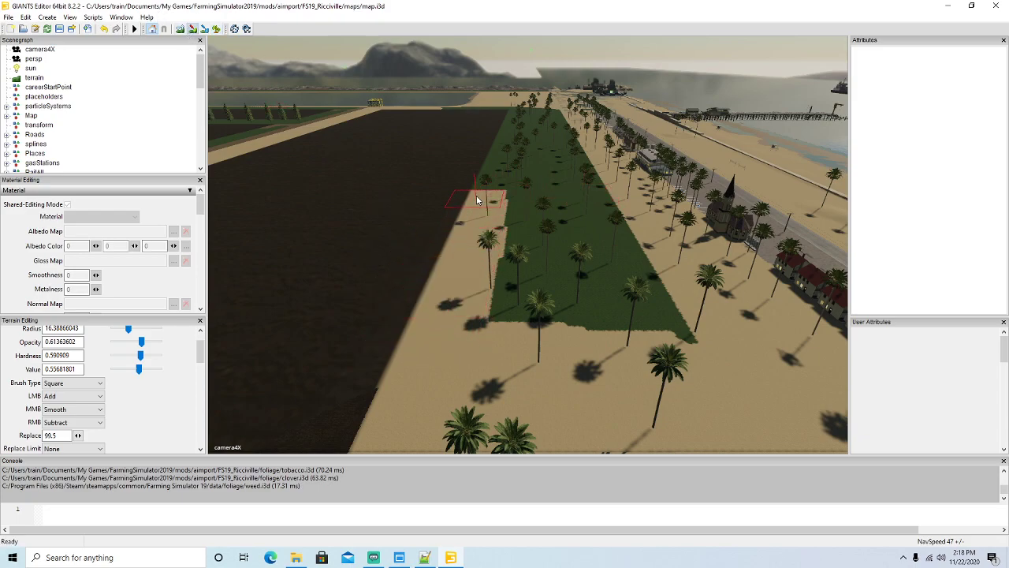
mouse_move(597, 192)
left_mouse_down()
mouse_move(662, 331)
mouse_move(559, 297)
mouse_move(522, 198)
left_mouse_up()
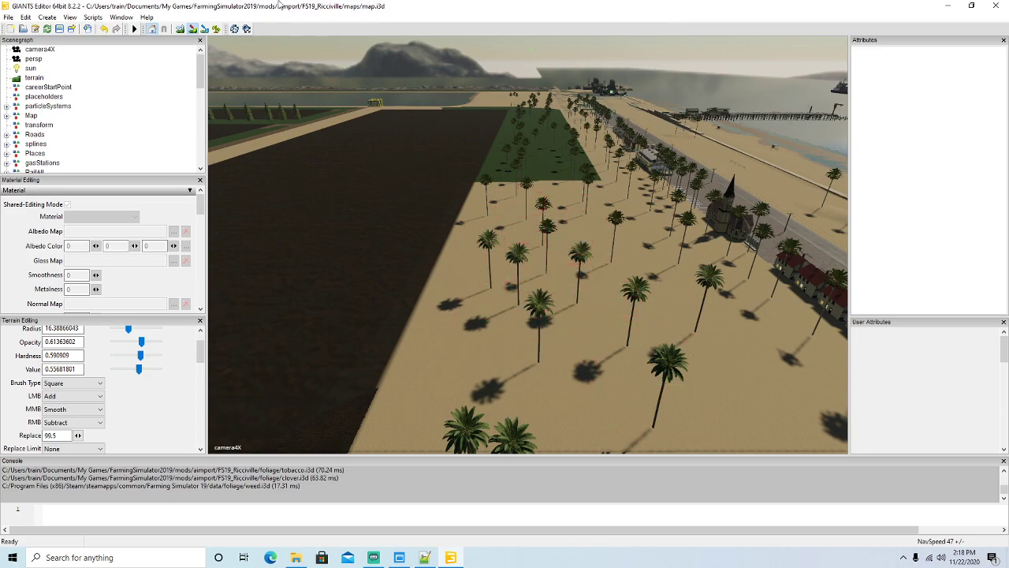
Step: Clear the grass on the palm grove stretch beyond the church and paint BEACHROUGH across its full width
left_click_drag(378, 230, 390, 205, "alt")
scroll(387, 144, "up", 3)
scroll(374, 155, "up", 8)
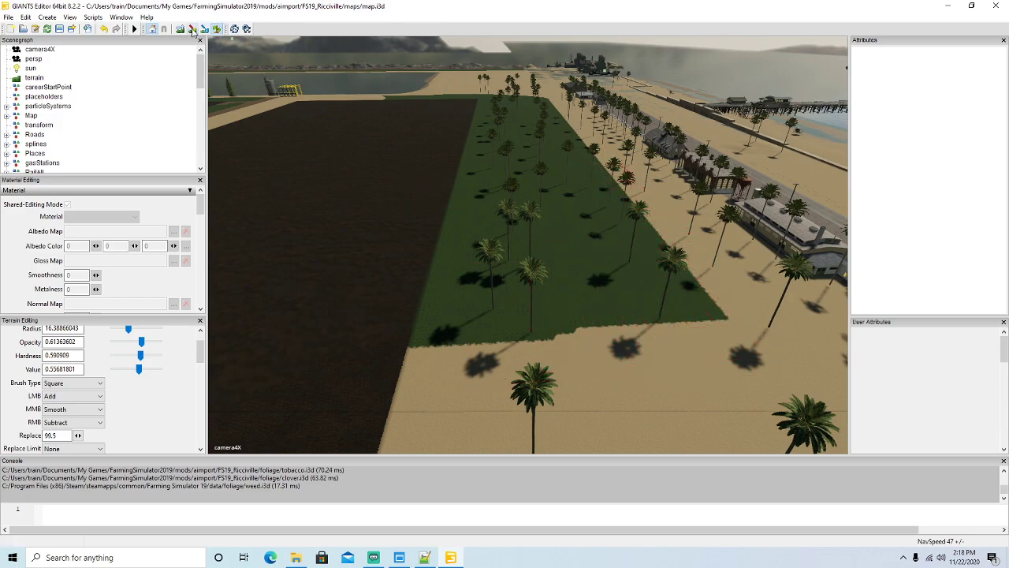
mouse_move(627, 274)
left_mouse_down()
mouse_move(686, 280)
mouse_move(610, 187)
left_mouse_up()
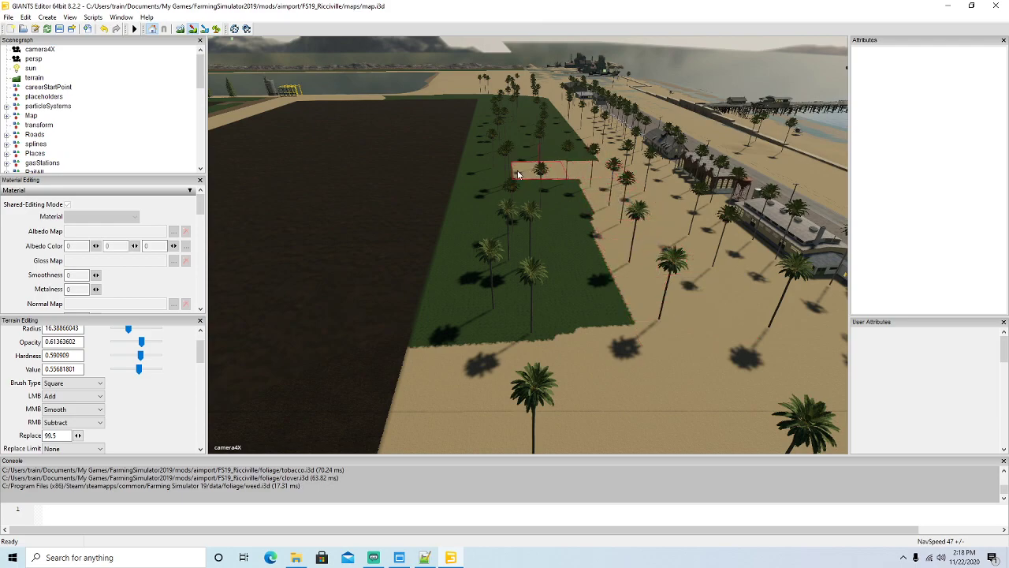
mouse_move(467, 194)
left_mouse_down()
mouse_move(449, 324)
mouse_move(597, 243)
mouse_move(545, 185)
mouse_move(522, 281)
left_mouse_up()
Step: Erase the leftover tufts and the grass on the grove stretch across from the grey-roofed houses, then paint it with BEACHROUGH
mouse_move(388, 192)
left_mouse_down("alt")
mouse_move(377, 115)
mouse_move(362, 116)
mouse_move(383, 192)
left_mouse_up("alt")
scroll(362, 116, "up", 6)
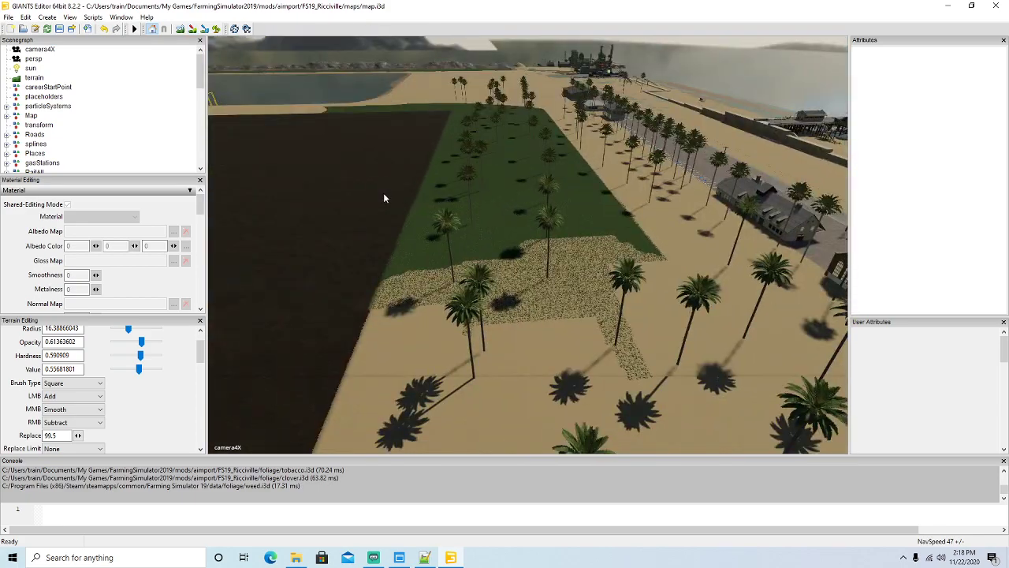
left_click_drag(390, 315, 418, 272)
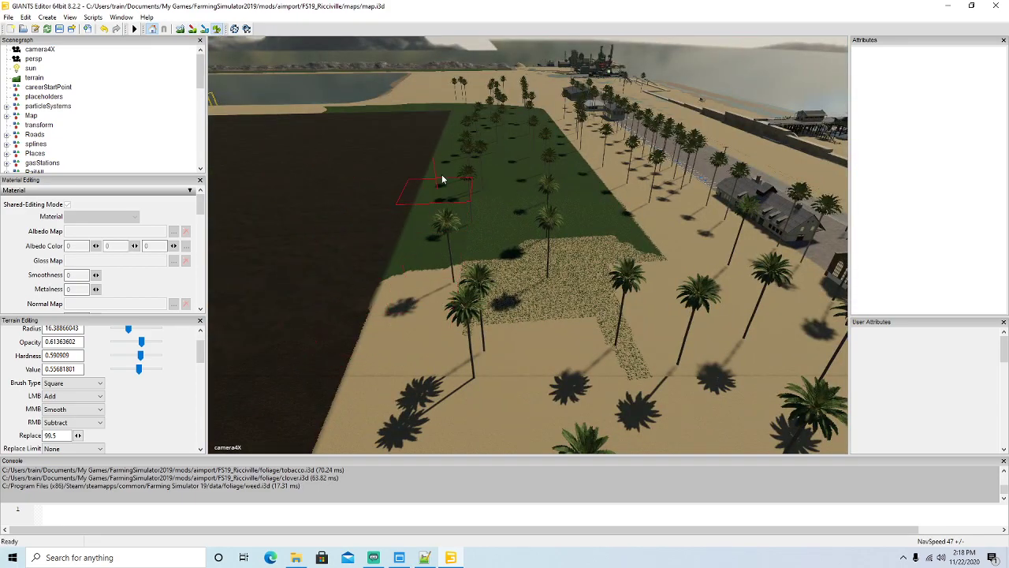
mouse_move(599, 229)
left_mouse_down()
mouse_move(623, 284)
mouse_move(464, 215)
left_mouse_up()
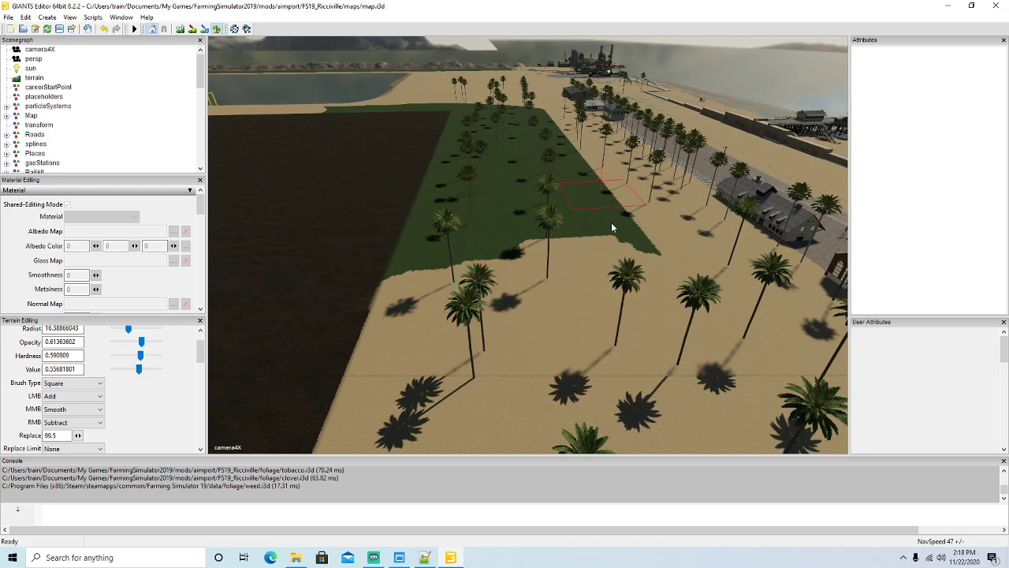
mouse_move(413, 271)
left_mouse_down()
mouse_move(433, 170)
mouse_move(537, 164)
mouse_move(674, 221)
mouse_move(562, 204)
mouse_move(478, 171)
mouse_move(517, 238)
left_mouse_up()
left_click(194, 30)
Step: Erase the remaining grass at the far end of the palm grove and paint BEACHROUGH up to the field's end
left_click_drag(332, 172, 319, 200, "alt")
scroll(328, 136, "up", 6)
scroll(325, 191, "down", 4)
left_click(216, 30)
left_click_drag(465, 345, 428, 335)
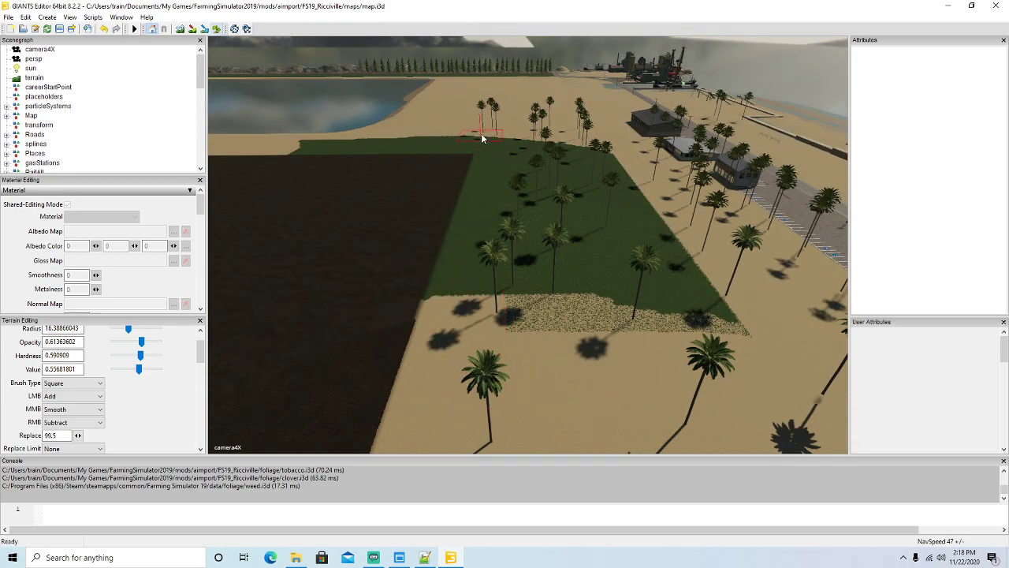
mouse_move(647, 226)
right_mouse_down()
mouse_move(693, 356)
mouse_move(570, 149)
mouse_move(571, 292)
mouse_move(518, 199)
right_mouse_up()
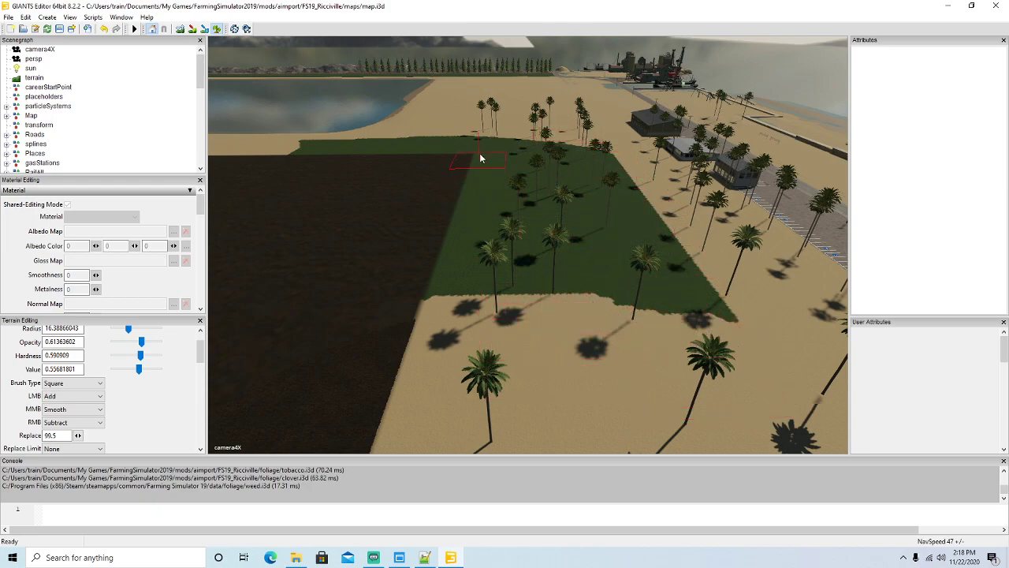
left_click(192, 28)
right_click_drag(484, 283, 485, 190)
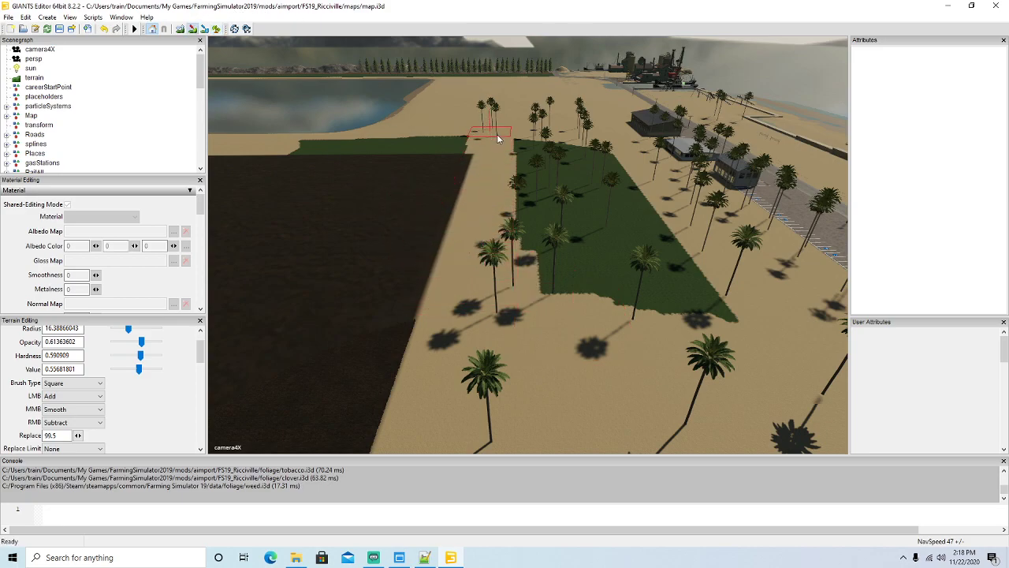
mouse_move(606, 153)
right_mouse_down()
mouse_move(675, 282)
mouse_move(592, 196)
mouse_move(525, 197)
mouse_move(522, 131)
right_mouse_up()
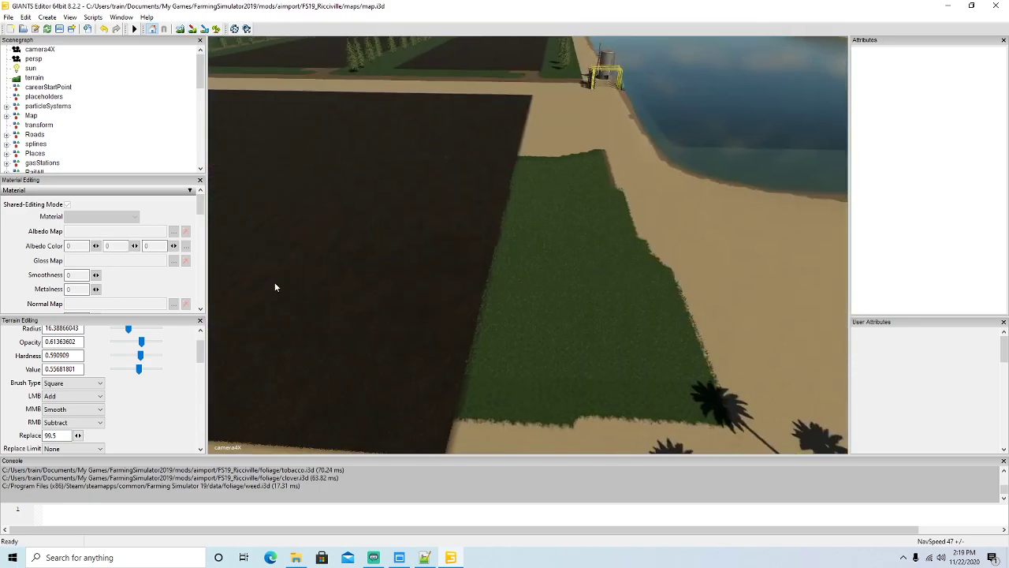
Step: Erase the last grass patch between the field and the lake and paint it with BEACHROUGH
left_click_drag(274, 283, 285, 277, "alt")
scroll(276, 280, "down", 2)
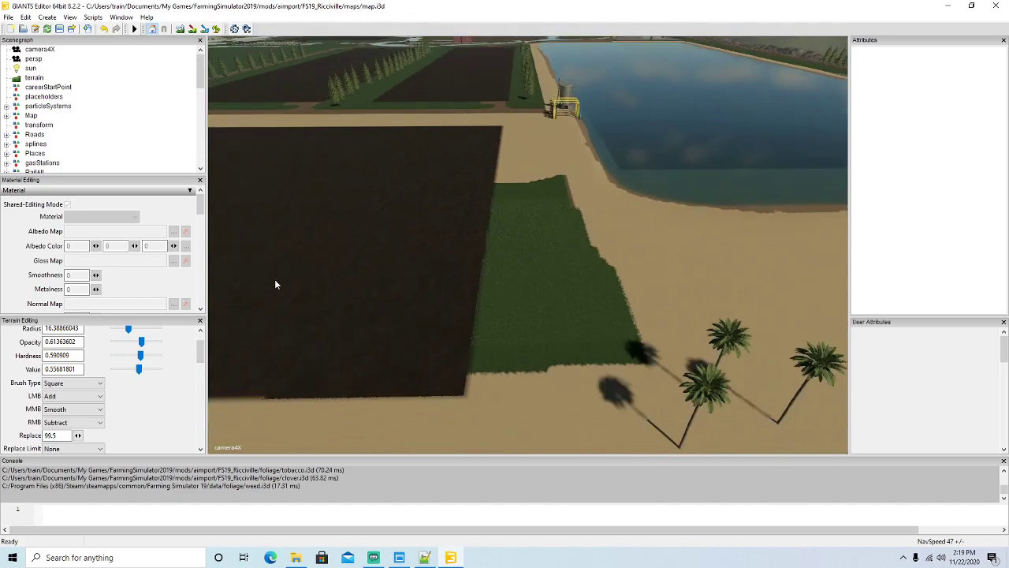
left_click(215, 29)
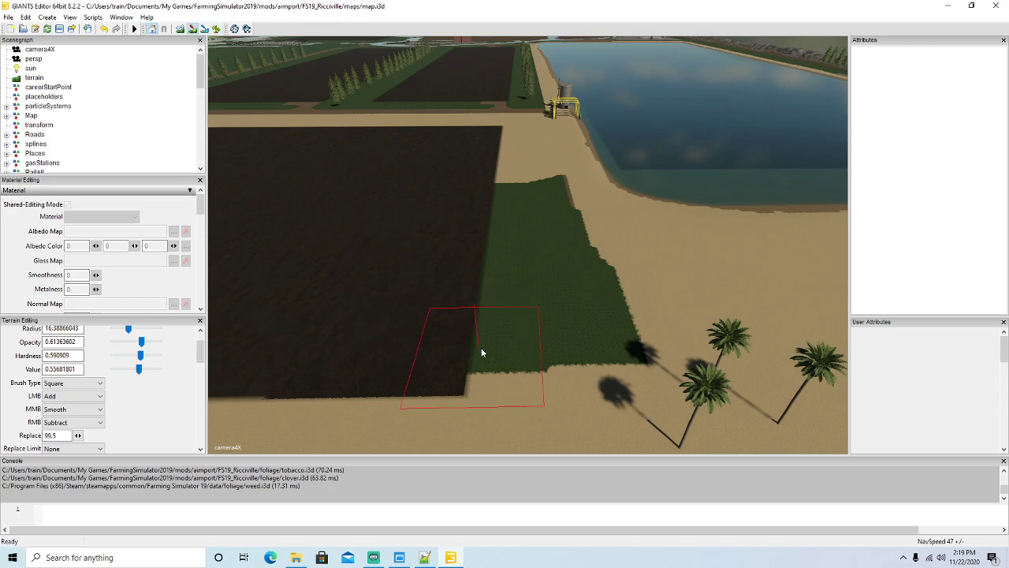
left_click_drag(479, 350, 496, 186)
mouse_move(562, 195)
left_mouse_down()
mouse_move(595, 349)
mouse_move(517, 187)
left_mouse_up()
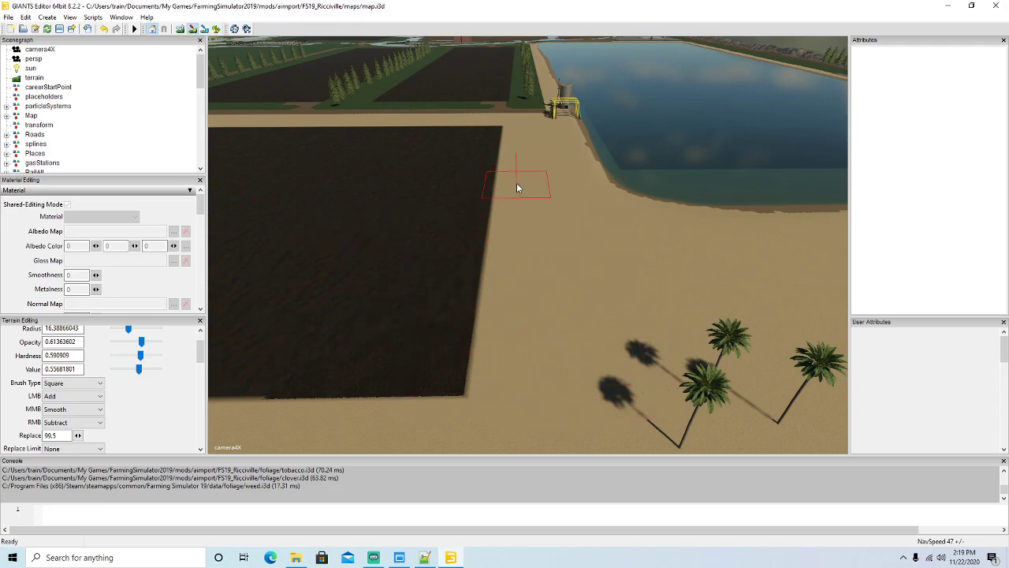
left_click_drag(483, 237, 439, 277, "alt")
scroll(506, 202, "up", 10)
scroll(396, 284, "down", 5)
scroll(301, 258, "up", 5)
scroll(439, 277, "down", 3)
scroll(439, 277, "up", 3)
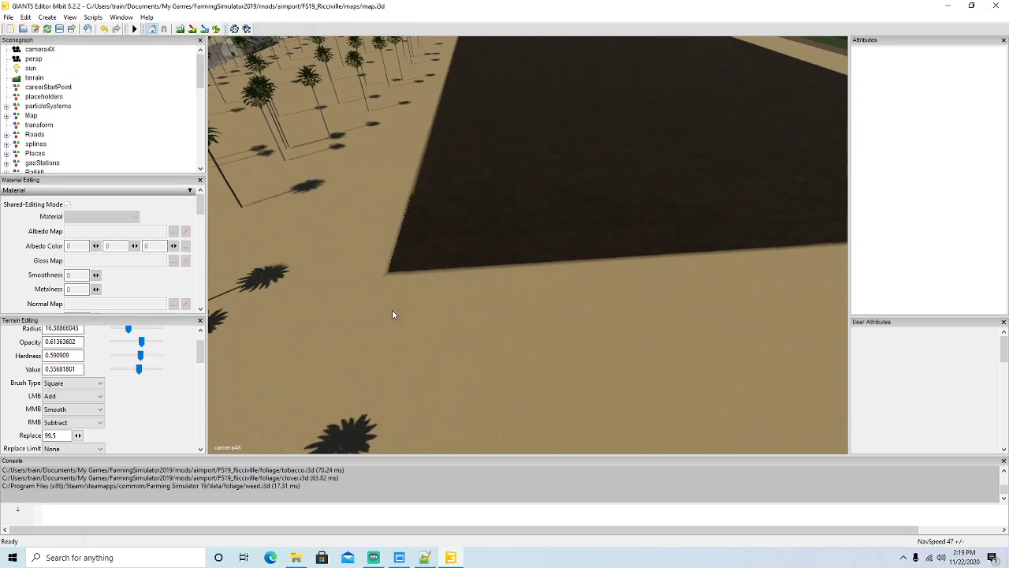
Step: Set the terrain brush's RMB mode to Replace and level the field corner nearest the palm grove and lake at height 99.5
left_click_drag(201, 356, 200, 364)
left_click(86, 370)
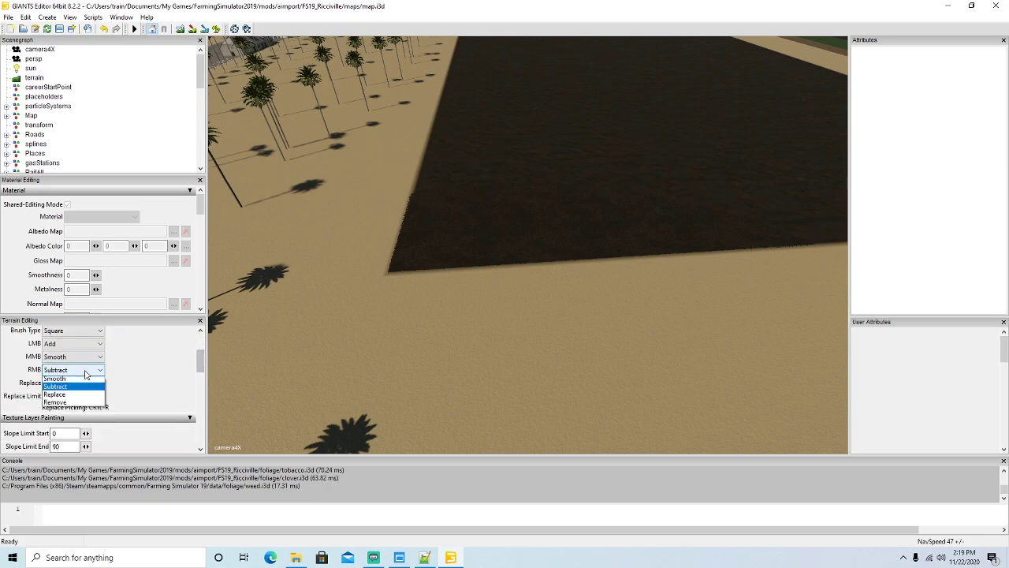
left_click(57, 391)
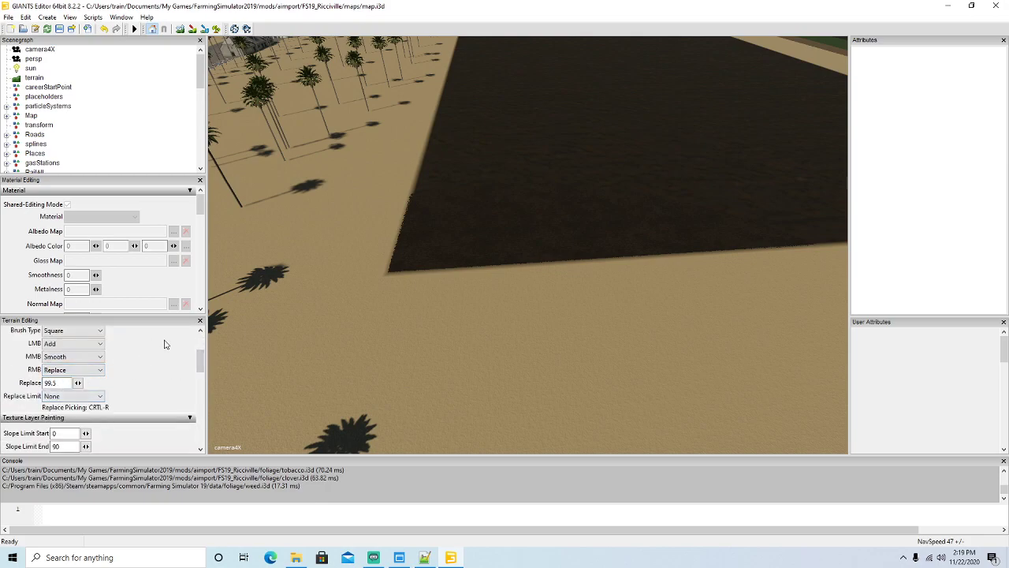
left_click(180, 29)
mouse_move(442, 145)
left_mouse_down()
mouse_move(423, 269)
mouse_move(703, 262)
left_mouse_up()
mouse_move(702, 260)
right_mouse_down()
mouse_move(717, 258)
mouse_move(656, 135)
right_mouse_up()
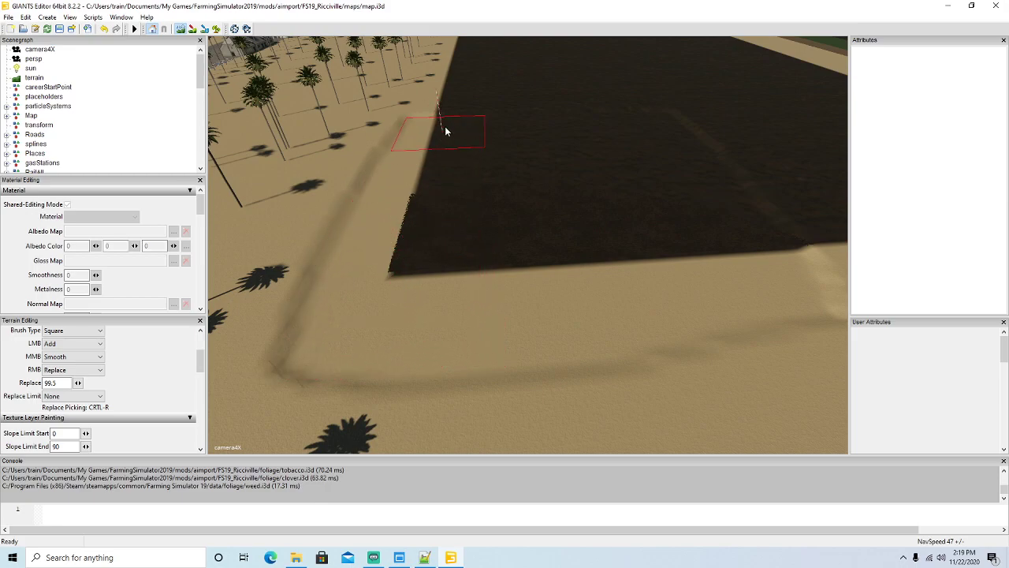
Step: Continue levelling the palm grove edge of the field at height 99.5 beyond the first corner
left_click(182, 30)
mouse_move(397, 141)
left_mouse_down("alt")
mouse_move(377, 83)
mouse_move(389, 79)
mouse_move(405, 148)
left_mouse_up("alt")
scroll(389, 78, "up", 3)
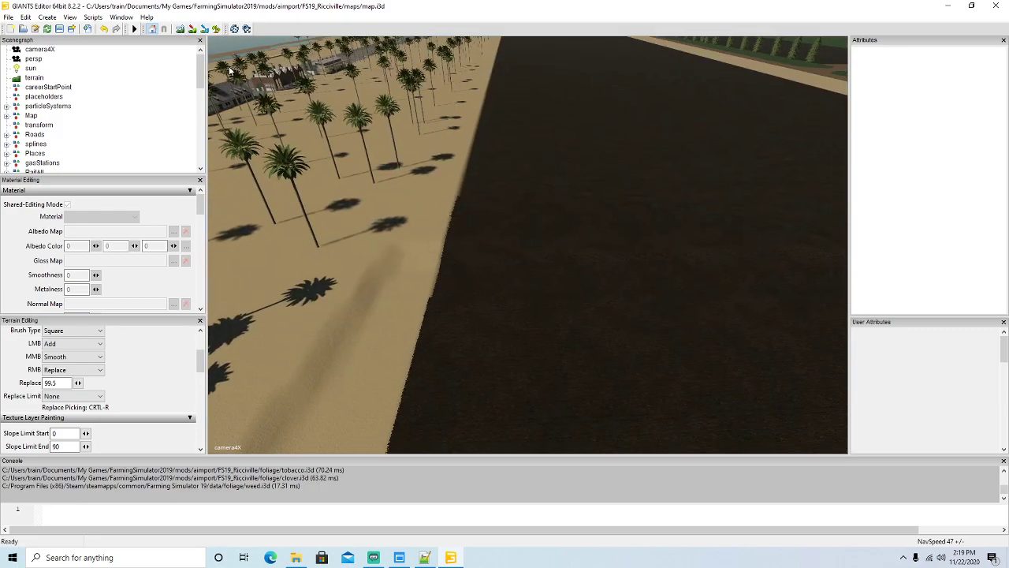
left_click(182, 30)
left_click_drag(454, 295, 473, 180)
right_click_drag(473, 180, 481, 141)
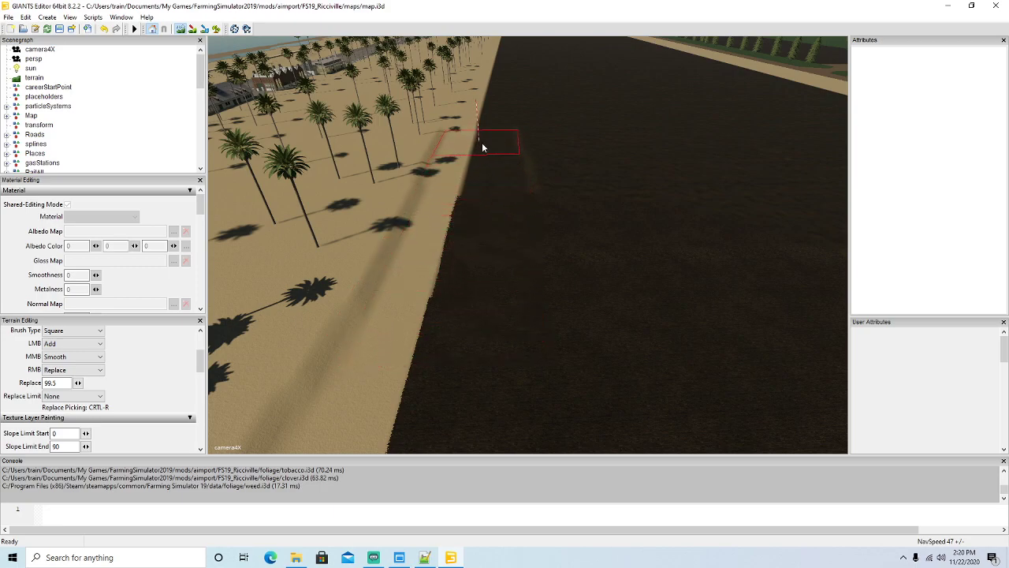
right_click_drag(640, 158, 650, 198)
Step: Level the next stretch of field and sand beside the palms, leading towards the church, at height 99.5
mouse_move(402, 218)
left_mouse_down("alt")
mouse_move(397, 161)
mouse_move(403, 214)
left_mouse_up("alt")
scroll(397, 160, "up", 4)
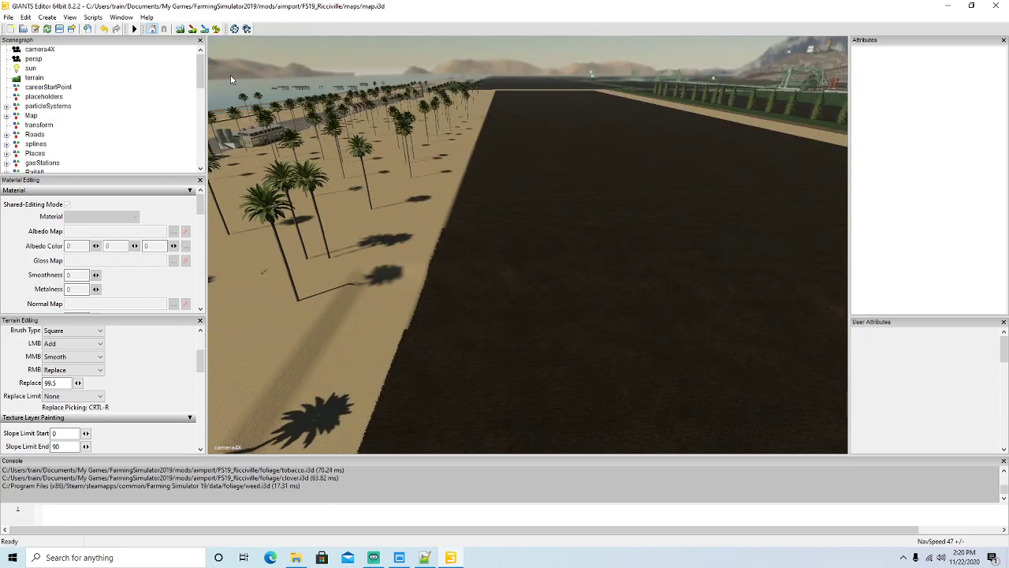
left_click(182, 29)
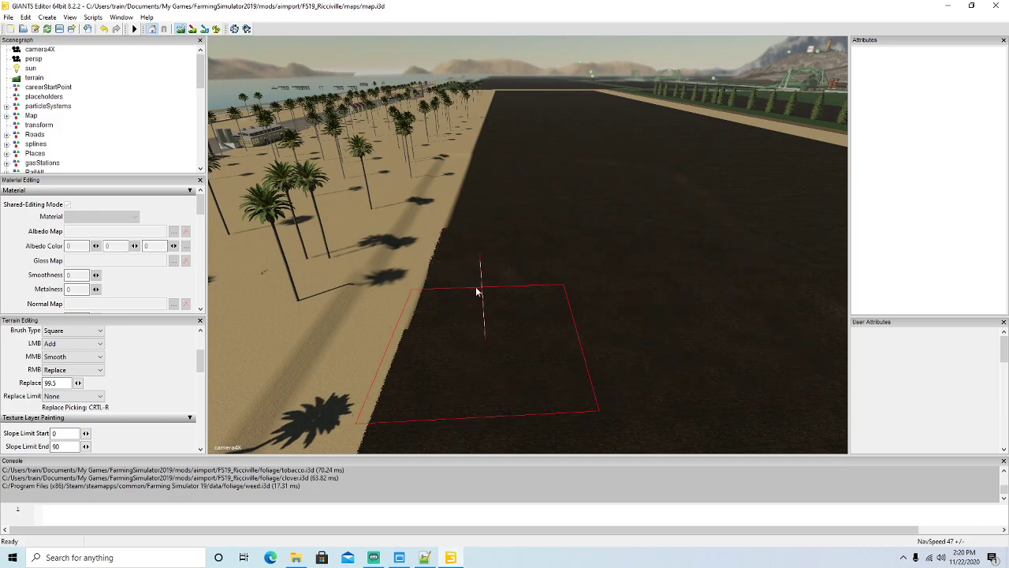
left_click(183, 30)
mouse_move(377, 254)
left_mouse_down("alt")
mouse_move(382, 201)
mouse_move(396, 255)
left_mouse_up("alt")
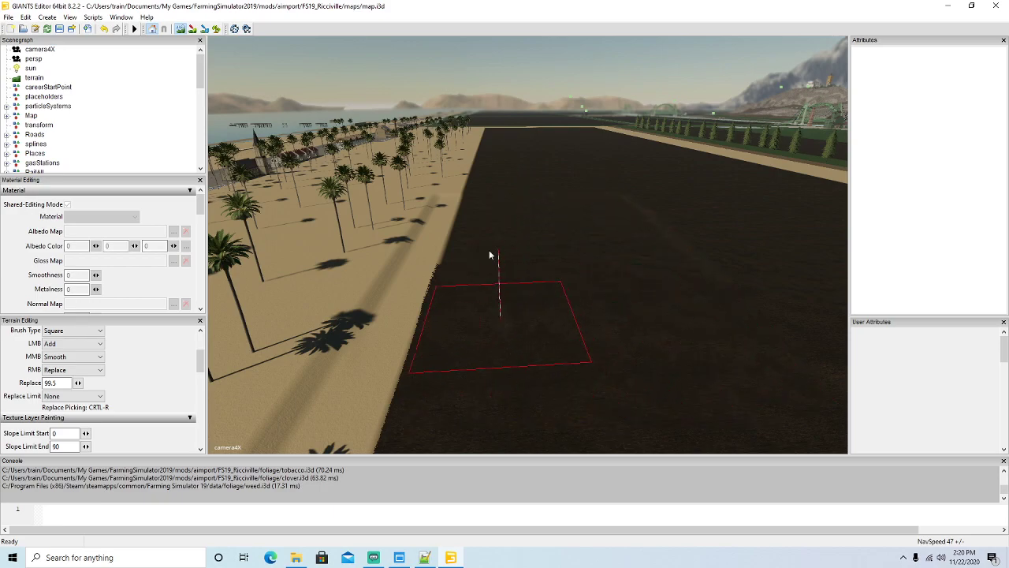
Step: Extend the 99.5 levelled strip along the palm grove past the church and the brown-roofed building
scroll(381, 204, "up", 6)
mouse_move(395, 243)
left_mouse_down("alt")
mouse_move(381, 203)
mouse_move(393, 245)
left_mouse_up("alt")
scroll(393, 245, "up", 4)
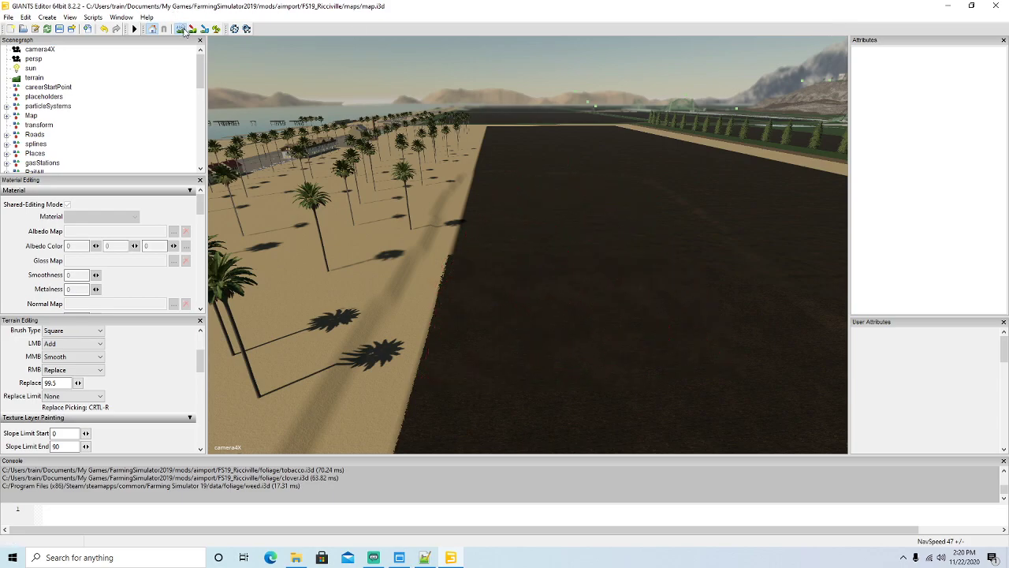
mouse_move(481, 276)
left_mouse_down("alt")
mouse_move(462, 217)
mouse_move(485, 271)
mouse_move(481, 292)
left_mouse_up("alt")
scroll(463, 216, "up", 5)
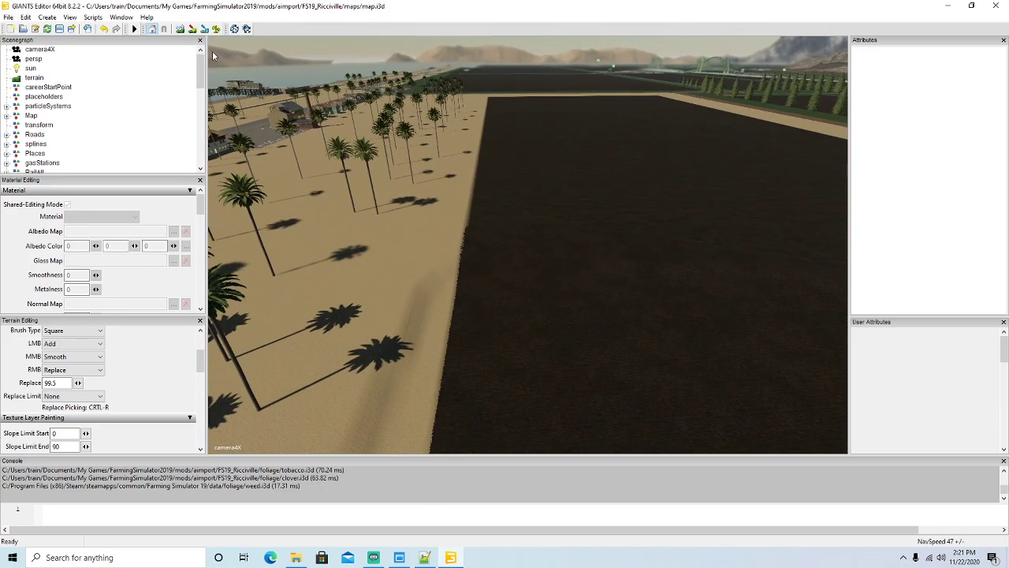
left_click(181, 30)
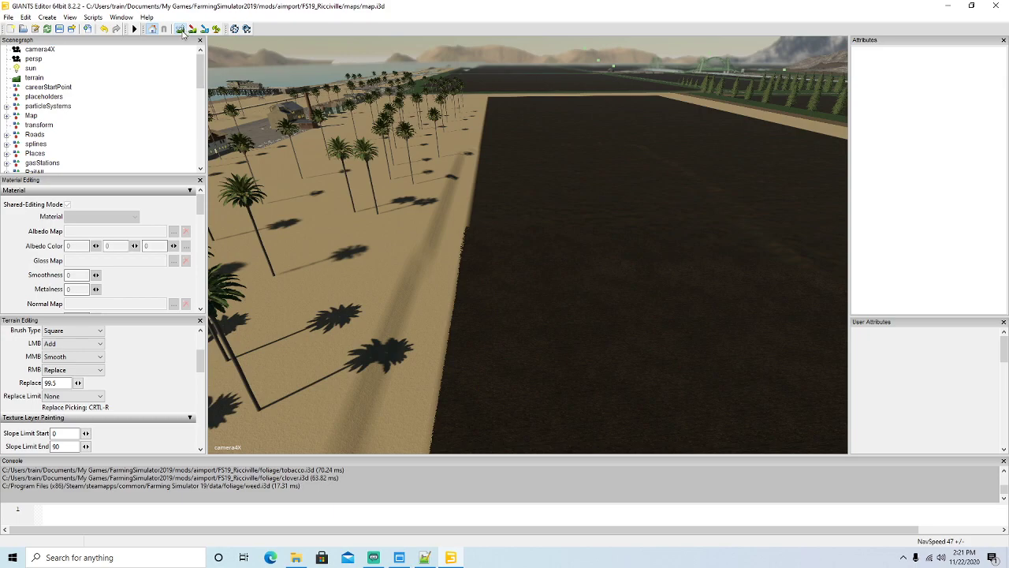
right_click_drag(502, 238, 478, 257)
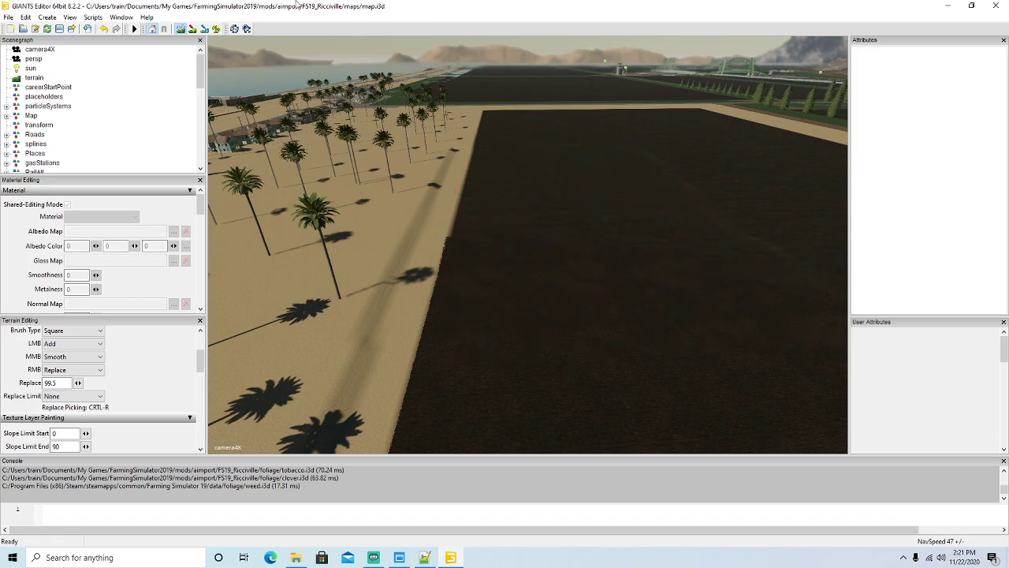
Step: Level the last palm-side stretch of the field at height 99.5 up to near the paved road end
left_click(180, 32)
mouse_move(482, 305)
left_mouse_down("alt")
mouse_move(471, 235)
mouse_move(477, 299)
left_mouse_up("alt")
scroll(471, 235, "up", 5)
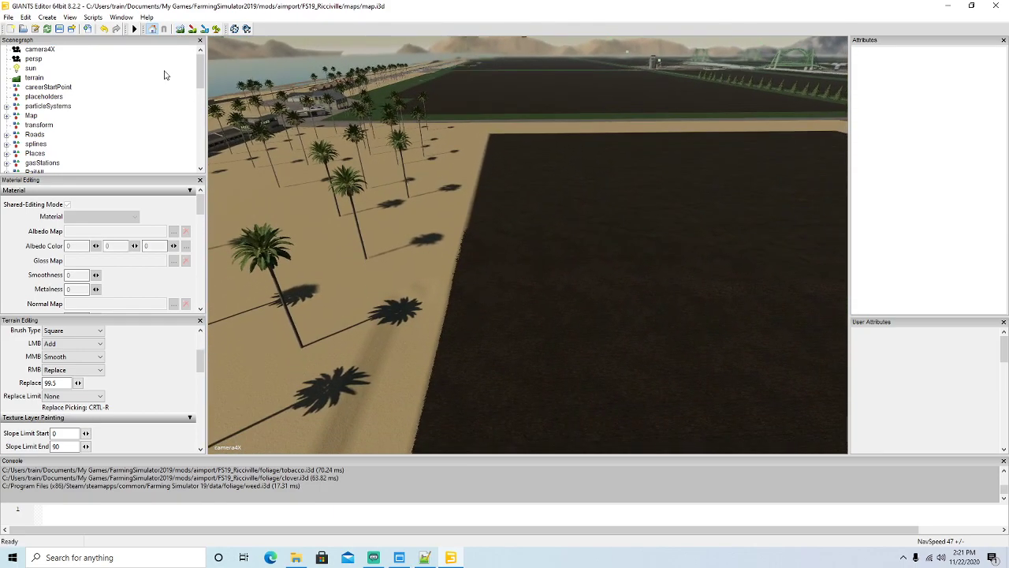
left_click(181, 30)
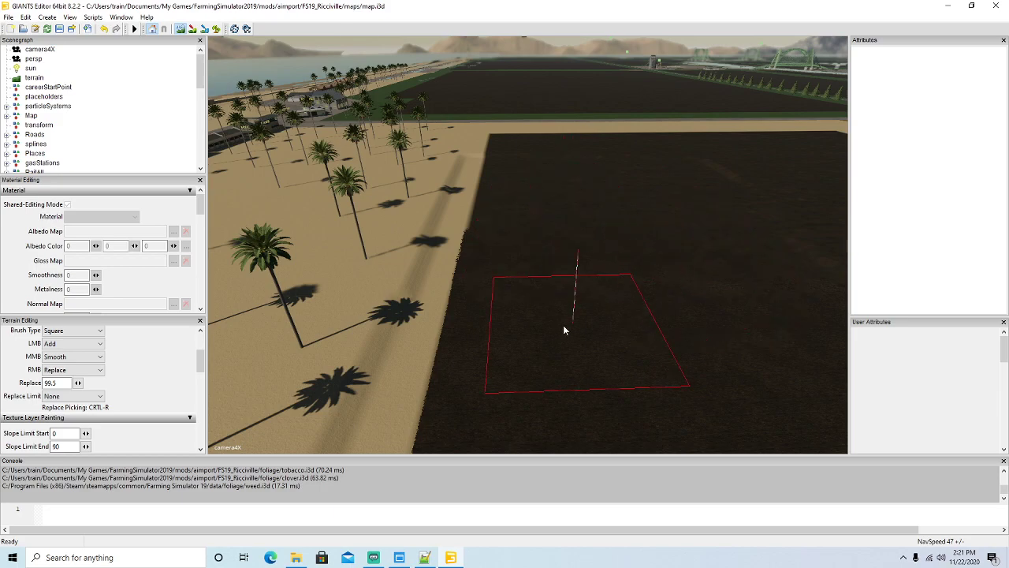
left_click(183, 32)
mouse_move(391, 272)
left_mouse_down("alt")
mouse_move(388, 220)
mouse_move(381, 298)
left_mouse_up("alt")
scroll(388, 221, "up", 4)
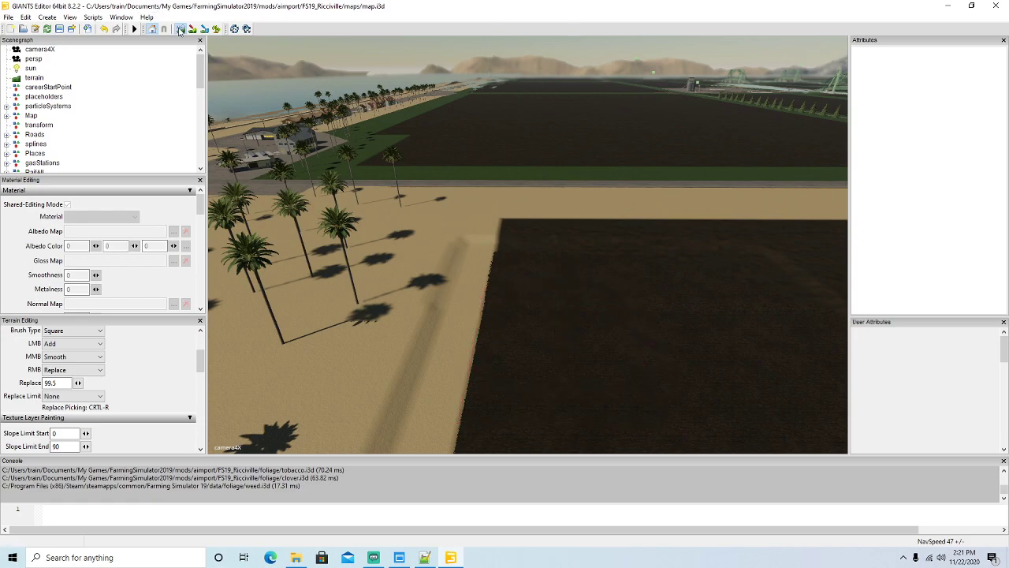
Step: Level the field corner between the palm grove and the paved road, including the adjoining sand, at height 99.5
left_click_drag(426, 304, 645, 338, "alt")
scroll(415, 264, "up", 8)
scroll(642, 321, "down", 6)
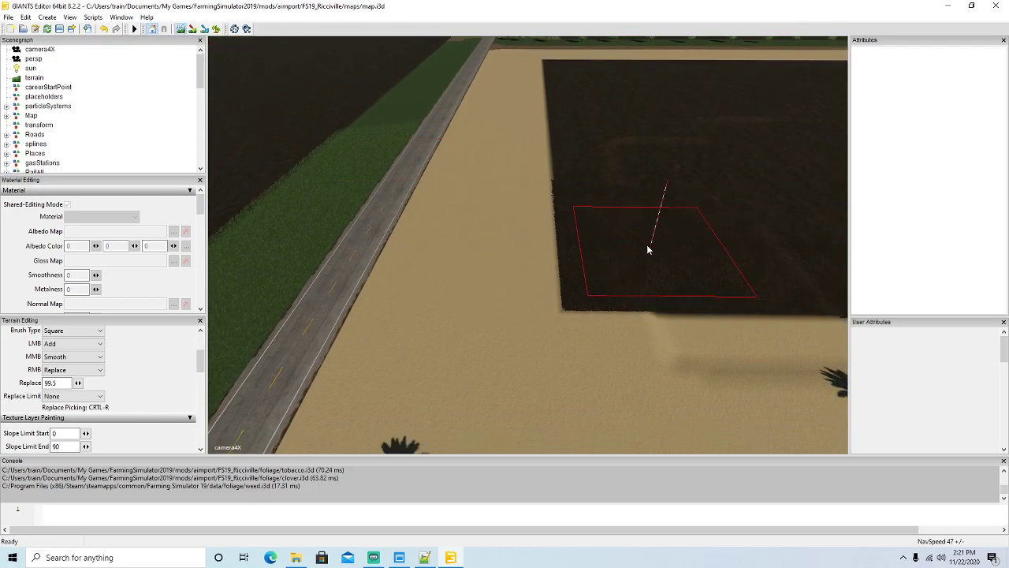
mouse_move(644, 303)
left_mouse_down()
mouse_move(533, 300)
mouse_move(534, 115)
left_mouse_up()
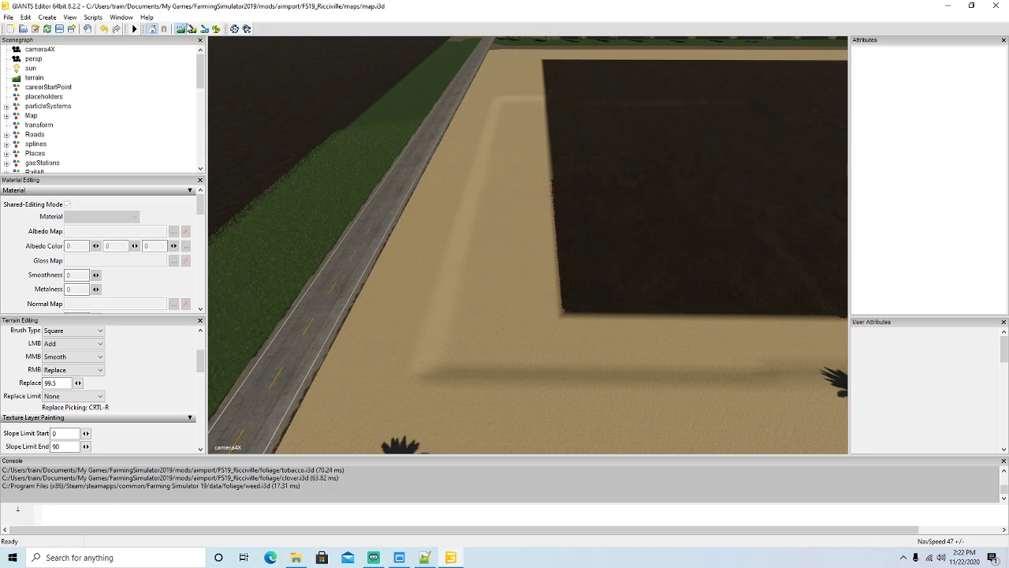
Step: Level the field edge and sand along the paved road up to the corner by the dirt track
left_click(183, 32)
mouse_move(484, 205)
left_mouse_down("alt")
mouse_move(482, 172)
mouse_move(481, 232)
left_mouse_up("alt")
scroll(481, 171, "up", 4)
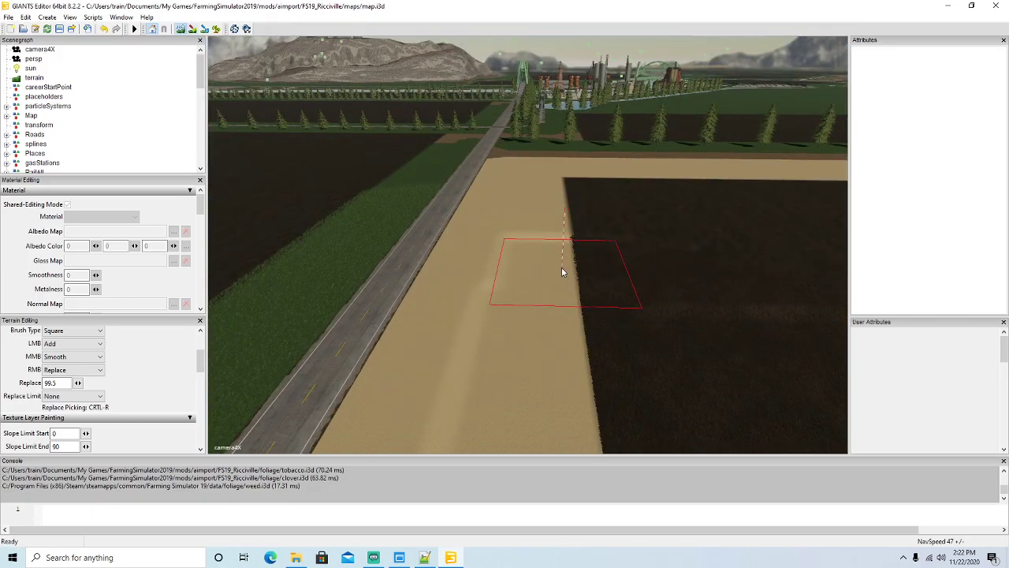
mouse_move(560, 253)
left_mouse_down()
mouse_move(552, 208)
mouse_move(564, 206)
left_mouse_up()
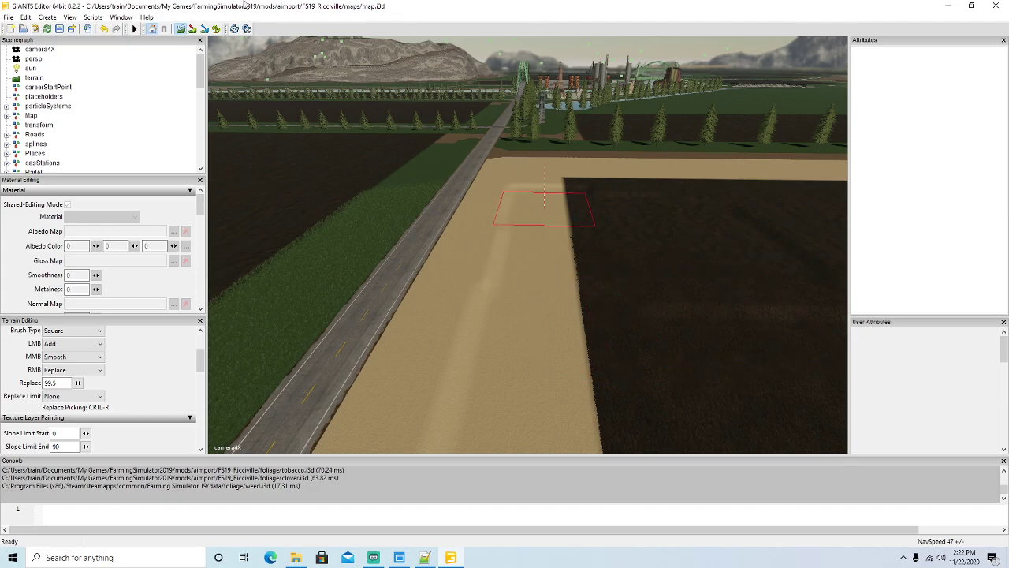
Step: Level the corner between the paved road and the dirt track, and start along the conifer-lined side of the field
left_click_drag(472, 312, 684, 281, "alt")
scroll(454, 200, "up", 6)
scroll(690, 275, "down", 5)
scroll(685, 281, "down", 3)
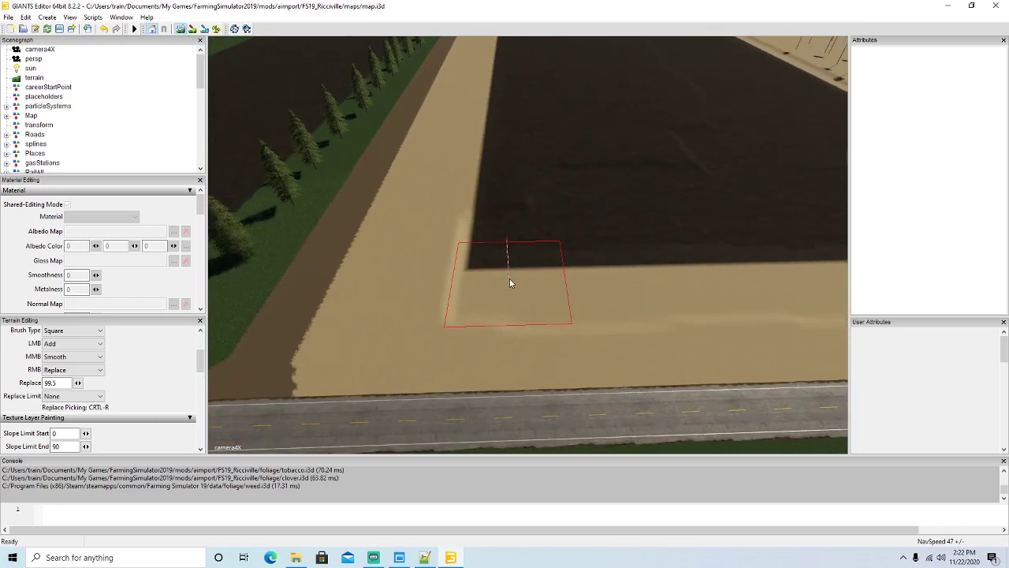
mouse_move(455, 290)
left_mouse_down()
mouse_move(476, 153)
mouse_move(496, 100)
left_mouse_up()
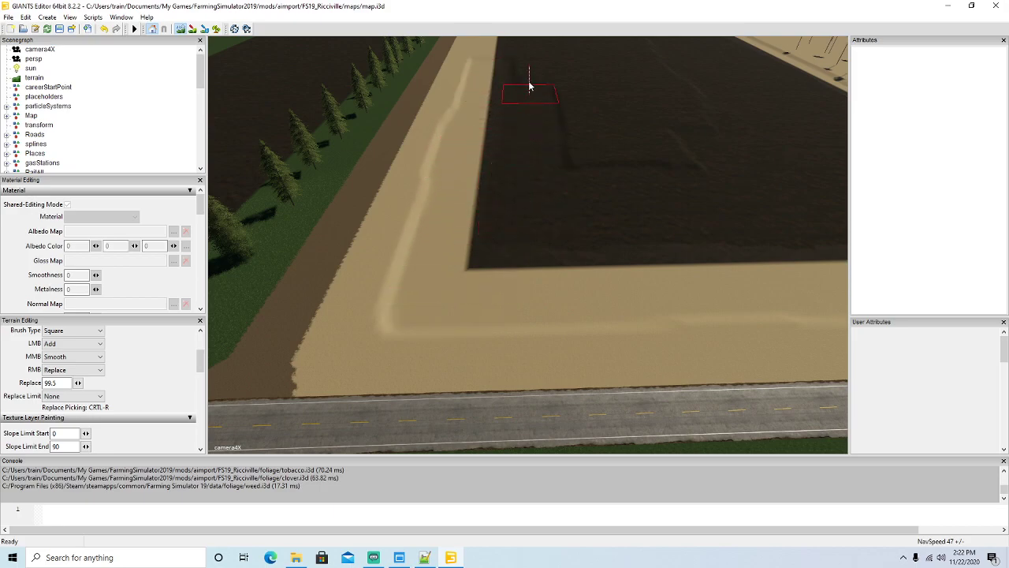
mouse_move(545, 121)
right_mouse_down()
mouse_move(577, 147)
mouse_move(569, 71)
right_mouse_up()
Step: Continue the 99.5 levelling along the conifer row, covering the sand border and the adjoining field
left_click_drag(514, 174, 514, 213, "alt")
scroll(512, 125, "up", 6)
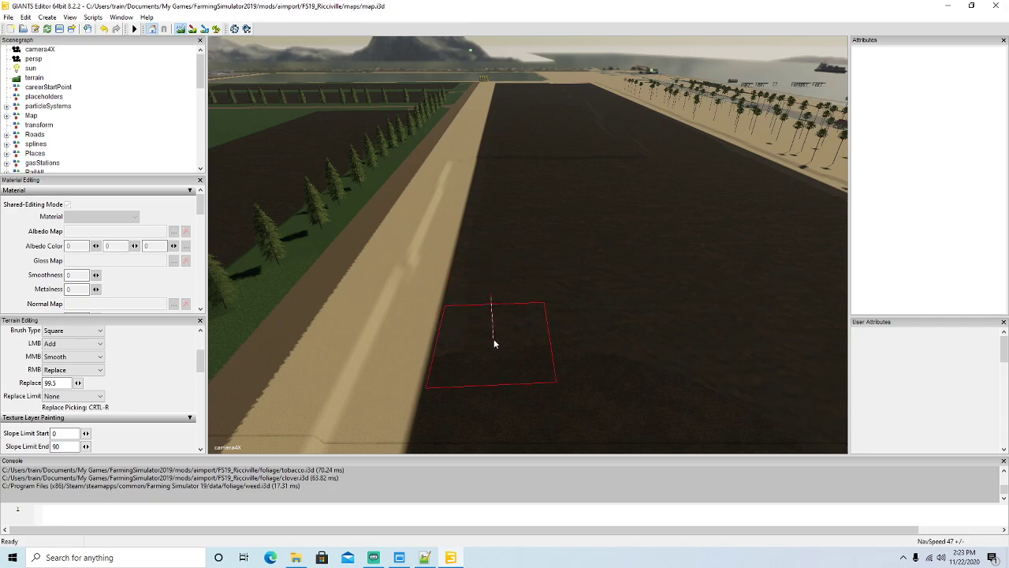
mouse_move(341, 180)
left_mouse_down("alt")
mouse_move(331, 116)
mouse_move(339, 169)
left_mouse_up("alt")
scroll(331, 117, "up", 5)
scroll(339, 169, "up", 2)
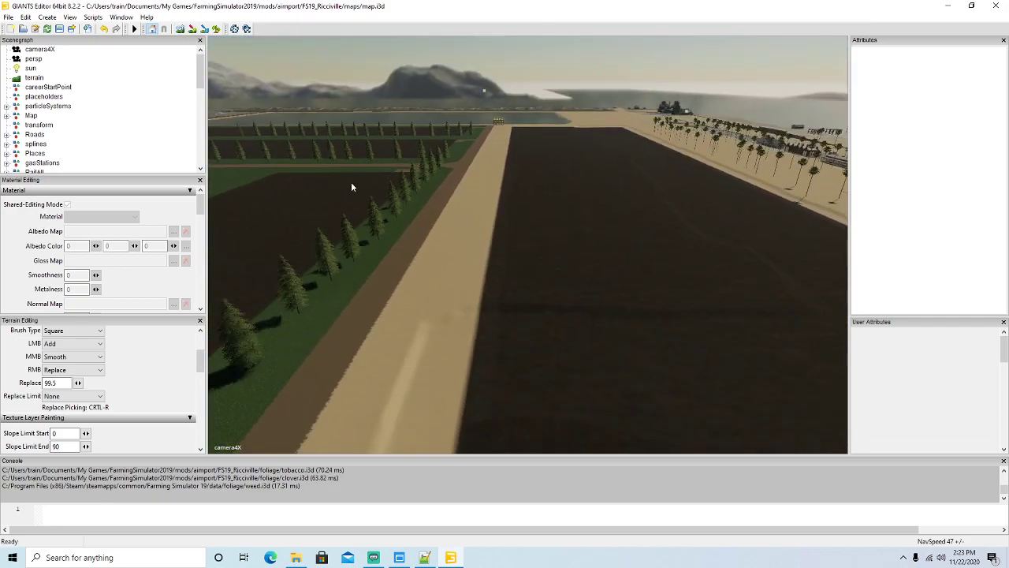
mouse_move(490, 326)
right_mouse_down()
mouse_move(491, 299)
mouse_move(483, 308)
mouse_move(500, 242)
right_mouse_up()
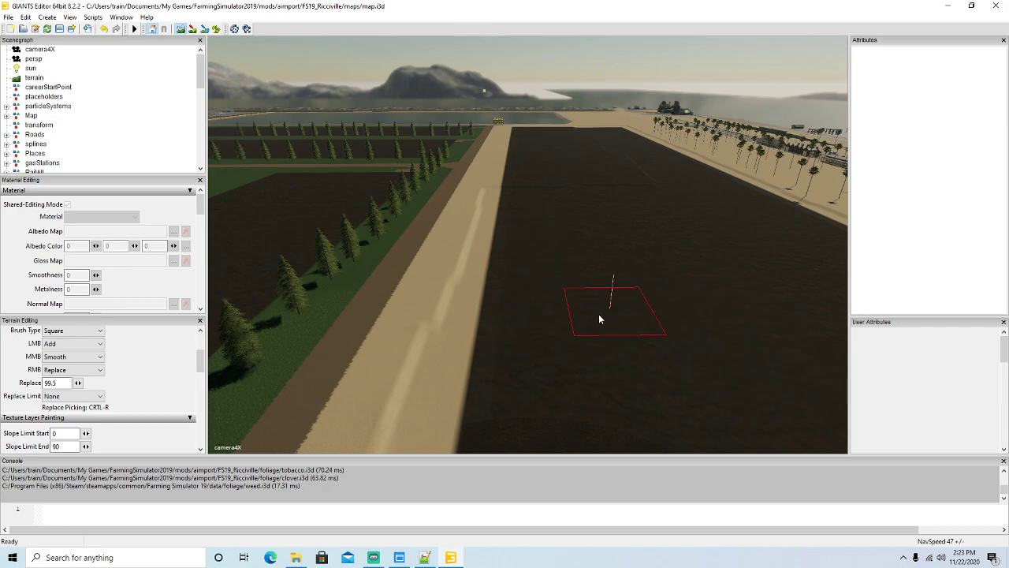
Step: Level the track-side stretch of the field past the dirt track junction at height 99.5, working towards the lake
scroll(502, 242, "up", 8)
mouse_move(502, 285)
left_mouse_down("alt")
mouse_move(501, 242)
mouse_move(505, 284)
left_mouse_up("alt")
scroll(505, 289, "down", 2)
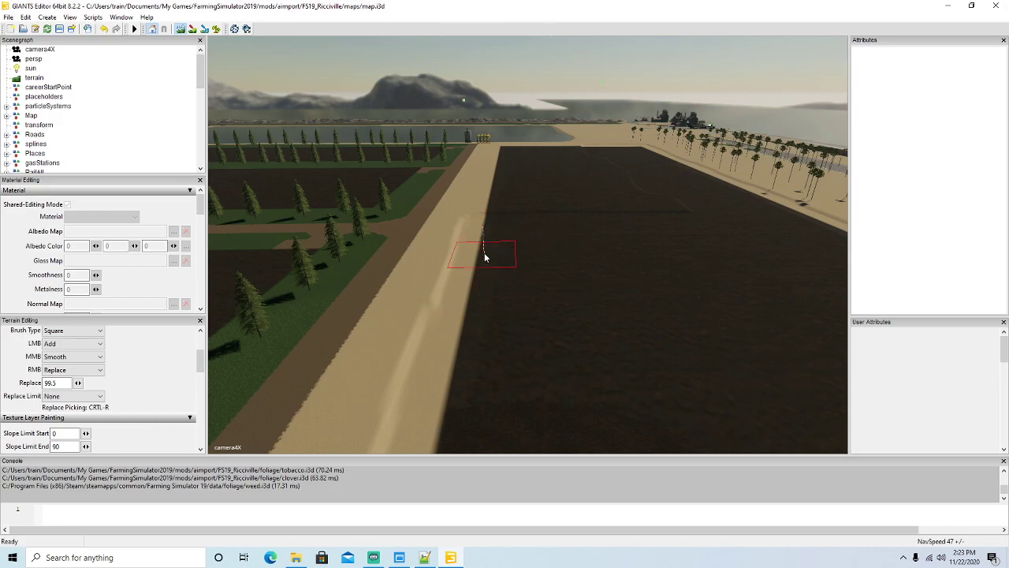
left_click(180, 30)
mouse_move(414, 218)
left_mouse_down("alt")
mouse_move(410, 188)
mouse_move(409, 245)
left_mouse_up("alt")
scroll(411, 189, "up", 3)
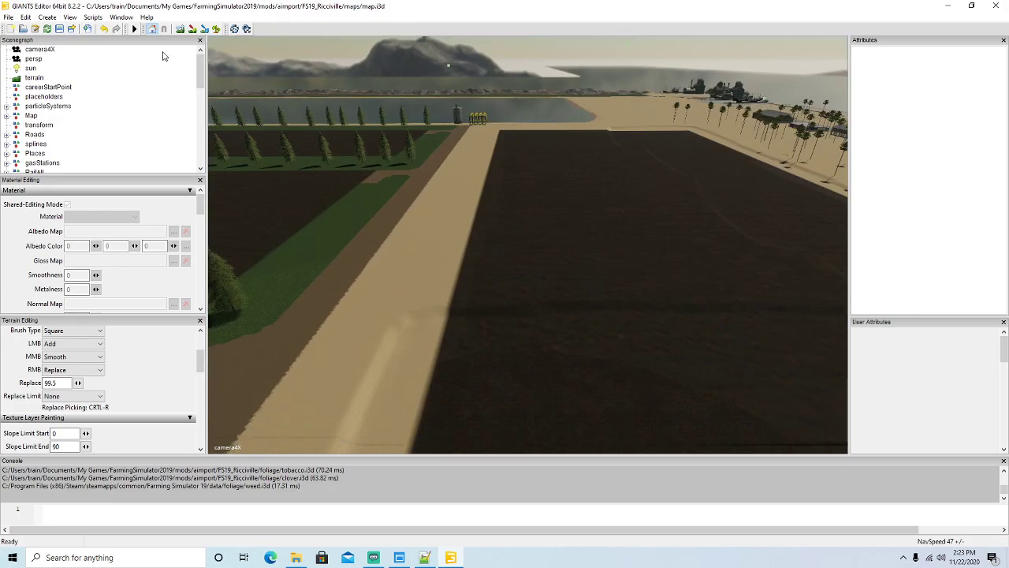
right_click_drag(467, 328, 484, 227)
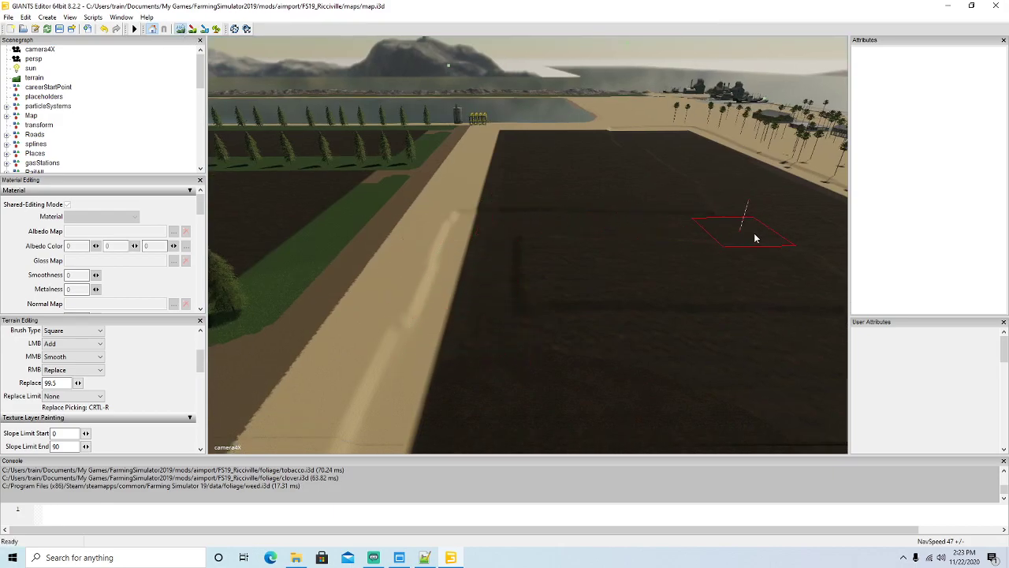
mouse_move(628, 311)
right_mouse_down()
mouse_move(550, 308)
mouse_move(539, 250)
mouse_move(659, 246)
mouse_move(775, 260)
mouse_move(591, 275)
mouse_move(717, 262)
mouse_move(782, 220)
mouse_move(808, 252)
right_mouse_up()
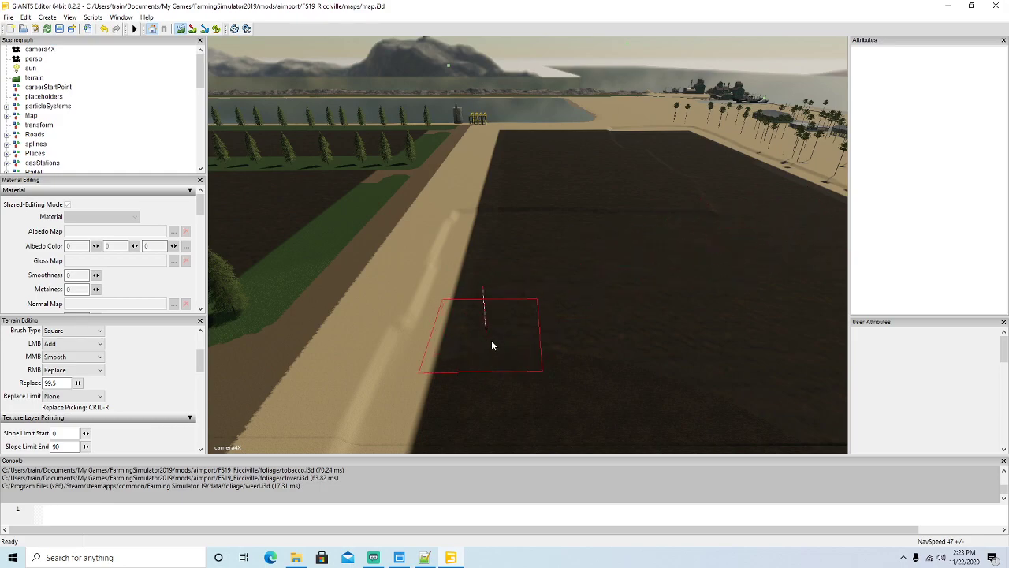
Step: Level the following stretch of the track-side border and the field interior in view of the yellow structure at height 99.5
left_click(181, 33)
mouse_move(440, 247)
left_mouse_down("alt")
mouse_move(438, 206)
mouse_move(439, 273)
left_mouse_up("alt")
scroll(438, 206, "up", 3)
left_click_drag(361, 187, 475, 252, "alt")
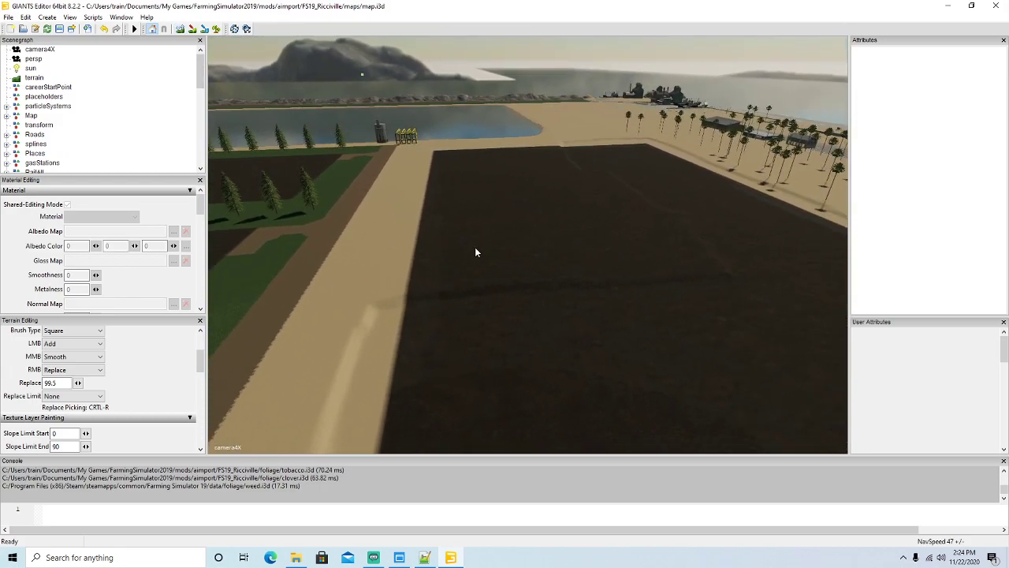
left_click(180, 29)
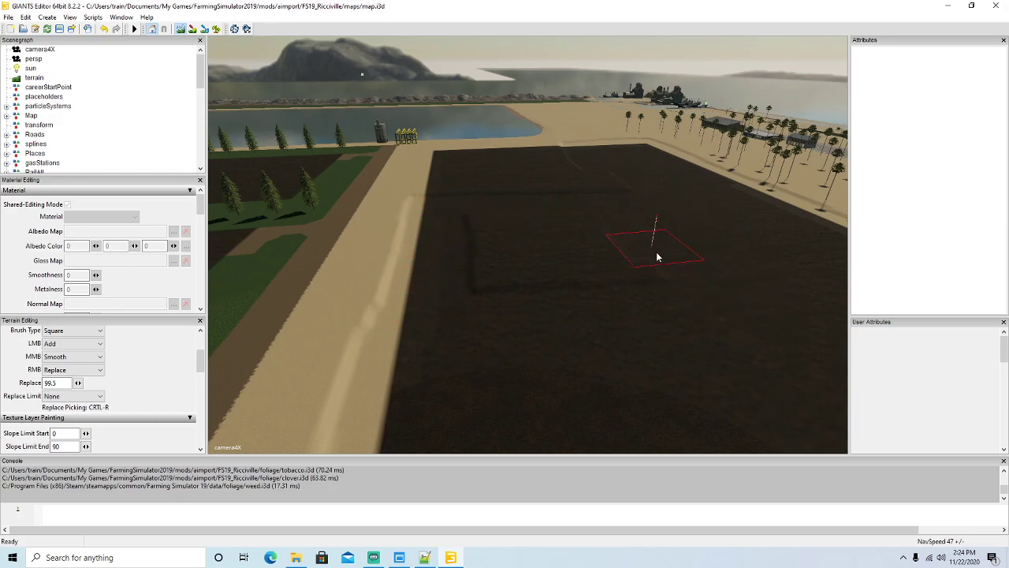
mouse_move(603, 221)
right_mouse_down()
mouse_move(591, 239)
mouse_move(602, 304)
mouse_move(542, 221)
mouse_move(541, 298)
mouse_move(498, 229)
mouse_move(477, 273)
right_mouse_up()
Step: Extend the levelled track-side strip towards the lake-end corner of the field at height 99.5
left_click(181, 30)
mouse_move(454, 264)
left_mouse_down("alt")
mouse_move(456, 216)
mouse_move(460, 273)
left_mouse_up("alt")
scroll(456, 216, "up", 6)
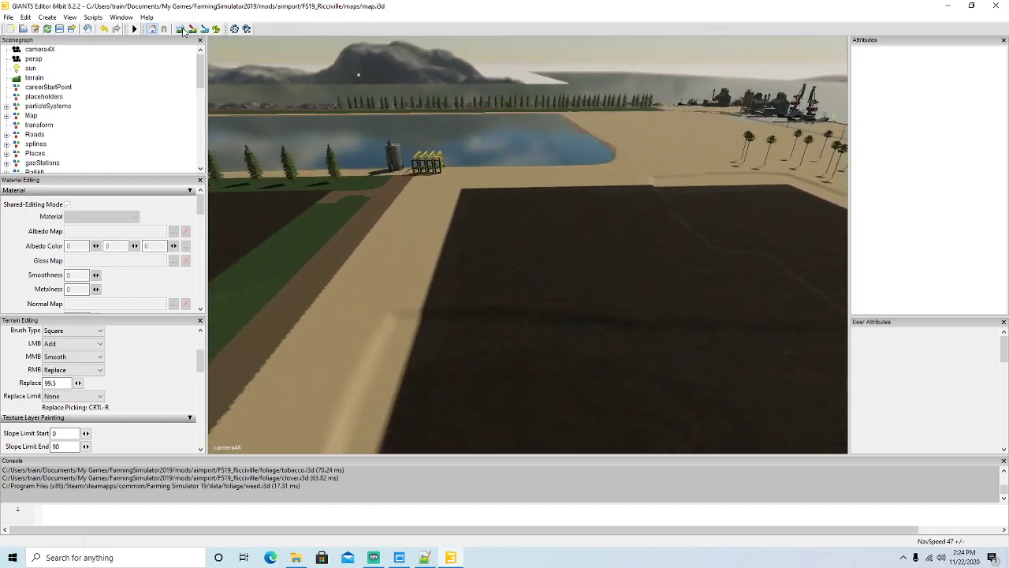
mouse_move(451, 305)
right_mouse_down()
mouse_move(451, 295)
mouse_move(442, 305)
mouse_move(457, 254)
mouse_move(500, 242)
right_mouse_up()
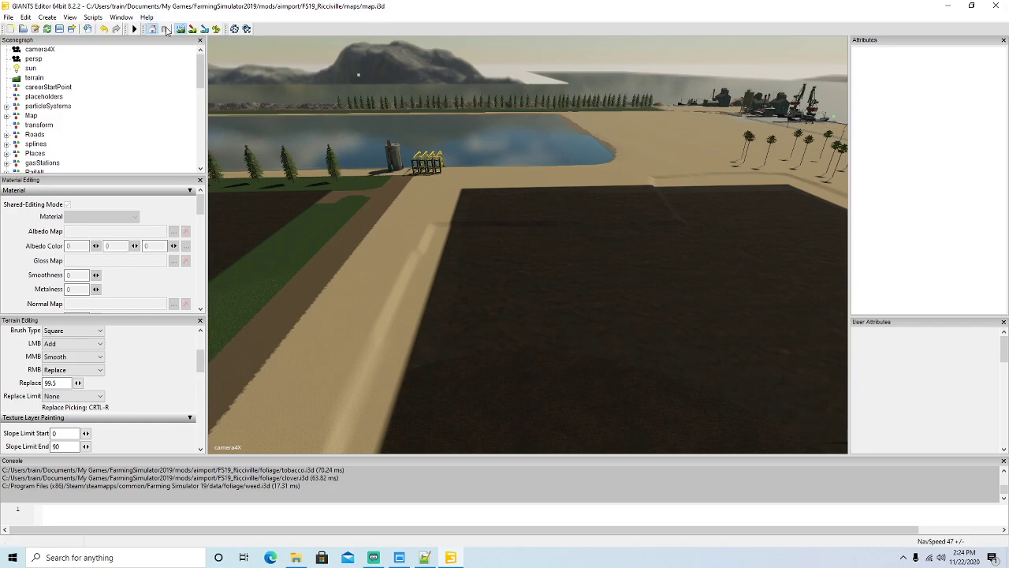
Step: Level the lake-side edge of the field and its corner beside the yellow structure, joining the track-side strip
left_click_drag(397, 217, 322, 334, "alt")
scroll(568, 253, "up", 10)
scroll(311, 317, "down", 5)
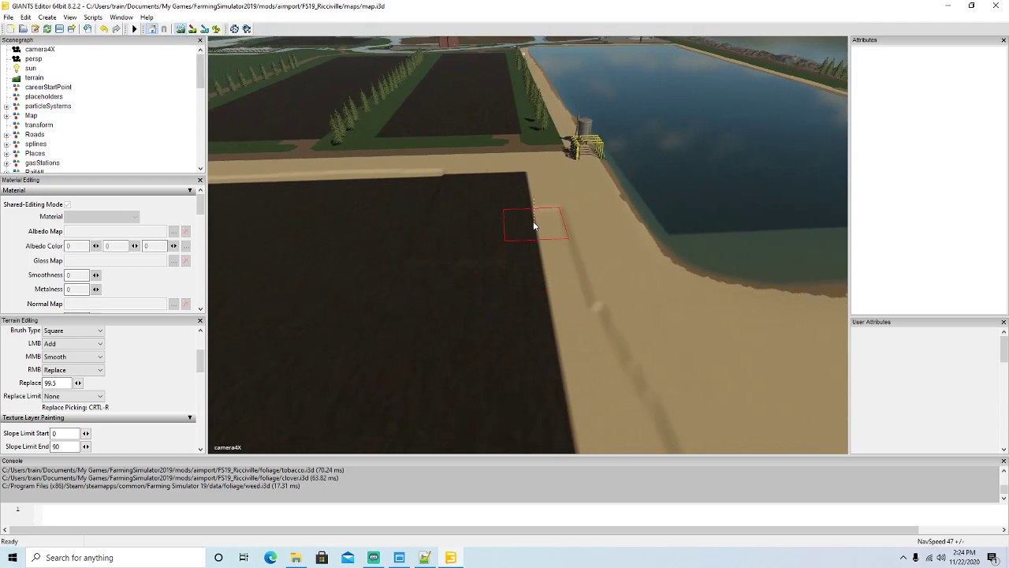
mouse_move(534, 197)
right_mouse_down()
mouse_move(532, 175)
mouse_move(483, 178)
right_mouse_up()
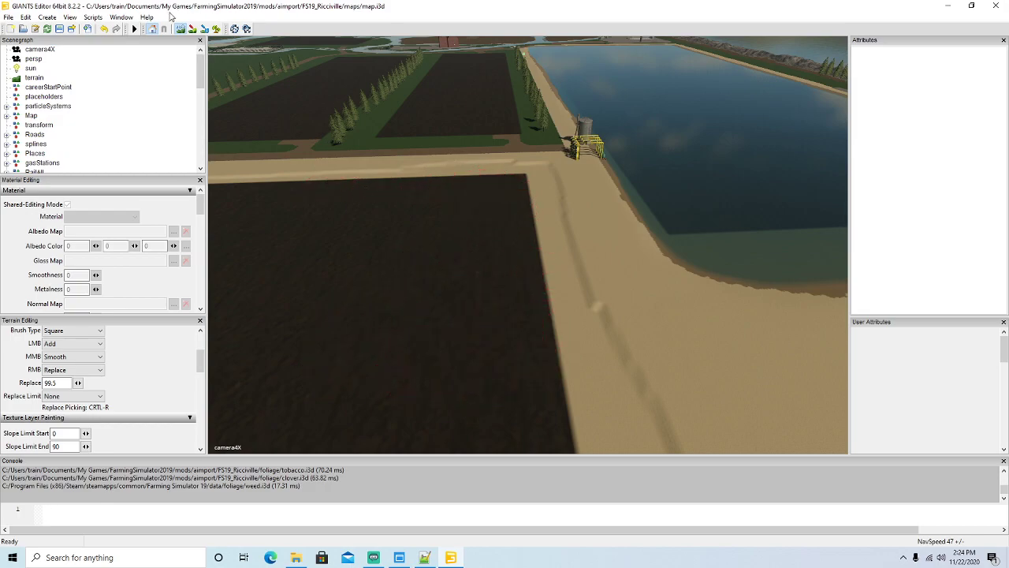
Step: Switch the sculpting brush to Round and smooth the ridge around the lake-end field corner and the adjoining track-side border
left_click(181, 32)
mouse_move(375, 290)
left_mouse_down("alt")
mouse_move(389, 266)
mouse_move(386, 289)
mouse_move(218, 327)
mouse_move(166, 355)
left_mouse_up("alt")
scroll(389, 266, "up", 4)
scroll(387, 290, "up", 2)
scroll(386, 289, "up", 5)
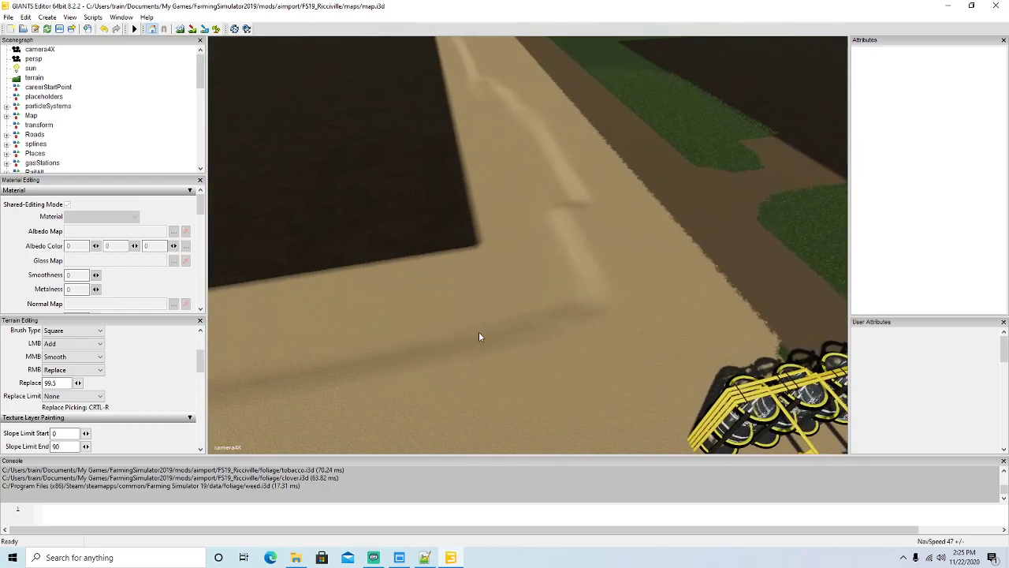
scroll(455, 311, "down", 3)
scroll(457, 315, "down", 3)
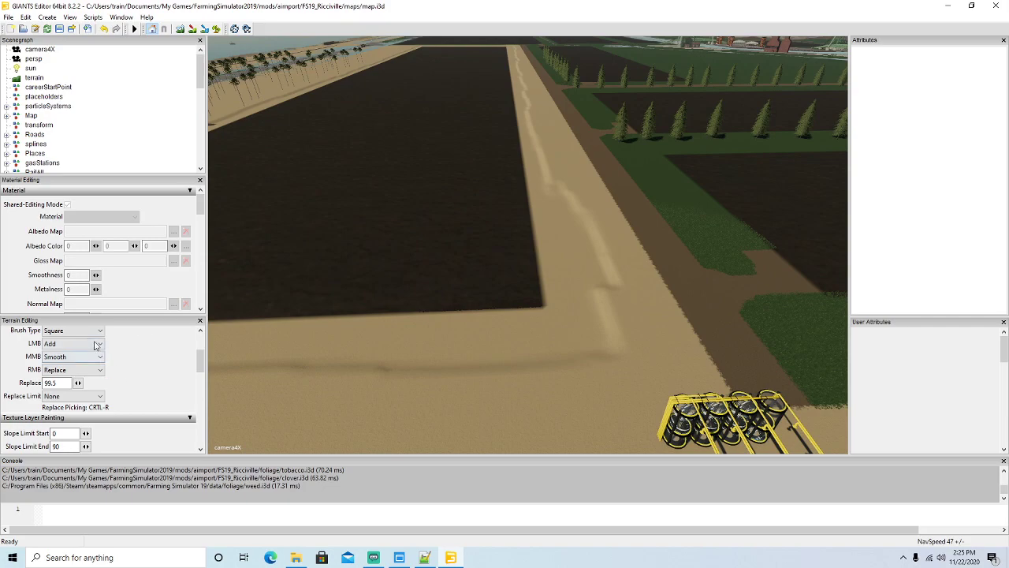
left_click_drag(200, 365, 199, 360)
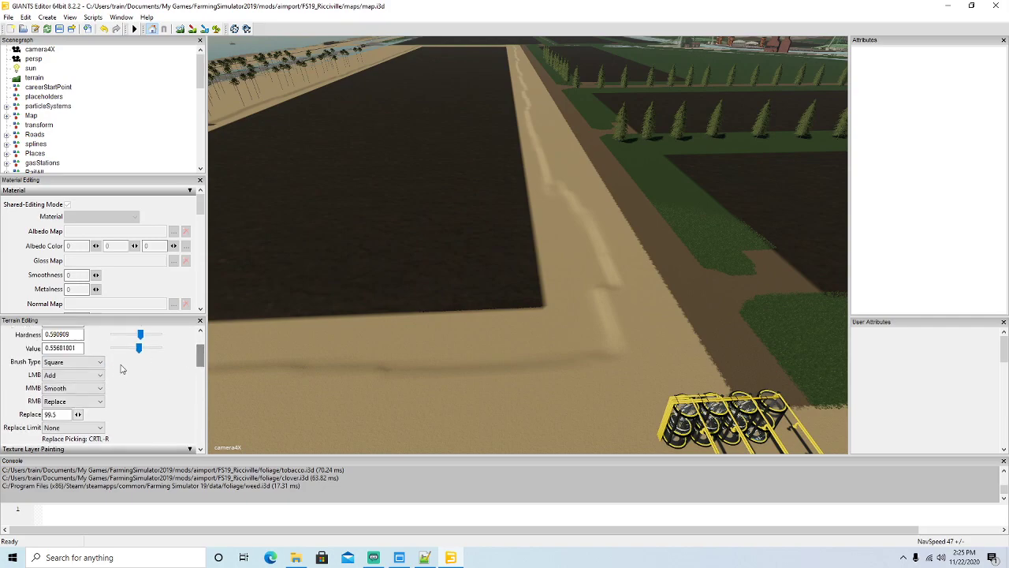
left_click(71, 362)
left_click(55, 372)
mouse_move(589, 278)
middle_mouse_down()
mouse_move(593, 322)
mouse_move(462, 358)
mouse_move(331, 370)
mouse_move(545, 354)
mouse_move(380, 378)
mouse_move(318, 373)
middle_mouse_up()
middle_click_drag(595, 252, 546, 156)
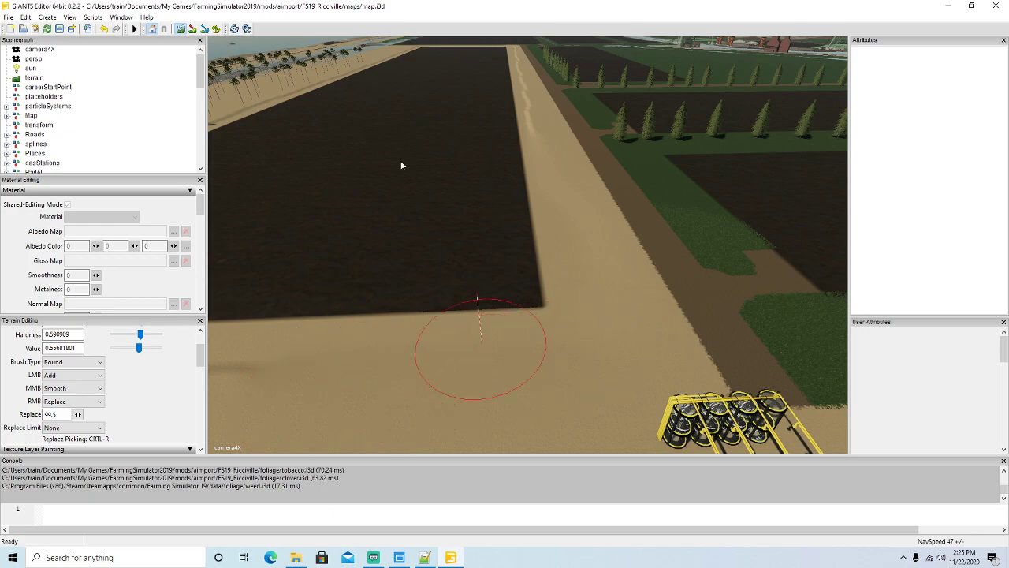
Step: Set brush hardness and value to about 0.68 and opacity to about 0.69, then smooth the next stretches of the track-side border
left_click_drag(481, 331, 451, 223, "alt")
scroll(504, 225, "up", 10, "alt")
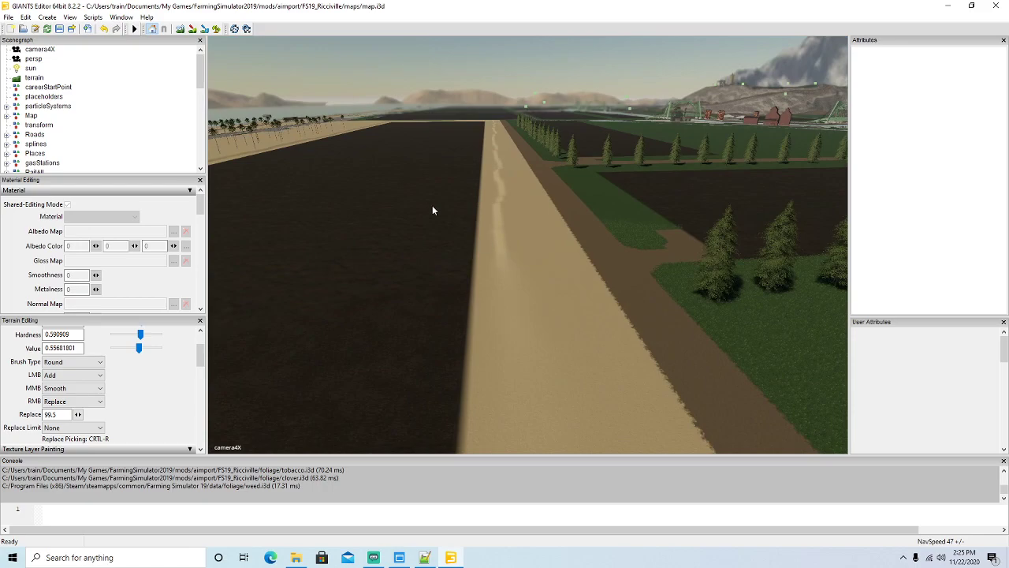
scroll(160, 363, "up", 2)
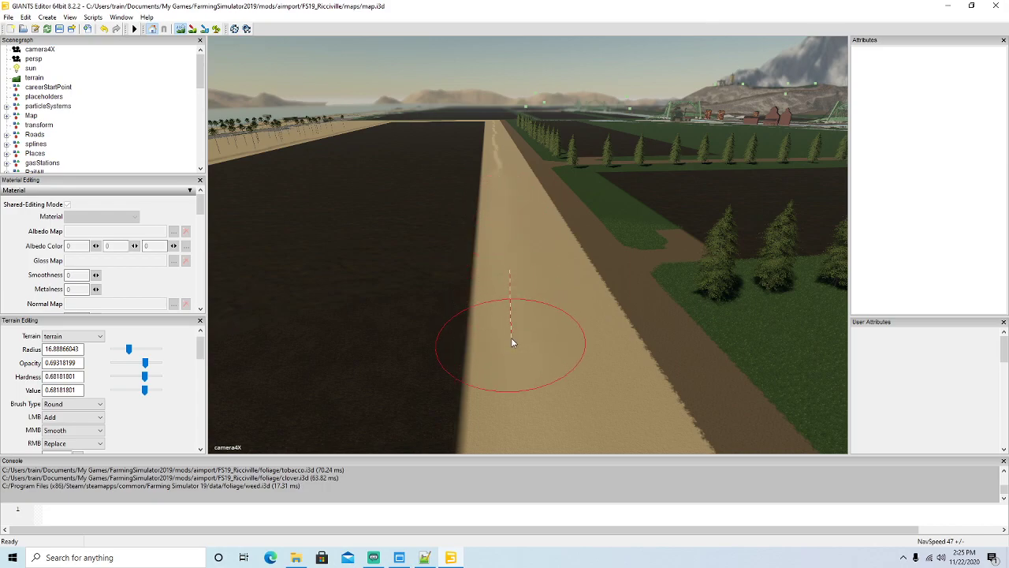
scroll(383, 157, "up", 3)
mouse_move(385, 210)
left_mouse_down("alt")
mouse_move(383, 157)
mouse_move(372, 159)
mouse_move(376, 209)
left_mouse_up("alt")
scroll(372, 159, "up", 4)
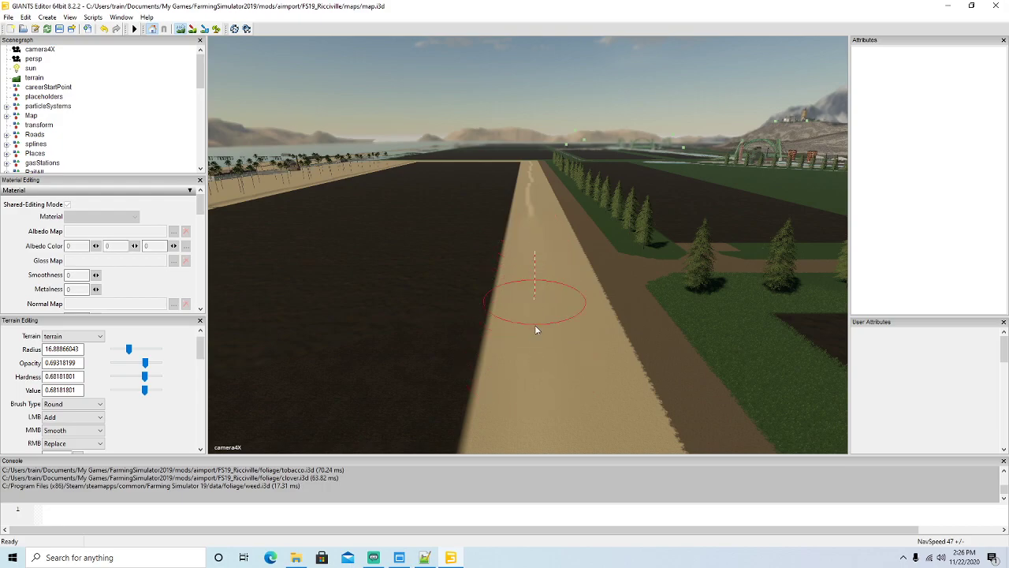
scroll(212, 42, "up", 1)
Step: Continue smoothing the ridge in the sand border along the tree-lined track with a brush radius of about 17.1
left_click(184, 30)
scroll(385, 192, "up", 2)
mouse_move(386, 193)
left_mouse_down("alt")
mouse_move(388, 213)
mouse_move(343, 175)
left_mouse_up("alt")
scroll(385, 184, "up", 4)
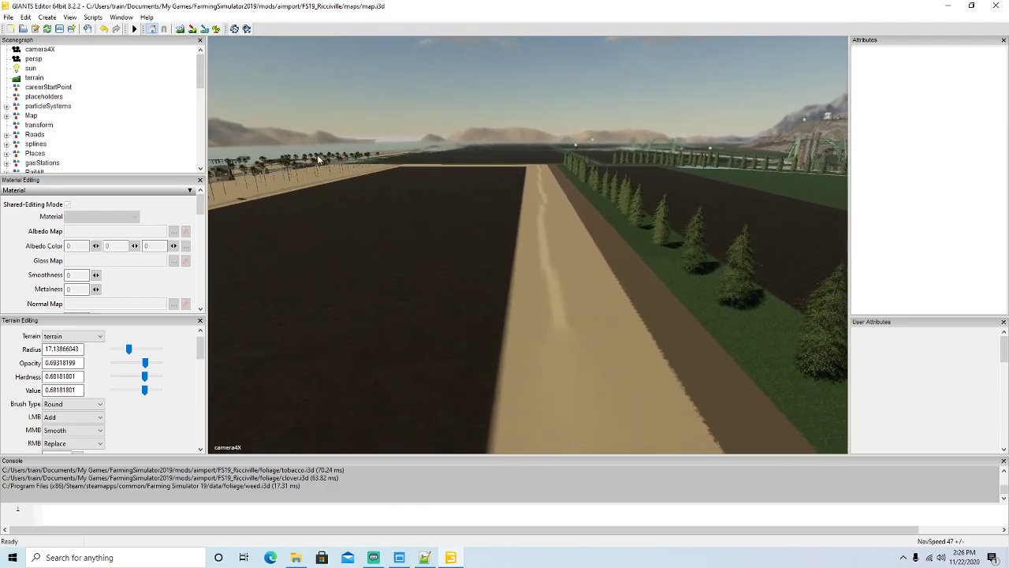
middle_click_drag(565, 354, 547, 239)
middle_click_drag(563, 387, 541, 223)
scroll(558, 394, "up", 1)
Step: Smooth the next two stretches of the track-side sand ridge towards the road end, enlarging the brush radius to about 17.6
left_click(182, 29)
mouse_move(353, 150)
left_mouse_down("alt")
mouse_move(375, 186)
mouse_move(376, 229)
mouse_move(365, 227)
left_mouse_up("alt")
scroll(368, 183, "up", 3)
scroll(376, 187, "up", 2)
mouse_move(563, 312)
middle_mouse_down()
mouse_move(549, 194)
mouse_move(573, 316)
mouse_move(551, 189)
middle_mouse_up()
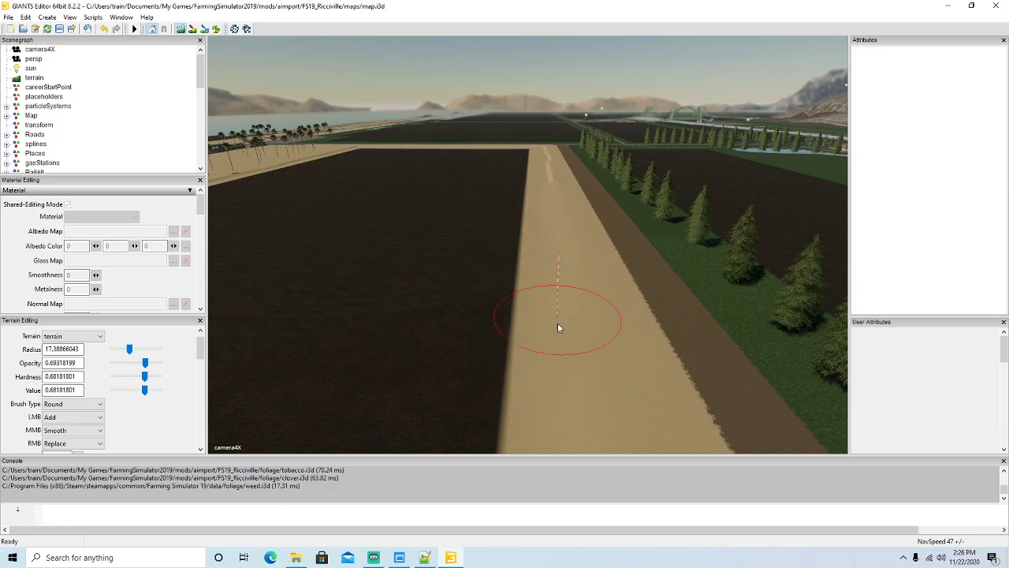
left_click(184, 33)
mouse_move(476, 259)
left_mouse_down("alt")
mouse_move(473, 235)
mouse_move(470, 287)
left_mouse_up("alt")
scroll(473, 235, "up", 6)
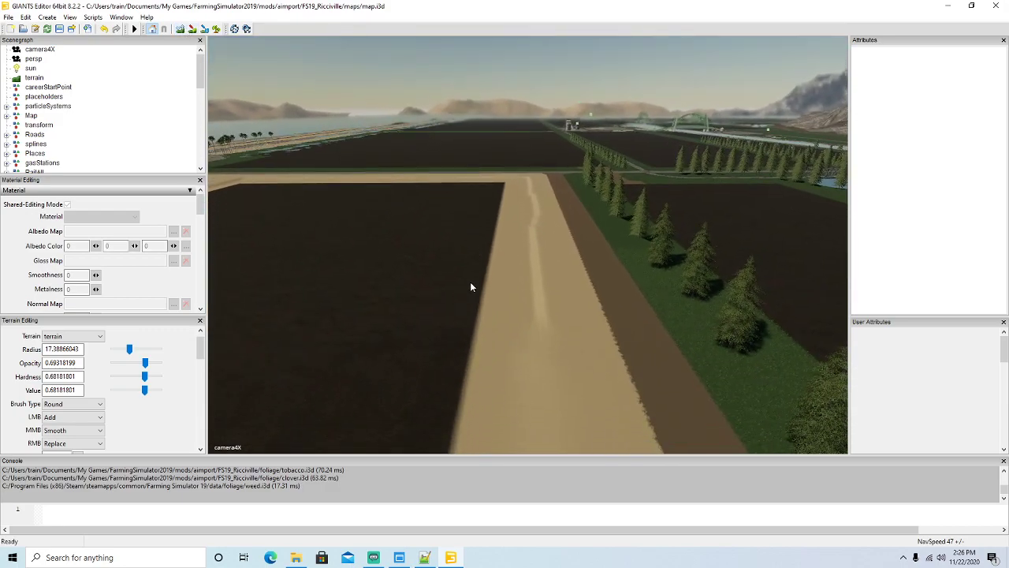
left_click(180, 30)
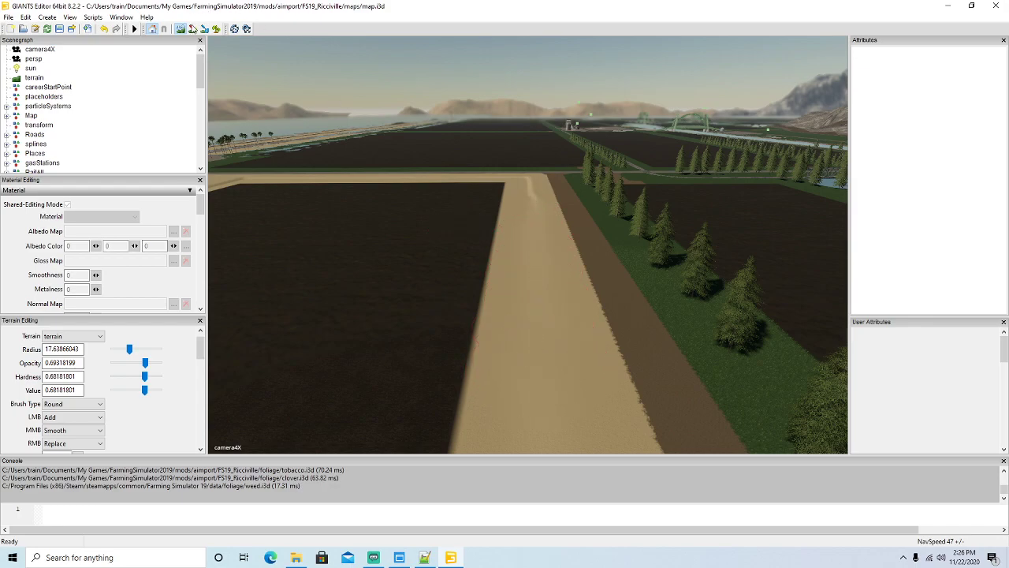
Step: Smooth the last stretch of the track-side ridge before the road-end corner with a brush radius of about 17.9
left_click(185, 31)
mouse_move(419, 286)
left_mouse_down("alt")
mouse_move(421, 233)
mouse_move(423, 293)
left_mouse_up("alt")
scroll(421, 233, "up", 6)
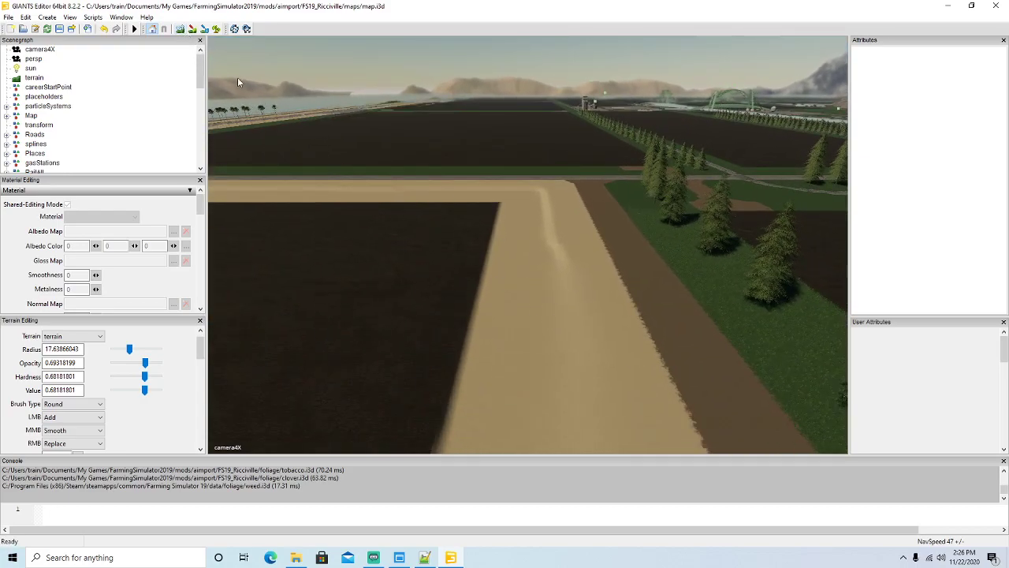
left_click(181, 30)
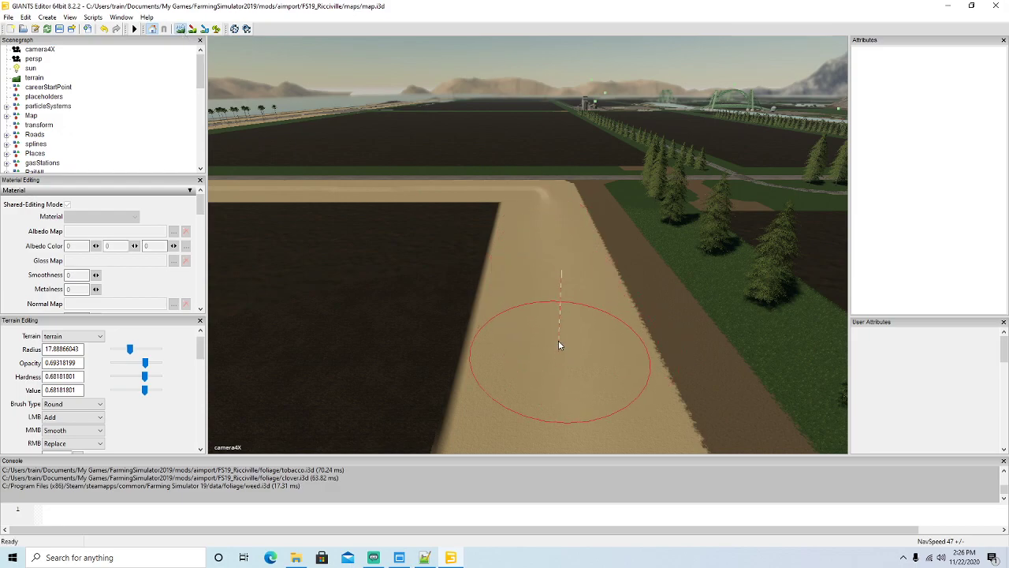
Step: Reduce the brush radius to about 9.9 and smooth the road-end corner and the first part of the roadside sand border
left_click(184, 29)
left_click_drag(450, 327, 475, 259, "alt")
scroll(475, 260, "up", 8)
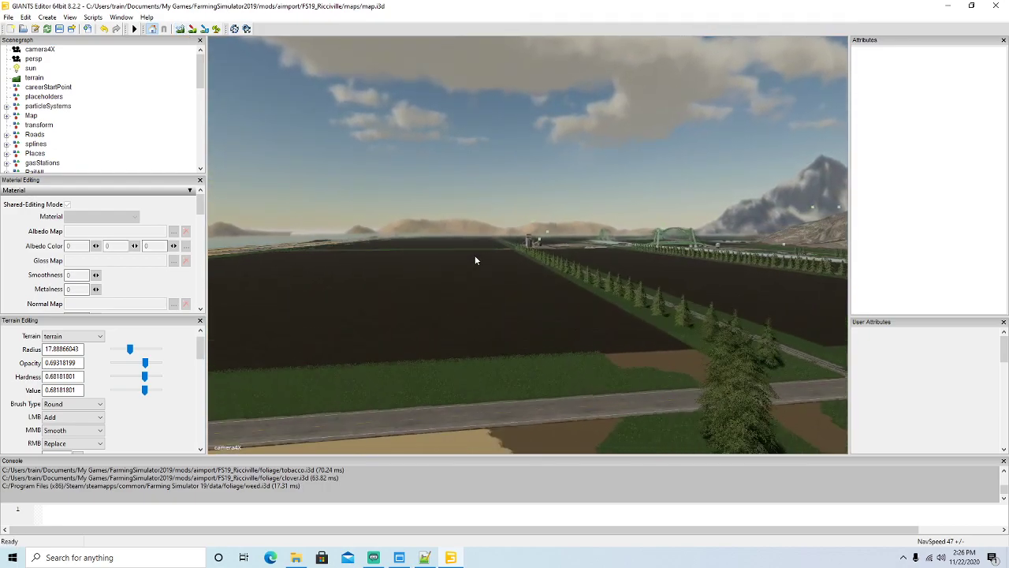
left_click_drag(450, 261, 440, 317, "alt")
scroll(445, 317, "down", 5)
scroll(442, 310, "down", 2)
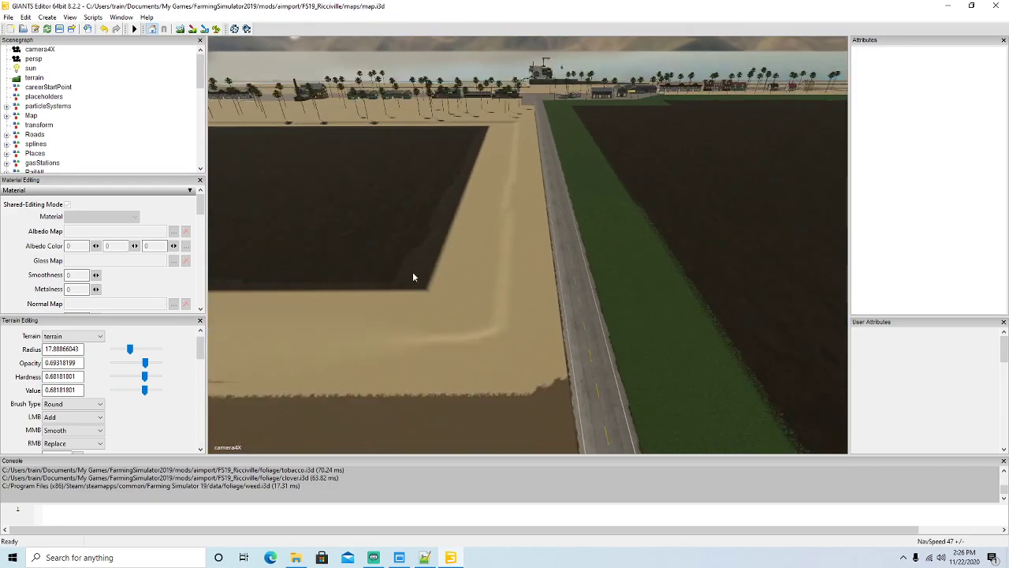
left_click(183, 31)
scroll(479, 272, "down", 6)
scroll(486, 275, "down", 2)
mouse_move(476, 324)
middle_mouse_down()
mouse_move(502, 264)
mouse_move(507, 193)
mouse_move(512, 272)
mouse_move(507, 191)
middle_mouse_up()
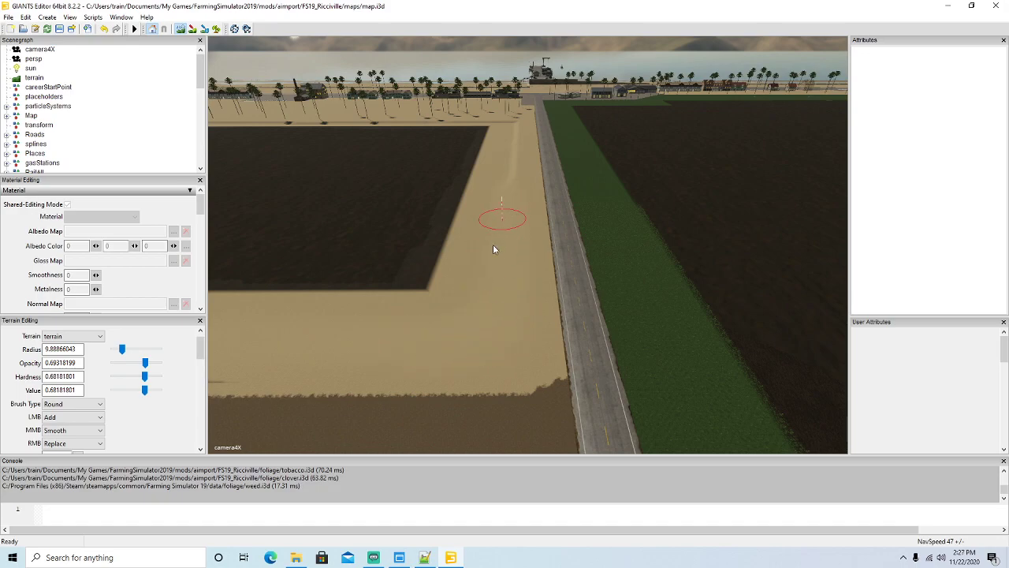
Step: Smooth the rest of the roadside sand border towards the palm trees with a brush radius of about 10.4
scroll(462, 329, "up", 1)
left_click(183, 30)
mouse_move(355, 195)
left_mouse_down("alt")
mouse_move(337, 171)
mouse_move(358, 215)
left_mouse_up("alt")
scroll(337, 171, "up", 3)
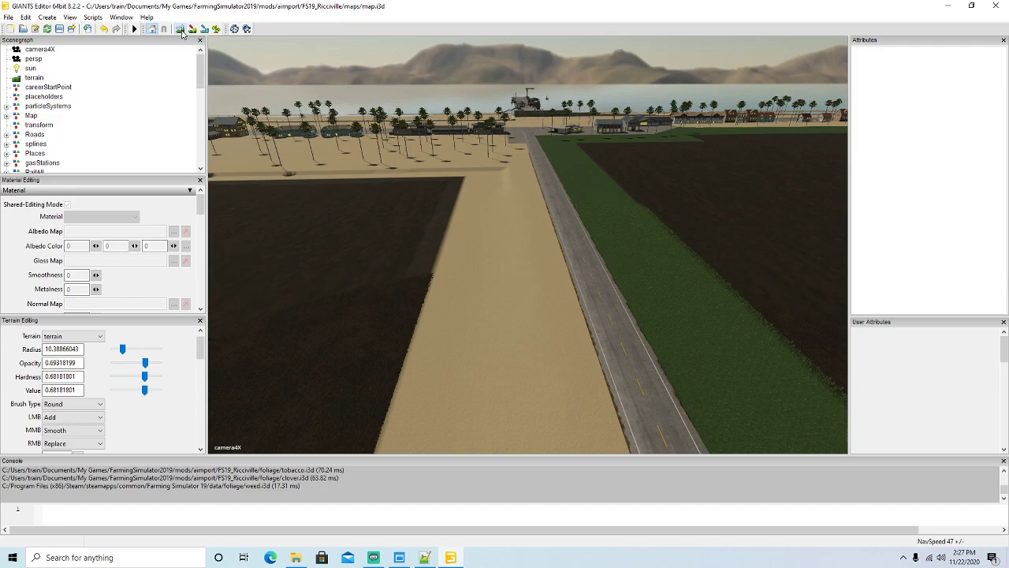
Step: Smooth the ridge and dip around the field corner between the road and the palm trees with a brush radius of about 10.6
left_click_drag(559, 281, 489, 358, "alt")
scroll(576, 268, "up", 8)
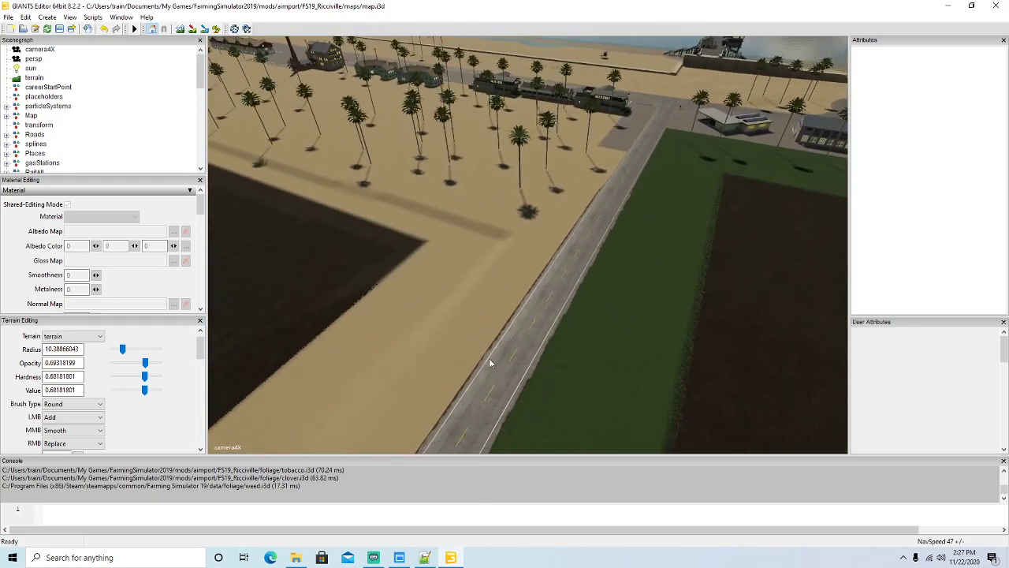
left_click(180, 30)
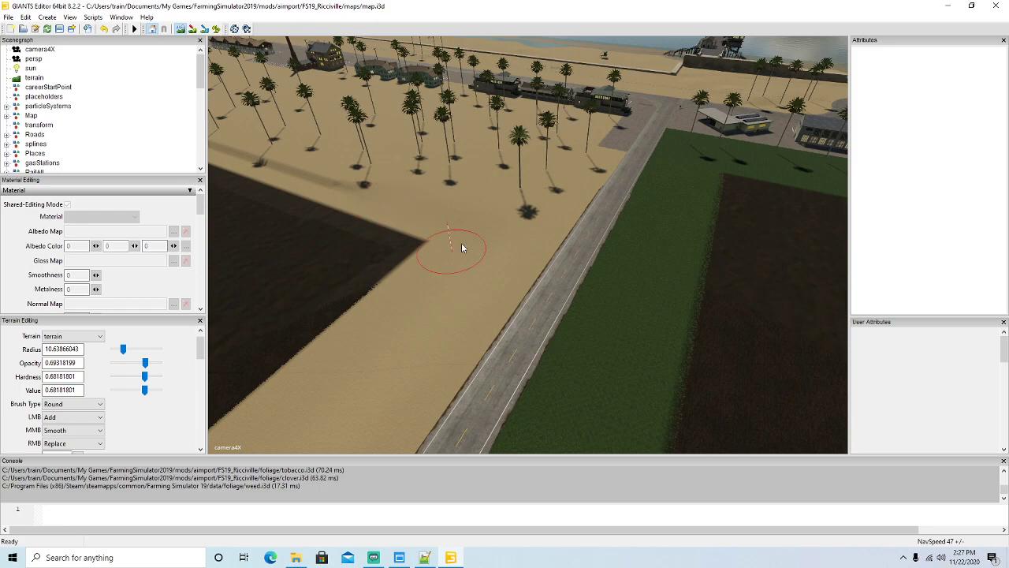
scroll(437, 235, "up", 1)
Step: Enlarge the brush radius to about 13.6 and smooth the first stretches of the border between the field and the palms
left_click_drag(437, 235, 308, 237, "alt")
scroll(428, 220, "up", 3)
scroll(400, 208, "up", 4)
scroll(332, 248, "down", 4)
left_click(180, 27)
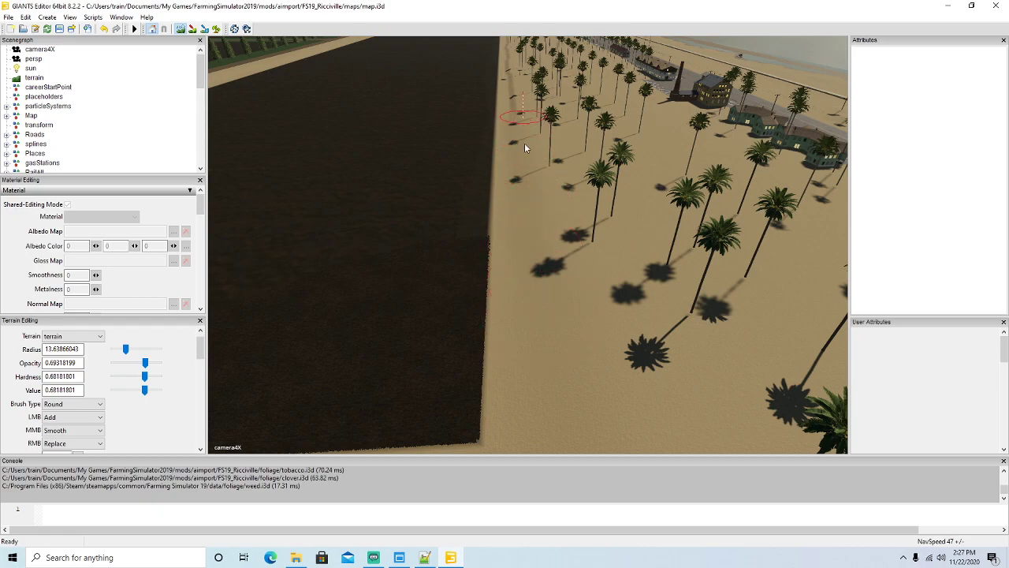
left_click(181, 30)
mouse_move(436, 190)
left_mouse_down("alt")
mouse_move(439, 160)
mouse_move(453, 153)
mouse_move(456, 186)
mouse_move(406, 160)
left_mouse_up("alt")
scroll(439, 160, "up", 5)
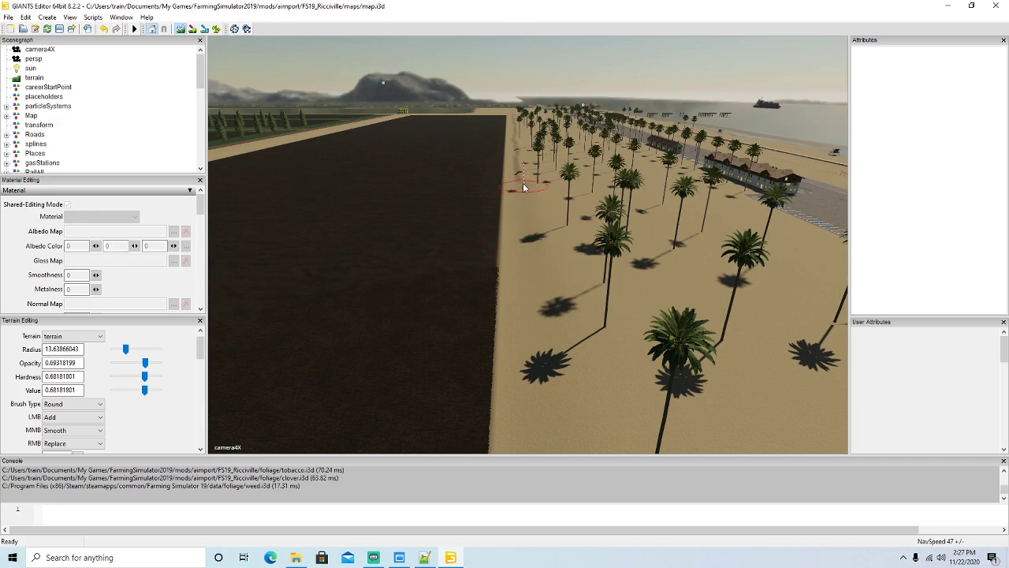
Step: Smooth the middle stretches of the palm-side field border, reducing the brush radius to about 13.1
left_click(181, 30)
mouse_move(327, 191)
right_mouse_down()
mouse_move(325, 138)
mouse_move(326, 185)
right_mouse_up()
key("w")
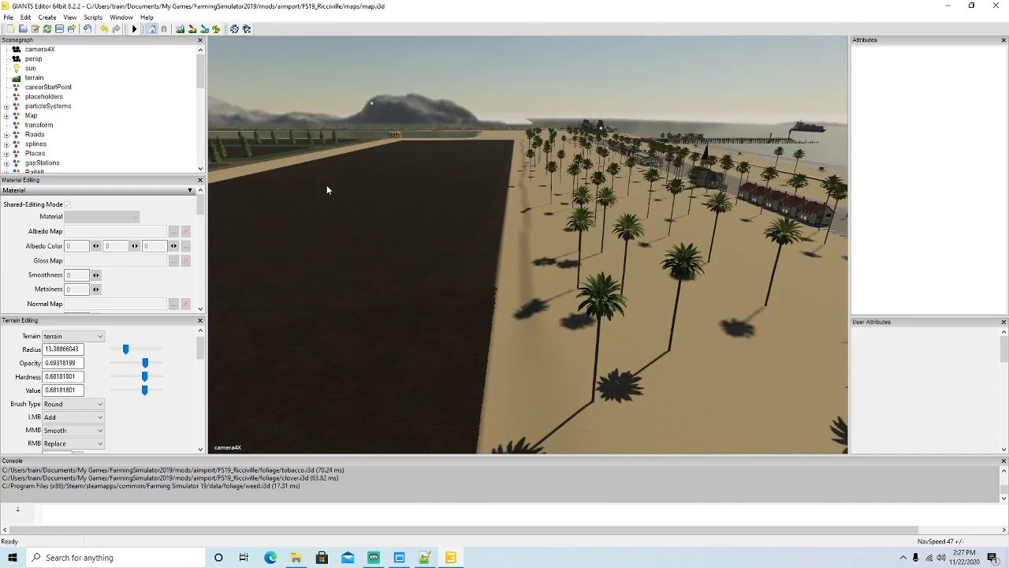
left_click(181, 29)
middle_click_drag(521, 319, 526, 223)
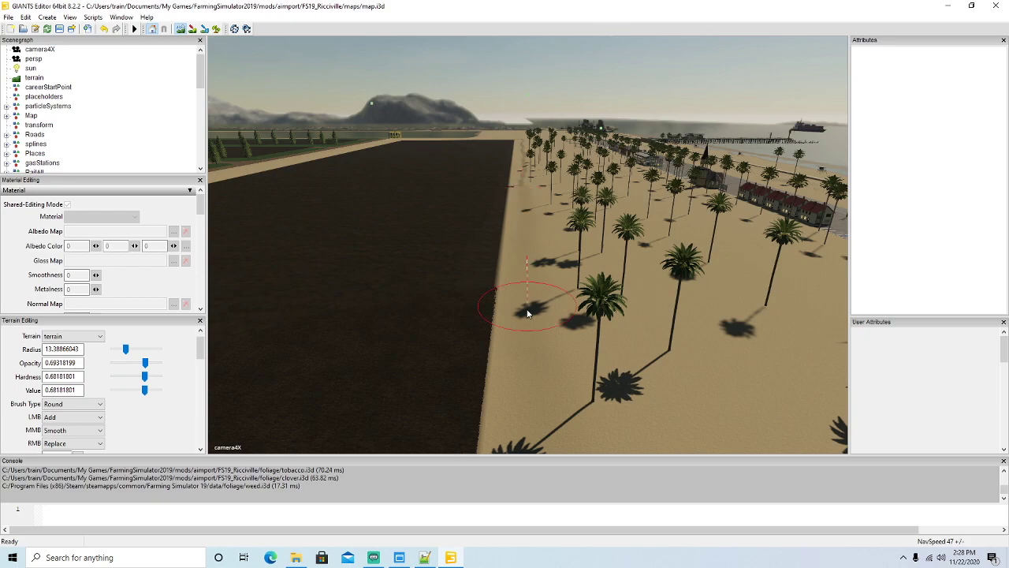
left_click(183, 32)
mouse_move(365, 173)
right_mouse_down()
mouse_move(361, 145)
mouse_move(367, 176)
mouse_move(345, 179)
right_mouse_up()
key("w")
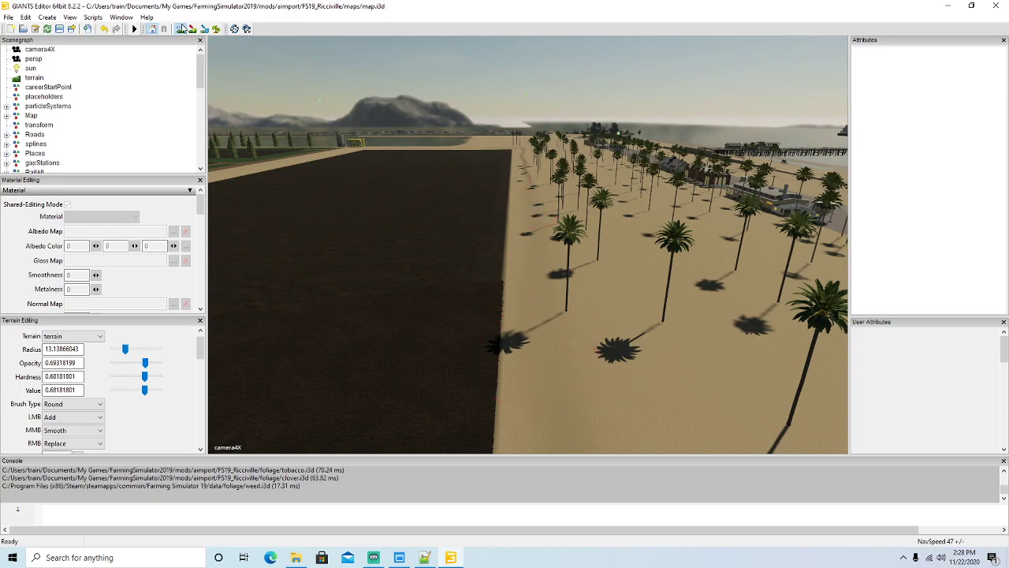
Step: Smooth the remaining palm-side border up to the field corner nearest the lake
mouse_move(389, 240)
left_mouse_down("alt")
mouse_move(382, 199)
mouse_move(377, 234)
left_mouse_up("alt")
scroll(382, 200, "up", 10)
scroll(377, 233, "down", 7)
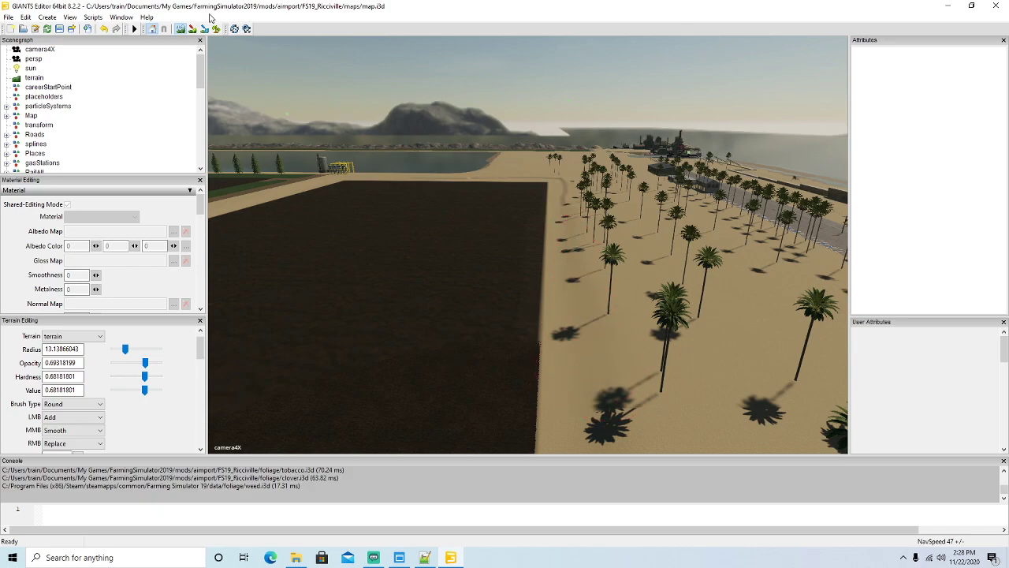
left_click(183, 31)
mouse_move(364, 197)
left_mouse_down("alt")
mouse_move(363, 161)
mouse_move(358, 206)
left_mouse_up("alt")
scroll(364, 160, "up", 6)
scroll(358, 172, "up", 2)
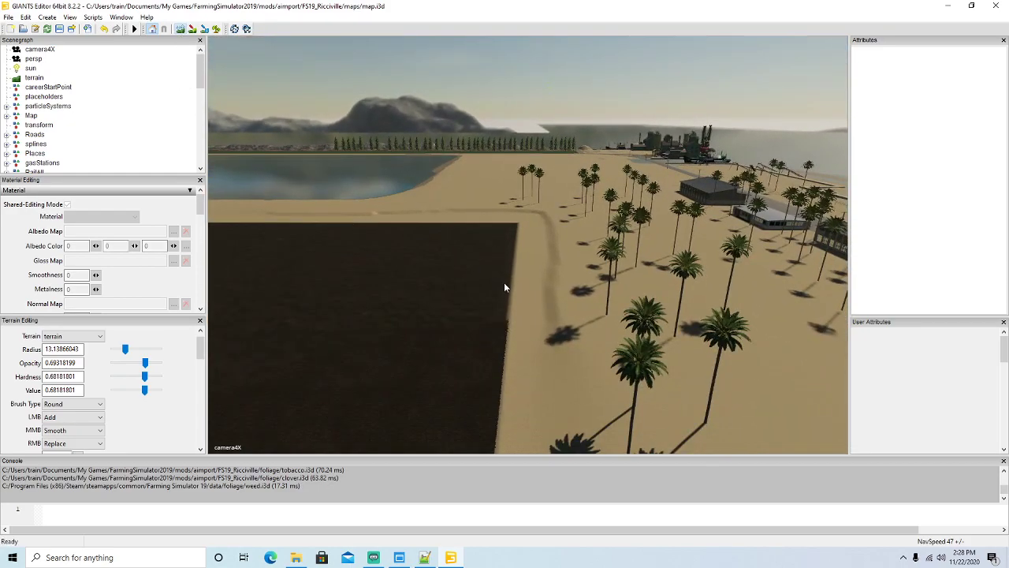
mouse_move(569, 348)
middle_mouse_down()
mouse_move(554, 235)
mouse_move(566, 374)
mouse_move(559, 231)
middle_mouse_up()
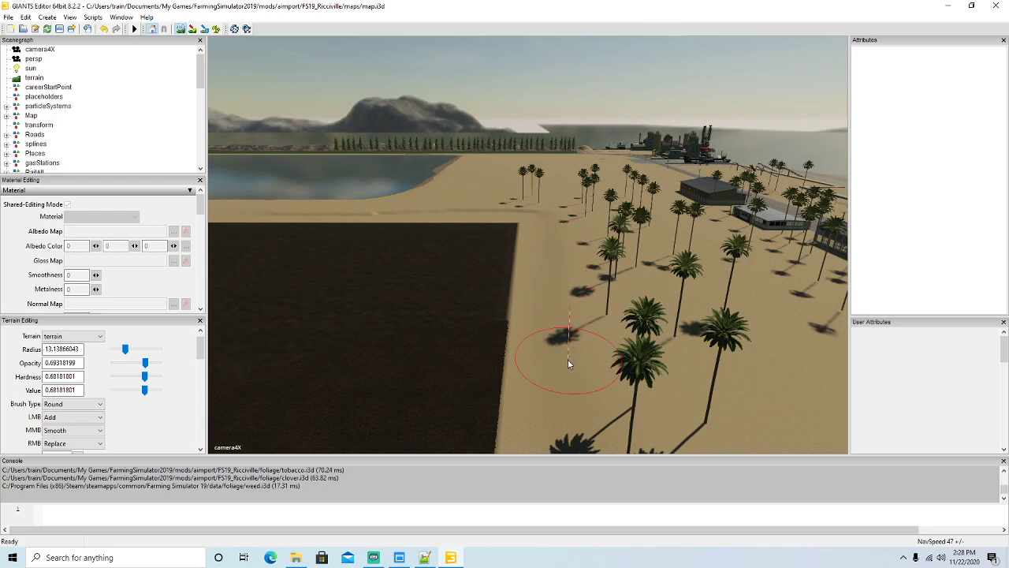
Step: Smooth the palm-side lake-end corner and the lakeside sand border up to the yellow structure
left_click(182, 30)
mouse_move(413, 286)
left_mouse_down("alt")
mouse_move(399, 247)
mouse_move(407, 253)
mouse_move(227, 317)
left_mouse_up("alt")
scroll(407, 253, "up", 10)
scroll(227, 316, "down", 5)
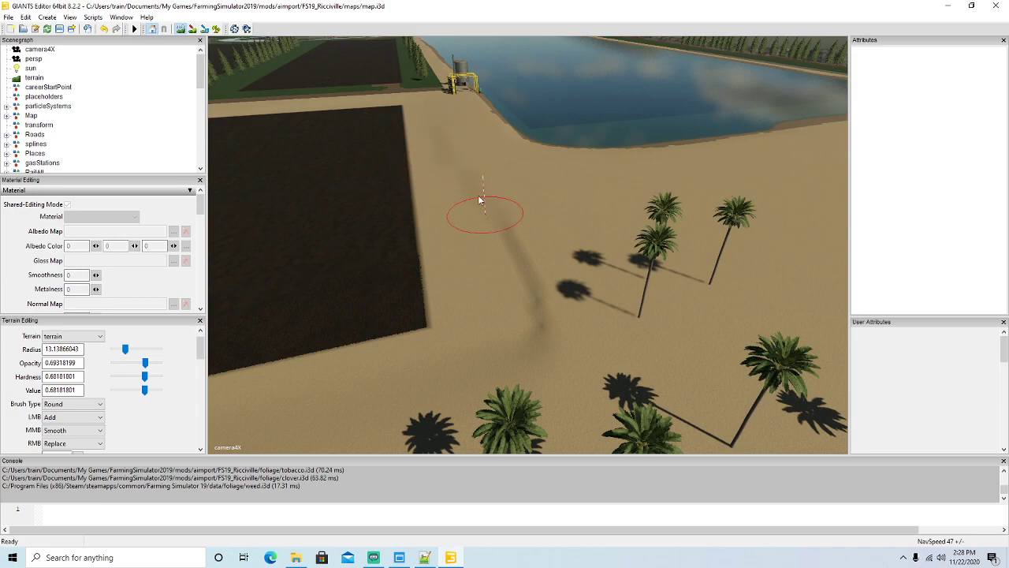
mouse_move(446, 136)
middle_mouse_down()
mouse_move(518, 276)
mouse_move(527, 337)
mouse_move(540, 315)
mouse_move(482, 188)
middle_mouse_up()
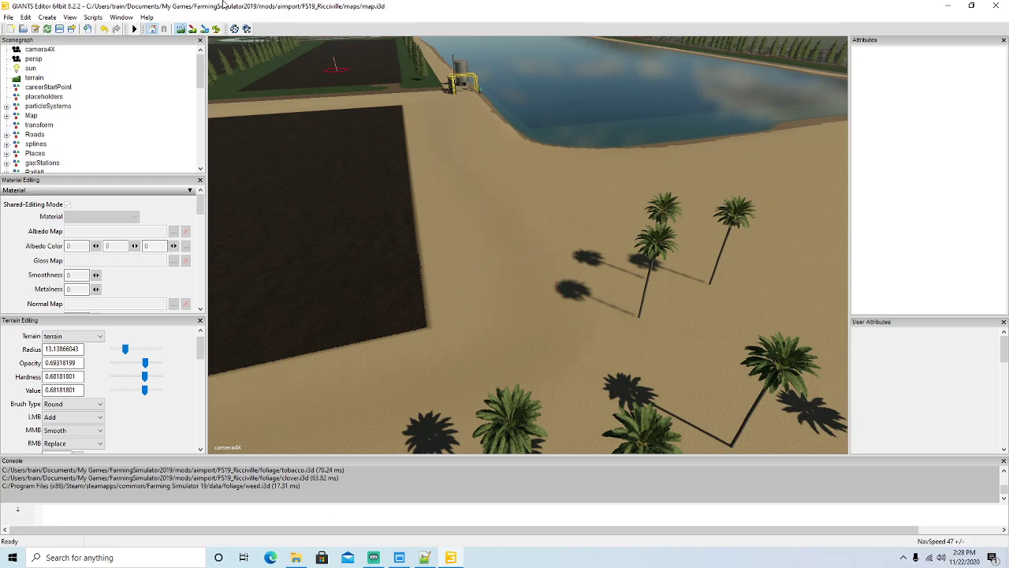
left_click_drag(421, 303, 329, 296, "alt")
scroll(403, 355, "up", 5)
scroll(587, 325, "up", 5)
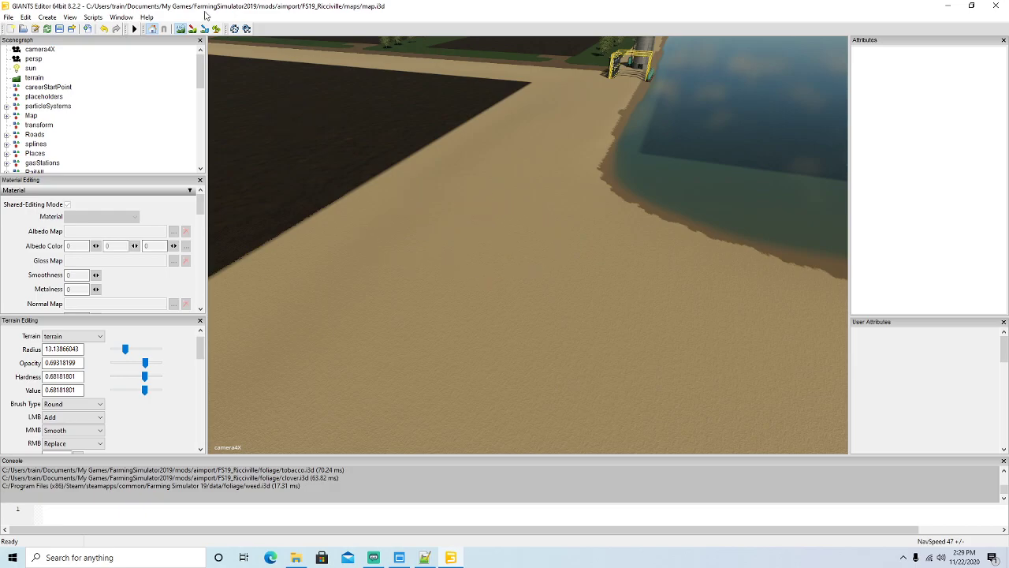
Step: Set the brush type back to Square and choose SANDWET as the painting texture layer
left_click_drag(618, 315, 618, 237, "alt")
scroll(618, 236, "up", 3)
left_click_drag(567, 291, 461, 337, "alt")
scroll(455, 342, "down", 5)
scroll(363, 229, "up", 2)
scroll(470, 352, "down", 3)
scroll(471, 352, "down", 3)
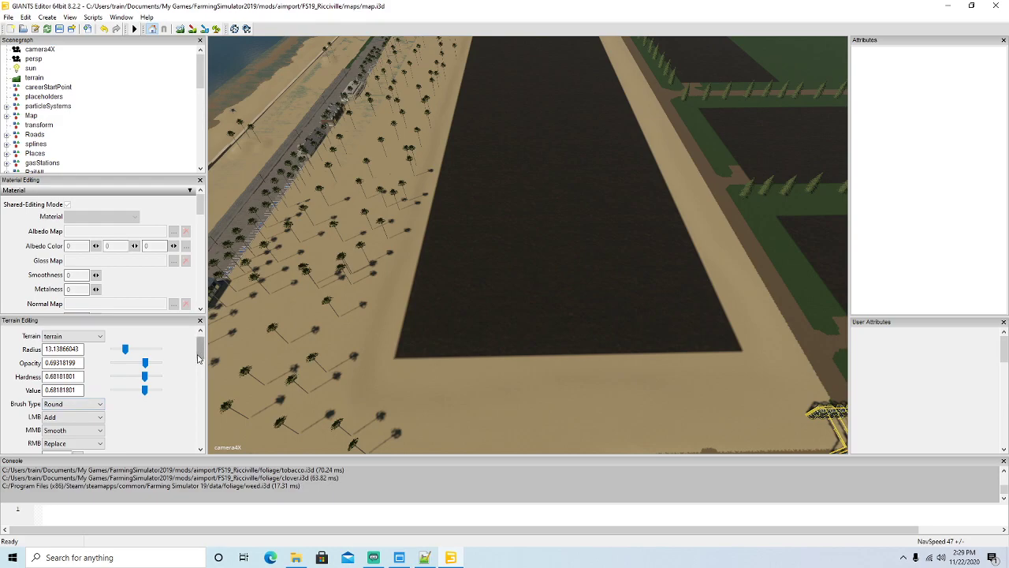
left_click(73, 403)
left_click(63, 424)
scroll(202, 353, "down", 5)
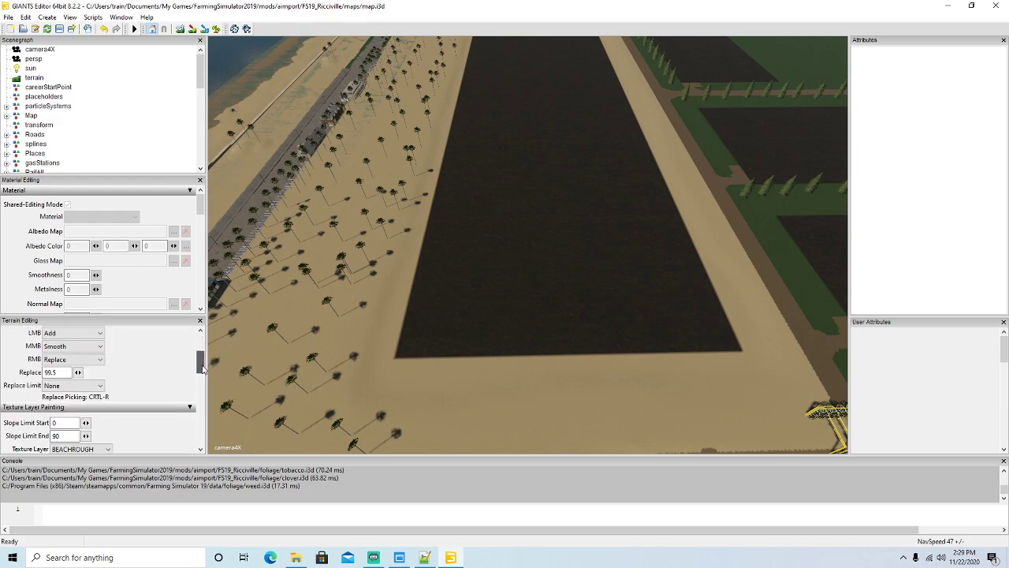
left_click(107, 408)
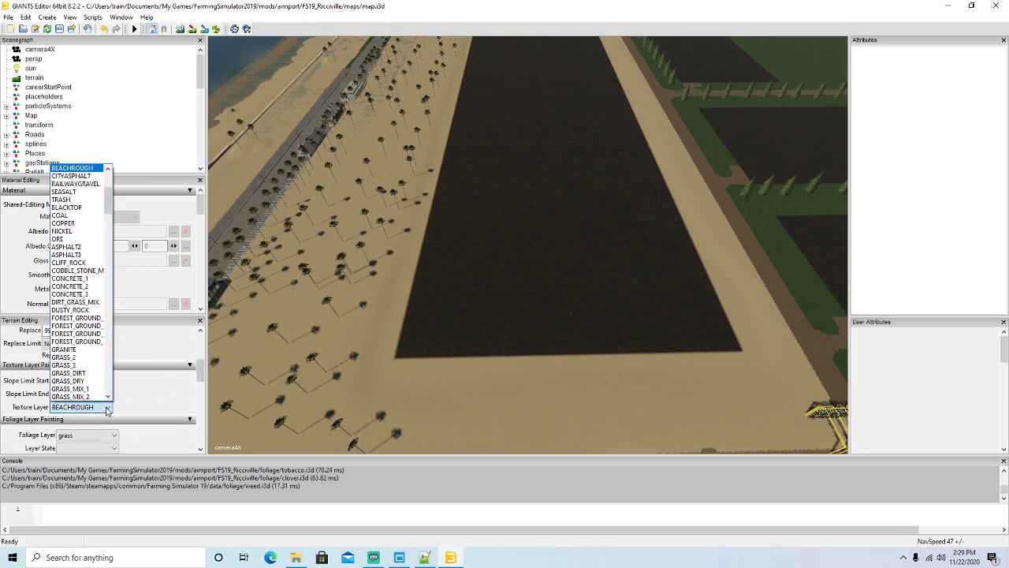
scroll(89, 242, "up", 5)
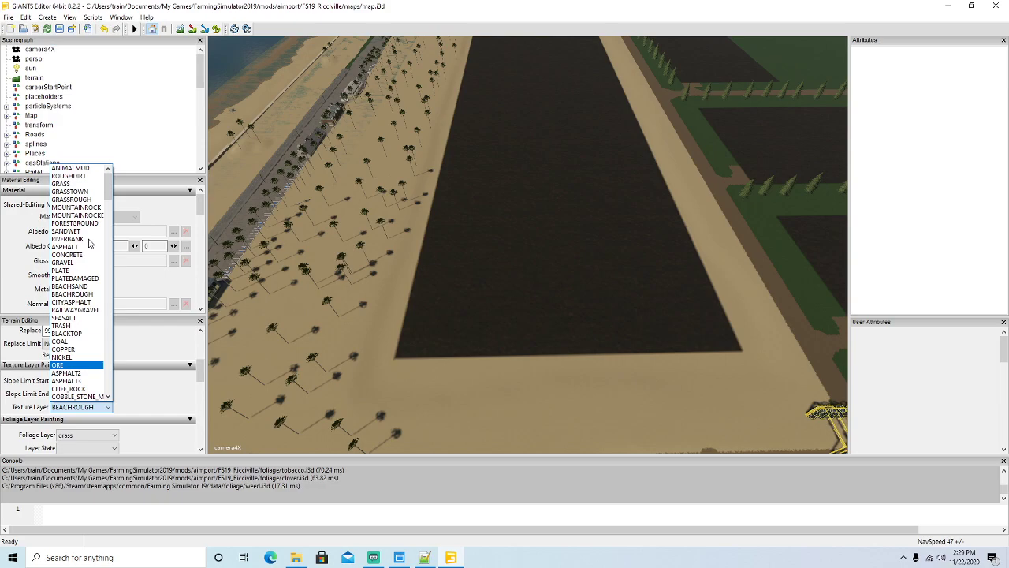
left_click(79, 232)
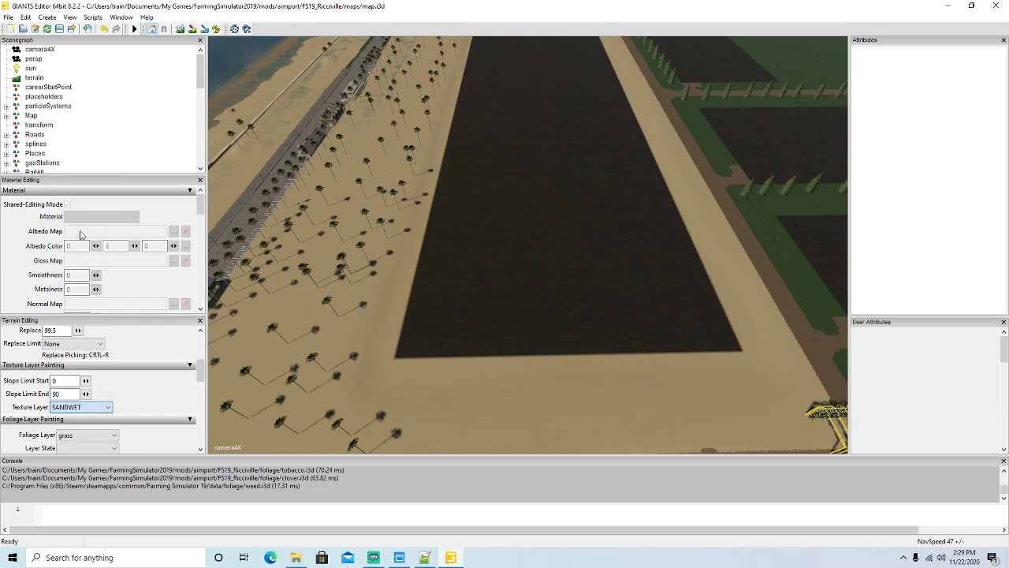
Step: Paint a SANDWET strip around the lake end of the field and the adjoining parts of both long edges
left_click(194, 30)
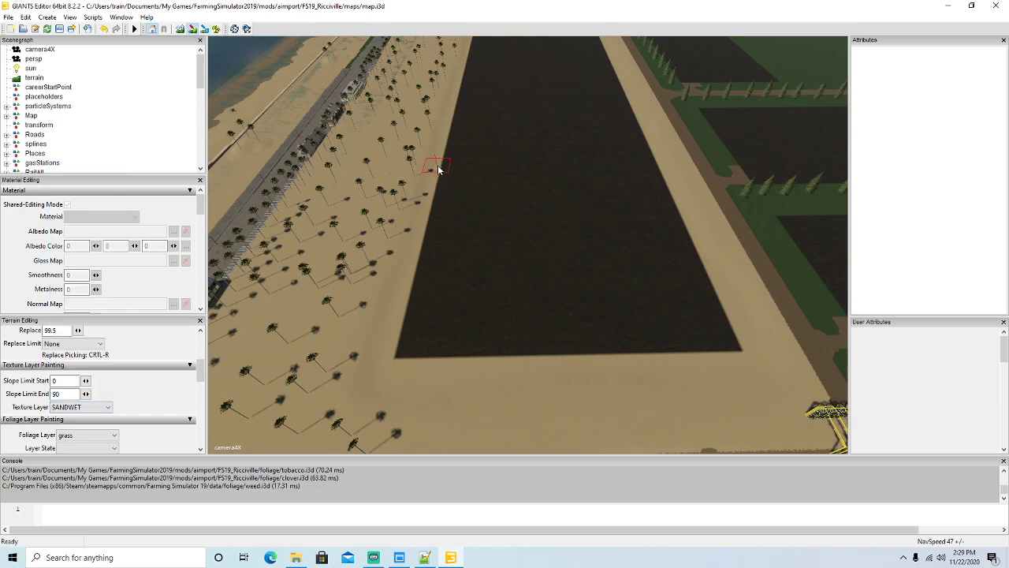
scroll(509, 196, "up", 4)
mouse_move(456, 224)
left_mouse_down()
mouse_move(437, 306)
mouse_move(463, 332)
mouse_move(701, 320)
mouse_move(631, 151)
mouse_move(612, 133)
mouse_move(617, 268)
mouse_move(574, 148)
left_mouse_up()
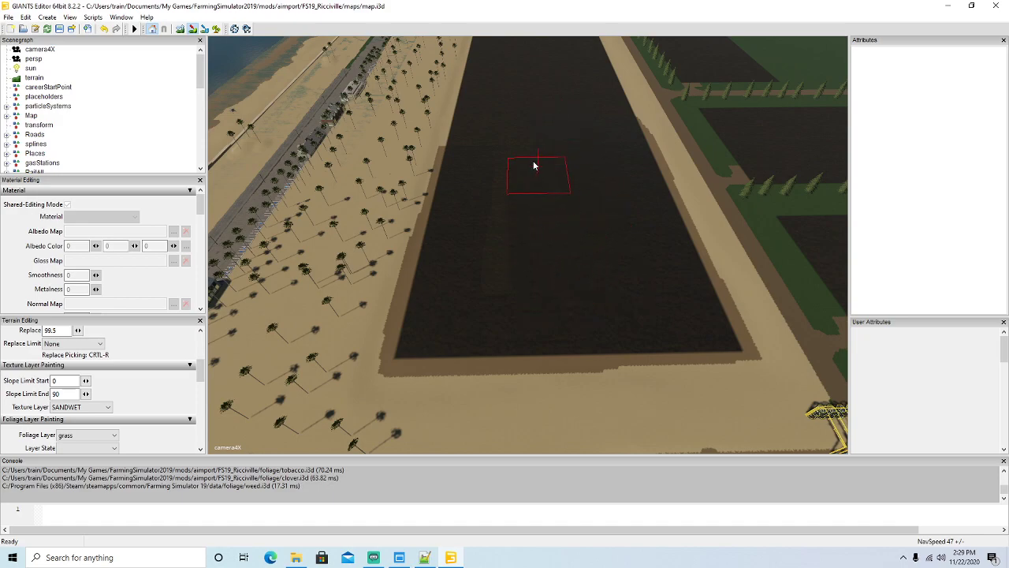
mouse_move(467, 160)
left_mouse_down()
mouse_move(471, 112)
mouse_move(521, 102)
left_mouse_up()
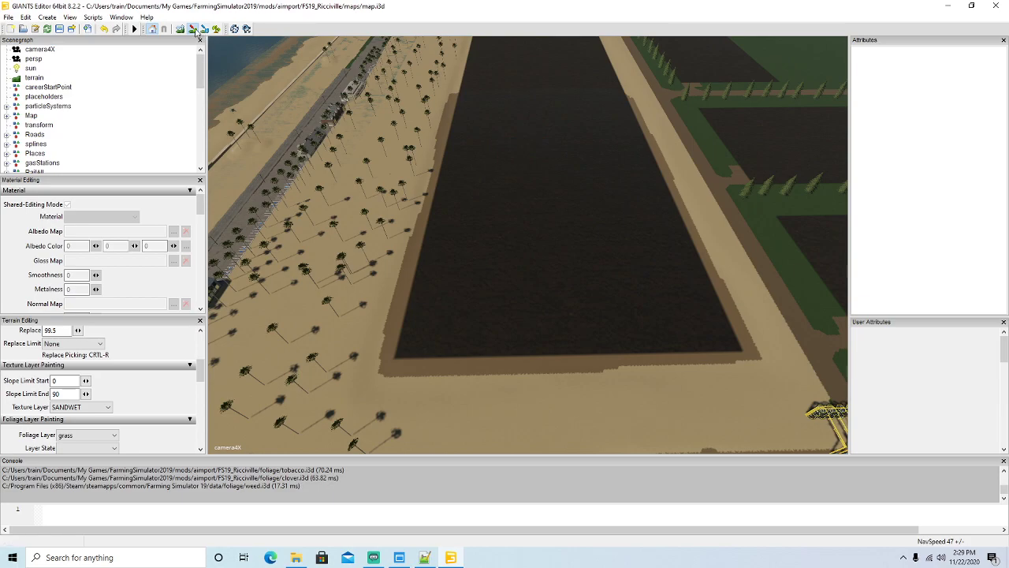
Step: Continue painting the SANDWET strip along both long edges through the middle stretch of the field
left_click_drag(546, 250, 590, 262, "alt")
scroll(596, 179, "up", 3)
scroll(612, 184, "up", 5)
scroll(590, 261, "down", 8)
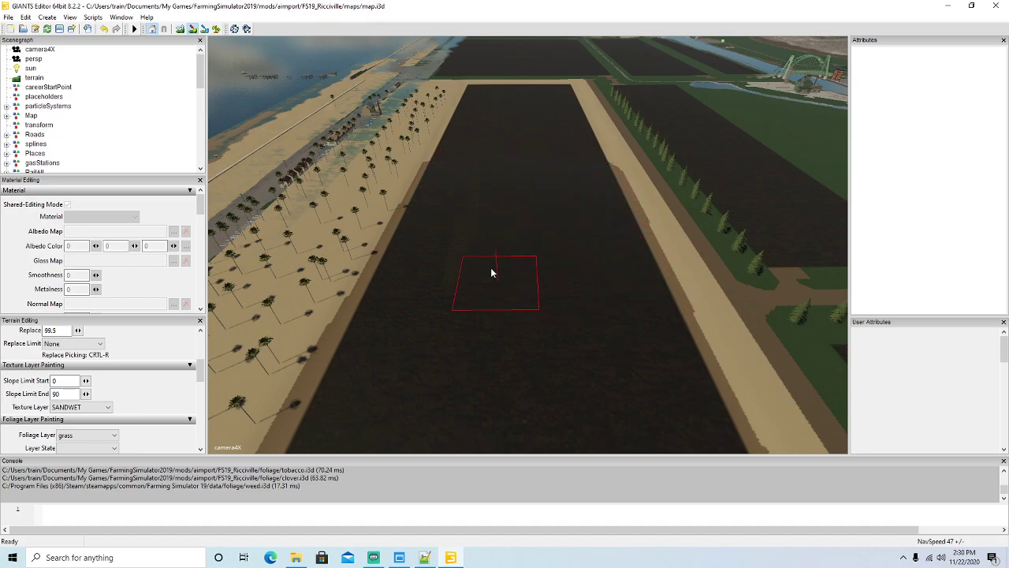
mouse_move(384, 194)
left_mouse_down("alt")
mouse_move(385, 119)
mouse_move(391, 190)
left_mouse_up("alt")
scroll(385, 119, "up", 5)
scroll(384, 127, "up", 2)
scroll(390, 190, "down", 2)
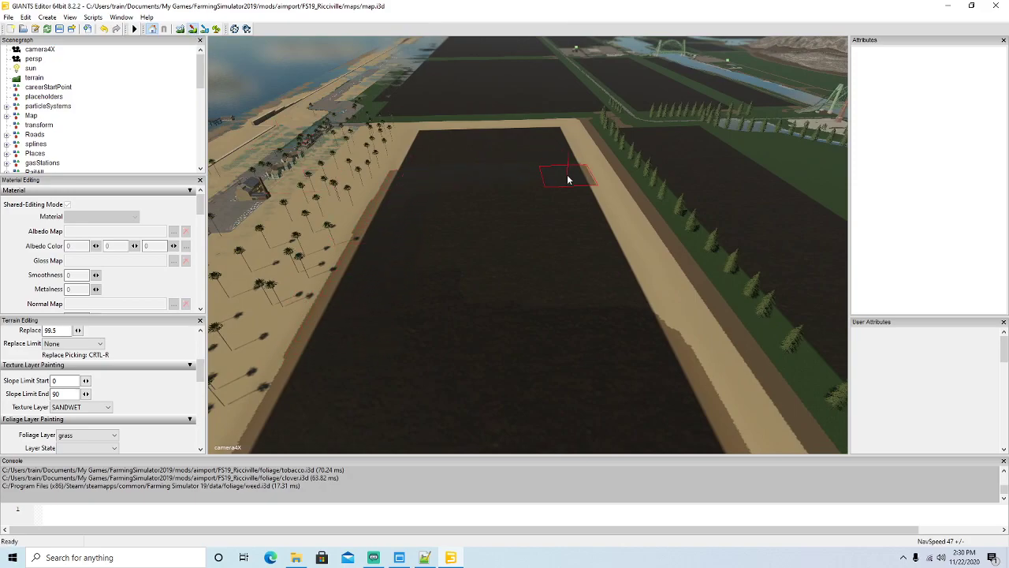
mouse_move(581, 204)
left_mouse_down()
mouse_move(602, 273)
mouse_move(592, 315)
mouse_move(528, 189)
mouse_move(439, 213)
left_mouse_up()
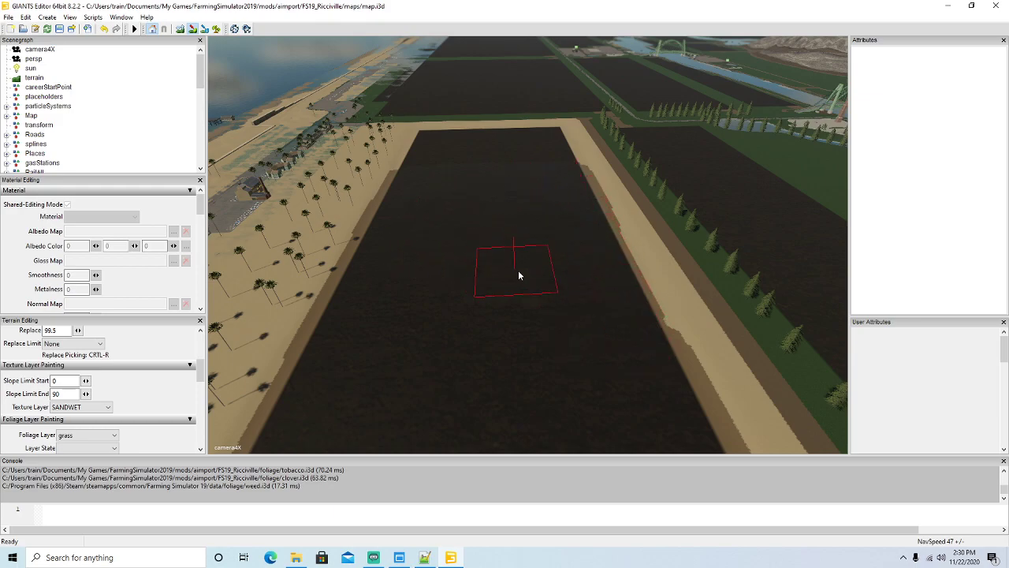
Step: Paint SANDWET along the remaining long edges and around the road end of the field, closing the strip
left_click_drag(384, 207, 242, 230, "alt")
scroll(377, 126, "up", 8)
scroll(376, 125, "up", 10)
scroll(258, 209, "down", 10)
scroll(258, 208, "down", 3)
scroll(241, 230, "up", 3)
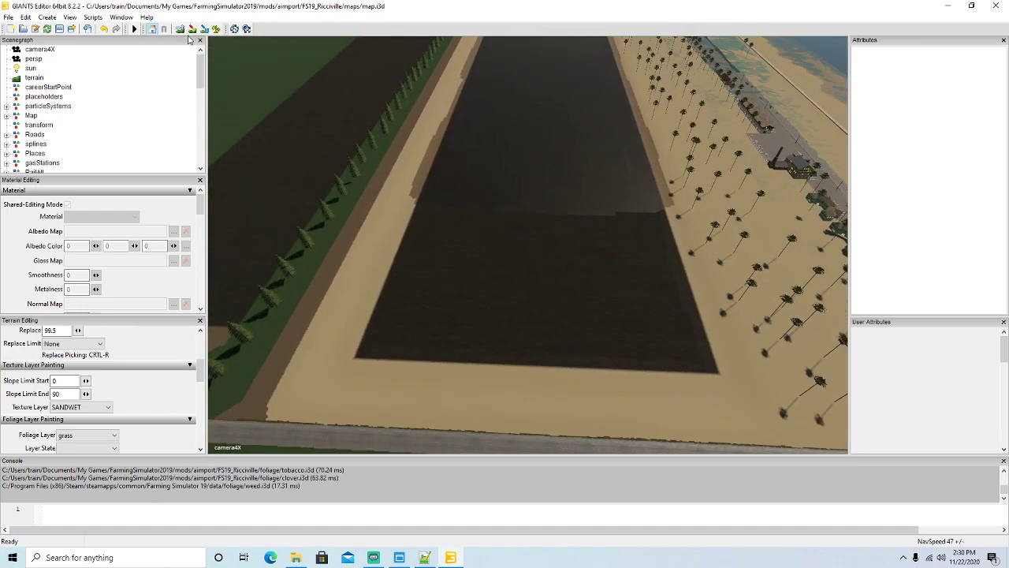
mouse_move(430, 248)
left_mouse_down()
mouse_move(406, 324)
mouse_move(469, 338)
mouse_move(669, 341)
mouse_move(623, 201)
mouse_move(554, 294)
mouse_move(552, 225)
left_mouse_up()
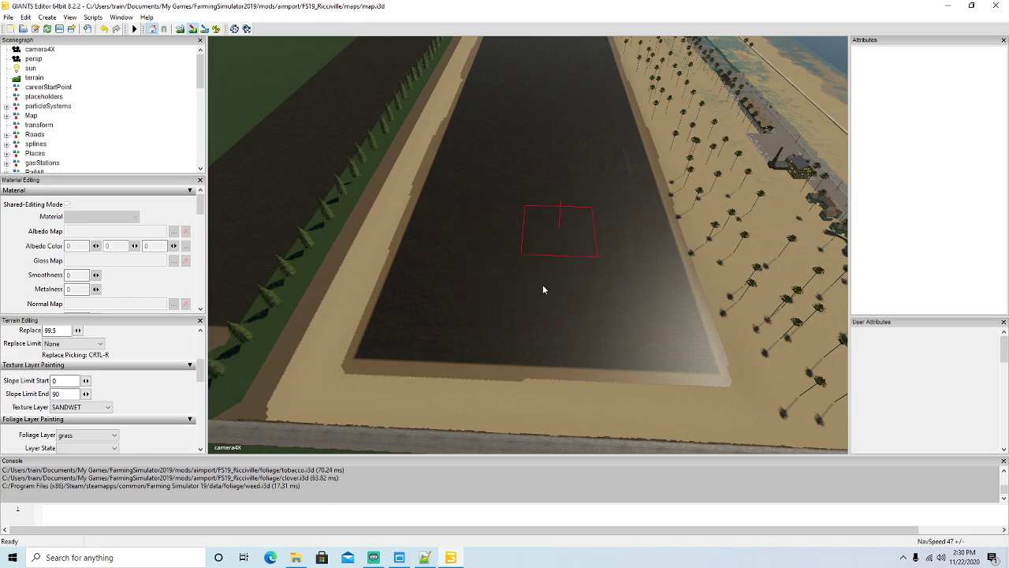
left_click(193, 33)
left_click_drag(398, 224, 403, 182, "alt")
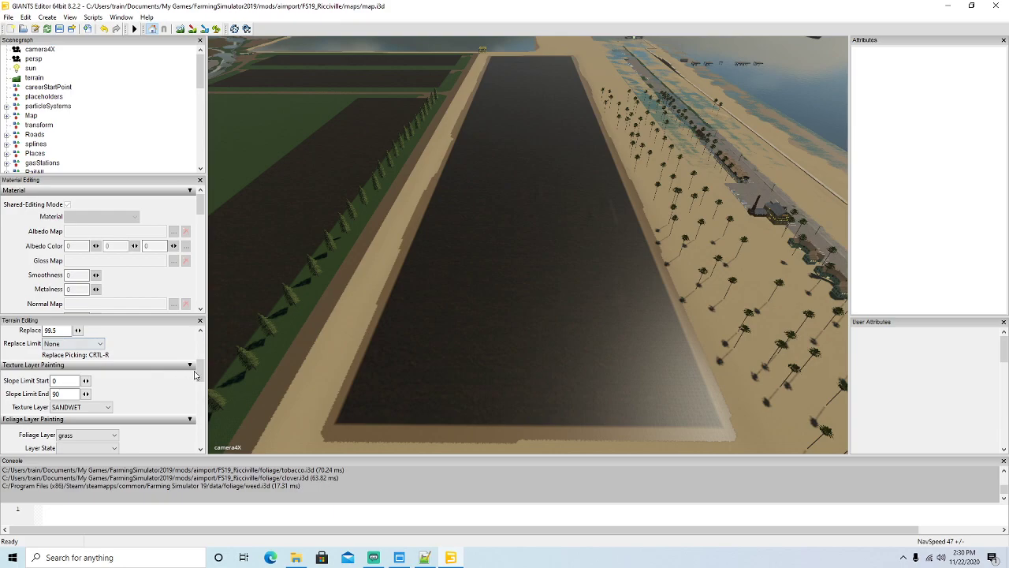
Step: Inspect the repainted field and its borders along their full length towards the lake
left_click_drag(202, 377, 156, 396)
left_click(180, 29)
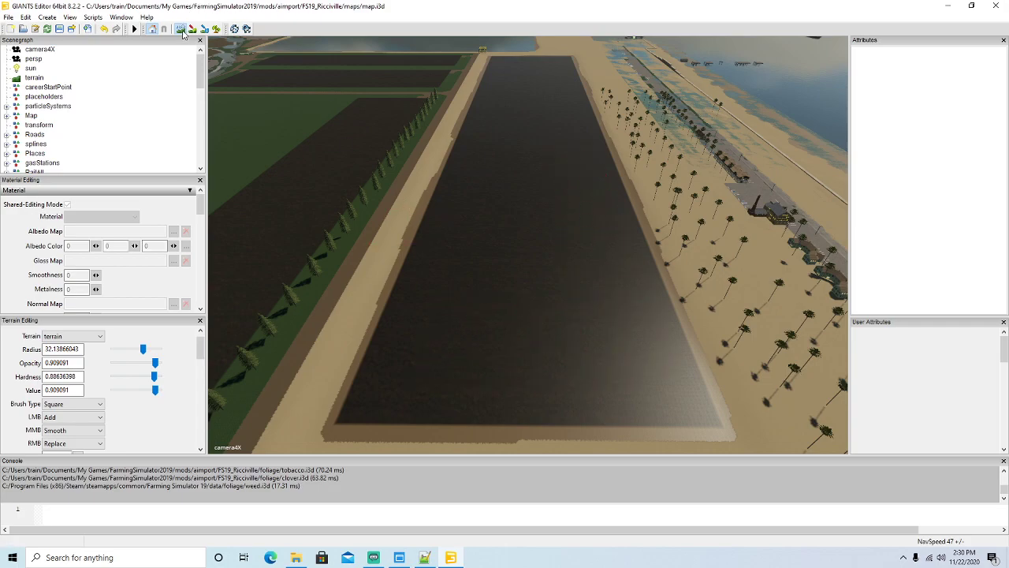
left_click_drag(422, 214, 417, 158, "alt")
scroll(417, 157, "up", 6)
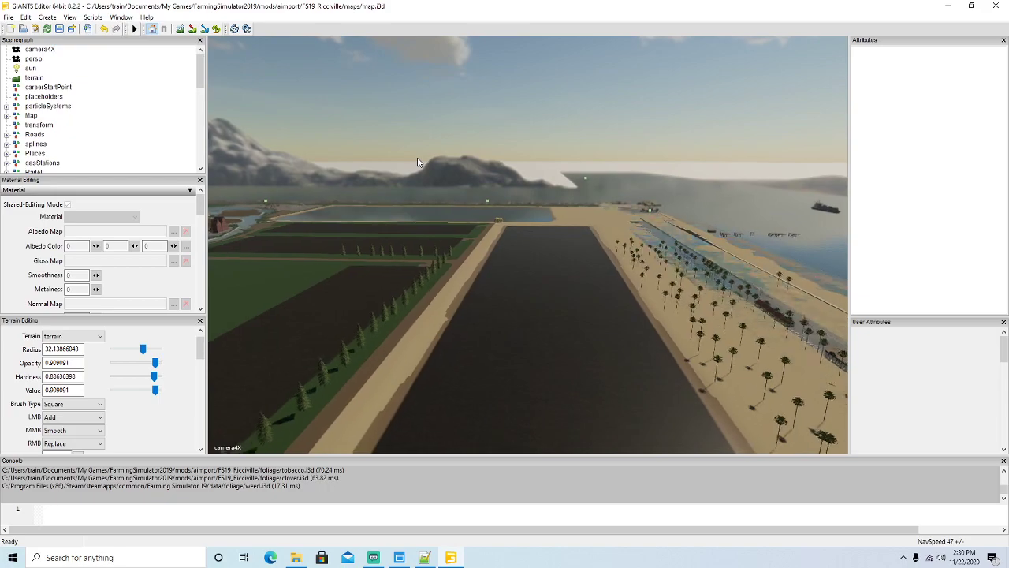
scroll(417, 158, "up", 8)
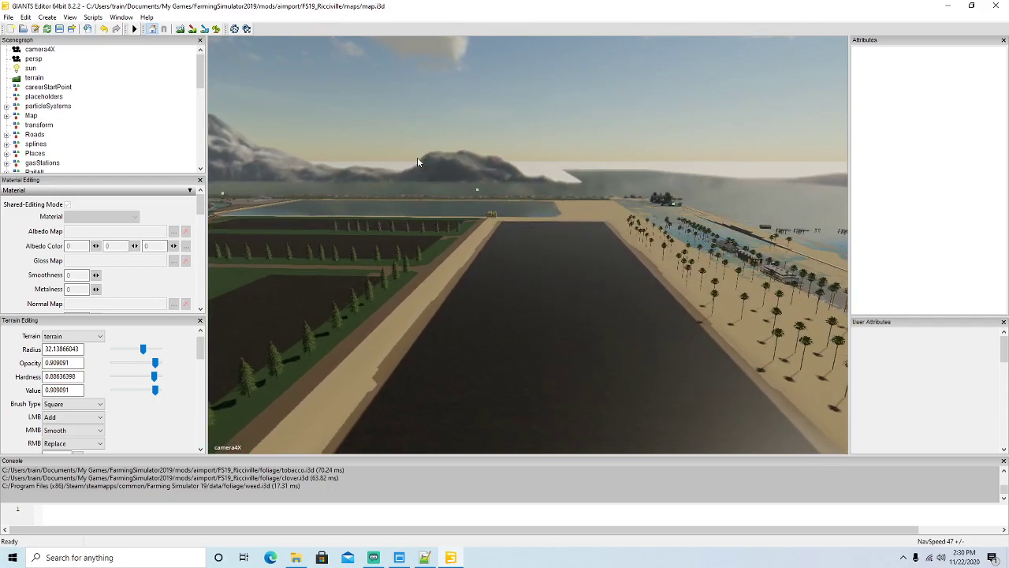
scroll(418, 158, "up", 2)
left_click_drag(418, 158, 423, 138, "alt")
scroll(423, 148, "up", 5)
scroll(423, 142, "up", 8)
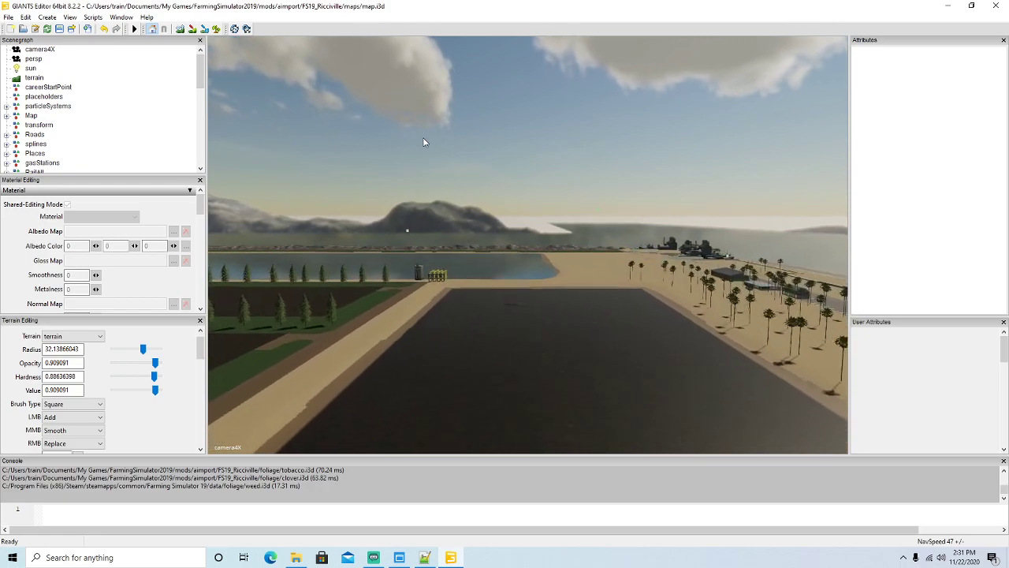
scroll(423, 142, "up", 6)
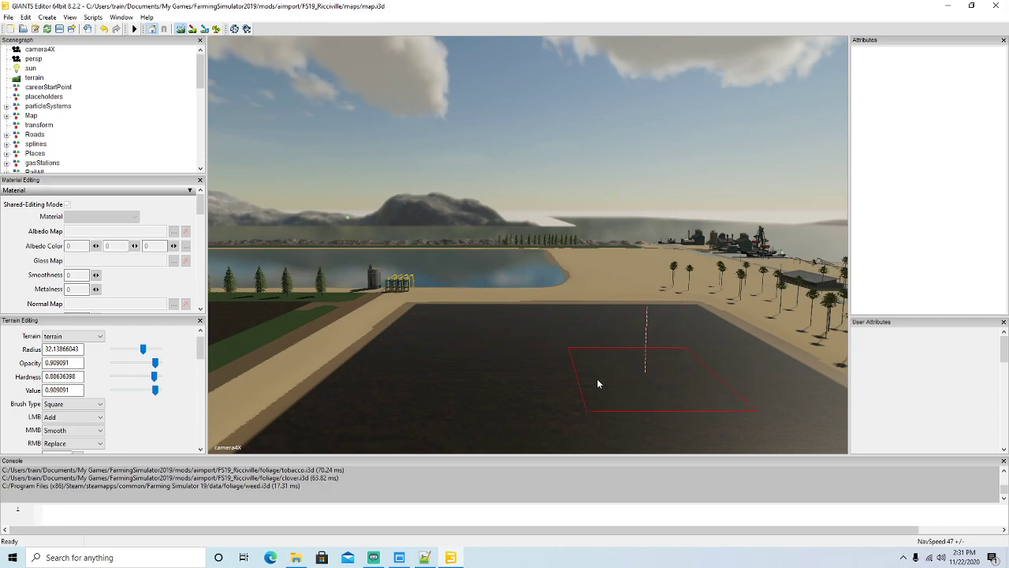
left_click(180, 29)
Step: Duplicate the waterField01 group inside globalCompany and name the copy waterField02
scroll(425, 239, "up", 2)
mouse_move(425, 180)
left_mouse_down("alt")
mouse_move(424, 257)
mouse_move(486, 287)
mouse_move(429, 324)
mouse_move(514, 343)
left_mouse_up("alt")
scroll(424, 257, "up", 10)
scroll(429, 324, "down", 5)
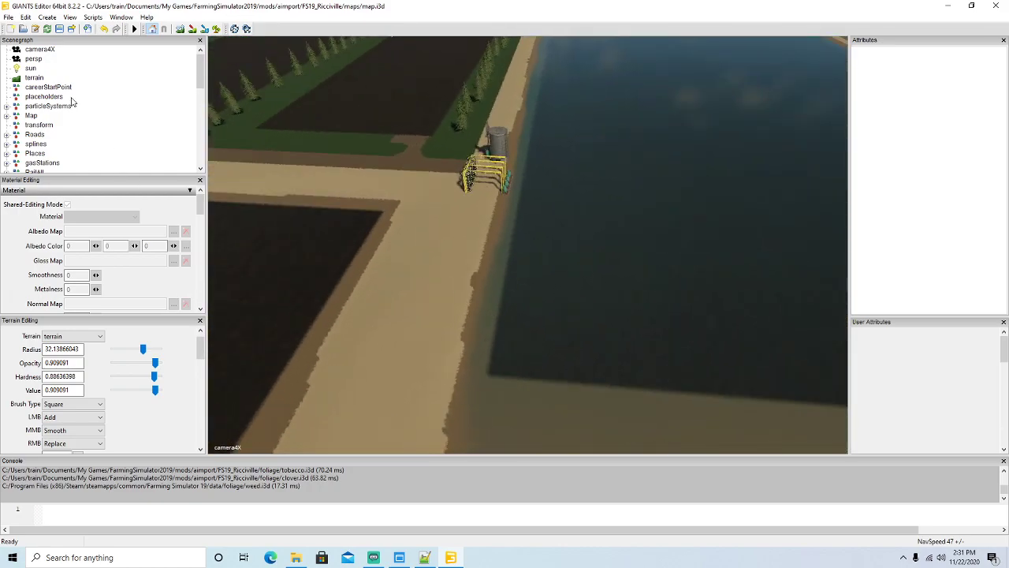
scroll(87, 106, "down", 10)
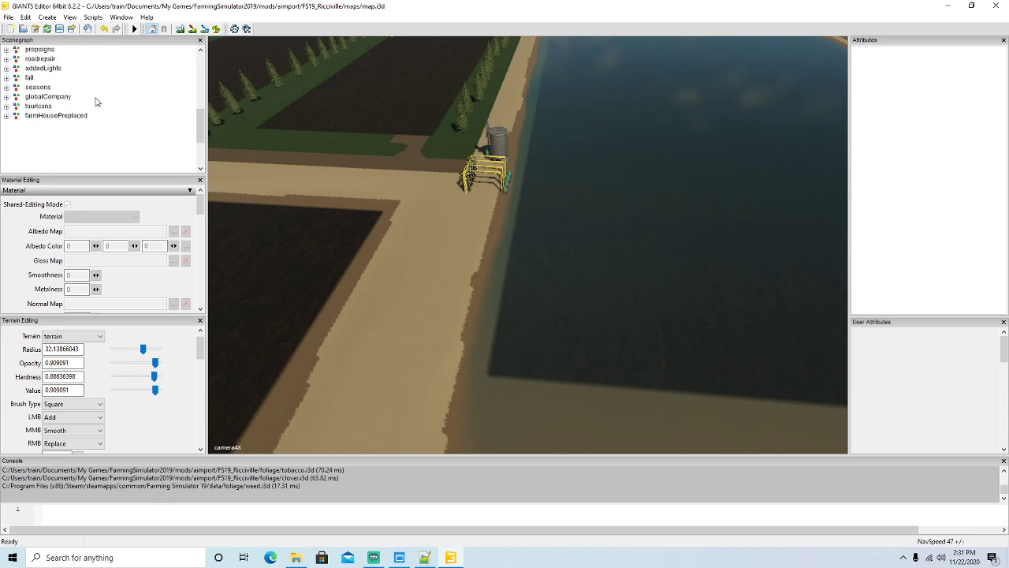
left_click(7, 116)
scroll(121, 110, "down", 6)
scroll(108, 106, "down", 3)
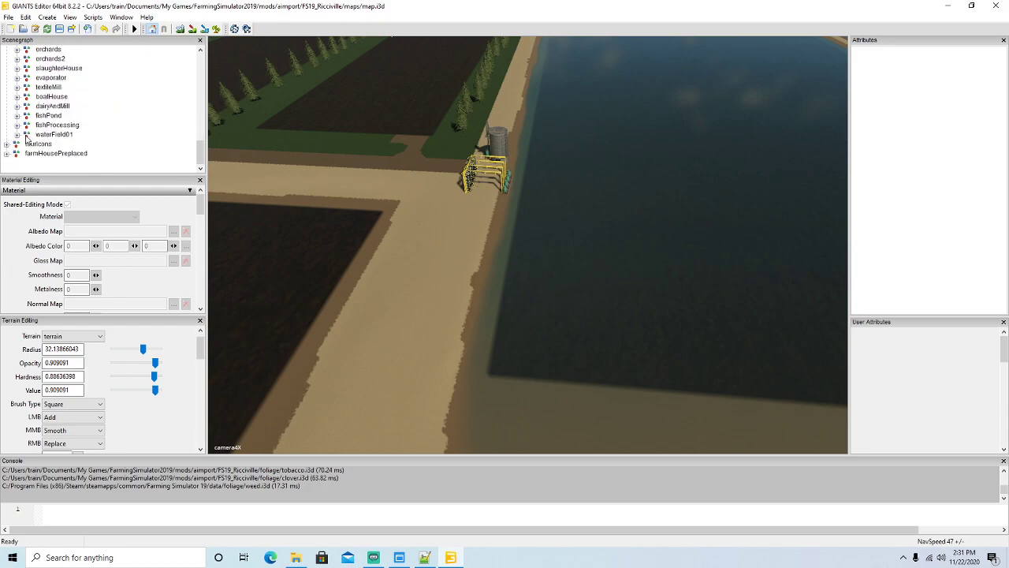
left_click(53, 135)
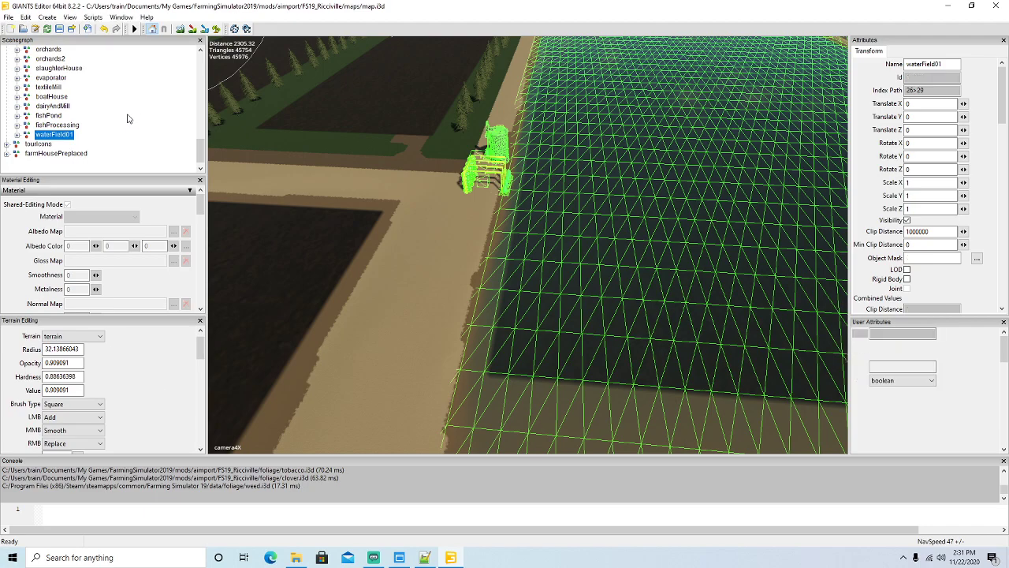
key("ctrl+d")
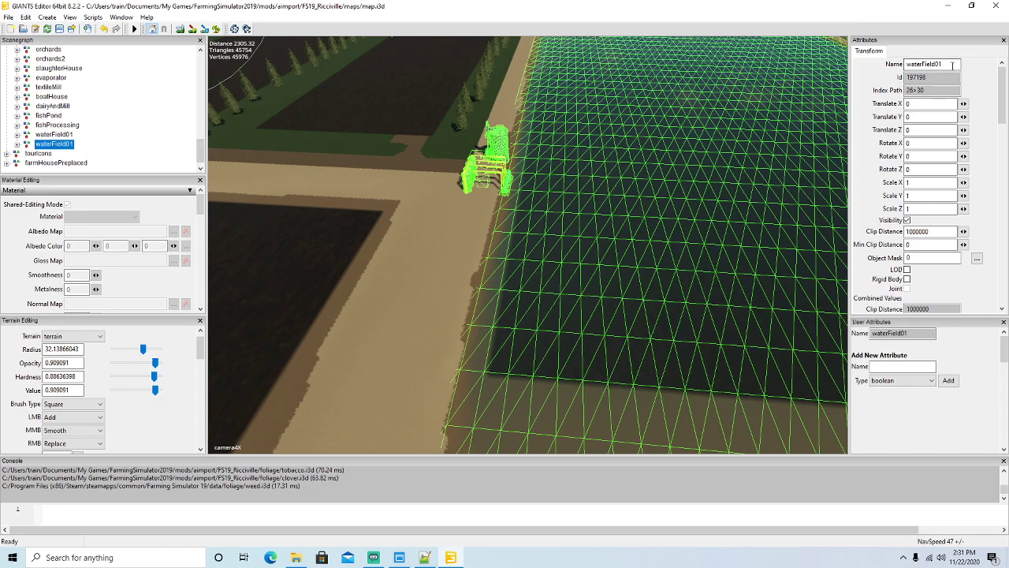
key("Return")
Step: Rename the copy's nested group waterField02, set its indexName to waterField02, and point its xmlFile at waterField02.xml
left_click(16, 146)
scroll(132, 116, "down", 2)
left_click(36, 134)
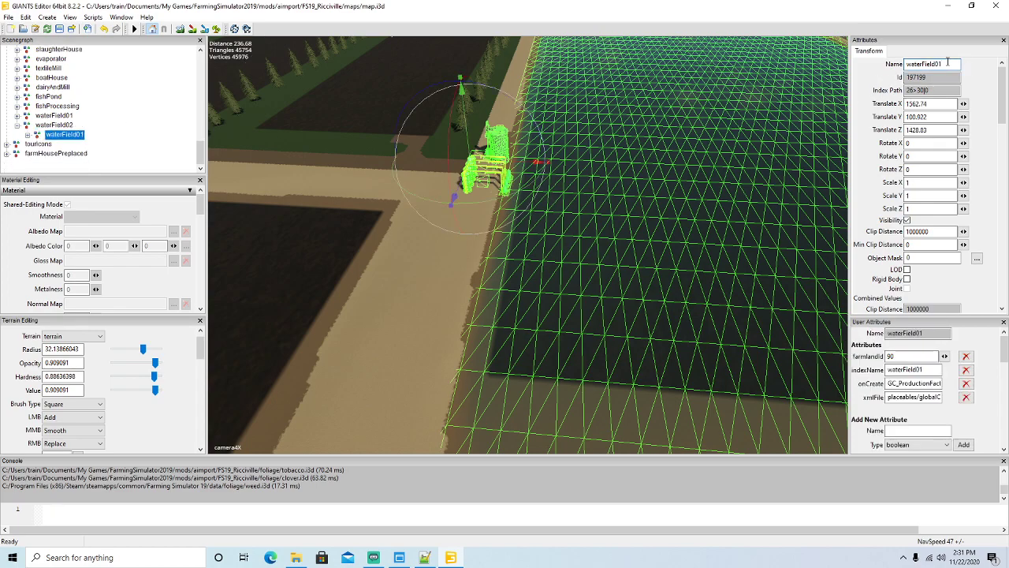
key("Return")
left_click(912, 369)
left_click(925, 370)
left_click(936, 399)
type("ompany/re")
type("terField01.xm")
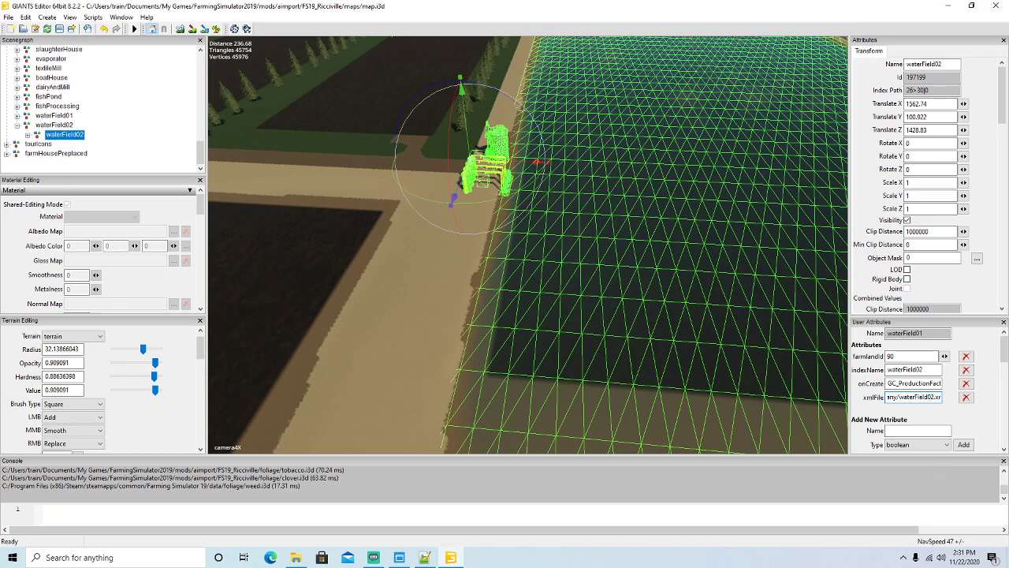
Step: Rotate the nested waterField02 group about its vertical axis and set Rotate Y to -90
mouse_move(425, 321)
left_mouse_down("alt")
mouse_move(399, 346)
mouse_move(471, 280)
mouse_move(477, 307)
mouse_move(416, 313)
left_mouse_up("alt")
scroll(399, 346, "down", 4)
scroll(473, 282, "up", 6)
scroll(416, 313, "down", 5)
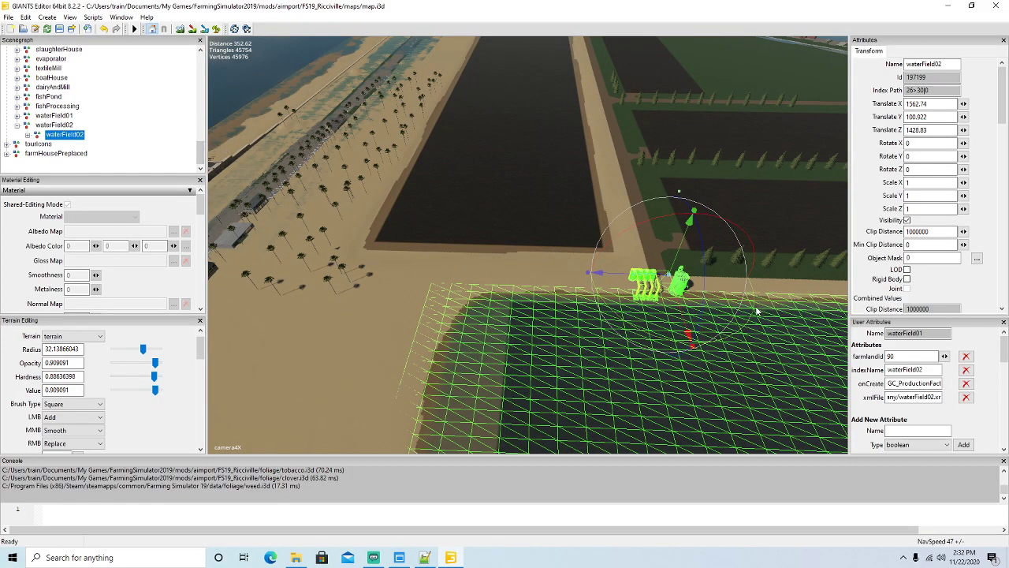
left_click_drag(636, 329, 611, 253)
left_click_drag(940, 157, 856, 158)
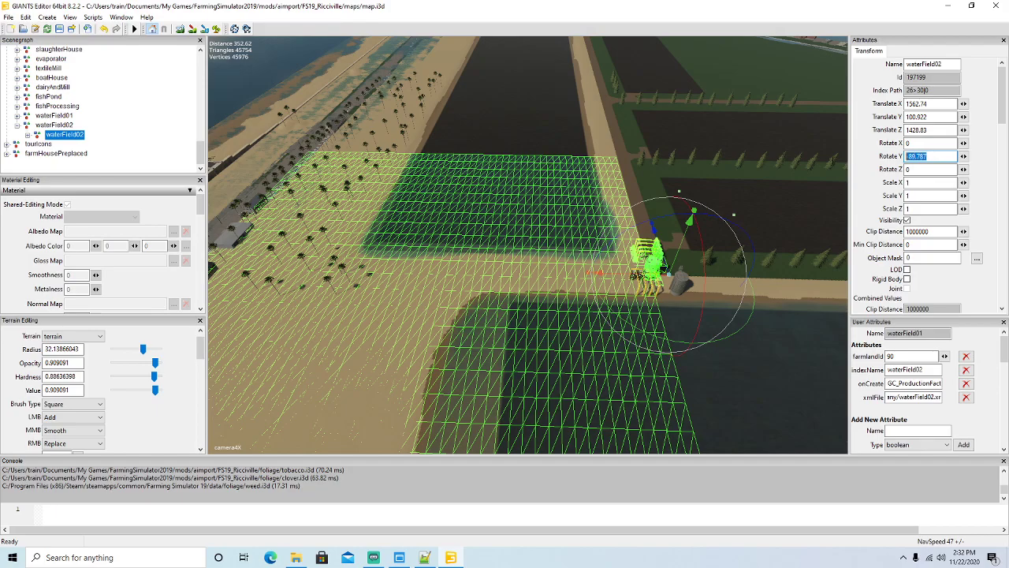
type("-90")
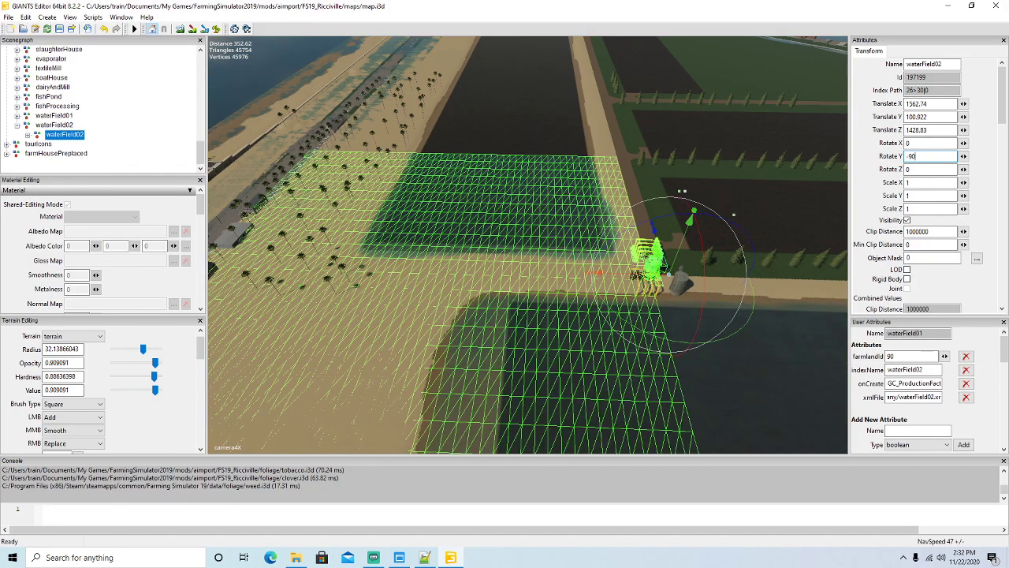
Step: Turn the nested waterField02 group to the opposite orientation, with Rotate Y 90 and Rotate X and Z at -180
left_click_drag(625, 270, 606, 325, "alt")
scroll(666, 279, "up", 5)
scroll(665, 279, "up", 3)
scroll(669, 289, "up", 5)
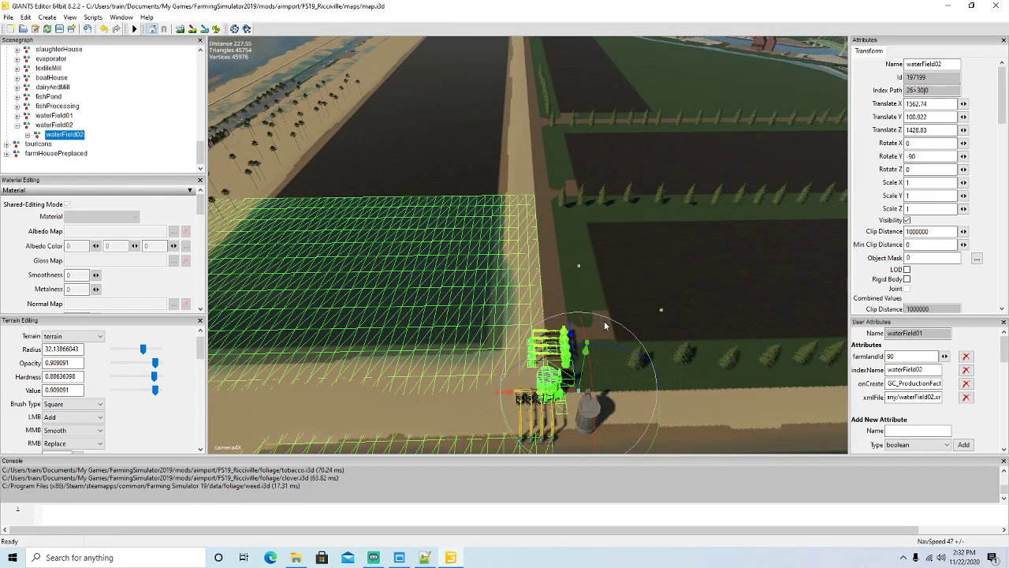
left_click_drag(605, 325, 581, 331, "alt")
scroll(655, 315, "up", 5)
scroll(581, 331, "down", 5)
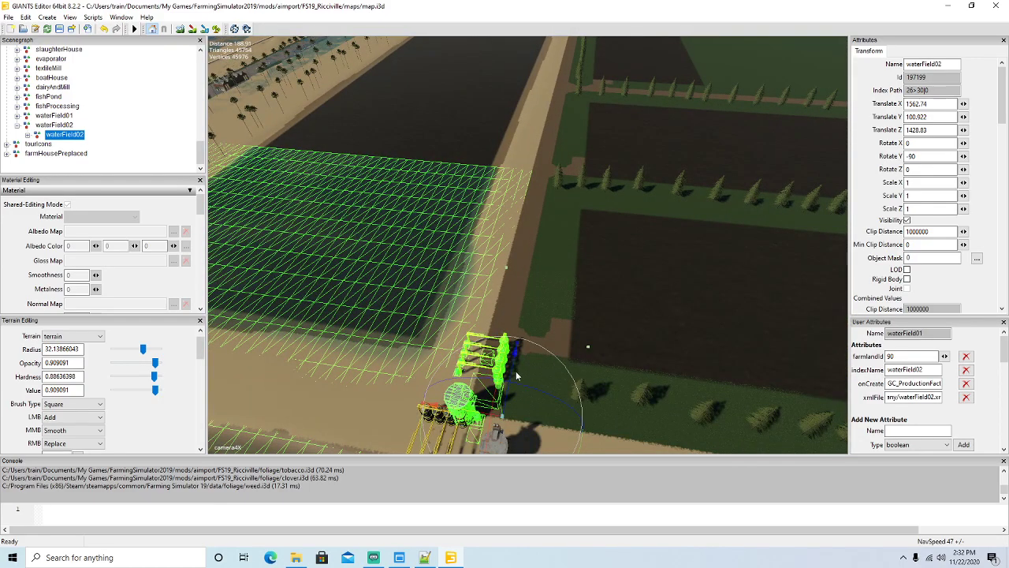
scroll(620, 334, "down", 5)
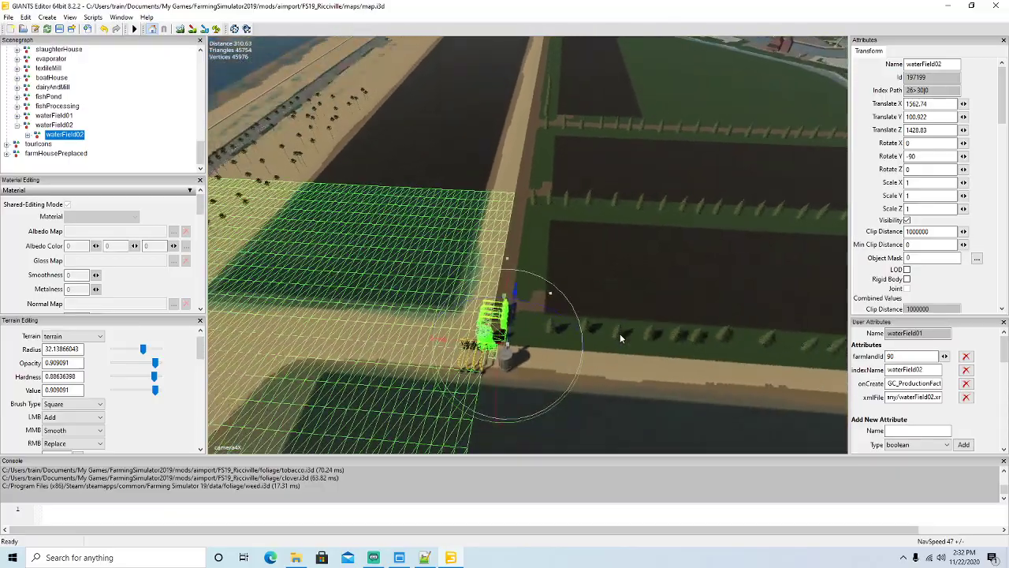
left_click_drag(620, 338, 579, 276, "alt")
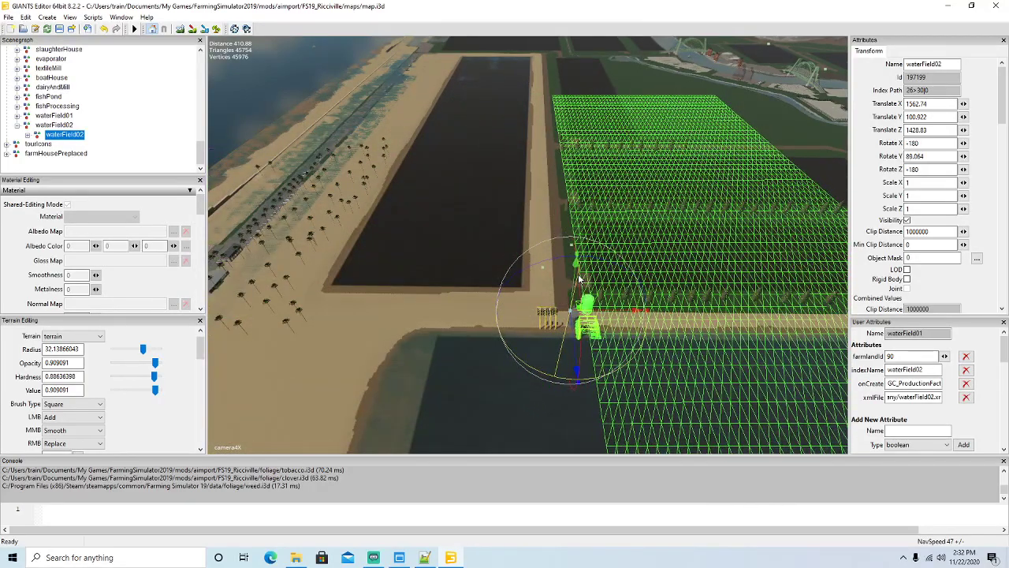
double_click(935, 155)
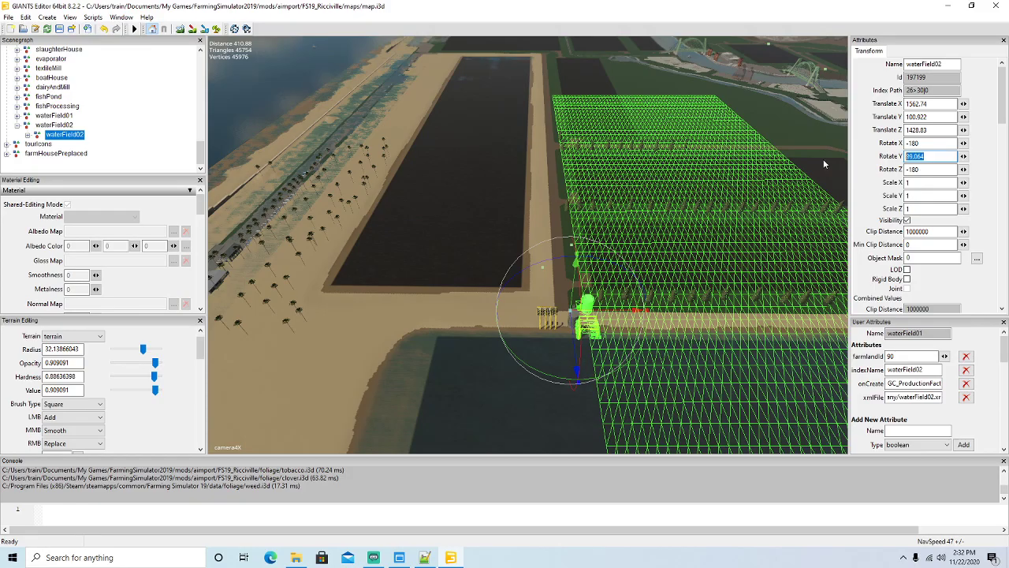
type("90")
Step: Move the nested waterField02 group to the field's palm-side edge at Translate X 1457.309 and Translate Z 1747.93
left_click_drag(633, 317, 326, 279)
left_click_drag(261, 350, 303, 274)
left_click_drag(459, 340, 370, 328, "alt")
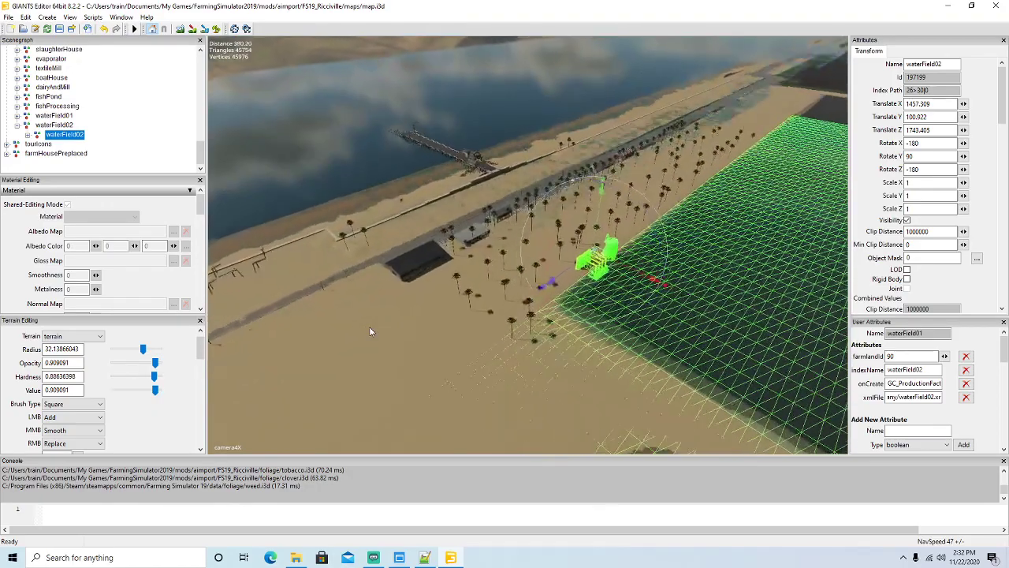
scroll(391, 328, "up", 10)
left_click_drag(414, 332, 480, 335, "alt")
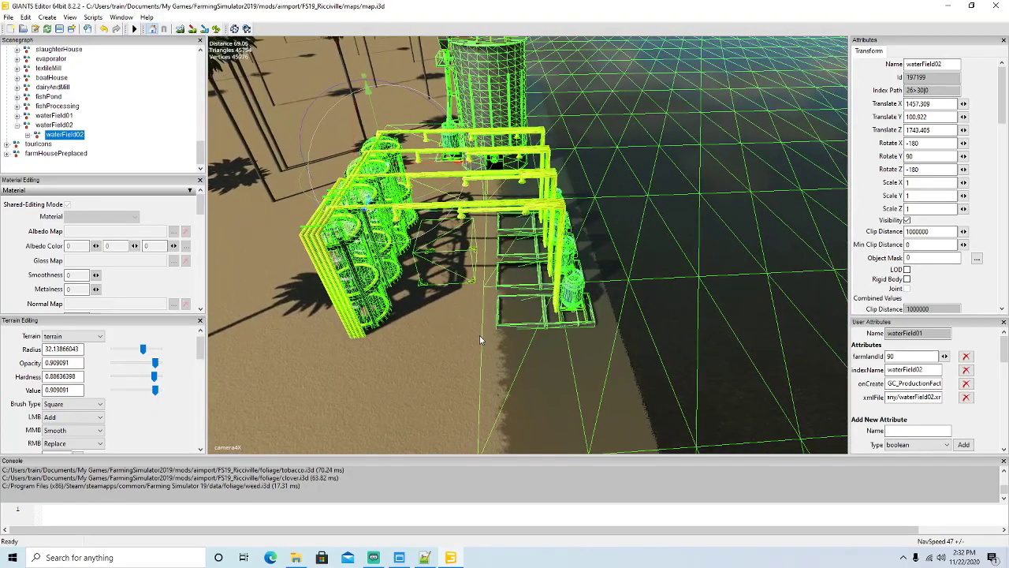
left_click_drag(450, 164, 417, 227)
Step: Select the waterPlaneMain2 inside waterField02's IN group and shift it along the field to Translate Z -369.346
scroll(421, 249, "down", 5)
scroll(421, 252, "down", 5)
scroll(565, 197, "up", 3)
scroll(430, 250, "down", 3)
scroll(414, 252, "down", 3)
scroll(414, 253, "down", 2)
scroll(417, 227, "down", 2)
scroll(416, 227, "down", 3)
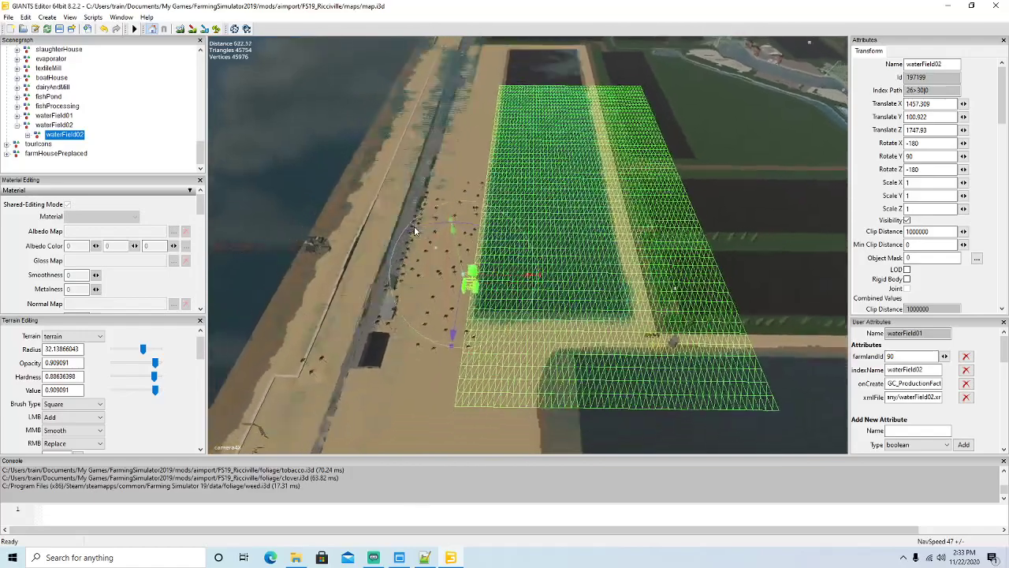
left_click(28, 134)
left_click(38, 116)
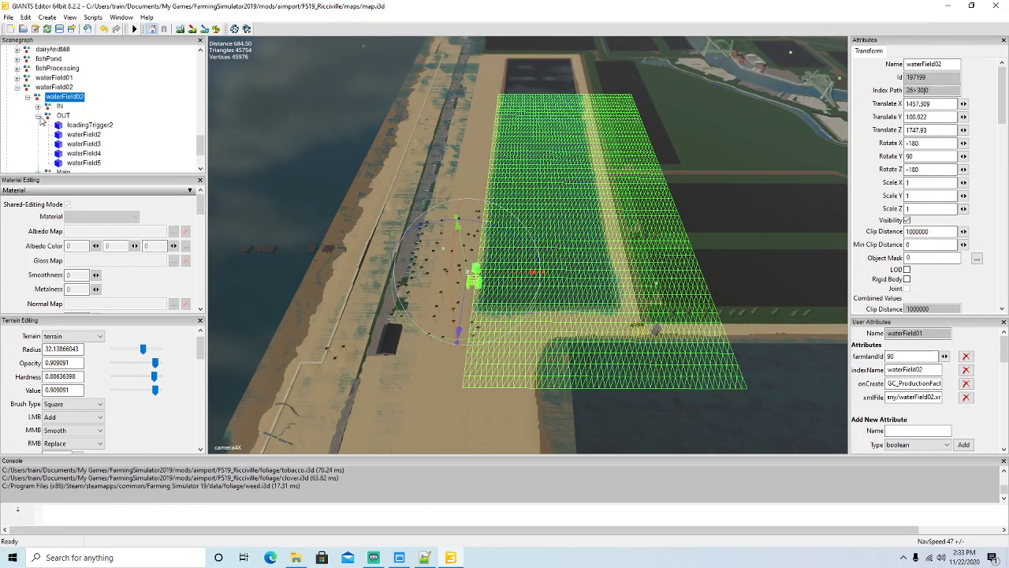
left_click(37, 106)
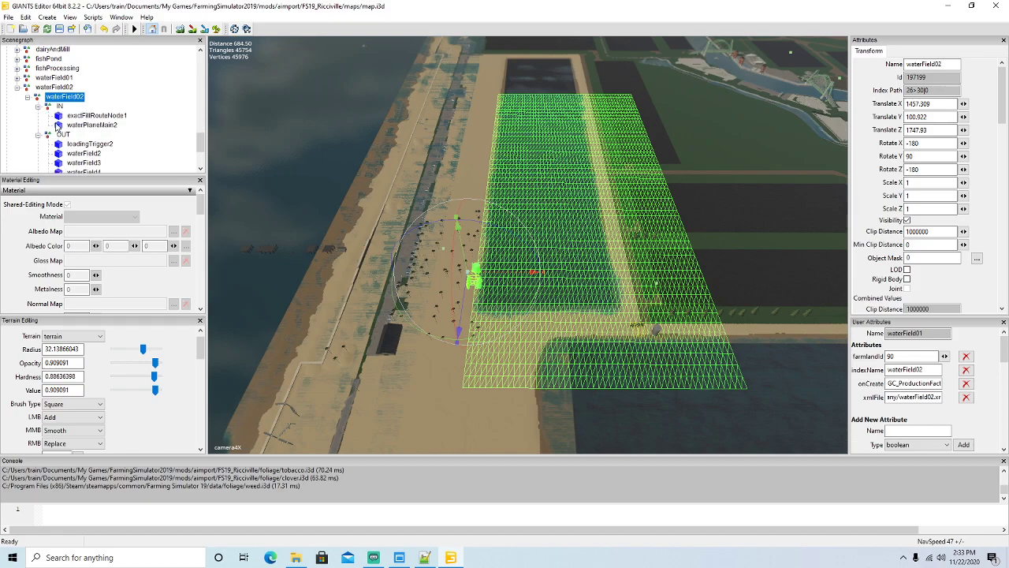
left_click(57, 126)
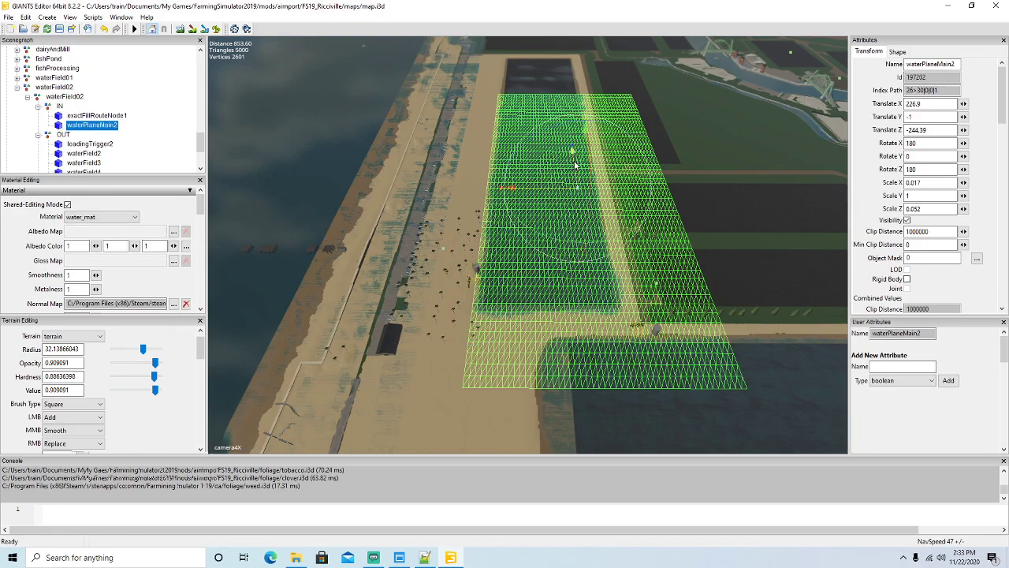
left_click_drag(574, 161, 568, 107)
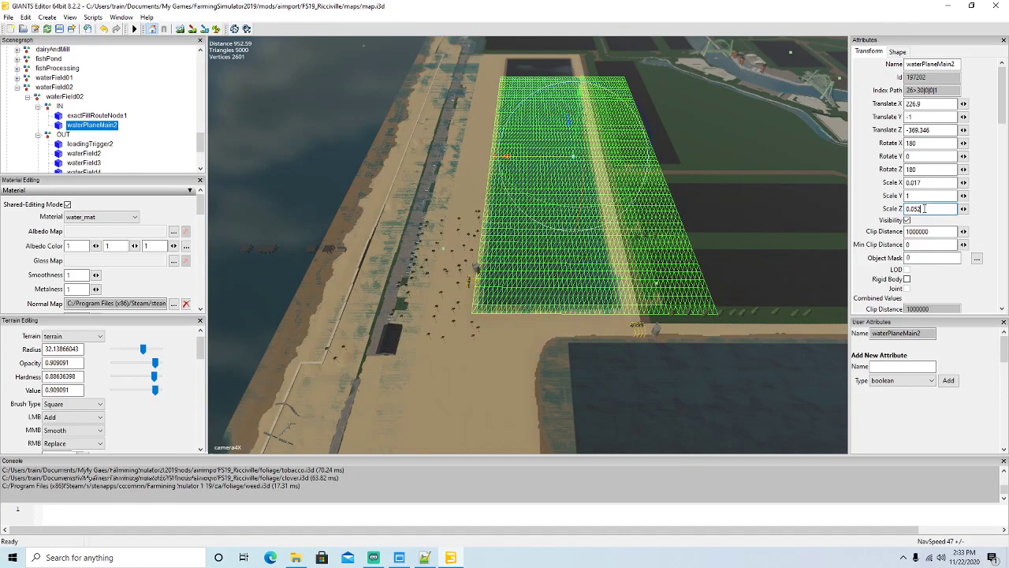
Step: Lengthen waterField02's water plane to Scale Z 0.065 and move it along the field to Translate Z -429.016
key("BackSpace")
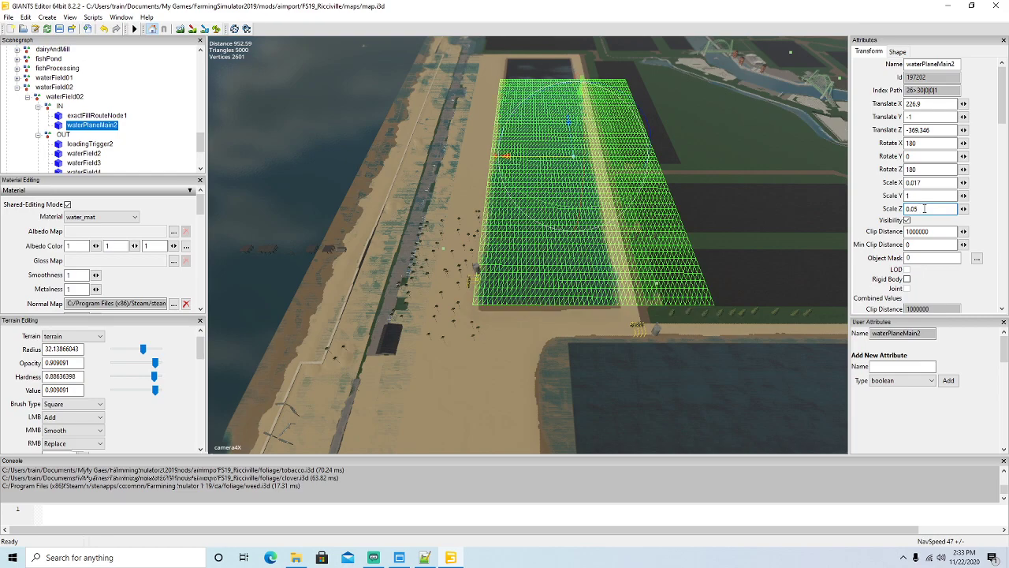
type("66")
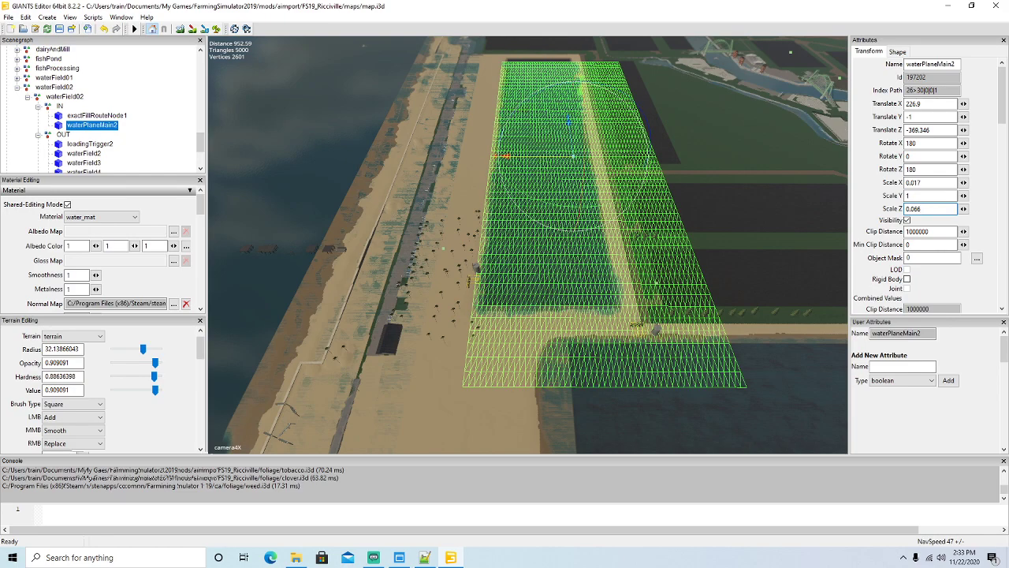
key("BackSpace")
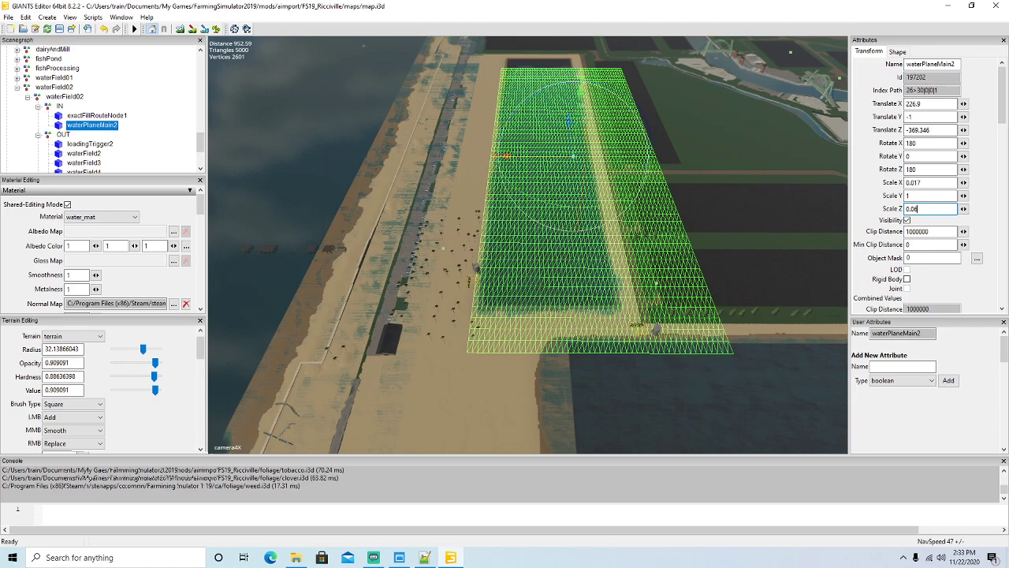
left_click_drag(573, 138, 567, 111)
left_click(924, 208)
type("5")
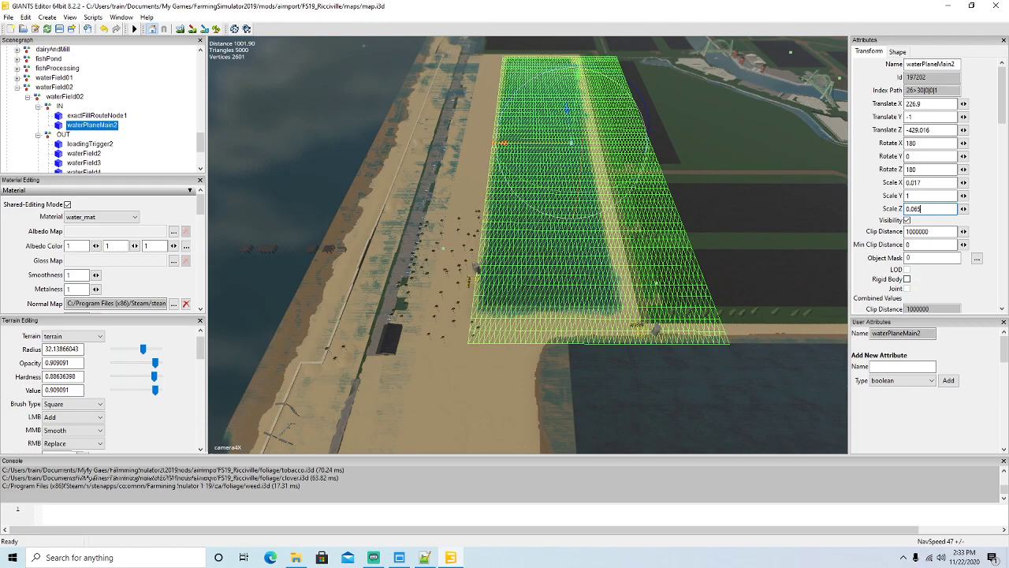
Step: Align waterField02's water plane lengthwise with both ends of the basin at Translate Z -464.672
left_click_drag(567, 122, 567, 116)
left_click_drag(578, 199, 381, 235, "alt")
mouse_move(433, 147)
left_mouse_down()
mouse_move(412, 145)
mouse_move(422, 137)
left_mouse_up()
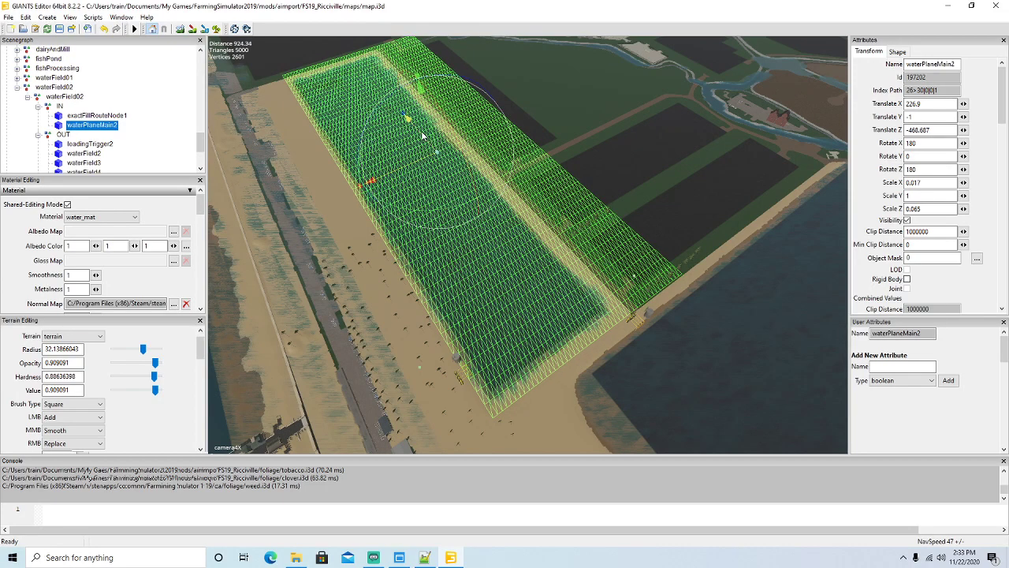
left_click(704, 348)
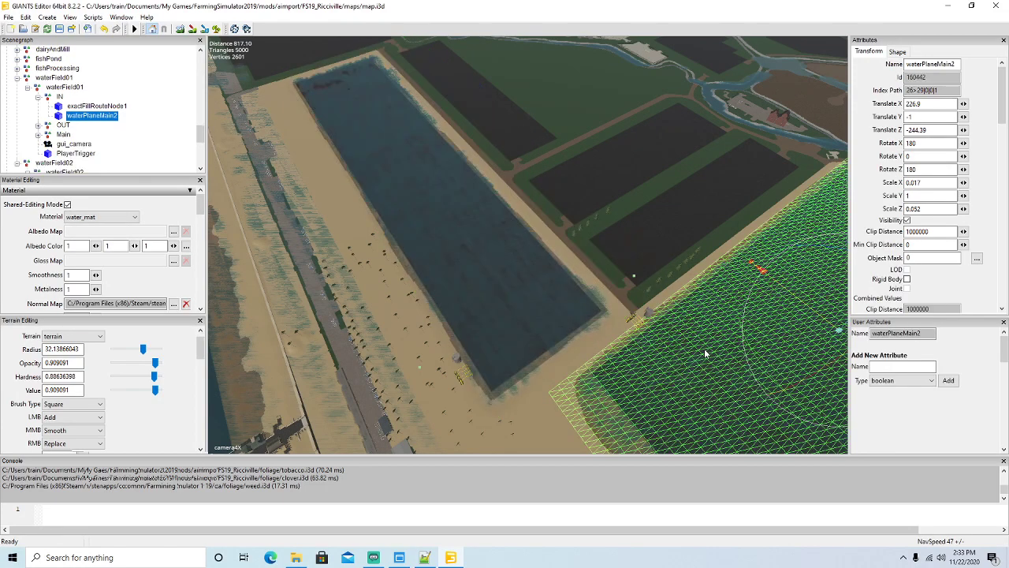
left_click(510, 290)
left_click_drag(424, 147, 428, 146)
Step: Narrow waterField02's water plane to Scale X 0.01 and move it across the basin to Translate X 156.912
left_click_drag(506, 346, 427, 327, "alt")
scroll(618, 285, "up", 5)
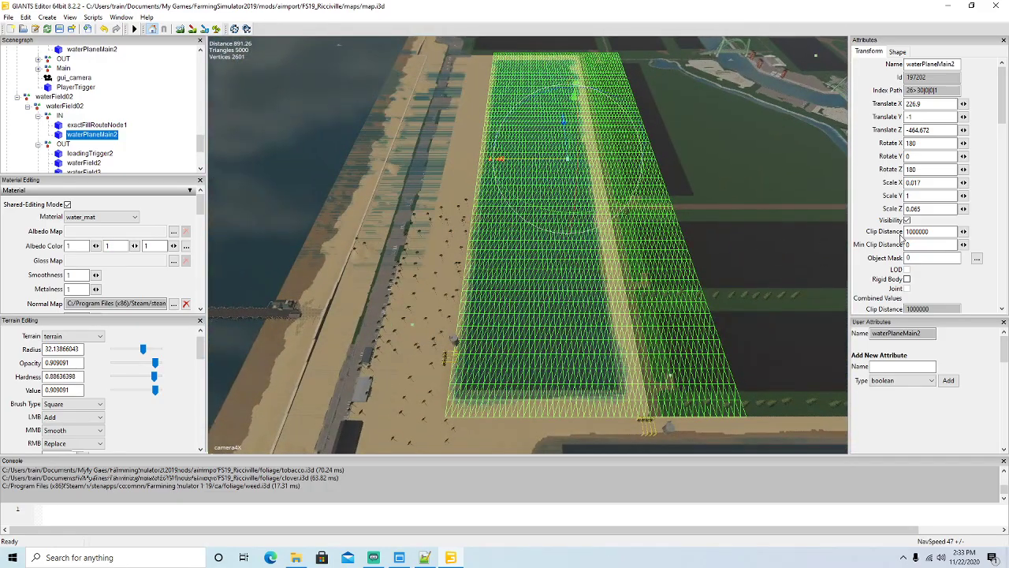
left_click(927, 182)
key("BackSpace")
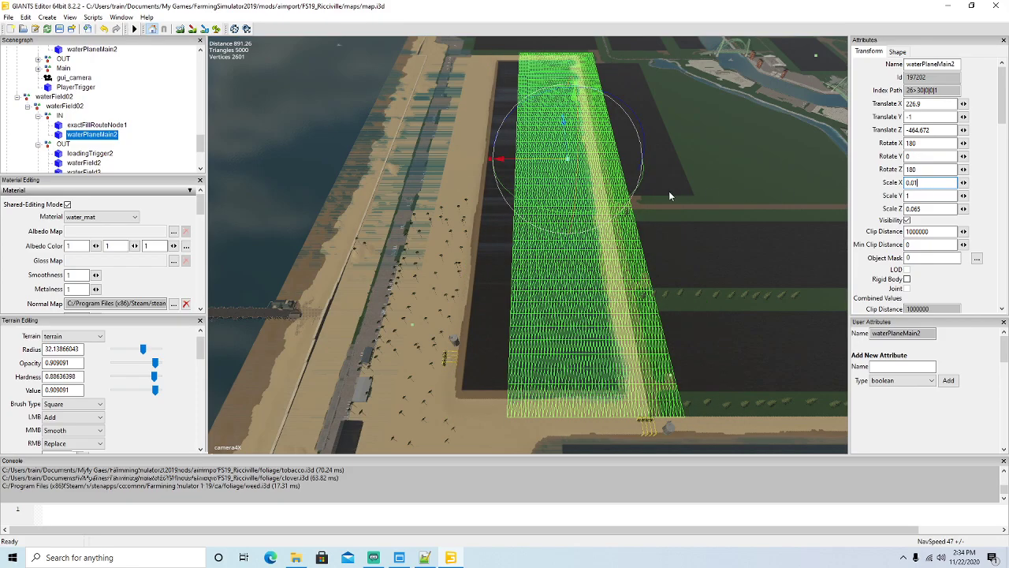
left_click_drag(524, 162, 491, 164)
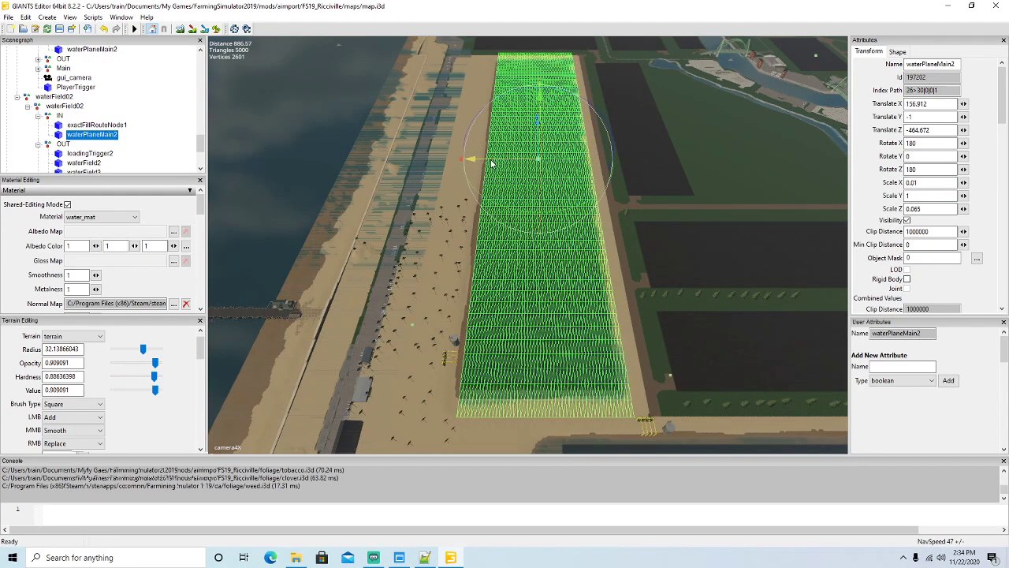
Step: Widen waterField02's water plane to Scale X 0.013 and centre it across the basin at Translate X 146.937
left_click(923, 183)
type("2")
left_click_drag(495, 162, 496, 165)
left_click(931, 183)
key("BackSpace")
type("3")
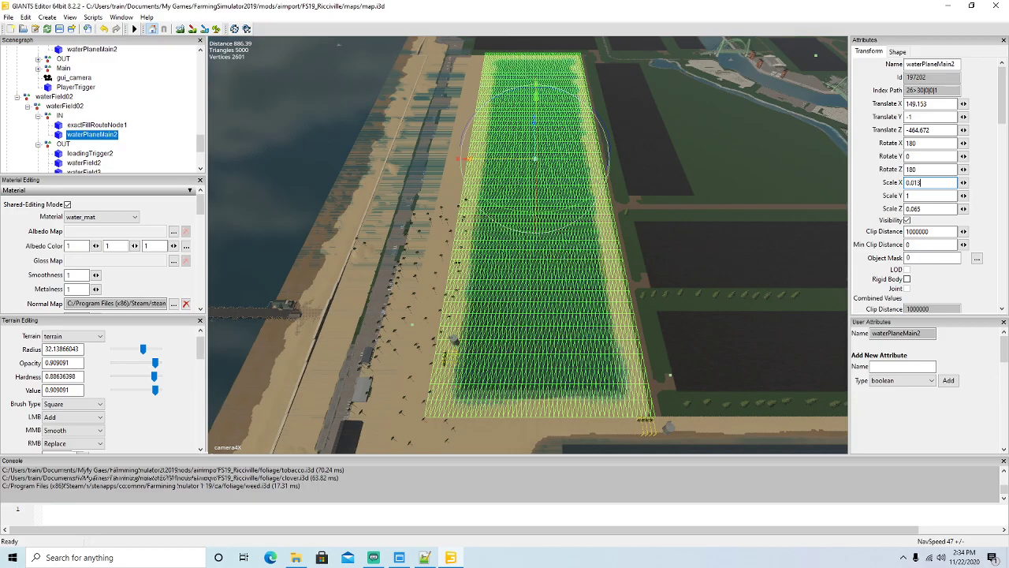
left_click_drag(497, 166, 496, 166)
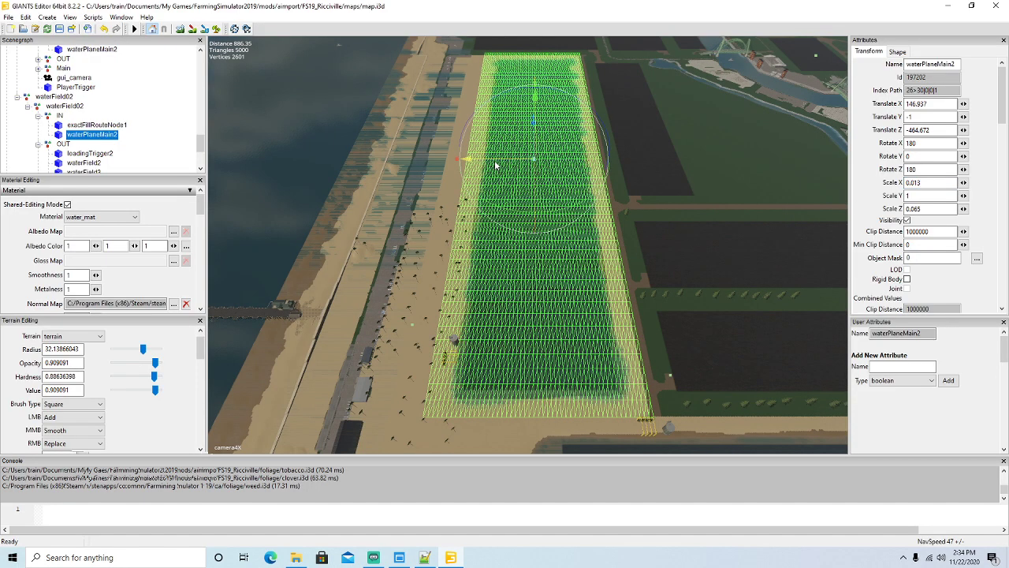
Step: Inspect the water's edge along the sand bank beside the conifers, up to the far end of the field
left_click_drag(507, 327, 504, 282, "alt")
scroll(601, 369, "up", 8)
scroll(601, 369, "up", 5)
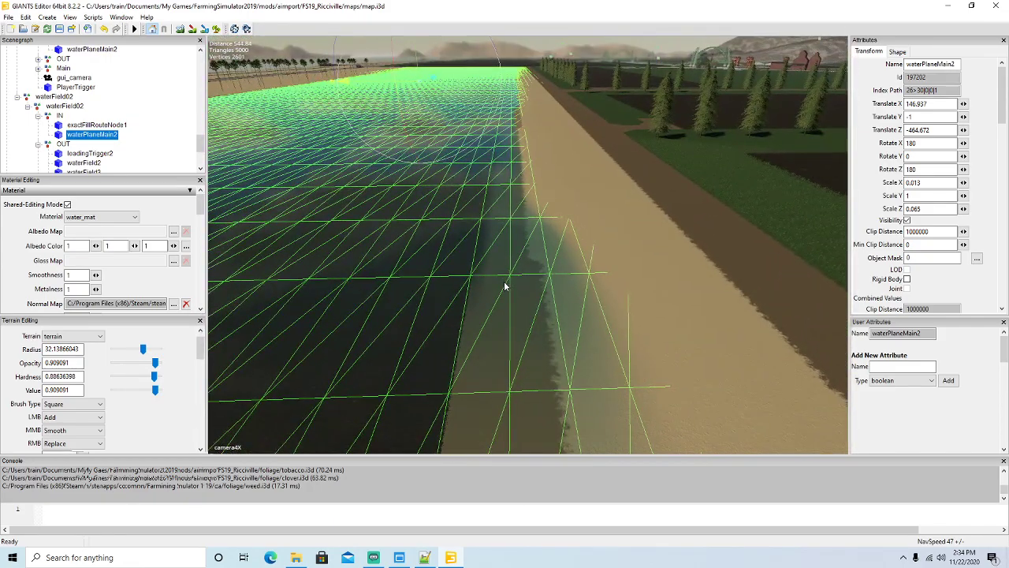
left_click(67, 126)
left_click_drag(545, 312, 548, 262, "alt")
scroll(543, 270, "up", 4)
scroll(542, 269, "up", 5)
scroll(551, 258, "up", 8)
scroll(546, 263, "up", 10)
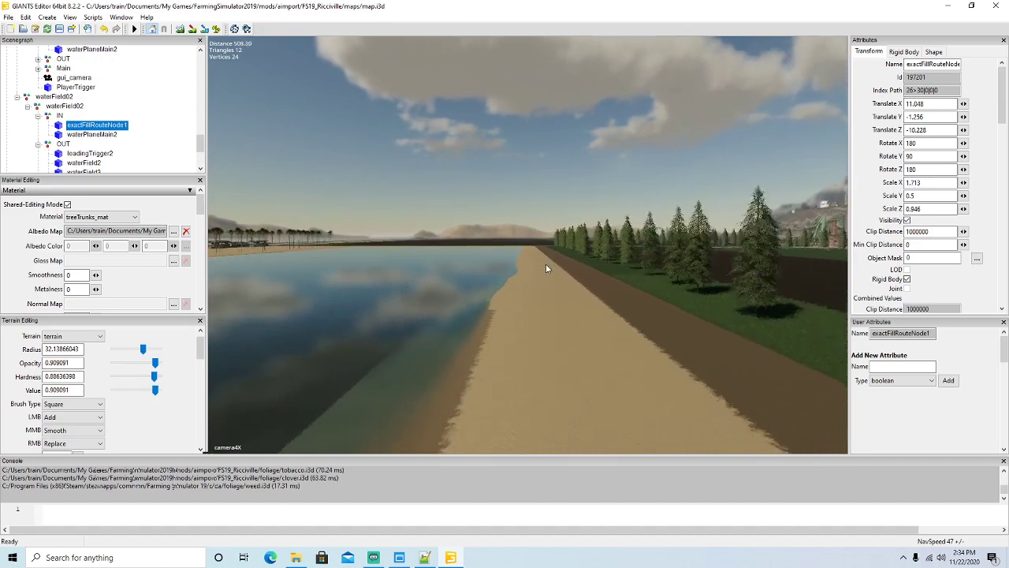
scroll(546, 264, "up", 3)
scroll(546, 266, "up", 13)
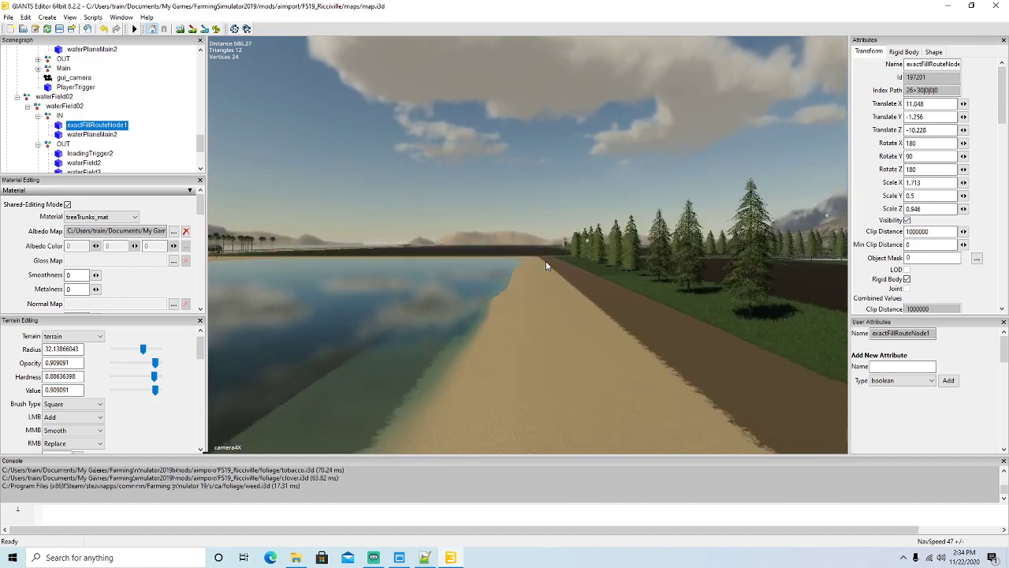
scroll(546, 266, "up", 7)
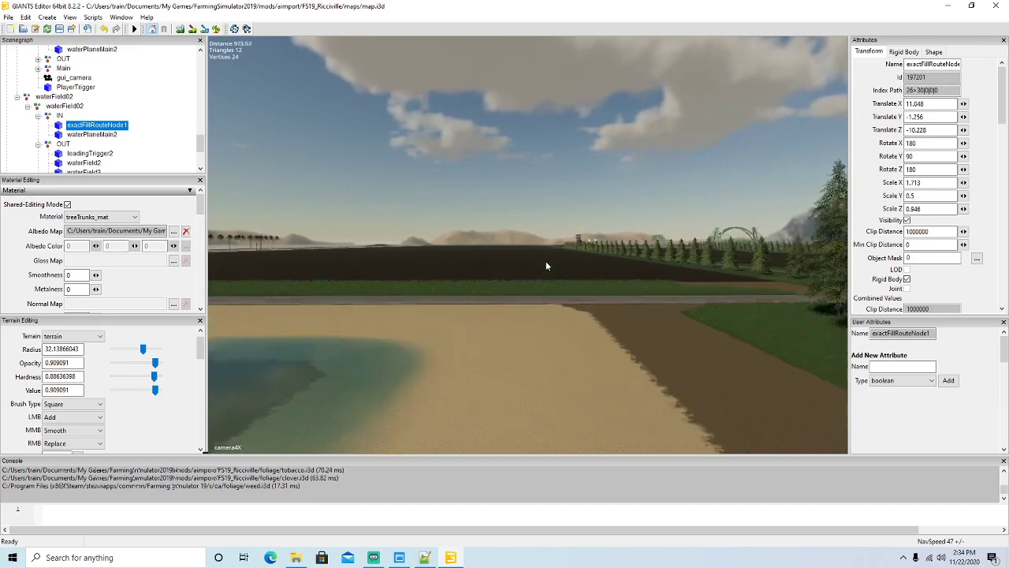
Step: Inspect the shoreline on the palm side back to the production building, and check both water fields from above
mouse_move(546, 266)
left_mouse_down("alt")
mouse_move(585, 308)
mouse_move(597, 284)
mouse_move(647, 277)
mouse_move(573, 343)
mouse_move(516, 347)
mouse_move(524, 306)
mouse_move(500, 278)
mouse_move(607, 274)
mouse_move(577, 284)
mouse_move(568, 321)
mouse_move(494, 282)
mouse_move(492, 293)
mouse_move(492, 283)
left_mouse_up("alt")
scroll(647, 277, "up", 4)
scroll(577, 284, "up", 2)
scroll(507, 291, "up", 4)
scroll(494, 282, "up", 4)
scroll(492, 292, "up", 8)
scroll(493, 288, "up", 6)
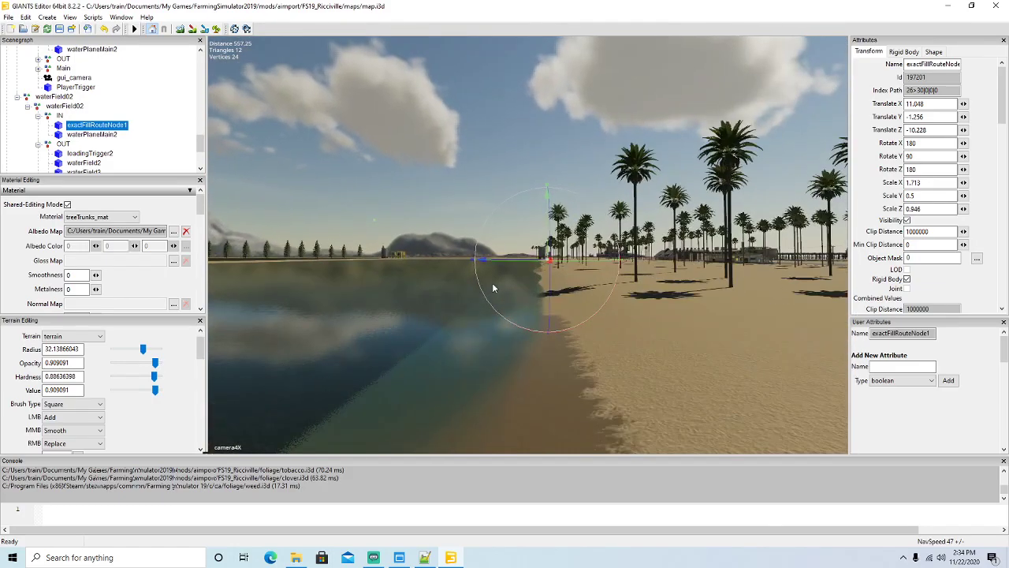
scroll(495, 289, "up", 10)
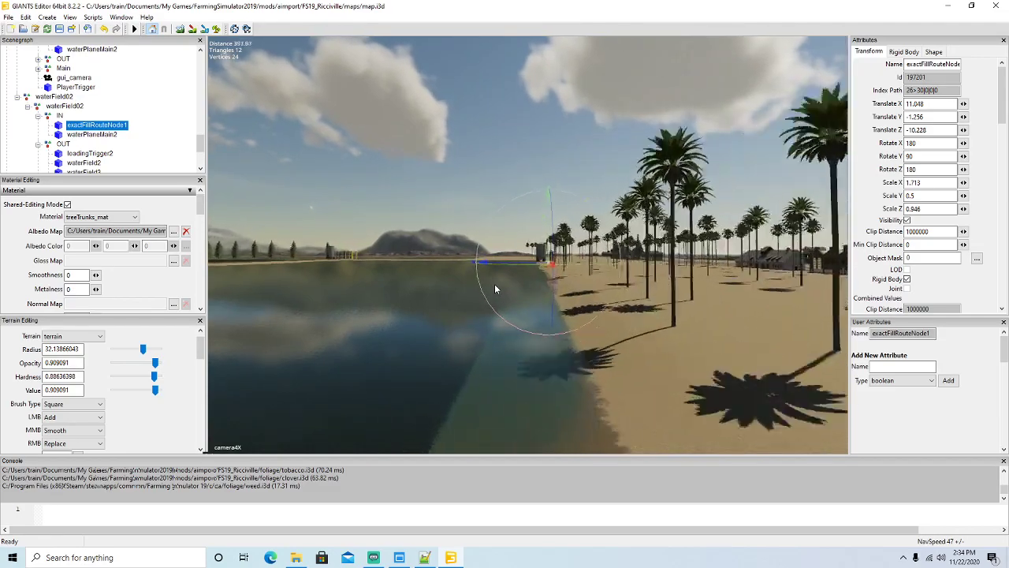
scroll(495, 289, "up", 10)
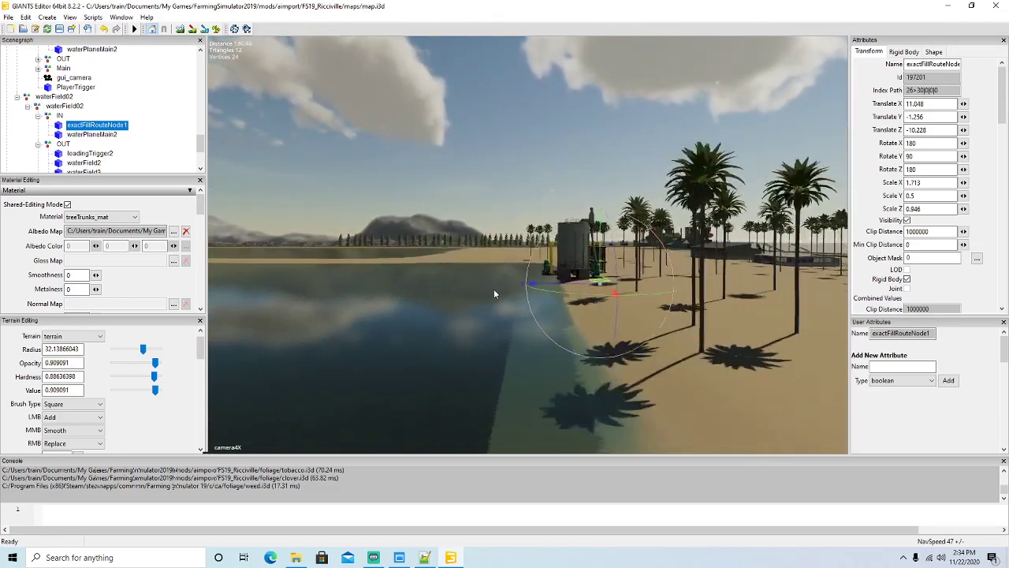
left_click_drag(495, 292, 533, 390, "alt")
scroll(464, 361, "down", 5)
scroll(411, 314, "up", 3)
scroll(502, 403, "down", 5)
scroll(542, 395, "down", 5)
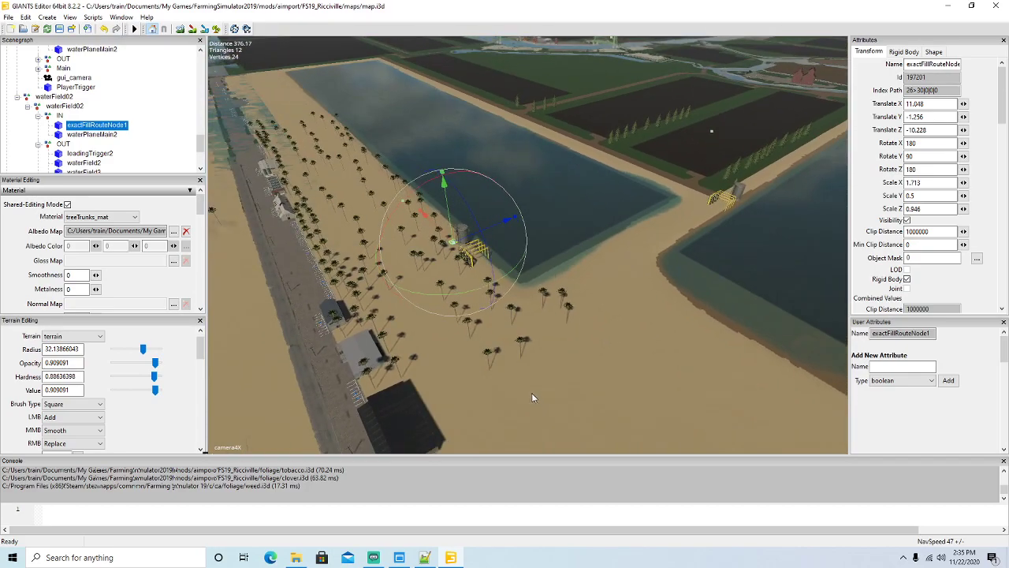
Step: Collapse the nested waterField02 group in the scenegraph and select it
left_click(424, 558)
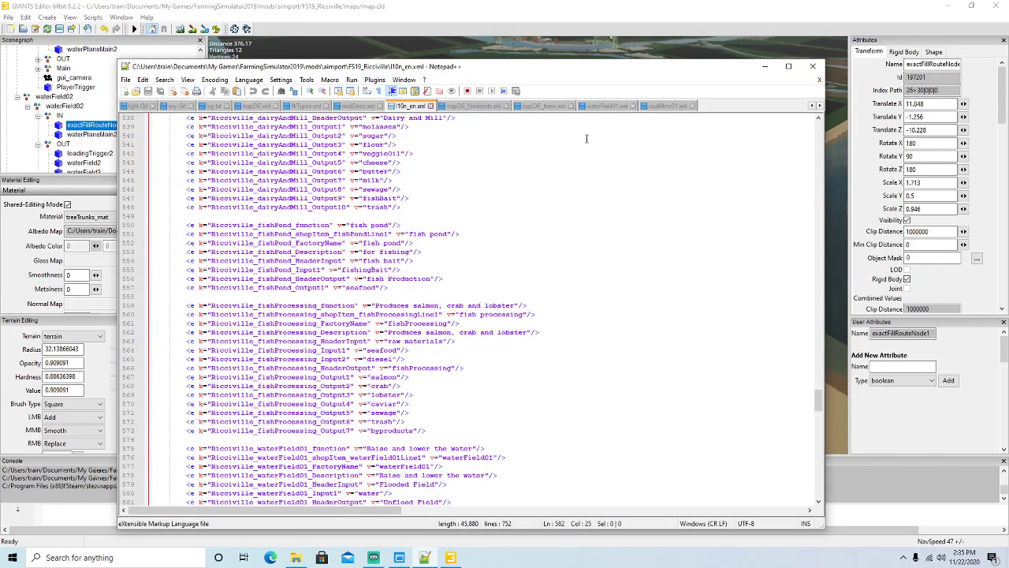
left_click(765, 66)
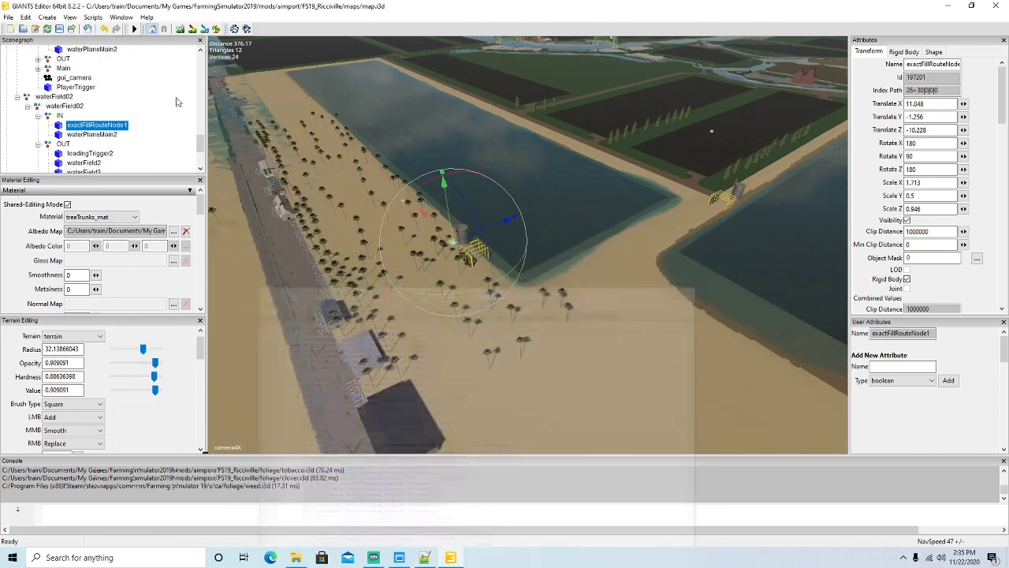
left_click(28, 106)
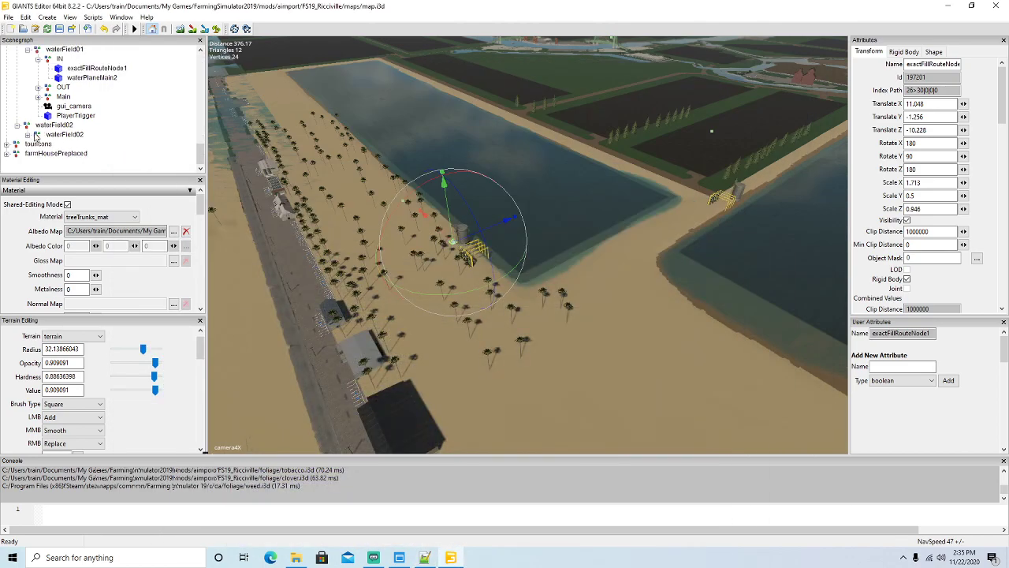
left_click(41, 135)
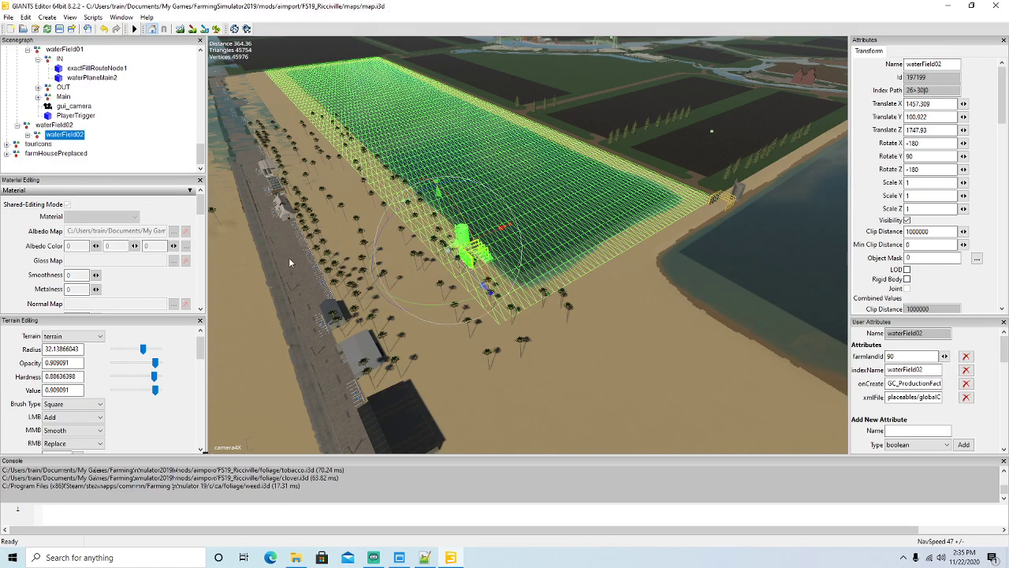
Step: Switch to Notepad++ at full size and close the coalMine01.xml and waterField01.xml files
left_click(424, 558)
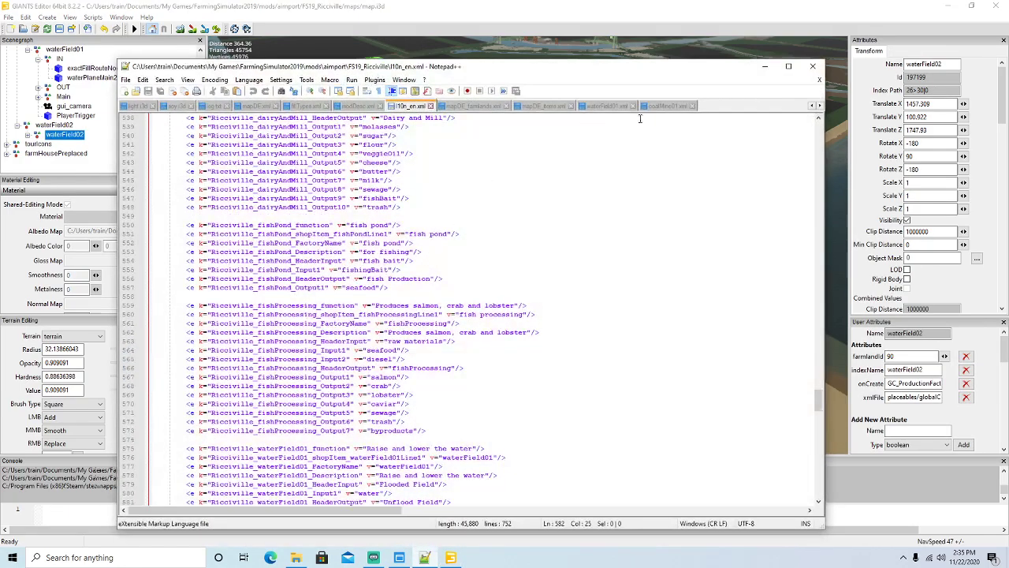
left_click(788, 67)
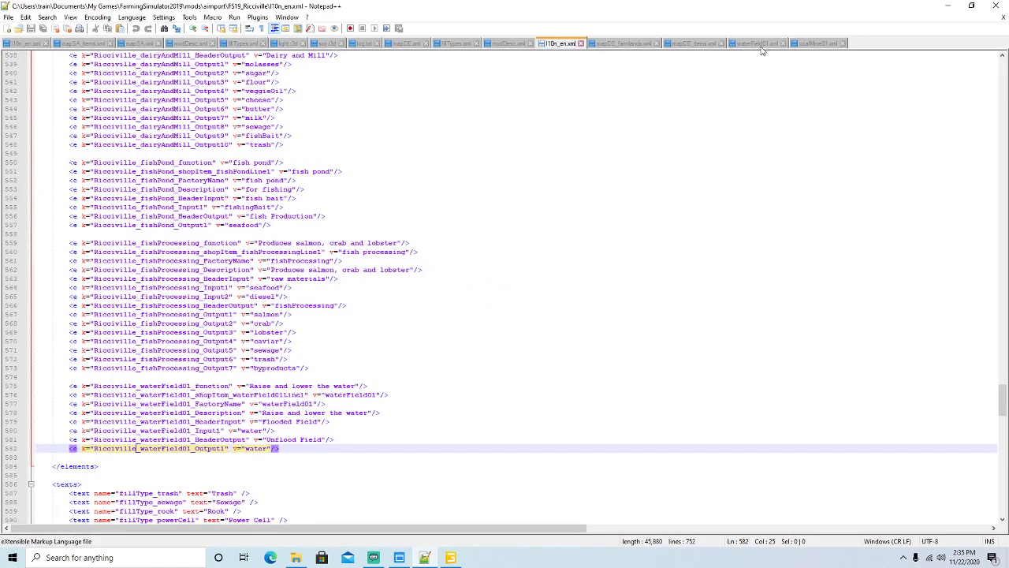
left_click(843, 43)
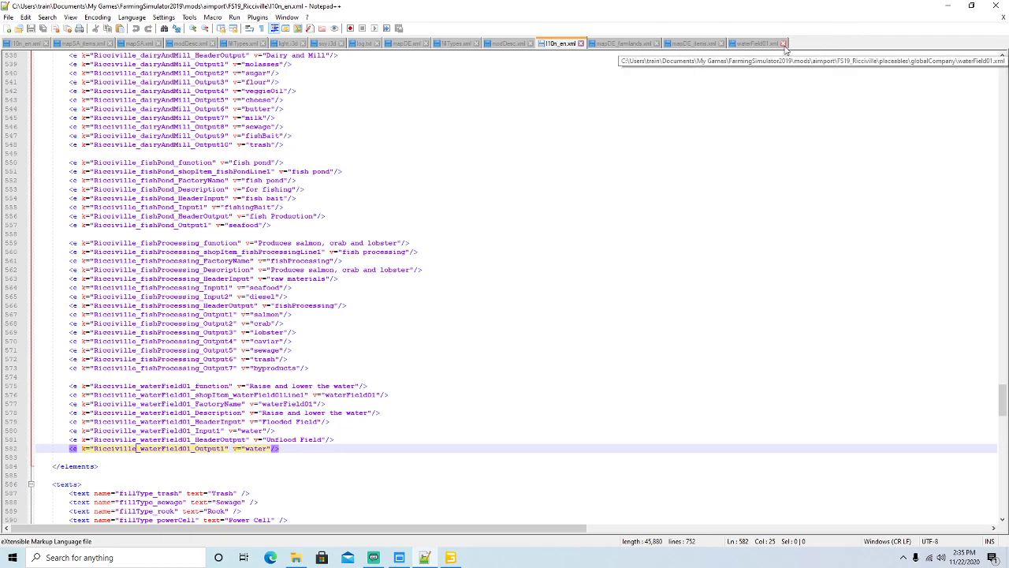
left_click(784, 43)
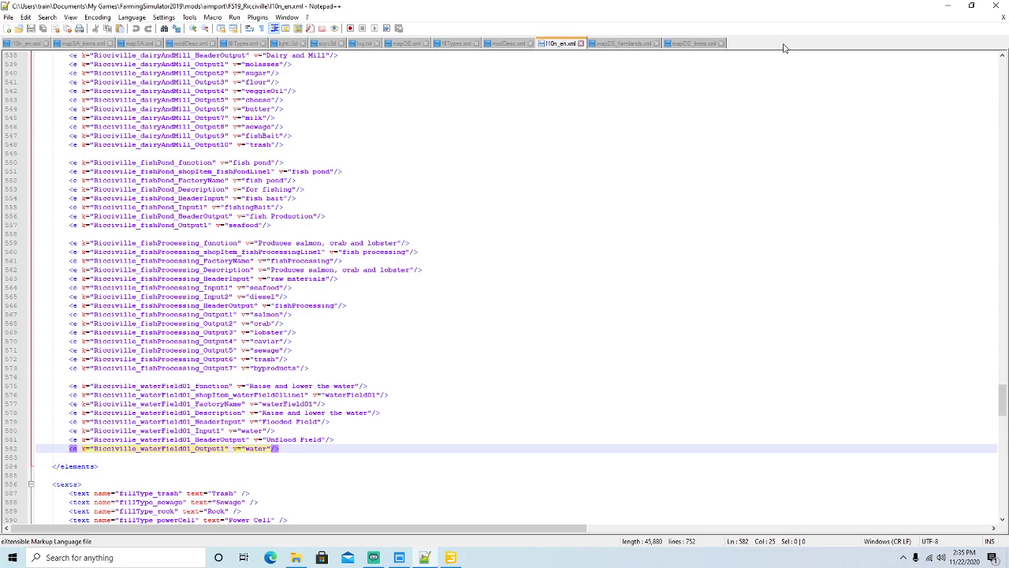
Step: Open mapDE_farmlands.xml and set priceScale to .3 for farmlands 91 and 90
left_click(621, 44)
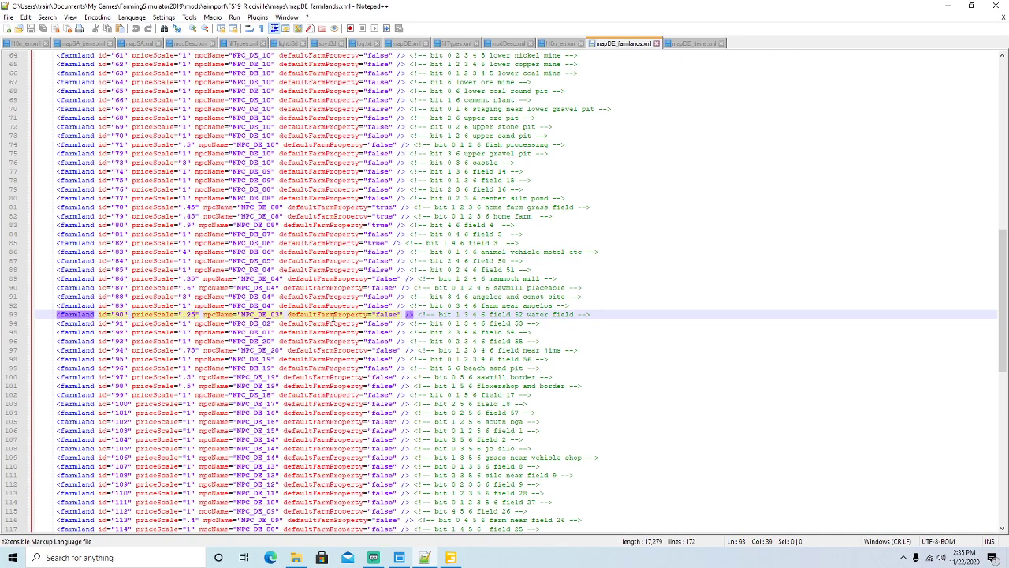
left_click(12, 324)
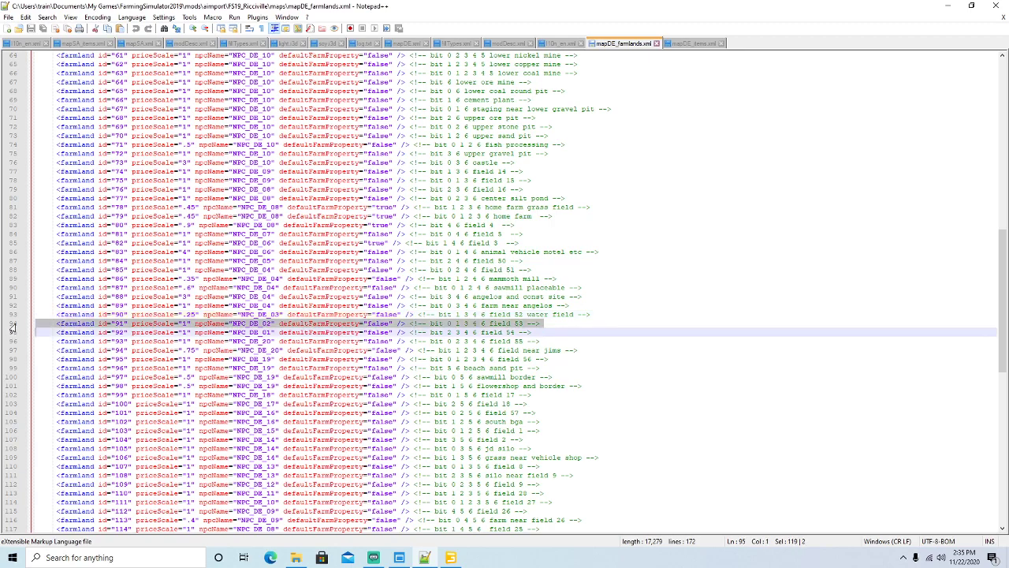
left_click(187, 324)
key("BackSpace")
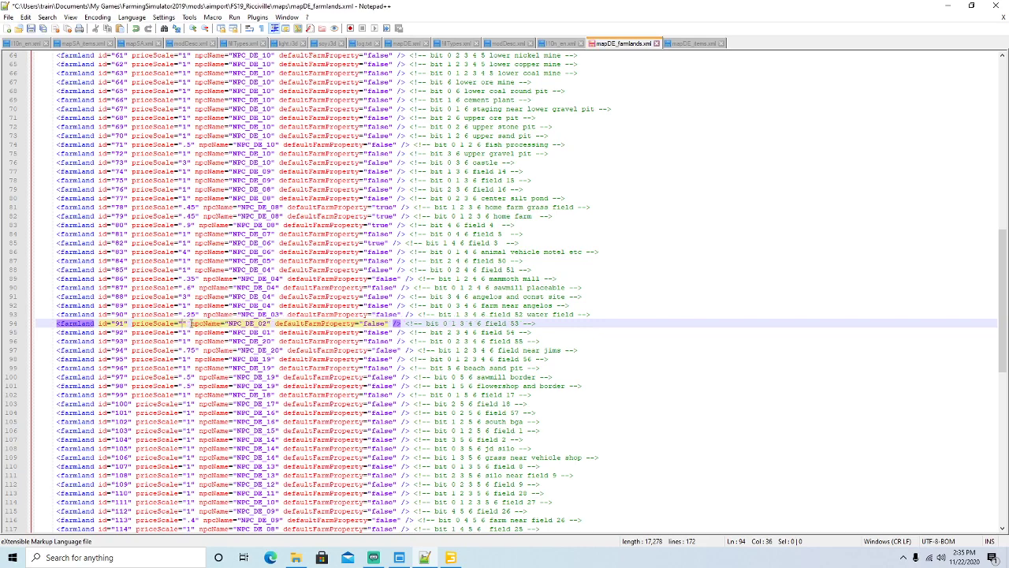
type(".5")
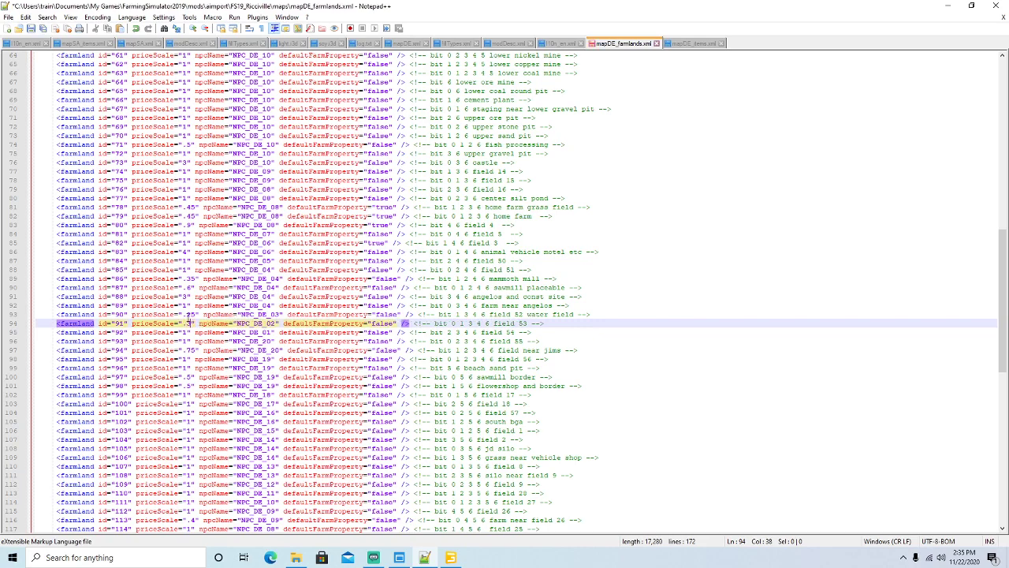
left_click(194, 315)
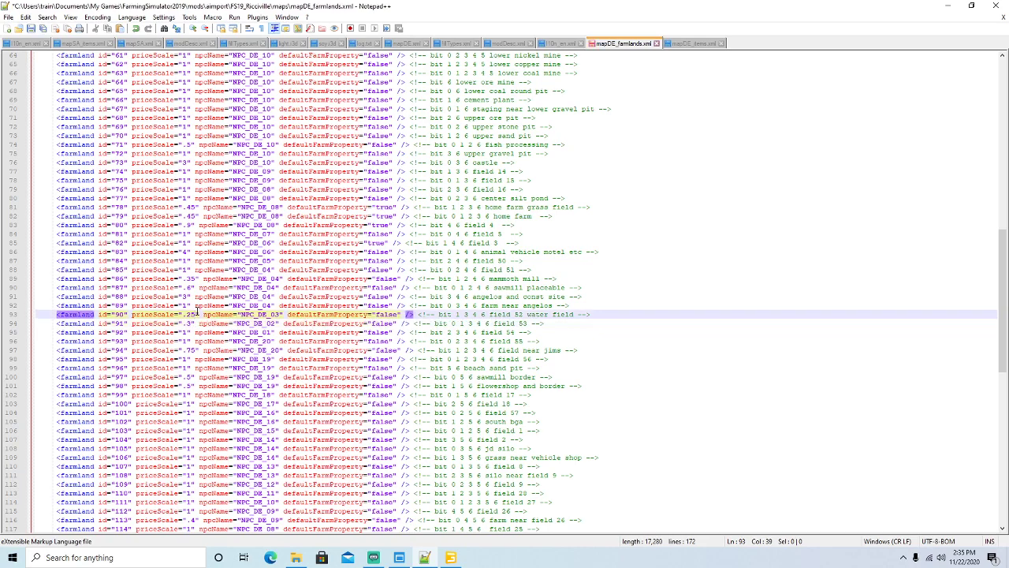
key("BackSpace")
key("BackSpace")
type("3")
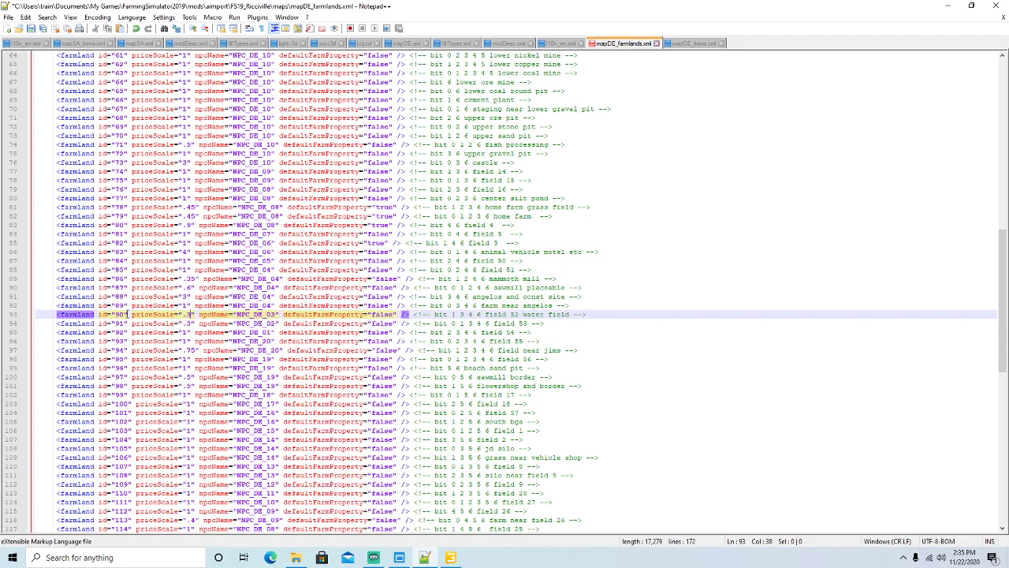
Step: Append "waterfield 02" to the field 53 comment of farmland 91
left_click(8, 326)
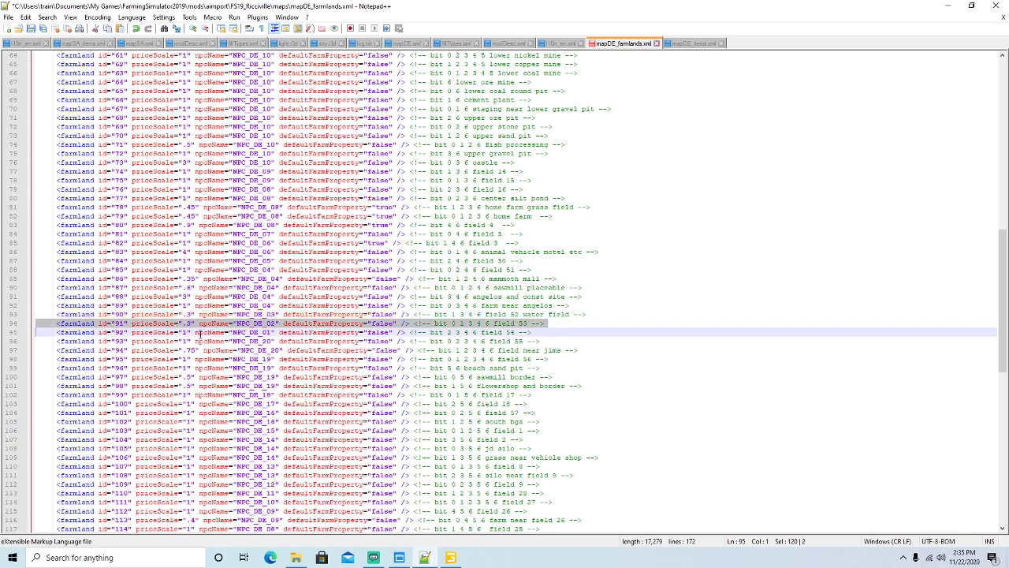
left_click(535, 323)
type("wat")
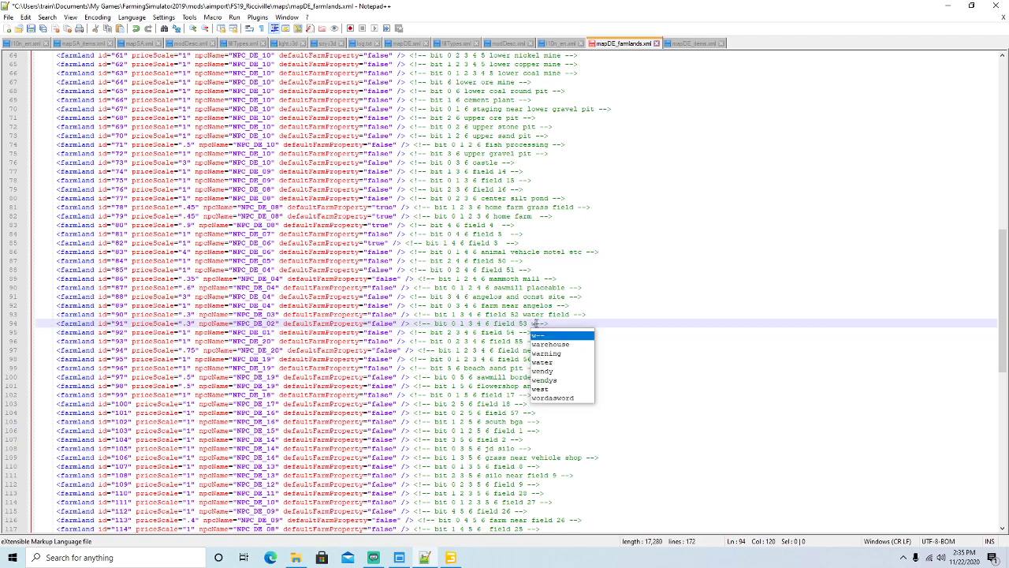
type("erfield 02")
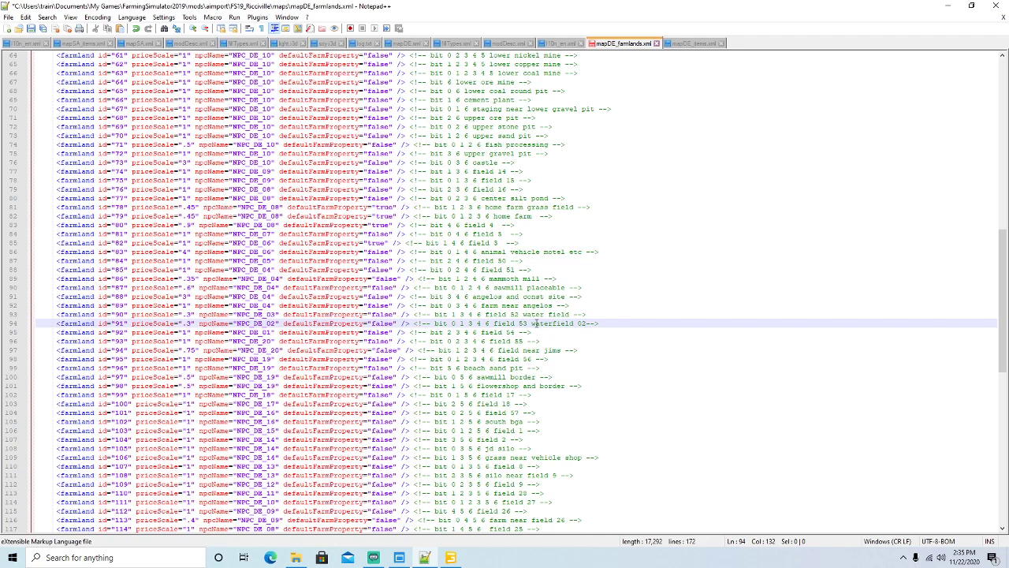
Step: Switch to GIANTS Editor and check farmland 91 on the terrain, using the farmland info layer with channels 0, 1, 3, 4 and 6
left_click(949, 6)
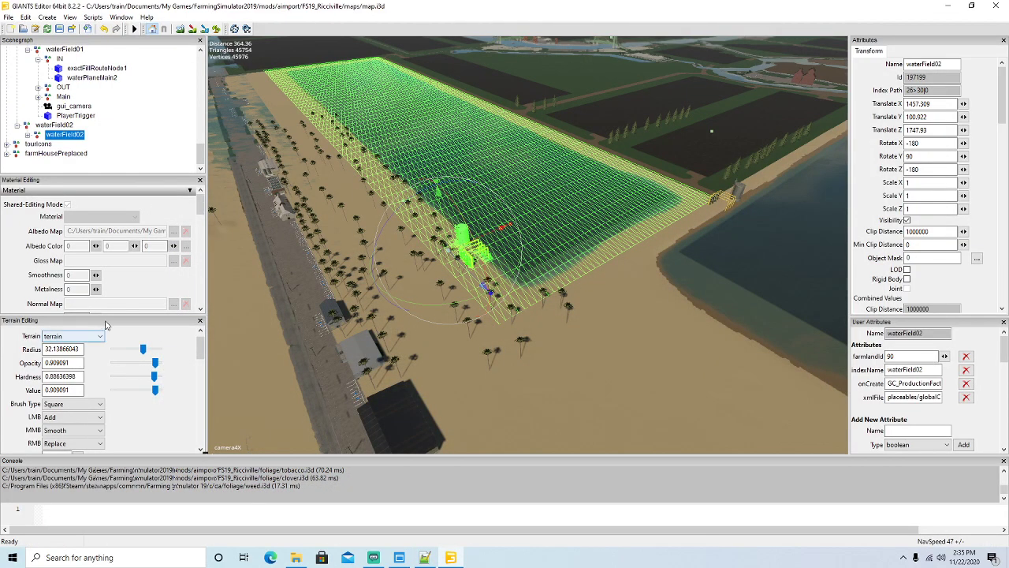
left_click(307, 334)
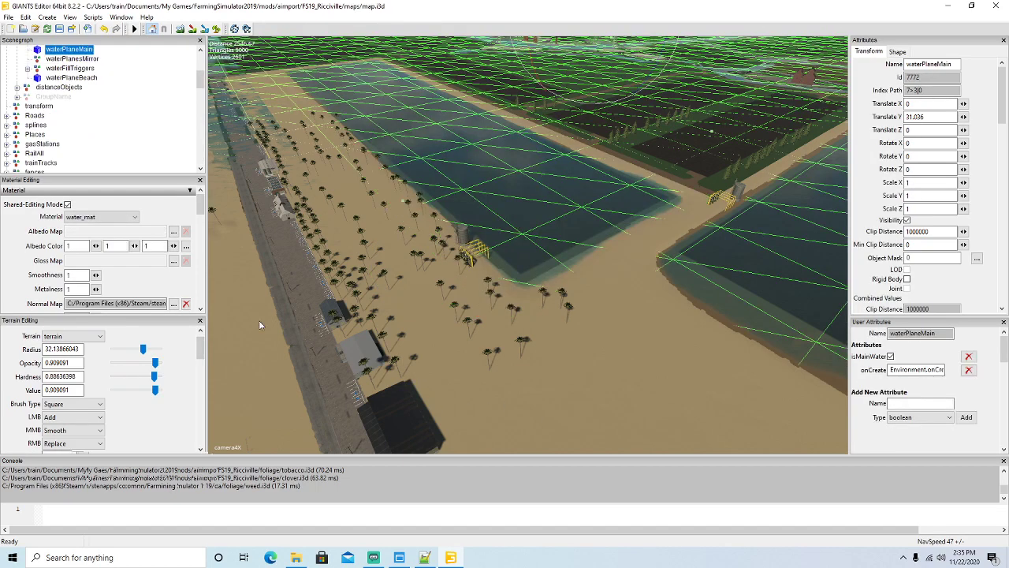
left_click_drag(202, 354, 206, 411)
left_click(87, 363)
left_click(76, 382)
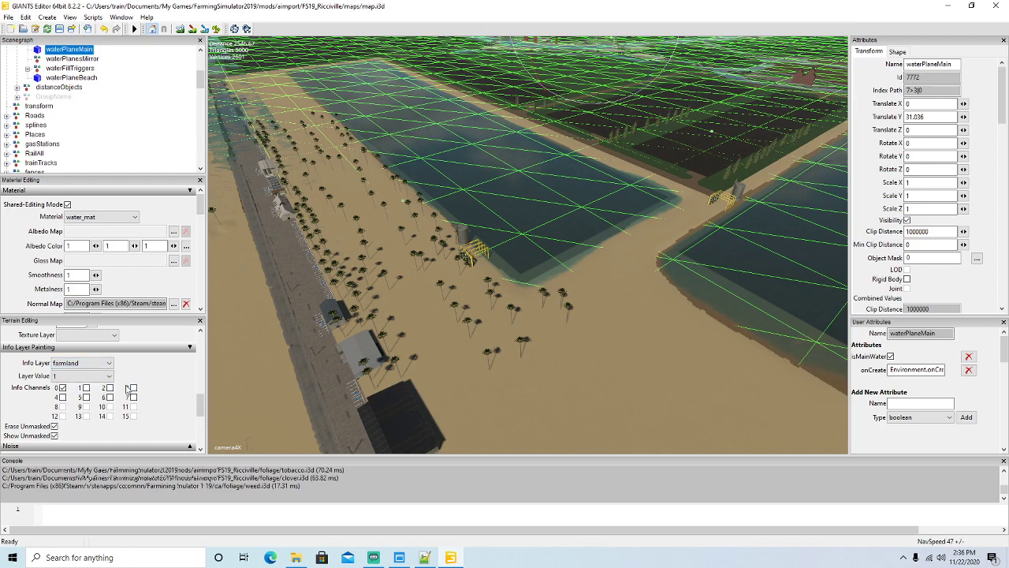
left_click(85, 388)
left_click(133, 388)
left_click(62, 397)
left_click(205, 28)
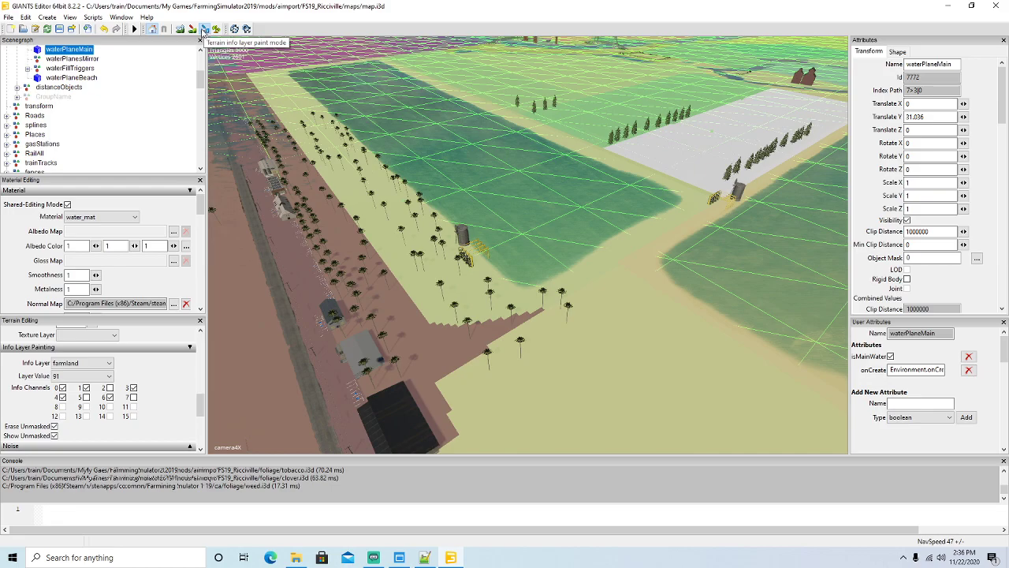
left_click(203, 32)
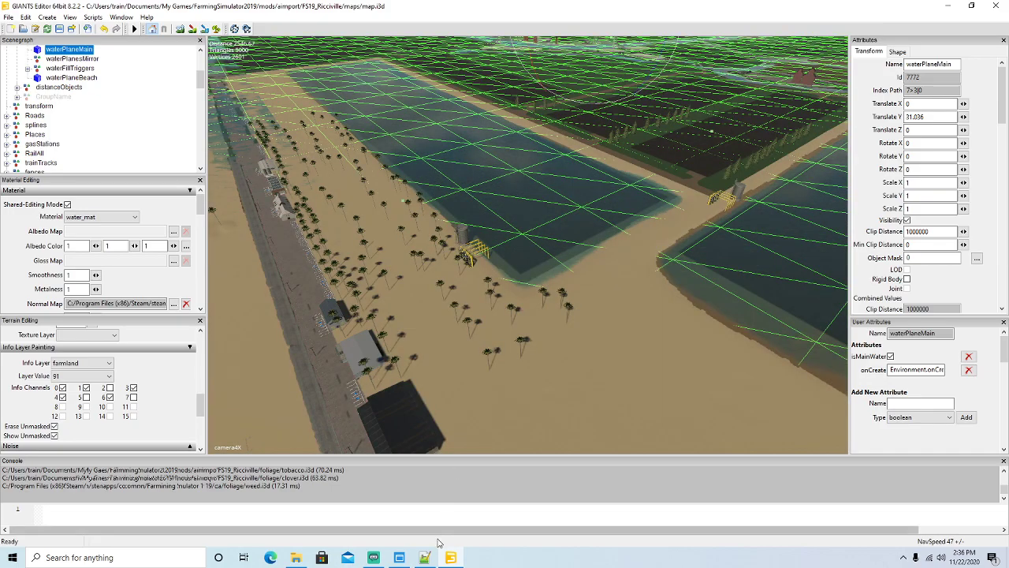
Step: Look up farmland 92's bits in Notepad++ and check its area in GIANTS Editor with info channels 2, 3, 4 and 6
left_click(425, 557)
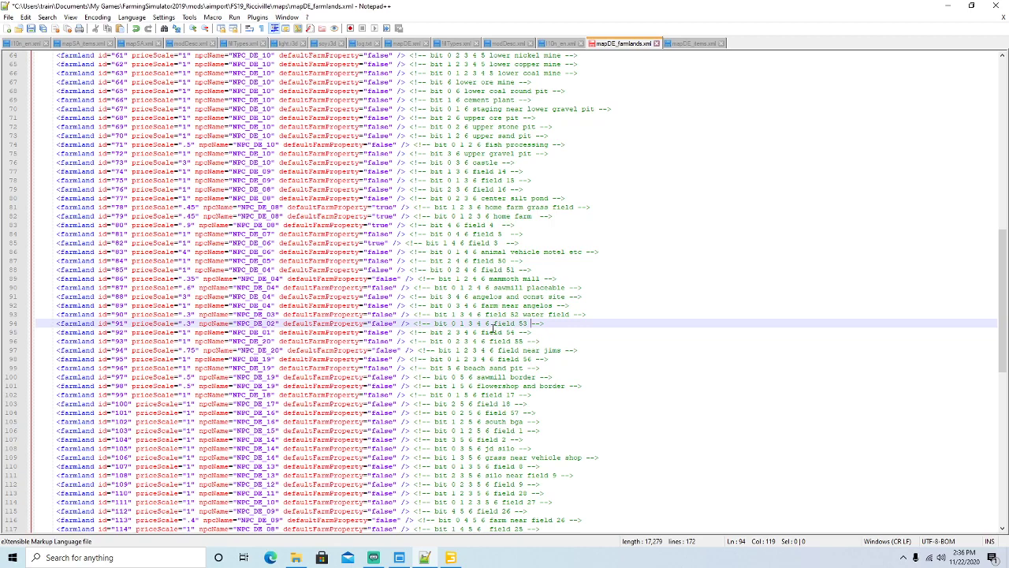
left_click(12, 337)
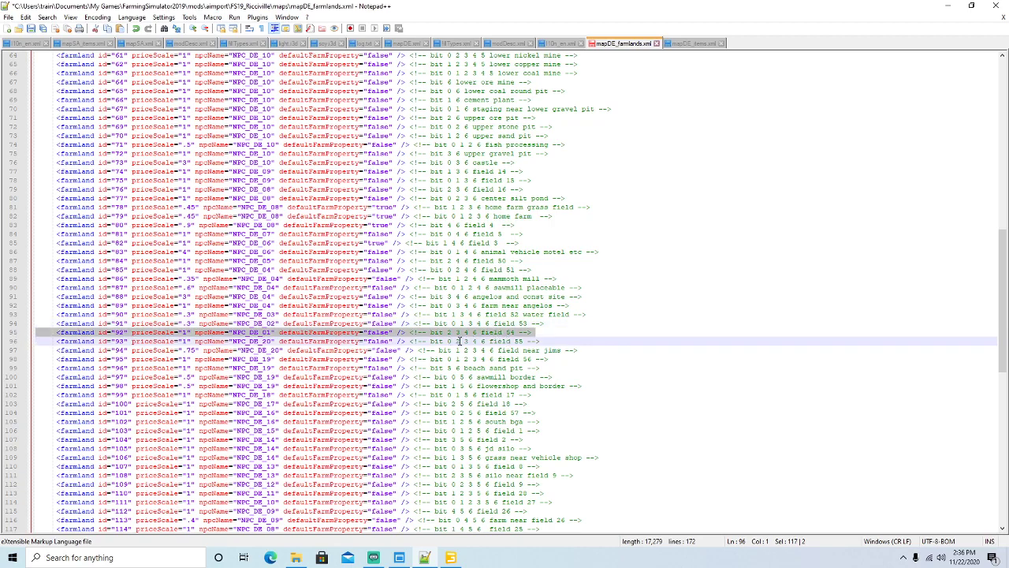
left_click(948, 7)
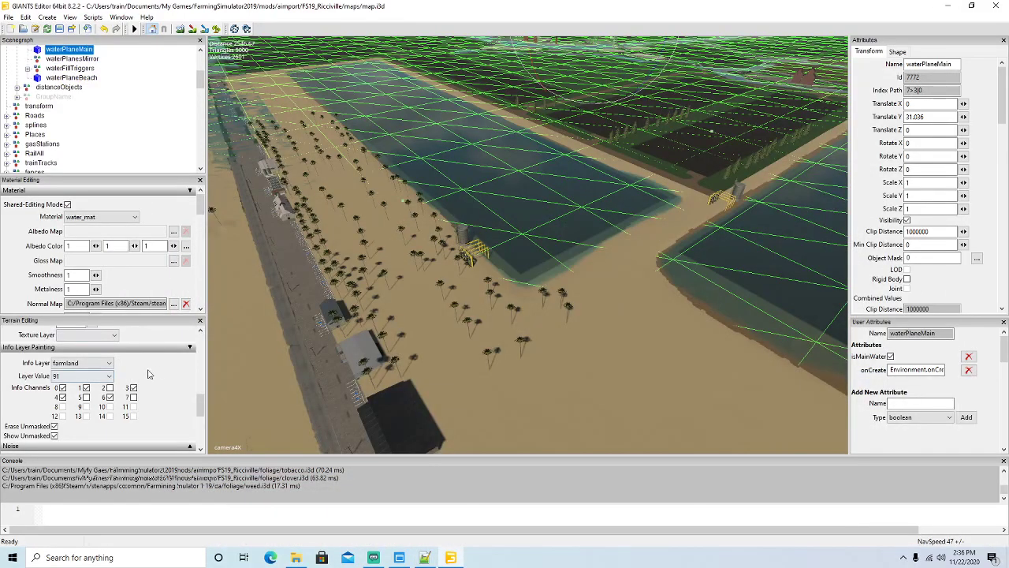
left_click(62, 388)
left_click(86, 388)
left_click(204, 30)
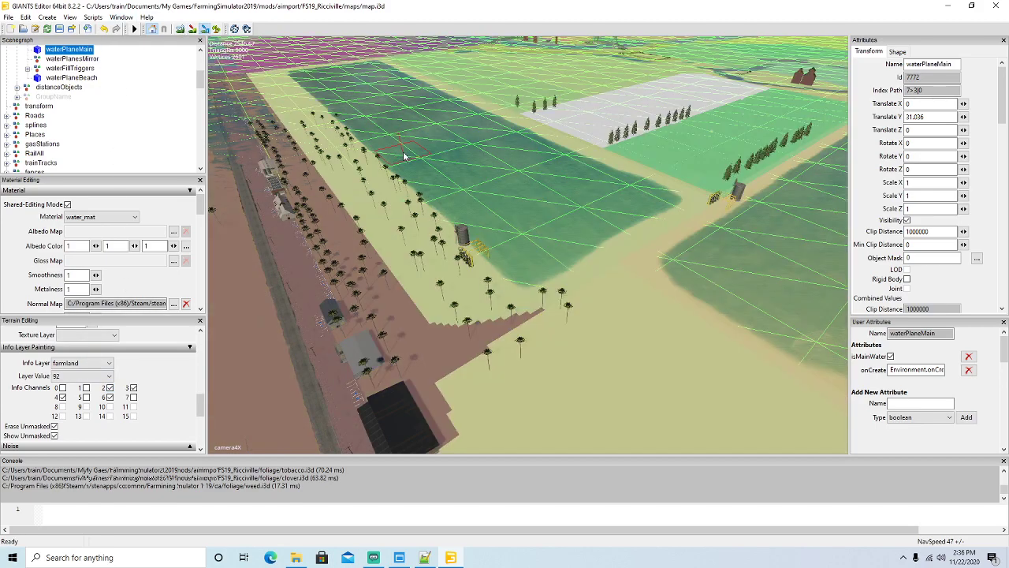
left_click(204, 30)
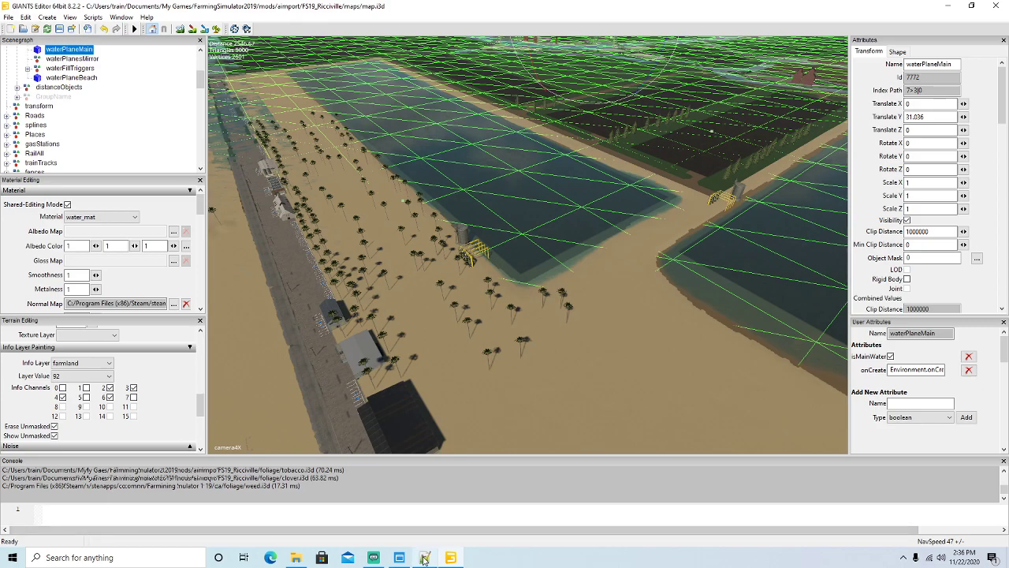
Step: Look up farmland 93's bits in Notepad++ and check its area in GIANTS Editor with info channels 0, 2, 3, 4 and 6
mouse_move(425, 558)
left_click(426, 505)
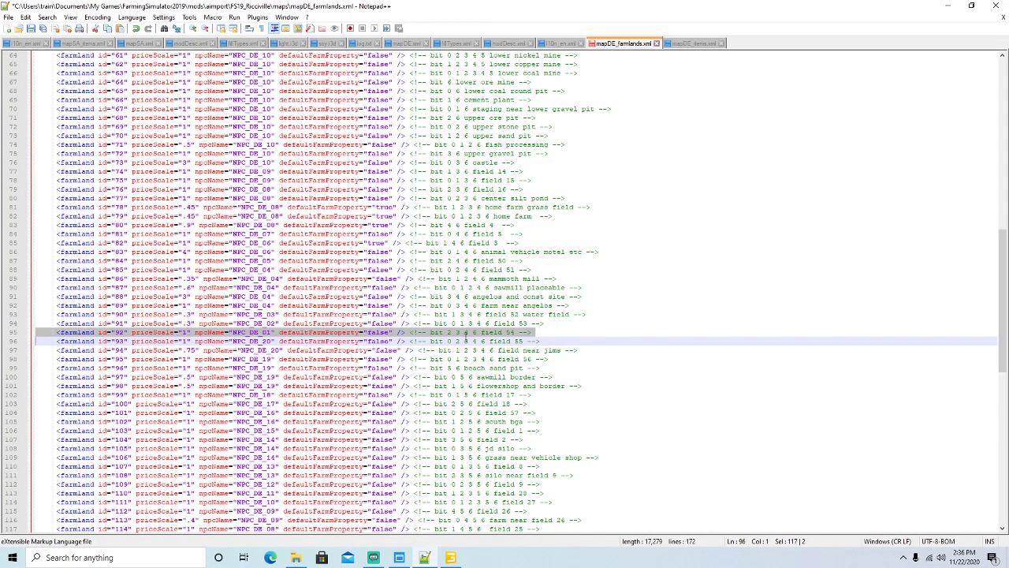
left_click(14, 342)
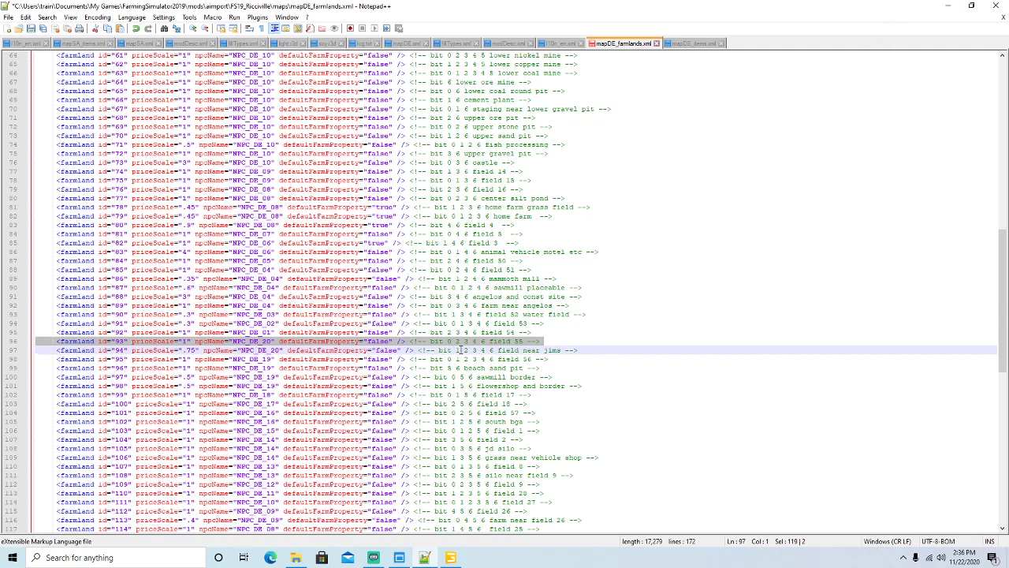
left_click(947, 6)
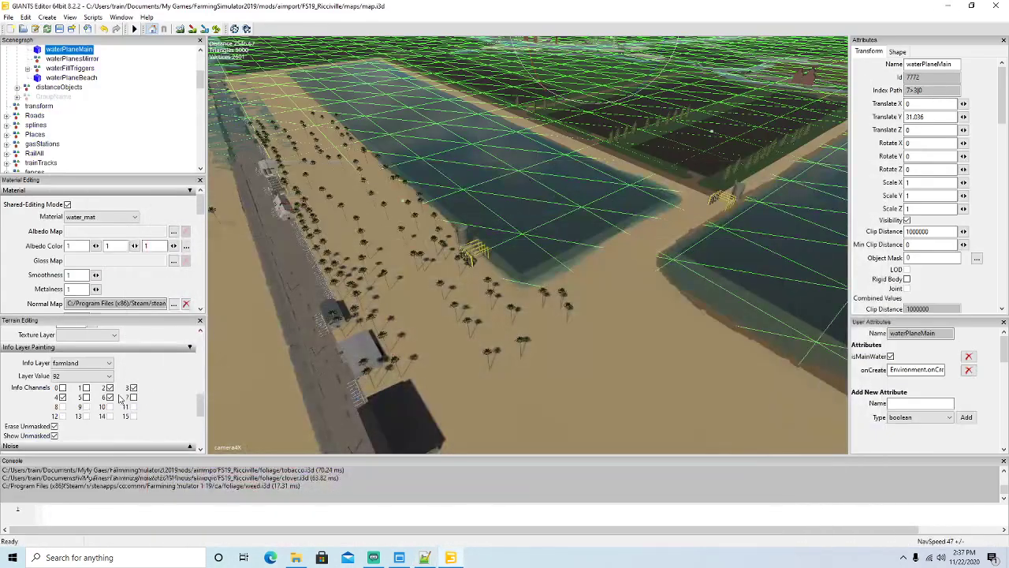
left_click(62, 387)
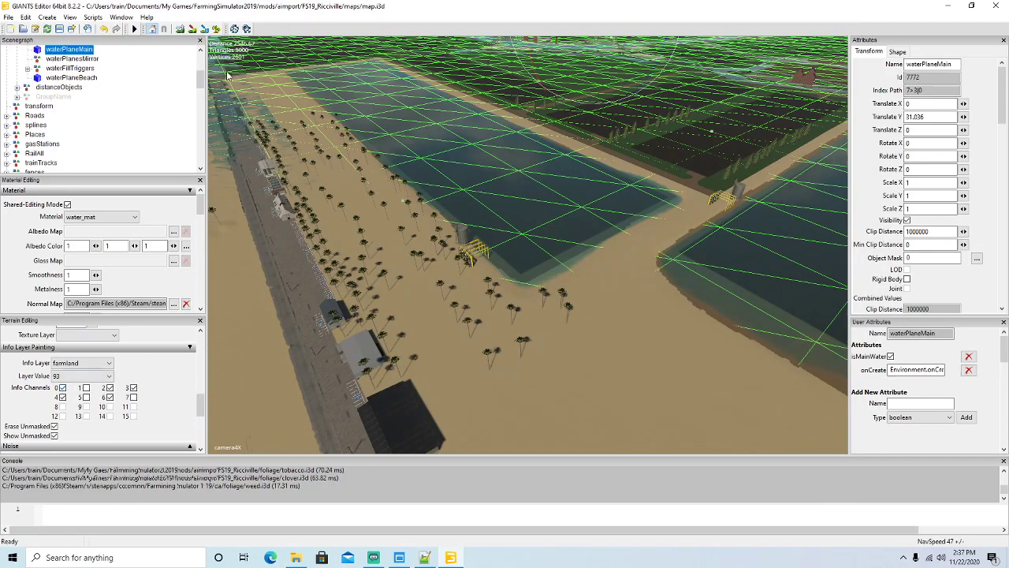
left_click(205, 28)
Step: Switch back to Notepad++, set farmland 91's priceScale to 1, and save mapDE_farmlands.xml
left_click(430, 561)
left_click(445, 560)
left_click(428, 559)
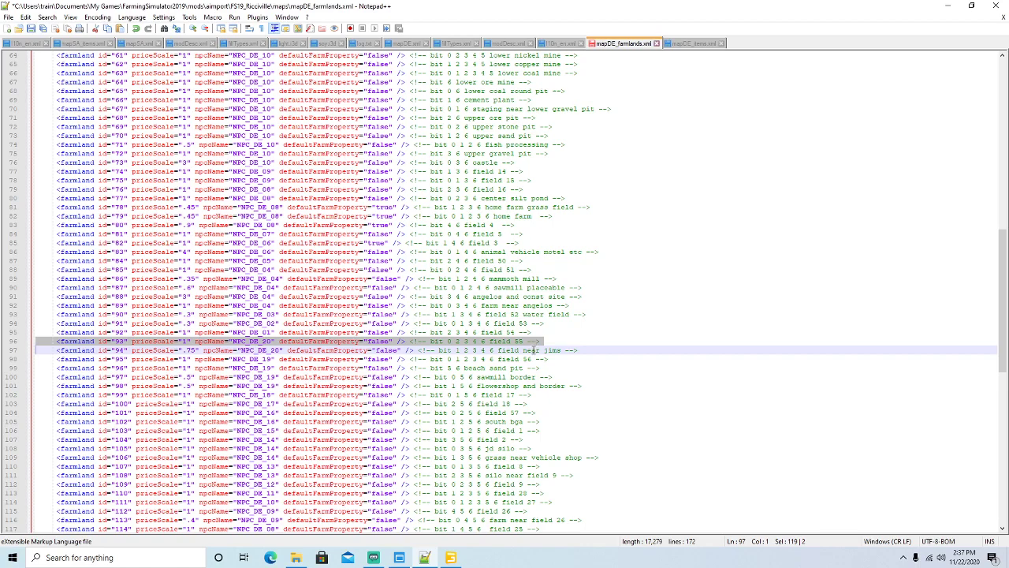
left_click(11, 360)
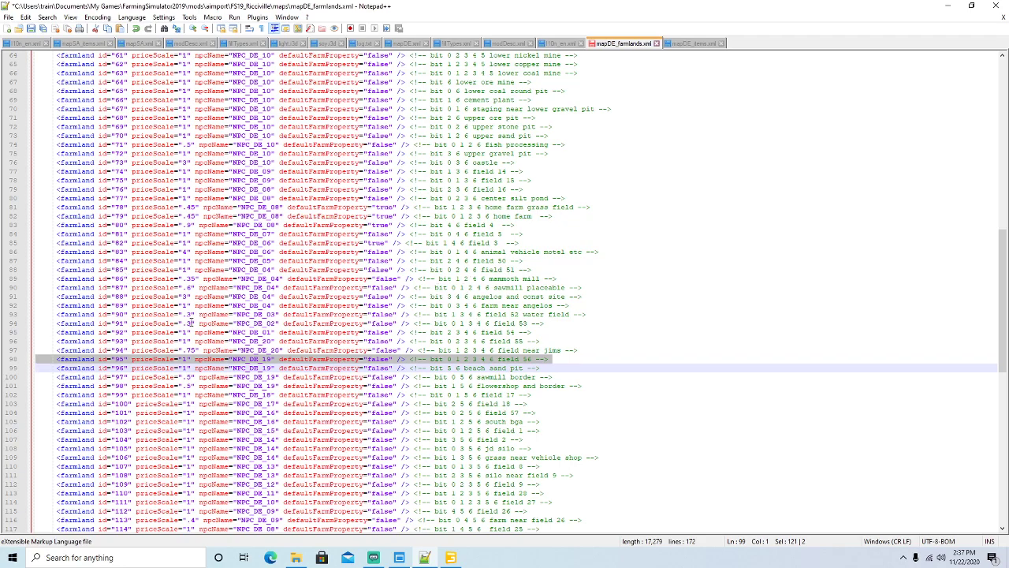
left_click(190, 323)
key("BackSpace")
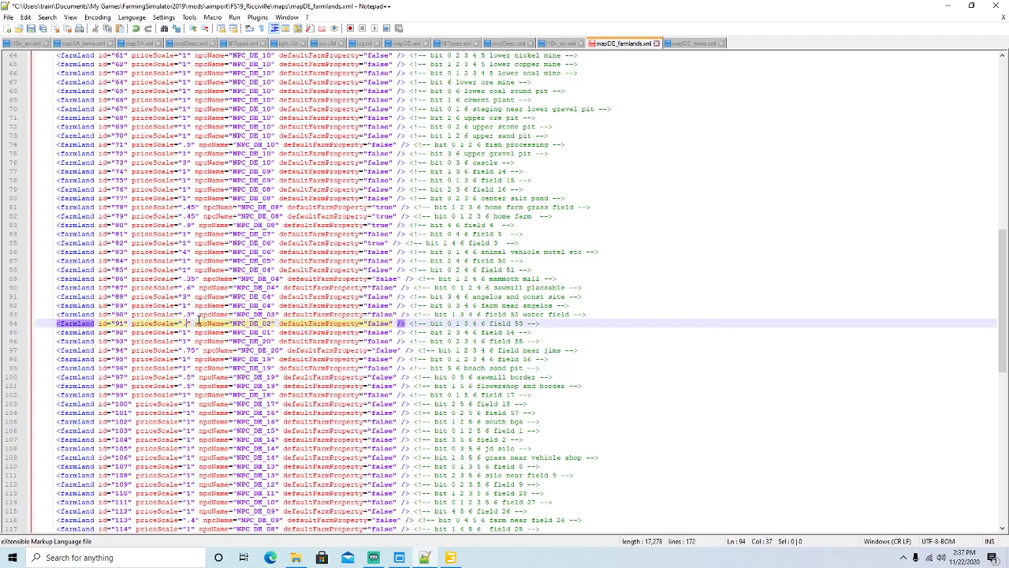
type("1")
left_click(32, 30)
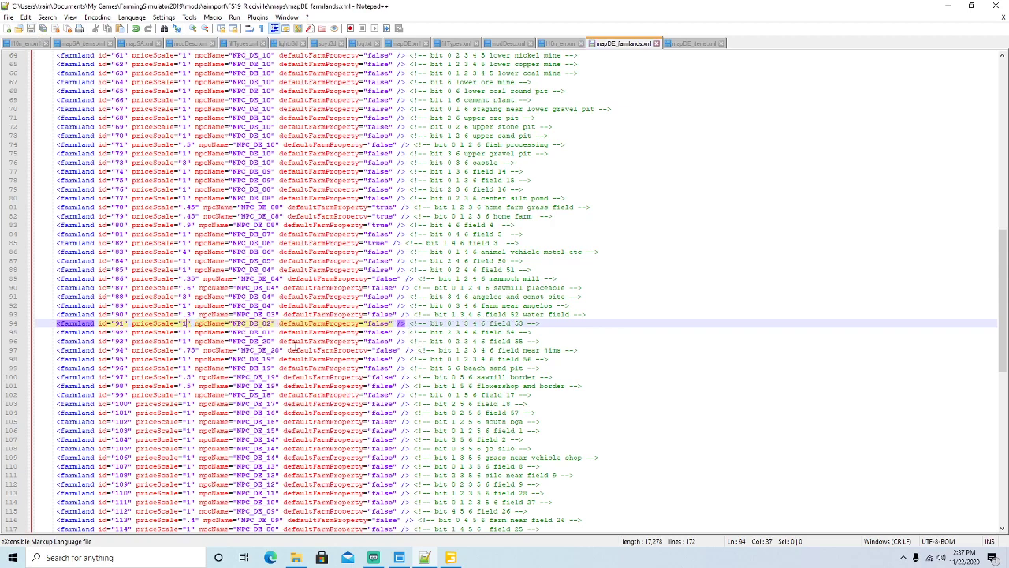
Step: Look up farmland 95's bits and check its area in GIANTS Editor with info channels 0, 1, 2, 3, 4 and 6
left_click(11, 342)
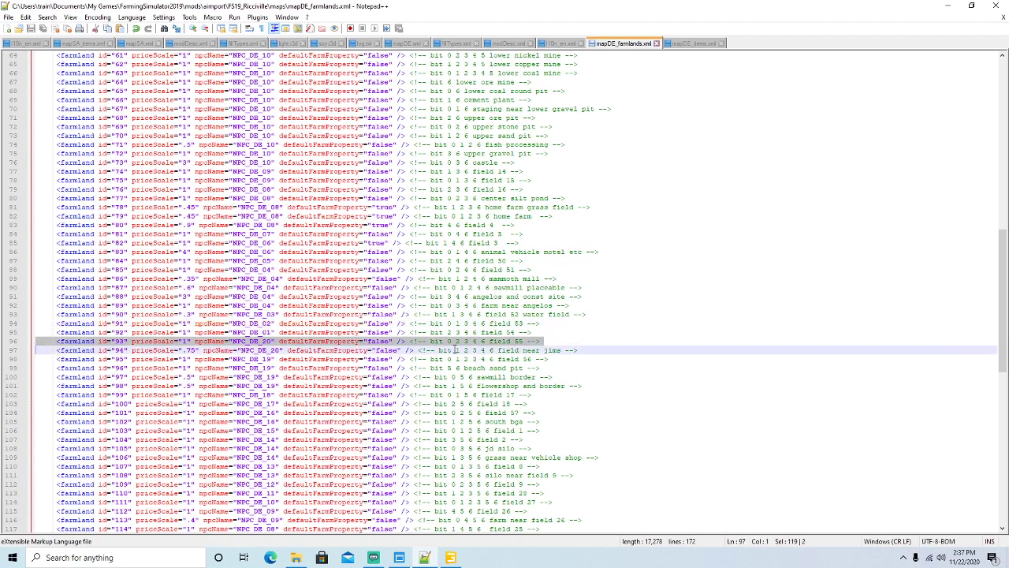
left_click(11, 360)
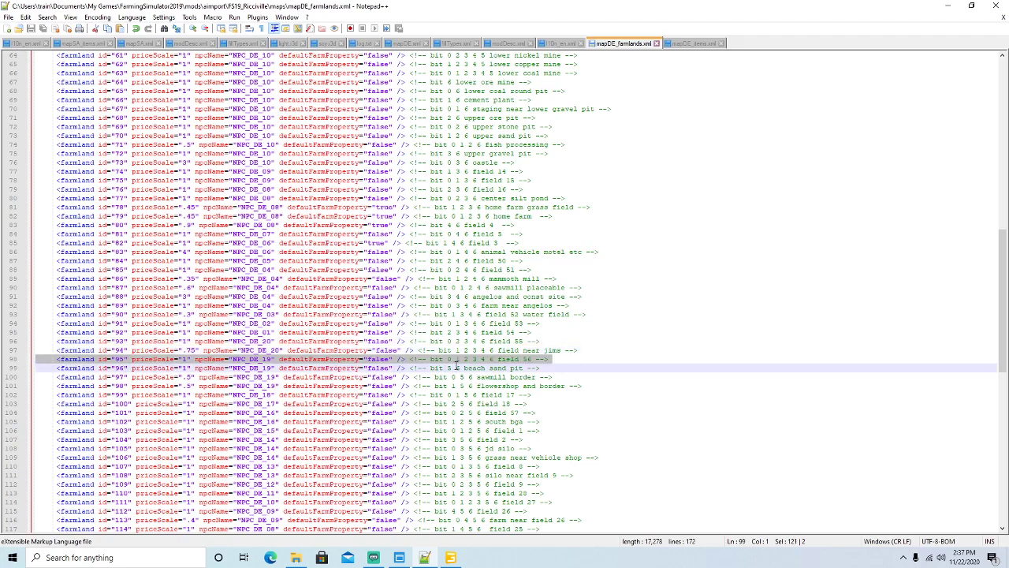
left_click(948, 5)
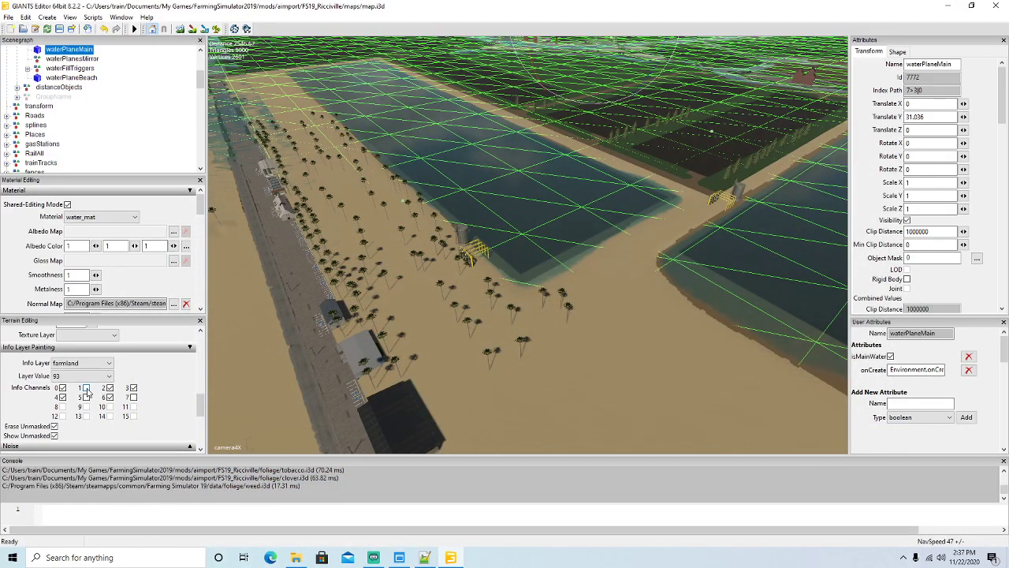
left_click(109, 397)
left_click(204, 29)
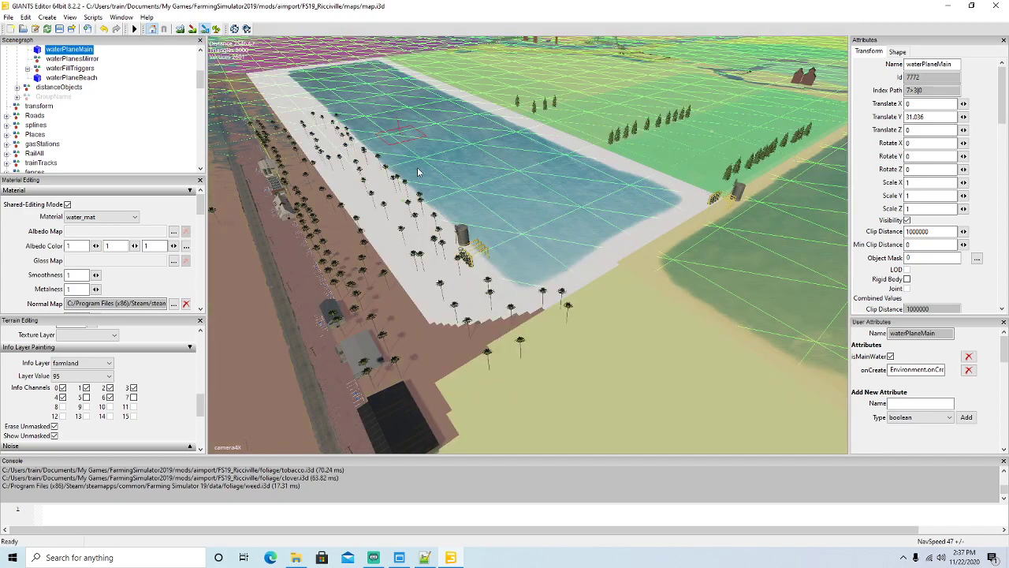
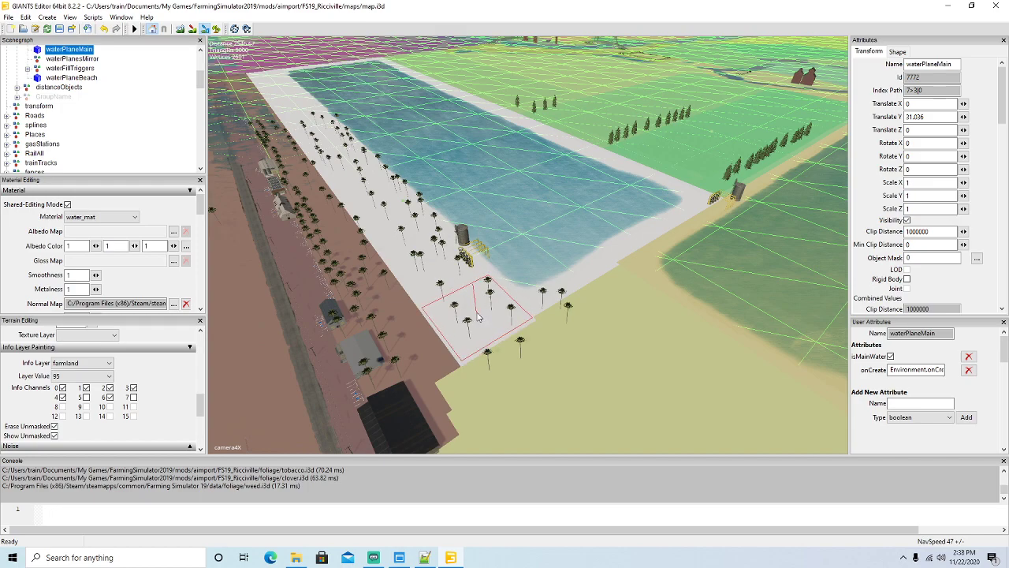
left_click(205, 29)
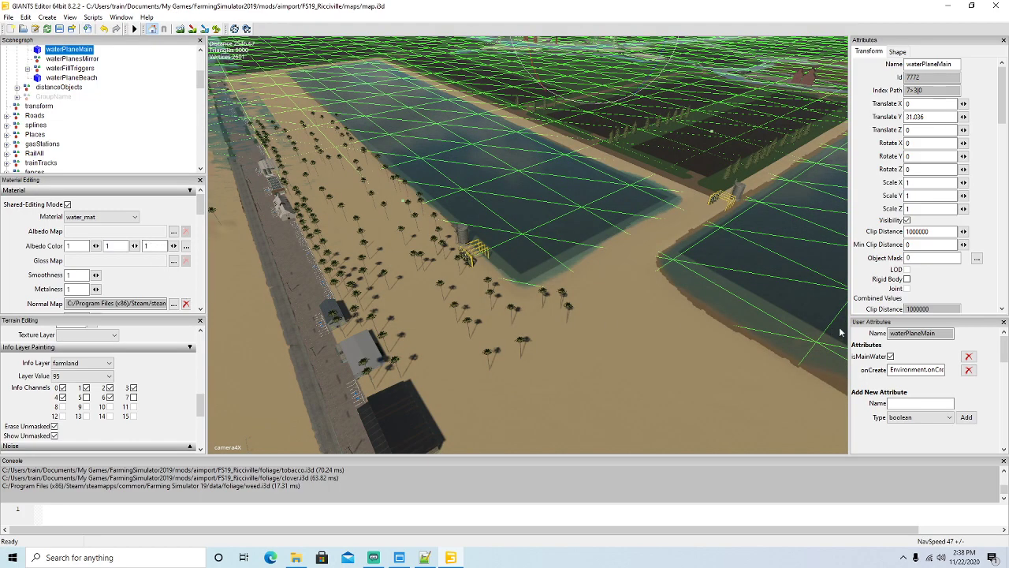
Step: Select the inner waterField02 group under globalCompany in the scenegraph and set its farmlandId attribute to 95
scroll(104, 135, "down", 10)
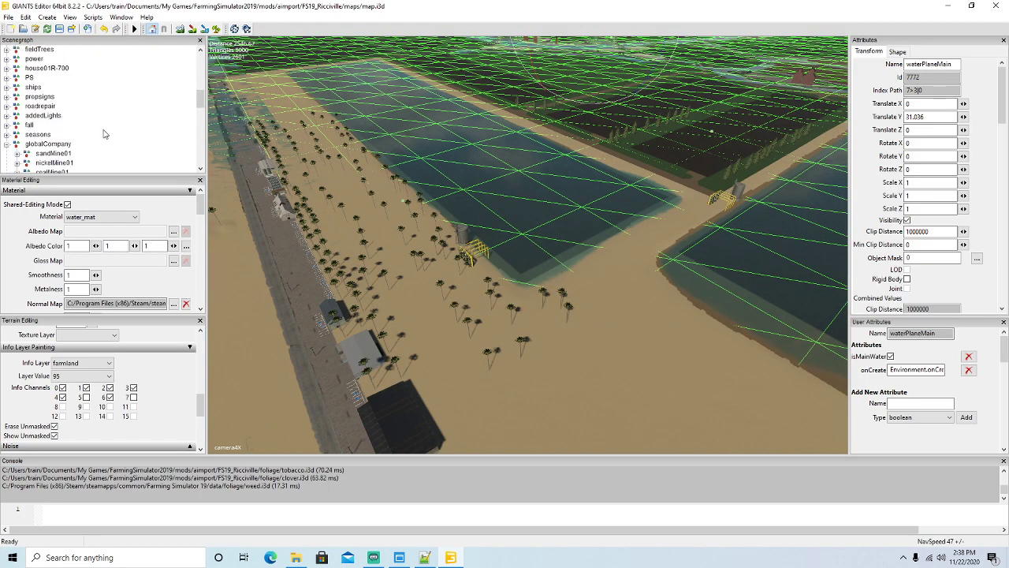
scroll(103, 134, "down", 8)
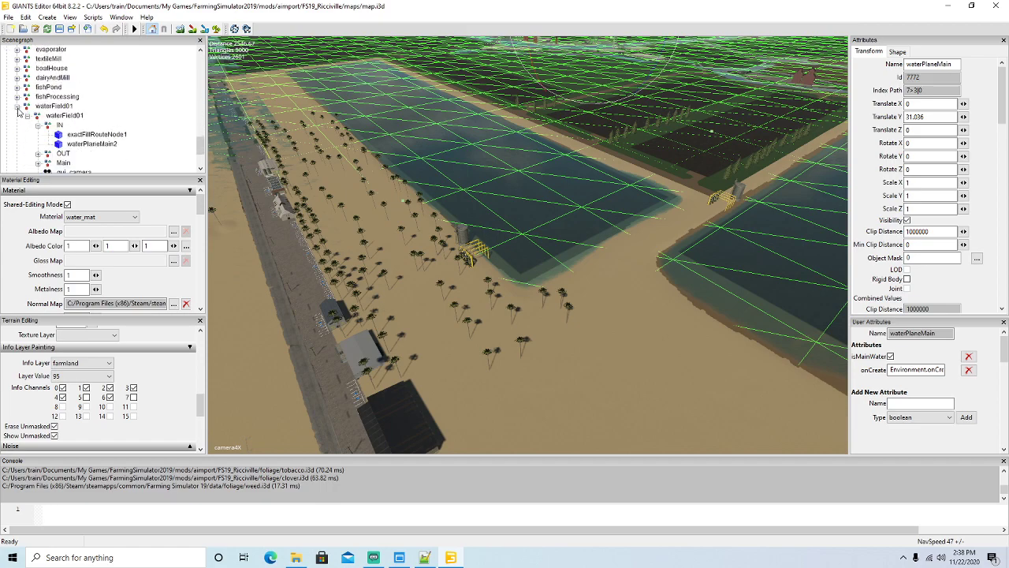
left_click(17, 107)
left_click(63, 135)
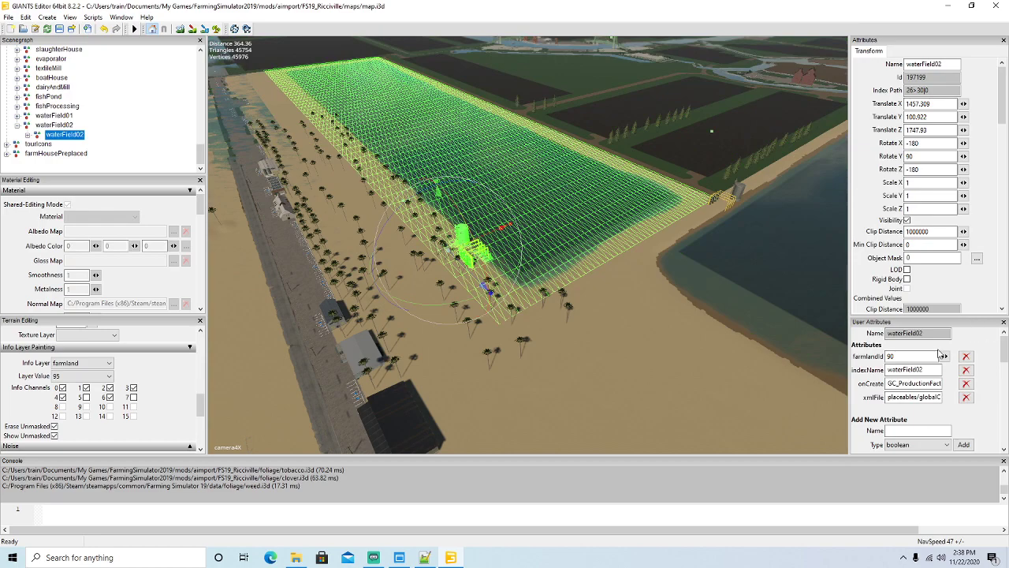
double_click(911, 355)
type("95")
left_click_drag(582, 369, 494, 379, "alt")
Step: In Notepad++, set farmland 95's priceScale to .3, append "water field 02" to its comment, and save mapDE_farmlands.xml
scroll(608, 341, "up", 10)
scroll(478, 384, "down", 8)
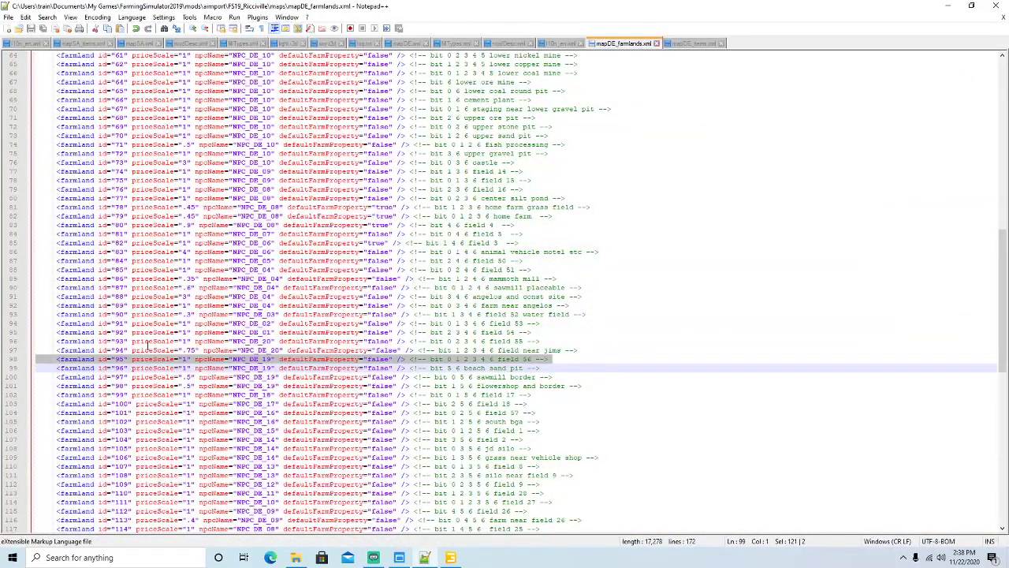
left_click(187, 359)
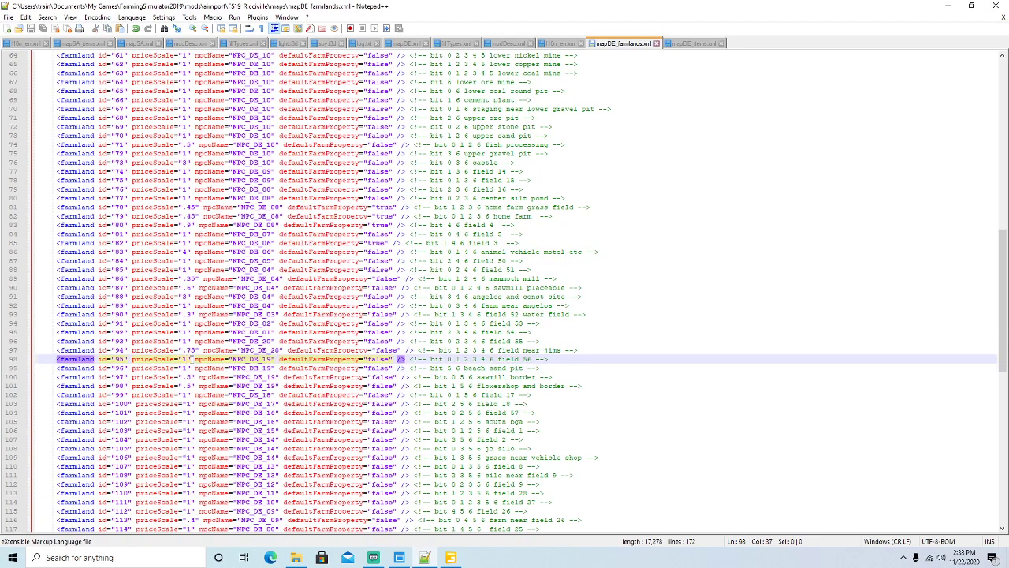
type(".3")
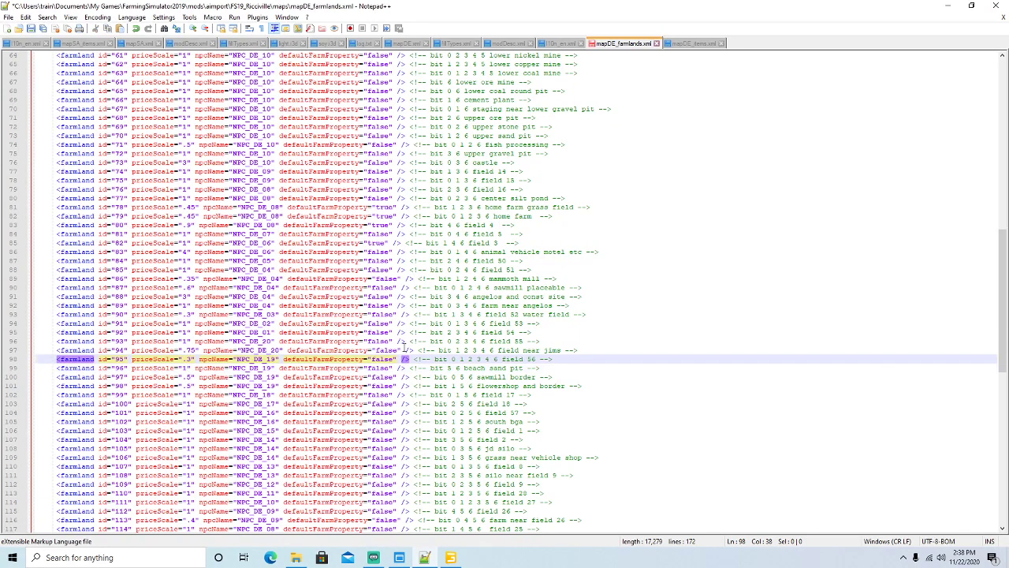
left_click(542, 358)
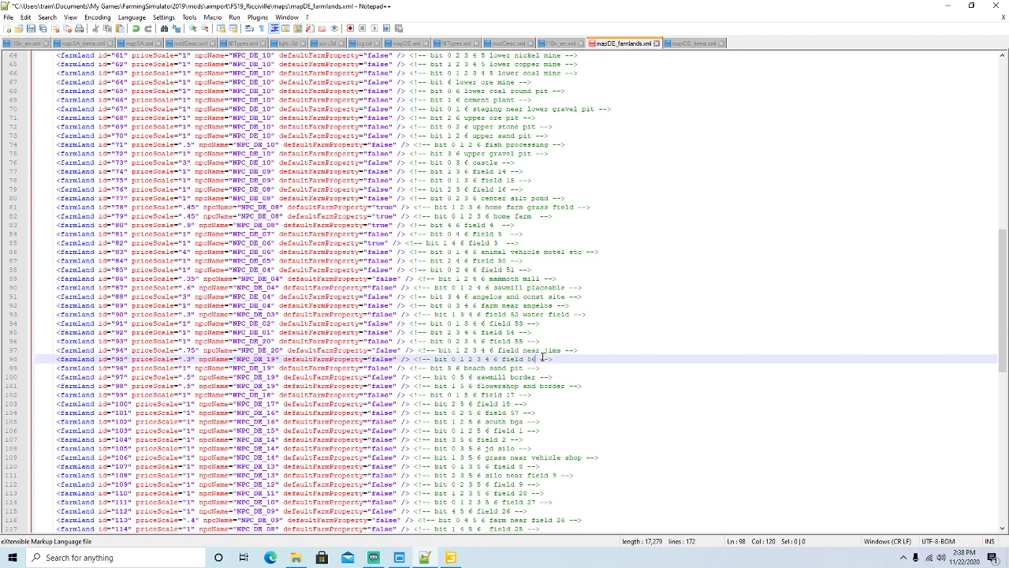
type("water field 02")
left_click(31, 28)
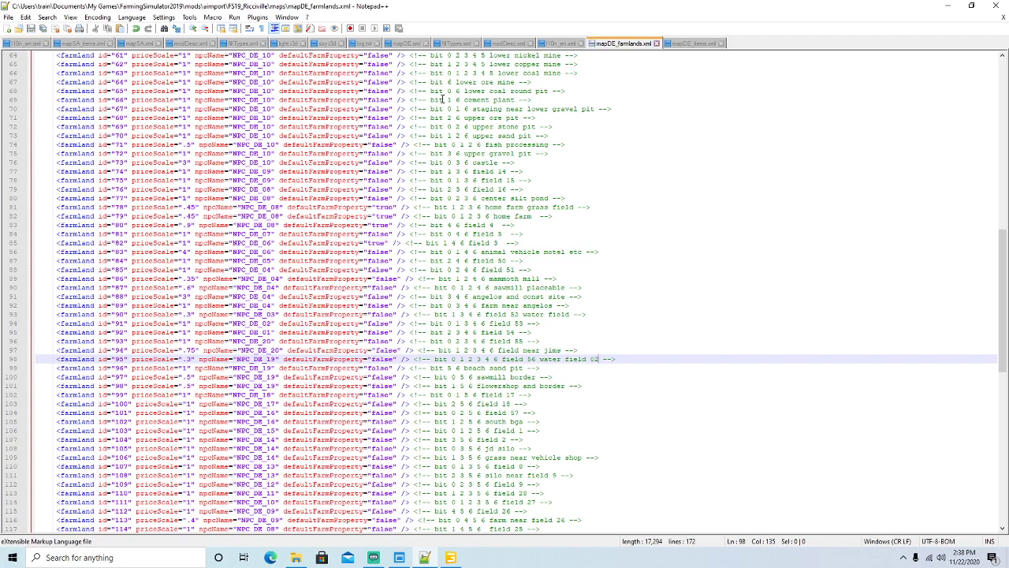
Step: Copy the block of waterField02 text entries from the FS19_Ricci_Islands l10n_en.xml
left_click(559, 44)
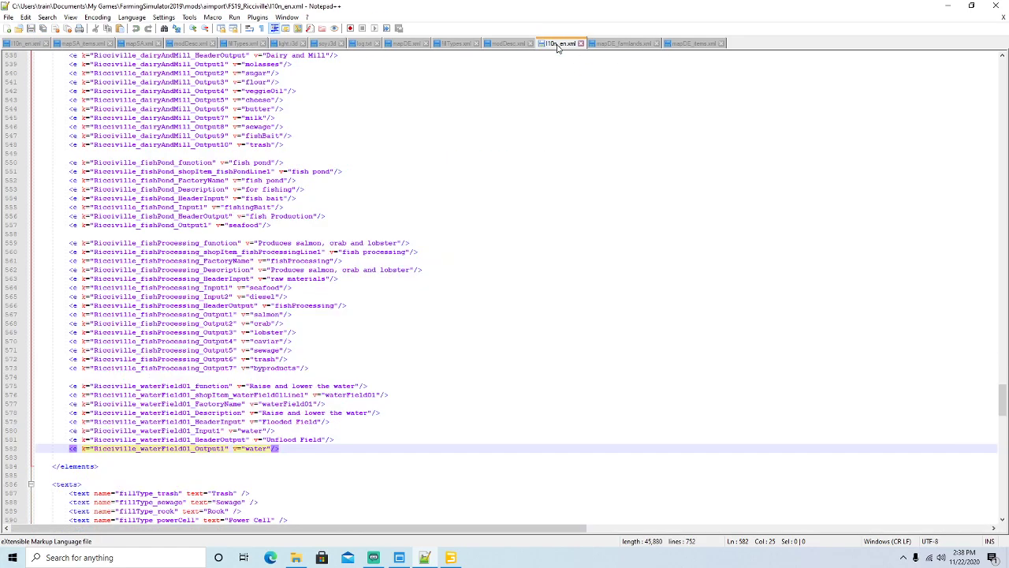
scroll(432, 212, "down", 5)
scroll(392, 220, "down", 1)
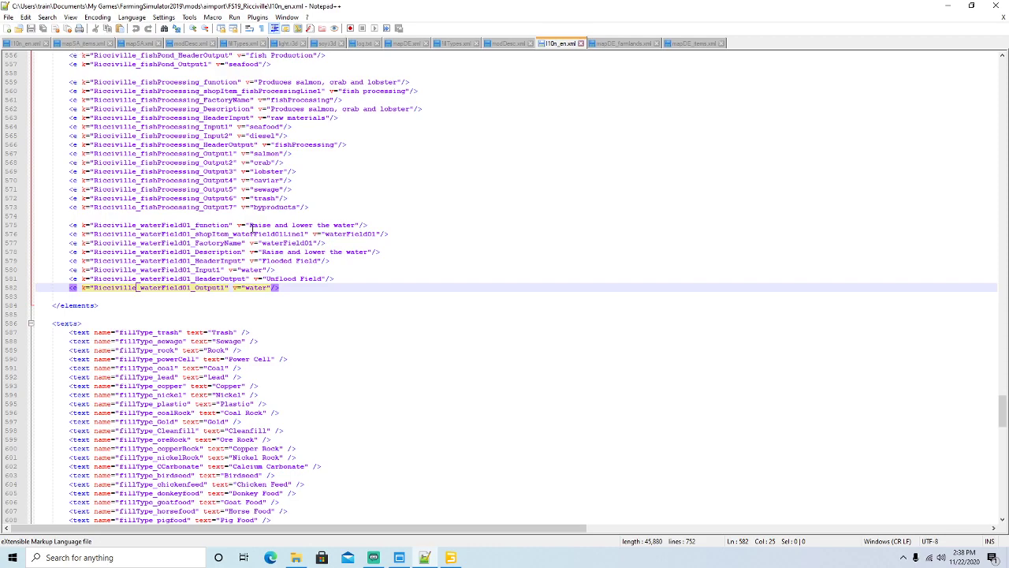
left_click(26, 44)
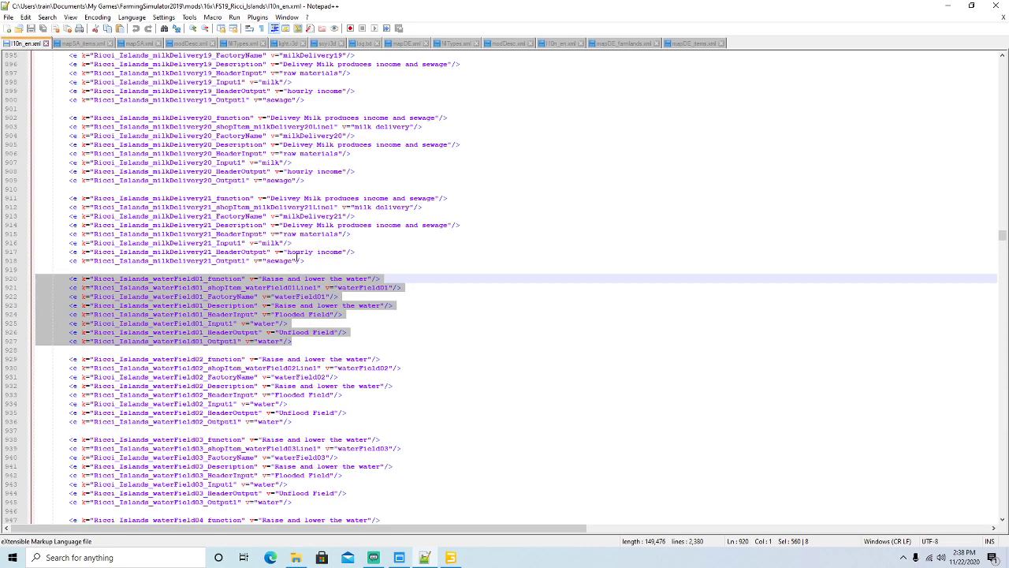
scroll(321, 345, "down", 3)
left_click_drag(293, 341, 38, 279)
key("ctrl+c")
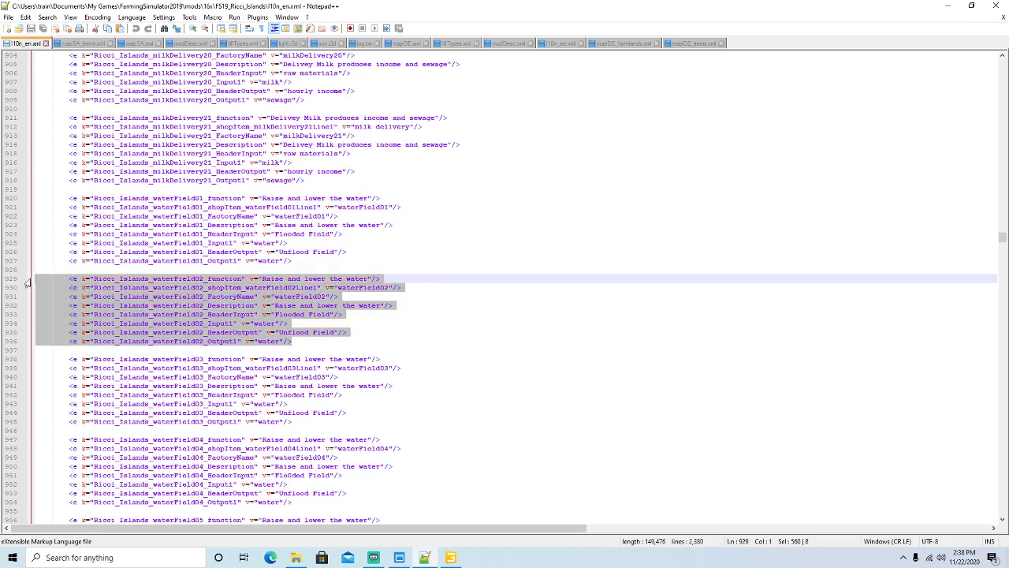
Step: Paste the waterField02 entries below the waterField01 block in the FS19_Ricciville l10n_en.xml, separated by a blank line
left_click(560, 43)
left_click(283, 288)
key("Return")
key("Return")
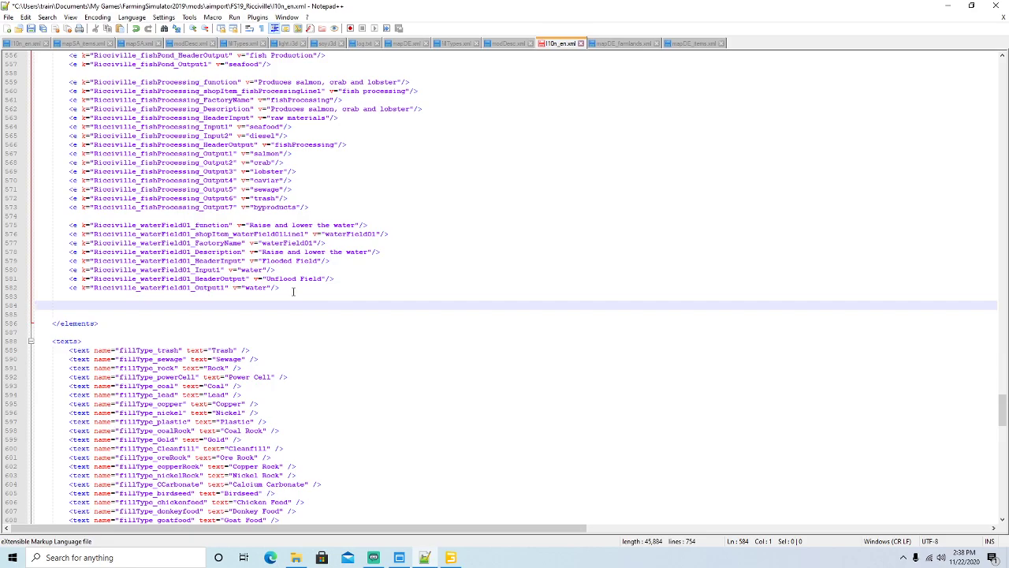
key("ctrl+v")
Step: Replace Ricci_Islands with Ricciville in all eight pasted waterField02 entries and save l10n_en.xml
left_click_drag(94, 305, 147, 306)
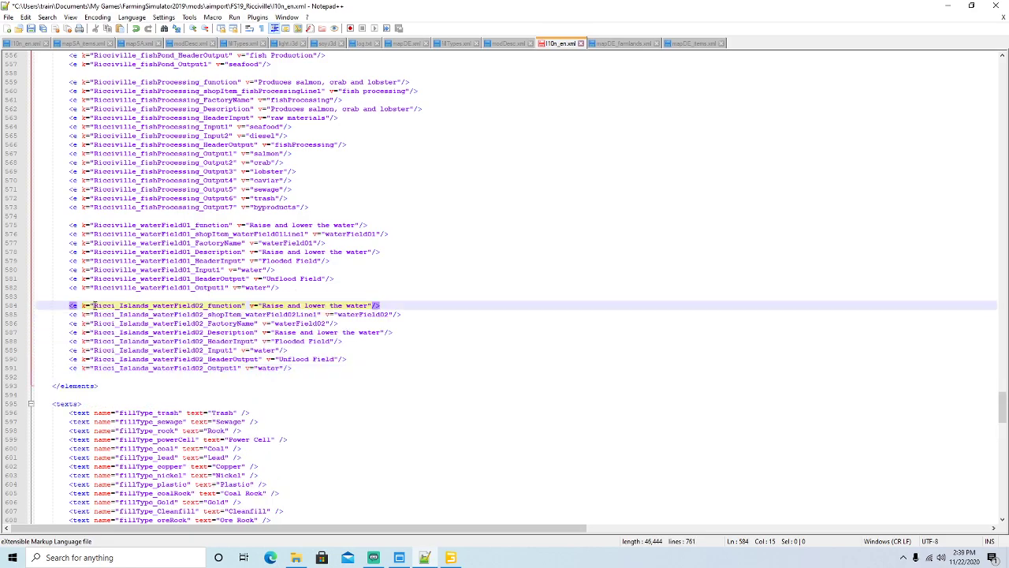
left_click(46, 17)
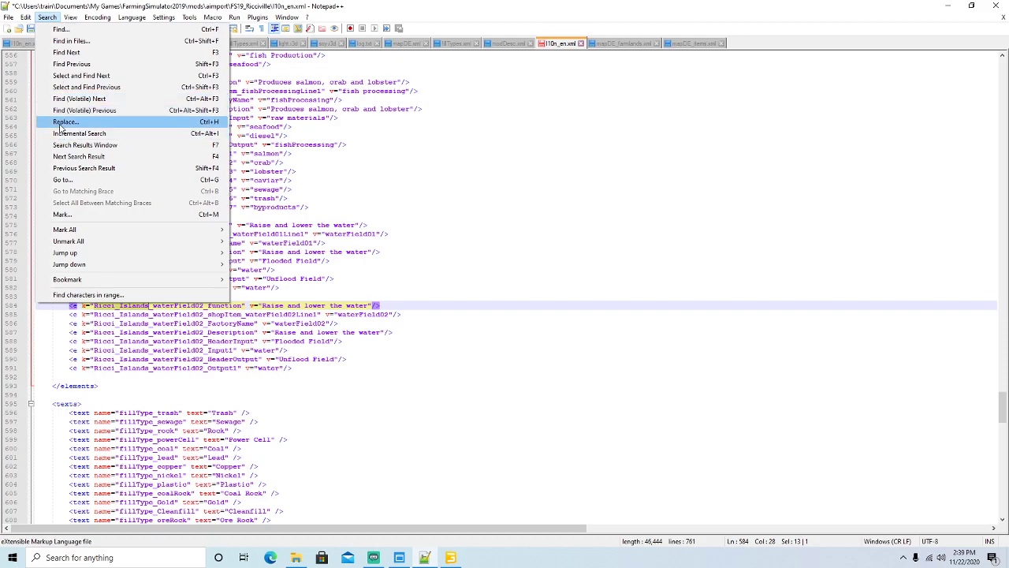
left_click(61, 123)
key("Tab")
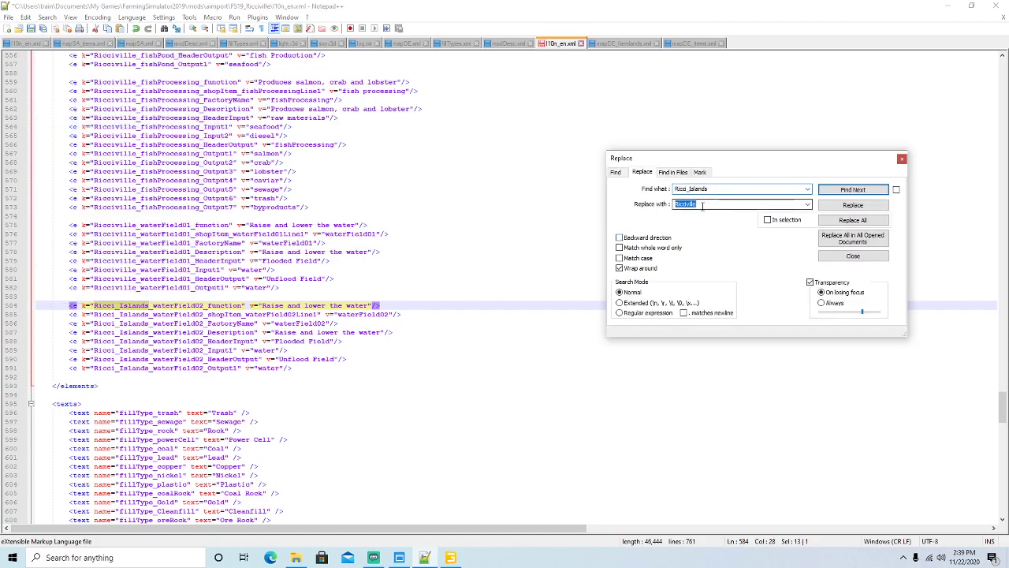
left_click(823, 207)
left_click(824, 207)
left_click(824, 207)
left_click(824, 207)
left_click(824, 207)
left_click(824, 207)
left_click(825, 207)
left_click(825, 207)
left_click(902, 160)
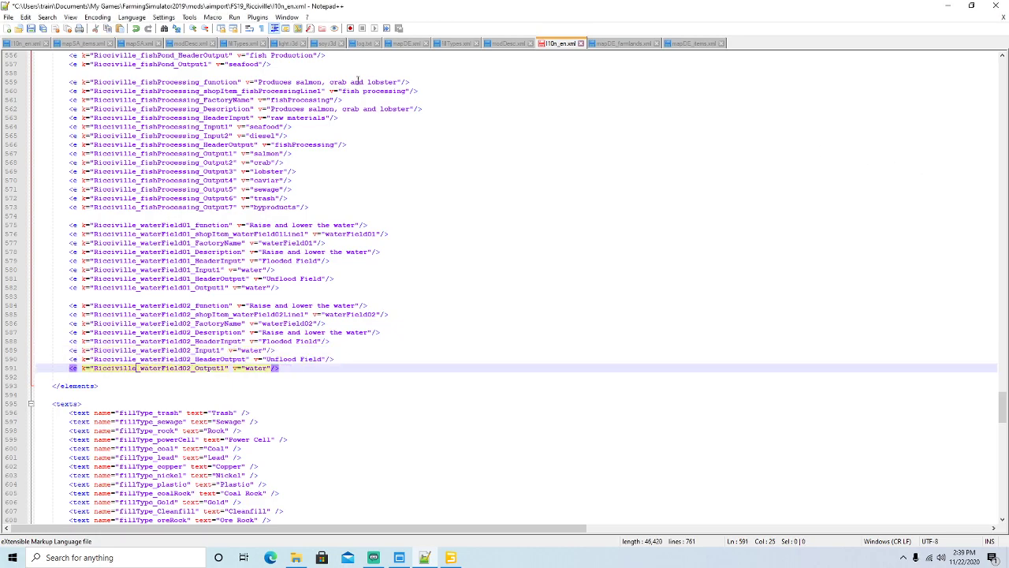
left_click(31, 30)
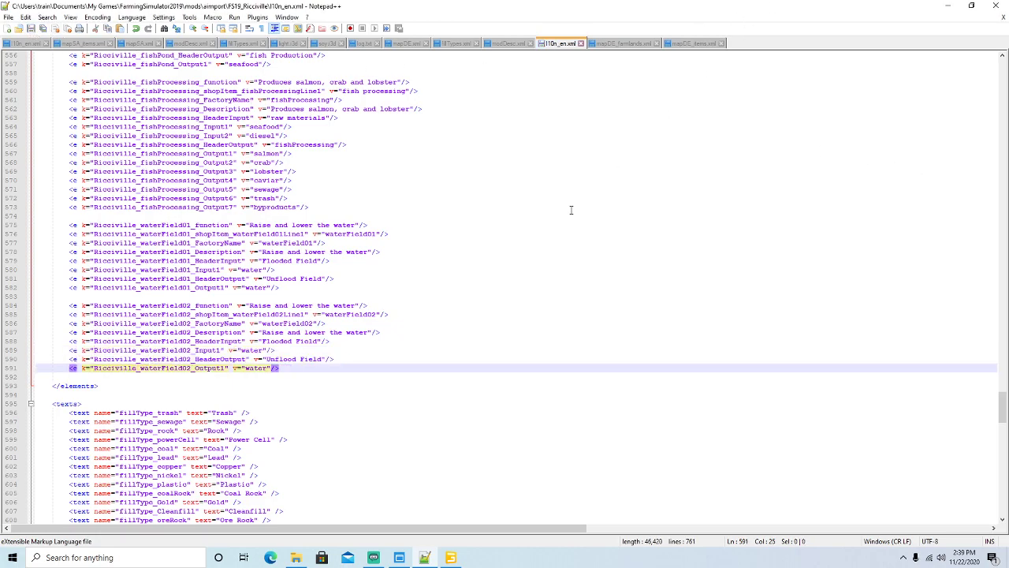
Step: Switch to File Explorer and open the placeables/globalCompany folder of FS19_Ricciville
left_click(947, 5)
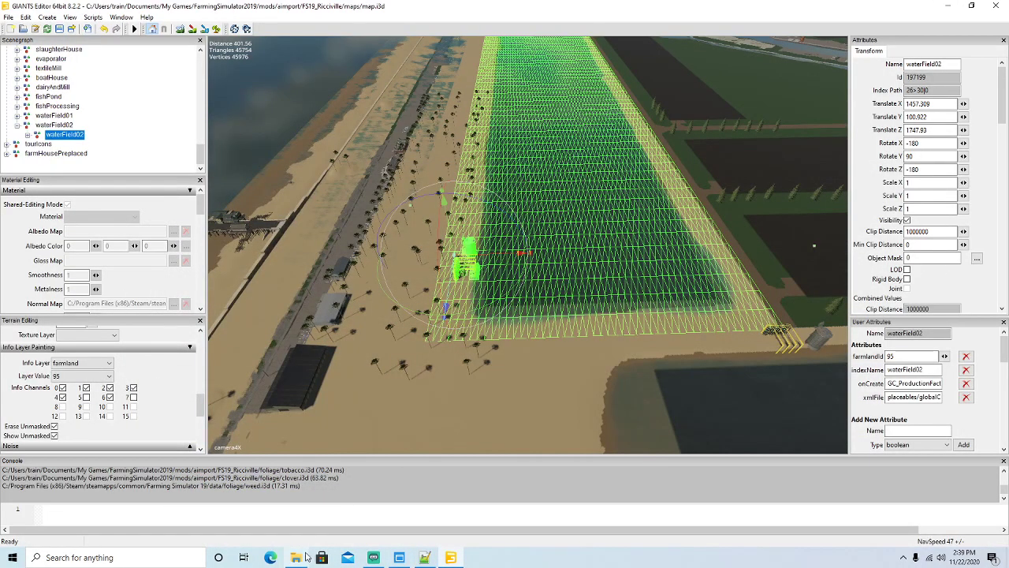
left_click(297, 557)
left_click_drag(517, 115, 316, 52)
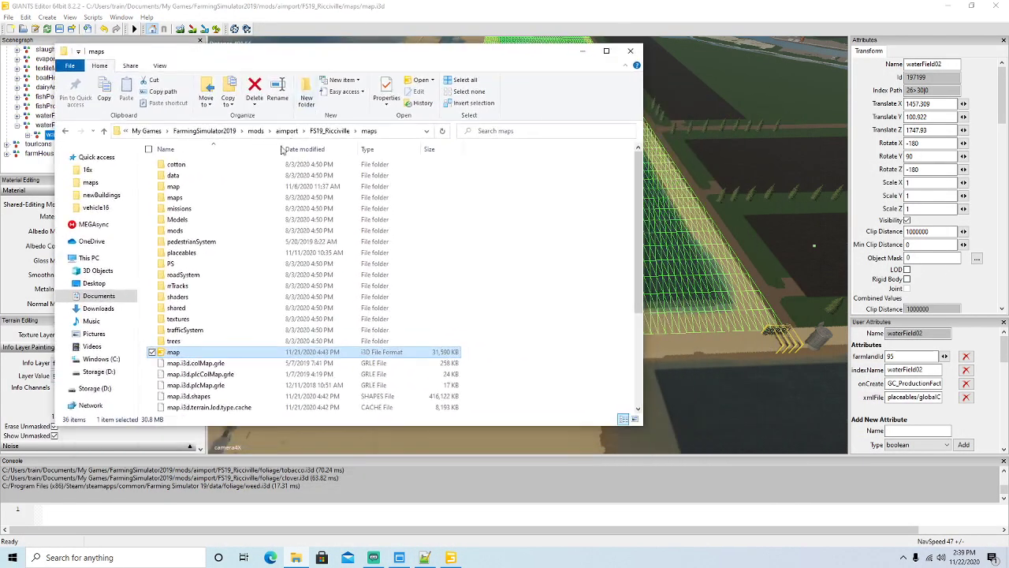
left_click(345, 132)
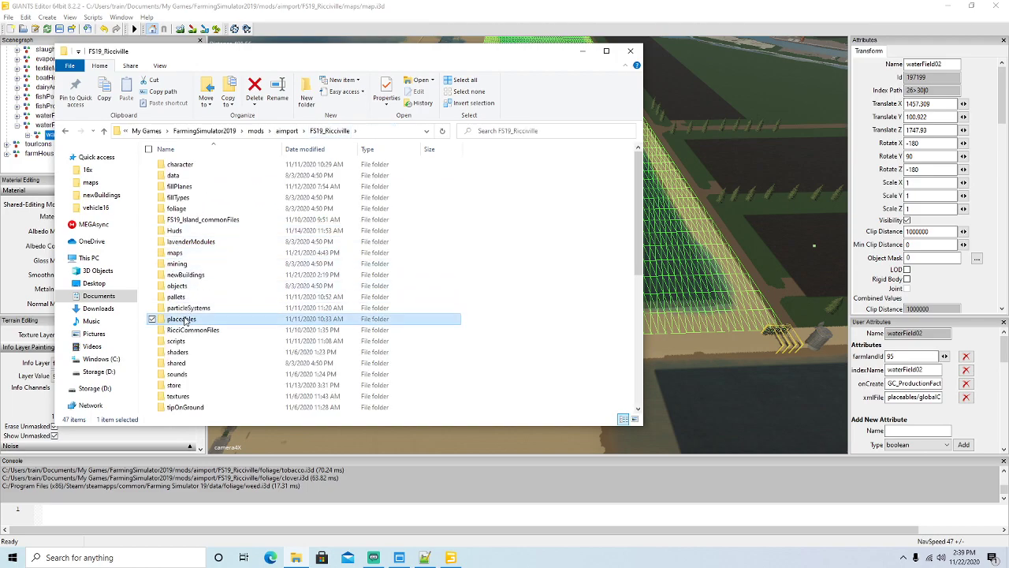
double_click(189, 318)
double_click(195, 175)
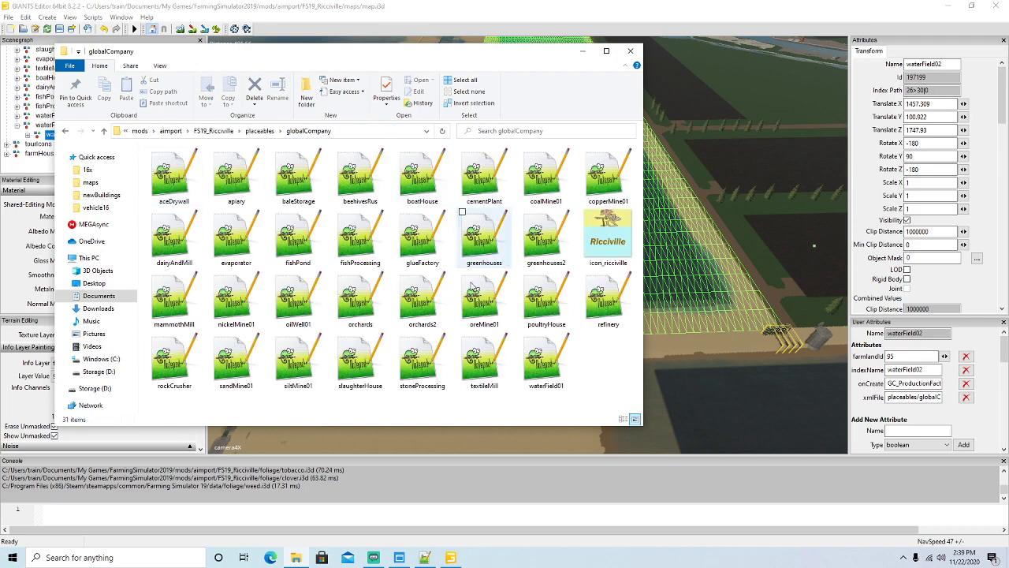
Step: Open a second File Explorer window at mods/16x/FS19_Ricci_Islands/placeables/globalCompany in the FarmingSimulator2019 documents folder
right_click(293, 557)
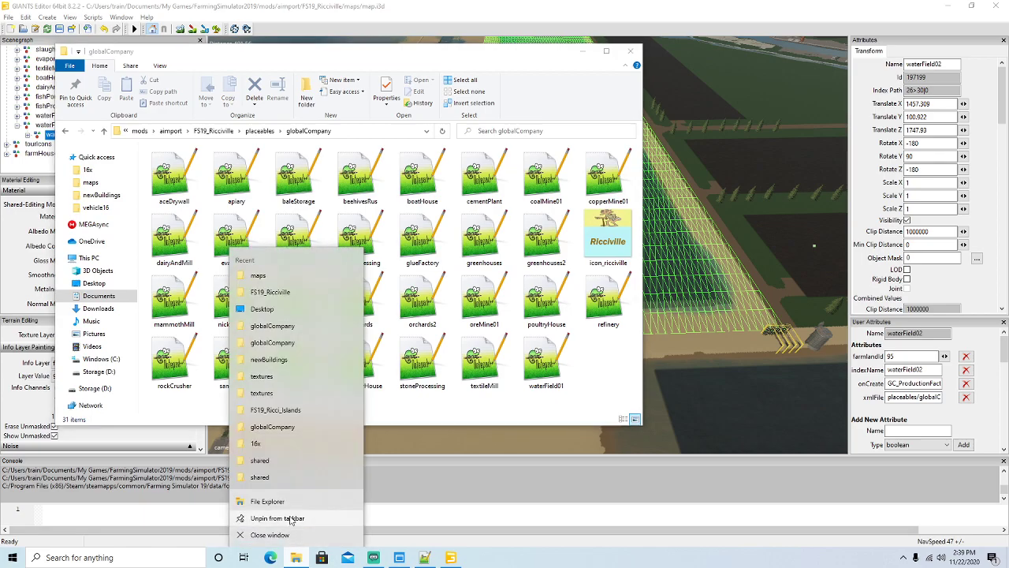
left_click(280, 502)
left_click_drag(451, 59, 643, 57)
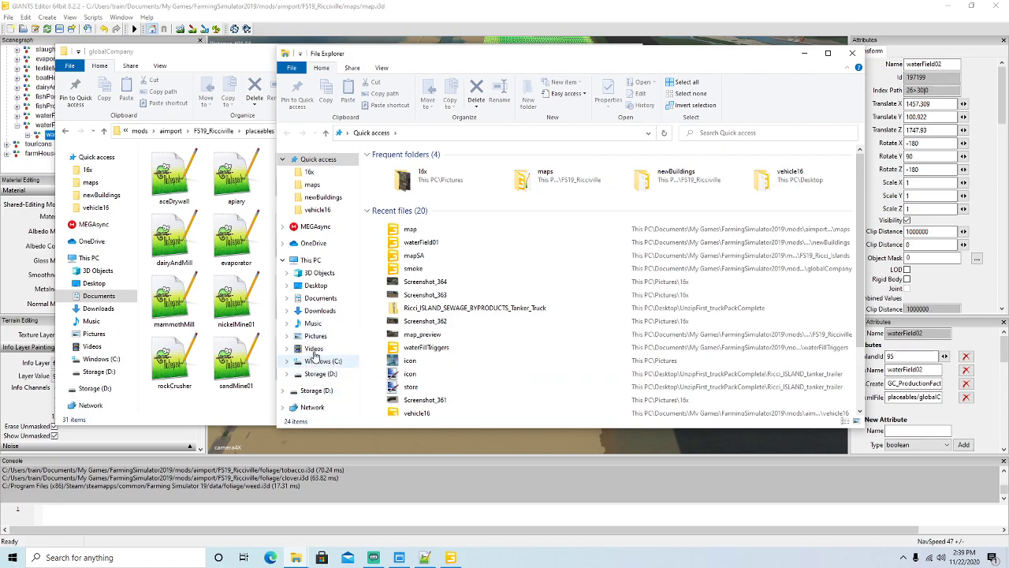
left_click(320, 298)
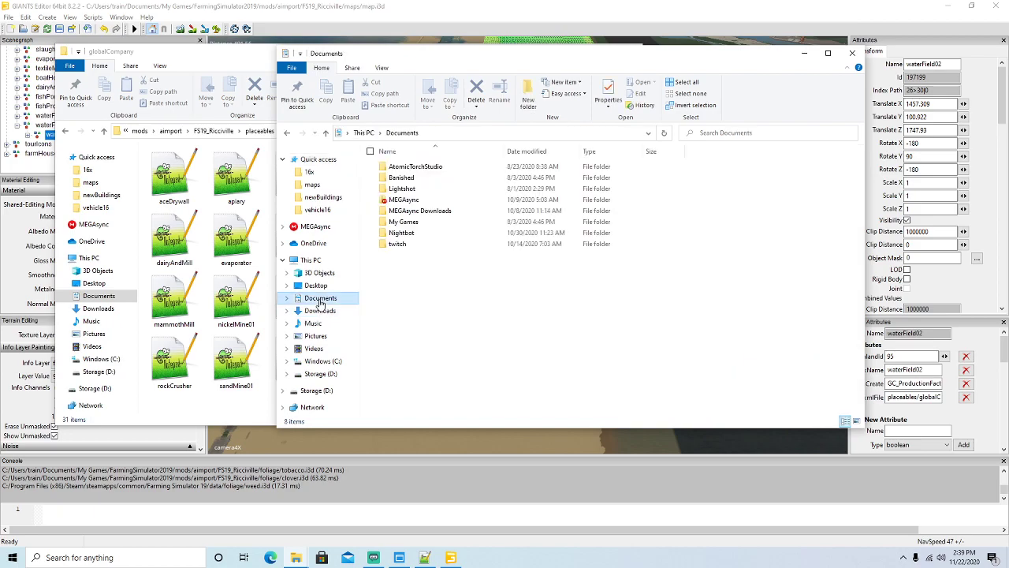
double_click(421, 222)
double_click(418, 167)
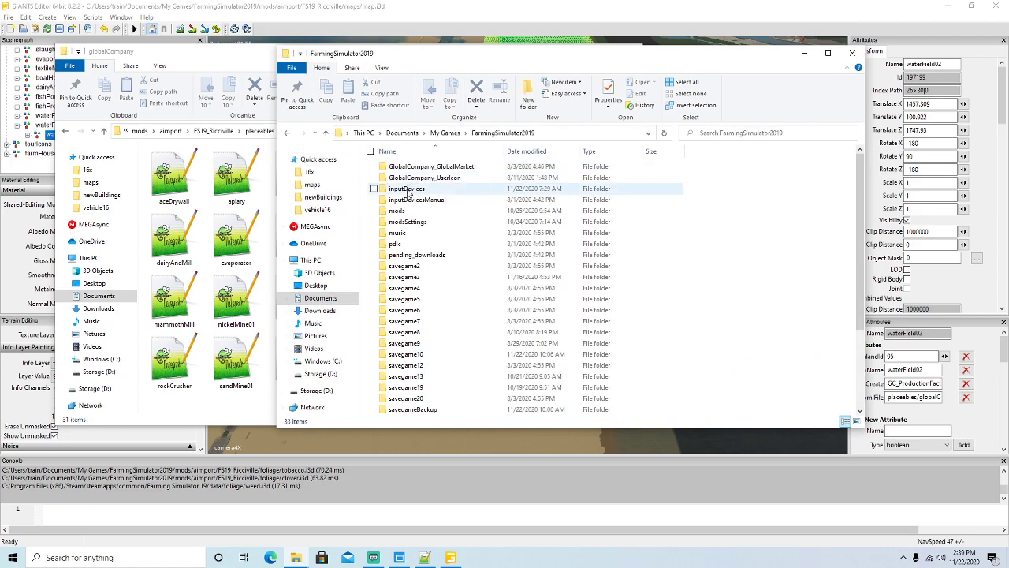
double_click(397, 211)
double_click(392, 166)
double_click(400, 177)
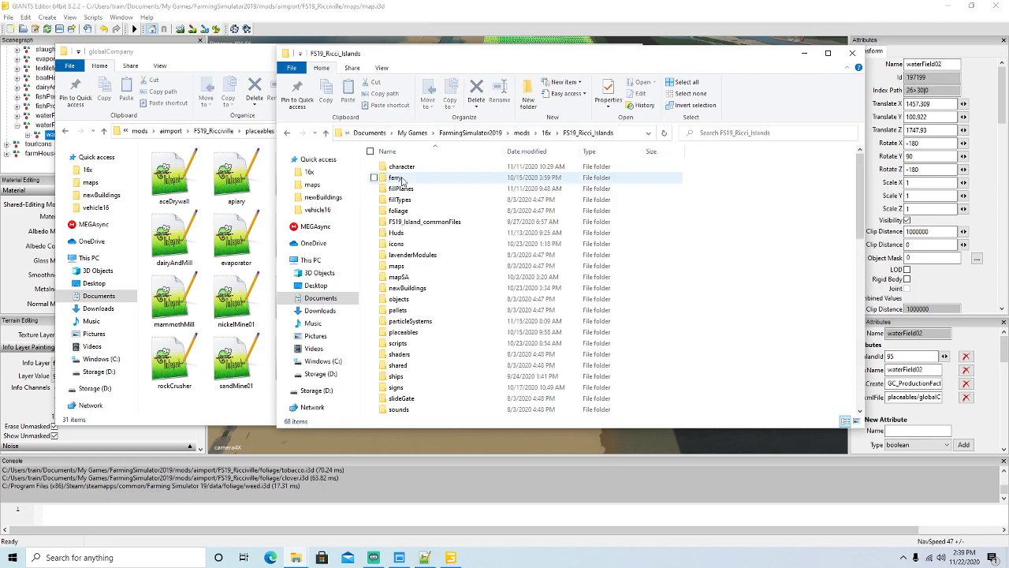
double_click(403, 332)
double_click(411, 211)
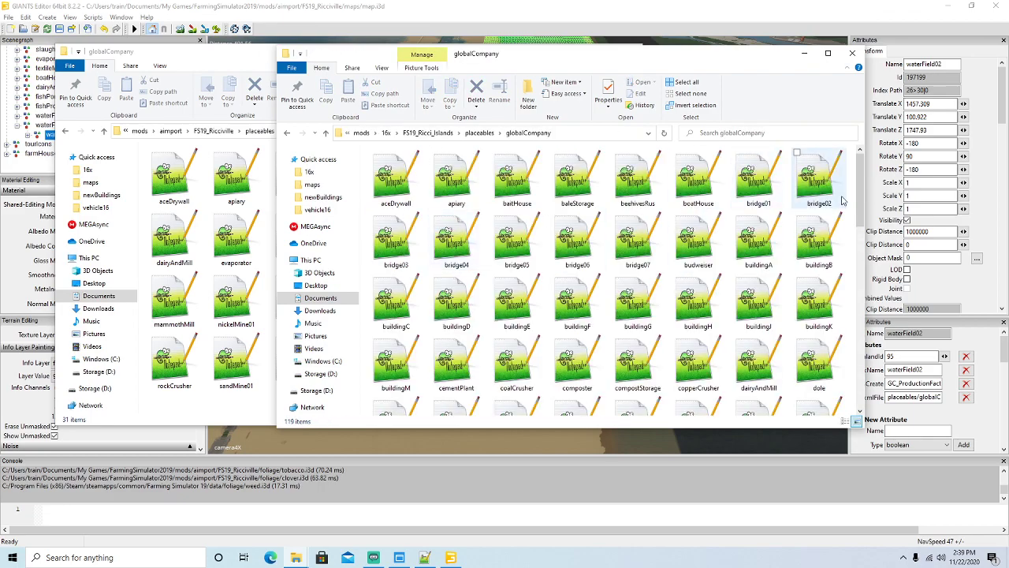
Step: Copy the waterField02 file from the FS19_Ricci_Islands globalCompany folder into the FS19_Ricciville globalCompany folder
left_click_drag(861, 195, 862, 380)
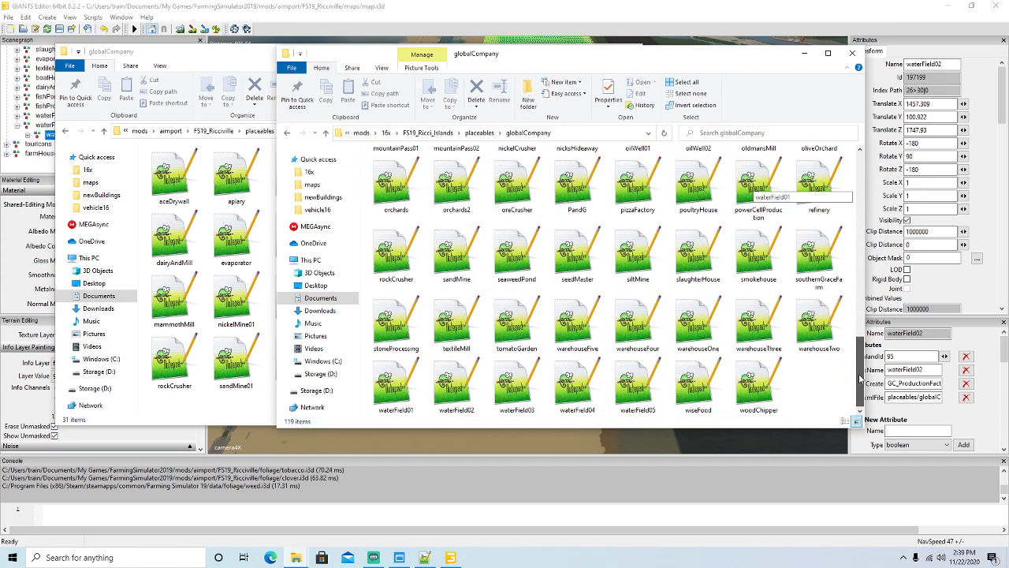
right_click(466, 404)
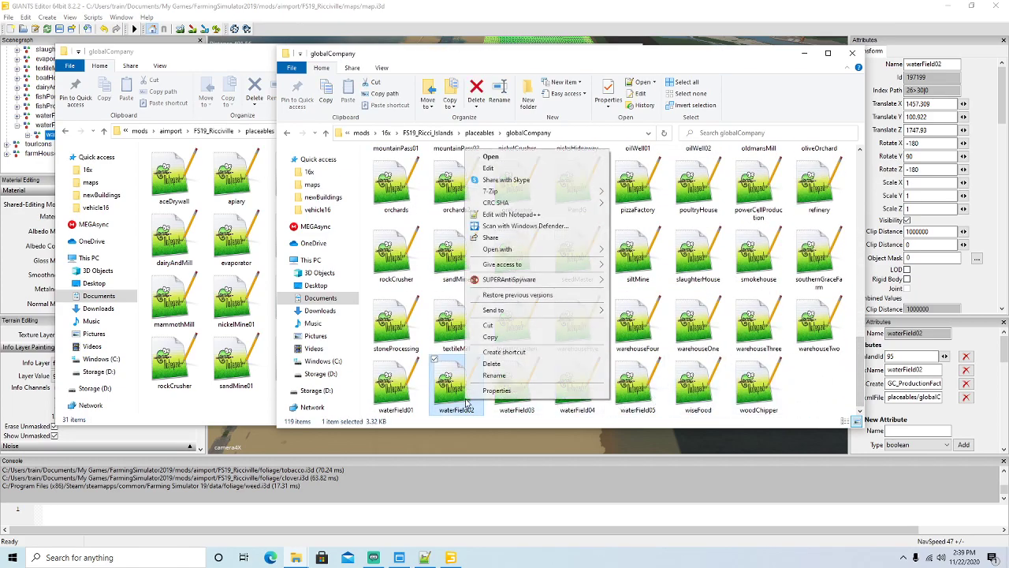
left_click(491, 337)
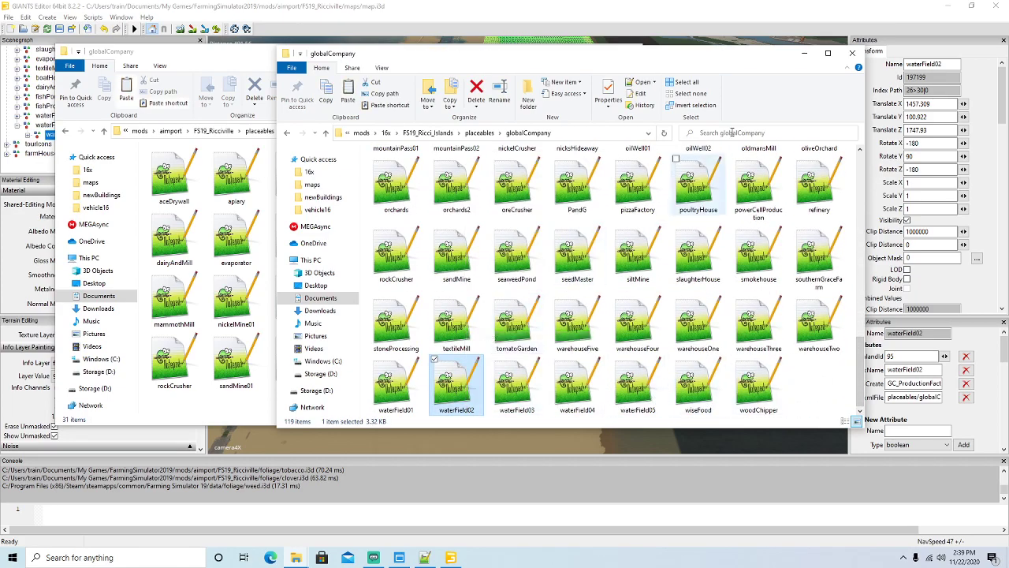
left_click(803, 52)
right_click(594, 377)
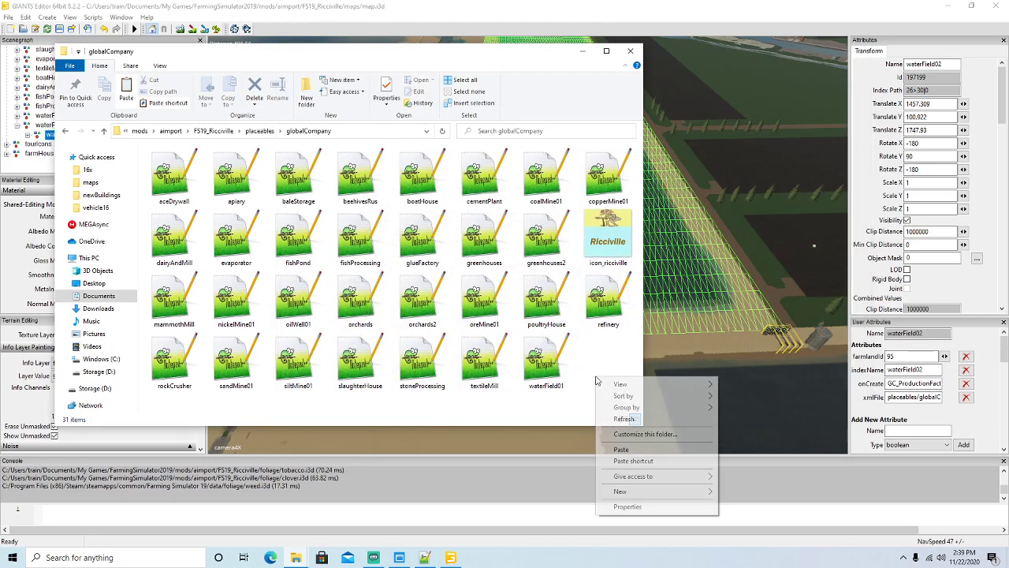
left_click(621, 450)
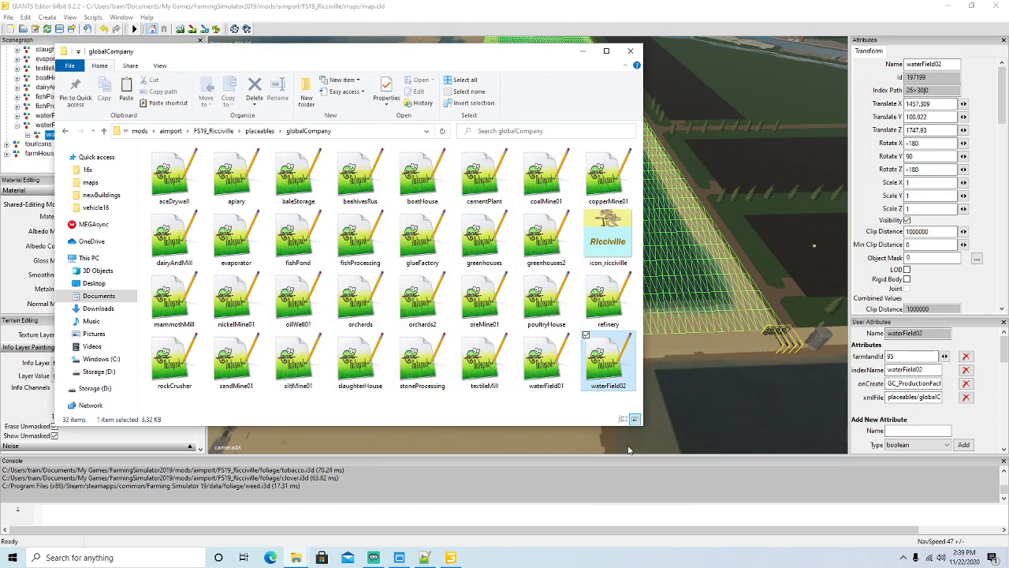
Step: Open the Ricciville copy of waterField02.xml in Notepad++ and change its guiInformation image file to icon_ricciville.dds
right_click(607, 377)
left_click(665, 193)
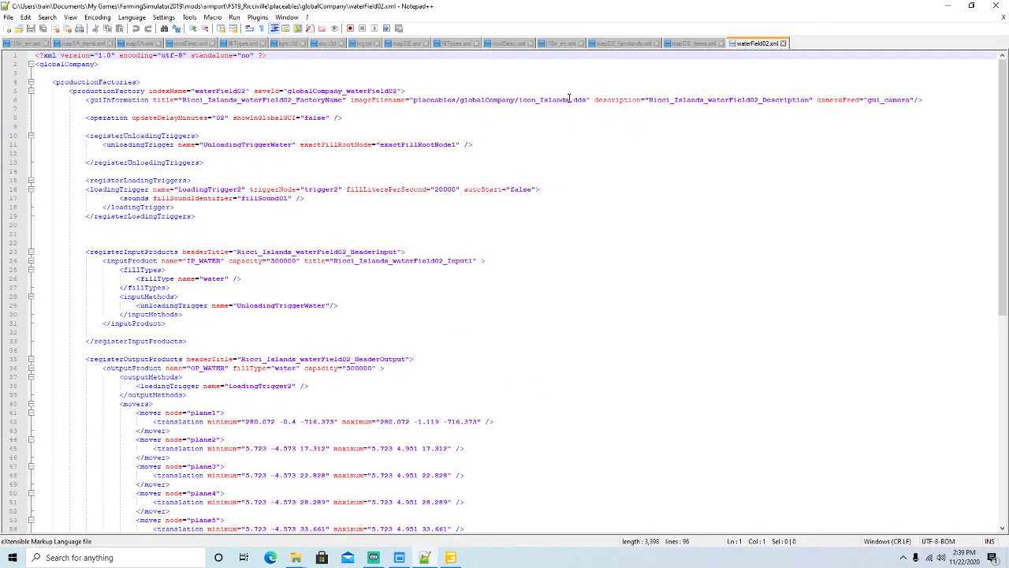
left_click(569, 100)
key("BackSpace")
key("BackSpace")
key("BackSpace")
key("BackSpace")
key("BackSpace")
key("BackSpace")
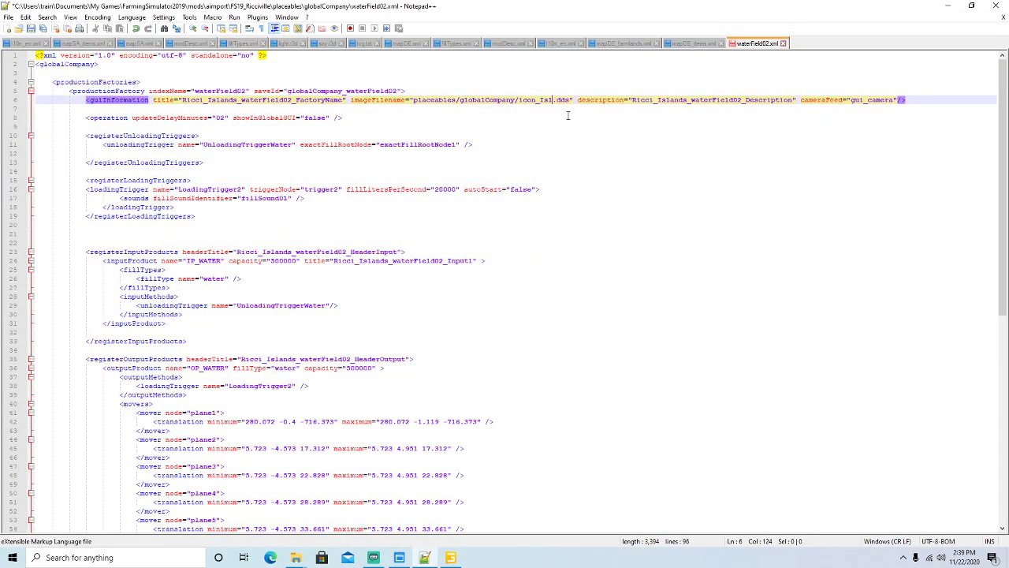
key("BackSpace")
type("ricci")
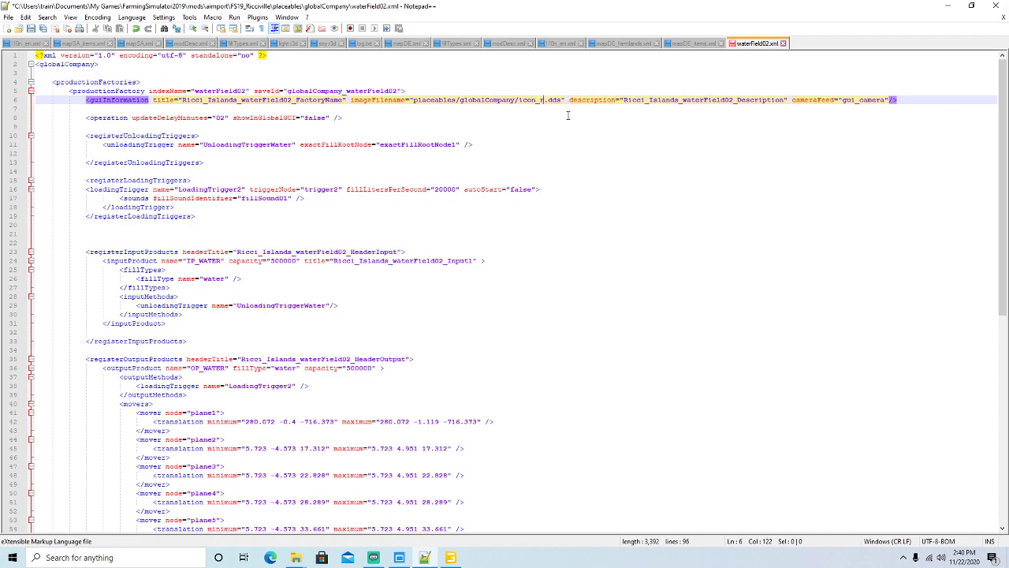
type("ville")
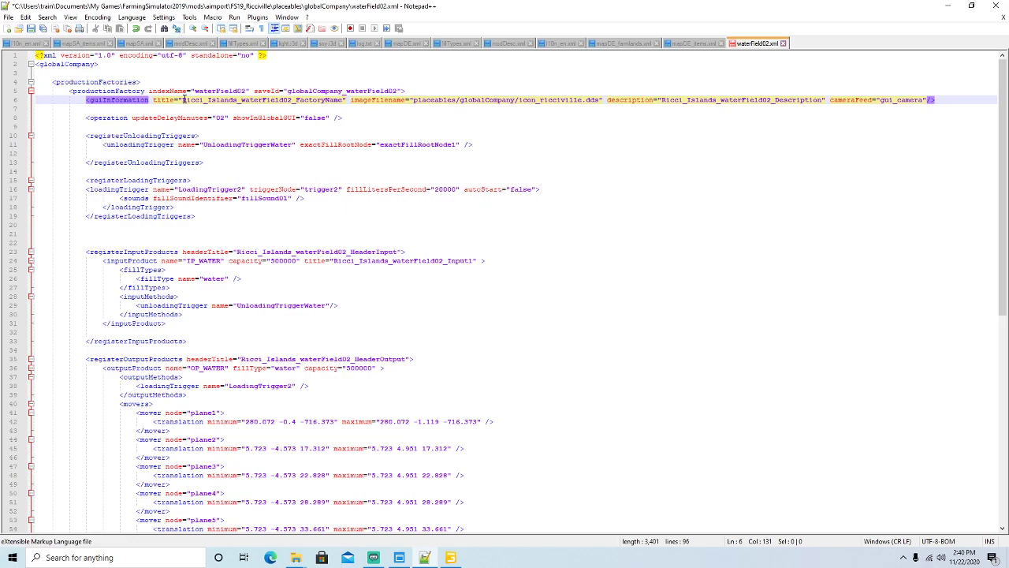
Step: Replace every Ricci_Islands with Ricciville throughout waterField02.xml
left_click_drag(182, 100, 235, 100)
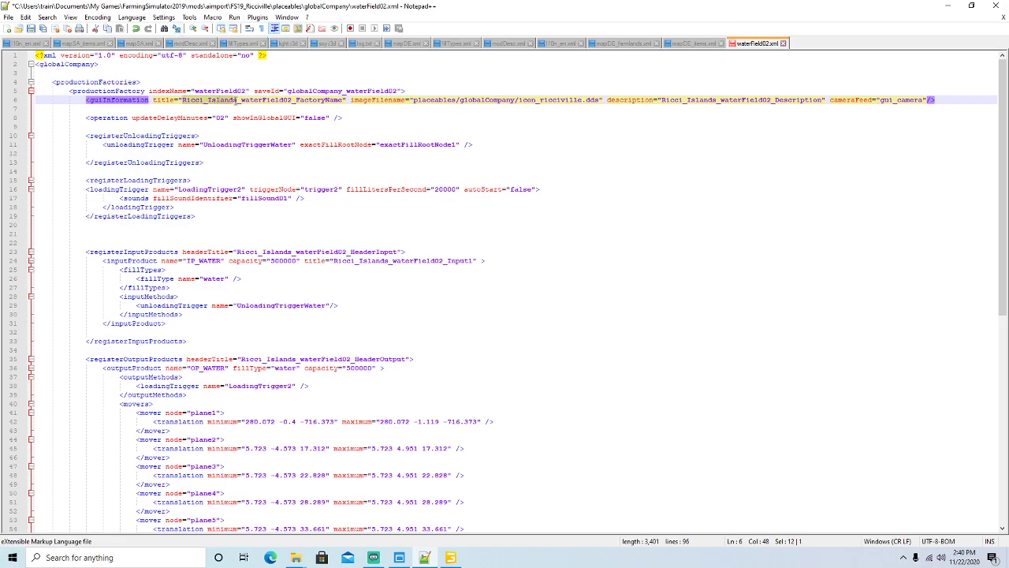
left_click(47, 16)
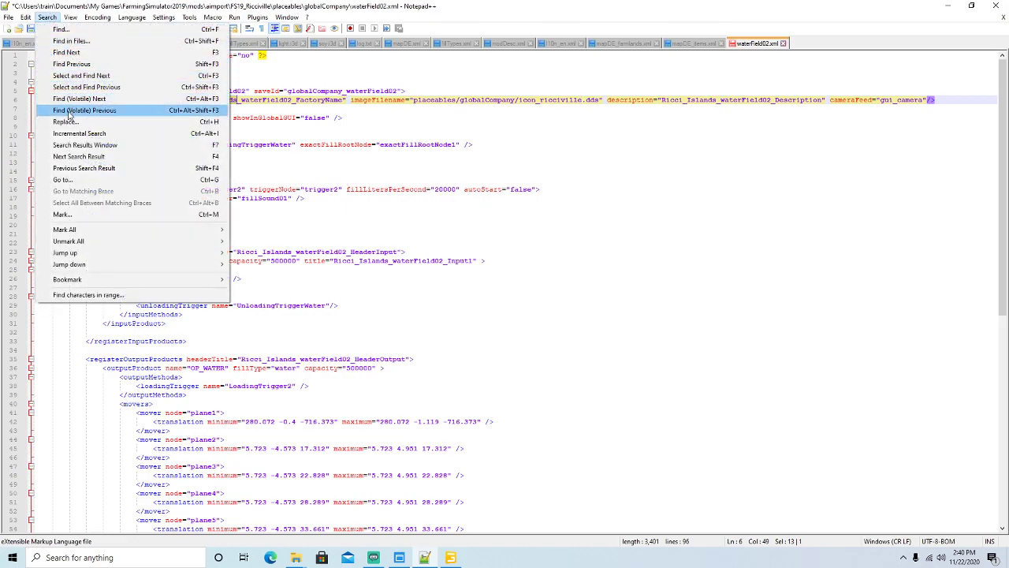
left_click(66, 122)
left_click(842, 209)
left_click(842, 208)
left_click(841, 208)
left_click(841, 208)
left_click(841, 208)
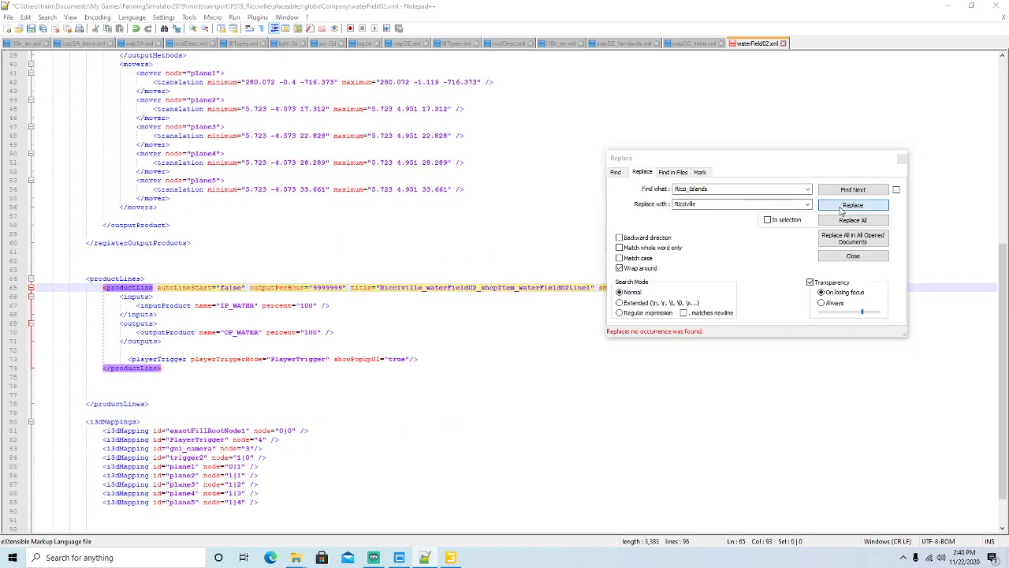
left_click(901, 159)
scroll(549, 190, "up", 7)
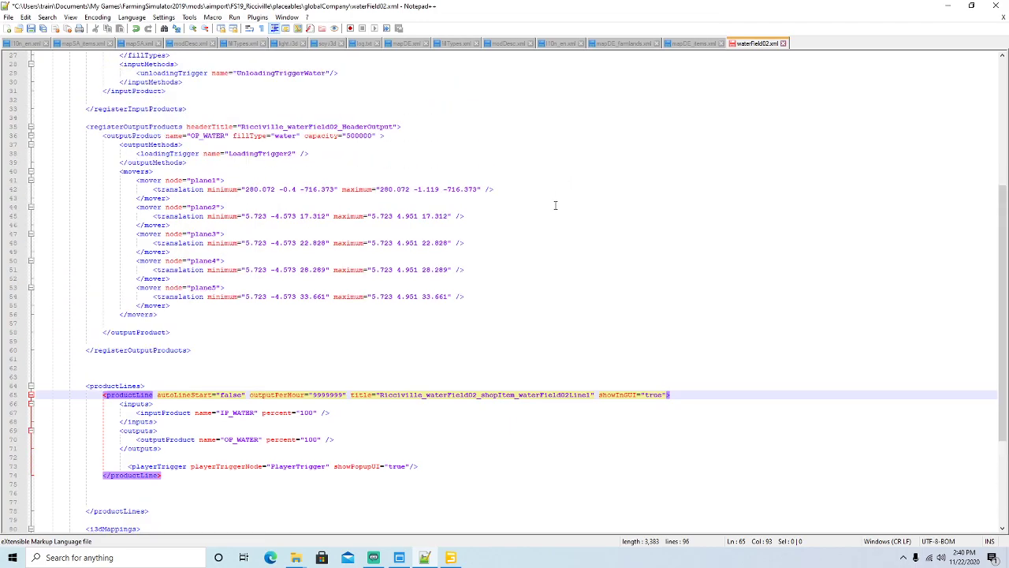
Step: Select waterPlaneMain2 in the IN group of waterField02 in GIANTS Editor, keeping its transform values visible beside a smaller Notepad++ window
left_click(972, 5)
left_click_drag(571, 69, 596, 70)
left_click(553, 58)
left_click(585, 52)
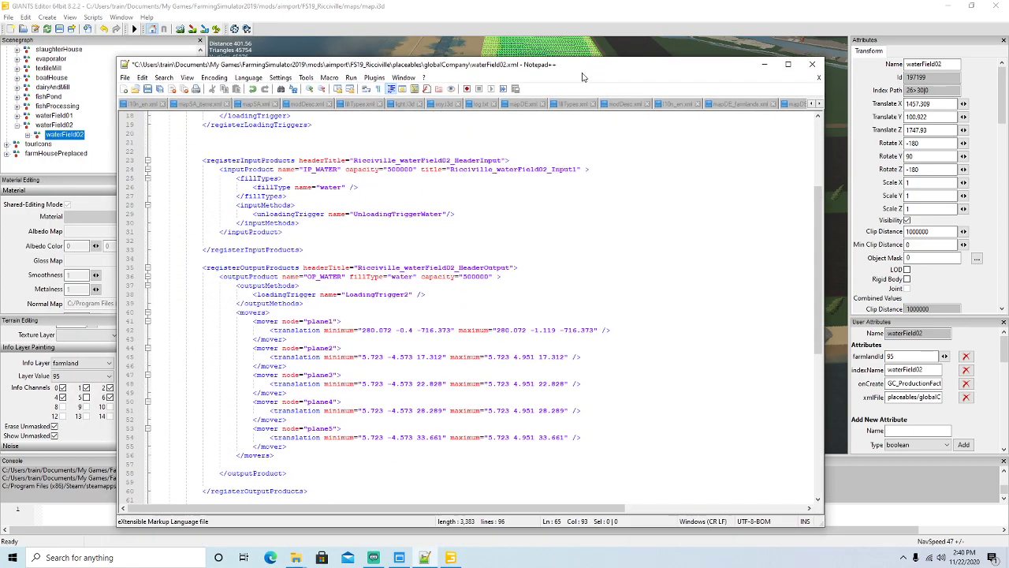
left_click(27, 136)
scroll(132, 127, "down", 1)
left_click(60, 146)
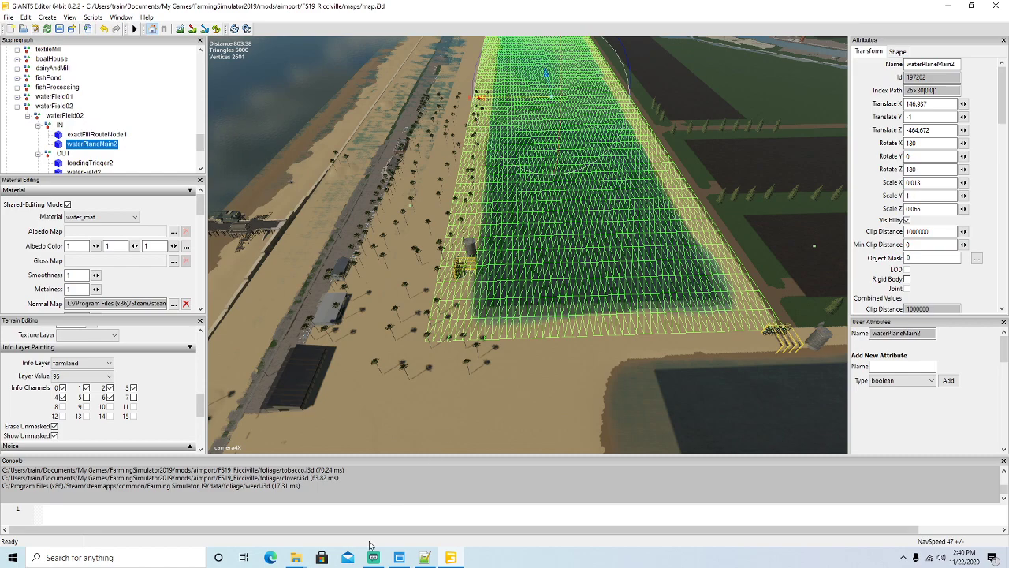
left_click(296, 558)
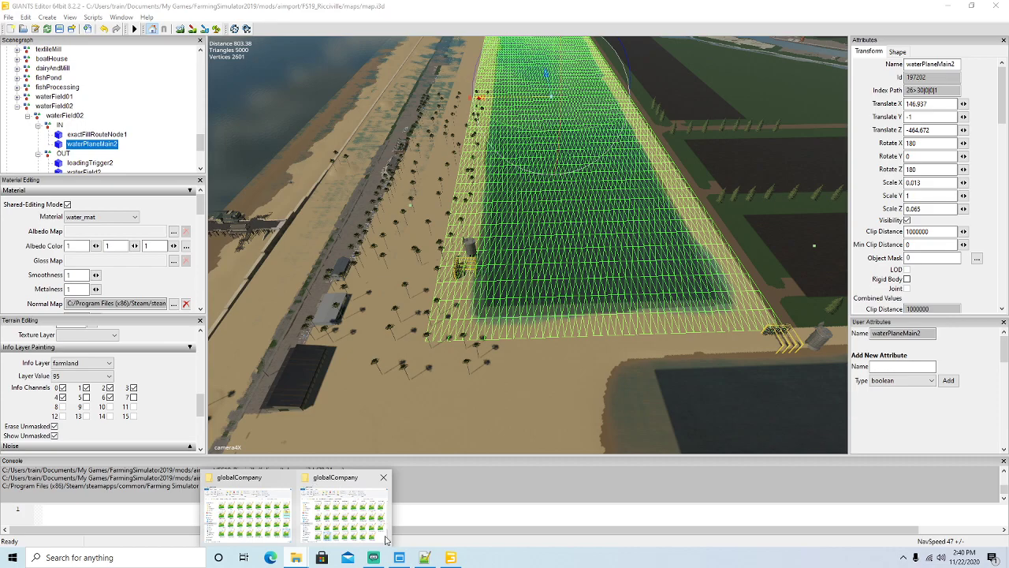
left_click(424, 558)
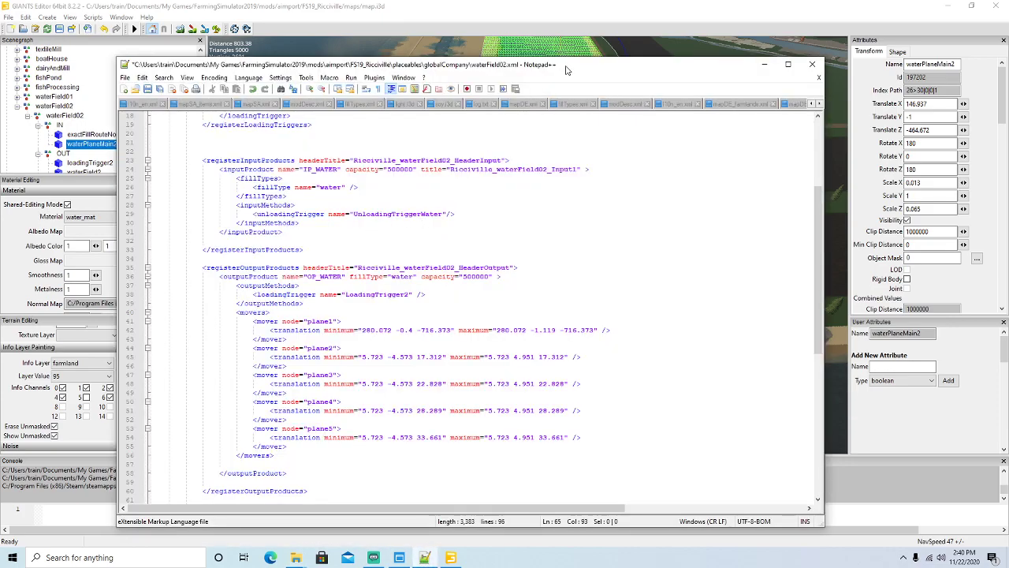
left_click_drag(565, 68, 538, 44)
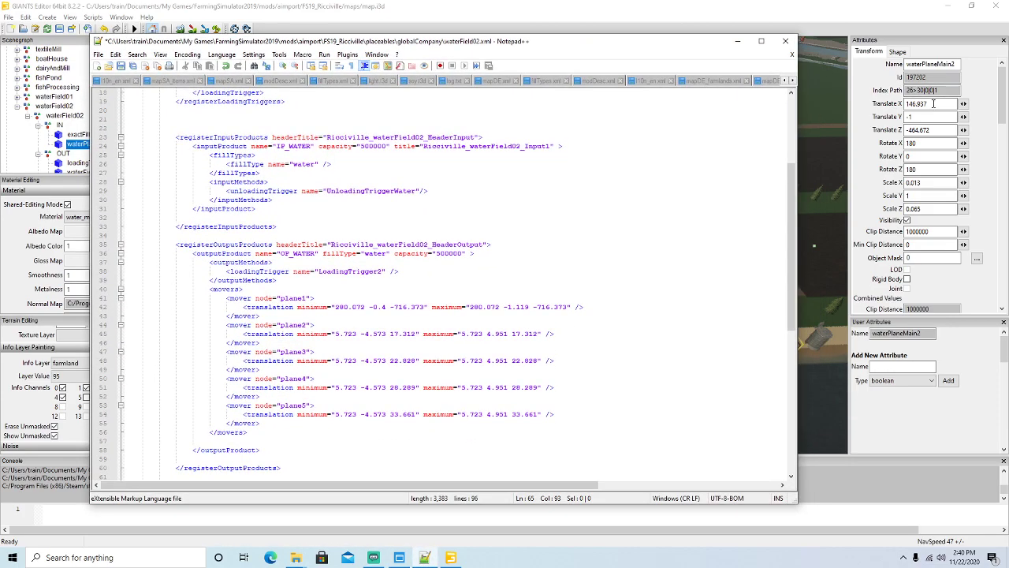
Step: Copy waterPlaneMain2's Translate X, 146.937, into the plane1 minimum and maximum translations in waterField02.xml
double_click(927, 103)
key("ctrl+c")
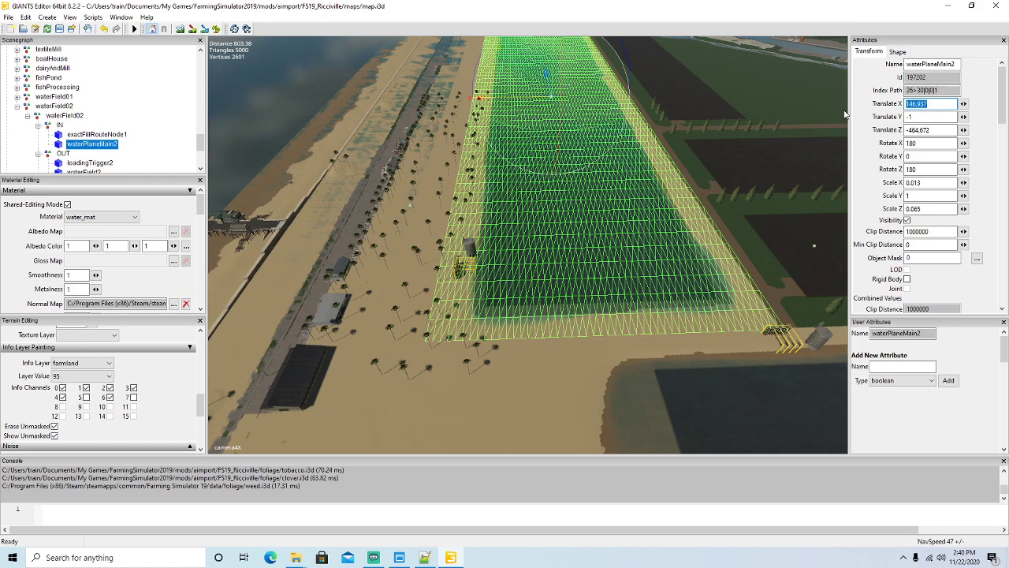
left_click(373, 557)
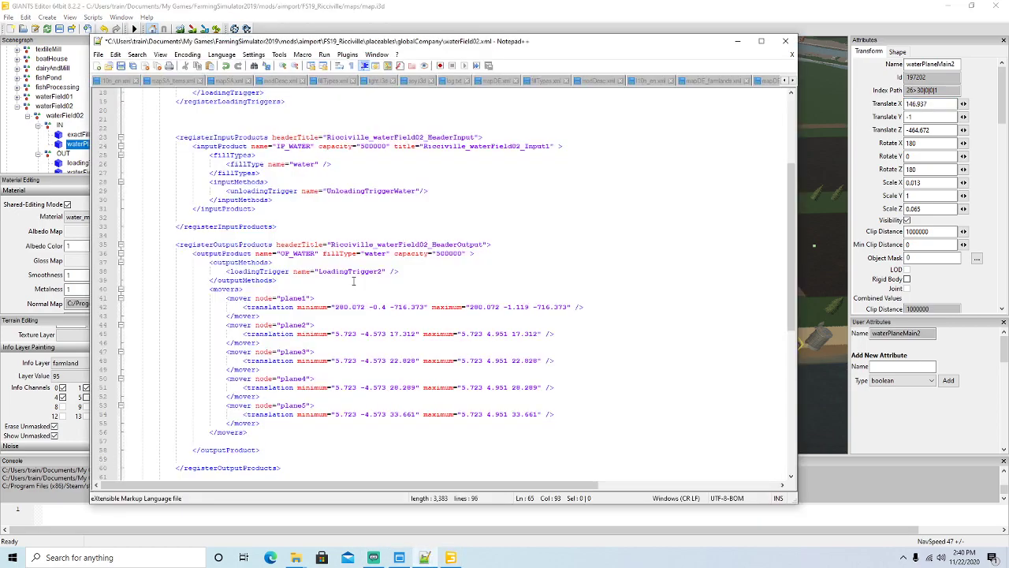
left_click_drag(335, 306, 365, 309)
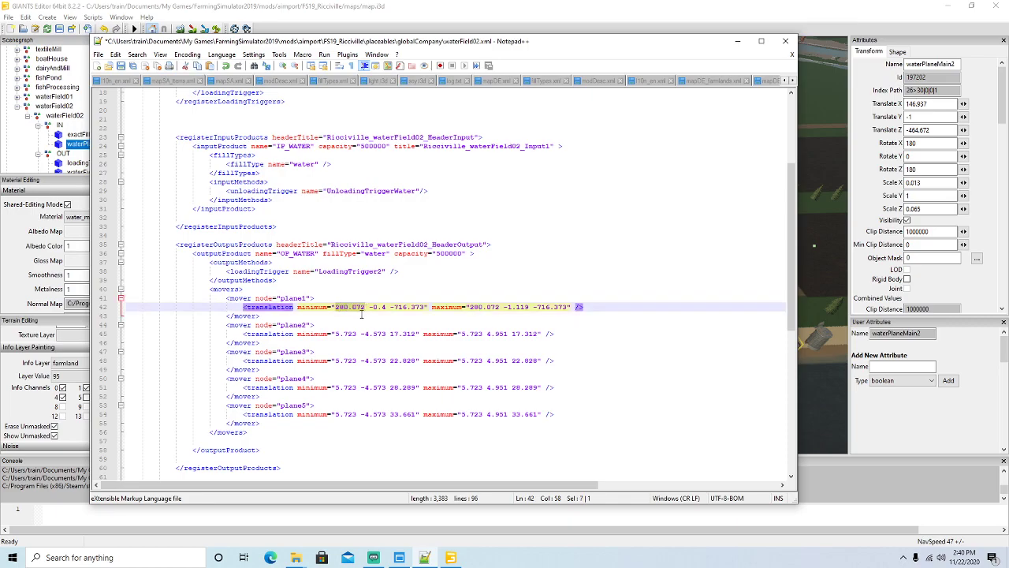
key("ctrl+v")
left_click_drag(469, 307, 499, 307)
Step: Copy waterPlaneMain2's Translate Z, -464.672, into the plane1 minimum and maximum translations and save waterField02.xml
left_click(937, 129)
left_click_drag(912, 130, 824, 132)
key("ctrl+c")
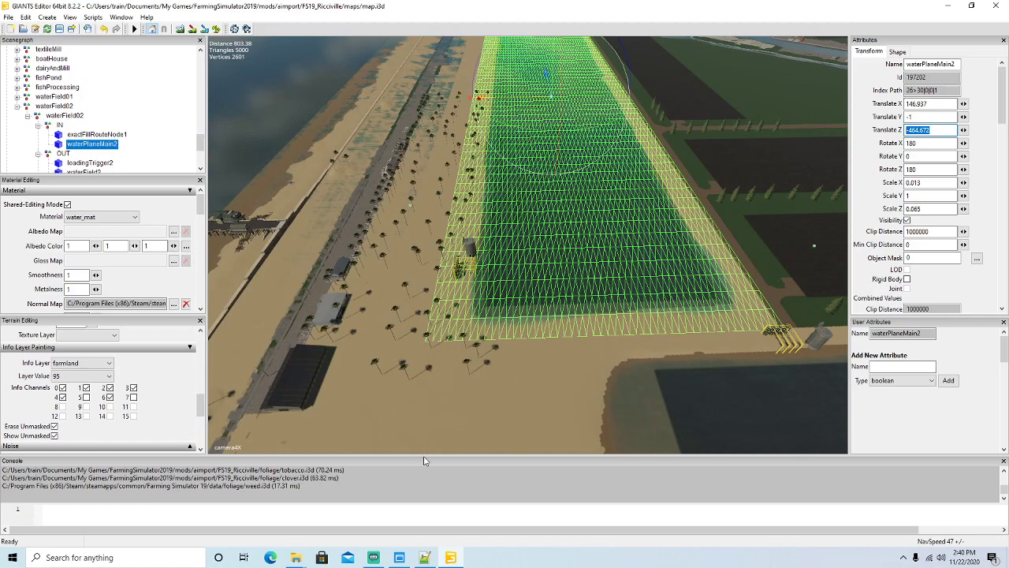
left_click(424, 557)
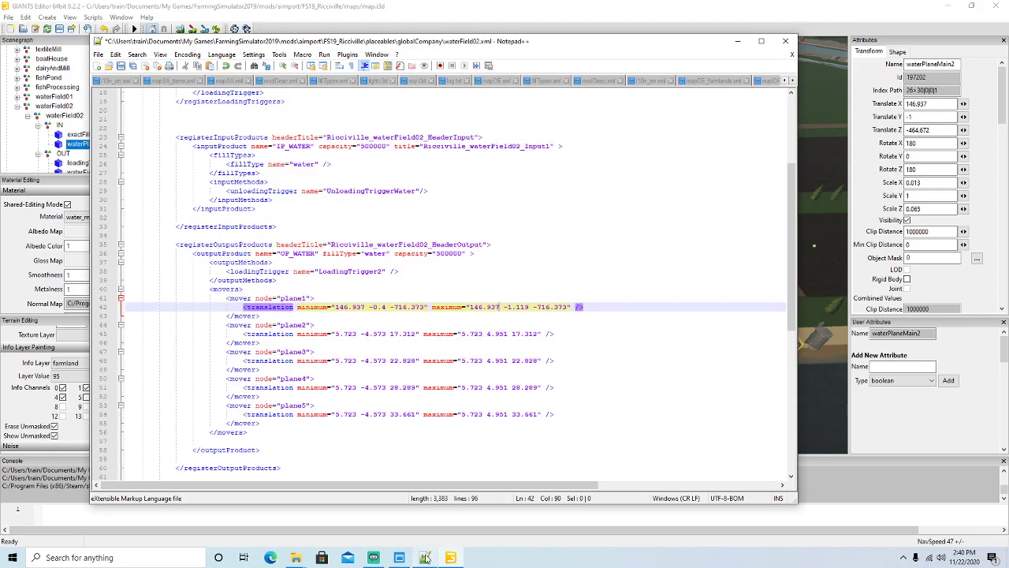
left_click_drag(390, 307, 424, 307)
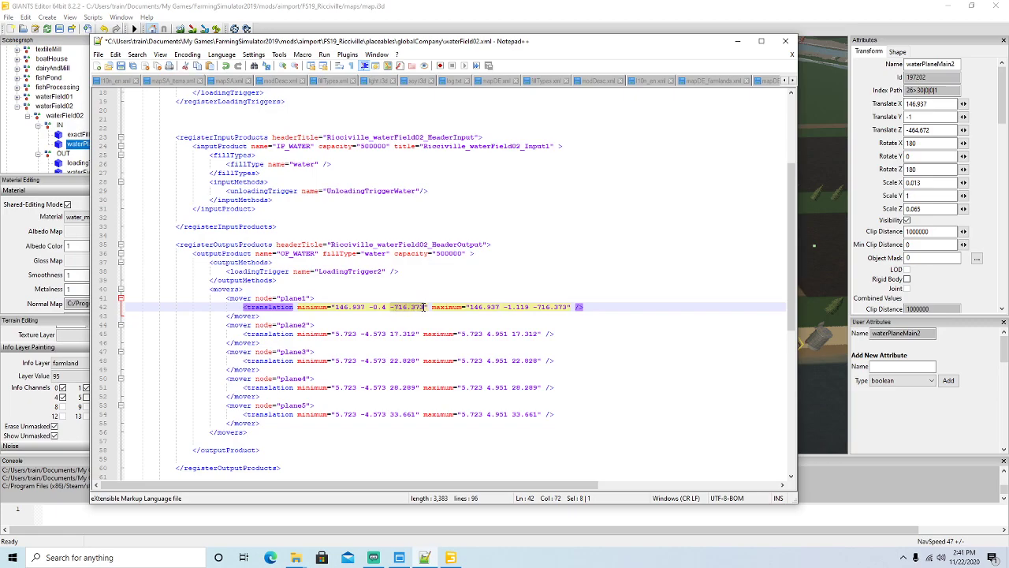
key("ctrl+v")
left_click_drag(533, 307, 569, 307)
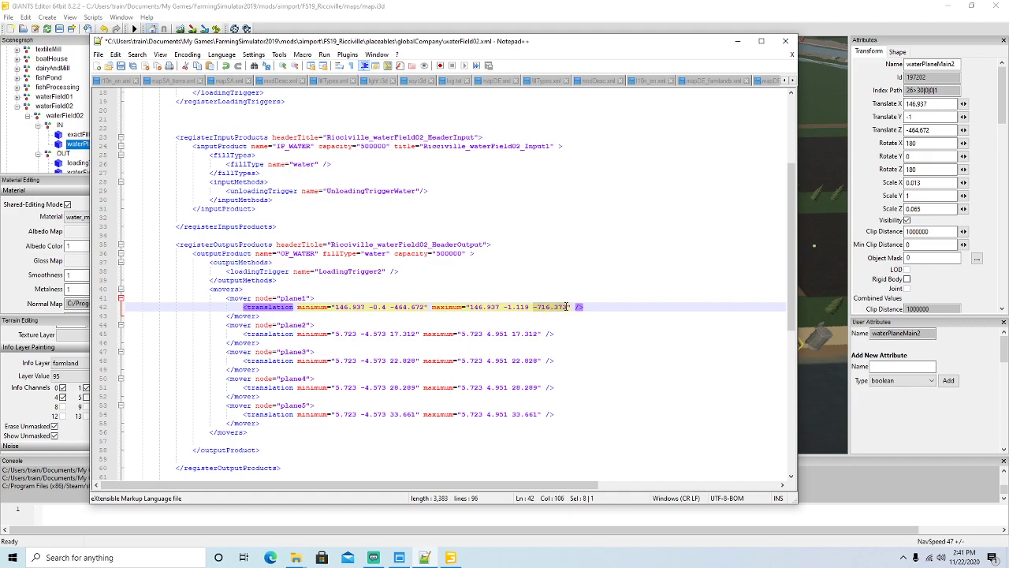
key("ctrl+v")
left_click(121, 66)
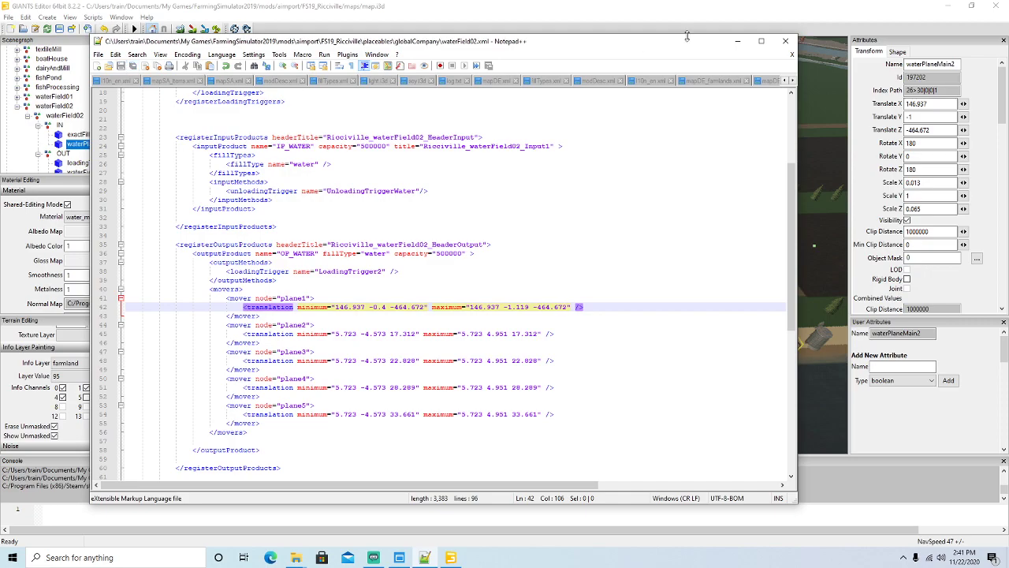
Step: Open waterField01.xml from the FS19_Ricciville globalCompany folder and examine the minimum and maximum heights of its plane1 mover
left_click(761, 41)
mouse_move(296, 557)
left_click(276, 491)
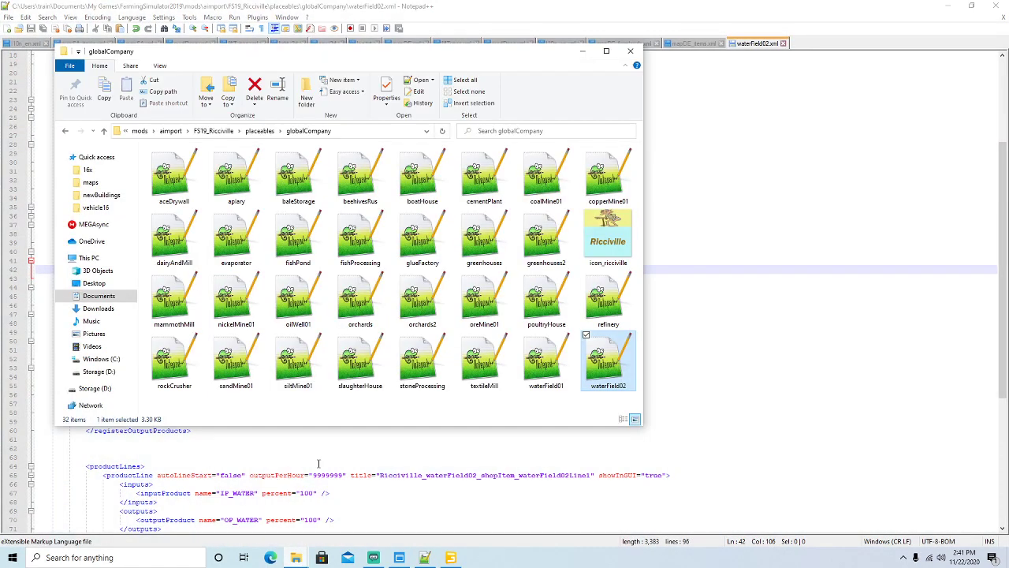
right_click(548, 360)
left_click(614, 176)
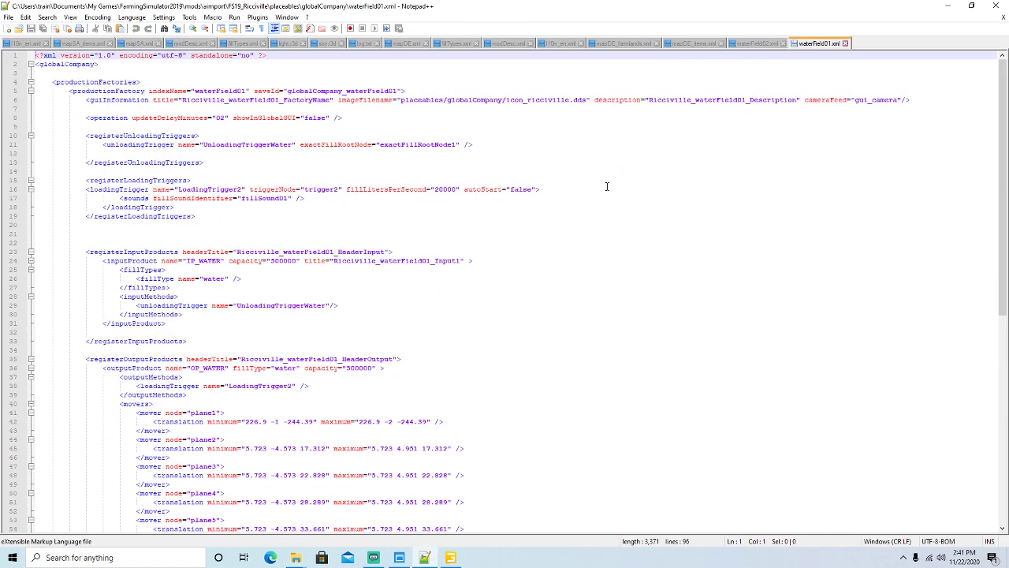
scroll(562, 159, "down", 6)
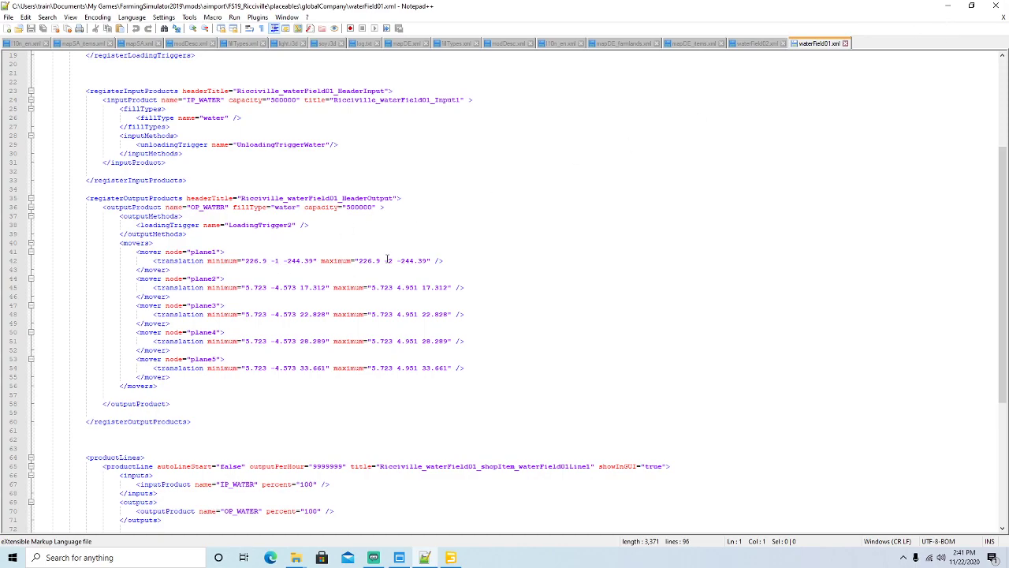
left_click(949, 5)
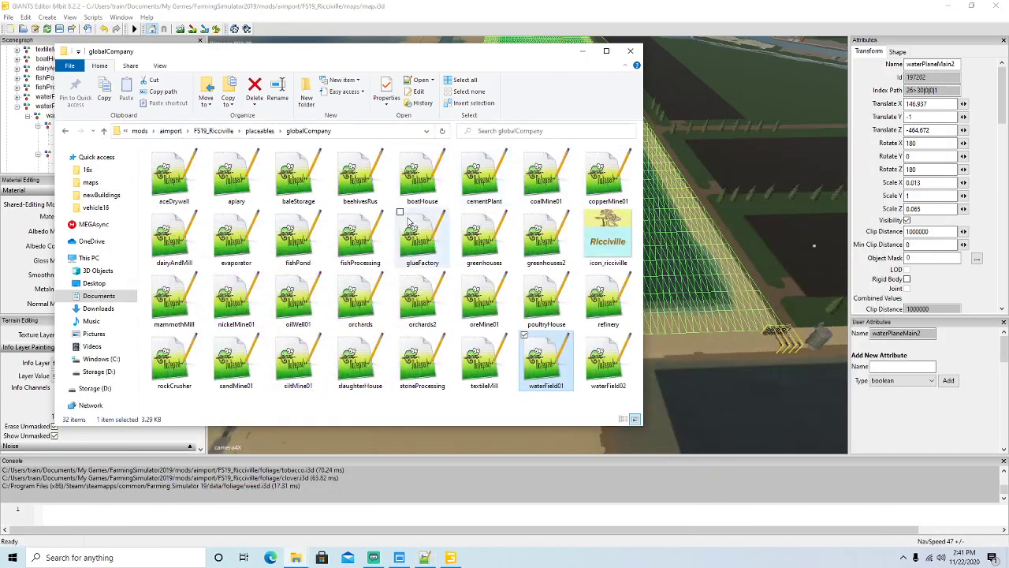
left_click(582, 51)
left_click(424, 557)
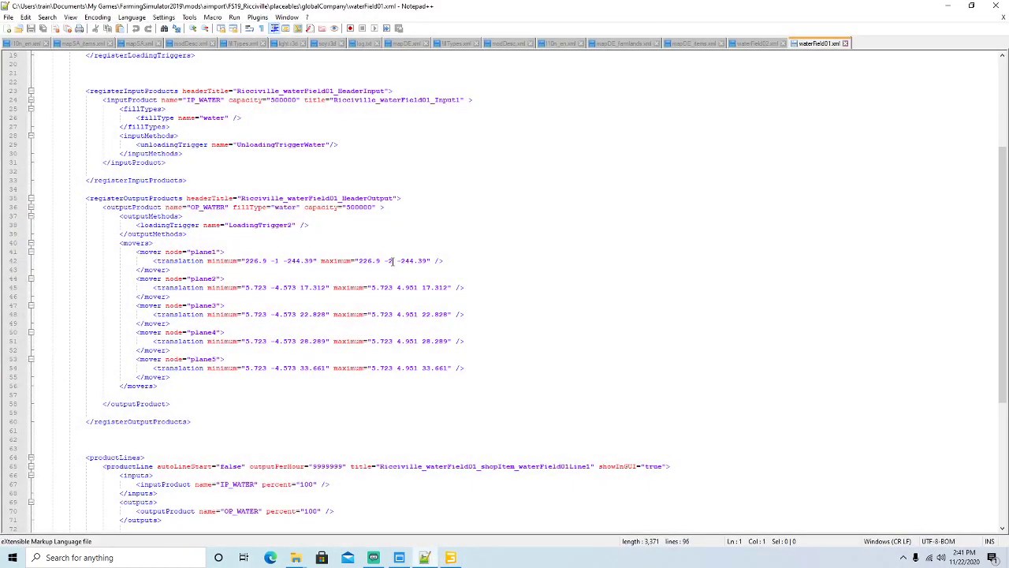
Step: In waterField02.xml, set plane1's minimum Y translation to -1 and its maximum to -2, and save the file
left_click(758, 43)
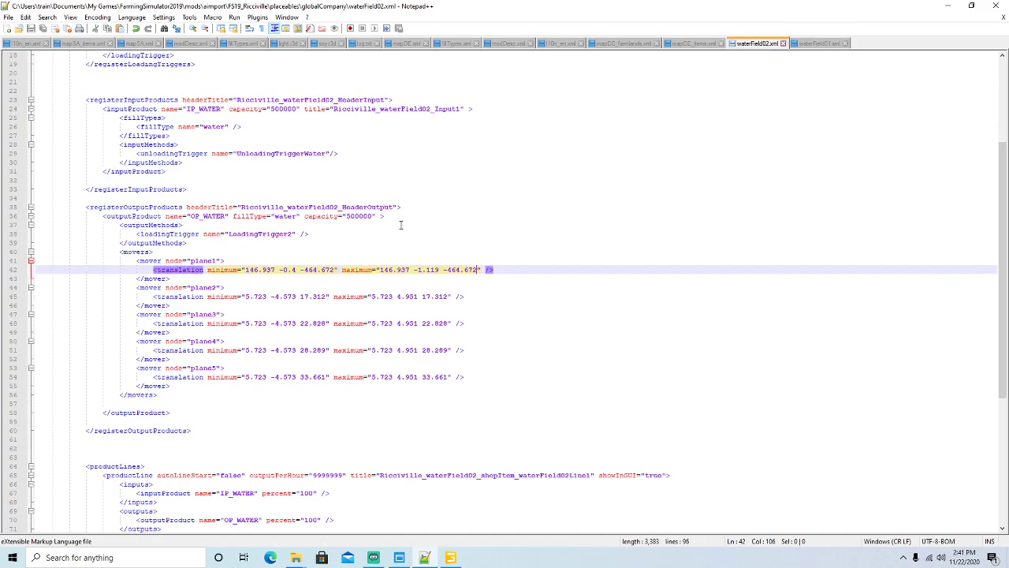
left_click(297, 270)
key("BackSpace")
key("BackSpace")
key("BackSpace")
type("1")
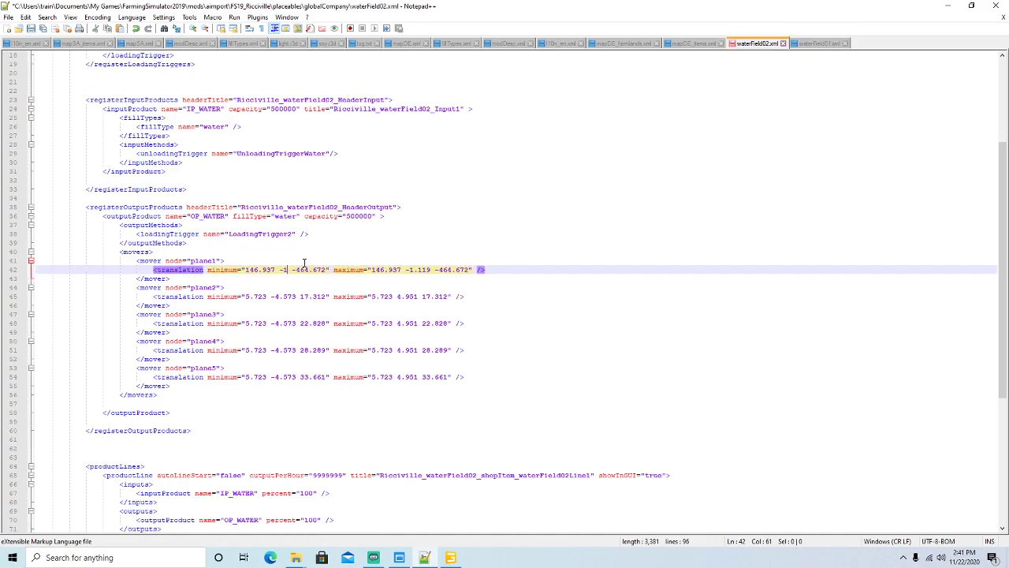
left_click(430, 269)
key("BackSpace")
key("BackSpace")
key("BackSpace")
key("BackSpace")
key("BackSpace")
type("2")
left_click(30, 29)
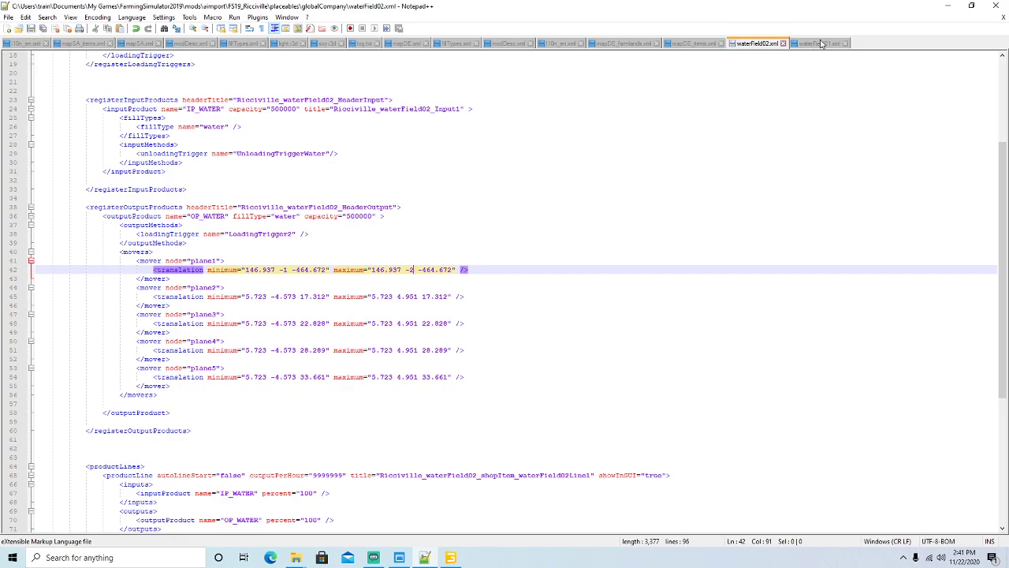
Step: Check the transform of waterField2 in the OUT group in GIANTS Editor against the plane2 mover in waterField02.xml
left_click(972, 5)
scroll(63, 120, "down", 3)
left_click_drag(562, 45, 605, 23)
left_click(61, 147)
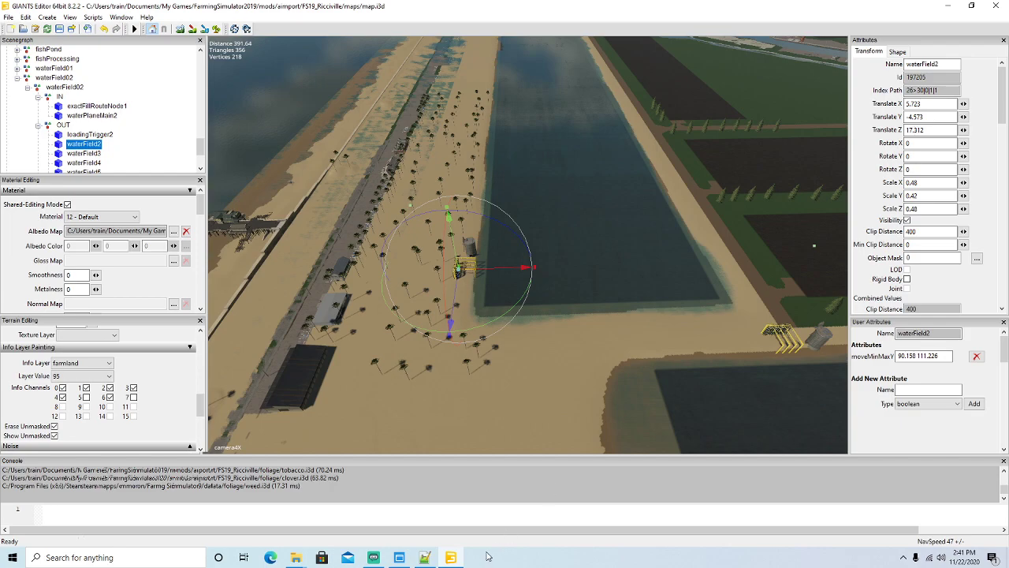
left_click(424, 557)
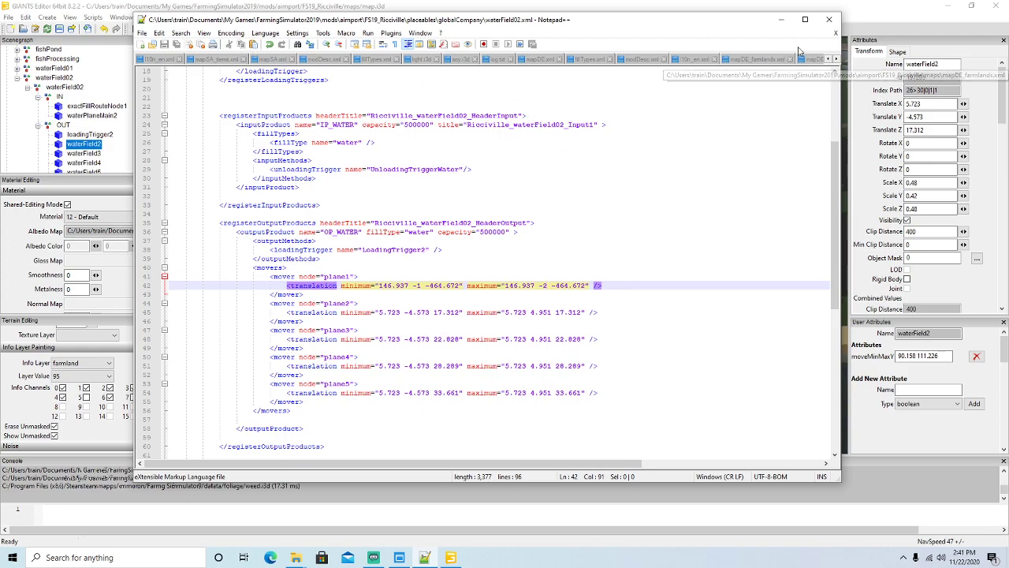
Step: Close waterField01.xml, save the map.i3d scene in GIANTS Editor and minimize the editor
left_click(805, 19)
left_click(805, 46)
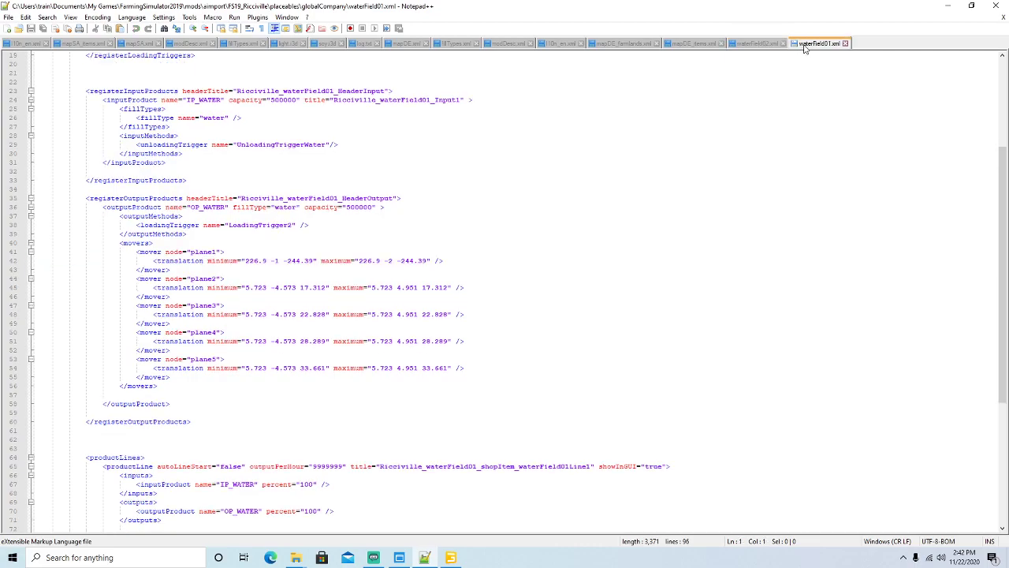
left_click(844, 44)
left_click(952, 11)
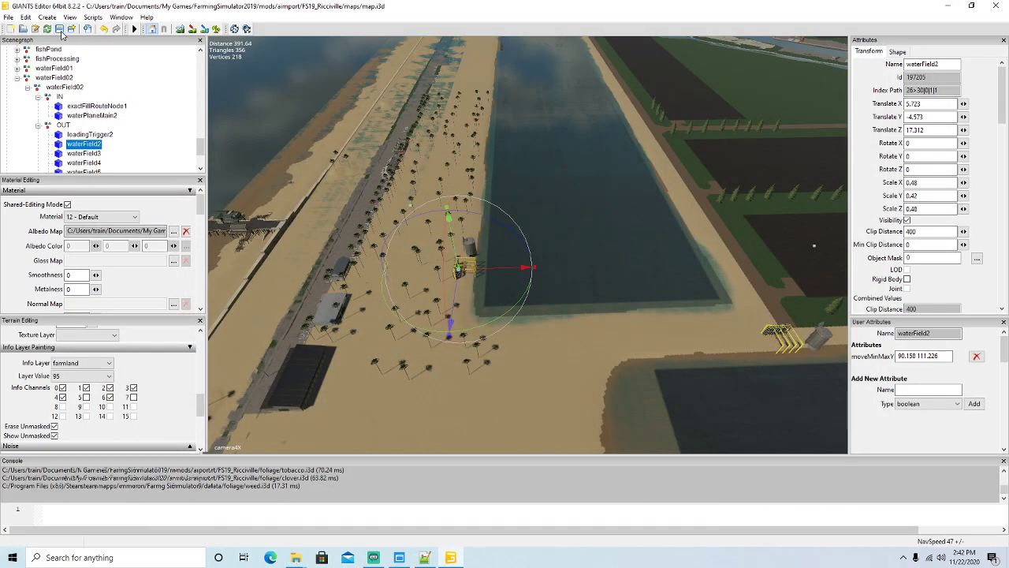
left_click(60, 29)
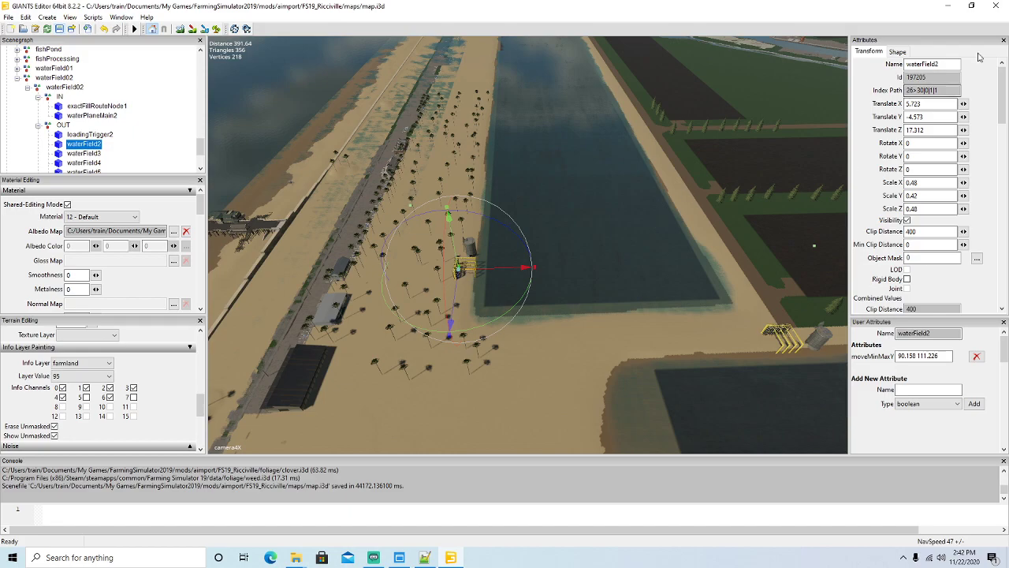
left_click(948, 5)
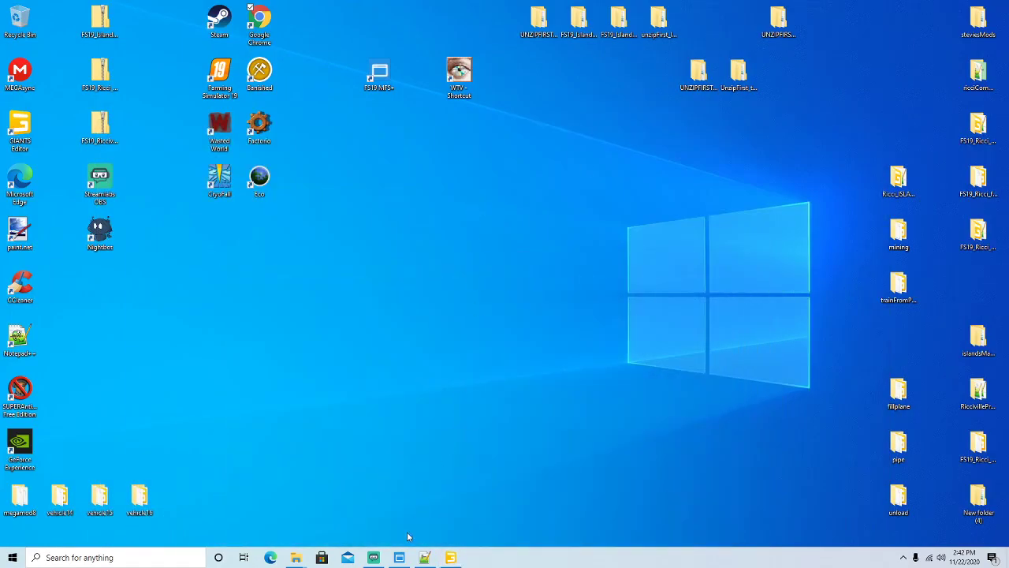
Step: Select the villeUnzipped mods folder in FS19_MFS+ and launch Farming Simulator 19, skipping its intro
left_click(399, 558)
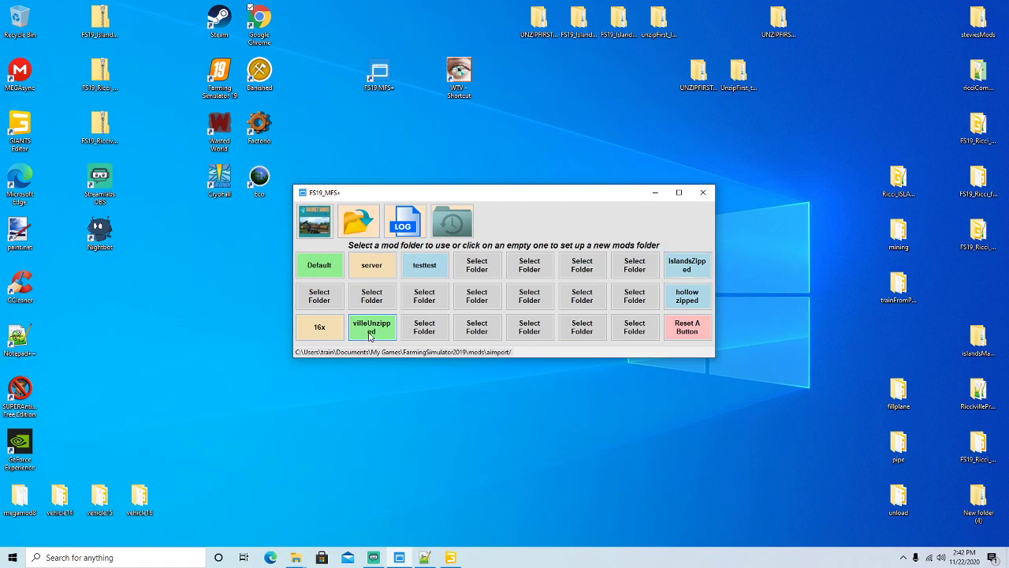
right_click(212, 77)
left_click(246, 84)
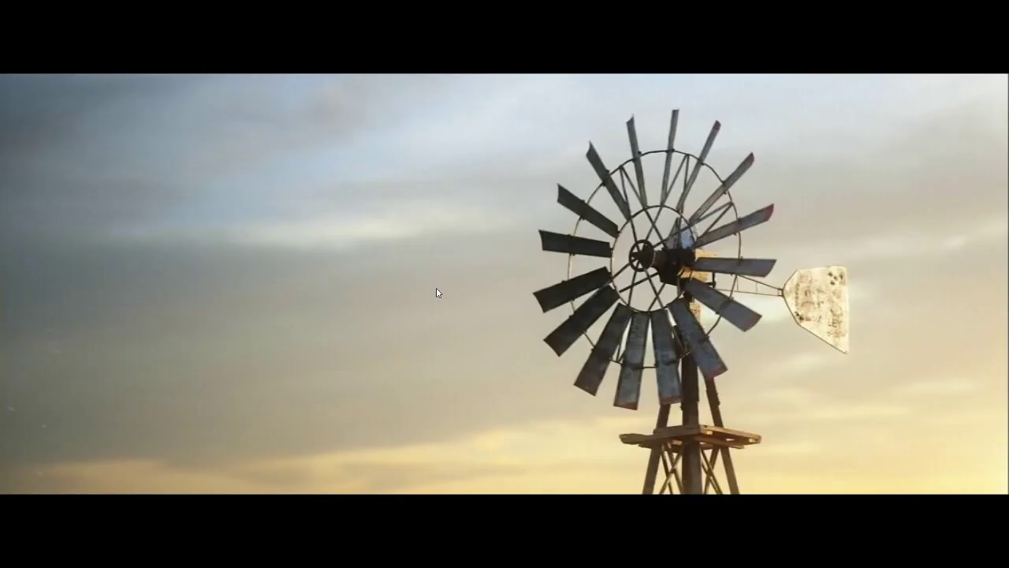
left_click(436, 293)
Step: Start a New farmer career in Savegame 1 on the FS19_Ricciville map with the preselected mods
left_click(85, 325)
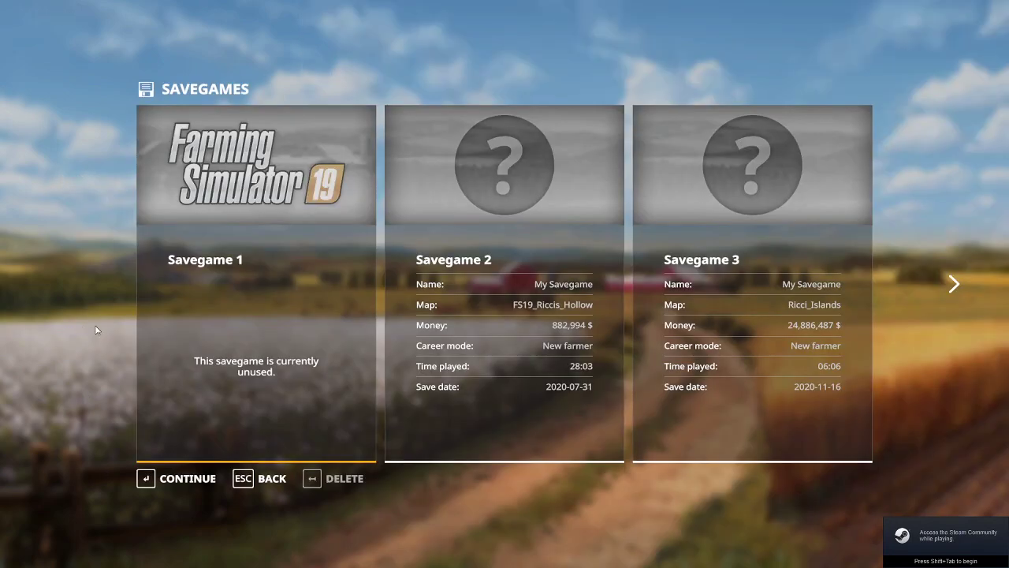
left_click(167, 479)
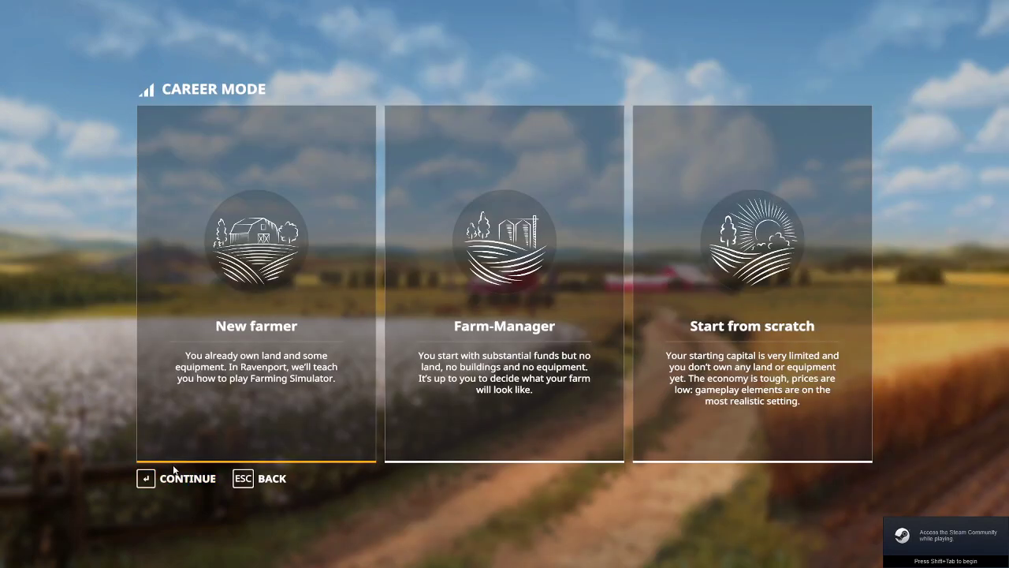
left_click(173, 481)
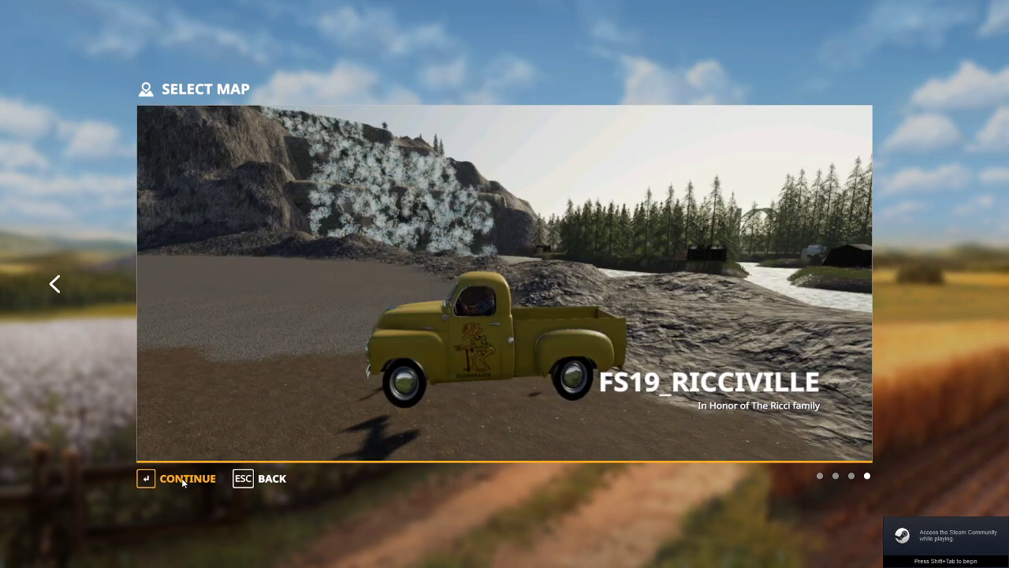
left_click(181, 481)
left_click(180, 478)
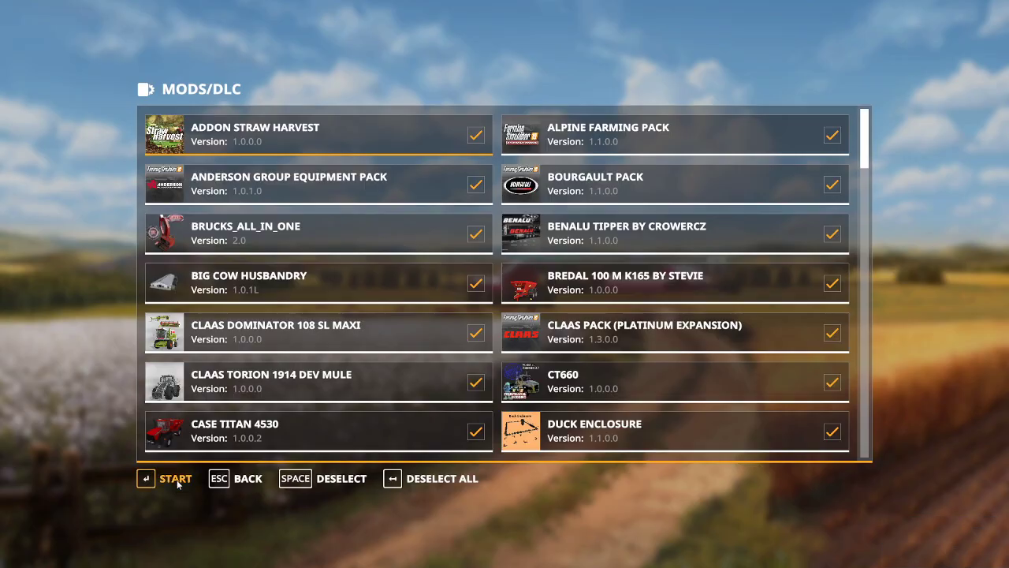
left_click(178, 478)
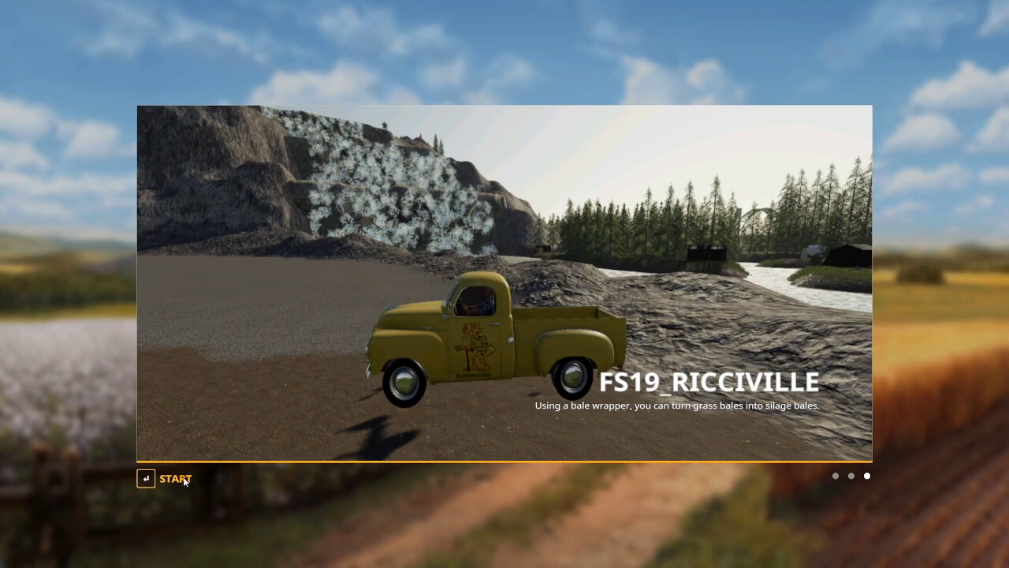
left_click(180, 477)
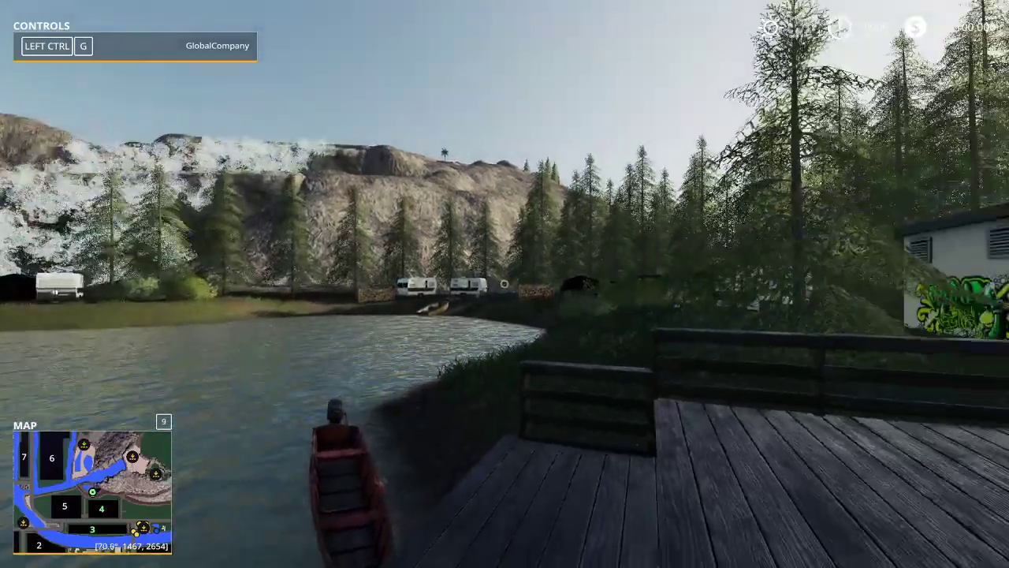
Step: With Easy Development Commands, add $50,000,000 to the account and turn on the 4x player speed multiplier
key("w")
key("w")
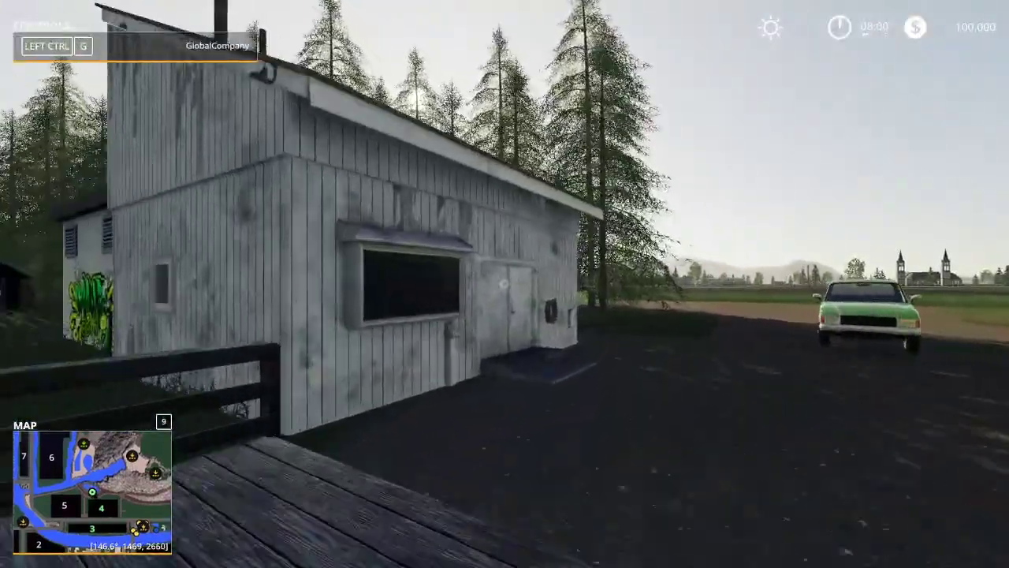
key("ctrl+e")
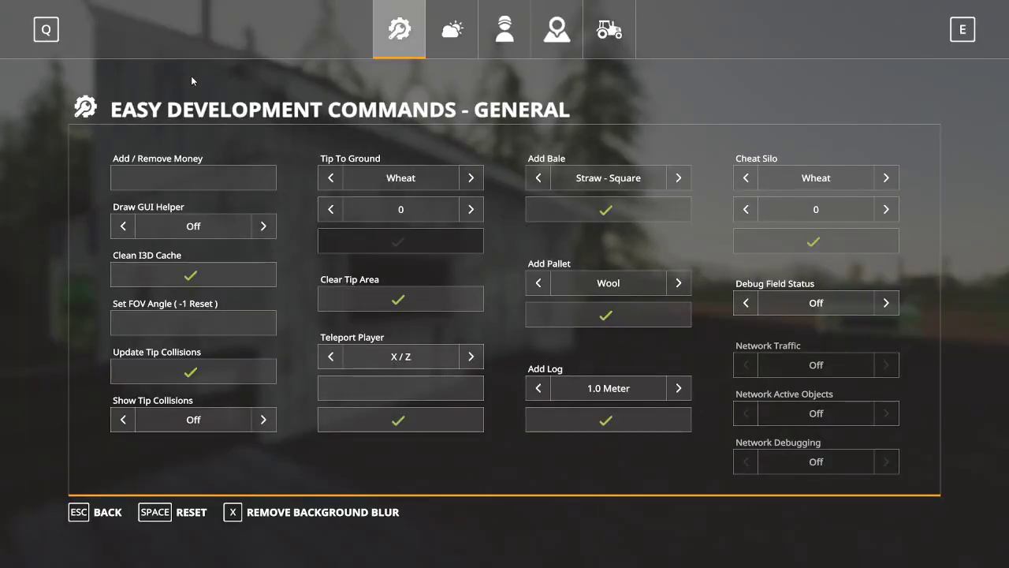
left_click(195, 178)
type("50000000")
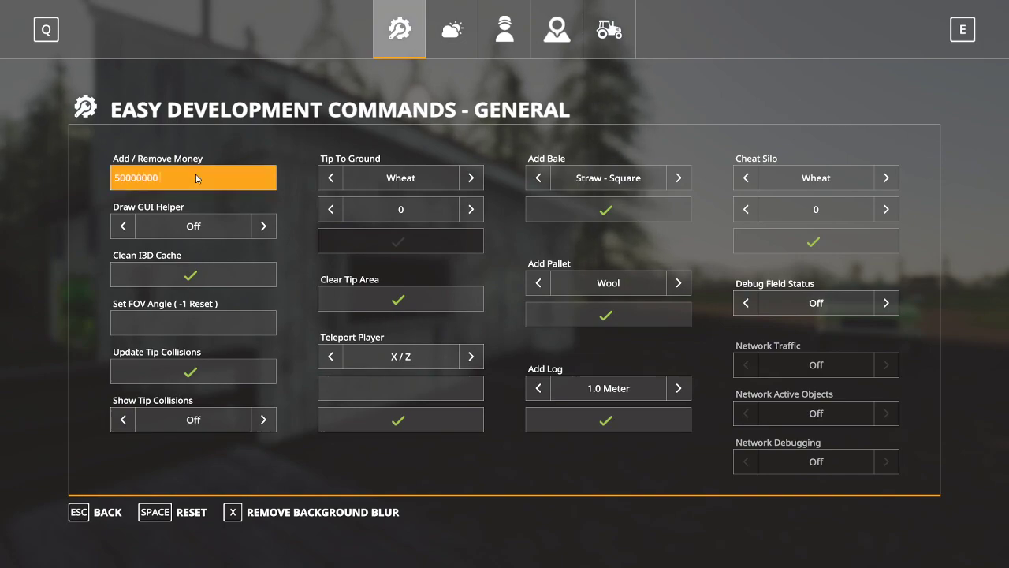
key("Return")
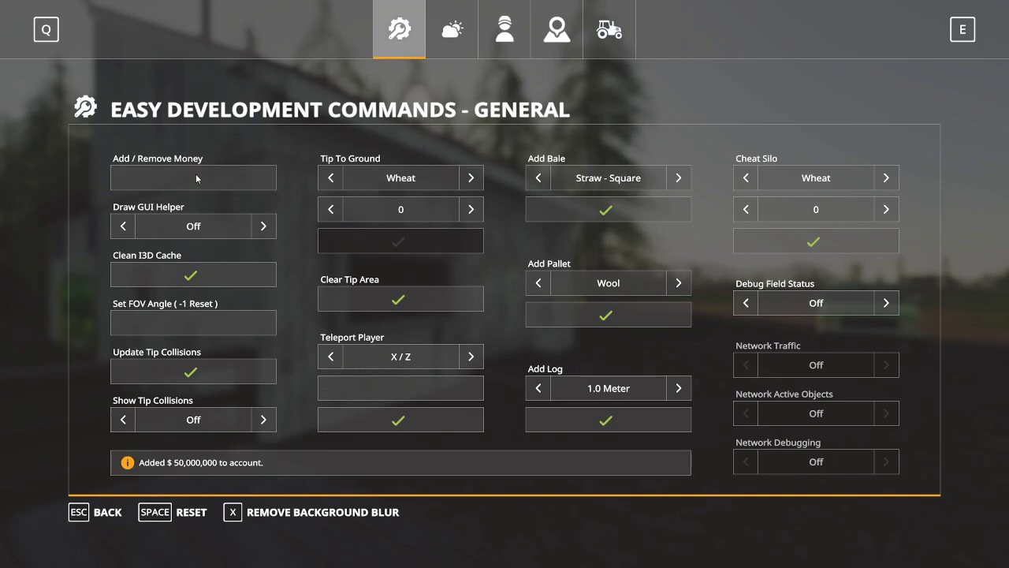
left_click(505, 33)
left_click(678, 226)
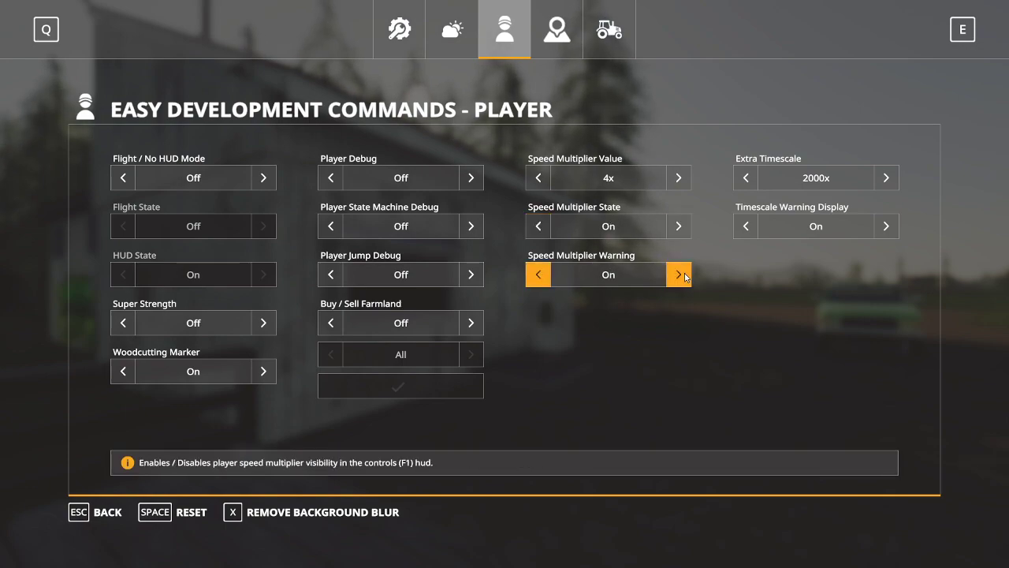
key("Escape")
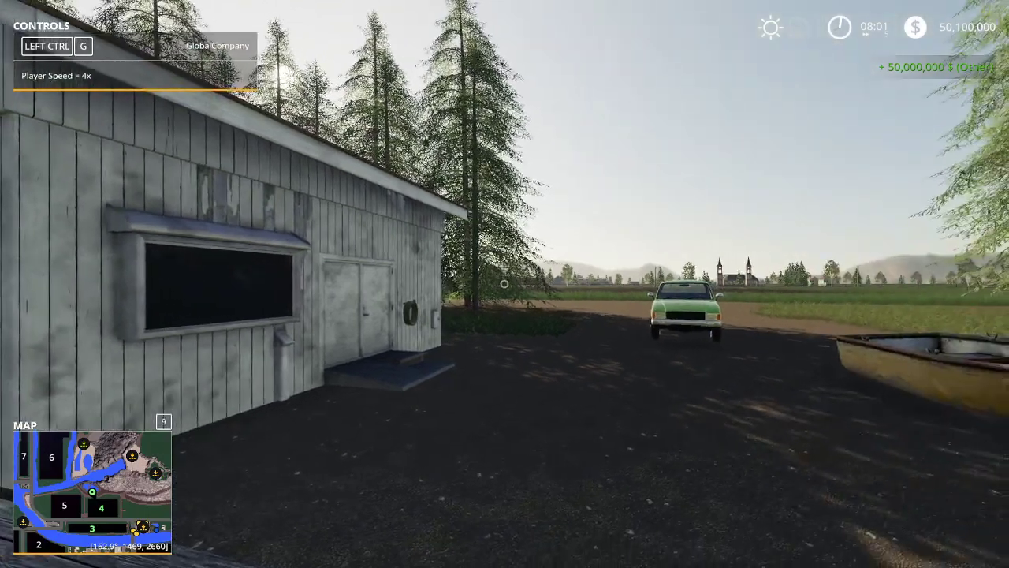
Step: Travel from the in-game map to the beach marker near Sand Mine01-Fish Pond and walk on from there
key("Escape")
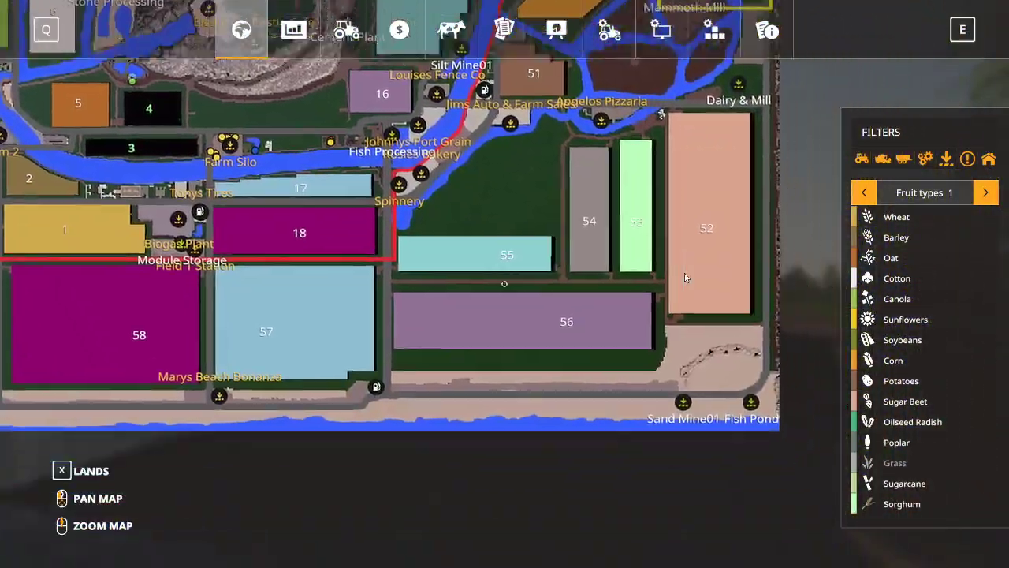
left_click(673, 397)
key("space")
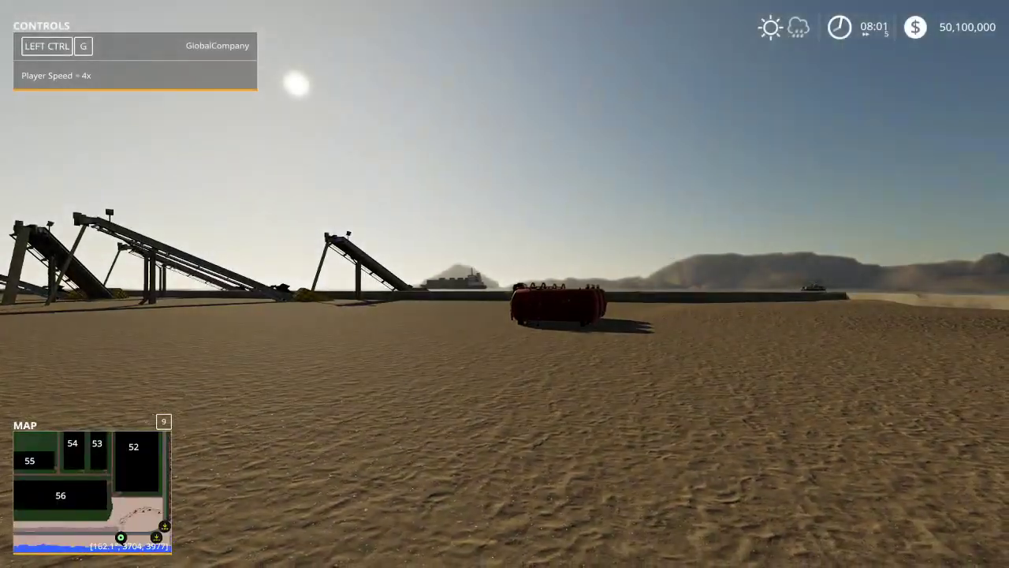
key("w")
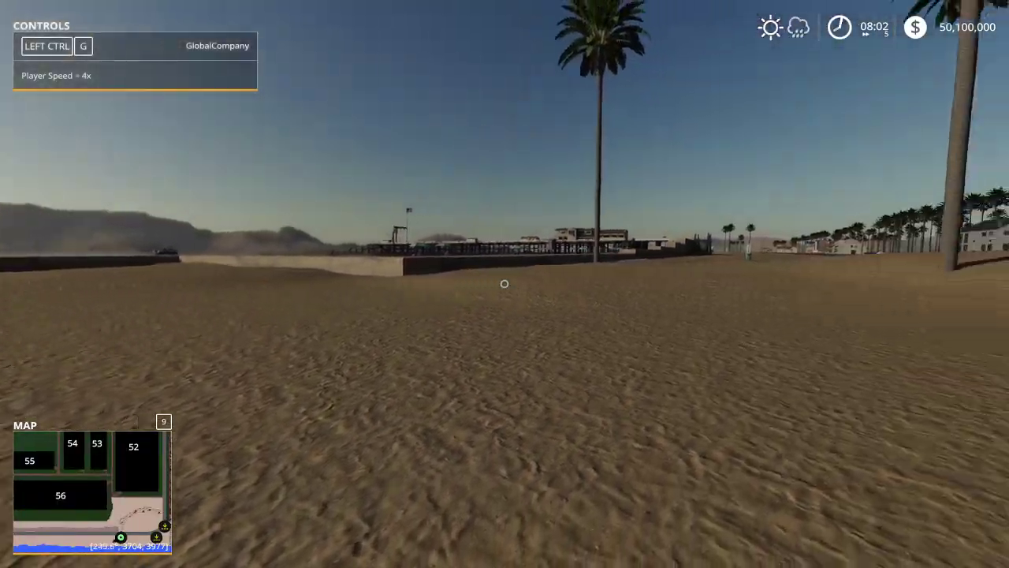
key("w")
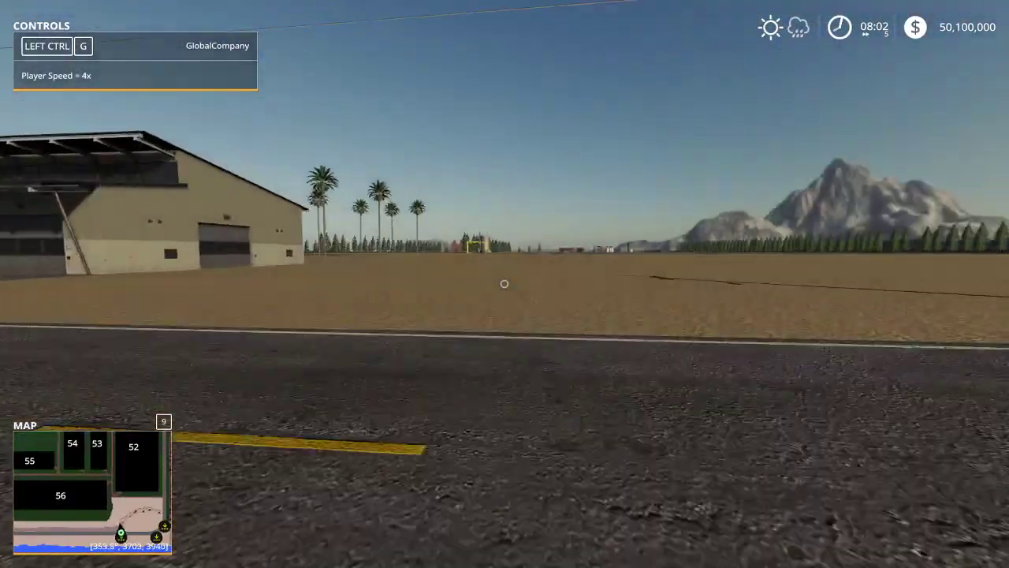
key("w")
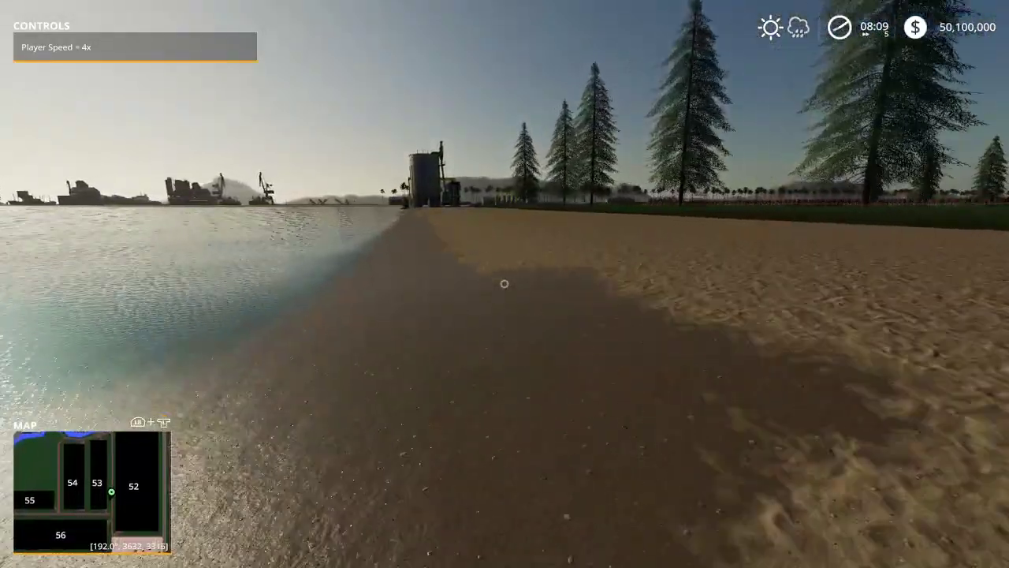
Step: Walk along the shore past the silo and the green tanks, examining where the water meets the sand
key("w")
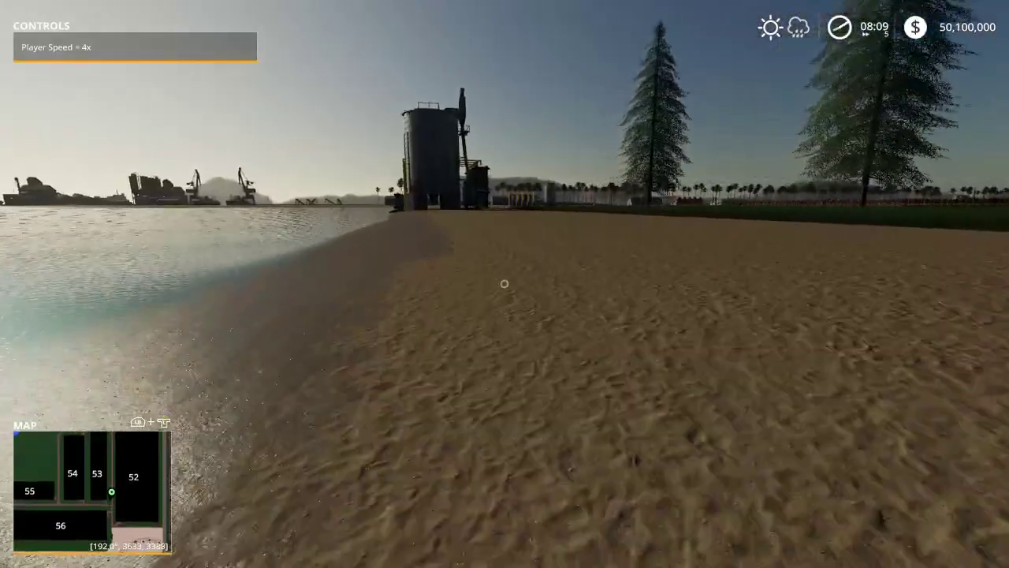
key("w")
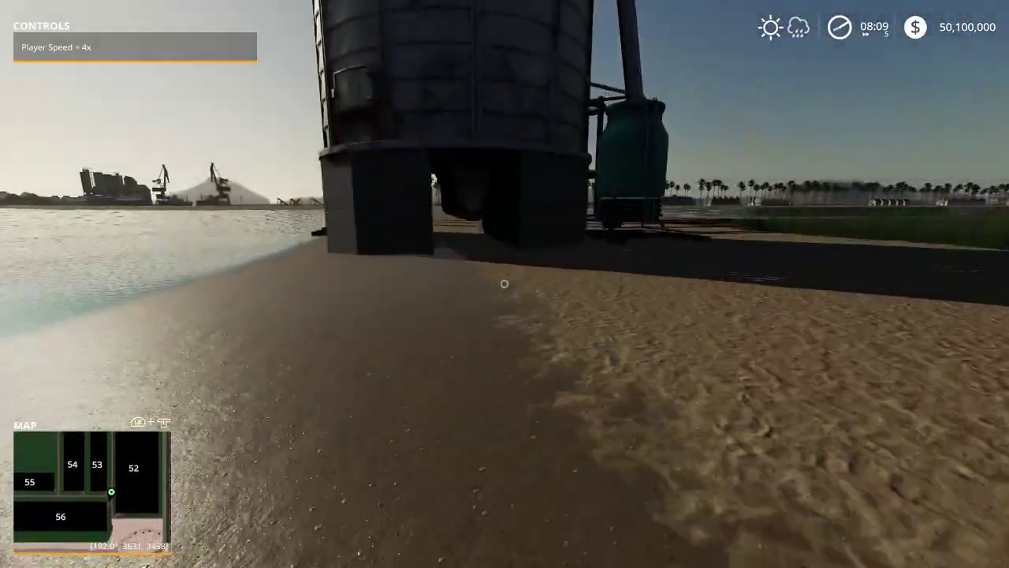
key("w")
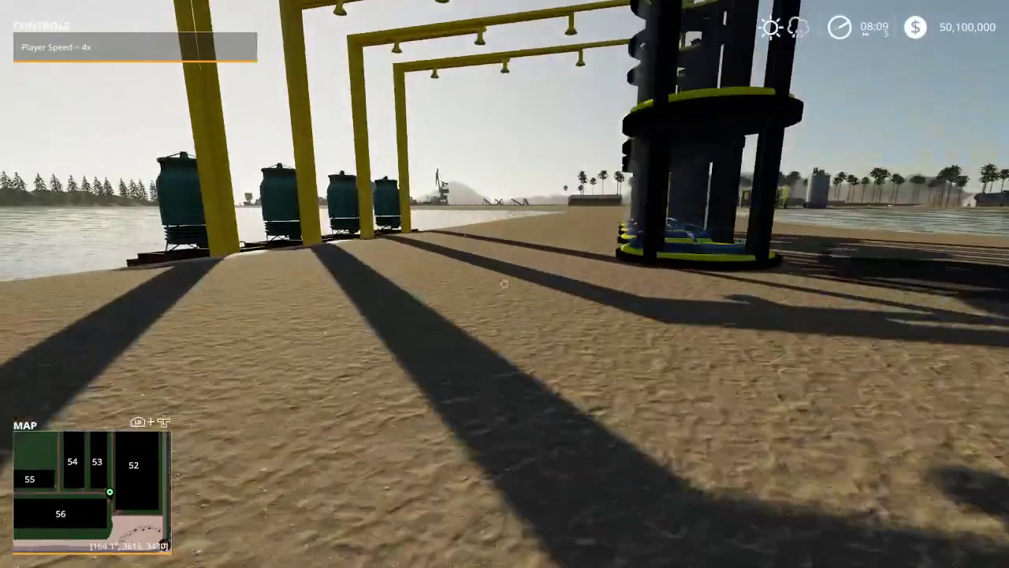
key("w")
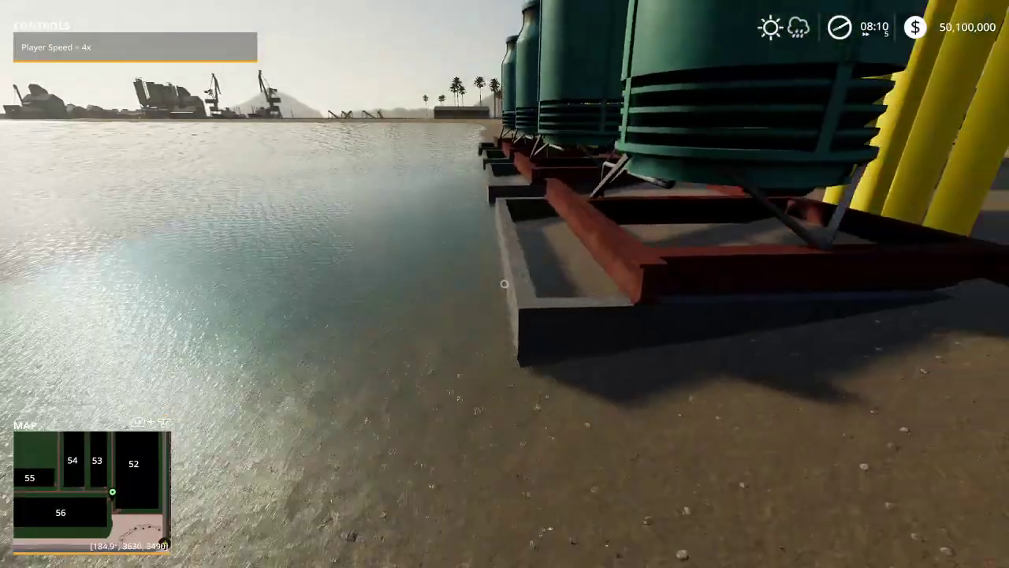
key("w")
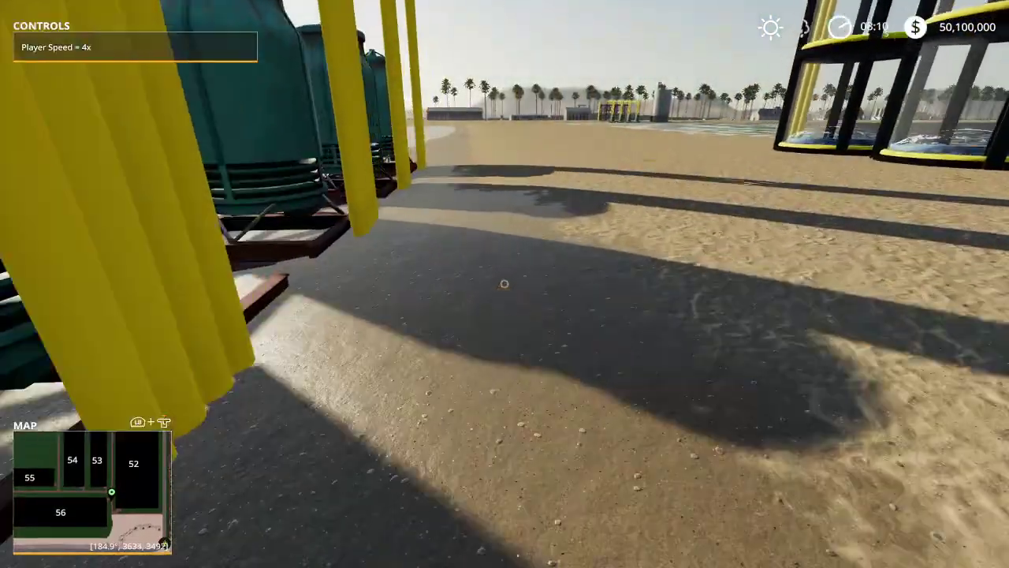
key("w")
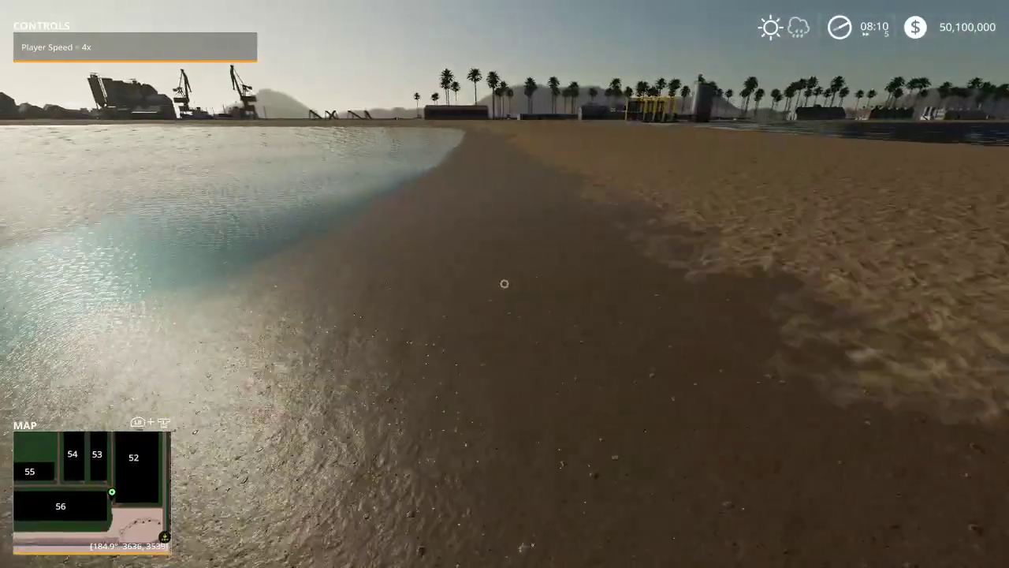
Step: Walk along the north shore of field 56 and around its west end, examining where the water meets the sand
key("w")
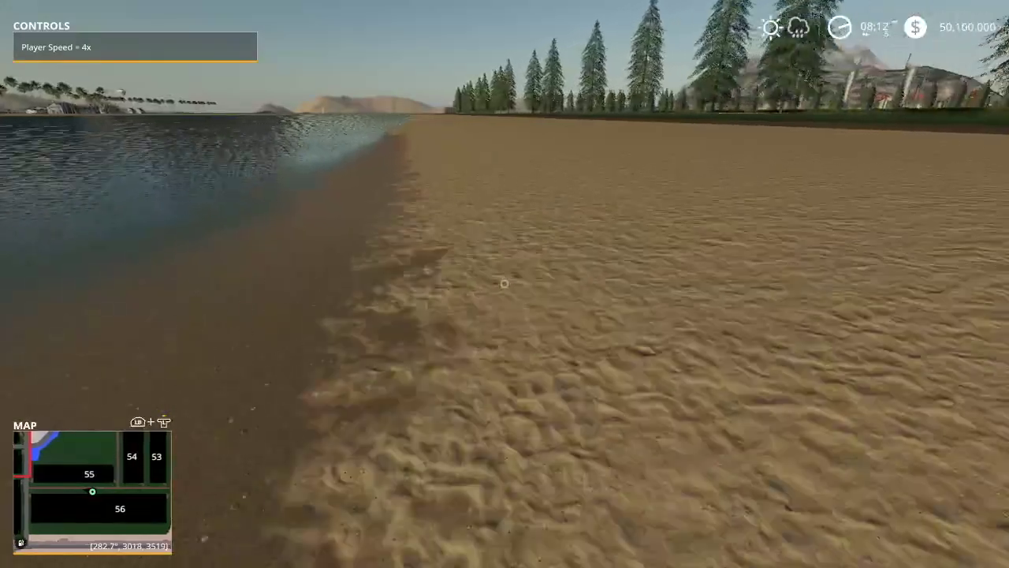
key("w")
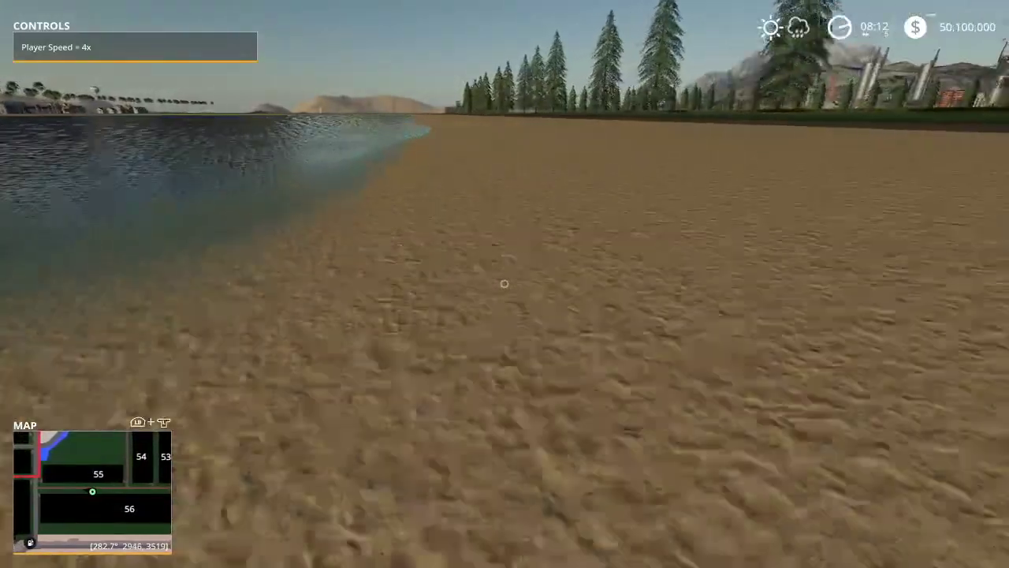
key("w")
key("w")
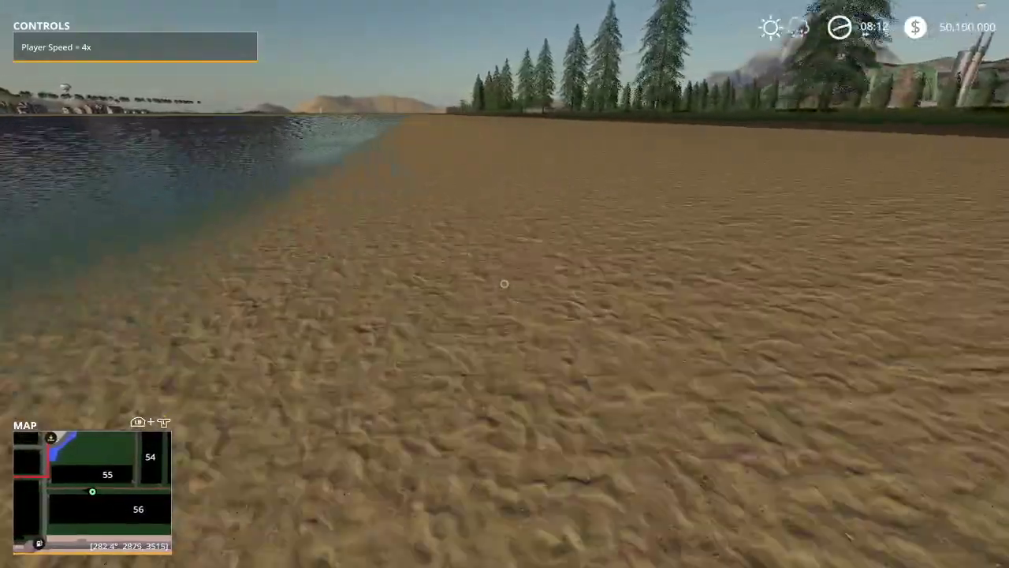
key("w")
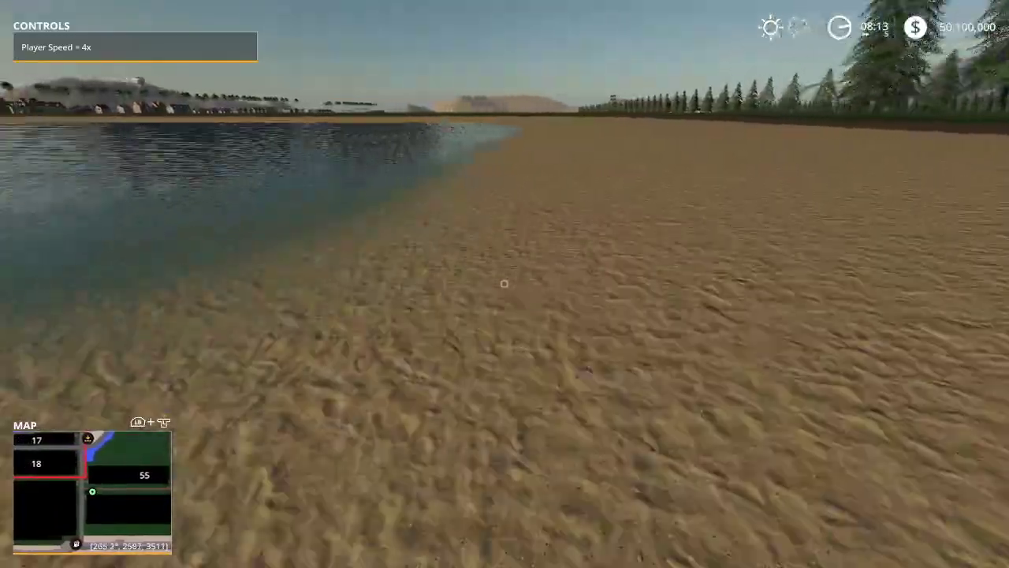
key("w")
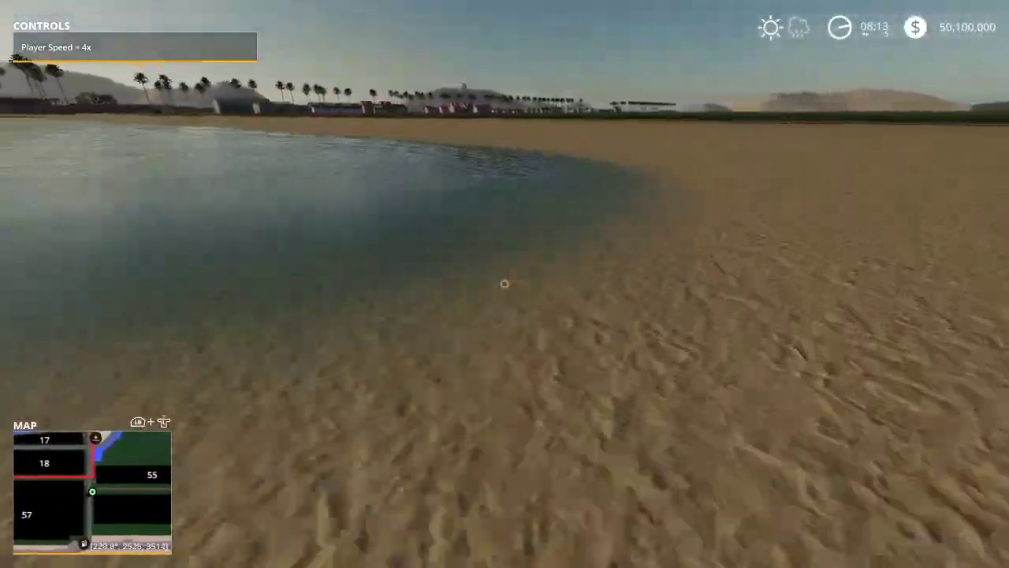
key("w")
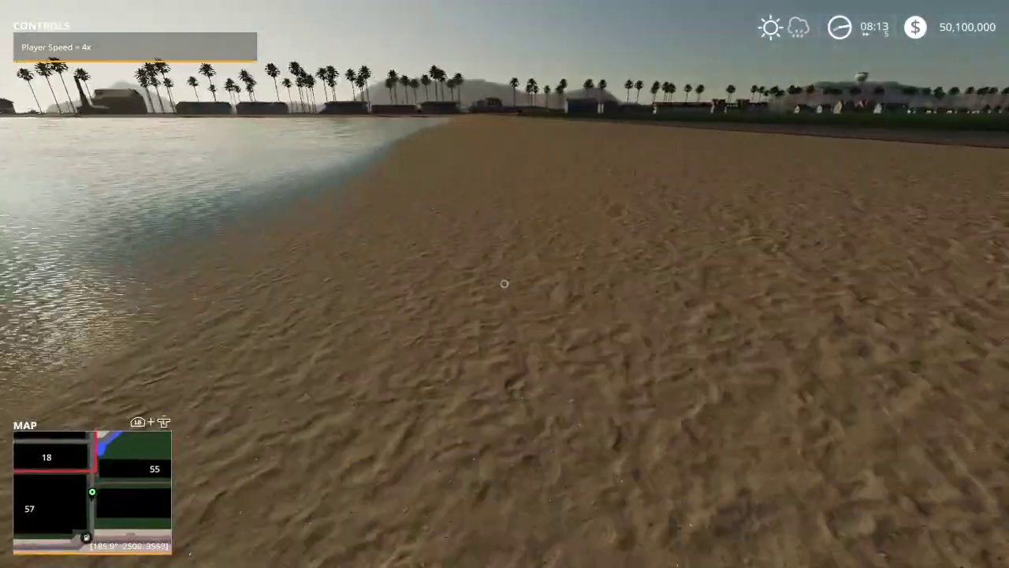
key("w")
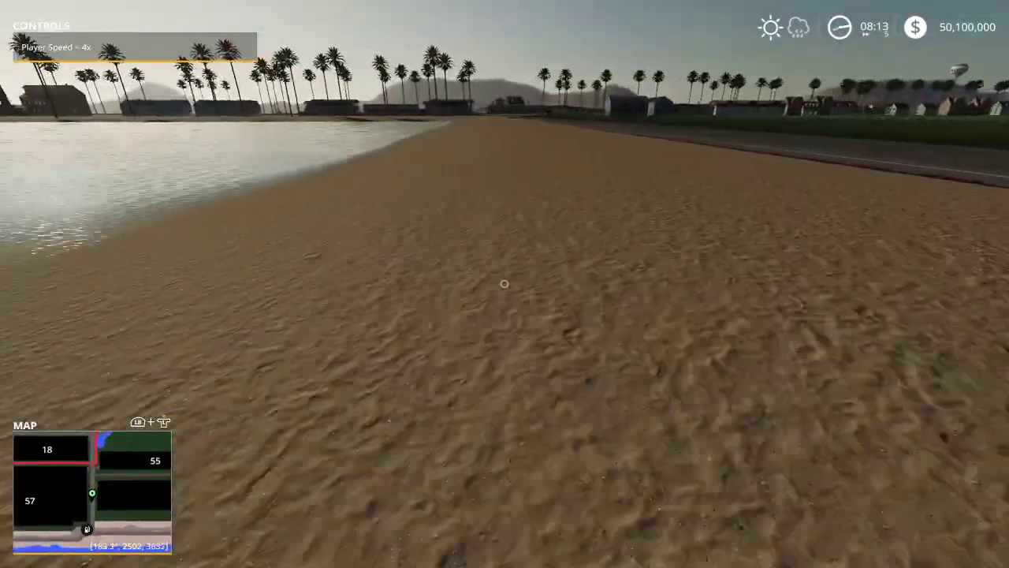
key("w")
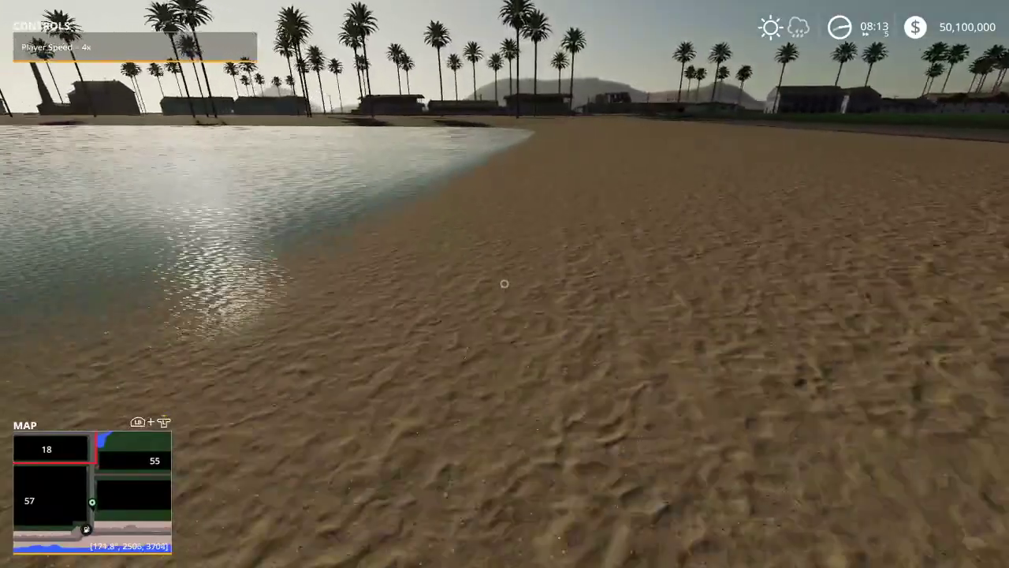
key("w")
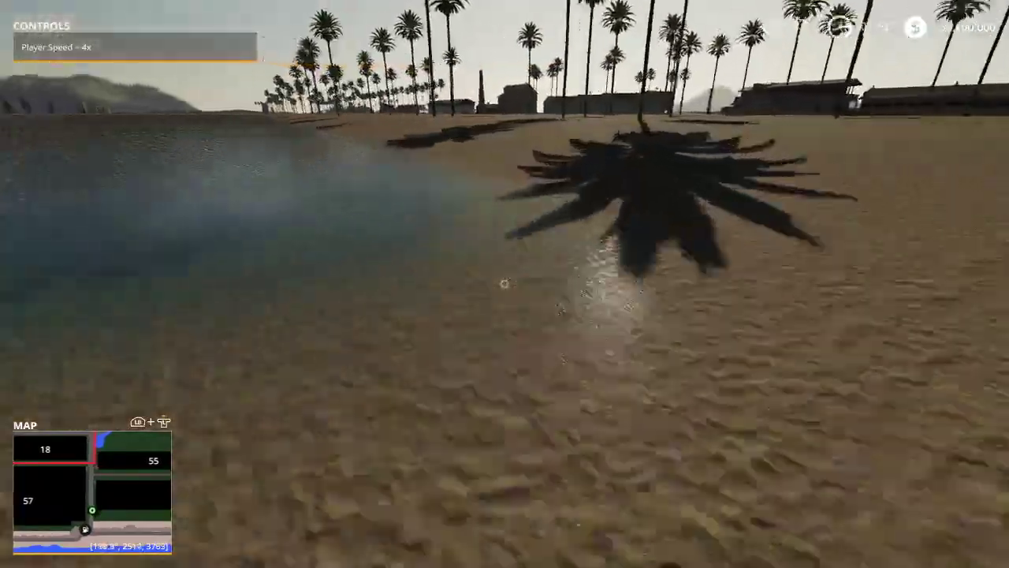
key("w")
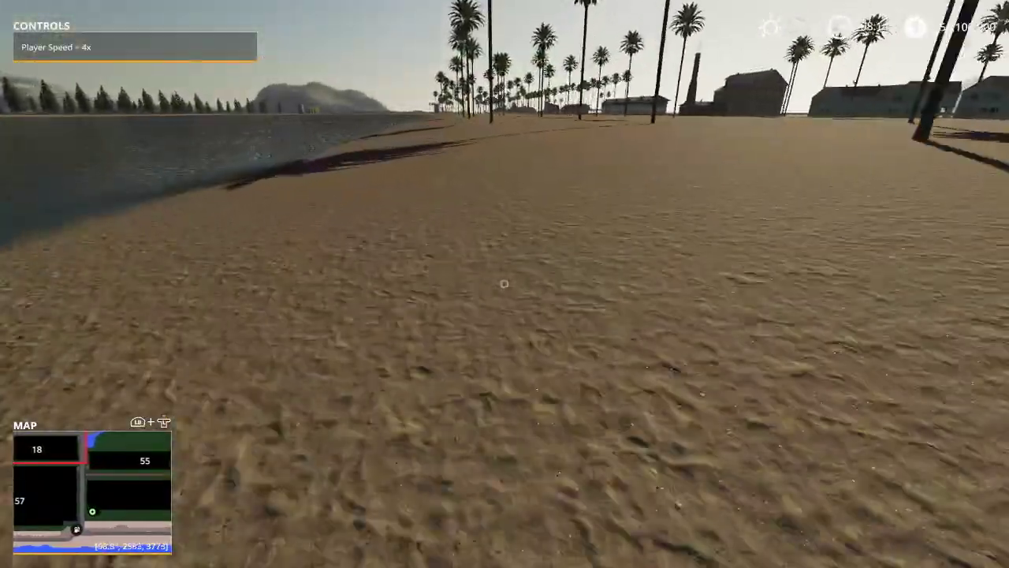
Step: Follow the south shore of field 56 past the silo and green tanks to the southeast corner, examining the water edge and submerged crop
key("w")
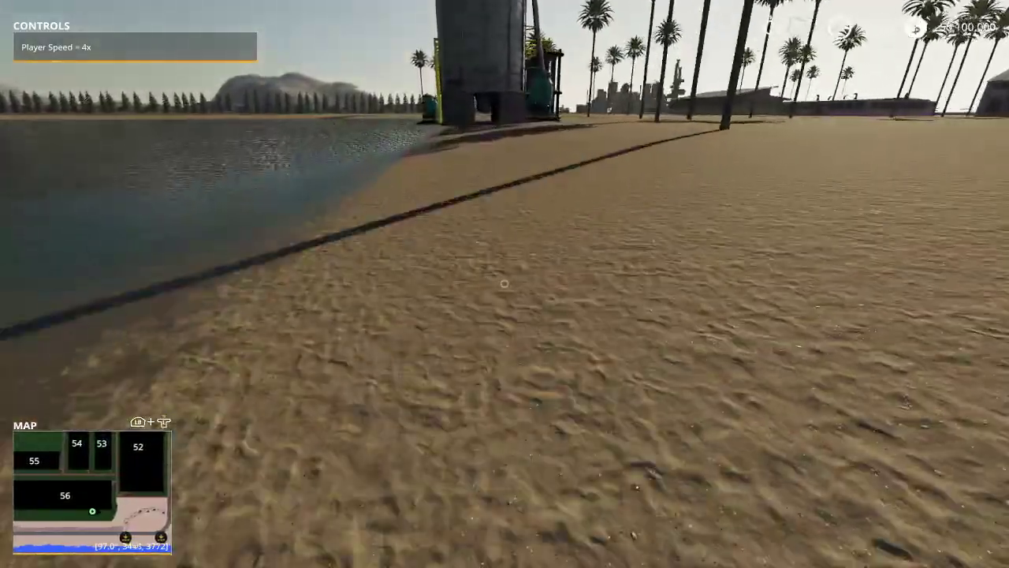
key("w")
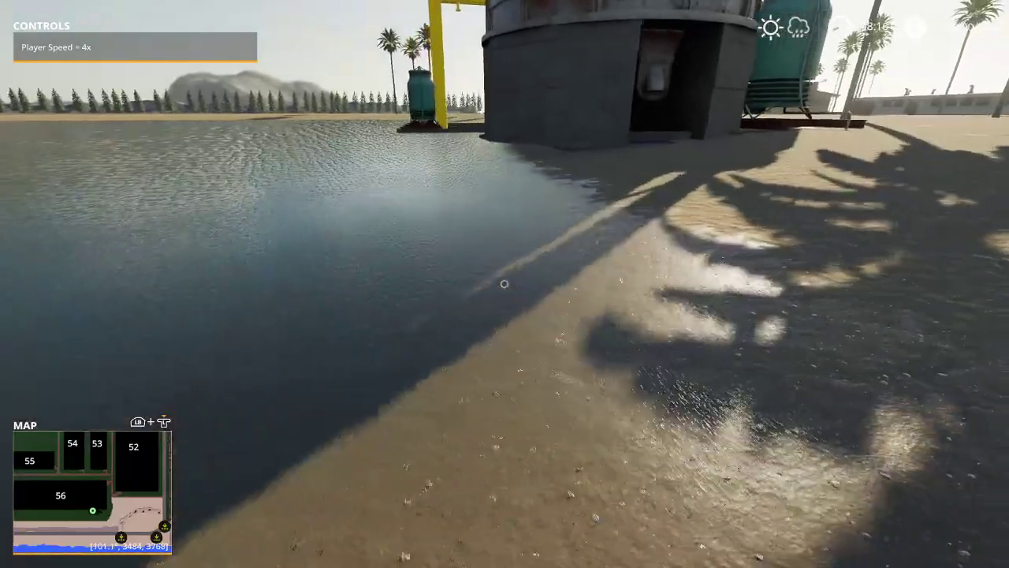
key("w")
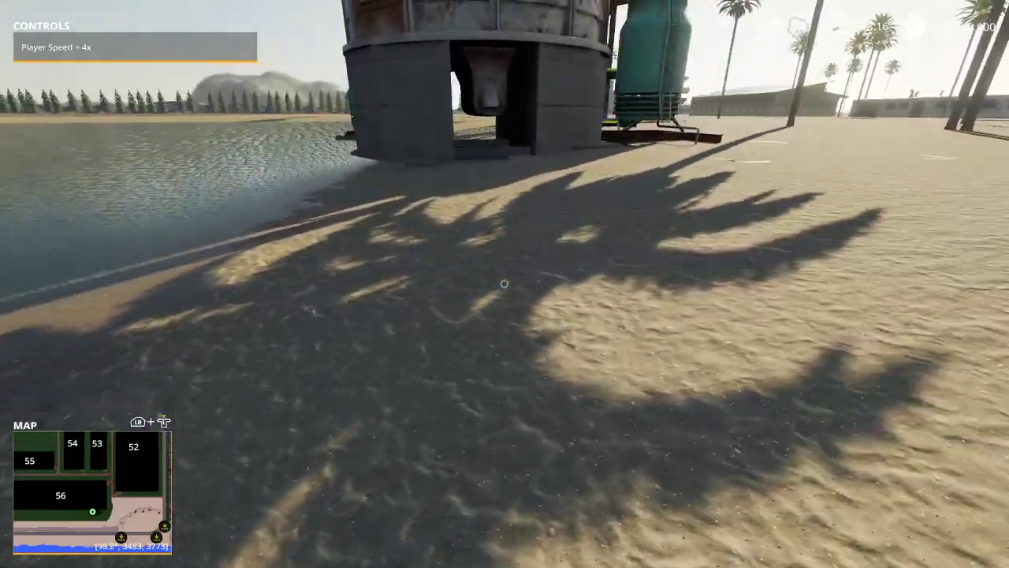
key("w")
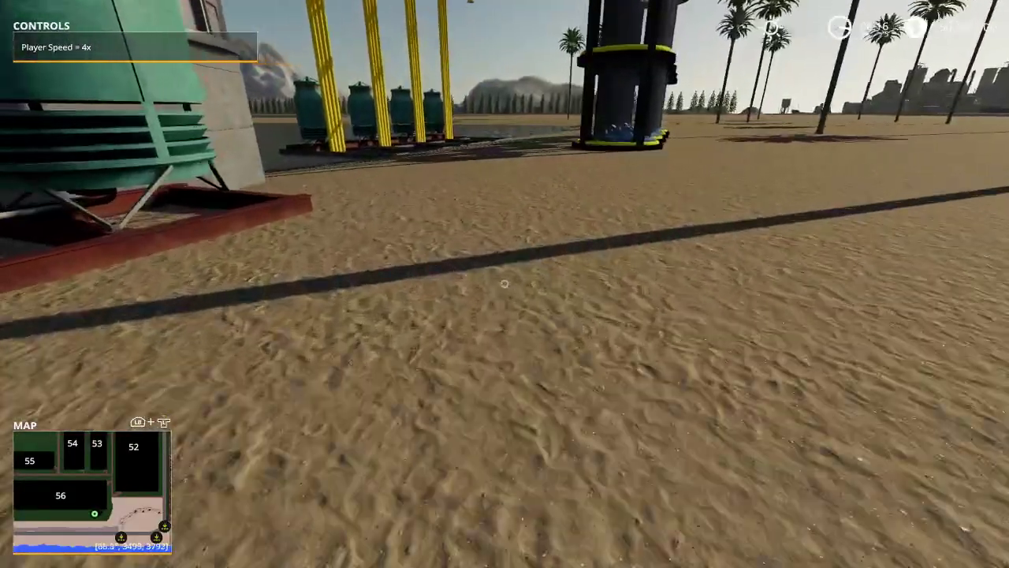
key("w")
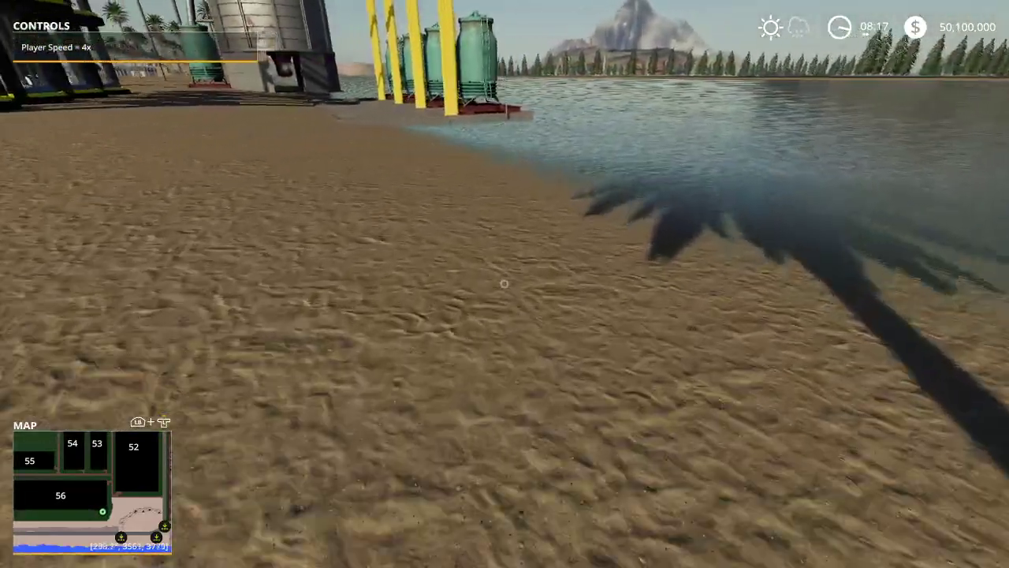
key("w")
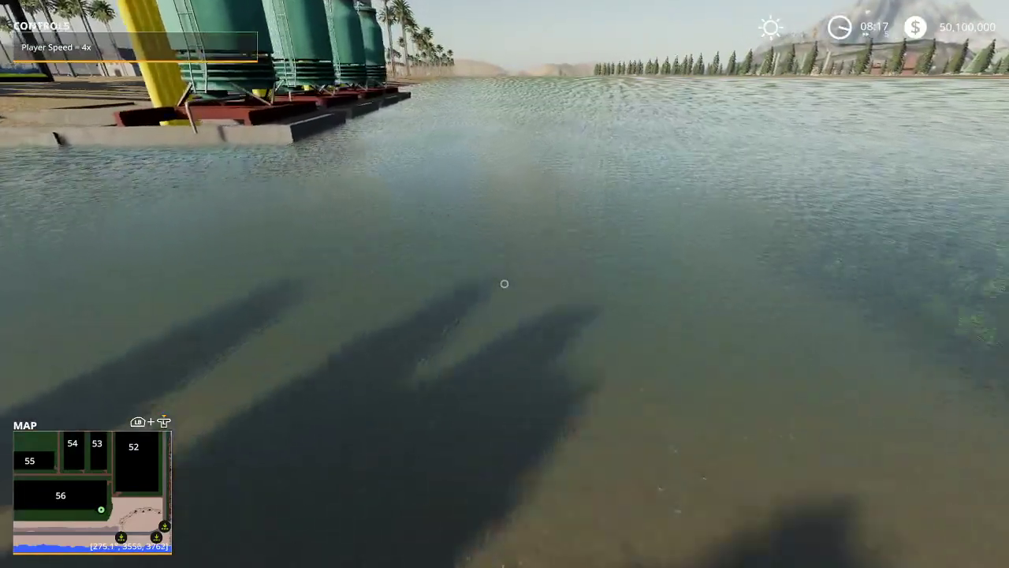
key("w")
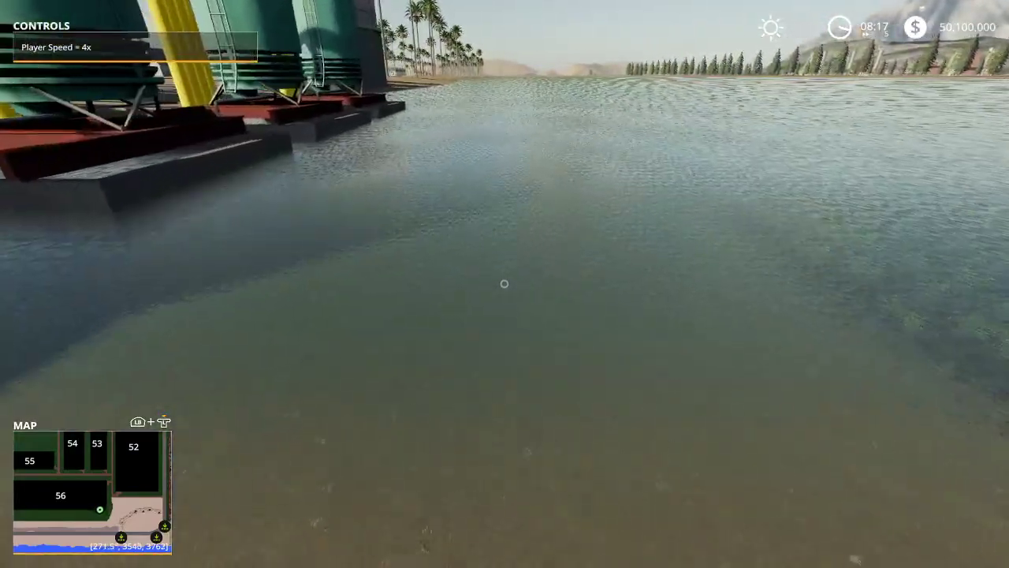
key("w")
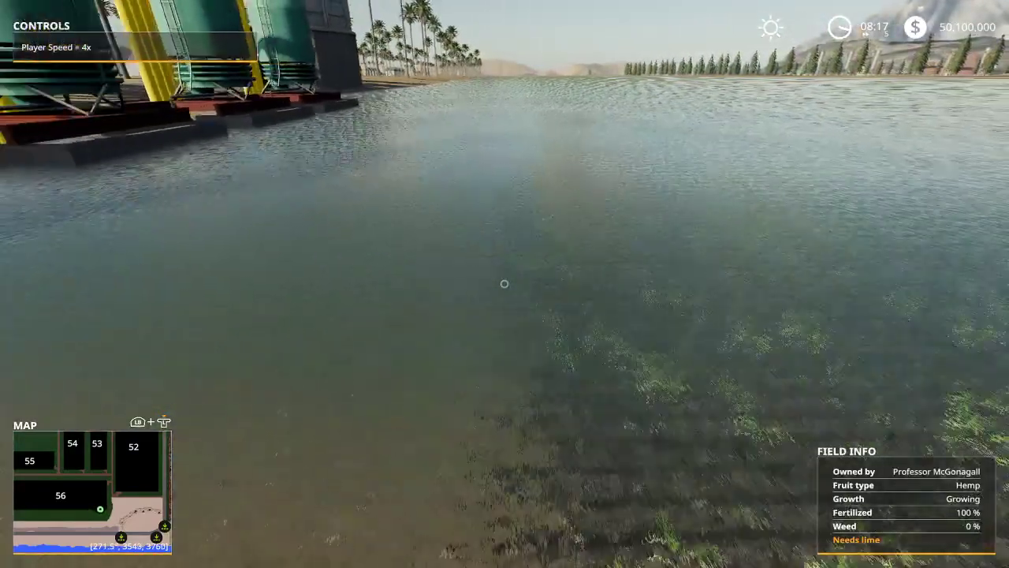
key("w")
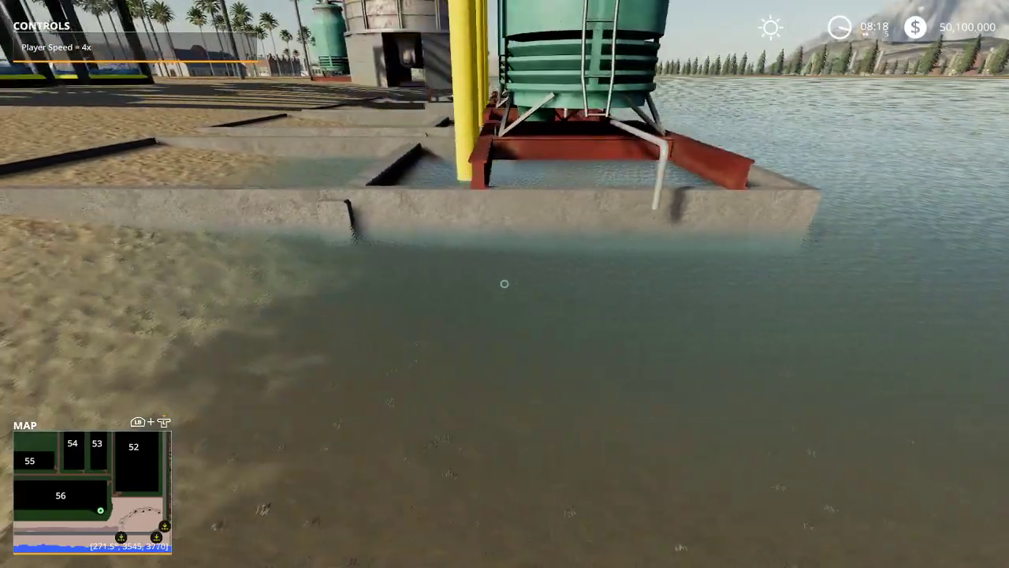
key("w")
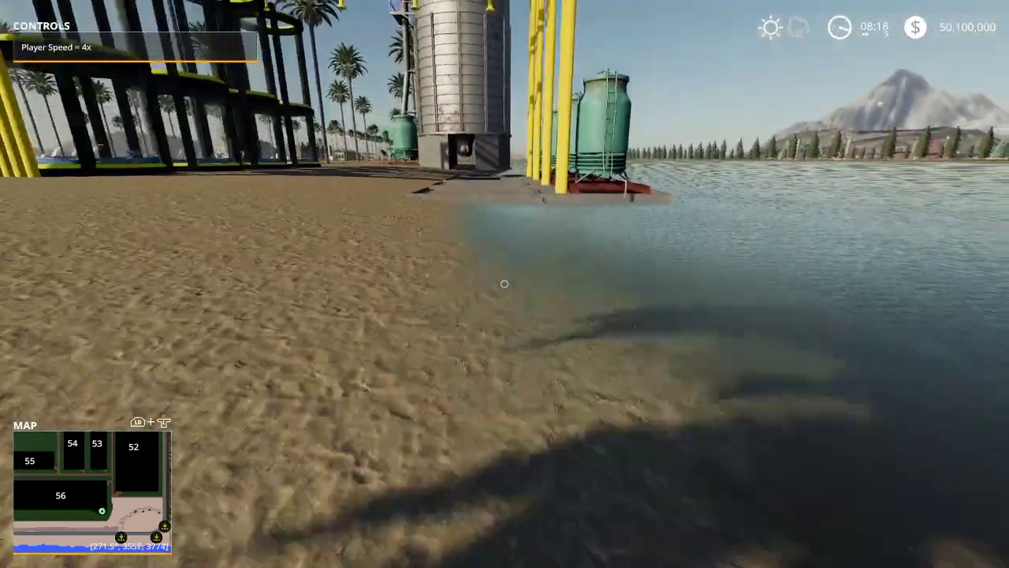
key("w")
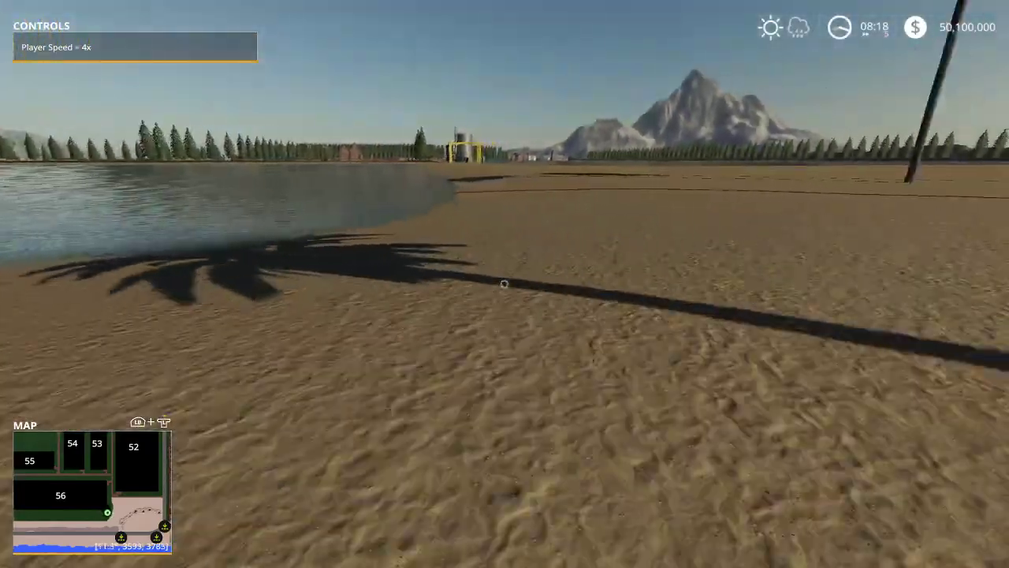
key("w")
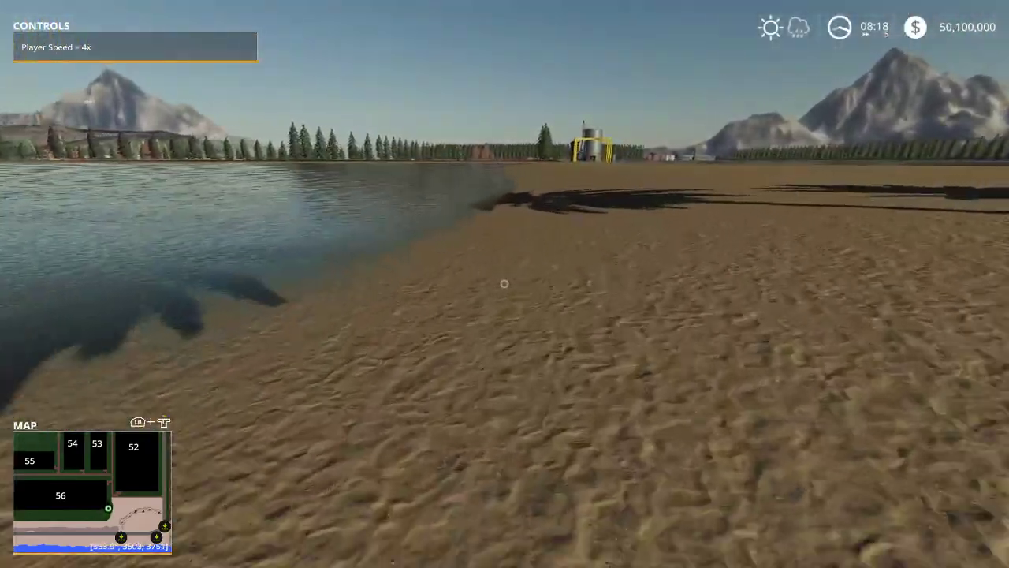
key("w")
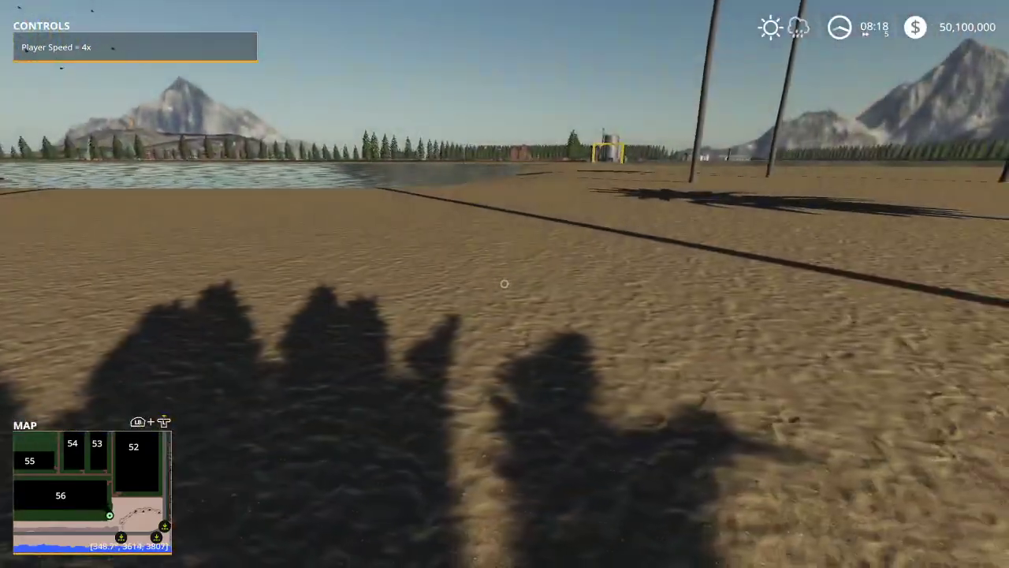
Step: Buy farmlands 56 and 52 from the in-game map and return to the game
key("Escape")
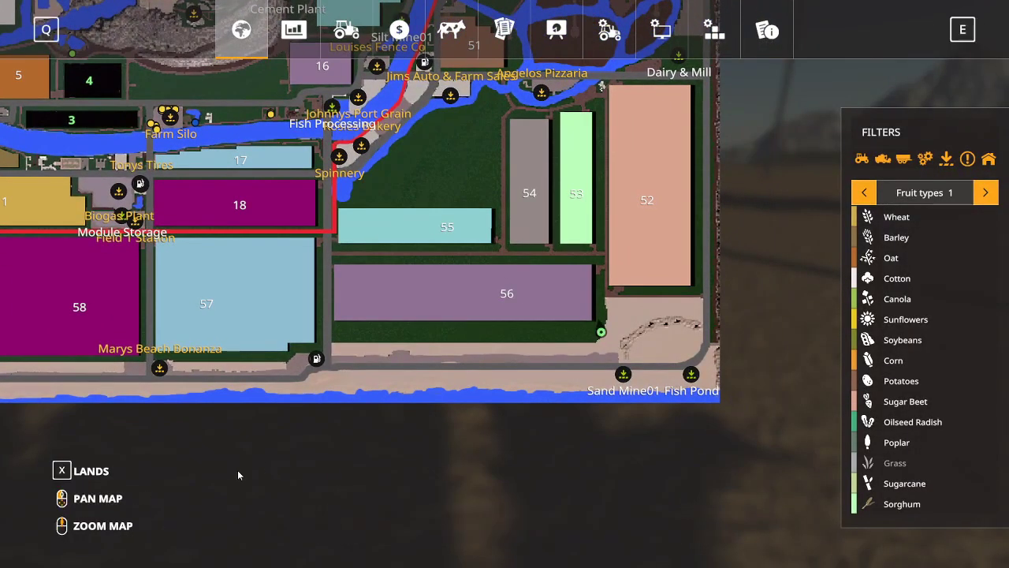
left_click(71, 473)
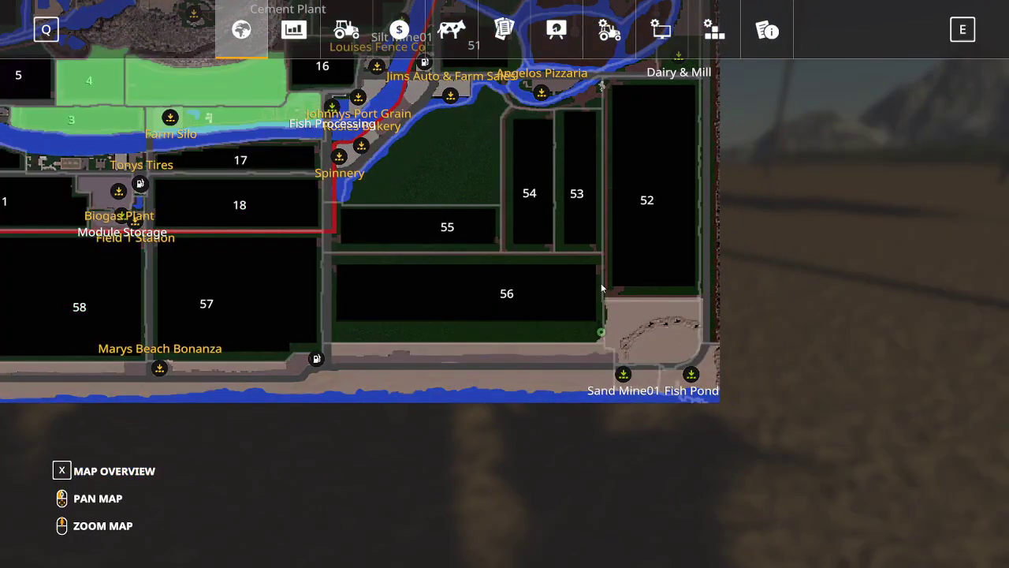
mouse_move(636, 282)
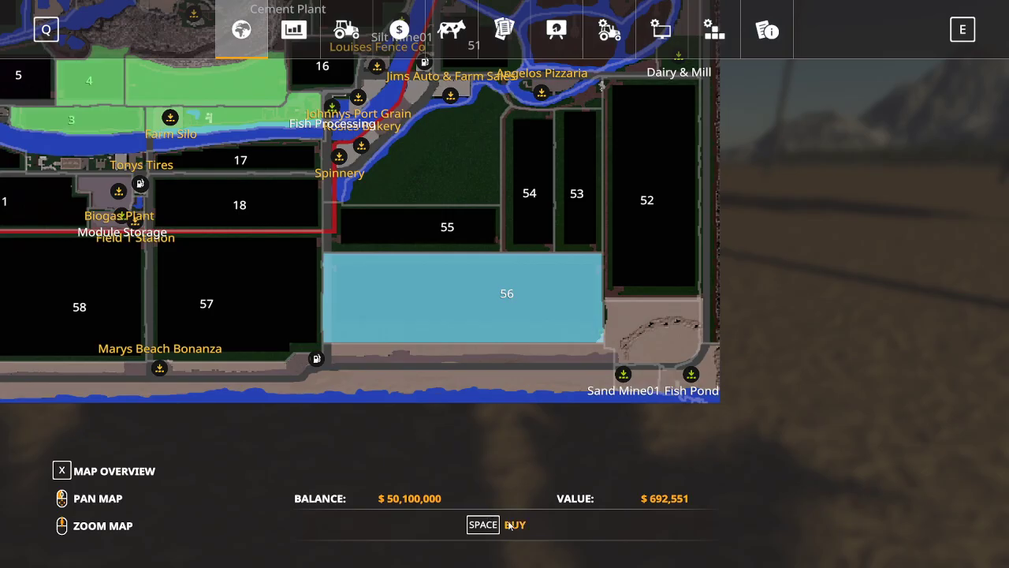
key("space")
left_click(377, 366)
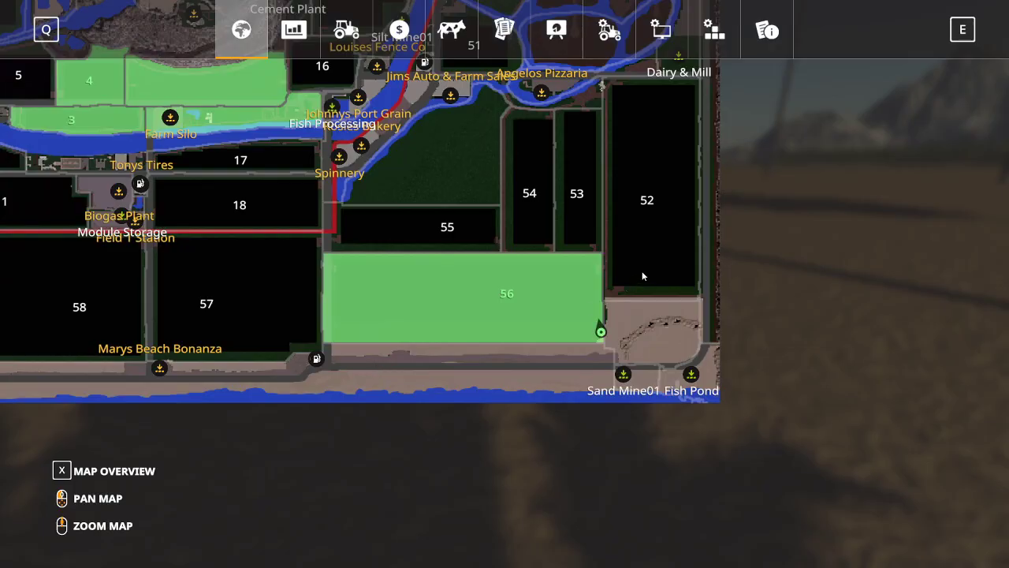
left_click(513, 525)
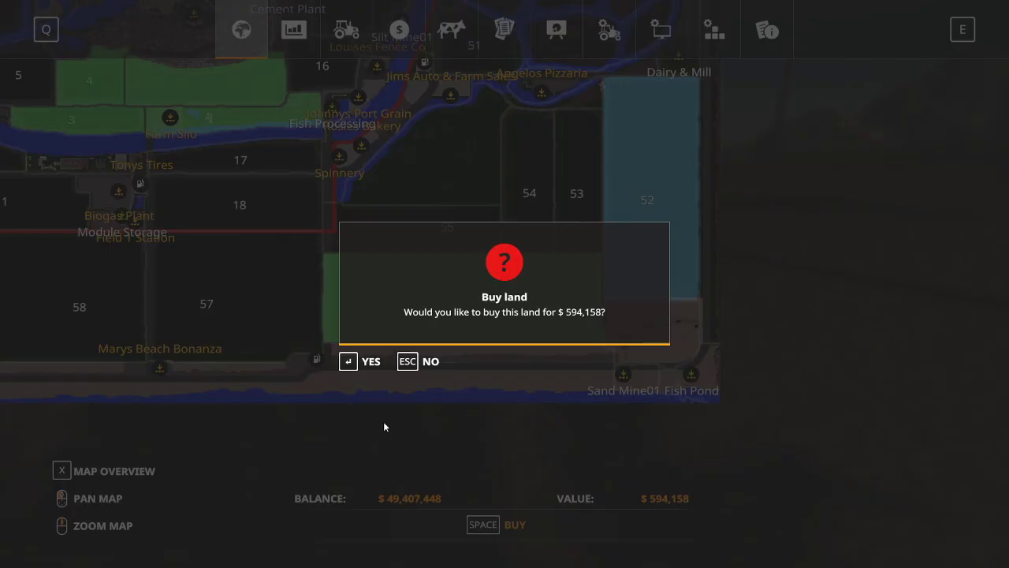
left_click(369, 362)
key("Escape")
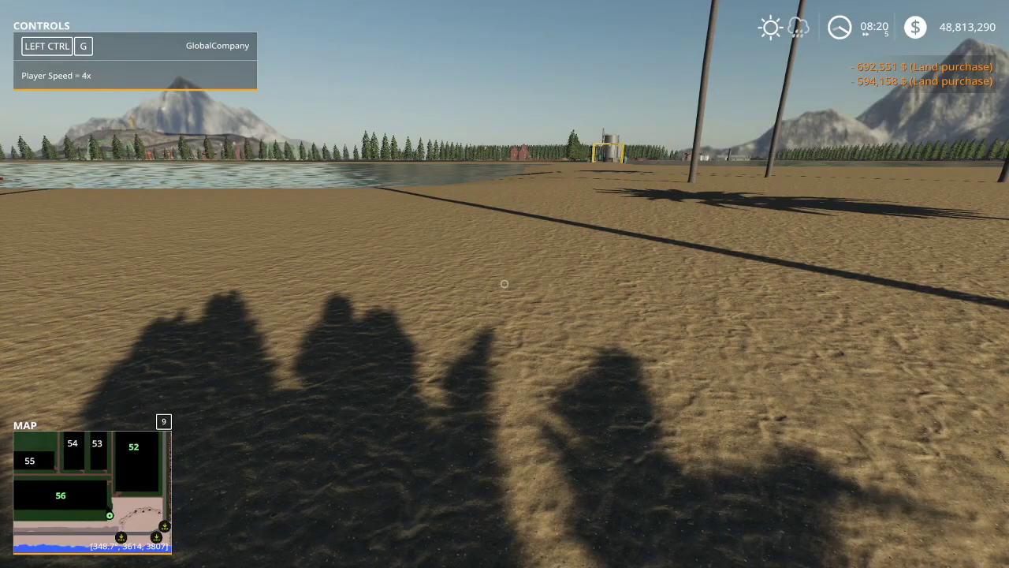
Step: Walk north along the east side of field 56 to the waterField01 product trigger beside the silo
key("w")
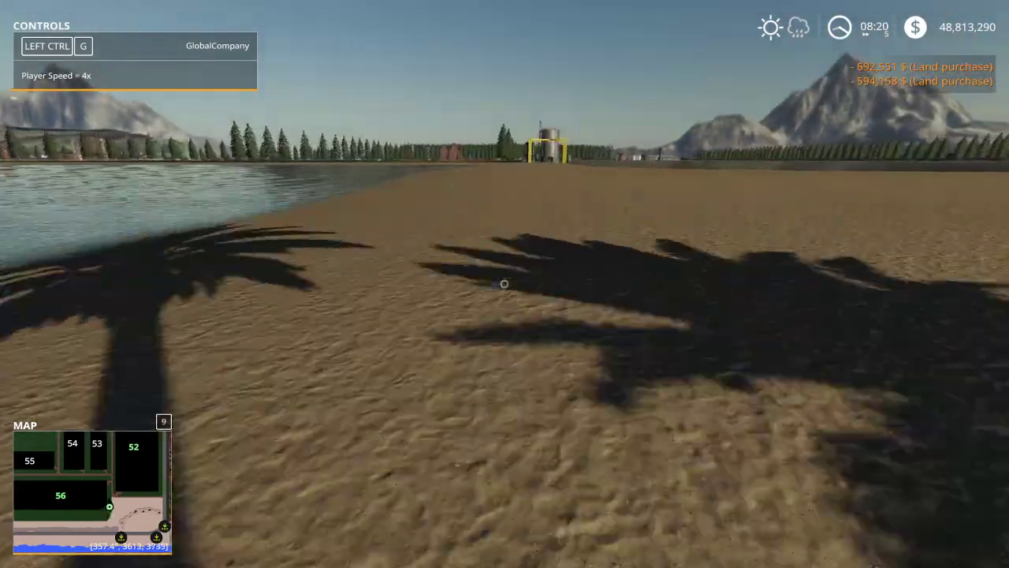
key("w")
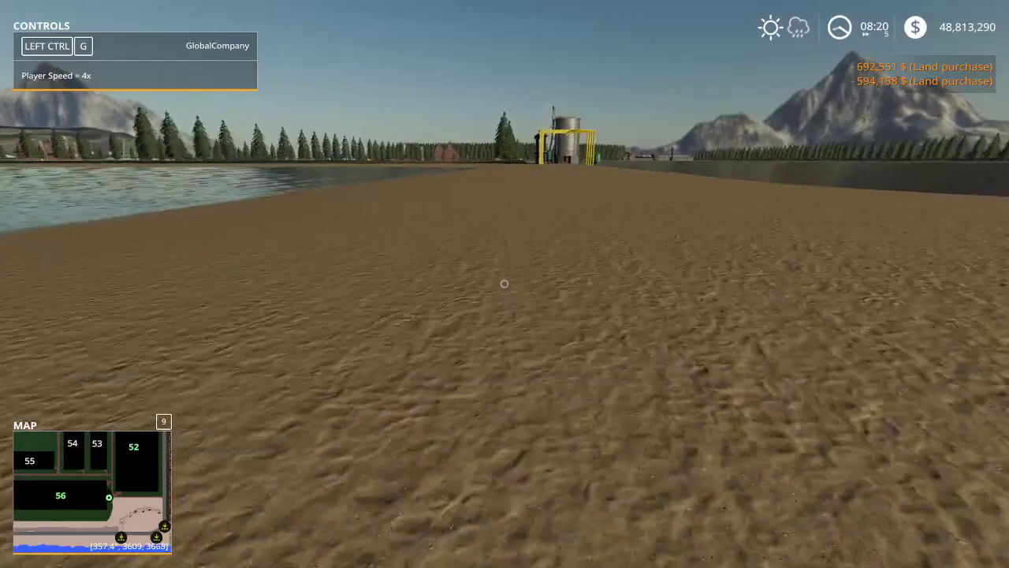
key("w")
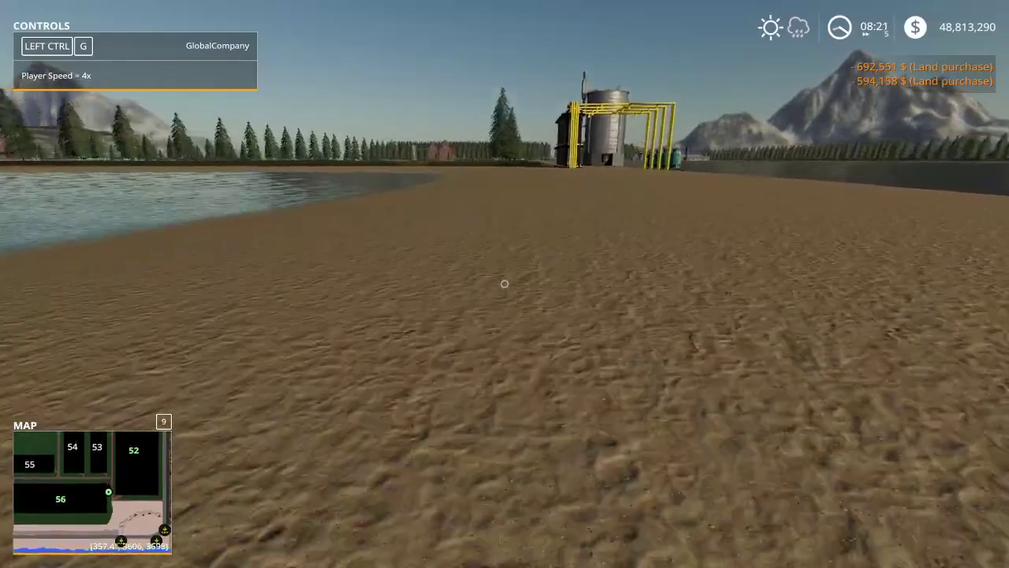
key("w")
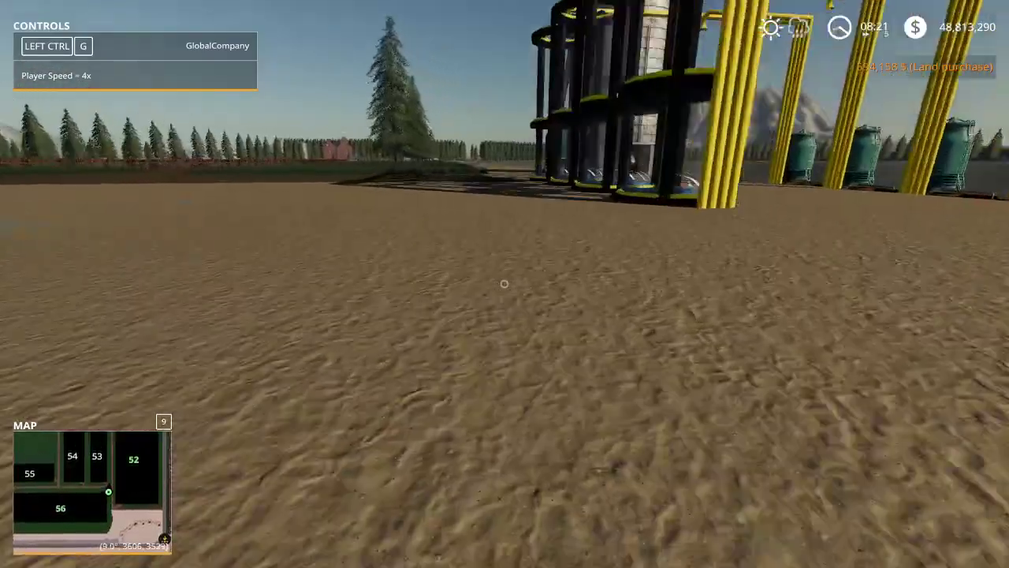
key("w")
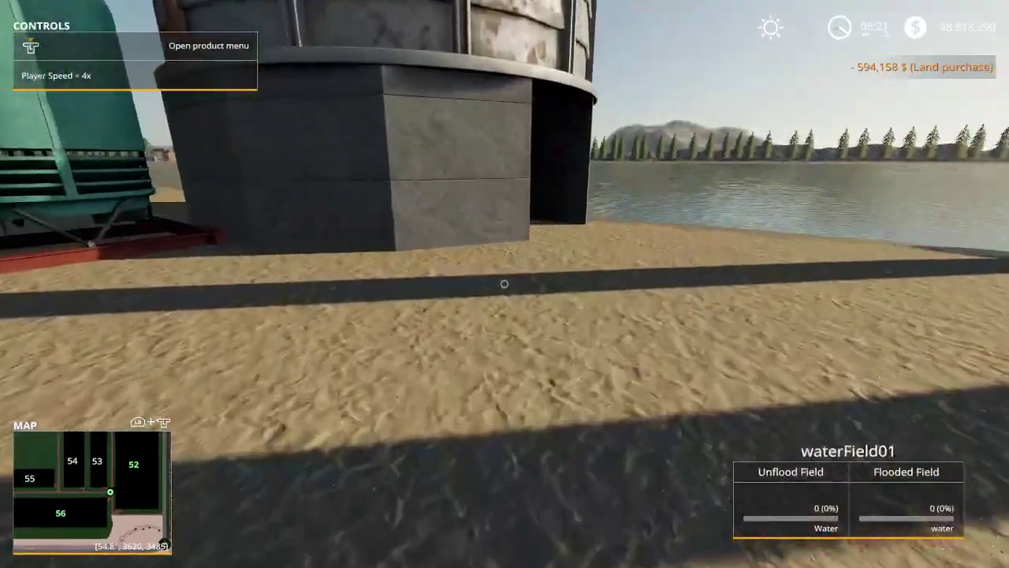
key("d")
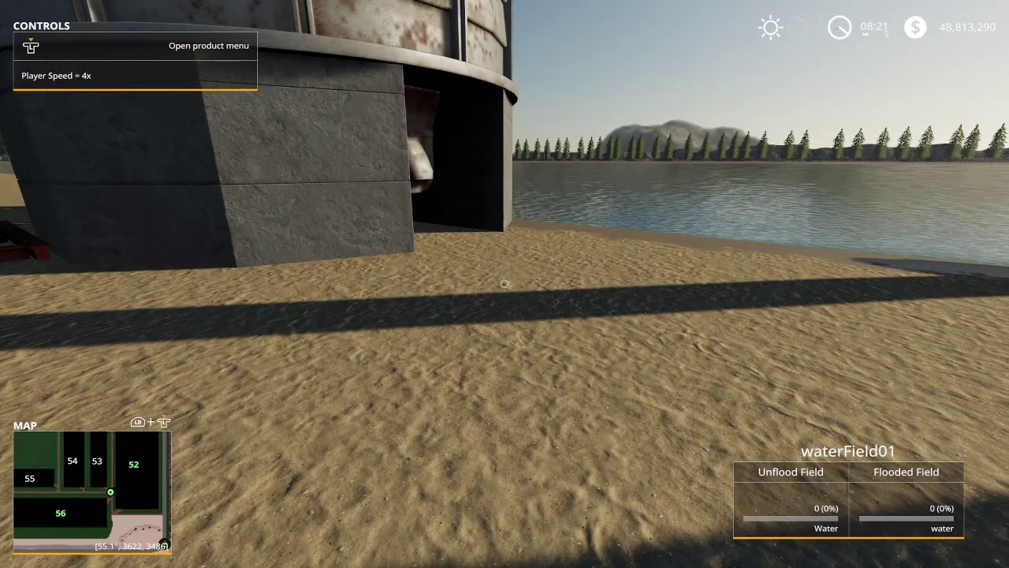
Step: Walk from the waterField01 trigger south along the east shore of field 56 to the waterField02 product trigger beside the second silo
key("s")
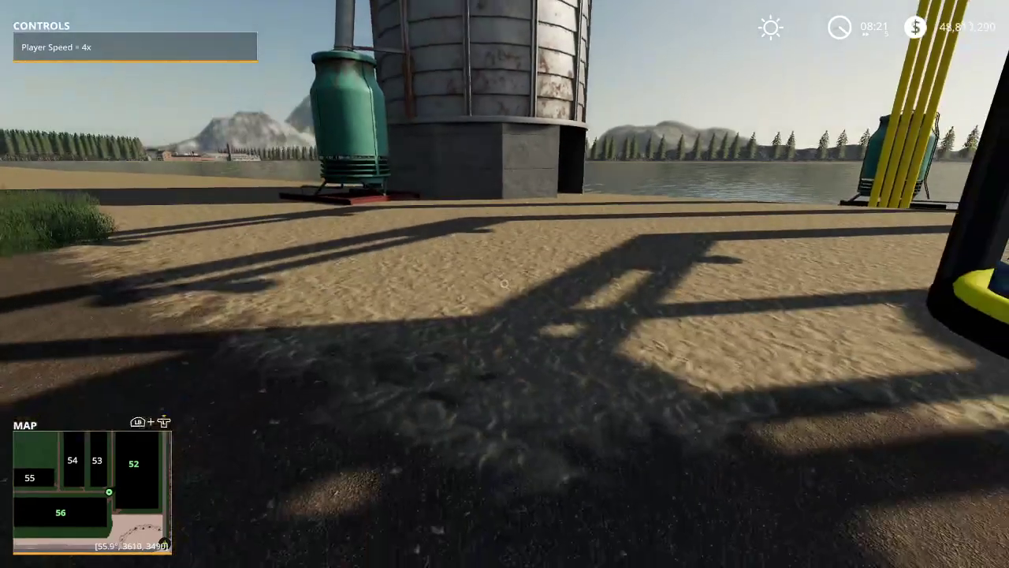
key("w")
key("s")
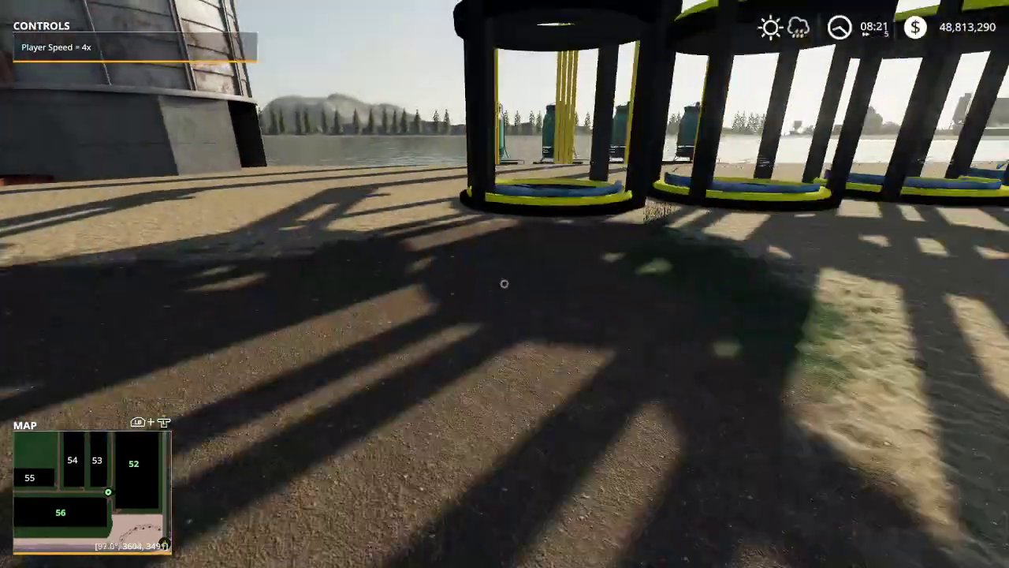
key("w")
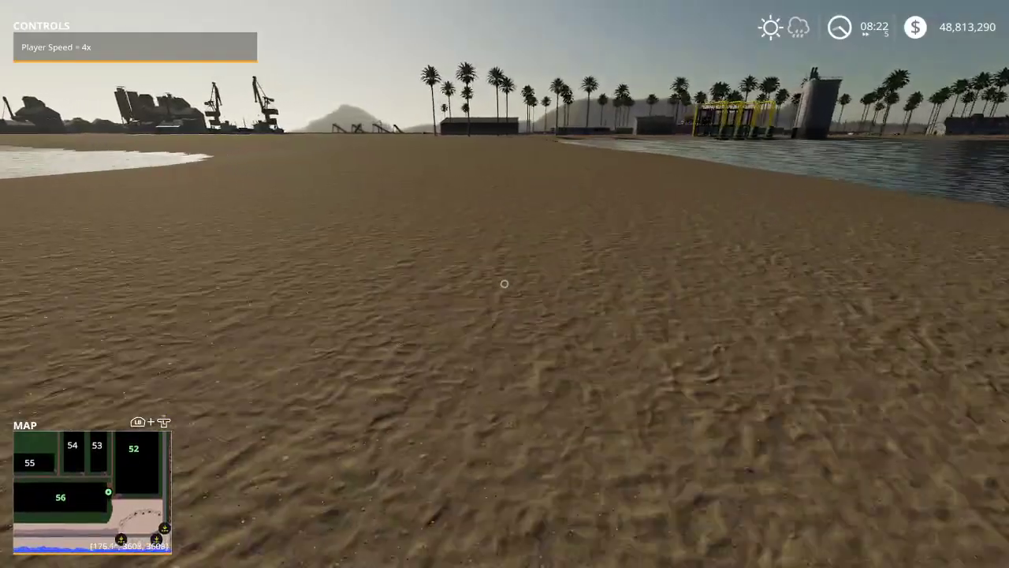
key("w")
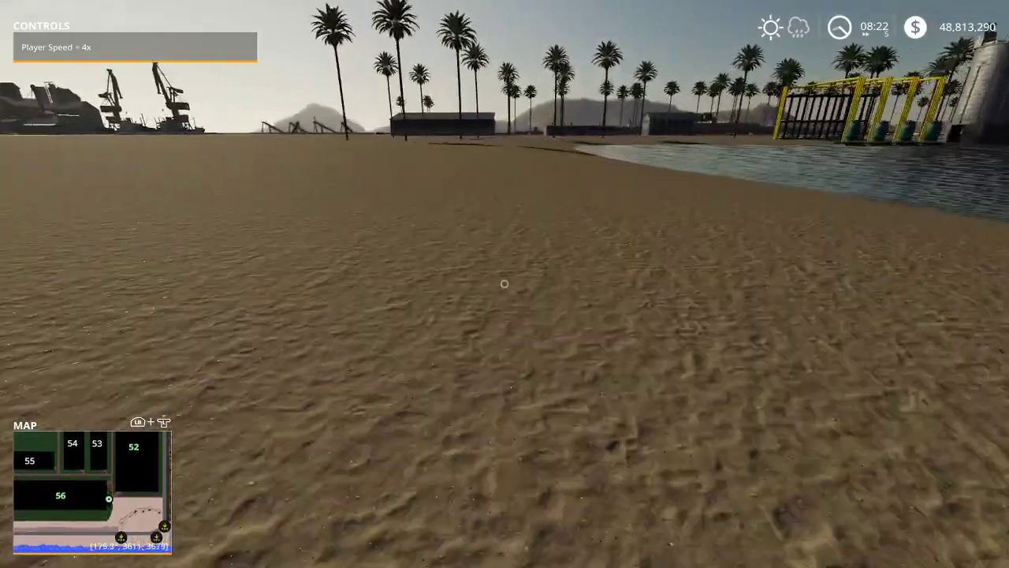
key("w")
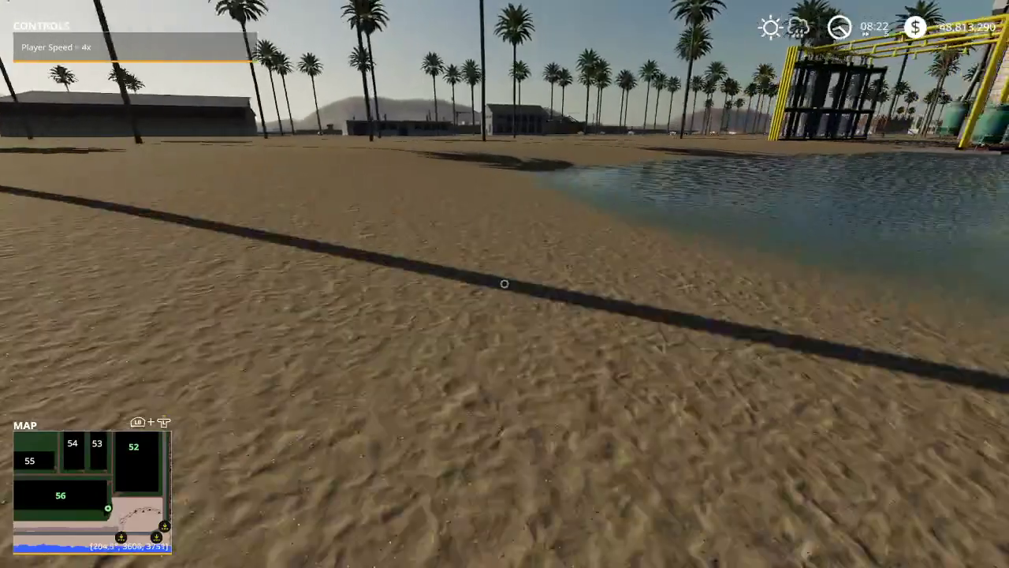
key("w")
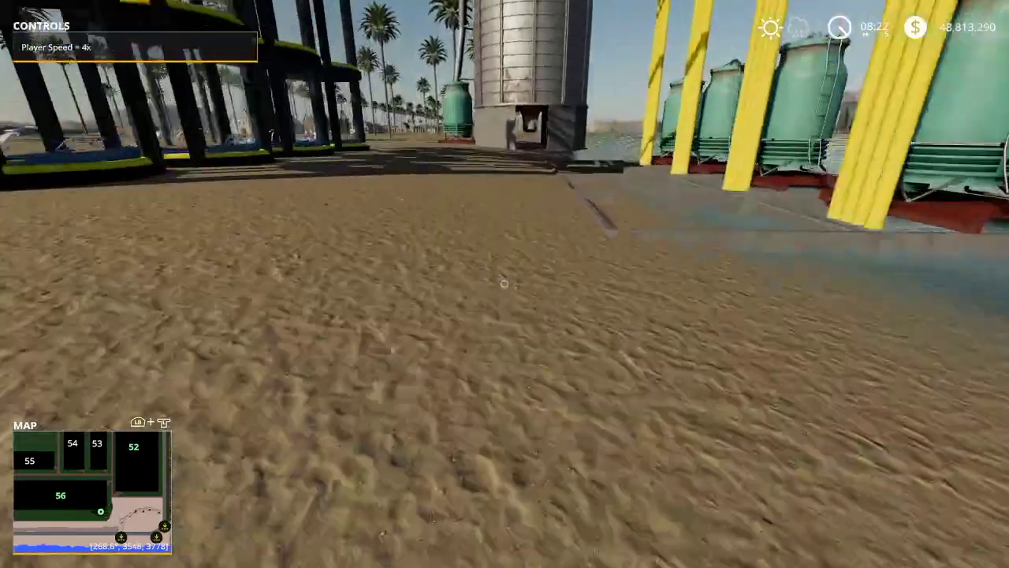
key("w")
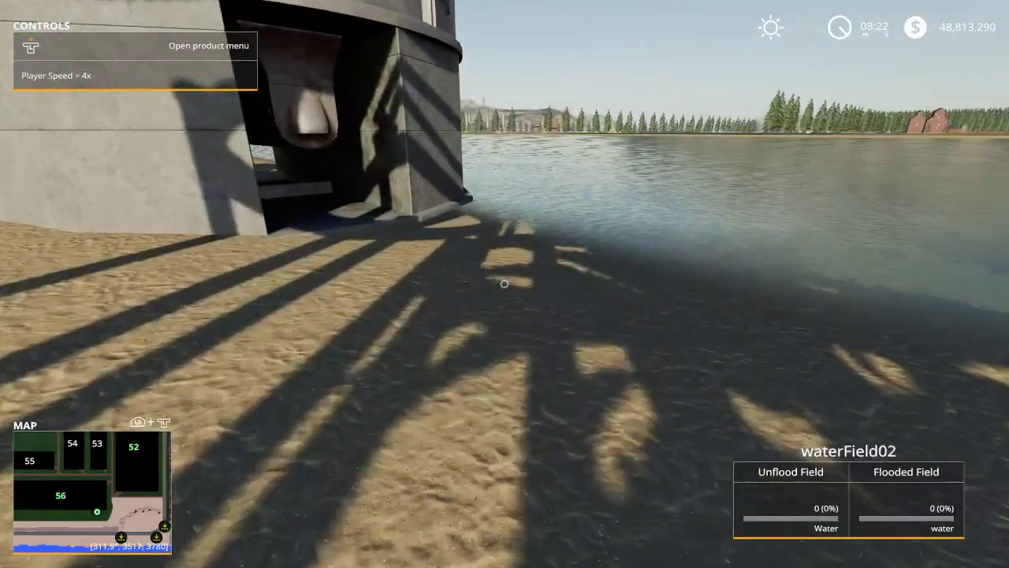
key("w")
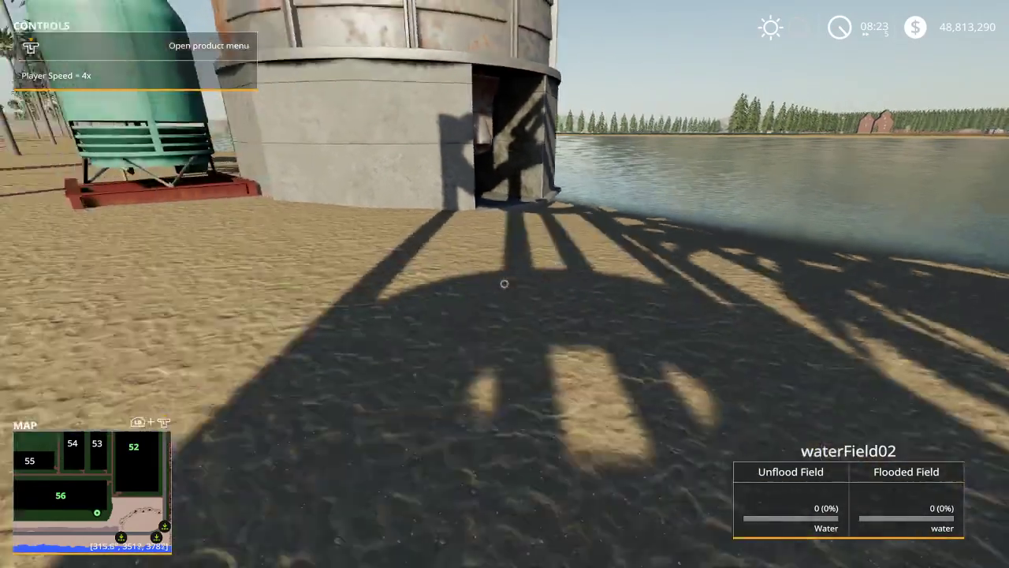
Step: Step away from the waterField02 silo and check the area around fields 56 and 52 on the in-game map
key("w")
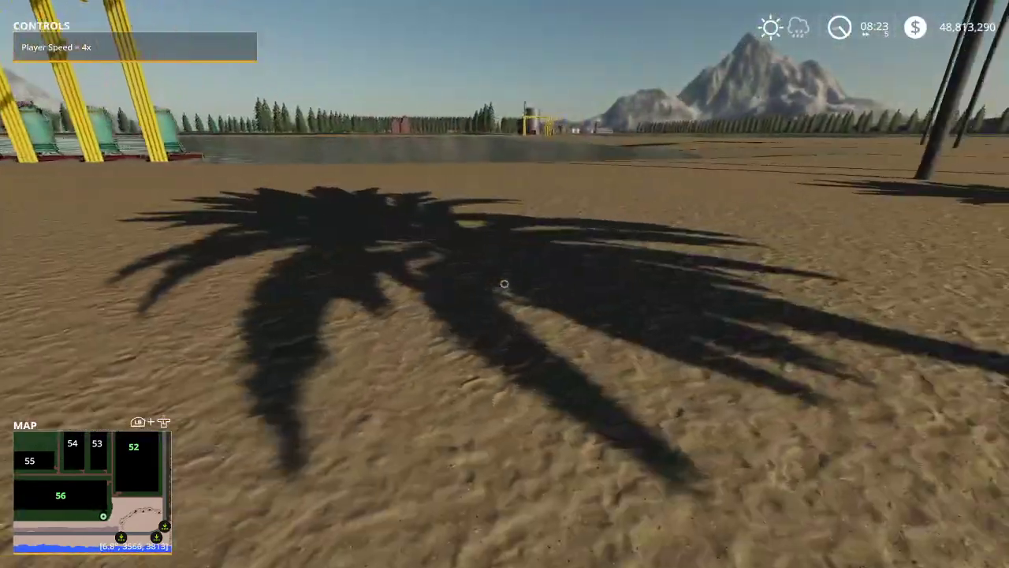
key("Escape")
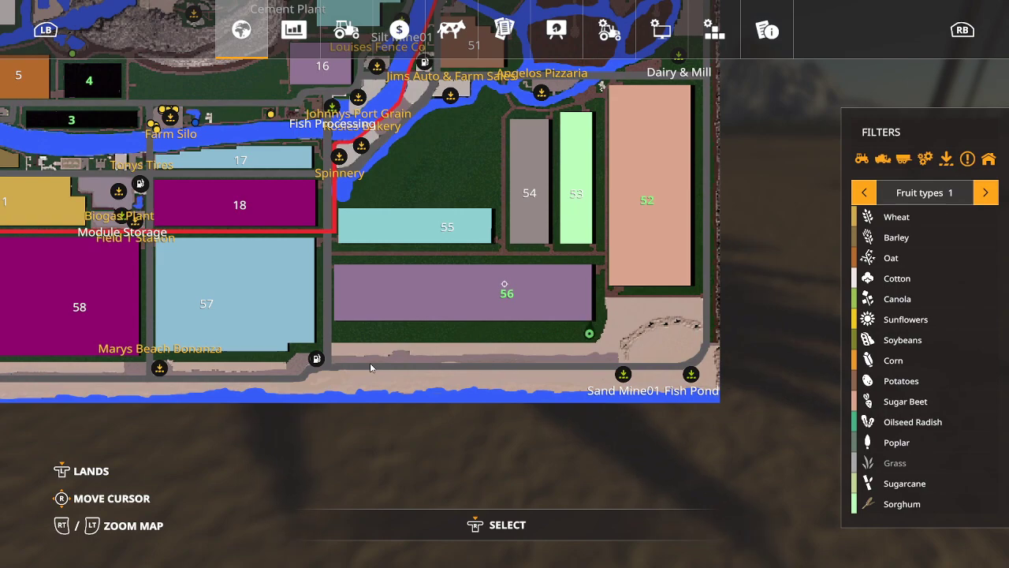
key("Escape")
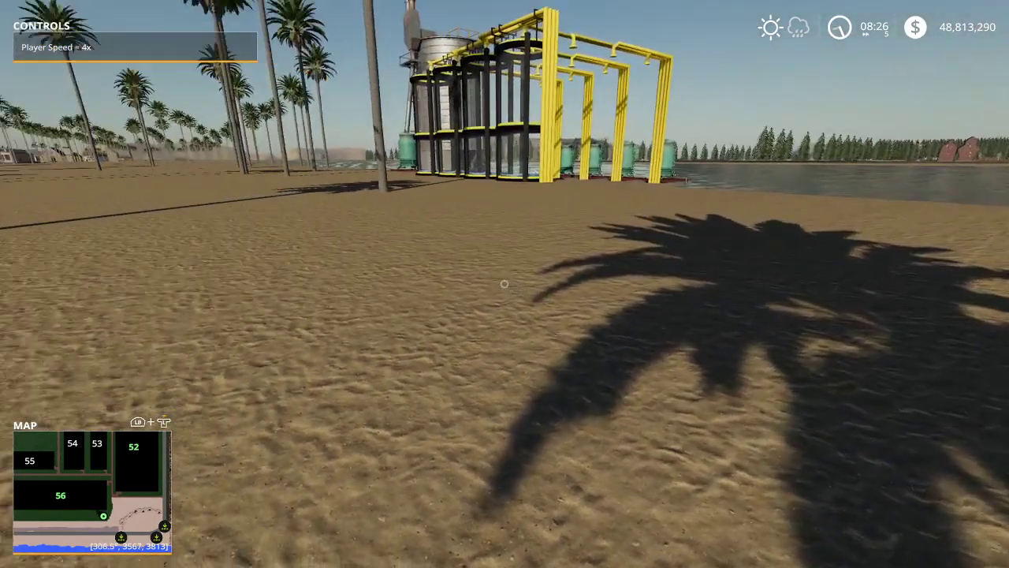
Step: Look over the southern tank installation again and walk around the southeast corner of field 56 to the open sand east of it
key("w")
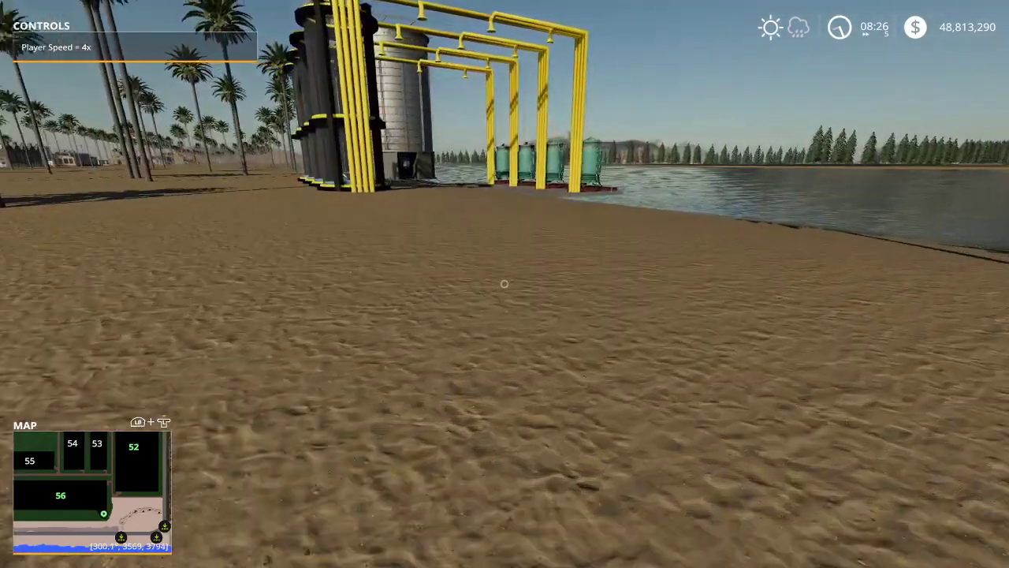
key("w")
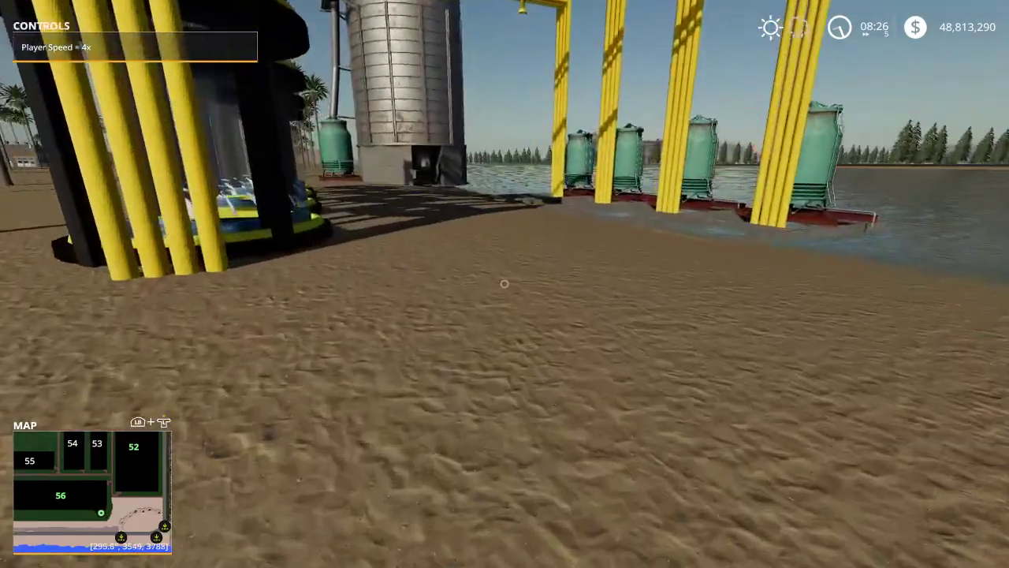
key("s")
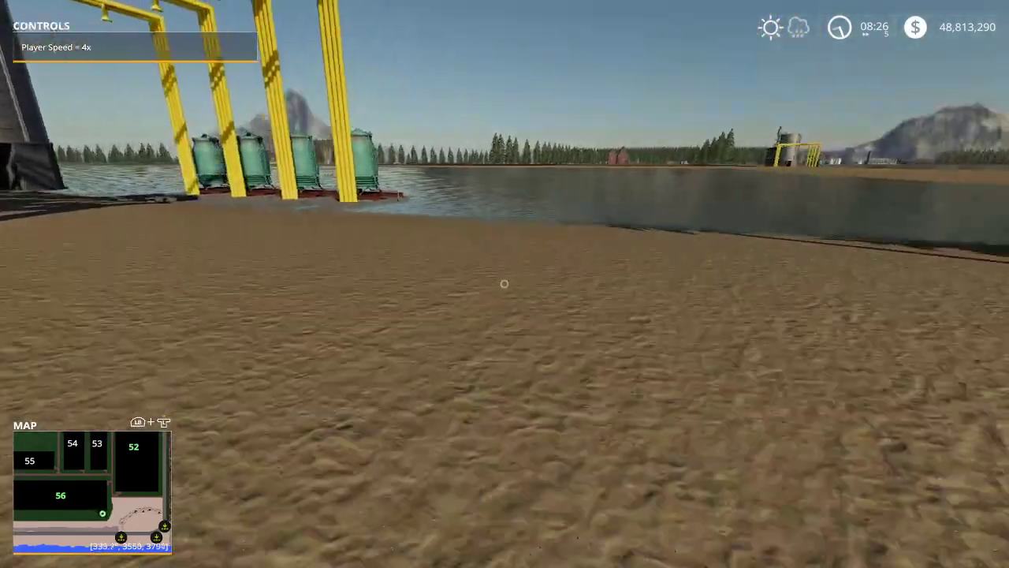
key("d")
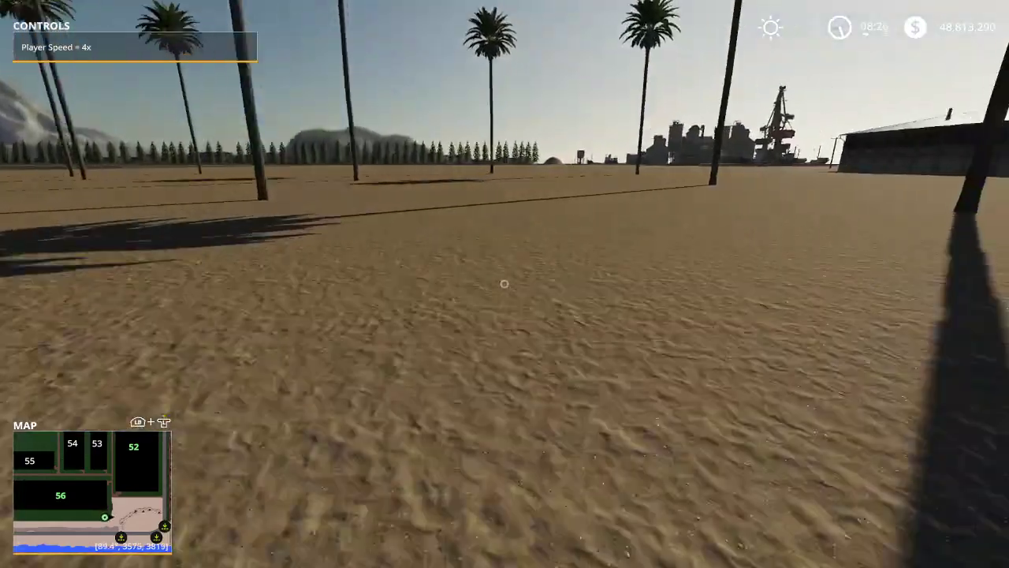
key("w")
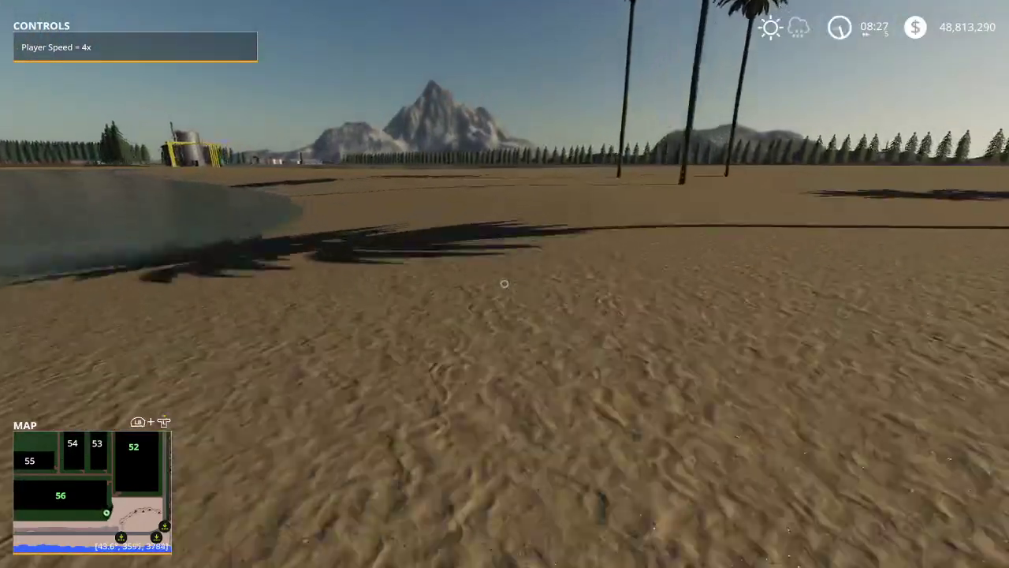
key("w")
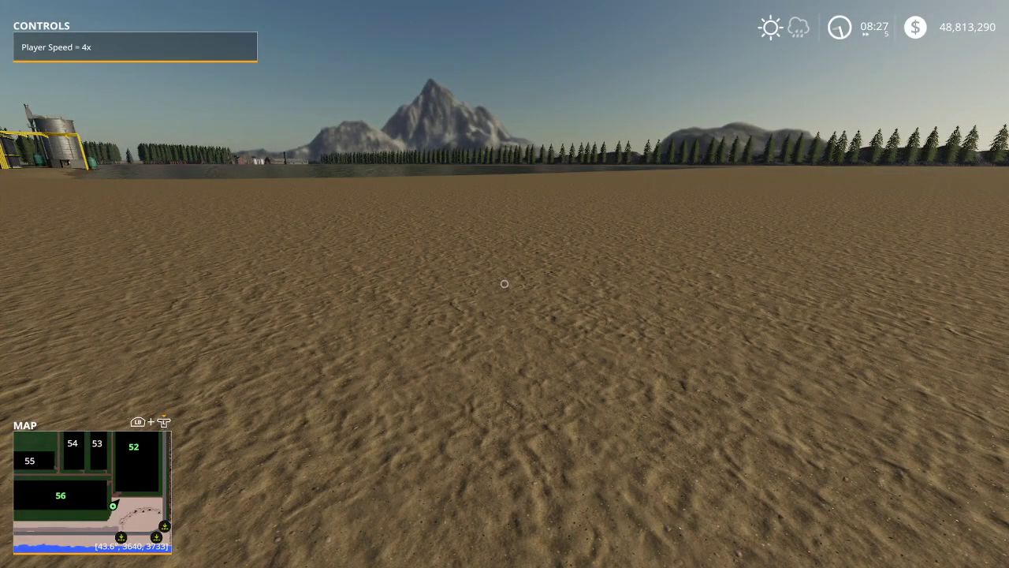
key("s")
Step: Lease the Roadrunner truck with its standard configuration from the Ricci collaboration team's vehicle mods in the shop
key("p")
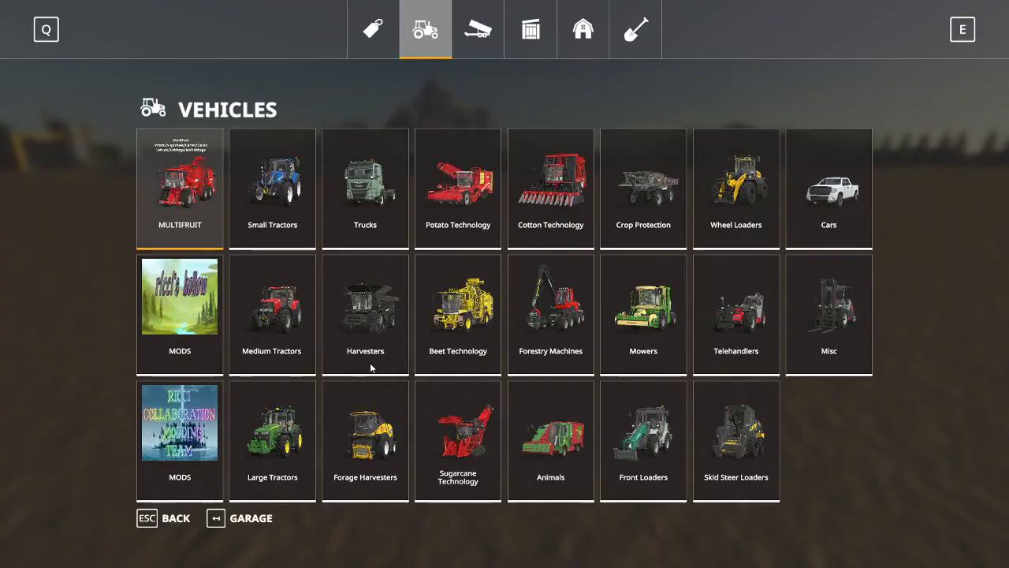
left_click(179, 422)
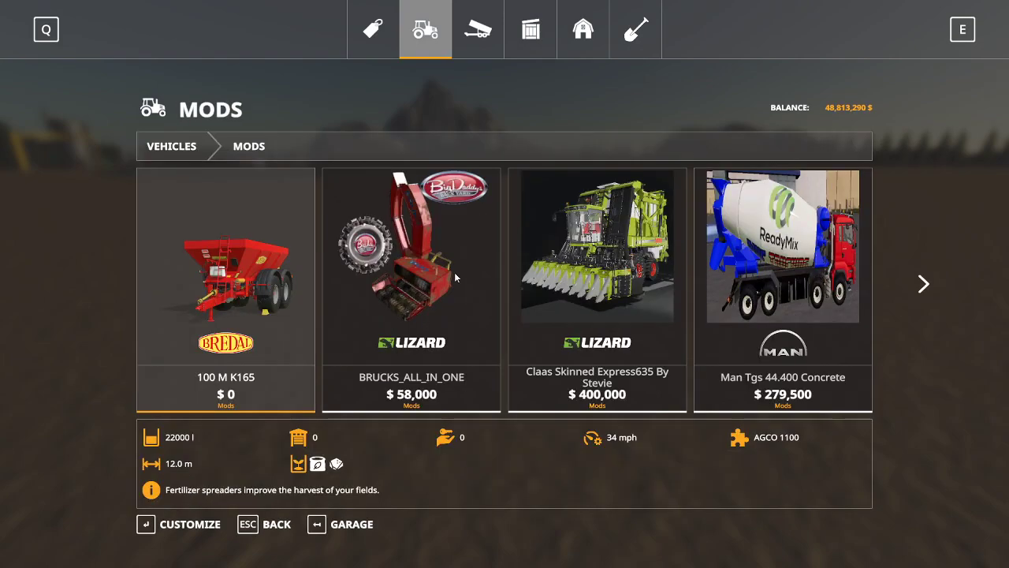
scroll(456, 272, "down", 4)
scroll(463, 273, "down", 12)
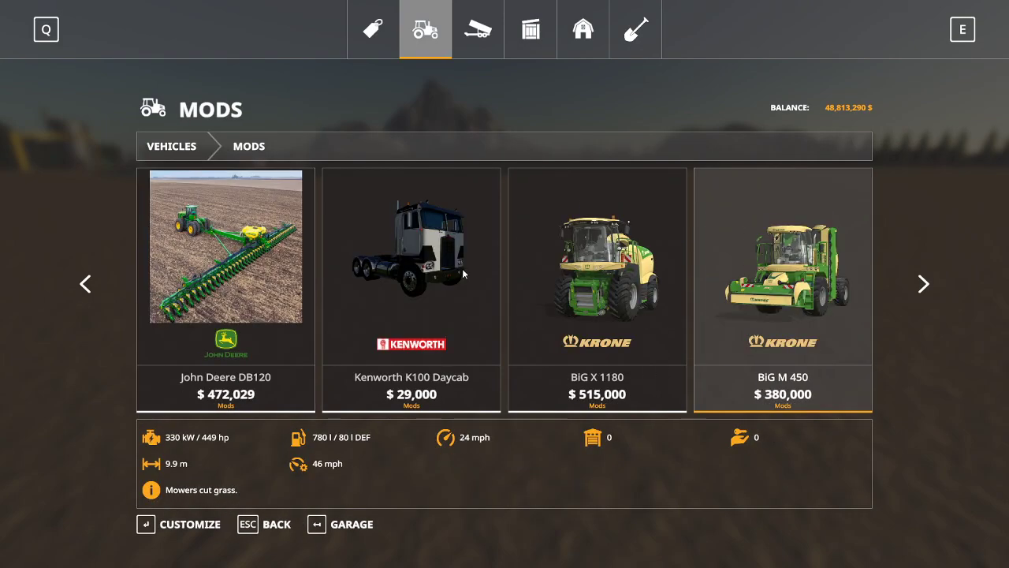
scroll(464, 274, "down", 4)
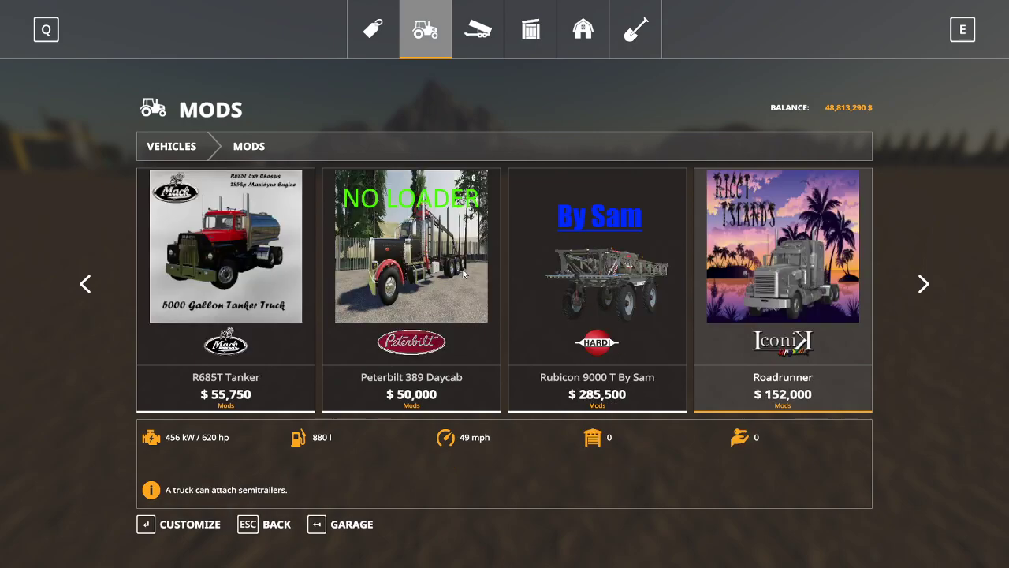
left_click(611, 273)
left_click(557, 321)
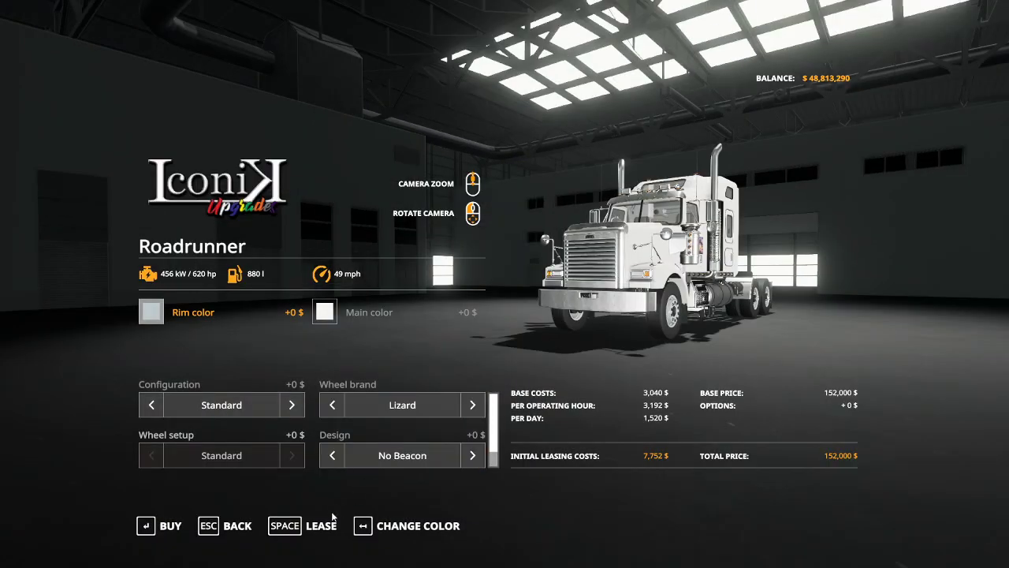
key("space")
left_click(366, 361)
left_click(368, 361)
key("Escape")
Step: Lease the FS19_RICCIVILLE_TANKER trailer with the standard design and return to the game
scroll(450, 327, "down", 4)
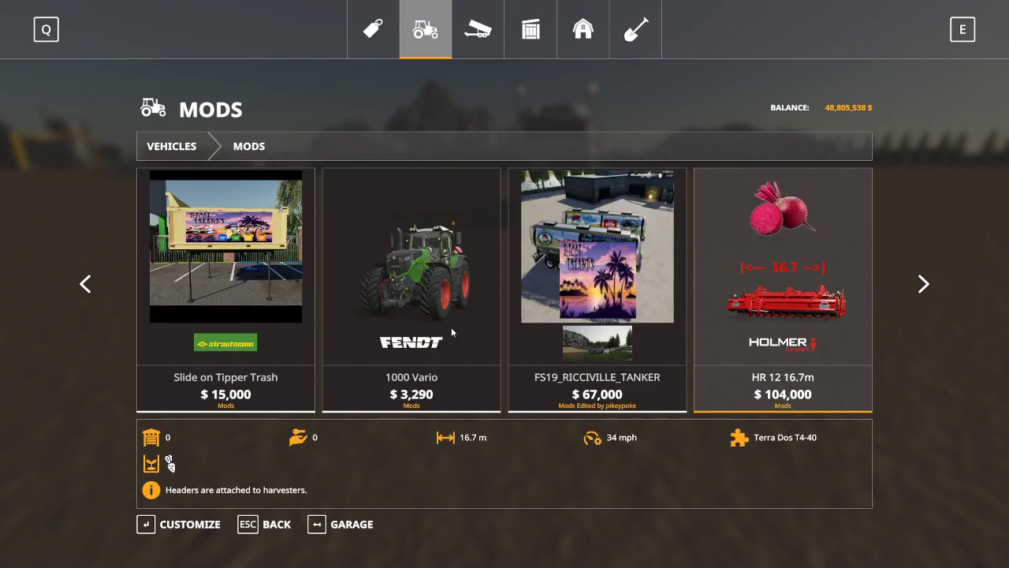
left_click(589, 314)
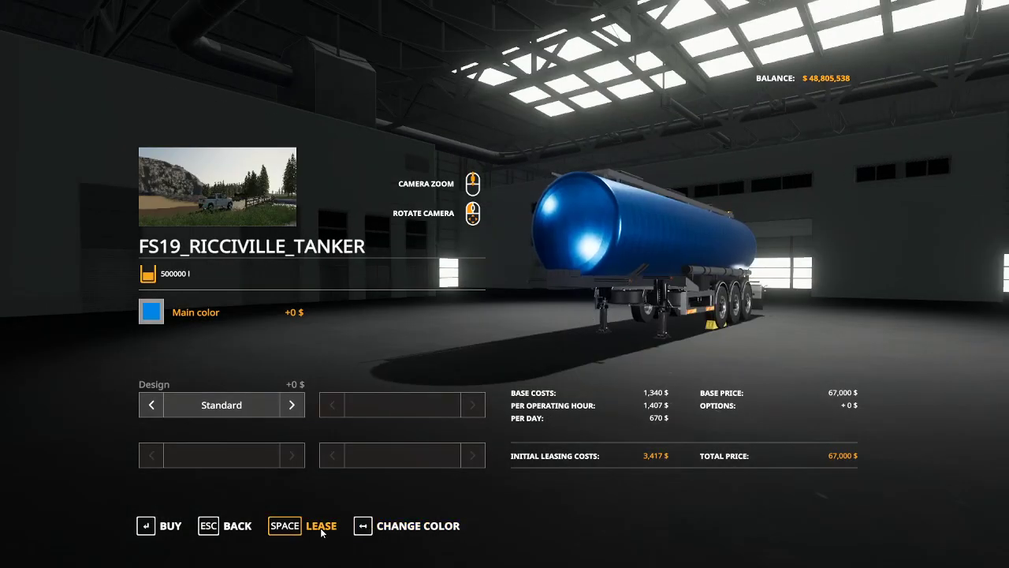
left_click(321, 533)
left_click(370, 367)
left_click(369, 362)
key("Escape")
key("Escape")
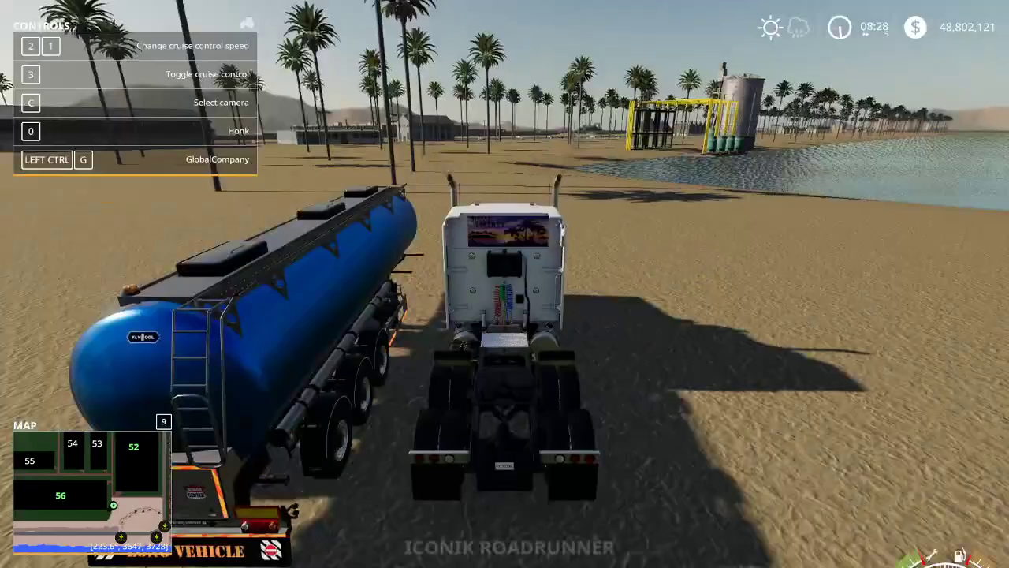
Step: Fill the attached blue tanker with Water through the vehicle development commands
scroll(504, 284, "down", 10)
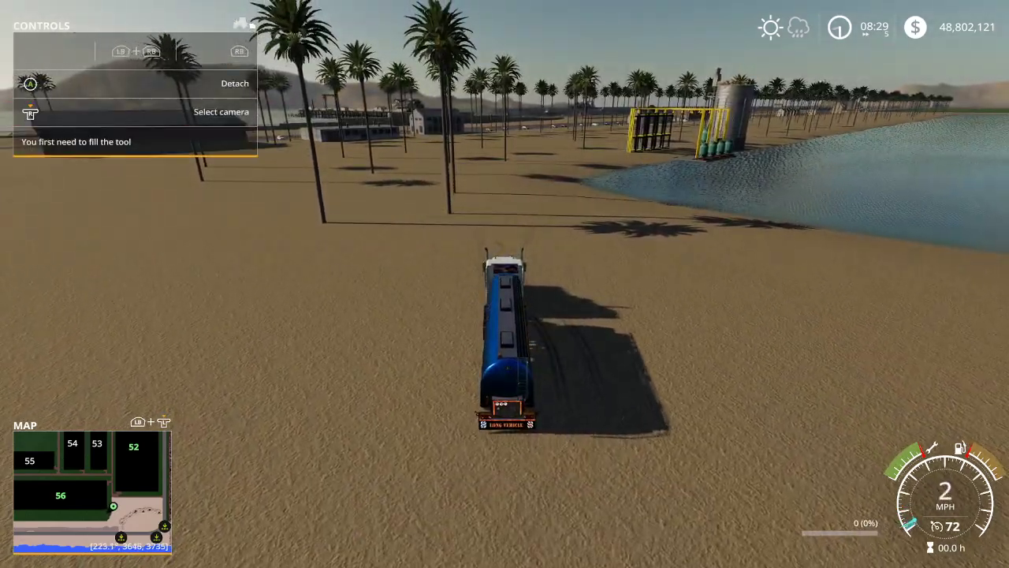
key("ctrl+e")
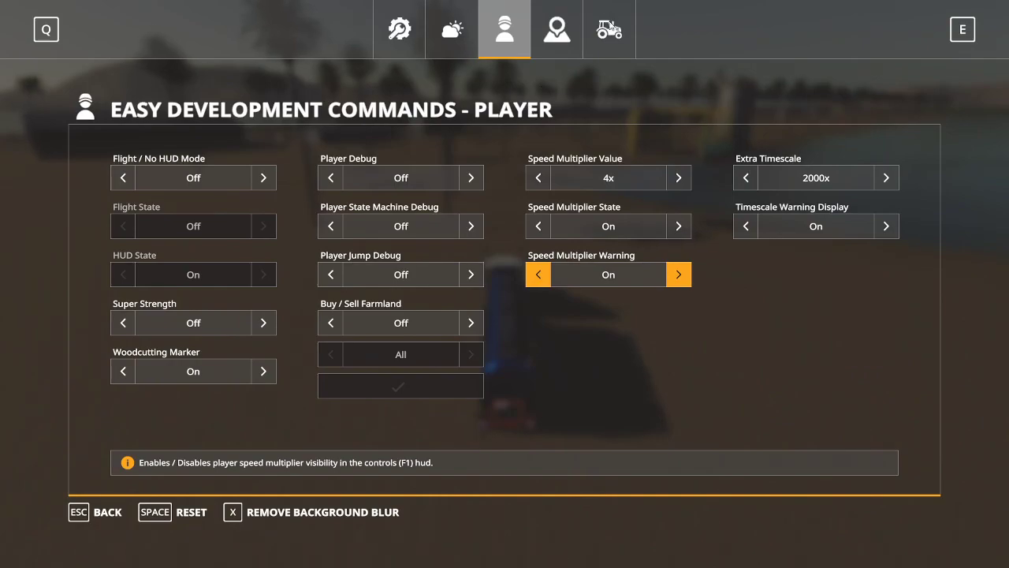
left_click(609, 30)
left_click(896, 216)
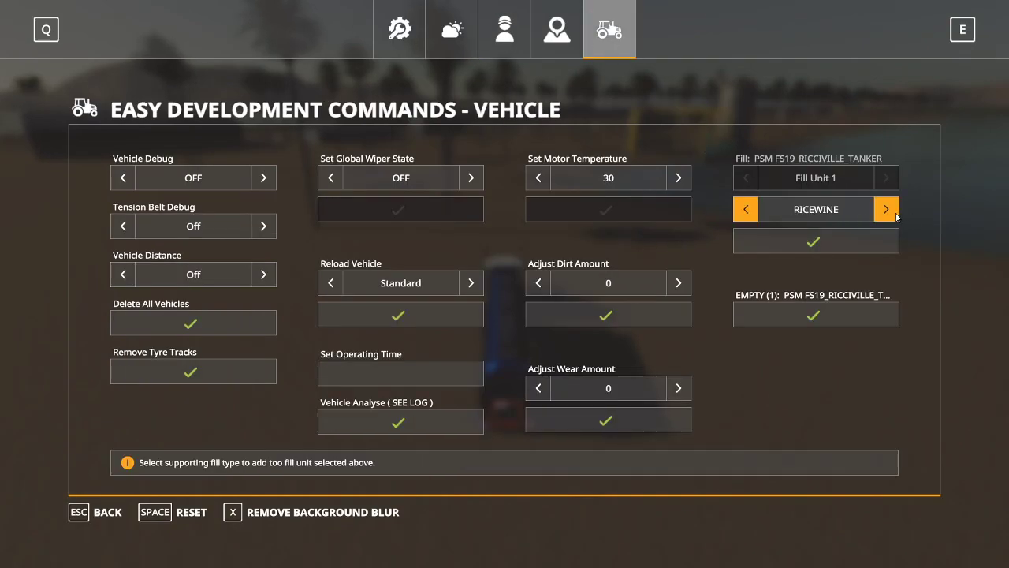
left_click(887, 209)
left_click(887, 209)
left_click(880, 239)
key("Escape")
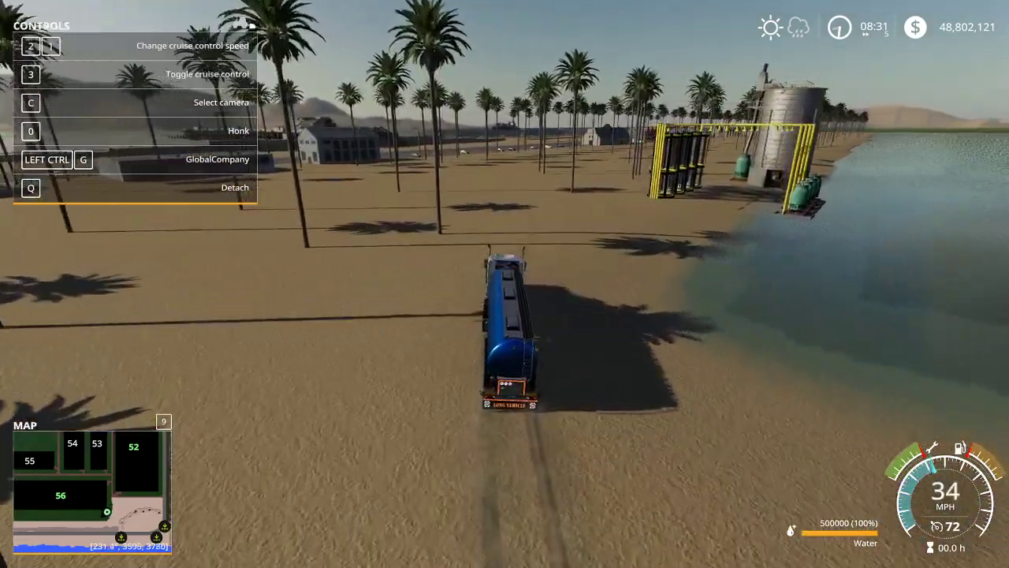
Step: Drive the loaded tanker past the pump towers and stop at the ground markers beside the silo and green tank
key("d")
key("d")
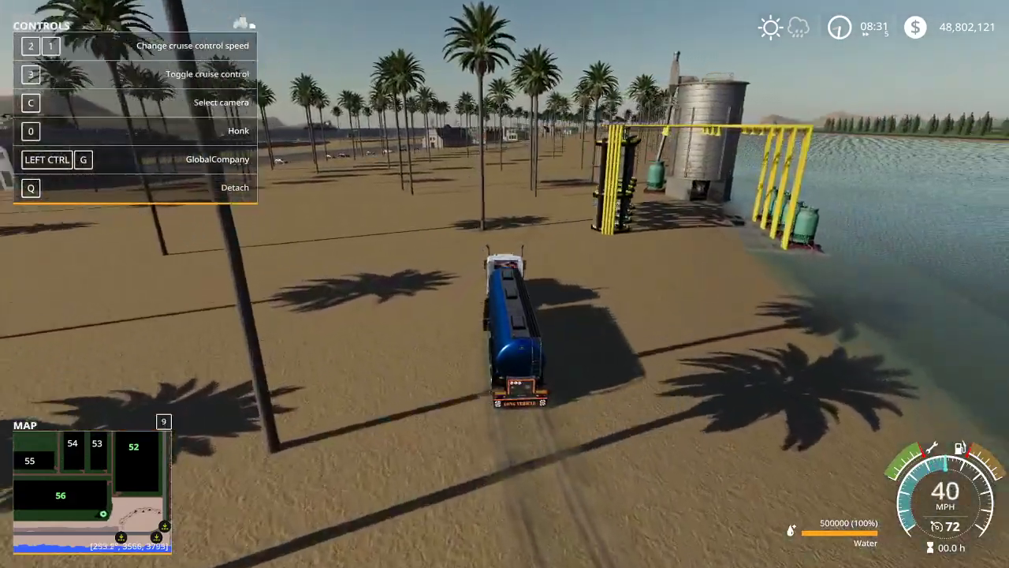
key("d")
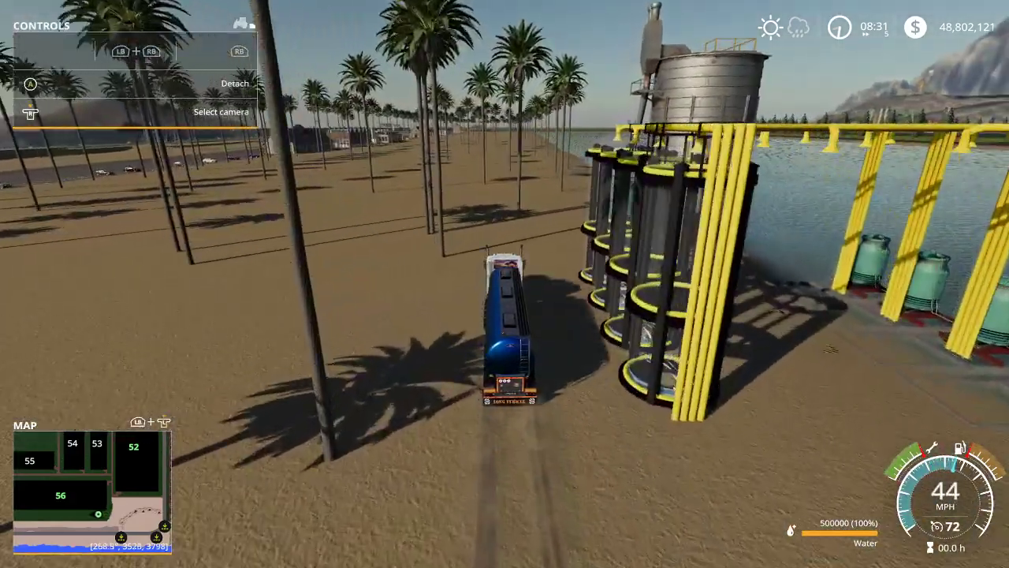
key("s")
key("d")
key("s")
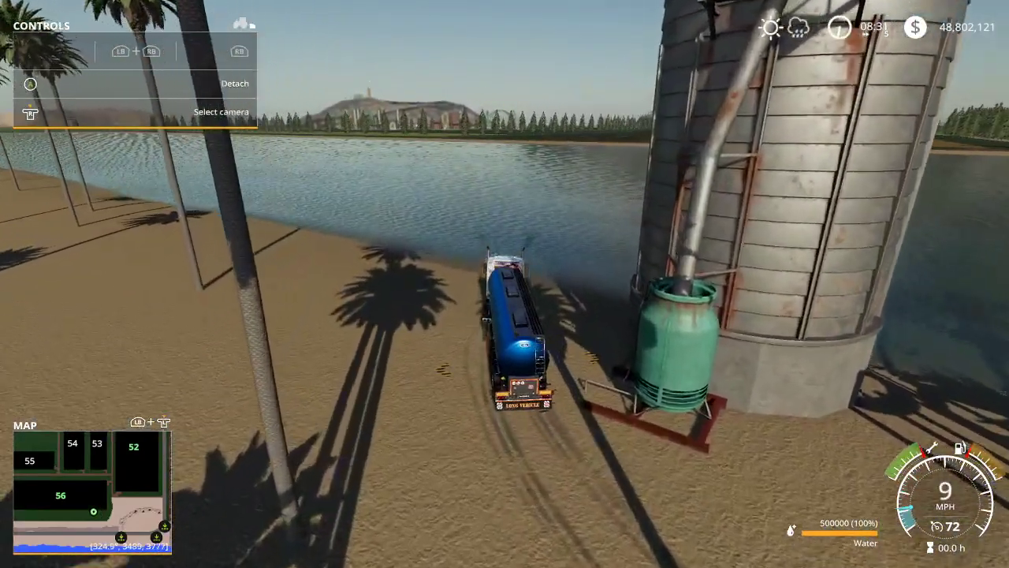
key("s")
Step: Review waterField02's status and water fill levels in its product menu, and return to the truck
key("i")
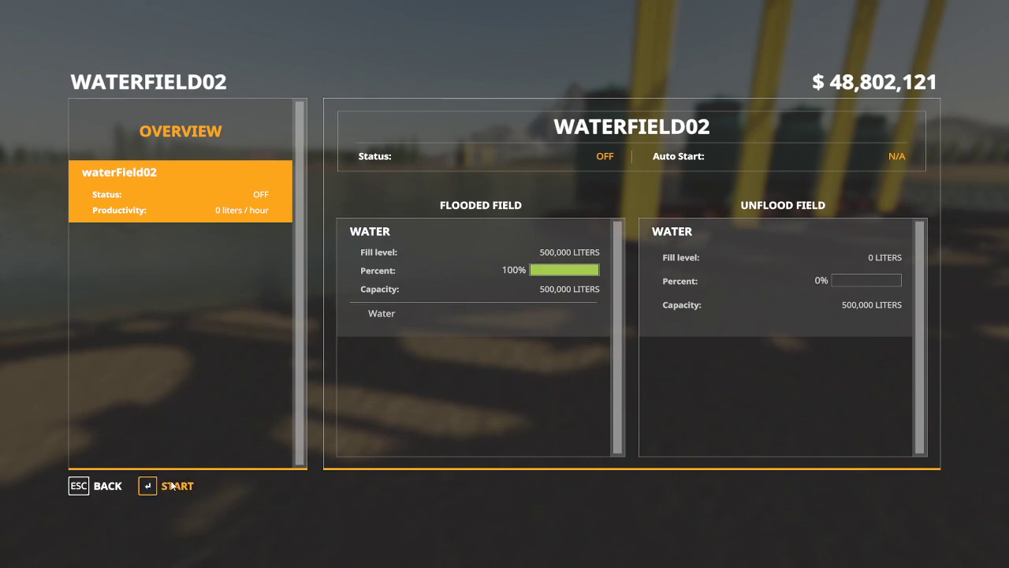
key("Escape")
key("w")
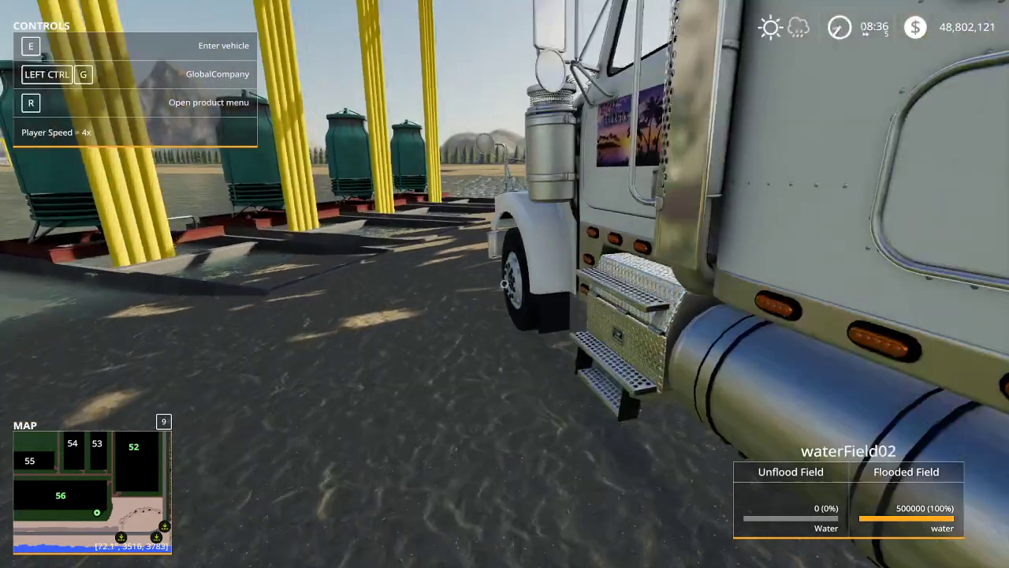
key("e")
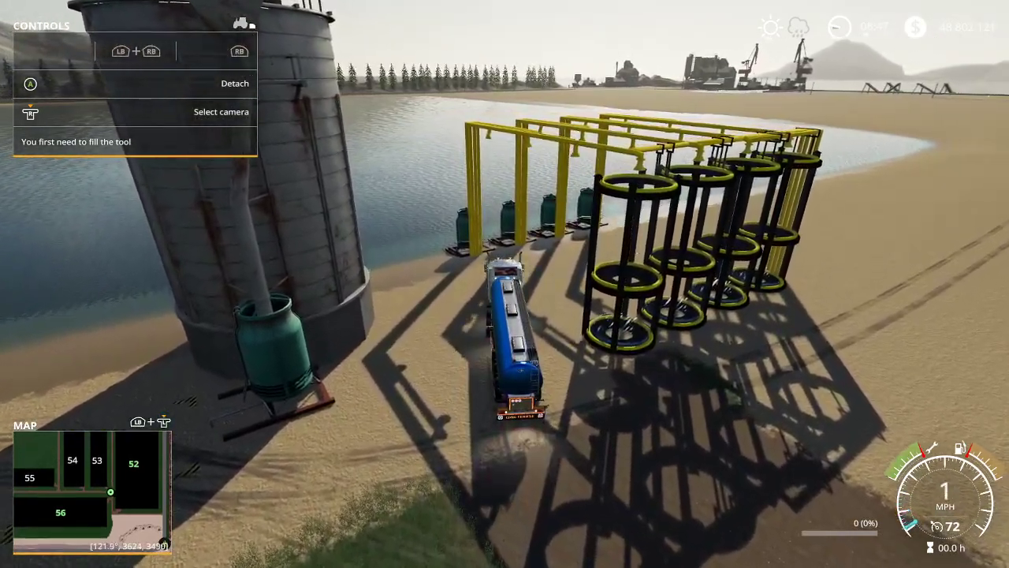
Step: Leave the truck at waterField01, start its unflooding from the product menu, and get back in
key("e")
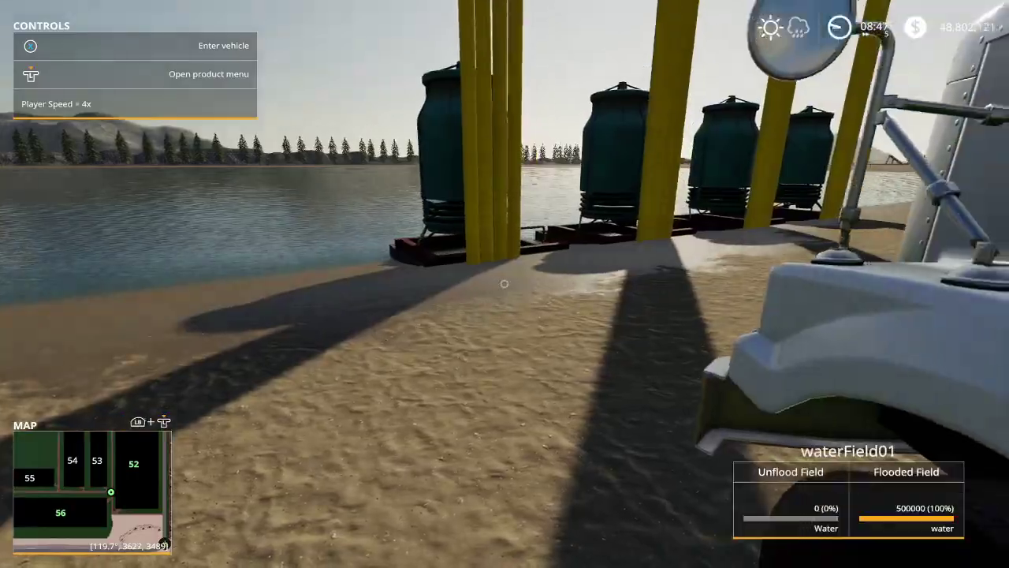
key("r")
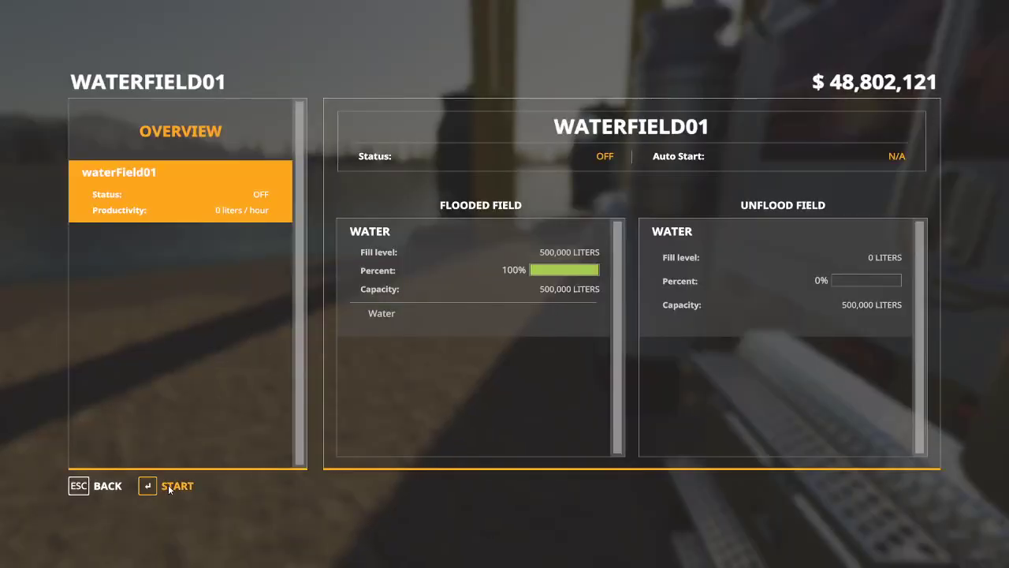
key("Escape")
key("e")
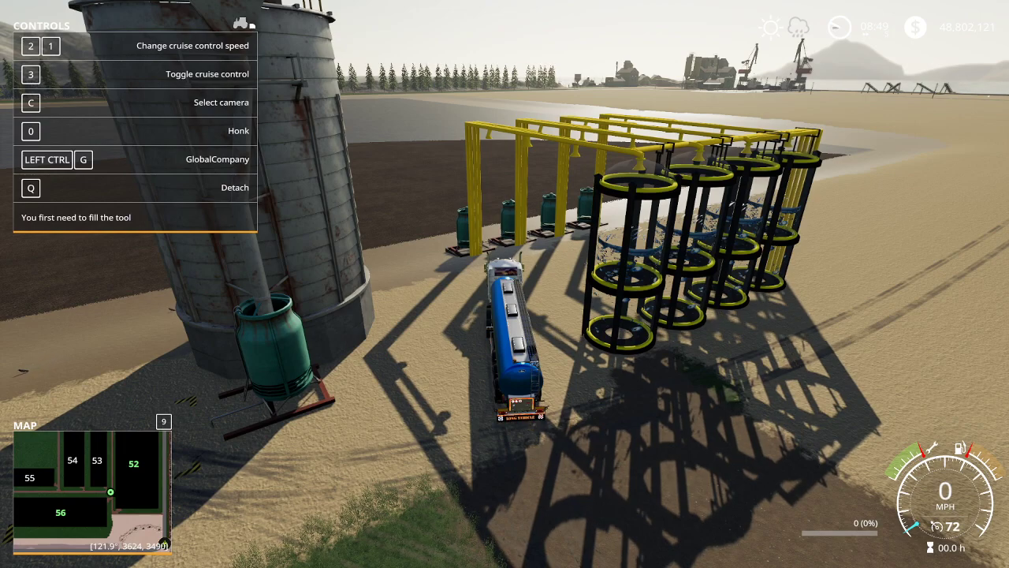
Step: Walk out across the drained field beside waterField01 to examine its crop, and return to the truck
key("e")
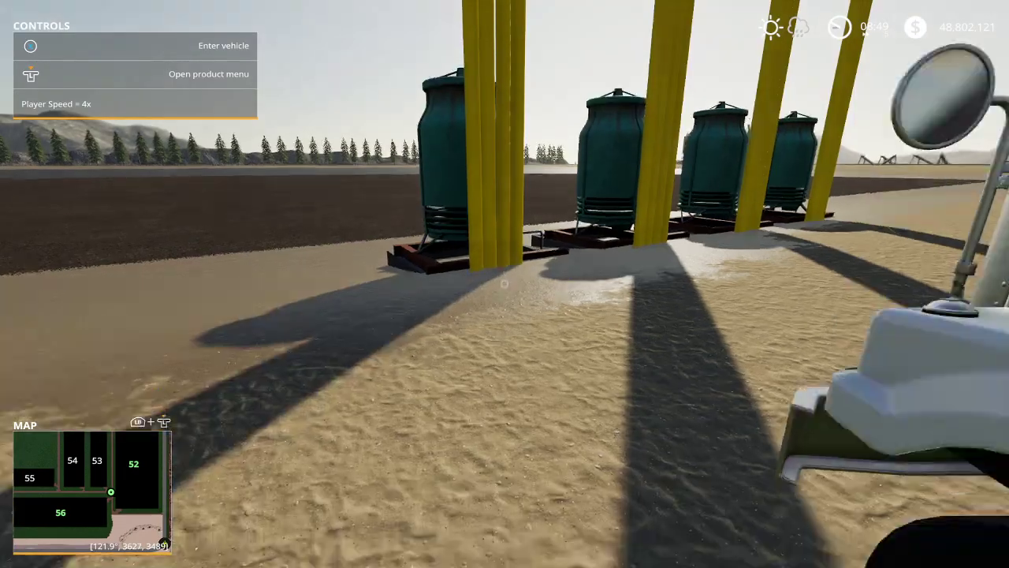
key("w")
key("w")
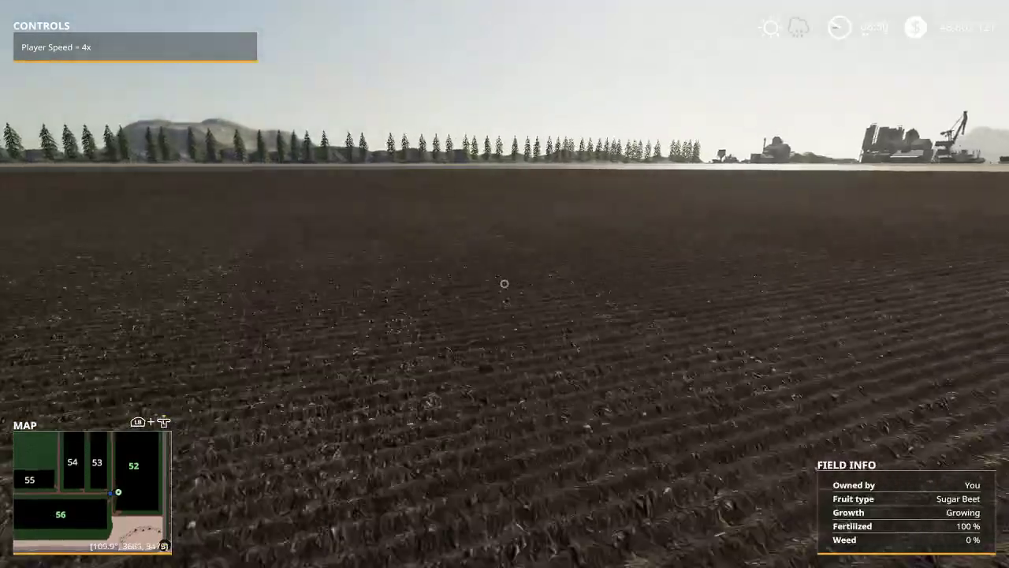
key("w")
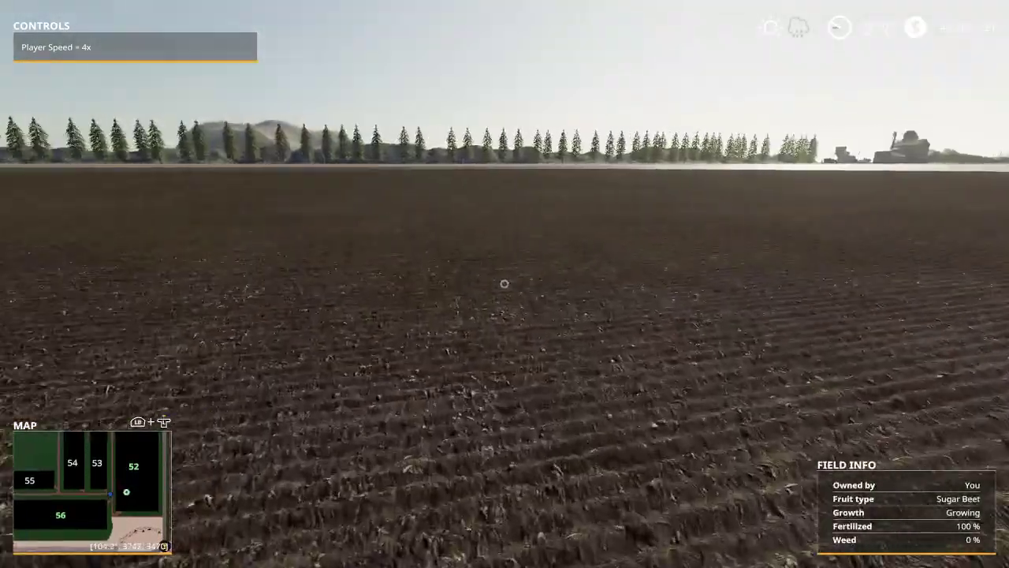
key("w")
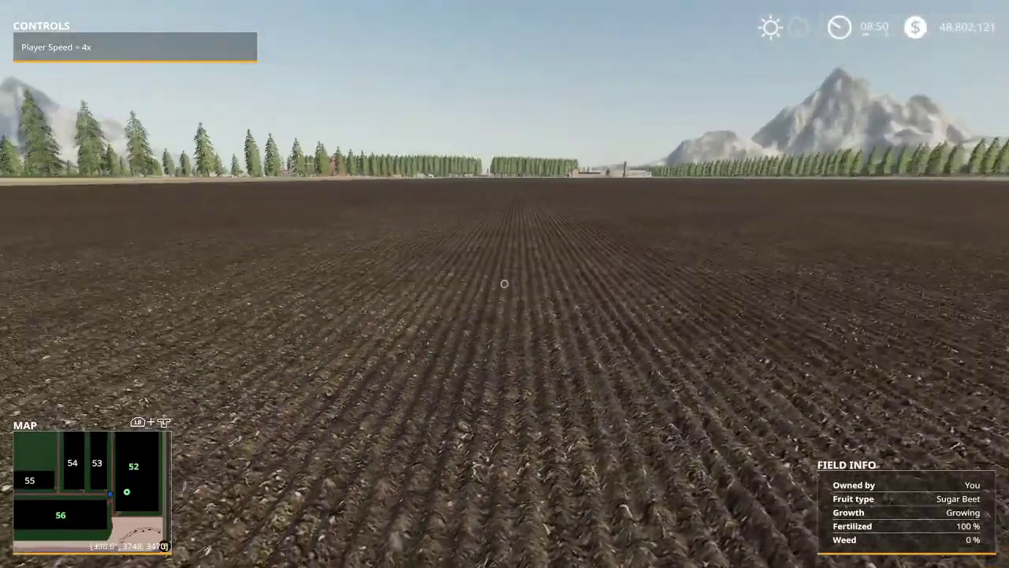
key("w")
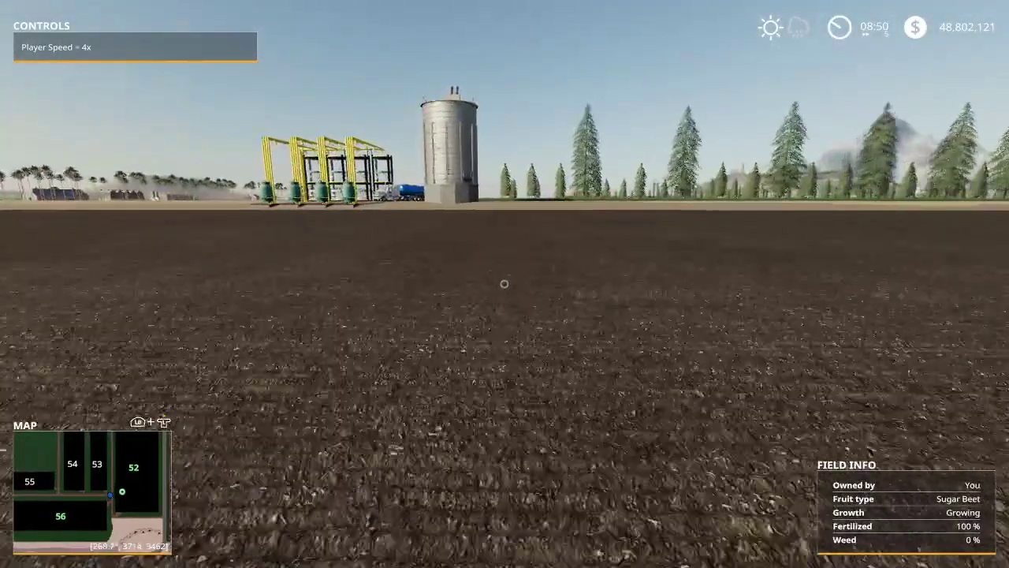
key("w")
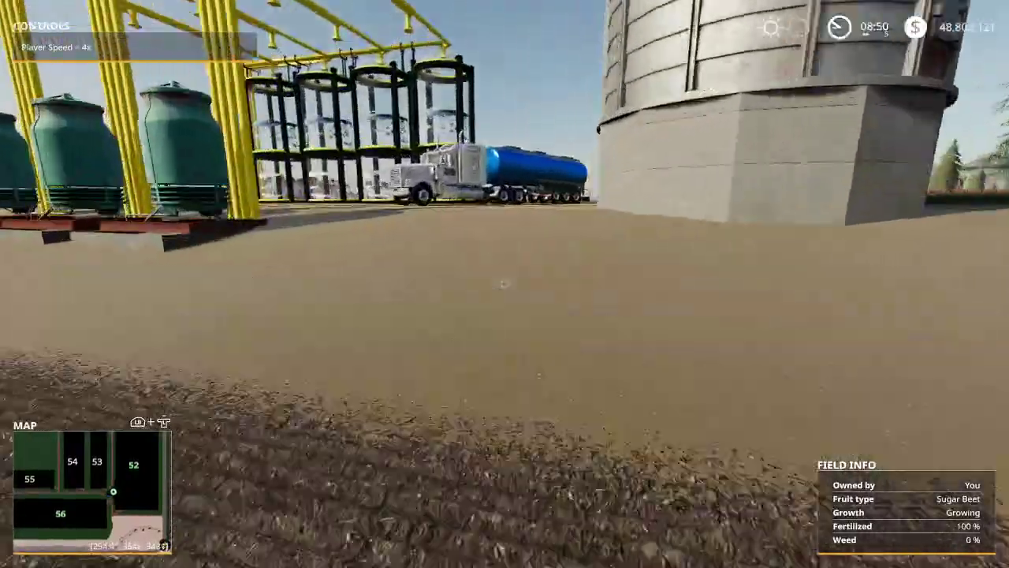
key("e")
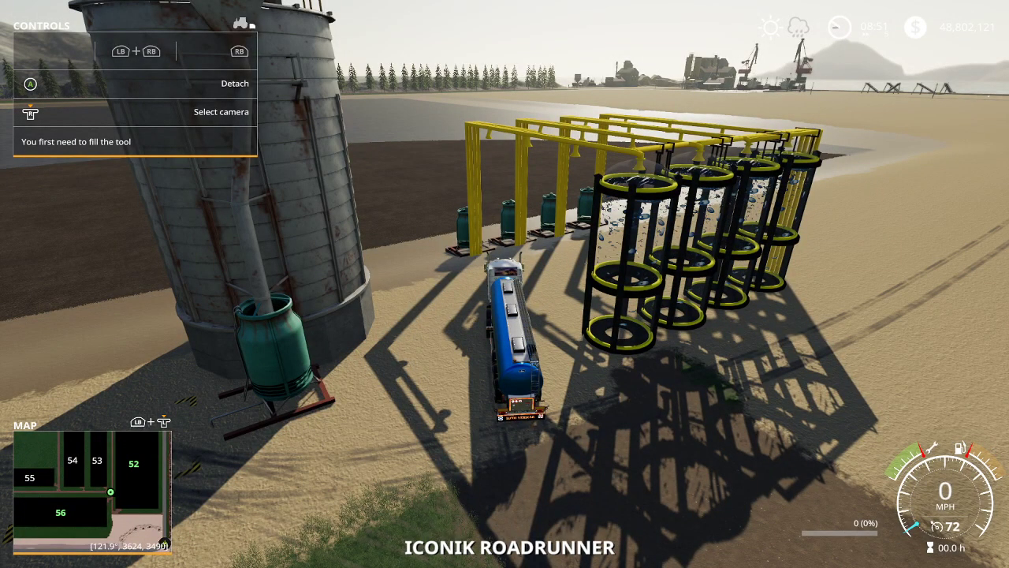
Step: Drive the tanker under the yellow pipes and start loading Water from the waterField01 silo
key("w")
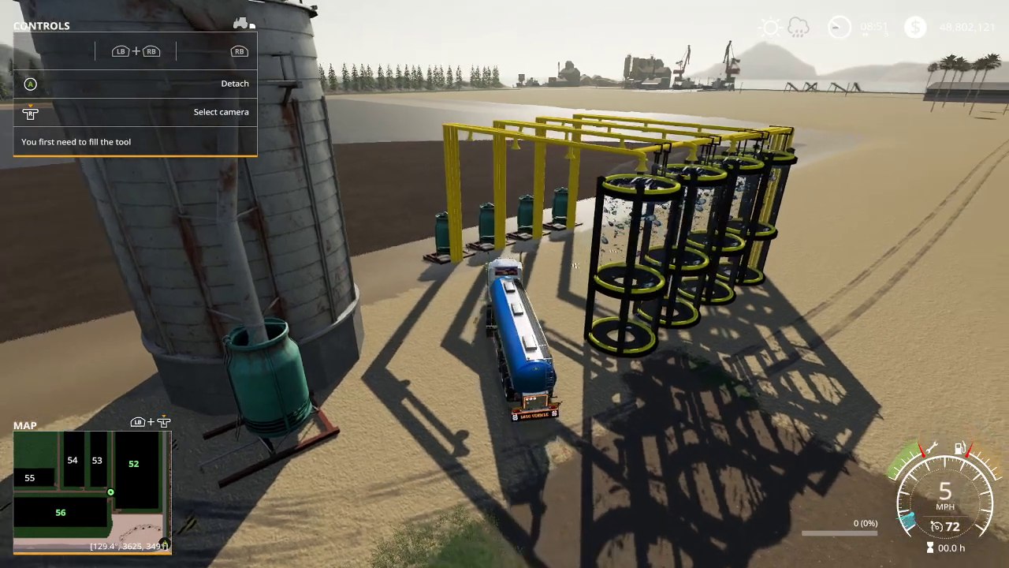
key("w")
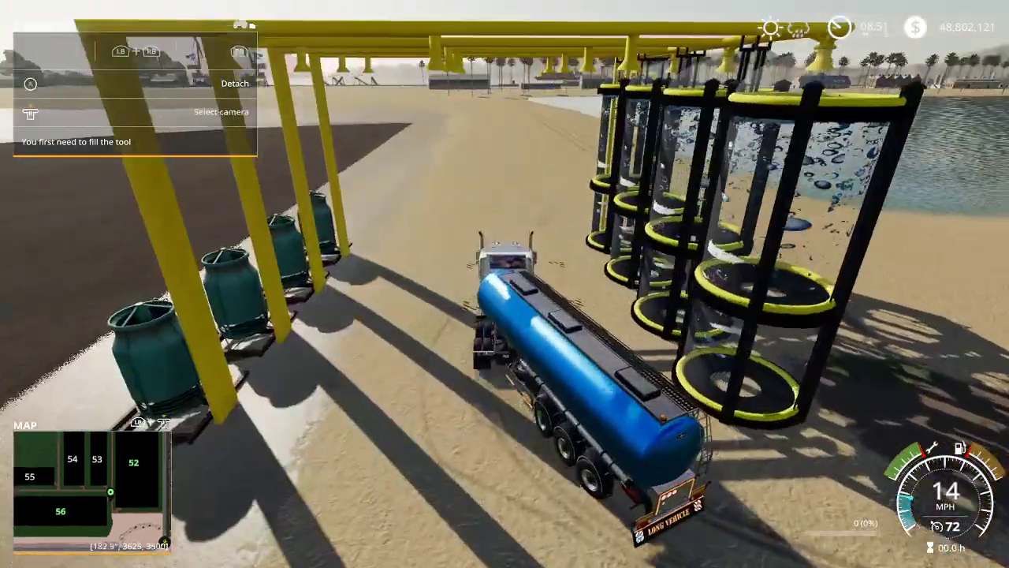
key("s")
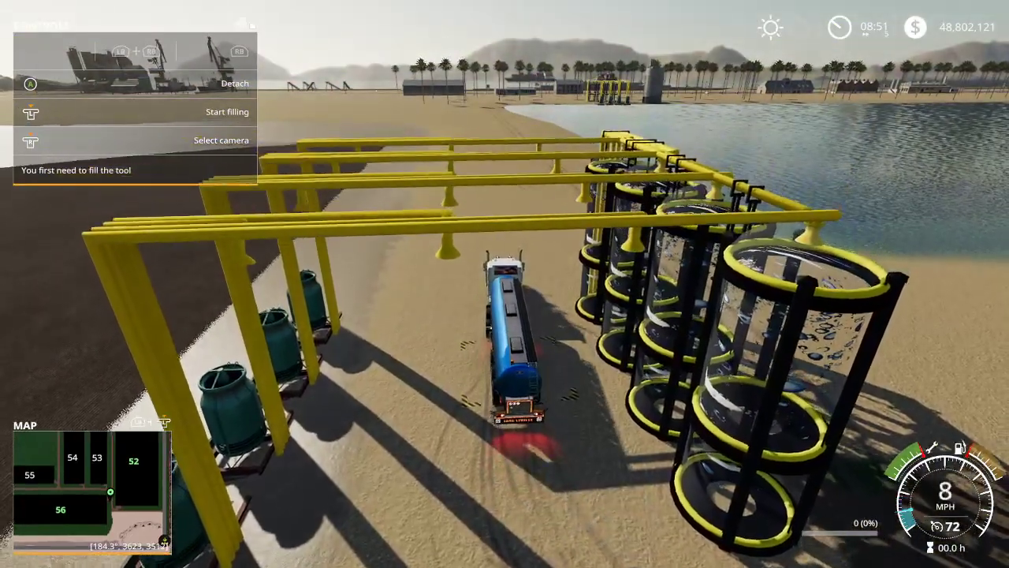
key("r")
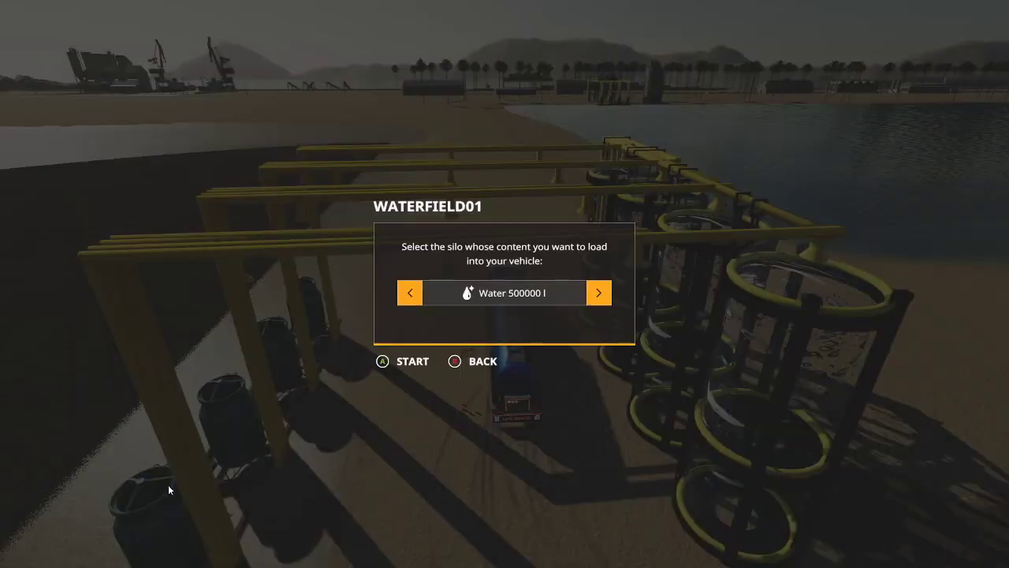
key("Return")
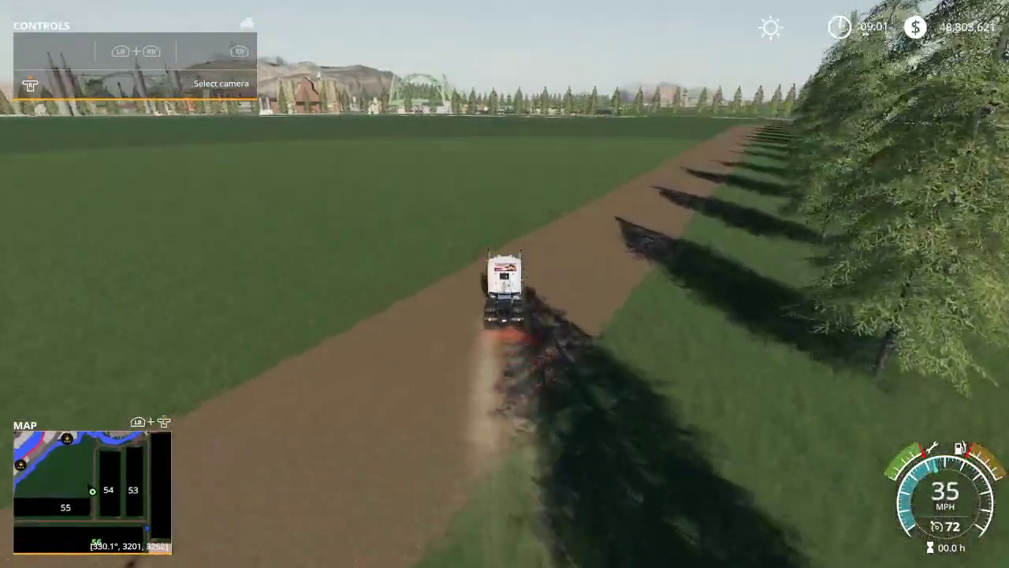
Step: Leave the truck and travel to Fish Processing from the map
key("e")
key("Escape")
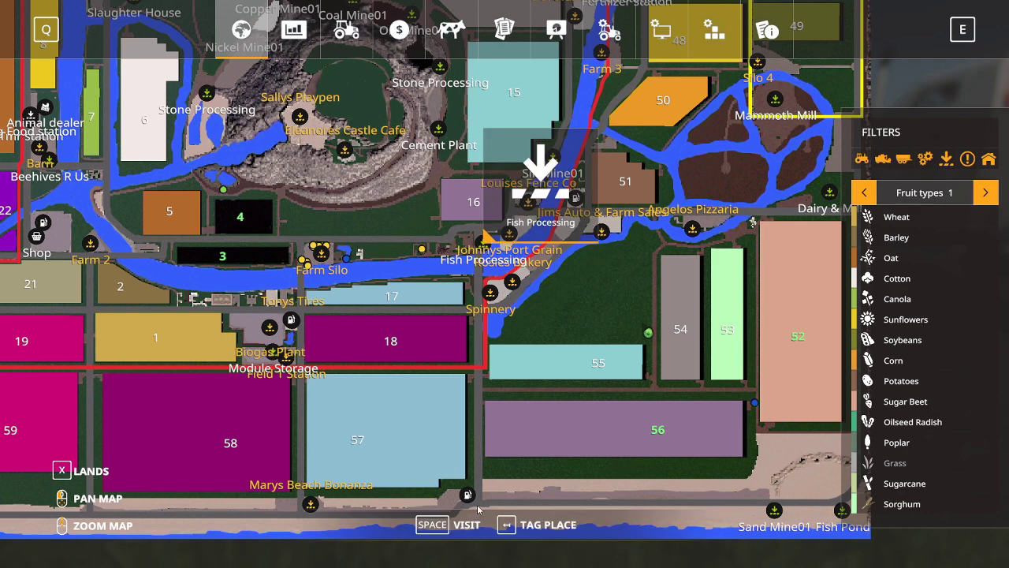
key("space")
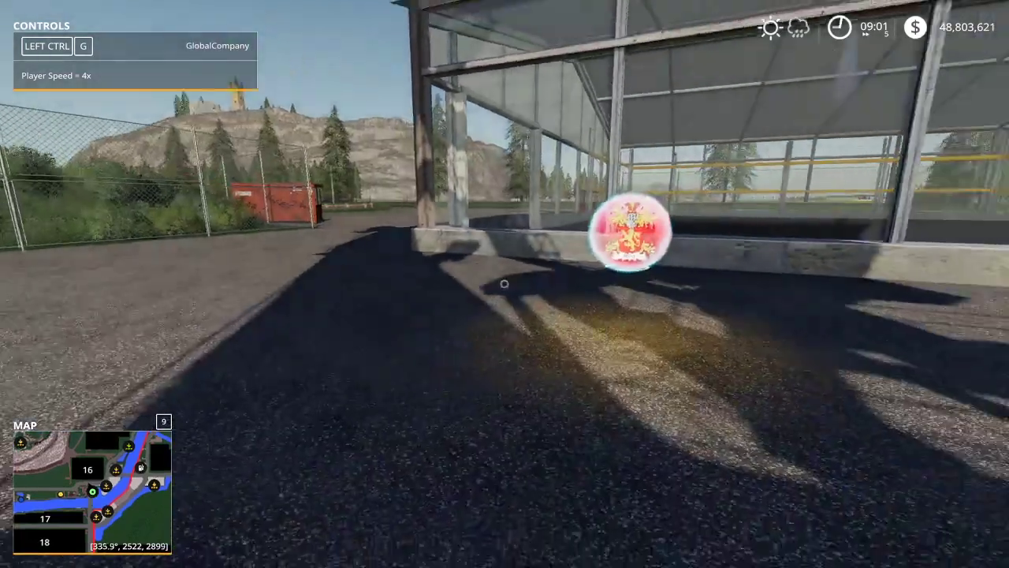
Step: Examine the Fish Processing building, the roadside fence and the trigger icon on foot, and reopen the map
key("a")
key("a")
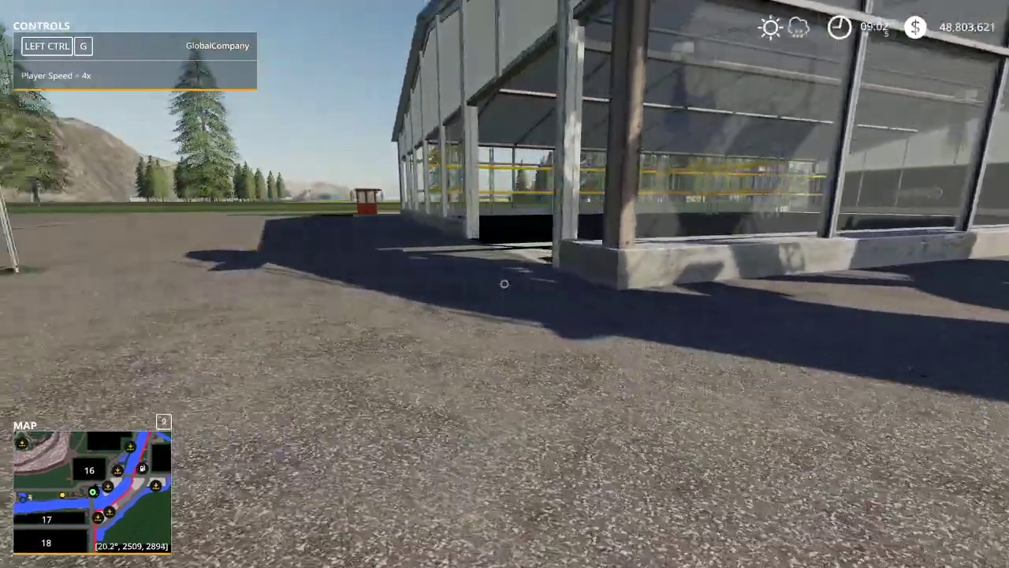
key("w")
key("w")
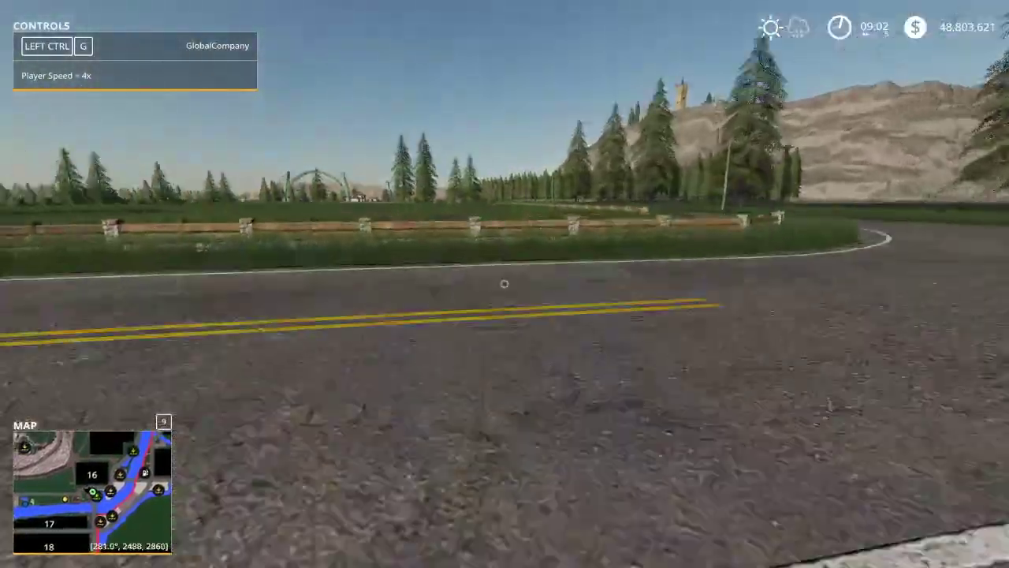
key("w")
key("space")
key("space")
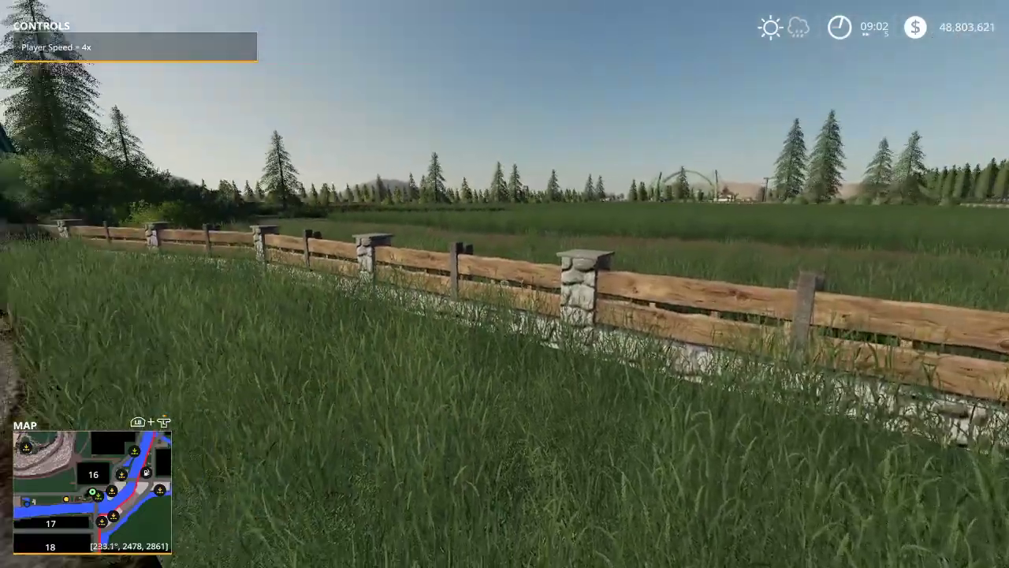
key("w")
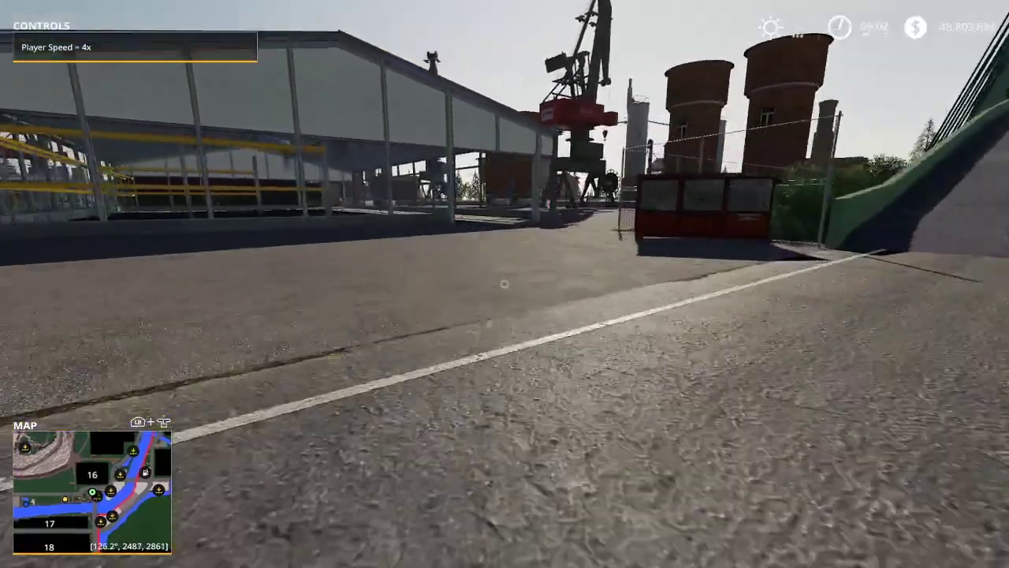
key("w")
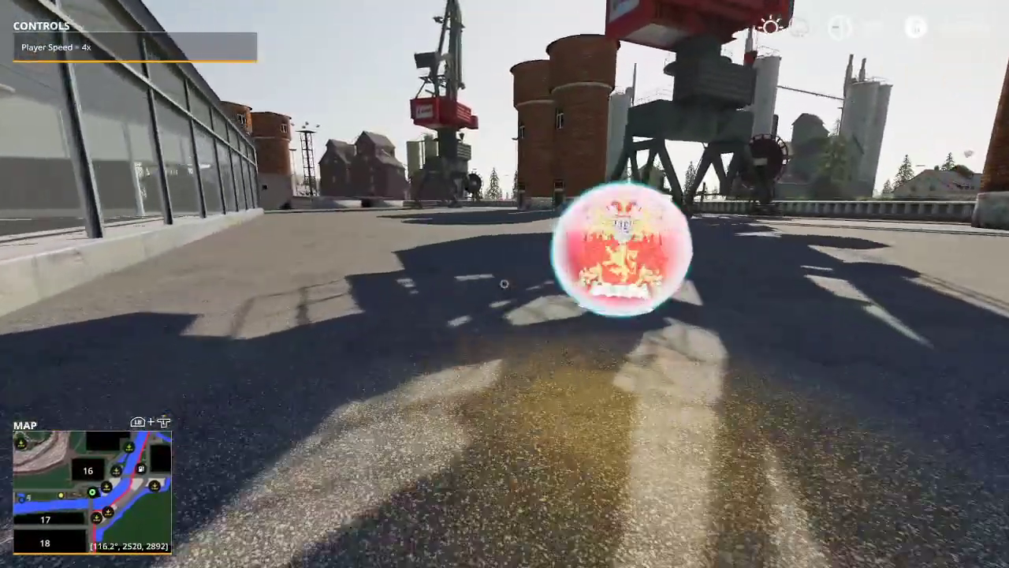
key("s")
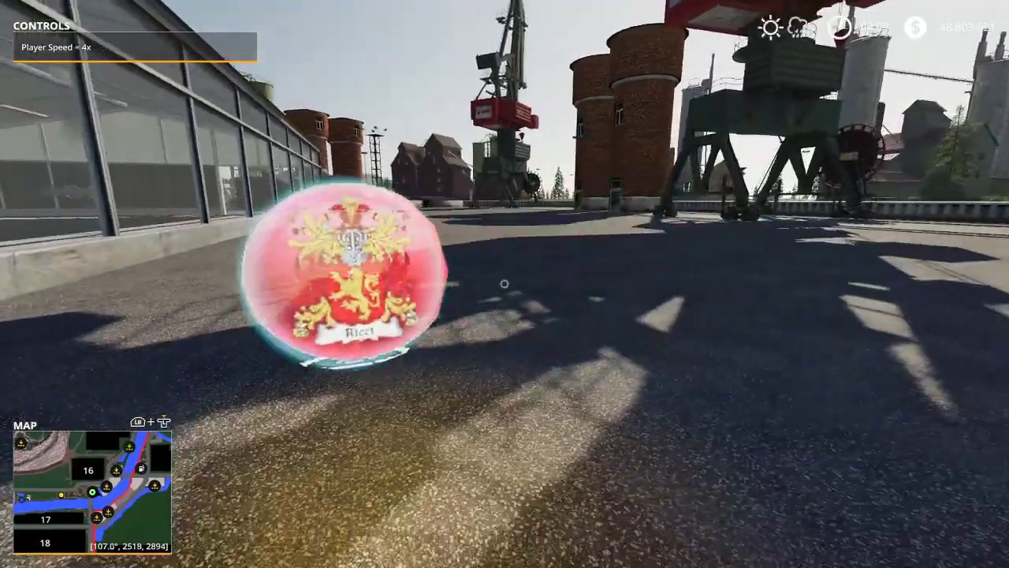
key("s")
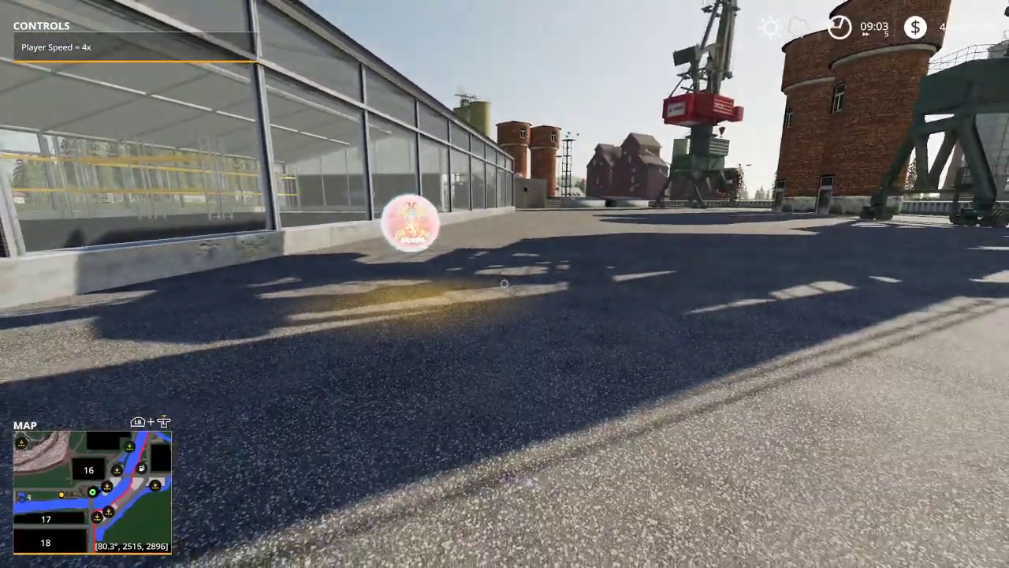
key("Escape")
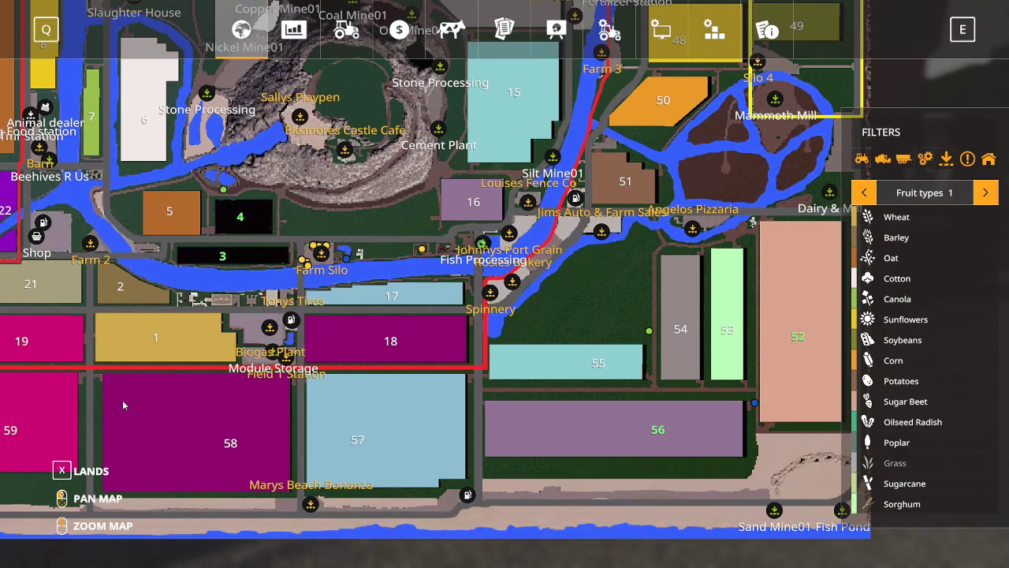
left_click(66, 471)
left_click(502, 249)
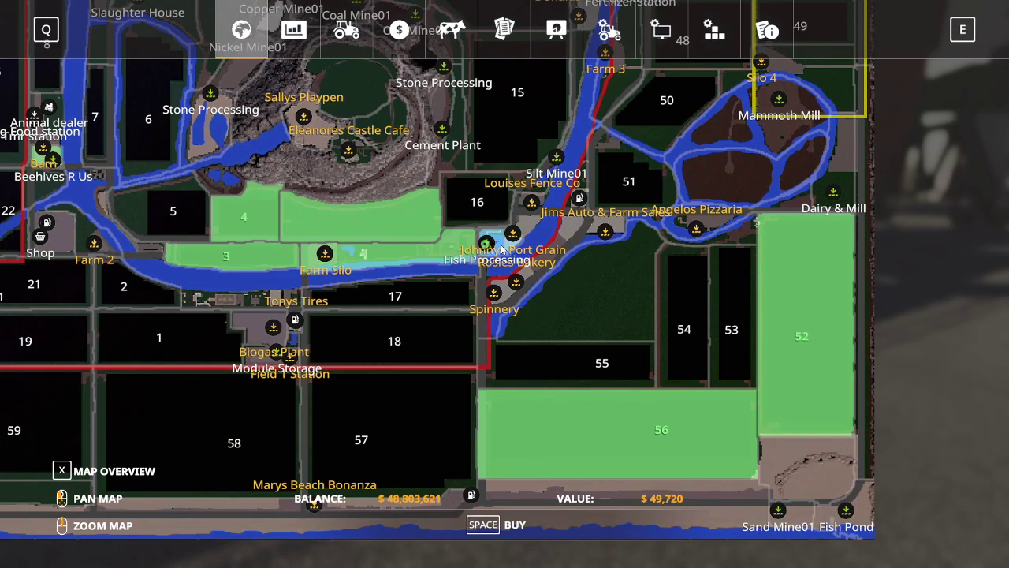
left_click(514, 533)
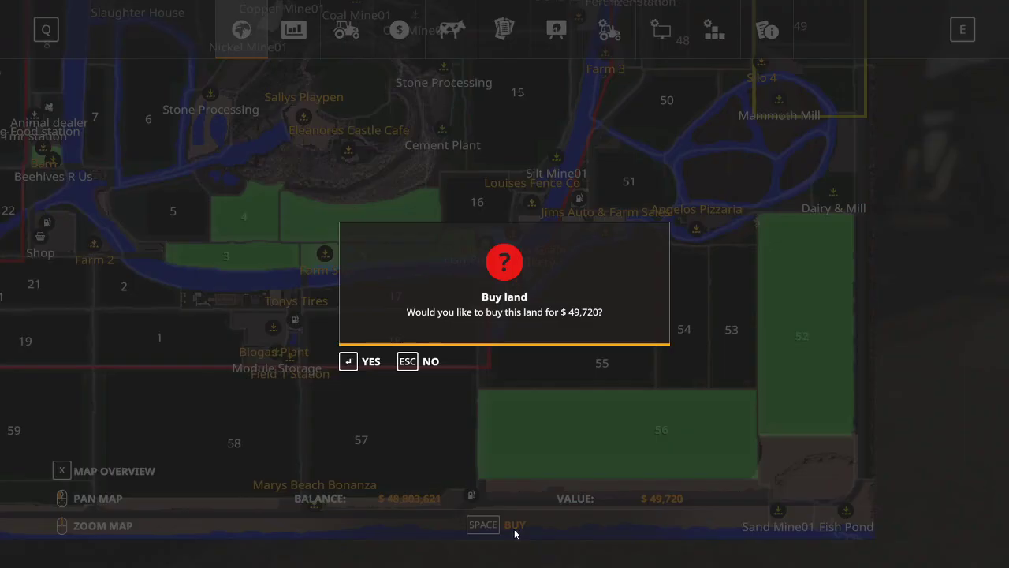
key("Escape")
key("Escape")
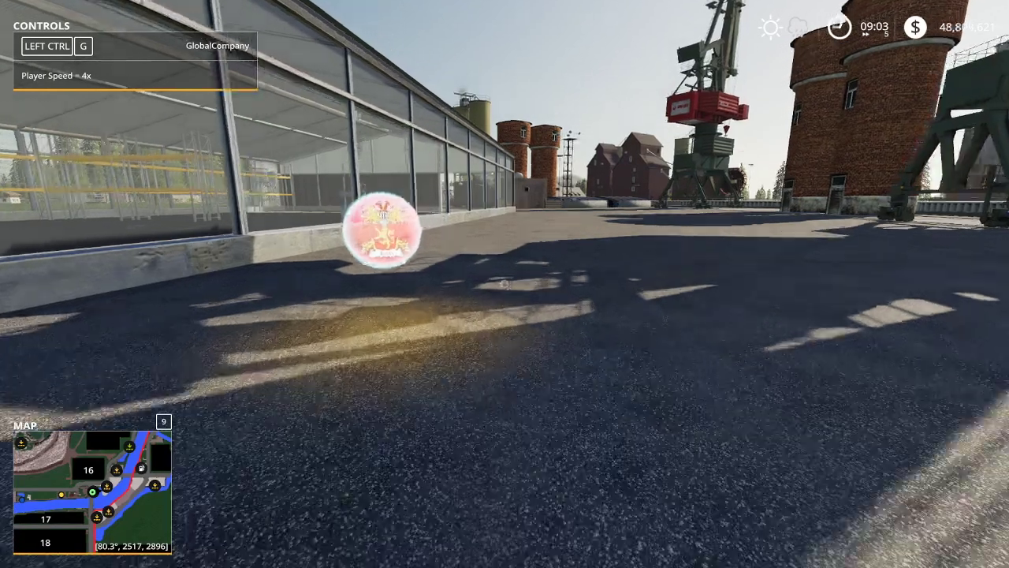
Step: Walk around the Fish Processing building to view its glass walls and road side, and return to the trigger icon
key("s")
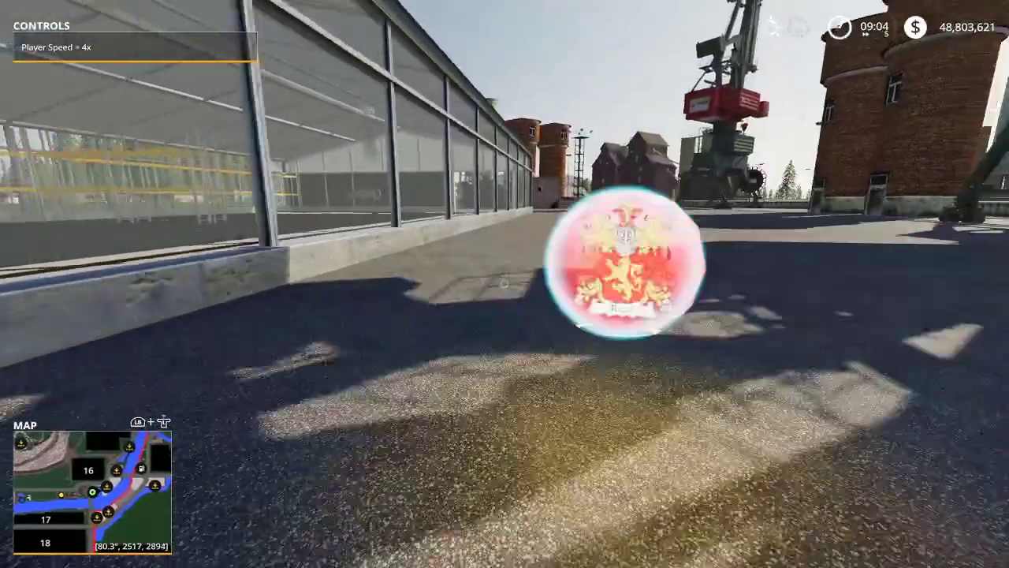
key("w")
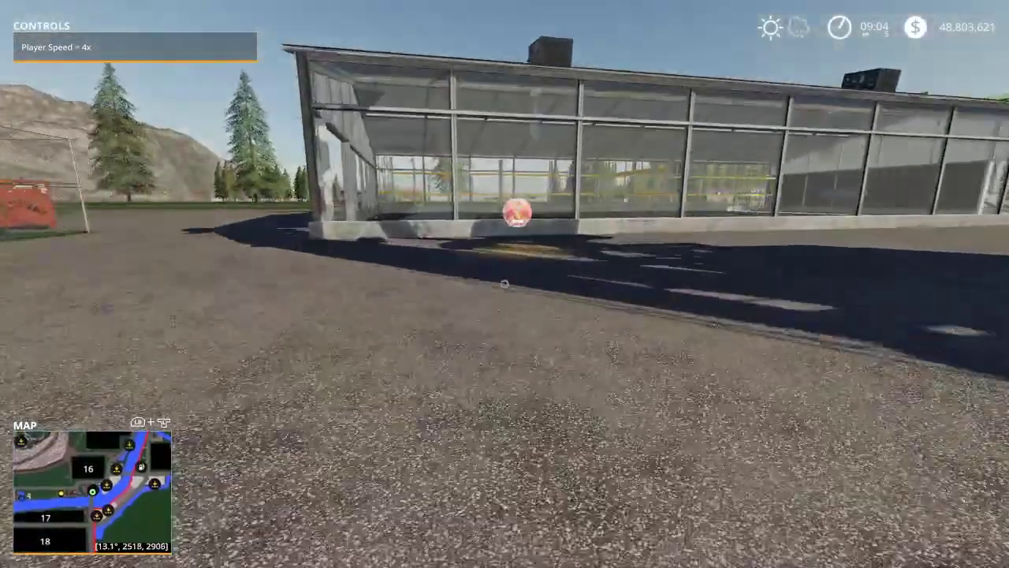
key("w")
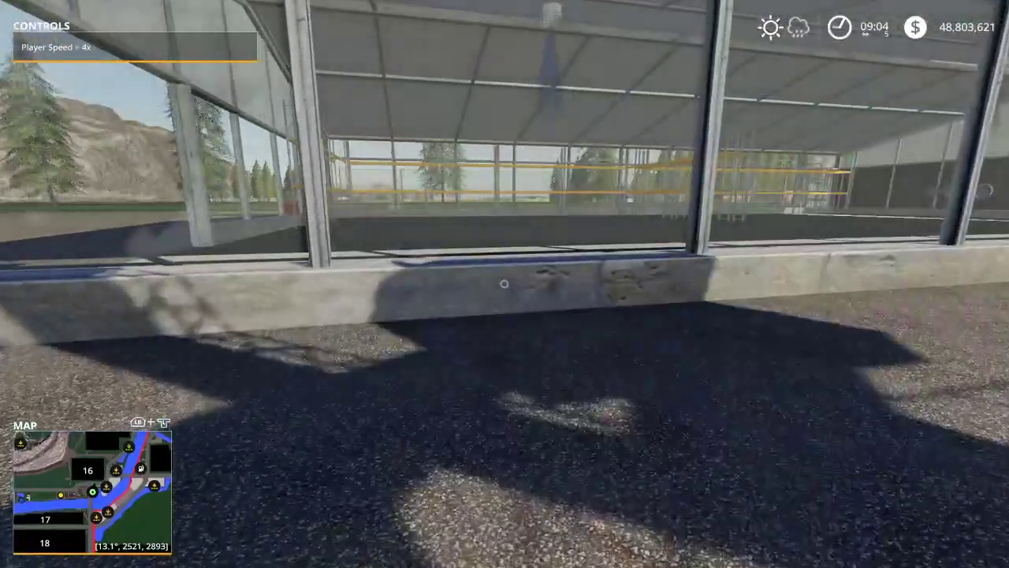
key("w")
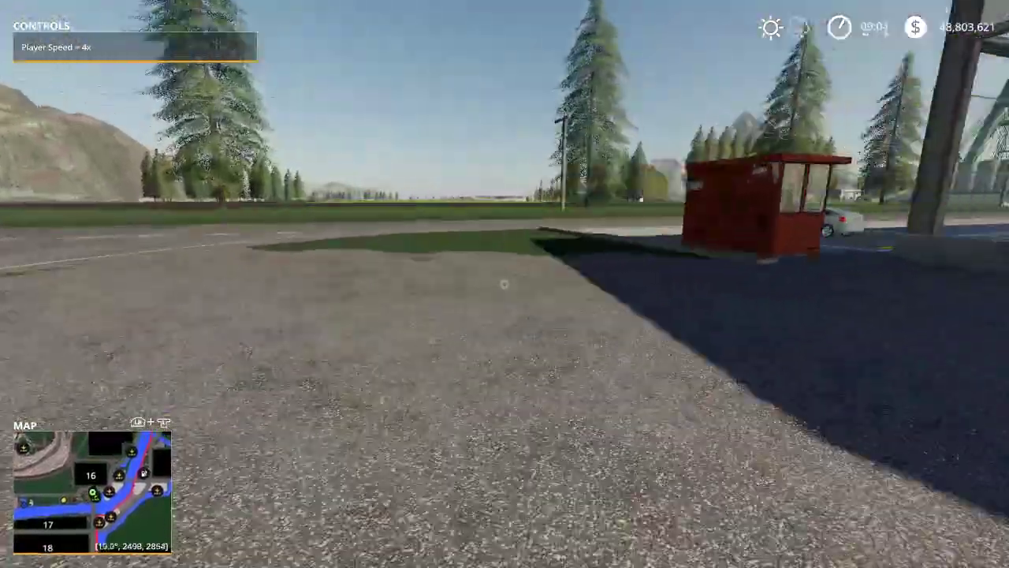
key("w")
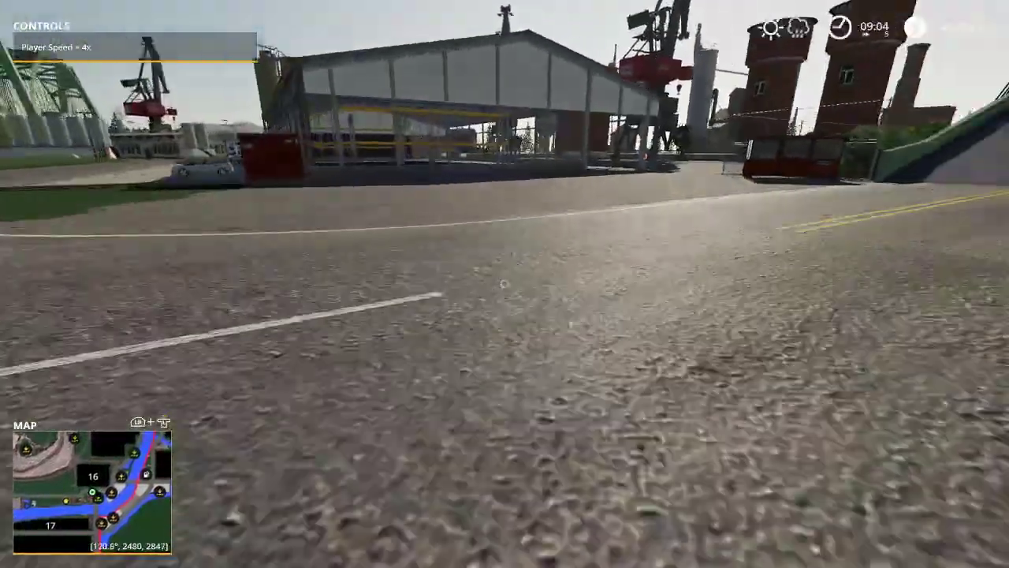
key("w")
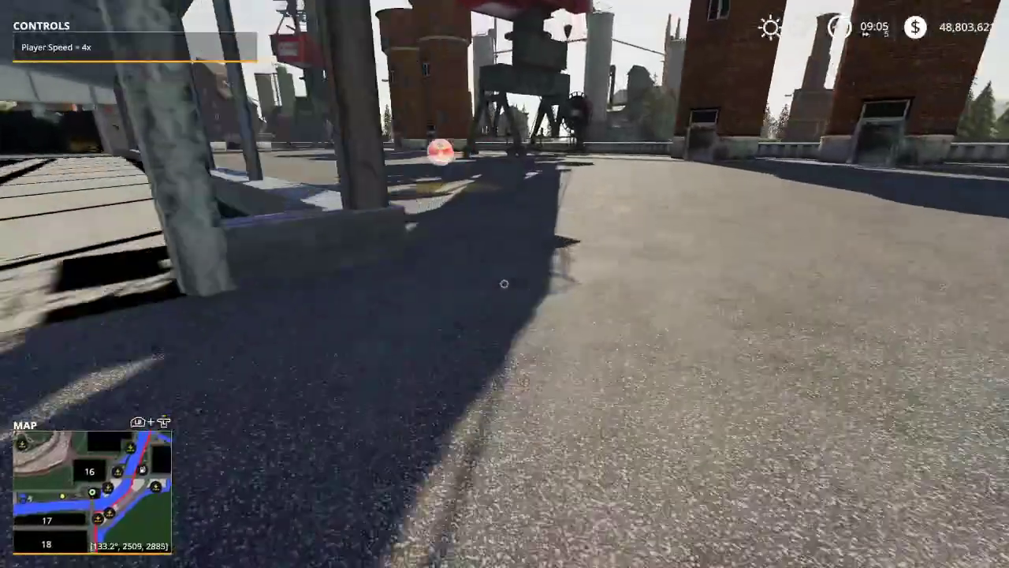
key("w")
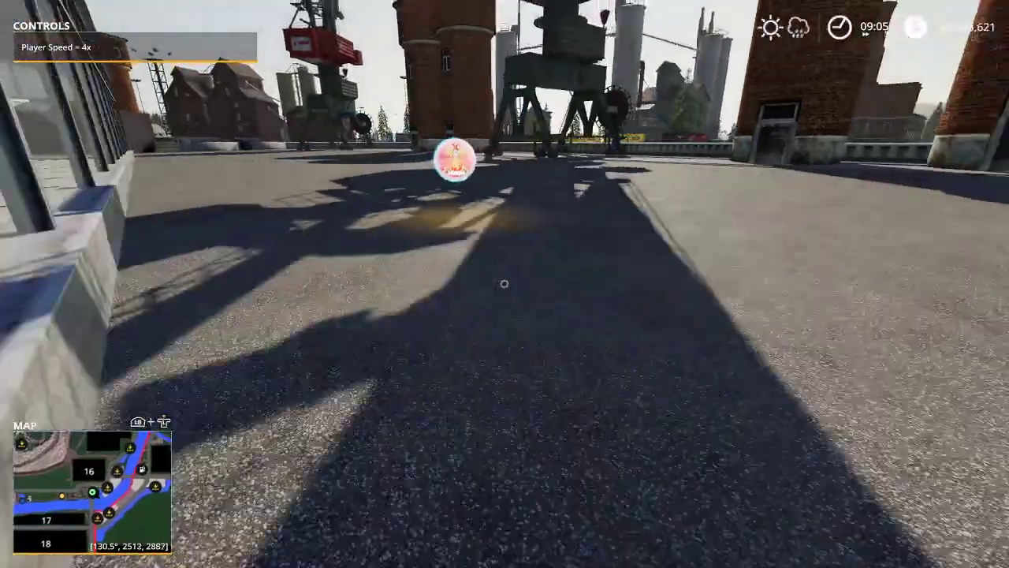
Step: Buy the Fish Processing plot on the map's land view for $49,720 and return to the site
key("Escape")
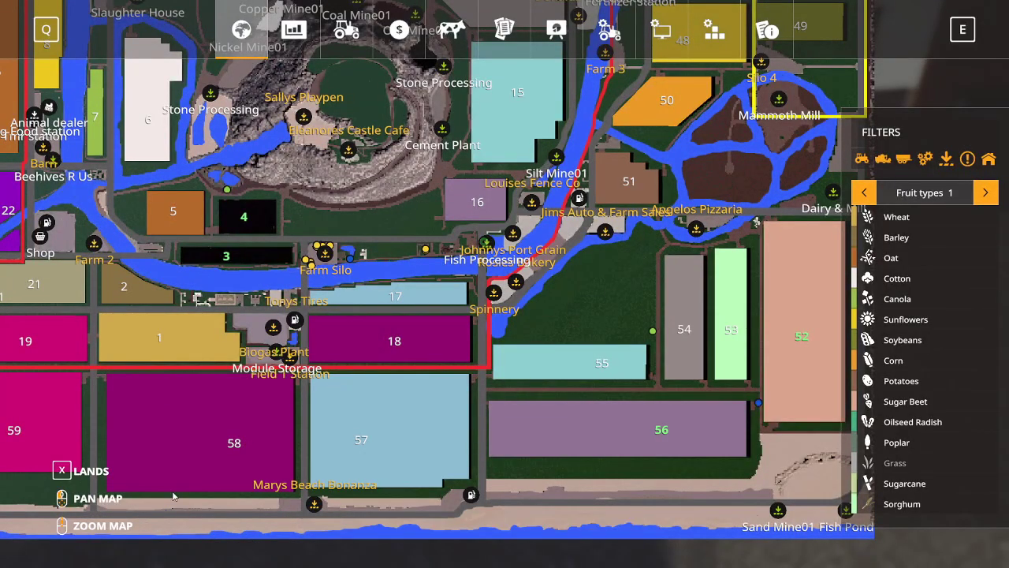
left_click(63, 472)
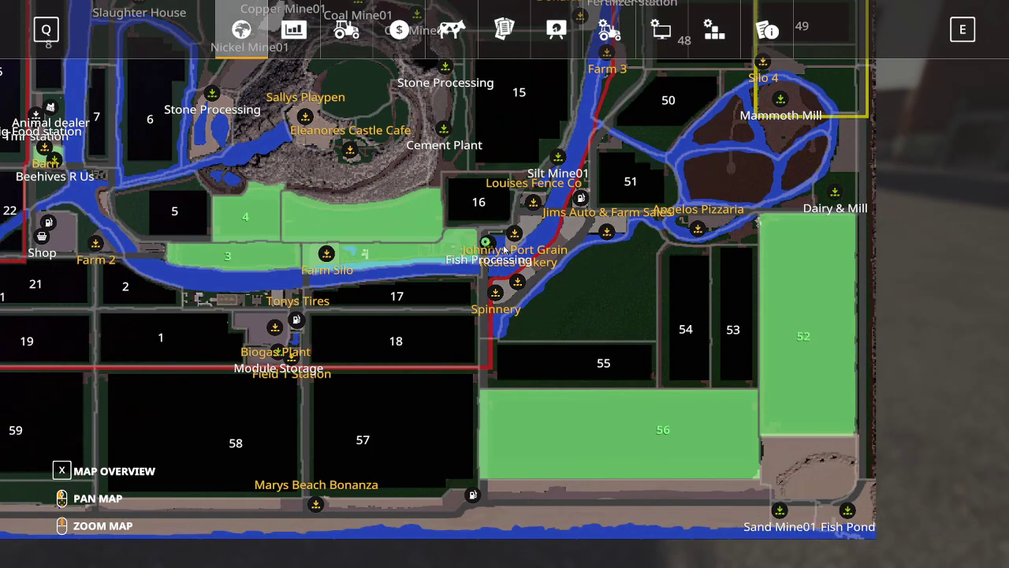
mouse_move(577, 436)
left_click(517, 525)
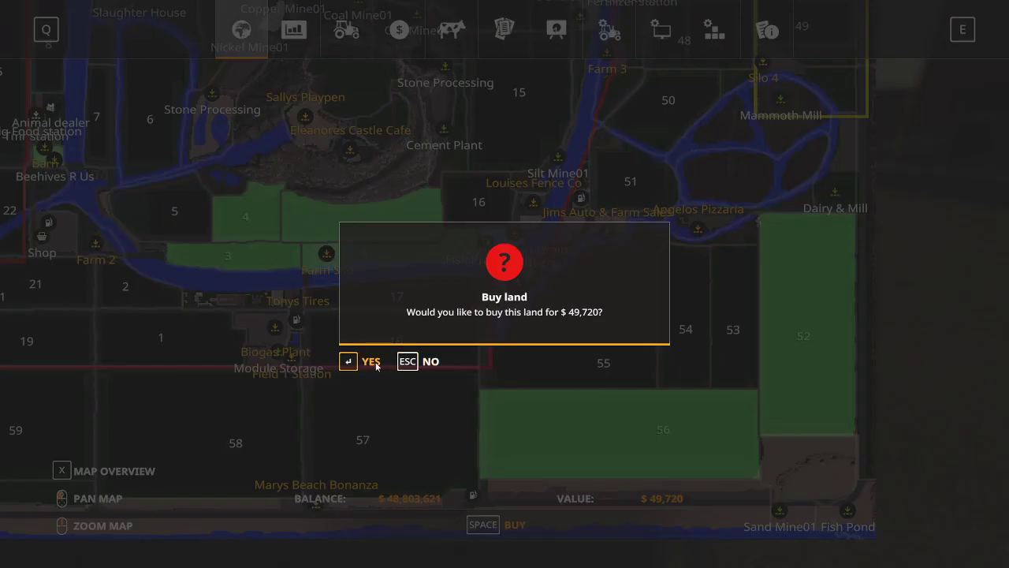
left_click(371, 361)
key("Escape")
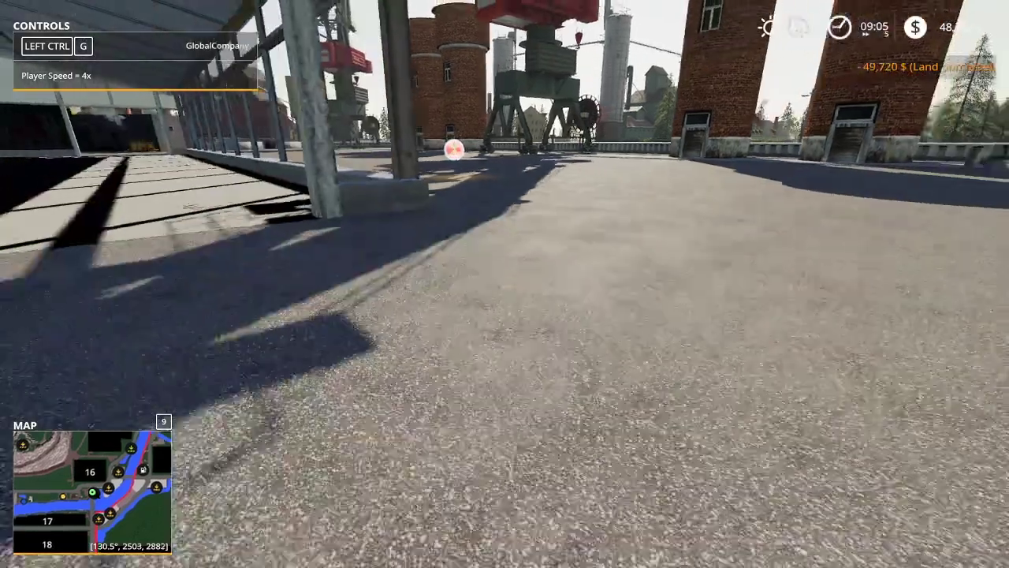
Step: Walk into the Fish Processing trigger and examine its lists of products and raw materials
key("w")
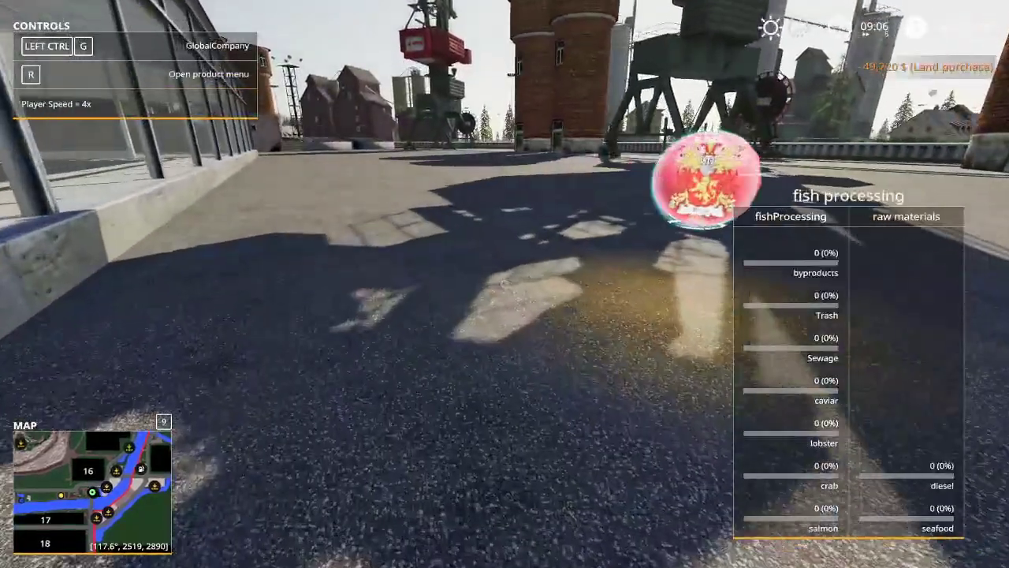
key("d")
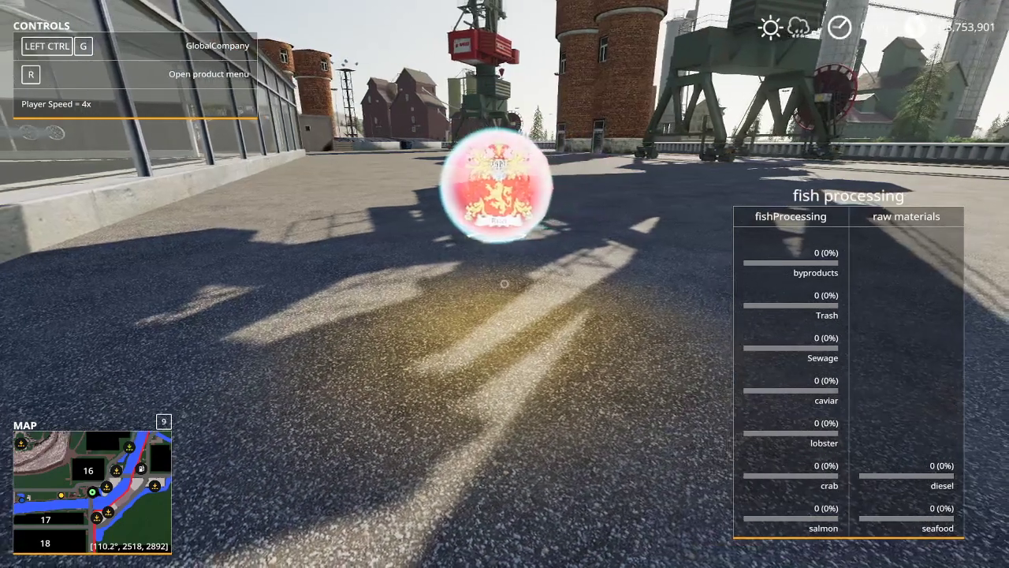
key("w")
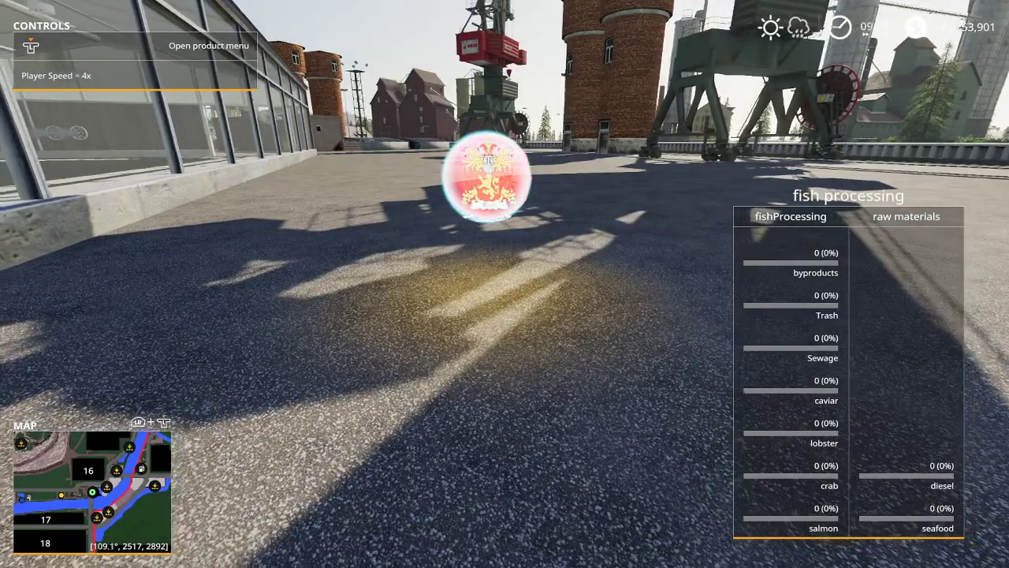
key("w")
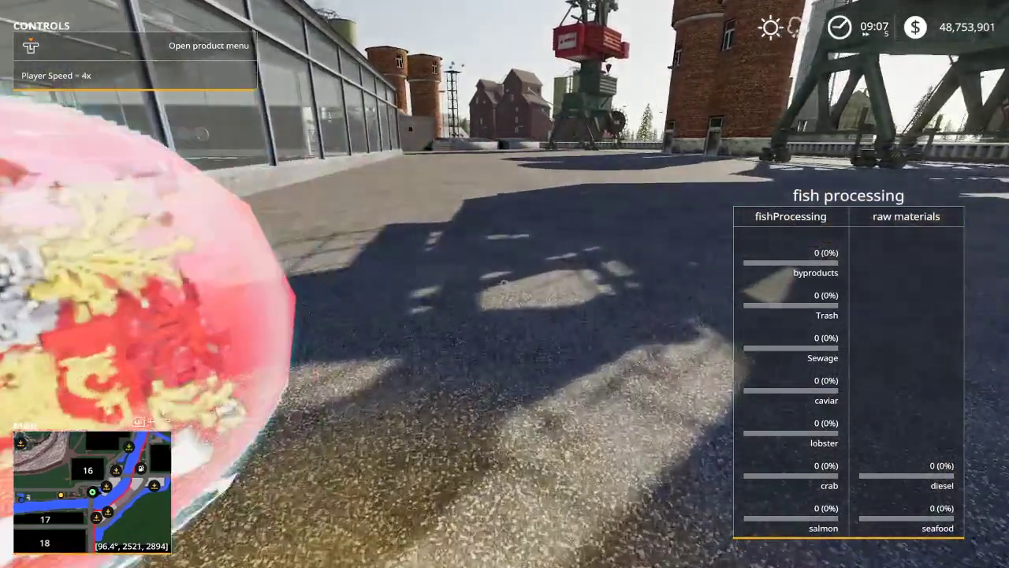
Step: Walk through the neighbouring port yard and examine the area marked with yellow and black stripes
key("w")
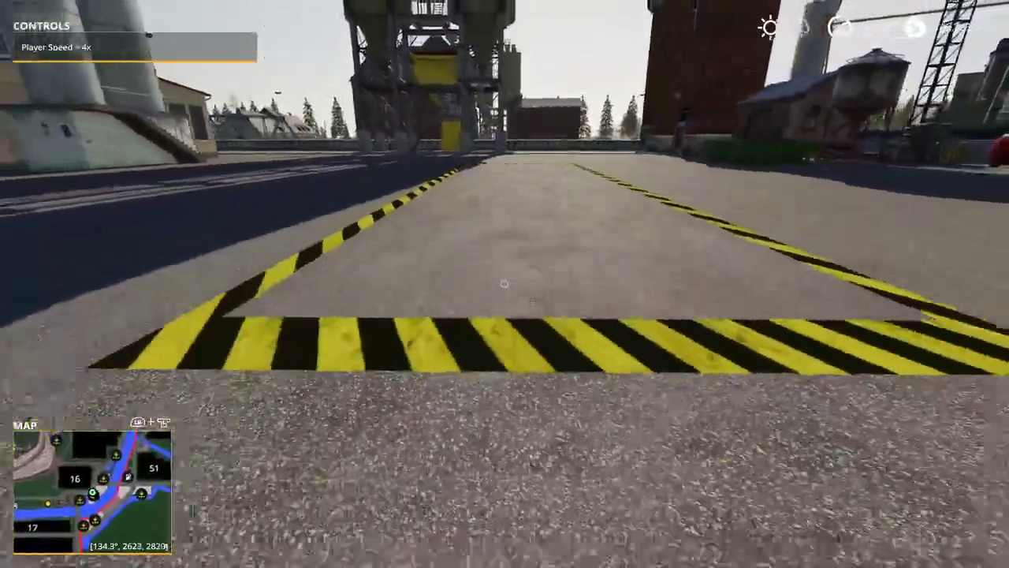
key("w")
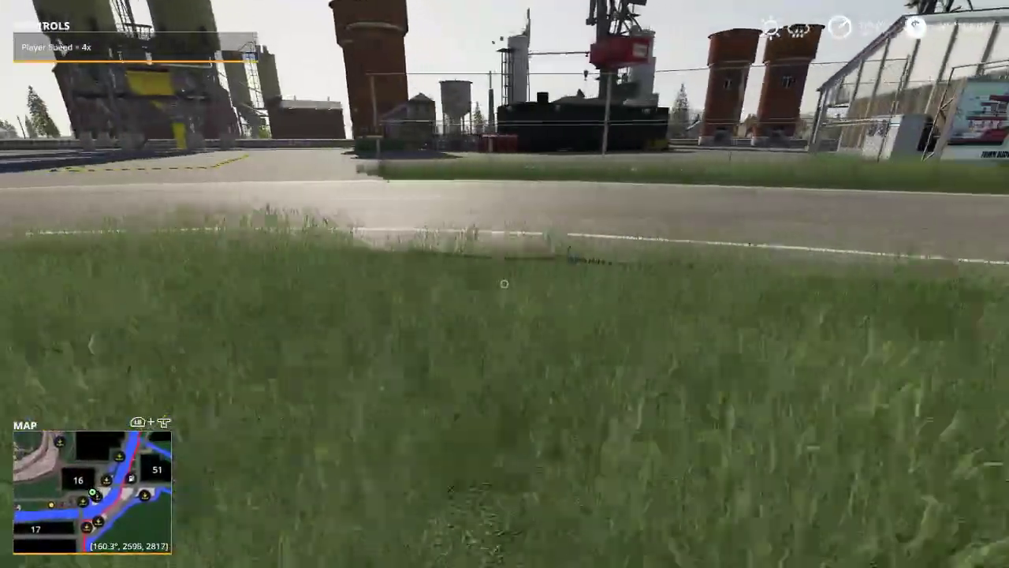
key("w")
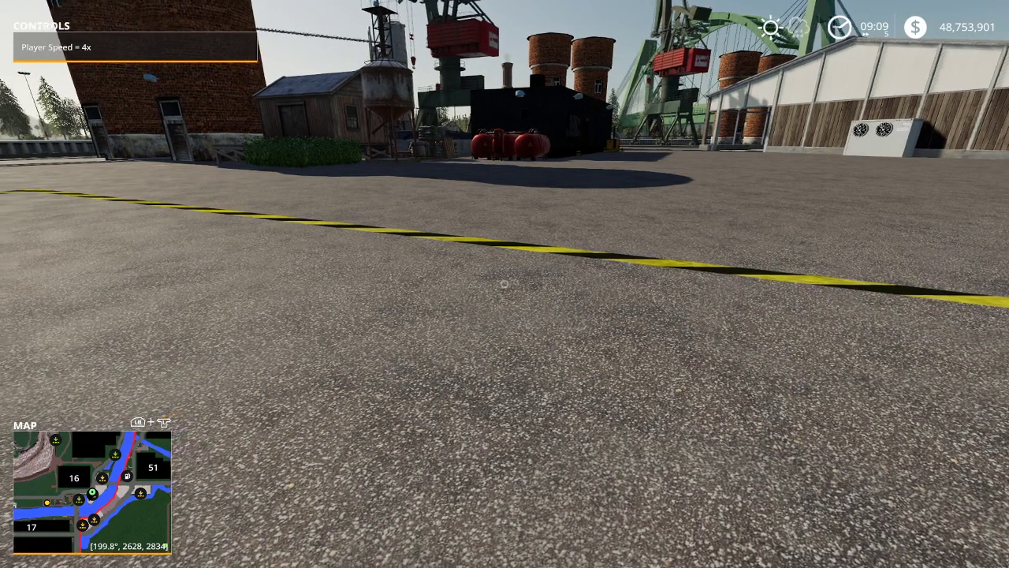
key("w")
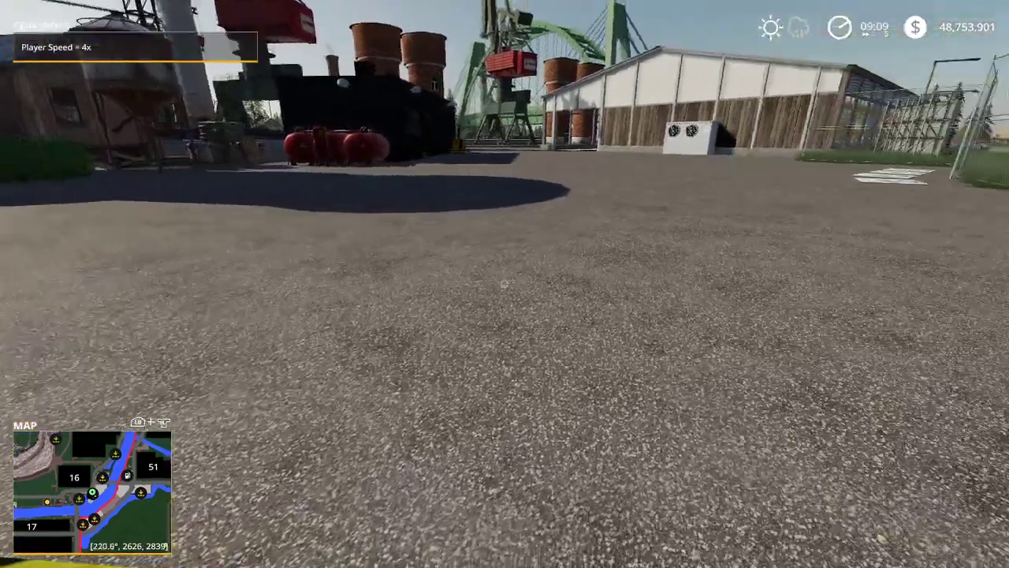
Step: Travel to the Boat House from the map and look over its trigger icon, parking area and red building
key("Escape")
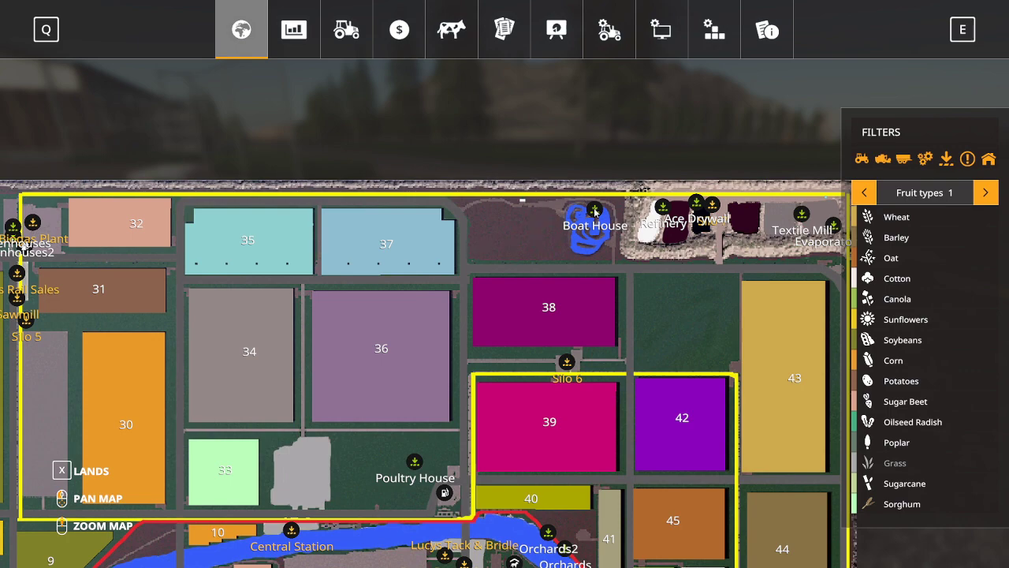
left_click(467, 525)
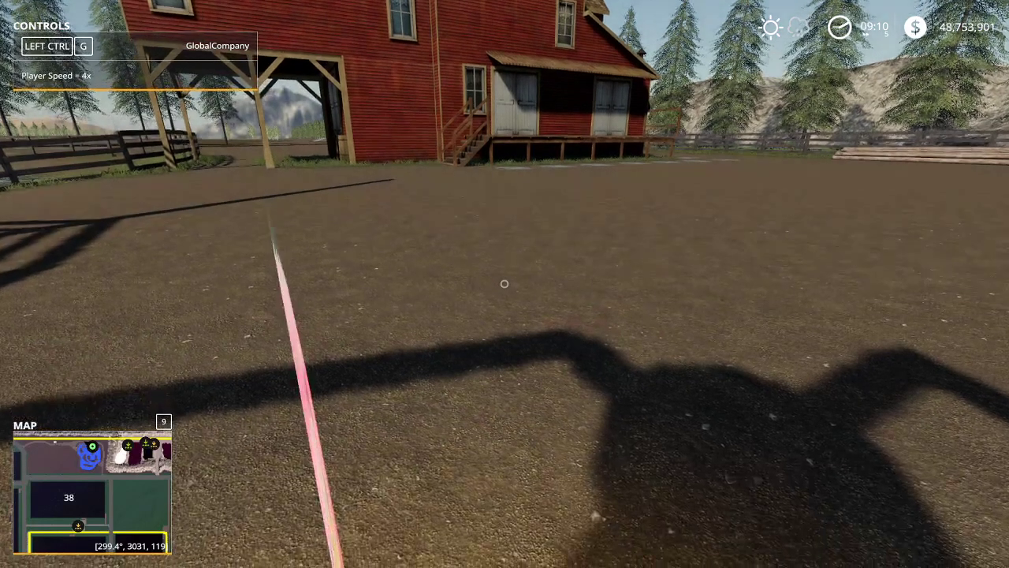
key("s")
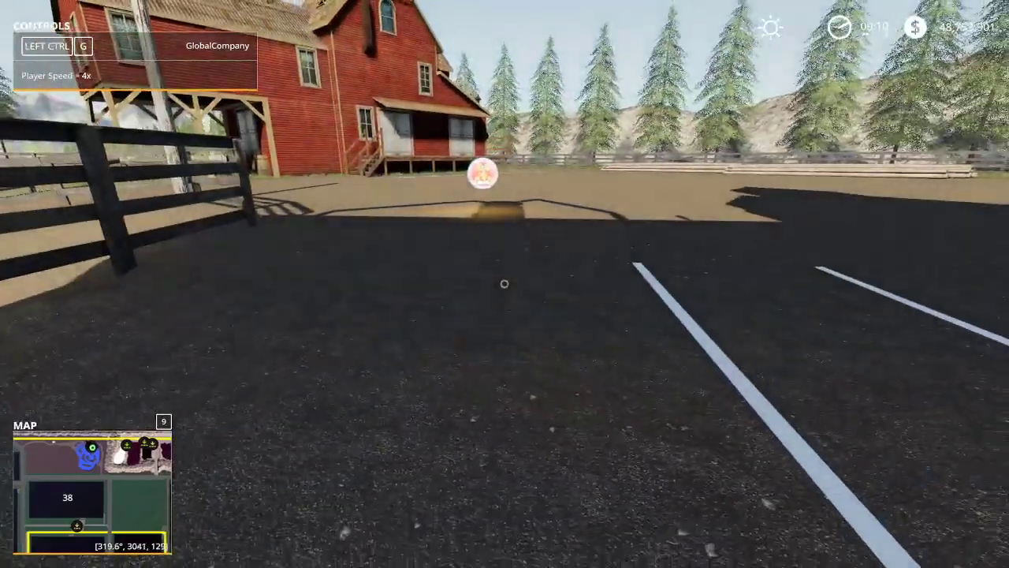
key("a")
key("d")
key("w")
key("d")
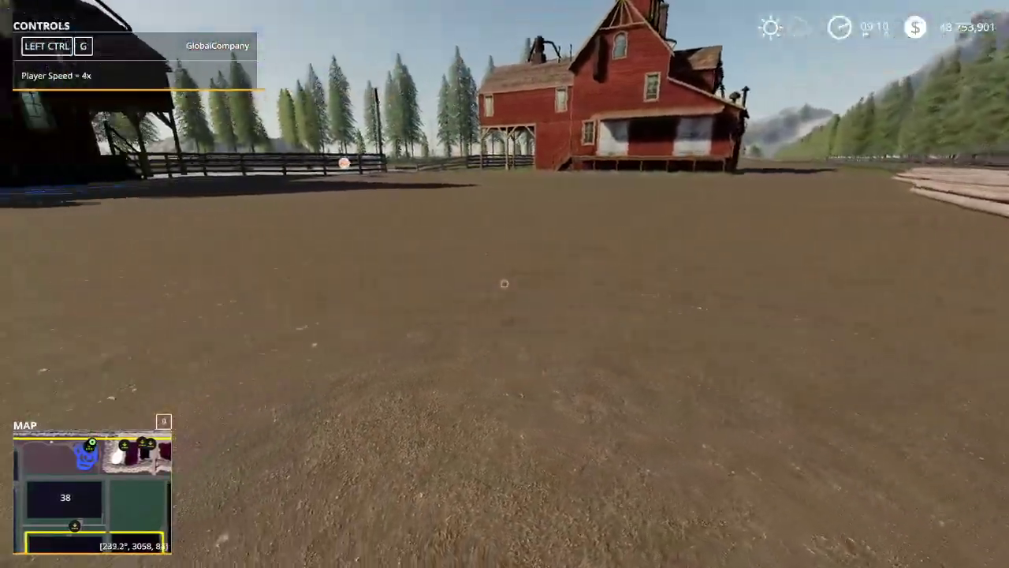
Step: Walk around the Boat House grounds to examine the lakeside, boats and fenced track
key("w")
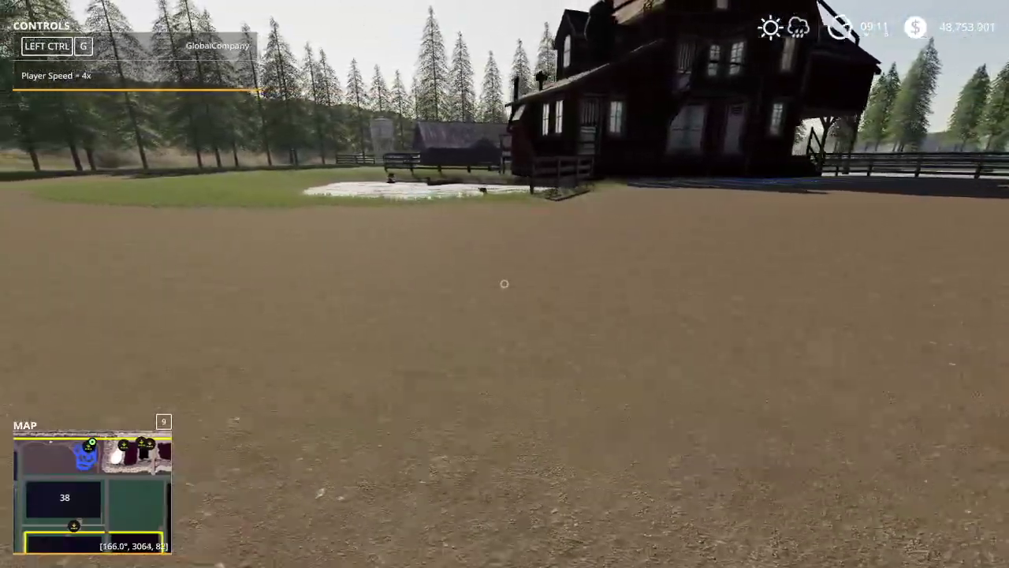
key("w")
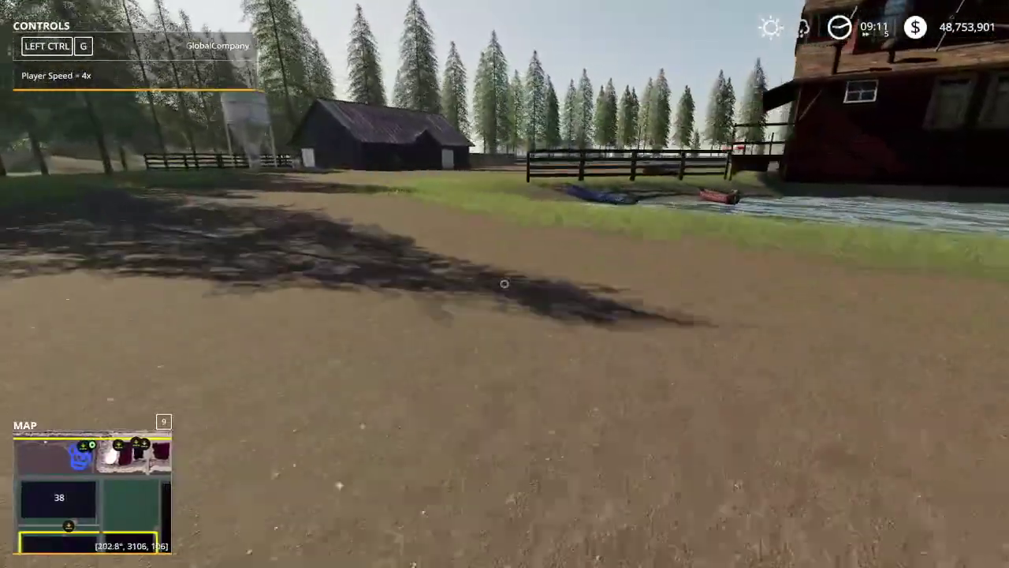
key("w")
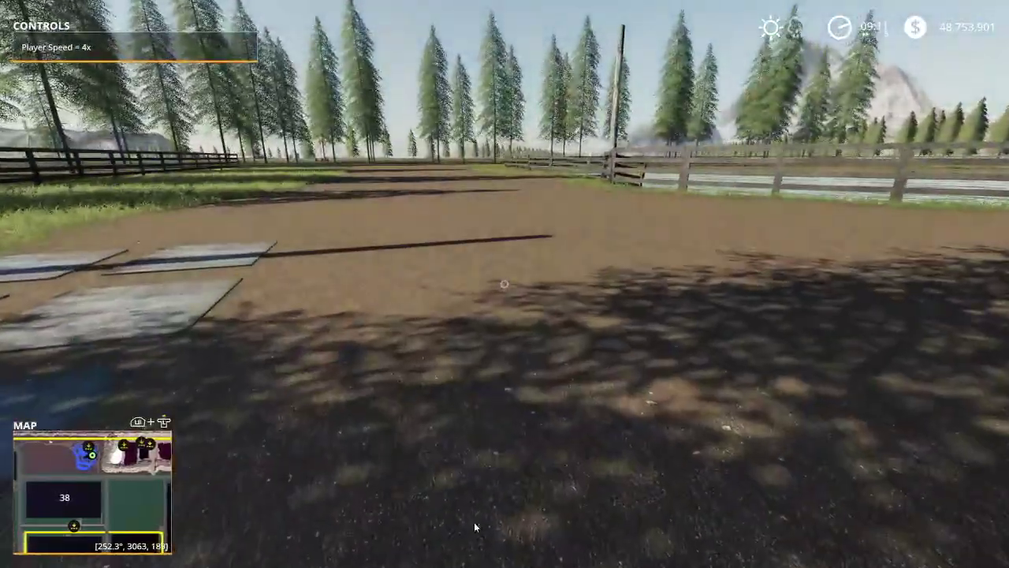
Step: Open the game settings and quit the game without saving
key("Escape")
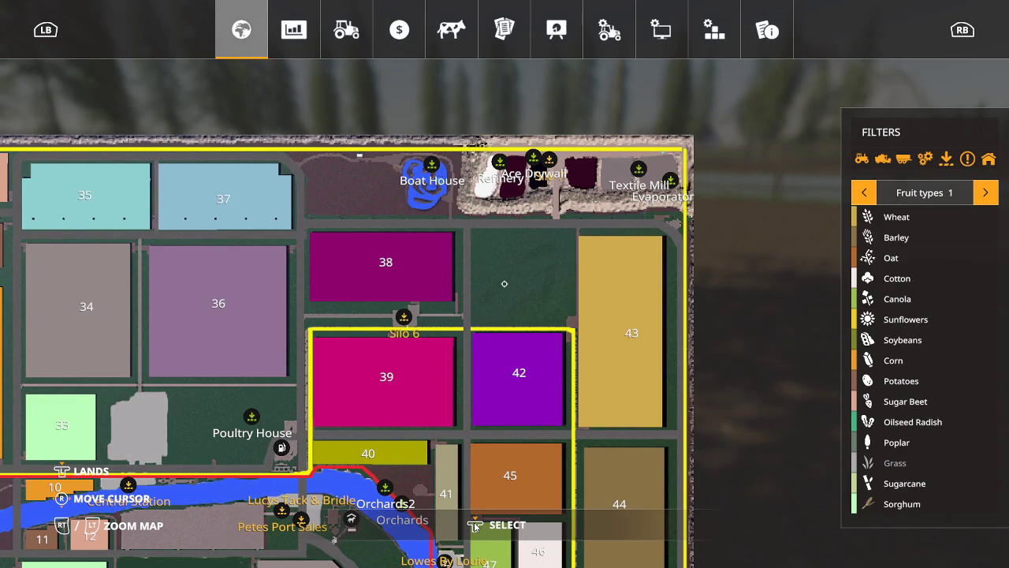
key("Escape")
key("Escape")
left_click(616, 49)
left_click(310, 514)
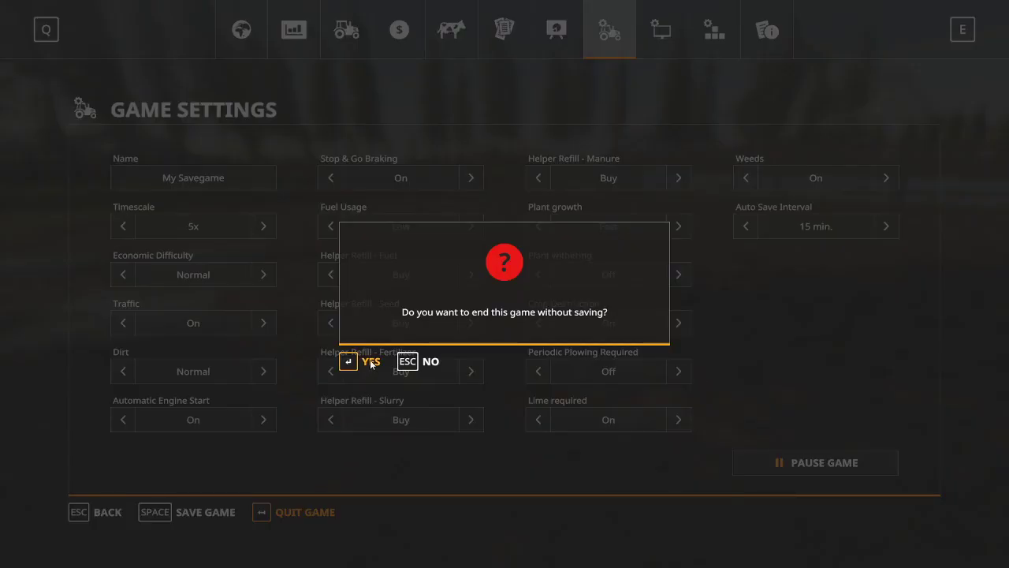
key("Return")
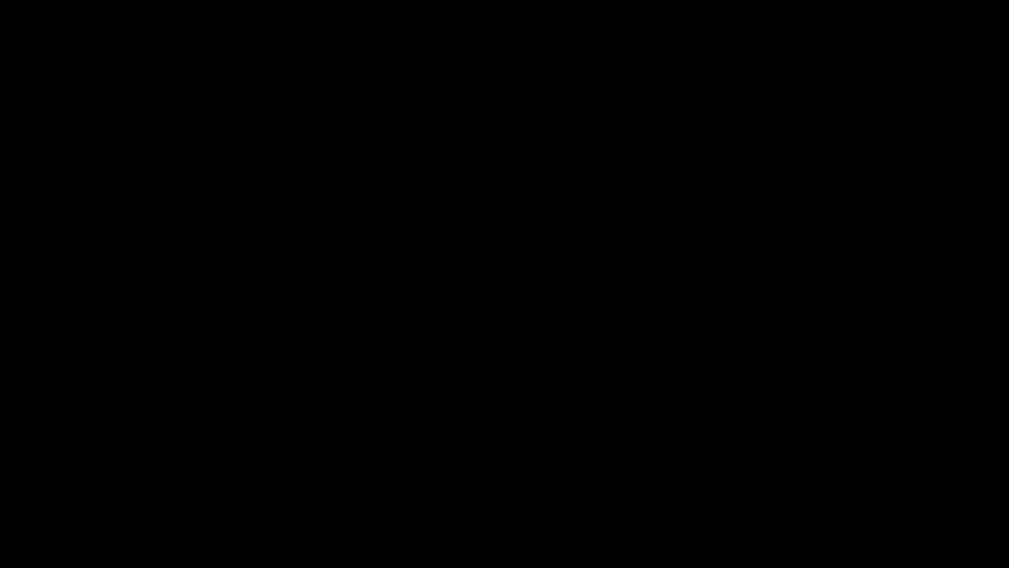
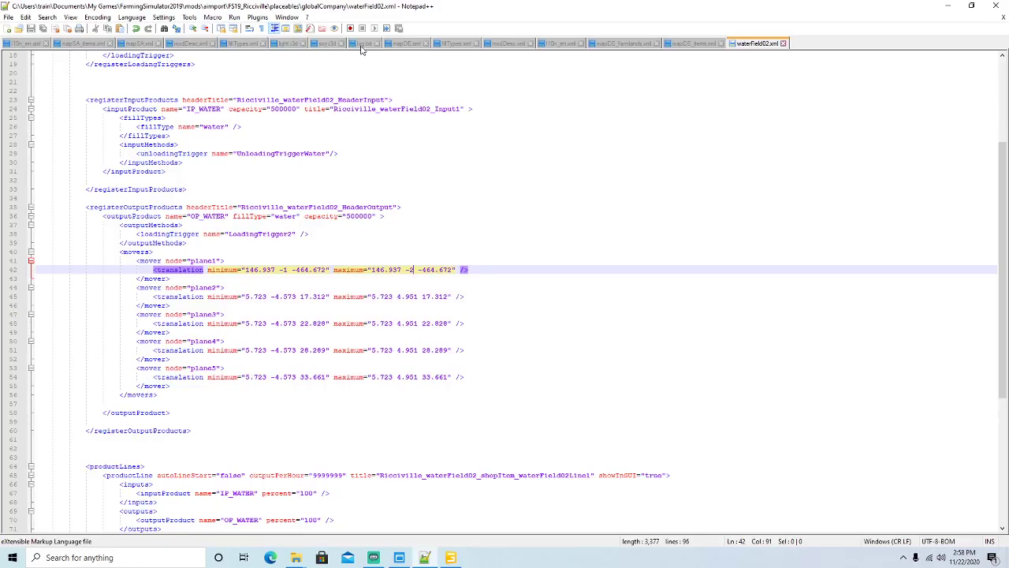
Step: In Notepad++, open log.txt, reload its modified contents and go back towards the beginning of the log
left_click(363, 43)
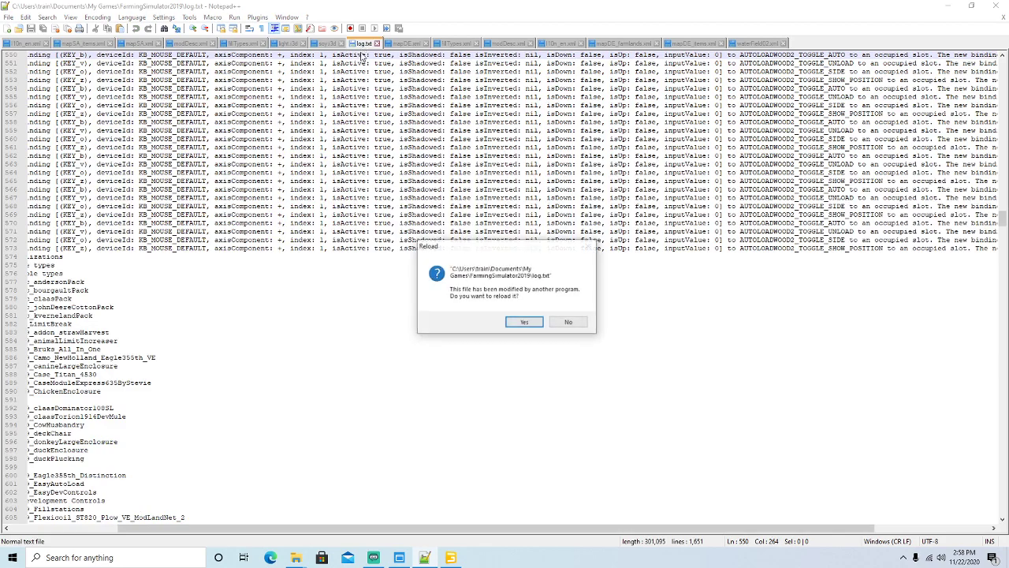
left_click(525, 323)
left_click_drag(1004, 254, 1003, 67)
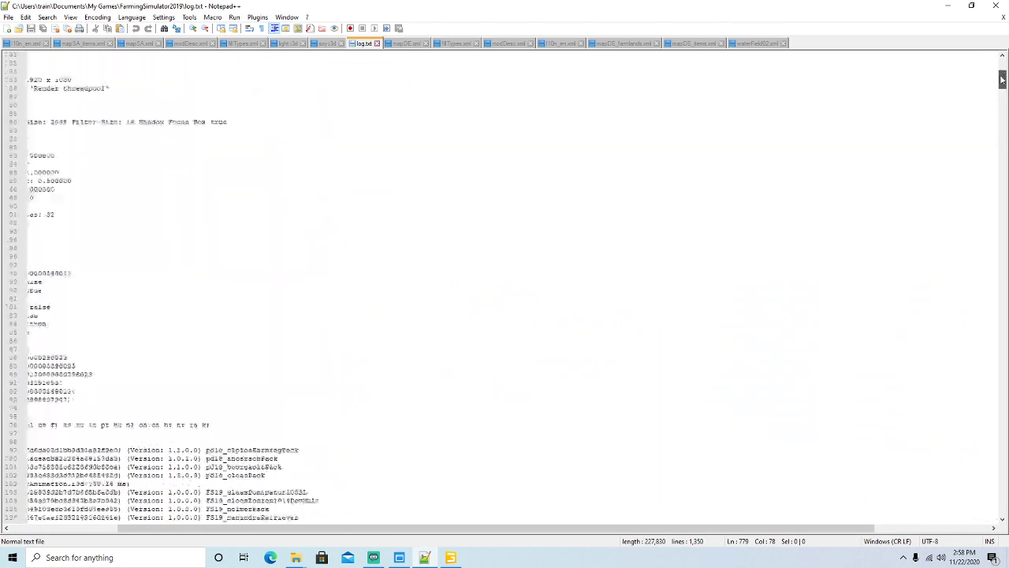
Step: Read through log.txt from its first line to the end of the game session, checking for errors and warnings
left_click_drag(332, 528, 224, 528)
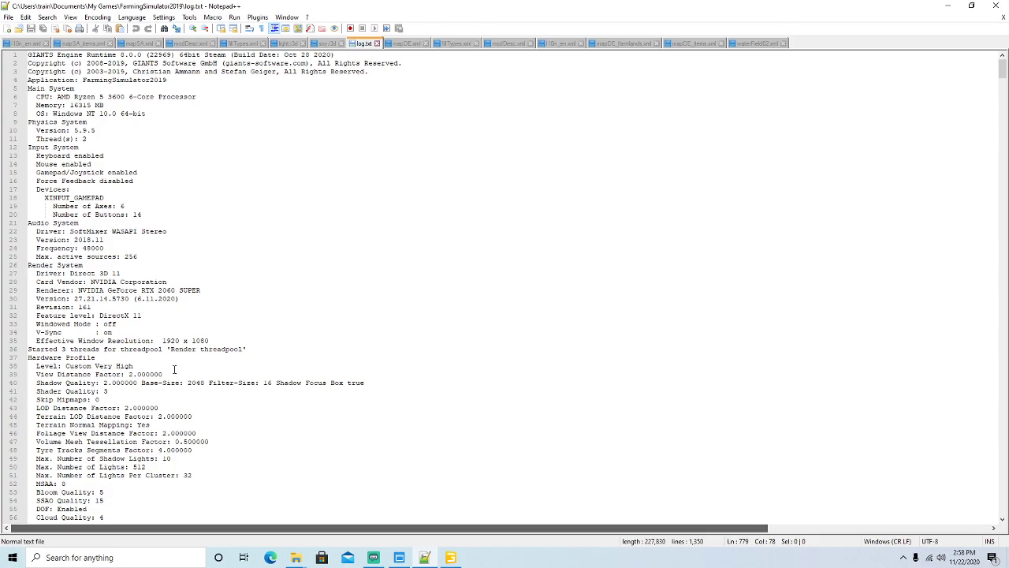
scroll(205, 272, "down", 16)
scroll(205, 272, "down", 20)
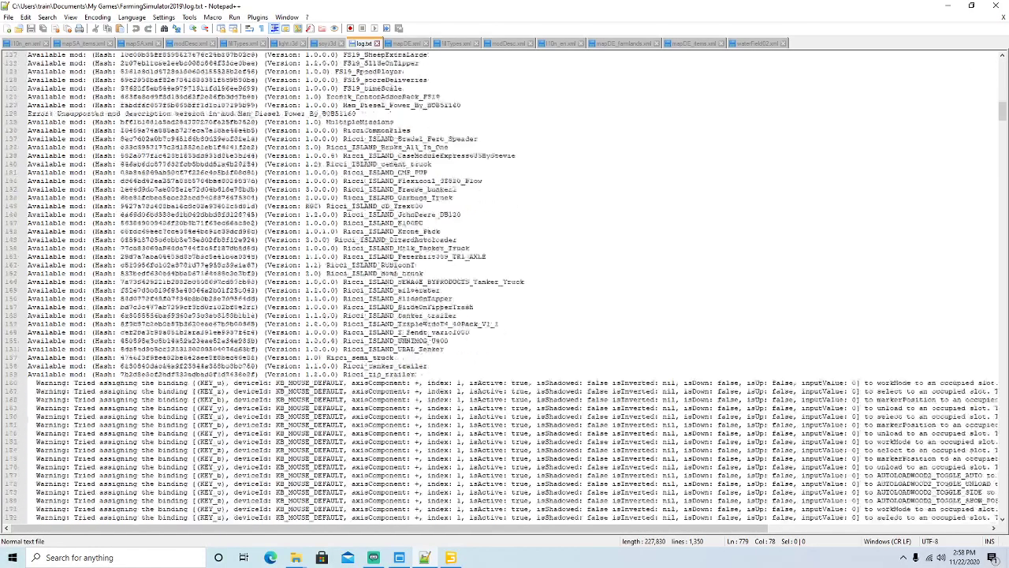
scroll(205, 272, "down", 20)
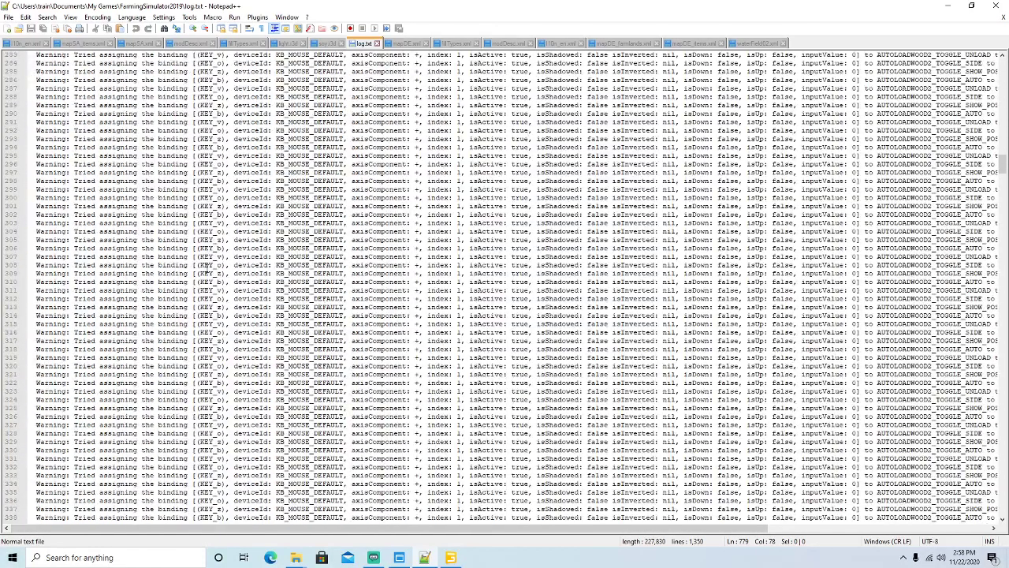
scroll(207, 268, "down", 20)
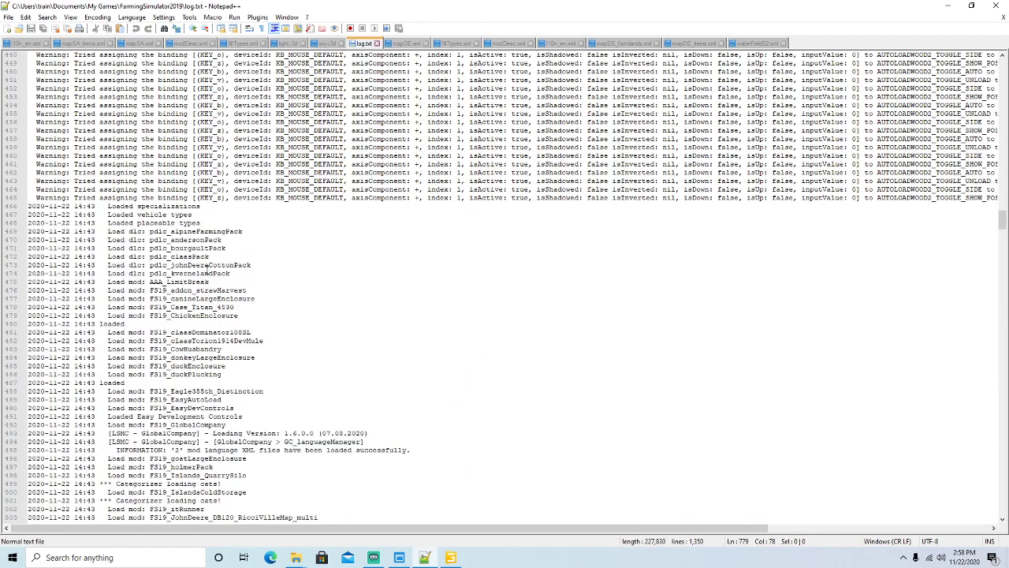
scroll(206, 271, "down", 5)
scroll(206, 271, "down", 15)
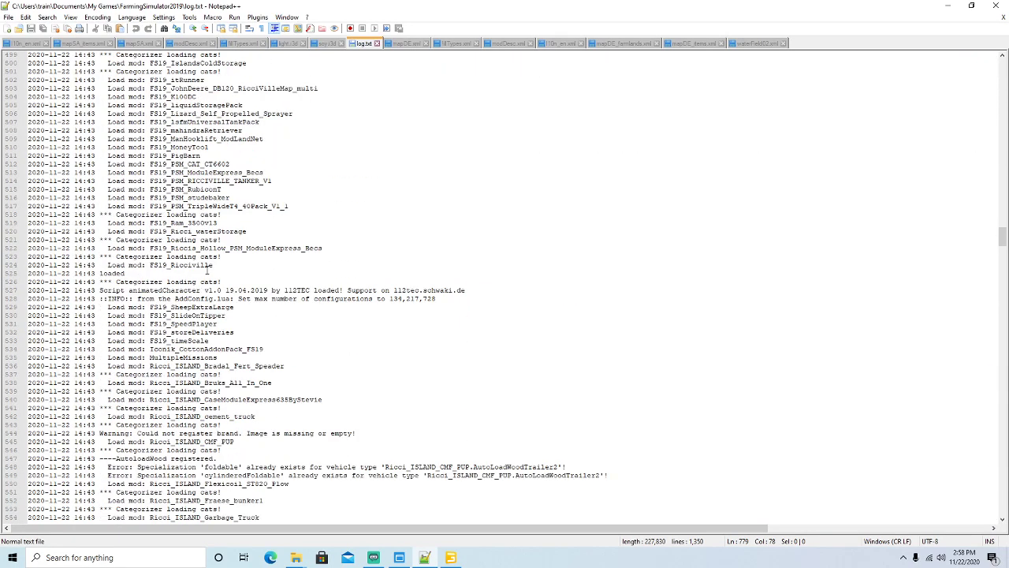
scroll(206, 269, "down", 20)
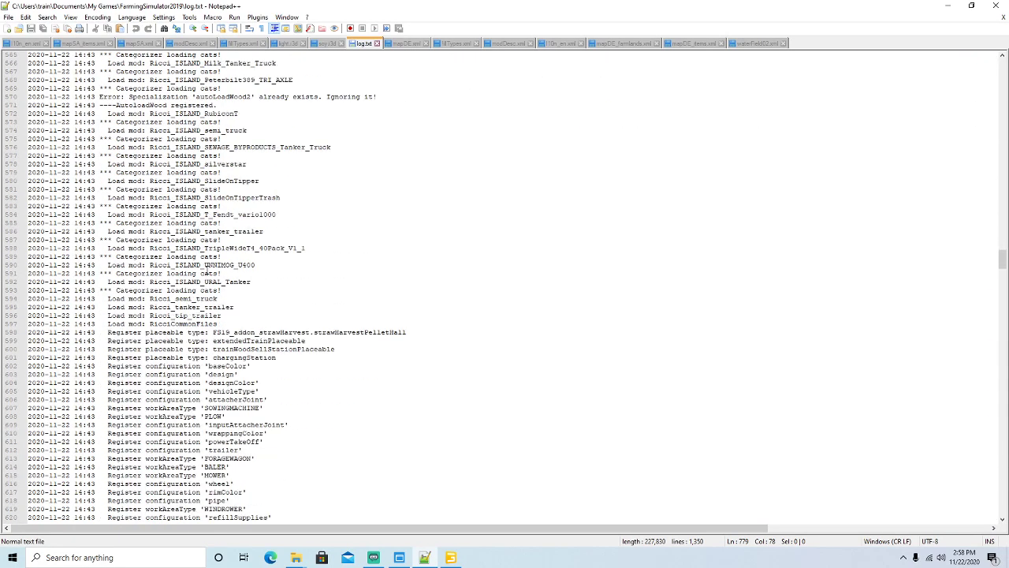
scroll(206, 271, "down", 20)
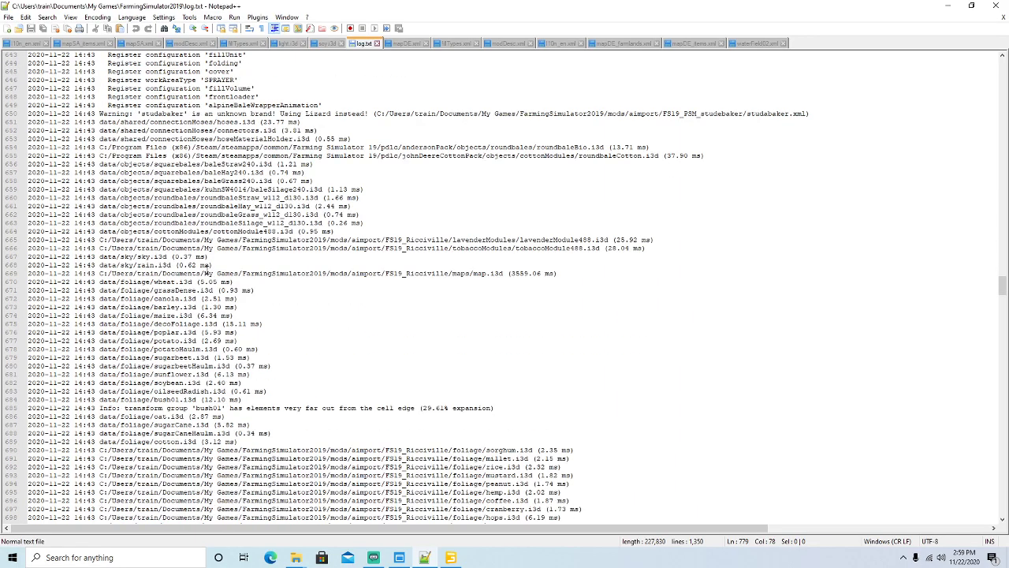
scroll(207, 270, "down", 20)
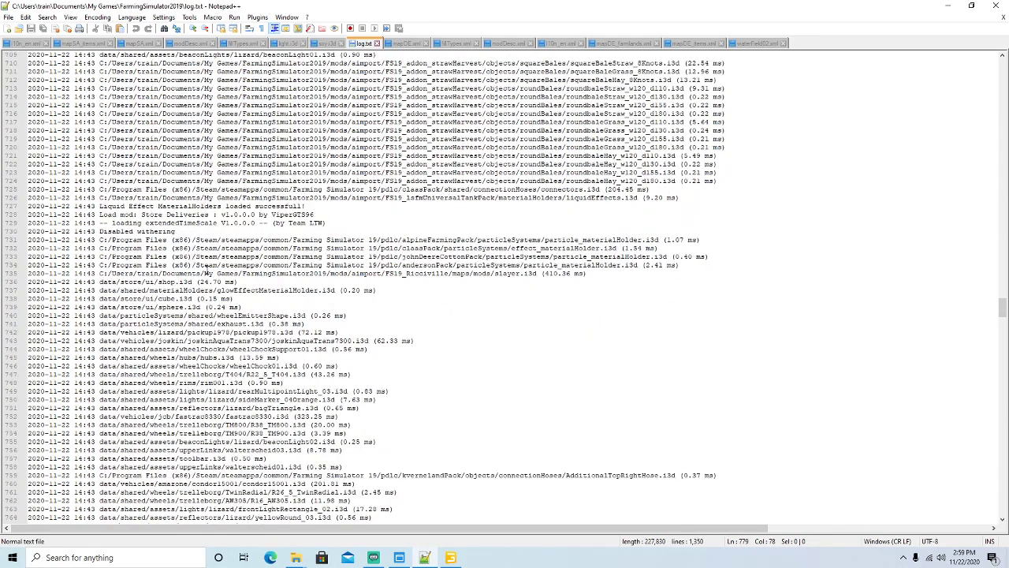
scroll(207, 271, "down", 20)
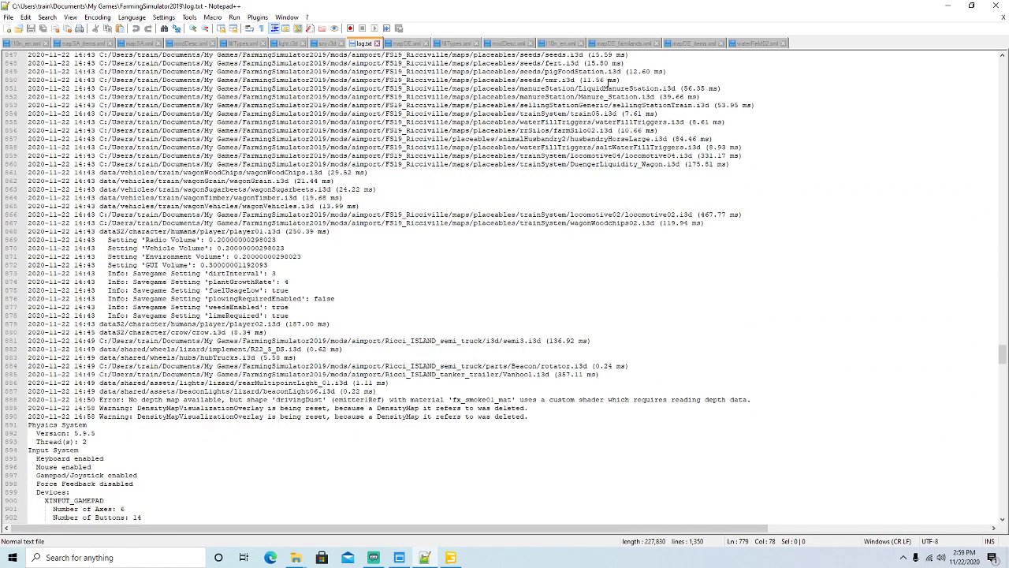
Step: Put Notepad++ away and switch to GIANTS Editor with the map.i3d scene
left_click(969, 6)
left_click(782, 18)
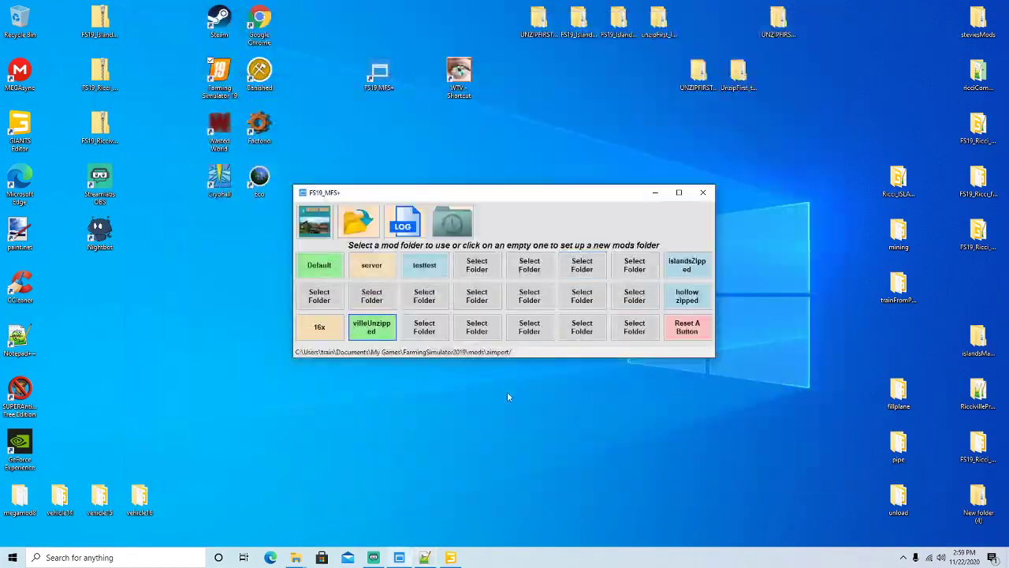
left_click(451, 557)
Step: Delete the three caliPalm_stage04 palm trees standing closest to the open sand beside the water field
scroll(503, 383, "up", 5)
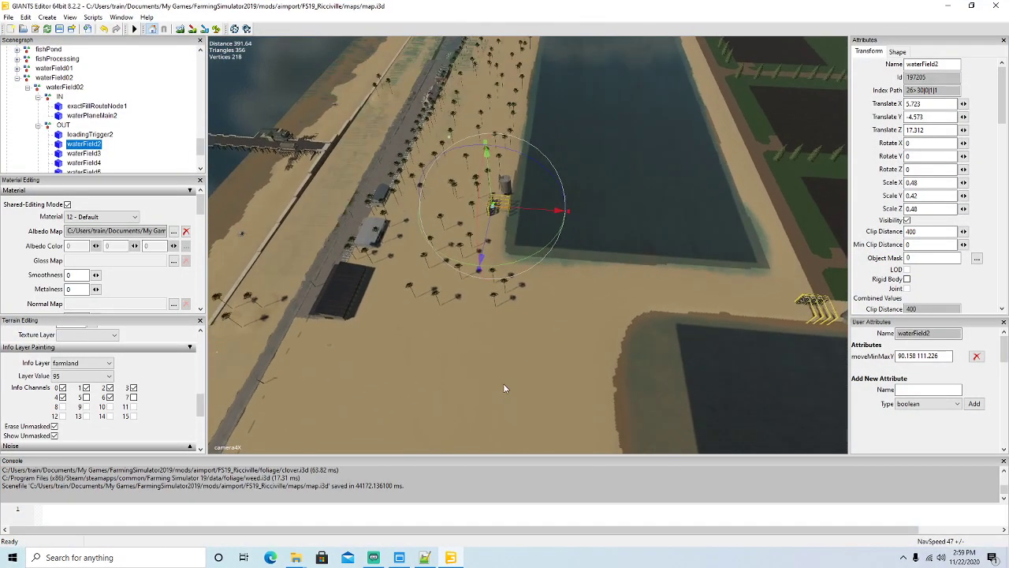
scroll(468, 406, "up", 8)
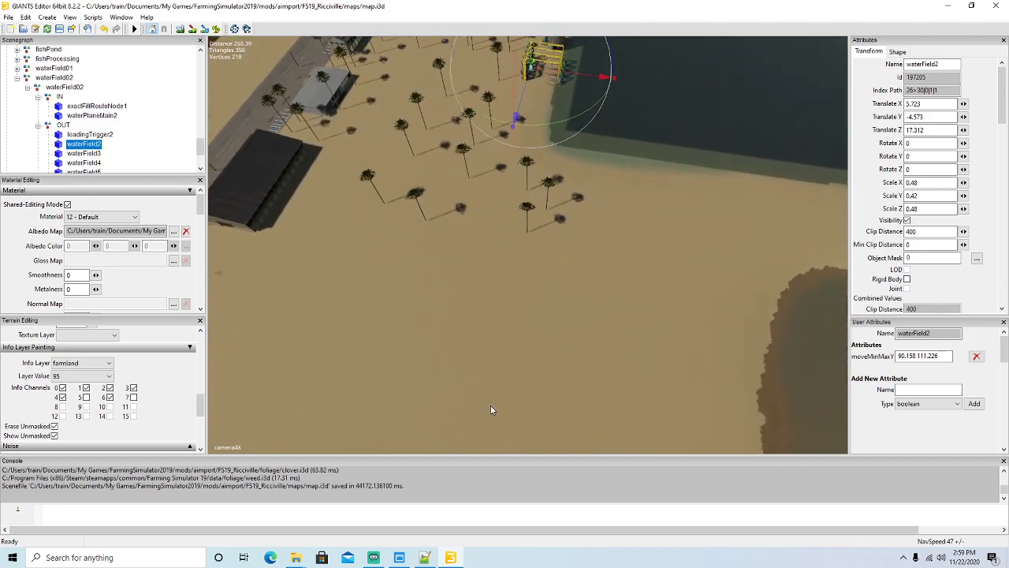
scroll(494, 398, "up", 5)
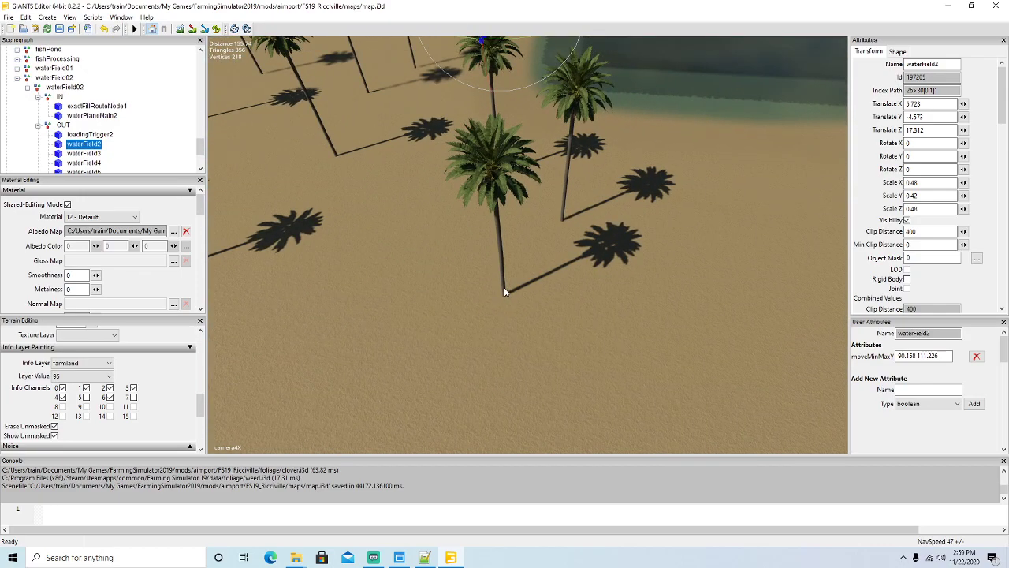
left_click(504, 289)
key("Delete")
left_click(564, 195)
key("Delete")
left_click(497, 154)
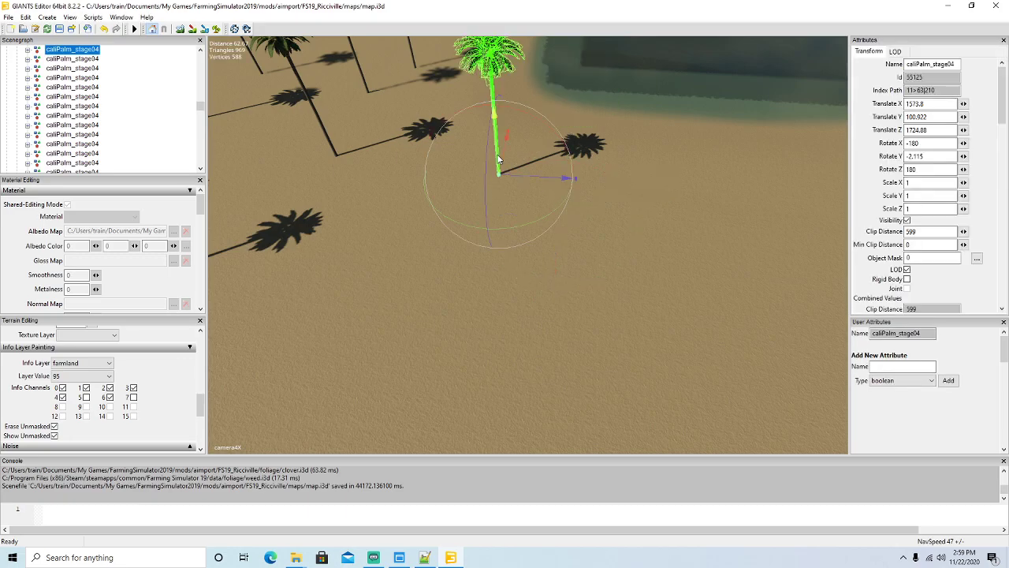
key("Delete")
Step: Look over the cleared sand and the shoreline, ending at the base of the water field's silo
right_click_drag(639, 239, 407, 203)
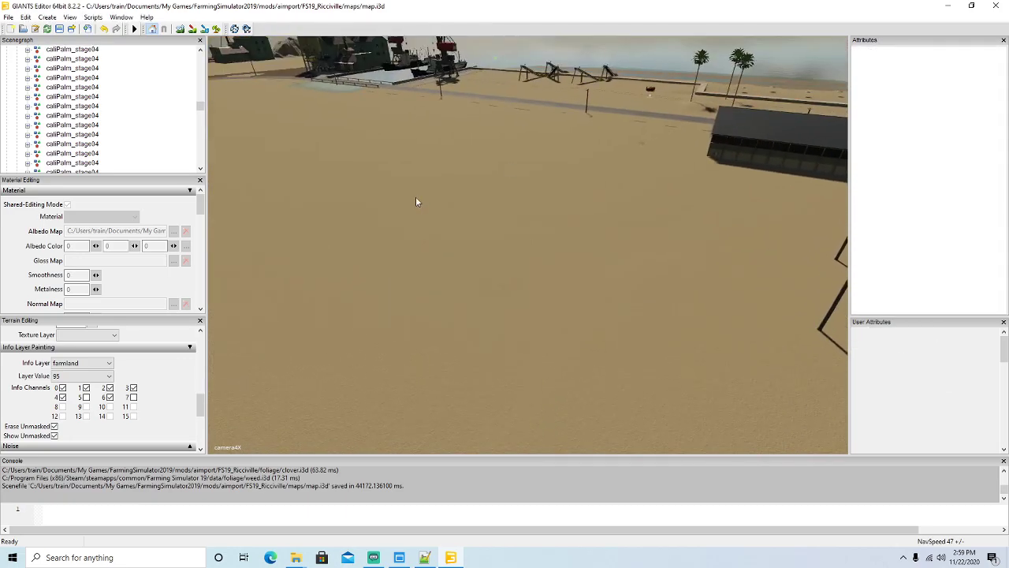
right_click_drag(547, 132, 543, 210)
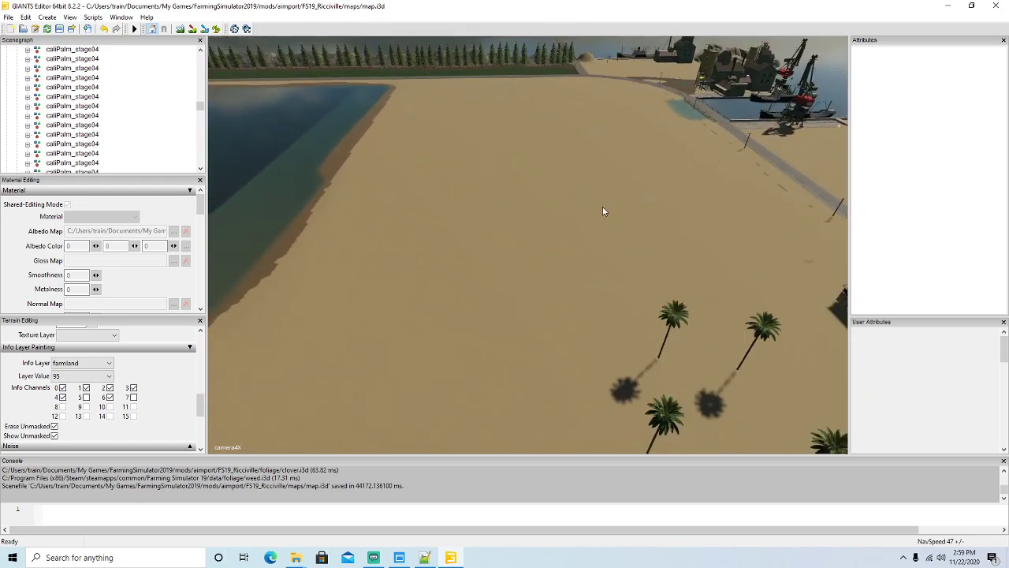
right_click_drag(470, 274, 612, 312)
scroll(493, 287, "up", 3)
scroll(562, 347, "up", 3)
scroll(562, 347, "up", 3)
scroll(632, 327, "up", 3)
left_click_drag(612, 311, 361, 288, "alt")
scroll(570, 269, "up", 5)
left_click_drag(623, 293, 549, 318, "alt")
scroll(558, 293, "up", 2)
scroll(522, 301, "down", 2)
scroll(522, 301, "down", 1)
scroll(515, 287, "up", 5)
scroll(550, 318, "down", 2)
scroll(549, 318, "down", 2)
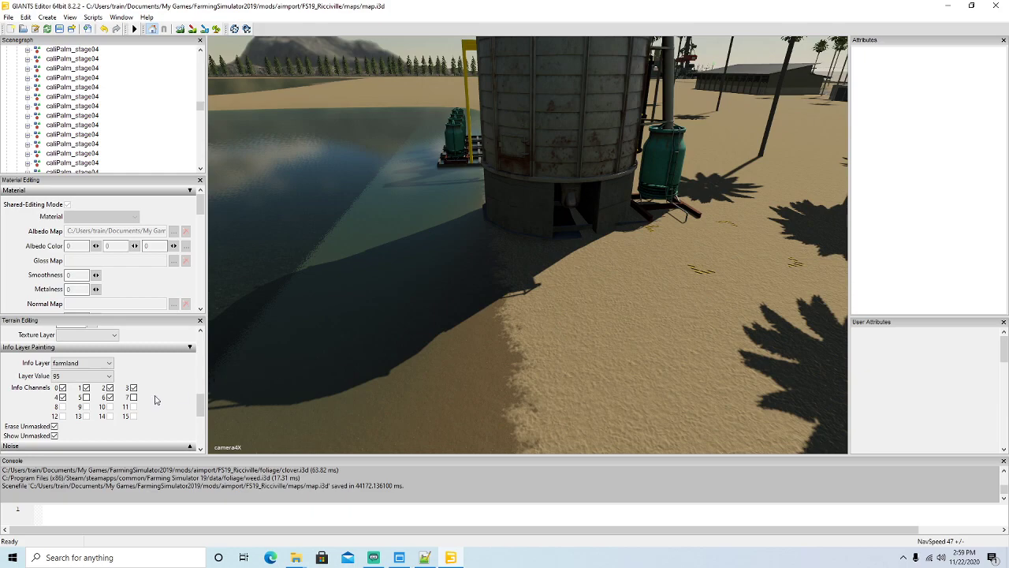
Step: Reduce the terrain sculpting brush to a radius of about 4.89 and a value of about 0.45, and leave sculpt mode
left_click_drag(199, 408, 200, 363)
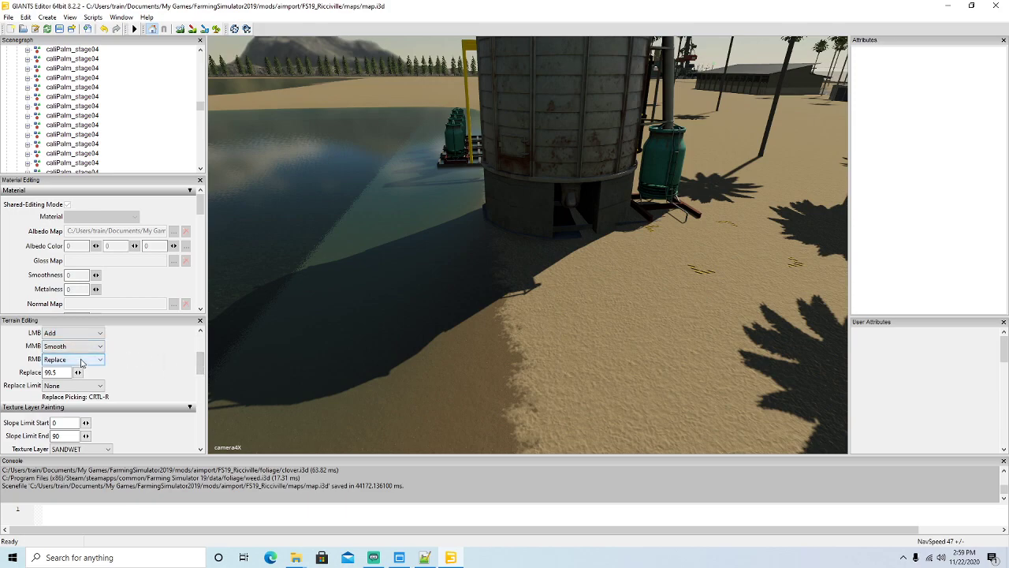
left_click_drag(203, 363, 202, 343)
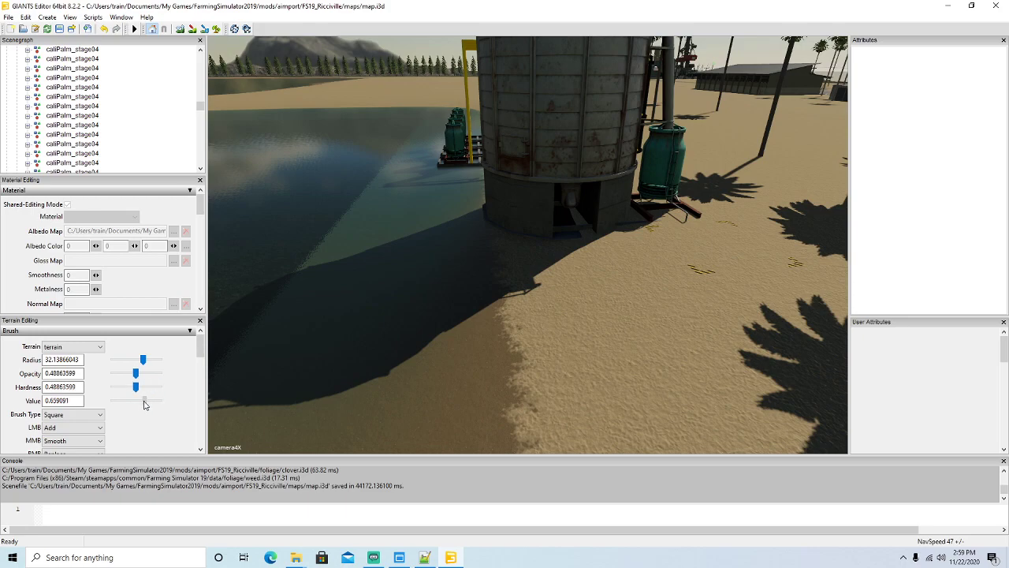
left_click(180, 29)
scroll(472, 186, "down", 19)
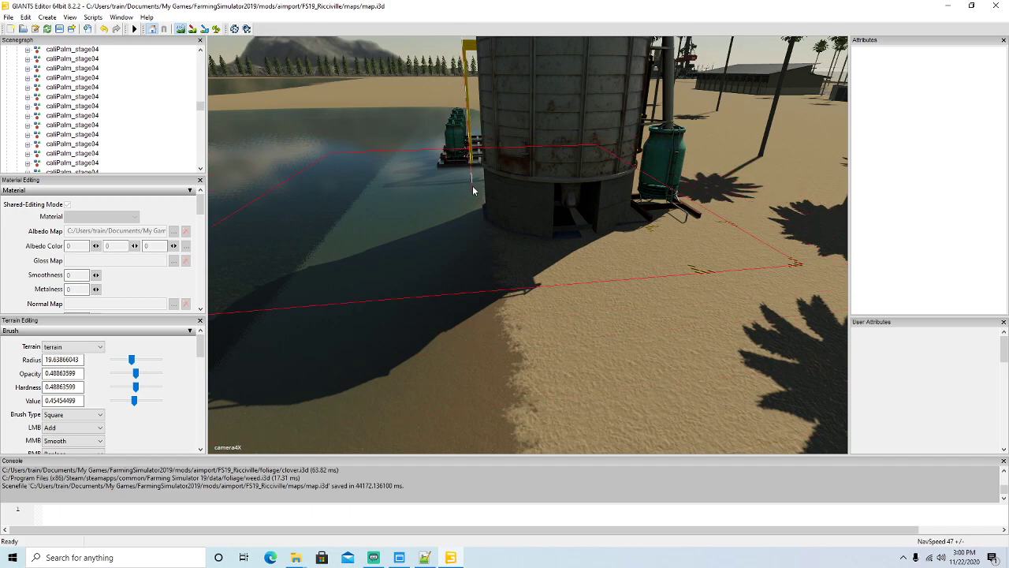
scroll(505, 213, "down", 5)
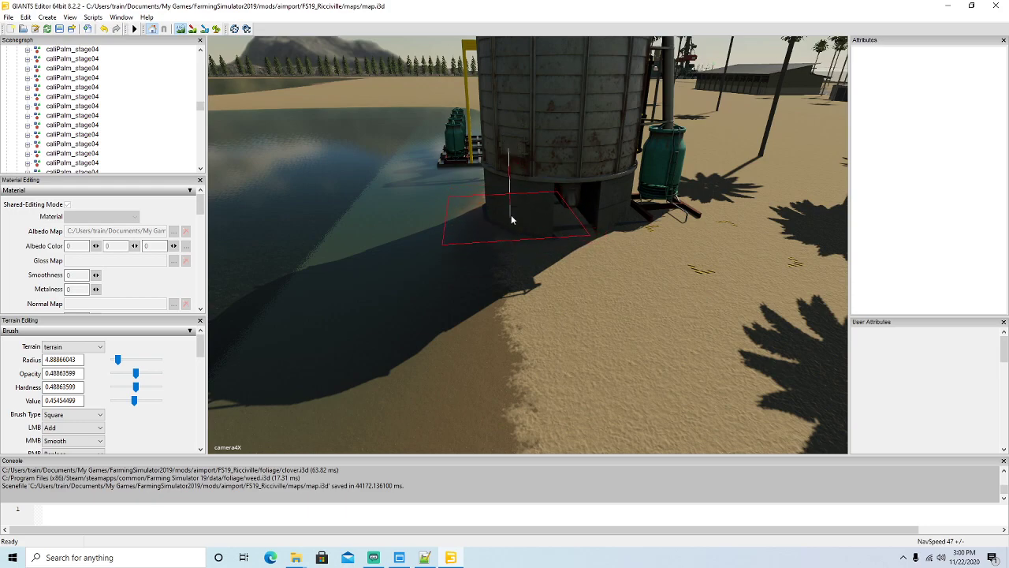
left_click(179, 33)
Step: Check the waterline at the silo's concrete base from the shore side using the terrain brush outline
mouse_move(391, 238)
left_mouse_down("alt")
mouse_move(409, 182)
mouse_move(402, 187)
left_mouse_up("alt")
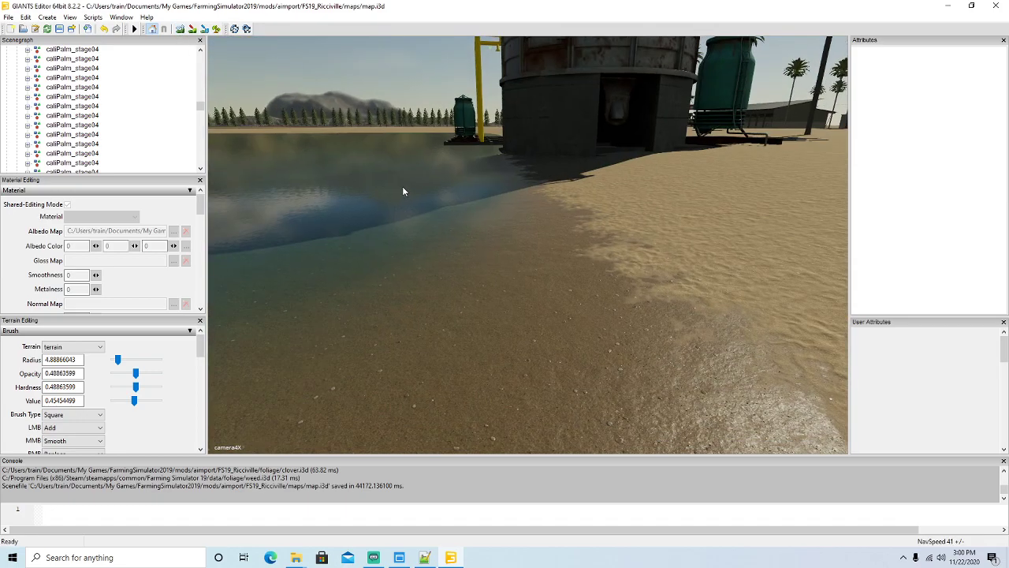
left_click_drag(402, 186, 668, 200, "alt")
scroll(331, 125, "up", 2)
scroll(325, 128, "up", 7)
left_click(181, 29)
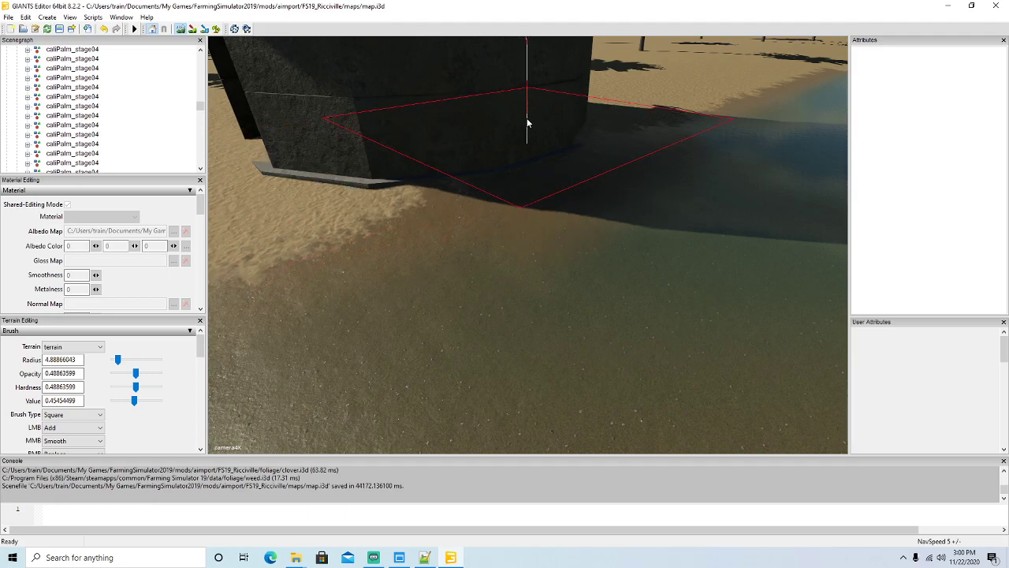
left_click(180, 28)
Step: Examine the silo, the yellow pipe frame and the row of green pumps along the water's edge
mouse_move(250, 85)
left_mouse_down("alt")
mouse_move(510, 242)
mouse_move(619, 199)
mouse_move(587, 261)
mouse_move(514, 249)
mouse_move(526, 262)
mouse_move(489, 225)
mouse_move(512, 220)
mouse_move(486, 314)
mouse_move(355, 265)
mouse_move(530, 280)
mouse_move(540, 322)
mouse_move(551, 305)
mouse_move(565, 317)
mouse_move(391, 271)
mouse_move(487, 254)
mouse_move(466, 258)
mouse_move(597, 279)
mouse_move(501, 301)
mouse_move(574, 312)
left_mouse_up("alt")
scroll(618, 197, "up", 3)
scroll(526, 264, "down", 3)
scroll(512, 219, "up", 4)
scroll(512, 217, "up", 6)
scroll(487, 314, "down", 3)
scroll(486, 314, "down", 4)
scroll(355, 265, "up", 6)
scroll(540, 323, "down", 6)
scroll(541, 322, "down", 4)
scroll(487, 257, "up", 3)
scroll(466, 258, "up", 9)
scroll(598, 280, "down", 8)
scroll(566, 307, "down", 6)
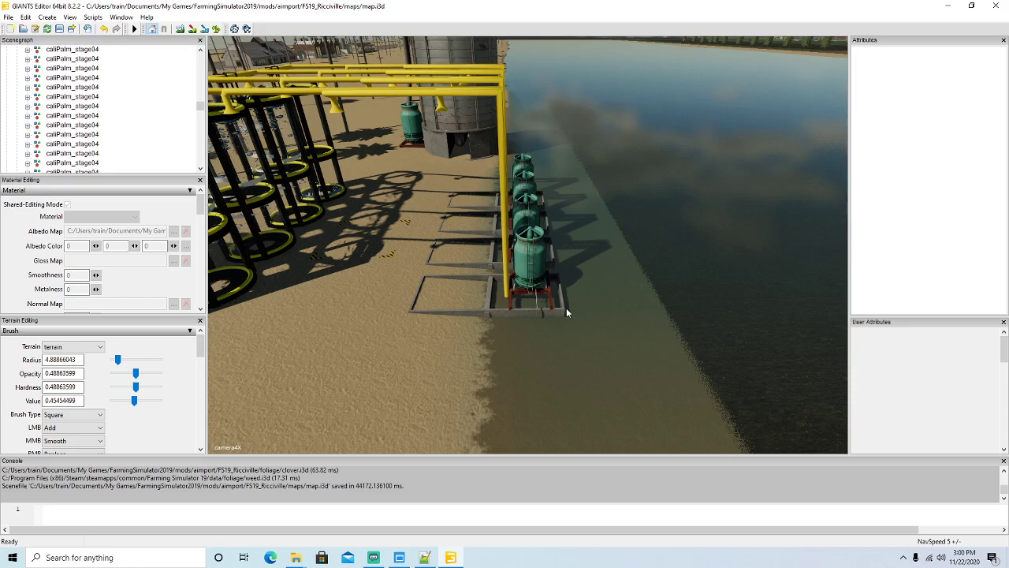
Step: Cross the water to the other water field's station and examine the ground around its silo and ring towers
left_click_drag(513, 327, 581, 254, "alt")
scroll(634, 332, "down", 6)
scroll(582, 255, "up", 2)
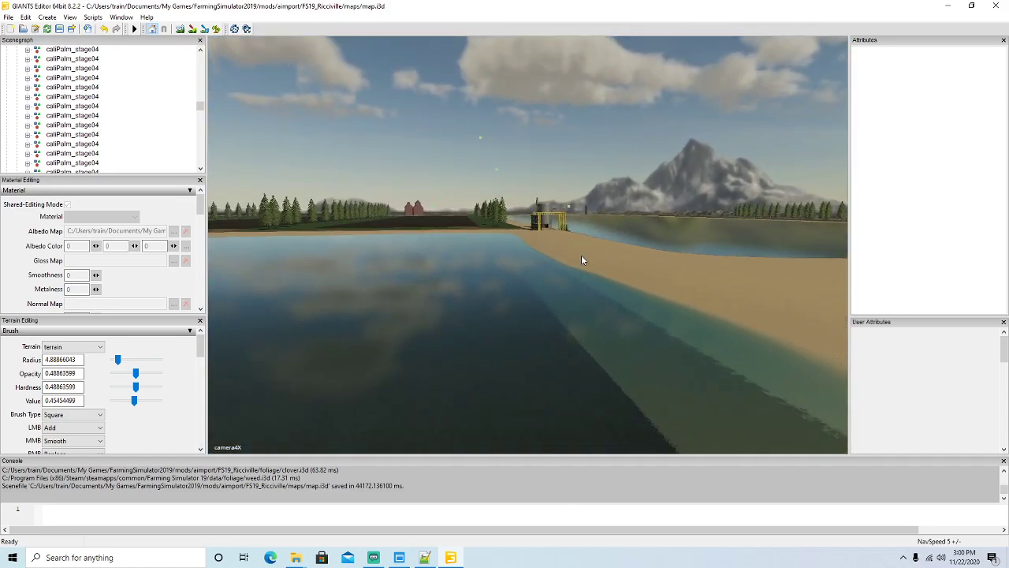
scroll(571, 299, "up", 4)
left_click_drag(572, 299, 557, 284, "alt")
scroll(558, 284, "up", 2)
scroll(557, 285, "up", 5)
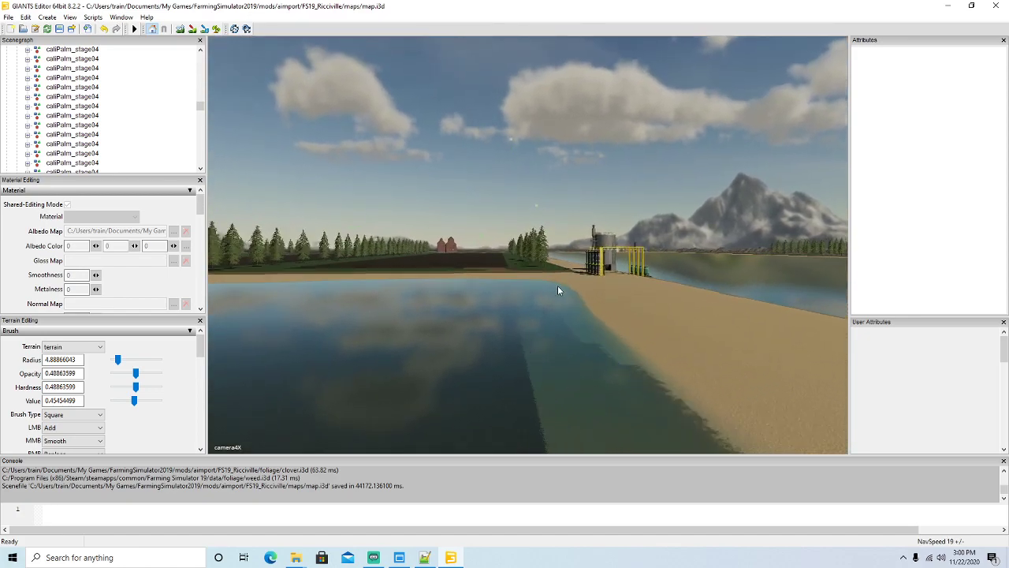
scroll(566, 286, "up", 6)
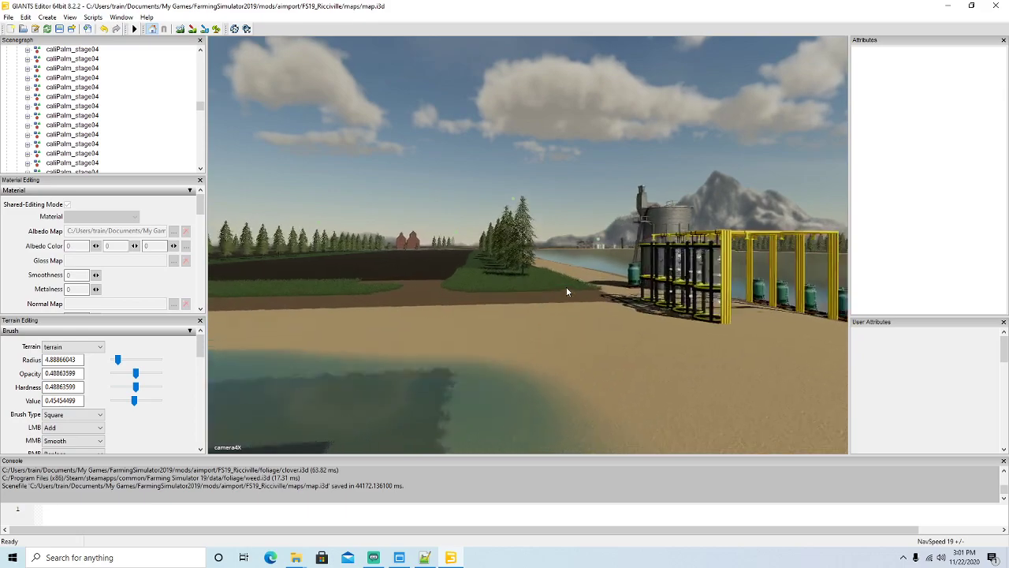
left_click_drag(567, 286, 601, 359, "alt")
scroll(544, 316, "down", 2)
scroll(544, 316, "up", 3)
scroll(601, 360, "down", 3)
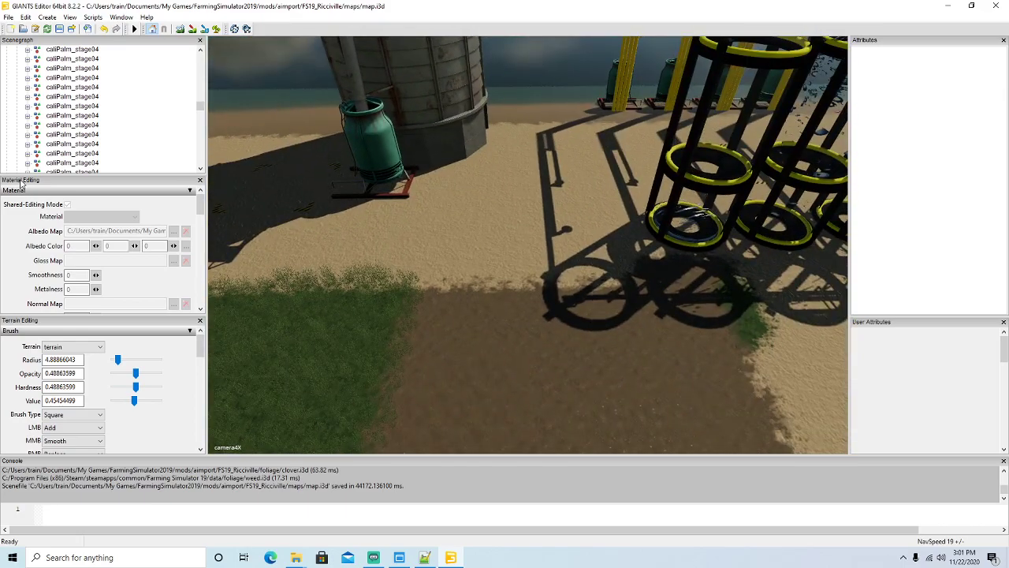
Step: Find the waterField02 group in the scene hierarchy and collapse it
left_click(431, 313)
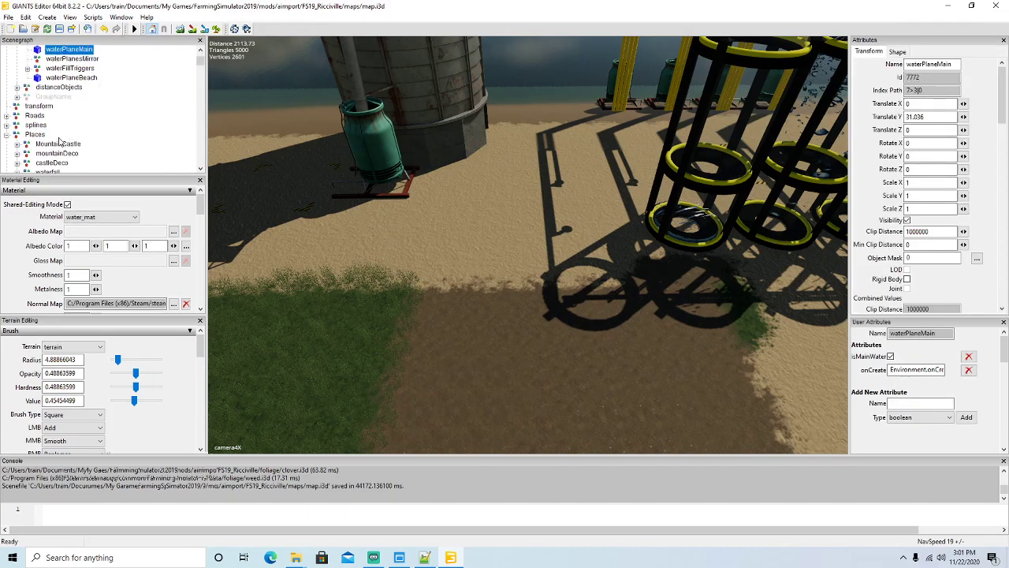
scroll(10, 138, "down", 10)
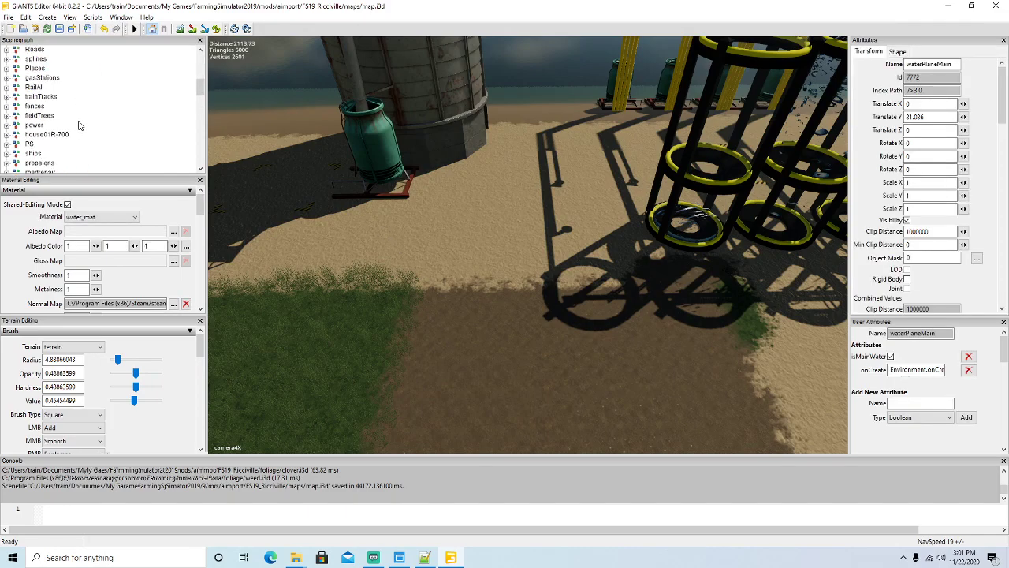
scroll(93, 119, "down", 12)
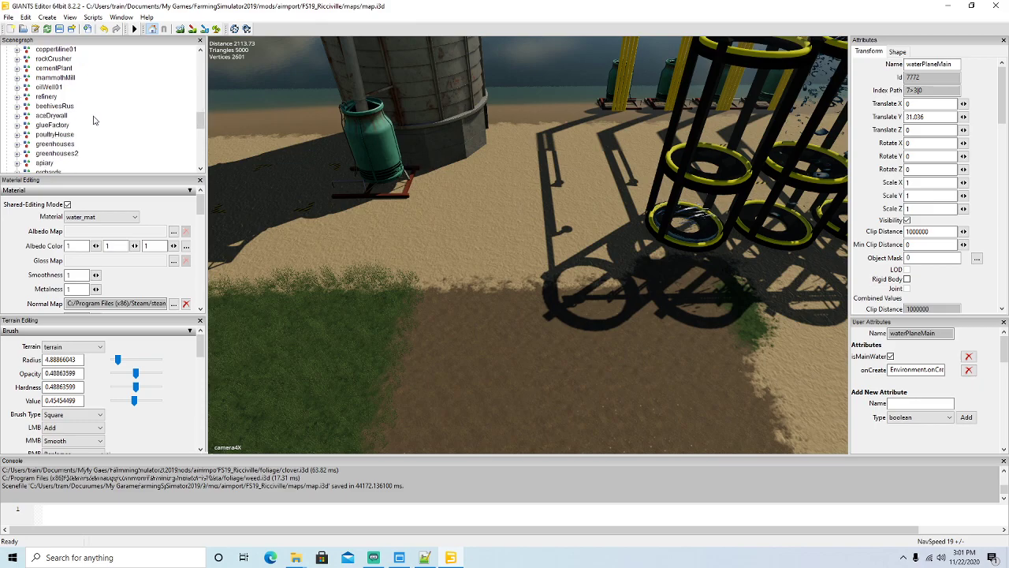
scroll(93, 119, "down", 1)
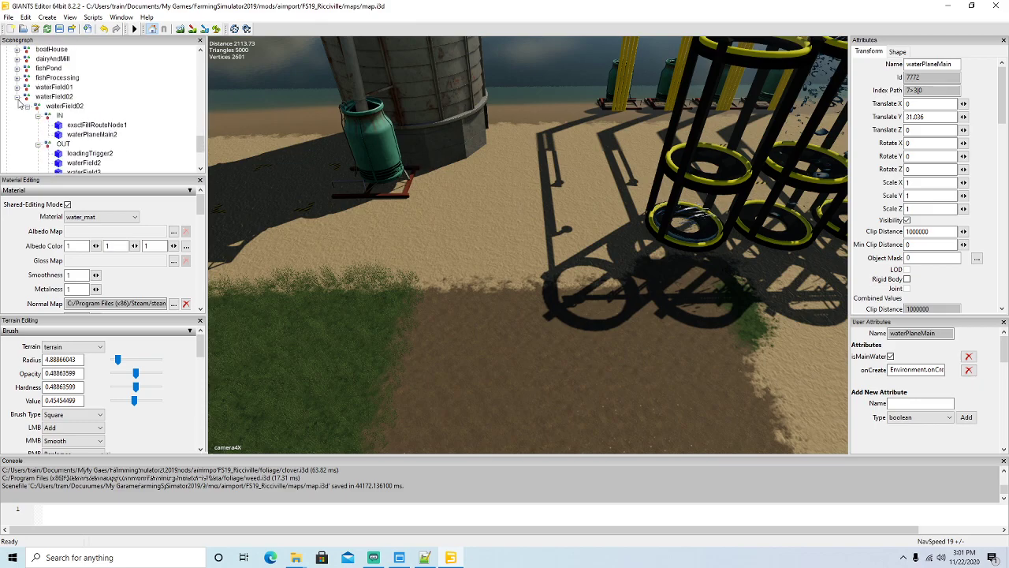
left_click(17, 97)
Step: Duplicate the fishProcessing icon at the end of the tourIcons group
scroll(101, 139, "up", 5)
scroll(103, 139, "down", 4)
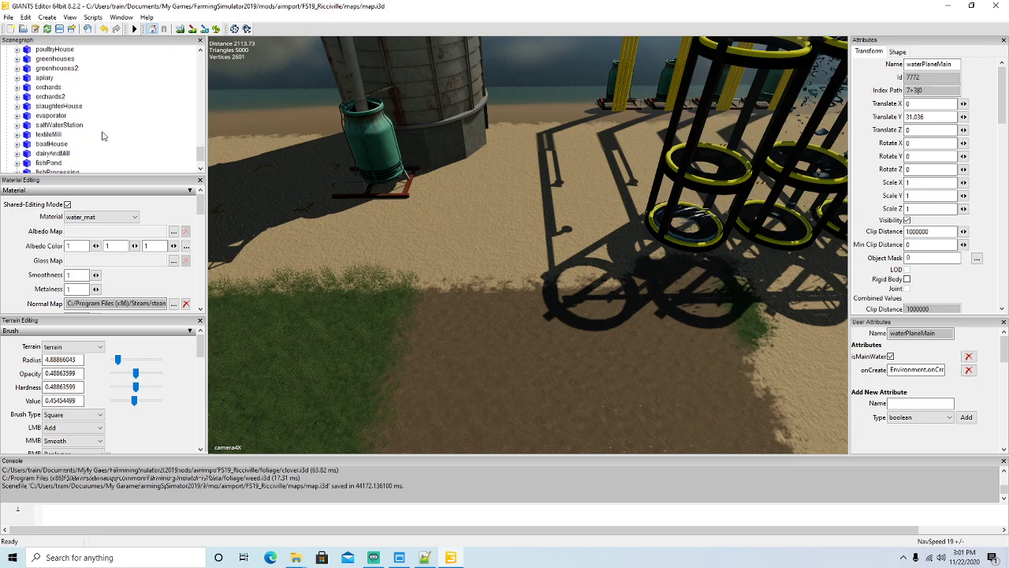
left_click(63, 144)
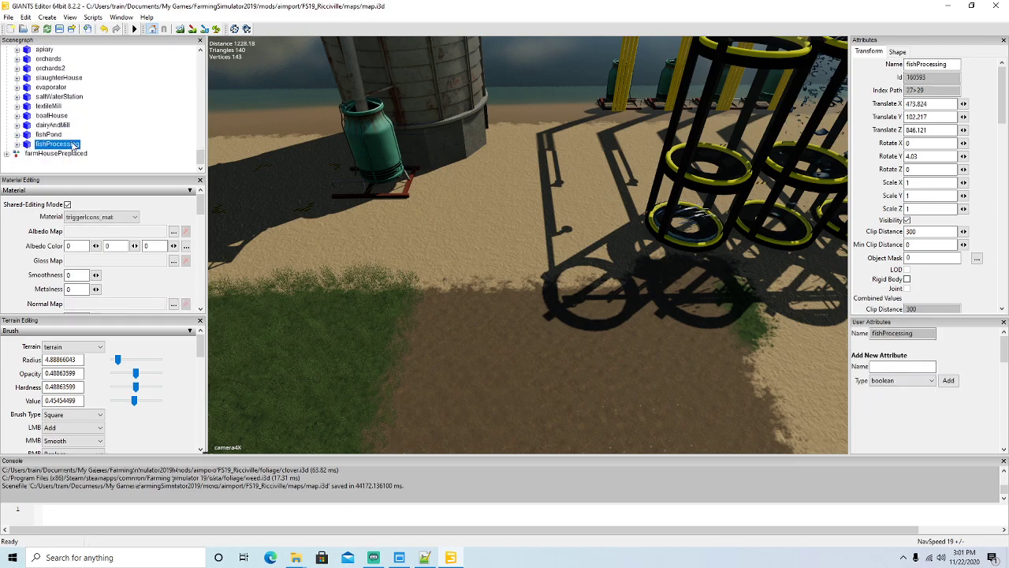
key("Delete")
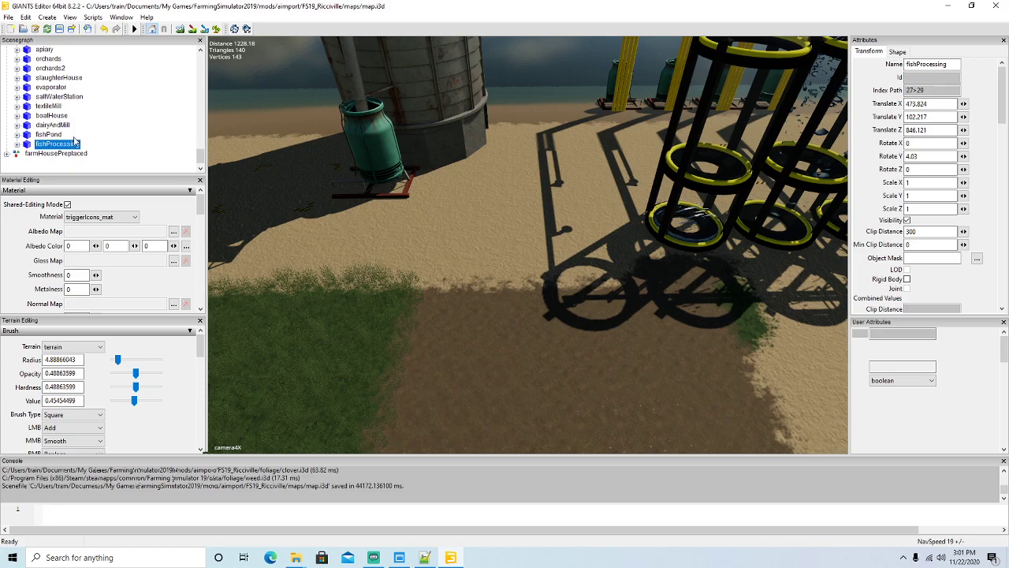
key("ctrl+d")
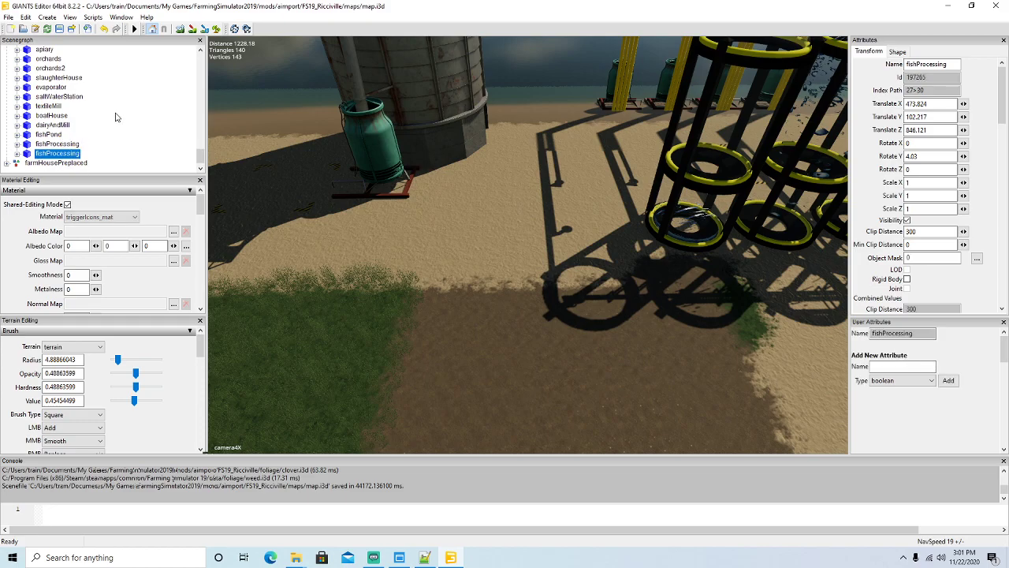
Step: Place the duplicated icon interactively on the sand between the silo and the ring towers, slightly above the ground at the player trigger
left_click(26, 16)
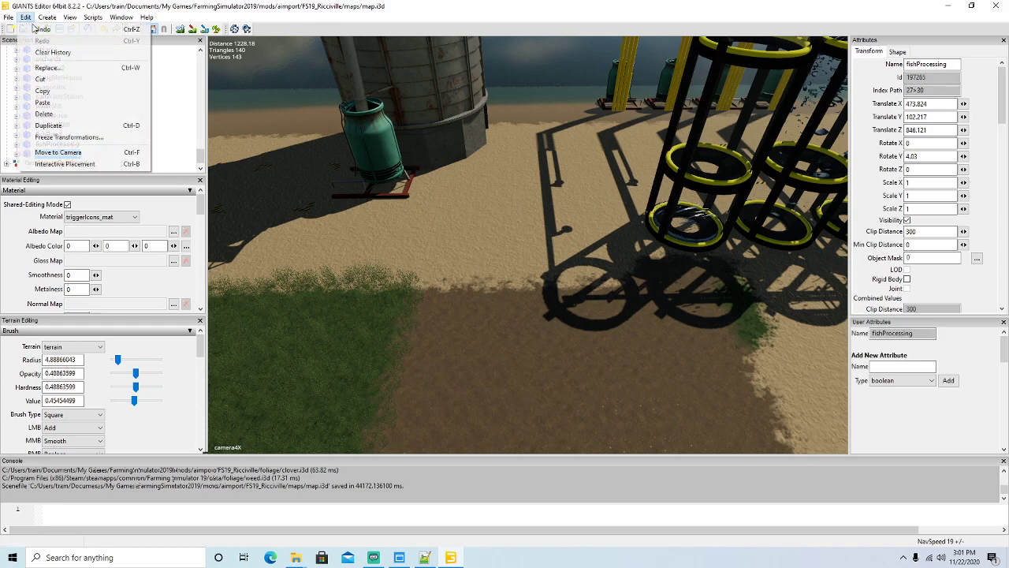
left_click(63, 163)
key("ctrl+b")
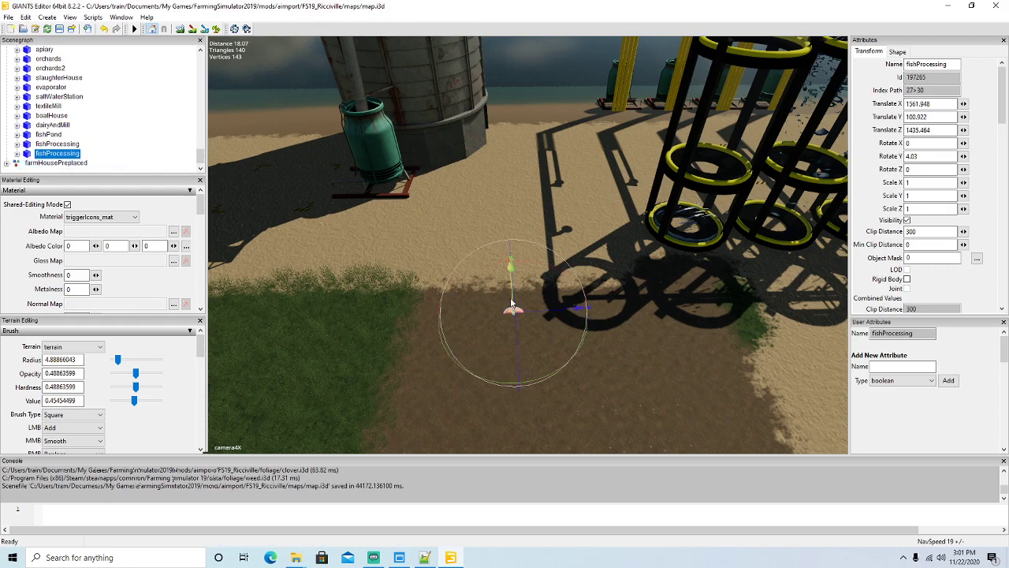
left_click_drag(488, 315, 369, 87, "alt")
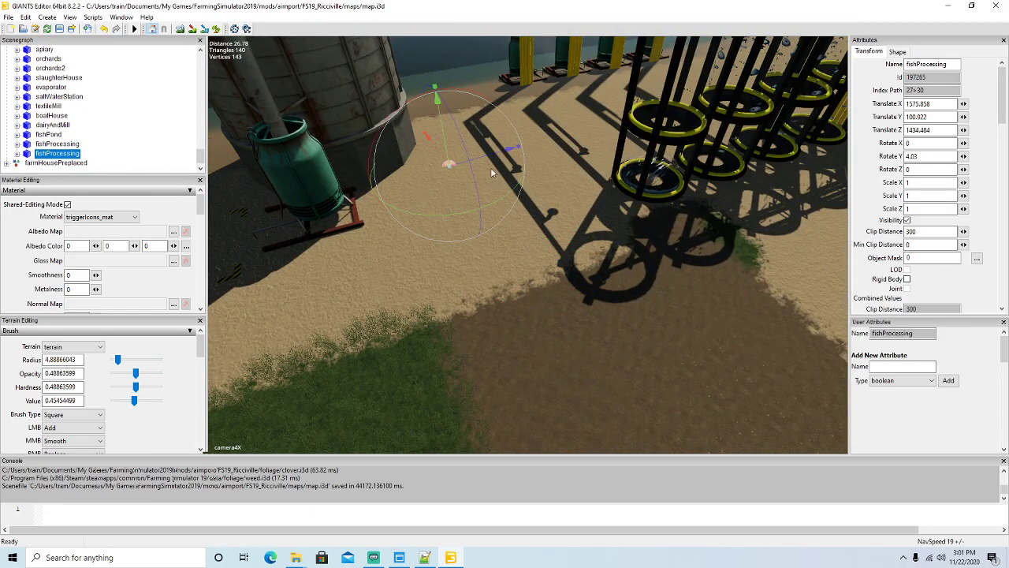
left_click_drag(479, 161, 471, 89)
left_click(471, 139)
left_click_drag(544, 227, 468, 255, "alt")
scroll(545, 258, "up", 3)
scroll(463, 255, "down", 5)
scroll(463, 249, "up", 3)
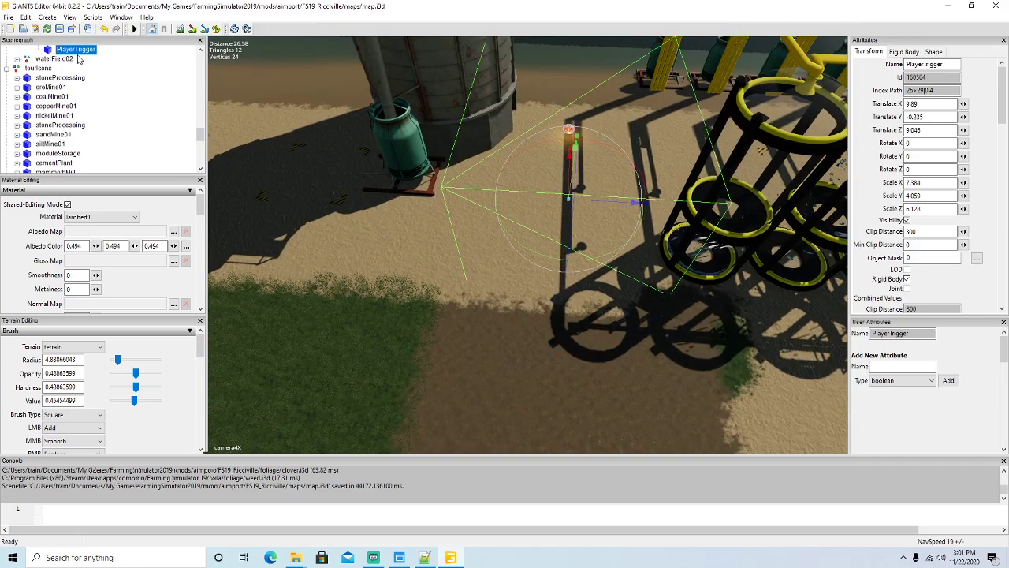
Step: Rename the duplicated fishProcessing icon as field52
scroll(95, 91, "down", 8)
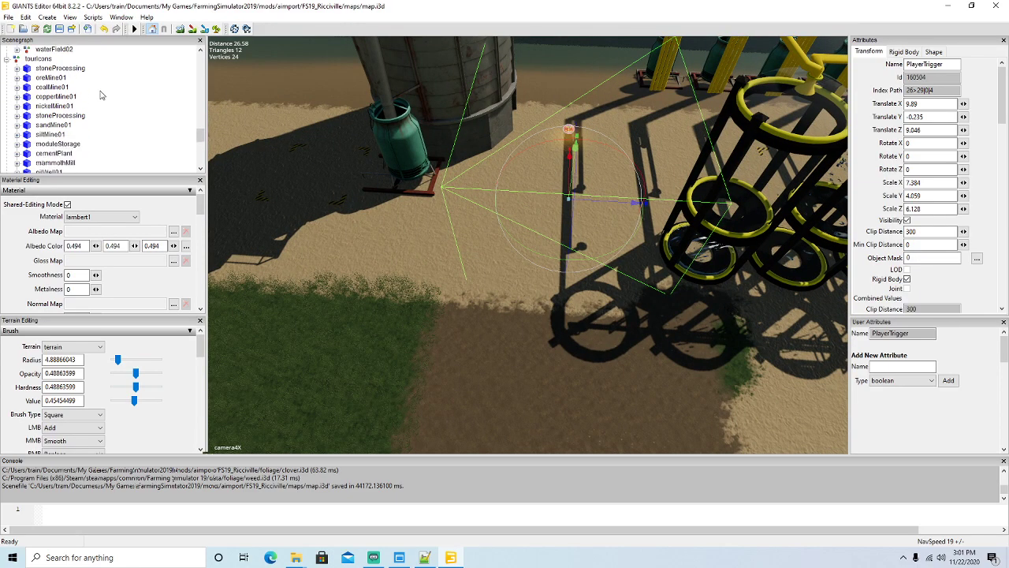
scroll(108, 97, "down", 5)
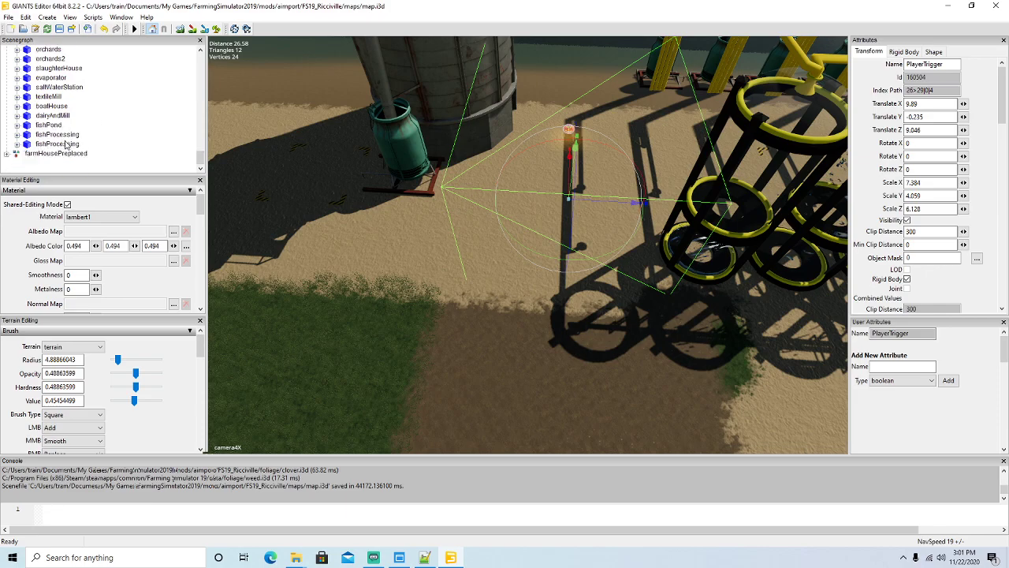
left_click(47, 143)
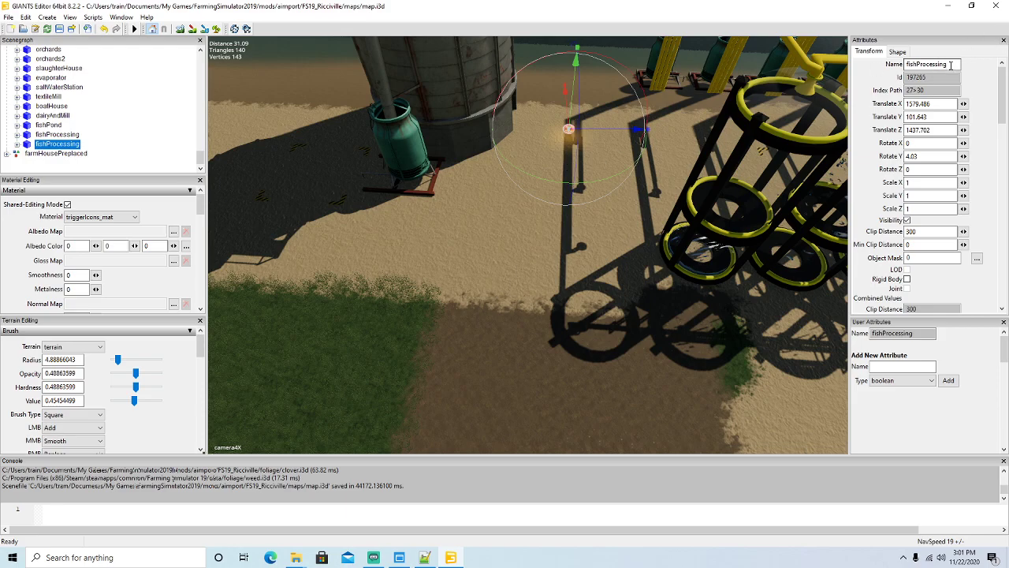
double_click(950, 65)
type("field52")
key("Return")
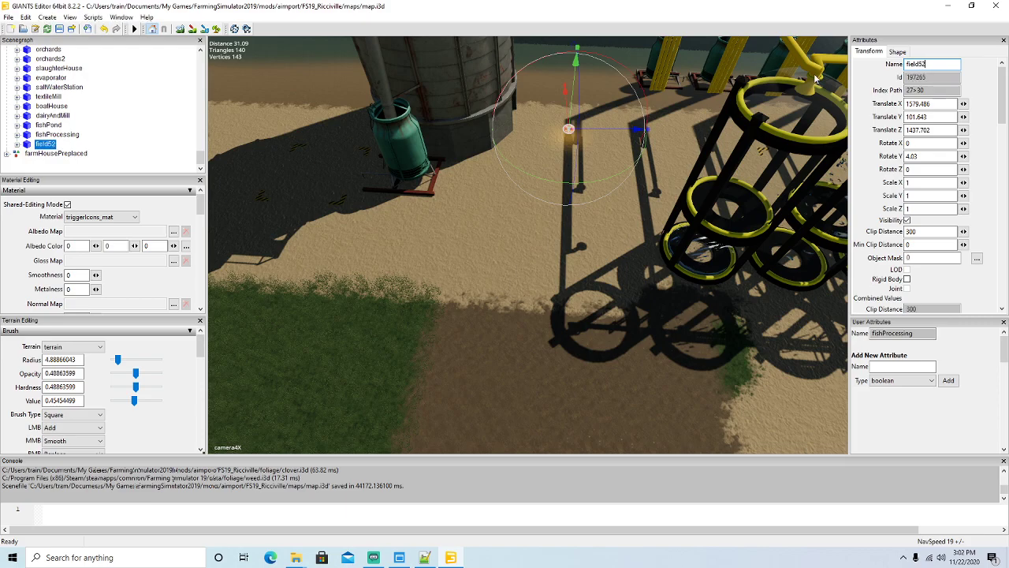
Step: Switch to Notepad++ and paste a copy of the fishProcessing hotspot line directly below it in mapDE.xml
left_click(424, 558)
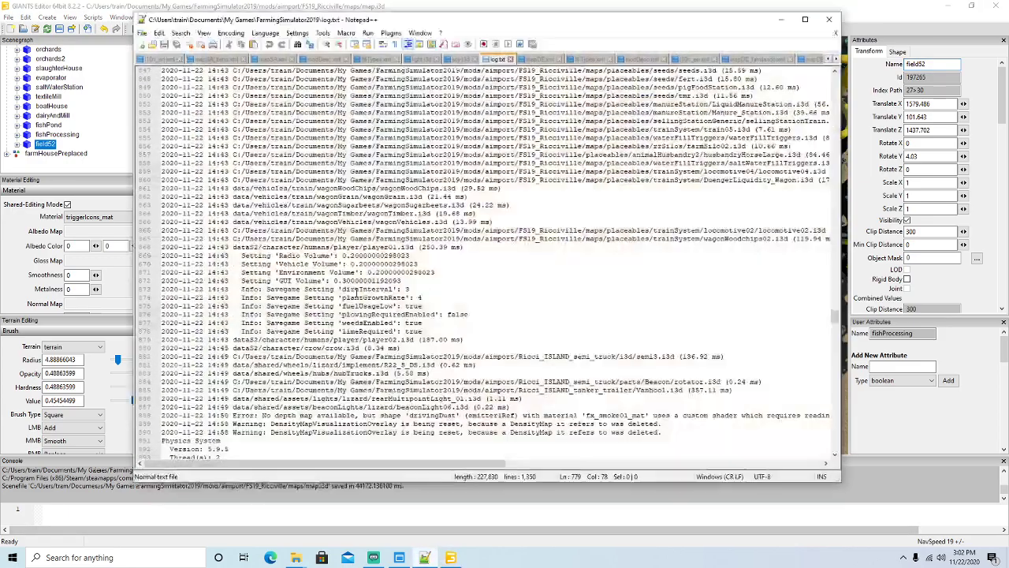
left_click(805, 20)
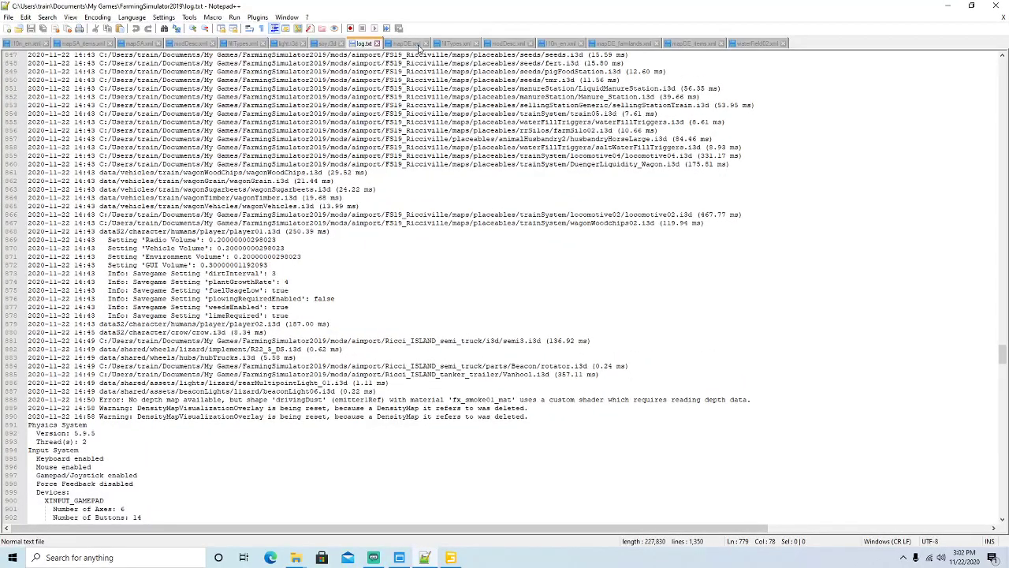
left_click(406, 44)
left_click_drag(262, 528, 68, 528)
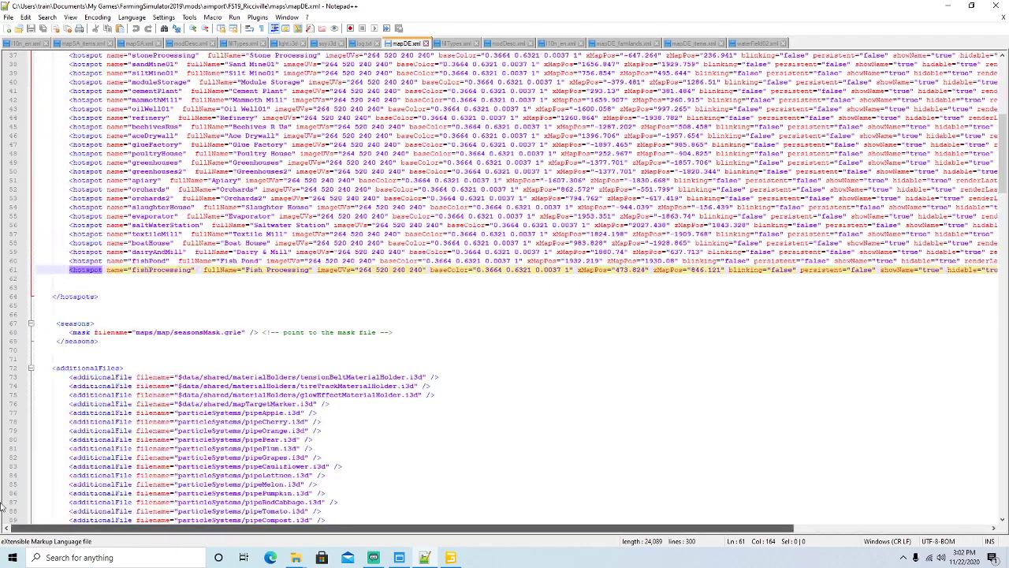
left_click(8, 273)
key("ctrl+c")
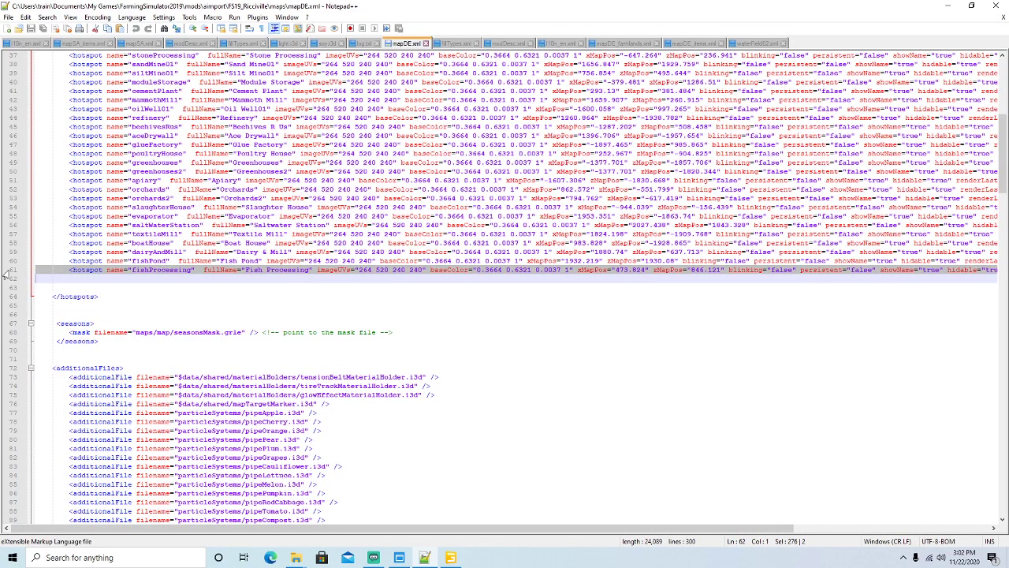
left_click(39, 279)
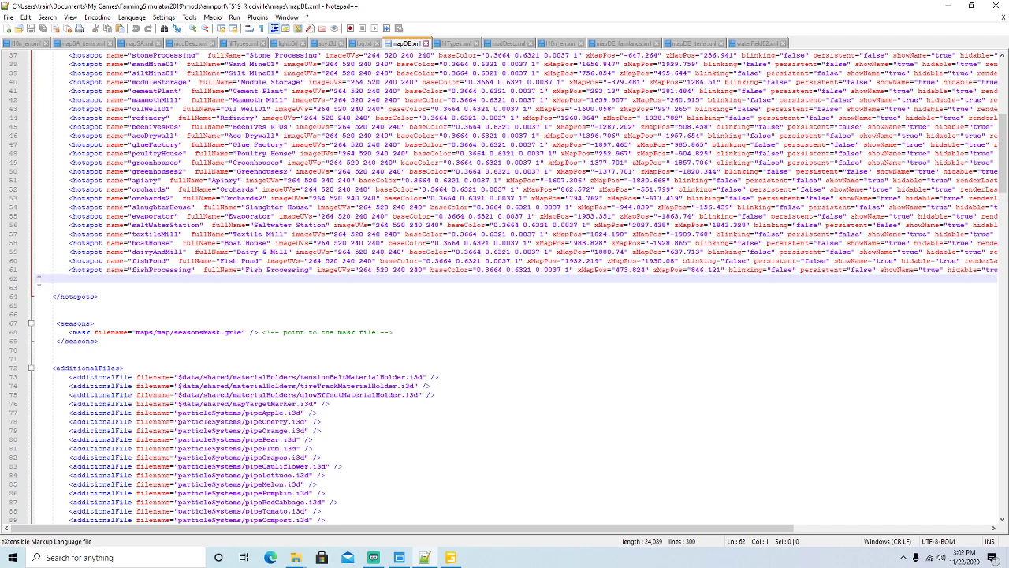
key("ctrl+v")
Step: Change the name attribute of the copied hotspot line to field52
left_click(192, 279)
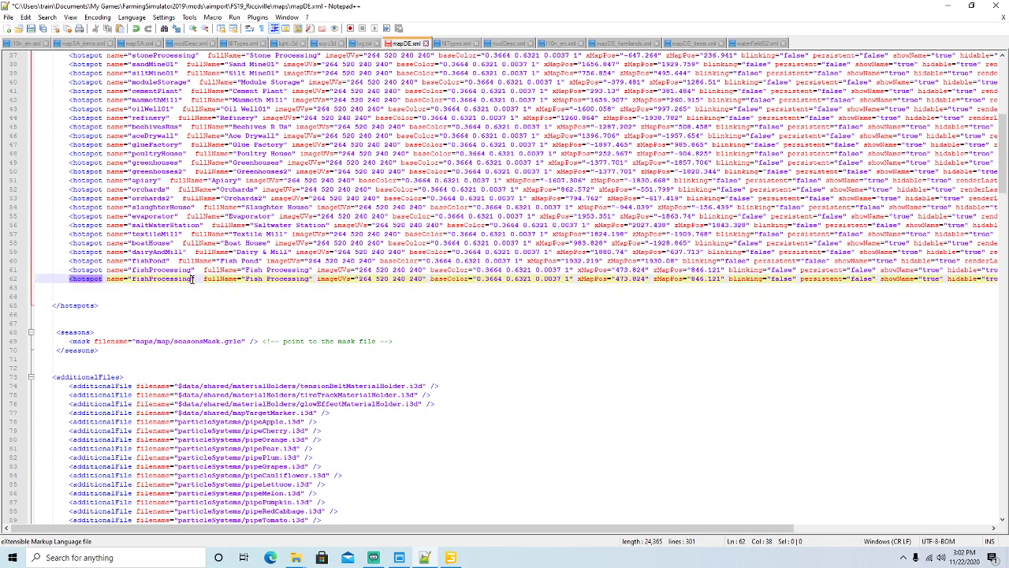
key("BackSpace")
key("BackSpace")
key("BackSpace")
key("BackSpace")
key("BackSpace")
key("BackSpace")
key("BackSpace")
key("BackSpace")
key("BackSpace")
key("BackSpace")
key("BackSpace")
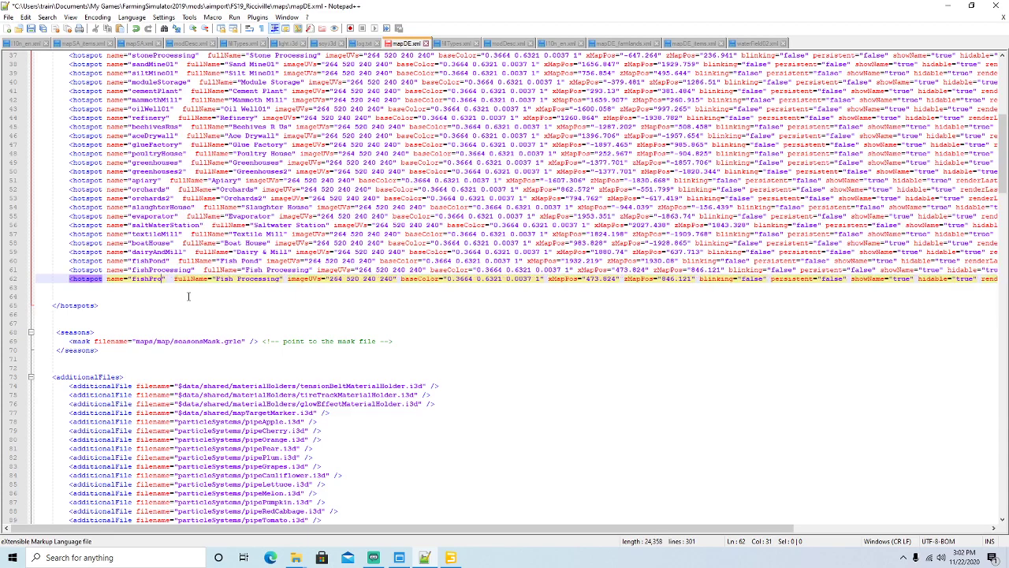
key("BackSpace")
key("BackSpace")
type("eld")
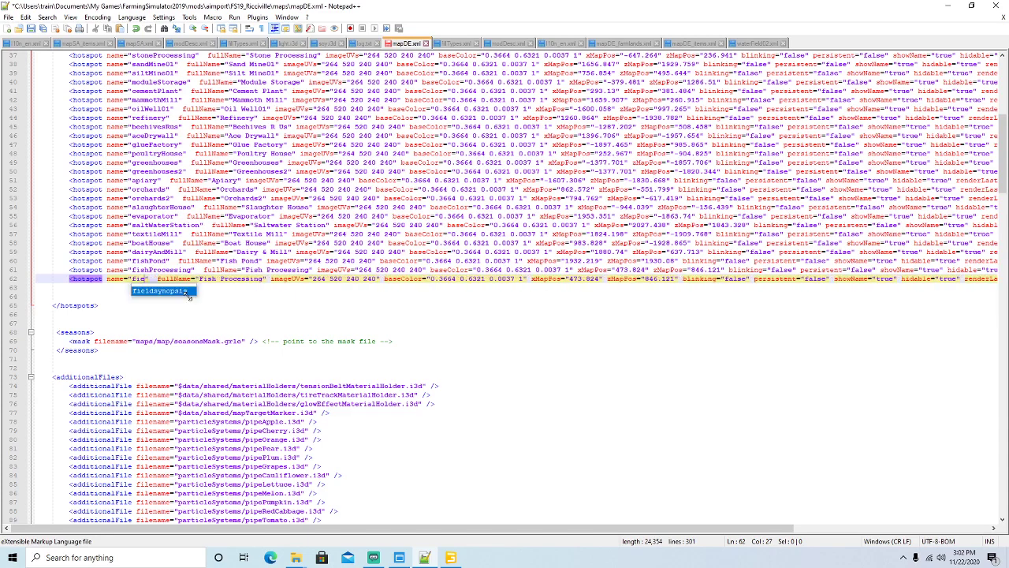
type("52")
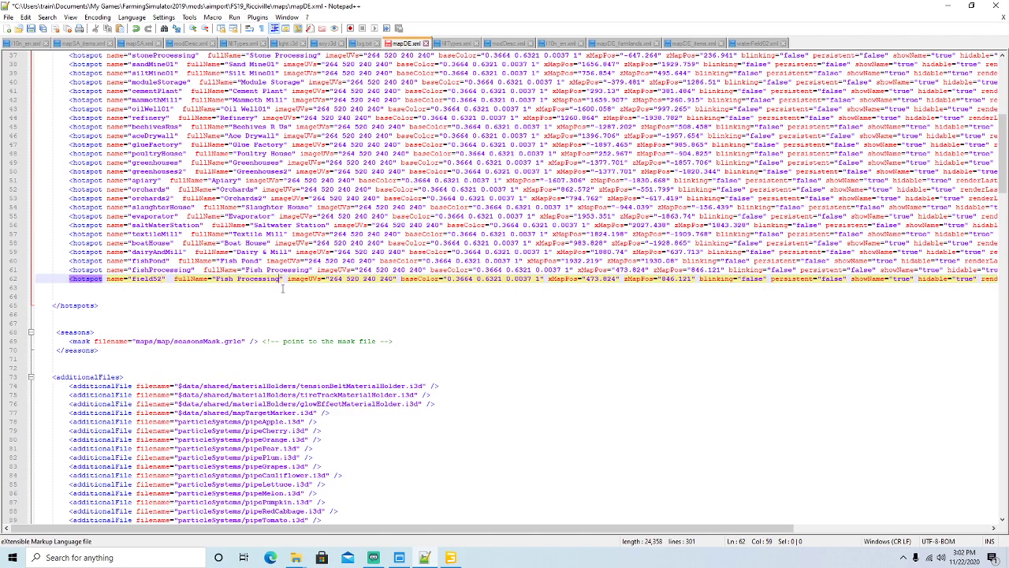
Step: Change the fullName attribute of the field52 hotspot to Field 52
key("BackSpace")
key("BackSpace")
key("BackSpace")
key("BackSpace")
key("BackSpace")
key("BackSpace")
key("BackSpace")
key("BackSpace")
key("BackSpace")
key("BackSpace")
key("BackSpace")
key("BackSpace")
key("BackSpace")
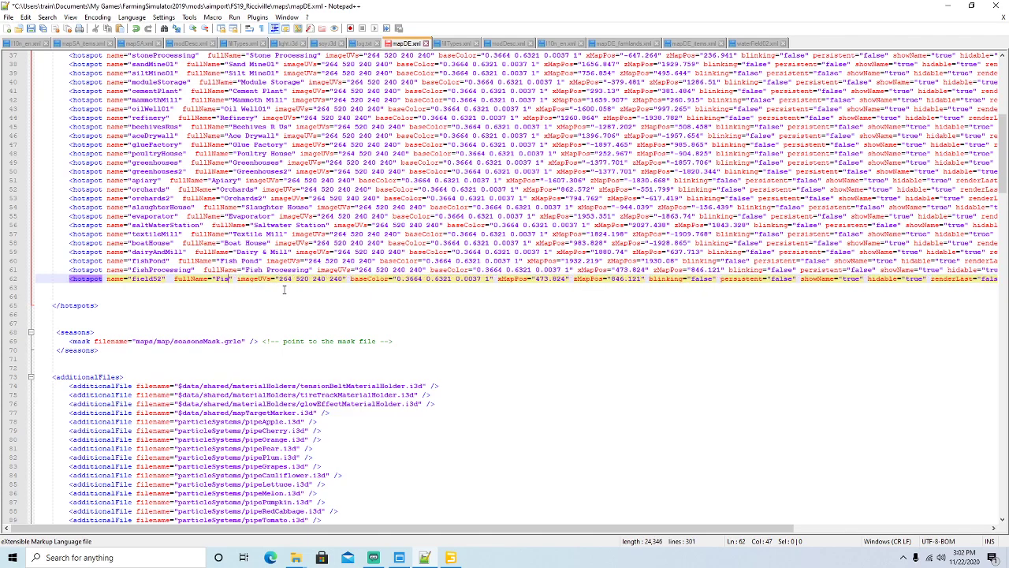
type("eld 5")
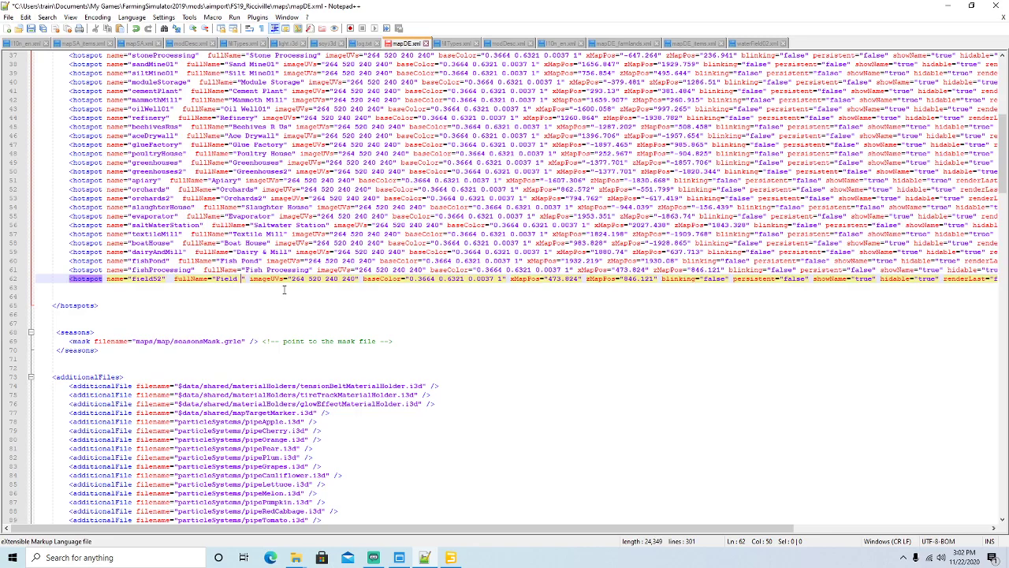
type("2")
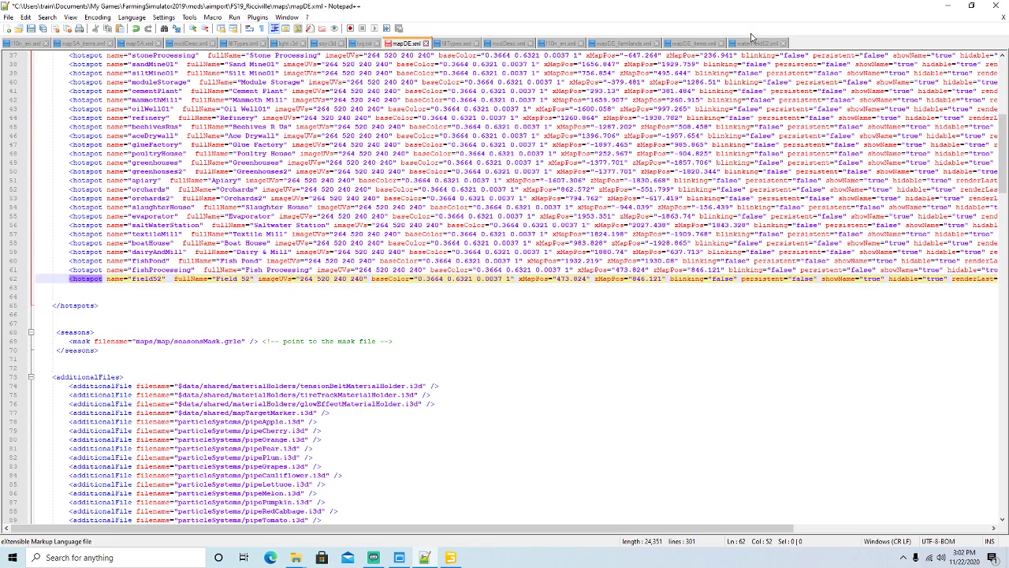
Step: Copy the field52 icon's Translate X from GIANTS Editor and set the hotspot's xMapPos to 1579.486 in mapDE.xml
left_click(971, 5)
left_click_drag(434, 468, 568, 468)
left_click_drag(636, 26, 596, 22)
left_click(937, 103)
key("ctrl+c")
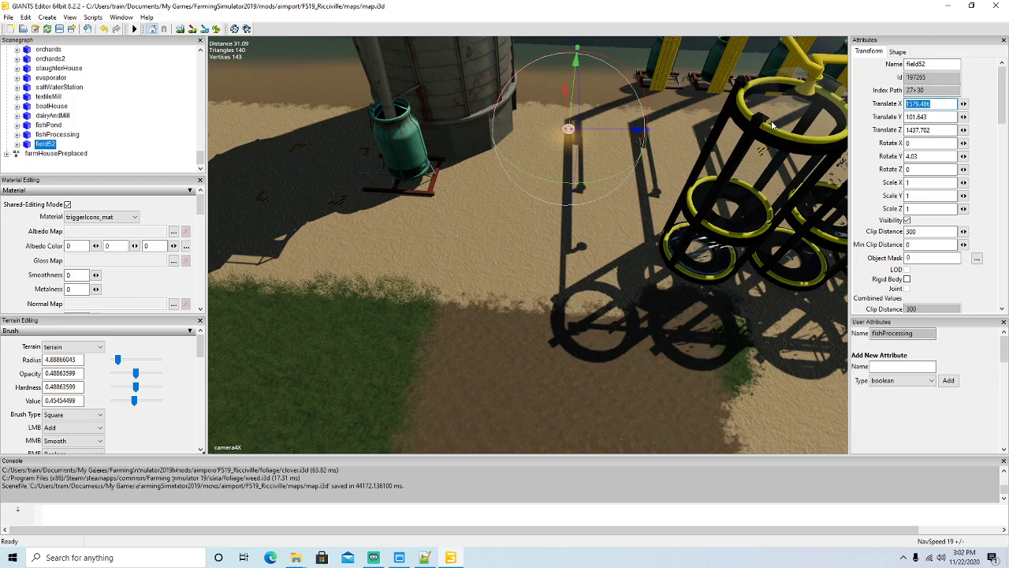
left_click(424, 557)
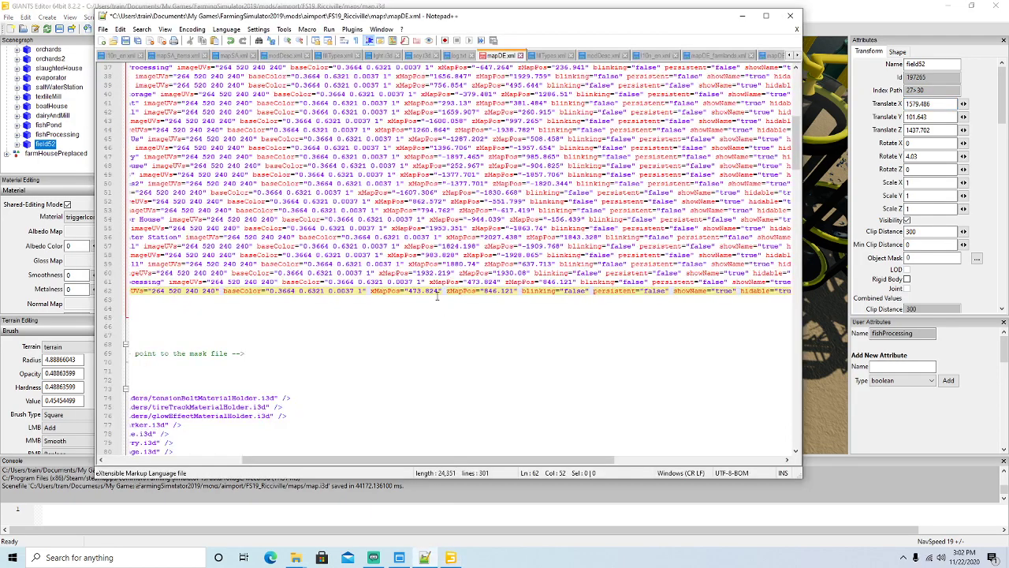
left_click_drag(409, 290, 430, 290)
key("ctrl+v")
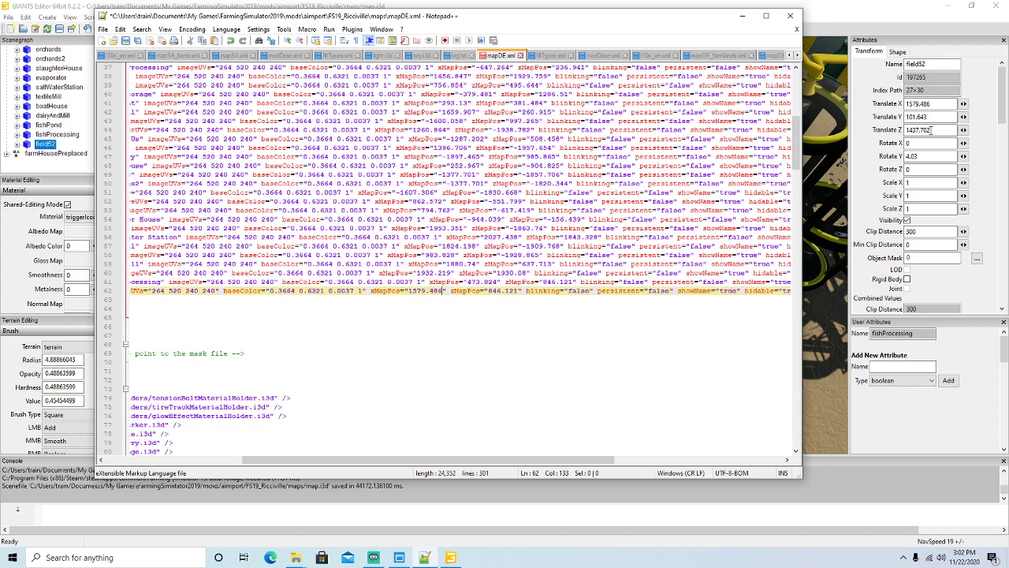
Step: Copy the icon's Translate Z, set the field52 hotspot's zMapPos to 1437.702 and save mapDE.xml
double_click(935, 130)
key("ctrl+c")
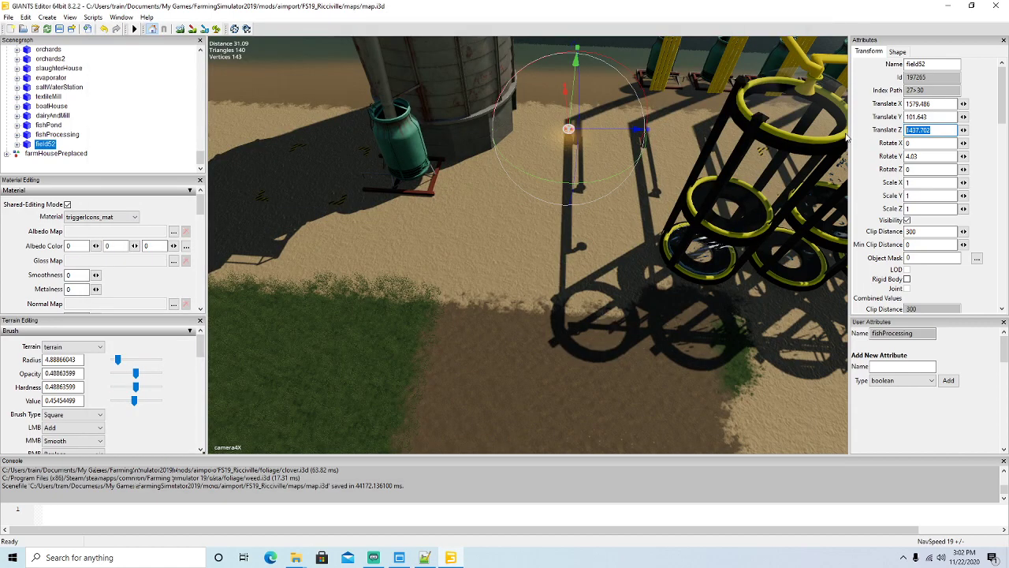
key("alt+Tab")
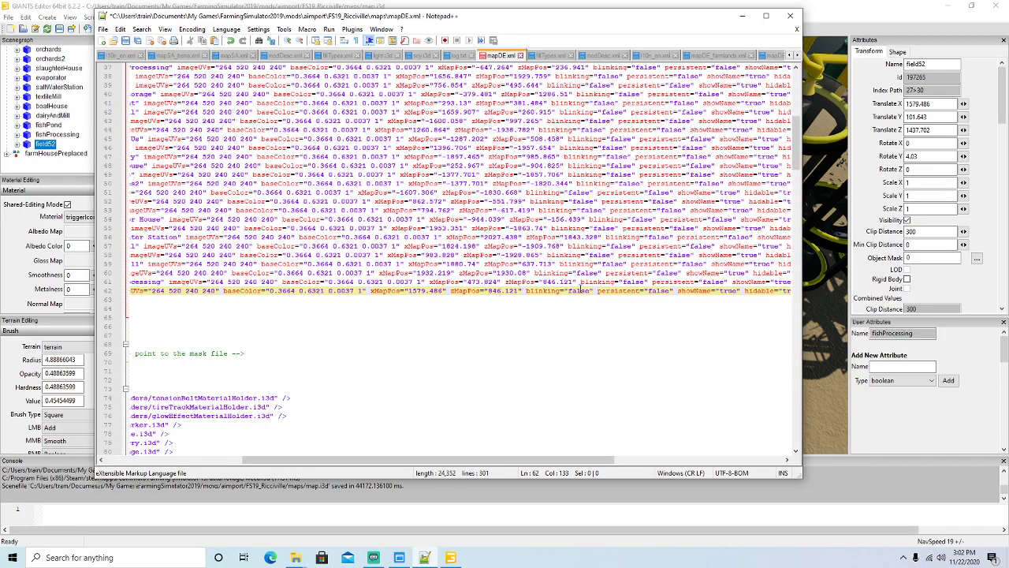
left_click_drag(494, 291, 517, 291)
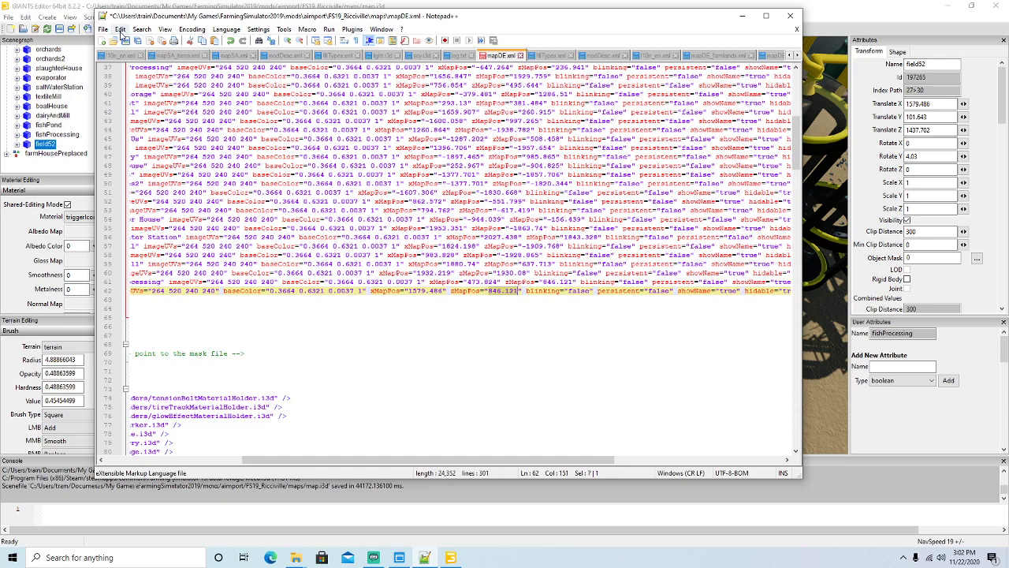
key("ctrl+v")
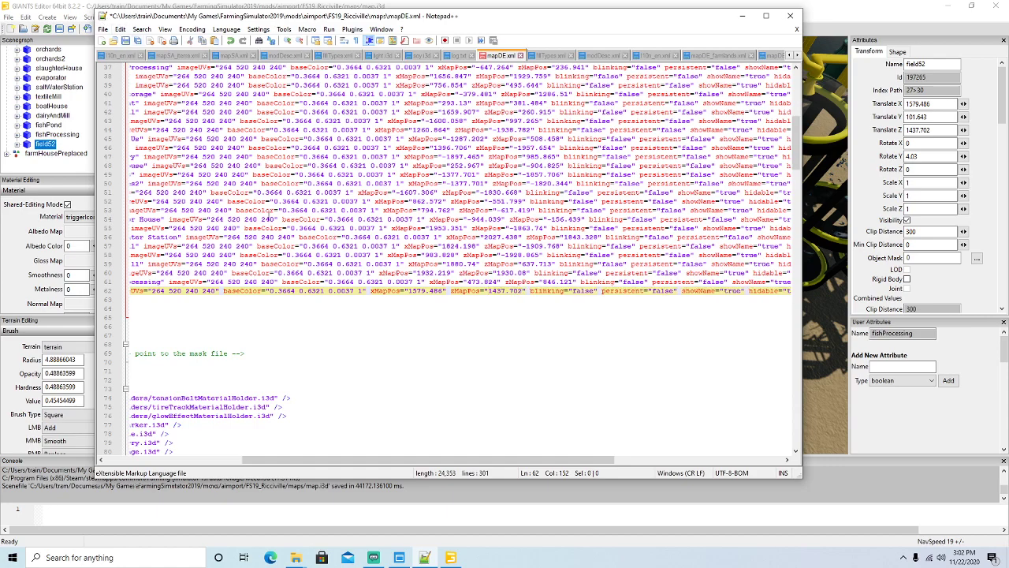
left_click(126, 43)
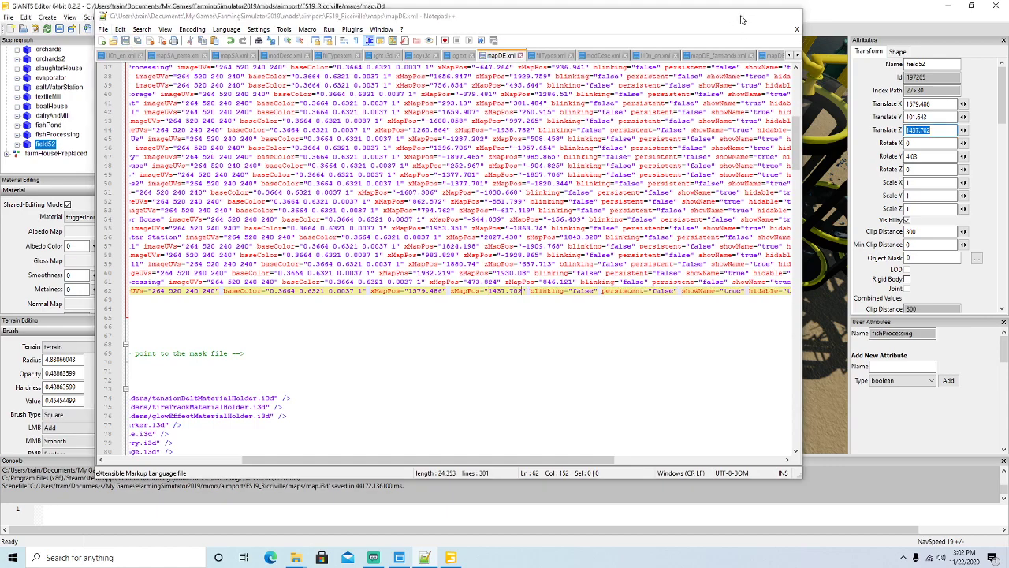
Step: Return to GIANTS Editor, go to the palm-lined water field station, duplicate the field52 icon and rename the copy field56
left_click(742, 17)
left_click_drag(413, 336, 508, 375, "alt")
scroll(542, 235, "up", 10)
scroll(550, 236, "up", 12)
scroll(579, 288, "up", 10)
scroll(521, 348, "up", 4)
scroll(509, 379, "down", 2)
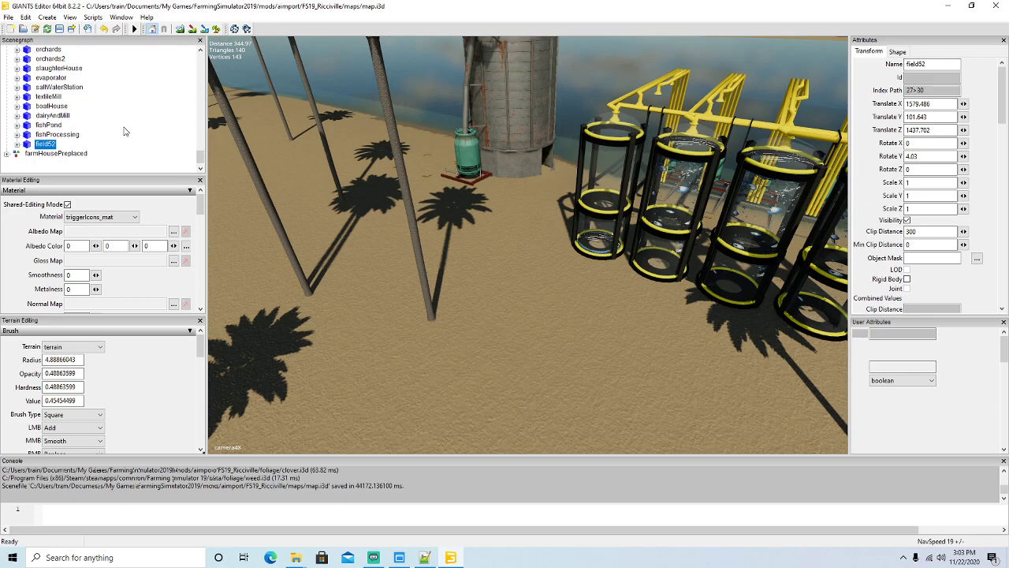
key("ctrl+d")
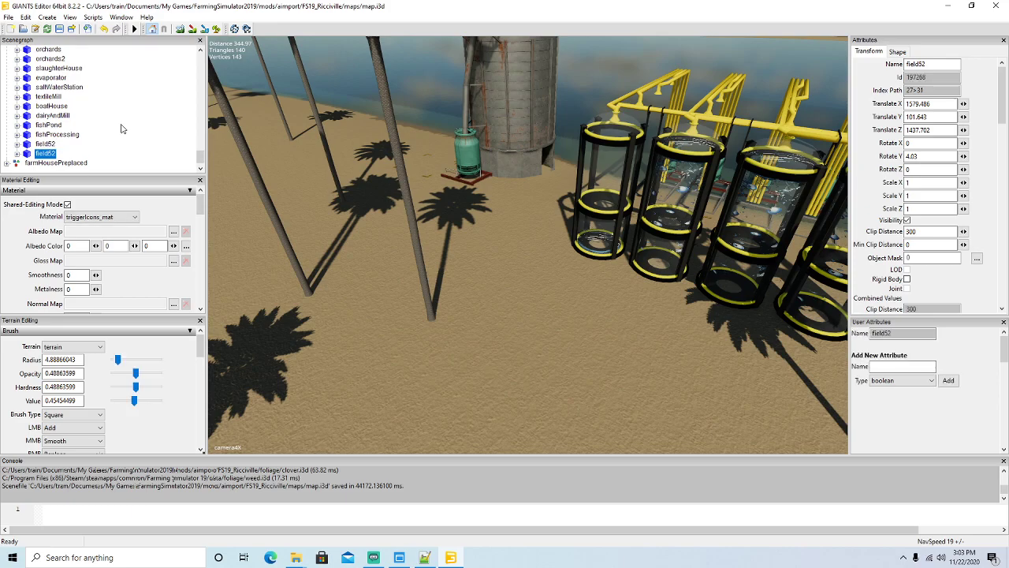
left_click(933, 65)
key("Return")
Step: Place the field56 icon on the sand in front of the station with Interactive Placement and raise it to about Y 102.003
left_click(25, 16)
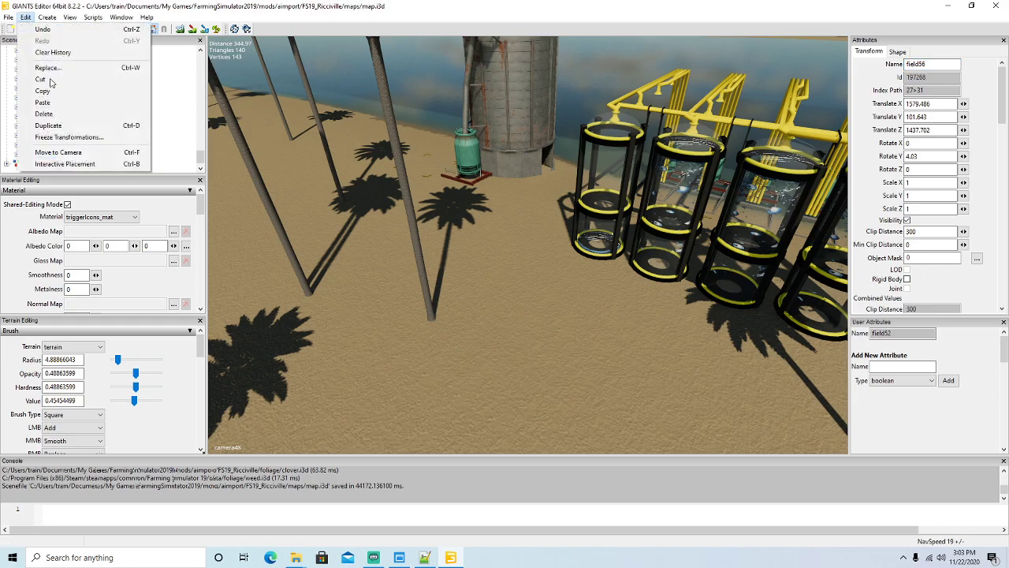
left_click(65, 164)
left_click(512, 309)
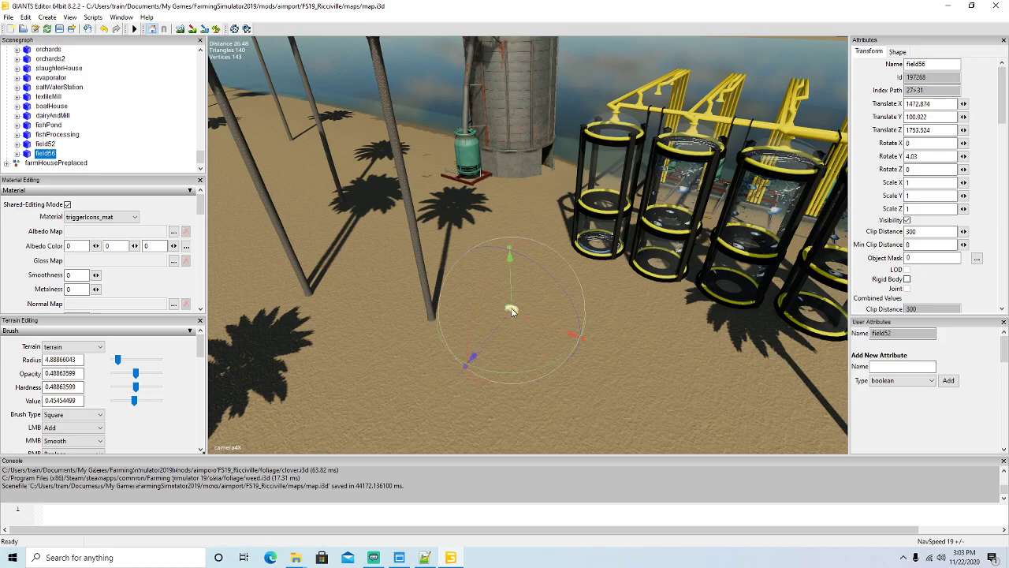
left_click_drag(513, 291, 512, 276)
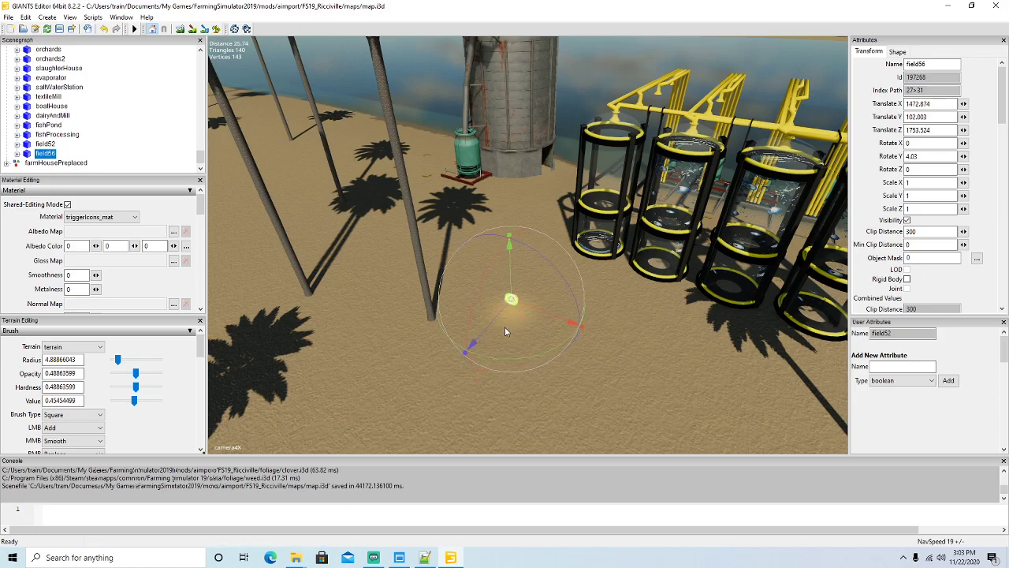
Step: Move the field56 icon between the silo and the fish tanks, at about X 1466.186 and Z 1730.905
left_click_drag(492, 331, 605, 197)
left_click_drag(568, 279, 574, 227, "alt")
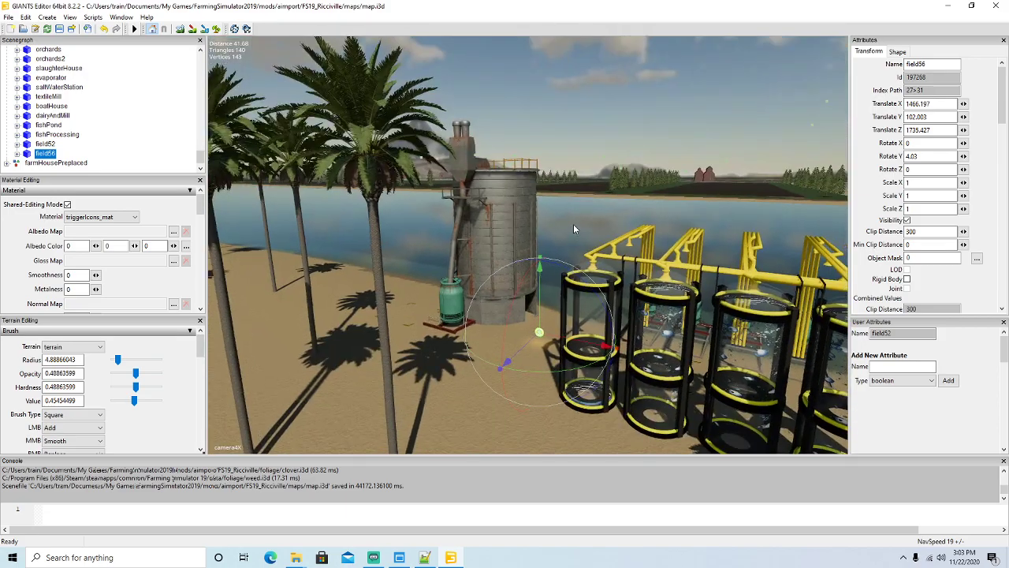
scroll(574, 227, "up", 3)
scroll(573, 229, "up", 3)
left_click_drag(502, 317, 513, 263)
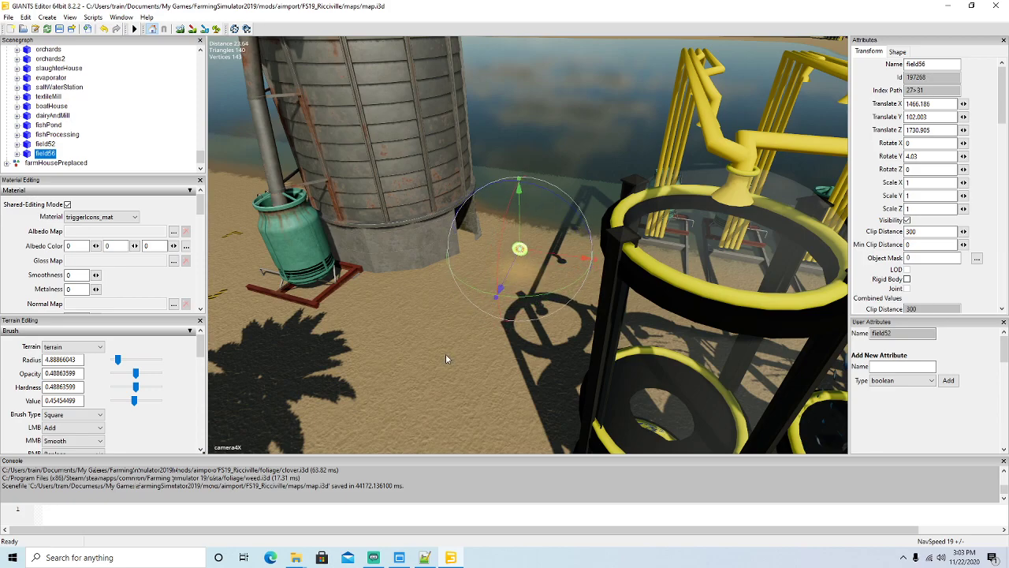
scroll(464, 367, "down", 3)
scroll(464, 371, "down", 1)
left_click(492, 339)
left_click_drag(492, 339, 529, 343, "alt")
scroll(642, 333, "up", 3)
left_click_drag(200, 138, 201, 159)
left_click(27, 145)
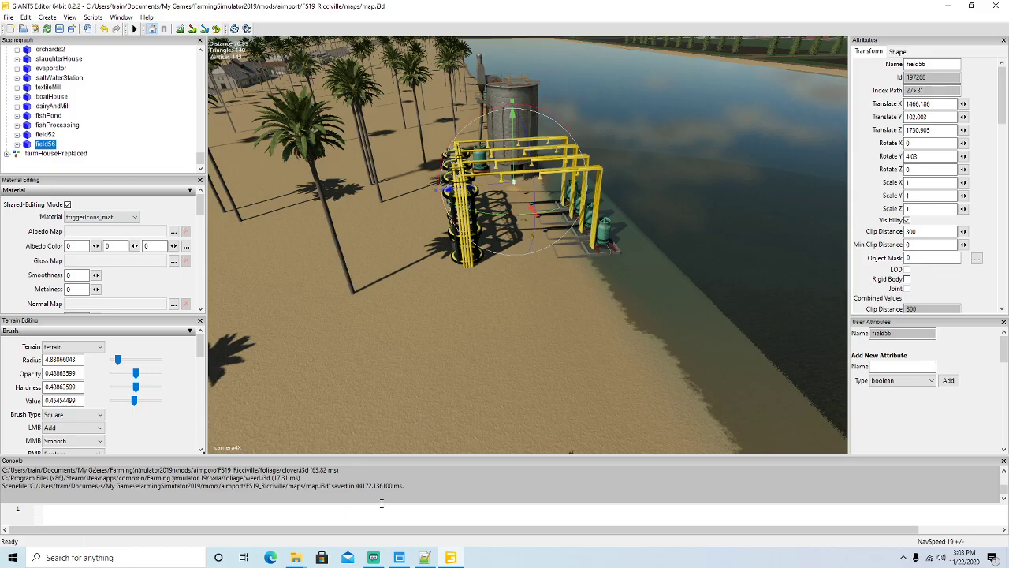
Step: Switch to mapDE.xml in Notepad++ and duplicate the field52 hotspot line directly below itself
left_click(424, 557)
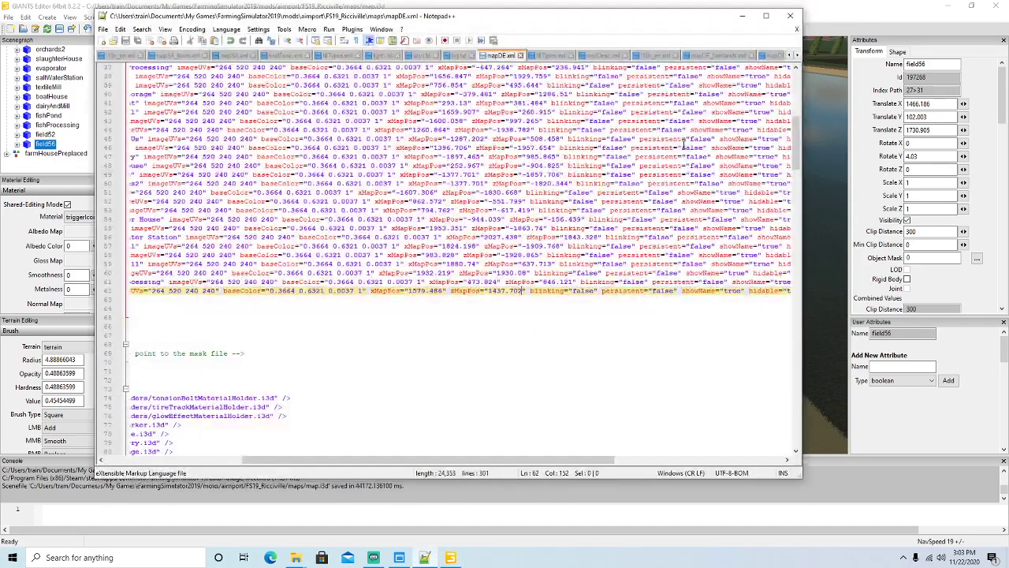
left_click(766, 16)
left_click_drag(232, 528, 102, 530)
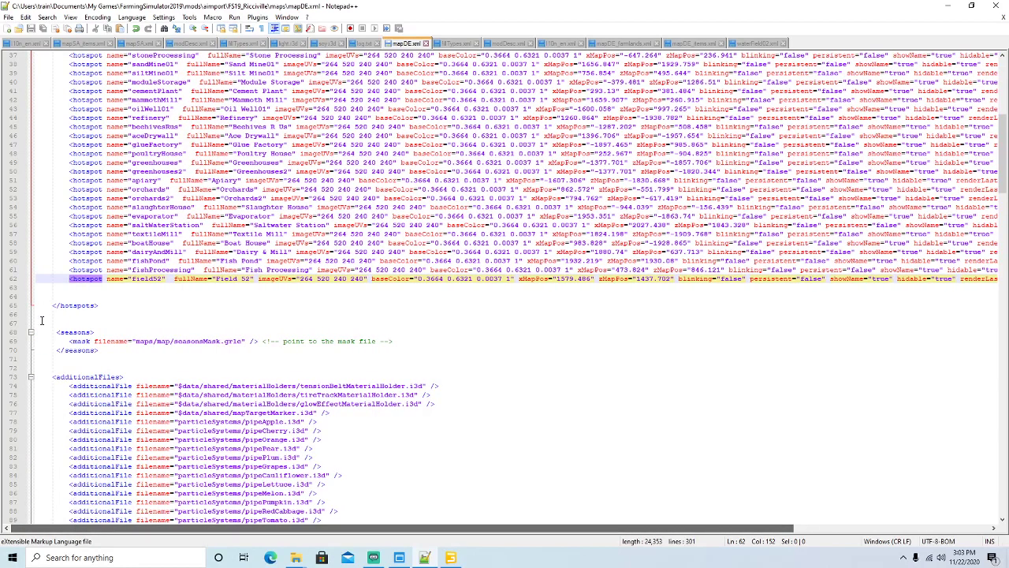
left_click(11, 278)
key("ctrl+c")
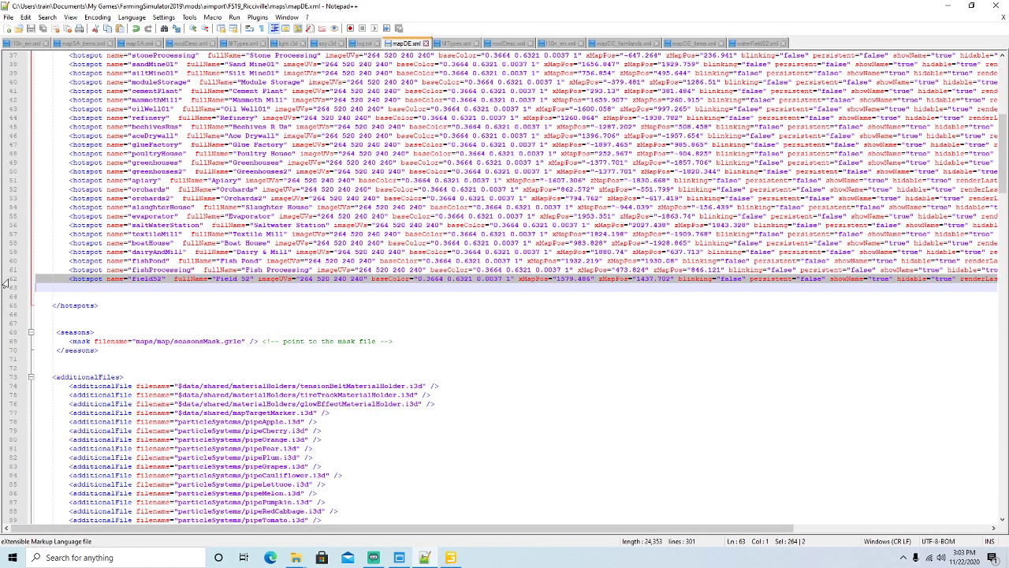
left_click(41, 289)
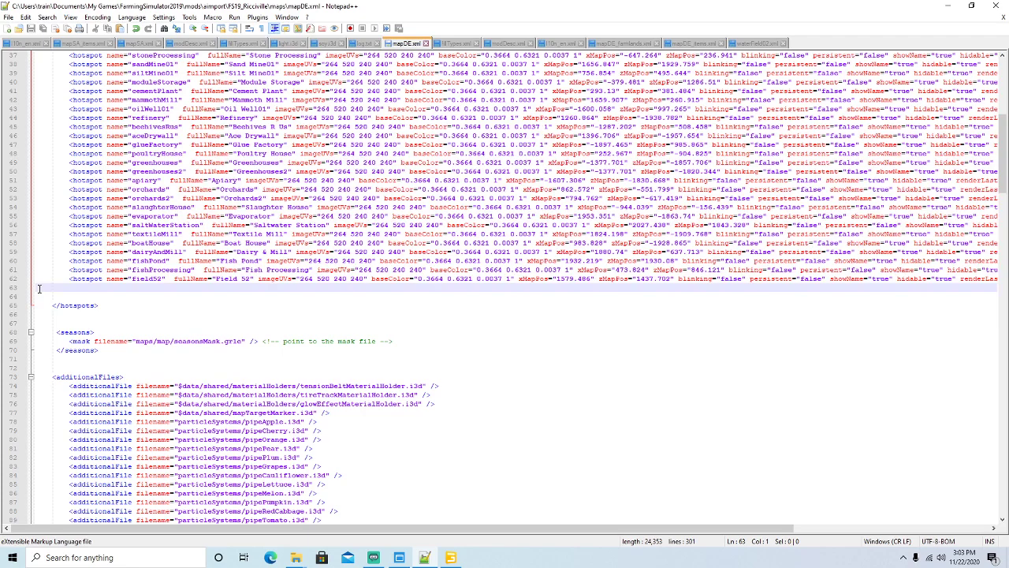
key("ctrl+v")
Step: Change the duplicated hotspot's name to field56 and its fullName to Field 56, and save mapDE.xml
left_click_drag(163, 289, 166, 294)
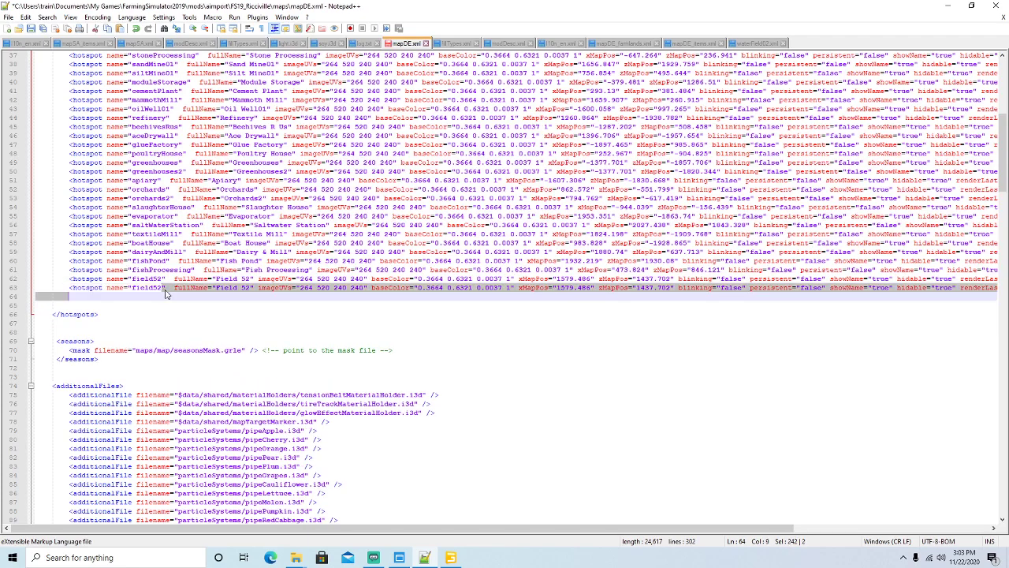
left_click(162, 289)
key("BackSpace")
type("6")
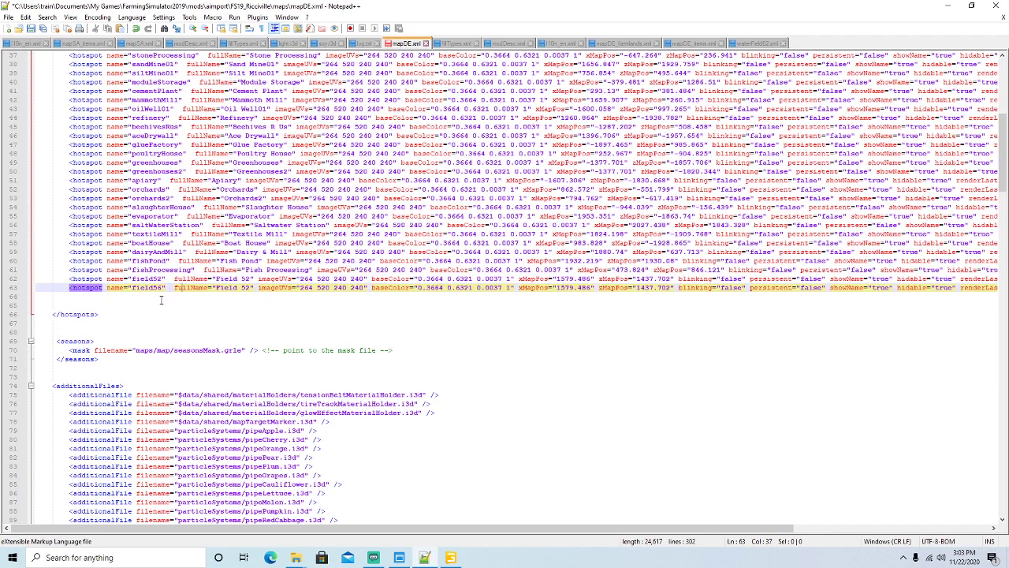
key("BackSpace")
type("6")
left_click(31, 29)
left_click(971, 6)
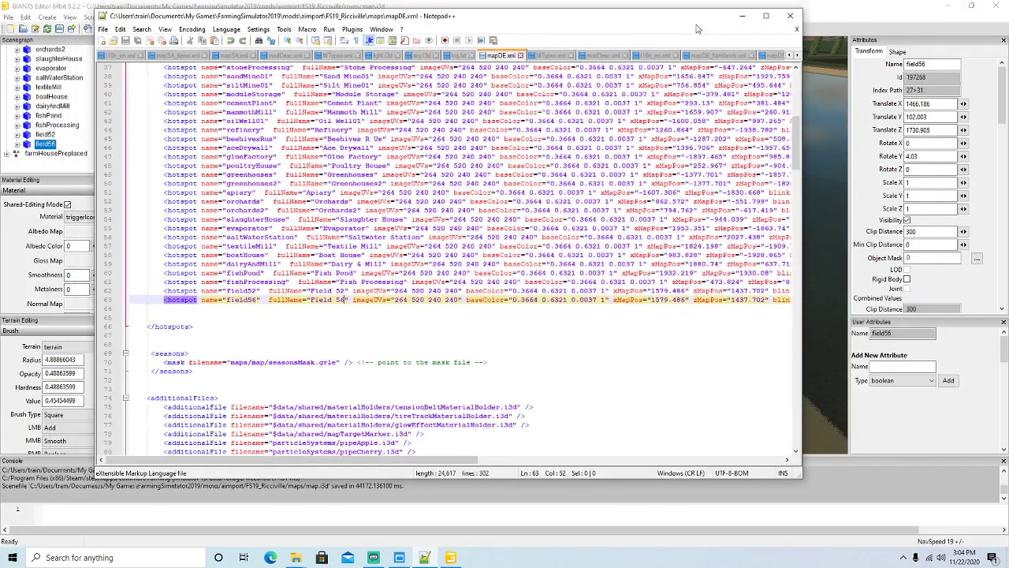
Step: Copy the field56 icon's Translate X from GIANTS Editor and set the field56 hotspot's xMapPos to 1466.186
left_click(742, 16)
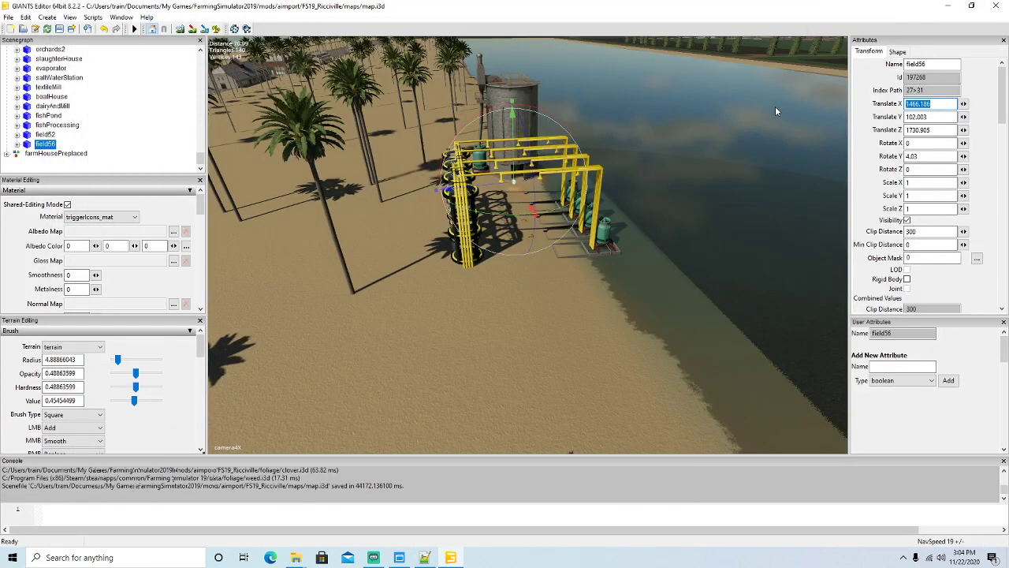
left_click(424, 558)
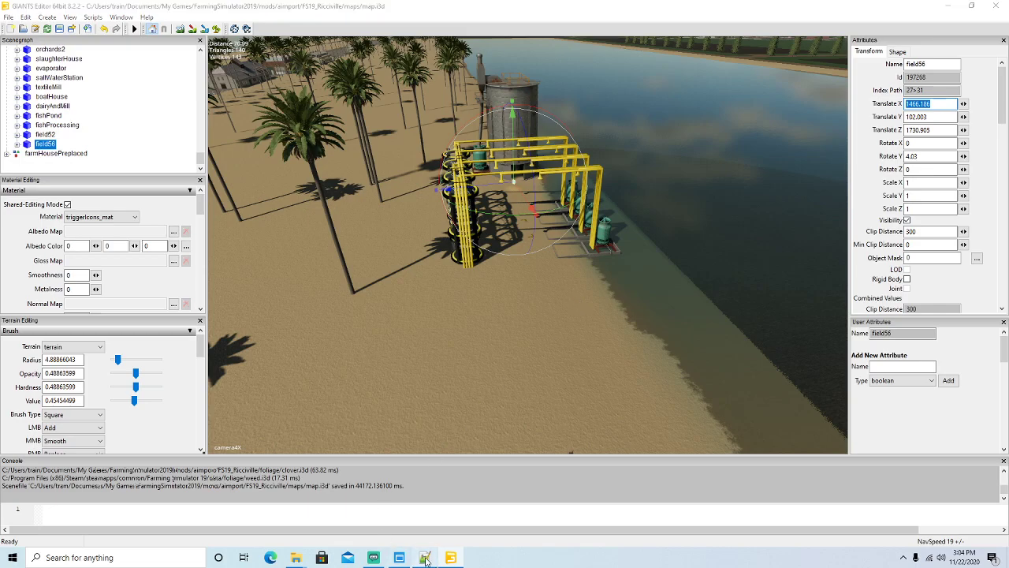
left_click_drag(432, 464, 556, 464)
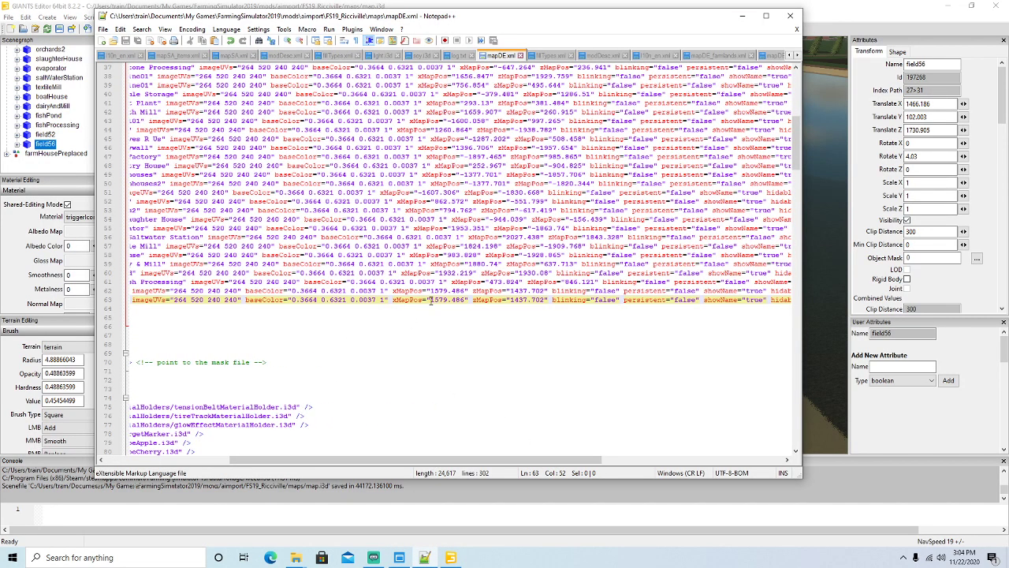
left_click_drag(432, 300, 456, 300)
type("1466.186")
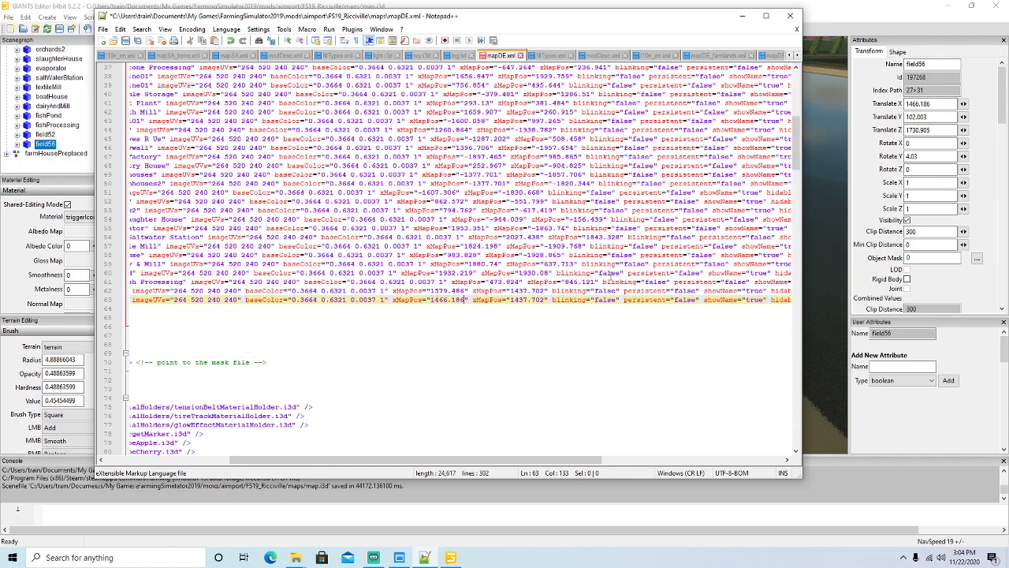
Step: Copy the icon's Translate Z, set the field56 hotspot's zMapPos to 1730.905, save mapDE.xml and return to GIANTS Editor
double_click(938, 130)
key("ctrl+c")
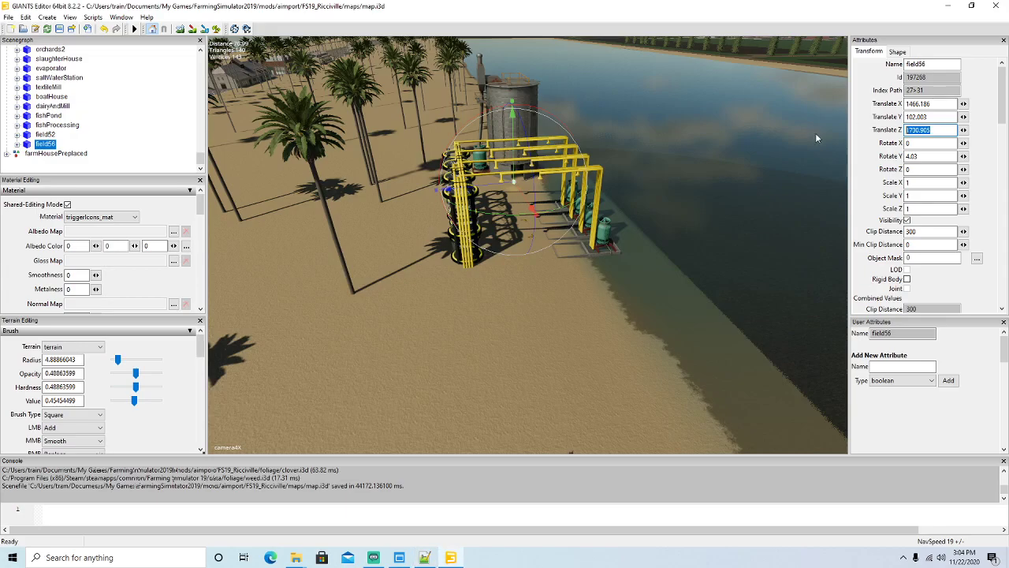
key("alt+Tab")
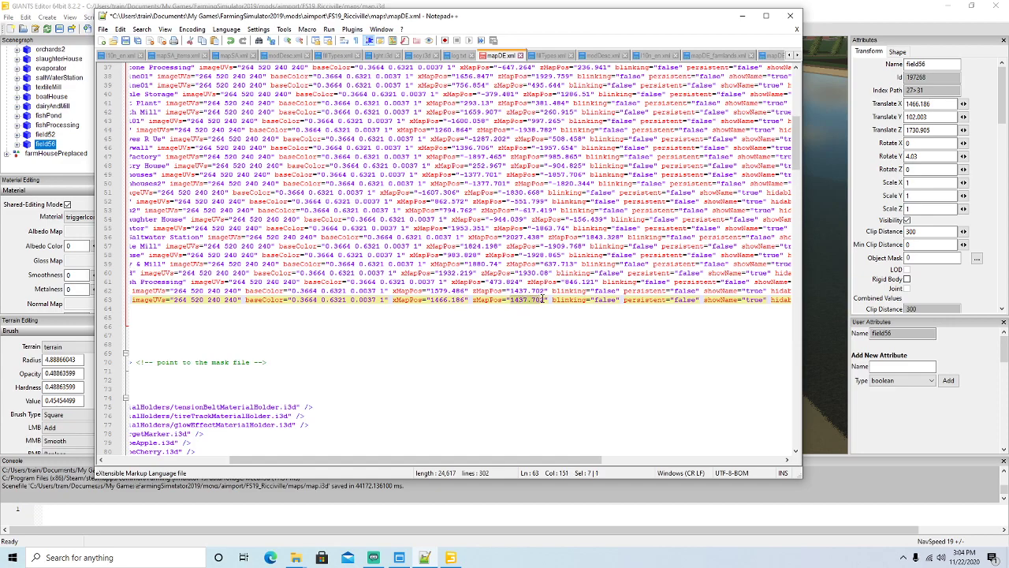
key("ctrl+v")
left_click(125, 41)
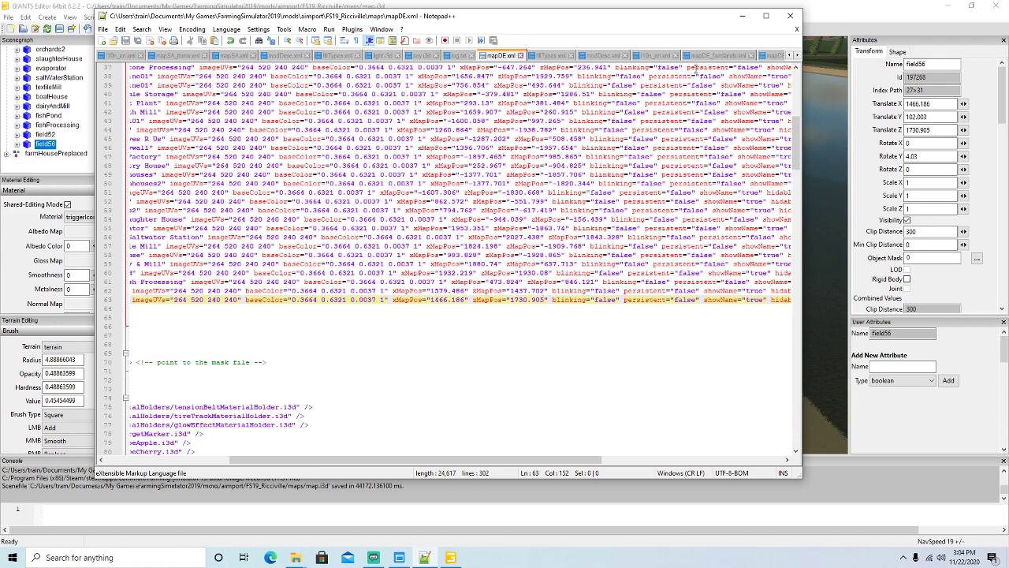
left_click(742, 16)
Step: Set the terrain editing brush type to Round
left_click_drag(529, 291, 514, 347, "alt")
scroll(733, 235, "up", 5)
scroll(514, 347, "down", 5)
scroll(514, 353, "down", 5)
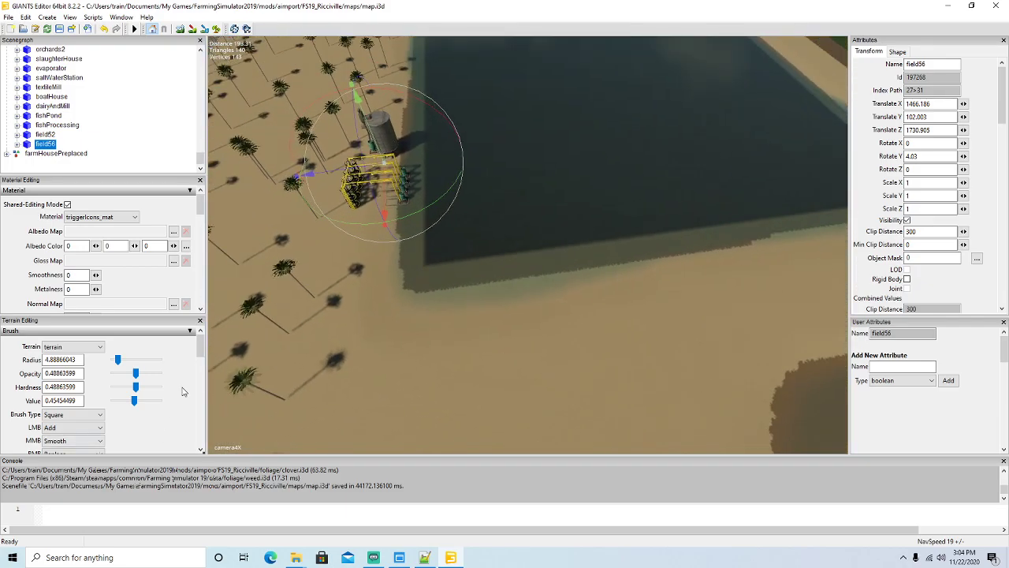
scroll(203, 350, "down", 2)
left_click(92, 381)
left_click(60, 398)
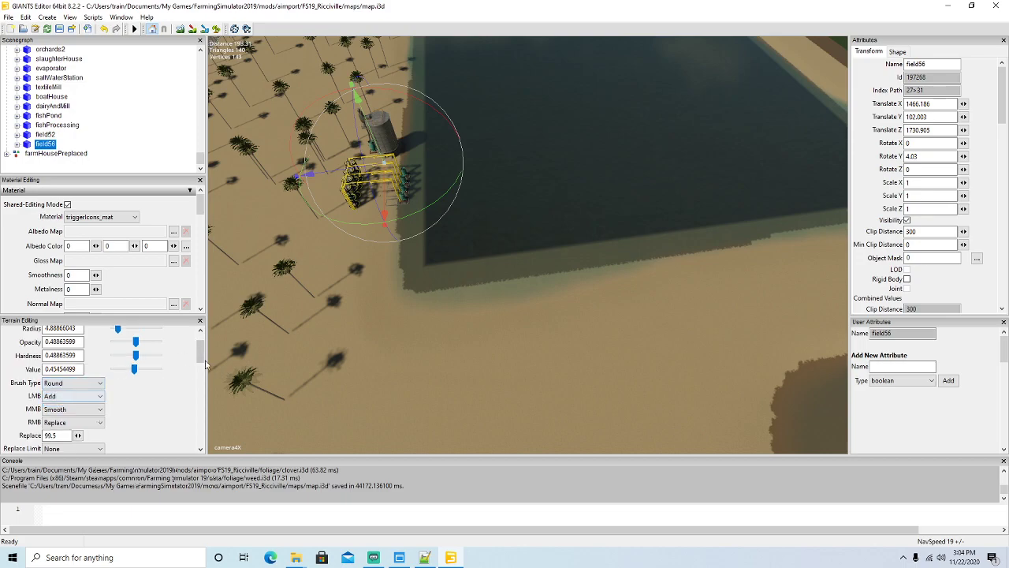
Step: Paint the SANDWET texture along the shoreline beside the field 56 station and around the adjoining corner of the water field
scroll(201, 357, "down", 5)
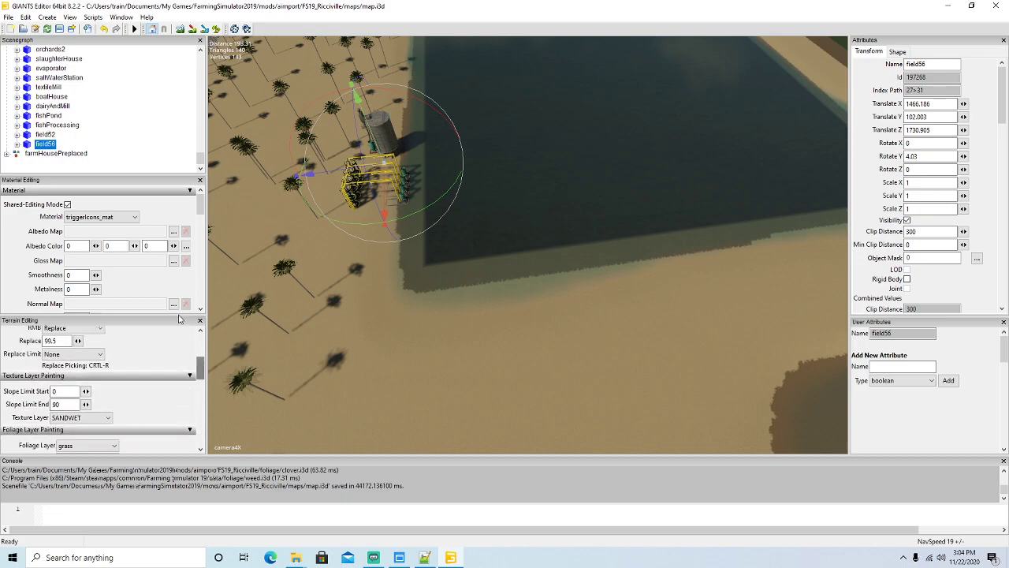
left_click(193, 30)
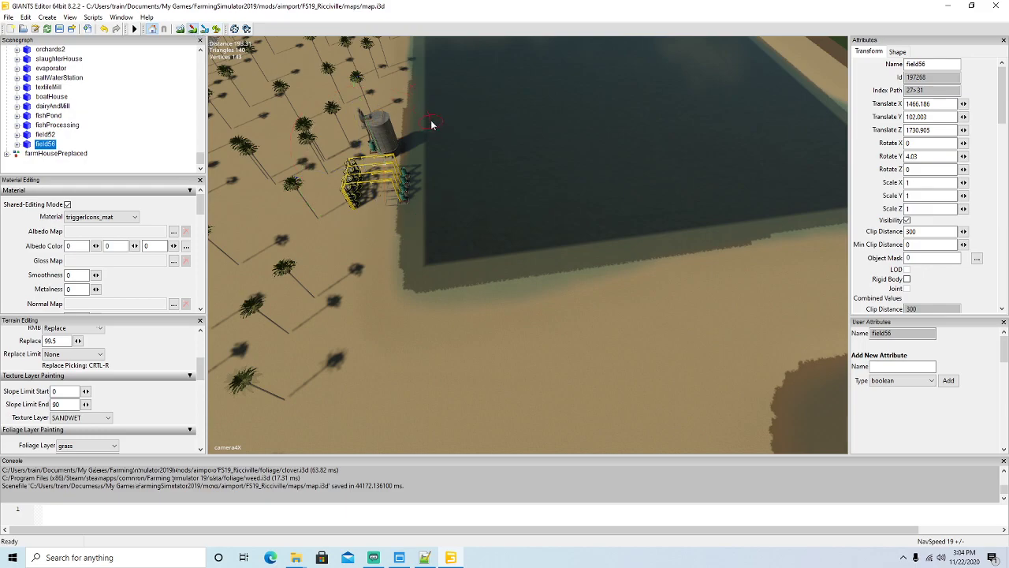
left_click_drag(420, 57, 410, 237)
mouse_move(415, 300)
left_mouse_down()
mouse_move(563, 287)
mouse_move(678, 252)
left_mouse_up()
left_click_drag(752, 246, 792, 233)
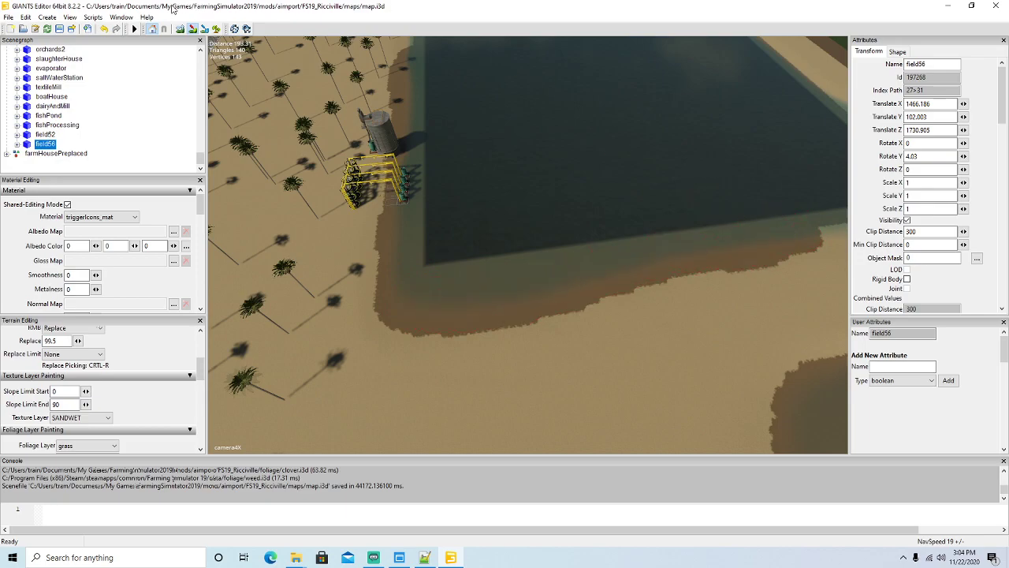
Step: Paint the SANDWET texture around the water field's corner across from the station and up the start of the crop-side bank
right_click_drag(481, 306, 264, 108)
key("w")
left_click(193, 30)
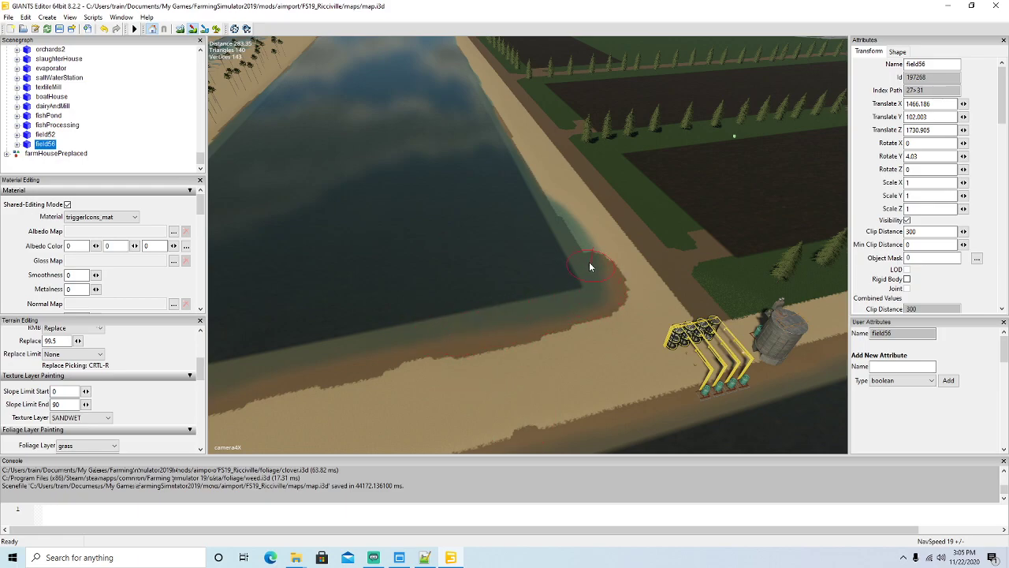
left_click_drag(571, 226, 511, 152)
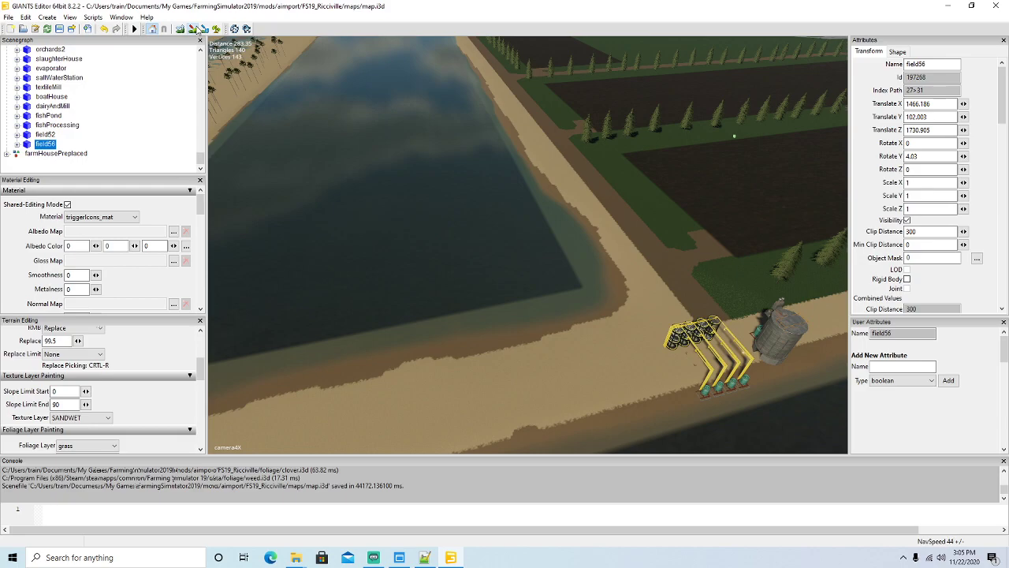
Step: Extend the SANDWET texture along the long bank beside the row of pine trees to its far end
left_click_drag(377, 213, 399, 168, "alt")
scroll(424, 176, "up", 3)
scroll(404, 182, "up", 4)
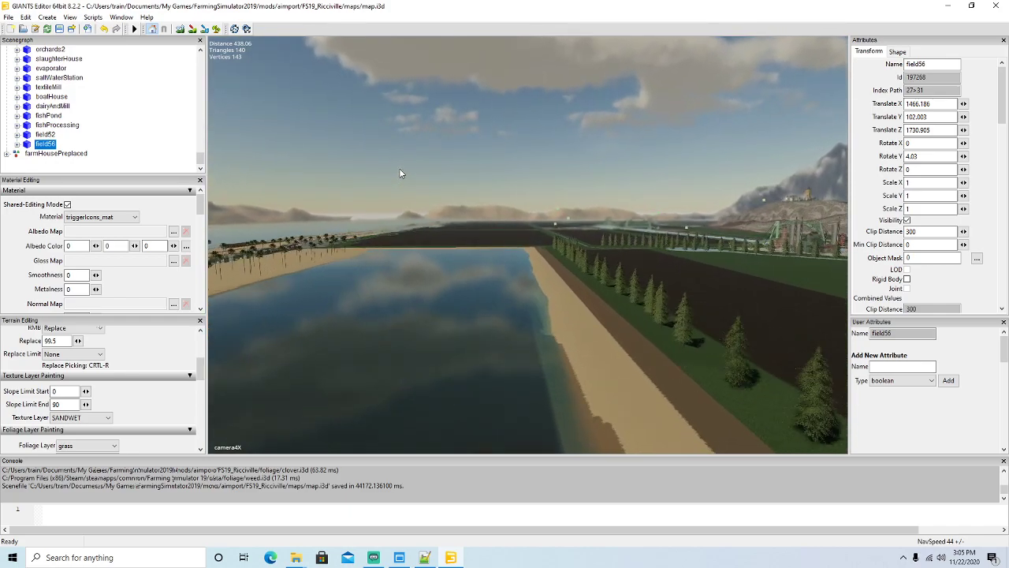
left_click_drag(399, 168, 414, 212, "alt")
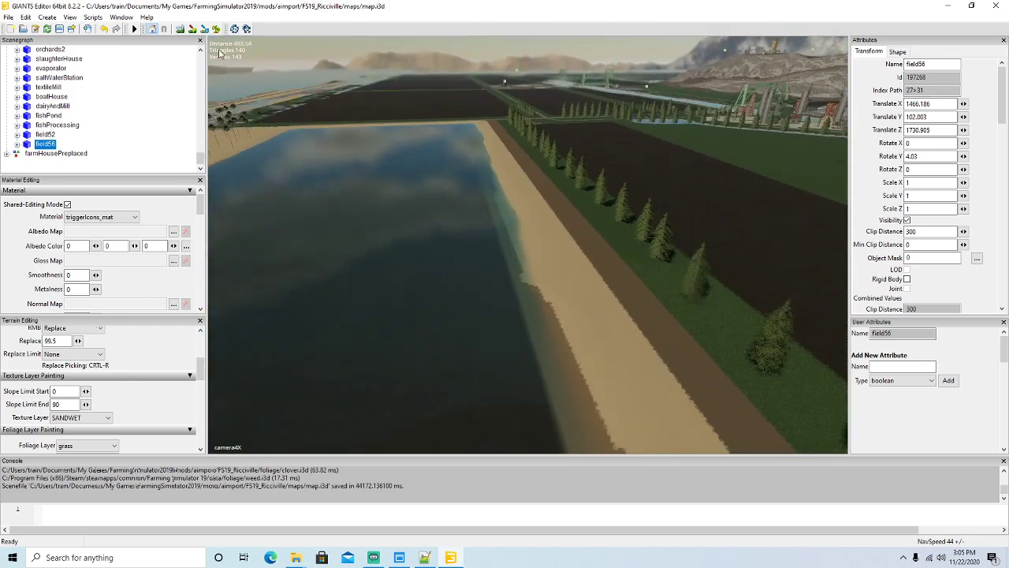
left_click(193, 29)
mouse_move(531, 302)
left_mouse_down()
mouse_move(568, 387)
mouse_move(545, 316)
left_mouse_up()
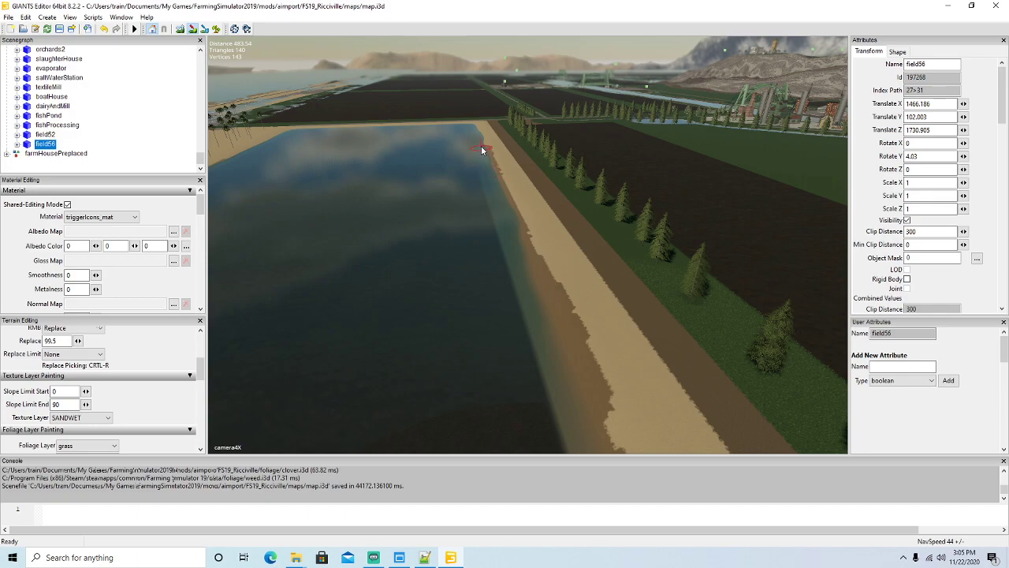
left_click(195, 31)
Step: Paint the SANDWET texture around the far corner of the water field and along the short bank beside the paved road
mouse_move(367, 205)
left_mouse_down("alt")
mouse_move(345, 122)
mouse_move(345, 148)
mouse_move(409, 188)
mouse_move(377, 212)
left_mouse_up("alt")
scroll(345, 122, "down", 3)
scroll(345, 148, "down", 5)
scroll(345, 150, "up", 2)
scroll(361, 154, "up", 4)
scroll(351, 149, "up", 5)
scroll(348, 146, "up", 6)
scroll(378, 211, "down", 2)
mouse_move(389, 306)
left_mouse_down()
mouse_move(412, 327)
mouse_move(549, 340)
left_mouse_up()
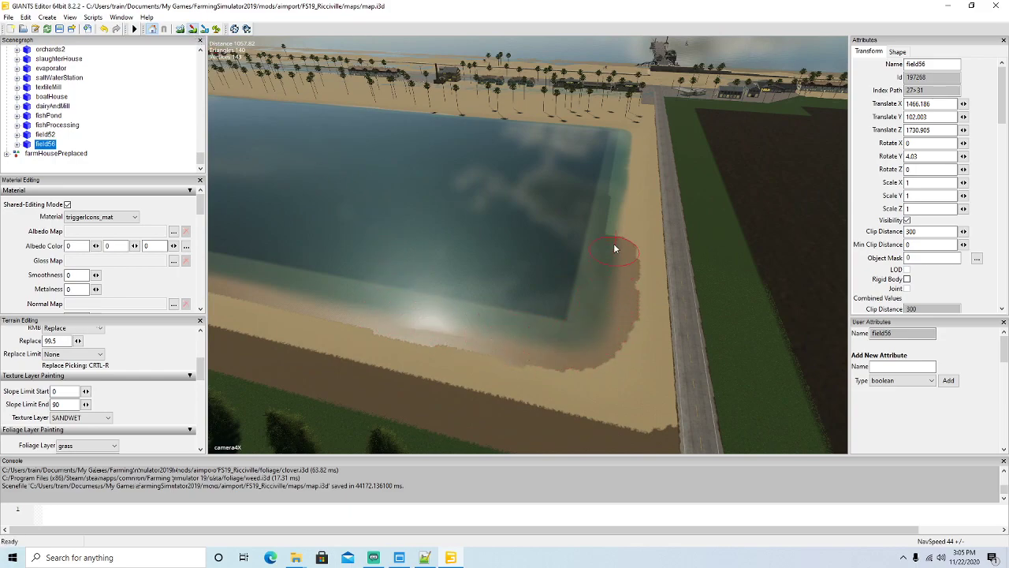
left_click_drag(615, 251, 618, 192)
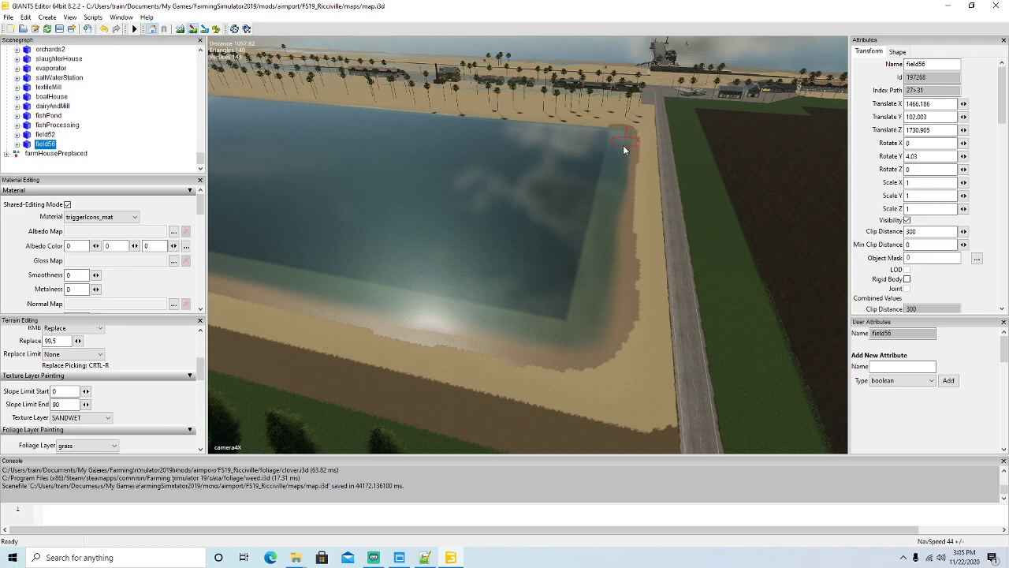
Step: Paint the SANDWET texture along the water field's long bank beside the palm trees
right_click_drag(377, 208, 215, 201)
key("w")
key("s")
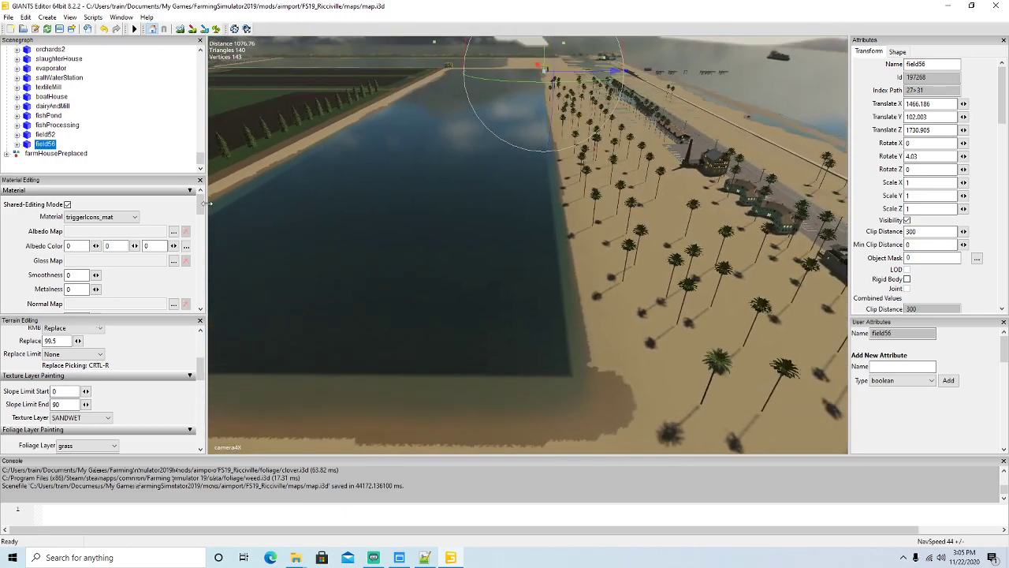
left_click(194, 29)
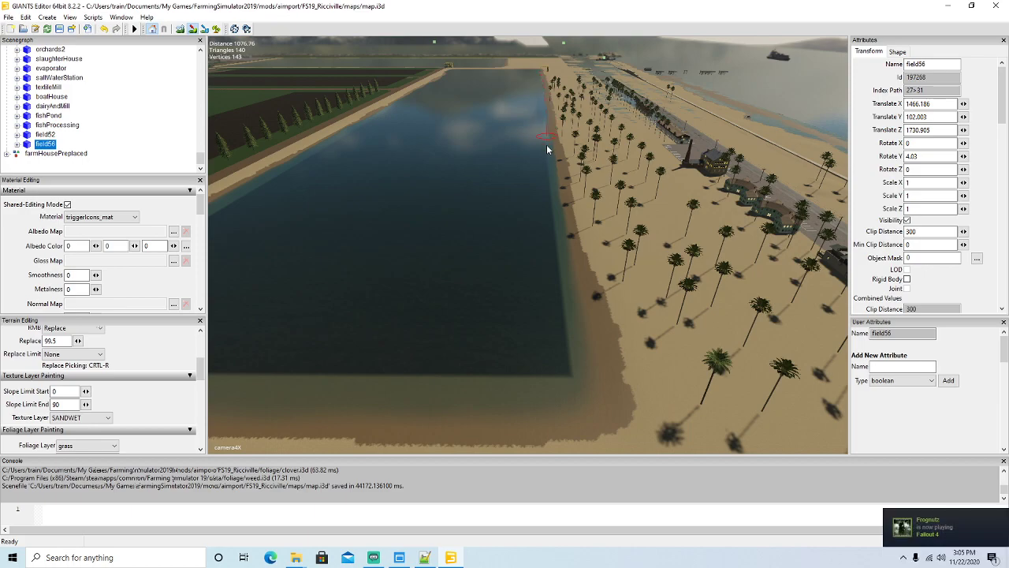
left_click(193, 32)
Step: Hide the waterPlaneMain2 water surface of the large field beside the field 56 station
left_click_drag(588, 299, 588, 236, "alt")
scroll(591, 253, "up", 8)
scroll(588, 236, "up", 8)
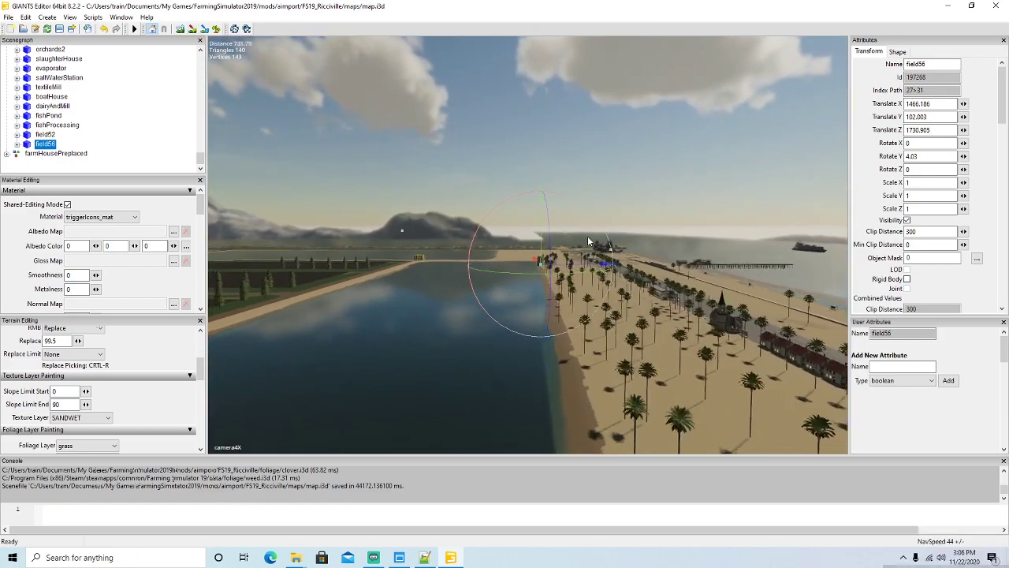
scroll(587, 241, "up", 8)
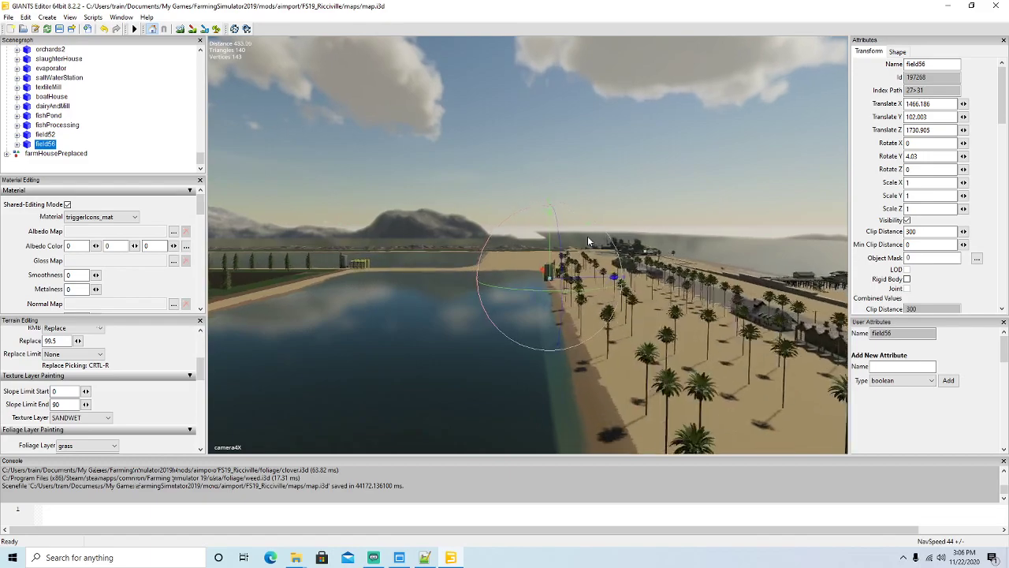
scroll(588, 240, "up", 8)
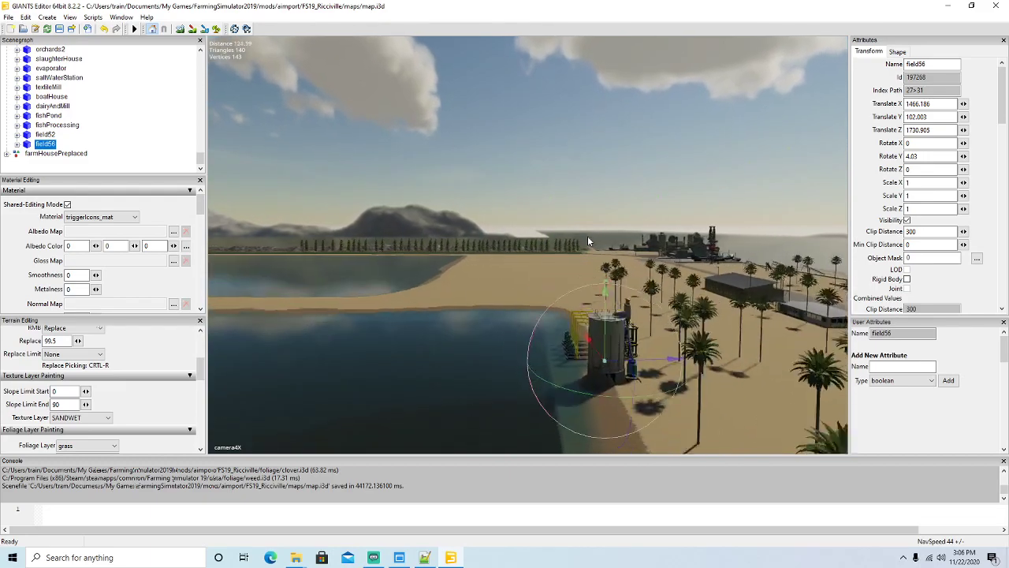
key("Up")
left_click_drag(586, 243, 507, 332, "alt")
scroll(509, 310, "down", 3)
scroll(560, 279, "up", 3)
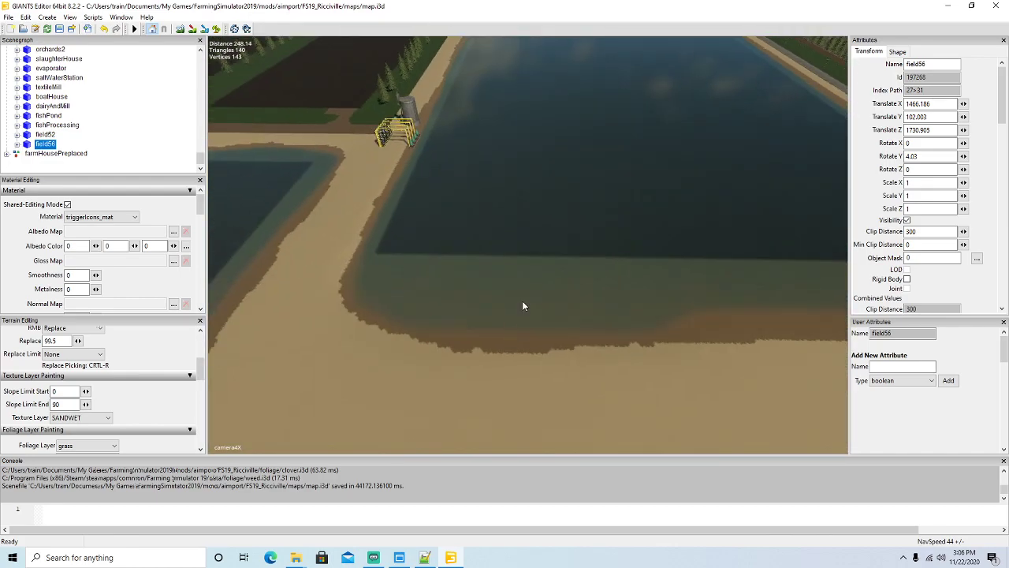
left_click(522, 306)
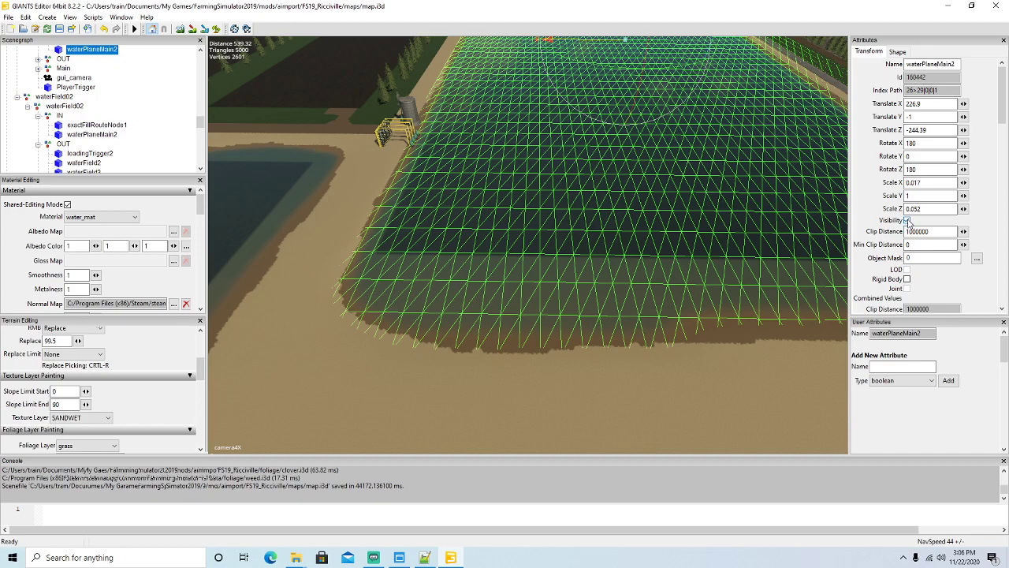
left_click(909, 221)
Step: Set the terrain brush type to Square for painting the drained field
left_click_drag(627, 373, 351, 344, "alt")
scroll(558, 346, "up", 4)
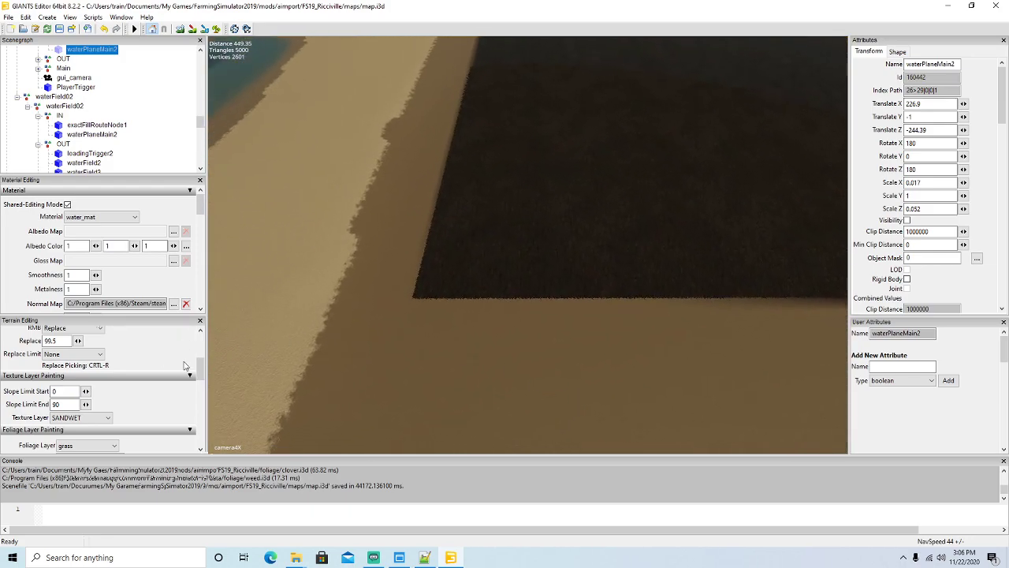
scroll(202, 367, "up", 3)
left_click(99, 343)
left_click(59, 357)
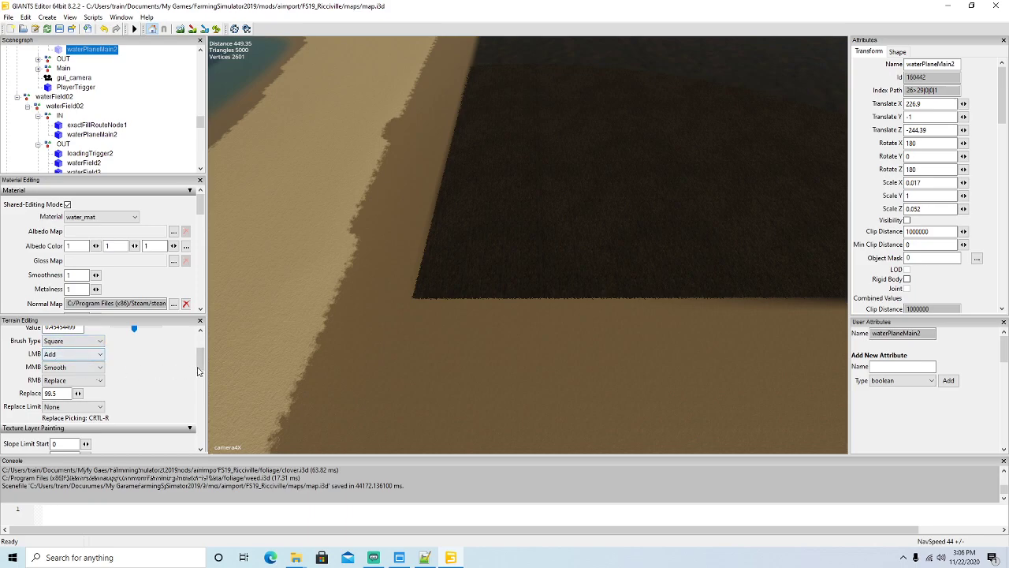
Step: Set foliage painting to the cranberry layer with layer state State 7
scroll(198, 372, "down", 5)
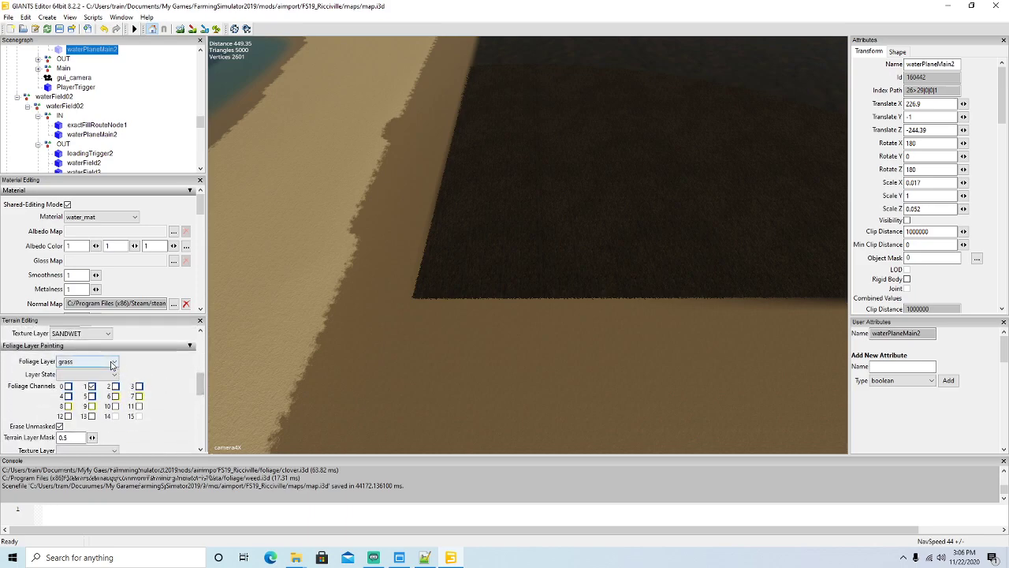
left_click(111, 364)
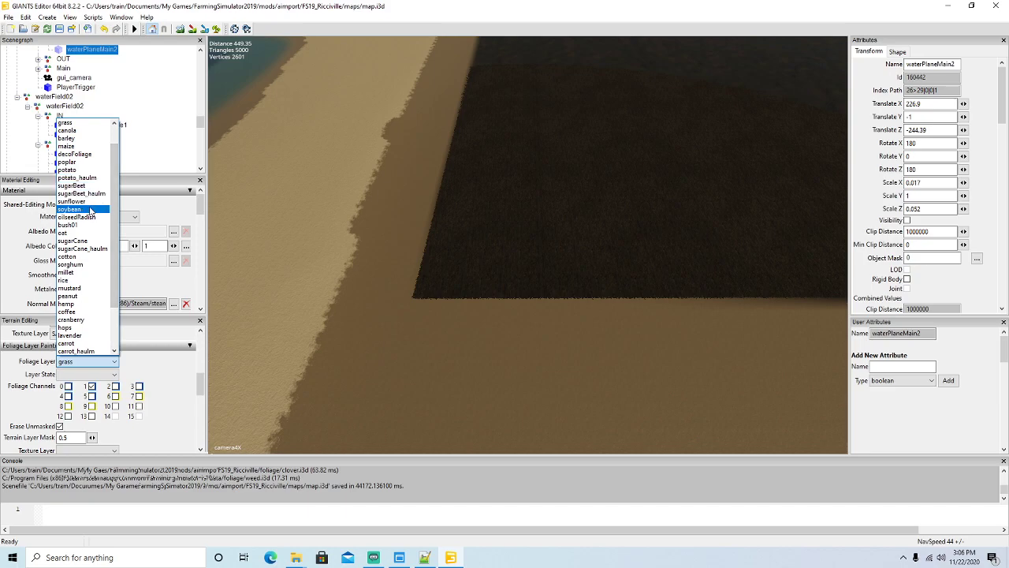
scroll(91, 209, "down", 1)
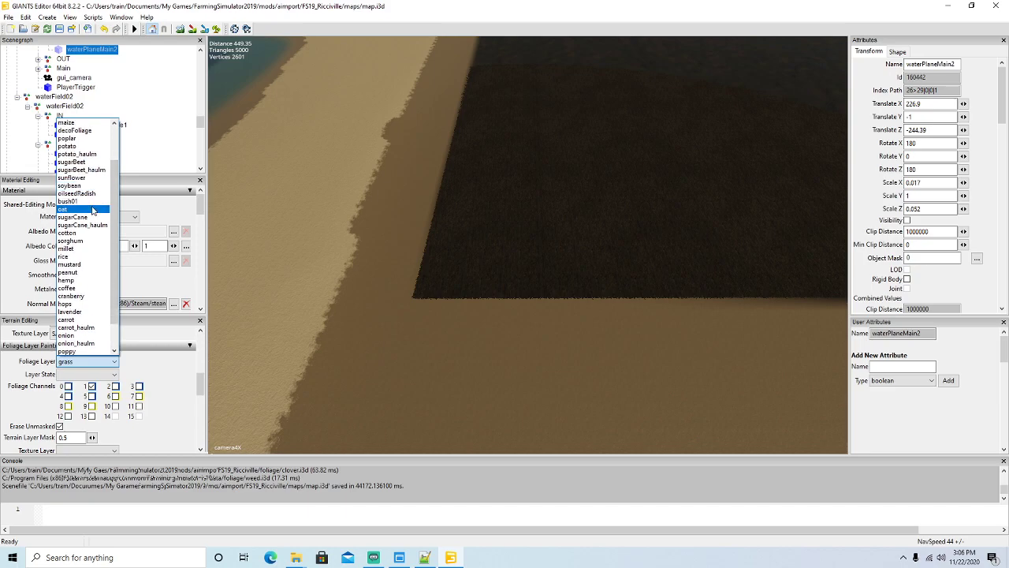
scroll(89, 206, "down", 1)
left_click(82, 274)
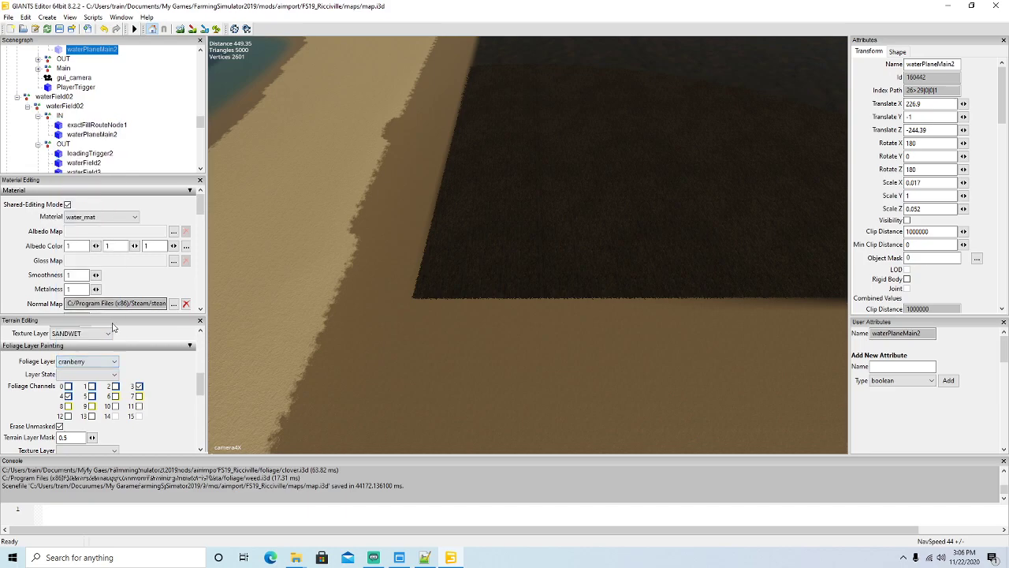
left_click(110, 374)
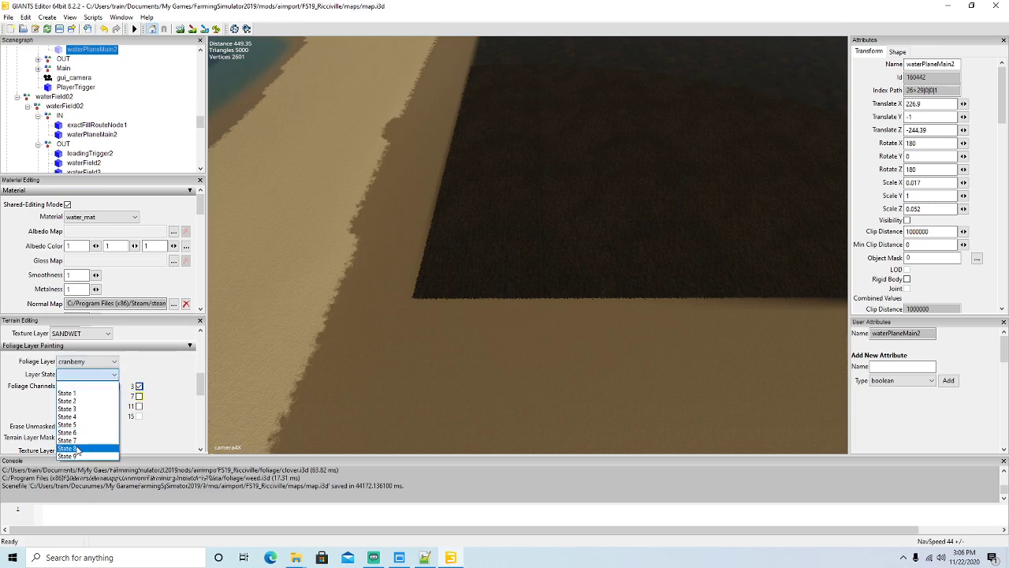
left_click(82, 440)
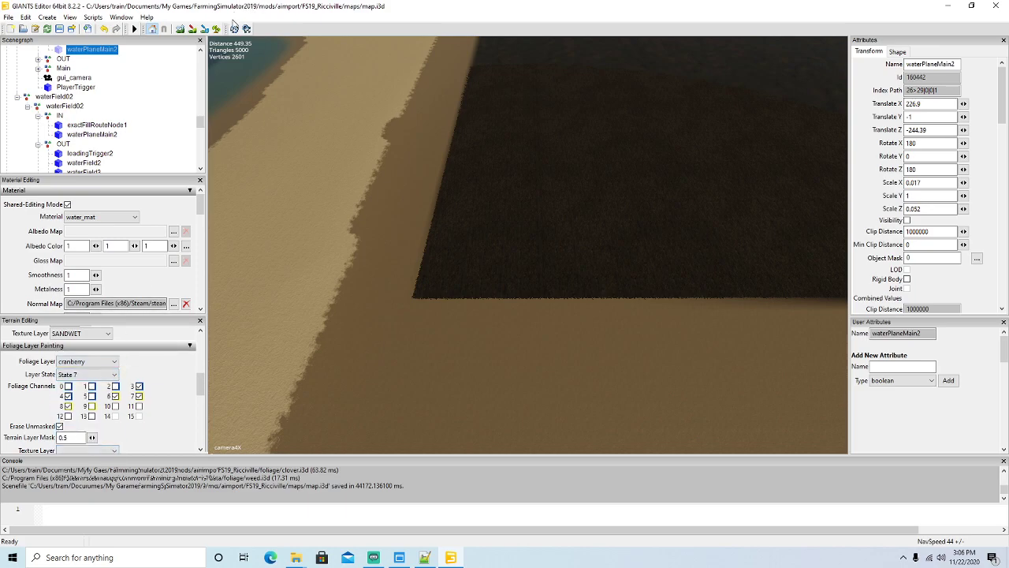
Step: Paint cranberry foliage over the field's near corner and along its edge beside the yellow pipe station
left_click(220, 32)
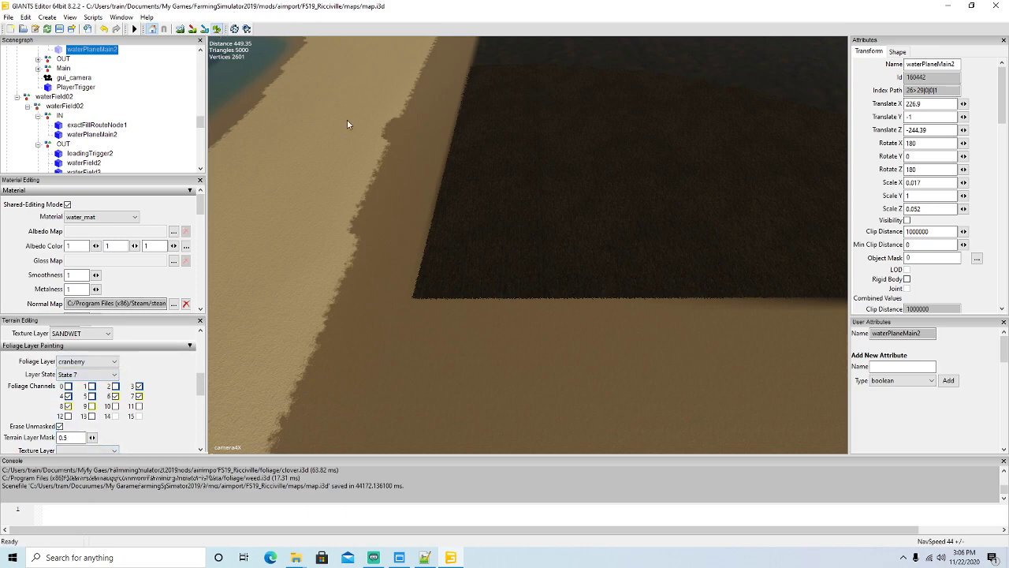
left_click(525, 154)
mouse_move(525, 153)
left_mouse_down()
mouse_move(513, 225)
mouse_move(621, 209)
mouse_move(625, 225)
mouse_move(731, 224)
mouse_move(679, 172)
mouse_move(624, 146)
left_mouse_up()
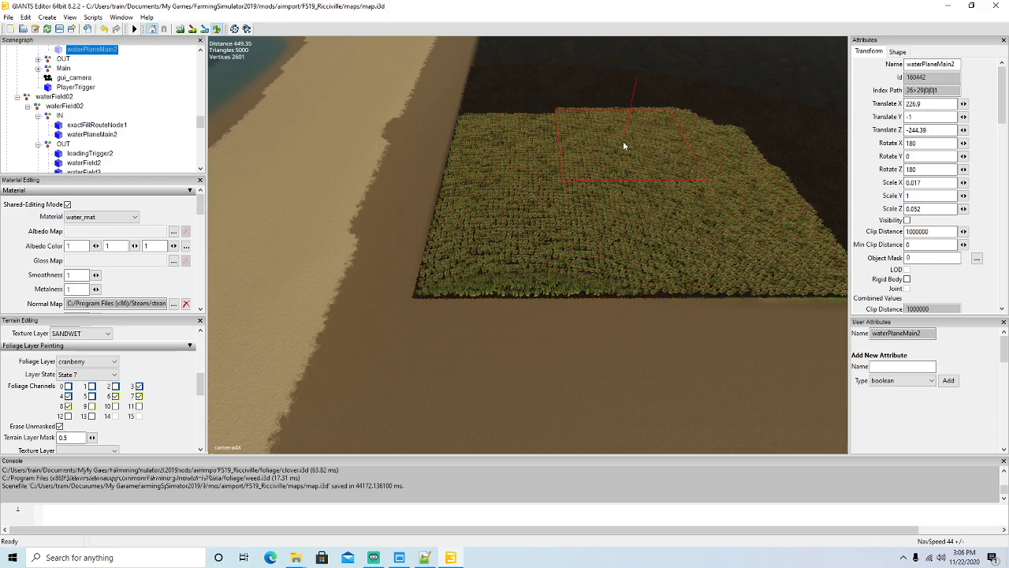
left_click_drag(334, 121, 342, 153, "alt")
left_click(216, 29)
mouse_move(562, 291)
left_mouse_down()
mouse_move(549, 289)
mouse_move(532, 129)
mouse_move(665, 317)
left_mouse_up()
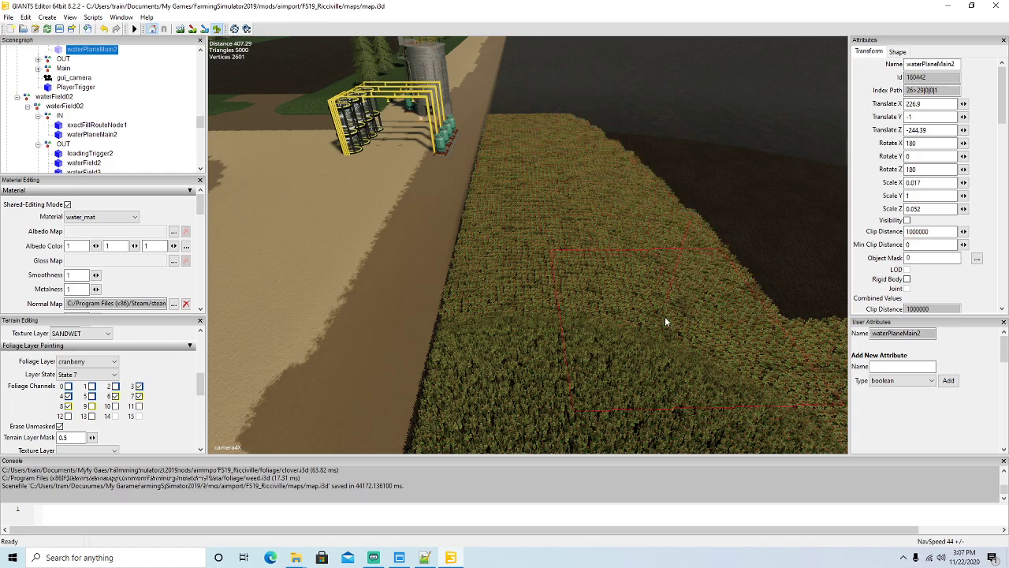
Step: Extend the cranberry strip along the field edge past the grey storage tank
left_click_drag(319, 59, 347, 170, "alt")
scroll(336, 101, "up", 6)
scroll(335, 138, "up", 3)
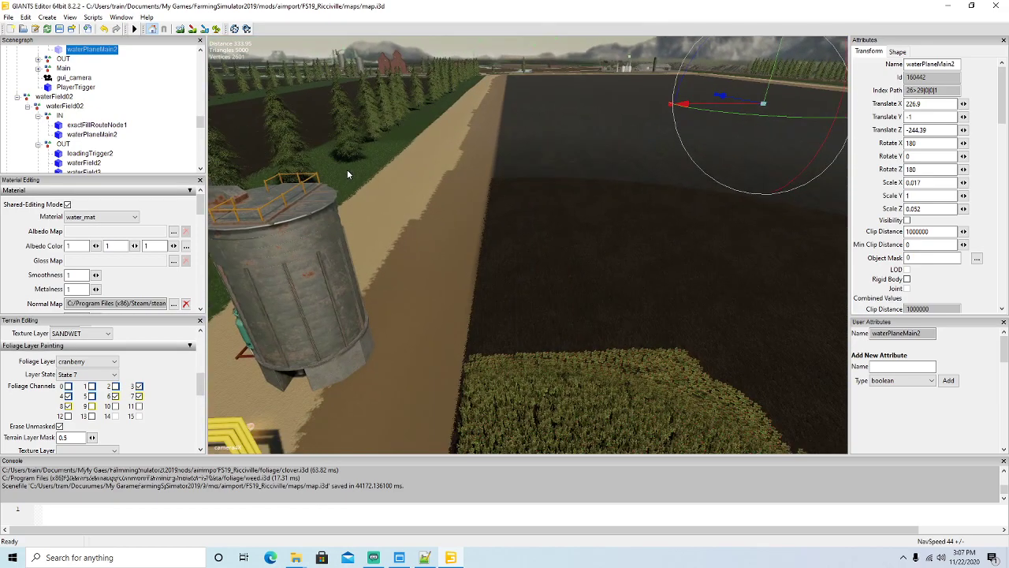
left_click(216, 29)
mouse_move(576, 314)
left_mouse_down()
mouse_move(534, 159)
mouse_move(652, 312)
mouse_move(654, 336)
left_mouse_up()
left_click(218, 30)
Step: Paint cranberry foliage along the field edge beside the first pine trees beyond the tank
mouse_move(355, 134)
right_mouse_down()
mouse_move(367, 97)
mouse_move(366, 155)
right_mouse_up()
key("w")
left_click(218, 30)
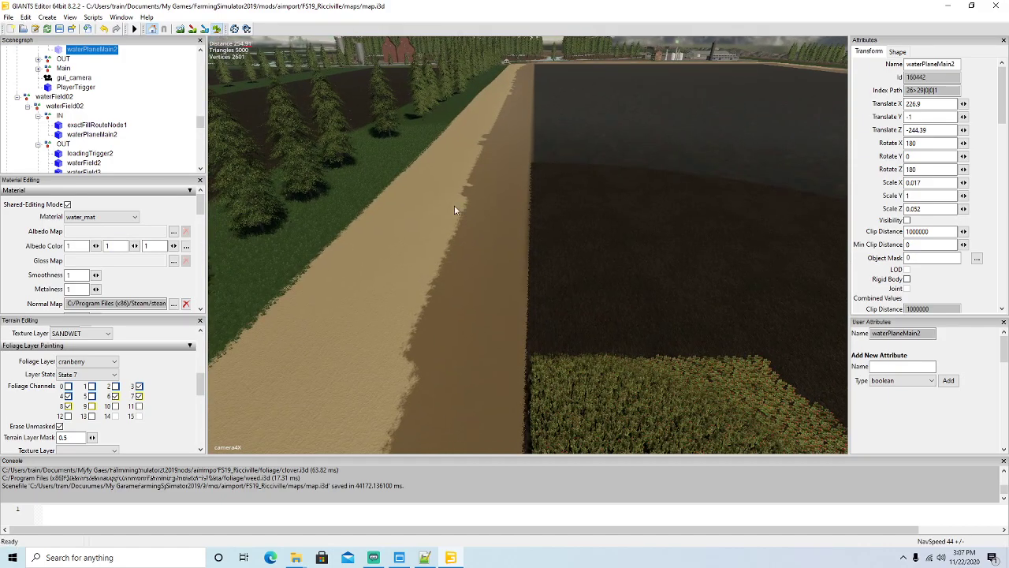
left_click(628, 300)
mouse_move(625, 306)
left_mouse_down()
mouse_move(580, 169)
mouse_move(713, 359)
left_mouse_up()
left_click(217, 29)
Step: Lengthen the cranberry strip farther along the pine-lined bank of the field
left_click_drag(476, 295, 484, 246, "alt")
scroll(492, 186, "up", 5)
left_click(218, 30)
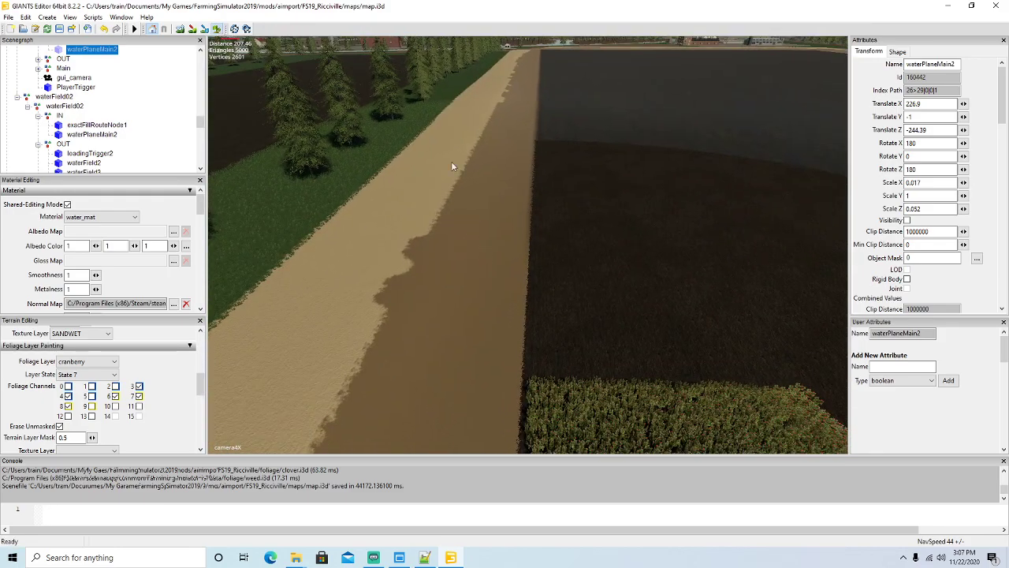
left_click(643, 303)
left_click_drag(643, 308, 576, 120)
left_click_drag(641, 213, 676, 323)
left_click(216, 29)
Step: Fill the next stretch of bare soil along the pine-lined bank with cranberry foliage
mouse_move(396, 100)
left_mouse_down("alt")
mouse_move(400, 107)
mouse_move(413, 94)
left_mouse_up("alt")
scroll(413, 94, "up", 10)
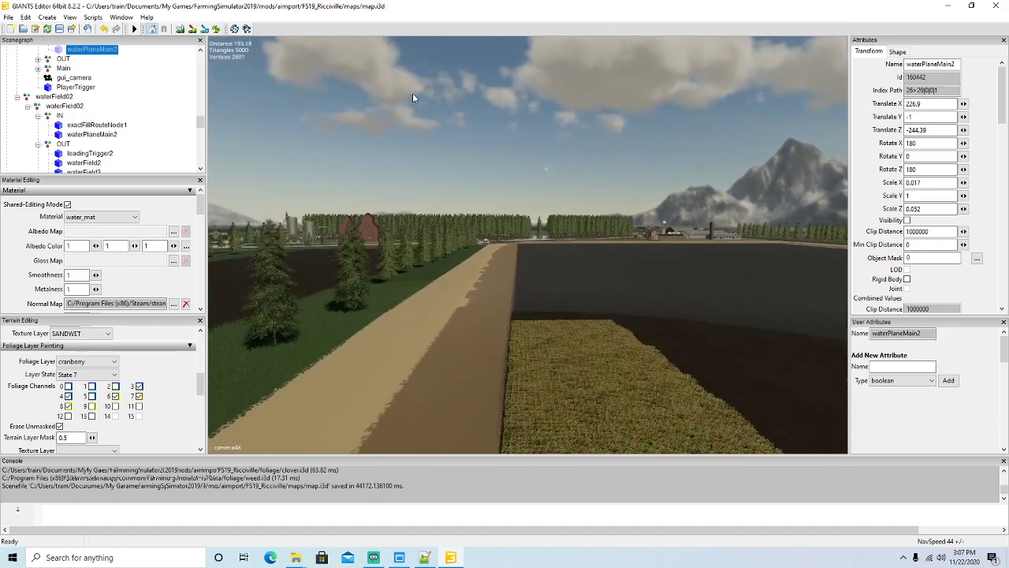
left_click_drag(411, 141, 412, 155, "alt")
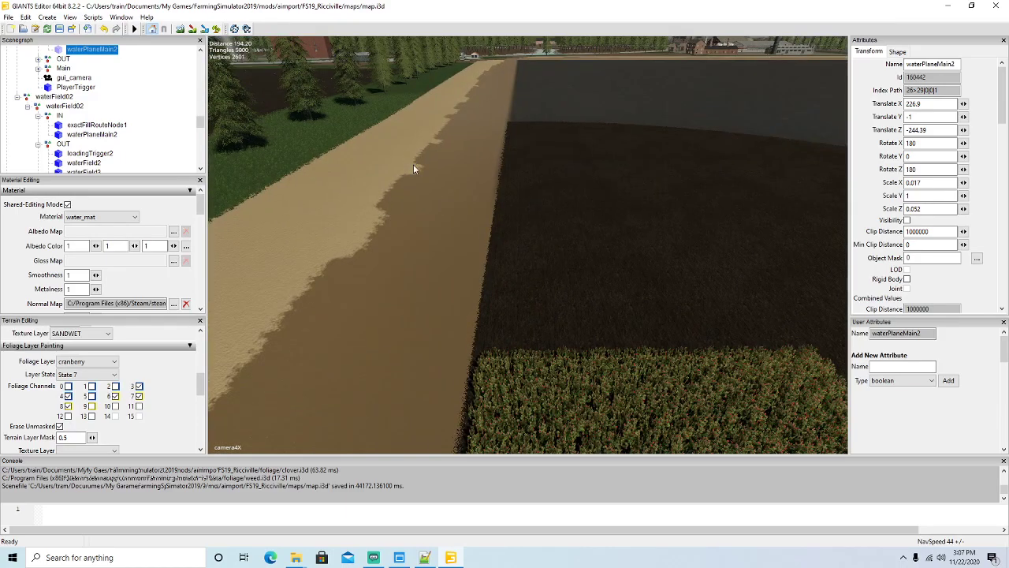
mouse_move(630, 290)
left_mouse_down()
mouse_move(554, 118)
mouse_move(651, 194)
mouse_move(664, 275)
left_mouse_up()
left_click(217, 29)
Step: Paint cranberry foliage along the last stretch of the pine-lined bank toward the field end near the houses
mouse_move(361, 107)
left_mouse_down("alt")
mouse_move(363, 73)
mouse_move(366, 141)
left_mouse_up("alt")
scroll(363, 72, "up", 6)
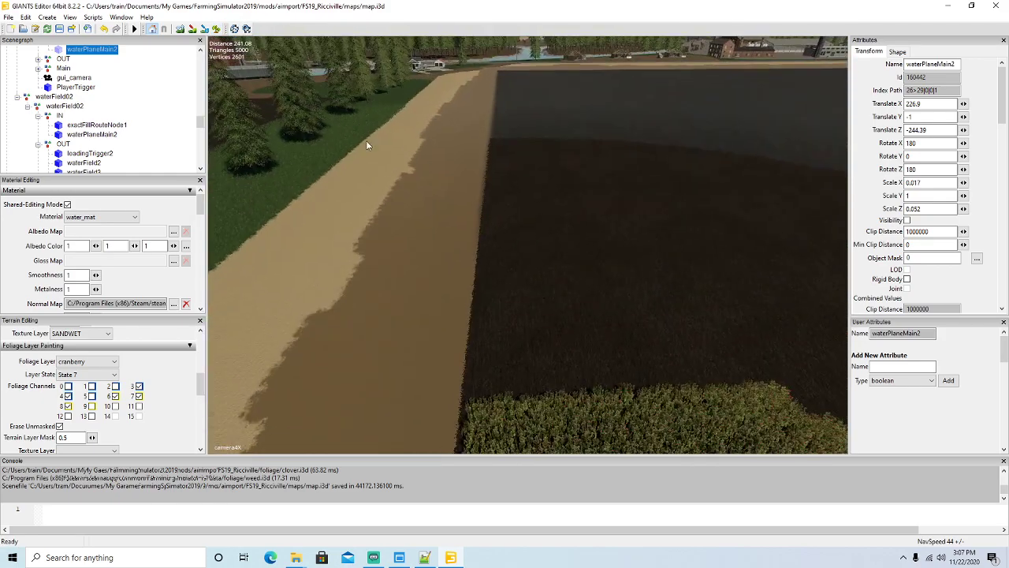
left_click(217, 29)
mouse_move(592, 311)
left_mouse_down()
mouse_move(534, 125)
mouse_move(650, 239)
mouse_move(674, 312)
mouse_move(568, 201)
left_mouse_up()
left_click(219, 27)
mouse_move(354, 120)
left_mouse_down("alt")
mouse_move(352, 107)
mouse_move(377, 116)
mouse_move(385, 208)
left_mouse_up("alt")
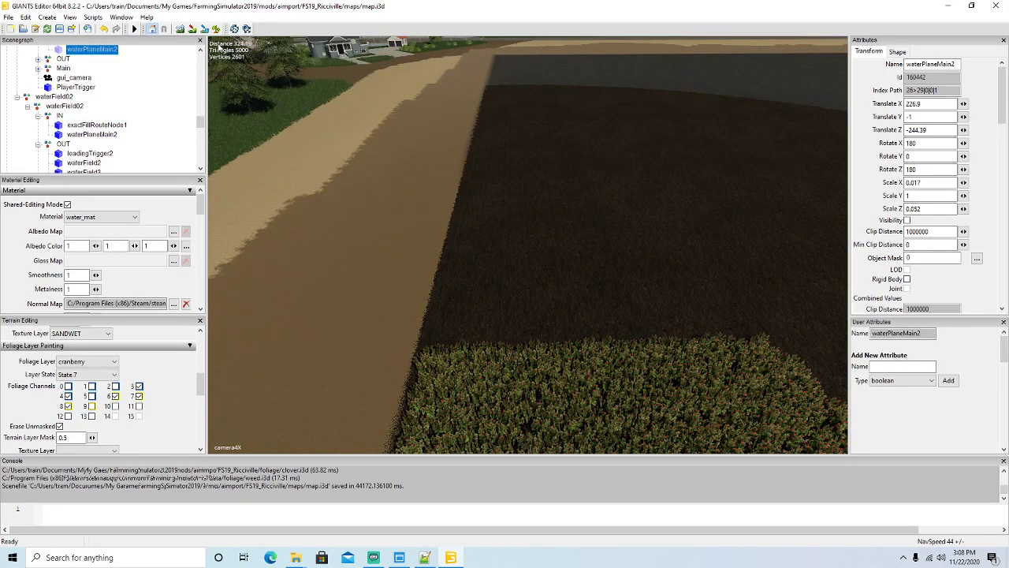
left_click(217, 28)
mouse_move(581, 260)
left_mouse_down()
mouse_move(537, 89)
mouse_move(615, 152)
mouse_move(652, 279)
left_mouse_up()
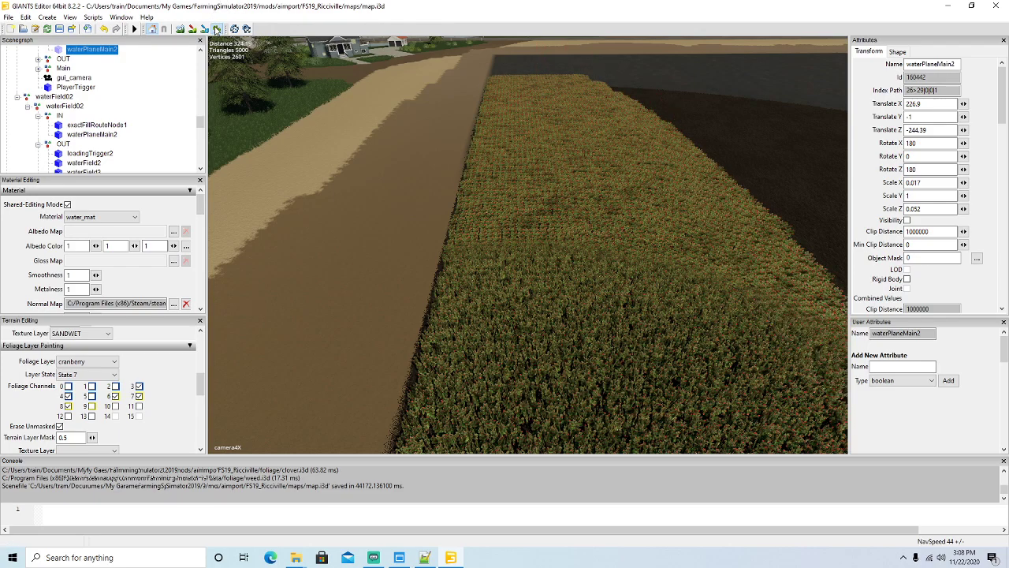
Step: Cover the field corner near the paved road with cranberry foliage and start along the adjoining short edge
left_click_drag(293, 125, 571, 212, "alt")
scroll(282, 99, "up", 4)
scroll(385, 86, "up", 5)
scroll(385, 86, "up", 5)
scroll(565, 207, "down", 4)
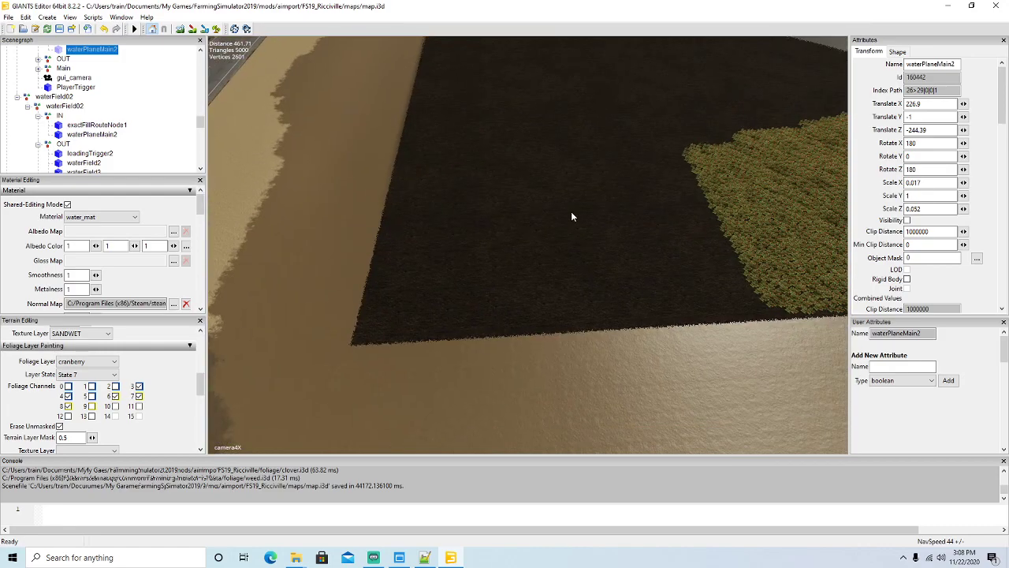
left_click(216, 29)
mouse_move(646, 210)
left_mouse_down()
mouse_move(678, 228)
mouse_move(485, 235)
mouse_move(497, 144)
mouse_move(486, 141)
mouse_move(480, 69)
left_mouse_up()
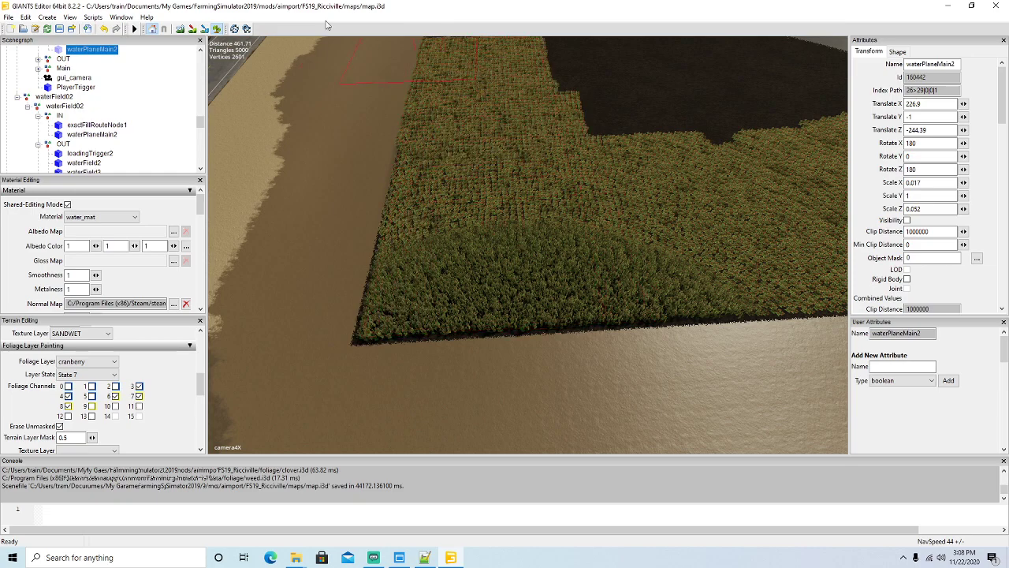
Step: Set the RMB brush action to Subtract and erase the stray cranberry foliage from the bank beside the paved road
mouse_move(352, 107)
left_mouse_down("alt")
mouse_move(319, 64)
mouse_move(323, 87)
mouse_move(370, 104)
mouse_move(360, 104)
left_mouse_up("alt")
scroll(319, 65, "up", 3)
scroll(334, 94, "down", 3)
left_click(216, 30)
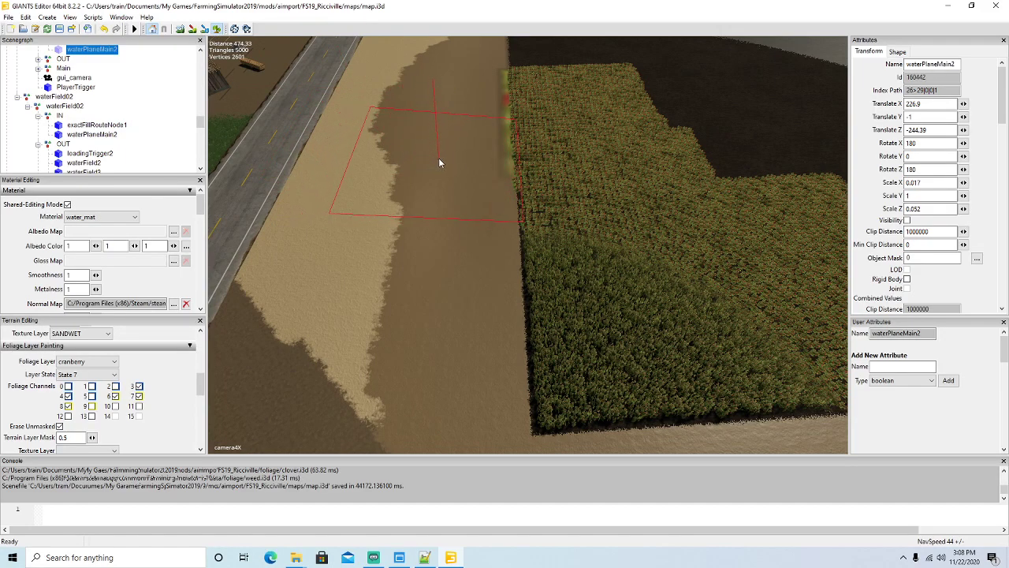
left_click_drag(201, 388, 202, 365)
left_click(73, 348)
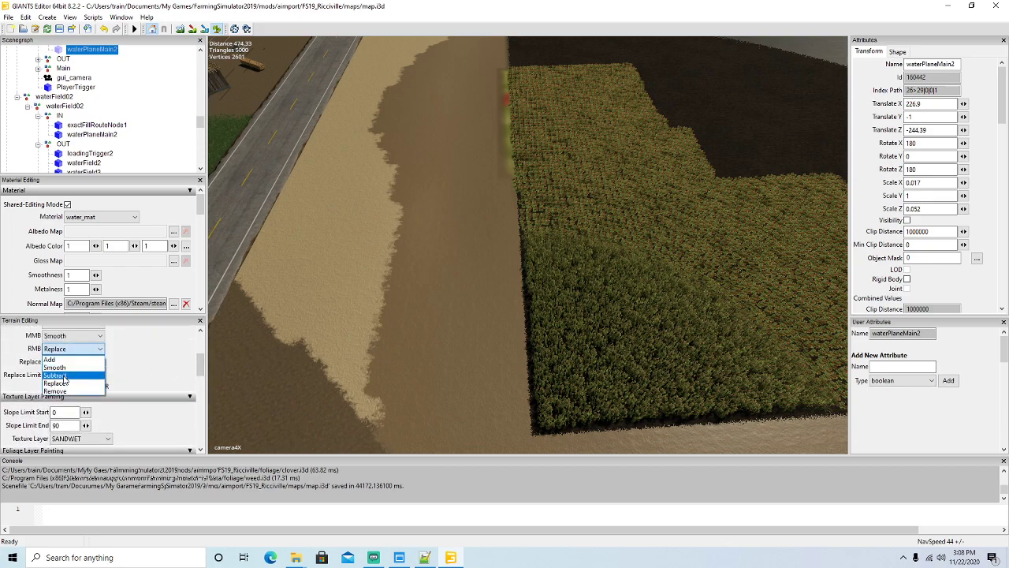
left_click(65, 378)
right_click_drag(433, 133, 450, 91)
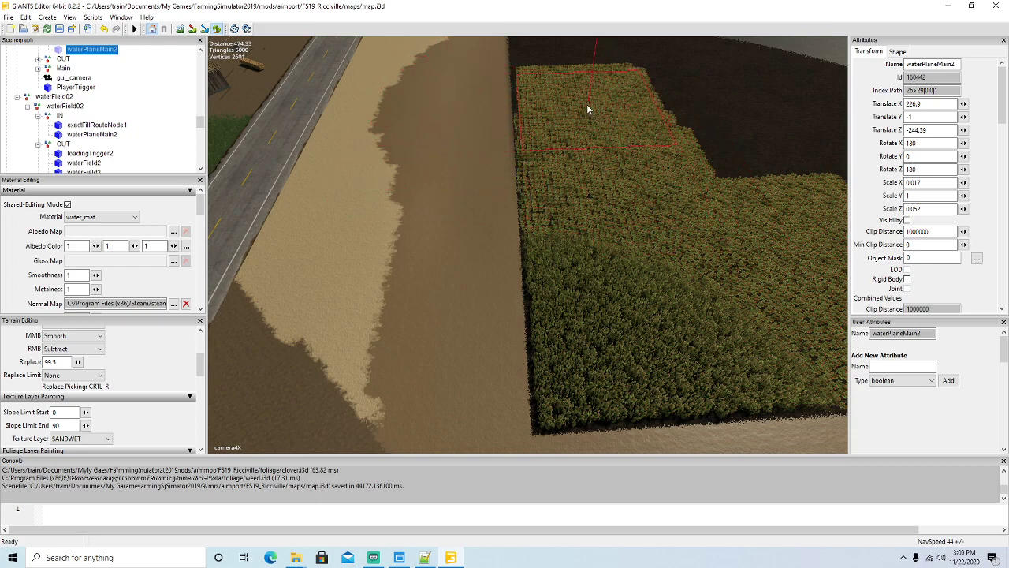
Step: Paint cranberry foliage along the short field edge beside the paved road
left_click(220, 30)
mouse_move(423, 104)
left_mouse_down("alt")
mouse_move(423, 77)
mouse_move(433, 140)
mouse_move(423, 145)
left_mouse_up("alt")
scroll(422, 77, "up", 3)
scroll(424, 145, "up", 2)
left_click(217, 29)
mouse_move(595, 250)
left_mouse_down()
mouse_move(576, 176)
mouse_move(555, 153)
mouse_move(533, 88)
mouse_move(597, 150)
mouse_move(622, 268)
left_mouse_up()
left_click(218, 29)
Step: Extend the cranberry strip farther along the road-side edge toward the distant row of pines
mouse_move(339, 149)
left_mouse_down("alt")
mouse_move(334, 55)
mouse_move(353, 131)
mouse_move(343, 134)
left_mouse_up("alt")
scroll(325, 63, "up", 5)
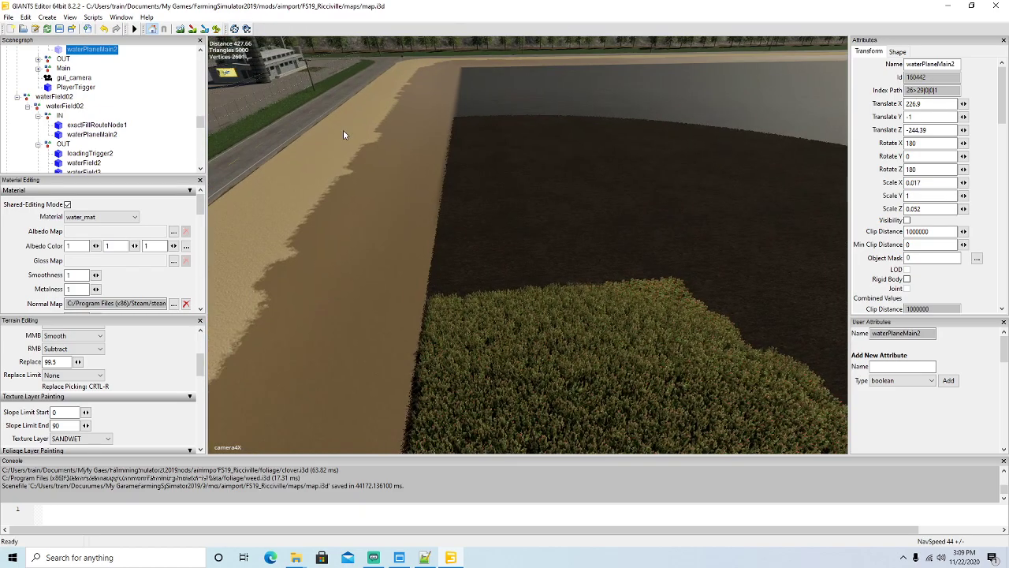
left_click(218, 29)
mouse_move(539, 234)
left_mouse_down()
mouse_move(503, 119)
mouse_move(561, 162)
mouse_move(608, 271)
mouse_move(518, 170)
left_mouse_up()
left_click(217, 30)
Step: Finish the cranberry strip along the road-side edge up to the field's next corner
mouse_move(303, 127)
left_mouse_down("alt")
mouse_move(284, 67)
mouse_move(297, 129)
left_mouse_up("alt")
scroll(284, 70, "up", 5)
left_click(217, 29)
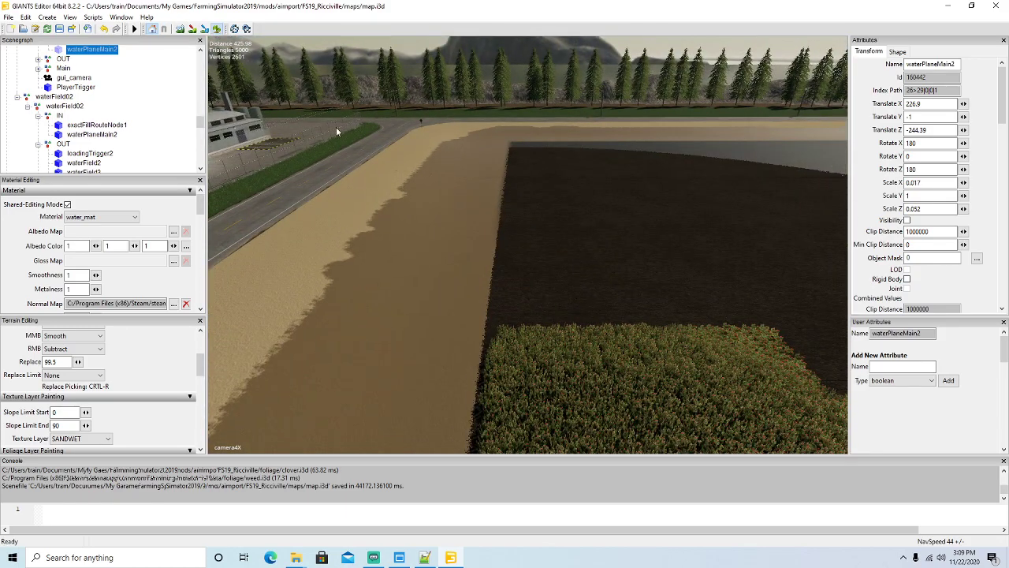
mouse_move(621, 294)
left_mouse_down()
mouse_move(609, 290)
mouse_move(608, 250)
mouse_move(585, 224)
mouse_move(566, 171)
mouse_move(669, 274)
mouse_move(680, 304)
left_mouse_up()
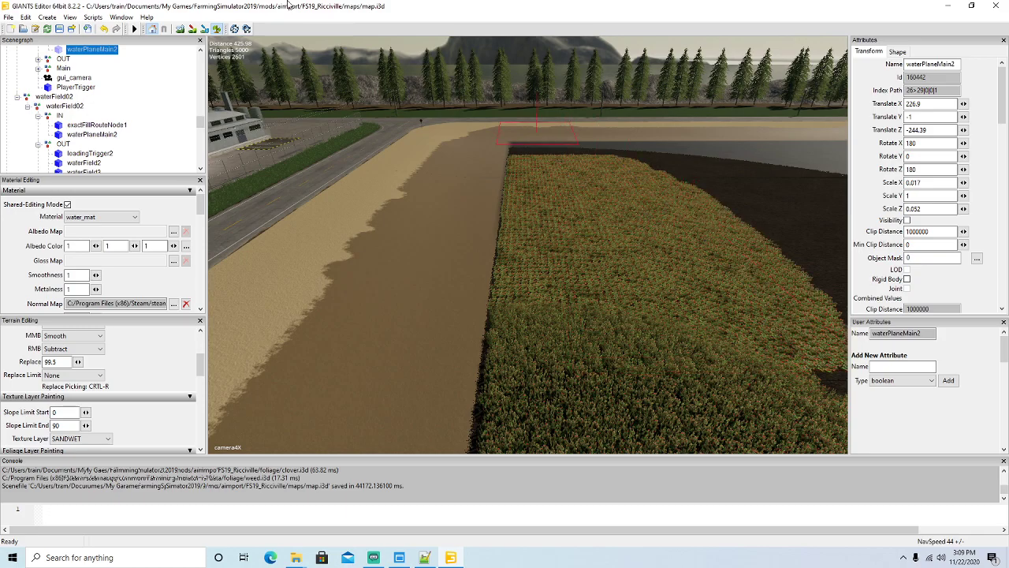
left_click(215, 30)
Step: Fill the field corner beside the wet-sand bank with cranberry foliage and spread it inward
mouse_move(354, 201)
left_mouse_down("alt")
mouse_move(343, 141)
mouse_move(528, 223)
left_mouse_up("alt")
scroll(342, 140, "up", 10)
scroll(537, 227, "down", 5)
scroll(537, 227, "up", 5)
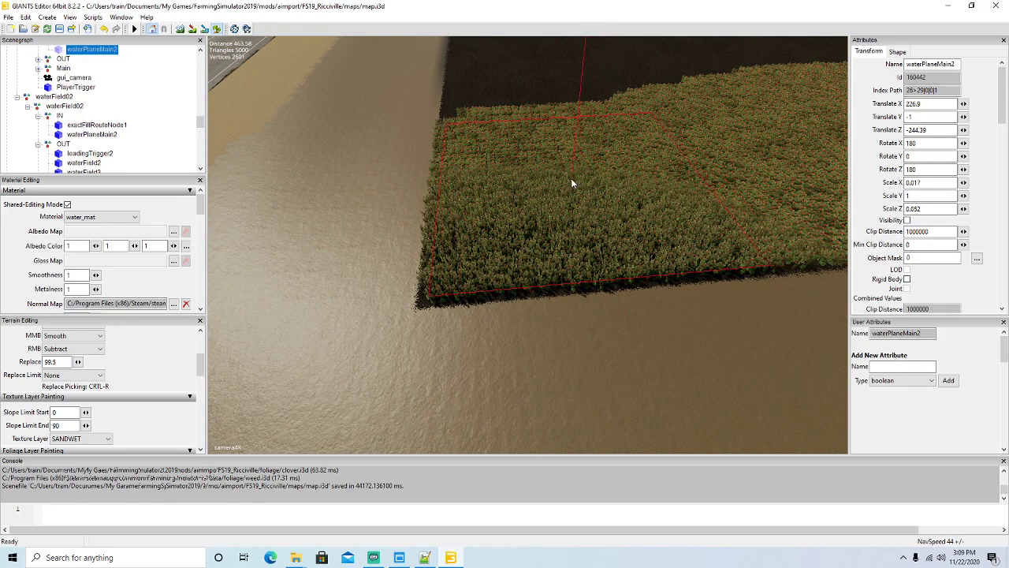
mouse_move(568, 108)
left_mouse_down()
mouse_move(550, 99)
mouse_move(540, 66)
mouse_move(707, 91)
left_mouse_up()
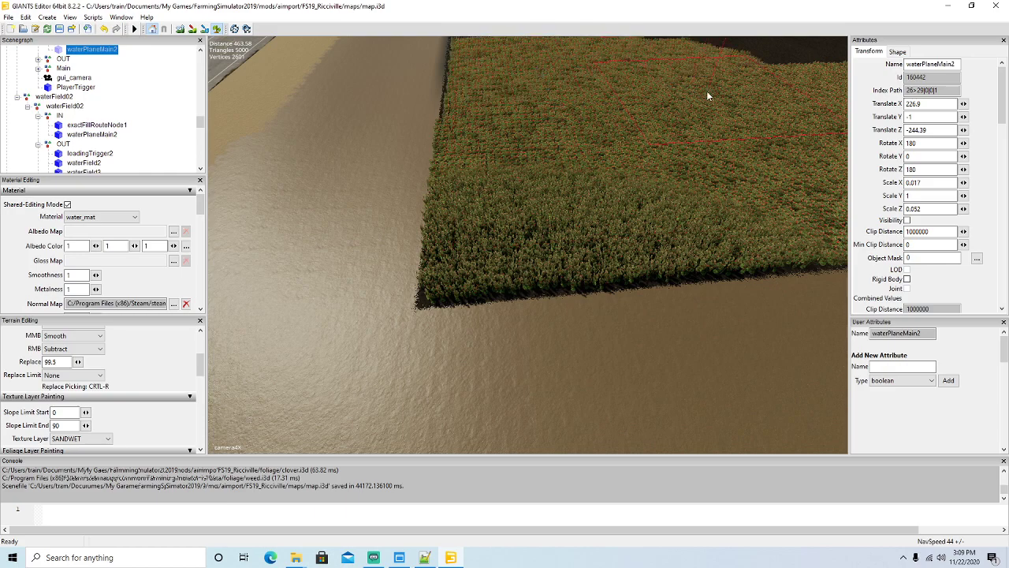
Step: Start a cranberry foliage strip along the long field edge beside the tree-lined road
left_click(218, 30)
mouse_move(413, 136)
left_mouse_down("alt")
mouse_move(400, 35)
mouse_move(406, 97)
left_mouse_up("alt")
scroll(400, 35, "up", 3)
left_click(218, 29)
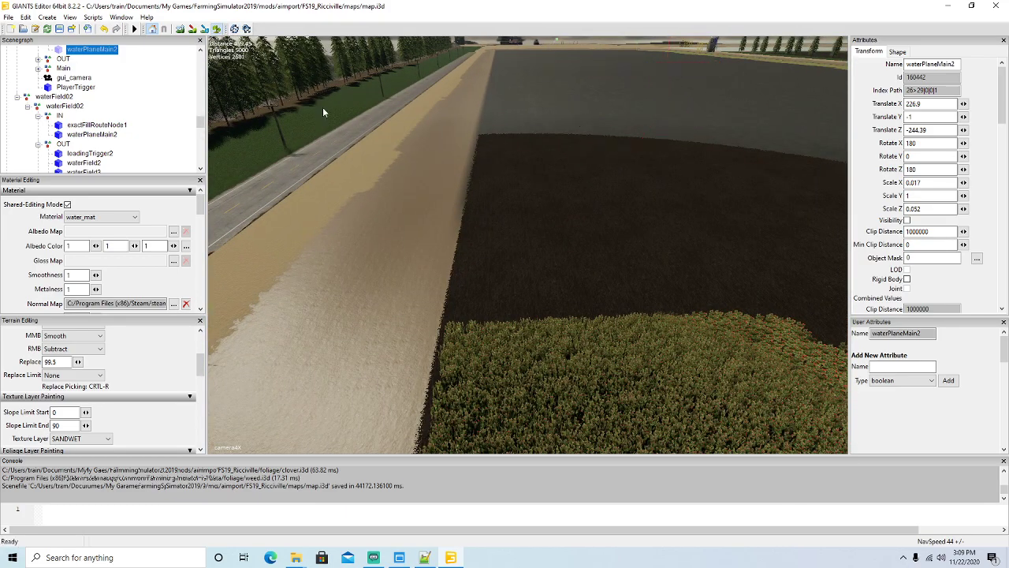
left_click(565, 268)
mouse_move(565, 266)
left_mouse_down()
mouse_move(521, 120)
mouse_move(603, 192)
mouse_move(623, 276)
left_mouse_up()
Step: Continue the cranberry strip along the tree-lined road edge, keeping the foliage off the wet-sand bank
left_click(192, 29)
mouse_move(348, 142)
left_mouse_down("alt")
mouse_move(300, 130)
mouse_move(363, 201)
left_mouse_up("alt")
scroll(364, 207, "down", 3)
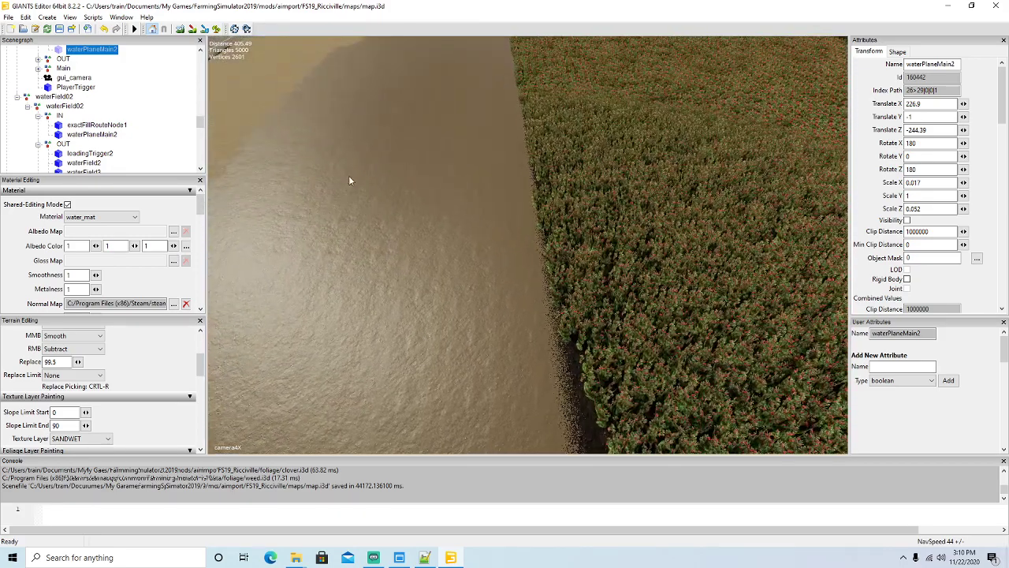
left_click_drag(350, 178, 335, 193, "alt")
left_click(216, 28)
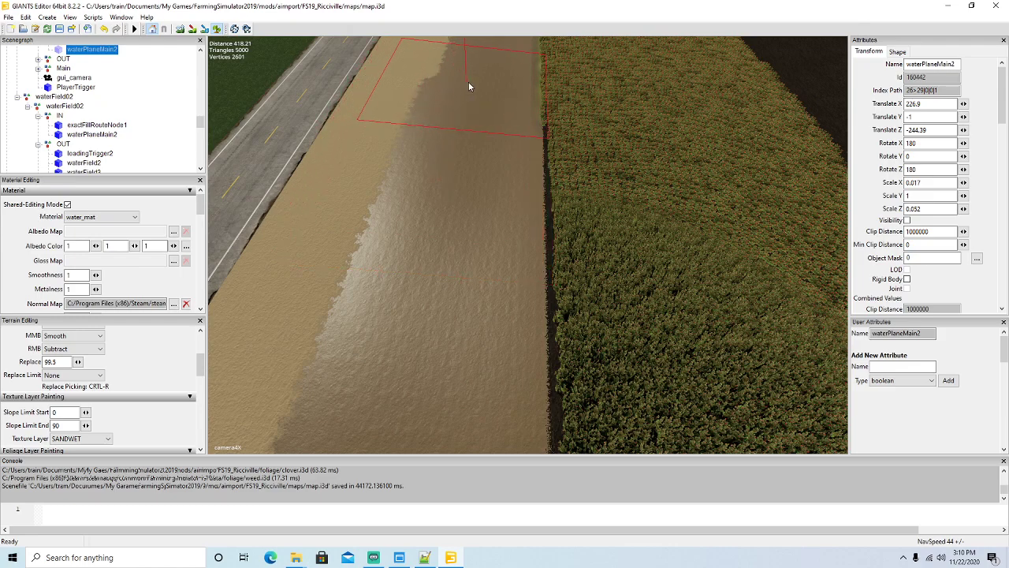
left_click(217, 29)
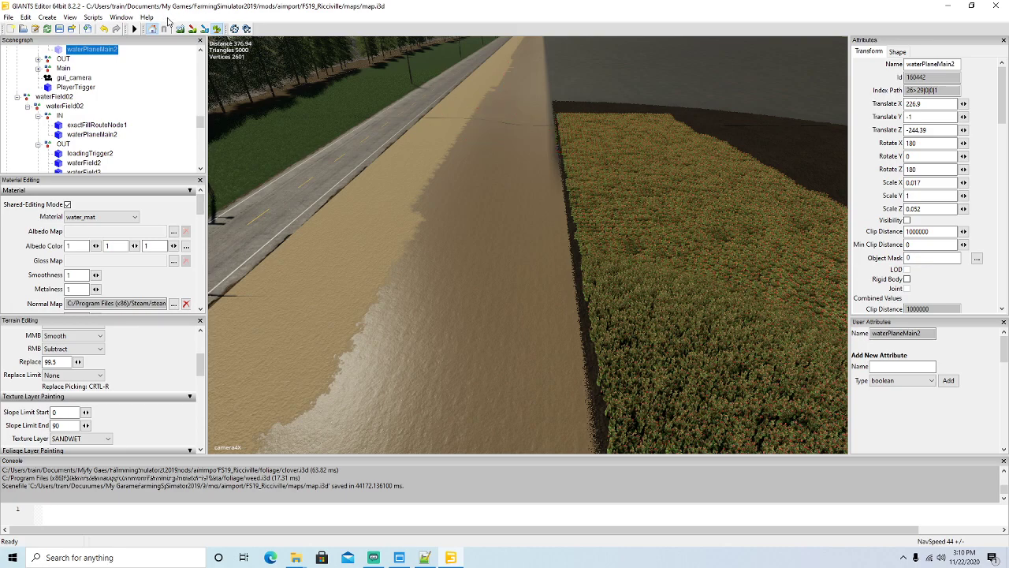
Step: Extend the cranberry strip along the long edge, undoing the stroke that touches the bank and repainting it slightly farther inside the field
left_click(216, 30)
left_click_drag(497, 272, 496, 304, "alt")
scroll(514, 236, "up", 3)
scroll(499, 248, "up", 3)
scroll(495, 307, "down", 2)
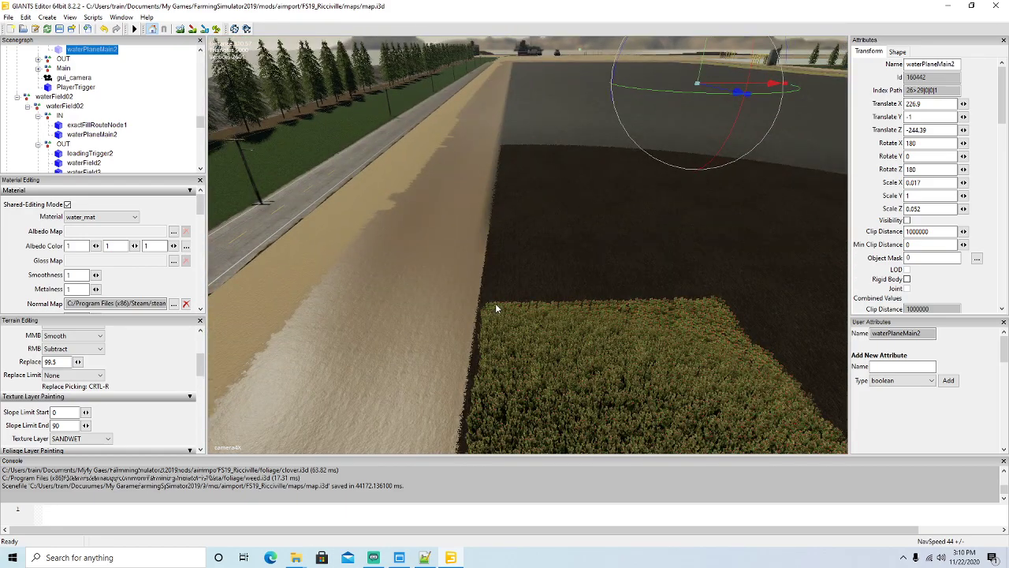
left_click(216, 30)
left_click(583, 250)
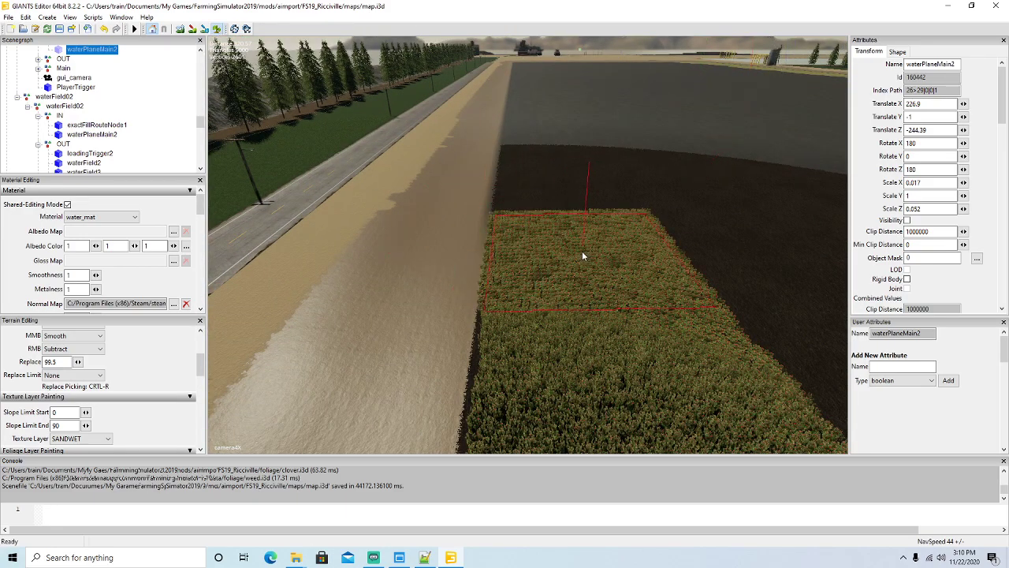
left_click(103, 29)
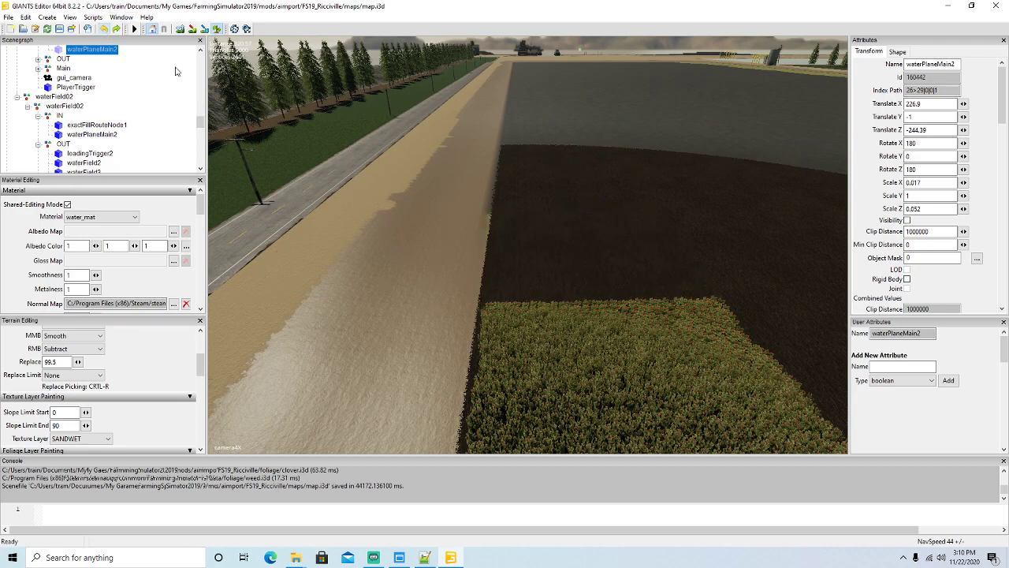
left_click(591, 260)
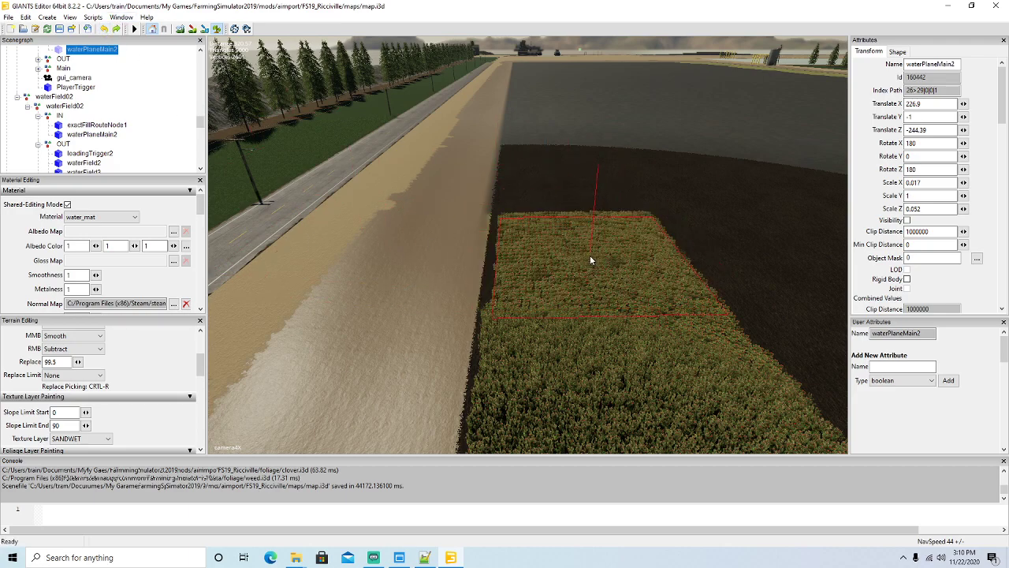
left_click(571, 200)
left_click_drag(570, 198, 557, 172)
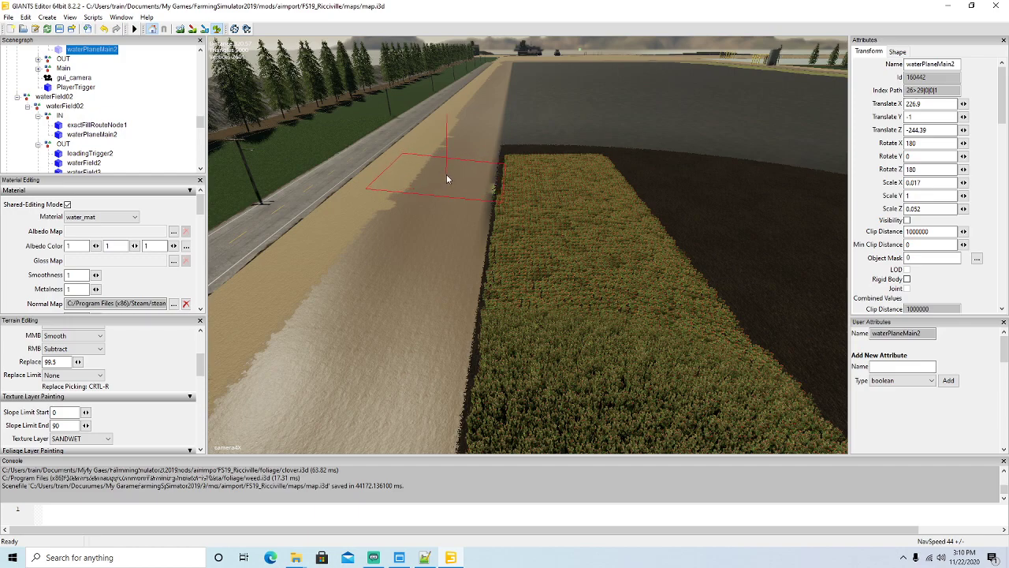
left_click_drag(564, 184, 559, 167)
Step: Paint another stretch of cranberry foliage ahead of the strip along the long road-side edge
left_click(217, 30)
mouse_move(317, 213)
left_mouse_down("alt")
mouse_move(322, 72)
mouse_move(332, 120)
mouse_move(317, 129)
left_mouse_up("alt")
scroll(322, 71, "up", 4)
left_click(216, 29)
mouse_move(574, 248)
left_mouse_down()
mouse_move(563, 246)
mouse_move(531, 175)
left_mouse_up()
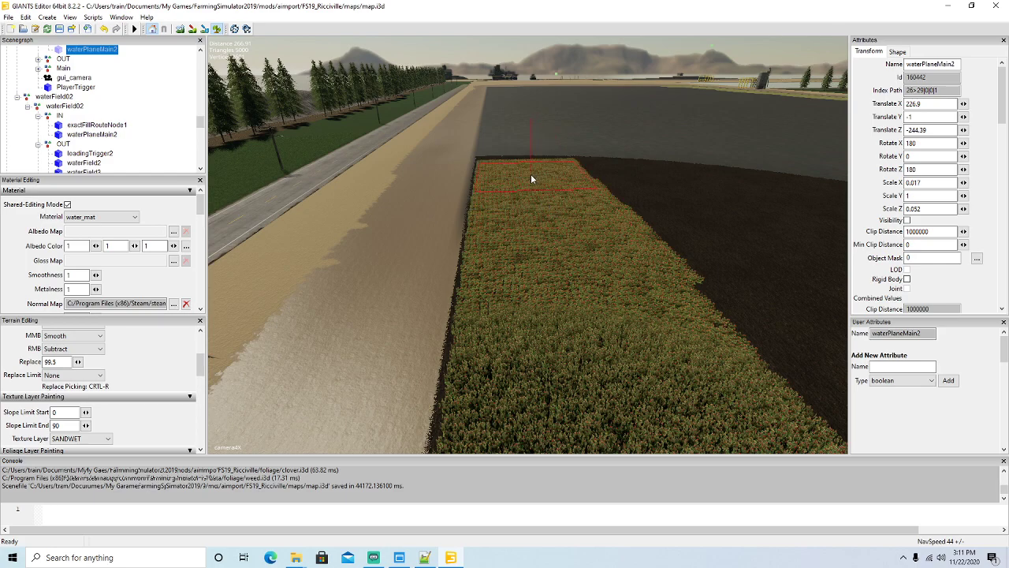
Step: Add the next brush-wide section of cranberry foliage along the bank beside the row of pines
left_click(221, 32)
mouse_move(319, 94)
left_mouse_down("alt")
mouse_move(308, 62)
mouse_move(307, 116)
mouse_move(285, 100)
left_mouse_up("alt")
left_click(217, 29)
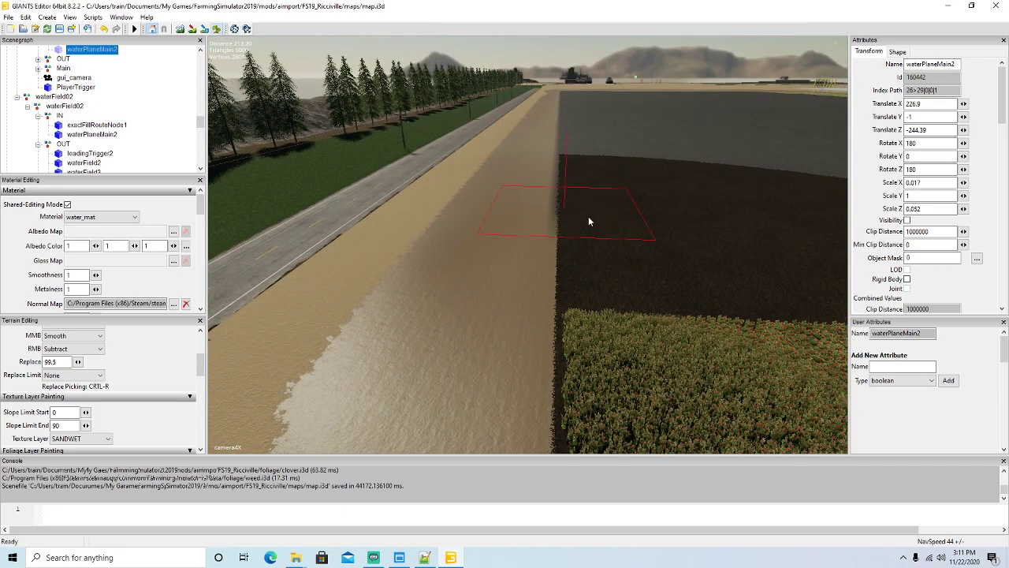
left_click(666, 260)
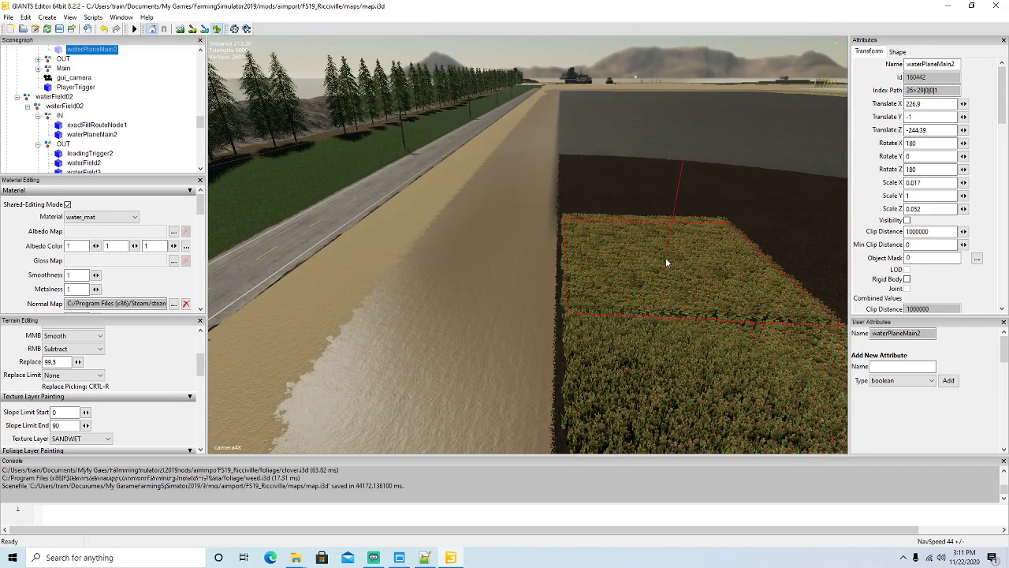
left_click(637, 197)
left_click(622, 173)
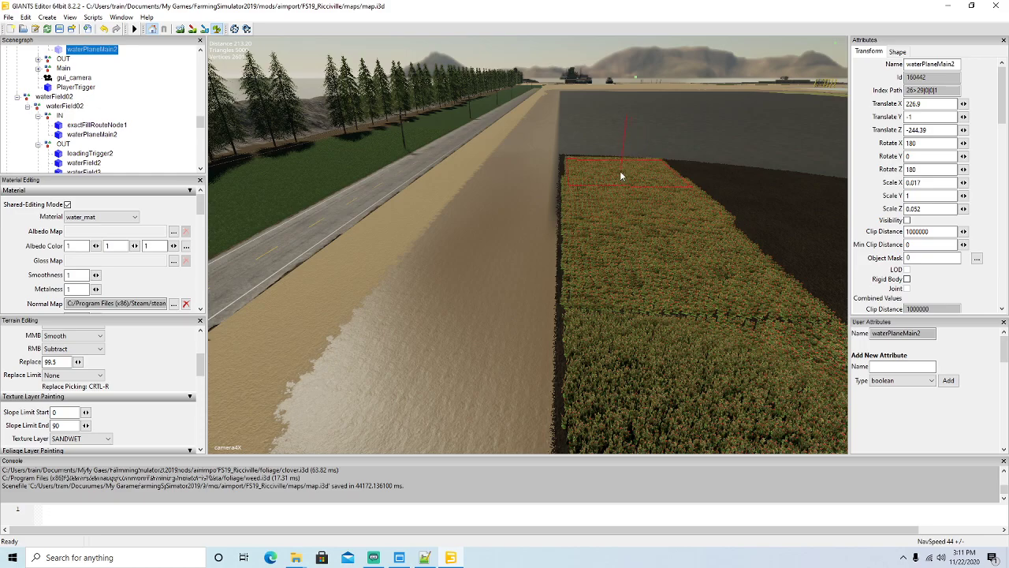
Step: Carry the cranberry strip farther down the pine-lined edge over the bare soil ahead
left_click(217, 29)
mouse_move(397, 144)
left_mouse_down("alt")
mouse_move(409, 94)
mouse_move(401, 150)
left_mouse_up("alt")
scroll(409, 93, "up", 3)
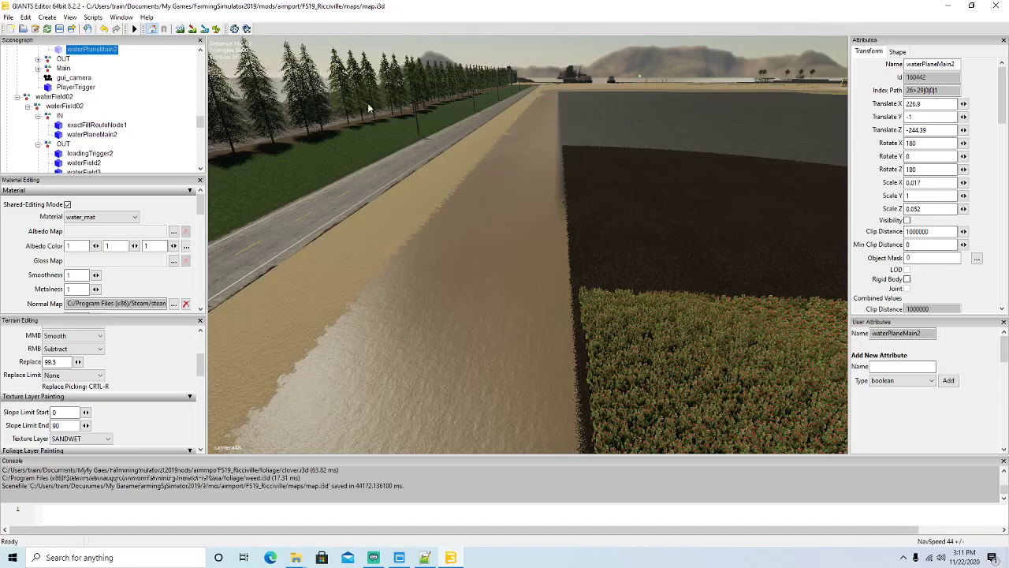
left_click(217, 30)
mouse_move(696, 245)
left_mouse_down()
mouse_move(684, 242)
mouse_move(672, 197)
mouse_move(645, 193)
mouse_move(627, 166)
left_mouse_up()
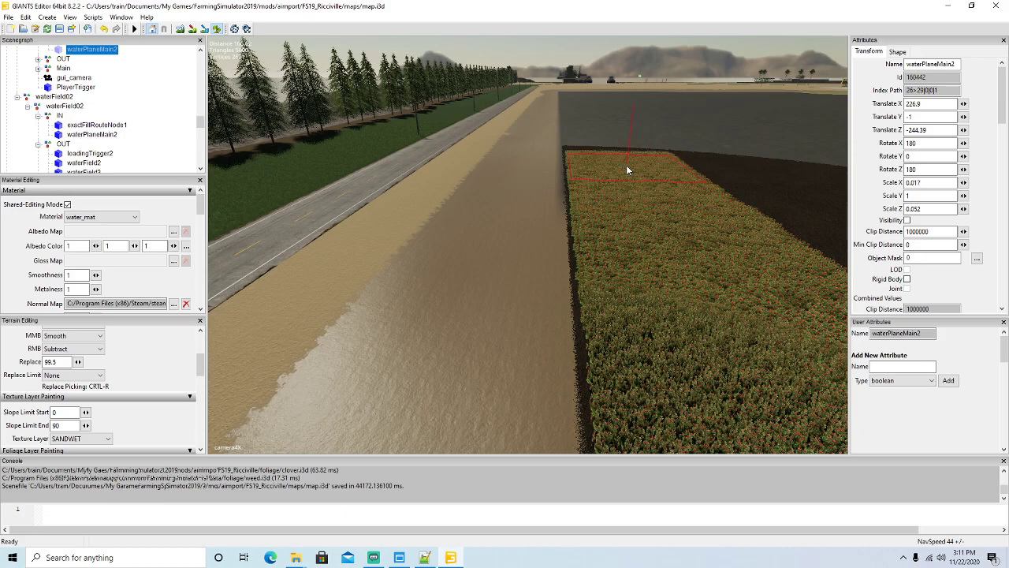
Step: Paint cranberry foliage along the long edge past the next utility pole toward the distant harbor
left_click(217, 30)
mouse_move(455, 188)
left_mouse_down("alt")
mouse_move(460, 135)
mouse_move(454, 193)
left_mouse_up("alt")
scroll(460, 135, "up", 2)
scroll(467, 146, "up", 3)
scroll(455, 193, "down", 3)
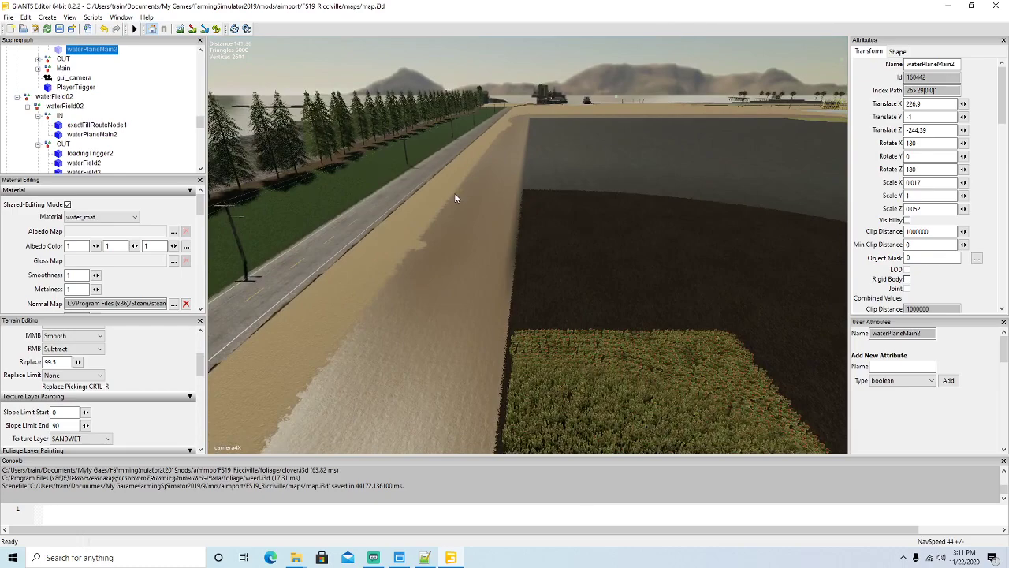
left_click(216, 30)
left_click_drag(601, 282, 611, 291)
left_click_drag(593, 236, 576, 204)
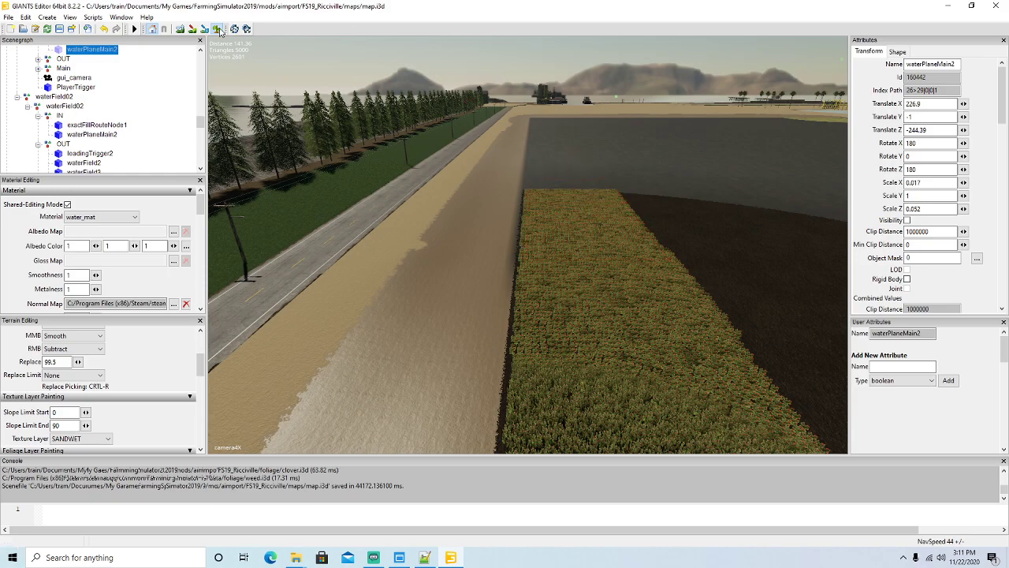
Step: Lengthen the cranberry strip by two more sections along the long edge toward the harbor cranes
mouse_move(343, 140)
right_mouse_down()
mouse_move(343, 101)
mouse_move(342, 139)
right_mouse_up()
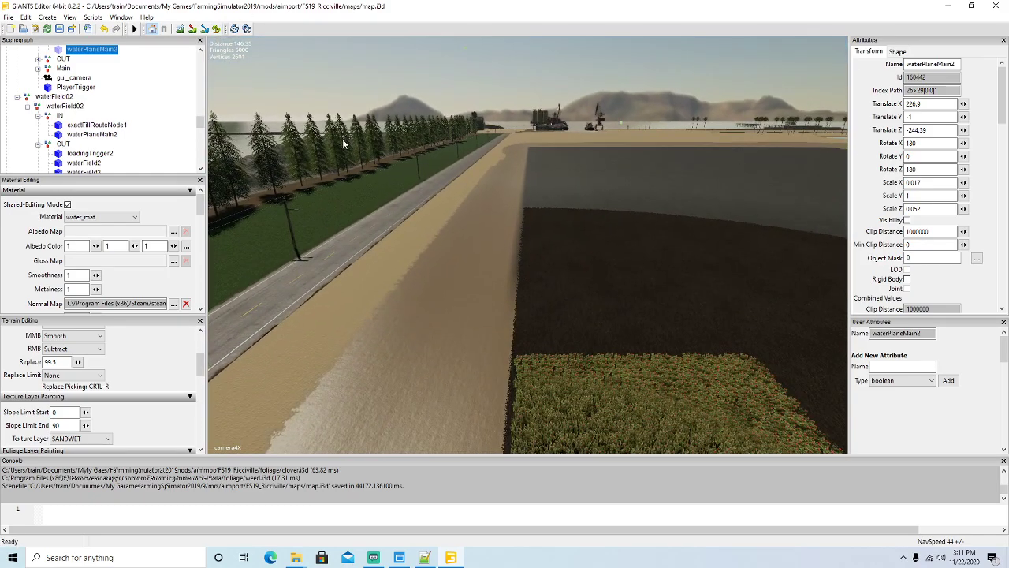
left_click(216, 28)
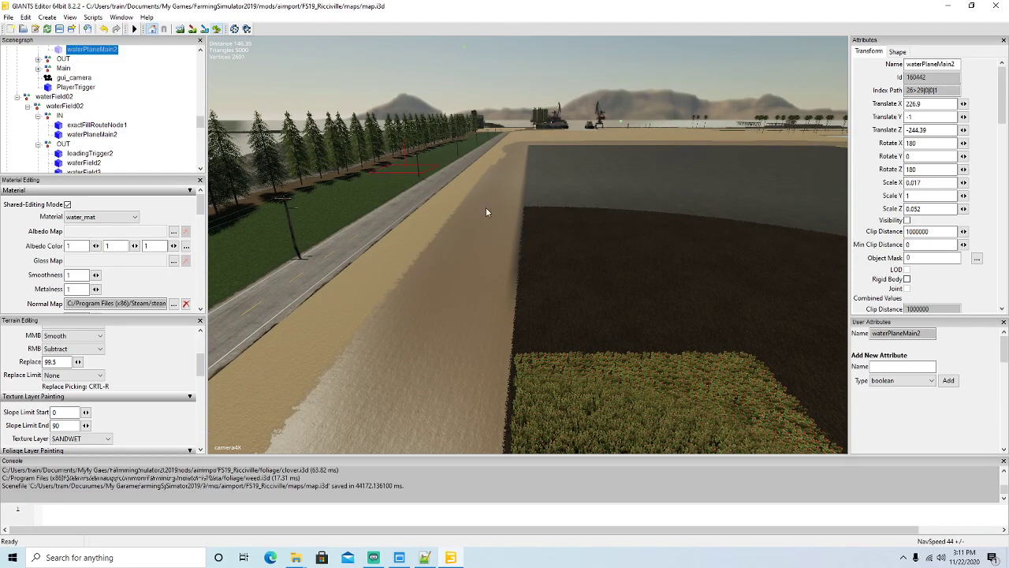
left_click(617, 305)
left_click_drag(616, 312, 579, 223)
left_click(216, 29)
mouse_move(331, 90)
left_mouse_down("alt")
mouse_move(353, 126)
mouse_move(367, 126)
mouse_move(366, 172)
left_mouse_up("alt")
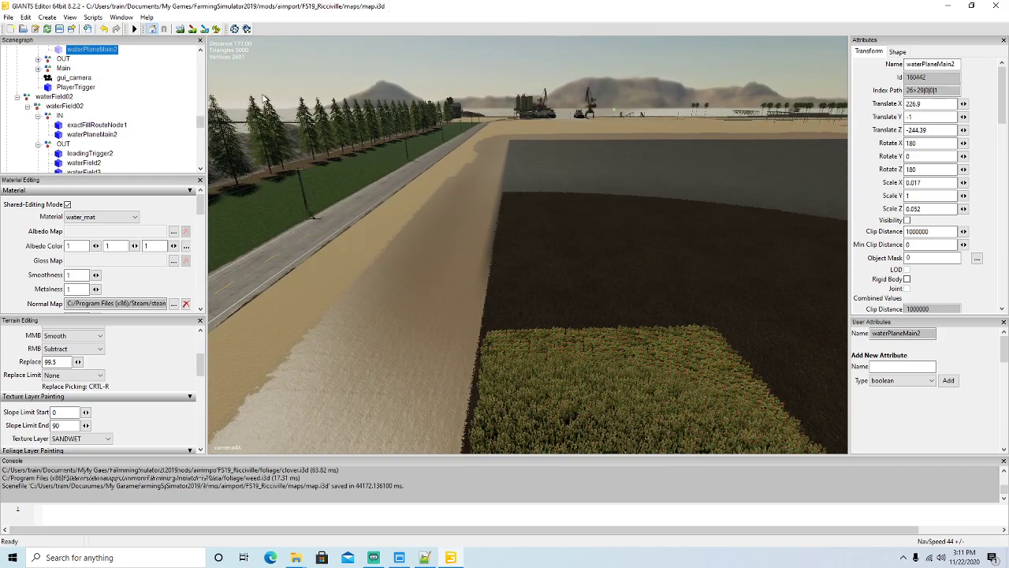
left_click(585, 288)
left_click_drag(573, 238, 556, 206)
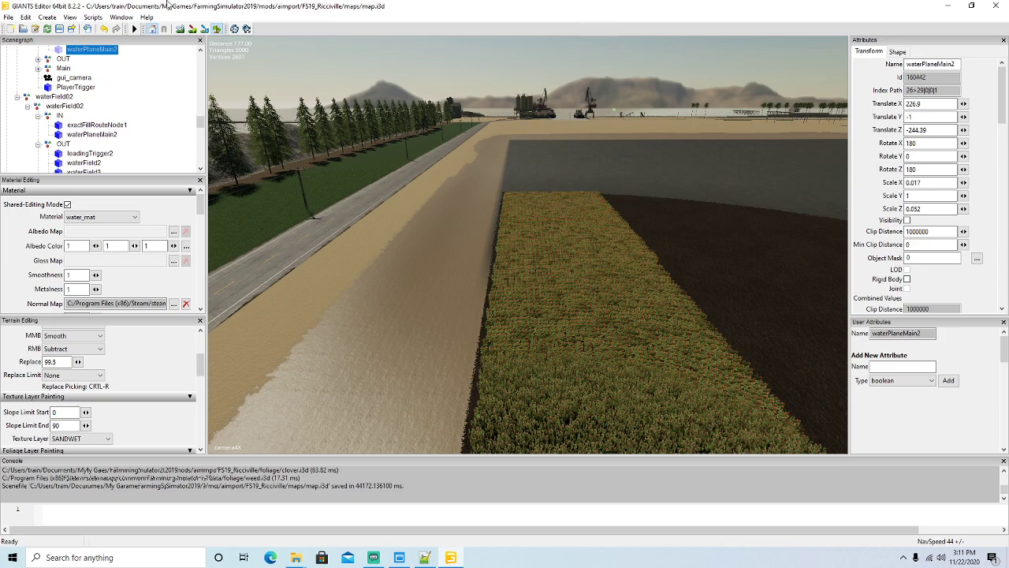
Step: Finish the cranberry strip along the long road-side edge toward the harbor-end corner
left_click(218, 31)
mouse_move(329, 189)
left_mouse_down("alt")
mouse_move(329, 129)
mouse_move(340, 178)
left_mouse_up("alt")
scroll(335, 121, "up", 3)
left_click(218, 29)
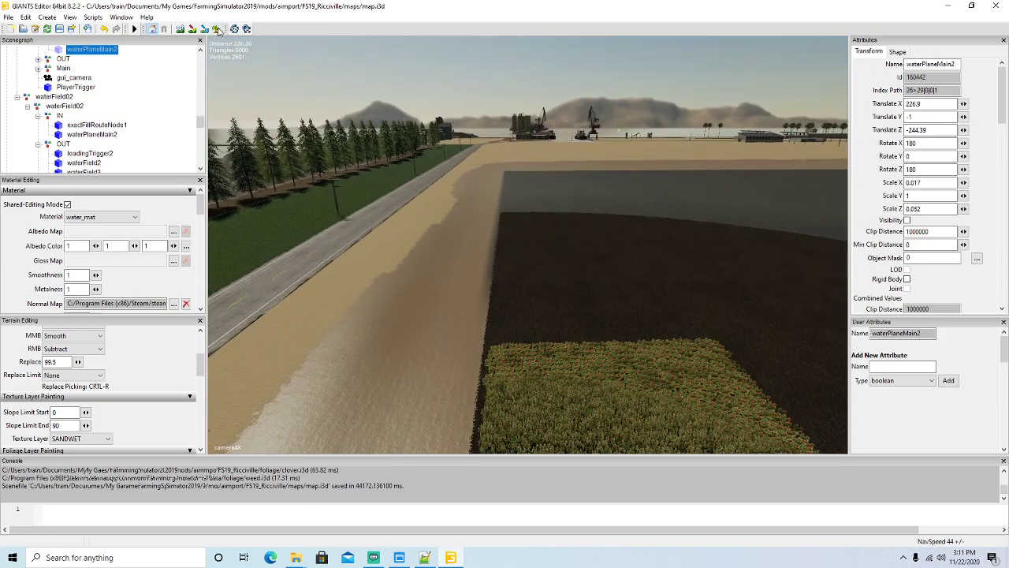
left_click_drag(595, 319, 554, 229)
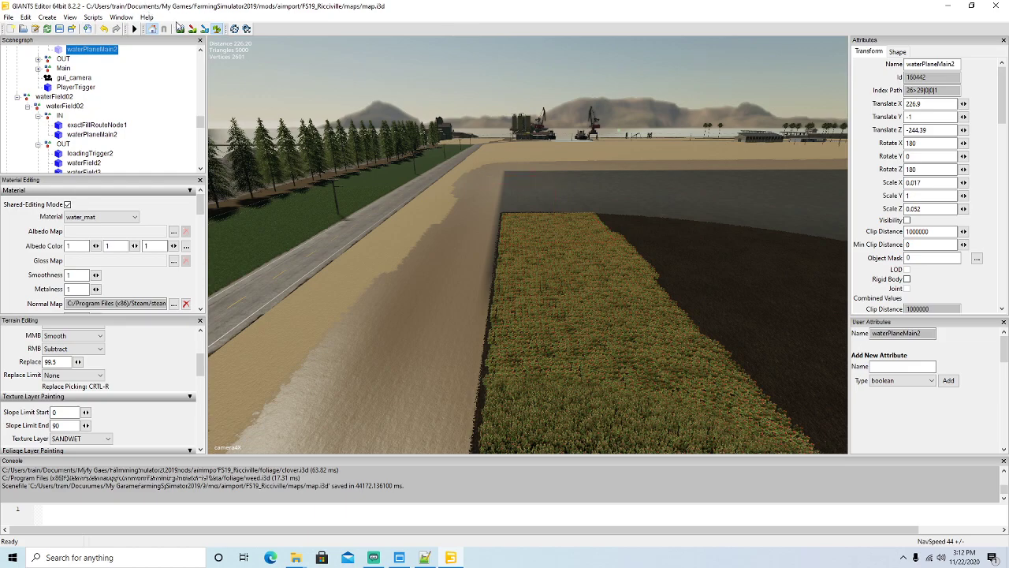
left_click(217, 31)
mouse_move(326, 198)
left_mouse_down("alt")
mouse_move(339, 148)
mouse_move(324, 143)
mouse_move(326, 227)
left_mouse_up("alt")
scroll(325, 142, "up", 5)
left_click(217, 29)
left_click_drag(597, 338, 562, 220)
Step: Fill the harbor-end corner with cranberry foliage, undoing the stroke closest to the bank and repainting along the edge
left_click(216, 30)
mouse_move(377, 217)
left_mouse_down("alt")
mouse_move(376, 151)
mouse_move(376, 165)
mouse_move(599, 276)
left_mouse_up("alt")
scroll(376, 151, "up", 3)
scroll(588, 267, "down", 2)
scroll(587, 267, "up", 2)
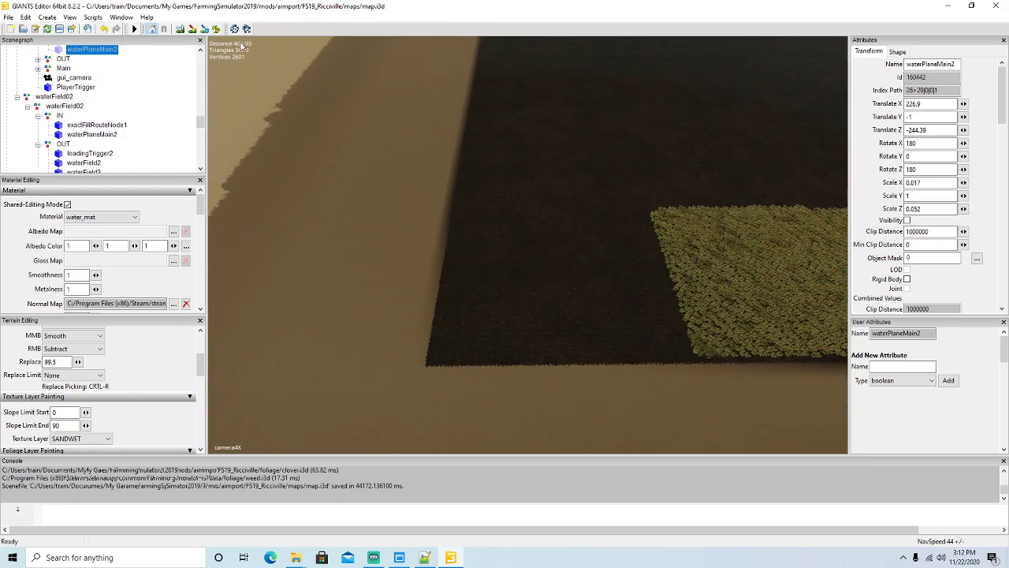
left_click(217, 30)
mouse_move(628, 234)
left_mouse_down()
mouse_move(629, 276)
mouse_move(546, 263)
mouse_move(537, 279)
left_mouse_up()
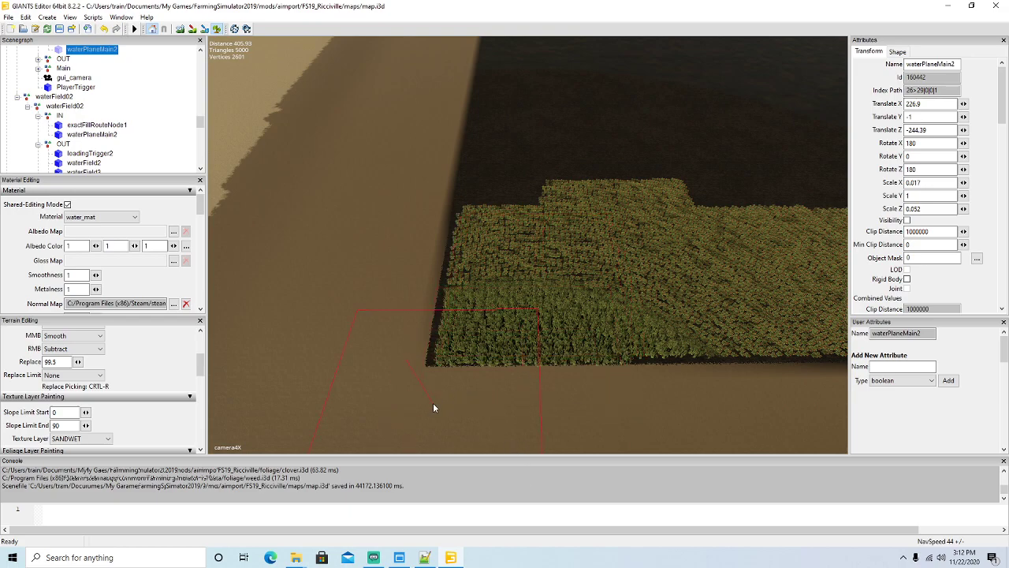
left_click(104, 29)
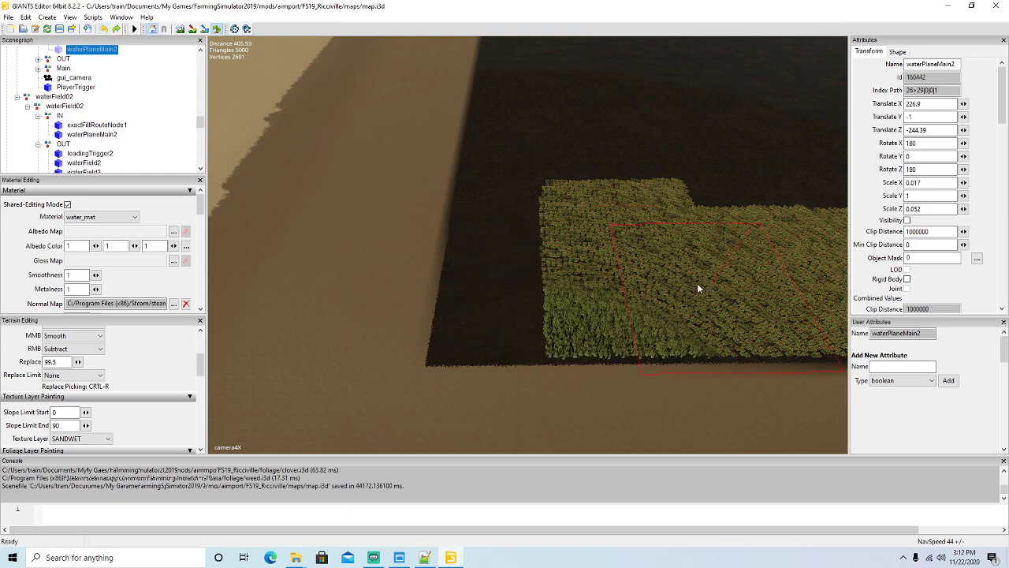
mouse_move(582, 269)
left_mouse_down()
mouse_move(583, 279)
mouse_move(534, 272)
mouse_move(532, 125)
mouse_move(686, 183)
mouse_move(578, 95)
left_mouse_up()
Step: Paint a cranberry strip from the harbor-end corner along the adjoining field edge toward the blue pond
left_click(217, 32)
mouse_move(338, 382)
left_mouse_down("alt")
mouse_move(344, 37)
mouse_move(362, 89)
mouse_move(274, 35)
left_mouse_up("alt")
left_click(219, 29)
mouse_move(597, 291)
left_mouse_down()
mouse_move(555, 123)
mouse_move(662, 265)
mouse_move(667, 311)
left_mouse_up()
left_click(217, 30)
mouse_move(332, 111)
left_mouse_down("alt")
mouse_move(332, 97)
mouse_move(333, 158)
left_mouse_up("alt")
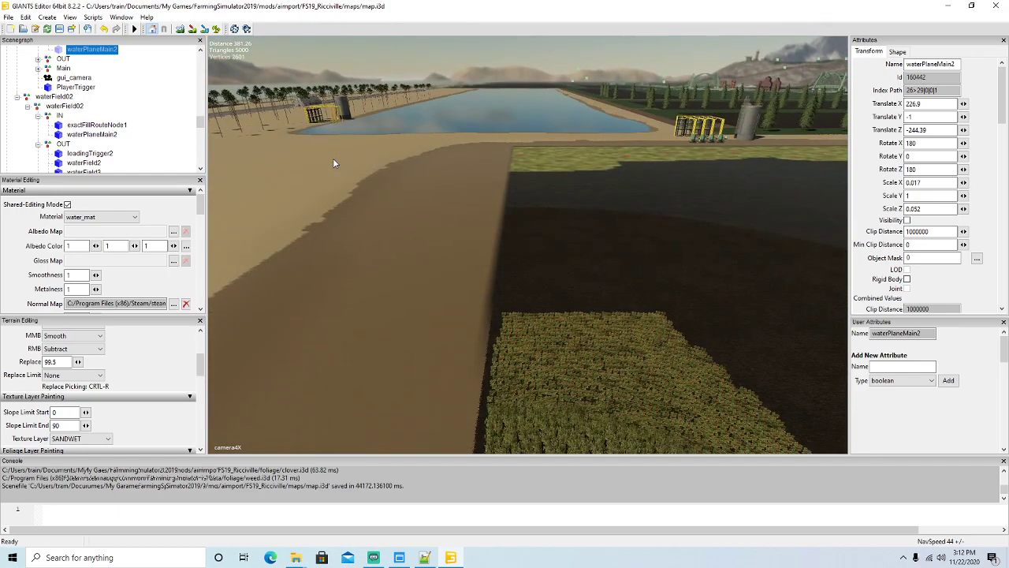
left_click(582, 294)
left_click_drag(572, 288, 552, 211)
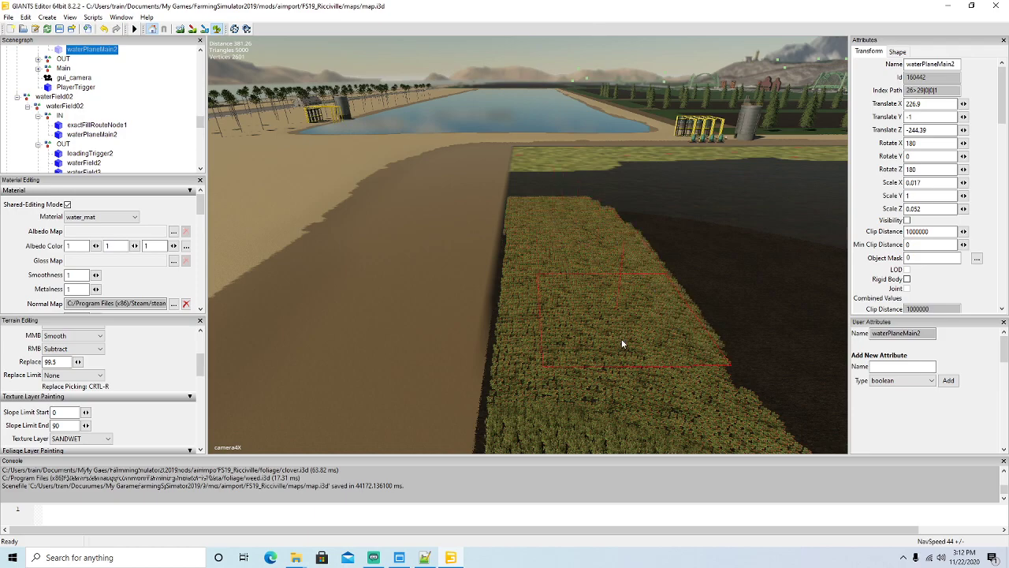
Step: Join the cranberry strip to the existing foliage at the corner near the pond, closing the field's border
left_click(216, 32)
left_click_drag(328, 137, 315, 92, "alt")
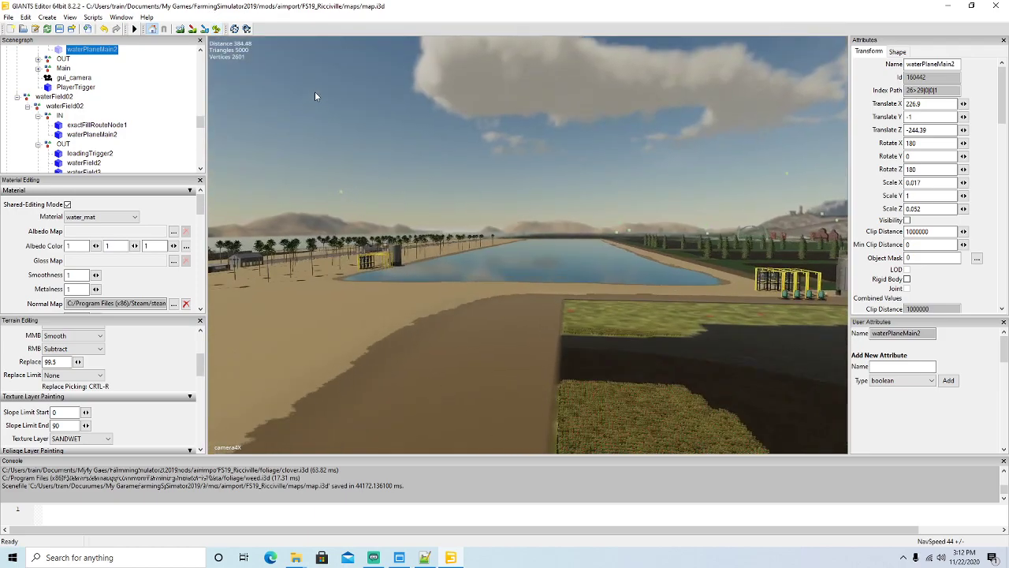
scroll(315, 91, "up", 4)
left_click_drag(318, 141, 319, 163, "alt")
left_click(216, 30)
mouse_move(671, 249)
left_mouse_down()
mouse_move(655, 247)
mouse_move(642, 207)
mouse_move(503, 213)
mouse_move(493, 254)
left_mouse_up()
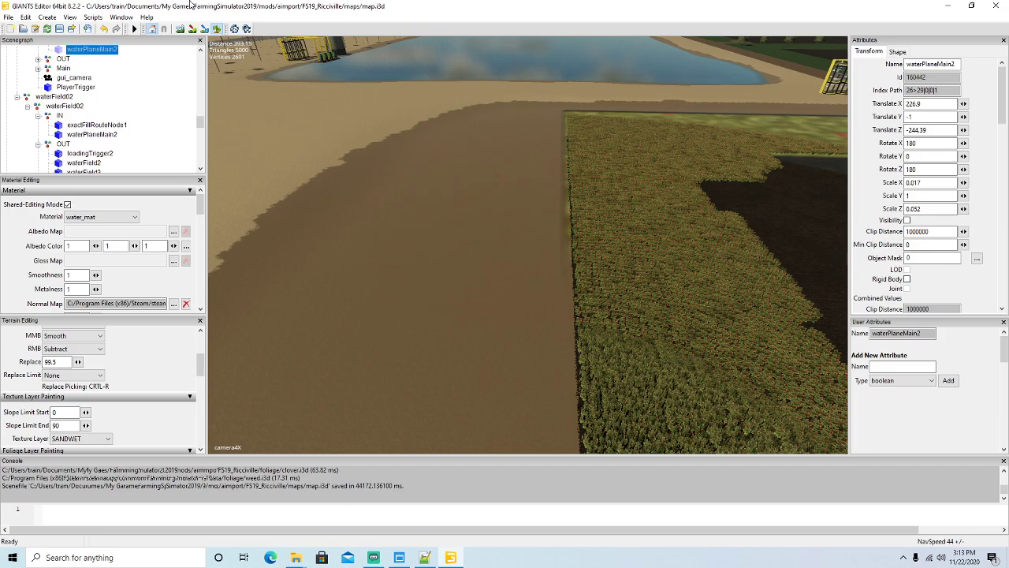
Step: Fill the bare interior of the large field's harbor-end half with cranberry foliage, using a larger brush
left_click(216, 29)
mouse_move(426, 260)
left_mouse_down("alt")
mouse_move(446, 214)
mouse_move(433, 278)
mouse_move(493, 298)
mouse_move(585, 199)
mouse_move(471, 256)
mouse_move(518, 244)
mouse_move(560, 196)
mouse_move(465, 271)
left_mouse_up("alt")
scroll(443, 228, "up", 3)
scroll(446, 215, "up", 4)
scroll(493, 298, "down", 4)
scroll(471, 255, "down", 5)
scroll(467, 273, "down", 4)
scroll(467, 268, "down", 4)
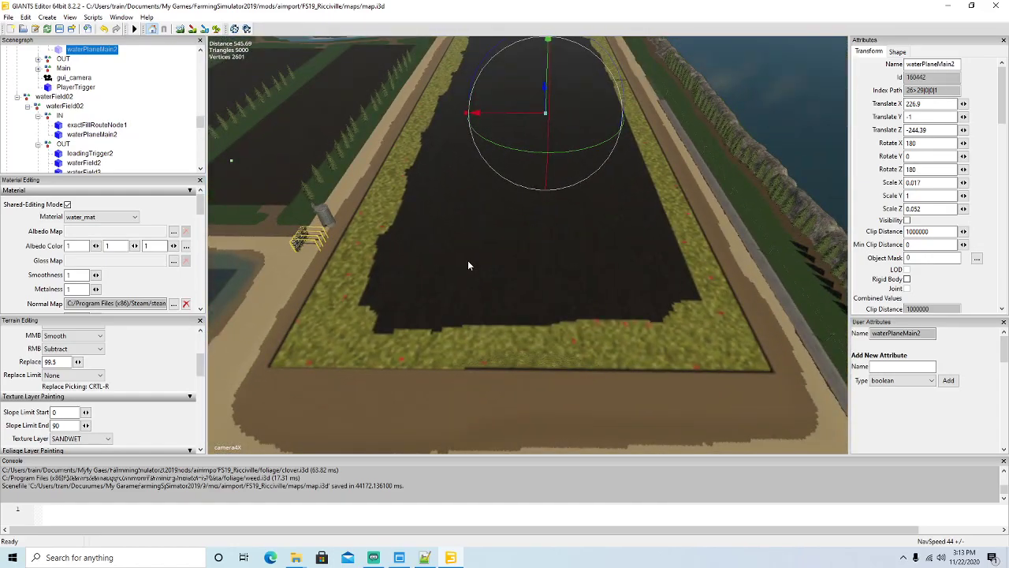
left_click(217, 29)
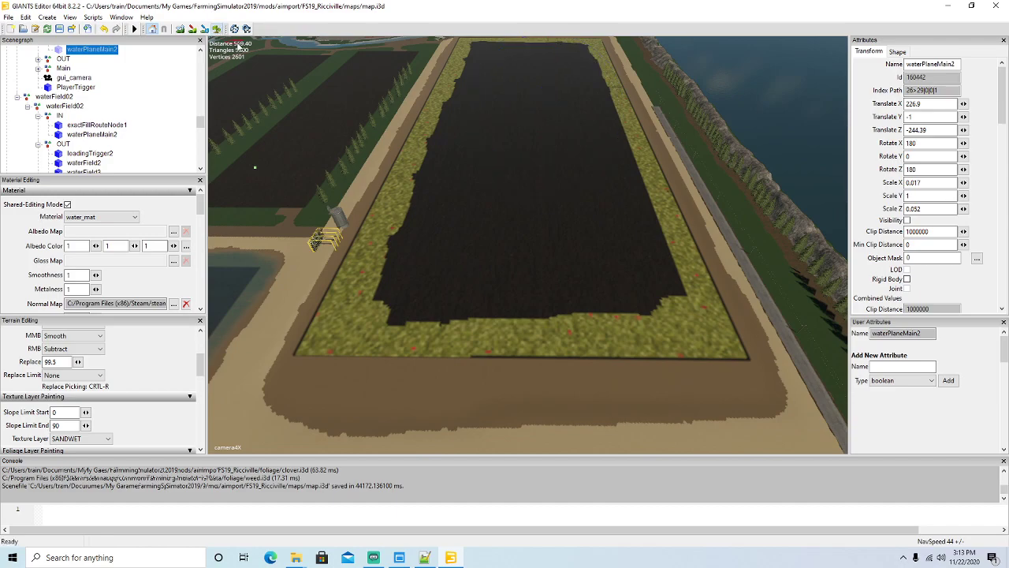
scroll(523, 225, "up", 8)
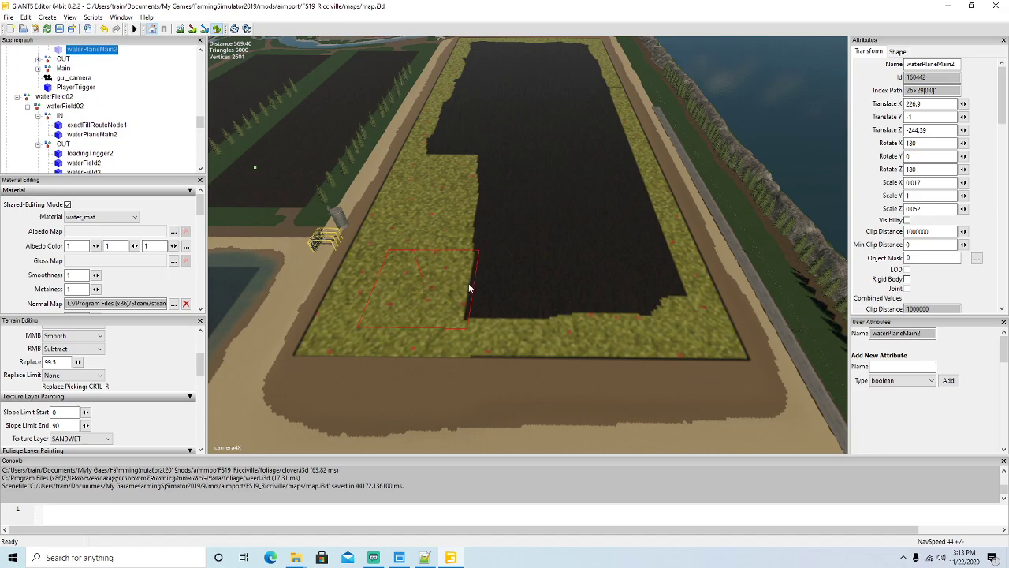
left_click_drag(565, 287, 638, 287)
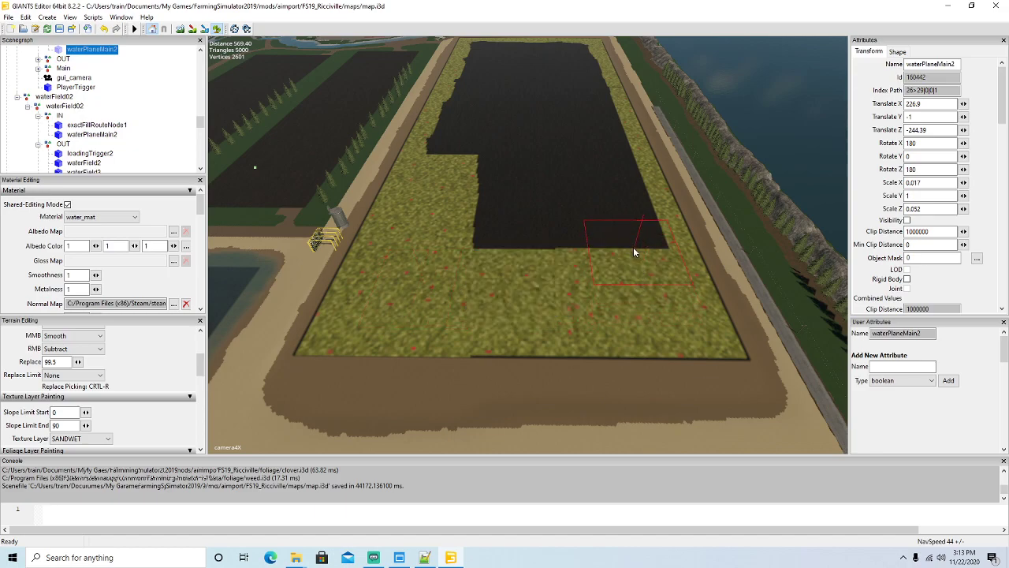
mouse_move(622, 213)
left_mouse_down()
mouse_move(604, 162)
mouse_move(570, 221)
mouse_move(552, 219)
mouse_move(533, 176)
left_mouse_up()
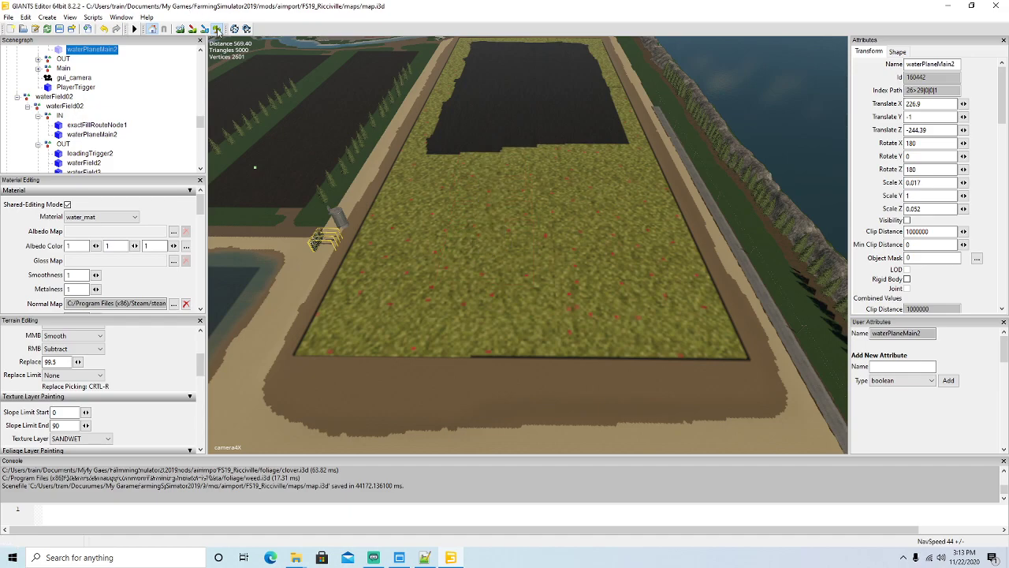
Step: Fill the bare middle section of the large field with cranberry foliage, from bank to bank
left_click_drag(419, 236, 419, 169, "alt")
scroll(419, 169, "up", 4)
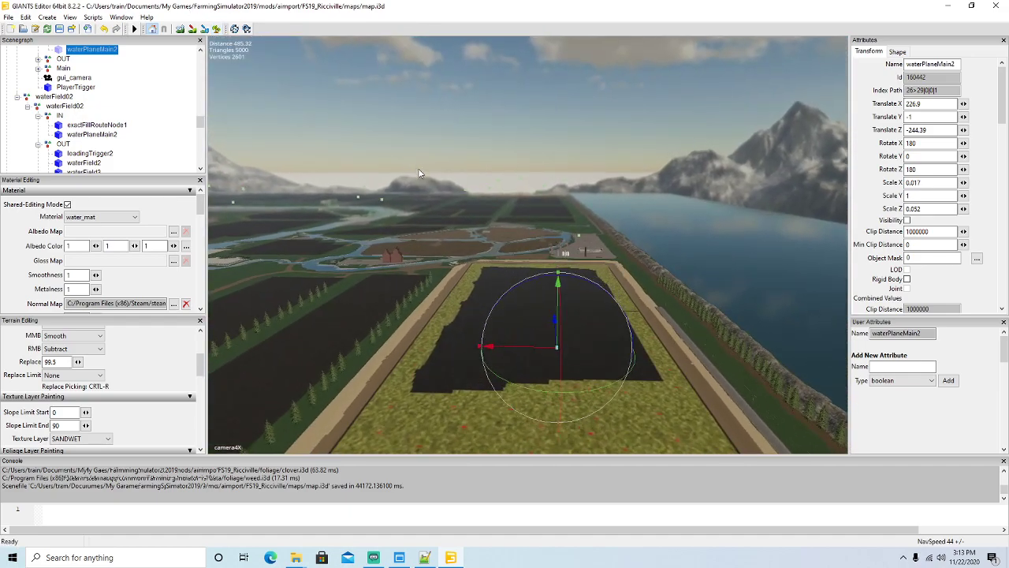
scroll(418, 169, "up", 5)
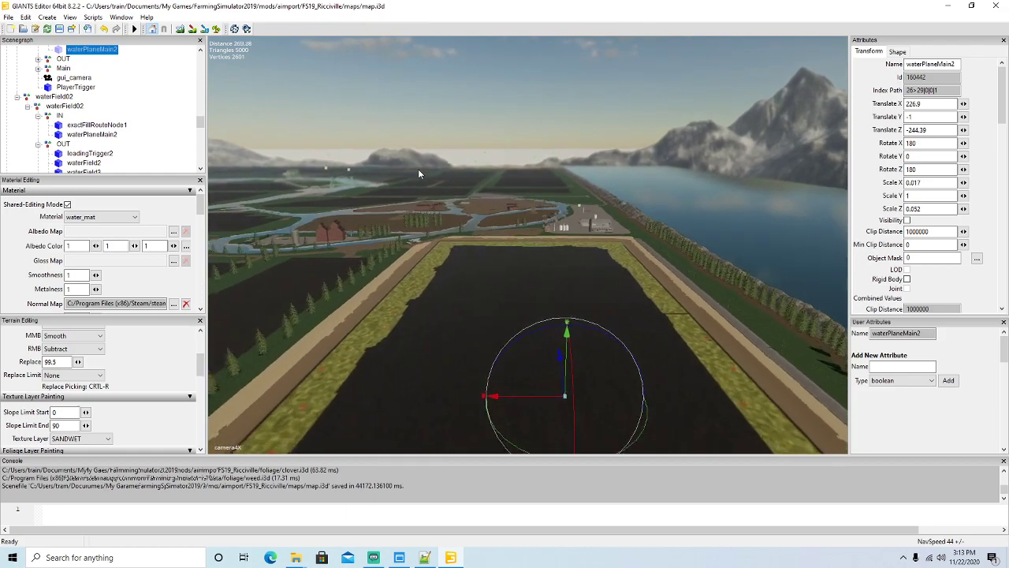
left_click_drag(418, 169, 424, 234, "alt")
scroll(422, 234, "down", 2)
left_click(216, 30)
left_click_drag(379, 249, 404, 184)
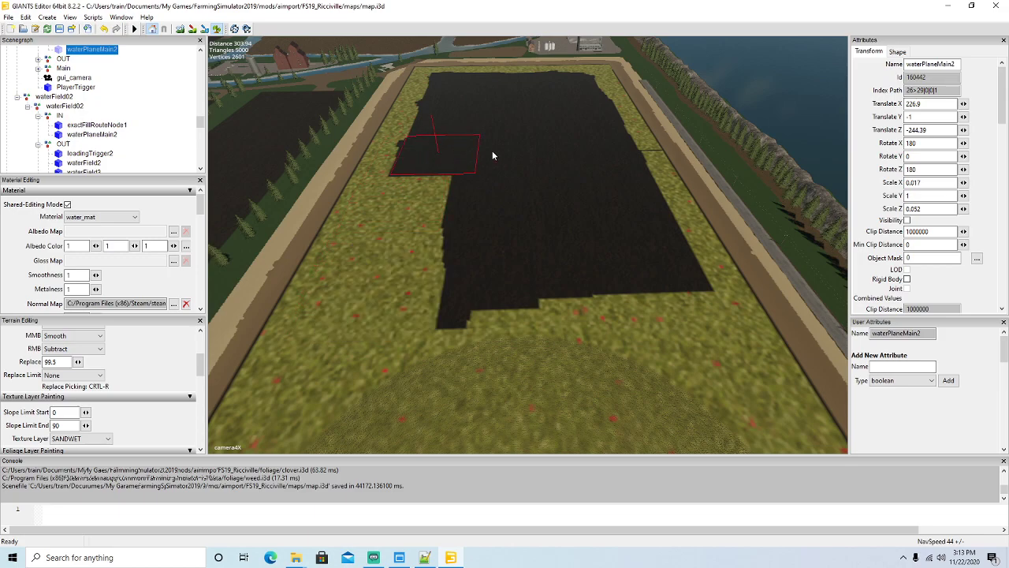
left_click_drag(609, 150, 619, 171)
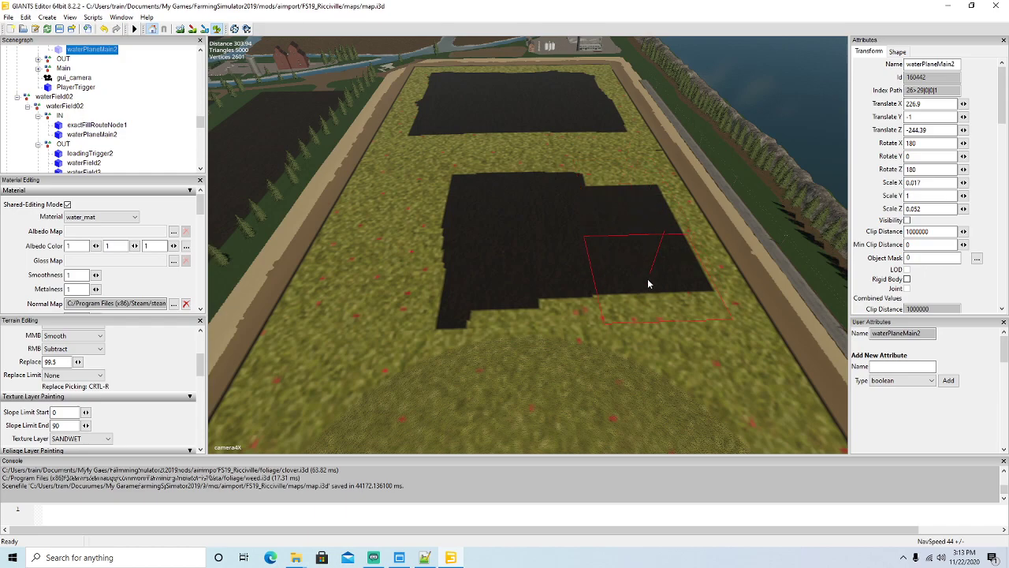
mouse_move(516, 214)
left_mouse_down()
mouse_move(506, 253)
mouse_move(462, 189)
mouse_move(456, 318)
mouse_move(445, 276)
left_mouse_up()
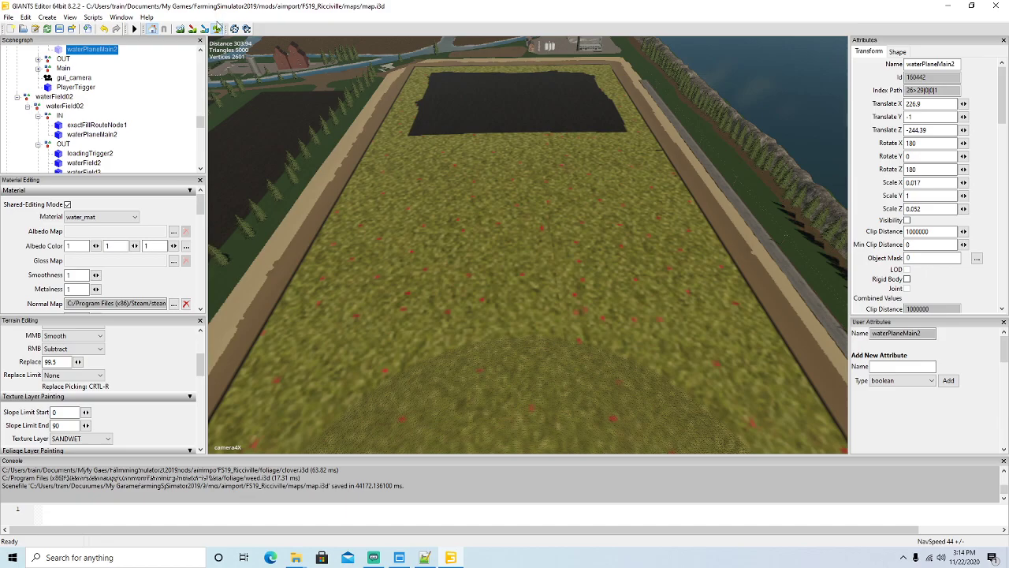
Step: Paint cranberry foliage over the remaining bare area at the field's far end, near the industrial buildings
left_click(217, 31)
mouse_move(434, 162)
left_mouse_down("alt")
mouse_move(436, 143)
mouse_move(433, 214)
left_mouse_up("alt")
scroll(435, 143, "up", 6)
scroll(434, 145, "up", 5)
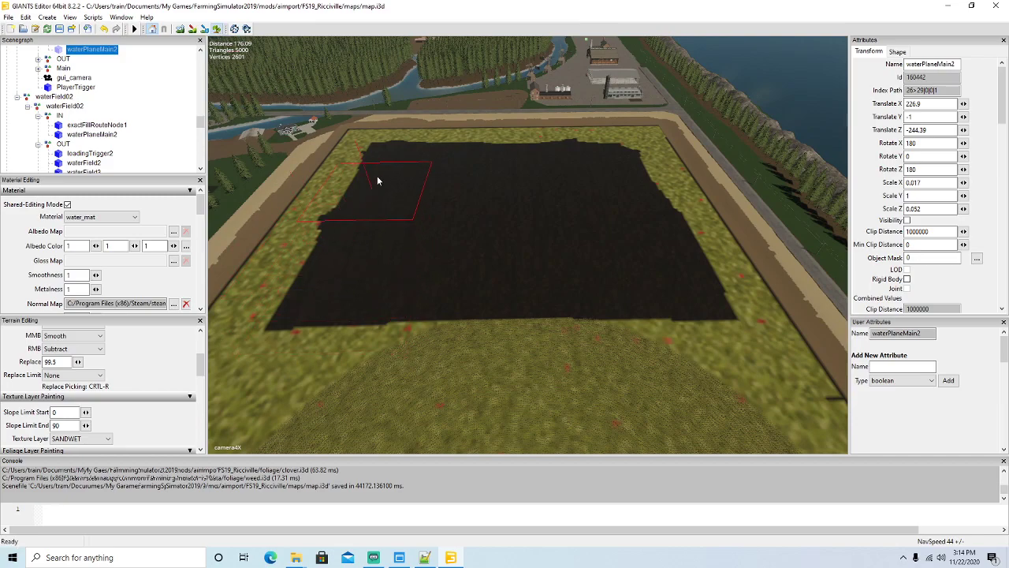
key("ctrl+z")
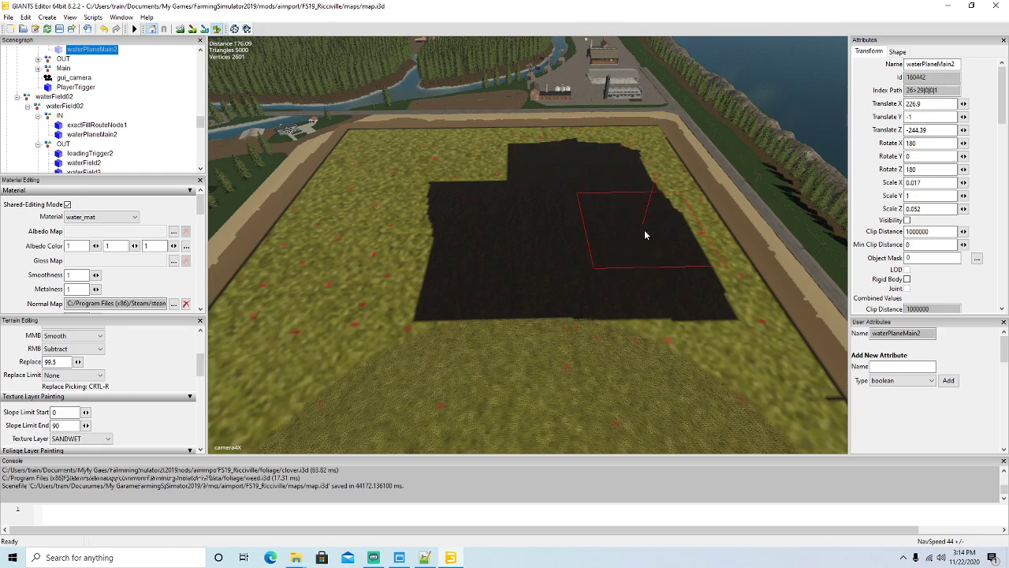
key("ctrl+z")
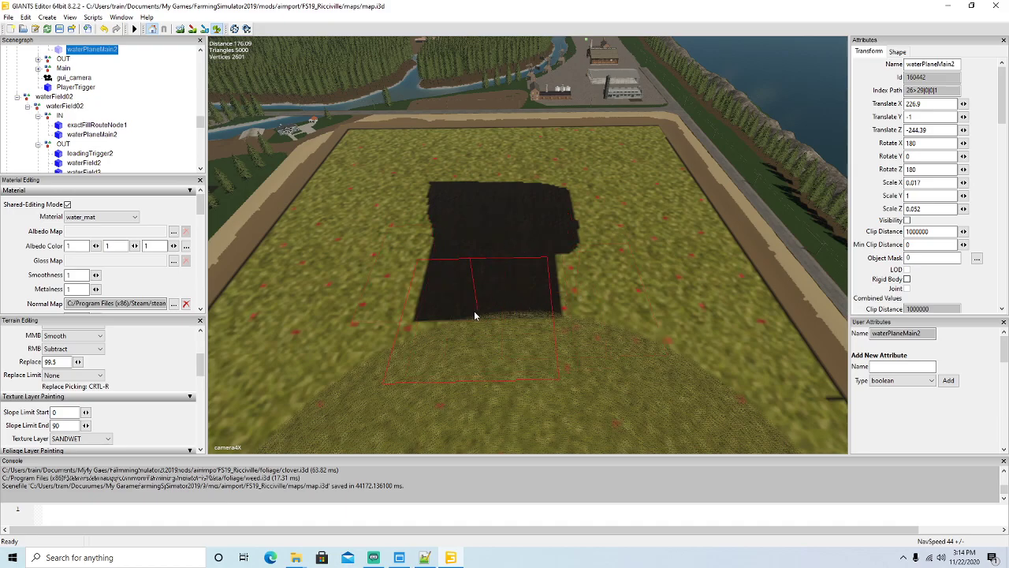
Step: Examine the cranberry field along its road-side edge, harbor-end bank and the corner near the blue pond
left_click_drag(271, 74, 325, 173, "alt")
scroll(570, 211, "up", 3)
scroll(569, 209, "up", 3)
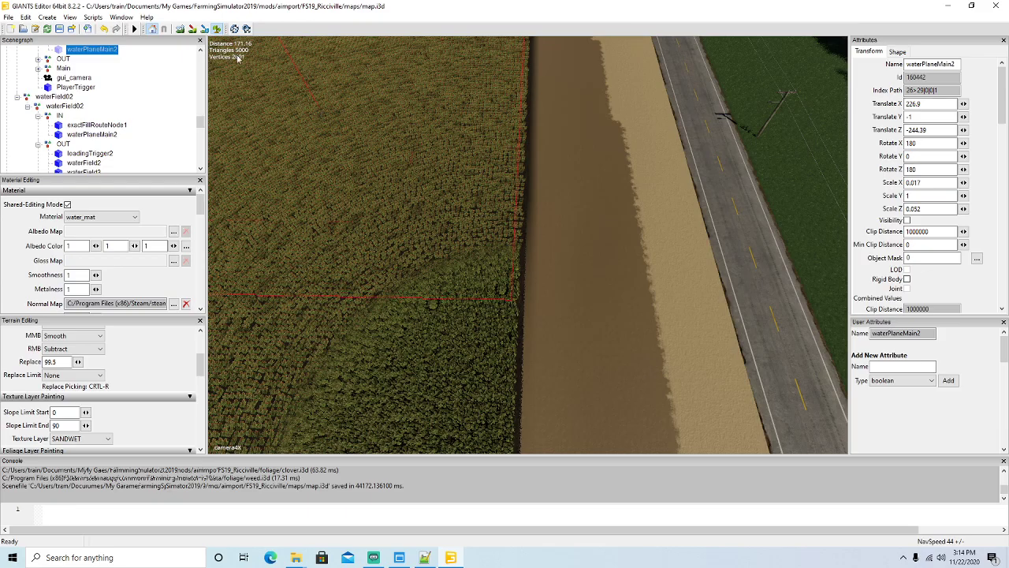
scroll(385, 160, "down", 5)
left_click_drag(294, 82, 465, 140, "alt")
scroll(459, 129, "up", 3)
scroll(466, 140, "up", 4)
scroll(466, 140, "up", 8)
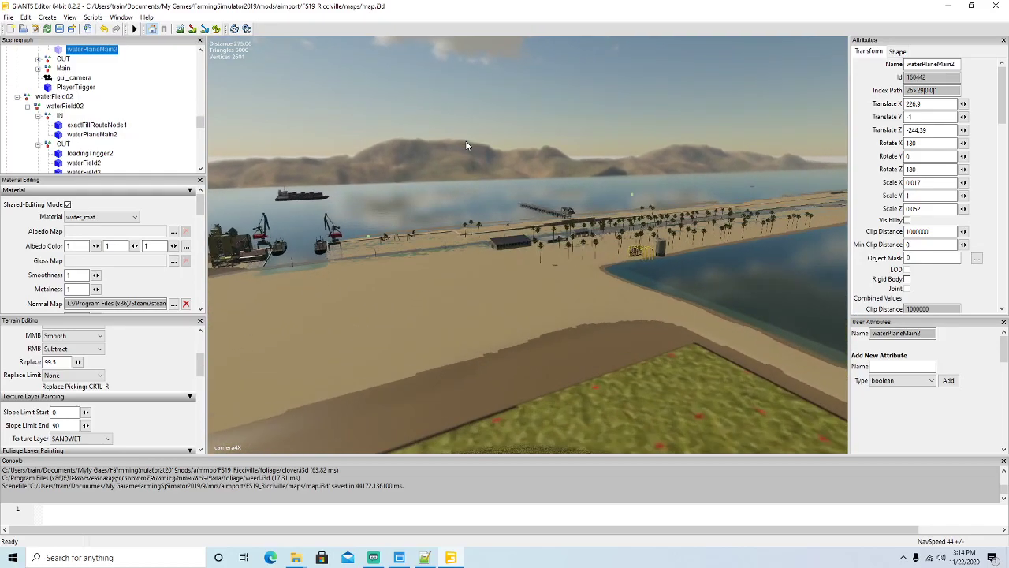
scroll(465, 140, "up", 4)
left_click_drag(465, 140, 608, 212, "alt")
scroll(606, 213, "down", 4)
scroll(604, 214, "down", 4)
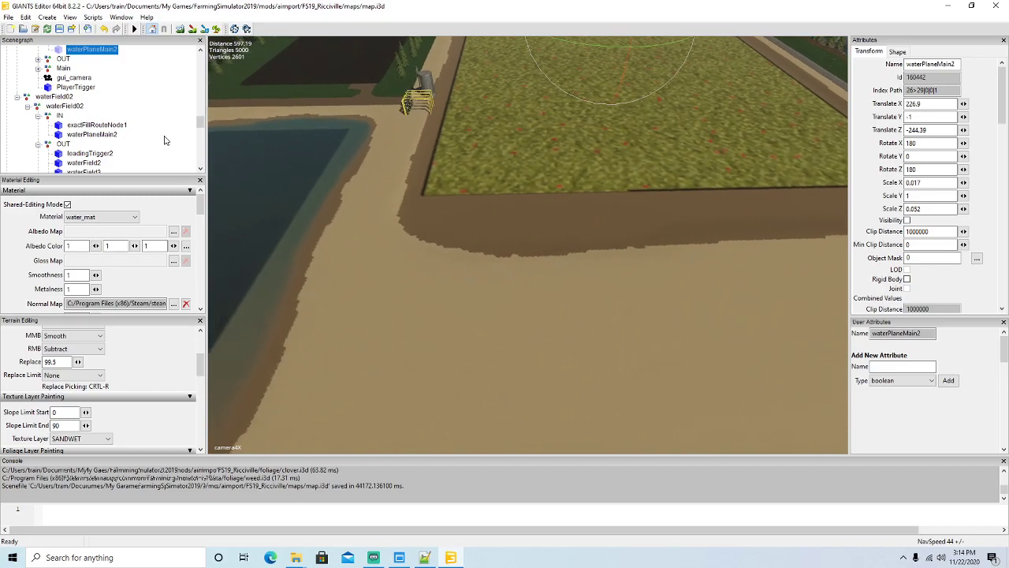
Step: Turn visibility on for the waterField01 water plane and off for the waterField02 water plane
scroll(130, 134, "up", 3)
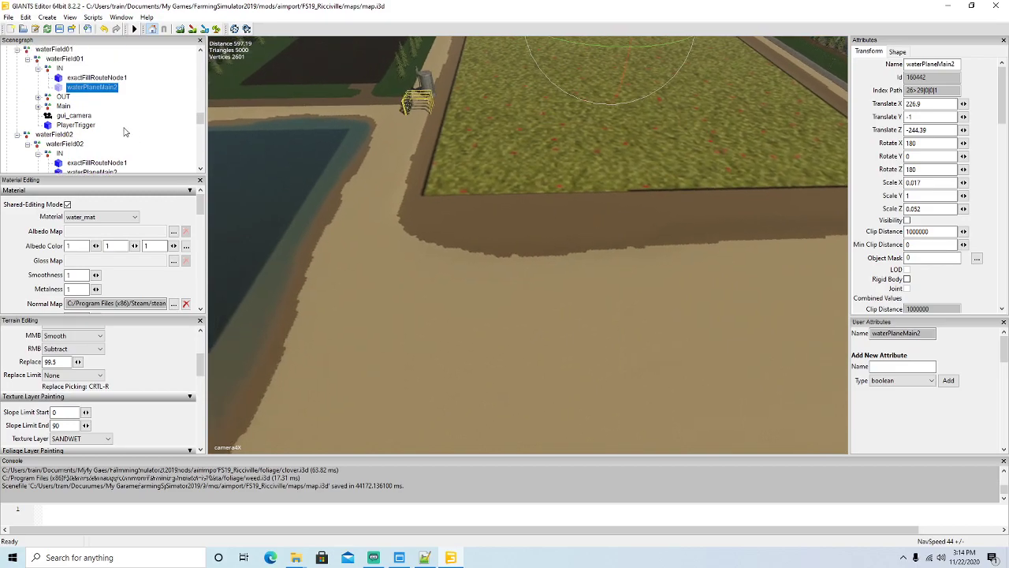
left_click(907, 221)
left_click_drag(654, 316, 512, 268, "alt")
scroll(606, 227, "up", 5)
scroll(472, 283, "down", 3)
left_click(526, 279)
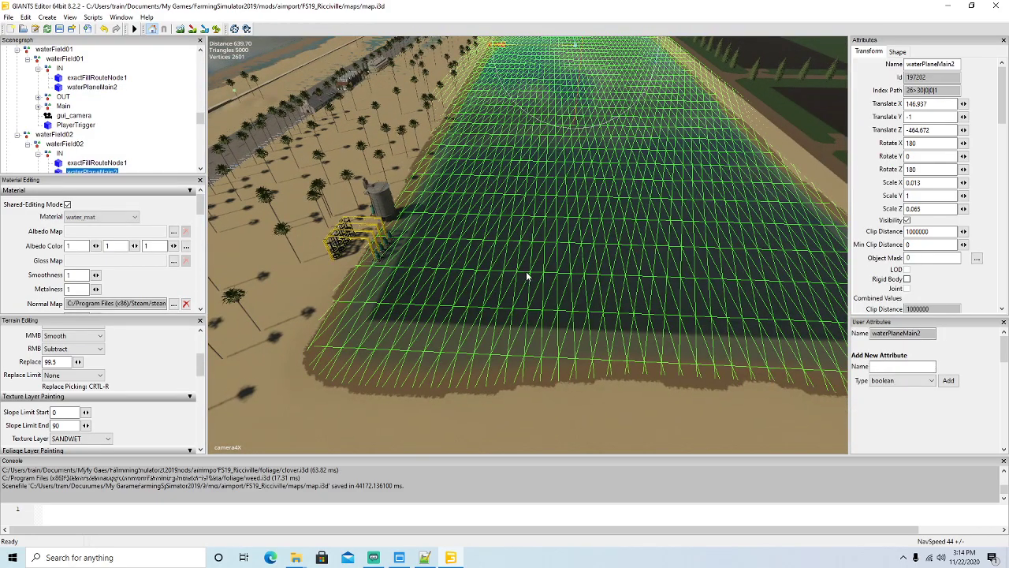
left_click(908, 222)
Step: Set the foliage layer to rice with layer state State 7 for painting the drained waterField02
mouse_move(563, 351)
left_mouse_down("alt")
mouse_move(470, 369)
mouse_move(584, 318)
mouse_move(552, 319)
mouse_move(584, 360)
mouse_move(577, 365)
left_mouse_up("alt")
scroll(470, 369, "up", 4)
scroll(552, 319, "up", 4)
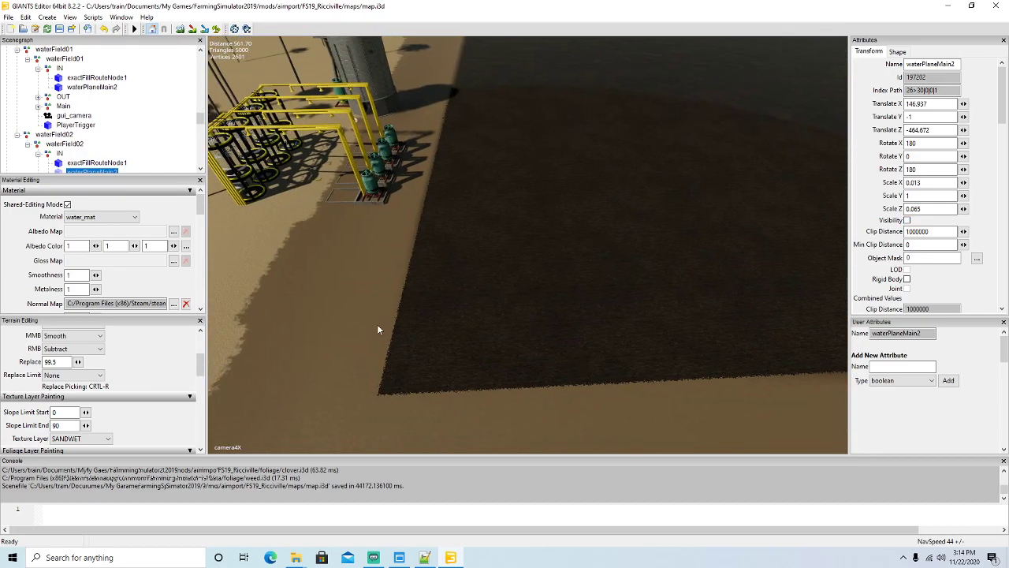
mouse_move(201, 371)
left_mouse_down()
mouse_move(202, 412)
mouse_move(202, 387)
left_mouse_up()
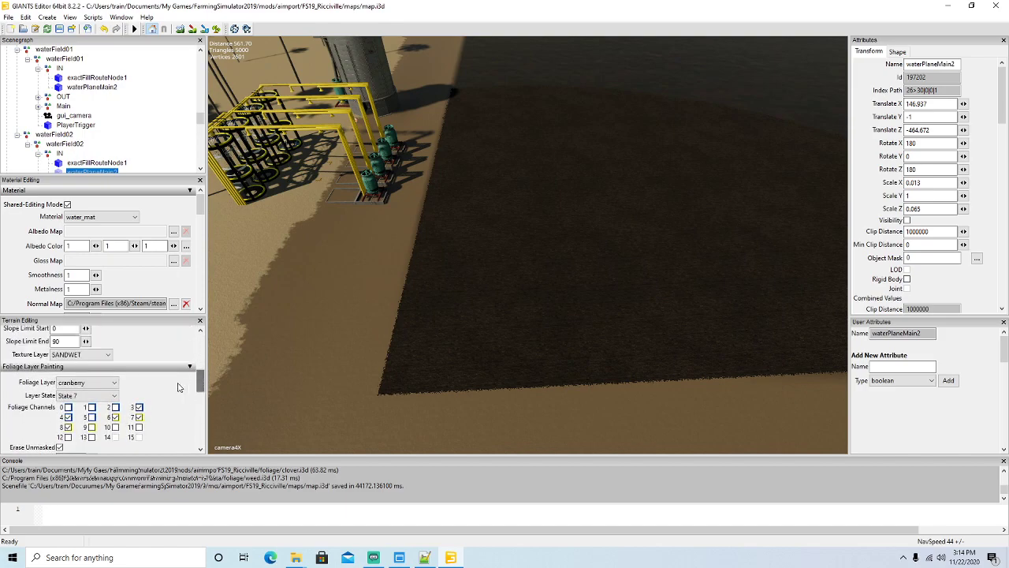
left_click(87, 383)
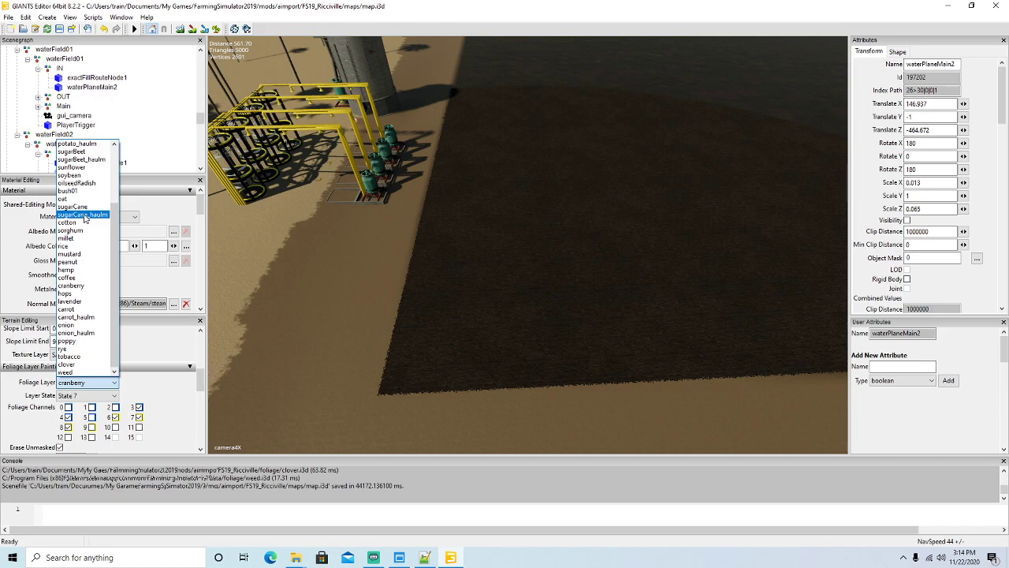
left_click(75, 246)
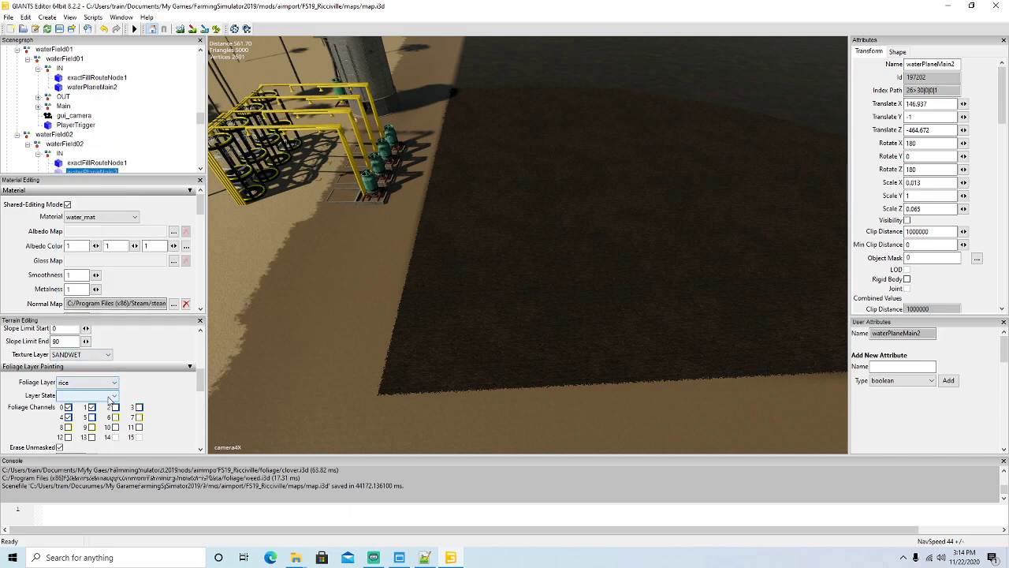
left_click(110, 396)
left_click(78, 462)
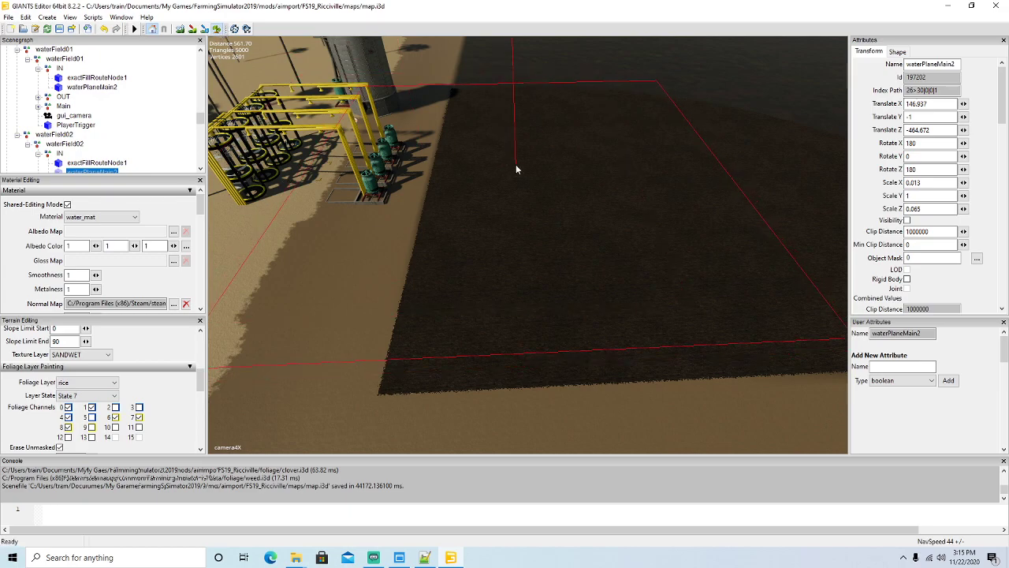
Step: Reduce the brush size and paint rice foliage over waterField02's corner beside the yellow pump racks
scroll(562, 201, "down", 10)
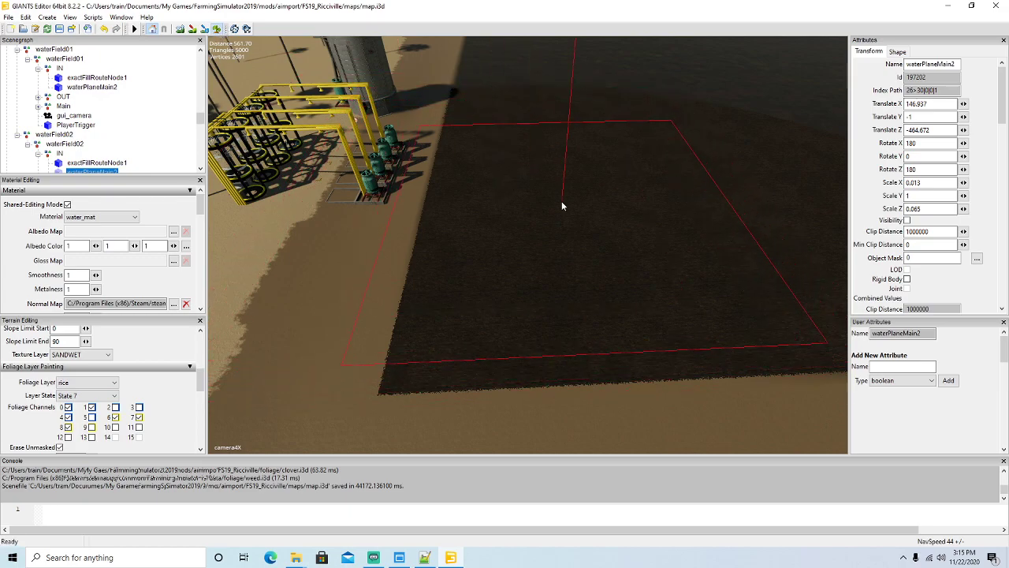
scroll(565, 205, "down", 8)
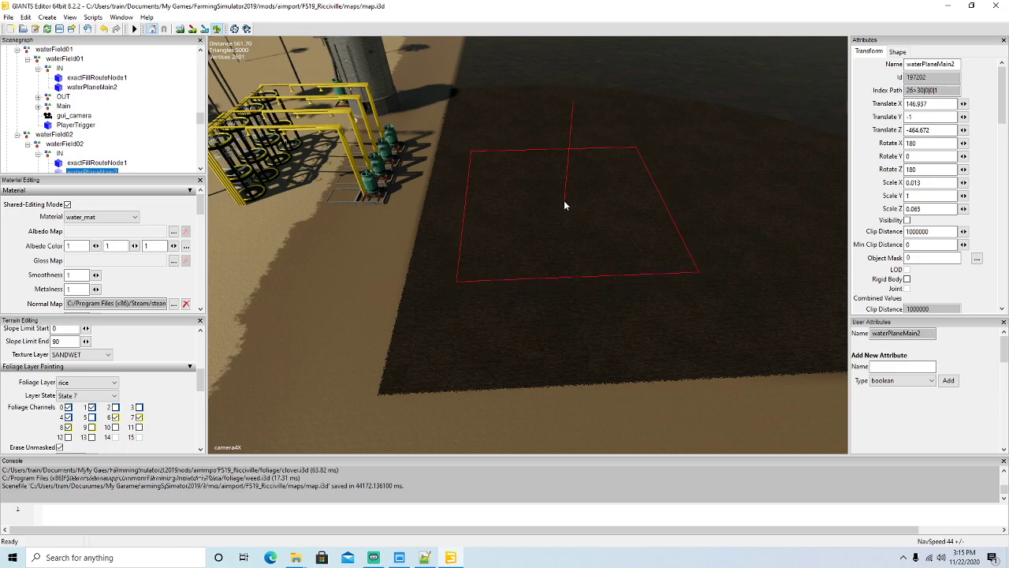
scroll(576, 204, "up", 2)
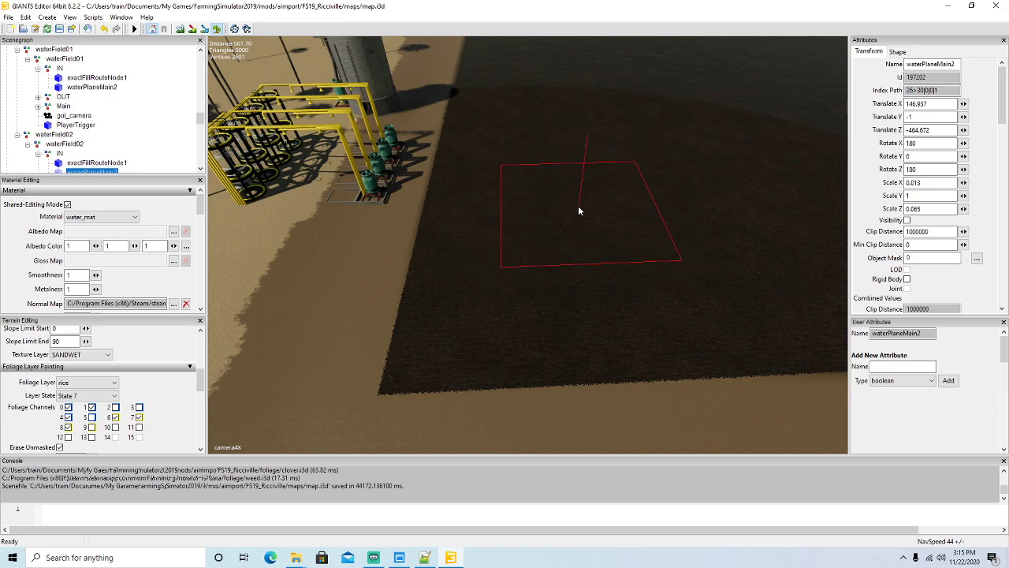
mouse_move(595, 249)
left_mouse_down()
mouse_move(612, 285)
mouse_move(537, 282)
mouse_move(513, 293)
left_mouse_up()
mouse_move(548, 222)
left_mouse_down()
mouse_move(510, 204)
mouse_move(508, 127)
left_mouse_up()
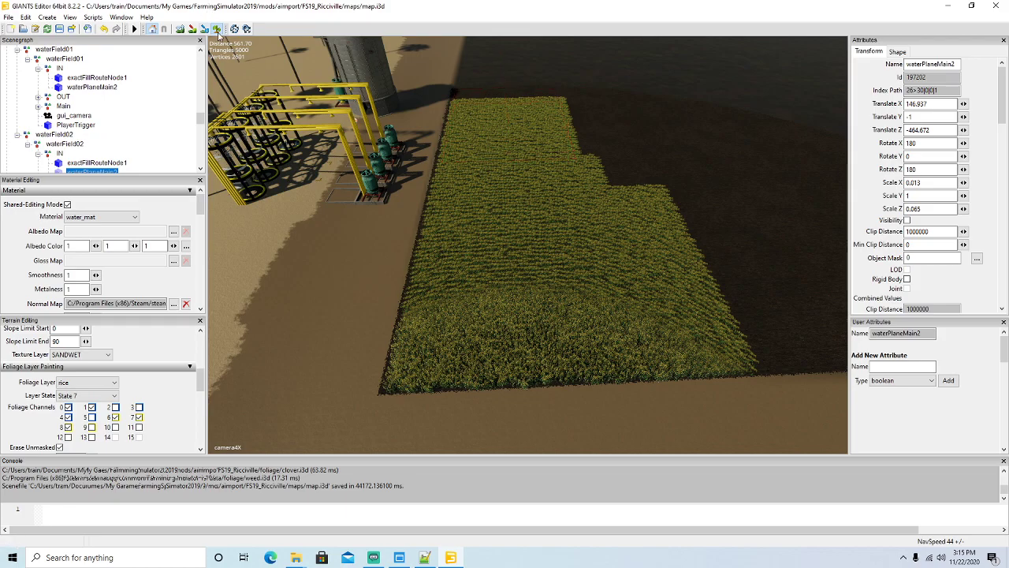
Step: Extend the rice foliage along waterField02's palm-side edge, past the storage tank
left_click_drag(357, 160, 350, 121, "alt")
scroll(332, 83, "up", 3)
scroll(345, 120, "down", 2)
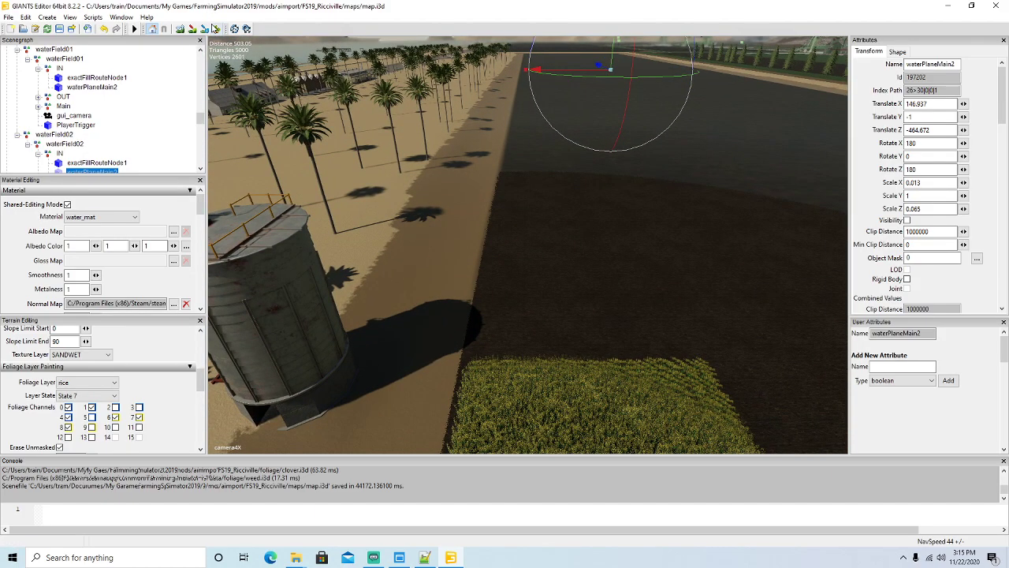
left_click(575, 307)
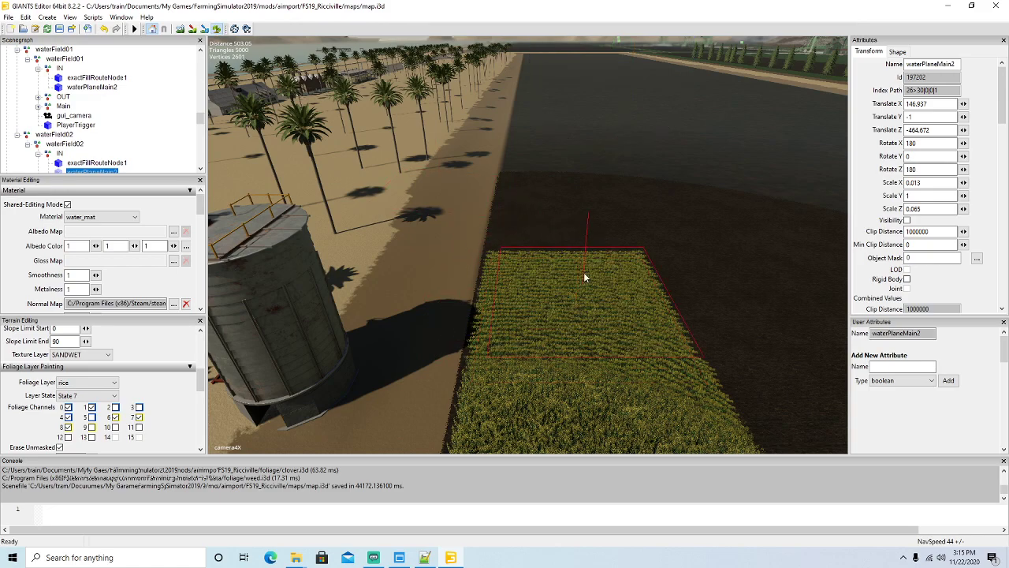
mouse_move(571, 250)
left_mouse_down()
mouse_move(546, 145)
mouse_move(612, 273)
mouse_move(618, 316)
left_mouse_up()
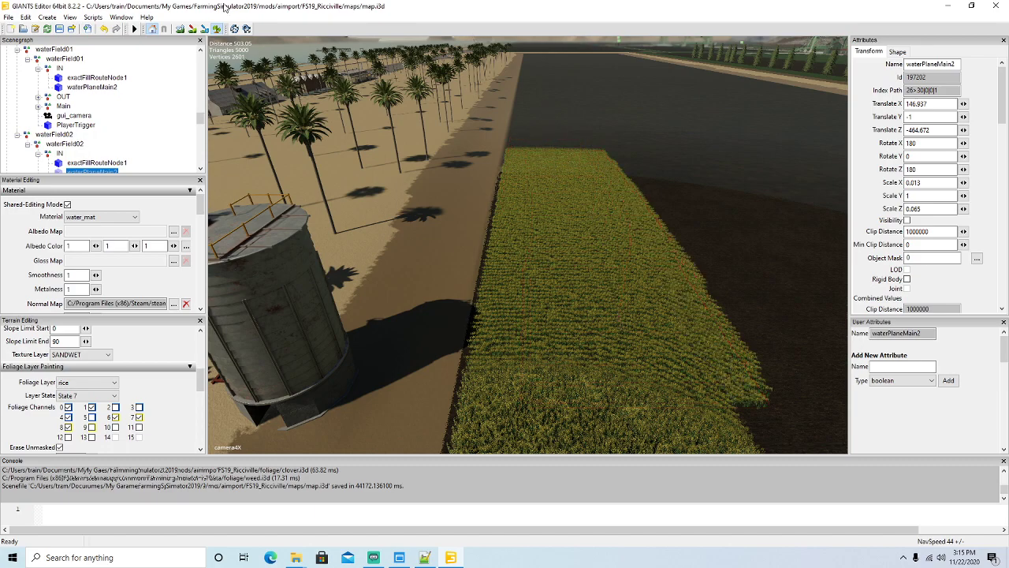
Step: Continue the rice strip along the palm-lined bank beyond the tank's shadow
left_click(219, 29)
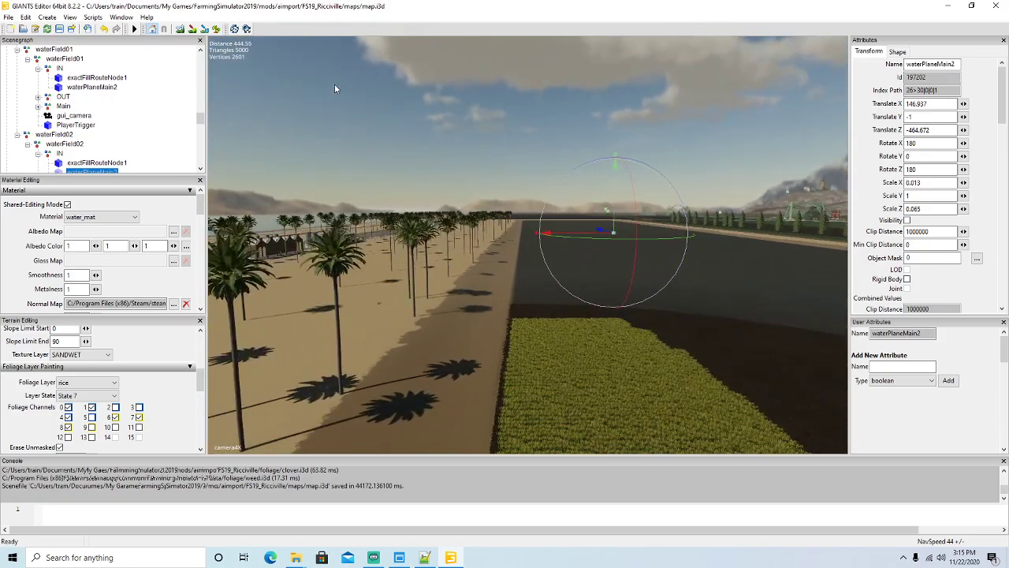
right_click_drag(335, 84, 337, 153)
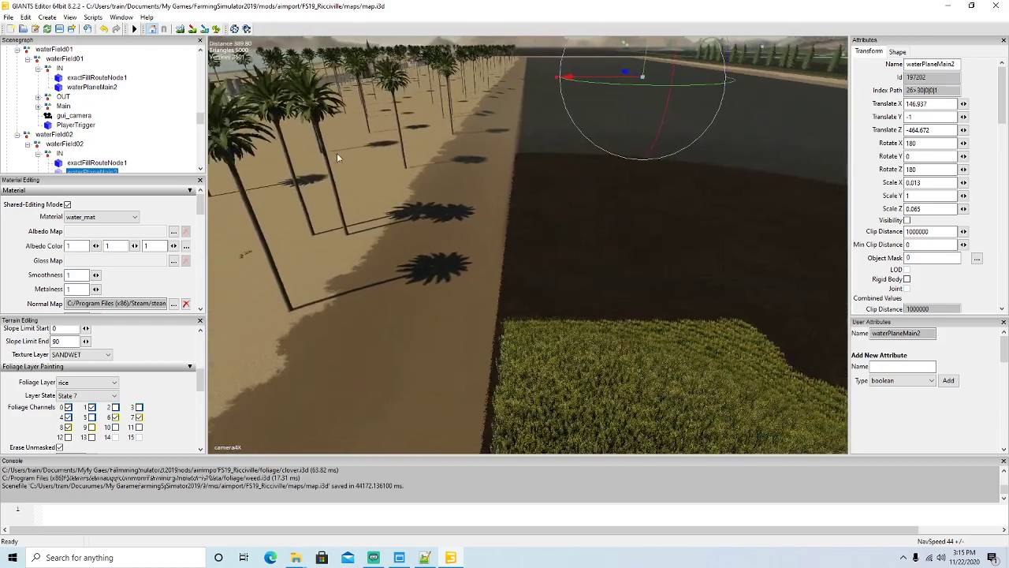
left_click(217, 29)
mouse_move(612, 267)
left_mouse_down()
mouse_move(562, 138)
mouse_move(604, 160)
mouse_move(677, 258)
mouse_move(677, 318)
left_mouse_up()
Step: Paint the next stretch of rice along the palm-side edge, farther toward the far end of waterField02
left_click(218, 32)
mouse_move(400, 156)
left_mouse_down("alt")
mouse_move(400, 103)
mouse_move(403, 161)
left_mouse_up("alt")
scroll(399, 103, "up", 10)
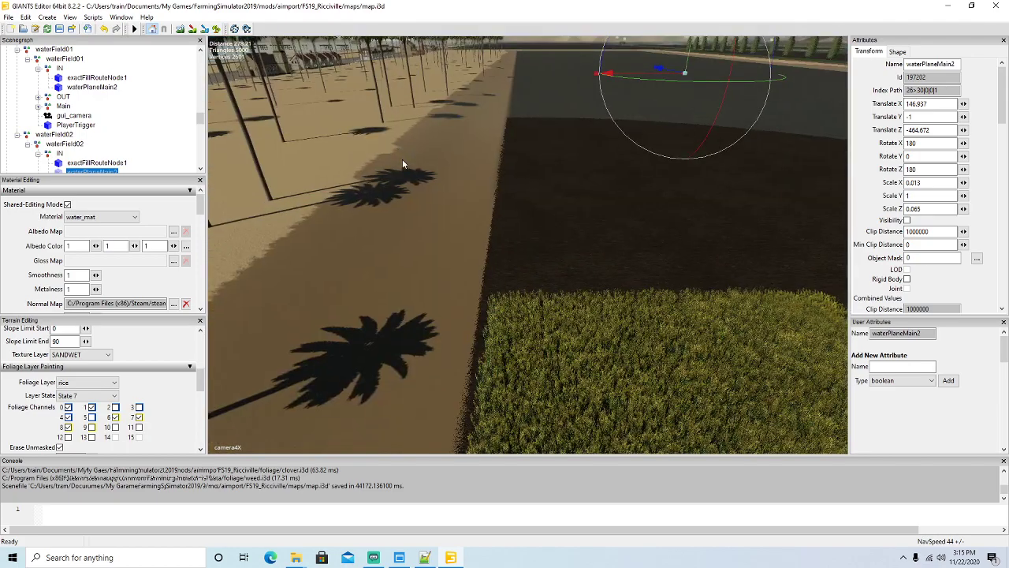
left_click(217, 29)
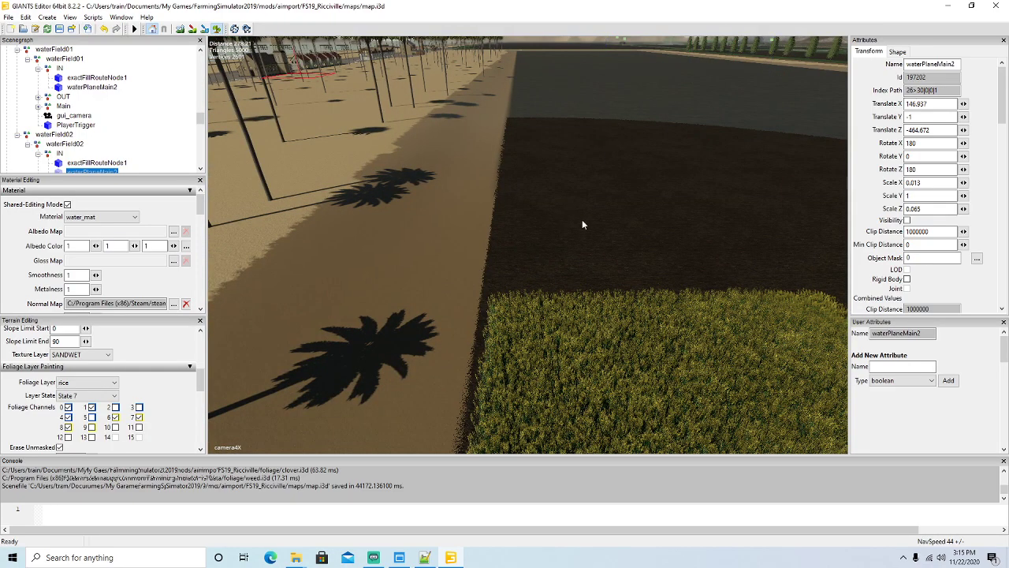
left_click(622, 238)
mouse_move(613, 203)
left_mouse_down()
mouse_move(602, 165)
mouse_move(582, 160)
mouse_move(560, 112)
mouse_move(656, 197)
mouse_move(668, 288)
left_mouse_up()
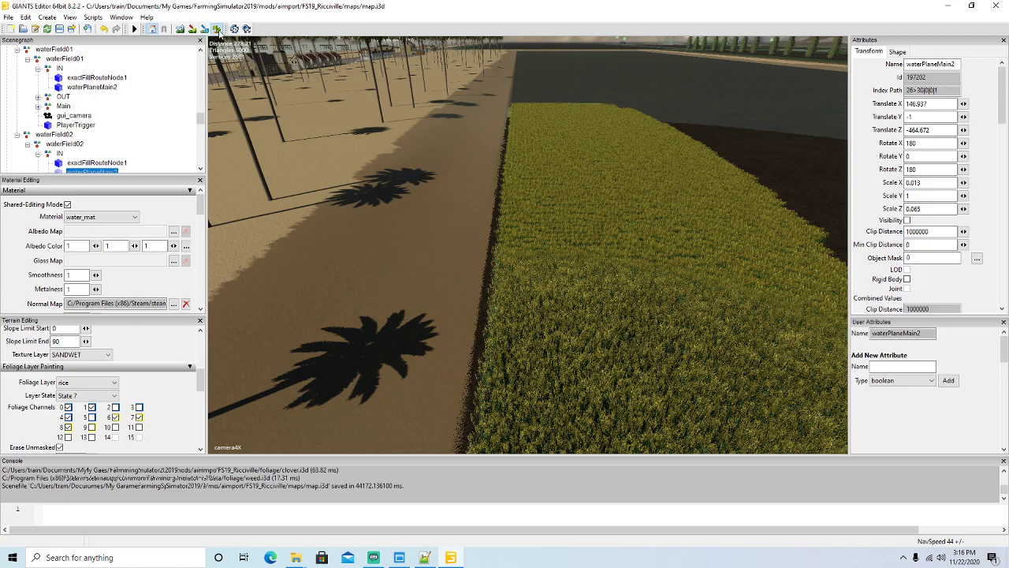
Step: Paint another stretch of rice foliage inside waterField02, continuing along the palm-lined bank
mouse_move(517, 250)
left_mouse_down("alt")
mouse_move(515, 171)
mouse_move(515, 226)
mouse_move(534, 258)
left_mouse_up("alt")
scroll(515, 171, "up", 5)
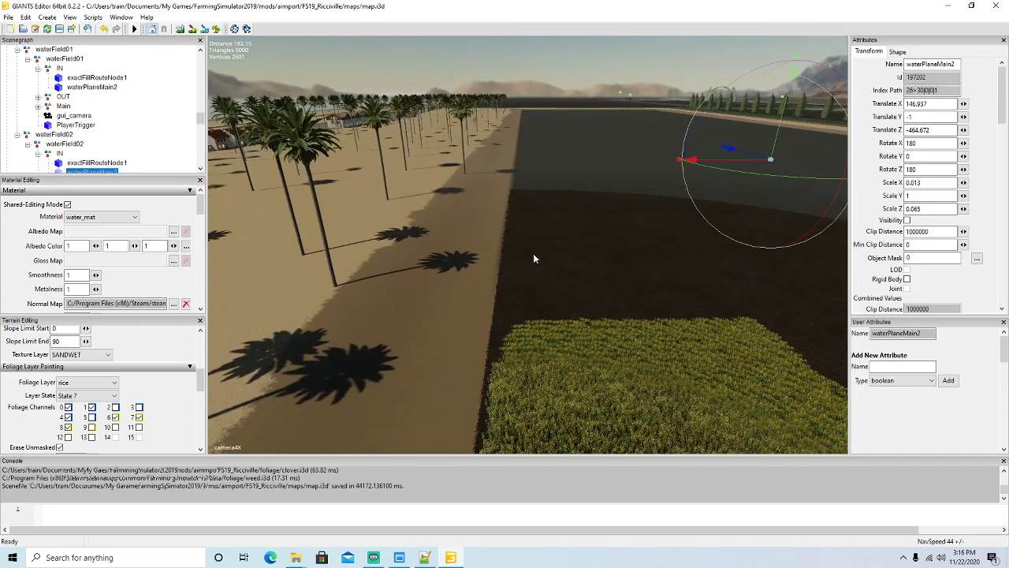
mouse_move(604, 306)
left_mouse_down()
mouse_move(555, 171)
mouse_move(666, 240)
mouse_move(698, 345)
left_mouse_up()
left_click(216, 31)
Step: Lengthen the rice strip beside the palm-lined bank, covering the bare soil ahead of the painted foliage
mouse_move(368, 178)
left_mouse_down("alt")
mouse_move(372, 120)
mouse_move(385, 148)
mouse_move(386, 204)
left_mouse_up("alt")
scroll(371, 120, "up", 1)
scroll(385, 149, "up", 1)
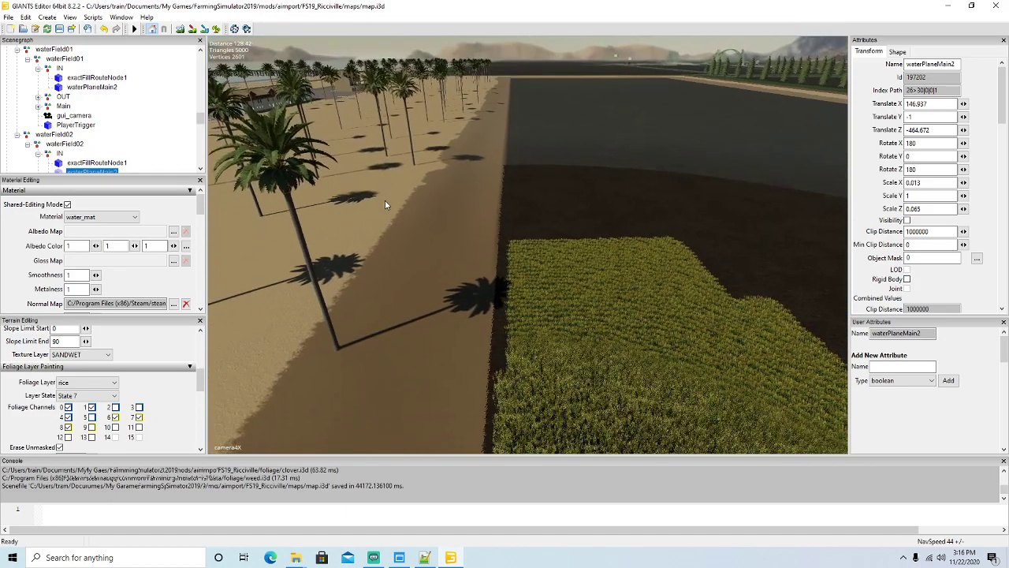
left_click(219, 32)
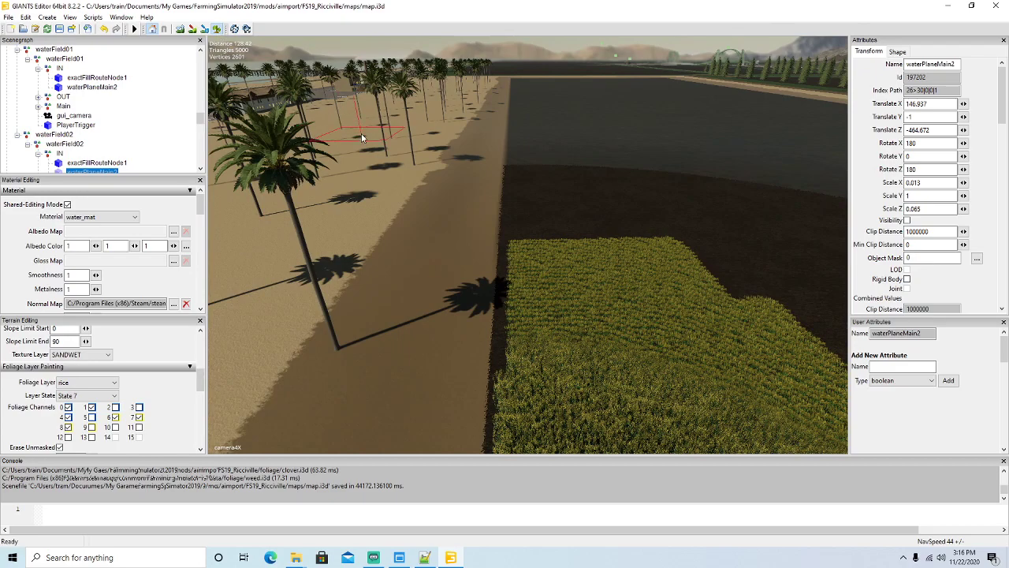
mouse_move(607, 292)
left_mouse_down()
mouse_move(553, 156)
mouse_move(642, 232)
mouse_move(651, 295)
left_mouse_up()
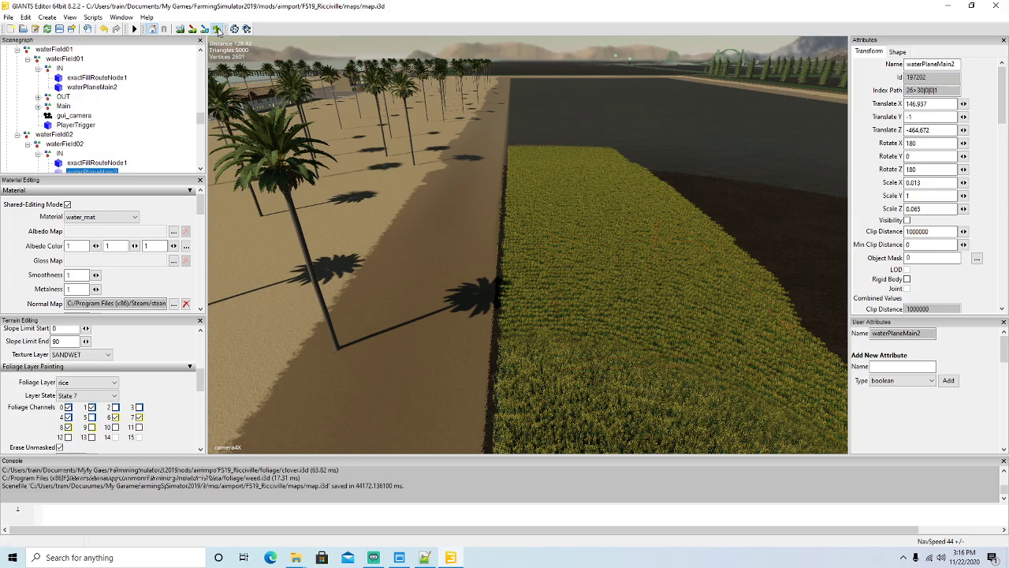
Step: Cover the next bare section of waterField02 with rice along the palm-side edge
mouse_move(333, 120)
left_mouse_down("alt")
mouse_move(329, 61)
mouse_move(335, 125)
left_mouse_up("alt")
scroll(329, 61, "up", 6)
scroll(332, 119, "down", 3)
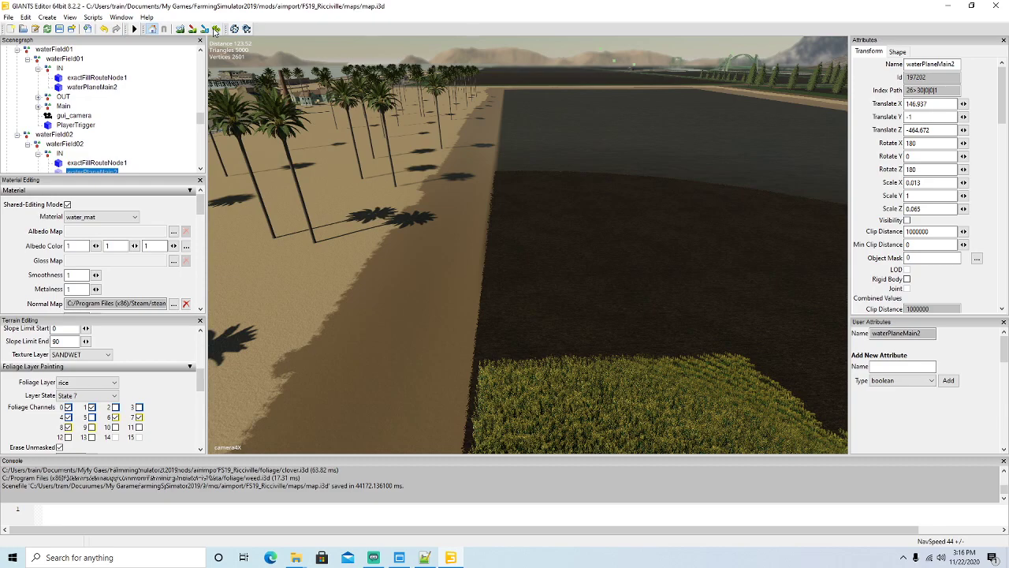
mouse_move(597, 296)
left_mouse_down()
mouse_move(542, 157)
mouse_move(620, 228)
mouse_move(649, 327)
mouse_move(678, 363)
left_mouse_up()
Step: Carry the rice strip farther up the palm-side edge of waterField02 in a long stroke toward the far end
mouse_move(442, 184)
left_mouse_down("alt")
mouse_move(442, 137)
mouse_move(442, 202)
left_mouse_up("alt")
scroll(442, 138, "up", 2)
scroll(438, 147, "up", 4)
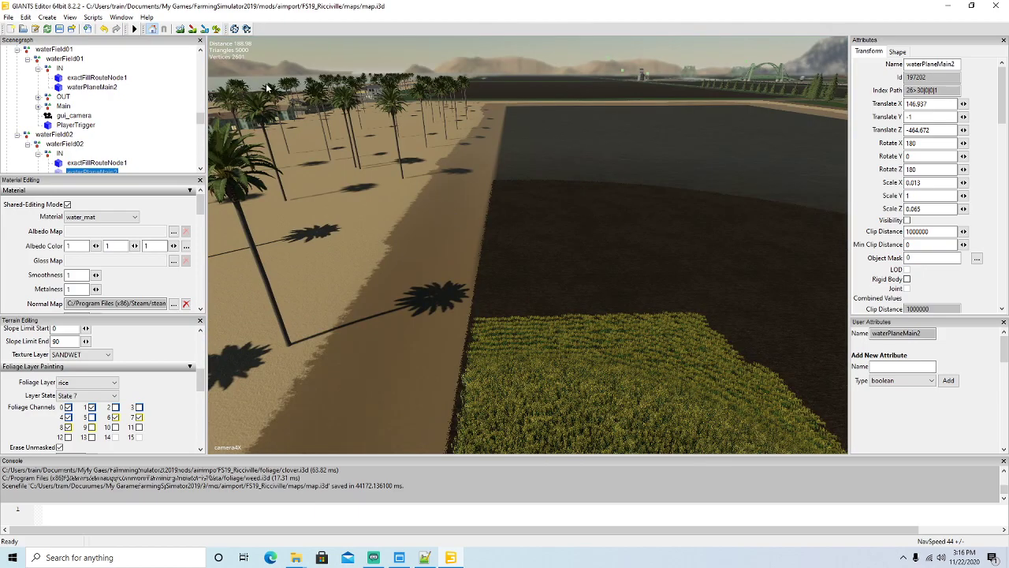
left_click_drag(591, 304, 544, 183)
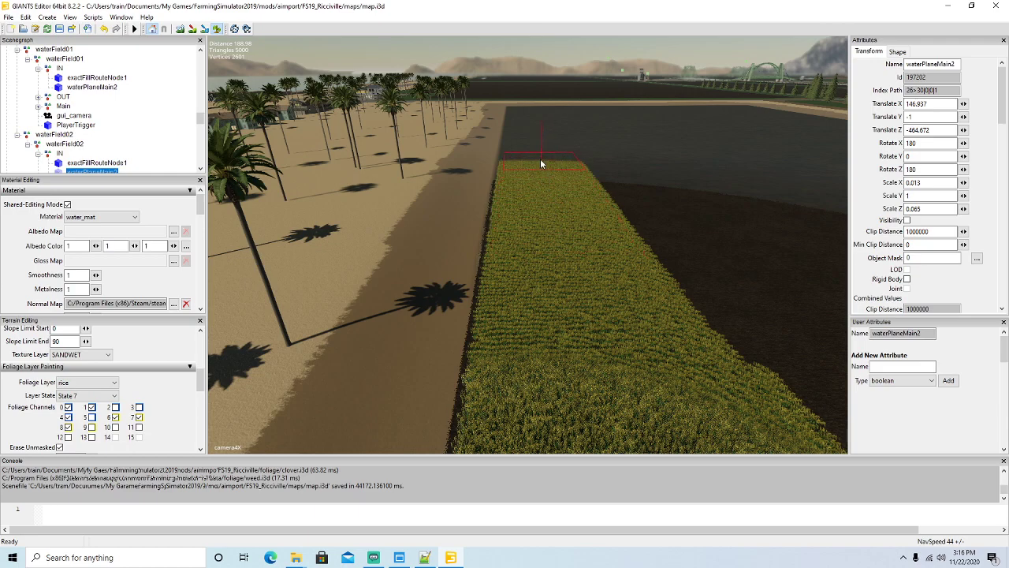
mouse_move(539, 162)
left_mouse_down()
mouse_move(649, 305)
mouse_move(584, 250)
mouse_move(539, 161)
left_mouse_up()
Step: Fill the soil beside the thinning palms with rice, working toward waterField02's far corner
left_click_drag(362, 180, 376, 198, "alt")
scroll(352, 123, "up", 5)
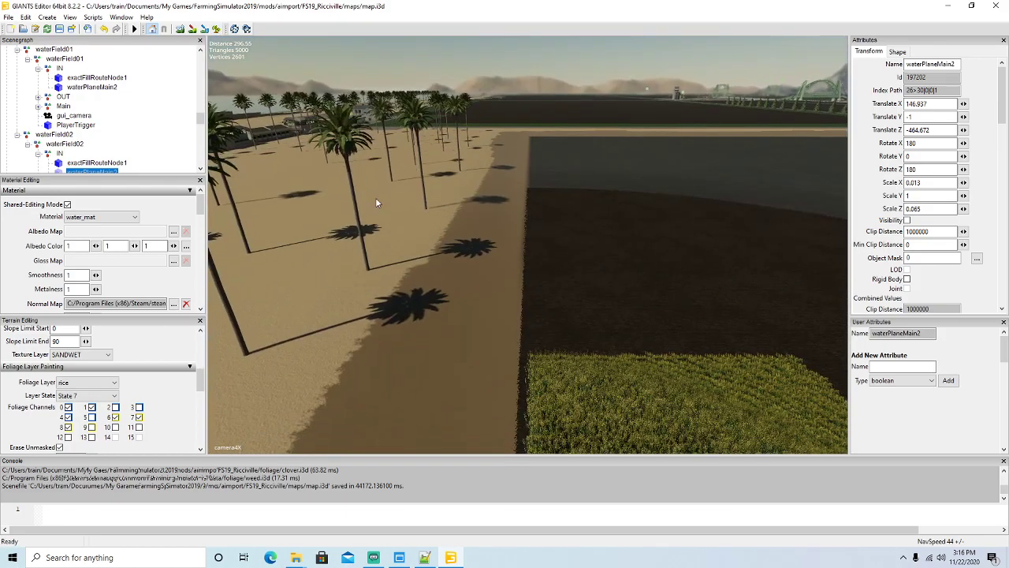
left_click(641, 300)
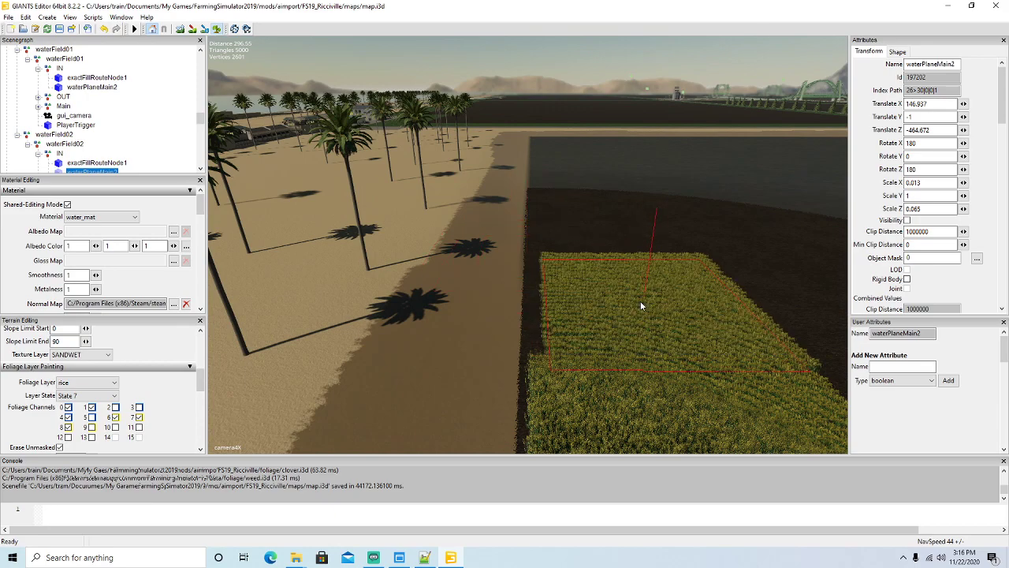
mouse_move(619, 273)
left_mouse_down()
mouse_move(574, 179)
mouse_move(603, 190)
mouse_move(683, 309)
mouse_move(683, 336)
left_mouse_up()
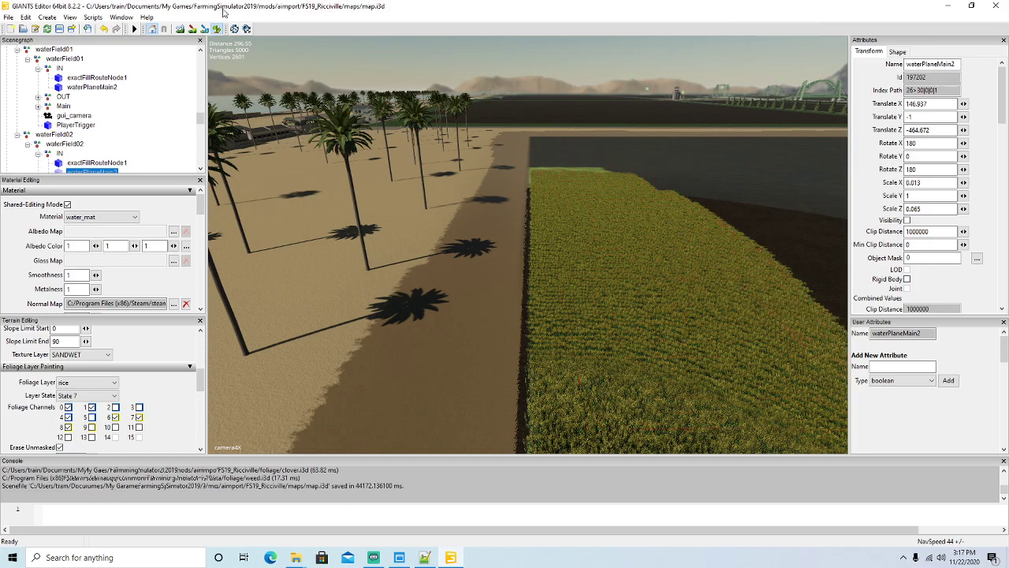
left_click(221, 30)
Step: Finish the palm-side rice strip up to the dirt bank at waterField02's far corner
left_click_drag(414, 150, 422, 187, "alt")
scroll(415, 121, "up", 8)
scroll(420, 186, "down", 5)
left_click(220, 29)
mouse_move(601, 266)
left_mouse_down()
mouse_move(559, 166)
mouse_move(626, 214)
mouse_move(661, 315)
mouse_move(639, 244)
left_mouse_up()
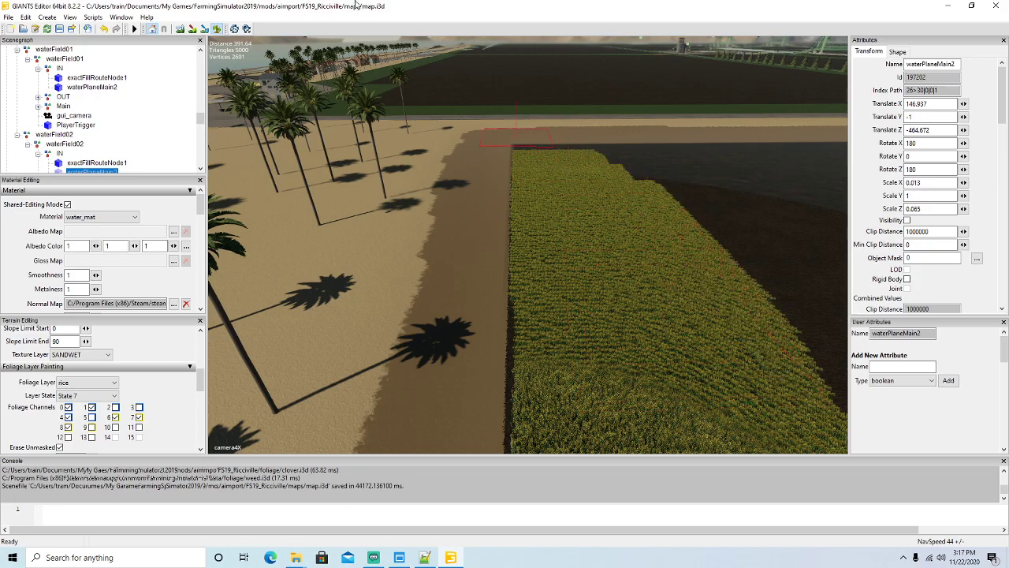
left_click(217, 32)
Step: Turn the corner and paint rice along waterField02's roadside edge, trimming and repainting the border beside the bank
mouse_move(357, 140)
left_mouse_down("alt")
mouse_move(347, 95)
mouse_move(544, 173)
mouse_move(598, 217)
mouse_move(610, 278)
left_mouse_up("alt")
scroll(347, 94, "up", 5)
left_click(217, 29)
left_click_drag(595, 170, 569, 94)
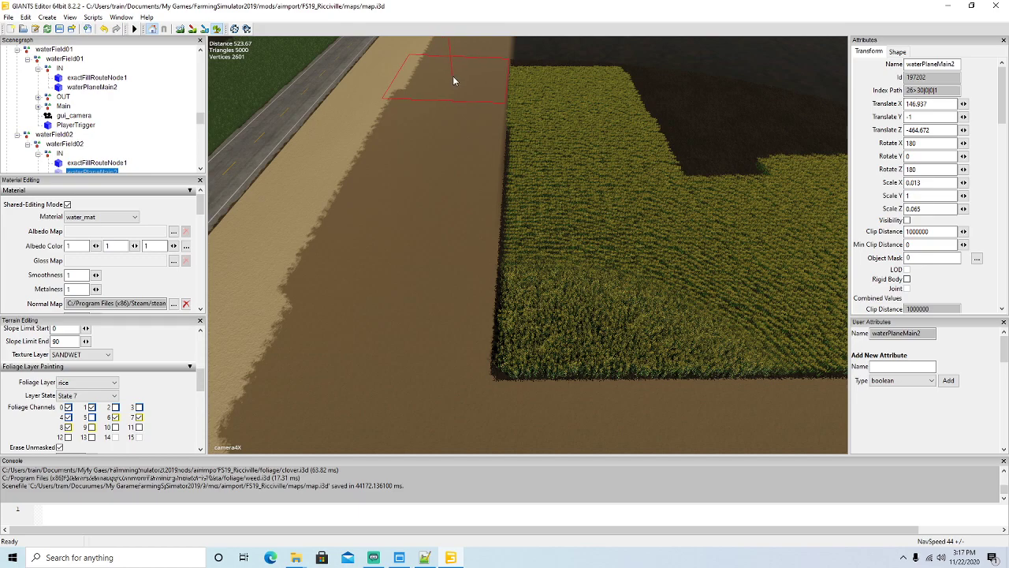
right_click_drag(458, 80, 449, 113)
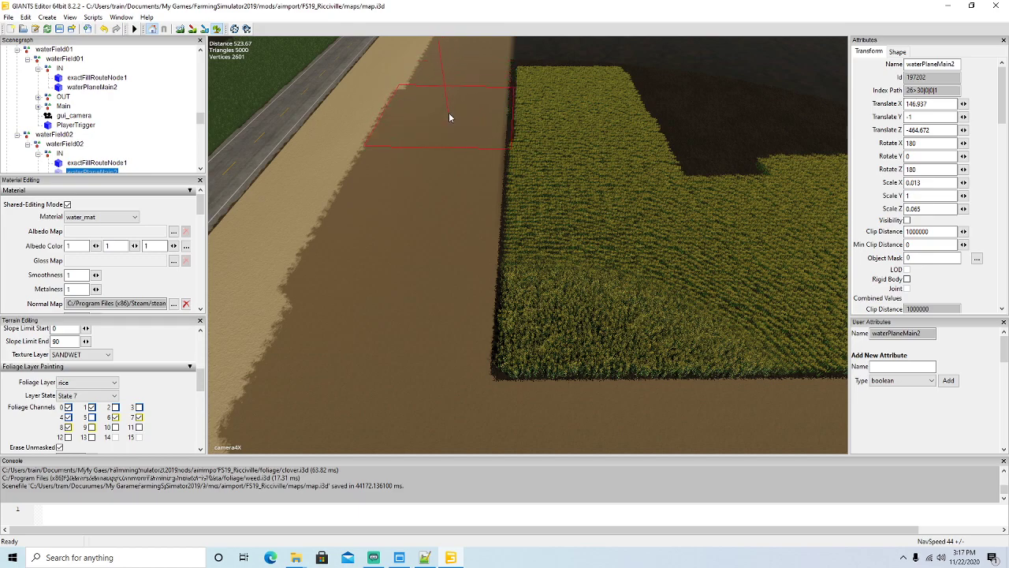
mouse_move(577, 115)
left_mouse_down()
mouse_move(568, 79)
mouse_move(706, 179)
mouse_move(663, 93)
left_mouse_up()
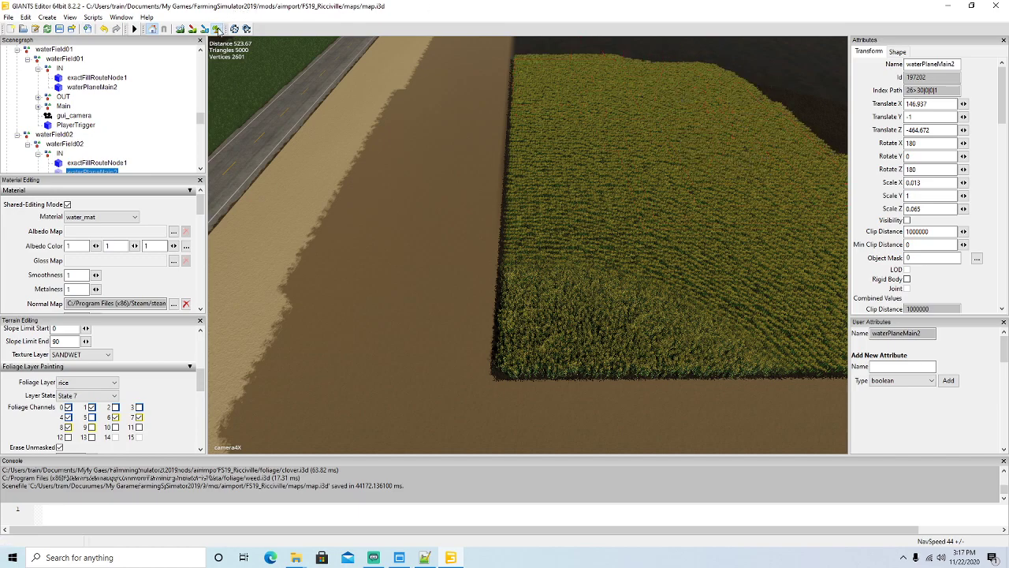
Step: Extend the rice along the roadside edge of waterField02 toward the tree row
right_click_drag(465, 192, 519, 197)
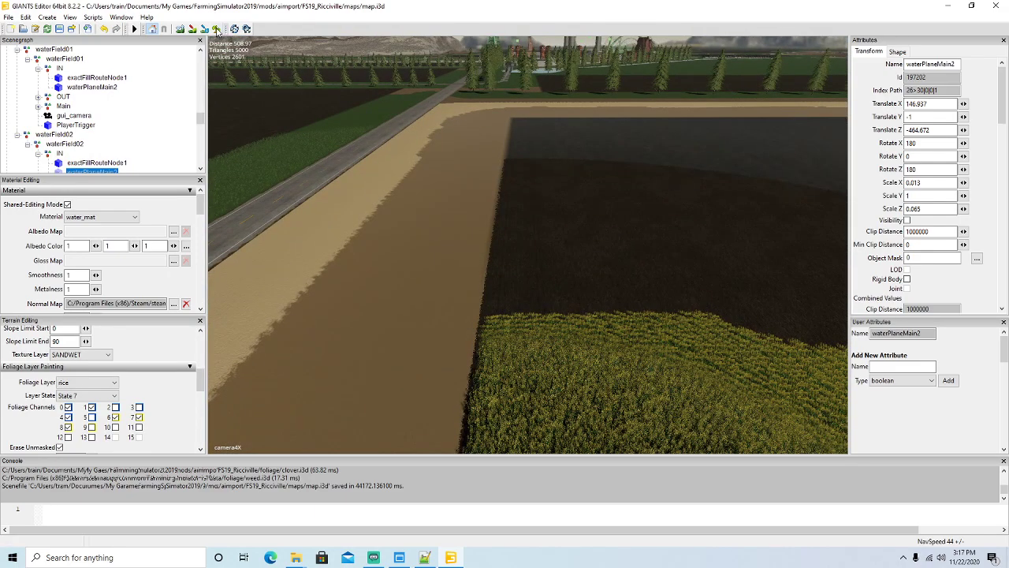
left_click(589, 273)
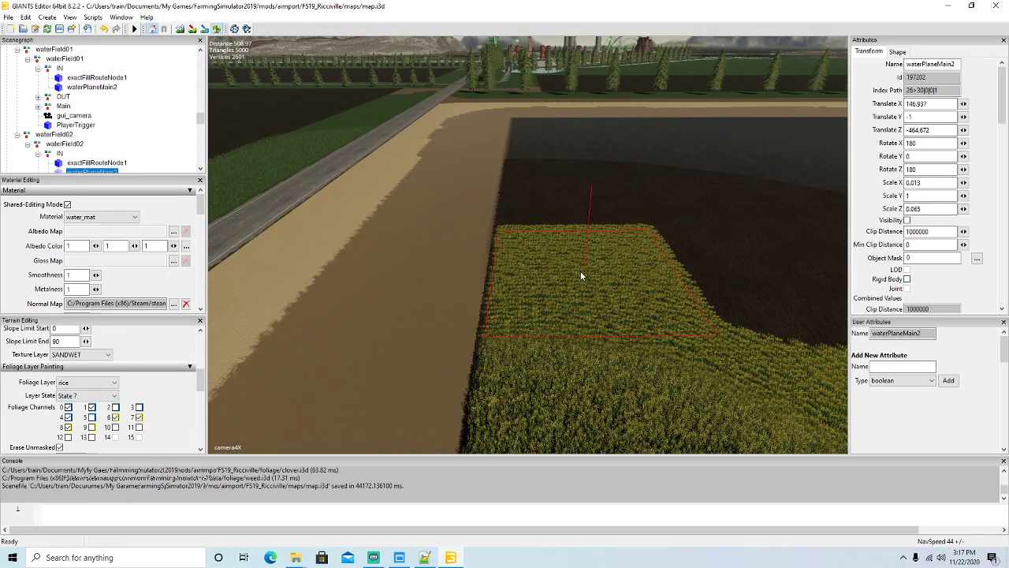
mouse_move(590, 252)
left_mouse_down()
mouse_move(567, 216)
mouse_move(551, 141)
mouse_move(670, 313)
left_mouse_up()
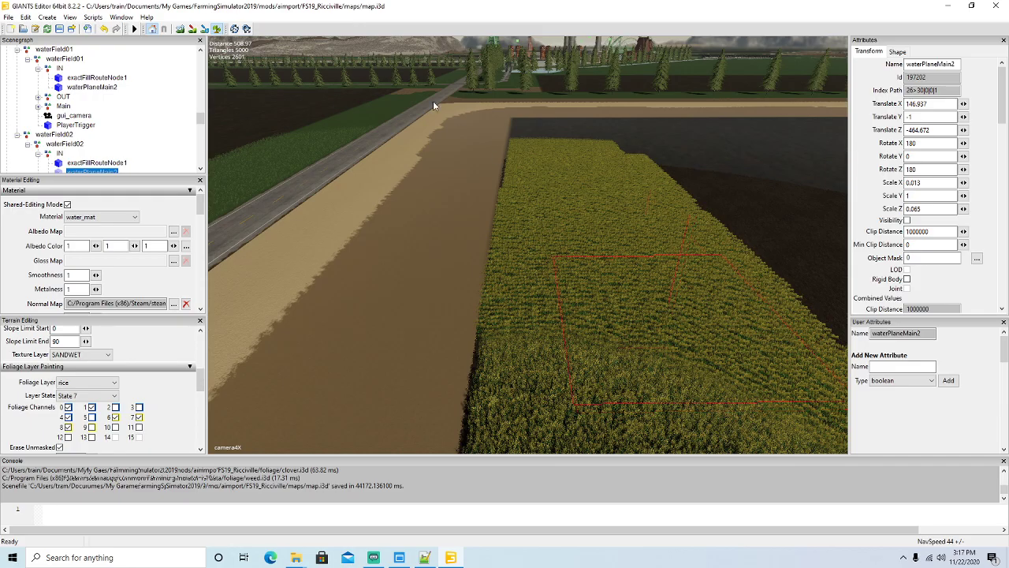
Step: Continue the rice strip along the paved road toward waterField02's next corner
left_click_drag(345, 143, 363, 183, "alt")
scroll(288, 148, "up", 4)
scroll(361, 180, "down", 2)
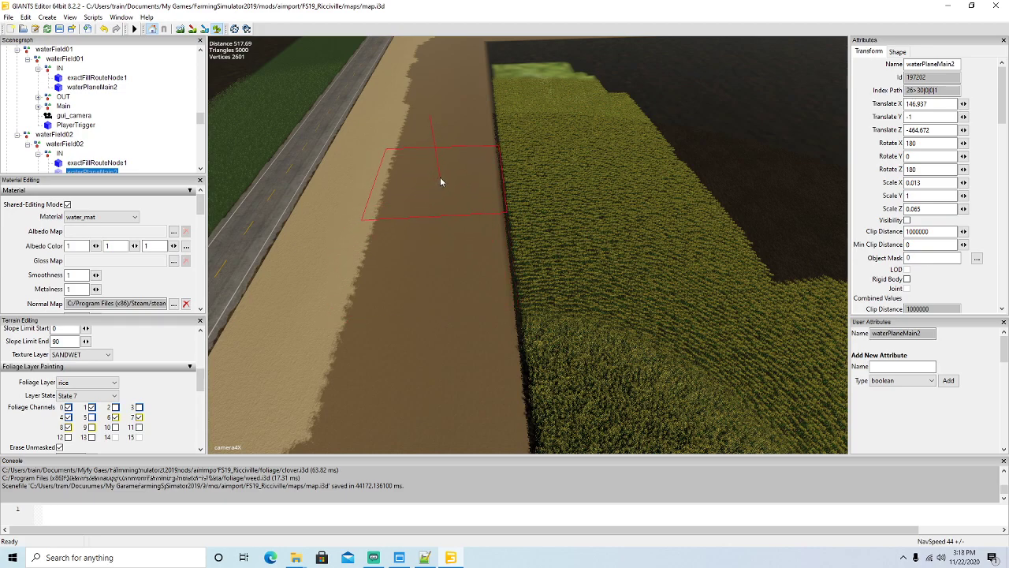
Step: Round waterField02's next corner and start the rice strip along the tree-lined bank
left_click_drag(335, 197, 549, 169, "alt")
scroll(346, 77, "up", 8)
scroll(352, 68, "up", 4)
left_click(216, 29)
mouse_move(574, 221)
left_mouse_down()
mouse_move(586, 259)
mouse_move(524, 260)
mouse_move(536, 138)
mouse_move(522, 106)
mouse_move(534, 75)
mouse_move(526, 73)
mouse_move(651, 101)
mouse_move(580, 91)
left_mouse_up()
Step: Paint the next stretch of rice foliage along the tree-lined bank of waterField02
left_click_drag(358, 102, 364, 83, "alt")
scroll(337, 38, "up", 4)
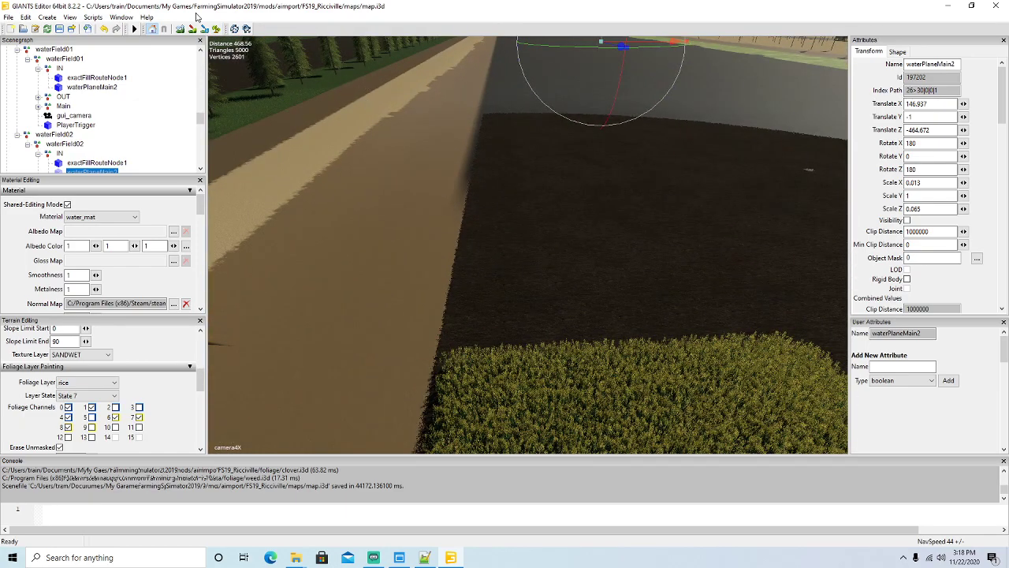
left_click(216, 28)
mouse_move(591, 279)
left_mouse_down()
mouse_move(588, 247)
mouse_move(538, 120)
mouse_move(561, 123)
mouse_move(658, 355)
left_mouse_up()
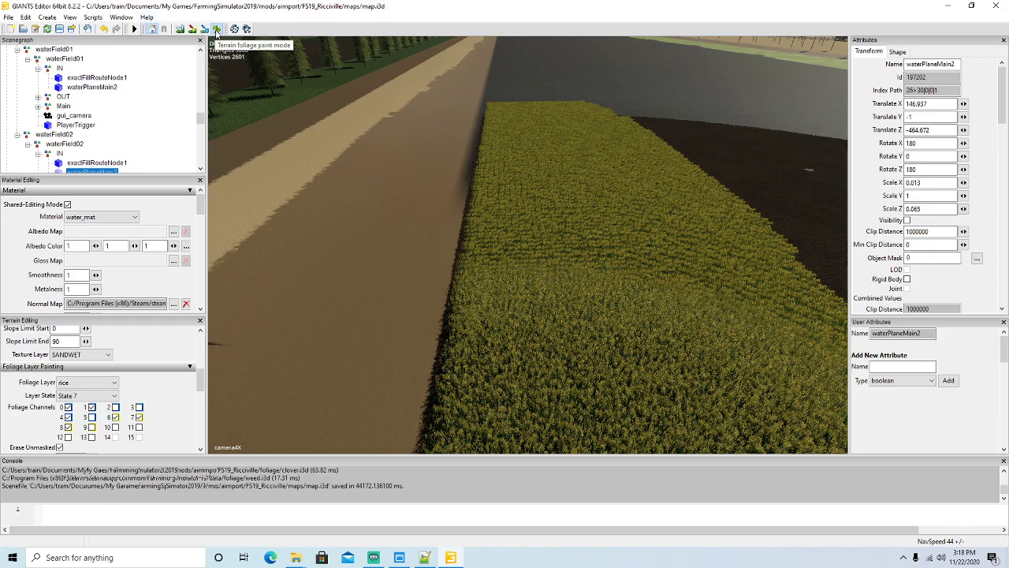
left_click_drag(489, 235, 544, 251, "alt")
scroll(509, 187, "up", 8)
scroll(544, 250, "down", 5)
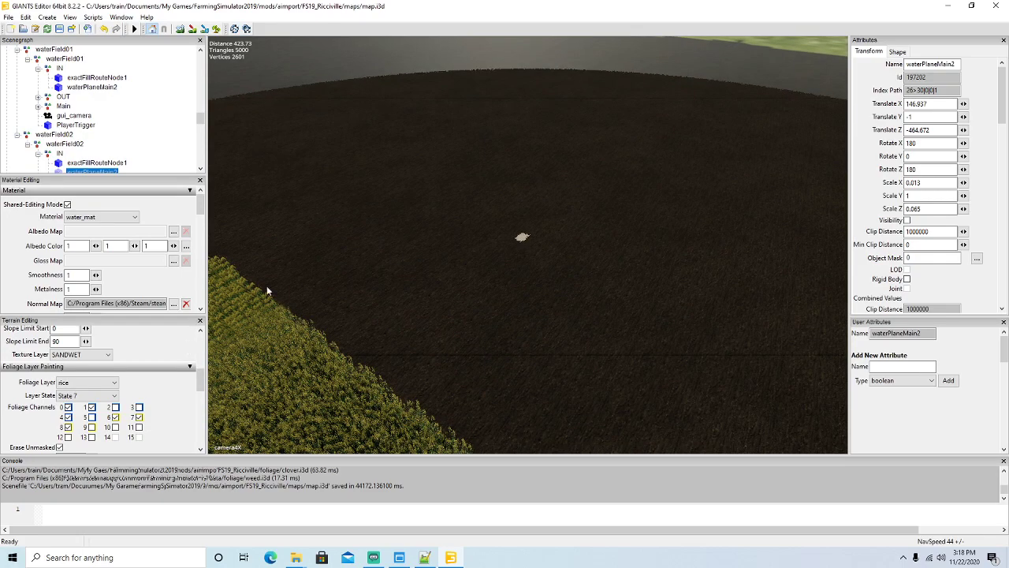
left_click(97, 382)
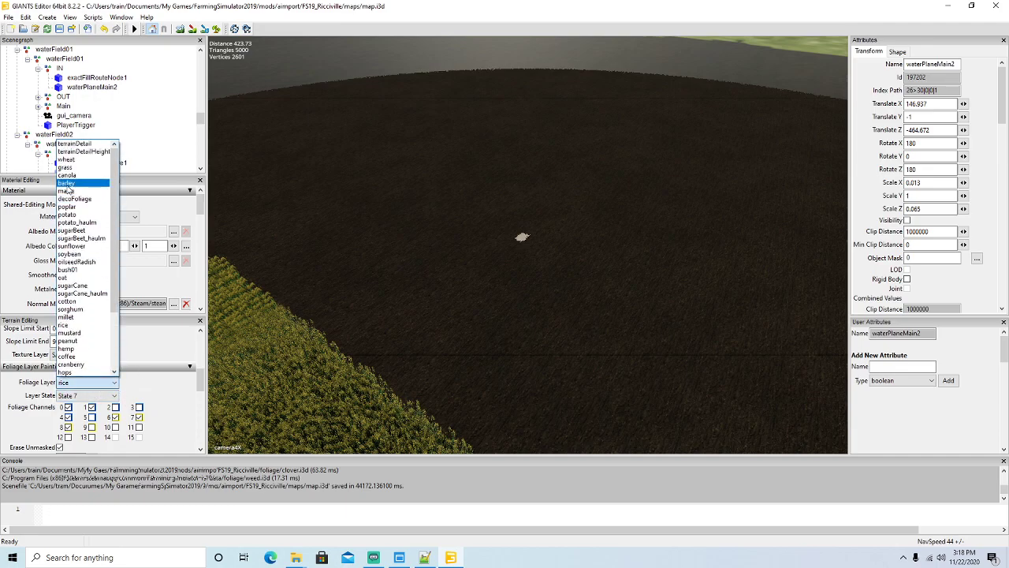
left_click(111, 162)
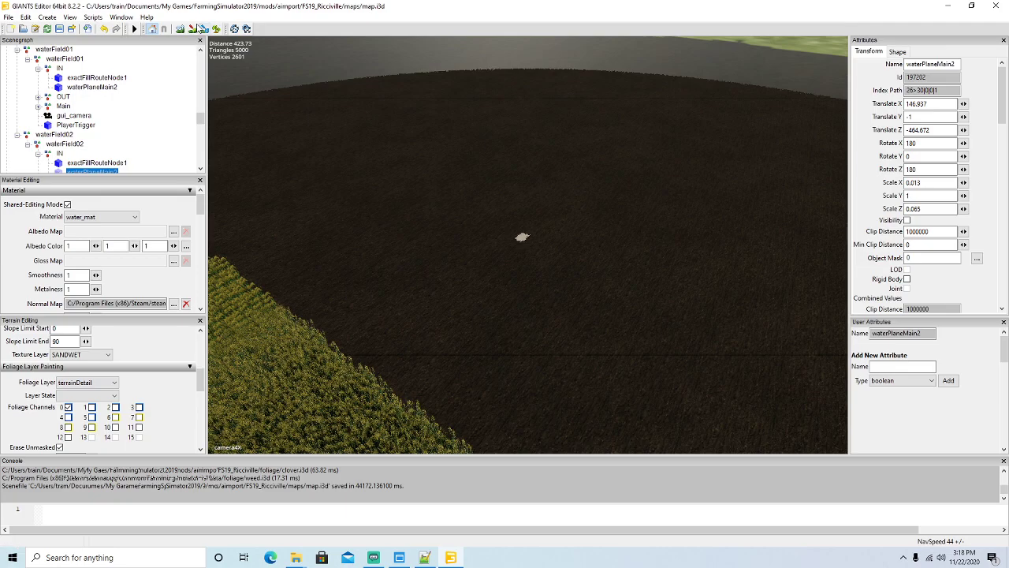
left_click(217, 29)
Step: Set the foliage layer to rice with State 7 and extend the rice strip along the tree-lined bank
left_click_drag(552, 221, 423, 223, "alt")
scroll(369, 151, "up", 3)
scroll(414, 161, "up", 3)
scroll(423, 227, "down", 2)
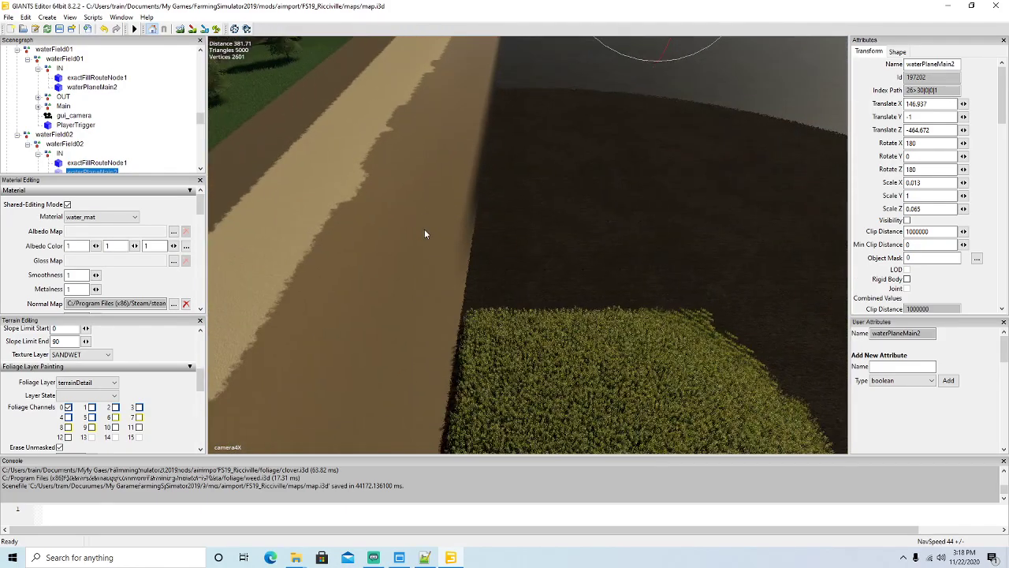
left_click(87, 382)
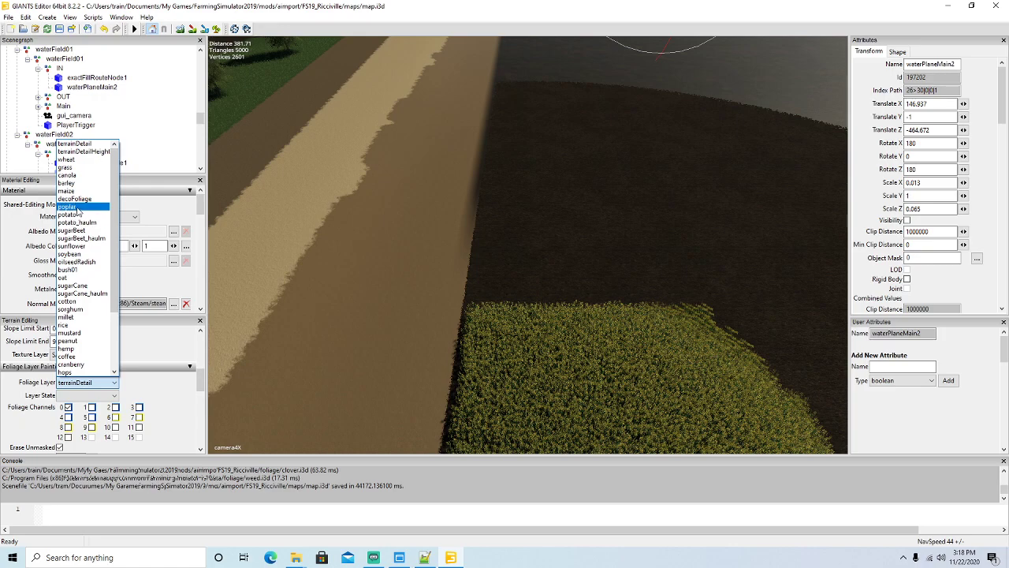
left_click(68, 325)
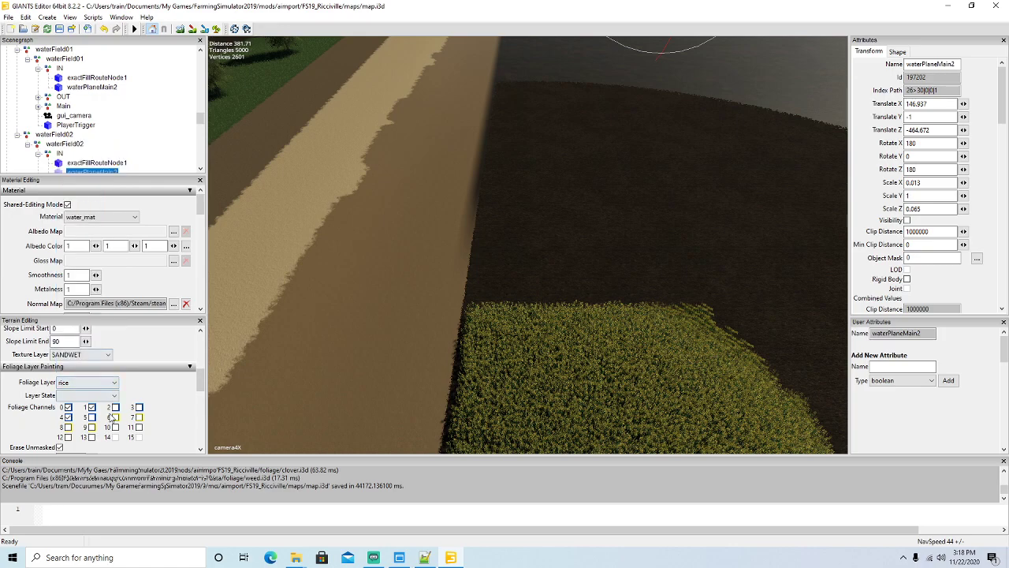
left_click(108, 395)
left_click(83, 473)
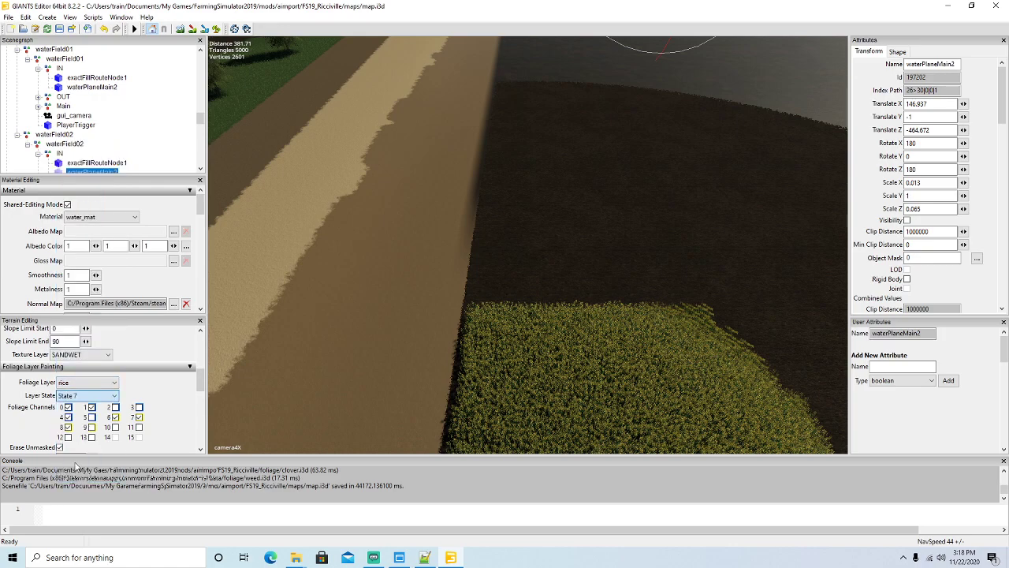
left_click(574, 239)
mouse_move(573, 244)
left_mouse_down()
mouse_move(576, 203)
mouse_move(561, 169)
mouse_move(552, 89)
mouse_move(578, 94)
mouse_move(647, 275)
mouse_move(650, 322)
left_mouse_up()
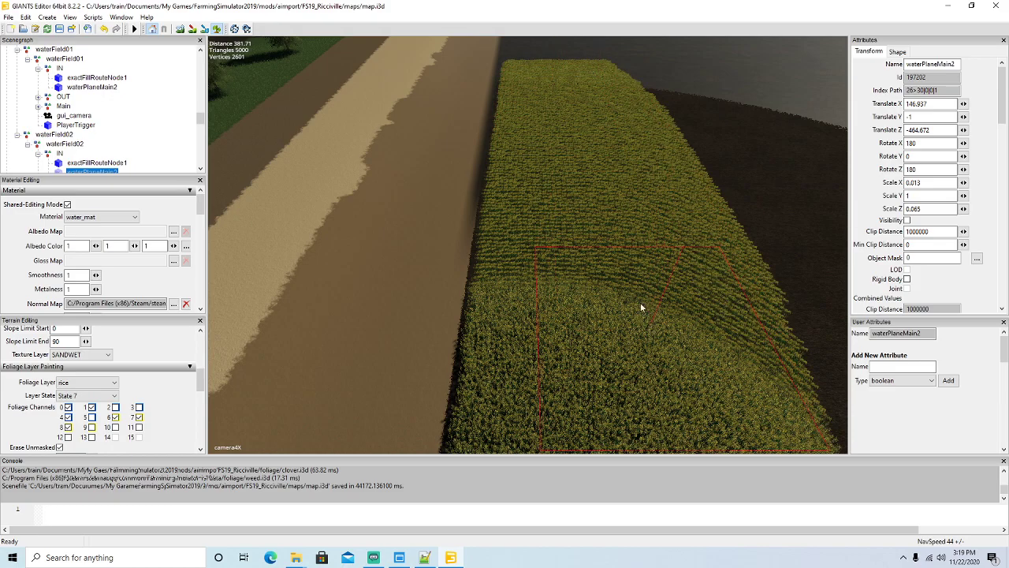
Step: Fill the following bare section beside the tree-lined bank with rice foliage
left_click(219, 30)
mouse_move(443, 175)
left_mouse_down("alt")
mouse_move(429, 101)
mouse_move(440, 166)
left_mouse_up("alt")
scroll(429, 101, "up", 5)
scroll(441, 169, "down", 3)
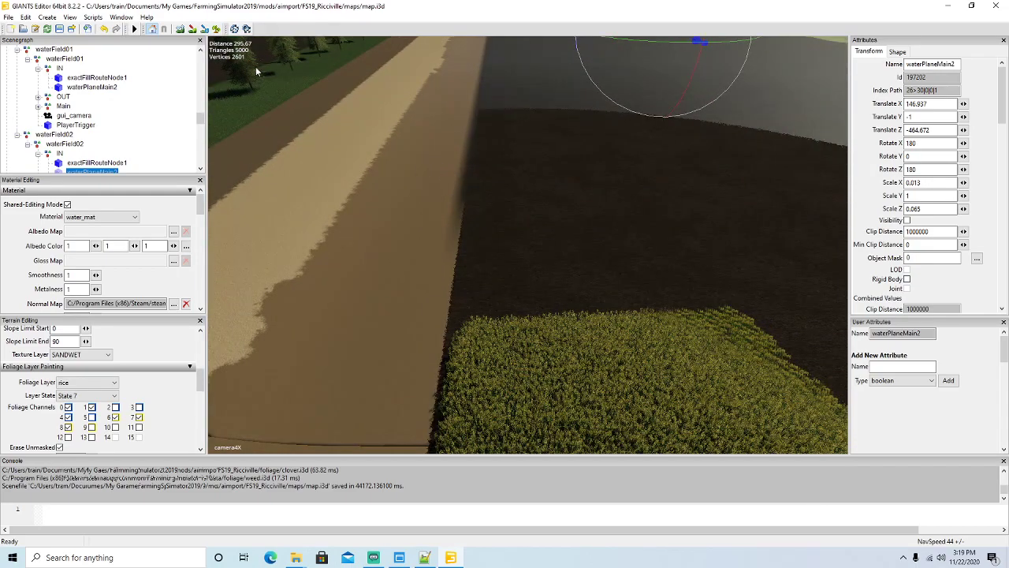
left_click(217, 30)
mouse_move(577, 272)
left_mouse_down()
mouse_move(532, 110)
mouse_move(574, 107)
mouse_move(642, 270)
left_mouse_up()
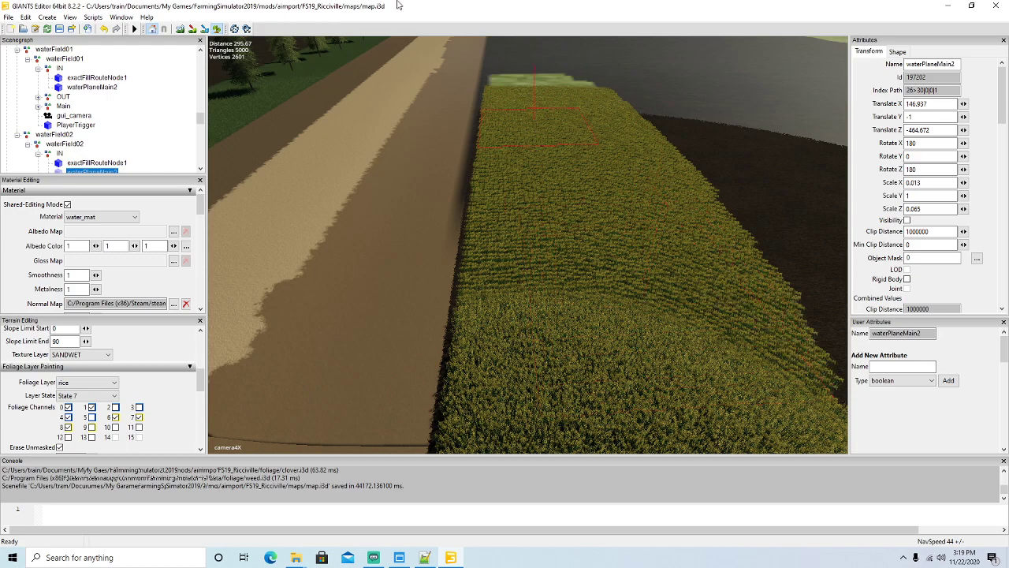
Step: Push the rice strip farther along waterField02's tree-side edge over the remaining soil
left_click(215, 30)
mouse_move(365, 163)
left_mouse_down("alt")
mouse_move(373, 93)
mouse_move(387, 104)
mouse_move(390, 169)
mouse_move(299, 100)
left_mouse_up("alt")
scroll(373, 92, "up", 2)
scroll(387, 104, "up", 5)
left_click(219, 30)
mouse_move(634, 270)
left_mouse_down()
mouse_move(567, 119)
mouse_move(659, 184)
mouse_move(669, 276)
left_mouse_up()
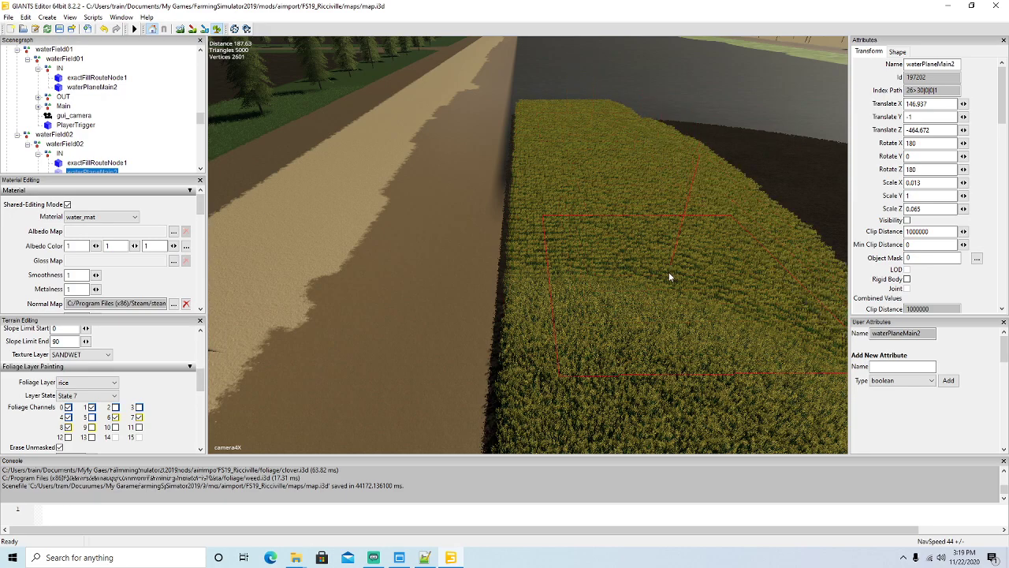
Step: Try to paint the next rice stretch along the tree-side edge, right up against the bank
mouse_move(354, 119)
left_mouse_down("alt")
mouse_move(358, 55)
mouse_move(371, 127)
mouse_move(354, 133)
left_mouse_up("alt")
scroll(359, 54, "up", 8)
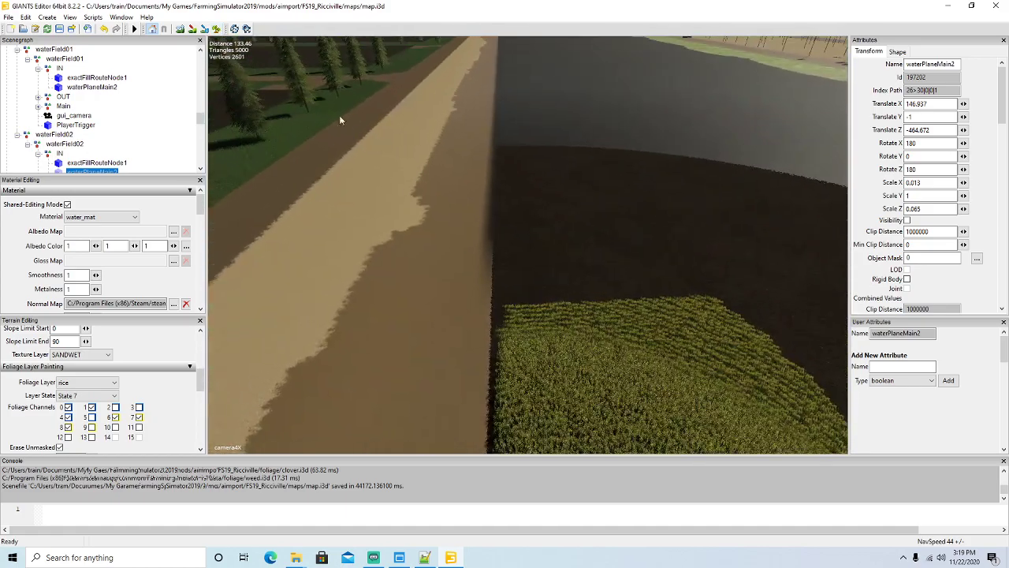
mouse_move(609, 282)
left_mouse_down()
mouse_move(590, 275)
mouse_move(545, 147)
mouse_move(639, 237)
mouse_move(651, 295)
left_mouse_up()
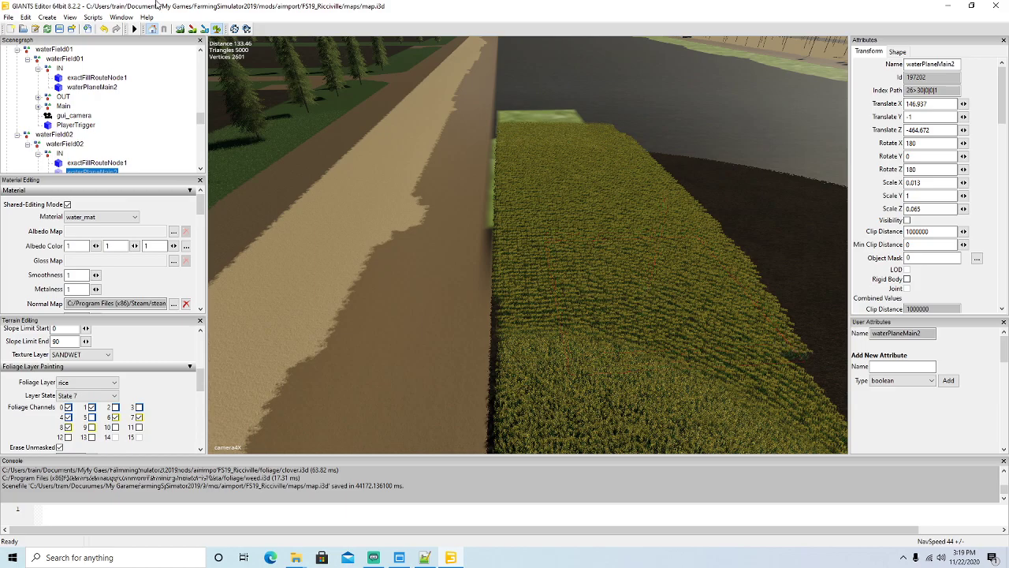
Step: Undo the last rice stroke along the tree-side edge of waterField02
mouse_move(296, 209)
left_mouse_down("alt")
mouse_move(264, 197)
mouse_move(300, 210)
mouse_move(361, 191)
mouse_move(575, 233)
mouse_move(531, 145)
mouse_move(324, 215)
mouse_move(236, 183)
mouse_move(212, 150)
mouse_move(323, 237)
mouse_move(297, 205)
mouse_move(302, 225)
left_mouse_up("alt")
scroll(265, 196, "up", 3)
scroll(300, 210, "up", 2)
scroll(303, 207, "up", 5)
scroll(362, 188, "down", 3)
scroll(322, 237, "down", 3)
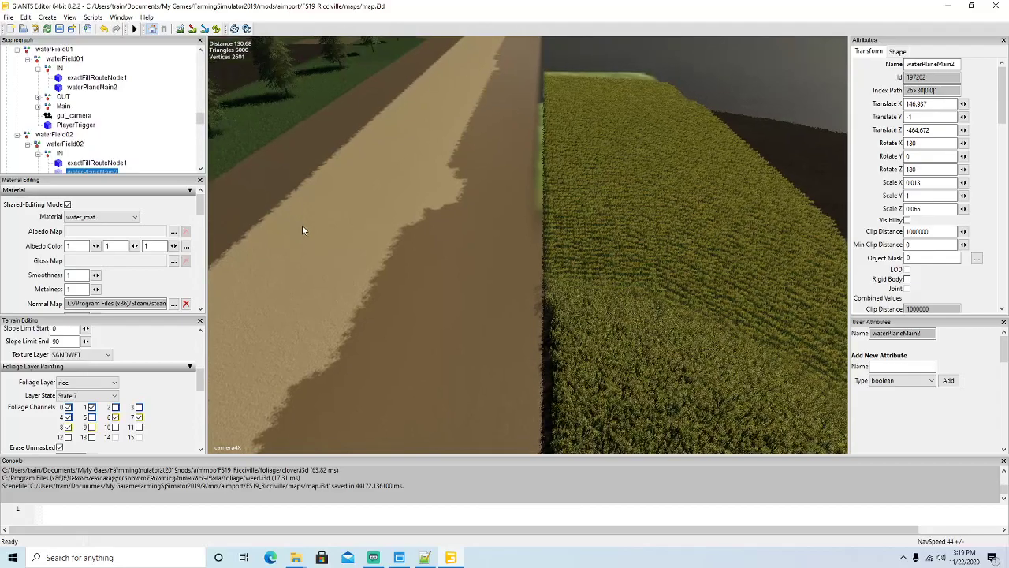
left_click(105, 29)
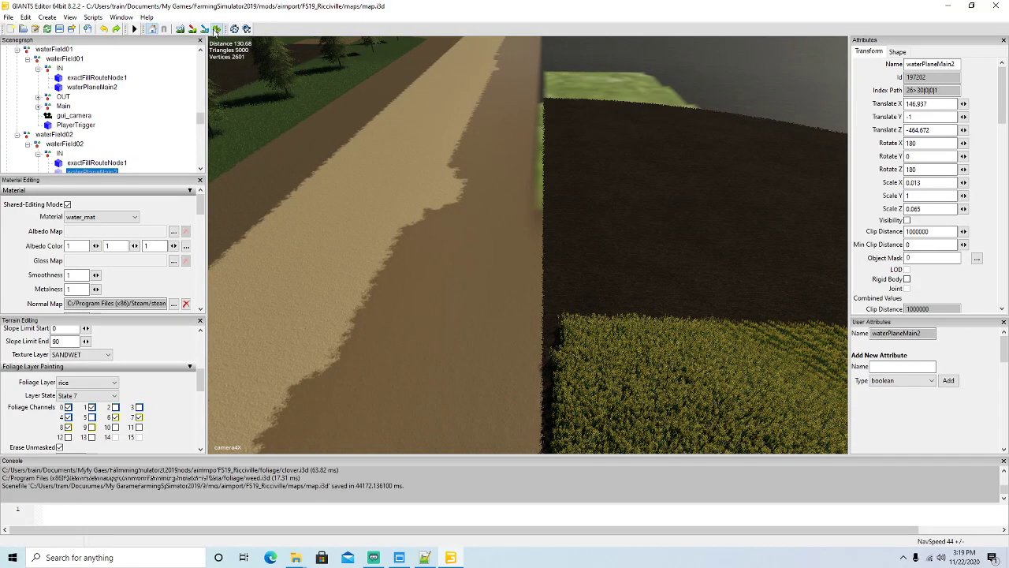
Step: Paint two further stretches of rice foliage along waterField02's tree-side bank, keeping inside the soil edge
left_click(677, 271)
mouse_move(664, 276)
left_mouse_down()
mouse_move(589, 79)
mouse_move(671, 216)
mouse_move(675, 252)
left_mouse_up()
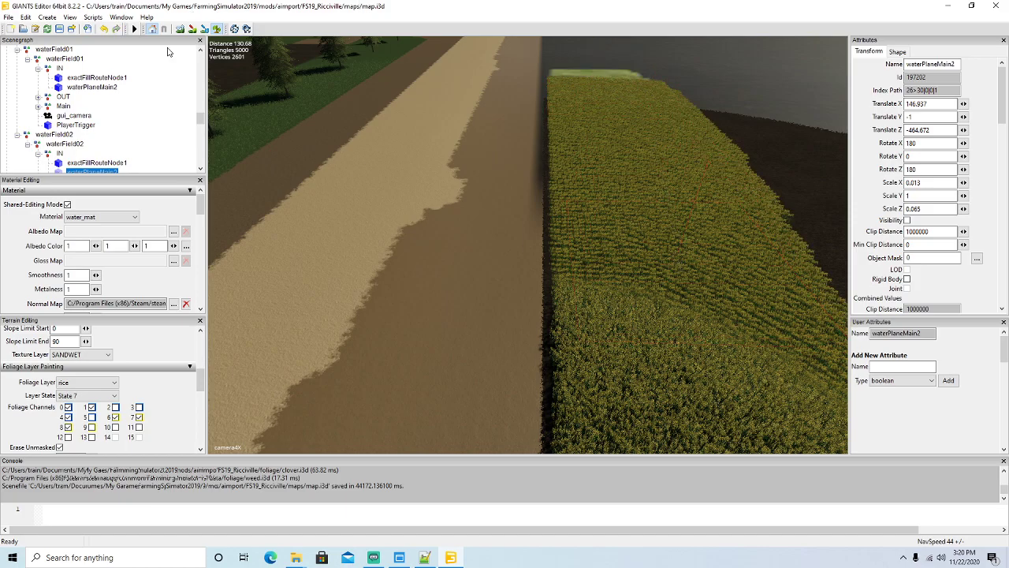
mouse_move(483, 319)
right_mouse_down()
mouse_move(500, 206)
mouse_move(490, 332)
right_mouse_up()
key("w")
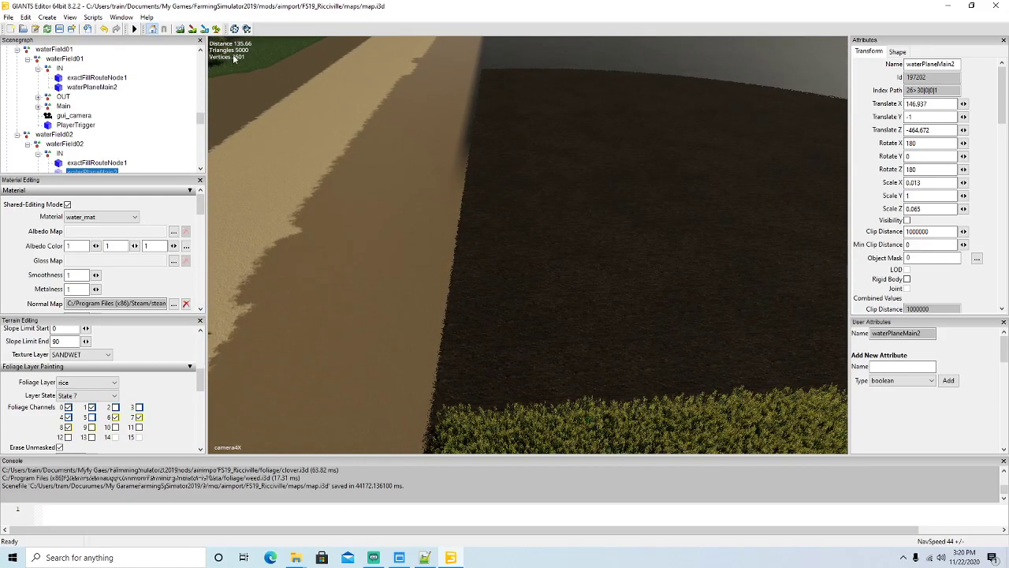
left_click(216, 30)
left_click_drag(617, 289, 599, 288)
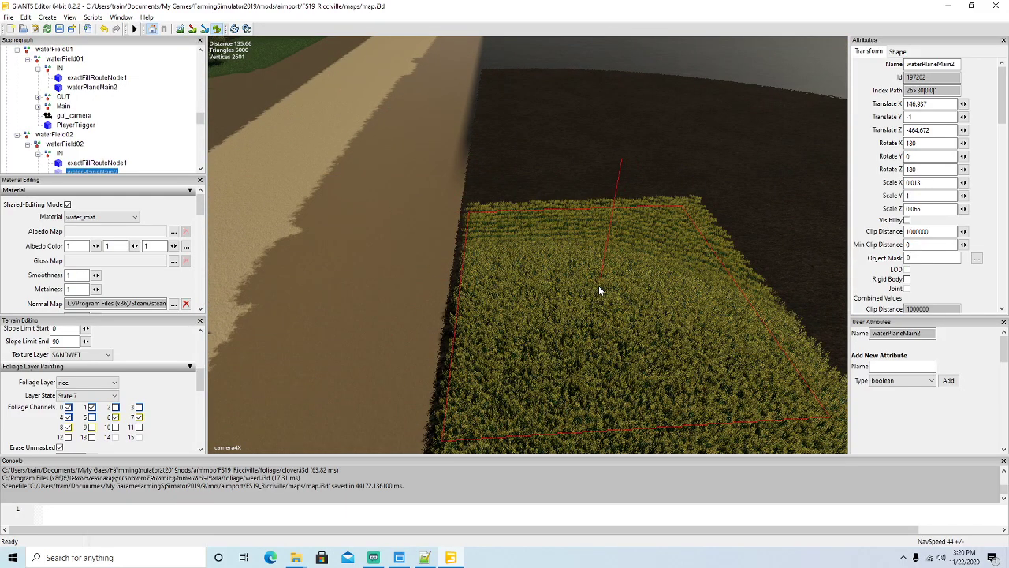
left_click_drag(585, 190, 571, 173)
mouse_move(565, 171)
left_mouse_down()
mouse_move(539, 80)
mouse_move(640, 227)
mouse_move(643, 284)
left_mouse_up()
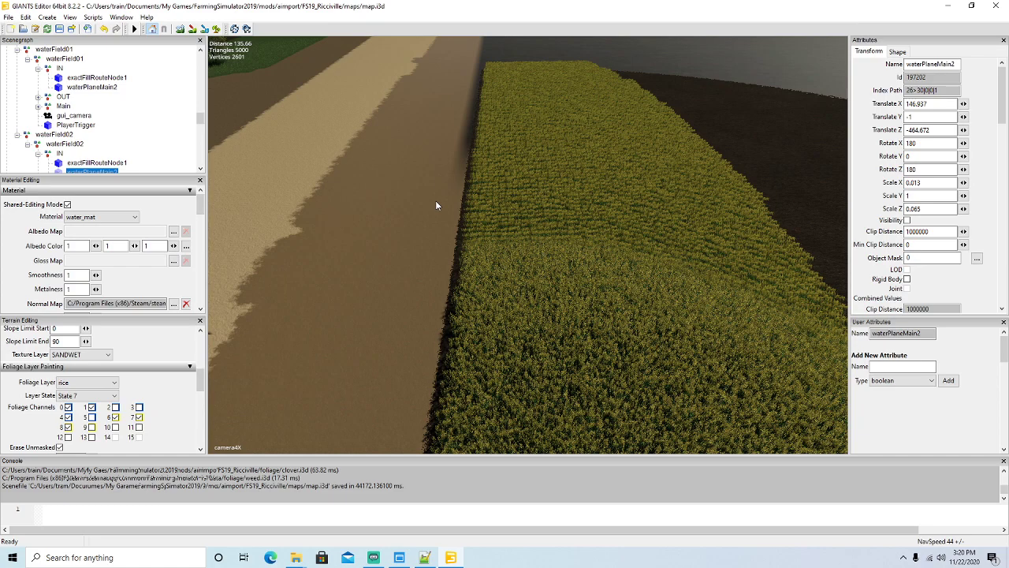
Step: Extend the rice strip beside the sandy bank over the next bare section of waterField02
left_click_drag(517, 267, 507, 289, "alt")
scroll(505, 182, "up", 4)
left_click(217, 28)
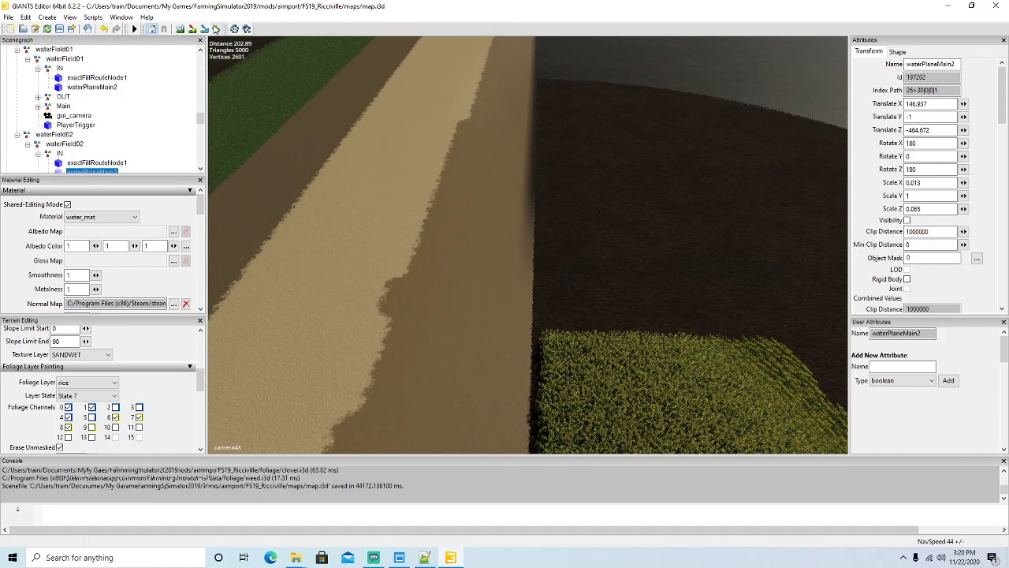
left_click(643, 264)
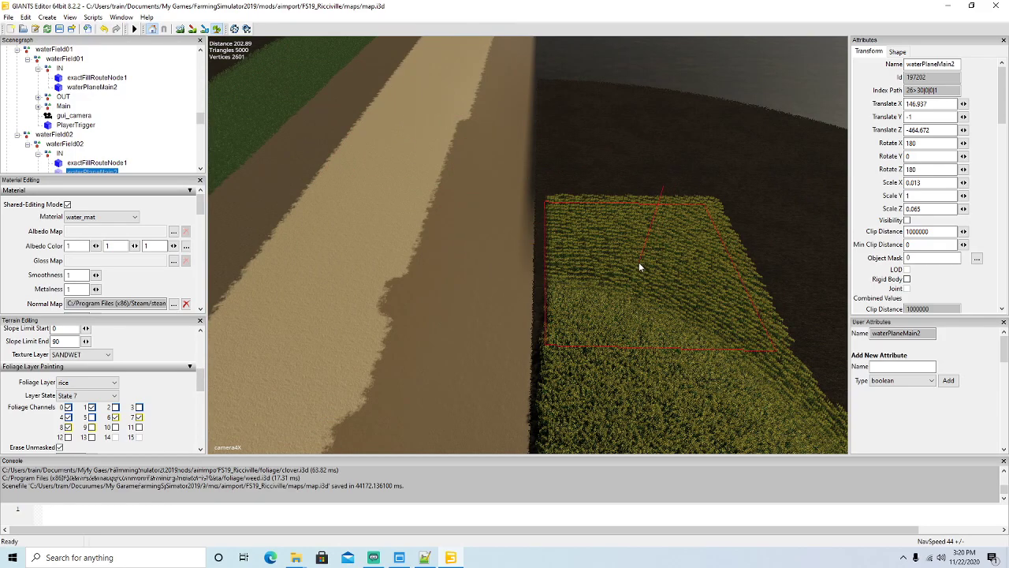
left_click(612, 154)
mouse_move(610, 160)
left_mouse_down()
mouse_move(590, 77)
mouse_move(661, 162)
mouse_move(684, 310)
left_mouse_up()
Step: Paint the following tree-side section with rice, undoing and redoing the stroke that spills over the bank
left_click(216, 30)
mouse_move(419, 98)
left_mouse_down("alt")
mouse_move(412, 46)
mouse_move(410, 111)
left_mouse_up("alt")
scroll(412, 51, "up", 3)
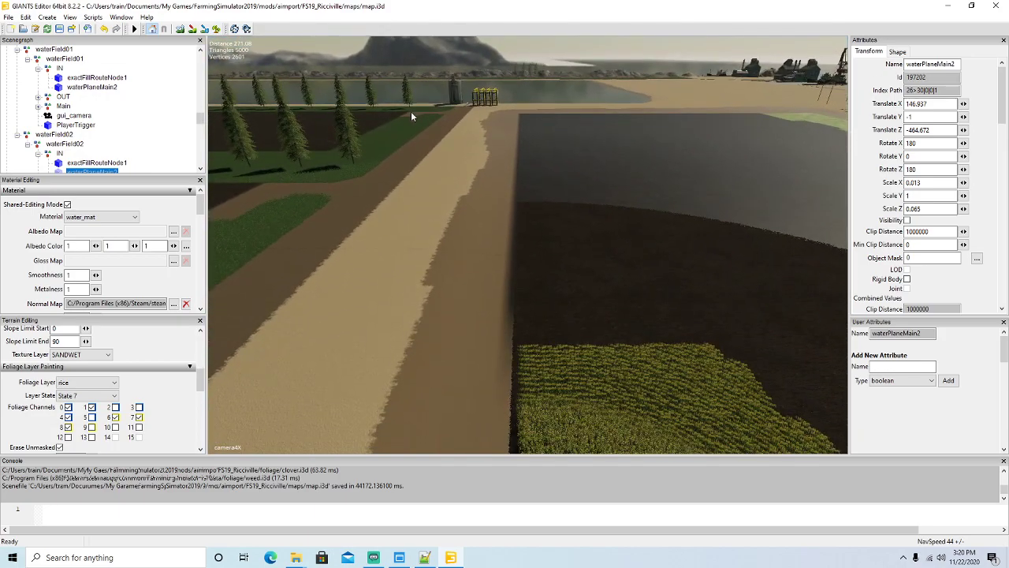
left_click(216, 29)
left_click_drag(598, 307, 563, 204)
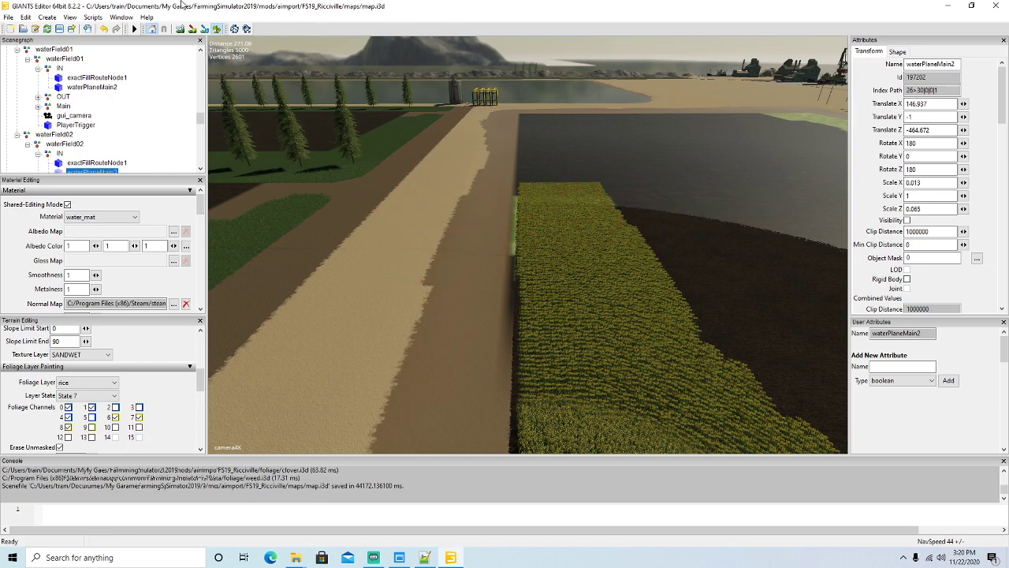
left_click(105, 30)
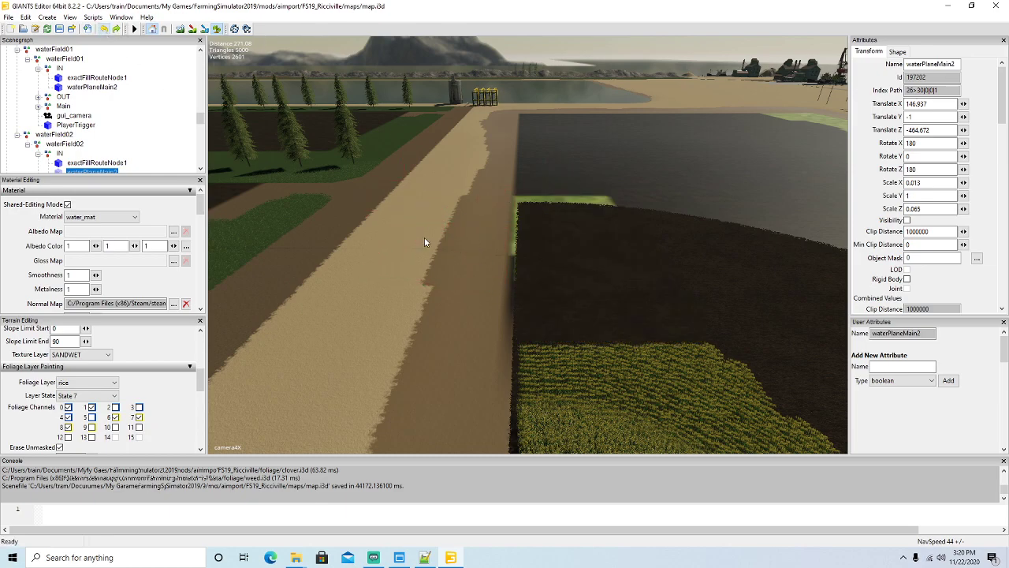
left_click(613, 304)
mouse_move(601, 305)
left_mouse_down()
mouse_move(563, 186)
mouse_move(680, 311)
mouse_move(684, 346)
left_mouse_up()
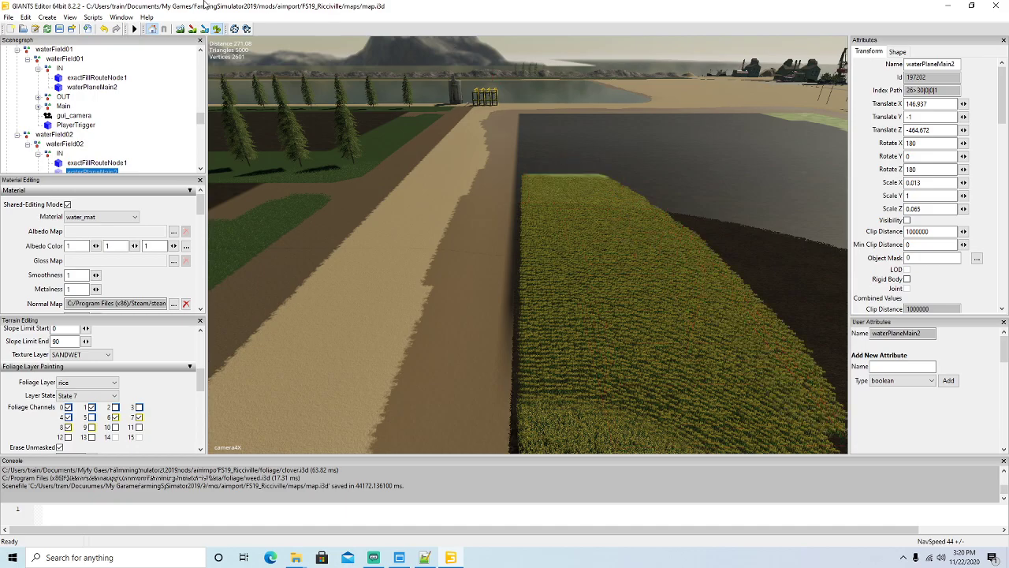
Step: Continue the rice along the bank over the last bare soil toward waterField02's end
left_click(215, 30)
mouse_move(373, 168)
left_mouse_down("alt")
mouse_move(381, 141)
mouse_move(379, 209)
mouse_move(366, 179)
mouse_move(371, 224)
left_mouse_up("alt")
left_click(216, 30)
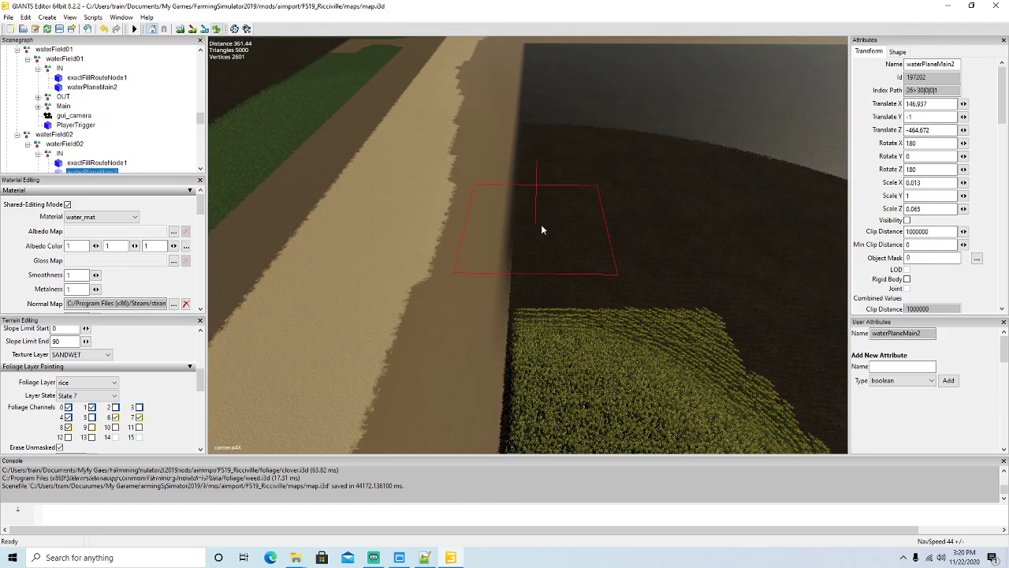
left_click(604, 252)
mouse_move(597, 254)
left_mouse_down()
mouse_move(567, 89)
mouse_move(672, 249)
mouse_move(680, 323)
mouse_move(796, 406)
left_mouse_up()
Step: Fill the bare corner at the end of waterField02 with rice foliage
left_click(219, 30)
mouse_move(386, 161)
left_mouse_down("alt")
mouse_move(368, 122)
mouse_move(622, 221)
mouse_move(587, 216)
left_mouse_up("alt")
scroll(367, 121, "up", 2)
scroll(367, 125, "up", 4)
scroll(585, 218, "down", 4)
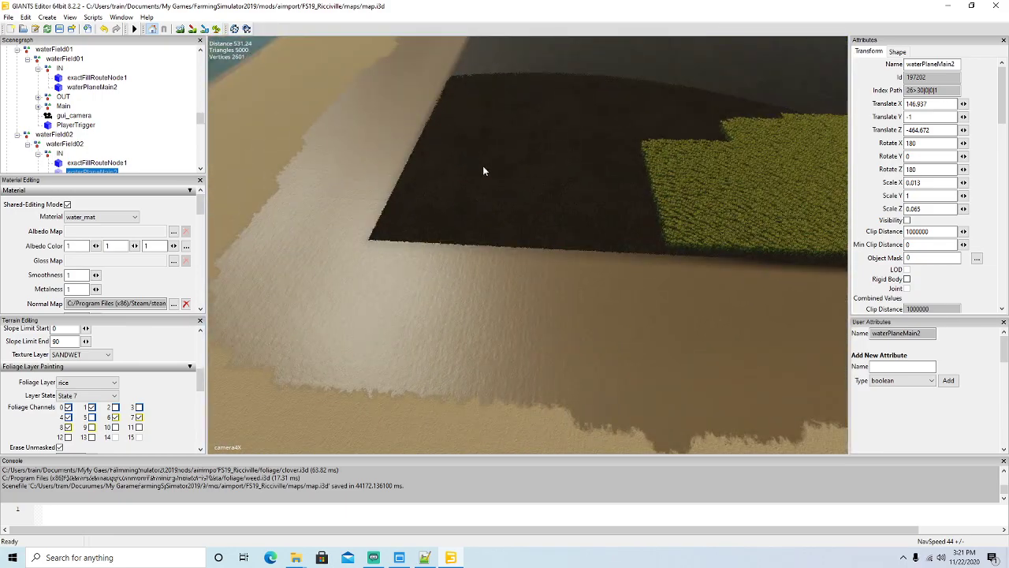
left_click(219, 30)
mouse_move(573, 161)
left_mouse_down()
mouse_move(607, 189)
mouse_move(482, 188)
mouse_move(510, 112)
mouse_move(497, 122)
left_mouse_up()
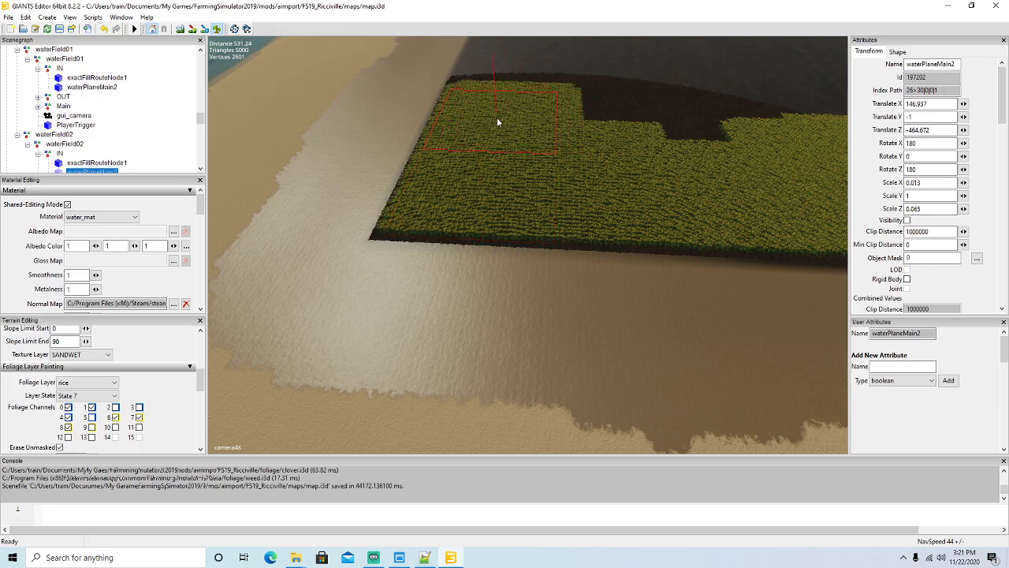
Step: Paint rice along waterField02's short end from the filled corner toward the palm-side silo
left_click(219, 30)
mouse_move(301, 133)
left_mouse_down("alt")
mouse_move(276, 55)
mouse_move(310, 113)
left_mouse_up("alt")
scroll(276, 57, "up", 5)
scroll(310, 111, "down", 3)
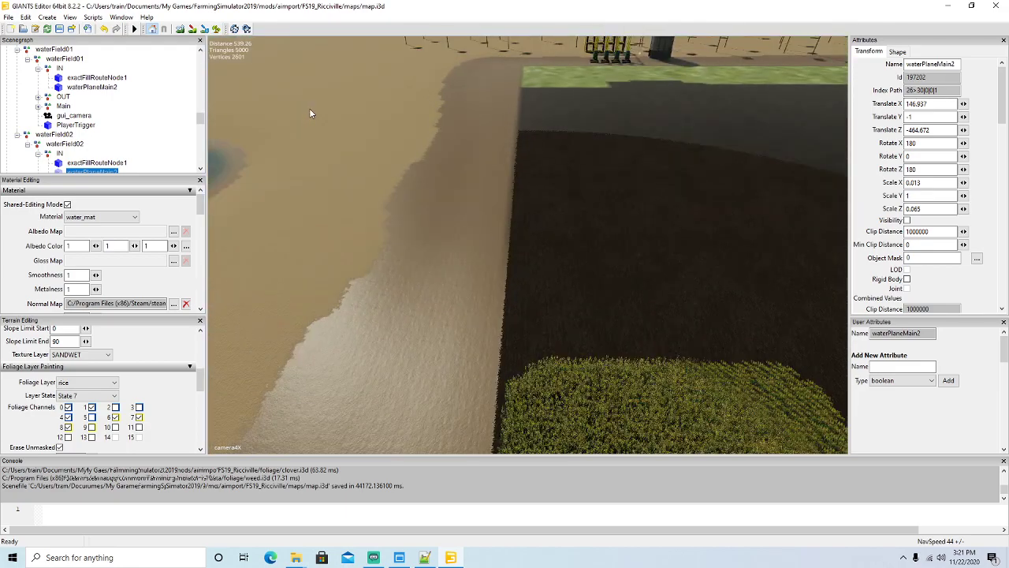
left_click(216, 29)
mouse_move(613, 295)
left_mouse_down()
mouse_move(628, 312)
mouse_move(617, 310)
mouse_move(561, 94)
mouse_move(624, 148)
mouse_move(643, 265)
left_mouse_up()
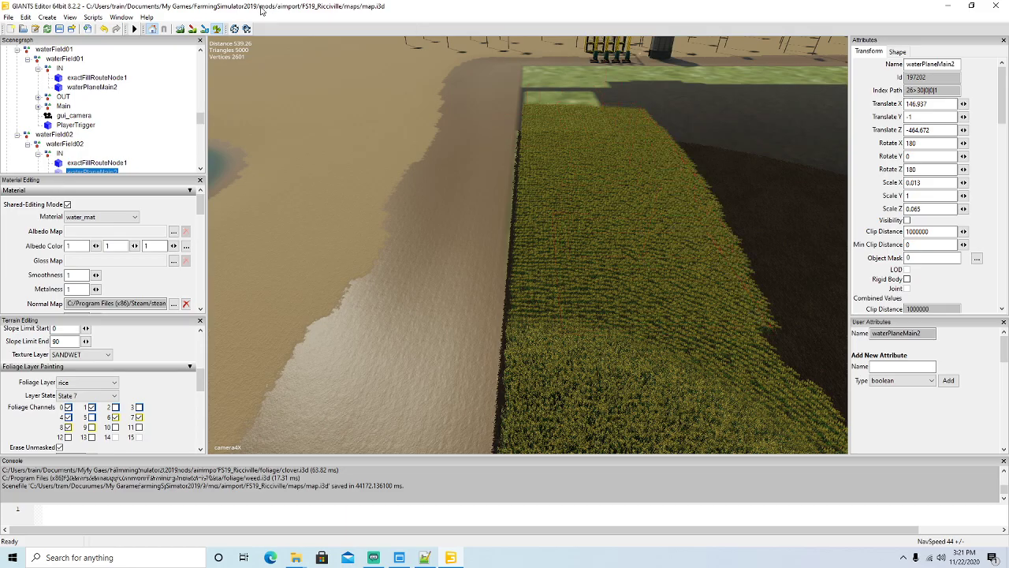
Step: Widen the rice border inward over the bare soil at the silo end of waterField02
scroll(316, 55, "up", 5)
left_click_drag(314, 135, 529, 186, "alt")
scroll(527, 186, "down", 10)
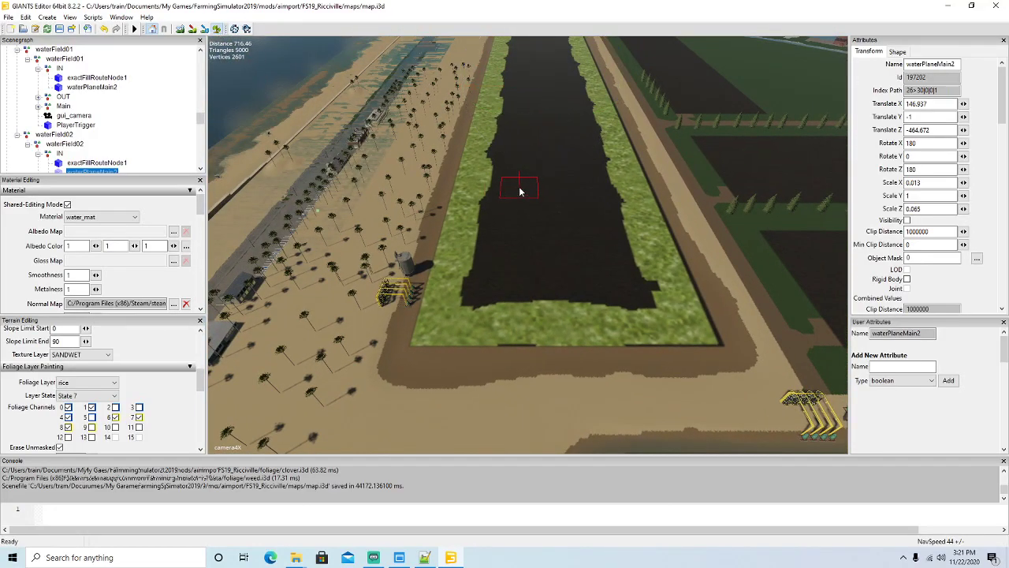
mouse_move(488, 216)
left_mouse_down()
mouse_move(479, 266)
mouse_move(505, 305)
mouse_move(636, 301)
mouse_move(591, 156)
mouse_move(586, 265)
left_mouse_up()
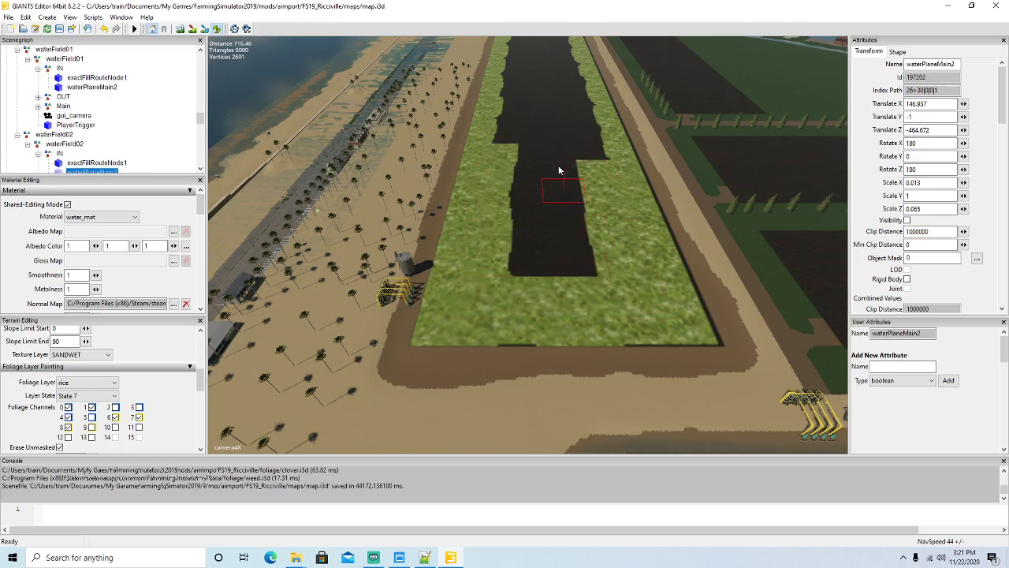
mouse_move(524, 192)
left_mouse_down()
mouse_move(524, 253)
mouse_move(507, 139)
mouse_move(527, 275)
left_mouse_up()
Step: Fill more of waterField02's bare interior with rice, working from the silo end toward the middle
left_click(217, 29)
mouse_move(386, 154)
left_mouse_down("alt")
mouse_move(378, 61)
mouse_move(377, 107)
mouse_move(314, 63)
left_mouse_up("alt")
scroll(378, 65, "up", 10)
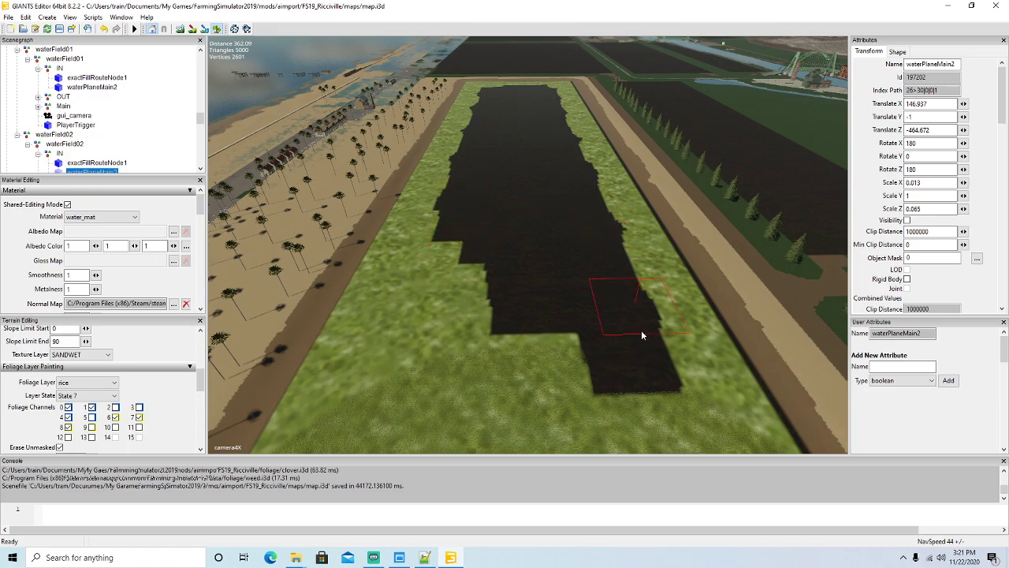
left_click_drag(641, 329, 622, 346)
mouse_move(554, 335)
left_mouse_down()
mouse_move(500, 224)
mouse_move(504, 301)
mouse_move(464, 187)
mouse_move(558, 190)
mouse_move(574, 184)
mouse_move(568, 157)
mouse_move(472, 151)
mouse_move(483, 267)
left_mouse_up()
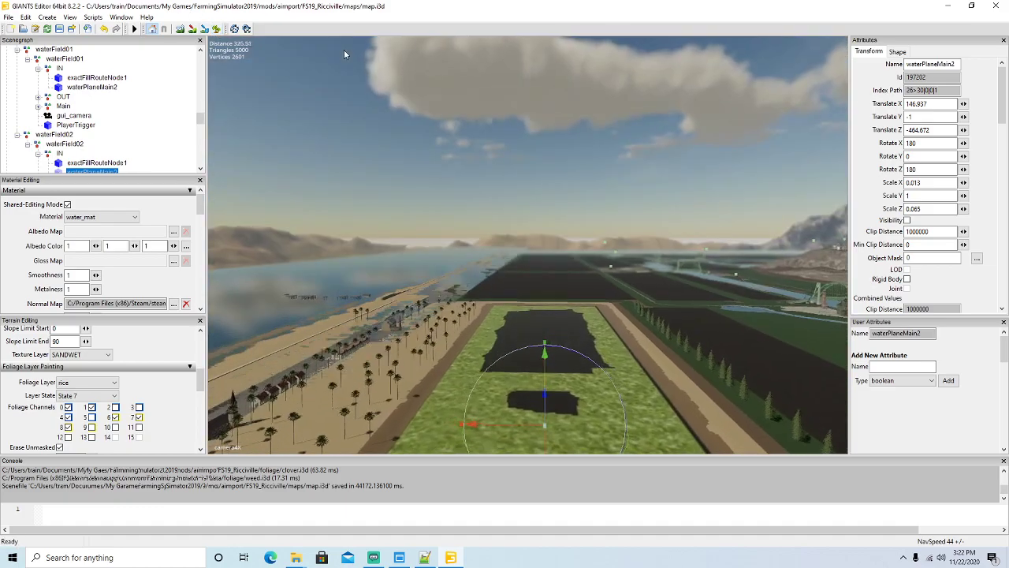
Step: Cover the isolated bare patch and the adjoining soil in the middle of waterField02 with rice
scroll(347, 65, "up", 5)
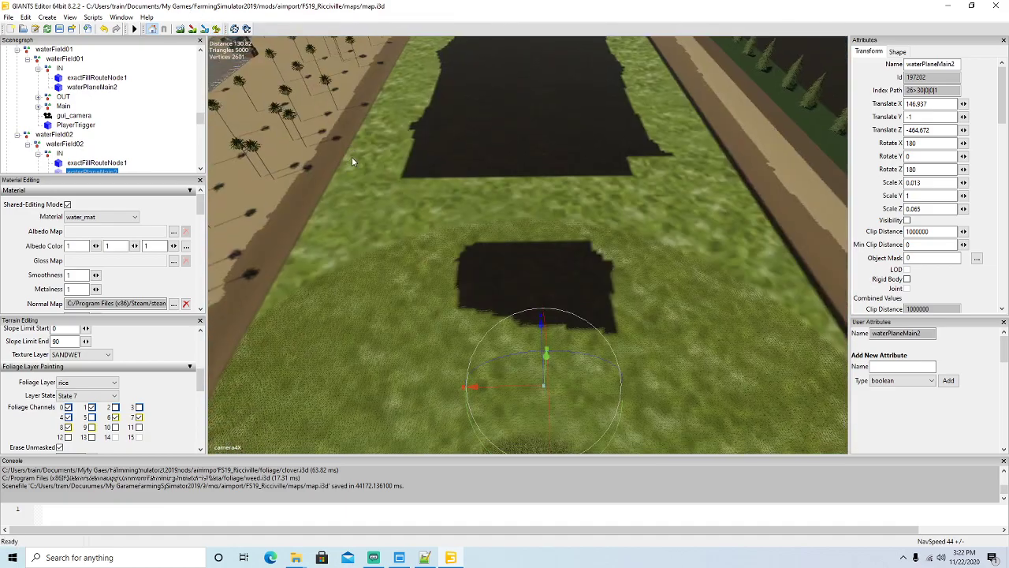
mouse_move(483, 287)
left_mouse_down()
mouse_move(474, 269)
mouse_move(570, 290)
mouse_move(518, 291)
left_mouse_up()
mouse_move(444, 193)
left_mouse_down()
mouse_move(433, 135)
mouse_move(444, 100)
mouse_move(556, 95)
left_mouse_up()
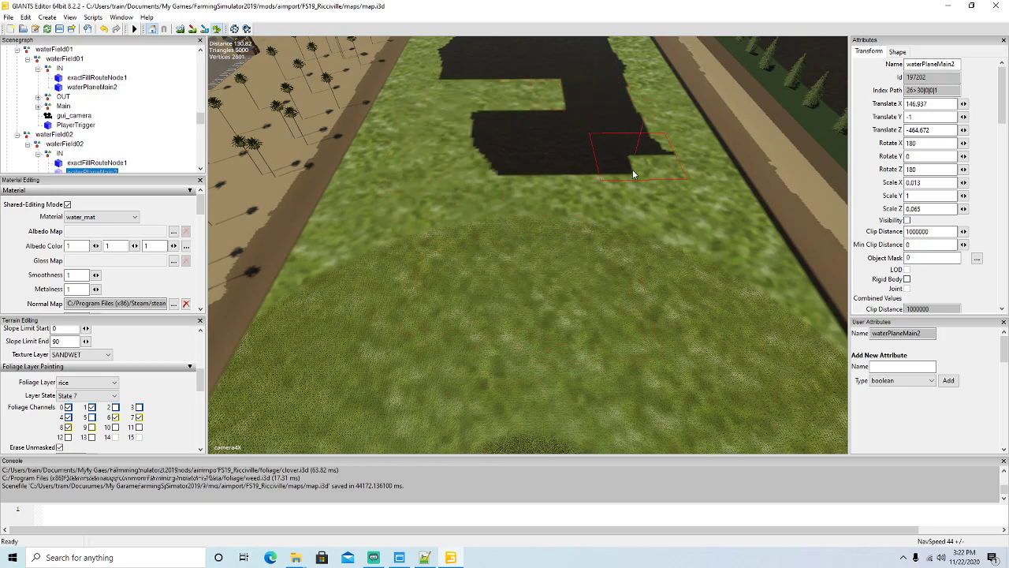
left_click_drag(489, 177, 475, 119)
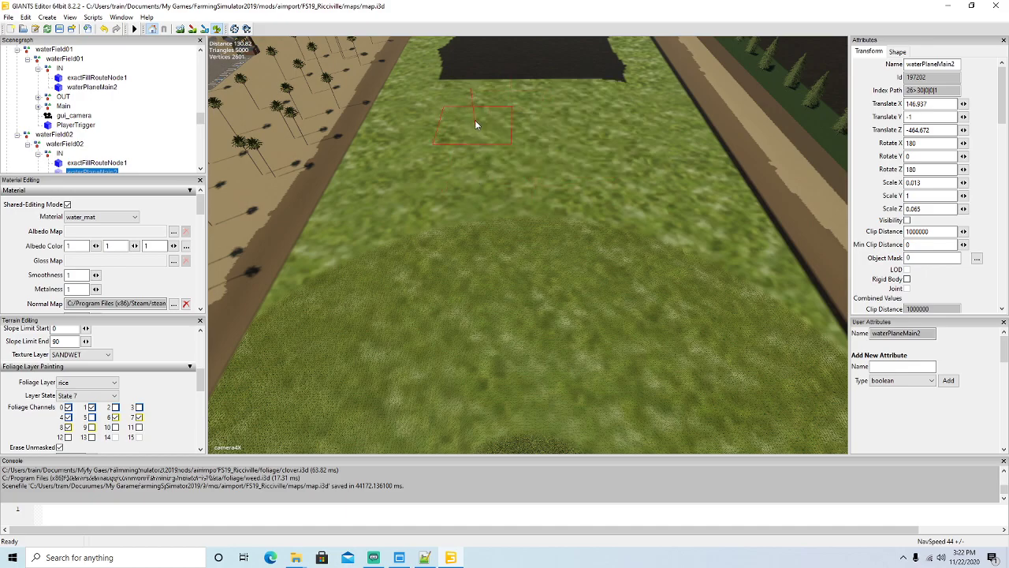
Step: Fill the remaining bare block at the far end of waterField02 with rice foliage
left_click_drag(375, 157, 429, 188, "alt")
scroll(425, 60, "up", 5)
scroll(427, 230, "down", 5)
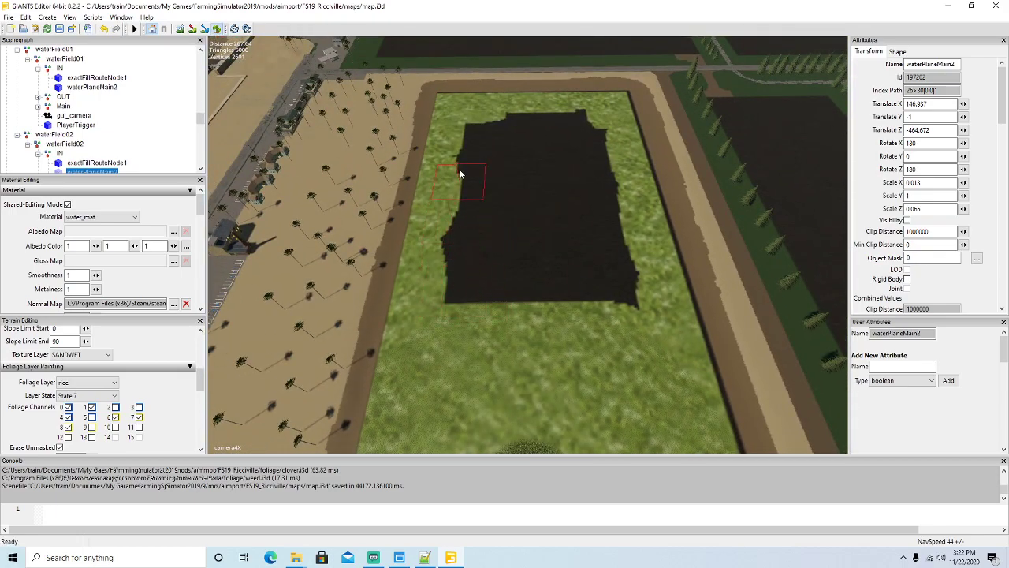
mouse_move(469, 139)
left_mouse_down()
mouse_move(544, 124)
mouse_move(580, 130)
mouse_move(607, 176)
left_mouse_up()
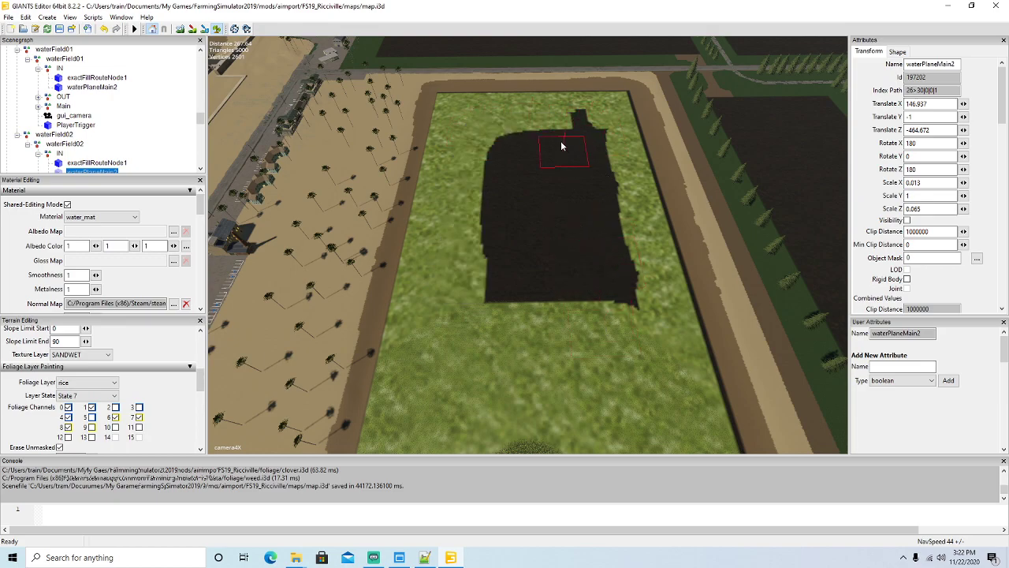
mouse_move(549, 217)
left_mouse_down()
mouse_move(524, 221)
mouse_move(515, 145)
mouse_move(497, 276)
mouse_move(495, 167)
left_mouse_up()
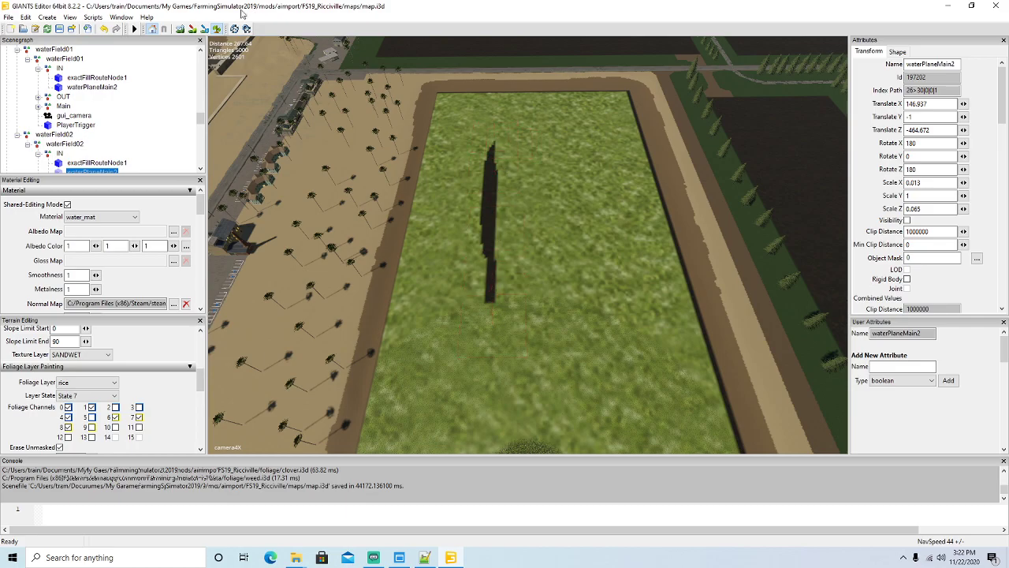
Step: Check the rice coverage across waterField02 and turn on the visibility of its waterPlaneMain2
left_click(217, 30)
left_click_drag(410, 158, 602, 67, "alt")
scroll(598, 70, "up", 3)
scroll(601, 67, "up", 10)
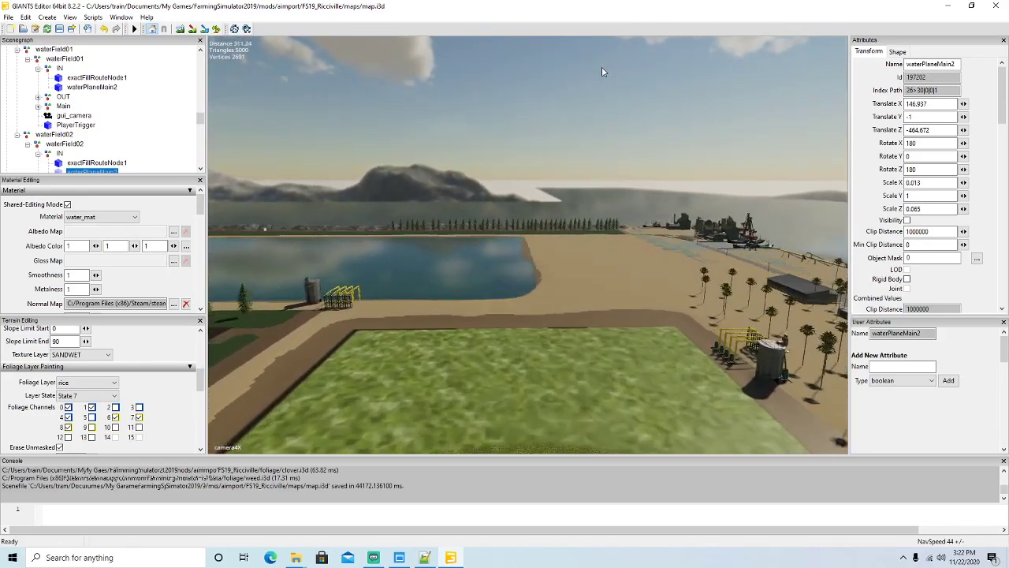
scroll(602, 67, "up", 7)
left_click_drag(602, 67, 186, 193, "alt")
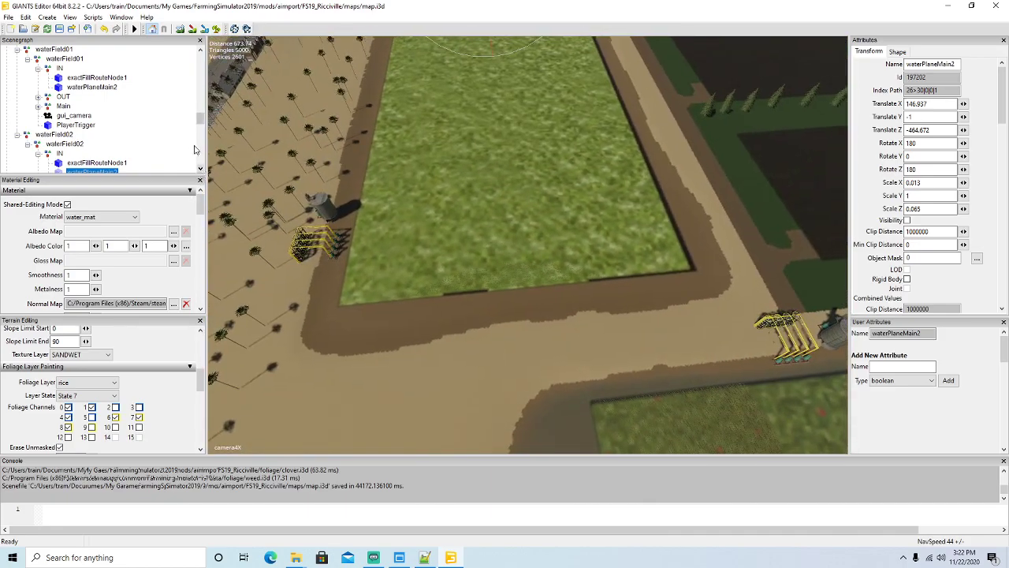
scroll(172, 133, "down", 1)
left_click(907, 220)
Step: Inspect how the rice looks beneath the water plane at the corner near the palm-side silo
left_click_drag(614, 299, 506, 313, "alt")
left_click(405, 327)
scroll(345, 329, "up", 8)
scroll(507, 313, "down", 4)
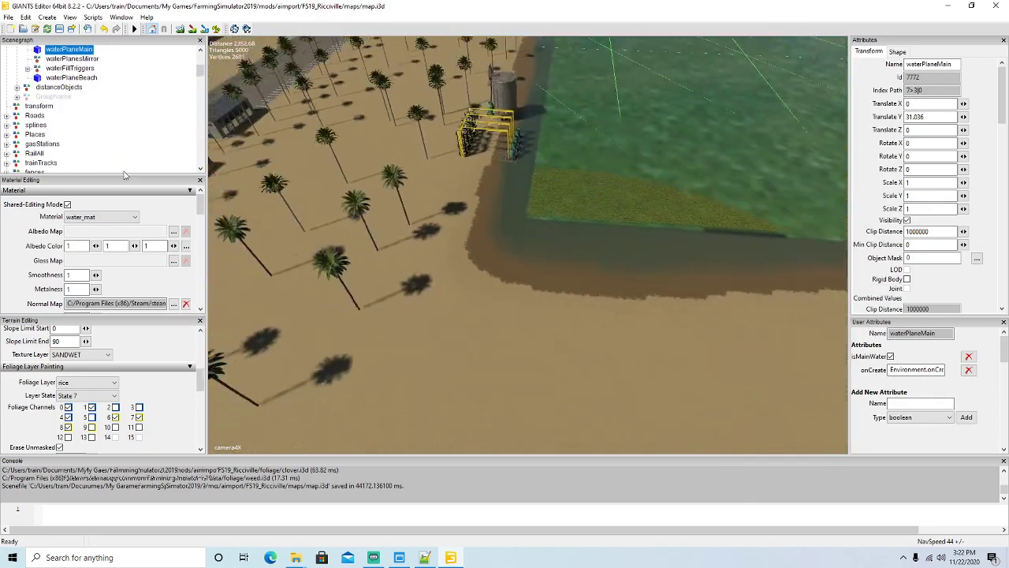
left_click(15, 107)
left_click_drag(388, 304, 450, 277, "alt")
scroll(425, 238, "up", 3)
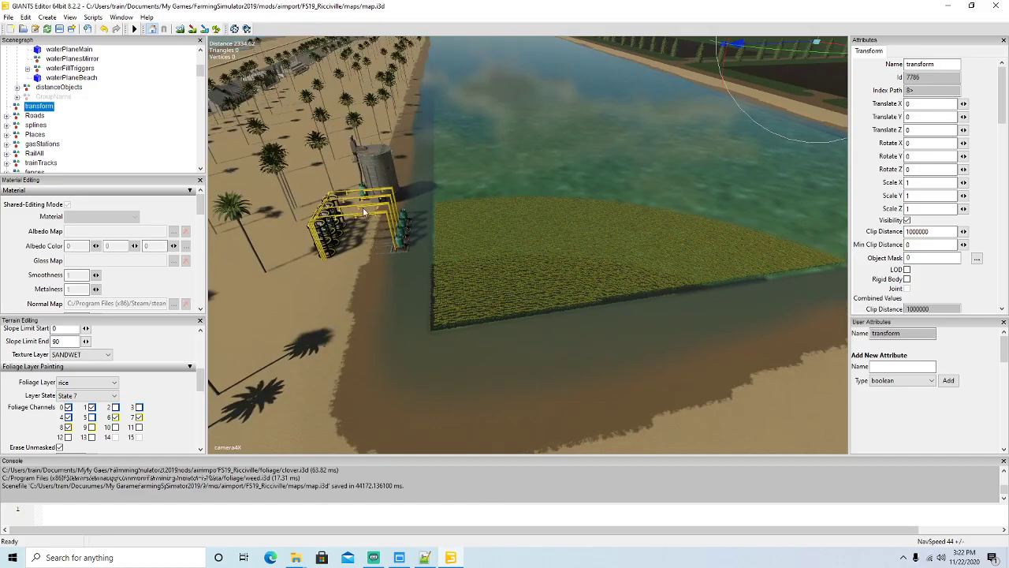
Step: Switch to Notepad++ and set the priceScale of farmland 95 (water field 02) to .15 in mapDE_farmlands.xml
left_click(424, 557)
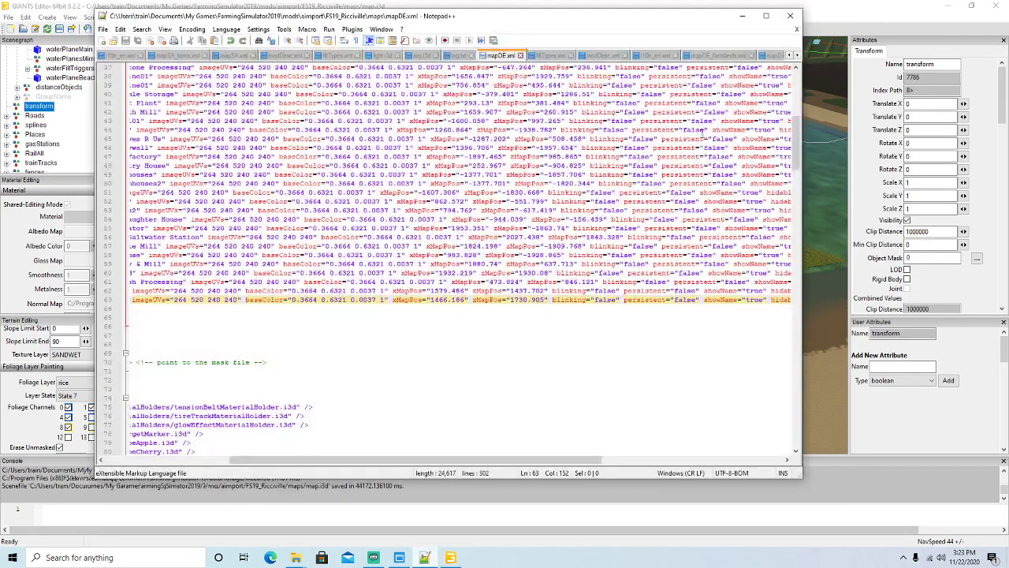
left_click(766, 16)
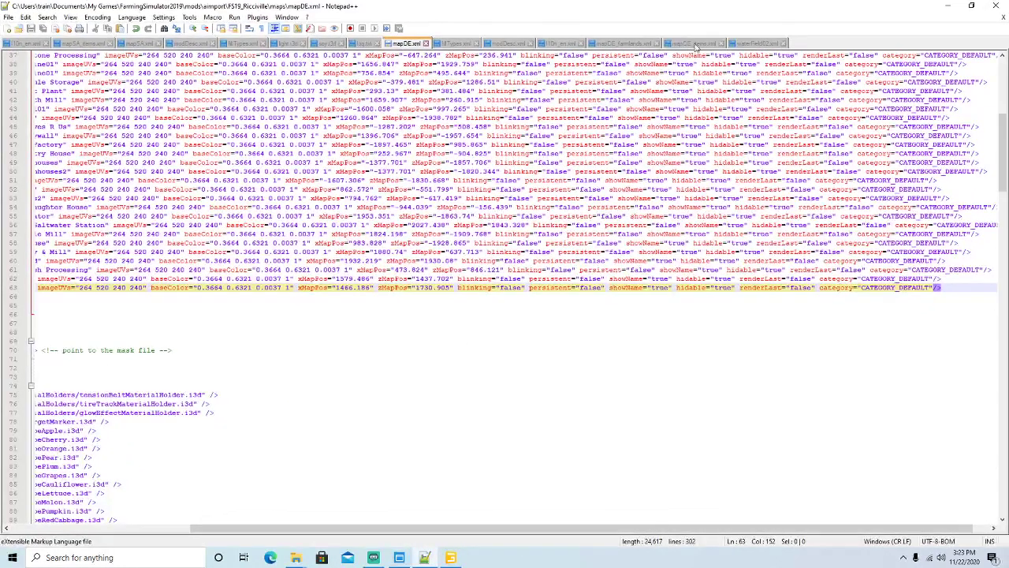
left_click(623, 43)
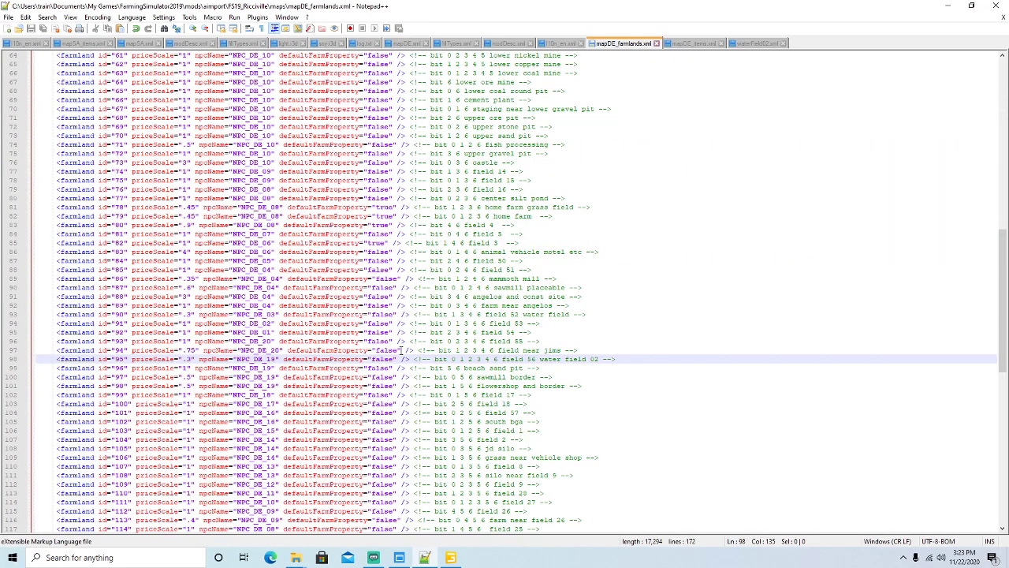
left_click(190, 359)
key("BackSpace")
type("15")
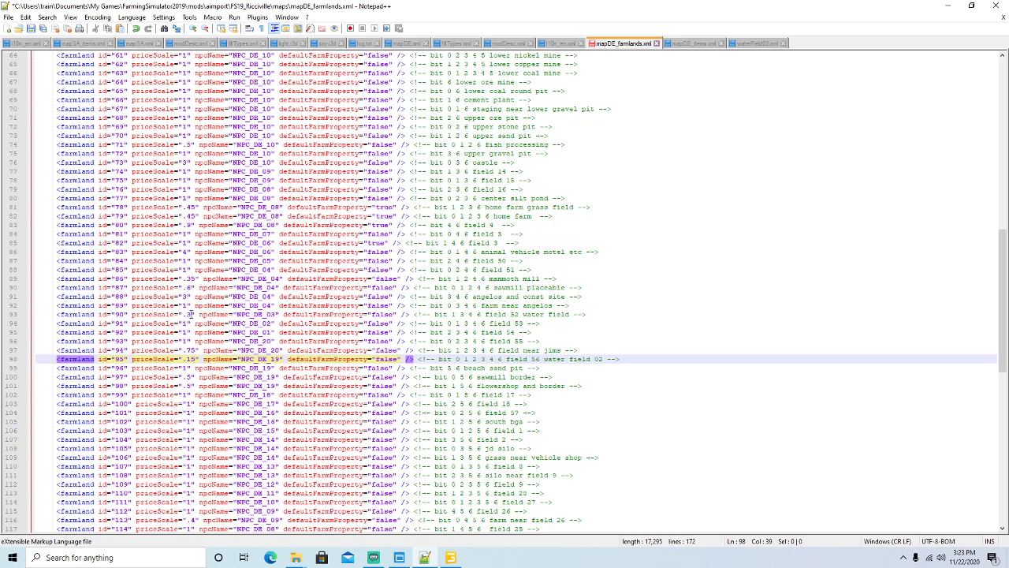
Step: Set the priceScale of farmland 90 (field 52 water field) to .2
left_click(190, 314)
key("BackSpace")
type(".1")
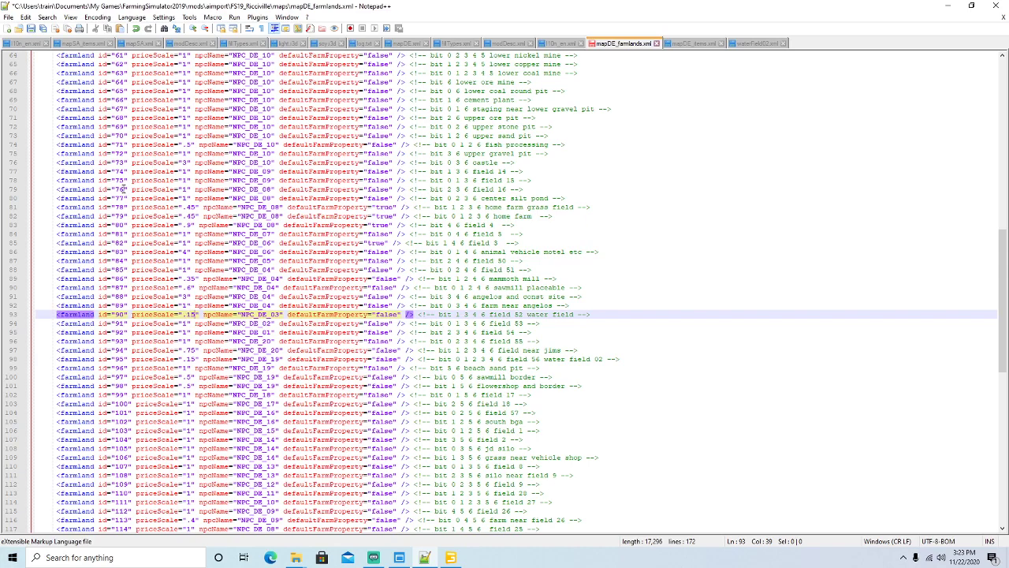
key("BackSpace")
key("BackSpace")
type("2")
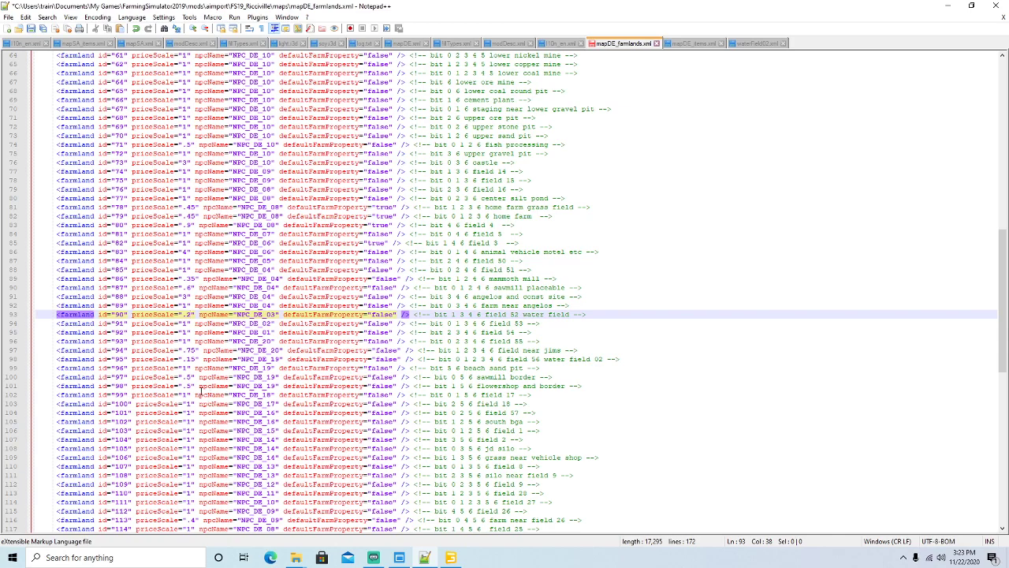
Step: Set the priceScale of farmland 95 (water field 02) to .2 and save mapDE_farmlands.xml
left_click(194, 358)
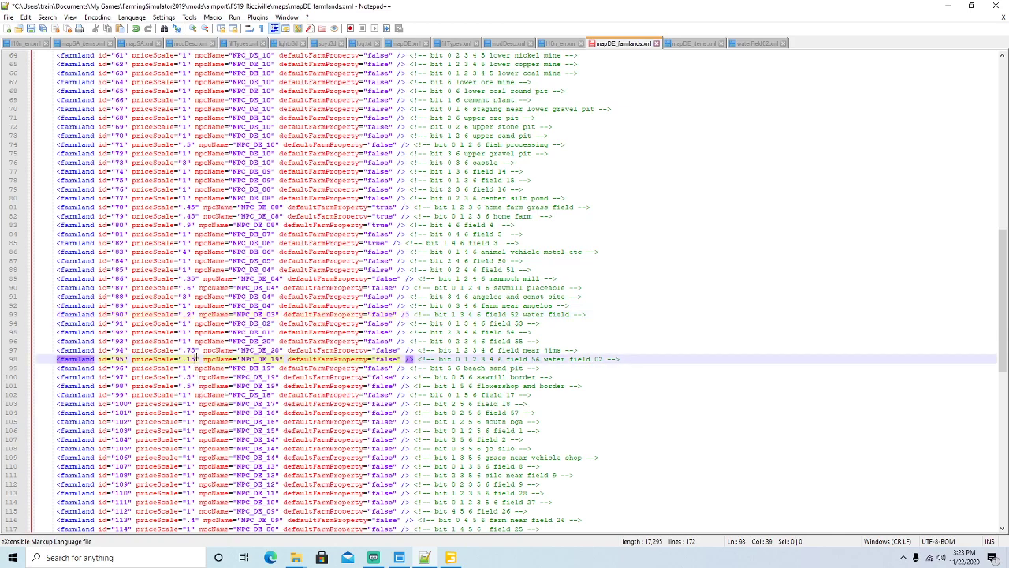
key("Delete")
key("BackSpace")
type("2")
left_click(31, 29)
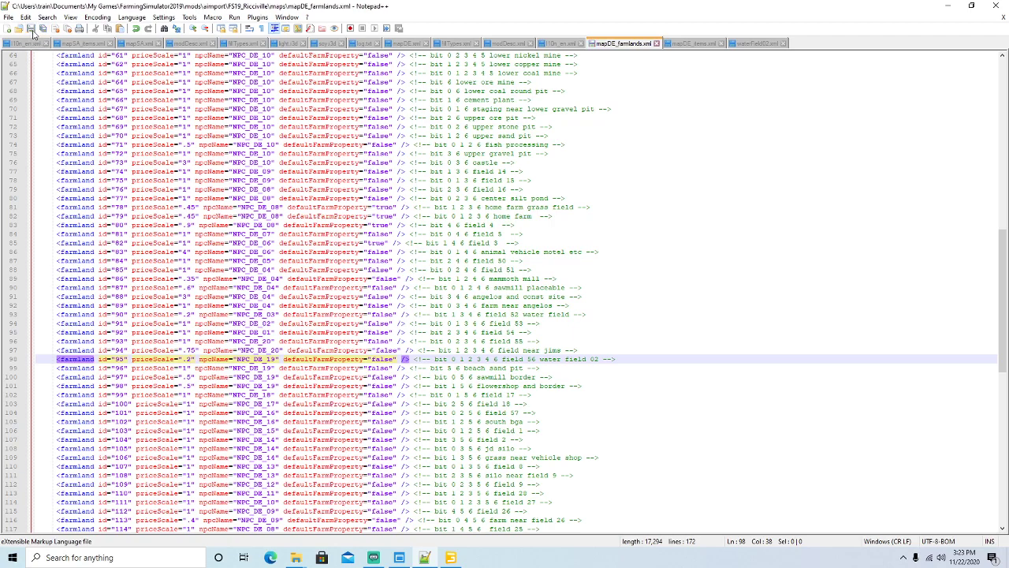
Step: Close the waterField02.xml file and switch back to GIANTS Editor
left_click(769, 45)
left_click(783, 43)
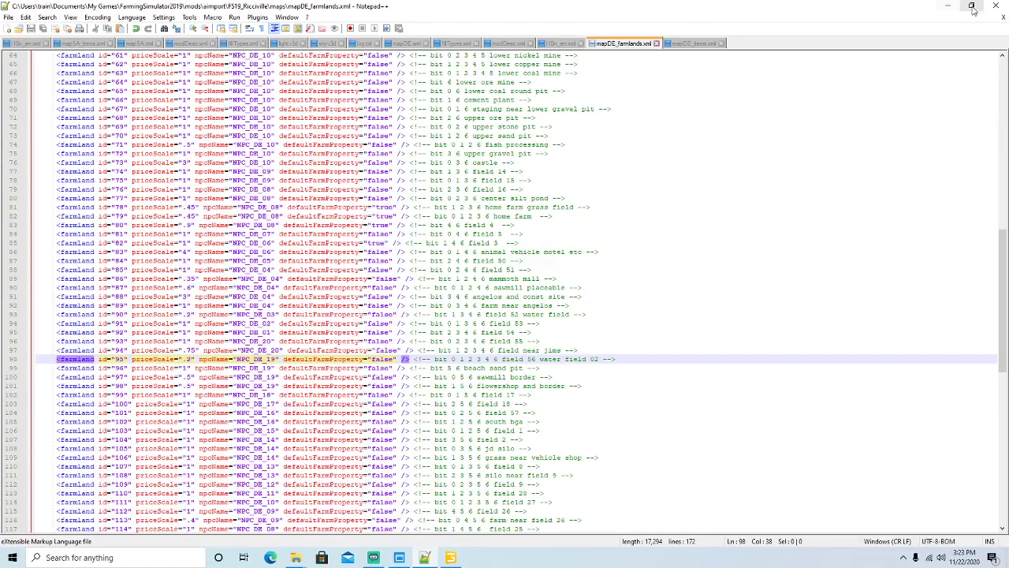
left_click(971, 5)
left_click(742, 16)
Step: Travel across the map from the beach near the water field to the grain silos on the riverside quay
left_click_drag(537, 199, 312, 149, "alt")
scroll(529, 231, "down", 2)
scroll(529, 230, "down", 4)
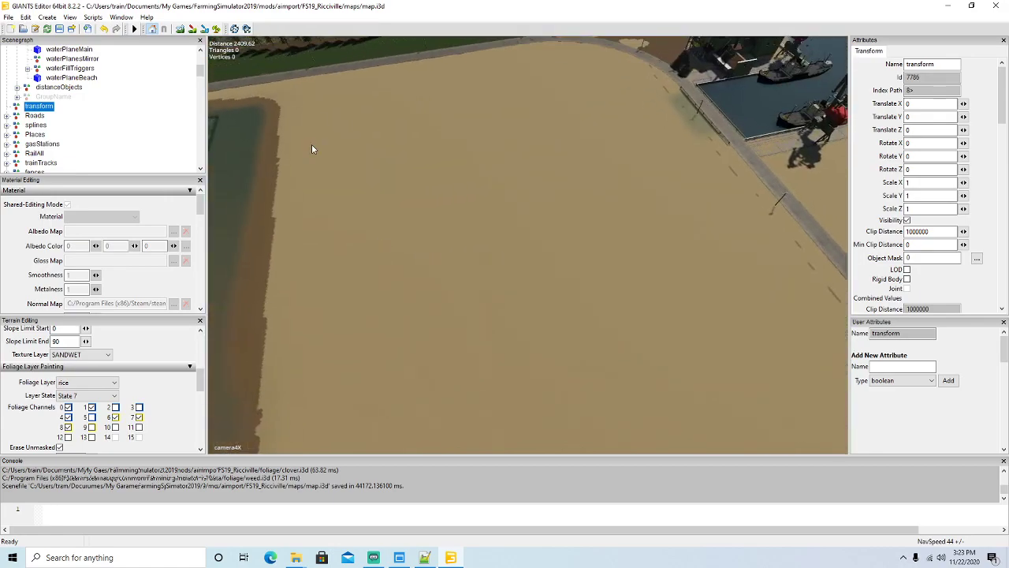
left_click_drag(504, 320, 552, 313, "alt")
left_click_drag(506, 227, 211, 159, "alt")
left_click_drag(431, 247, 478, 298, "alt")
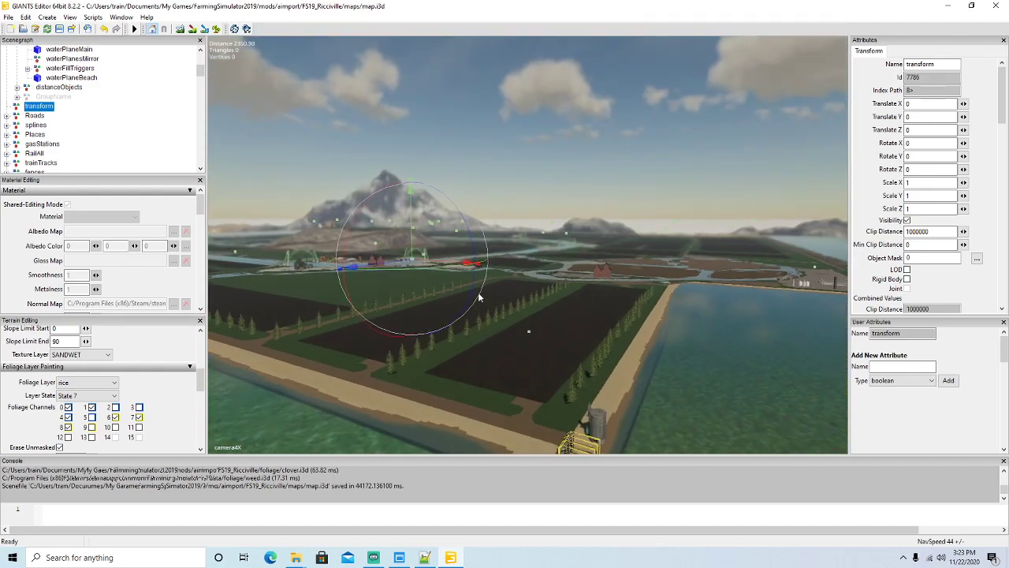
scroll(479, 297, "up", 10)
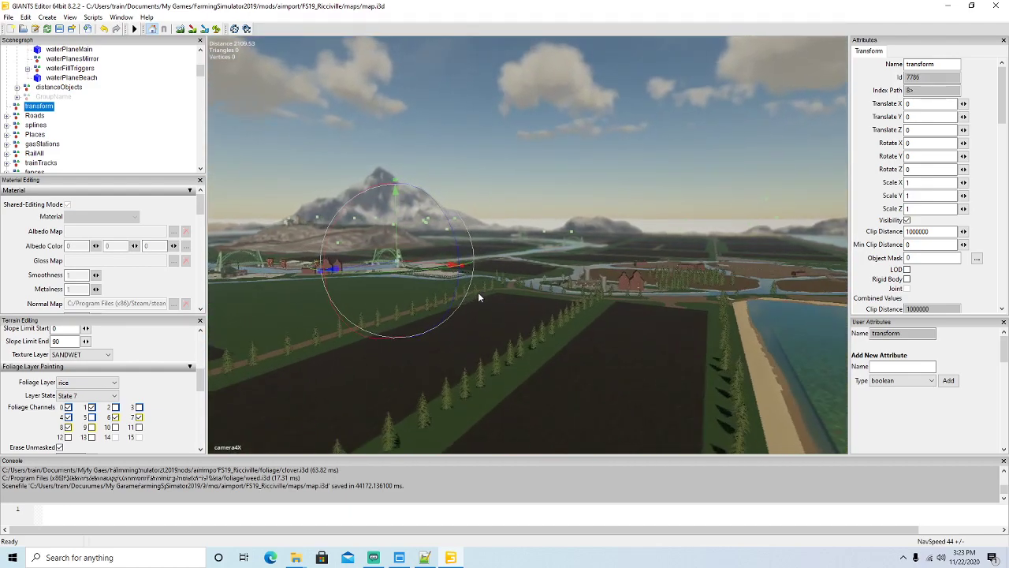
scroll(478, 297, "up", 10)
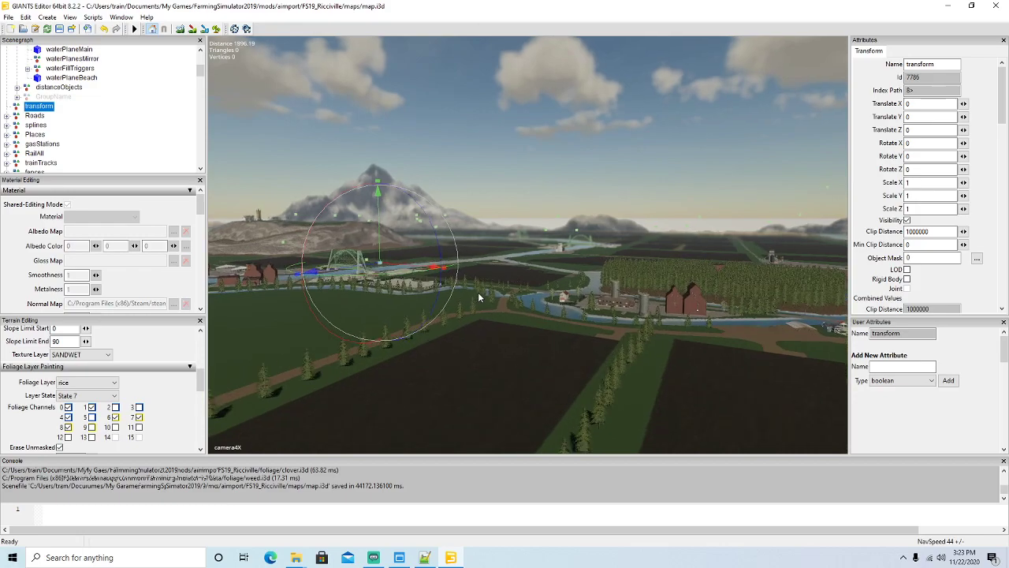
scroll(479, 297, "up", 2)
left_click_drag(498, 321, 469, 318, "alt")
scroll(485, 320, "up", 2)
scroll(469, 318, "up", 3)
scroll(468, 317, "up", 10)
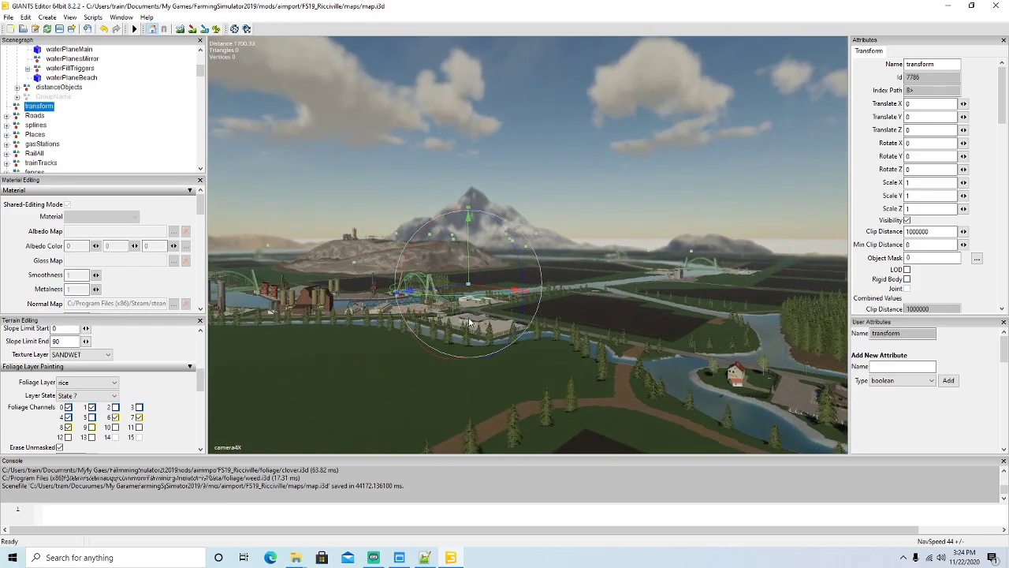
scroll(468, 321, "up", 10)
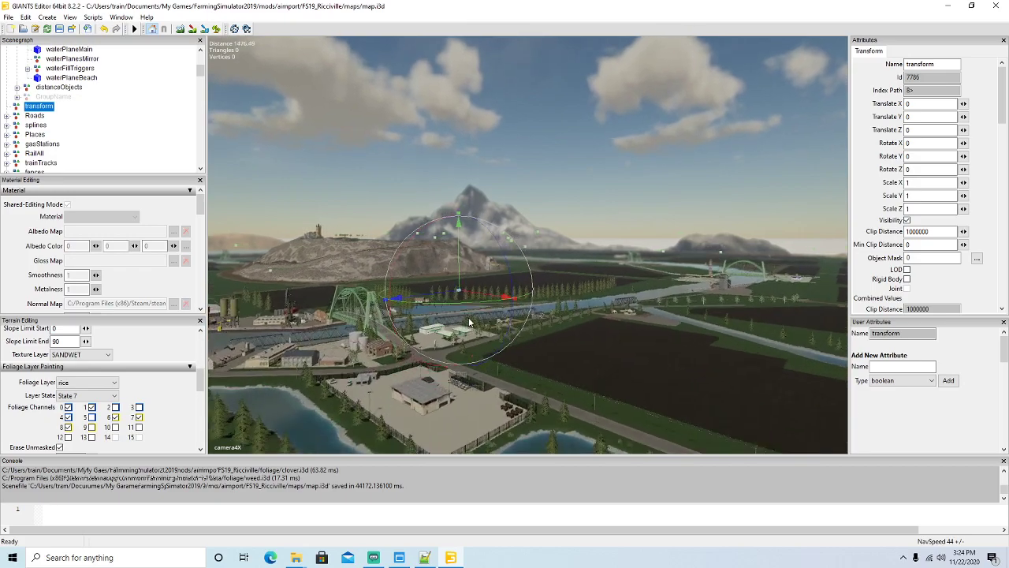
scroll(469, 320, "up", 10)
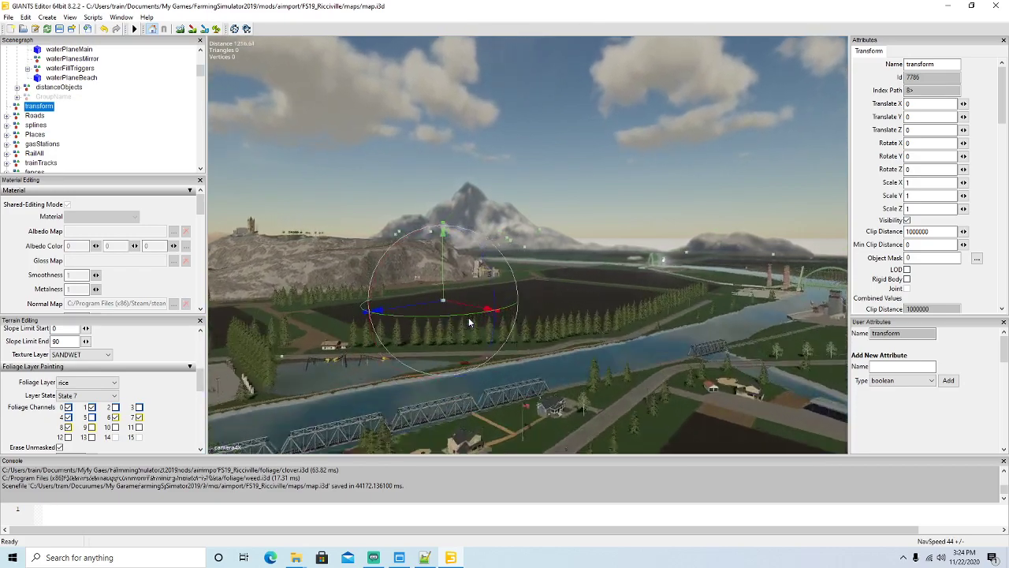
scroll(469, 322, "up", 10)
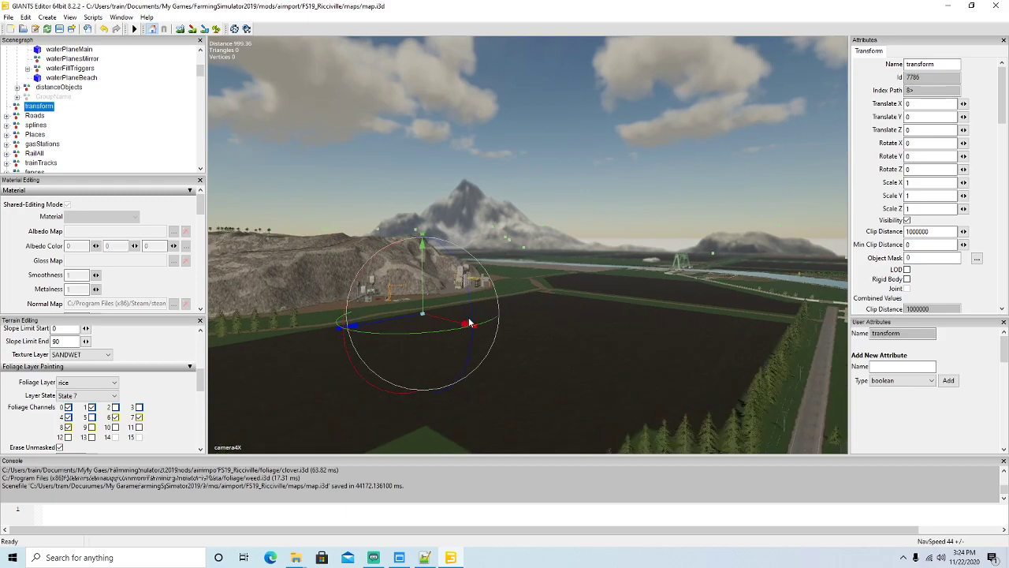
scroll(470, 322, "up", 10)
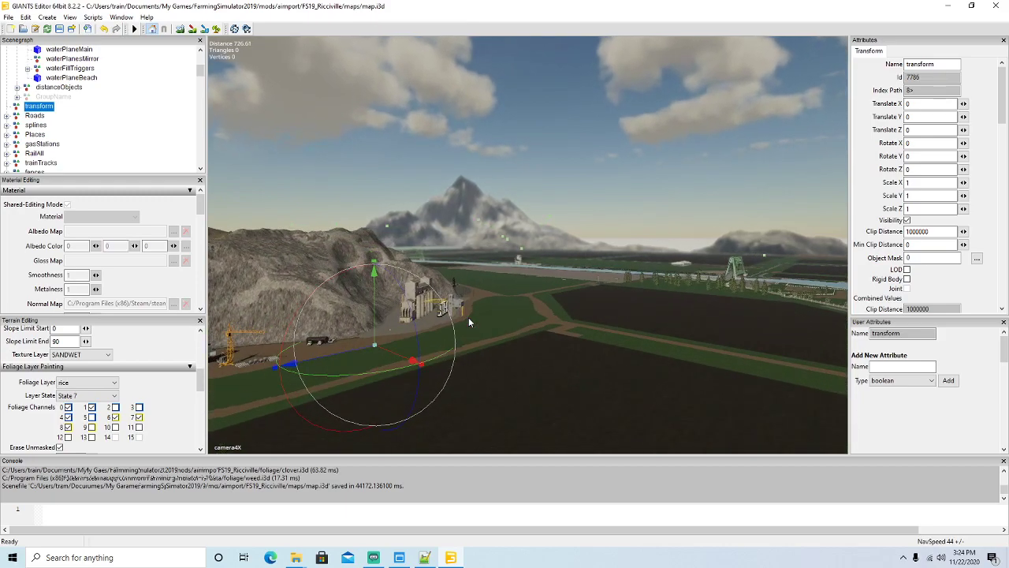
scroll(468, 317, "up", 4)
mouse_move(469, 318)
left_mouse_down("alt")
mouse_move(429, 319)
mouse_move(462, 318)
left_mouse_up("alt")
scroll(450, 319, "up", 3)
scroll(462, 319, "up", 10)
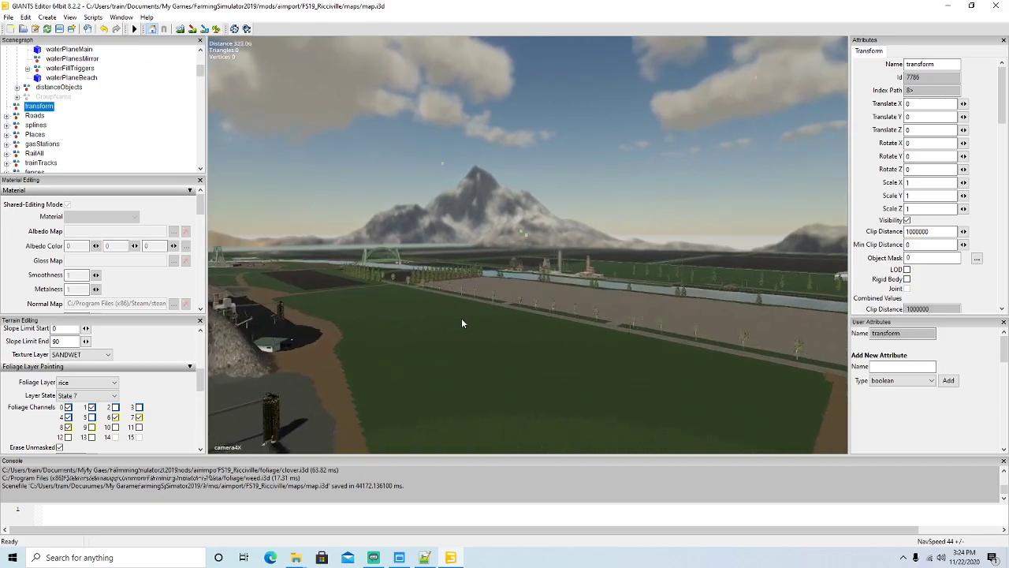
scroll(461, 317, "up", 10)
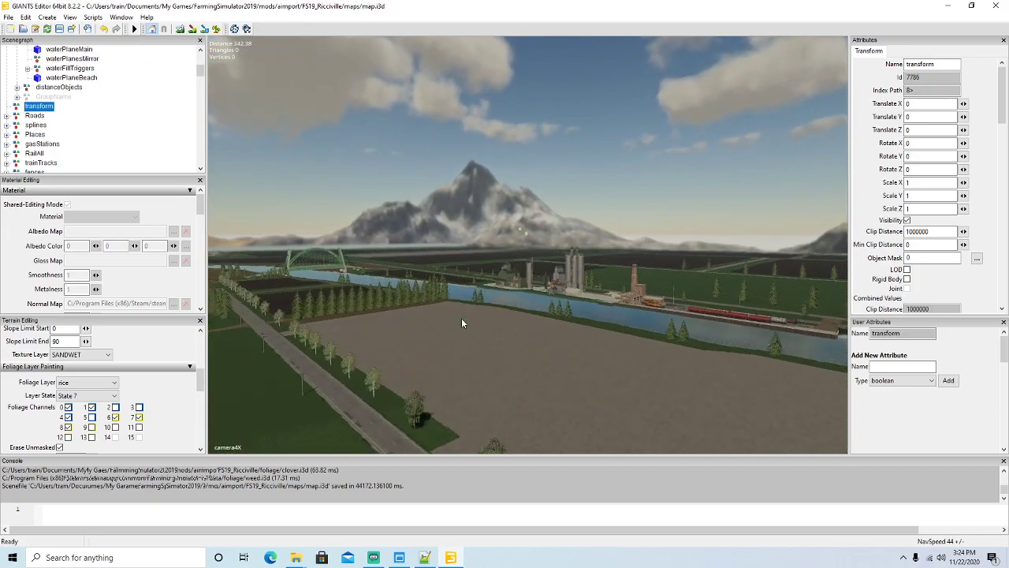
scroll(462, 318, "up", 12)
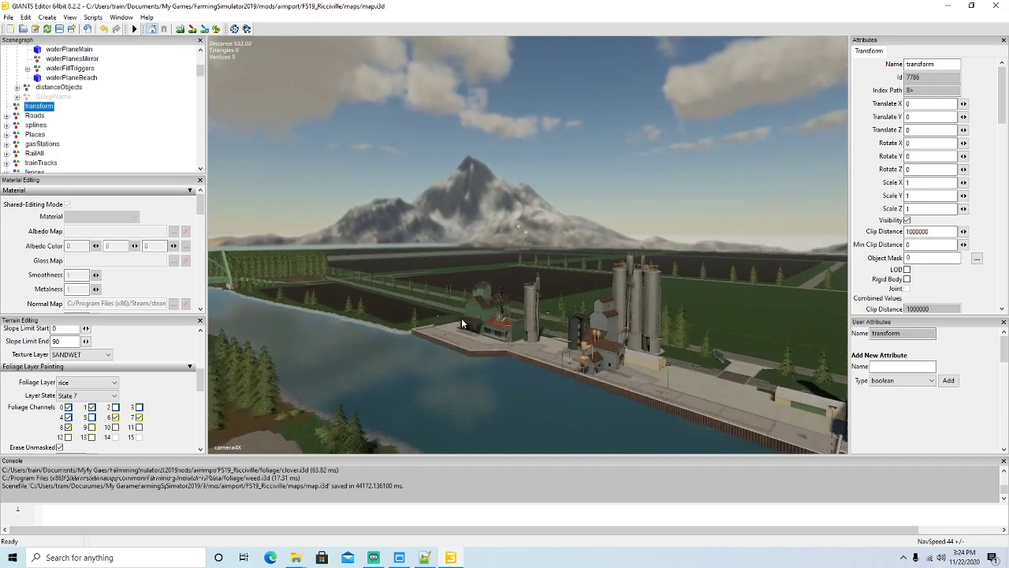
Step: Examine the riverside silo site and the grass field across the road behind it
scroll(574, 396, "down", 8)
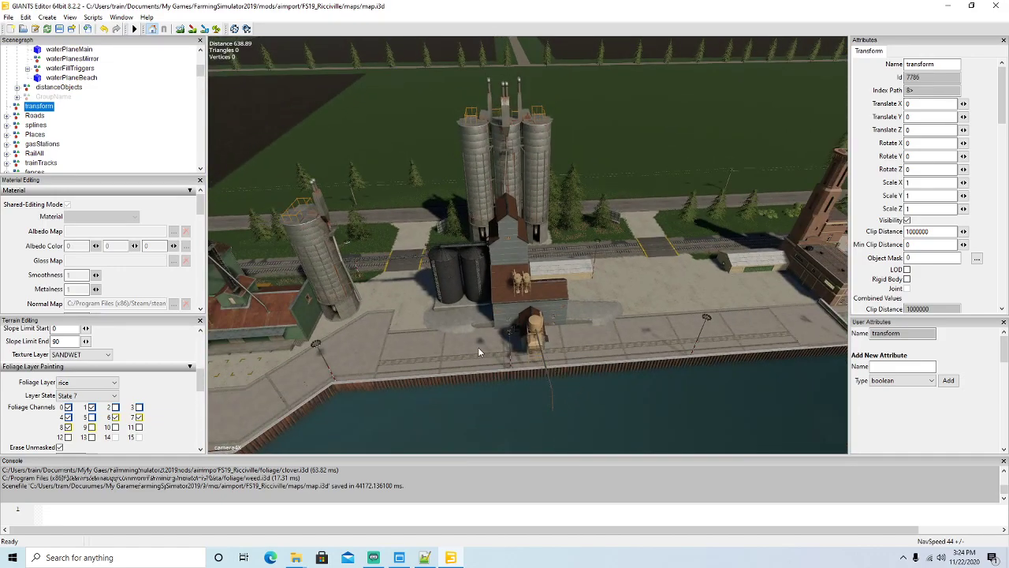
left_click_drag(465, 341, 588, 330, "alt")
scroll(469, 269, "up", 8)
scroll(587, 335, "down", 2)
scroll(588, 329, "up", 4)
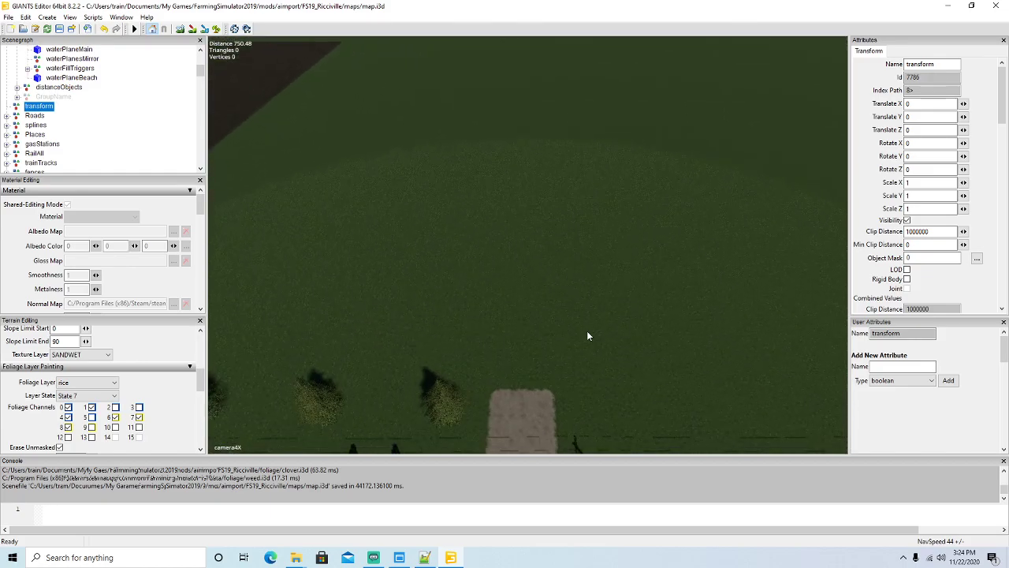
scroll(588, 331, "down", 4)
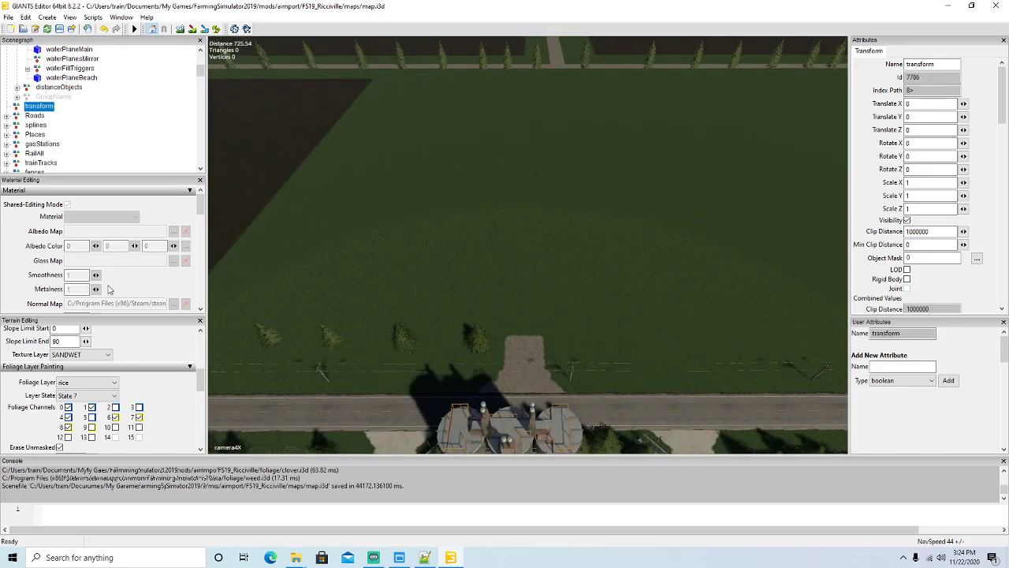
Step: Choose grass as the foliage layer and ASPHALT as the terrain texture layer
left_click(104, 383)
scroll(87, 273, "up", 4)
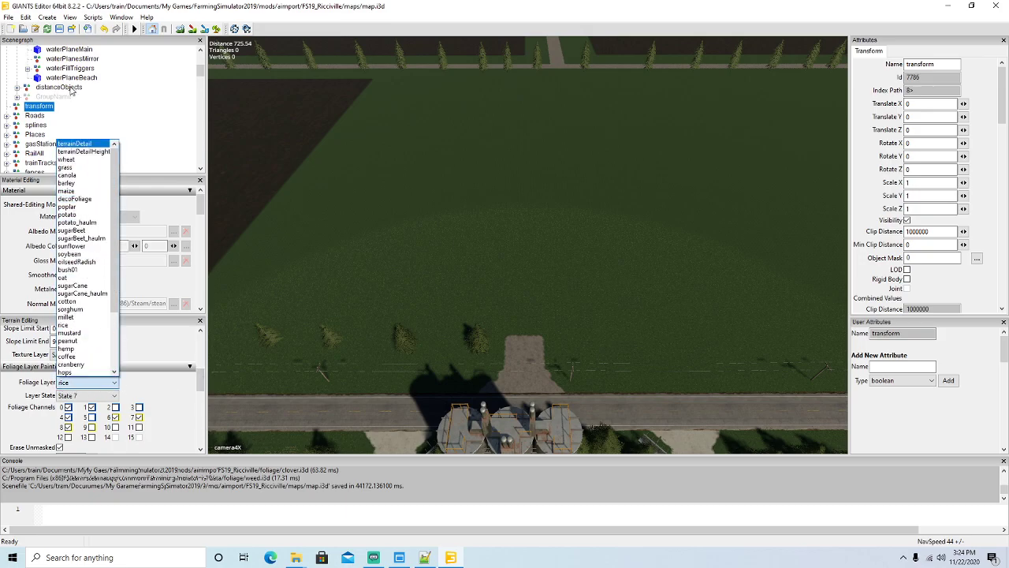
left_click(69, 167)
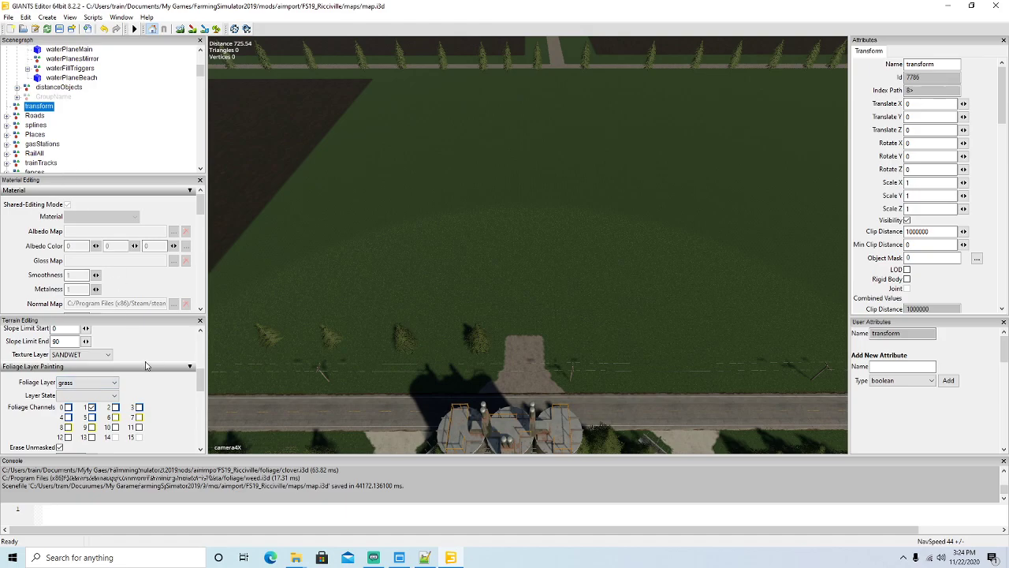
left_click(106, 356)
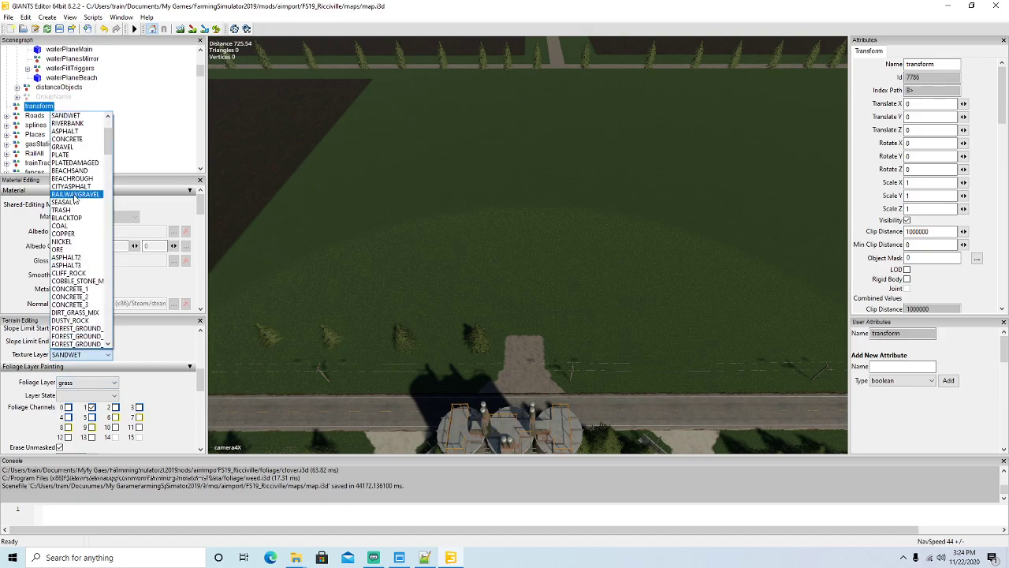
scroll(75, 200, "up", 3)
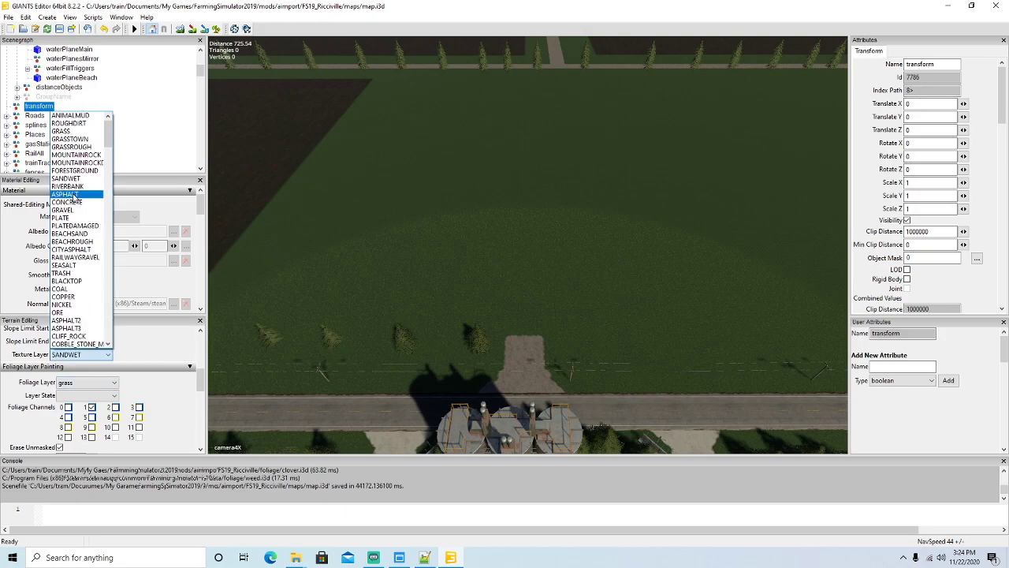
left_click(71, 195)
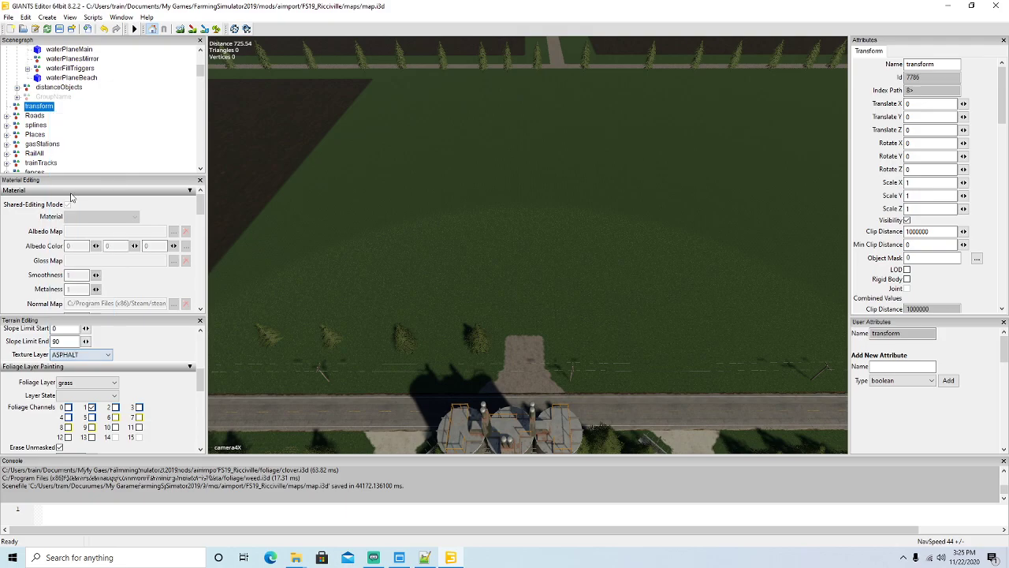
Step: Paint a large asphalt area over the grass field across the road from the silos
left_click_drag(203, 386, 202, 369)
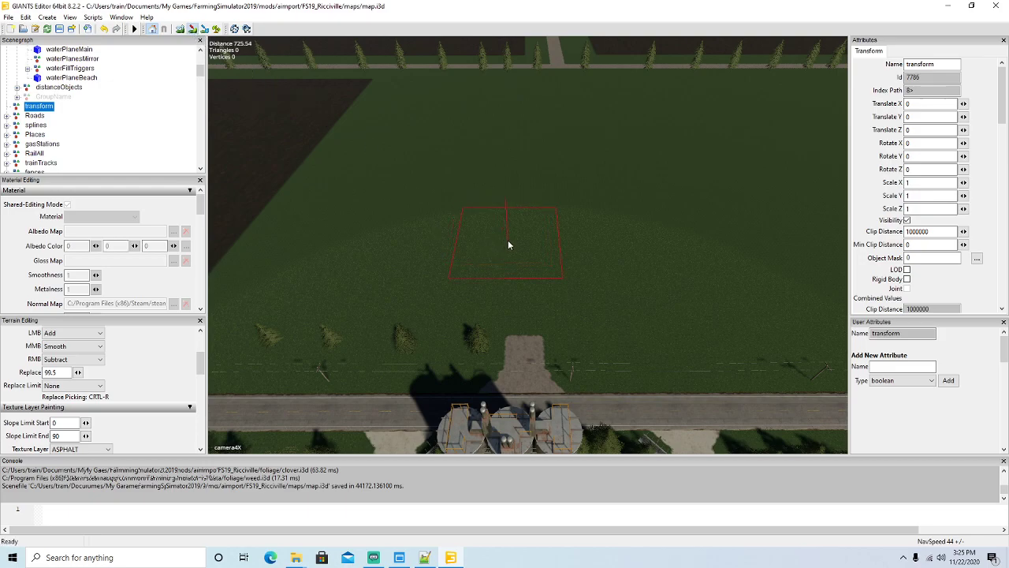
mouse_move(508, 260)
left_mouse_down()
mouse_move(511, 278)
mouse_move(427, 279)
mouse_move(449, 232)
mouse_move(449, 188)
mouse_move(614, 262)
mouse_move(619, 277)
mouse_move(694, 266)
mouse_move(702, 283)
mouse_move(738, 243)
mouse_move(752, 282)
left_mouse_up()
mouse_move(697, 237)
left_mouse_down()
mouse_move(715, 210)
mouse_move(691, 165)
mouse_move(573, 166)
mouse_move(617, 204)
left_mouse_up()
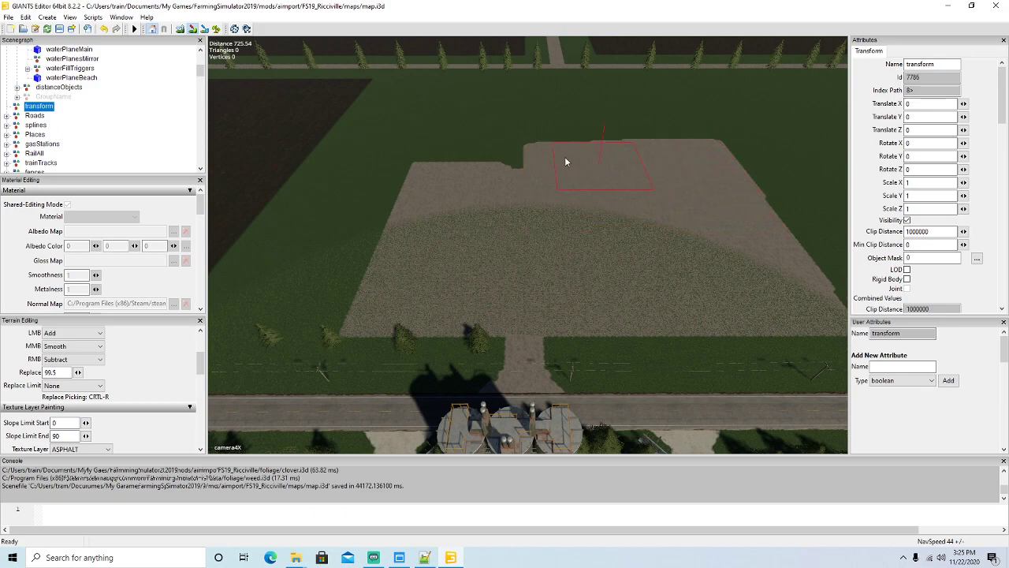
left_click_drag(463, 154, 673, 146)
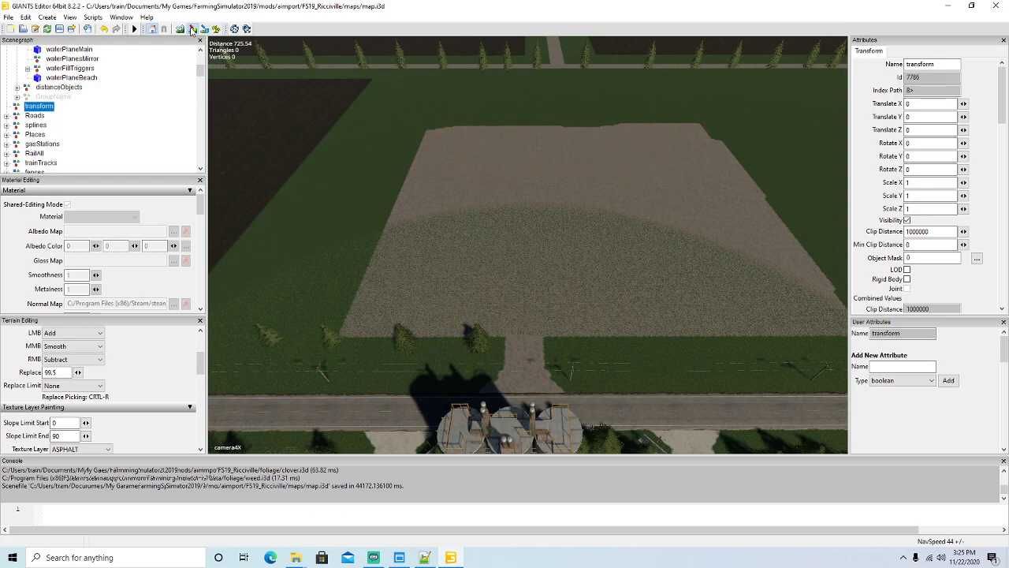
Step: Extend the asphalt across the grass field toward the tree-lined side road
mouse_move(591, 256)
right_mouse_down()
mouse_move(579, 208)
mouse_move(604, 273)
mouse_move(594, 257)
right_mouse_up()
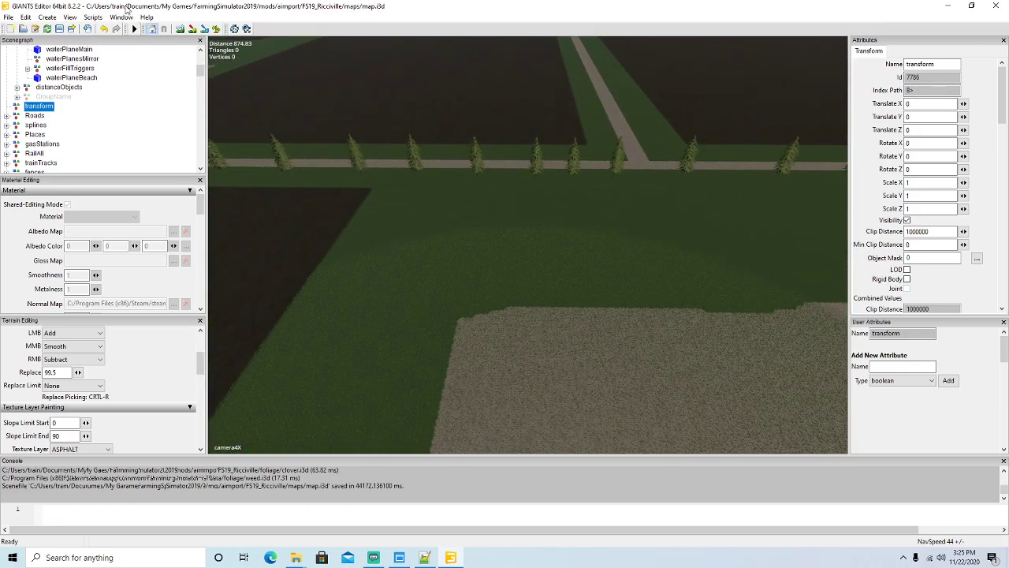
mouse_move(518, 261)
left_mouse_down()
mouse_move(545, 284)
mouse_move(529, 287)
left_mouse_up()
mouse_move(529, 226)
left_mouse_down()
mouse_move(716, 302)
mouse_move(761, 304)
left_mouse_up()
left_click_drag(342, 207, 570, 246, "alt")
scroll(343, 179, "up", 6)
scroll(570, 246, "down", 6)
scroll(555, 250, "up", 2)
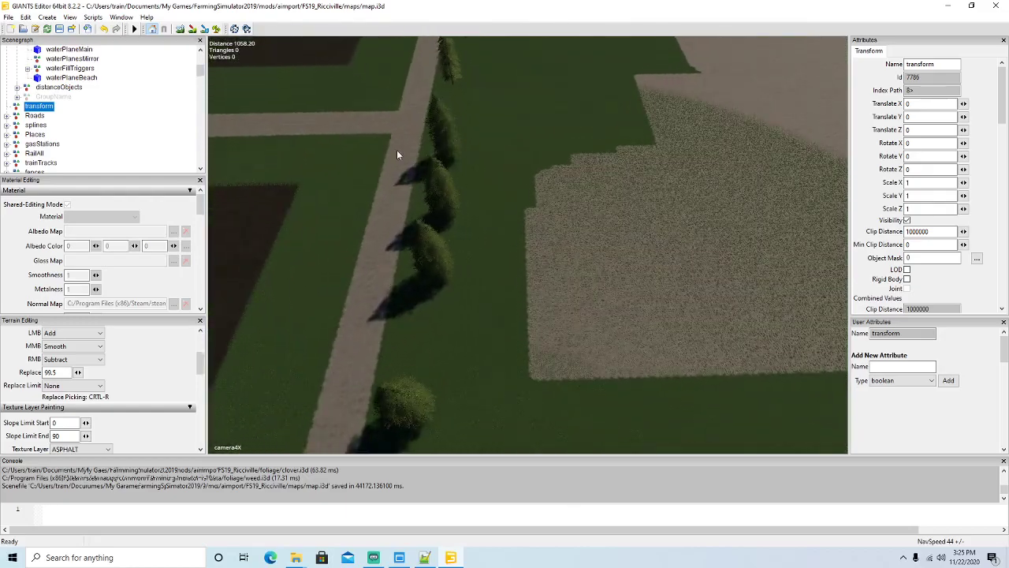
mouse_move(574, 263)
left_mouse_down()
mouse_move(578, 283)
mouse_move(580, 205)
mouse_move(563, 199)
mouse_move(549, 85)
mouse_move(590, 92)
mouse_move(635, 163)
left_mouse_up()
Step: Fill the leftover grass gap between the painted patches with asphalt to square off the lot
left_click(195, 31)
mouse_move(520, 158)
left_mouse_down("alt")
mouse_move(529, 90)
mouse_move(518, 147)
left_mouse_up("alt")
scroll(529, 90, "up", 5)
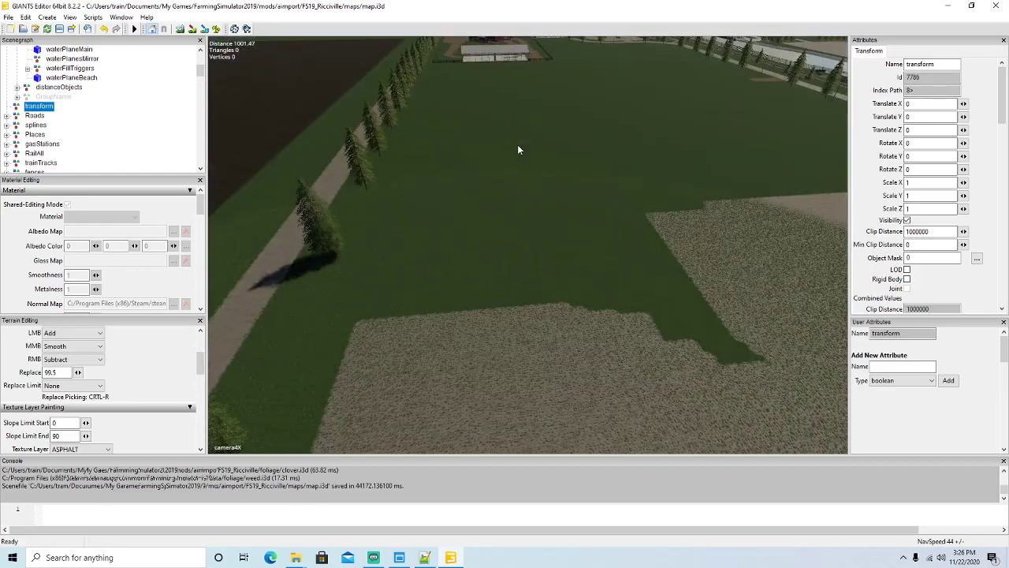
scroll(518, 146, "down", 4)
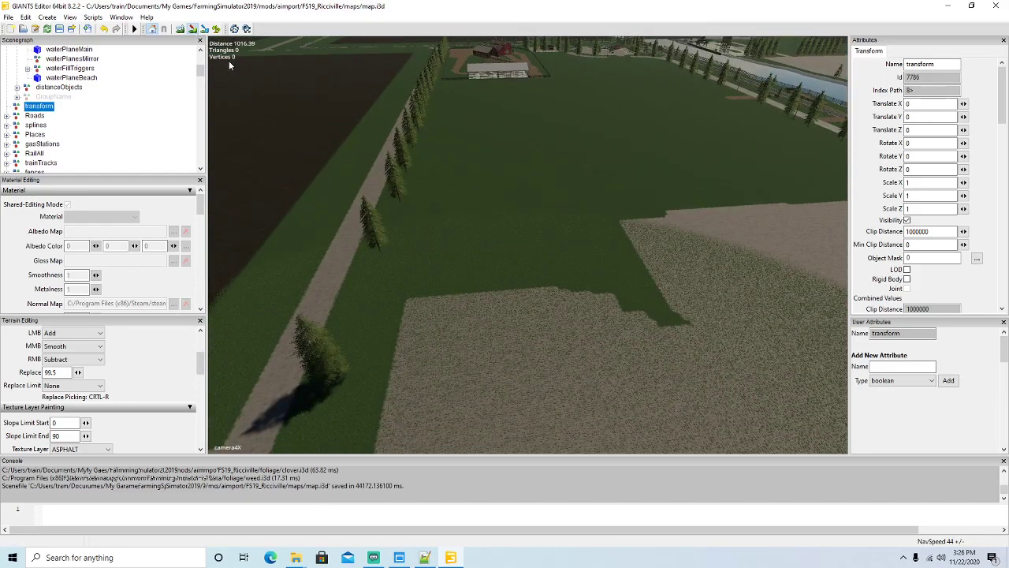
mouse_move(654, 300)
left_mouse_down()
mouse_move(631, 248)
mouse_move(482, 260)
left_mouse_up()
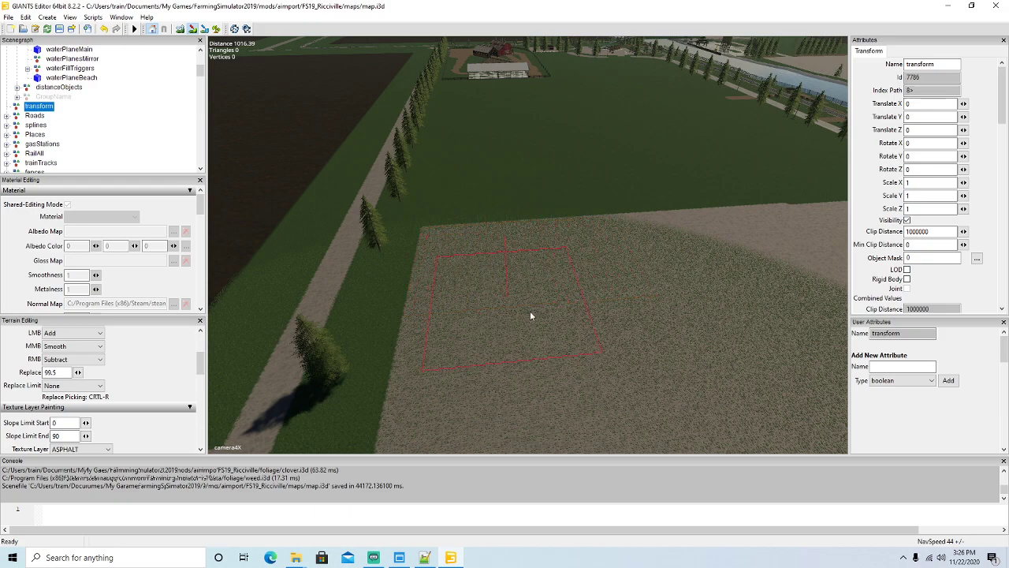
Step: Clear the grass foliage from the asphalt lot along its edge beside the tree-lined side road
mouse_move(581, 315)
left_mouse_down()
mouse_move(560, 260)
mouse_move(482, 258)
mouse_move(486, 342)
mouse_move(554, 343)
mouse_move(667, 304)
mouse_move(654, 258)
left_mouse_up()
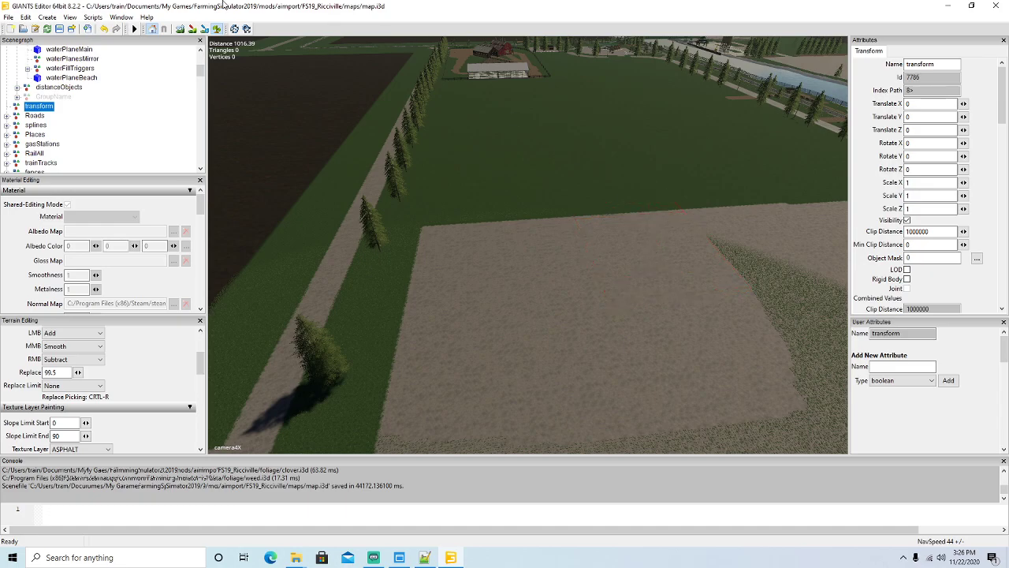
left_click_drag(453, 183, 558, 140, "alt")
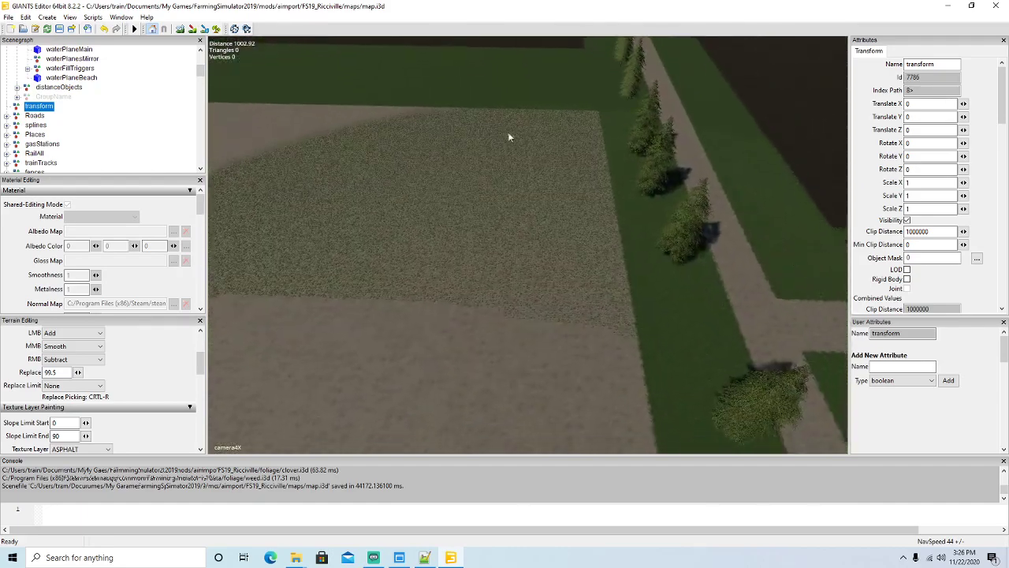
left_click_drag(403, 234, 521, 264)
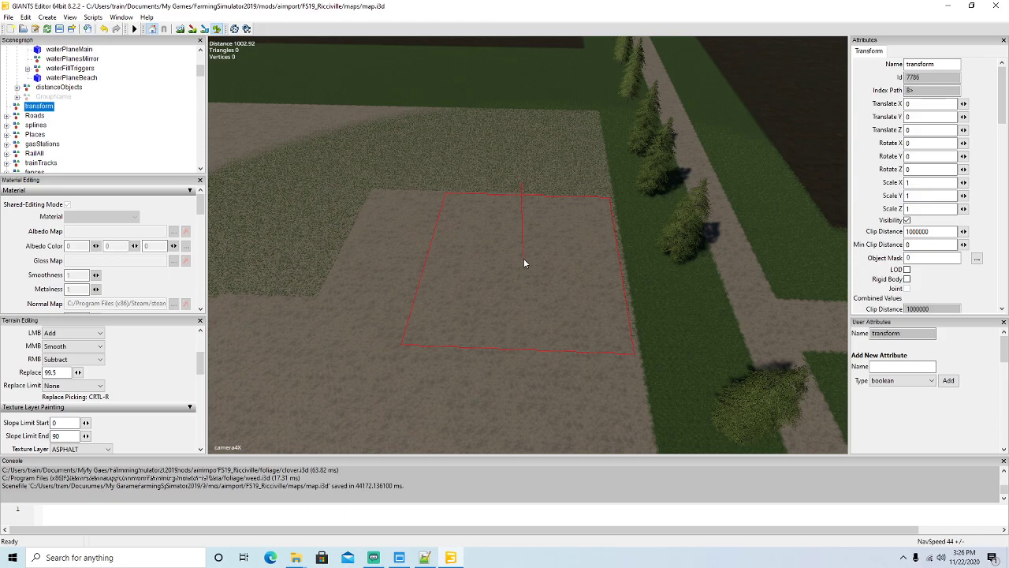
mouse_move(512, 161)
left_mouse_down()
mouse_move(529, 166)
mouse_move(531, 147)
left_mouse_up()
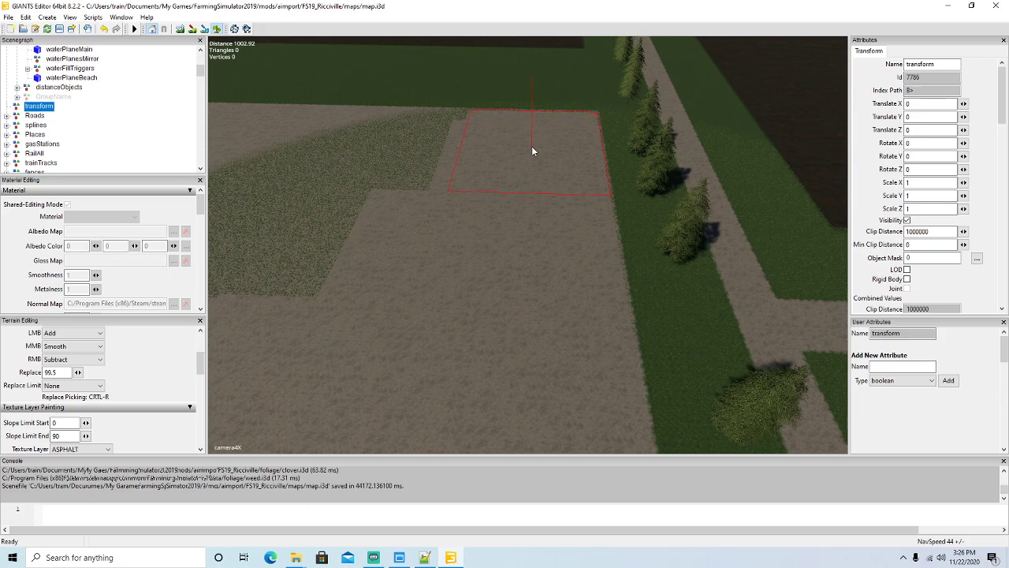
mouse_move(444, 171)
left_mouse_down()
mouse_move(432, 150)
mouse_move(384, 205)
left_mouse_up()
Step: Clear the grass foliage from the next stretch of the lot, up to the edge of the open grass strip
left_click(218, 27)
left_click_drag(236, 49, 297, 93, "alt")
scroll(298, 93, "up", 4)
scroll(297, 96, "up", 3)
left_click_drag(226, 118, 314, 176, "alt")
scroll(306, 167, "up", 2)
scroll(303, 169, "down", 3)
left_click(218, 29)
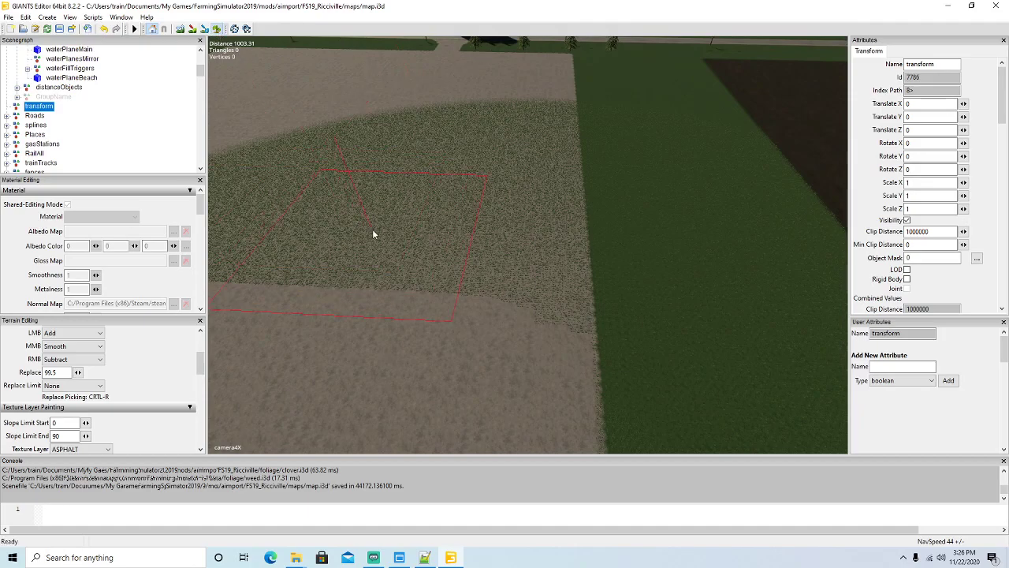
left_click_drag(409, 236, 476, 259)
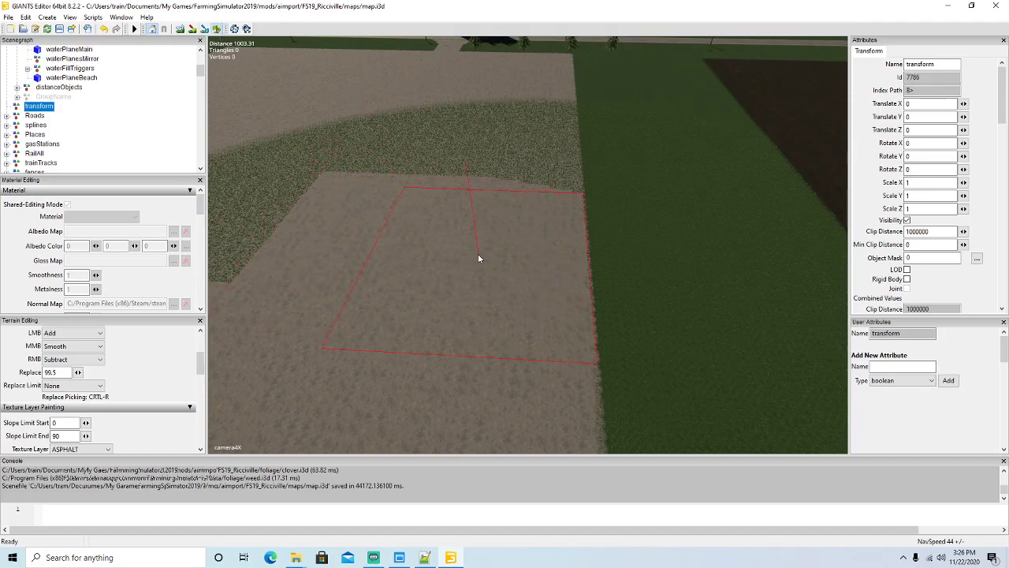
mouse_move(470, 148)
left_mouse_down()
mouse_move(500, 149)
mouse_move(511, 108)
mouse_move(334, 191)
mouse_move(311, 254)
left_mouse_up()
Step: Clear the grass foliage from the lot's corner beside the main road, across from the silos
left_click(216, 30)
mouse_move(351, 109)
left_mouse_down("alt")
mouse_move(354, 81)
mouse_move(192, 156)
mouse_move(239, 195)
left_mouse_up("alt")
scroll(355, 84, "up", 10)
scroll(241, 190, "down", 3)
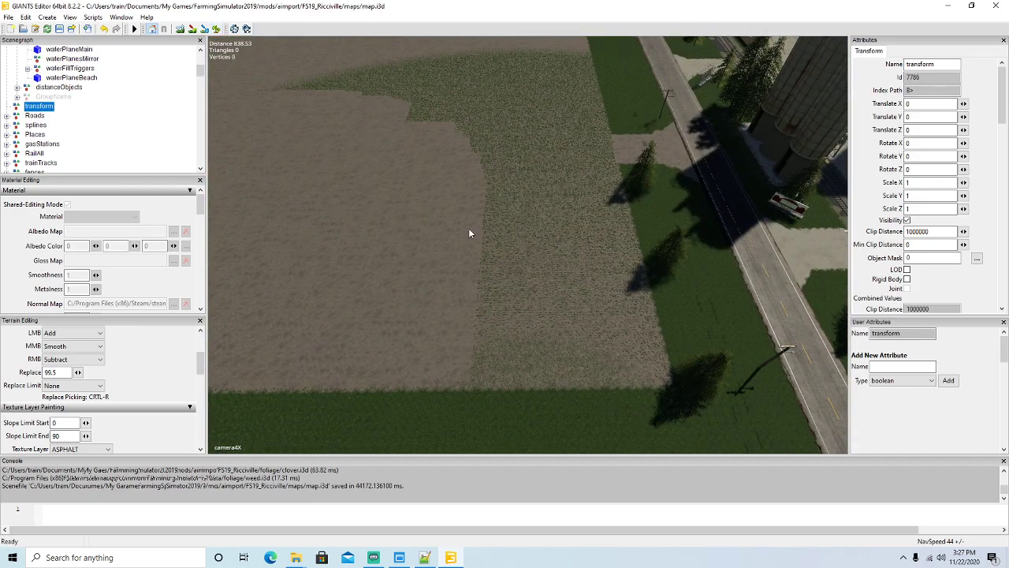
left_click(216, 29)
mouse_move(469, 239)
left_mouse_down()
mouse_move(468, 265)
mouse_move(524, 265)
mouse_move(506, 184)
mouse_move(520, 170)
mouse_move(521, 96)
mouse_move(508, 83)
mouse_move(298, 93)
left_mouse_up()
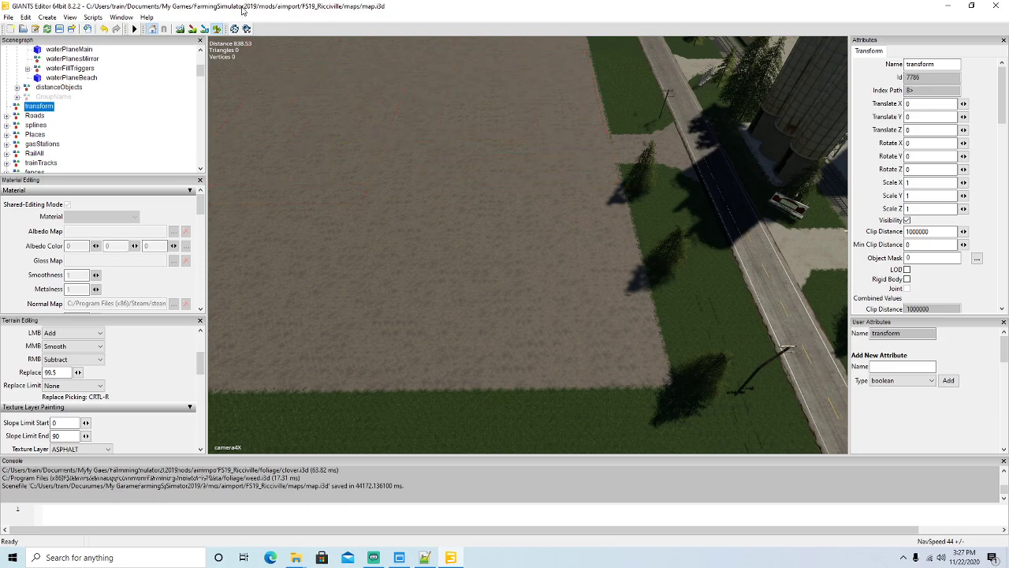
Step: Remove the grass foliage from the section of the lot along the main road near the rail yard
left_click(217, 28)
mouse_move(455, 207)
left_mouse_down("alt")
mouse_move(503, 124)
mouse_move(465, 228)
mouse_move(485, 222)
left_mouse_up("alt")
scroll(504, 126, "up", 8)
scroll(466, 228, "down", 2)
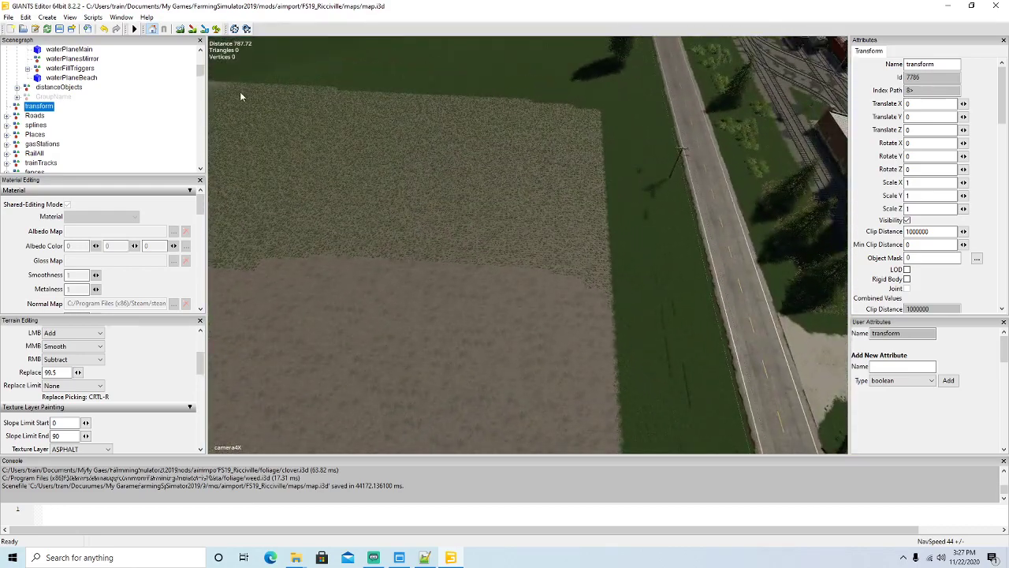
left_click(217, 29)
mouse_move(378, 188)
left_mouse_down()
mouse_move(489, 213)
mouse_move(499, 168)
mouse_move(390, 154)
mouse_move(390, 190)
left_mouse_up()
Step: Remove the leftover rectangular patch of grass foliage at the outer edge of the asphalt lot
left_click(216, 29)
mouse_move(319, 126)
left_mouse_down("alt")
mouse_move(305, 63)
mouse_move(145, 136)
left_mouse_up("alt")
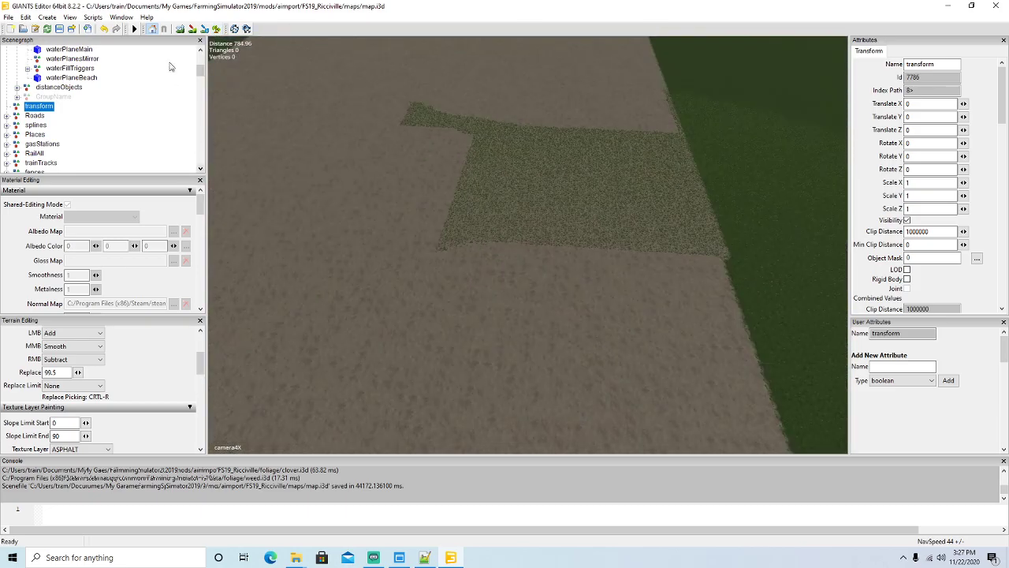
left_click(216, 30)
mouse_move(413, 90)
left_mouse_down()
mouse_move(464, 190)
mouse_move(605, 193)
mouse_move(603, 166)
left_mouse_up()
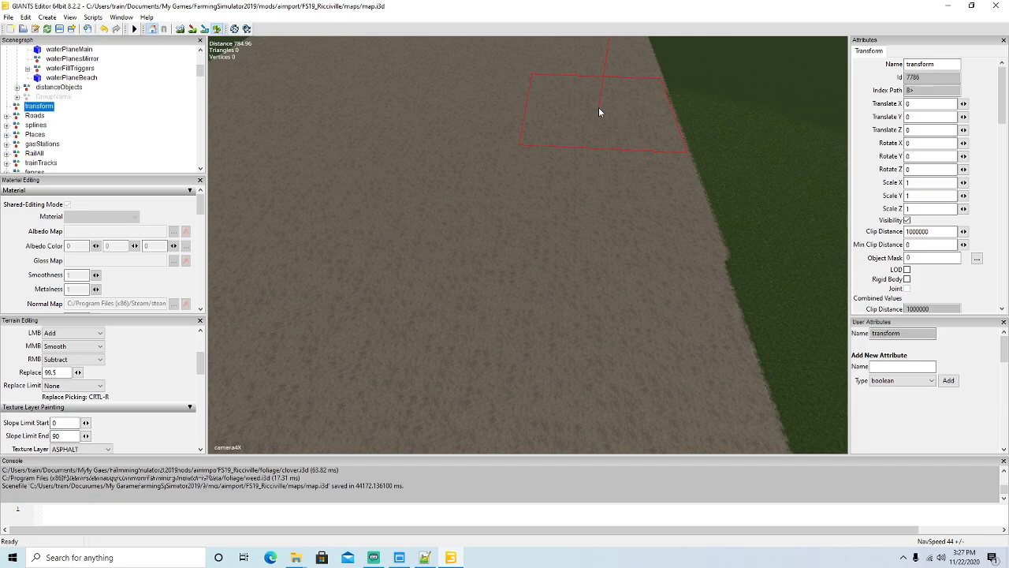
Step: Clean the stray grass tufts off the lot's edge around the driveway entrance with a small foliage brush
left_click(217, 30)
mouse_move(371, 233)
left_mouse_down("alt")
mouse_move(217, 173)
mouse_move(217, 209)
left_mouse_up("alt")
scroll(217, 168, "up", 5)
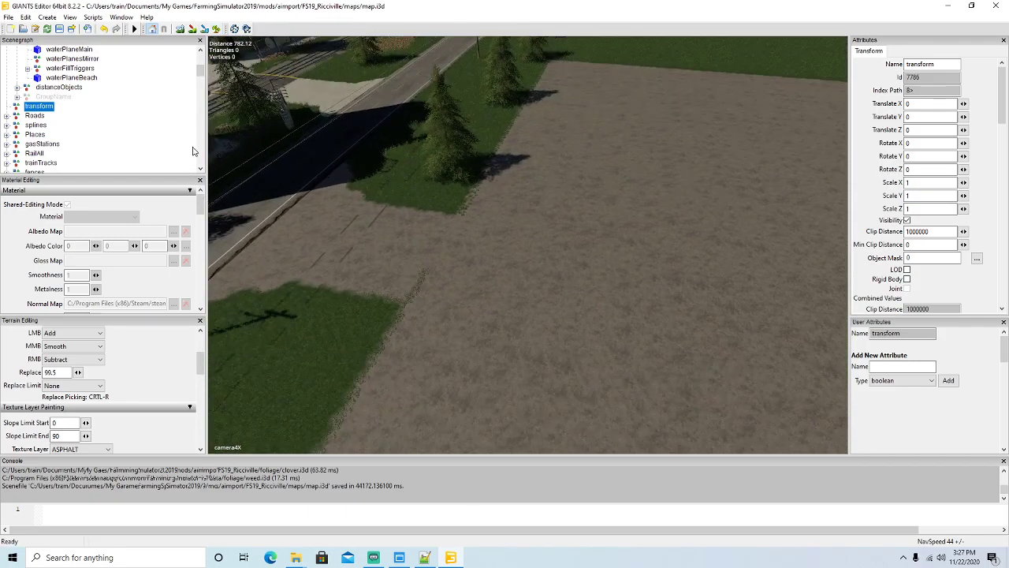
left_click(216, 29)
scroll(532, 250, "down", 5)
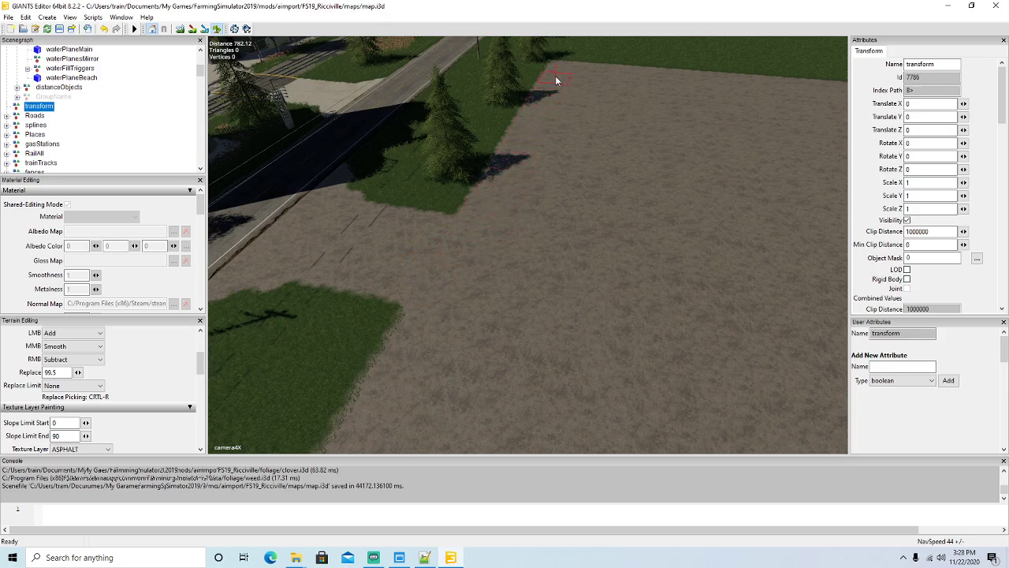
Step: Paint a wide asphalt connector across the grass strip between two trees, linking the lot to the side road opposite the existing path
left_click(217, 29)
mouse_move(442, 209)
left_mouse_down("alt")
mouse_move(472, 221)
mouse_move(552, 219)
mouse_move(516, 186)
mouse_move(536, 180)
mouse_move(527, 296)
left_mouse_up("alt")
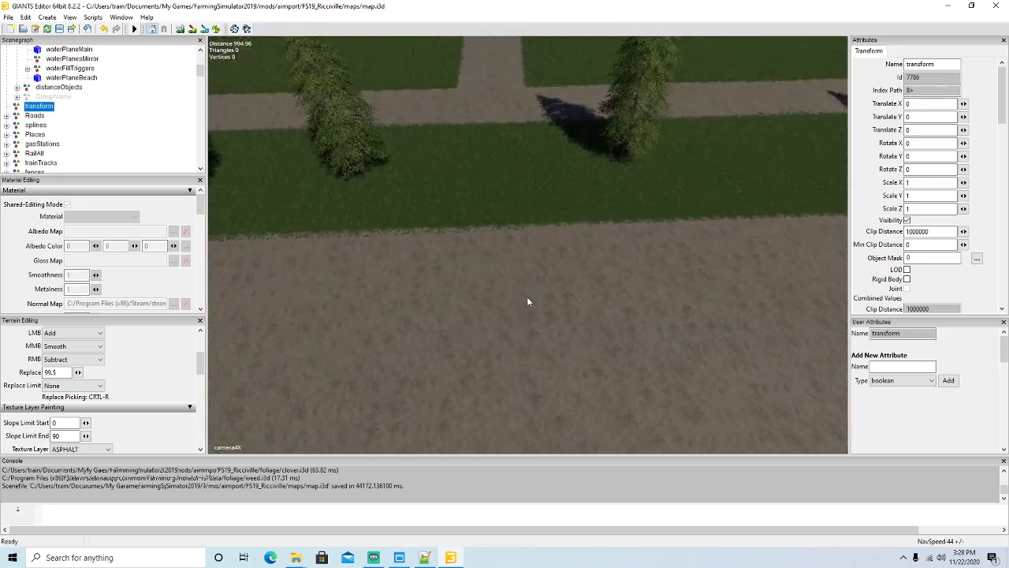
left_click(192, 29)
left_click_drag(496, 235, 491, 189)
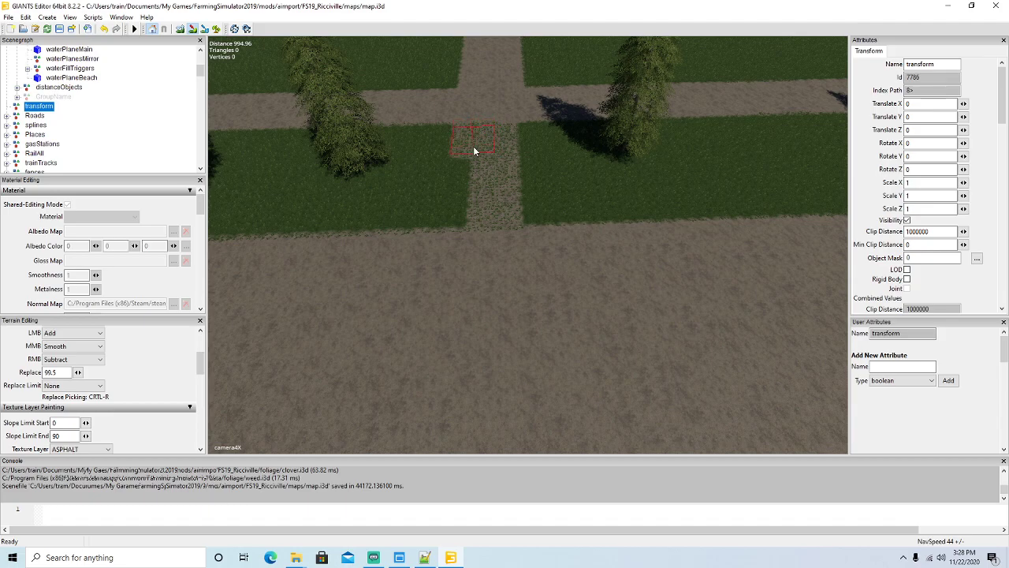
left_click_drag(470, 211, 472, 165)
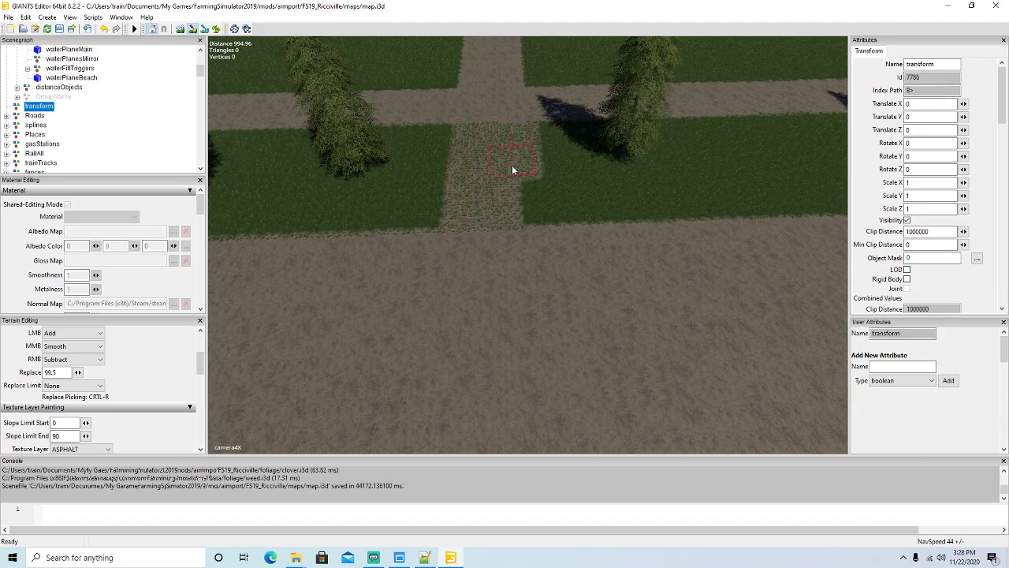
left_click_drag(512, 169, 514, 229)
Step: Remove the grass foliage from the asphalt connector between the lot and the side road
left_click(217, 29)
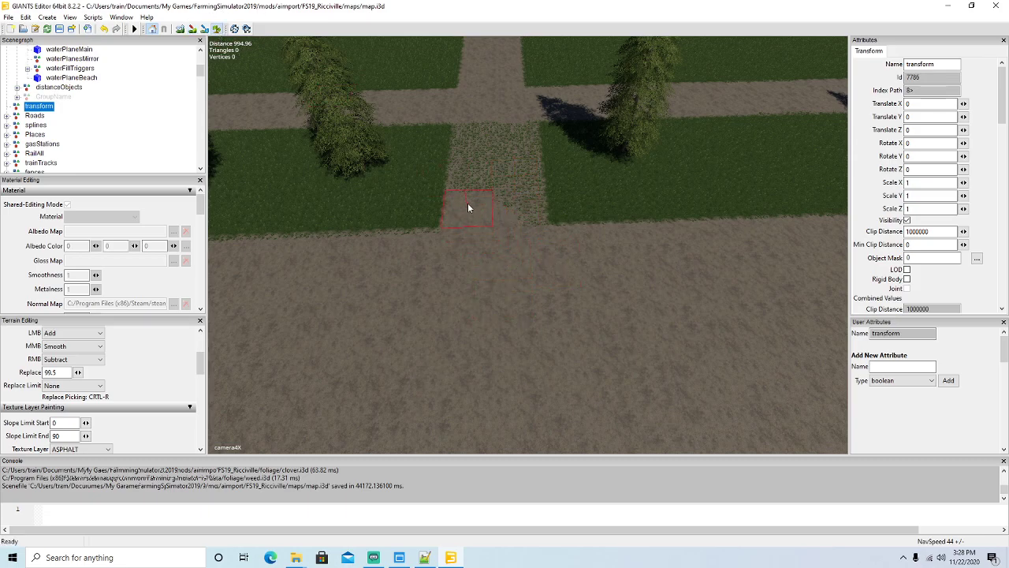
Step: Clear the leftover foliage from the path strip between the two trees and save the map
left_click_drag(493, 128, 521, 132)
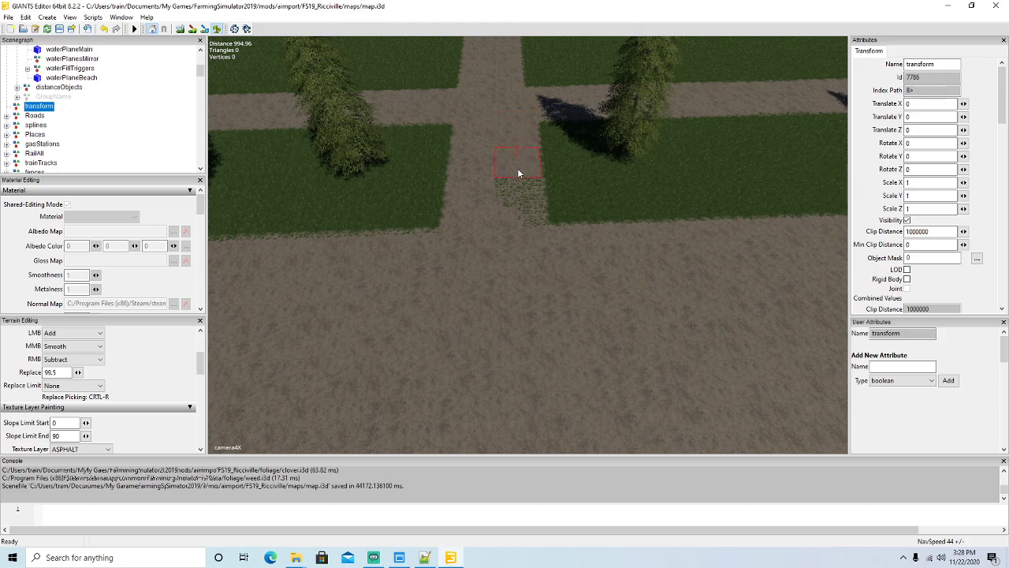
left_click(217, 29)
mouse_move(402, 280)
left_mouse_down("alt")
mouse_move(494, 292)
mouse_move(497, 270)
mouse_move(434, 272)
mouse_move(557, 288)
mouse_move(628, 328)
mouse_move(575, 243)
mouse_move(551, 263)
mouse_move(575, 261)
mouse_move(527, 299)
mouse_move(599, 334)
mouse_move(582, 340)
left_mouse_up("alt")
scroll(628, 328, "down", 5)
scroll(575, 261, "up", 5)
scroll(595, 334, "down", 3)
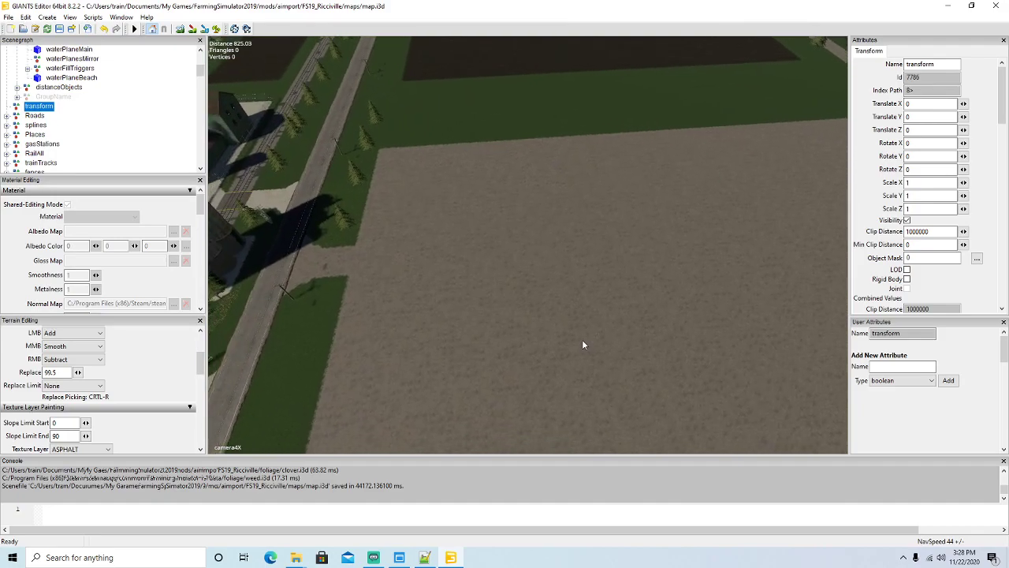
scroll(582, 341, "up", 1)
key("ctrl+s")
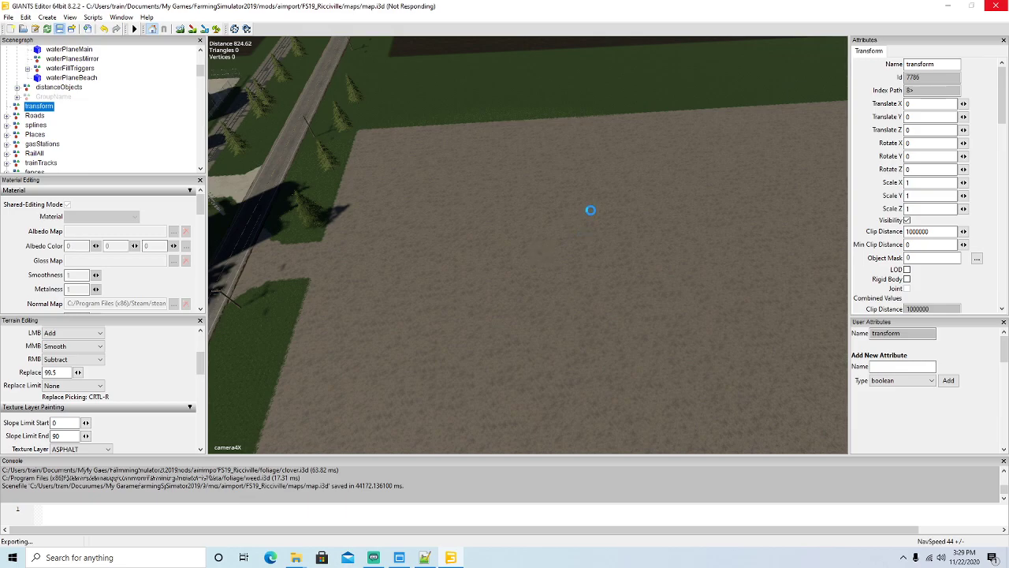
Step: Switch to File Explorer and open mapSA from the FS19_Ricci_Islands mod folder in GIANTS Editor
left_click(947, 5)
mouse_move(296, 557)
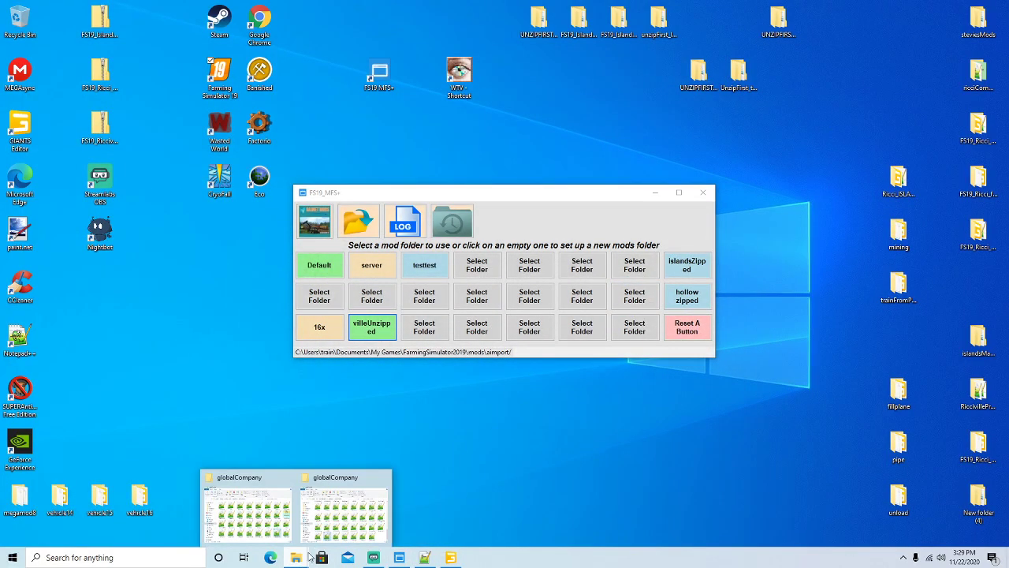
left_click(368, 482)
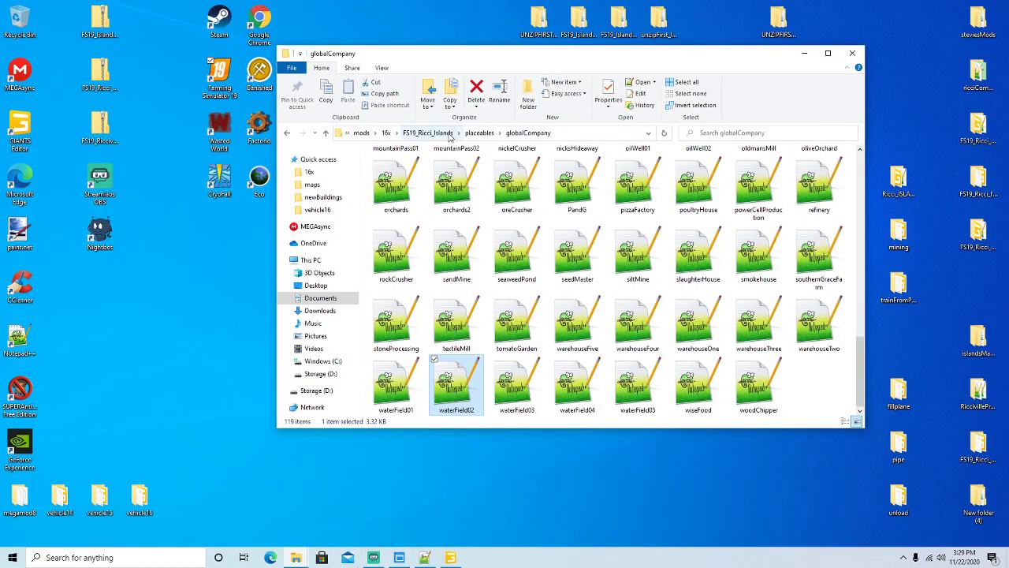
left_click(434, 133)
scroll(432, 271, "down", 10)
left_click(397, 289)
double_click(396, 289)
left_click(505, 341)
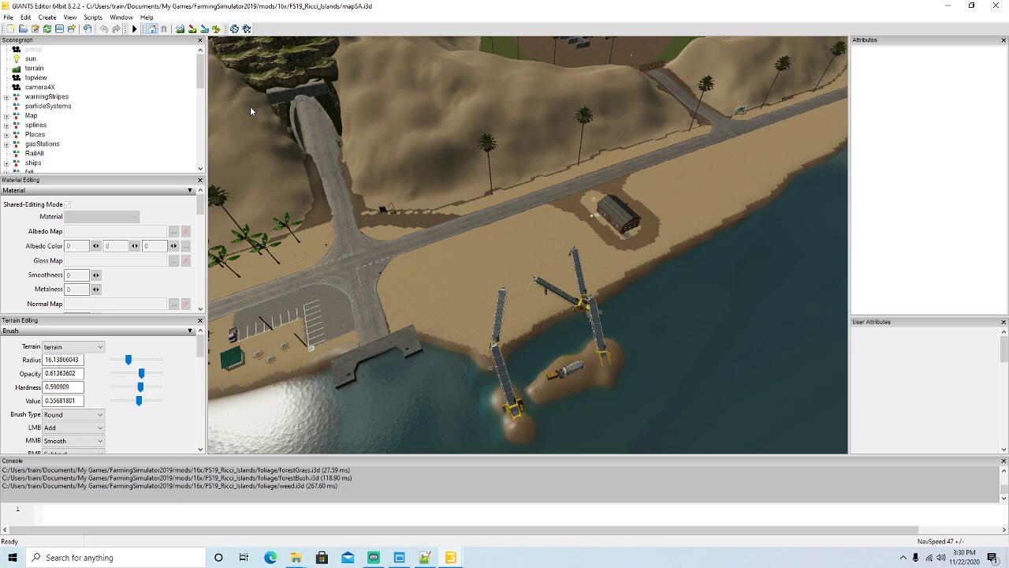
Step: Fly across the islands map to the barn-style buildings in the fenced yard beside the hill
scroll(63, 140, "down", 3)
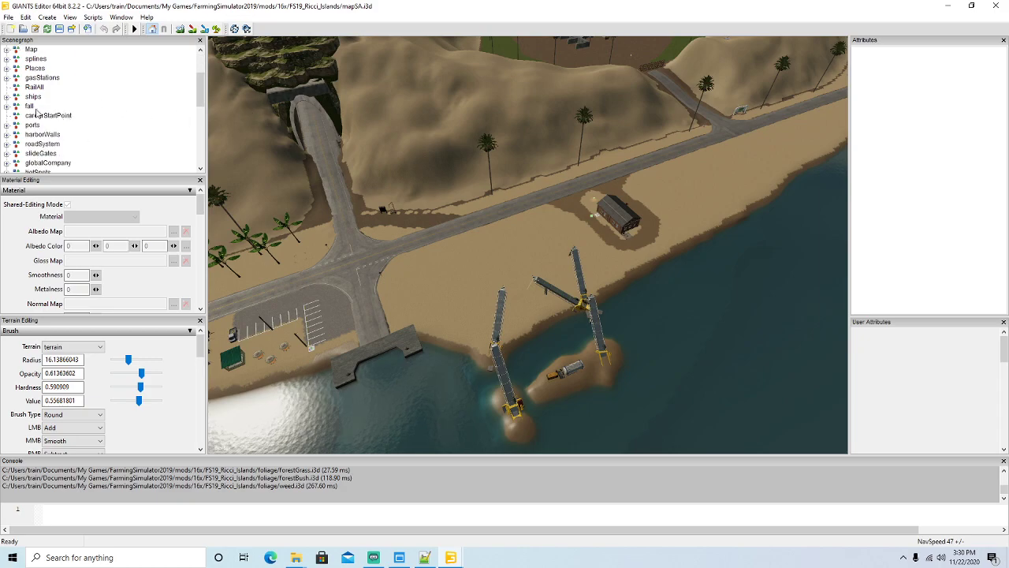
left_click_drag(526, 224, 311, 160, "alt")
left_click_drag(525, 276, 514, 249, "alt")
scroll(511, 256, "up", 2)
scroll(514, 250, "up", 5)
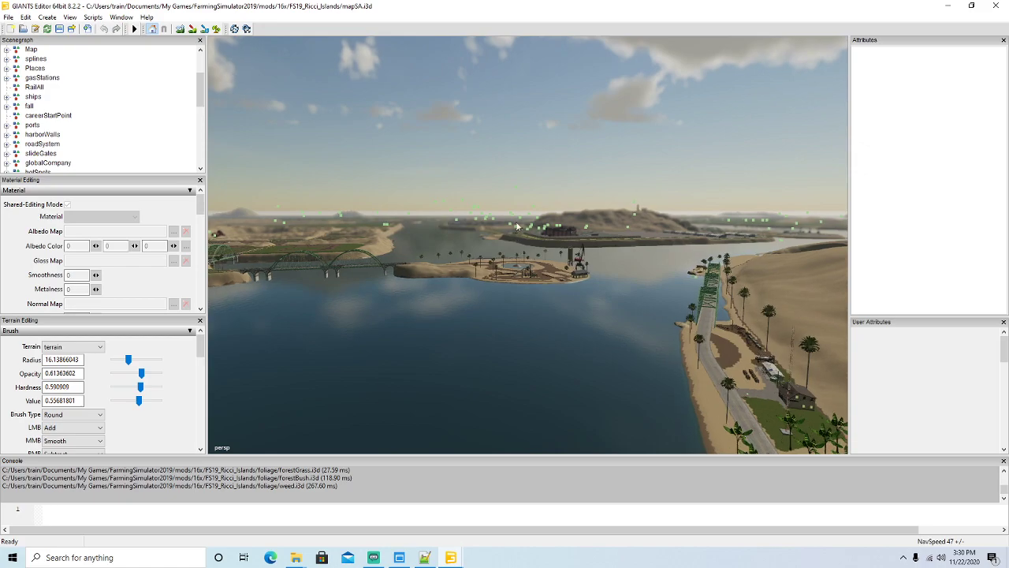
left_click_drag(517, 231, 513, 218, "alt")
scroll(516, 221, "up", 8)
scroll(515, 217, "up", 6)
left_click_drag(515, 217, 499, 230, "alt")
scroll(499, 229, "up", 3)
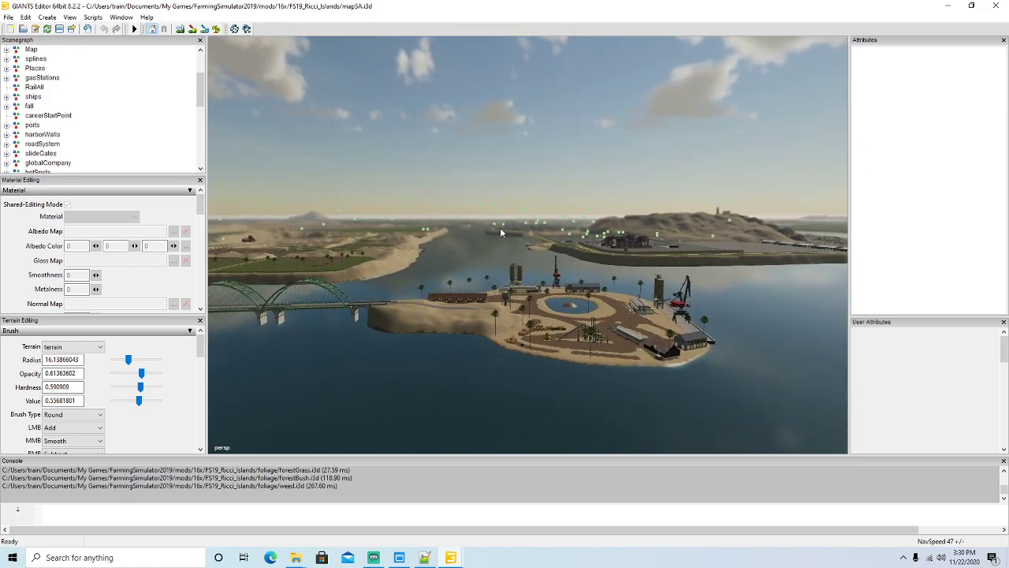
scroll(502, 230, "up", 6)
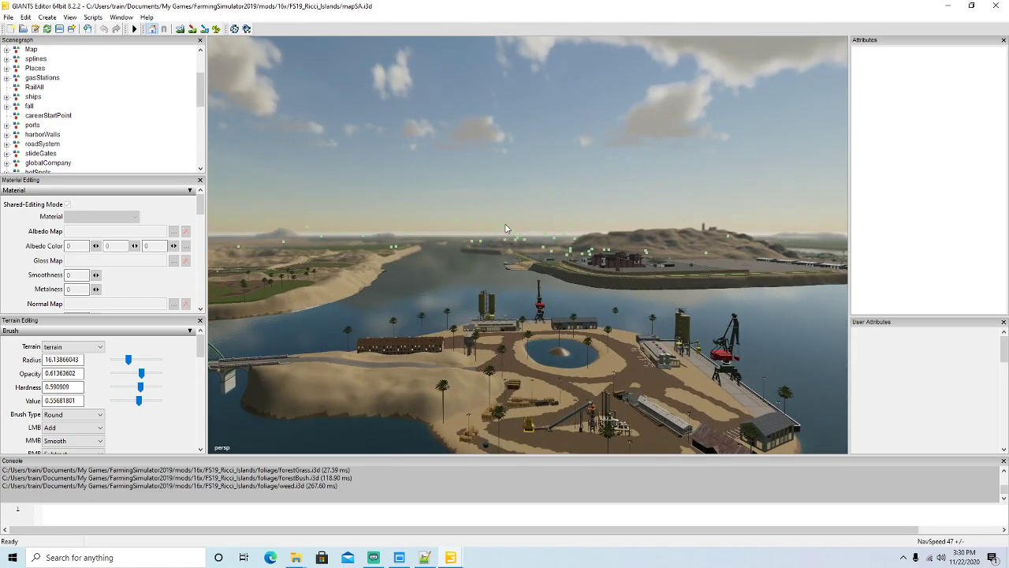
scroll(506, 228, "up", 6)
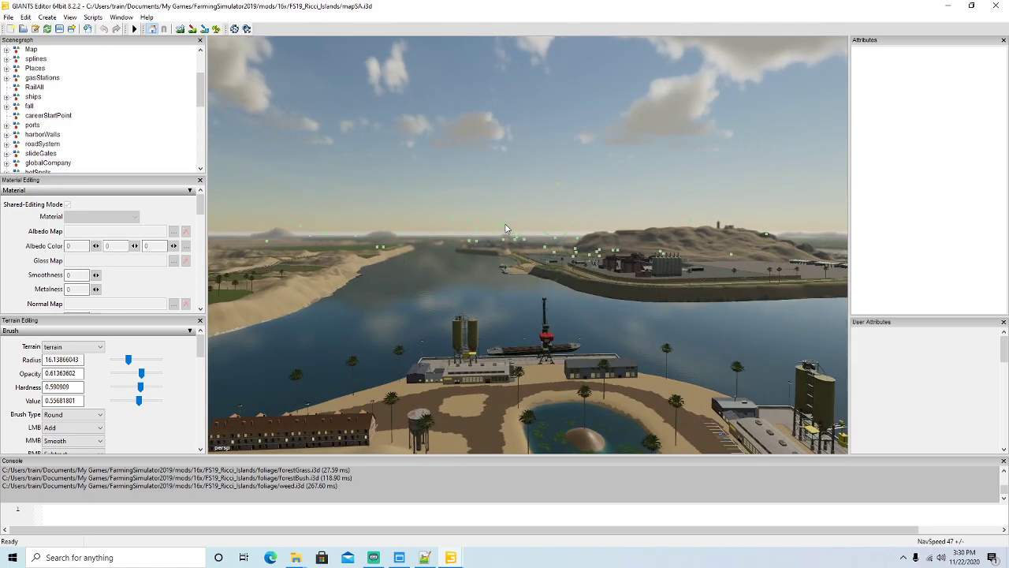
scroll(506, 228, "up", 6)
scroll(507, 228, "up", 6)
scroll(507, 228, "up", 6)
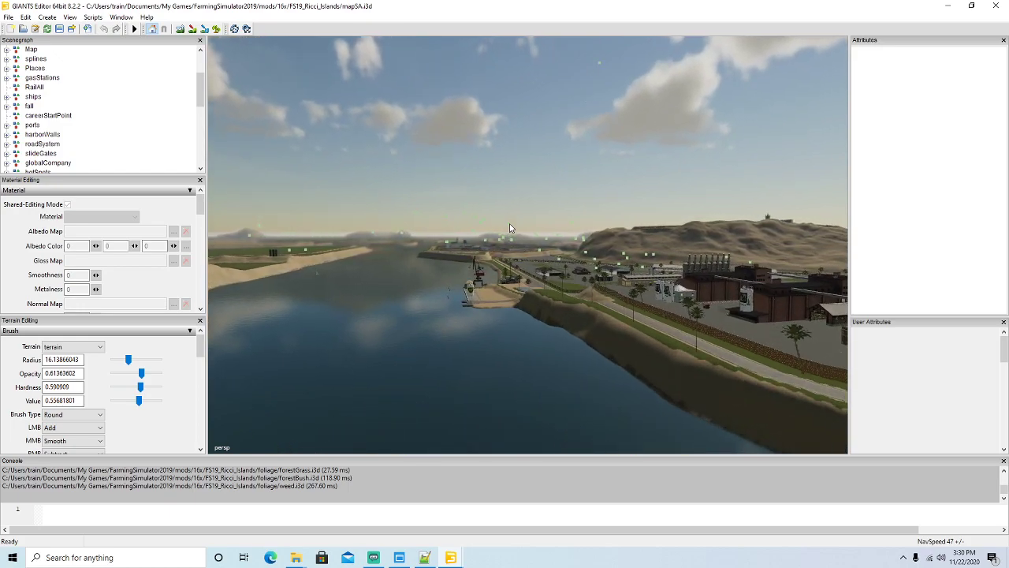
scroll(509, 228, "up", 6)
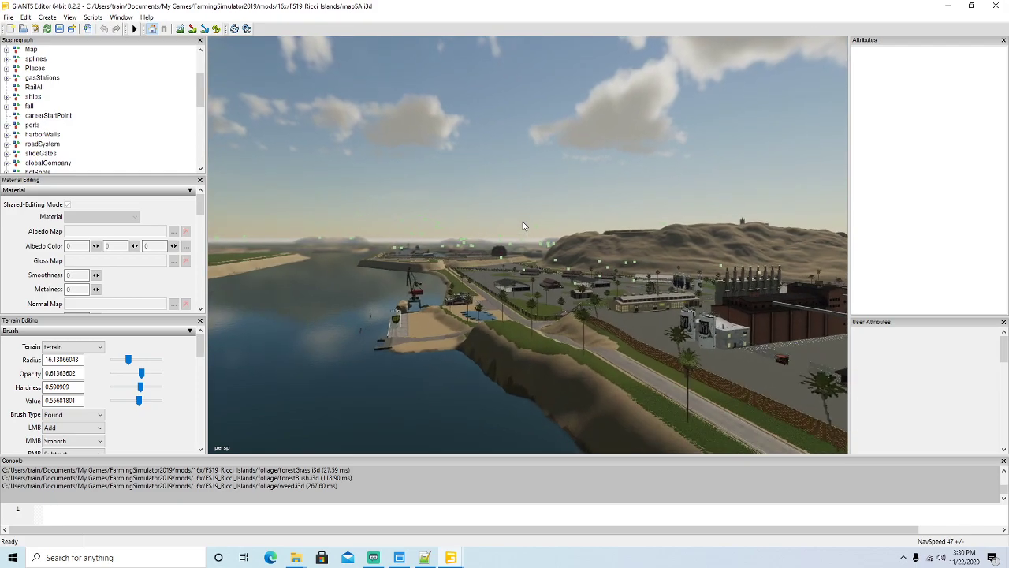
scroll(522, 227, "up", 6)
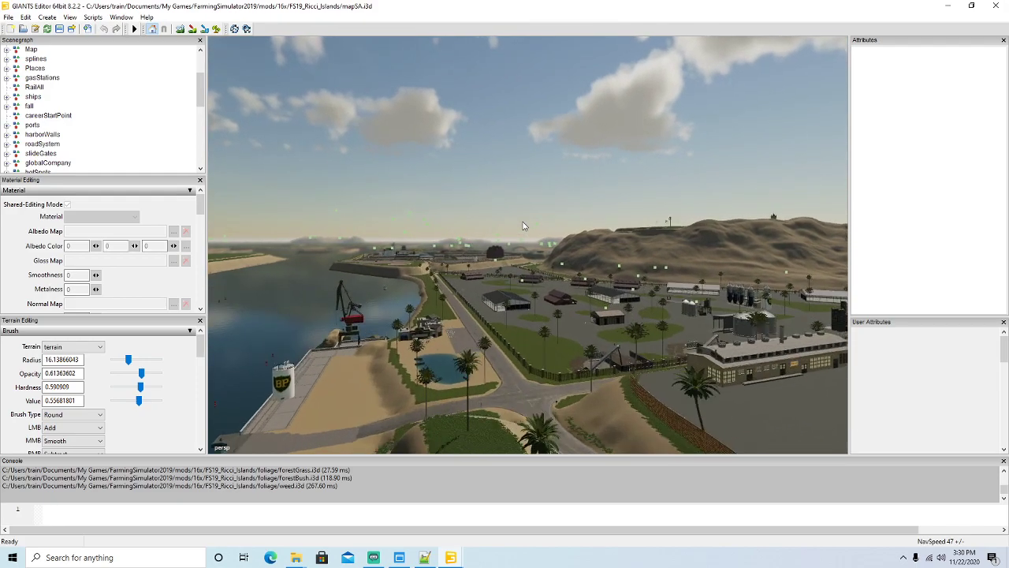
scroll(517, 228, "up", 6)
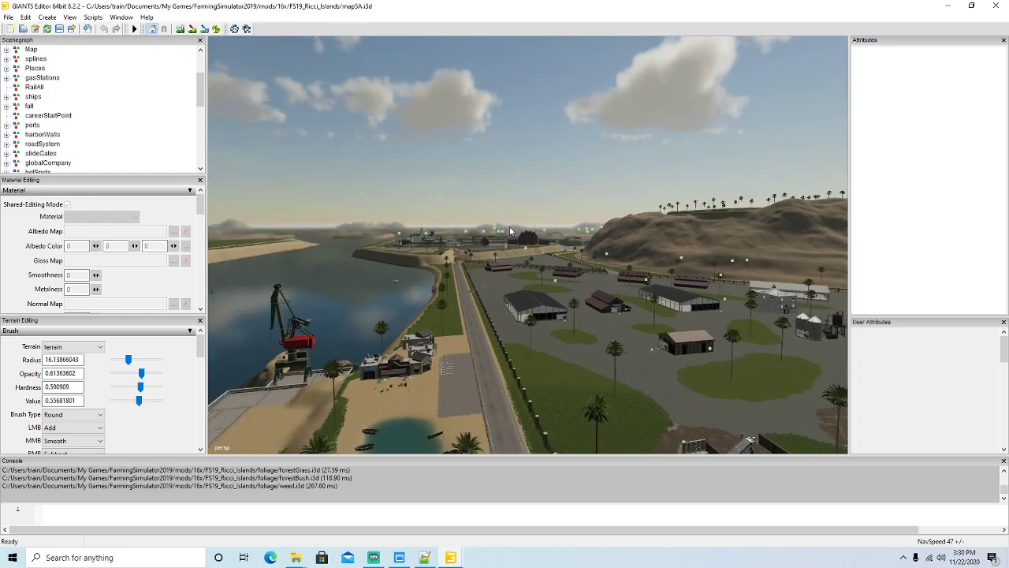
scroll(510, 227, "up", 6)
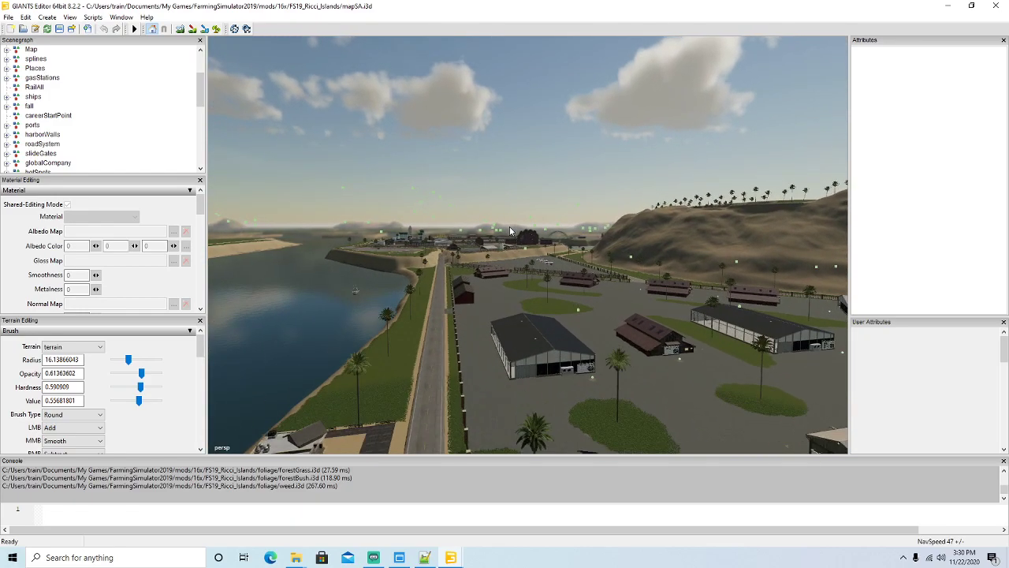
scroll(509, 226, "up", 6)
scroll(509, 227, "up", 2)
left_click_drag(509, 226, 548, 238, "alt")
scroll(553, 234, "up", 4)
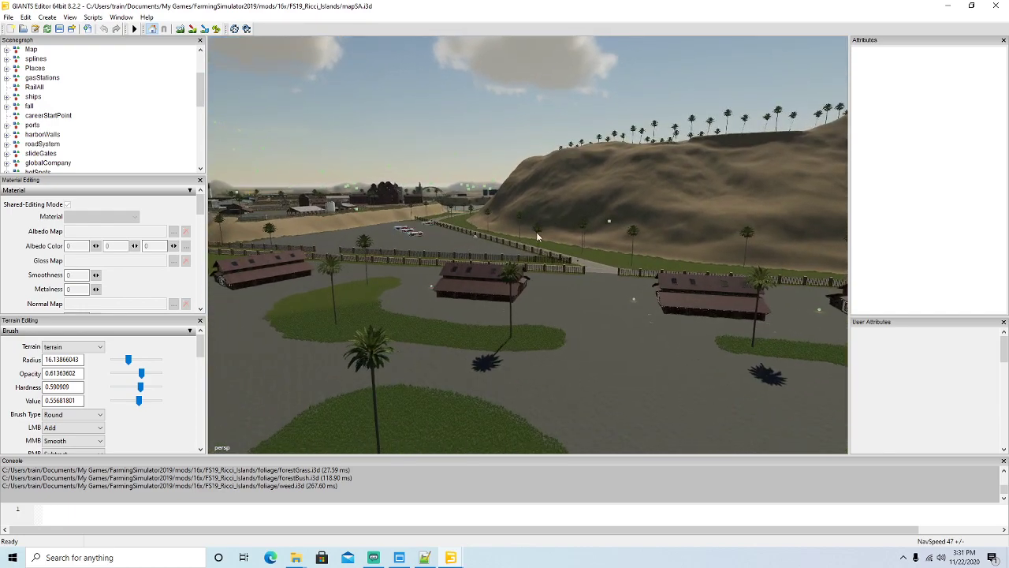
Step: Expand the globalCompany group and select the buildingA object nested under its buildingA group
scroll(97, 137, "down", 3)
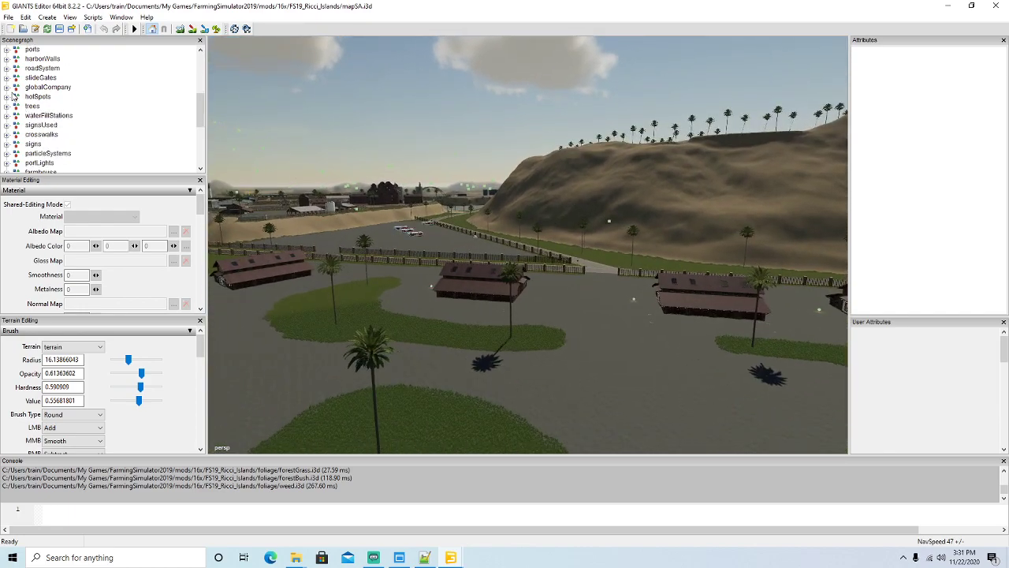
left_click(7, 88)
scroll(95, 117, "down", 4)
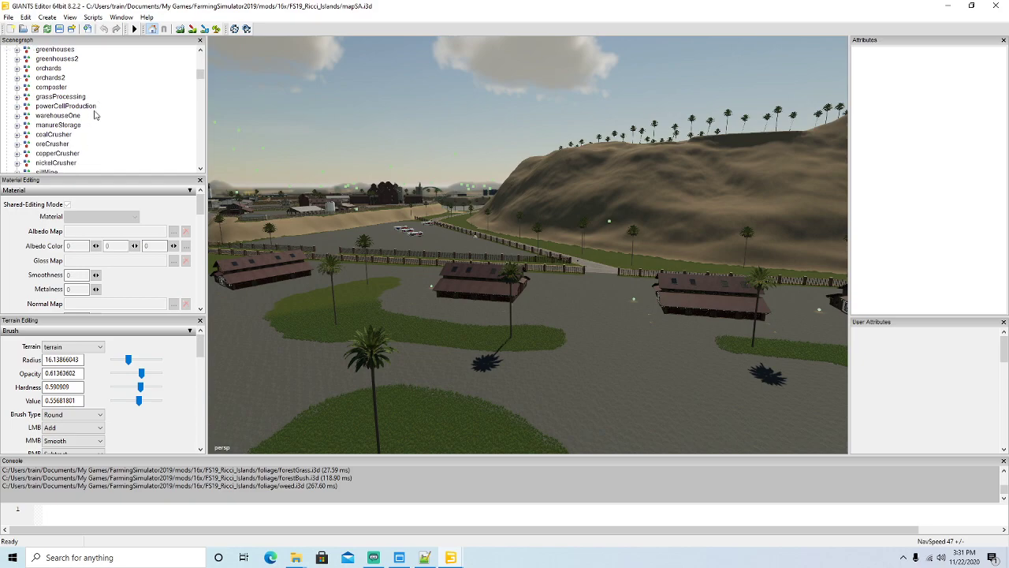
scroll(94, 116, "down", 4)
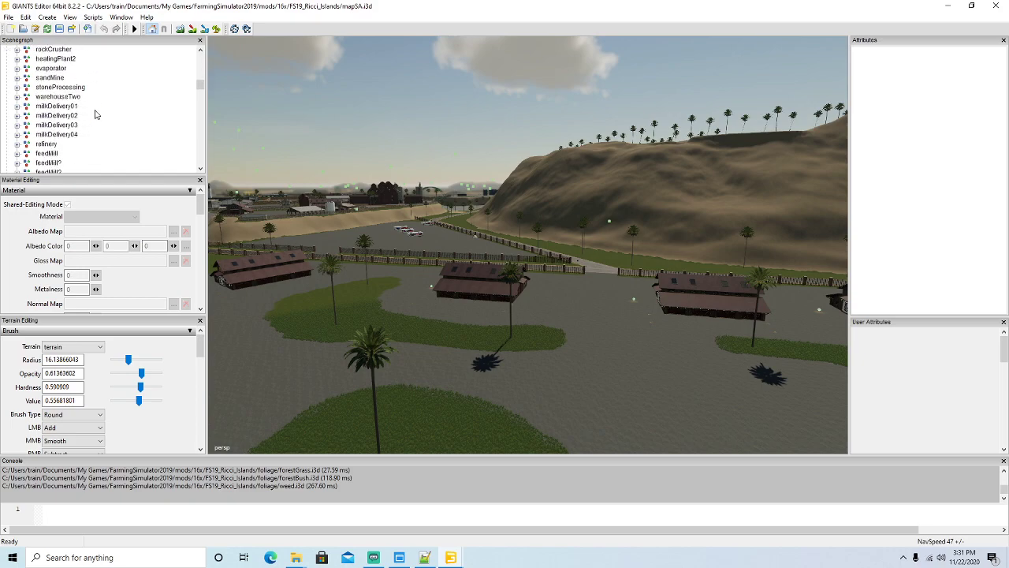
scroll(95, 115, "down", 3)
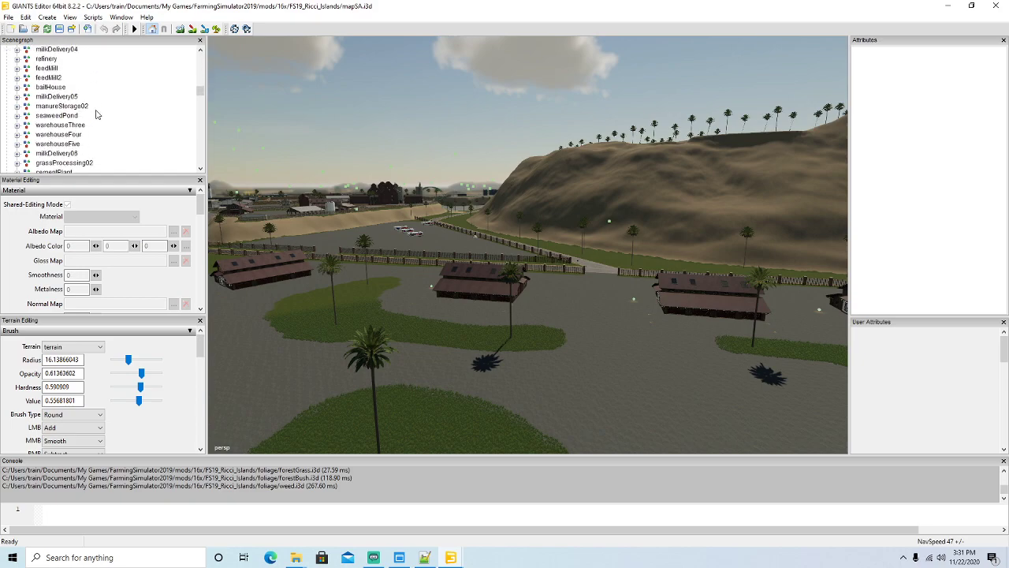
scroll(98, 115, "down", 4)
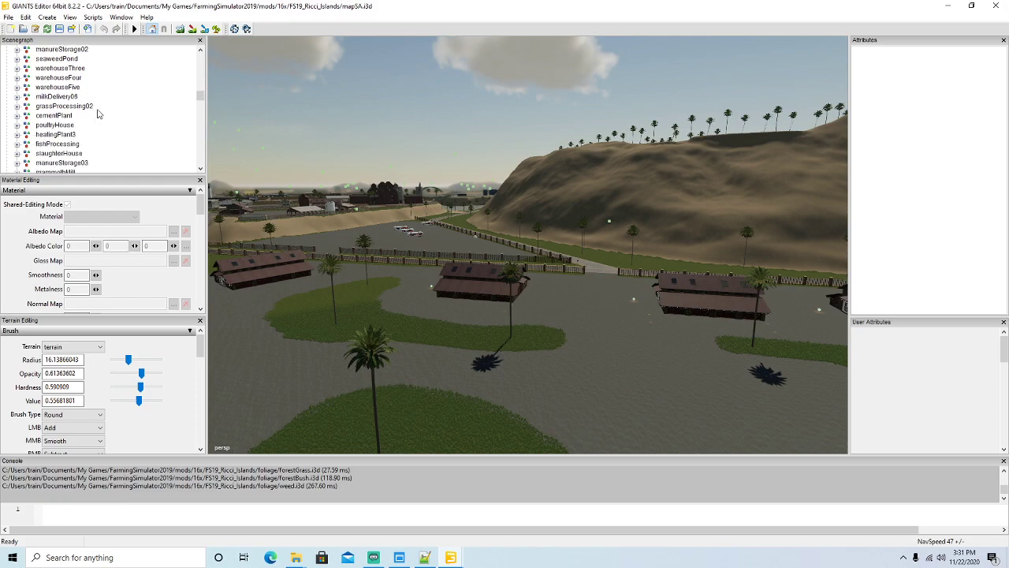
scroll(97, 115, "down", 1)
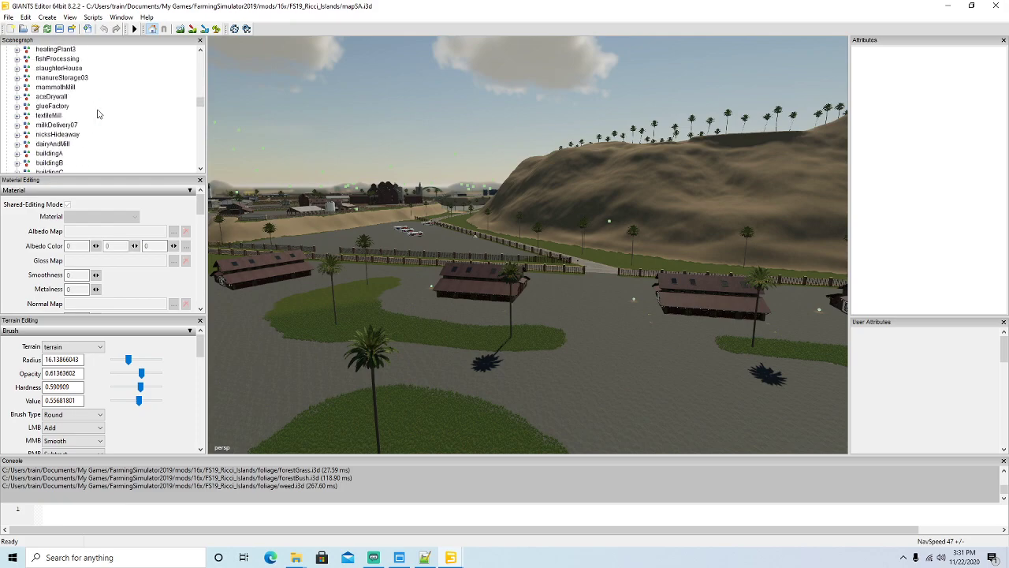
scroll(98, 115, "down", 1)
left_click(17, 127)
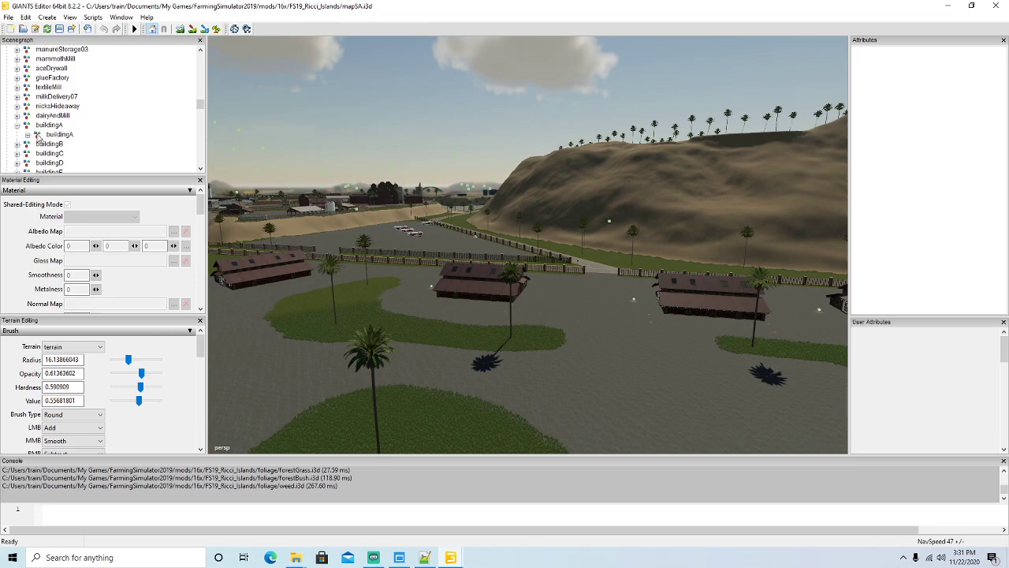
left_click(38, 135)
Step: Export the selected buildingA with its files as buildingA in FS19_Ricciville's newBuildings folder, keeping game relative paths
left_click_drag(483, 340, 576, 371, "alt")
scroll(480, 330, "up", 6)
scroll(574, 372, "up", 8)
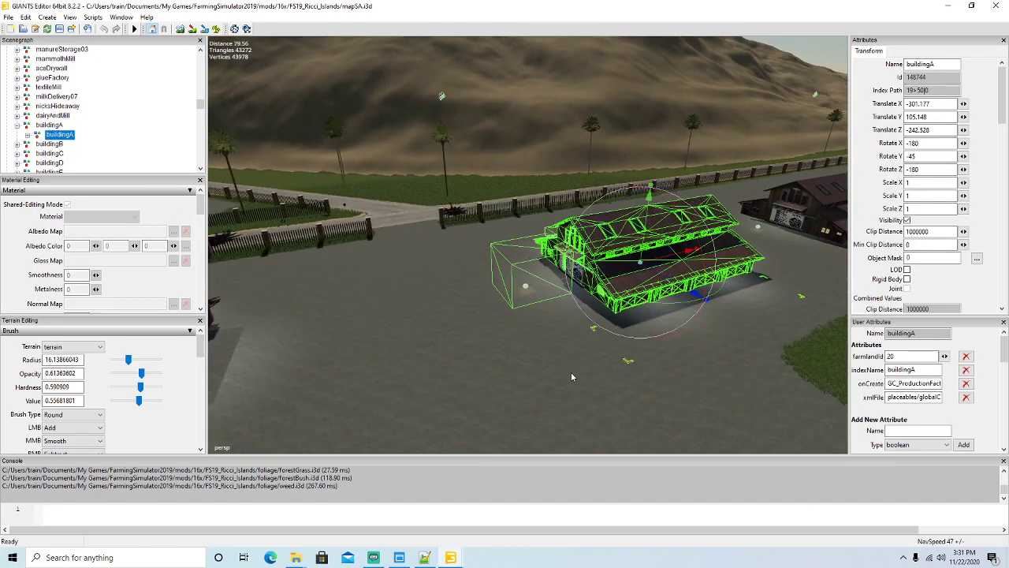
scroll(598, 387, "down", 8)
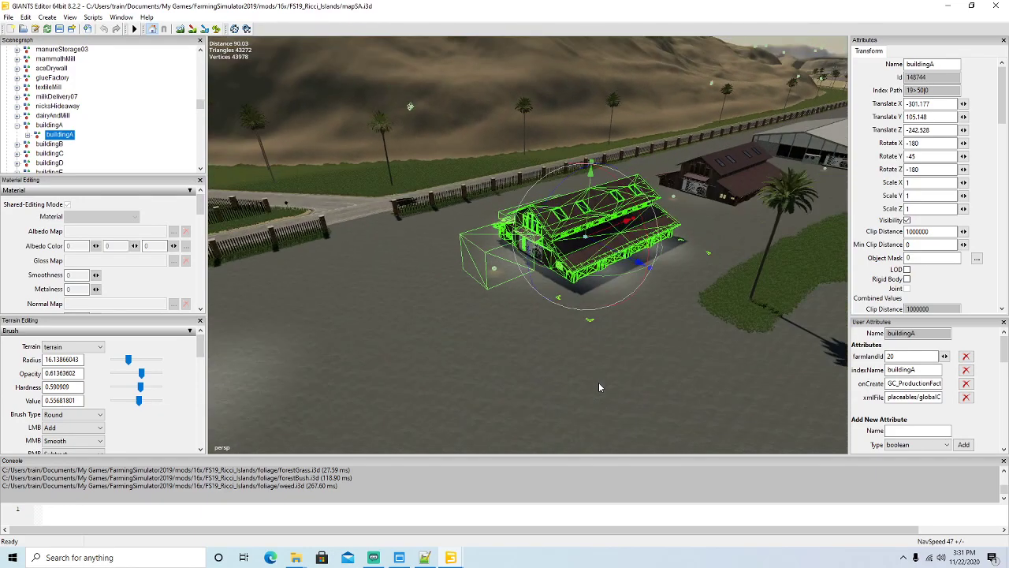
left_click_drag(621, 385, 509, 317, "alt")
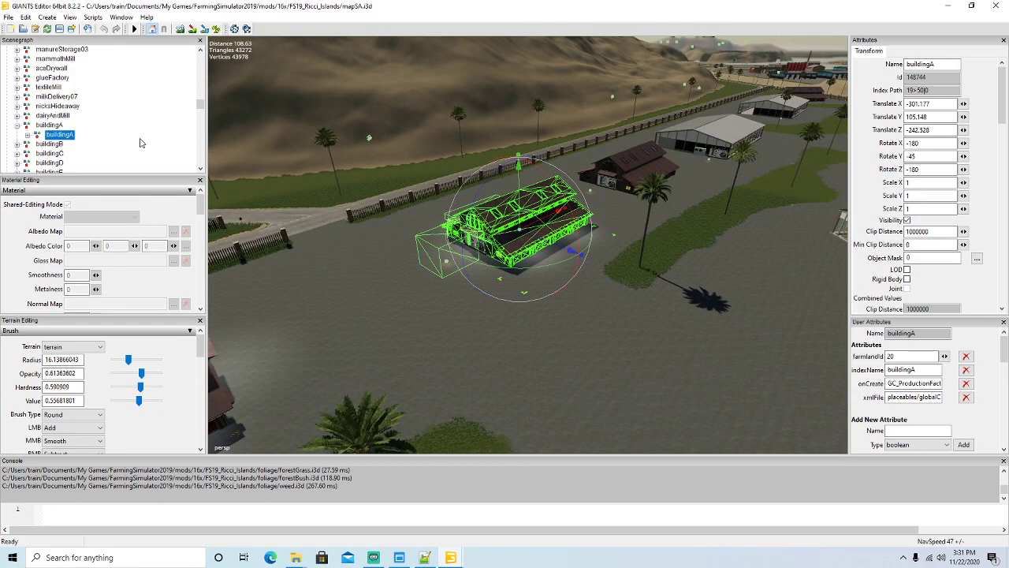
left_click(8, 17)
left_click(47, 164)
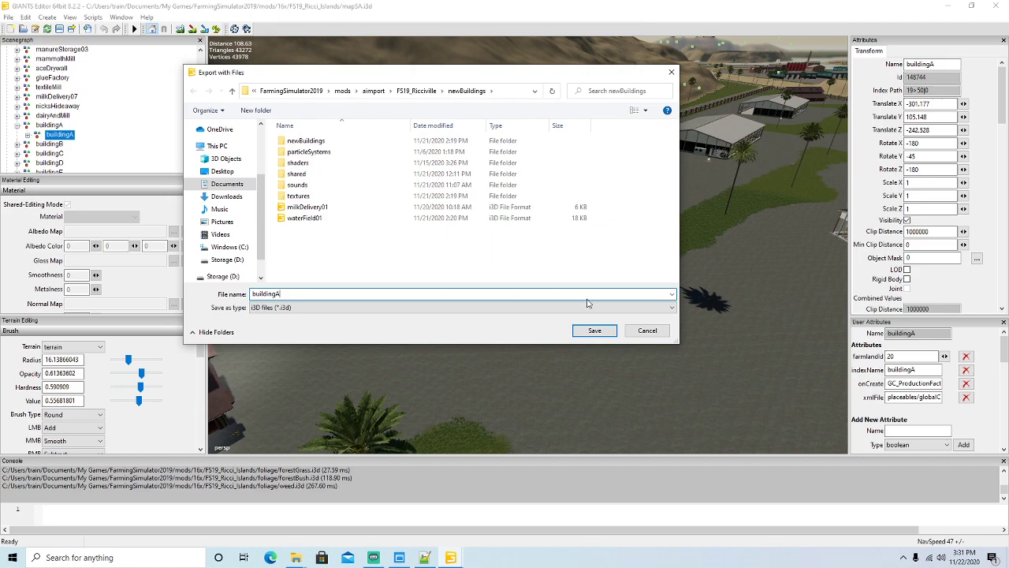
left_click(591, 330)
left_click(531, 275)
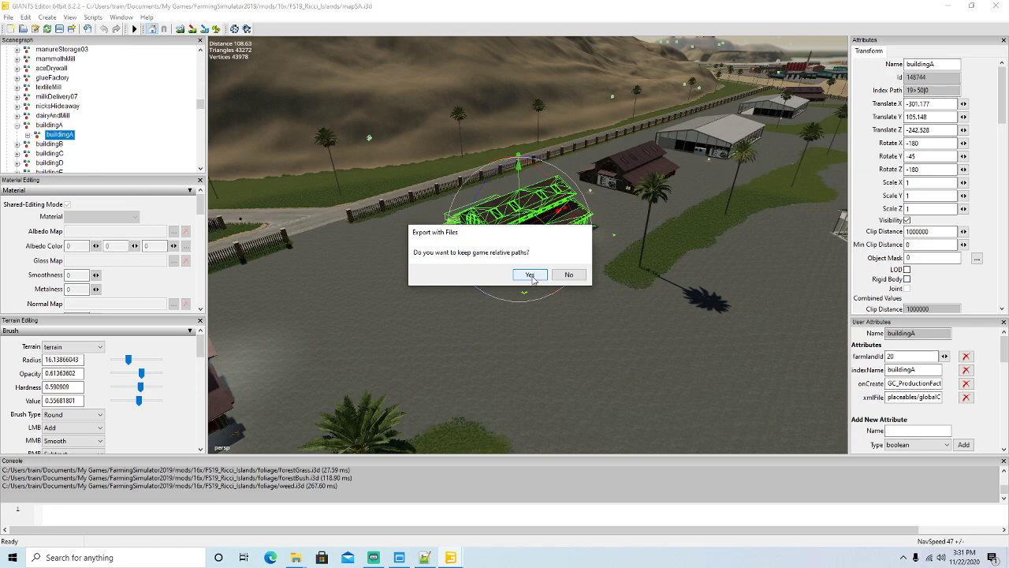
left_click(530, 275)
Step: Expand the signs group in the scenegraph and select the buildingA sign mounted on the barn's front
mouse_move(566, 342)
right_mouse_down()
mouse_move(533, 358)
mouse_move(558, 352)
right_mouse_up()
scroll(532, 353, "up", 5)
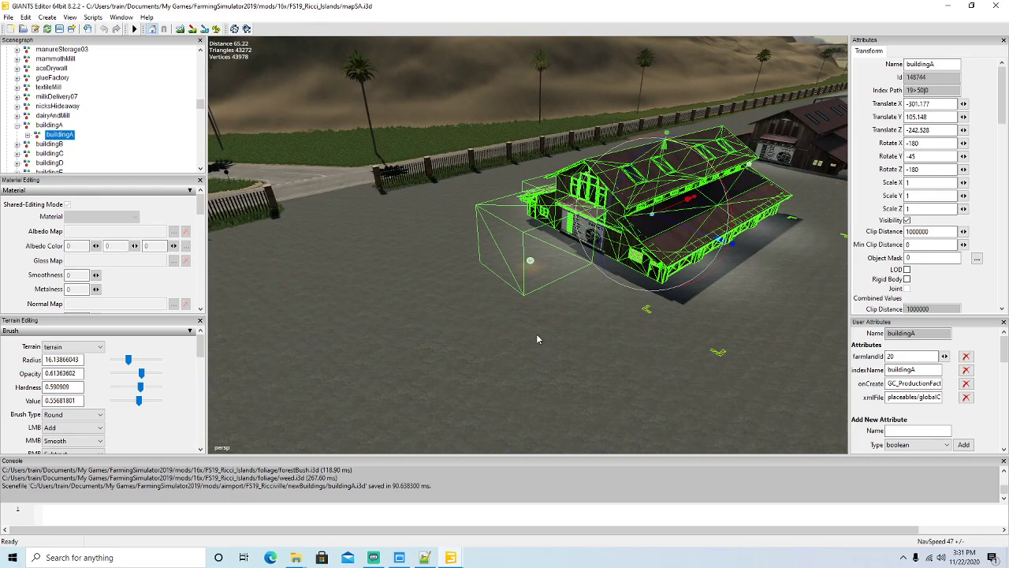
scroll(109, 131, "down", 10)
scroll(109, 132, "down", 10)
scroll(109, 132, "down", 10)
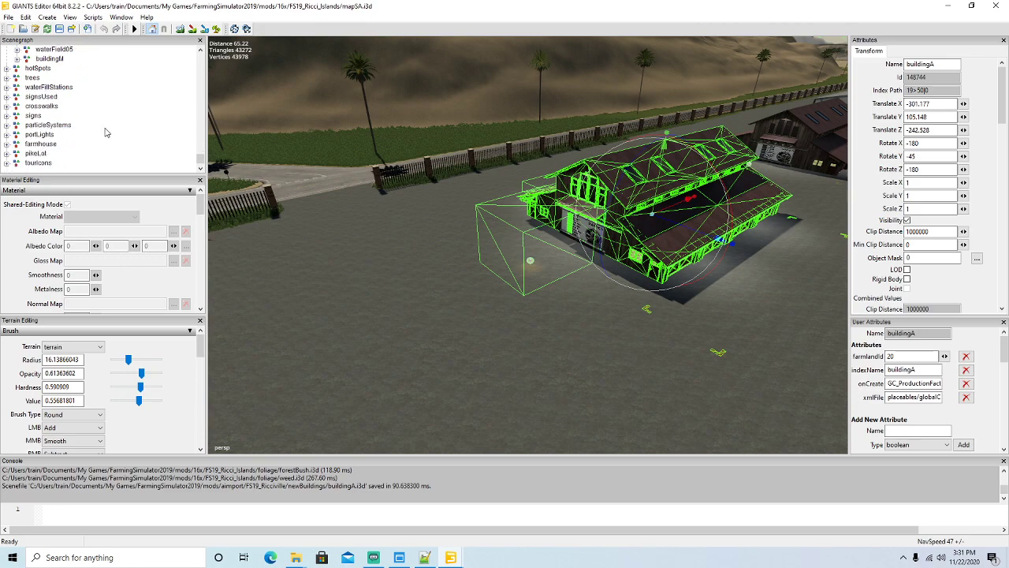
left_click(6, 116)
scroll(96, 134, "down", 5)
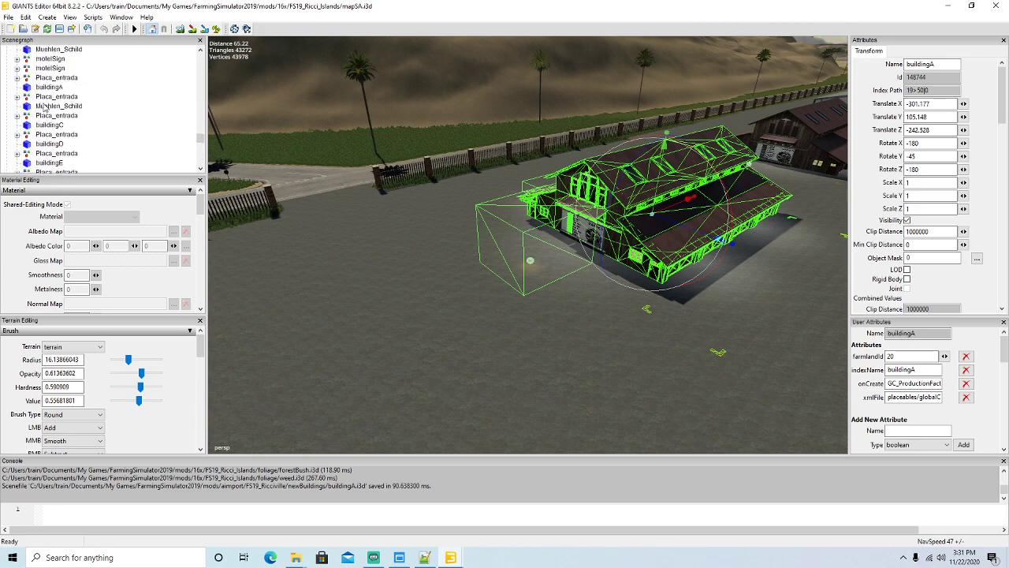
left_click(31, 88)
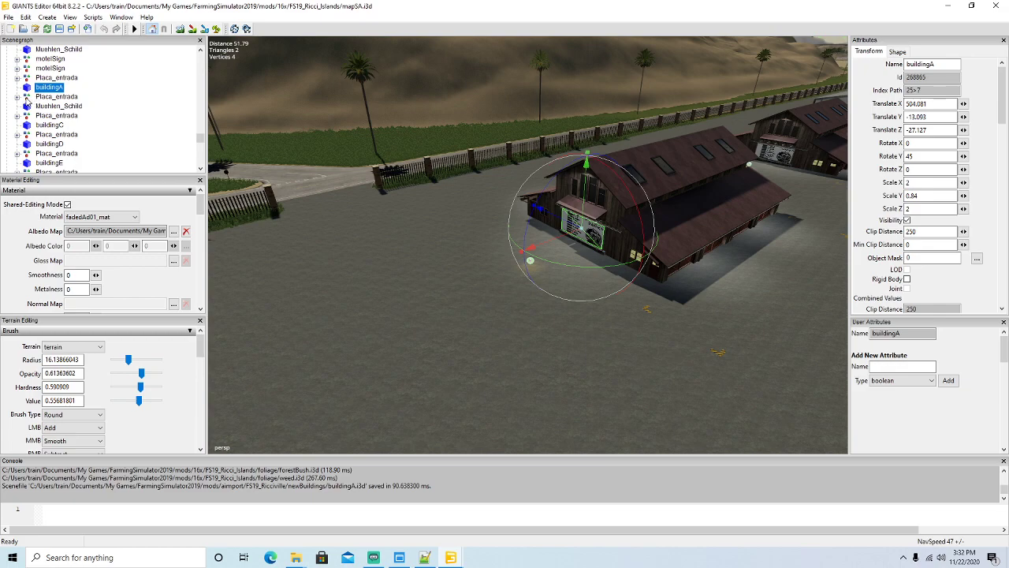
left_click(26, 97)
left_click(29, 88)
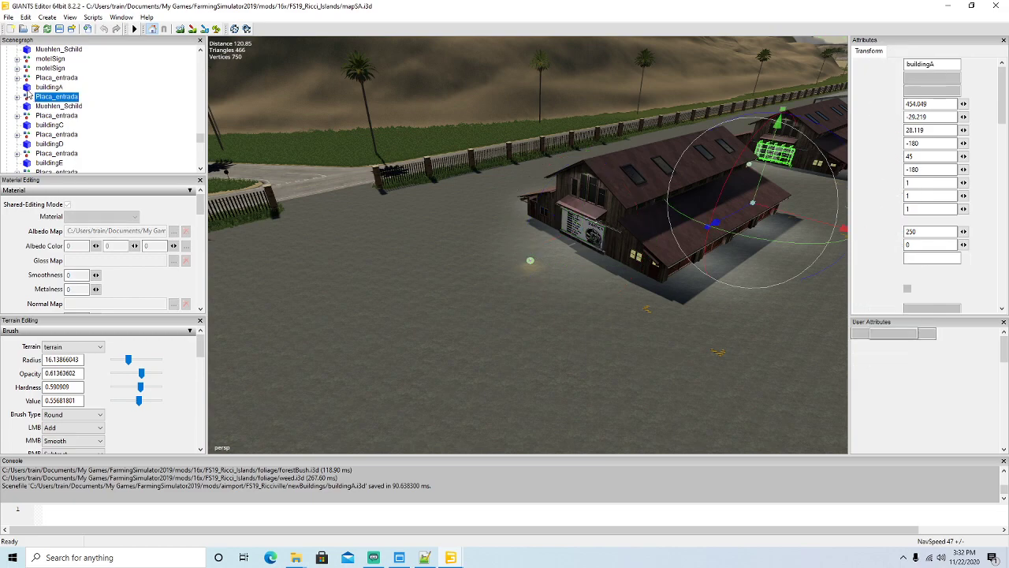
Step: Export the selected sign with its files as signA in FS19_Ricciville's newBuildings folder, keeping game relative paths
left_click(7, 17)
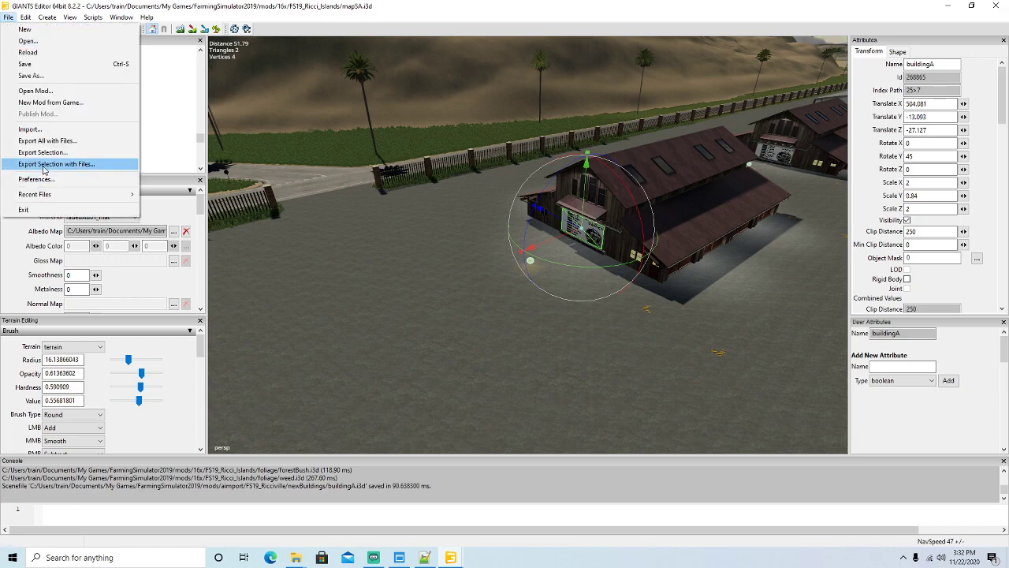
left_click(45, 164)
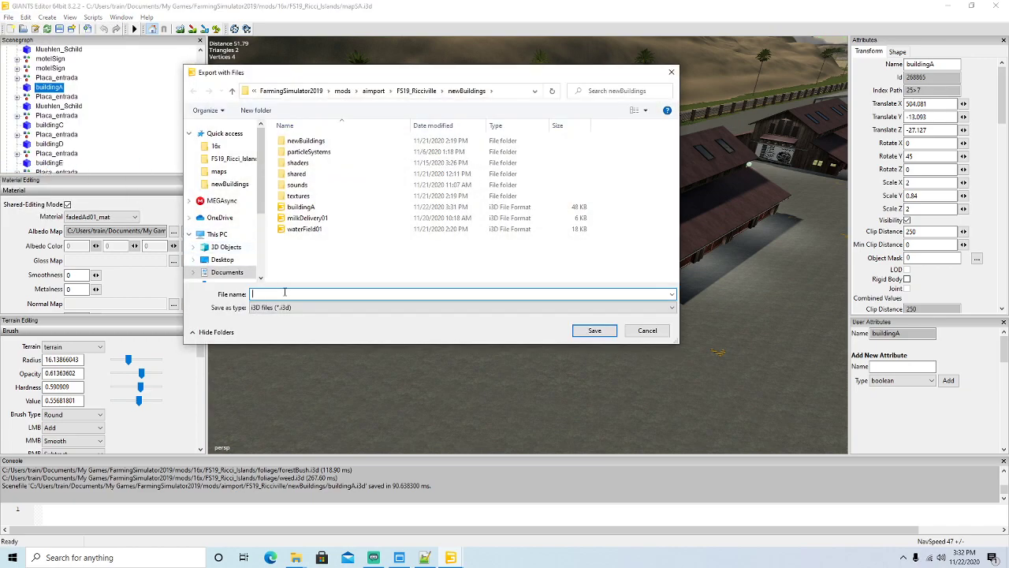
type("si")
left_click(585, 329)
left_click(530, 274)
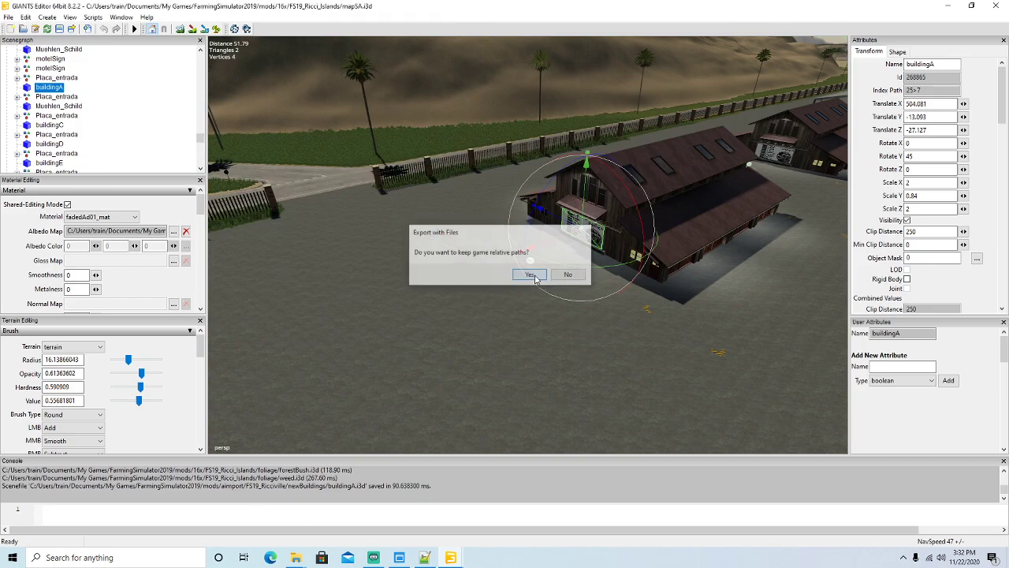
left_click(529, 274)
Step: Switch to File Explorer and open FS19_Ricciville's newBuildings folder
left_click(949, 6)
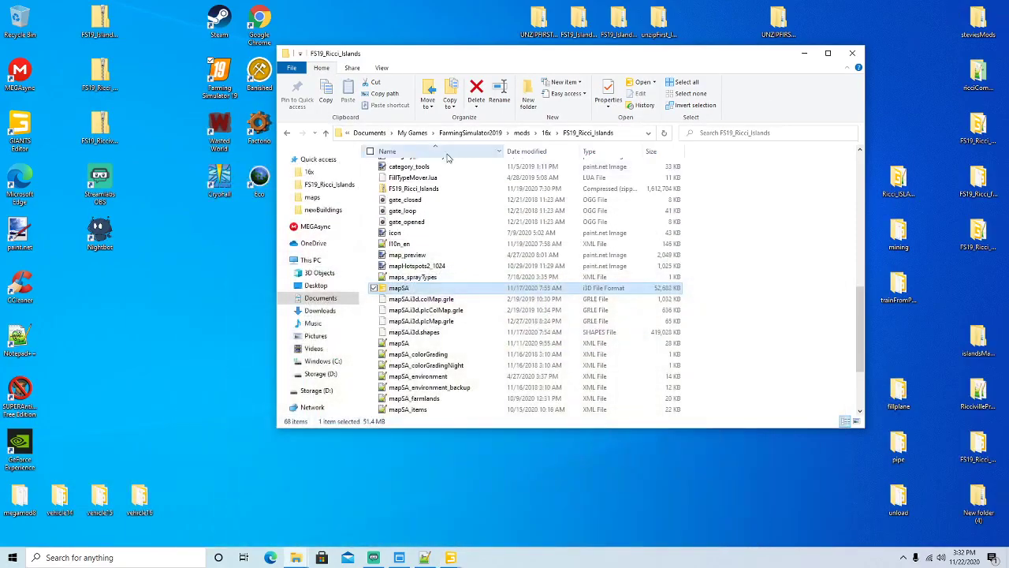
left_click_drag(483, 64, 537, 56)
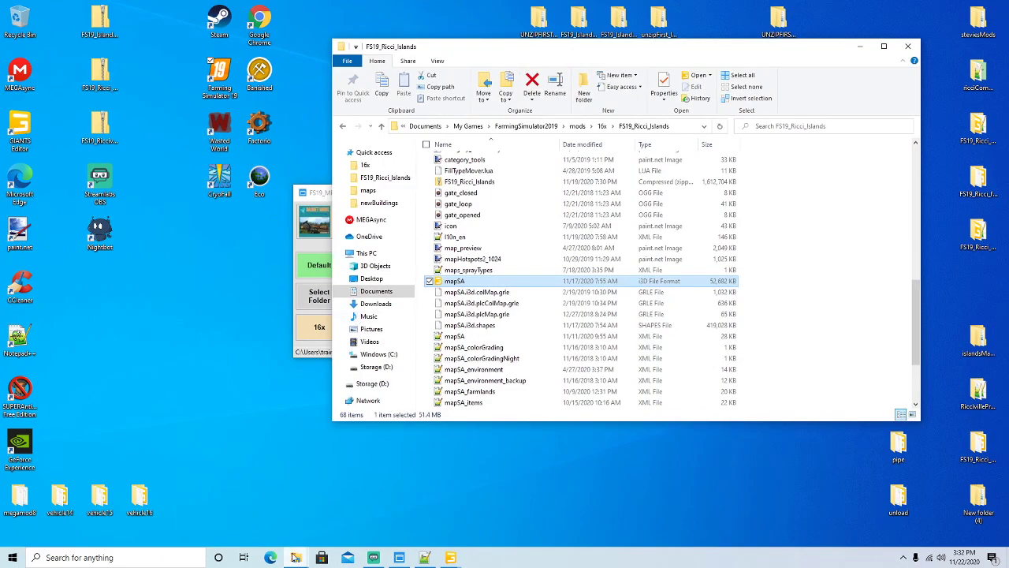
mouse_move(292, 556)
left_click(278, 485)
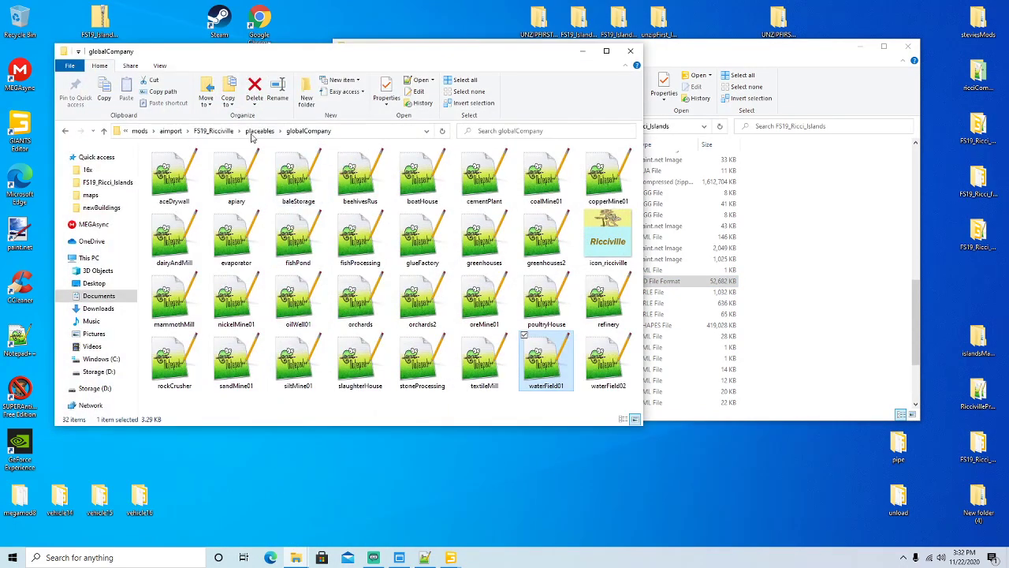
left_click(214, 131)
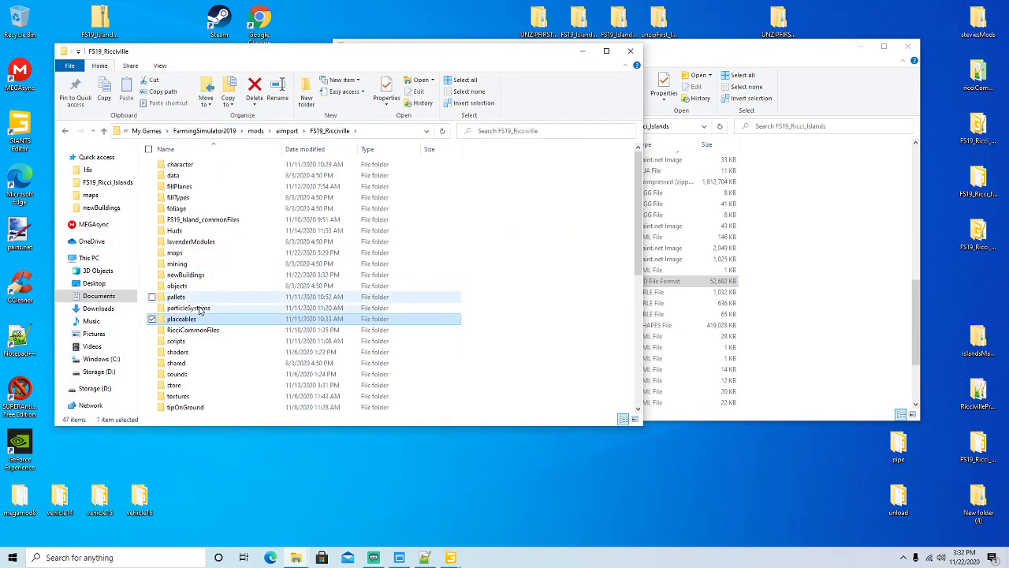
double_click(188, 275)
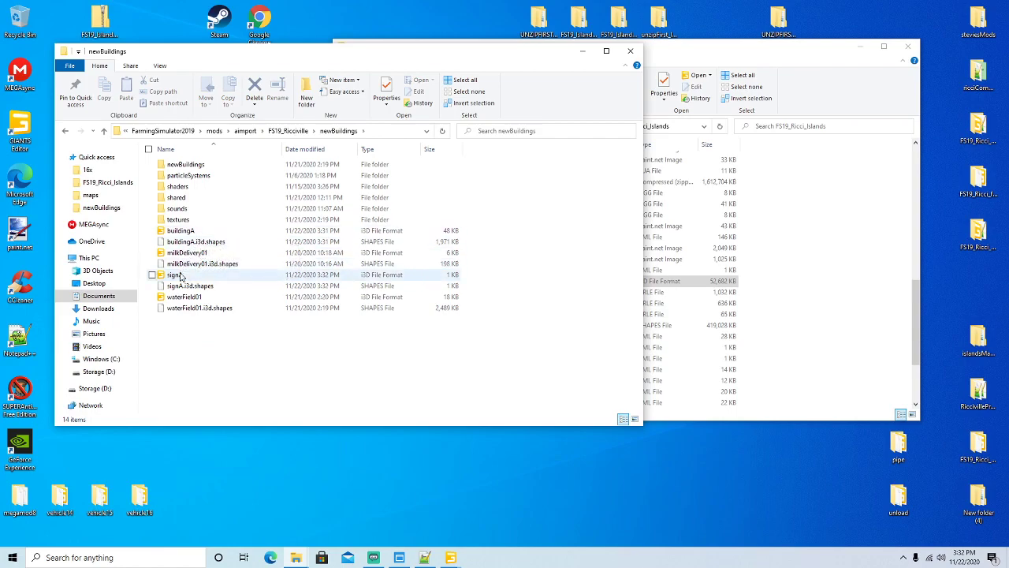
Step: Delete the waterField01 i3D file and its shapes file from the newBuildings folder
left_click(176, 298)
left_click(177, 308, "shift")
right_click(178, 307)
left_click(203, 458)
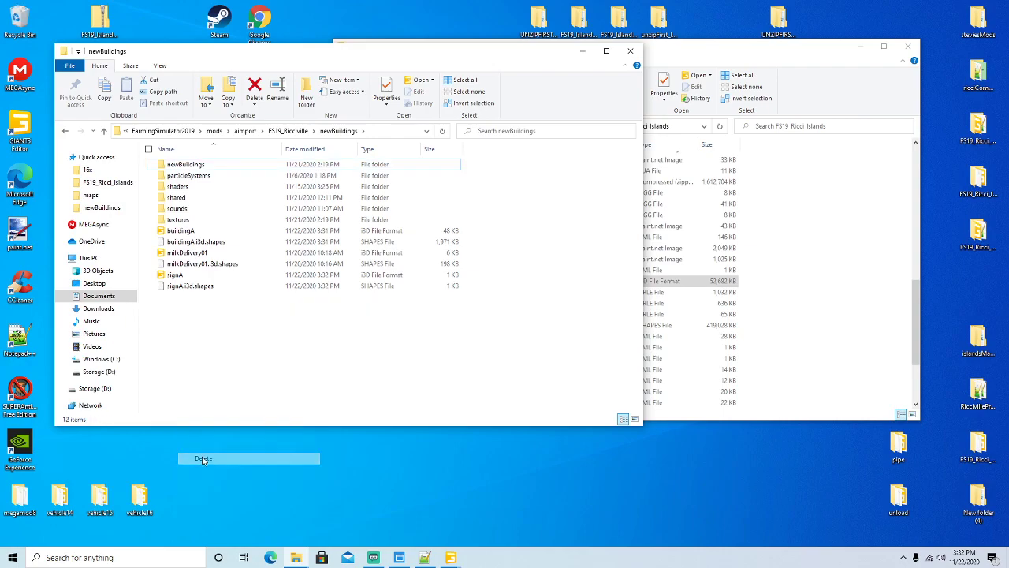
Step: Open the signA i3D file in Notepad++ and arrange its window below the folder's header
right_click(171, 280)
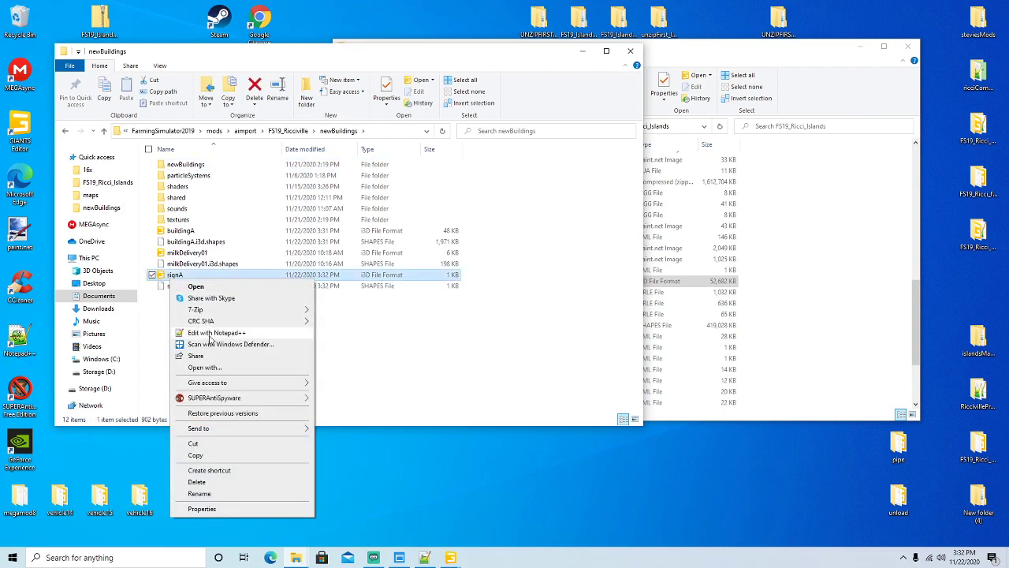
left_click(213, 333)
left_click_drag(532, 24, 478, 187)
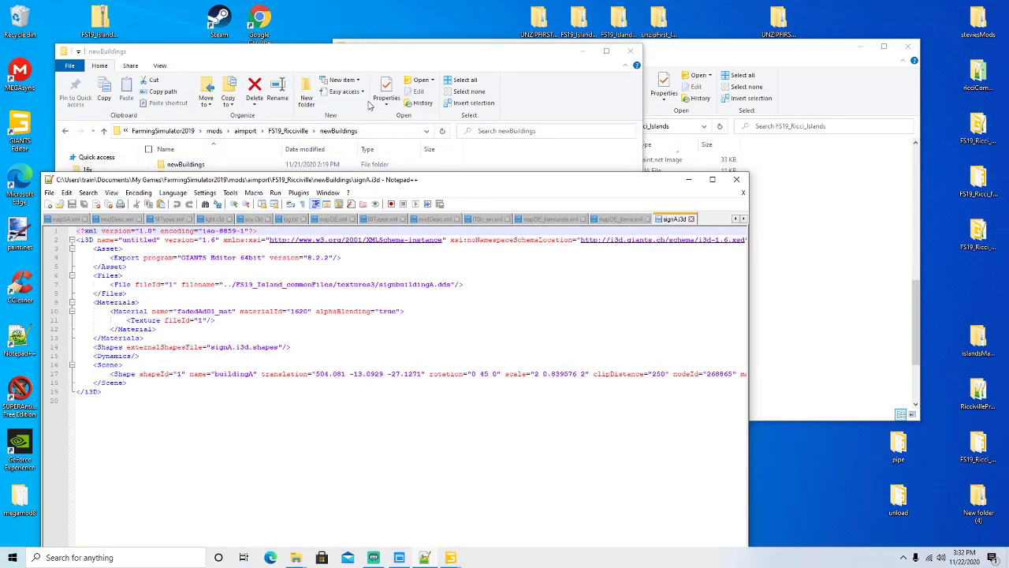
left_click(338, 63)
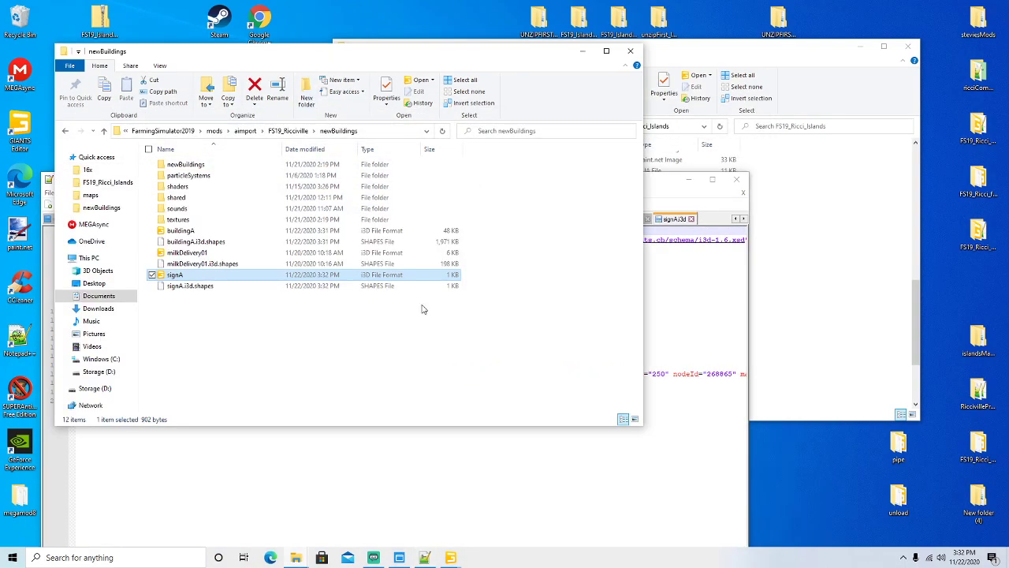
left_click(457, 455)
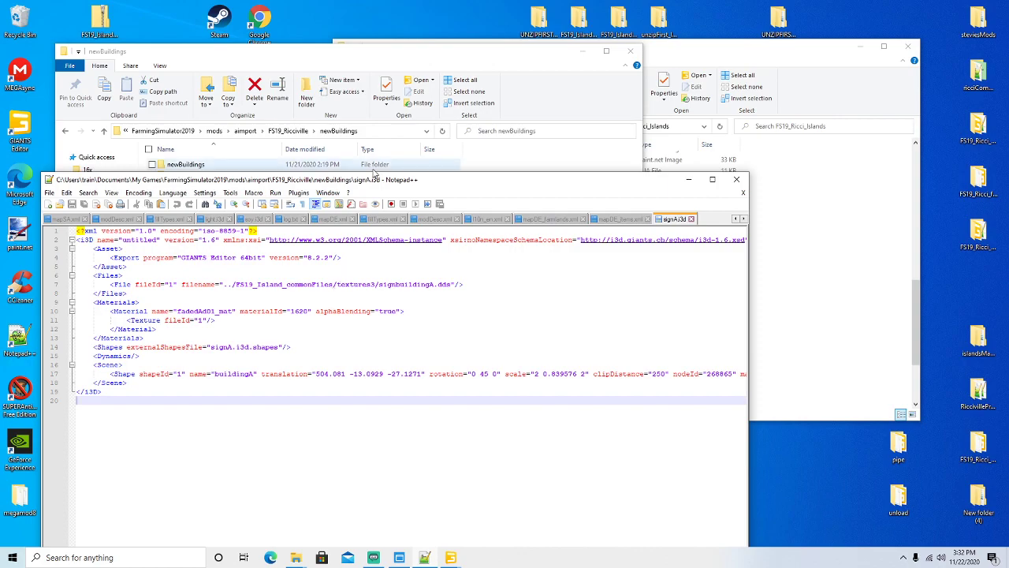
Step: Open newBuildings' textures folder in one File Explorer window and FS19_Island_commonFiles' textures3 folder in the other
left_click(273, 66)
double_click(178, 220)
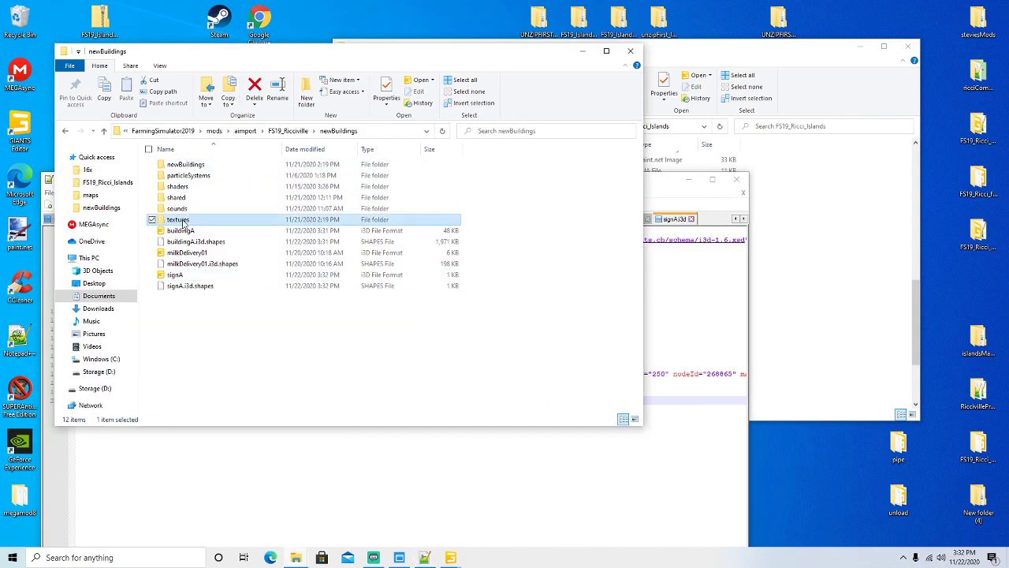
left_click(785, 67)
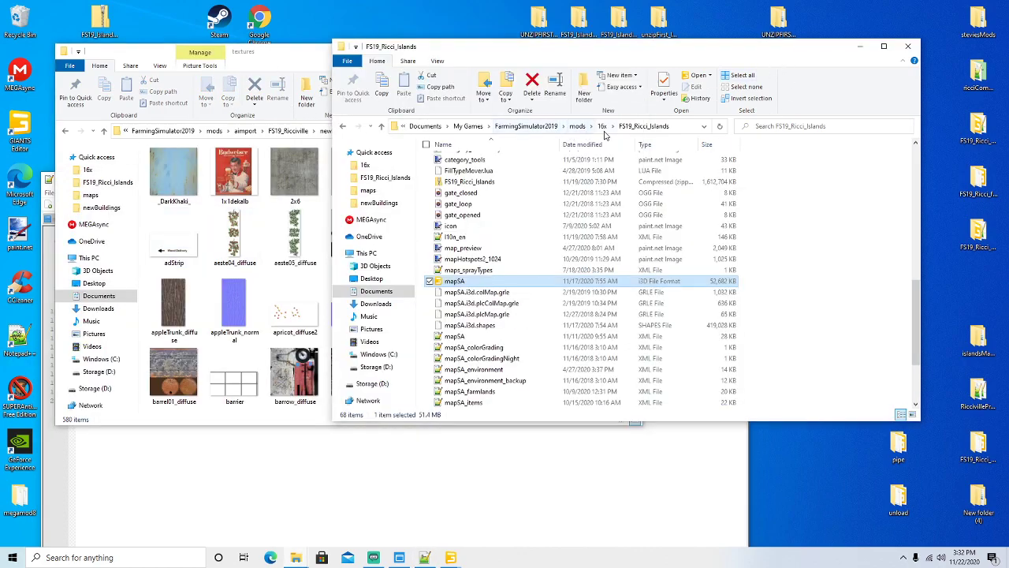
left_click(602, 126)
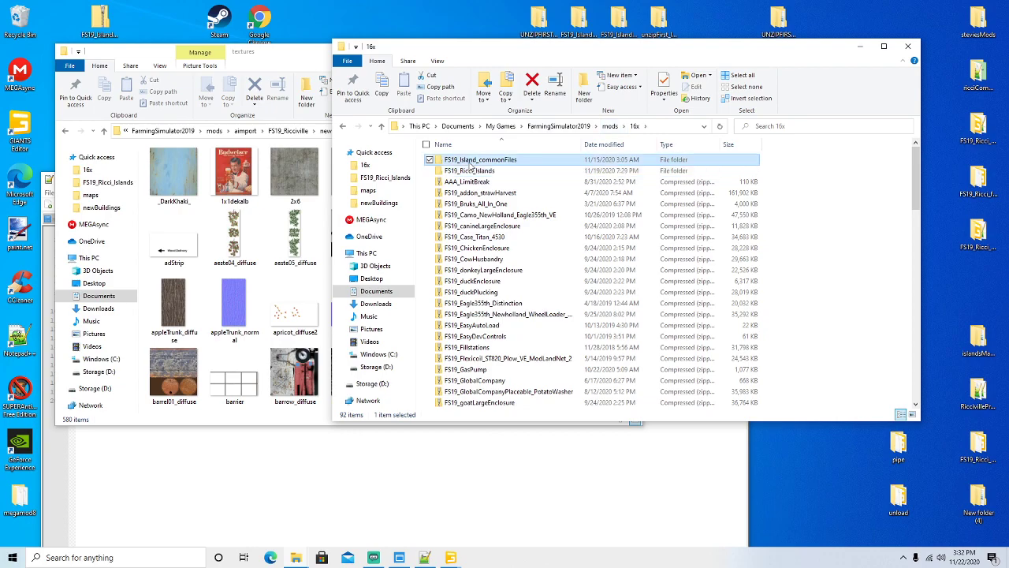
double_click(471, 165)
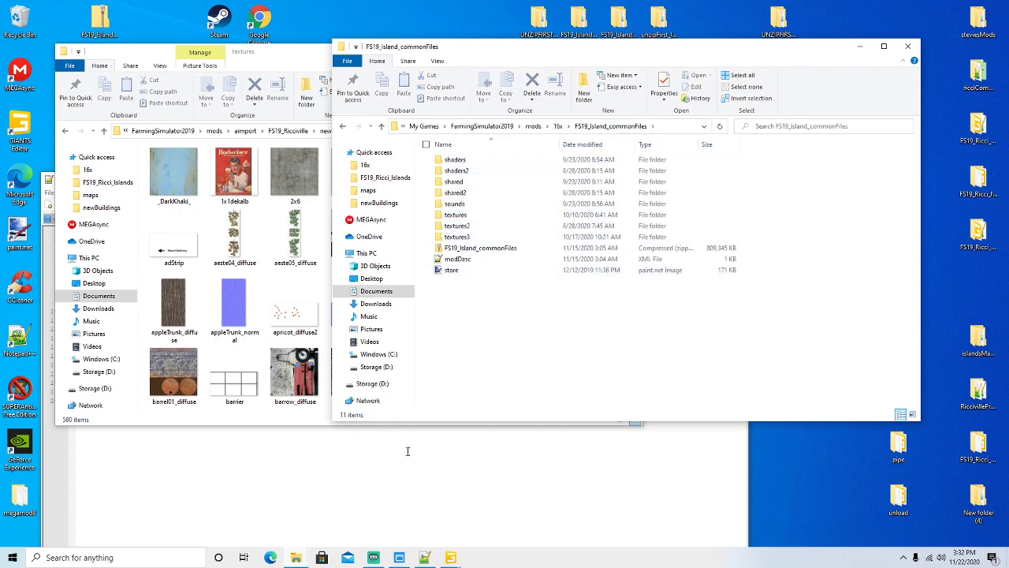
left_click(407, 476)
left_click(523, 56)
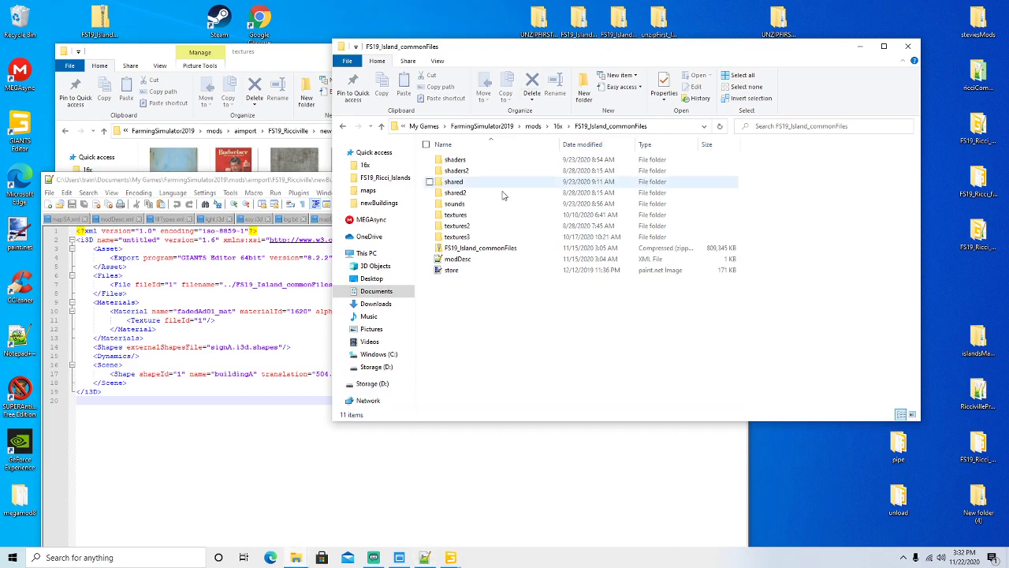
double_click(457, 236)
left_click(489, 492)
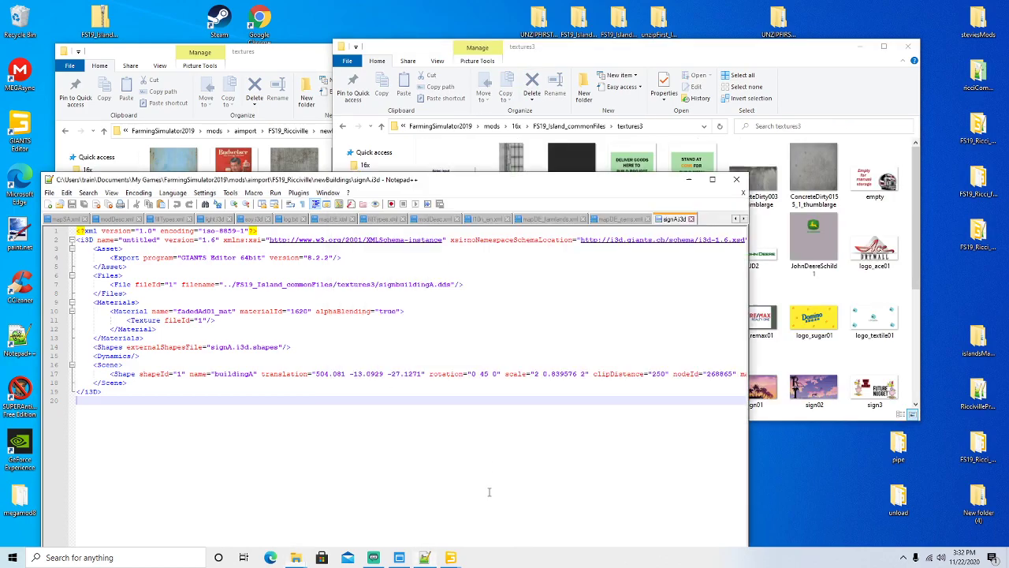
left_click(730, 58)
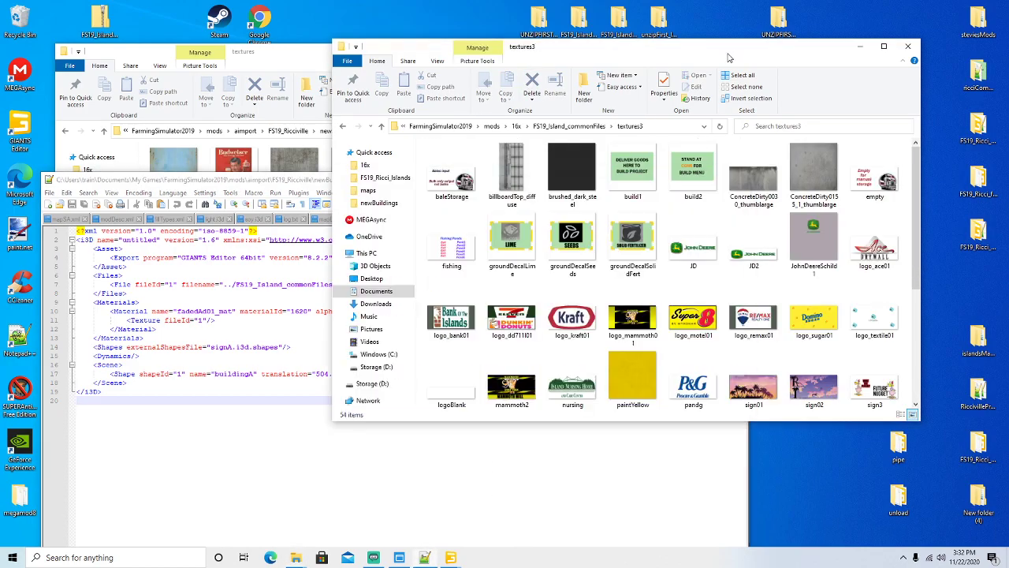
Step: Copy the signbuildingA image from textures3 into the newBuildings textures folder
left_click_drag(916, 204, 915, 284)
left_click(515, 282)
left_click(572, 272, "ctrl")
left_click(633, 272, "ctrl")
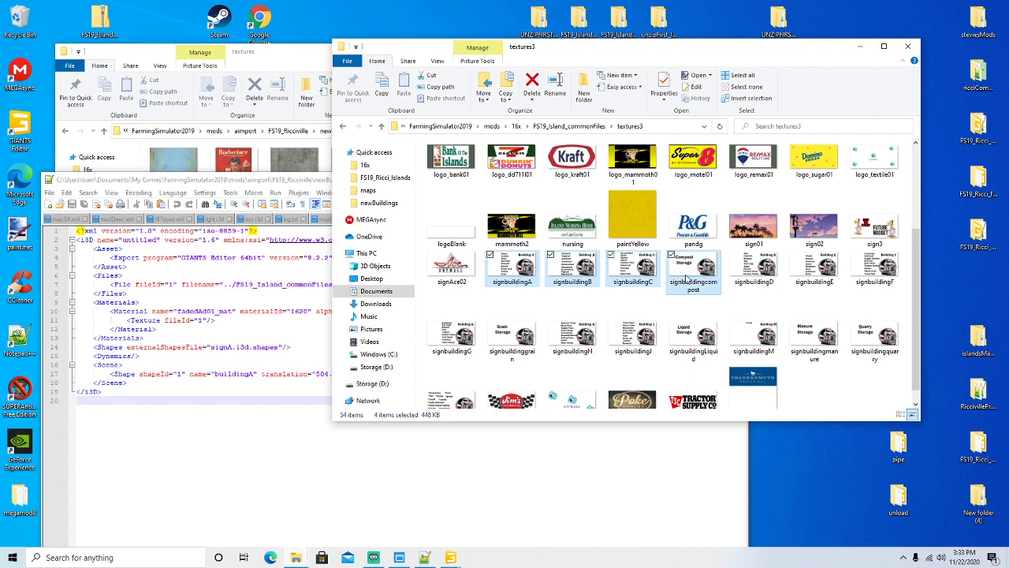
left_click(495, 274)
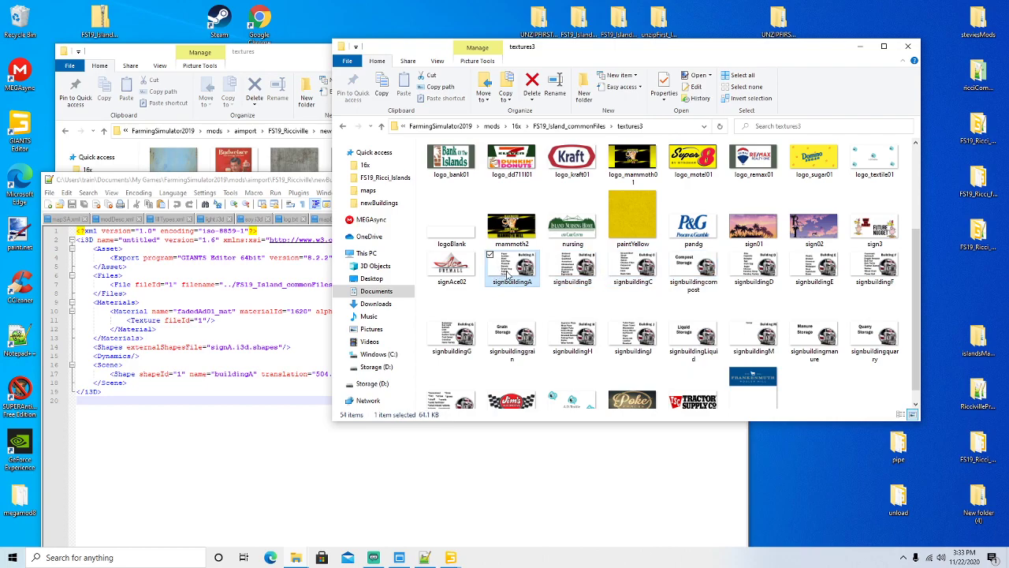
right_click(507, 271)
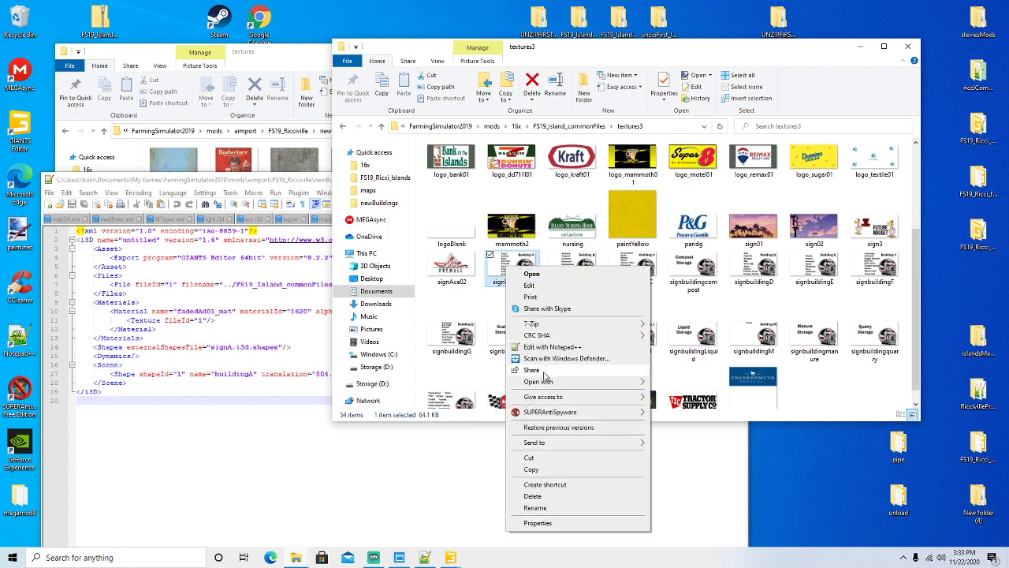
left_click(532, 469)
left_click(258, 161)
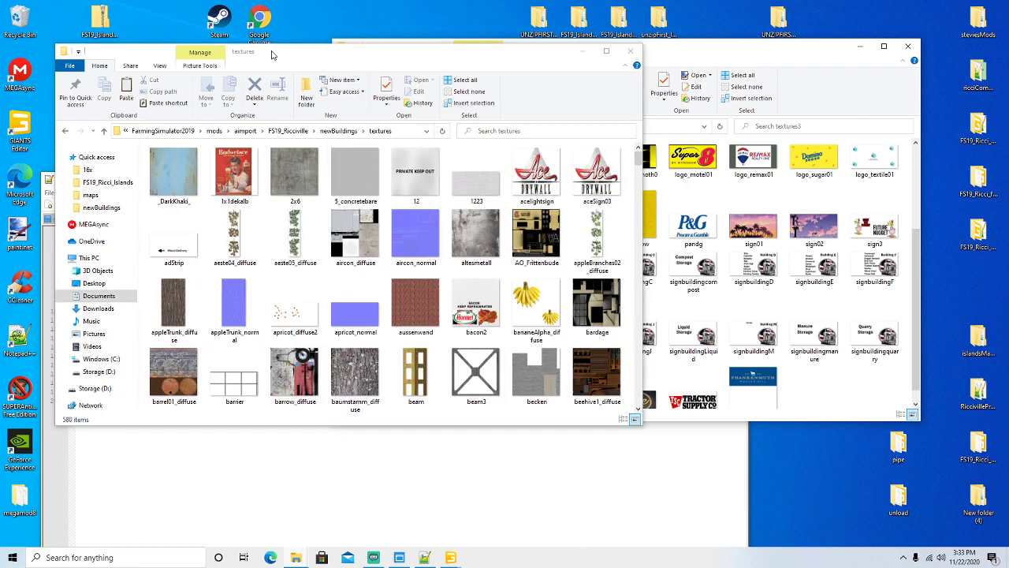
right_click(323, 210)
left_click(352, 281)
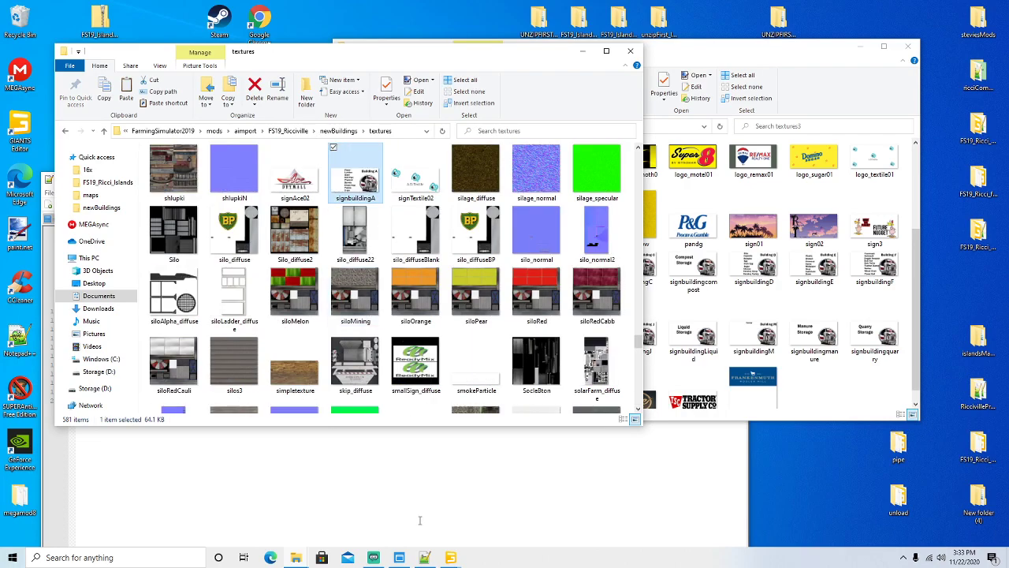
Step: Switch to Notepad++, change signA.i3d's texture filename to textures/signbuildingA.dds, and save the file
left_click(424, 557)
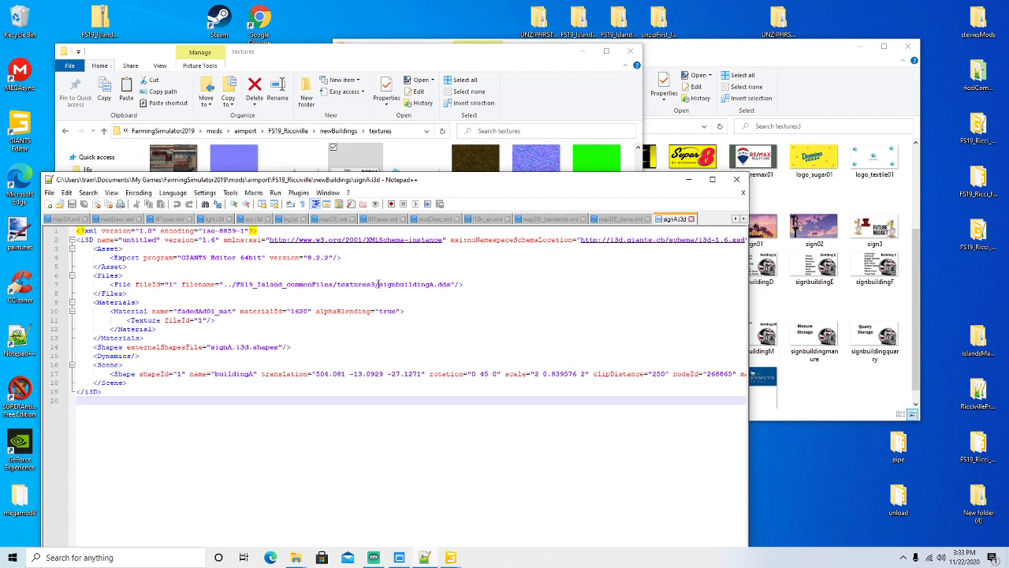
left_click(378, 284)
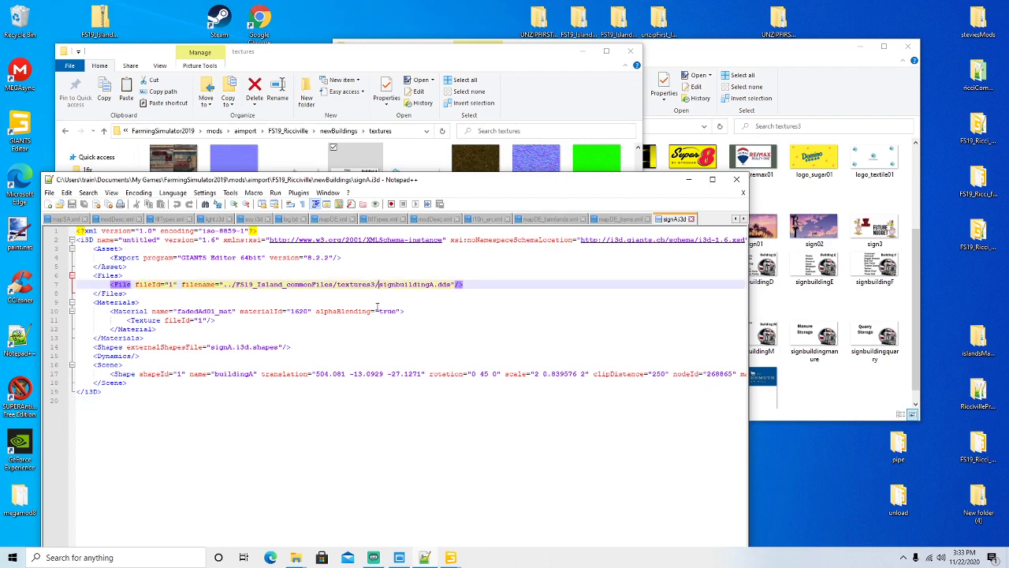
key("BackSpace")
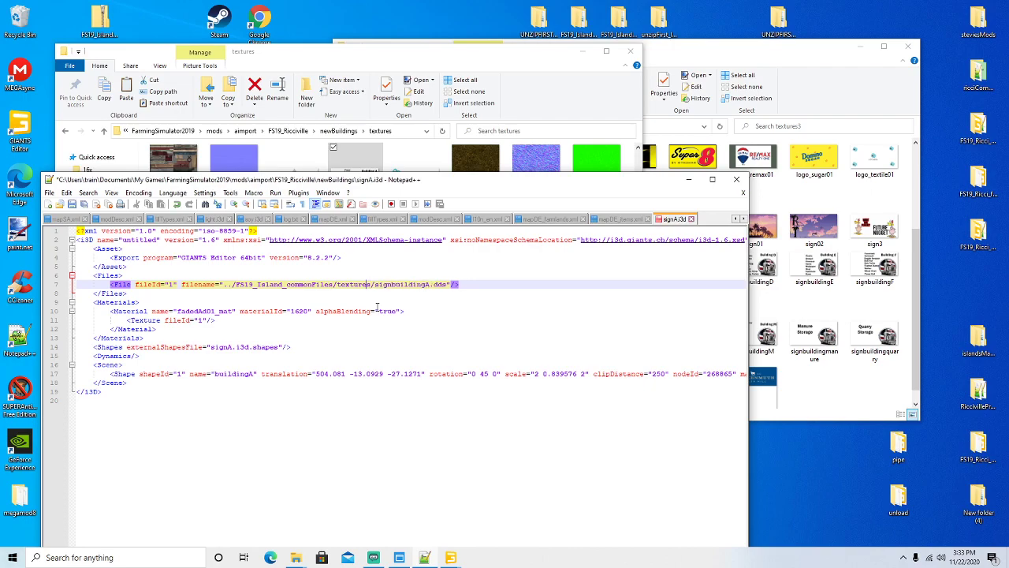
key("BackSpace")
key("BackSpace")
key("BackSpace")
key("BackSpace")
key("BackSpace")
key("BackSpace")
key("BackSpace")
key("BackSpace")
key("BackSpace")
key("BackSpace")
key("BackSpace")
key("BackSpace")
key("BackSpace")
key("BackSpace")
key("BackSpace")
key("BackSpace")
key("BackSpace")
key("BackSpace")
key("BackSpace")
key("BackSpace")
key("BackSpace")
key("BackSpace")
key("BackSpace")
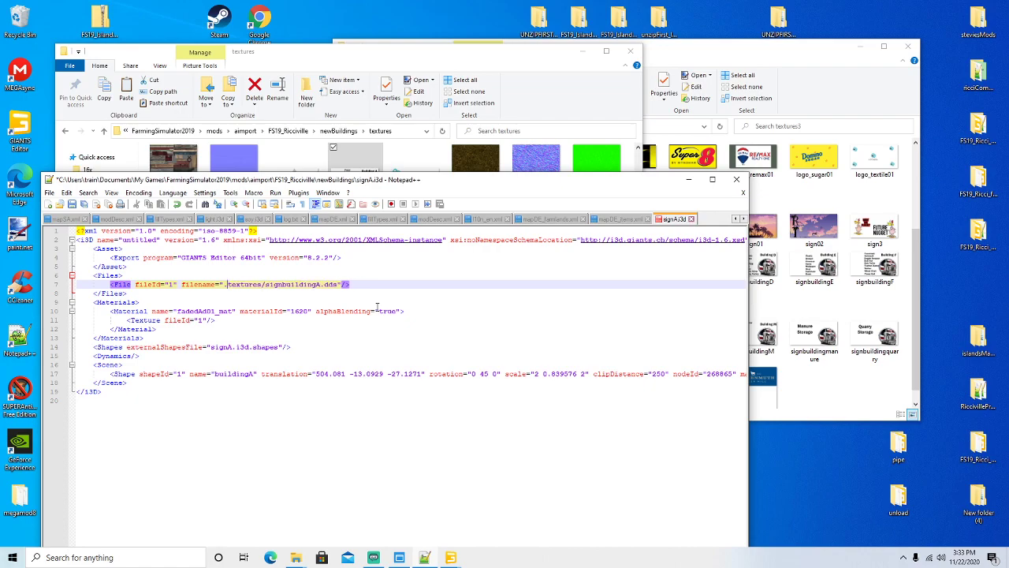
left_click(71, 204)
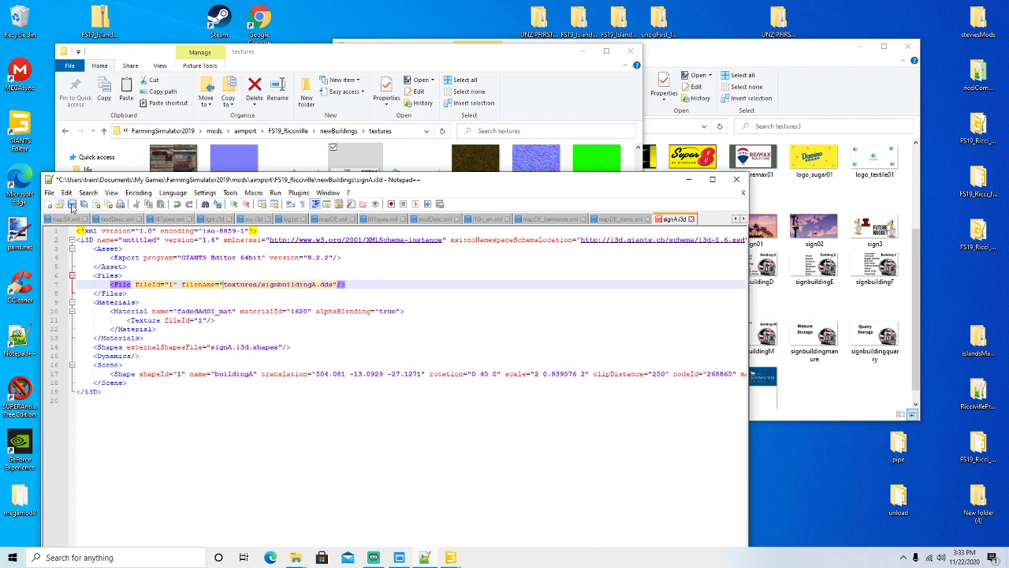
Step: Close signA.i3d, and open the buildingA i3D file from Ricciville's newBuildings folder in Notepad++
left_click(692, 219)
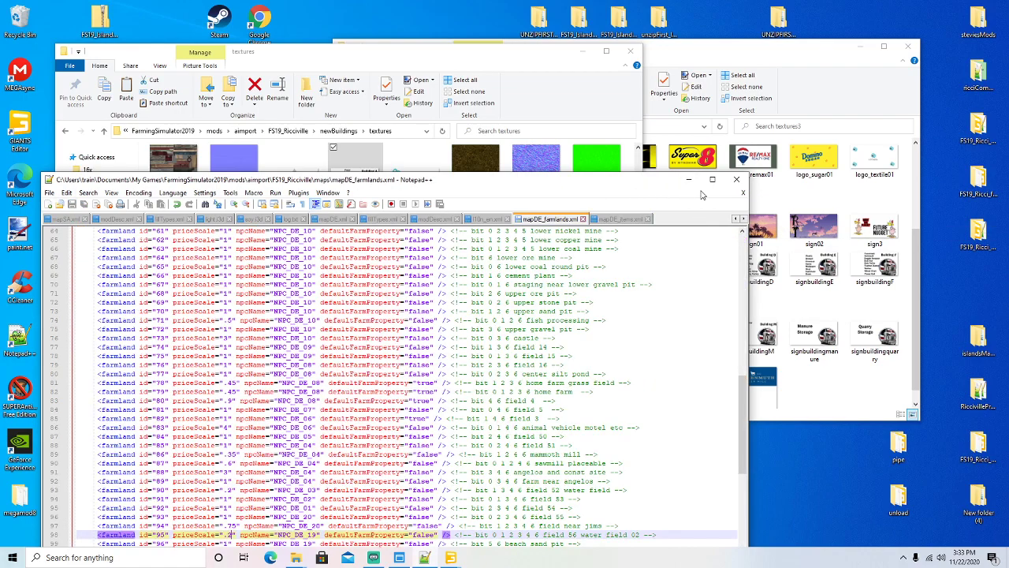
left_click(689, 180)
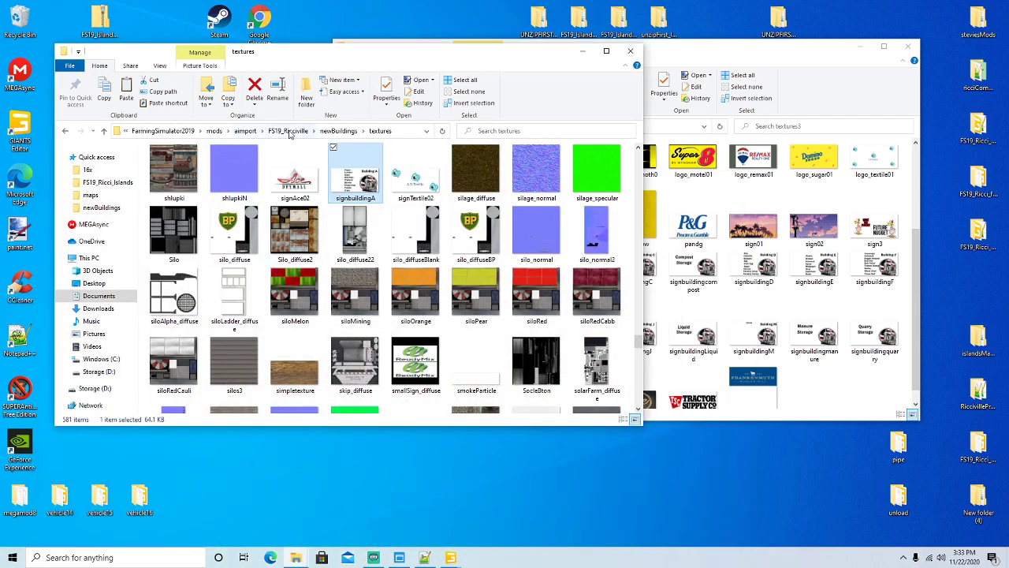
left_click(338, 131)
left_click(184, 234)
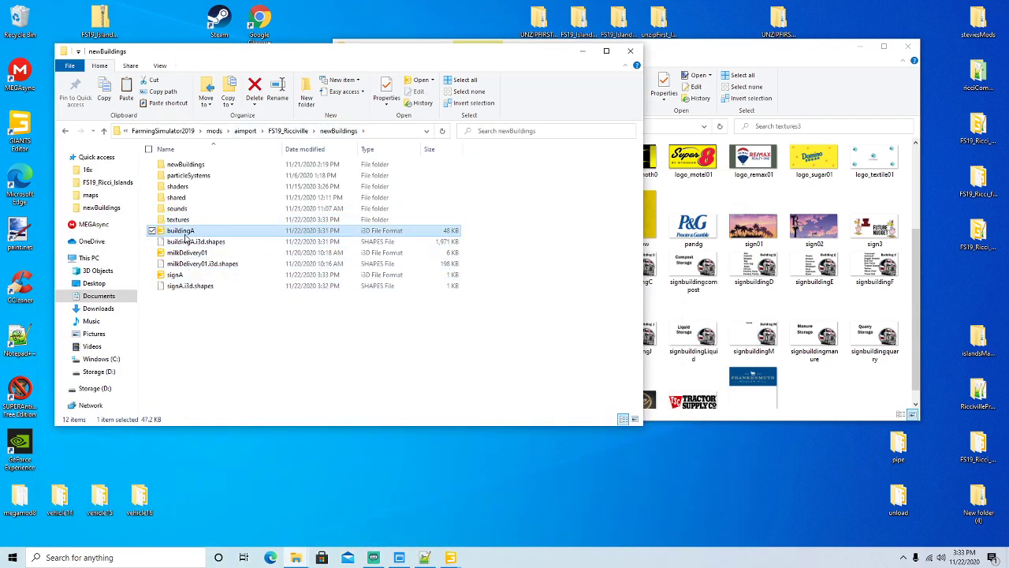
right_click(184, 235)
left_click(229, 289)
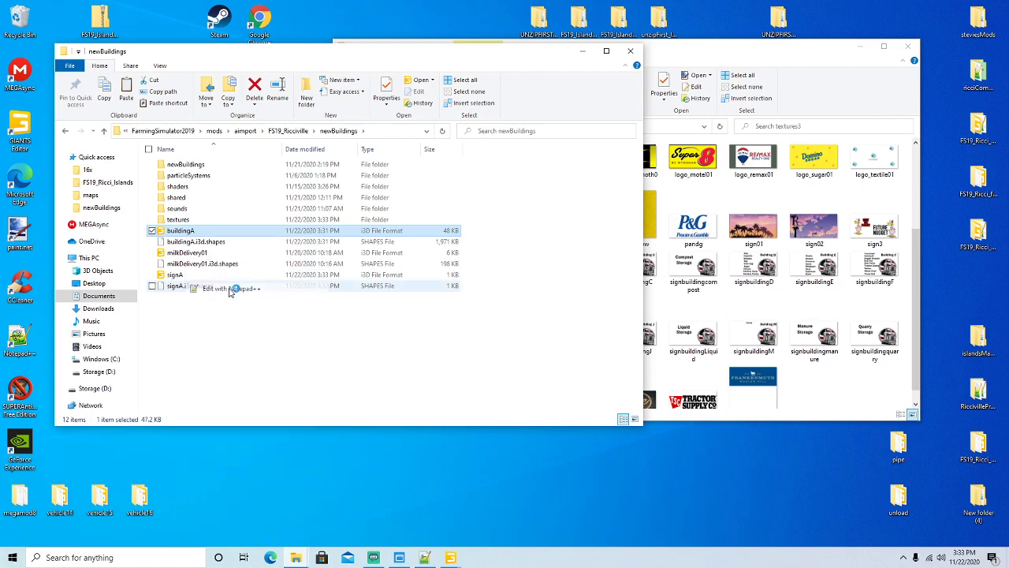
scroll(411, 329, "down", 2)
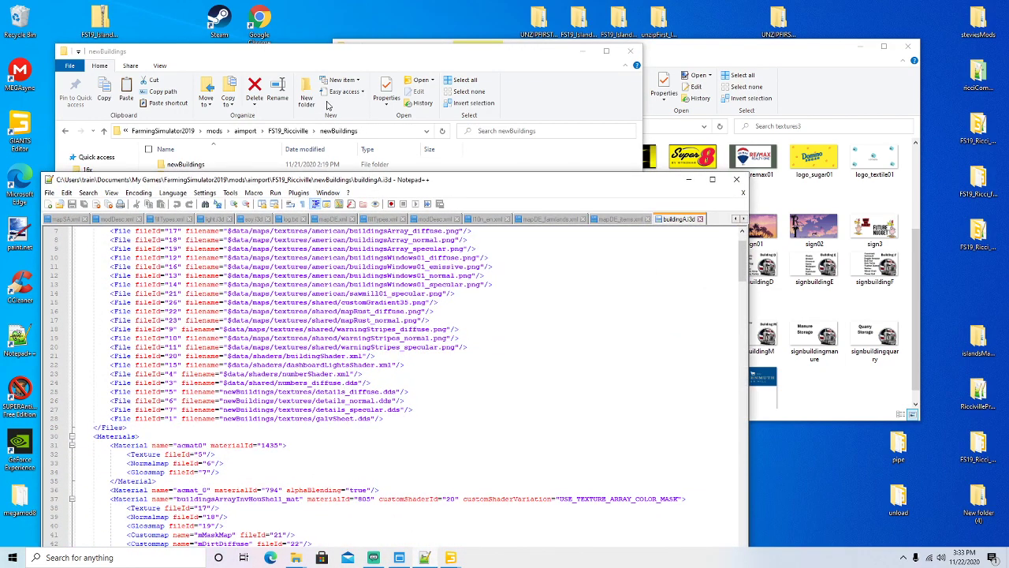
Step: Copy details_diffuse, details_normal, details_specular and galvSheet from the textures folder of the nested newBuildings folder in File Explorer
left_click(329, 68)
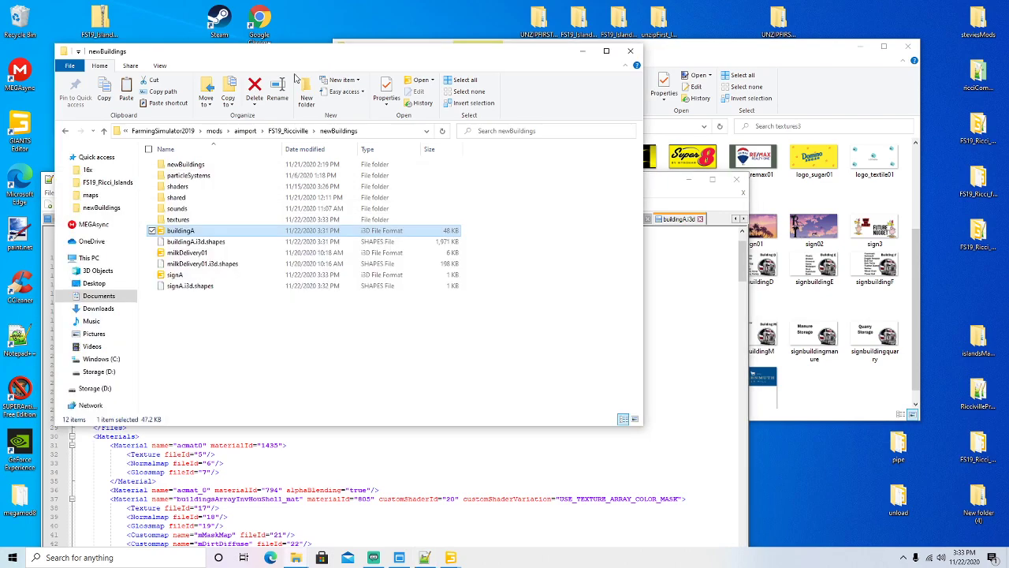
double_click(189, 165)
double_click(186, 165)
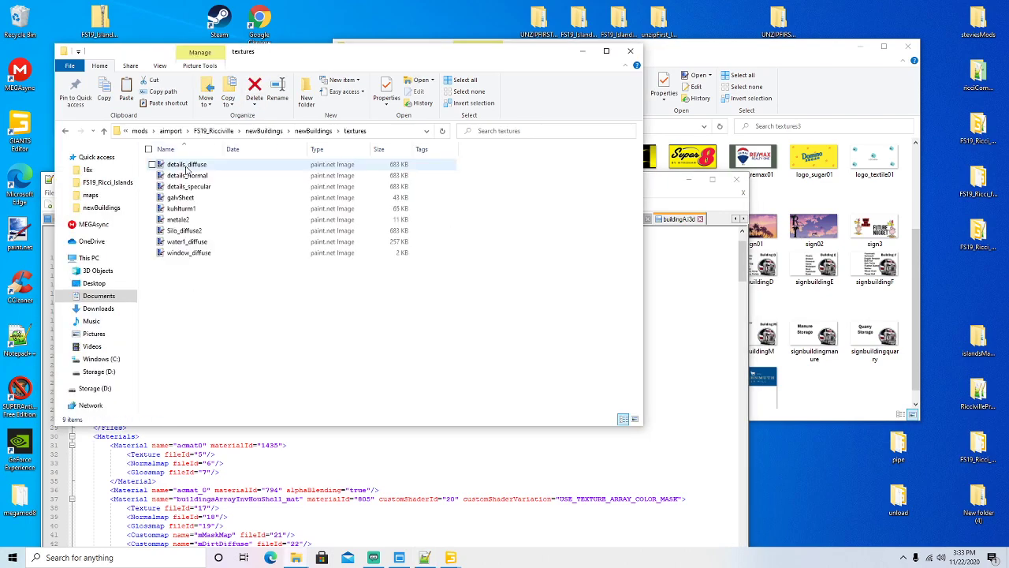
left_click(187, 165)
left_click(189, 186, "shift")
left_click(194, 198, "shift")
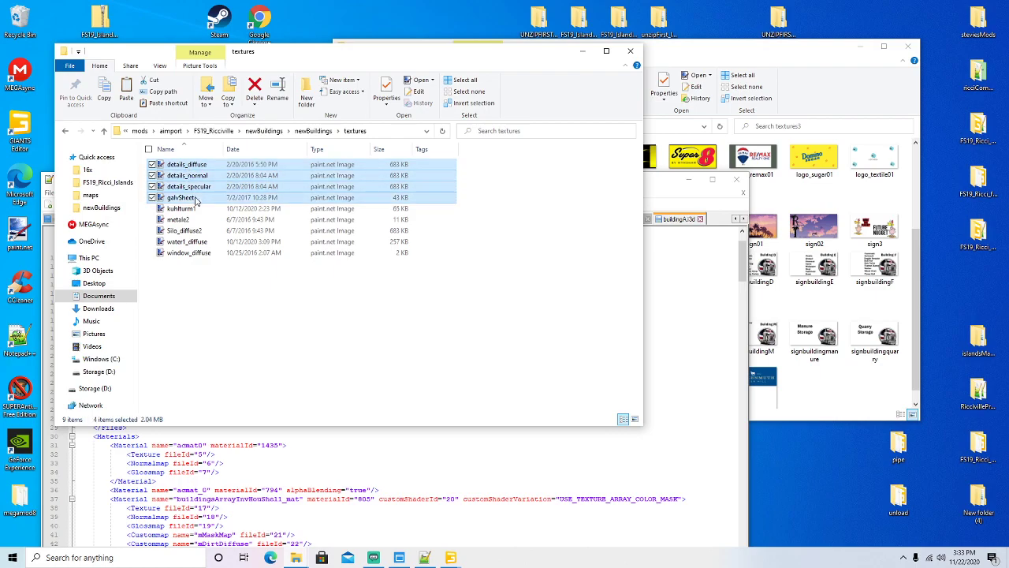
right_click(195, 200)
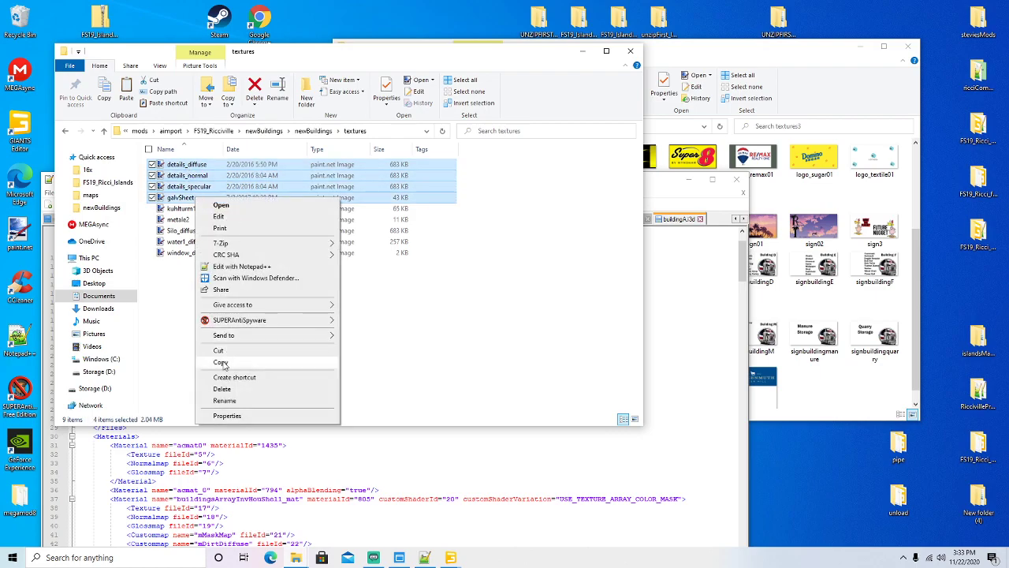
left_click(226, 360)
Step: Paste the copied images into the outer newBuildings folder's textures folder, keeping the galvSheet.dds already there
left_click(263, 130)
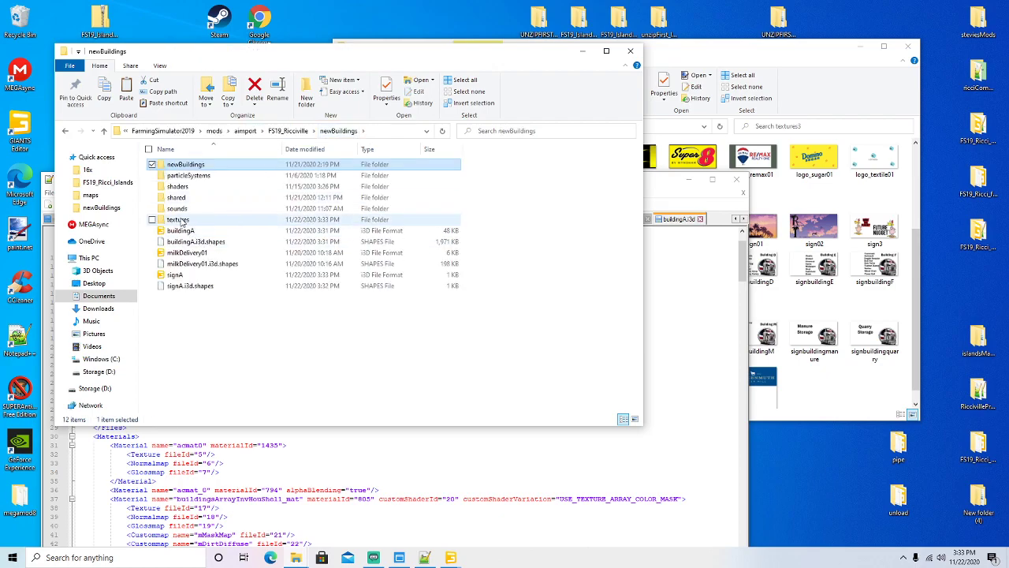
left_click(180, 221)
double_click(181, 221)
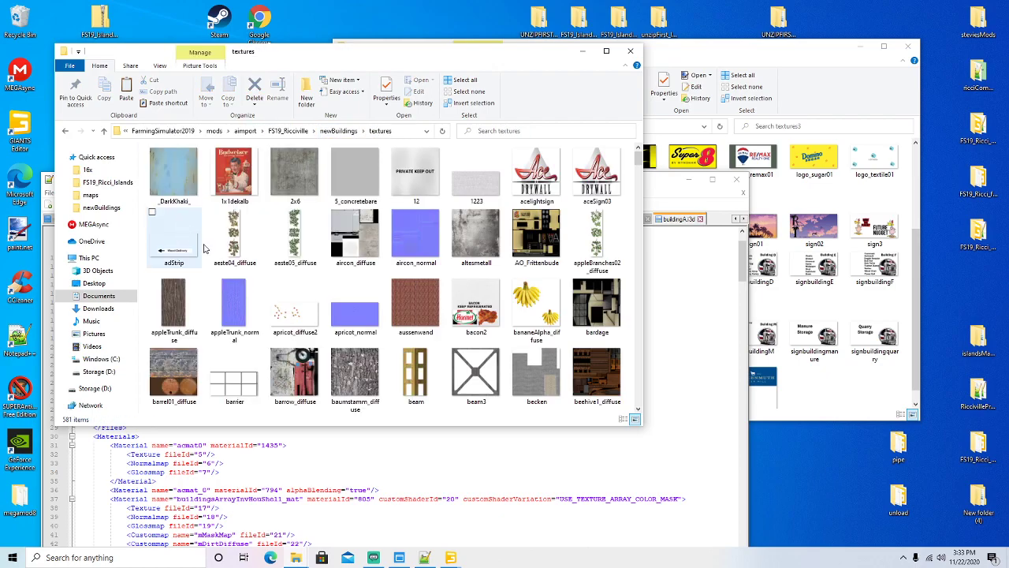
right_click(266, 209)
left_click(291, 278)
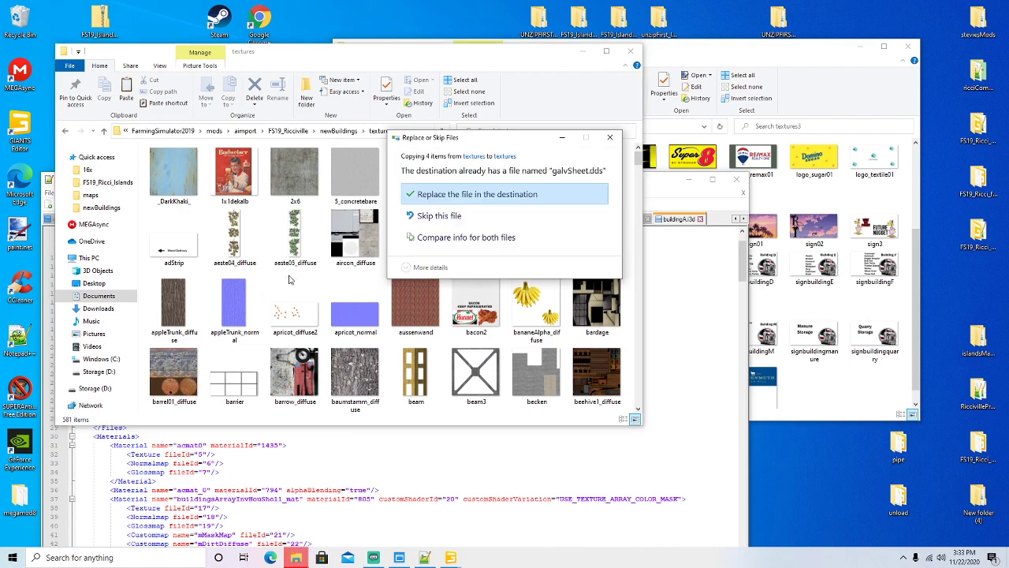
left_click(415, 236)
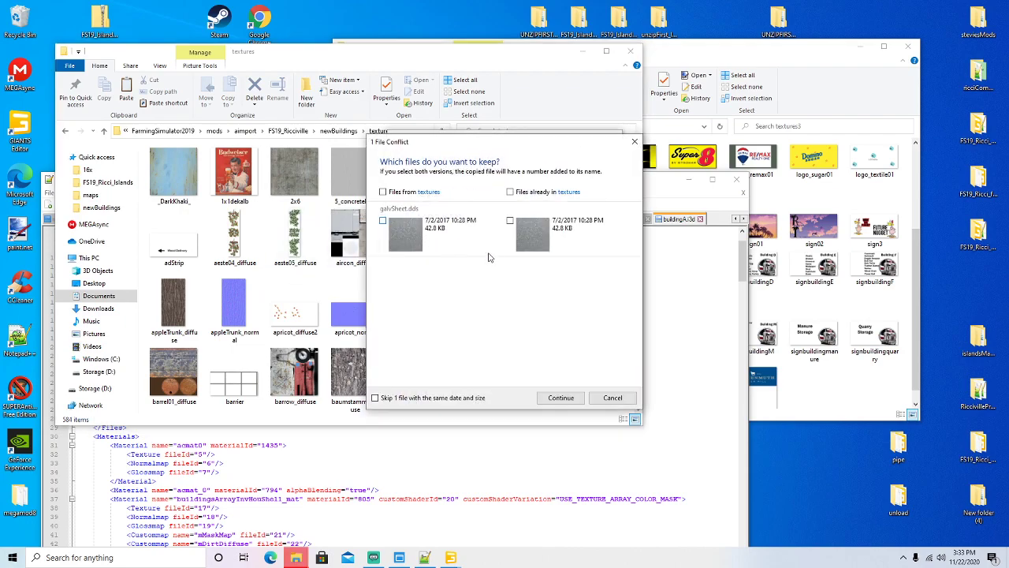
left_click(511, 191)
left_click(562, 397)
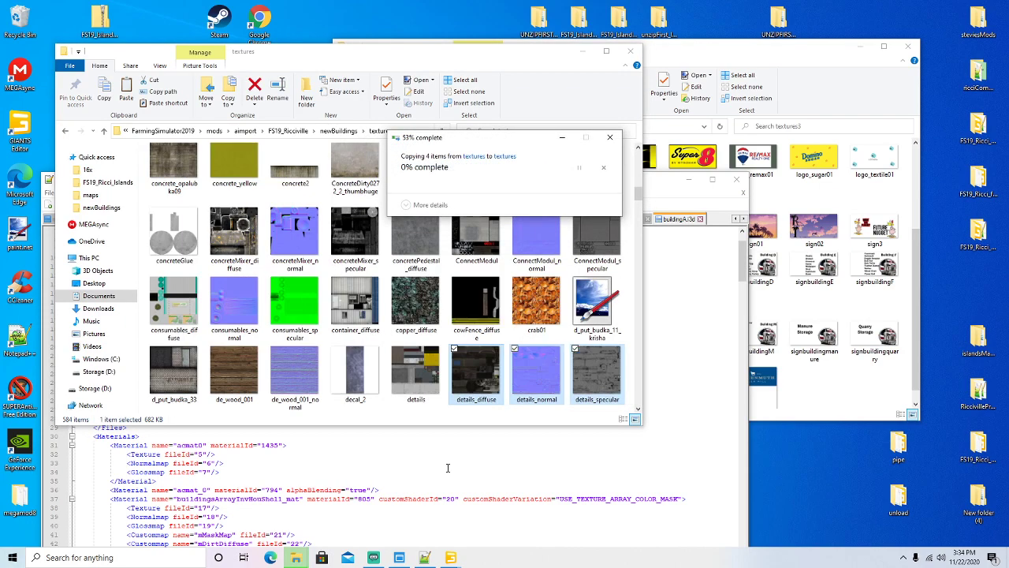
Step: Switch to Notepad++ and change the fileId 5 filename in buildingA.i3d to textures/details_diffuse.dds
left_click(446, 463)
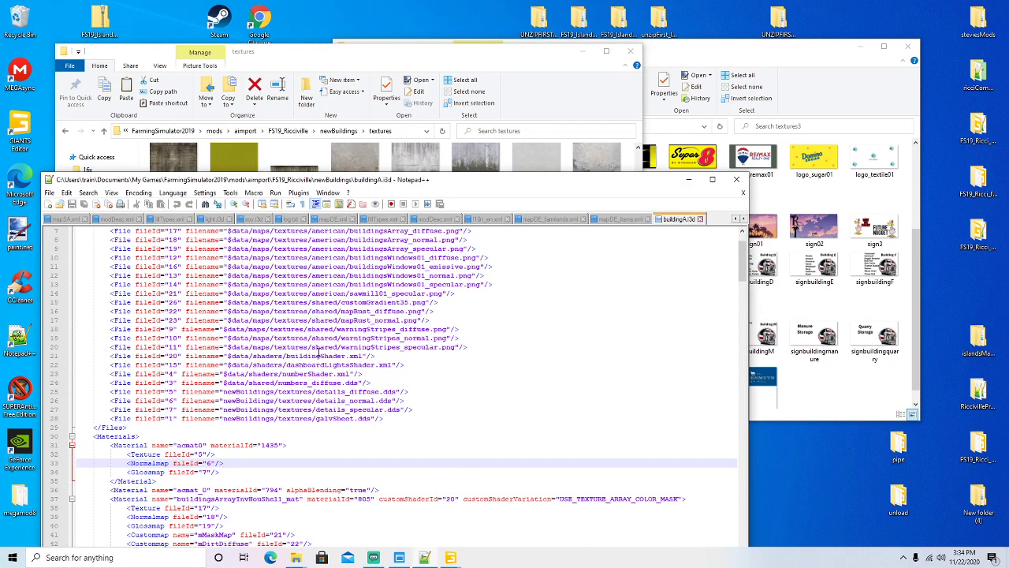
scroll(250, 364, "up", 3)
scroll(276, 344, "down", 4)
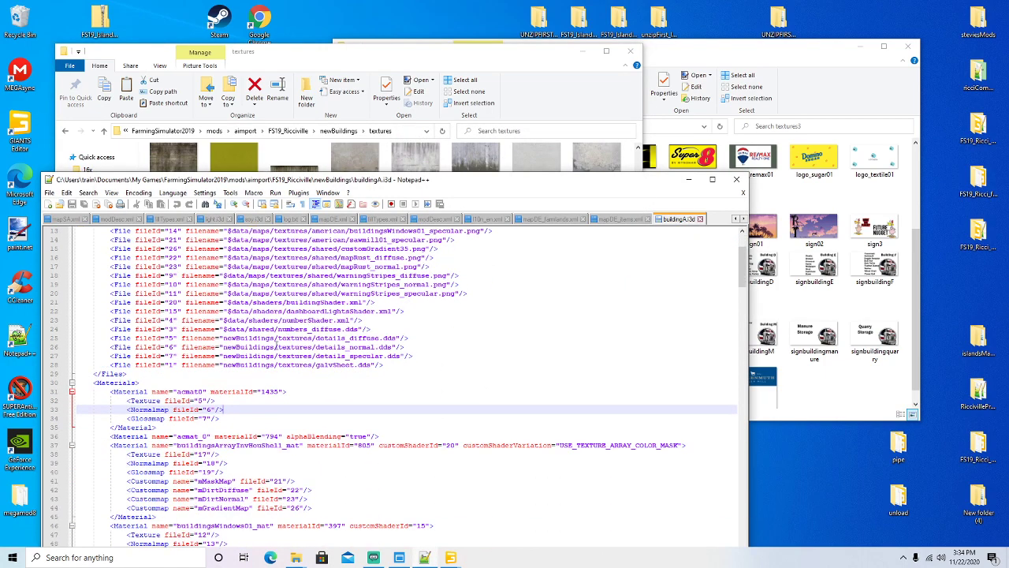
left_click(277, 339)
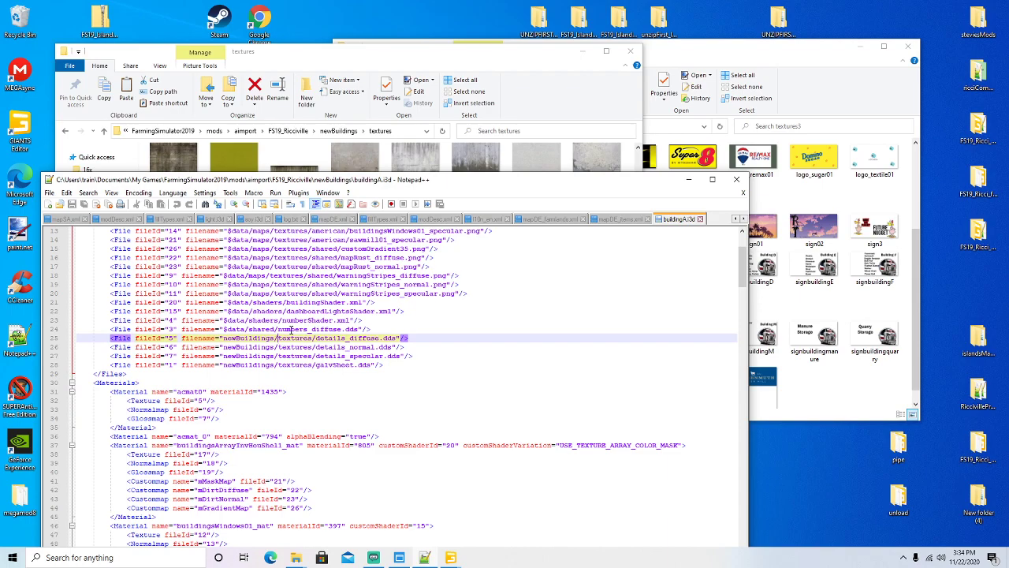
key("BackSpace")
key("BackSpace")
key("BackSpace")
key("BackSpace")
key("BackSpace")
key("BackSpace")
key("BackSpace")
key("BackSpace")
key("BackSpace")
key("BackSpace")
key("BackSpace")
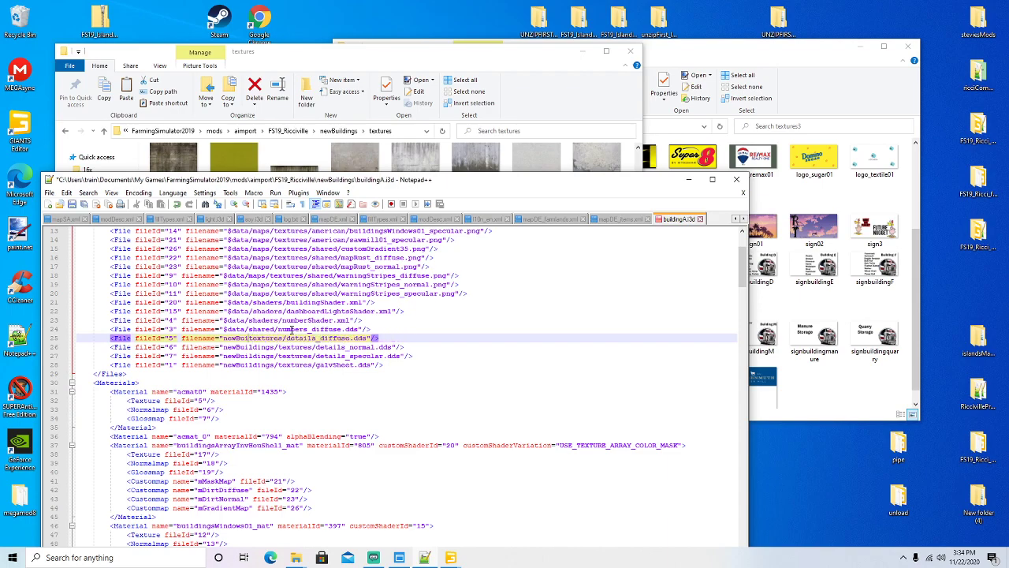
key("BackSpace")
key("BackSpace")
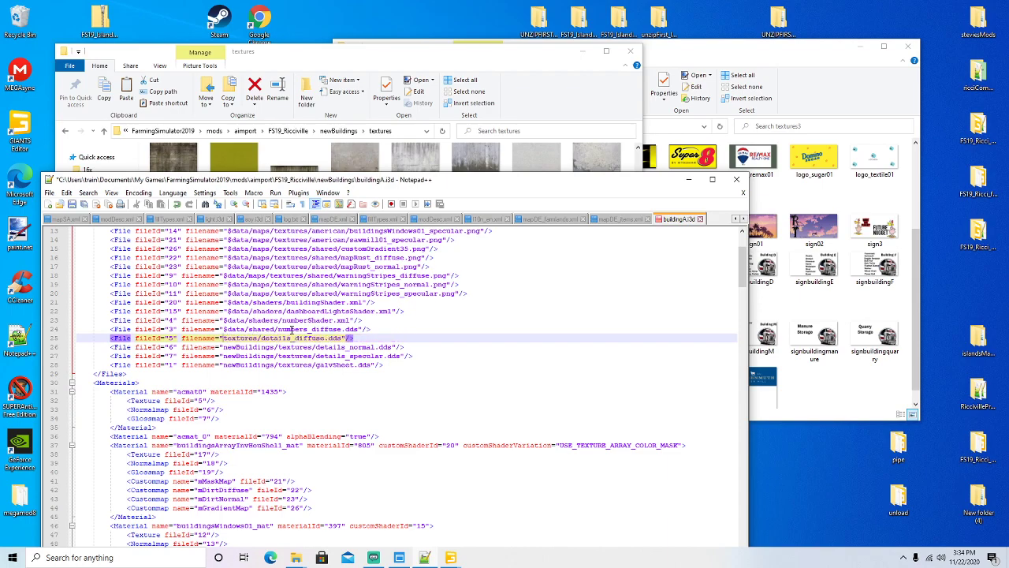
Step: Change the fileId 6 filename in buildingA.i3d to textures/details_normal.dds
key("Down")
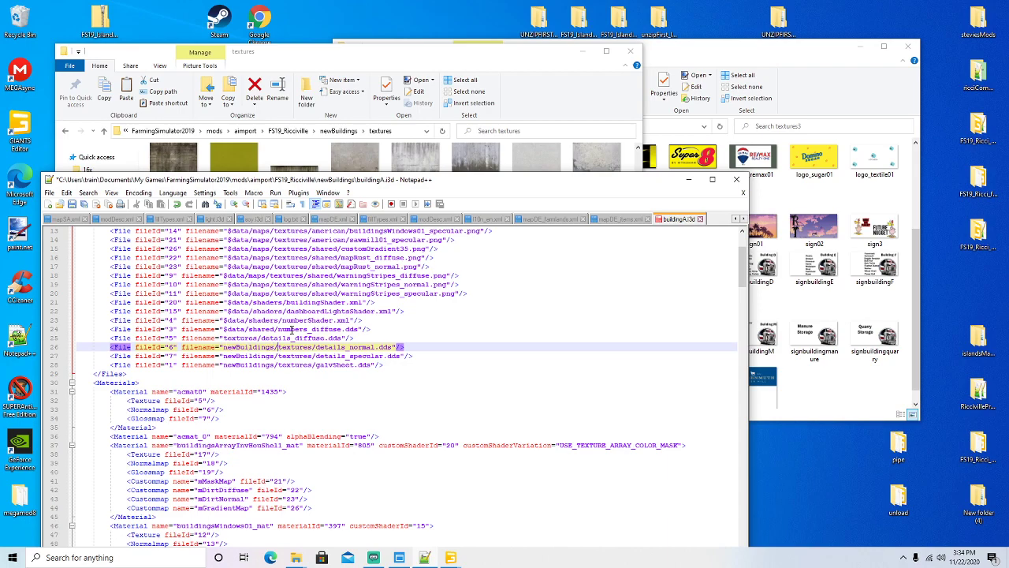
key("BackSpace")
key("BackSpace")
key("BackSpace")
key("BackSpace")
key("BackSpace")
key("BackSpace")
key("BackSpace")
key("BackSpace")
key("BackSpace")
key("BackSpace")
key("BackSpace")
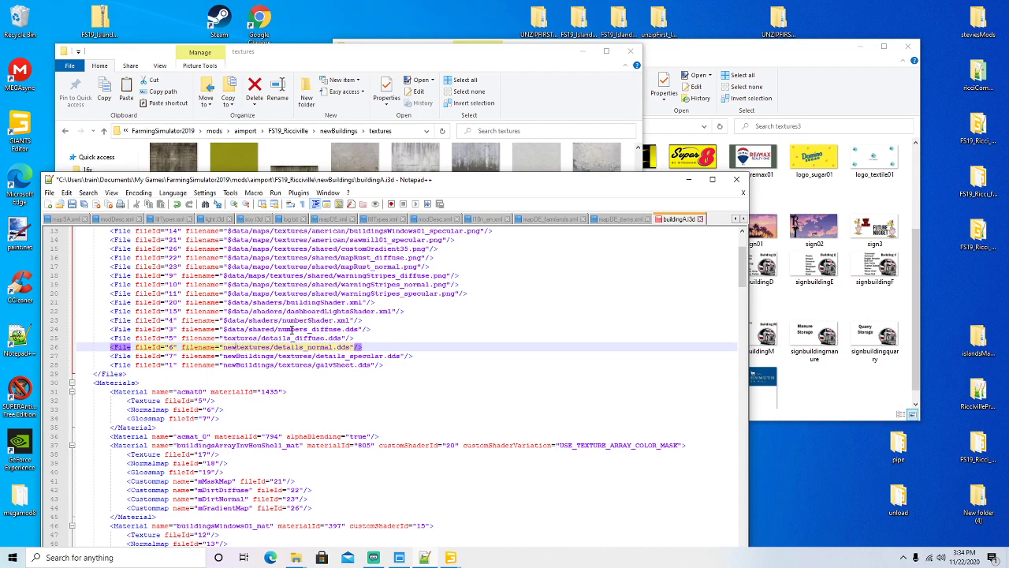
key("BackSpace")
key("BackSpace")
Step: Change the fileId 7 filename in buildingA.i3d to textures/details_specular.dds
key("Down")
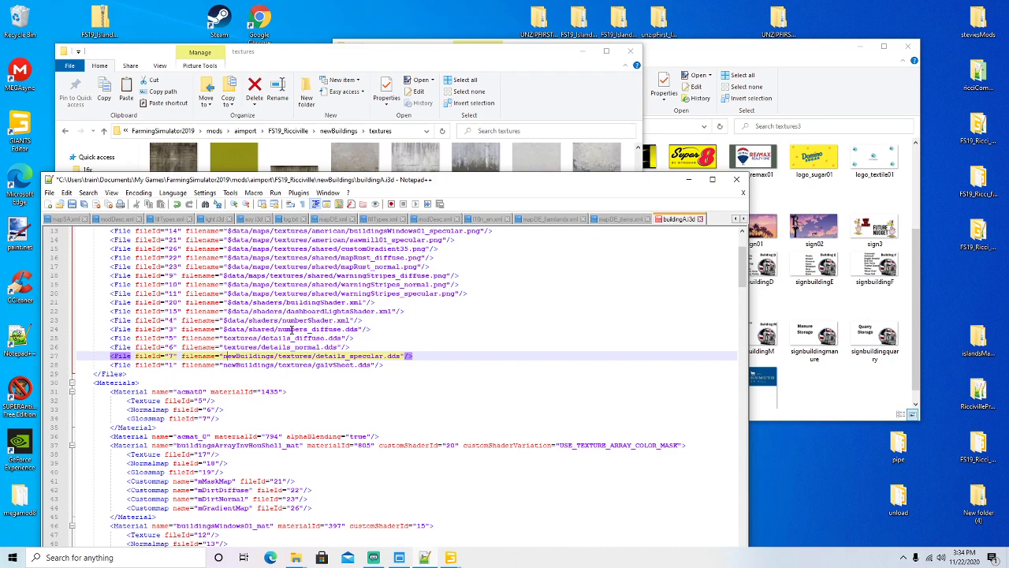
key("Delete")
key("Delete")
key("Delete")
key("Delete")
key("Delete")
key("Delete")
key("Delete")
key("Delete")
key("Delete")
key("Delete")
key("Delete")
key("Delete")
key("Delete")
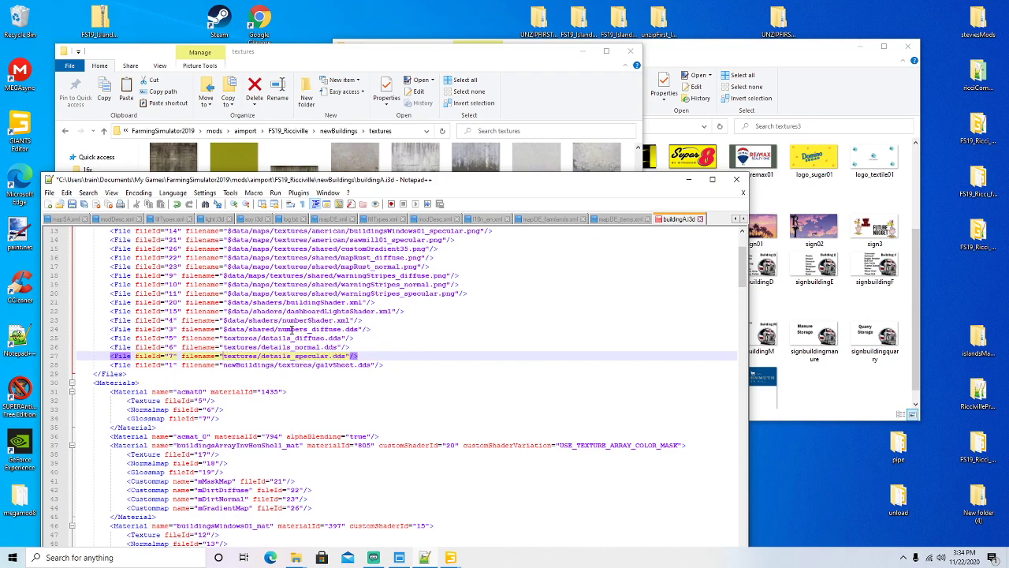
Step: Change the fileId 1 filename in buildingA.i3d to textures/galvSheet.dds and save the file
key("Down")
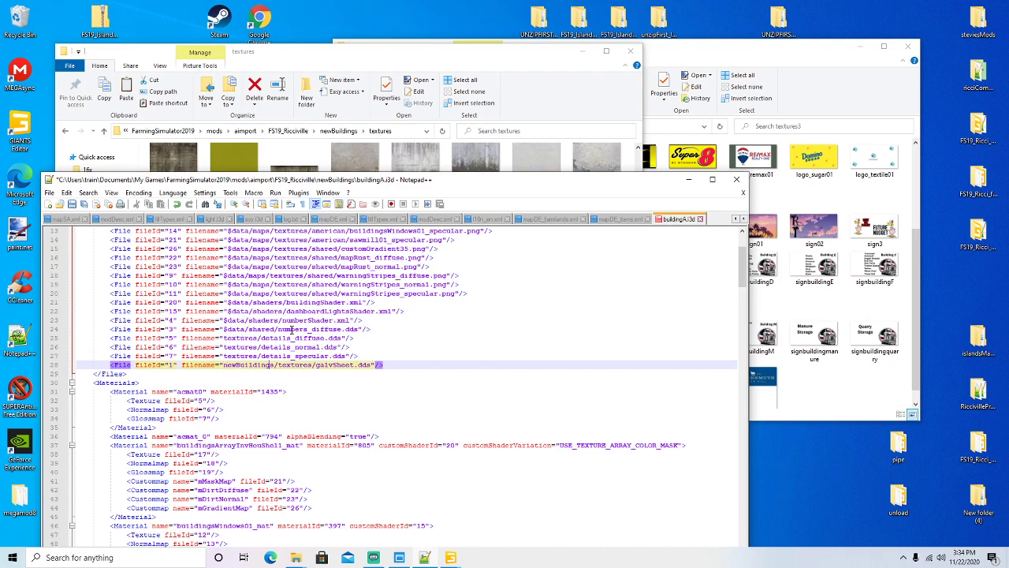
key("Delete")
key("Delete")
key("Delete")
key("Delete")
key("Delete")
key("Delete")
key("Delete")
key("Delete")
key("Delete")
key("Delete")
key("Delete")
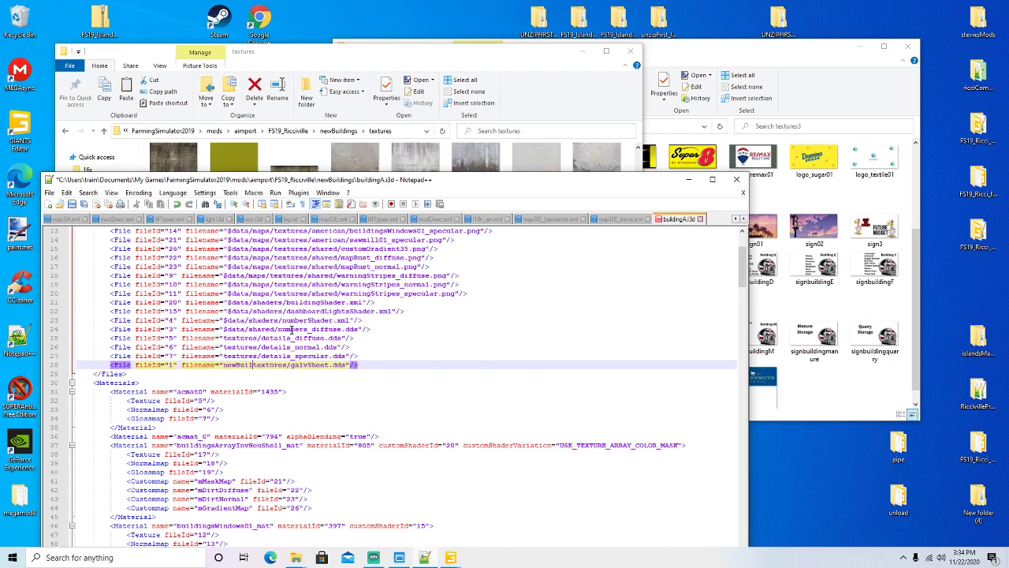
key("Delete")
key("Delete")
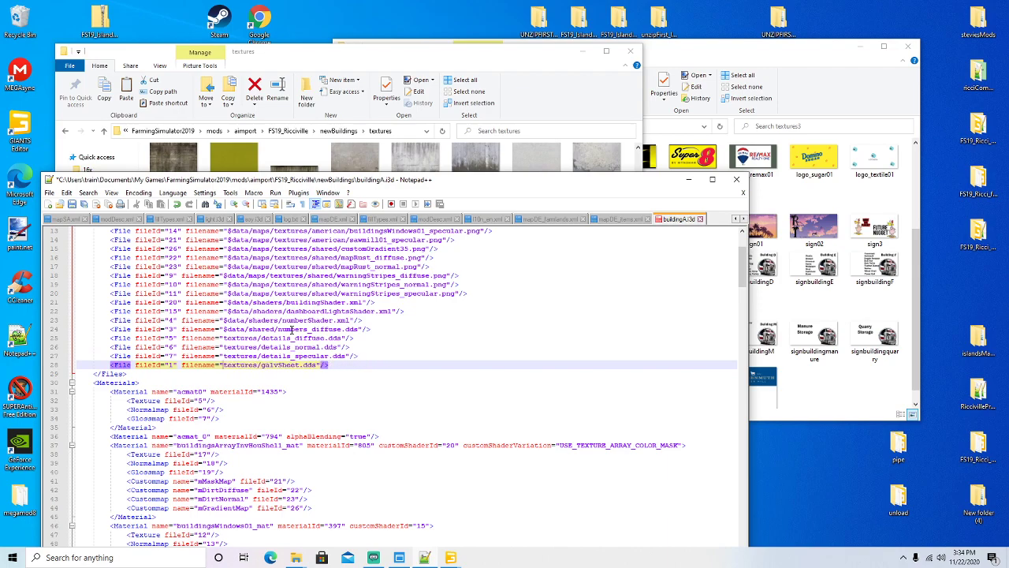
key("ctrl+s")
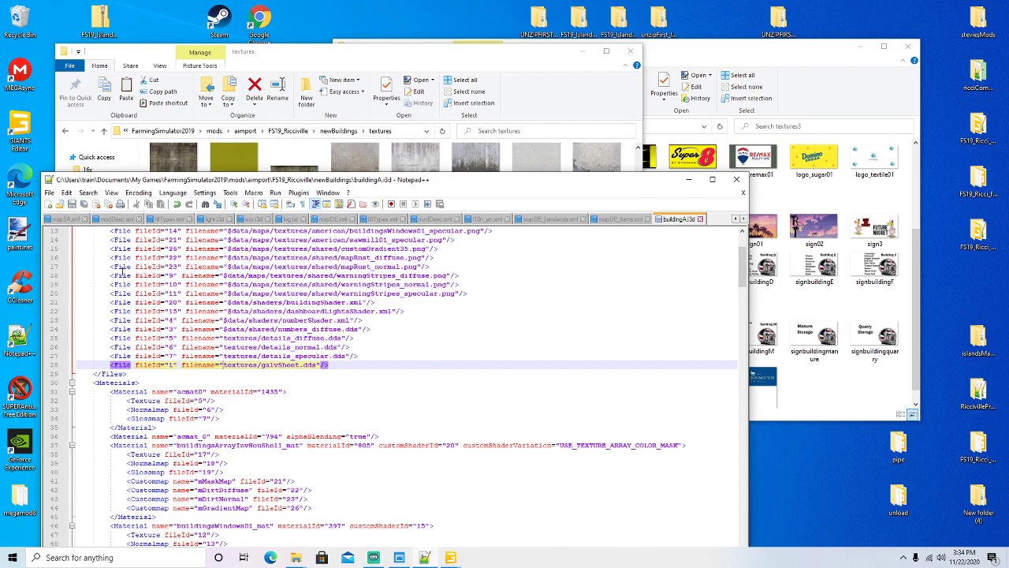
Step: Switch to File Explorer and examine the images in the nested newBuildings folder's textures folder as large icons
left_click(329, 62)
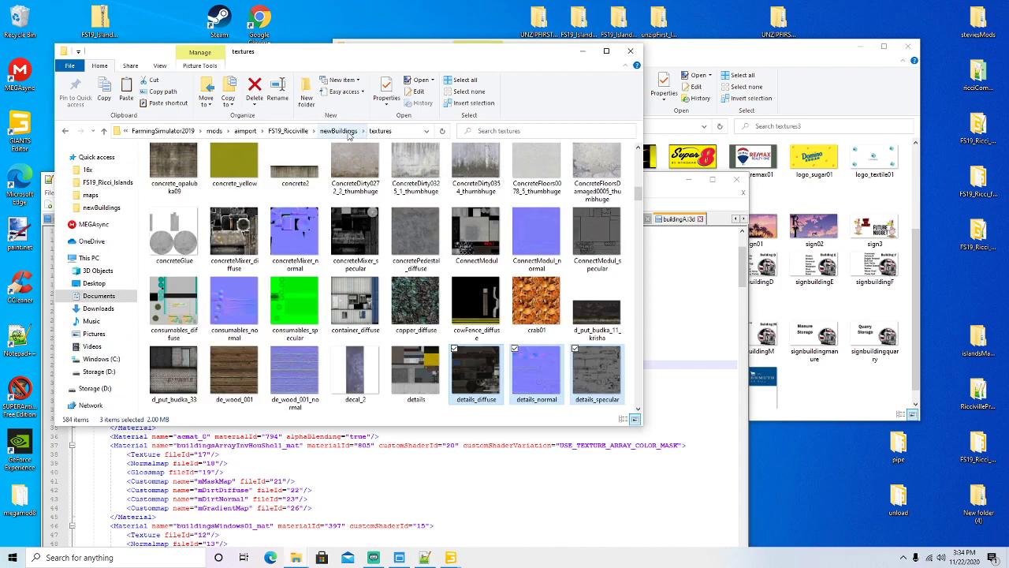
left_click(340, 131)
double_click(189, 165)
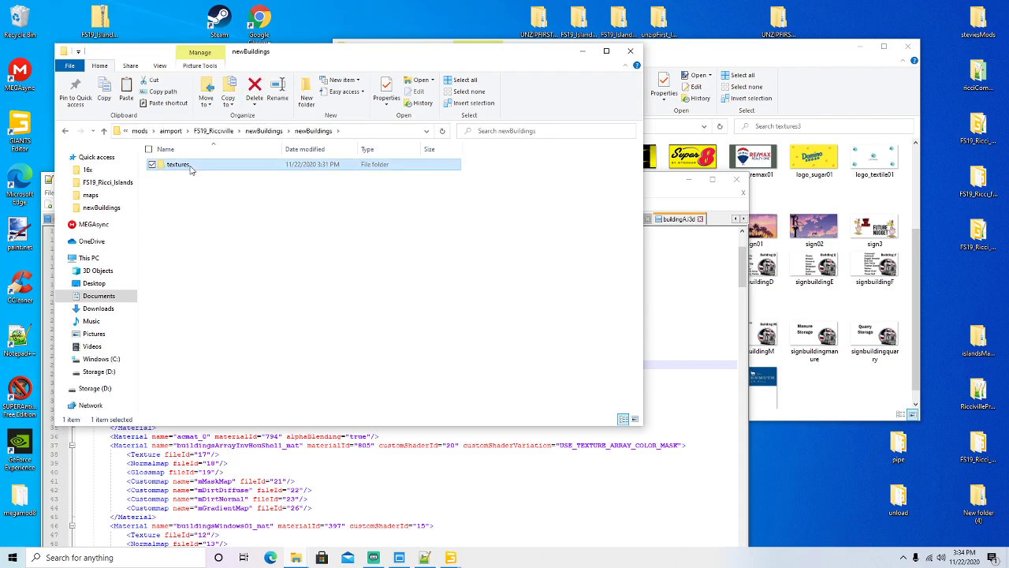
double_click(189, 165)
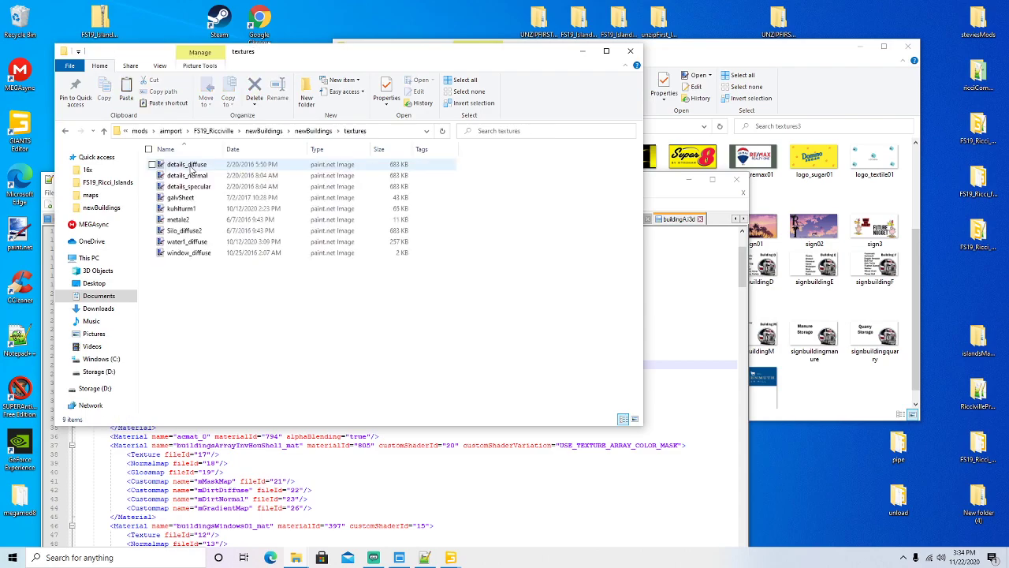
left_click(160, 66)
left_click(229, 81)
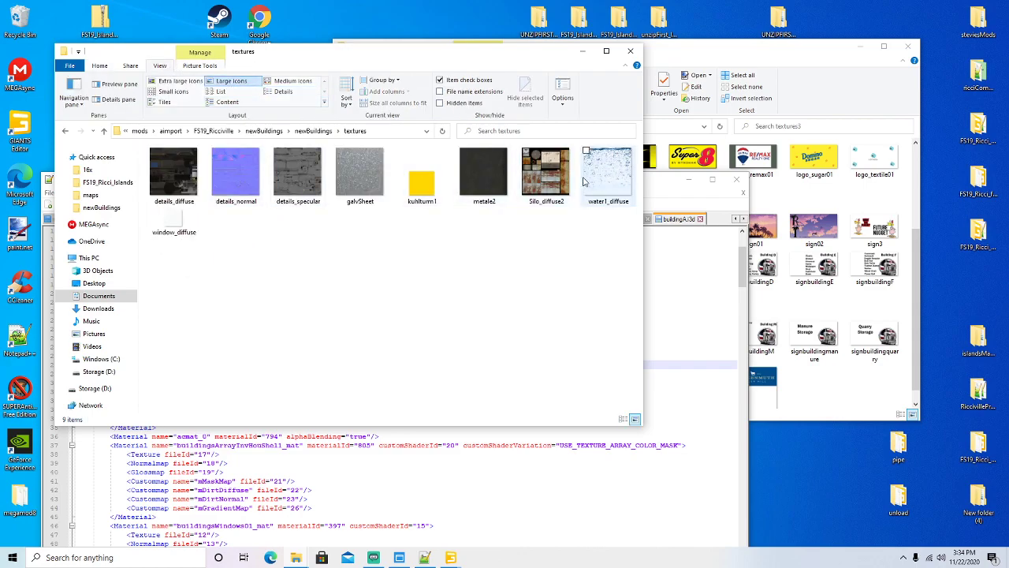
Step: Return to the outer newBuildings folder and delete the nested newBuildings folder inside it
left_click(66, 132)
left_click(65, 131)
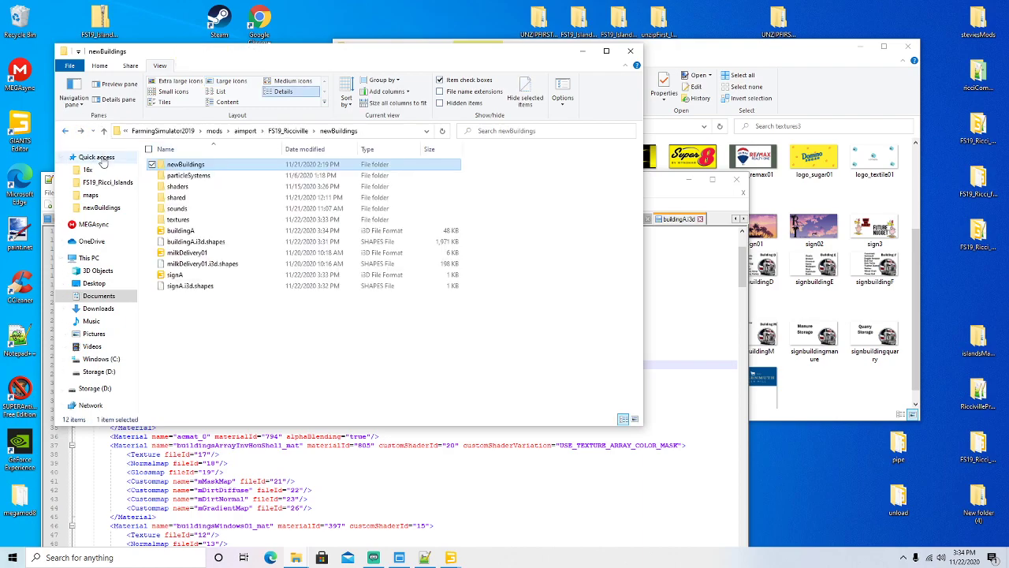
right_click(174, 165)
left_click(202, 379)
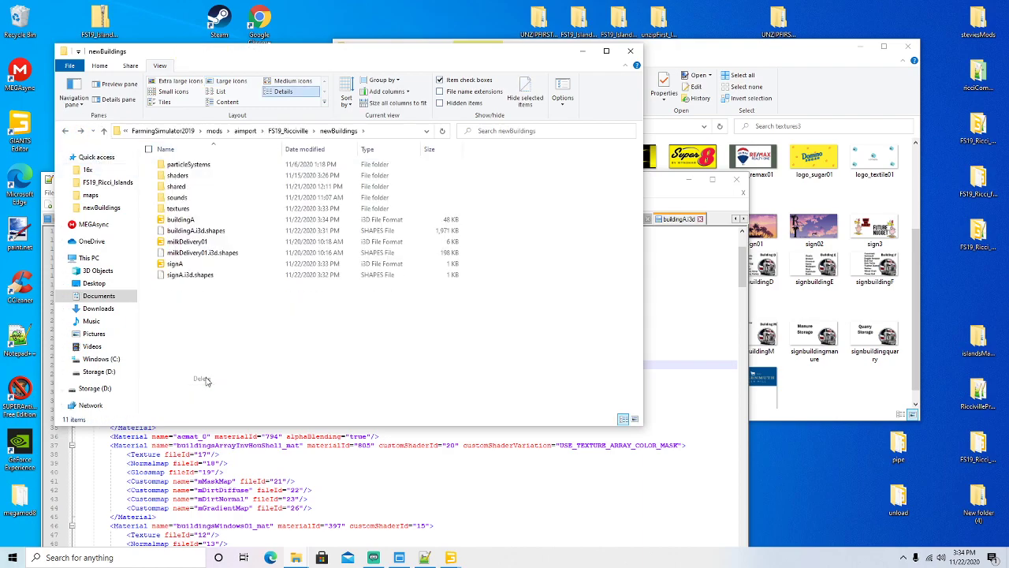
Step: Close buildingA.i3d in Notepad++, and open the buildingA i3D file directly from the newBuildings folder
left_click(517, 426)
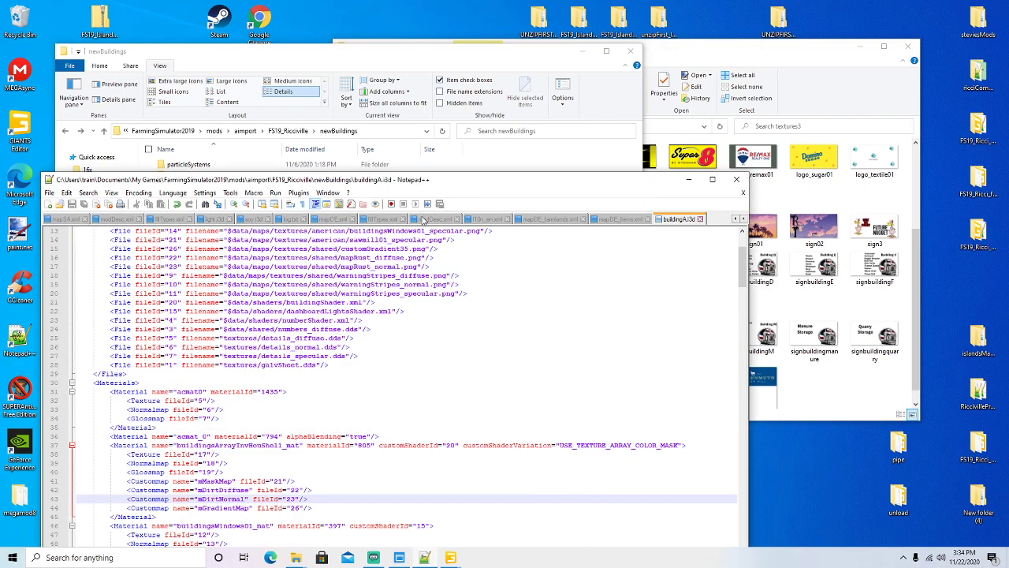
left_click(700, 218)
left_click(688, 180)
double_click(211, 220)
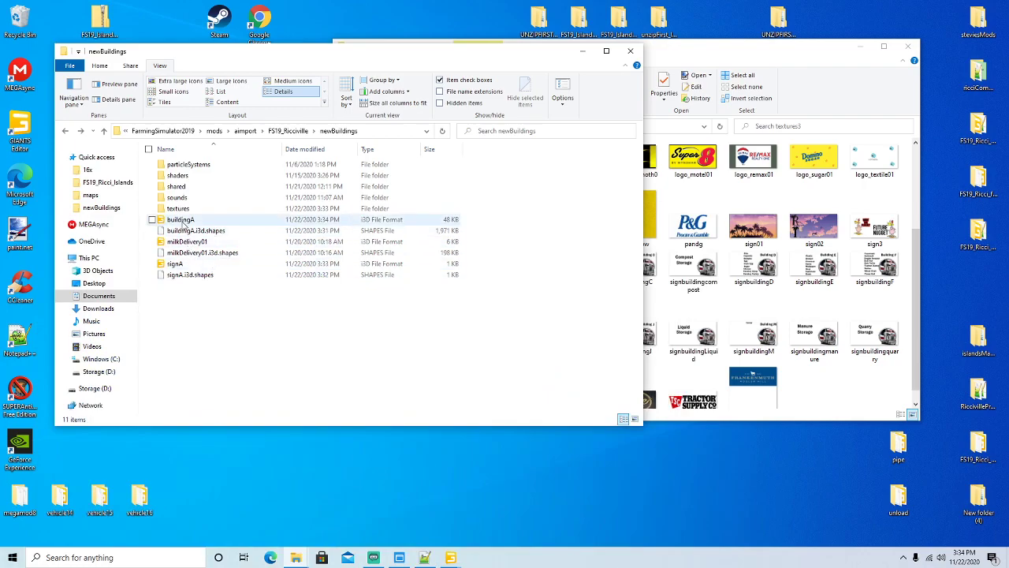
Step: Close the buildingA.i3d editor window, minimize the folder windows and bring up the GIANTS Editor window holding Ricciville's map.i3d
left_click(505, 342)
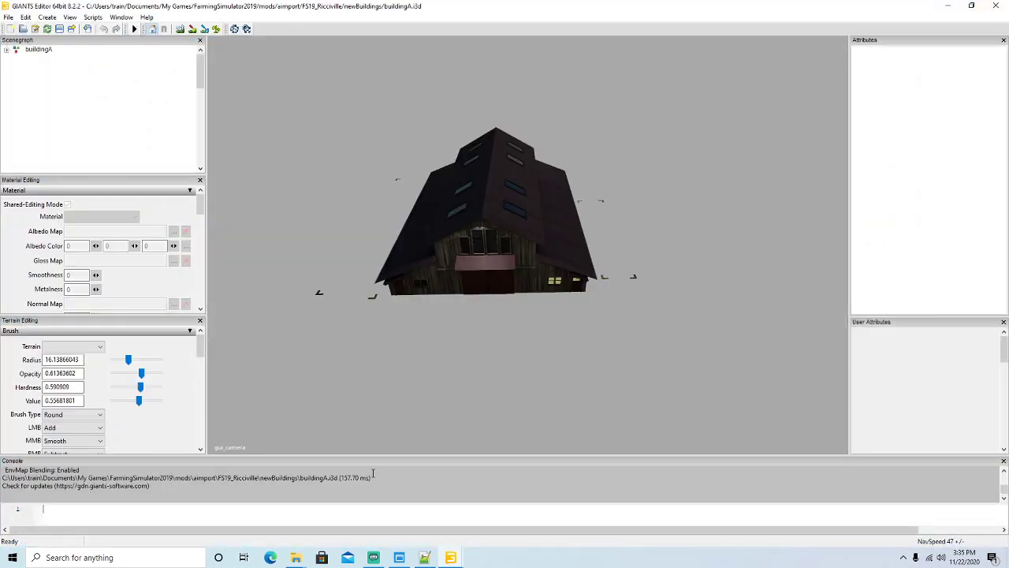
left_click(996, 6)
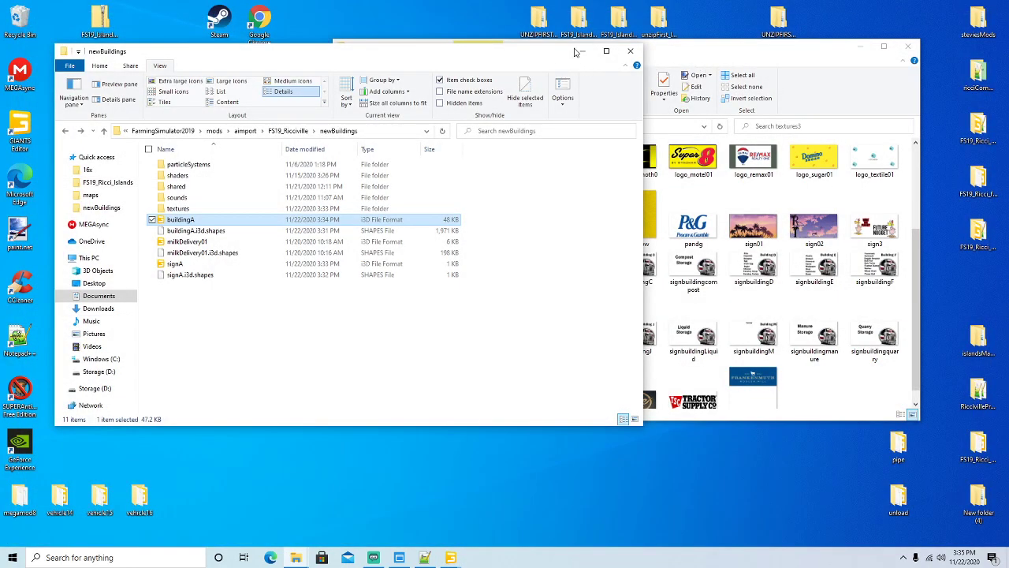
left_click(581, 51)
left_click(860, 46)
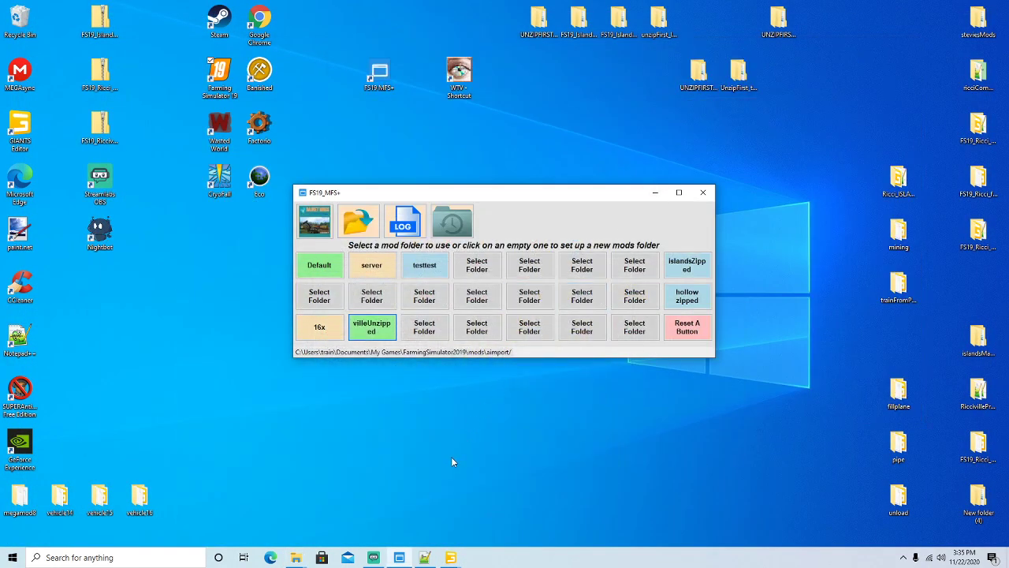
left_click(451, 558)
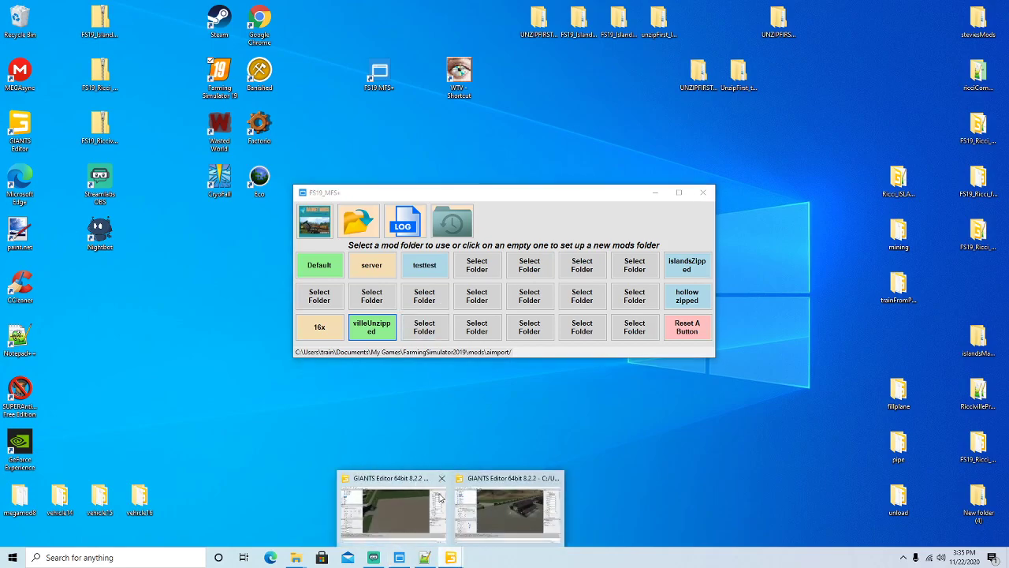
left_click(414, 514)
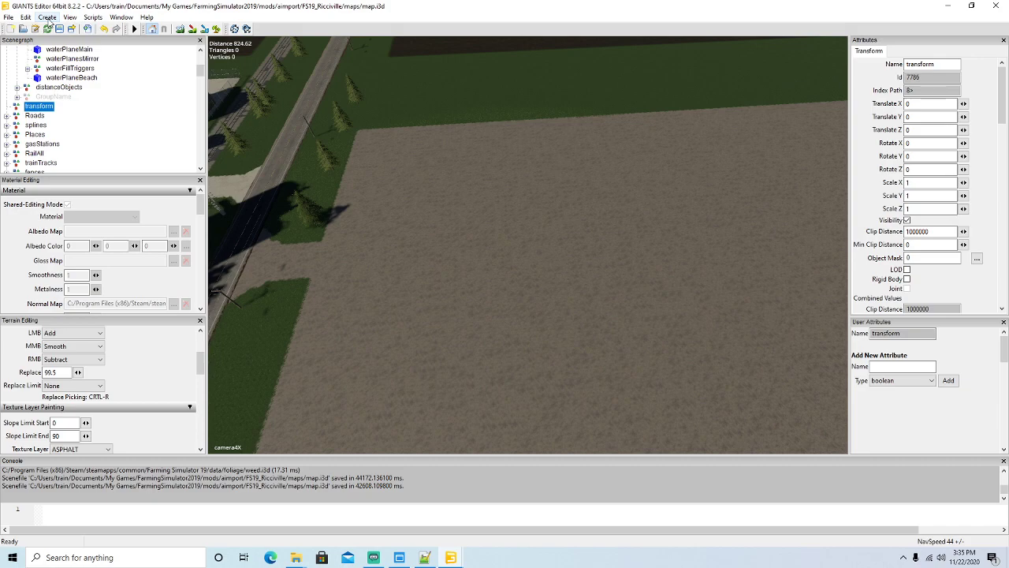
Step: Create a new transform group and collapse the waterField01, waterField02 and touricons groups to reach it in the scenegraph
left_click(47, 17)
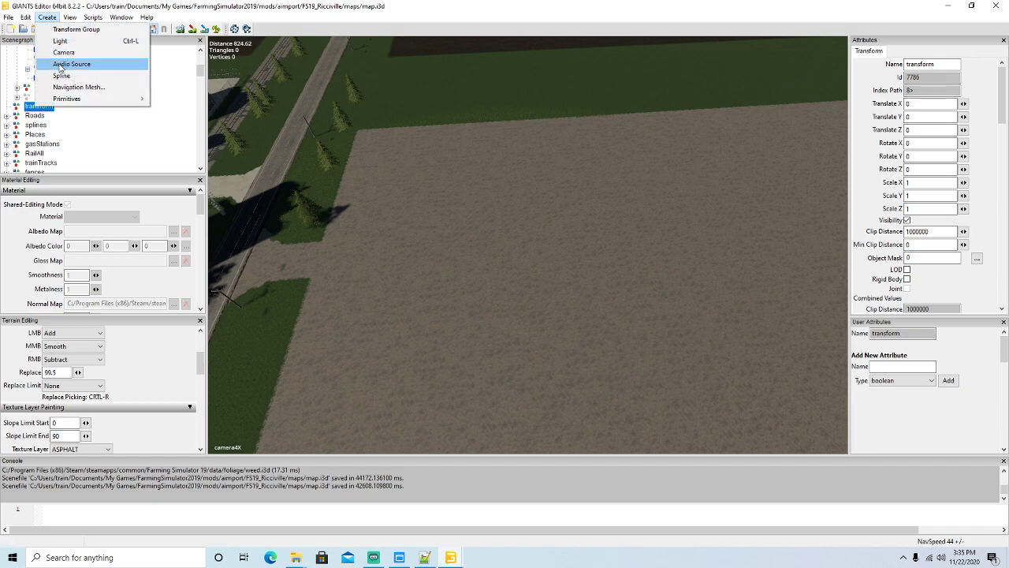
left_click(71, 31)
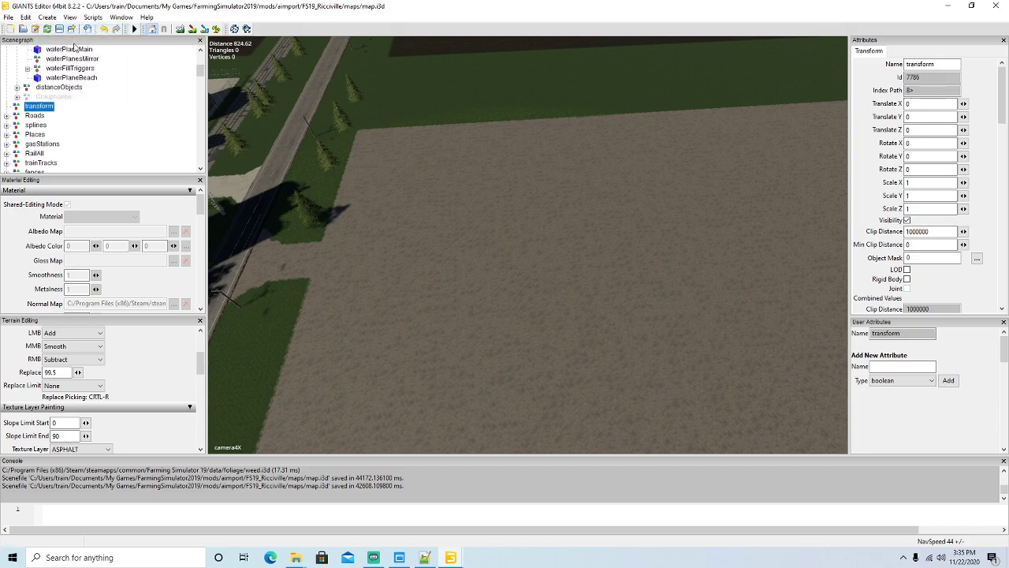
scroll(105, 108, "down", 5)
scroll(108, 107, "down", 8)
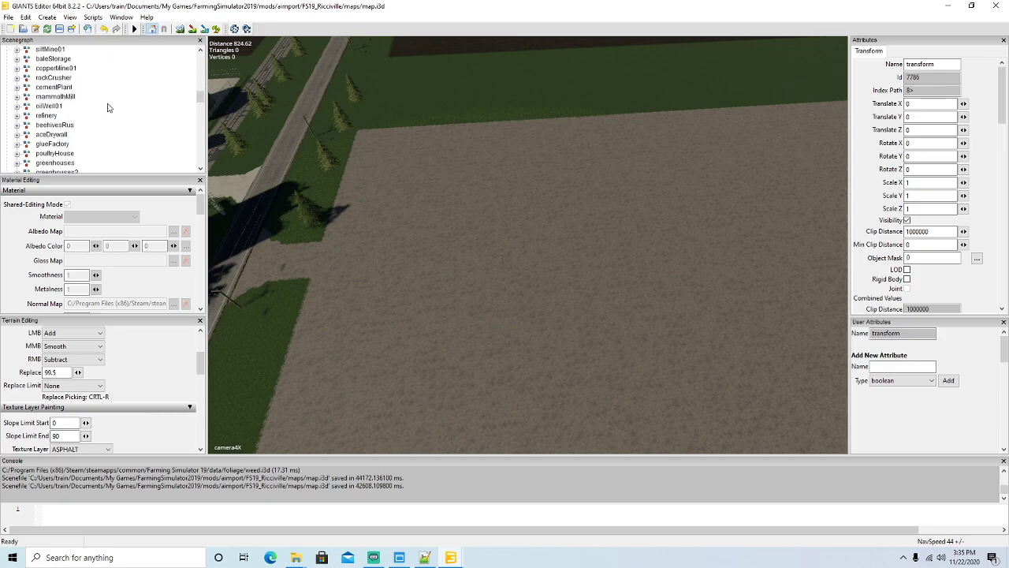
scroll(110, 108, "down", 2)
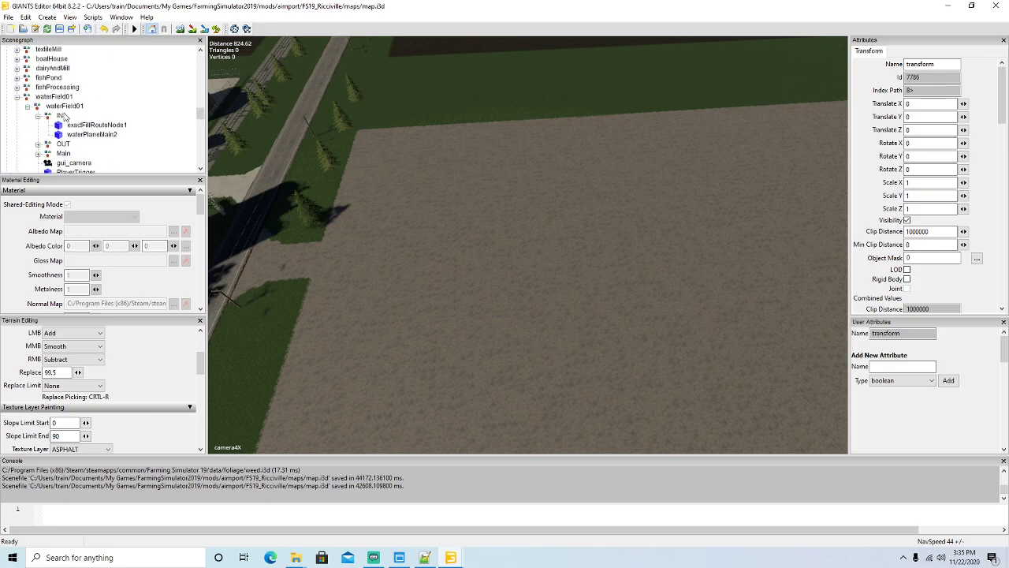
left_click(17, 97)
left_click(17, 106)
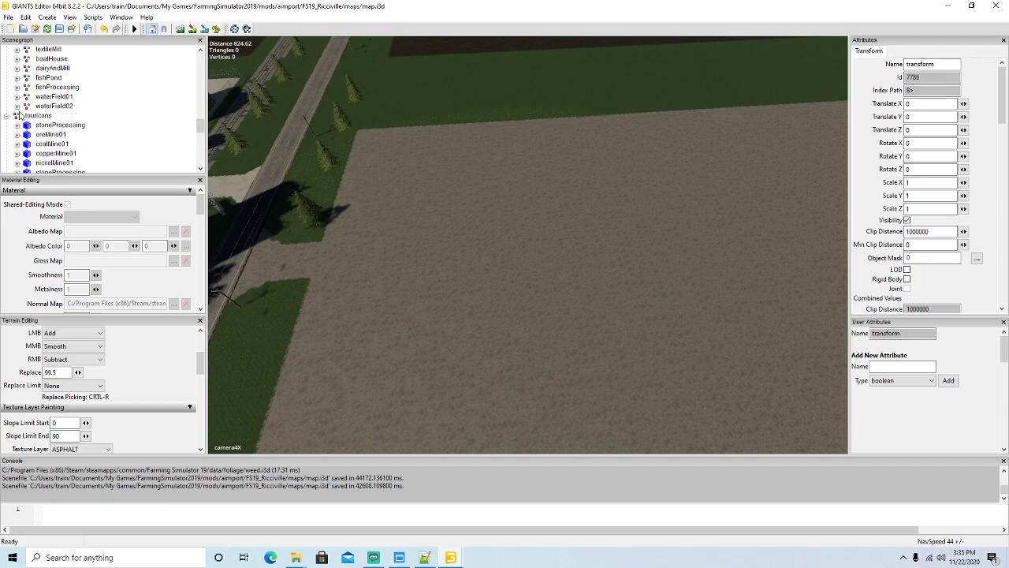
left_click(8, 116)
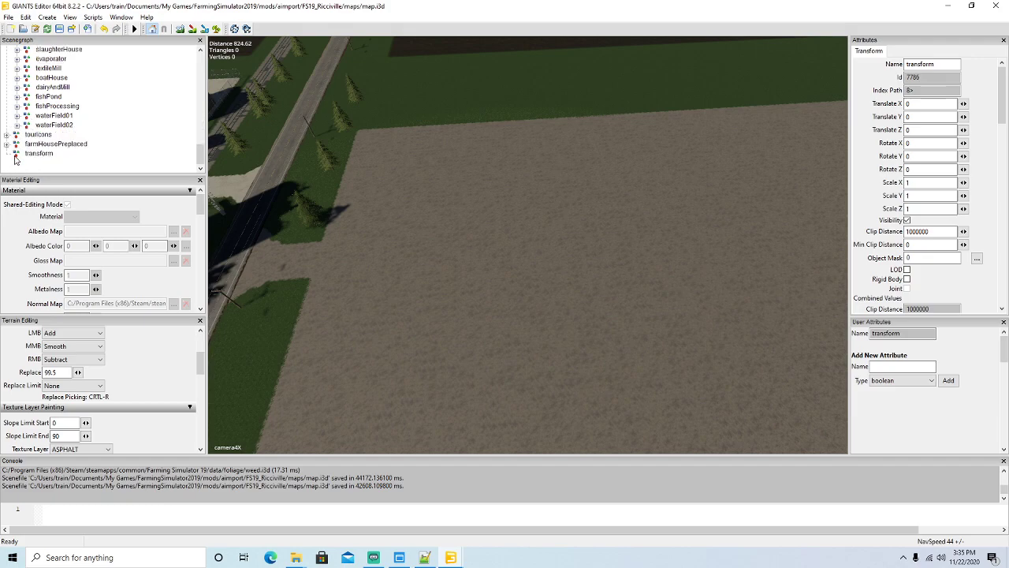
Step: Rename the new transform group at the end of the scenegraph as buildingA
left_click(17, 157)
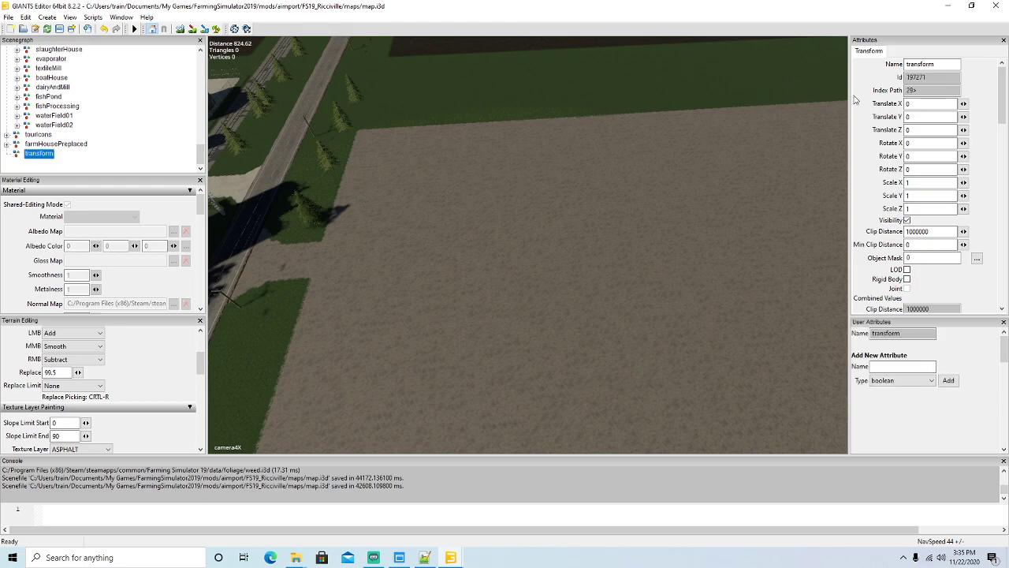
double_click(920, 64)
type("buildingA")
key("Return")
Step: Cut the buildingA transform group and paste it into the globalCompany group
scroll(122, 142, "up", 10)
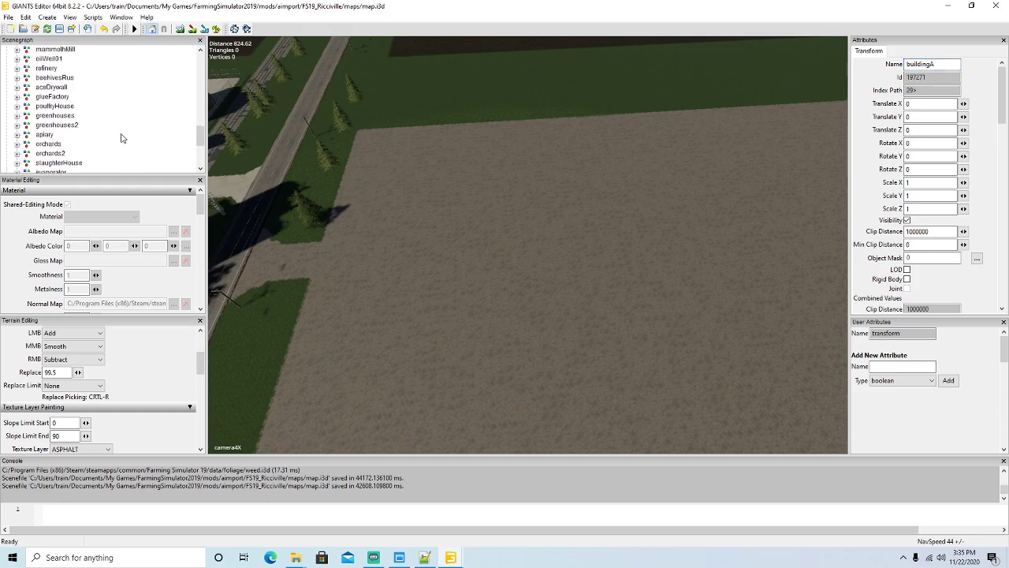
scroll(123, 138, "up", 3)
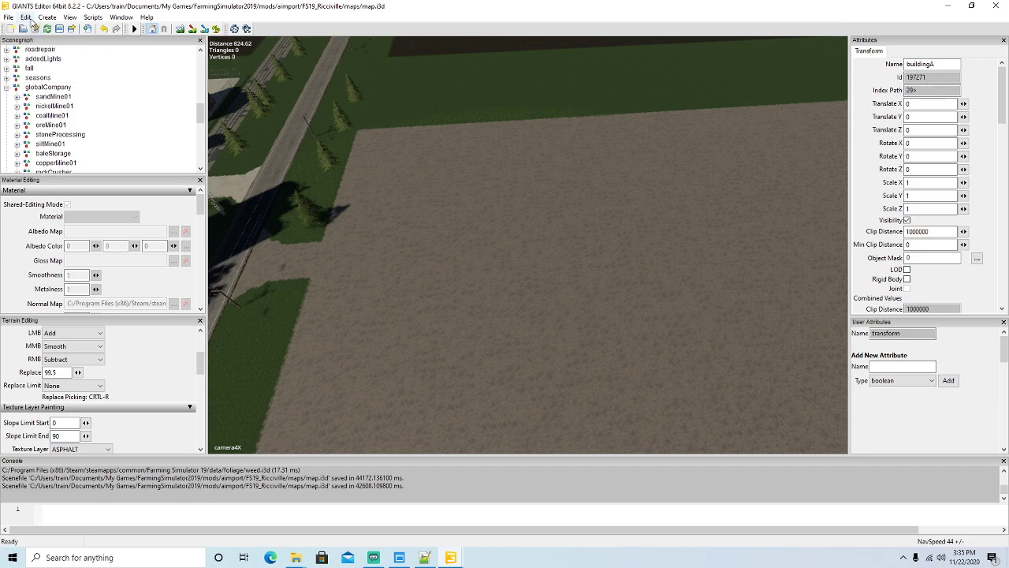
left_click(26, 17)
left_click(41, 79)
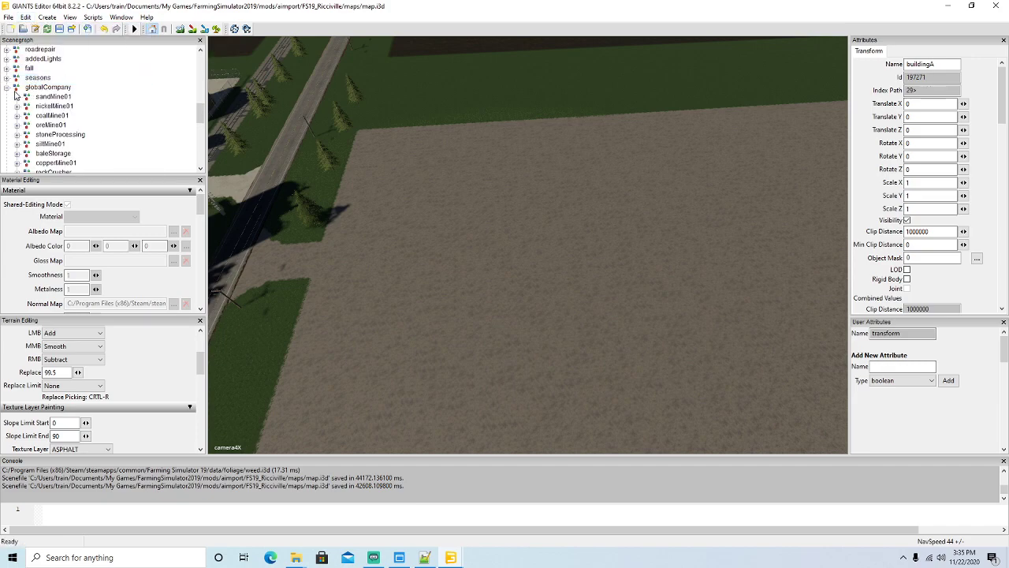
left_click(47, 87)
left_click(26, 17)
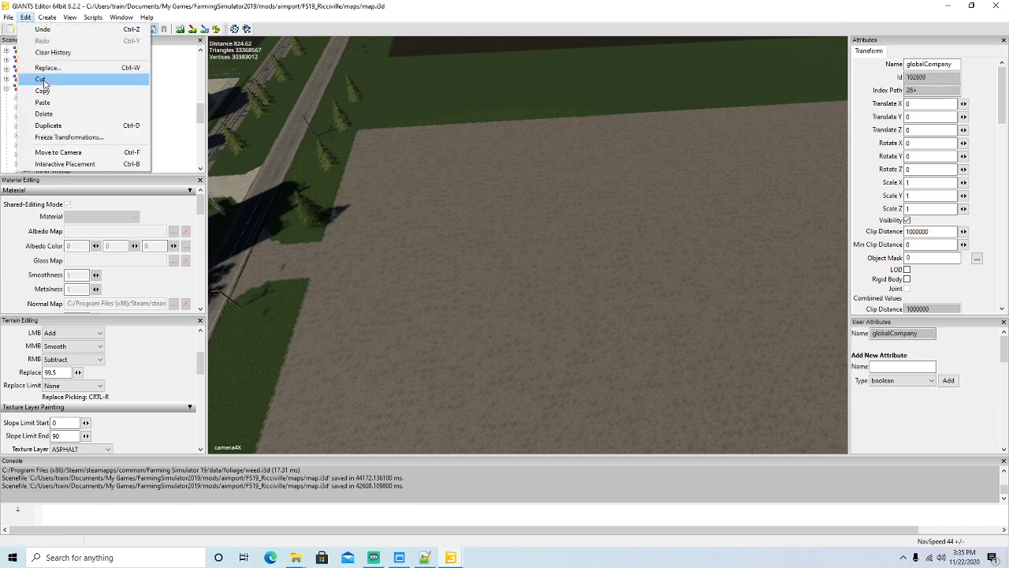
left_click(91, 97)
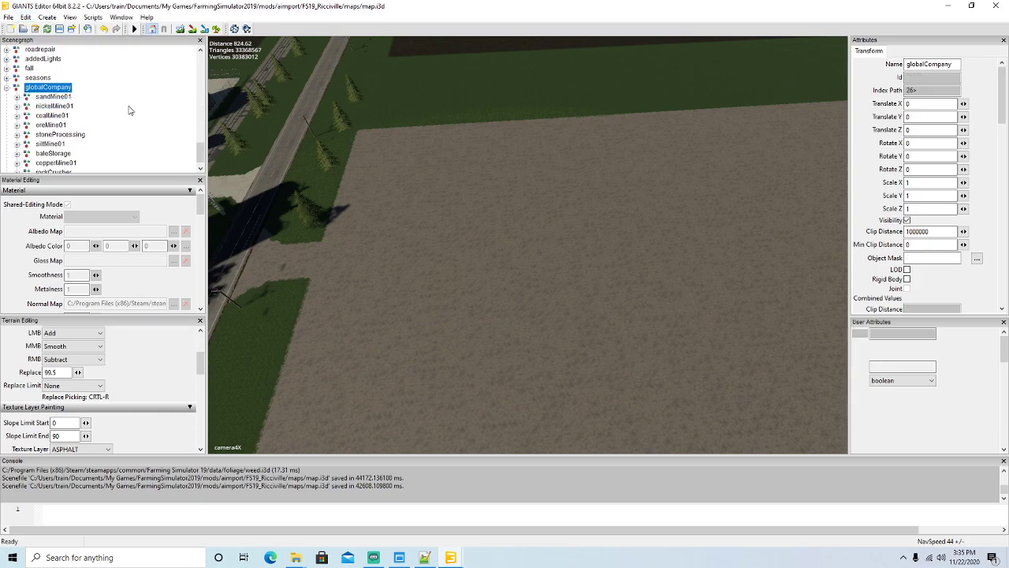
Step: Import the buildingA i3D file from Ricciville's newBuildings folder into the map
left_click(7, 17)
left_click(32, 130)
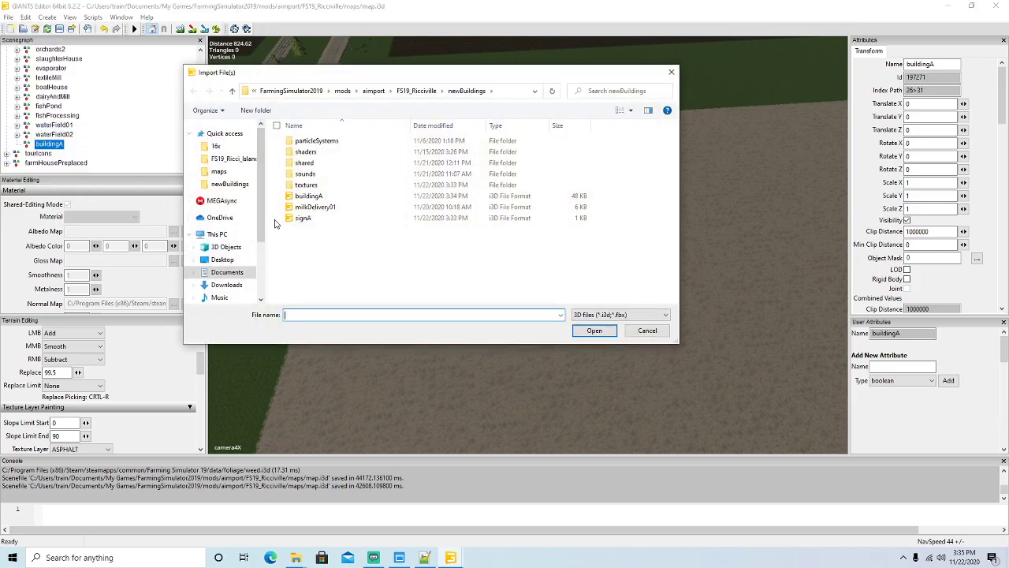
left_click(307, 198)
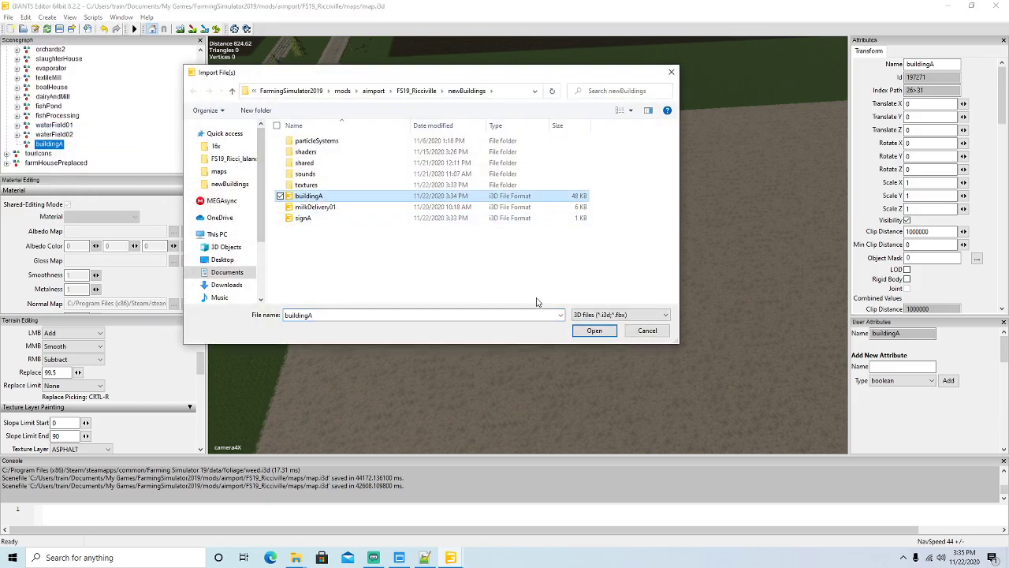
left_click(593, 332)
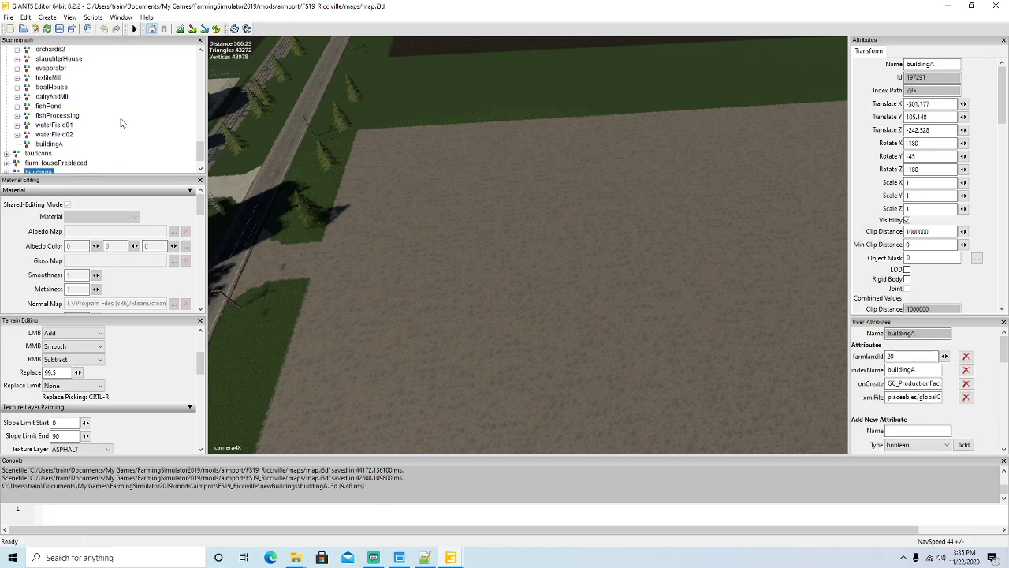
Step: Cut the imported buildingA and paste it into the buildingA transform group under globalCompany
left_click(25, 17)
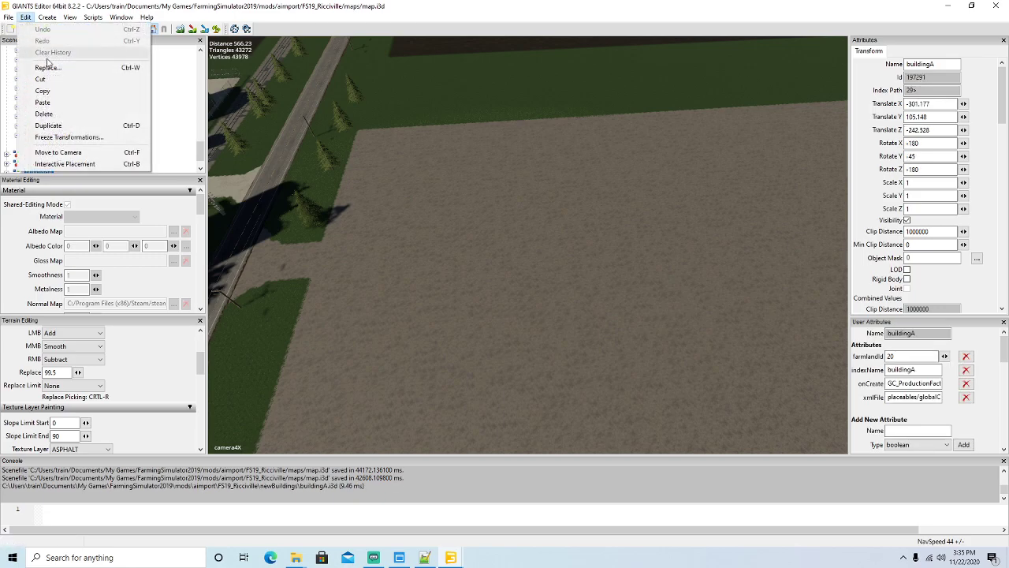
left_click(41, 80)
left_click(28, 144)
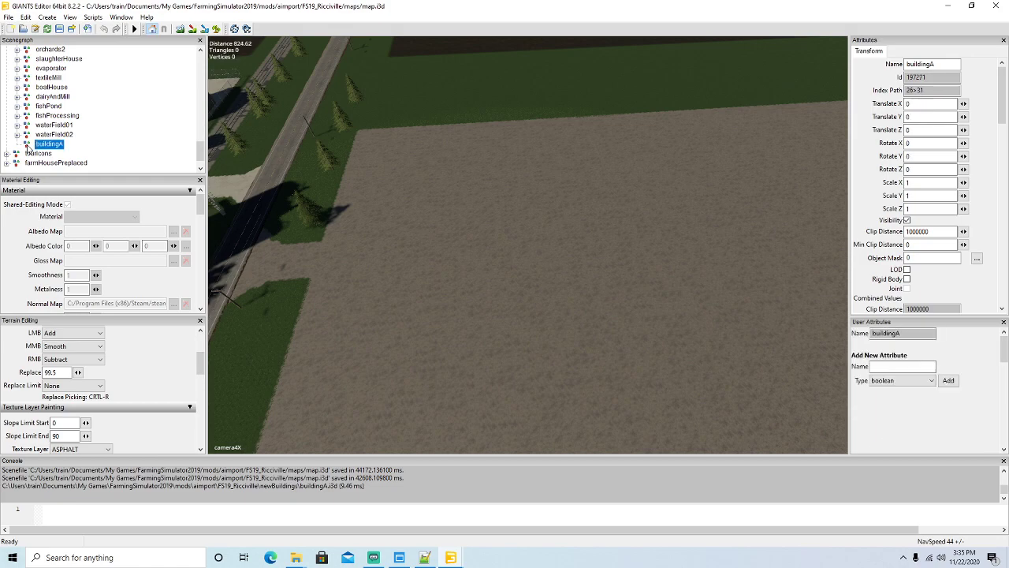
left_click(25, 17)
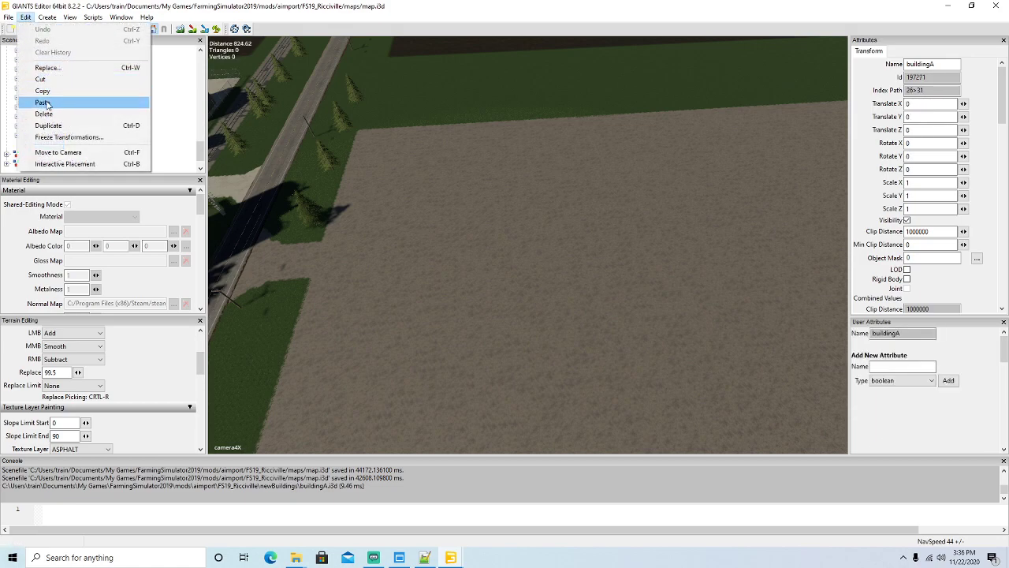
left_click(45, 102)
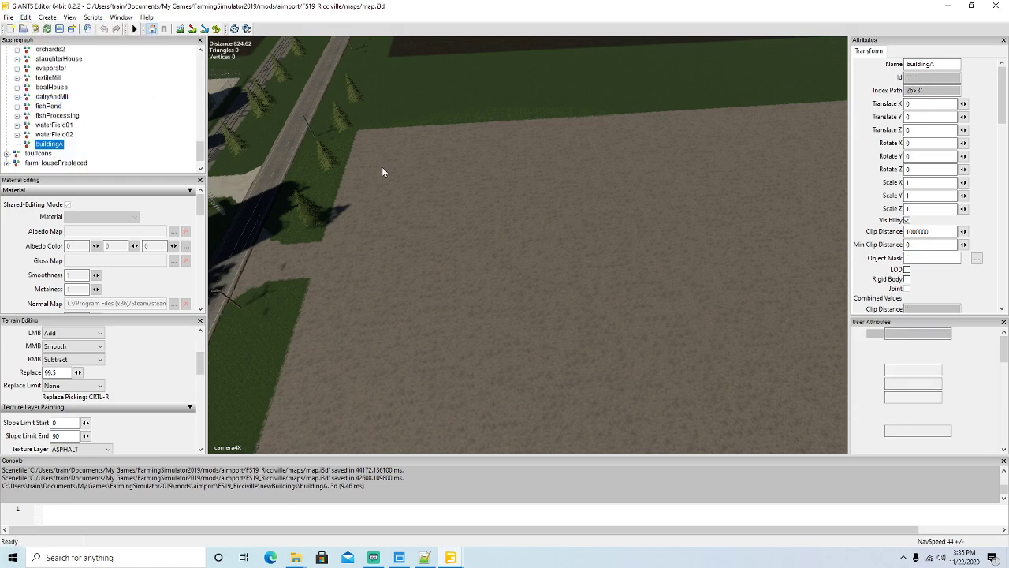
Step: Place the imported building on the bare brown field with Interactive Placement, at about X -240, Z -796
left_click_drag(517, 215, 535, 228, "alt")
scroll(513, 222, "down", 4)
left_click(25, 16)
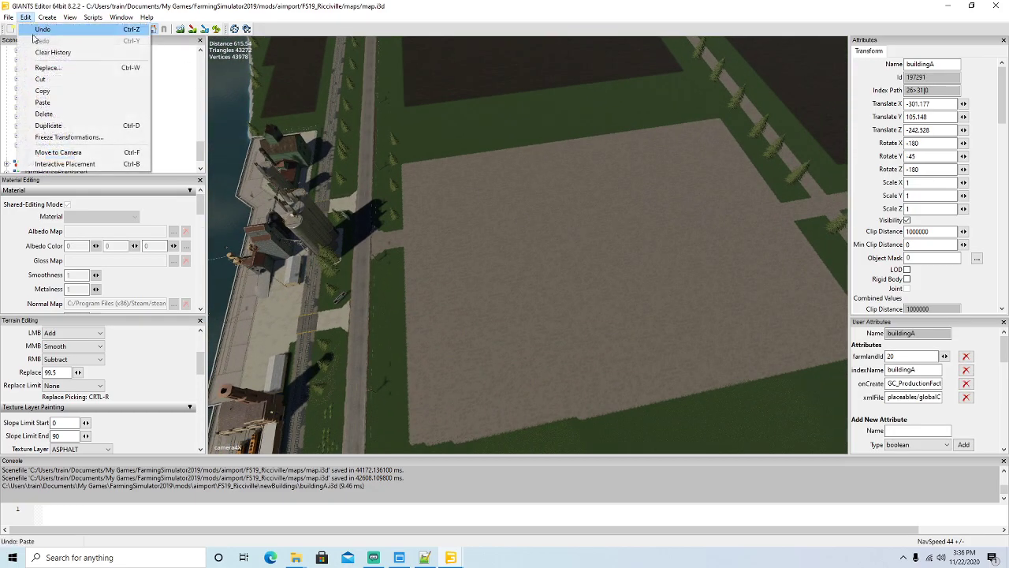
left_click(76, 165)
left_click(507, 221)
left_click_drag(506, 221, 593, 294, "alt")
scroll(592, 293, "up", 4)
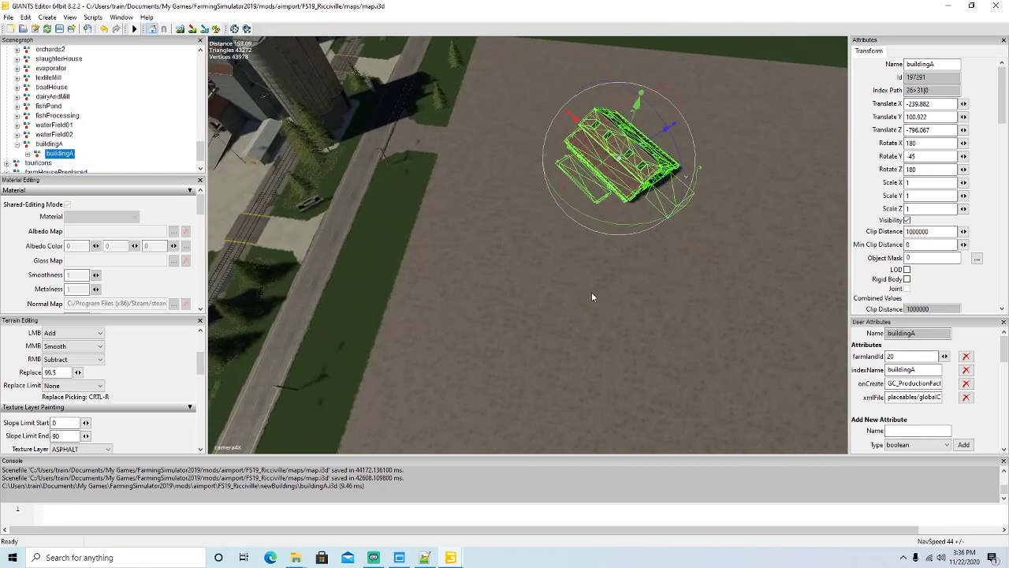
Step: Set the building's Rotate Y to -90 and inspect its orientation on the field
scroll(599, 292, "up", 2)
left_click_drag(617, 219, 683, 208)
triple_click(939, 155)
type("-90")
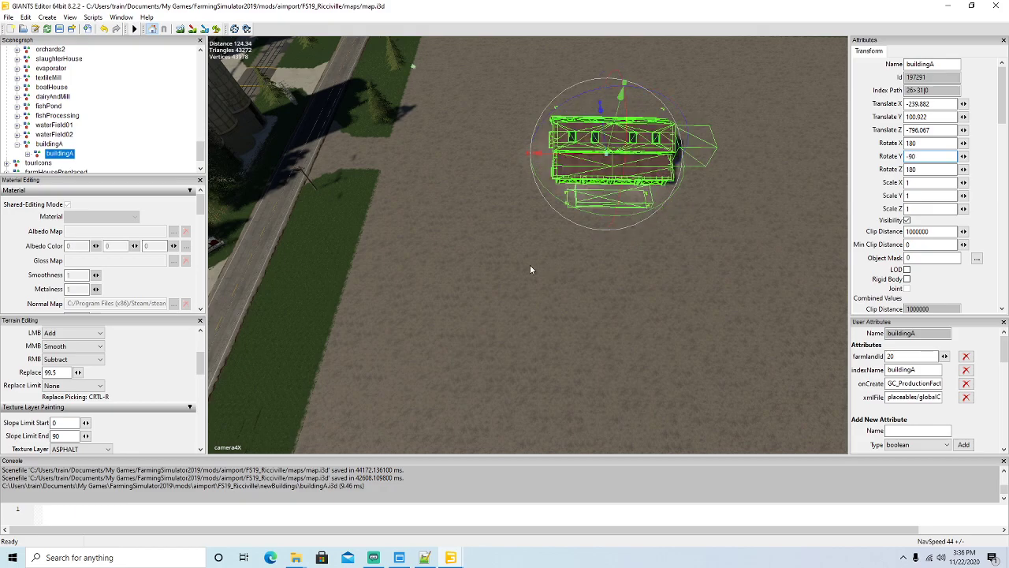
left_click_drag(531, 266, 621, 286, "alt")
scroll(470, 227, "up", 3)
scroll(621, 286, "down", 3)
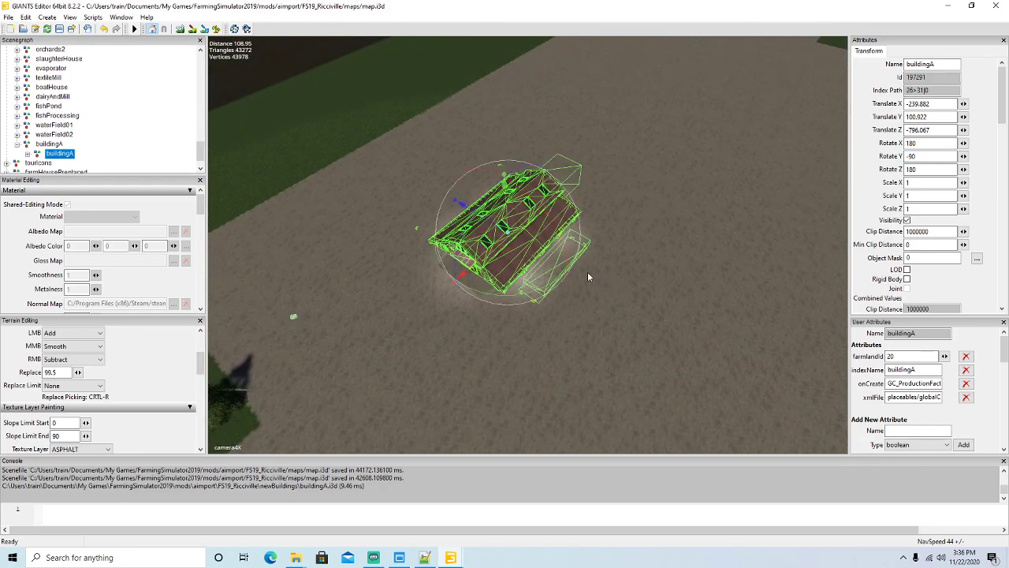
Step: Turn the building around to face the opposite way and set its Rotate Y to 90
left_click_drag(514, 298, 509, 202)
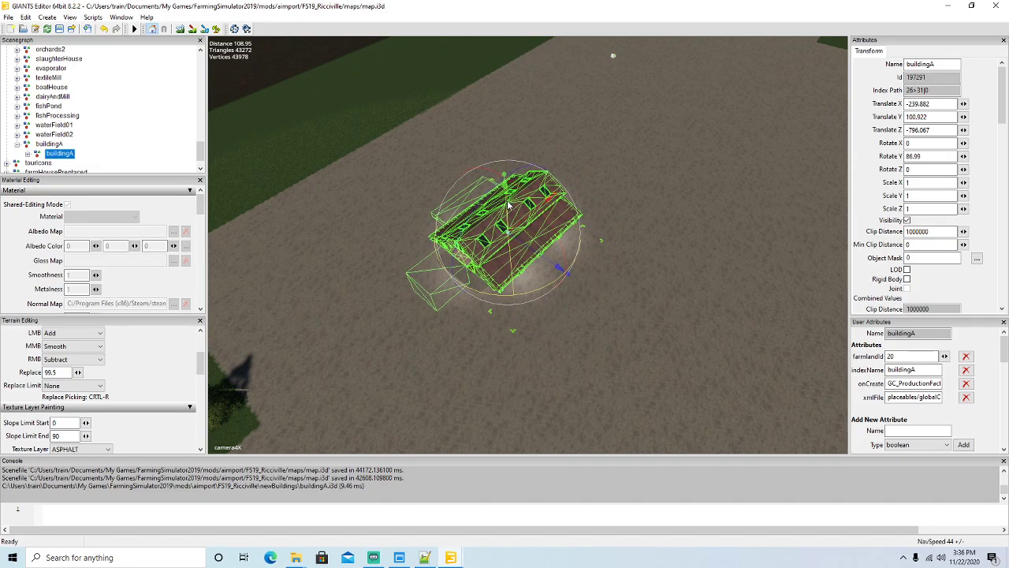
double_click(918, 156)
type("90")
key("Return")
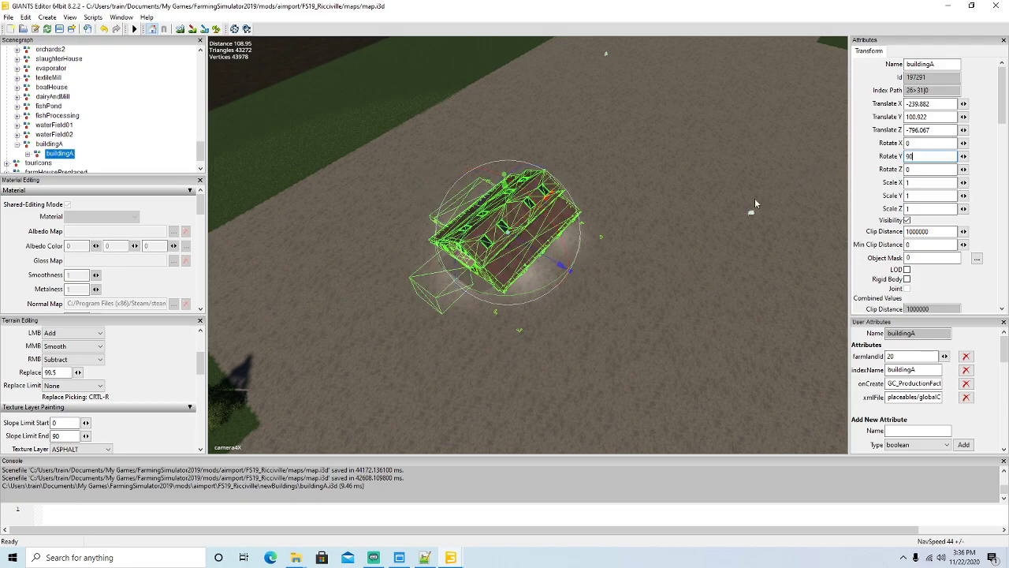
Step: Move the building toward the corner of the brown field near the road, to about X -281, Z -766
left_click_drag(560, 319, 761, 335, "alt")
left_click_drag(443, 191, 582, 301, "alt")
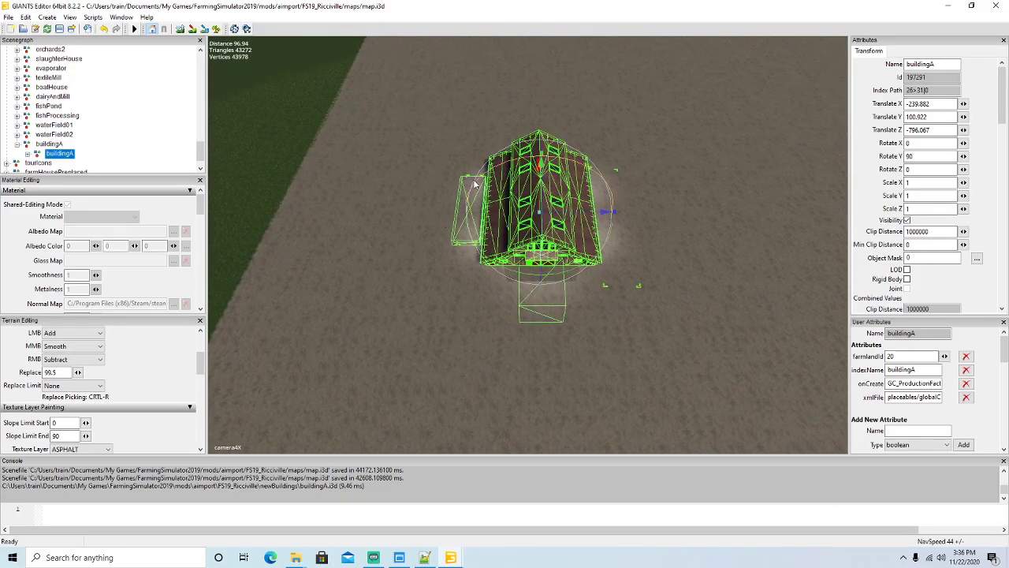
left_click_drag(572, 217, 576, 260)
scroll(576, 260, "down", 3)
left_click_drag(573, 163, 543, 251)
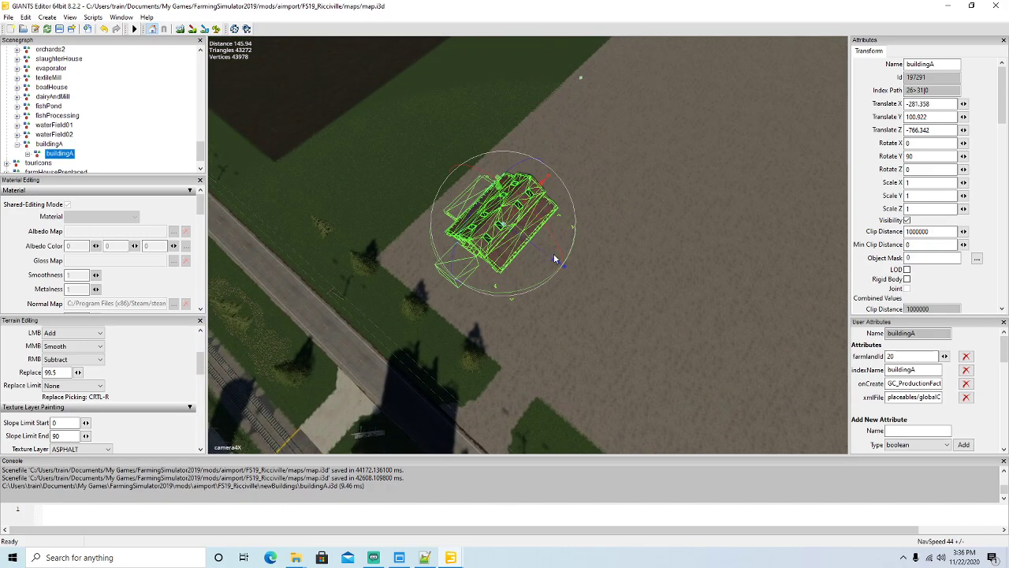
left_click(558, 260)
Step: Reselect buildingA and move it farther into the field, to about X -277.5, Z -772.9
scroll(87, 110, "down", 10)
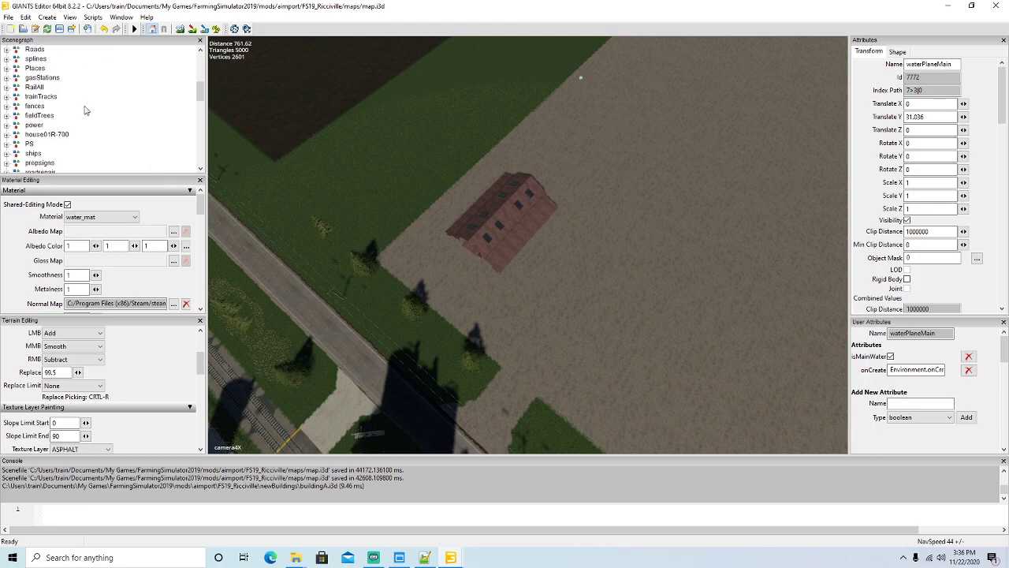
scroll(87, 108, "down", 4)
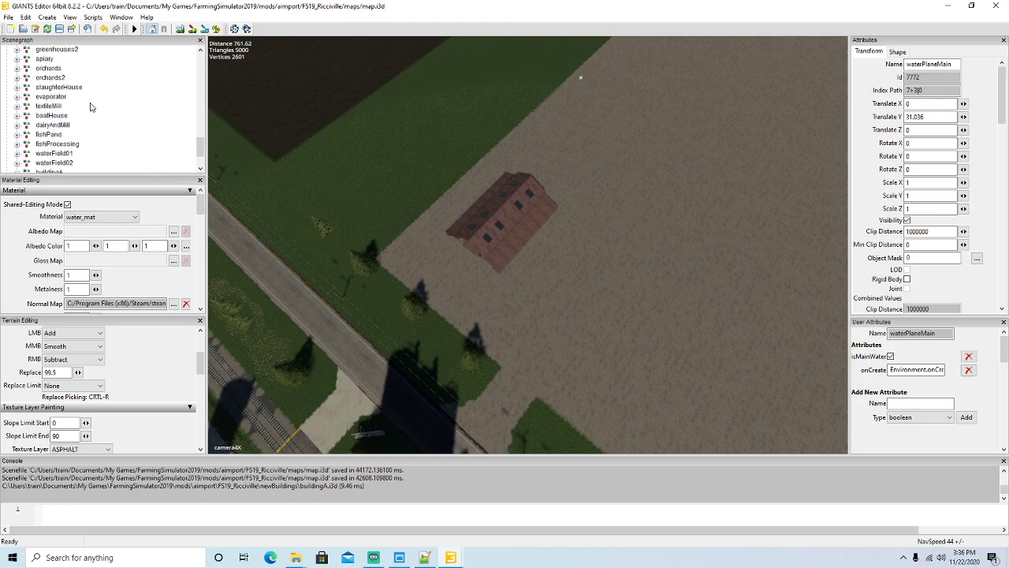
left_click(41, 134)
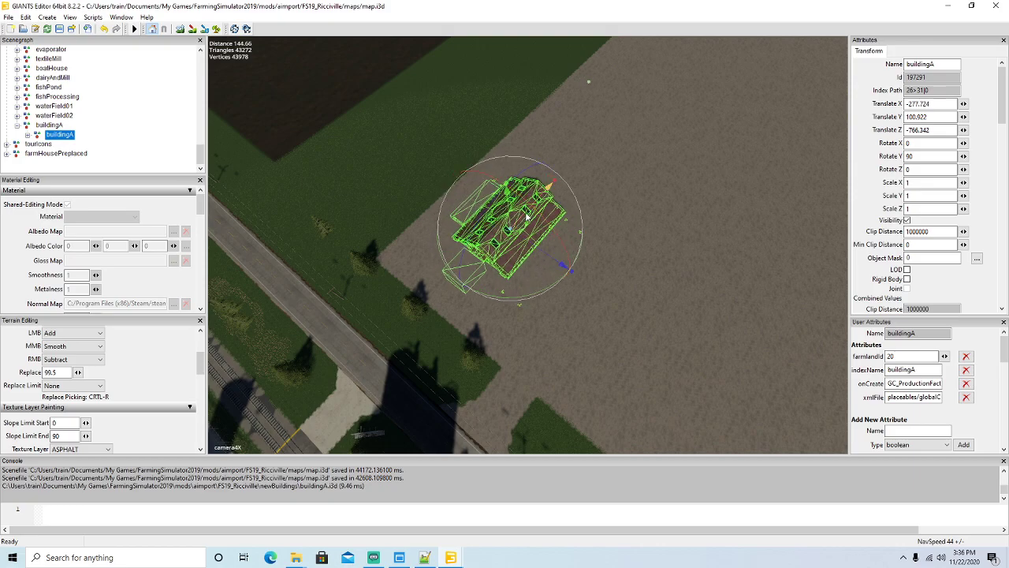
left_click_drag(538, 230, 568, 253)
scroll(570, 322, "up", 5)
scroll(570, 326, "up", 3)
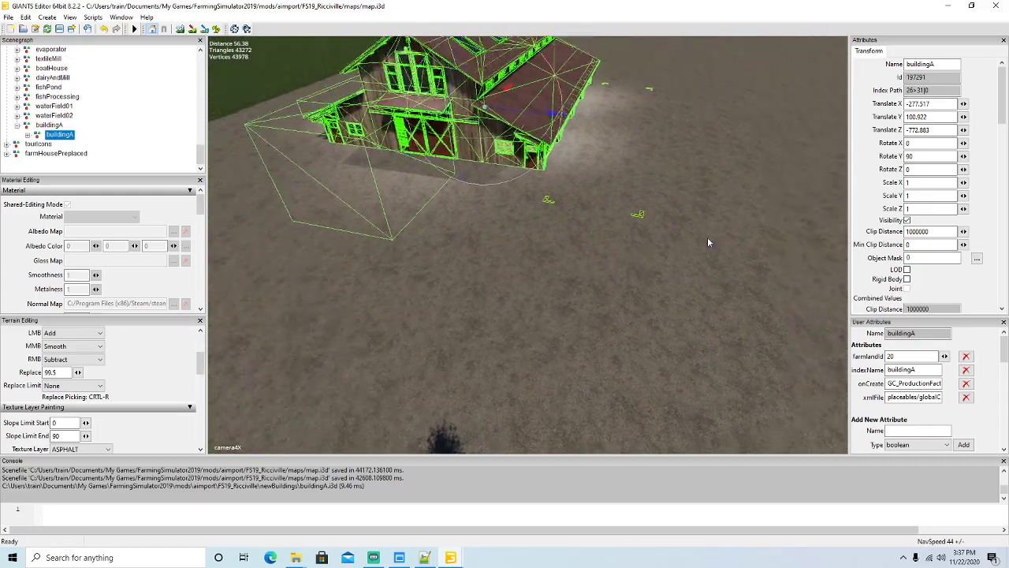
scroll(707, 236, "up", 3)
scroll(581, 254, "down", 7)
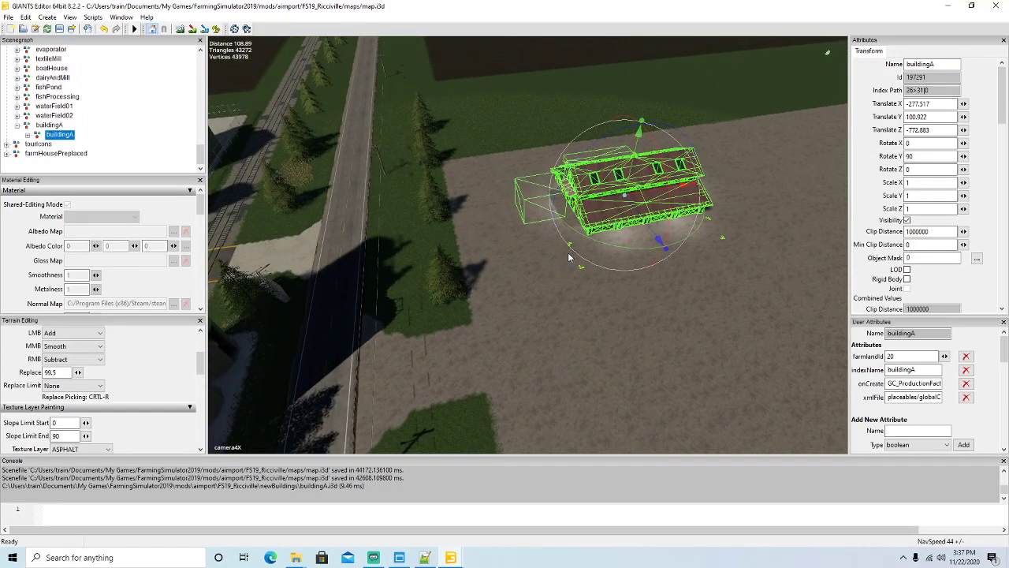
Step: Duplicate the whole Placa_entrada group of the Central Station sign across the road
left_click_drag(625, 321, 586, 314, "alt")
scroll(587, 314, "up", 3)
key("f")
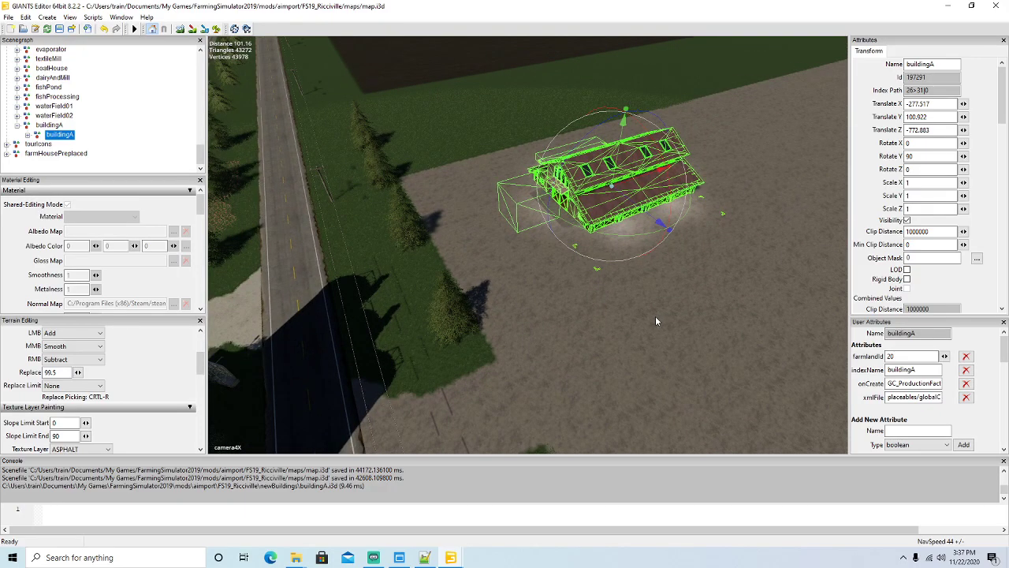
left_click_drag(628, 325, 403, 250, "alt")
scroll(608, 331, "up", 3)
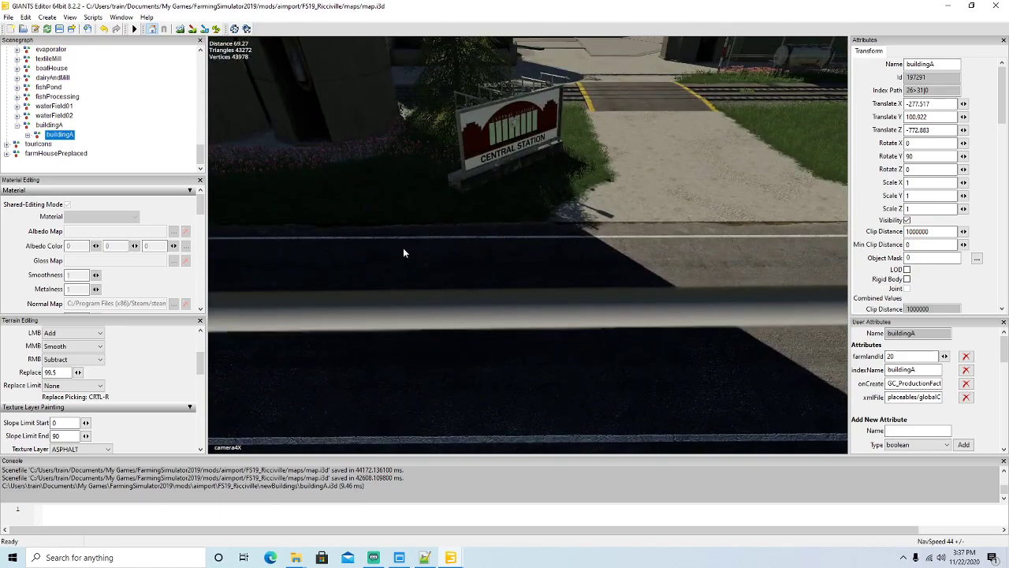
left_click(468, 186)
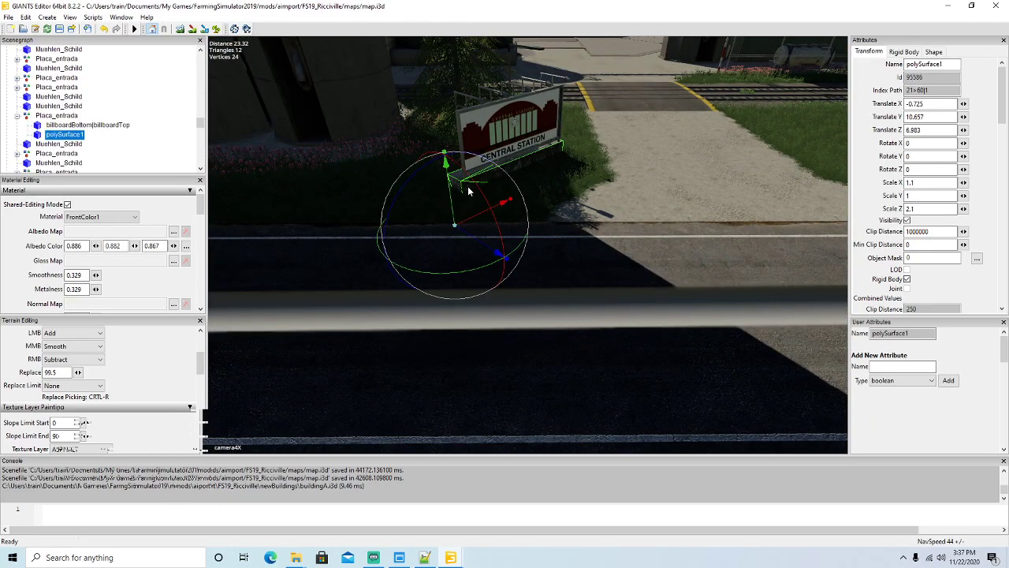
left_click(18, 117)
left_click(18, 117)
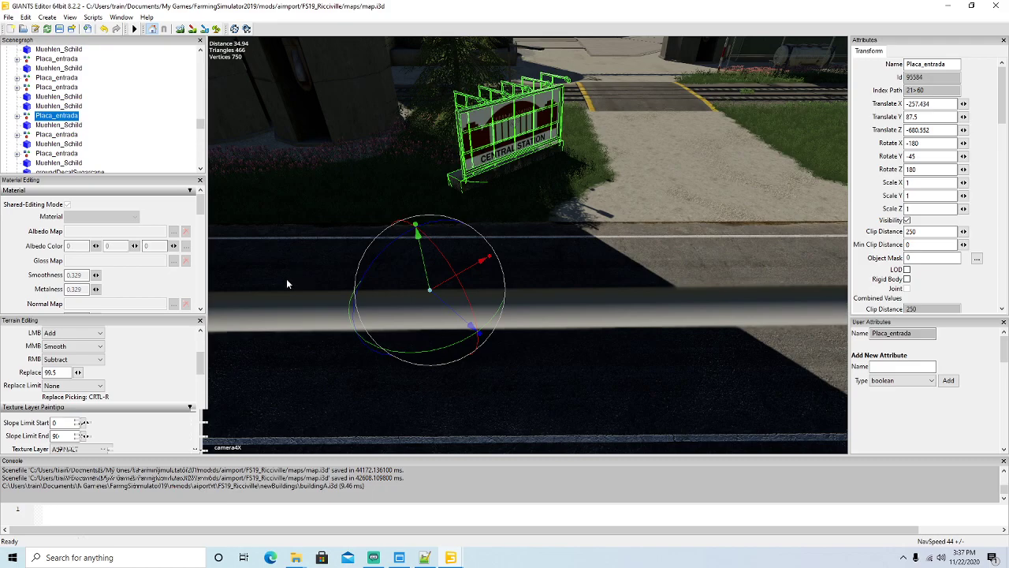
key("ctrl+d")
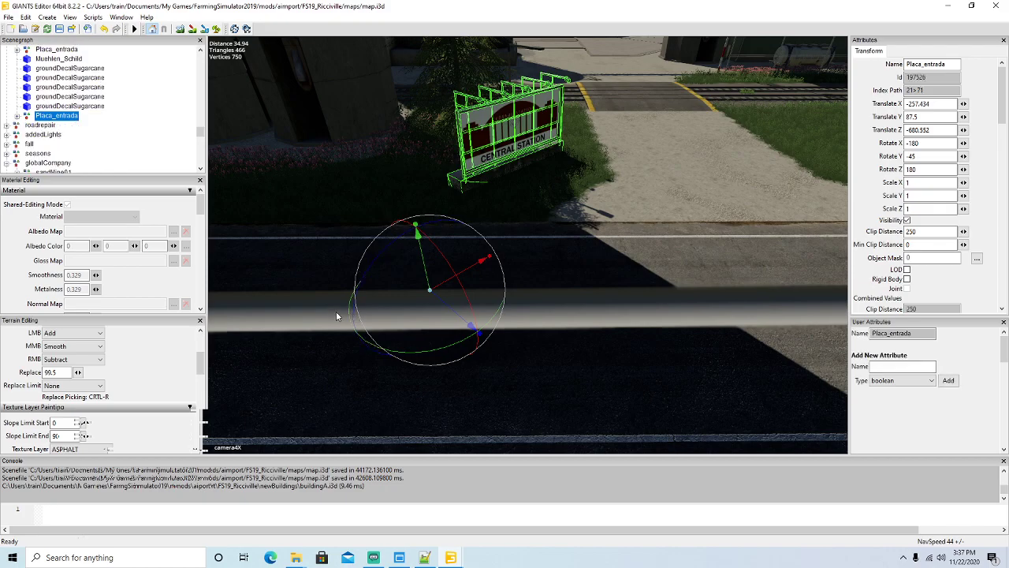
Step: Move the duplicated sign frame across the road toward the building's field, to about X -316, Z -739
left_click_drag(337, 312, 439, 322, "alt")
scroll(440, 322, "down", 8)
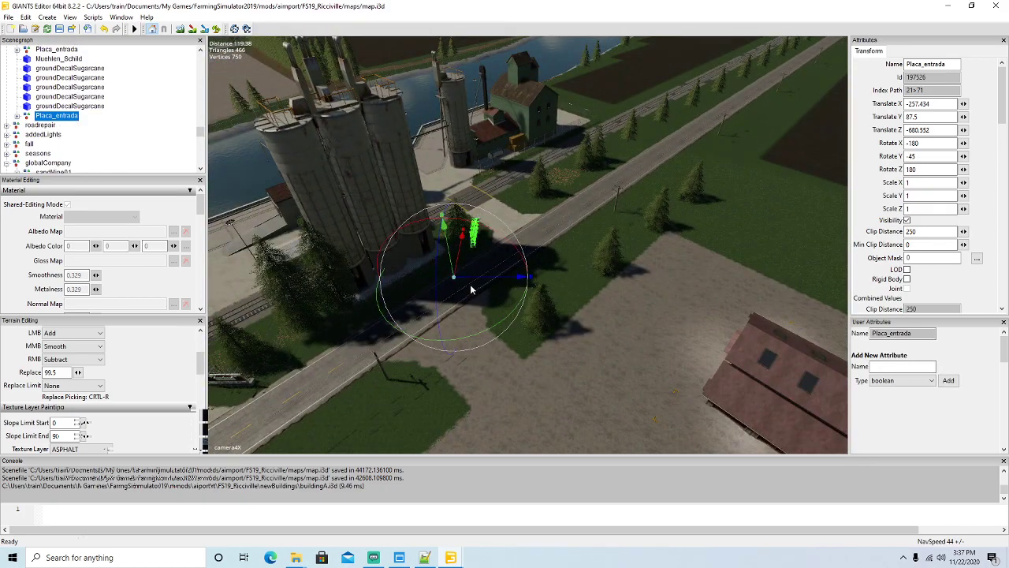
left_click_drag(489, 277, 759, 328)
left_click_drag(687, 331, 672, 320, "alt")
scroll(672, 319, "up", 3)
key("f")
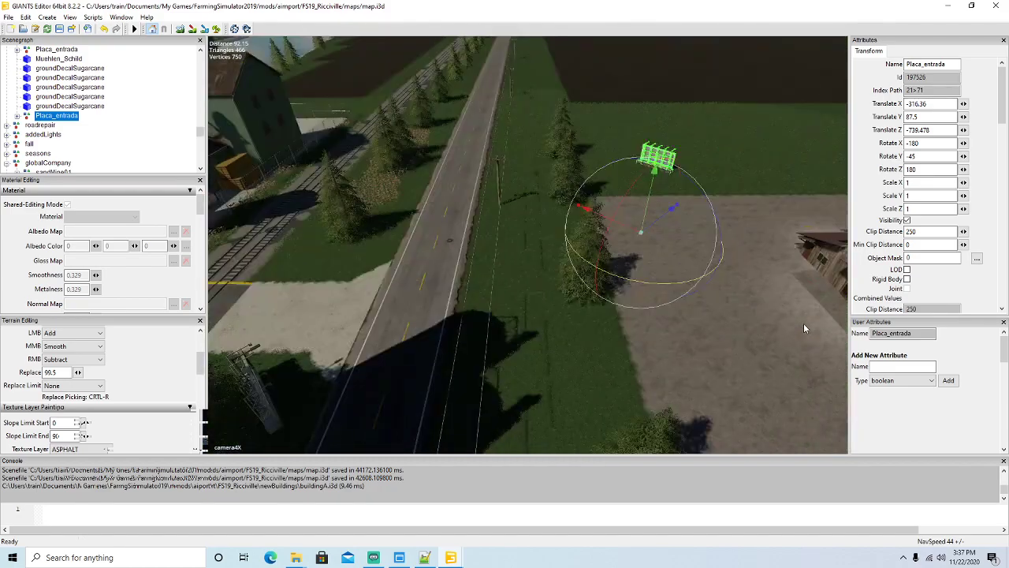
scroll(155, 116, "up", 3)
scroll(154, 116, "down", 3)
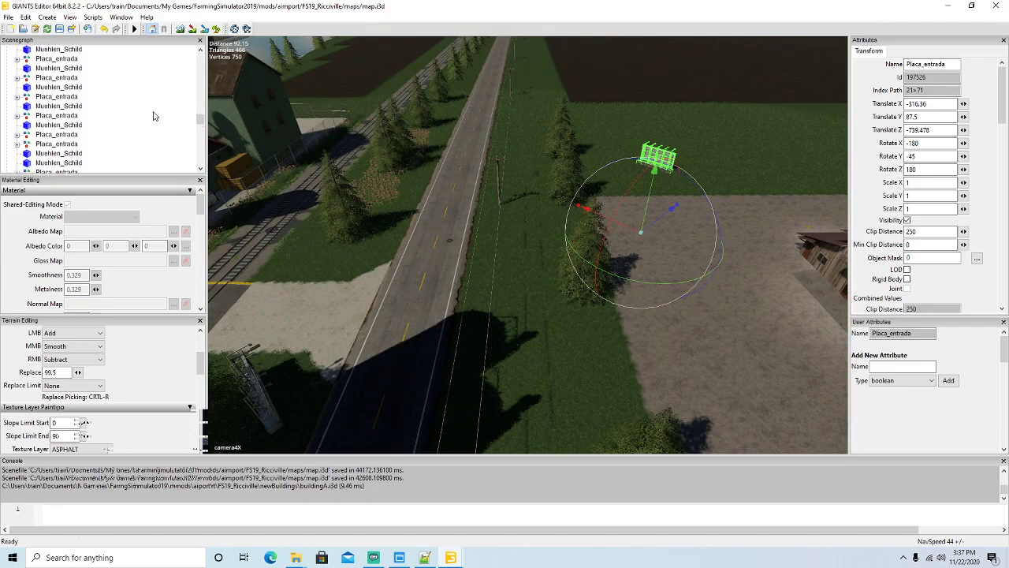
scroll(156, 108, "down", 3)
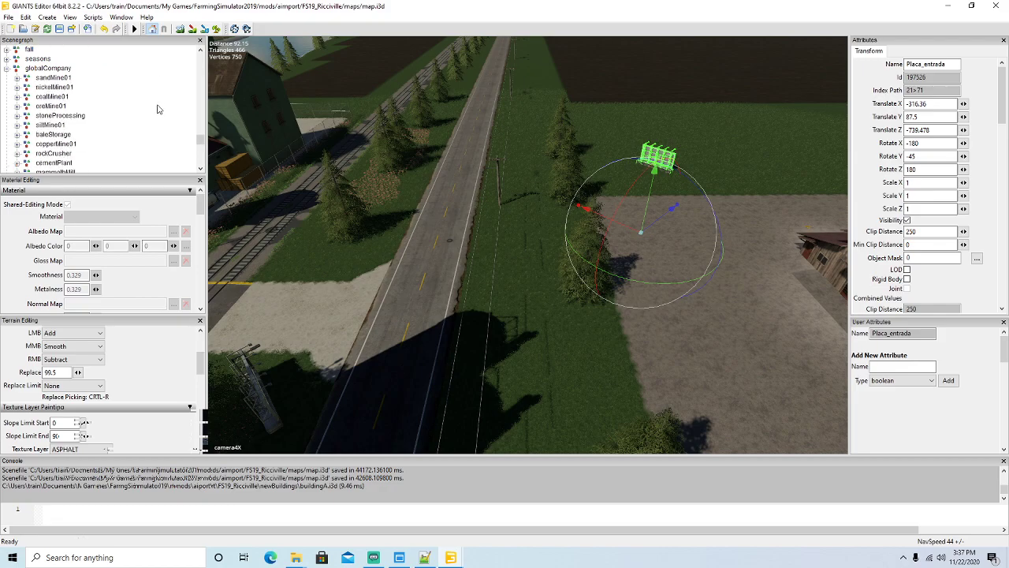
scroll(161, 112, "up", 3)
Step: Bring the duplicated sign frame closer to the building and set its Rotate Y to 0
left_click_drag(471, 289, 593, 311, "alt")
scroll(593, 310, "down", 4)
left_click_drag(471, 260, 843, 153)
double_click(928, 156)
type("0")
key("Return")
Step: Position the sign frame against the building's front doors, at about X -281.3, Y 87.0, Z -763.9
left_click_drag(484, 242, 625, 268)
scroll(636, 279, "up", 8)
scroll(626, 272, "up", 3)
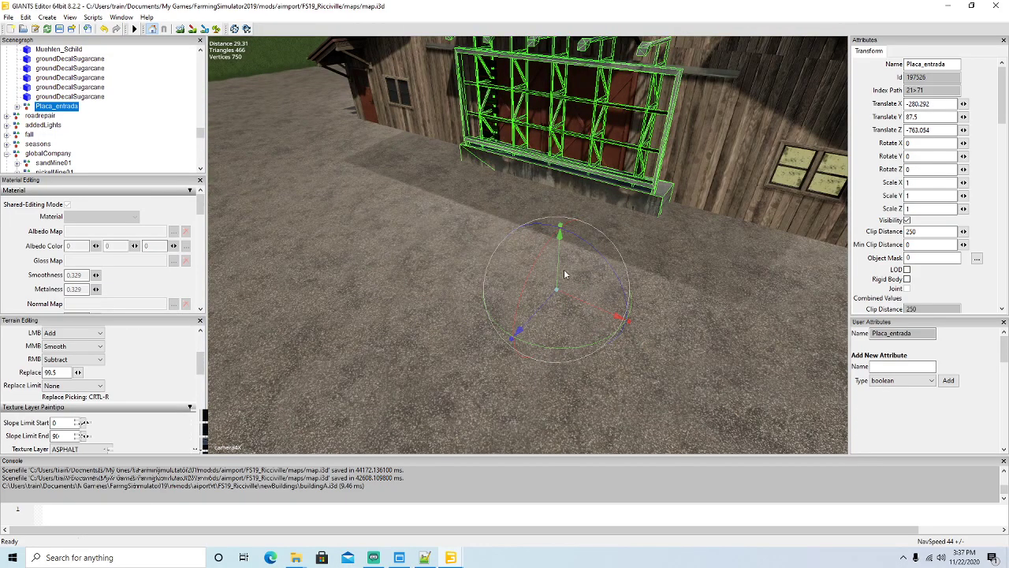
left_click_drag(561, 267, 560, 273)
left_click_drag(547, 307, 584, 303)
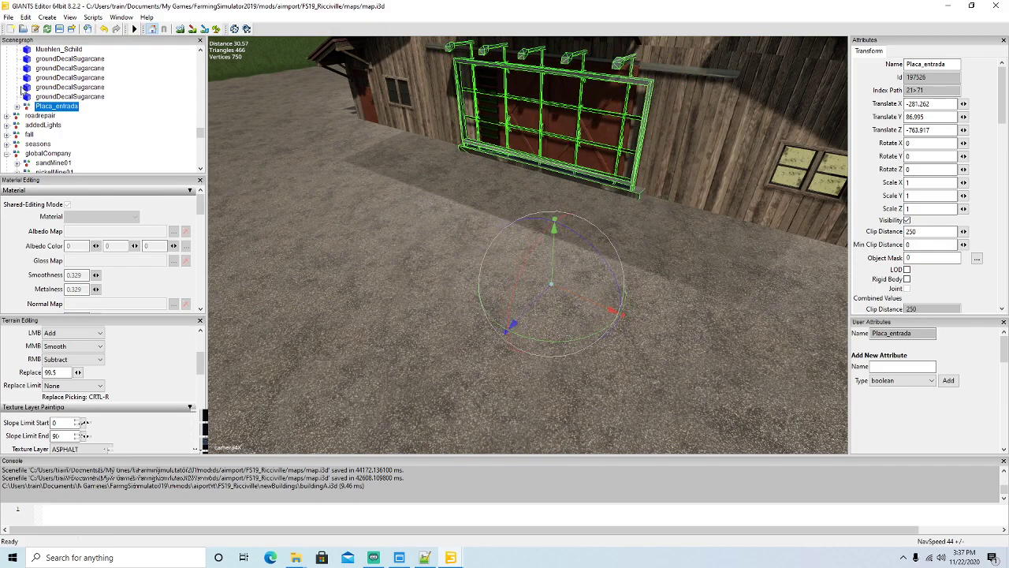
Step: Import signA from the newBuildings folder into the map
left_click(9, 18)
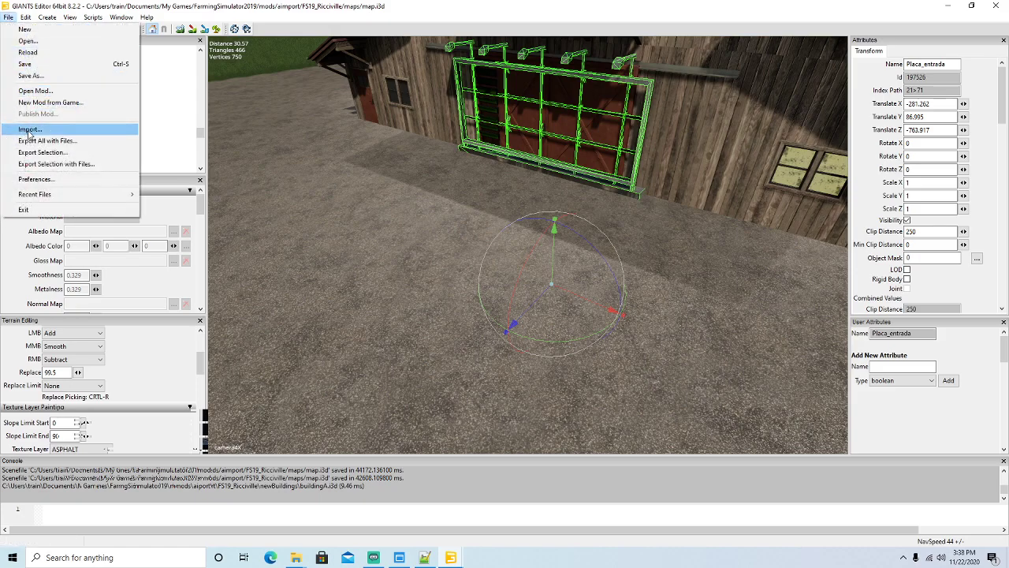
left_click(29, 130)
left_click(306, 219)
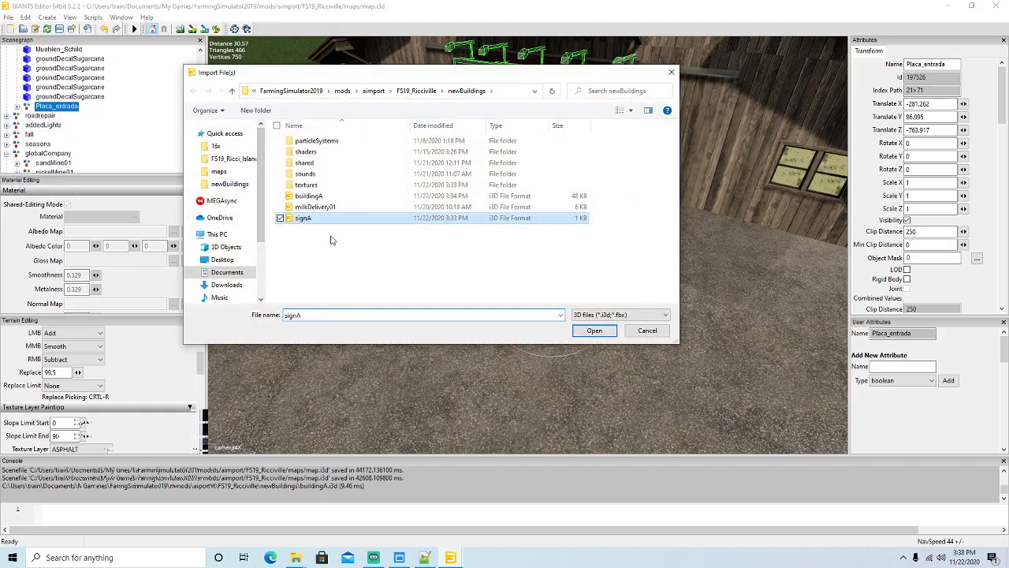
left_click(593, 331)
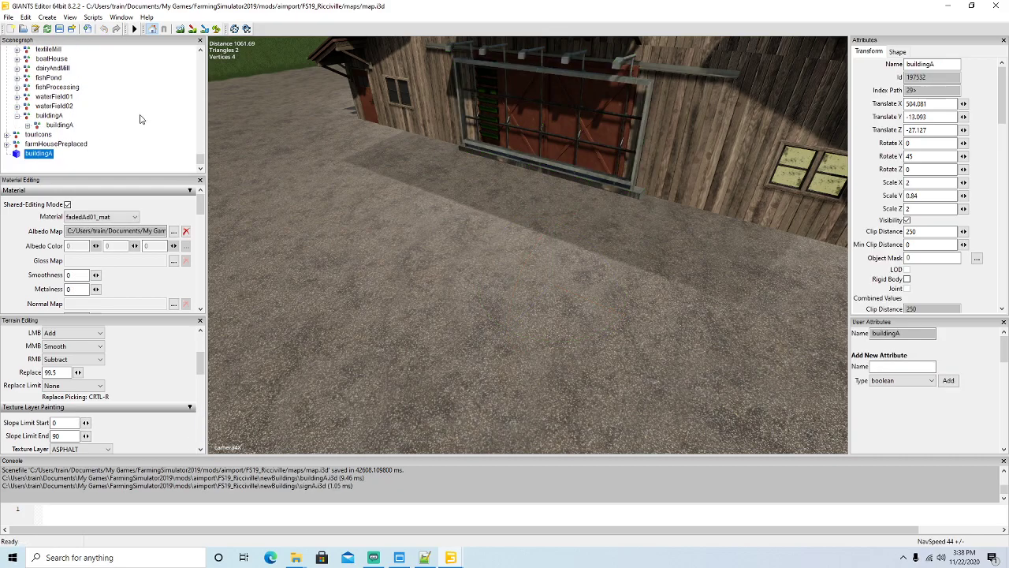
Step: Cut the imported sign panel and paste it inside the inner buildingA group under globalCompany
left_click(28, 17)
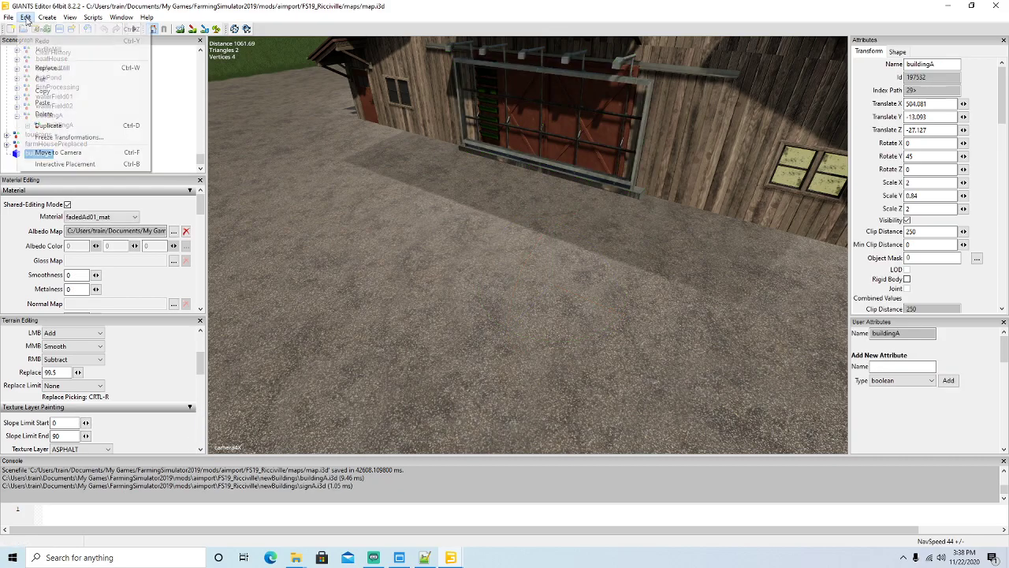
left_click(43, 85)
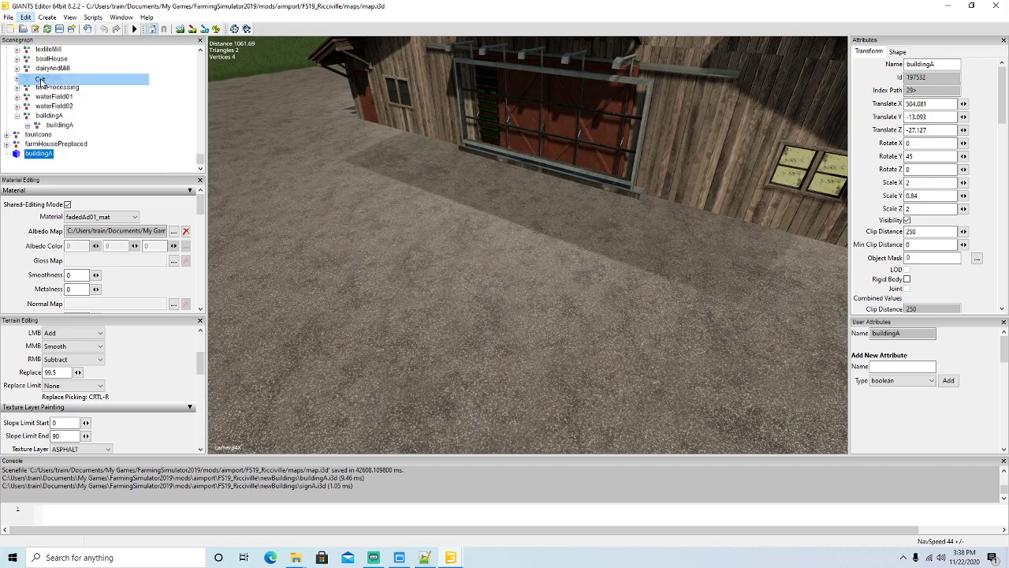
left_click(49, 125)
left_click(26, 18)
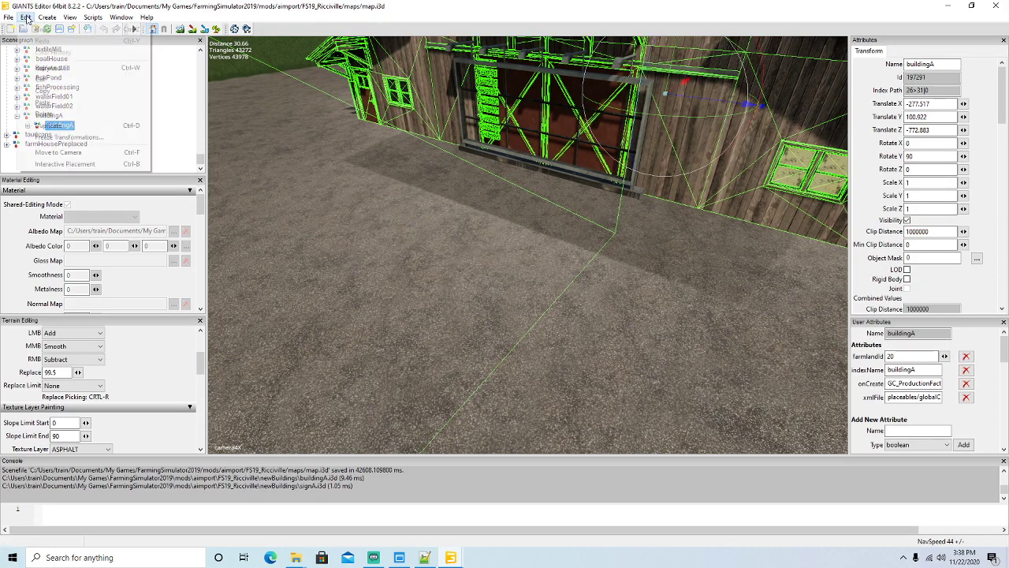
left_click(43, 103)
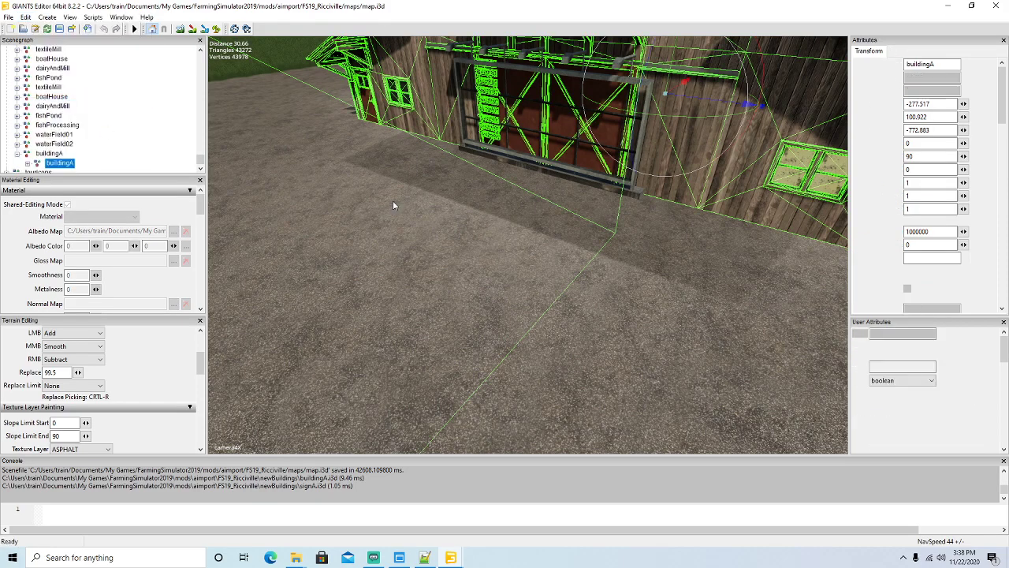
Step: Place the sign panel near the building front with Interactive Placement, at about X -24.3, Y 4.3, Z 4.5 relative to the building
left_click(26, 18)
left_click(90, 163)
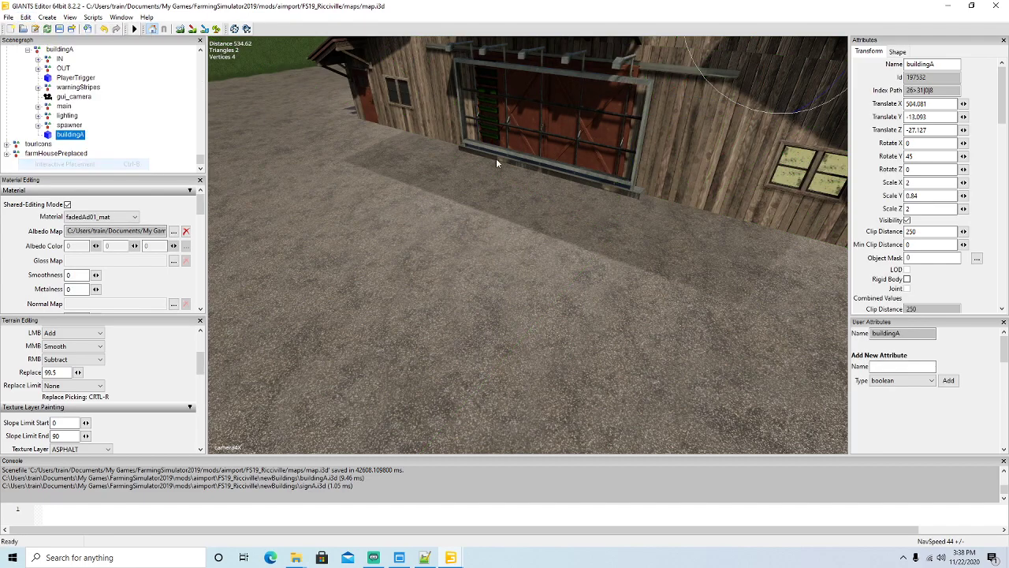
left_click(539, 134)
left_click_drag(550, 209, 582, 265, "alt")
scroll(539, 182, "up", 5)
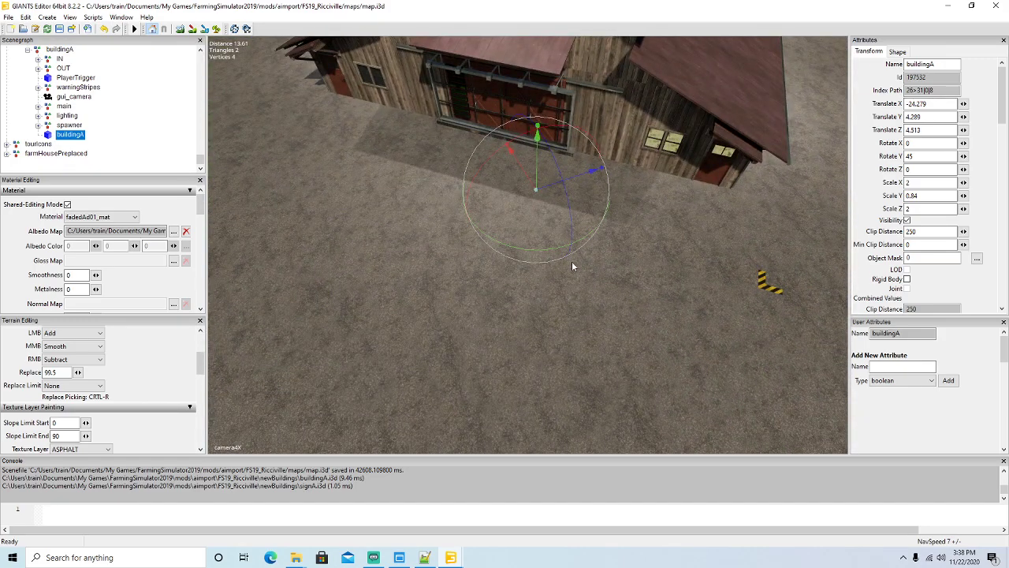
Step: Move the sign panel onto the frame, to about X -17.4, Y 2.3, Z 0.1, and set its Rotate Y to 0
left_click_drag(569, 262, 610, 220, "alt")
scroll(562, 295, "up", 5)
left_click_drag(703, 211, 598, 138)
left_click_drag(672, 81, 492, 203)
double_click(911, 156)
type("0")
key("Return")
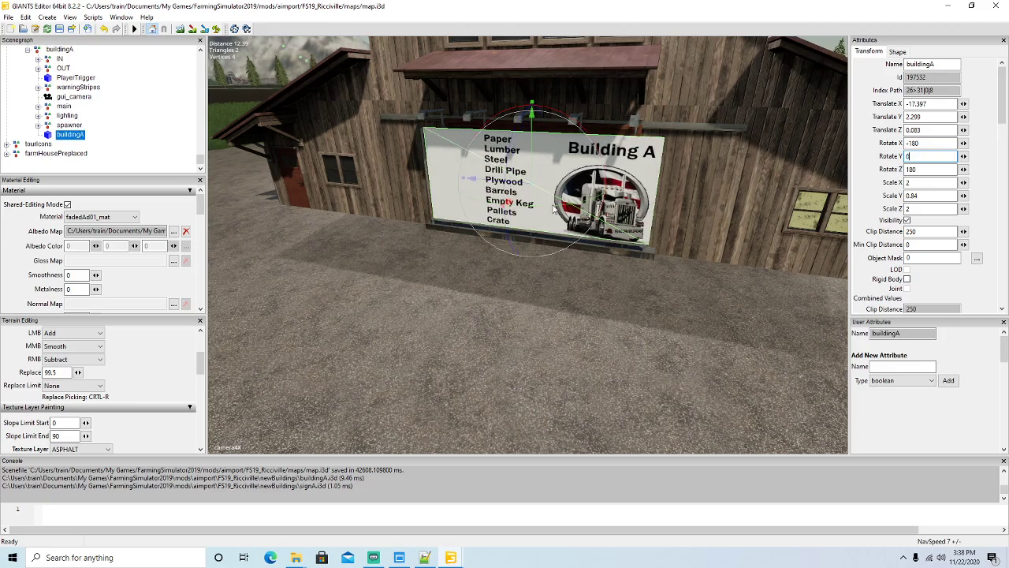
Step: Nudge the sign panel behind the level indicators and line up its text rows, at about X -17.05, Y 2.44, Z -0.14
right_click_drag(504, 271, 545, 265)
key("w")
key("s")
key("w")
key("s")
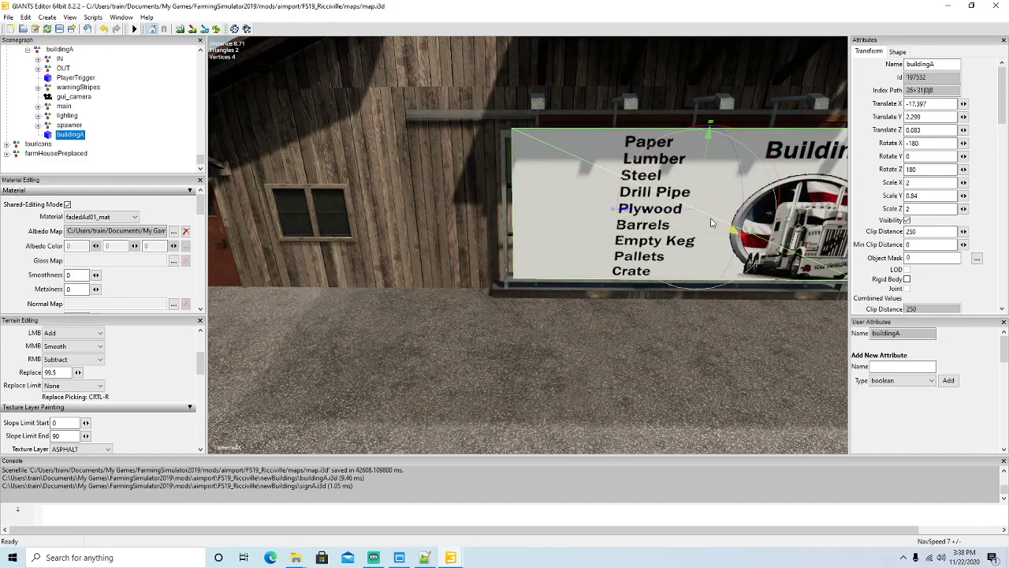
left_click_drag(710, 223, 694, 222)
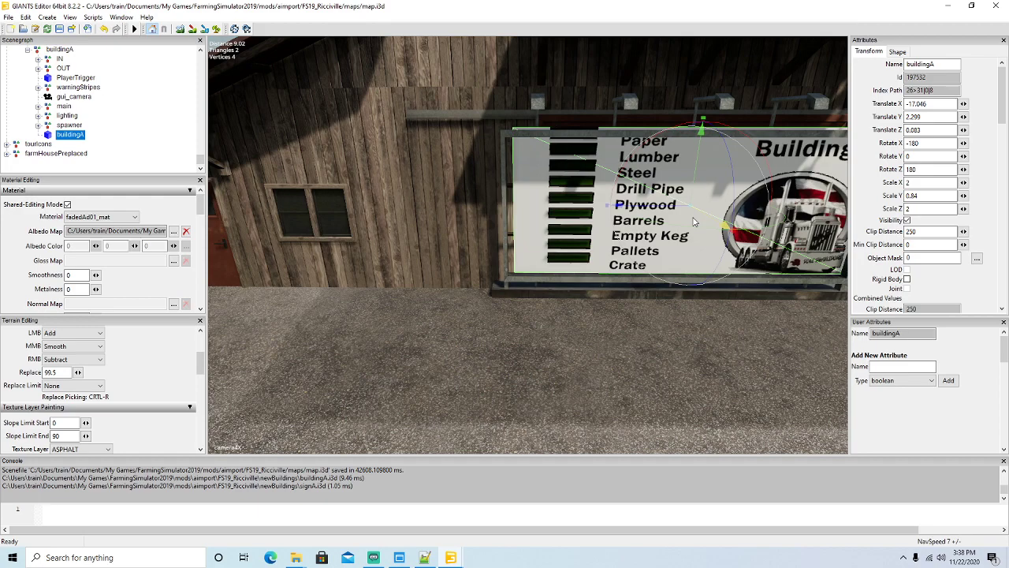
left_click_drag(694, 221, 684, 172)
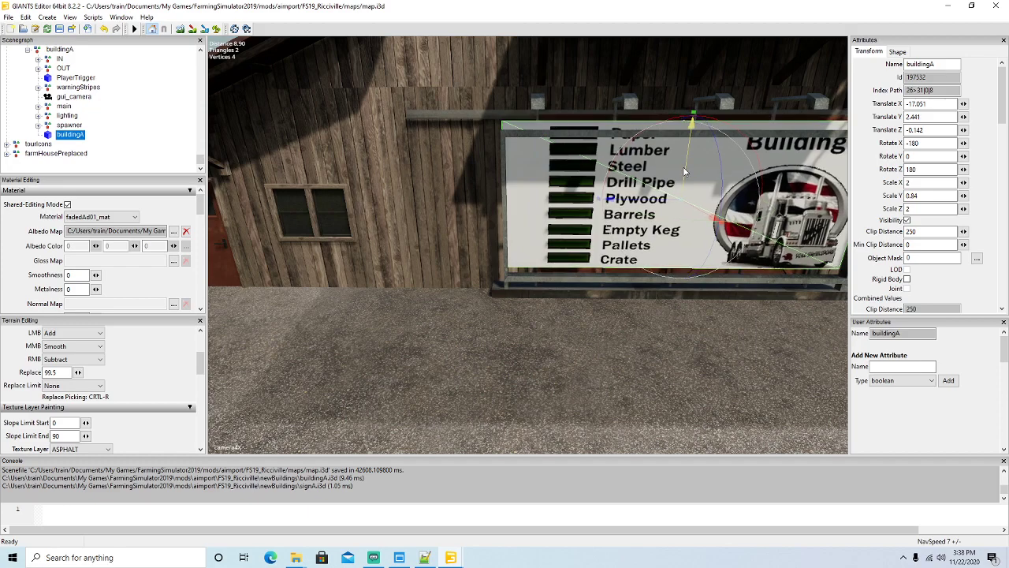
Step: Fit the Placa_entrada frame around the sign panel by moving it to about X -281.33, Y 87.24, Z -764.13
left_click(505, 292)
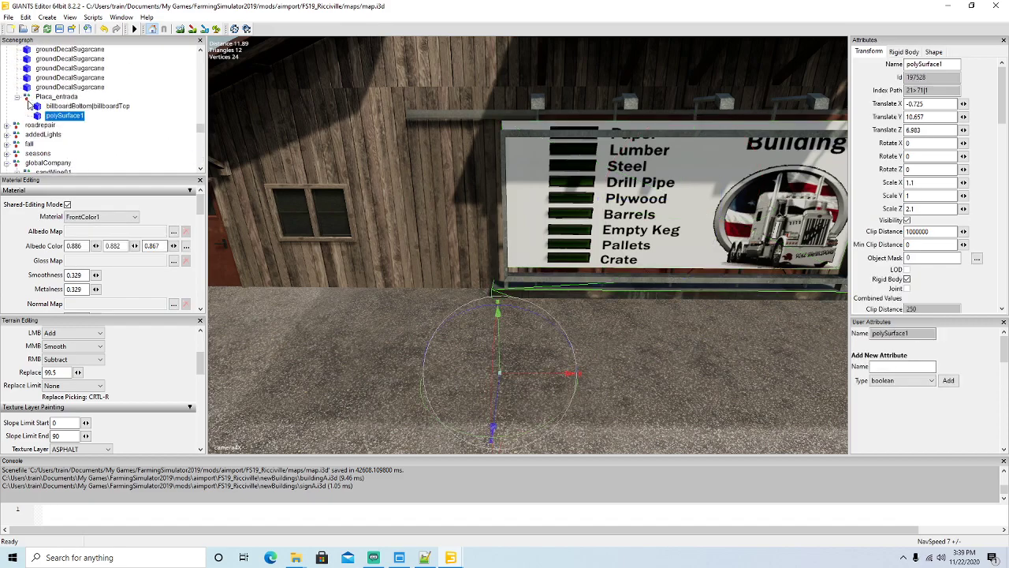
left_click(26, 97)
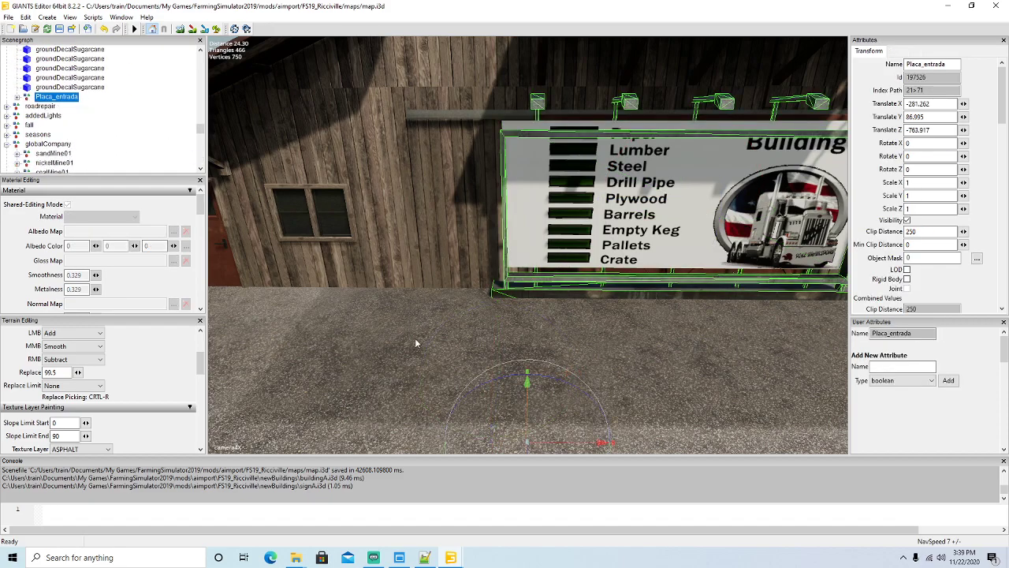
left_click_drag(419, 339, 445, 359, "alt")
left_click_drag(472, 411, 447, 425, "alt")
left_click_drag(607, 352, 546, 388, "alt")
scroll(671, 322, "up", 5)
scroll(507, 374, "down", 5)
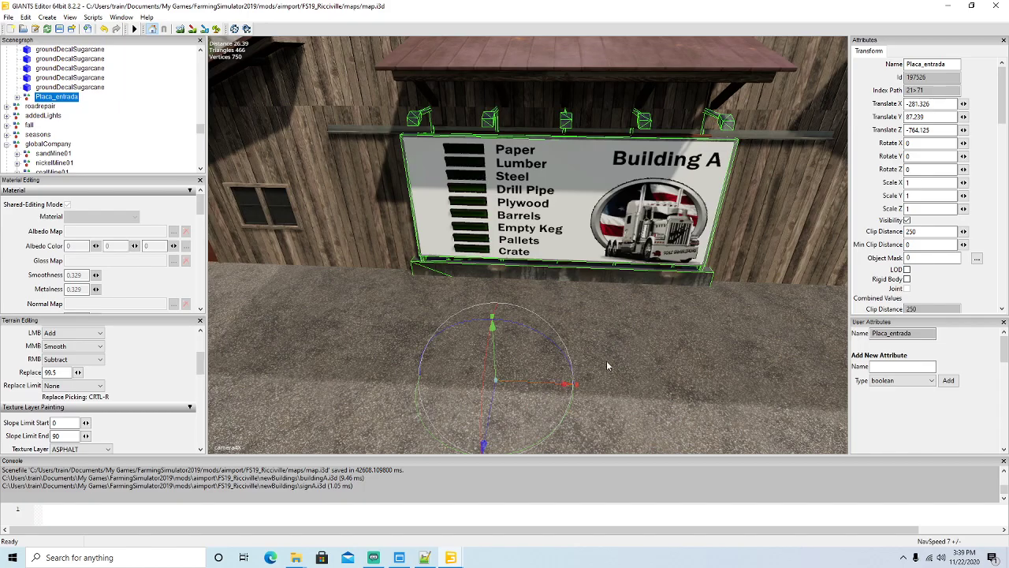
Step: Inspect the finished sign and the building's placement on the field from several distances and angles
scroll(607, 362, "down", 5)
scroll(606, 361, "down", 3)
left_click_drag(606, 362, 548, 392, "alt")
scroll(751, 327, "up", 4)
scroll(752, 328, "up", 3)
scroll(561, 423, "down", 4)
scroll(605, 406, "down", 4)
scroll(543, 321, "up", 5)
scroll(631, 373, "down", 6)
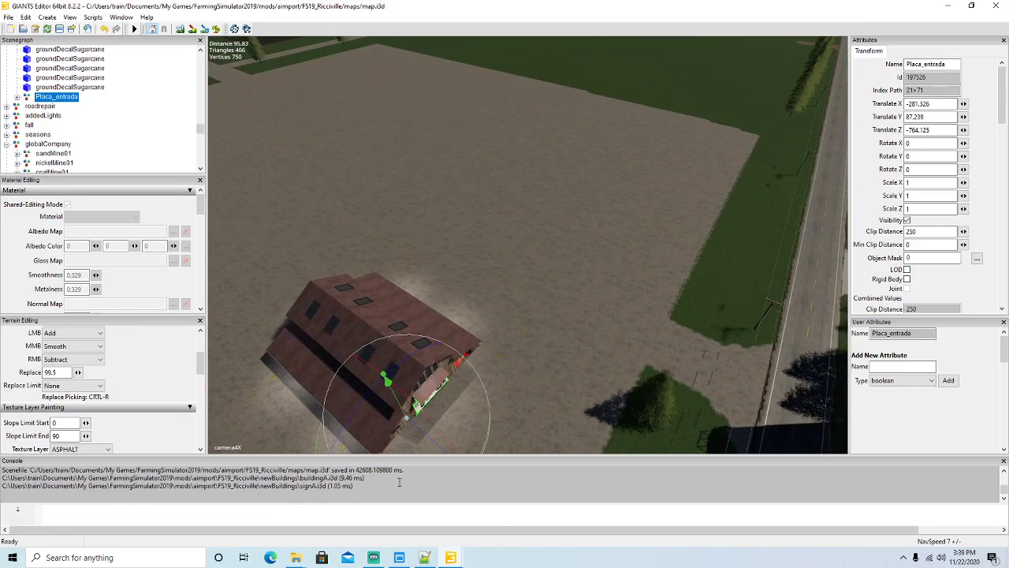
Step: Switch to Notepad++ and review the farmland definitions in mapDE_farmlands.xml, highlighting the central station and warehouse entry with id 33
left_click(425, 557)
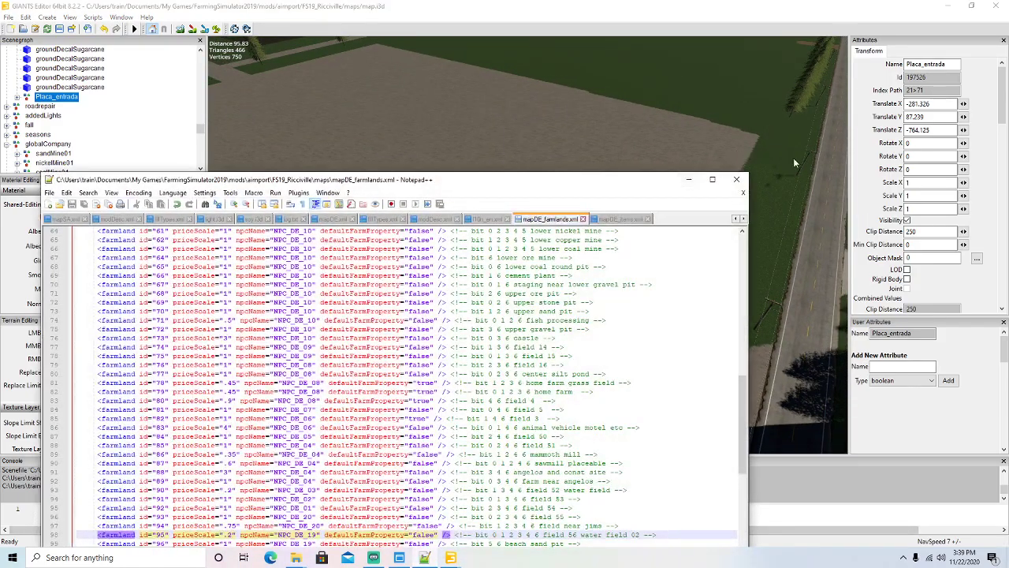
left_click(712, 179)
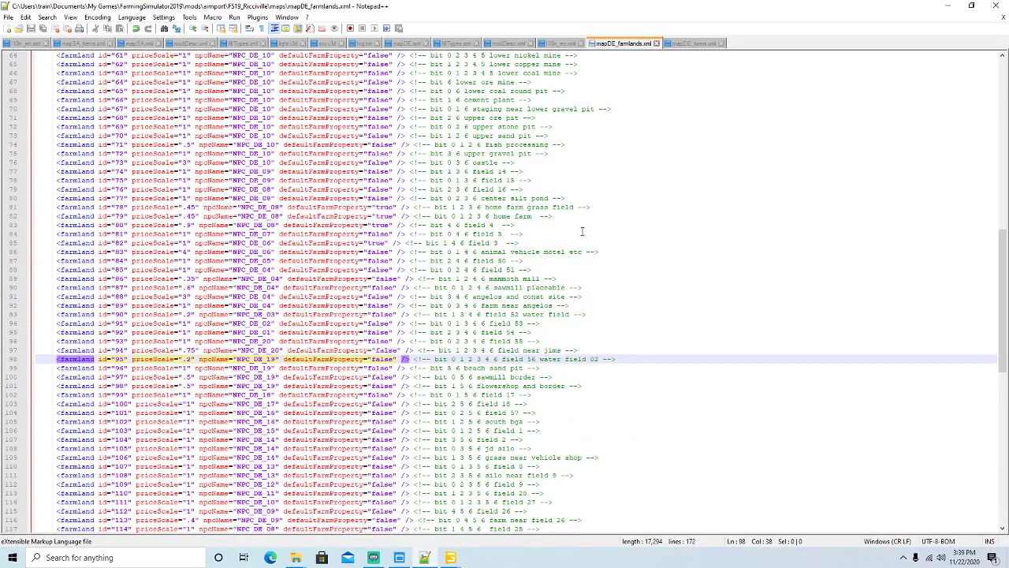
scroll(582, 231, "down", 7)
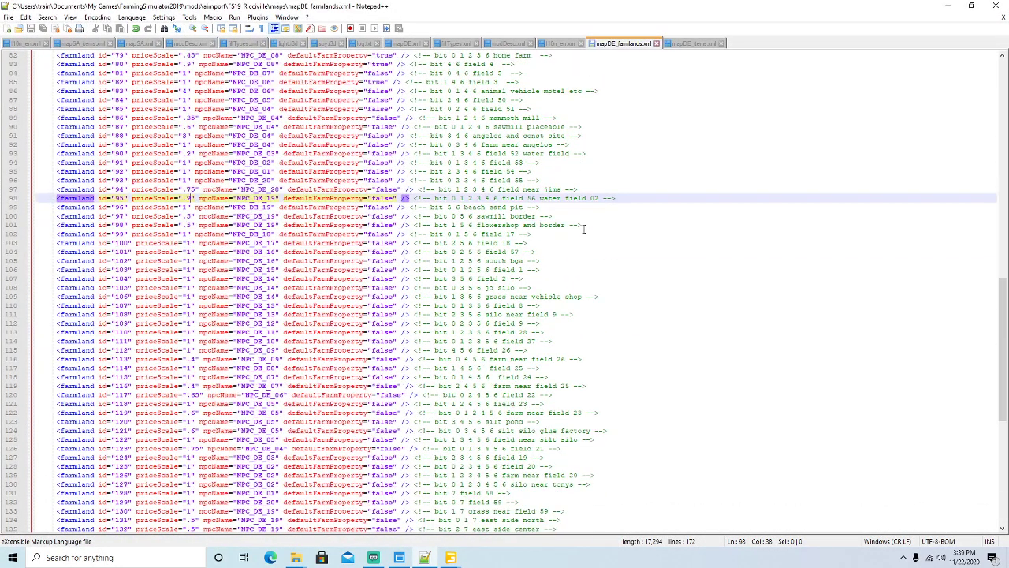
scroll(583, 229, "down", 2)
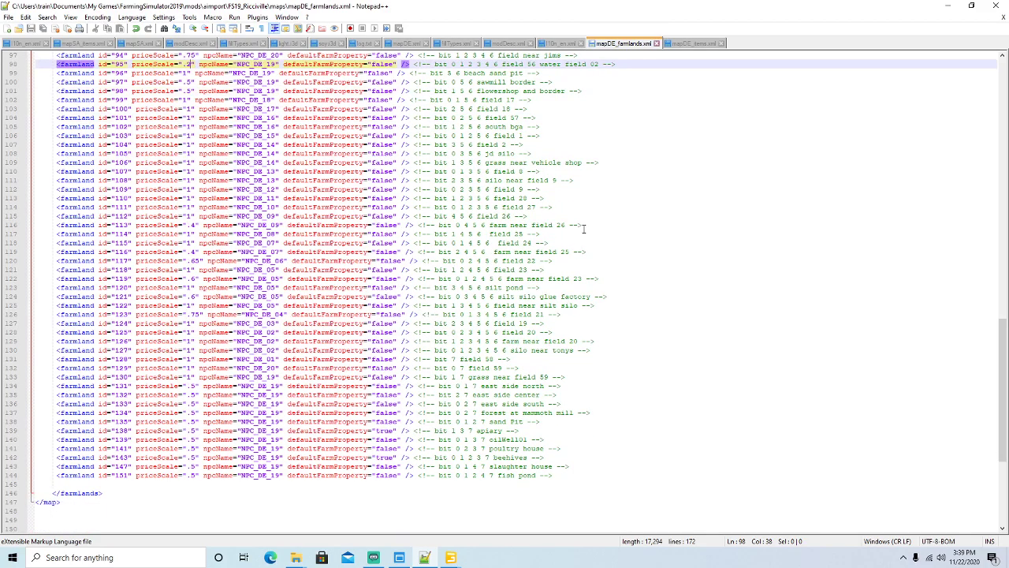
scroll(584, 226, "up", 10)
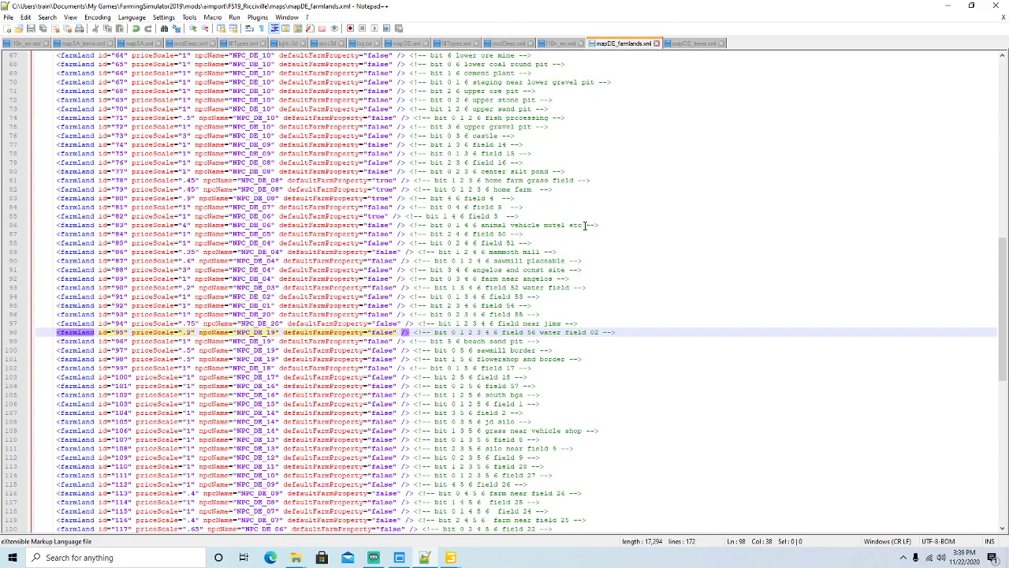
scroll(584, 226, "up", 1)
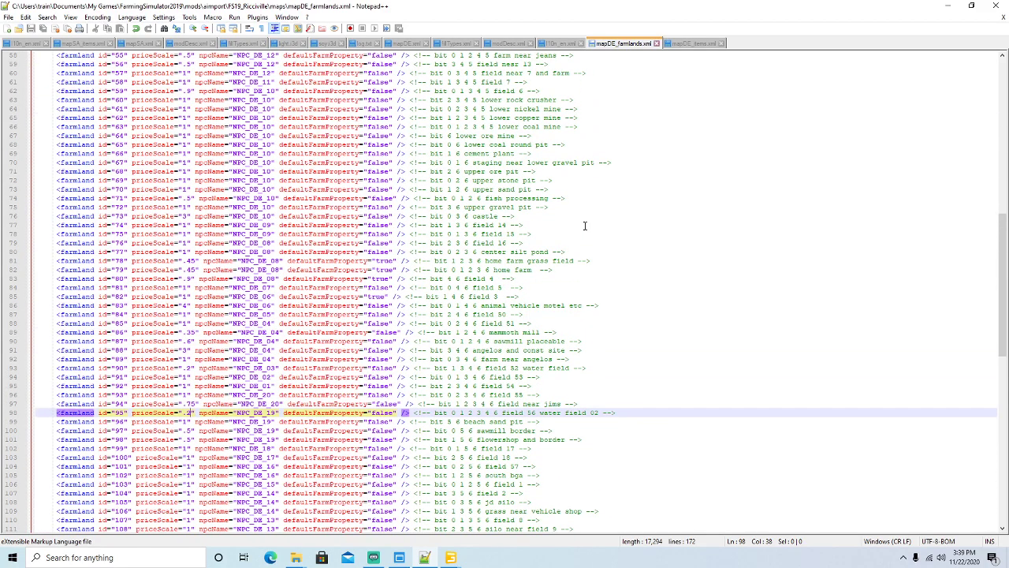
scroll(585, 227, "up", 2)
scroll(584, 227, "up", 4)
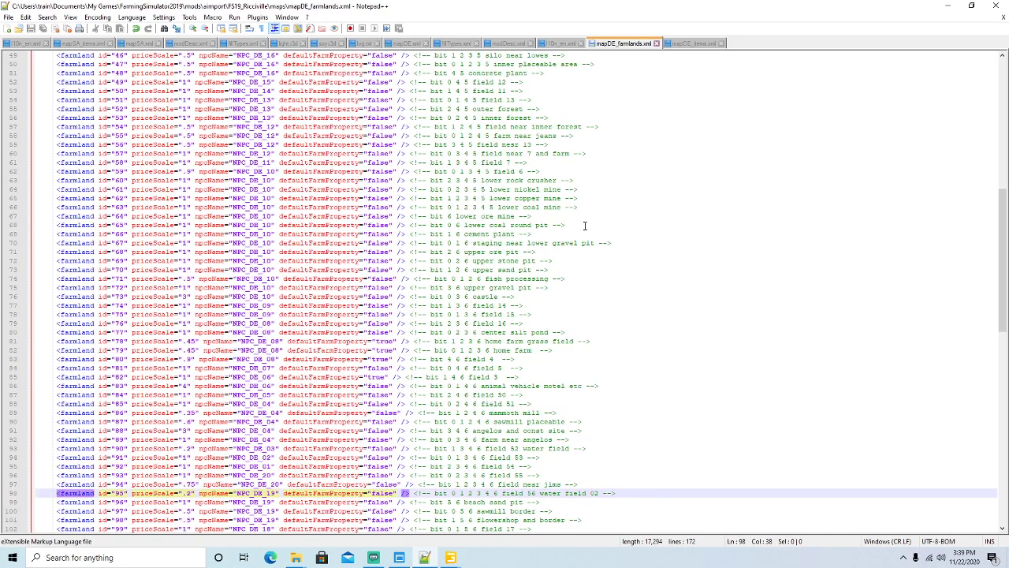
scroll(584, 226, "up", 5)
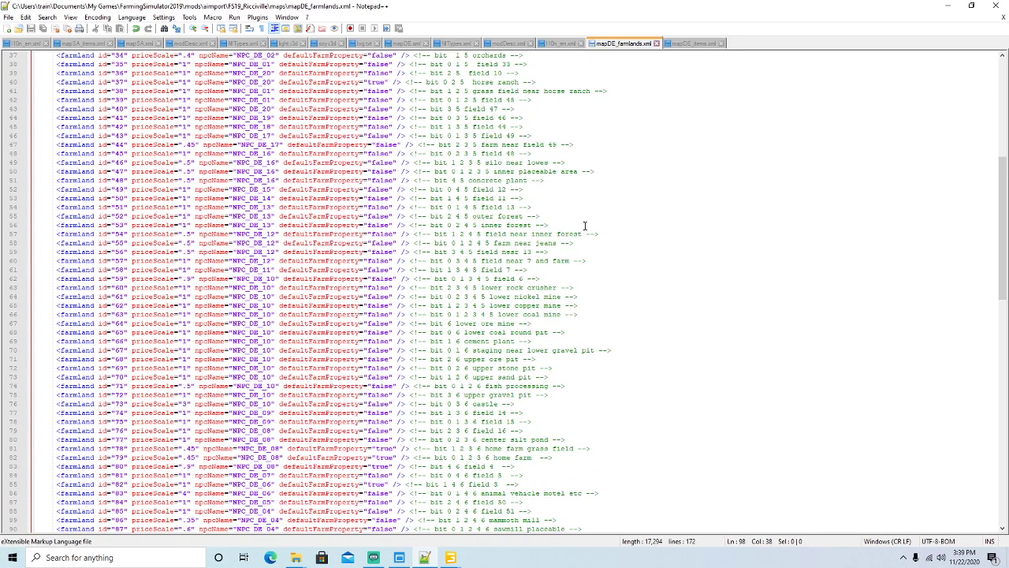
scroll(584, 226, "up", 4)
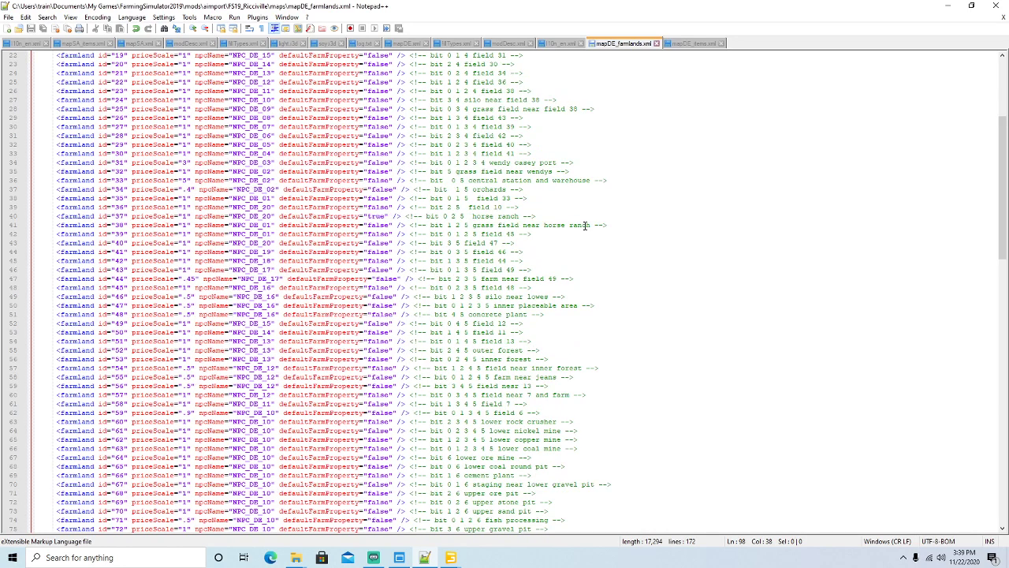
scroll(584, 226, "up", 4)
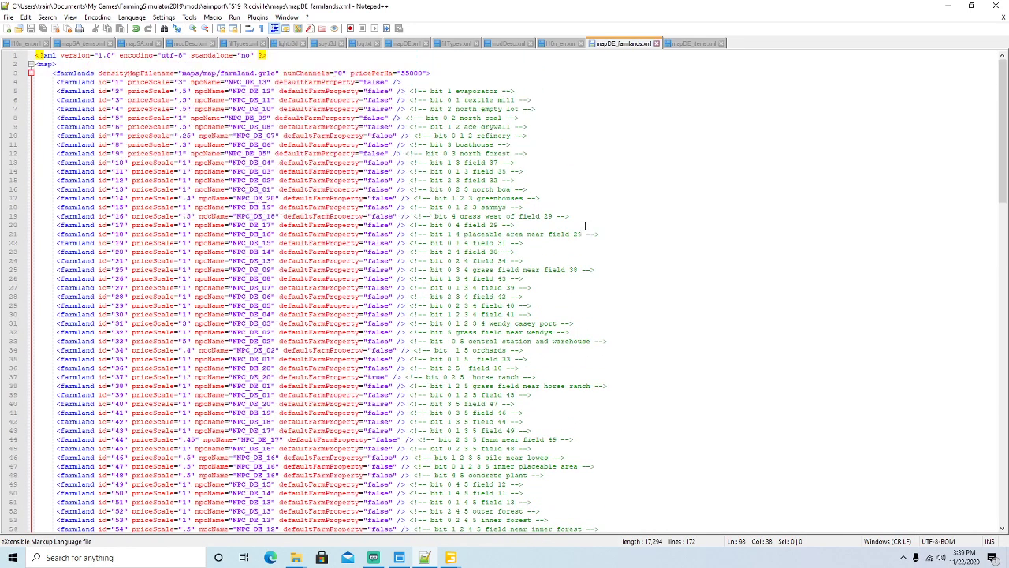
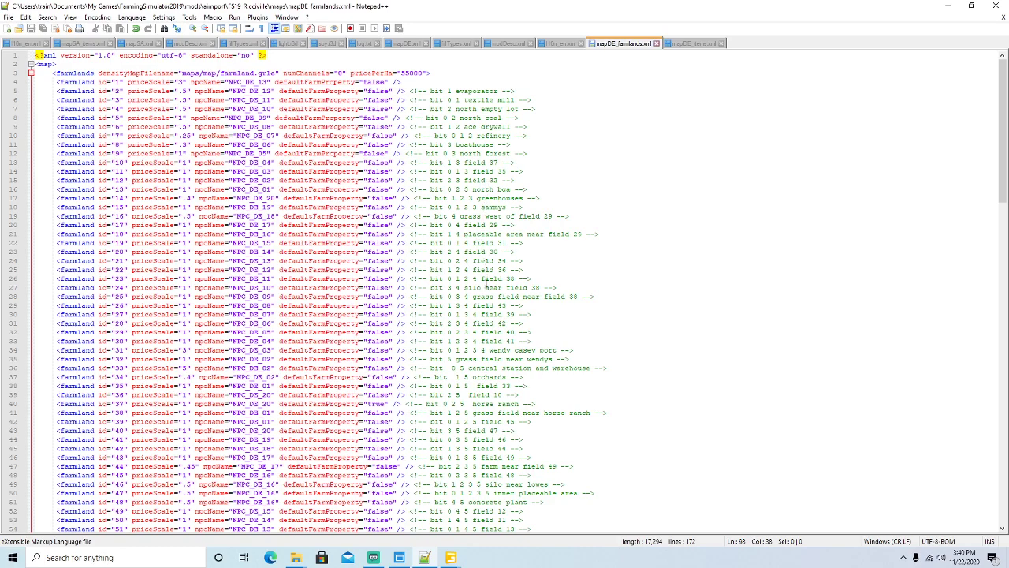
left_click(481, 369)
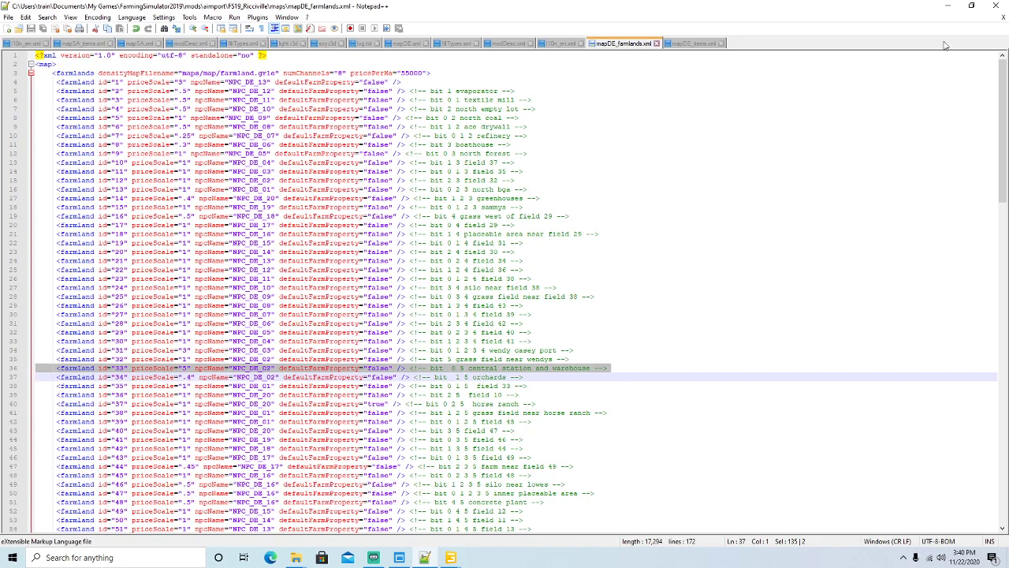
Step: Back in GIANTS Editor, set info layer painting to the farmland layer with channels 0 and 5 enabled for layer value 33
left_click(948, 7)
left_click_drag(594, 223, 587, 287, "alt")
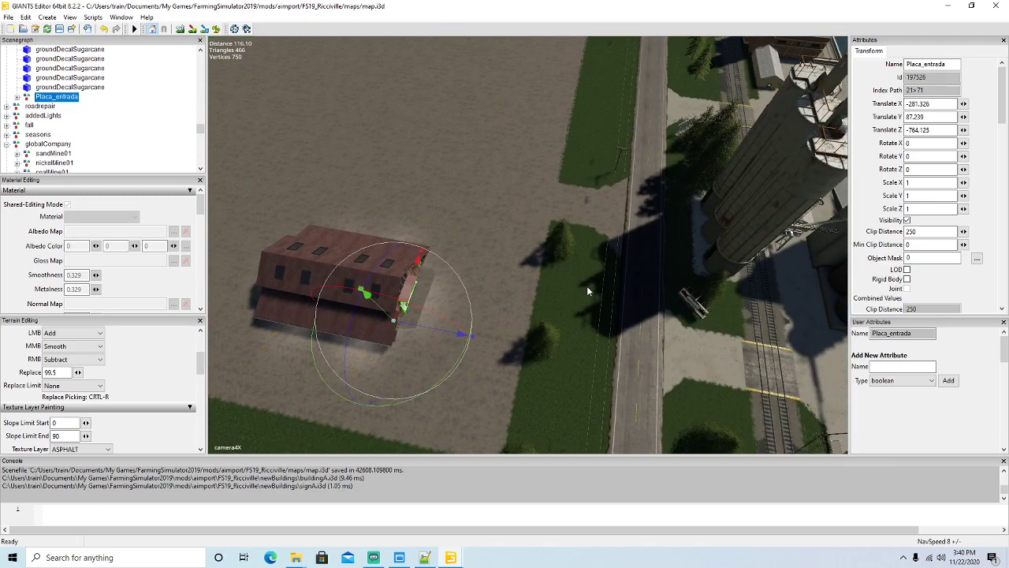
left_click_drag(474, 251, 496, 303, "alt")
scroll(501, 261, "down", 6)
scroll(501, 261, "down", 3)
left_click(424, 557)
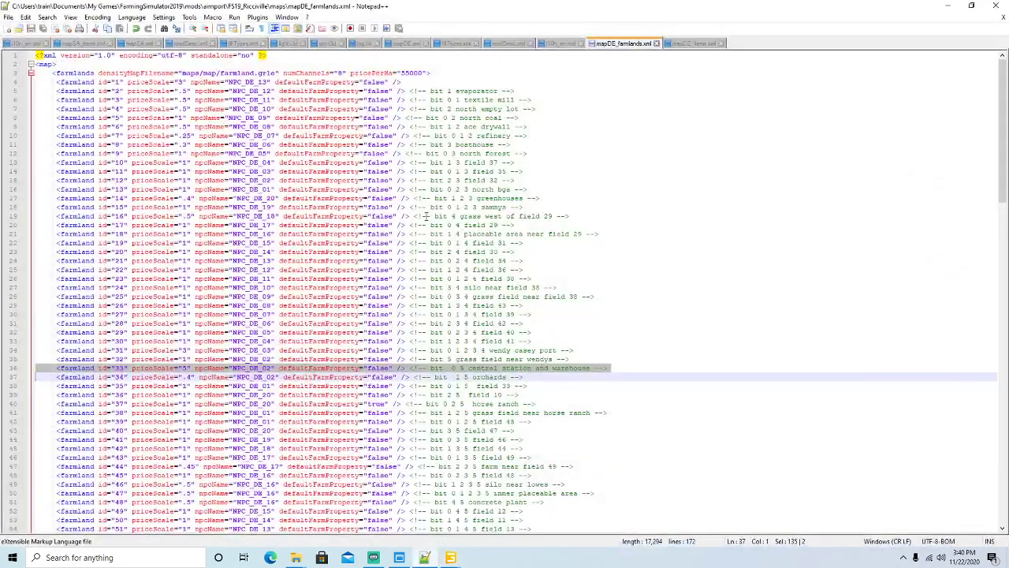
left_click(949, 7)
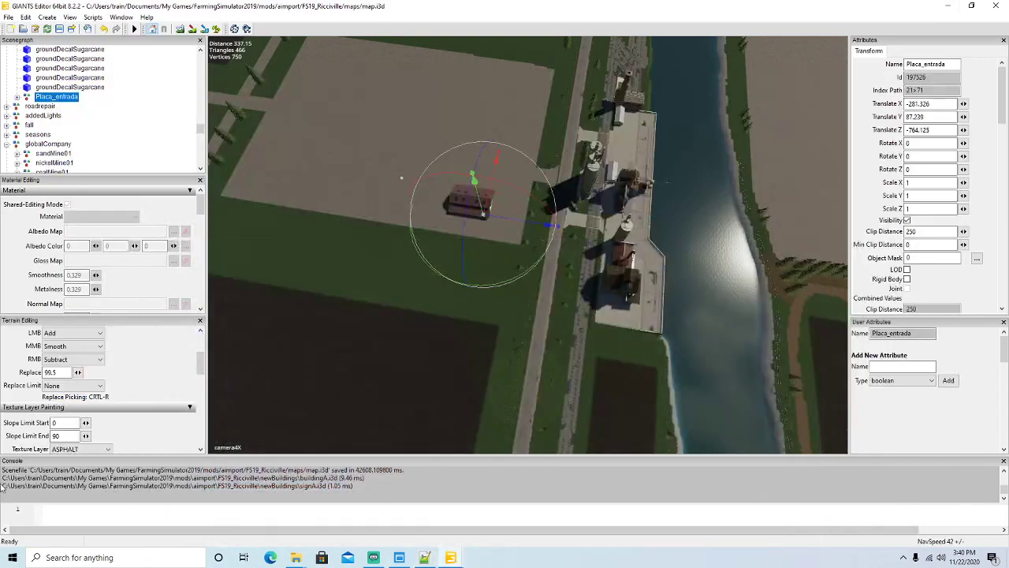
left_click_drag(200, 366, 200, 403)
left_click(102, 385)
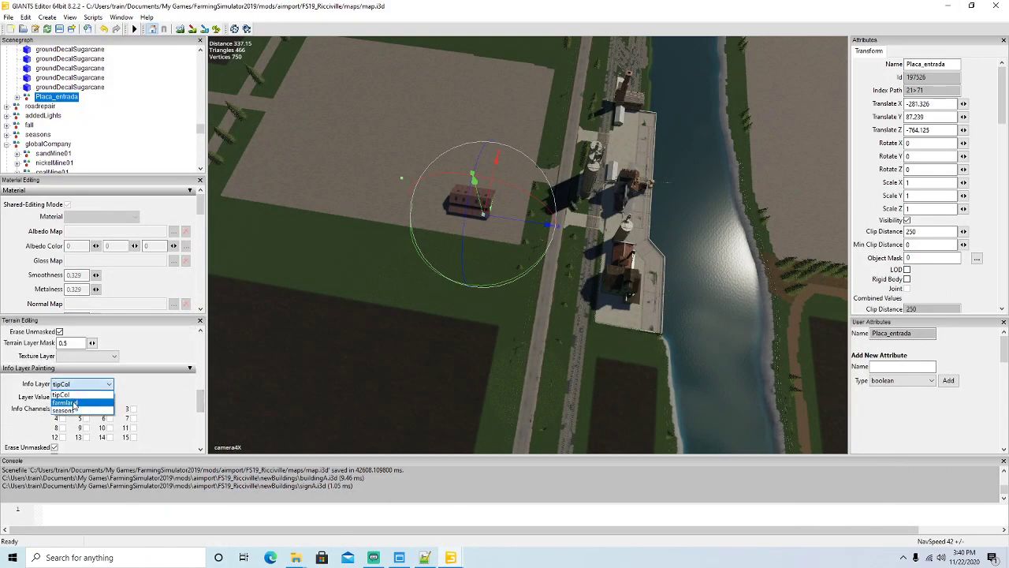
left_click(74, 403)
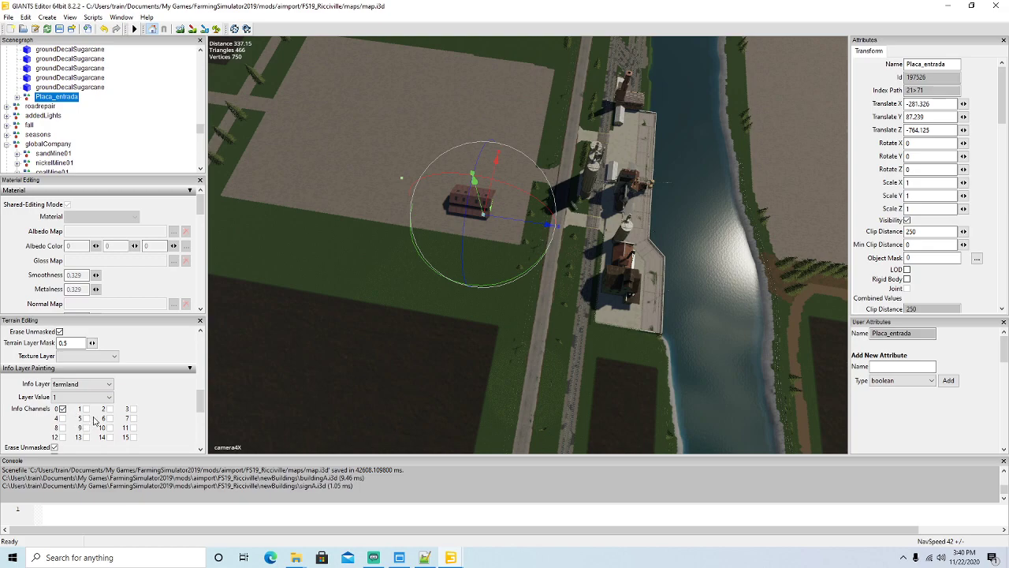
left_click(101, 385)
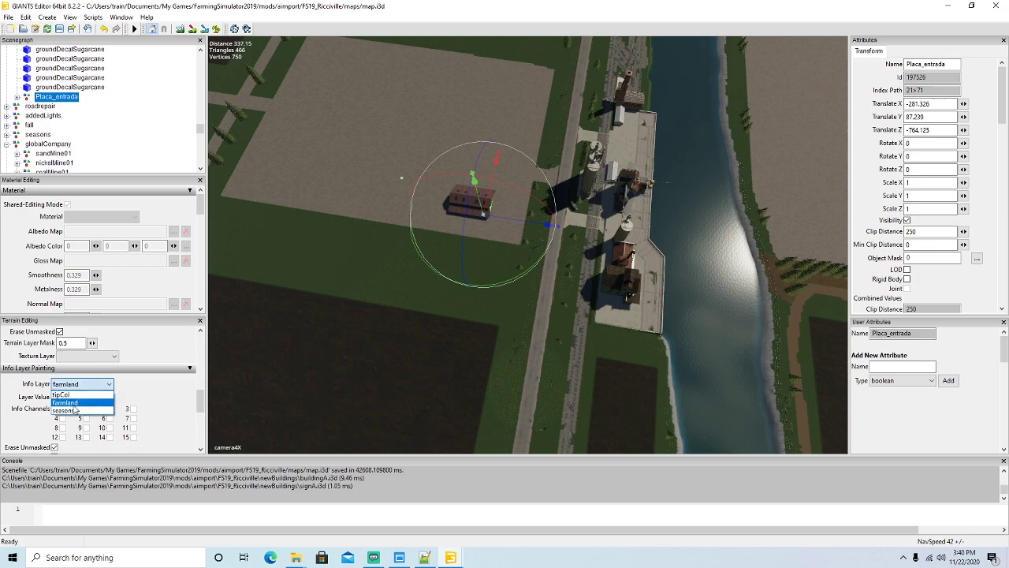
left_click(75, 410)
left_click(79, 385)
left_click(79, 403)
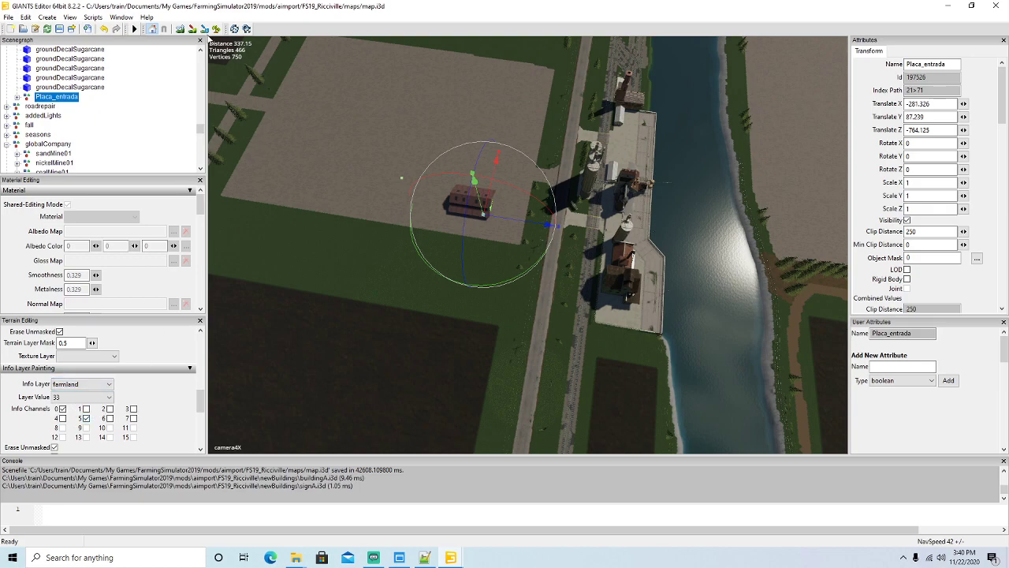
Step: Paint farmland 33 over the part of the field around buildingA, from the waterfront road inward
left_click(204, 29)
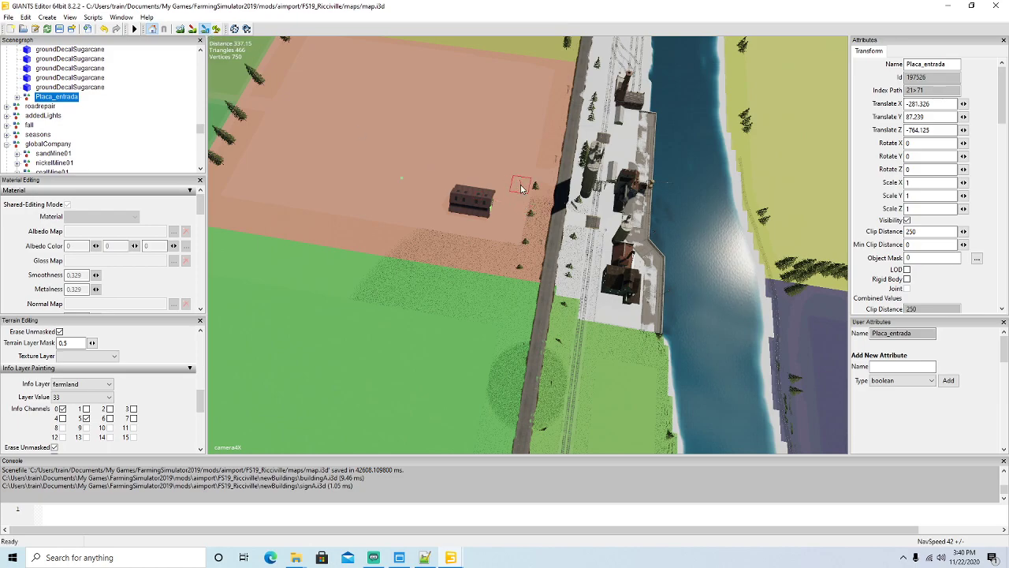
mouse_move(533, 191)
left_mouse_down()
mouse_move(548, 264)
mouse_move(272, 222)
mouse_move(283, 208)
mouse_move(540, 231)
mouse_move(577, 92)
mouse_move(549, 177)
mouse_move(566, 84)
mouse_move(532, 75)
mouse_move(407, 61)
mouse_move(351, 130)
mouse_move(336, 207)
mouse_move(505, 212)
mouse_move(536, 169)
mouse_move(541, 107)
mouse_move(445, 82)
mouse_move(392, 112)
mouse_move(358, 197)
mouse_move(422, 98)
mouse_move(520, 103)
mouse_move(473, 101)
mouse_move(555, 122)
mouse_move(446, 127)
mouse_move(489, 158)
mouse_move(446, 161)
mouse_move(414, 185)
mouse_move(489, 178)
mouse_move(535, 108)
mouse_move(570, 85)
mouse_move(402, 52)
mouse_move(310, 203)
left_mouse_up()
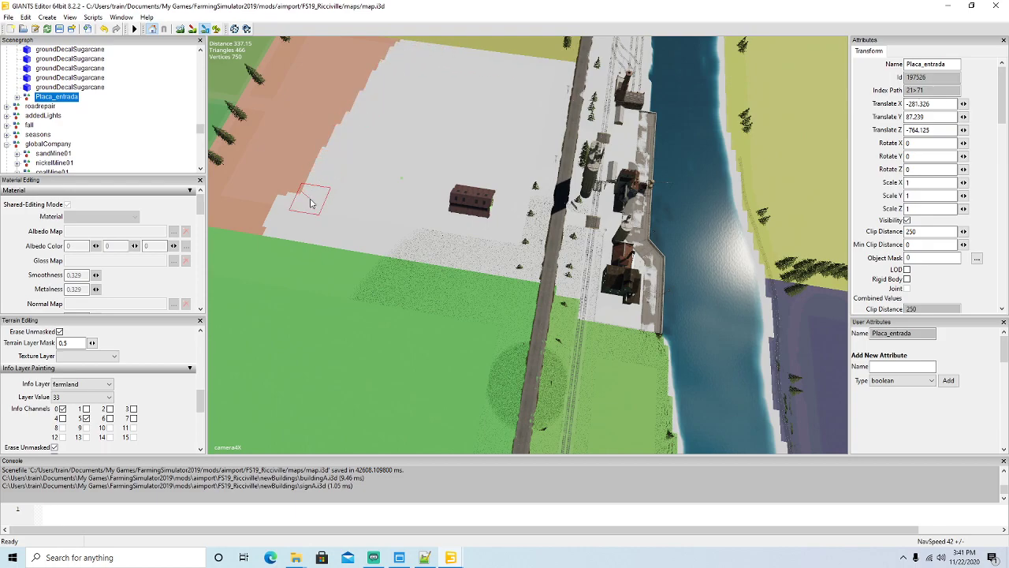
left_click(205, 29)
Step: Paint farmland 33 over the remaining part of the field, out to the tree line and the dirt road
left_click_drag(418, 130, 319, 117, "alt")
scroll(337, 68, "up", 6)
scroll(461, 149, "down", 5)
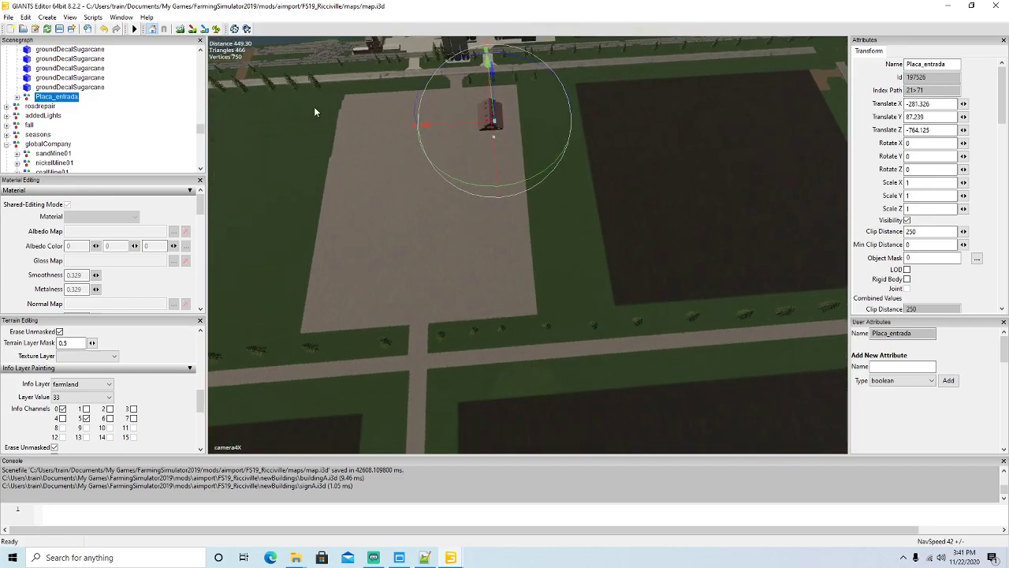
left_click(204, 29)
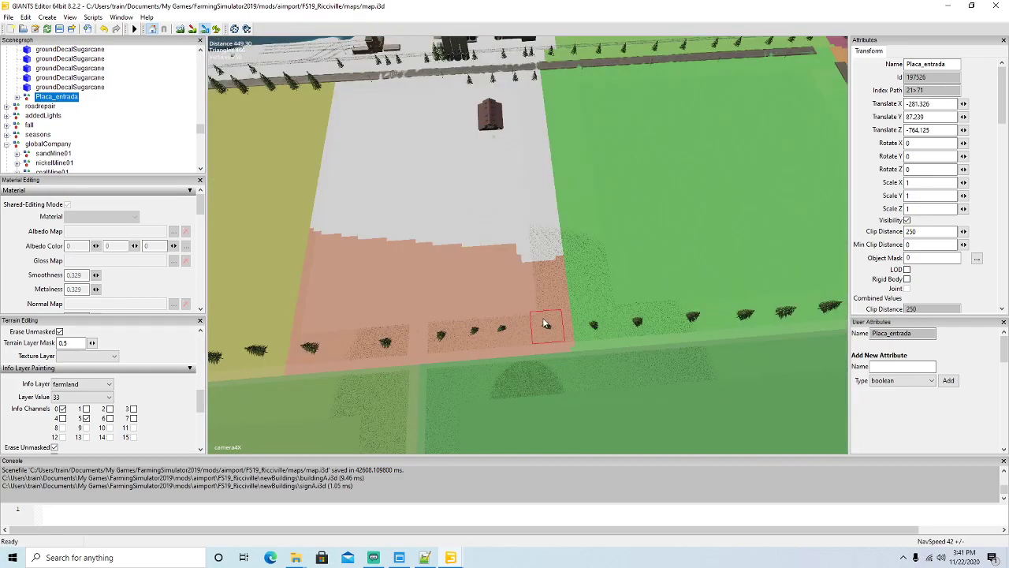
mouse_move(536, 271)
left_mouse_down()
mouse_move(551, 271)
mouse_move(558, 342)
left_mouse_up()
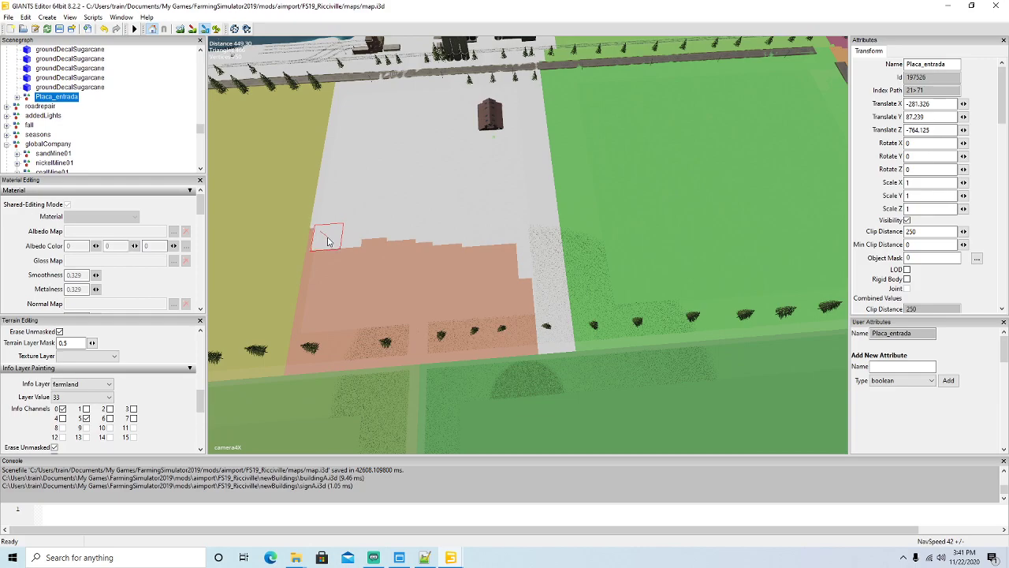
mouse_move(328, 241)
left_mouse_down()
mouse_move(308, 362)
mouse_move(342, 343)
mouse_move(331, 349)
mouse_move(527, 341)
mouse_move(515, 241)
mouse_move(505, 315)
mouse_move(394, 306)
mouse_move(426, 315)
mouse_move(489, 273)
mouse_move(361, 249)
mouse_move(446, 251)
mouse_move(467, 280)
mouse_move(347, 290)
mouse_move(369, 289)
left_mouse_up()
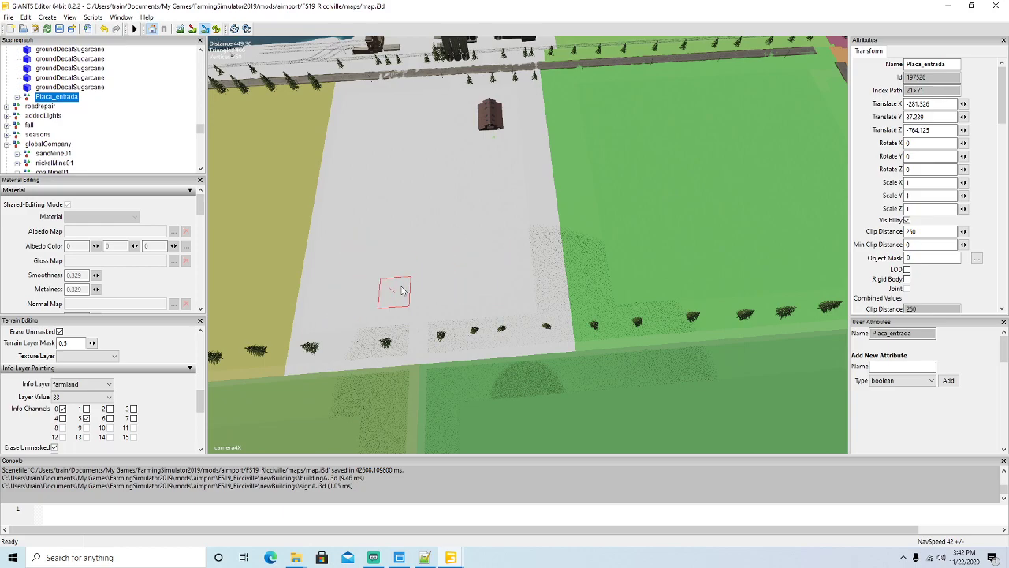
left_click(204, 29)
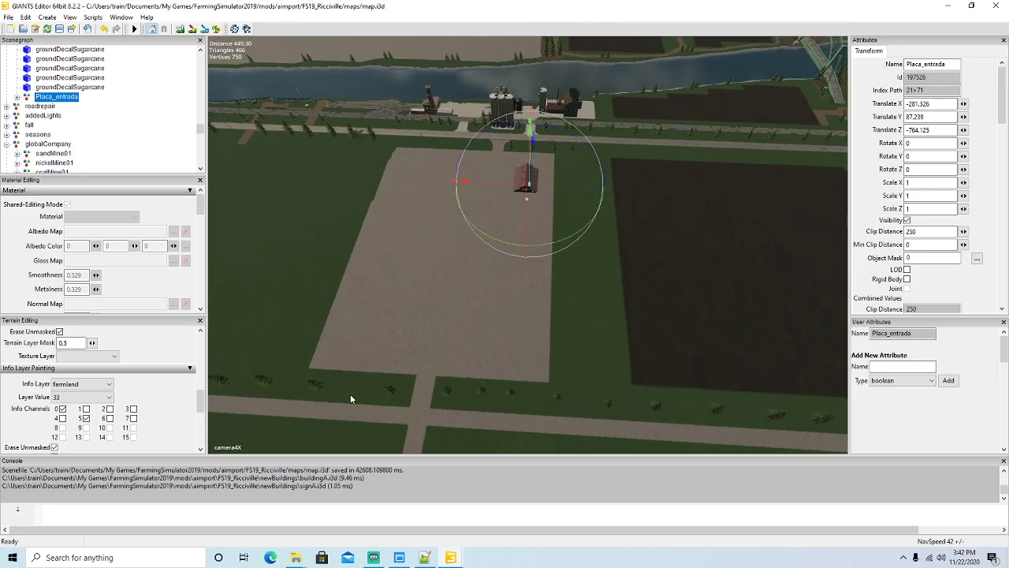
Step: Set the farmlandId user attribute of the inner buildingA node under globalCompany to 33
scroll(106, 146, "down", 10)
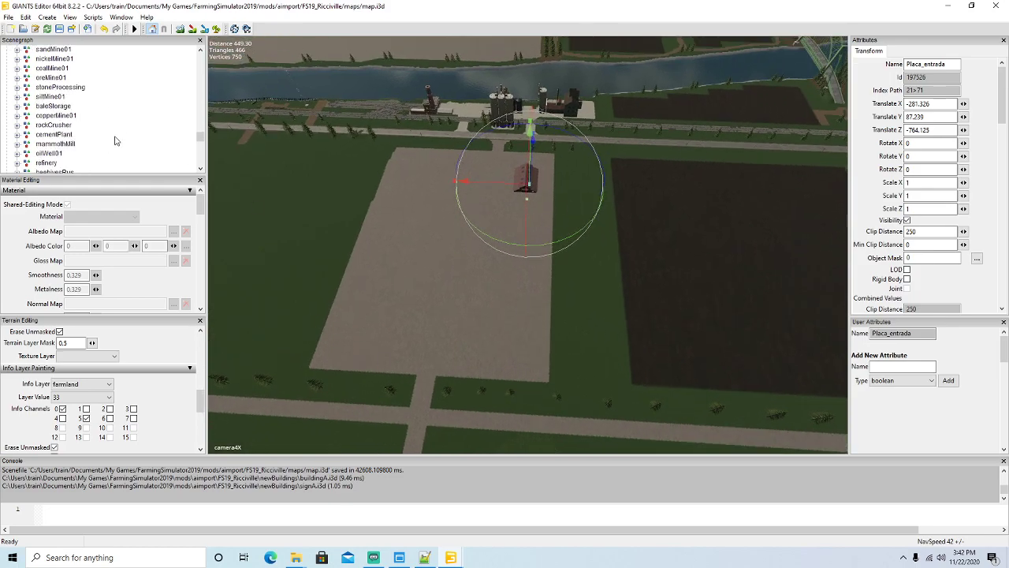
scroll(110, 137, "down", 4)
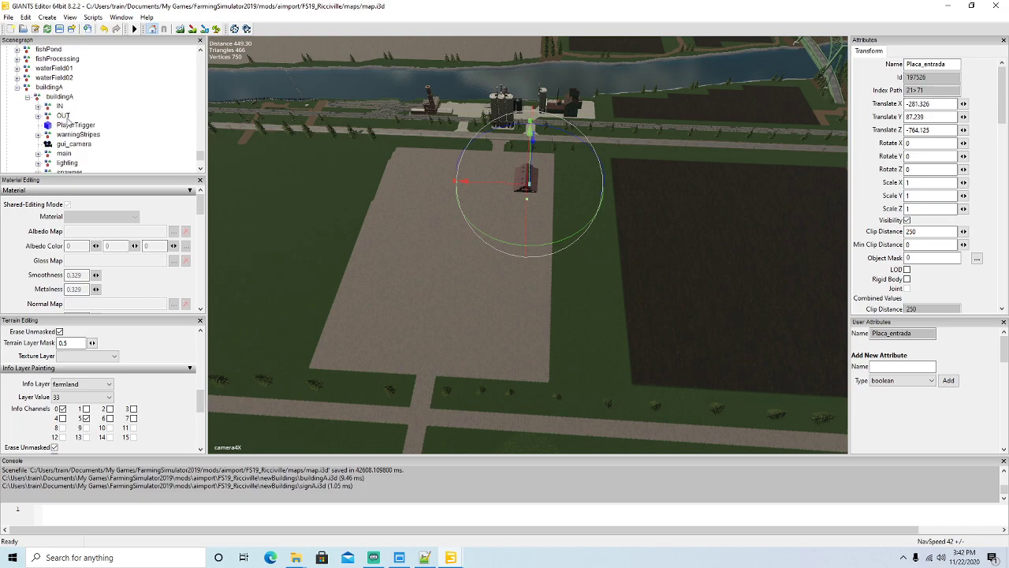
left_click(28, 97)
left_click(37, 136)
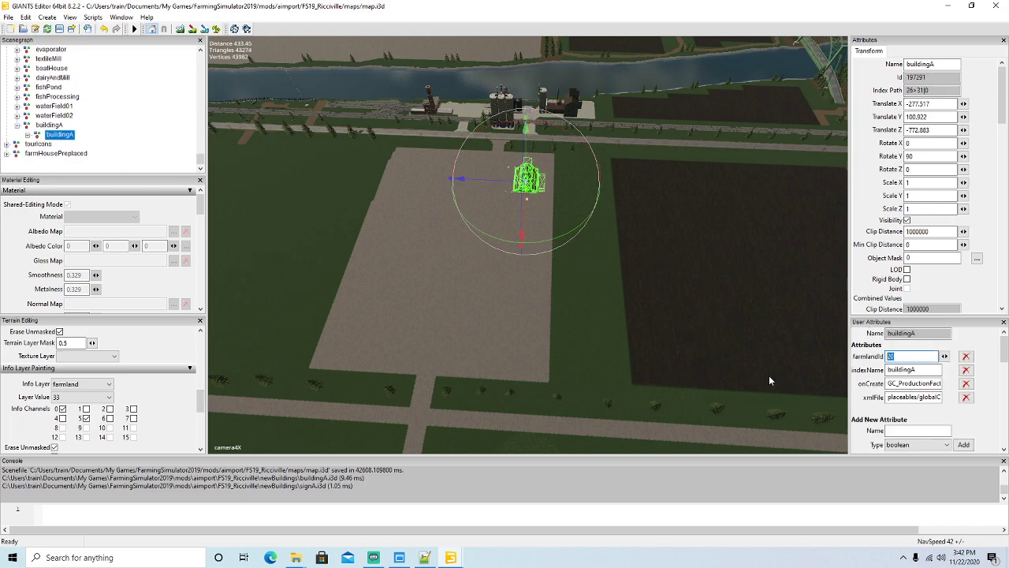
type("33")
Step: Inspect the front of buildingA, its sign and its trigger areas up close
left_click_drag(489, 323, 734, 272, "alt")
scroll(479, 290, "up", 2)
scroll(450, 293, "up", 2)
scroll(473, 278, "up", 8)
scroll(481, 239, "up", 3)
scroll(689, 290, "down", 4)
scroll(826, 266, "up", 3)
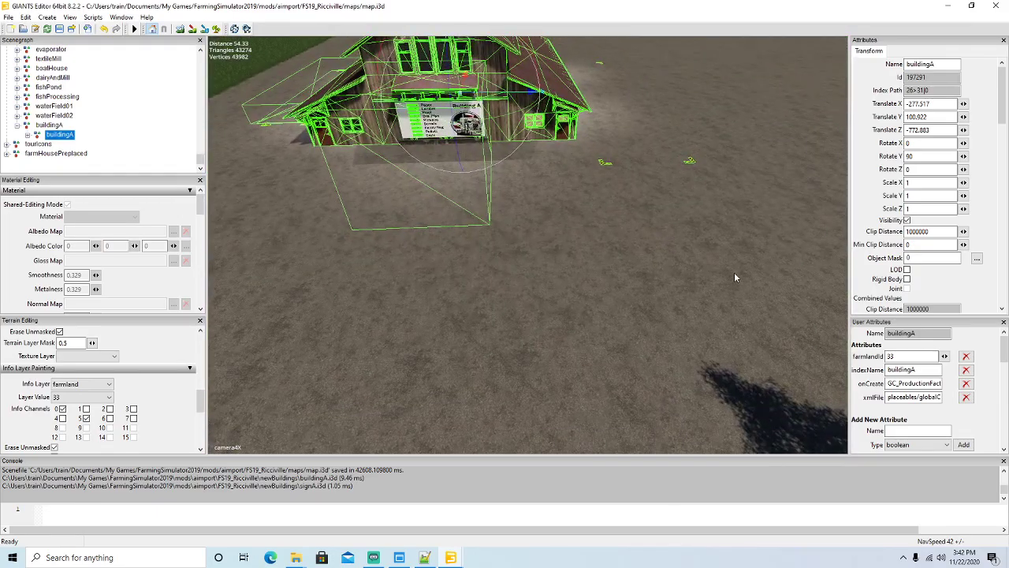
scroll(734, 272, "down", 2)
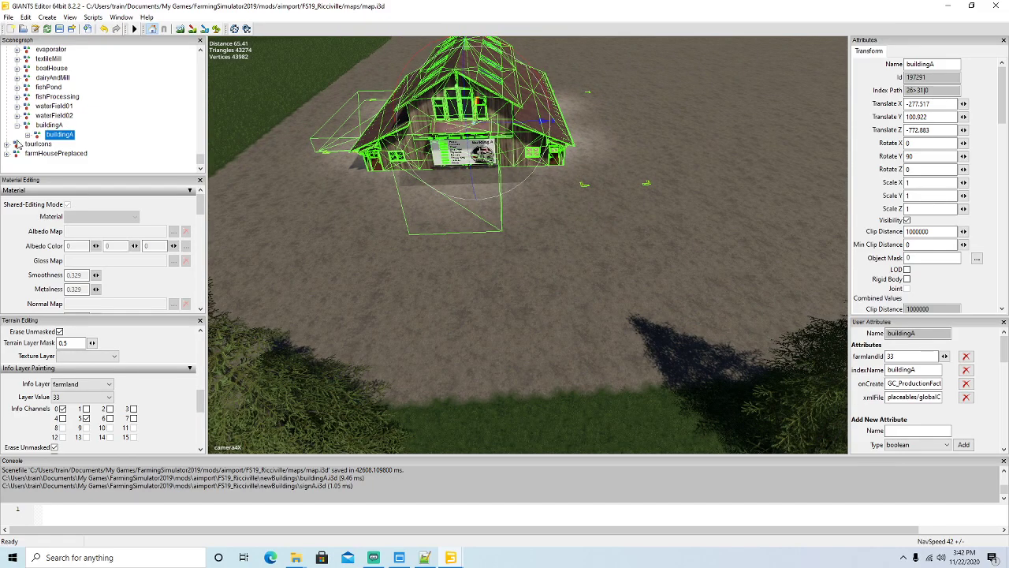
Step: Duplicate the field56 icon at the end of the tourIcons group
scroll(86, 142, "up", 4)
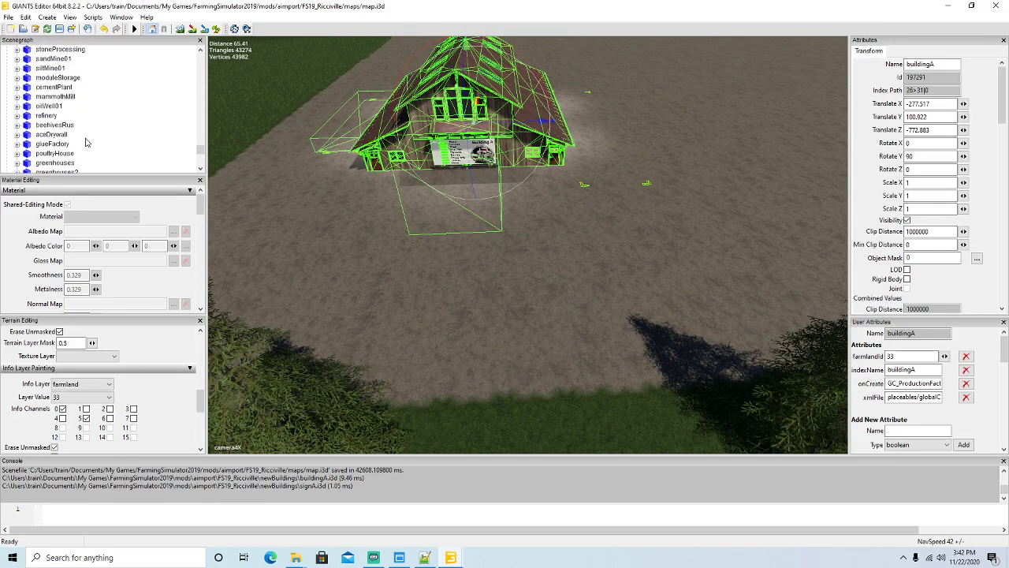
scroll(86, 142, "down", 4)
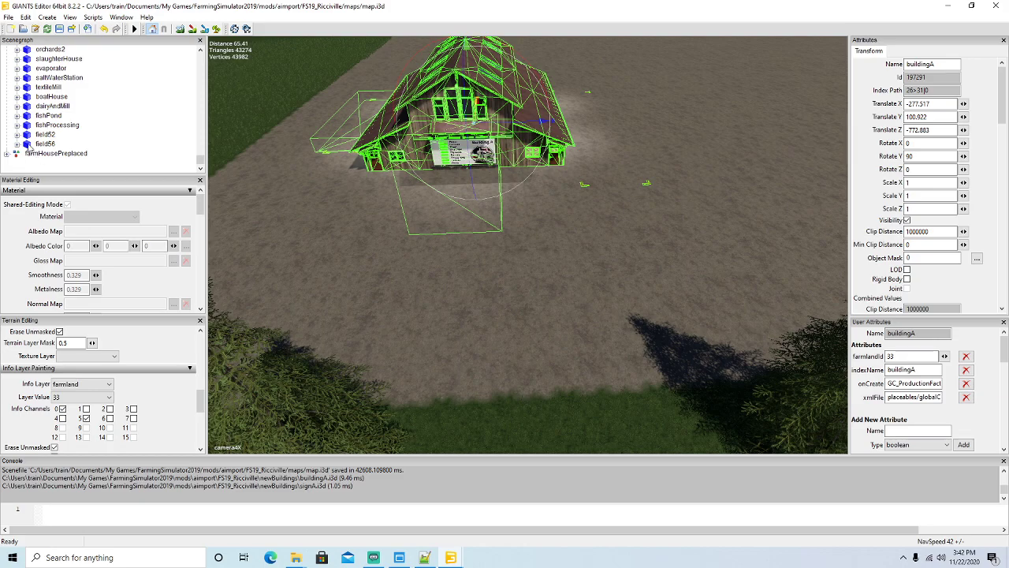
left_click(29, 144)
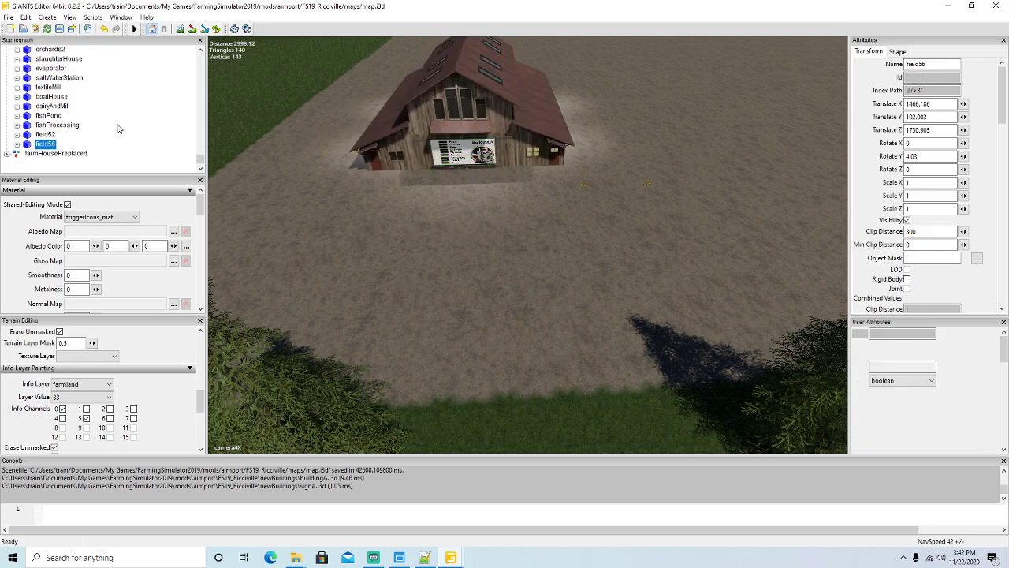
key("ctrl+d")
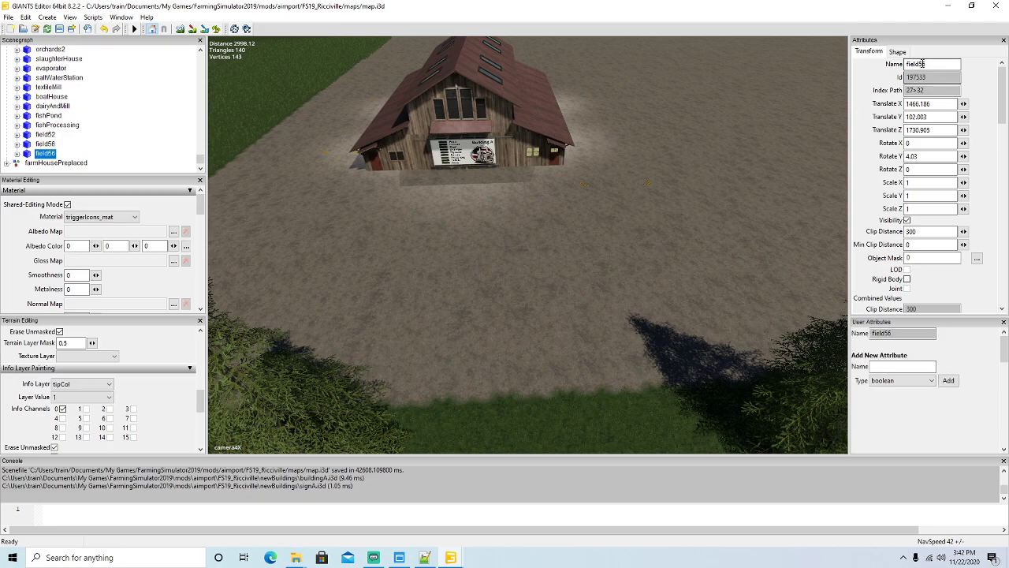
Step: Rename the duplicated tour icon to buildingA and place it interactively on the ground in front of the building's sign
type("buildingA")
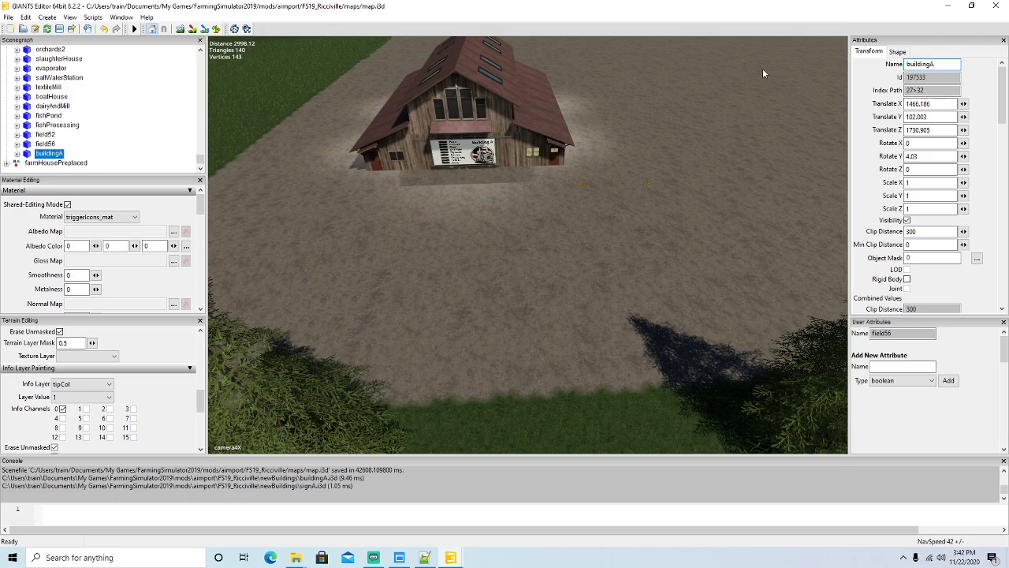
left_click(26, 19)
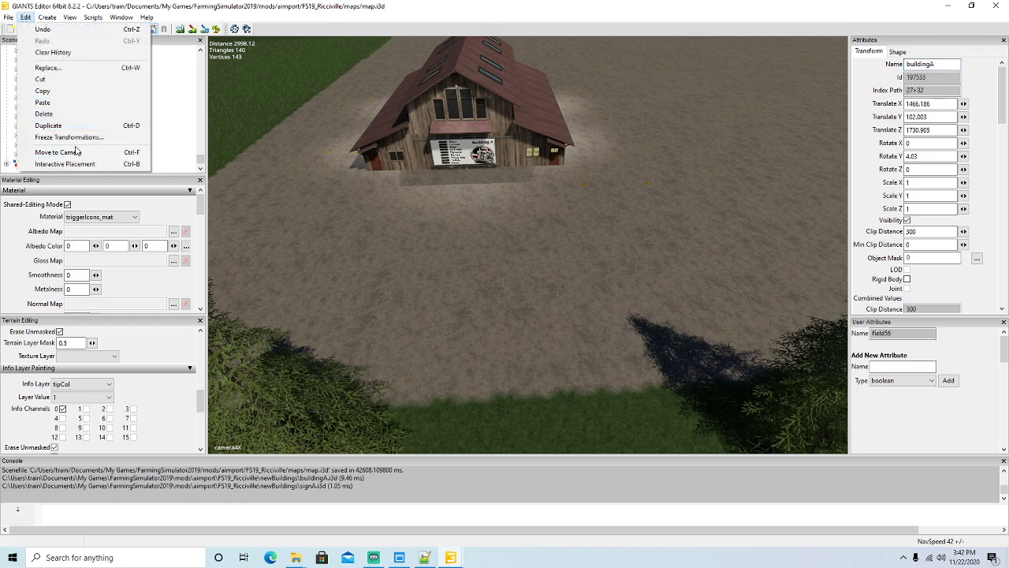
left_click(47, 165)
left_click(592, 220)
left_click_drag(617, 212, 506, 204)
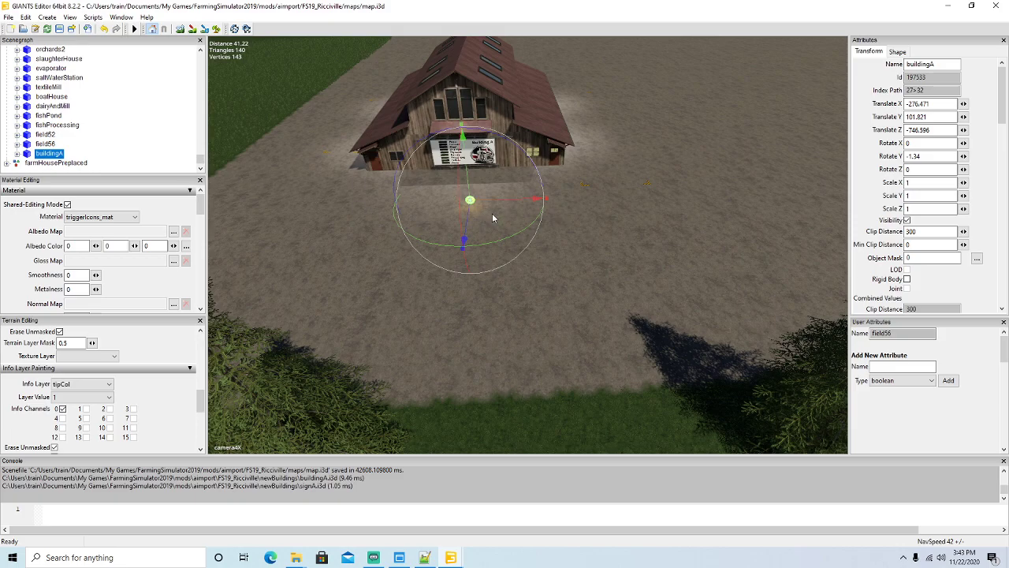
Step: Check the area around buildingA from above and save the map scene
left_click(492, 215)
left_click_drag(694, 239, 582, 284, "alt")
scroll(668, 252, "up", 3)
scroll(656, 255, "down", 4)
scroll(739, 209, "up", 2)
scroll(493, 305, "down", 6)
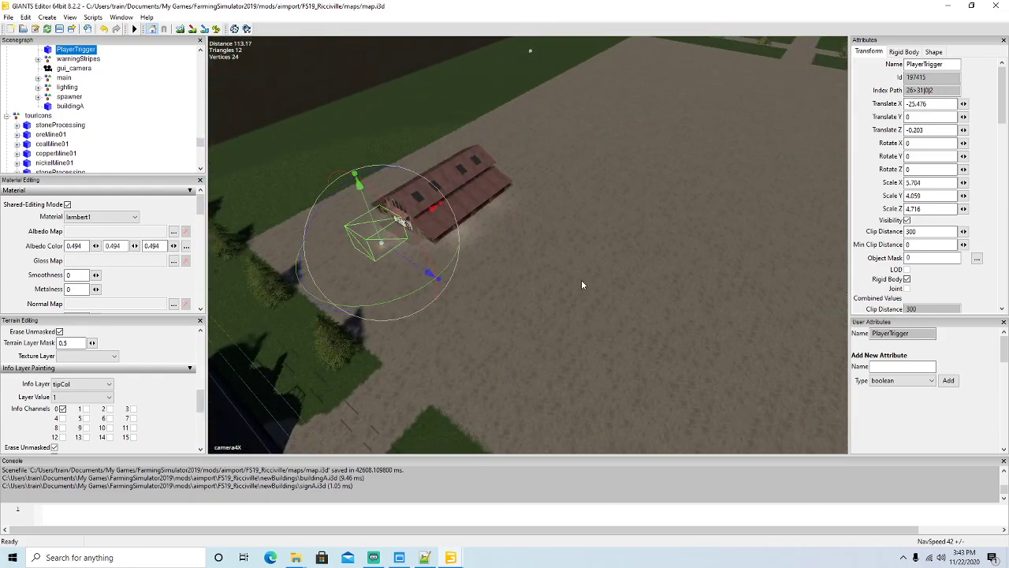
left_click(60, 30)
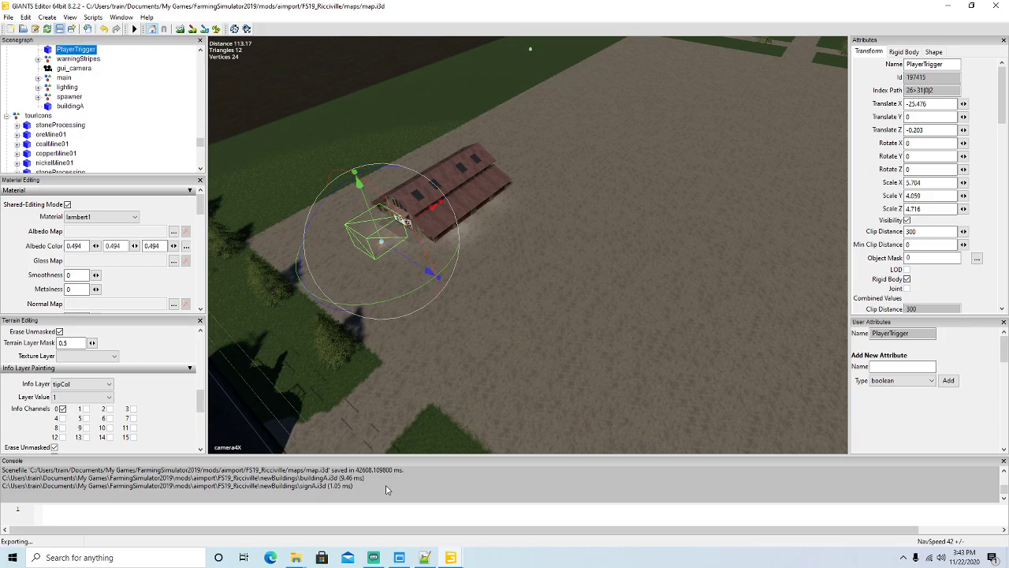
Step: Switch to File Explorer and open the placeables/globalCompany folder of FS19_Ricciville
left_click(424, 558)
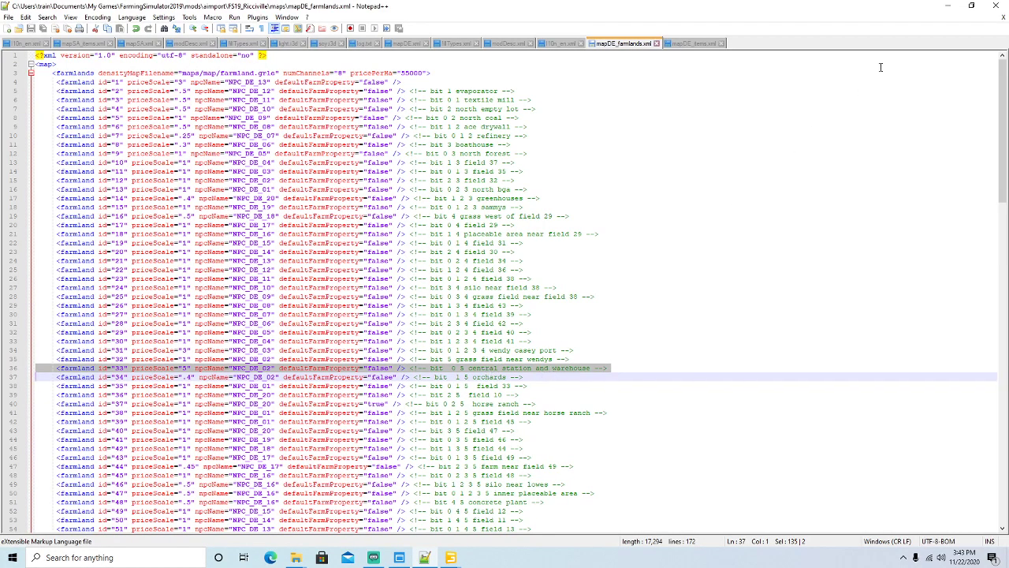
left_click(947, 8)
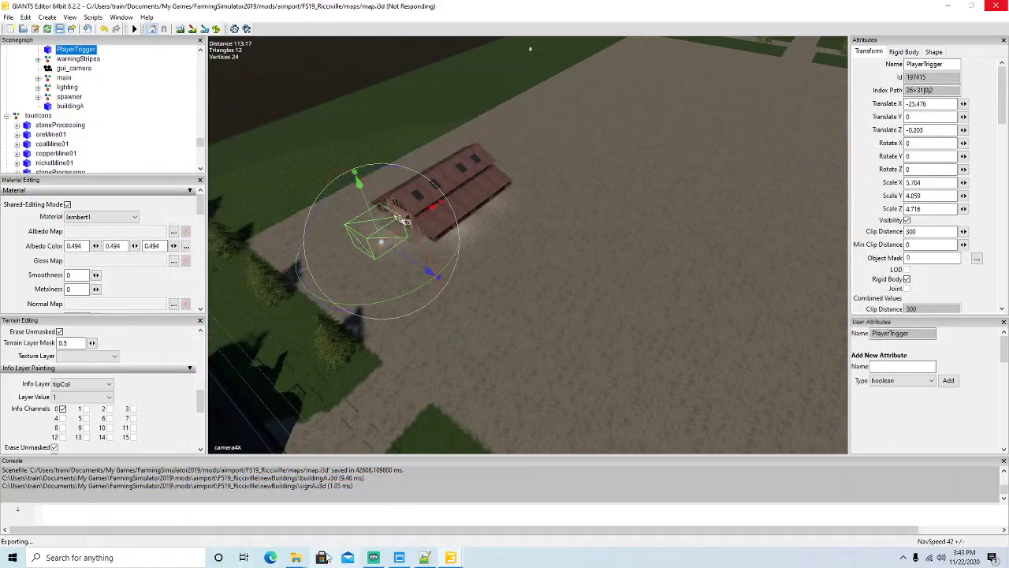
mouse_move(323, 557)
left_click(270, 483)
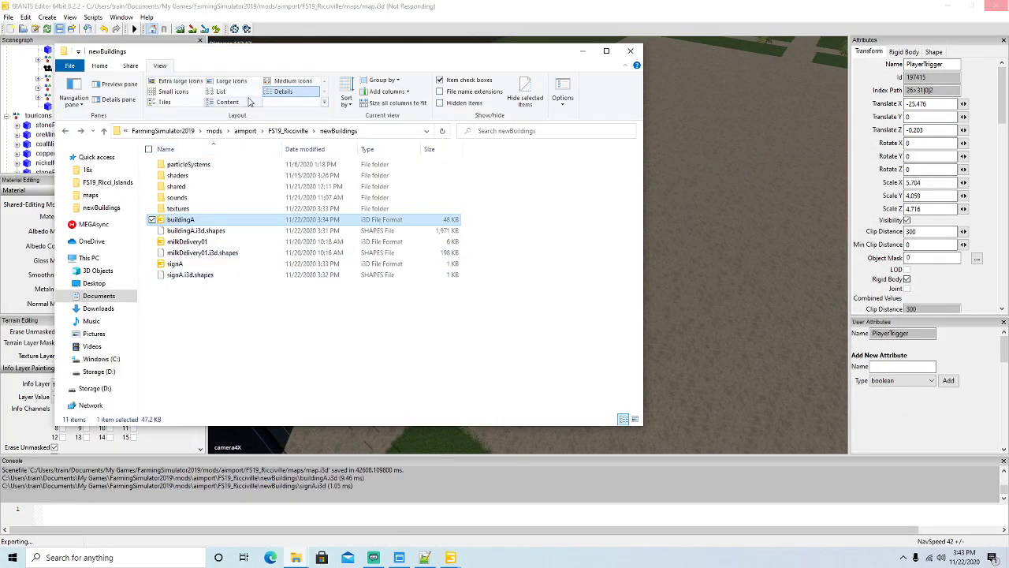
left_click(289, 131)
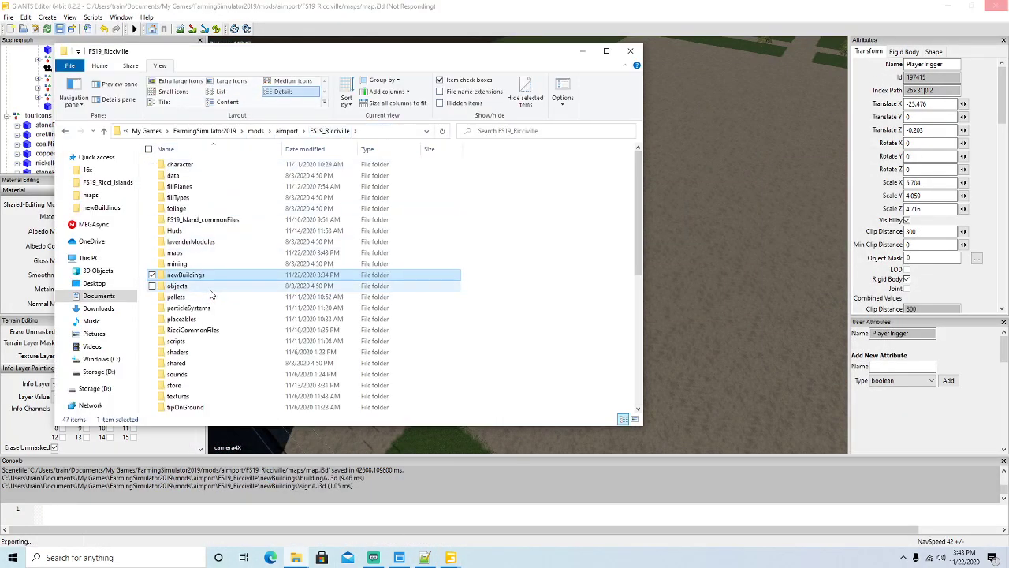
double_click(182, 324)
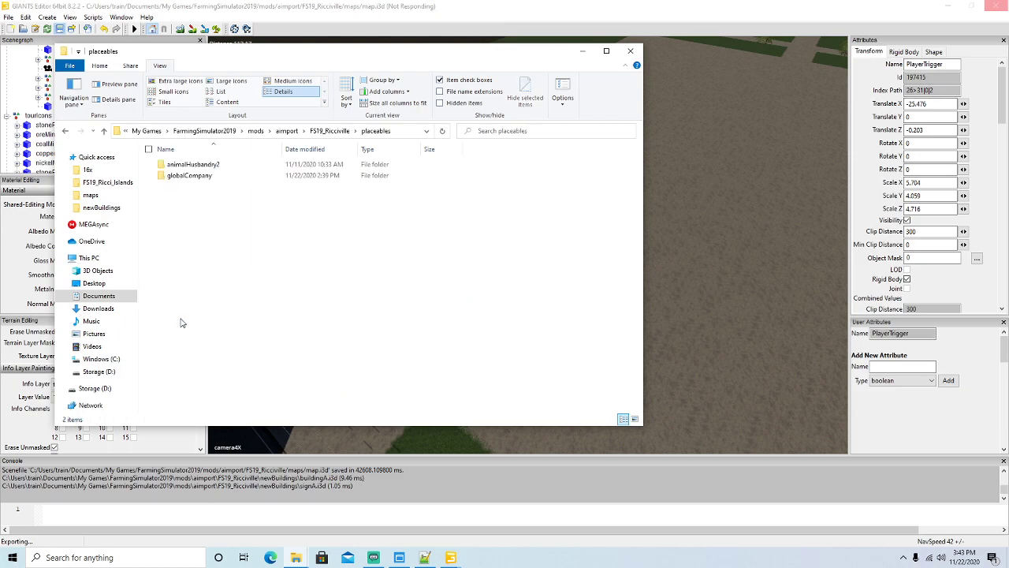
double_click(206, 175)
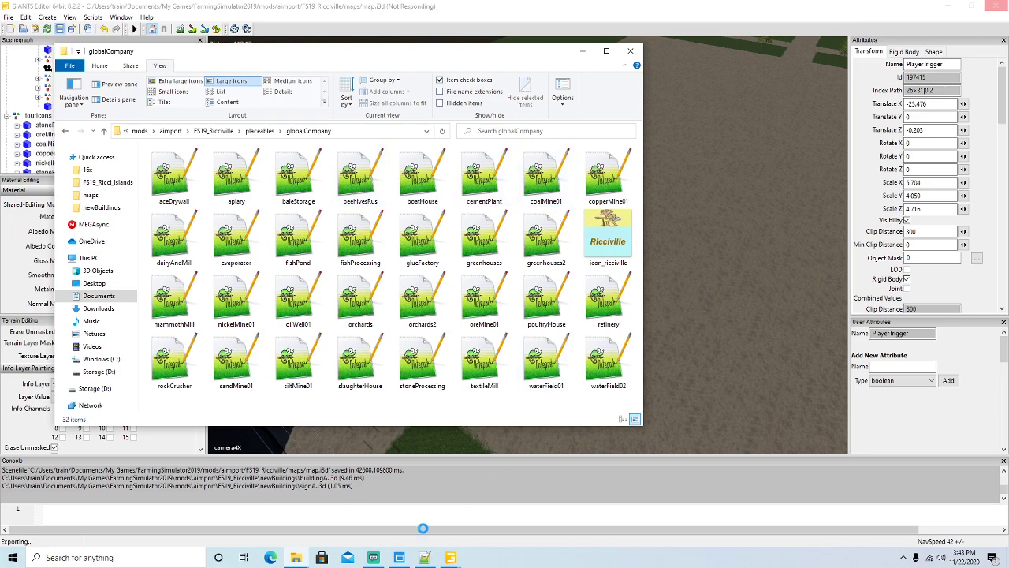
Step: Copy the buildingA file from the placeables/globalCompany folder of FS19_Ricci_Islands in the other File Explorer window
left_click(295, 558)
left_click(357, 494)
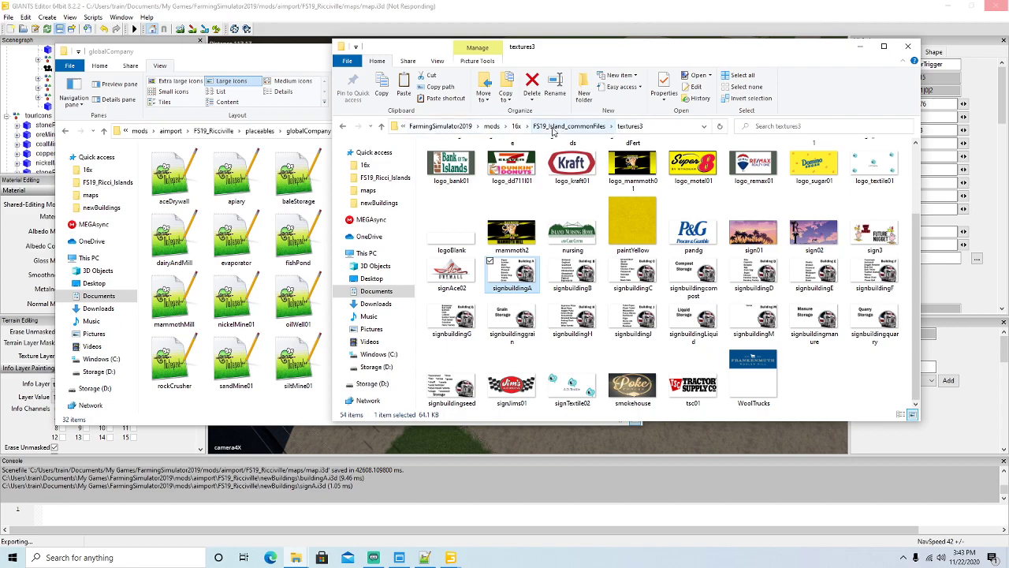
left_click(517, 126)
double_click(479, 173)
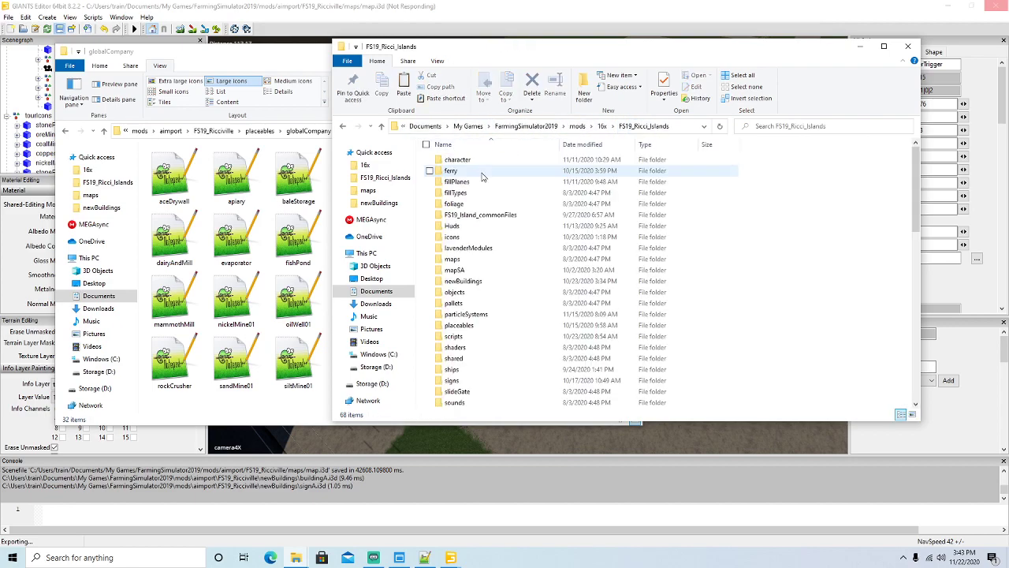
double_click(477, 328)
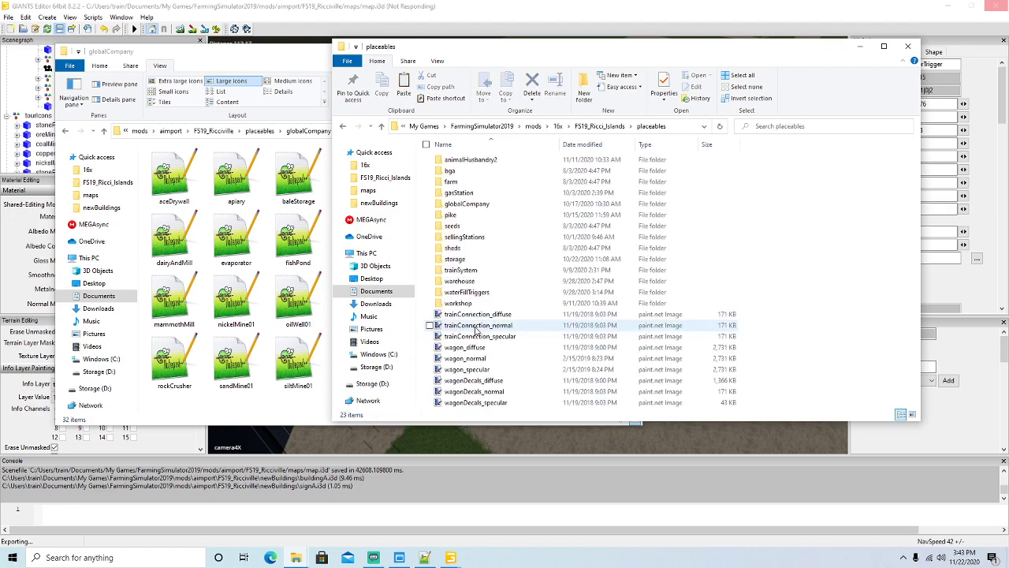
double_click(473, 204)
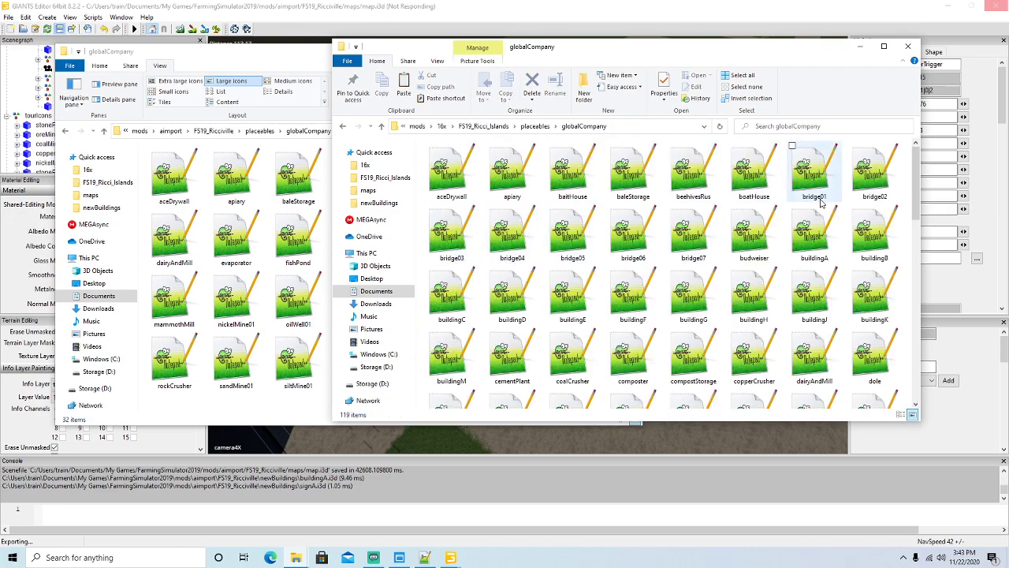
left_click_drag(916, 189, 917, 198)
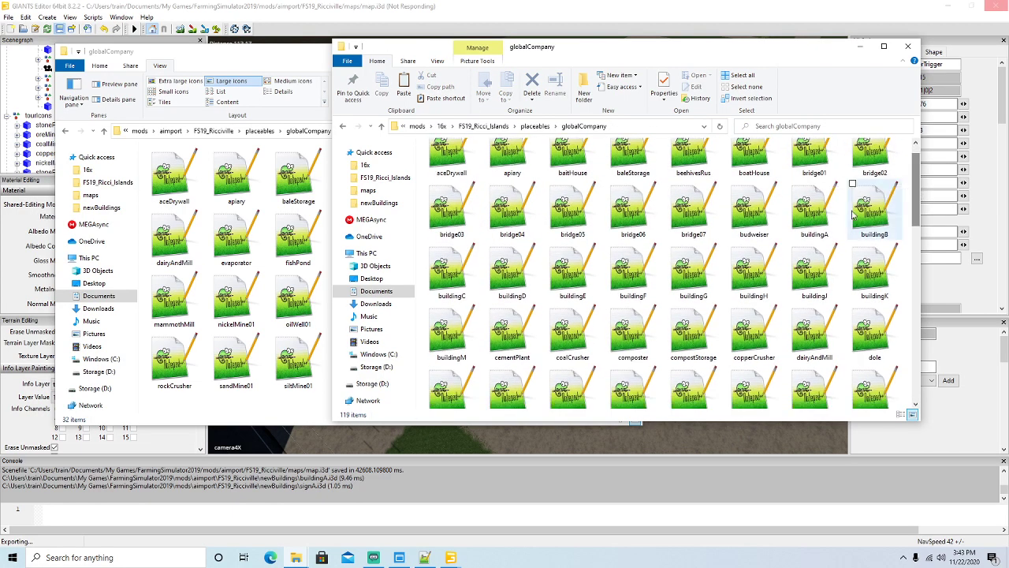
left_click(818, 225)
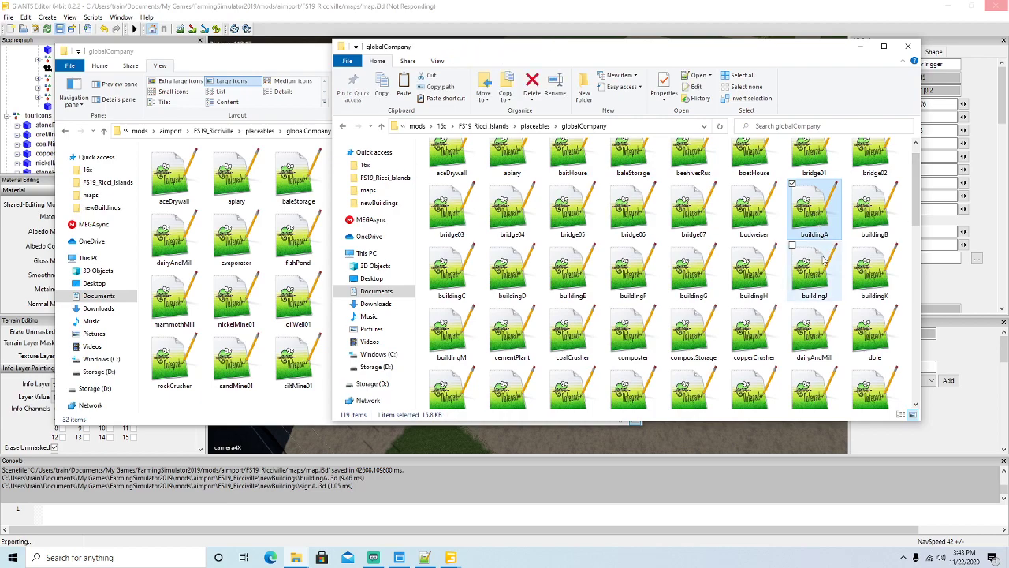
right_click(810, 214)
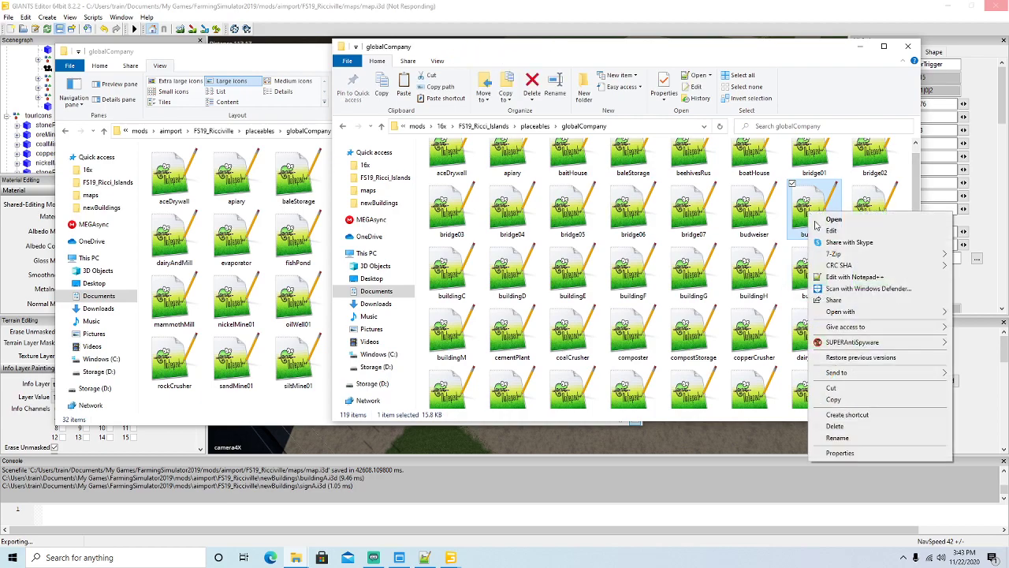
left_click(836, 398)
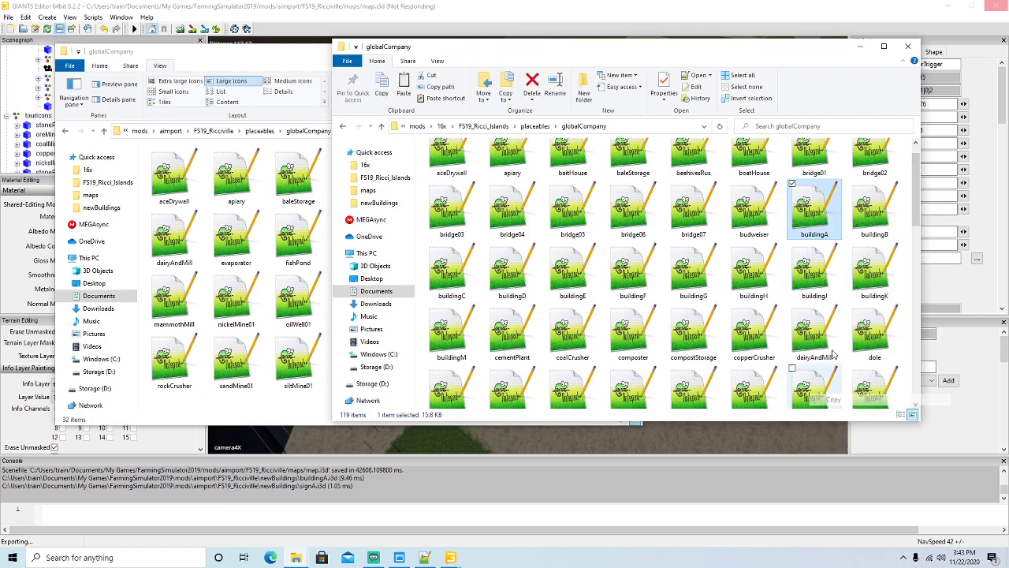
Step: Paste the buildingA file into the globalCompany folder of FS19_Ricciville
left_click(860, 46)
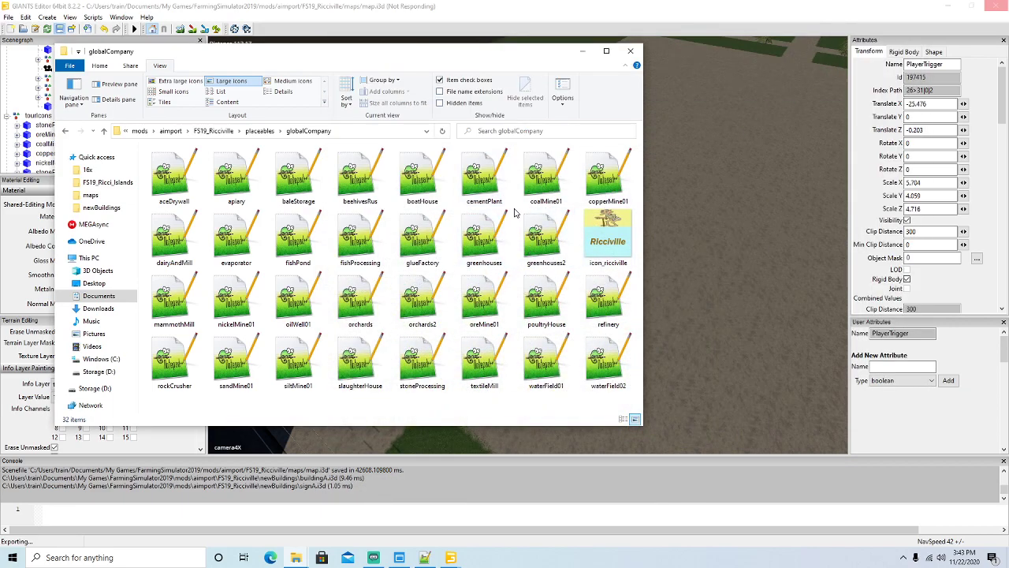
right_click(515, 212)
left_click(541, 284)
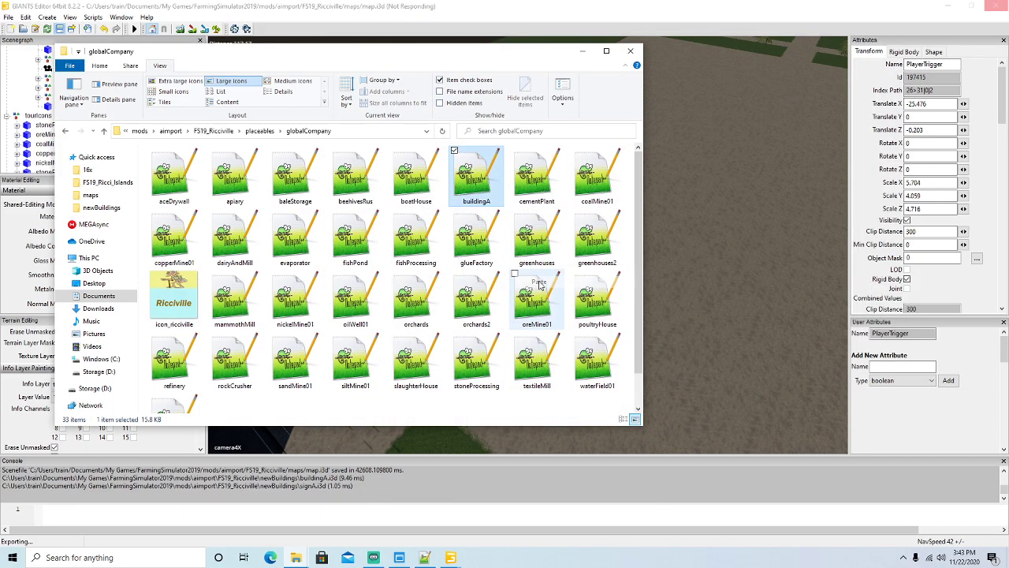
Step: Switch to Notepad++, search the FS19_Ricci_Islands l10n_en.xml for buildinga and copy the whole block of buildingA entries
left_click(425, 558)
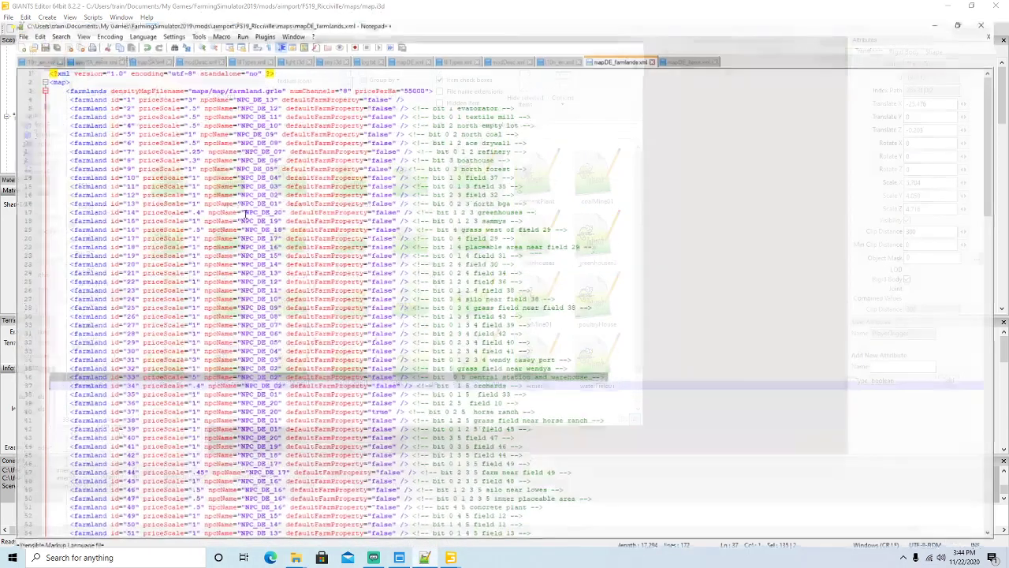
left_click(24, 44)
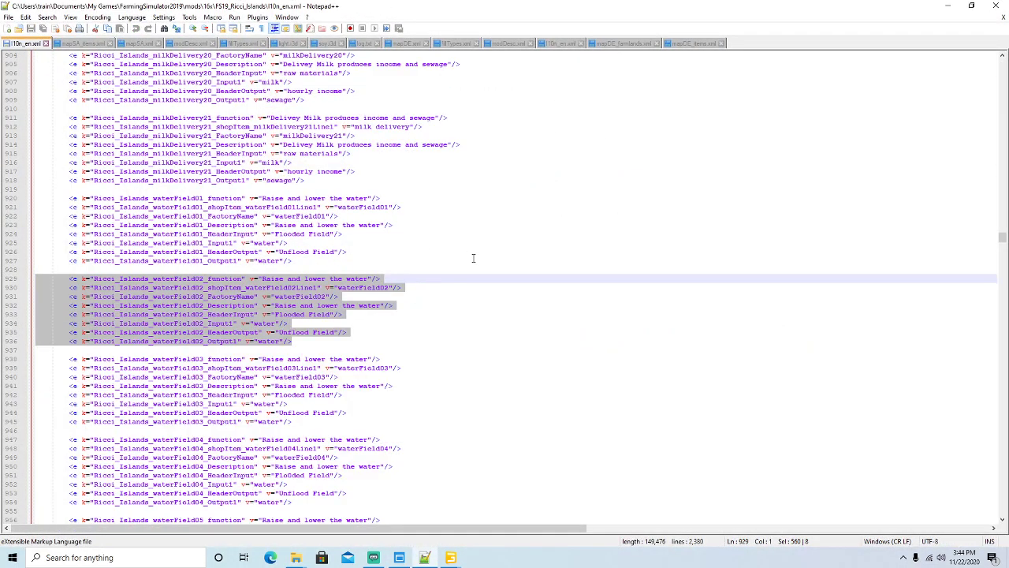
key("ctrl+f")
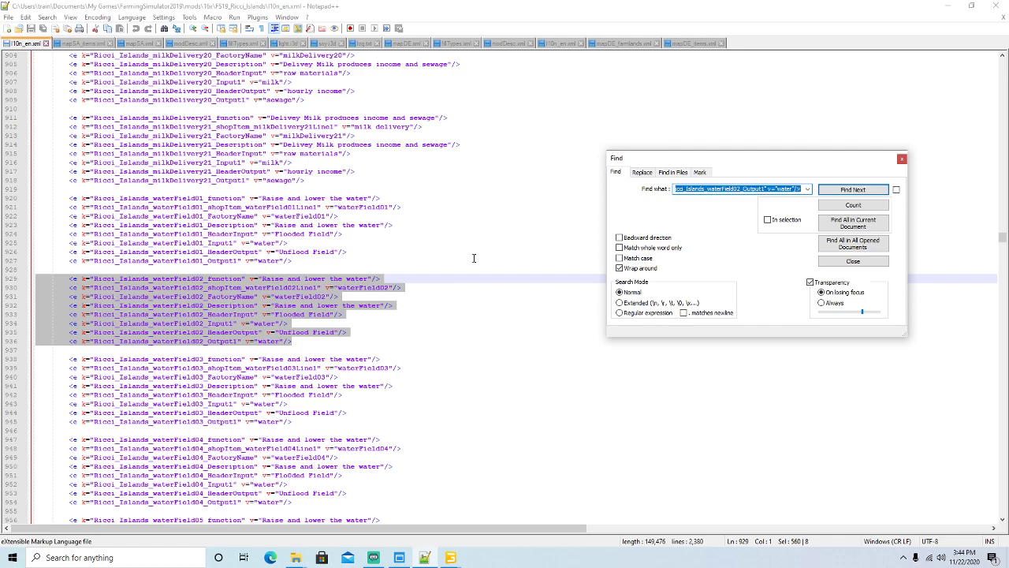
type("buildin")
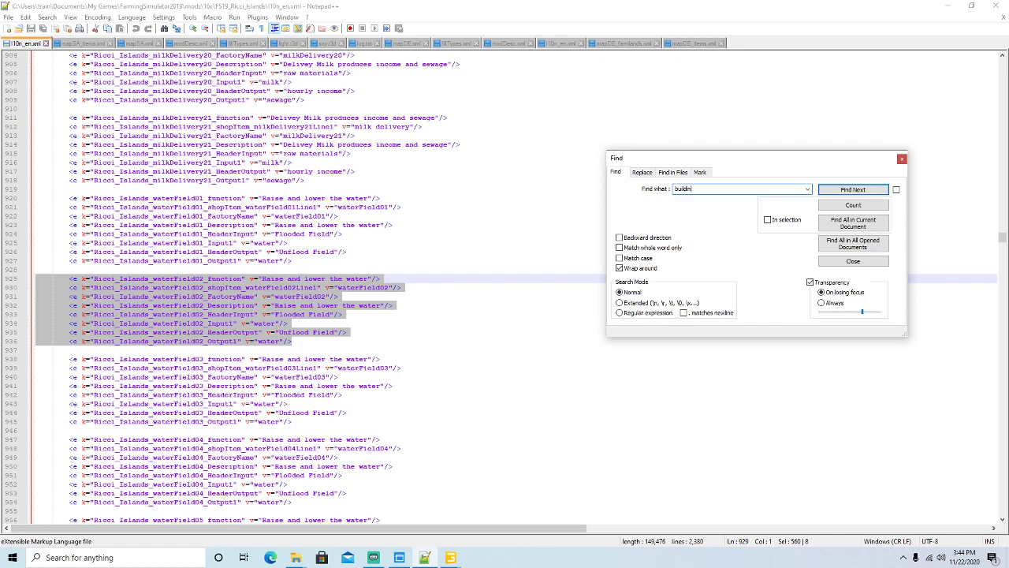
type("ga")
key("Return")
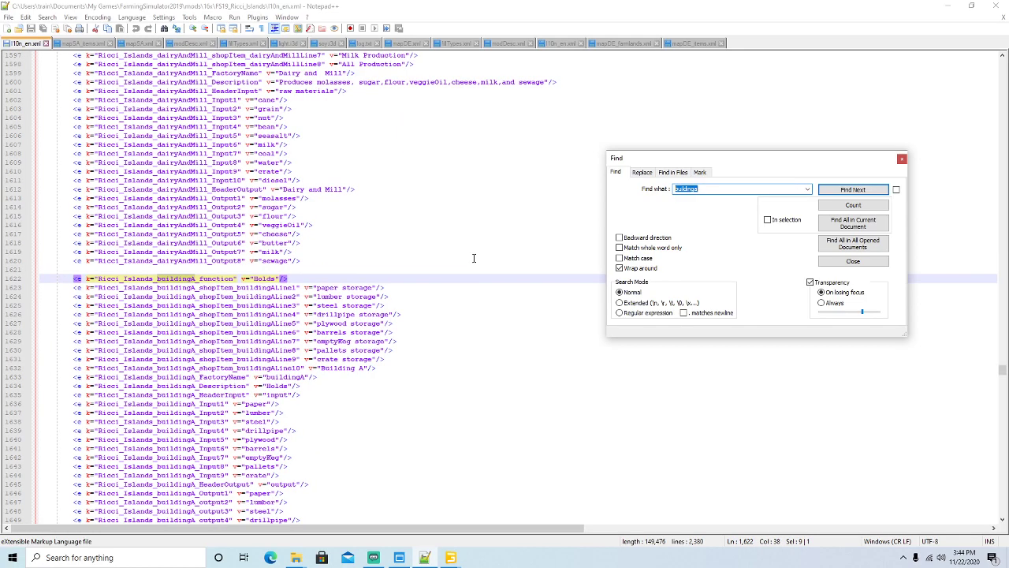
left_click(902, 159)
scroll(649, 243, "down", 3)
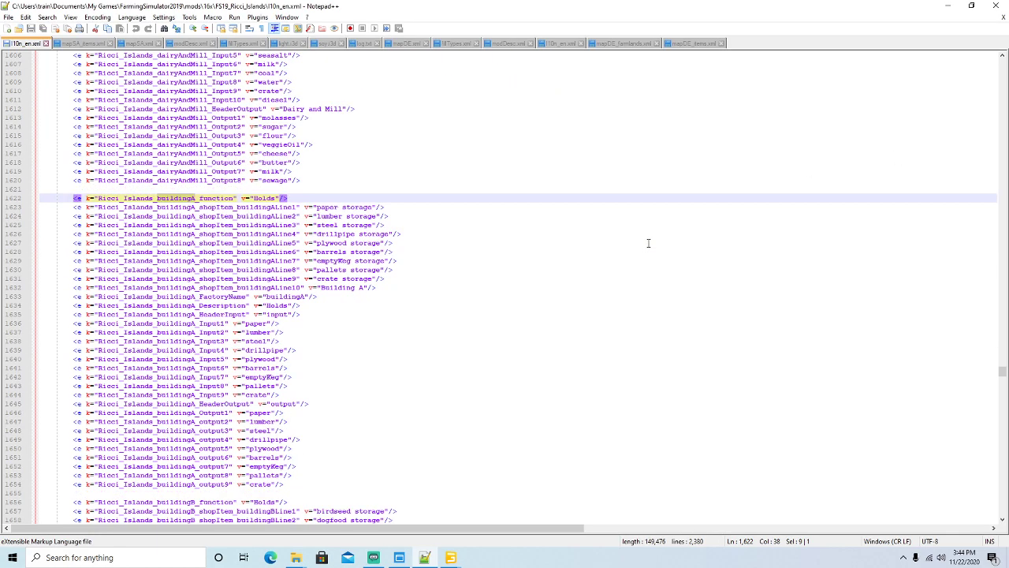
scroll(648, 243, "down", 2)
left_click_drag(290, 432, 41, 144)
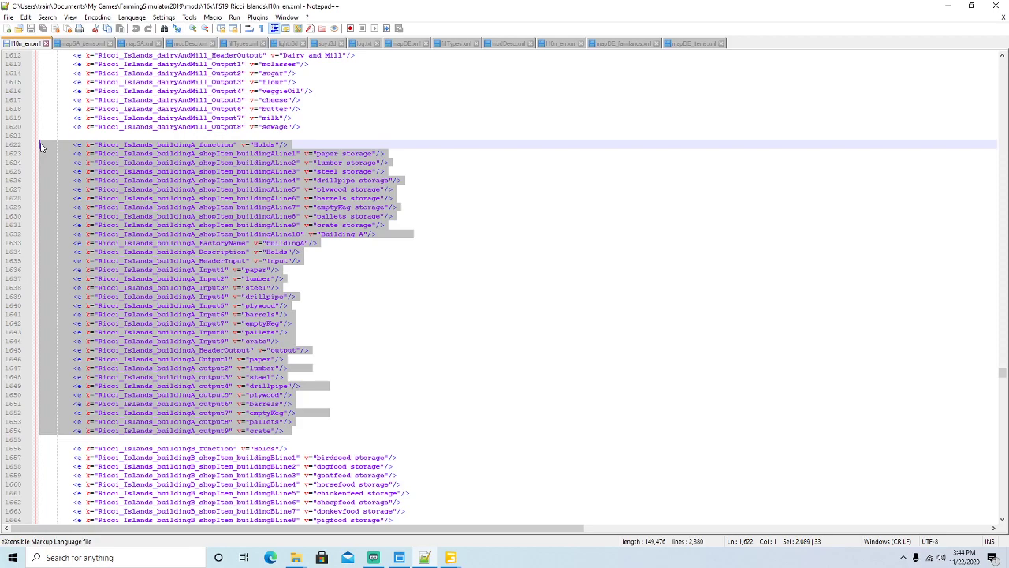
Step: Paste the buildingA entries below the waterField02 block in the FS19_Ricciville l10n_en.xml, separated by an empty line
left_click(557, 44)
left_click(286, 368)
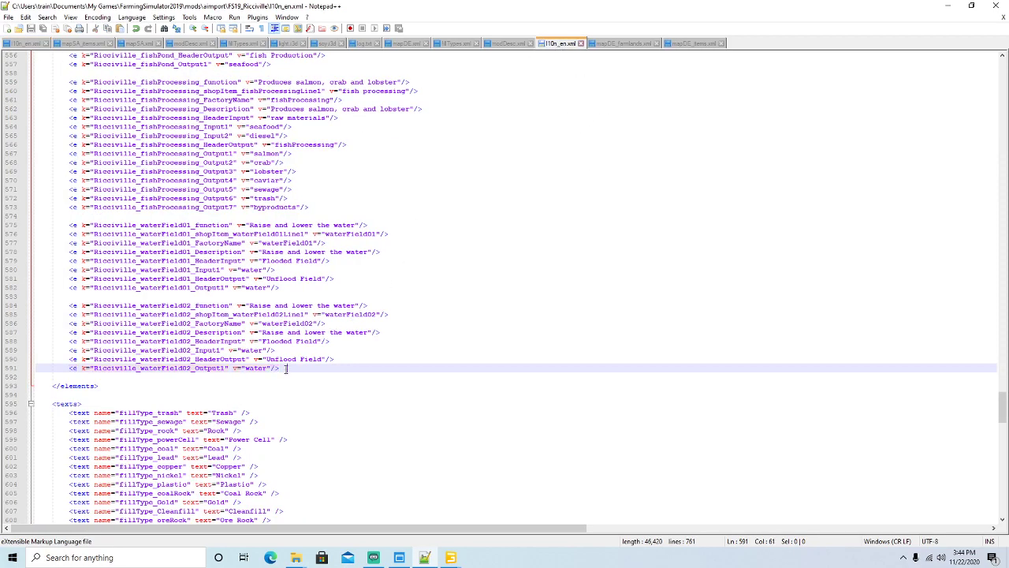
key("Return")
key("Return")
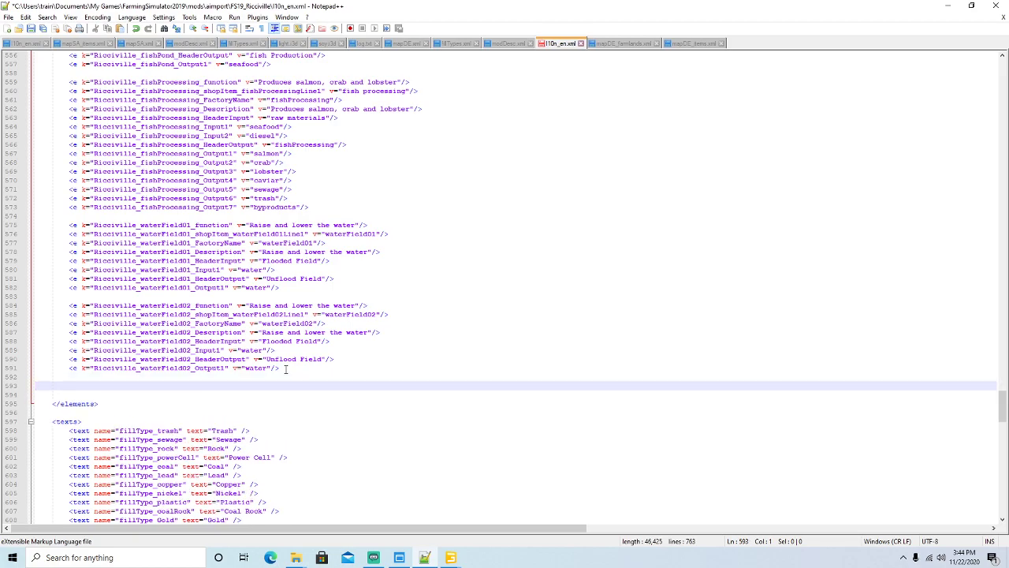
key("ctrl+v")
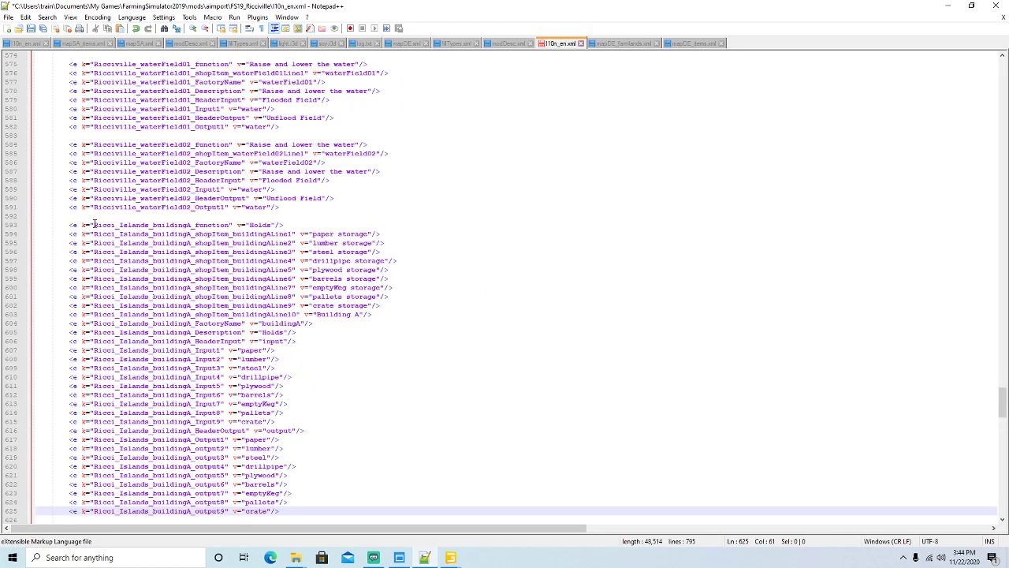
Step: Replace every Ricci_Islands prefix with Ricciville in the pasted buildingA entries, one occurrence after another
left_click_drag(94, 224, 148, 225)
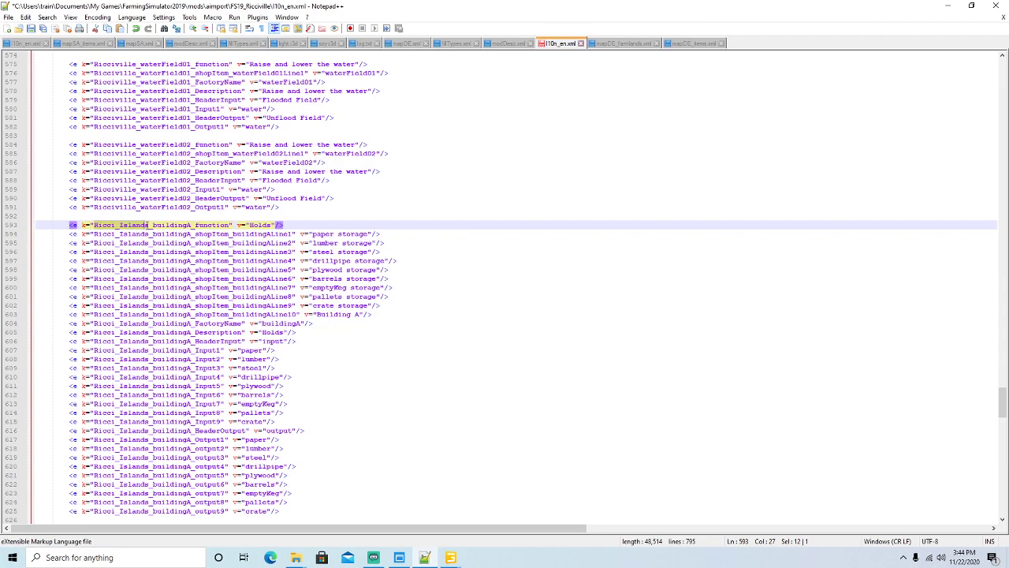
left_click(47, 17)
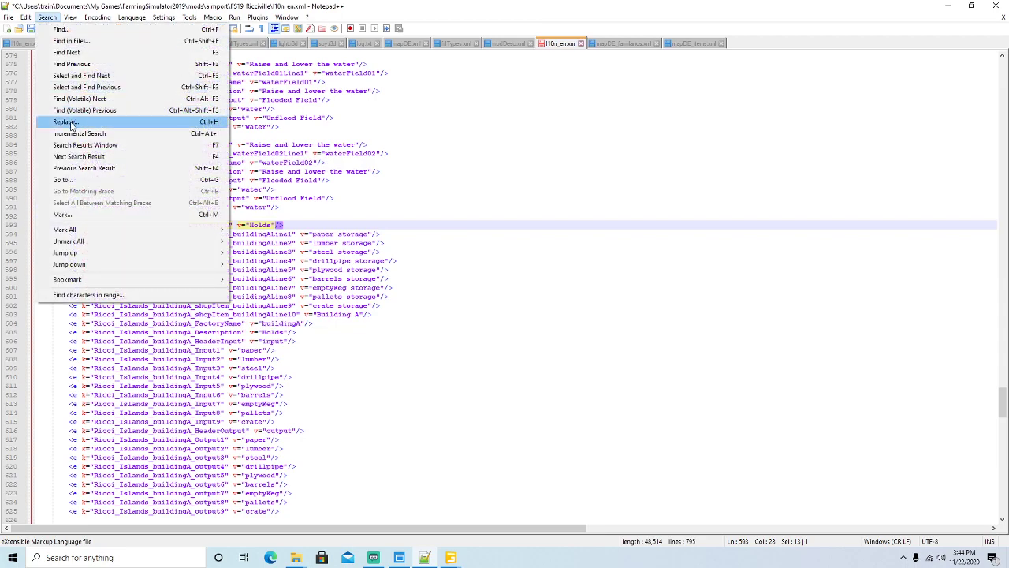
left_click(69, 122)
key("Tab")
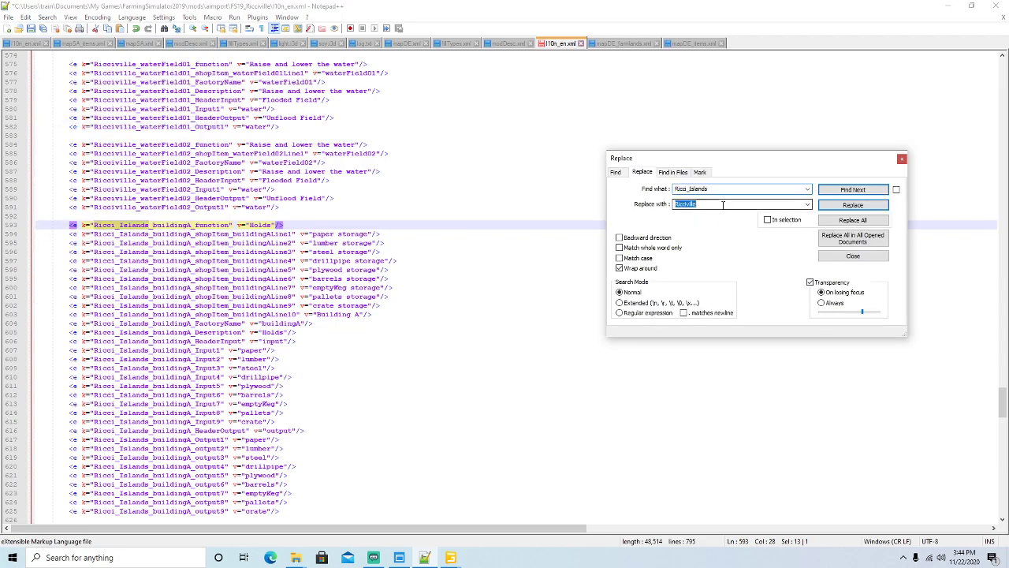
left_click(852, 205)
left_click(852, 205)
left_click(853, 205)
left_click(852, 205)
left_click(852, 205)
left_click(852, 205)
left_click(852, 205)
left_click(853, 205)
left_click(852, 205)
left_click(853, 205)
left_click(852, 205)
left_click(853, 205)
left_click(853, 205)
left_click(853, 205)
left_click(853, 205)
left_click(852, 205)
left_click(853, 205)
left_click(852, 205)
left_click(852, 205)
left_click(853, 205)
left_click(852, 205)
left_click(853, 205)
left_click(852, 205)
left_click(853, 205)
left_click(852, 207)
left_click(852, 207)
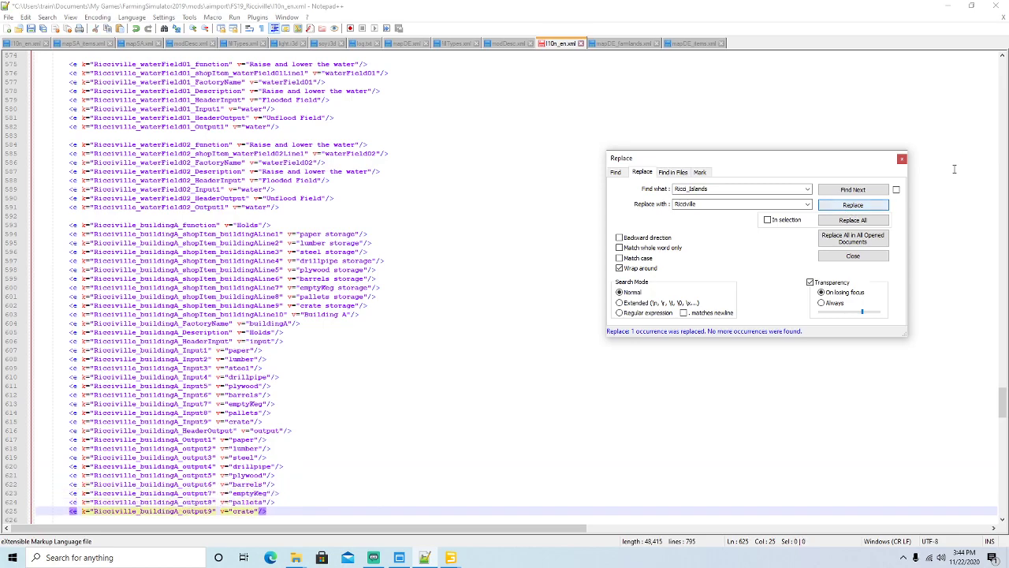
Step: Finish the replacements in l10n_en.xml and open the buildingA file from the FS19_Ricciville globalCompany folder in Notepad++
left_click(902, 160)
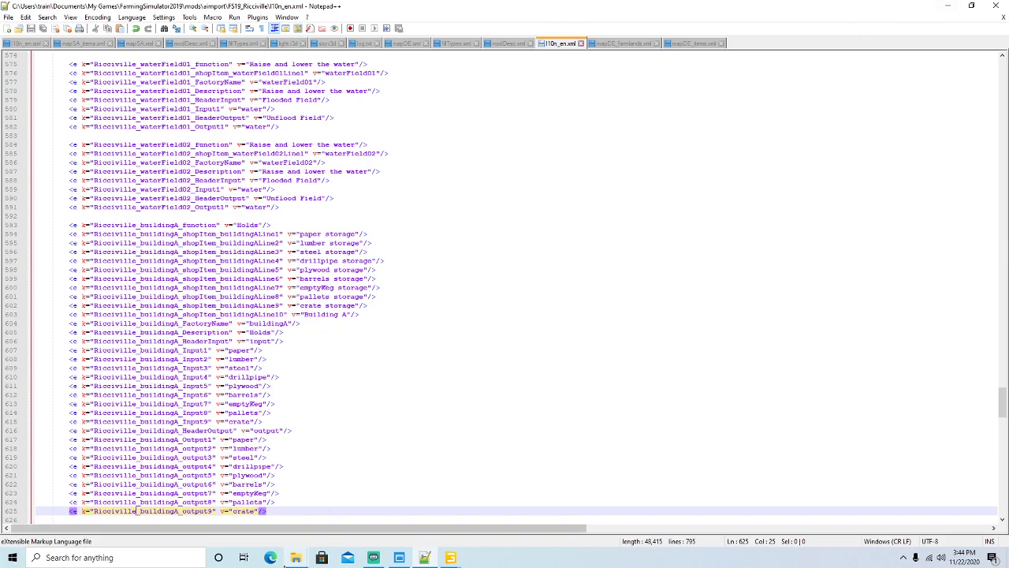
mouse_move(296, 557)
left_click(273, 489)
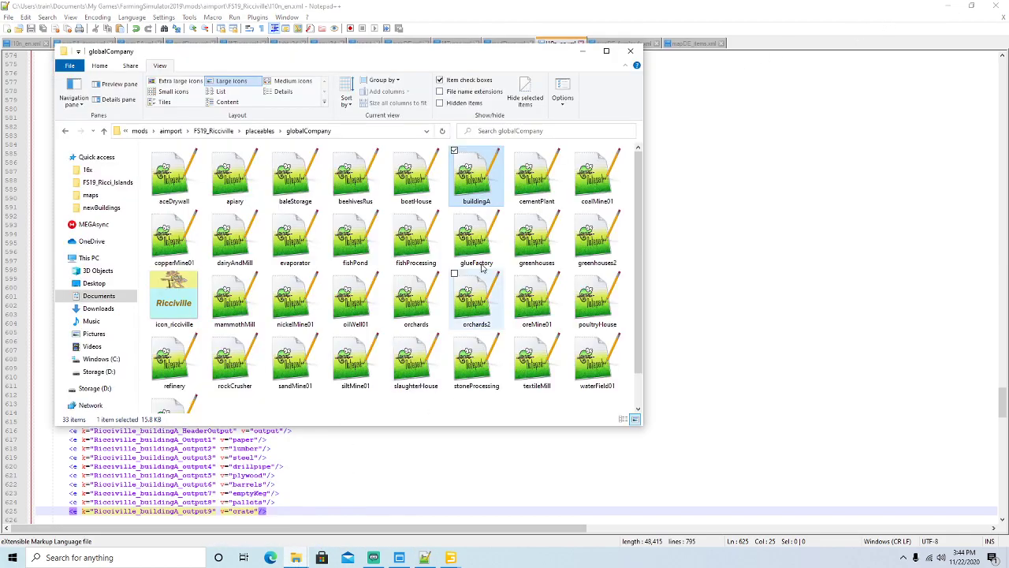
right_click(476, 178)
left_click(521, 245)
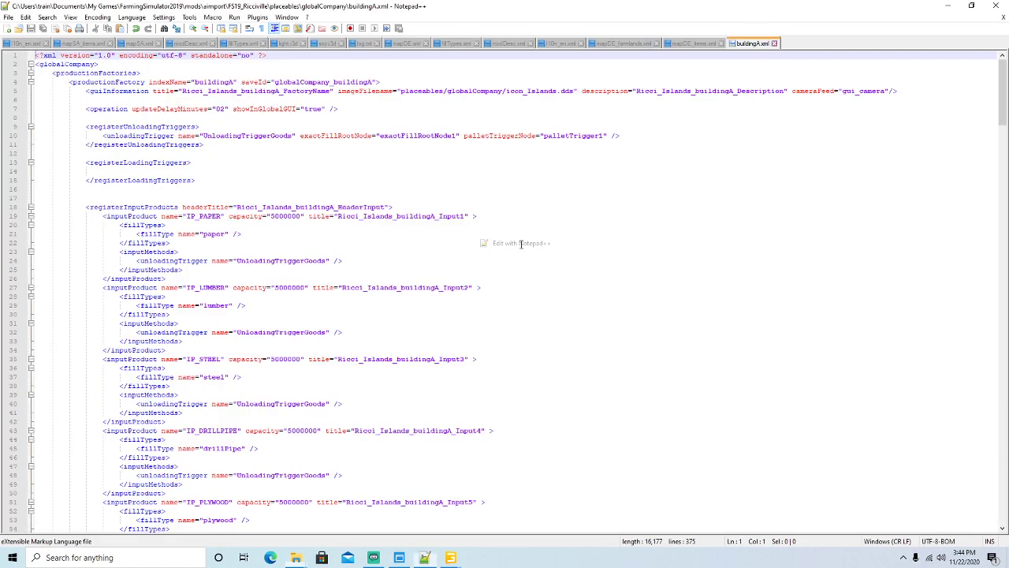
Step: Change the image filename in buildingA.xml's guiInformation line to icon_ricciville.dds
left_click(558, 92)
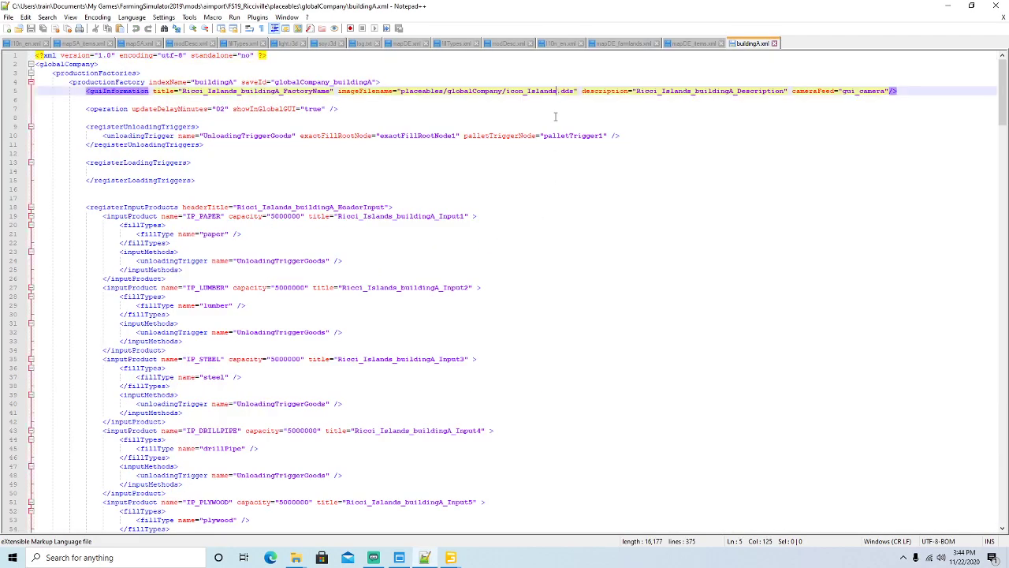
key("BackSpace")
key("BackSpace")
key("BackSpace")
key("BackSpace")
key("BackSpace")
key("BackSpace")
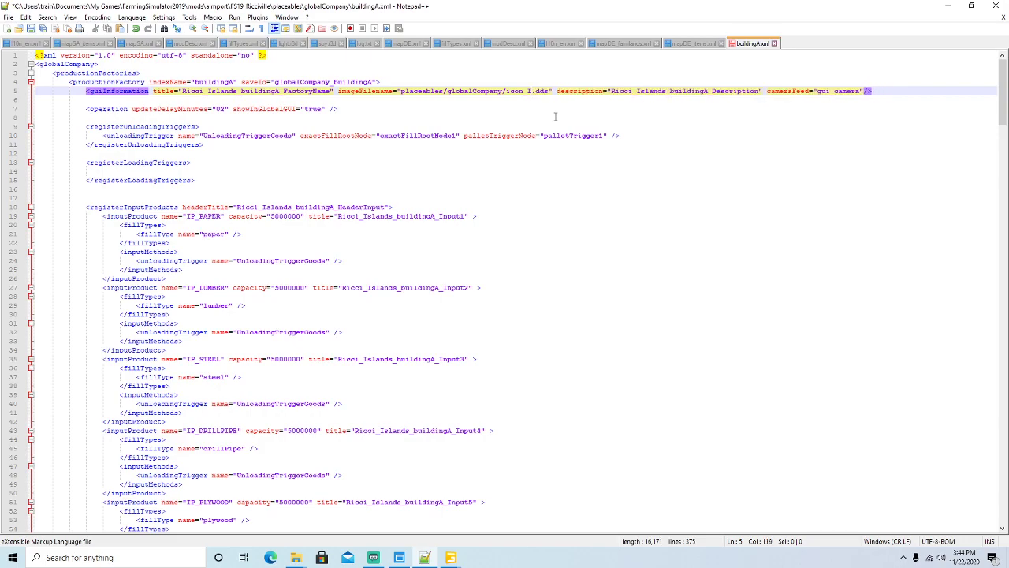
key("BackSpace")
type("riccivi")
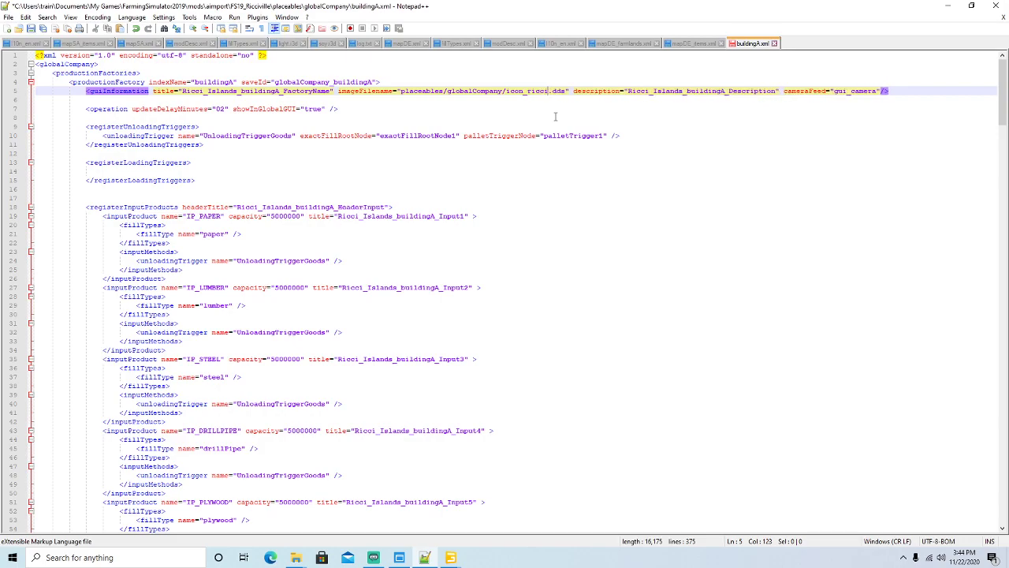
type("lle")
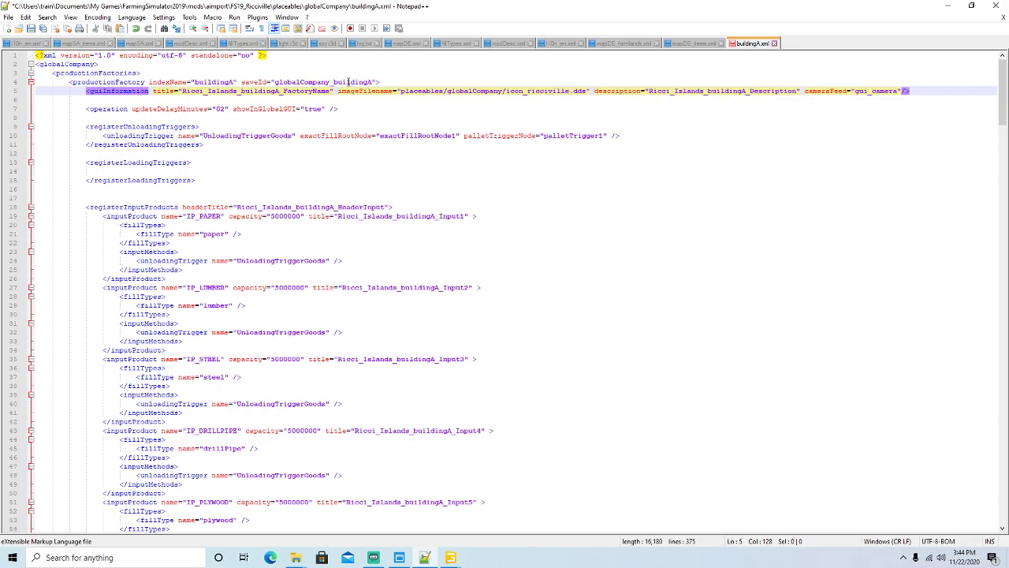
Step: Replace every Ricci_Islands prefix with Ricciville in buildingA.xml, one occurrence after another, and save the file
left_click_drag(181, 91, 239, 90)
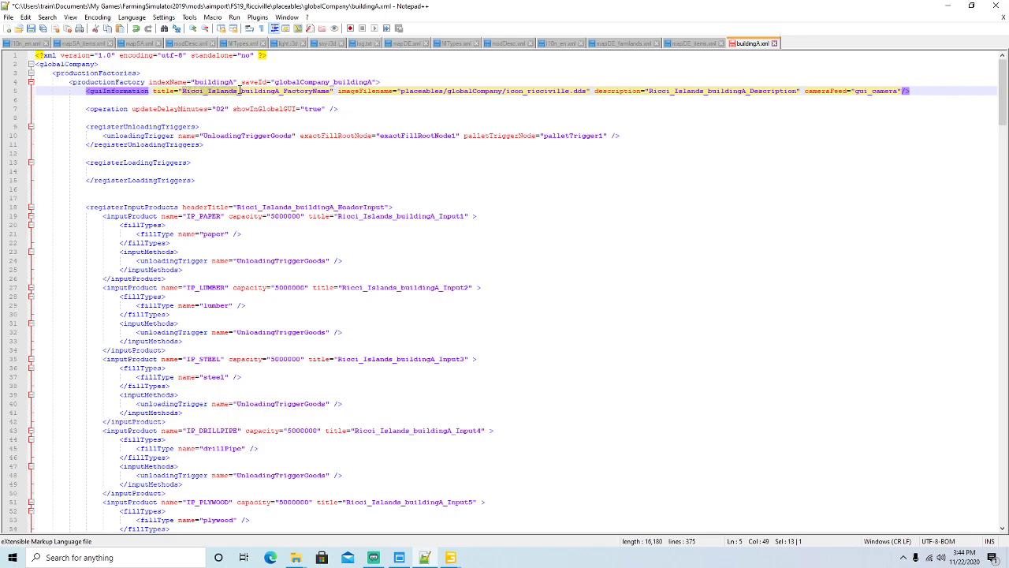
left_click(47, 16)
left_click(67, 122)
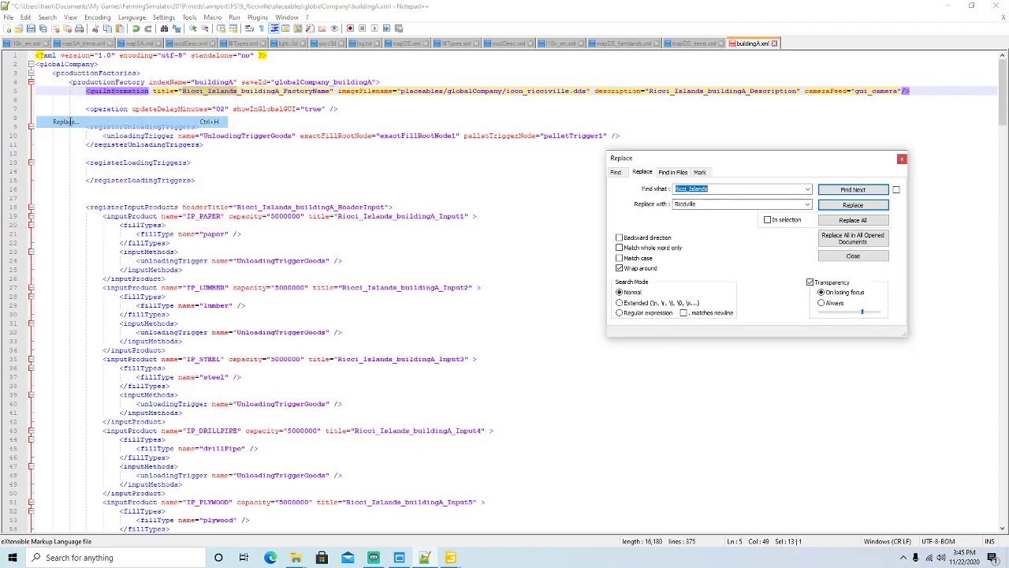
double_click(699, 205)
left_click(862, 209)
left_click(852, 205)
left_click(852, 205)
left_click(853, 205)
left_click(853, 205)
left_click(852, 205)
left_click(853, 205)
left_click(852, 205)
left_click(852, 205)
left_click(862, 209)
left_click(862, 209)
left_click(862, 209)
left_click(862, 209)
left_click(862, 209)
left_click(862, 209)
left_click(861, 209)
left_click(862, 209)
left_click(862, 209)
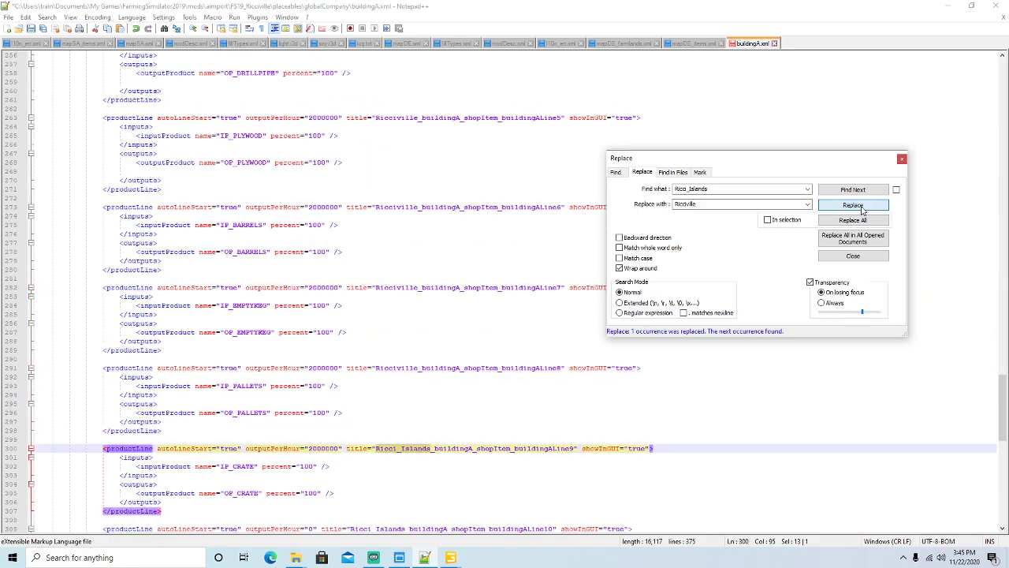
left_click(862, 209)
left_click(862, 209)
left_click(862, 209)
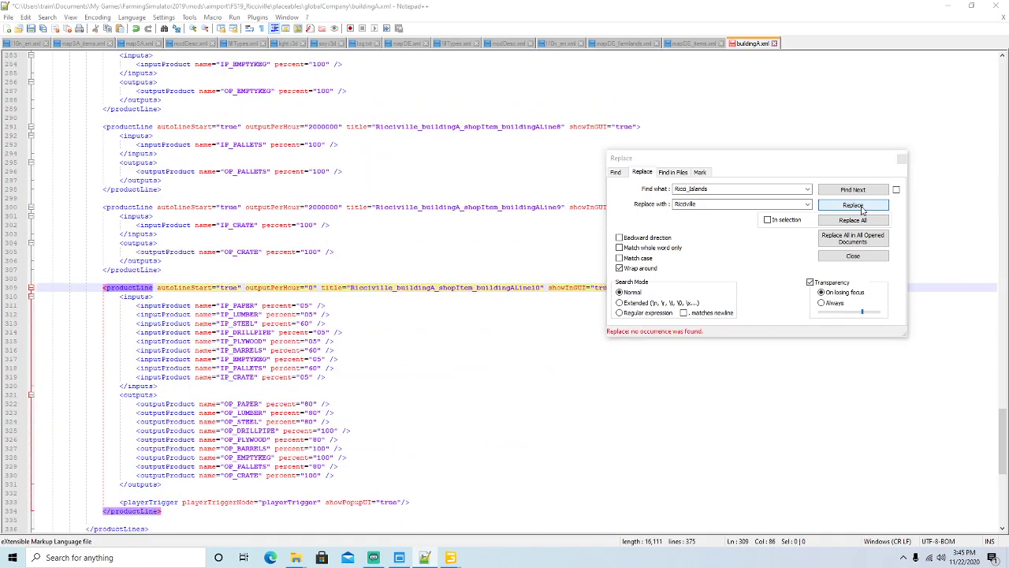
left_click(904, 159)
left_click(30, 28)
Step: In mapDE_farmlands.xml, set farmland 33's defaultFarmProperty to true and its priceScale to .1, and save the file
left_click(641, 45)
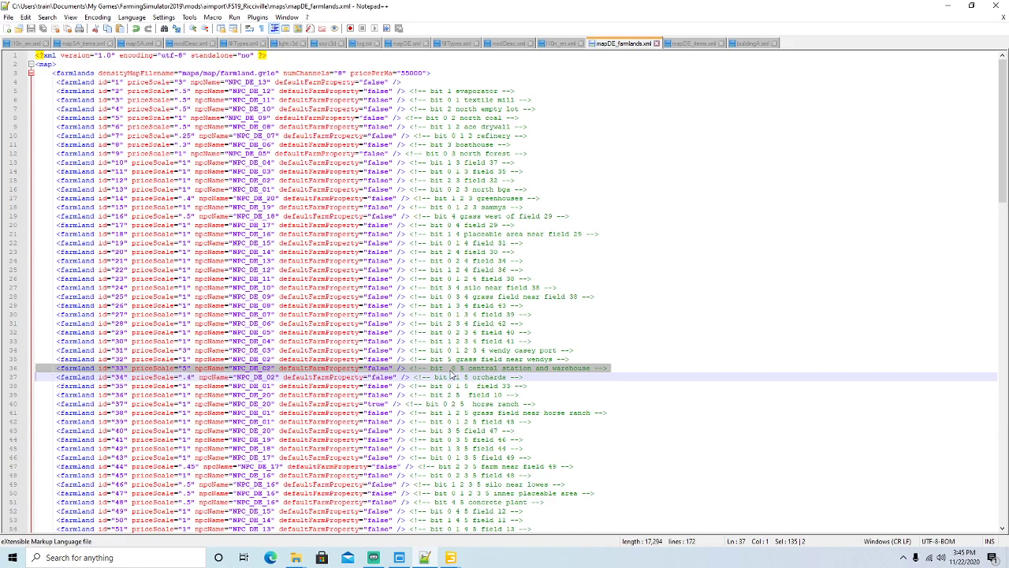
left_click(397, 368)
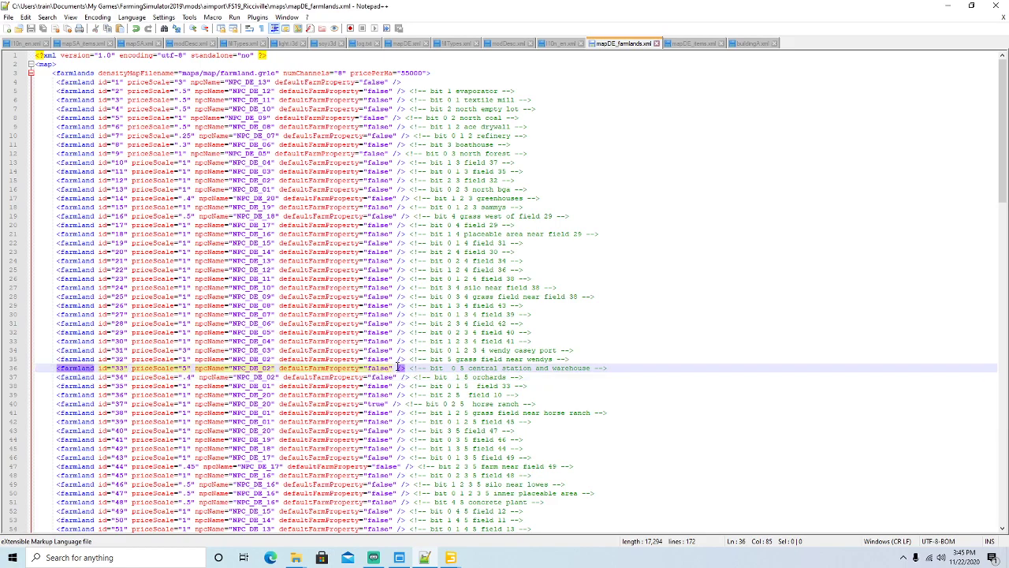
key("BackSpace")
key("BackSpace")
key("BackSpace")
key("BackSpace")
key("BackSpace")
type("true\"")
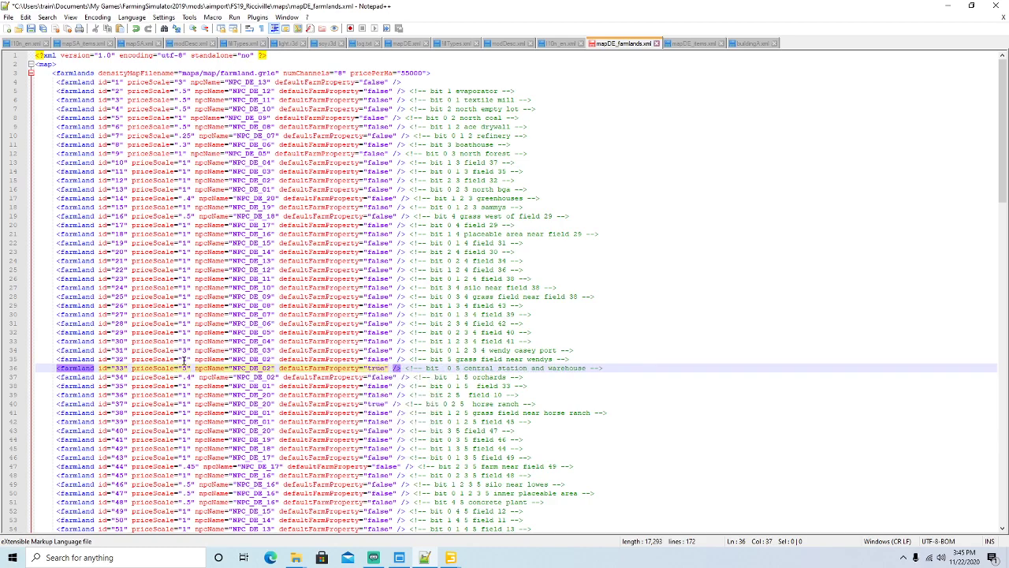
key("BackSpace")
type(".1")
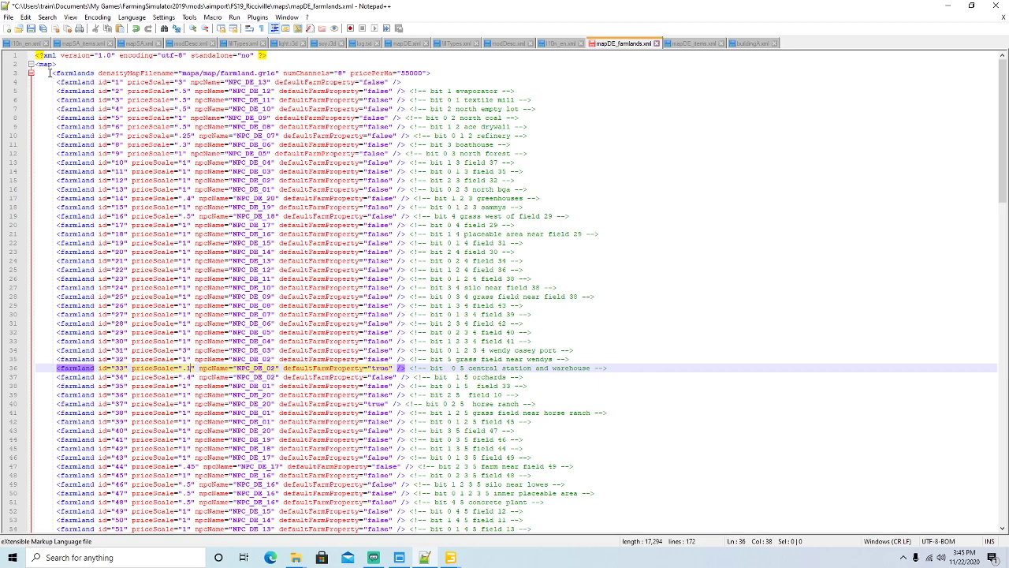
left_click(31, 29)
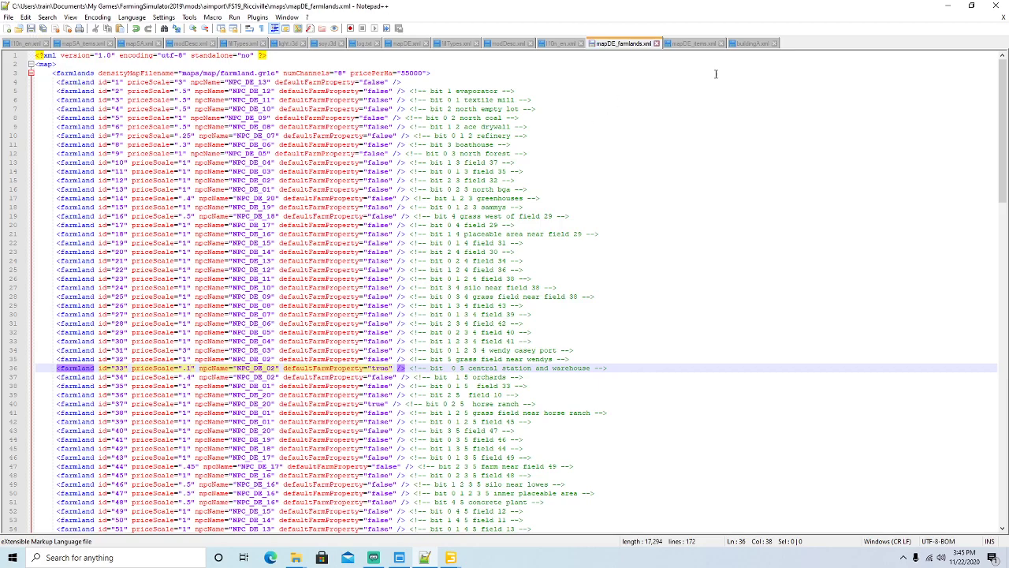
Step: Minimise the open windows and launch Farming Simulator 19 from the desktop, skipping the intro
left_click(947, 5)
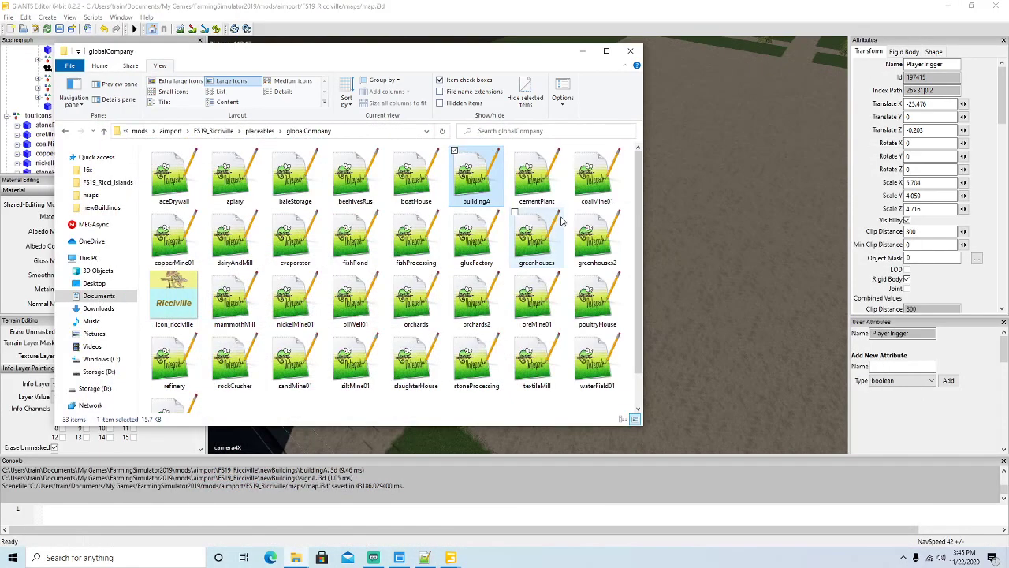
left_click(582, 52)
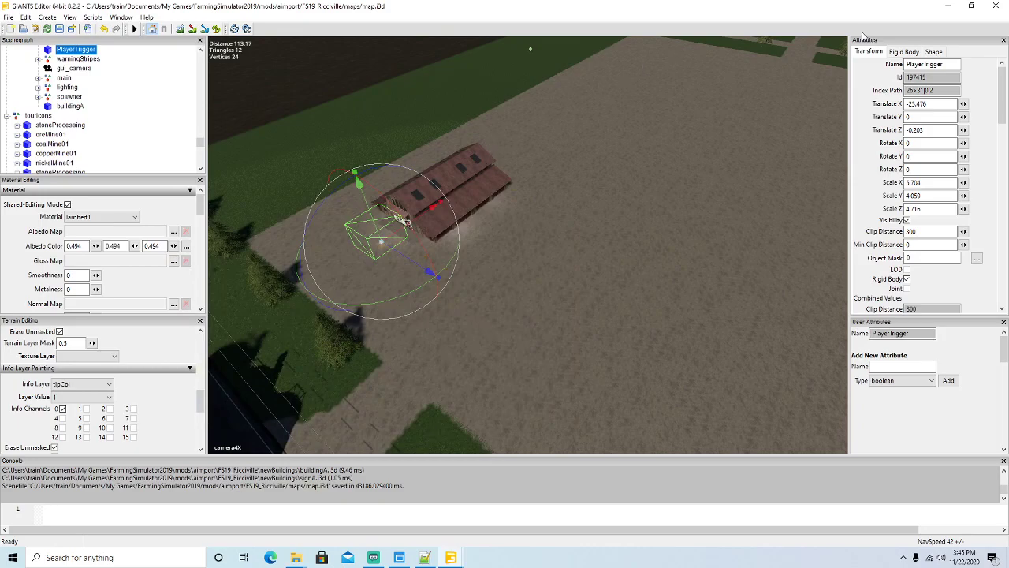
left_click(948, 5)
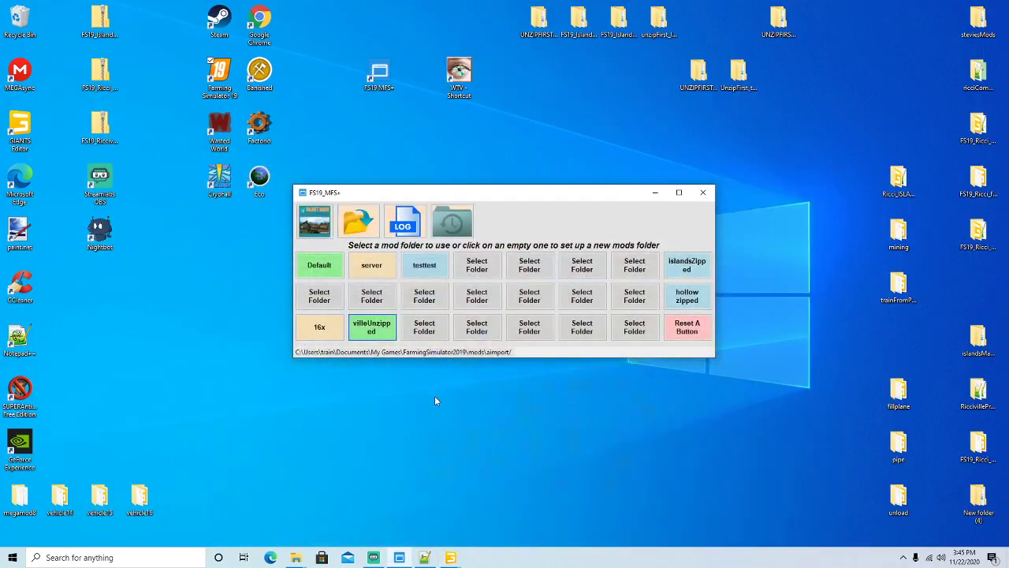
right_click(225, 82)
left_click(244, 92)
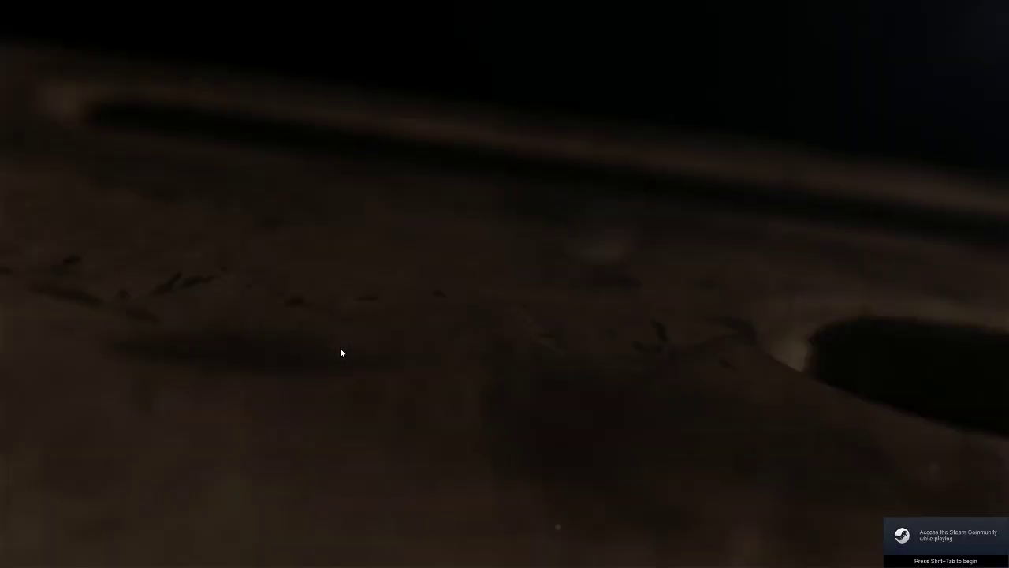
left_click(340, 348)
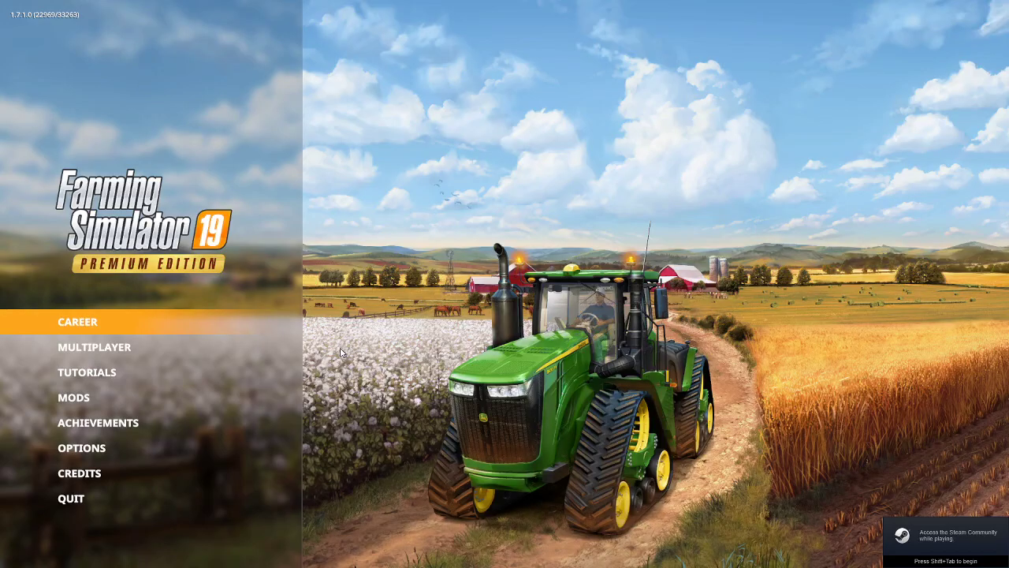
Step: Start a new career in Savegame 1 on the FS19_Ricciville map with the default character and dismiss the tutorial hint
left_click(97, 321)
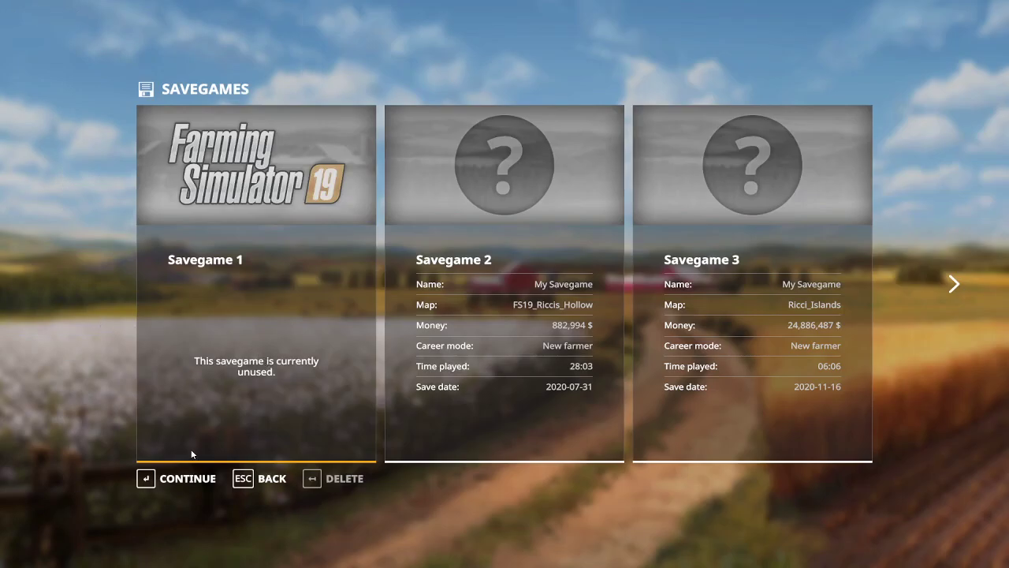
left_click(187, 479)
left_click(189, 478)
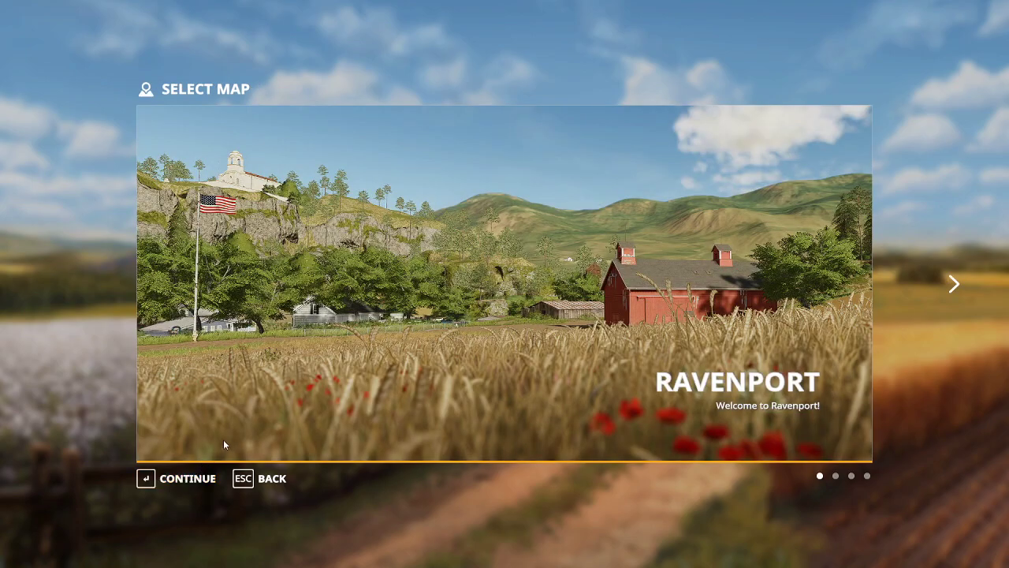
left_click(189, 478)
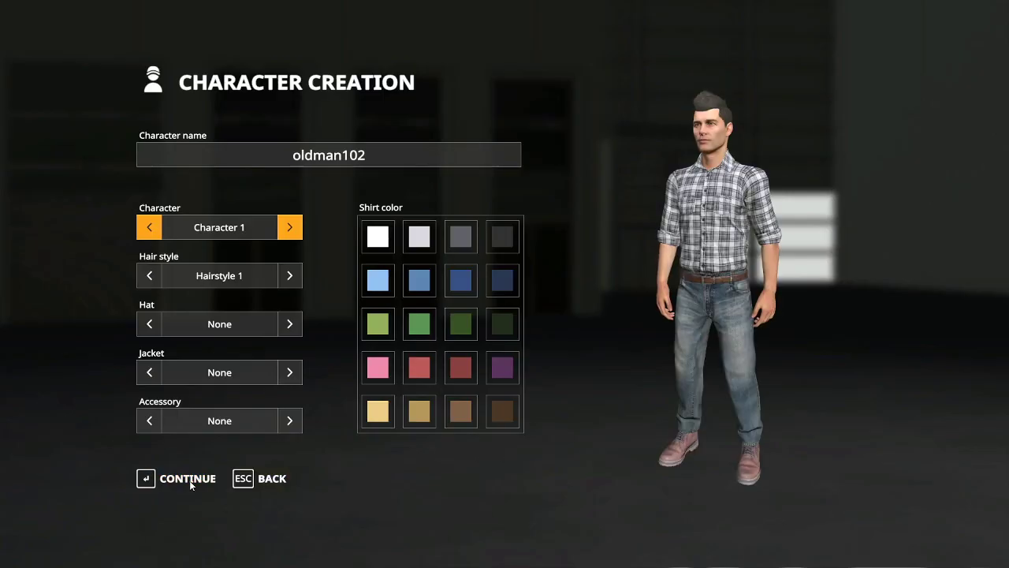
left_click(190, 480)
left_click(188, 481)
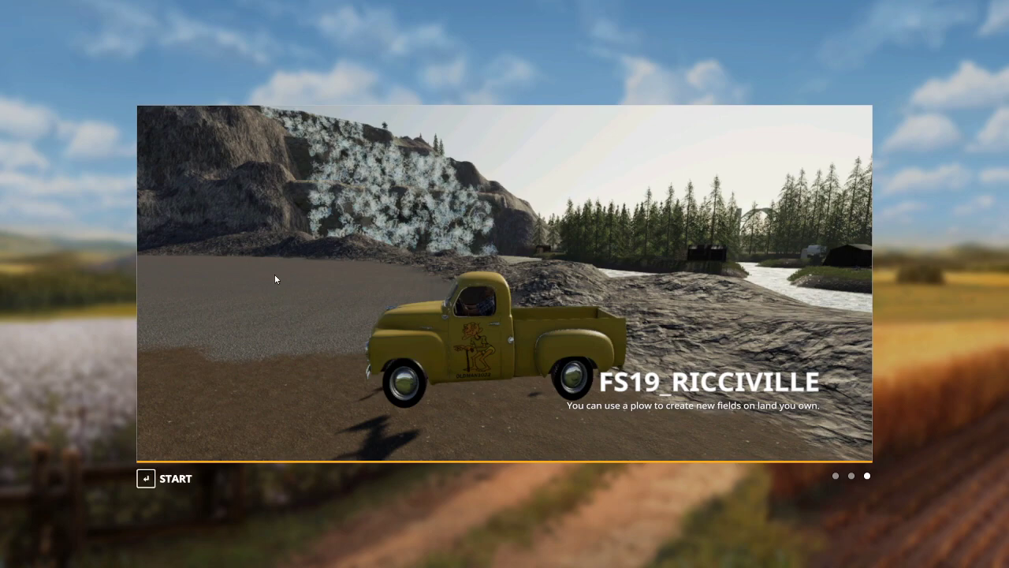
left_click(166, 484)
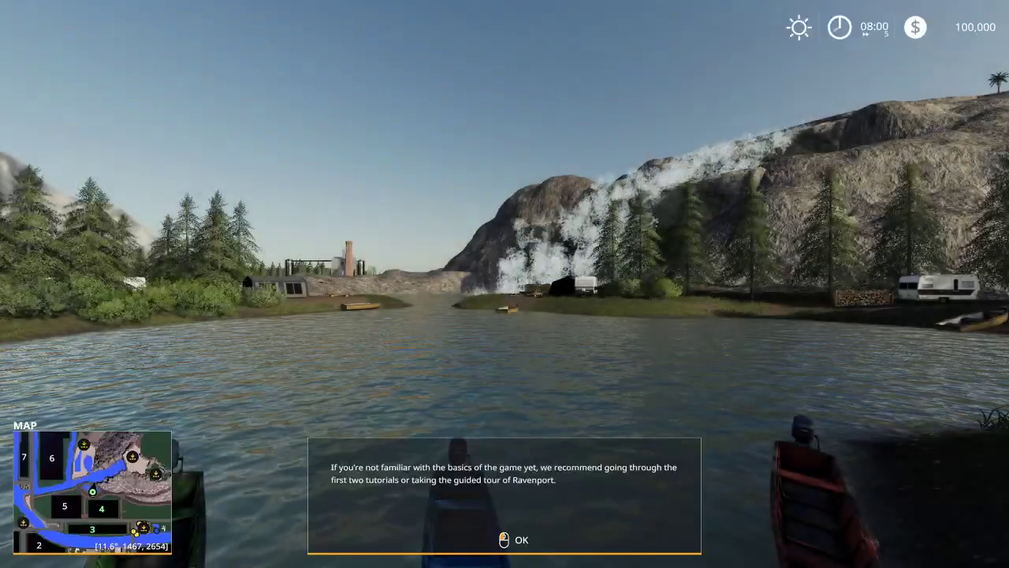
left_click(504, 541)
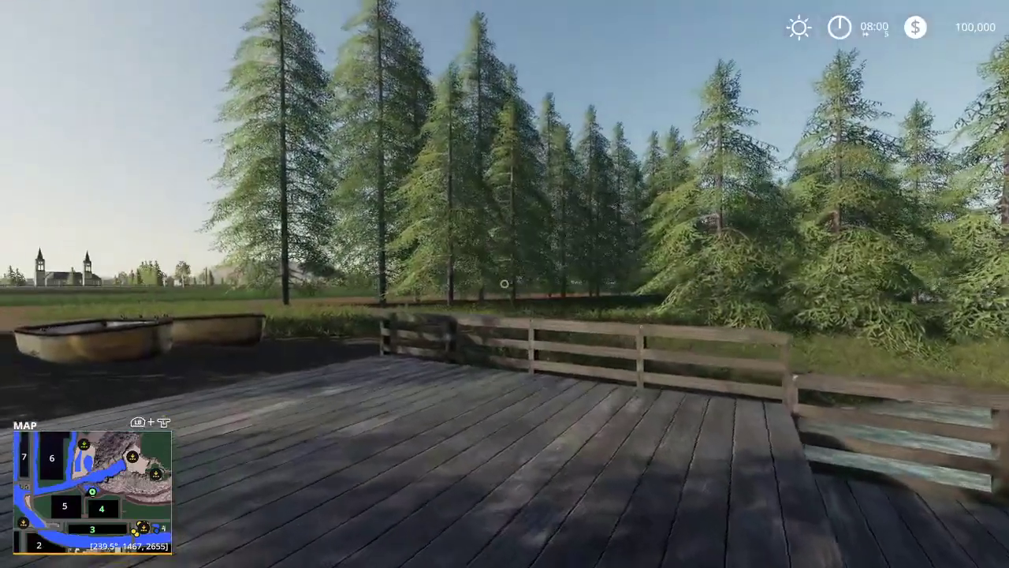
Step: Open the in-game map and visit the Central Station
key("Escape")
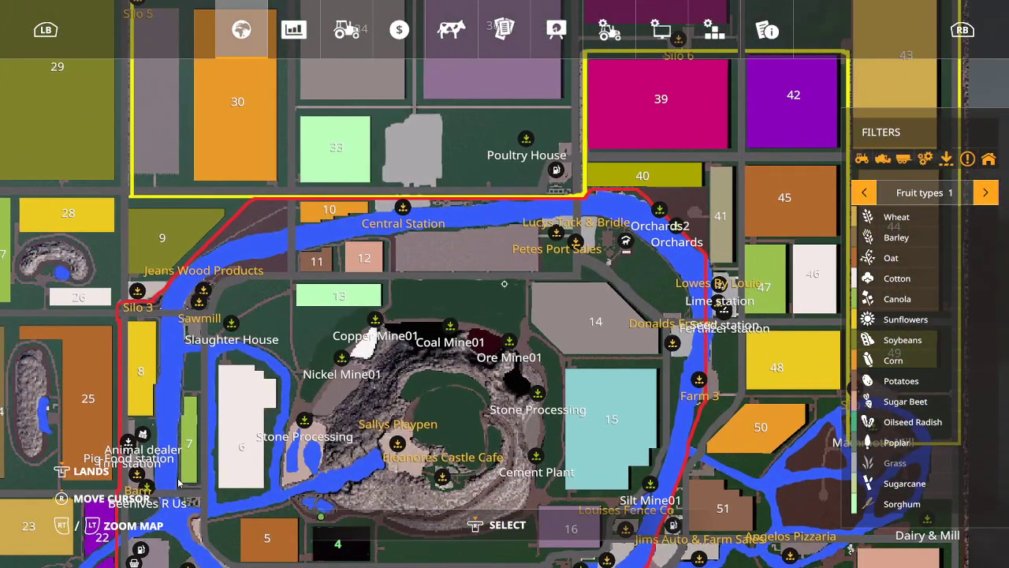
left_click(403, 210)
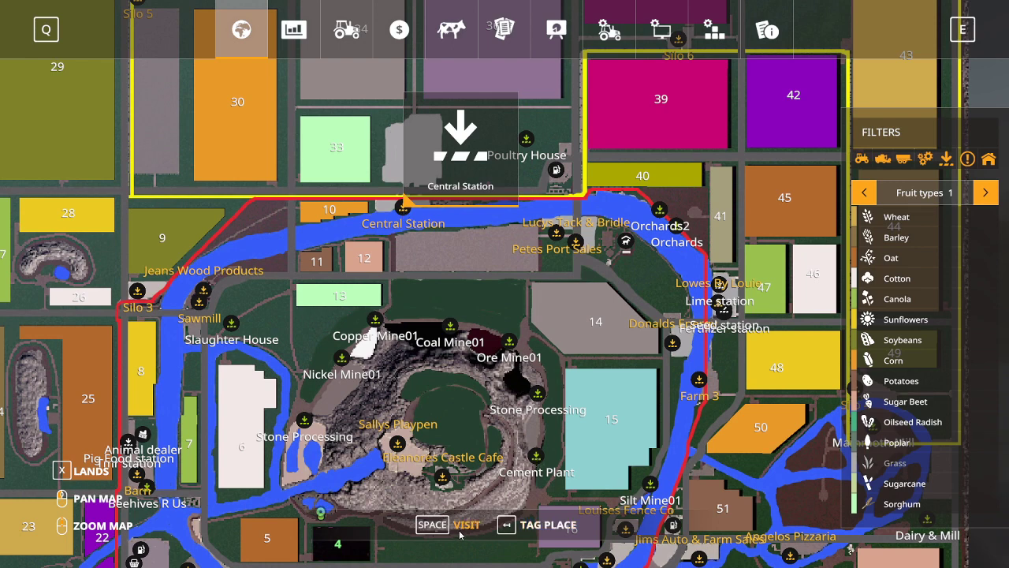
key("space")
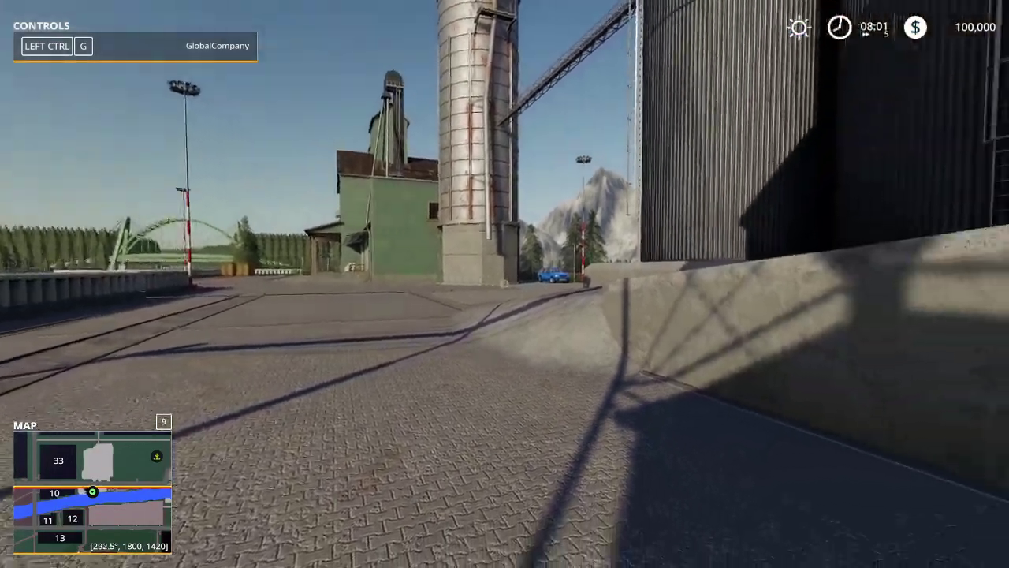
Step: Walk from the Central Station over the railway crossing and the road to the product marker in front of Building A
key("w")
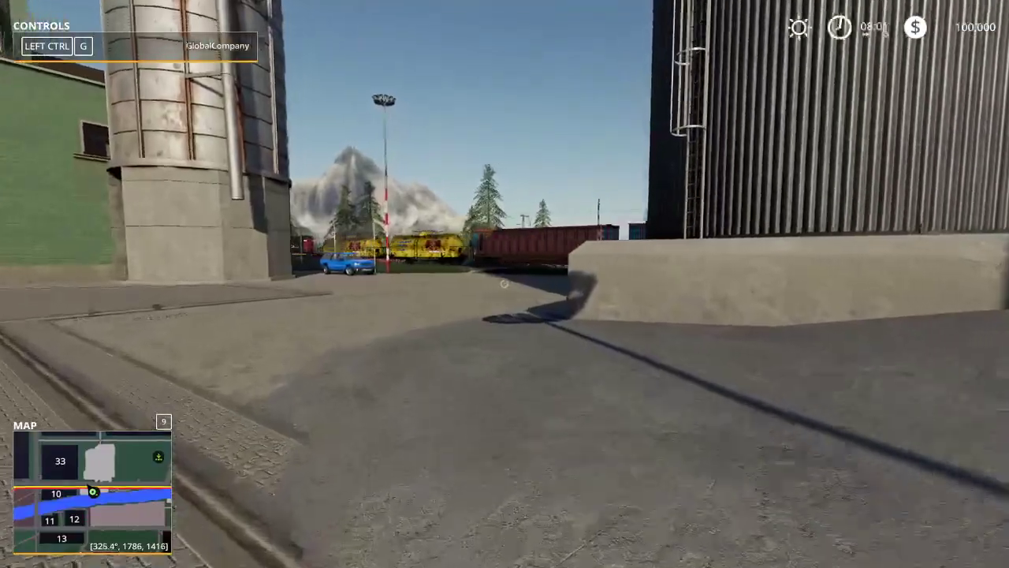
key("w")
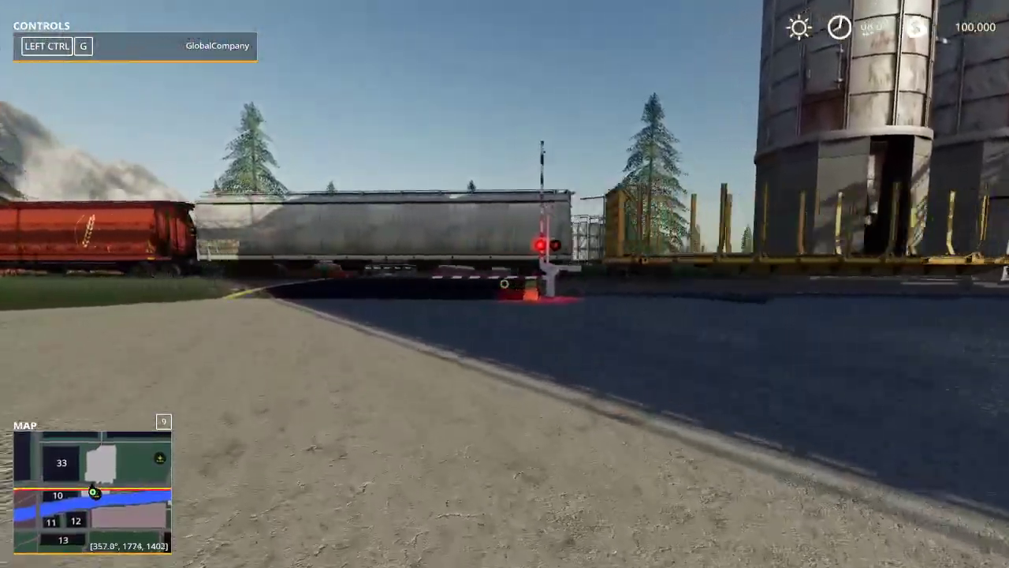
key("w")
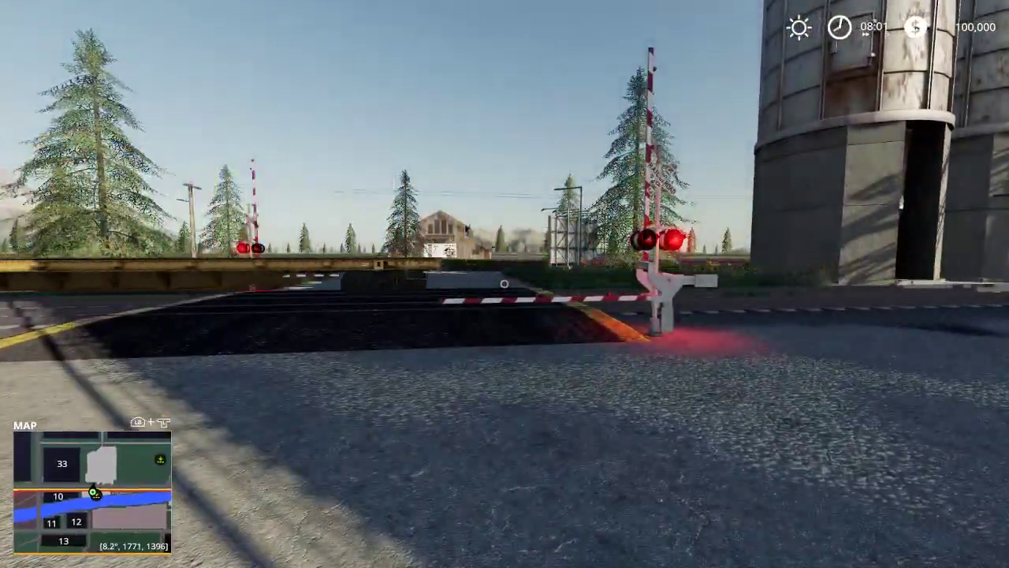
key("w")
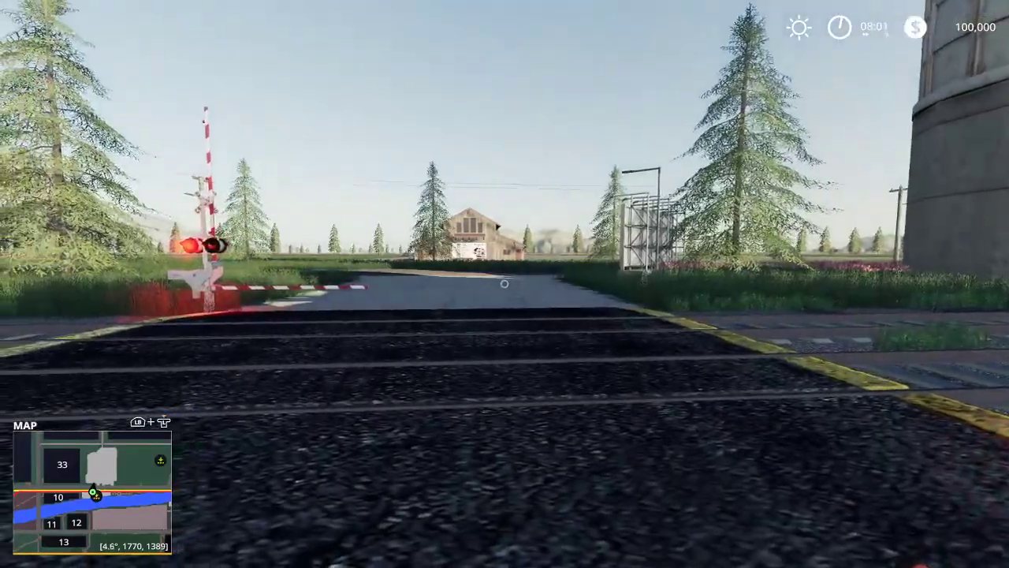
key("w")
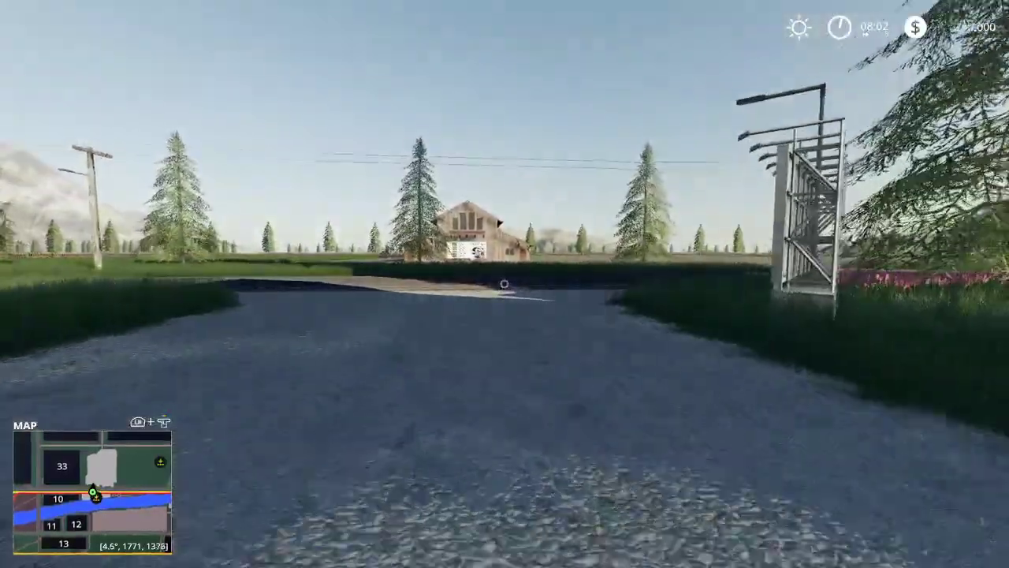
key("w")
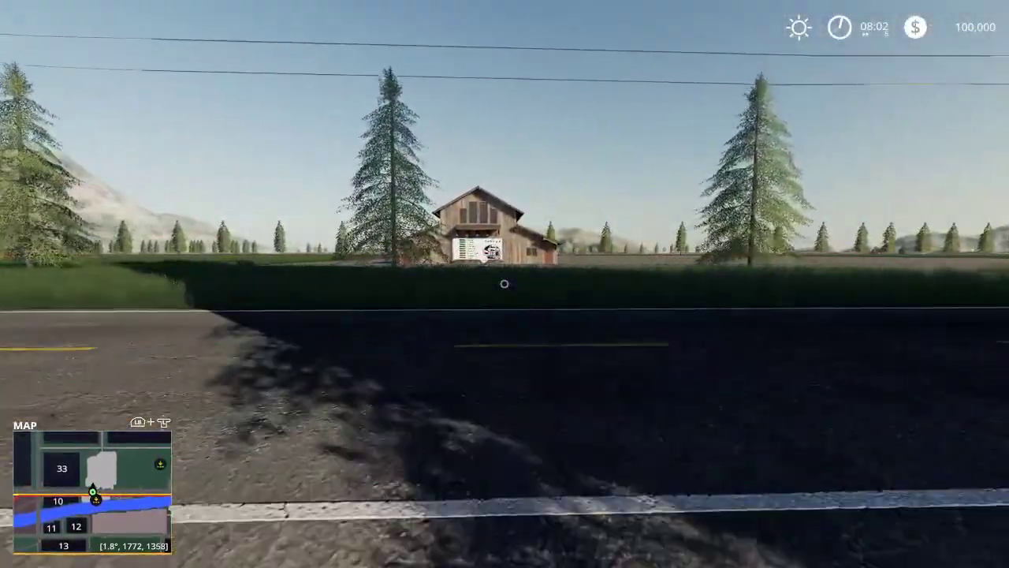
key("w")
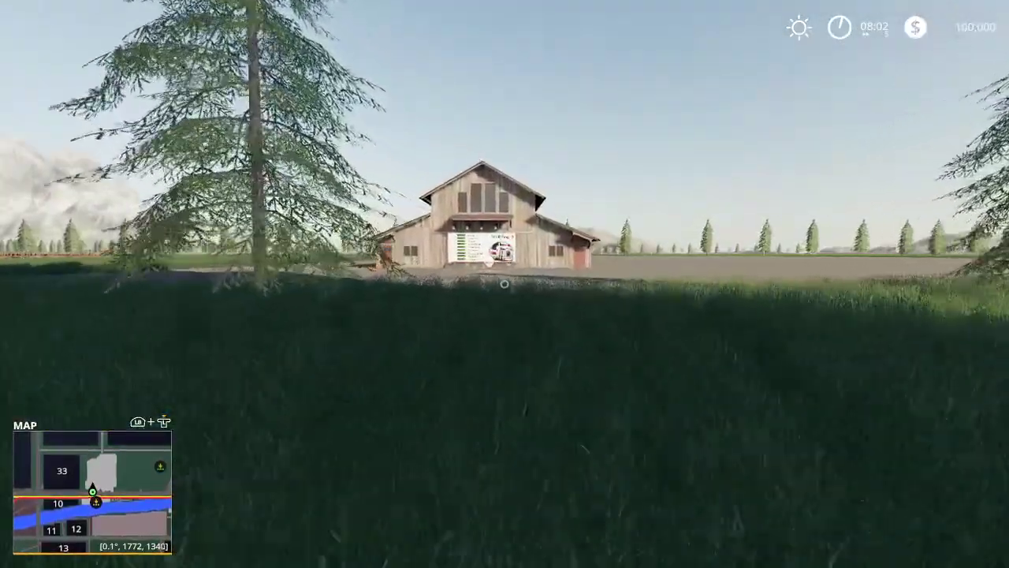
key("w")
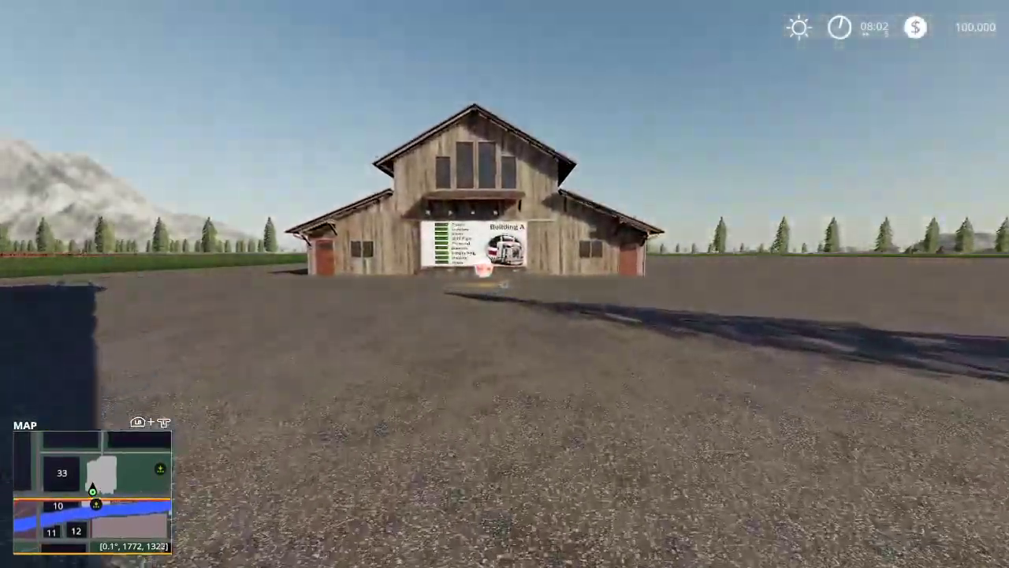
key("w")
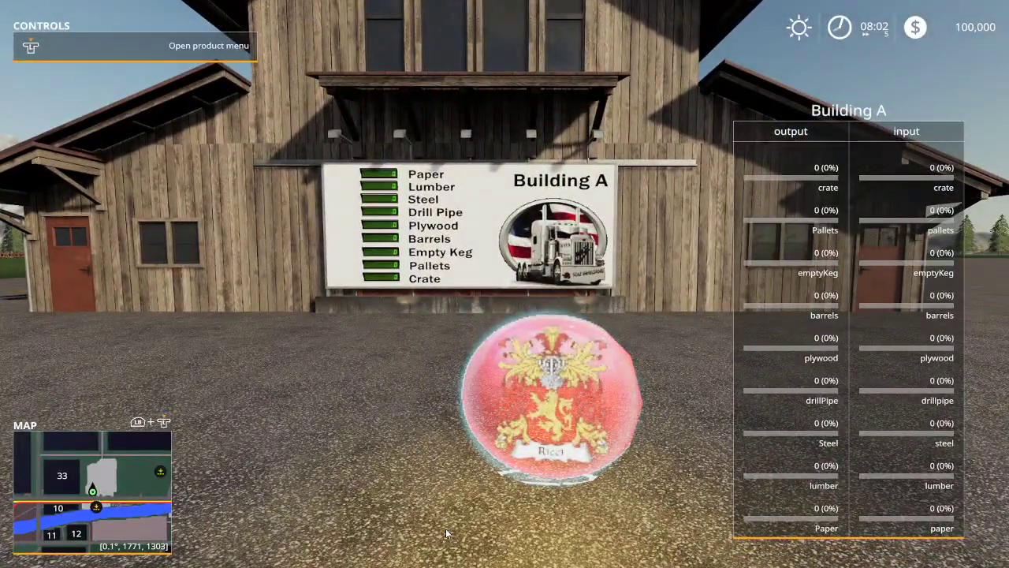
Step: Check Building A's input and output product lists in its product menu, close it and step back from the marker
key("r")
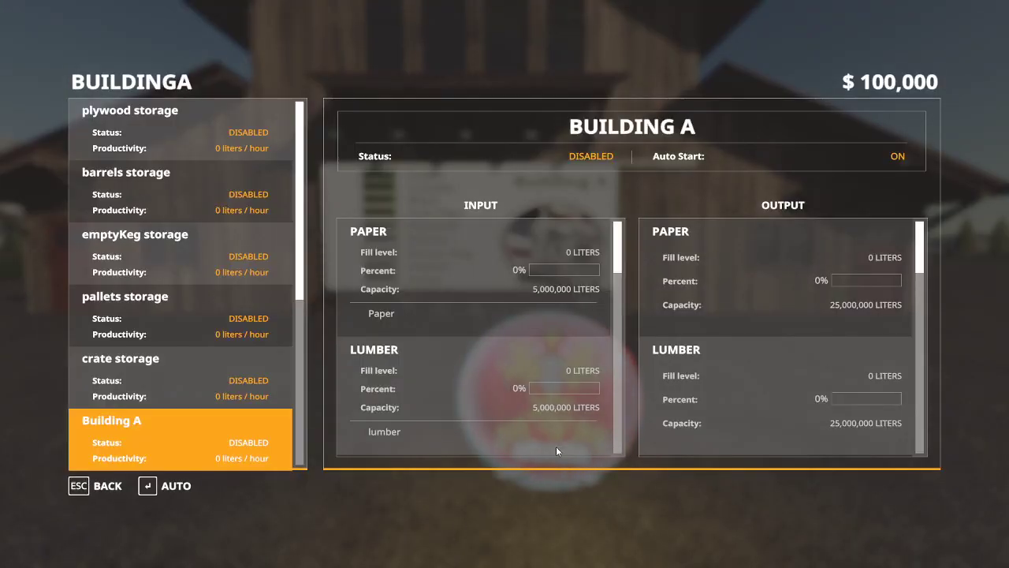
scroll(780, 319, "down", 4)
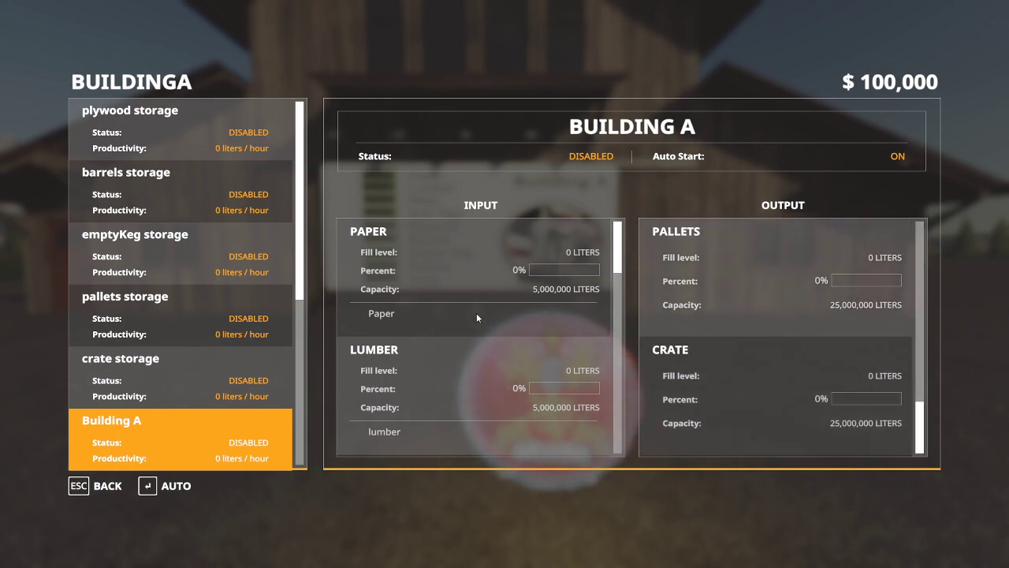
scroll(479, 313, "down", 2)
scroll(481, 307, "down", 3)
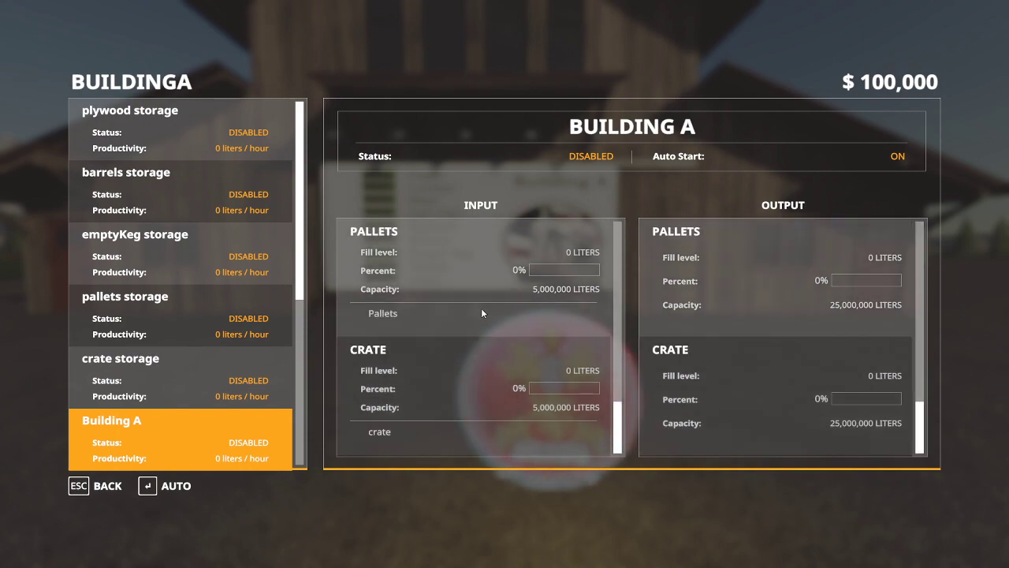
key("Escape")
key("s")
key("a")
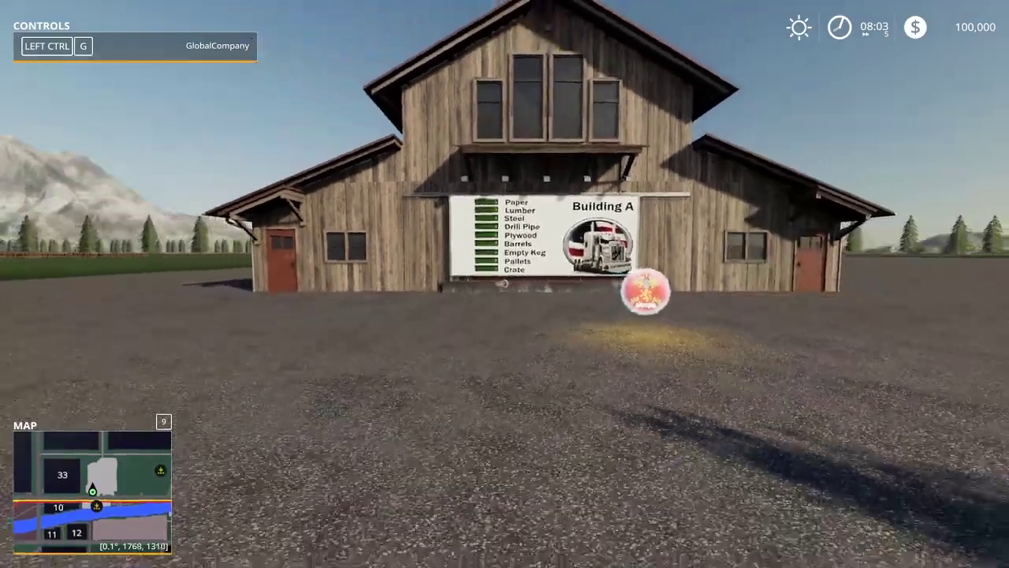
Step: Show the lands on the in-game map and check the value of the owned farmland beside field 33
key("Escape")
left_click_drag(482, 309, 442, 299)
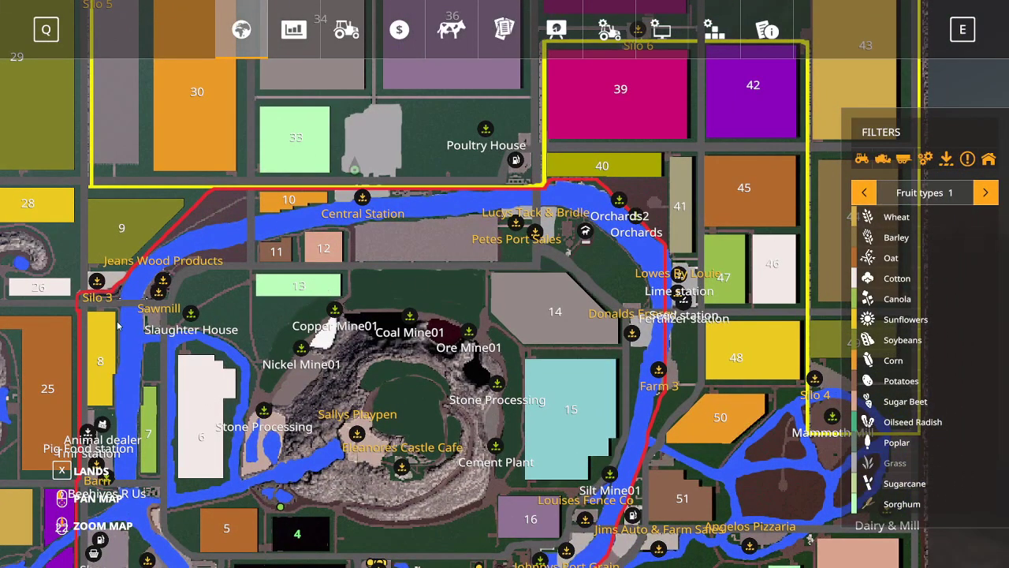
key("x")
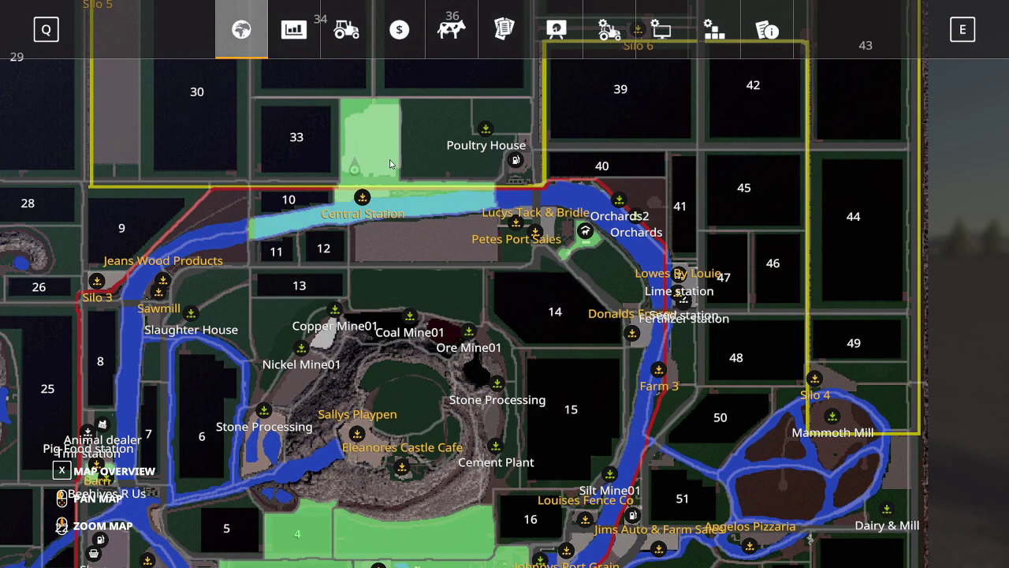
mouse_move(390, 163)
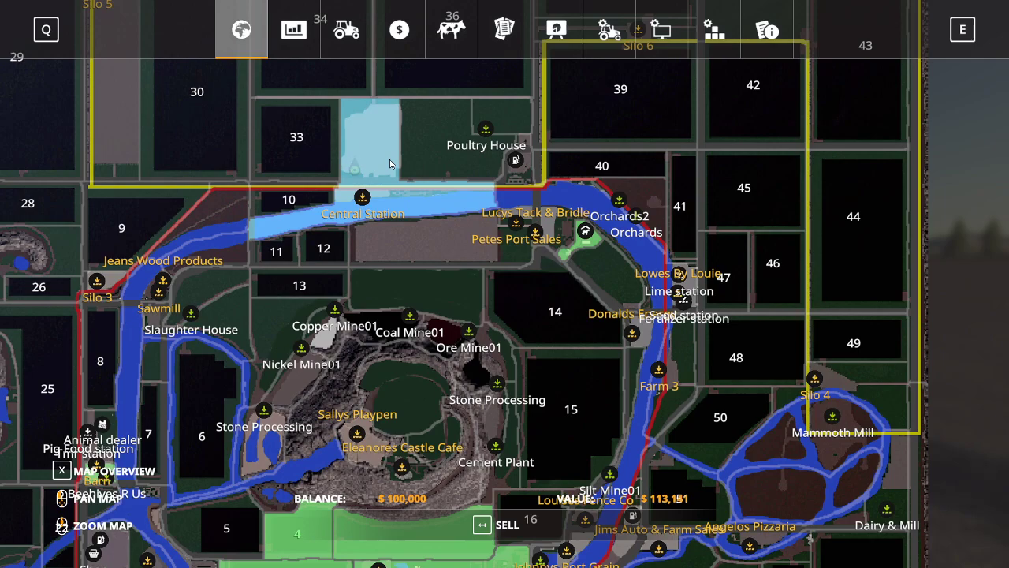
Step: Compare the land values of field 52, field 56 and the grass farmland north of field 55
key("d")
key("s")
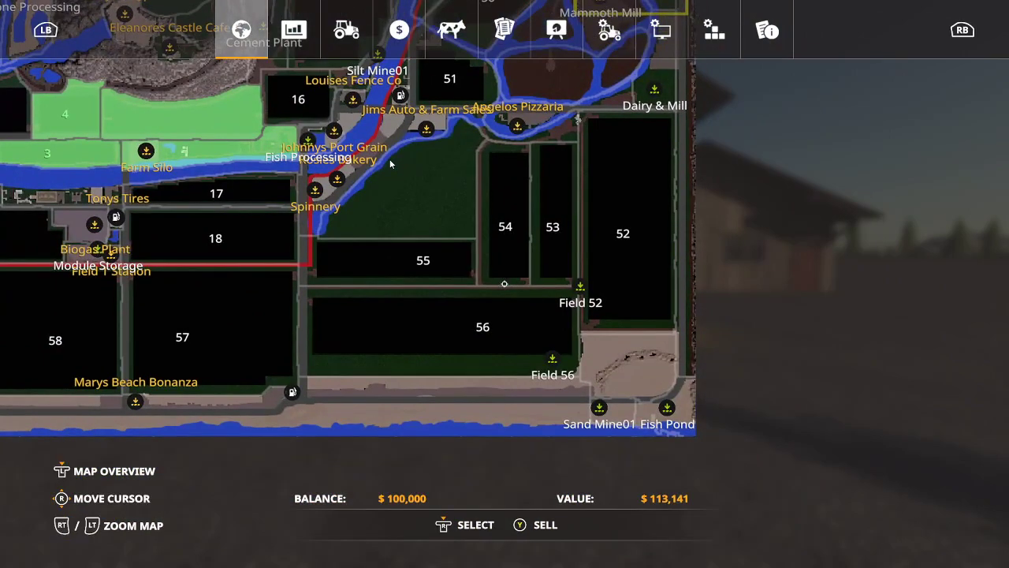
left_click(649, 291)
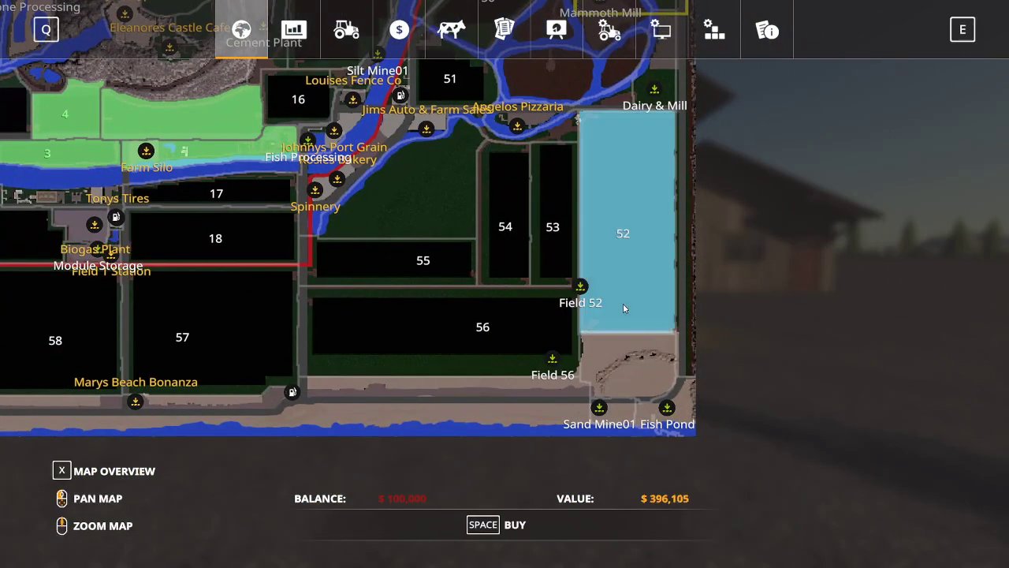
left_click(518, 342)
left_click(632, 302)
left_click(512, 344)
left_click(620, 309)
left_click(495, 345)
left_click(601, 317)
left_click(527, 346)
left_click(644, 310)
left_click(533, 341)
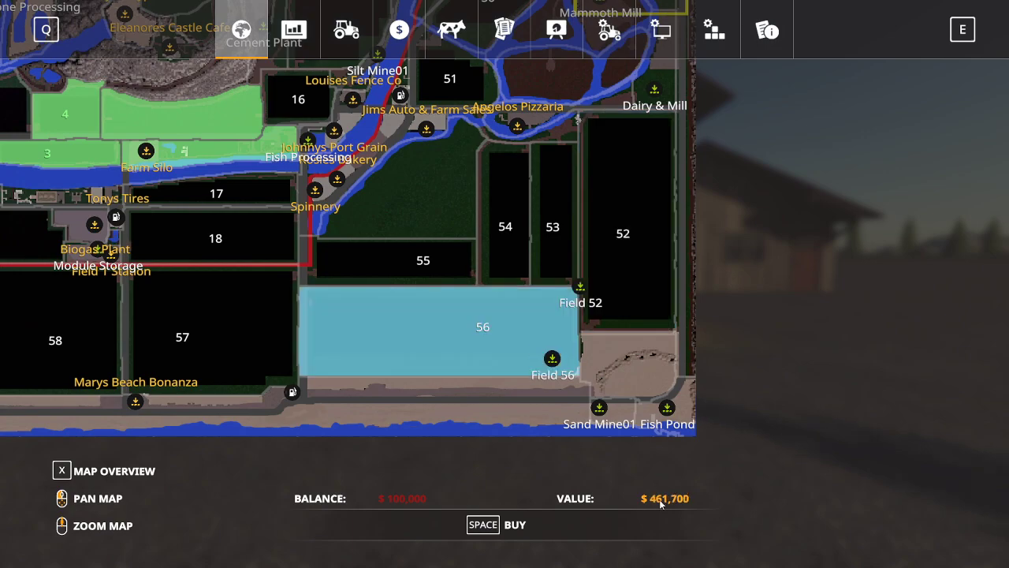
left_click(626, 284)
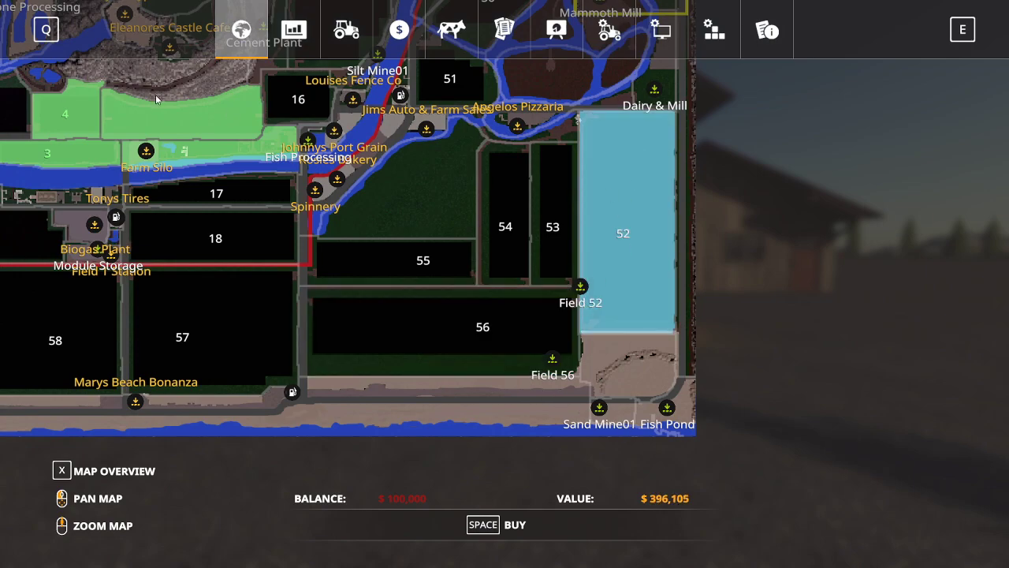
scroll(157, 101, "down", 3)
scroll(158, 101, "up", 3)
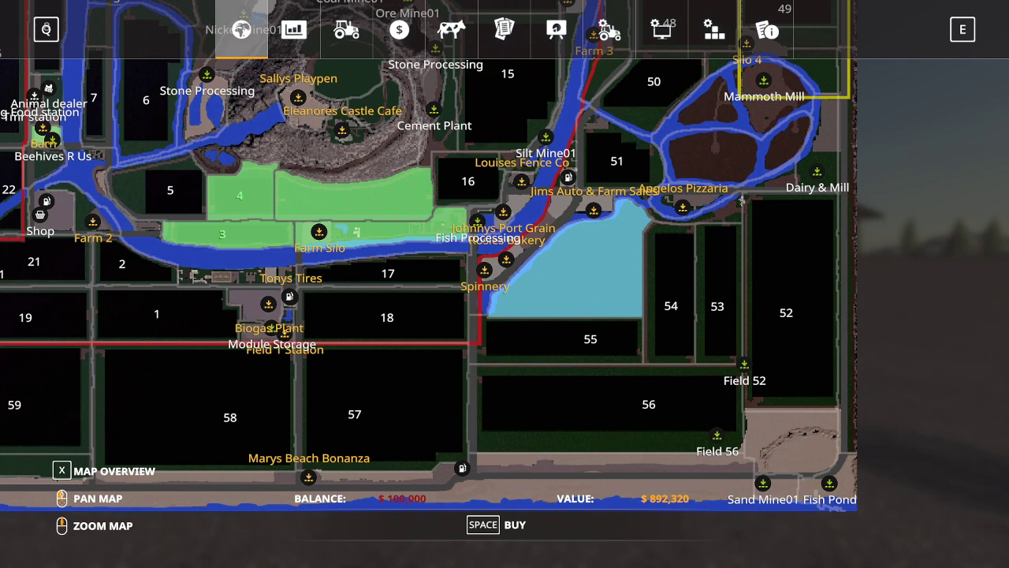
Step: Close the map and quit the game from the game settings, returning to the desktop
key("Escape")
key("w")
key("s")
key("Escape")
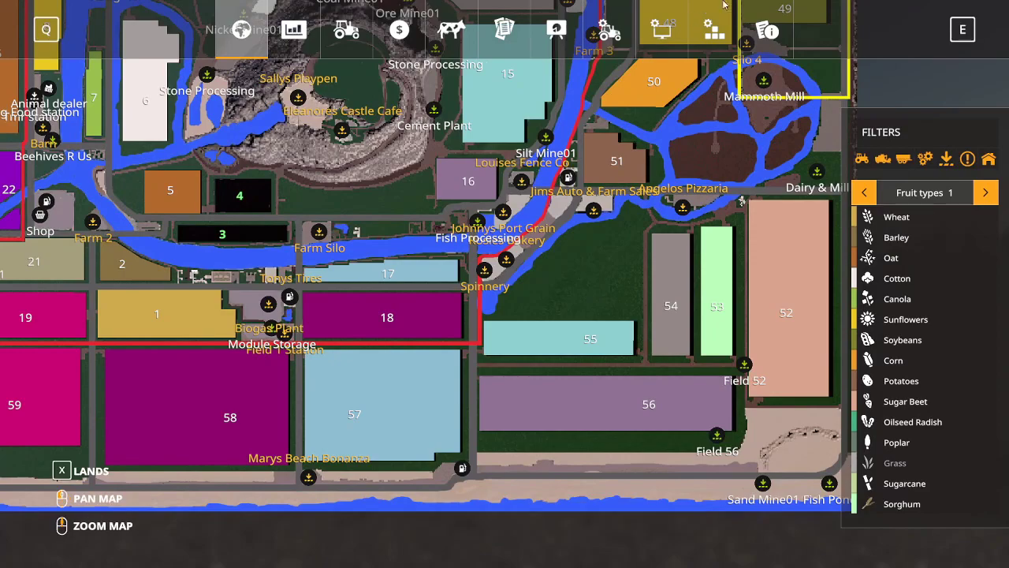
left_click(613, 38)
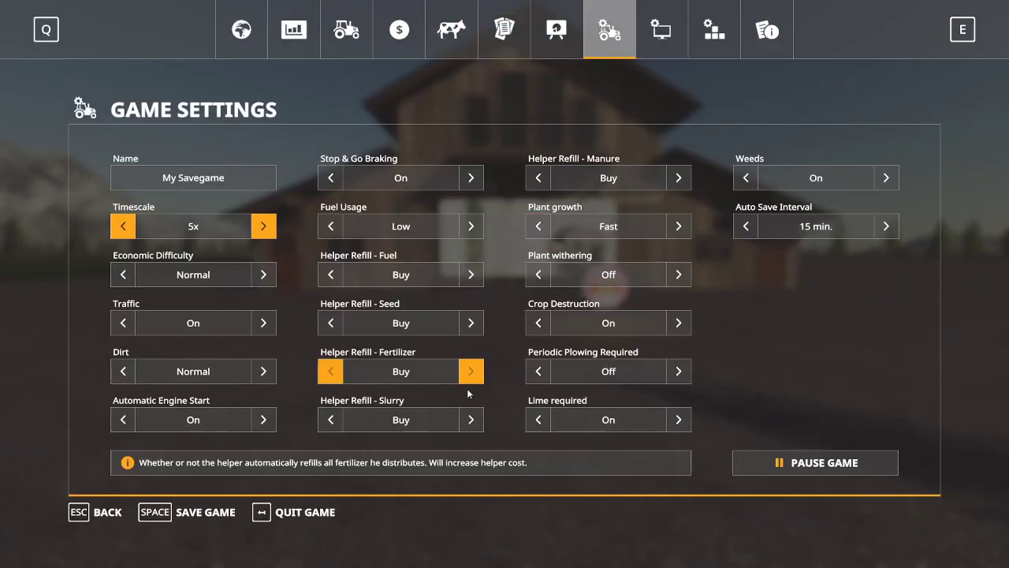
left_click(313, 514)
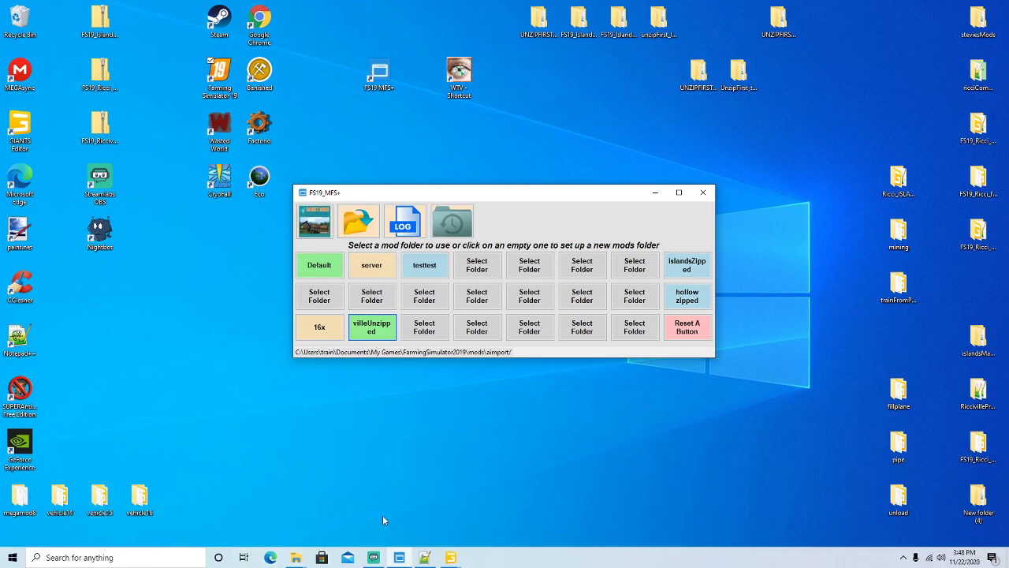
Step: Switch to Notepad++ and reload the modified log.txt
left_click(424, 558)
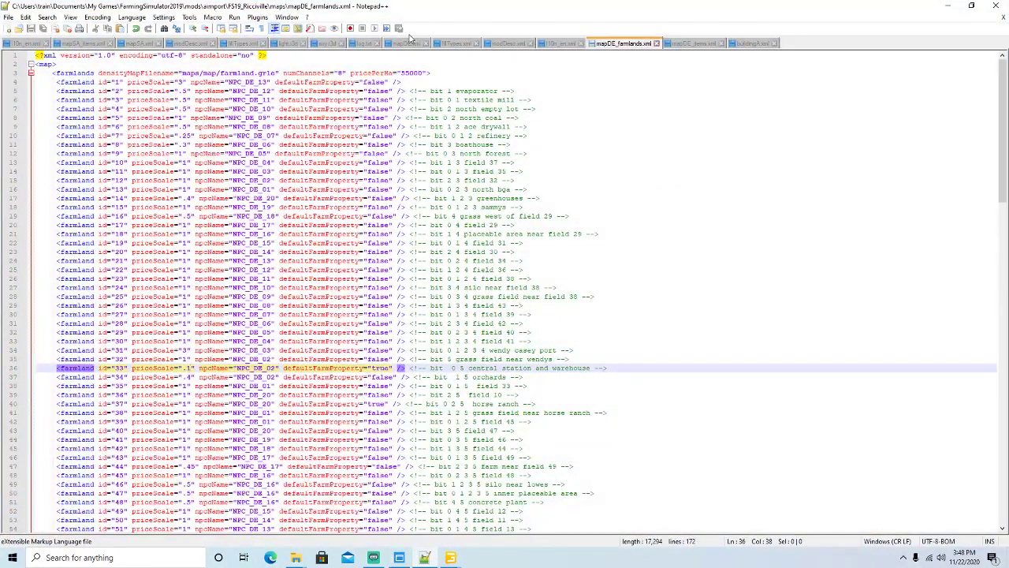
left_click(363, 45)
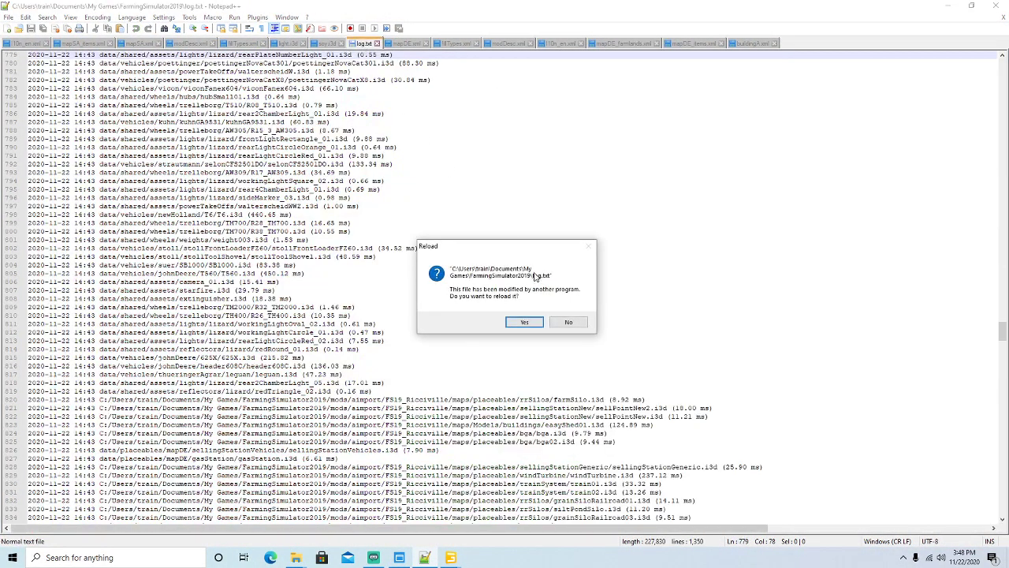
left_click(525, 322)
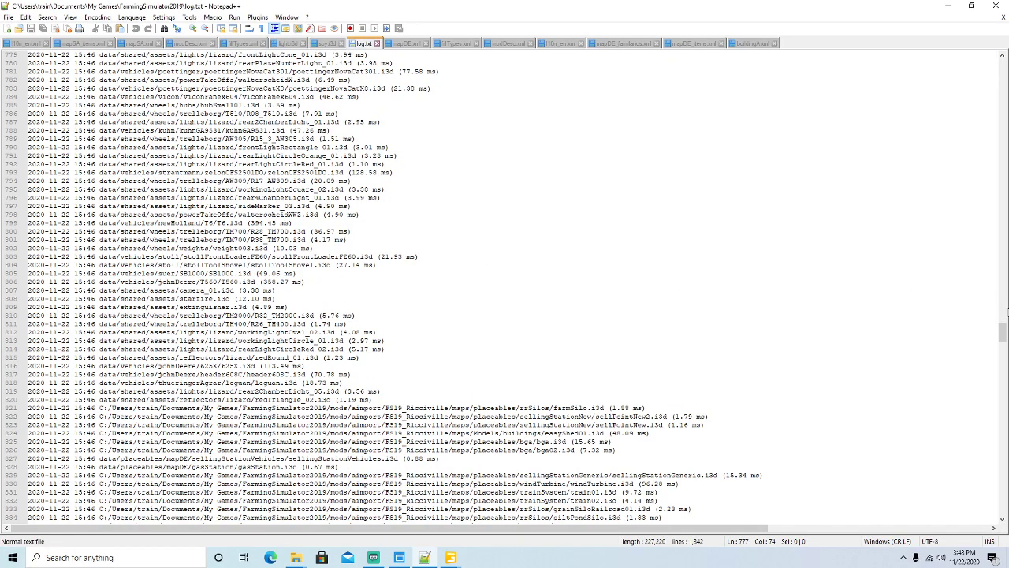
Step: Read log.txt from its beginning through the available mods and key-binding warnings, looking for errors
left_click_drag(1003, 330, 1003, 67)
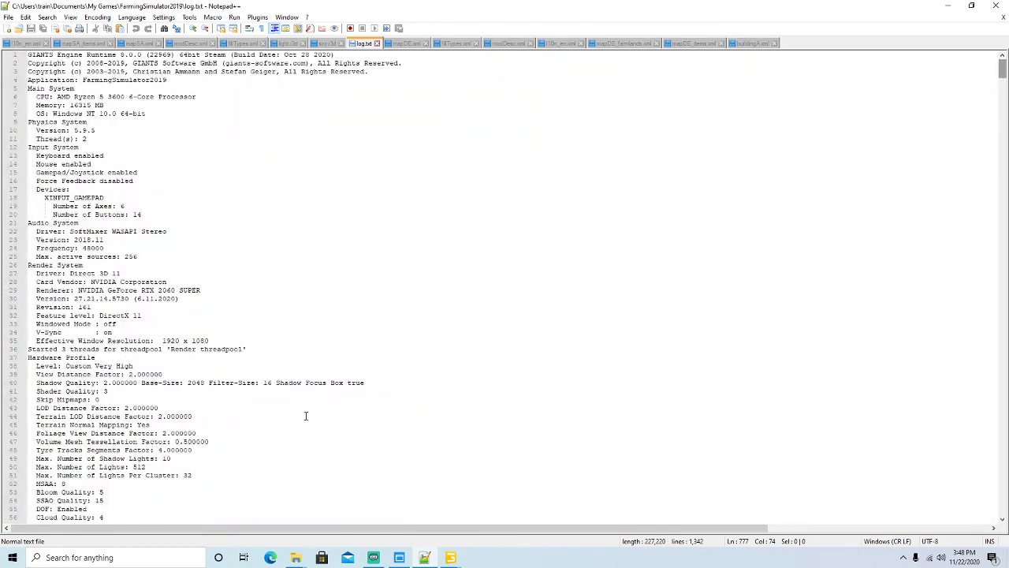
scroll(300, 274, "down", 9)
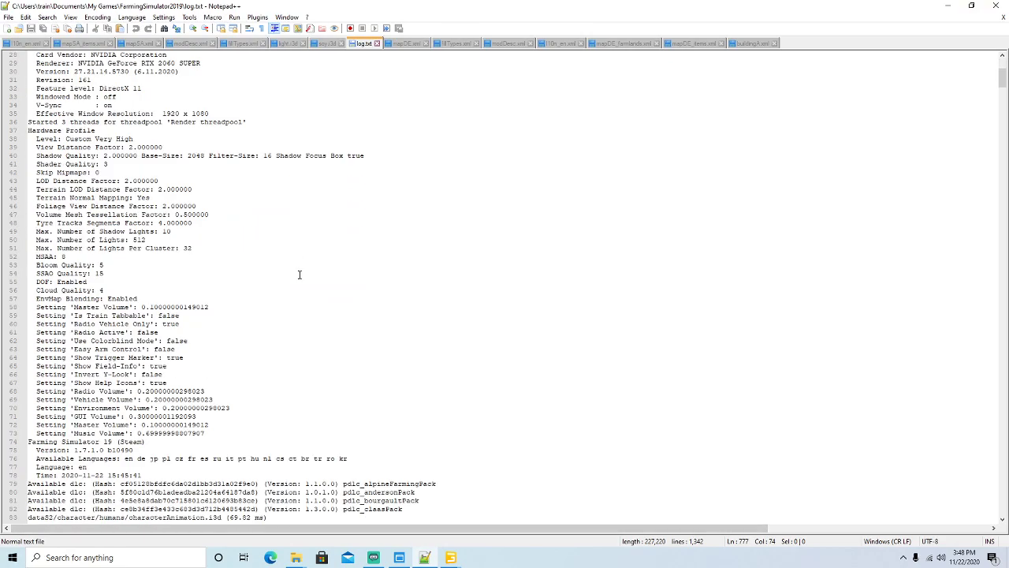
scroll(299, 274, "down", 20)
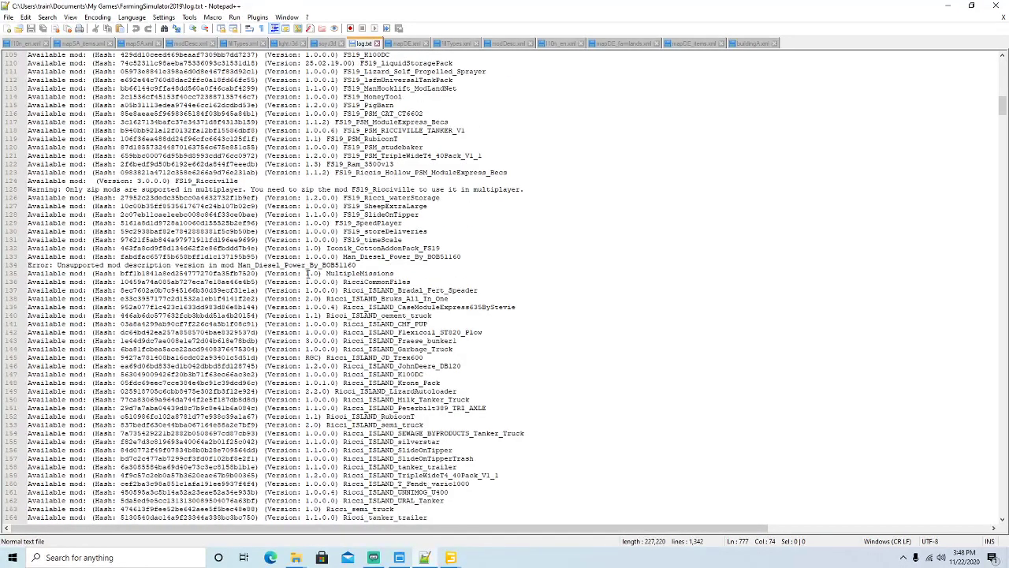
scroll(308, 273, "down", 6)
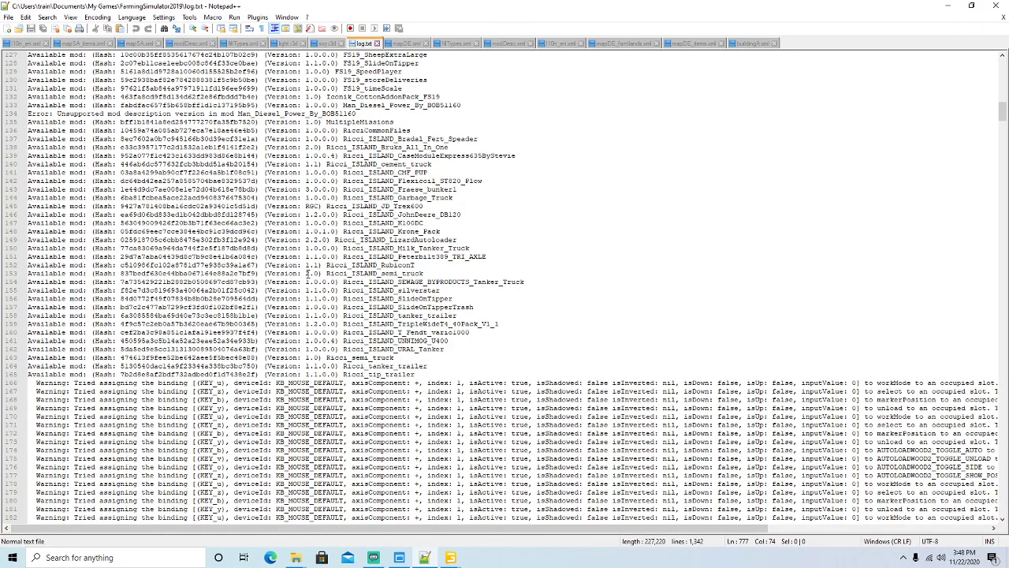
scroll(308, 272, "down", 20)
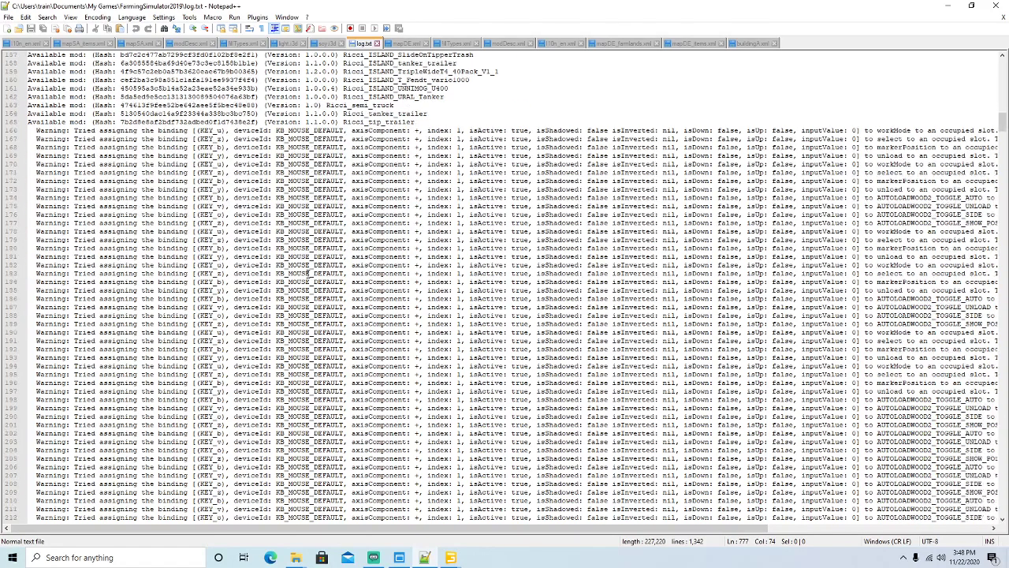
scroll(307, 273, "down", 20)
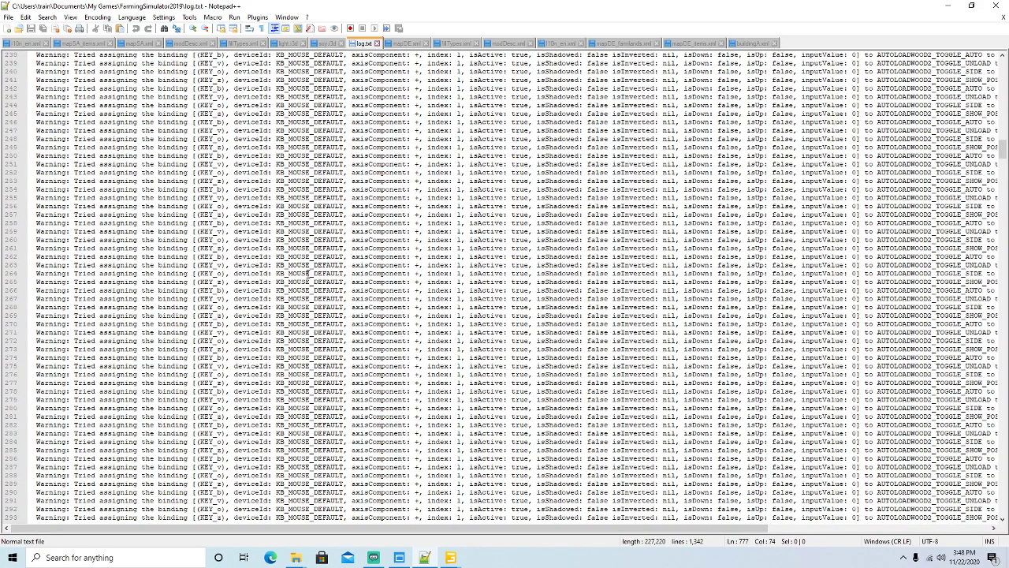
scroll(307, 273, "down", 20)
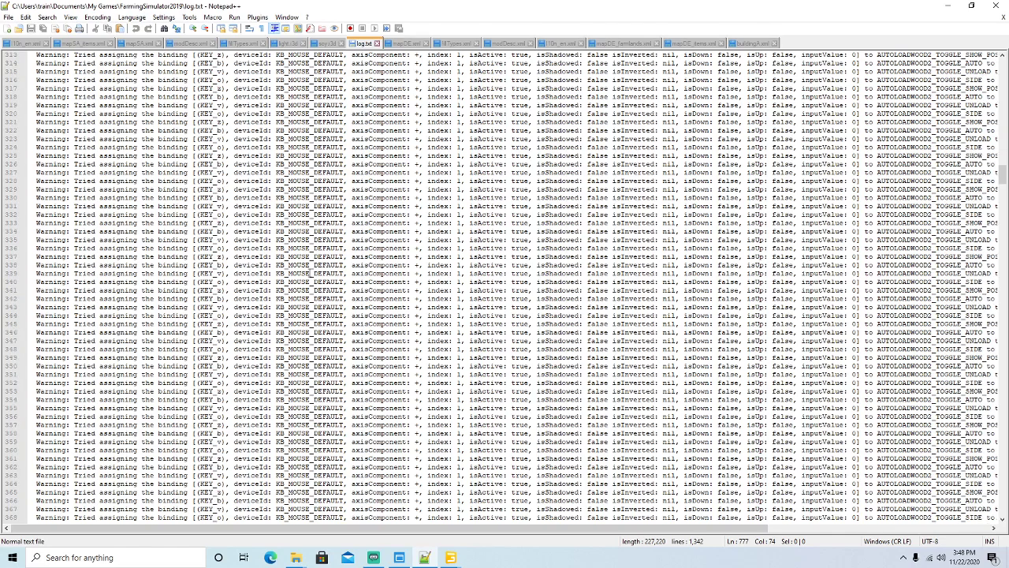
scroll(308, 273, "down", 20)
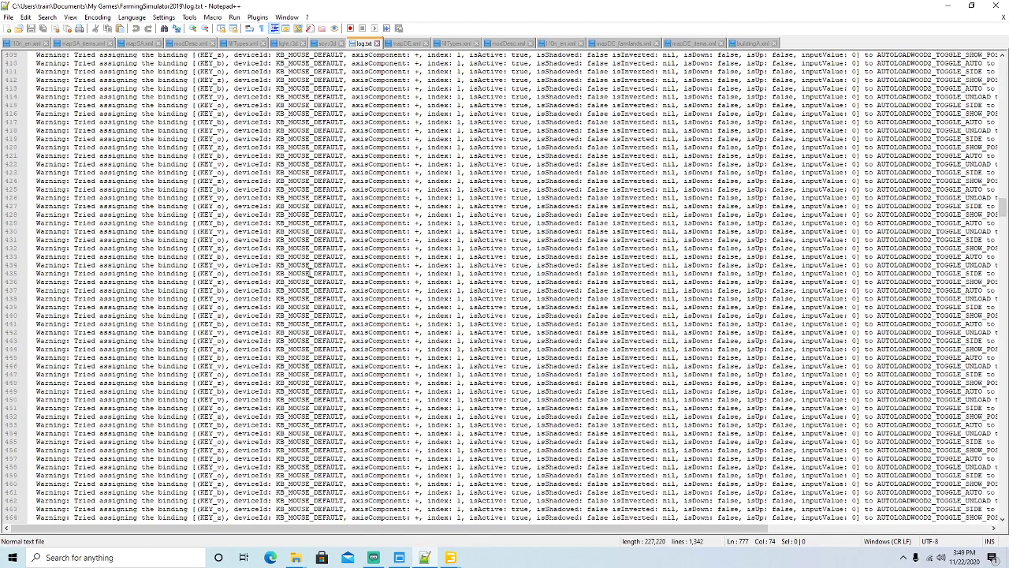
scroll(309, 273, "down", 6)
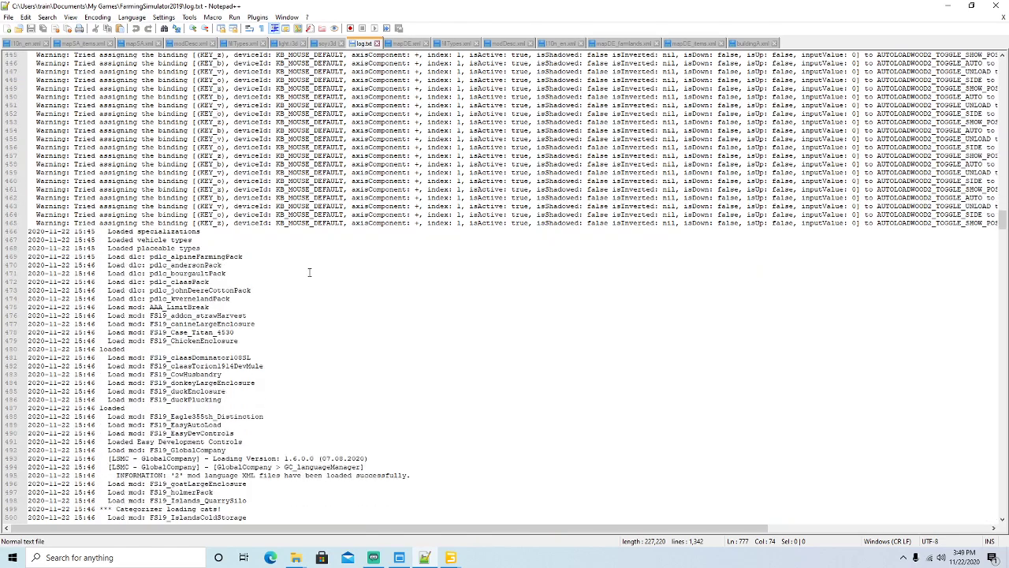
Step: Check the mod-loading, foliage, vehicle and placeable entries of the log for errors, down to the savegame settings
scroll(309, 273, "down", 5)
scroll(309, 273, "down", 10)
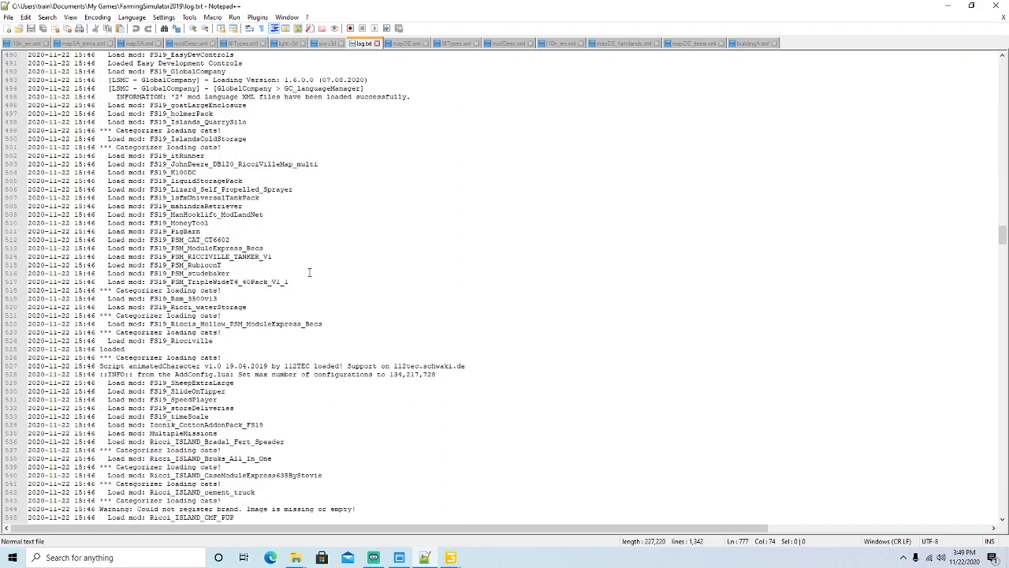
scroll(309, 273, "down", 8)
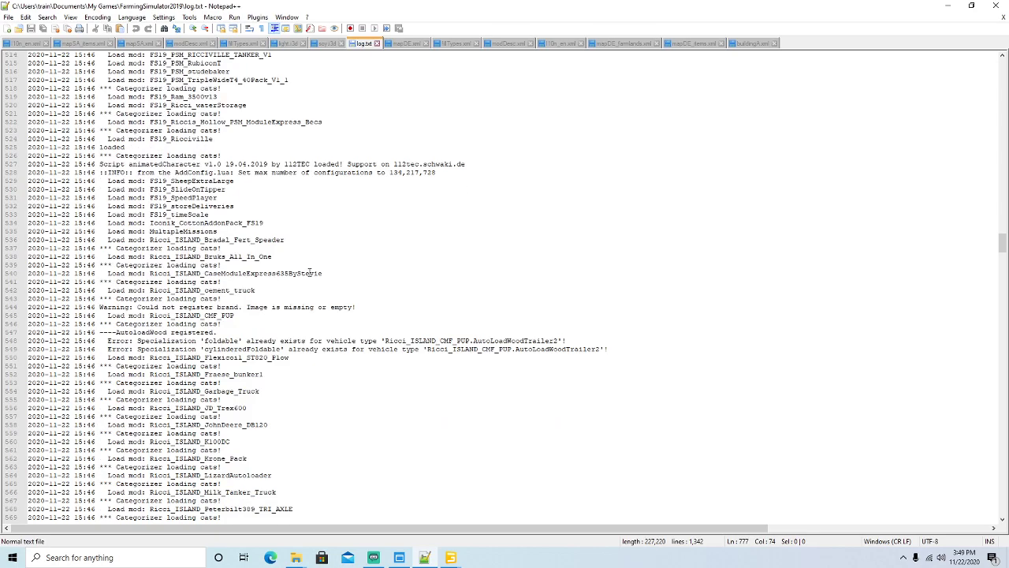
scroll(309, 273, "down", 20)
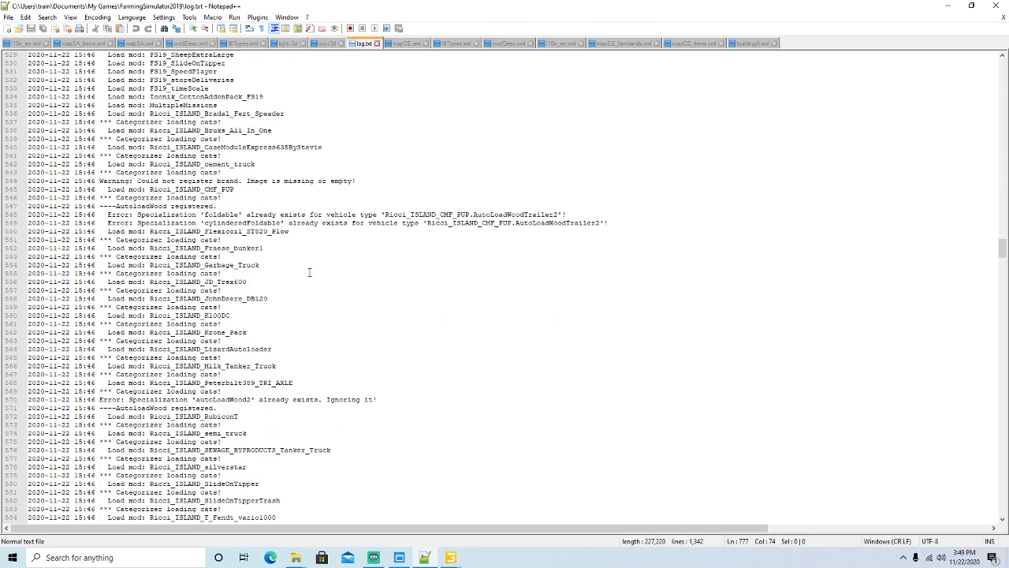
scroll(309, 273, "down", 17)
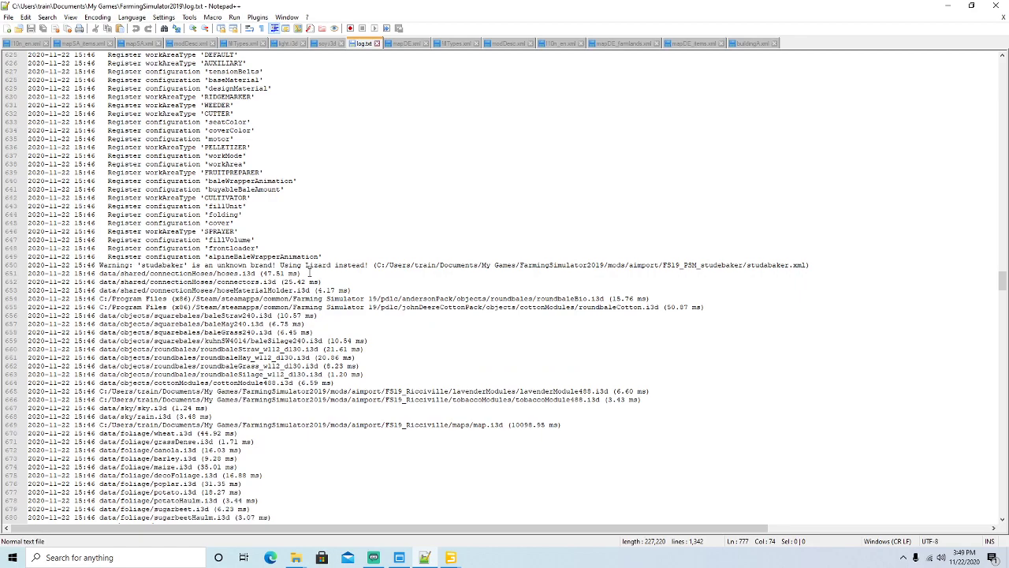
scroll(309, 272, "down", 18)
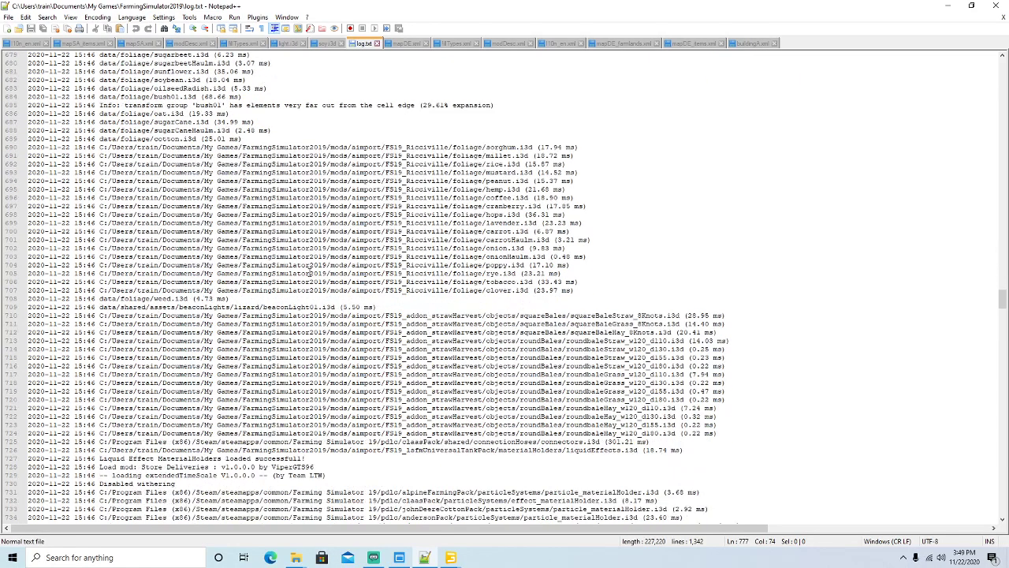
scroll(309, 273, "down", 4)
scroll(309, 273, "down", 11)
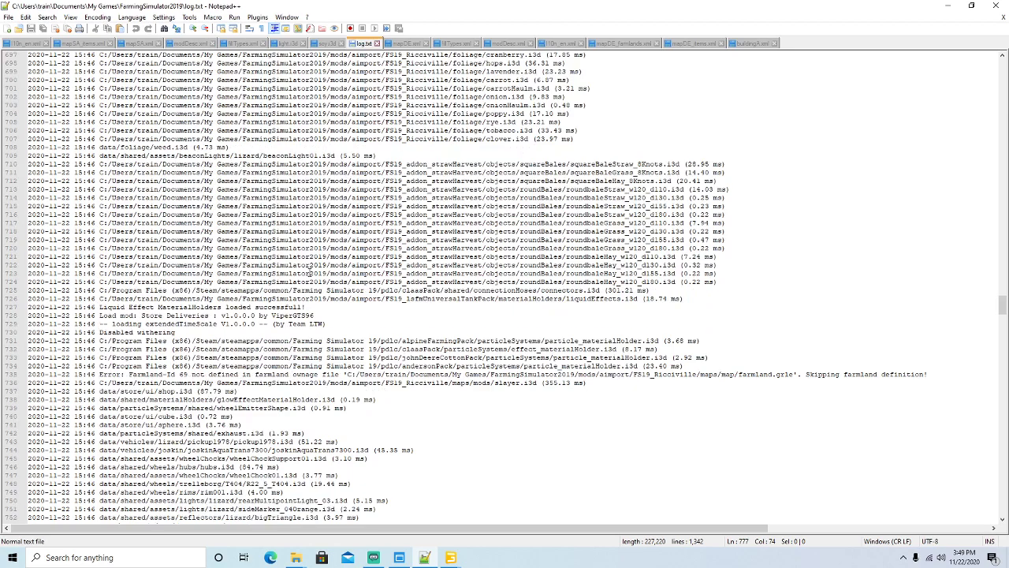
scroll(310, 272, "down", 19)
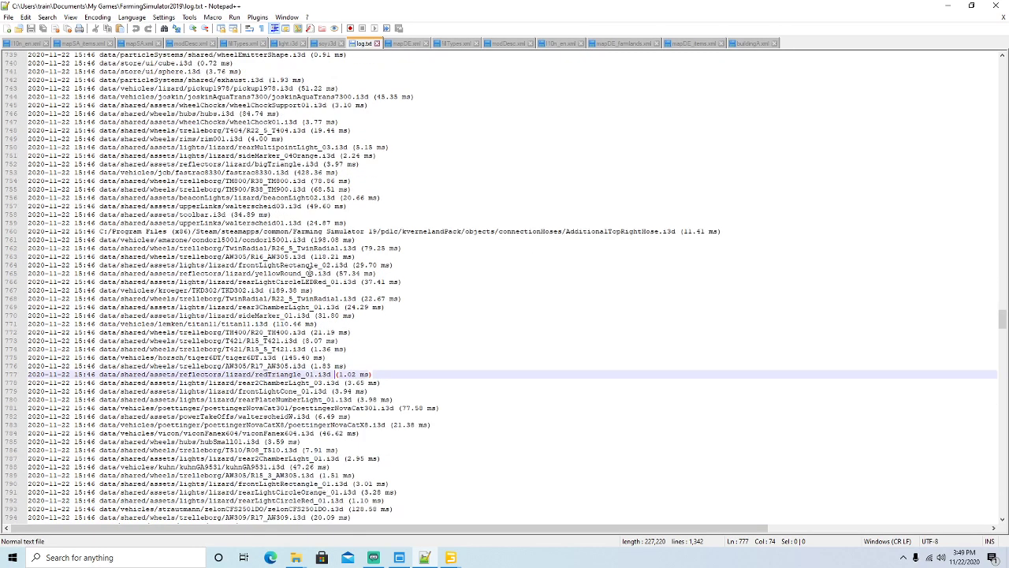
scroll(309, 273, "down", 17)
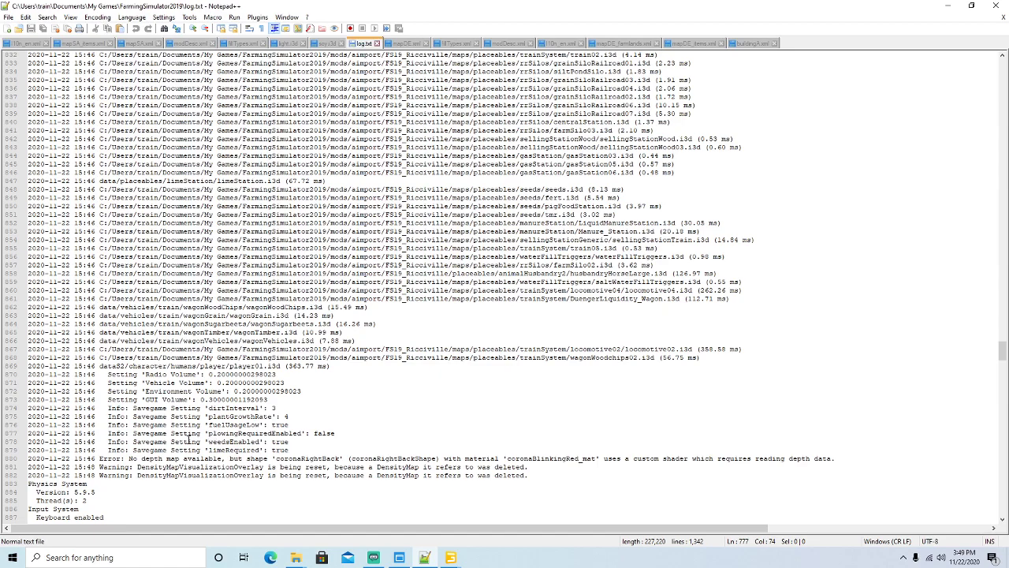
Step: Highlight the depth map error about the coronaRightBack shape below the savegame settings in the log
left_click_drag(101, 457, 646, 458)
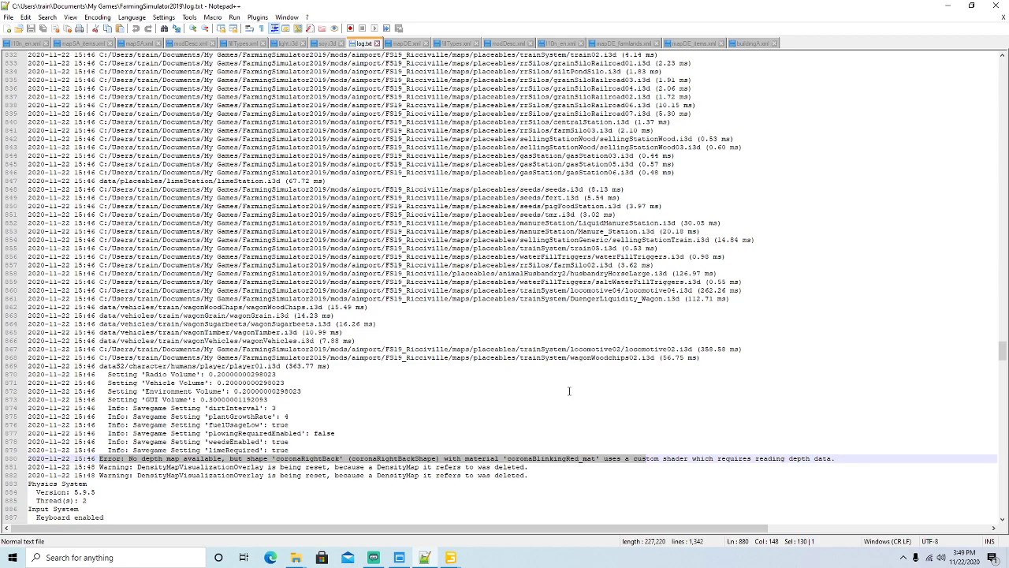
scroll(568, 390, "up", 1)
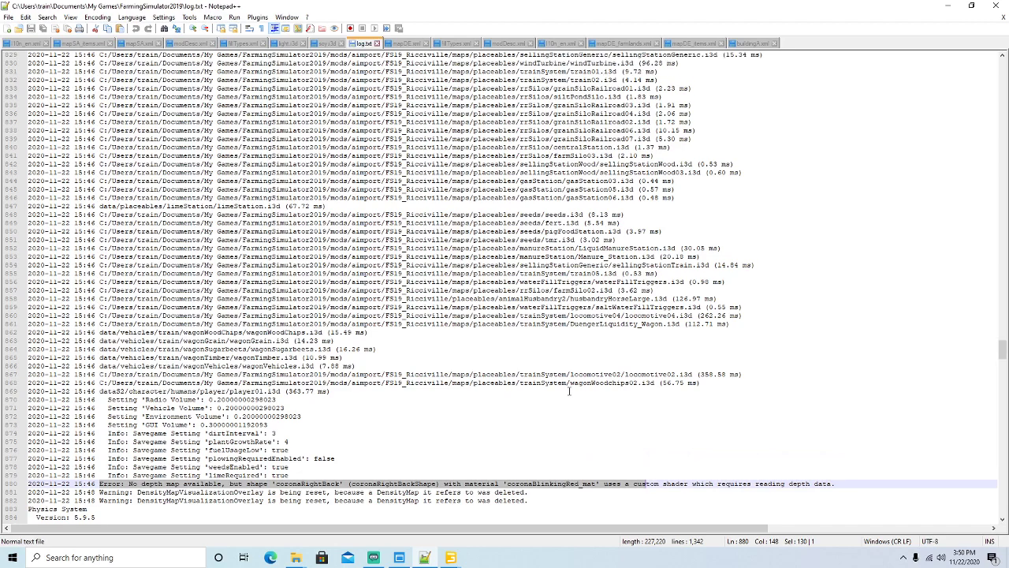
scroll(569, 391, "down", 1)
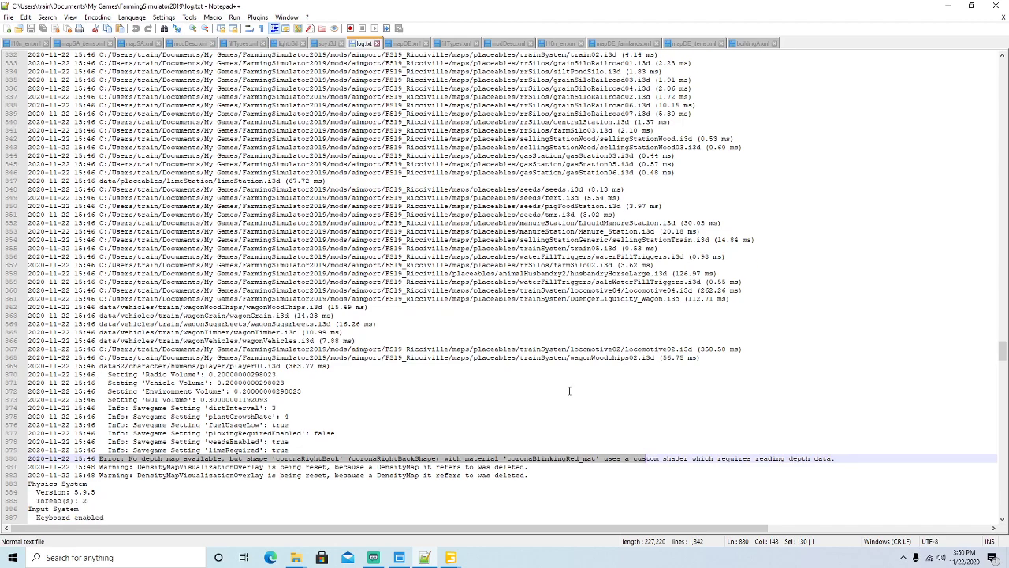
Step: Recheck the log entries between the Farmland-Id 69 error and the depth map error
scroll(569, 390, "up", 5)
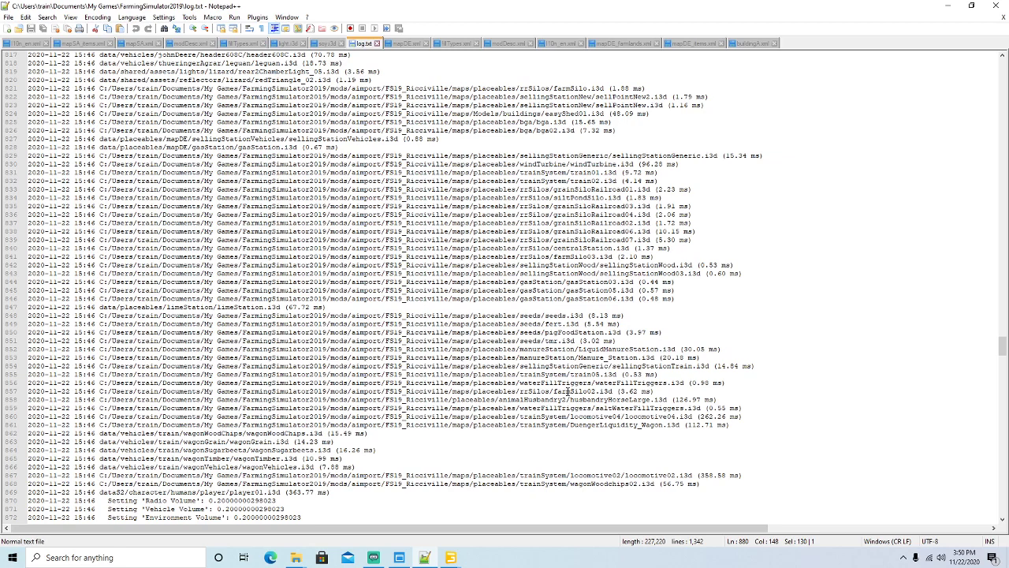
scroll(569, 390, "up", 16)
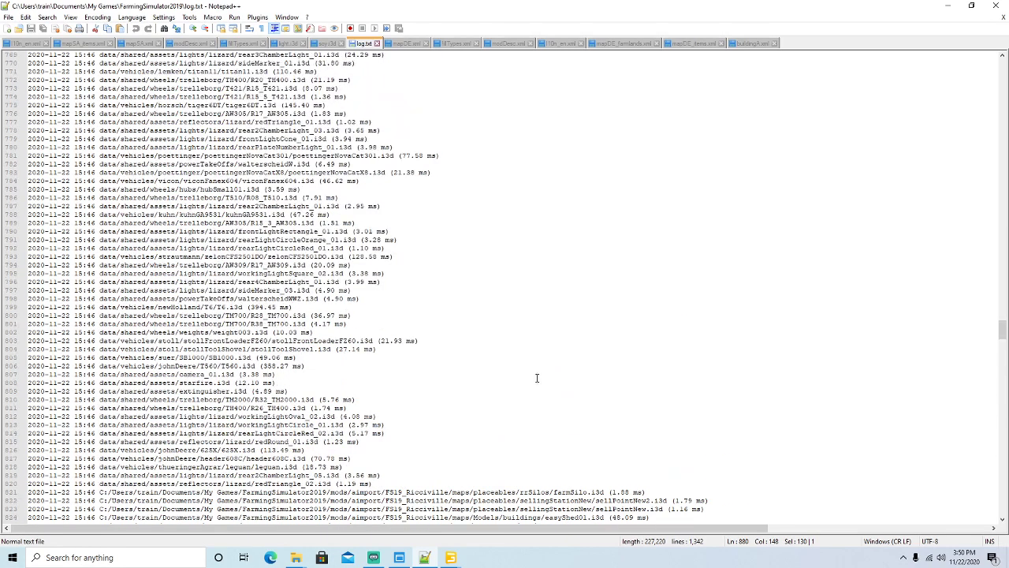
scroll(538, 378, "up", 8)
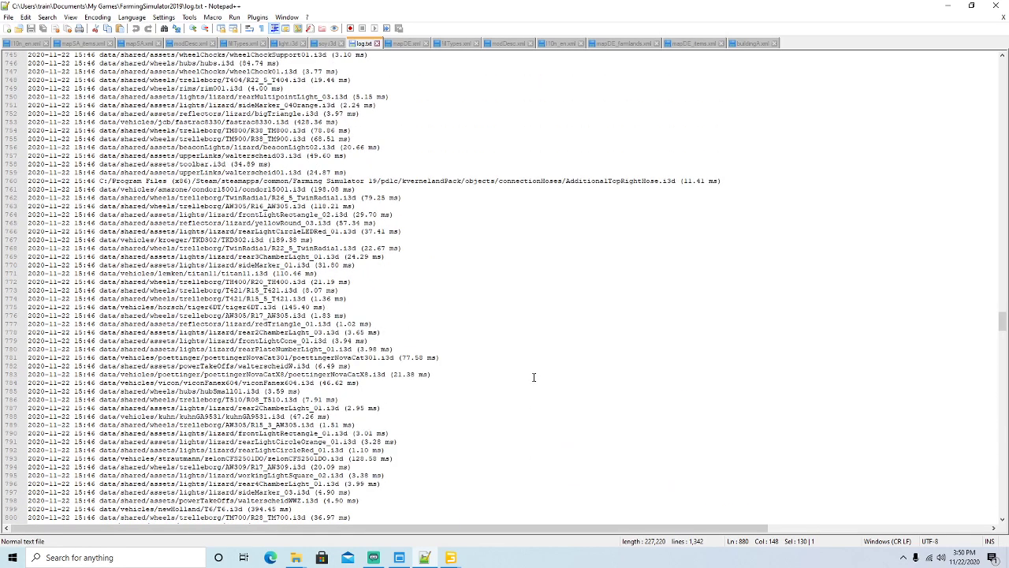
scroll(533, 378, "up", 3)
scroll(533, 377, "up", 6)
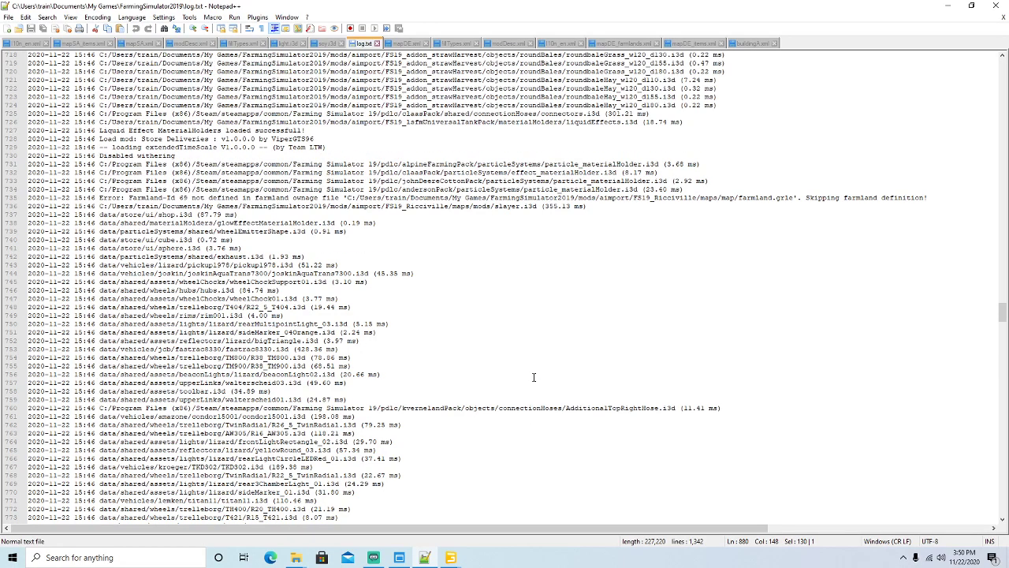
scroll(533, 376, "down", 15)
scroll(533, 374, "down", 20)
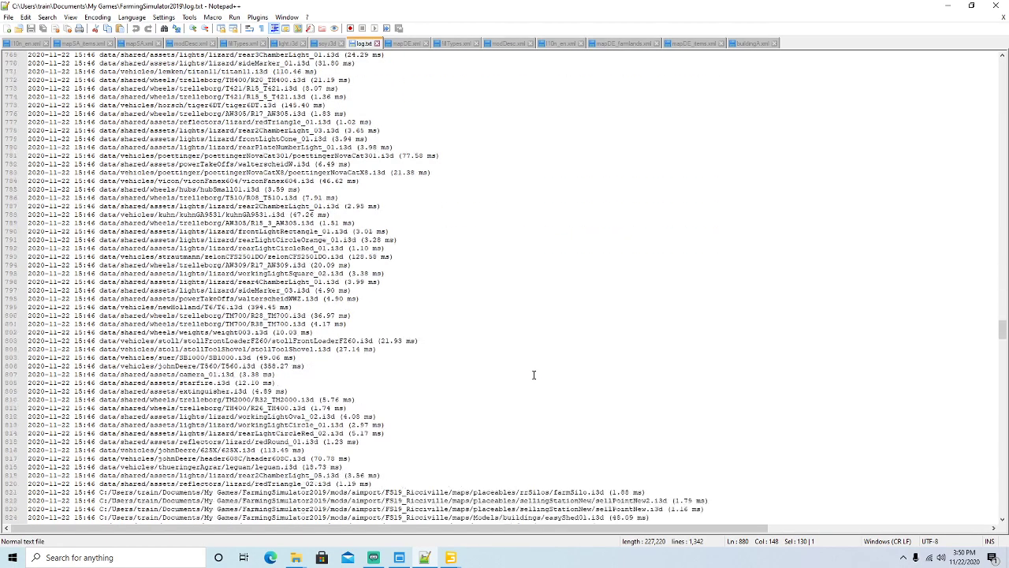
scroll(533, 375, "down", 4)
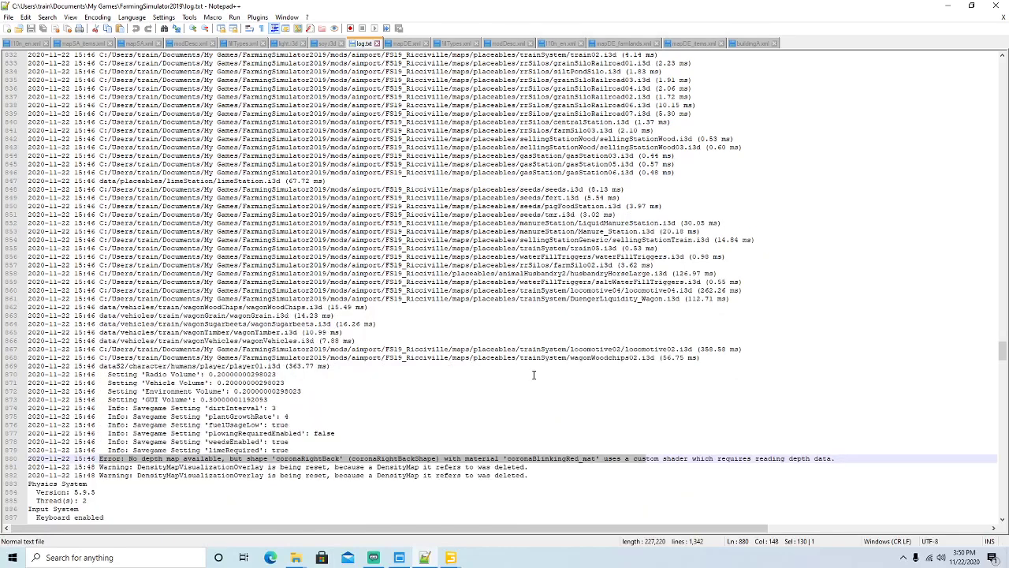
Step: Highlight the coronaRightBackShape and coronaBlinkingRed_mat part of the depth map error, and look over the entries above it
left_click(278, 458)
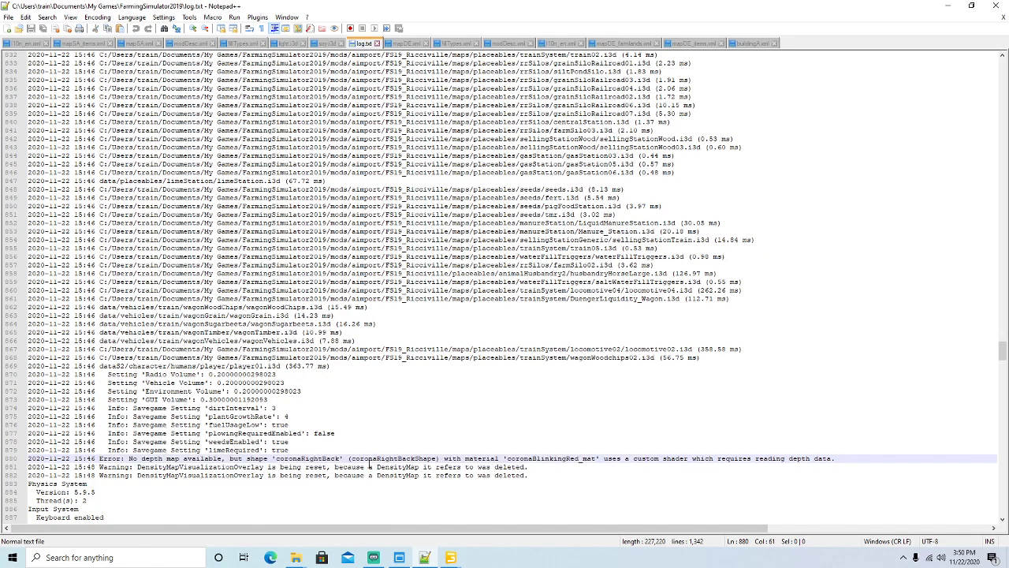
left_click_drag(346, 458, 586, 464)
scroll(499, 352, "up", 4)
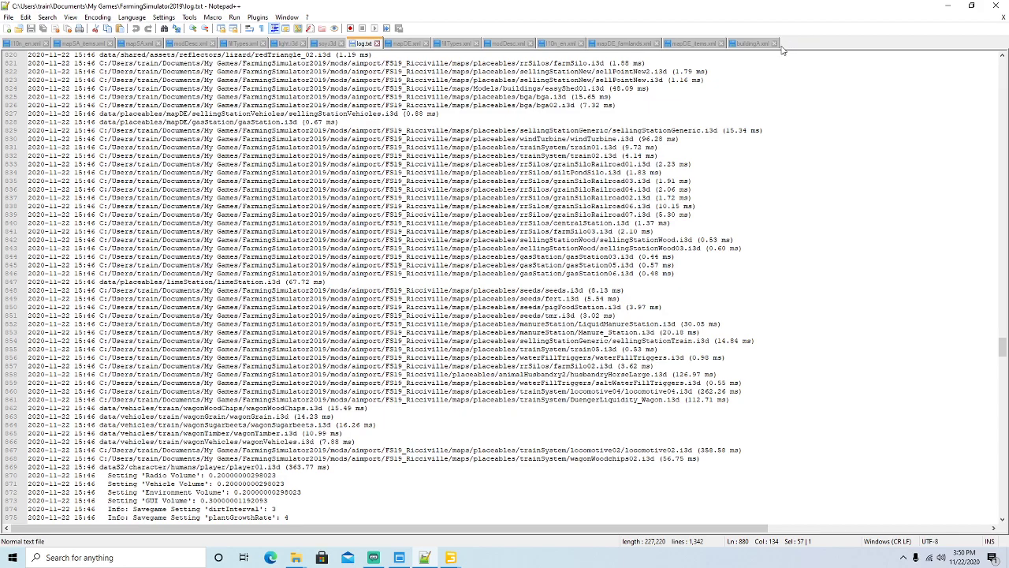
Step: Minimise Notepad++ and the FS19_MFS+ window, and switch to the Ricciville map.i3d in GIANTS Editor to view the placed building
left_click(947, 6)
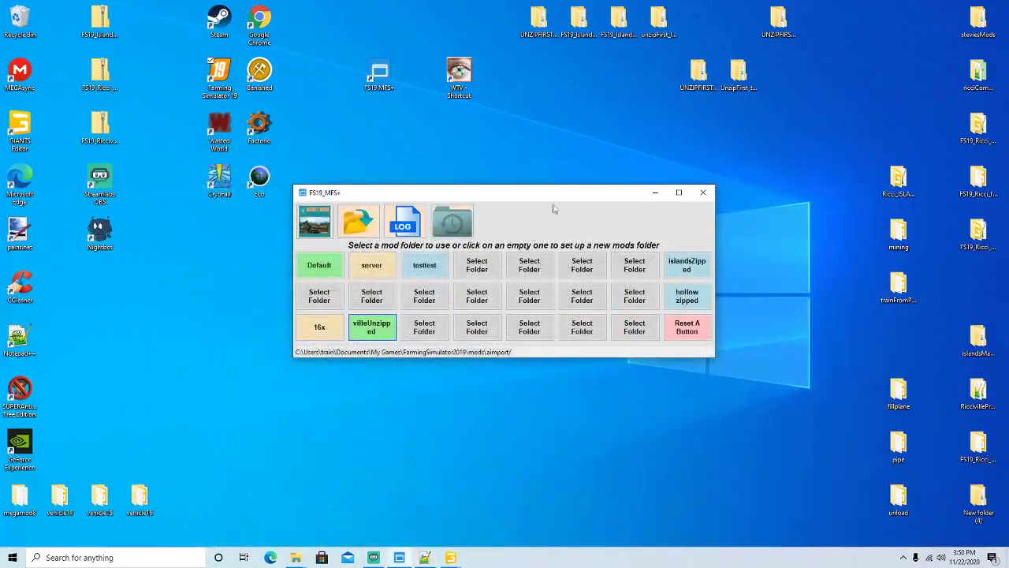
left_click(655, 193)
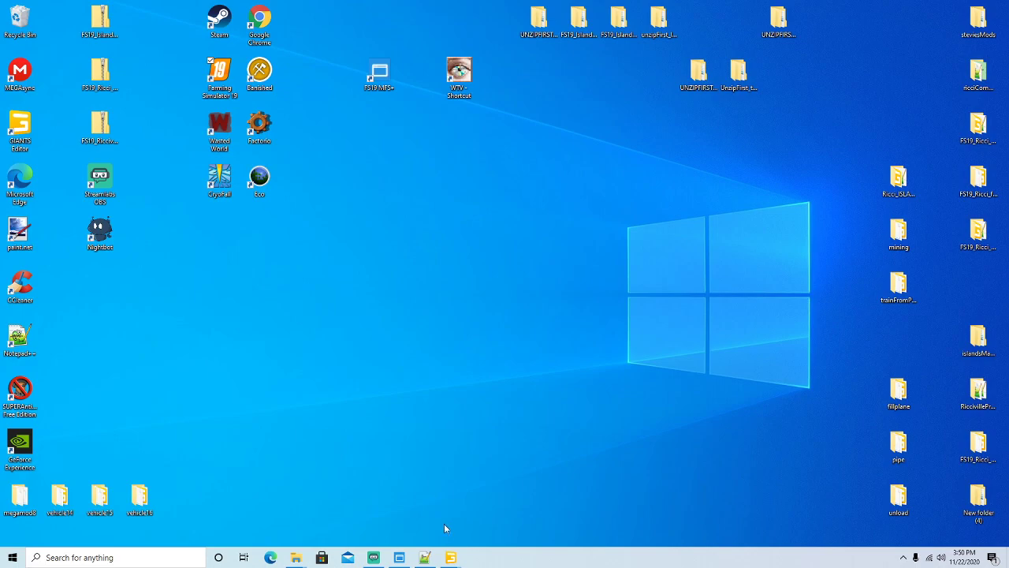
mouse_move(450, 557)
left_click(400, 507)
left_click_drag(397, 312, 462, 316, "alt")
scroll(460, 309, "down", 3)
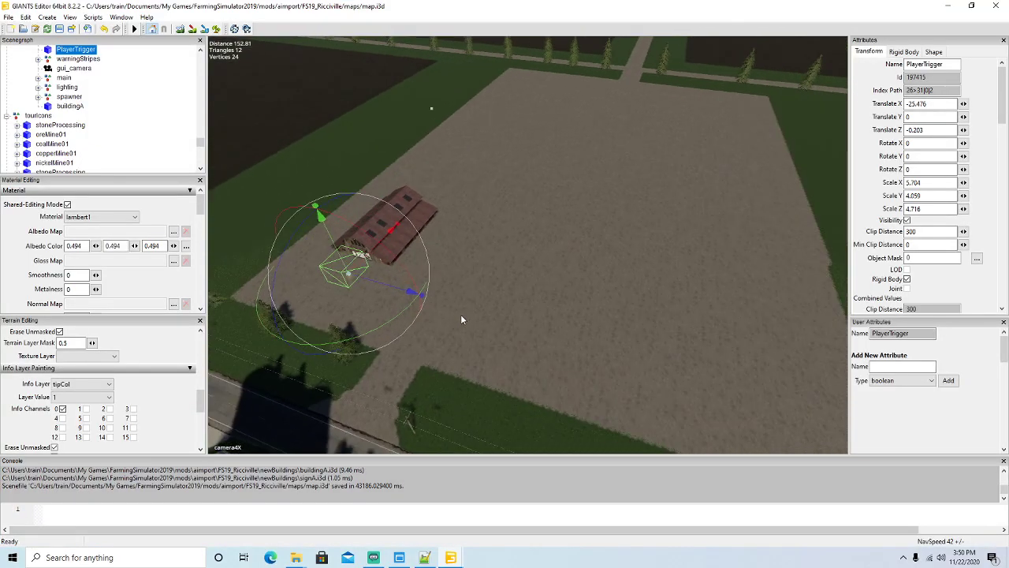
Step: Switch to the Ricci_Islands mapSA.i3d editor window and examine buildingA and the neighbouring buildings
mouse_move(450, 558)
left_click(504, 520)
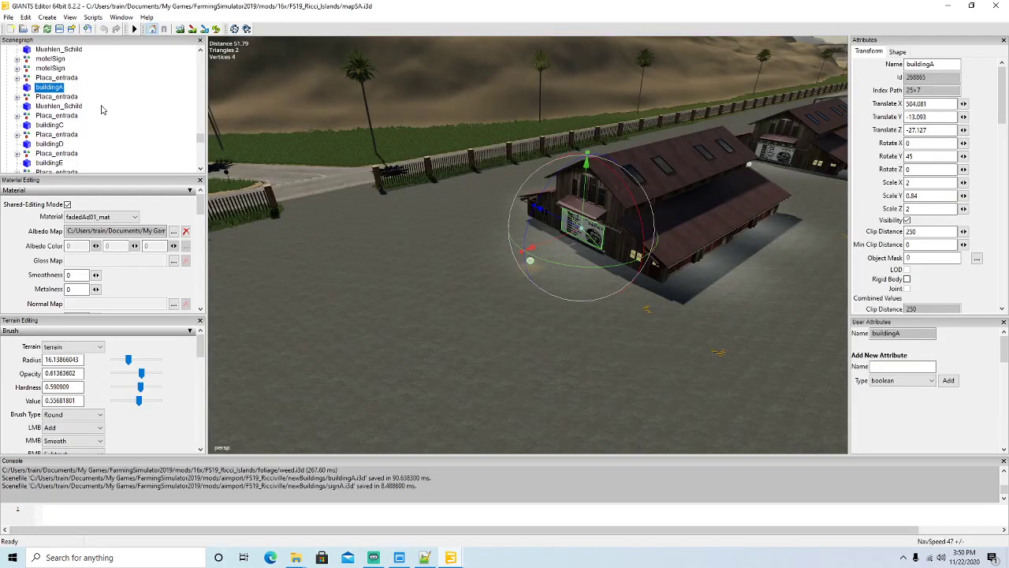
left_click_drag(461, 332, 573, 322, "alt")
scroll(573, 320, "up", 5)
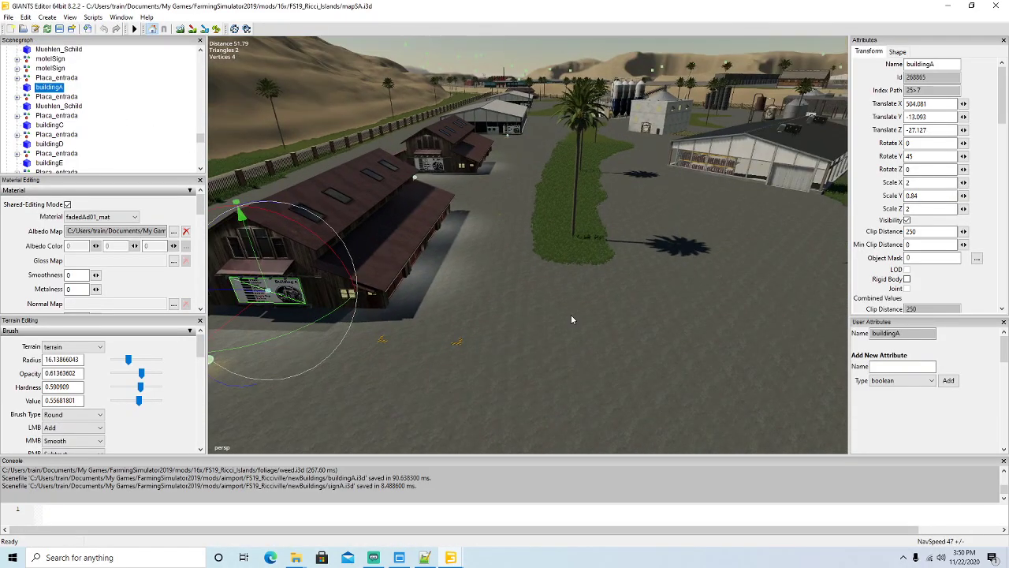
scroll(106, 123, "up", 3)
scroll(106, 123, "down", 3)
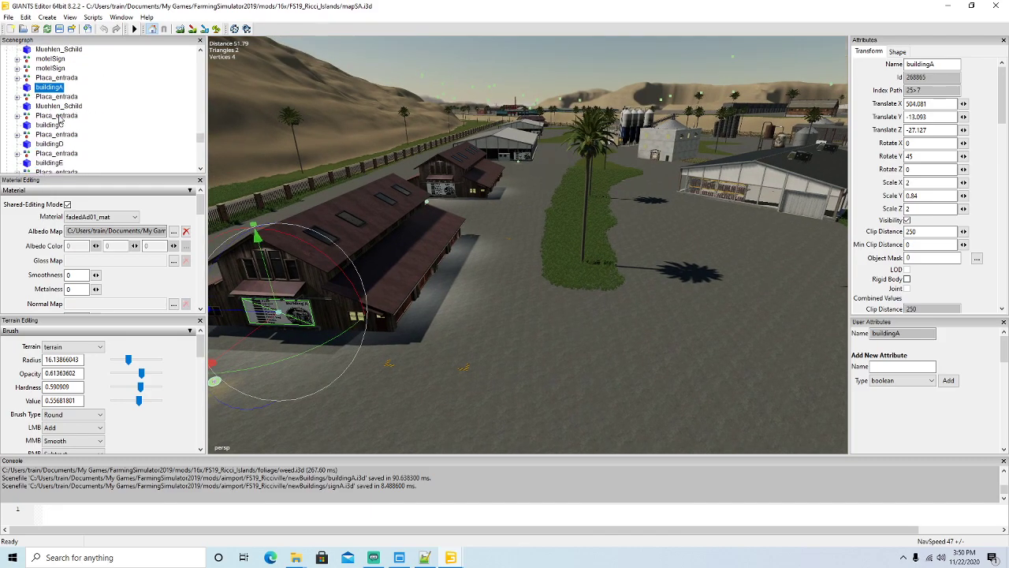
left_click_drag(474, 259, 449, 264, "alt")
scroll(470, 251, "up", 2)
scroll(469, 251, "up", 2)
scroll(456, 259, "up", 3)
scroll(449, 263, "up", 2)
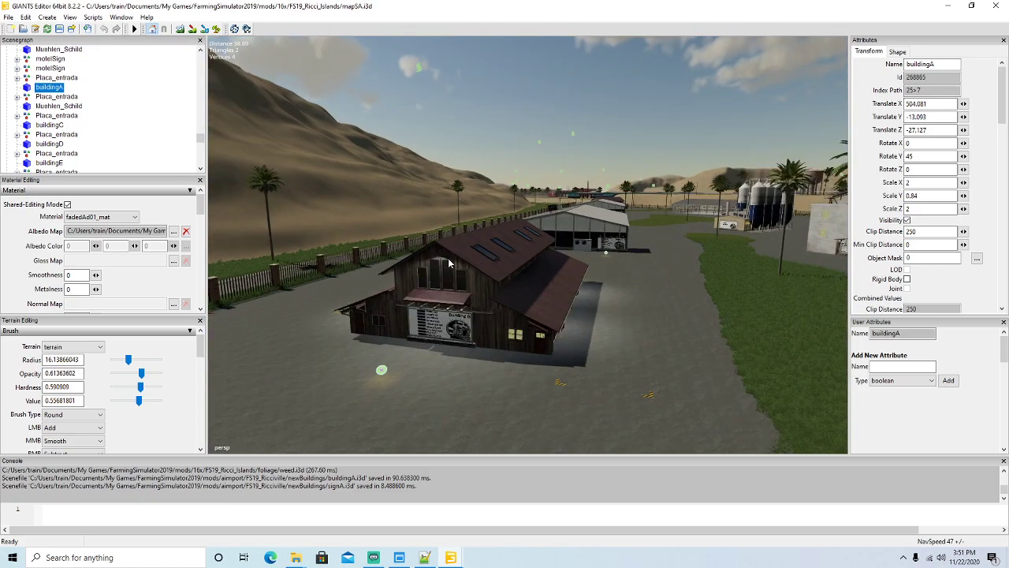
Step: Select the Muehlen_Schild sign on the Building B barn, nudge it slightly to identify it, and undo the move
scroll(449, 264, "up", 2)
left_click_drag(448, 259, 447, 261, "alt")
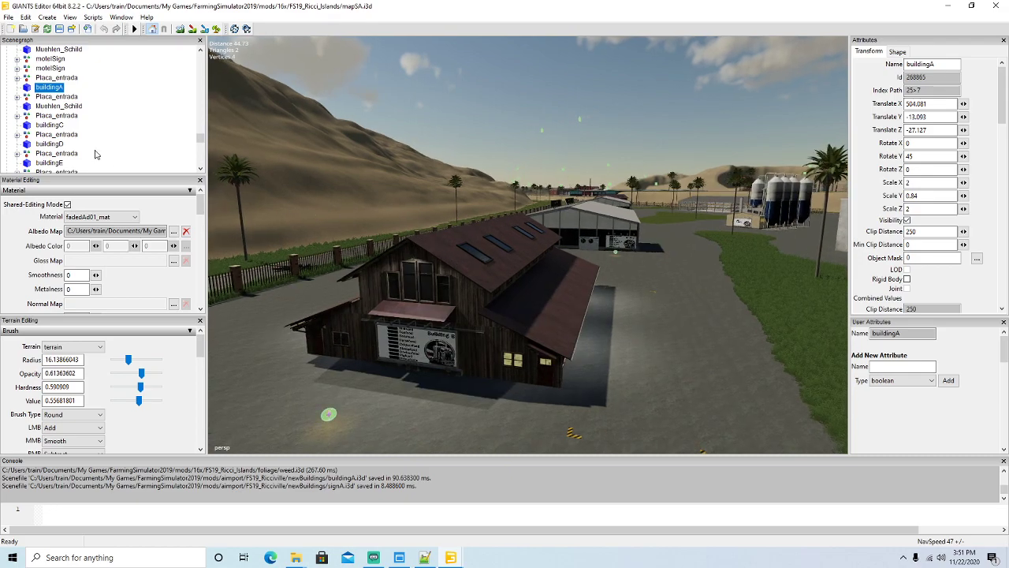
left_click(31, 107)
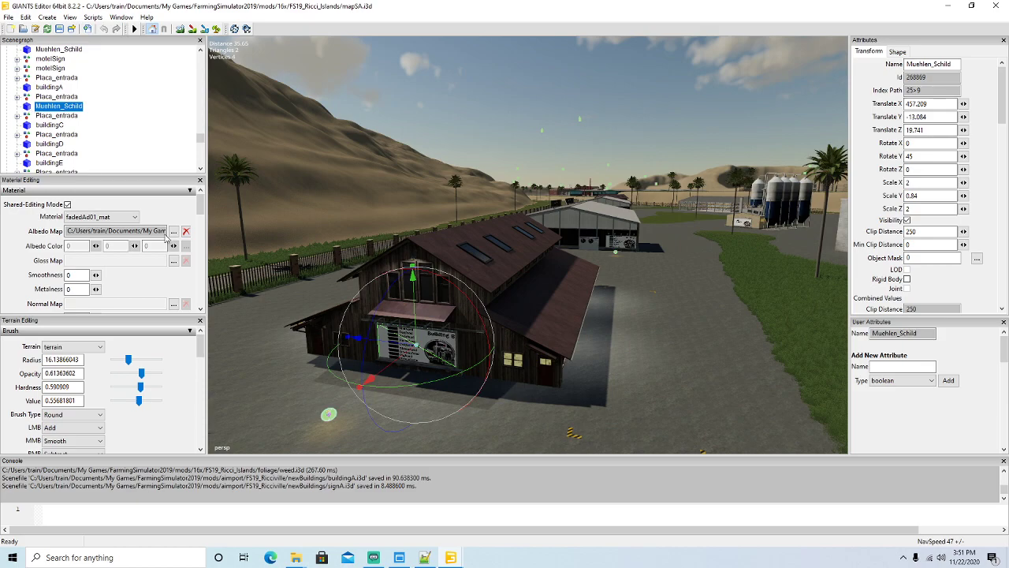
left_click_drag(394, 365, 389, 362)
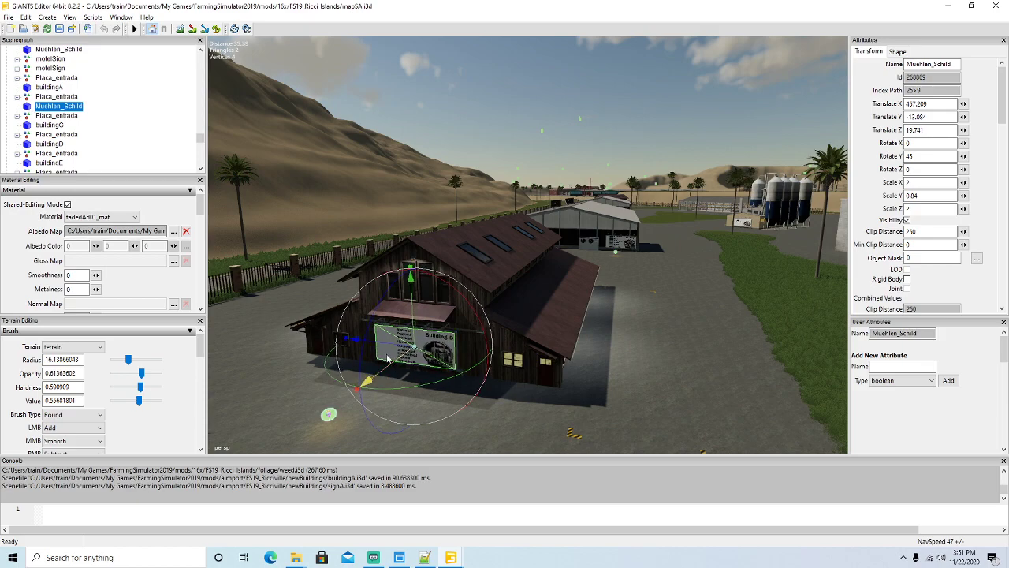
left_click(103, 28)
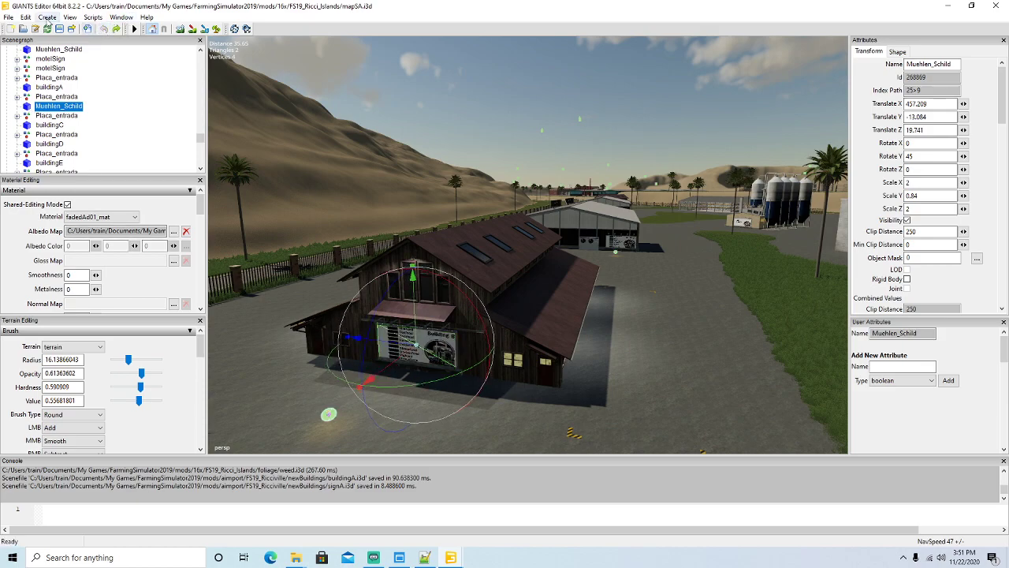
Step: Export the selected Building B sign with its files as signB into newBuildings, including the parent directory structure
left_click(8, 16)
left_click(47, 164)
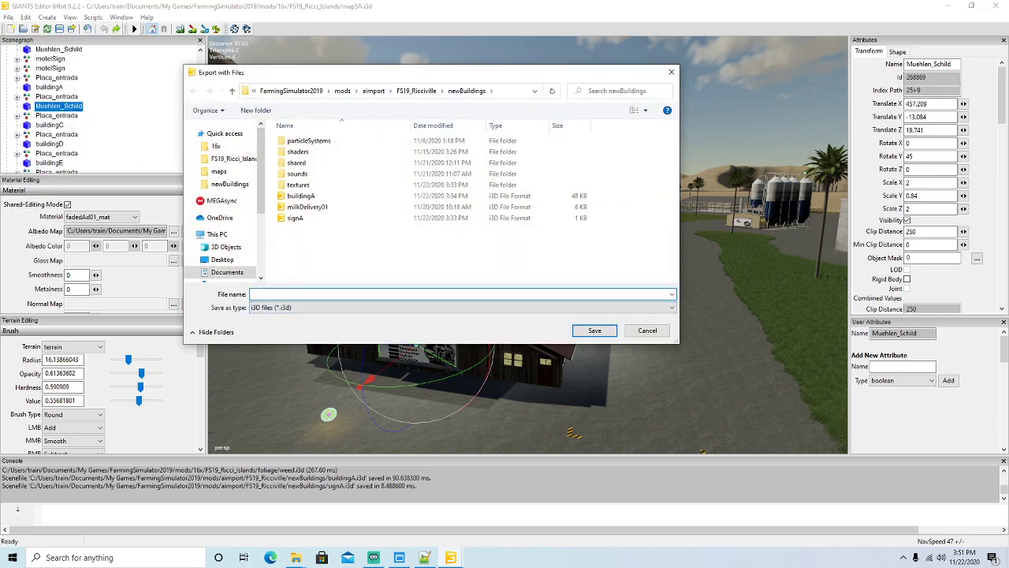
type("signB")
key("Return")
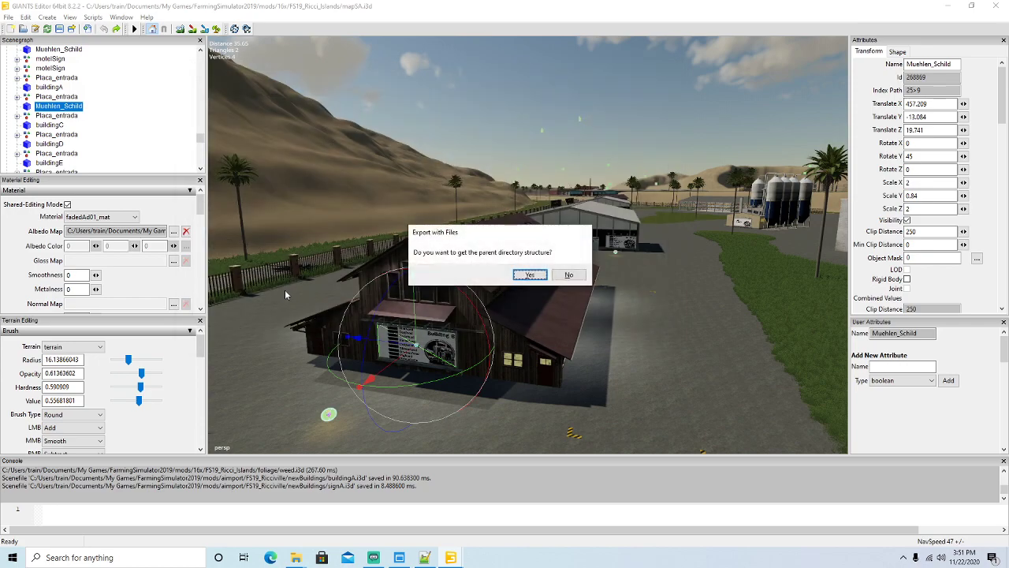
left_click(535, 277)
left_click(535, 278)
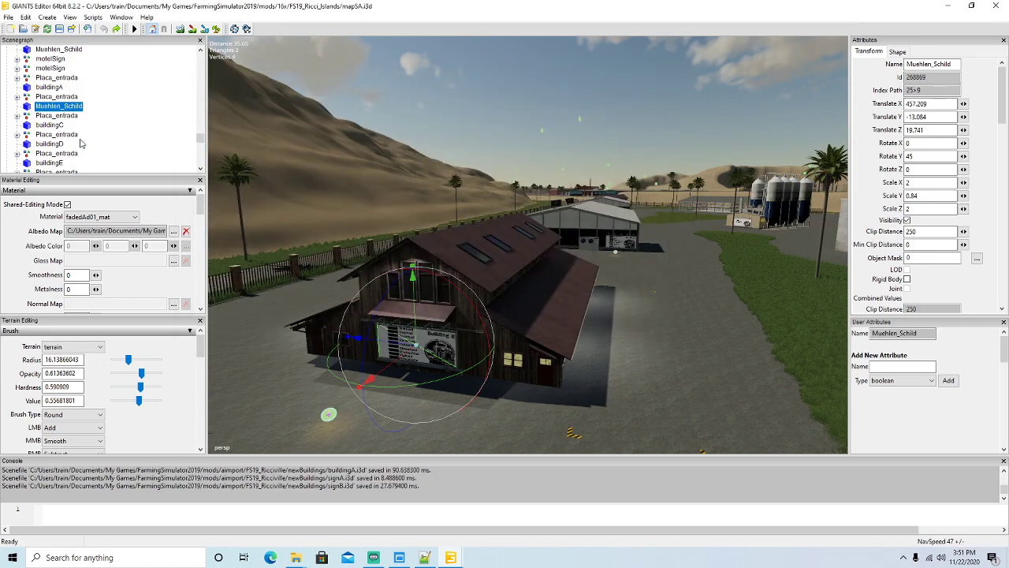
Step: Find the buildingB group in the scenegraph and select the buildingB node inside it
scroll(142, 149, "down", 10)
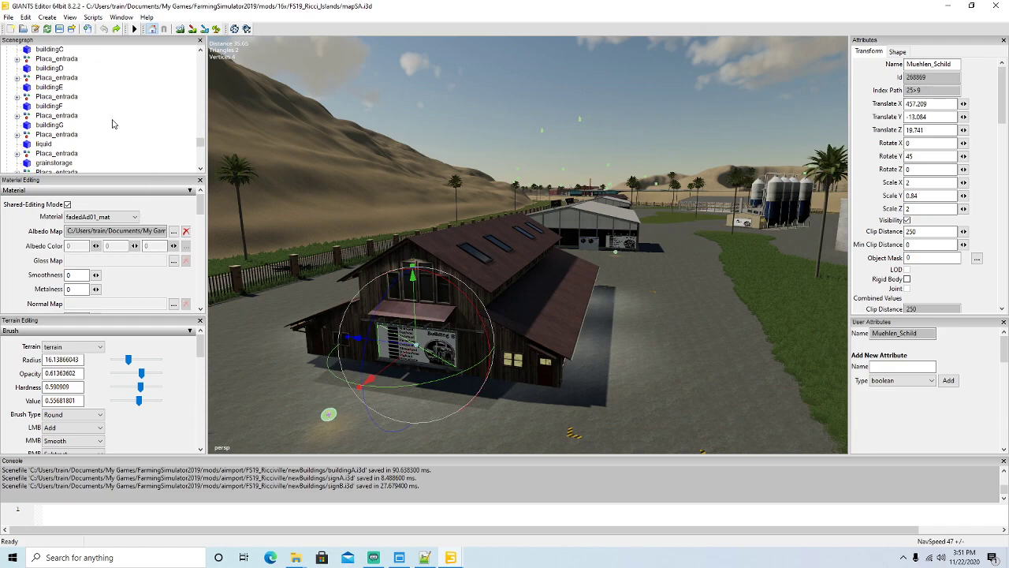
scroll(119, 118, "up", 5)
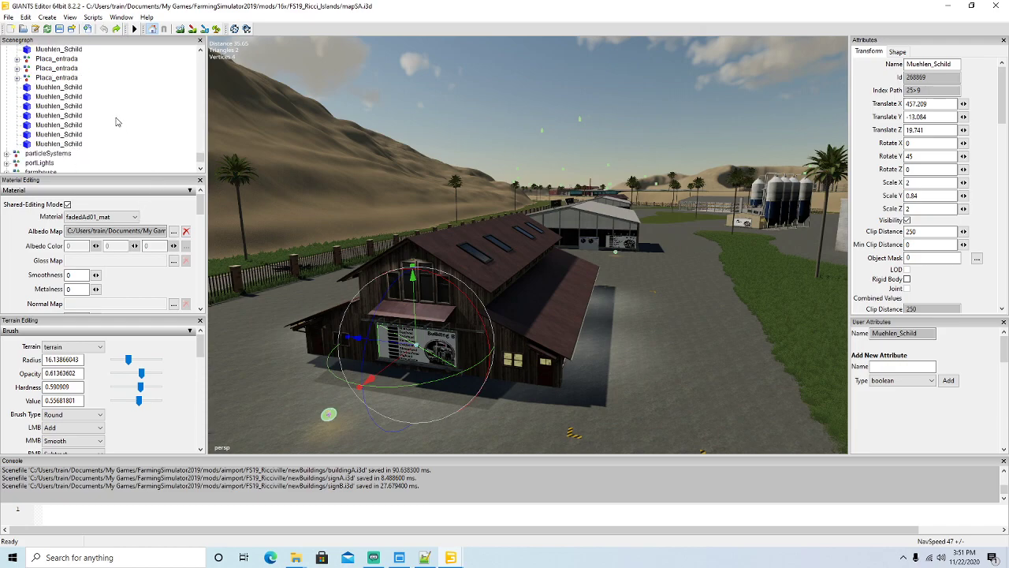
scroll(130, 114, "up", 10)
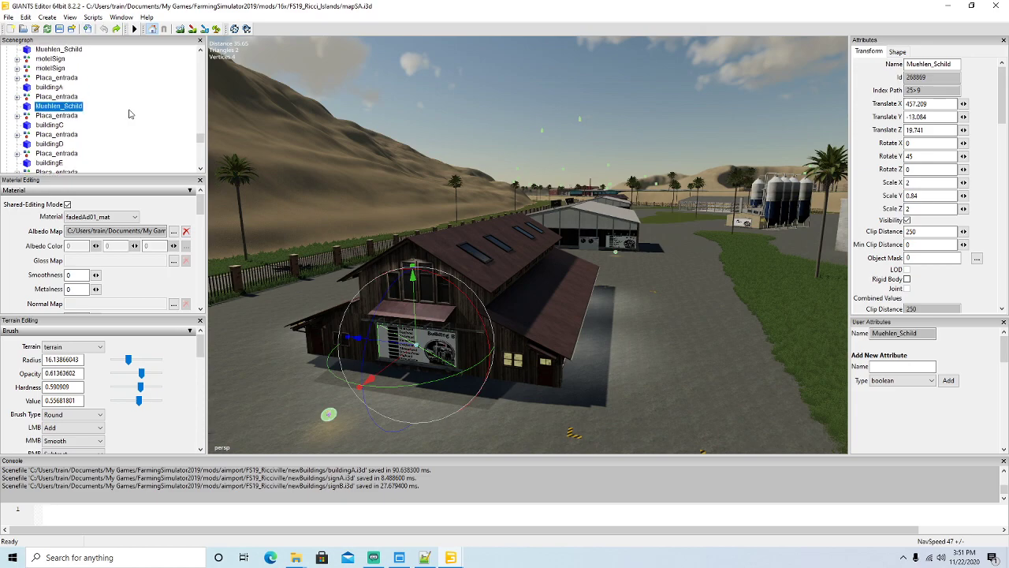
scroll(130, 114, "up", 10)
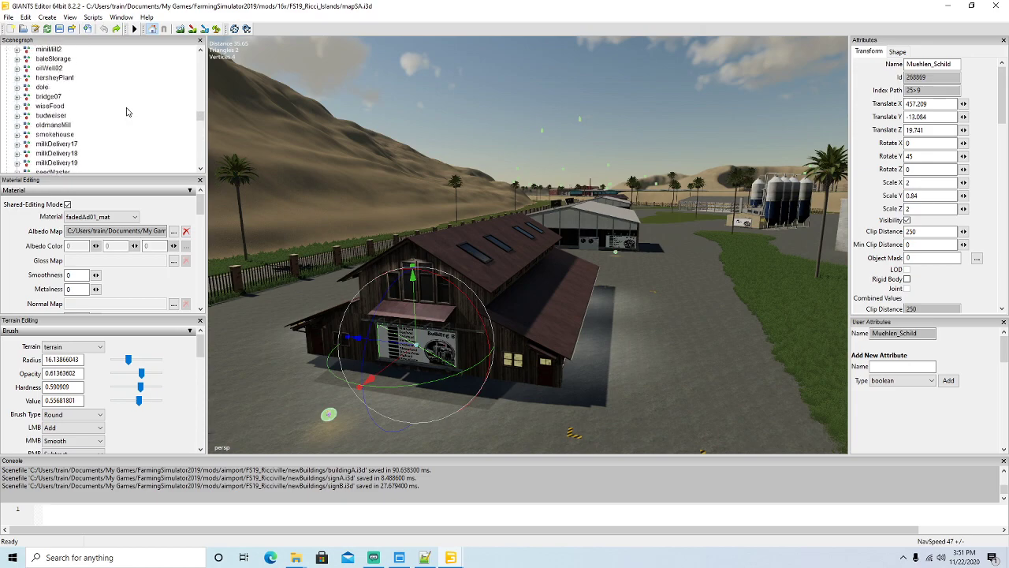
scroll(125, 112, "up", 5)
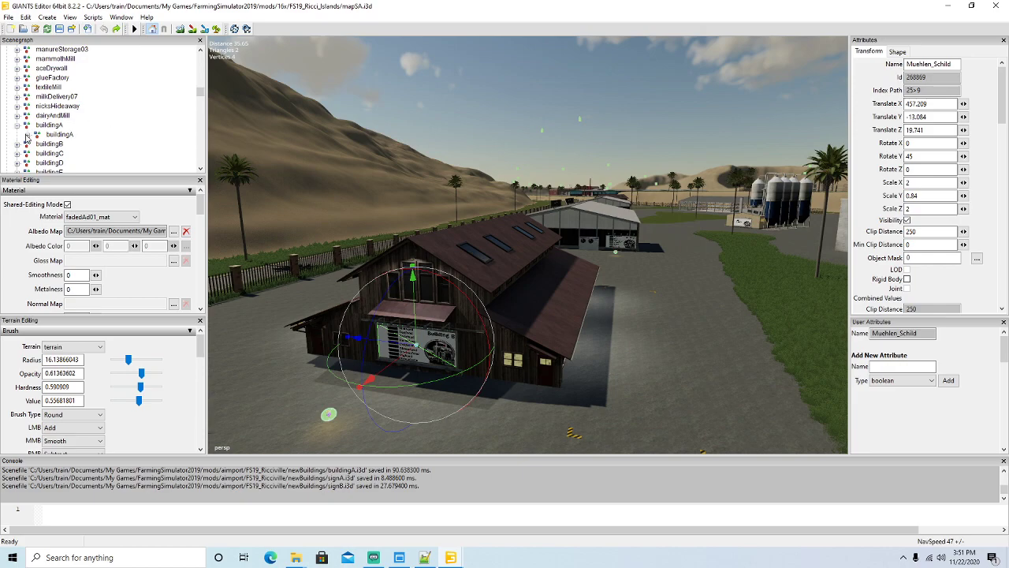
left_click(18, 125)
left_click(18, 135)
left_click(40, 145)
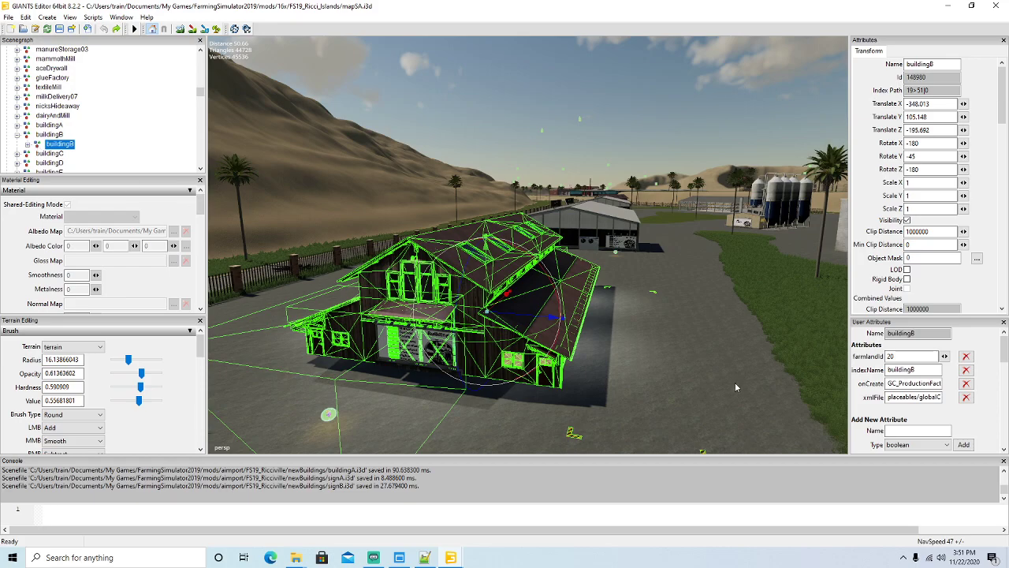
left_click_drag(735, 383, 714, 421, "alt")
scroll(713, 421, "down", 4)
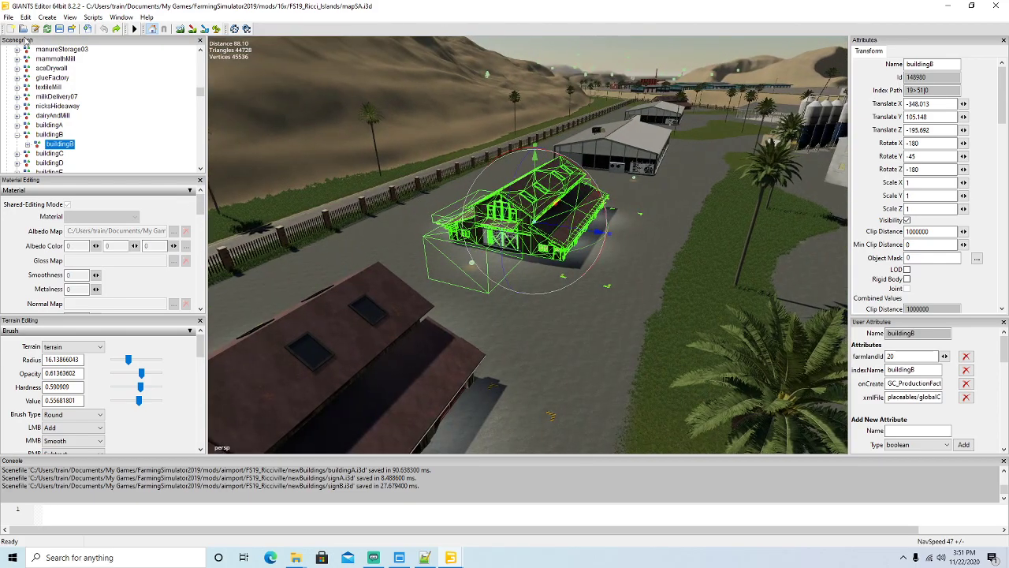
Step: Export the buildingB node with its files as buildingB into newBuildings, including the parent directory structure
left_click(8, 17)
left_click(42, 164)
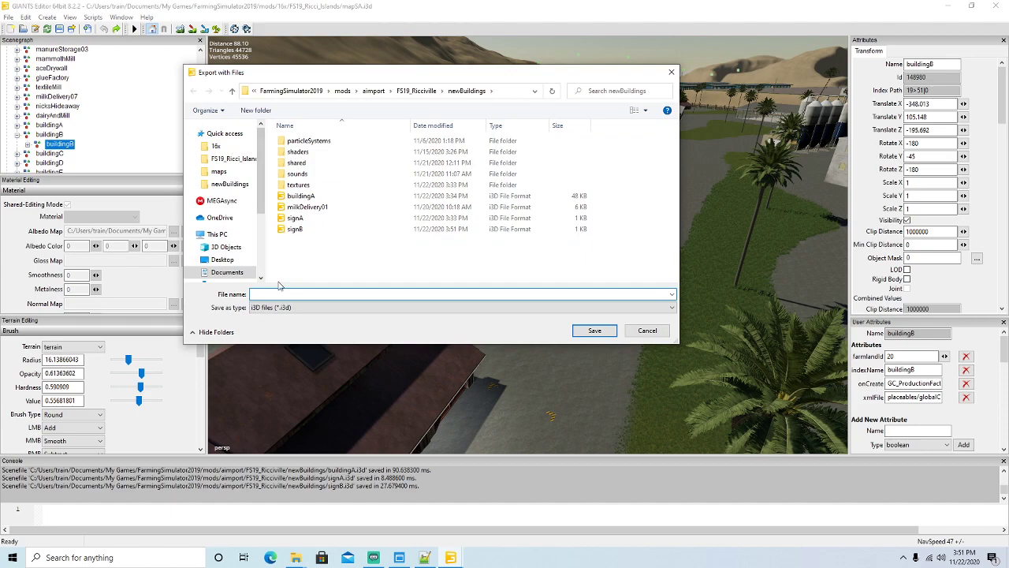
type("build")
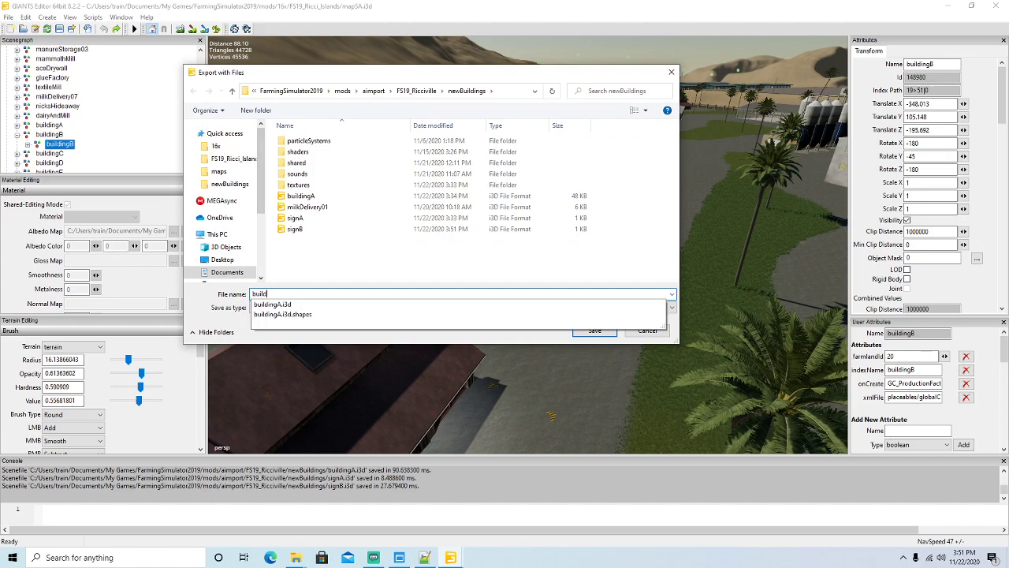
type("ingB")
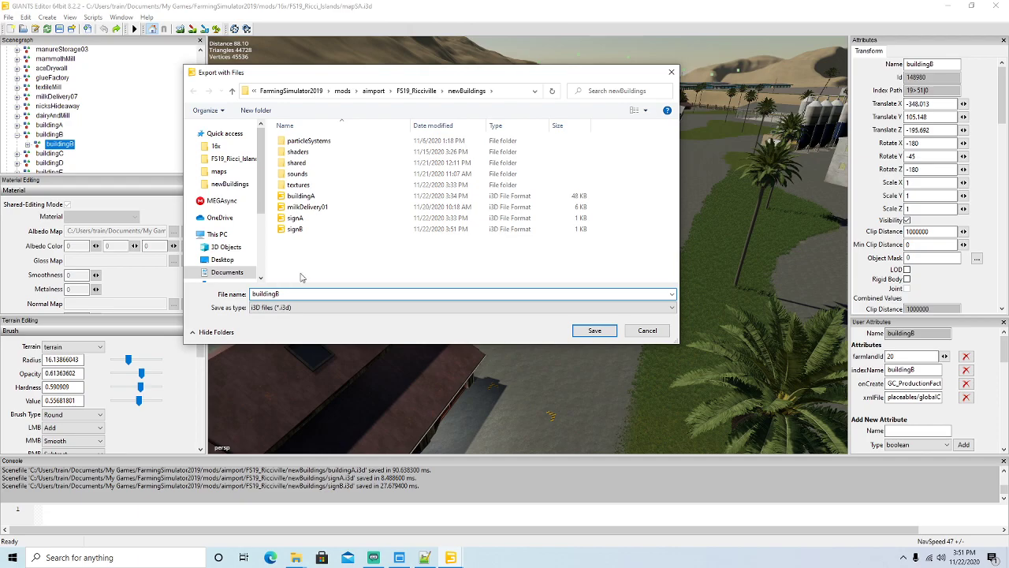
left_click(597, 331)
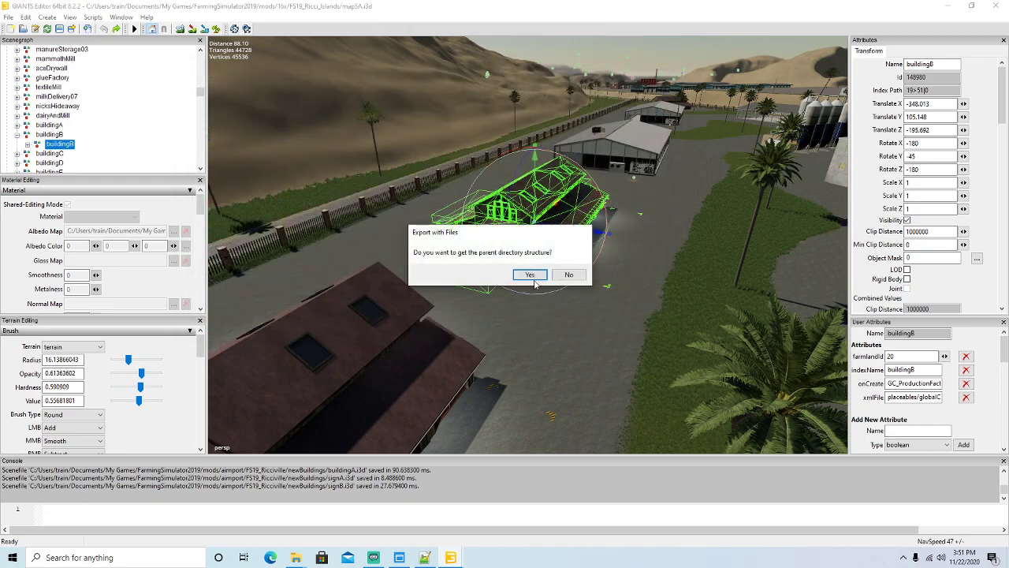
left_click(530, 275)
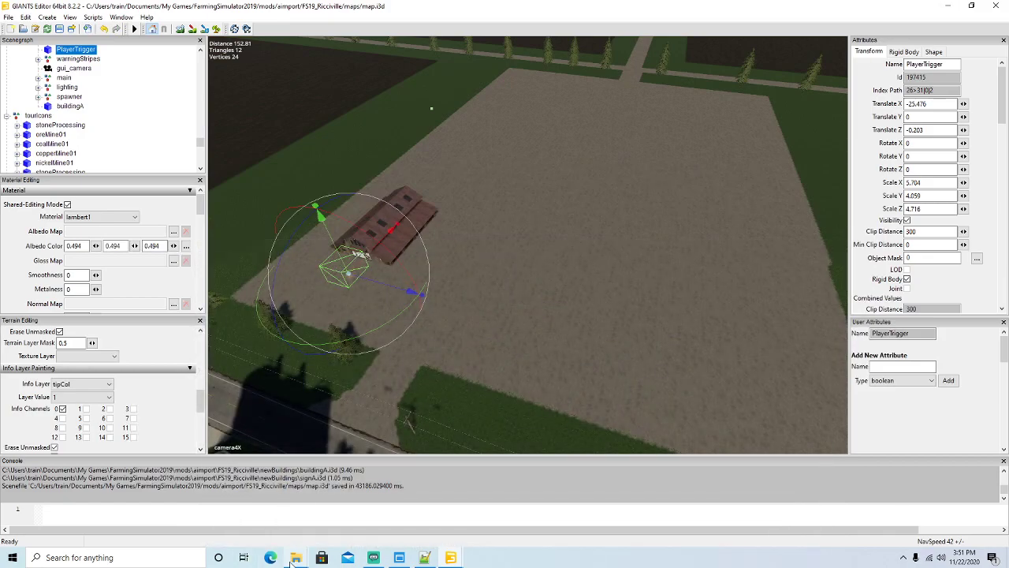
Step: Switch to File Explorer, go to FS19_Ricciville/newBuildings, and open the buildingB i3d file in Notepad++
mouse_move(296, 558)
left_click(272, 490)
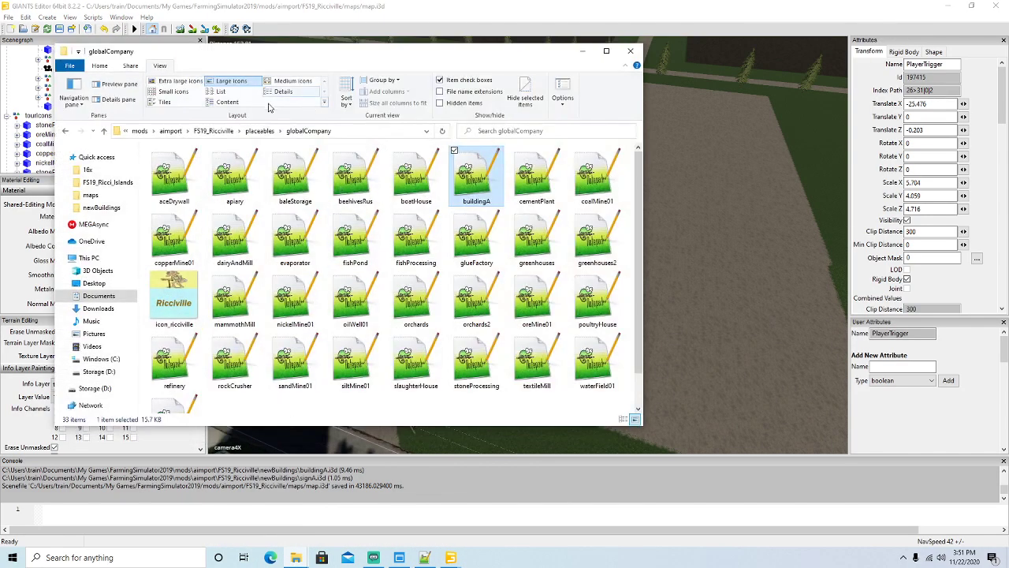
left_click(948, 6)
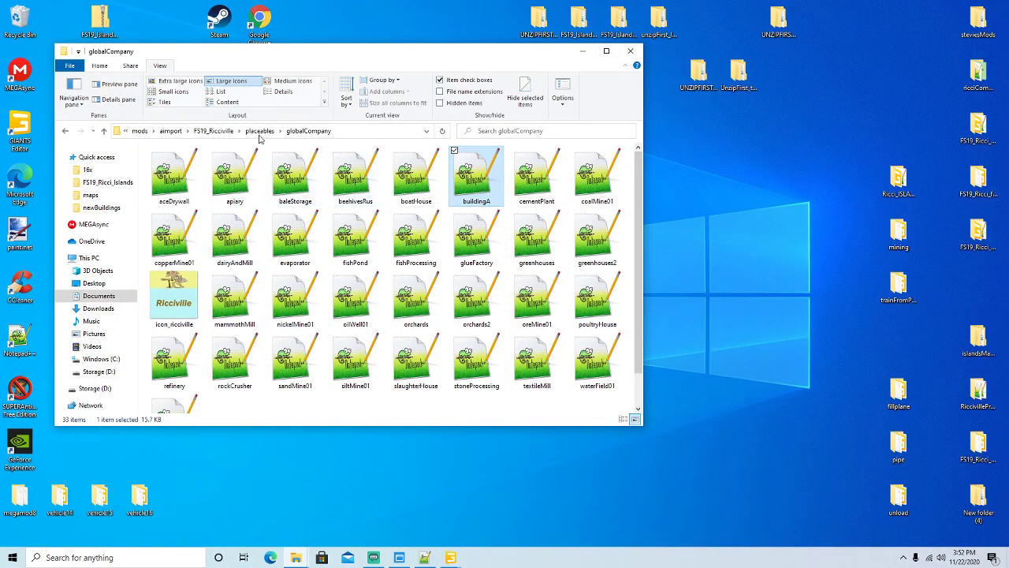
left_click(213, 131)
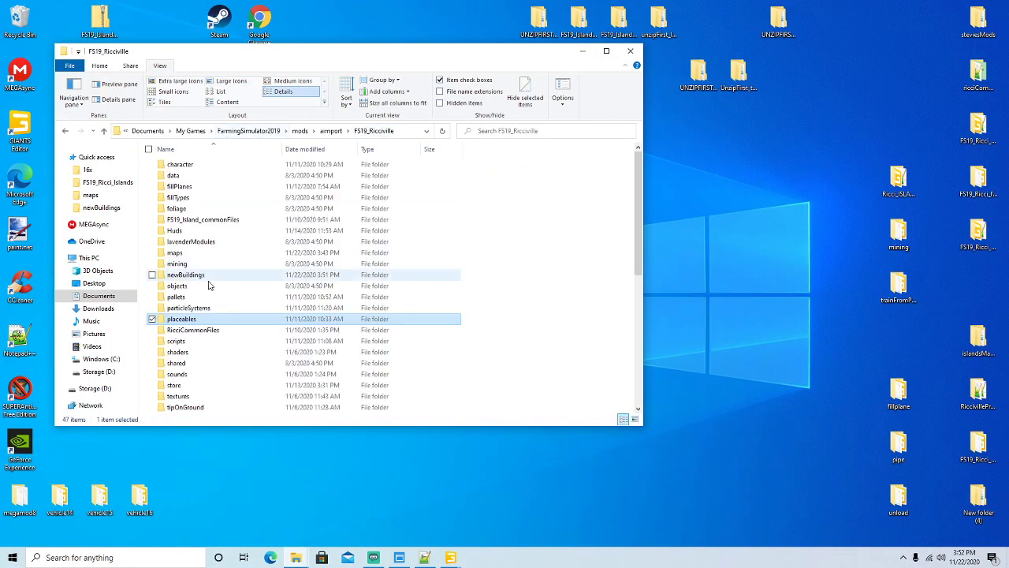
double_click(185, 274)
left_click(183, 254)
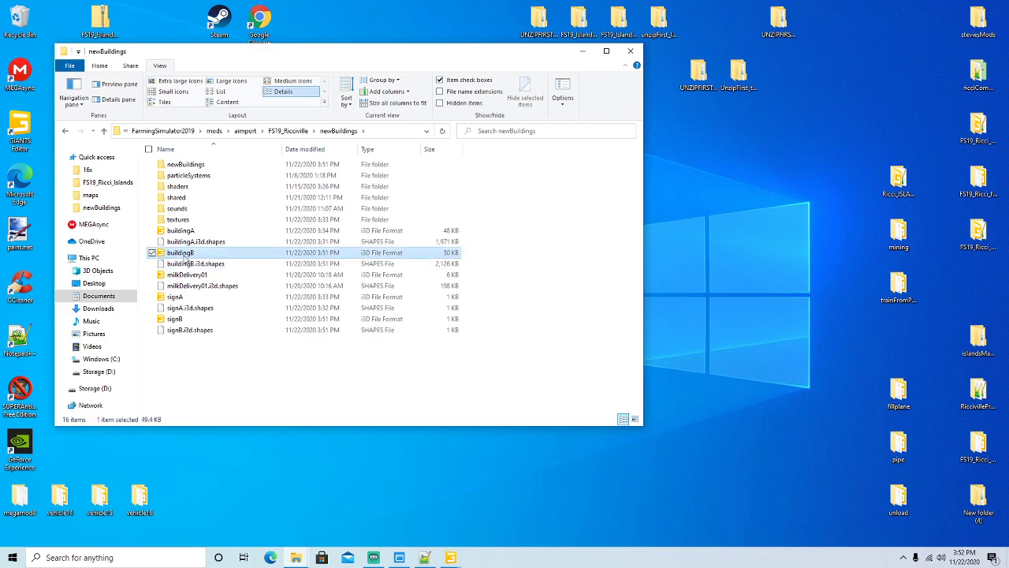
right_click(183, 255)
left_click(228, 310)
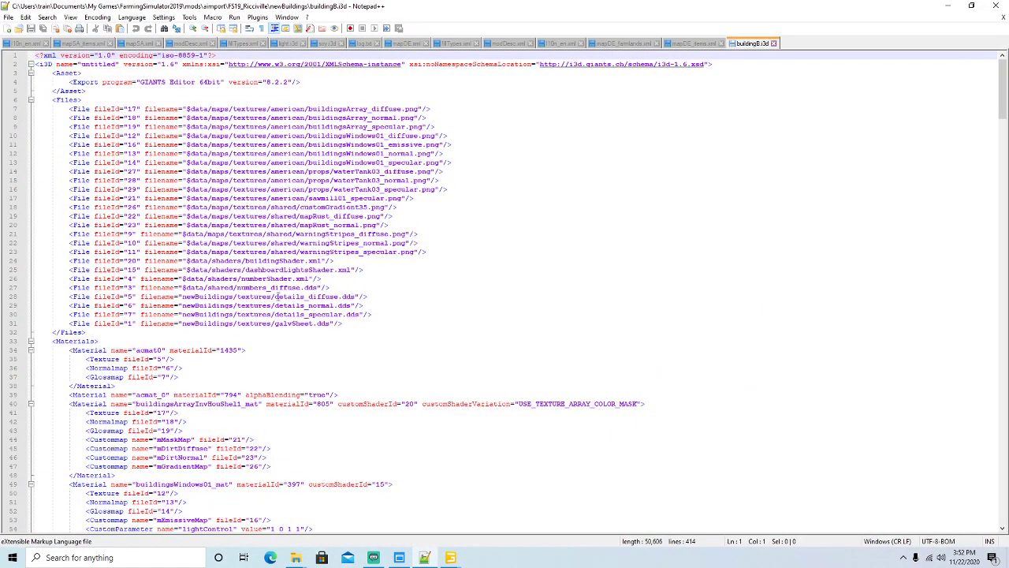
Step: Remove the newBuildings/ prefix from the details_diffuse, details_normal, details_specular and galvSheet texture paths, and save and close the file
left_click(237, 296)
key("BackSpace")
key("BackSpace")
key("BackSpace")
key("BackSpace")
key("BackSpace")
key("BackSpace")
key("BackSpace")
key("BackSpace")
key("BackSpace")
key("BackSpace")
key("BackSpace")
key("BackSpace")
key("BackSpace")
key("Down")
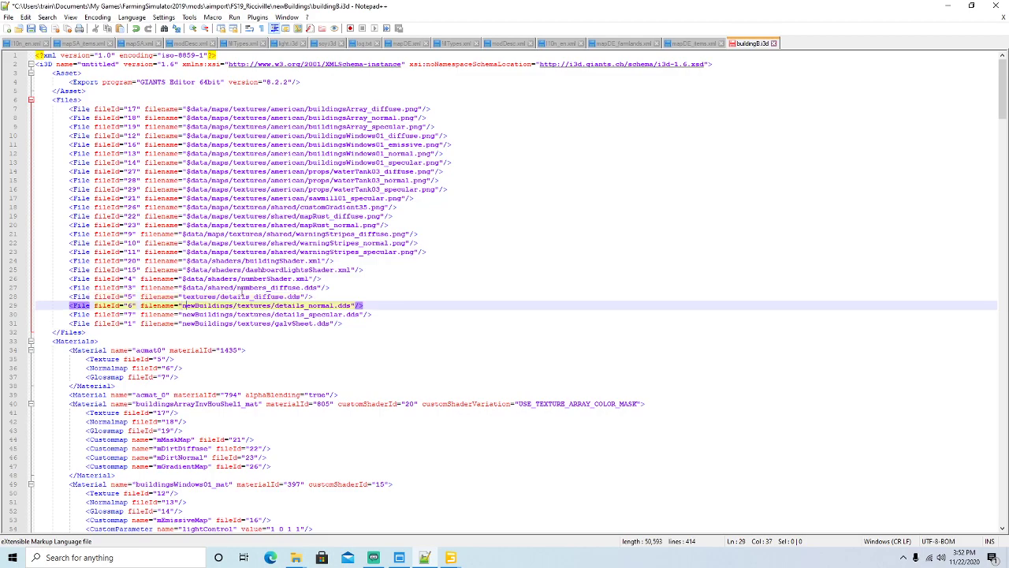
key("BackSpace")
key("BackSpace")
key("BackSpace")
key("BackSpace")
key("BackSpace")
key("BackSpace")
key("BackSpace")
key("BackSpace")
key("BackSpace")
key("BackSpace")
key("BackSpace")
key("BackSpace")
key("BackSpace")
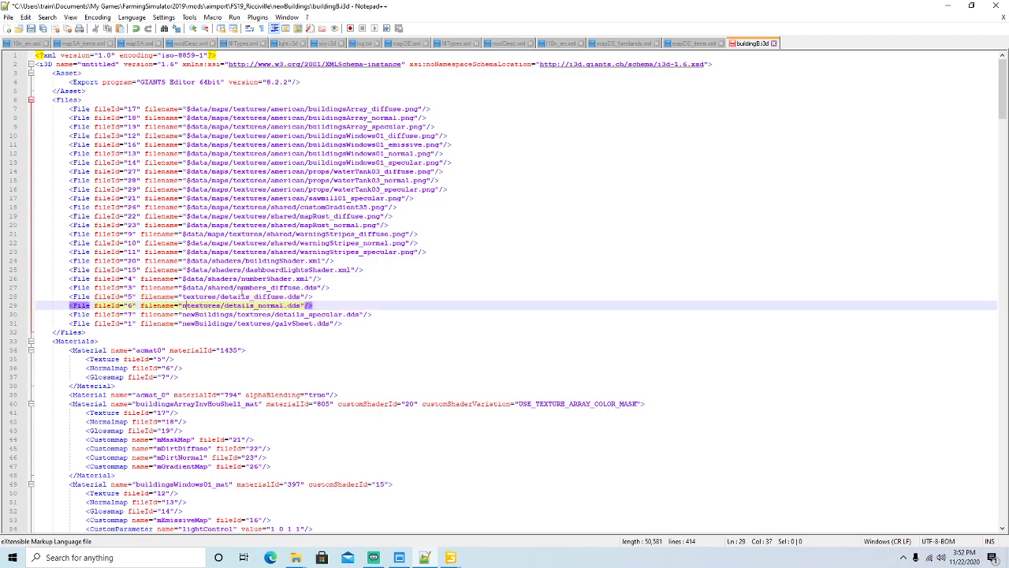
key("Down")
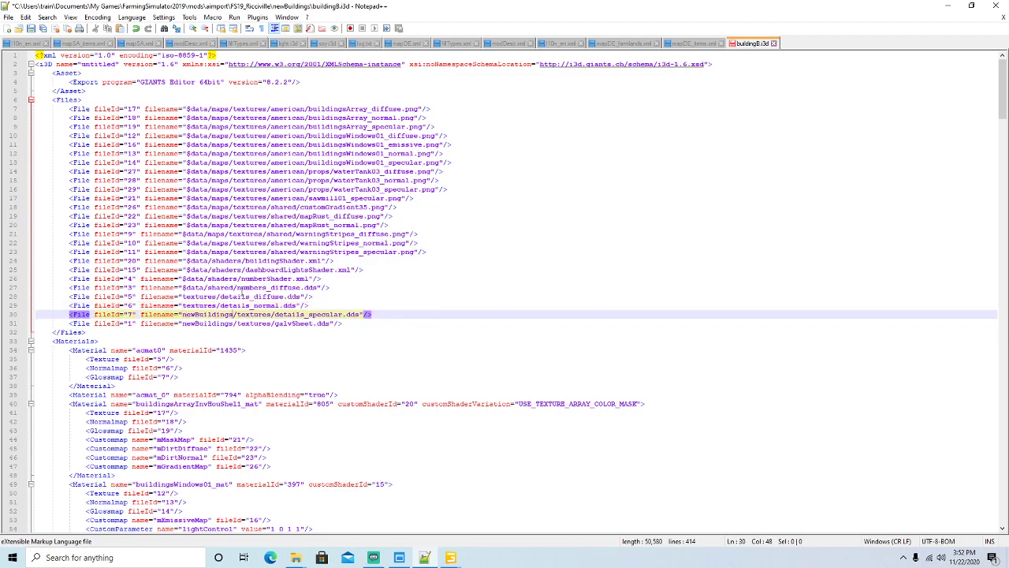
key("BackSpace")
key("BackSpace")
key("BackSpace")
key("BackSpace")
key("BackSpace")
key("BackSpace")
key("BackSpace")
key("BackSpace")
key("BackSpace")
key("BackSpace")
key("BackSpace")
key("BackSpace")
key("BackSpace")
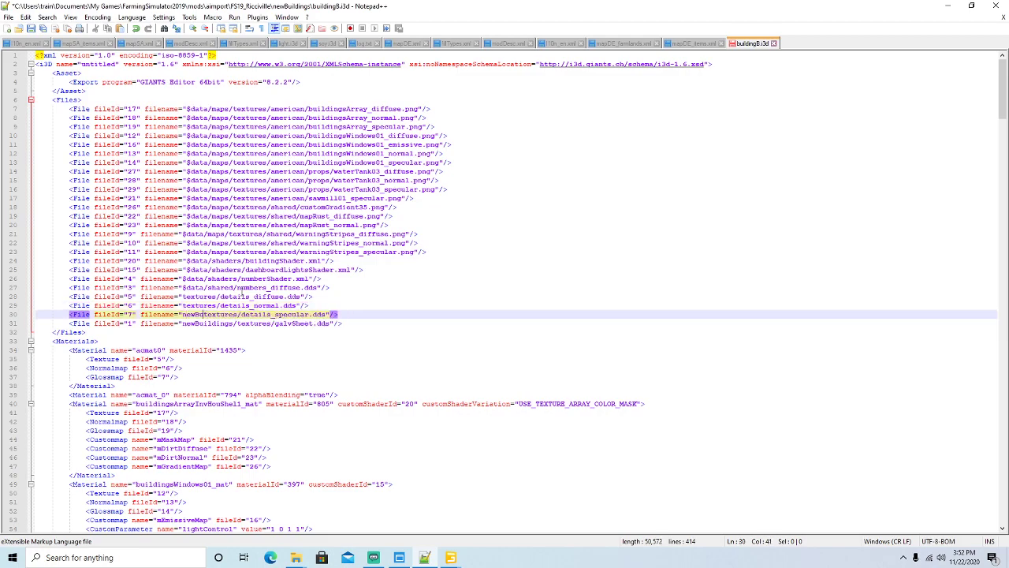
key("Down")
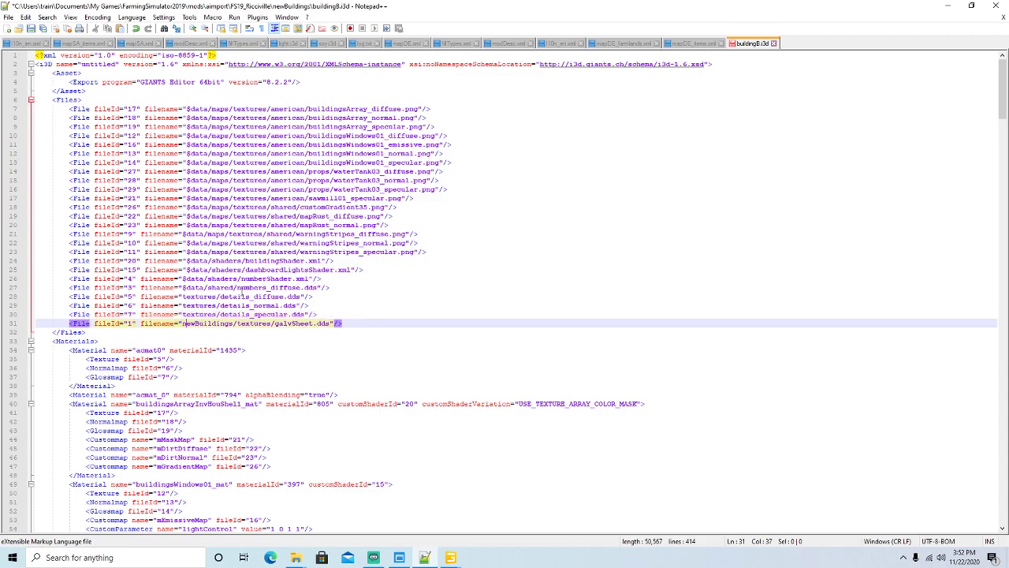
key("BackSpace")
key("BackSpace")
key("BackSpace")
key("BackSpace")
key("BackSpace")
key("BackSpace")
key("BackSpace")
key("BackSpace")
key("BackSpace")
key("BackSpace")
key("BackSpace")
key("BackSpace")
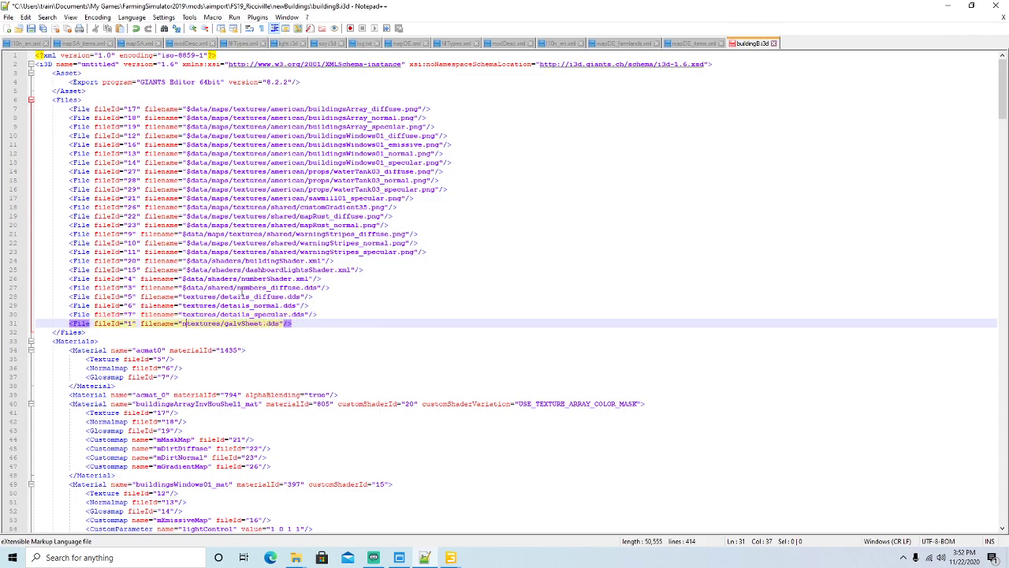
key("BackSpace")
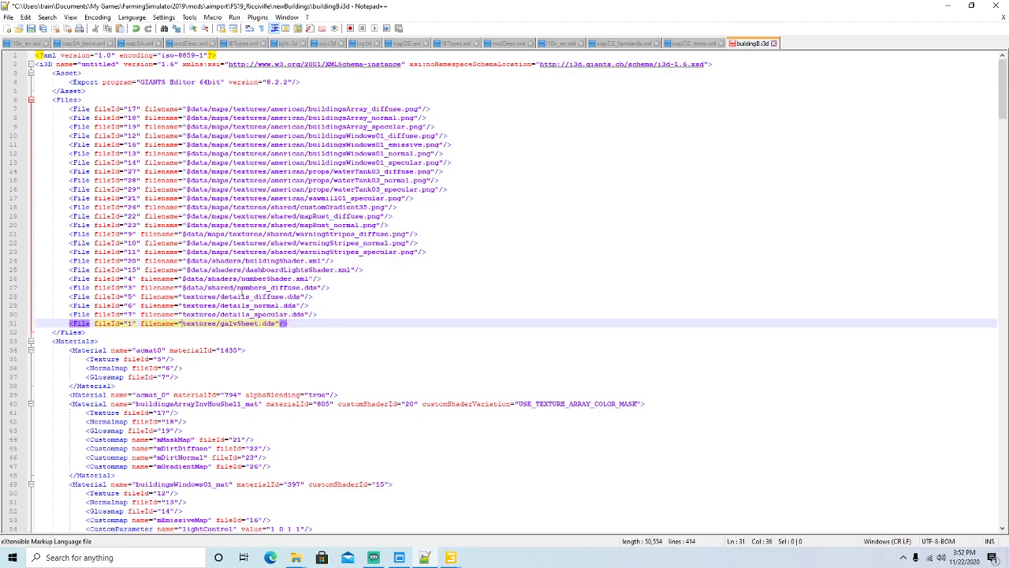
left_click(31, 28)
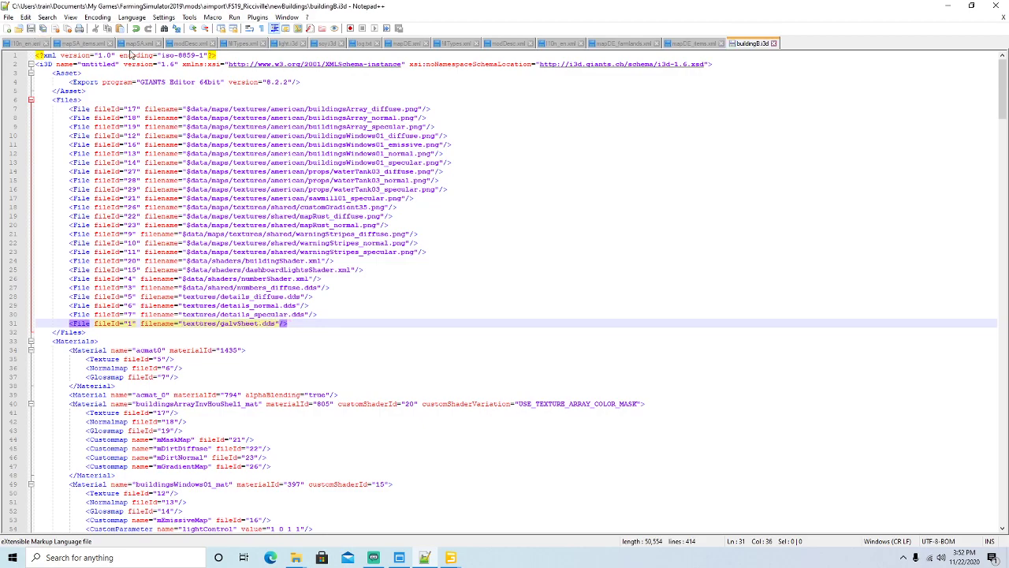
left_click(775, 44)
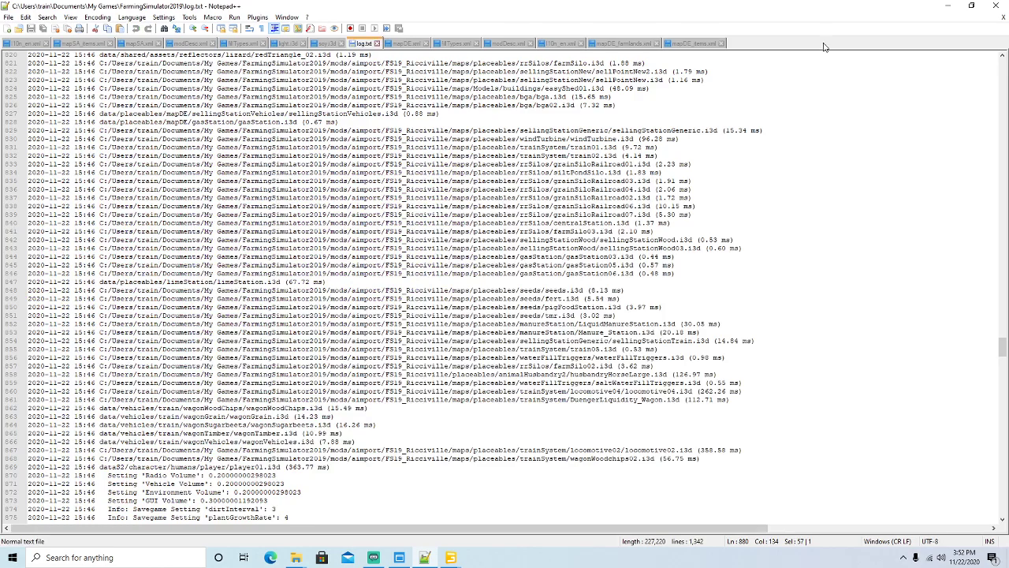
Step: Switch to File Explorer, open the newBuildings textures folder, and in the second window go to 16x/FS19_Island_commonFiles/textures3
left_click(947, 6)
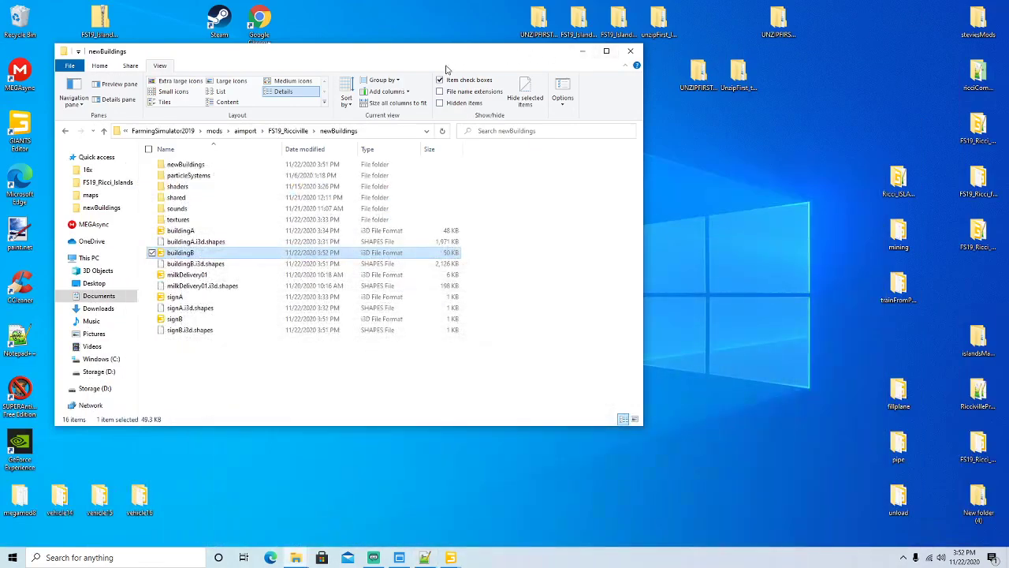
double_click(178, 219)
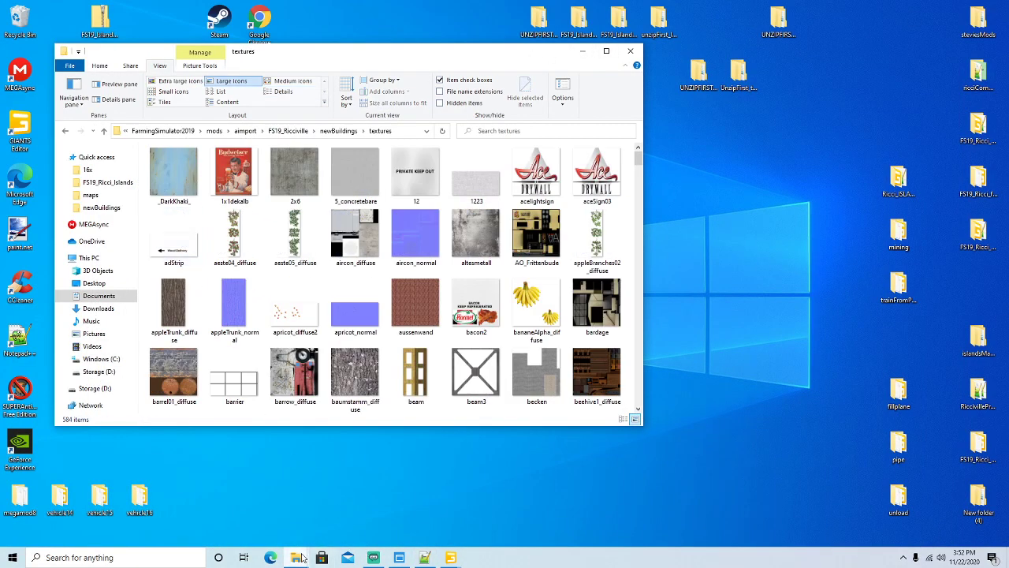
mouse_move(296, 557)
left_click(362, 481)
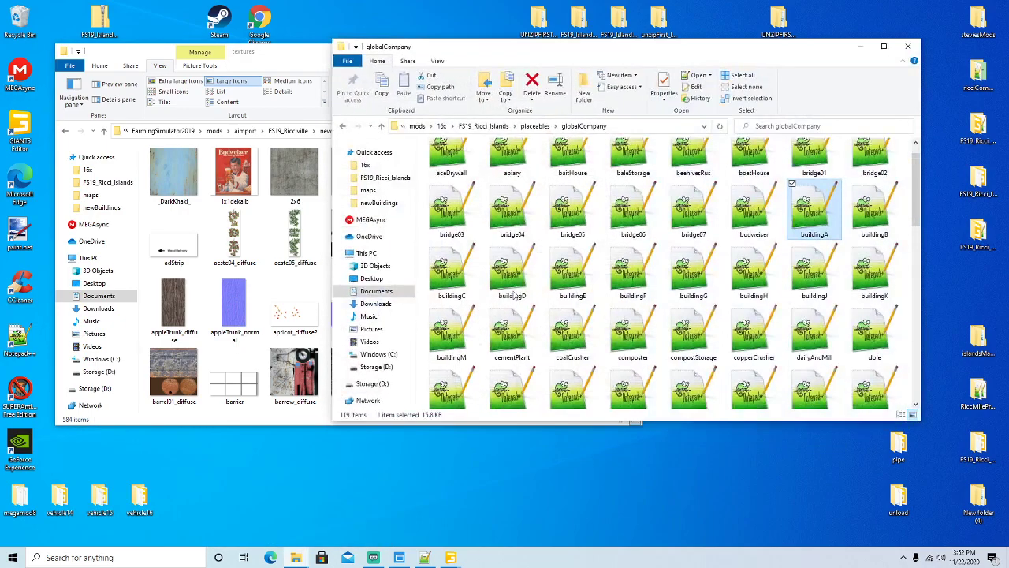
left_click(443, 127)
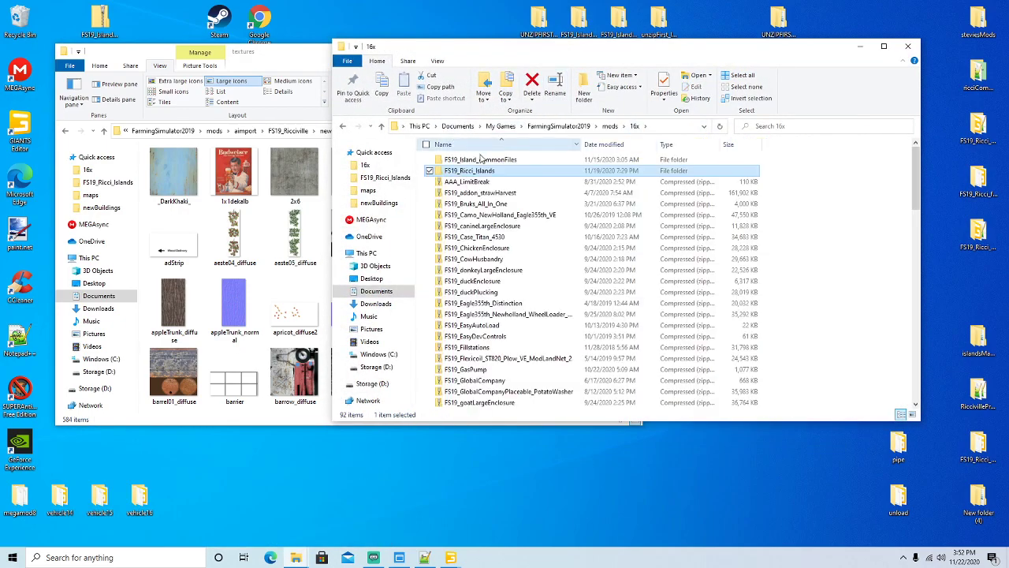
double_click(483, 161)
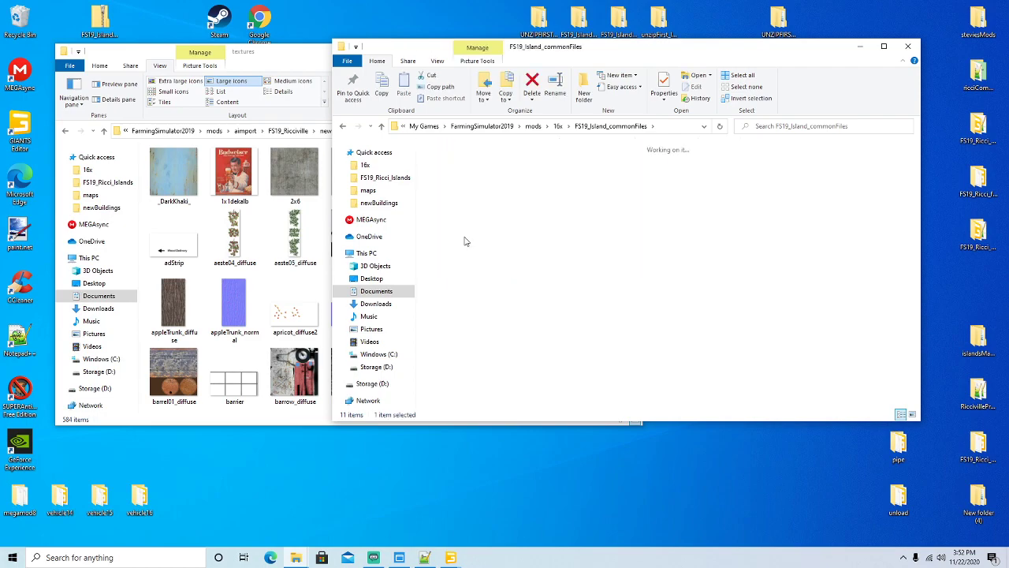
double_click(477, 235)
left_click_drag(916, 202, 921, 293)
Step: Copy the signbuildingB, C, D, E, F, G, H, J and M textures from the textures3 folder
left_click(573, 276)
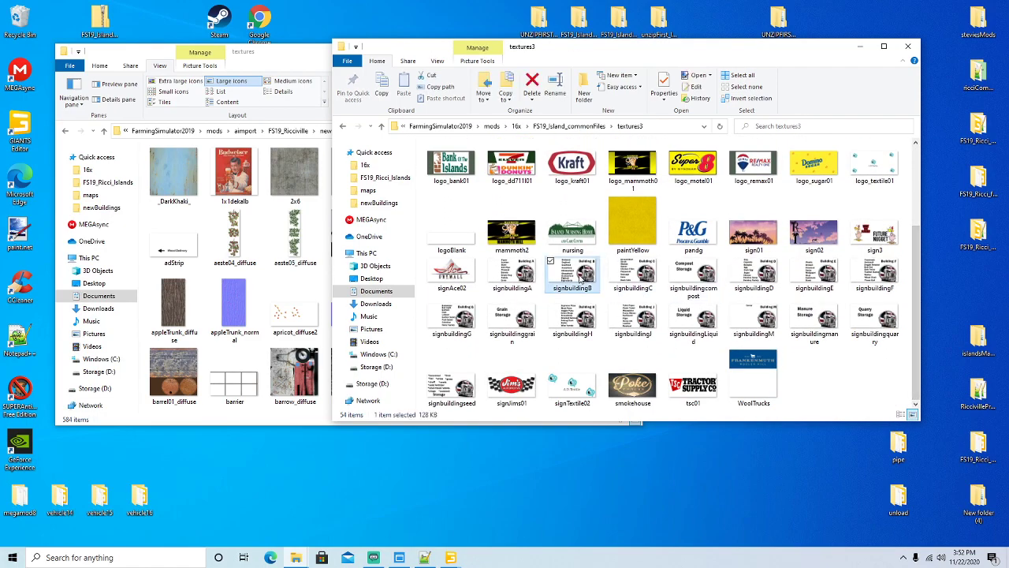
left_click(630, 279, "ctrl")
left_click(749, 278, "ctrl")
left_click(812, 277, "ctrl")
left_click(867, 276, "ctrl")
left_click(452, 320, "ctrl")
left_click(582, 326, "ctrl")
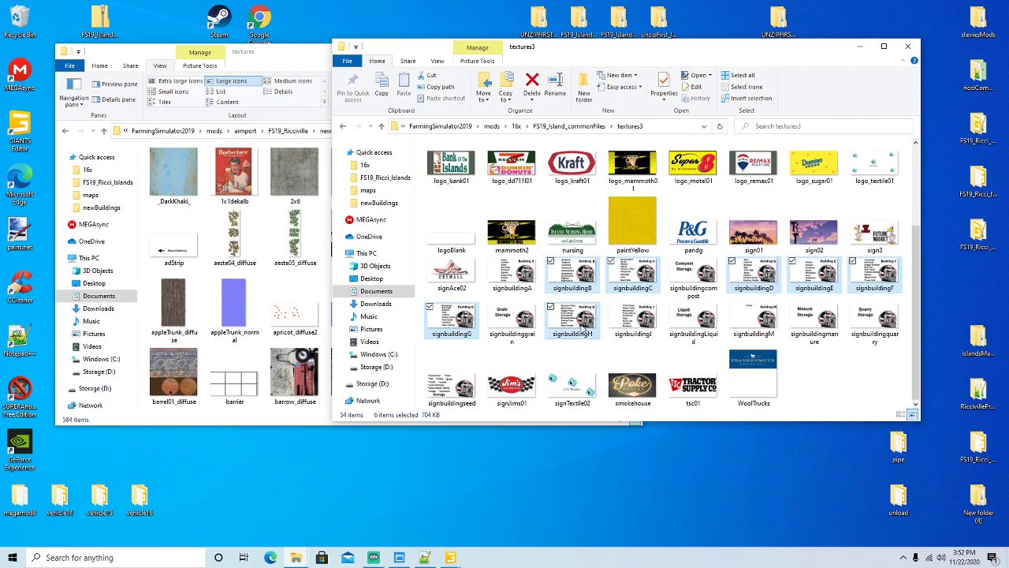
left_click(633, 324, "ctrl")
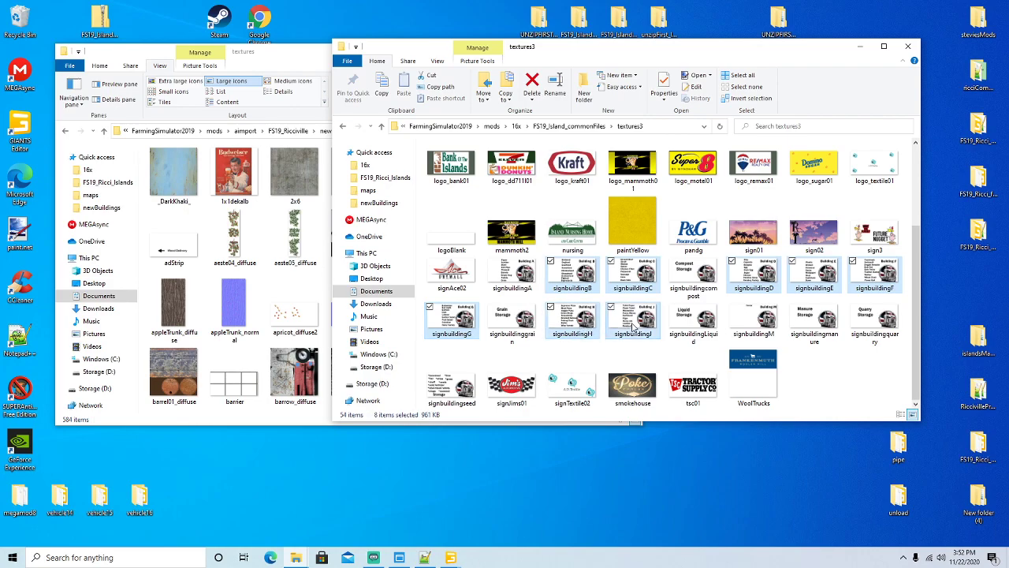
left_click(754, 319, "ctrl")
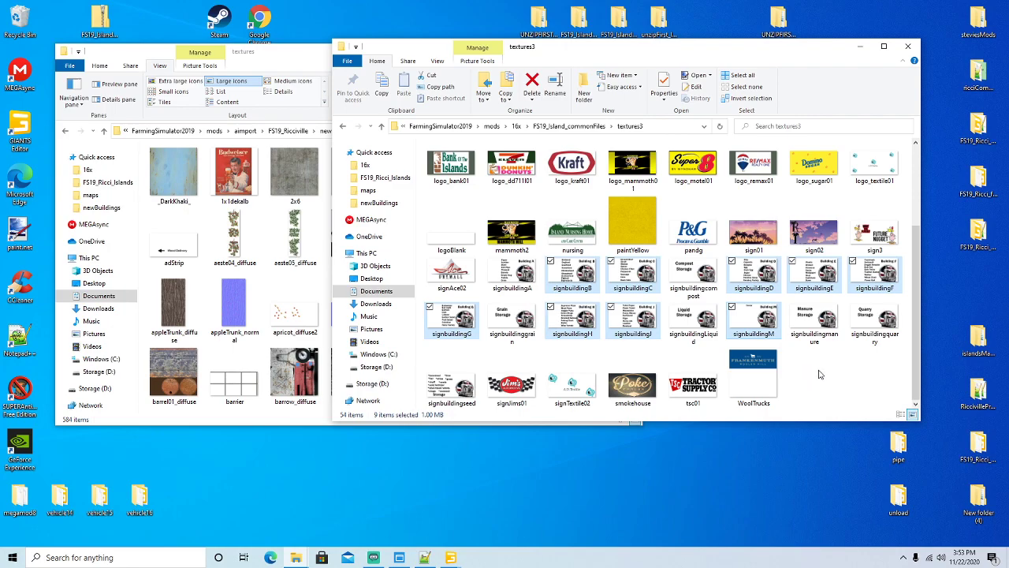
right_click(762, 276)
left_click(786, 439)
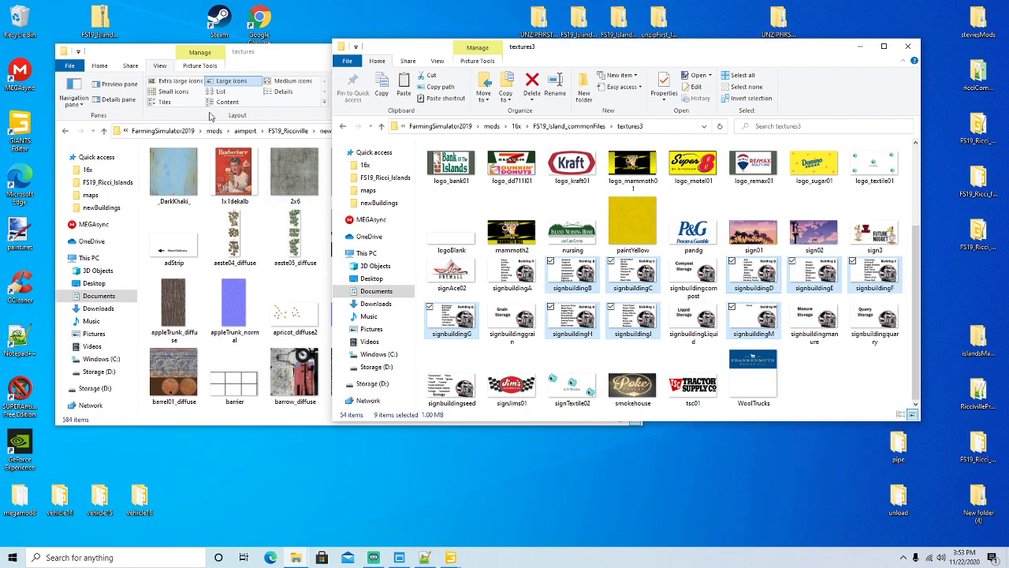
Step: Paste the copied sign textures into the textures folder of FS19_Ricciville/newBuildings
left_click(268, 70)
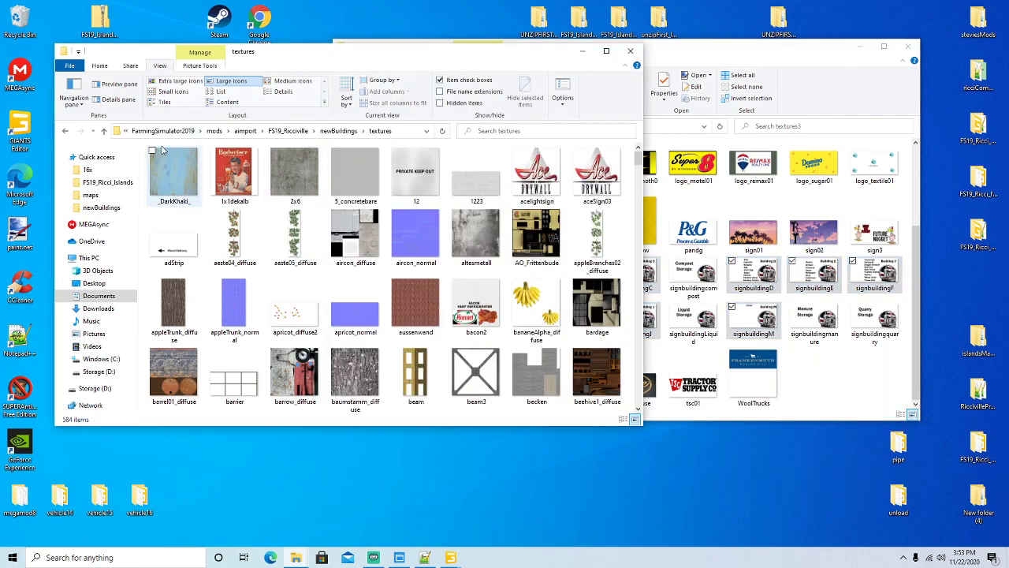
left_click(327, 136)
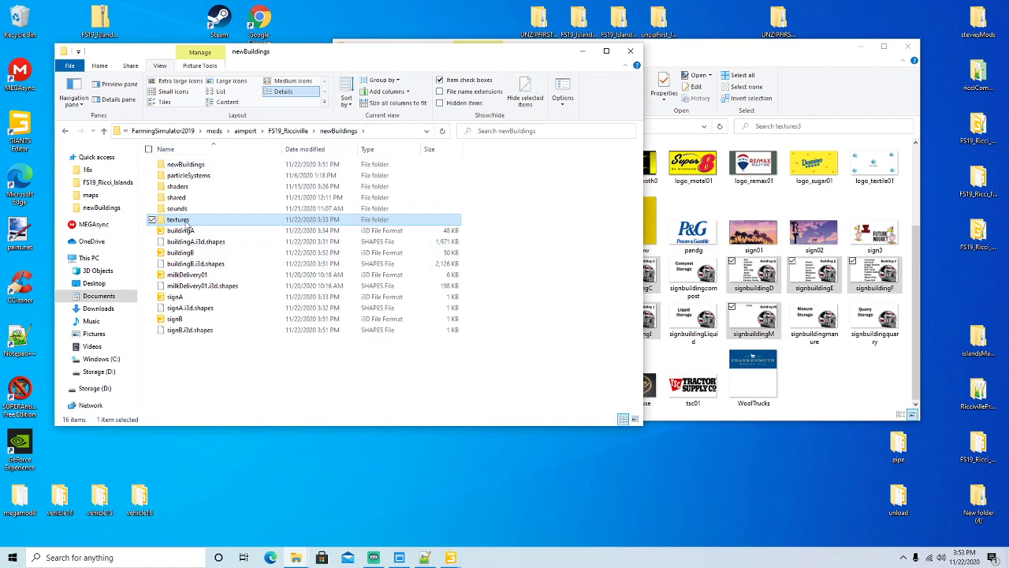
double_click(183, 220)
right_click(386, 213)
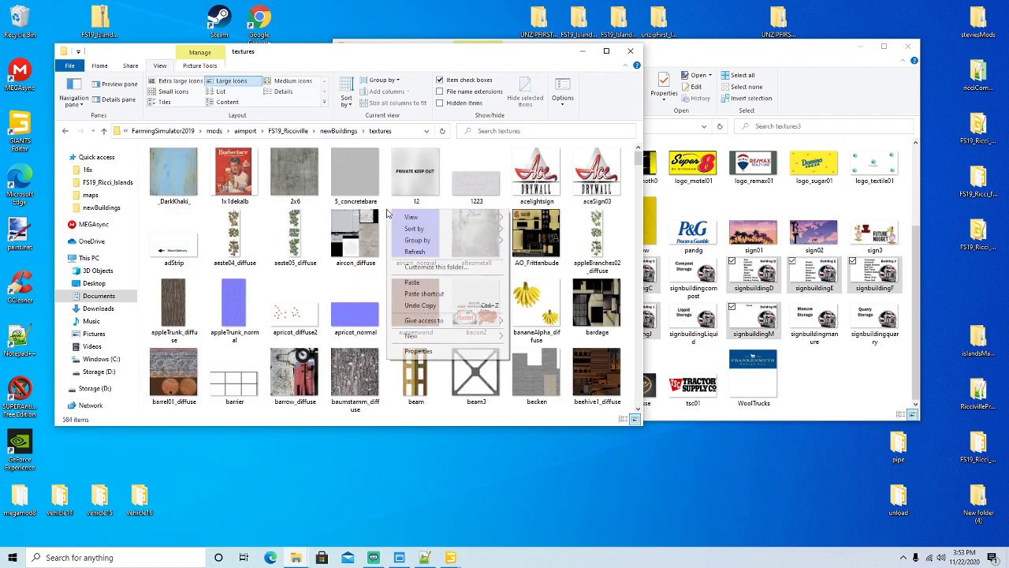
left_click(404, 285)
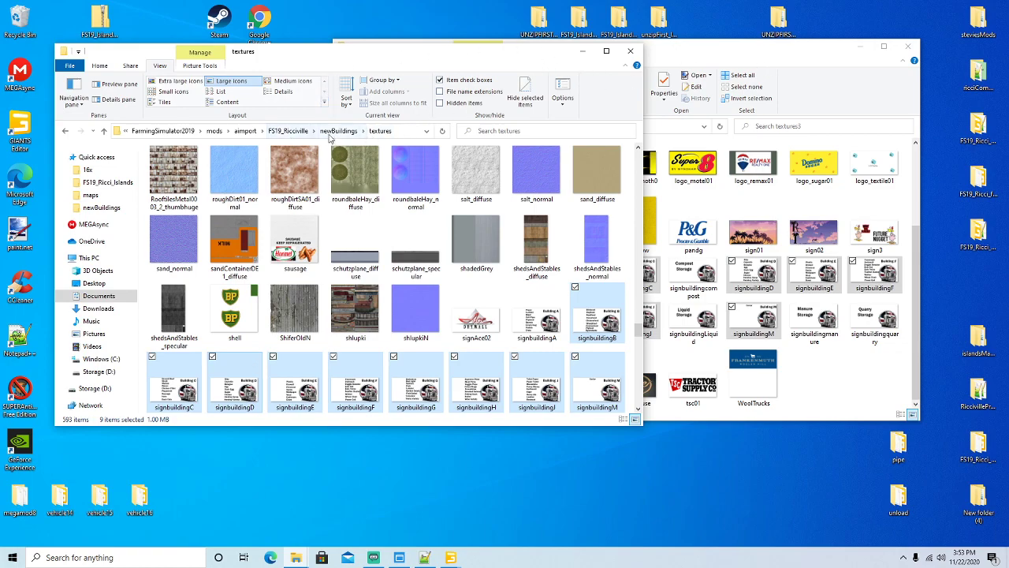
Step: Return to the newBuildings folder and open the signB i3d file in Notepad++
left_click(333, 134)
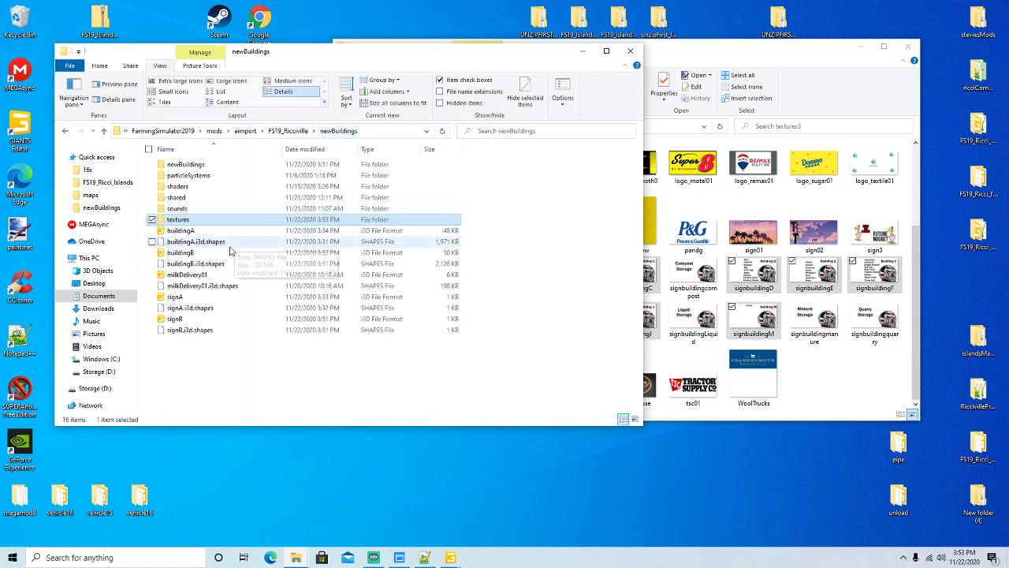
right_click(178, 319)
left_click(245, 137)
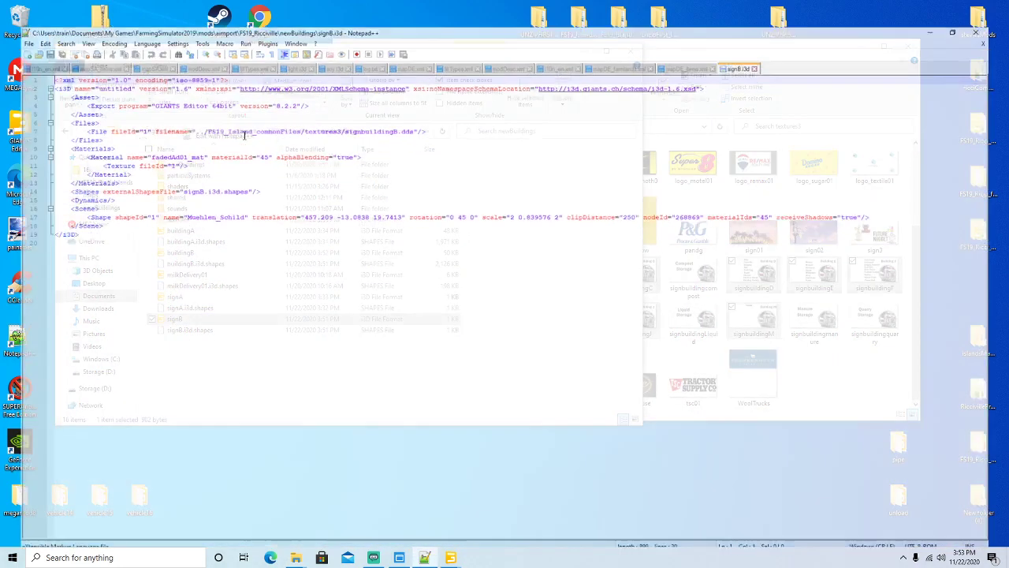
Step: Shorten the sign's texture path to textures/signbuildingB.dds, save the file, and minimize Notepad++
left_click_drag(334, 108, 337, 102)
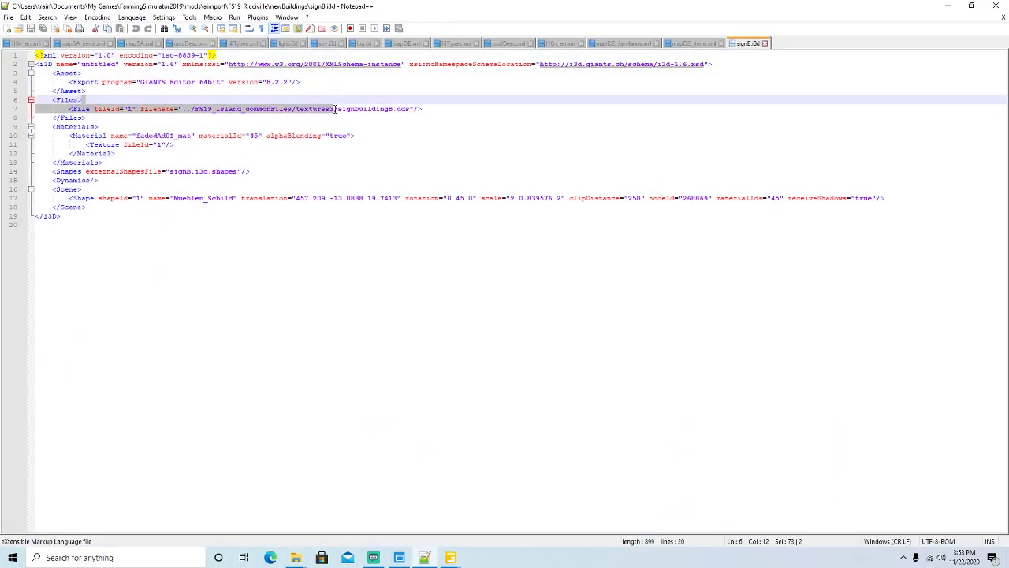
left_click(336, 108)
key("BackSpace")
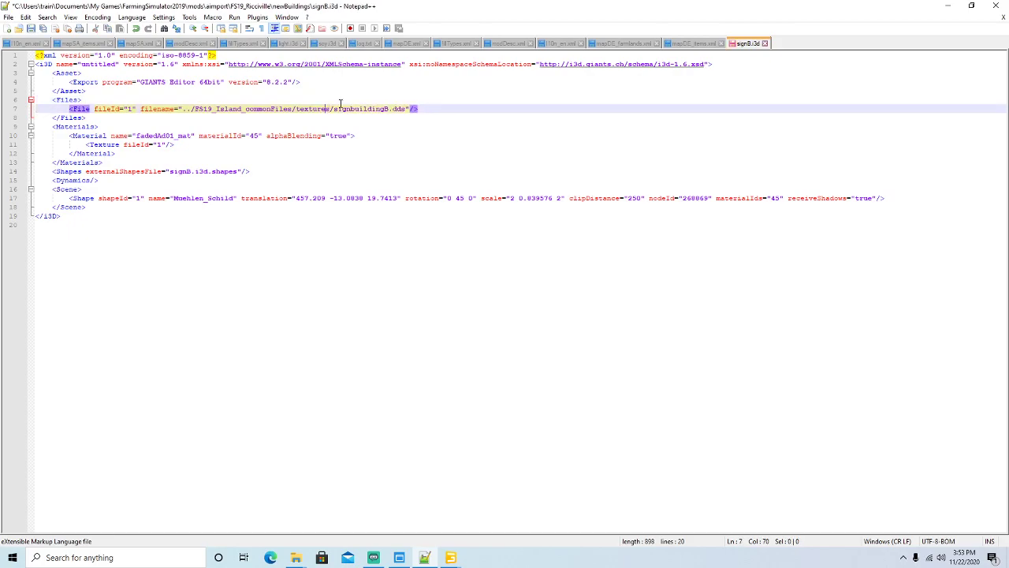
key("BackSpace")
key("BackSpace")
key("BackSpace")
key("BackSpace")
key("BackSpace")
key("BackSpace")
key("BackSpace")
key("BackSpace")
key("BackSpace")
key("BackSpace")
key("BackSpace")
key("BackSpace")
key("BackSpace")
key("BackSpace")
key("BackSpace")
key("BackSpace")
key("BackSpace")
key("BackSpace")
key("BackSpace")
key("BackSpace")
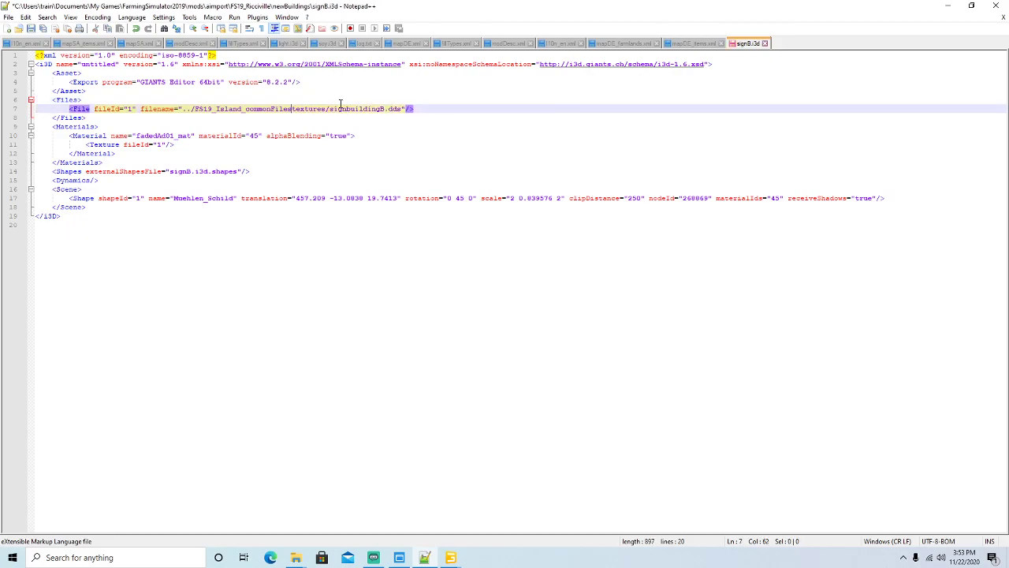
key("BackSpace")
key("BackSpace")
key("BackSpace")
key("BackSpace")
key("BackSpace")
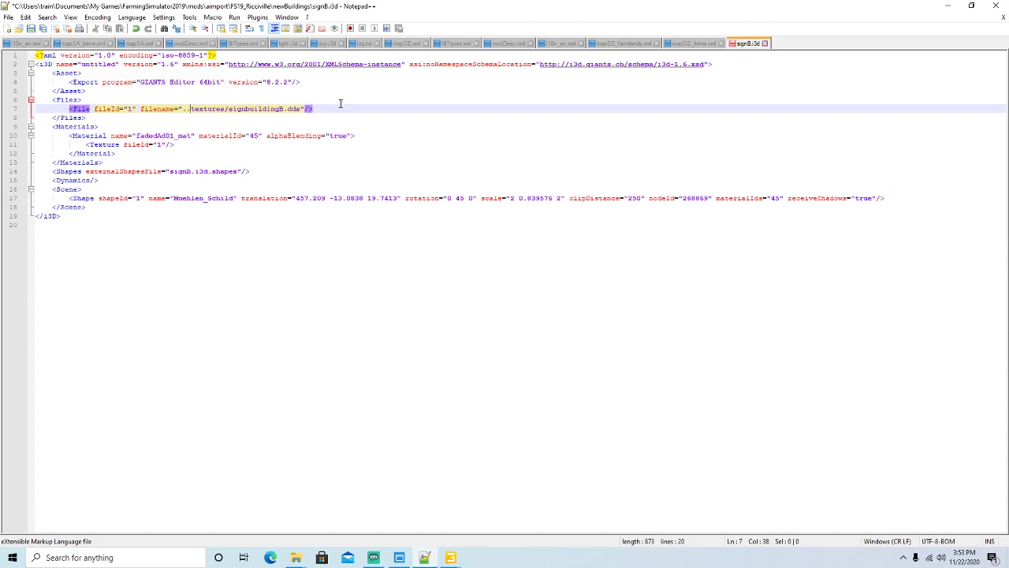
left_click(30, 30)
left_click(947, 7)
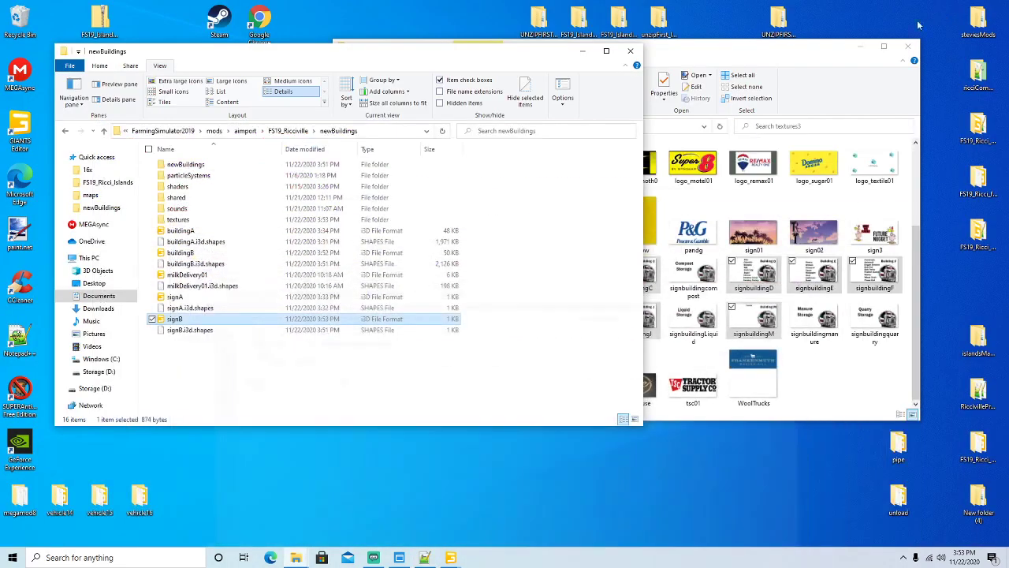
Step: Switch to the Ricciville map in GIANTS Editor, create a transform group, and locate it at the end of the scenegraph
left_click(860, 51)
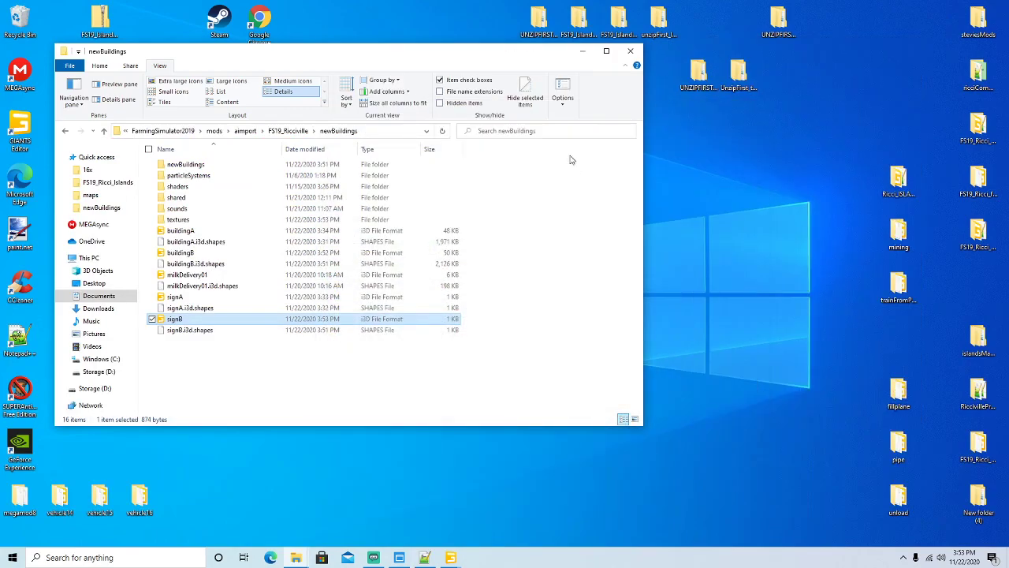
left_click(582, 51)
left_click(450, 557)
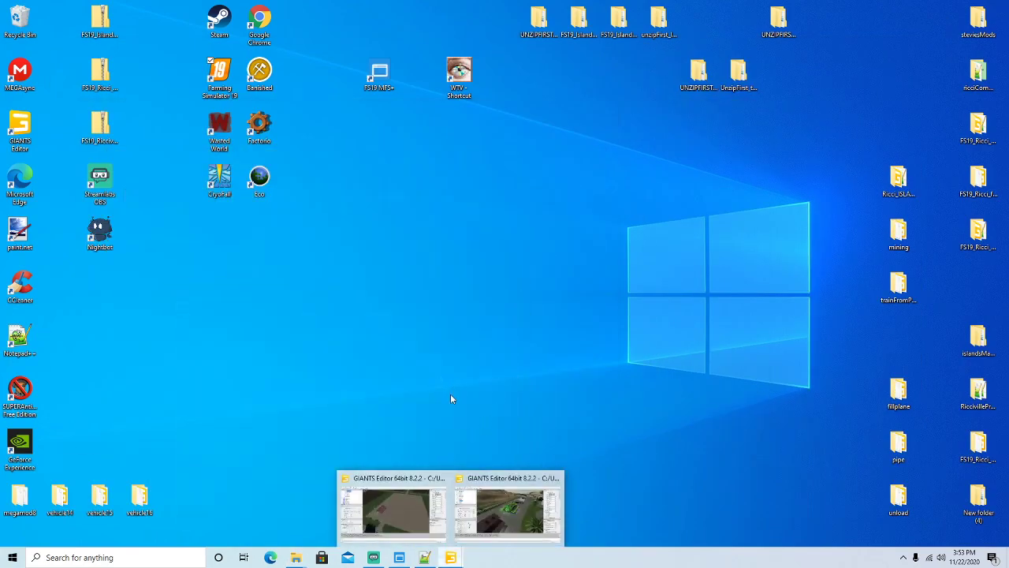
left_click(407, 500)
left_click_drag(420, 335, 558, 334, "alt")
scroll(478, 294, "up", 4)
scroll(436, 335, "down", 6)
scroll(434, 336, "down", 1)
scroll(510, 354, "down", 3)
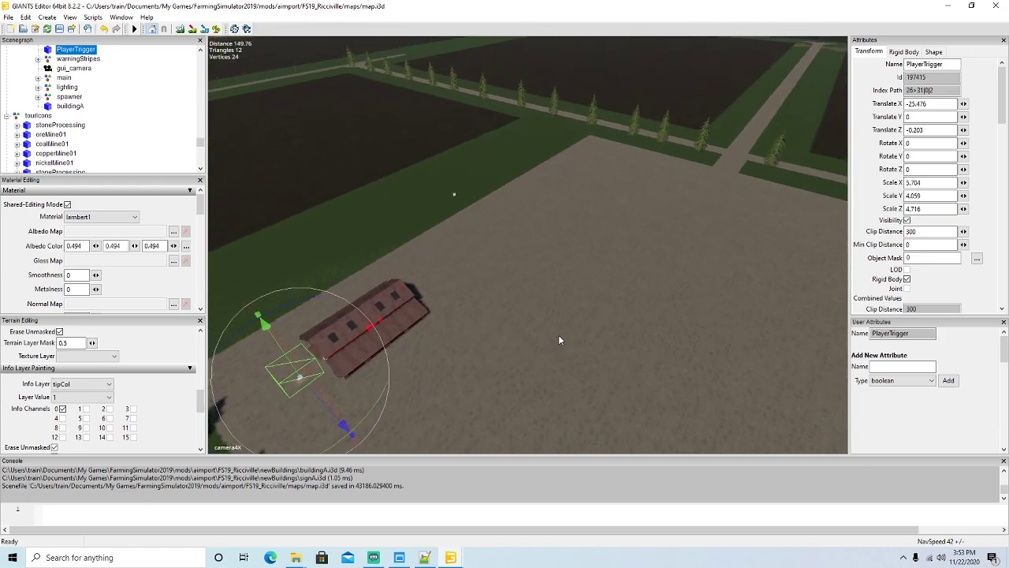
scroll(559, 335, "up", 3)
scroll(559, 340, "up", 2)
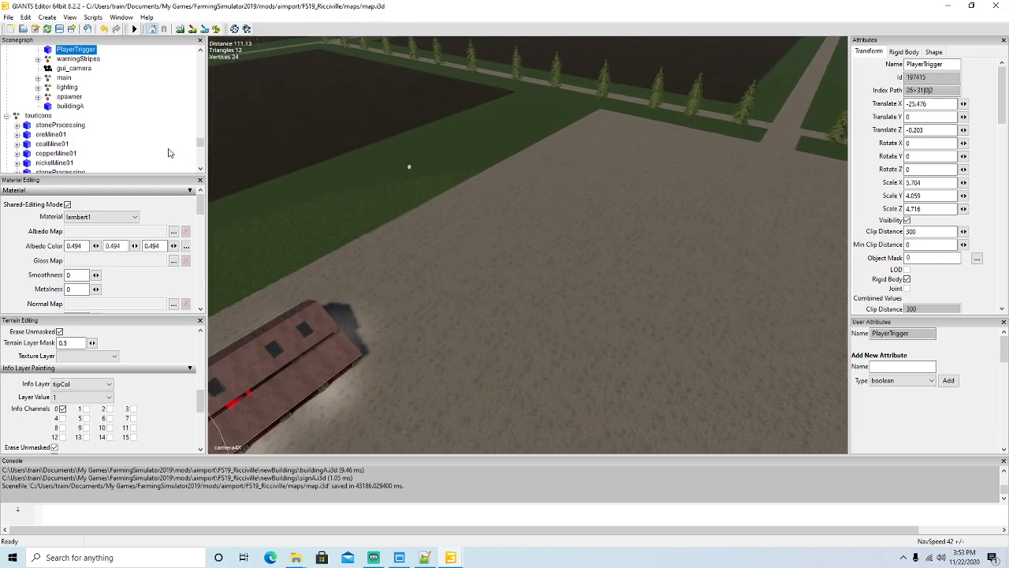
left_click(48, 17)
left_click(185, 132)
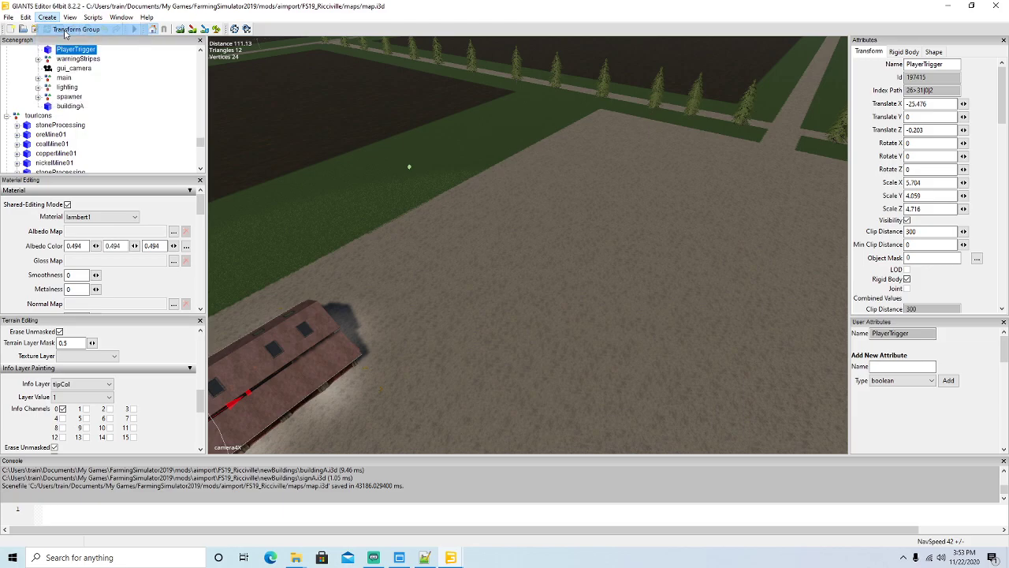
left_click_drag(201, 143, 201, 163)
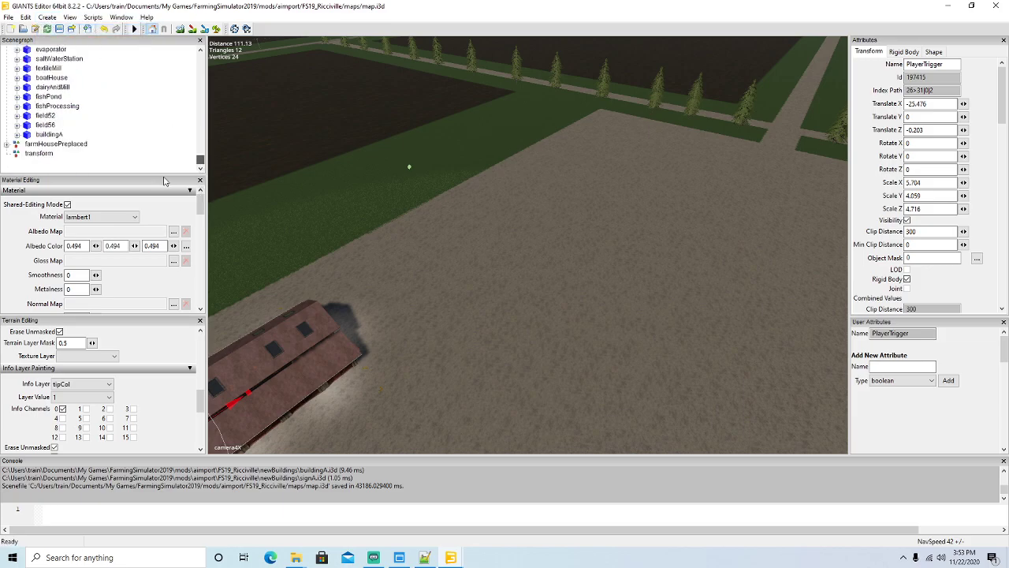
Step: Rename the new transform group at the end of the scenegraph to buildingB
left_click(19, 154)
double_click(929, 64)
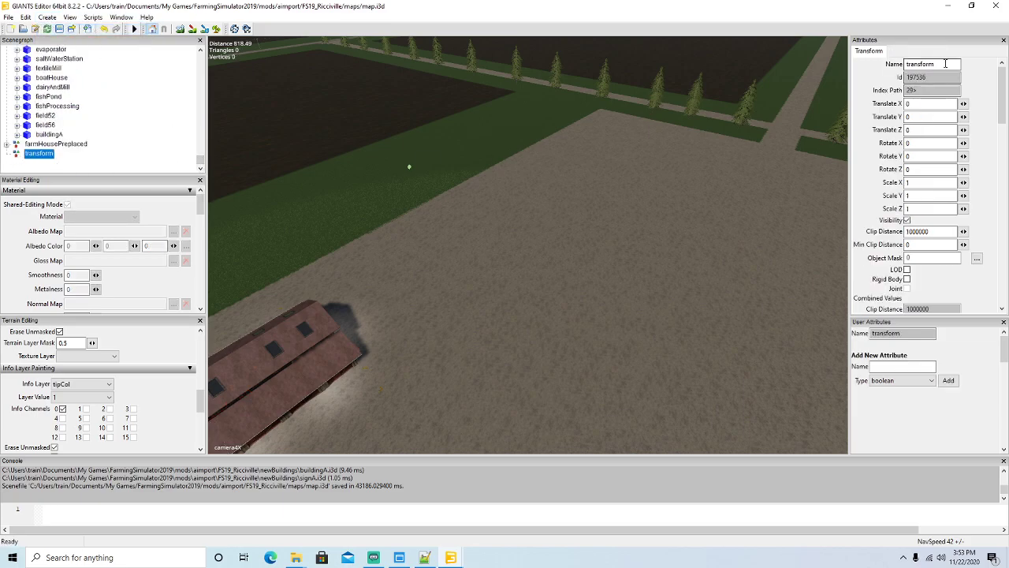
type("buildingB")
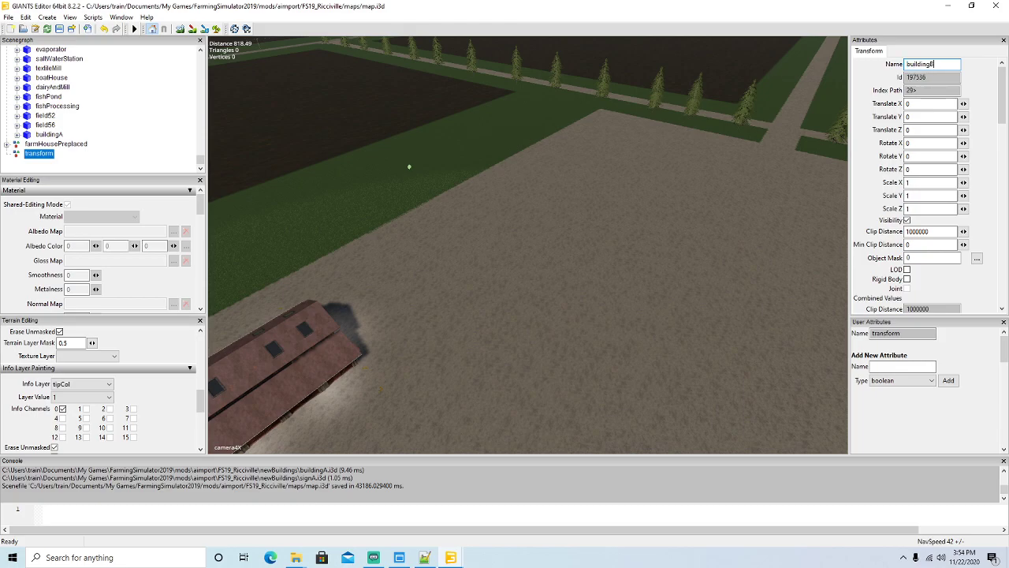
key("Return")
Step: Cut the buildingB transform group and paste it into the globalCompany group
scroll(130, 134, "up", 8)
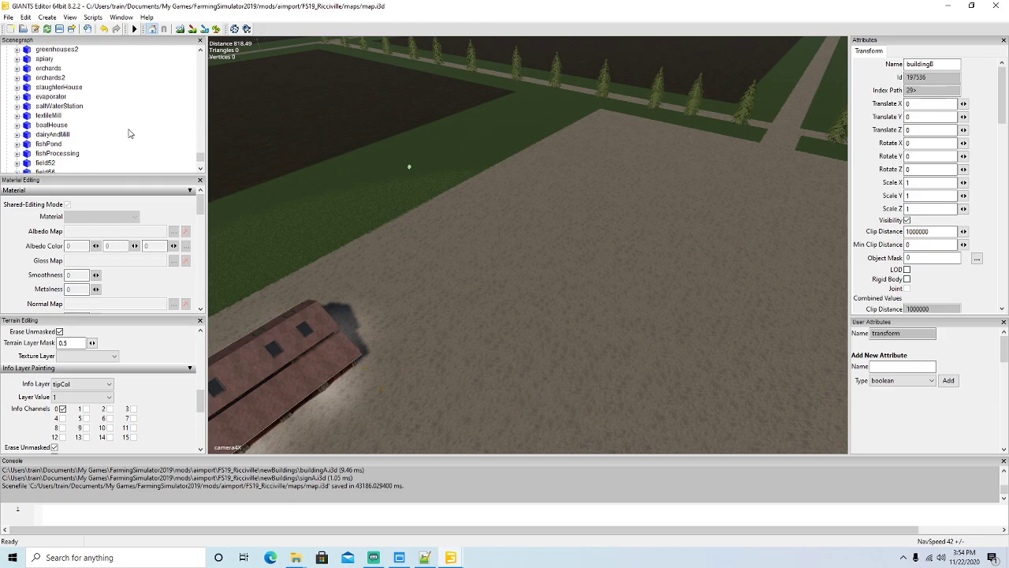
scroll(130, 134, "up", 4)
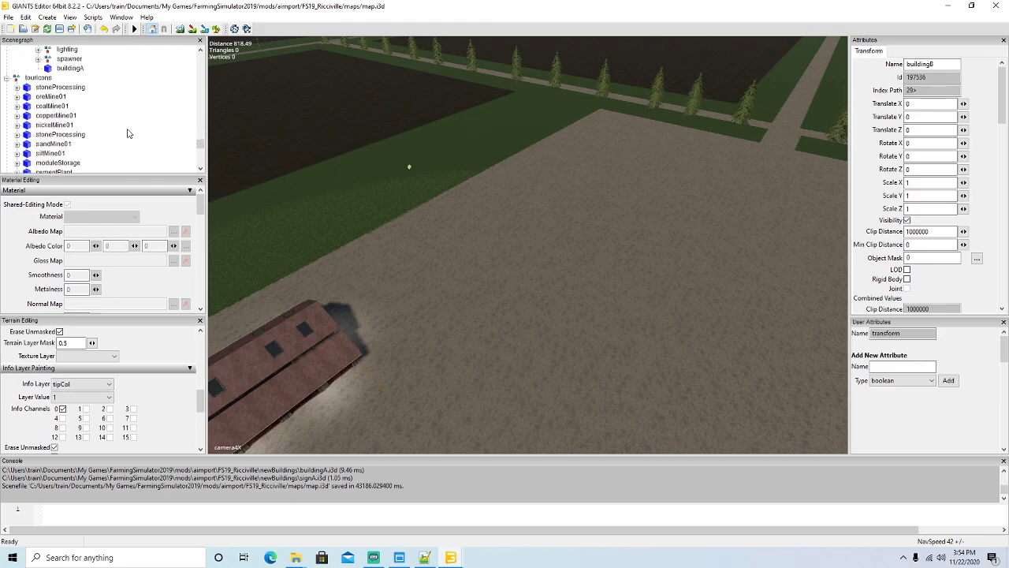
left_click(26, 17)
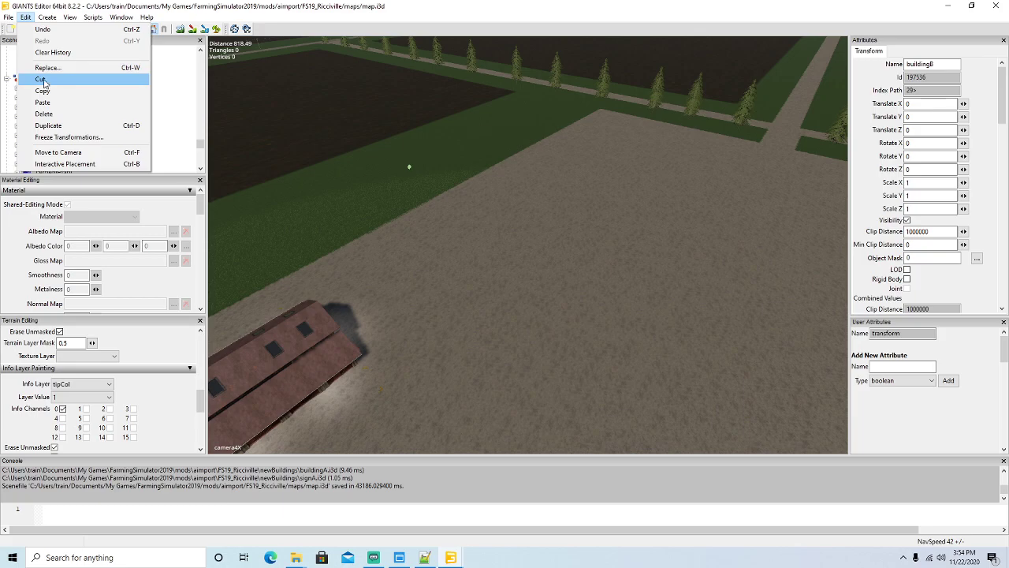
left_click(41, 80)
scroll(94, 101, "up", 5)
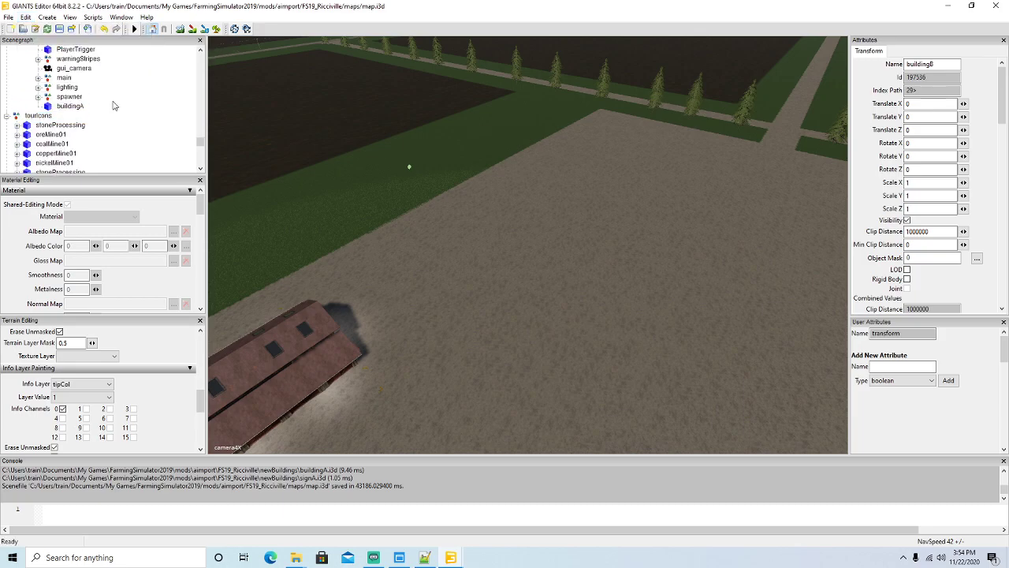
scroll(112, 105, "up", 10)
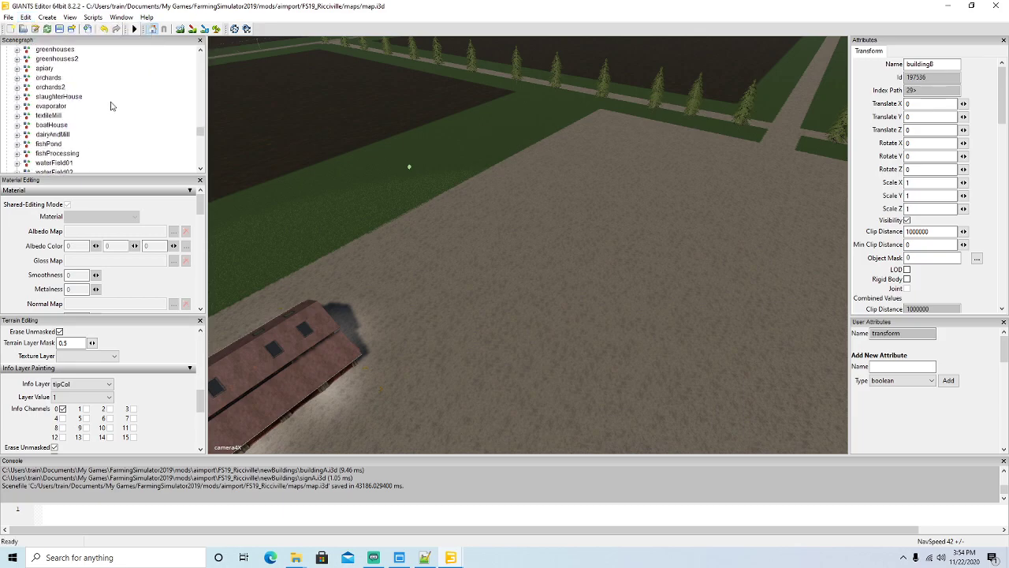
scroll(108, 105, "up", 1)
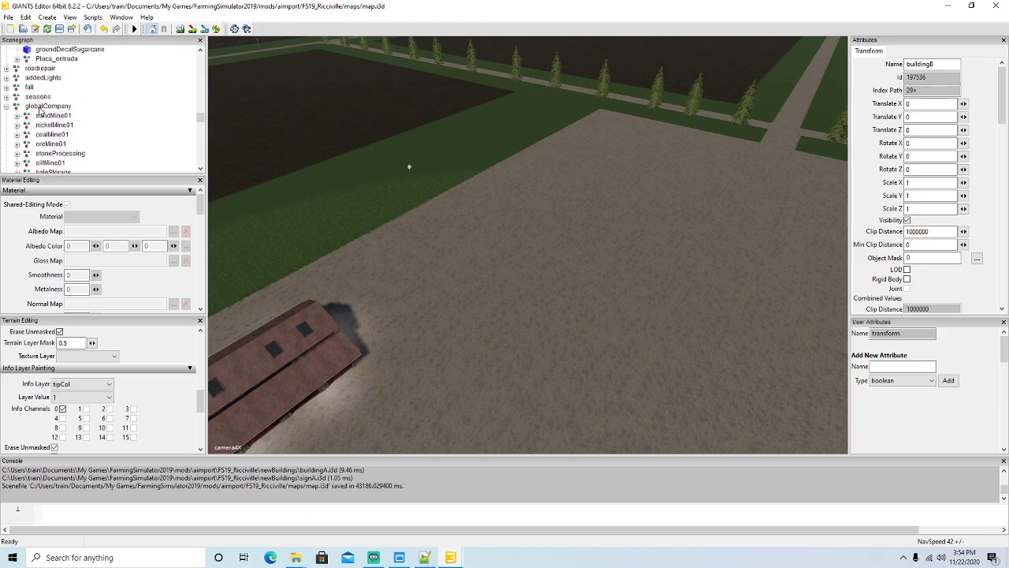
left_click(16, 108)
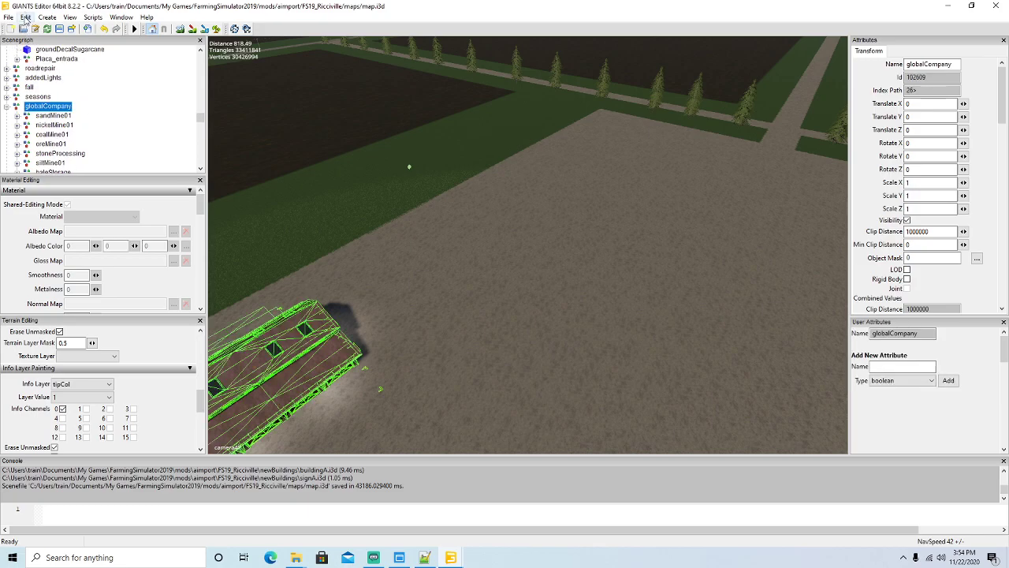
left_click(25, 18)
left_click(47, 106)
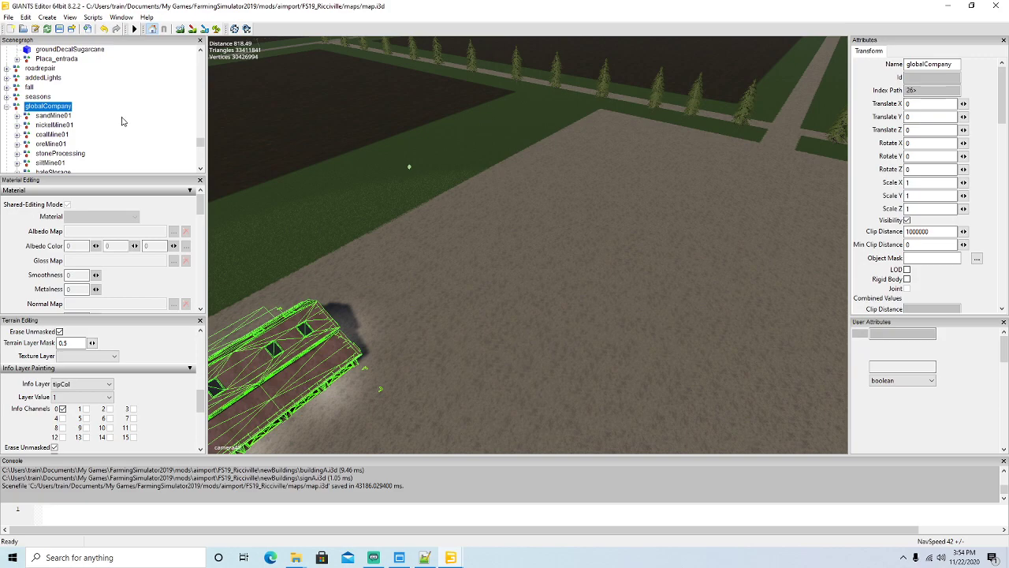
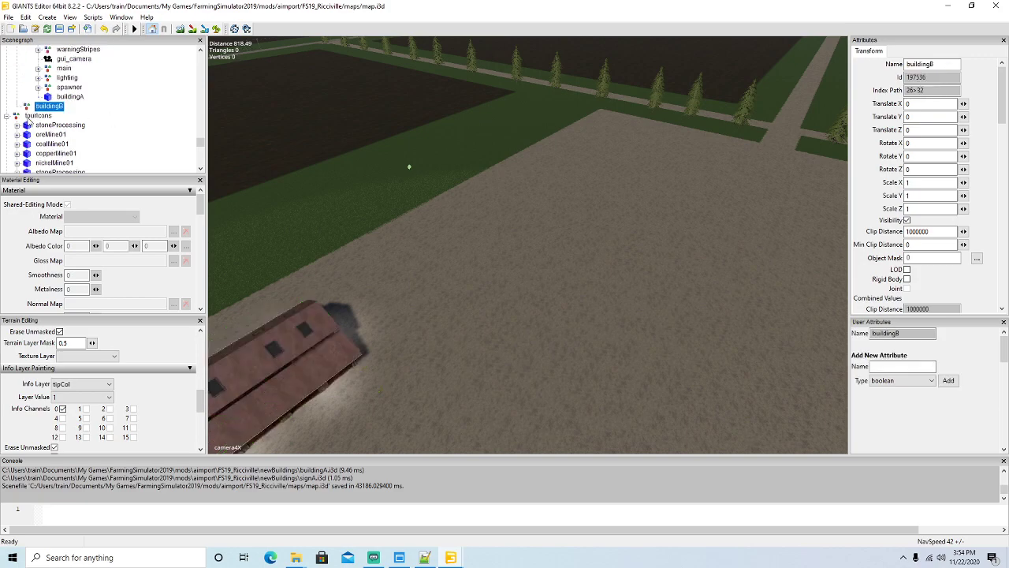
Step: Collapse the tourIcons group and import the buildingB i3d file from the newBuildings folder
left_click(7, 117)
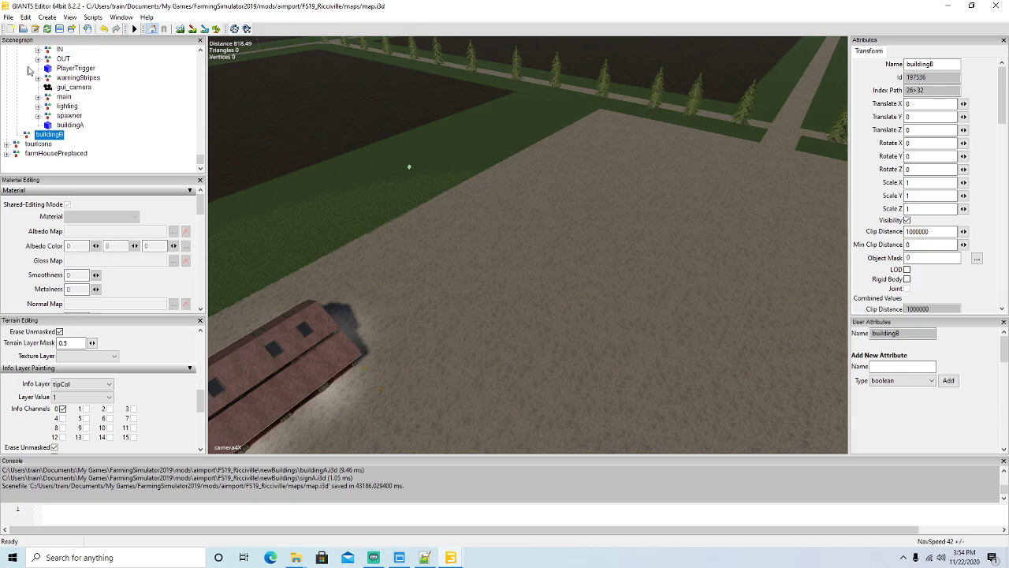
left_click(7, 17)
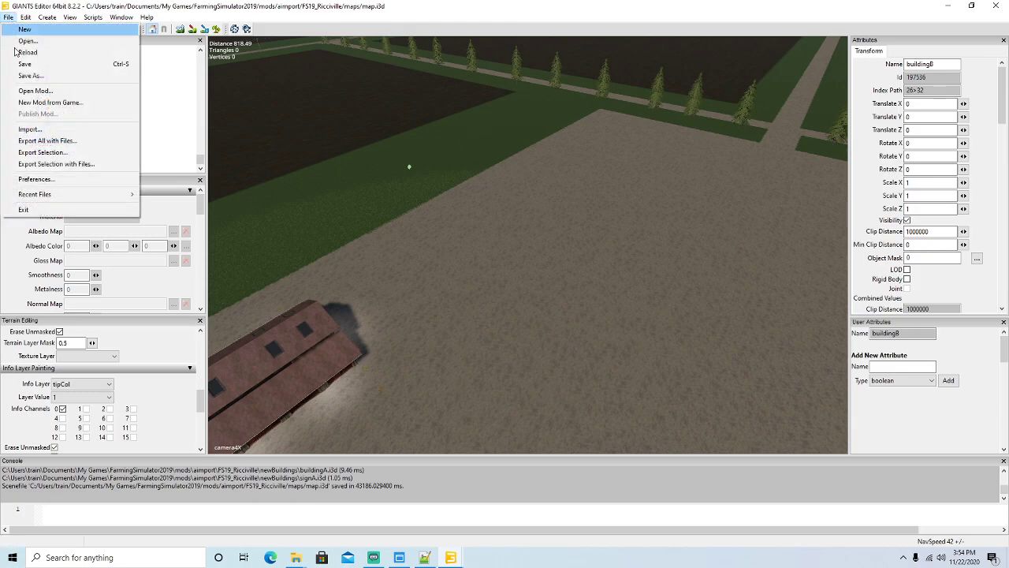
left_click(29, 130)
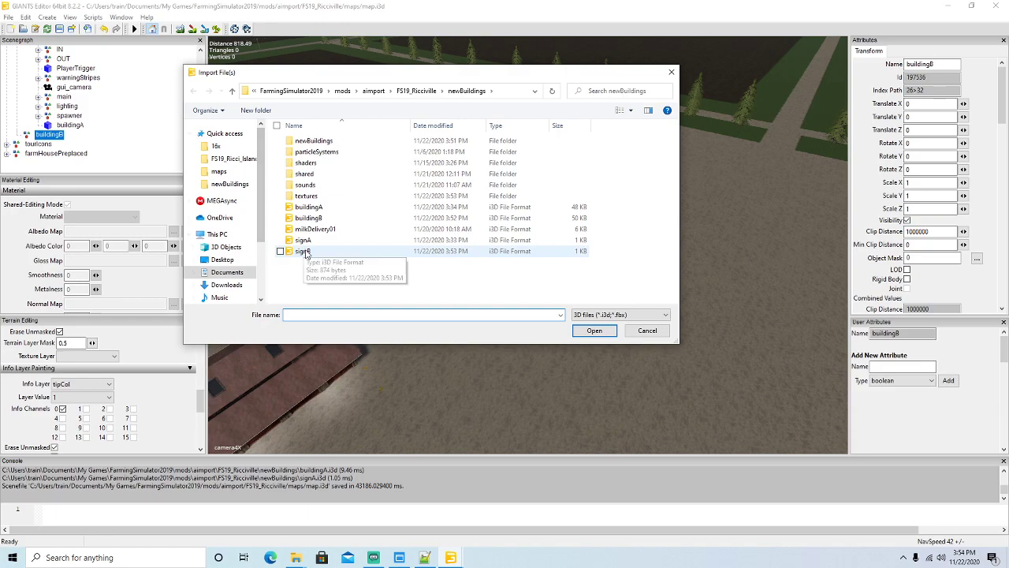
left_click(309, 218)
left_click(593, 330)
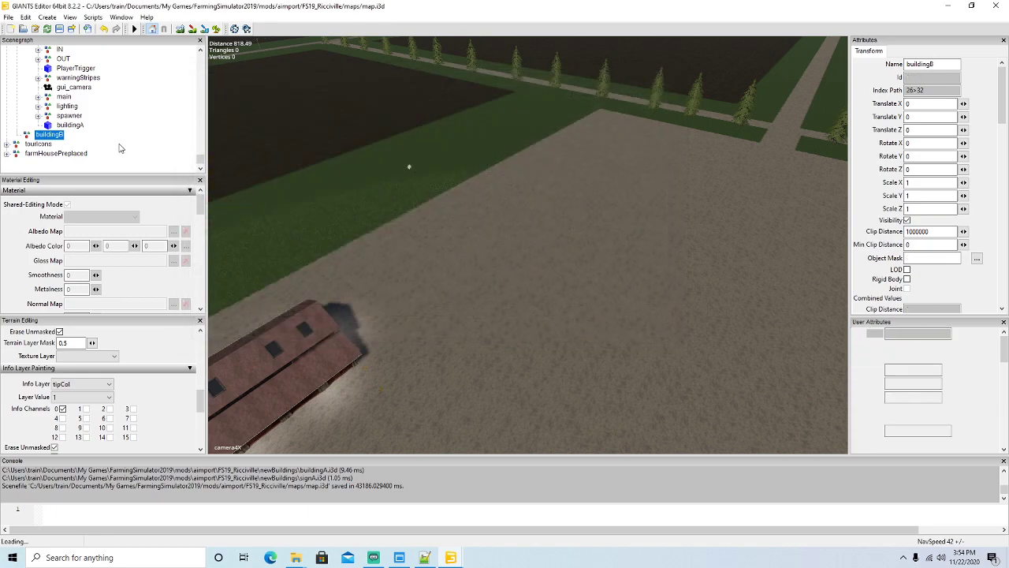
Step: Cut the imported buildingB object and paste it inside the buildingB group under globalCompany
left_click(25, 17)
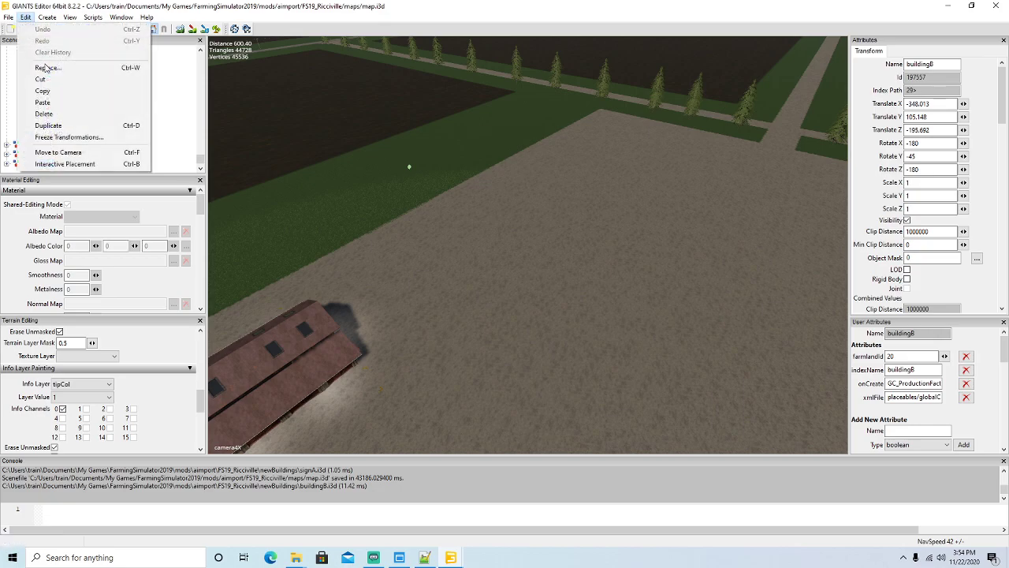
left_click(44, 79)
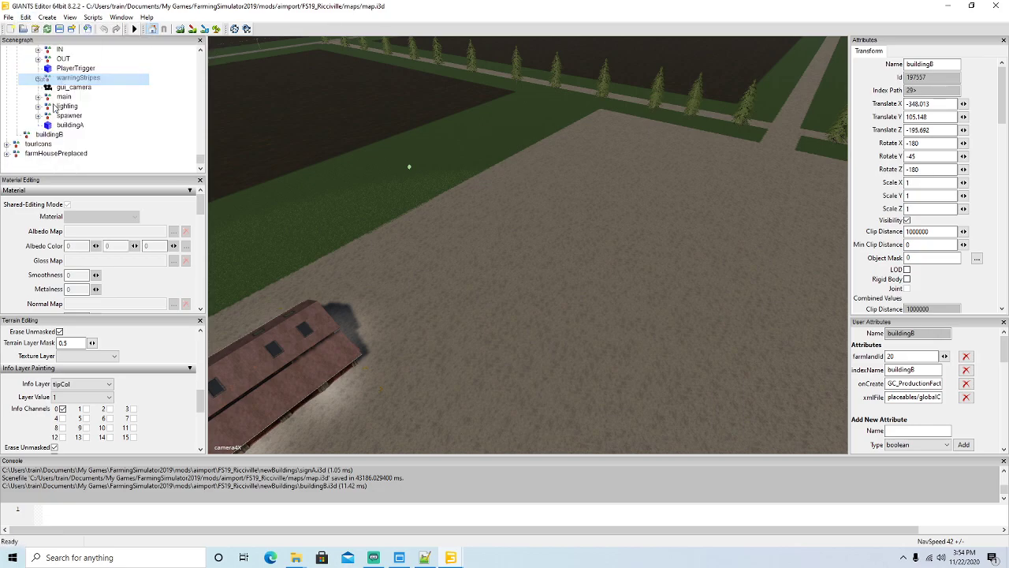
left_click(27, 135)
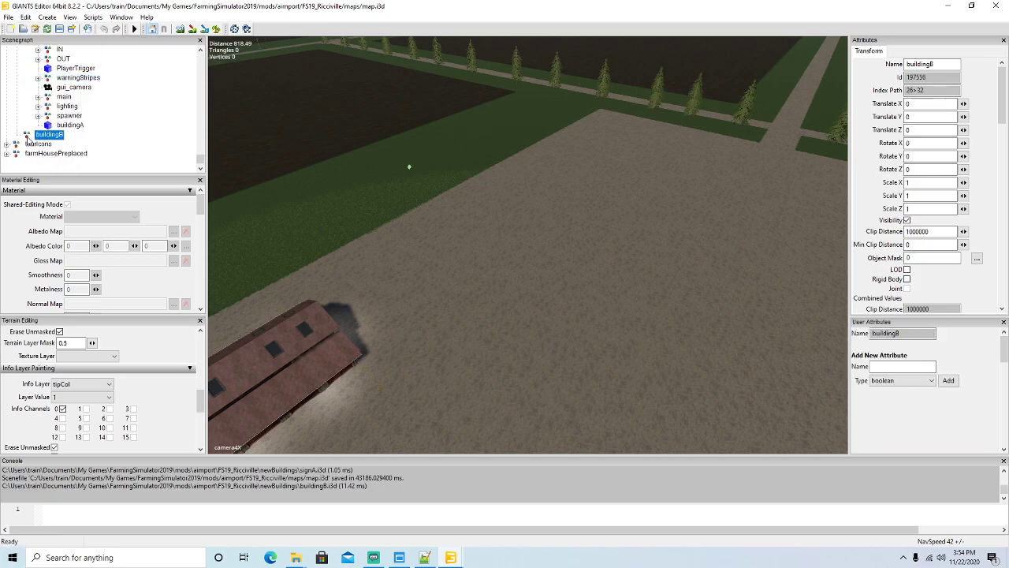
left_click(25, 19)
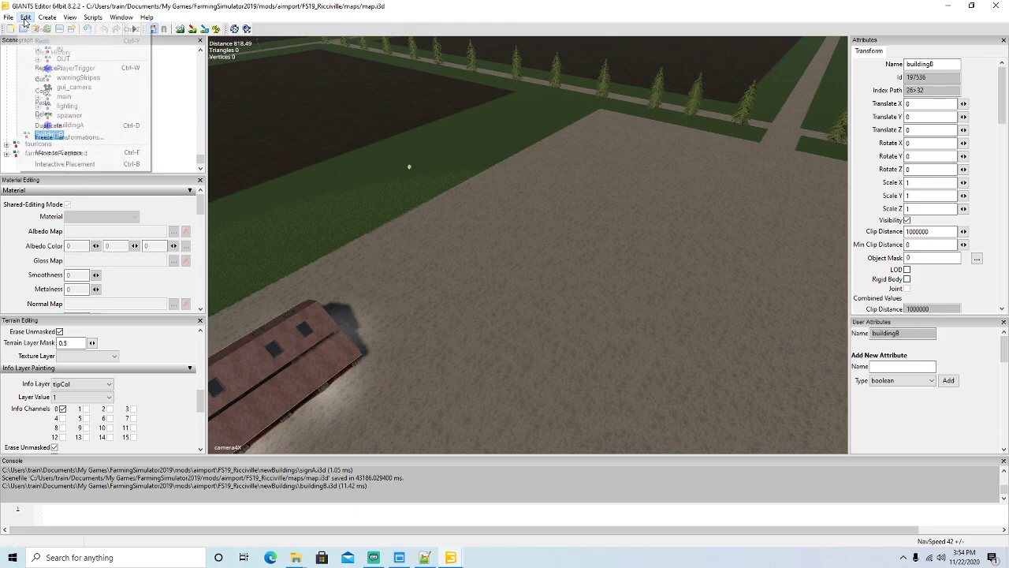
left_click(43, 103)
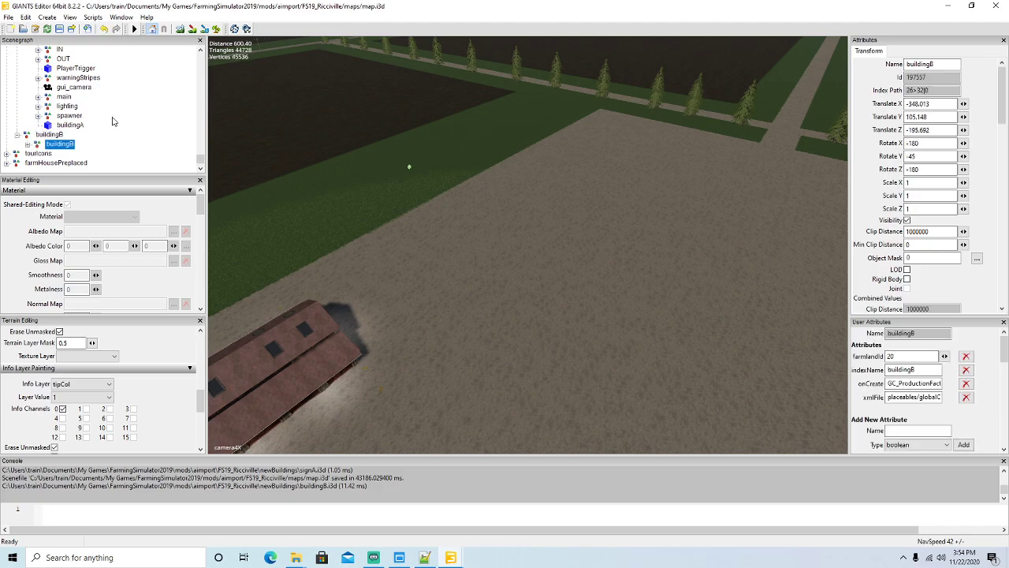
Step: Place the imported buildingB on the gravel lot with Interactive Placement and set its Y rotation to 90
left_click(25, 18)
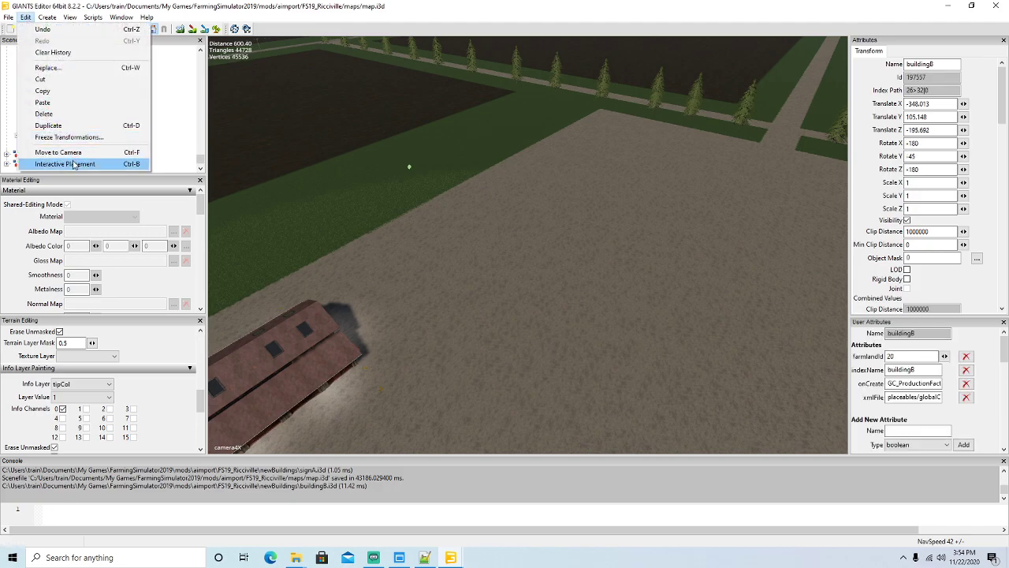
left_click(79, 162)
left_click(477, 236)
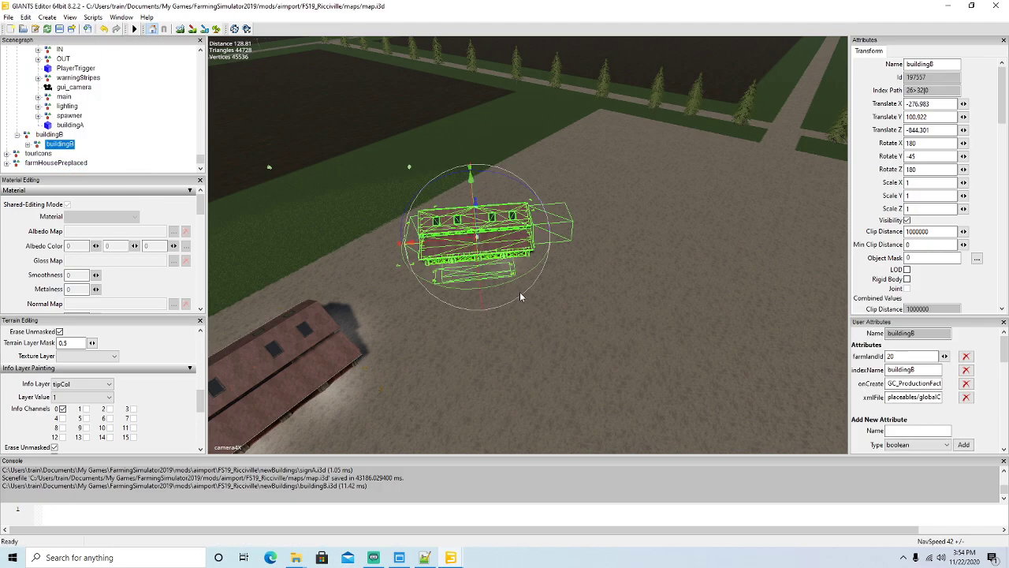
left_click_drag(497, 289, 444, 231)
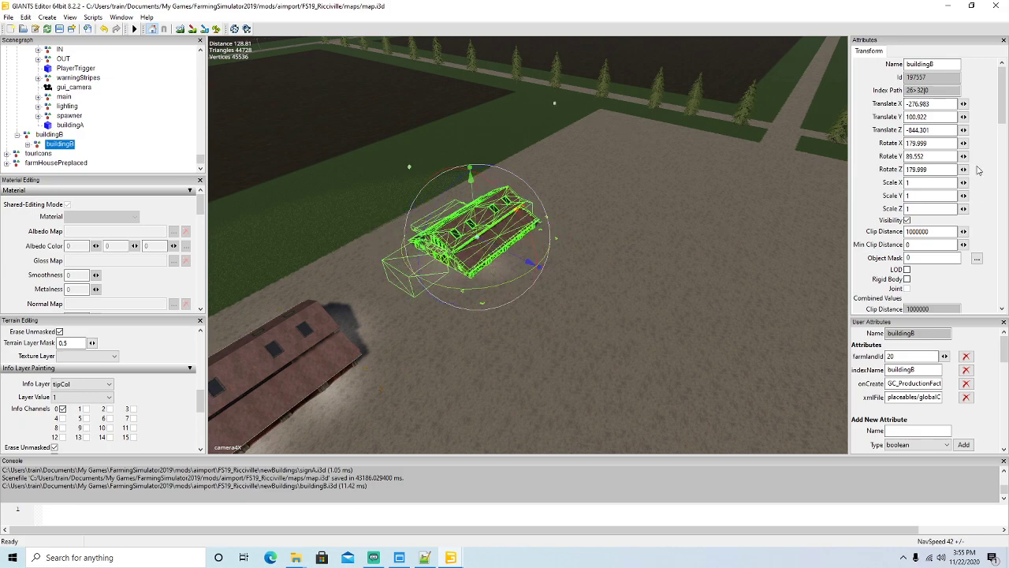
left_click(933, 155)
type("90")
Step: Move buildingB in line with building A, leaving a gap between them, to about X -277.98, Z -861.6
left_click_drag(640, 303, 749, 343, "alt")
scroll(605, 269, "up", 4)
scroll(804, 359, "down", 8)
scroll(854, 354, "up", 3)
scroll(781, 353, "down", 3)
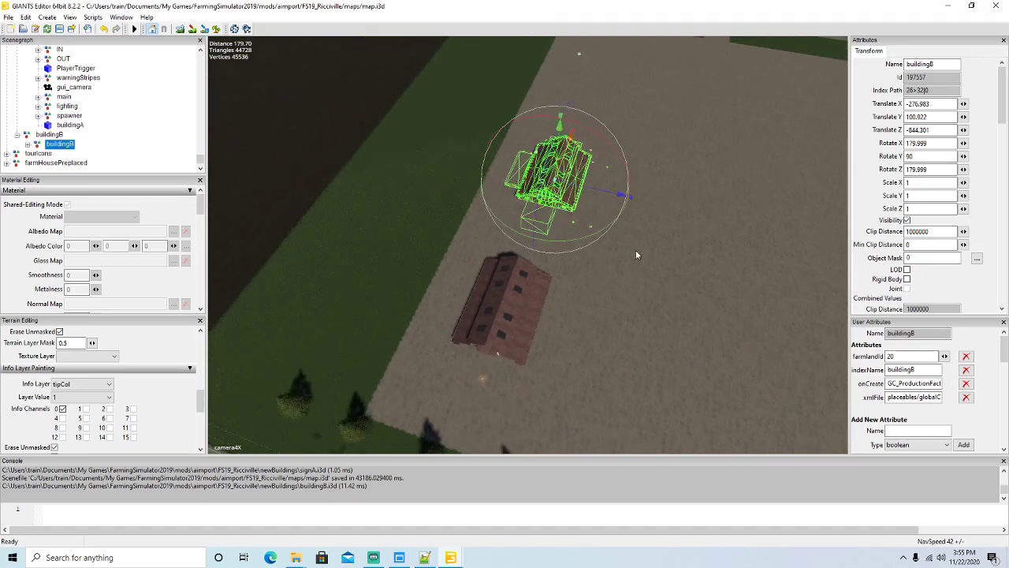
left_click_drag(564, 164, 585, 285)
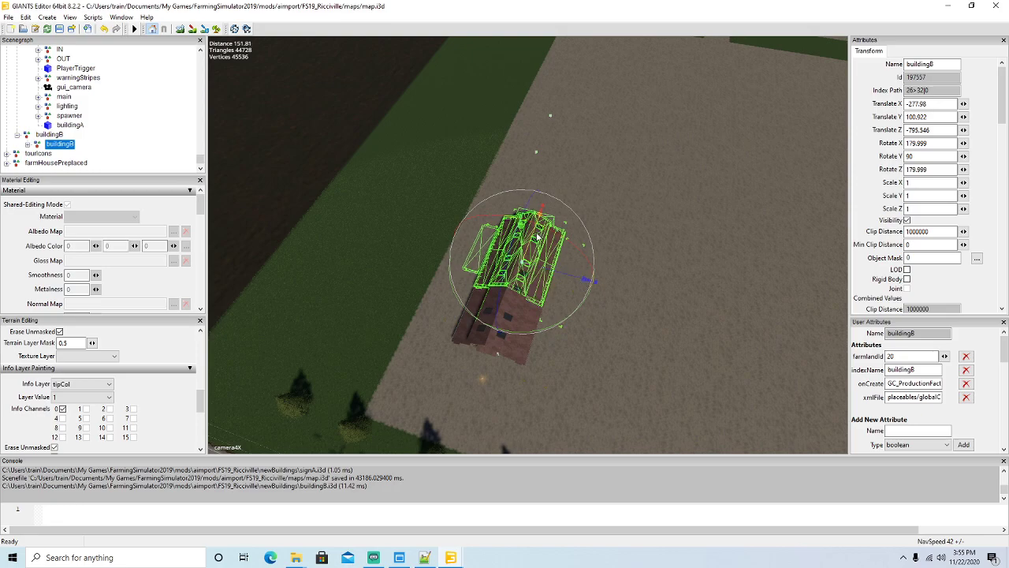
left_click_drag(536, 237, 465, 248)
scroll(683, 143, "up", 5)
scroll(429, 238, "down", 3)
scroll(464, 248, "down", 4)
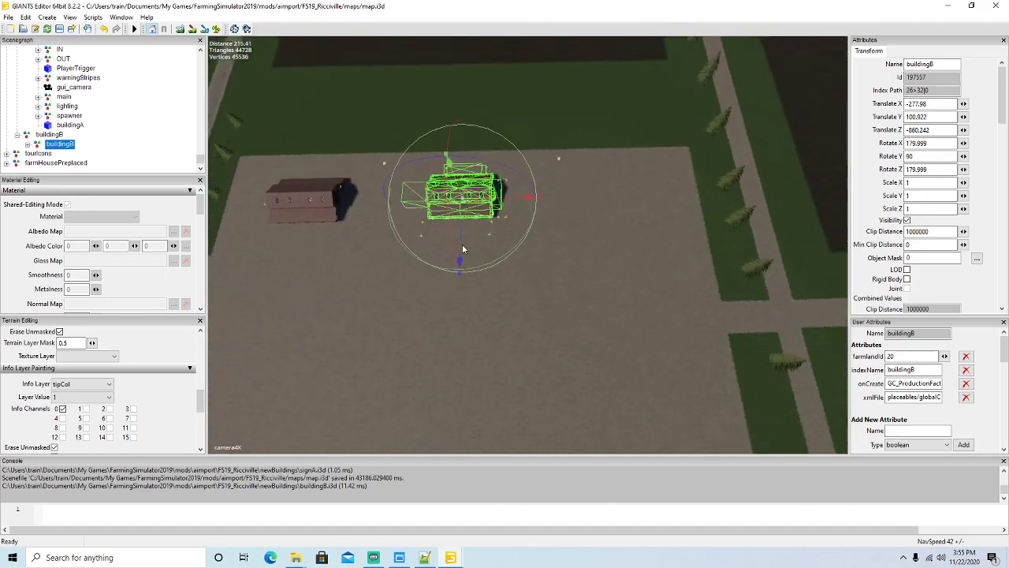
scroll(492, 243, "down", 1)
left_click_drag(541, 208, 543, 207)
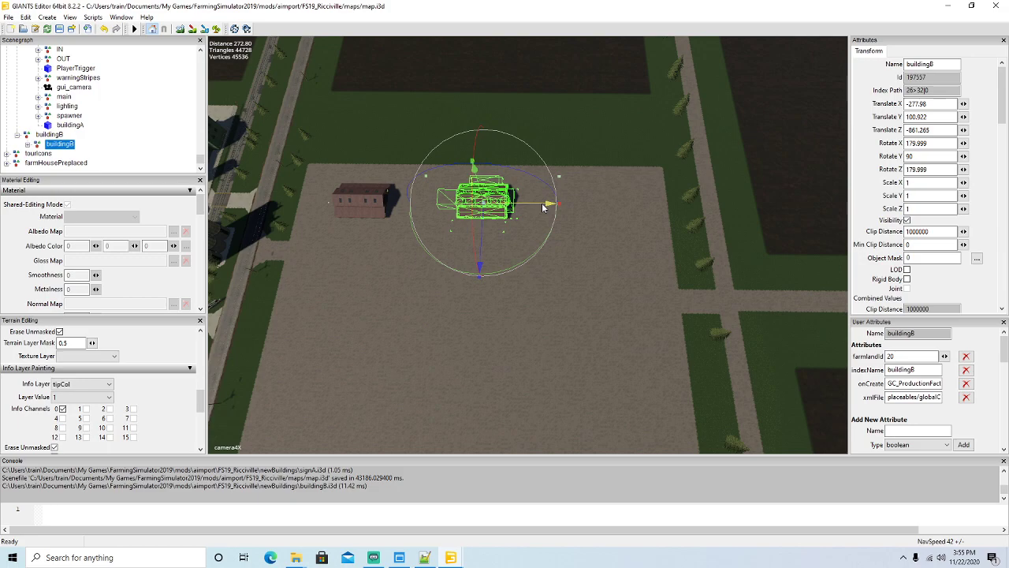
left_click_drag(544, 207, 513, 271)
scroll(438, 272, "up", 4)
scroll(71, 134, "up", 2)
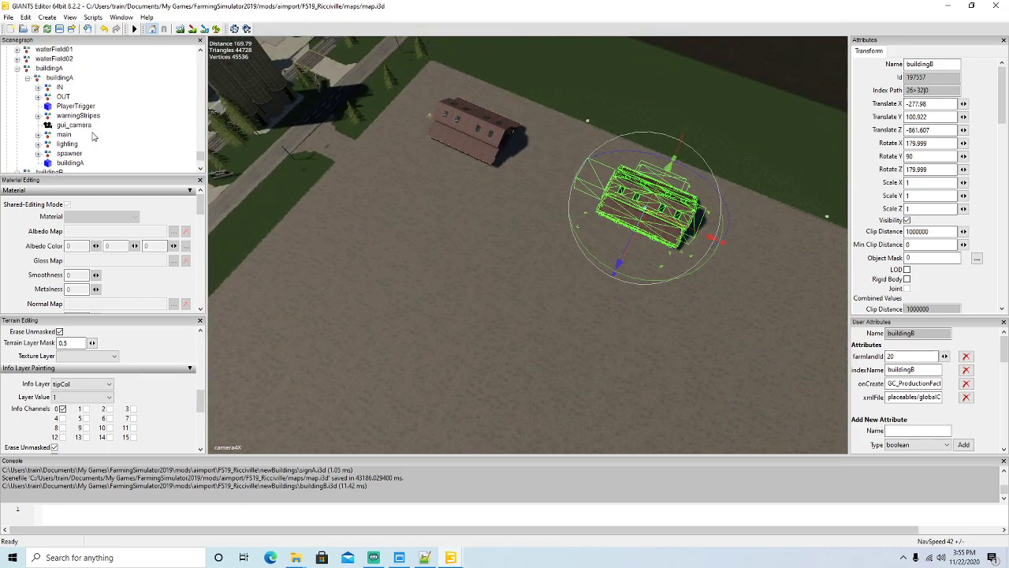
Step: Collapse the inner buildingA group and compare the transform values of buildingA and buildingB
left_click(26, 107)
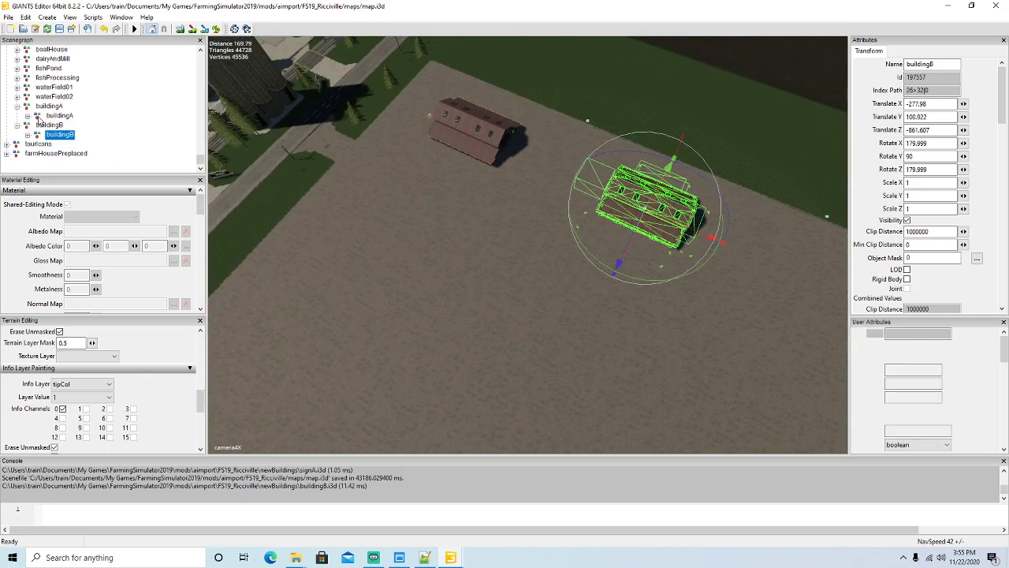
left_click(37, 116)
left_click(43, 135)
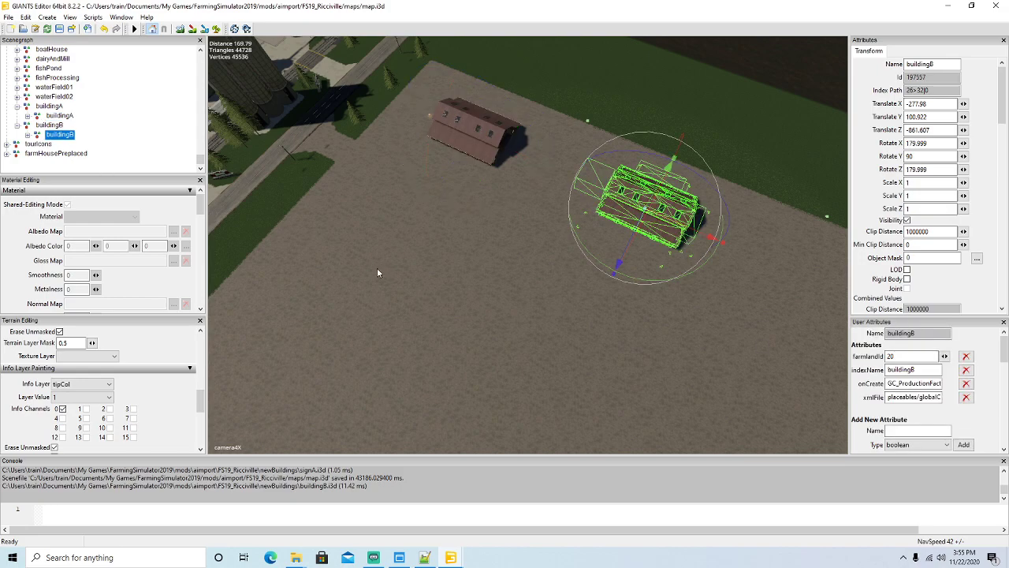
type("33")
Step: Duplicate the whole Placa_entrada sign group mounted on the front of building A
left_click_drag(582, 330, 421, 255, "alt")
left_click_drag(546, 381, 576, 224, "alt")
scroll(472, 353, "up", 4)
scroll(397, 303, "up", 4)
scroll(398, 303, "up", 3)
scroll(550, 344, "down", 3)
scroll(580, 354, "up", 4)
left_click(588, 230)
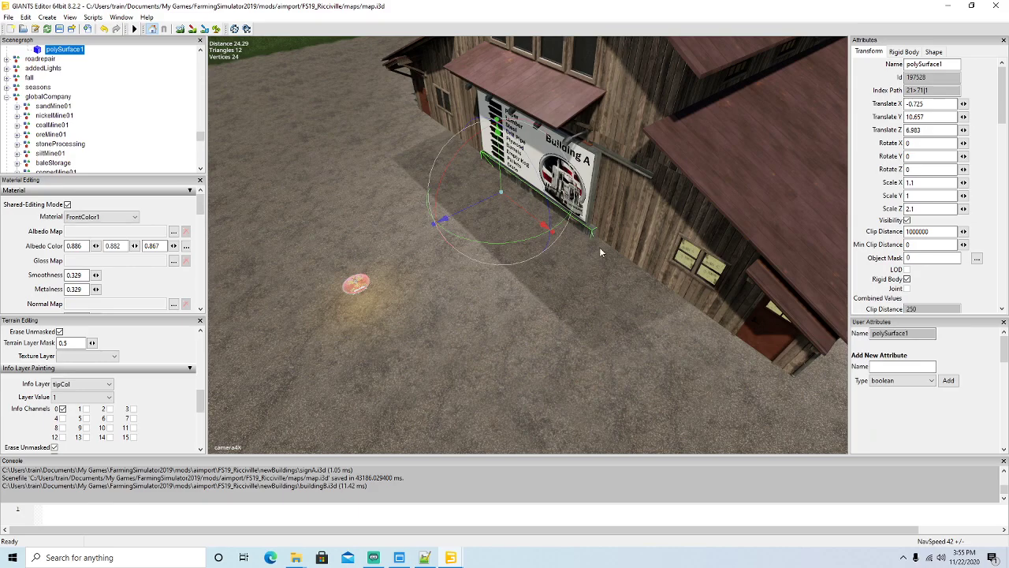
left_click(17, 79)
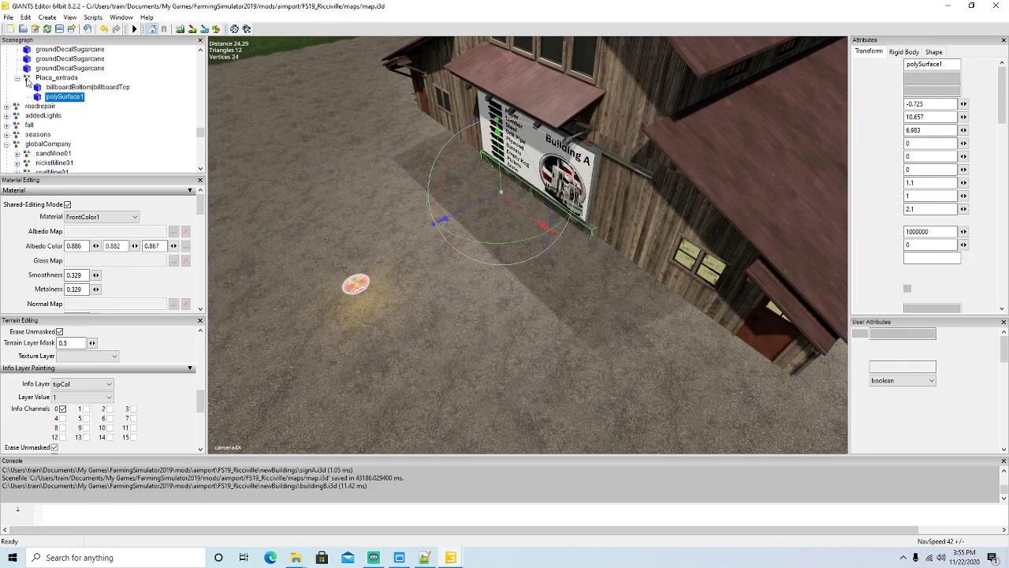
left_click_drag(332, 175, 362, 202, "alt")
scroll(362, 202, "down", 5)
scroll(362, 203, "down", 3)
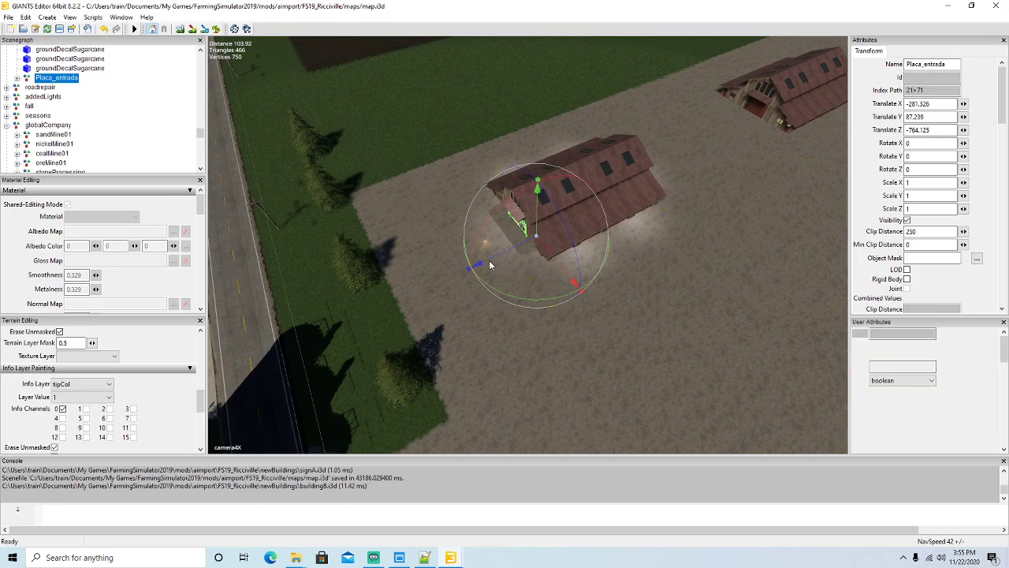
key("ctrl+d")
Step: Move the duplicated Placa_entrada sign onto the front wall of buildingB, at about Translate Z -852.77
left_click_drag(501, 266, 758, 141)
left_click_drag(698, 209, 747, 172, "alt")
scroll(750, 166, "up", 5)
scroll(767, 145, "up", 4)
scroll(747, 171, "up", 5)
left_click_drag(440, 341, 467, 322)
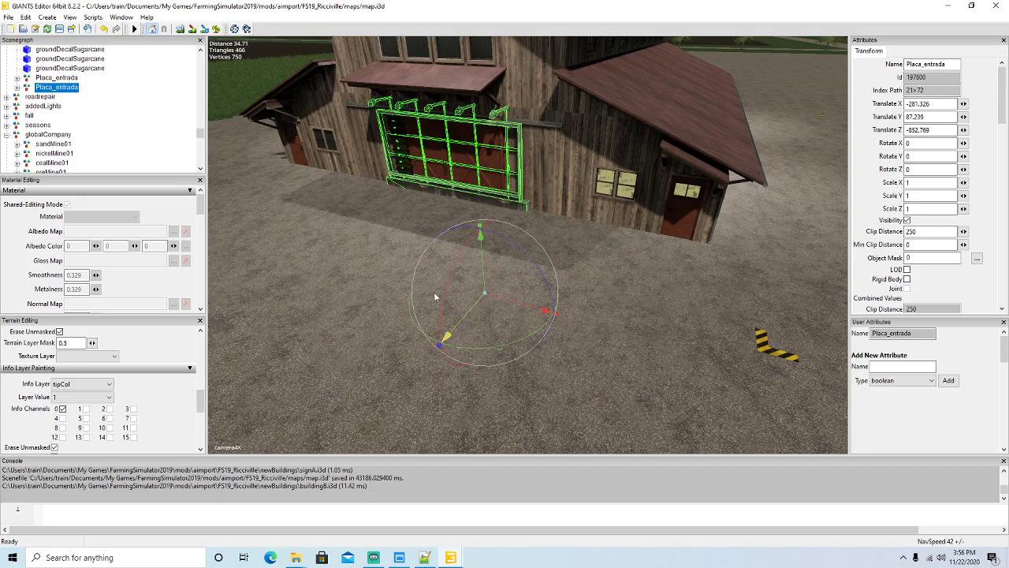
Step: Import the signB i3d file from the newBuildings folder into the map
left_click(8, 16)
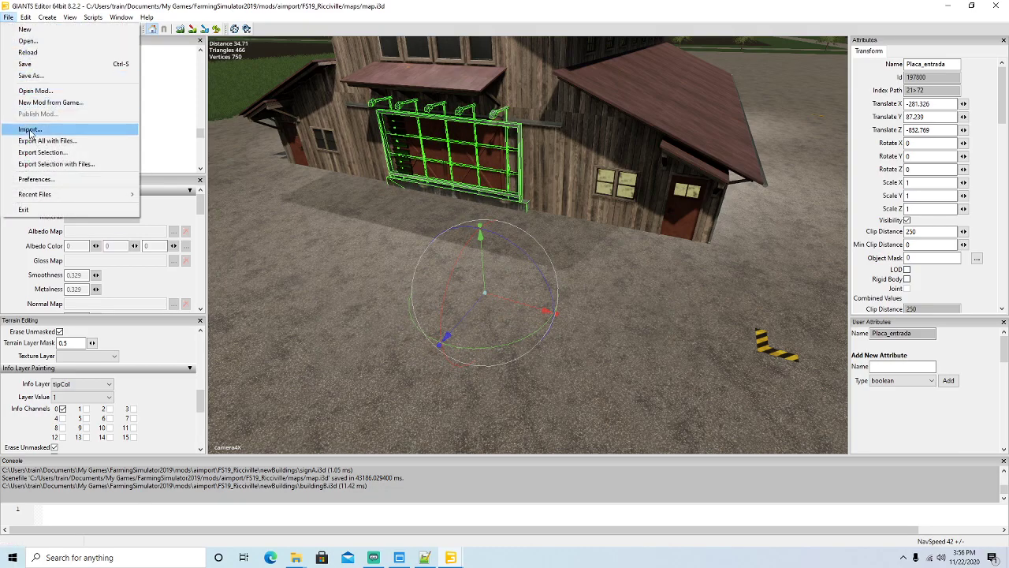
left_click(30, 130)
left_click(304, 251)
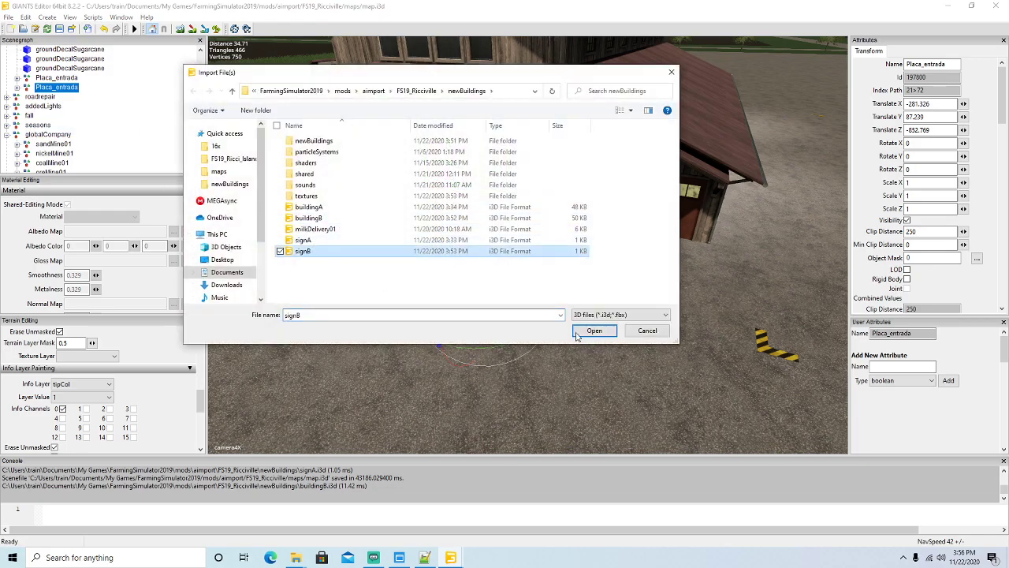
left_click(592, 331)
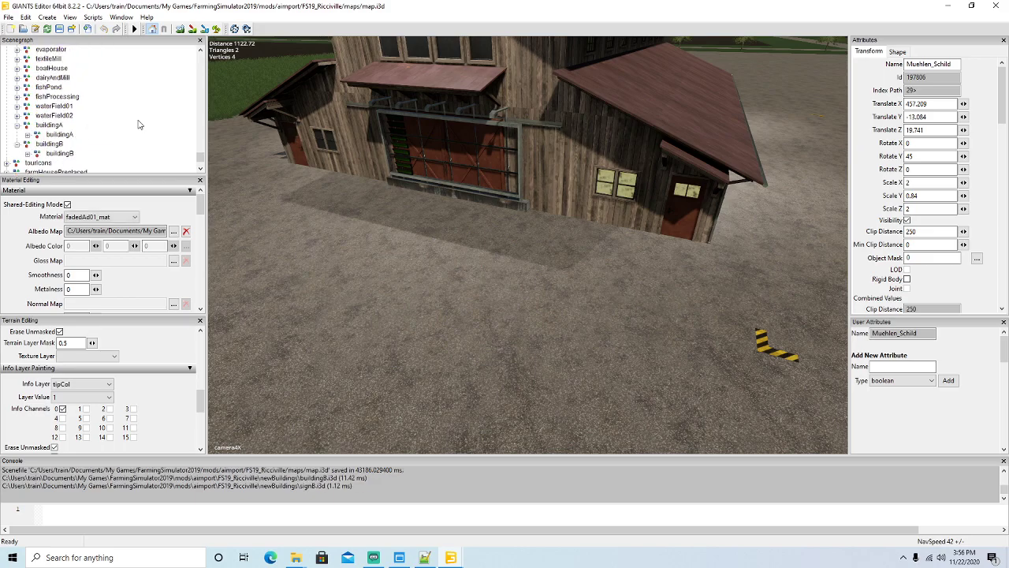
Step: Cut the imported Muehlen_Schild sign and paste it into the inner buildingB group
left_click(25, 16)
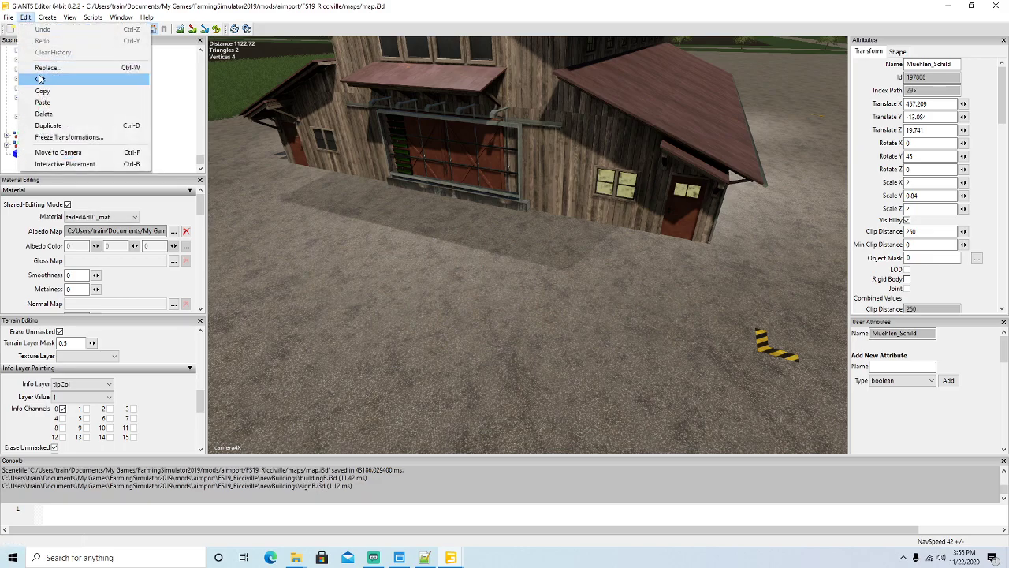
left_click(41, 82)
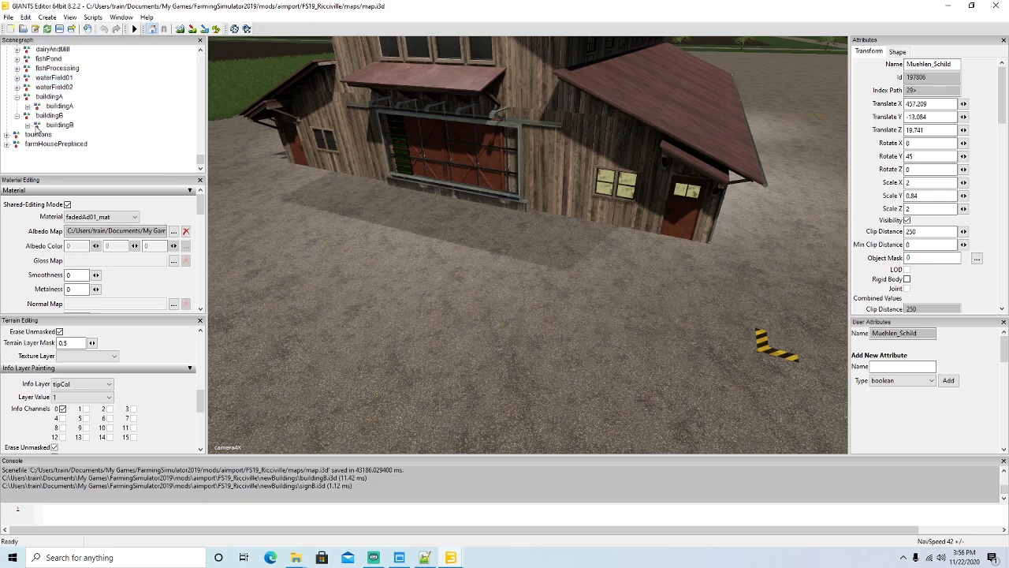
left_click(60, 124)
left_click(26, 17)
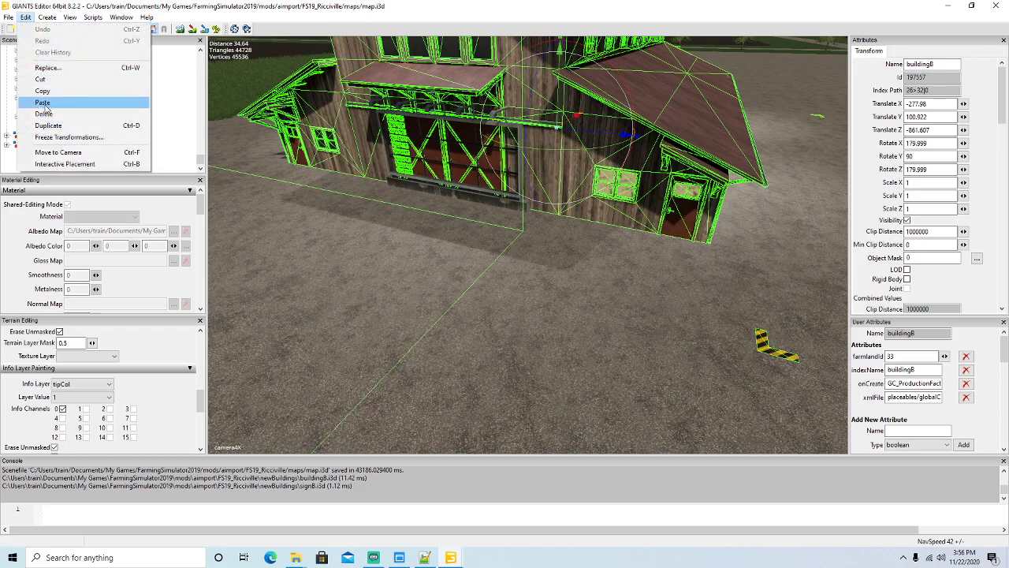
left_click(43, 104)
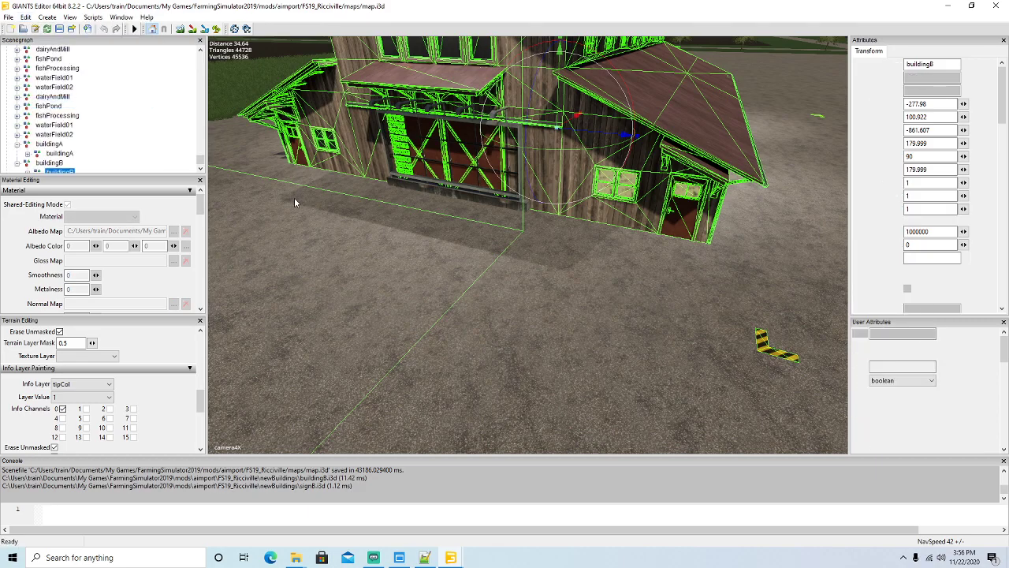
Step: Place the Muehlen_Schild sign interactively in front of buildingB and rotate it about its vertical axis until it faces outward
left_click(25, 16)
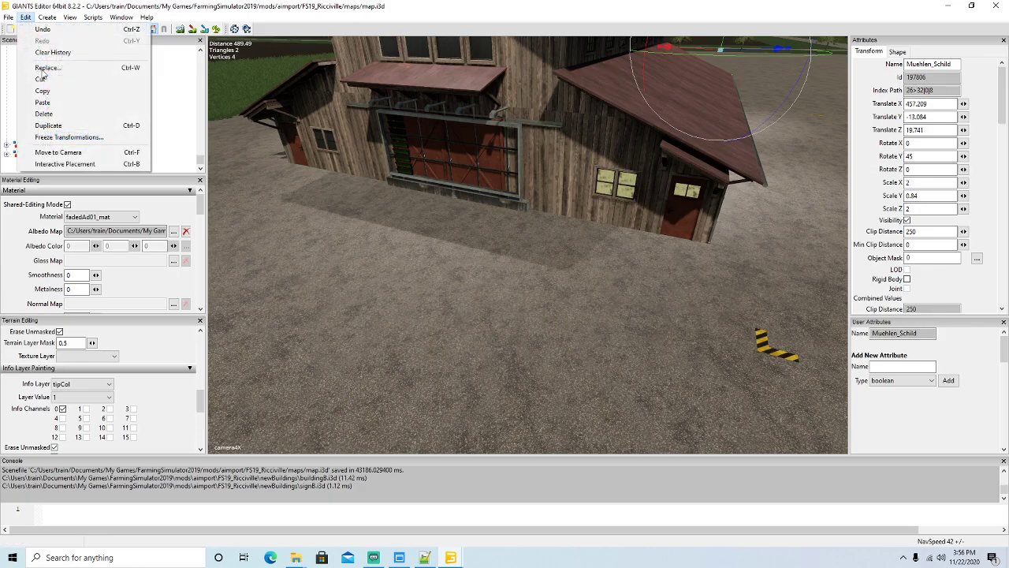
left_click(64, 163)
left_click(450, 166)
left_click_drag(470, 212, 510, 207, "alt")
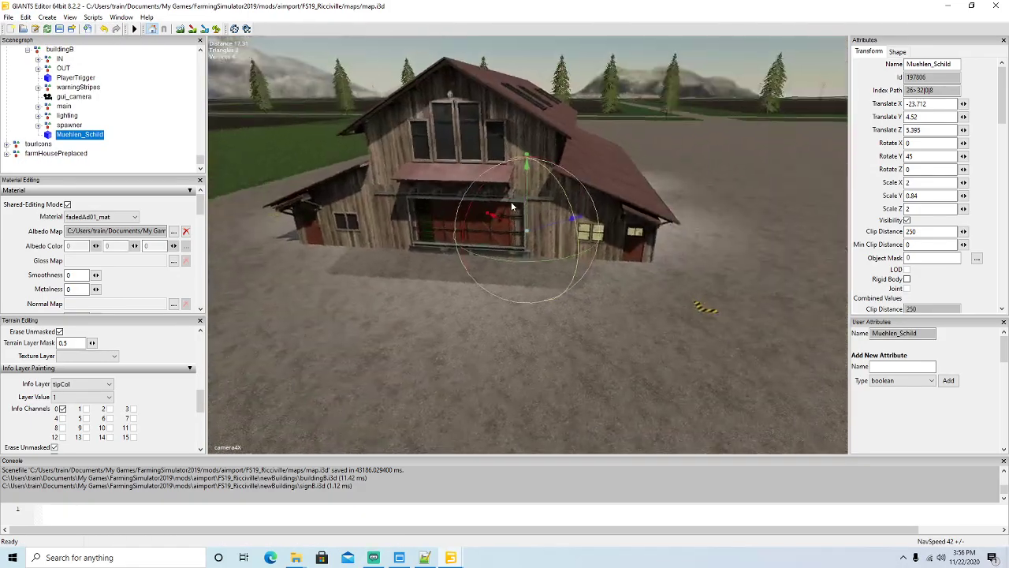
scroll(510, 207, "up", 5)
left_click_drag(500, 244, 604, 171)
left_click_drag(526, 136, 585, 173)
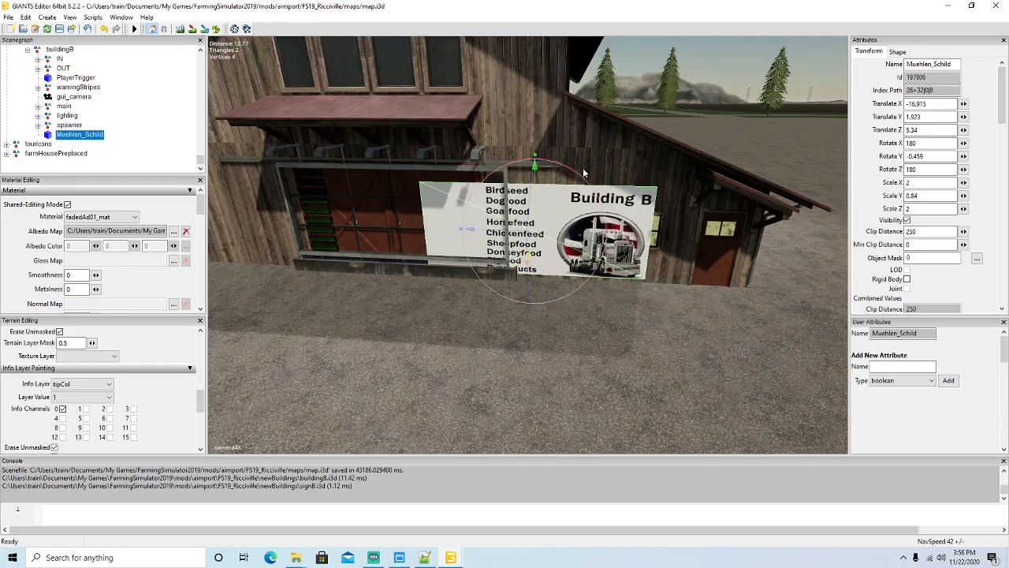
Step: Move the Muehlen_Schild sign into the billboard frame, to about Translate X -16.96, Y 2.394, Z -0.215
left_click_drag(513, 262, 340, 224)
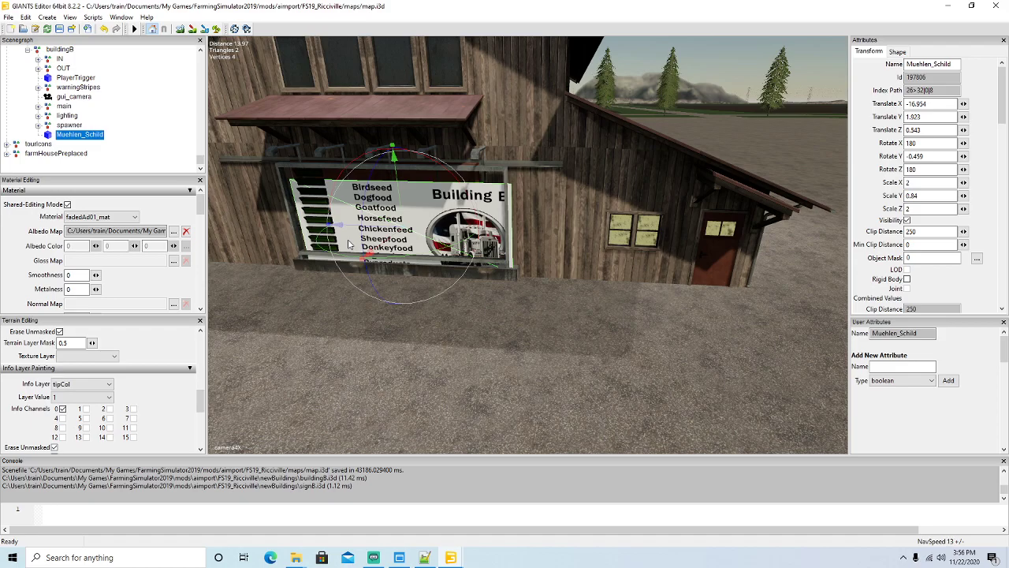
left_click_drag(424, 311, 354, 300, "alt")
scroll(339, 301, "up", 3)
left_click_drag(345, 300, 452, 309, "alt")
scroll(410, 314, "down", 5)
scroll(418, 314, "up", 1)
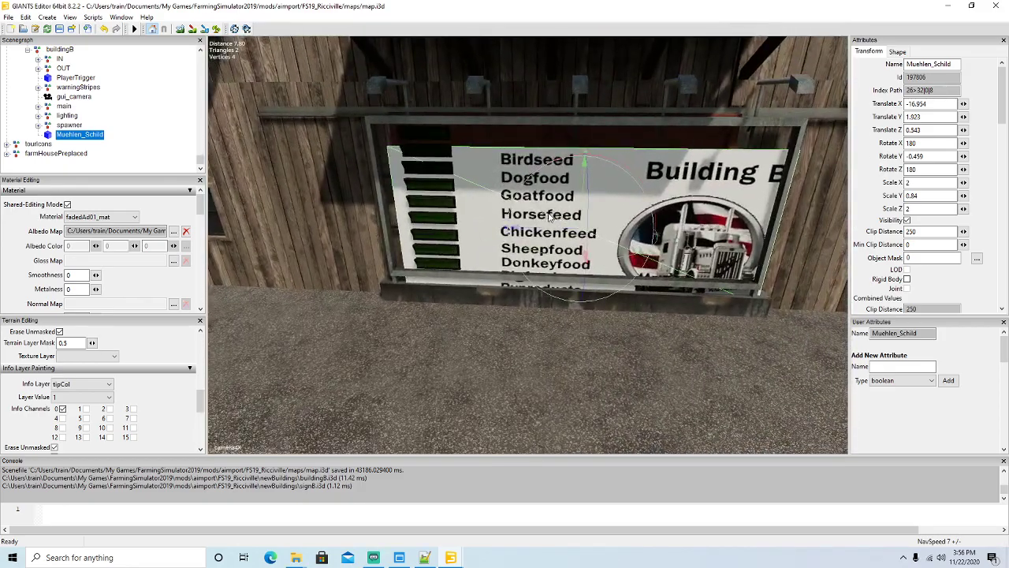
left_click_drag(544, 231, 503, 234)
left_click_drag(547, 168, 547, 146)
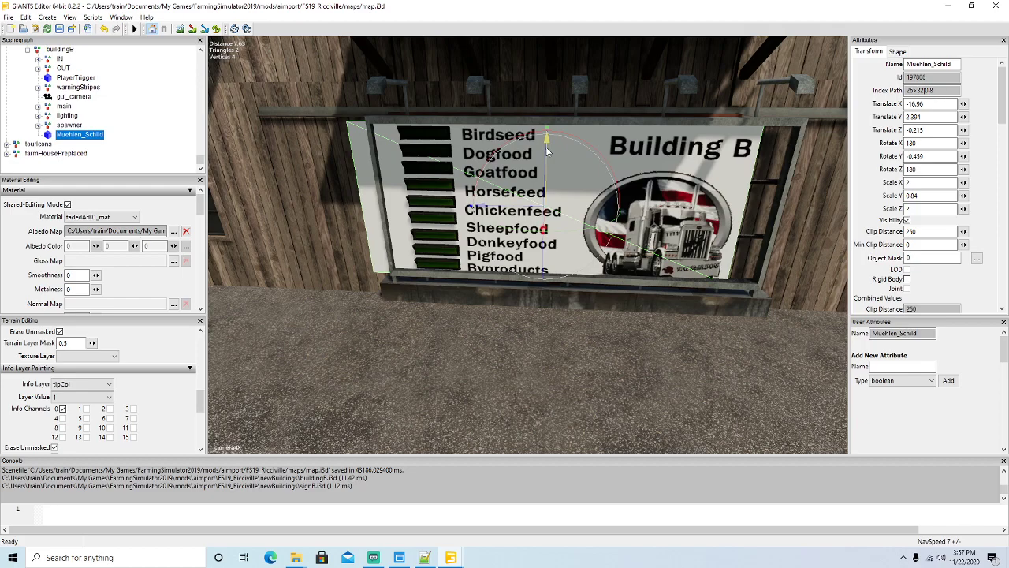
Step: Straighten the Building B sign with Rotate Y 0 and fine-tune its position to about Translate X -17.019, Z 0.035
left_click_drag(517, 221, 547, 247, "alt")
scroll(516, 239, "down", 3)
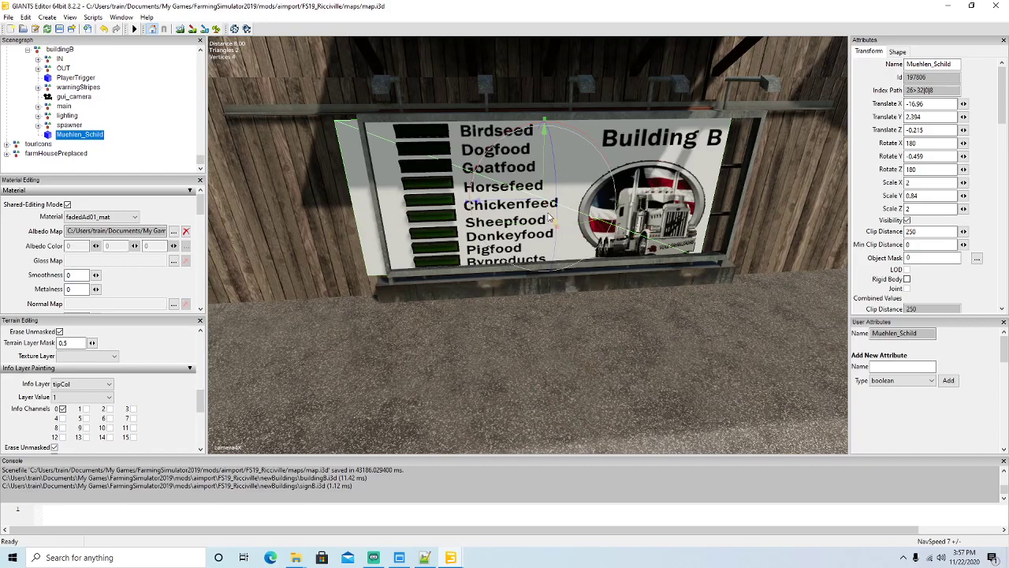
left_click_drag(536, 205, 563, 214)
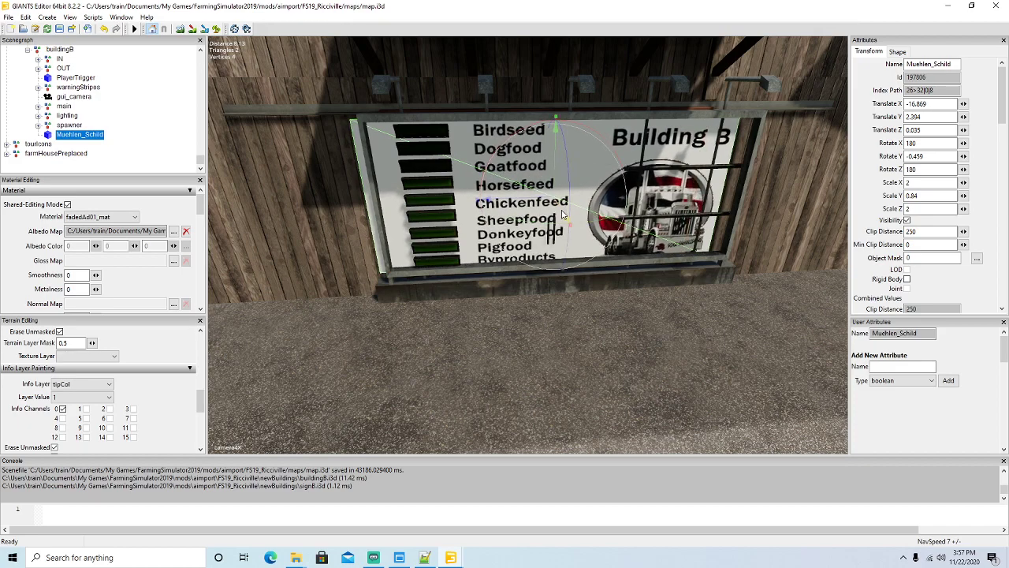
double_click(939, 156)
type("0")
key("Return")
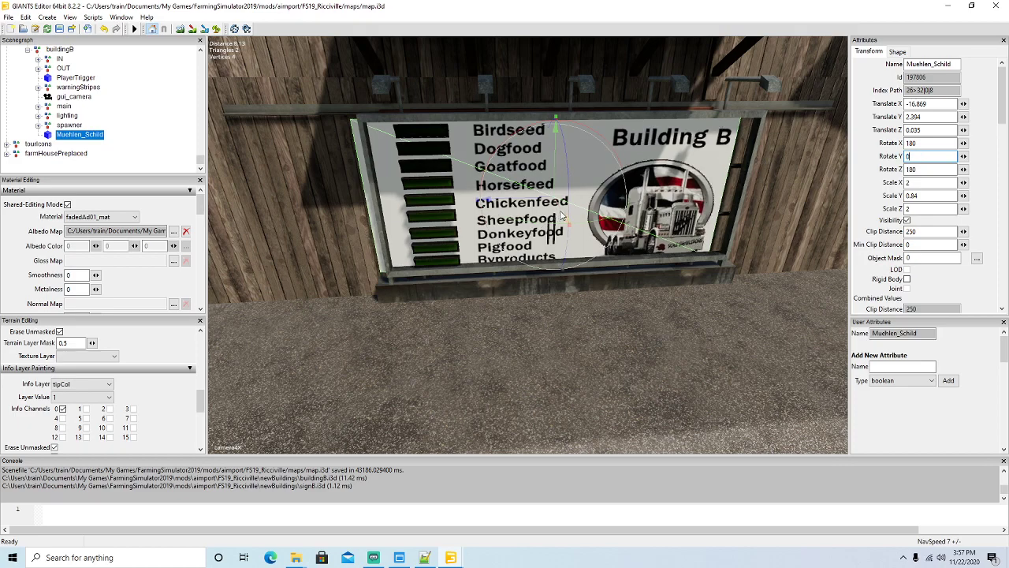
left_click_drag(562, 215, 566, 223)
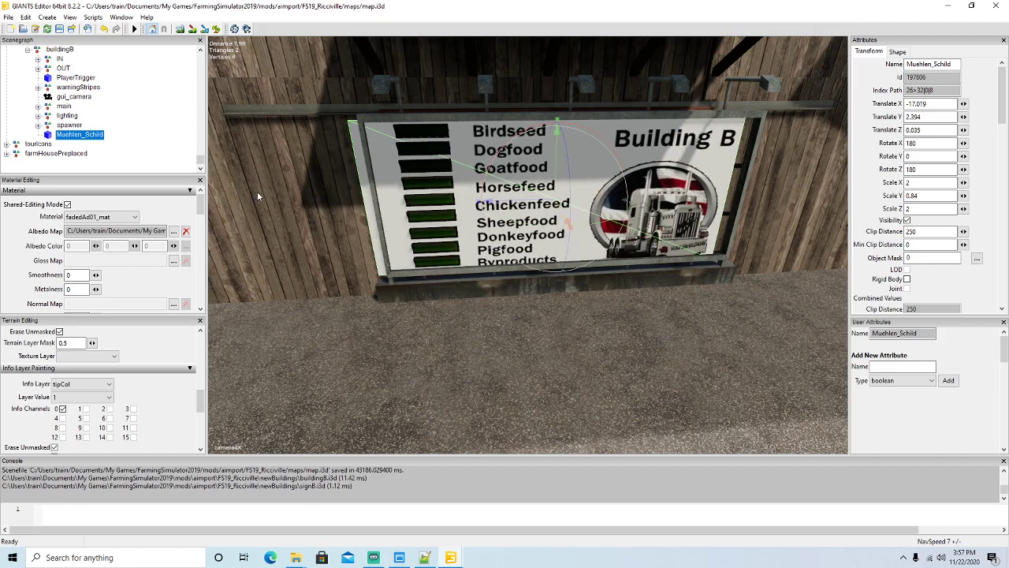
Step: Select the whole duplicated Placa_entrada group on buildingB and nudge the billboard frame to fit around the Building B sign
left_click(425, 292)
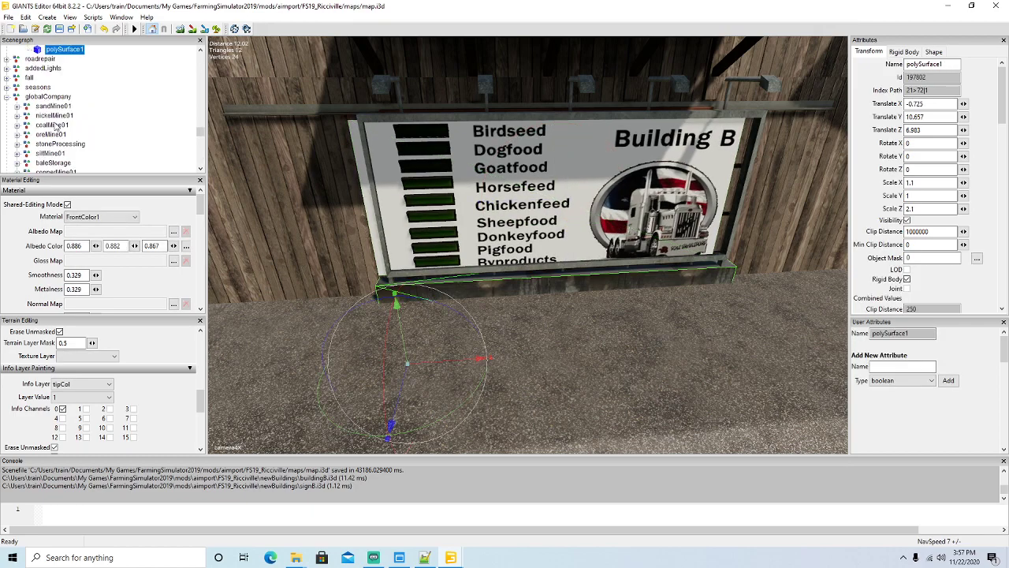
left_click(27, 69)
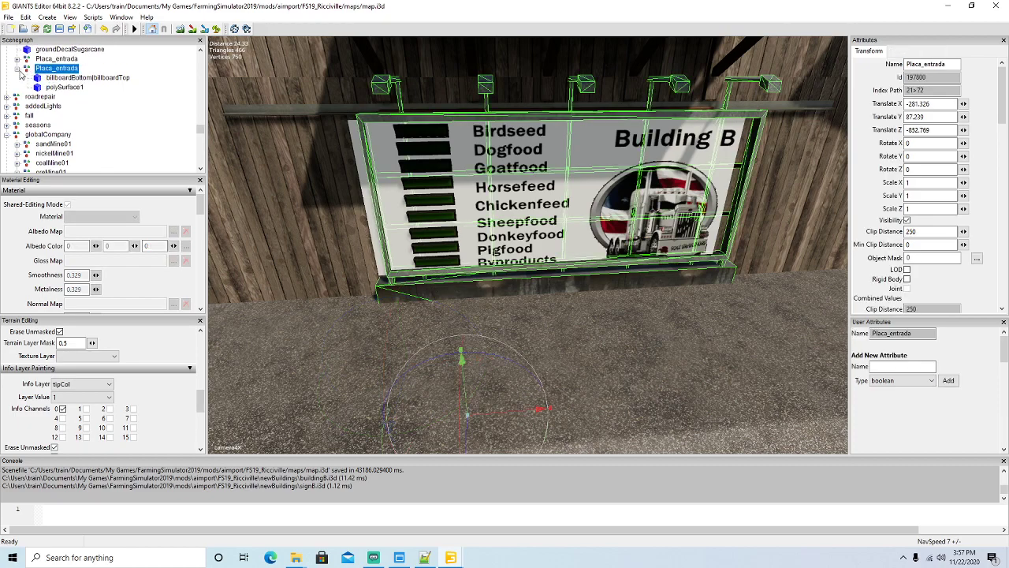
left_click(17, 70)
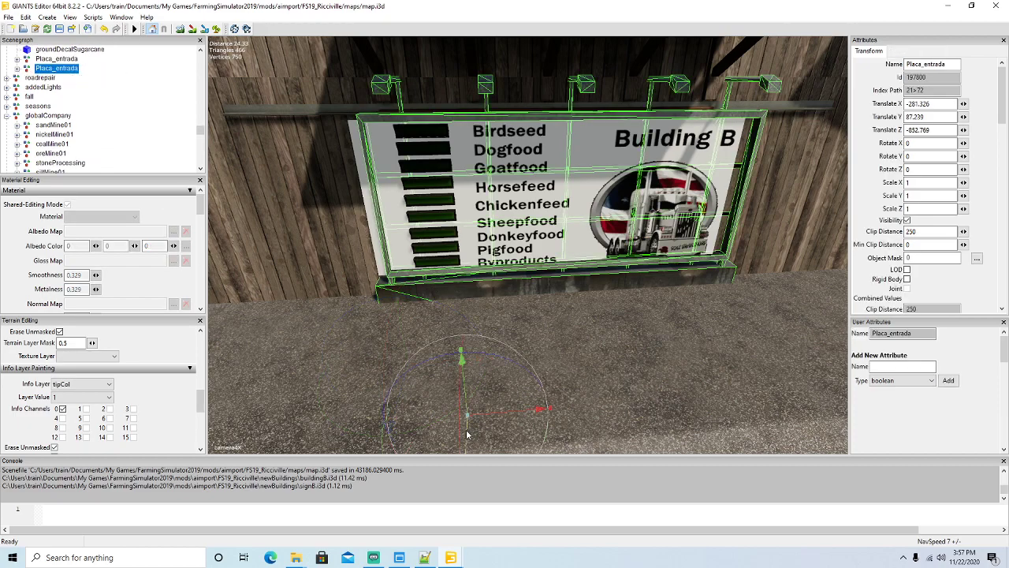
left_click_drag(477, 427, 560, 402)
scroll(580, 402, "down", 5)
left_click(607, 402)
Step: Collapse the outer buildingB group and expand the tourIcons group down to its buildingA icon
left_click_drag(378, 357, 331, 380, "alt")
scroll(551, 314, "up", 4)
scroll(360, 373, "down", 5)
scroll(360, 373, "down", 5)
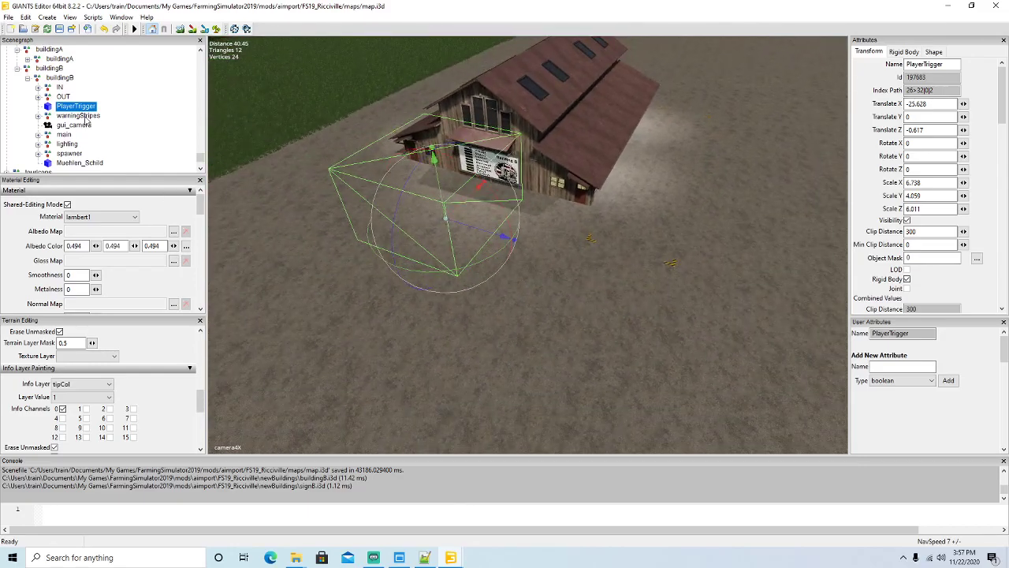
left_click(18, 68)
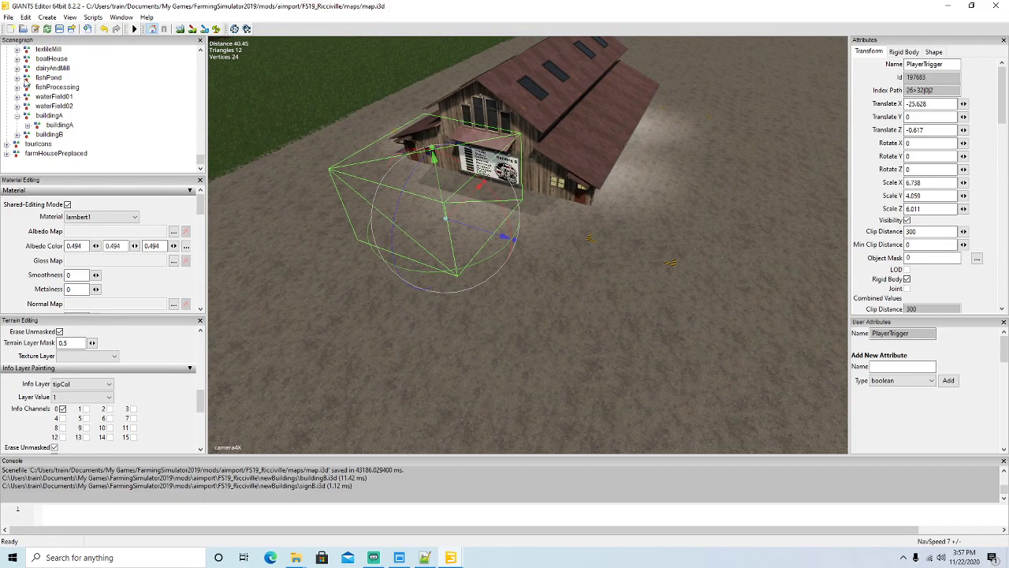
left_click(6, 145)
scroll(94, 122, "down", 6)
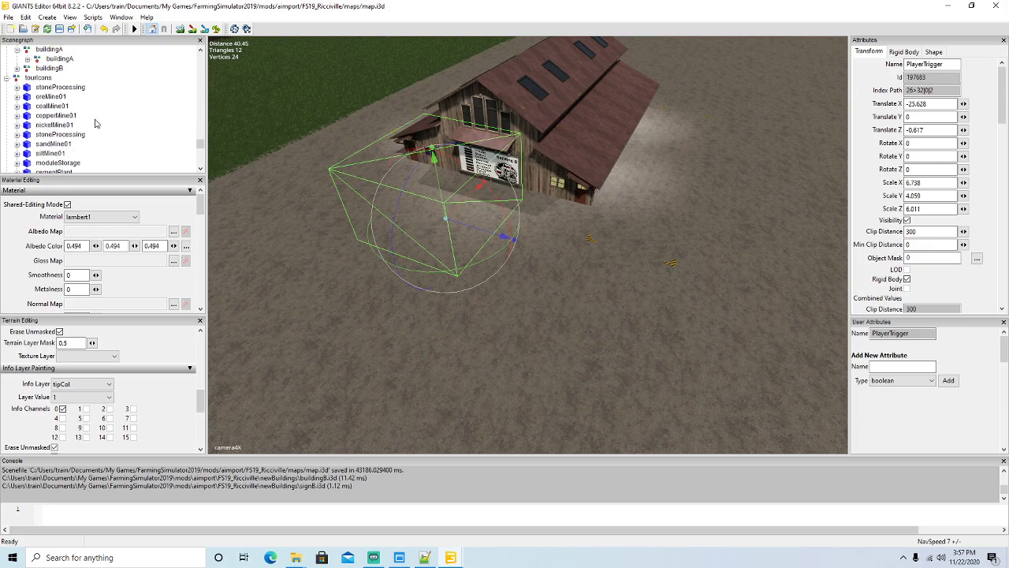
scroll(95, 122, "down", 6)
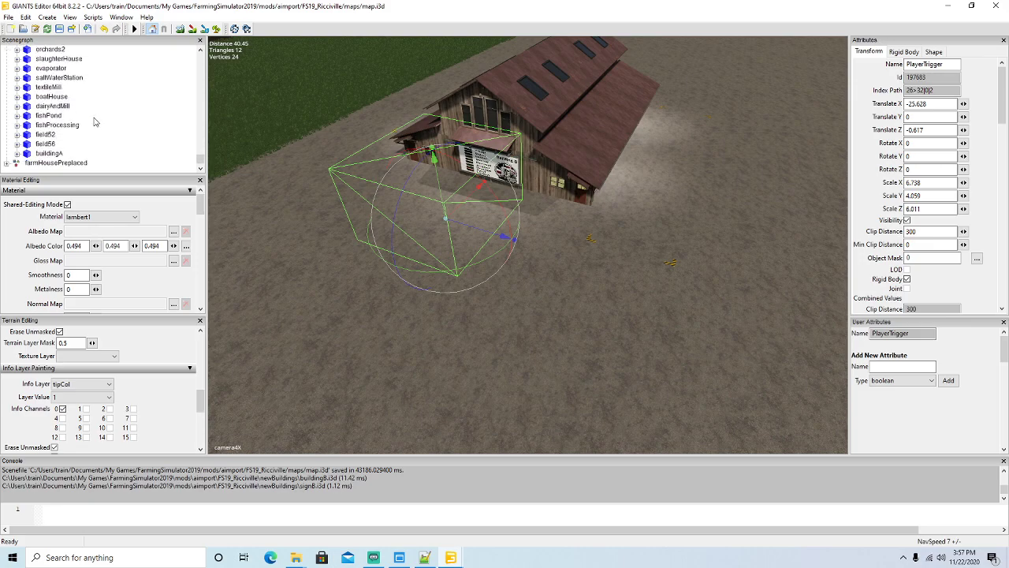
Step: Duplicate the buildingA icon in the tourIcons group and rename the copy buildingB
left_click_drag(401, 216, 543, 300, "alt")
scroll(596, 282, "down", 3)
scroll(552, 300, "down", 3)
scroll(543, 299, "down", 1)
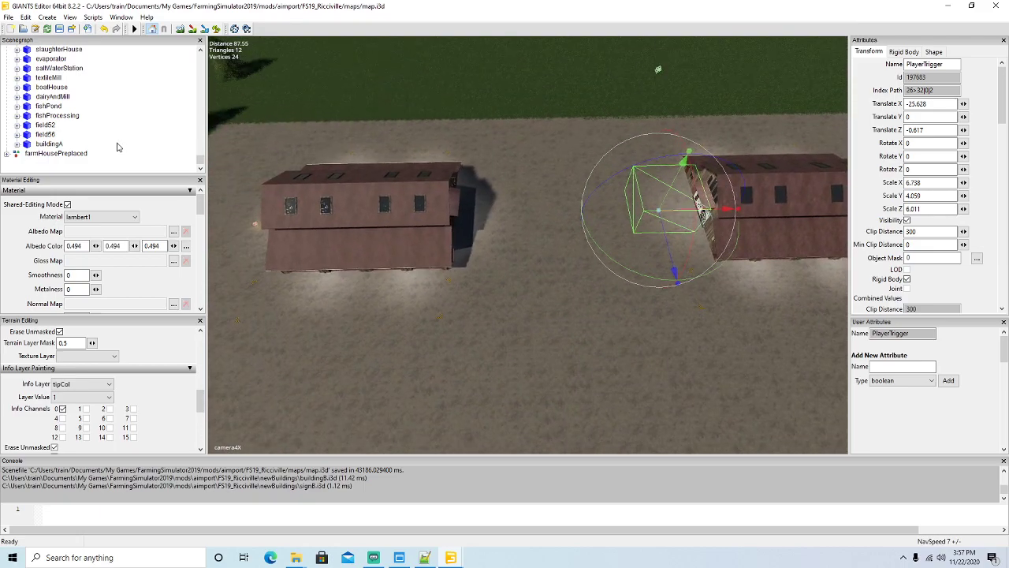
left_click(40, 145)
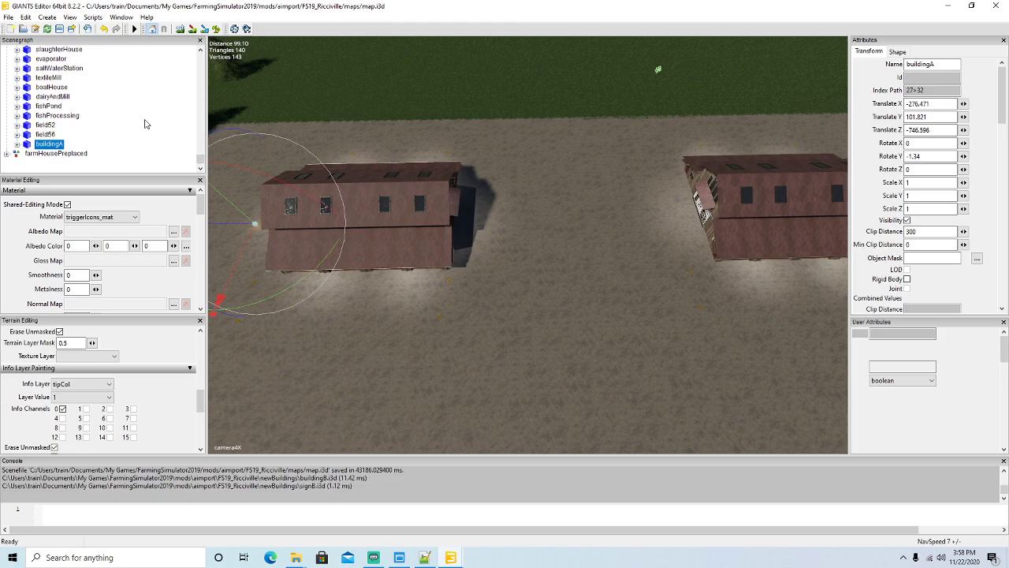
key("ctrl+d")
left_click(942, 63)
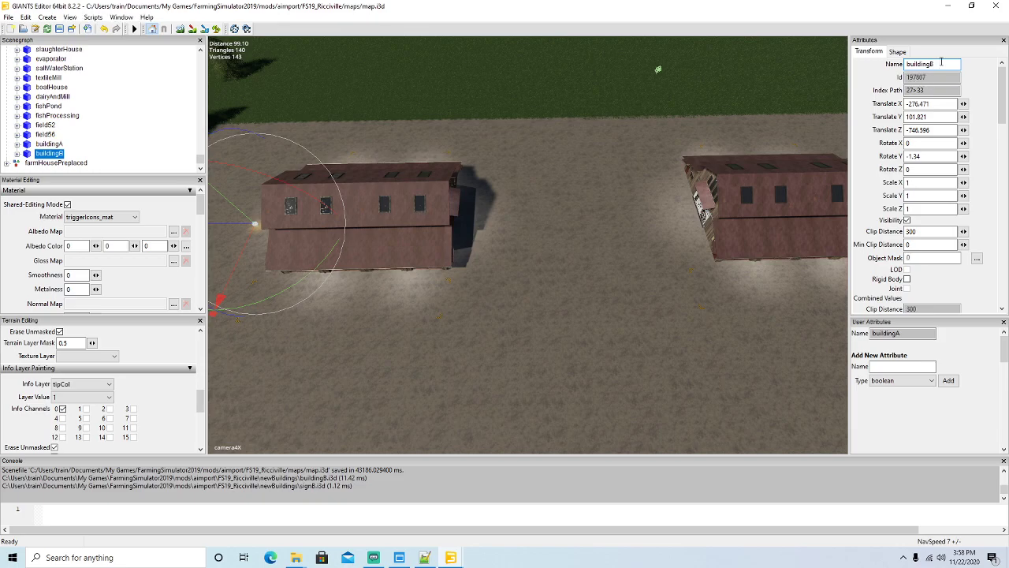
Step: Move the buildingB tour icon in front of buildingB, to about Translate X -276.85, Z -837.76
left_click_drag(233, 229, 648, 215)
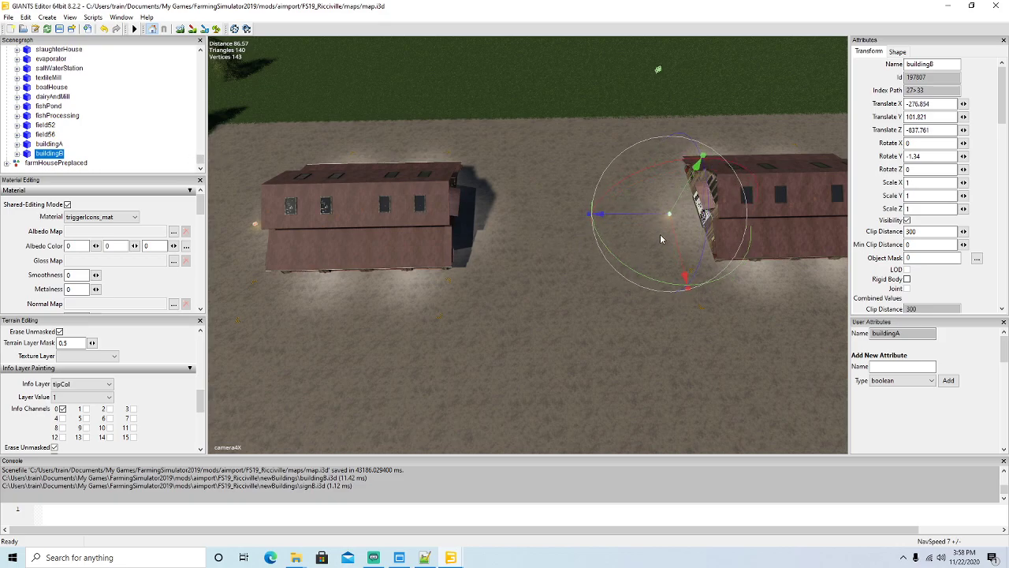
left_click(608, 246)
left_click(682, 229)
Step: Collapse the inner buildingB group and save the map
left_click_drag(426, 310, 556, 273, "alt")
scroll(332, 270, "up", 3)
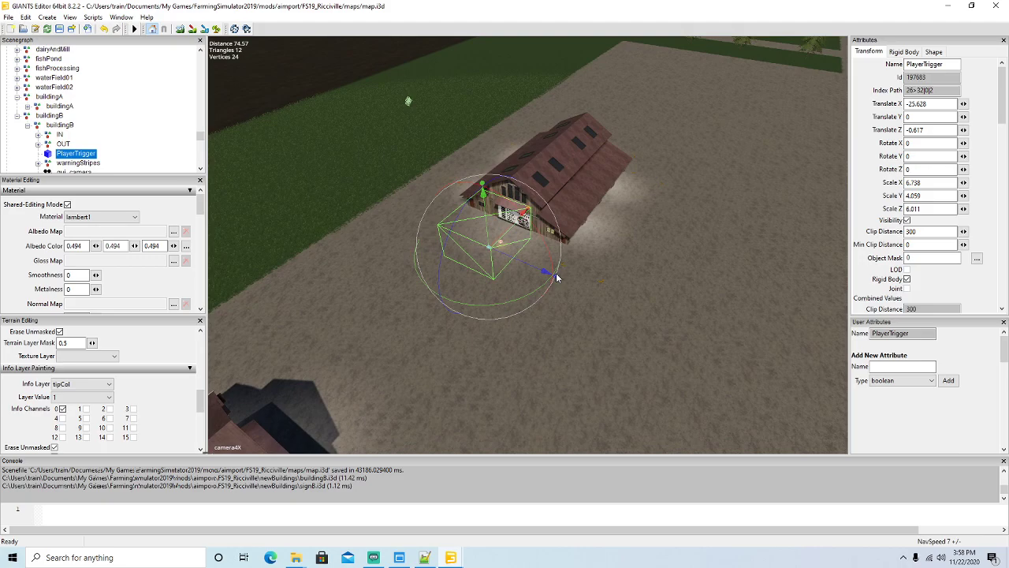
left_click(28, 125)
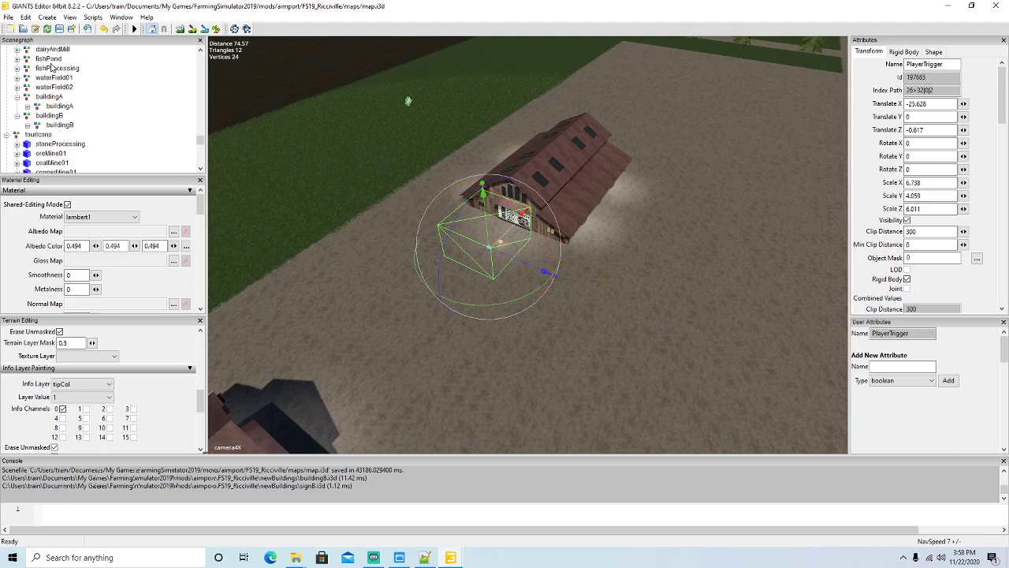
left_click(59, 29)
Step: Switch to Notepad++ and close the signB.i3d file
left_click(424, 558)
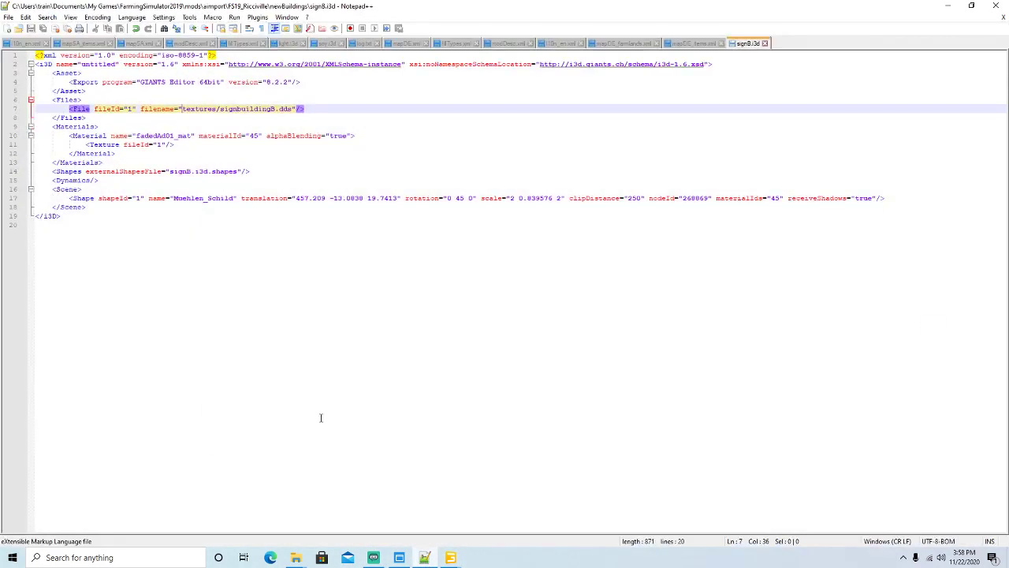
left_click(32, 44)
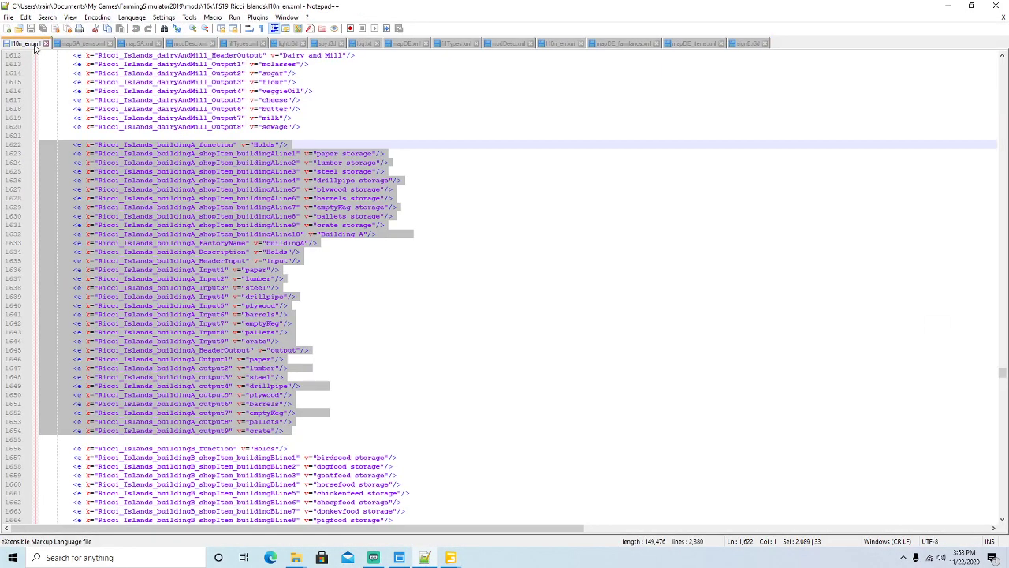
left_click(751, 44)
left_click(766, 45)
Step: Copy all the Ricci_Islands_buildingB text entries, from buildingB_function through buildingB_output9, in the FS19_Ricci_Islands l10n_en.xml
scroll(424, 279, "down", 13)
left_click_drag(306, 386, 52, 98)
key("ctrl+c")
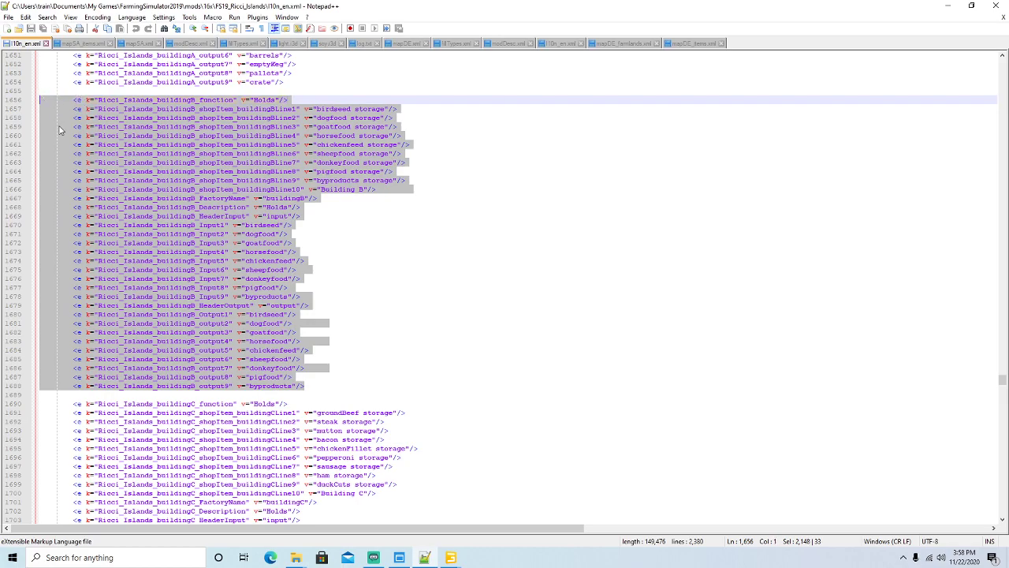
Step: Paste the copied buildingB text entries below Ricciville_buildingA_output9 in the FS19_Ricciville l10n_en.xml, separated by a blank line
left_click(550, 46)
scroll(374, 268, "down", 7)
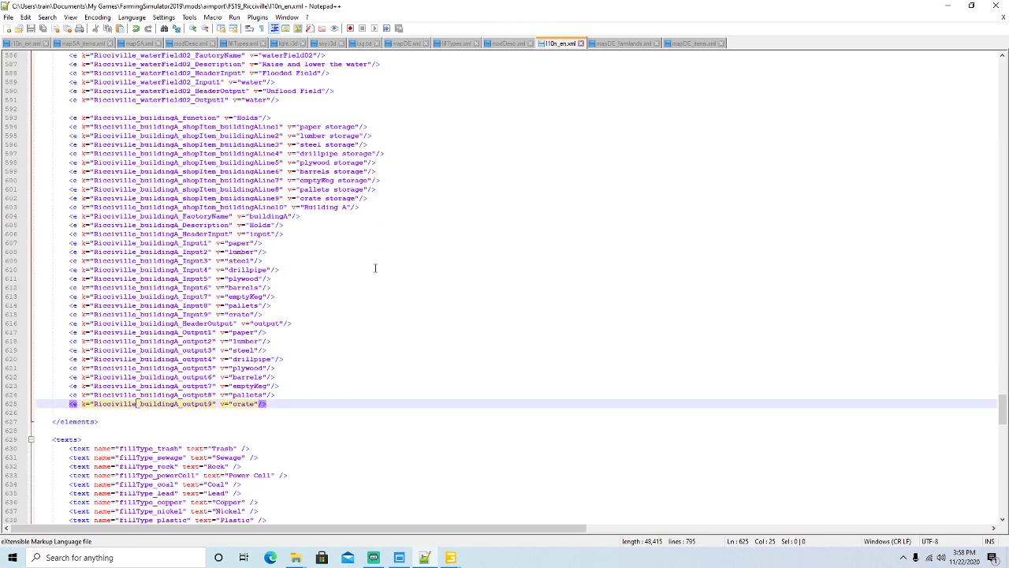
left_click(274, 324)
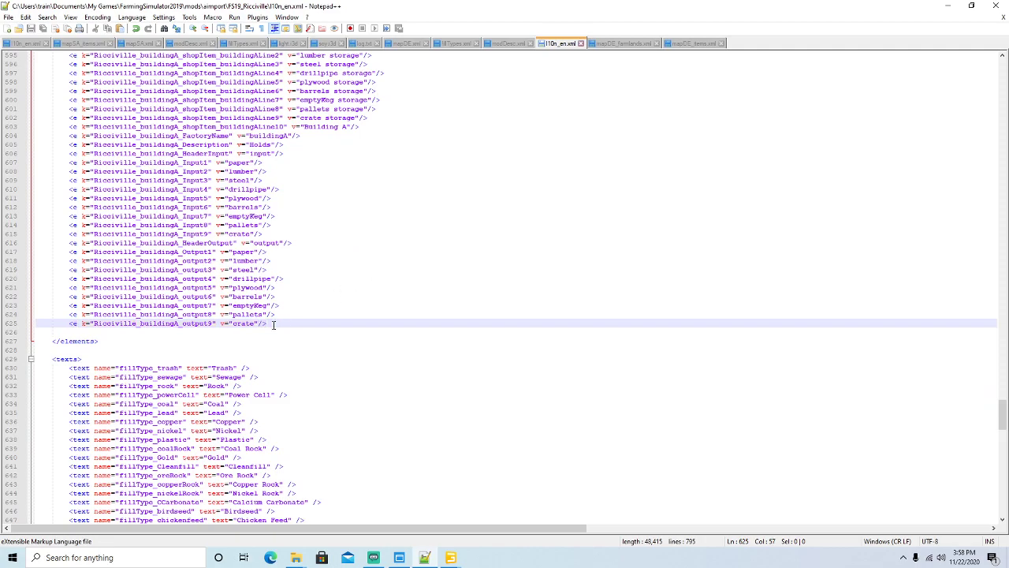
key("Return")
key("Return")
key("ctrl+v")
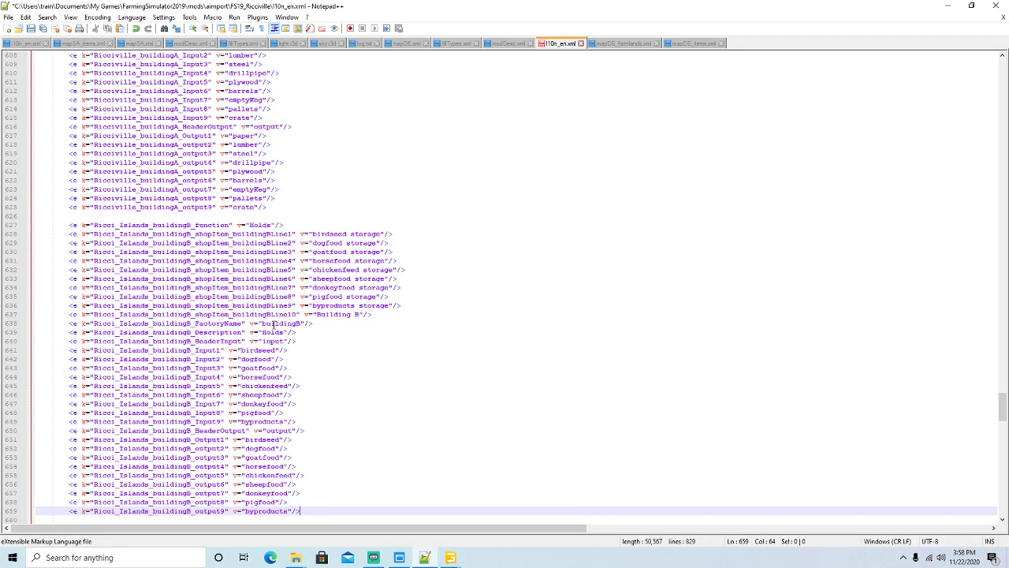
Step: Replace every Ricci_Islands with Ricciville in the pasted buildingB entries, one occurrence at a time, and save l10n_en.xml
left_click_drag(93, 198, 142, 201)
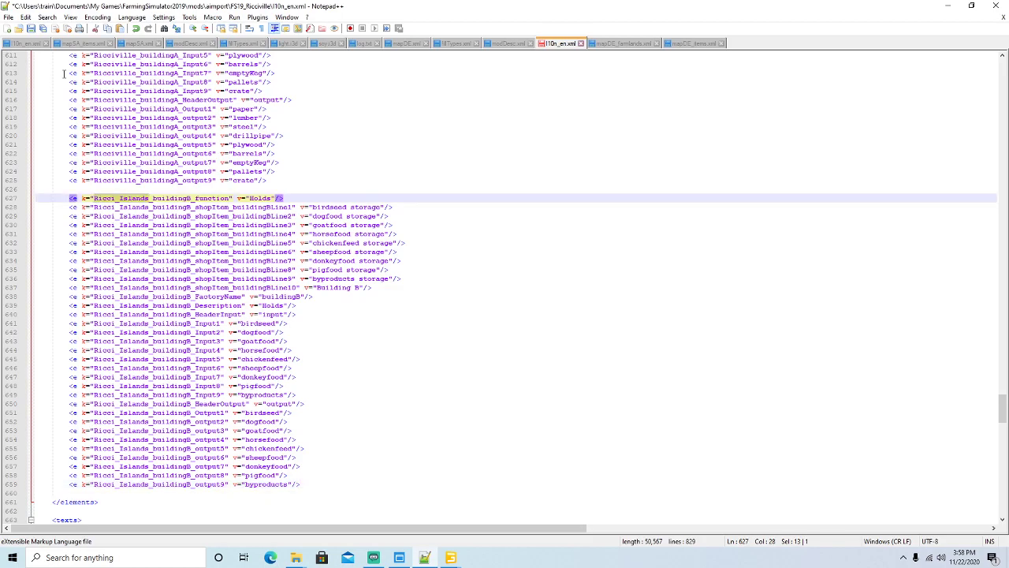
left_click(46, 16)
left_click(63, 122)
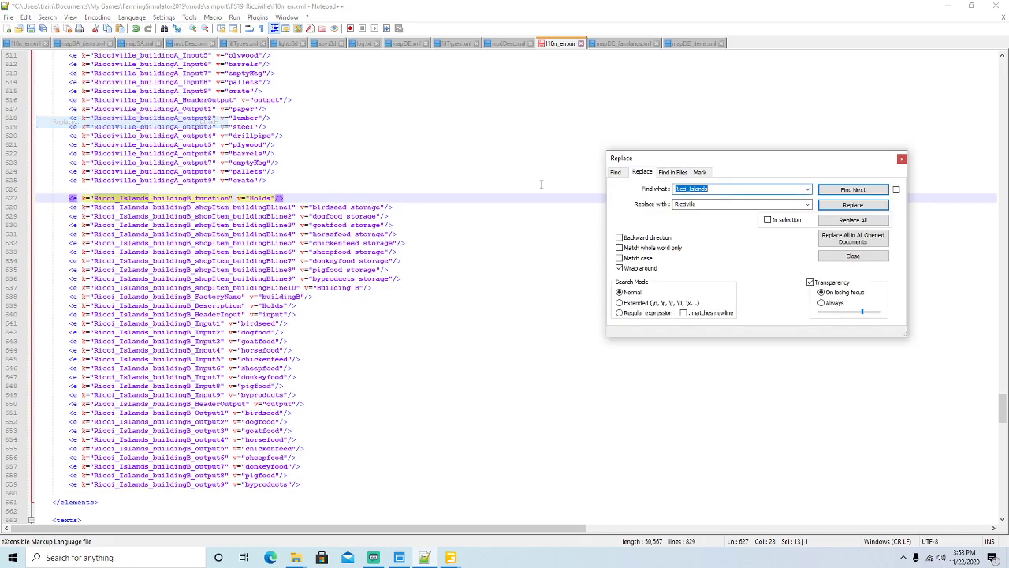
double_click(685, 203)
left_click(832, 207)
left_click(832, 206)
double_click(832, 206)
double_click(832, 206)
left_click(832, 207)
double_click(832, 207)
left_click(832, 207)
double_click(832, 207)
left_click(832, 207)
double_click(832, 206)
left_click(832, 207)
double_click(832, 206)
left_click(831, 207)
double_click(832, 206)
left_click(831, 206)
double_click(832, 207)
left_click(832, 207)
double_click(832, 206)
left_click(832, 207)
double_click(832, 207)
double_click(832, 207)
left_click(832, 207)
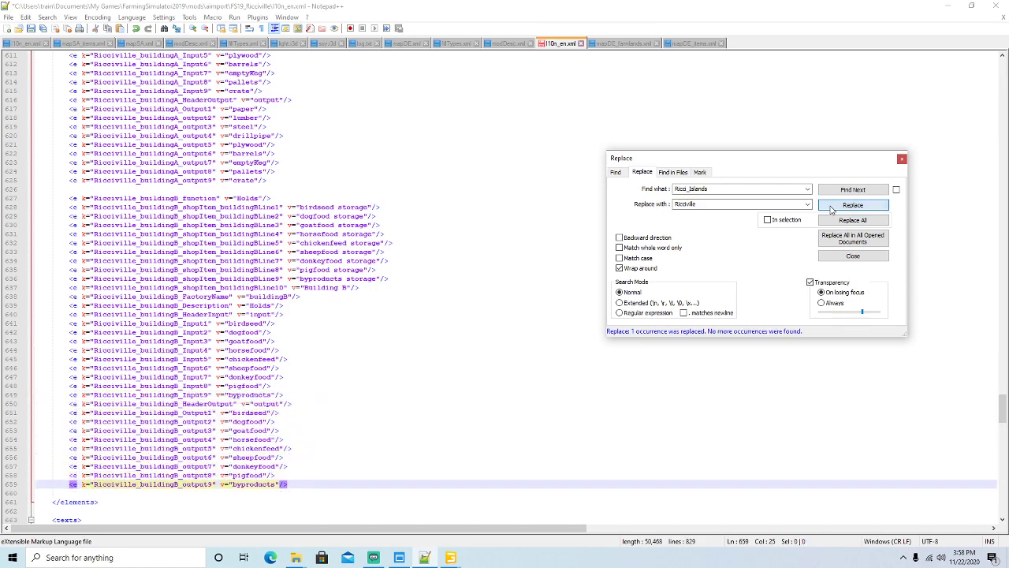
left_click(902, 159)
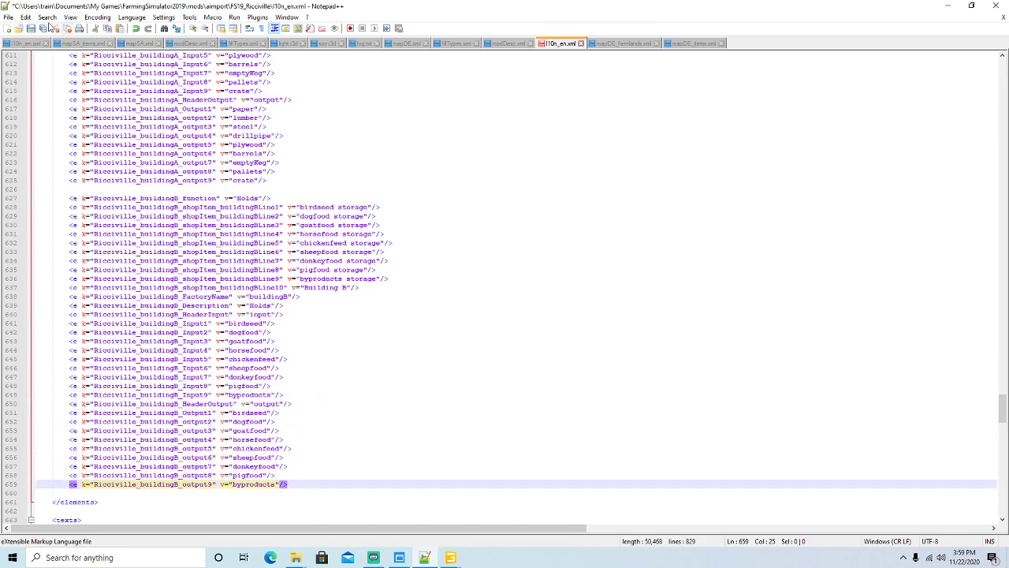
left_click(31, 29)
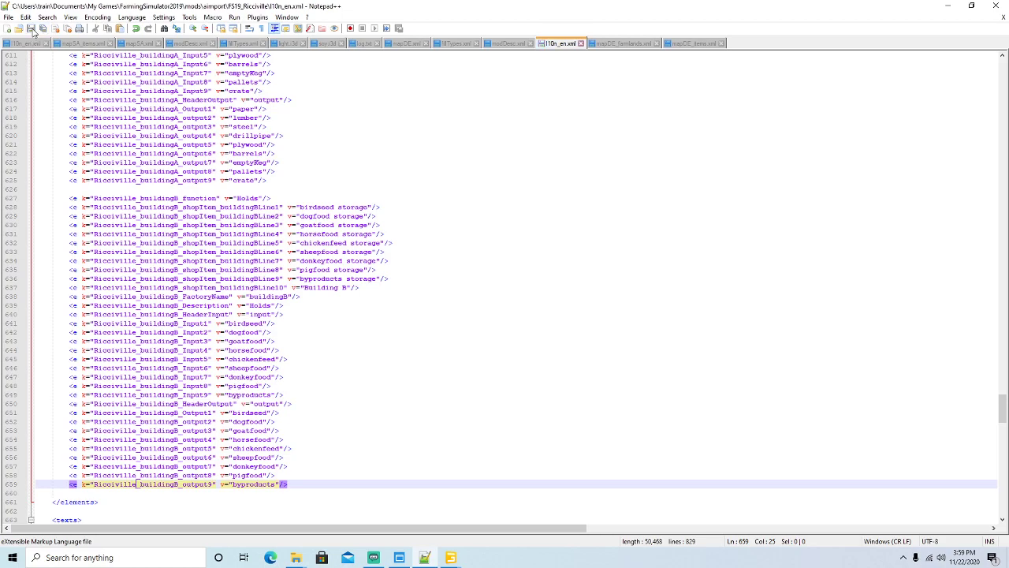
Step: Switch to File Explorer and open the globalCompany folder under FS19_Ricciville's placeables
mouse_move(295, 558)
left_click(272, 501)
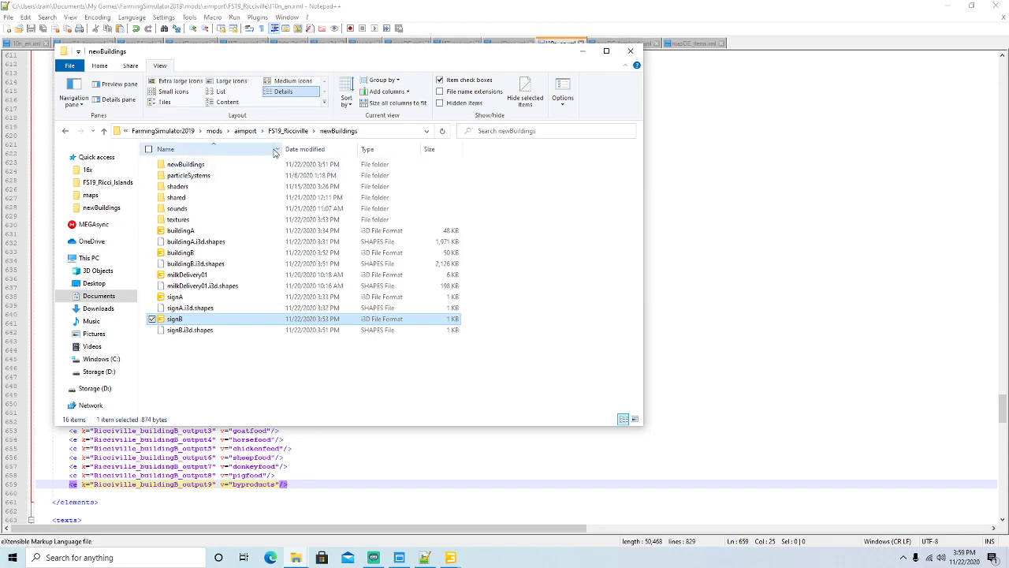
left_click(289, 131)
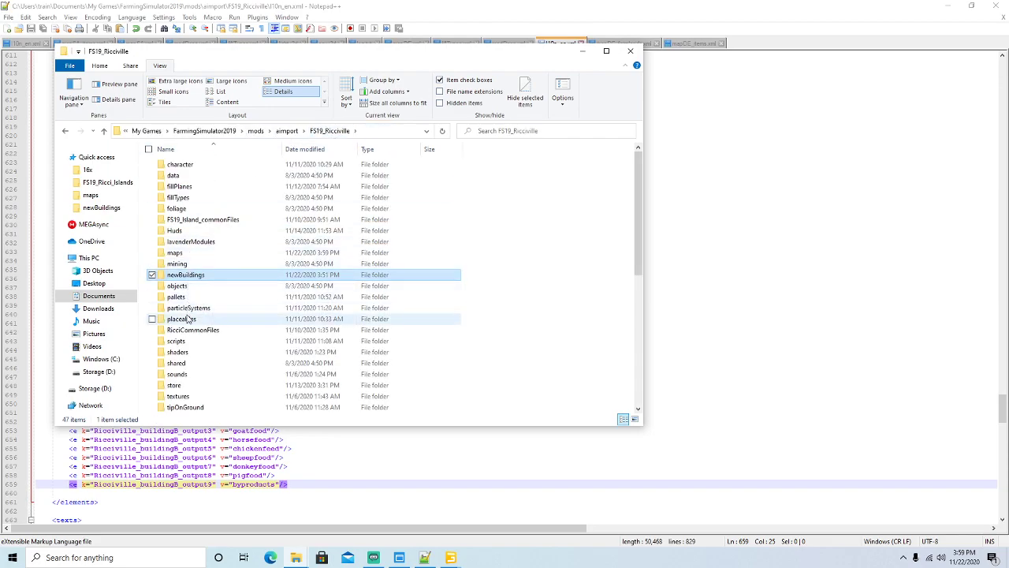
double_click(189, 321)
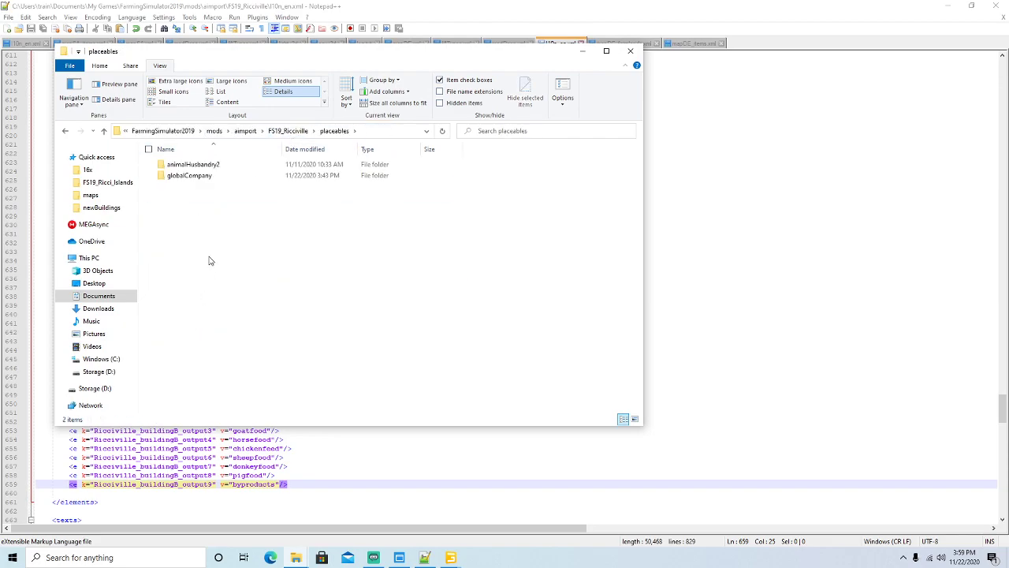
double_click(197, 177)
Step: Copy the buildingB file from the FS19_Ricci_Islands placeables/globalCompany folder and minimize that folder window
mouse_move(296, 558)
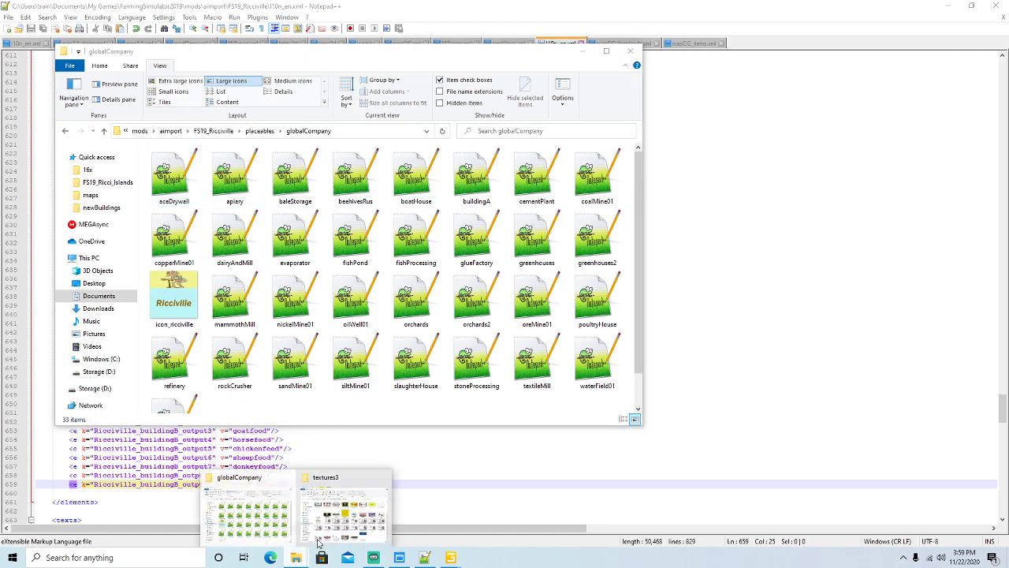
left_click(351, 505)
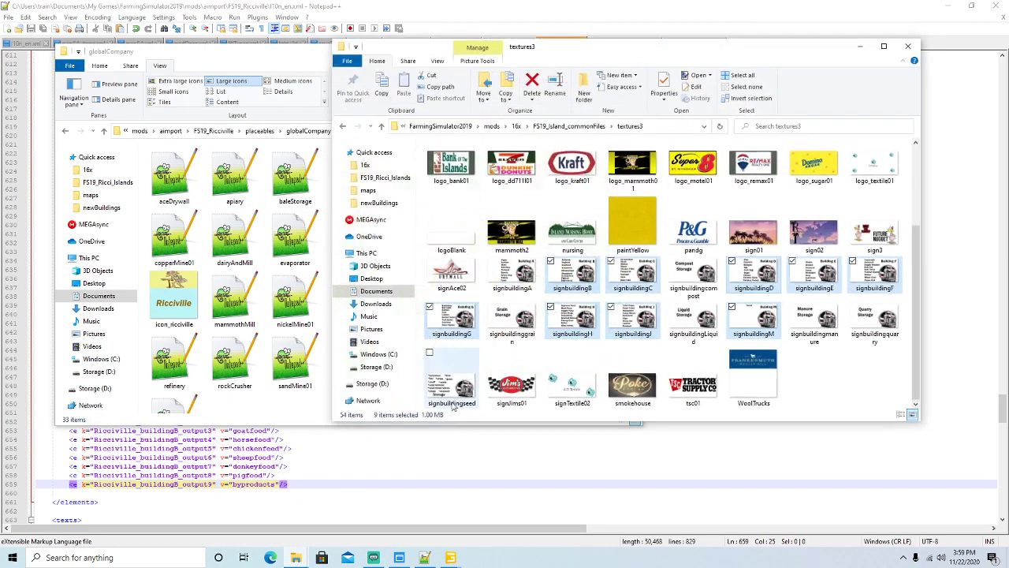
left_click(516, 126)
double_click(469, 171)
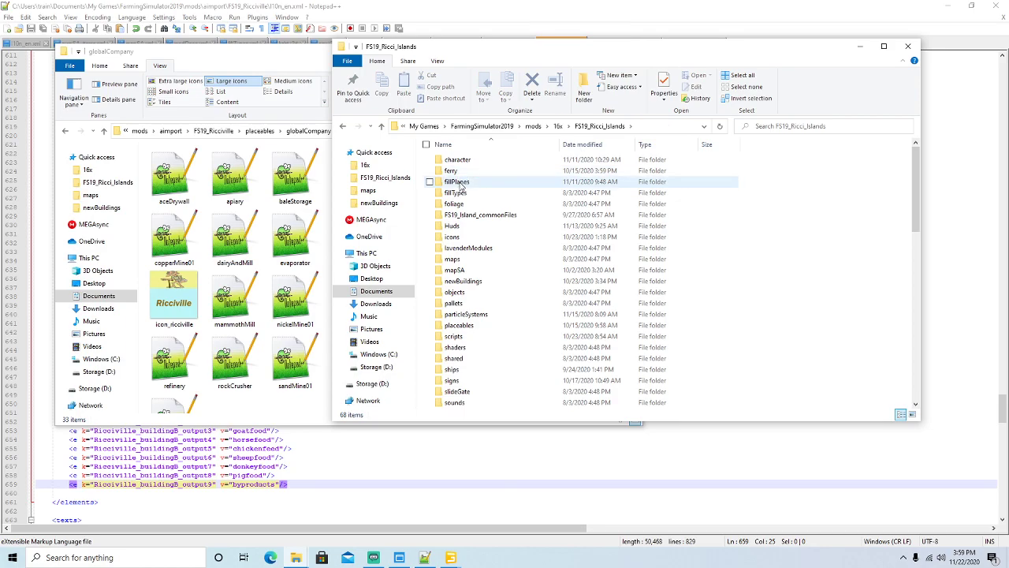
double_click(470, 324)
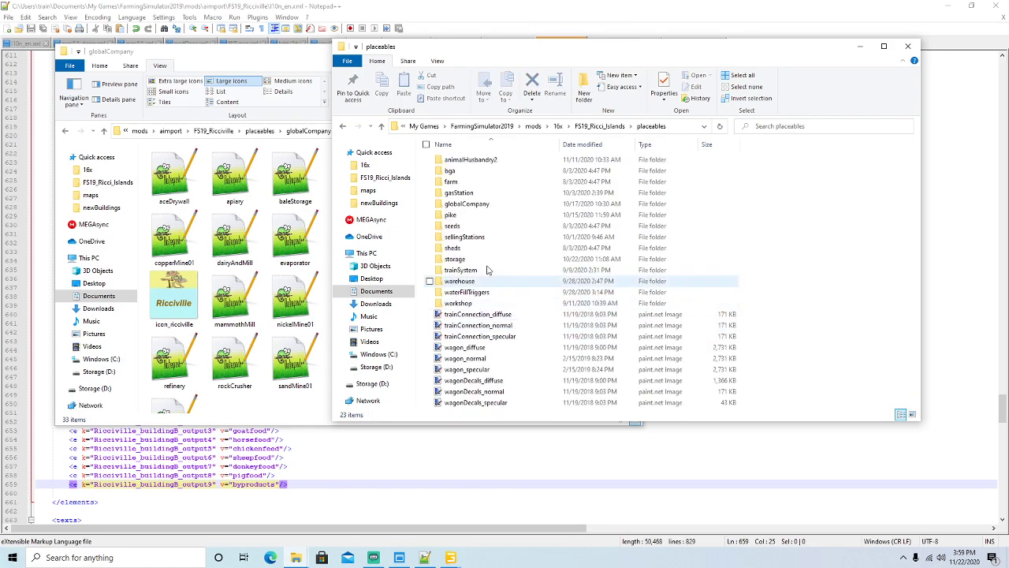
double_click(471, 206)
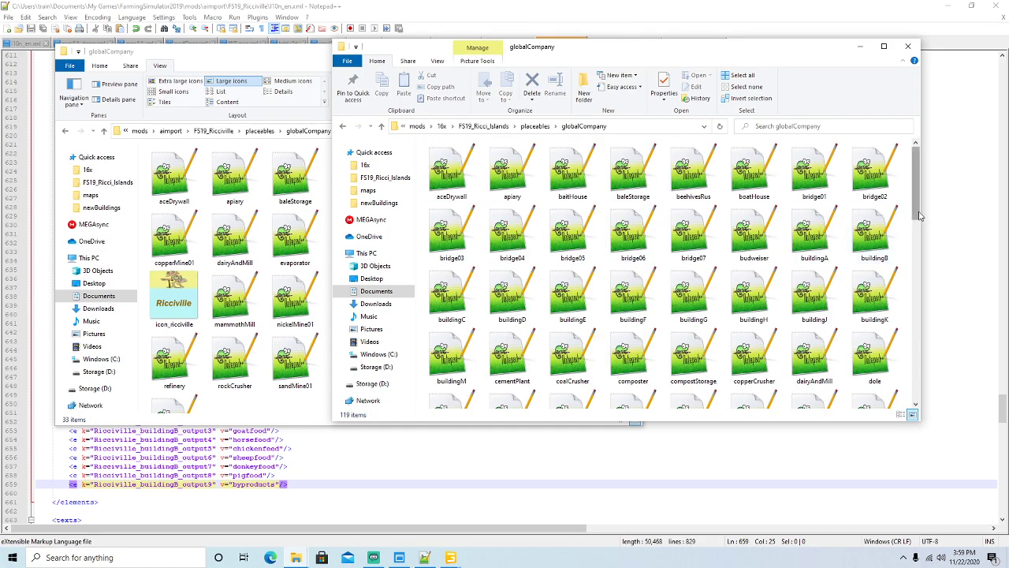
scroll(907, 235, "down", 1)
left_click(875, 235)
right_click(876, 234)
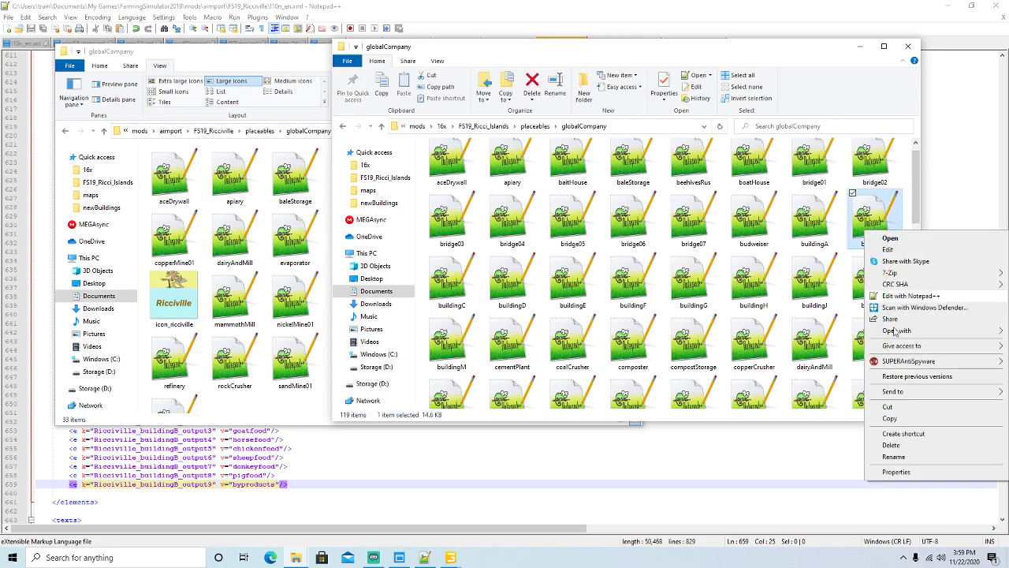
left_click(895, 421)
left_click(860, 46)
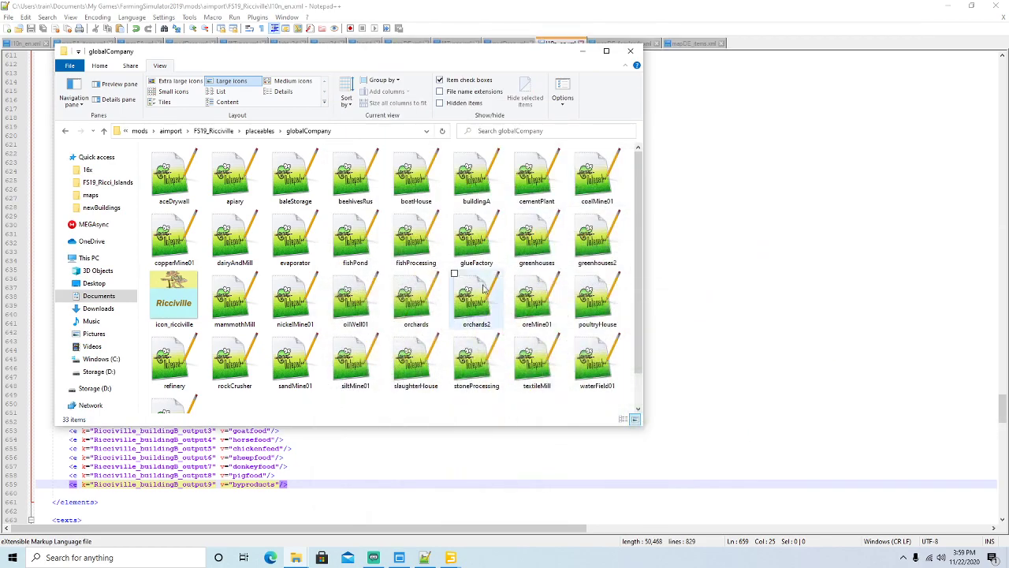
Step: Paste buildingB into the FS19_Ricciville globalCompany folder and open the copy in Notepad++
right_click(371, 411)
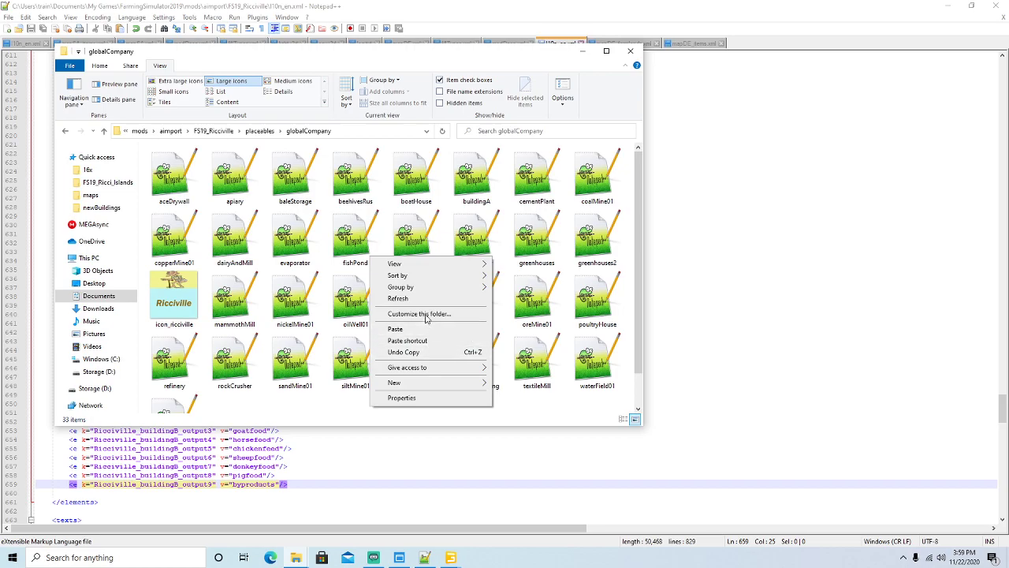
left_click(398, 330)
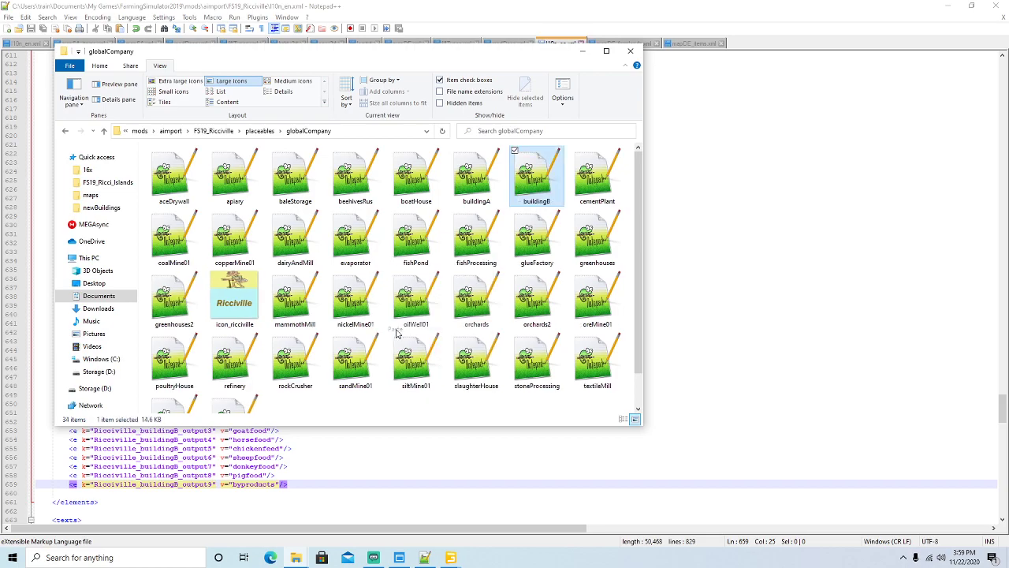
right_click(547, 175)
left_click(585, 239)
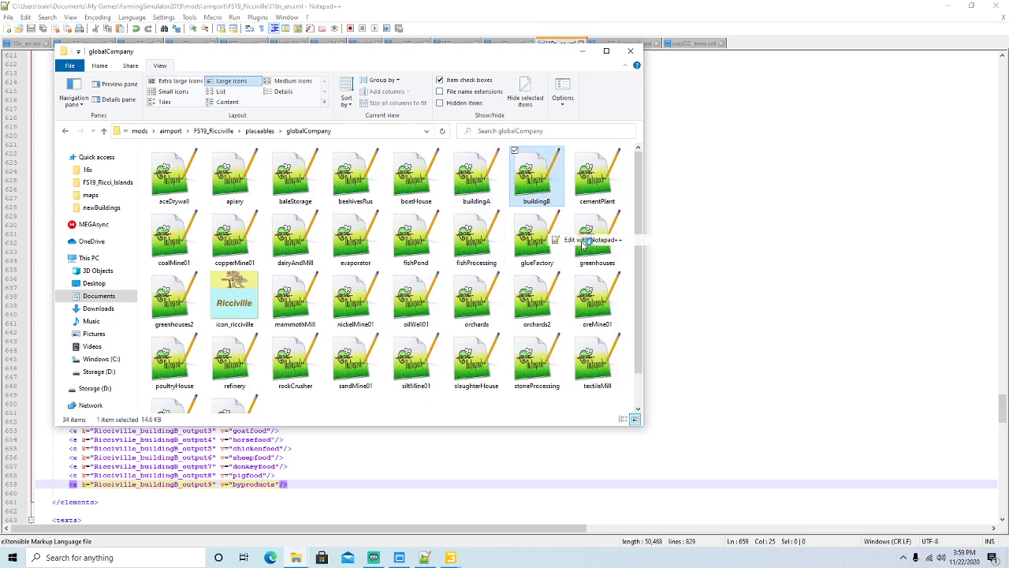
Step: Change the icon file in buildingB.xml's guiInformation imageFilename to icon_ricciville.dds
left_click(558, 91)
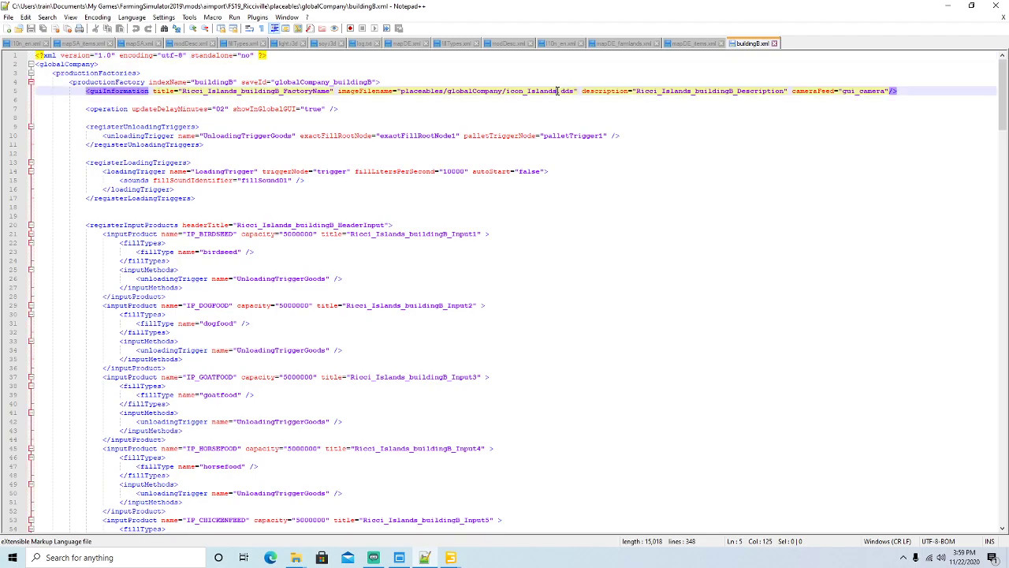
key("BackSpace")
key("BackSpace")
key("BackSpace")
key("BackSpace")
key("BackSpace")
key("BackSpace")
key("BackSpace")
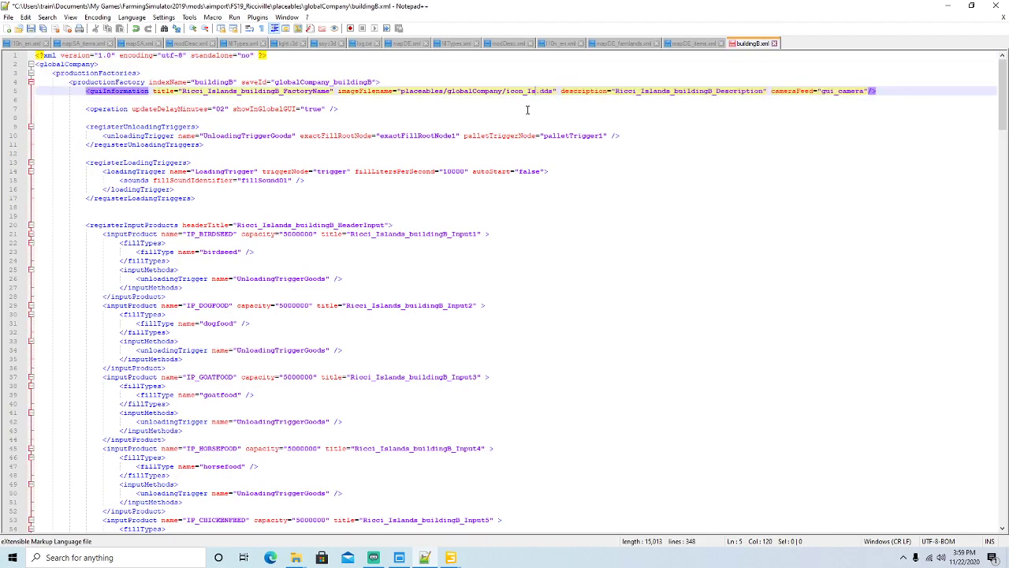
type("riccivil")
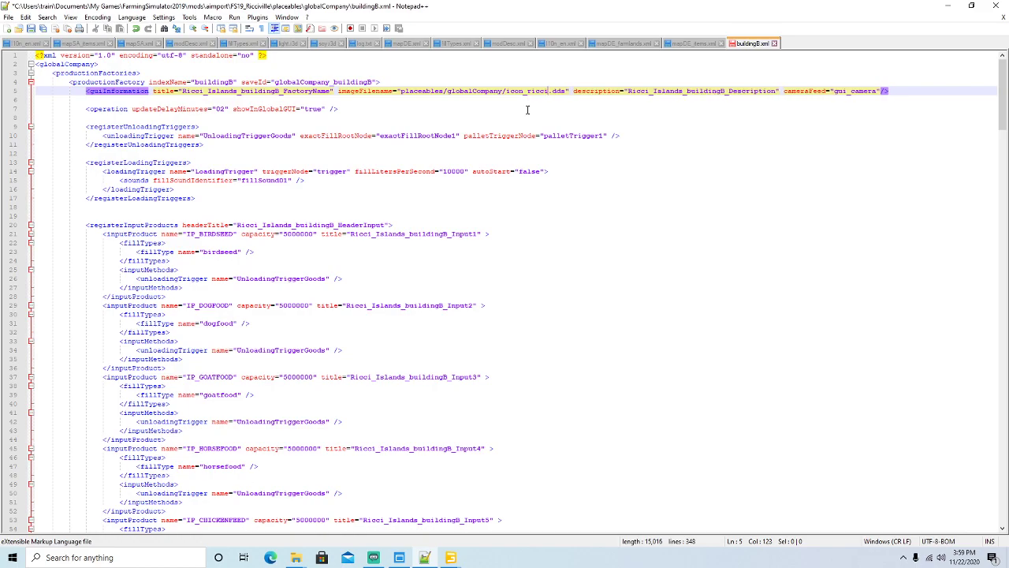
type("le")
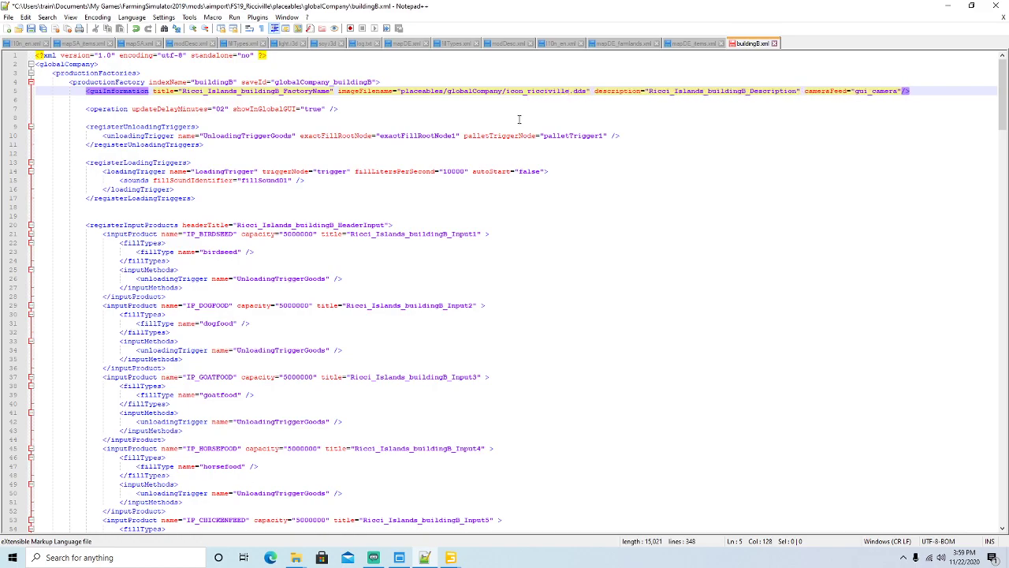
Step: Replace every Ricci_Islands with Ricciville throughout buildingB.xml, one occurrence at a time, and save the file
left_click_drag(181, 90, 227, 91)
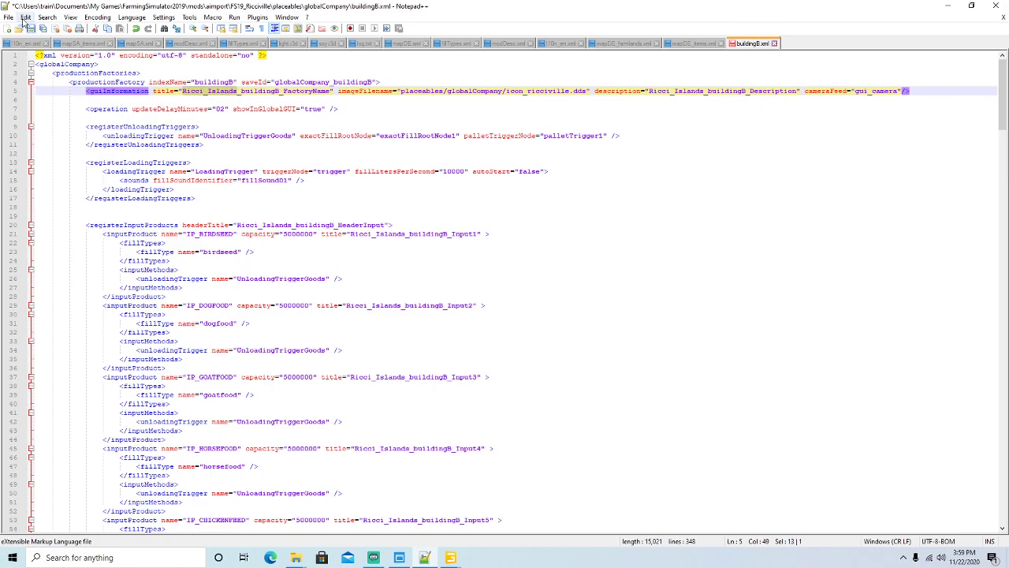
left_click(47, 18)
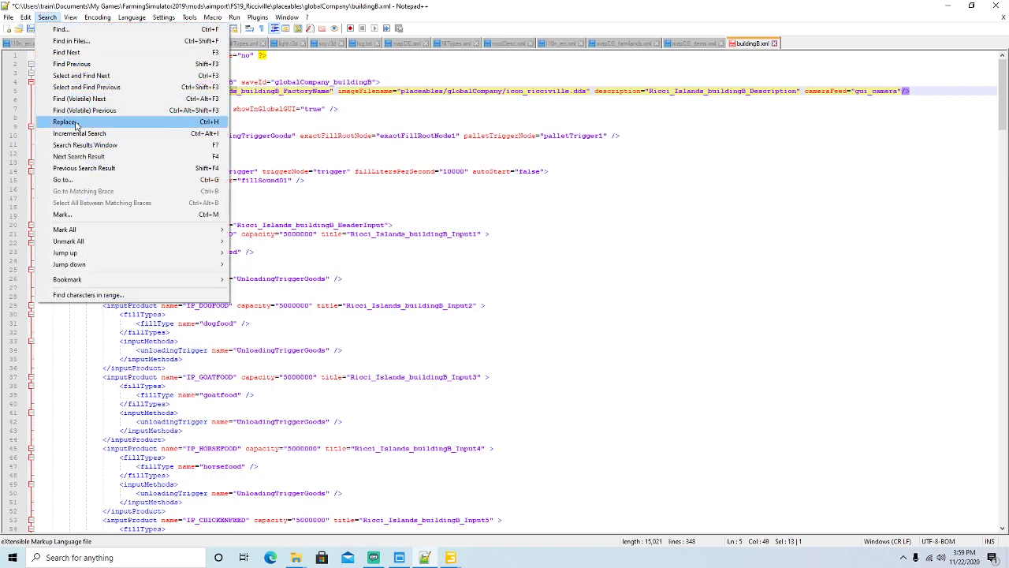
left_click(76, 123)
left_click(828, 207)
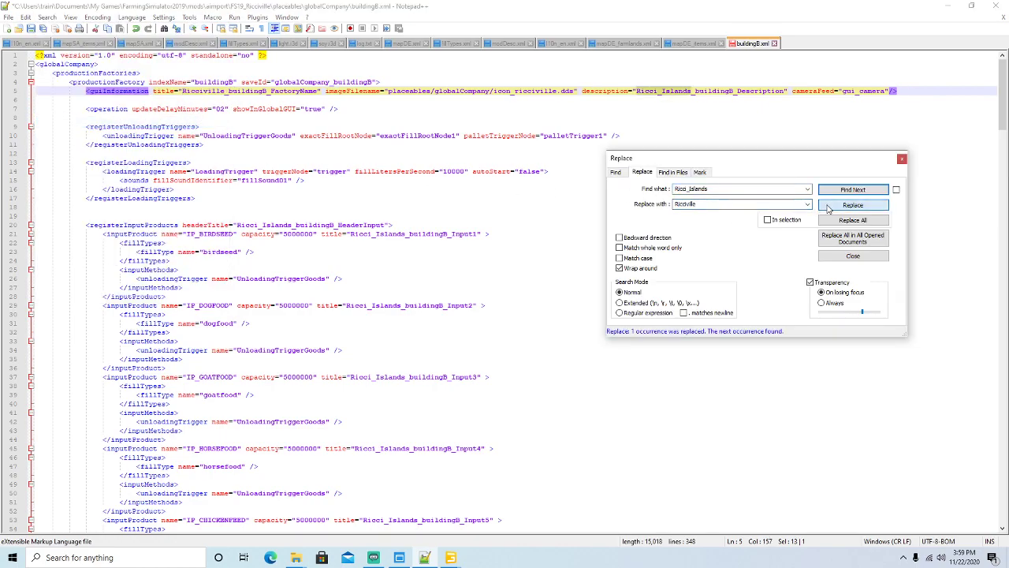
left_click(828, 206)
left_click(828, 207)
left_click(828, 206)
left_click(828, 207)
left_click(828, 207)
left_click(828, 206)
left_click(828, 206)
left_click(828, 206)
left_click(828, 207)
left_click(828, 206)
left_click(828, 206)
left_click(828, 207)
left_click(828, 207)
left_click(828, 207)
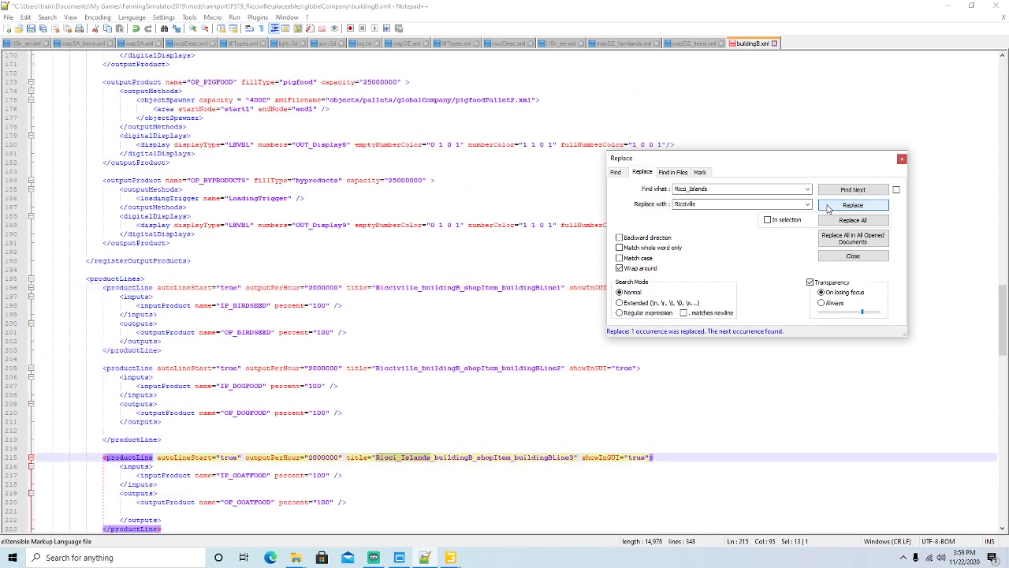
left_click(828, 206)
left_click(828, 207)
left_click(828, 206)
left_click(828, 207)
left_click(828, 206)
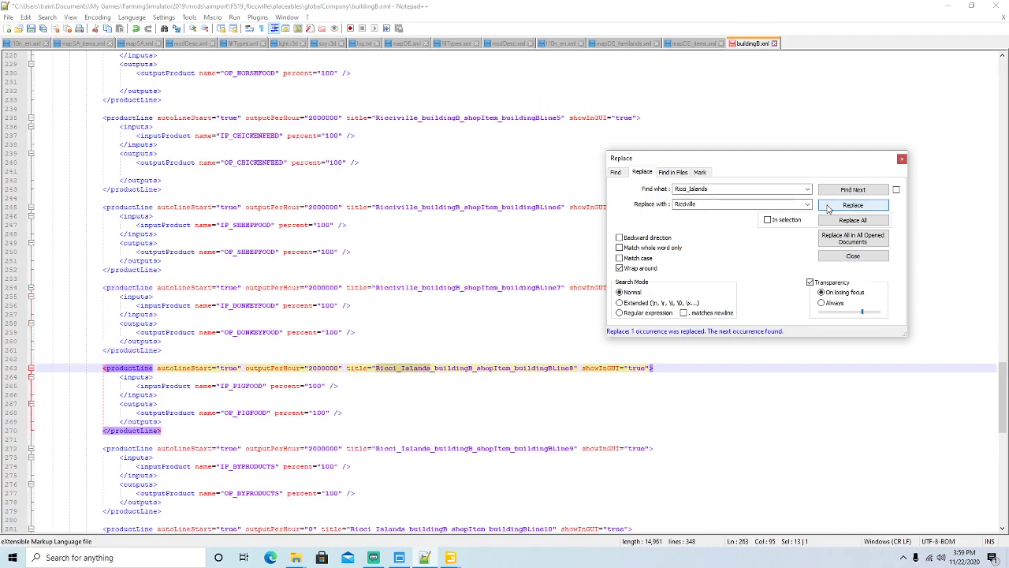
left_click(828, 207)
left_click(828, 207)
left_click(828, 207)
left_click(828, 206)
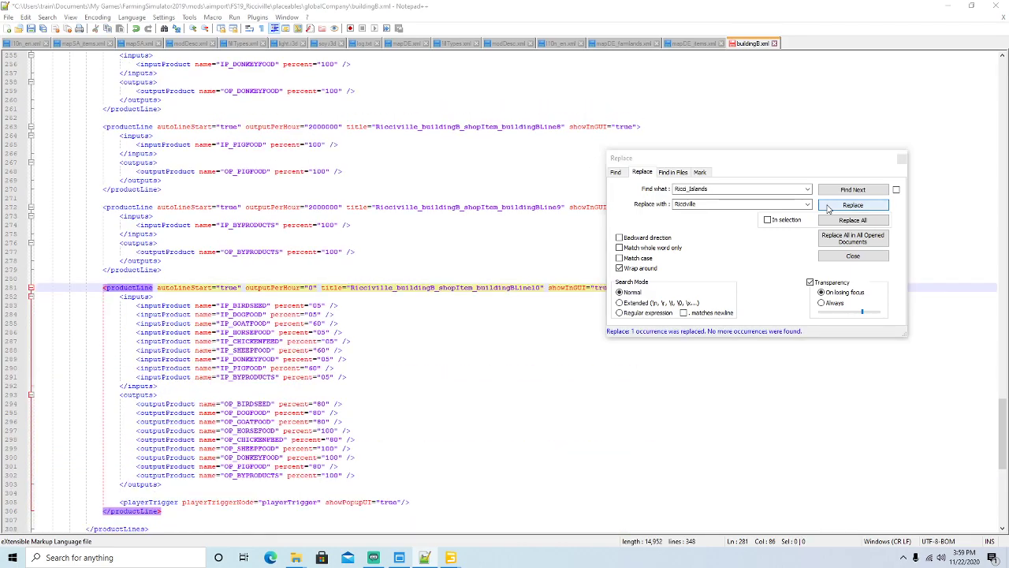
left_click(903, 158)
left_click(31, 28)
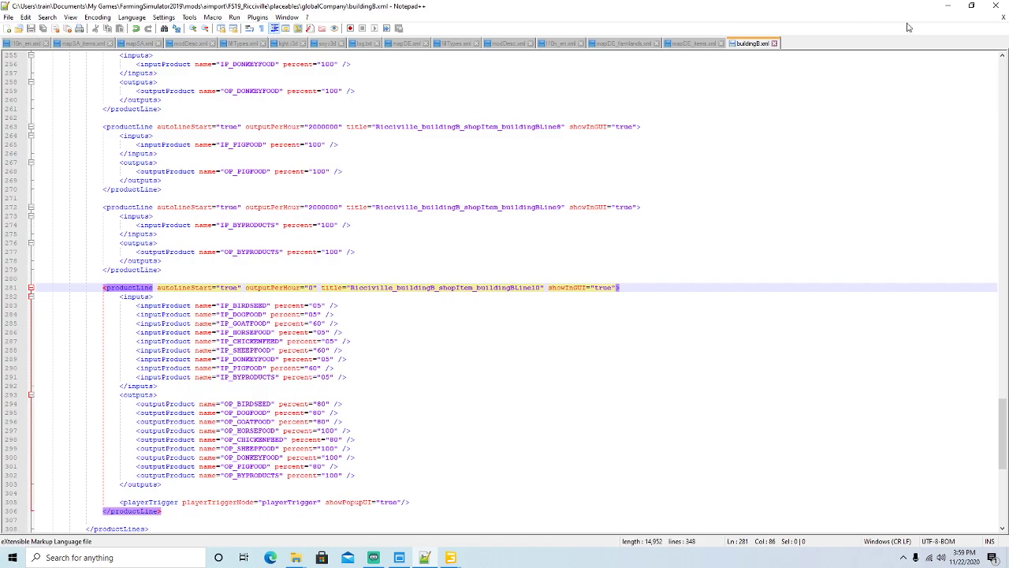
left_click(946, 10)
left_click(580, 50)
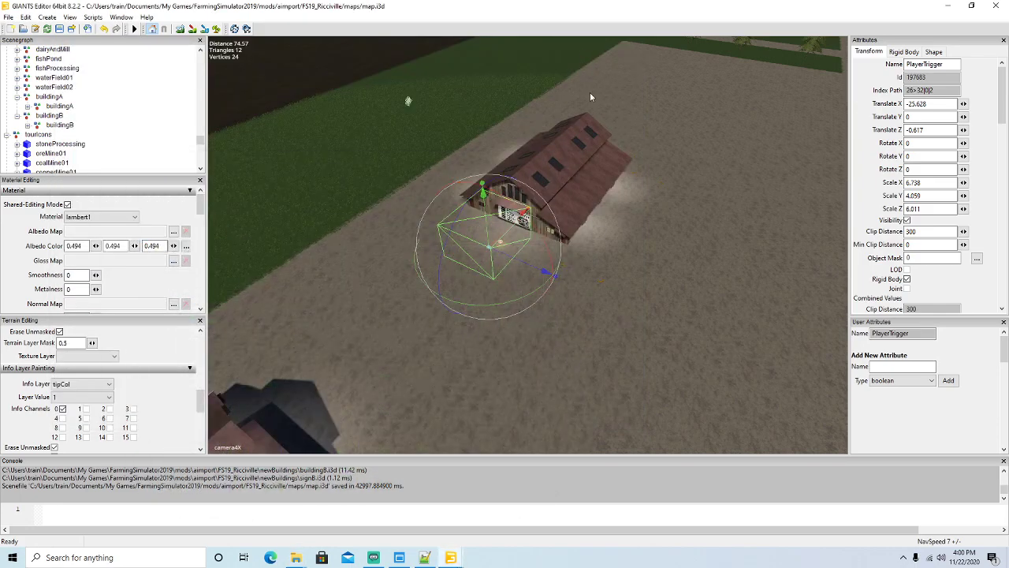
left_click(949, 6)
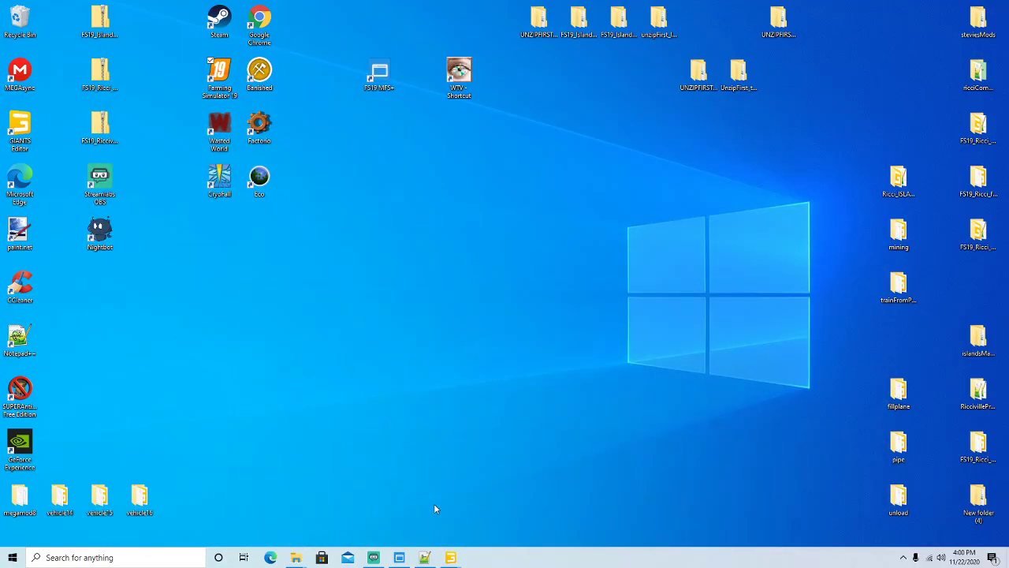
left_click(426, 557)
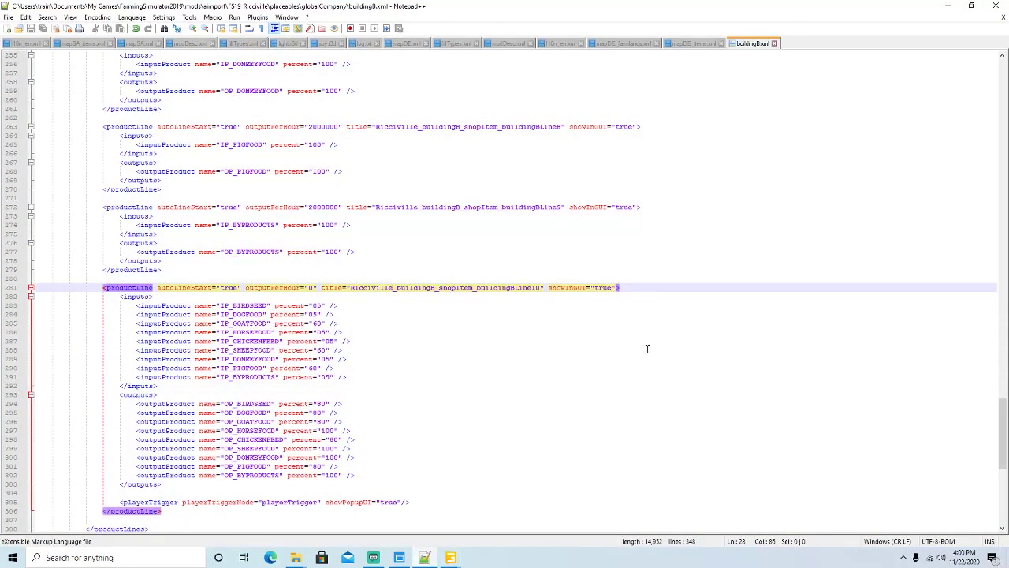
Step: Minimize the XML editor, launch Farming Simulator 19 from the desktop with the villeUnzipped mods folder active, and skip the intro videos
left_click(949, 7)
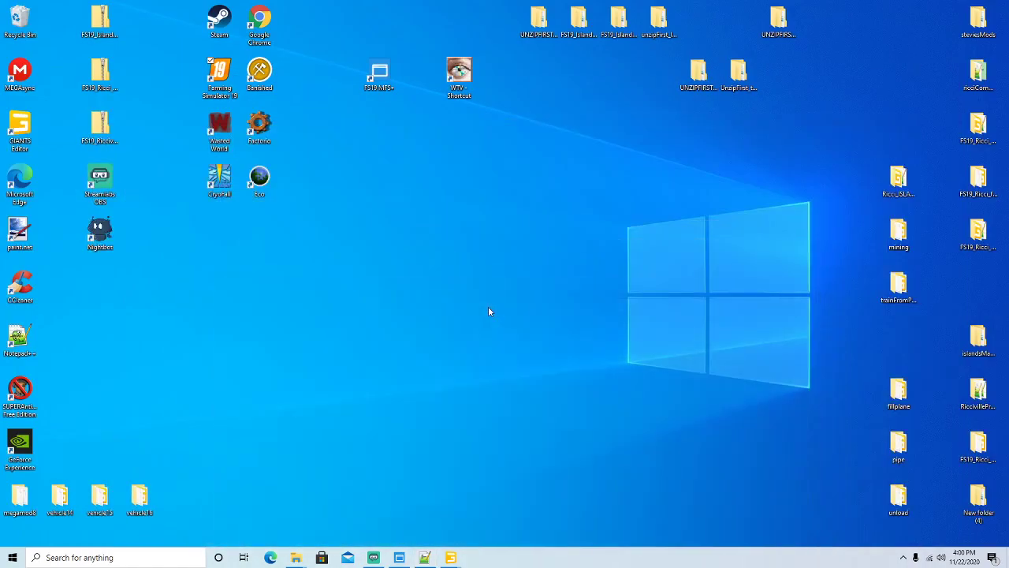
left_click(399, 558)
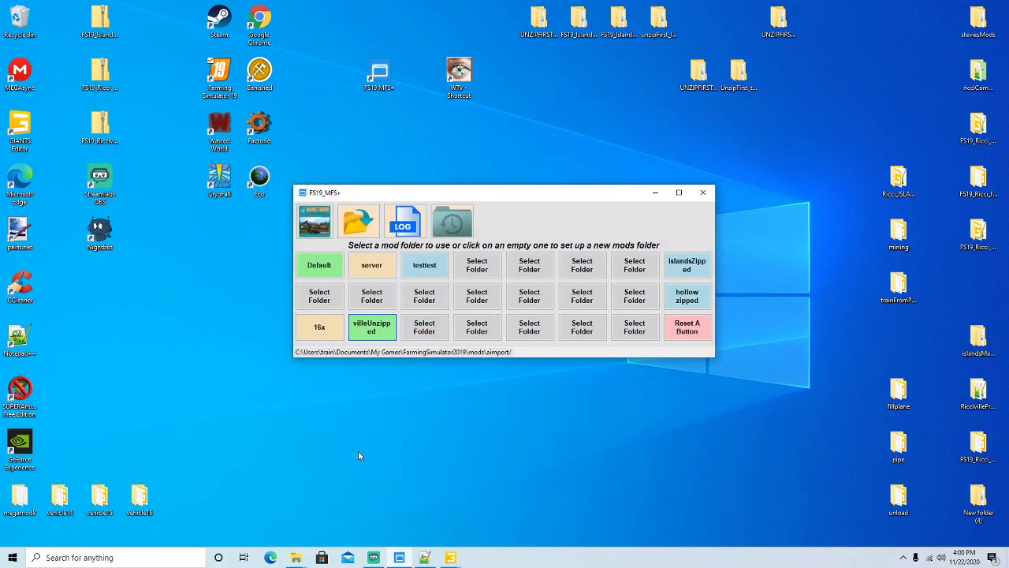
right_click(223, 78)
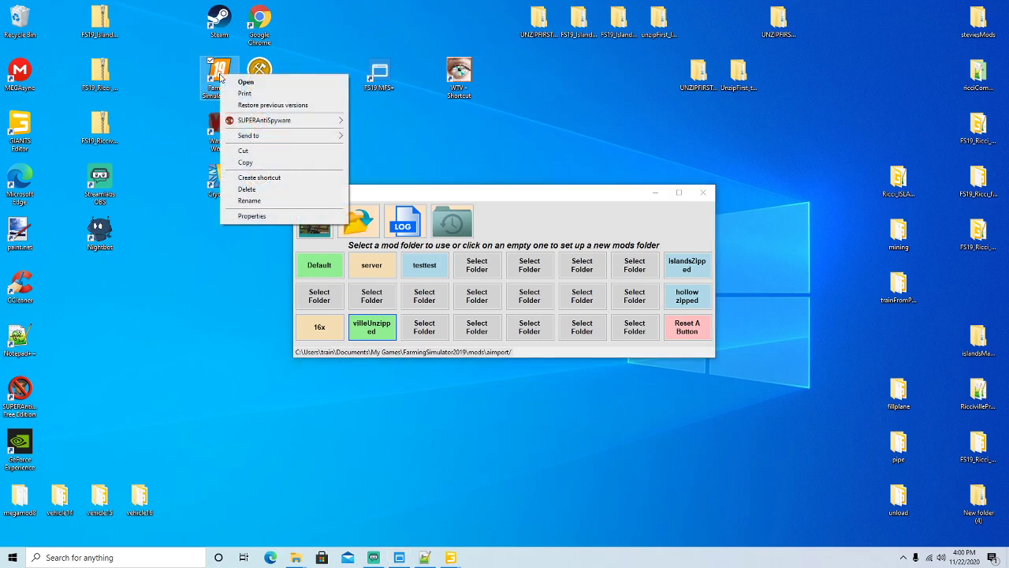
left_click(236, 83)
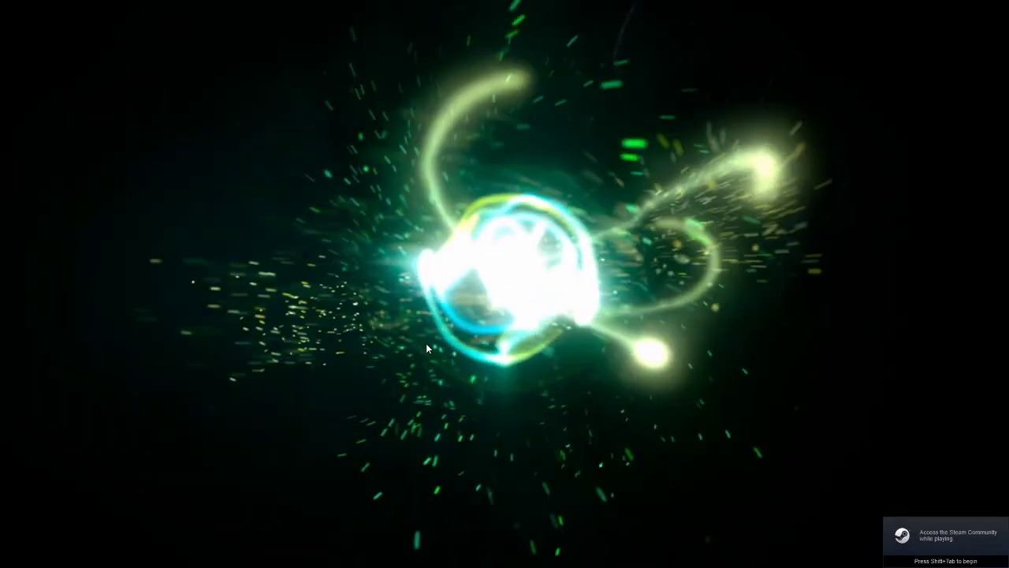
left_click(426, 343)
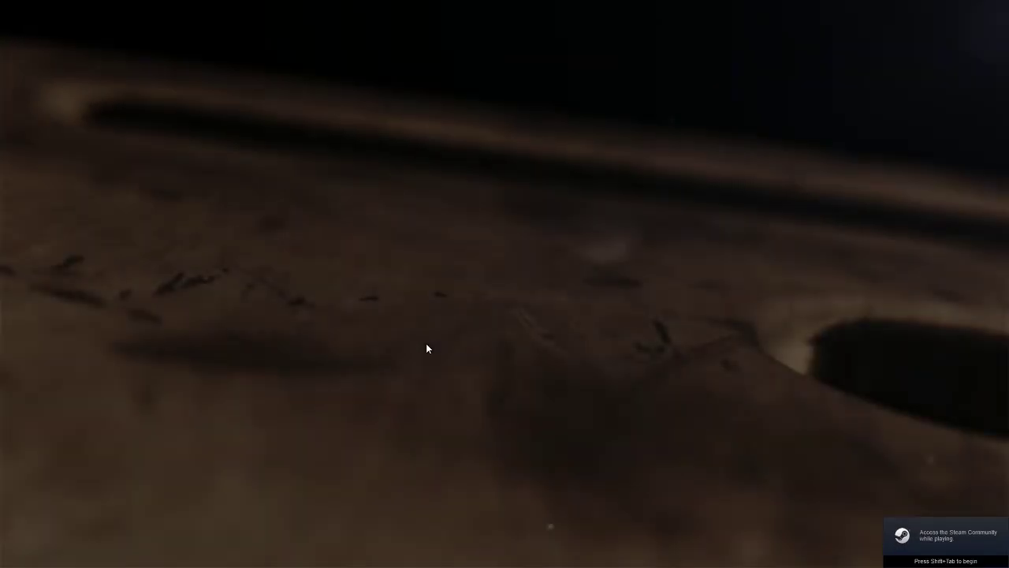
left_click(426, 348)
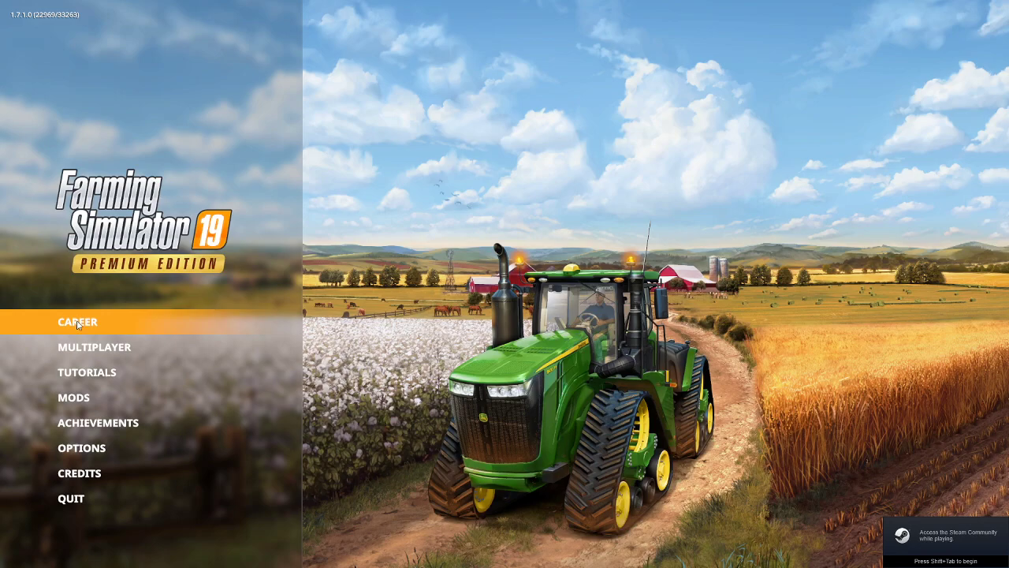
Step: Start a New farmer career on the FS19_Ricciville map with the default character and dismiss the tutorial message
left_click(181, 321)
left_click(182, 479)
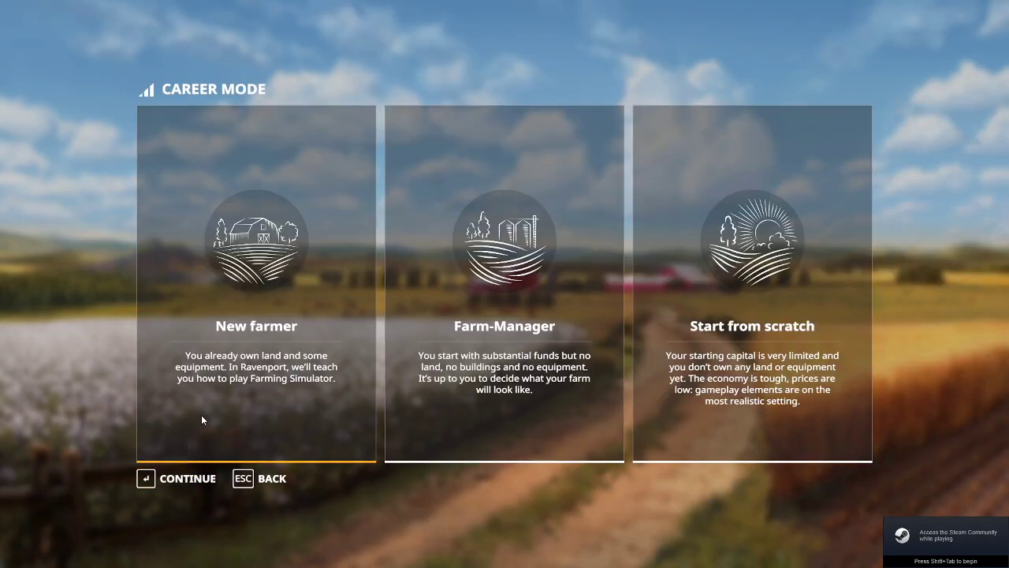
left_click(187, 479)
scroll(224, 392, "down", 3)
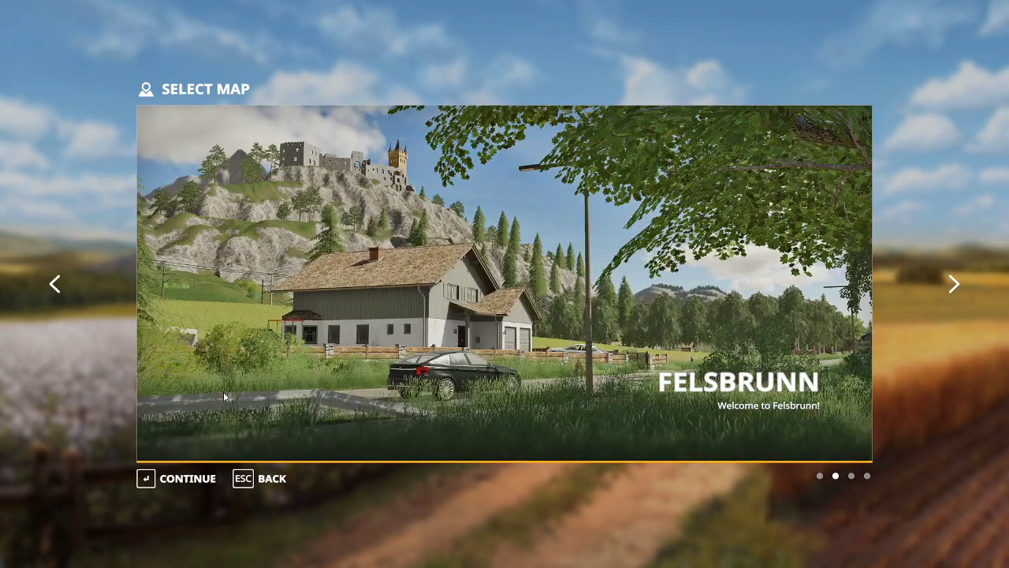
left_click(189, 477)
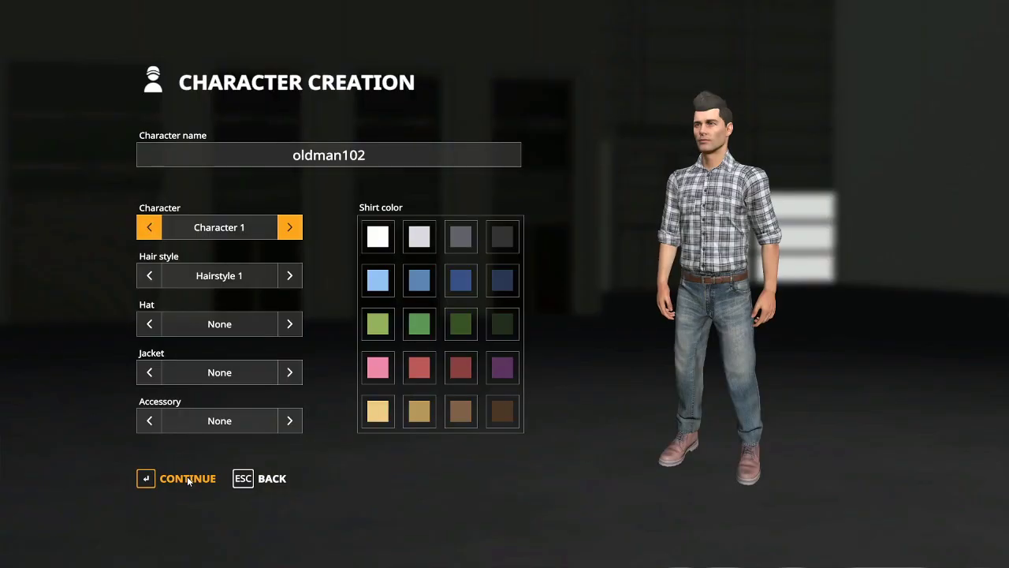
left_click(187, 477)
left_click(173, 481)
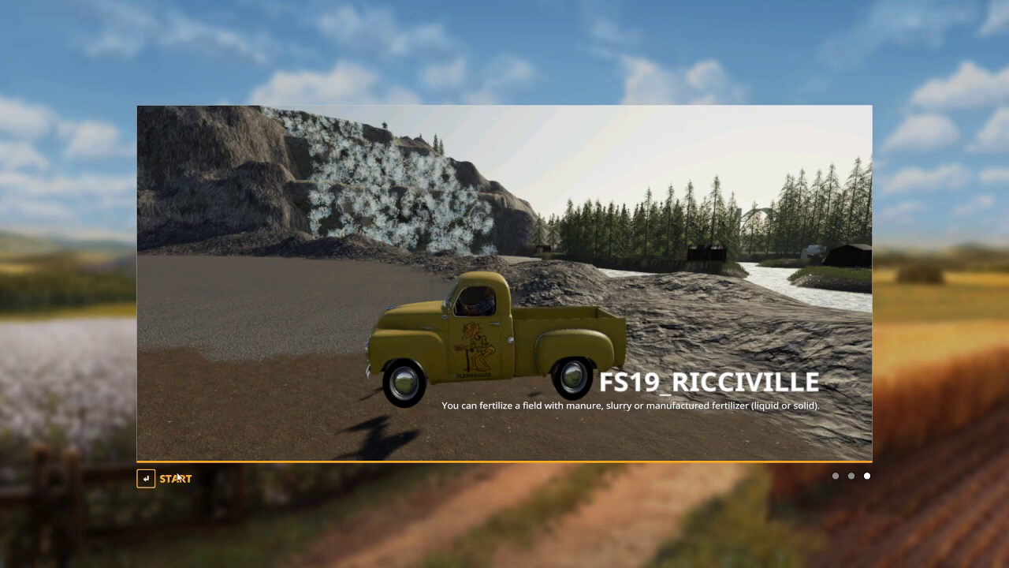
key("Return")
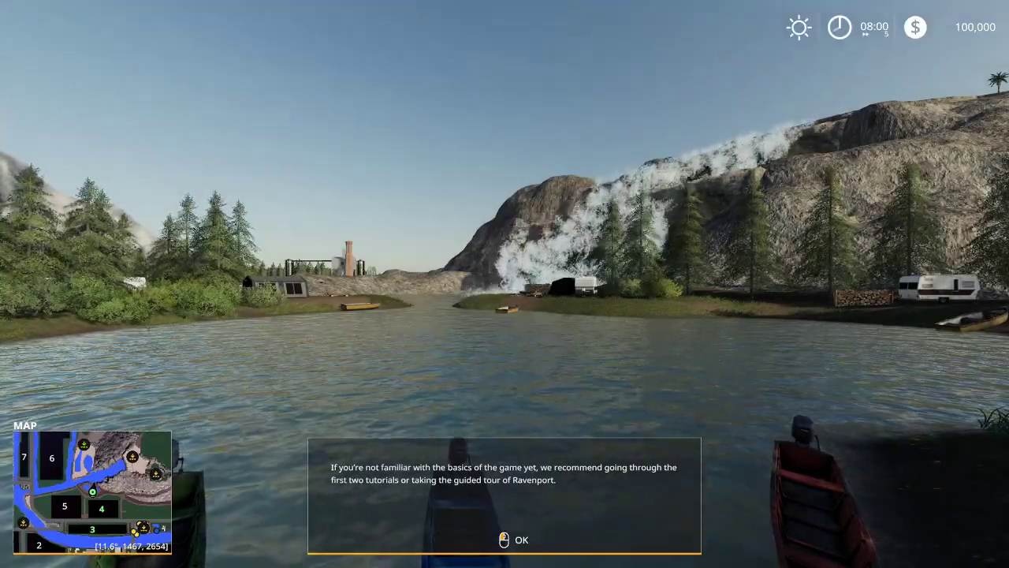
key("Return")
Step: Travel to the Poultry House from the in-game map
key("Escape")
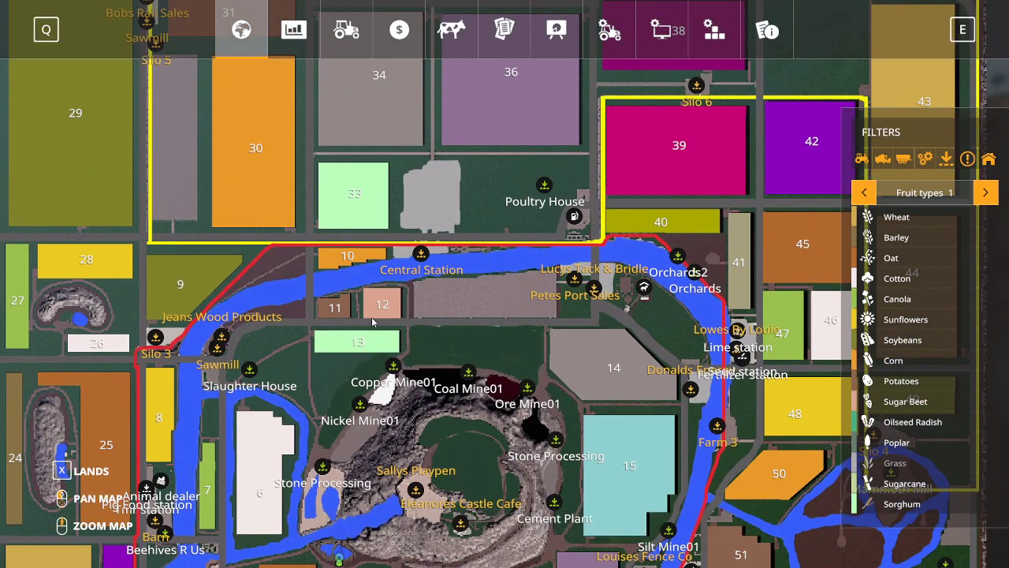
mouse_move(543, 188)
key("space")
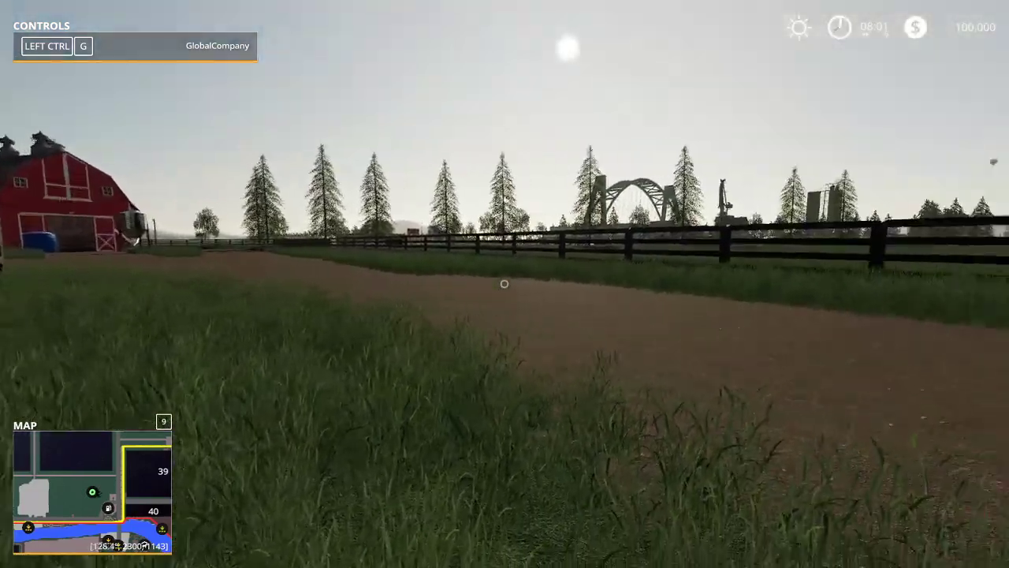
key("w")
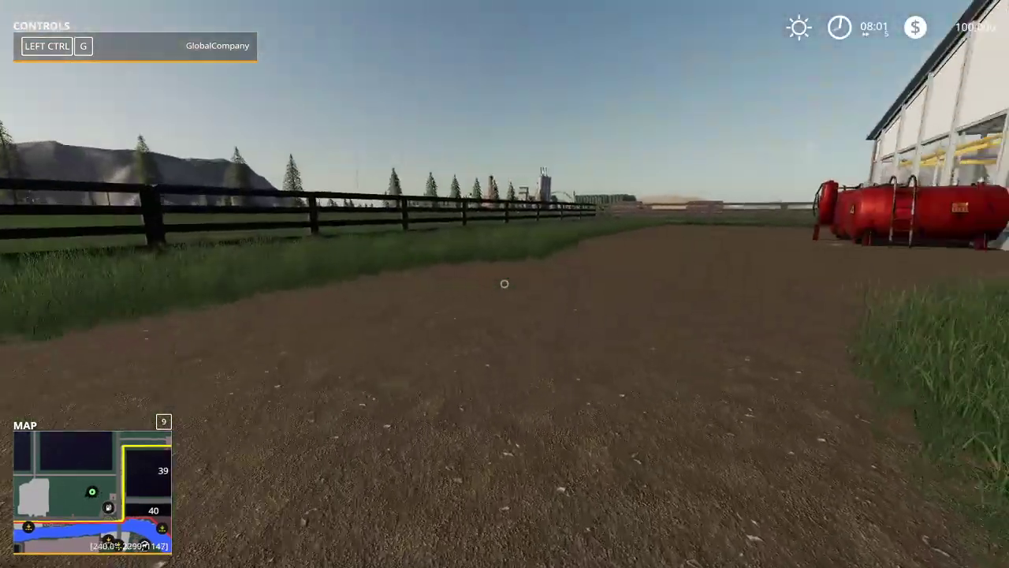
Step: Turn on the 4x player speed multiplier and switch off its warning in the Easy Development Commands player settings
key("alt+d")
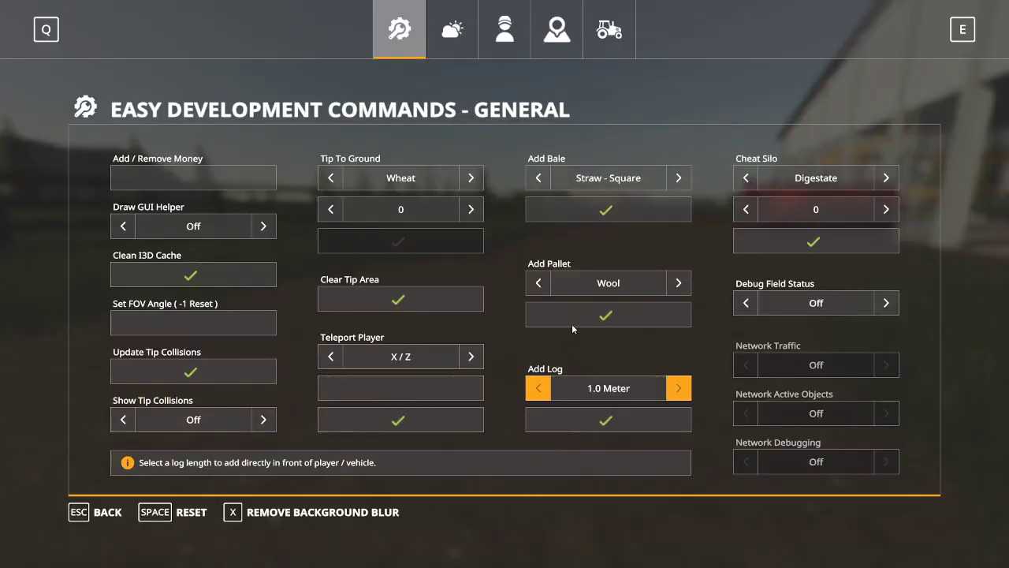
left_click(505, 29)
left_click(679, 229)
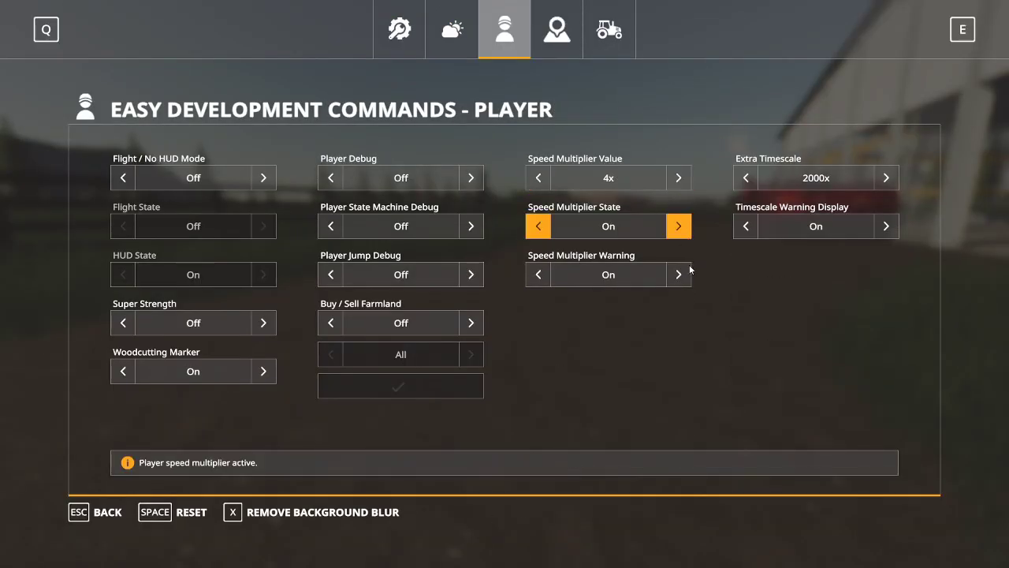
left_click(683, 276)
key("Escape")
Step: Run from the Poultry House across the grass and paved lot to the player trigger in front of Building B's sign
key("w")
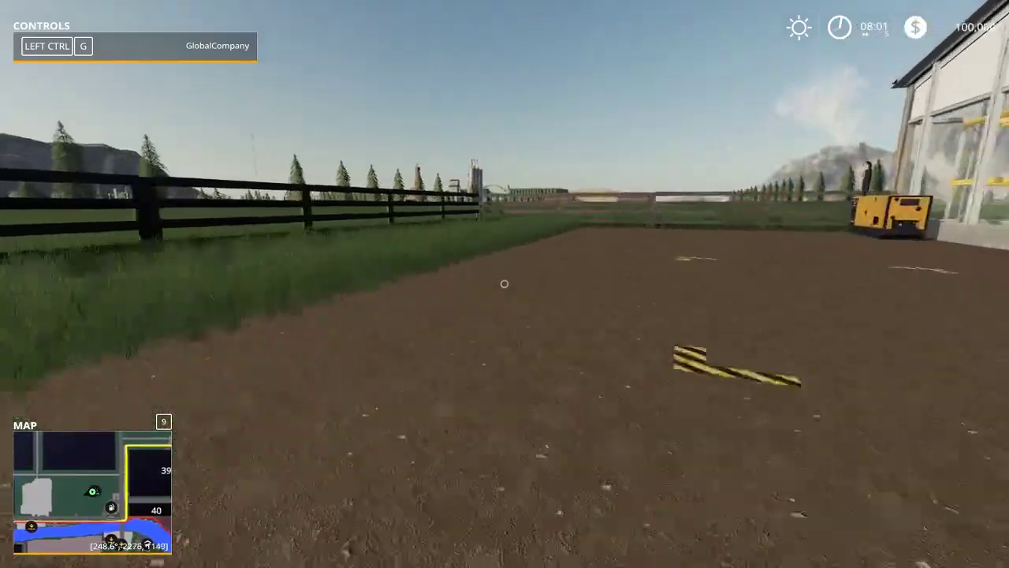
key("w")
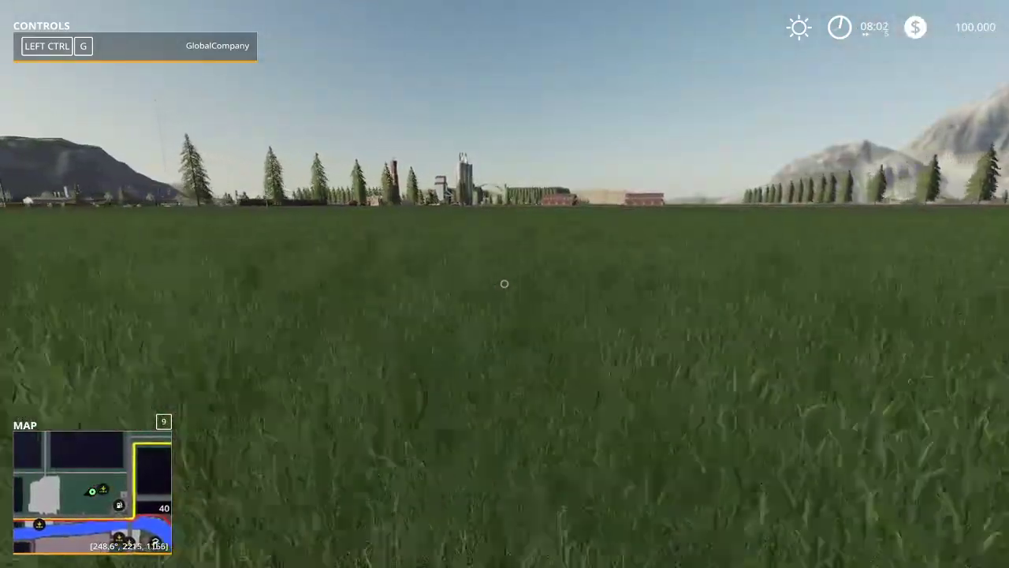
key("w")
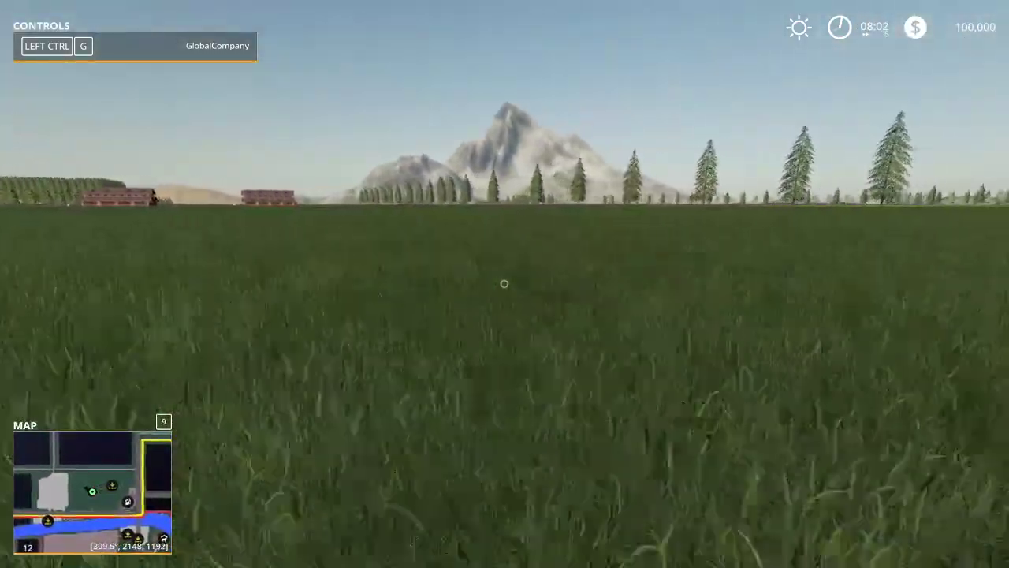
key("w")
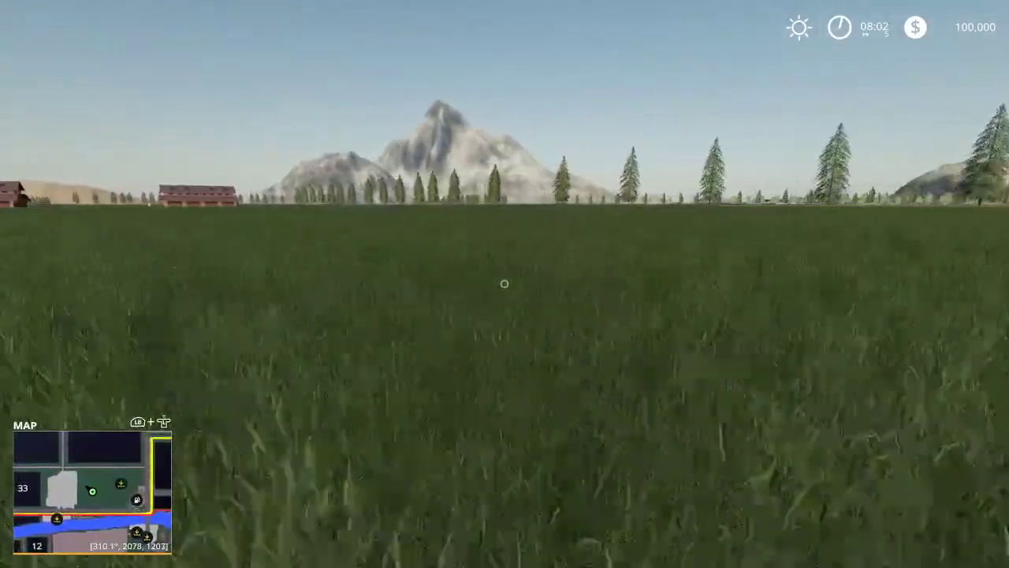
key("w")
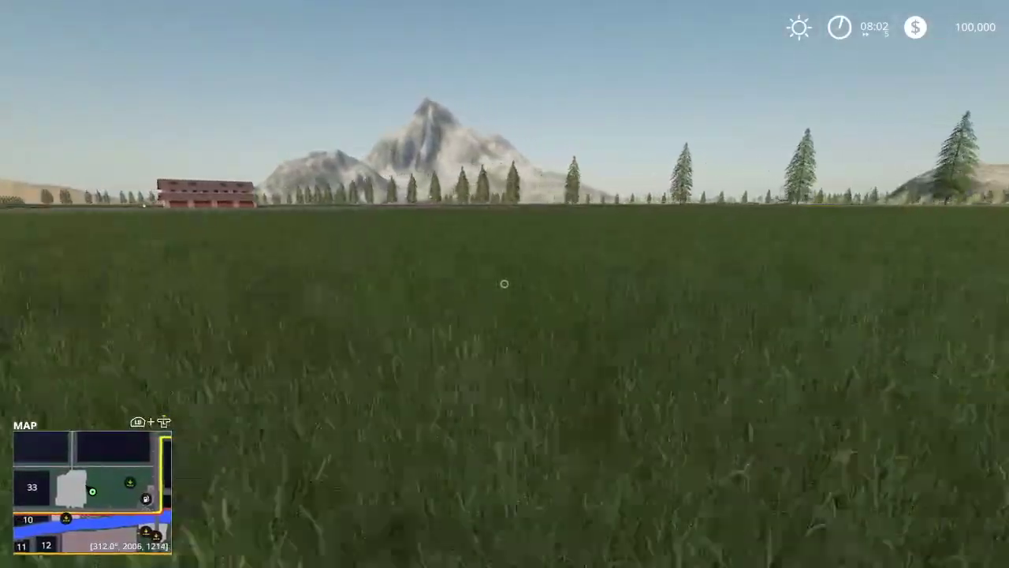
key("w")
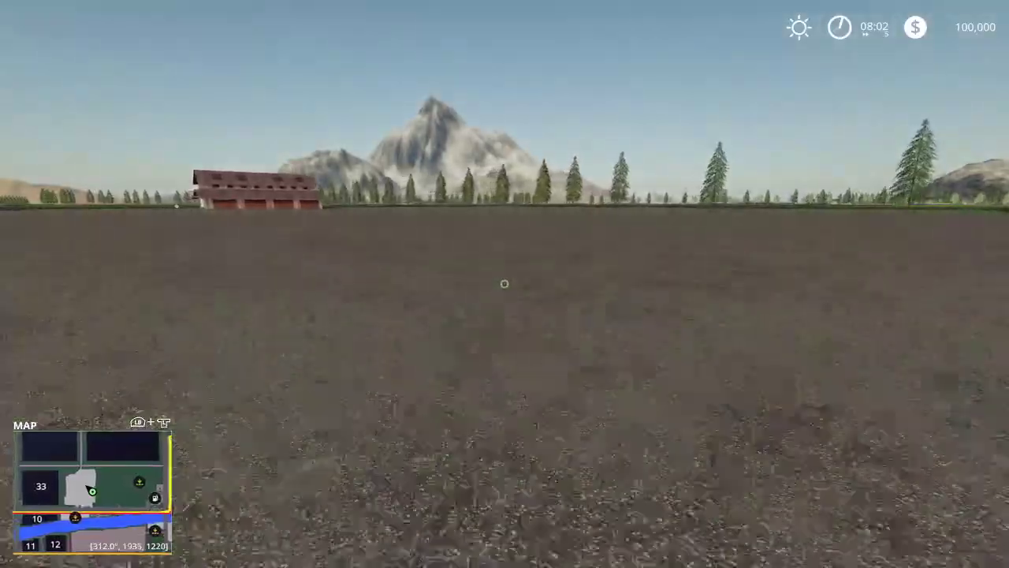
key("w")
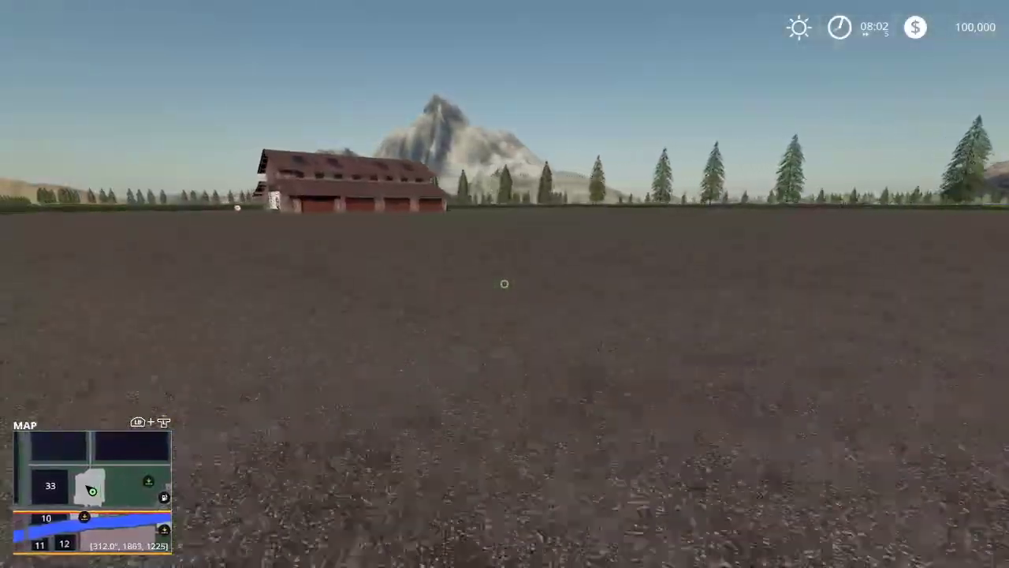
key("w")
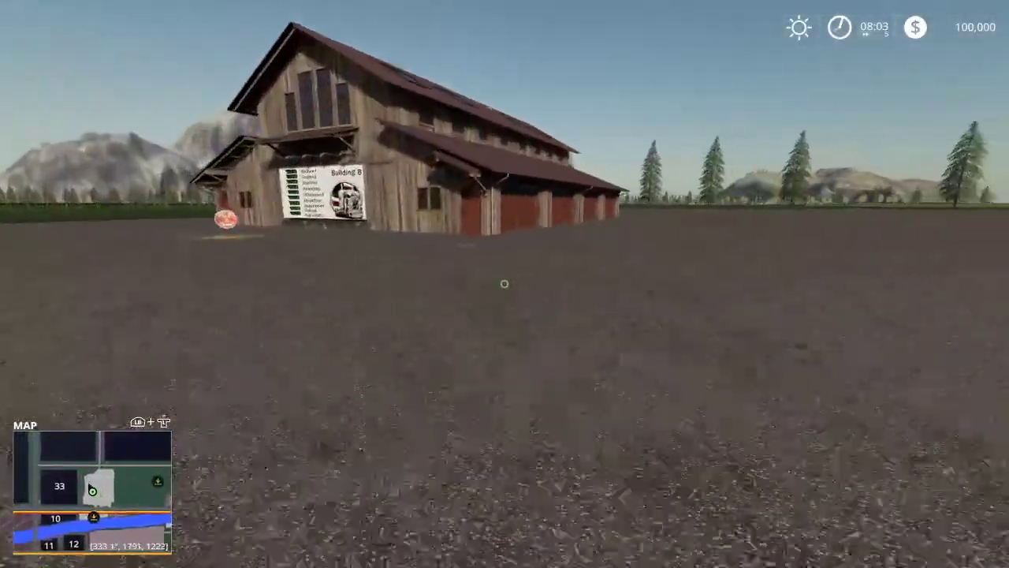
key("w")
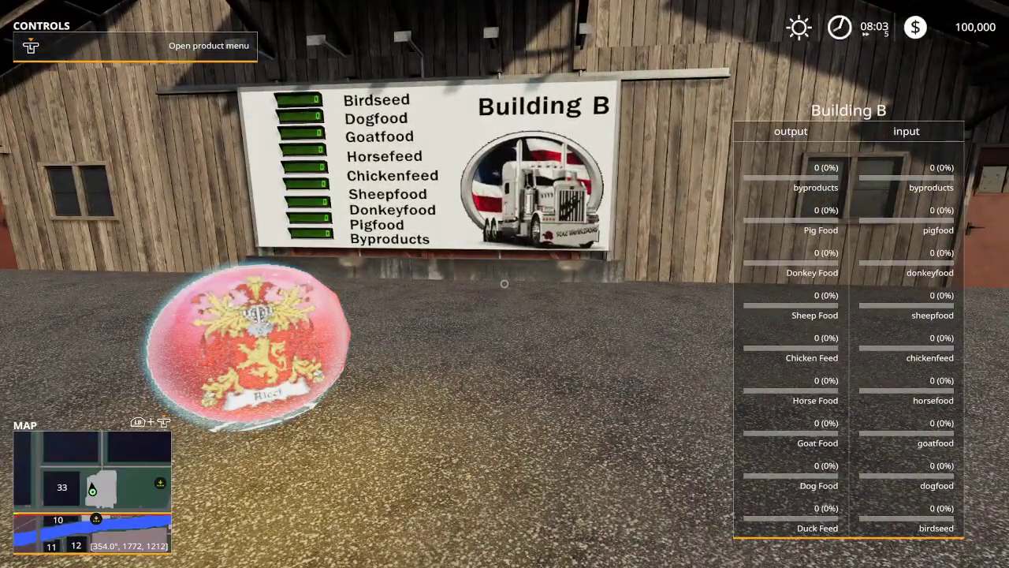
Step: Open Building B's product menu and check its full input and output product lists
key("a")
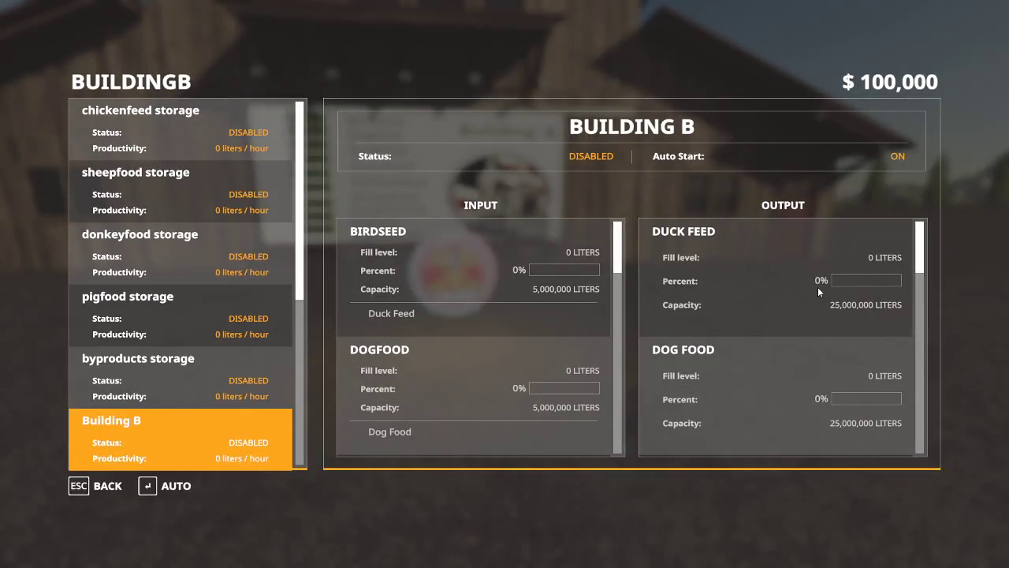
scroll(797, 323, "down", 2)
scroll(795, 325, "down", 4)
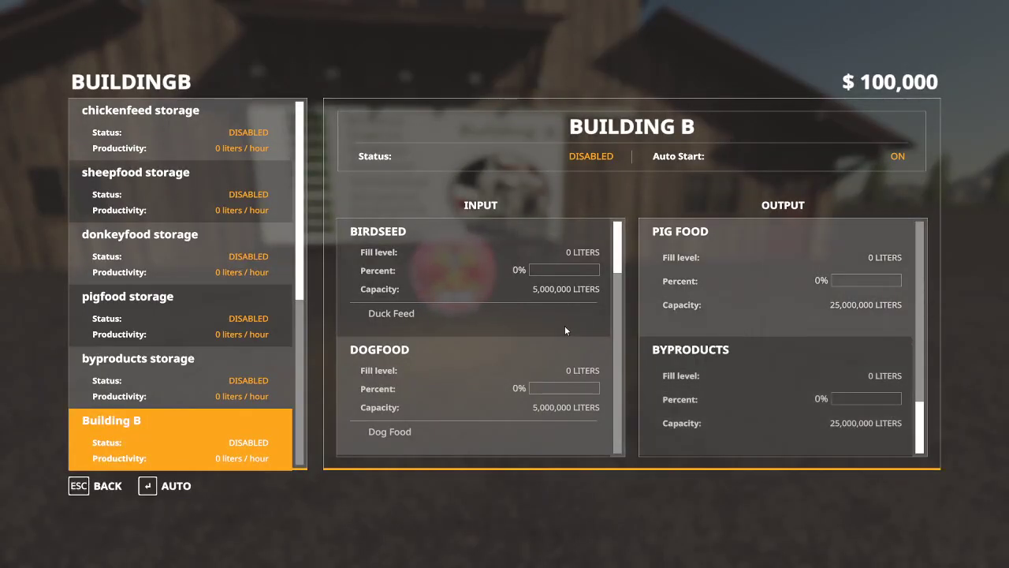
scroll(489, 327, "down", 6)
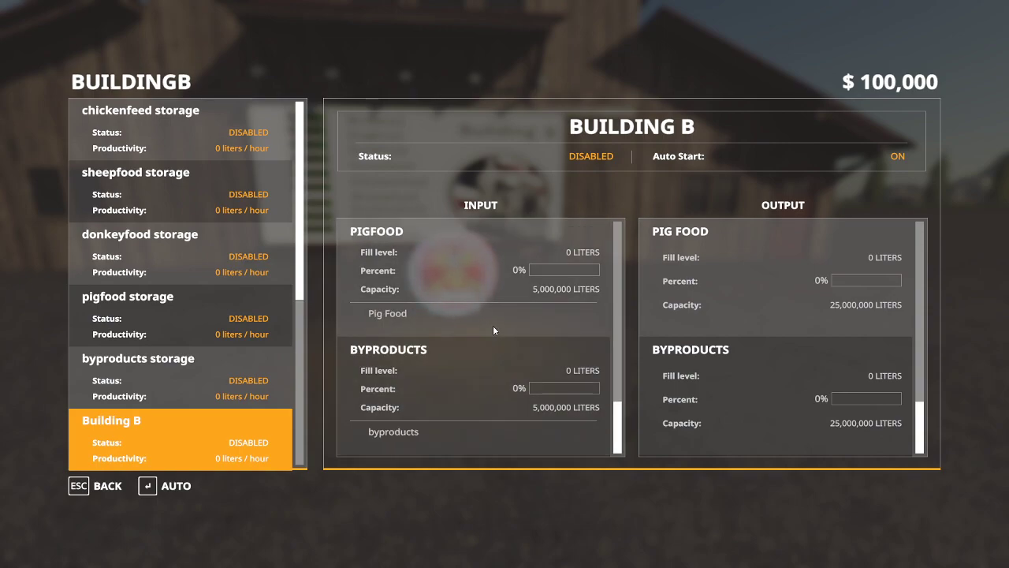
scroll(493, 325, "up", 6)
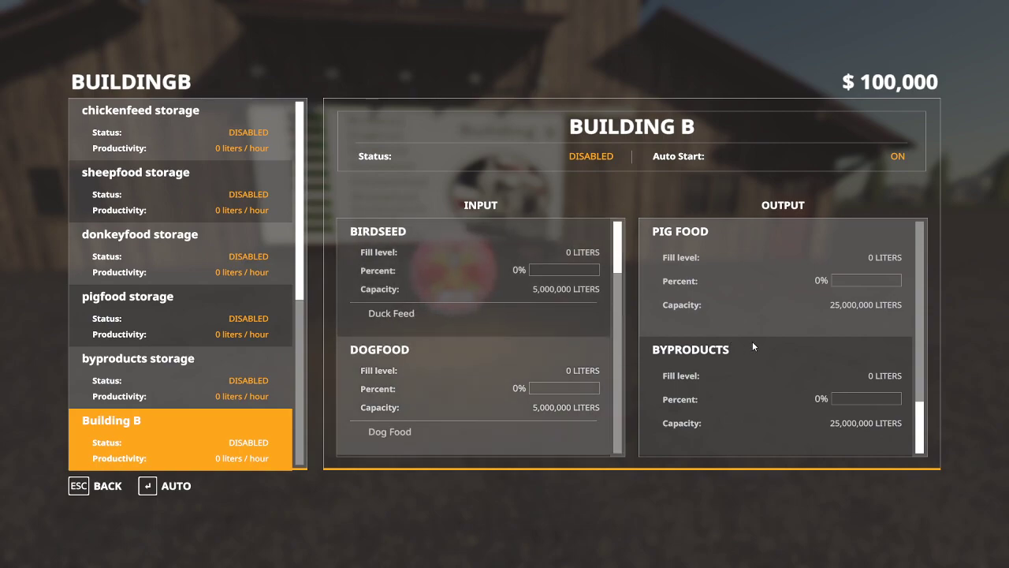
scroll(753, 342, "up", 5)
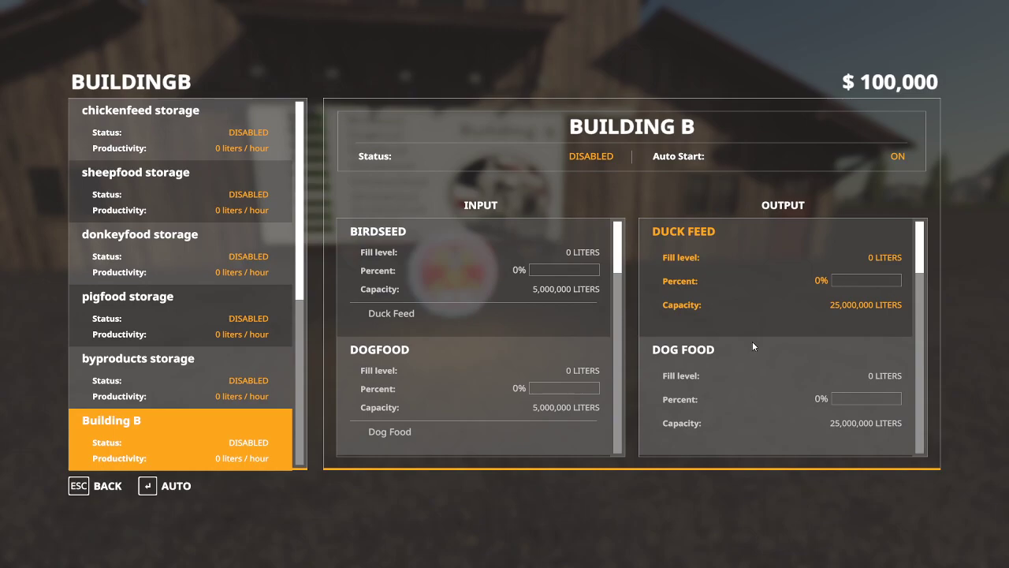
key("Escape")
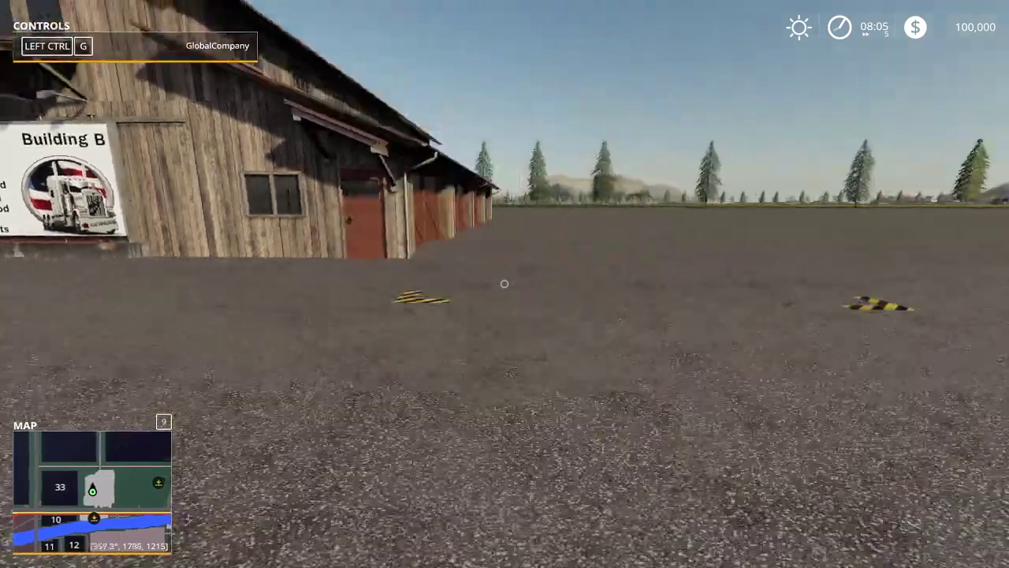
Step: Quit the test game without saving and return to buildingB.xml in Notepad++
key("Escape")
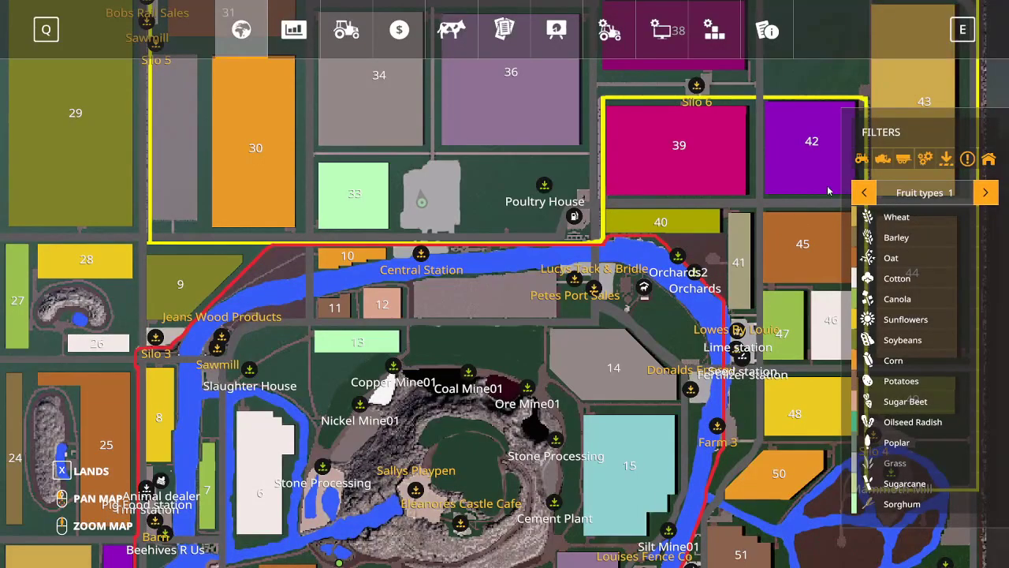
left_click(609, 29)
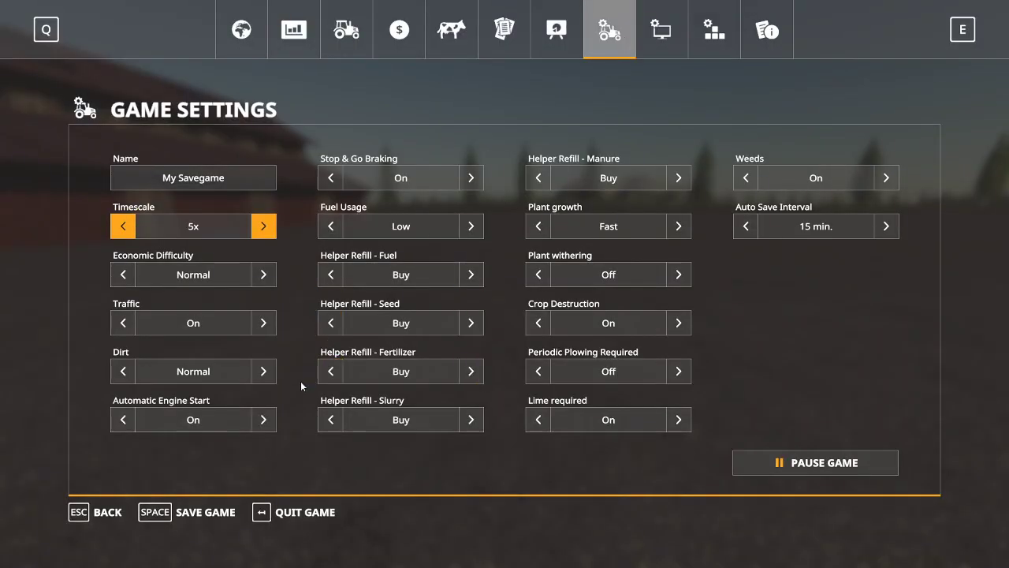
left_click(312, 512)
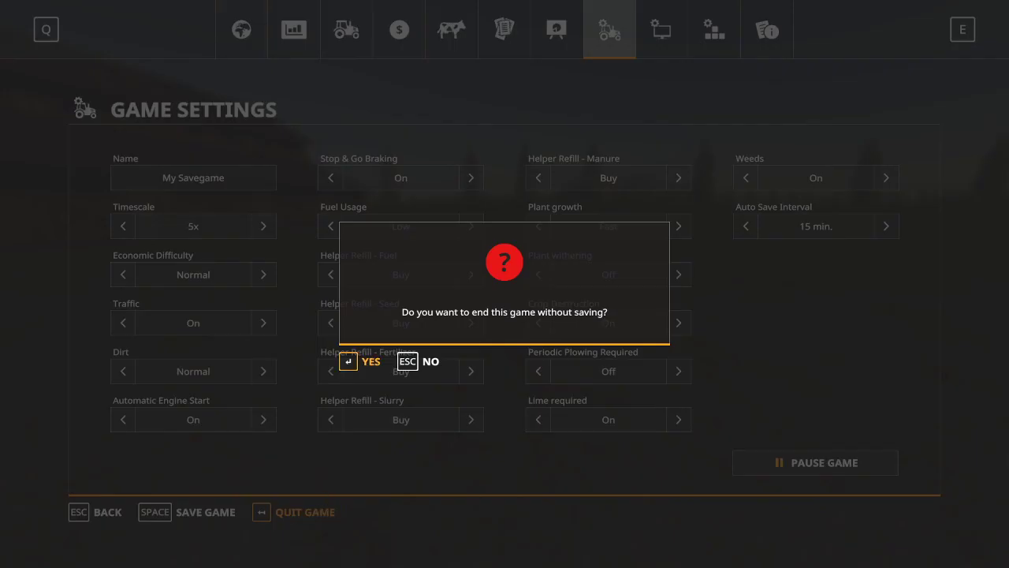
key("Return")
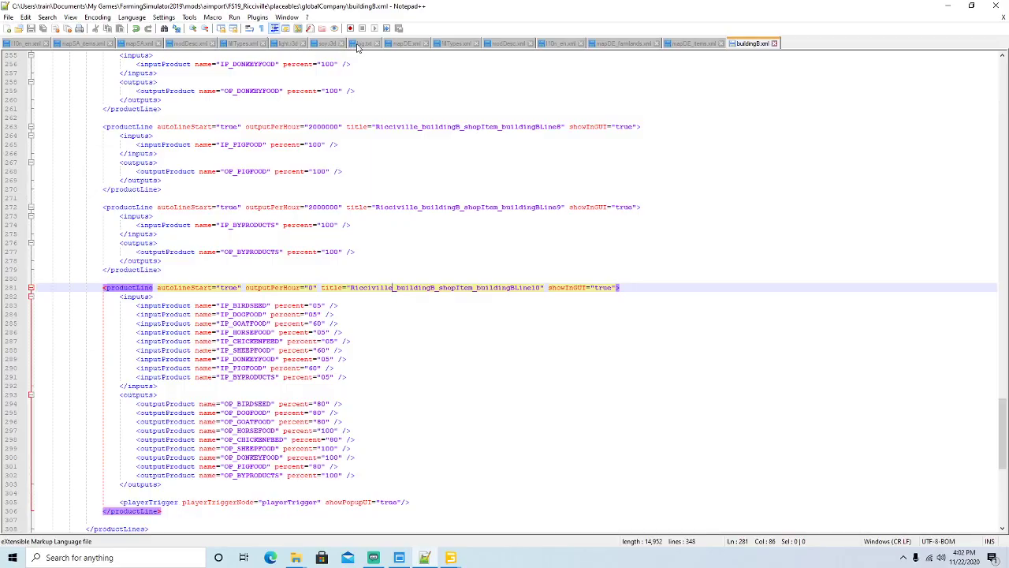
Step: Open log.txt, reload it with the entries from the latest test run and go to its beginning
left_click(364, 43)
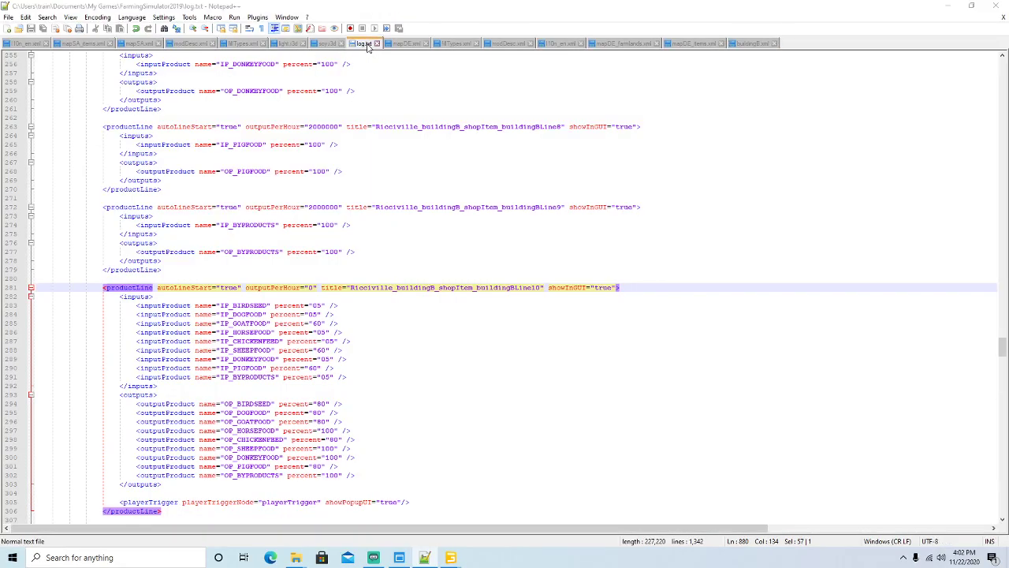
left_click(524, 322)
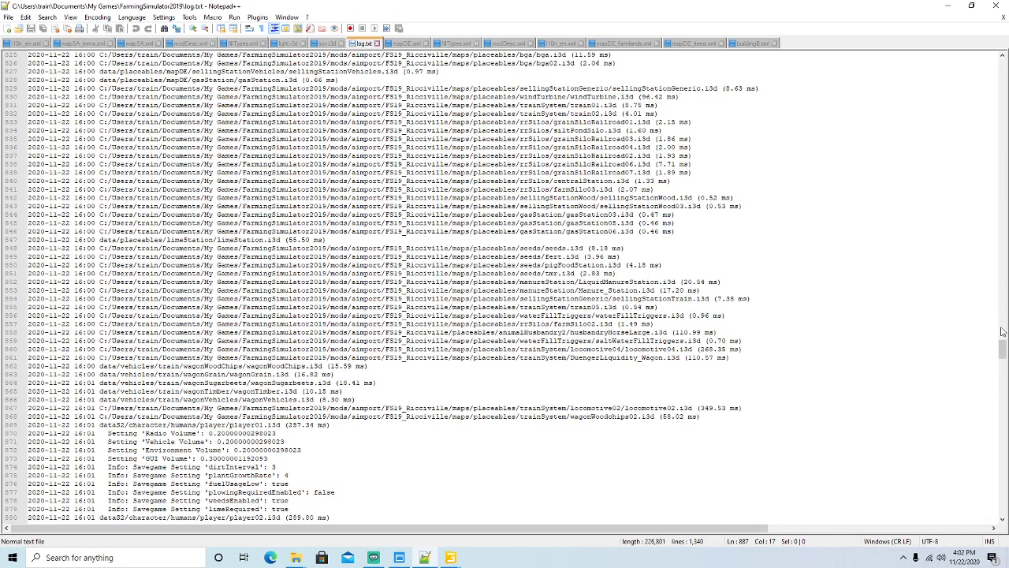
left_click_drag(1003, 350, 1002, 48)
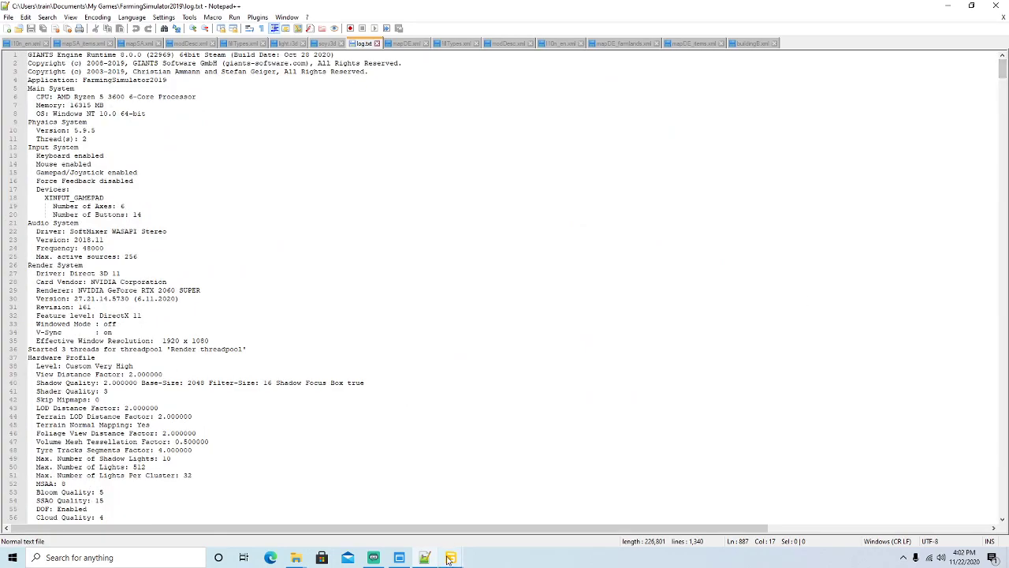
Step: Examine the log's mod and map loading entries for warnings and errors, and select line 735 about the farmland definition
scroll(268, 245, "down", 4)
scroll(268, 245, "down", 16)
scroll(268, 243, "down", 19)
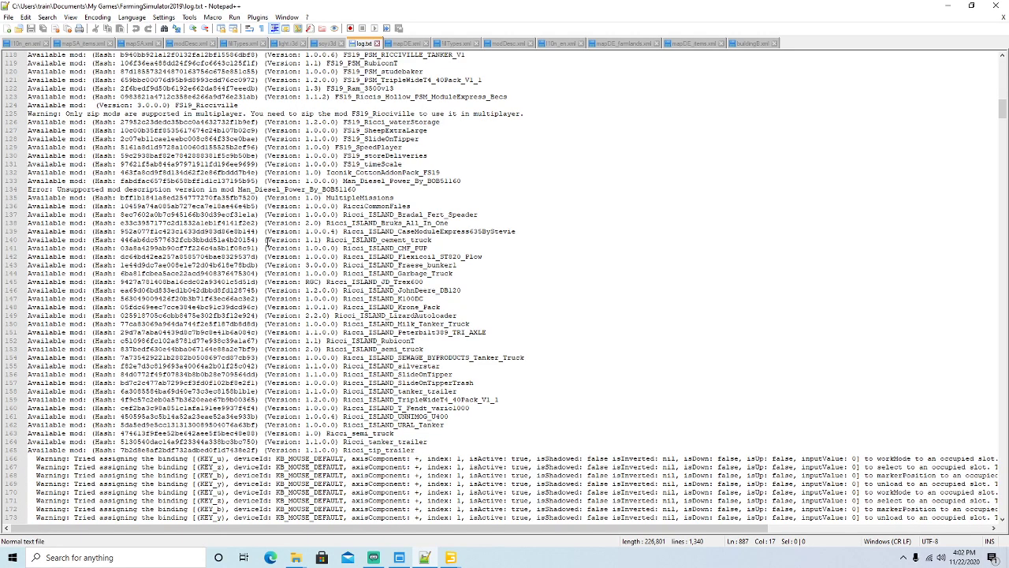
scroll(268, 243, "down", 6)
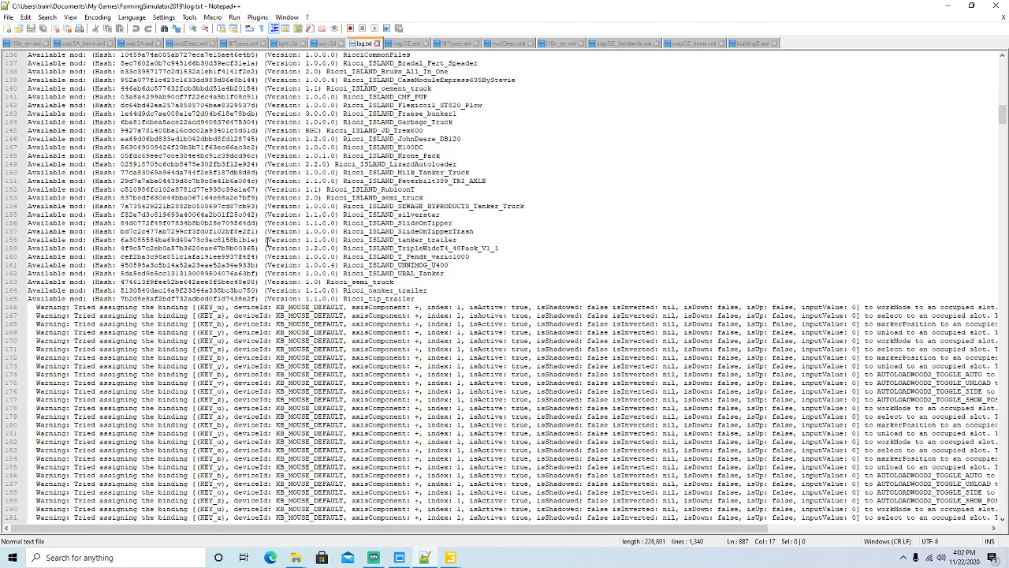
scroll(268, 243, "down", 20)
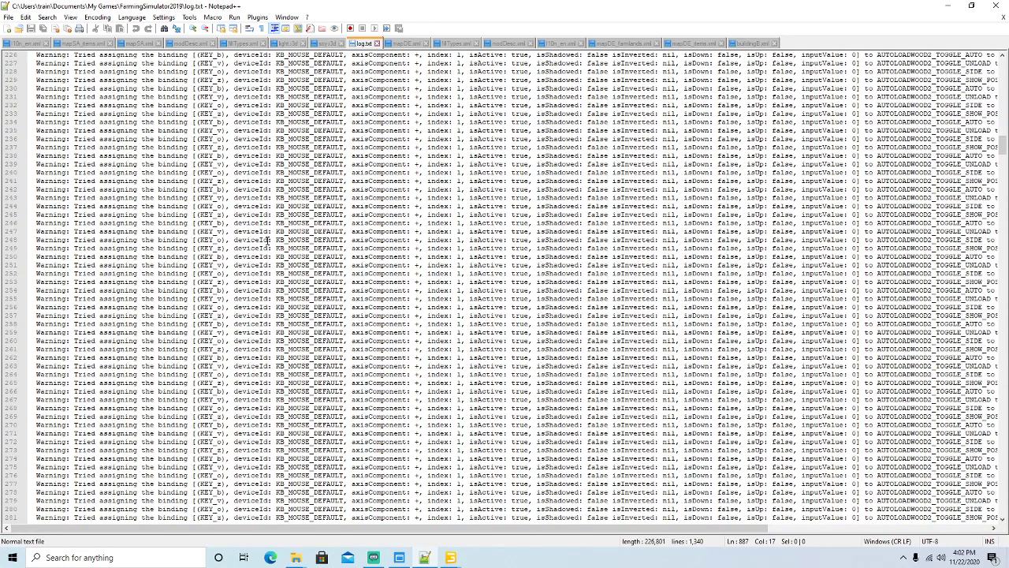
scroll(268, 242, "down", 20)
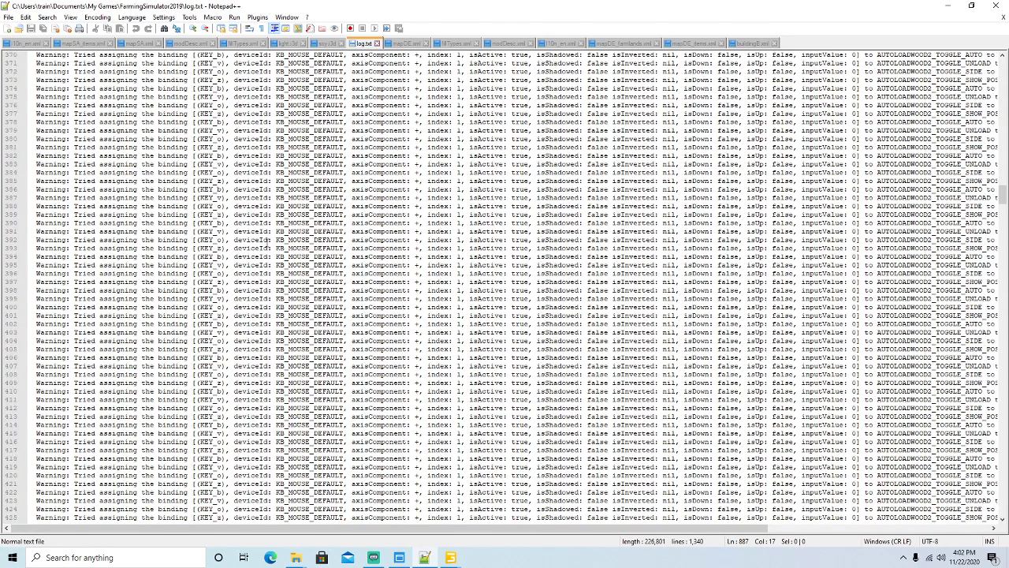
scroll(267, 243, "down", 11)
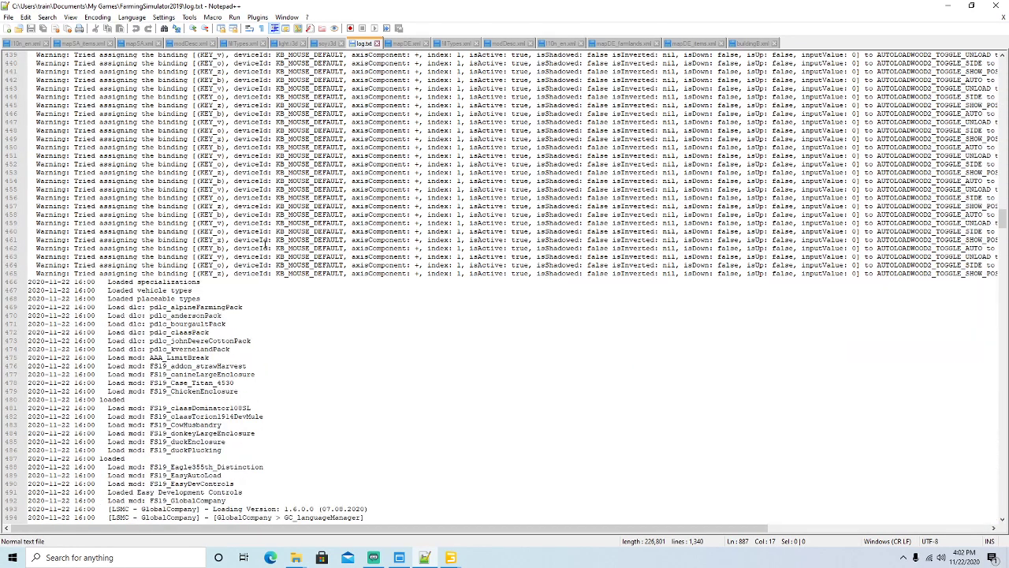
scroll(266, 243, "down", 18)
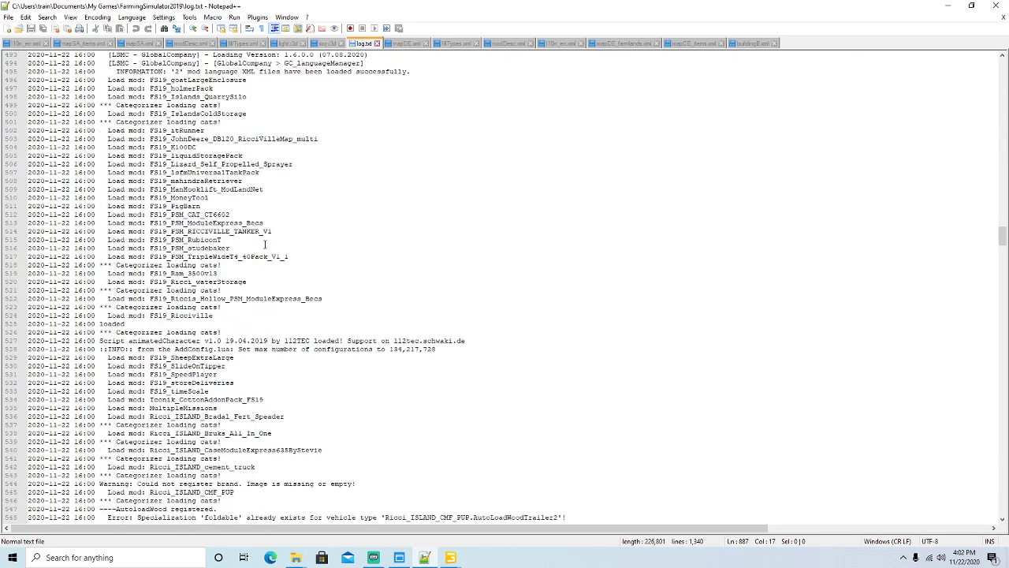
scroll(265, 245, "down", 2)
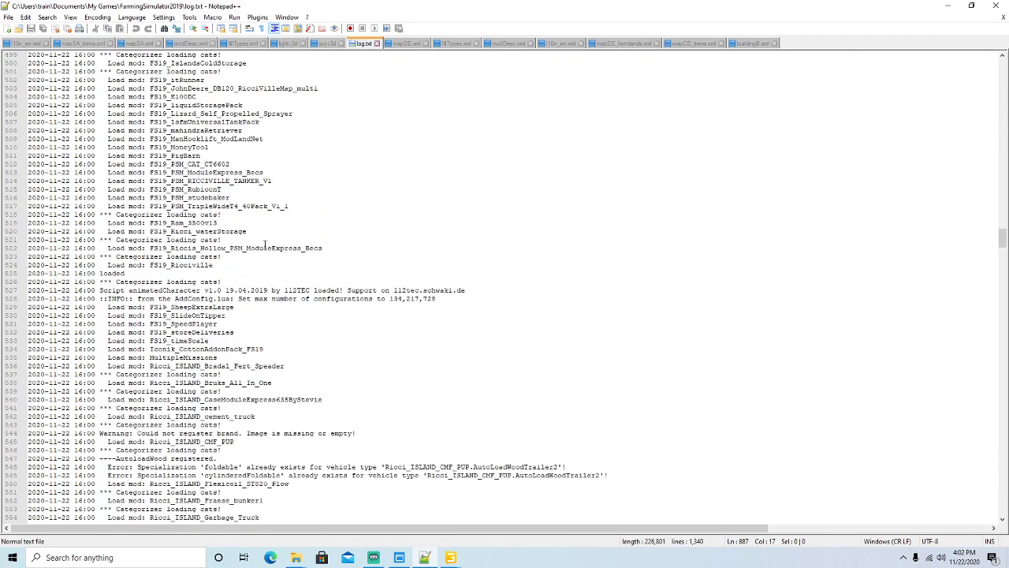
scroll(265, 245, "down", 8)
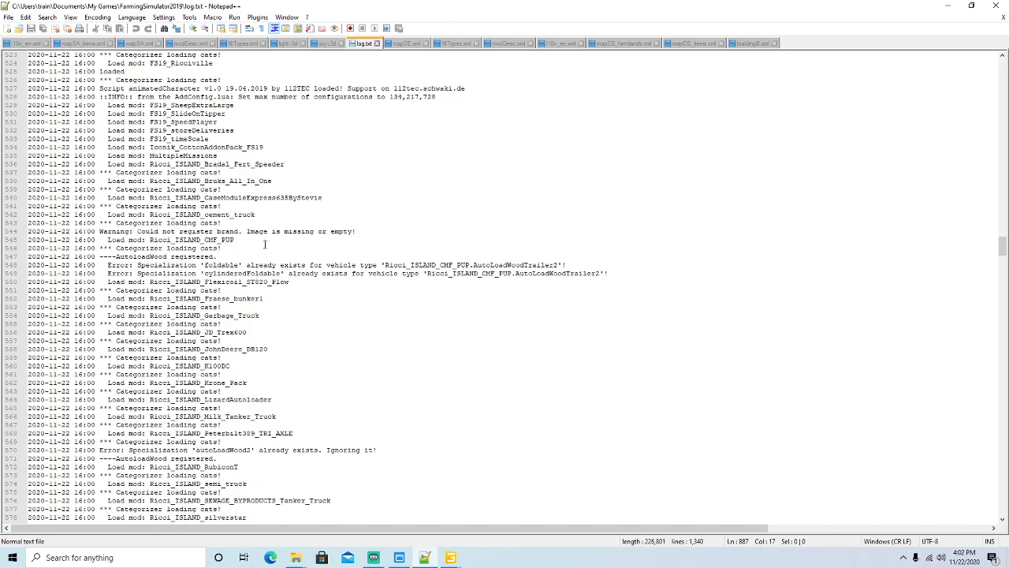
scroll(265, 245, "down", 12)
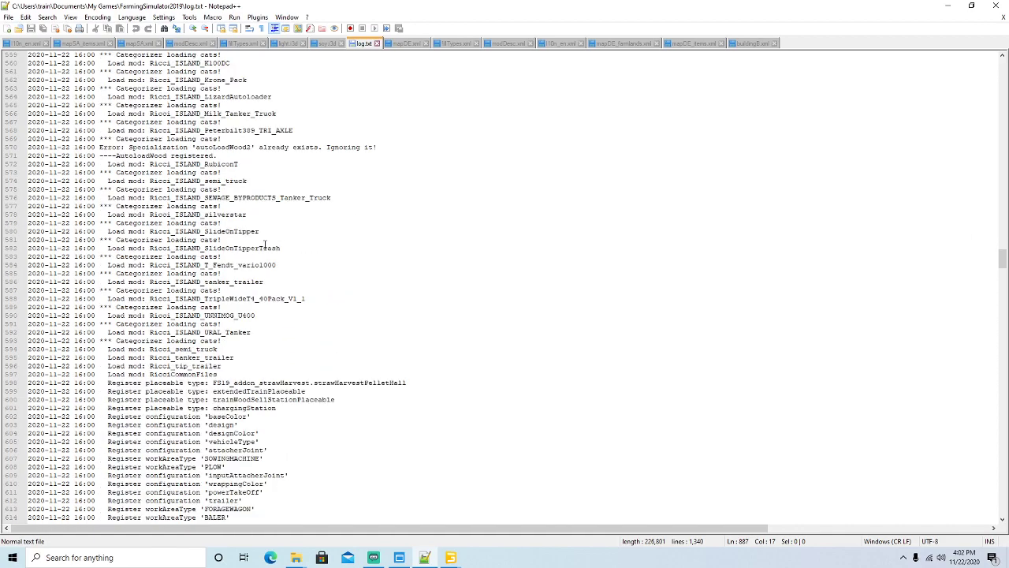
scroll(265, 244, "down", 20)
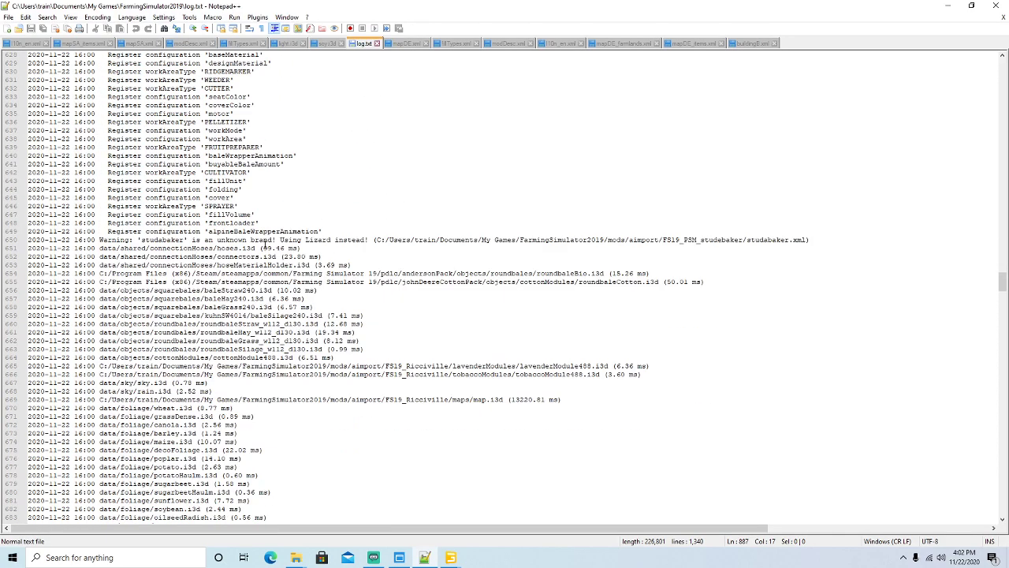
scroll(265, 246, "down", 20)
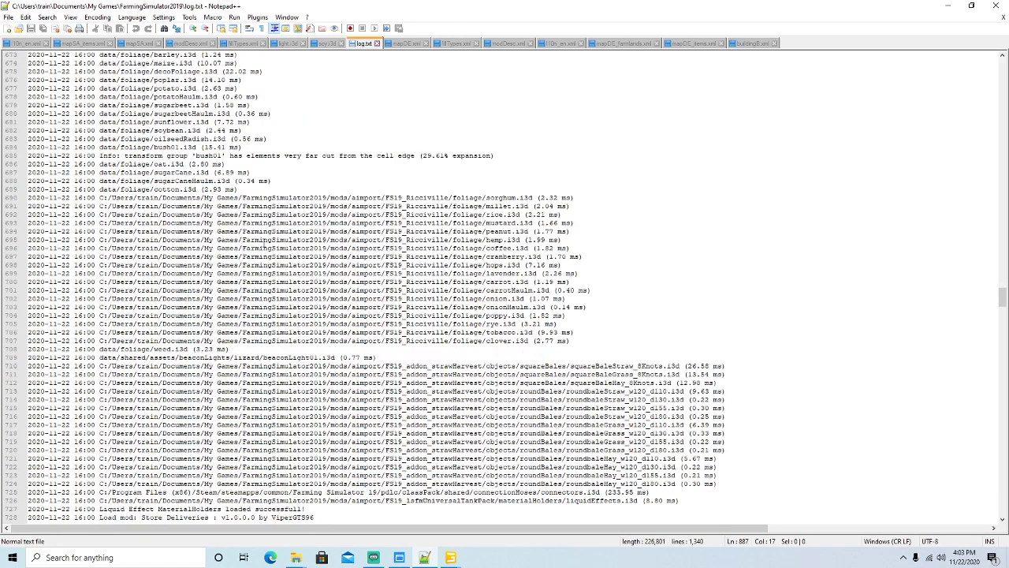
scroll(265, 246, "down", 5)
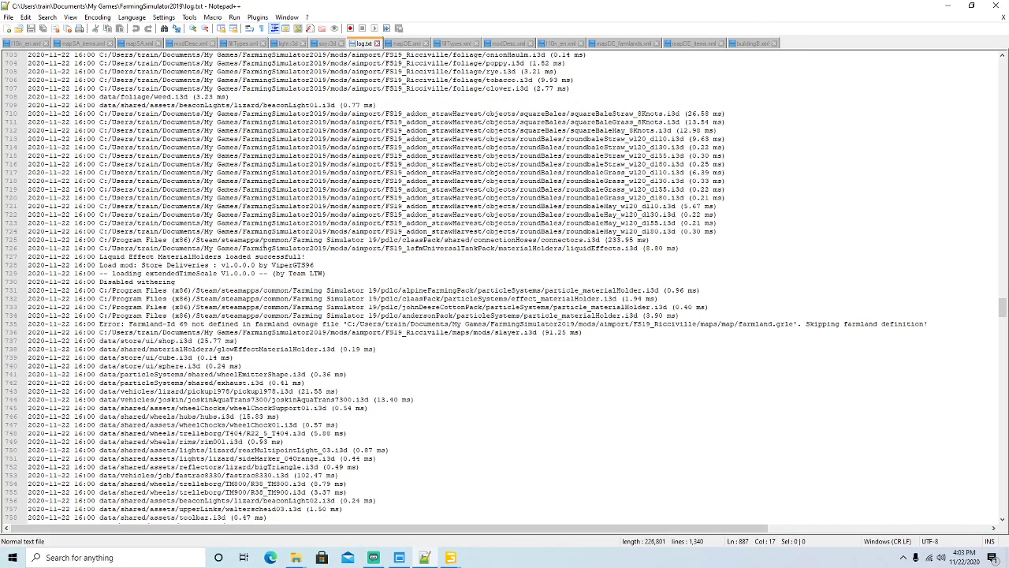
scroll(265, 246, "down", 3)
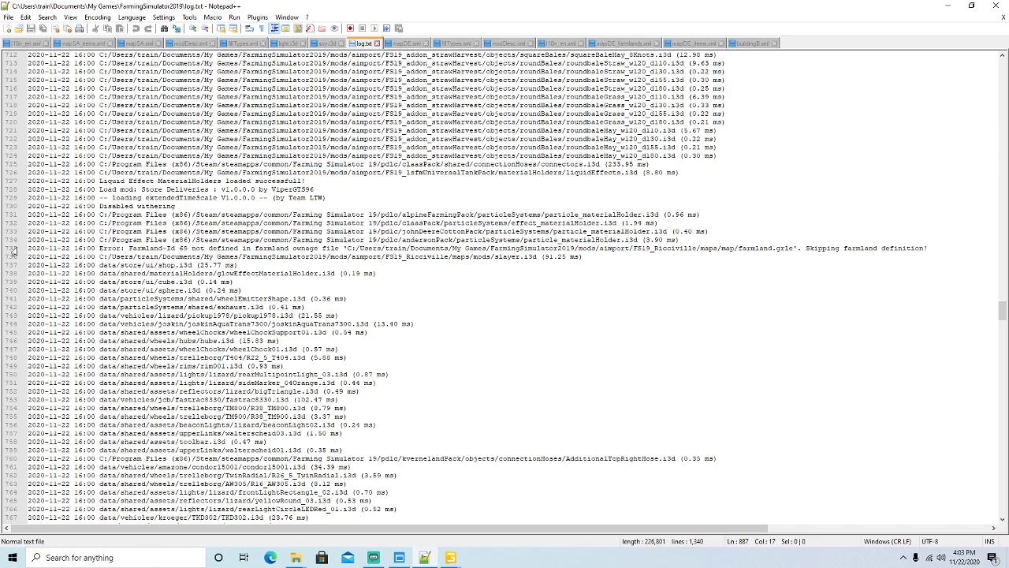
left_click(13, 251)
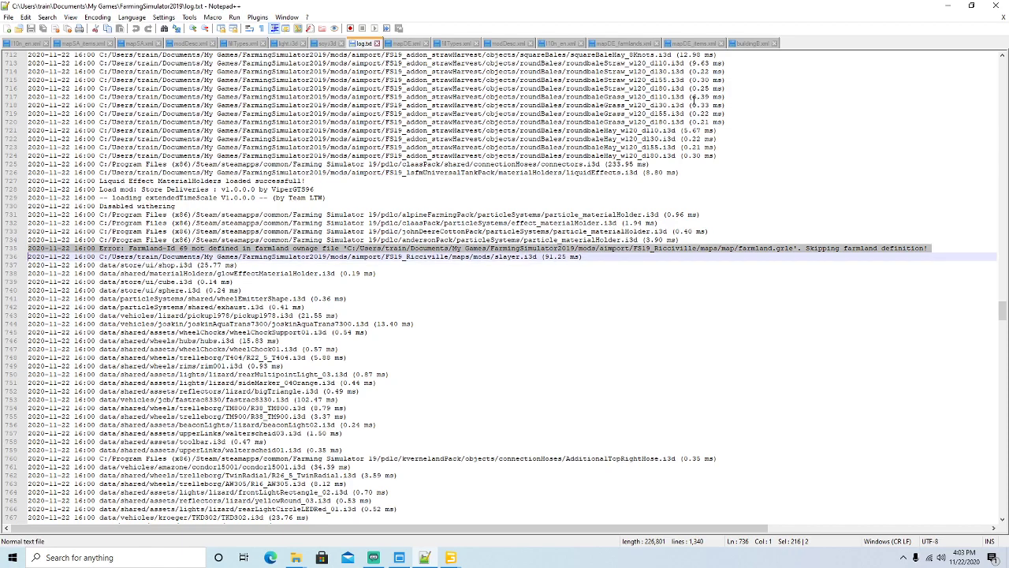
Step: Insert an opening comment tag "<!--" before the farmland id 69 entry in mapDE_farmlands.xml and save the file
left_click(623, 43)
scroll(377, 253, "down", 1)
scroll(377, 252, "down", 14)
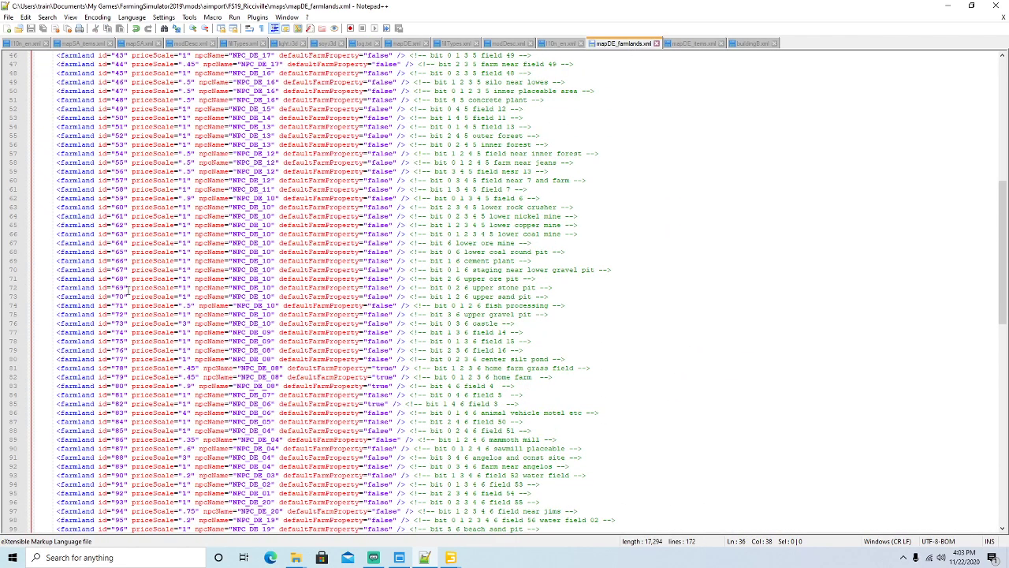
left_click(54, 287)
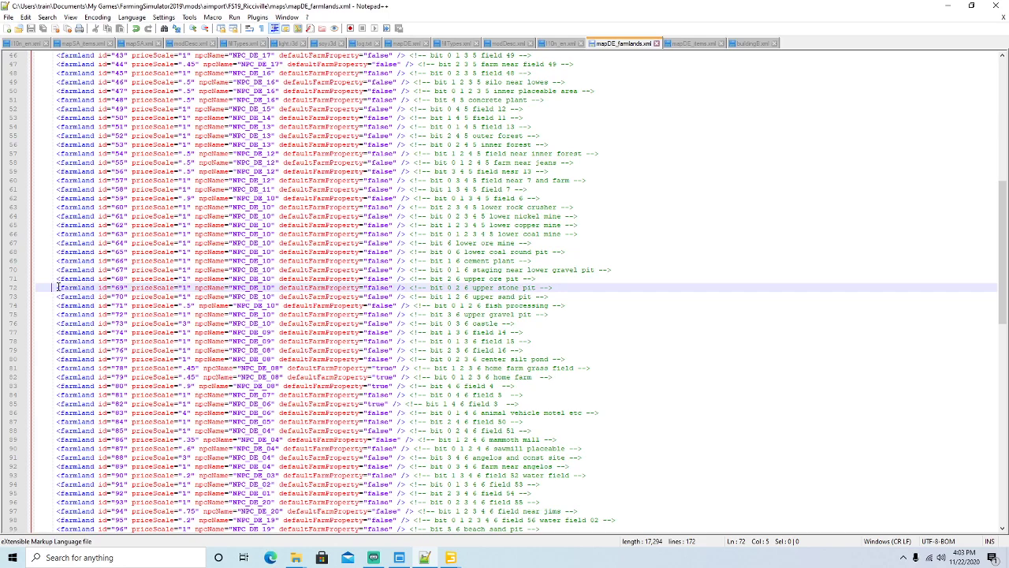
type("<!--")
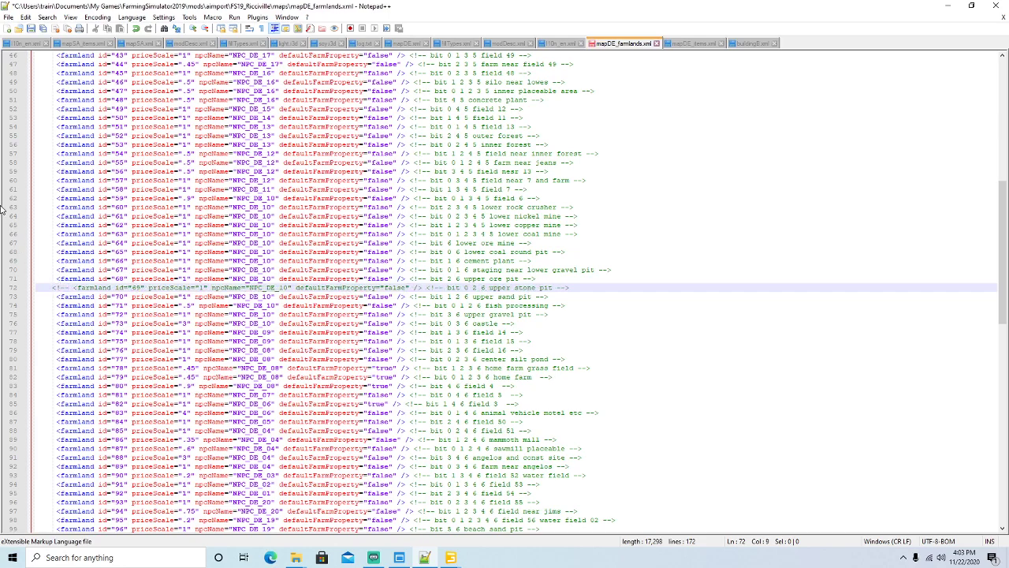
left_click(32, 29)
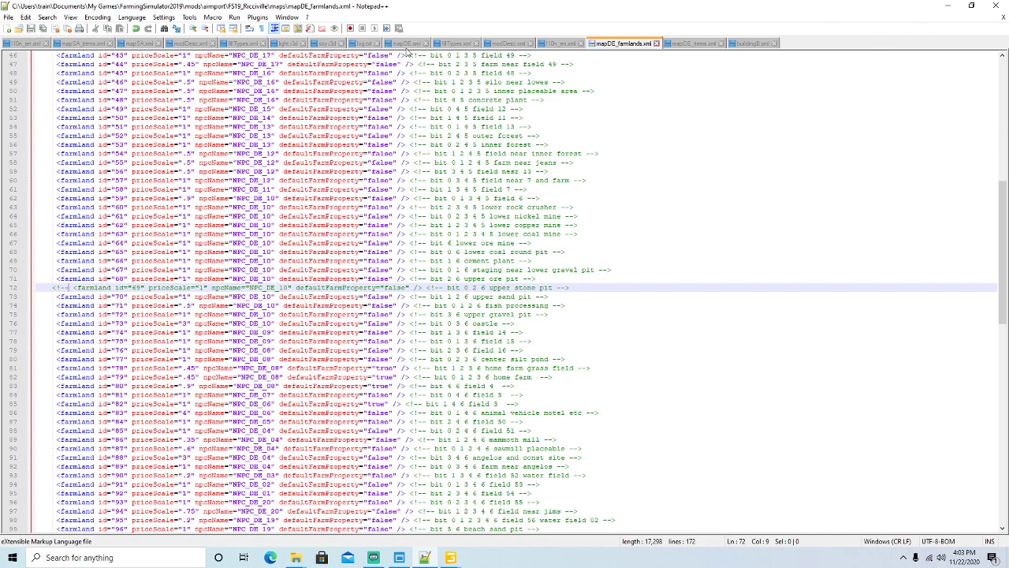
Step: Return to log.txt and check the remaining entries below line 735, through the placeables and savegame settings, for errors
left_click(374, 46)
scroll(276, 255, "down", 7)
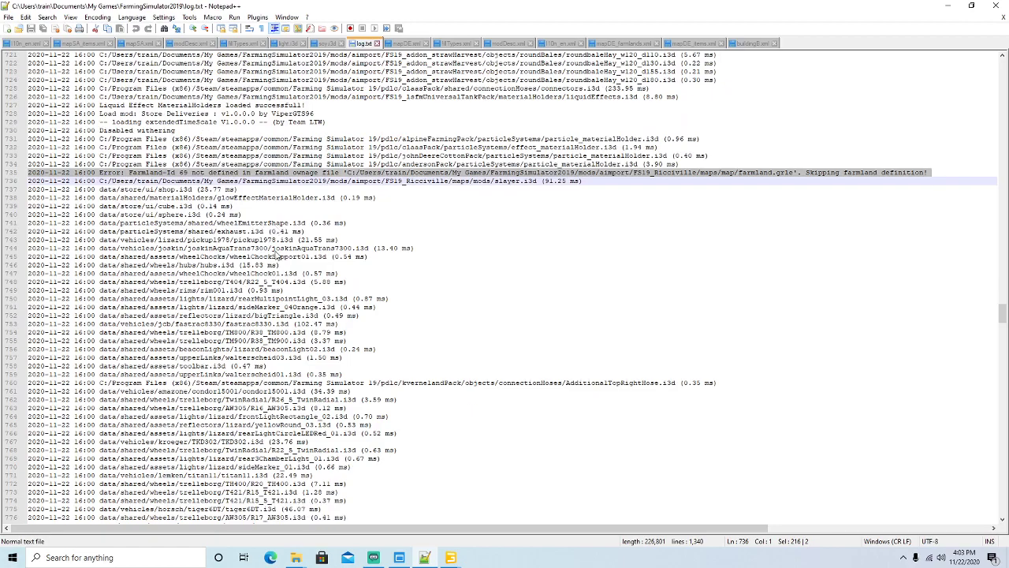
scroll(276, 255, "down", 20)
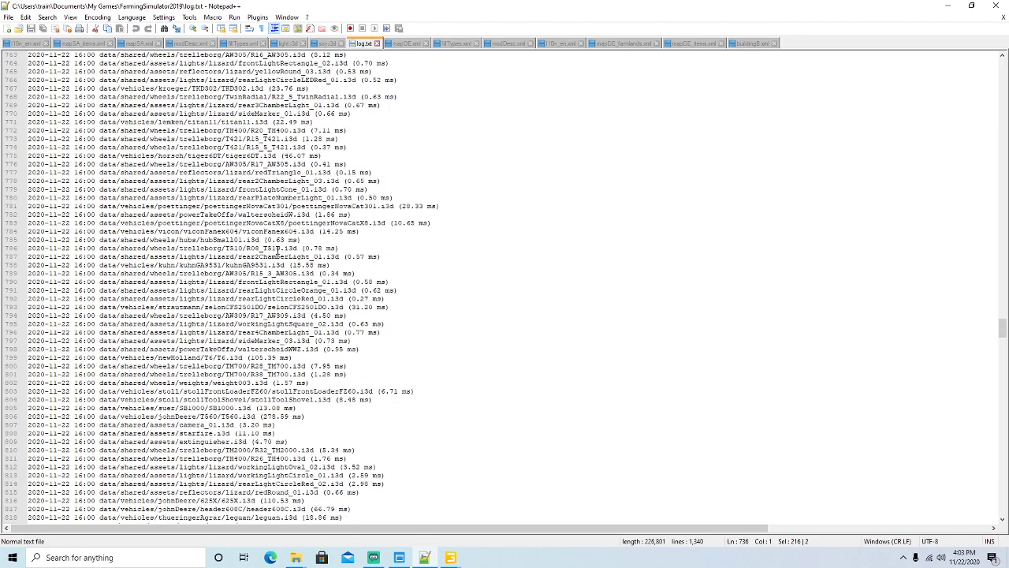
scroll(277, 250, "down", 10)
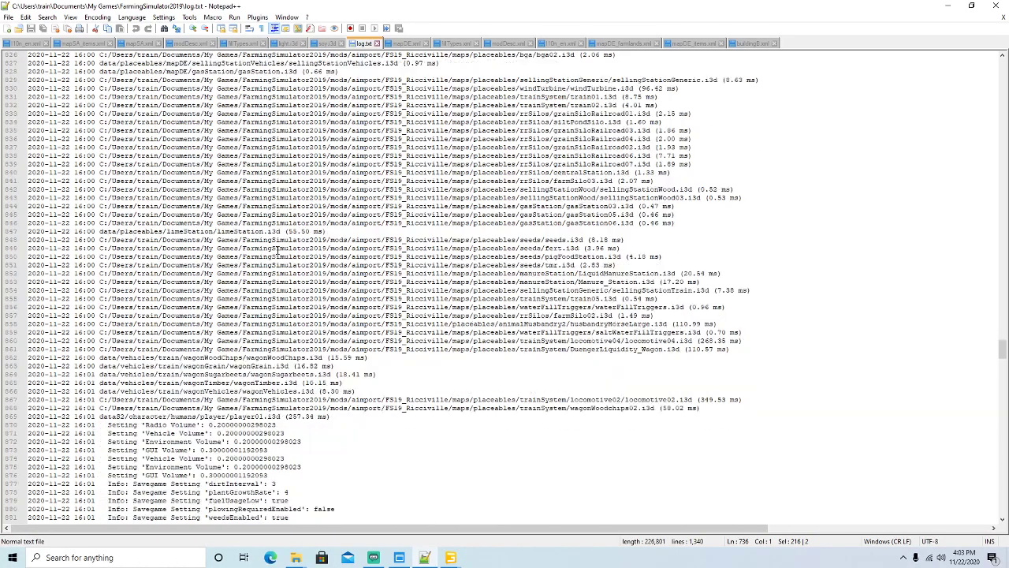
scroll(278, 251, "down", 1)
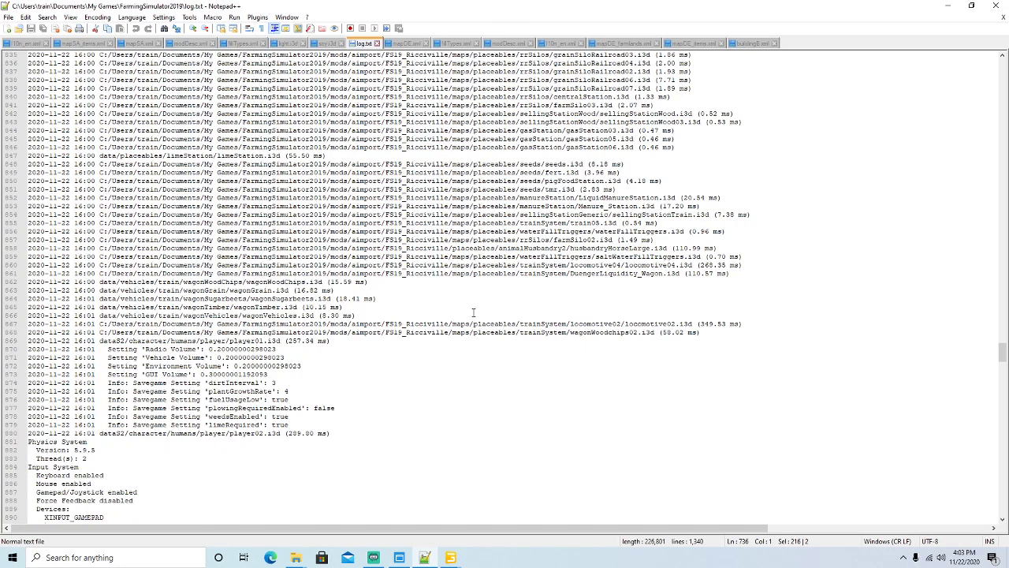
Step: Switch to the map.i3d scene in GIANTS Editor and examine Building B's sign and its product displays up close
left_click(948, 6)
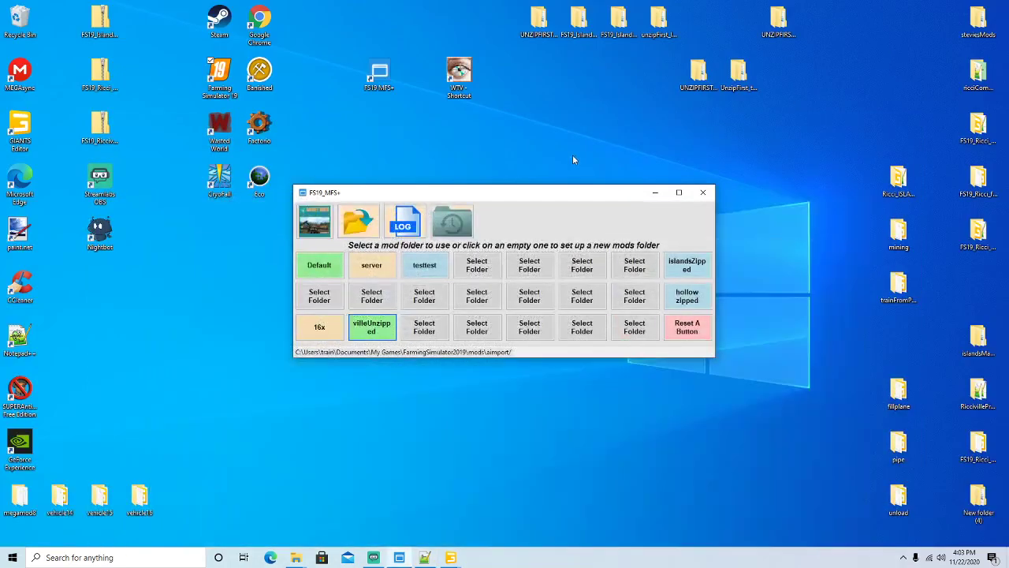
left_click(450, 558)
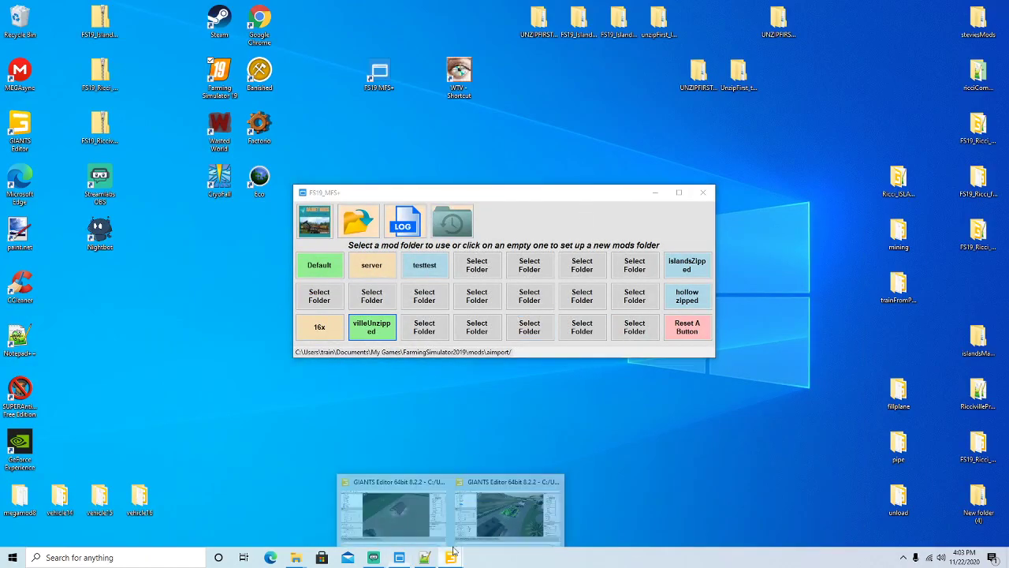
left_click(402, 494)
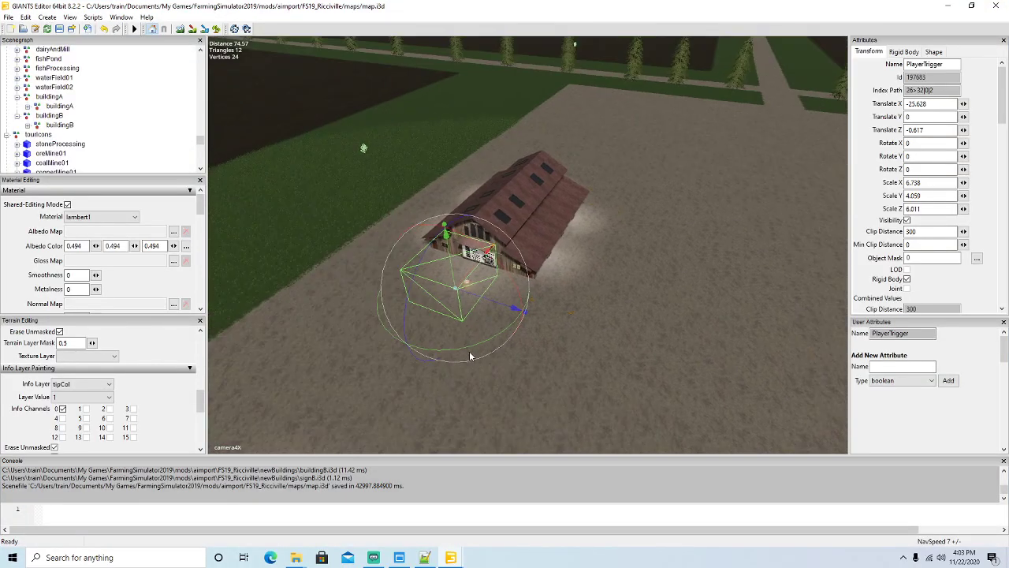
left_click_drag(441, 351, 592, 246, "alt")
scroll(541, 287, "up", 5)
scroll(488, 313, "up", 3)
scroll(502, 329, "up", 4)
scroll(613, 320, "up", 3)
scroll(454, 274, "up", 5)
scroll(592, 285, "down", 3)
scroll(591, 276, "up", 3)
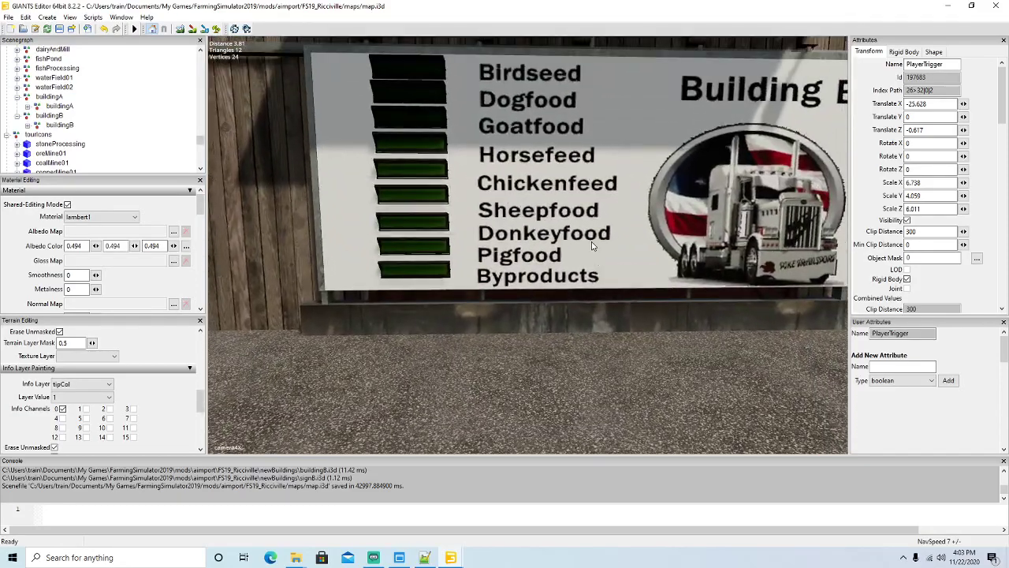
scroll(65, 139, "down", 1)
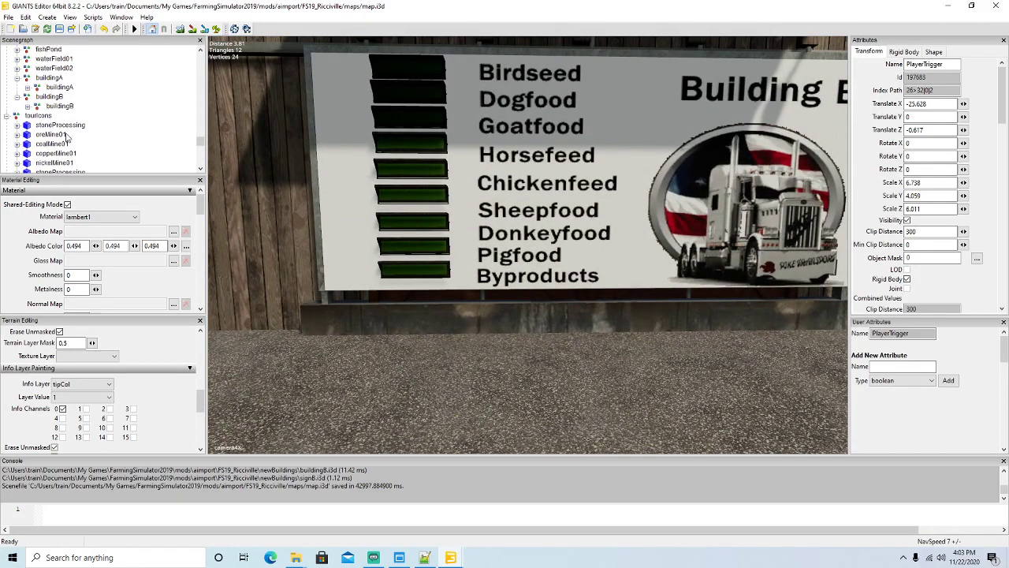
left_click(59, 116)
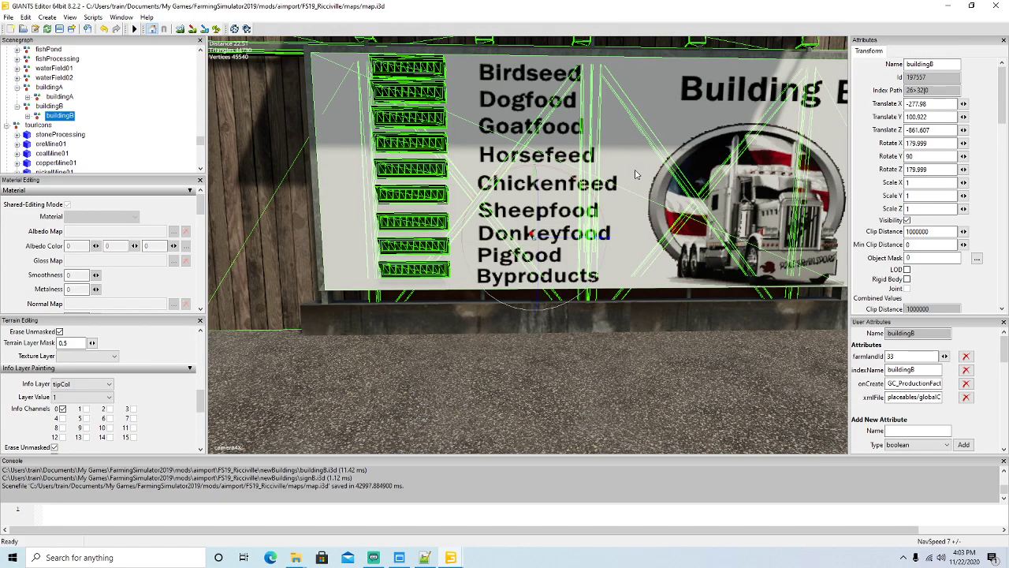
scroll(635, 175, "down", 3)
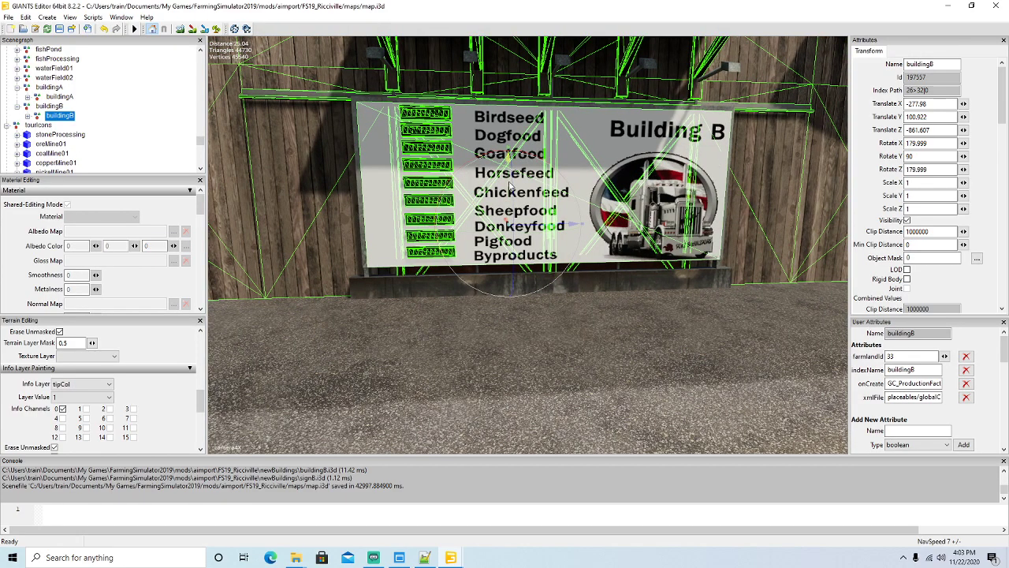
left_click_drag(508, 183, 508, 180)
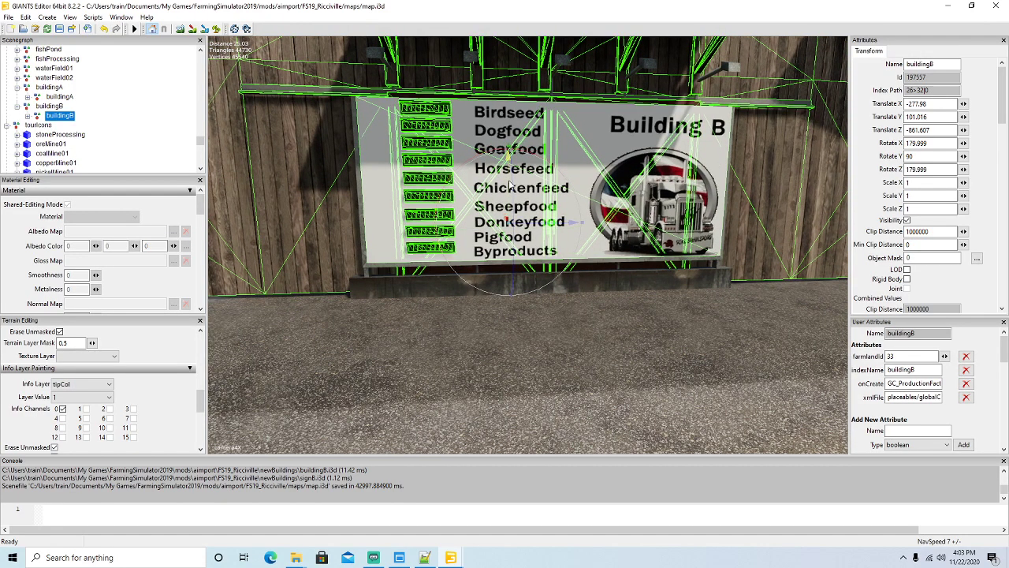
left_click(104, 29)
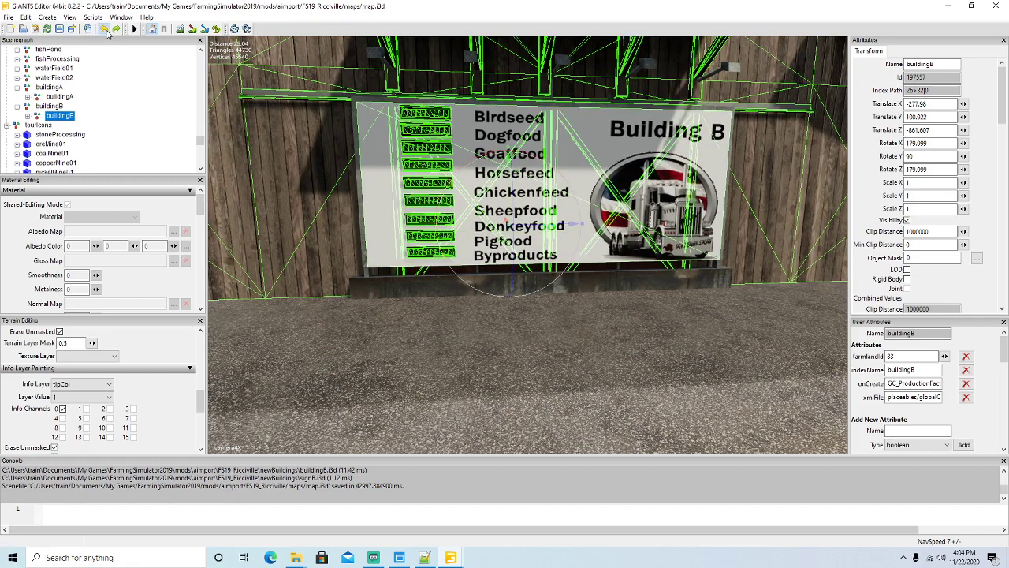
Step: Raise the Muehlen_Schild sign face of buildingB to a Translate Y of about 2.514
left_click(29, 116)
scroll(49, 135, "down", 4)
left_click(52, 126)
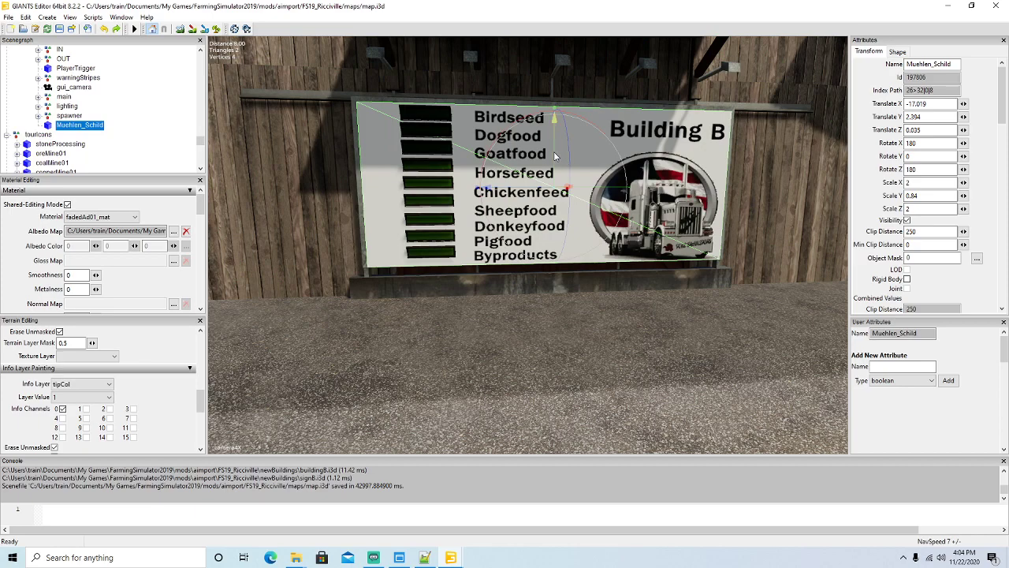
left_click_drag(553, 151, 553, 146)
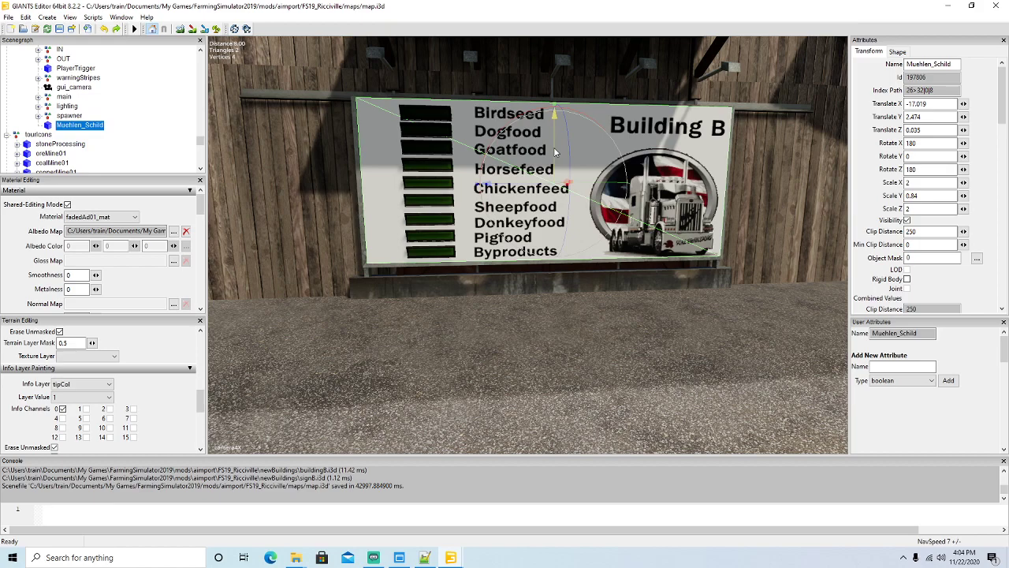
left_click_drag(554, 147, 554, 145)
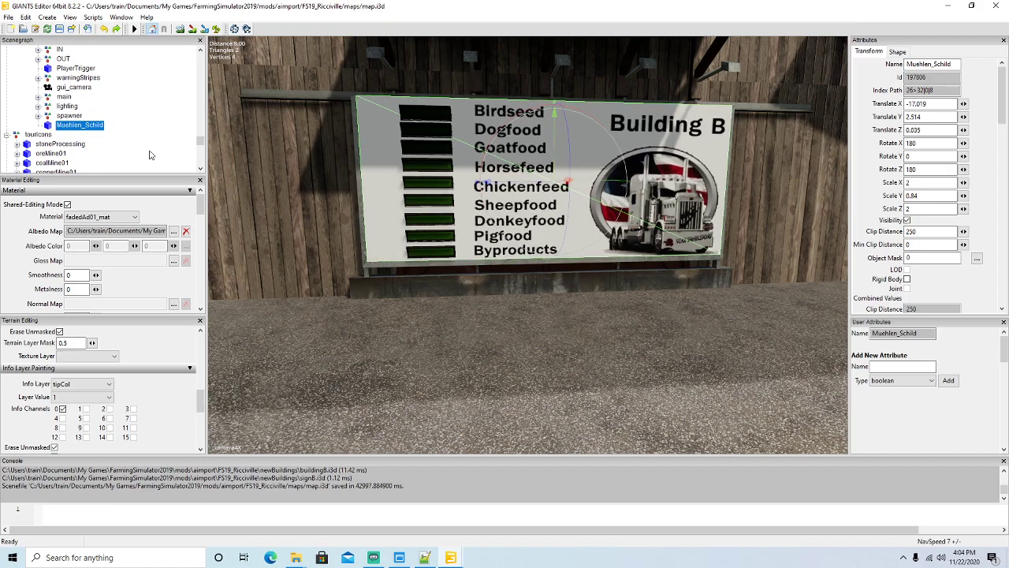
Step: Select the Placa_entrada billboard group behind Building B's sign and raise it to a Translate Y of about 87.296
left_click(384, 296)
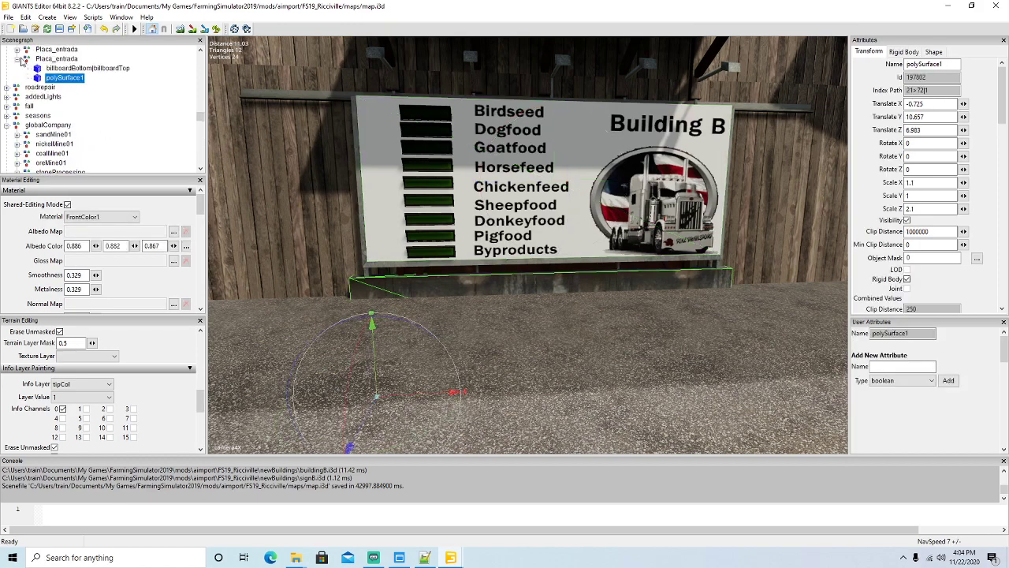
left_click(28, 60)
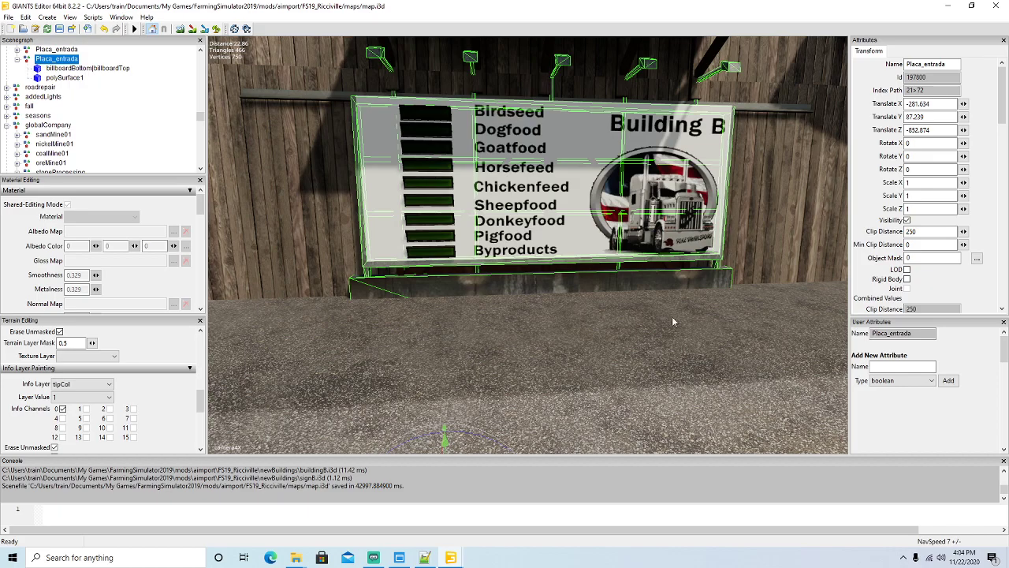
scroll(651, 329, "up", 3)
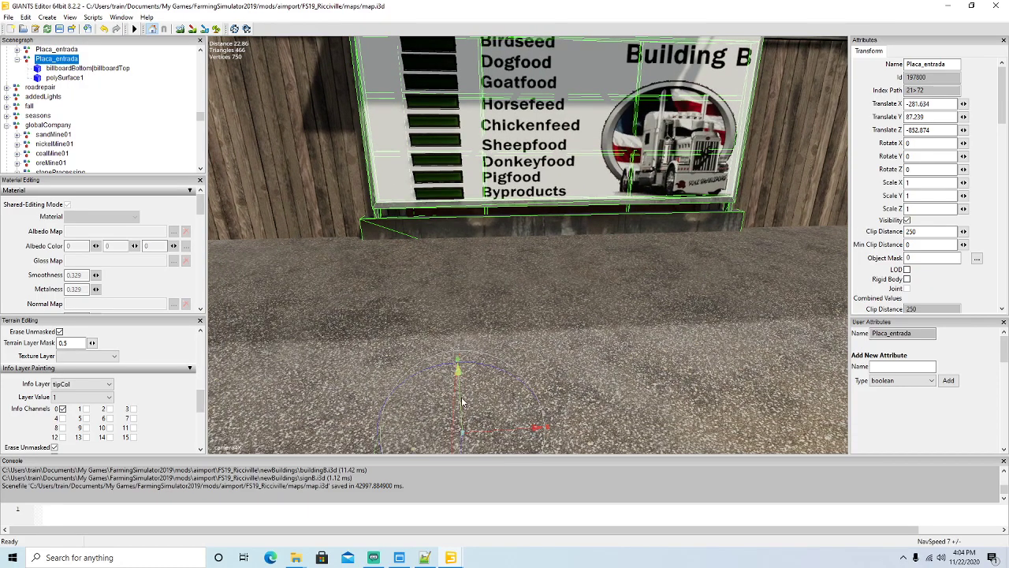
left_click_drag(461, 403, 462, 396)
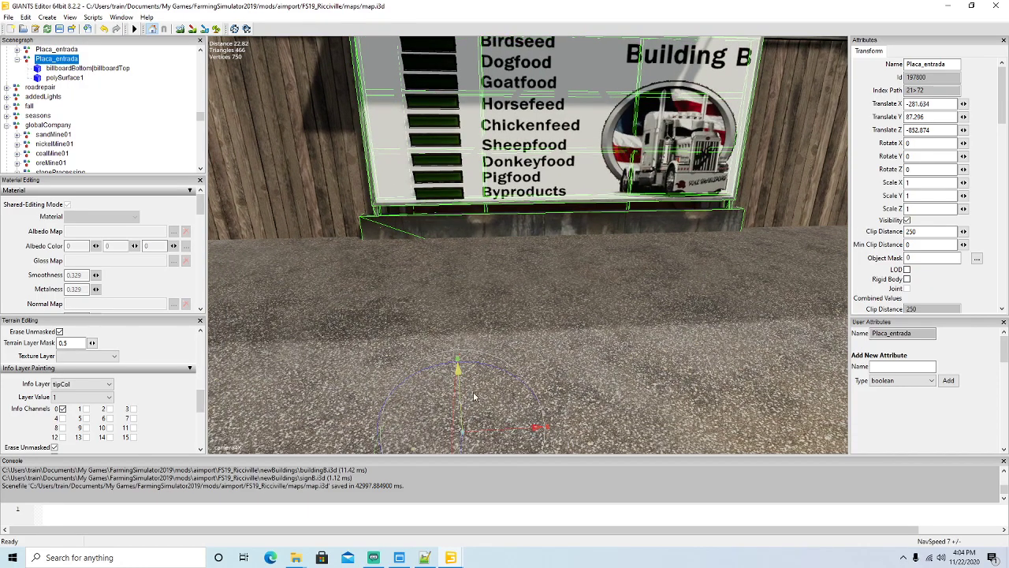
Step: Shift the Placa_entrada billboard to a Translate Z of about -852.917 and a Translate X of about -281.605 to align with the sign face
scroll(607, 290, "down", 3)
left_click_drag(608, 290, 685, 333, "alt")
scroll(504, 271, "up", 3)
scroll(683, 305, "down", 3)
scroll(686, 334, "down", 2)
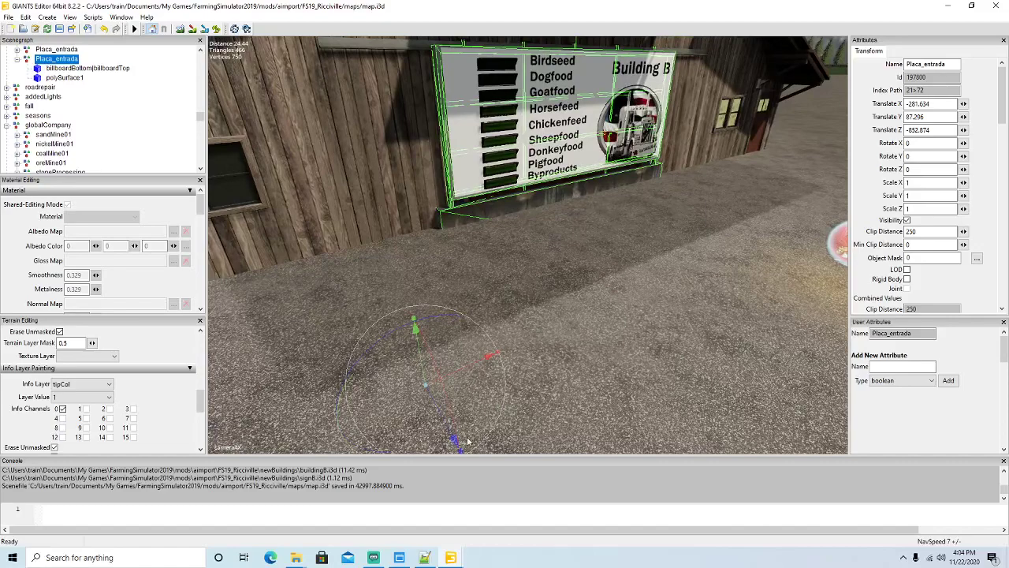
left_click_drag(443, 422, 441, 423)
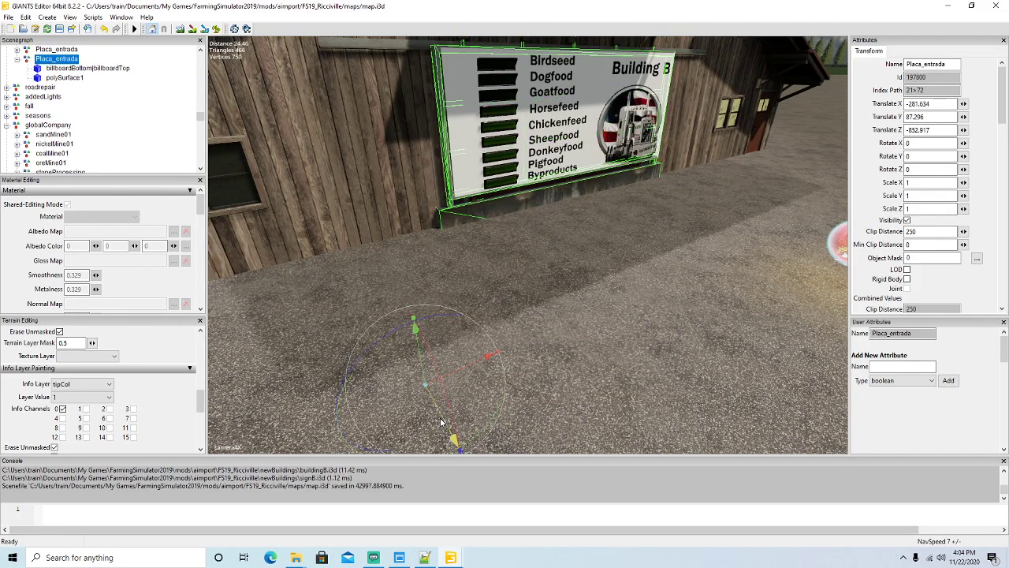
mouse_move(502, 381)
right_mouse_down()
mouse_move(626, 299)
mouse_move(430, 372)
mouse_move(403, 394)
right_mouse_up()
key("w")
key("s")
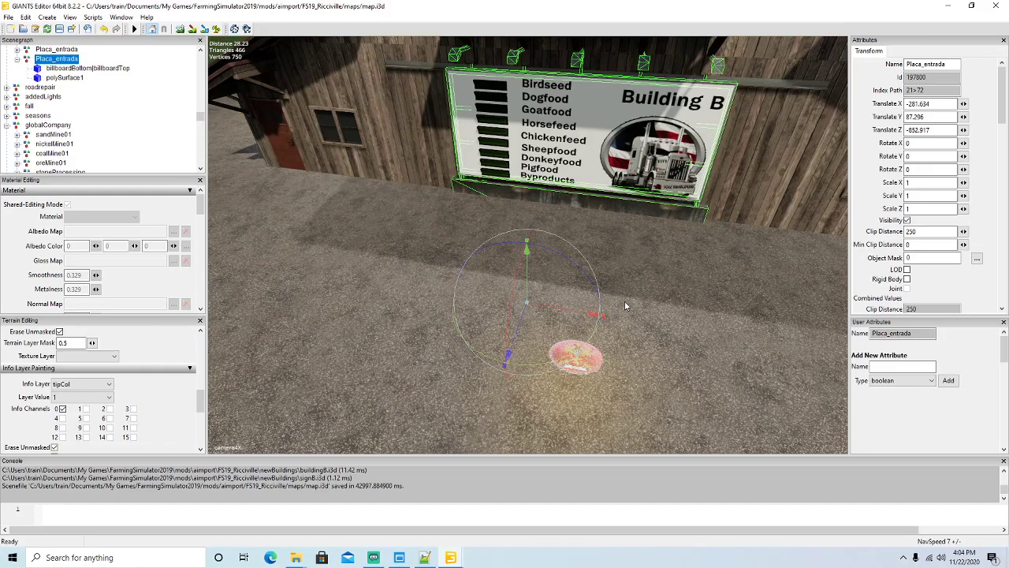
left_click_drag(587, 316, 588, 317)
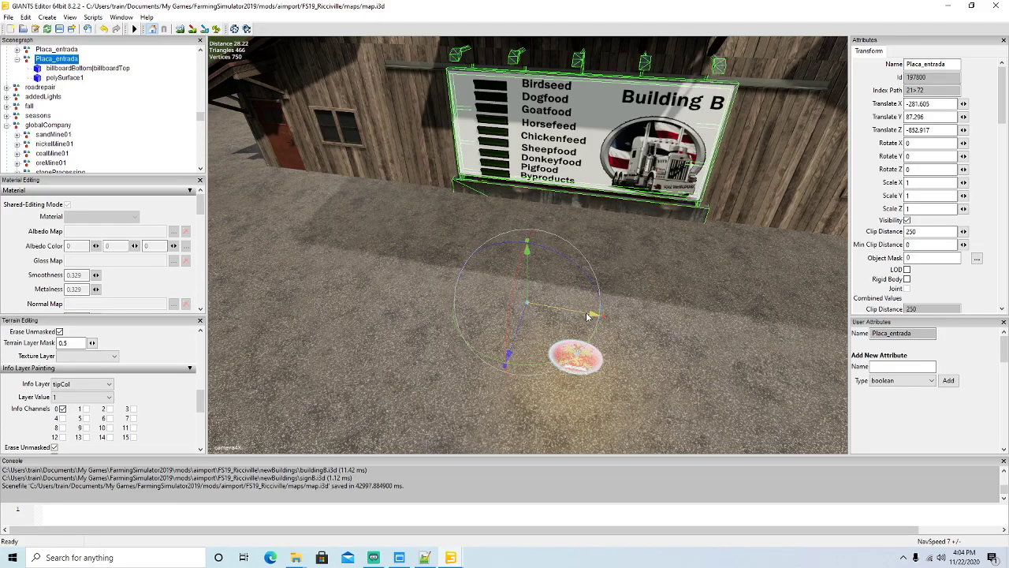
key("s")
right_click_drag(610, 327, 565, 319)
key("w")
key("s")
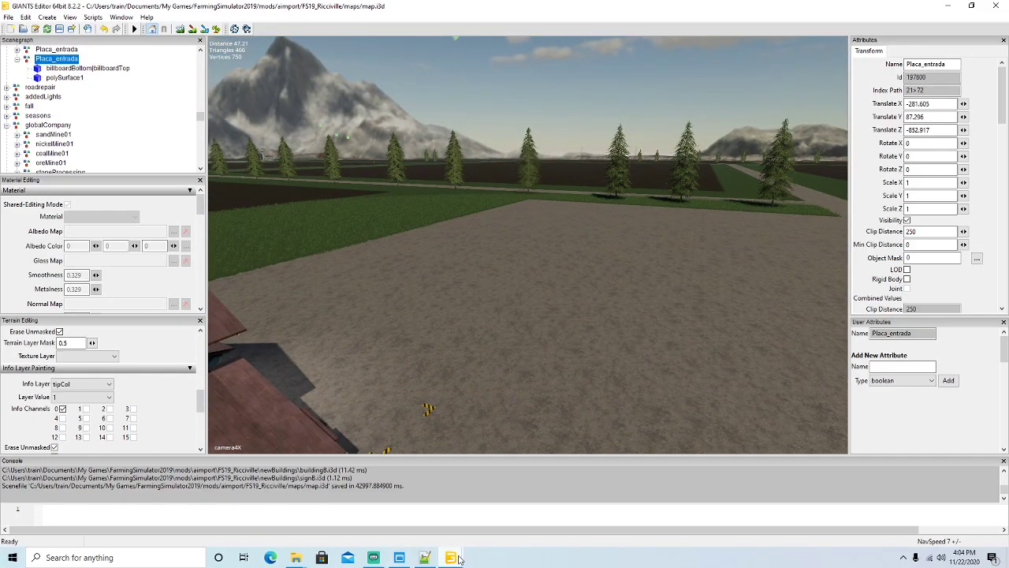
Step: Switch to the mapSA.i3d scene of FS19_Ricci_Islands and select the inner buildingC group inside buildingC
mouse_move(459, 560)
left_click(511, 516)
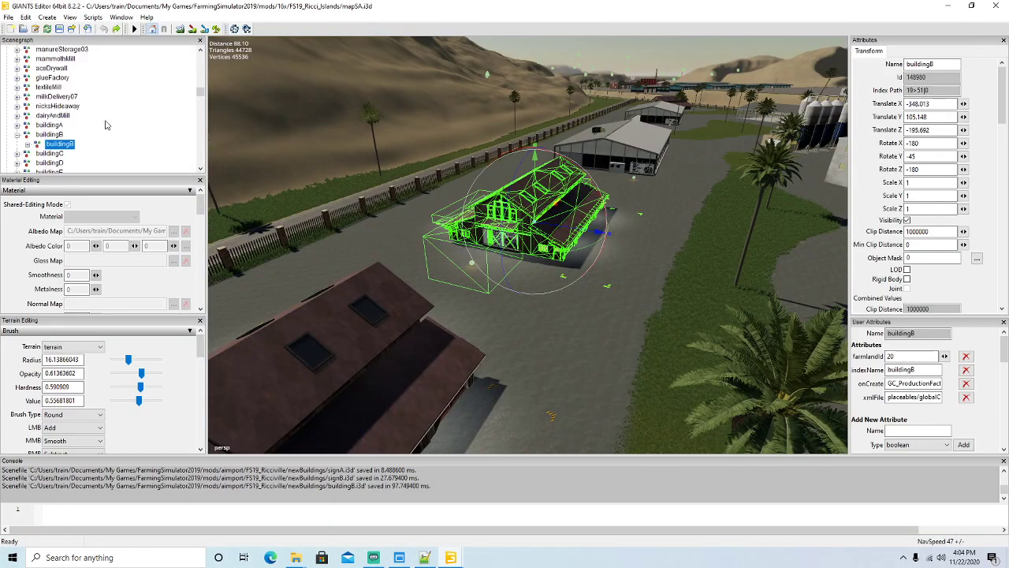
scroll(87, 134, "down", 1)
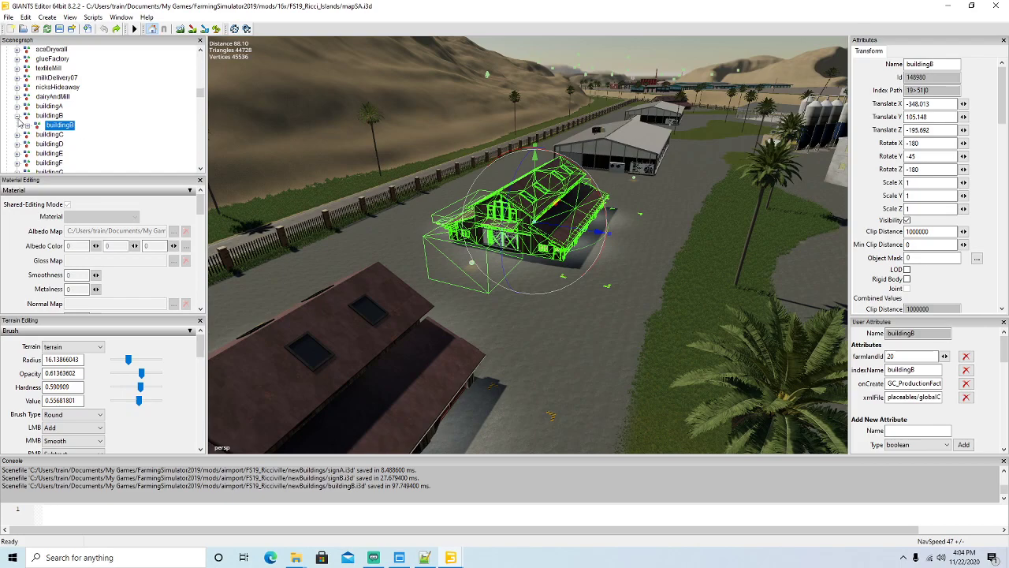
left_click(17, 116)
left_click(16, 125)
left_click(39, 136)
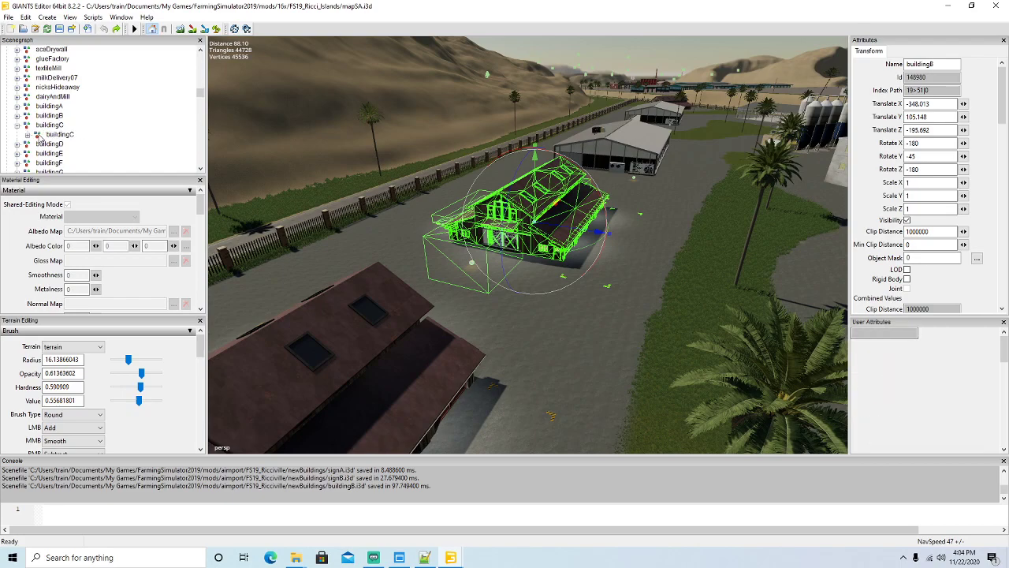
Step: Examine the selected buildingC and its surroundings from several angles
left_click_drag(529, 316, 661, 211, "alt")
scroll(600, 267, "up", 2)
left_click_drag(626, 267, 598, 268, "alt")
scroll(599, 268, "down", 3)
scroll(600, 270, "up", 5)
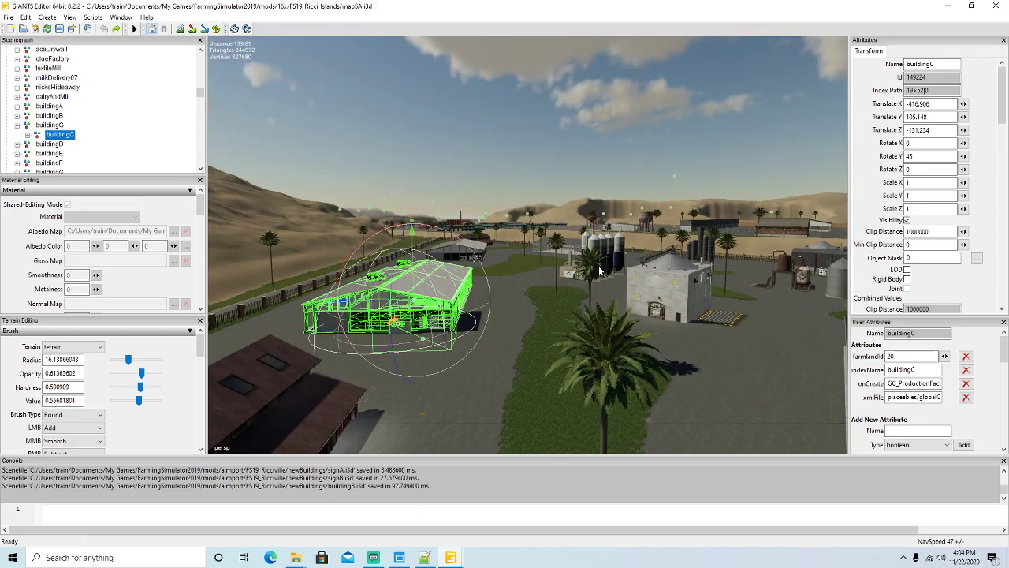
scroll(600, 268, "up", 4)
left_click_drag(599, 268, 561, 308, "alt")
scroll(576, 284, "down", 5)
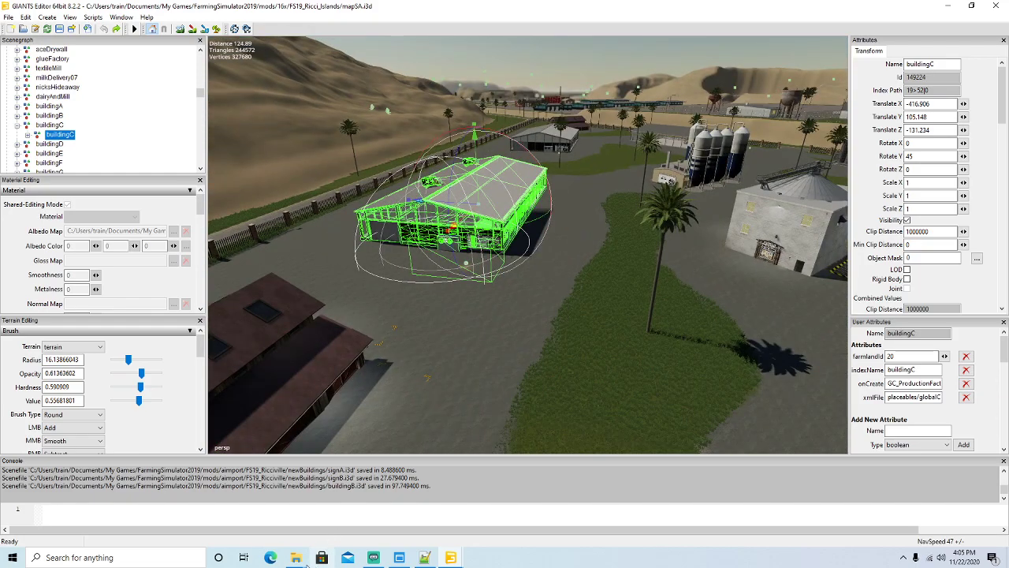
Step: Switch to File Explorer and delete the buildingA and buildingB i3d and shapes files from FS19_Ricciville's newBuildings folder
mouse_move(295, 556)
left_click(271, 490)
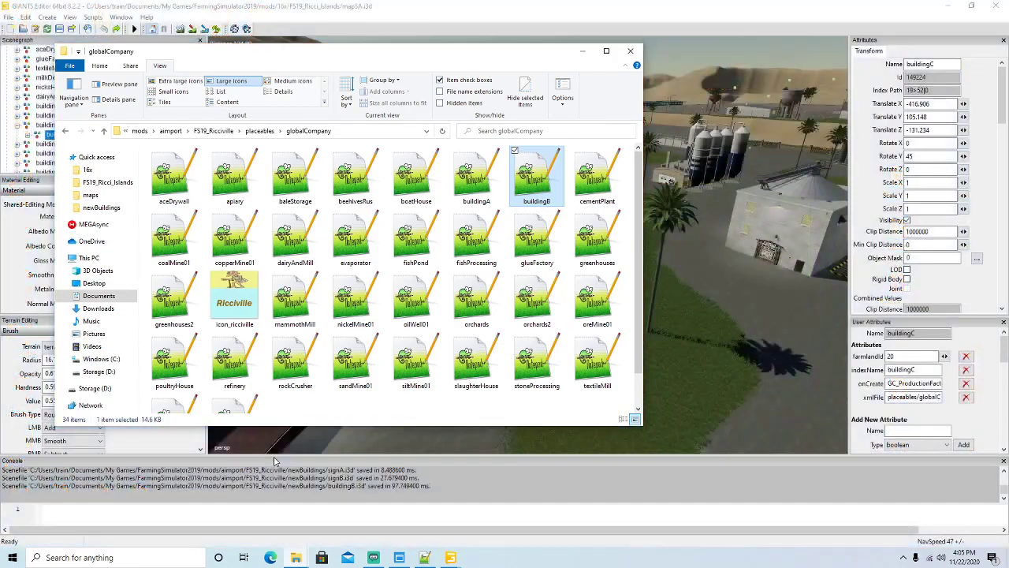
left_click(227, 132)
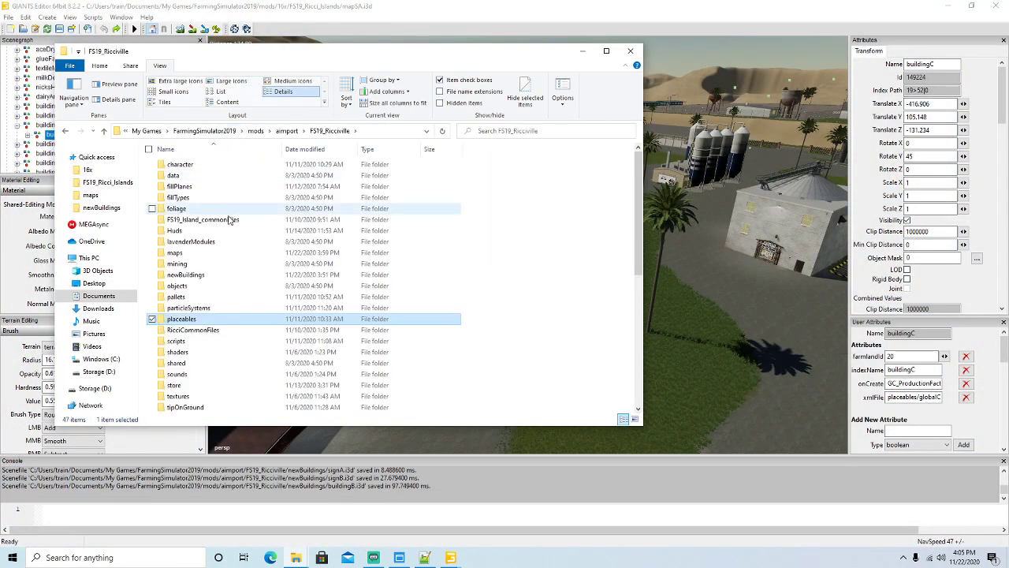
double_click(192, 275)
left_click(181, 230)
left_click(196, 241, "ctrl")
left_click(181, 253, "ctrl")
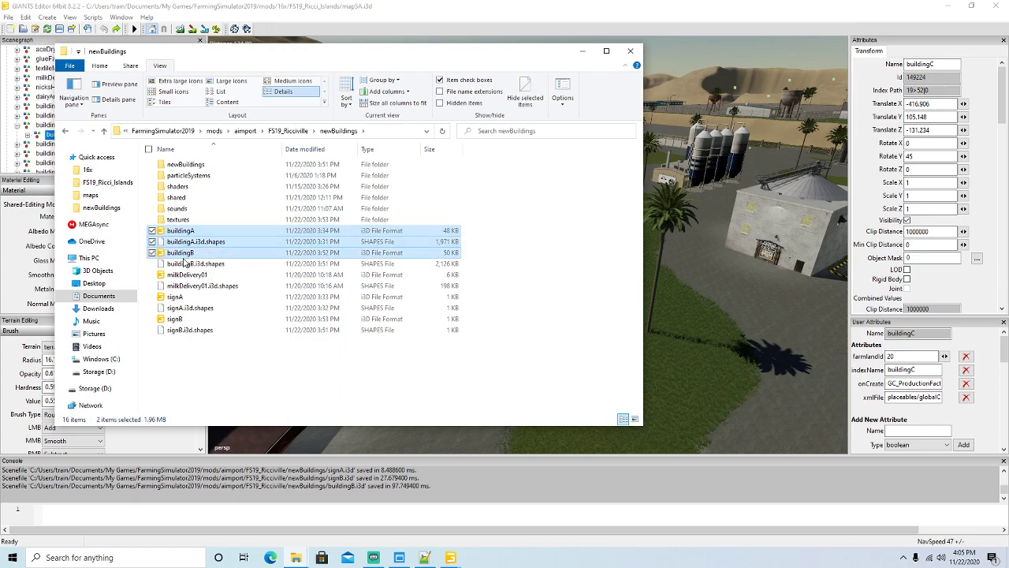
right_click(184, 266)
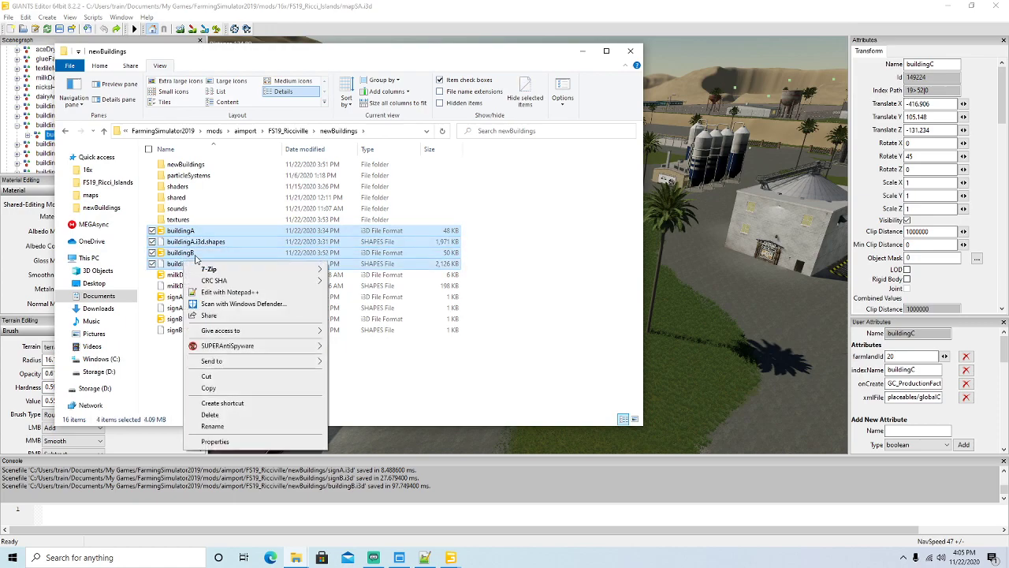
left_click(214, 416)
Step: Delete the signA and signB i3d and shapes files from the newBuildings folder, and minimize File Explorer
left_click(176, 254)
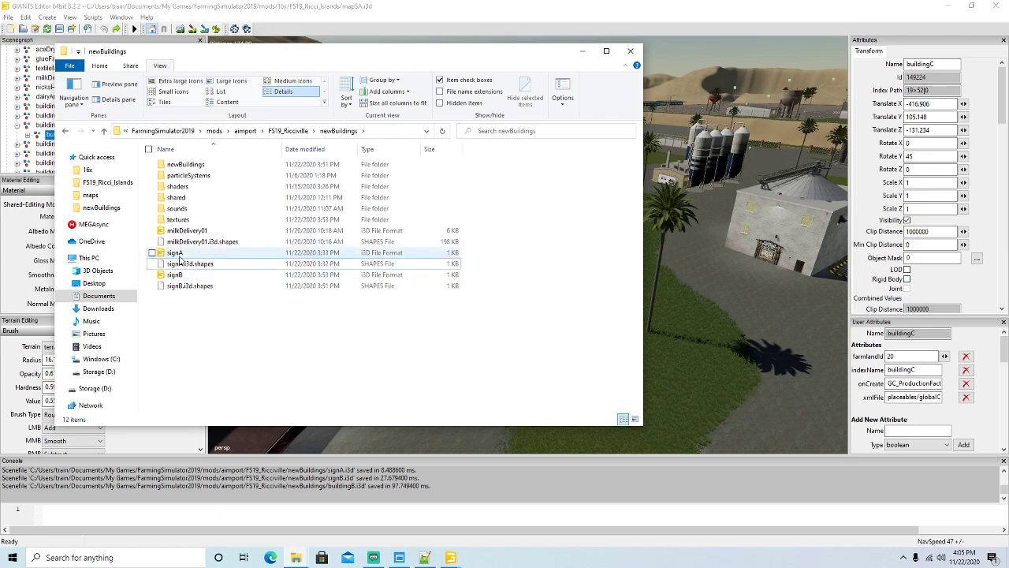
left_click(188, 264, "ctrl")
left_click(175, 274, "ctrl")
left_click(179, 286, "ctrl")
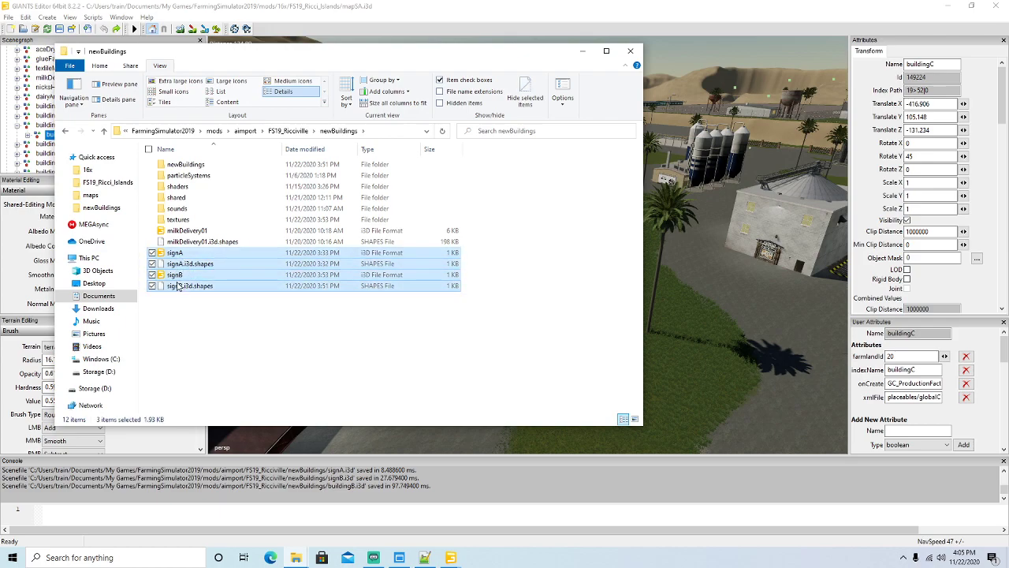
right_click(178, 285)
left_click(205, 435)
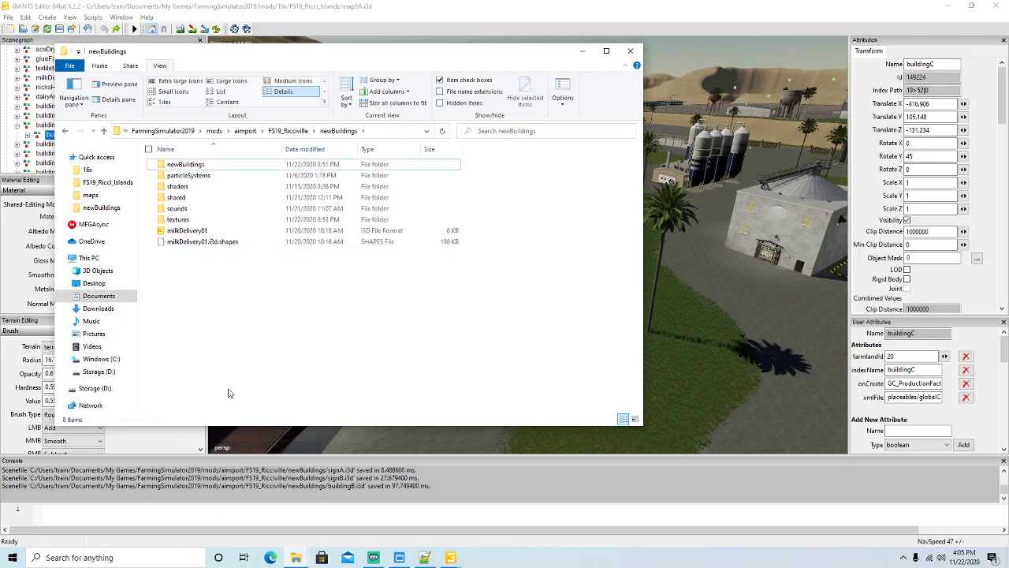
left_click(583, 53)
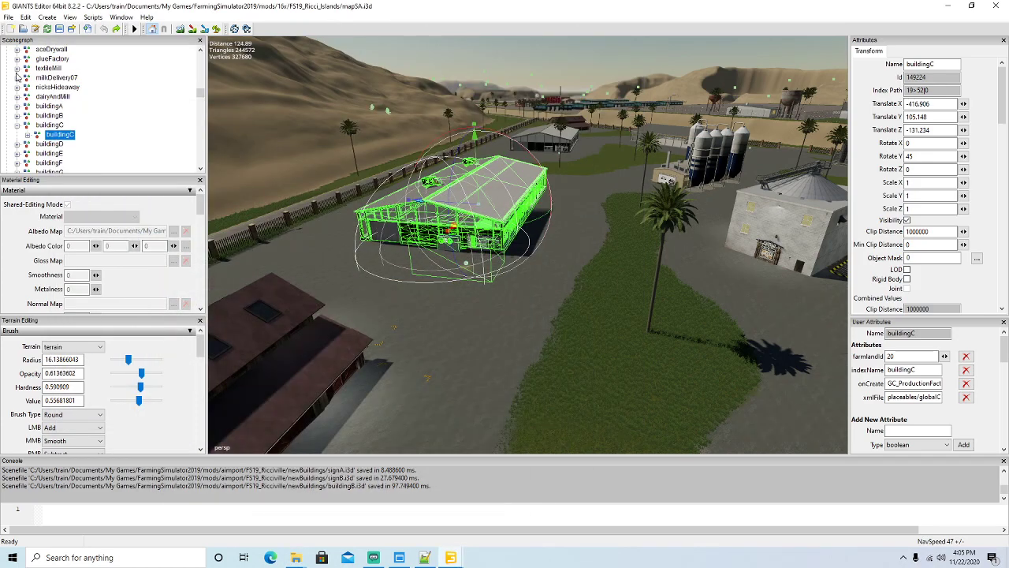
Step: Export the selected buildingC group with its files as buildingC into the newBuildings folder, keeping game relative paths
left_click(8, 17)
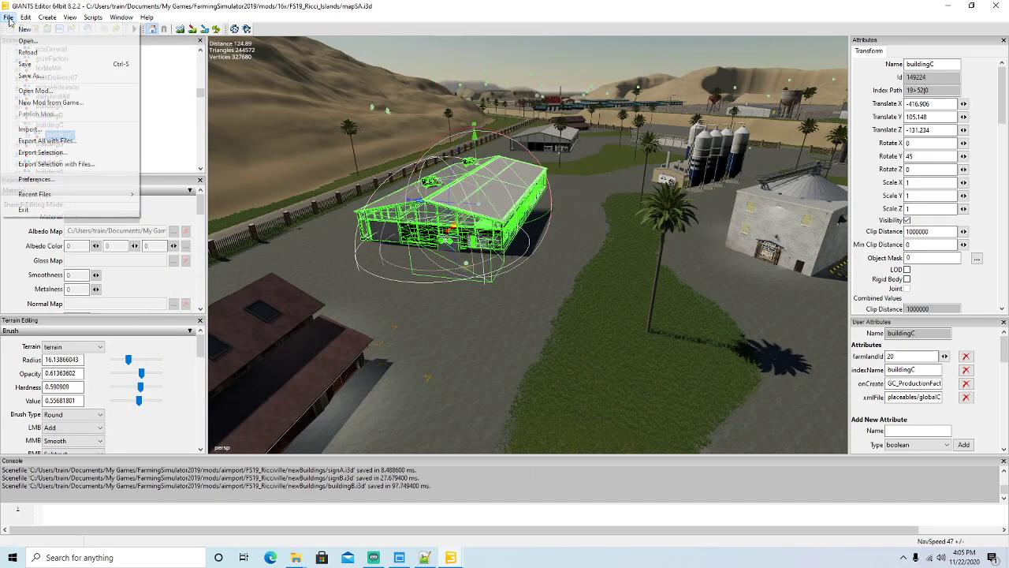
left_click(50, 165)
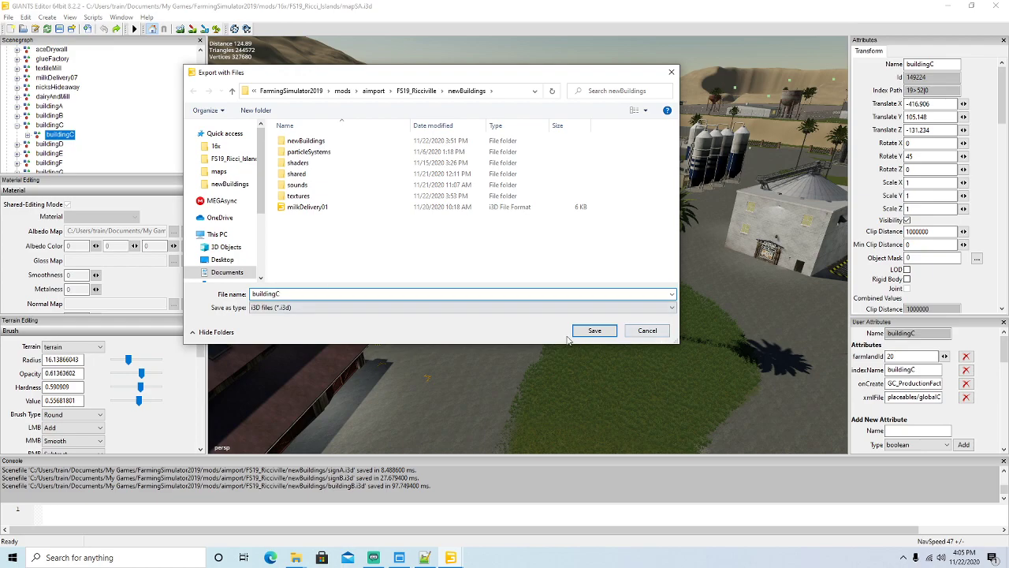
left_click(595, 331)
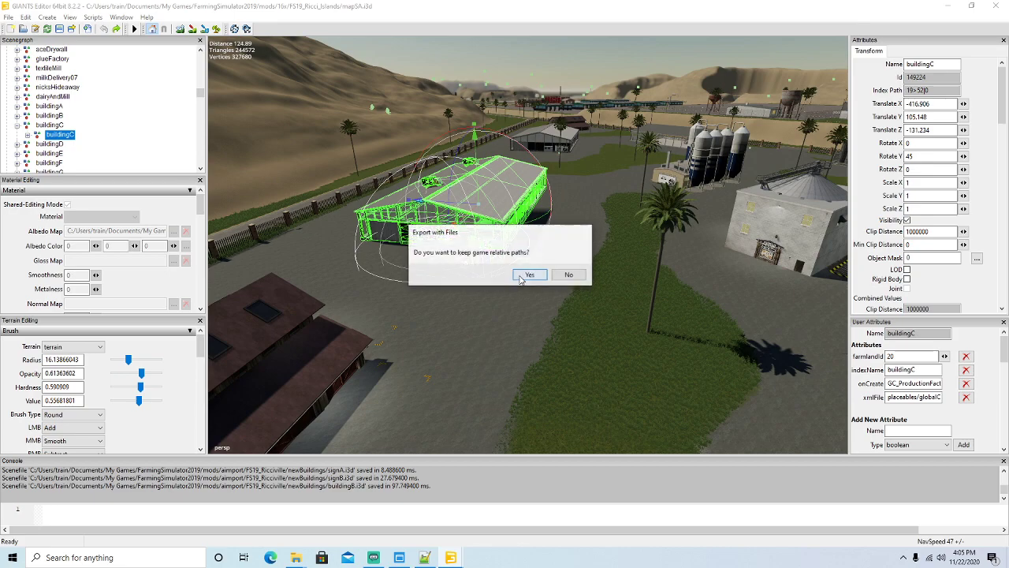
left_click(522, 277)
Step: Export the separate buildingC sign shape with its files as signC into newBuildings, including the parent directory structure
scroll(86, 126, "down", 8)
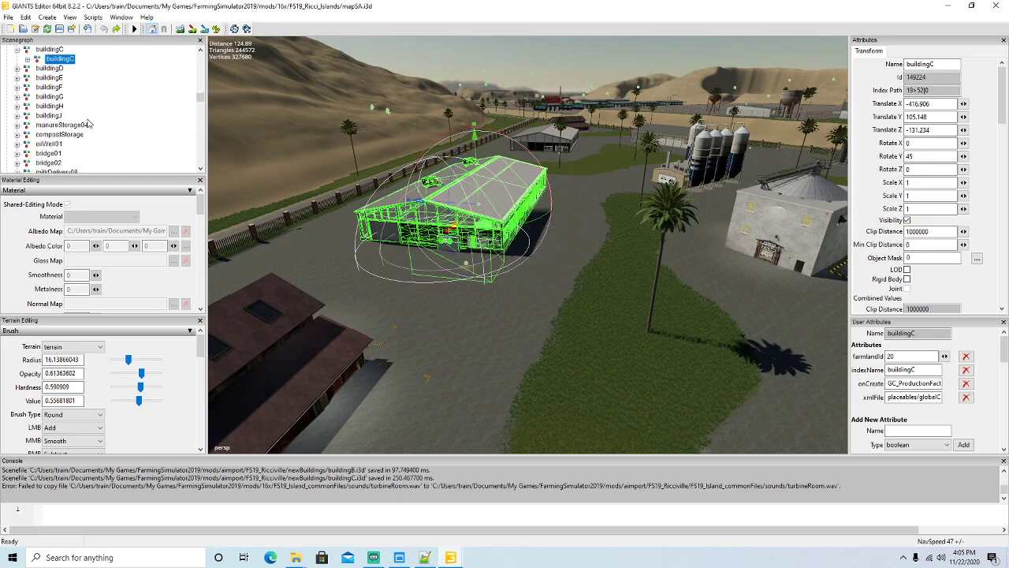
scroll(87, 121, "down", 8)
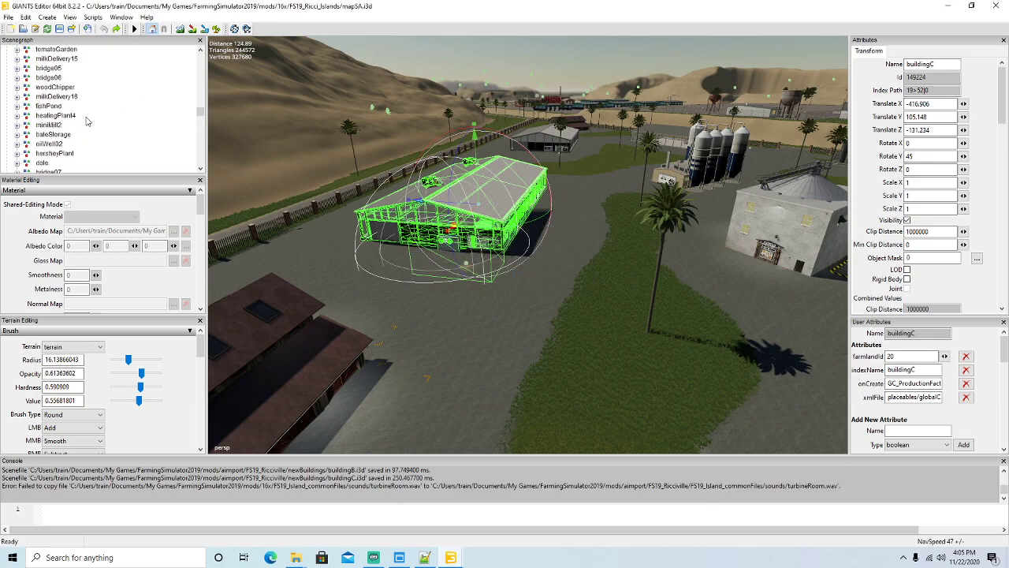
scroll(88, 118, "down", 8)
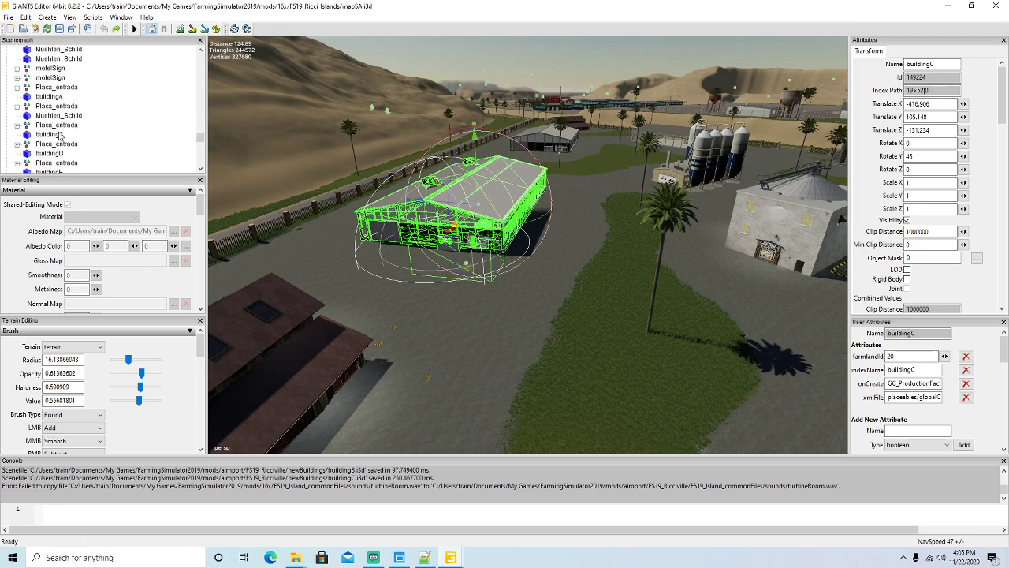
left_click(39, 135)
left_click(9, 17)
left_click(45, 163)
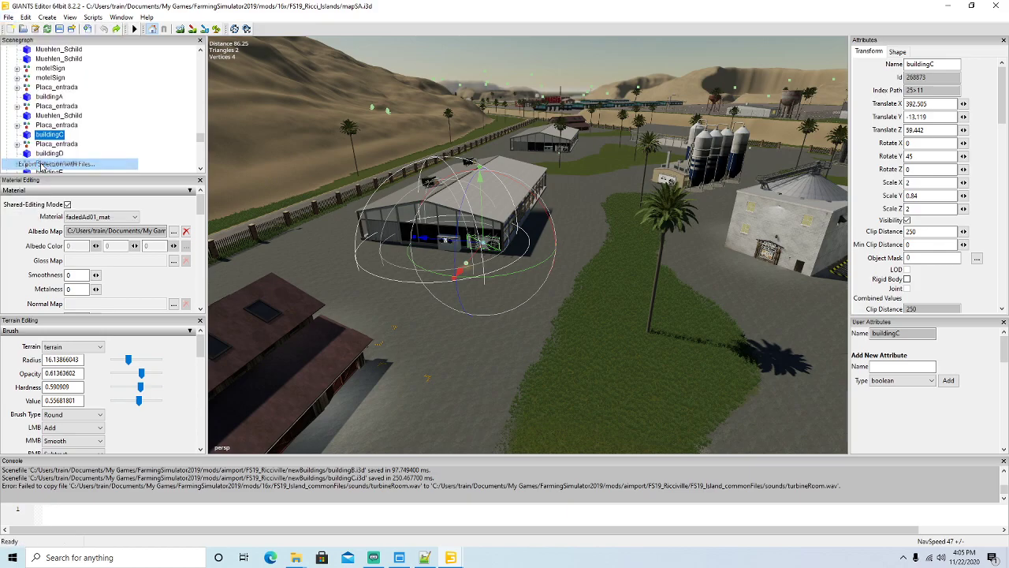
type("signC")
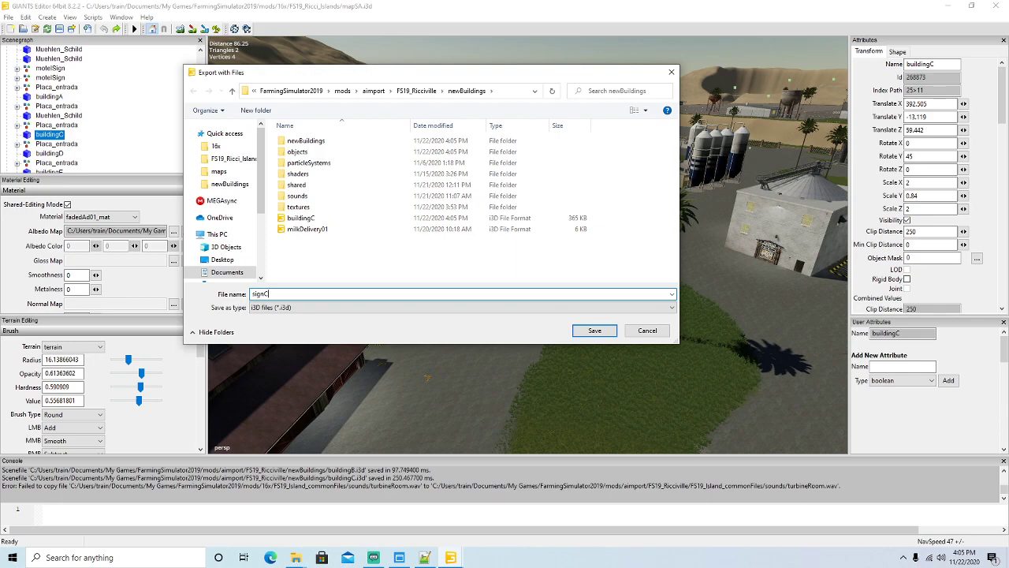
key("Return")
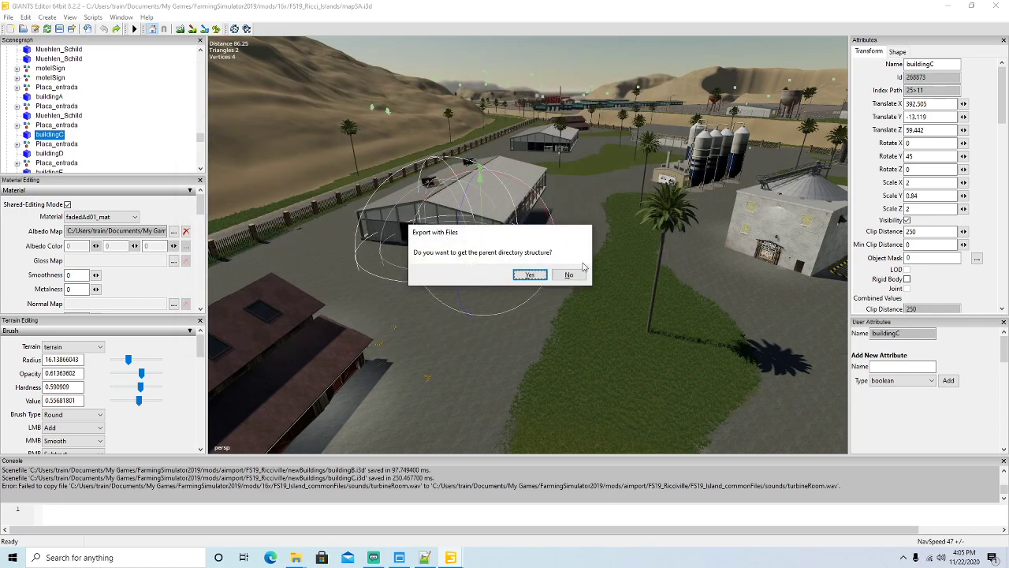
left_click(533, 275)
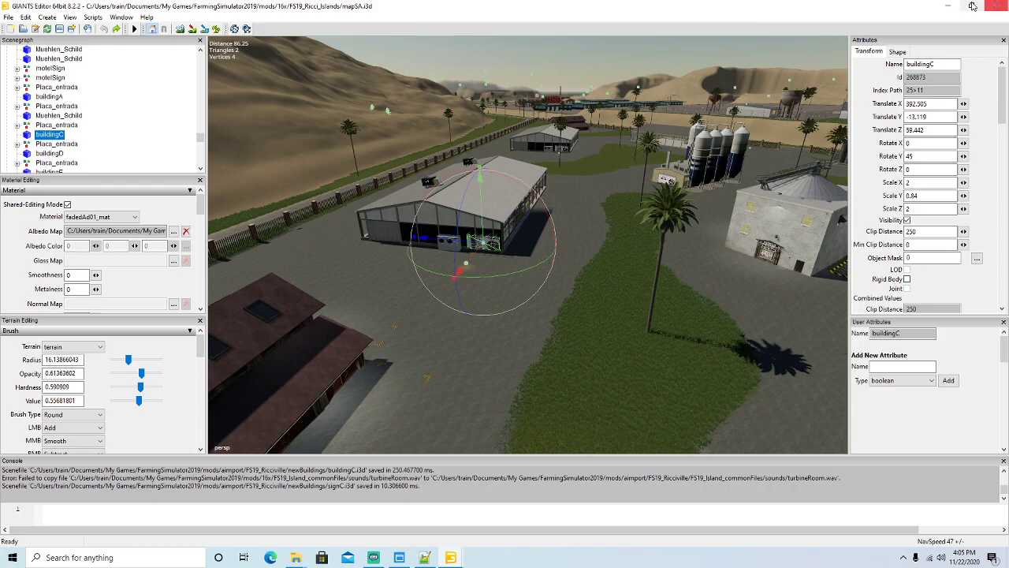
Step: Minimize both map editor windows and open signC.i3d from the newBuildings folder in Notepad++
left_click(948, 7)
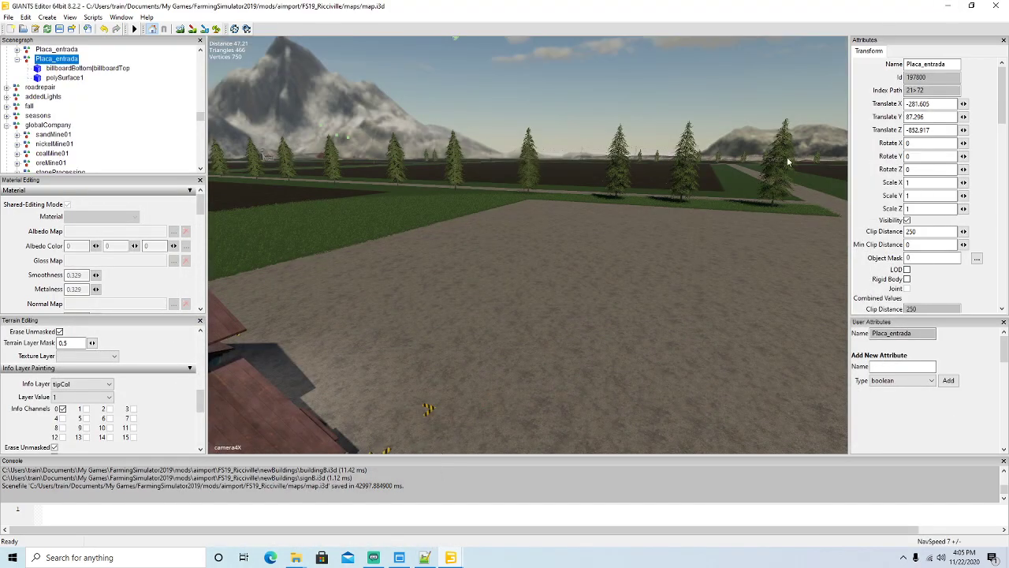
left_click(948, 6)
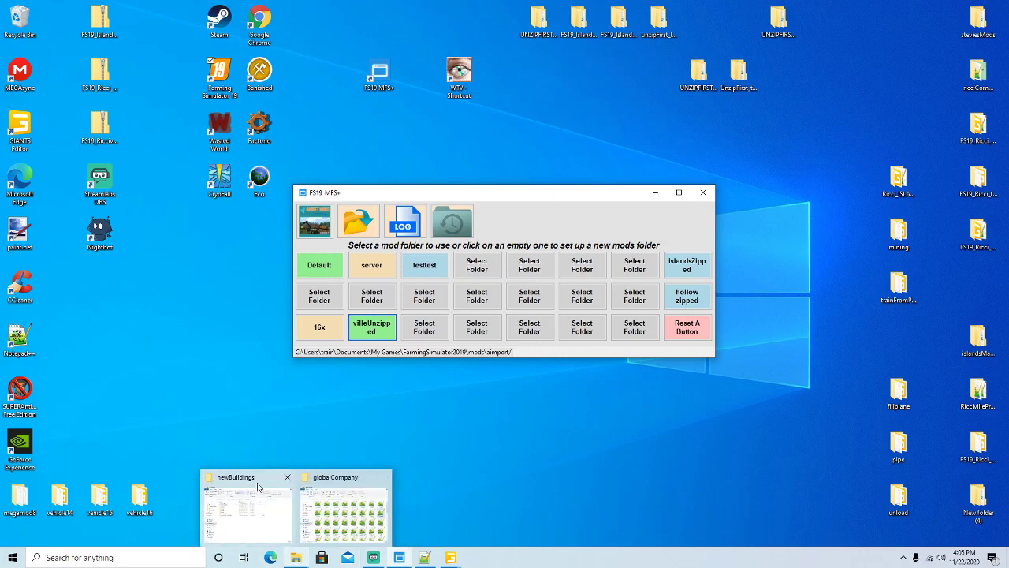
left_click(255, 481)
right_click(177, 286)
left_click(230, 340)
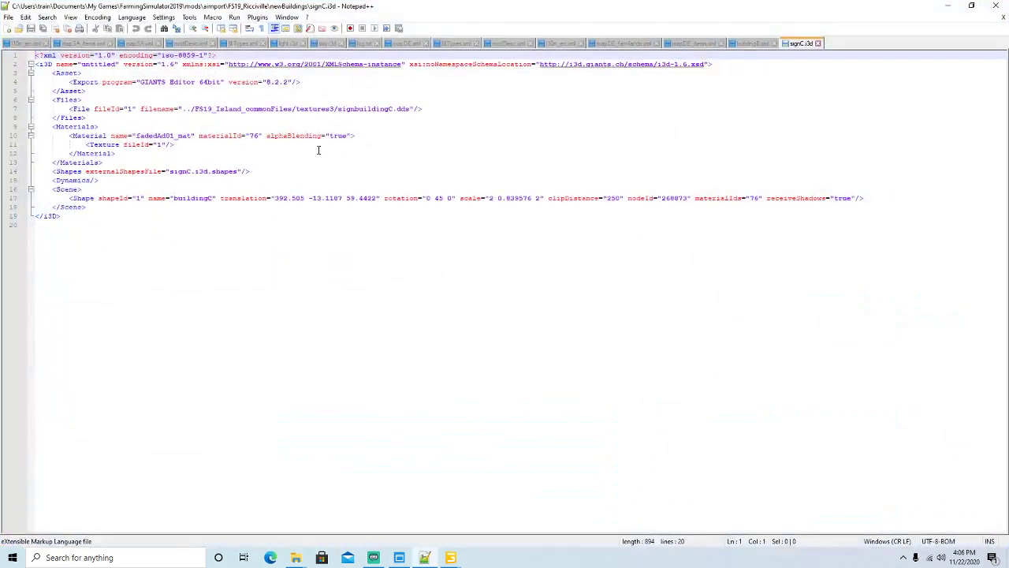
Step: Change the texture path in signC.i3d to textures/signbuildingC.dds, save and close the file, and minimize Notepad++
left_click(334, 109)
key("BackSpace")
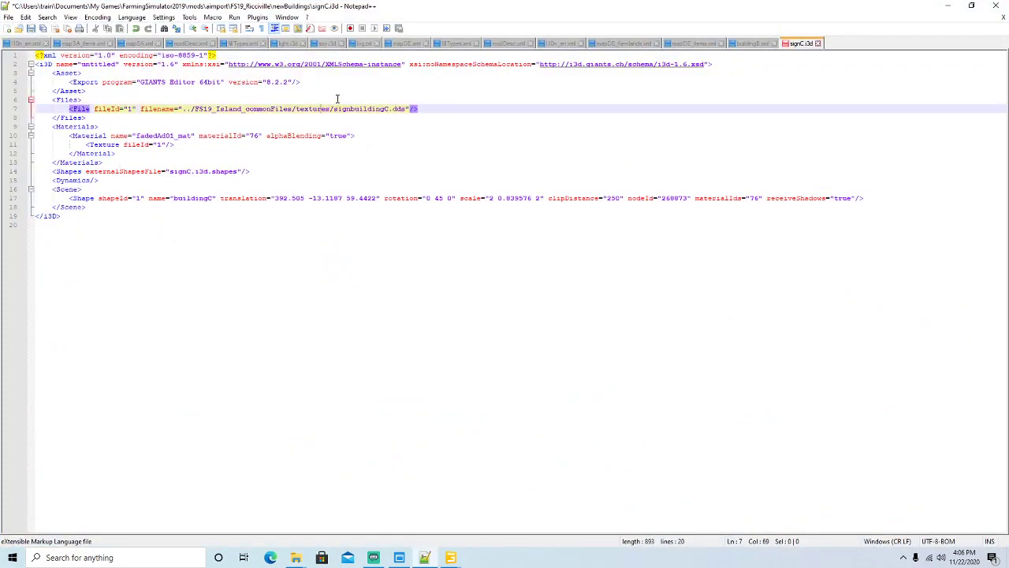
key("BackSpace")
key("BackSpace")
key("BackSpace")
key("BackSpace")
key("BackSpace")
key("BackSpace")
key("BackSpace")
key("BackSpace")
key("BackSpace")
key("BackSpace")
key("BackSpace")
key("BackSpace")
key("BackSpace")
key("BackSpace")
key("BackSpace")
key("BackSpace")
key("BackSpace")
key("BackSpace")
key("BackSpace")
key("BackSpace")
key("BackSpace")
key("BackSpace")
key("BackSpace")
key("BackSpace")
key("BackSpace")
key("BackSpace")
key("BackSpace")
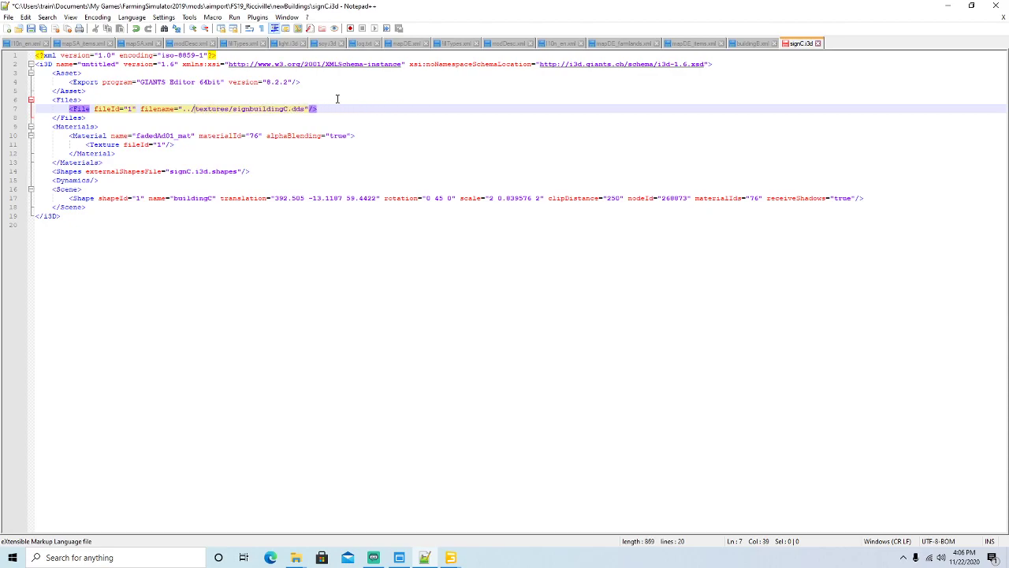
left_click(32, 30)
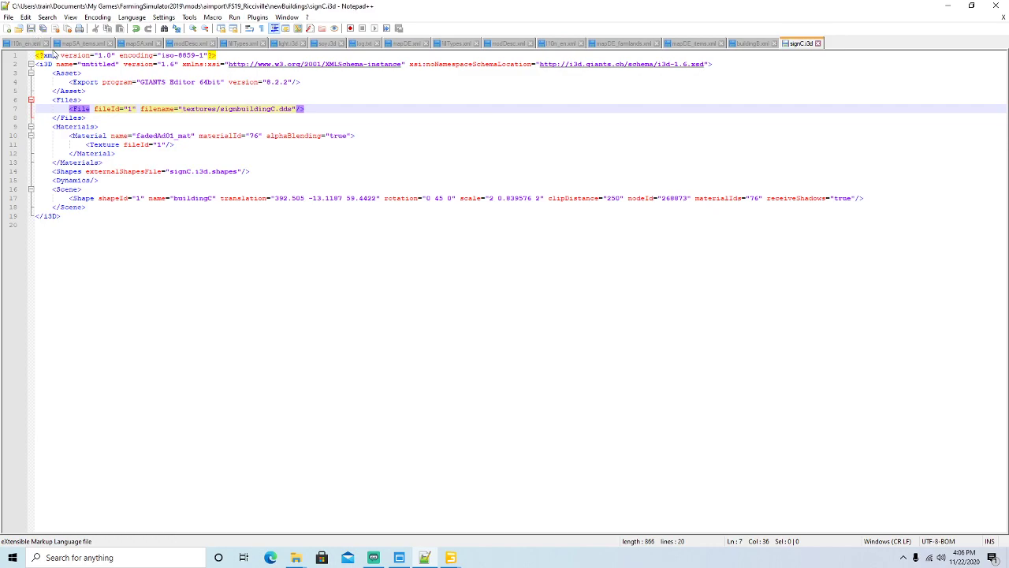
left_click(819, 44)
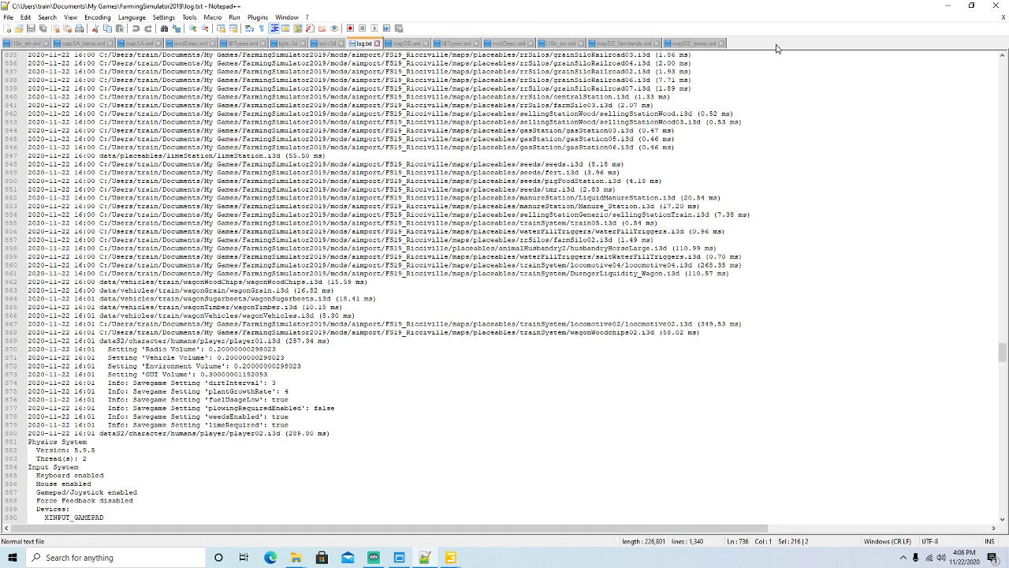
left_click(947, 6)
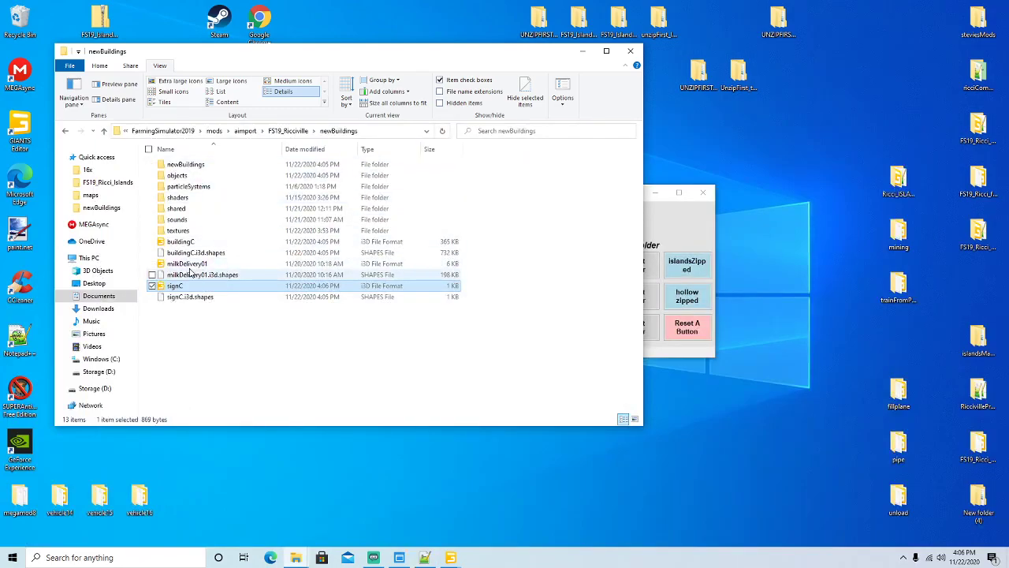
Step: Open buildingC.i3d from the newBuildings folder in Notepad++ and shrink its window so the folder remains partly visible
right_click(184, 246)
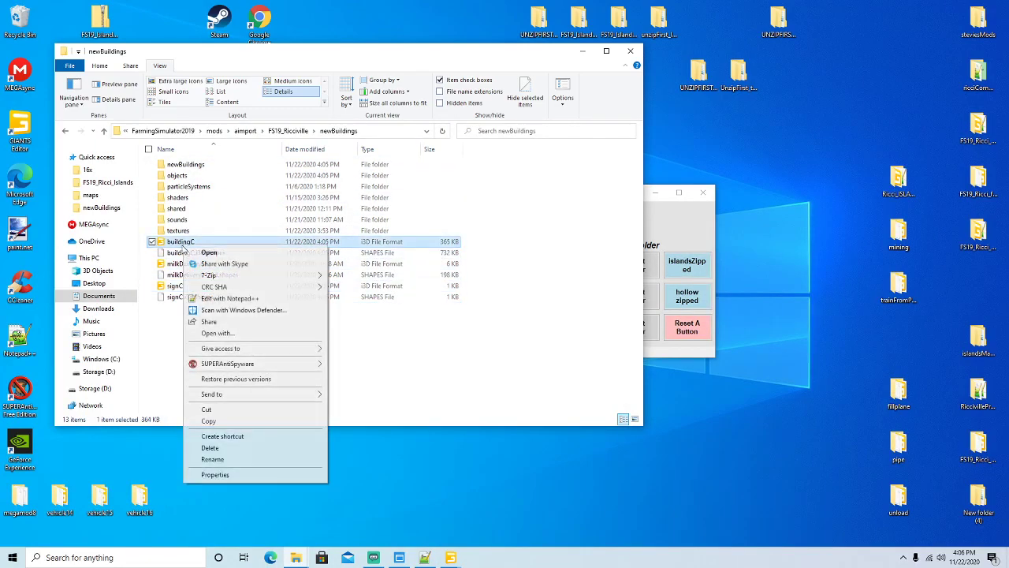
left_click(207, 297)
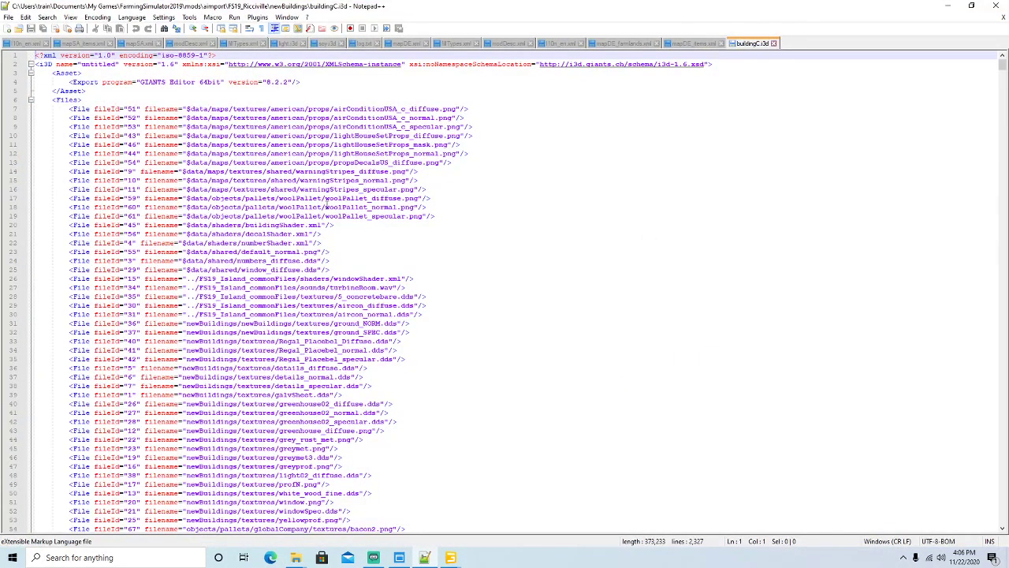
scroll(325, 203, "down", 3)
left_click(972, 6)
left_click_drag(464, 179, 600, 70)
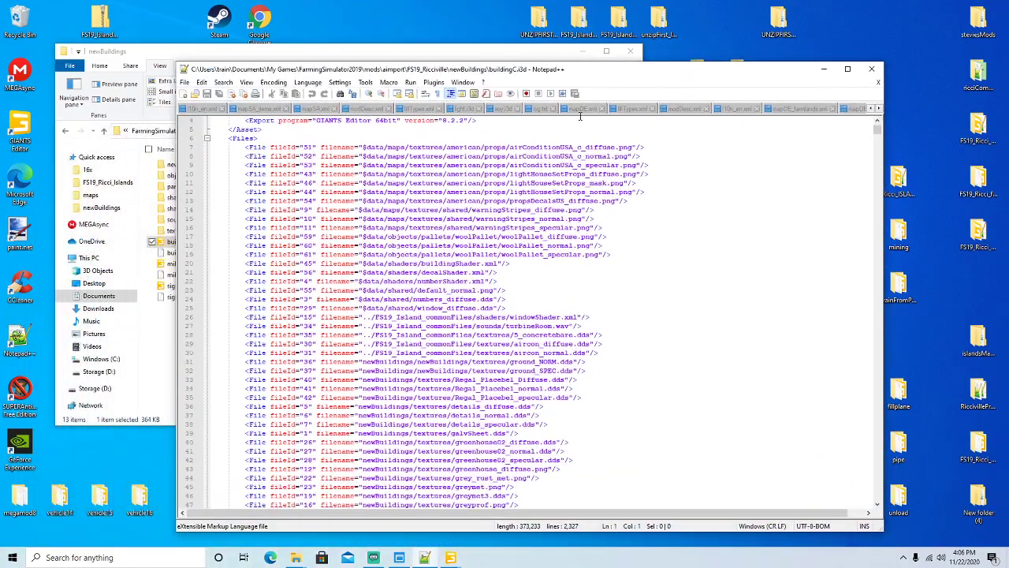
Step: Change the windowShader file path in buildingC.i3d to shaders/windowShader.xml and check the newBuildings shaders folder for that shader
left_click(477, 317)
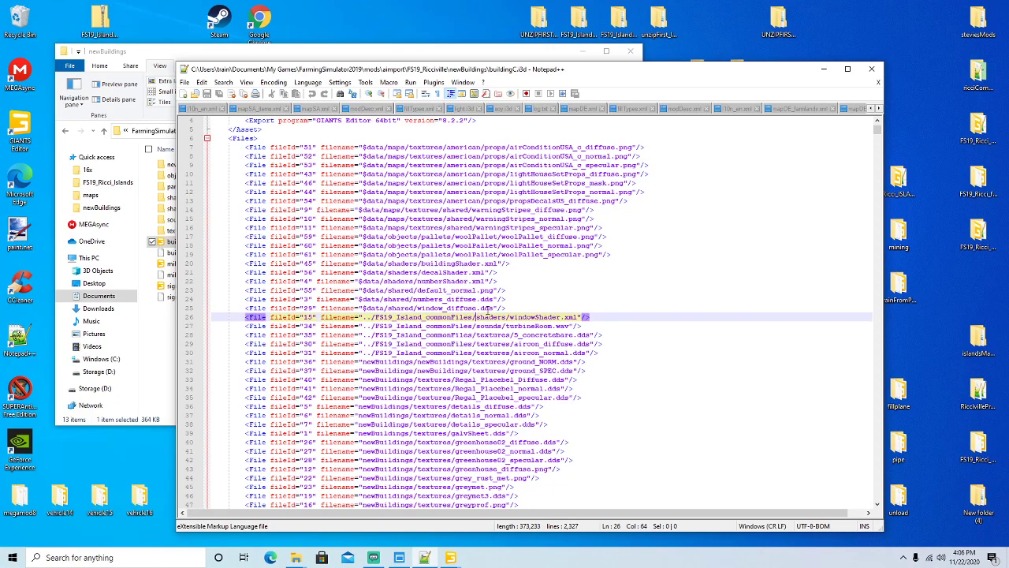
key("BackSpace")
key("BackSpace")
key("BackSpace")
key("BackSpace")
key("BackSpace")
key("BackSpace")
key("BackSpace")
key("BackSpace")
key("BackSpace")
key("BackSpace")
key("BackSpace")
key("BackSpace")
key("BackSpace")
key("BackSpace")
key("BackSpace")
key("BackSpace")
key("BackSpace")
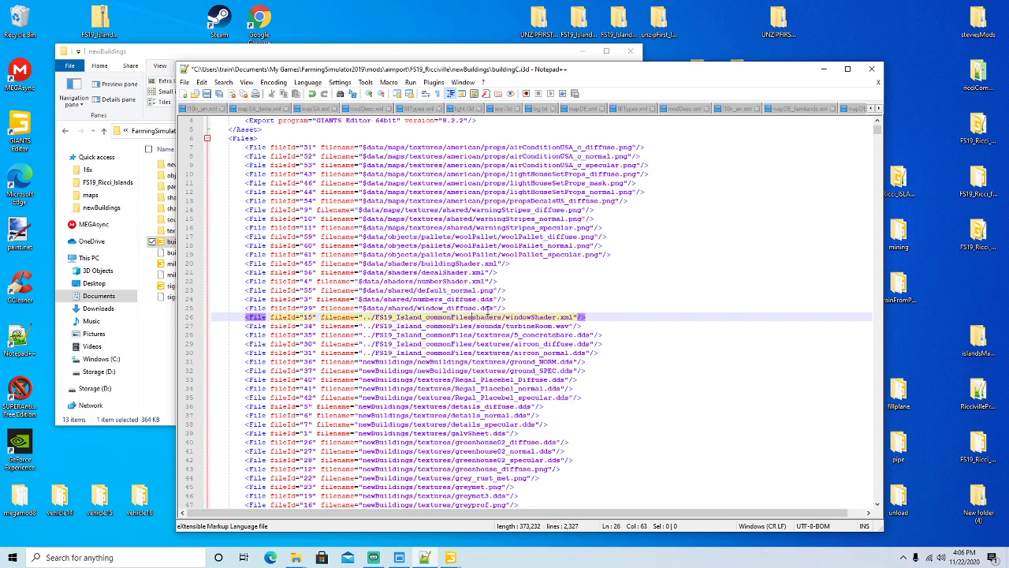
key("BackSpace")
key("BackSpace")
key("BackSpace")
key("BackSpace")
key("BackSpace")
key("BackSpace")
key("BackSpace")
key("BackSpace")
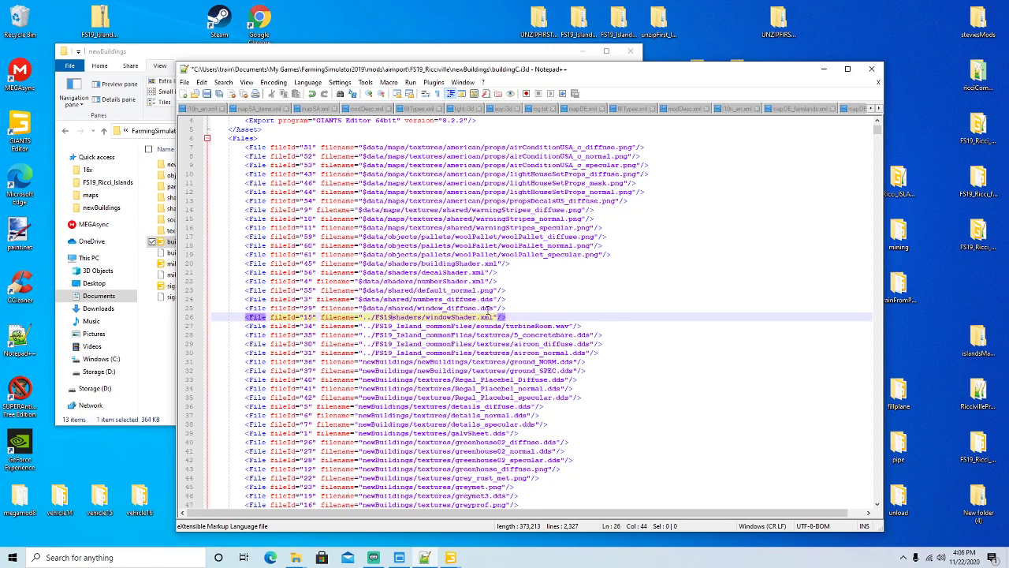
key("BackSpace")
key("BackSpace")
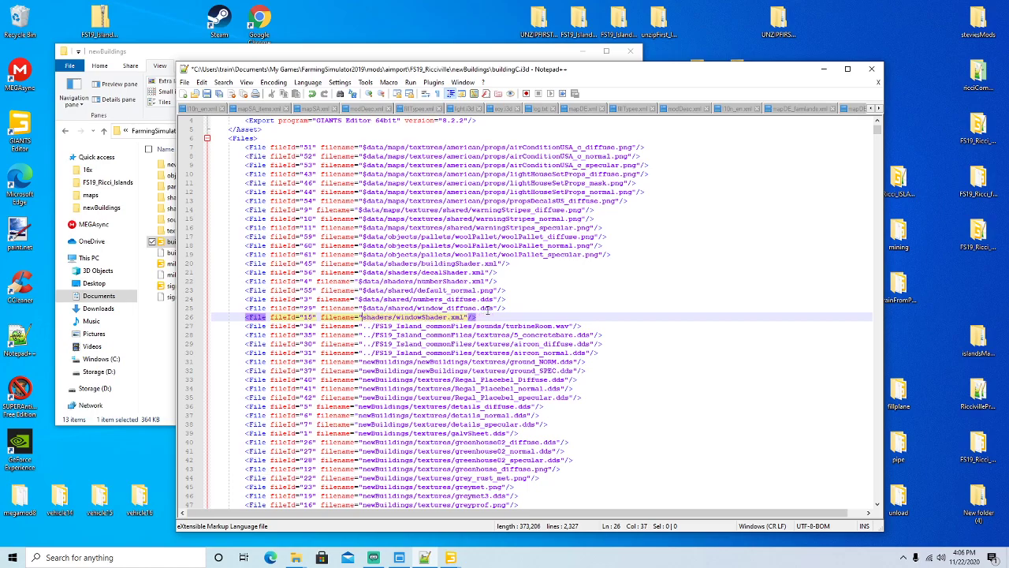
left_click_drag(647, 77, 716, 75)
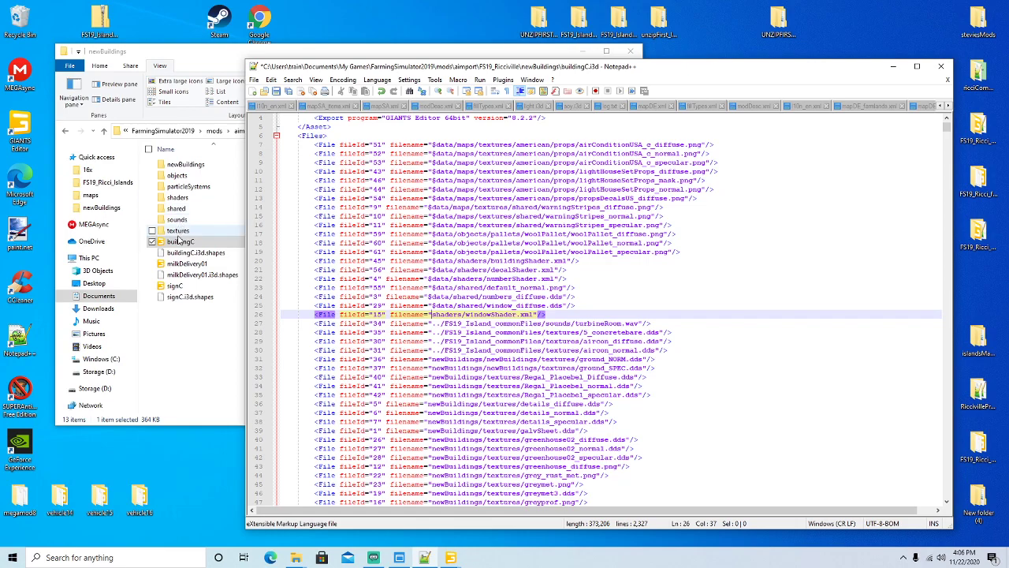
left_click(178, 202)
double_click(178, 202)
scroll(243, 246, "down", 1)
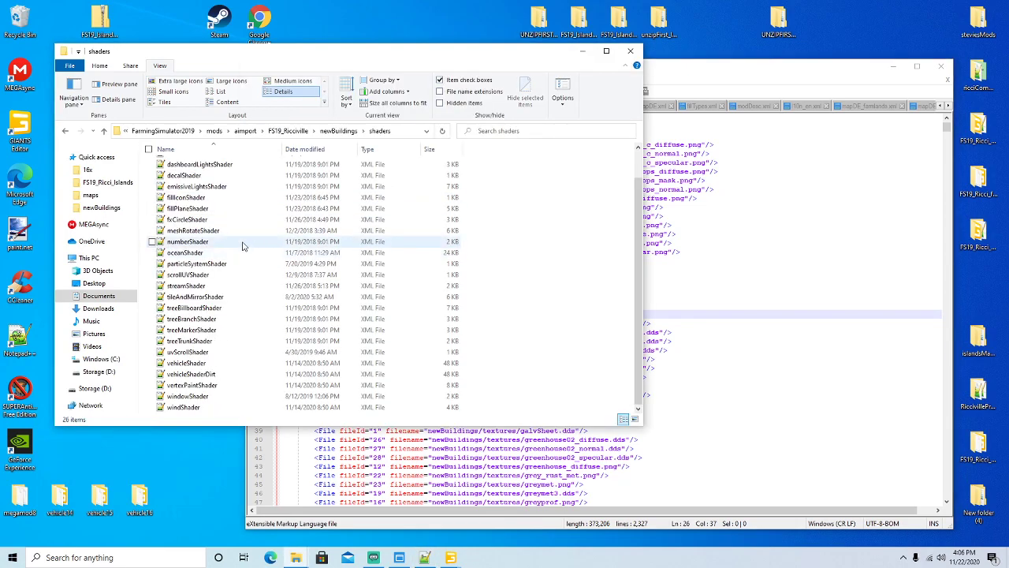
left_click(707, 88)
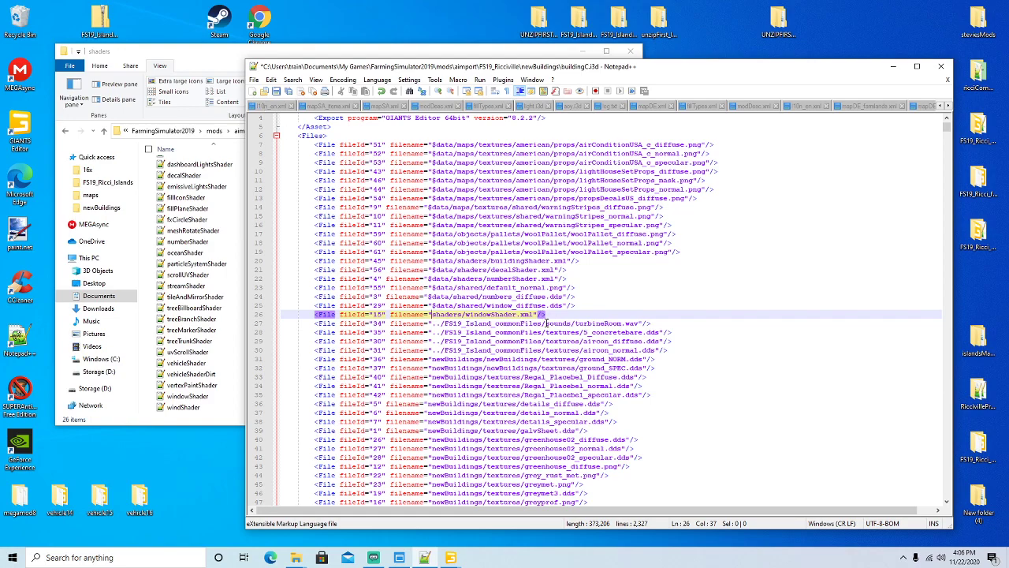
Step: Remove the ../FS19_Island_commonFiles/ prefix from the turbineRoom sound path, leaving sounds/turbineRoom.wav
left_click(546, 324)
key("BackSpace")
key("BackSpace")
key("BackSpace")
key("BackSpace")
key("BackSpace")
key("BackSpace")
key("BackSpace")
key("BackSpace")
key("BackSpace")
key("BackSpace")
key("BackSpace")
key("BackSpace")
key("BackSpace")
key("BackSpace")
key("BackSpace")
key("BackSpace")
key("BackSpace")
key("BackSpace")
key("BackSpace")
key("BackSpace")
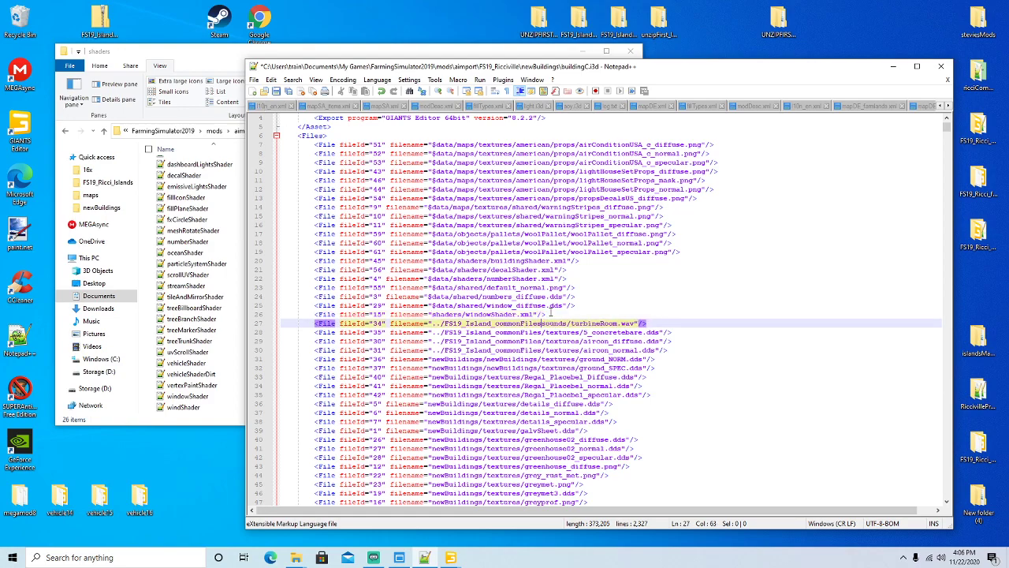
key("BackSpace")
key("BackSpace")
key("BackSpace")
key("BackSpace")
key("BackSpace")
key("BackSpace")
key("BackSpace")
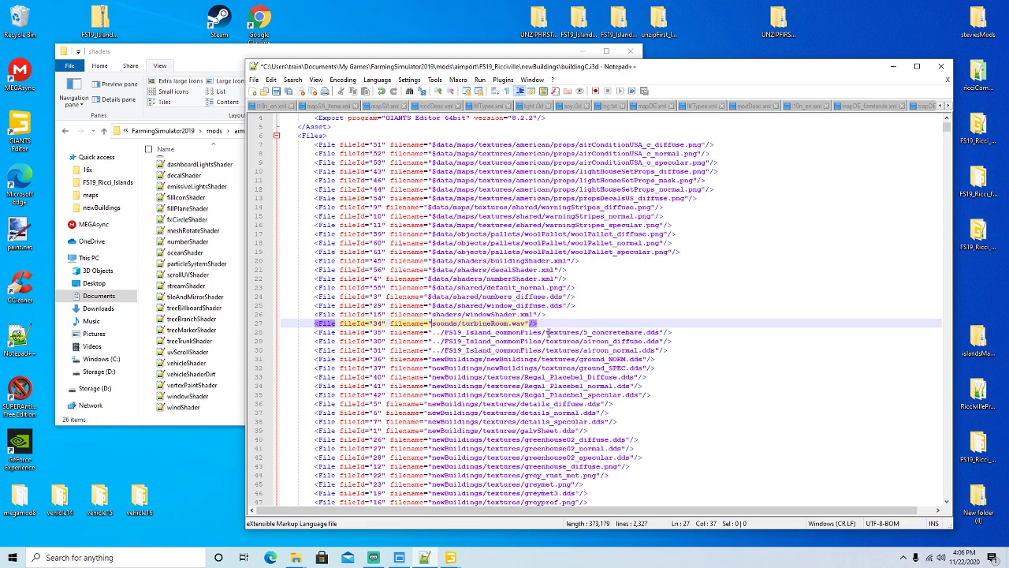
Step: Strip the common files folder from the concrete texture's path so it reads textures/5_concretebare.dds
left_click(547, 332)
key("BackSpace")
key("BackSpace")
key("BackSpace")
key("BackSpace")
key("BackSpace")
key("BackSpace")
key("BackSpace")
key("BackSpace")
key("BackSpace")
key("BackSpace")
key("BackSpace")
key("BackSpace")
key("BackSpace")
key("BackSpace")
key("BackSpace")
key("BackSpace")
key("BackSpace")
key("BackSpace")
key("BackSpace")
key("BackSpace")
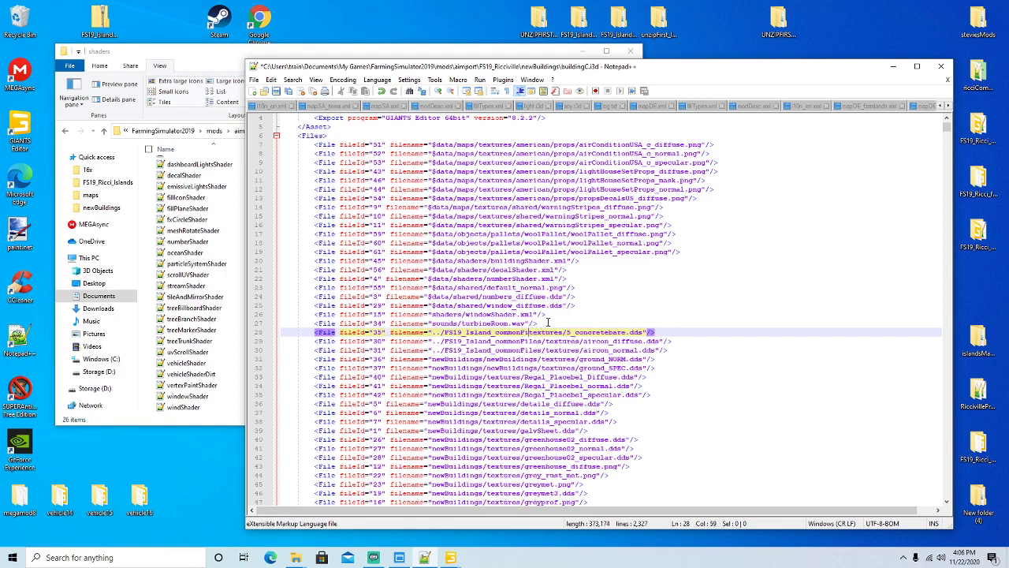
key("BackSpace")
key("BackSpace")
key("BackSpace")
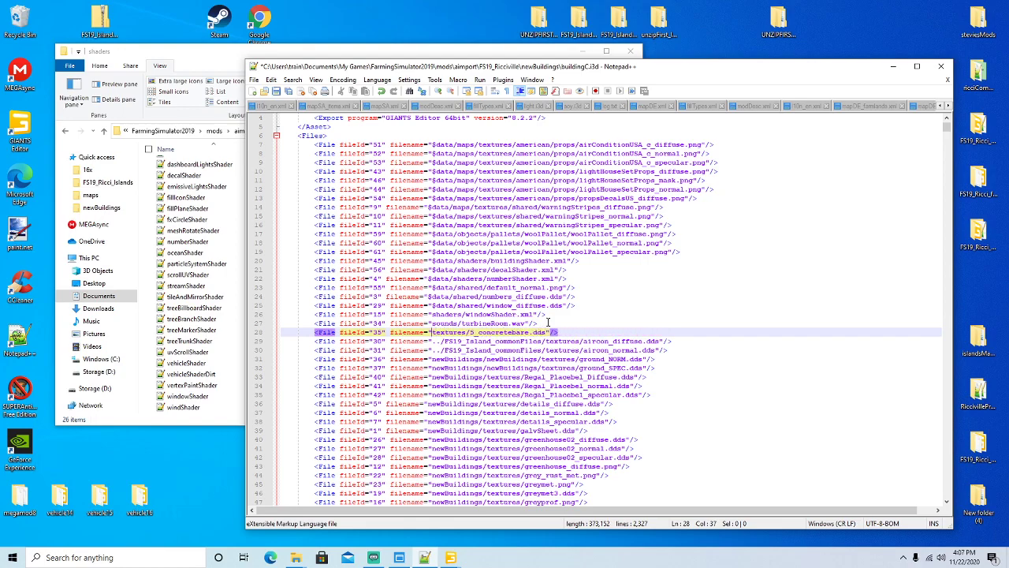
Step: Shorten the aircon diffuse texture path on the following line to textures/aircon_diffuse.dds
key("Down")
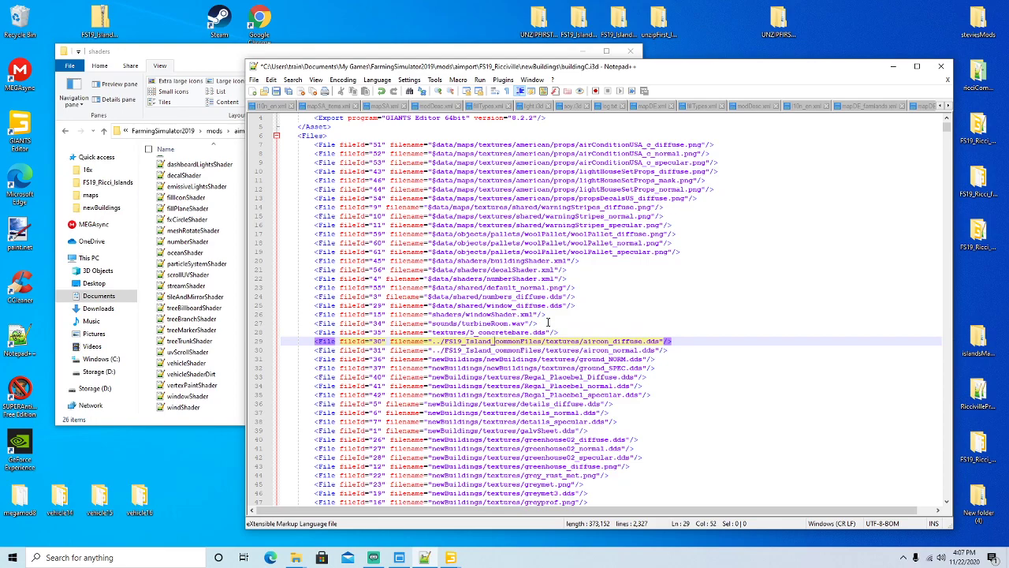
key("BackSpace")
key("BackSpace")
key("BackSpace")
key("BackSpace")
key("BackSpace")
key("BackSpace")
key("BackSpace")
key("BackSpace")
key("BackSpace")
key("BackSpace")
key("BackSpace")
key("BackSpace")
key("BackSpace")
key("BackSpace")
key("BackSpace")
key("BackSpace")
key("BackSpace")
key("BackSpace")
key("BackSpace")
key("BackSpace")
key("BackSpace")
key("BackSpace")
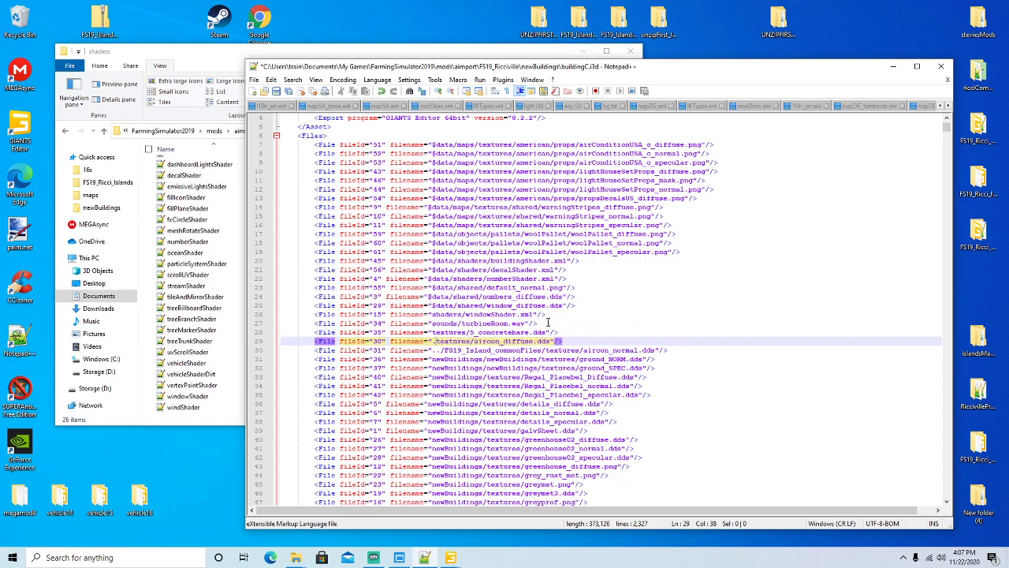
Step: Remove the ../FS19_Island_commonFiles/ prefix from the aircon normal texture's path, leaving textures/aircon_normal.dds
key("Down")
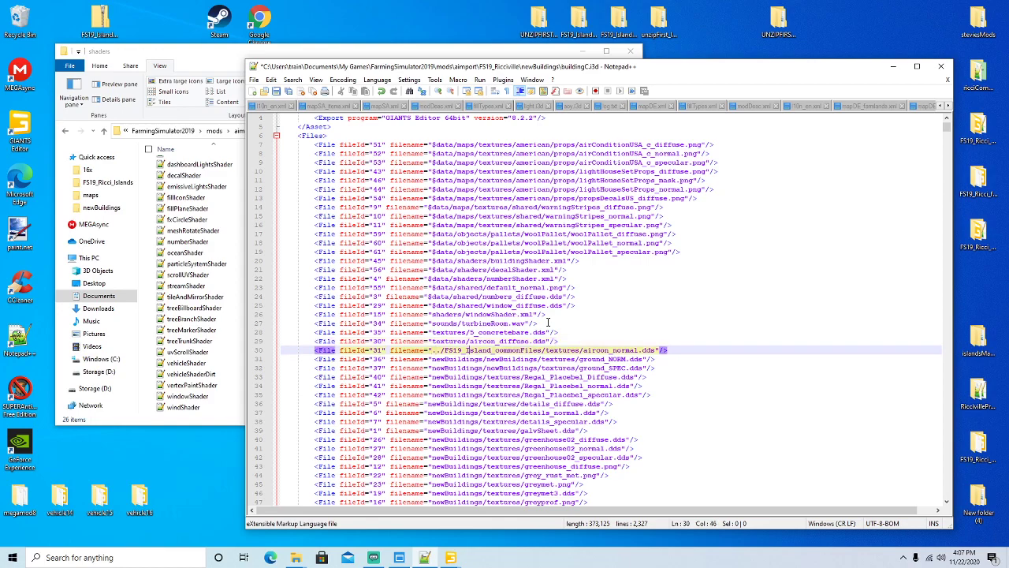
key("BackSpace")
key("BackSpace")
key("BackSpace")
key("BackSpace")
key("BackSpace")
key("BackSpace")
key("BackSpace")
key("BackSpace")
key("BackSpace")
key("BackSpace")
key("BackSpace")
key("BackSpace")
key("BackSpace")
key("BackSpace")
key("BackSpace")
key("BackSpace")
key("BackSpace")
key("BackSpace")
key("BackSpace")
key("BackSpace")
key("BackSpace")
key("BackSpace")
key("BackSpace")
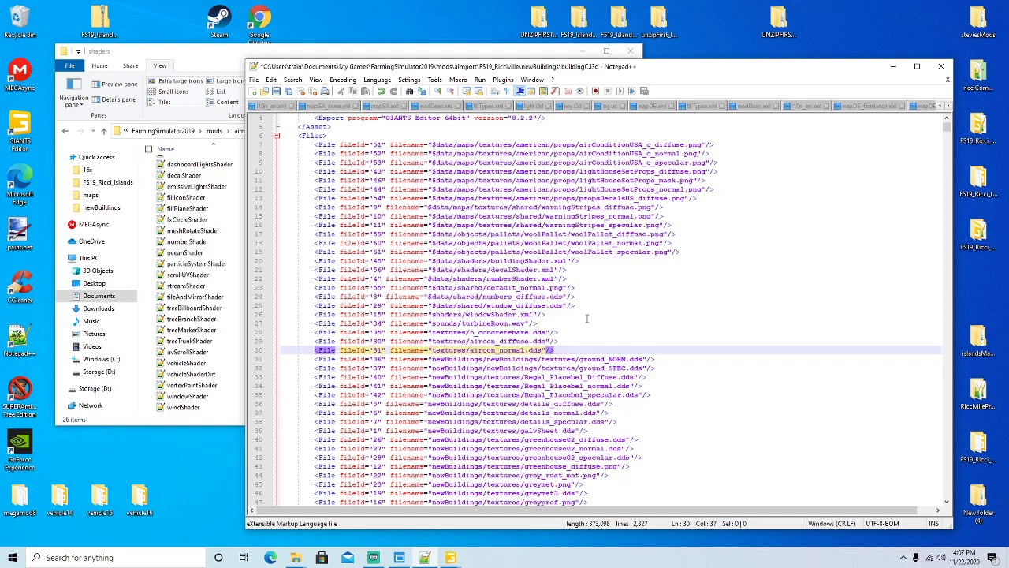
Step: Strip the doubled newBuildings folders from the ground_NORM texture path so it reads textures/ground_NORM.dds
scroll(581, 319, "down", 2)
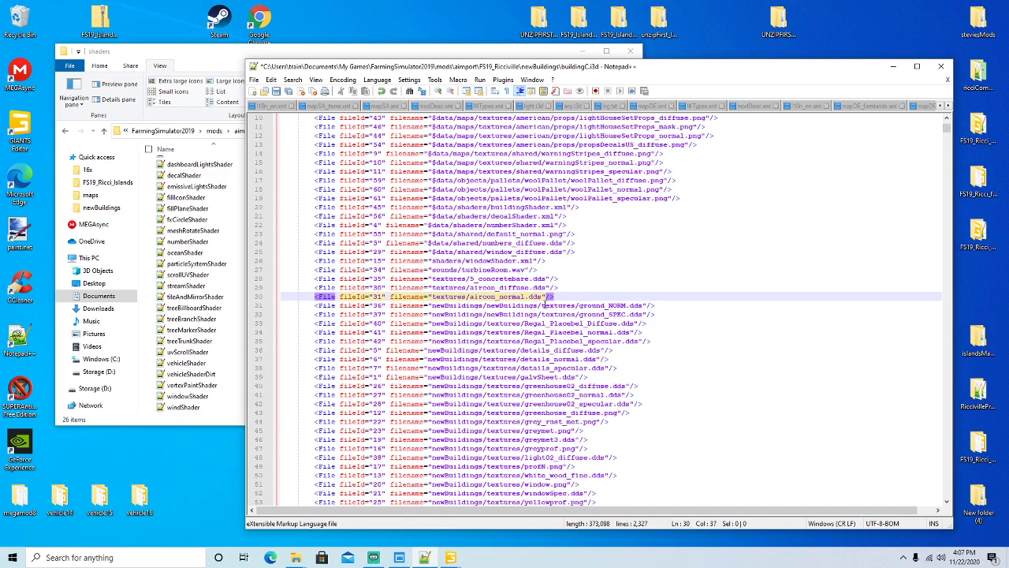
left_click(542, 306)
key("BackSpace")
key("BackSpace")
key("BackSpace")
key("BackSpace")
key("BackSpace")
key("BackSpace")
key("BackSpace")
key("BackSpace")
key("BackSpace")
key("BackSpace")
key("BackSpace")
key("BackSpace")
key("BackSpace")
key("BackSpace")
key("BackSpace")
key("BackSpace")
key("BackSpace")
key("BackSpace")
key("BackSpace")
key("BackSpace")
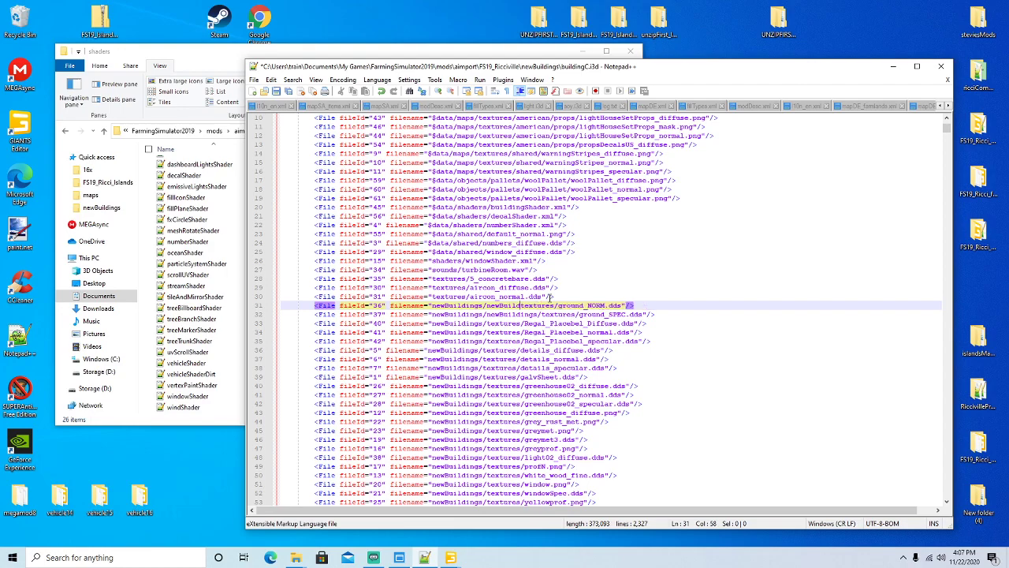
key("BackSpace")
key("BackSpace")
key("BackSpace")
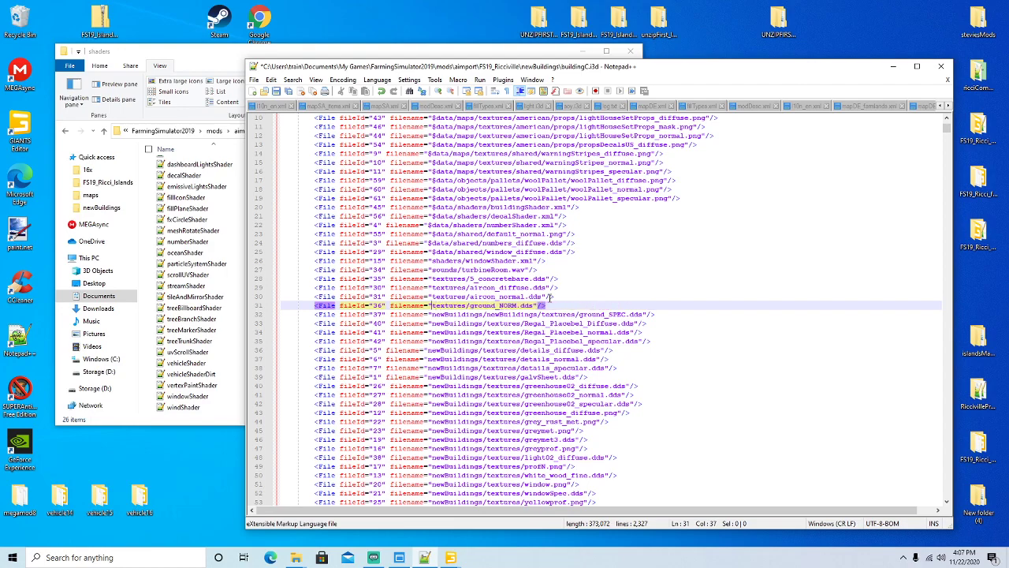
Step: Replace all occurrences of newBuildings/newBuildings/textures with textures in buildingC.i3d
scroll(640, 301, "down", 5)
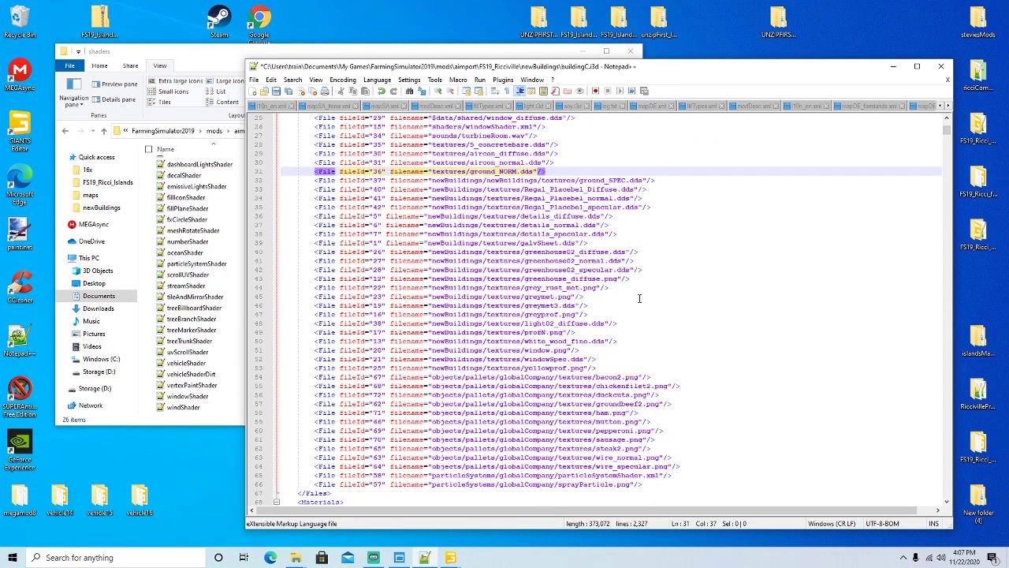
scroll(639, 298, "up", 1)
left_click_drag(432, 207, 569, 203)
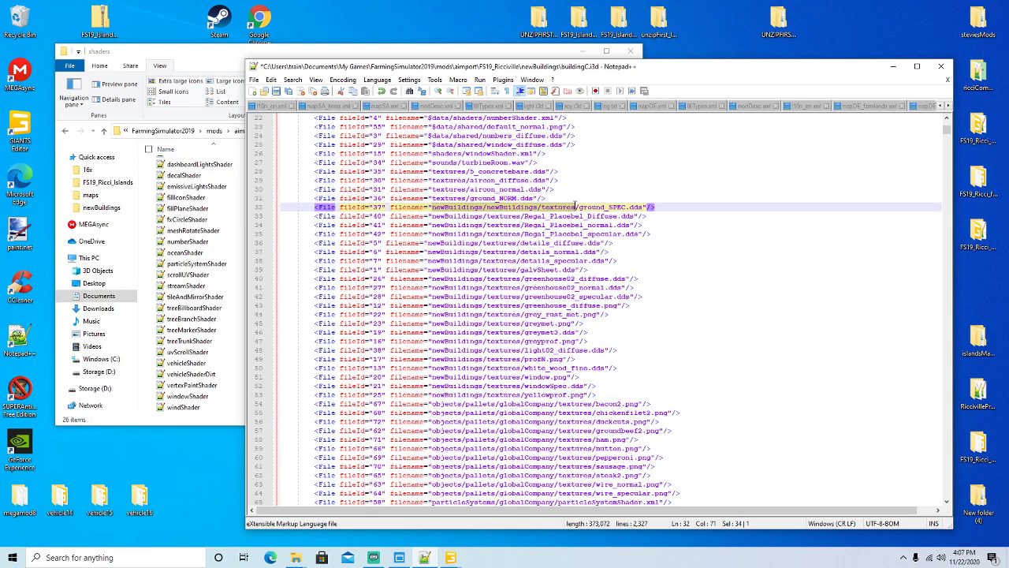
left_click_drag(668, 70, 493, 61)
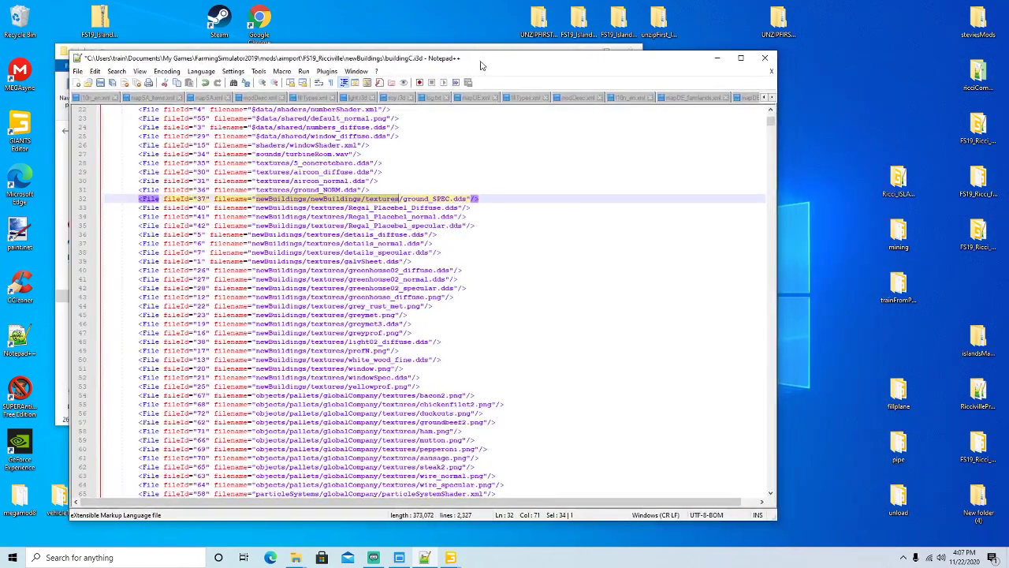
left_click(116, 70)
left_click(127, 177)
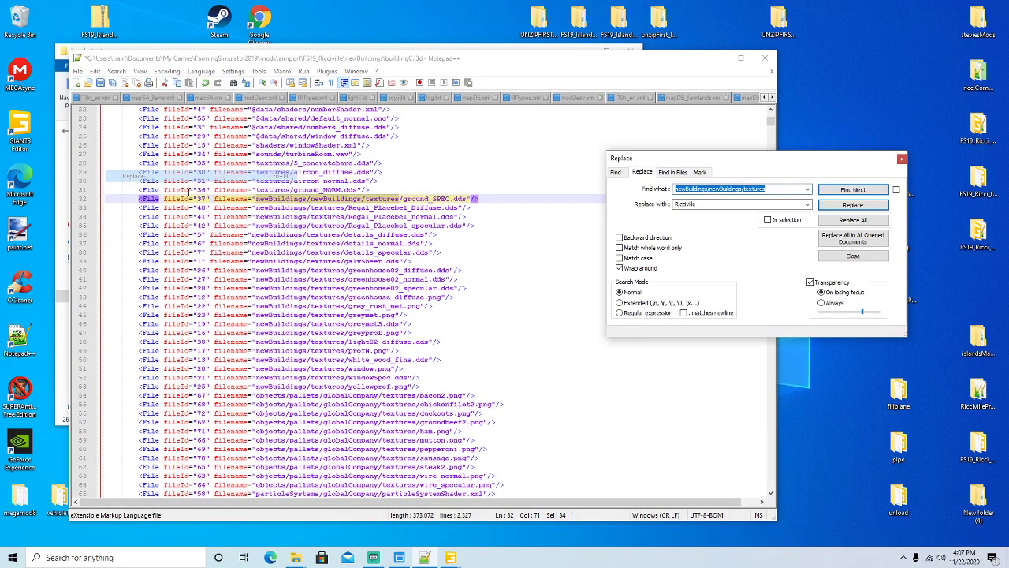
key("Tab")
type("tex")
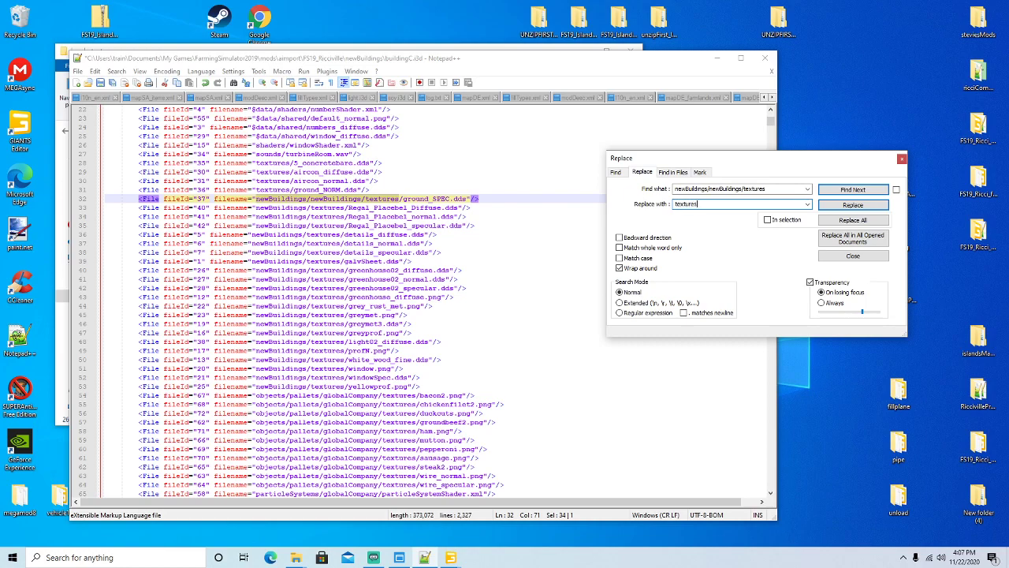
left_click(838, 222)
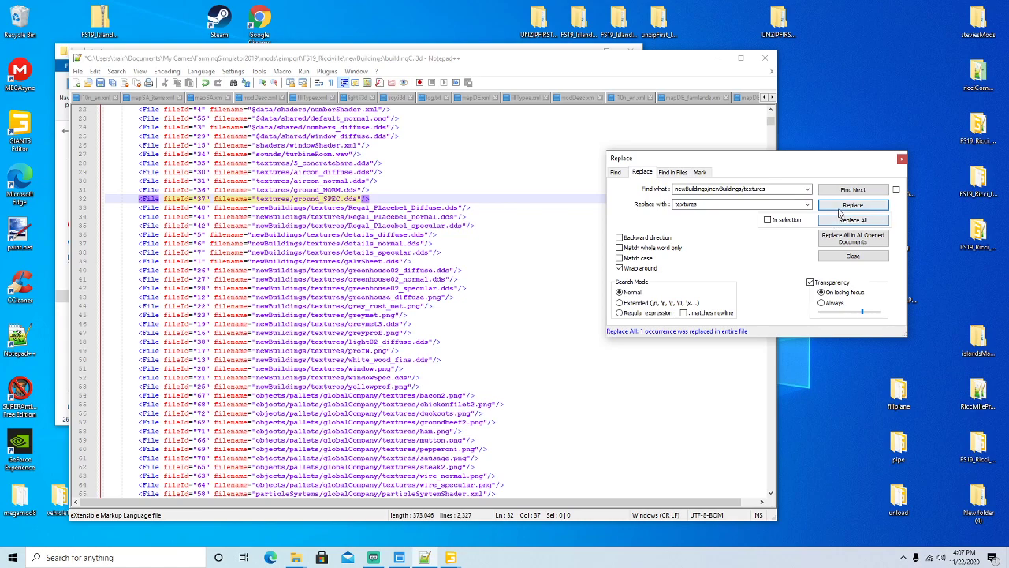
left_click(875, 205)
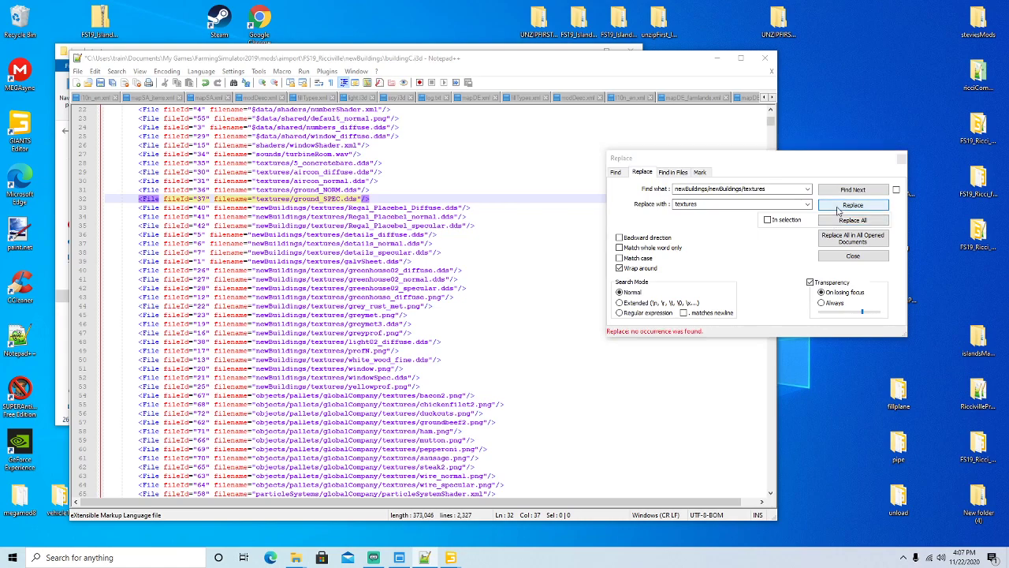
left_click(902, 161)
Step: Replace every remaining newBuildings/textures path in buildingC.i3d with textures
left_click_drag(254, 207, 328, 208)
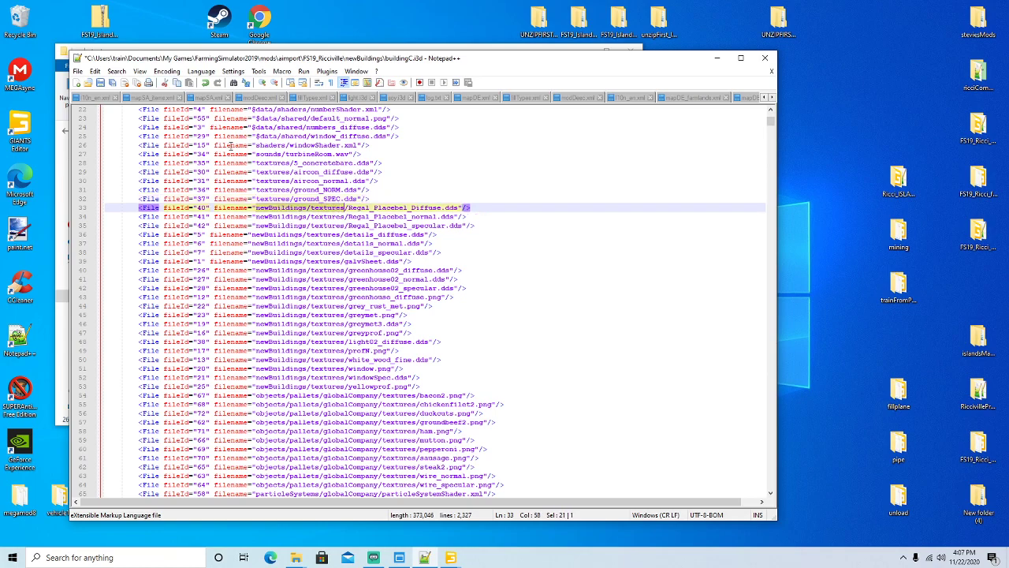
left_click(116, 71)
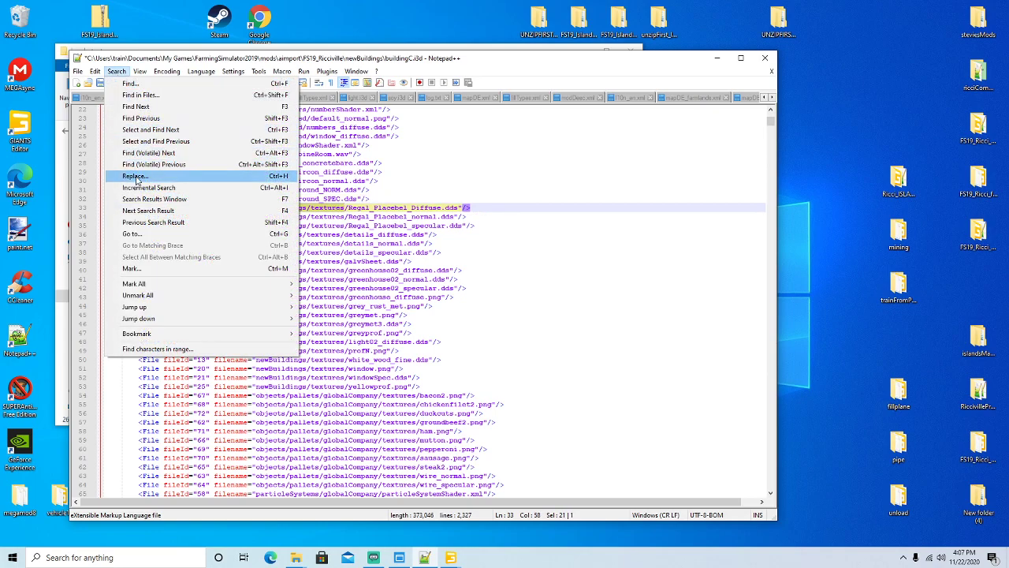
left_click(142, 179)
double_click(686, 205)
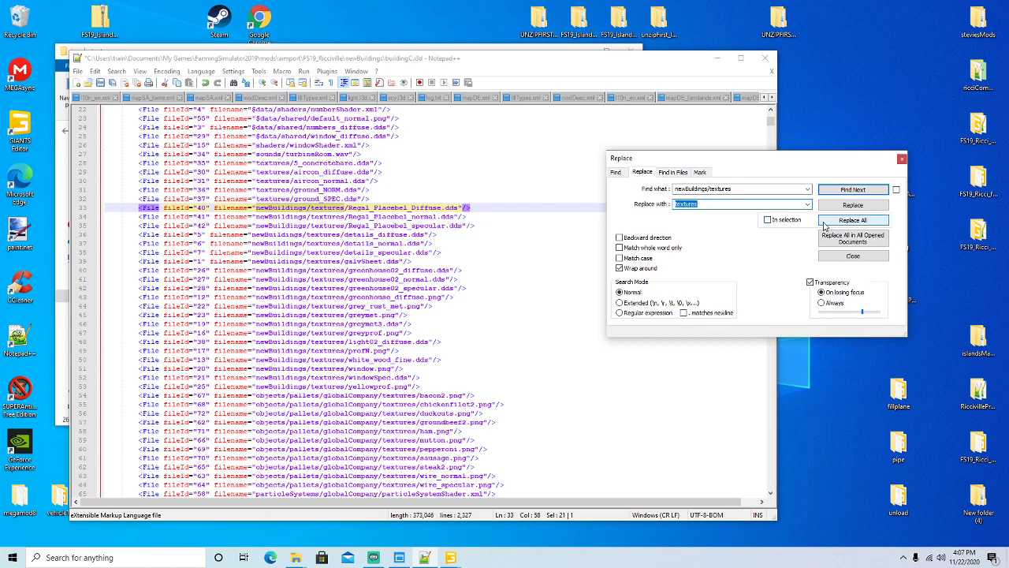
left_click(826, 222)
left_click(902, 160)
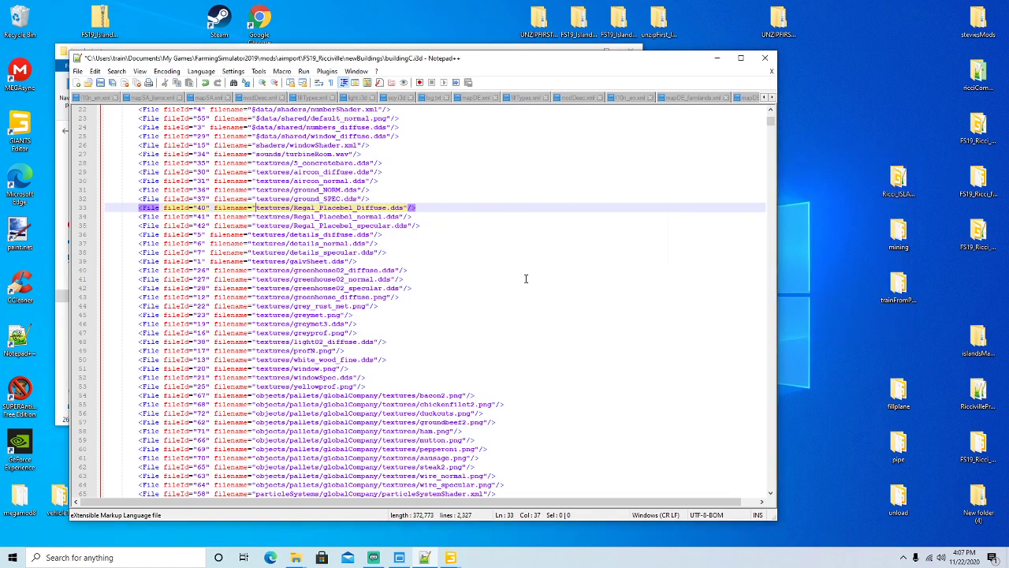
Step: Switch to File Explorer and open objects/pallets/globalCompany/textures inside the newBuildings folder
scroll(526, 278, "down", 13)
left_click_drag(513, 64, 645, 109)
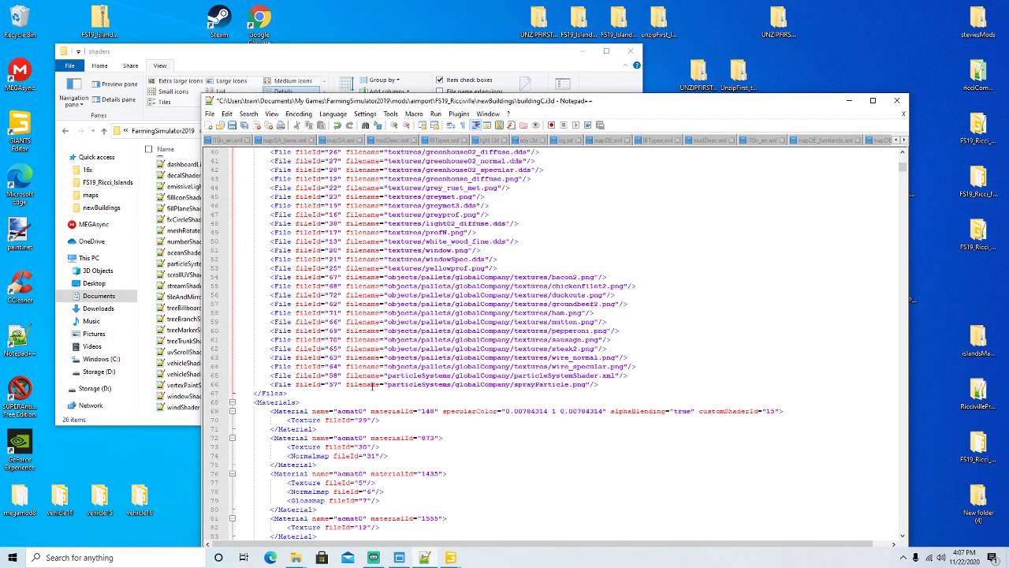
left_click(513, 55)
scroll(331, 237, "up", 1)
left_click(326, 132)
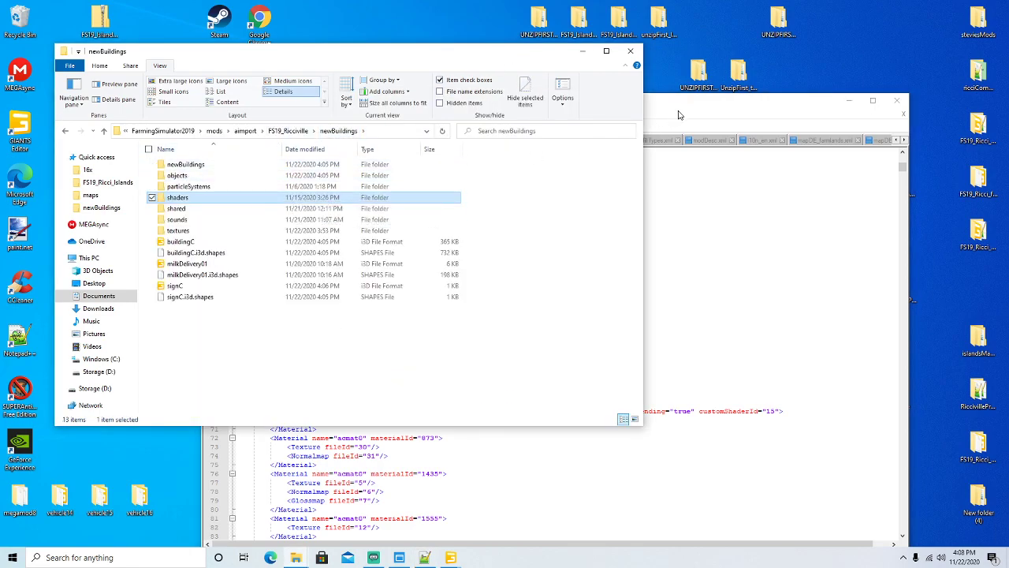
left_click(700, 193)
left_click(327, 63)
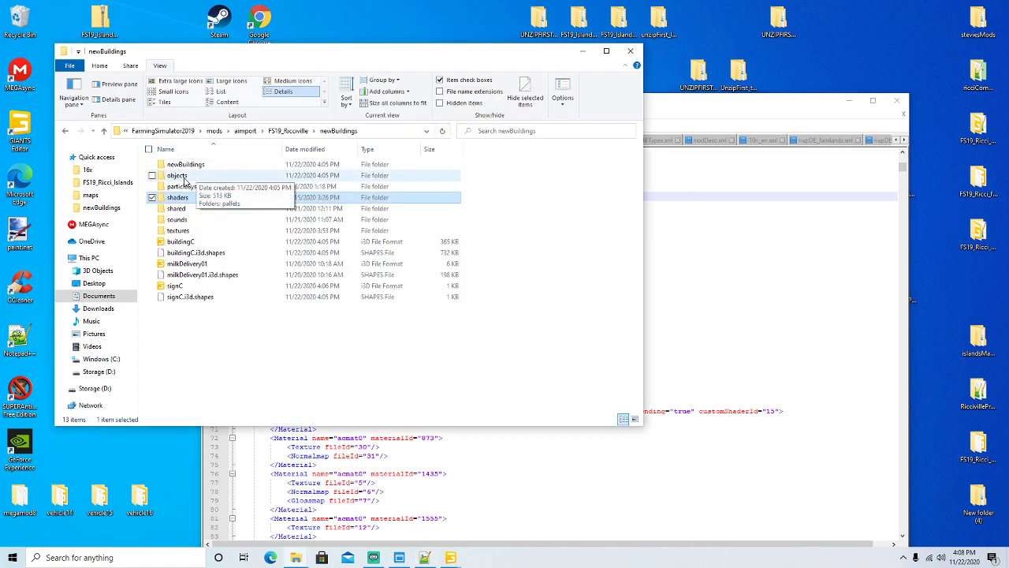
double_click(184, 178)
double_click(174, 167)
double_click(173, 167)
double_click(171, 169)
Step: Copy the nine meat textures from bacon2 through steak2, leaving out wire_normal and wire_specular
left_click(172, 170)
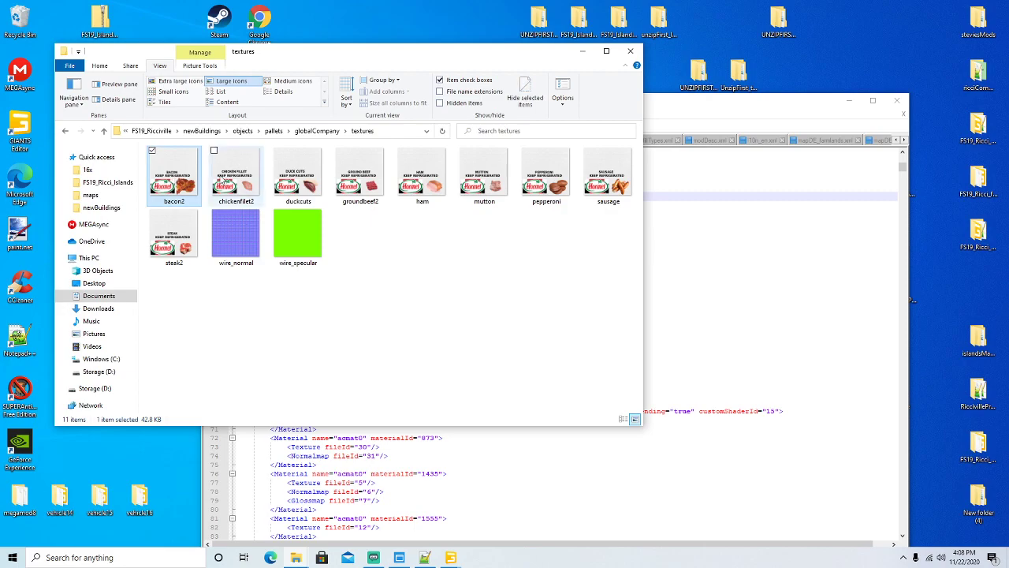
left_click(236, 178, "ctrl")
left_click(298, 178, "ctrl")
left_click(361, 178, "ctrl")
left_click(423, 178, "ctrl")
left_click(484, 178, "ctrl")
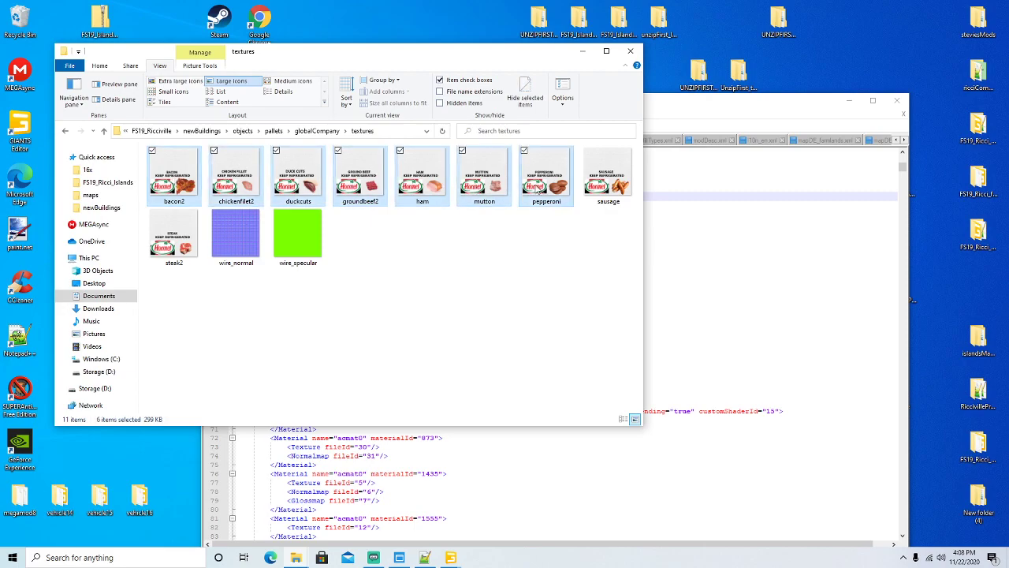
left_click(537, 181, "ctrl")
left_click(608, 179, "ctrl")
left_click(172, 242, "ctrl")
right_click(170, 238)
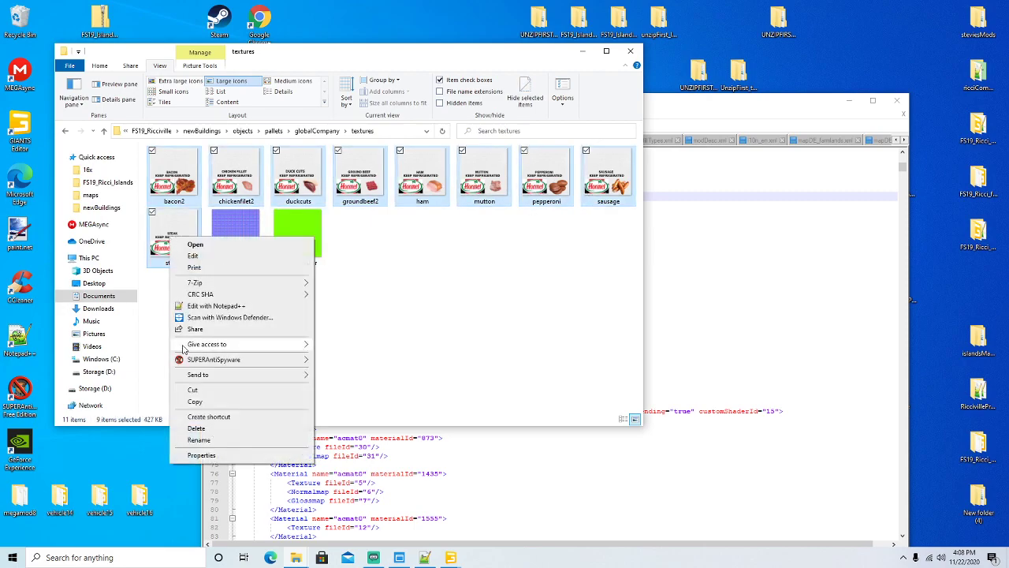
left_click(194, 401)
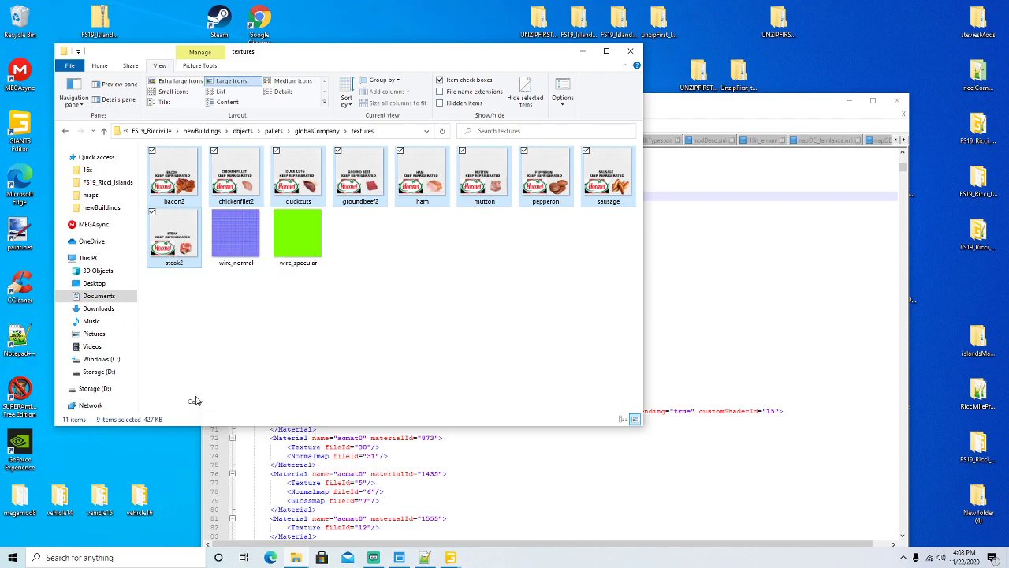
Step: Paste the copied textures into newBuildings/textures, choosing to keep the files already there for all conflicts
left_click(203, 131)
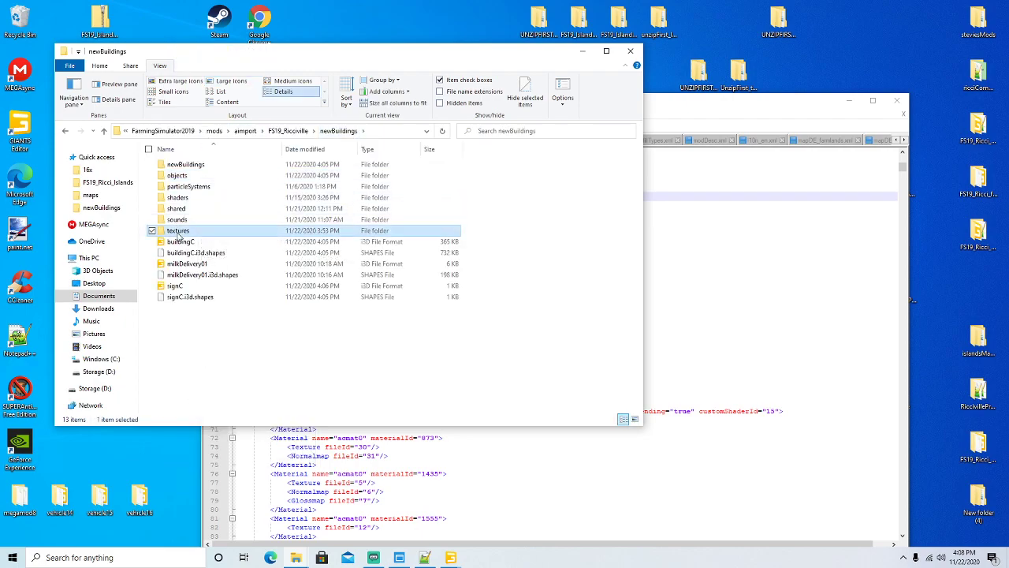
double_click(179, 231)
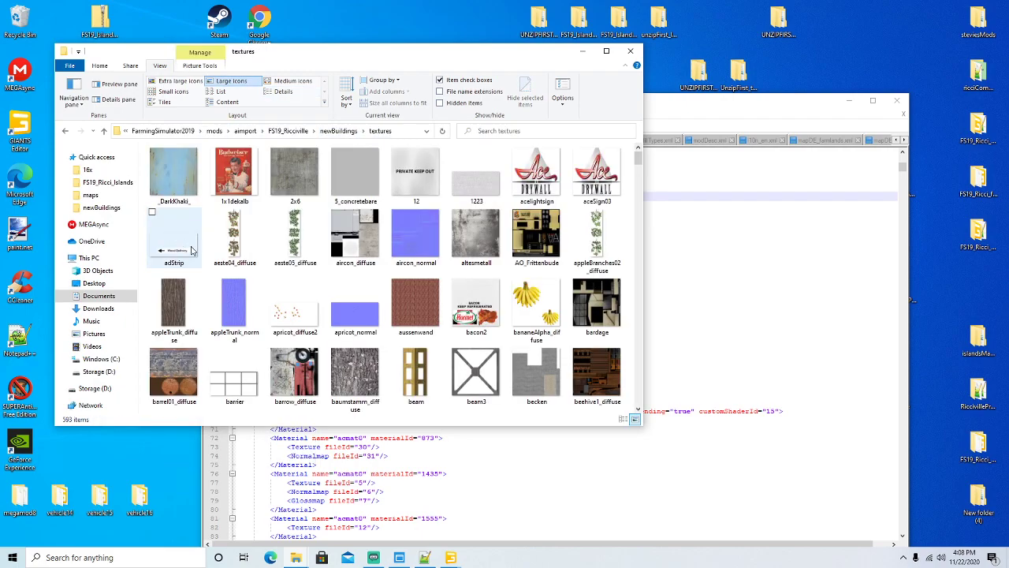
right_click(265, 210)
left_click(290, 280)
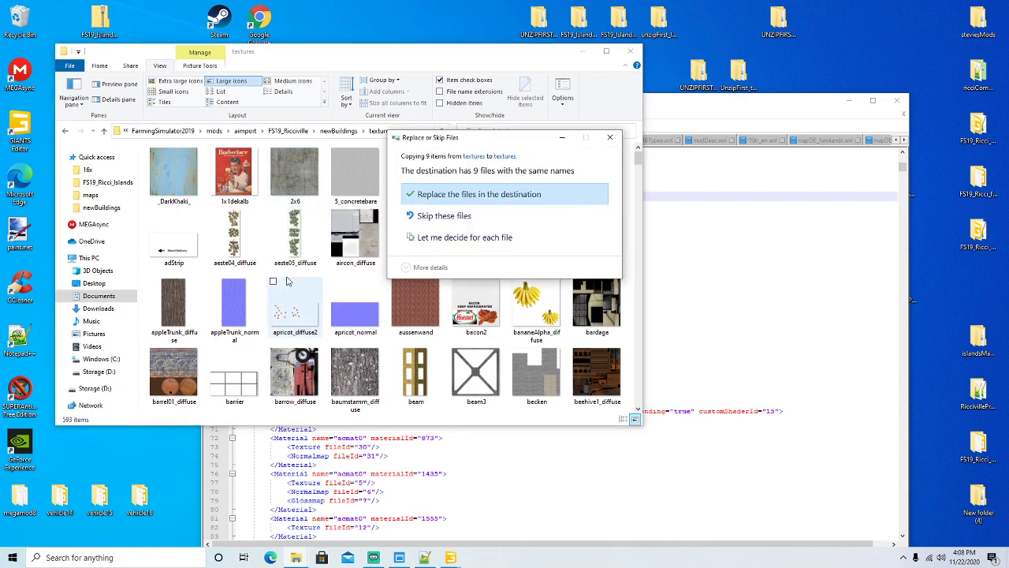
left_click(441, 238)
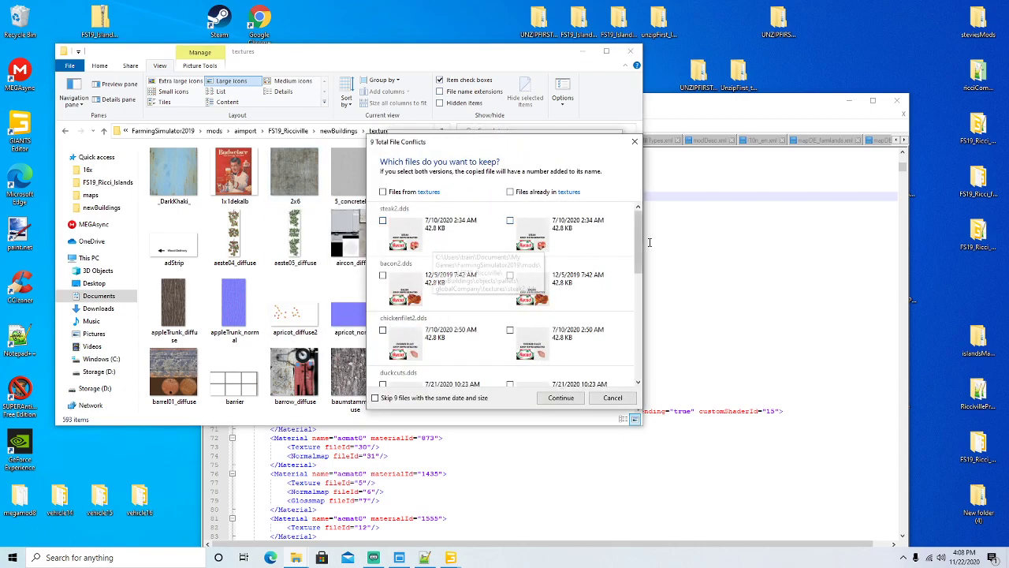
left_click_drag(640, 240, 641, 350)
left_click(509, 192)
left_click(561, 397)
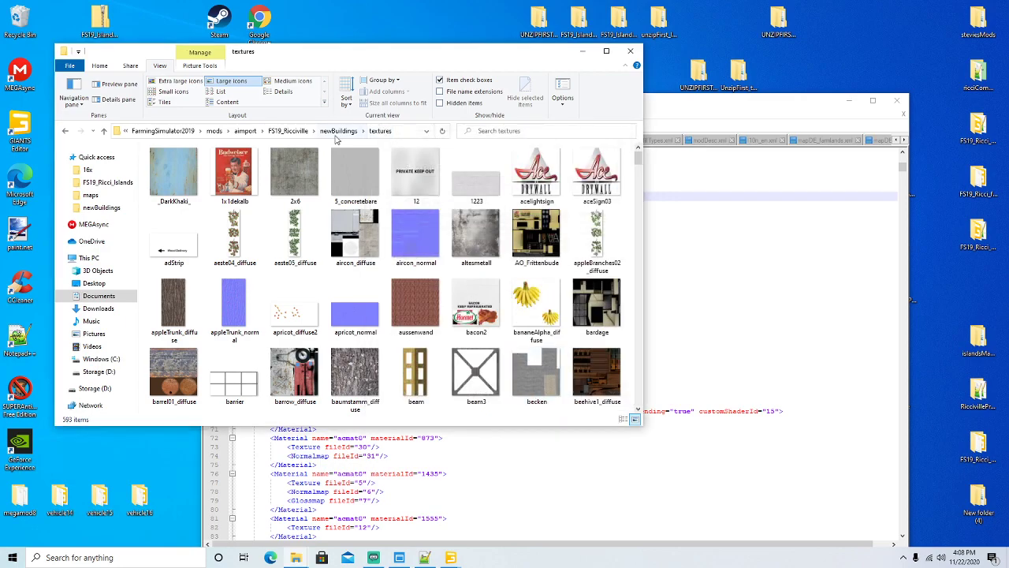
Step: Delete the nested newBuildings folder and the objects folder from the newBuildings directory
left_click(337, 131)
left_click(186, 165)
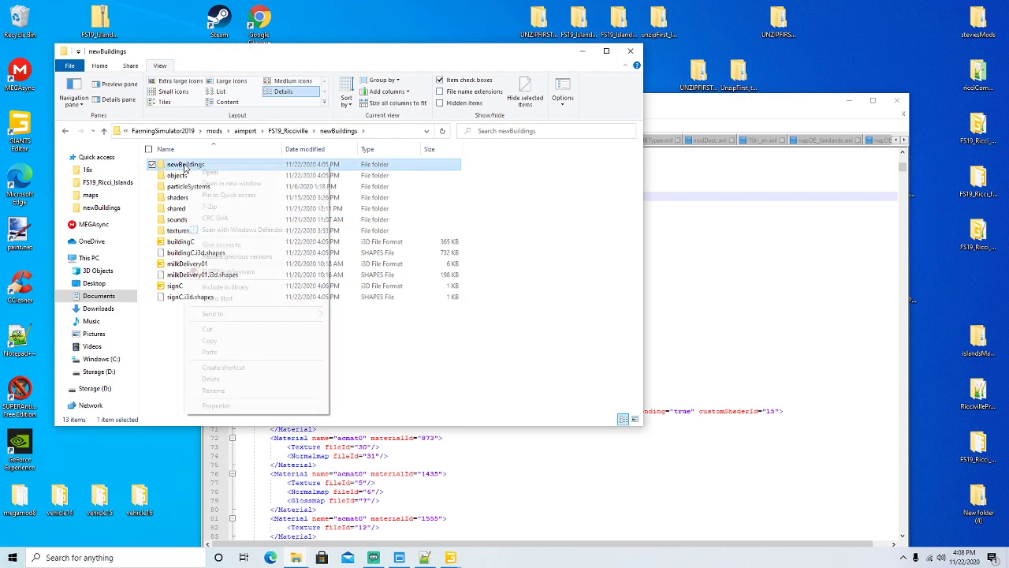
right_click(185, 165)
left_click(213, 380)
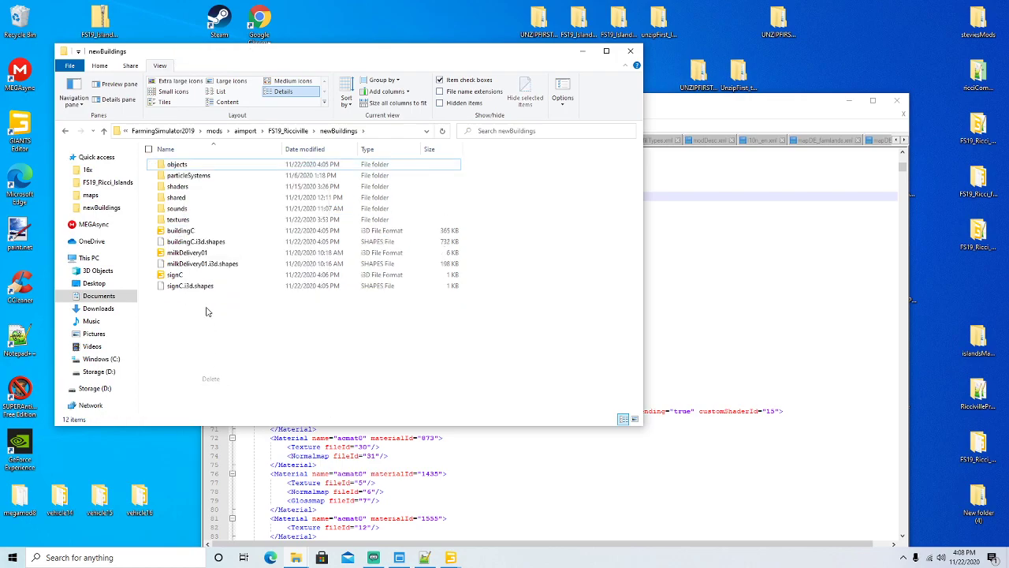
right_click(180, 166)
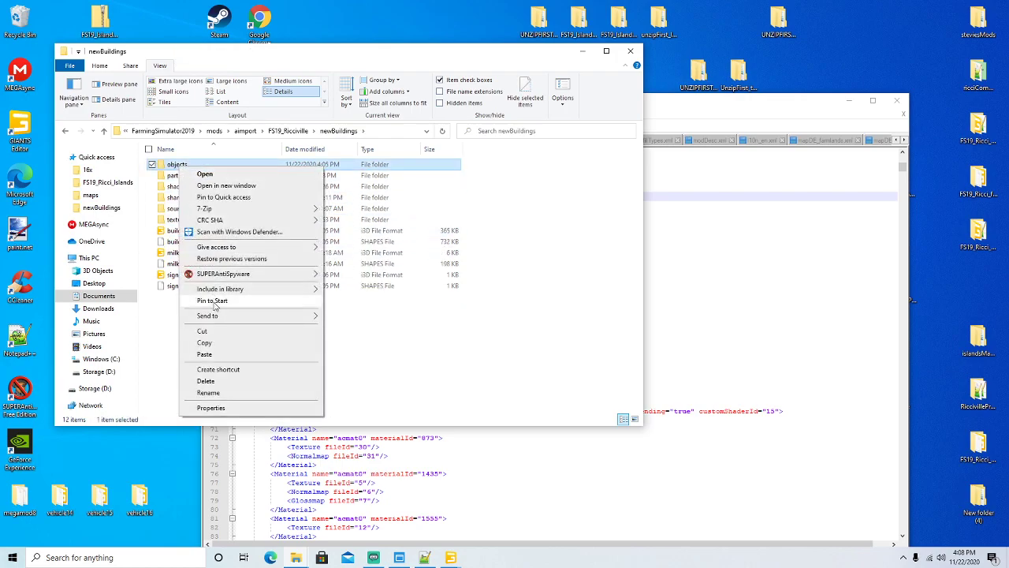
left_click(205, 381)
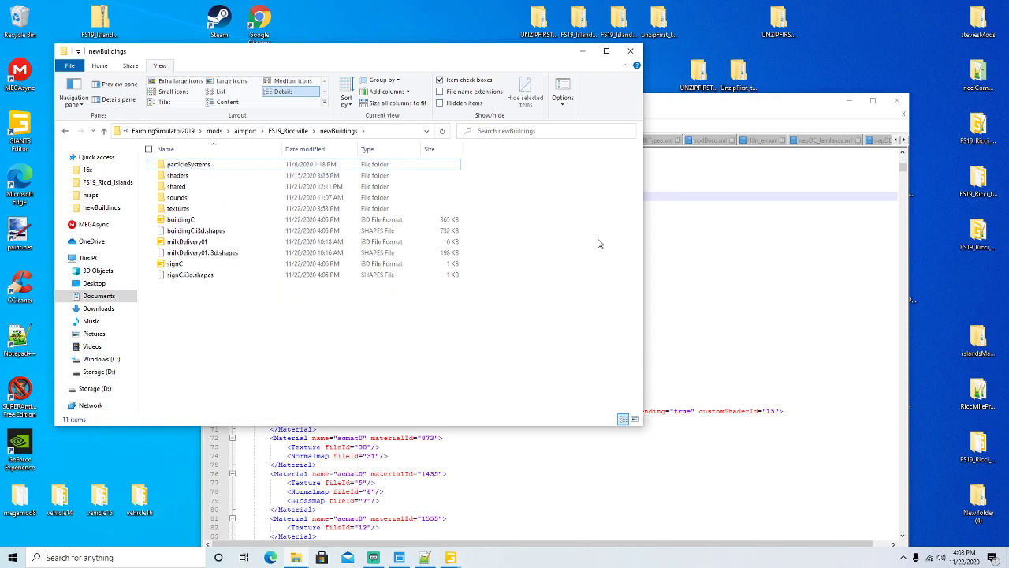
Step: Switch to Notepad++, replace every objects/pallets/globalCompany/textures path in buildingC.i3d with textures, and save the file
left_click(697, 130)
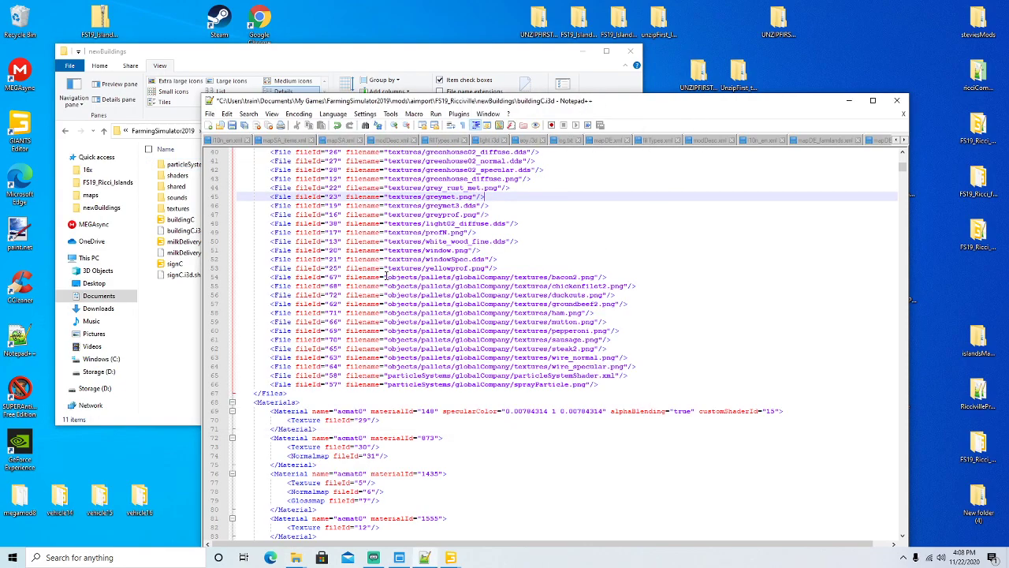
left_click_drag(387, 277, 544, 276)
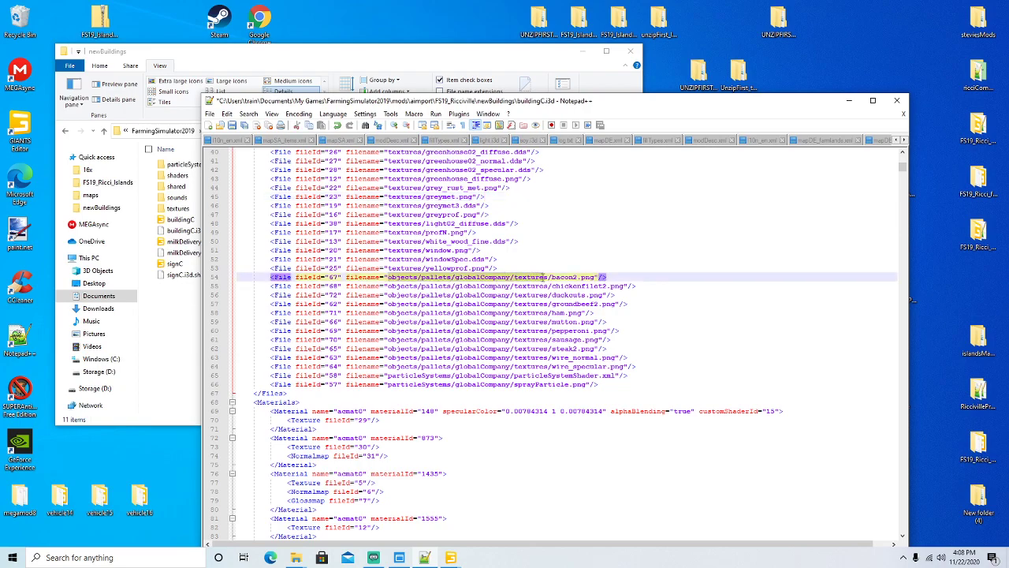
left_click(249, 113)
left_click(268, 221)
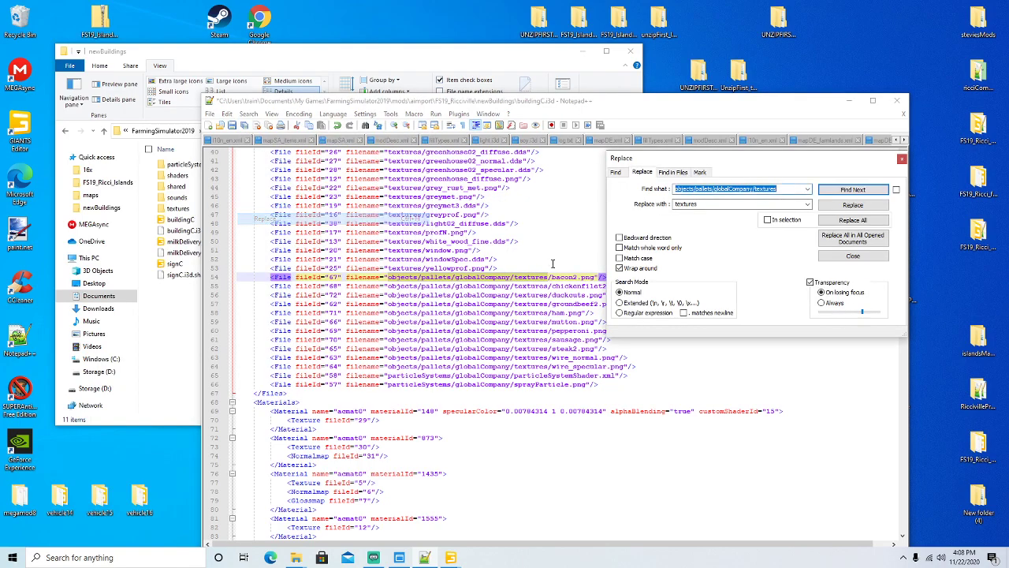
double_click(685, 205)
left_click(832, 223)
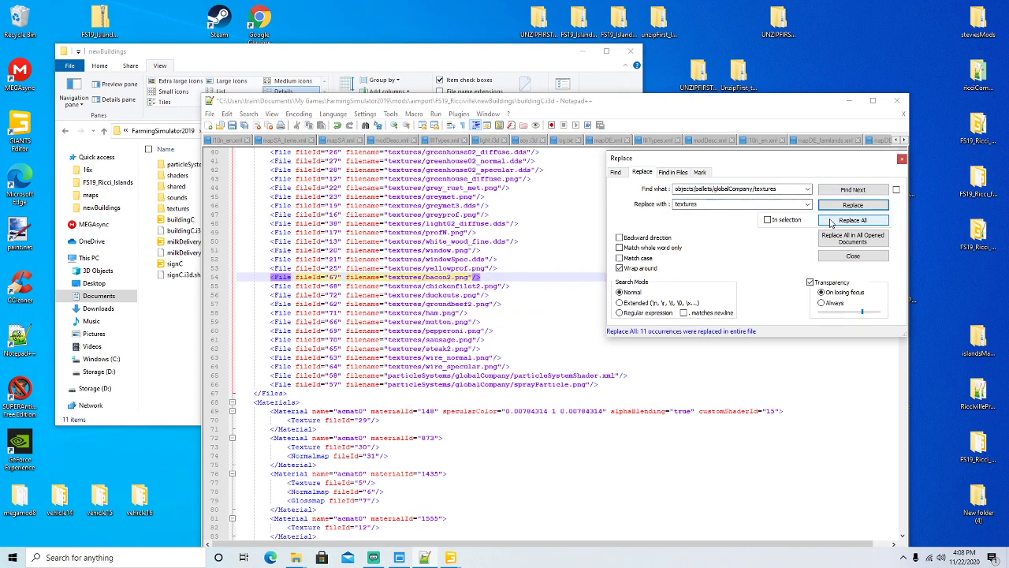
left_click_drag(825, 162, 775, 172)
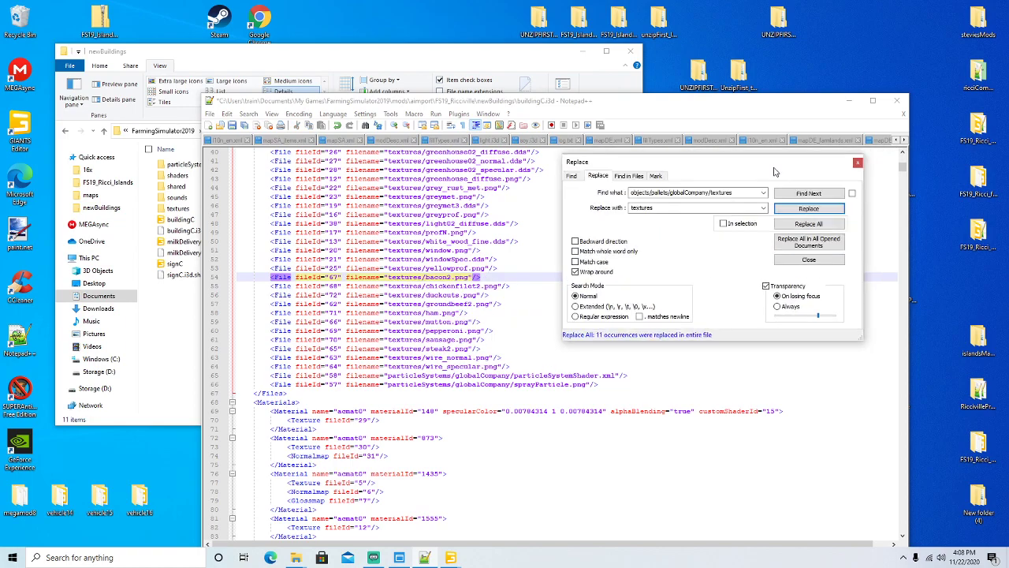
left_click(858, 164)
left_click(233, 127)
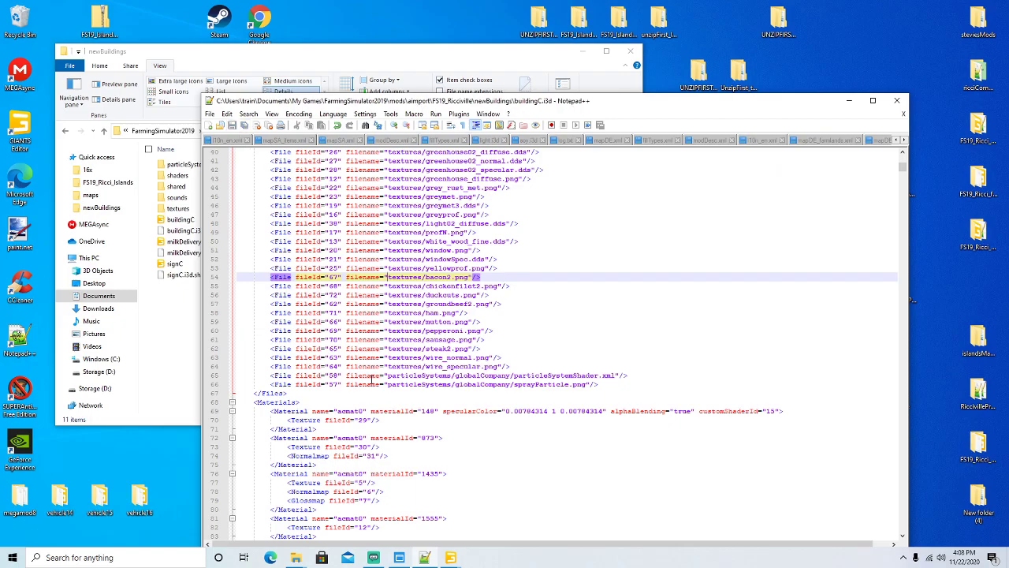
Step: Close the buildingC.i3d document and minimize the text editor
left_click_drag(645, 108, 596, 102)
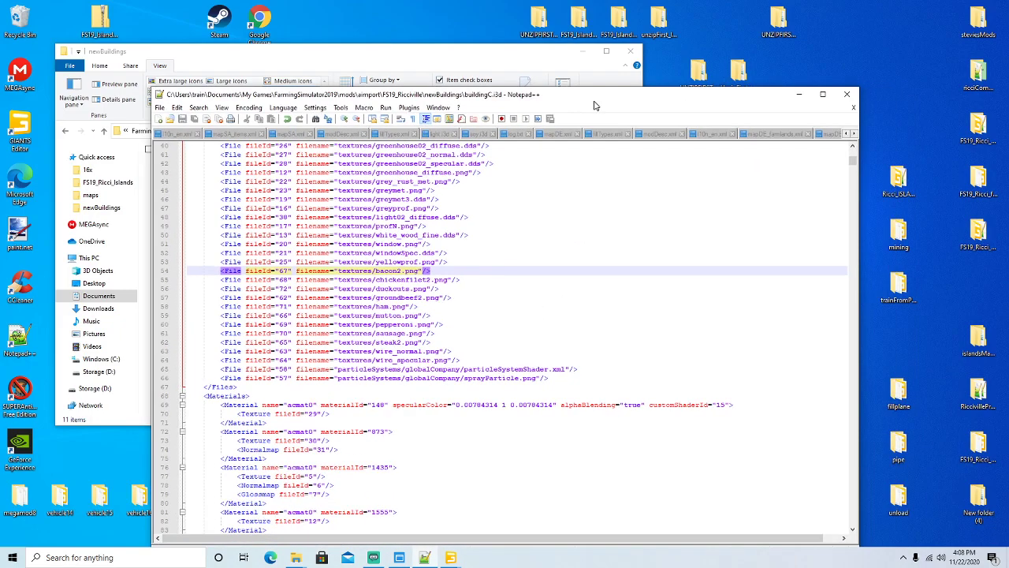
left_click(823, 94)
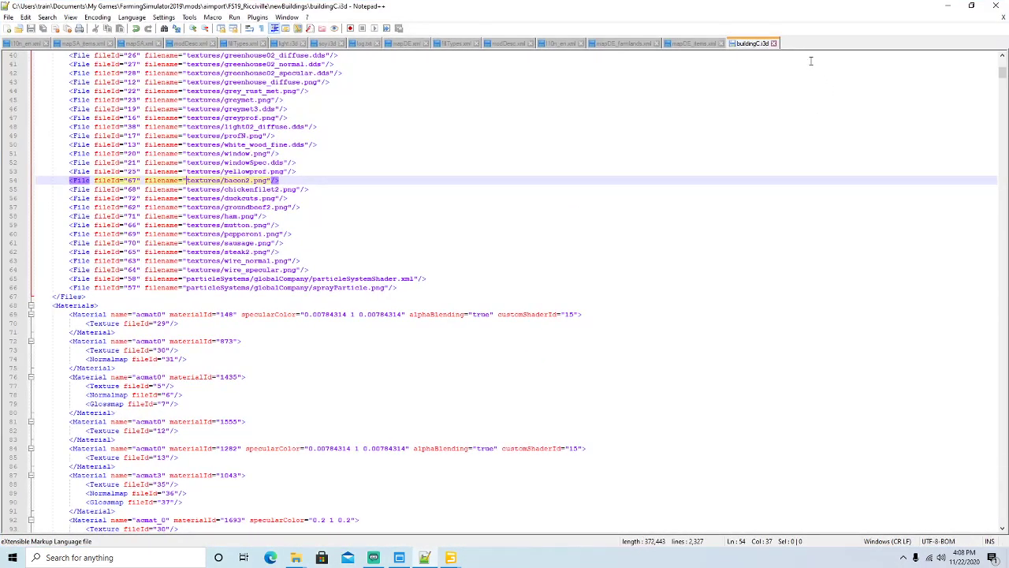
left_click(775, 43)
left_click(948, 7)
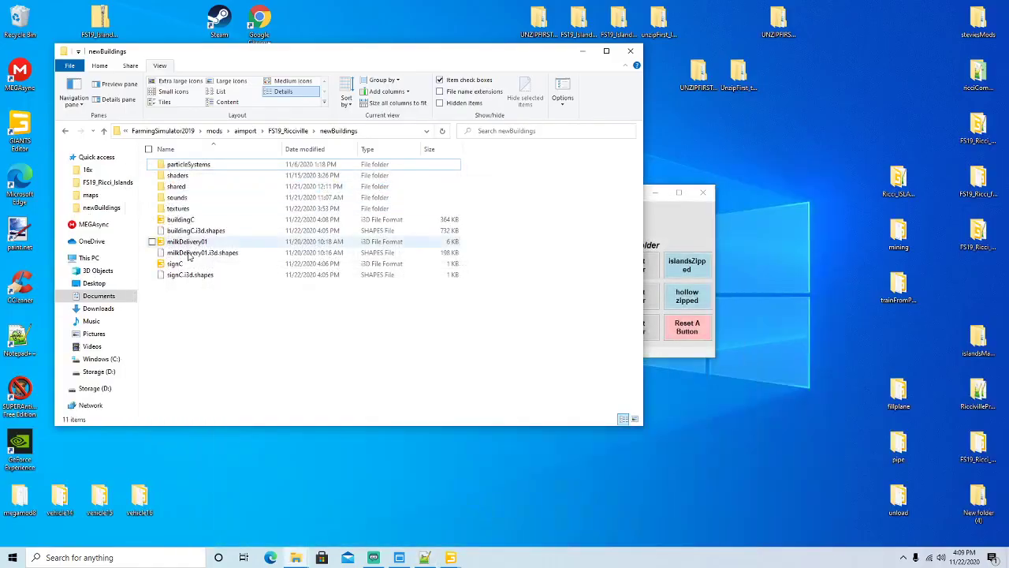
Step: Open buildingC from the newBuildings folder in GIANTS Editor 8.2.2 to check how it loads, and close it again
double_click(180, 220)
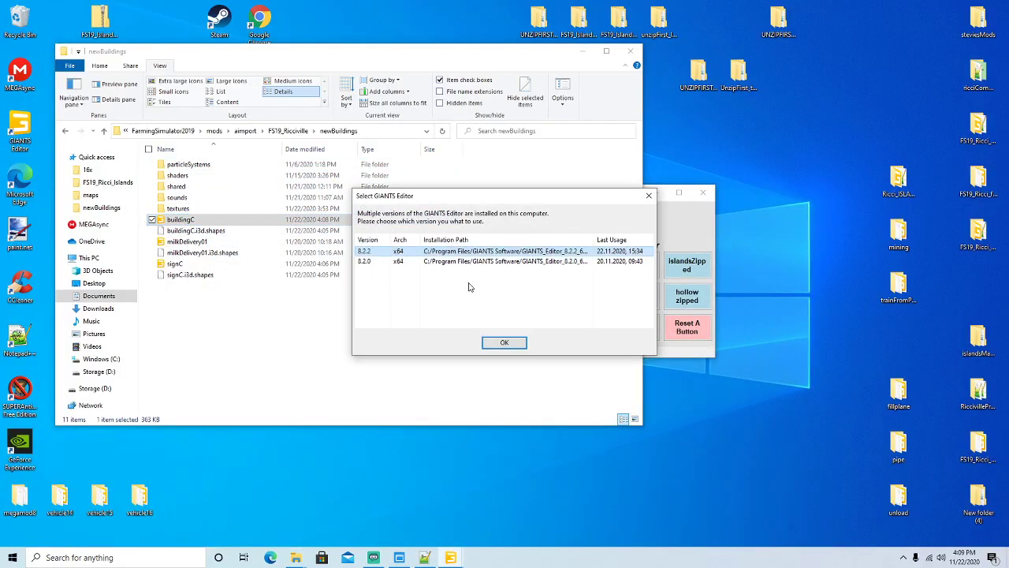
left_click(509, 345)
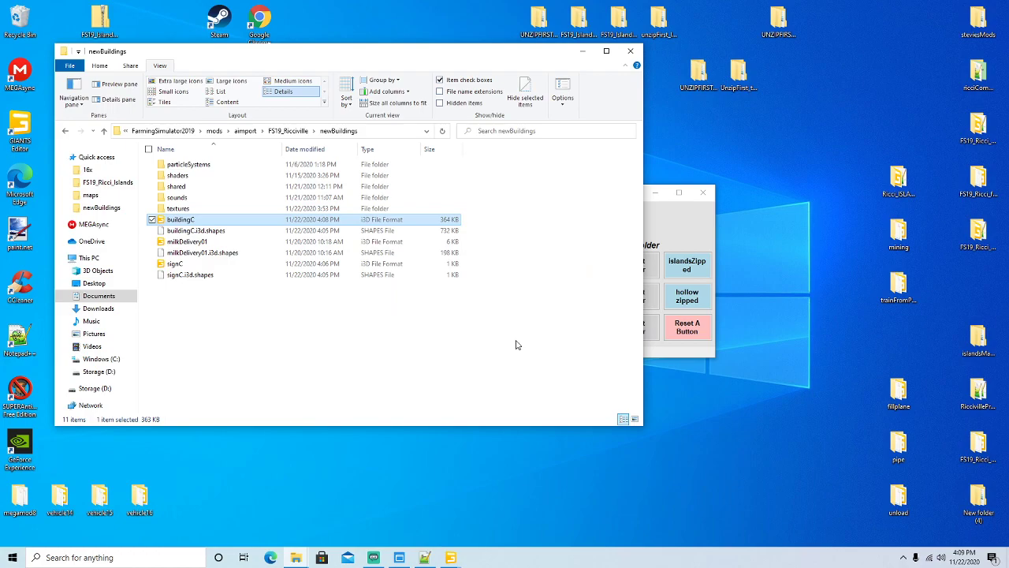
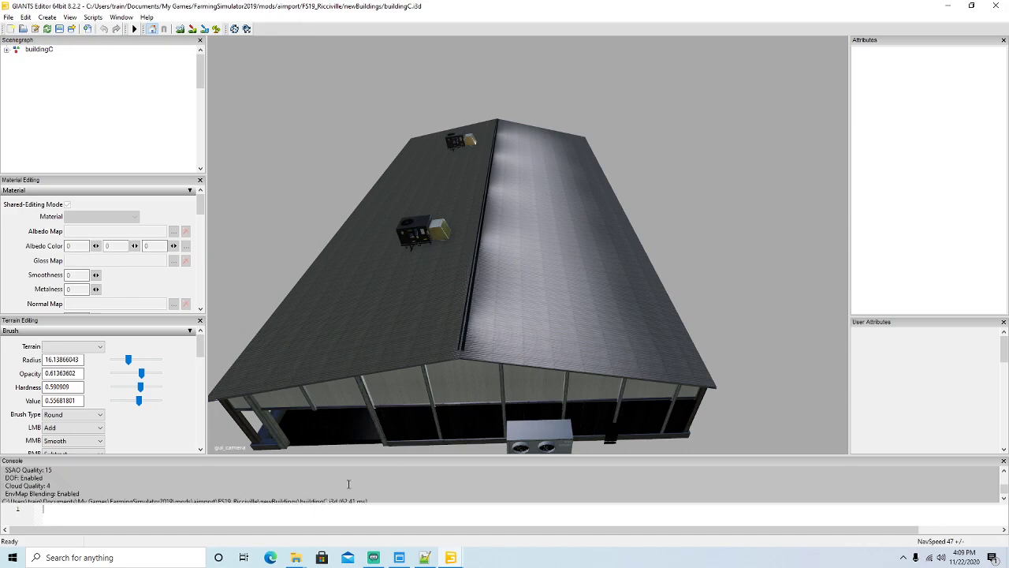
left_click(998, 6)
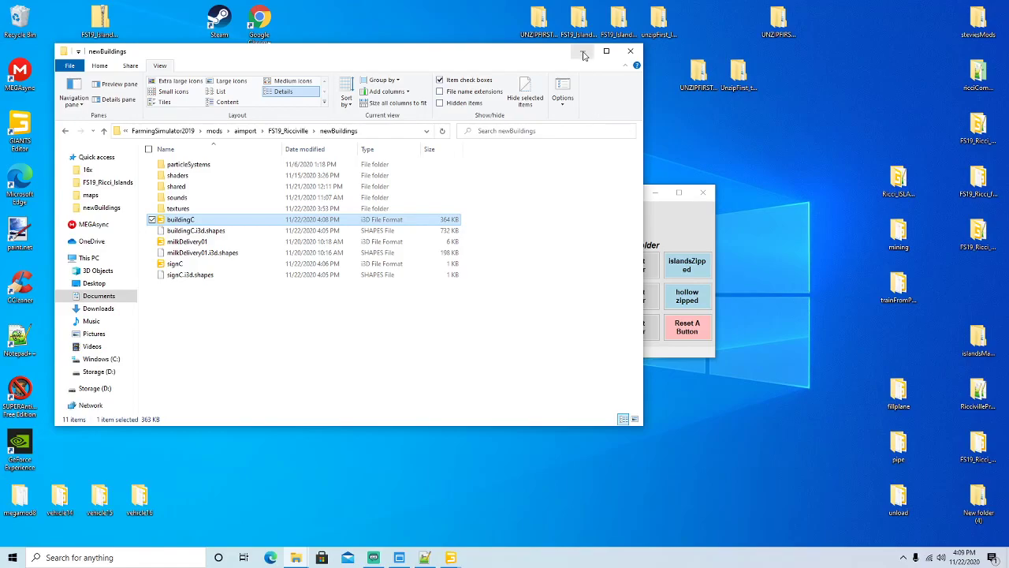
Step: Switch to the map.i3d scene in GIANTS Editor and create a new transform group named buildingC
left_click(584, 54)
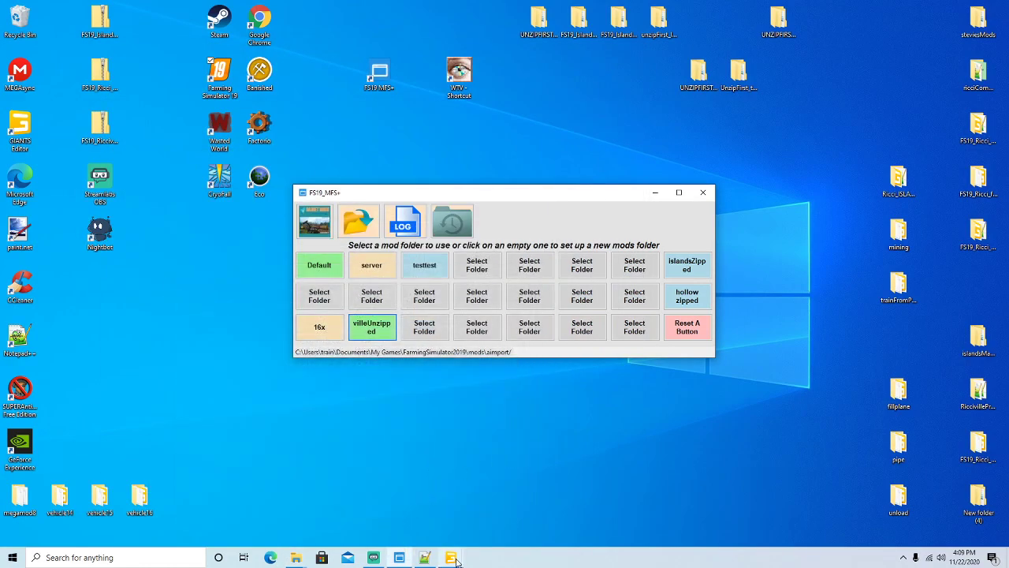
mouse_move(451, 559)
left_click(410, 515)
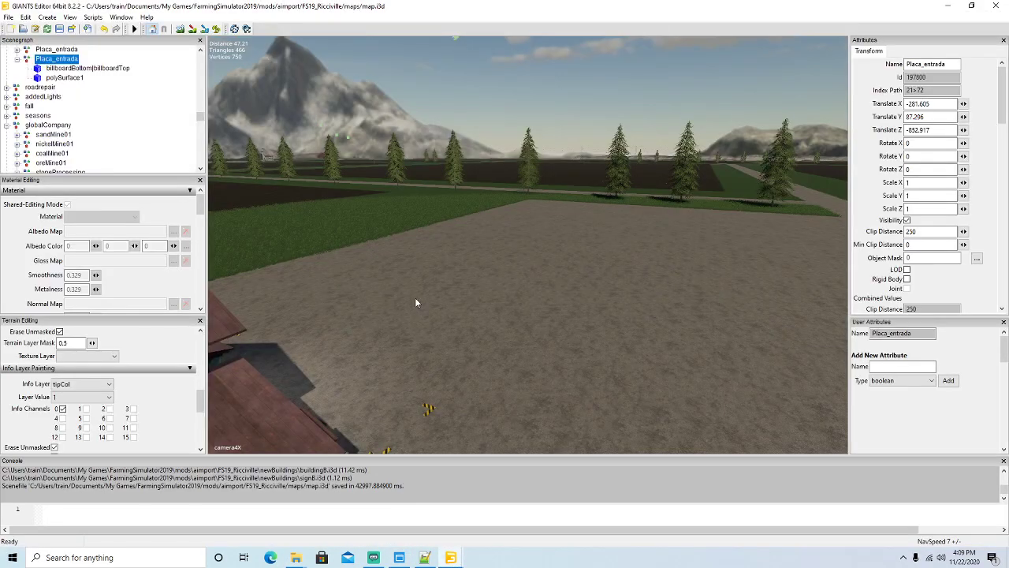
left_click_drag(521, 316, 162, 309, "alt")
left_click(48, 16)
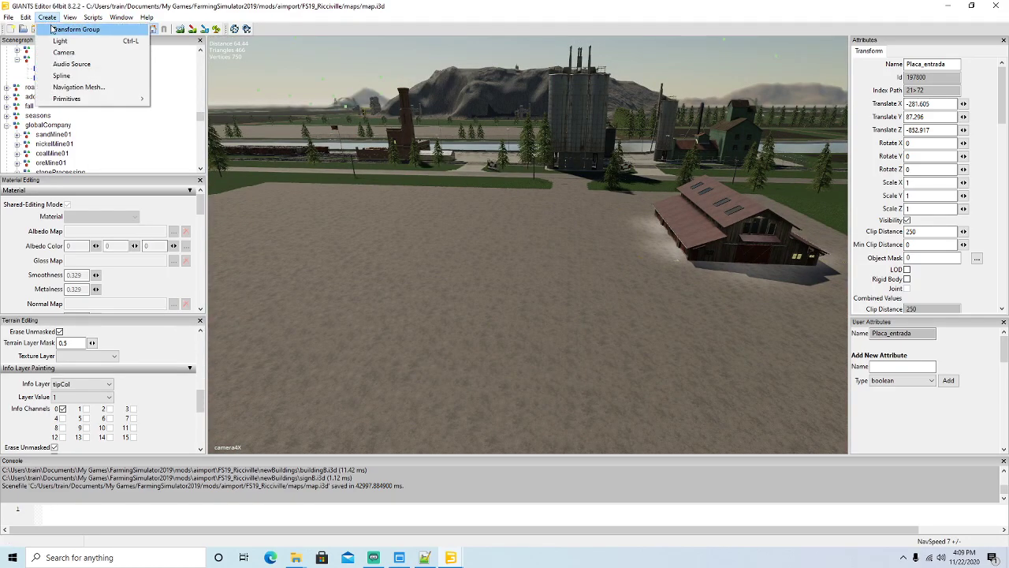
left_click(55, 30)
left_click_drag(203, 120, 201, 166)
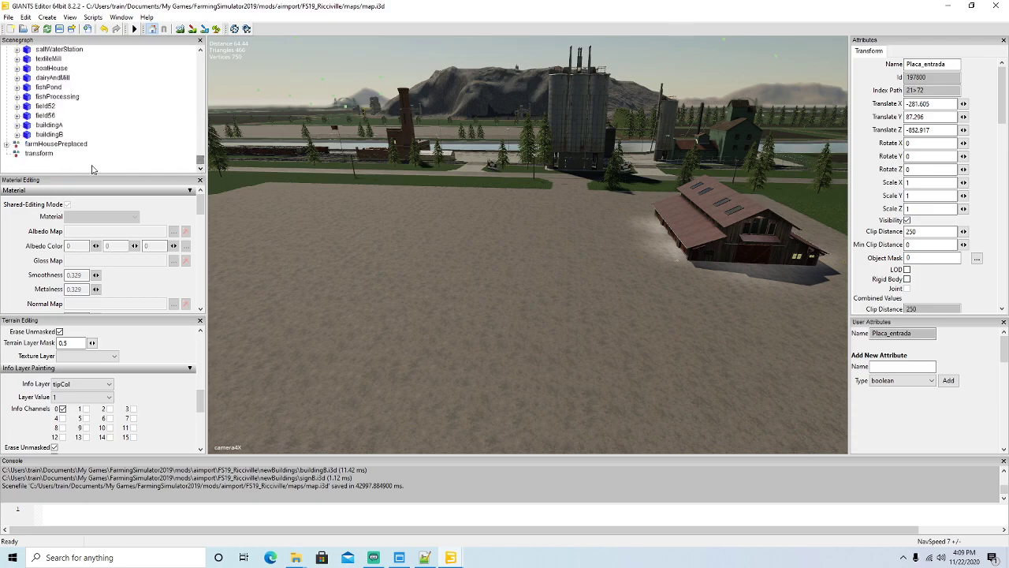
left_click(18, 156)
double_click(941, 64)
type("buildingC")
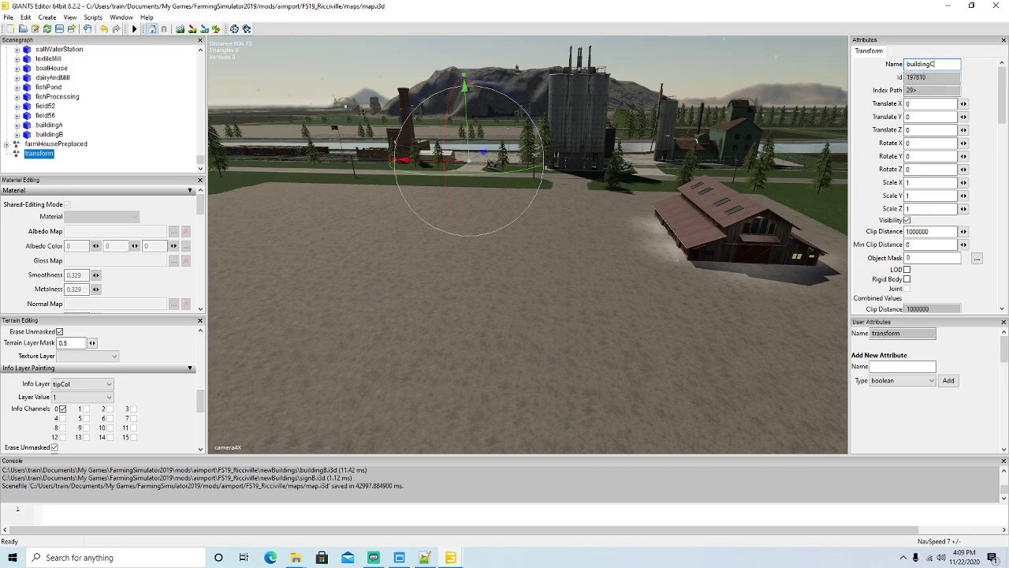
Step: Collapse the buildingA and buildingB groups, and move the buildingC transform group into globalCompany by cutting and pasting it
scroll(107, 126, "up", 10)
scroll(107, 125, "up", 4)
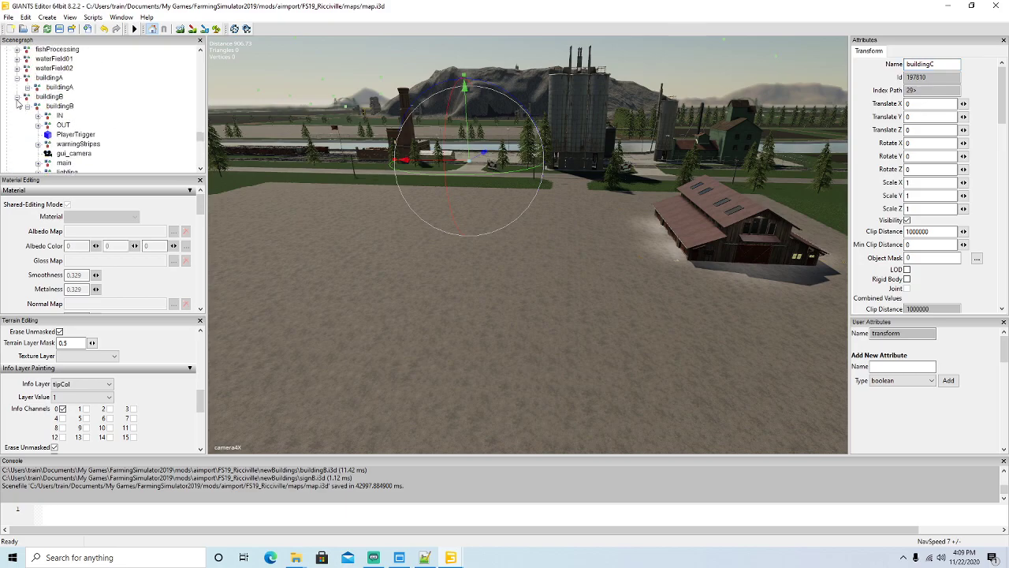
left_click(18, 97)
left_click(17, 80)
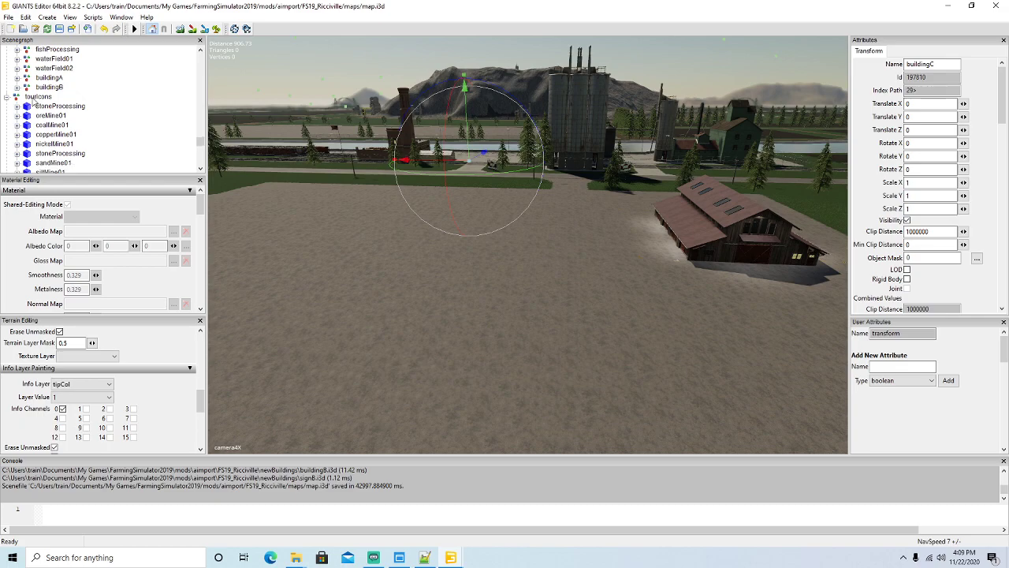
scroll(91, 82, "up", 2)
scroll(91, 82, "up", 10)
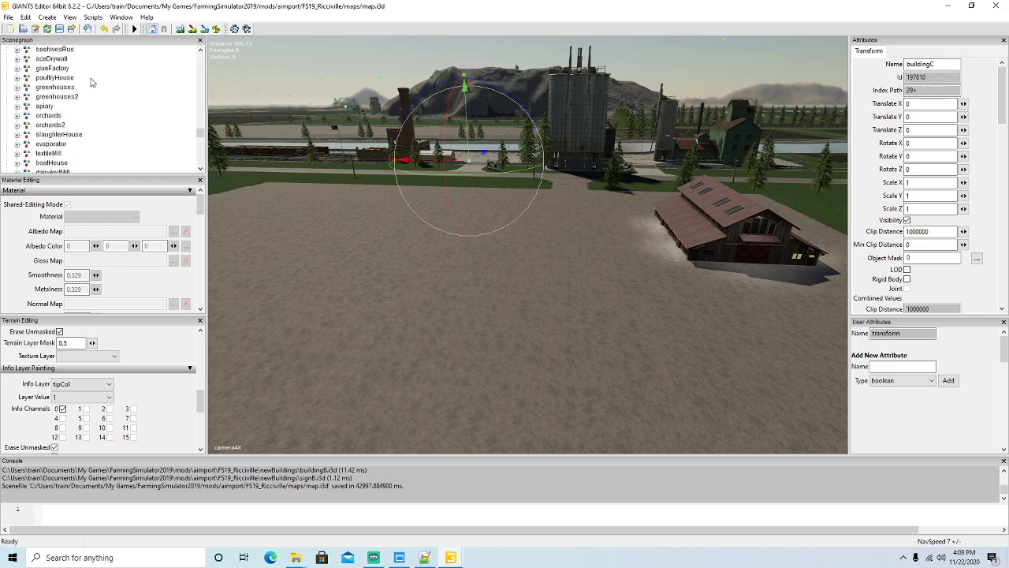
left_click(25, 16)
left_click(32, 82)
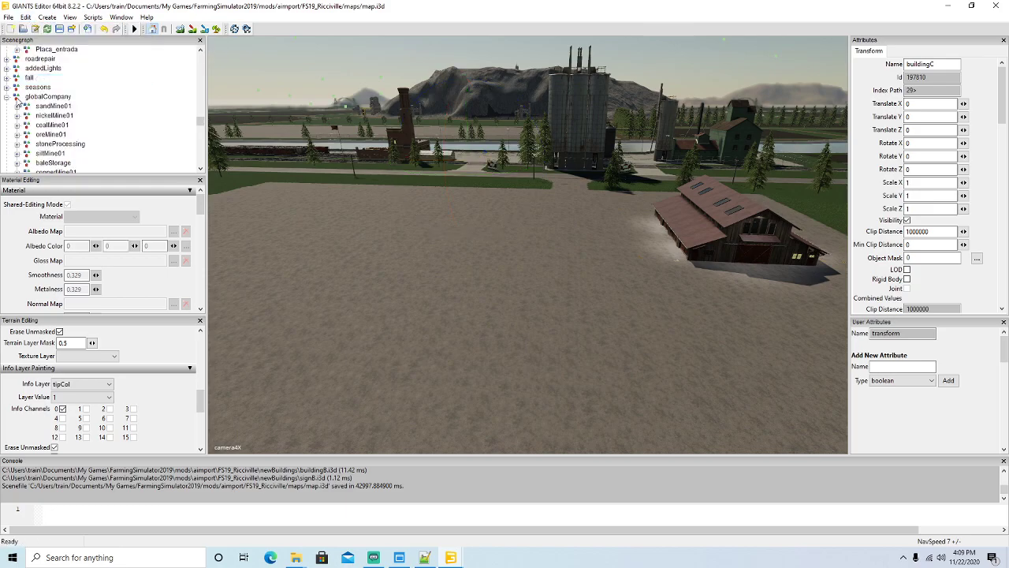
left_click(16, 98)
left_click(25, 16)
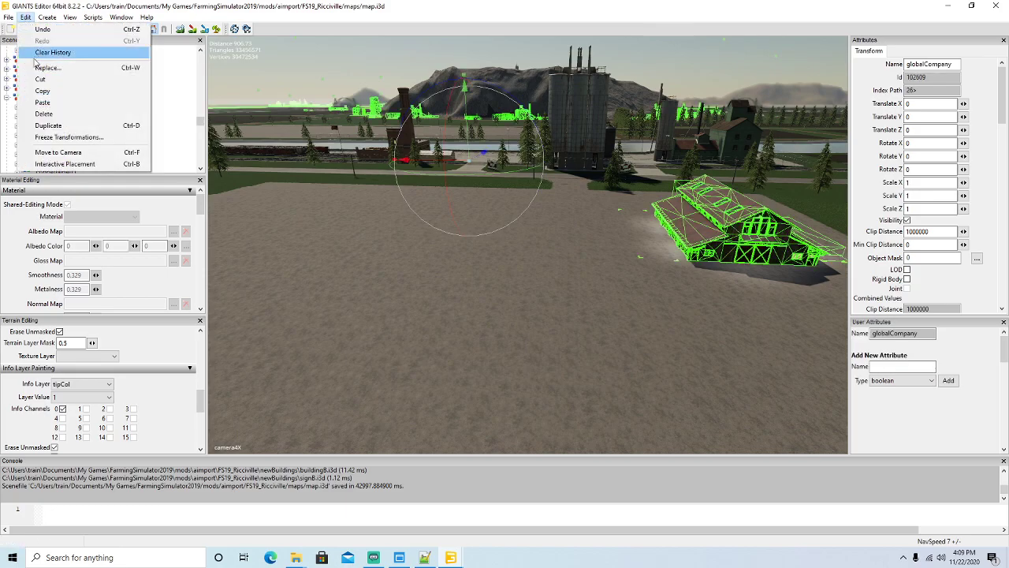
left_click(42, 102)
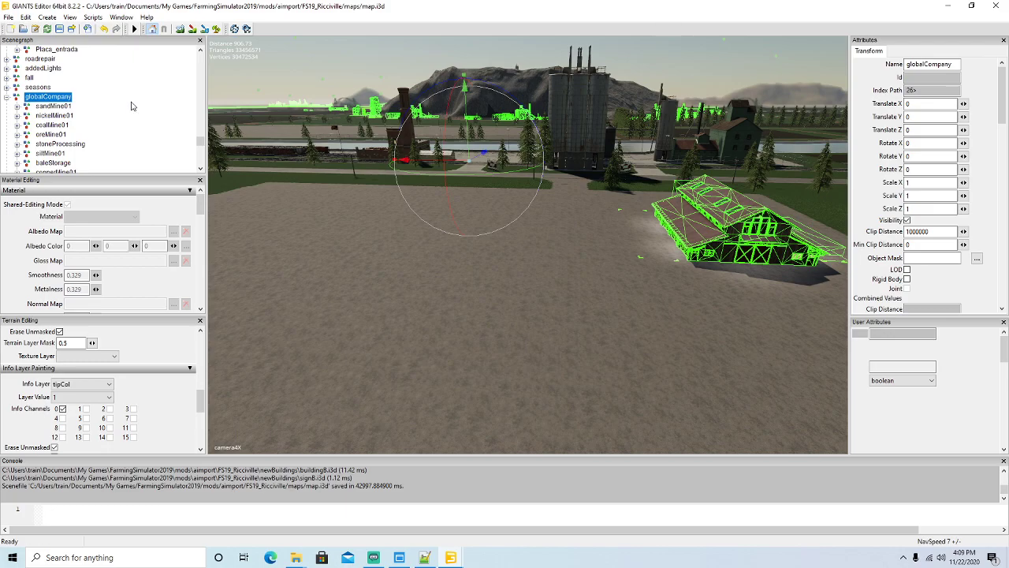
Step: Import the buildingC i3d file from the newBuildings folder into the map
left_click(8, 17)
left_click(31, 129)
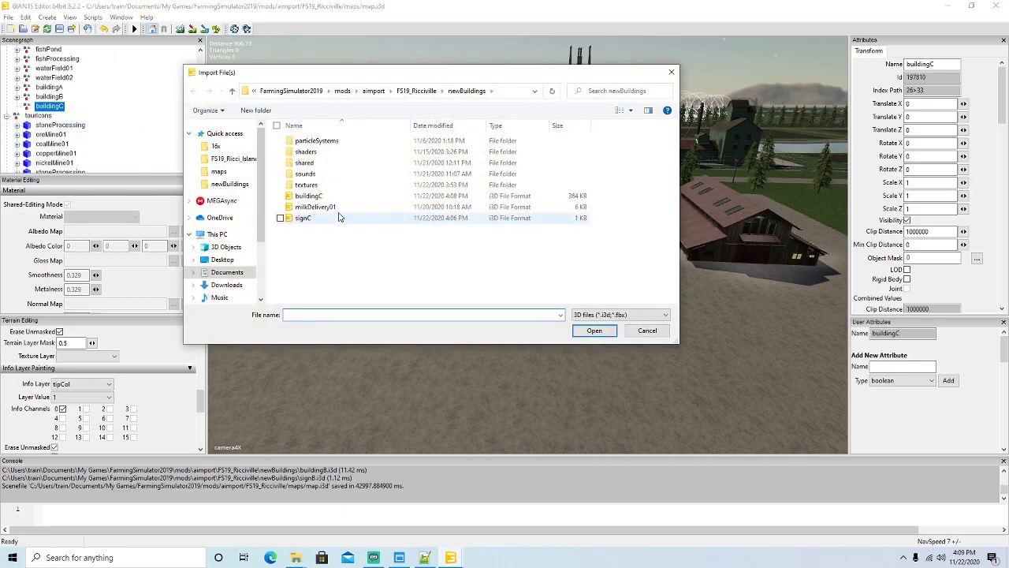
left_click(325, 199)
left_click(594, 331)
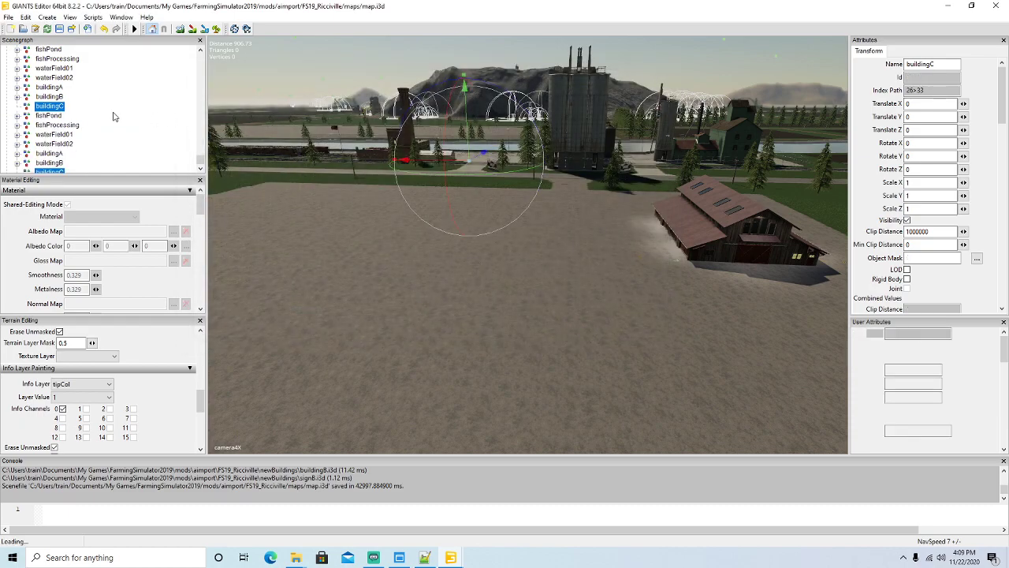
Step: Cut the imported buildingC object and paste it inside the buildingC transform group under globalCompany
scroll(101, 92, "up", 8)
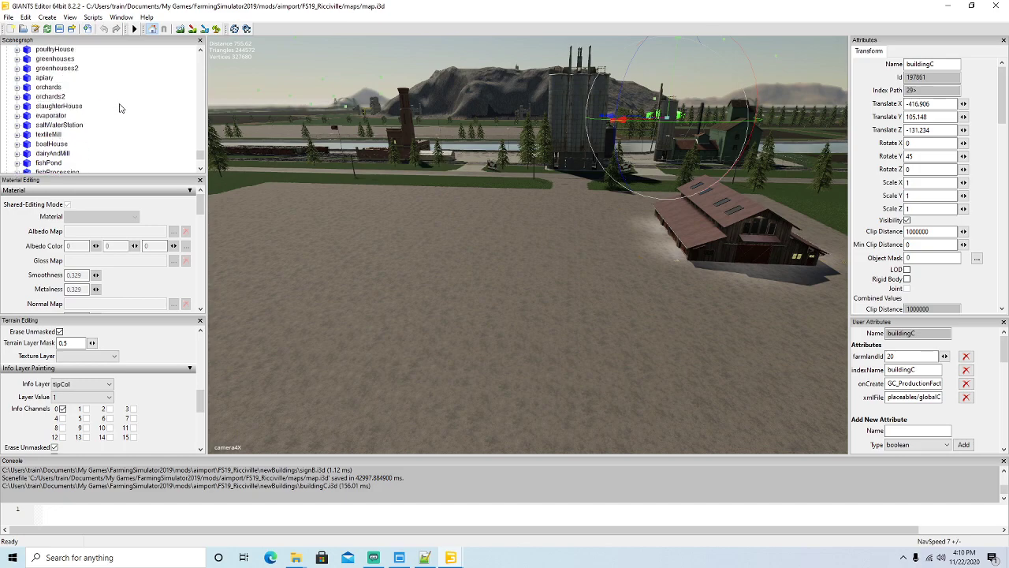
left_click(26, 17)
left_click(42, 79)
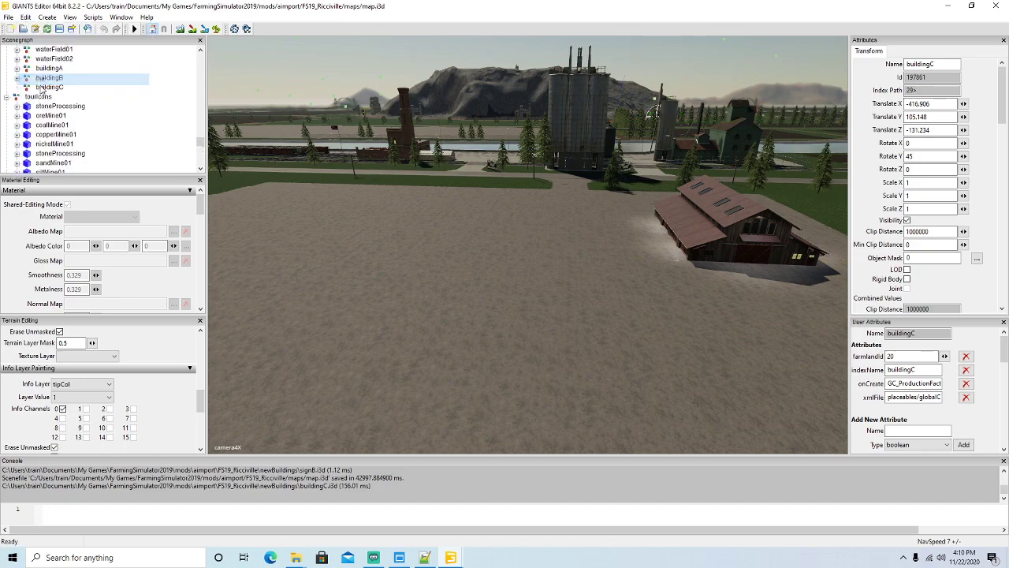
key("ctrl+v")
left_click(25, 16)
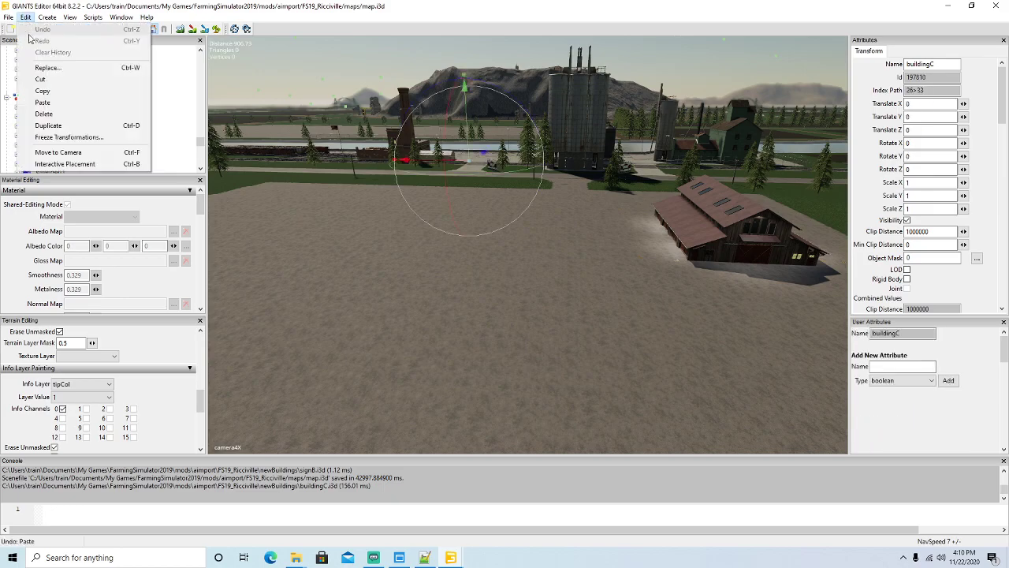
left_click(43, 104)
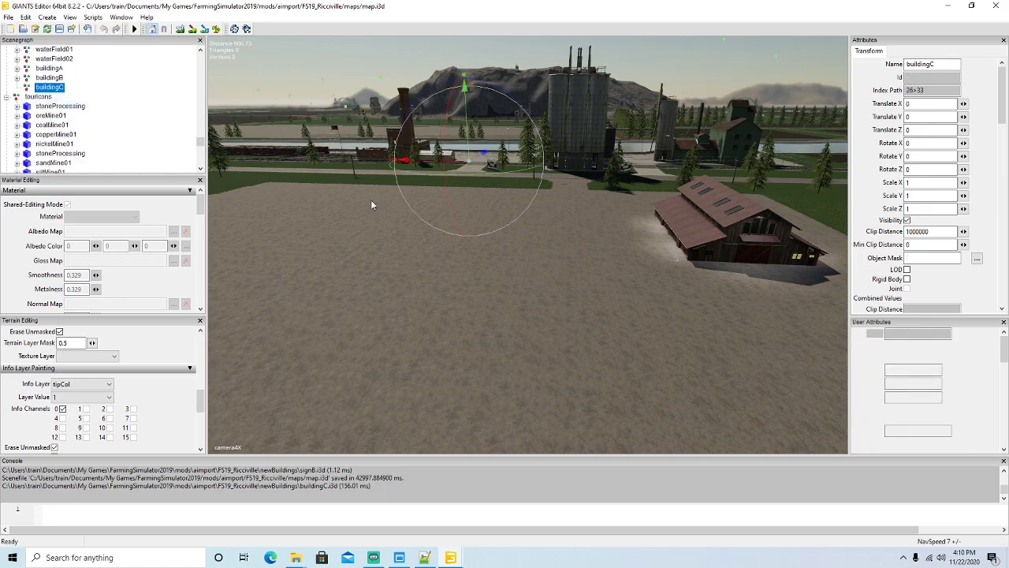
Step: Use Interactive Placement to put the imported buildingC on the open dirt lot beside the road, at about X -191, Z -761
left_click_drag(493, 299, 492, 266, "alt")
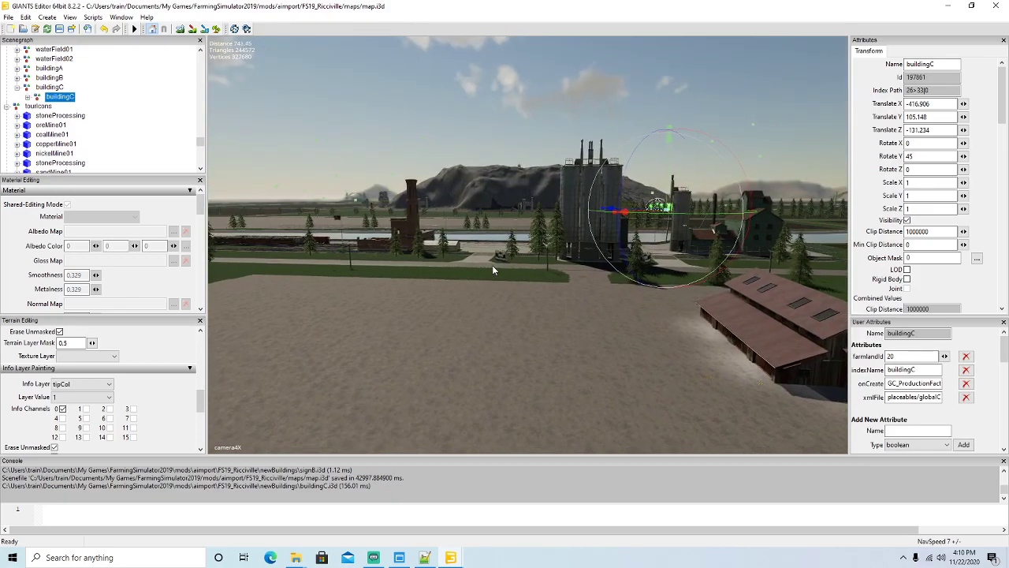
scroll(493, 266, "up", 10)
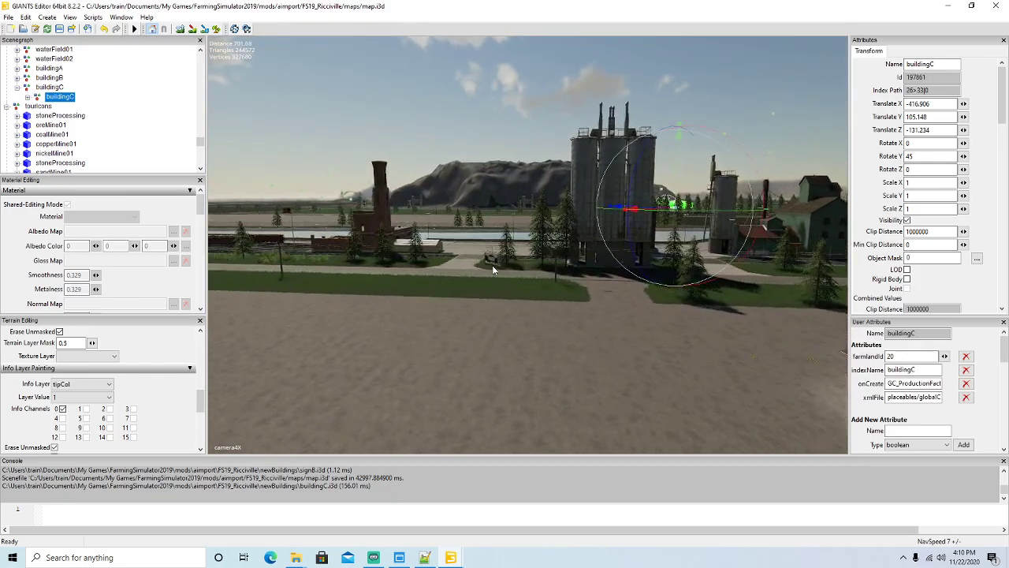
scroll(493, 269, "up", 10)
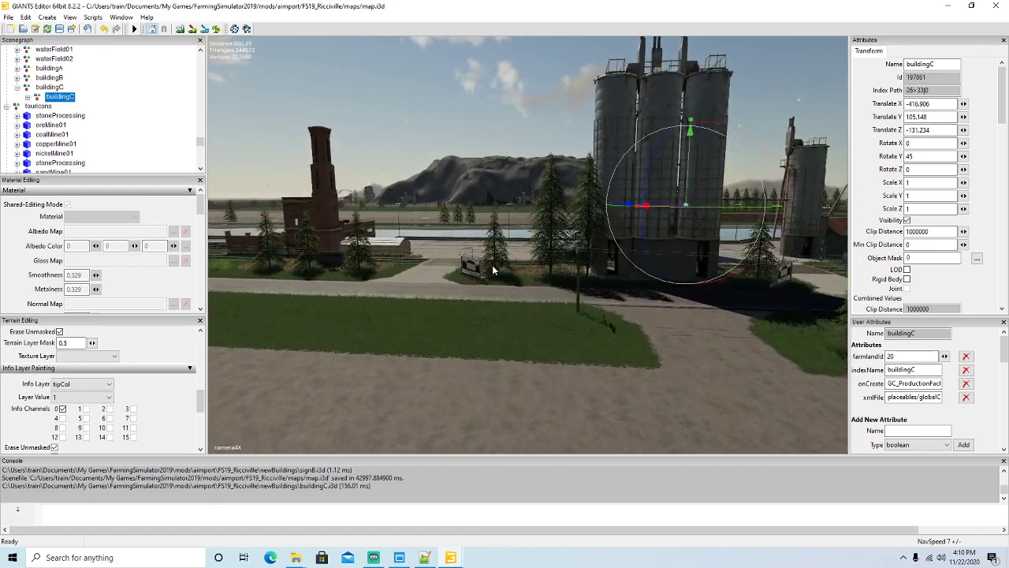
scroll(493, 266, "up", 3)
left_click_drag(395, 310, 428, 365, "alt")
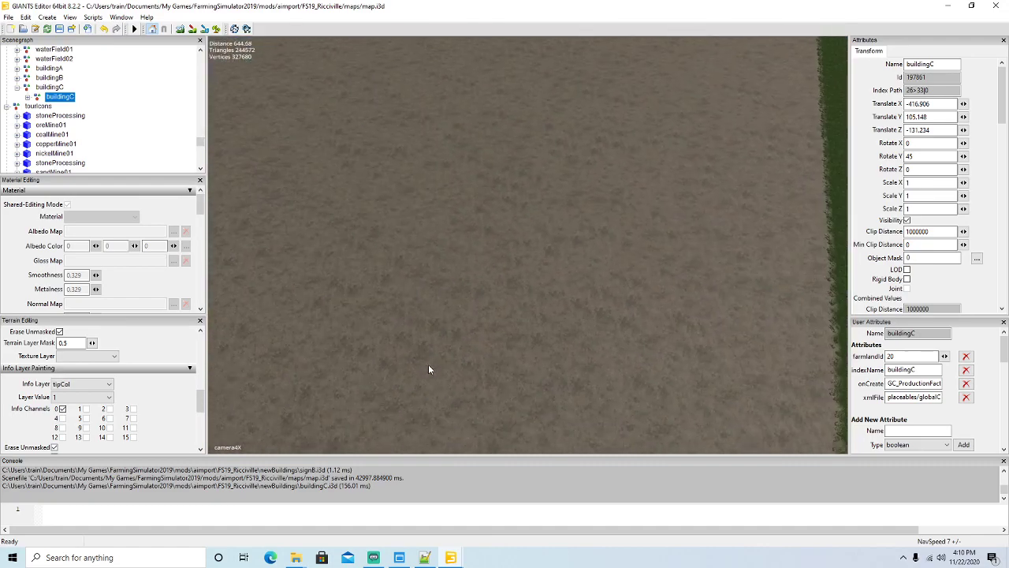
scroll(428, 365, "down", 10)
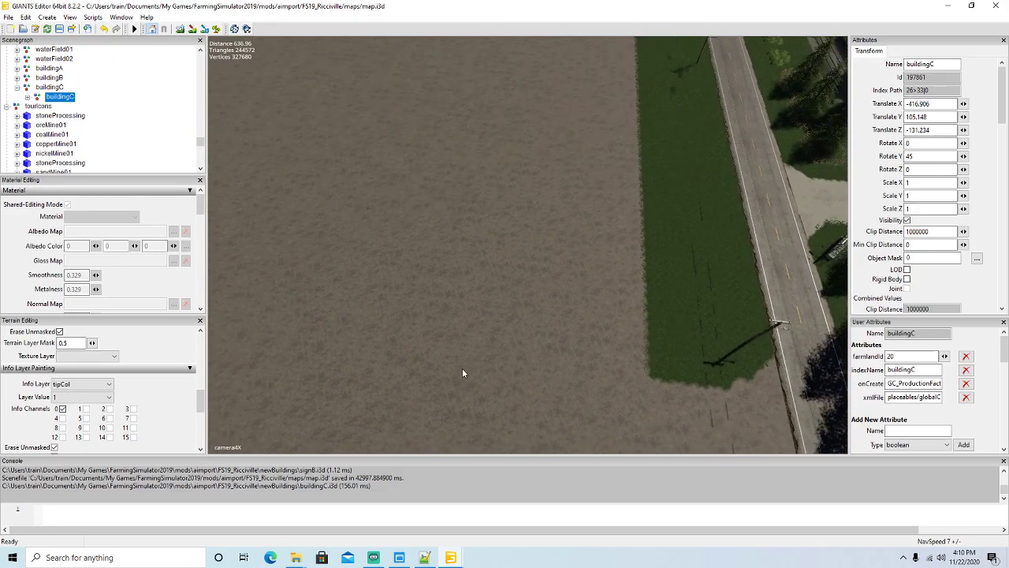
scroll(464, 373, "down", 6)
left_click(26, 20)
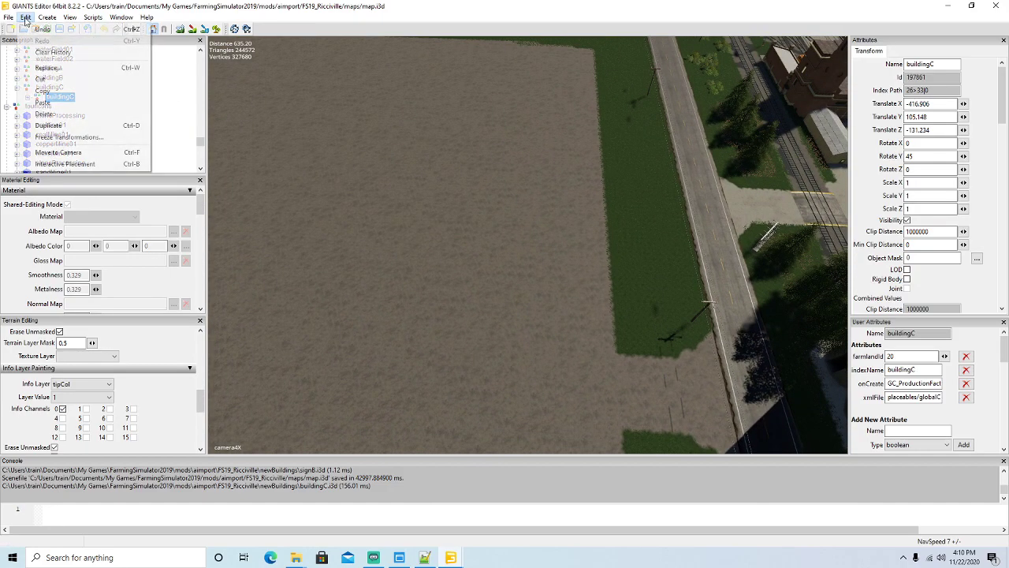
left_click(56, 164)
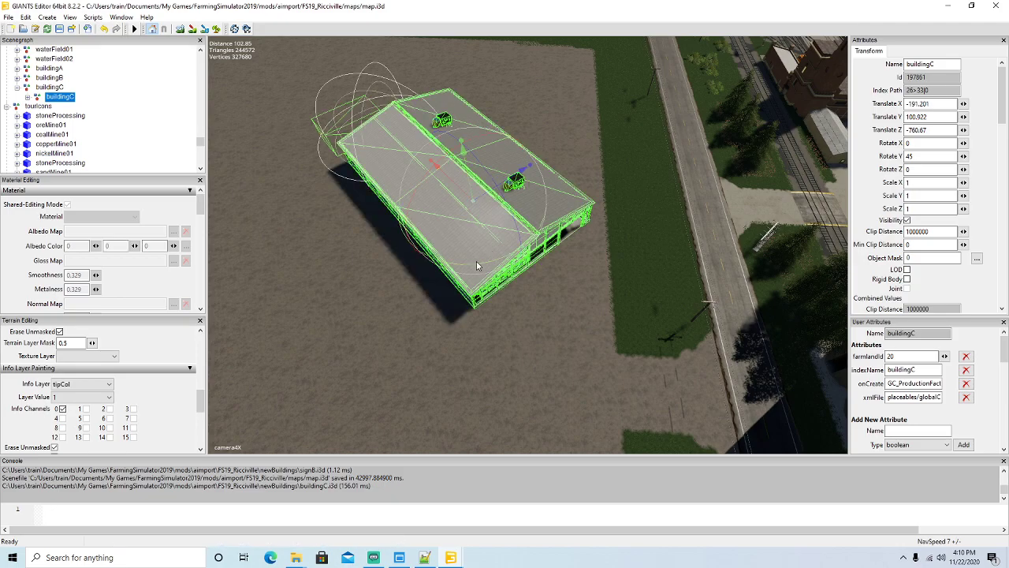
Step: Turn buildingC around with its Rotate Y set to 0 and shift it toward the road, to about X -172, Z -751
left_click_drag(479, 263, 534, 173)
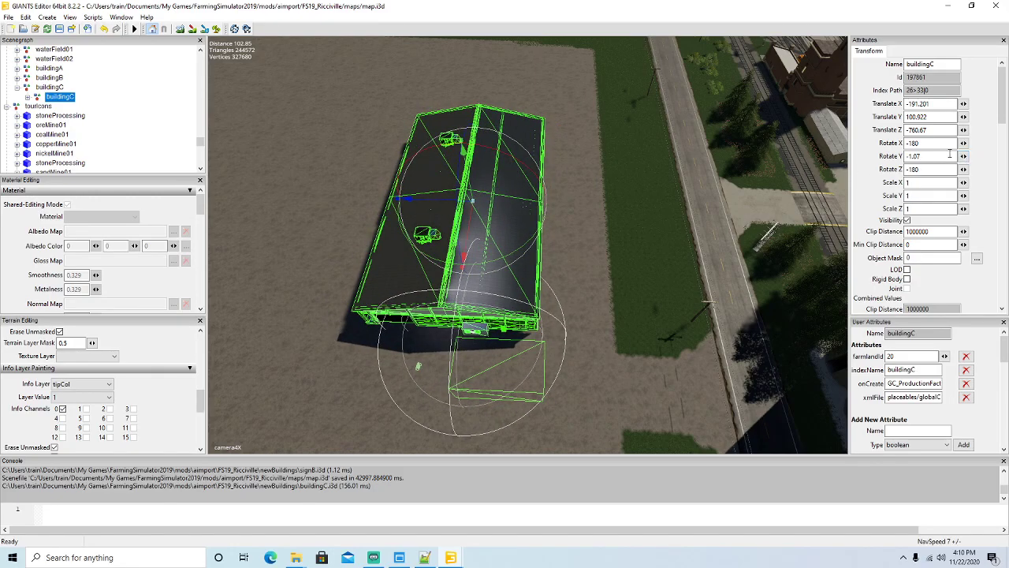
type("0")
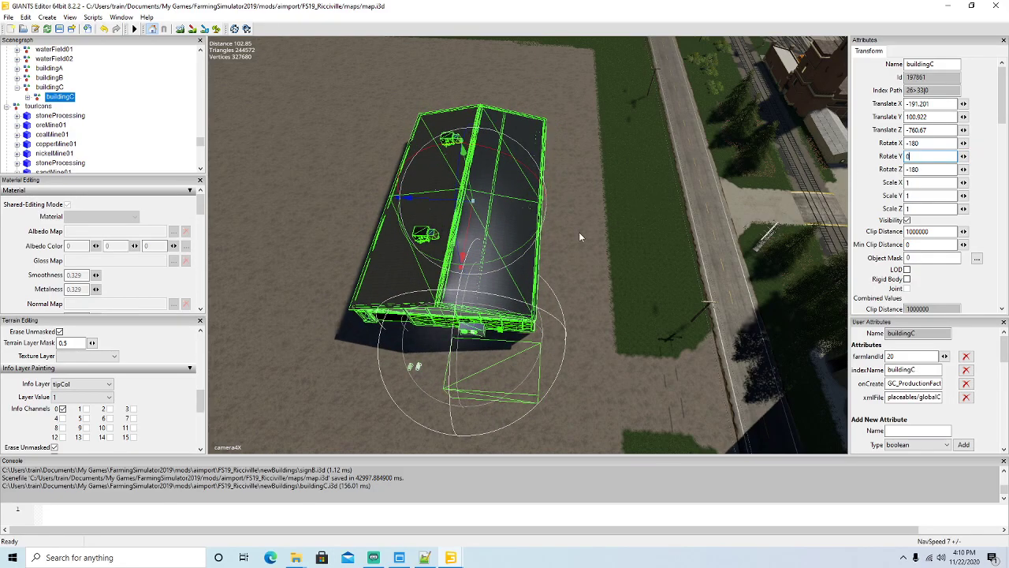
left_click_drag(471, 229, 485, 160)
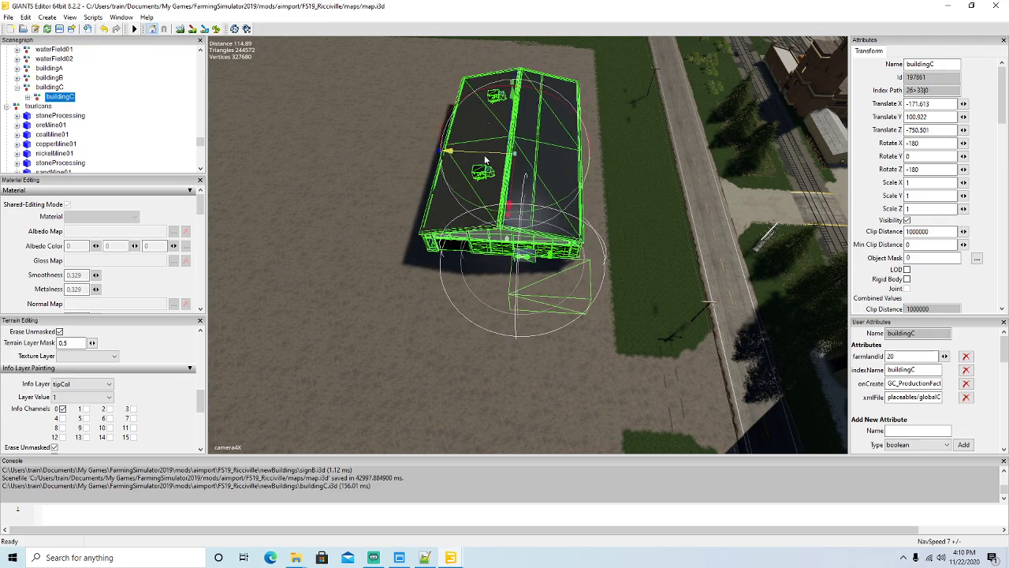
Step: Reposition buildingC across the lot from the red-roofed barn, at about X -166, Z -773
left_click_drag(484, 156, 479, 327, "alt")
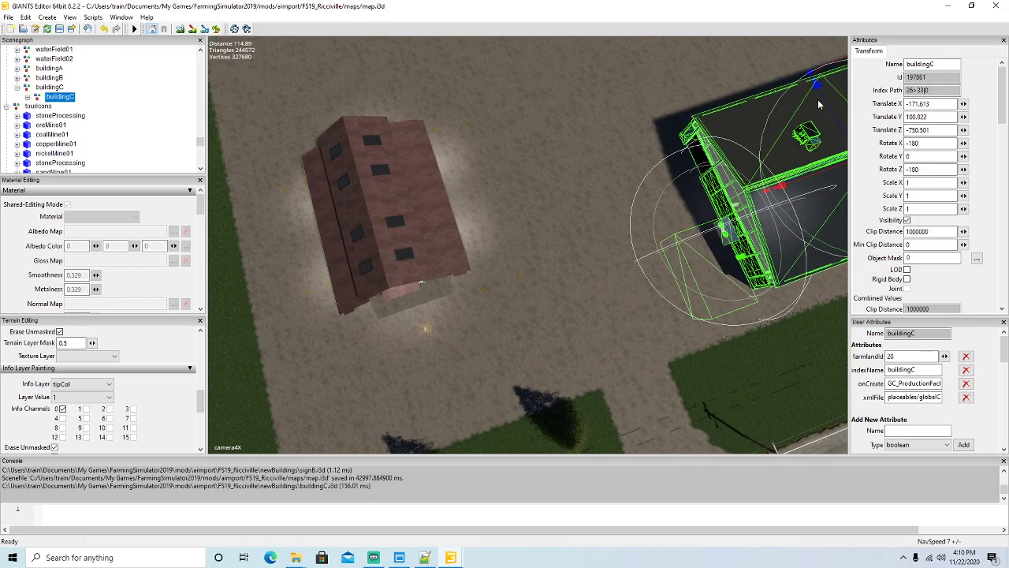
left_click_drag(827, 103, 793, 53)
left_click_drag(800, 104, 567, 122)
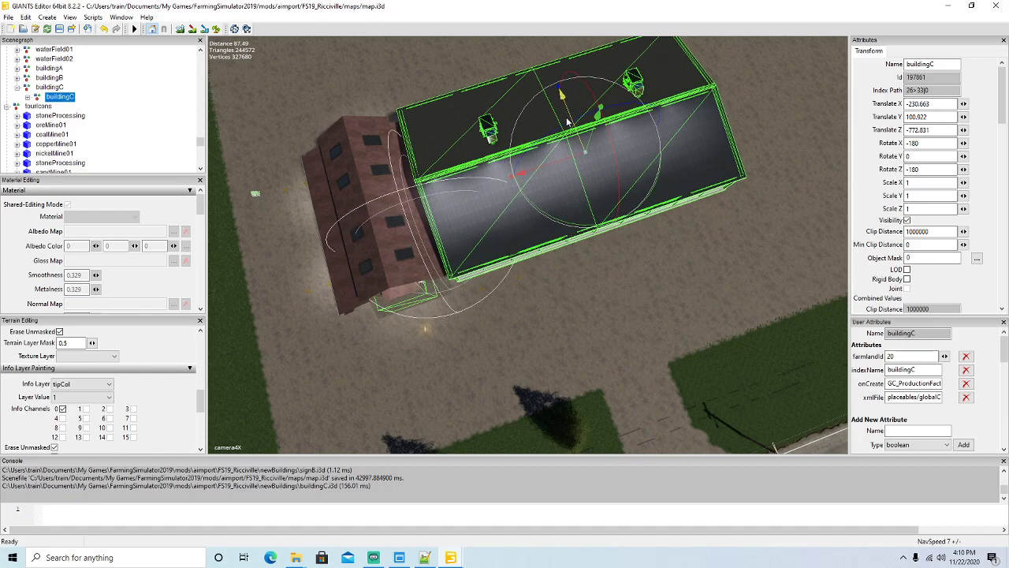
left_click_drag(556, 163, 808, 135)
left_click_drag(605, 149, 424, 224, "alt")
scroll(647, 113, "up", 1)
scroll(424, 224, "down", 2)
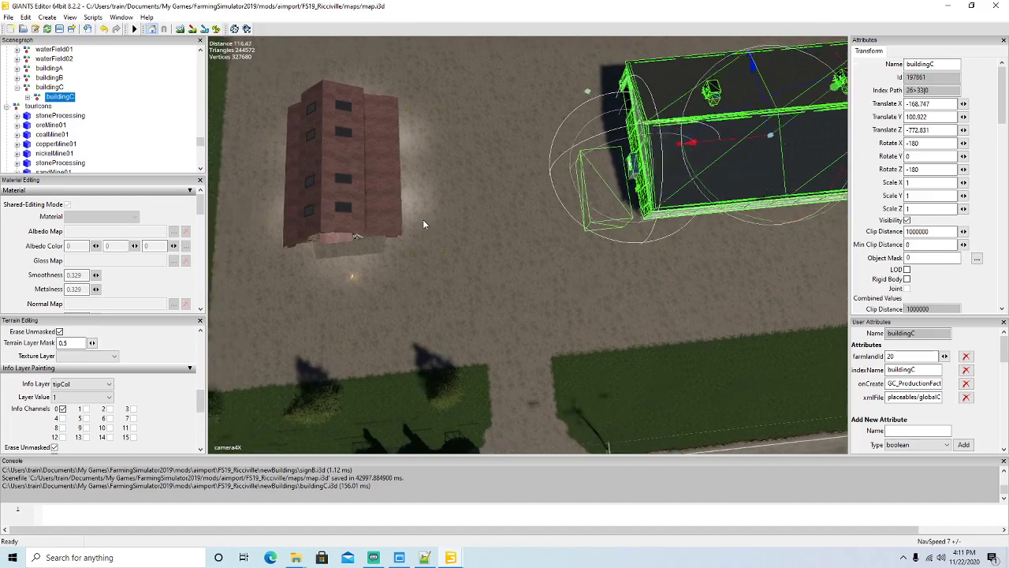
scroll(422, 219, "down", 1)
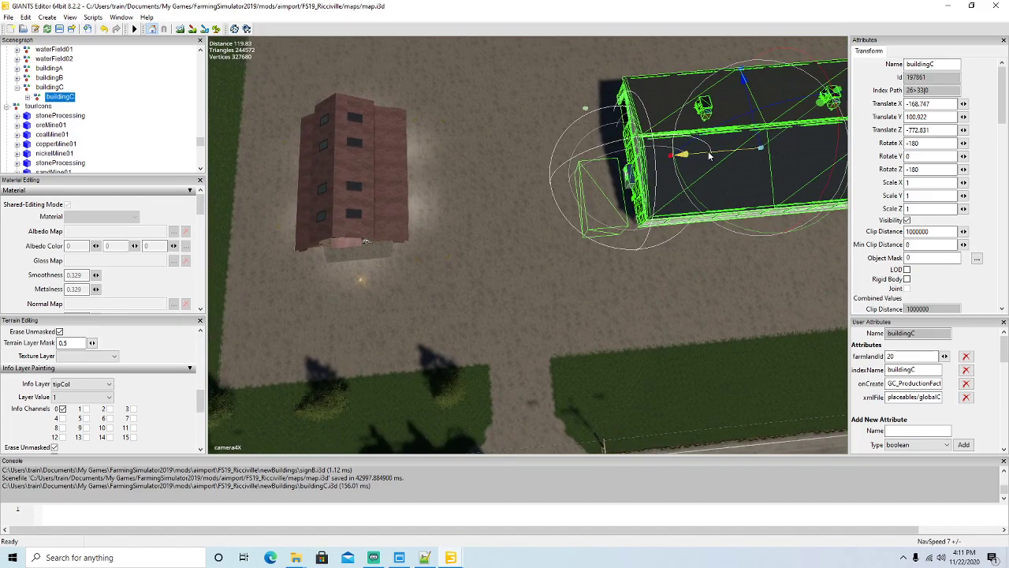
left_click_drag(709, 156, 719, 156)
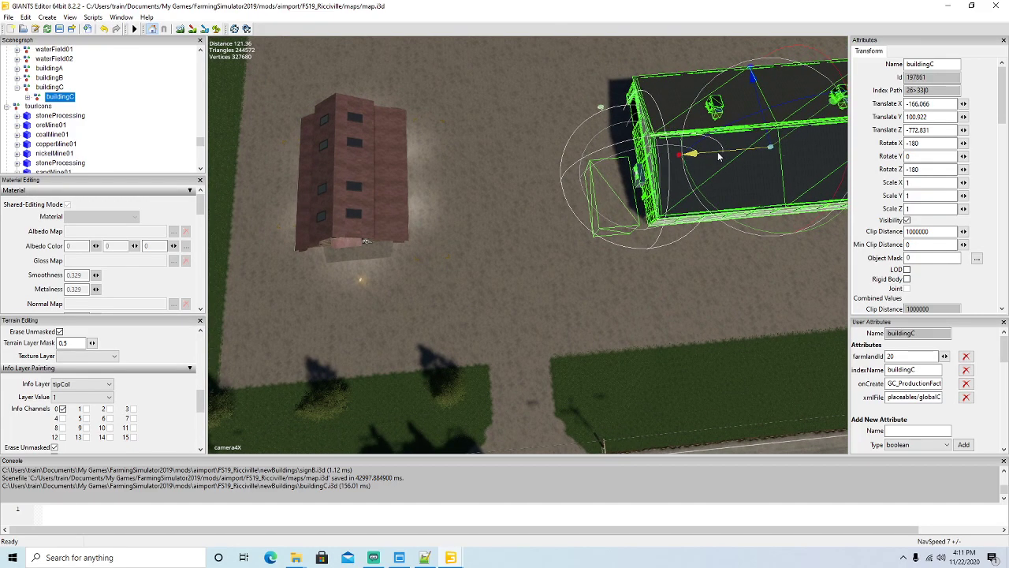
Step: Examine the end wall of buildingC up close around the fan unit for a spot to mount the sign
left_click_drag(599, 256, 545, 247, "alt")
scroll(553, 260, "up", 5)
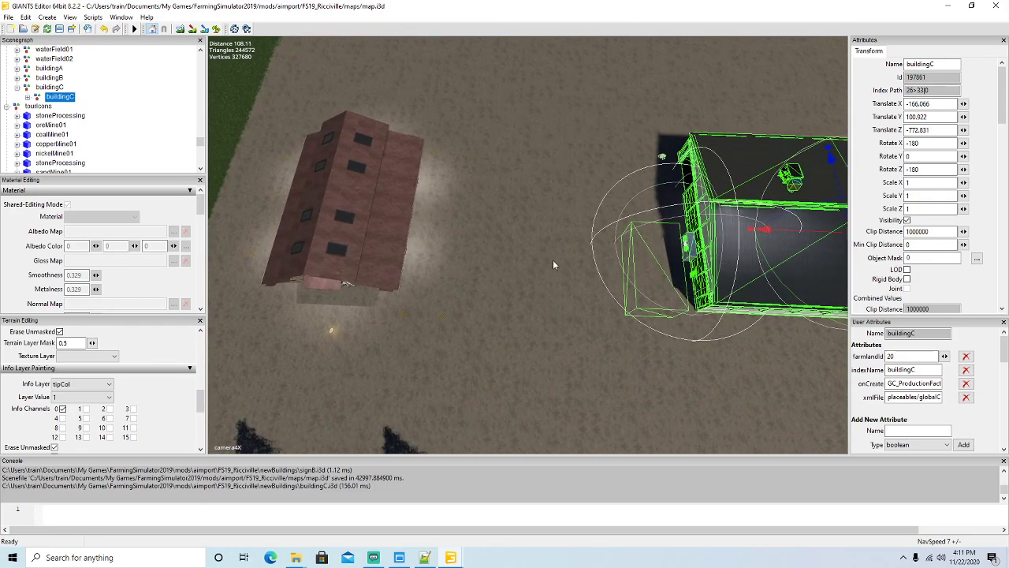
scroll(553, 263, "up", 4)
left_click_drag(566, 256, 483, 288, "alt")
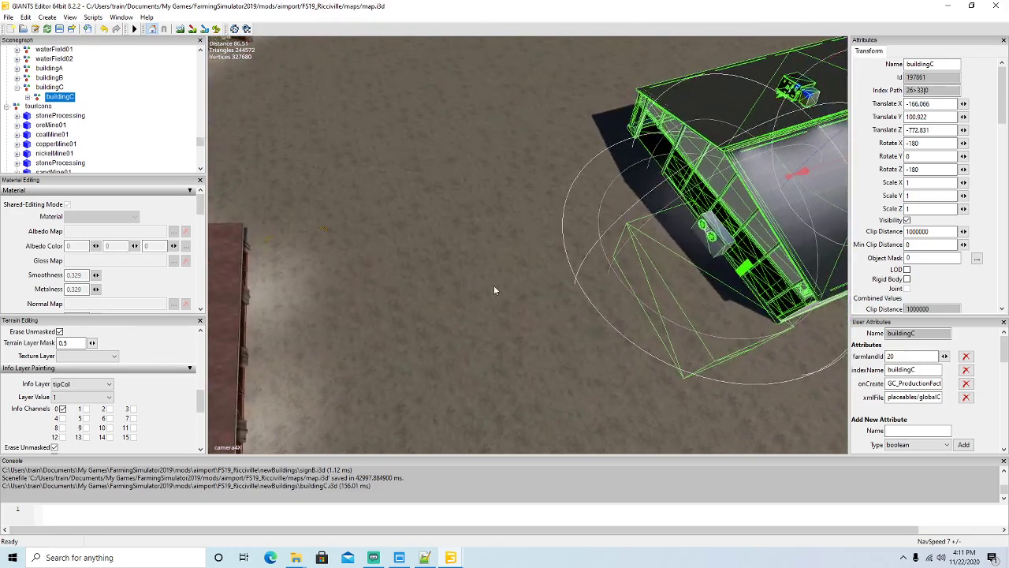
middle_click_drag(484, 289, 540, 285, "alt")
left_click_drag(540, 285, 405, 289, "alt")
scroll(468, 246, "up", 4)
scroll(460, 264, "up", 5)
scroll(590, 253, "down", 4)
scroll(605, 229, "up", 4)
scroll(636, 230, "up", 6)
scroll(440, 267, "down", 3)
scroll(440, 268, "down", 3)
Step: Import the signC i3d file from the newBuildings folder into the map
left_click(8, 16)
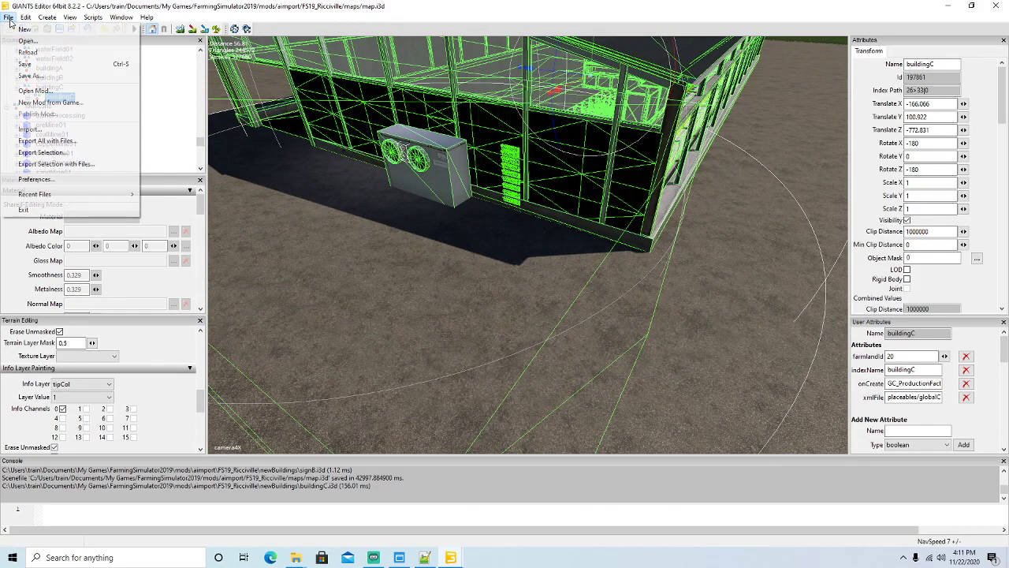
left_click(30, 130)
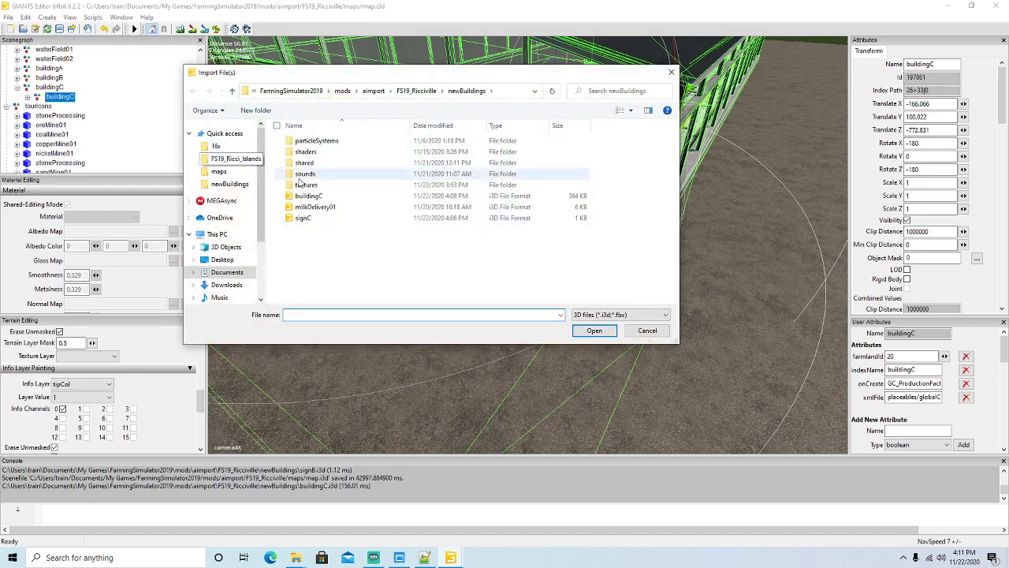
left_click(303, 218)
left_click(593, 331)
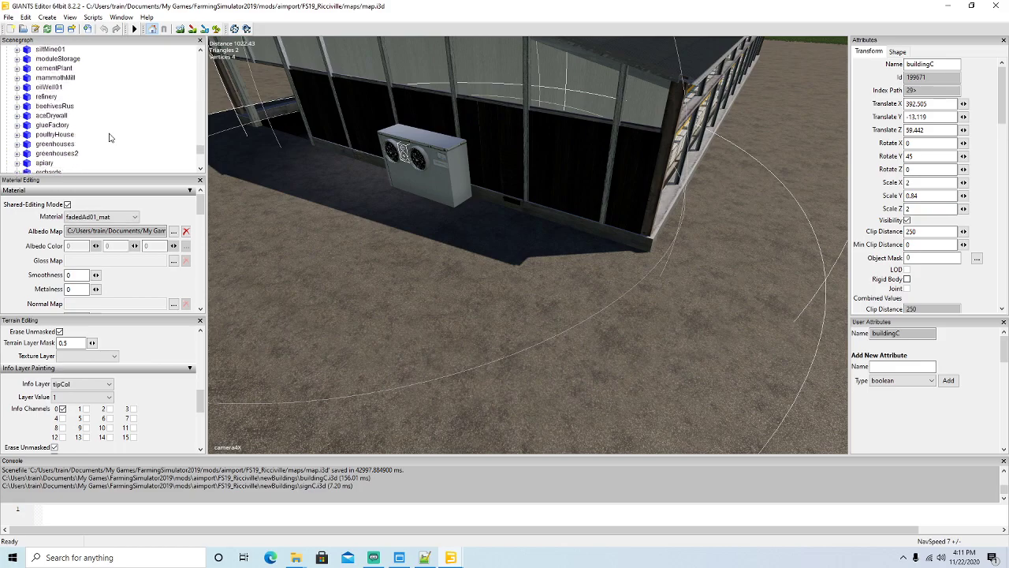
Step: Cut the imported Building C sign and paste it inside the inner buildingC object under globalCompany
scroll(109, 138, "up", 2)
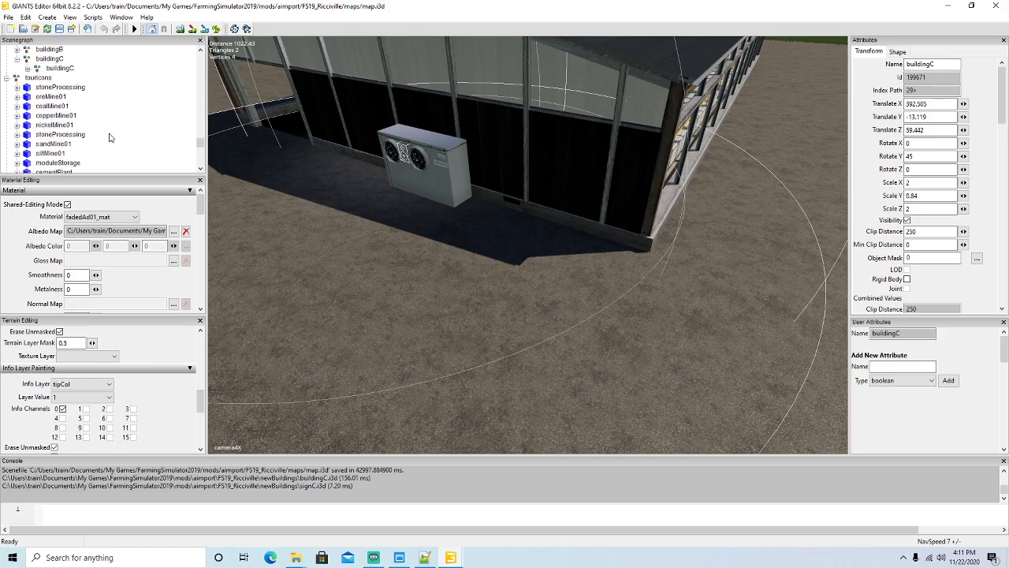
left_click(26, 17)
left_click(43, 80)
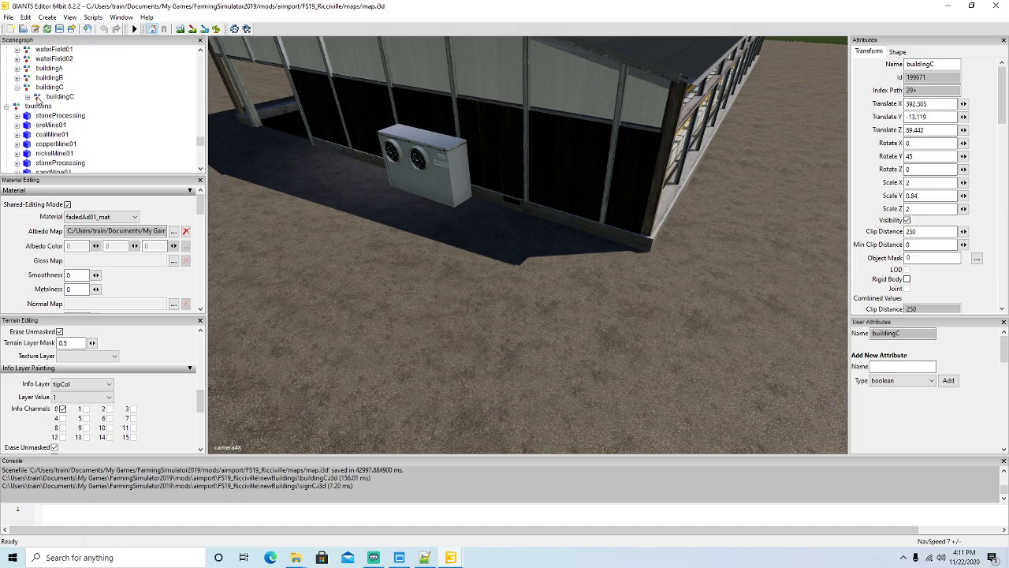
left_click(38, 96)
left_click(26, 18)
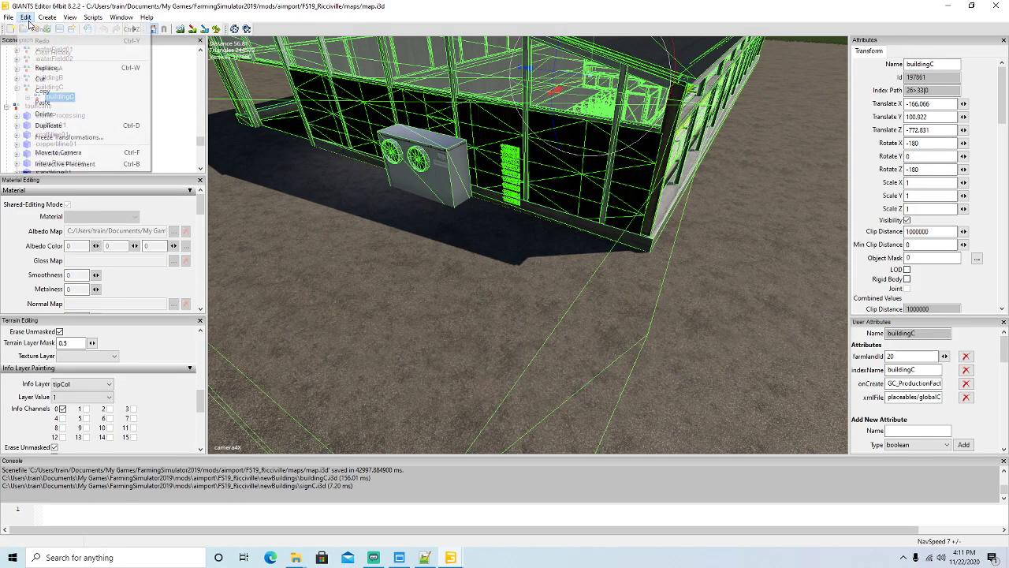
left_click(46, 101)
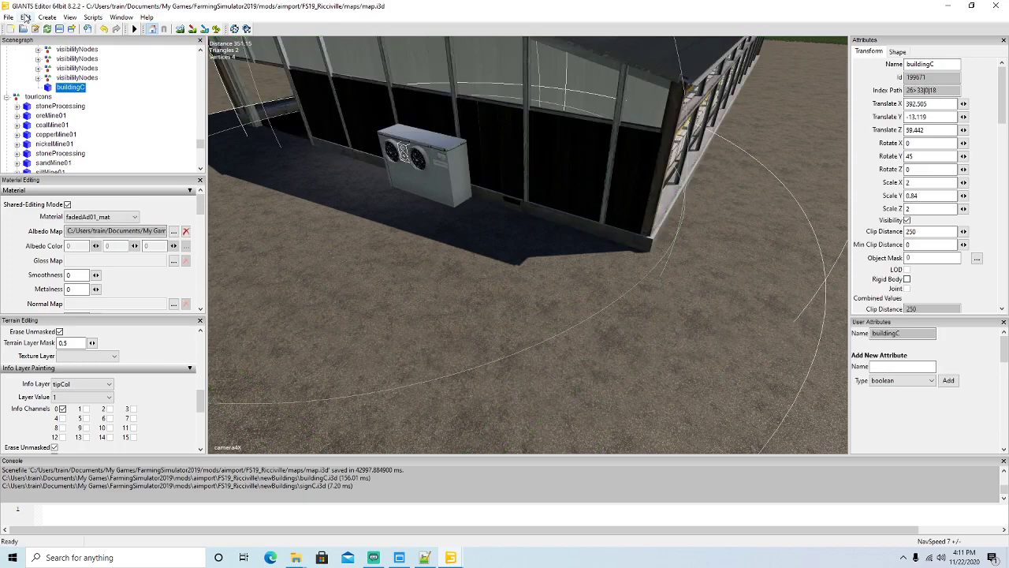
Step: Bring the Building C sign to the building's end wall with Interactive Placement and set its Rotate Y to 0
left_click(26, 17)
left_click(63, 165)
left_click(550, 136)
left_click_drag(551, 104, 511, 282)
type("0")
key("Return")
Step: Move the Building C sign flat against the end wall beside the fan unit, at about X 37.5, Y 2.4, Z -14.4
left_click_drag(531, 250, 729, 93)
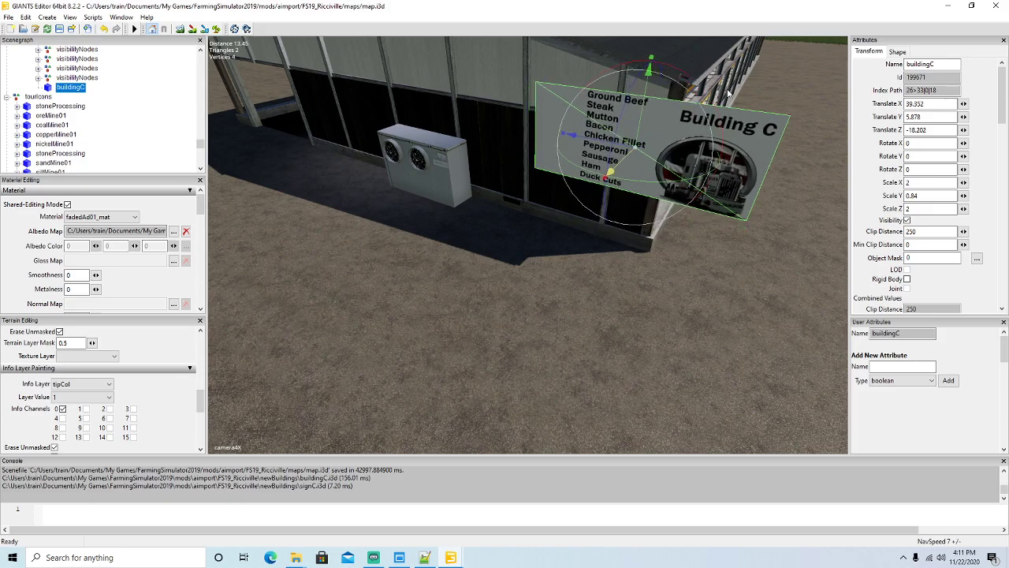
left_click_drag(623, 147, 596, 238)
scroll(534, 234, "up", 10)
scroll(534, 234, "up", 3)
scroll(605, 252, "down", 8)
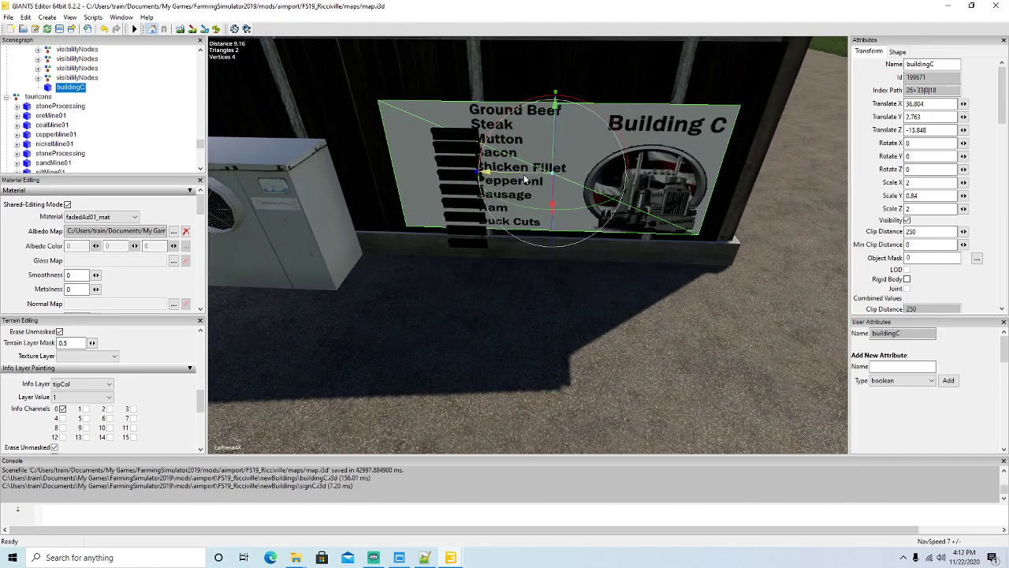
left_click_drag(523, 174, 566, 175)
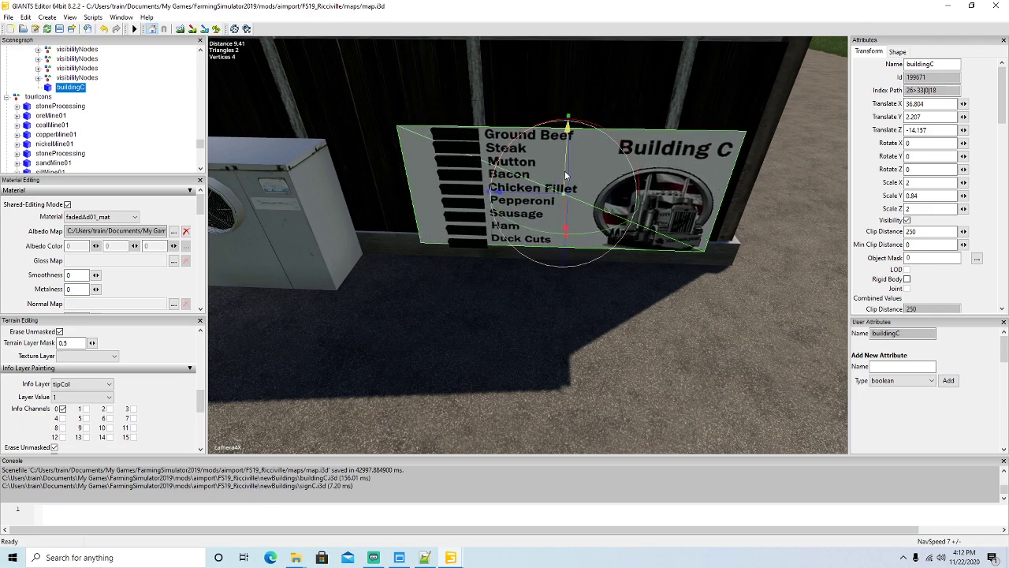
left_click_drag(563, 211, 567, 239)
left_click_drag(566, 190, 397, 302)
Step: Find the last Placa_entrada sign frame above the roadrepair group in the scenegraph and duplicate it
scroll(540, 229, "down", 3)
scroll(535, 242, "down", 8)
scroll(631, 229, "up", 8)
scroll(397, 303, "down", 8)
scroll(396, 308, "down", 5)
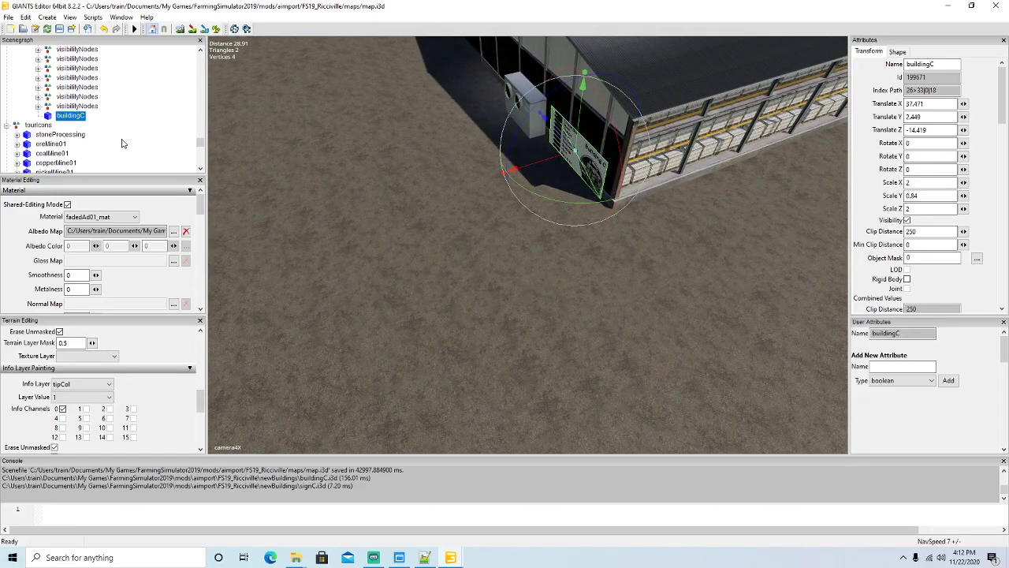
scroll(103, 116, "down", 3)
scroll(102, 116, "up", 4)
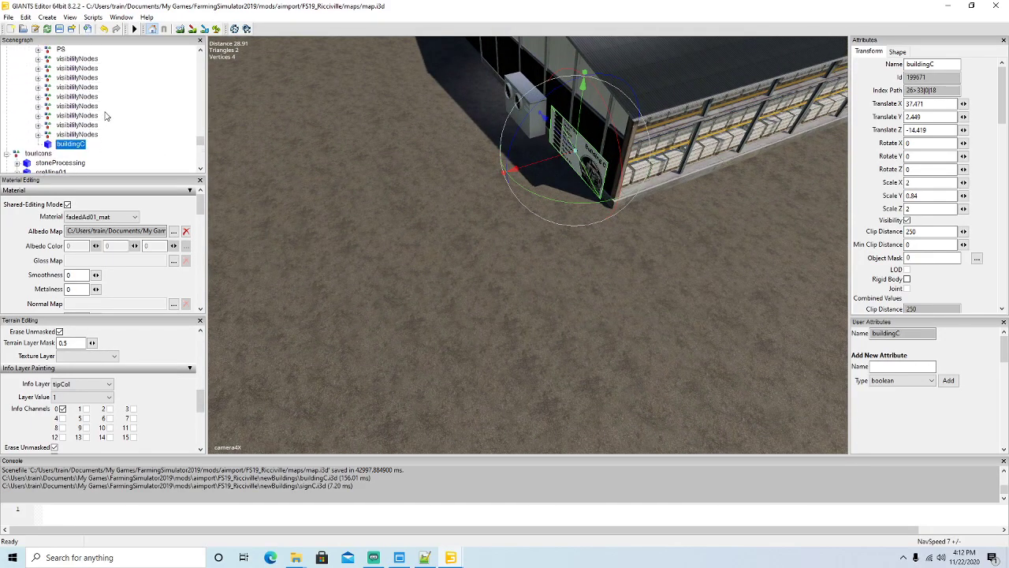
scroll(114, 112, "up", 5)
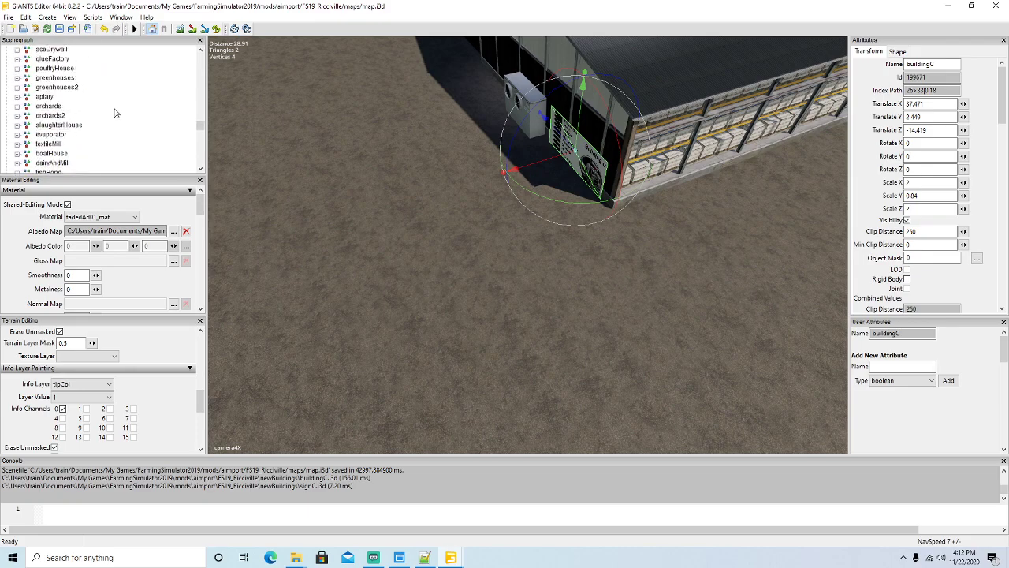
scroll(114, 113, "up", 3)
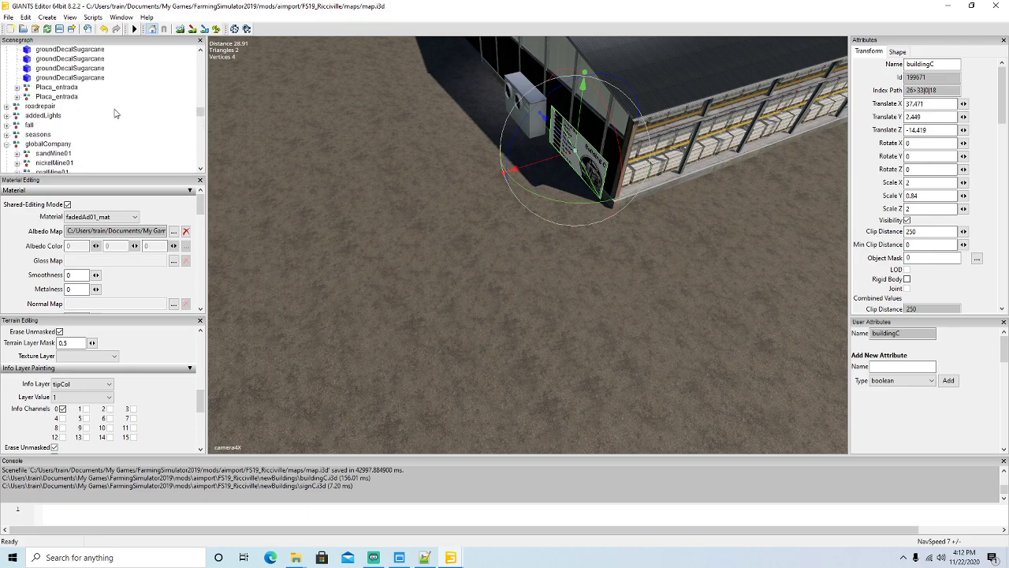
left_click(27, 107)
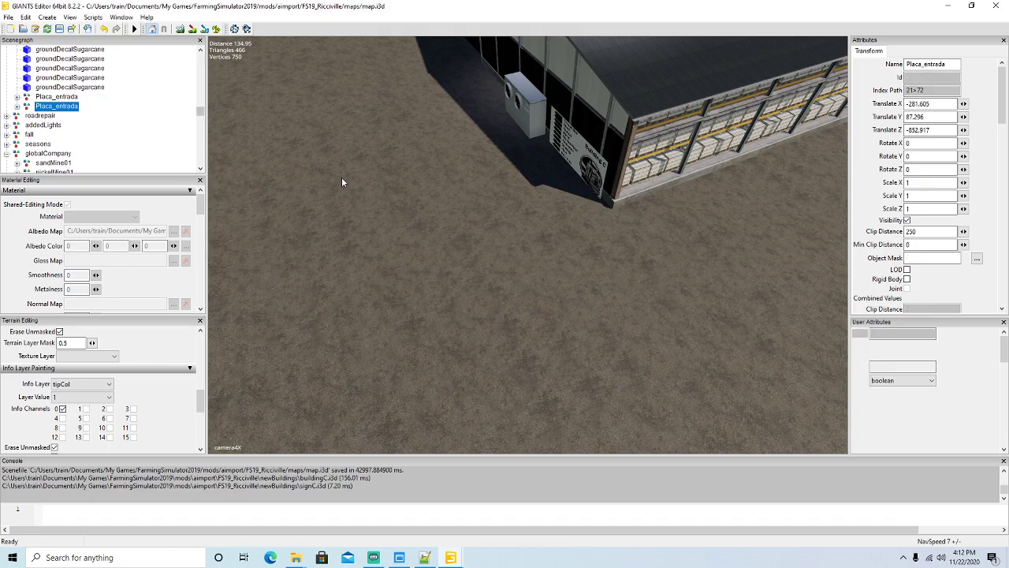
key("ctrl+d")
Step: Move the duplicated Placa_entrada sign frame onto the open ground near Building C and set its Rotate Y to -90
left_click_drag(383, 187, 289, 173, "alt")
left_click_drag(463, 79, 508, 87)
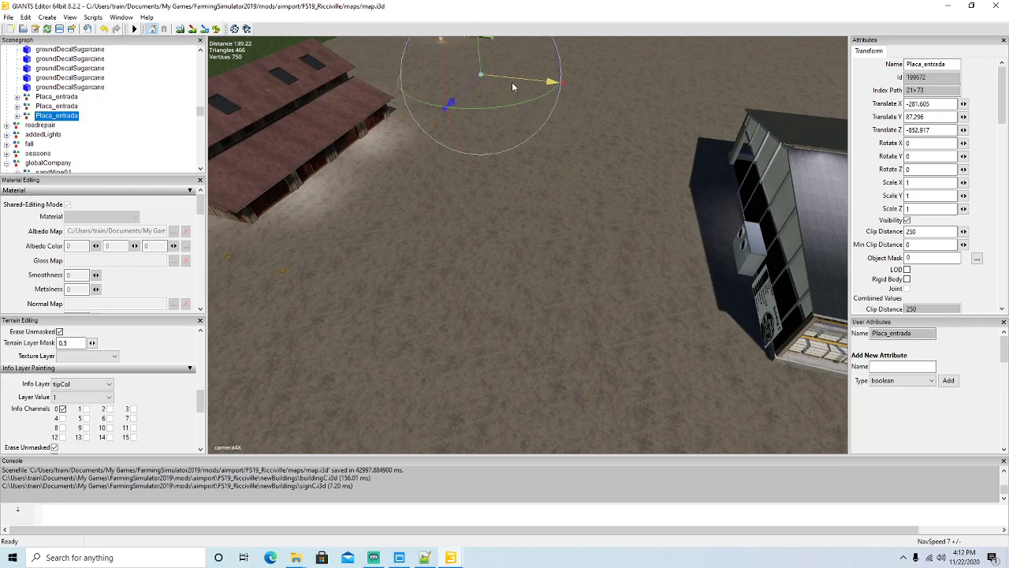
left_click_drag(605, 103, 572, 395)
left_click_drag(568, 332, 425, 304)
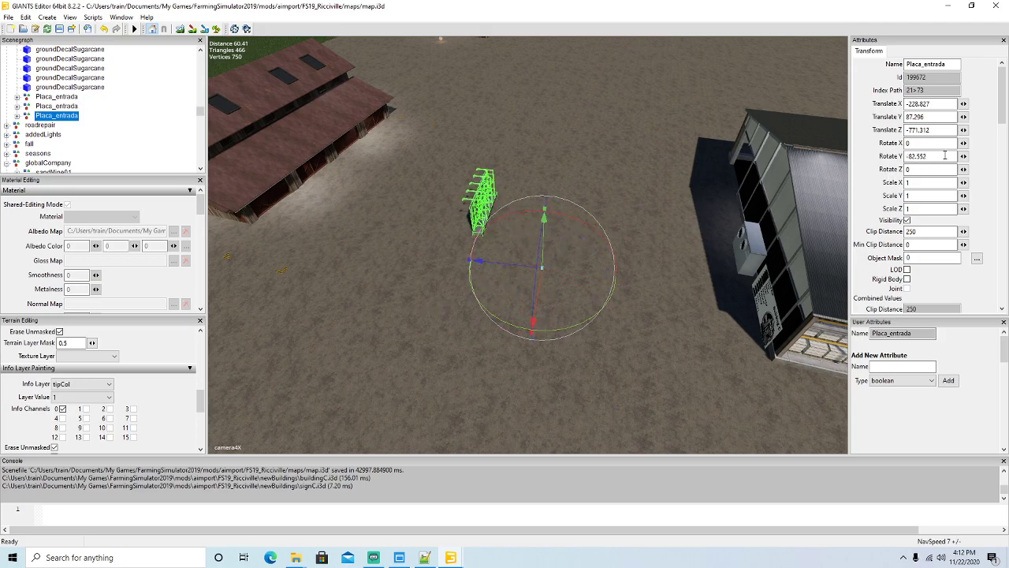
type("-9")
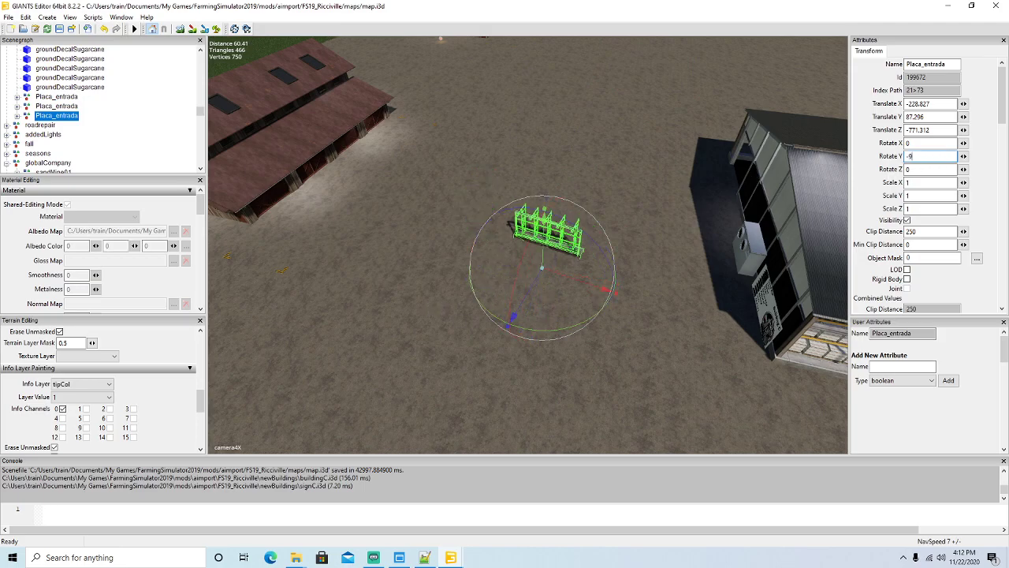
type("0")
Step: Bring the Placa_entrada frame over to Building C's end wall, at about X -197.9, Z -771.3
left_click_drag(501, 261, 710, 318)
left_click_drag(710, 319, 594, 324, "alt")
scroll(541, 330, "up", 3)
scroll(530, 343, "up", 5)
scroll(595, 324, "up", 2)
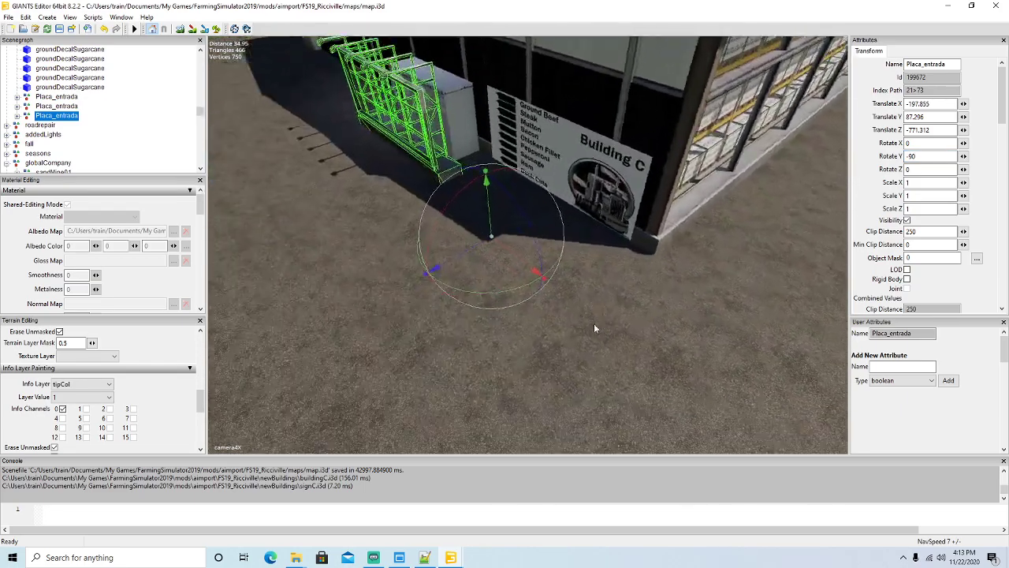
scroll(594, 324, "up", 2)
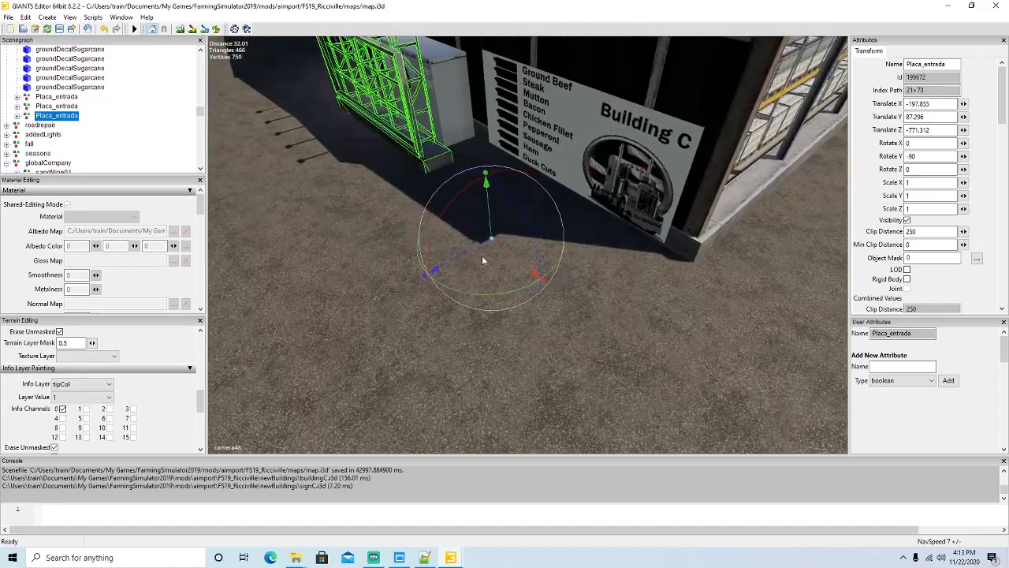
Step: Line the Placa_entrada frame up with the Building C sign, at about X -194.6, Y 86.9, Z -762.0
left_click_drag(464, 253, 642, 289)
scroll(469, 321, "up", 2)
scroll(641, 289, "down", 3)
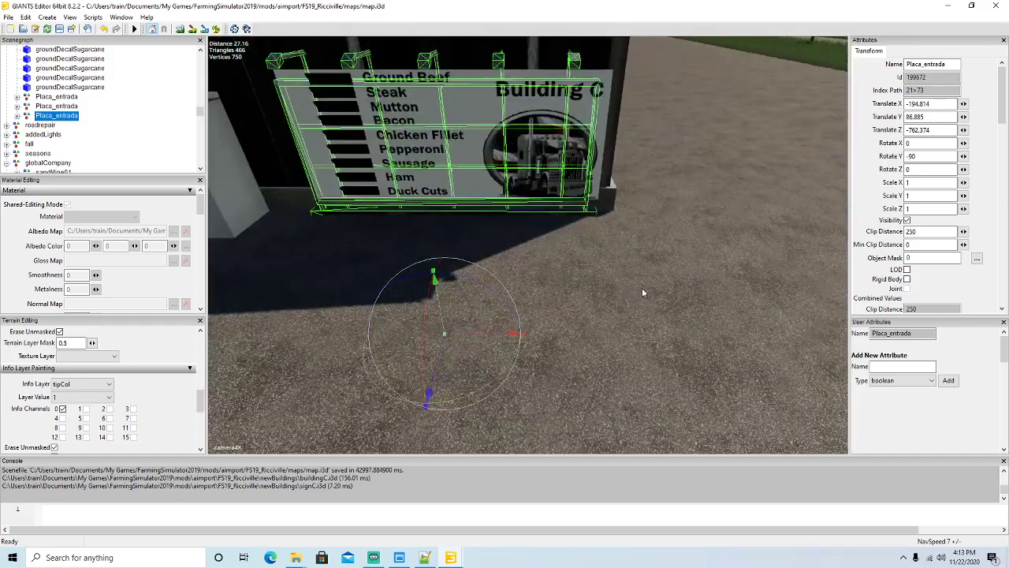
left_click_drag(513, 338, 520, 338)
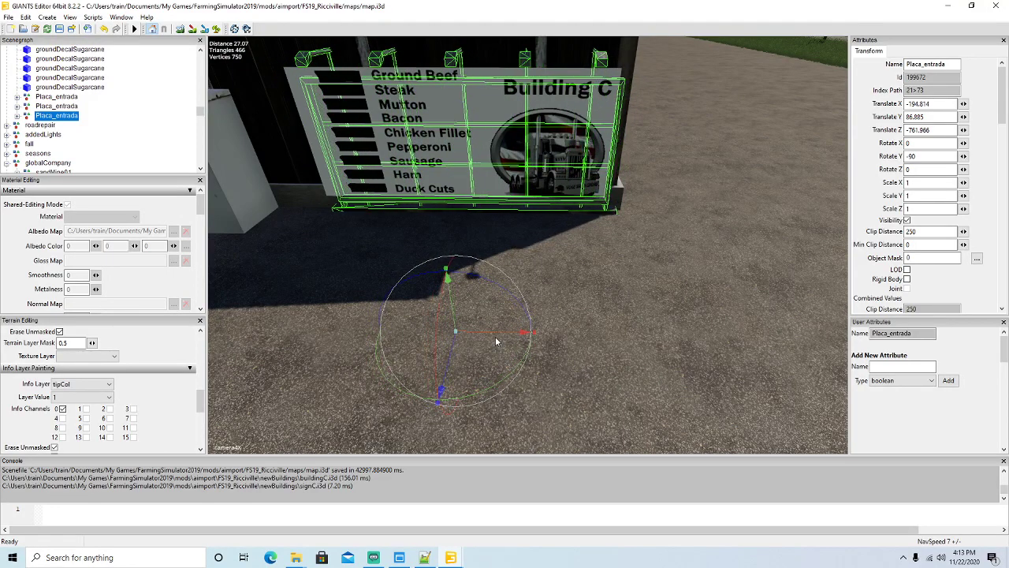
mouse_move(453, 345)
left_mouse_down()
mouse_move(456, 356)
mouse_move(454, 343)
left_mouse_up()
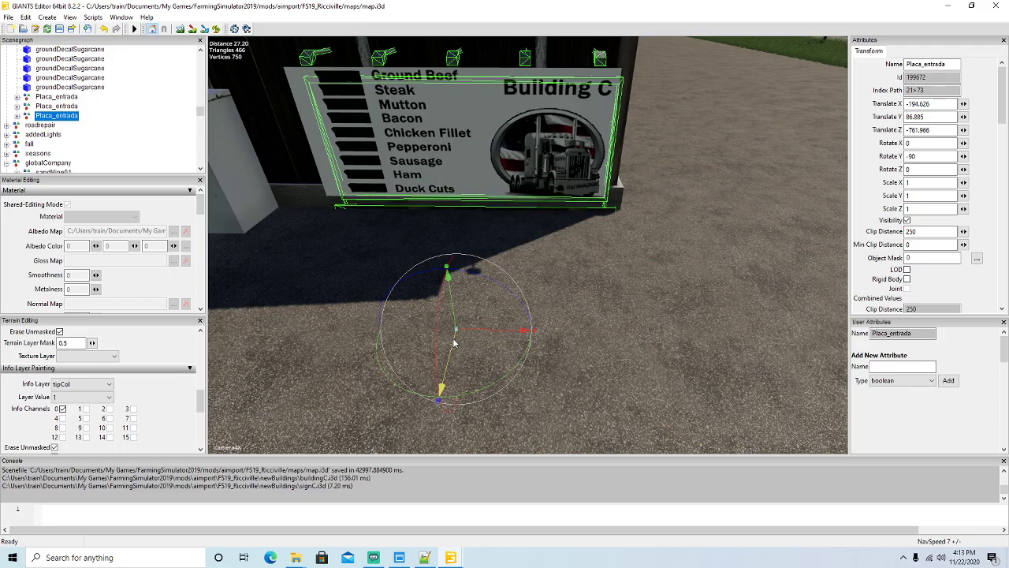
Step: Pull the Placa_entrada frame outward from the end wall to about X -195.6
right_click_drag(508, 349, 657, 272)
scroll(577, 292, "up", 3)
left_click_drag(510, 312, 347, 342, "alt")
scroll(368, 354, "down", 2)
scroll(349, 348, "up", 1)
scroll(350, 348, "down", 4)
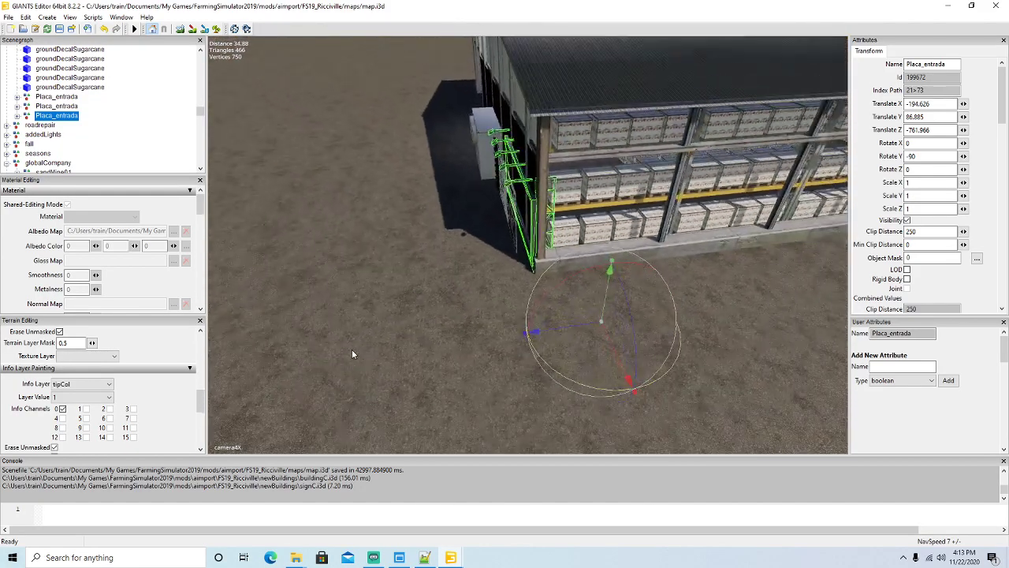
left_click_drag(566, 330, 457, 341)
key("f")
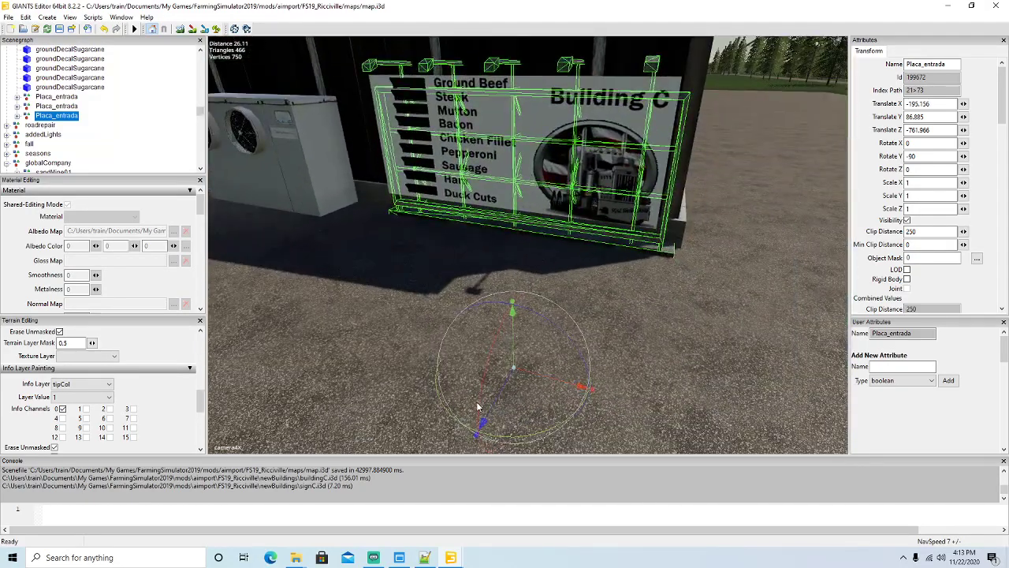
left_click_drag(492, 402, 556, 395)
scroll(605, 376, "up", 5)
scroll(388, 419, "down", 4)
scroll(529, 382, "up", 4)
scroll(435, 403, "down", 4)
scroll(328, 351, "up", 4)
scroll(557, 395, "down", 3)
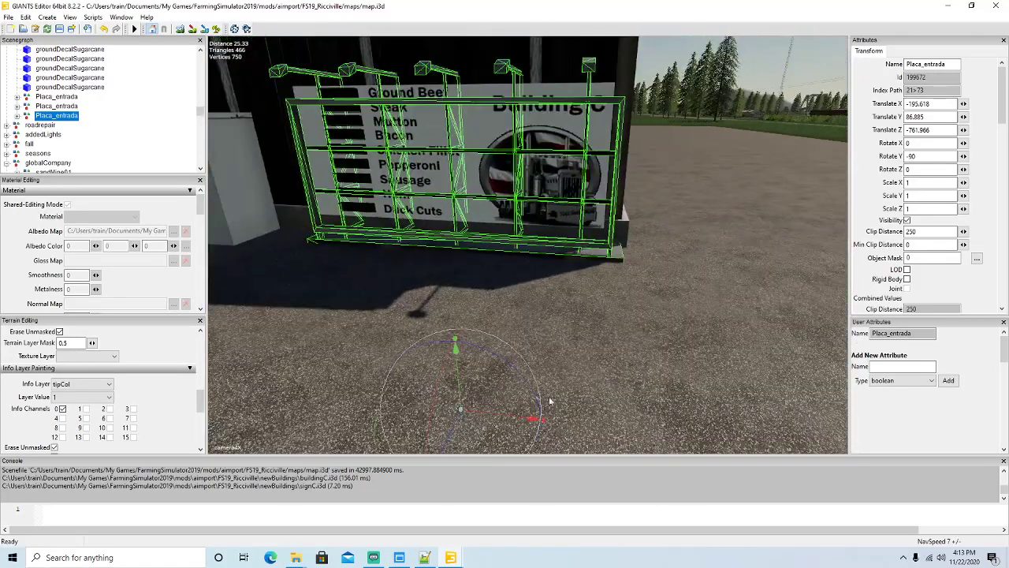
Step: Raise the Placa_entrada frame and fit it around the Building C sign, at about X -195.26, Y 87.27, Z -762.12
left_click_drag(461, 383, 459, 376)
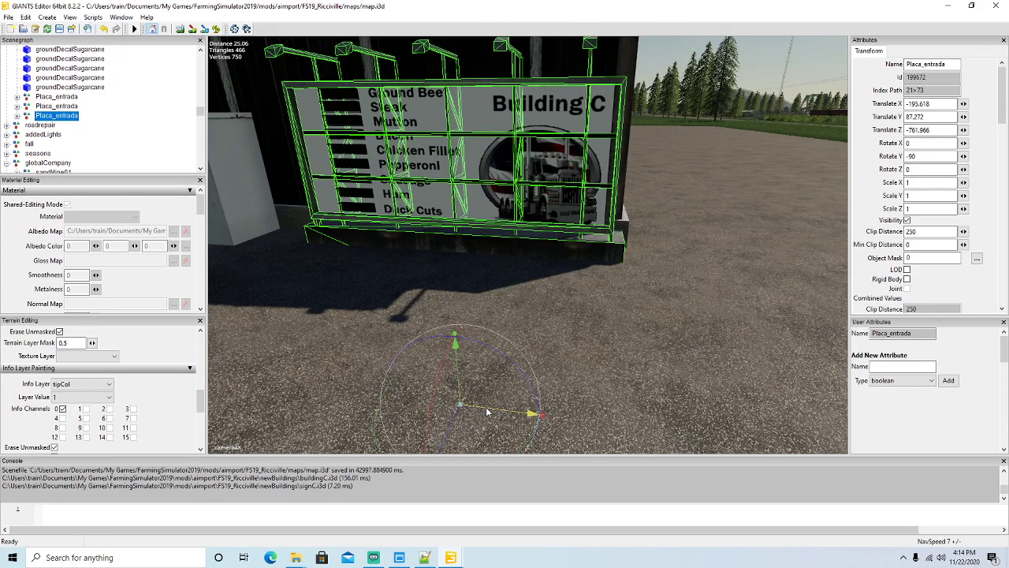
left_click_drag(457, 421, 462, 418)
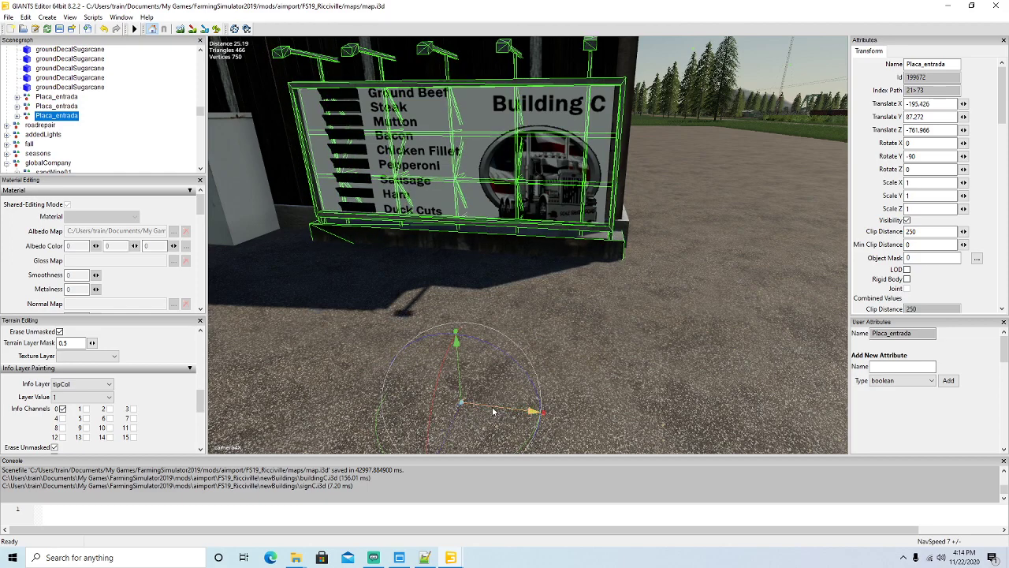
left_click_drag(493, 411, 490, 411)
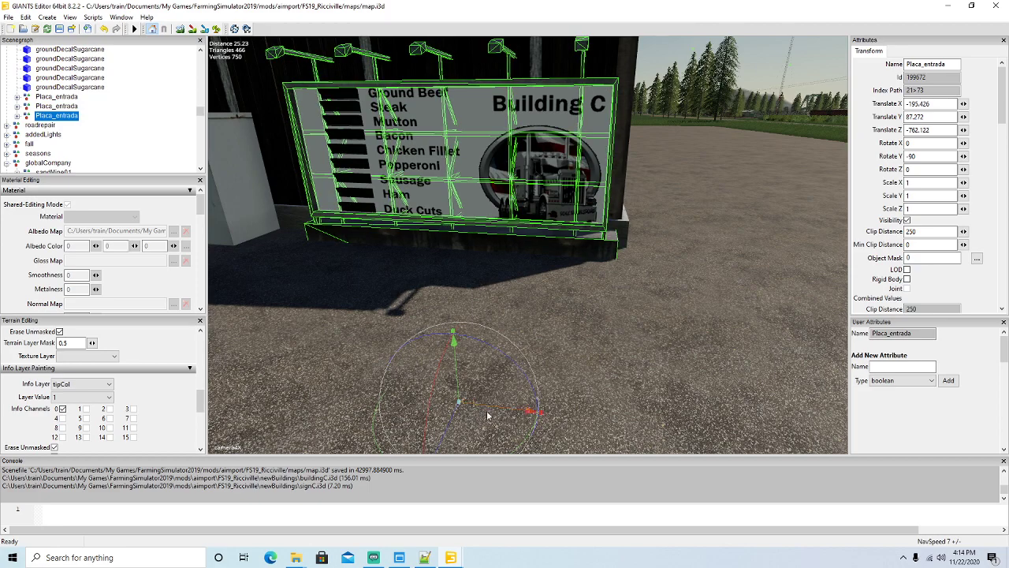
left_click_drag(458, 418, 460, 416)
left_click_drag(537, 407, 317, 424, "alt")
scroll(606, 362, "up", 5)
scroll(317, 424, "down", 4)
left_click_drag(360, 399, 353, 379, "alt")
scroll(353, 377, "up", 10)
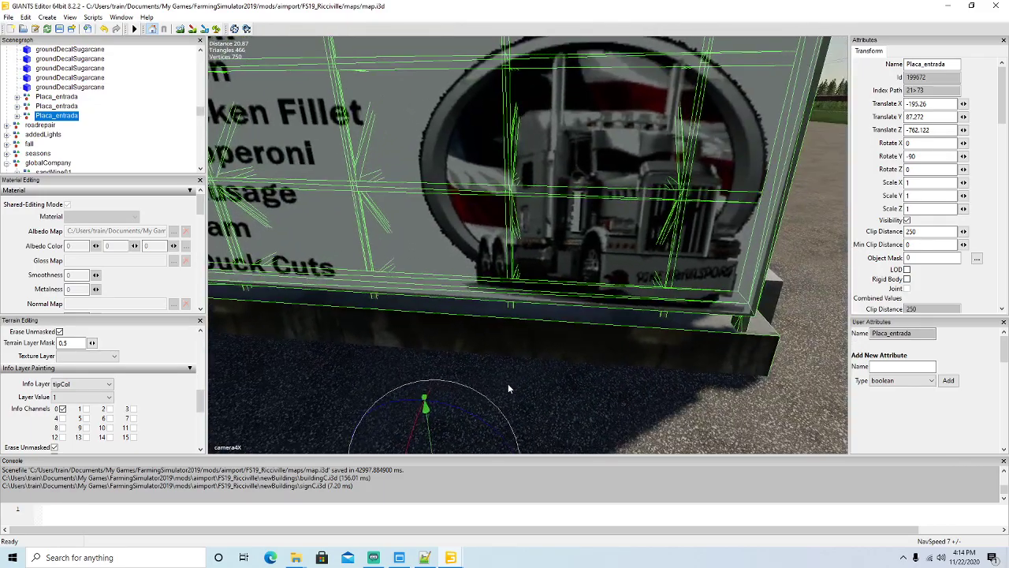
scroll(508, 387, "down", 4)
left_click(620, 318)
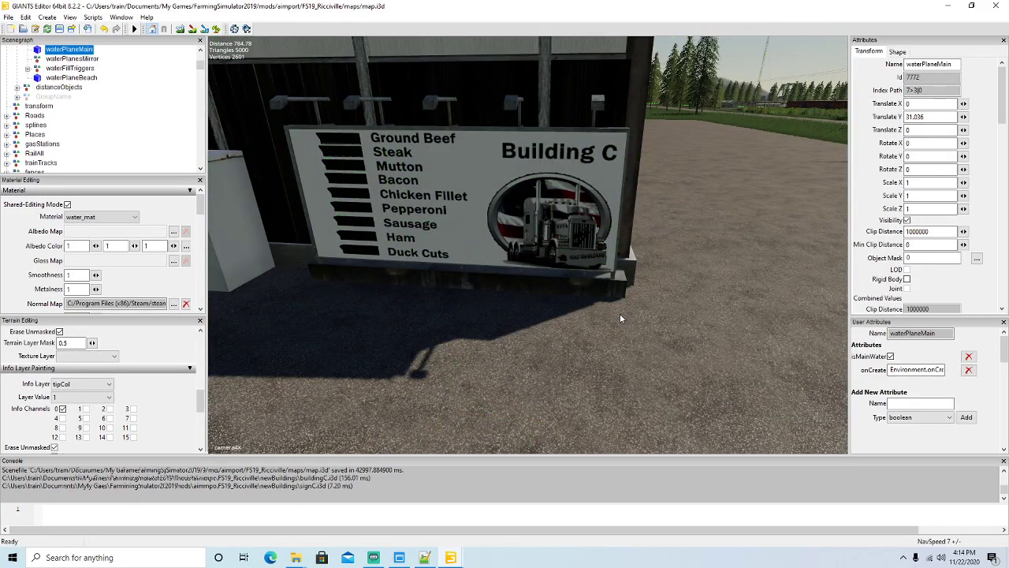
Step: Nudge the Building C sign sideways within its frame to Translate Z -14.412
left_click_drag(478, 371, 561, 355, "alt")
scroll(363, 344, "up", 6)
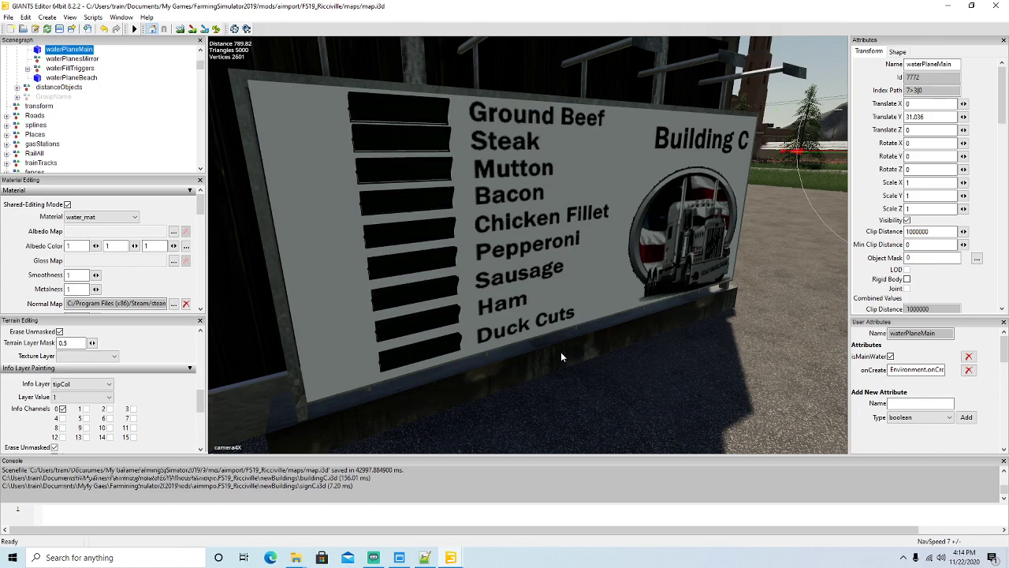
left_click(311, 260)
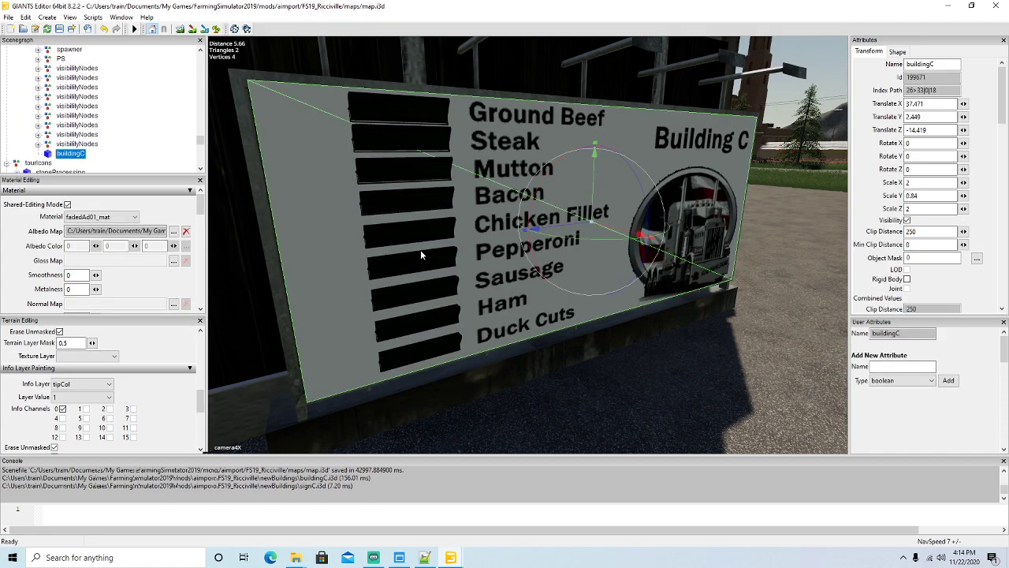
left_click_drag(540, 232, 539, 232)
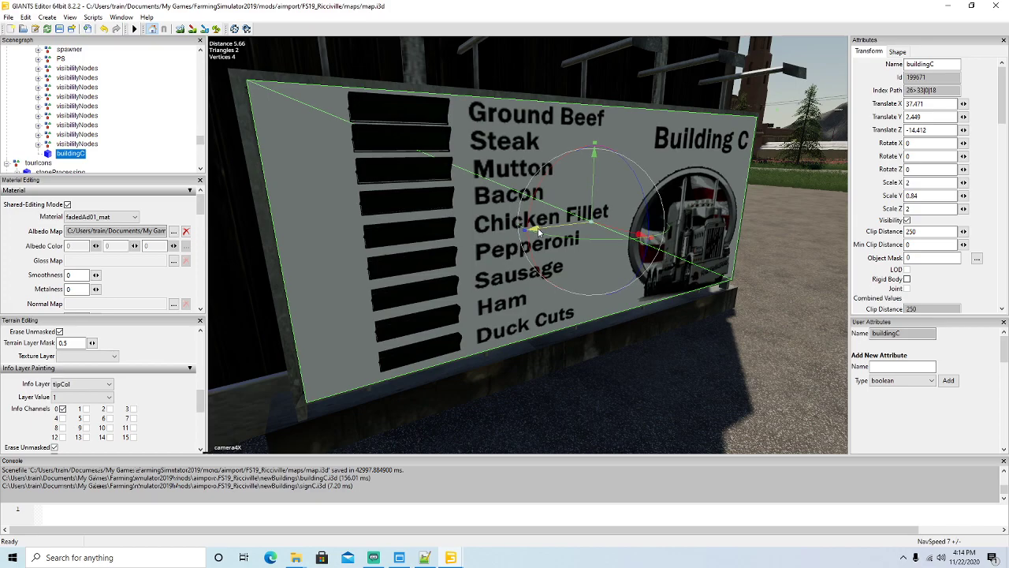
Step: Duplicate the buildingA tour icon in the tourIcons group and rename the copy buildingC
scroll(575, 306, "down", 10)
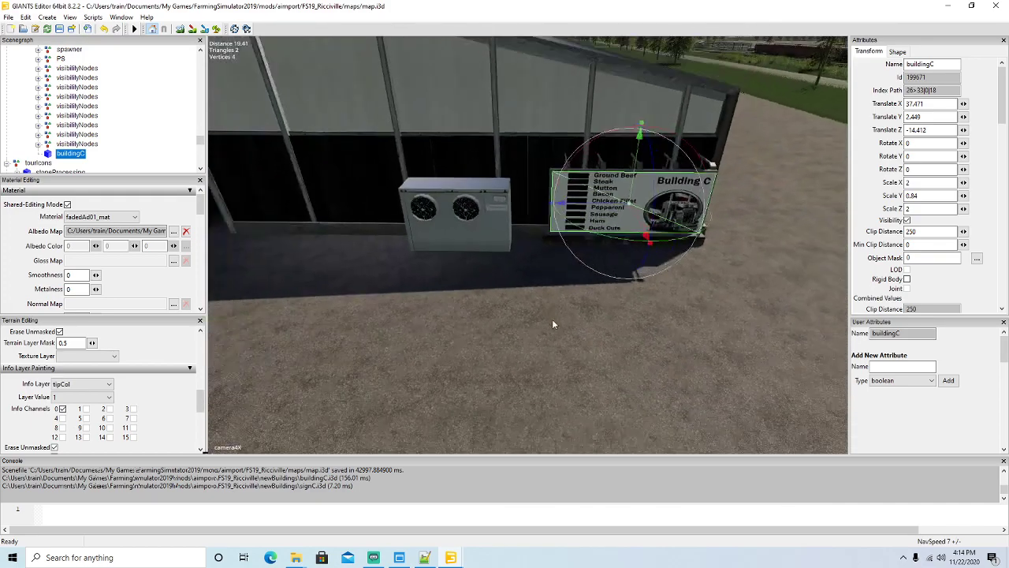
scroll(552, 321, "down", 3)
mouse_move(438, 365)
left_mouse_down("alt")
mouse_move(621, 338)
mouse_move(522, 326)
mouse_move(515, 359)
mouse_move(534, 348)
mouse_move(493, 365)
mouse_move(421, 358)
left_mouse_up("alt")
scroll(516, 359, "up", 8)
scroll(487, 364, "down", 4)
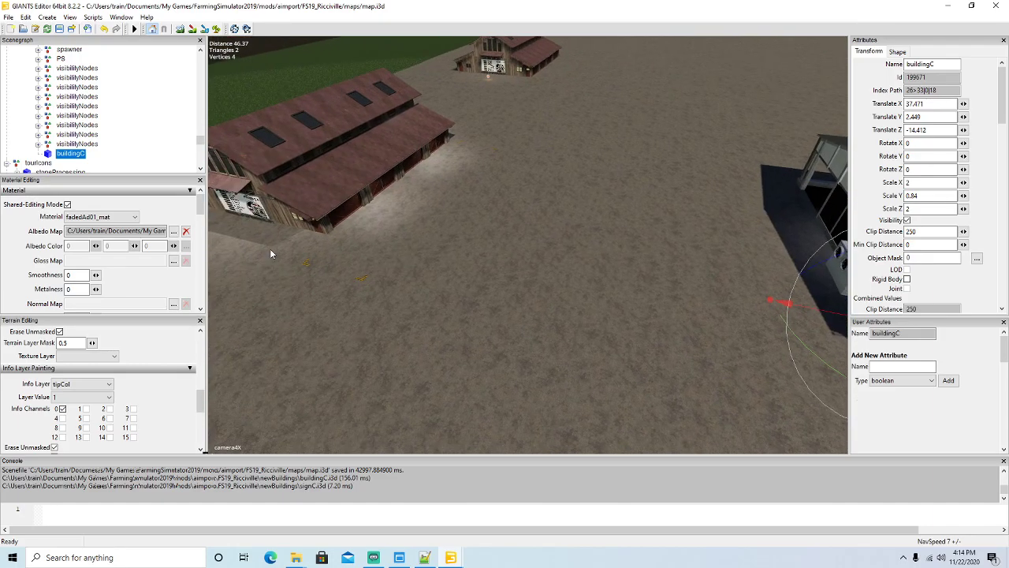
scroll(88, 110, "down", 10)
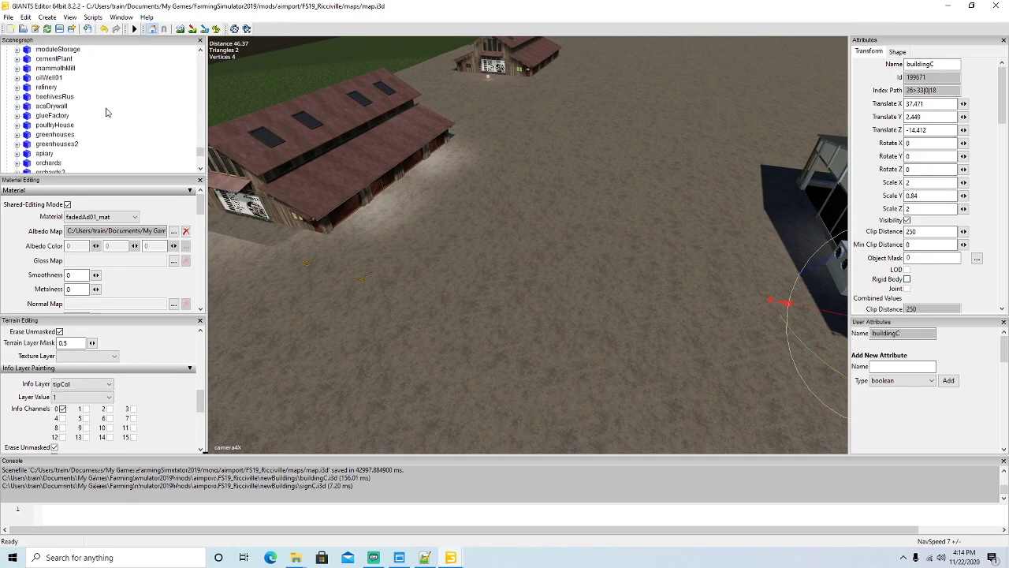
scroll(108, 113, "down", 4)
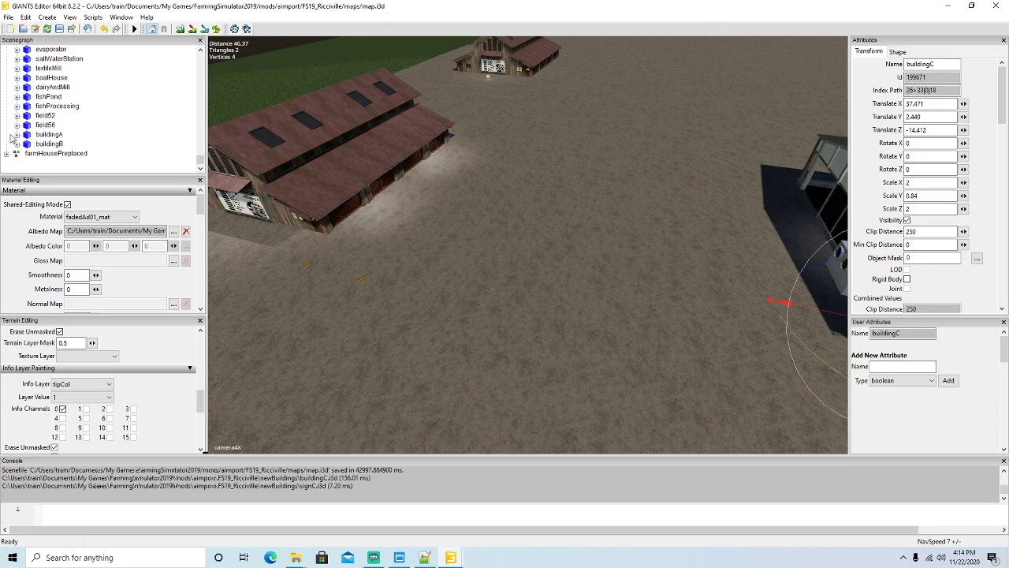
left_click(40, 135)
key("f")
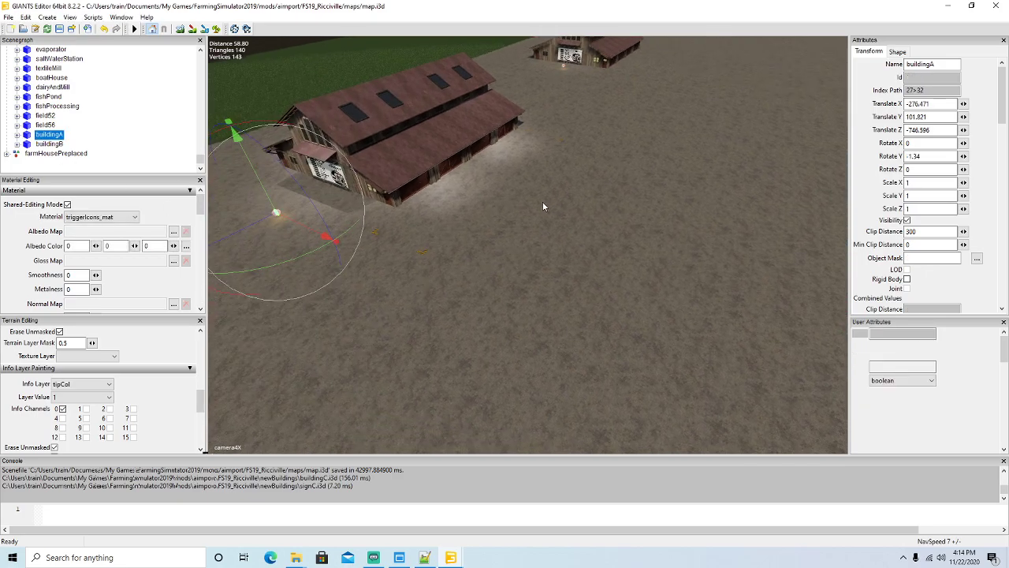
key("ctrl+d")
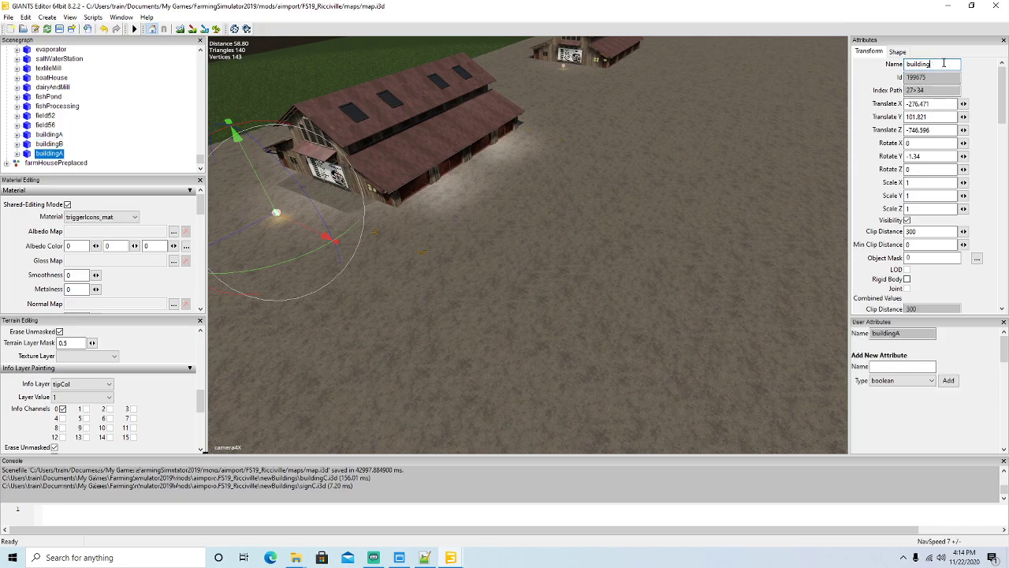
key("Return")
Step: Move the buildingC tour icon in front of the Building C sign and check its position against the PlayerTrigger
left_click_drag(302, 227, 597, 326)
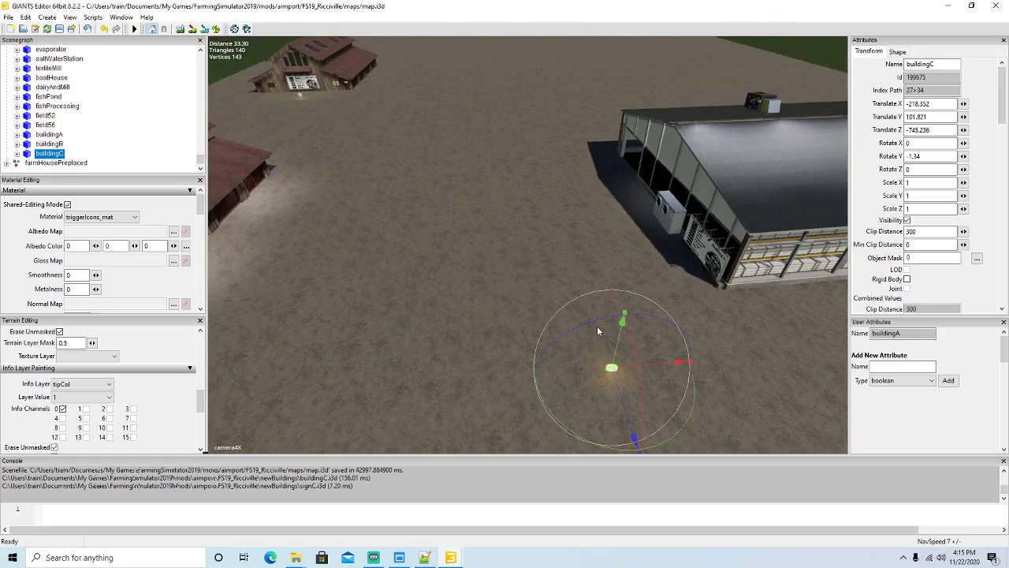
left_click_drag(647, 369, 769, 354)
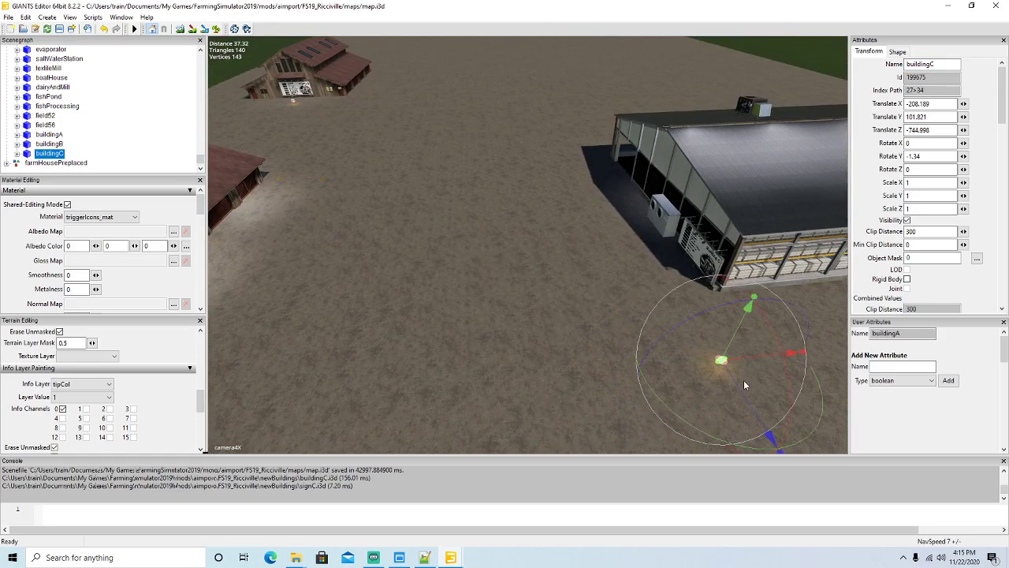
left_click_drag(738, 388, 471, 298)
left_click(521, 250)
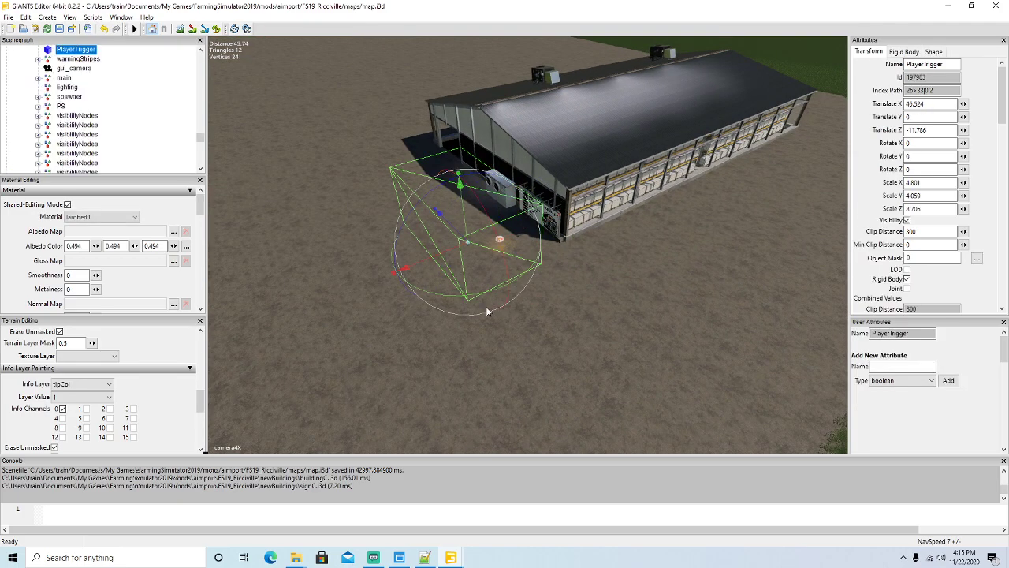
mouse_move(548, 329)
left_mouse_down("alt")
mouse_move(540, 339)
mouse_move(468, 319)
mouse_move(458, 305)
mouse_move(601, 330)
mouse_move(541, 339)
left_mouse_up("alt")
scroll(538, 337, "down", 3)
scroll(458, 305, "up", 4)
scroll(541, 344, "down", 2)
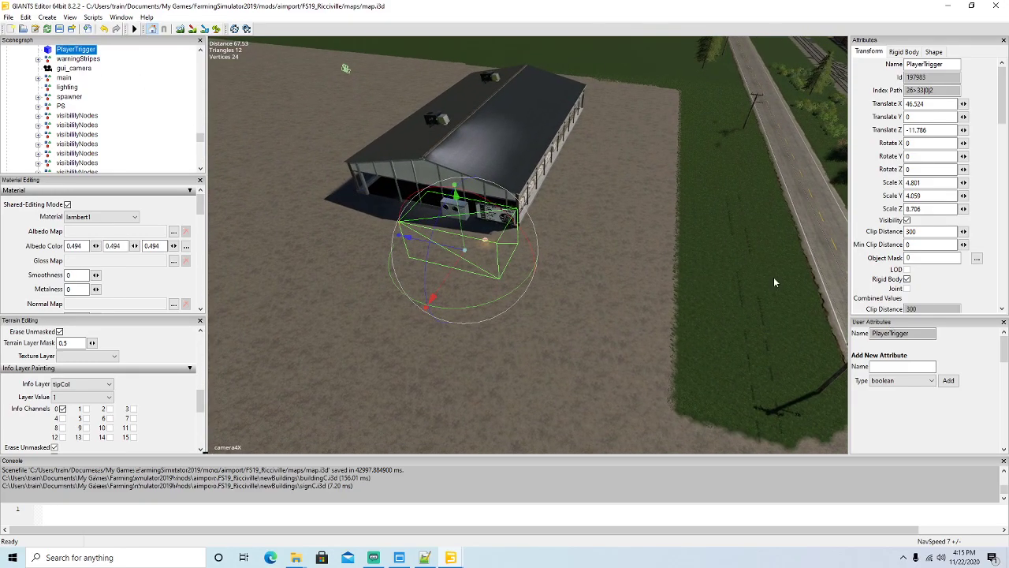
Step: Collapse the inner buildingC object under globalCompany and set its farmlandId attribute to 33
scroll(118, 114, "down", 10)
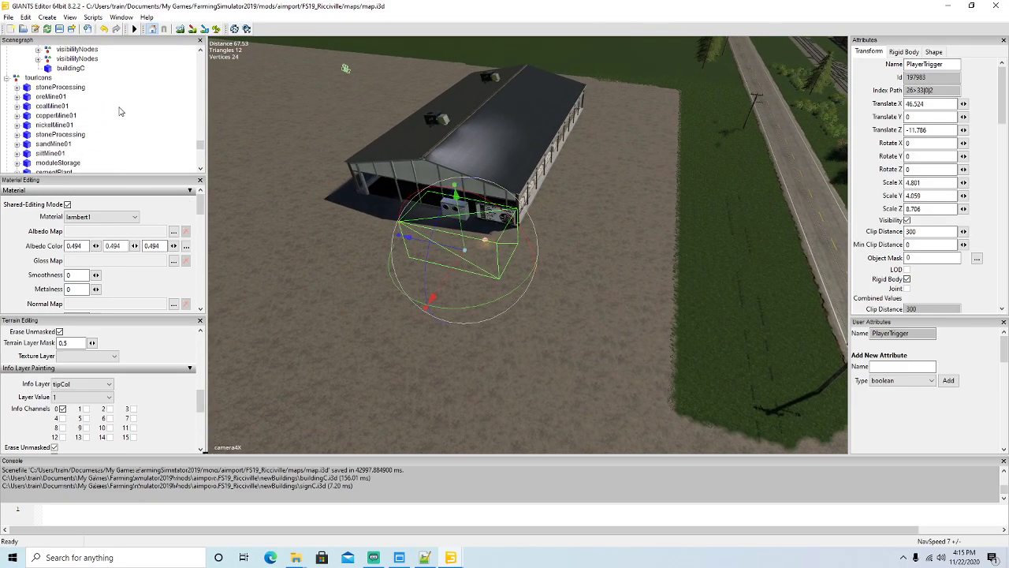
scroll(118, 114, "up", 10)
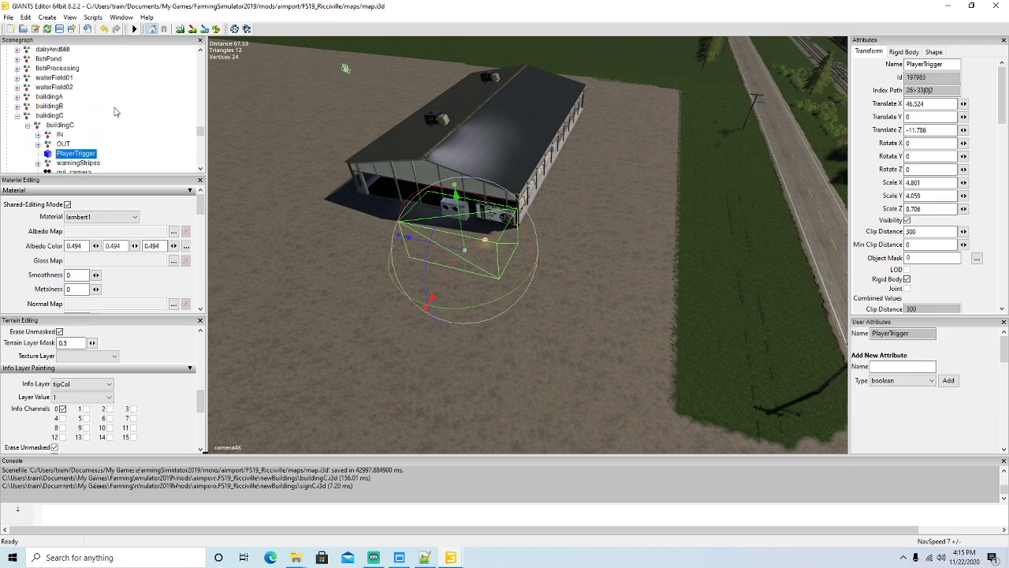
left_click(27, 126)
left_click(37, 127)
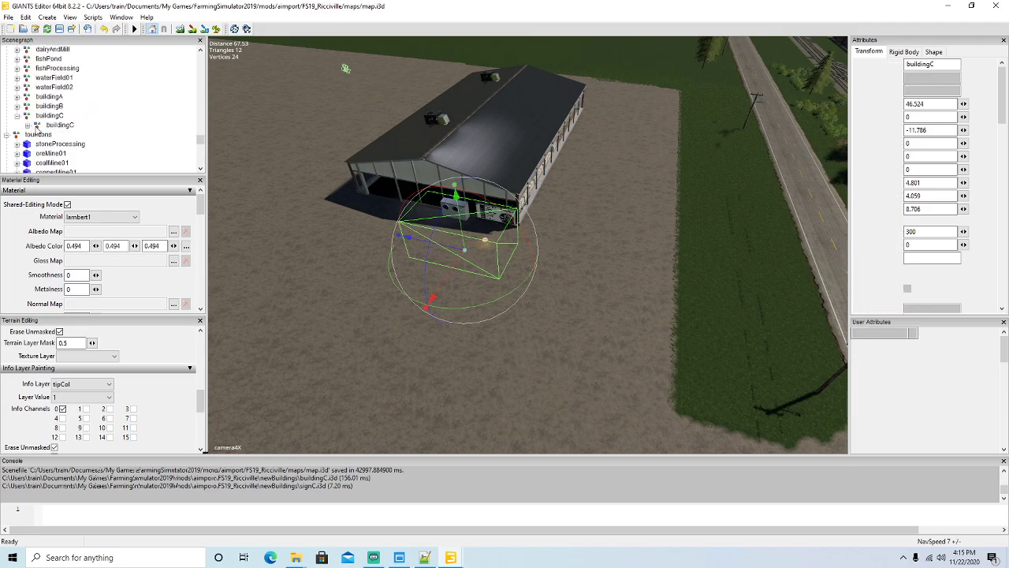
left_click_drag(902, 357, 758, 371)
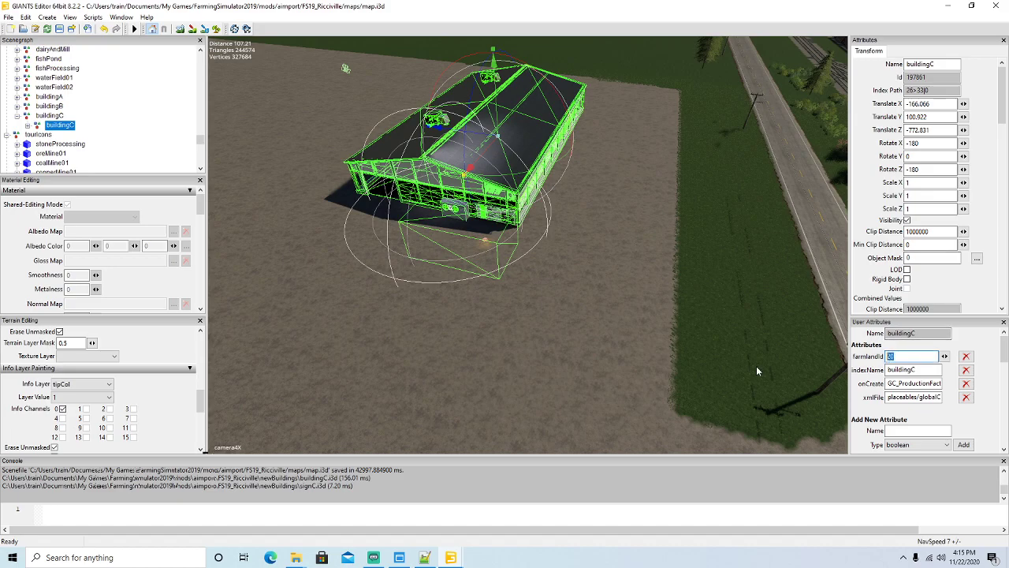
type("33")
Step: Switch to Notepad++ and copy all Ricci_Islands_buildingC entries, from function through output9, in the Ricci Islands l10n_en.xml
left_click(425, 555)
left_click(18, 44)
scroll(378, 255, "down", 10)
left_click_drag(298, 394, 17, 111)
key("ctrl+c")
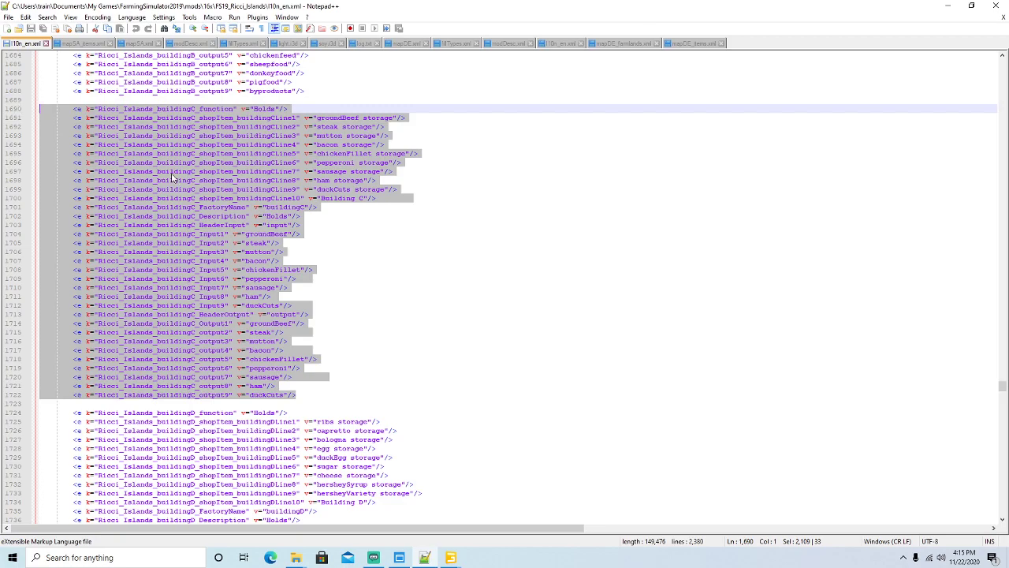
Step: Paste the copied buildingC entries below the buildingB_output9 line in the Ricciville l10n_en.xml, separated by a blank line
left_click(562, 43)
scroll(393, 272, "down", 4)
scroll(392, 272, "down", 3)
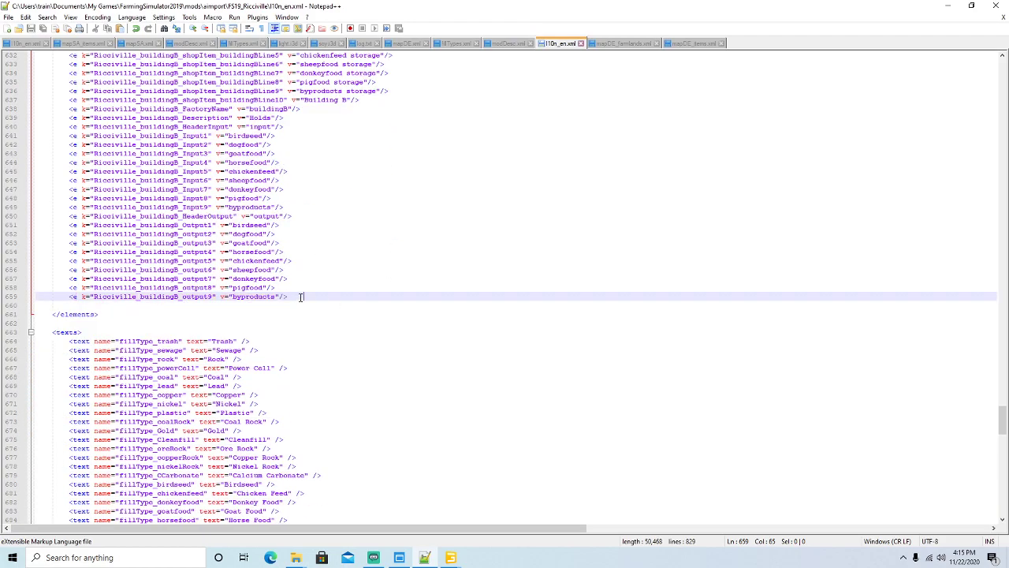
key("Return")
key("Return")
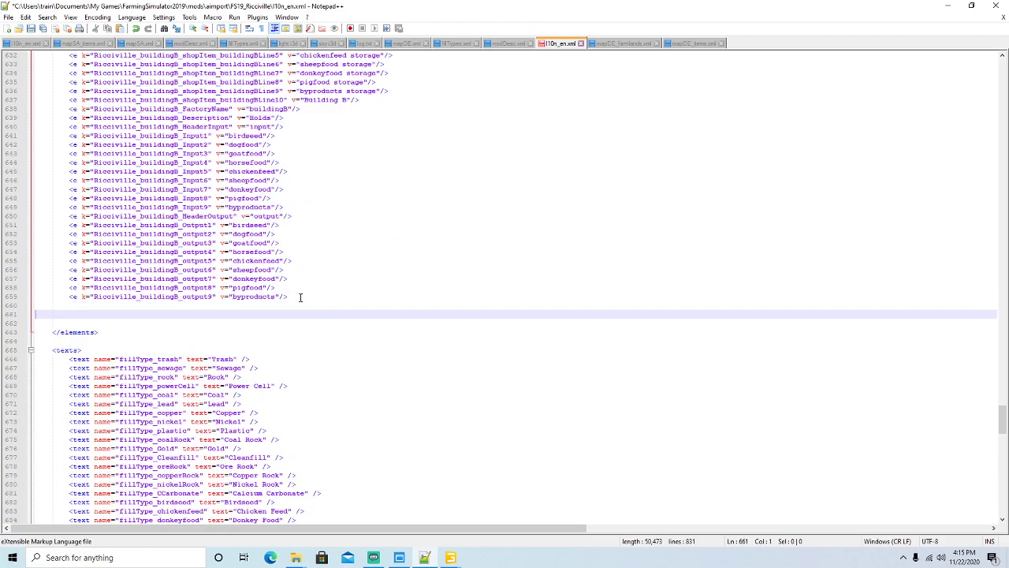
key("ctrl+v")
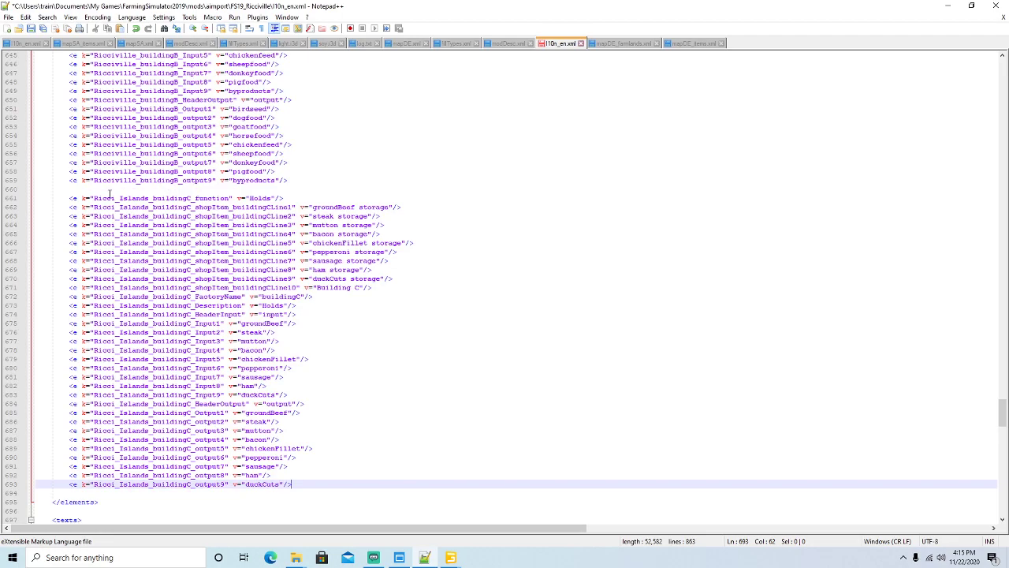
Step: Replace Ricci_Islands with Ricciville in all the pasted buildingC entries and save the Ricciville l10n_en.xml
left_click_drag(93, 197, 136, 198)
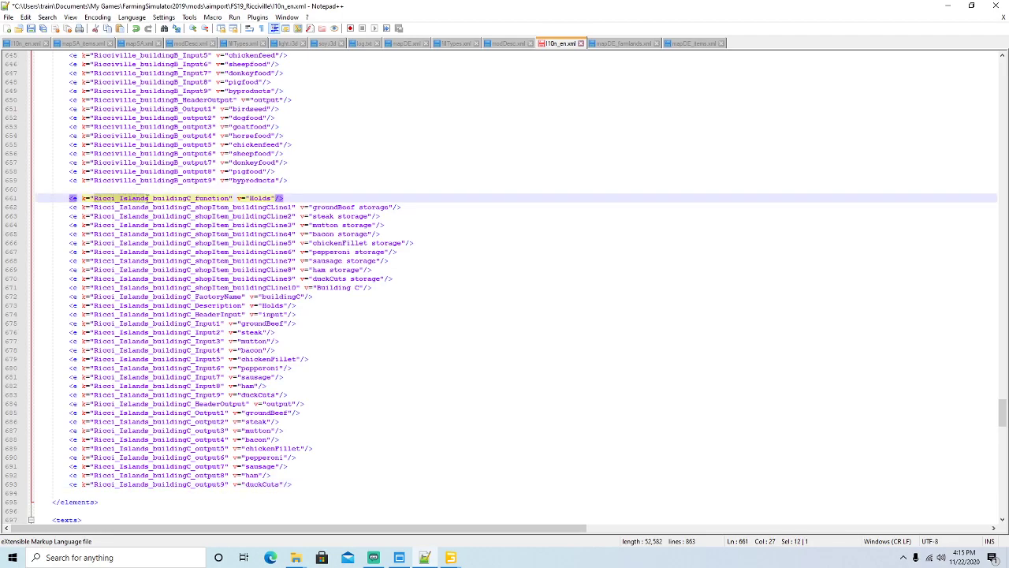
left_click(47, 17)
left_click(63, 121)
key("Tab")
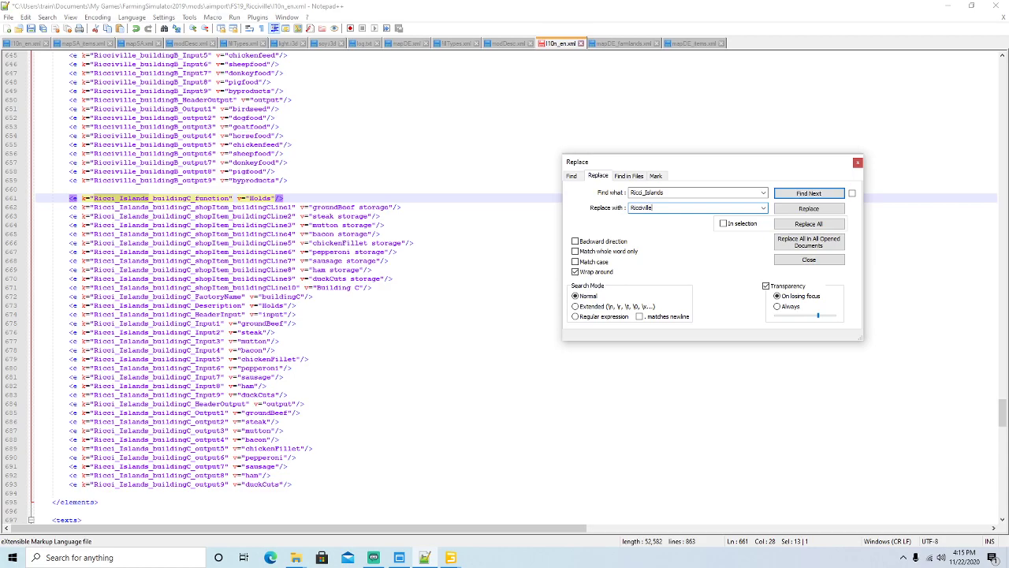
left_click(803, 210)
double_click(803, 210)
double_click(803, 210)
double_click(803, 210)
left_click(808, 208)
double_click(809, 208)
left_click(809, 208)
double_click(808, 208)
left_click(808, 208)
double_click(808, 208)
double_click(808, 208)
double_click(800, 213)
left_click(801, 212)
double_click(801, 212)
left_click(801, 213)
double_click(800, 213)
double_click(800, 213)
double_click(801, 213)
double_click(800, 213)
left_click(800, 213)
left_click(858, 163)
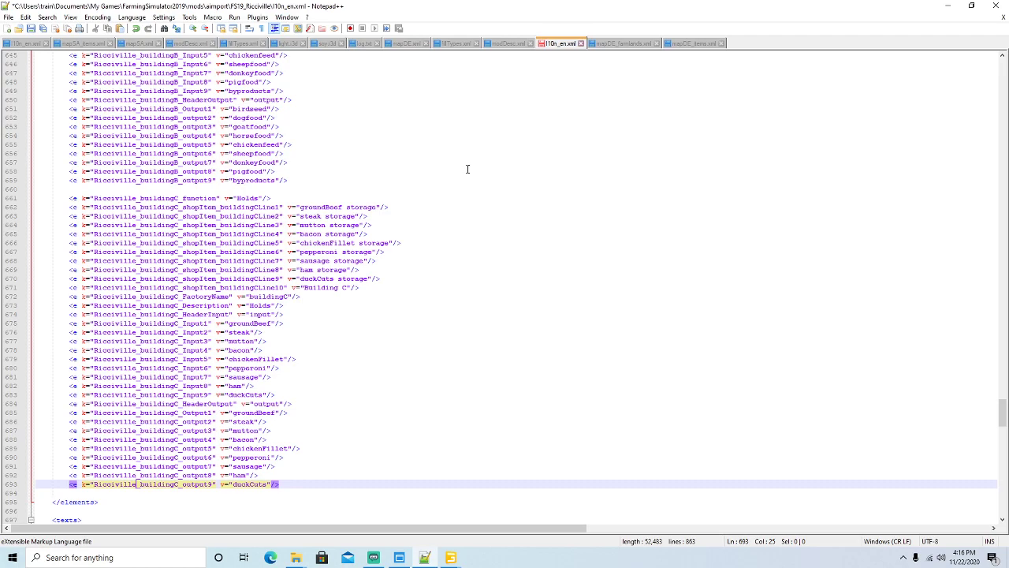
left_click(32, 29)
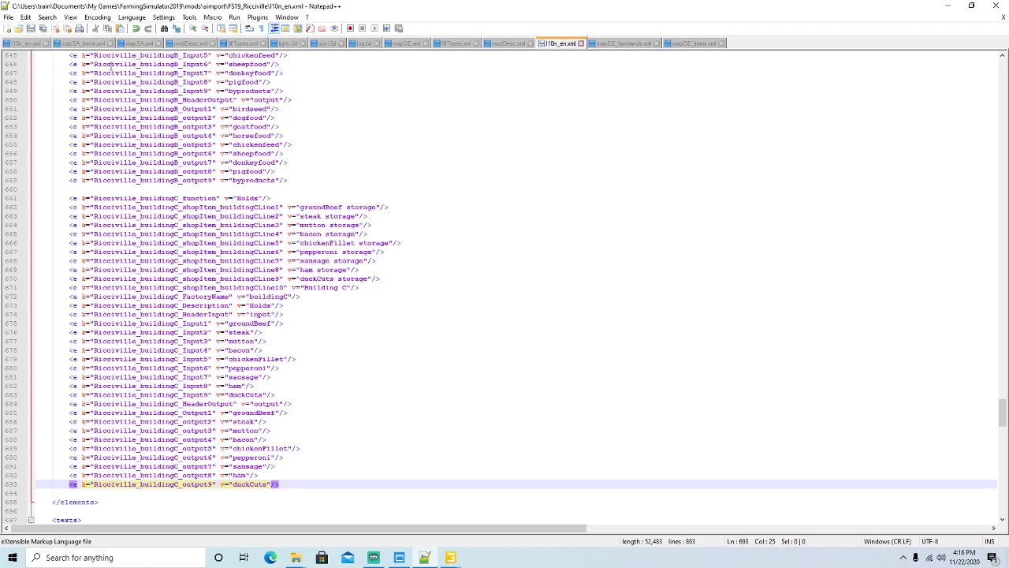
Step: Switch to File Explorer and open the placeables/globalCompany folder of FS19_Ricciville
left_click(947, 7)
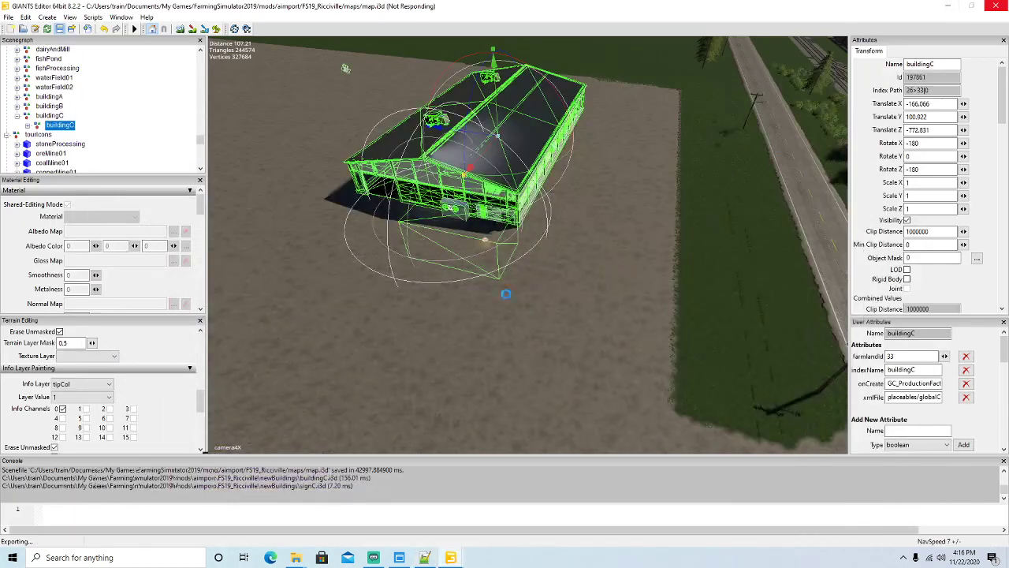
mouse_move(296, 557)
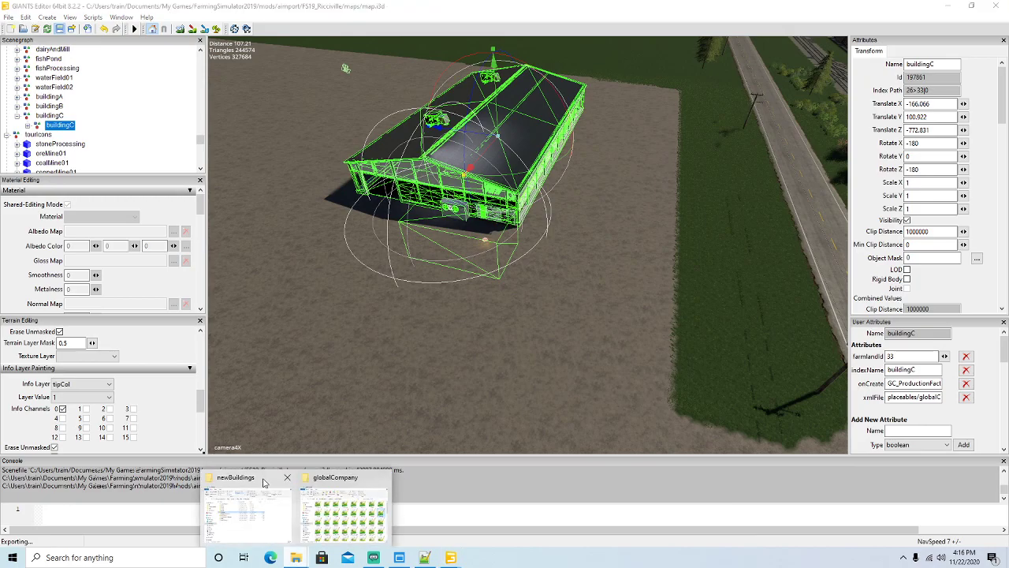
left_click(237, 512)
left_click(288, 130)
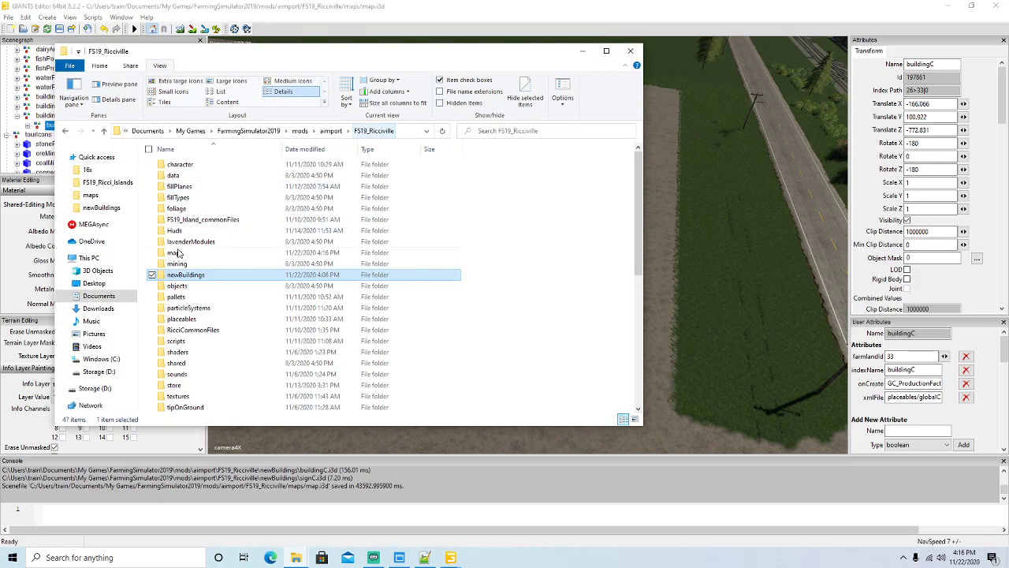
double_click(183, 319)
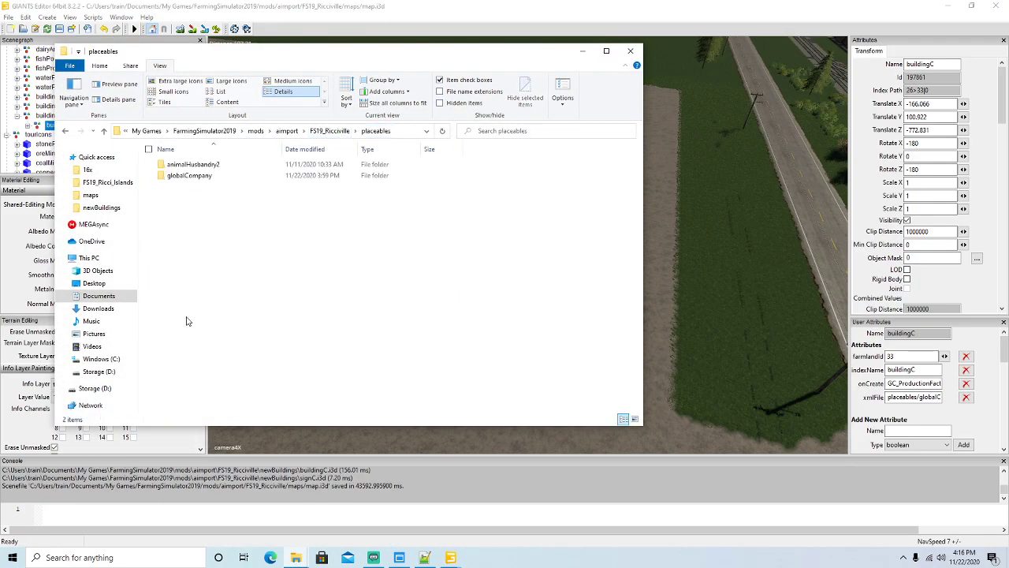
double_click(203, 175)
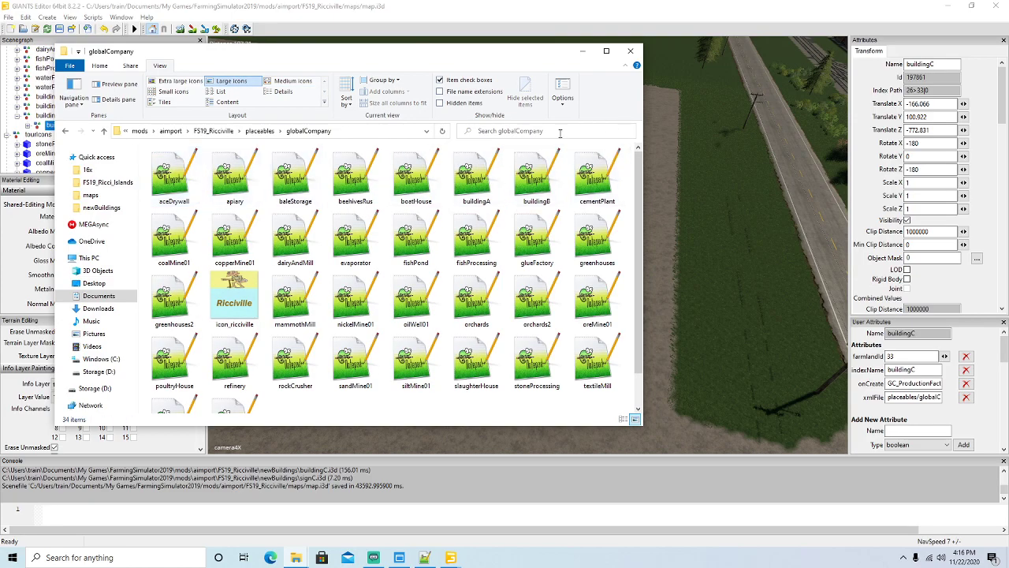
Step: Copy the buildingC file from the FS19_Ricci_Islands globalCompany folder and paste it into the FS19_Ricciville globalCompany folder
mouse_move(299, 560)
left_click(367, 489)
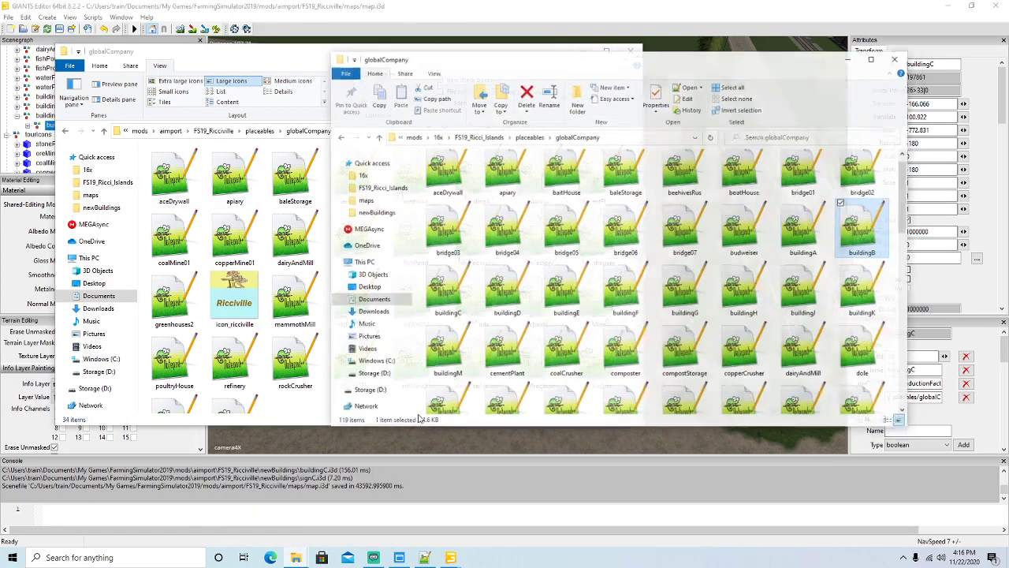
right_click(453, 294)
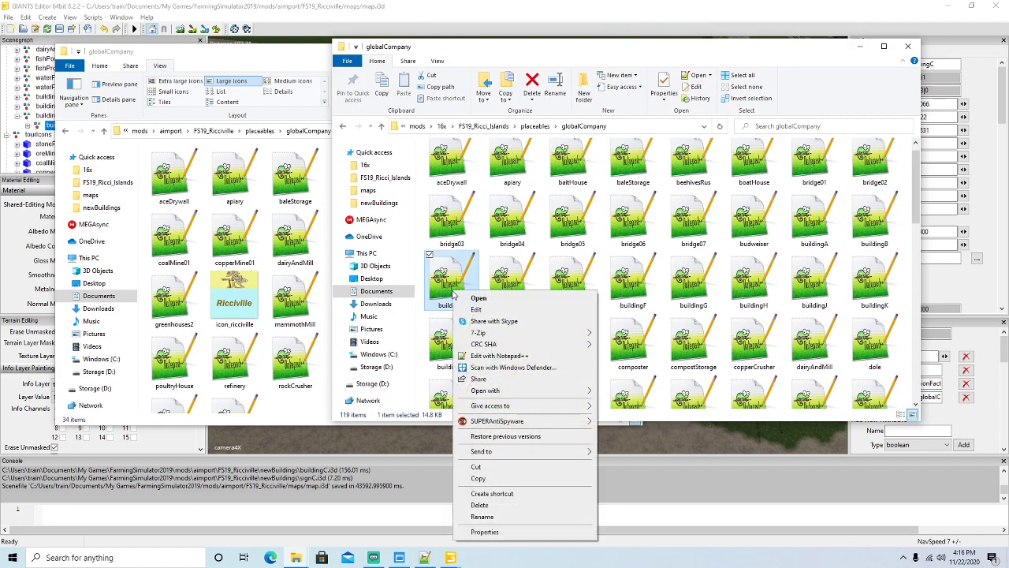
left_click(477, 478)
left_click(285, 55)
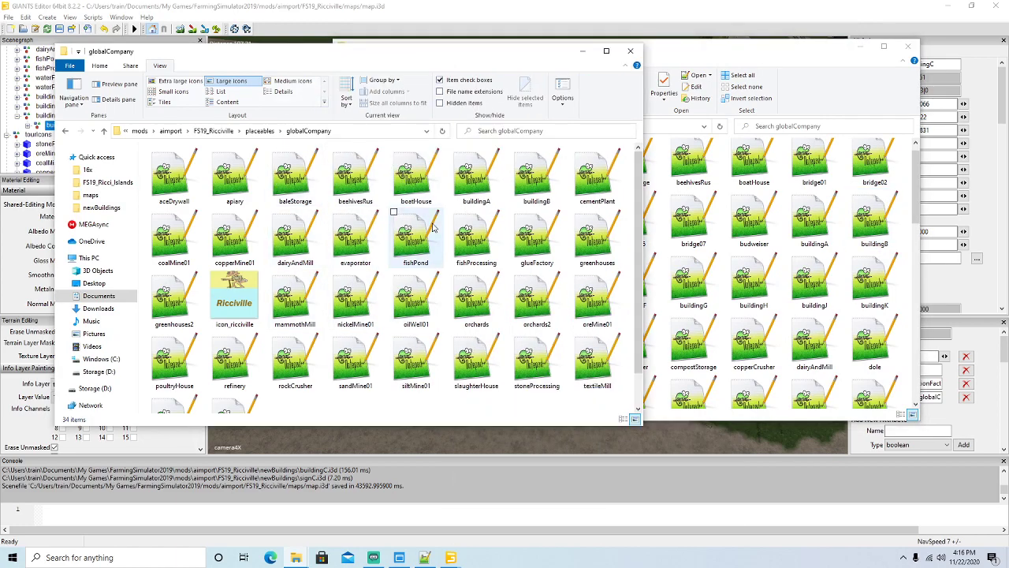
right_click(444, 267)
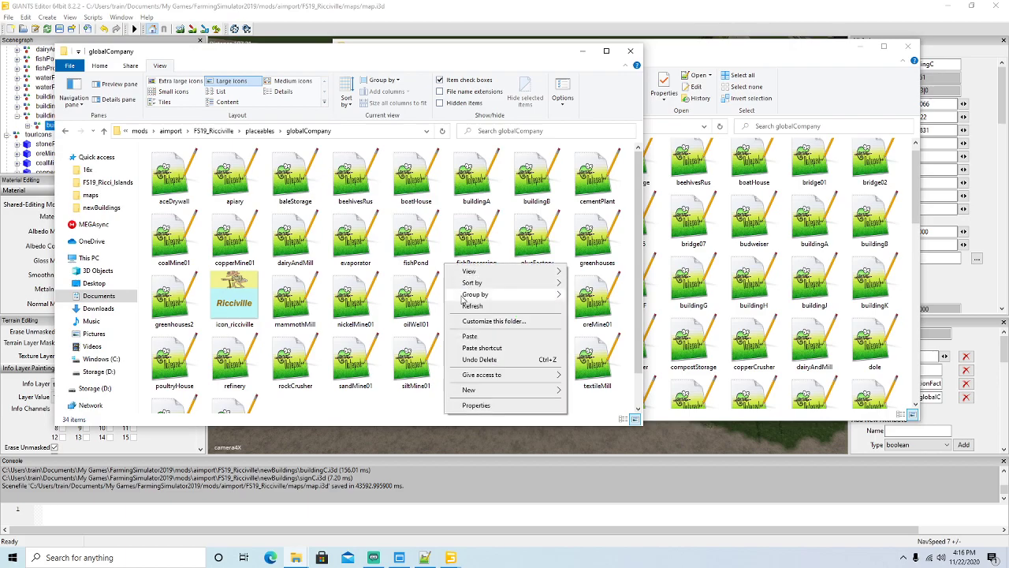
left_click(469, 338)
Step: Open the pasted buildingC file in Notepad++ and change its imageFilename to placeables/globalCompany/icon_ricciville.dds
right_click(585, 191)
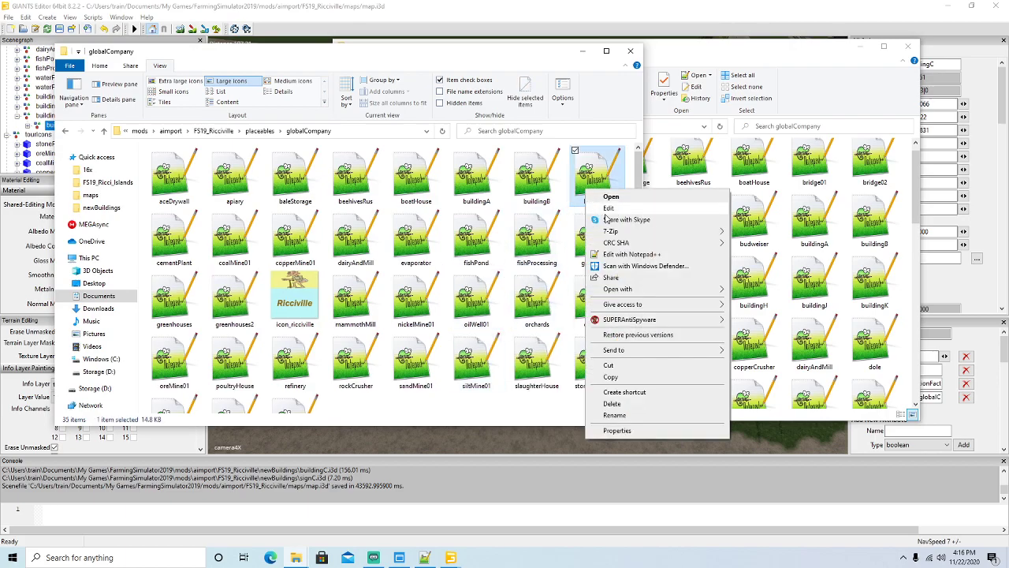
left_click(615, 254)
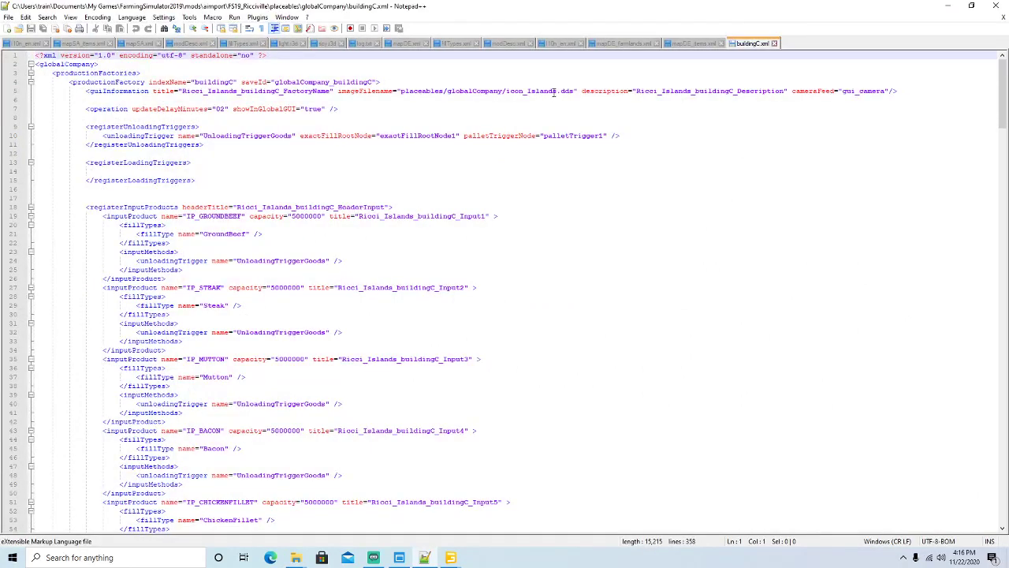
left_click(558, 91)
key("BackSpace")
key("BackSpace")
key("BackSpace")
key("BackSpace")
key("BackSpace")
key("BackSpace")
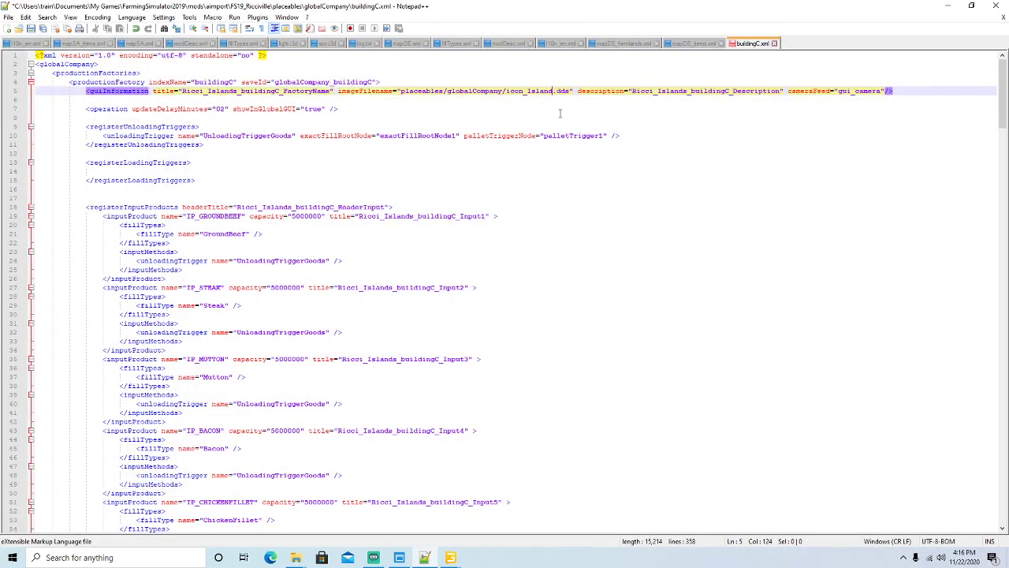
type("riccivi")
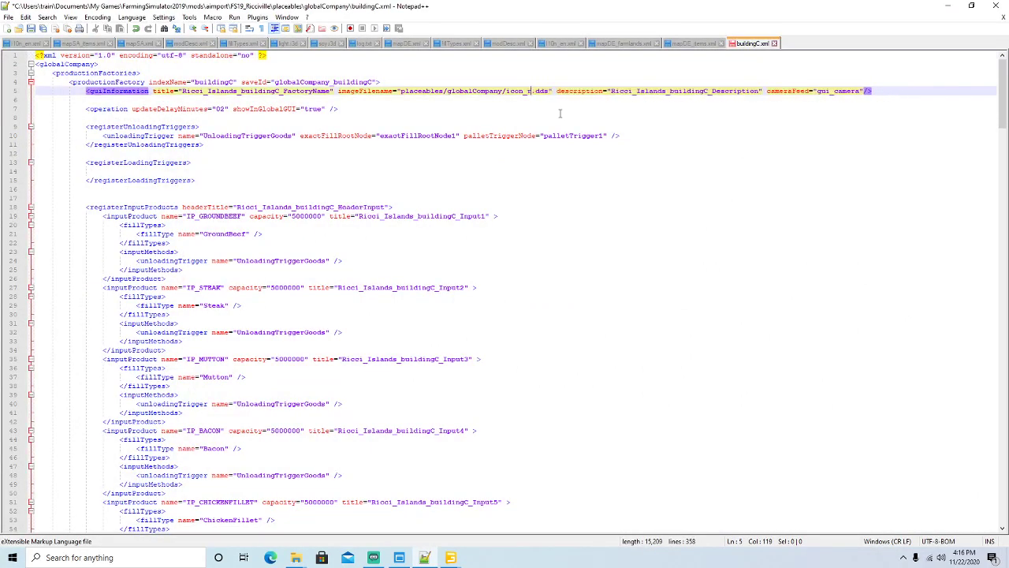
type("lle")
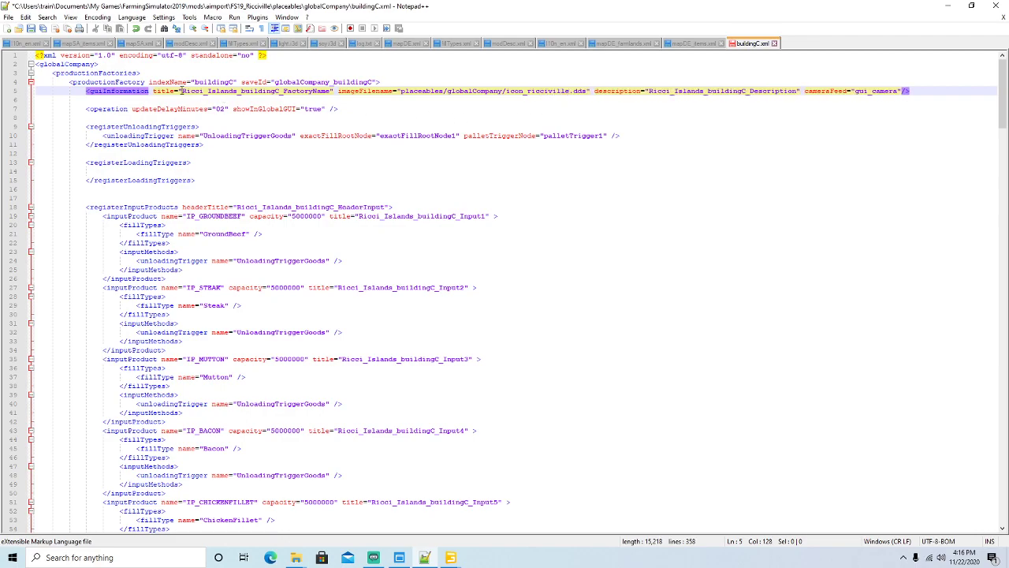
Step: Replace every Ricci_Islands with Ricciville in buildingC.xml, through the buildingCLine10 product line, and save the file
left_click_drag(181, 91, 235, 90)
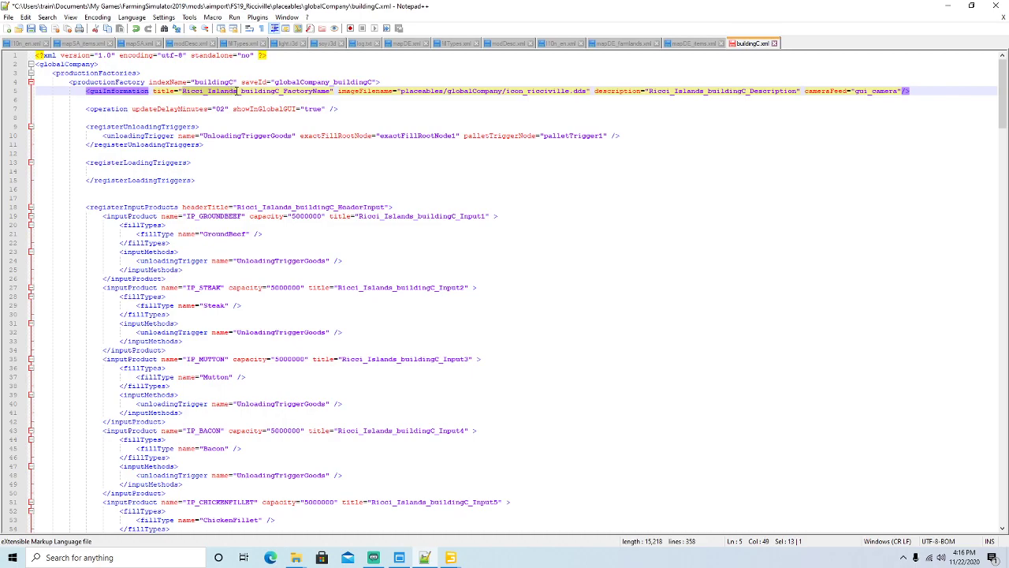
left_click(46, 16)
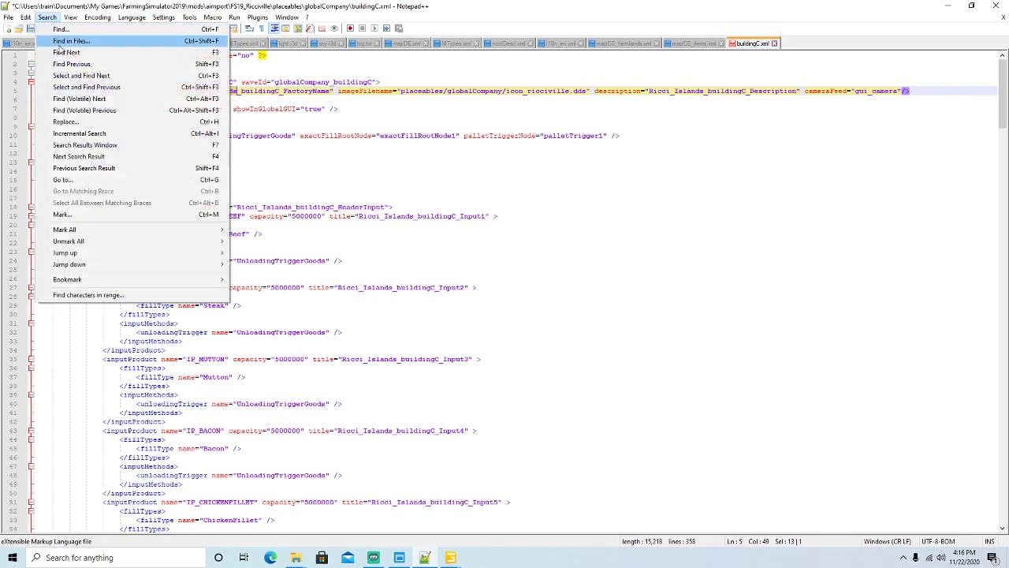
left_click(63, 122)
left_click(791, 211)
left_click(791, 212)
left_click(790, 211)
left_click(791, 211)
left_click(791, 211)
left_click(791, 211)
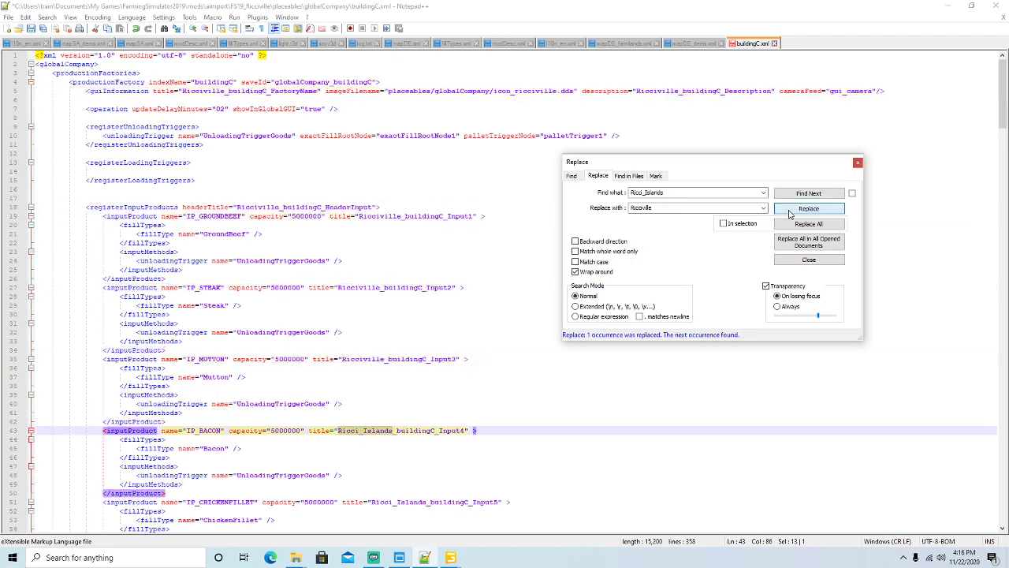
left_click(791, 212)
left_click(790, 211)
left_click(791, 211)
left_click(791, 211)
left_click(791, 211)
left_click(791, 211)
left_click(791, 212)
left_click(790, 212)
left_click(791, 211)
left_click(791, 212)
left_click(792, 214)
left_click(791, 214)
left_click(791, 214)
left_click(792, 214)
left_click(791, 215)
left_click(792, 214)
left_click(858, 162)
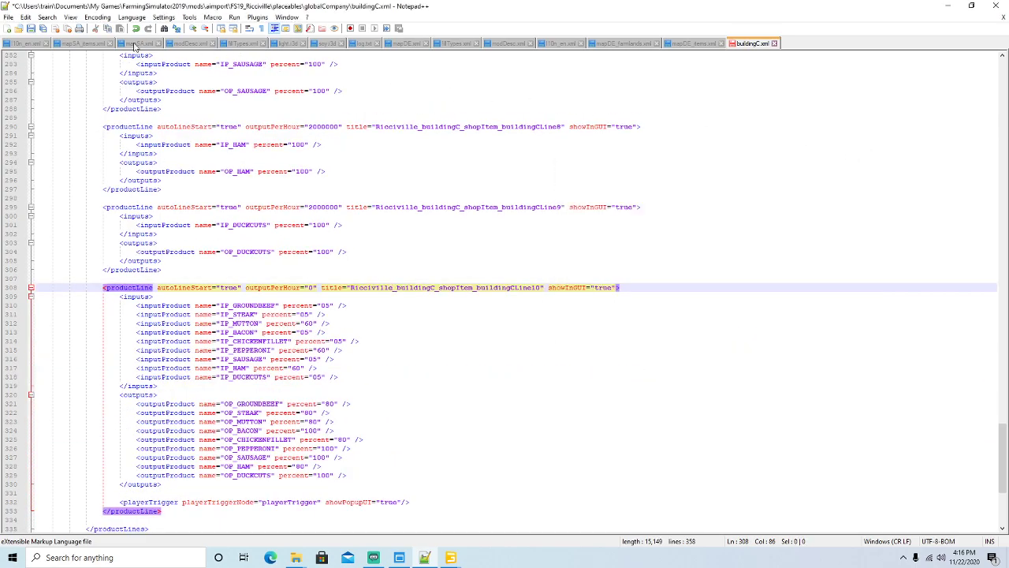
left_click(31, 32)
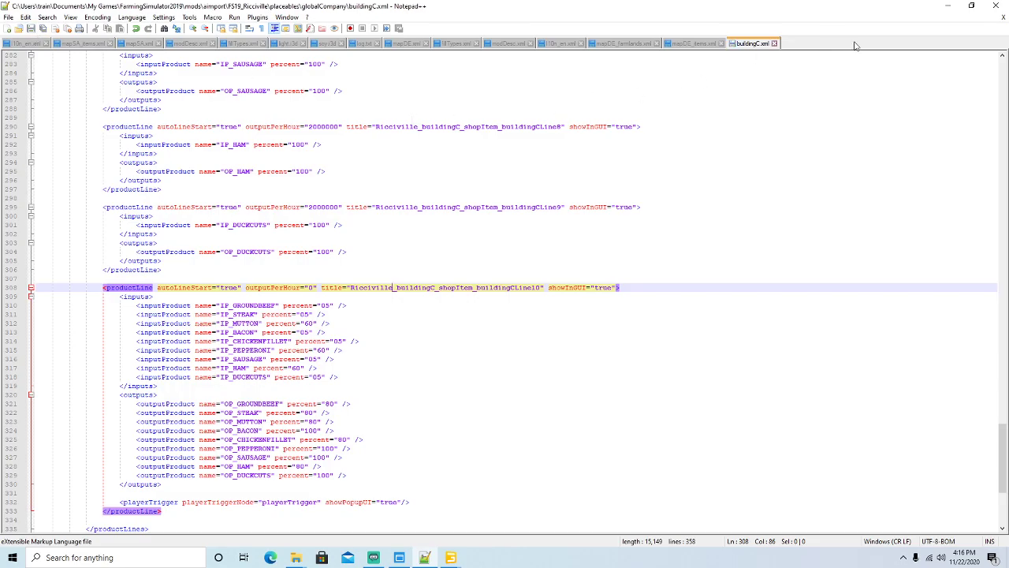
Step: Minimize the open windows to reach the desktop and launch Farming Simulator 2019
left_click(948, 5)
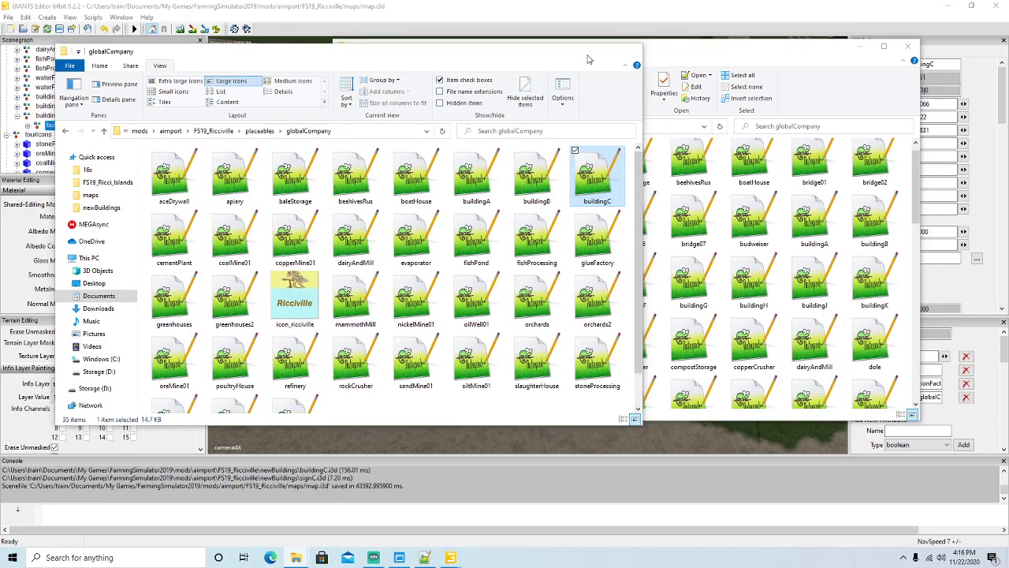
left_click(585, 58)
left_click(861, 46)
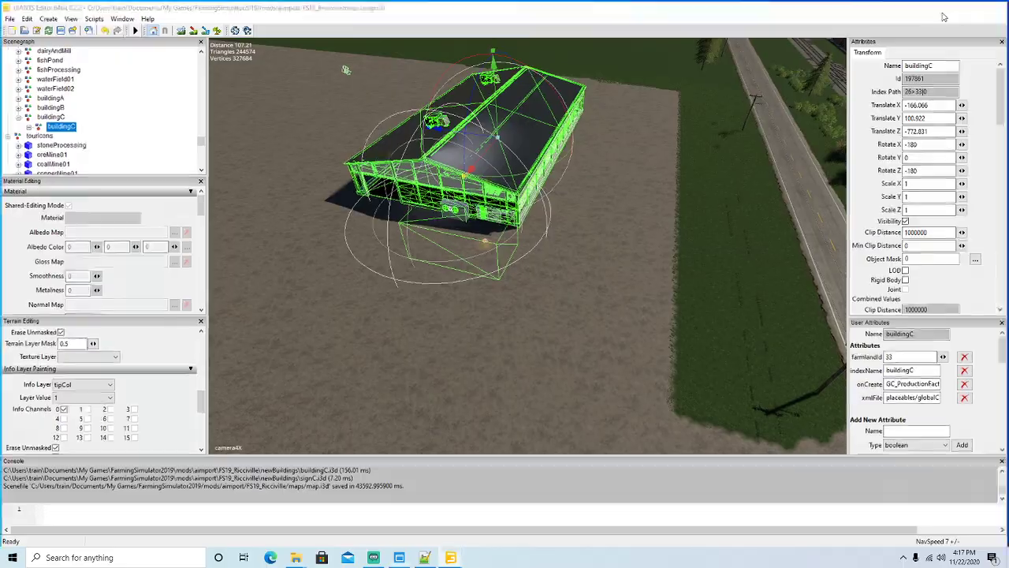
left_click(947, 10)
left_click(220, 75)
right_click(214, 82)
left_click(224, 95)
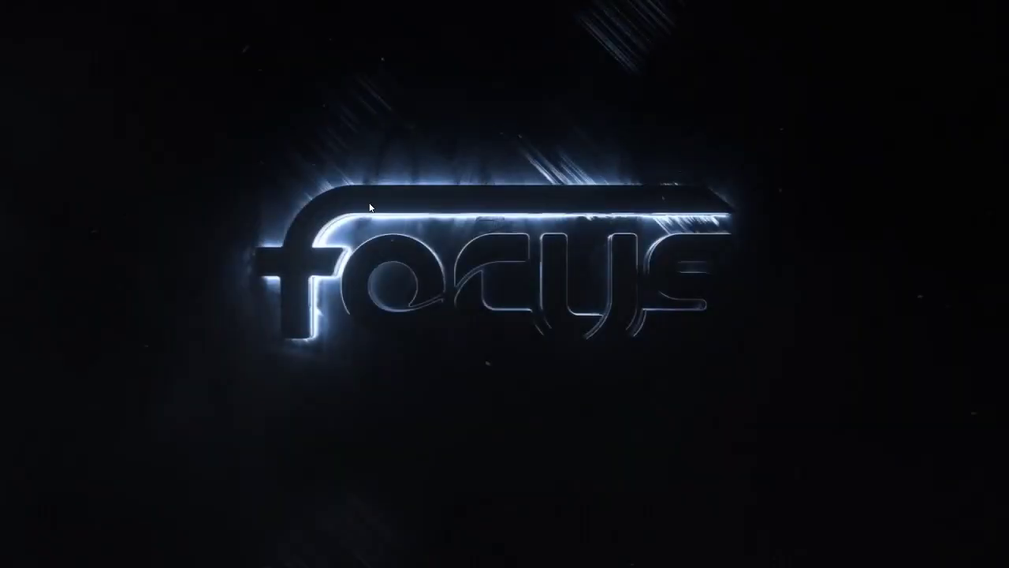
Step: Skip the intro and start a new career in the New farmer mode
left_click(370, 203)
left_click(370, 202)
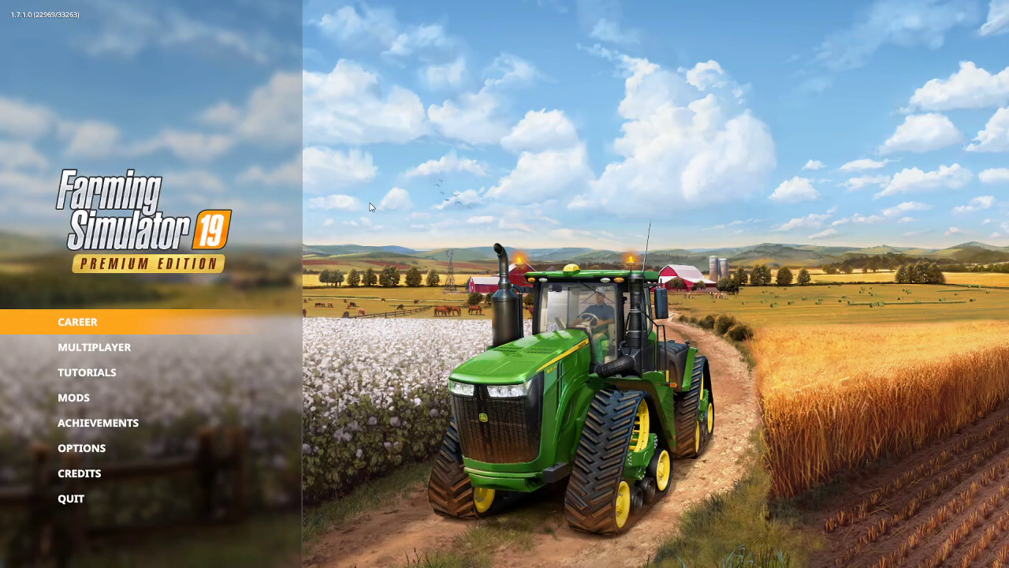
left_click(98, 321)
key("Return")
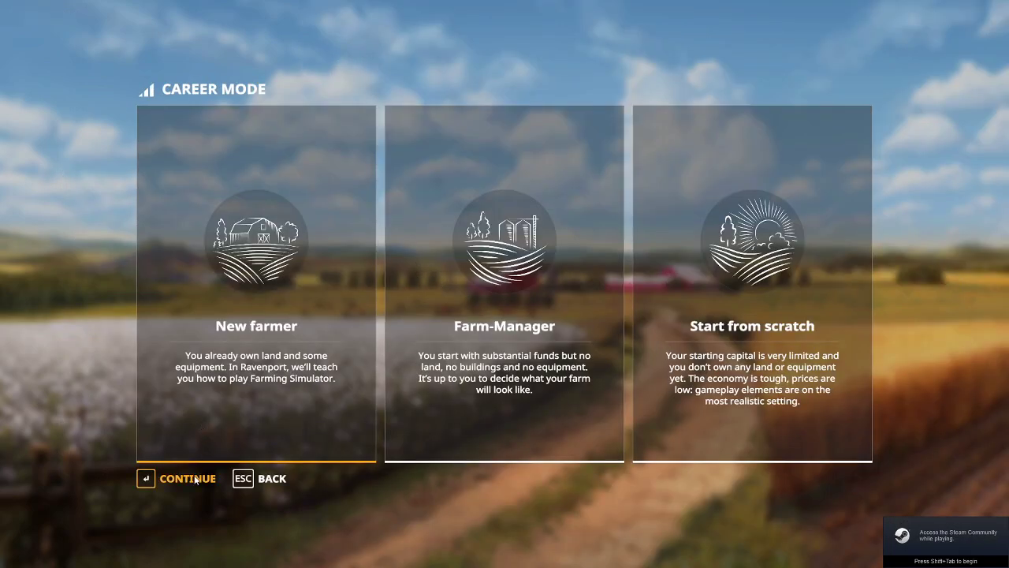
key("Return")
left_click(198, 484)
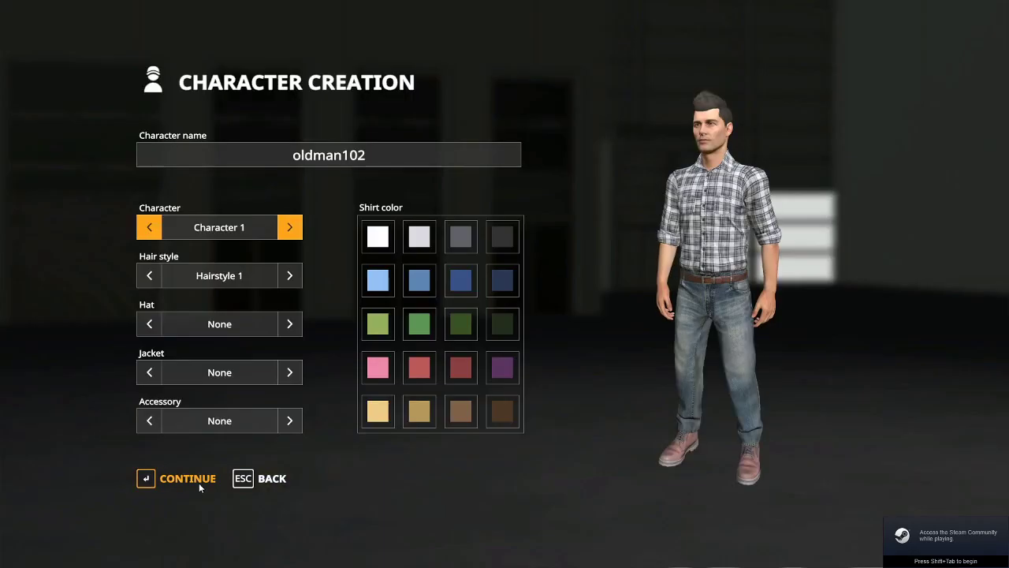
Step: Accept the default character, start the FS19_RICCIVILLE map and dismiss the tutorial recommendation
left_click(198, 482)
left_click(180, 487)
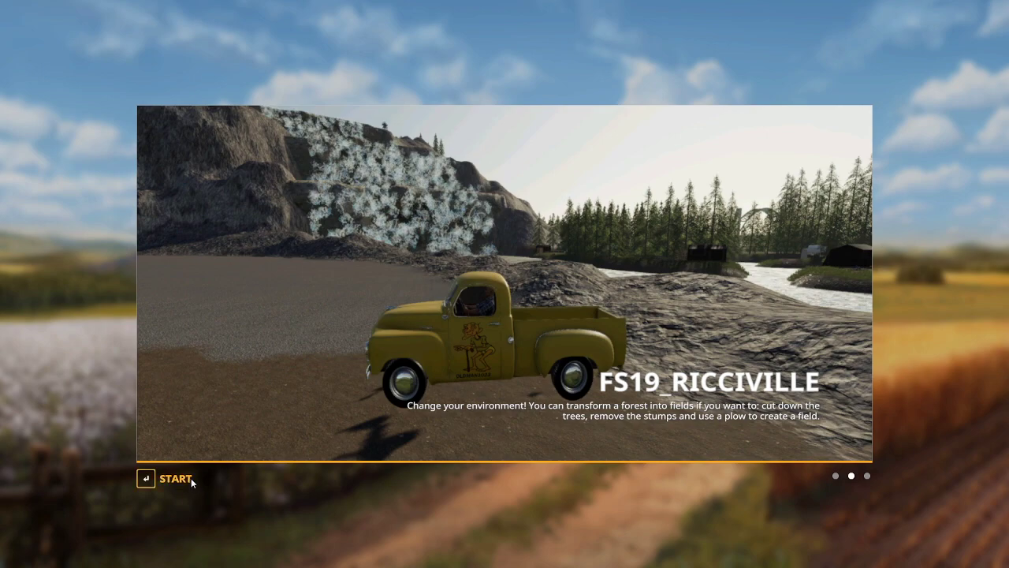
left_click(175, 478)
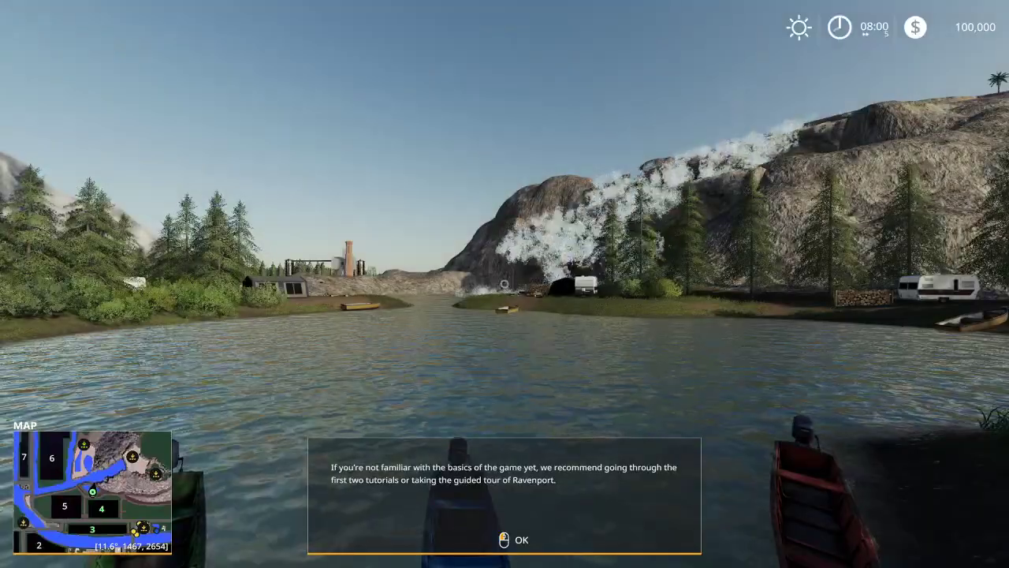
left_click(183, 485)
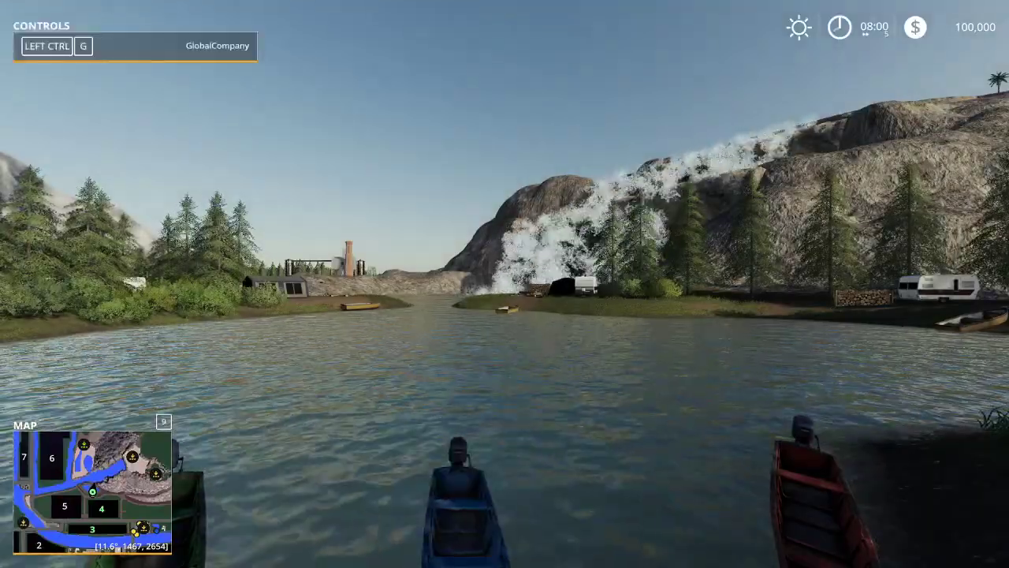
Step: Travel to Central Station by visiting its marker on the map
key("Escape")
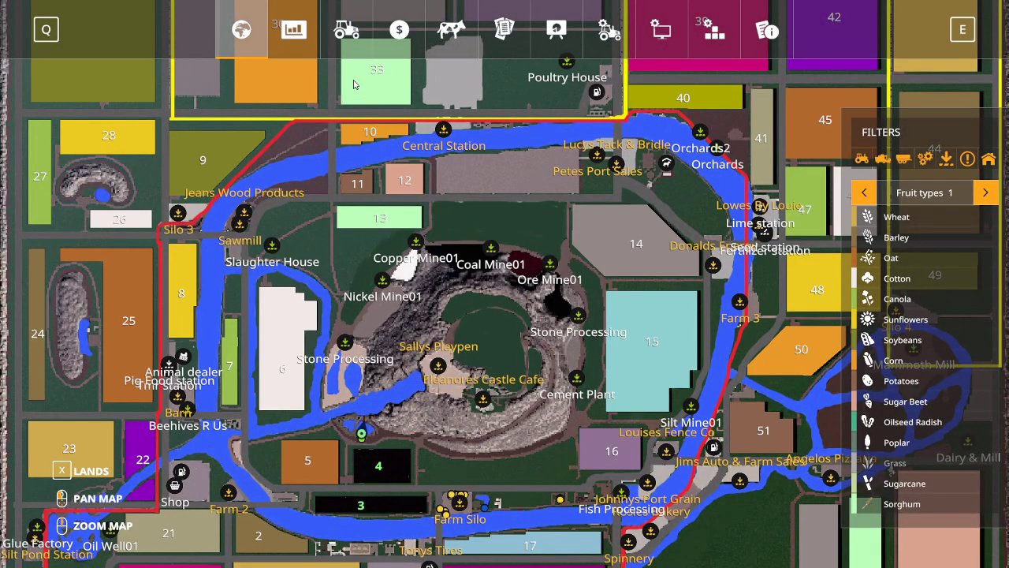
left_click(445, 134)
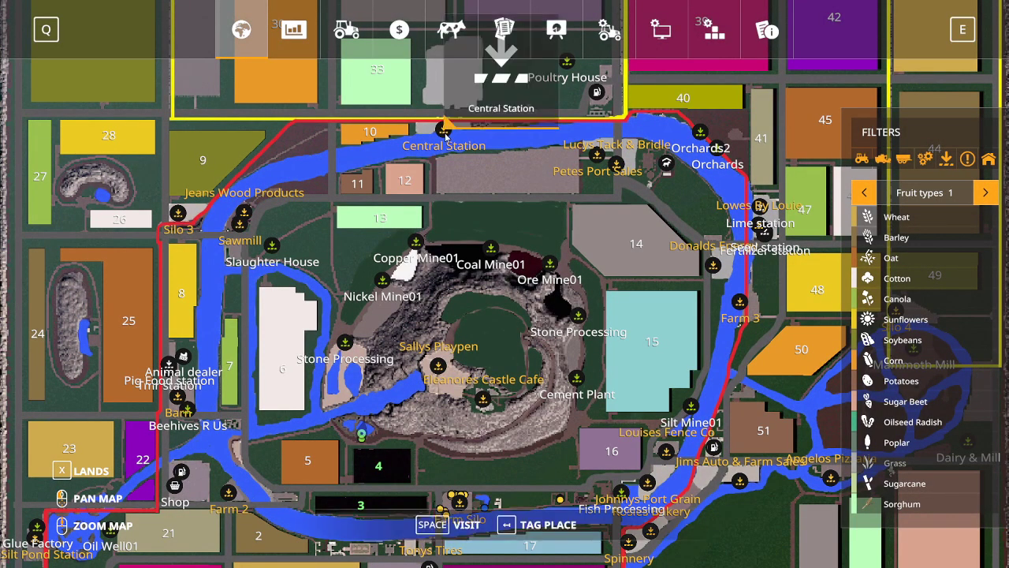
left_click(467, 524)
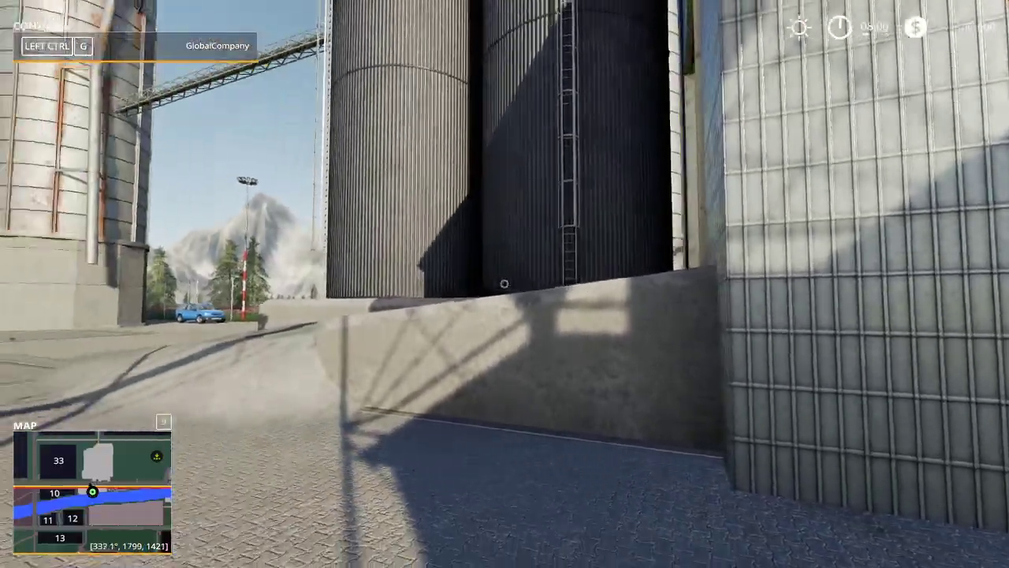
Step: Walk from the Central Station silos over the railroad crossing, waiting for the train to pass
key("shift+w")
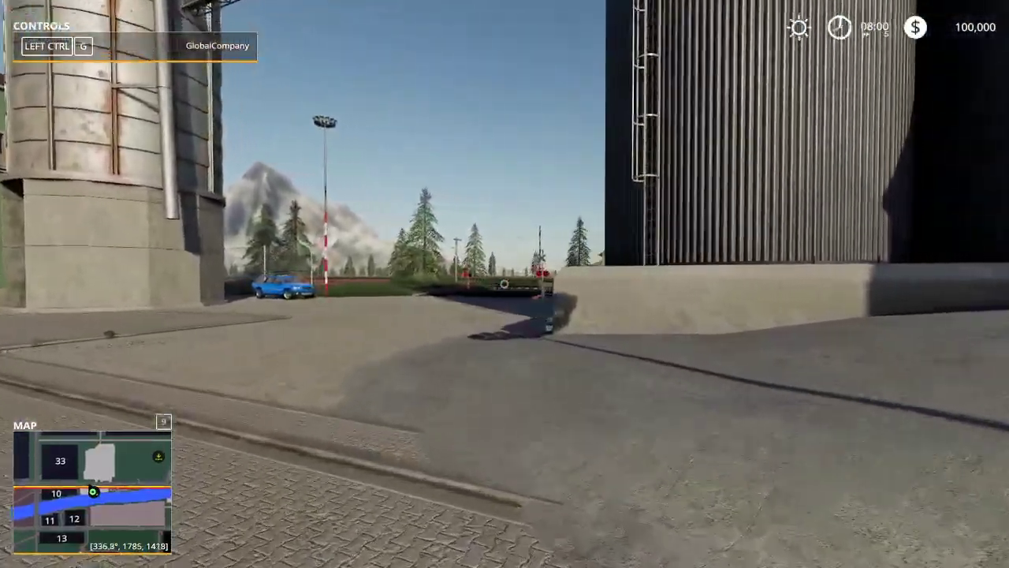
key("shift+w")
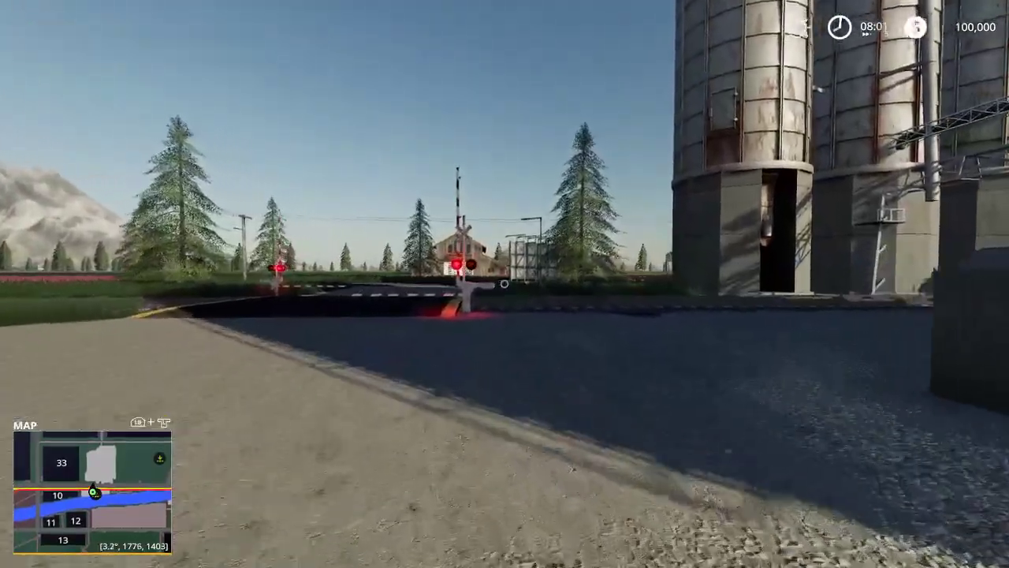
key("shift+w")
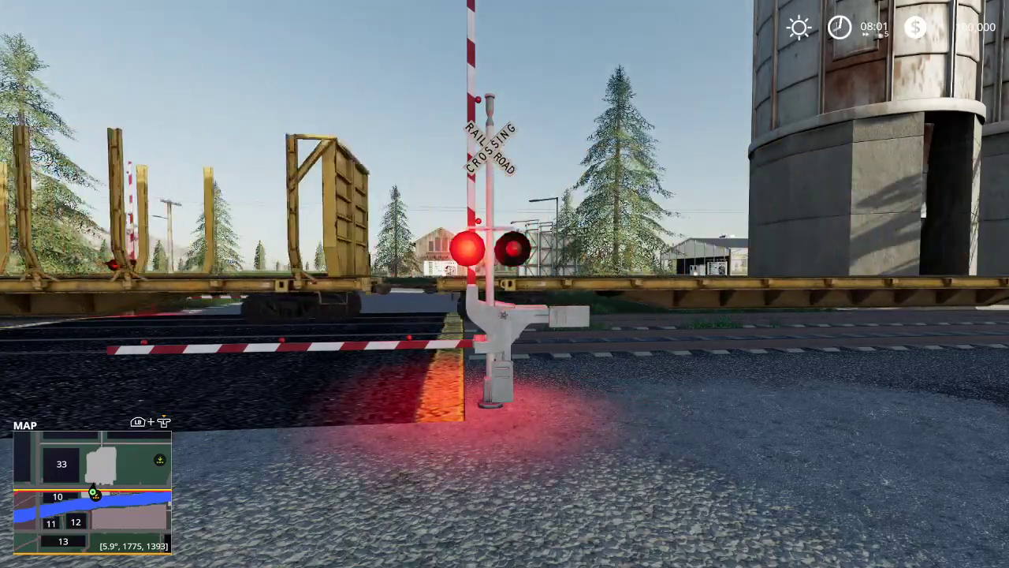
key("a")
key("w")
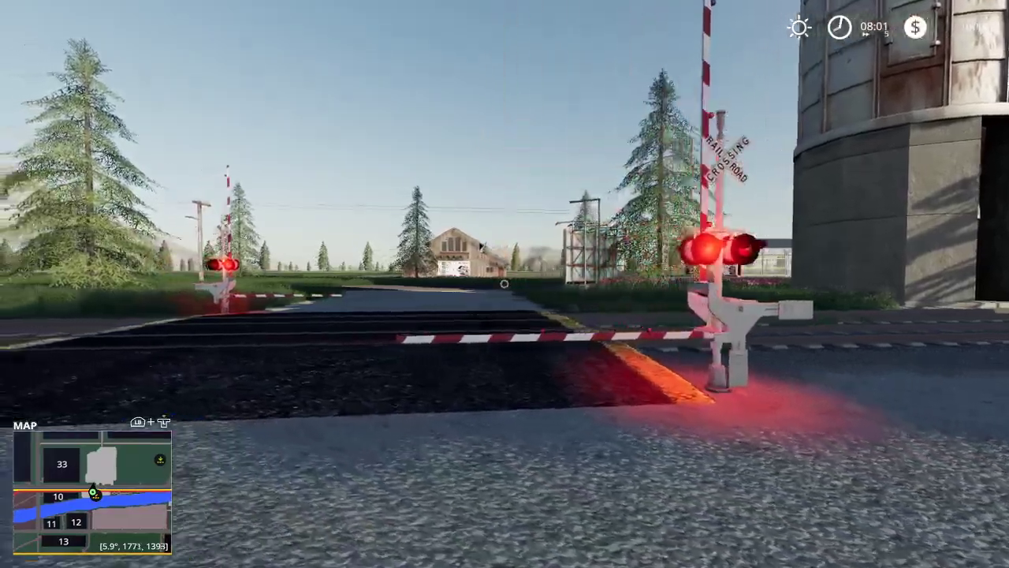
key("w")
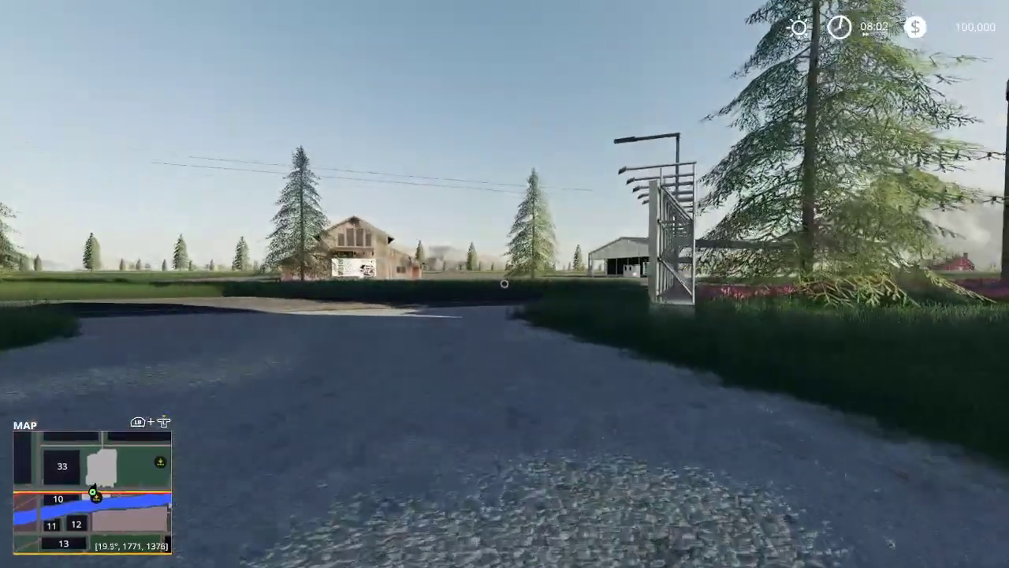
Step: Cross the road and walk over the lot to the product marker beside the Building C sign
key("w")
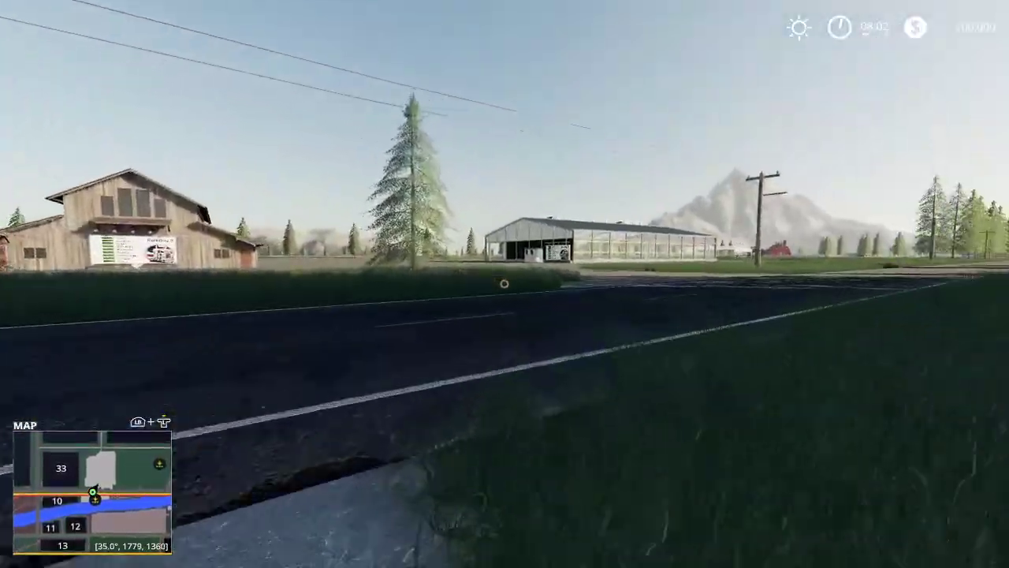
key("w")
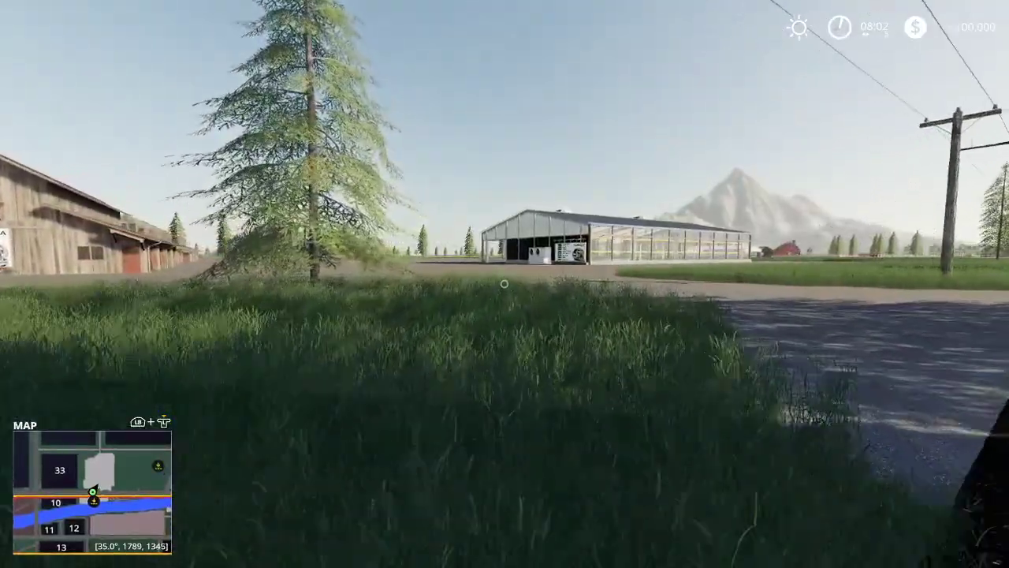
key("w")
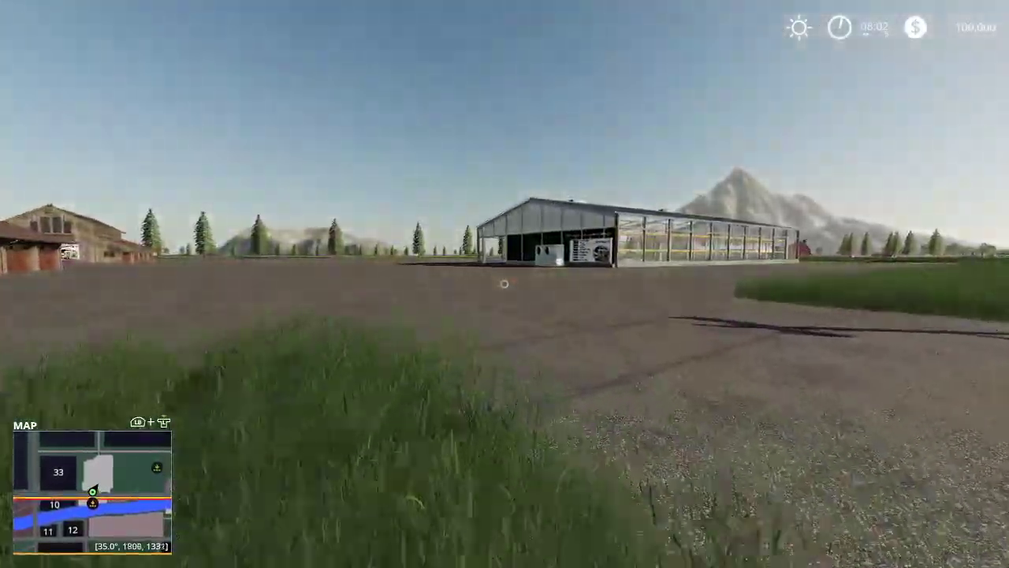
key("w")
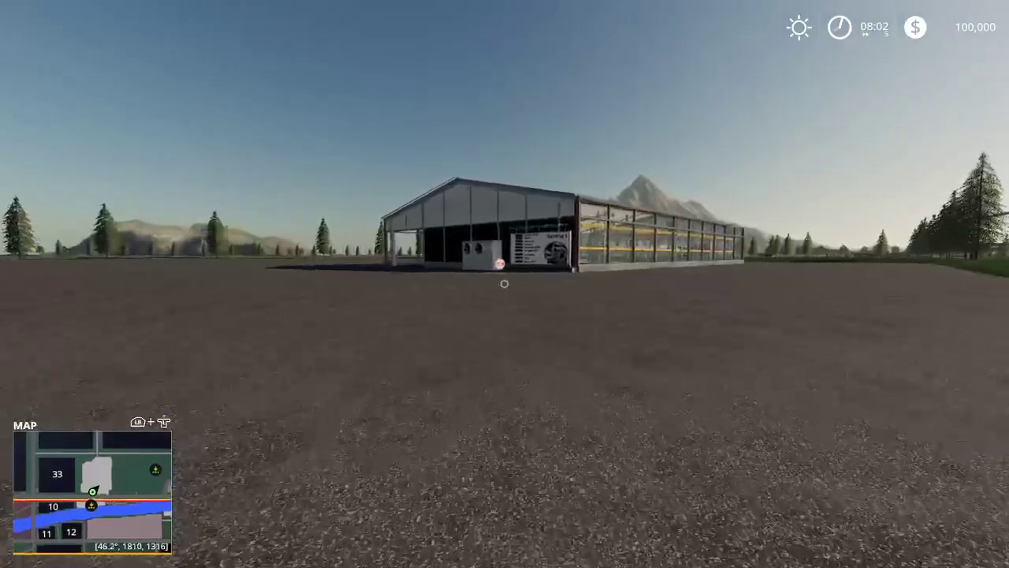
key("w")
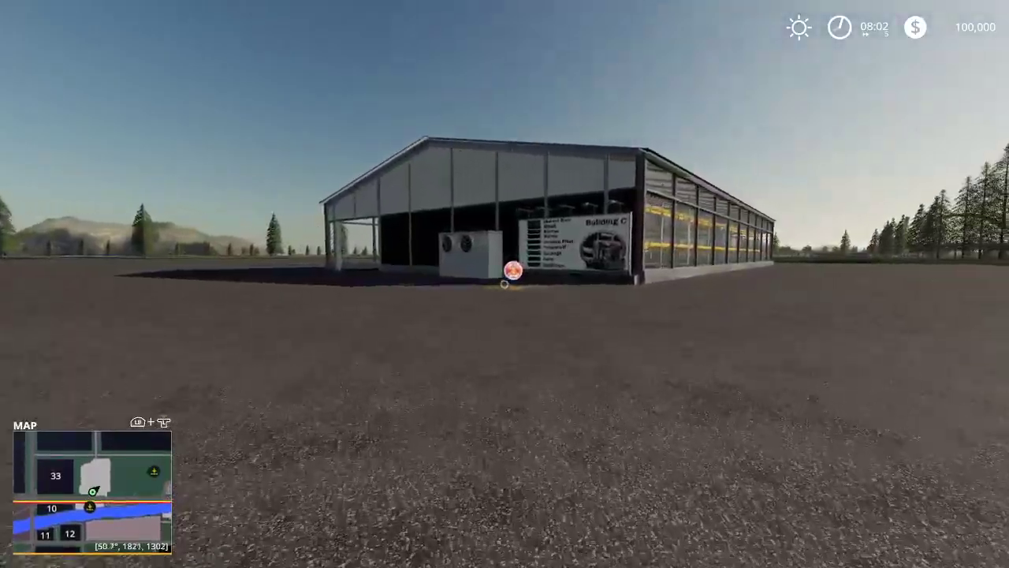
key("w")
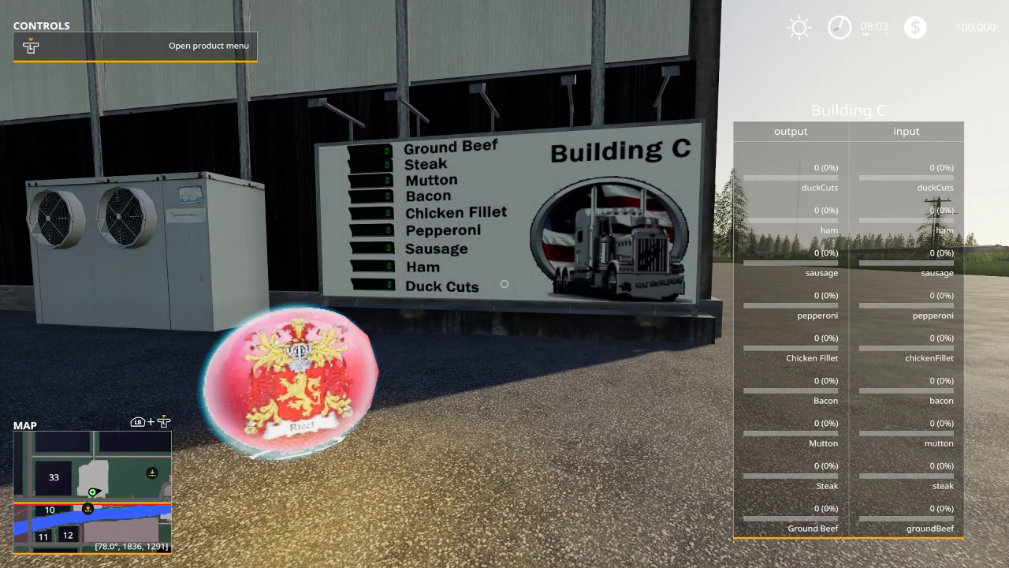
Step: Review the input and output storage of Building C in its product menu, then close it
key("r")
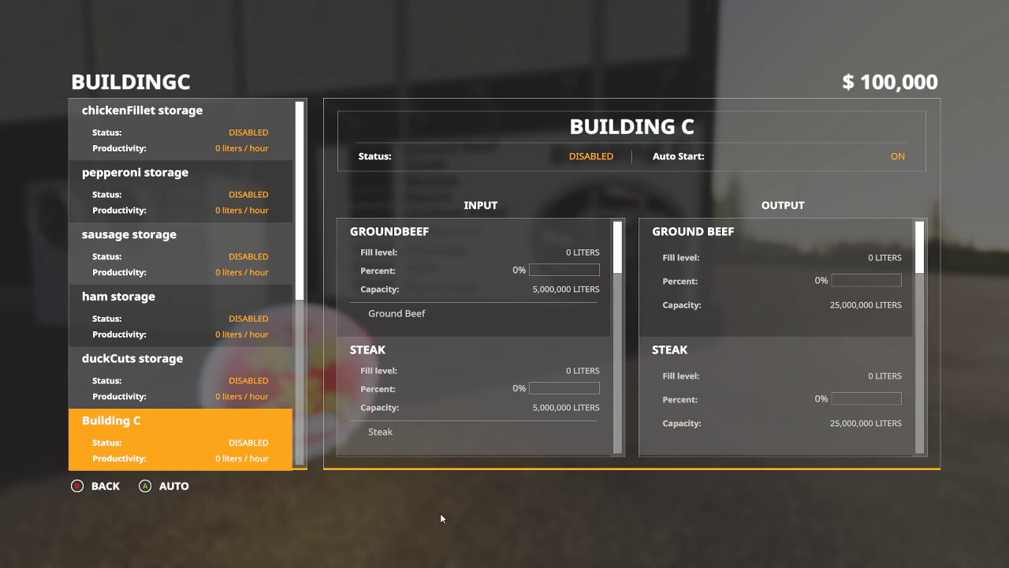
scroll(812, 371, "down", 5)
scroll(475, 332, "down", 3)
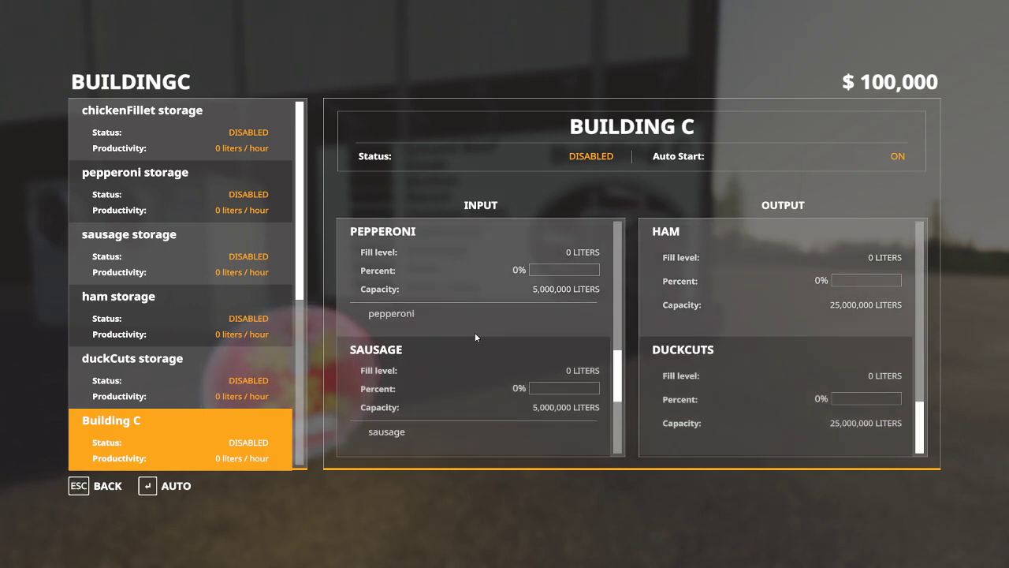
scroll(474, 330, "down", 2)
key("Escape")
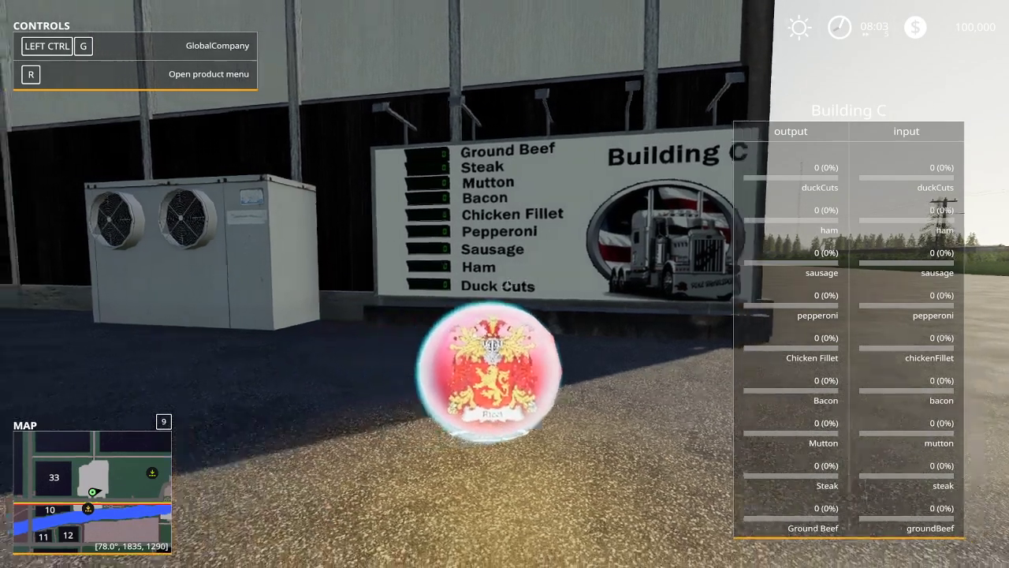
Step: Walk into Building C through its open bay, look around the interior and come back out
key("a")
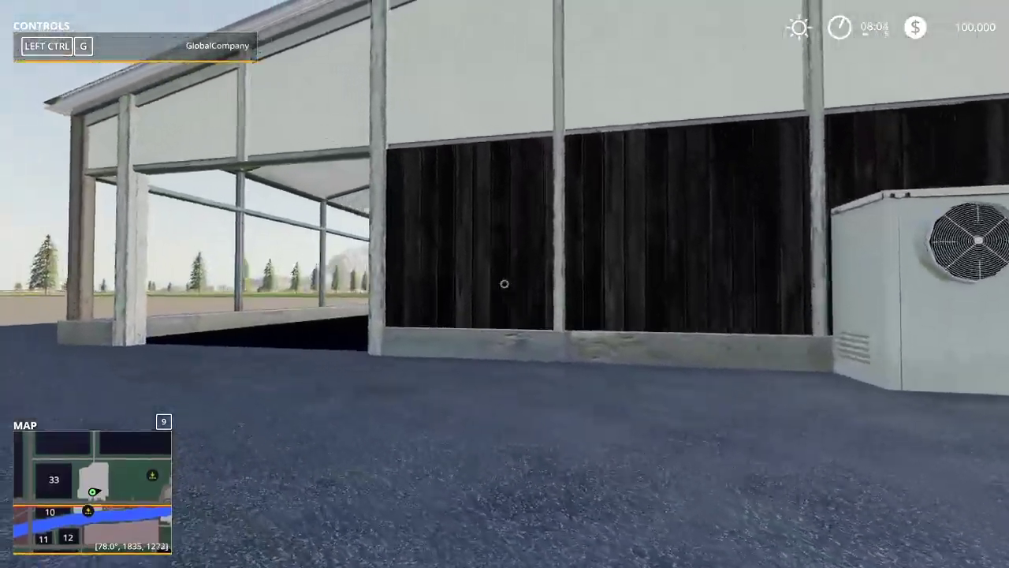
key("w")
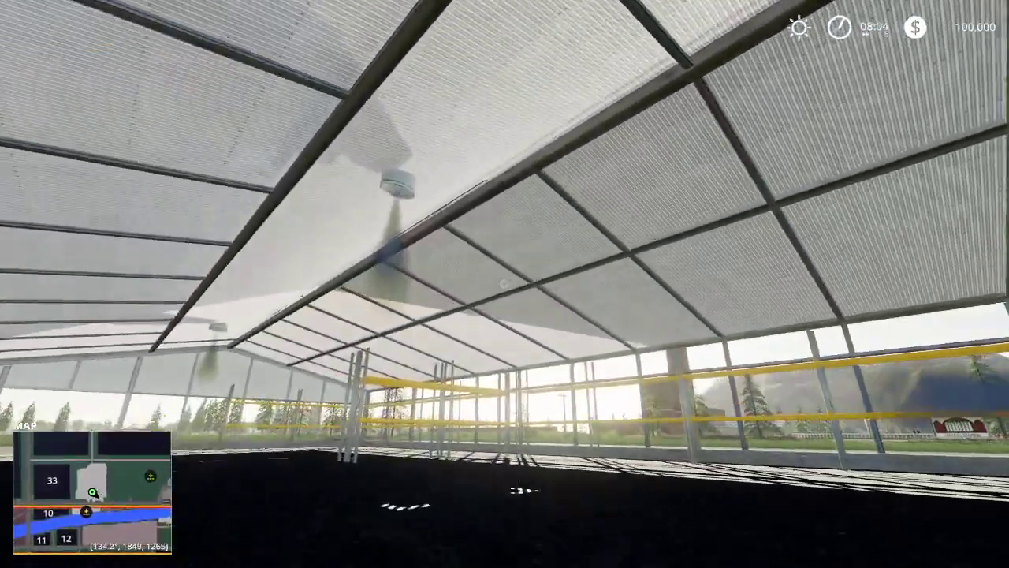
key("w")
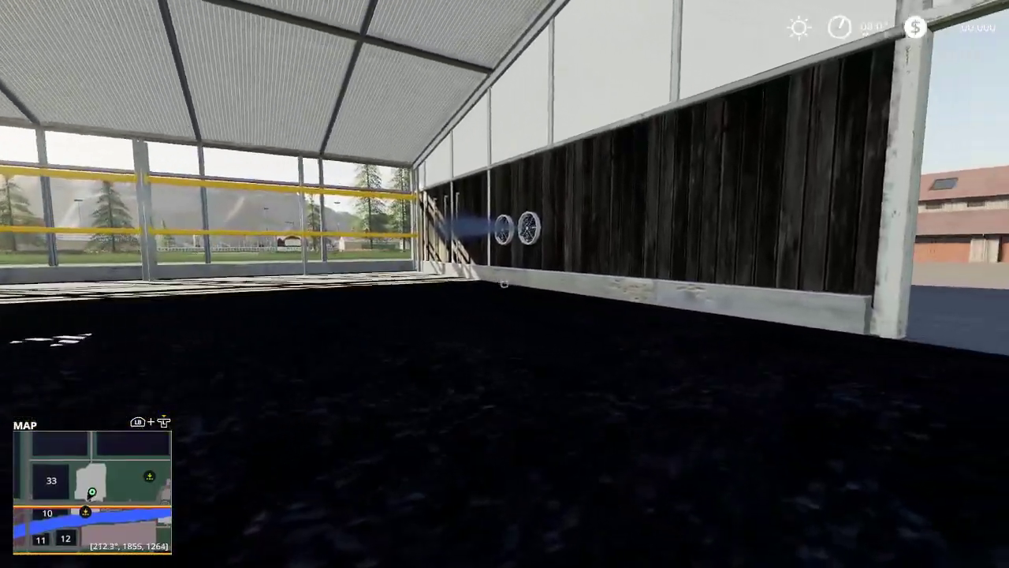
key("w")
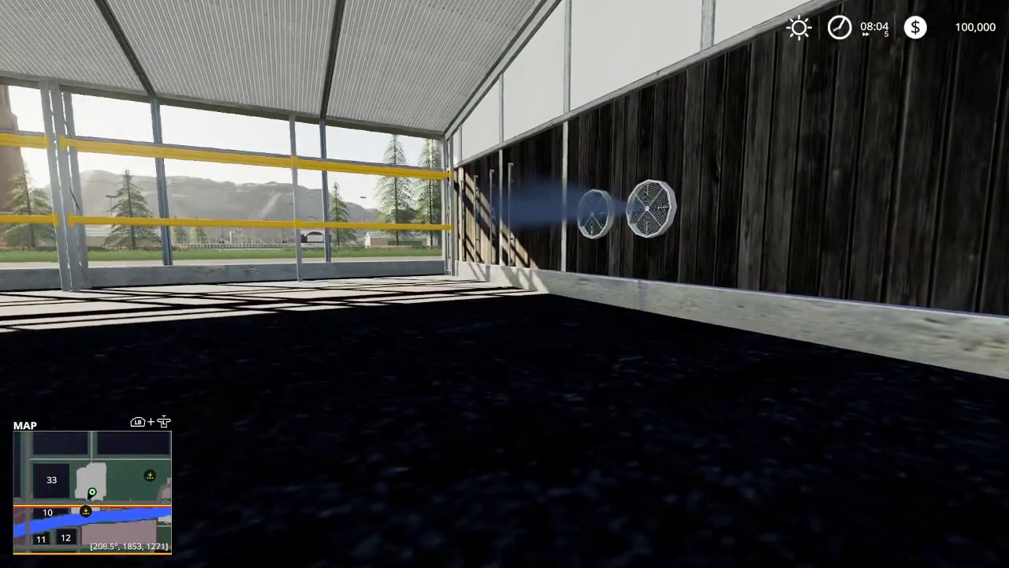
key("s")
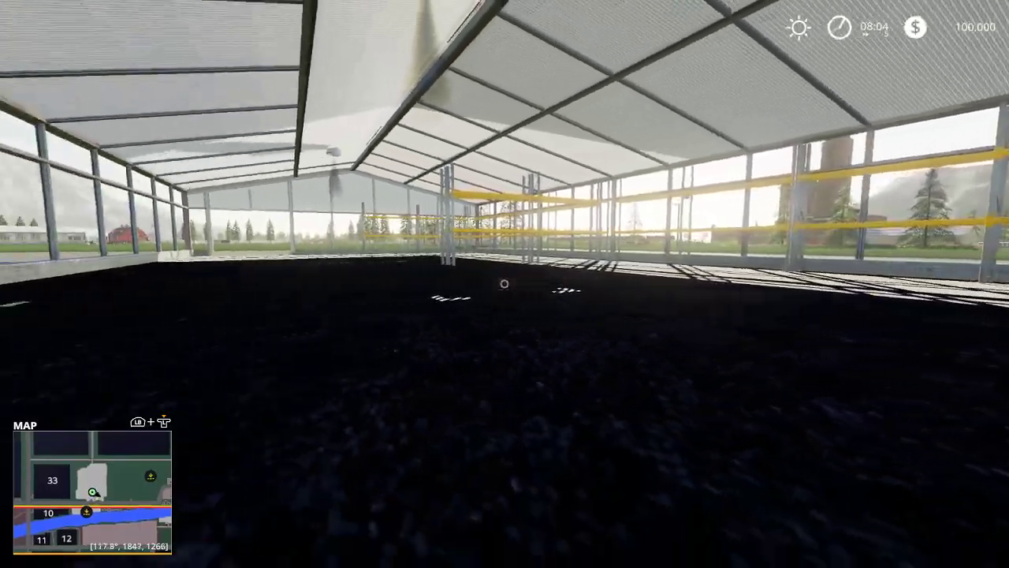
key("s")
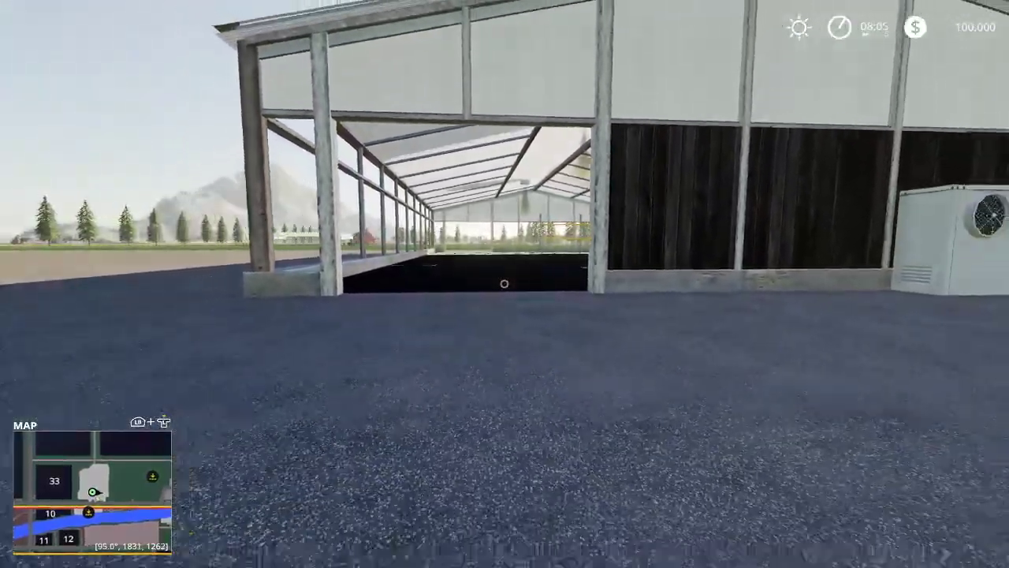
Step: Look into the open bay from outside and walk back along the front to view the Building C sign
key("w")
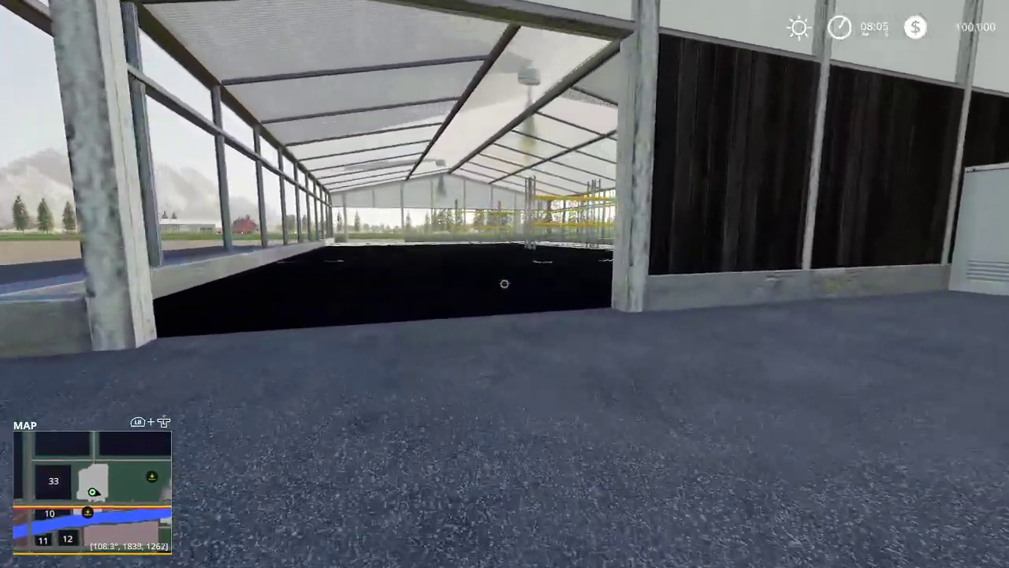
key("w")
key("s")
key("d")
key("w")
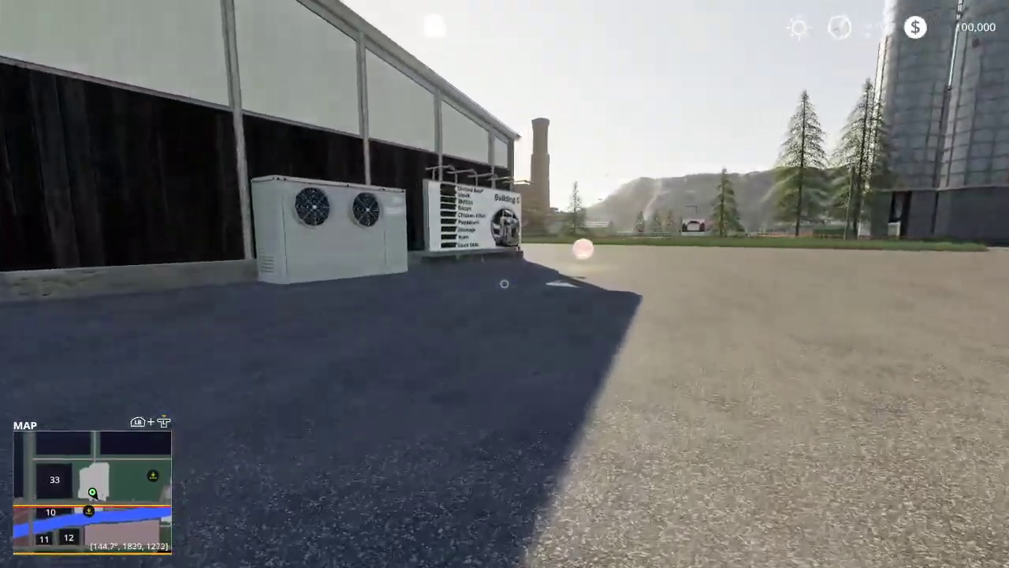
key("w")
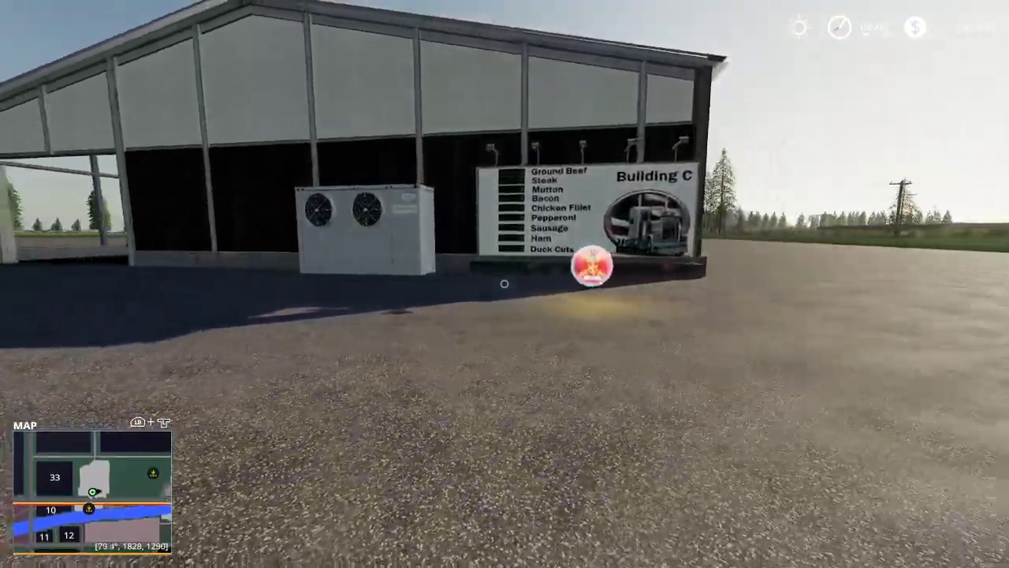
key("s")
Step: End the current game without saving and quit Farming Simulator 19 to the desktop
key("Escape")
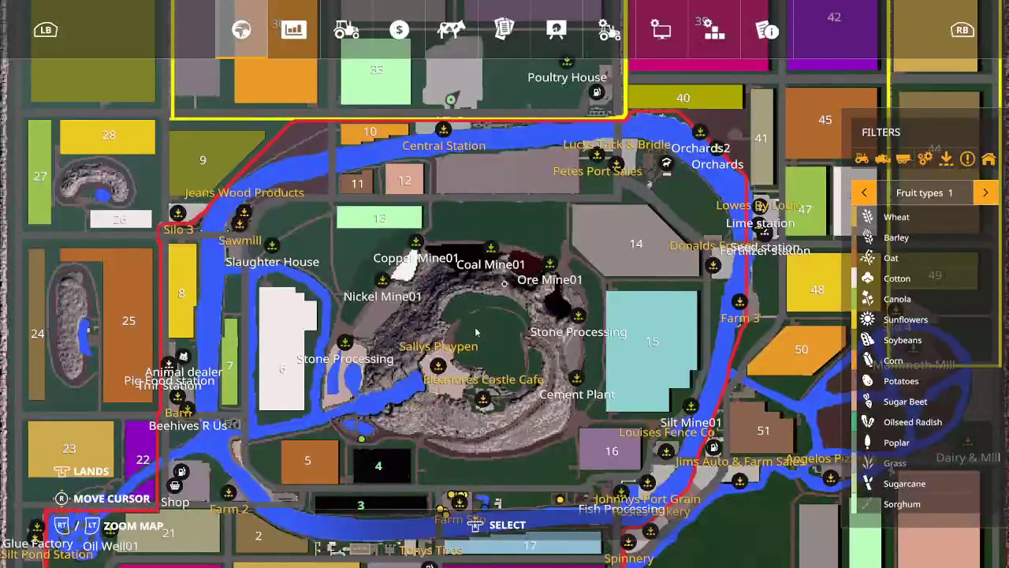
left_click(609, 29)
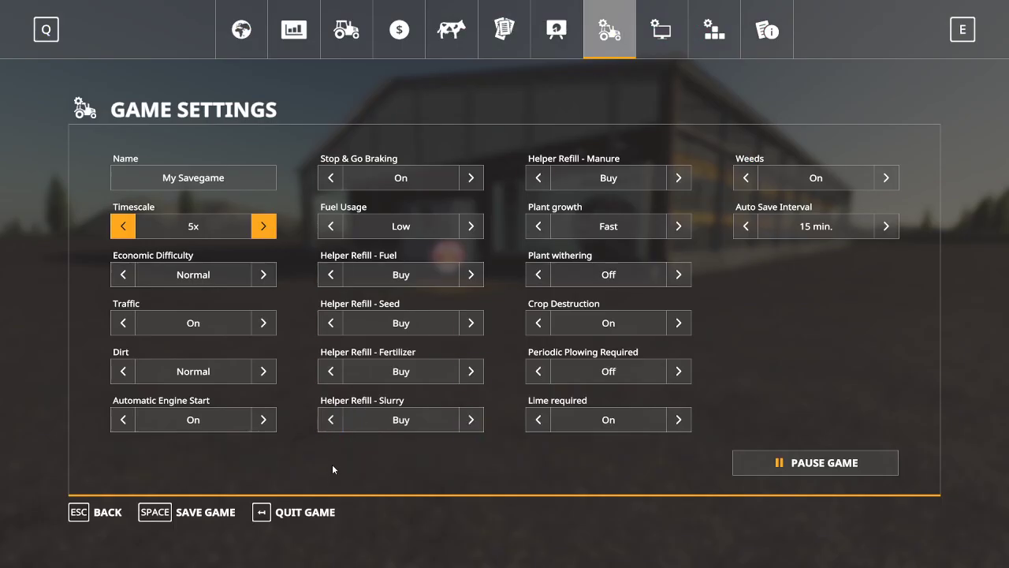
left_click(323, 513)
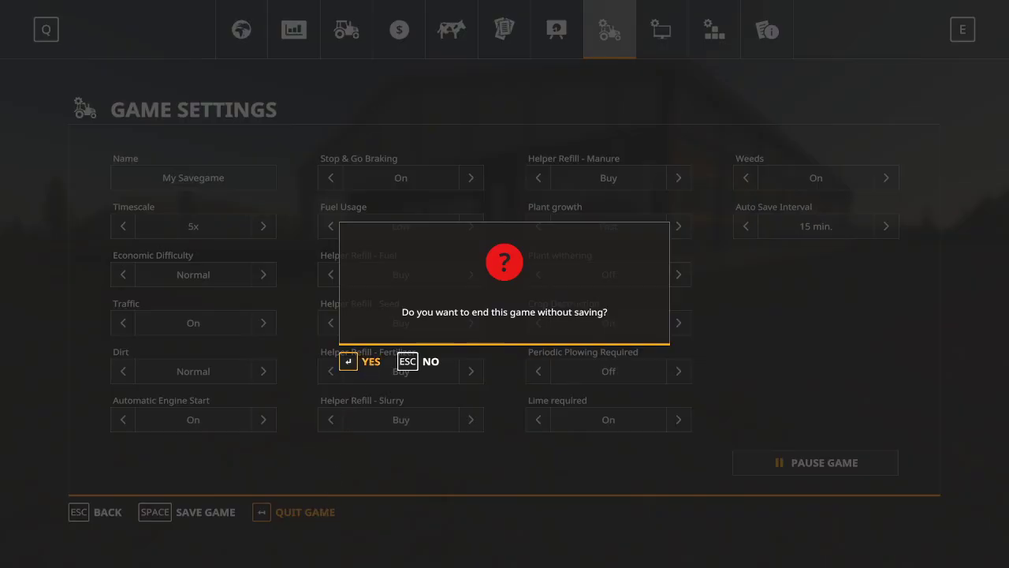
left_click(365, 362)
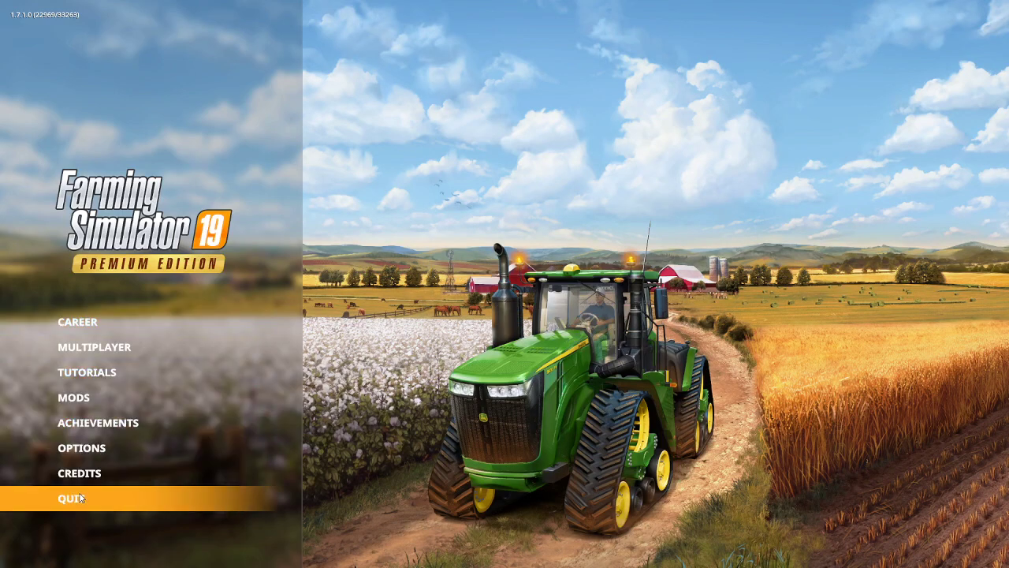
left_click(79, 498)
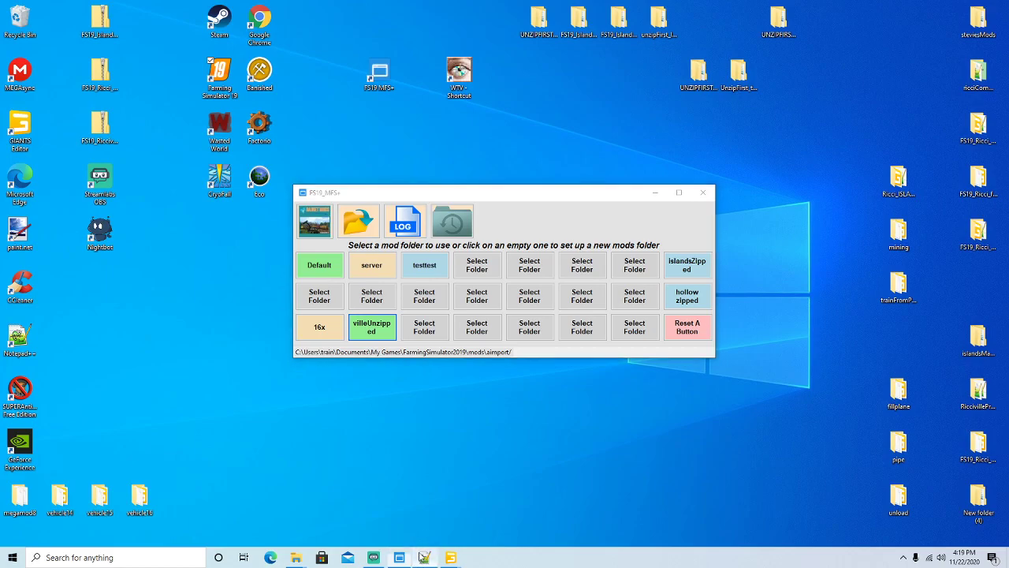
Step: Switch to Notepad++ and reload the modified log.txt from disk
left_click(424, 558)
left_click(364, 43)
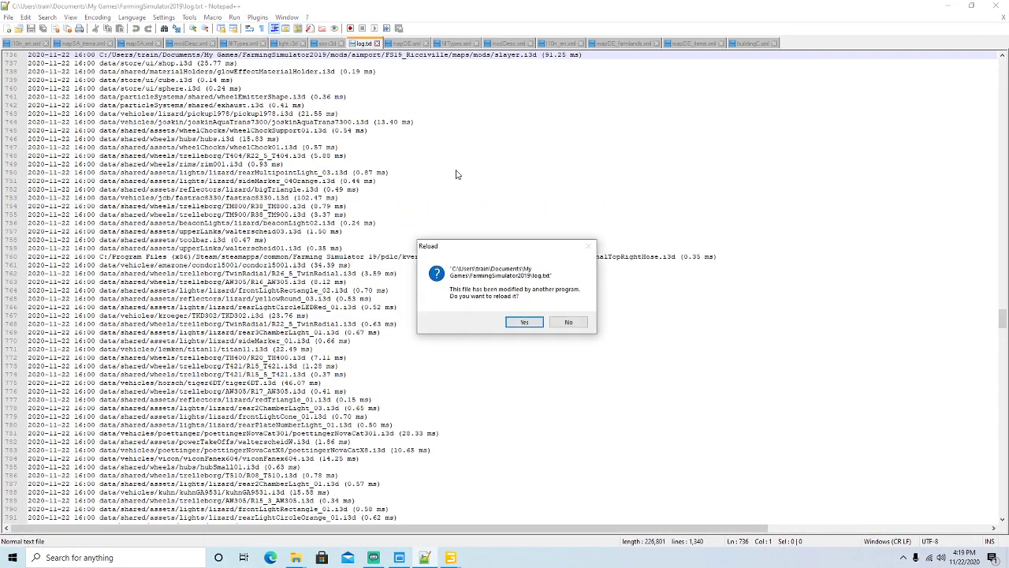
left_click(527, 322)
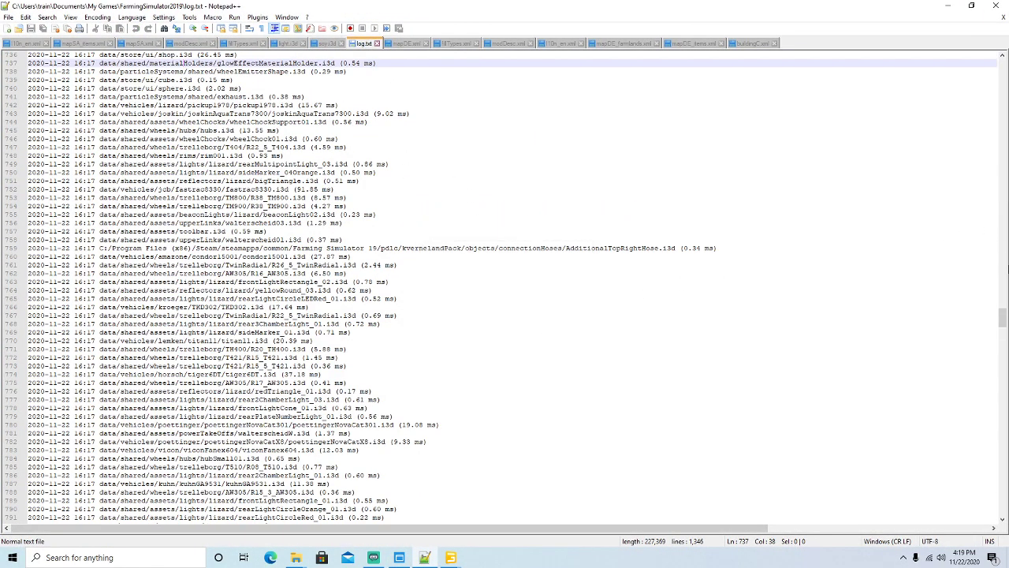
Step: Read through log.txt from the beginning for warnings and errors from the map load, and highlight the 'coronaRight' depth map error
left_click_drag(1003, 317, 992, 71)
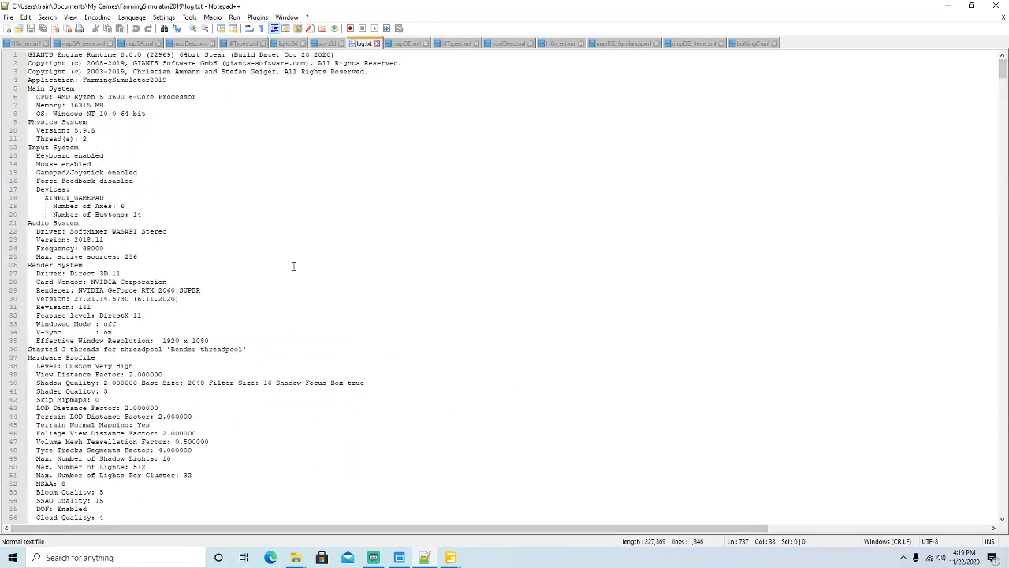
scroll(293, 261, "down", 18)
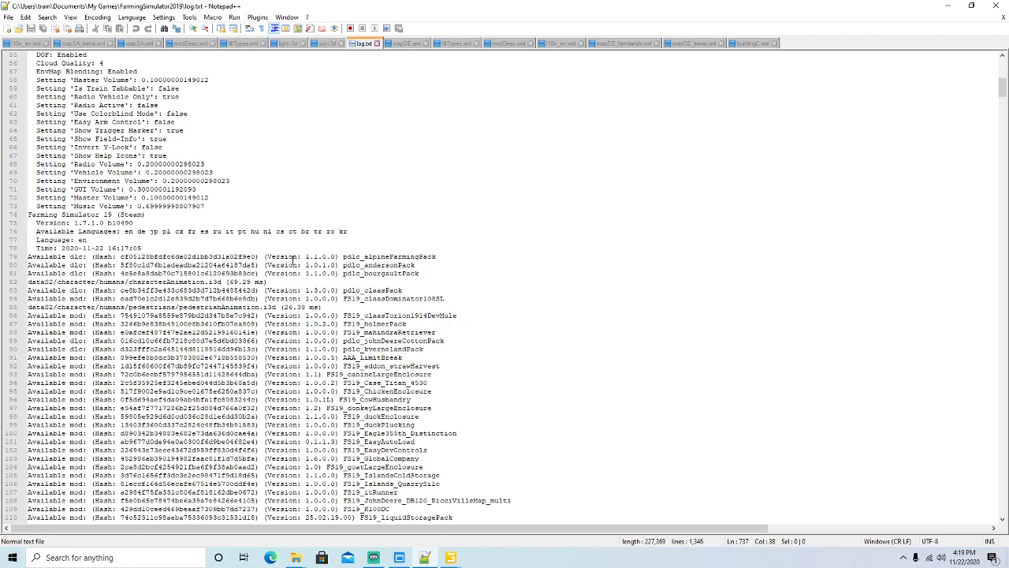
scroll(294, 260, "down", 20)
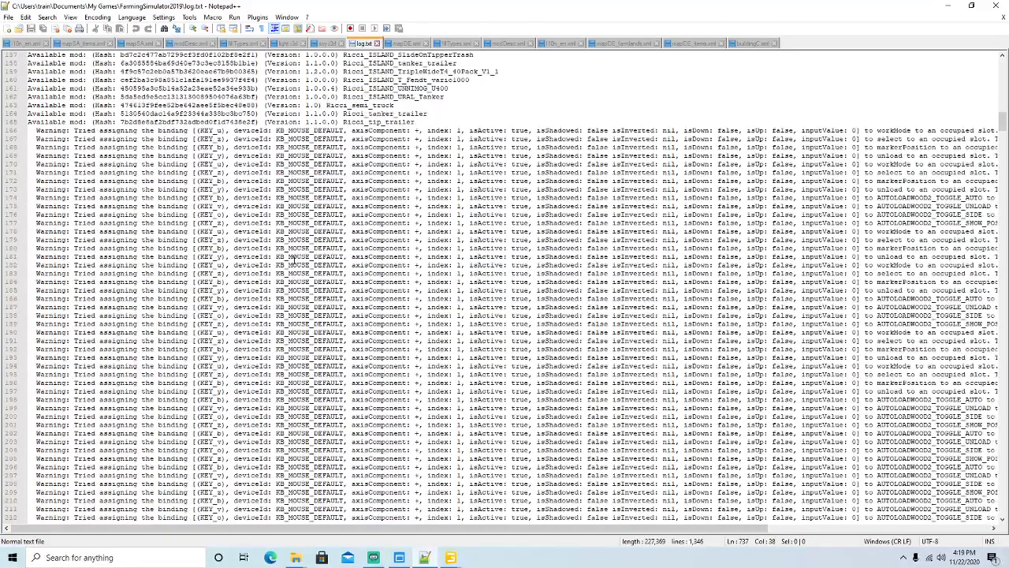
scroll(294, 258, "down", 20)
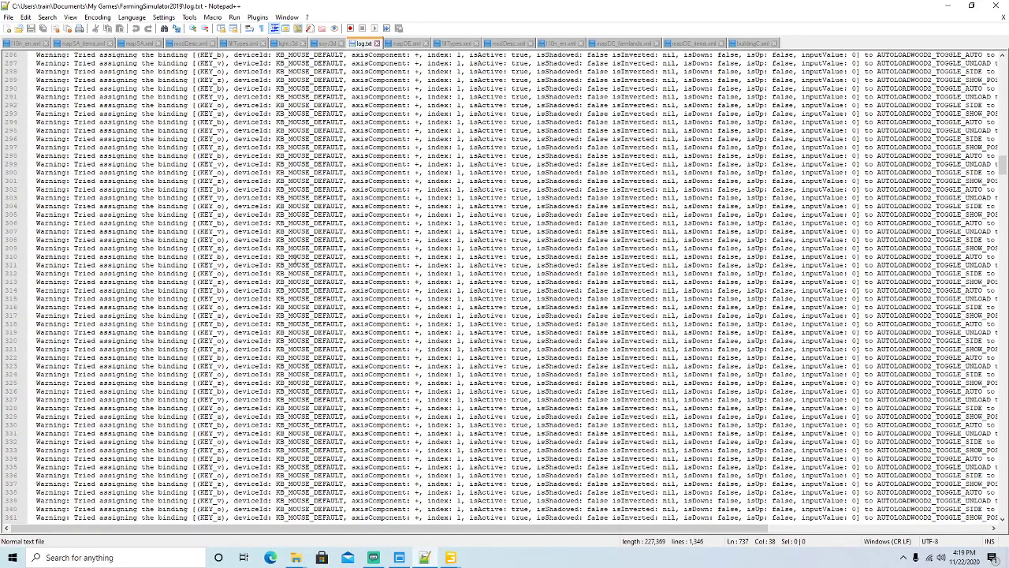
scroll(293, 258, "down", 20)
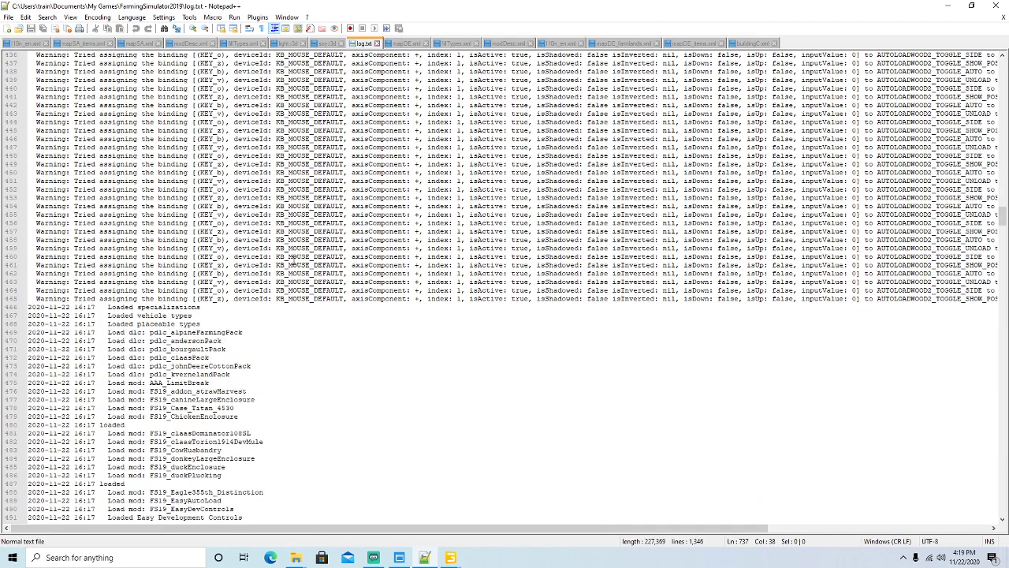
scroll(292, 260, "down", 20)
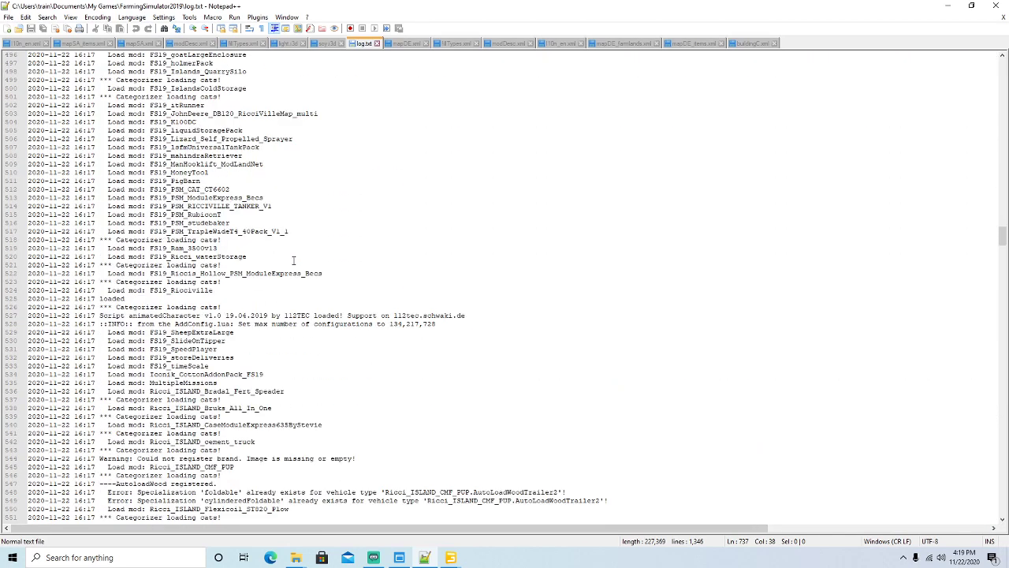
scroll(293, 260, "down", 6)
scroll(293, 261, "down", 13)
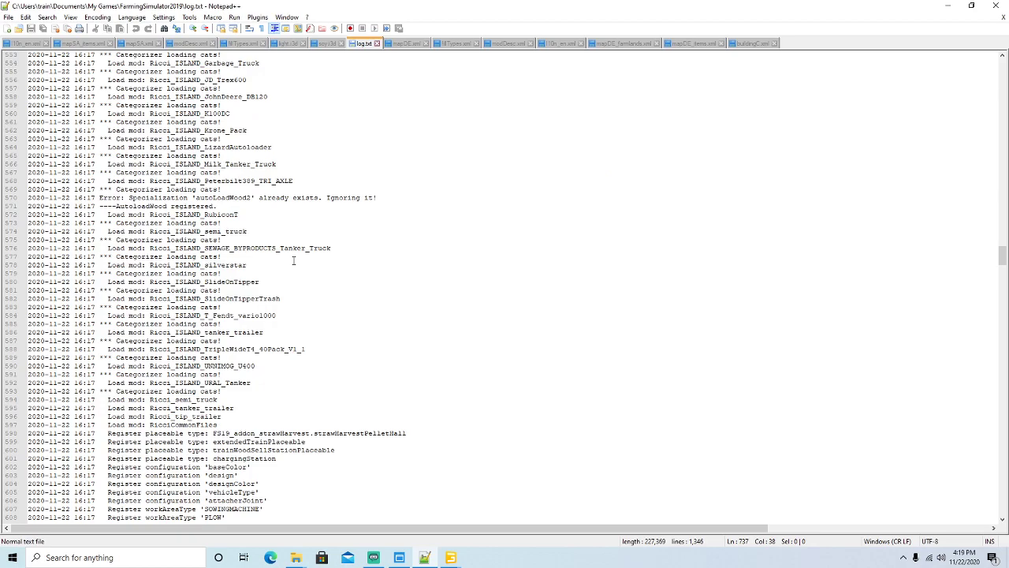
scroll(293, 260, "down", 20)
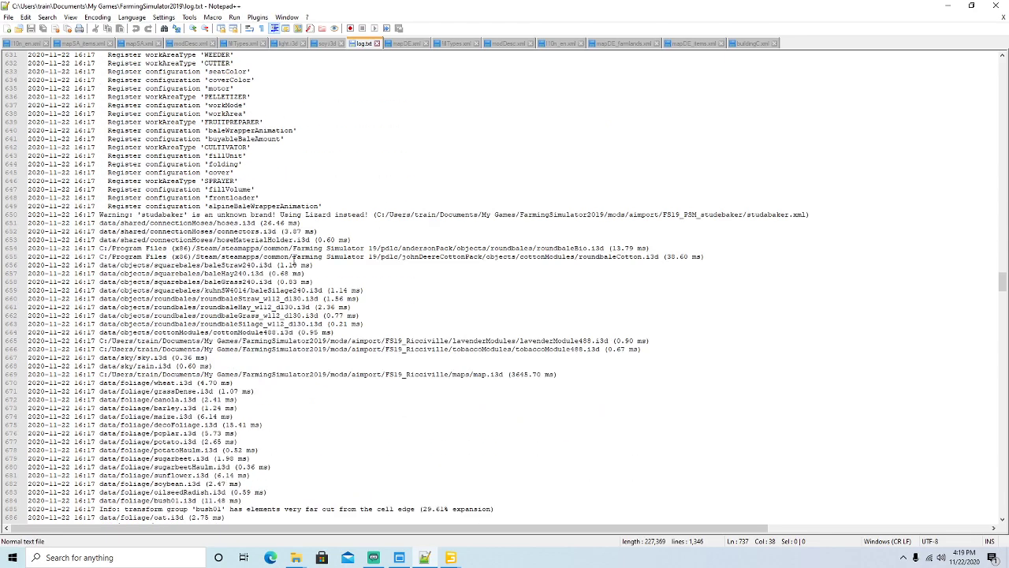
scroll(294, 260, "down", 20)
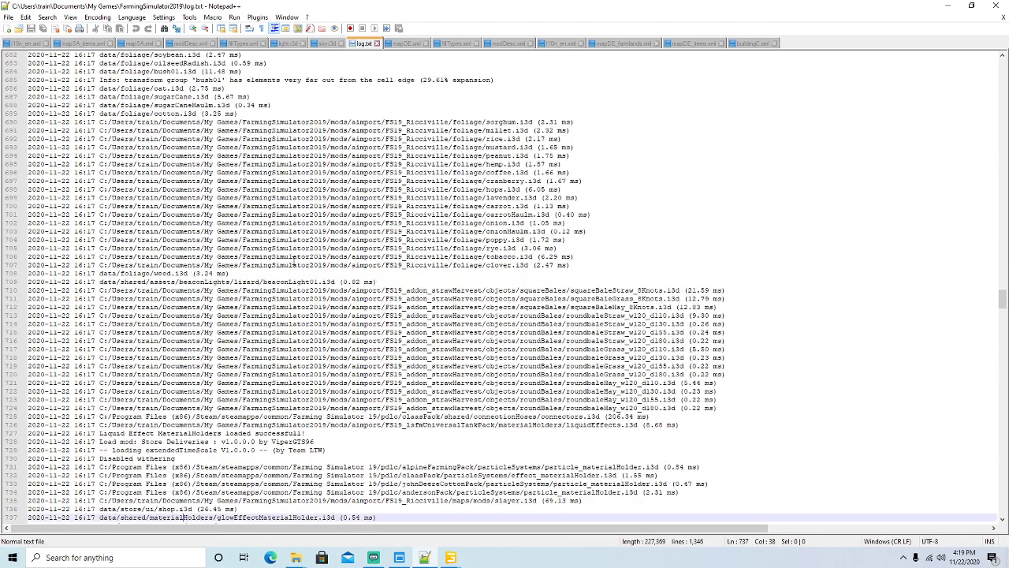
scroll(293, 261, "down", 20)
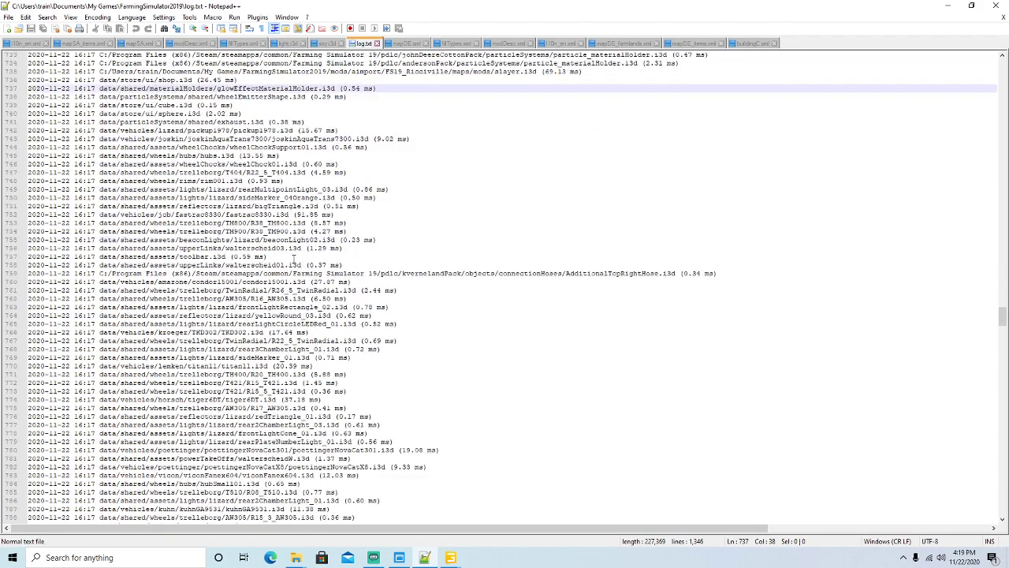
scroll(293, 258, "down", 14)
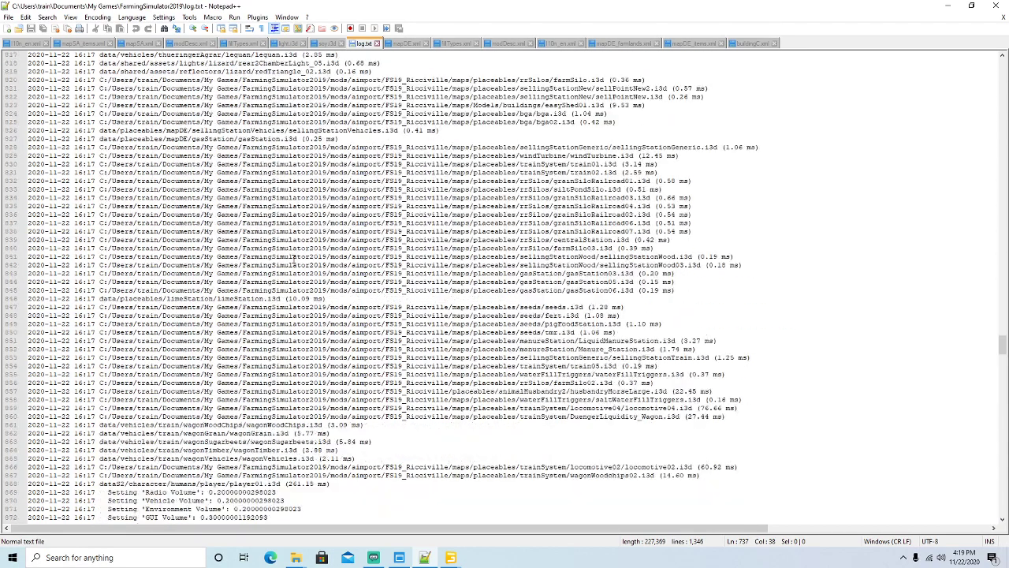
scroll(294, 259, "down", 6)
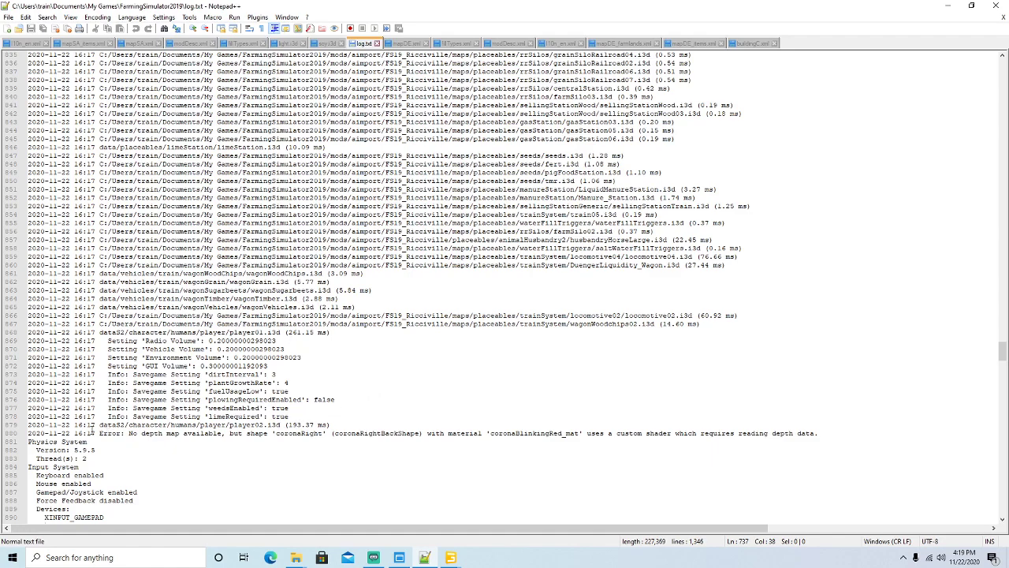
left_click_drag(99, 433, 830, 434)
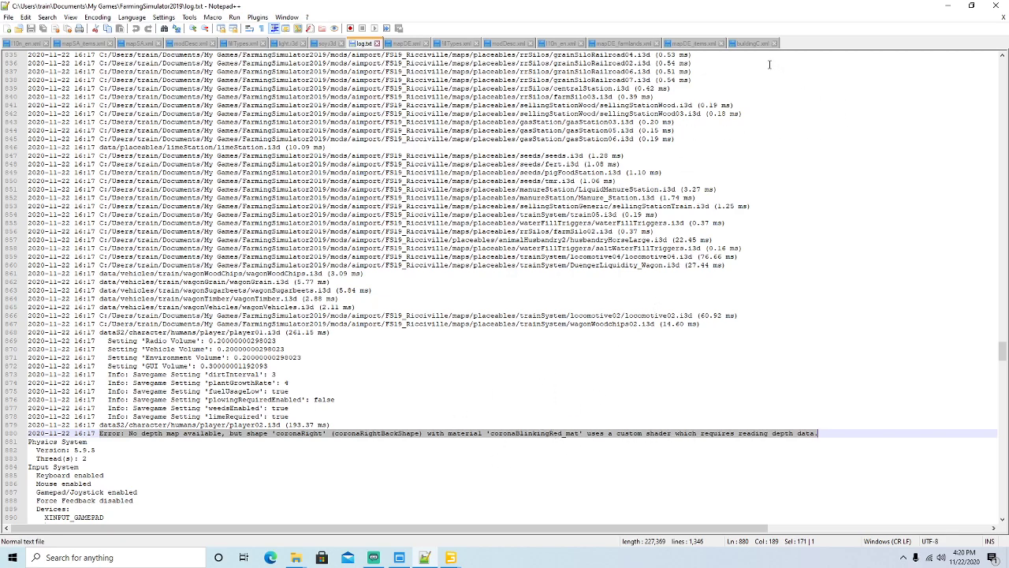
Step: Close the buildingC.xml file and minimize Notepad++
left_click(753, 44)
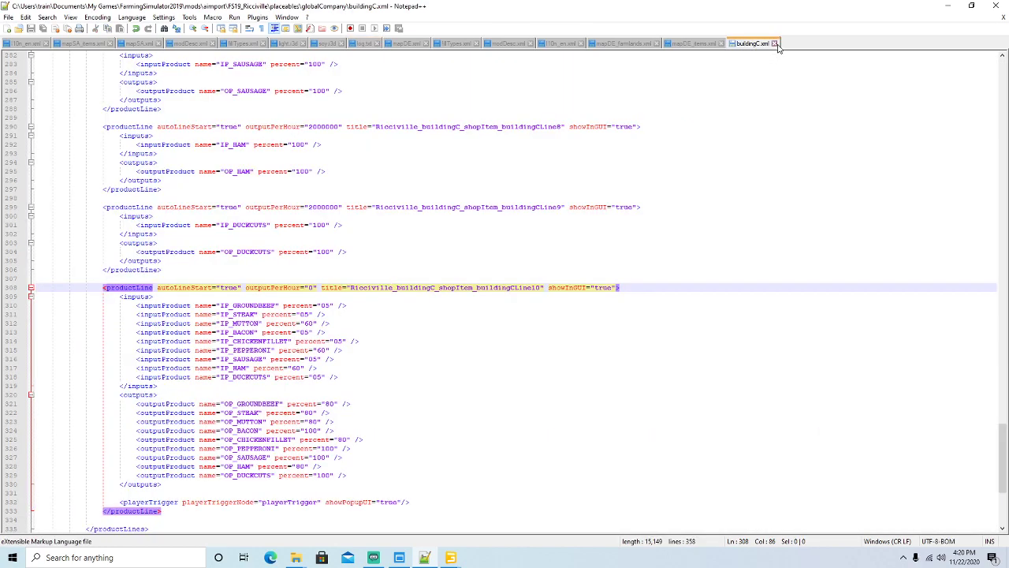
left_click(775, 44)
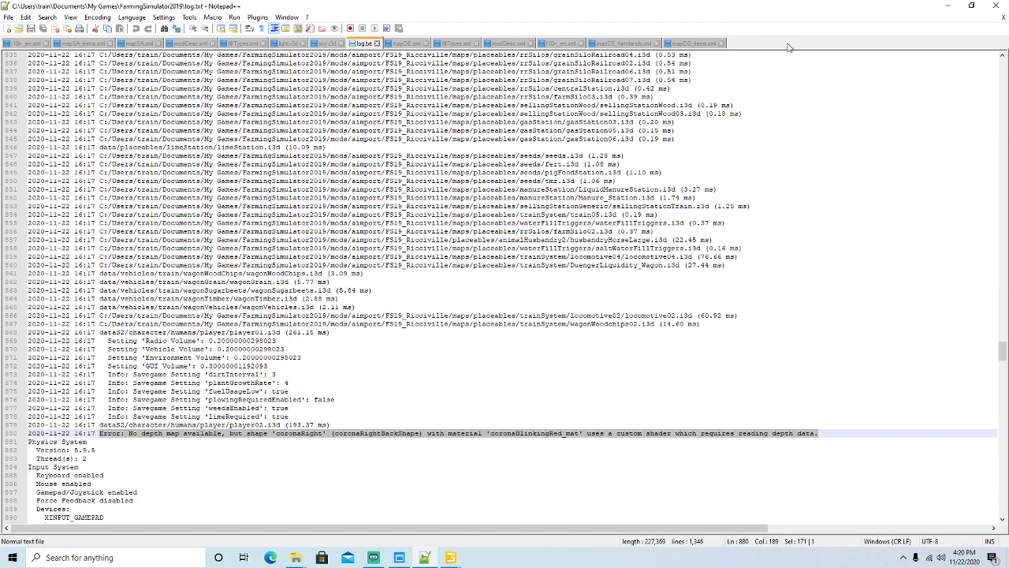
left_click(946, 7)
Step: Switch to the globalCompany File Explorer window and go to the newBuildings folder inside FS19_Ricciville
left_click(296, 556)
left_click(268, 483)
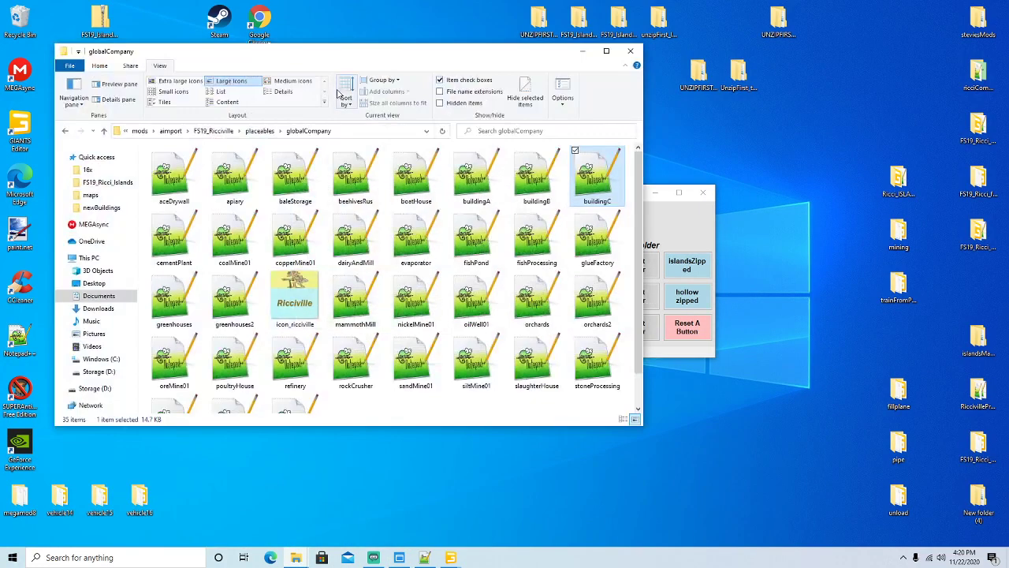
left_click(217, 131)
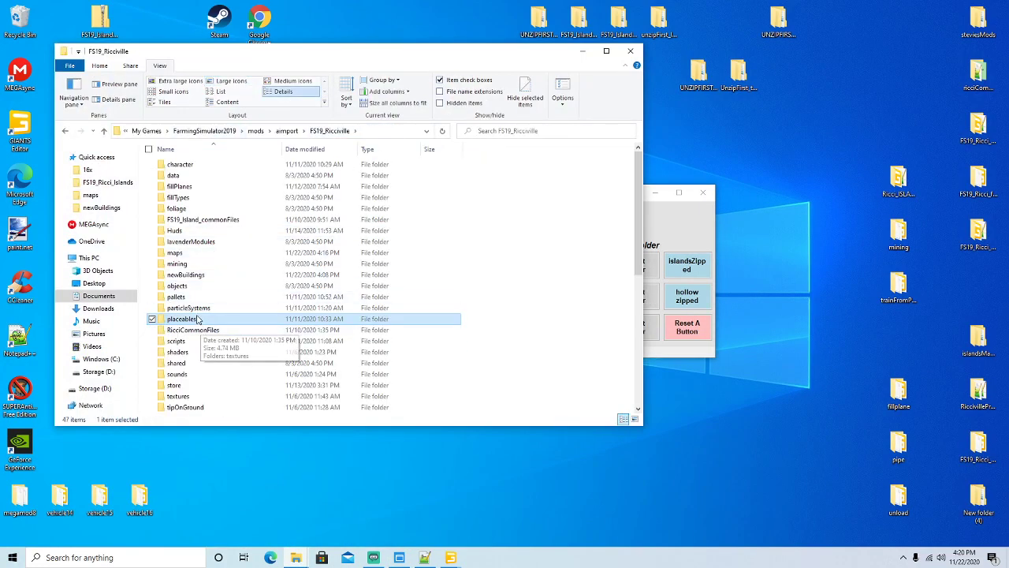
double_click(195, 275)
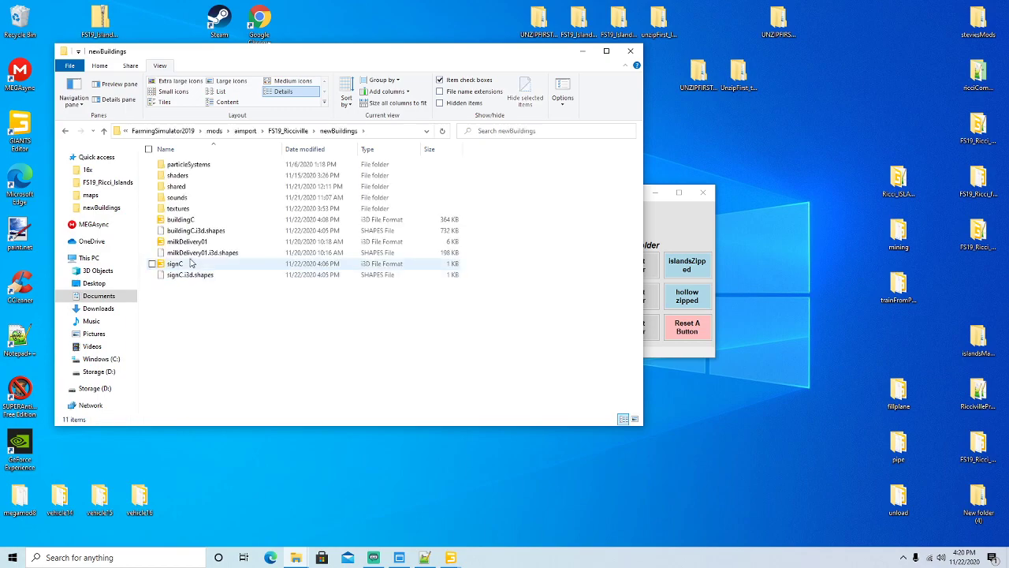
Step: Delete the signC and buildingC i3d files together with their .i3d.shapes files from the newBuildings folder
left_click(177, 266)
left_click(180, 276, "ctrl")
right_click(178, 275)
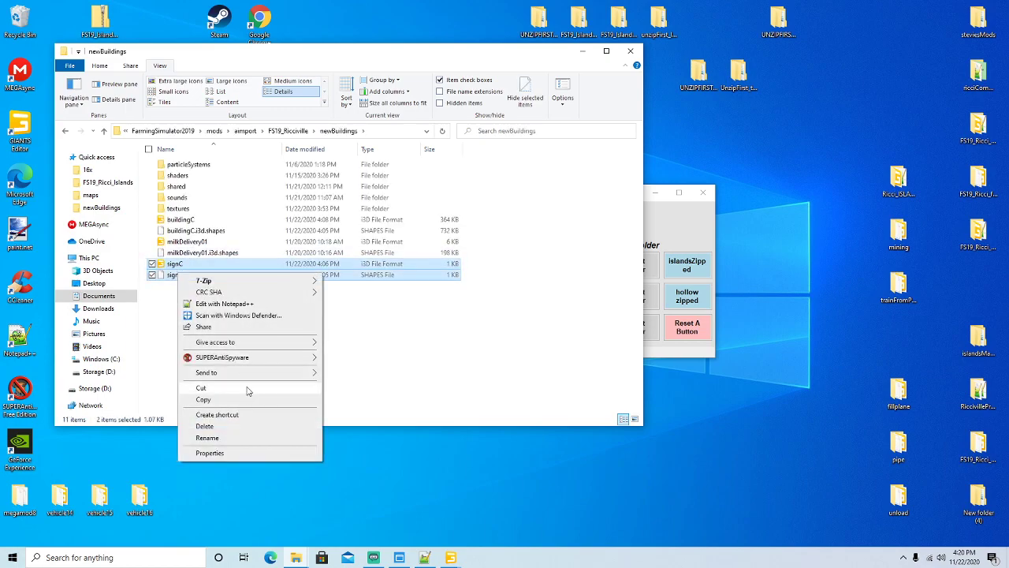
left_click(209, 428)
left_click(181, 220)
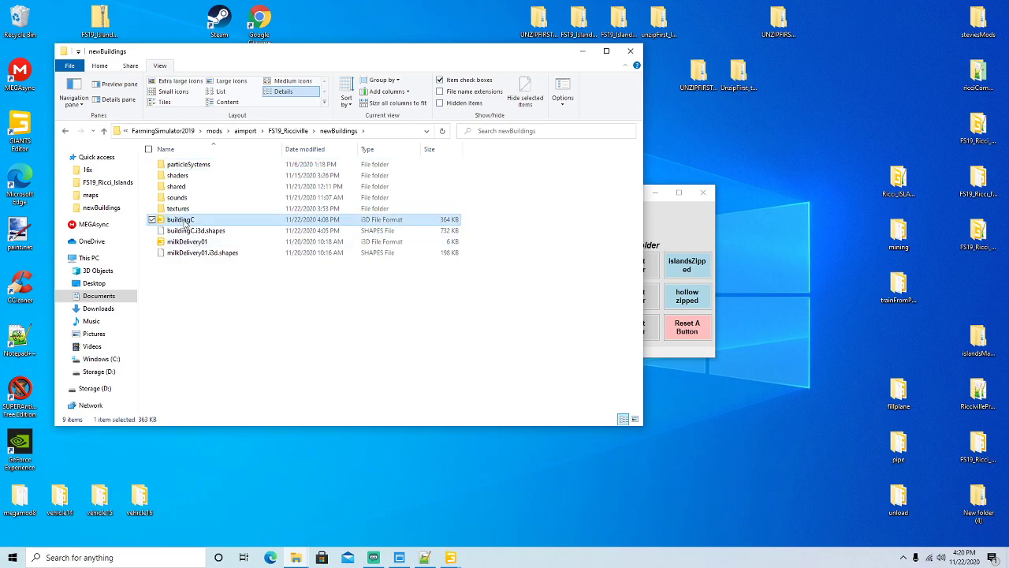
left_click(188, 230, "ctrl")
right_click(188, 230)
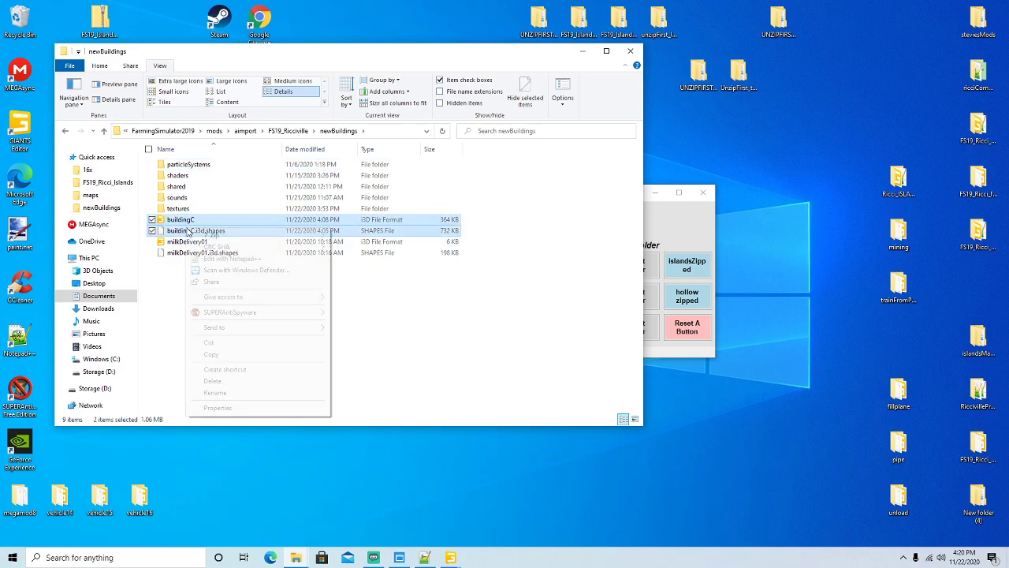
left_click(217, 381)
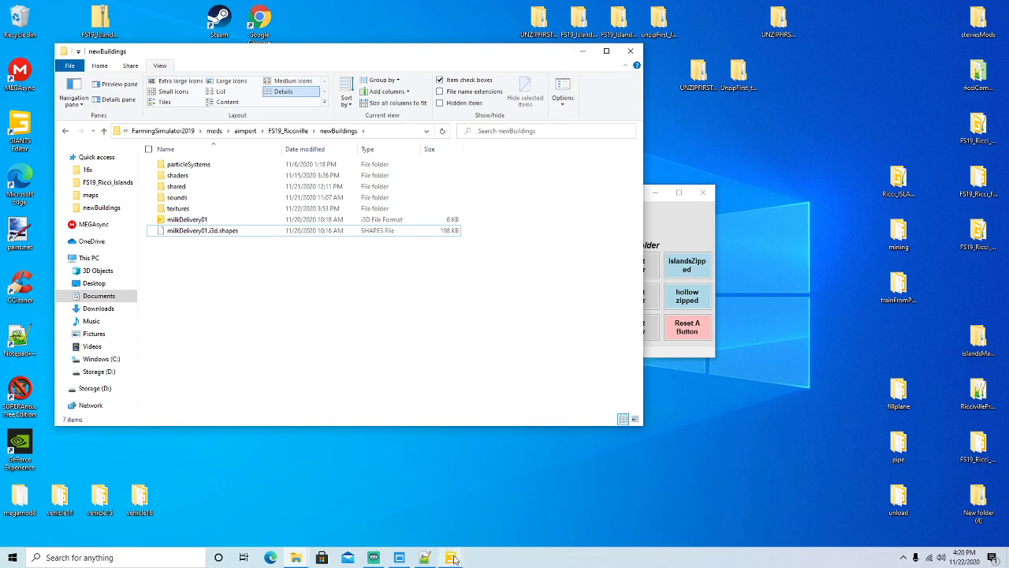
Step: Switch to GIANTS Editor and export the buildingD sign with files as signD into newBuildings, keeping the parent directory structure and game relative paths
mouse_move(453, 559)
left_click(516, 497)
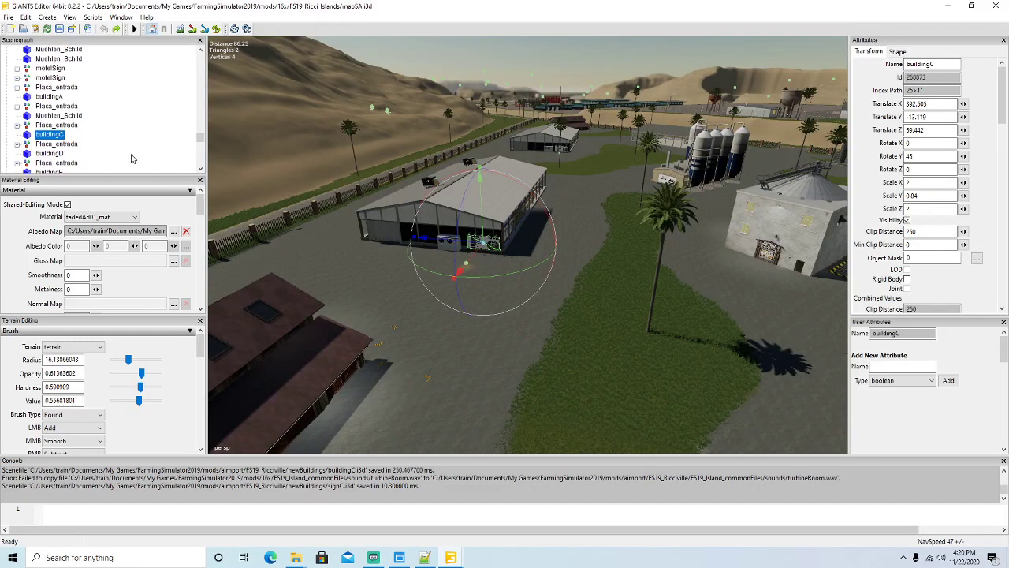
scroll(93, 142, "down", 1)
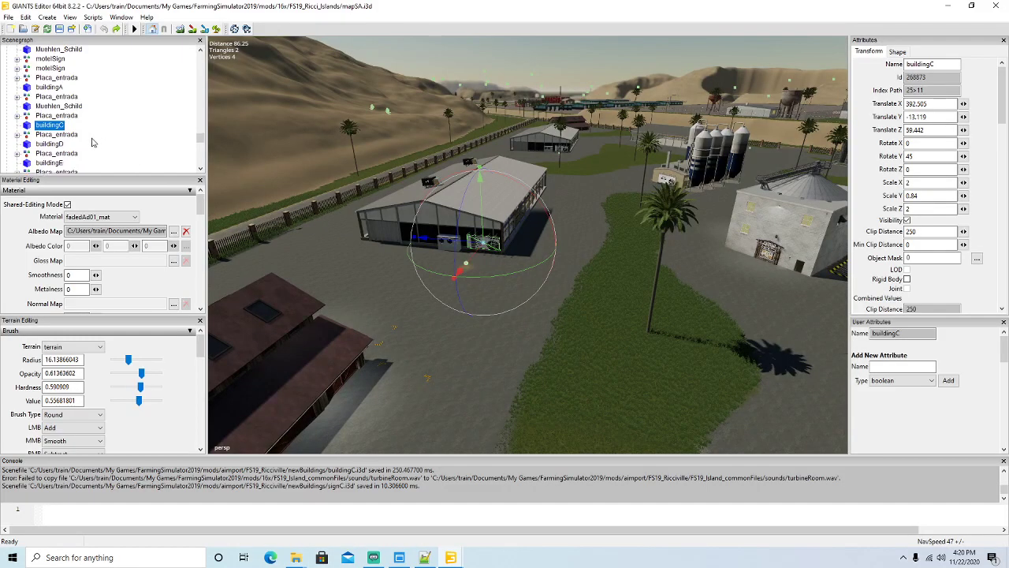
left_click(41, 145)
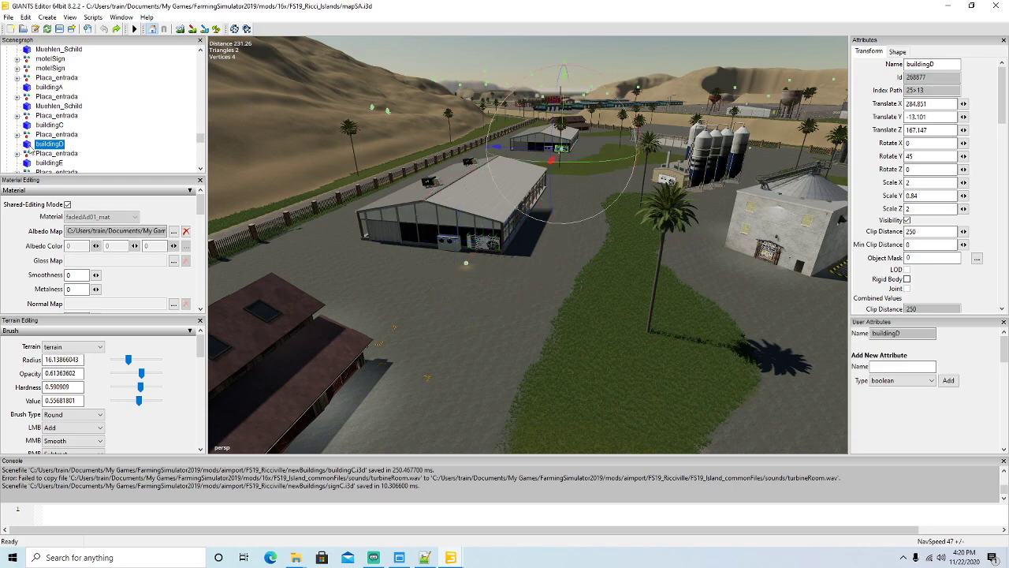
left_click(8, 16)
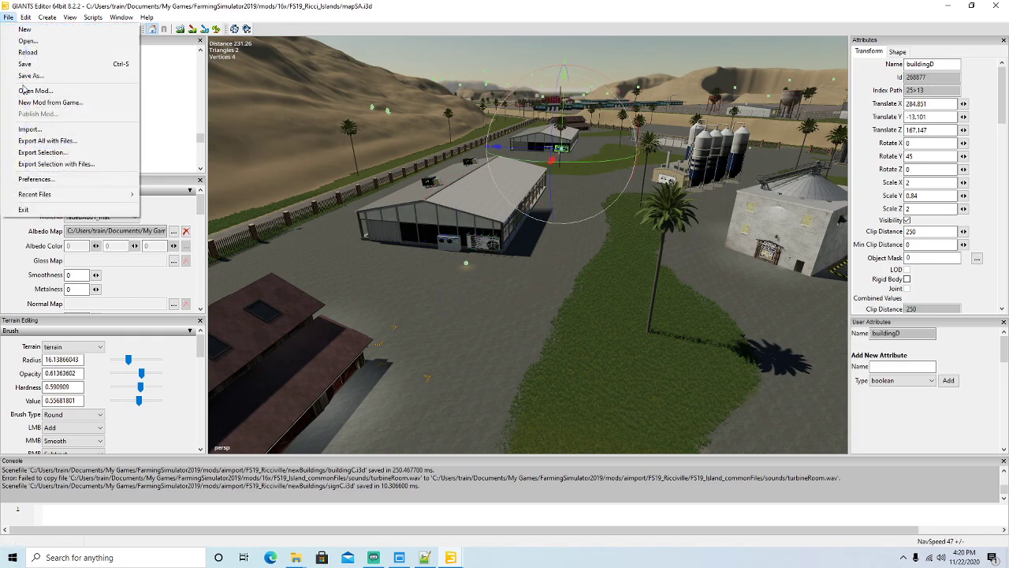
left_click(33, 165)
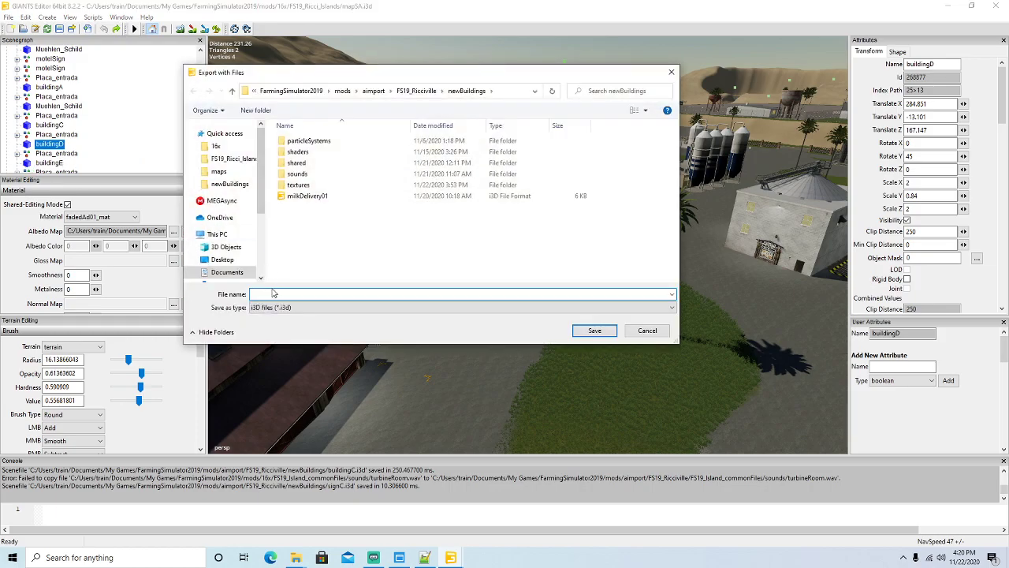
type("b")
key("Return")
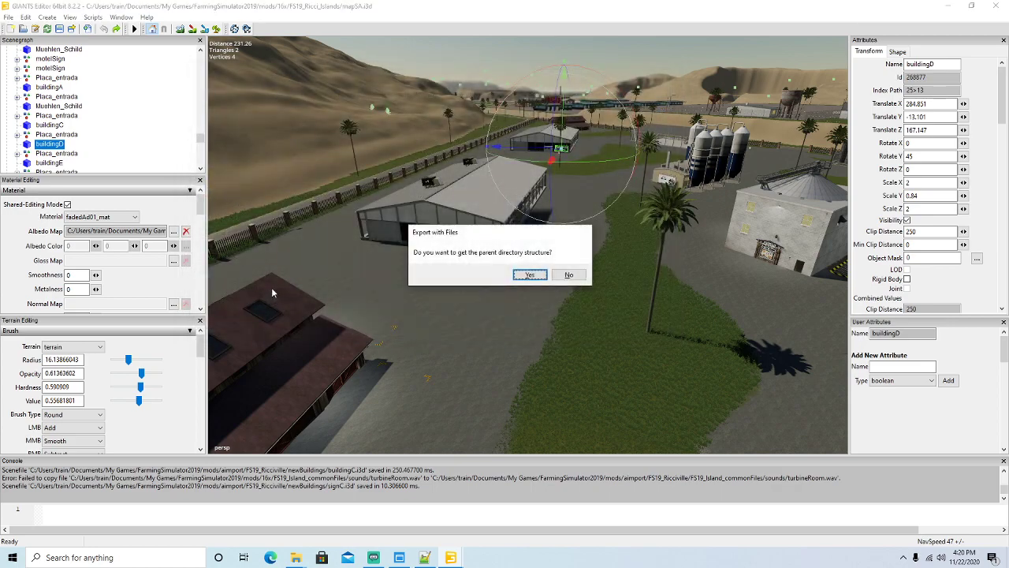
left_click(527, 274)
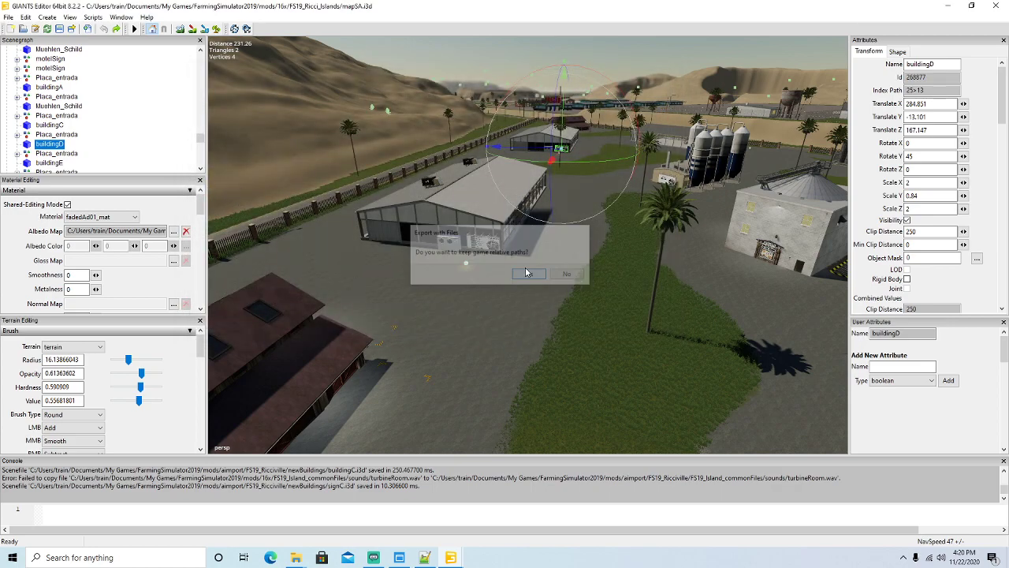
Step: Export the buildingD group nested under the parent buildingD with its files as buildingD into newBuildings, keeping the parent directory structure
scroll(111, 134, "up", 5)
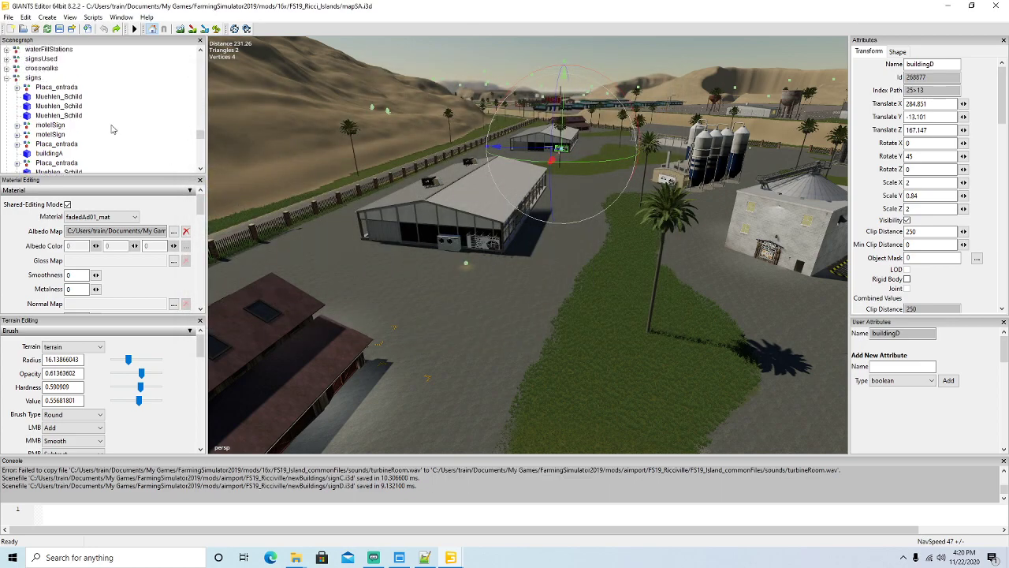
scroll(111, 128, "down", 10)
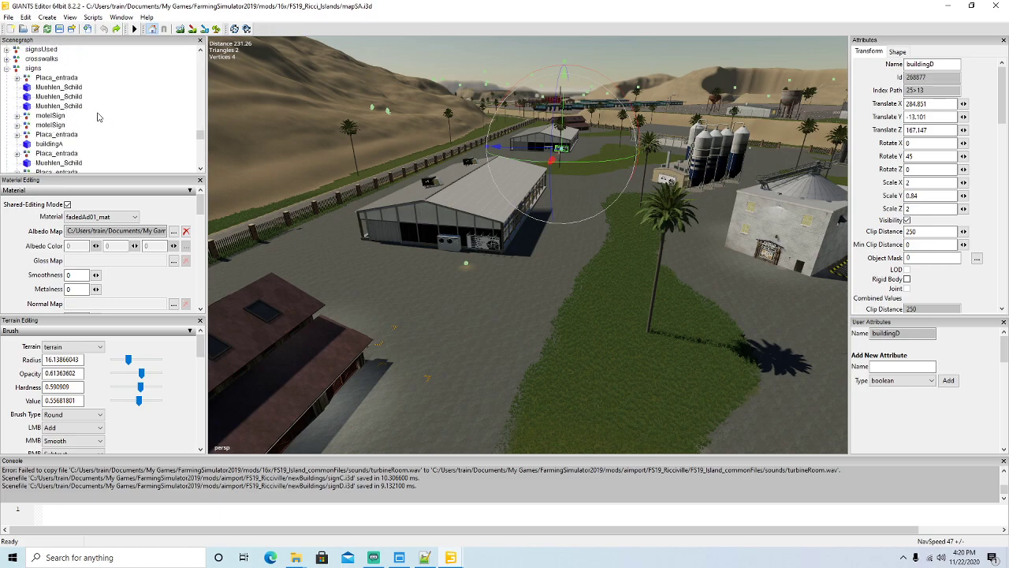
scroll(110, 124, "down", 5)
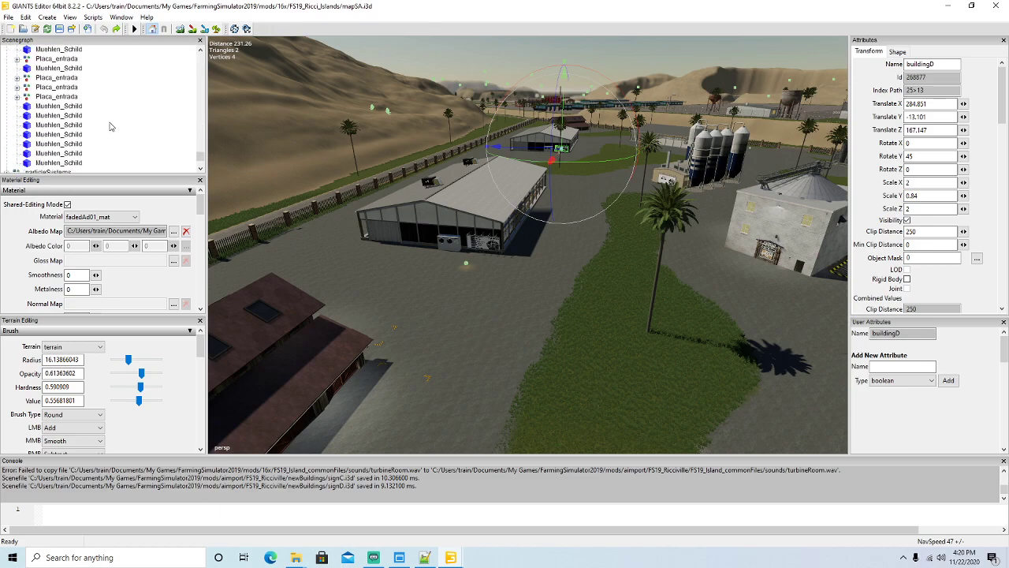
scroll(118, 126, "up", 8)
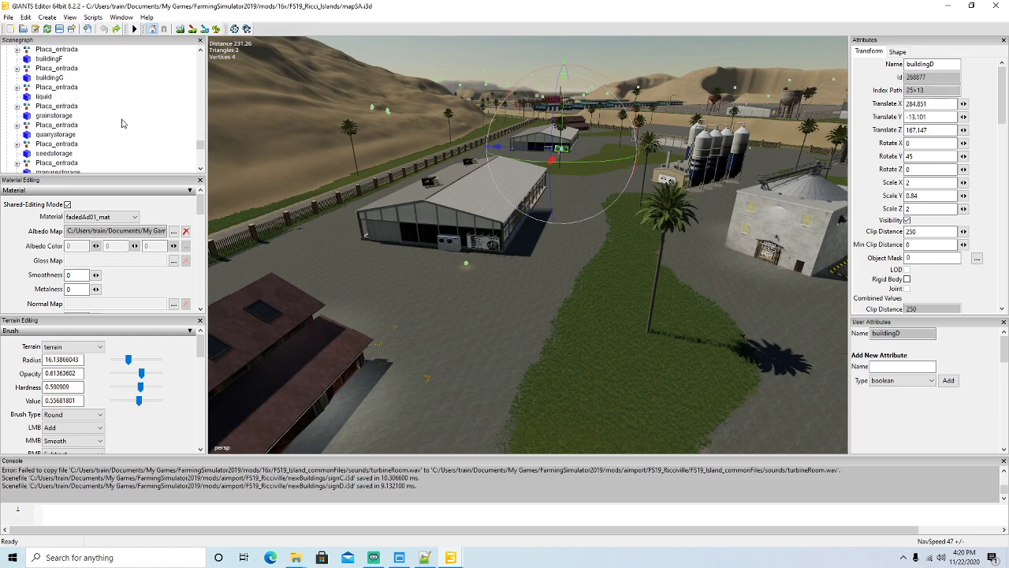
scroll(123, 123, "up", 8)
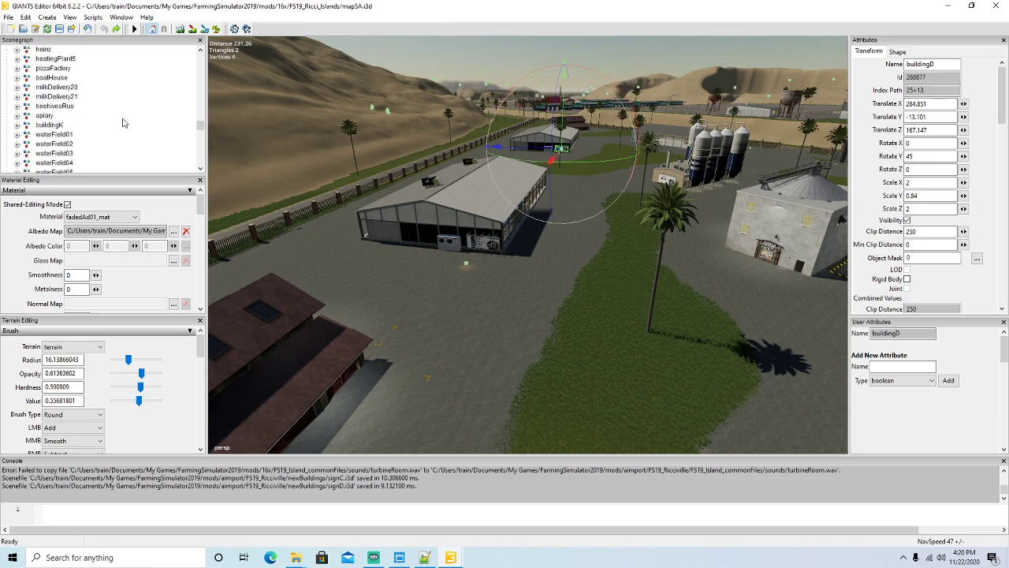
scroll(123, 123, "up", 3)
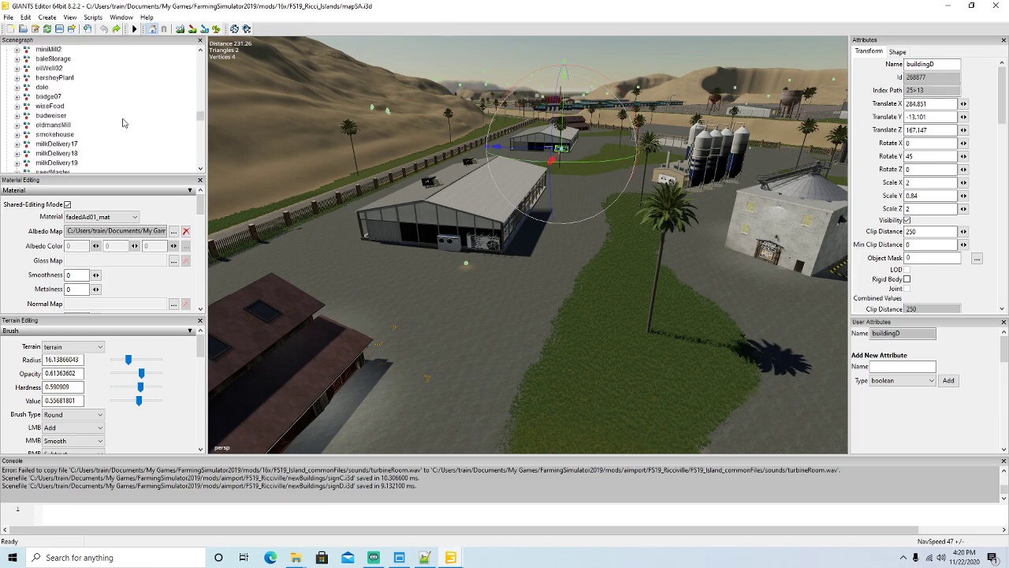
scroll(123, 123, "up", 6)
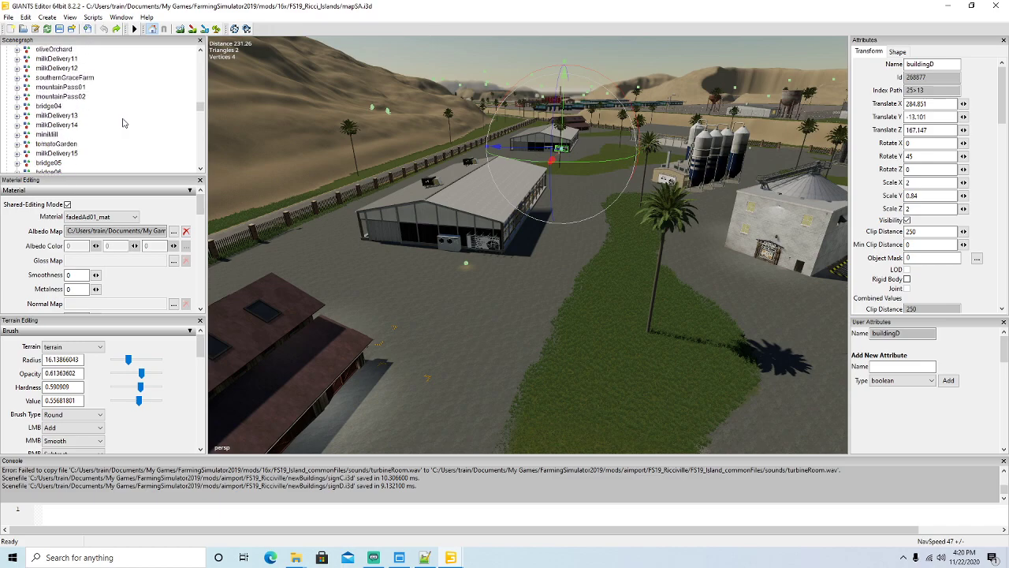
scroll(123, 123, "up", 3)
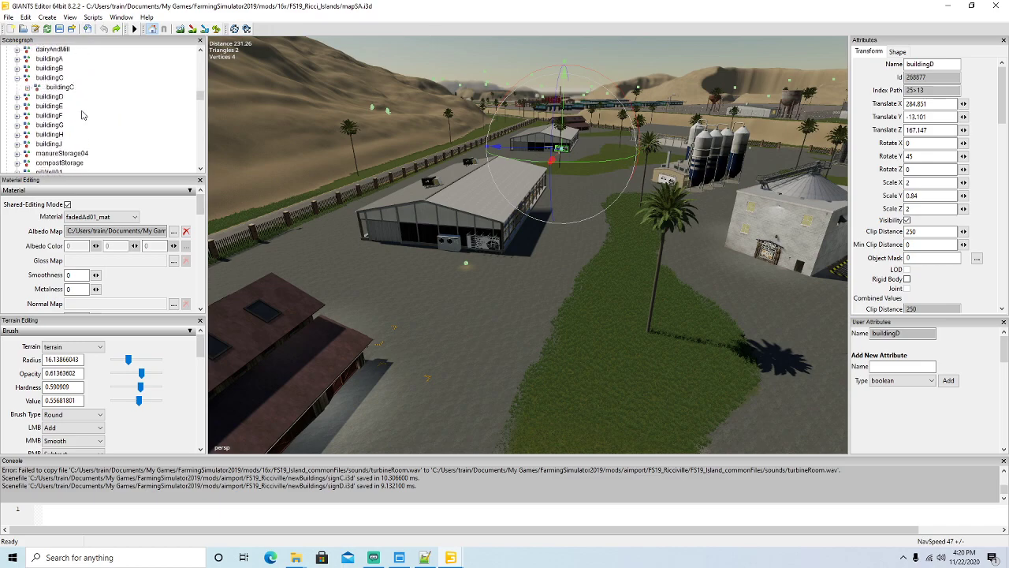
left_click(17, 77)
left_click(18, 87)
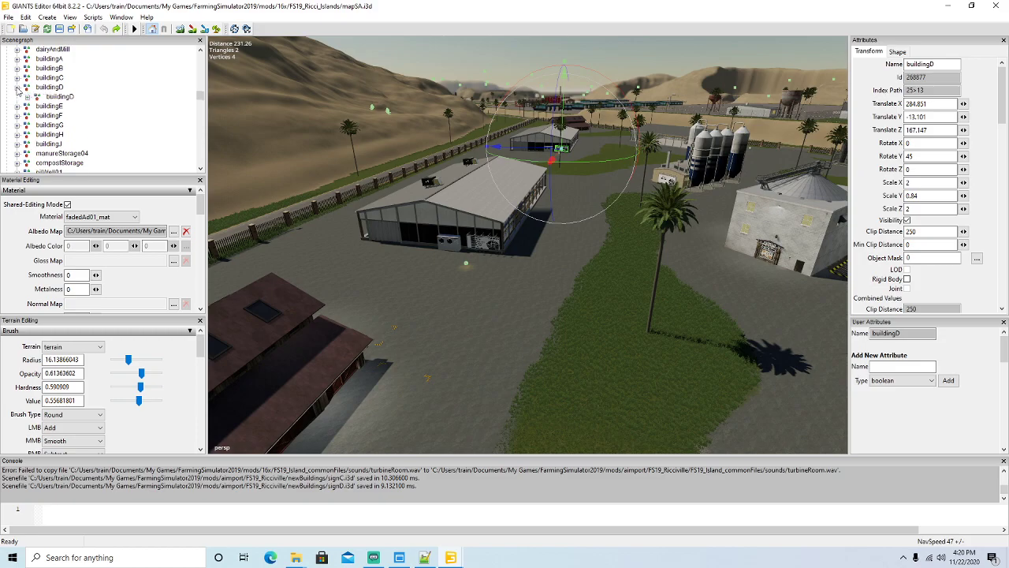
left_click(44, 96)
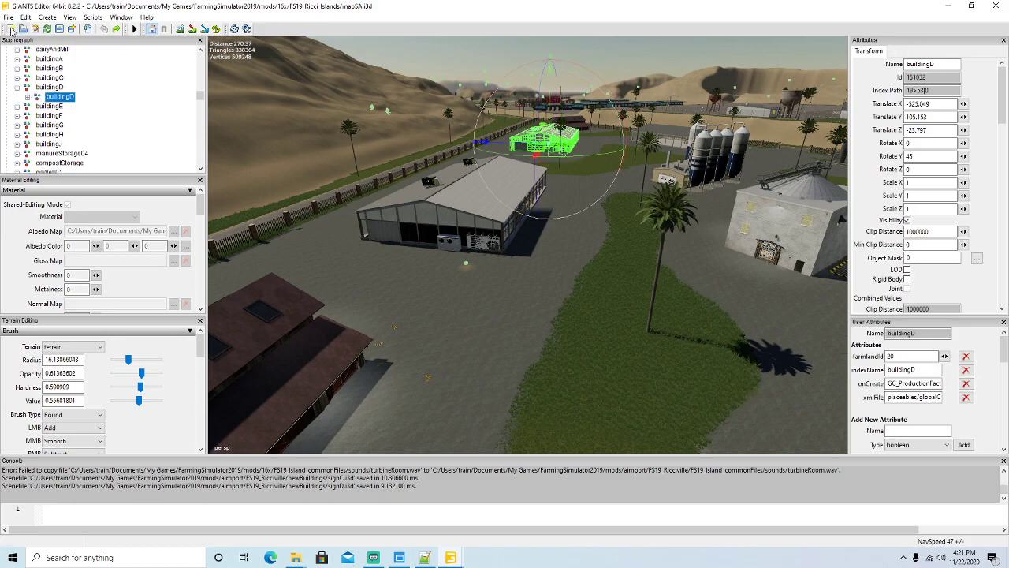
left_click(8, 16)
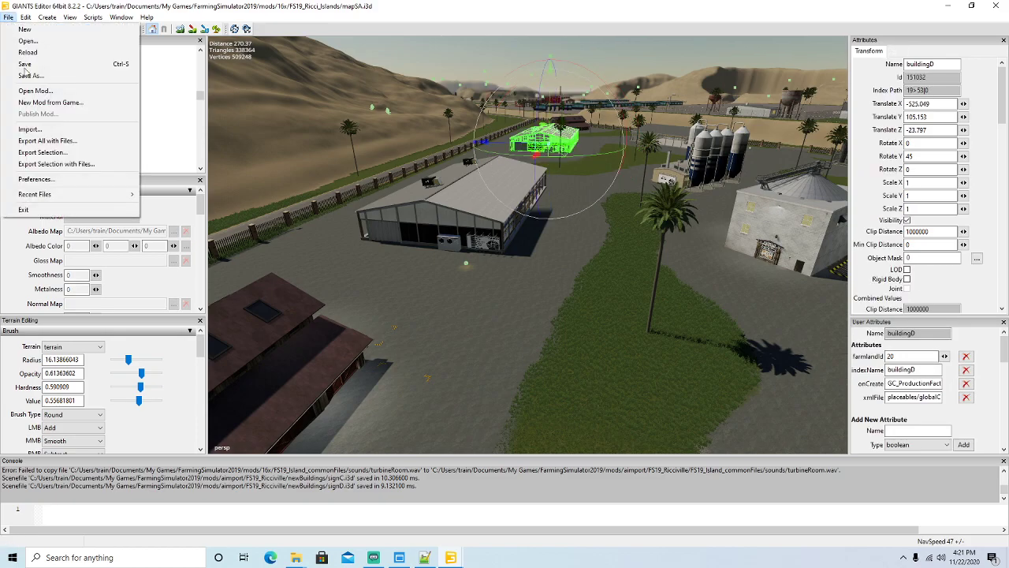
left_click(45, 164)
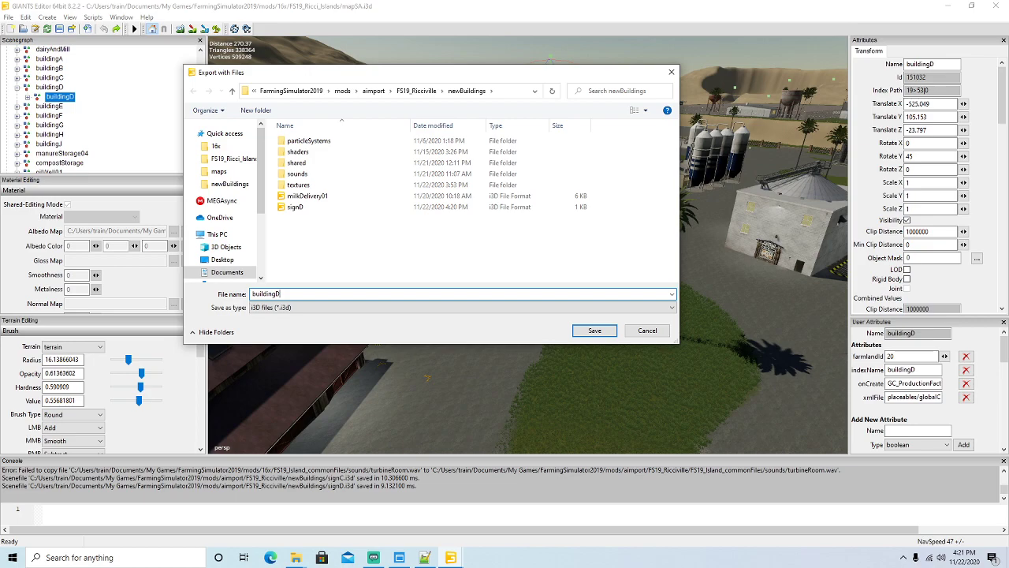
key("Return")
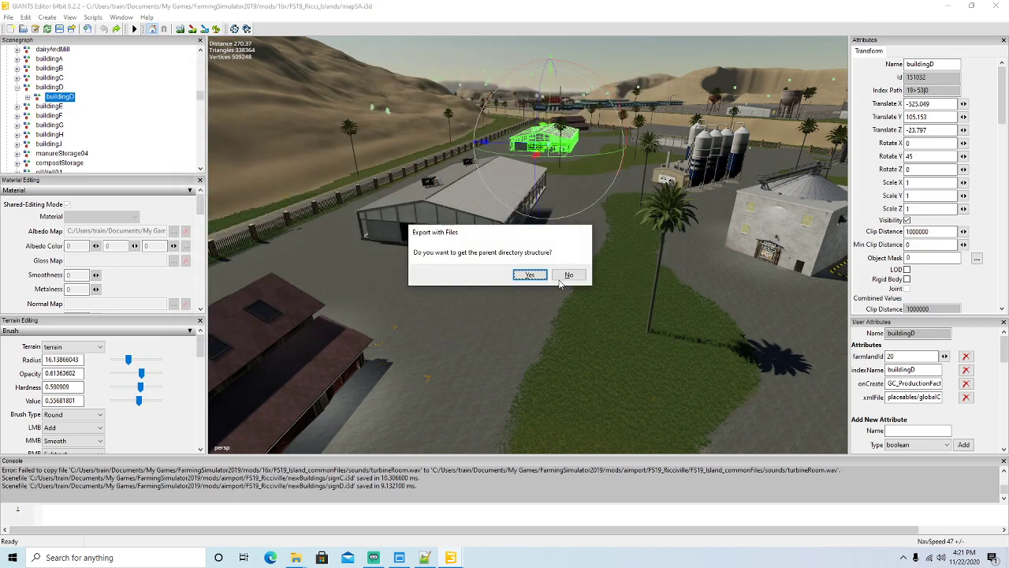
left_click(539, 276)
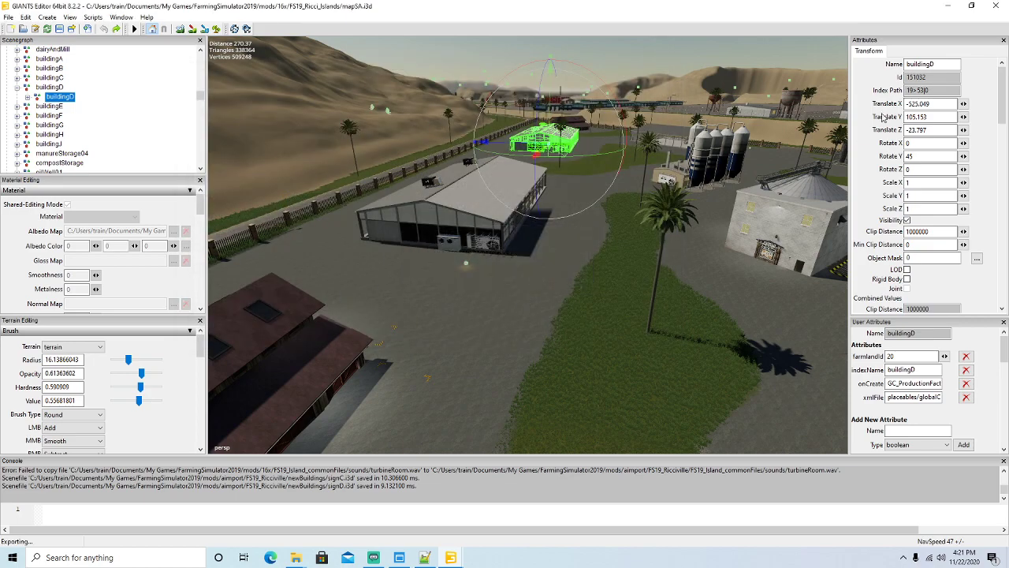
Step: Minimize GIANTS Editor and open the exported signD i3d file from the newBuildings folder in Notepad++
left_click(949, 6)
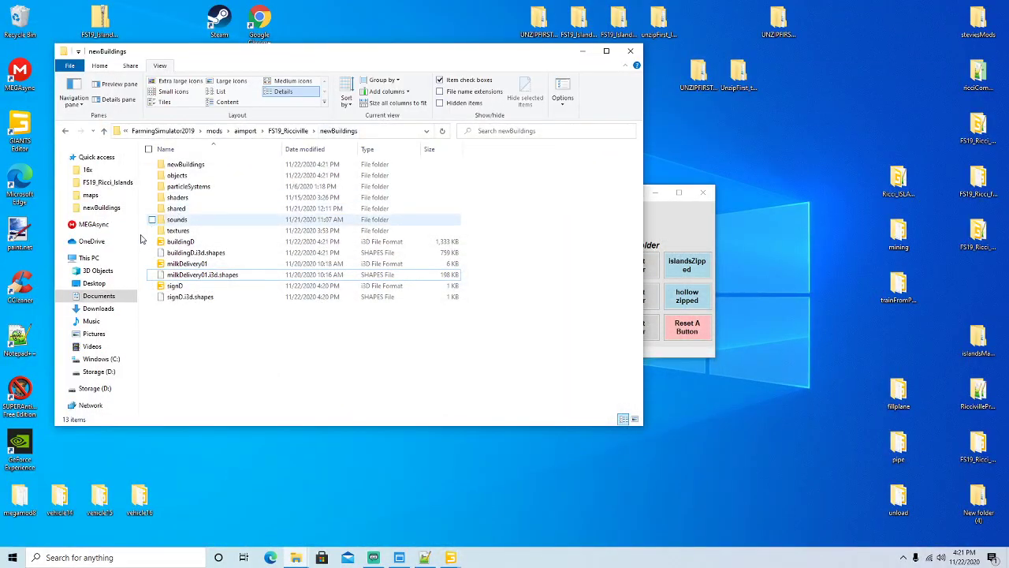
right_click(175, 286)
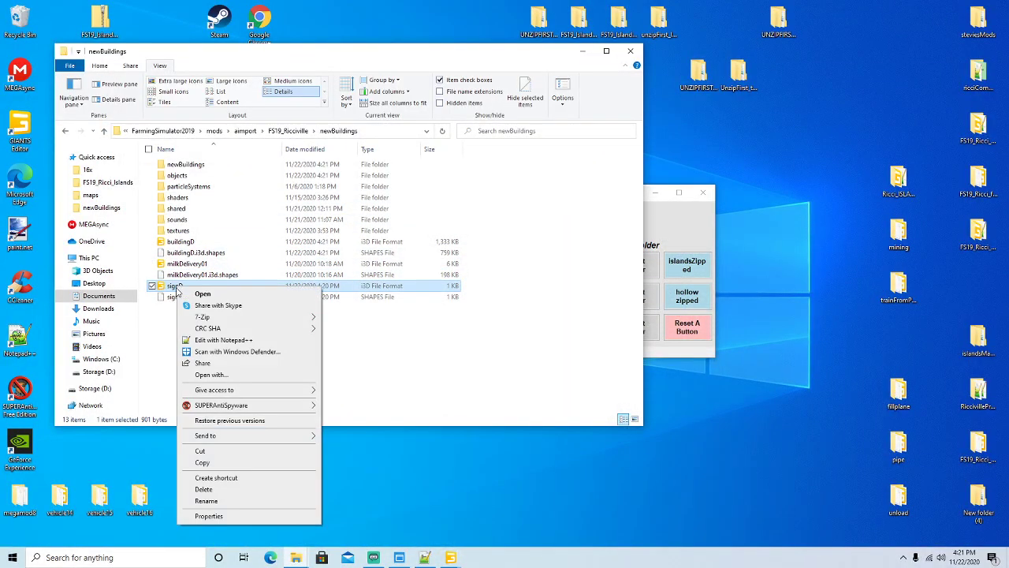
left_click(224, 340)
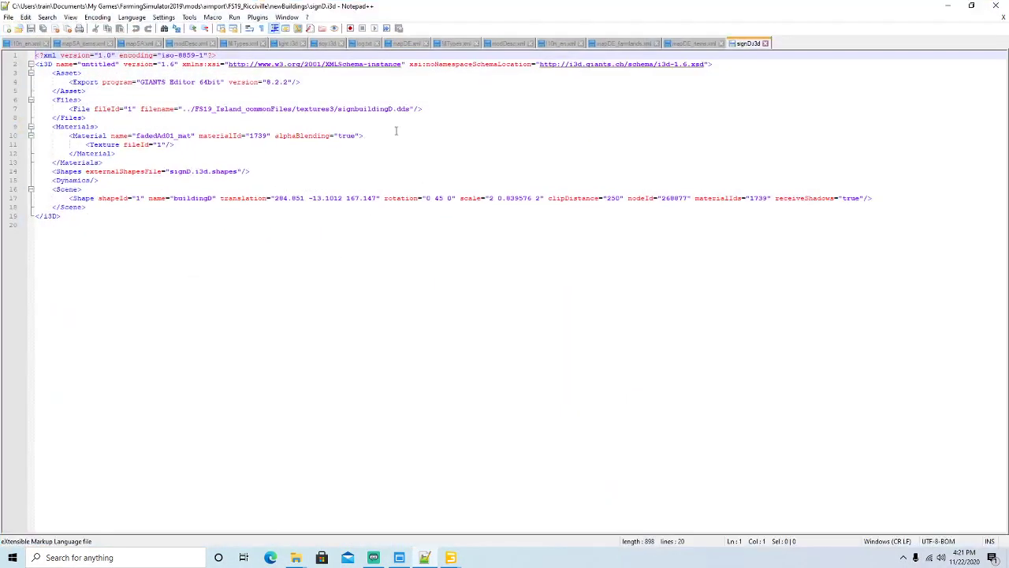
Step: Change the texture filename on line 7 of signD.i3d to textures/signbuildingD.dds, then save and close the file
left_click(332, 109)
key("BackSpace")
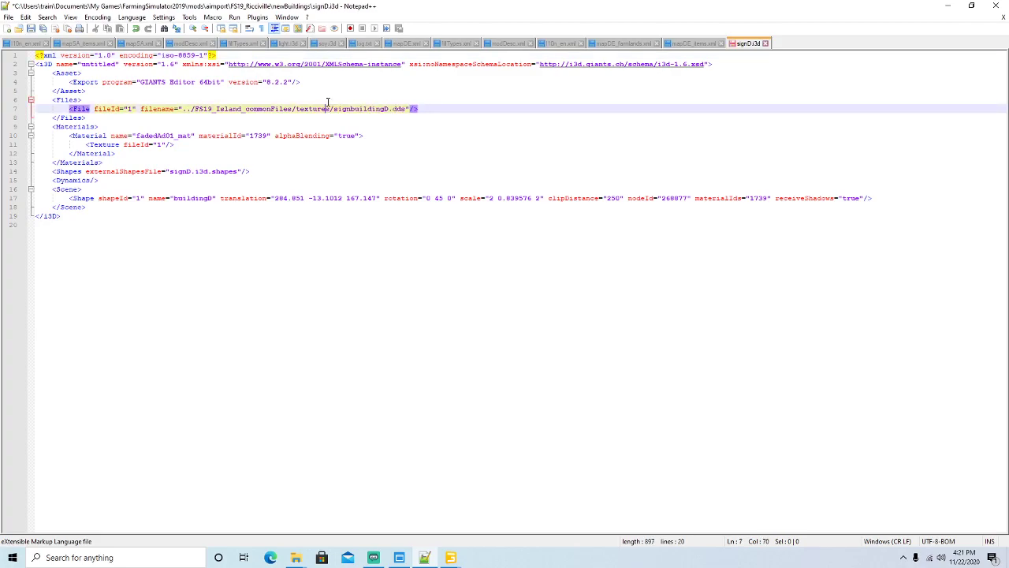
key("BackSpace")
key("BackSpace")
key("BackSpace")
key("BackSpace")
key("BackSpace")
key("BackSpace")
key("BackSpace")
key("BackSpace")
key("BackSpace")
key("BackSpace")
key("BackSpace")
key("BackSpace")
key("BackSpace")
key("BackSpace")
key("BackSpace")
key("BackSpace")
key("BackSpace")
key("BackSpace")
key("BackSpace")
key("BackSpace")
key("BackSpace")
key("BackSpace")
key("BackSpace")
key("BackSpace")
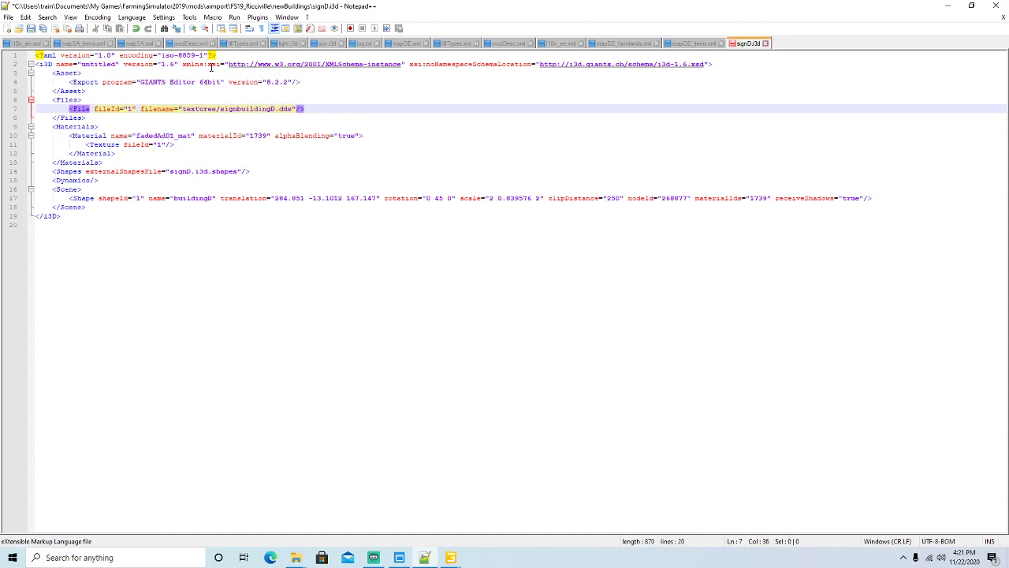
left_click(32, 29)
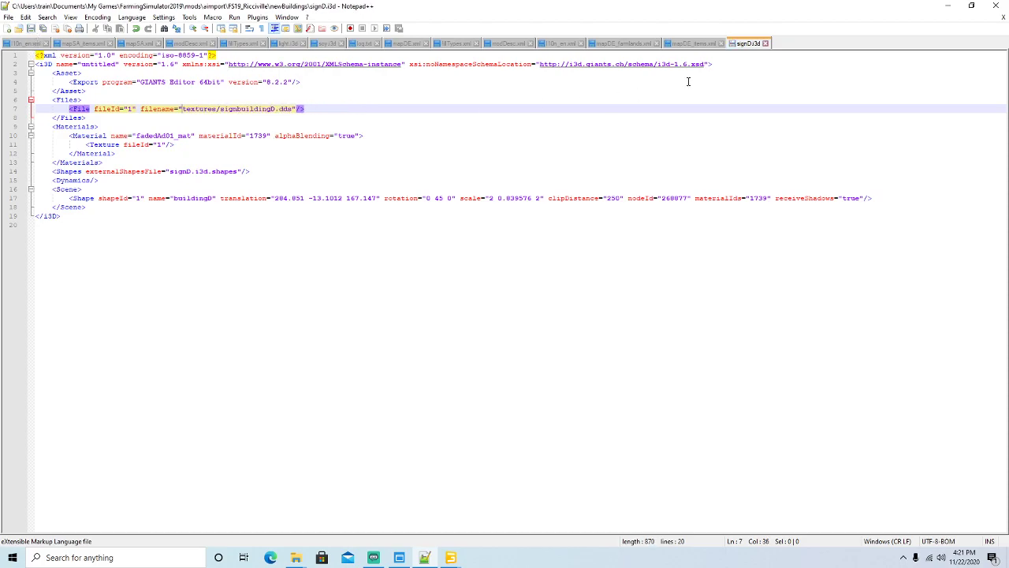
left_click(766, 45)
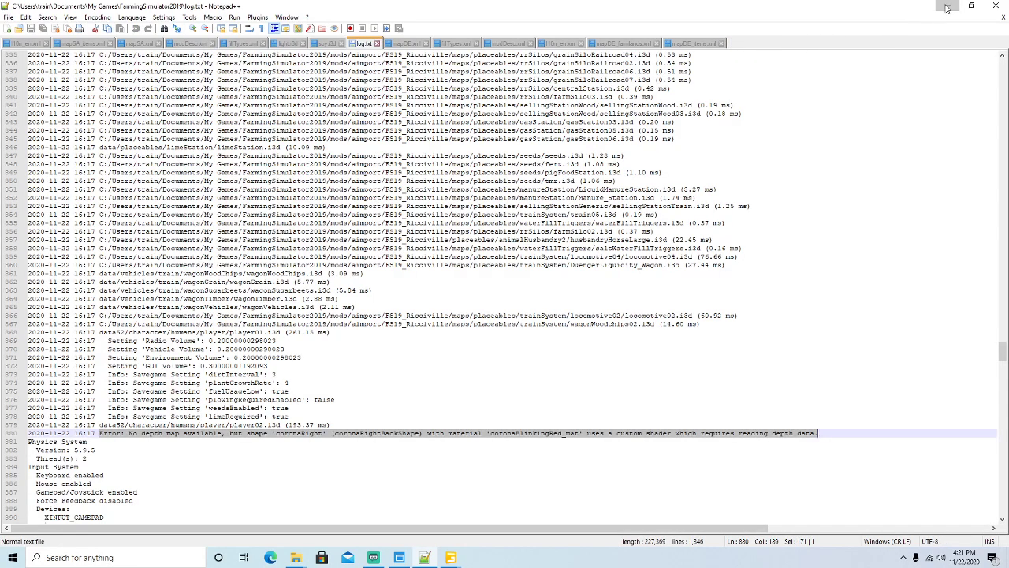
Step: Minimize Notepad++ and open the buildingD i3d file from the newBuildings folder in Notepad++
left_click(947, 6)
right_click(181, 244)
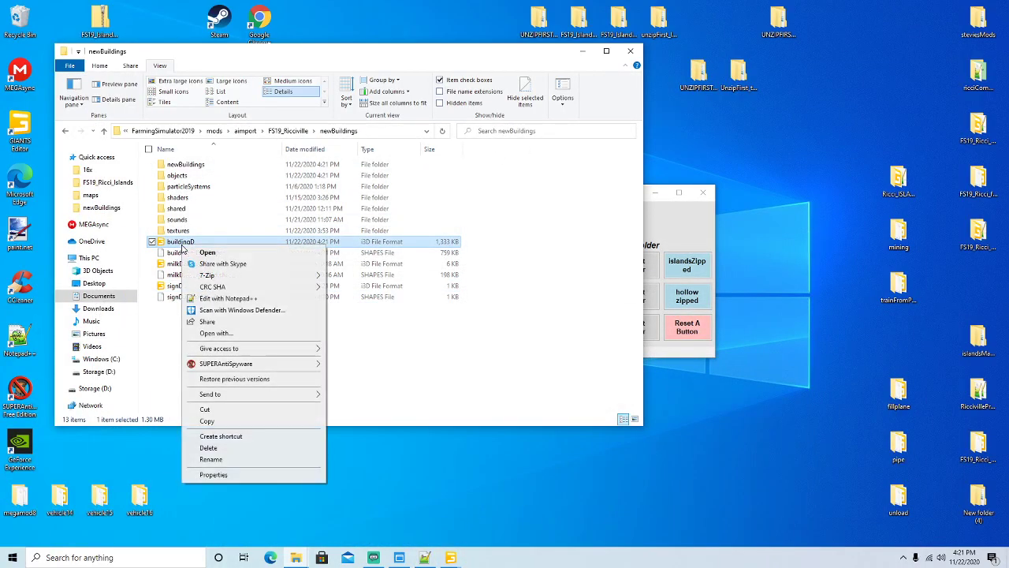
left_click(229, 299)
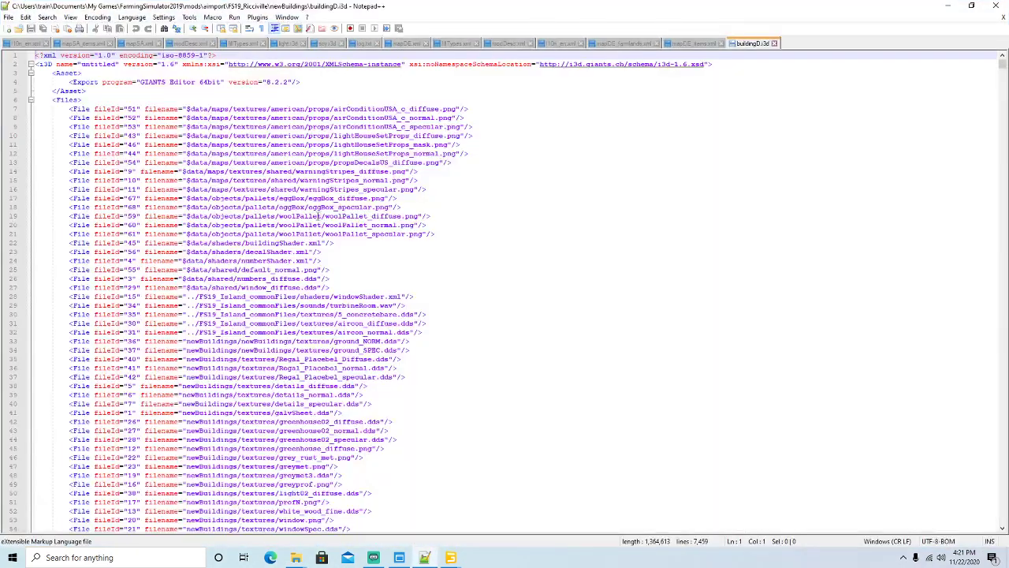
Step: Shorten the windowShader.xml filename on line 28 of buildingD.i3d to shaders/windowShader.xml by removing the ../FS19_Island_commonFiles/ prefix
scroll(259, 194, "down", 3)
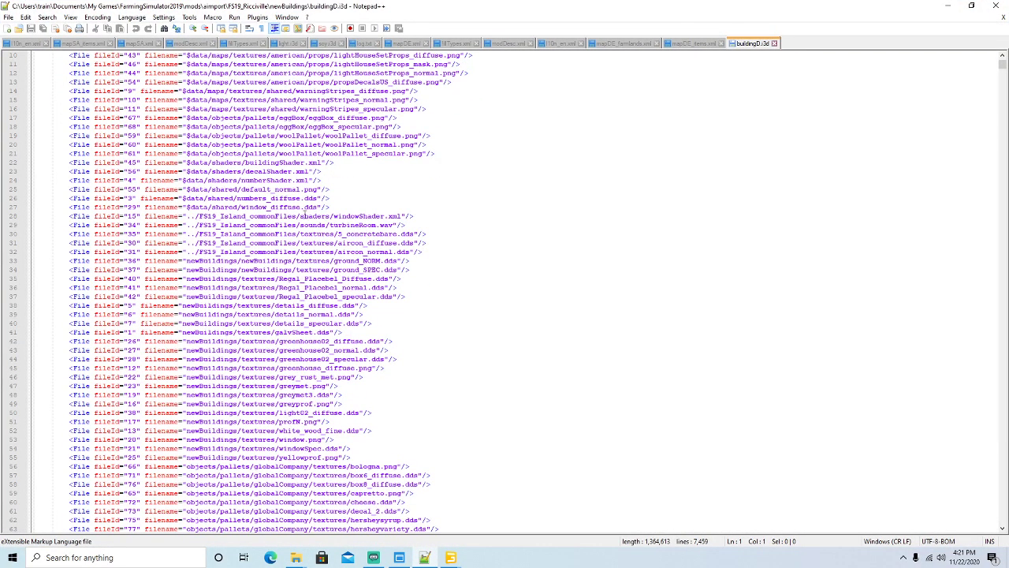
left_click(300, 216)
key("BackSpace")
key("BackSpace")
key("BackSpace")
key("BackSpace")
key("BackSpace")
key("BackSpace")
key("BackSpace")
key("BackSpace")
key("BackSpace")
key("BackSpace")
key("BackSpace")
key("BackSpace")
key("BackSpace")
key("BackSpace")
key("BackSpace")
key("BackSpace")
key("BackSpace")
key("BackSpace")
key("BackSpace")
key("BackSpace")
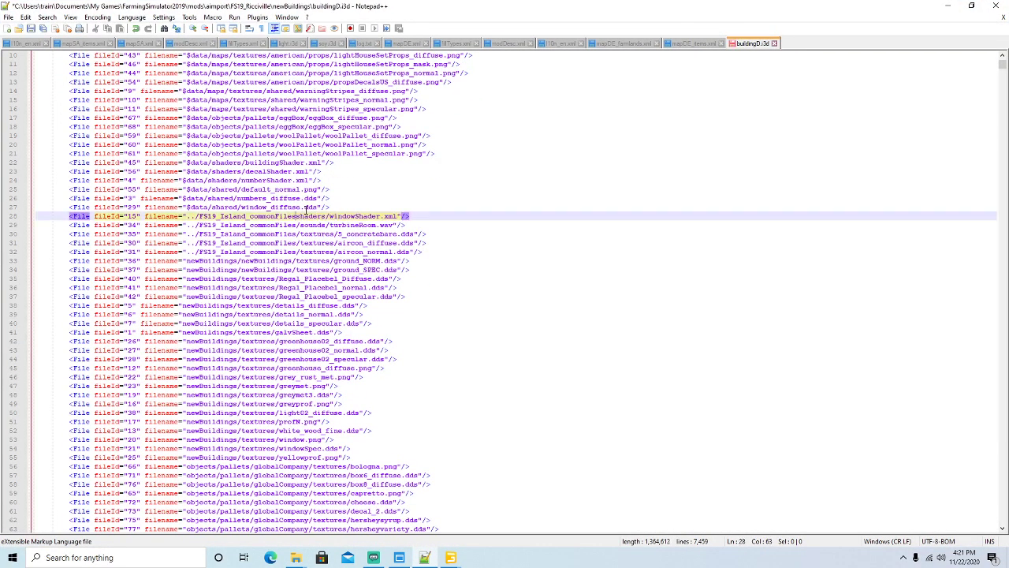
key("BackSpace")
key("BackSpace")
key("BackSpace")
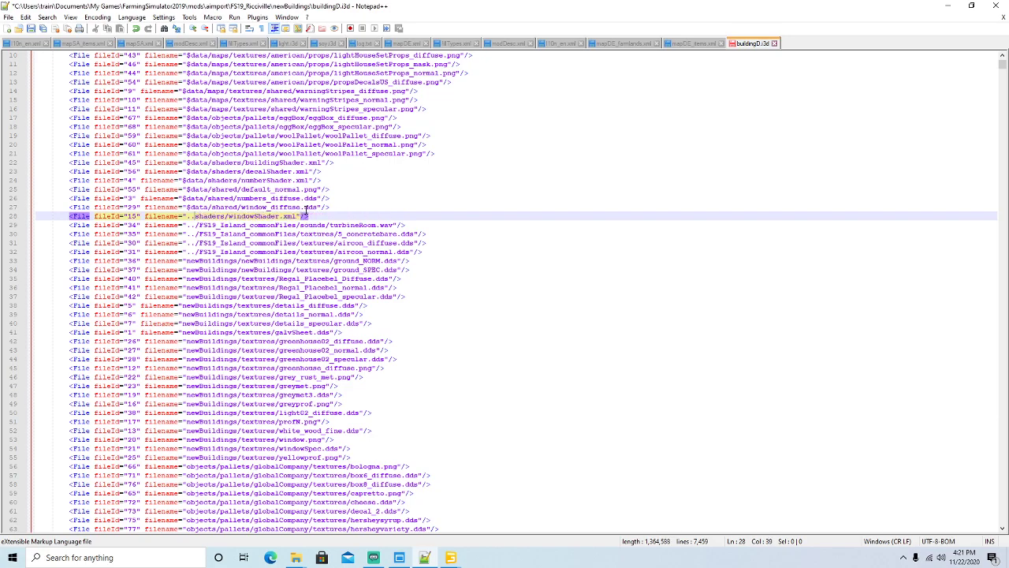
Step: Shorten the turbineRoom.wav filename on line 29 of buildingD.i3d to sounds/turbineRoom.wav by removing the ../FS19_Island_commonFiles/ prefix
key("Down")
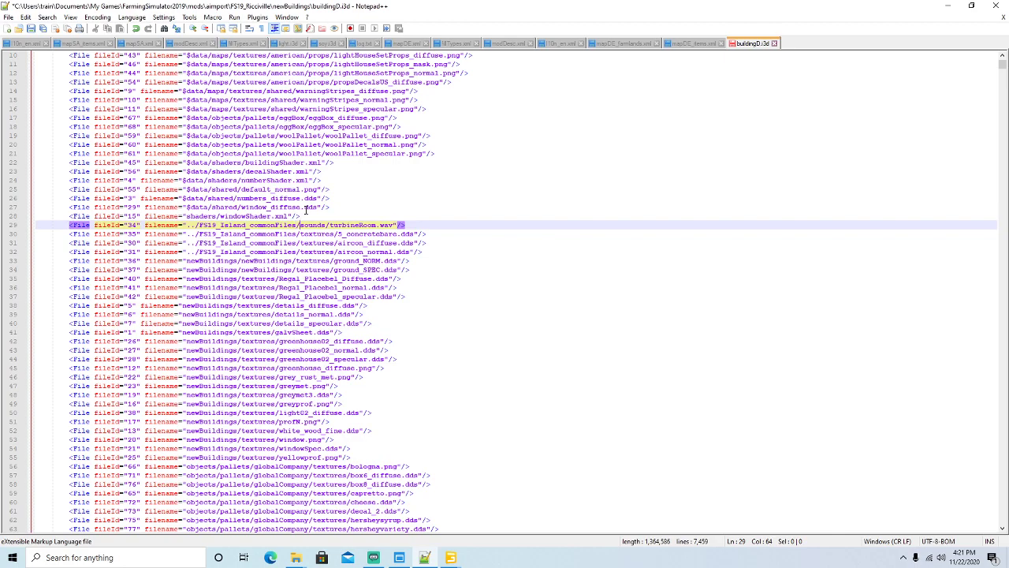
key("BackSpace")
key("BackSpace")
key("BackSpace")
key("BackSpace")
key("BackSpace")
key("BackSpace")
key("BackSpace")
key("BackSpace")
key("BackSpace")
key("BackSpace")
key("BackSpace")
key("BackSpace")
key("BackSpace")
key("BackSpace")
key("BackSpace")
key("BackSpace")
key("BackSpace")
key("BackSpace")
key("BackSpace")
key("BackSpace")
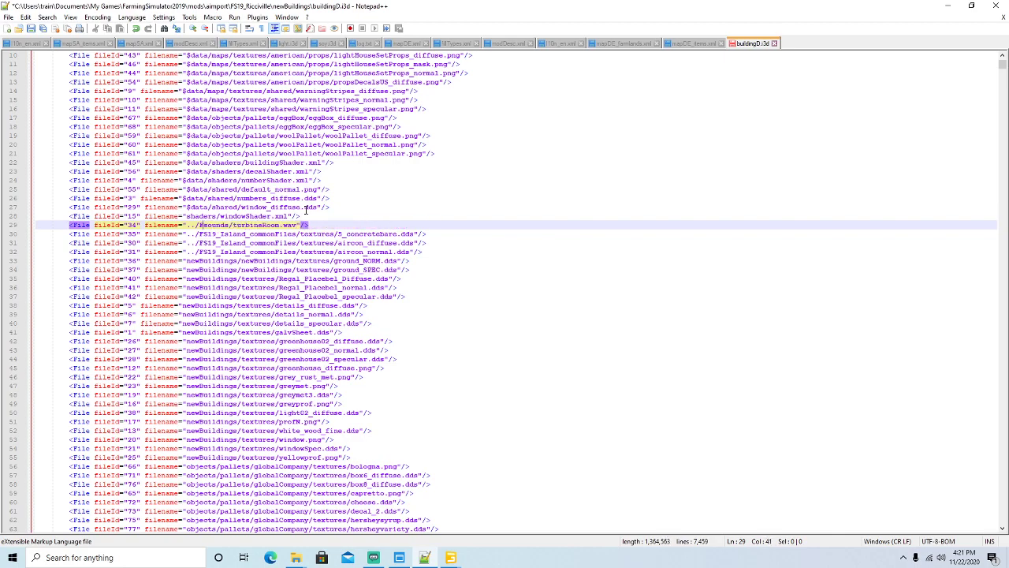
key("BackSpace")
key("BackSpace")
Step: Remove the ../FS19_Island_commonFiles/ prefix on line 30 so the filename reads textures/5_concretebare.dds
key("Down")
key("Right")
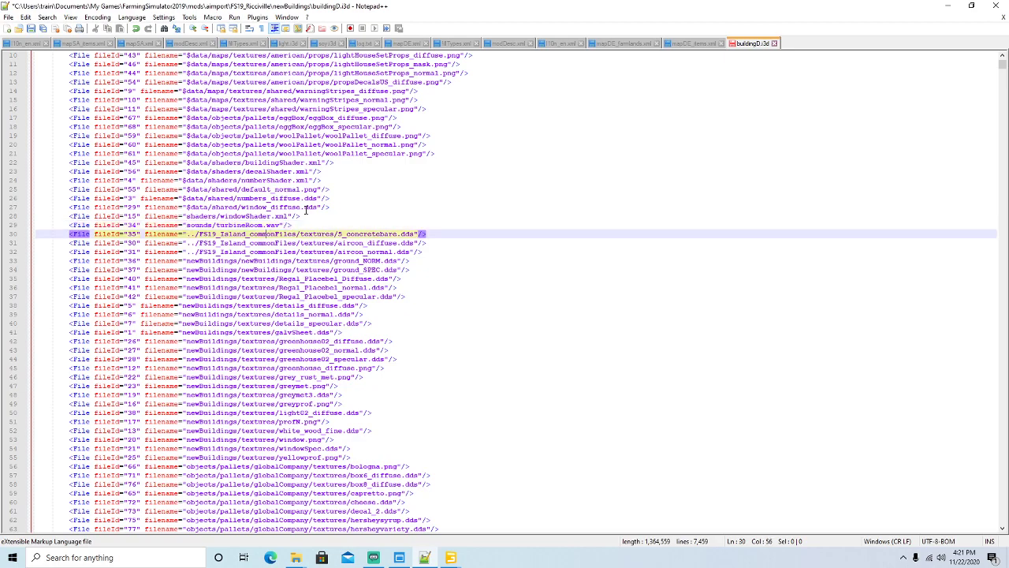
key("BackSpace")
key("BackSpace")
key("BackSpace")
key("BackSpace")
key("BackSpace")
key("BackSpace")
key("BackSpace")
key("BackSpace")
key("BackSpace")
key("BackSpace")
key("BackSpace")
key("BackSpace")
key("BackSpace")
key("BackSpace")
key("BackSpace")
key("BackSpace")
key("BackSpace")
key("BackSpace")
key("BackSpace")
key("BackSpace")
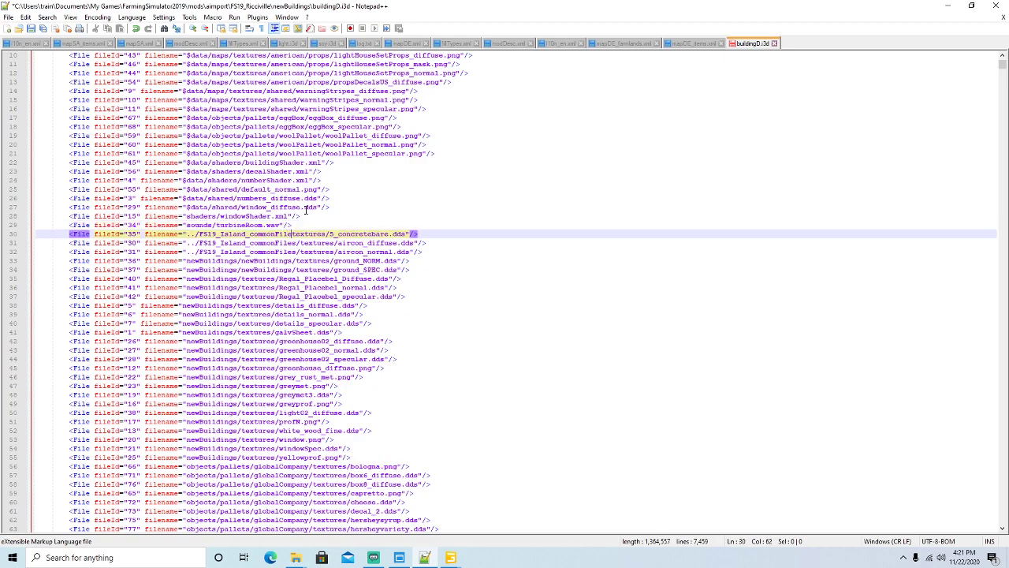
key("BackSpace")
key("BackSpace")
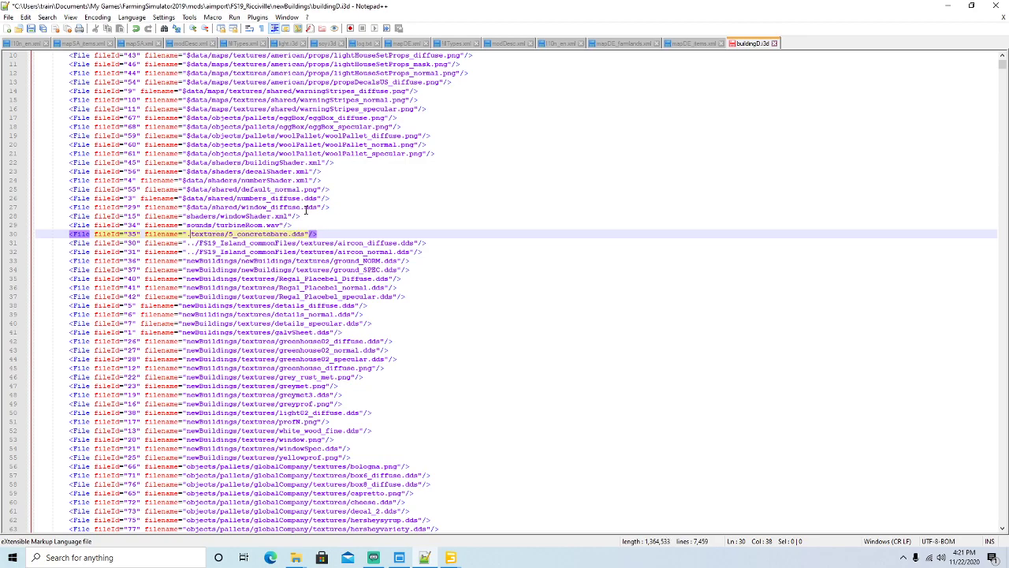
Step: Remove the ../FS19_Island_commonFiles/ prefix on line 31 so the filename reads textures/aircon_diffuse.dds
key("Down")
key("Right")
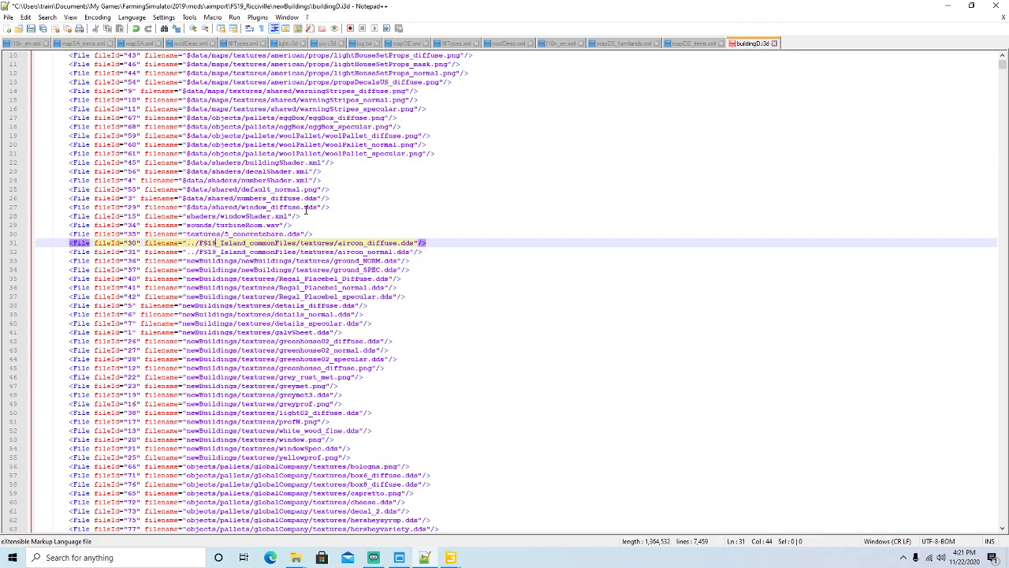
key("BackSpace")
key("BackSpace")
key("BackSpace")
key("BackSpace")
key("BackSpace")
key("BackSpace")
key("BackSpace")
key("BackSpace")
key("BackSpace")
key("BackSpace")
key("BackSpace")
key("BackSpace")
key("BackSpace")
key("BackSpace")
key("BackSpace")
key("BackSpace")
key("BackSpace")
key("BackSpace")
key("BackSpace")
key("BackSpace")
key("BackSpace")
key("BackSpace")
Step: Shorten the filename on line 32 to textures/aircon_normal.dds by removing the ../FS19_Island_commonFiles/ prefix, and save the file
key("Down")
key("Right")
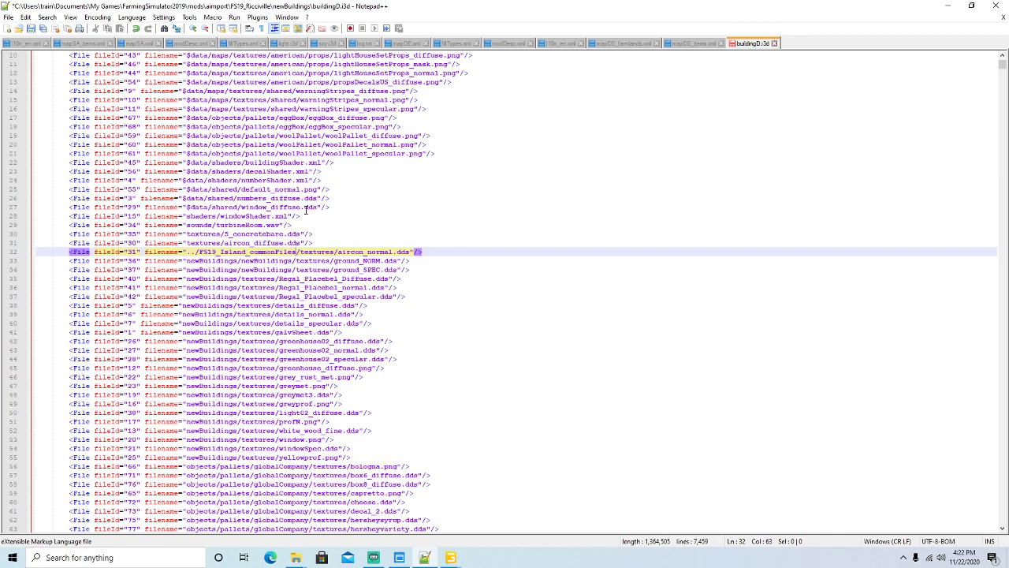
key("BackSpace")
key("BackSpace")
key("BackSpace")
key("BackSpace")
key("BackSpace")
key("BackSpace")
key("BackSpace")
key("BackSpace")
key("BackSpace")
key("BackSpace")
key("BackSpace")
key("BackSpace")
key("BackSpace")
key("BackSpace")
key("BackSpace")
key("BackSpace")
key("BackSpace")
key("BackSpace")
key("BackSpace")
key("BackSpace")
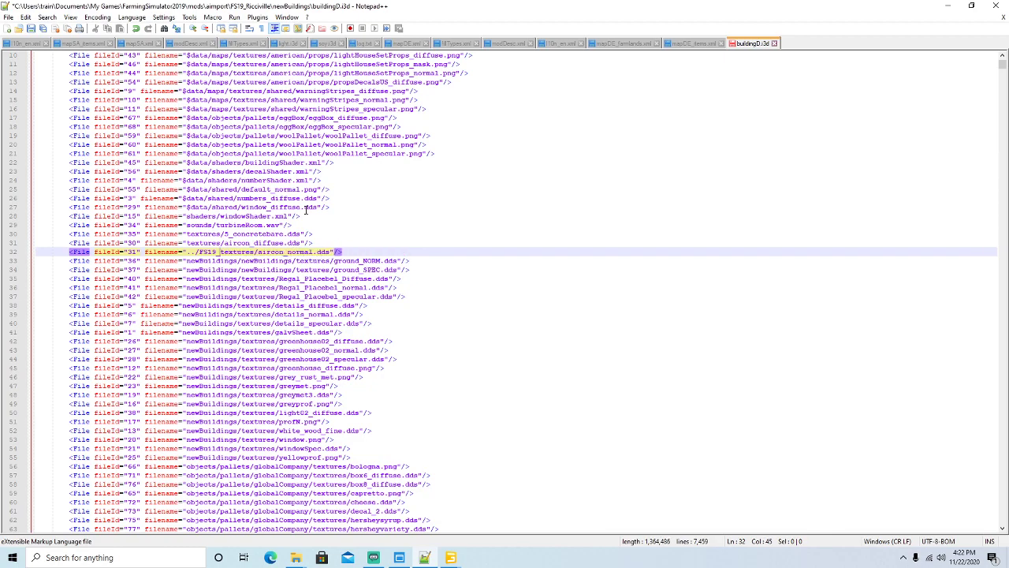
key("BackSpace")
key("BackSpace")
key("BackSpace")
key("BackSpace")
key("BackSpace")
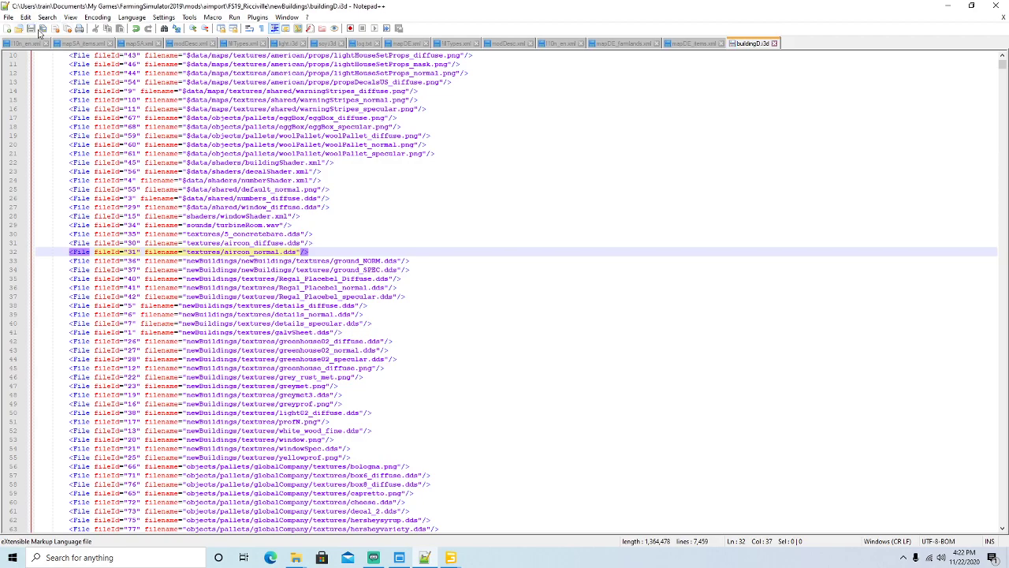
Step: Replace newBuildings/newBuildings/textures with textures in the ground_NORM.dds and ground_SPEC.dds filenames on lines 33 and 34
scroll(442, 200, "down", 2)
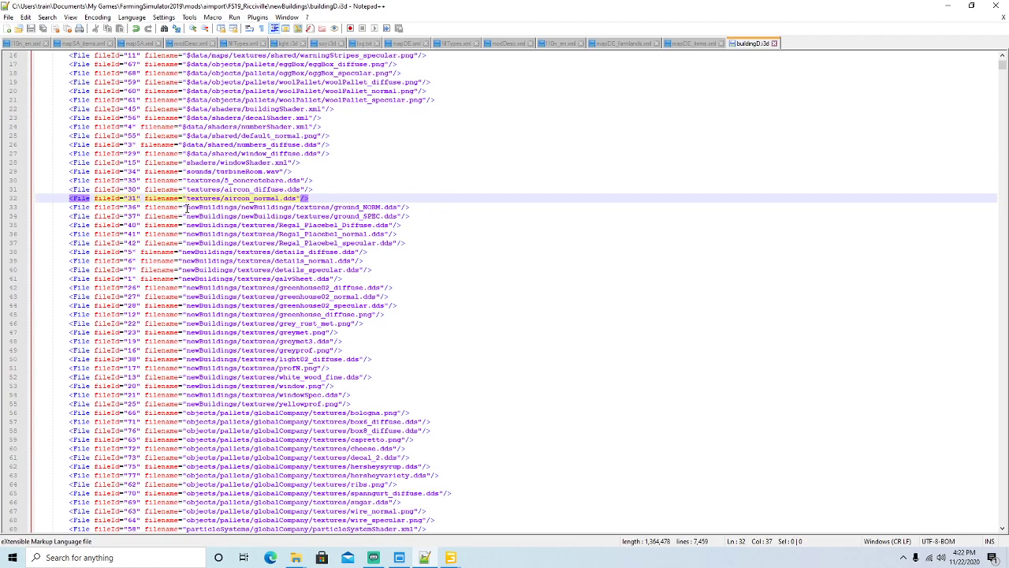
left_click_drag(187, 207, 278, 207)
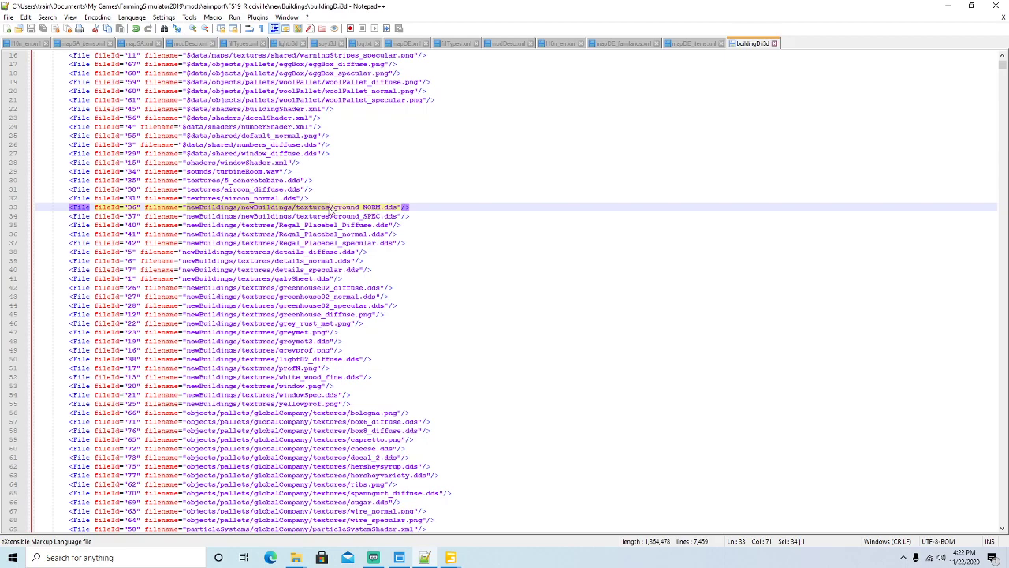
left_click(46, 18)
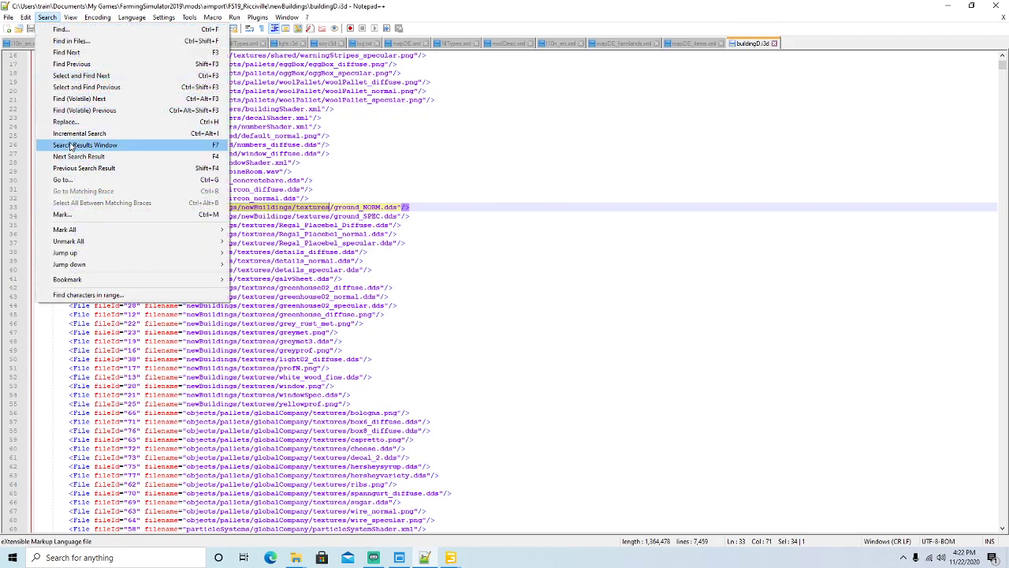
left_click(66, 124)
key("Tab")
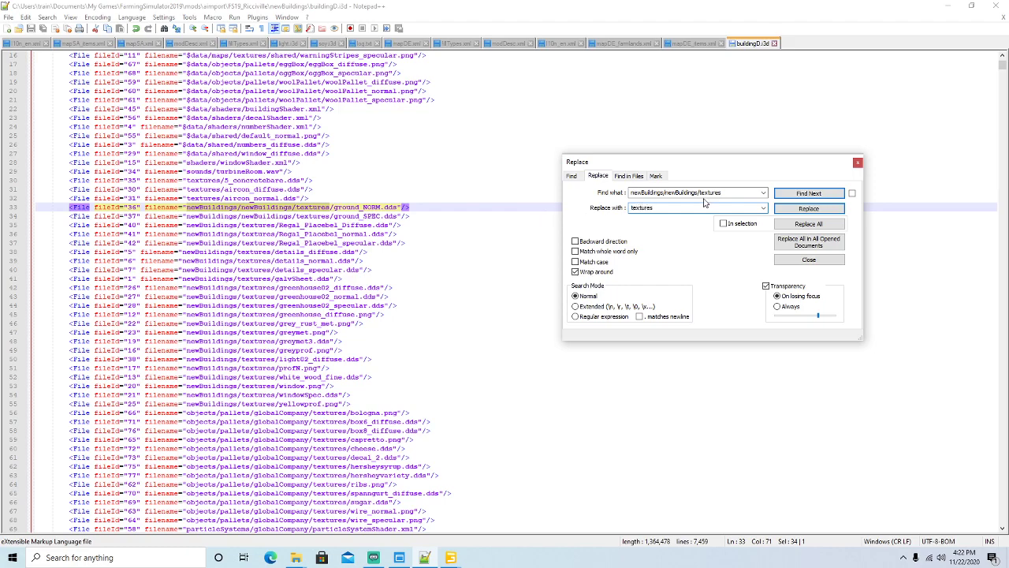
left_click(808, 208)
left_click(808, 208)
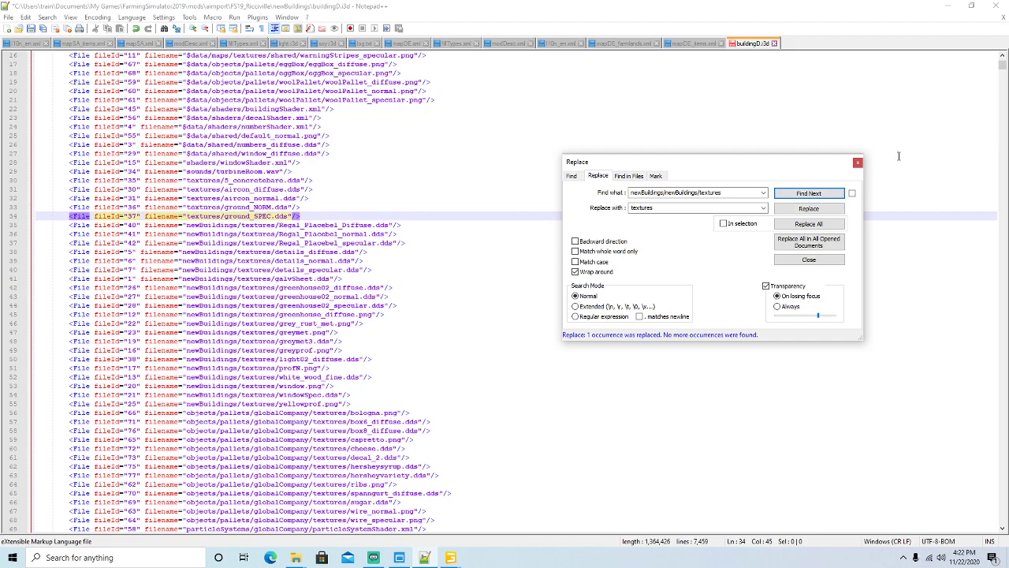
left_click(858, 163)
Step: Replace every newBuildings/textures in buildingD.i3d with textures and save the file
left_click_drag(187, 225, 270, 225)
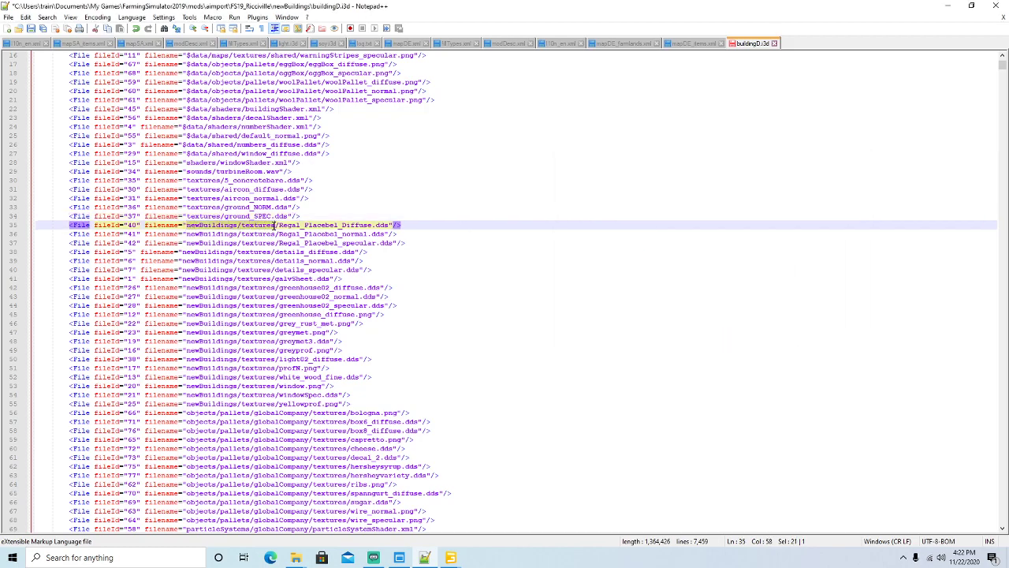
left_click(47, 16)
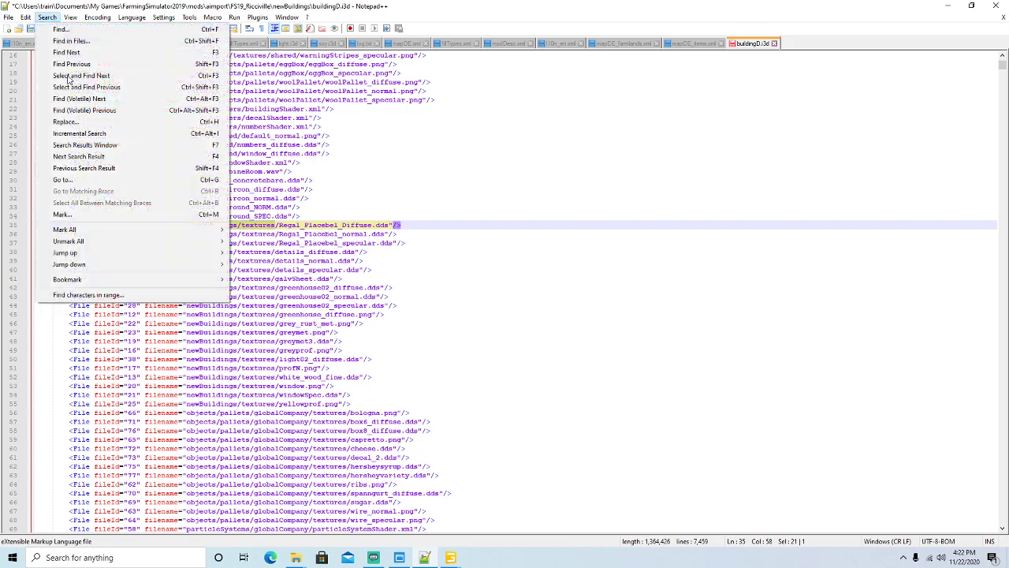
left_click(73, 126)
key("Tab")
left_click(809, 224)
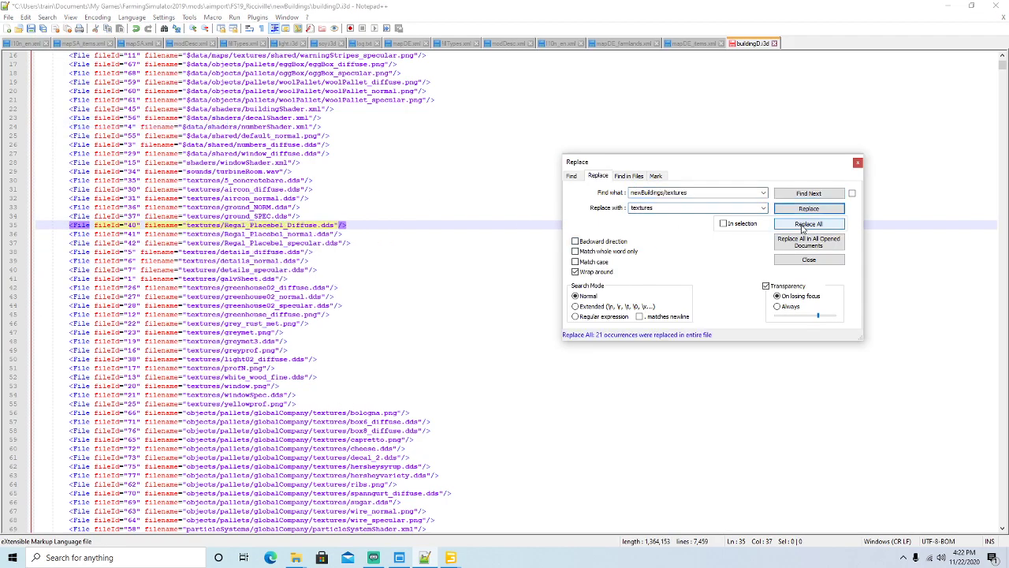
left_click(858, 163)
left_click(31, 29)
Step: Minimize Notepad++ and open the objects/pallets/globalCompany/textures folder inside newBuildings in File Explorer
scroll(471, 274, "down", 5)
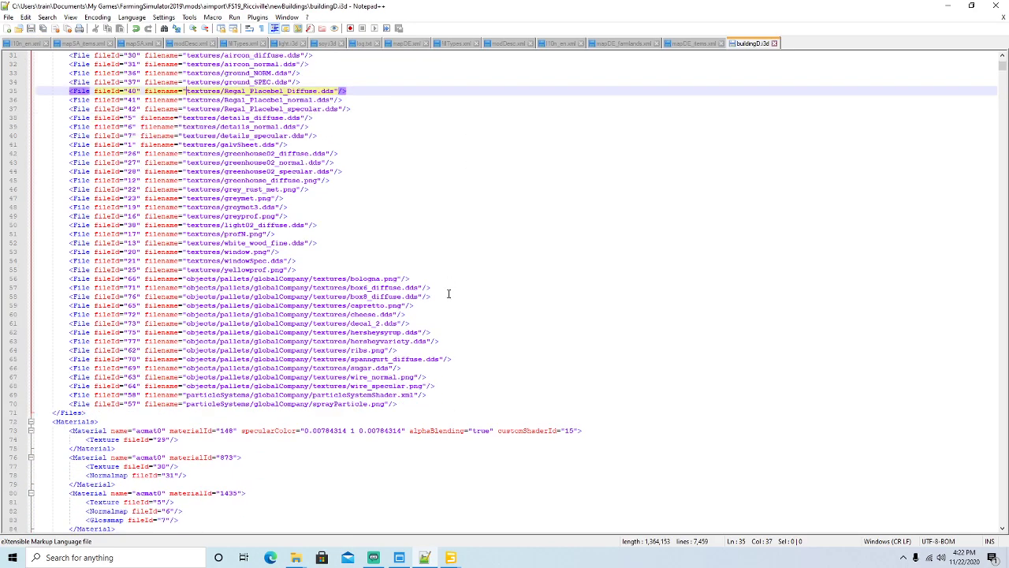
left_click(952, 9)
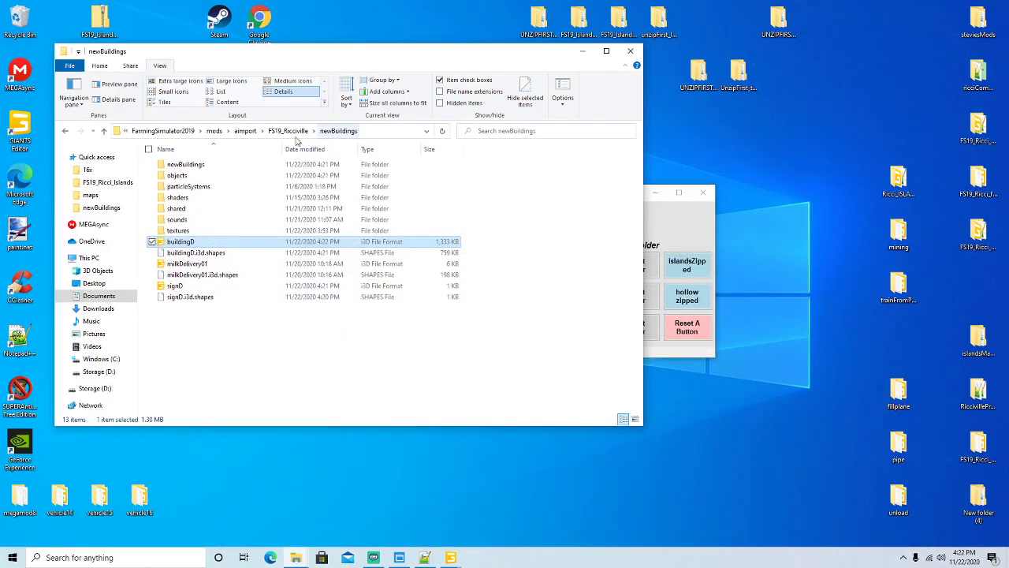
double_click(173, 167)
double_click(173, 168)
double_click(171, 170)
double_click(171, 167)
Step: Select all texture files in the globalCompany textures folder, from bologna to wire_specular, and copy them
left_click(172, 179)
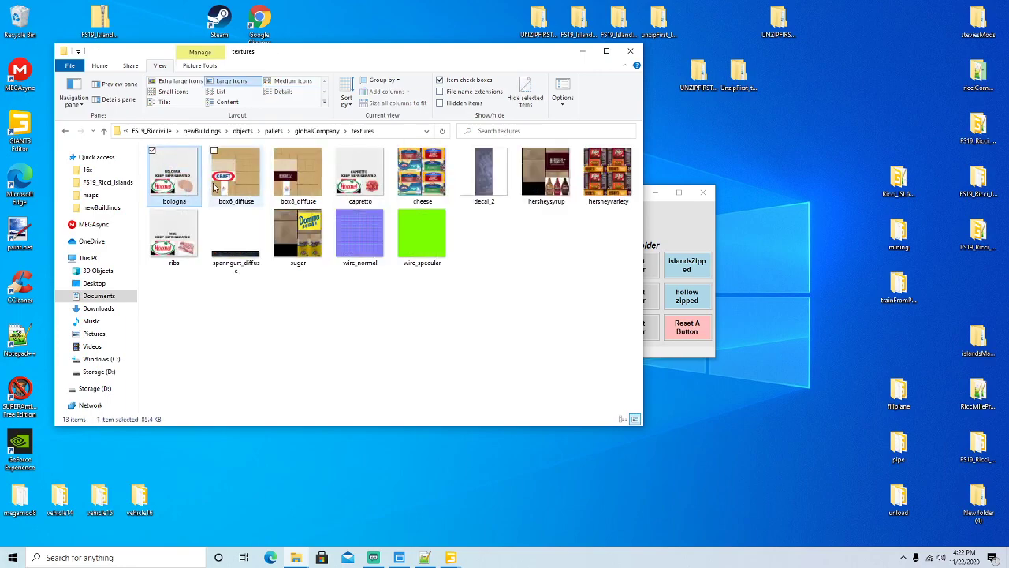
left_click(296, 180, "ctrl")
left_click(355, 187, "ctrl")
left_click(420, 183, "ctrl")
left_click(483, 180, "ctrl")
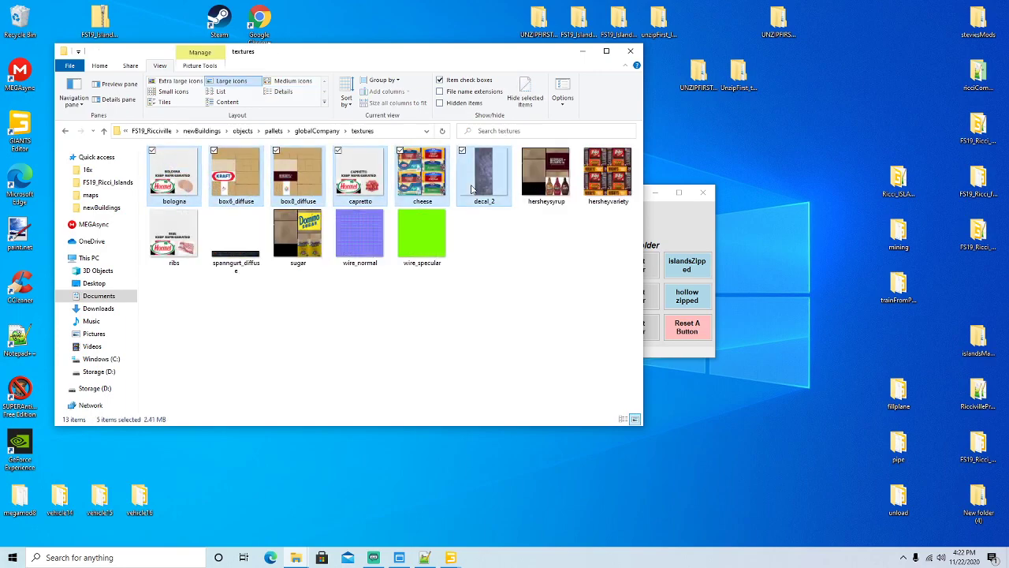
left_click(566, 187, "ctrl")
left_click(599, 186, "ctrl")
left_click(174, 237, "ctrl")
left_click(230, 257, "ctrl")
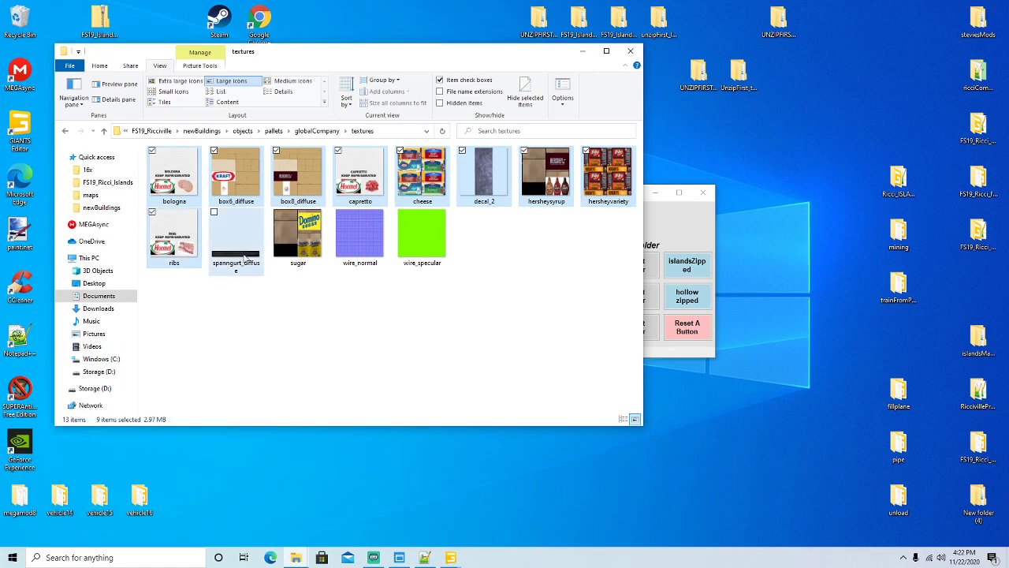
left_click(304, 249, "ctrl")
left_click(360, 240, "ctrl")
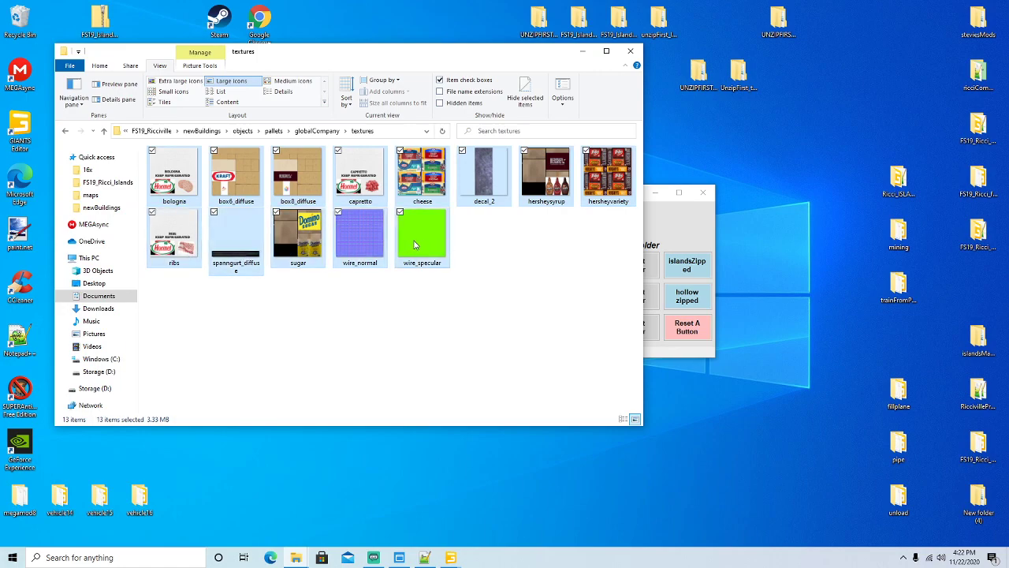
right_click(416, 244)
left_click(439, 406)
Step: Paste the copied textures into the newBuildings/textures folder, keeping the files already there for all conflicting names
left_click(205, 132)
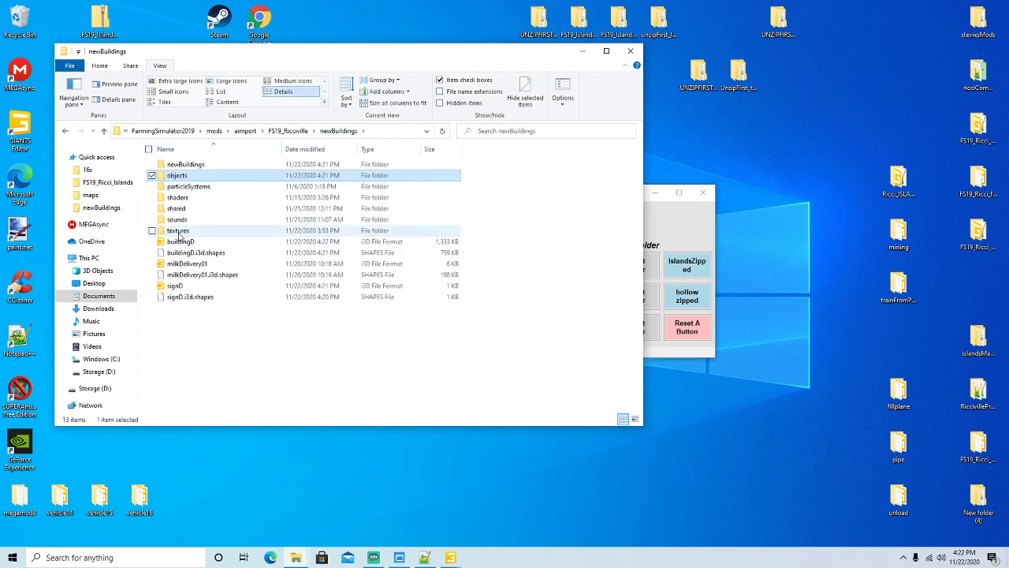
double_click(178, 230)
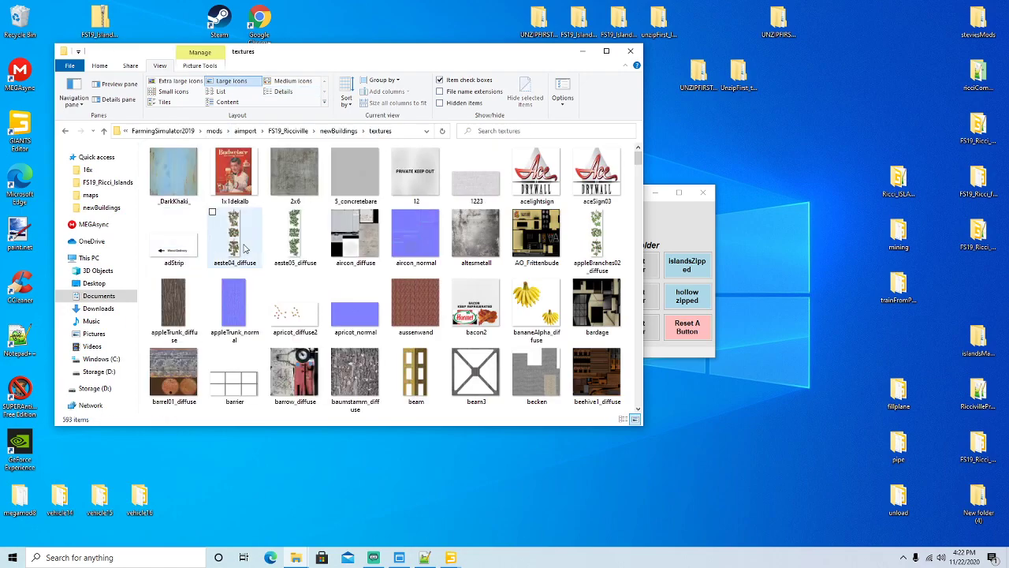
right_click(325, 209)
left_click(345, 288)
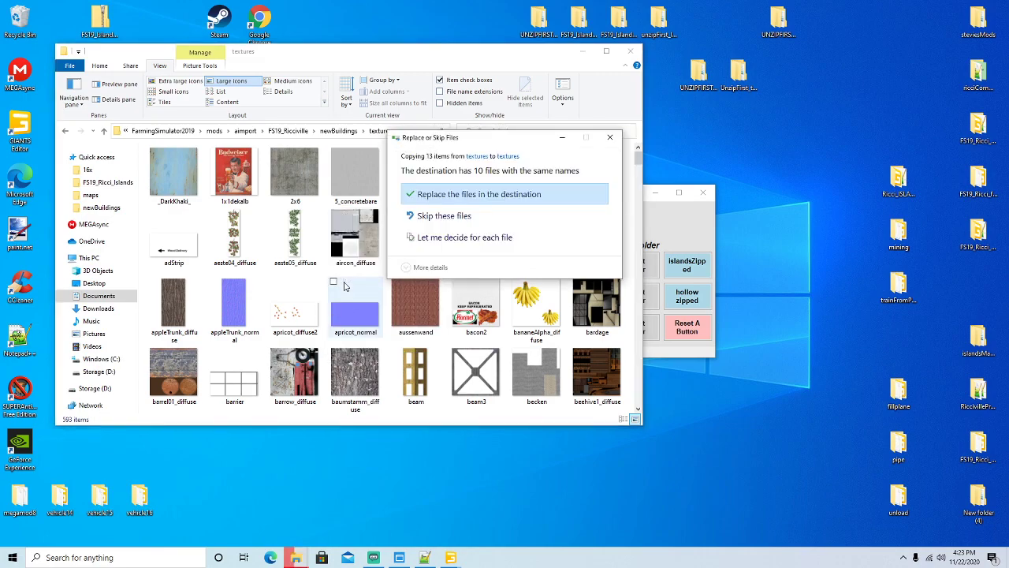
left_click(426, 240)
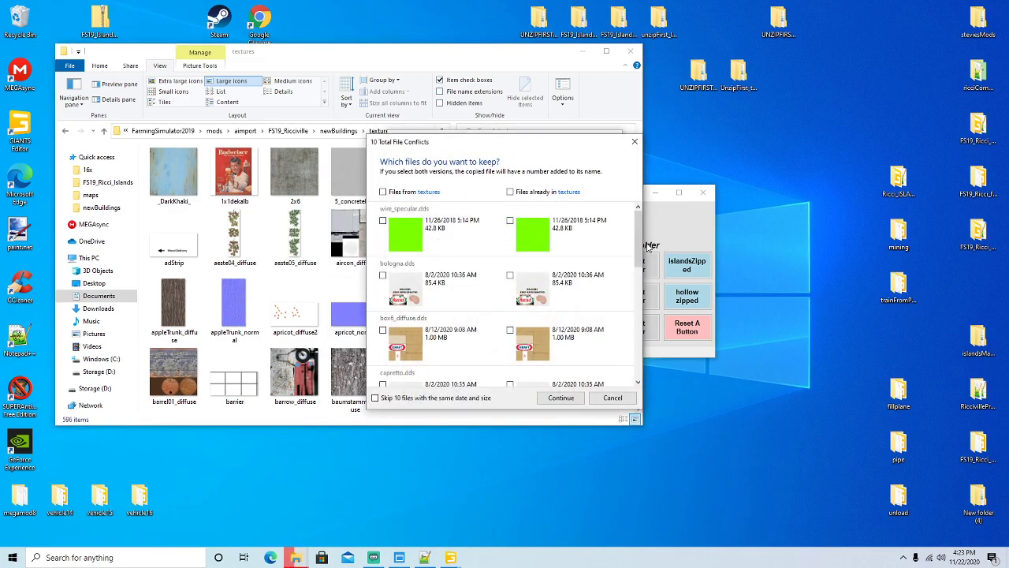
left_click_drag(639, 238, 640, 364)
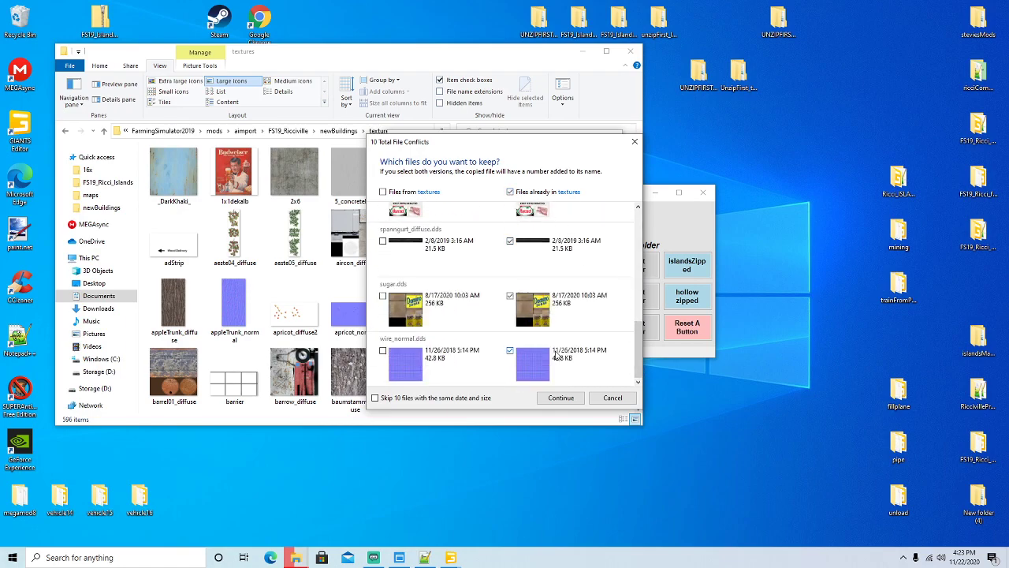
left_click(559, 396)
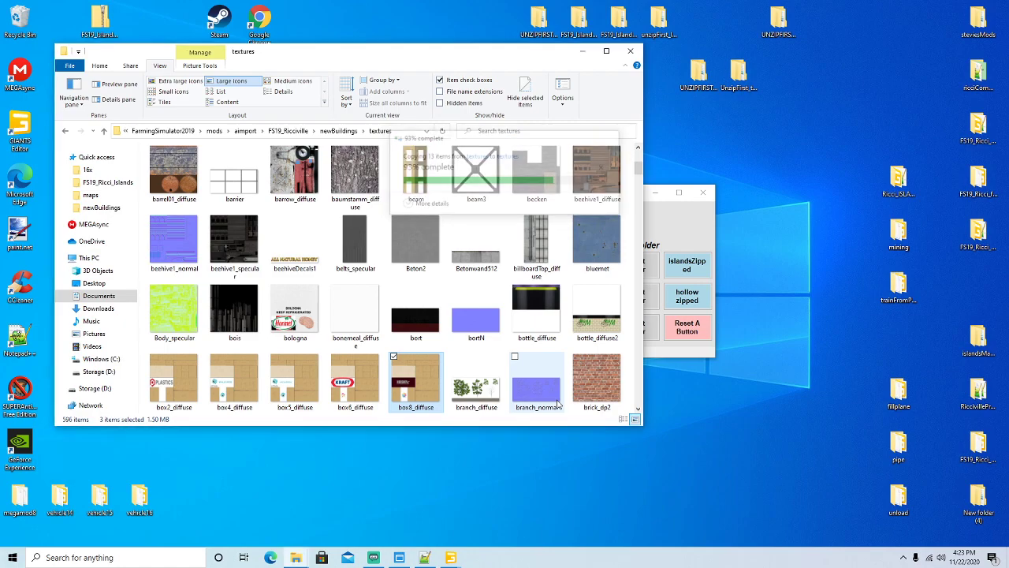
Step: Delete the nested newBuildings folder and the objects folder from FS19_Ricciville's newBuildings folder
left_click(338, 131)
right_click(175, 166)
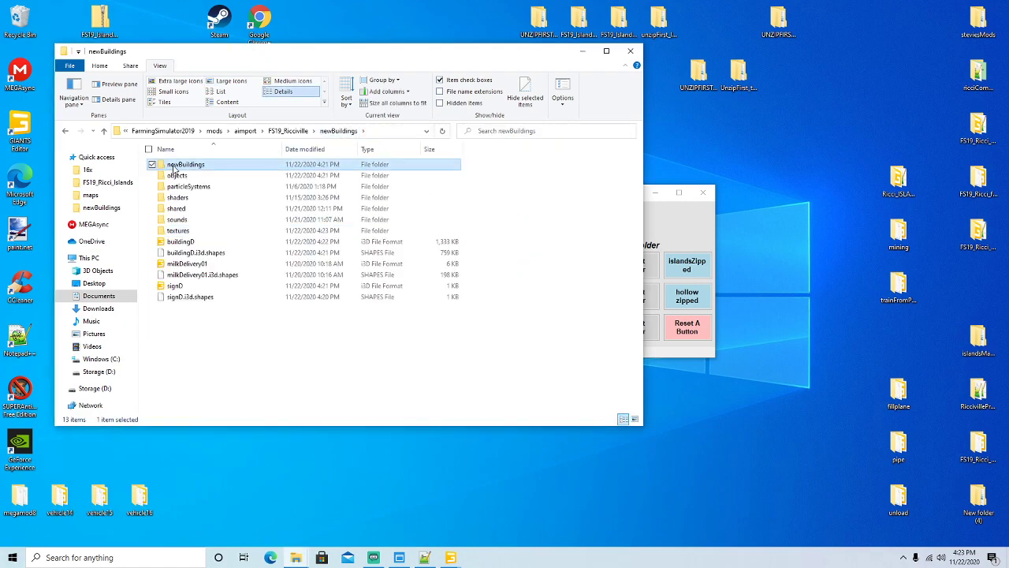
left_click(200, 380)
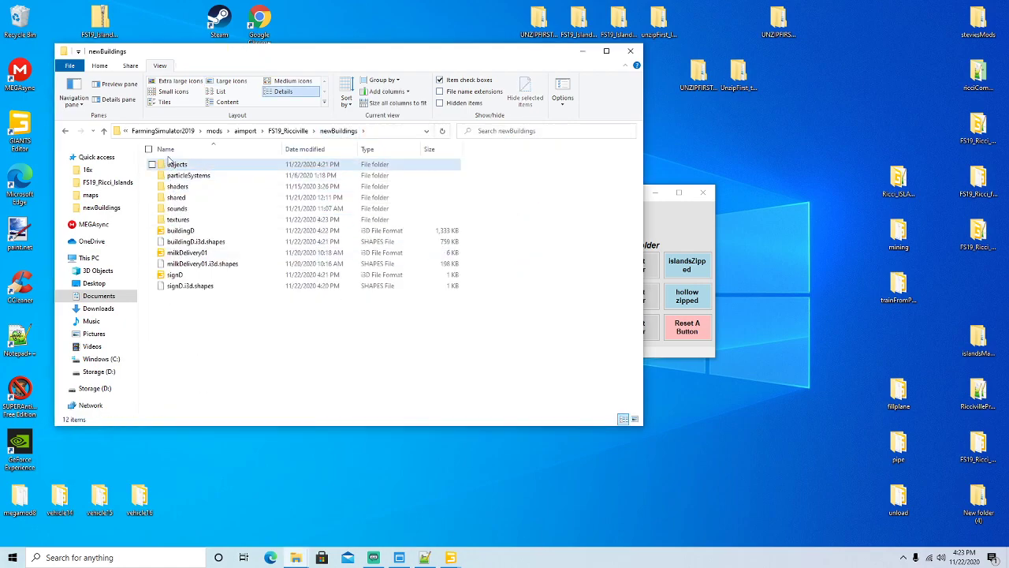
right_click(172, 165)
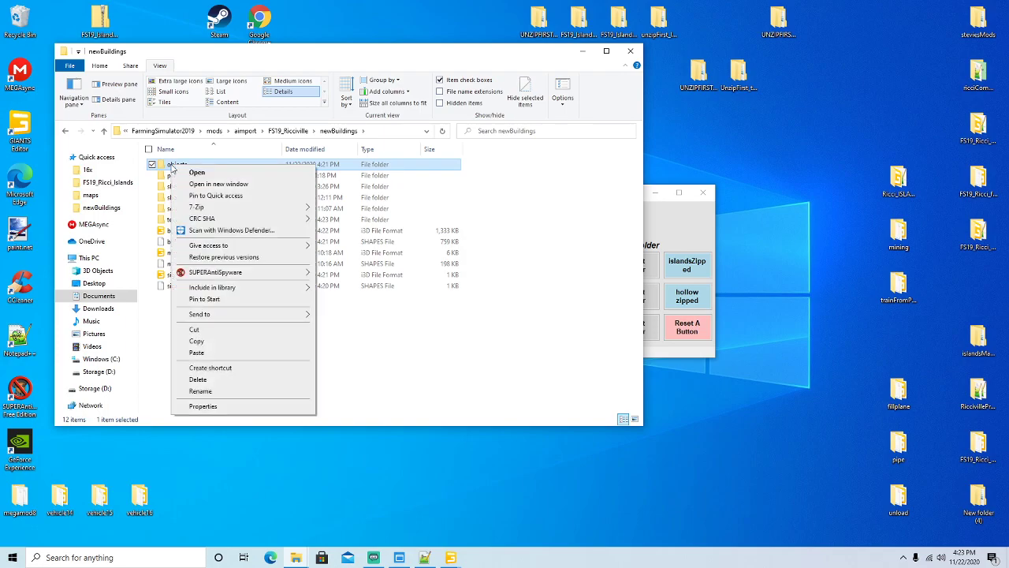
left_click(201, 380)
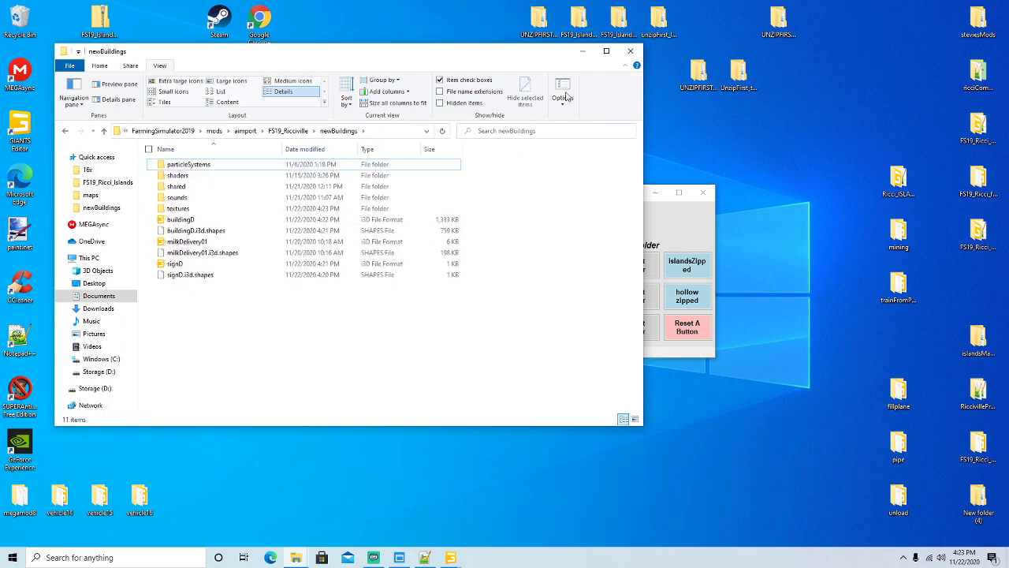
Step: Replace every "objects/pallets/globalCompany/textures" path in buildingD.i3d with "textures" in Notepad++, then save and close the file
left_click(582, 51)
left_click(424, 558)
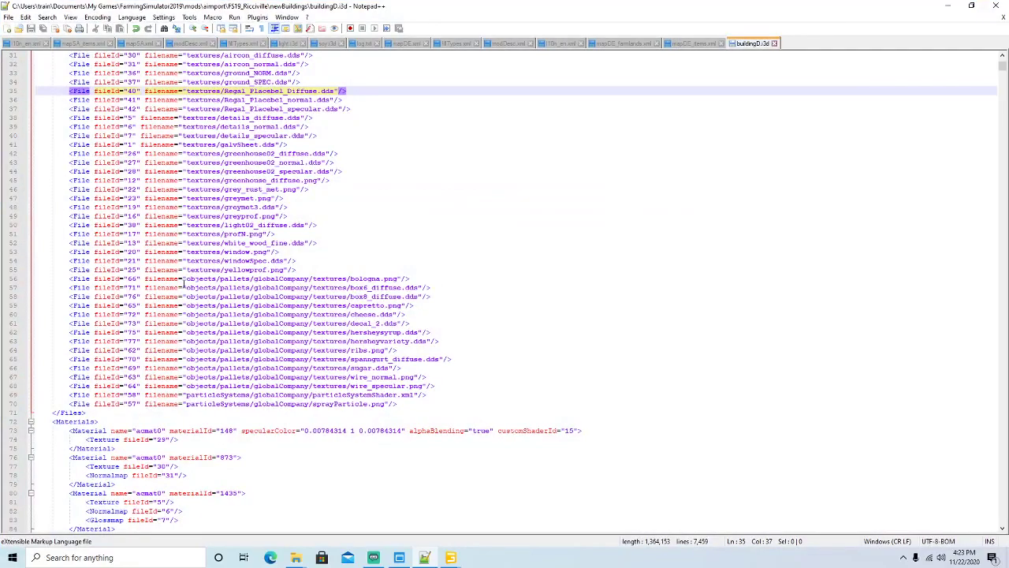
left_click_drag(187, 278, 323, 280)
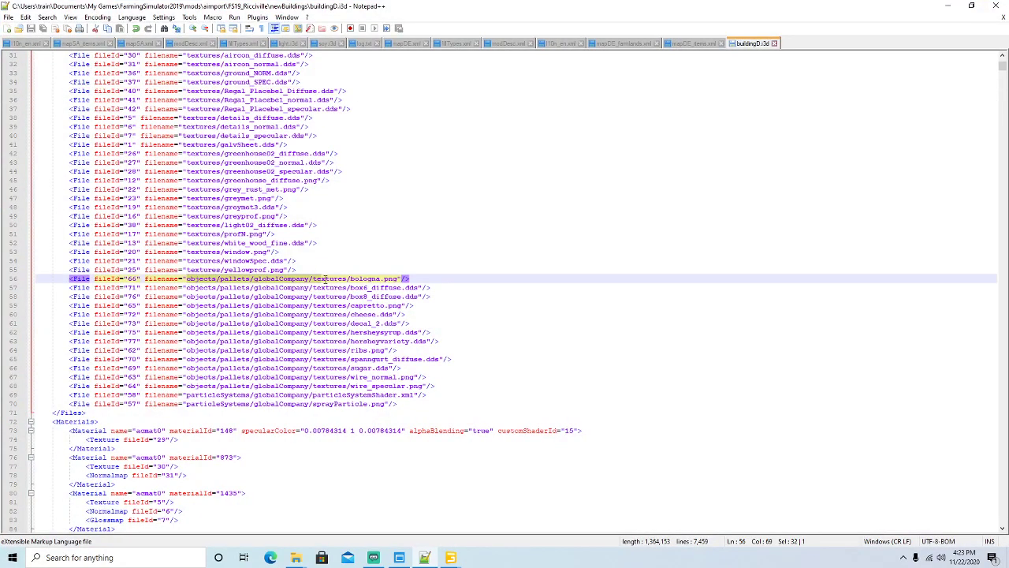
left_click(47, 17)
left_click(72, 124)
key("Tab")
left_click(784, 225)
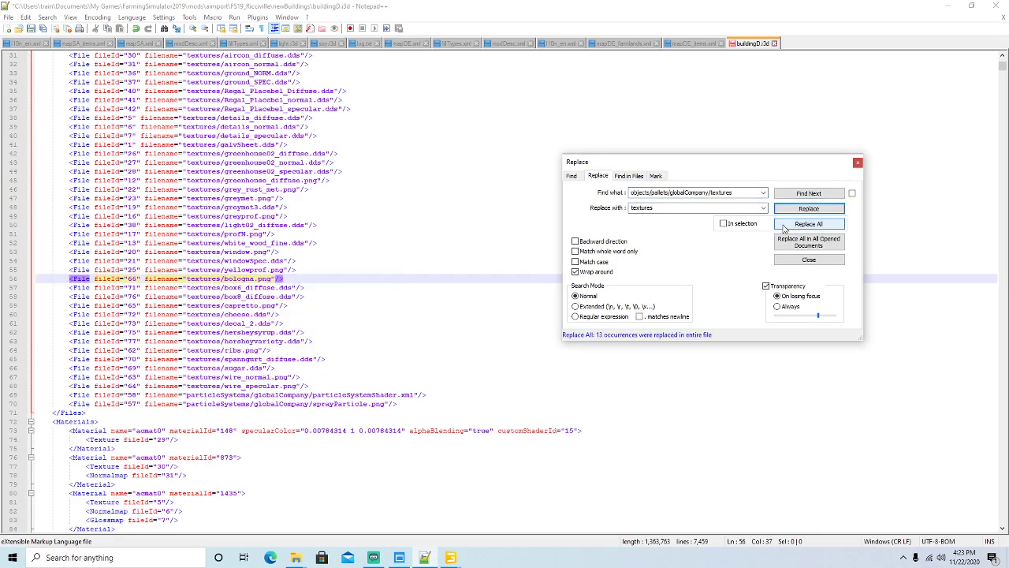
left_click(858, 162)
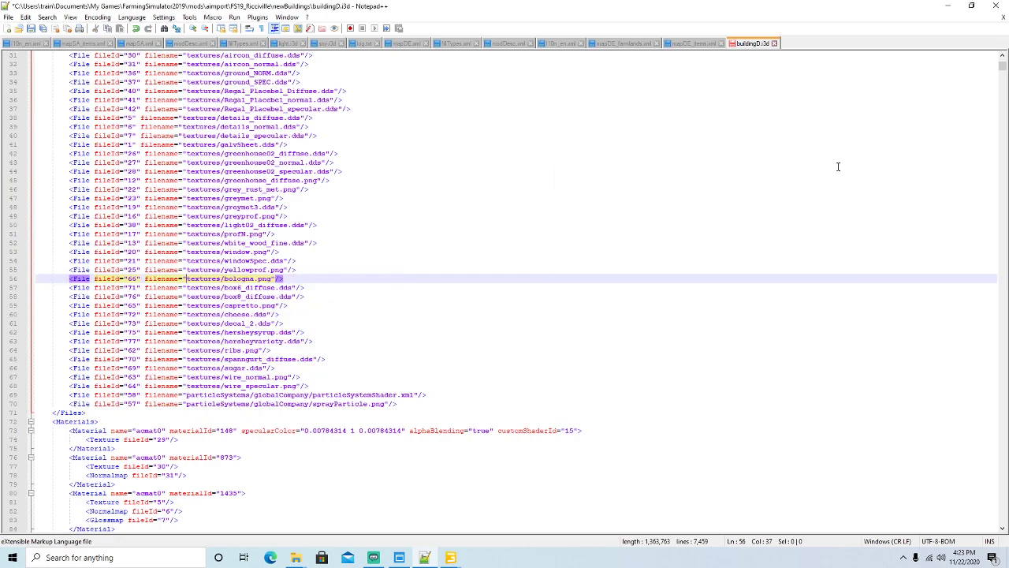
left_click(32, 30)
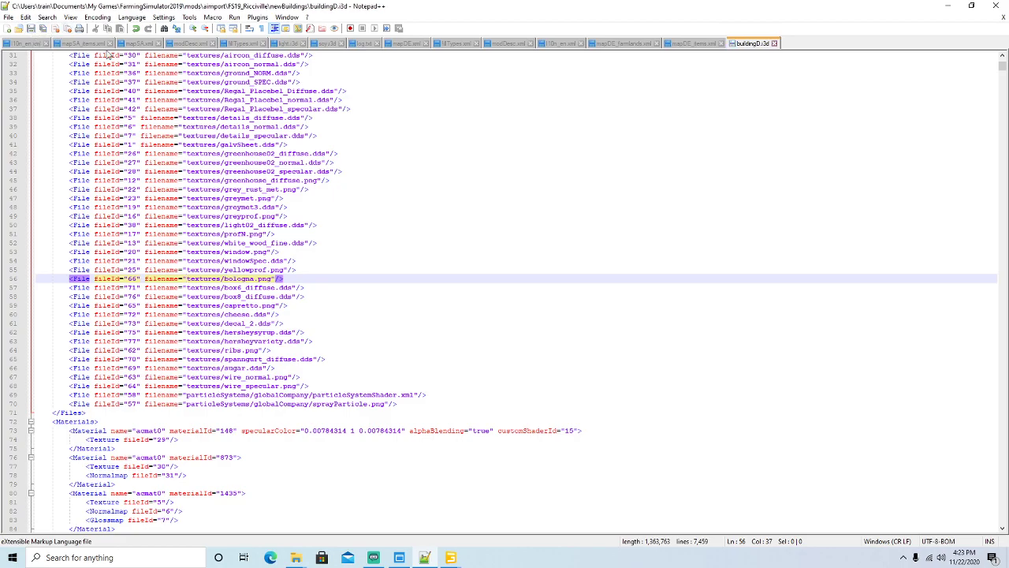
left_click(774, 43)
left_click(947, 5)
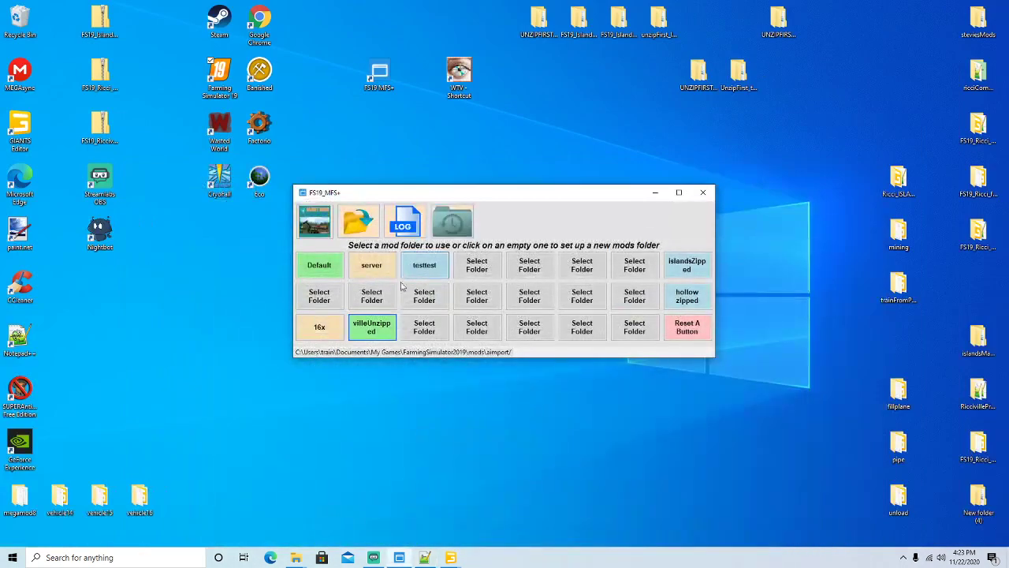
Step: Open the buildingD i3d from the newBuildings folder in GIANTS Editor to check how the model loads
left_click(304, 557)
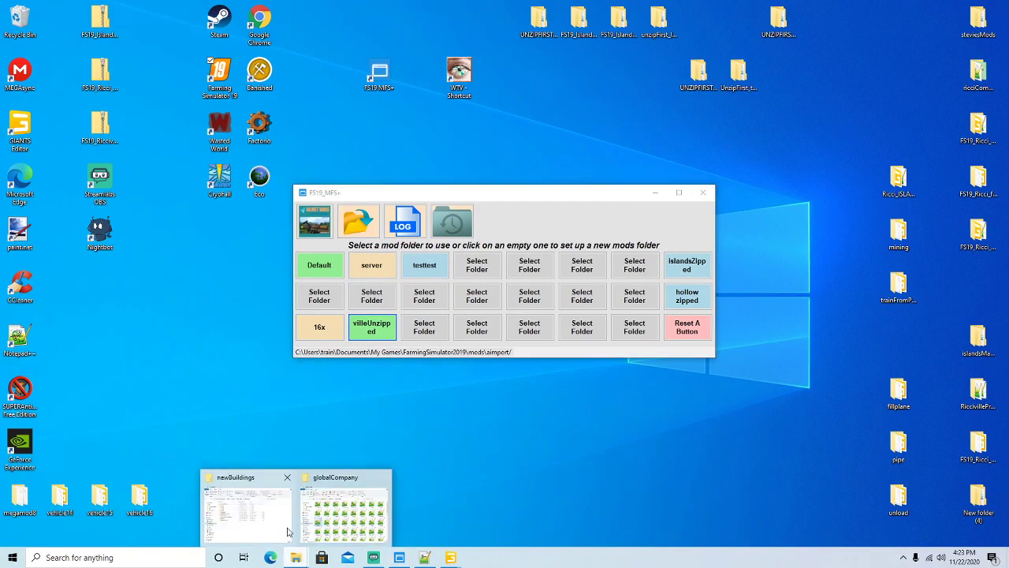
left_click(274, 490)
double_click(187, 221)
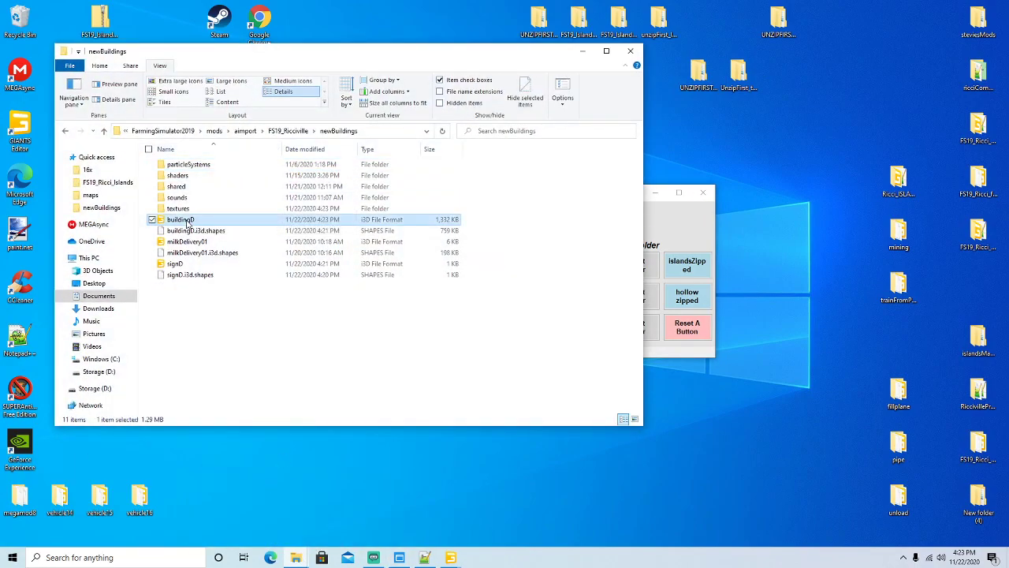
left_click(491, 343)
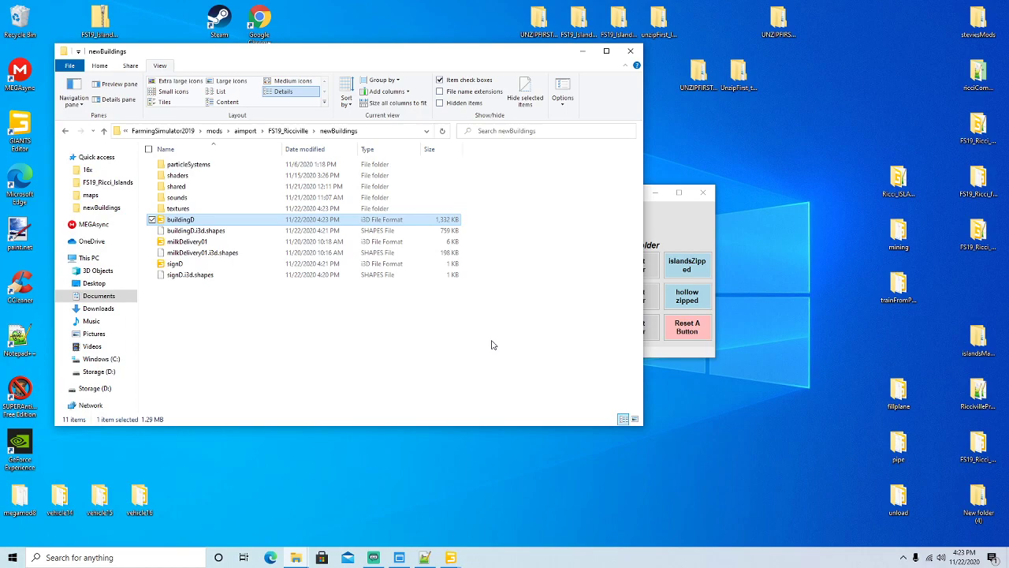
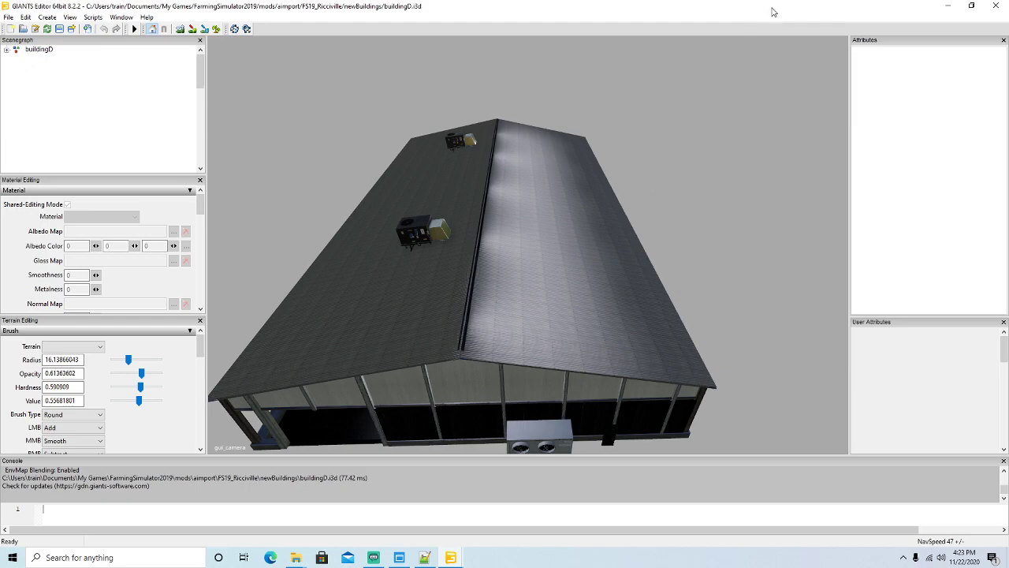
left_click(949, 12)
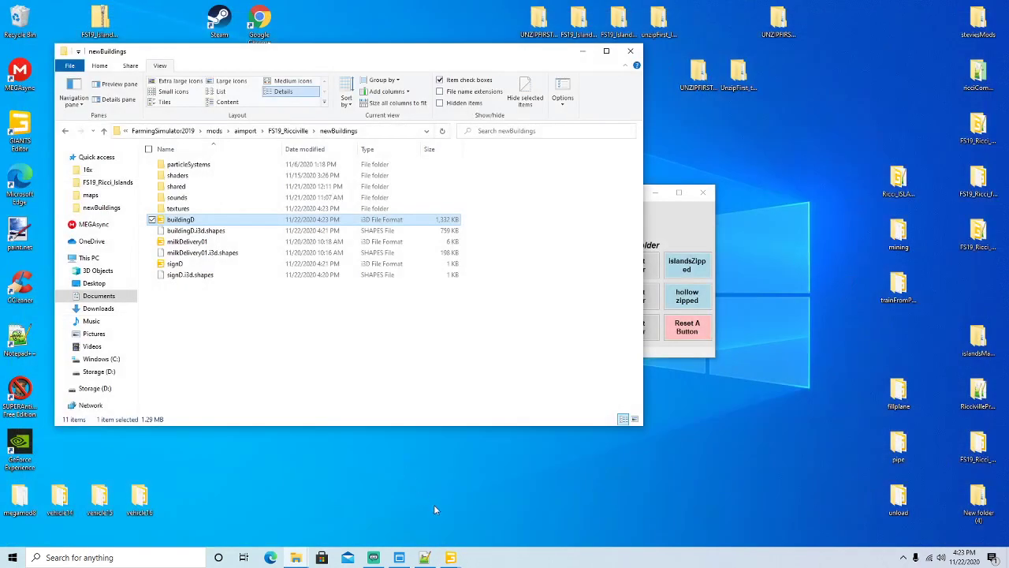
Step: Switch to the GIANTS Editor window with map.i3d and examine the open ground beside buildingC
mouse_move(454, 559)
left_click(406, 520)
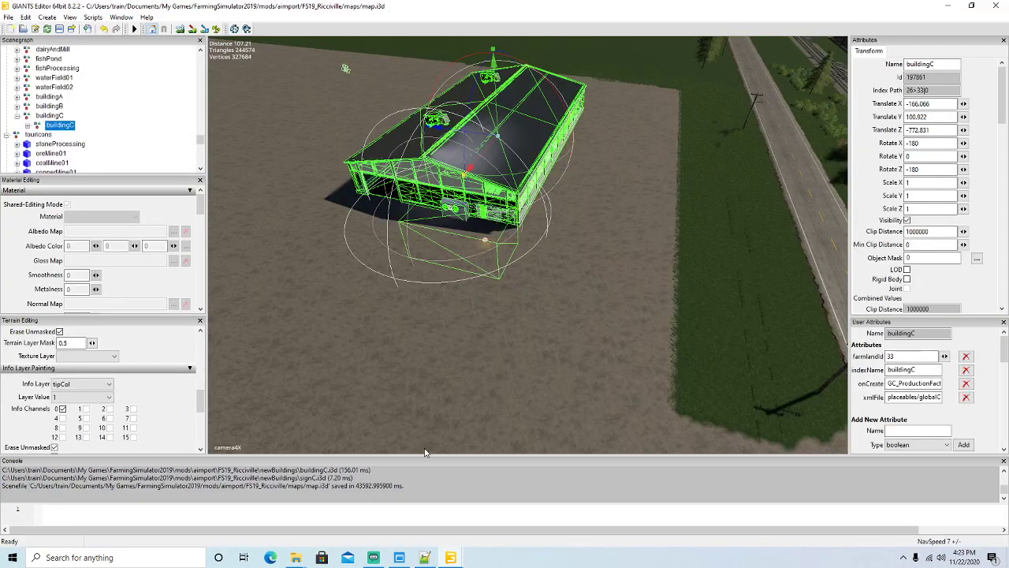
left_click_drag(485, 290, 243, 278, "alt")
scroll(439, 232, "up", 3)
scroll(429, 245, "up", 3)
scroll(429, 242, "up", 5)
key("f")
scroll(572, 328, "down", 6)
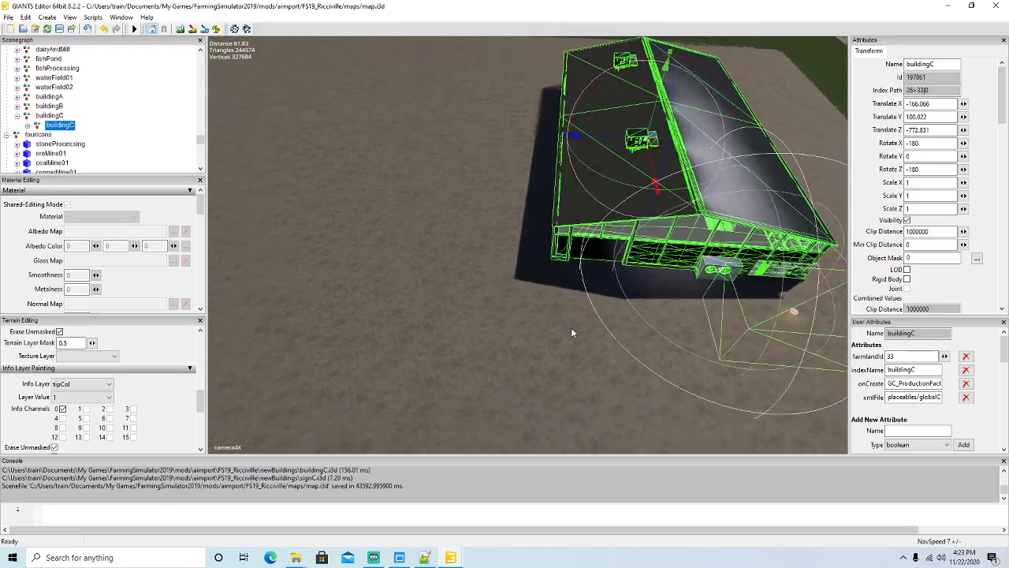
scroll(572, 328, "down", 3)
left_click_drag(571, 328, 551, 324, "alt")
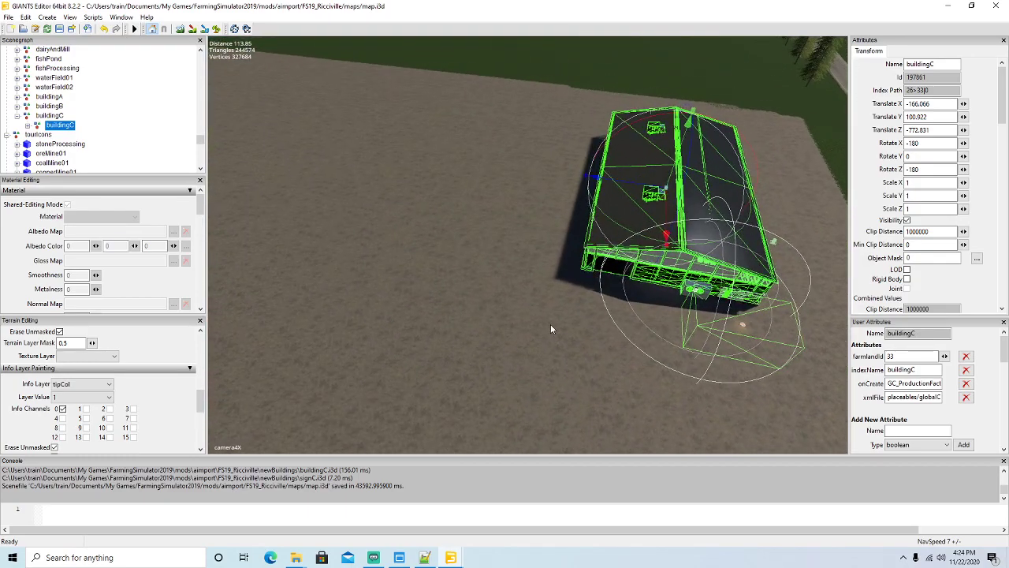
Step: Create a new transform group in the map scene and name it buildingD
left_click(52, 19)
left_click(60, 30)
left_click_drag(199, 140, 198, 181)
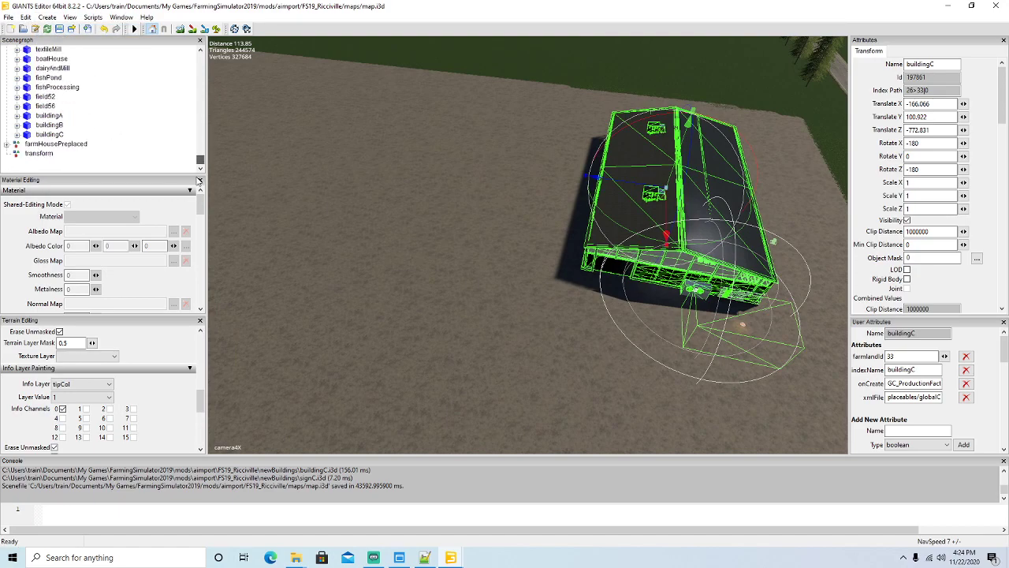
left_click(14, 157)
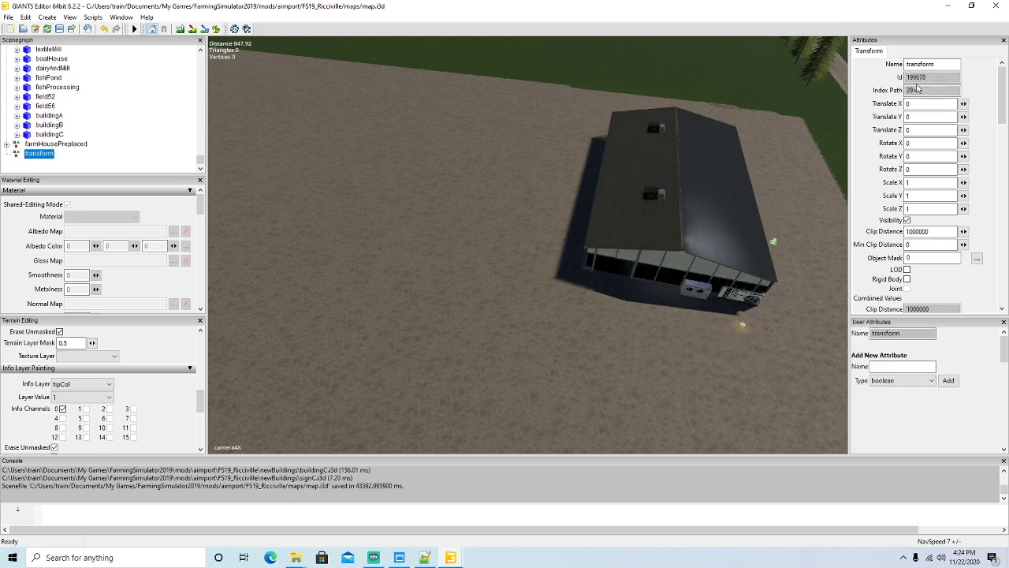
type("buildingD")
key("Return")
Step: Cut the buildingD transform group and paste it into the globalCompany group of the scenegraph
scroll(118, 124, "up", 10)
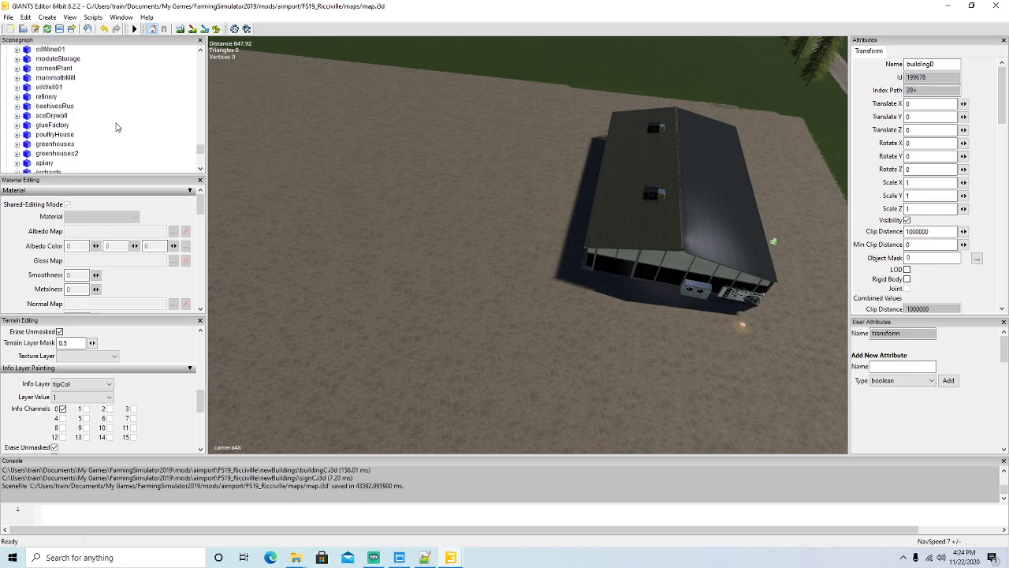
scroll(116, 126, "up", 10)
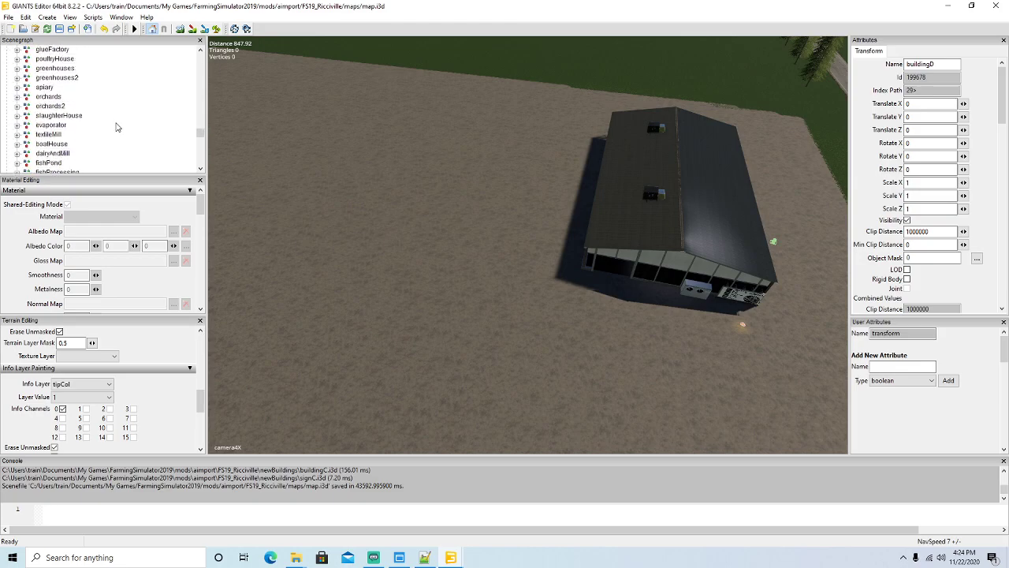
scroll(116, 126, "up", 6)
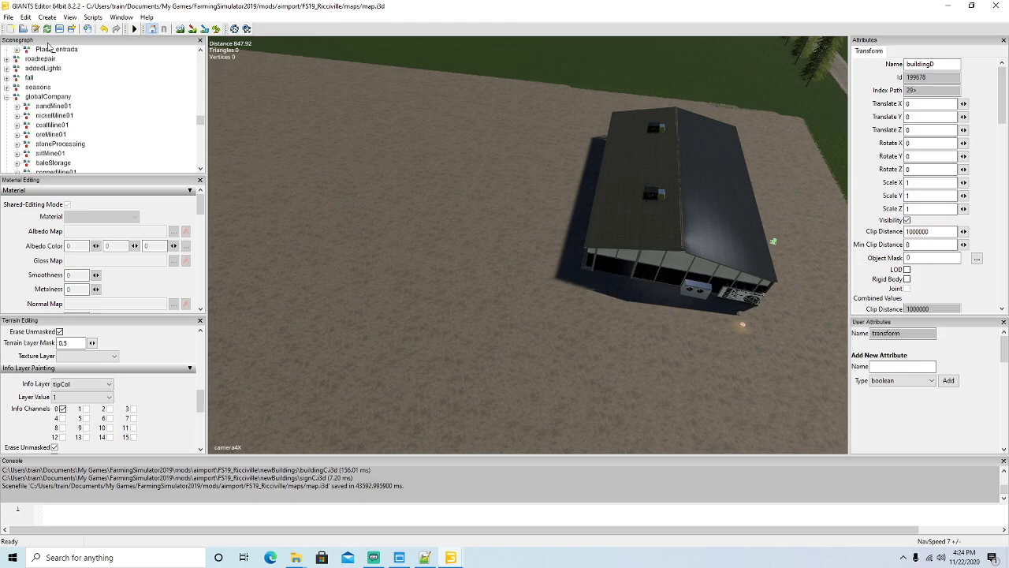
left_click(26, 17)
left_click(19, 94)
left_click(14, 97)
left_click(24, 18)
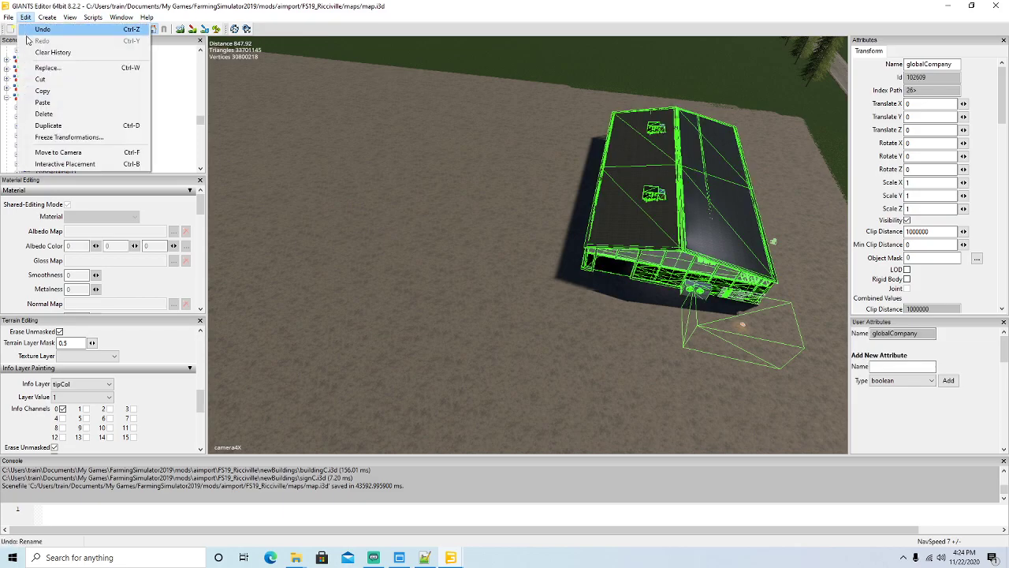
left_click(35, 103)
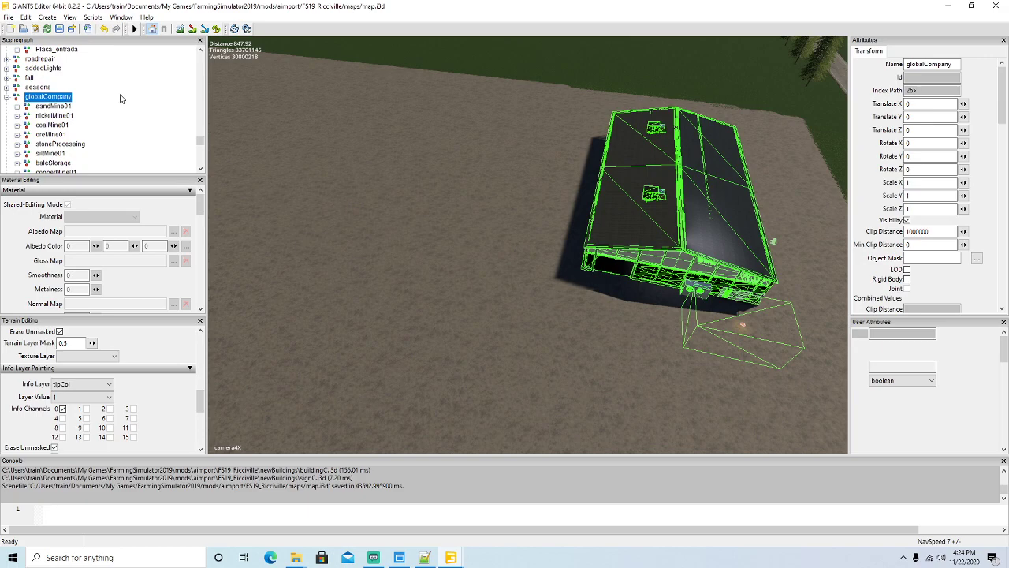
Step: Import the buildingD i3d file from the newBuildings folder into the map
left_click(8, 17)
left_click(32, 131)
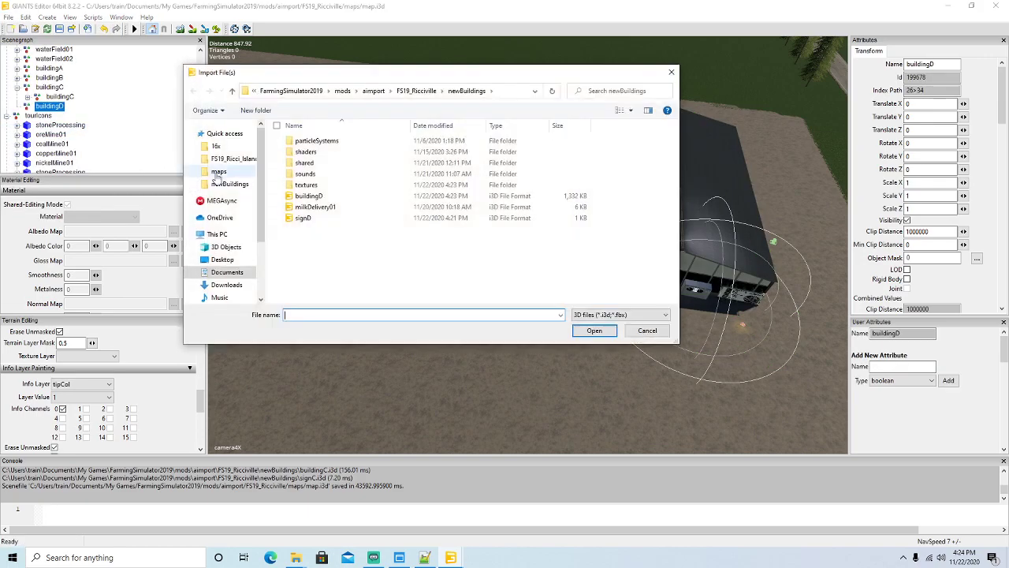
left_click(309, 196)
left_click(594, 330)
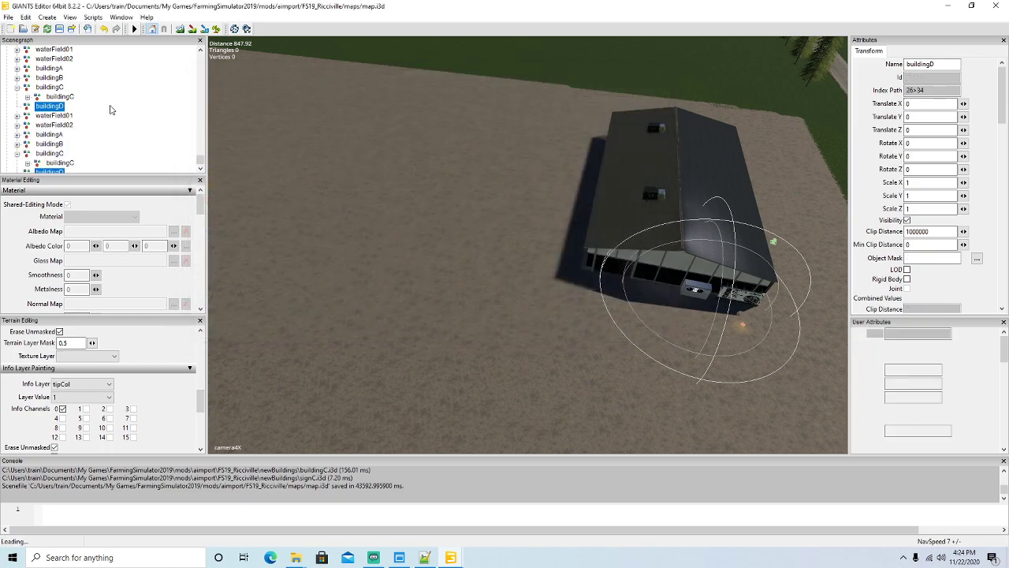
Step: Cut the imported buildingD object and paste it into the buildingD transform group under globalCompany
scroll(110, 110, "up", 5)
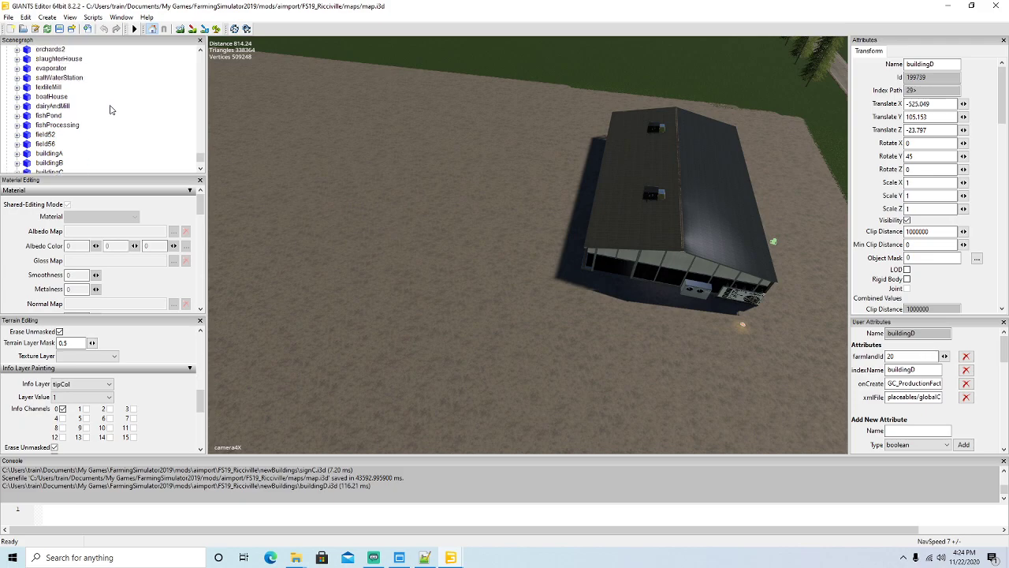
scroll(110, 109, "up", 5)
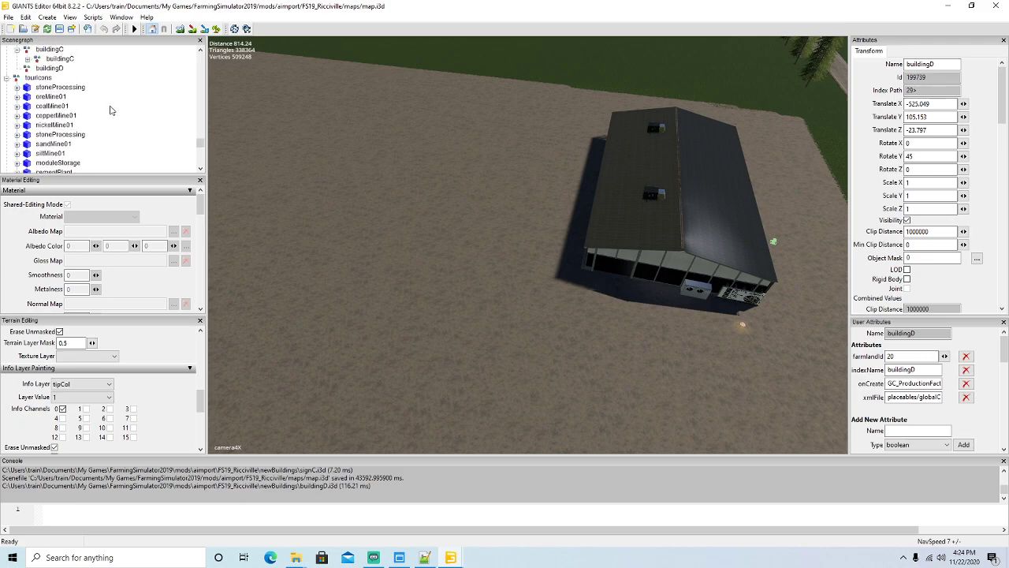
left_click(26, 17)
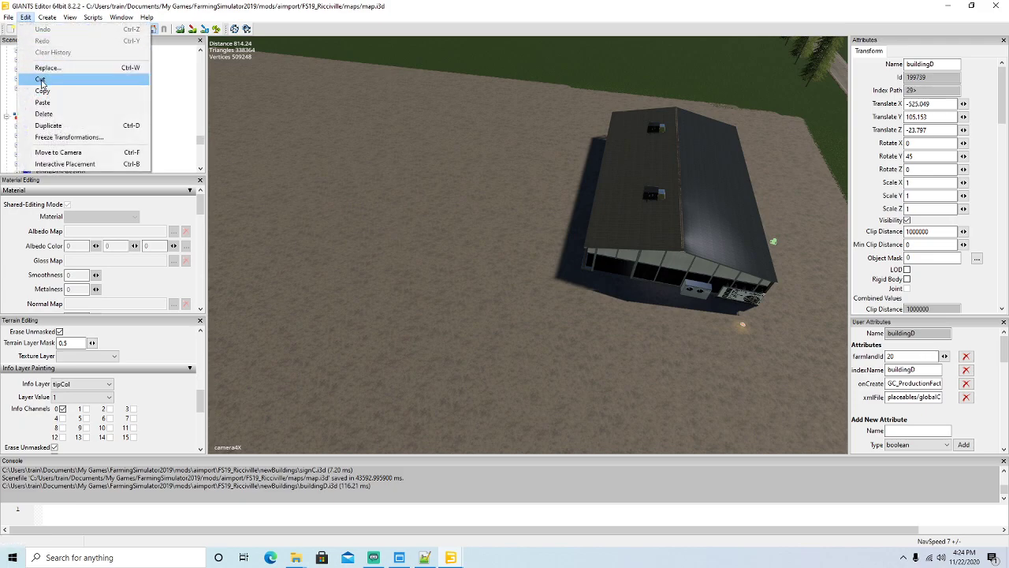
left_click(41, 93)
left_click(28, 107)
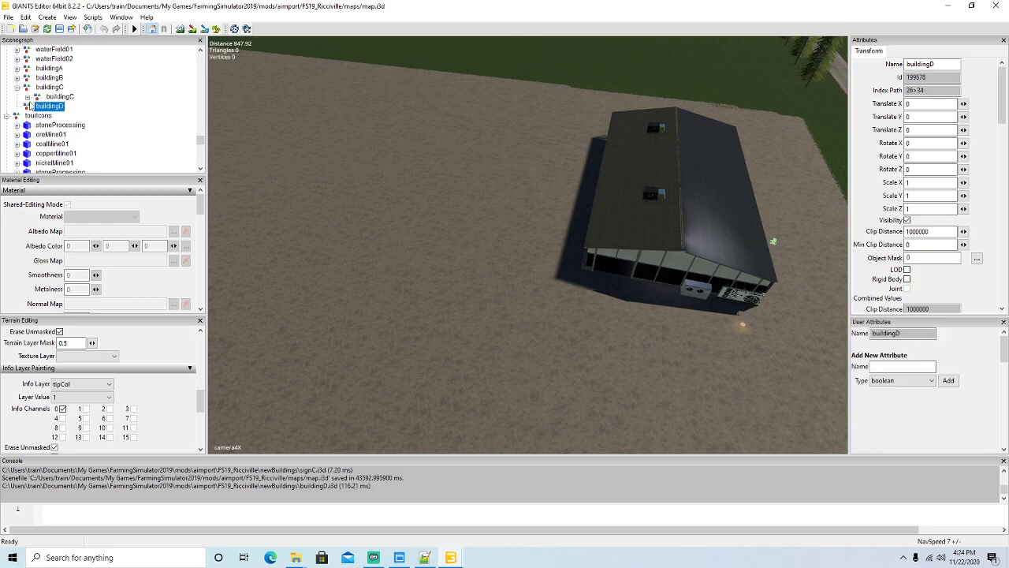
left_click(26, 17)
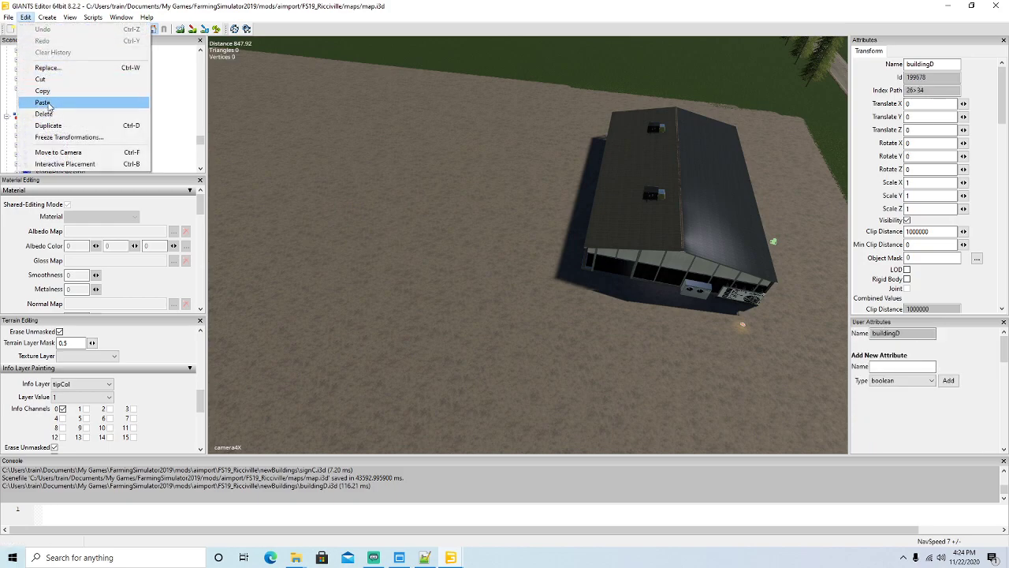
left_click(43, 103)
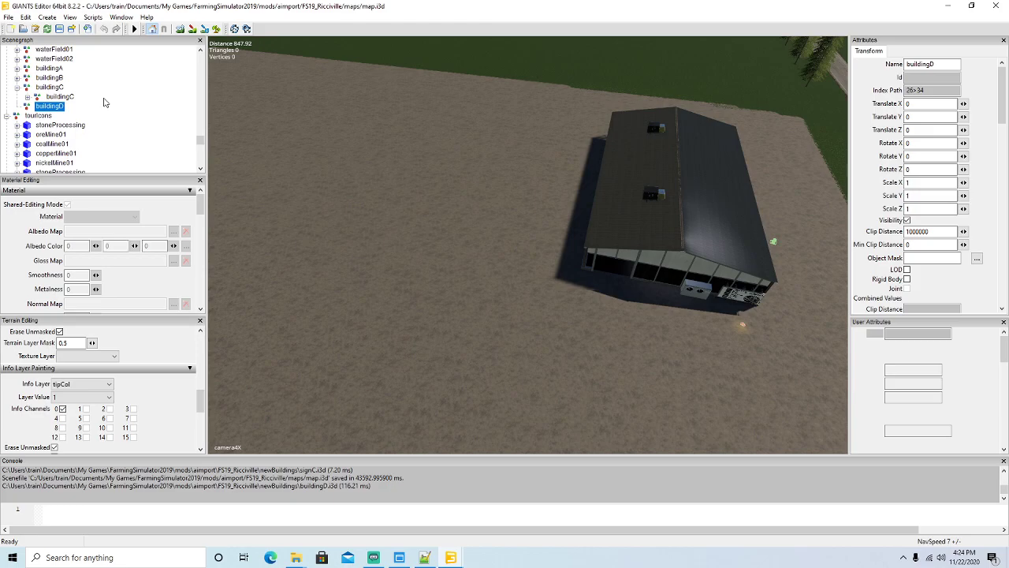
Step: Place the imported buildingD on the open ground next to buildingC using Interactive Placement
left_click_drag(329, 161, 291, 148, "alt")
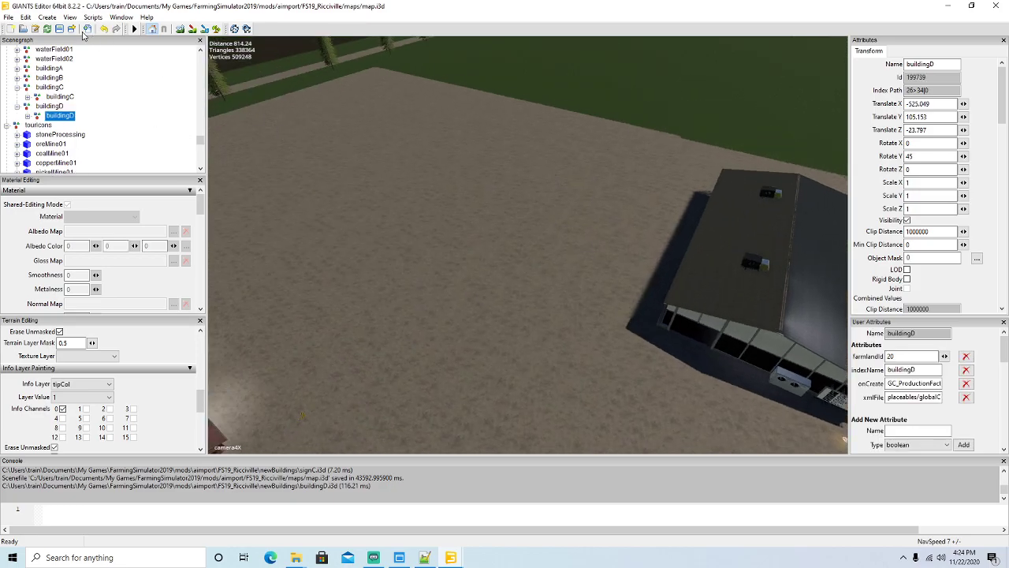
left_click(25, 17)
left_click(119, 165)
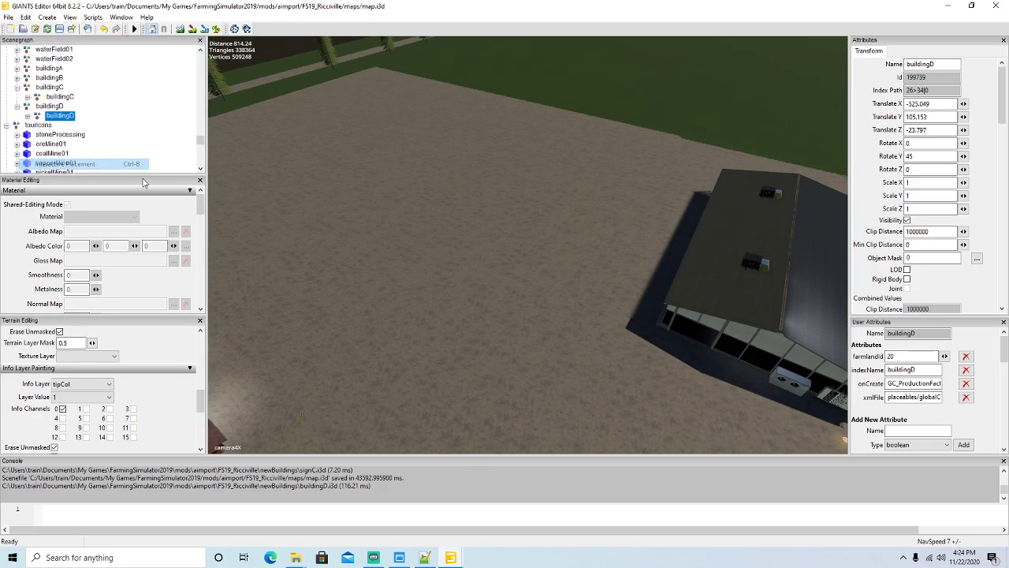
left_click(487, 217)
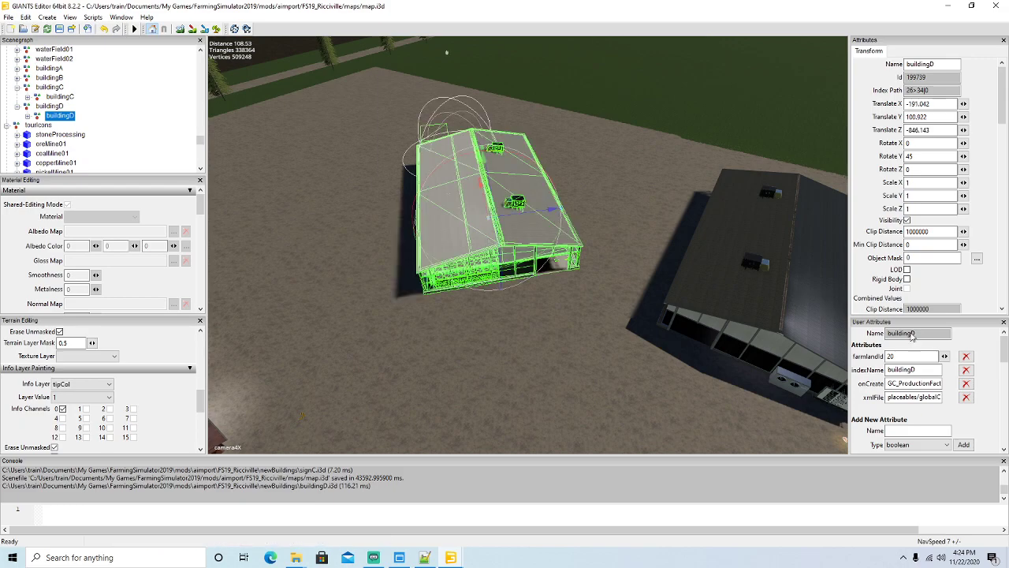
Step: Set the farmlandId user attribute of the placed buildingD to 33
scroll(911, 363, "down", 1)
left_click_drag(909, 354, 876, 356)
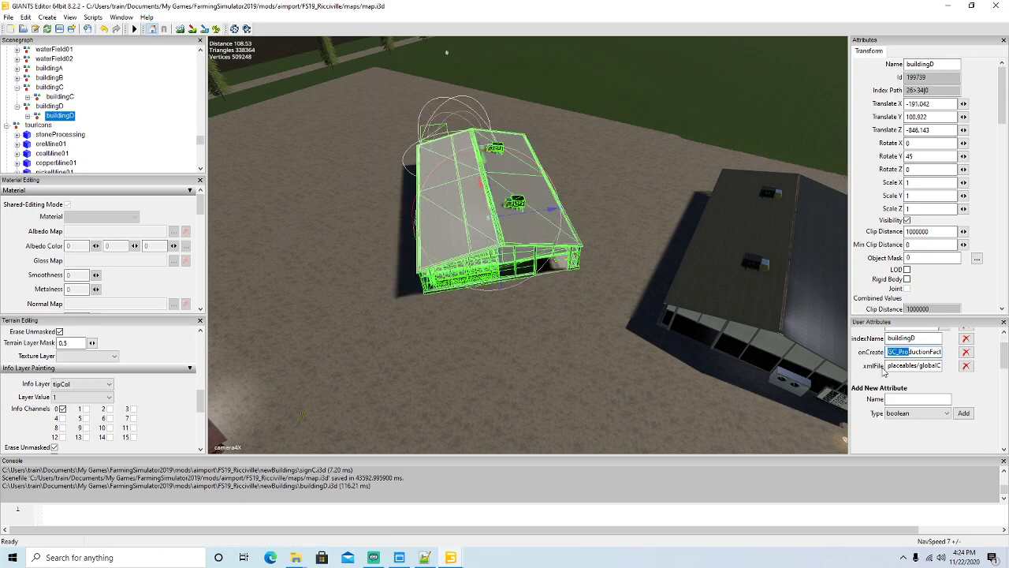
scroll(881, 373, "up", 1)
double_click(903, 356)
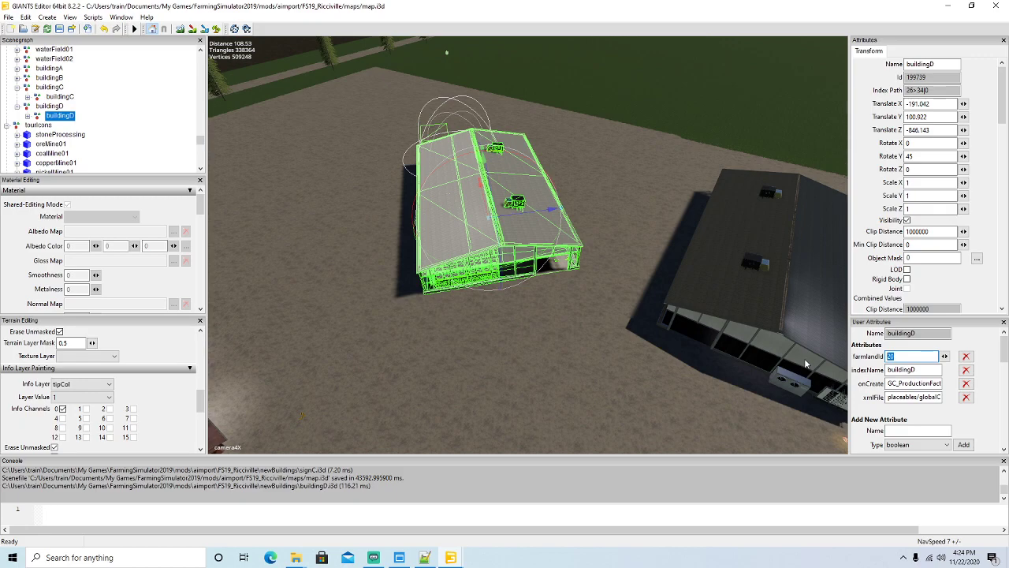
left_click_drag(544, 304, 560, 340, "alt")
scroll(559, 339, "down", 1)
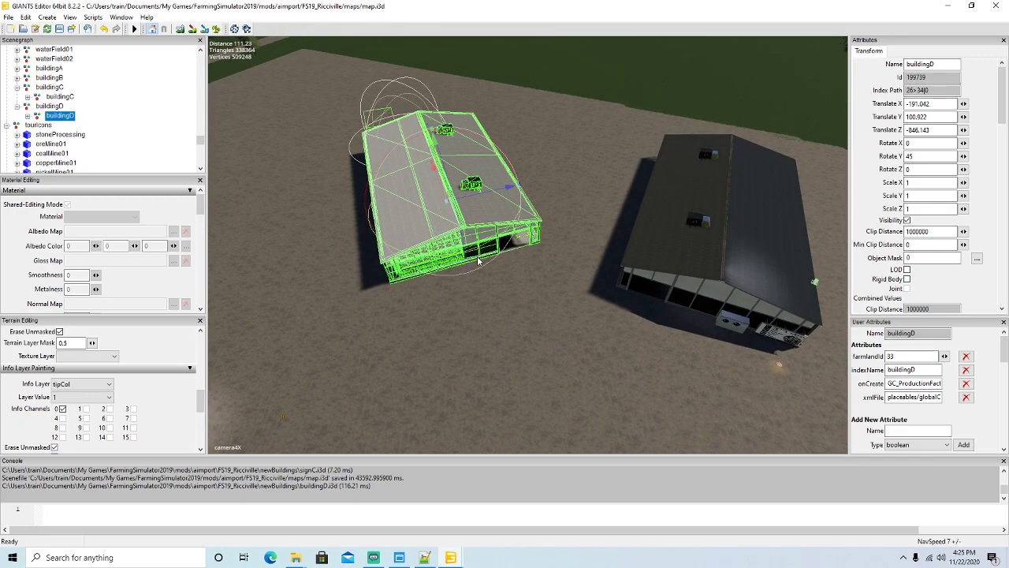
Step: Turn buildingD to face the same way as buildingC and set its Y rotation to 0
left_click_drag(505, 247, 472, 163)
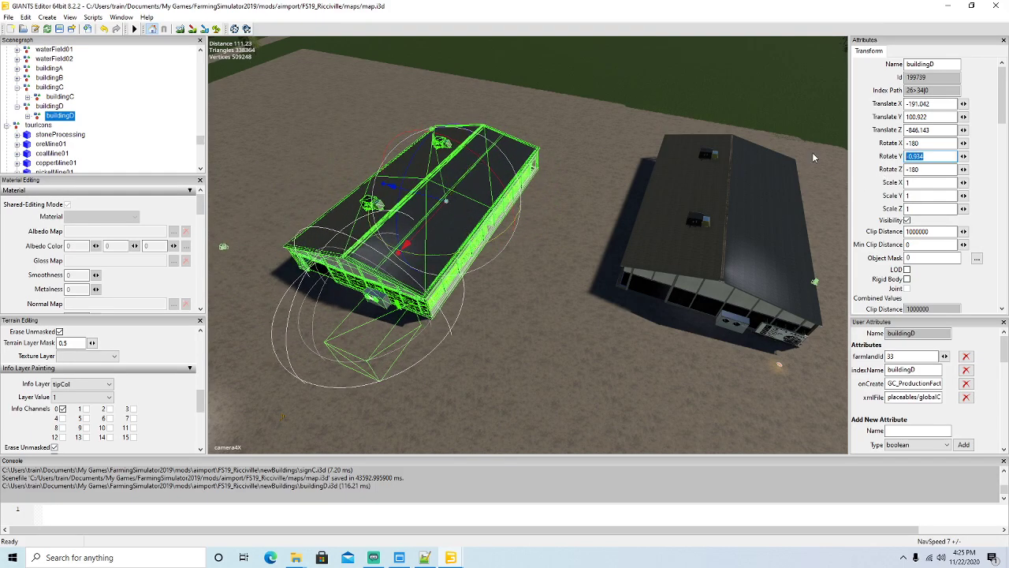
type("0")
key("Return")
Step: Move buildingD into line beside buildingC, to about X -166 and Z -826
left_click_drag(435, 220, 480, 165)
left_click_drag(410, 406, 446, 400, "alt")
scroll(460, 404, "down", 5)
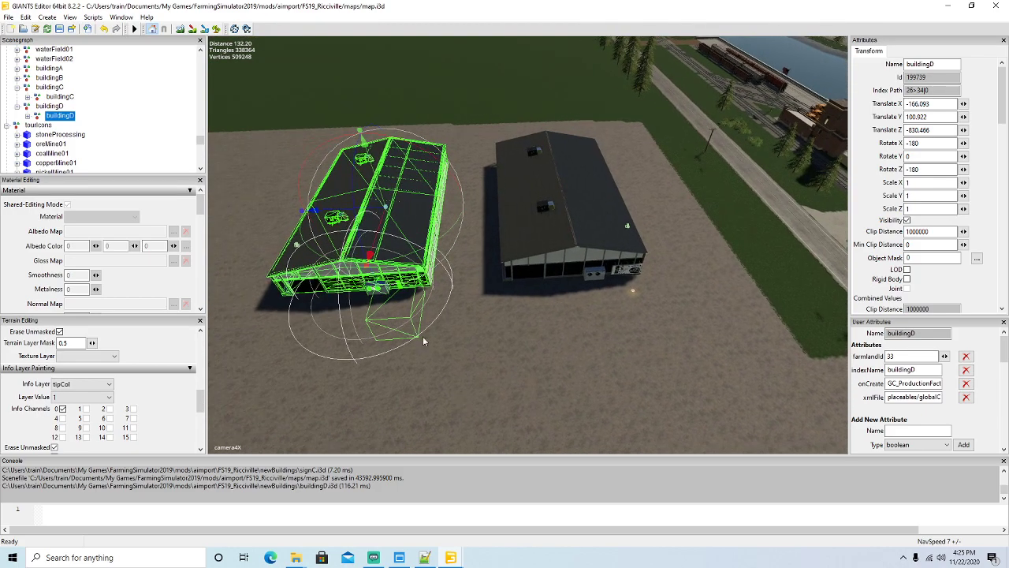
left_click_drag(338, 216, 350, 217)
left_click_drag(571, 330, 557, 351, "alt")
scroll(511, 356, "up", 7)
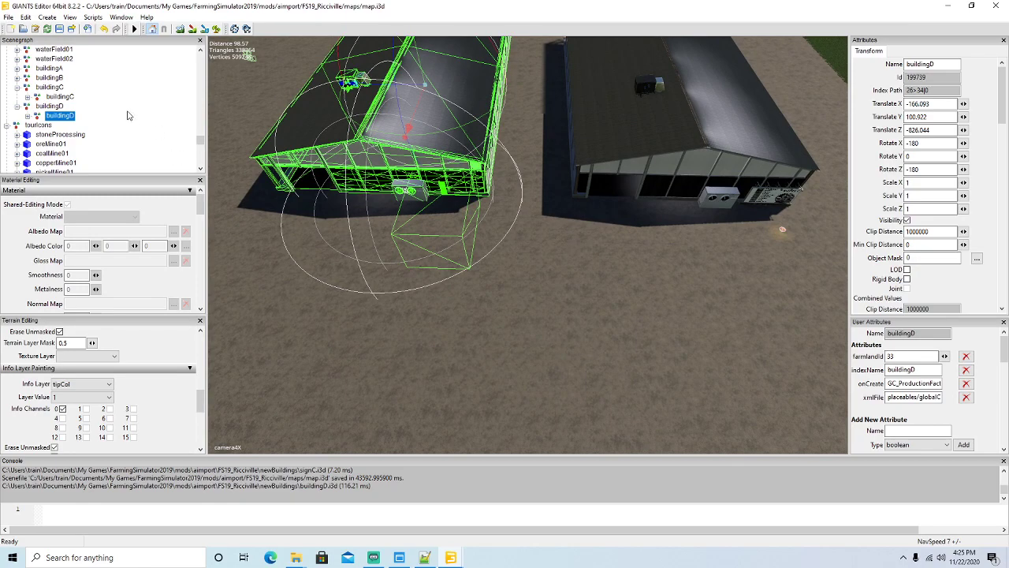
Step: Duplicate the last Placa_entrada sign frame from buildingC and move the copy to buildingD's front wall, at about Z -815.8
scroll(132, 116, "up", 8)
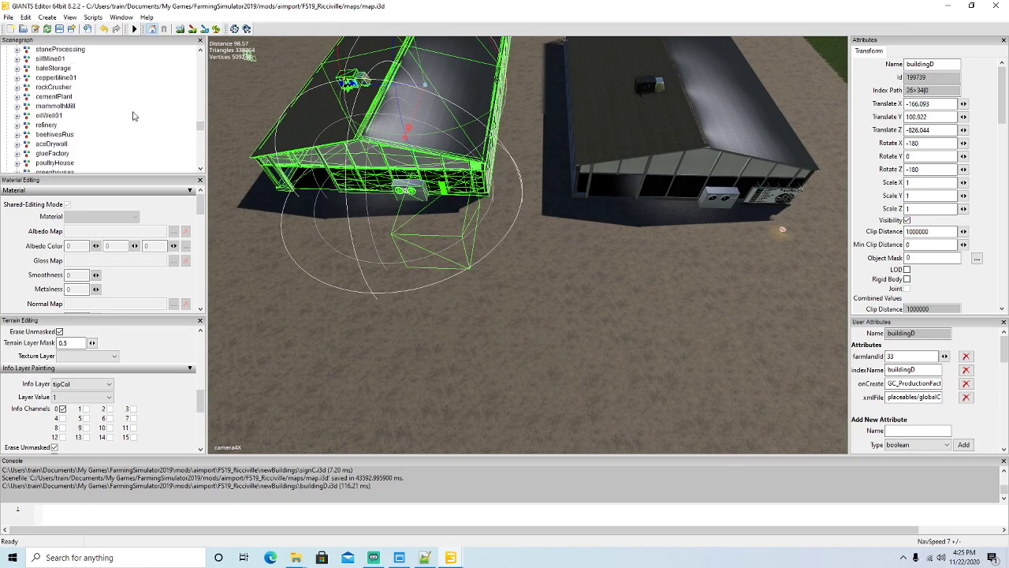
scroll(132, 116, "up", 1)
scroll(133, 116, "up", 1)
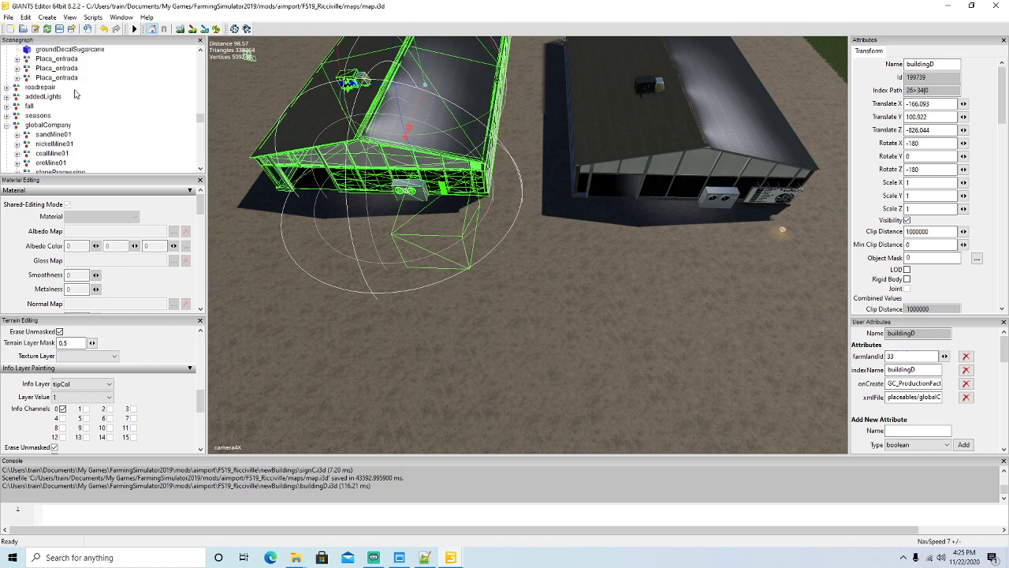
left_click(27, 78)
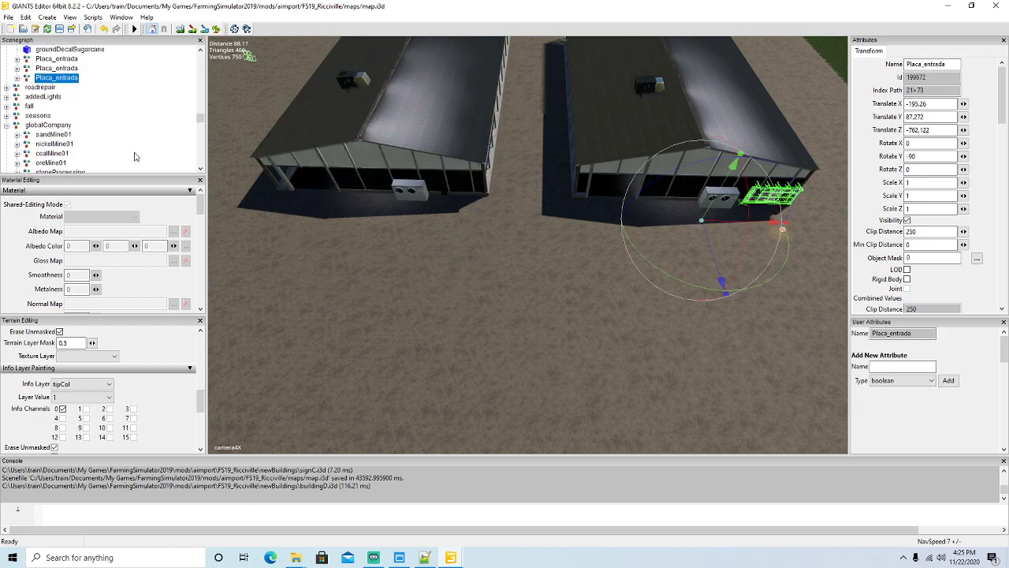
key("ctrl+d")
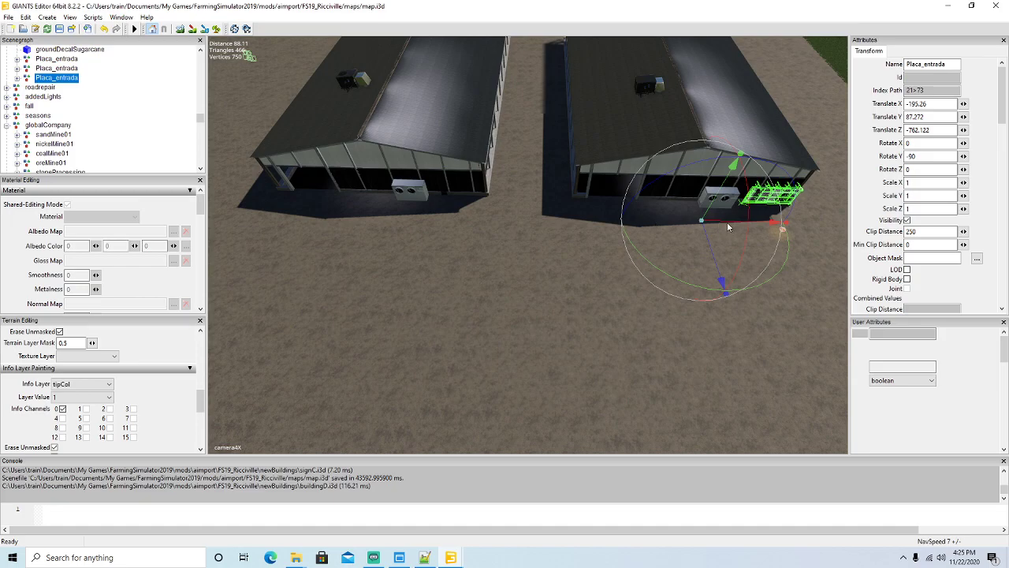
left_click_drag(728, 227, 455, 222)
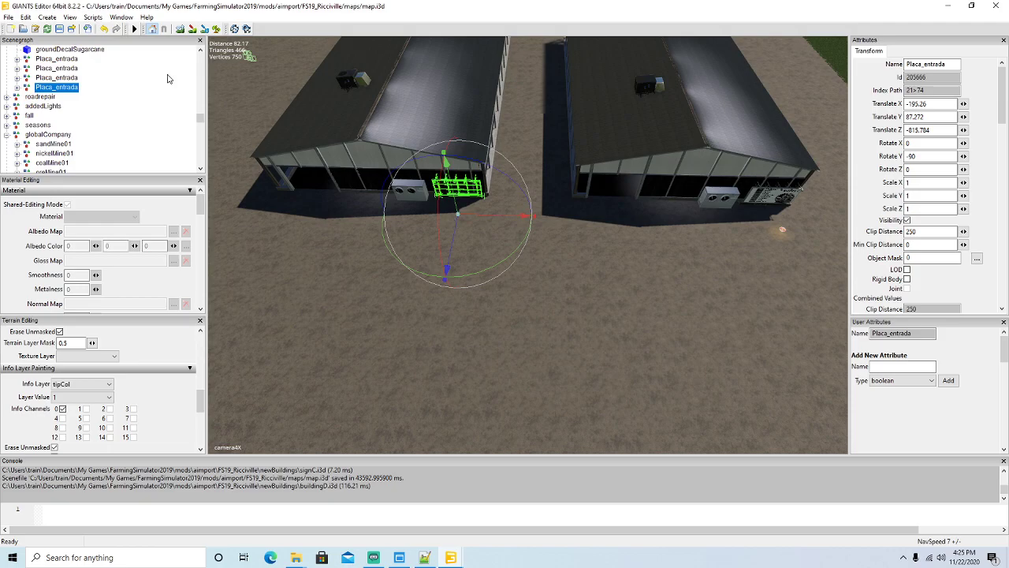
Step: Import the signD i3d file from the newBuildings folder into the map
left_click(8, 17)
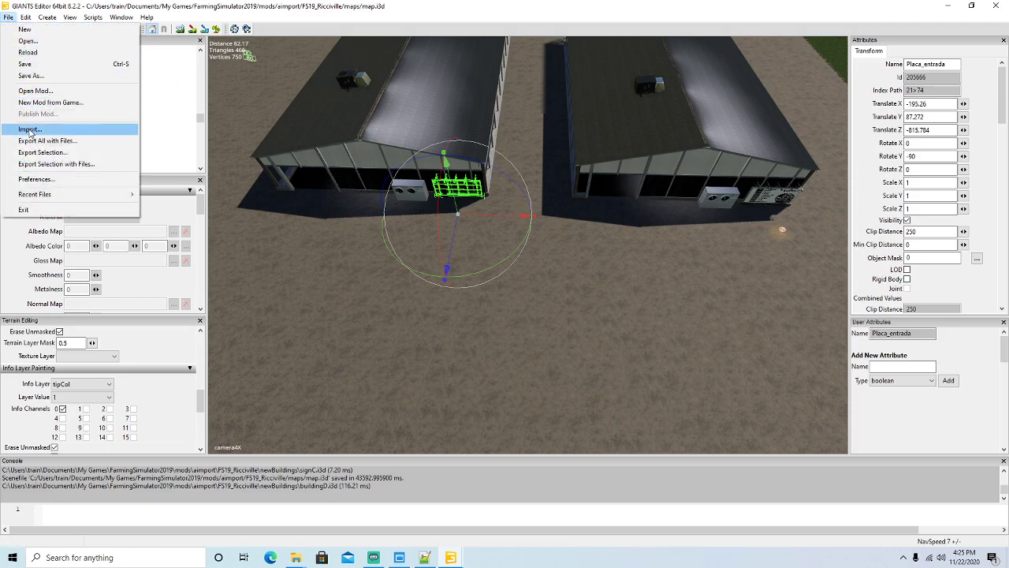
left_click(29, 130)
left_click(302, 218)
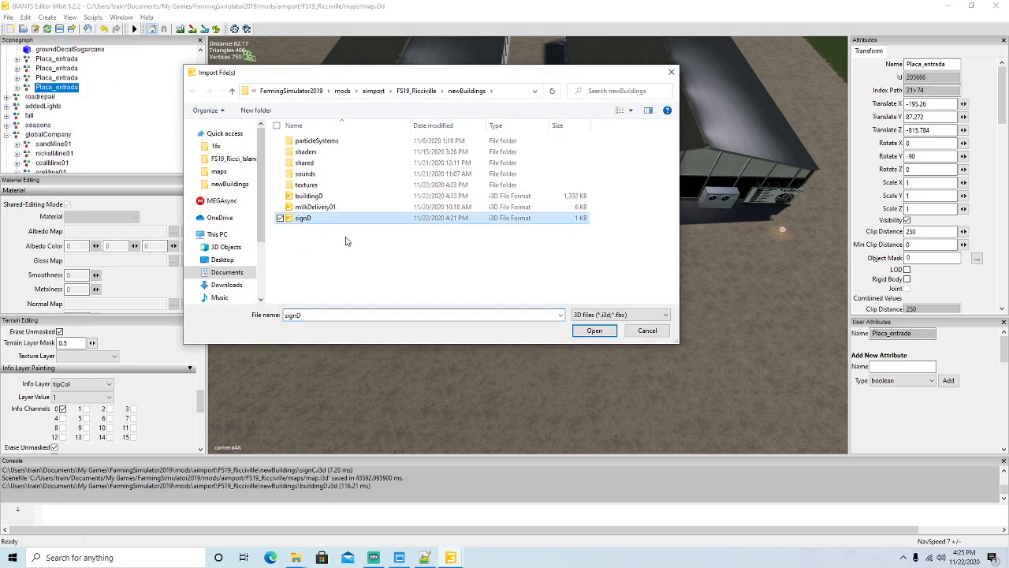
left_click(593, 331)
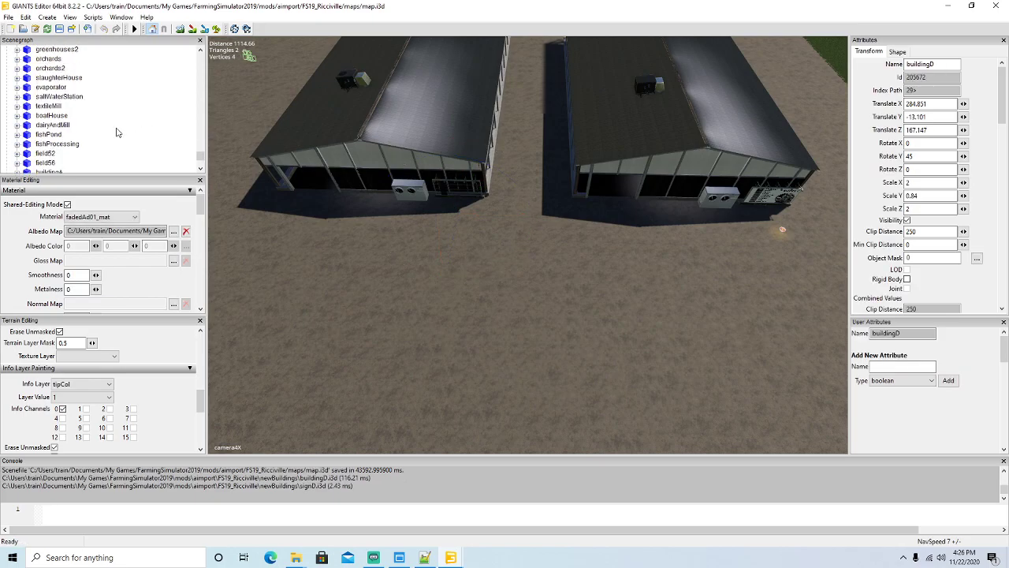
Step: Cut the imported sign object and paste it into the placed buildingD object under globalCompany
scroll(116, 133, "up", 5)
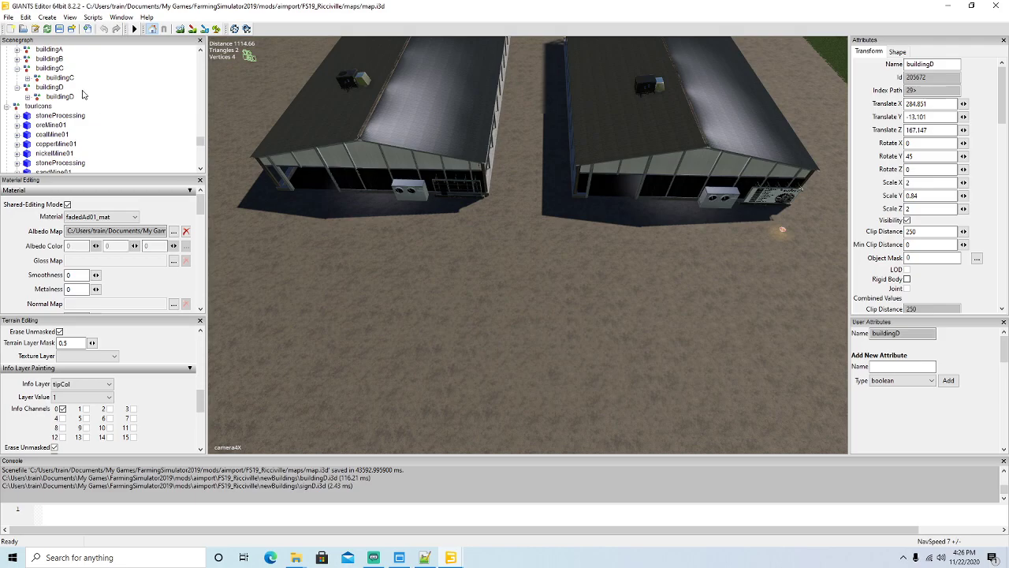
left_click(29, 19)
left_click(39, 79)
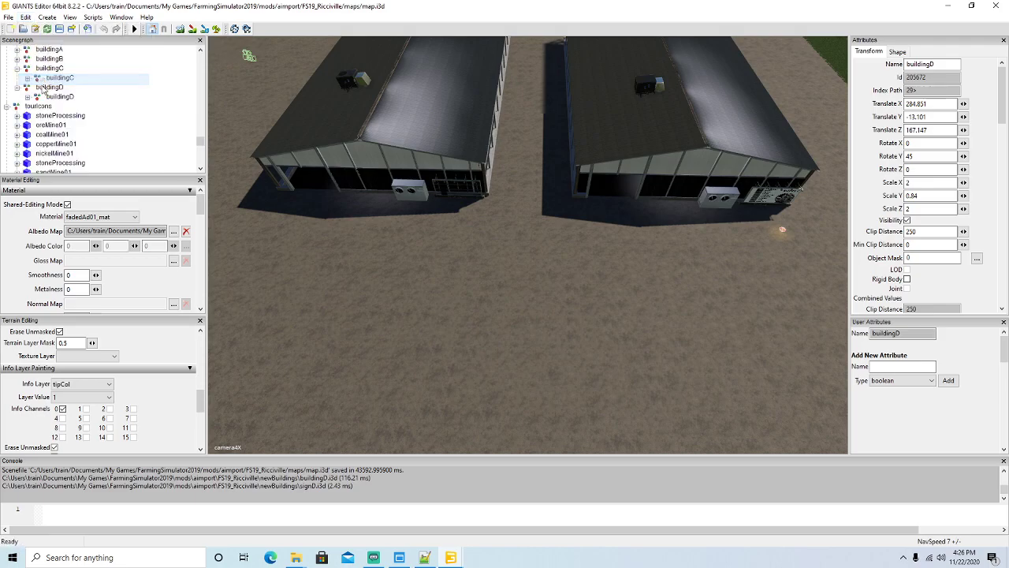
left_click(39, 97)
left_click(26, 17)
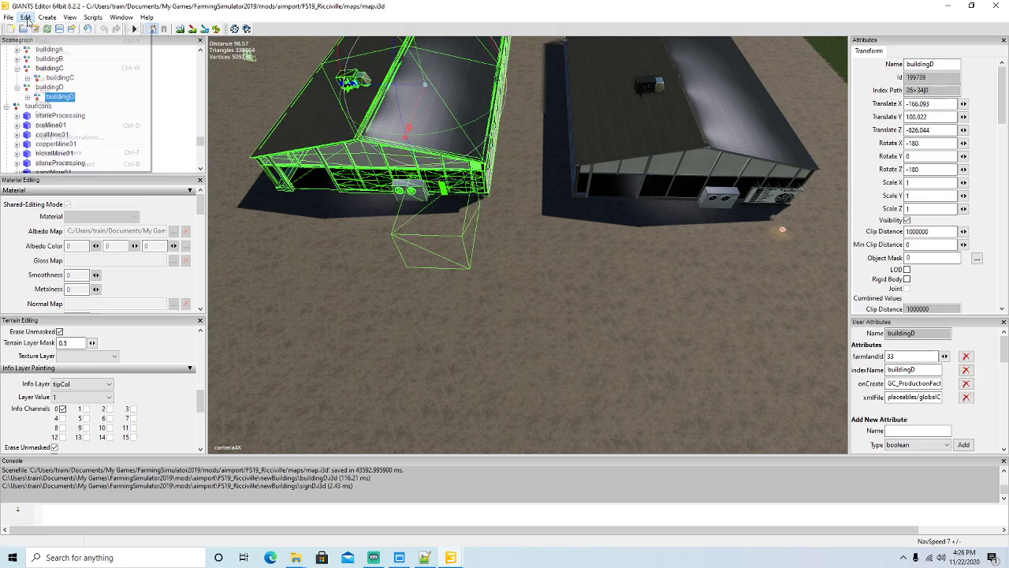
left_click(44, 103)
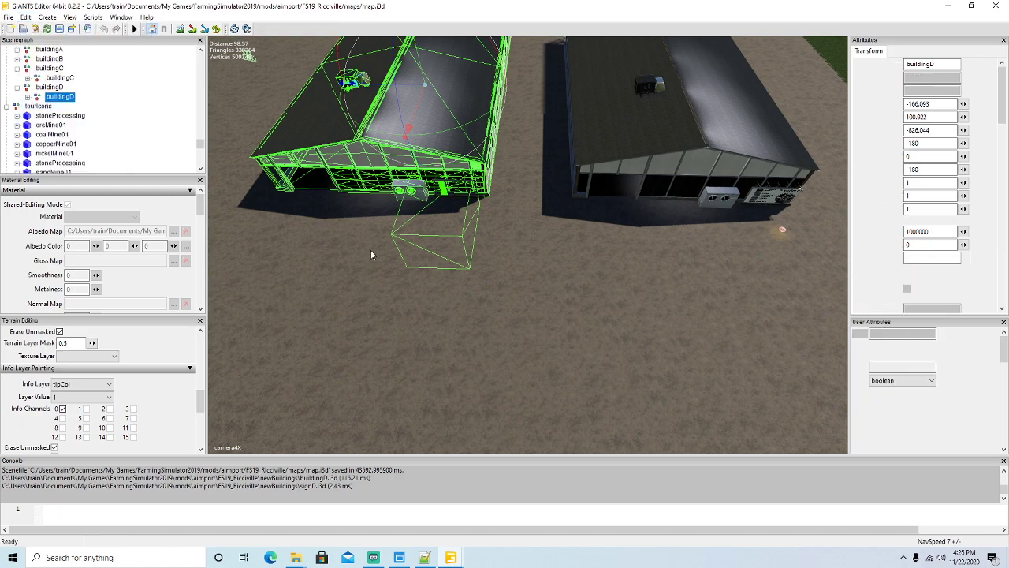
Step: Place the sign near the empty frame at buildingD's front wall using Interactive Placement
left_click_drag(592, 296, 568, 280, "alt")
scroll(566, 273, "up", 7)
scroll(568, 281, "up", 3)
scroll(568, 283, "up", 10)
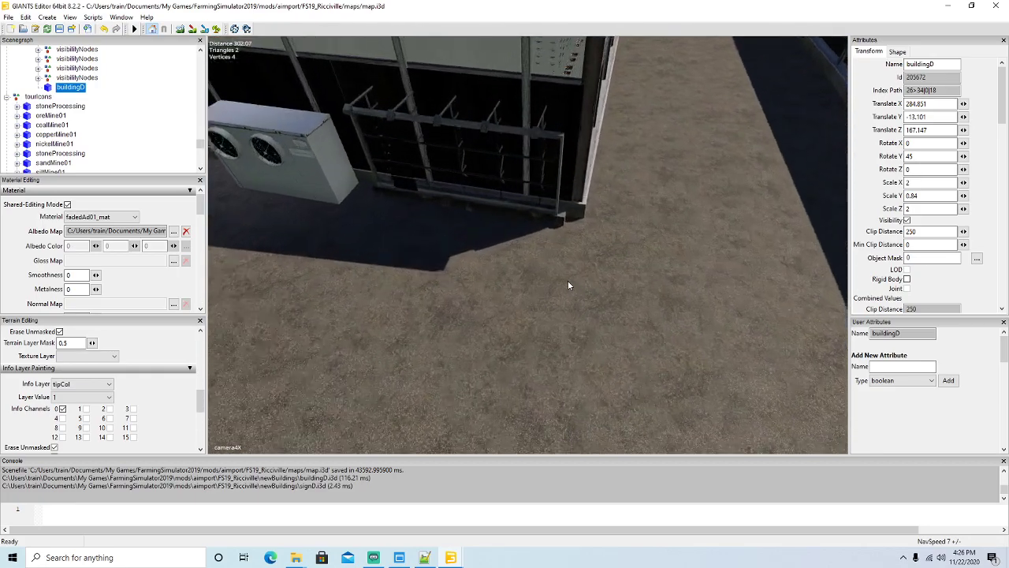
left_click(25, 17)
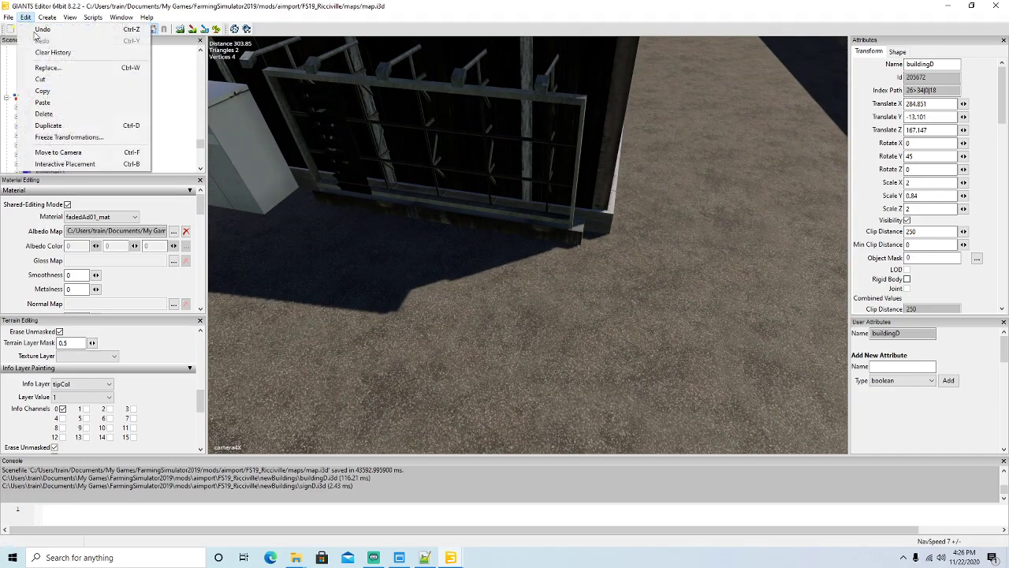
left_click(71, 167)
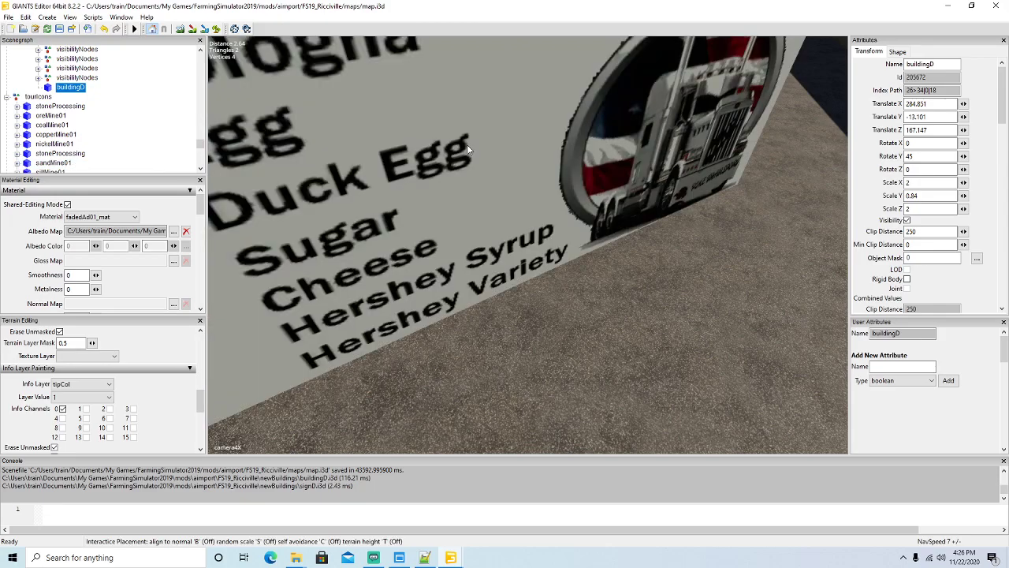
left_click_drag(463, 111, 139, 20)
left_click_drag(516, 160, 452, 113, "alt")
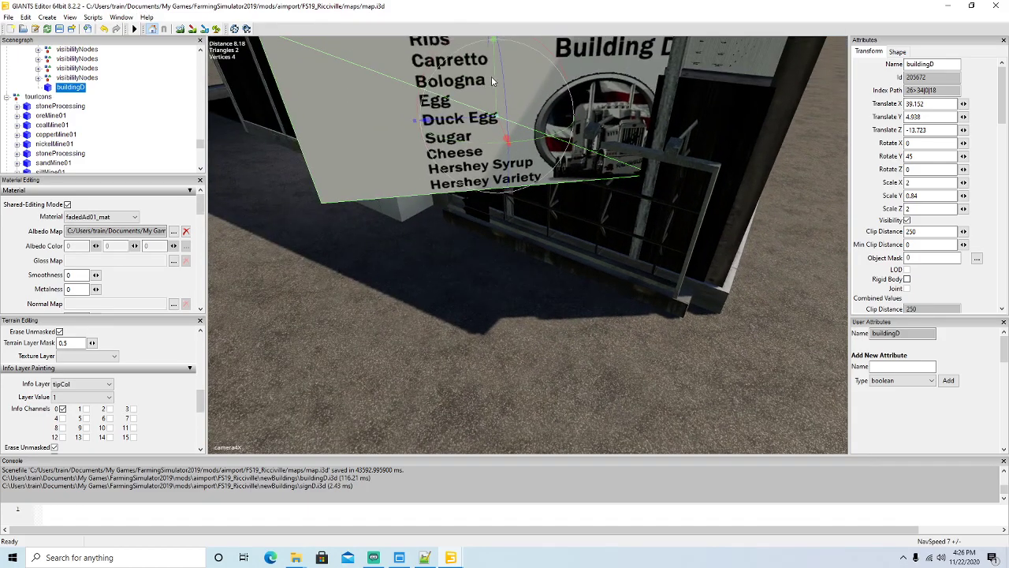
Step: Lower the sign to about Y 2.74 and turn it parallel to the frame with Y rotation 0
left_click_drag(491, 81, 527, 187)
left_click_drag(554, 240, 495, 247)
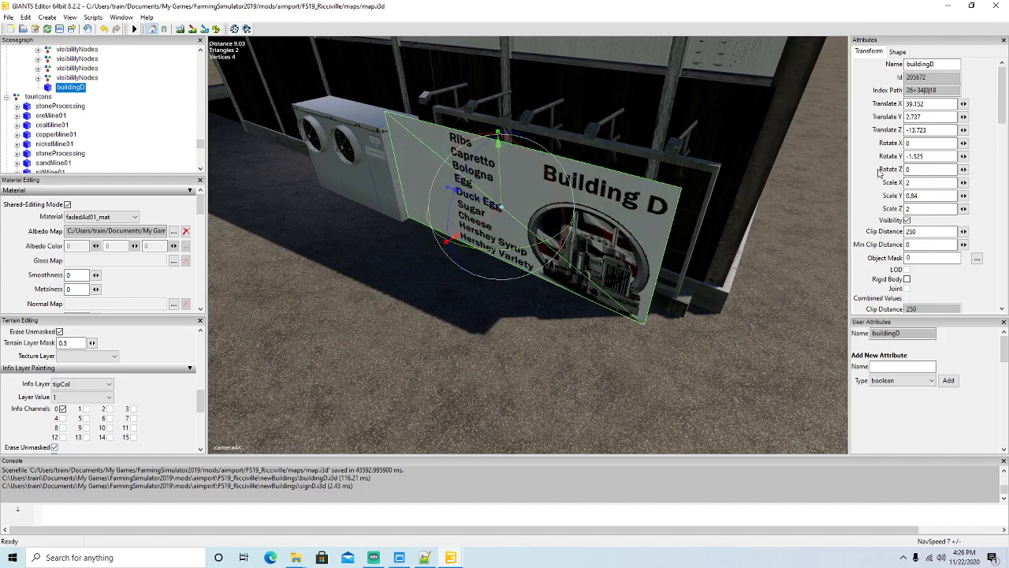
type("0")
key("Return")
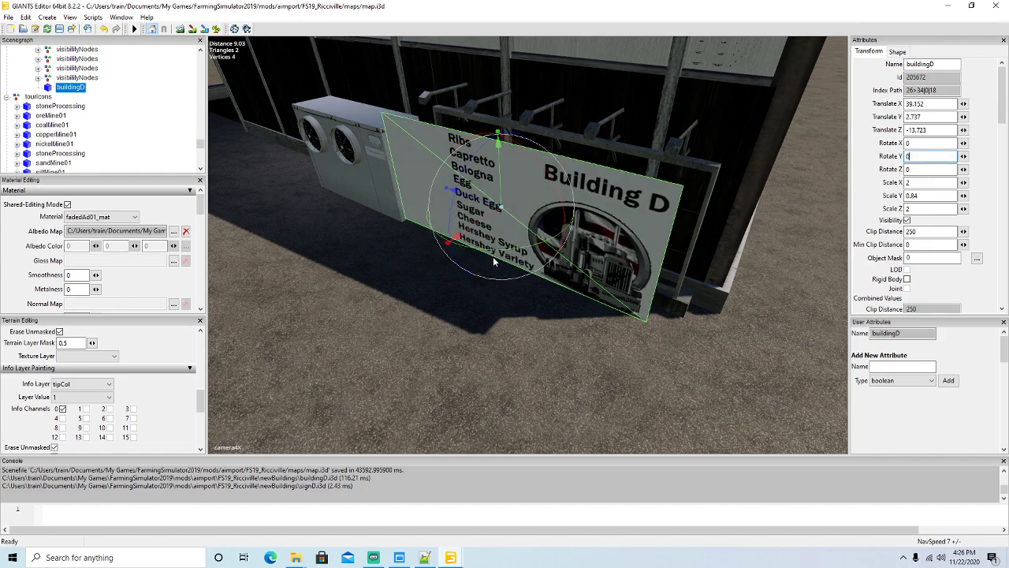
Step: Move the sign back against its frame to about X 37.62 and lower it to about Y 2.48
left_click_drag(475, 227, 628, 248)
scroll(466, 256, "up", 2)
scroll(466, 256, "up", 3)
scroll(617, 261, "down", 3)
scroll(605, 280, "up", 3)
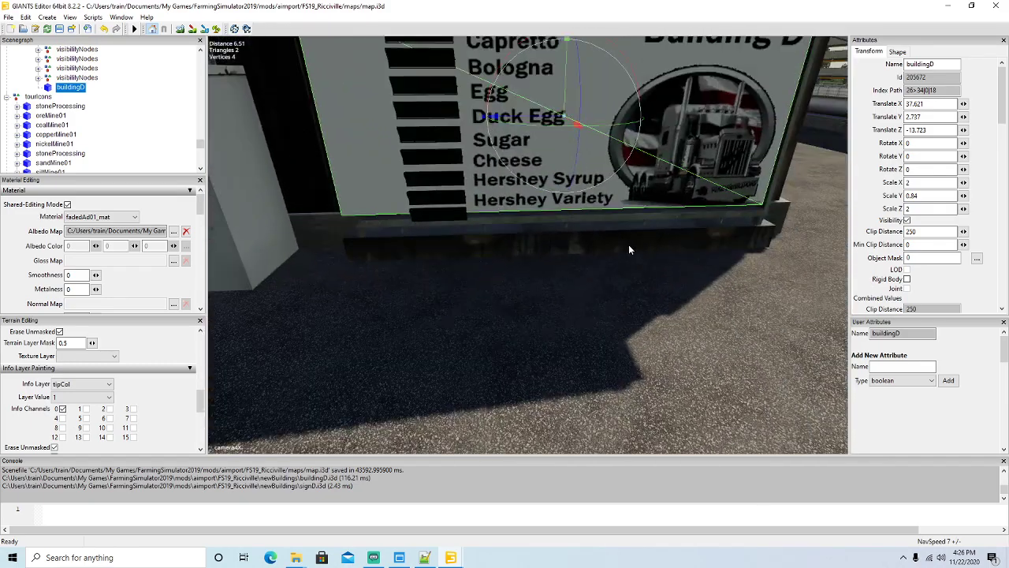
scroll(629, 248, "down", 2)
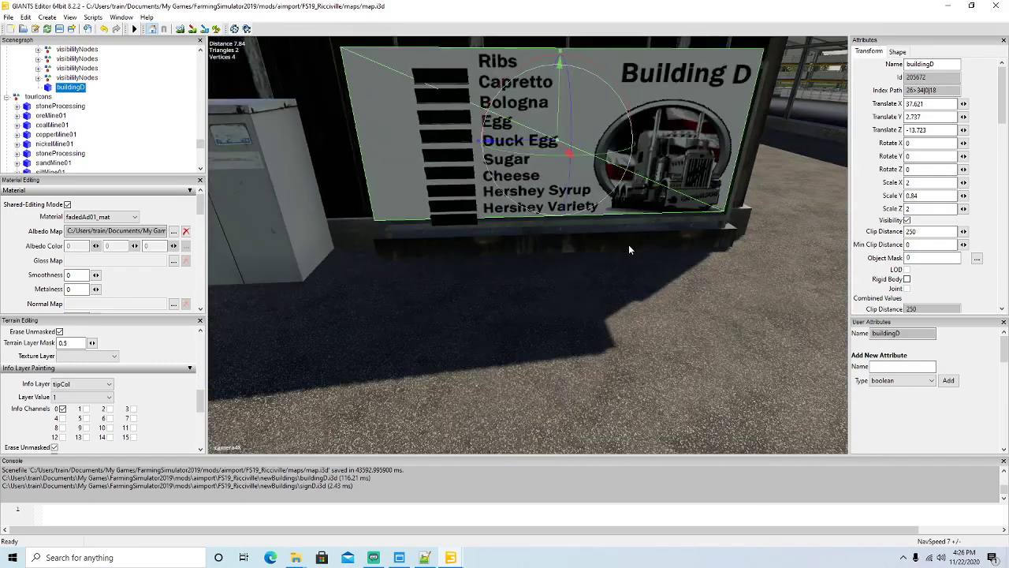
left_click_drag(558, 106, 562, 125)
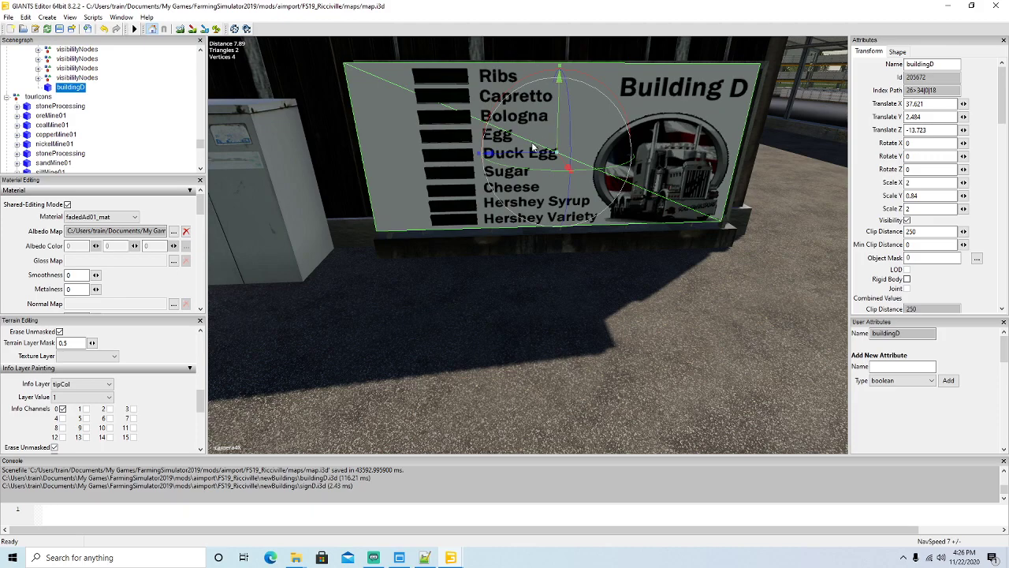
Step: Shift the sign sideways along its frame to about Z -14.01
left_click_drag(526, 157, 527, 236)
scroll(521, 267, "up", 2)
mouse_move(529, 226)
left_mouse_down("alt")
mouse_move(529, 216)
mouse_move(529, 239)
mouse_move(507, 228)
mouse_move(523, 243)
left_mouse_up("alt")
scroll(529, 240, "down", 5)
scroll(507, 228, "up", 4)
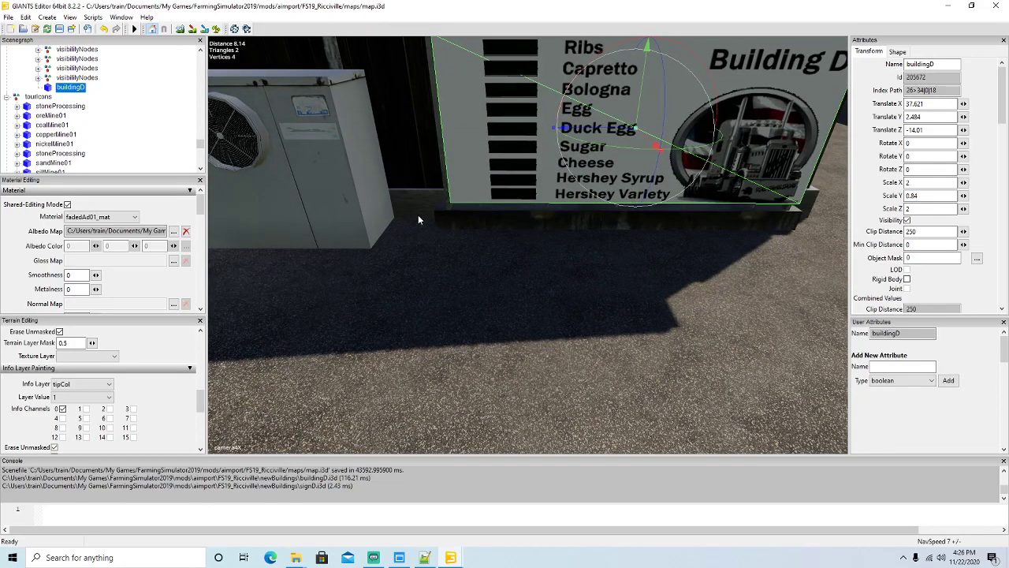
Step: Select the whole Placa_entrada frame behind the Building D sign and nudge it sideways to about Z -815.72
left_click(447, 225)
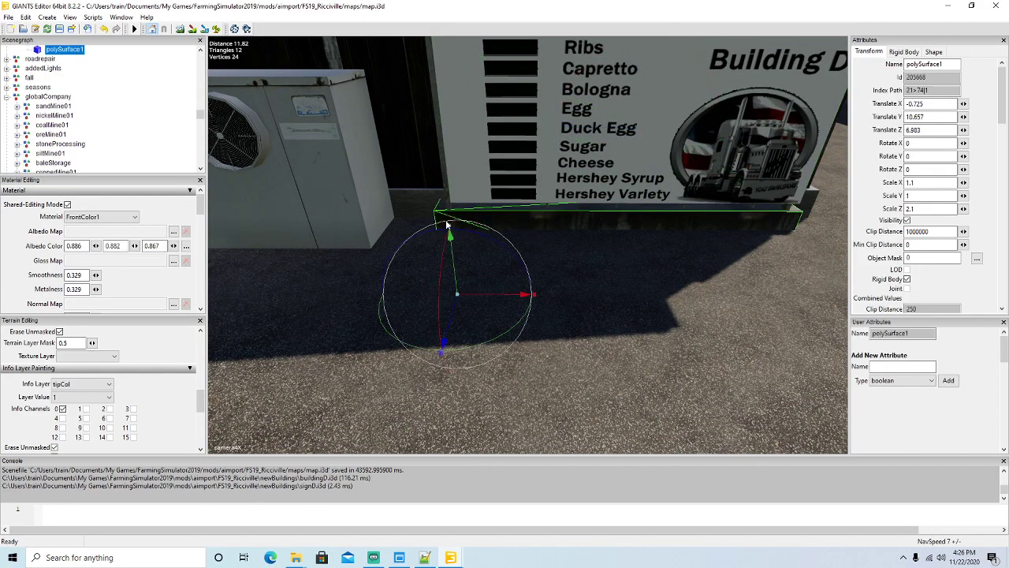
scroll(138, 110, "up", 2)
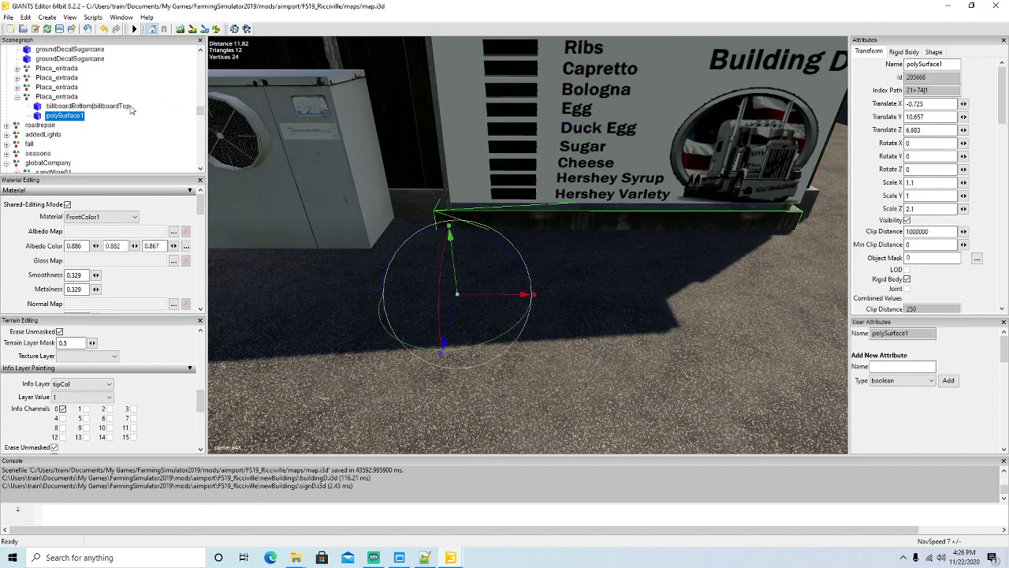
left_click(28, 98)
left_click(19, 98)
left_click_drag(609, 324, 590, 337, "alt")
scroll(711, 268, "up", 5)
scroll(605, 317, "down", 5)
scroll(591, 337, "down", 3)
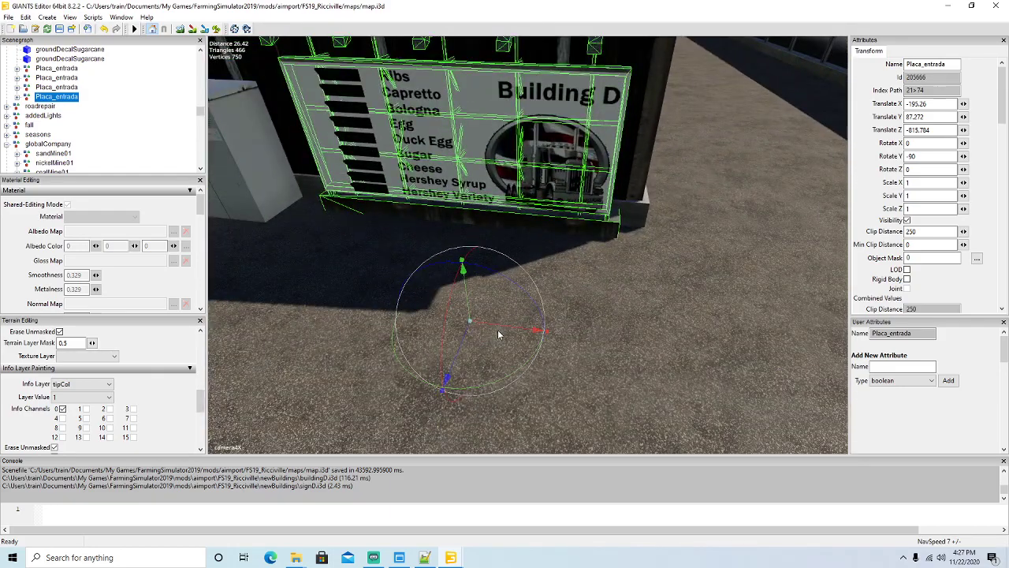
left_click_drag(502, 330, 504, 329)
Step: Examine how the Building D sign and its frame sit against the building wall and the cooling unit
left_click_drag(545, 357, 636, 306, "alt")
scroll(636, 306, "up", 8)
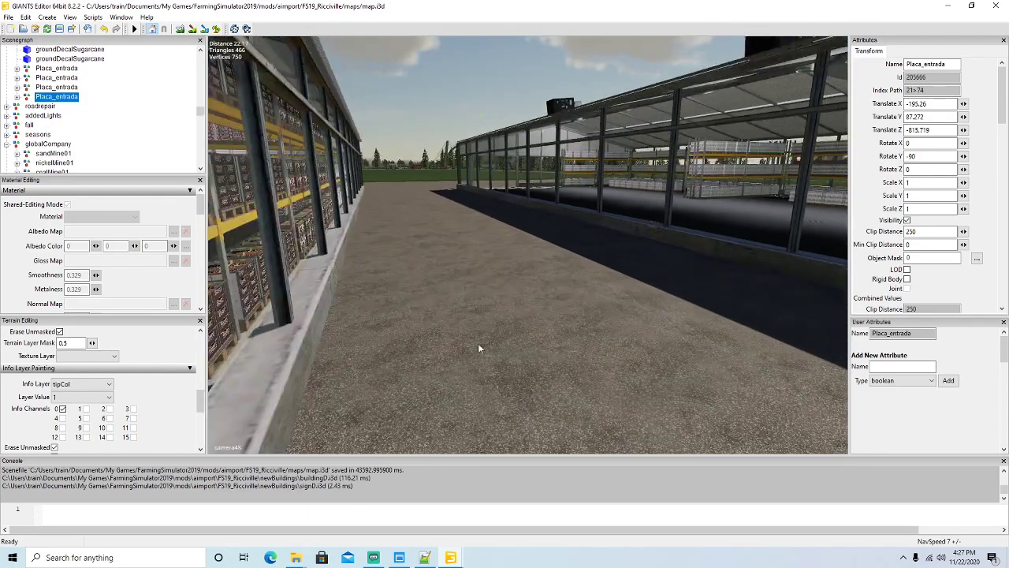
key("f")
scroll(465, 350, "down", 3)
left_click_drag(460, 347, 614, 325, "alt")
scroll(363, 322, "up", 6)
key("Left")
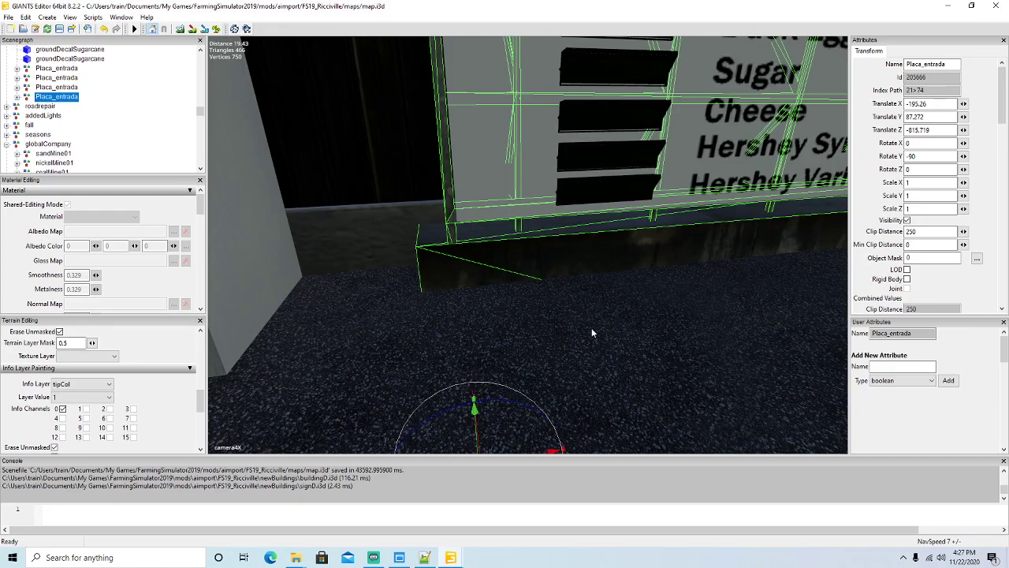
scroll(593, 332, "down", 4)
left_click(685, 370)
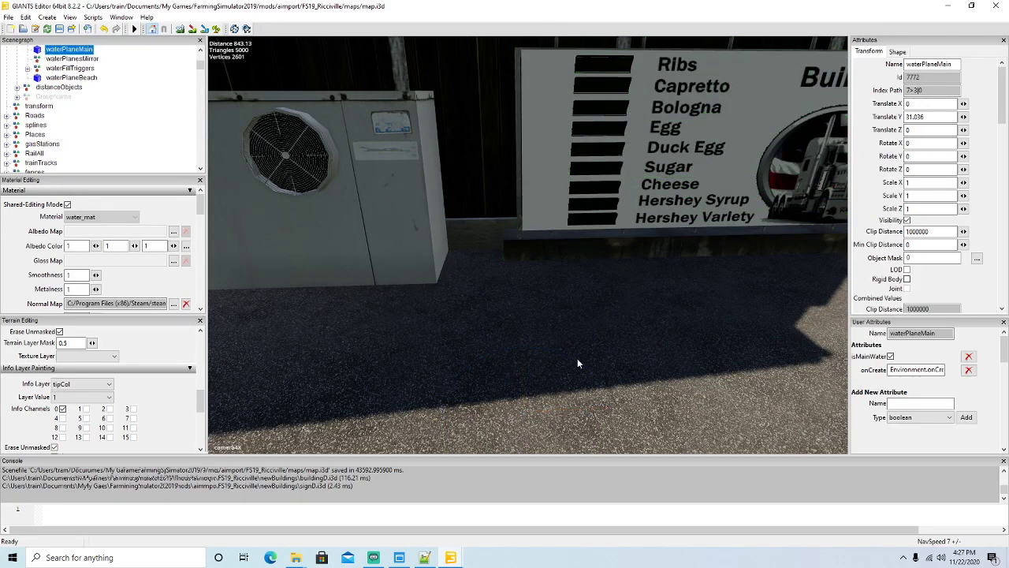
Step: Reselect the whole Placa_entrada frame at buildingD and nudge it to about X -195.34 to fit behind the sign
left_click_drag(432, 359, 481, 346, "alt")
scroll(451, 340, "up", 4)
scroll(421, 334, "up", 3)
left_click(480, 335)
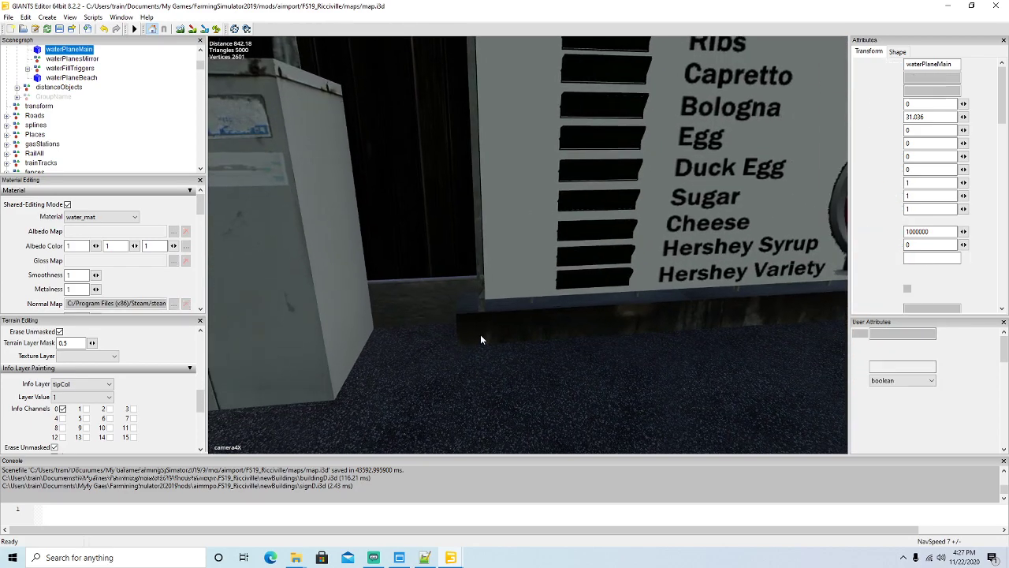
left_click(47, 134)
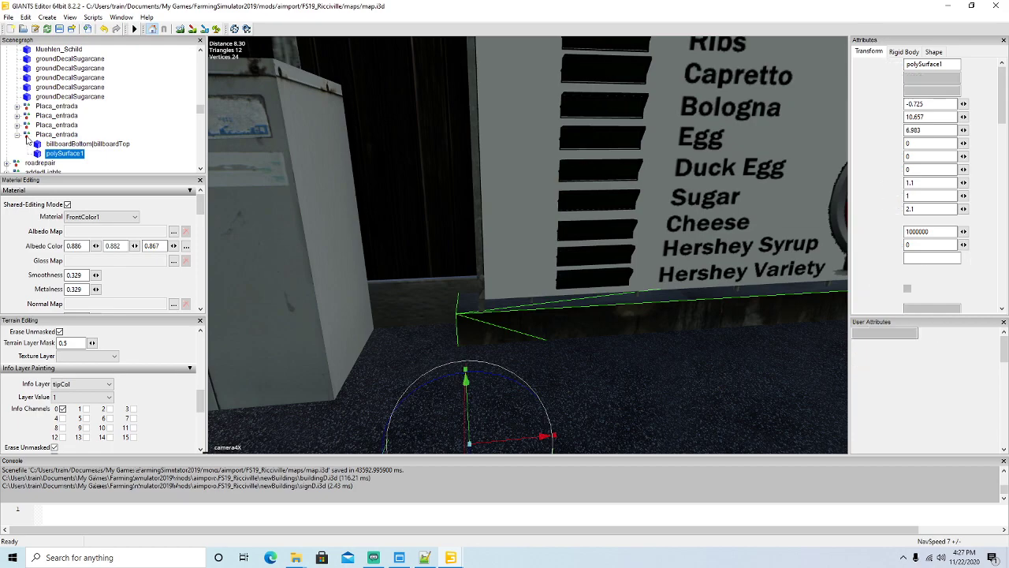
left_click_drag(552, 325, 542, 410, "alt")
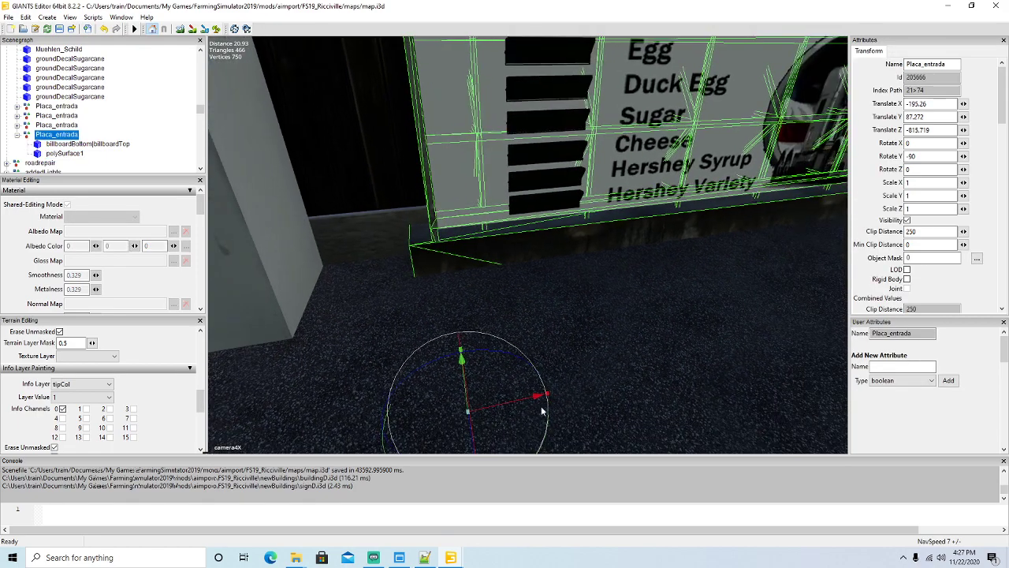
left_click_drag(469, 436, 471, 439)
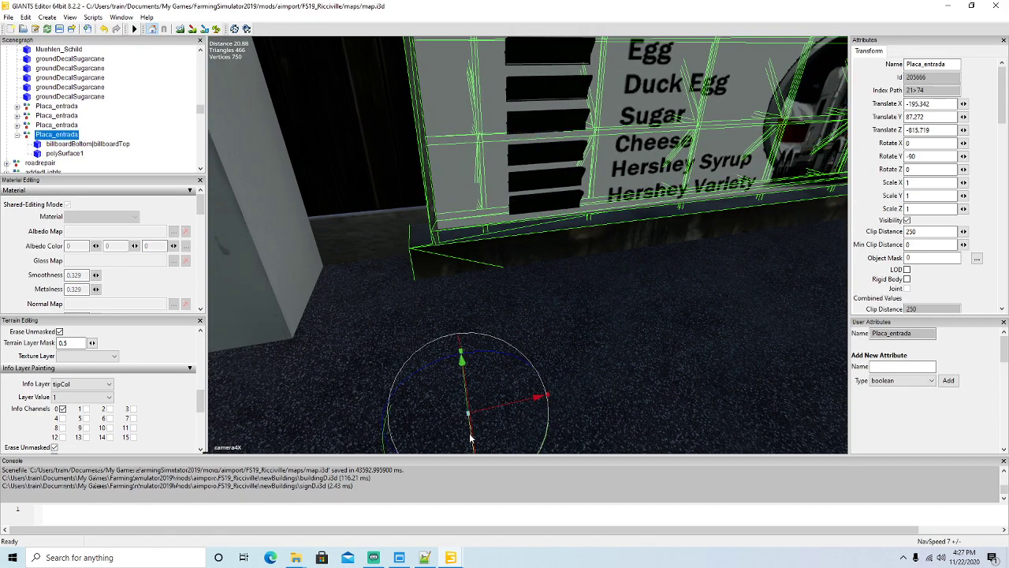
Step: Reselect the whole Placa_entrada frame at buildingD and nudge it to about X -195.51 against the building's base
left_click(281, 382)
left_click_drag(654, 357, 456, 351, "alt")
scroll(758, 317, "up", 6)
scroll(499, 348, "down", 4)
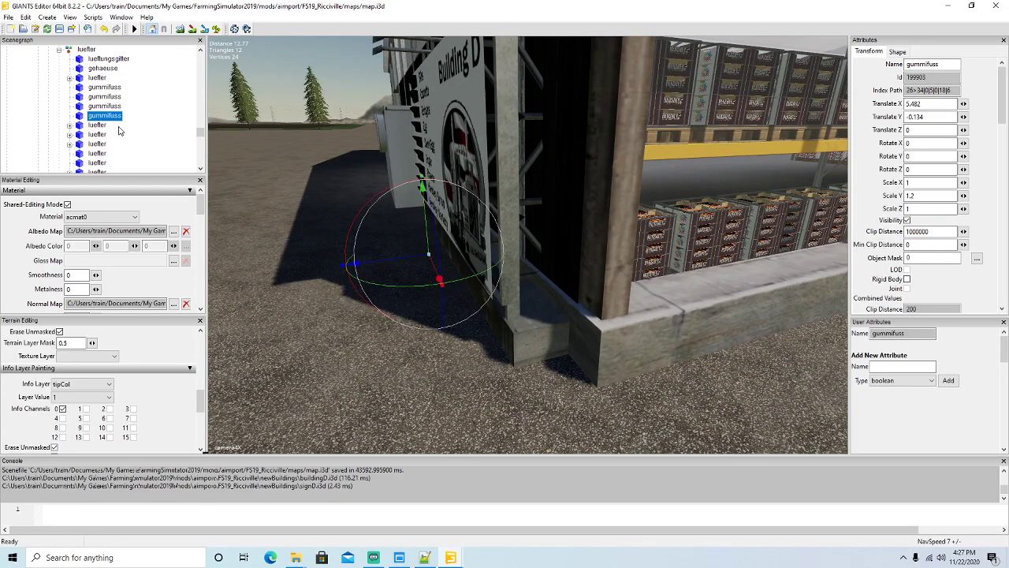
scroll(115, 127, "up", 10)
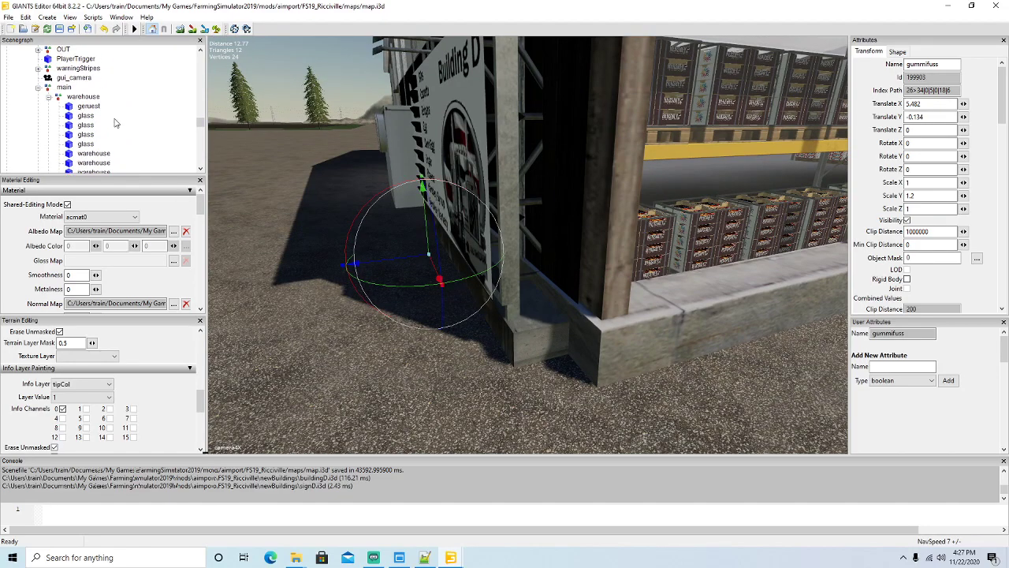
left_click(537, 340)
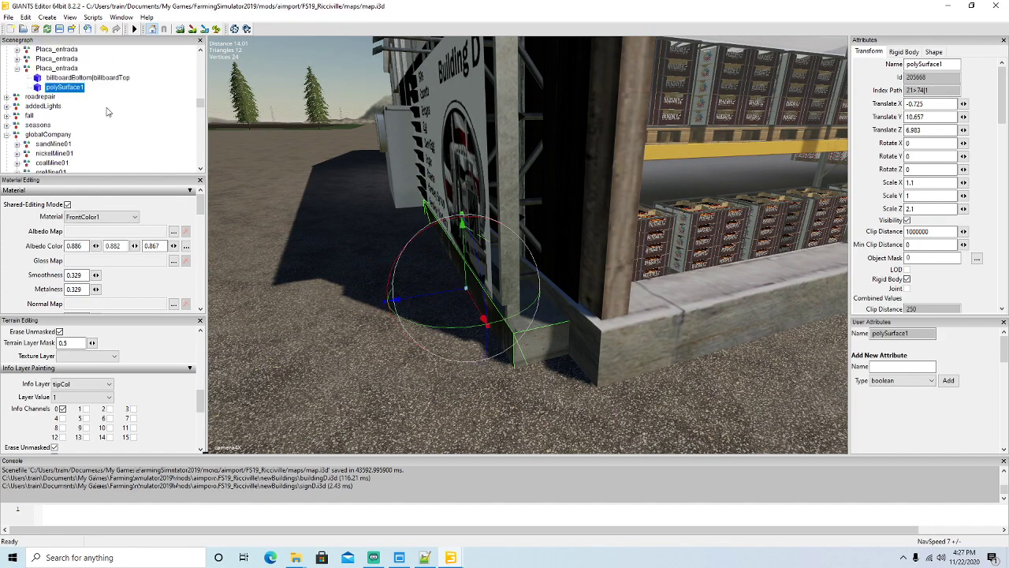
left_click(30, 69)
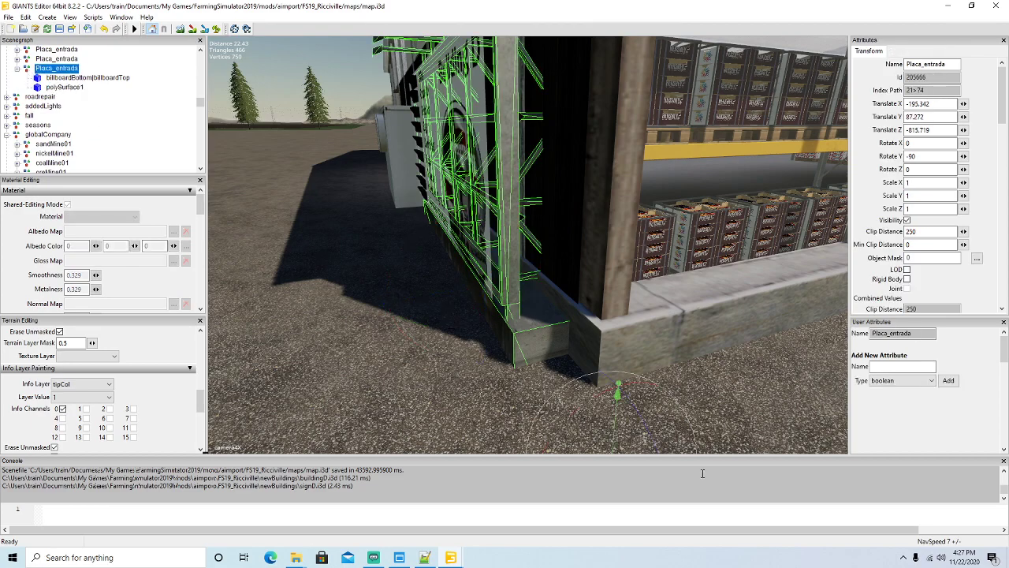
left_click_drag(761, 393, 593, 439, "alt")
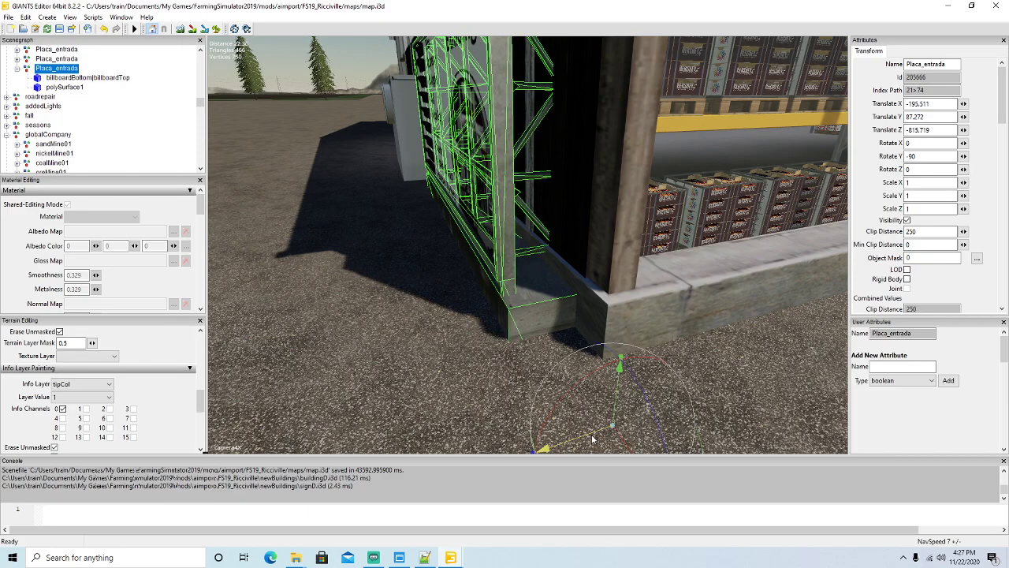
Step: Examine the fit of the Building D sign and its frame against the wall base from several angles
left_click_drag(516, 363, 760, 254, "alt")
scroll(383, 298, "up", 5)
scroll(693, 370, "down", 3)
scroll(772, 337, "up", 6)
scroll(694, 354, "down", 4)
left_click(707, 230)
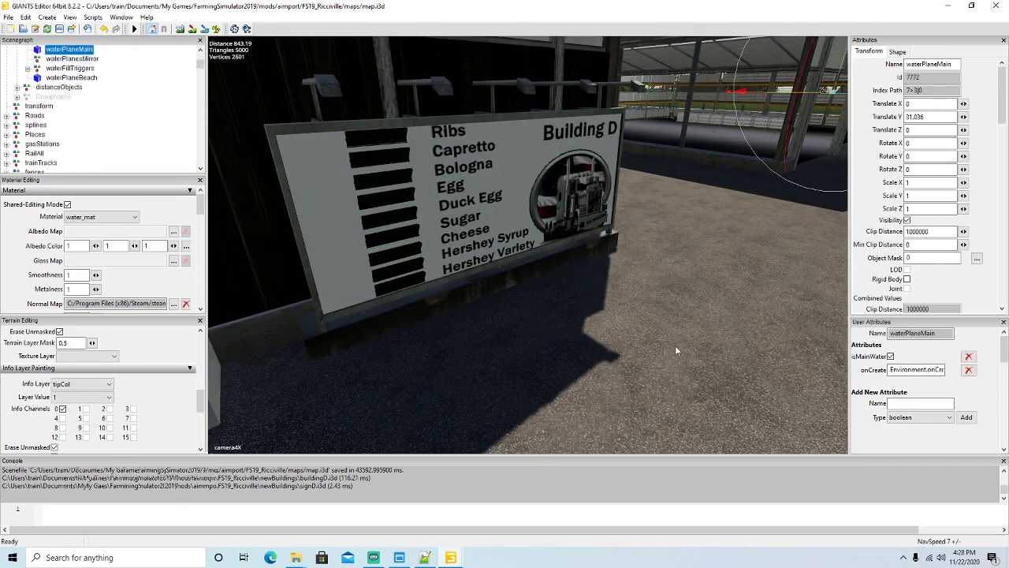
scroll(675, 361, "up", 8)
left_click_drag(676, 378, 591, 310, "alt")
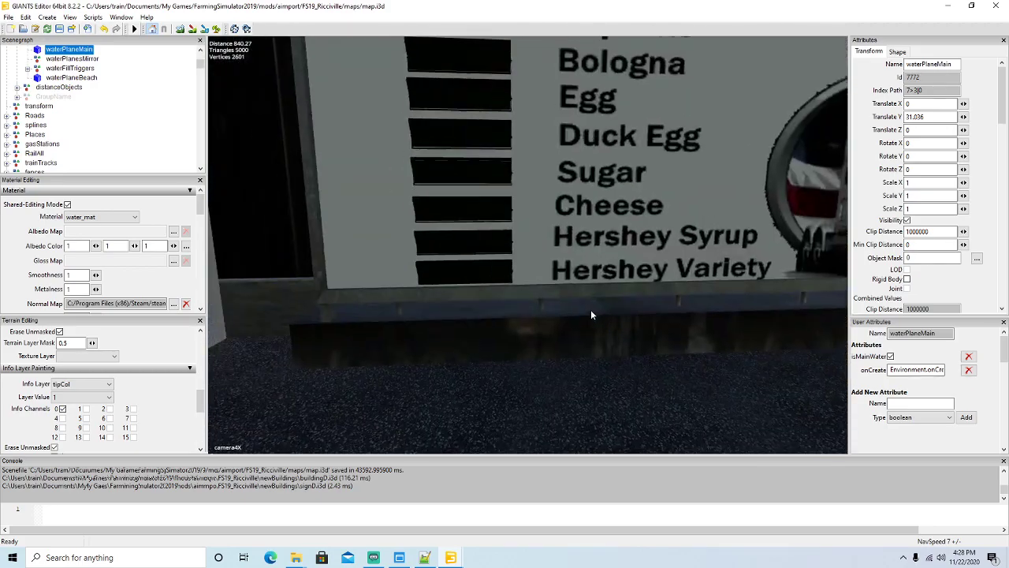
scroll(592, 310, "down", 4)
scroll(591, 313, "down", 3)
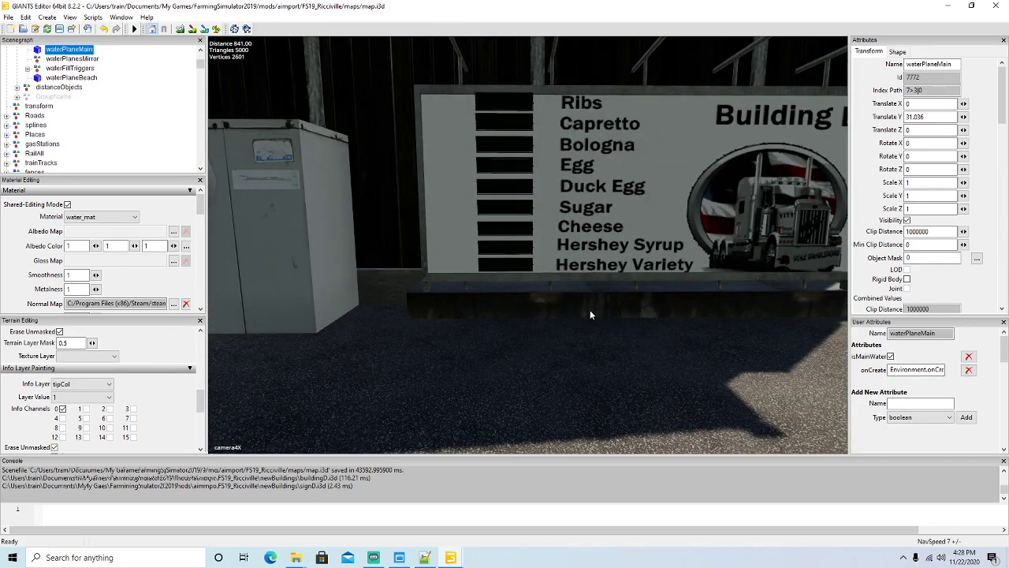
left_click_drag(596, 350, 677, 332, "alt")
scroll(677, 337, "up", 3)
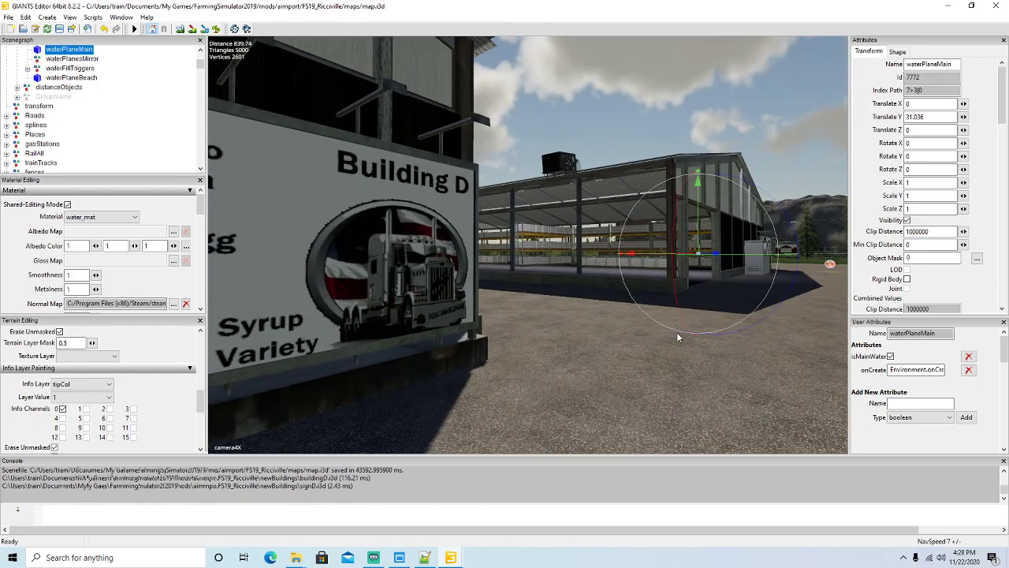
scroll(682, 330, "up", 2)
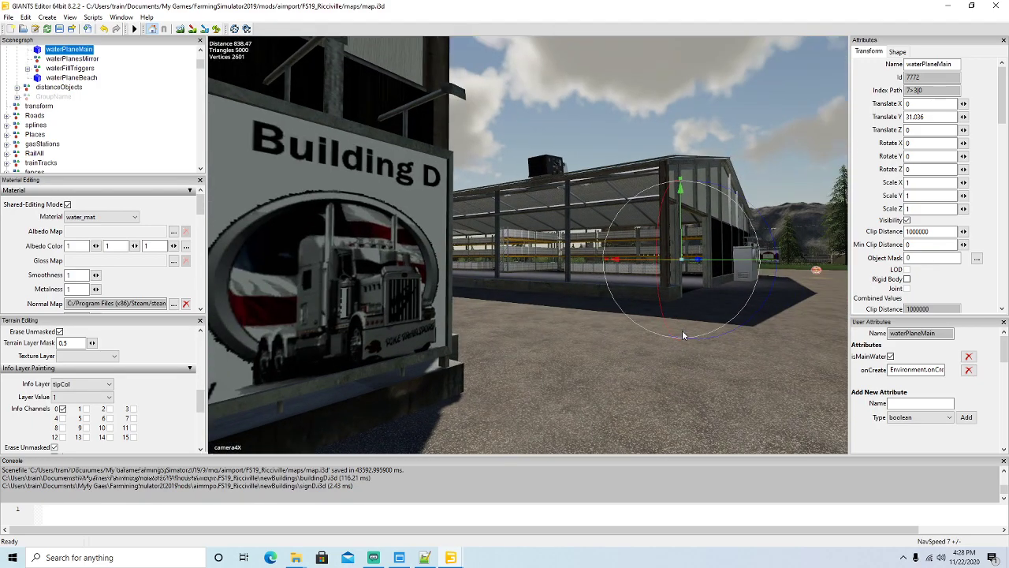
left_click_drag(665, 354, 542, 346, "alt")
Step: Reselect the whole Placa_entrada frame at buildingD and nudge it to about X -195.47
left_click(491, 341)
left_click(37, 136)
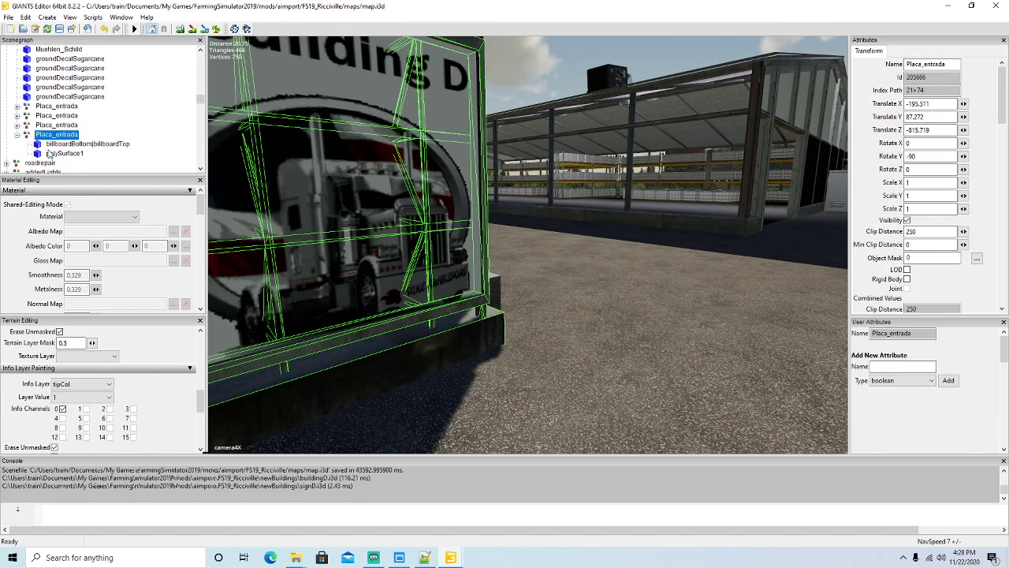
left_click_drag(406, 305, 301, 342, "alt")
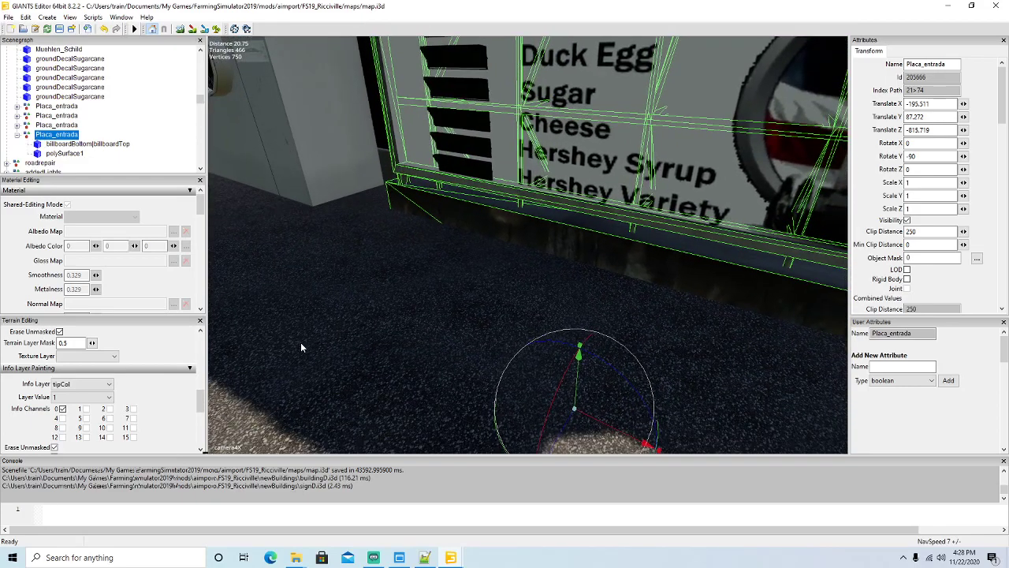
left_click_drag(565, 430, 567, 431)
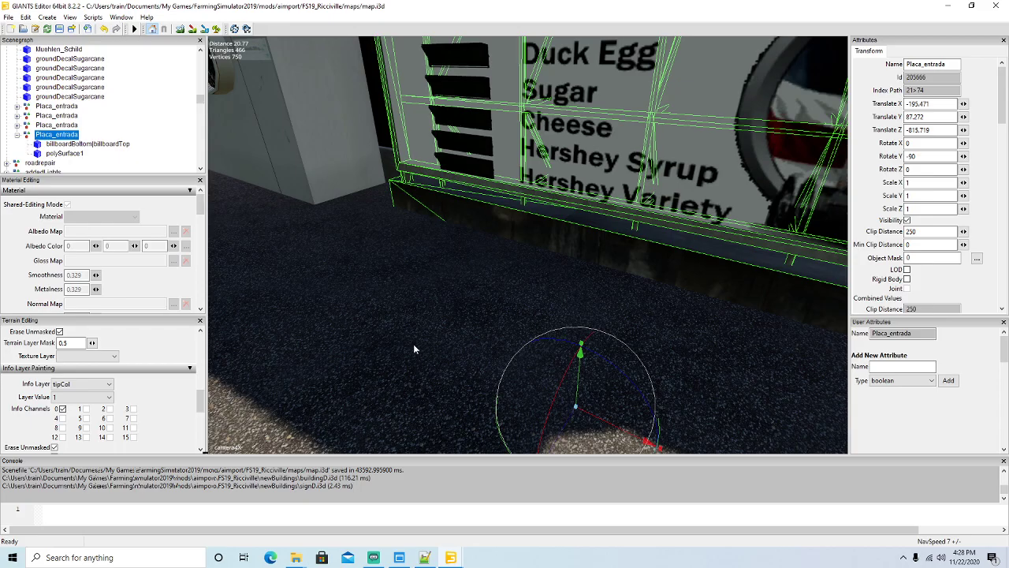
Step: Examine the mounted Building D sign up close and compare buildingD with the neighbouring buildingC from a distance
left_click_drag(425, 349, 429, 329, "alt")
scroll(428, 328, "down", 5)
left_click(588, 354)
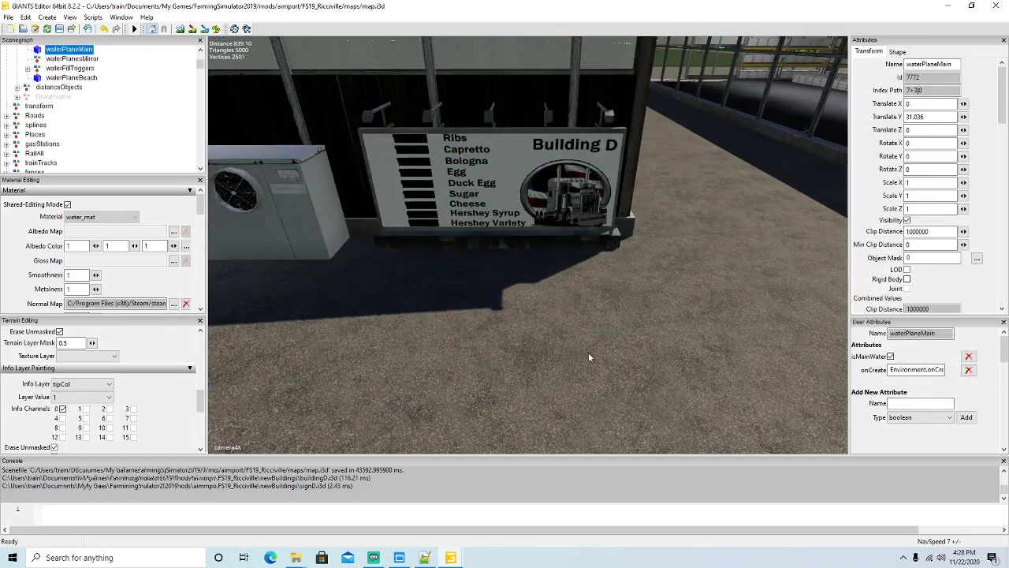
scroll(556, 372, "up", 4)
left_click_drag(575, 351, 623, 362, "alt")
scroll(565, 355, "down", 5)
scroll(565, 354, "down", 5)
scroll(622, 358, "down", 5)
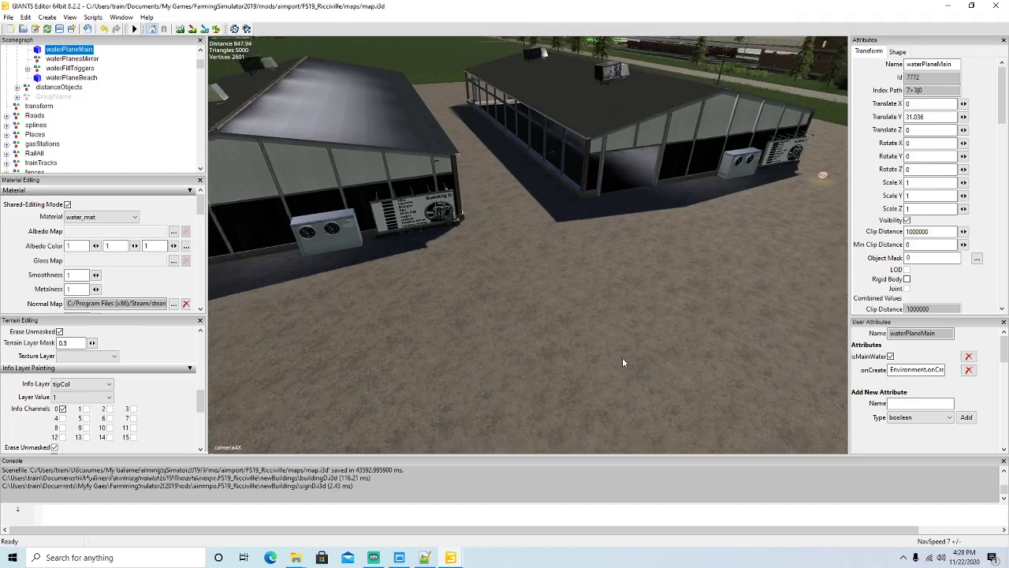
scroll(130, 135, "down", 1)
Step: Duplicate the buildingC icon in the tourIcons group and rename the copy buildingD
scroll(130, 135, "down", 10)
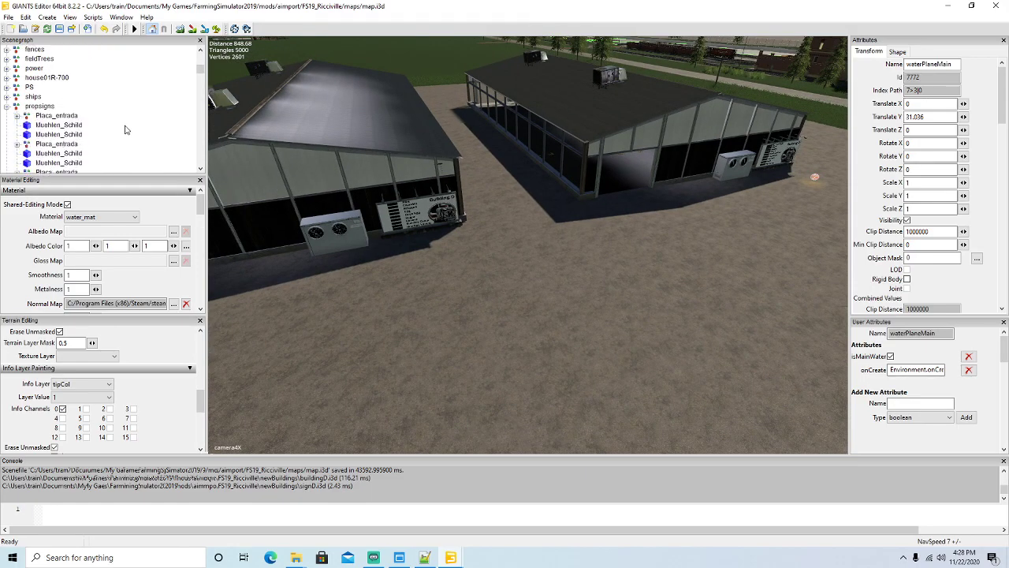
scroll(126, 126, "down", 8)
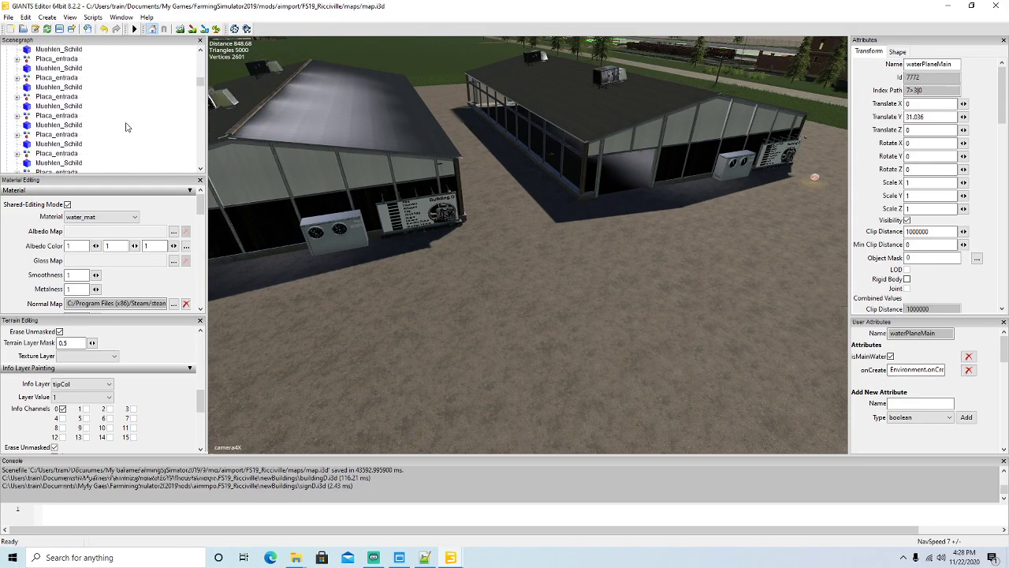
left_click_drag(199, 93, 115, 161)
left_click(49, 145)
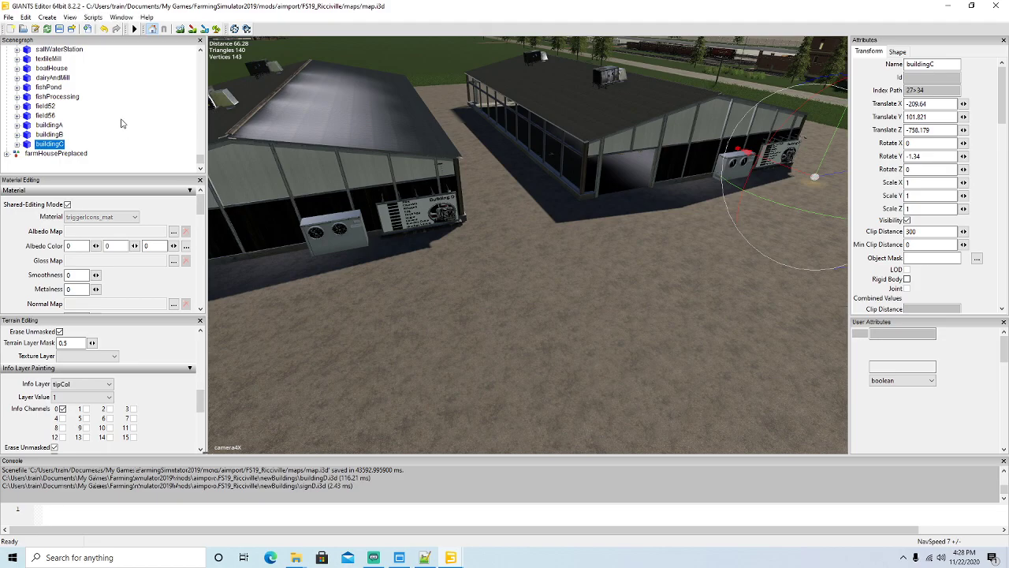
key("ctrl+d")
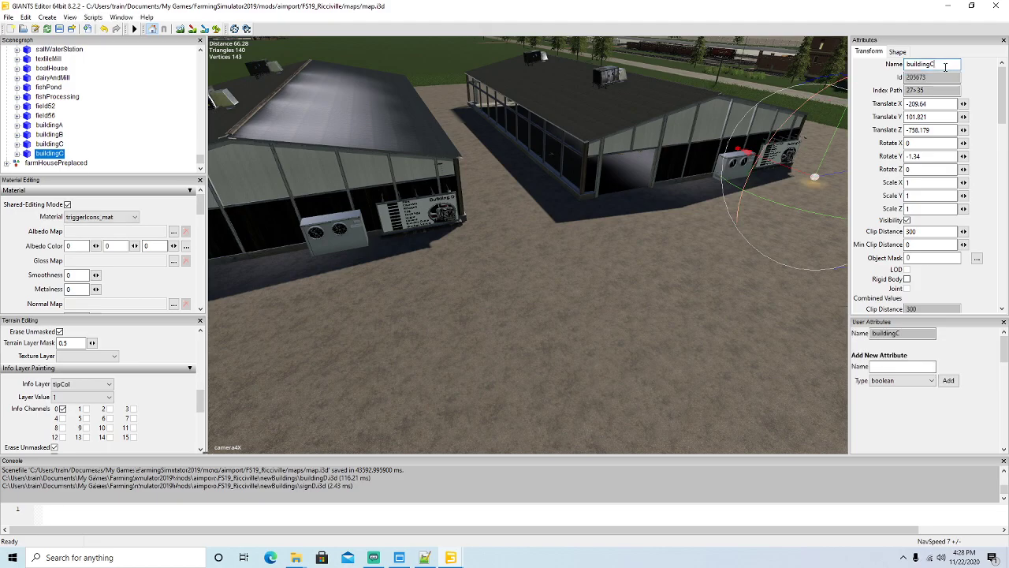
key("Return")
Step: Move the buildingD tour icon in front of the Building D sign, to about X -209.21 and Z -811.25
left_click_drag(786, 196, 394, 325)
left_click_drag(433, 233, 431, 225)
left_click_drag(474, 292, 620, 325, "alt")
scroll(608, 322, "down", 6)
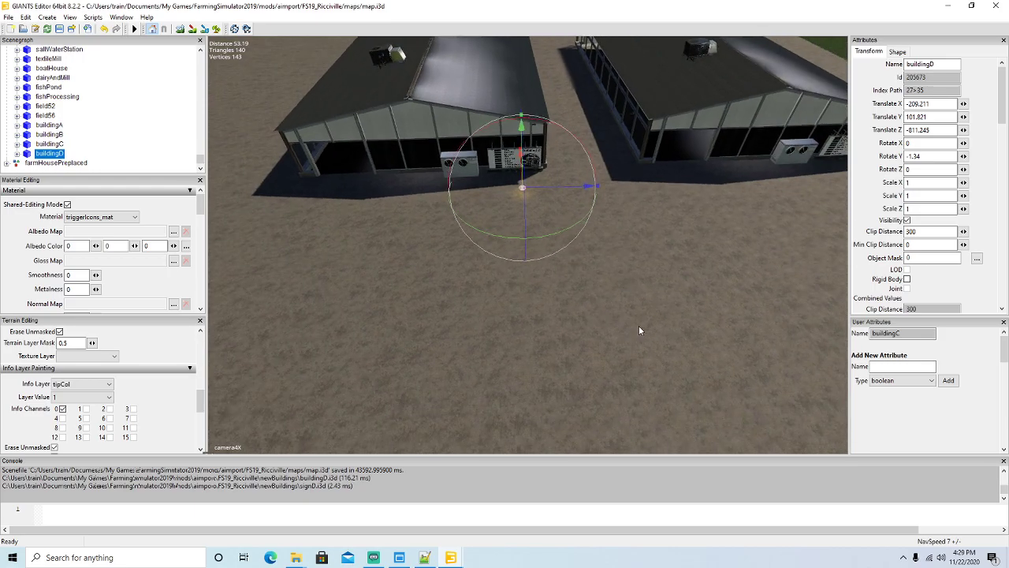
Step: Check buildingD's PlayerTrigger against the tour icon, collapse the inner buildingD group and save the map
left_click(544, 214)
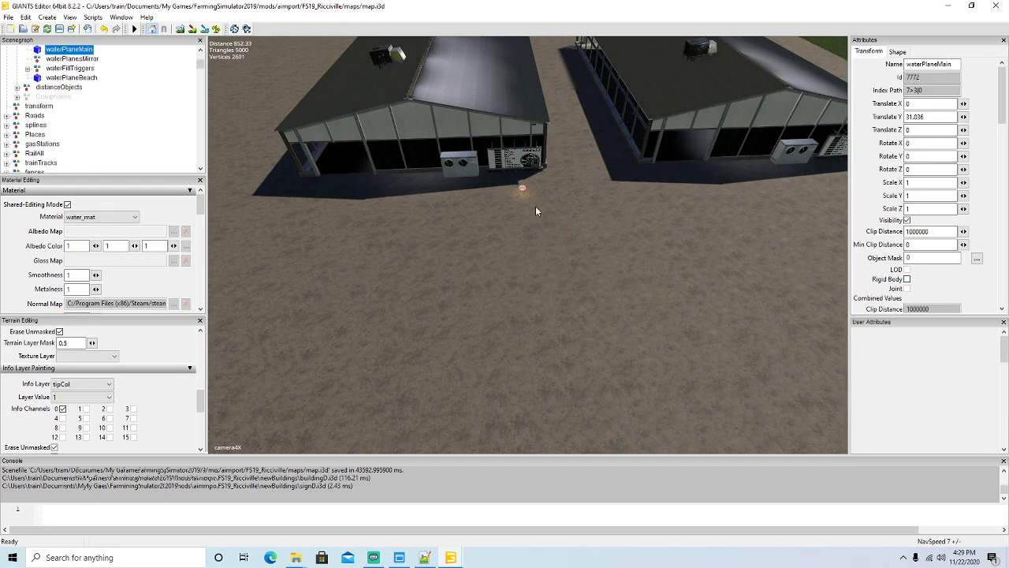
scroll(563, 323, "down", 5)
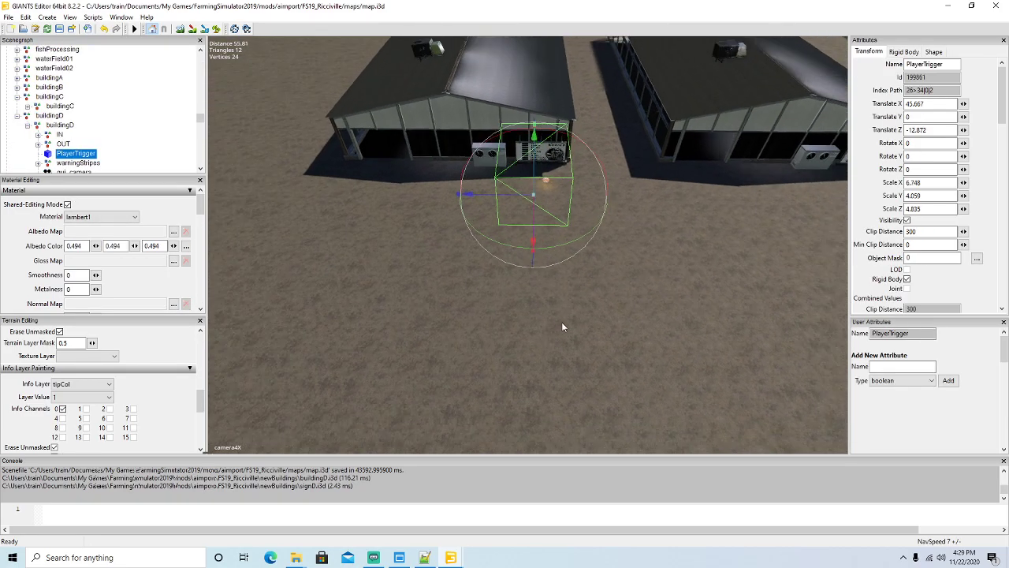
scroll(562, 326, "down", 4)
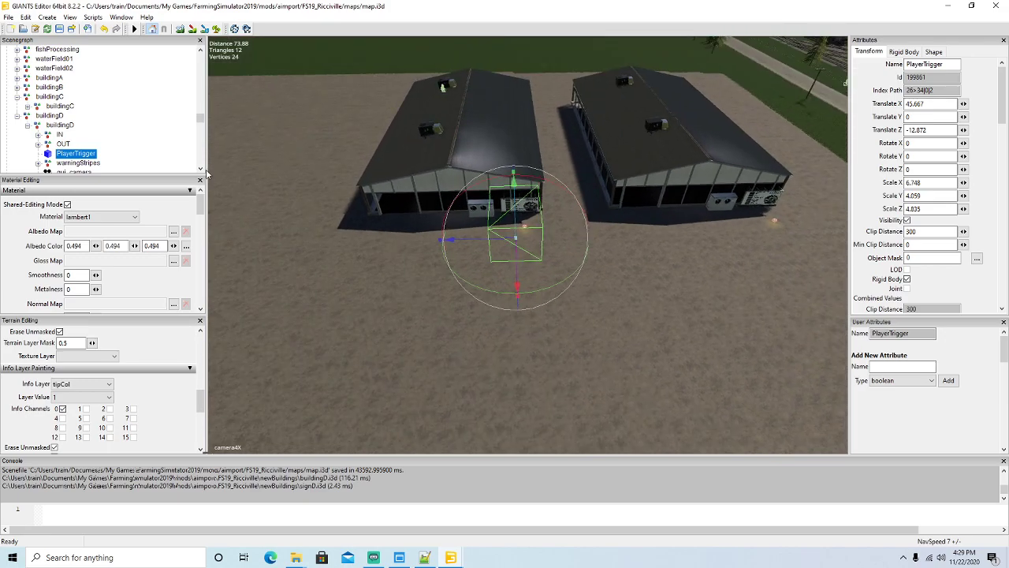
left_click(27, 125)
left_click(60, 124)
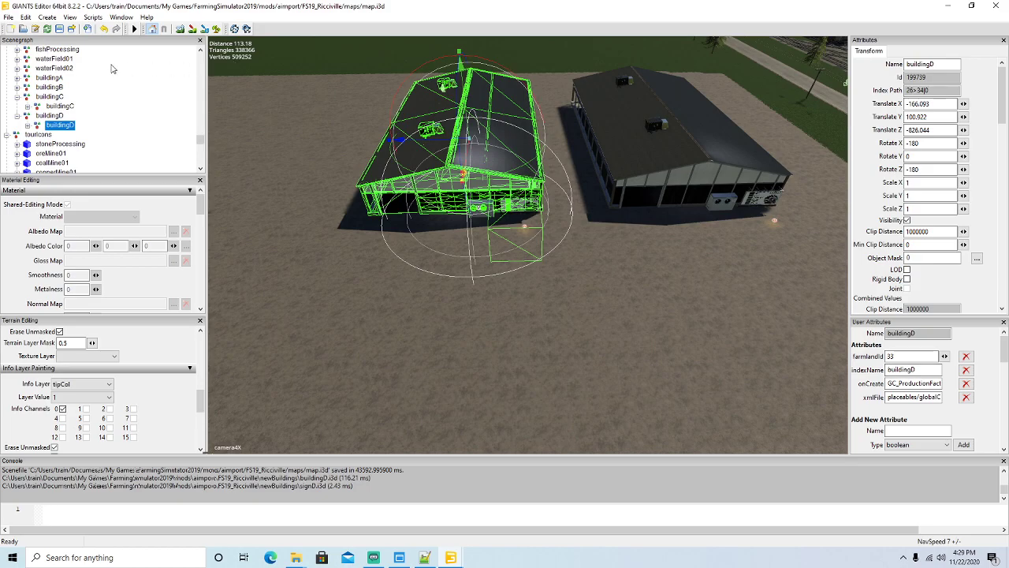
left_click(60, 30)
Step: Switch to Notepad++ and copy all the buildingD text entries from the FS19_Ricci_Islands l10n_en.xml
left_click(424, 558)
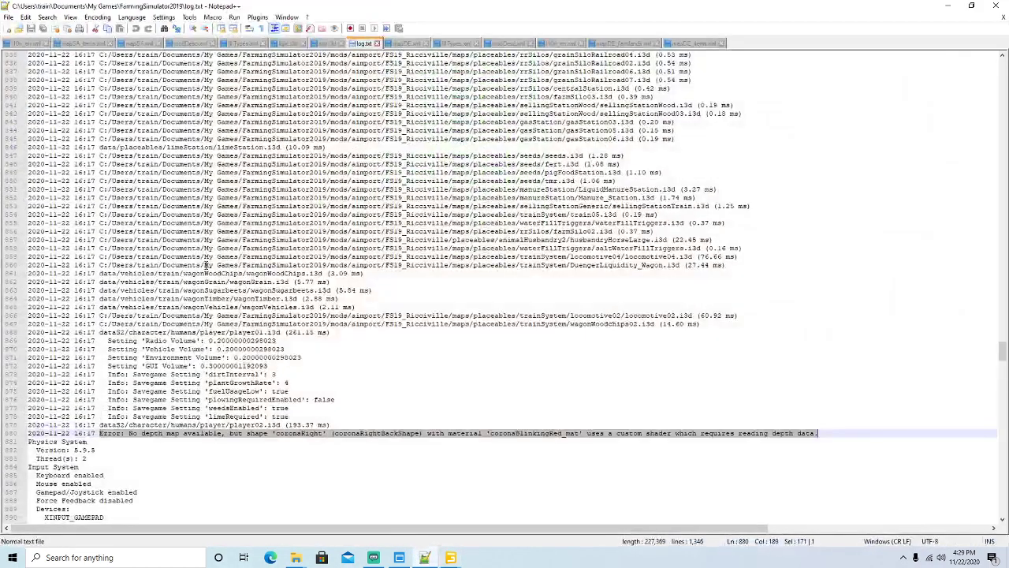
left_click(23, 43)
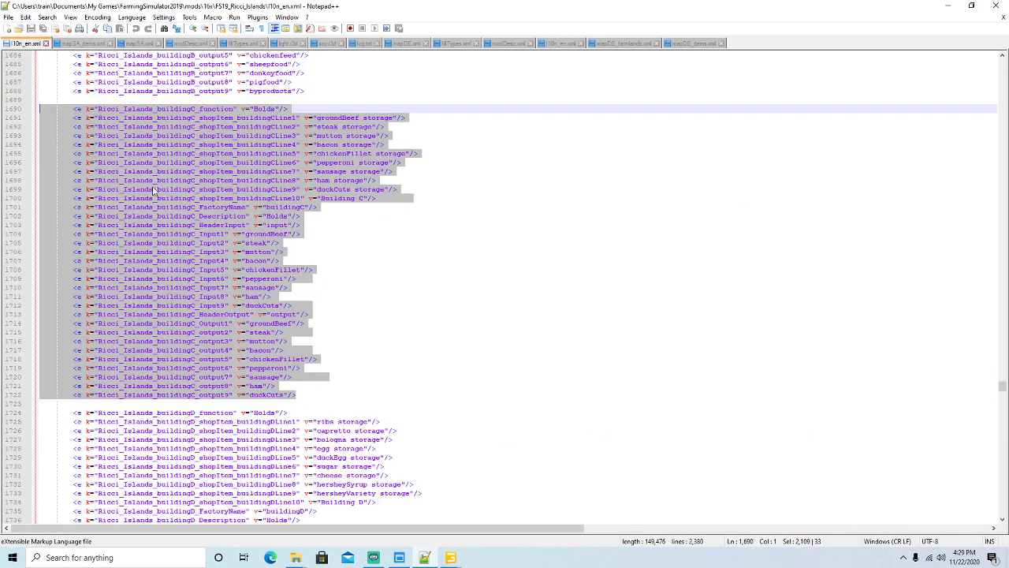
scroll(256, 198, "down", 9)
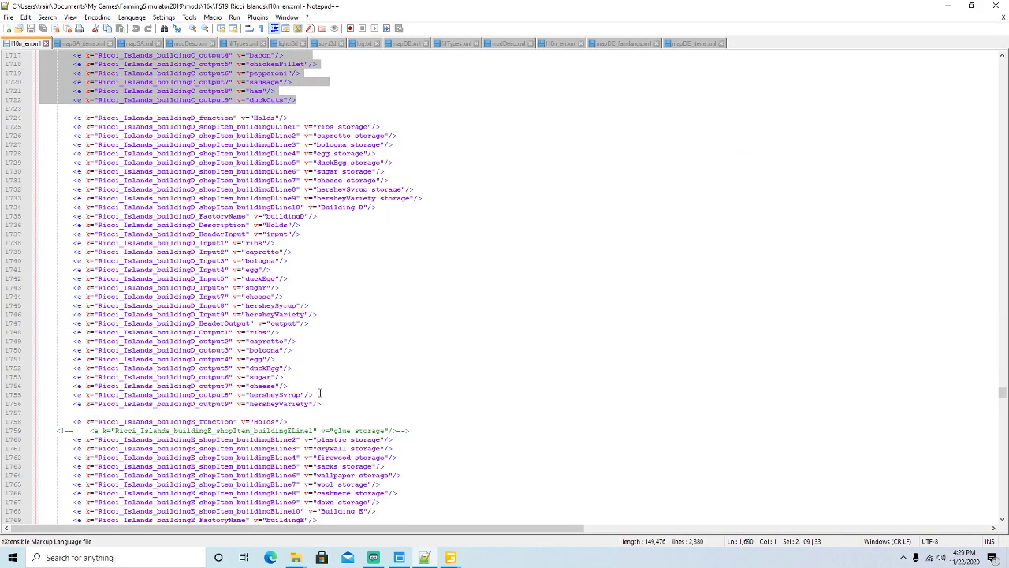
left_click_drag(322, 404, 61, 118)
key("ctrl+c")
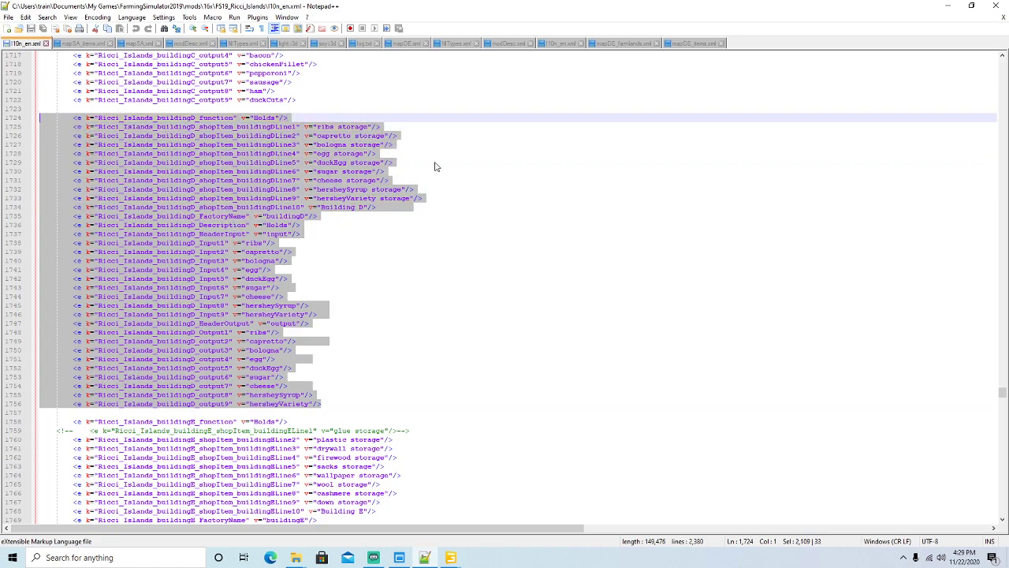
Step: Paste the buildingD entries below the buildingC block in the FS19_Ricciville l10n_en.xml, separated by a blank line
left_click(558, 44)
scroll(392, 261, "down", 8)
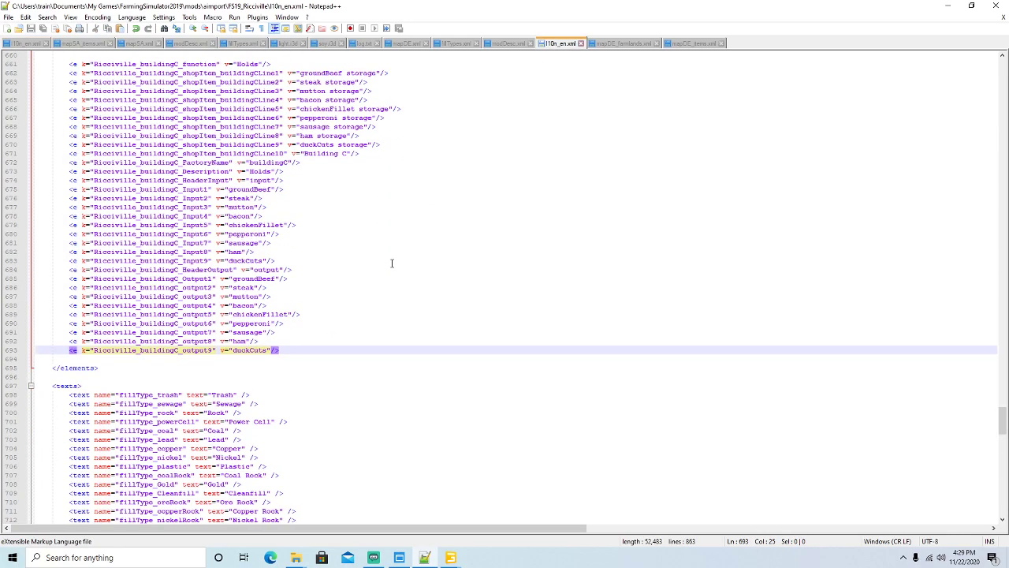
key("Return")
key("Return")
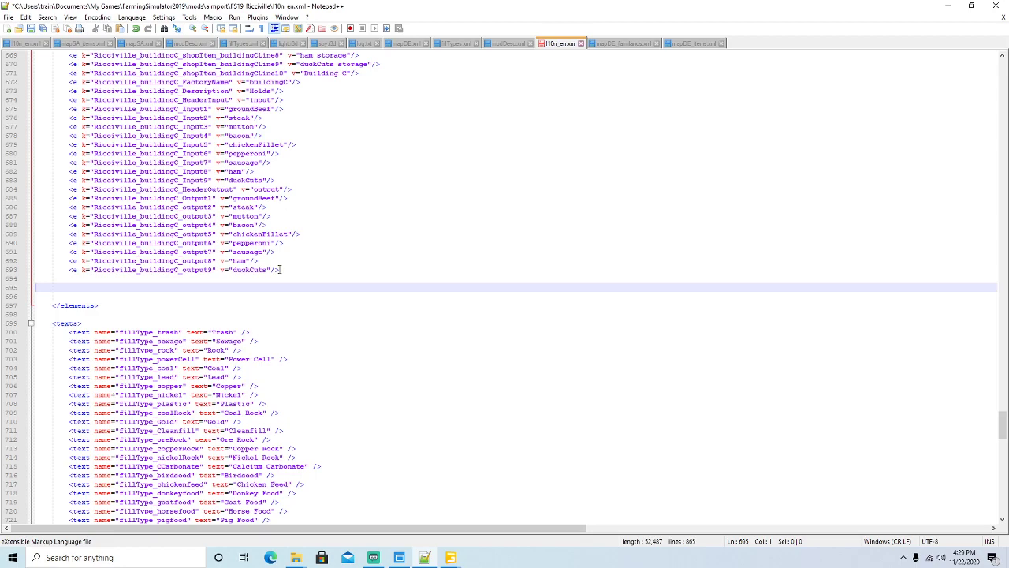
key("ctrl+v")
Step: Replace Ricci_Islands with Ricciville in every pasted buildingD entry of l10n_en.xml and save the file
left_click_drag(93, 171, 135, 172)
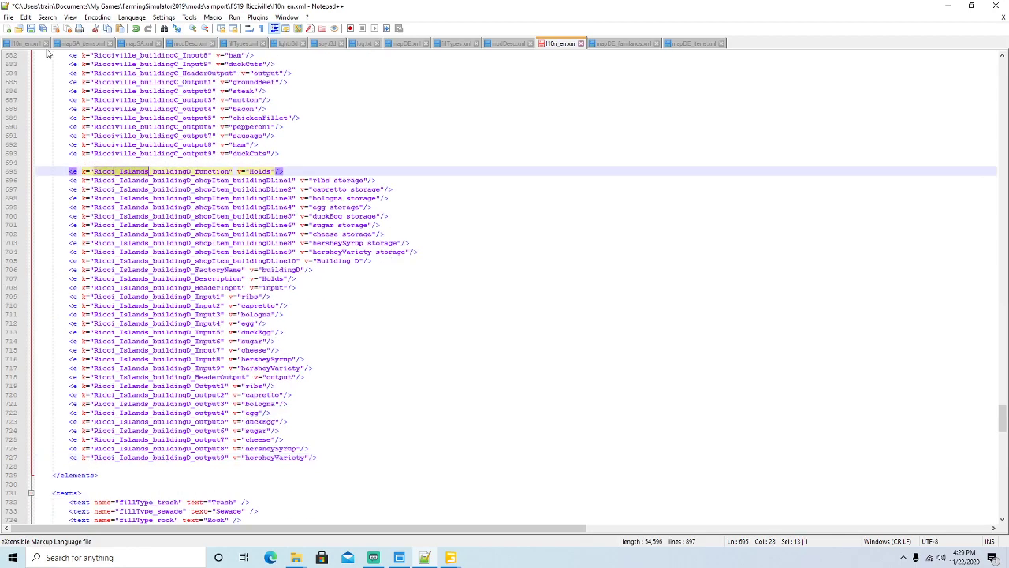
left_click(46, 17)
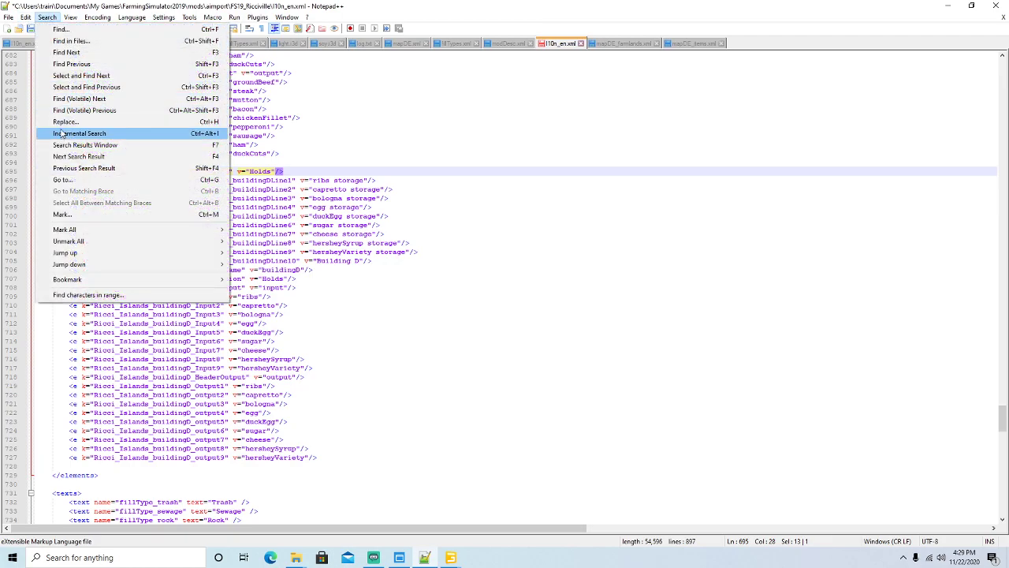
left_click(26, 17)
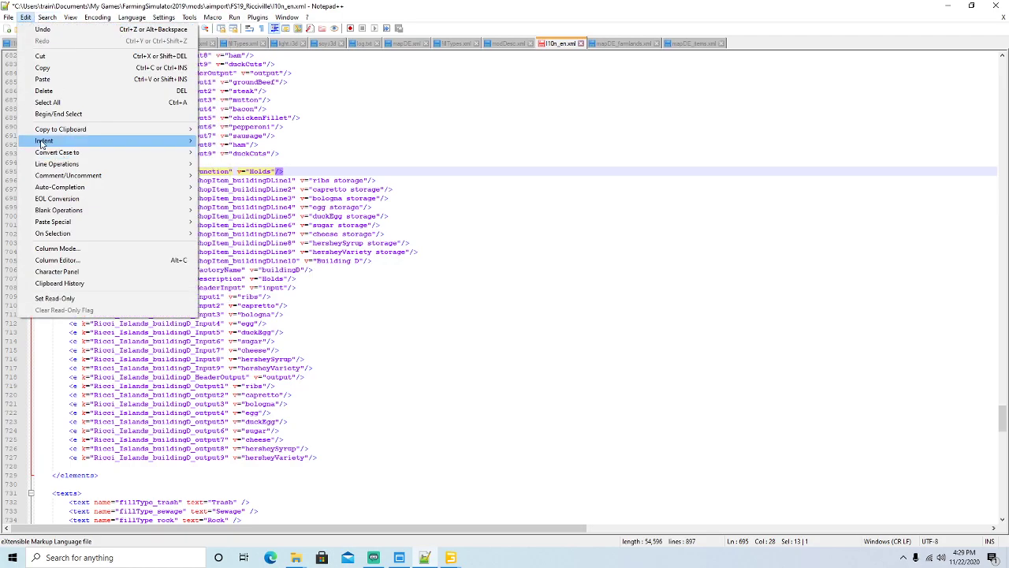
mouse_move(46, 18)
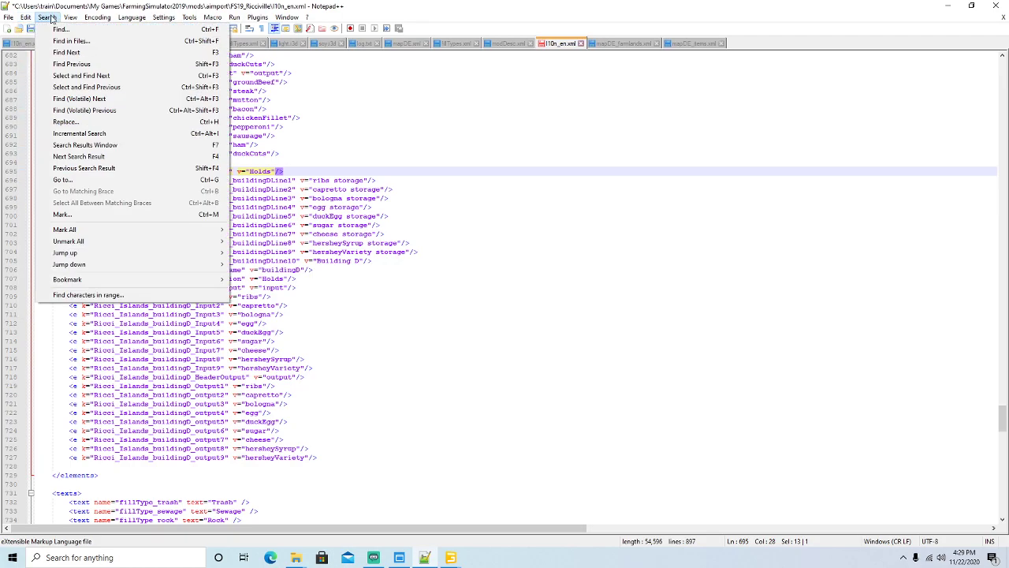
left_click(67, 122)
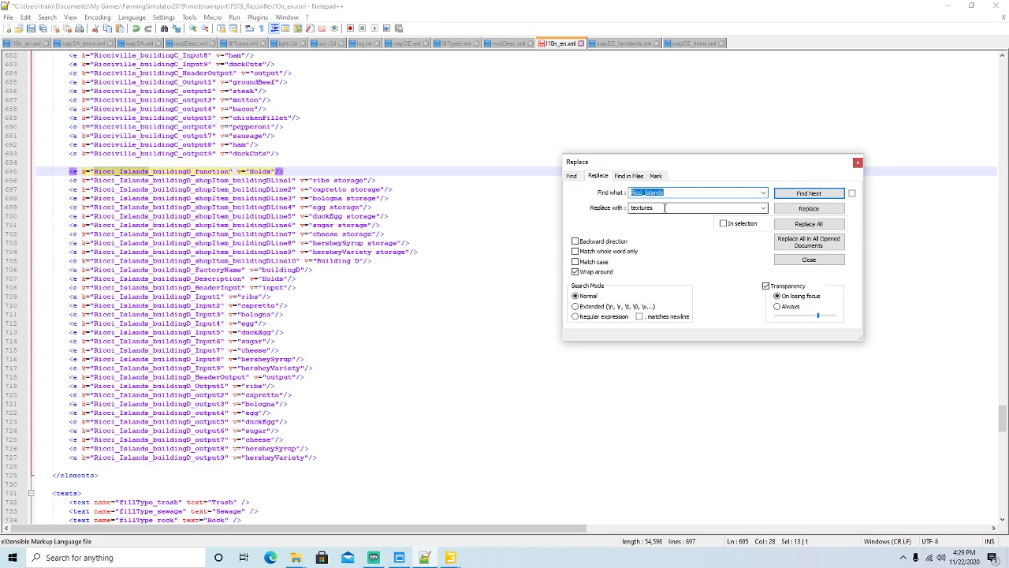
key("Tab")
type("R")
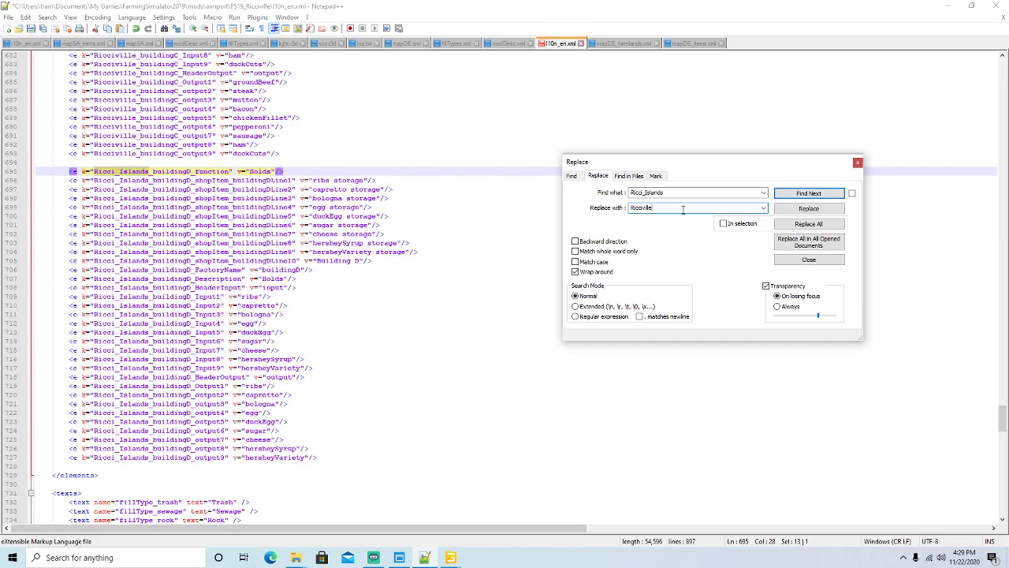
left_click(794, 210)
left_click(795, 210)
left_click(794, 211)
left_click(794, 211)
left_click(794, 213)
double_click(794, 211)
triple_click(794, 212)
triple_click(794, 211)
triple_click(794, 211)
triple_click(794, 212)
double_click(794, 211)
triple_click(794, 211)
triple_click(795, 212)
double_click(796, 212)
left_click(796, 211)
double_click(796, 211)
left_click(796, 211)
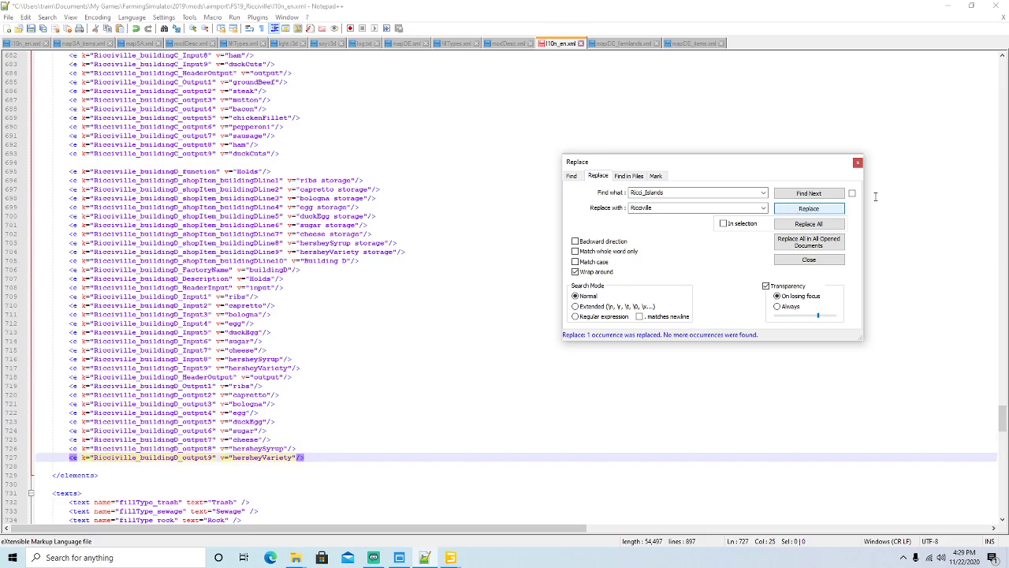
left_click(858, 162)
left_click(30, 28)
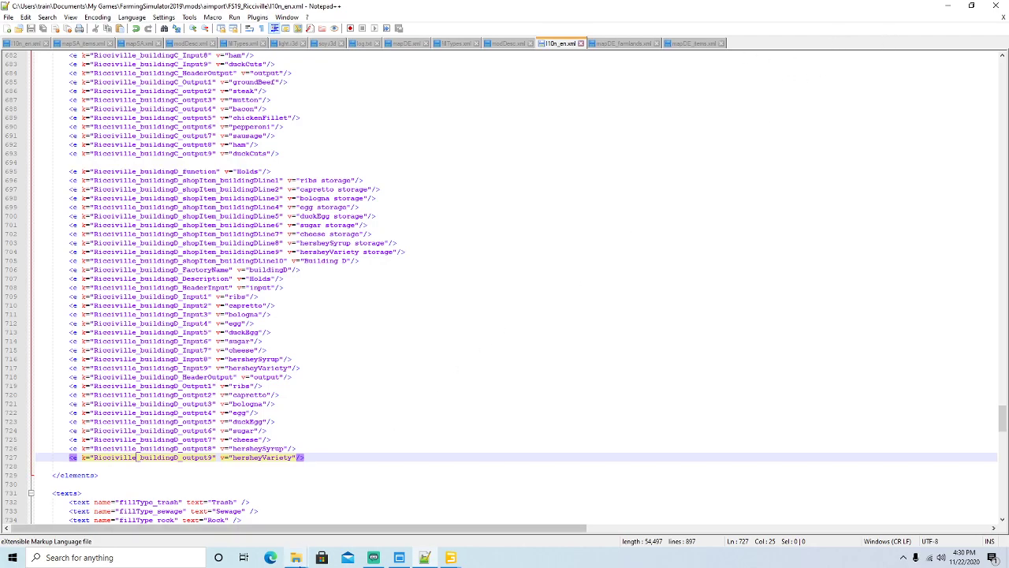
Step: Switch to File Explorer and open the placeables/globalCompany folder of FS19_Ricciville
left_click(298, 559)
left_click(259, 502)
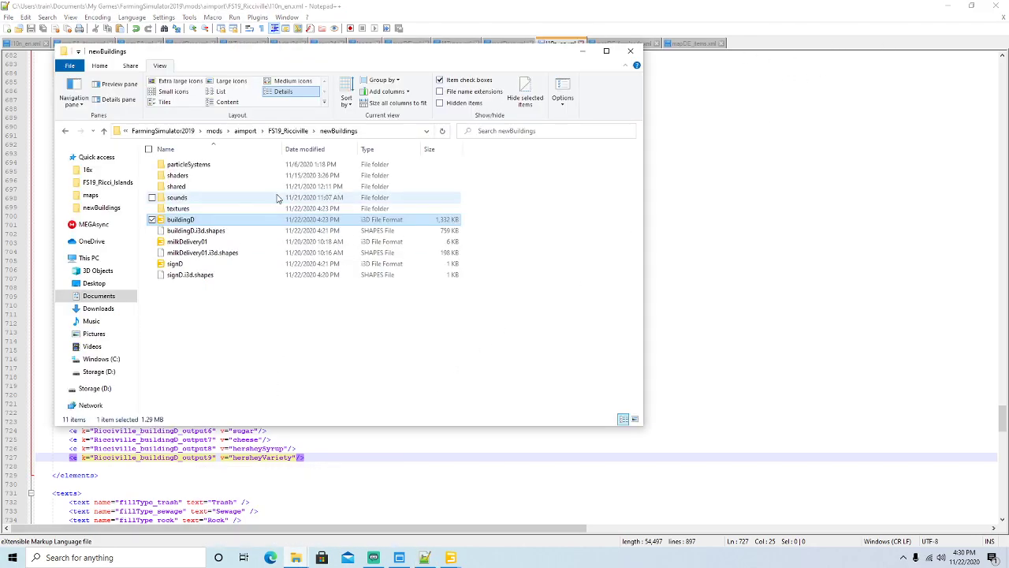
left_click(292, 131)
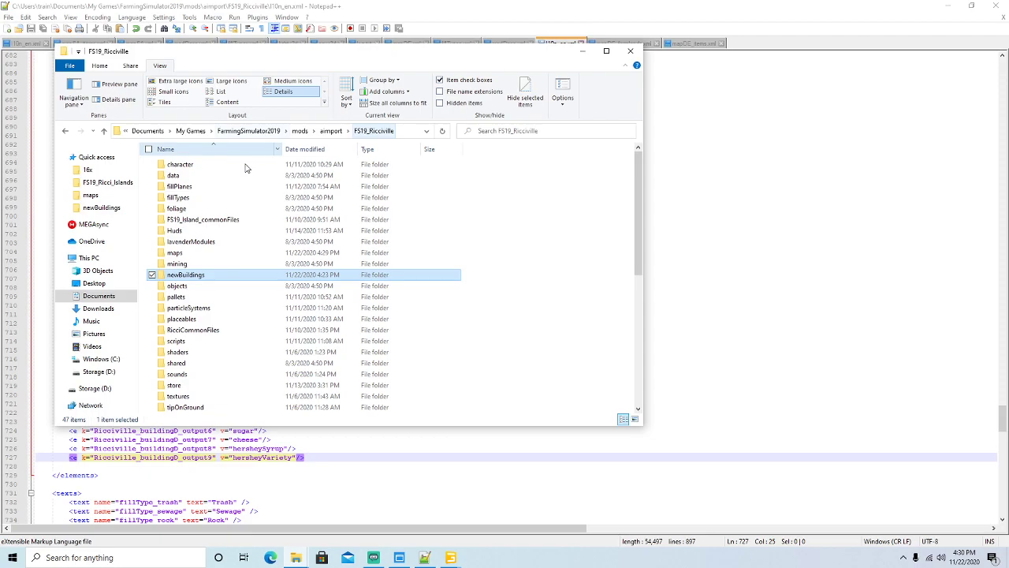
double_click(191, 319)
double_click(189, 175)
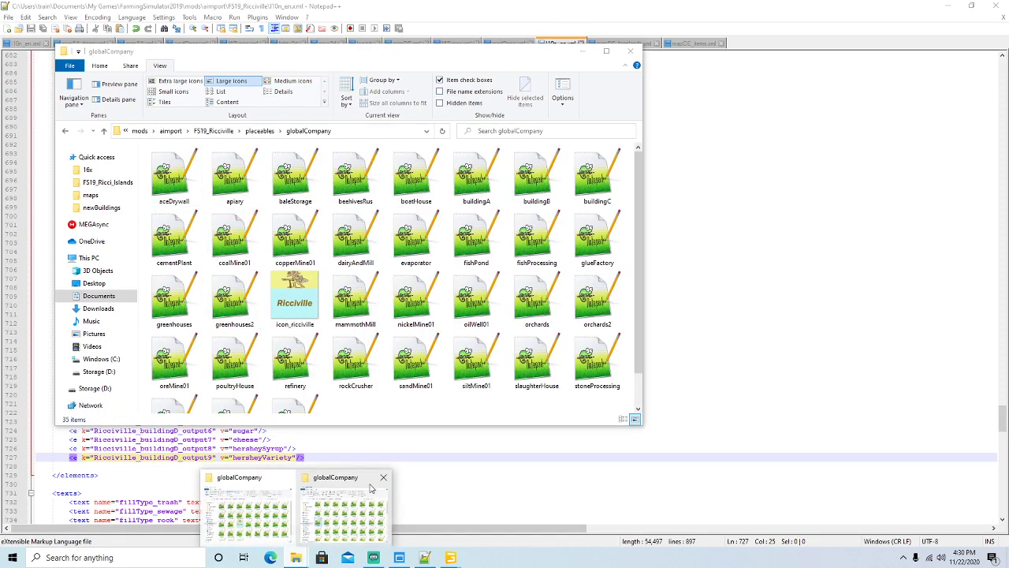
Step: Copy the buildingD file from the FS19_Ricci_Islands globalCompany folder into the FS19_Ricciville globalCompany folder
left_click(371, 488)
right_click(506, 285)
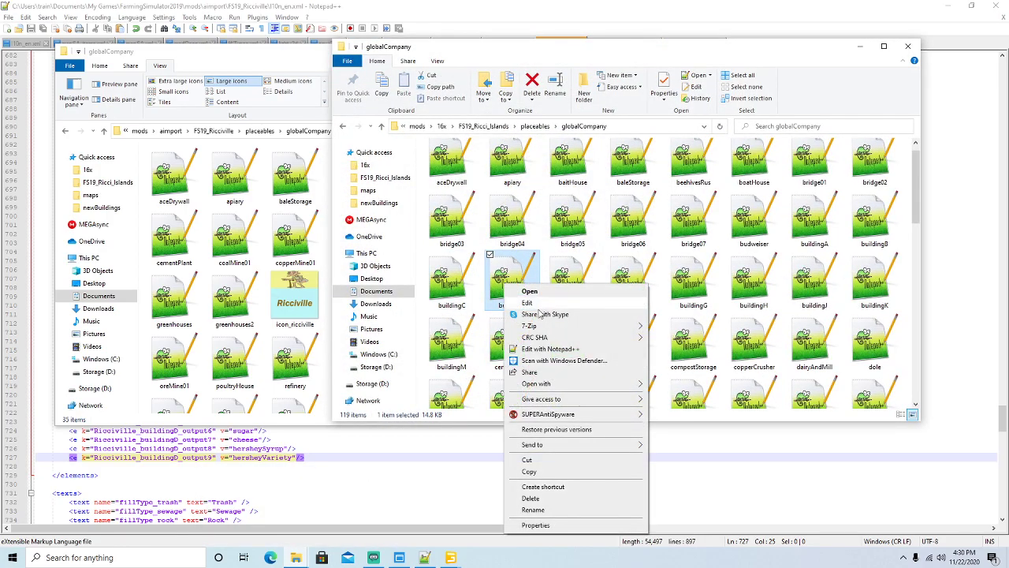
left_click(530, 471)
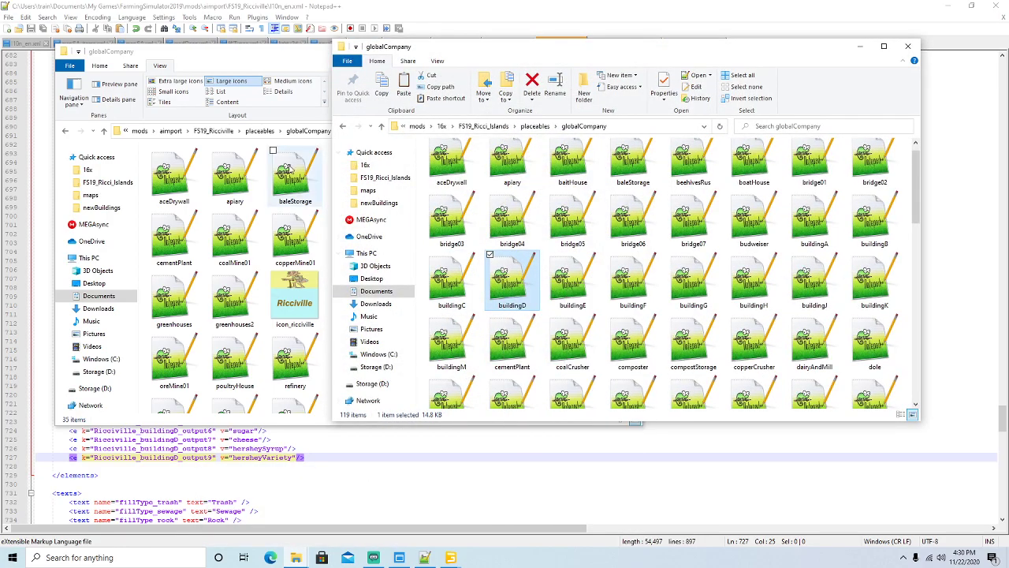
left_click(288, 63)
right_click(396, 412)
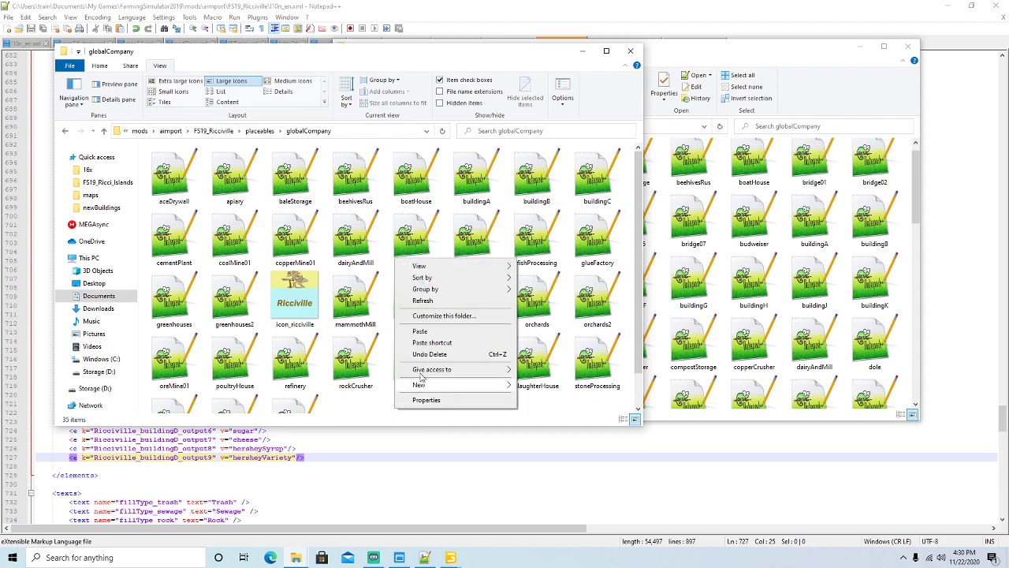
left_click(415, 341)
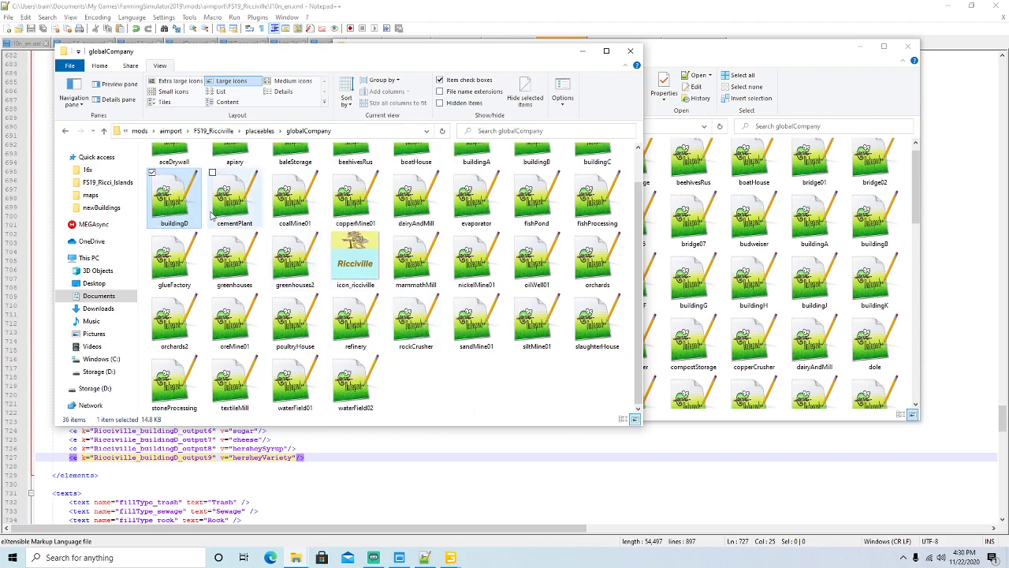
Step: Open the copied buildingD.xml in Notepad++ and change its imageFilename icon to icon_ricciville.dds
right_click(173, 202)
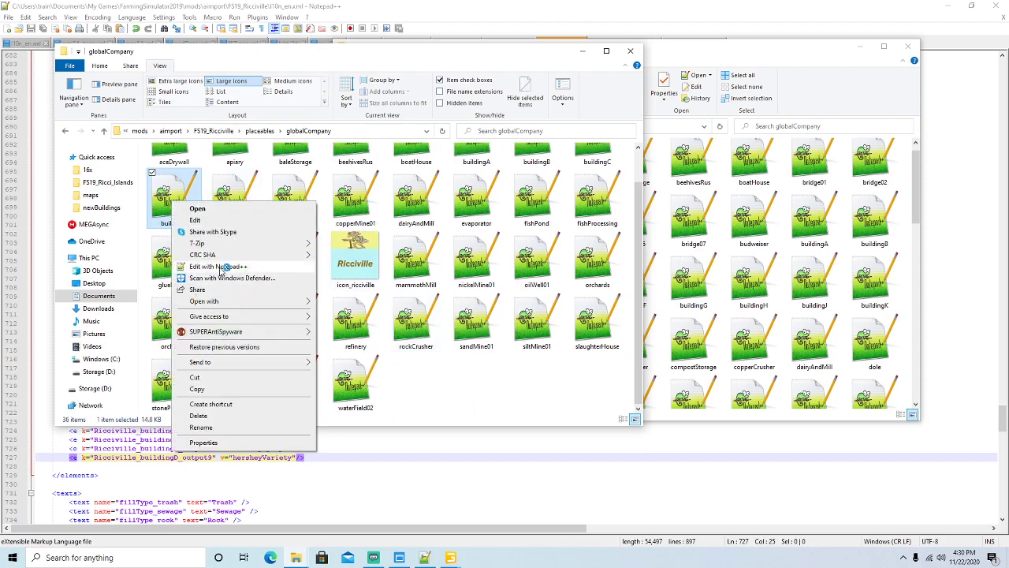
left_click(218, 266)
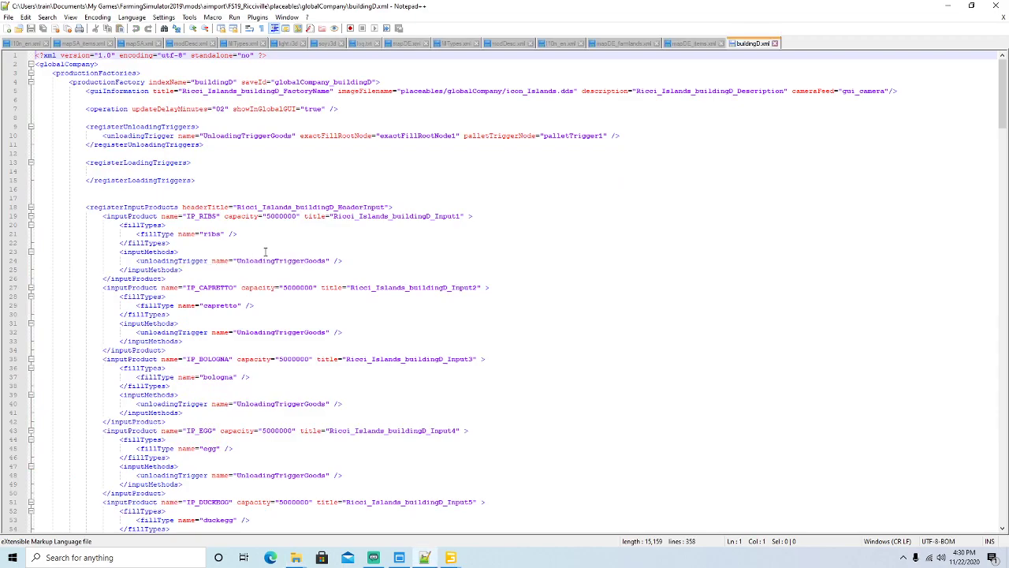
left_click(558, 91)
key("BackSpace")
key("BackSpace")
key("BackSpace")
key("BackSpace")
key("BackSpace")
key("BackSpace")
key("BackSpace")
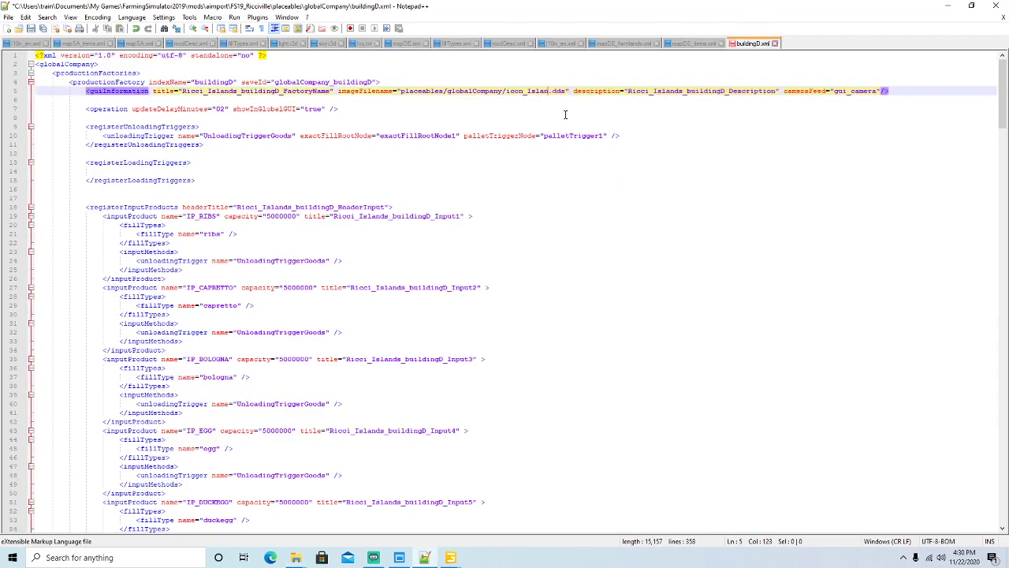
type("ricciville")
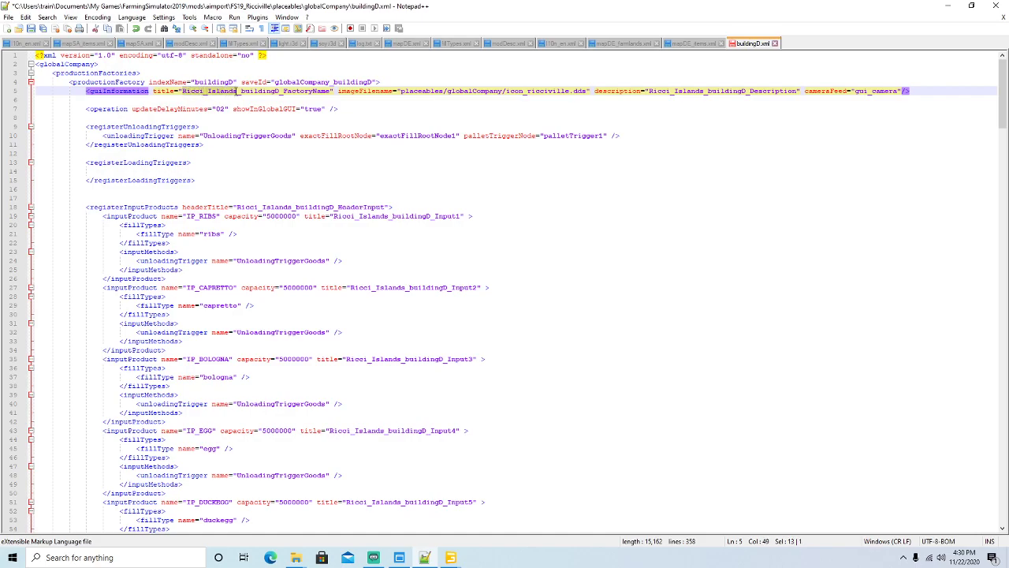
Step: Replace every Ricci_Islands with Ricciville throughout buildingD.xml and save the file
left_click(50, 21)
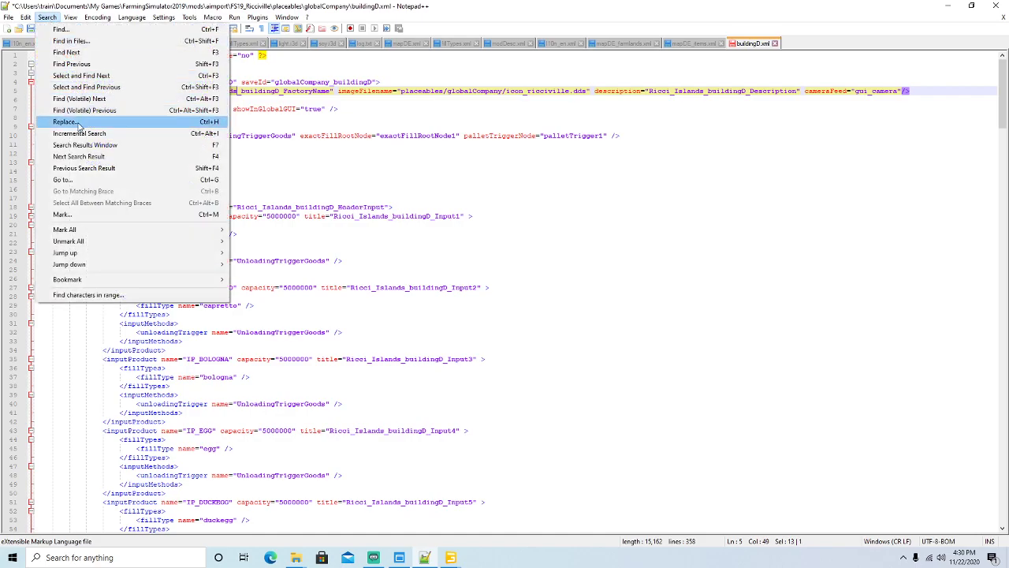
left_click(79, 122)
left_click(808, 208)
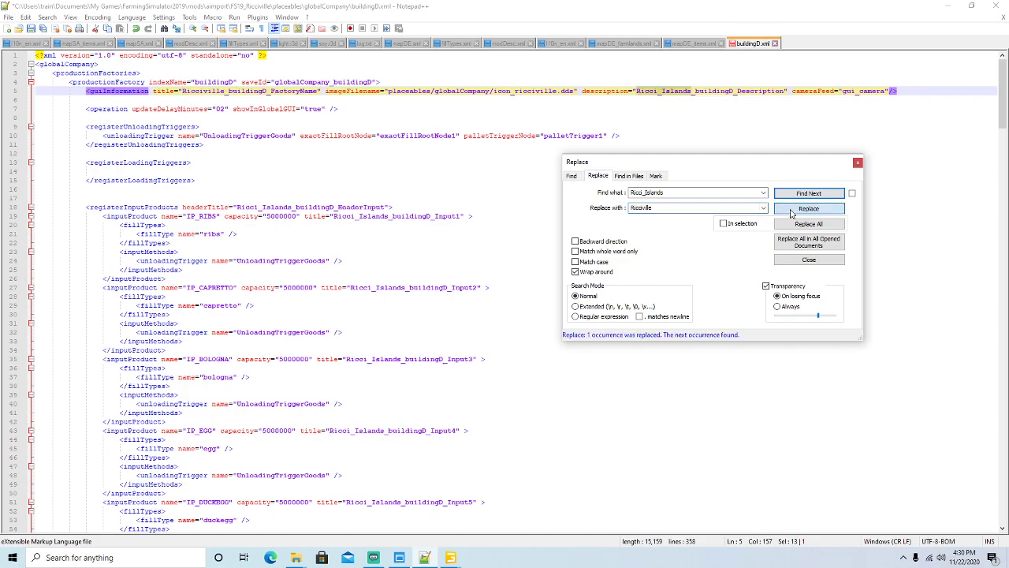
left_click(808, 208)
left_click(808, 208)
left_click(793, 213)
left_click(793, 213)
left_click(792, 212)
left_click(793, 213)
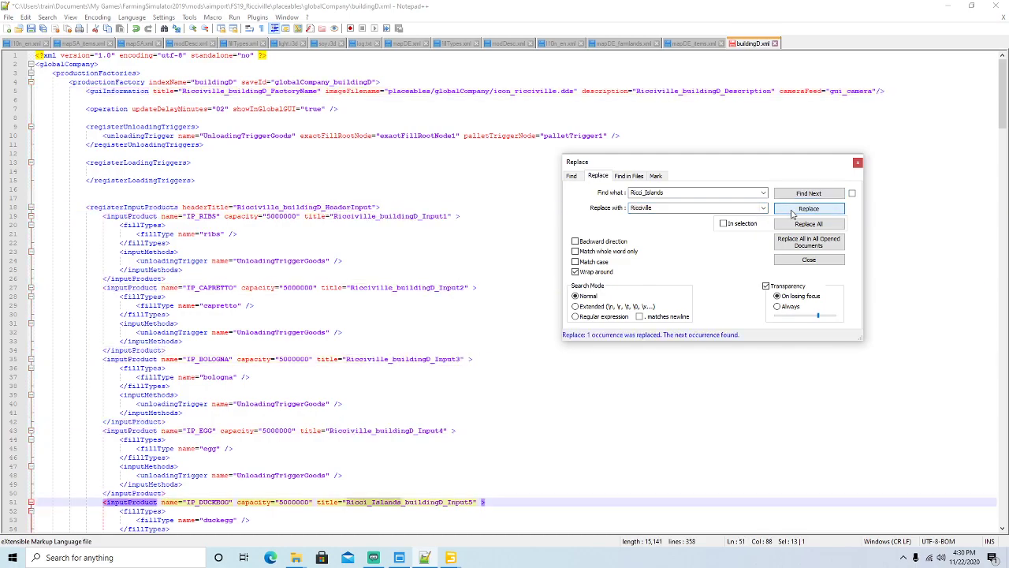
left_click(792, 213)
left_click(792, 213)
left_click(792, 213)
left_click(793, 213)
left_click(793, 213)
left_click(792, 213)
left_click(793, 213)
left_click(793, 213)
left_click(792, 213)
left_click(809, 208)
left_click(808, 208)
left_click(809, 208)
left_click(808, 208)
left_click(808, 208)
left_click(808, 208)
left_click(795, 211)
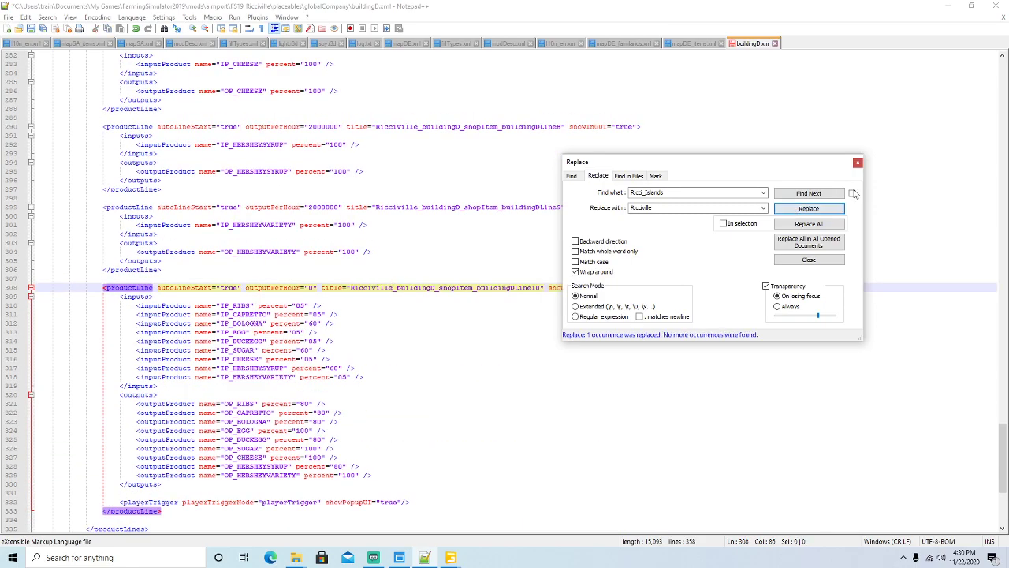
left_click(824, 203)
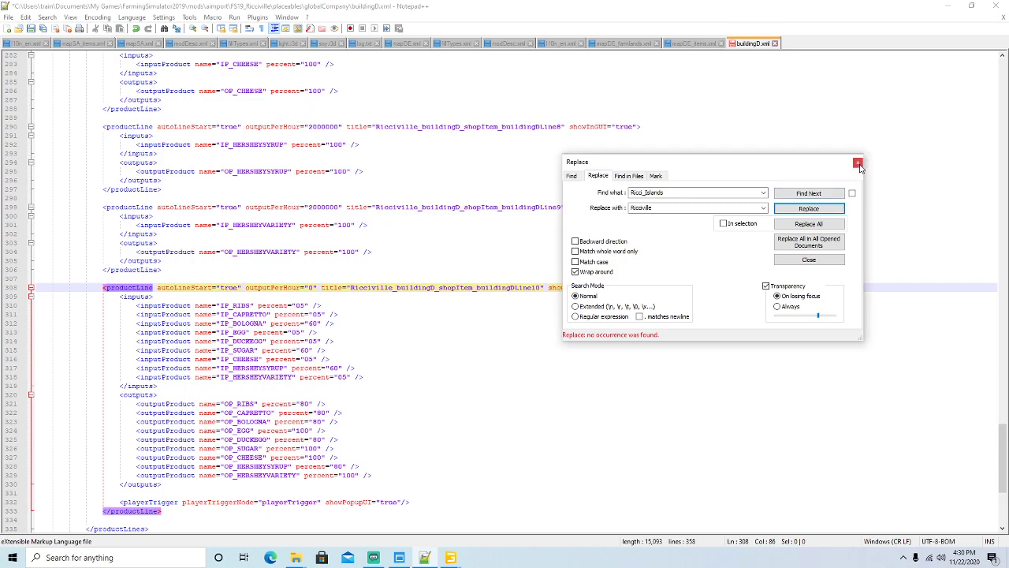
left_click(858, 164)
left_click(31, 29)
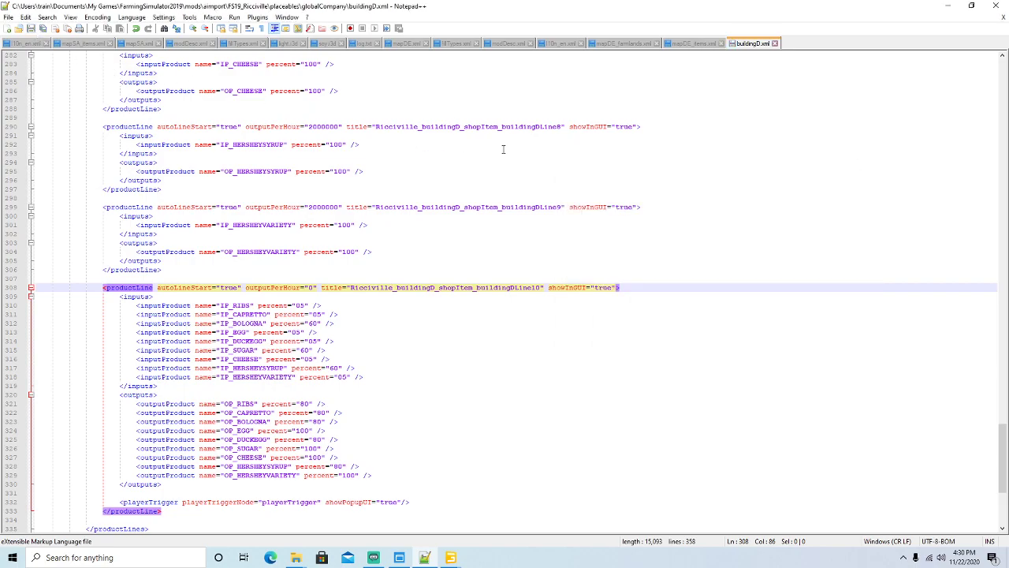
Step: Minimize the Notepad++, File Explorer and GIANTS Editor windows and launch Farming Simulator 19 from the desktop
left_click(948, 8)
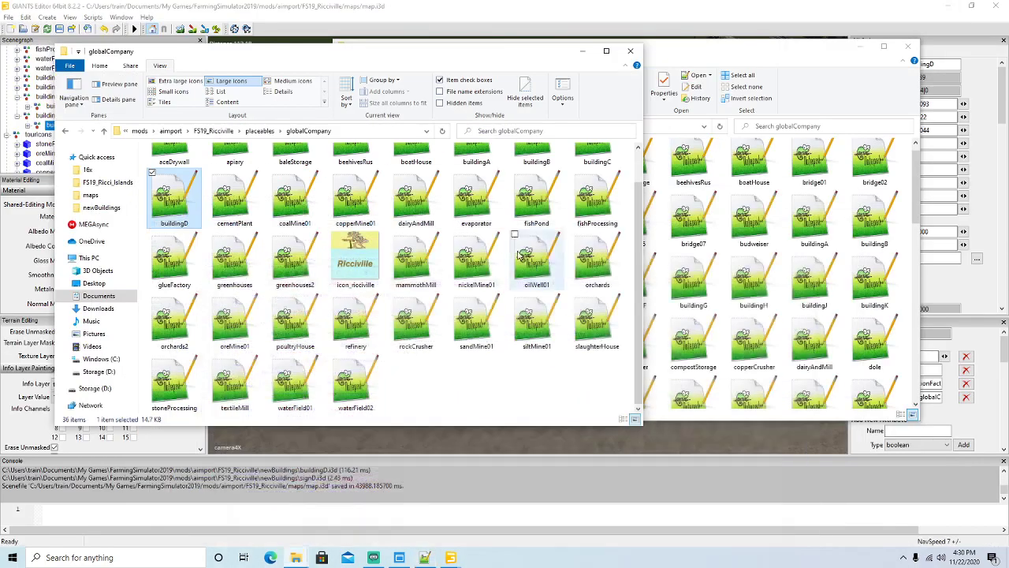
left_click(583, 53)
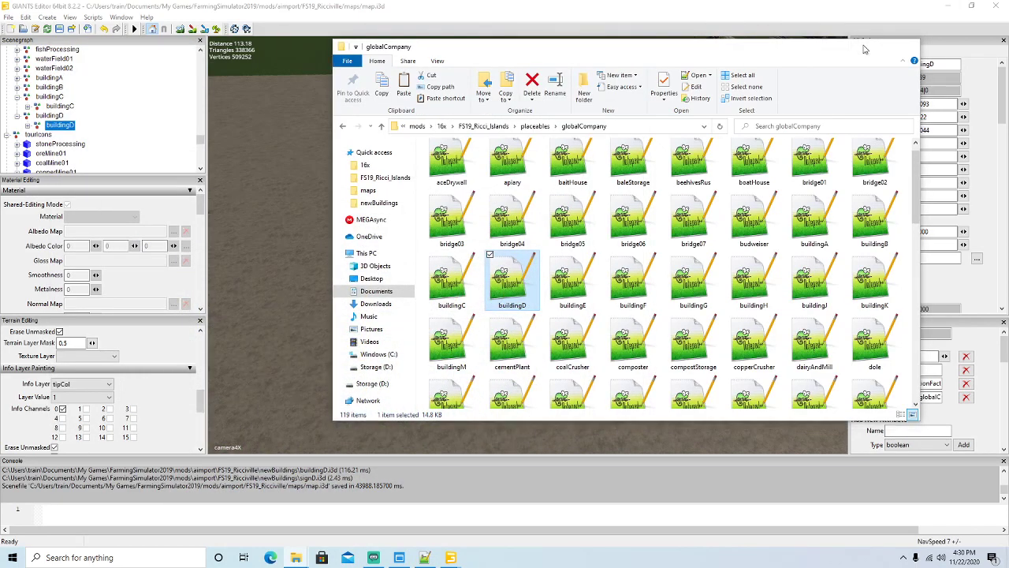
left_click(860, 45)
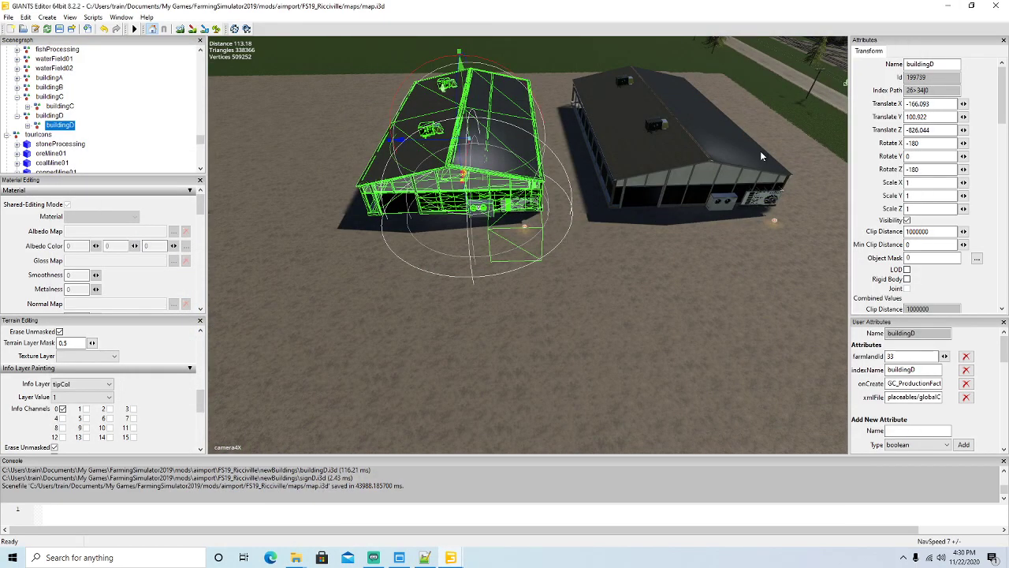
left_click(950, 7)
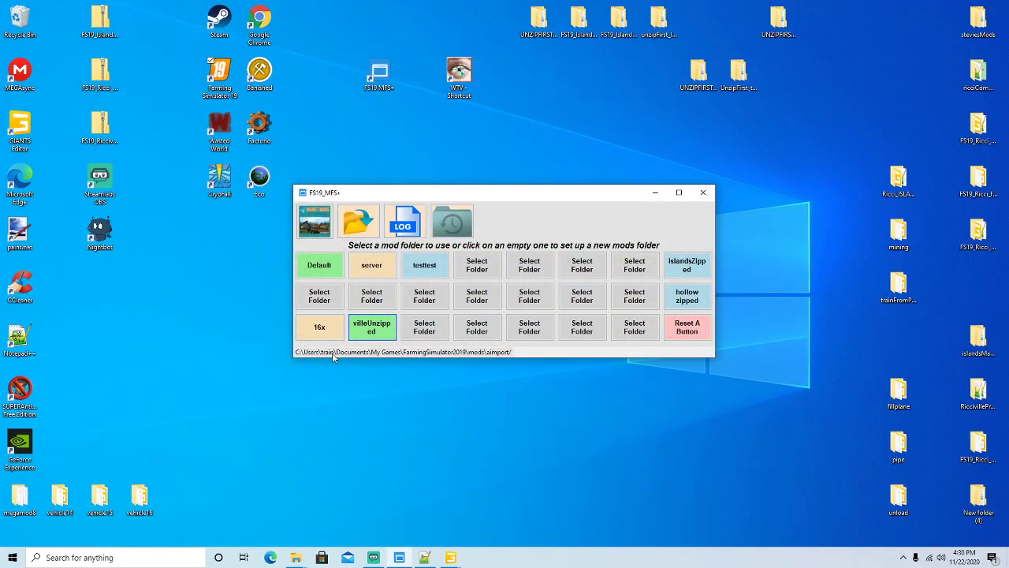
right_click(239, 84)
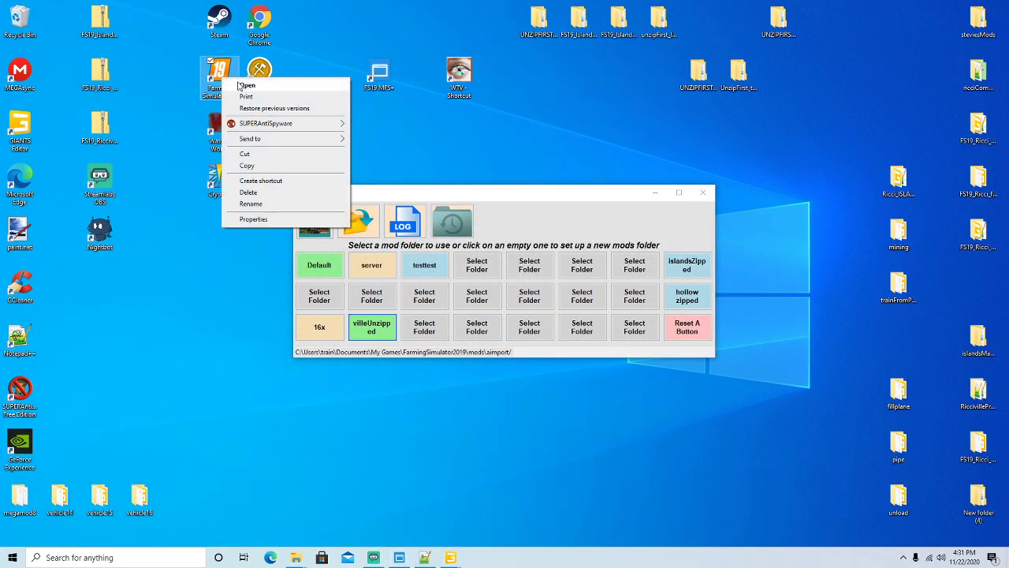
left_click(243, 85)
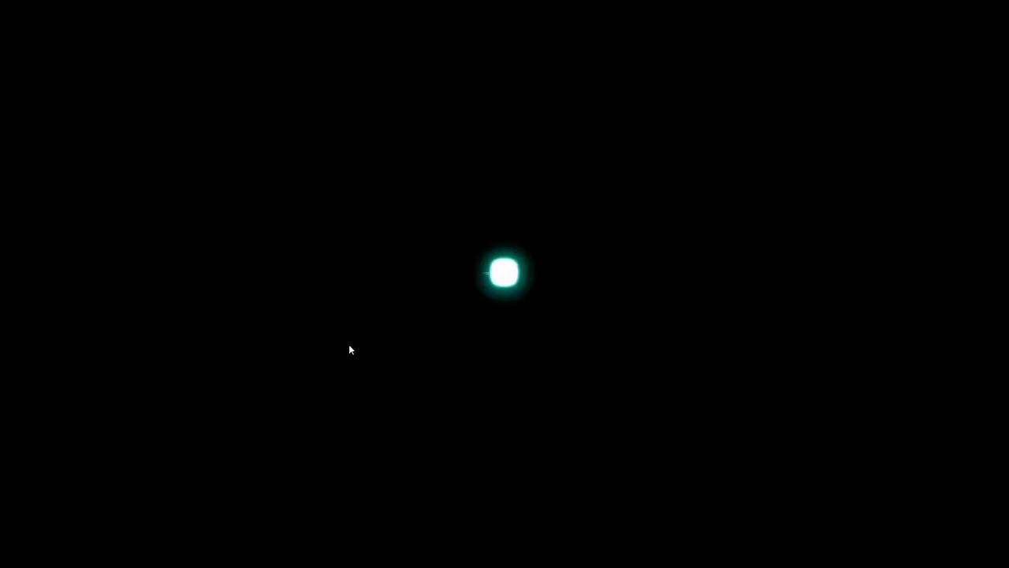
Step: Skip the intro videos and open the career savegames
left_click(349, 346)
left_click(349, 345)
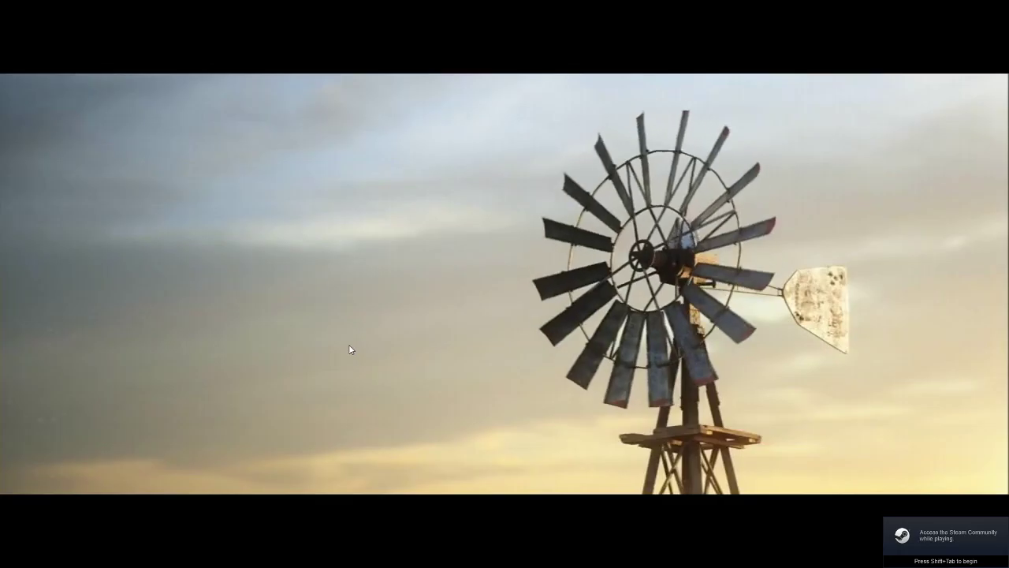
left_click(349, 345)
left_click(91, 323)
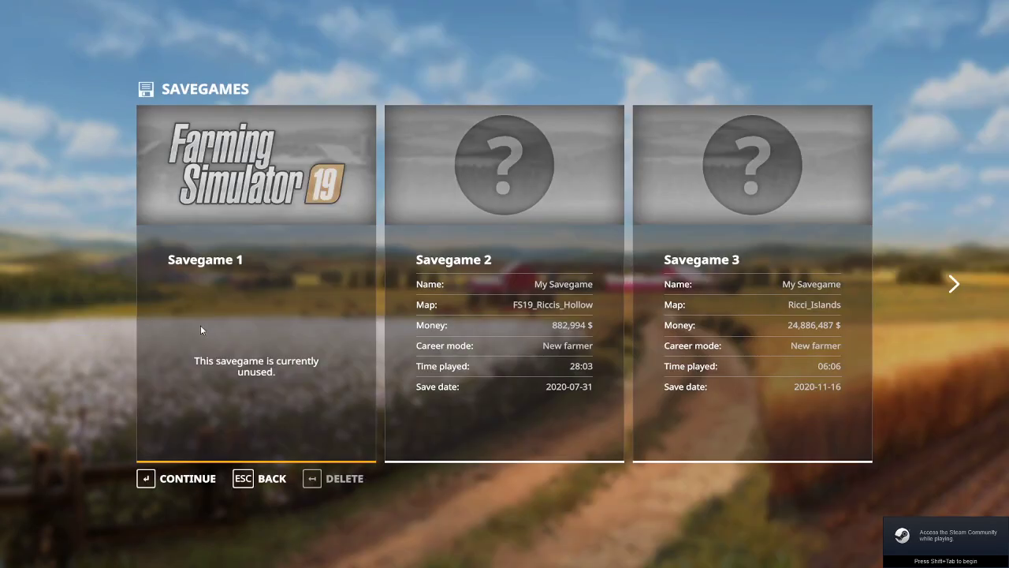
Step: Start a new career in Savegame 1 on the FS19_Ricciville map with the default character
left_click(188, 478)
left_click(189, 479)
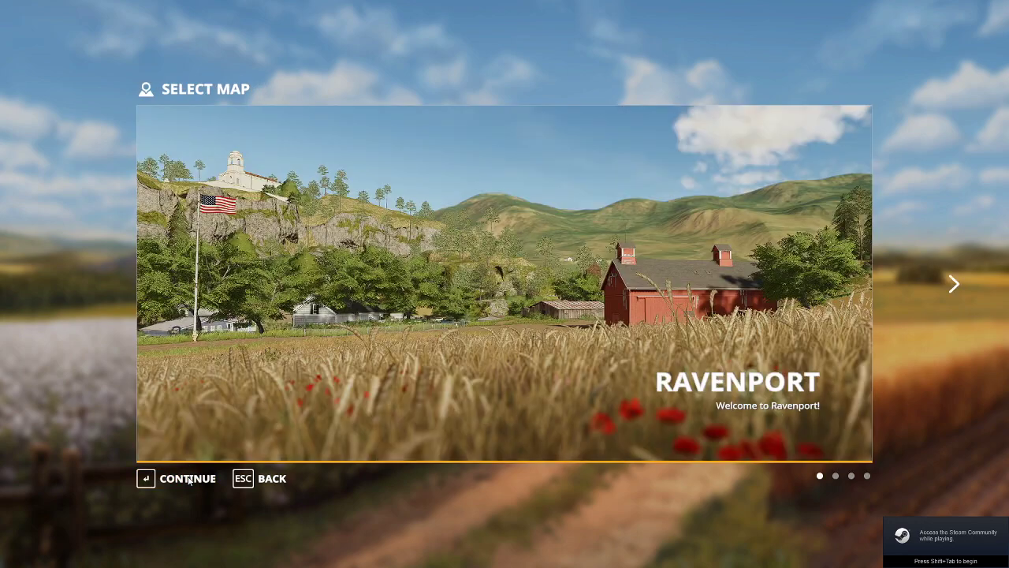
scroll(251, 362, "down", 3)
left_click(189, 479)
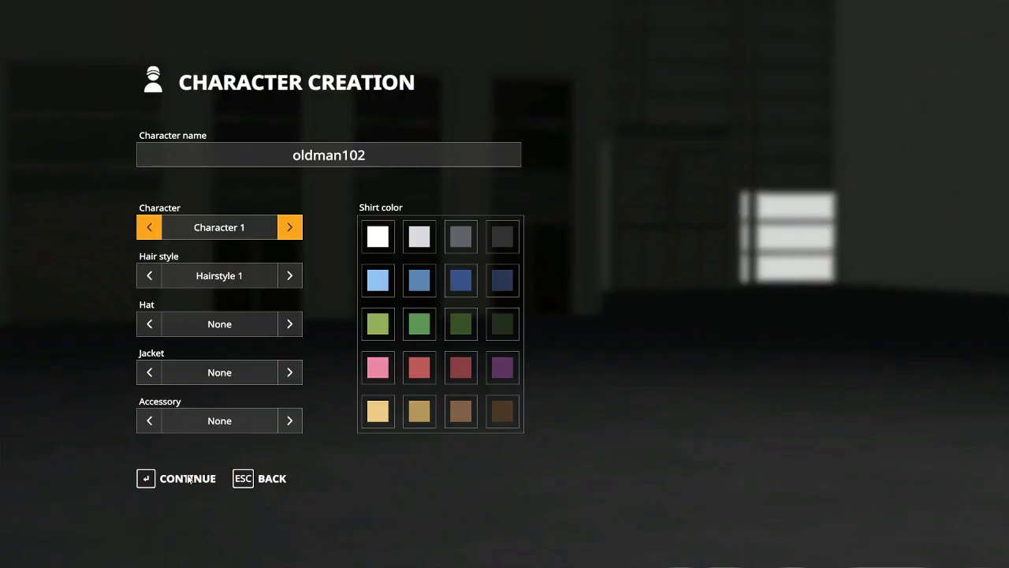
left_click(184, 479)
left_click(173, 485)
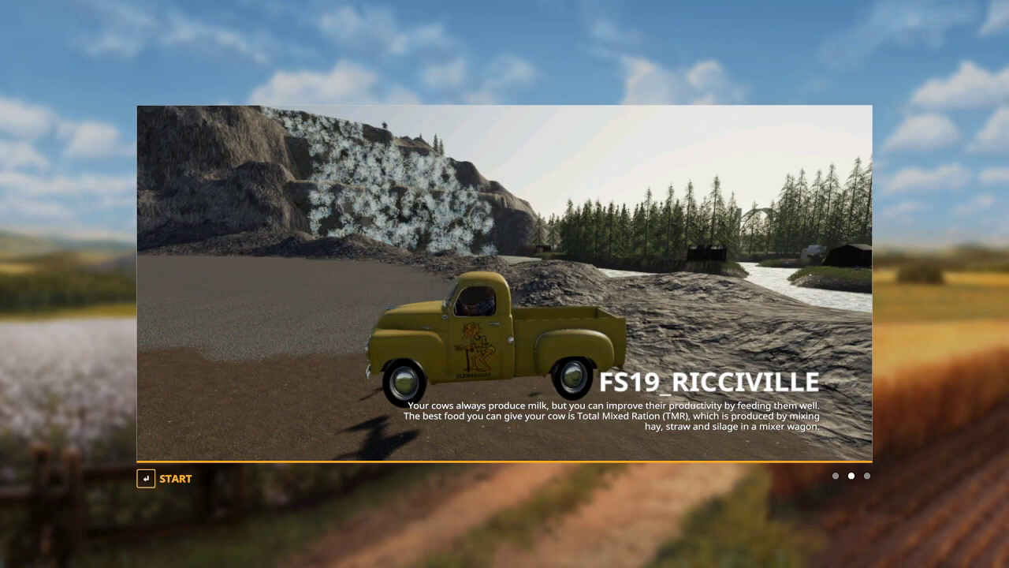
key("Return")
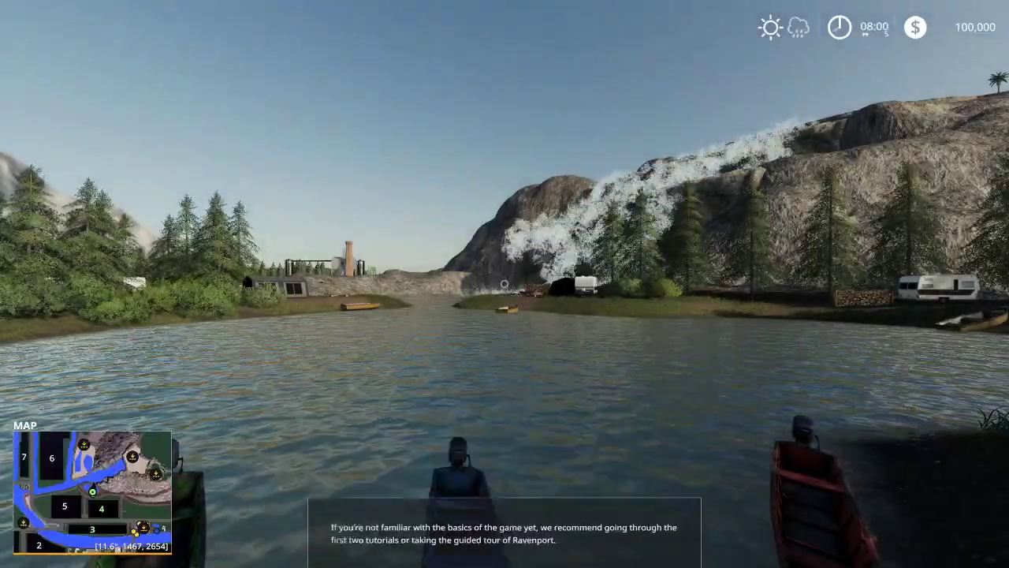
Step: Open the in-game map and visit Central Station
key("Escape")
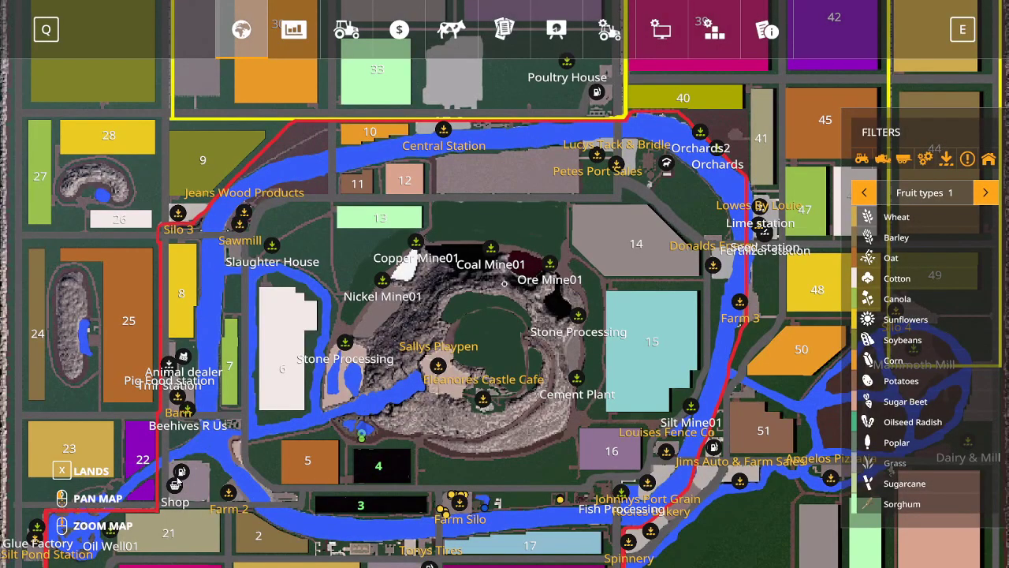
left_click(443, 130)
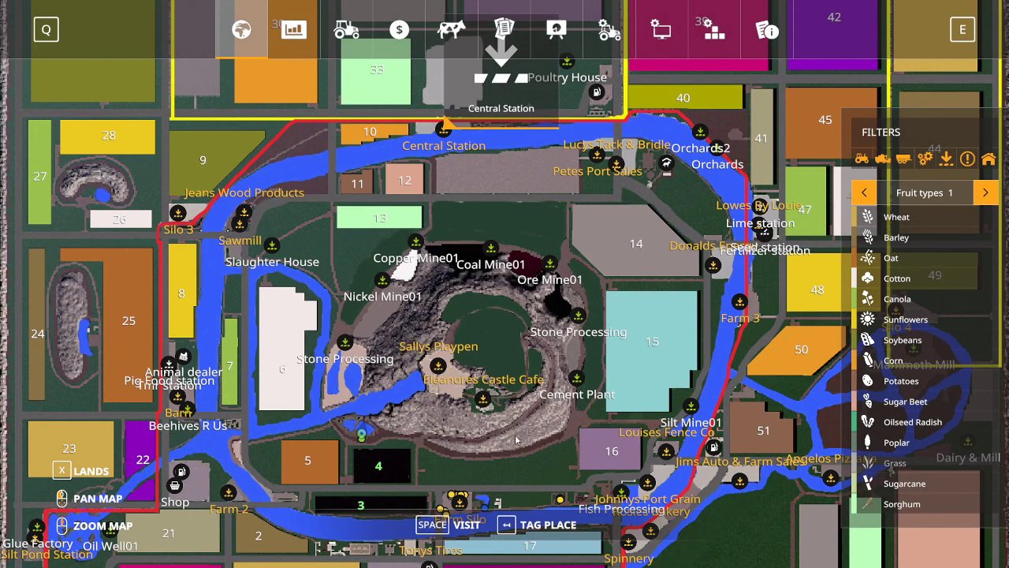
key("space")
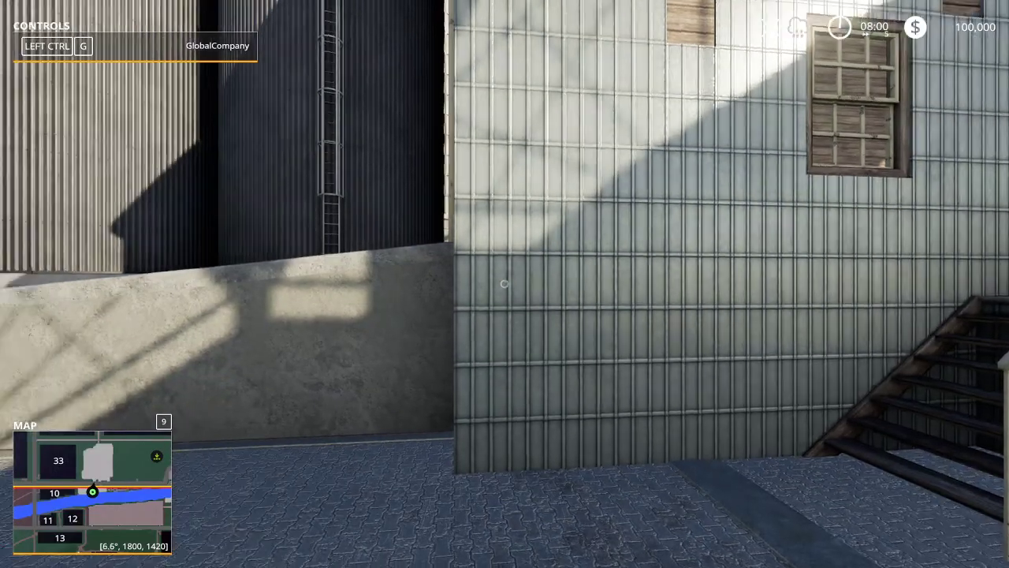
Step: Walk from Central Station over the railroad crossing to the gravel yard with the storage buildings
key("w")
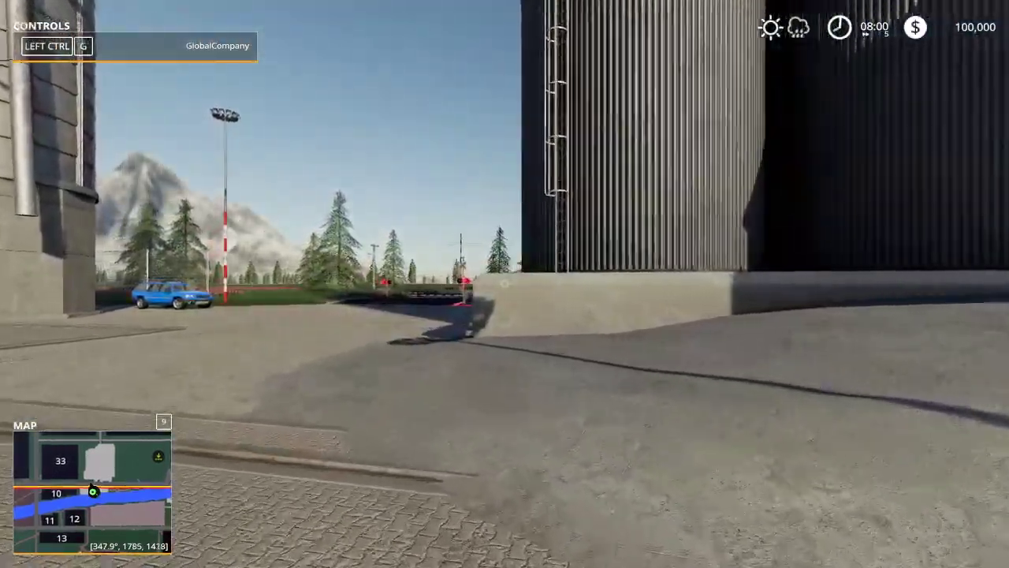
key("w")
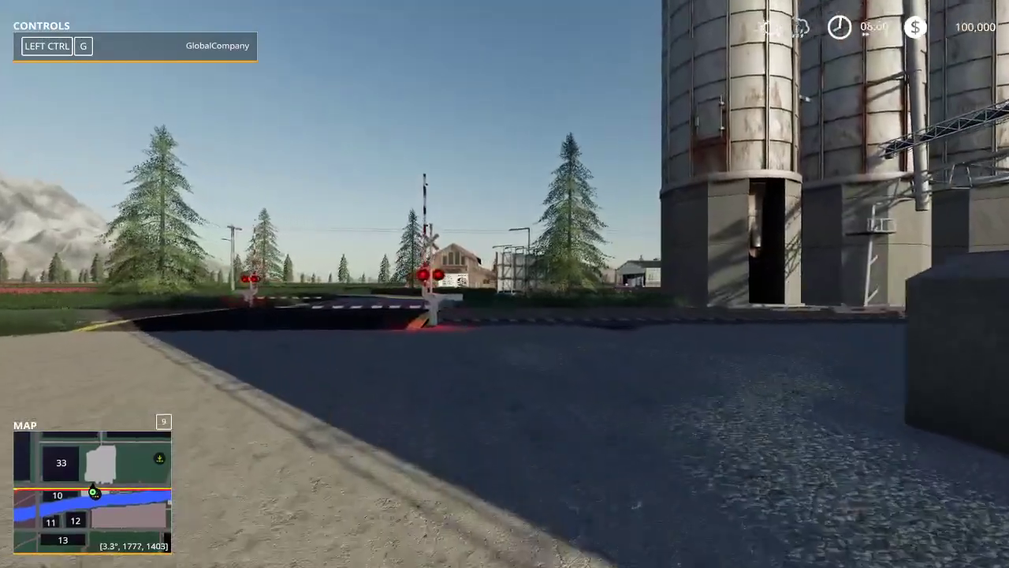
key("w")
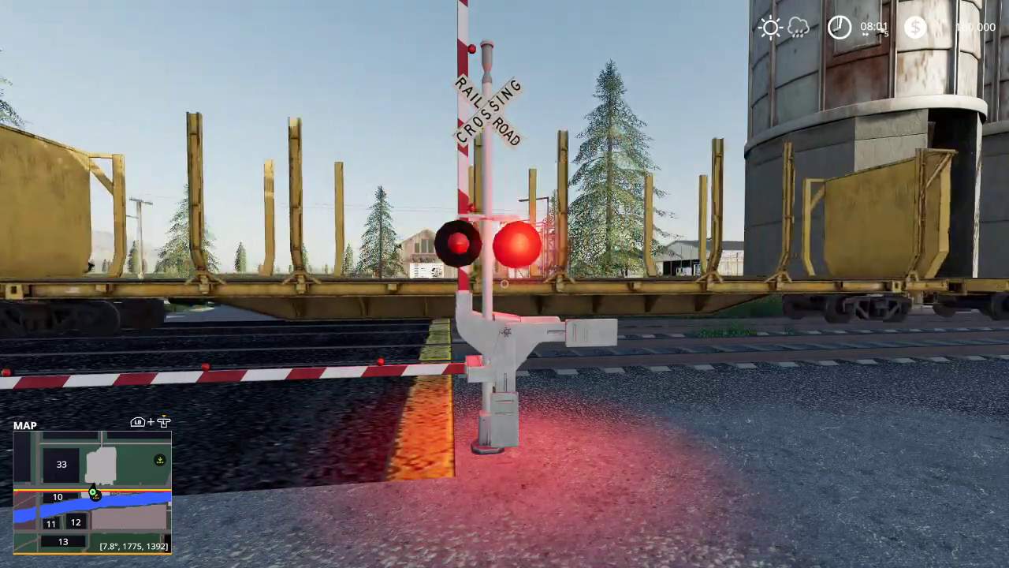
key("w")
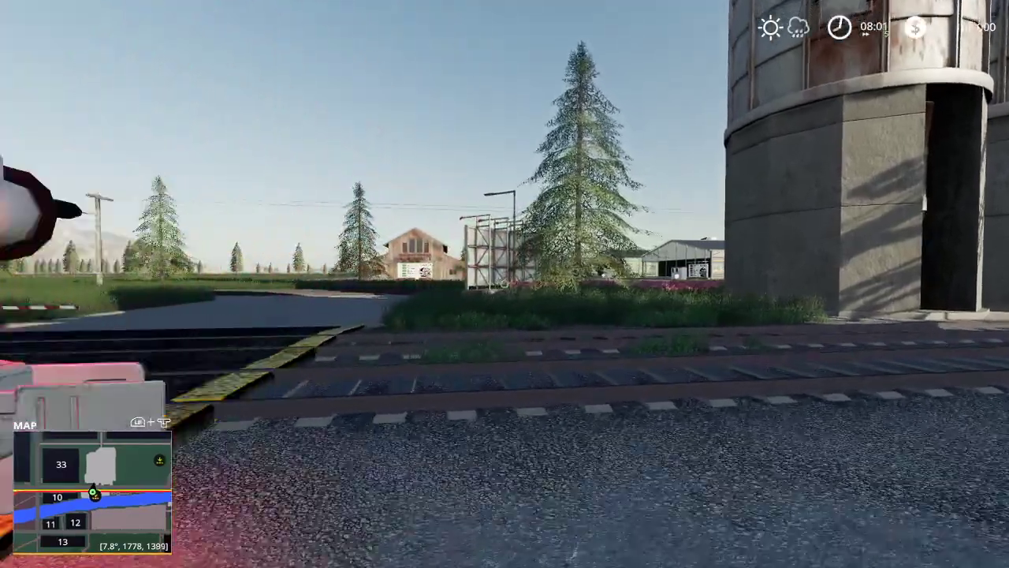
key("w")
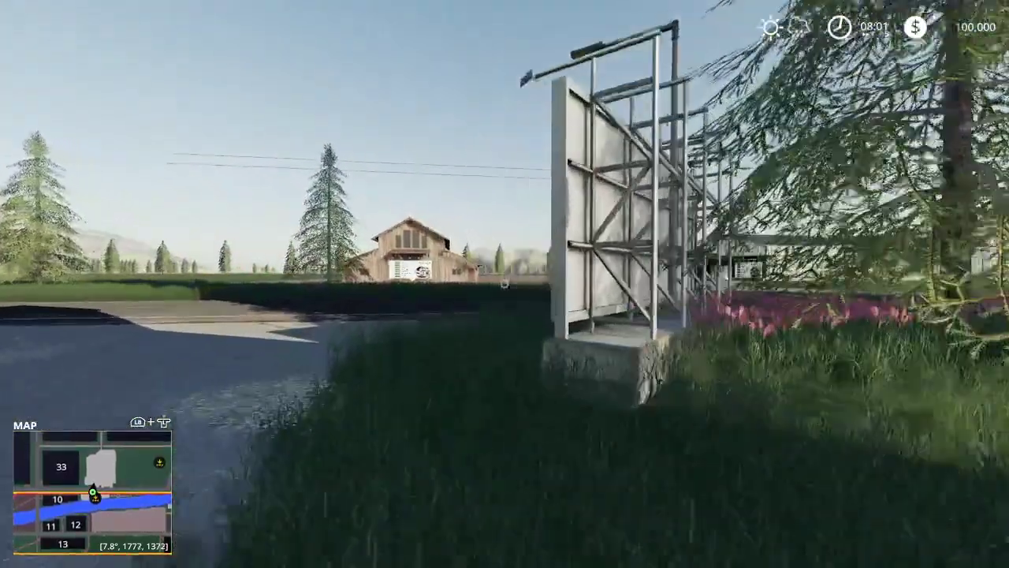
key("w")
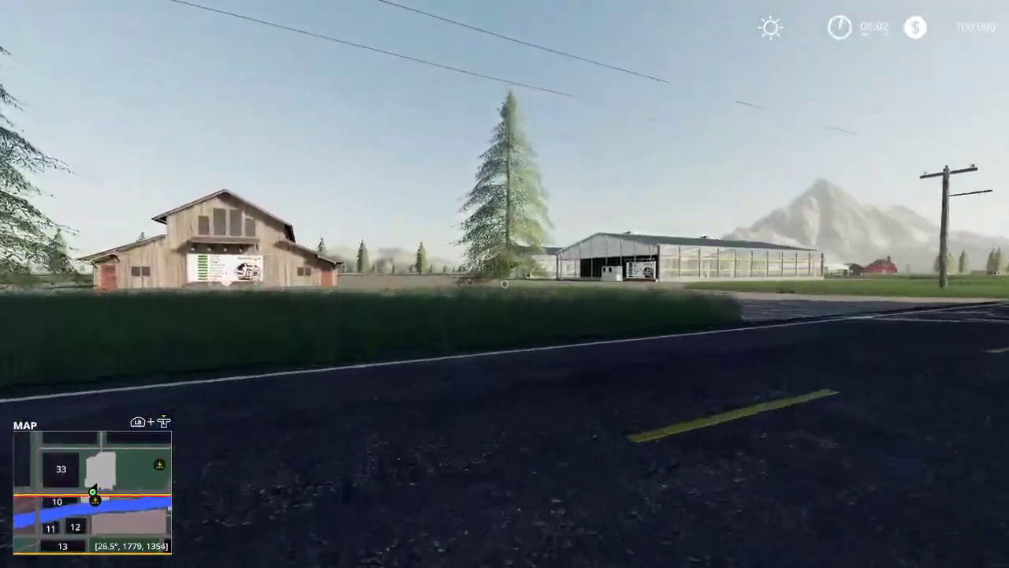
key("w")
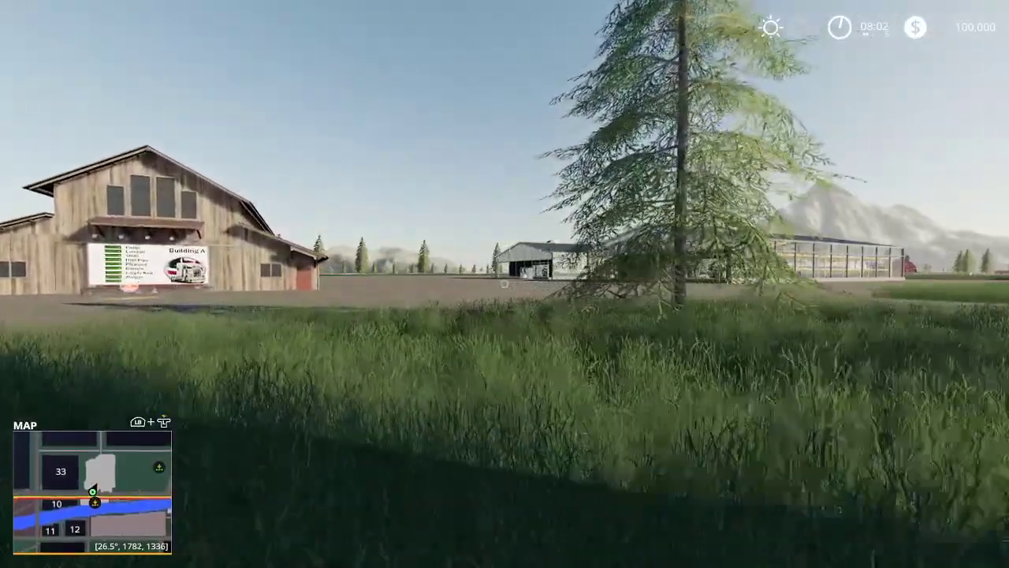
key("w")
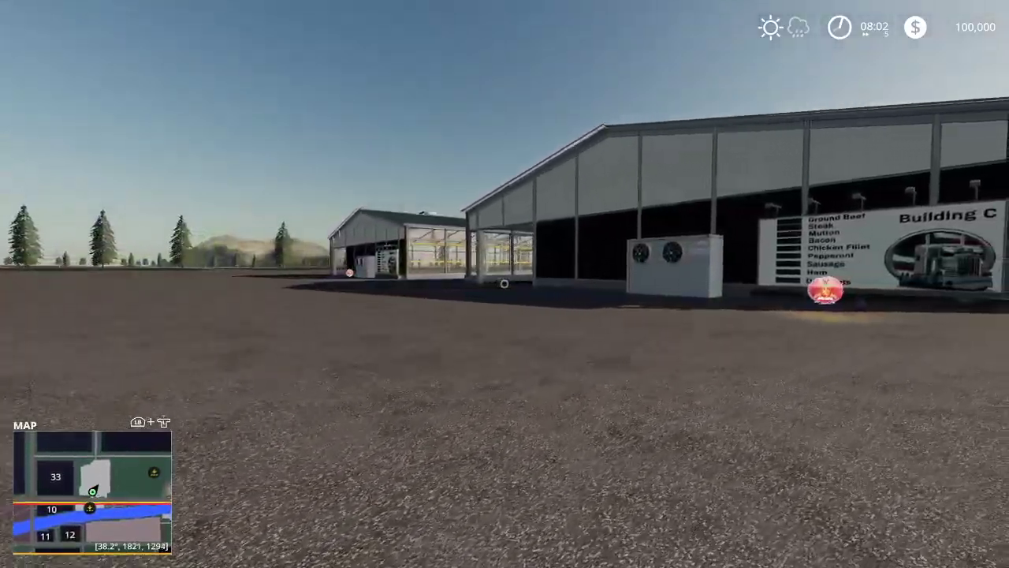
Step: Walk past the Building C sign to Building D and inspect how its sign sits against the wall
key("w")
key("w")
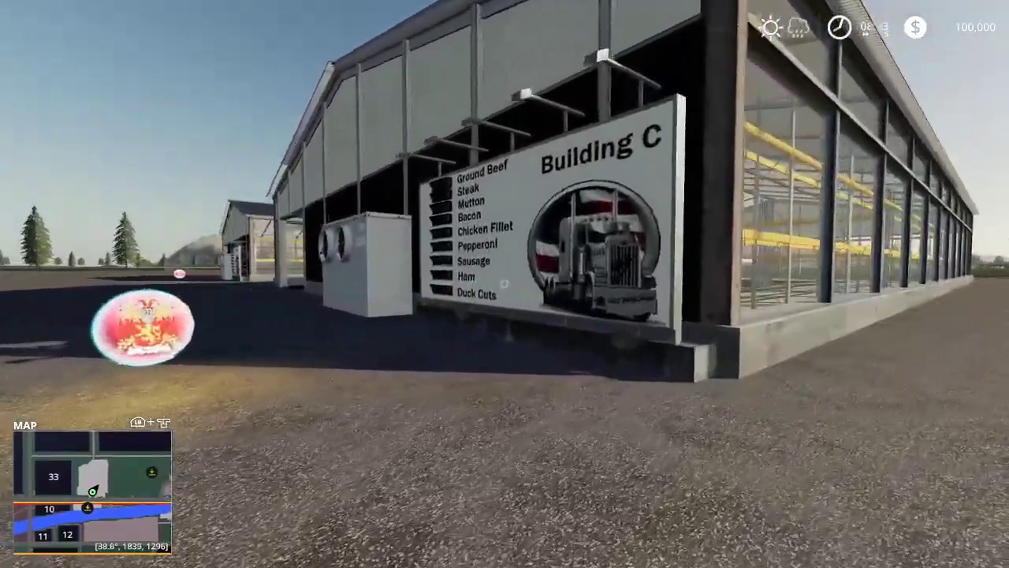
key("w")
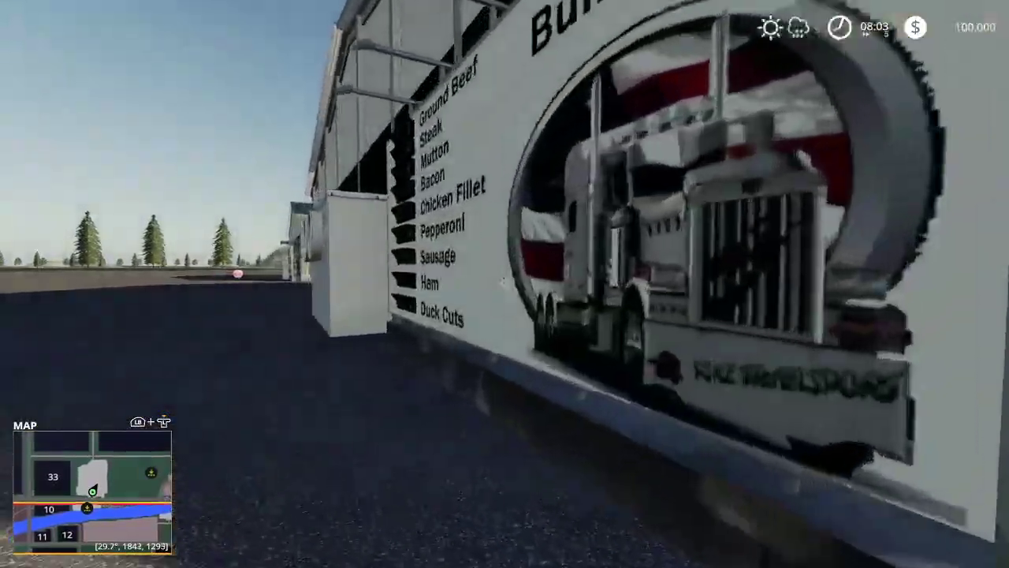
key("w")
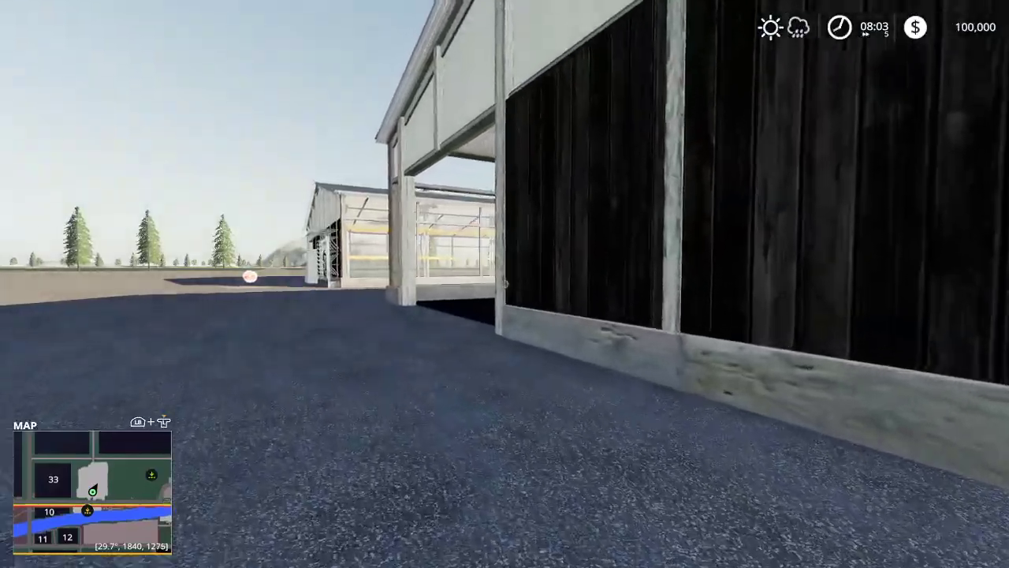
key("w")
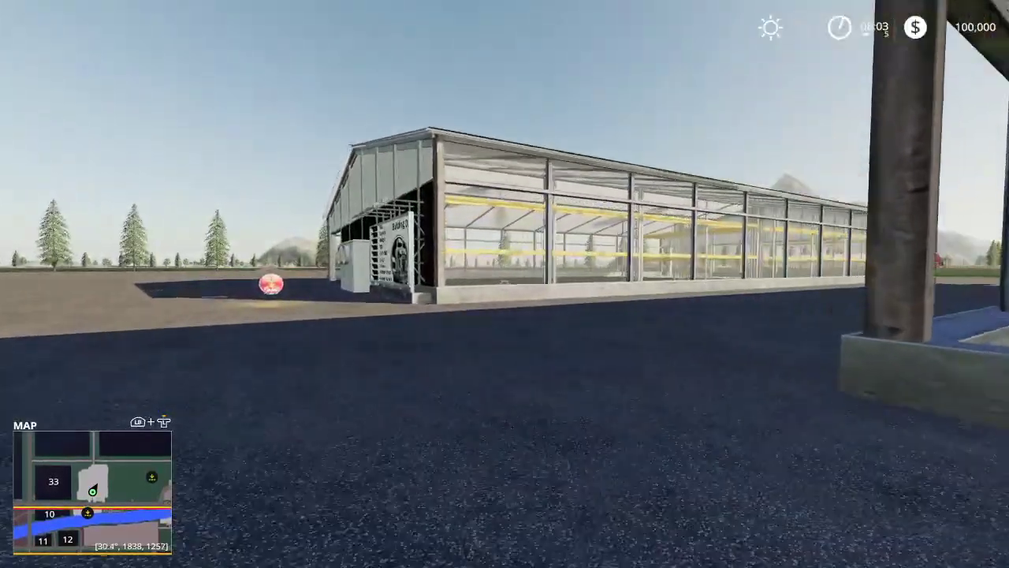
key("w")
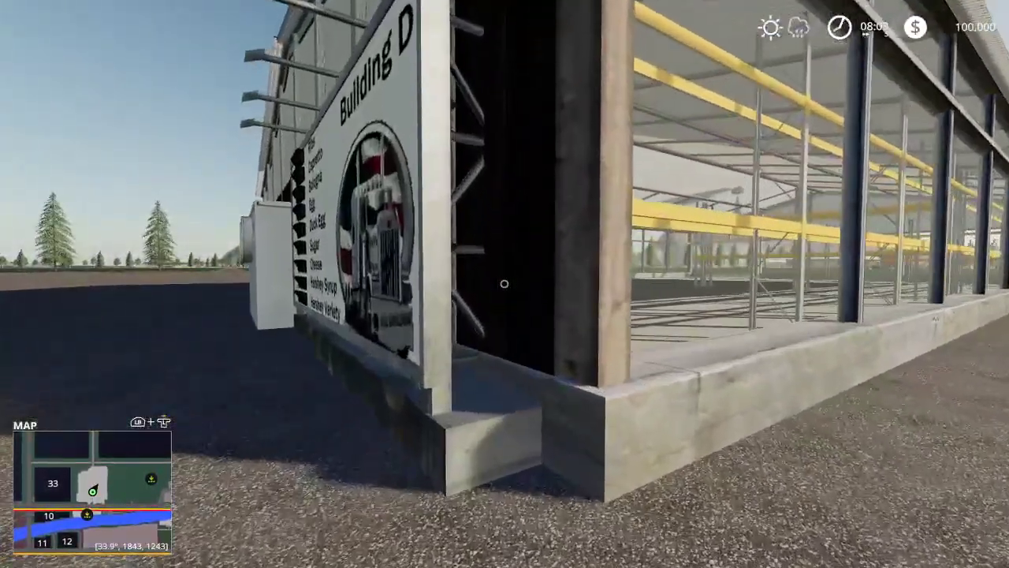
key("w")
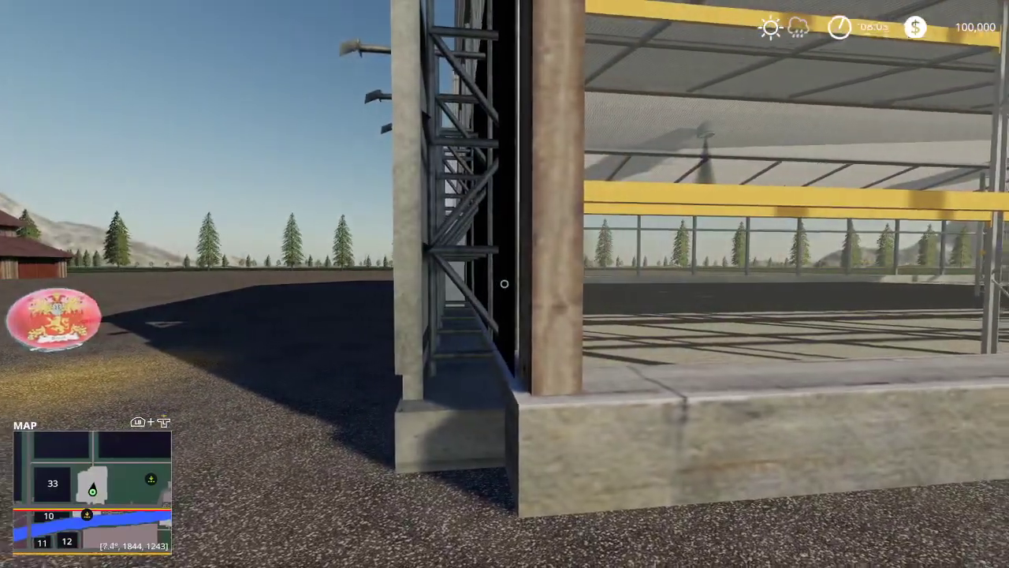
Step: Go to Building D's player trigger, open its product menu and review the full input and output lists
key("s")
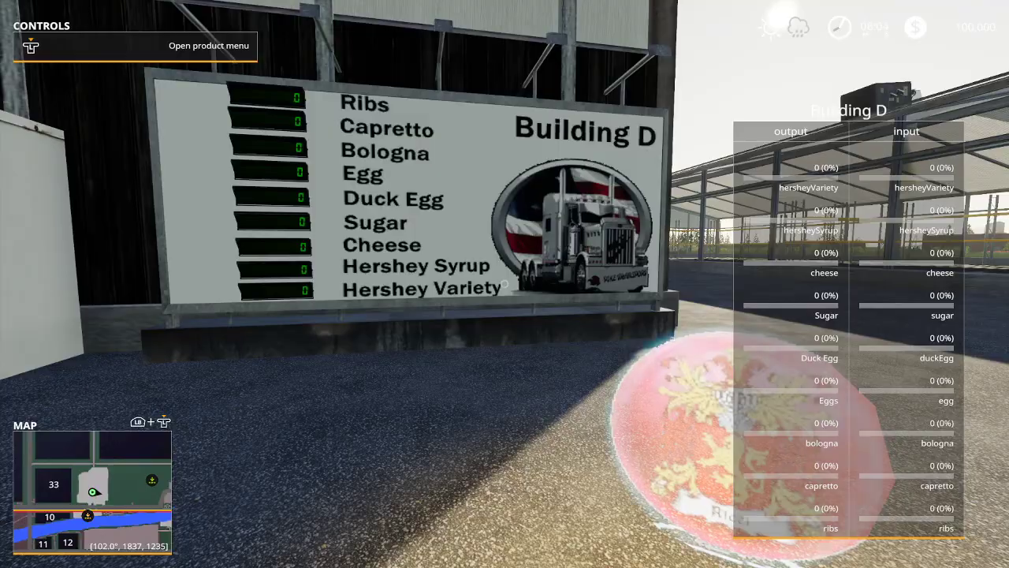
key("r")
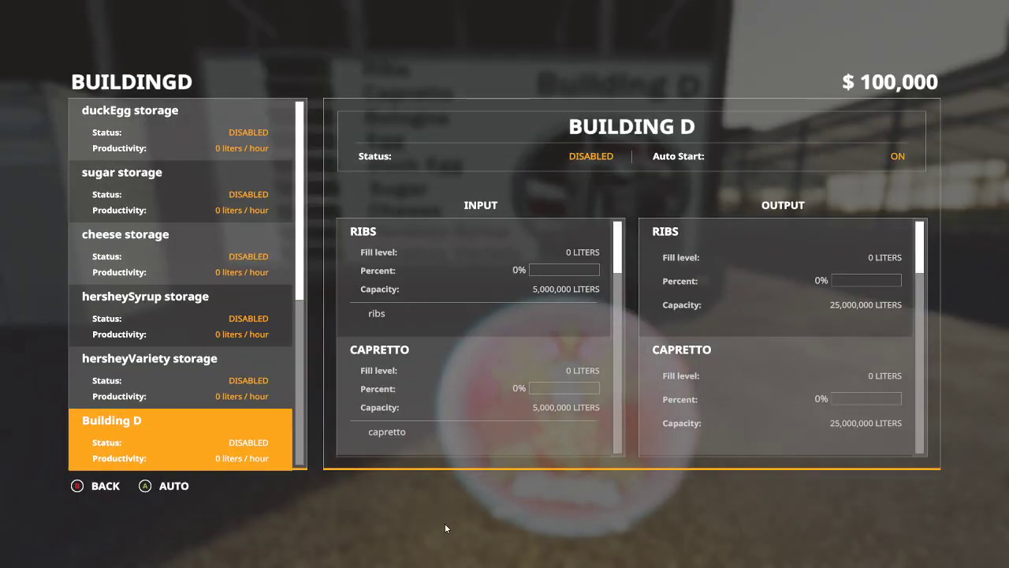
scroll(740, 351, "down", 5)
scroll(740, 351, "down", 3)
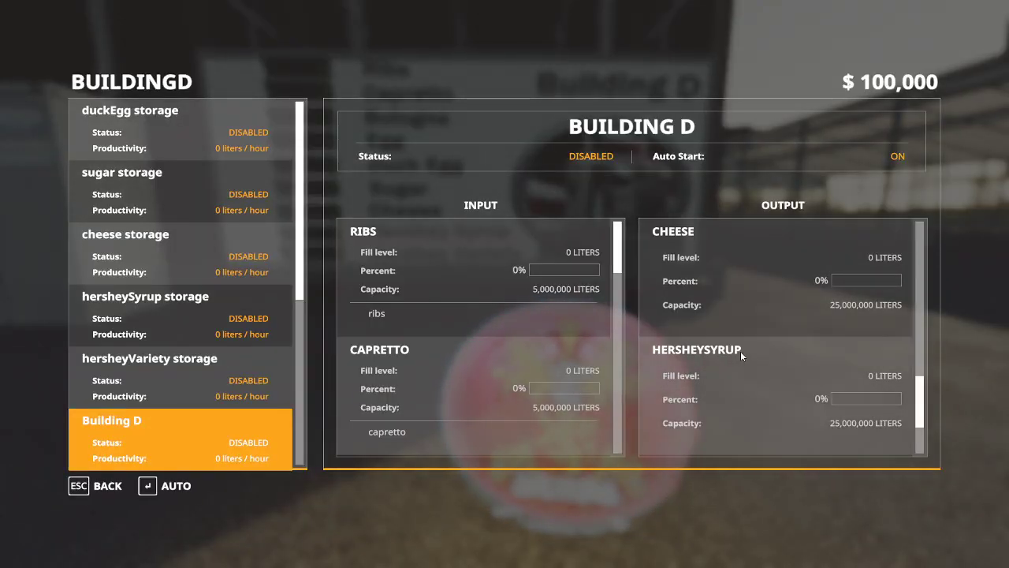
scroll(544, 346, "down", 2)
scroll(543, 344, "down", 5)
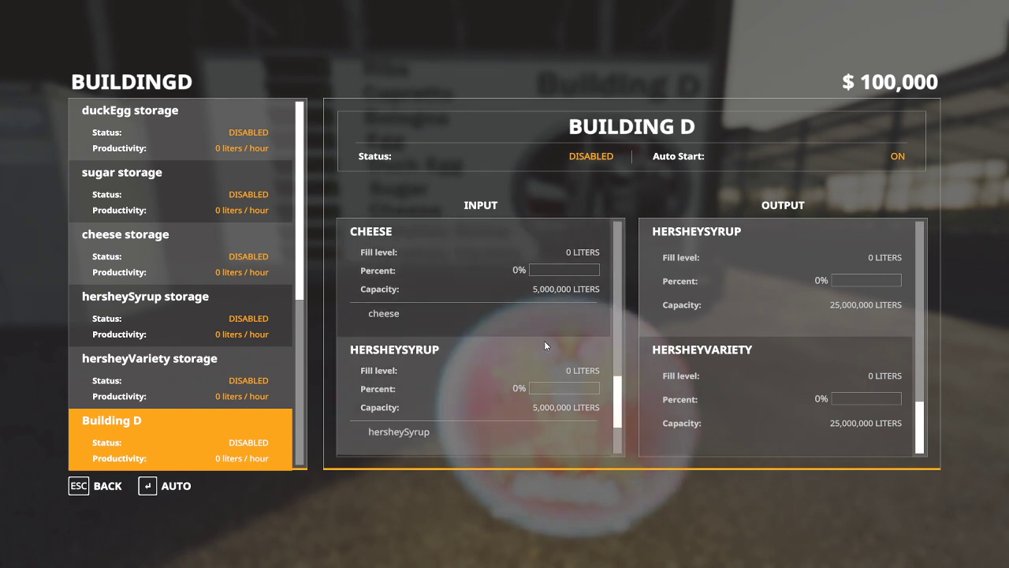
Step: Close the product menu and inspect Building D's front and its open interior
key("Escape")
key("s")
key("a")
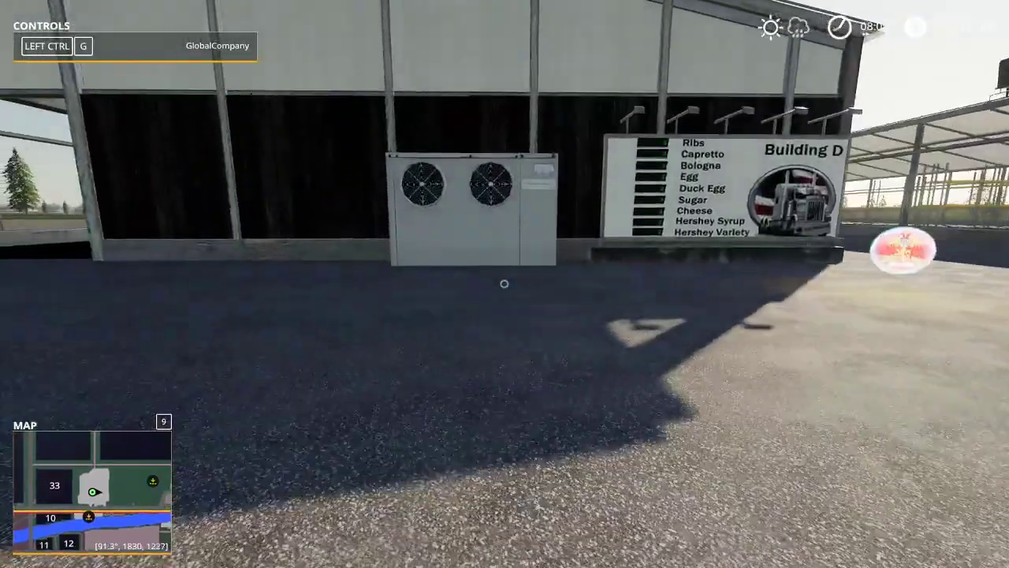
key("w")
key("w")
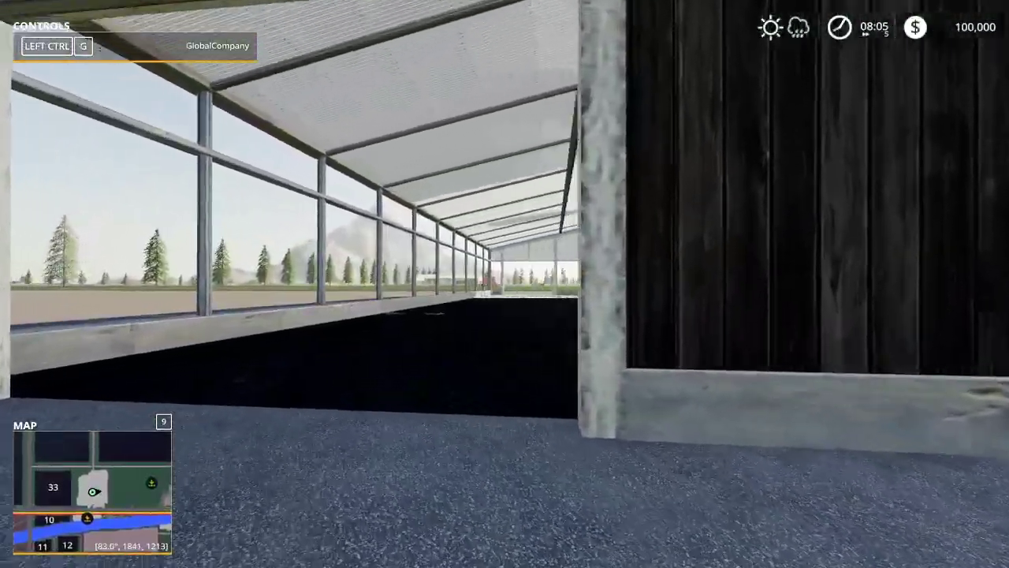
key("s")
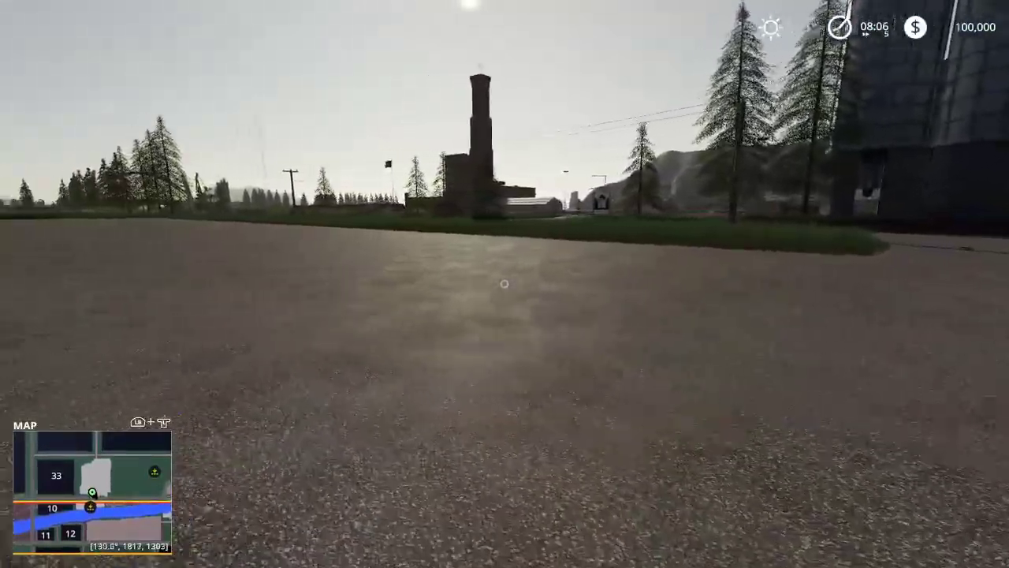
Step: End the career game without saving and quit Farming Simulator 19 to return to Notepad++
key("Escape")
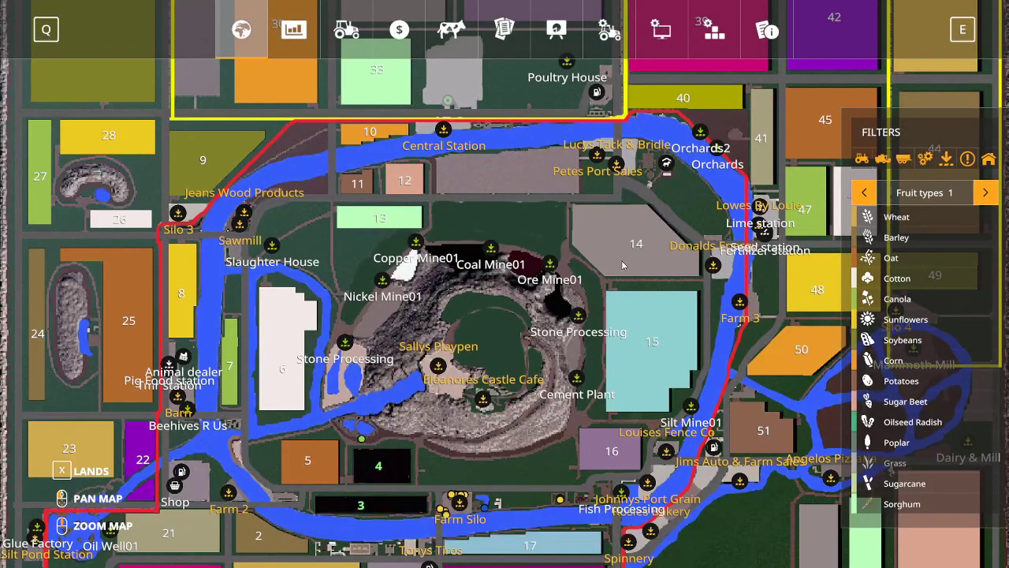
left_click(628, 39)
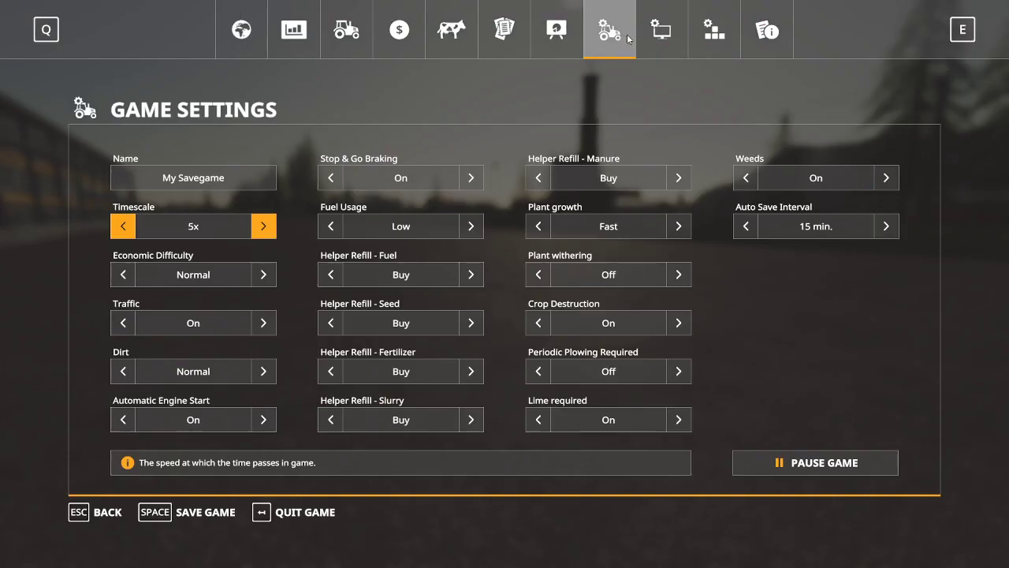
left_click(314, 513)
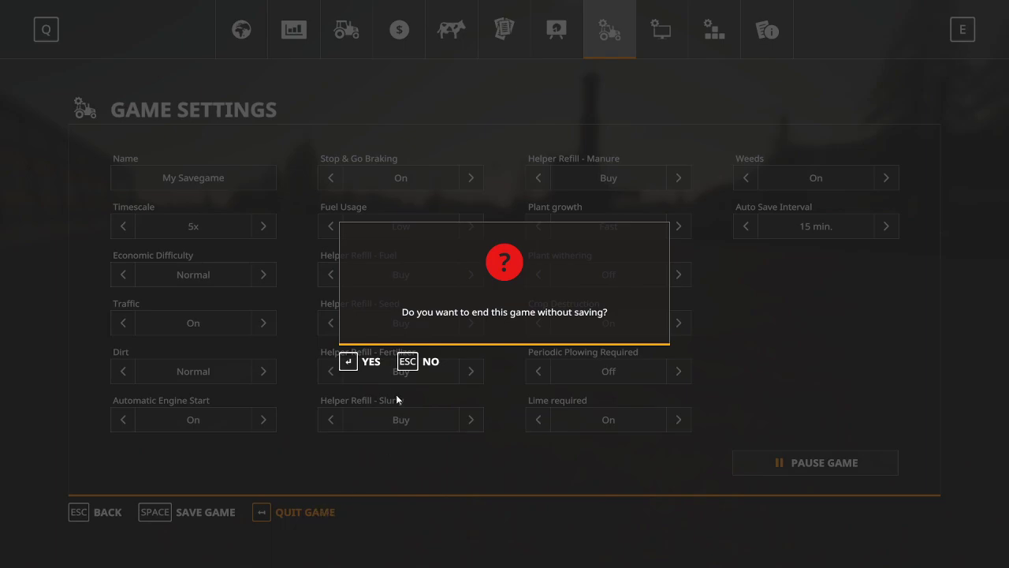
key("Return")
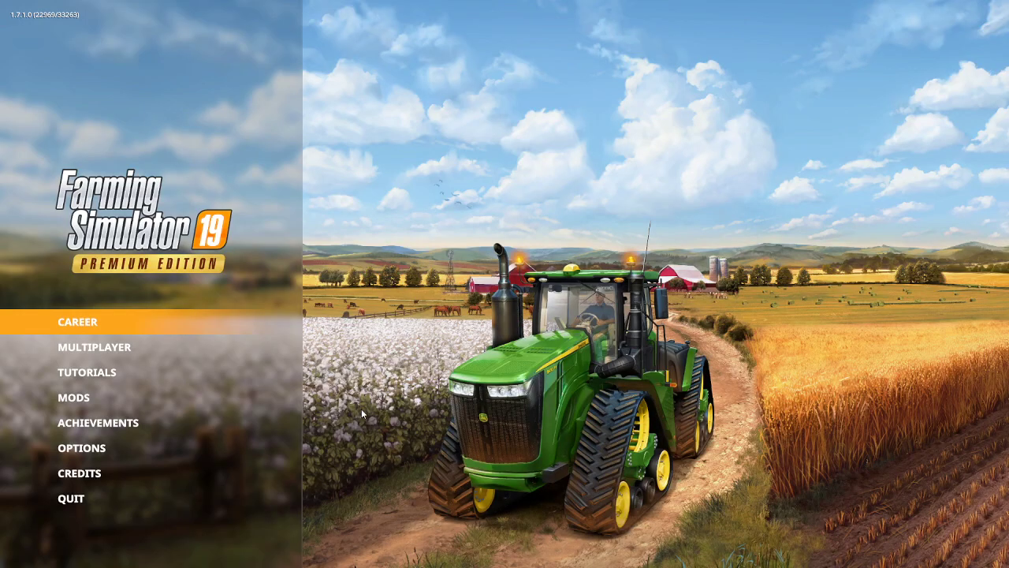
left_click(73, 498)
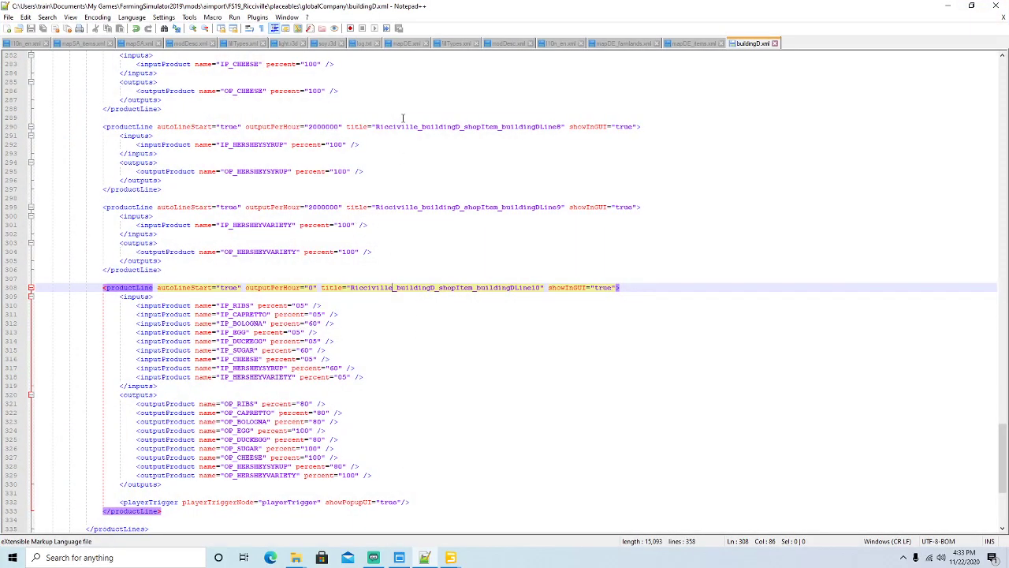
Step: Reload log.txt from disk and copy the error about the missing depth map for shape 'coronaRight'
left_click(371, 45)
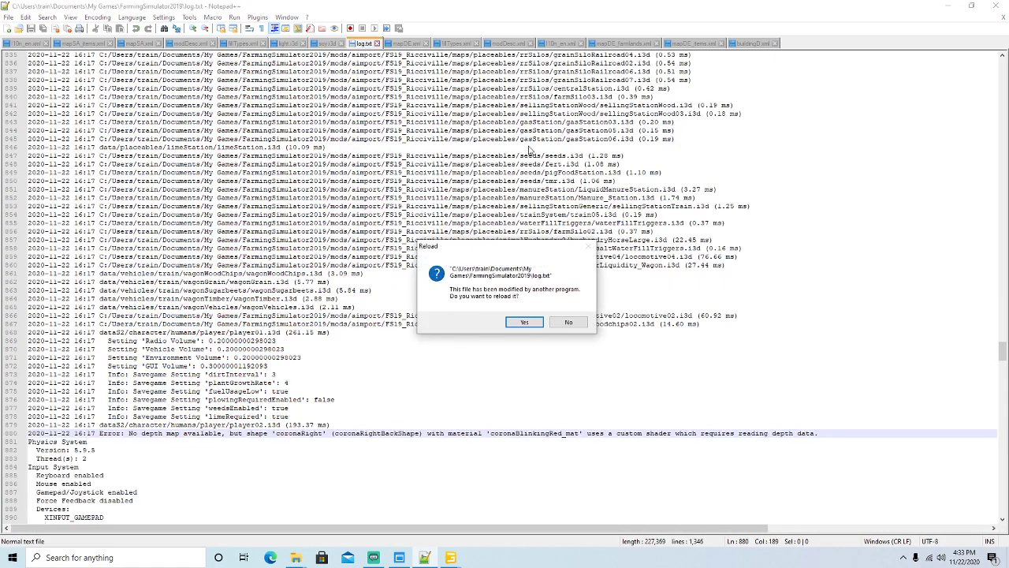
left_click(524, 323)
scroll(443, 376, "down", 1)
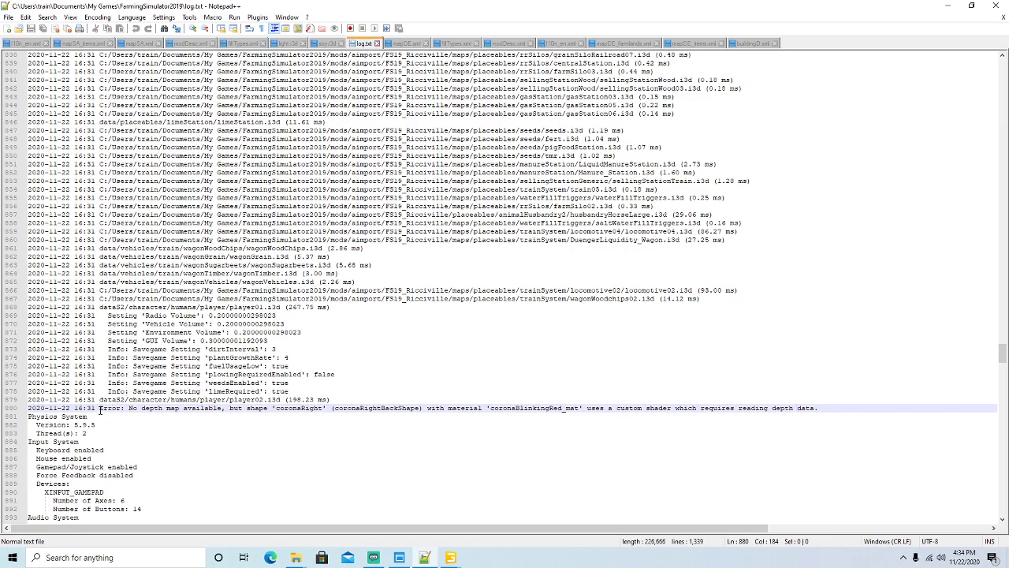
left_click_drag(98, 408, 824, 411)
key("ctrl+c")
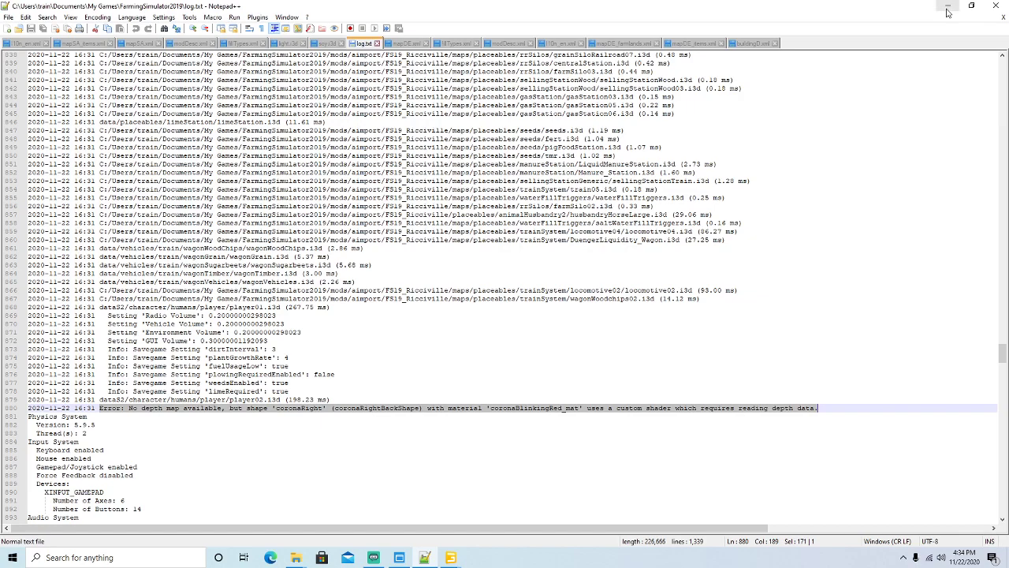
Step: Paste the copied error into a new document and save it as new 1.txt in the FarmingSimulator2019 folder
left_click(9, 18)
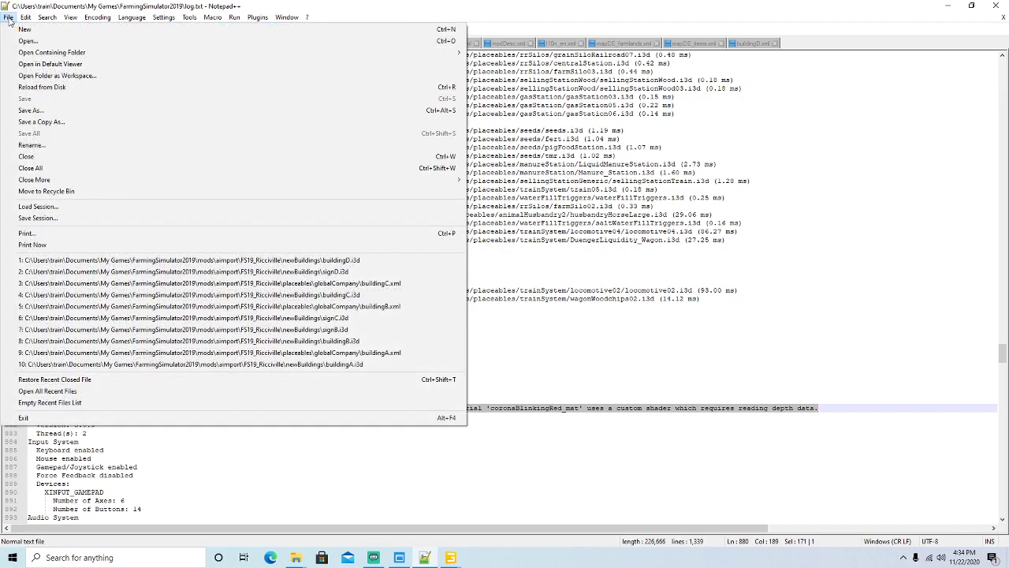
left_click(25, 29)
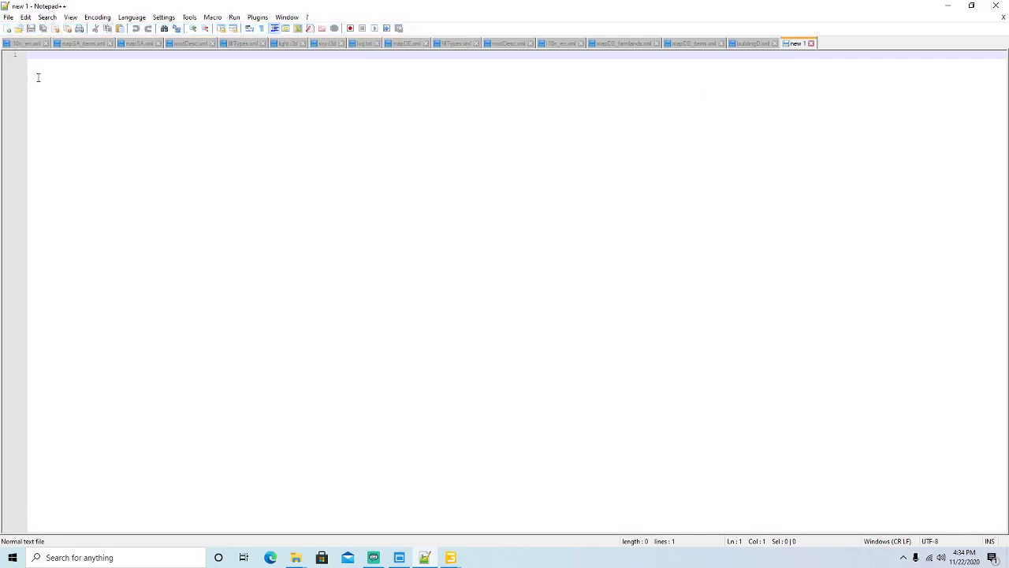
key("ctrl+v")
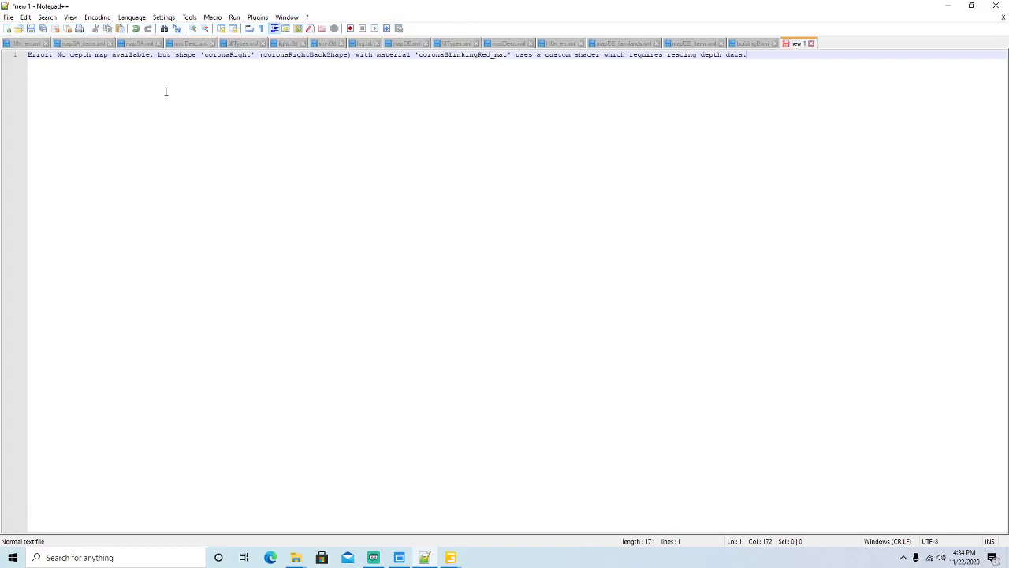
left_click(31, 30)
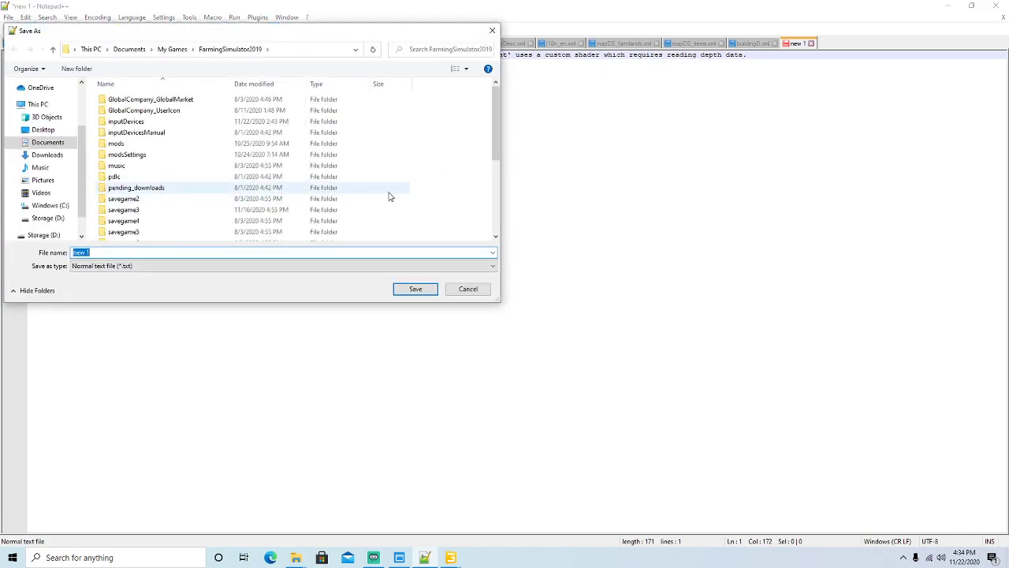
left_click(401, 289)
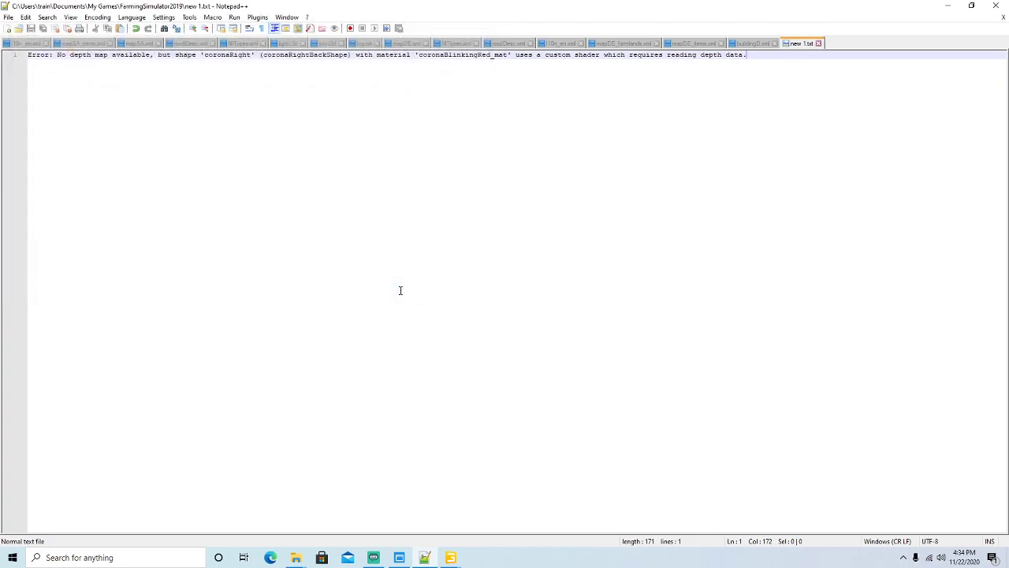
Step: Close buildingD.xml and switch to the mapSA.i3d scene in GIANTS Editor
left_click(757, 45)
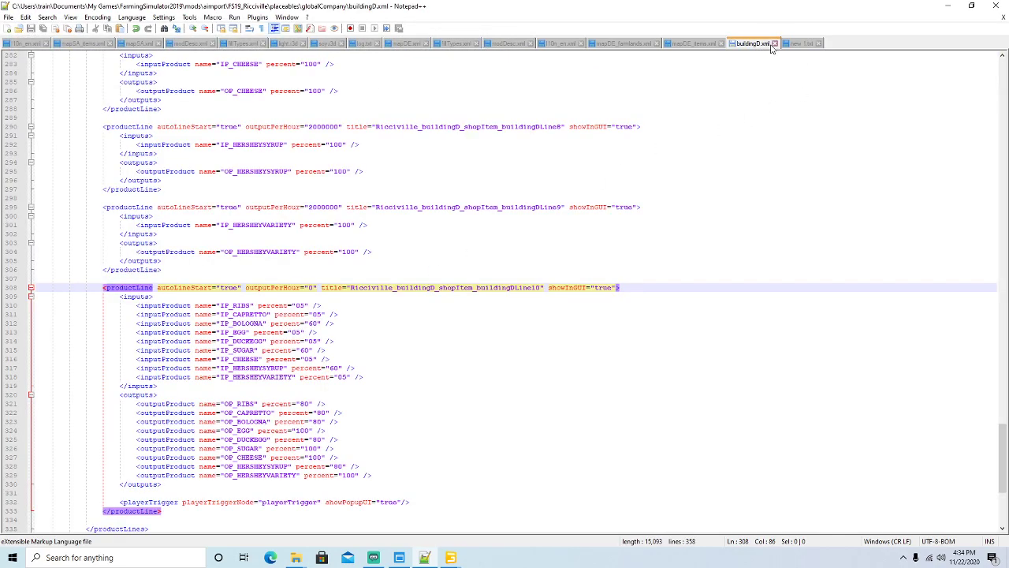
left_click(775, 44)
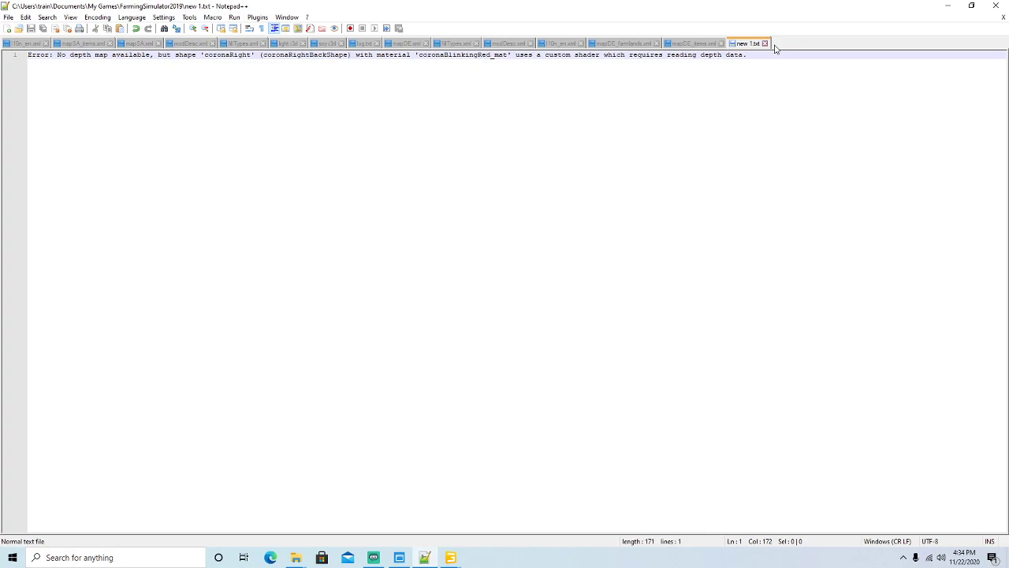
left_click(946, 6)
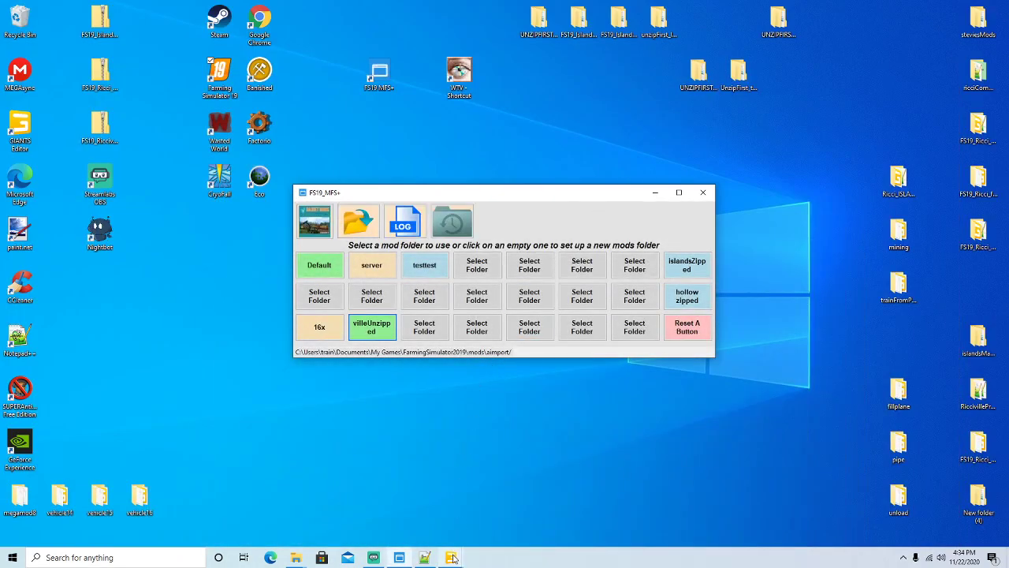
mouse_move(454, 556)
left_click(498, 533)
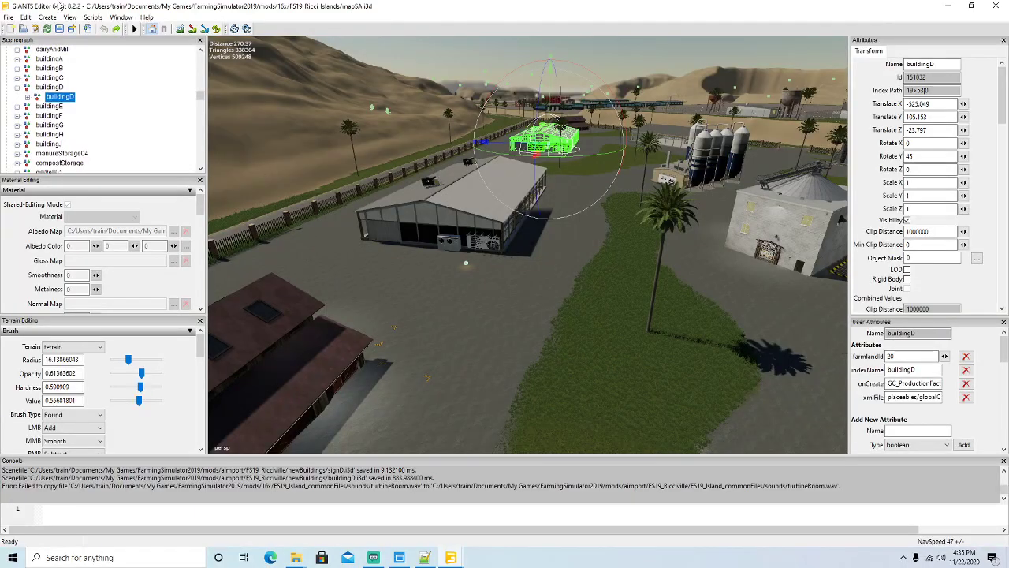
Step: Expand the buildingE group in the scenegraph, select its buildingE child and inspect the building framed in the scene
scroll(95, 116, "down", 2)
scroll(96, 116, "up", 2)
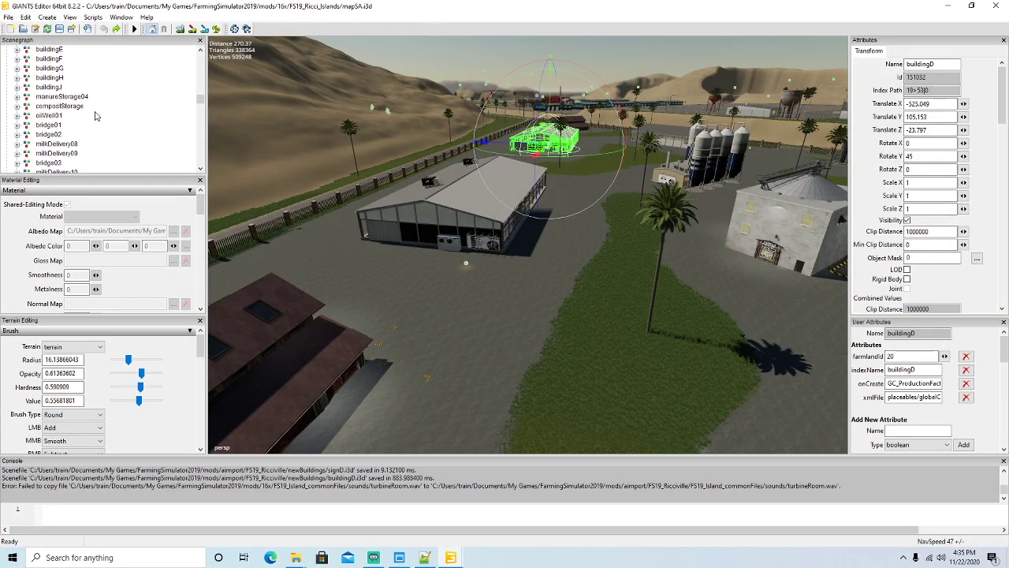
left_click(17, 88)
left_click(36, 96)
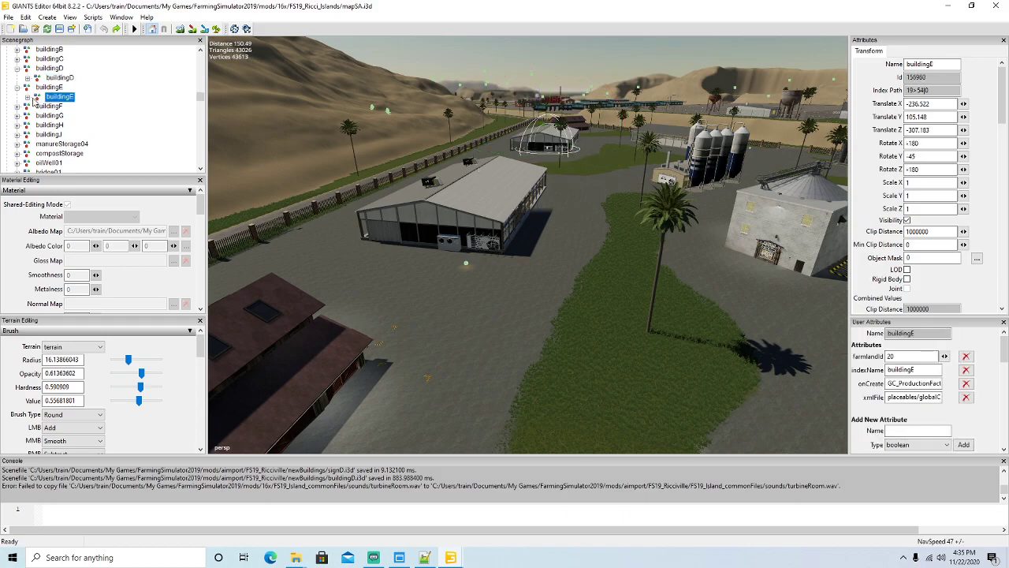
key("f")
left_click_drag(515, 242, 738, 252, "alt")
left_click_drag(540, 264, 670, 223, "alt")
scroll(643, 229, "up", 5)
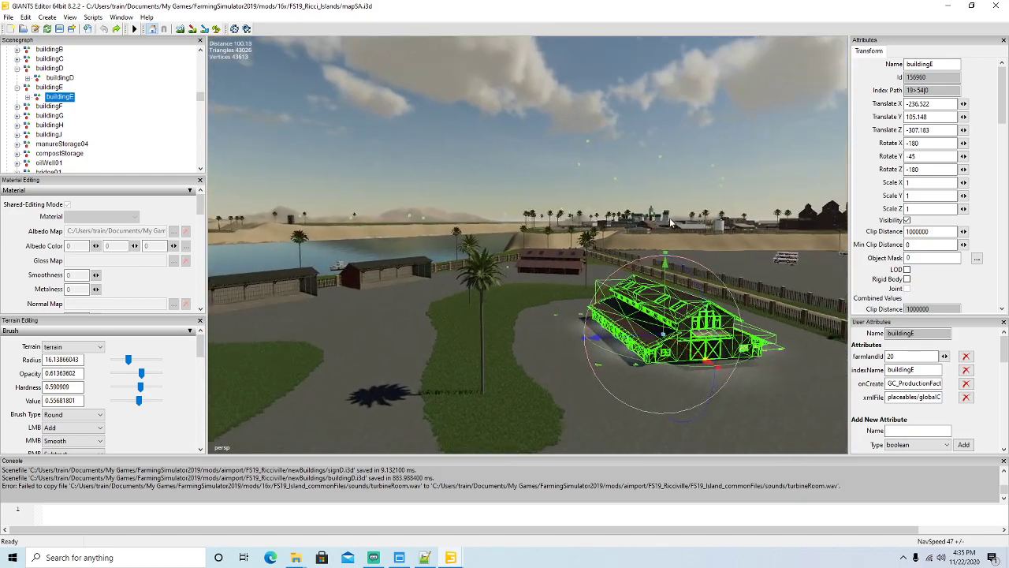
scroll(670, 223, "up", 6)
scroll(671, 223, "up", 3)
left_click_drag(554, 281, 777, 309, "alt")
scroll(726, 323, "down", 4)
scroll(777, 309, "up", 3)
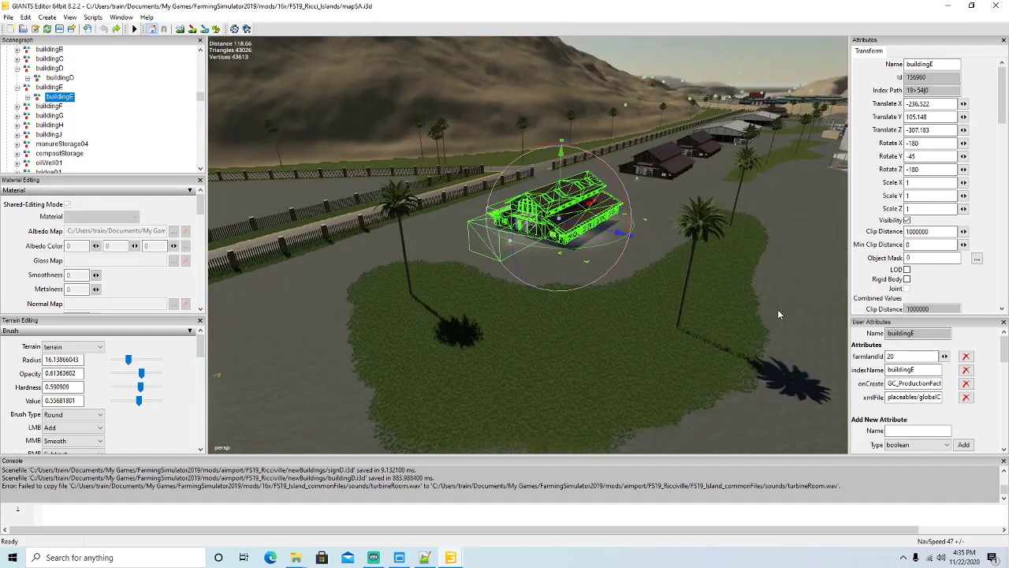
Step: Export the selected buildingE with its files as buildingE into FS19_Ricciville's newBuildings folder, including the parent directory structure
left_click(8, 17)
left_click(47, 163)
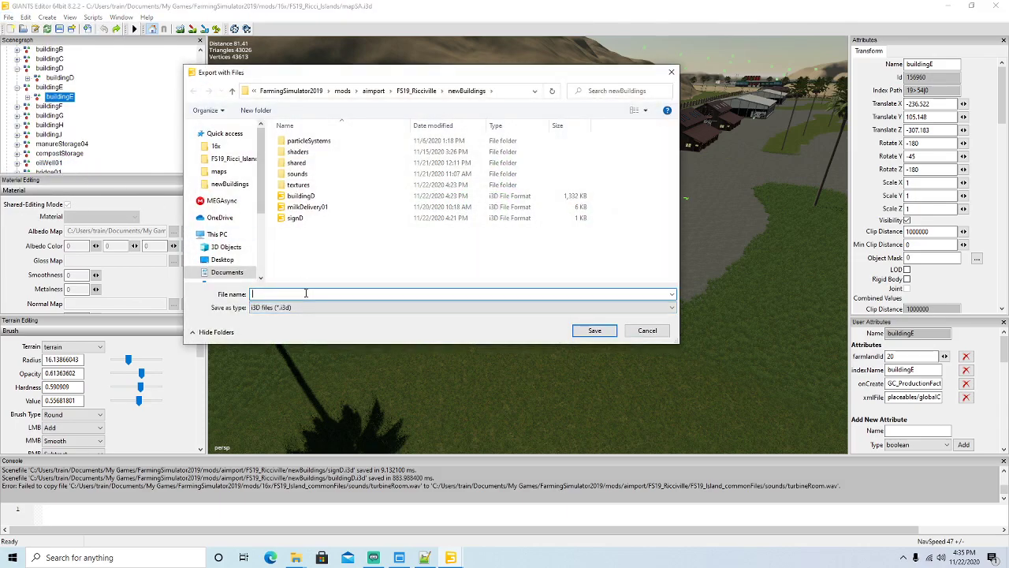
type("building")
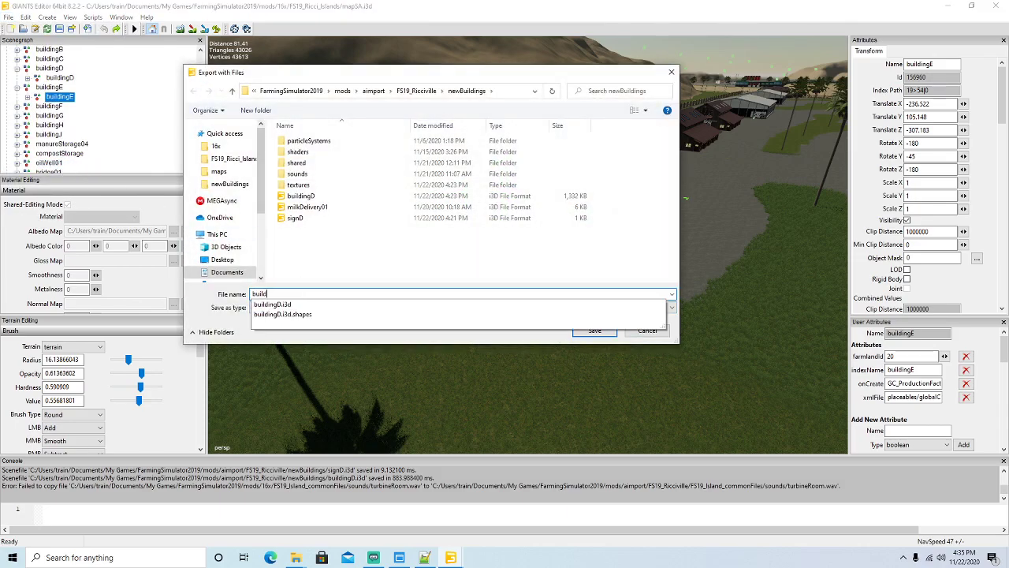
type("F")
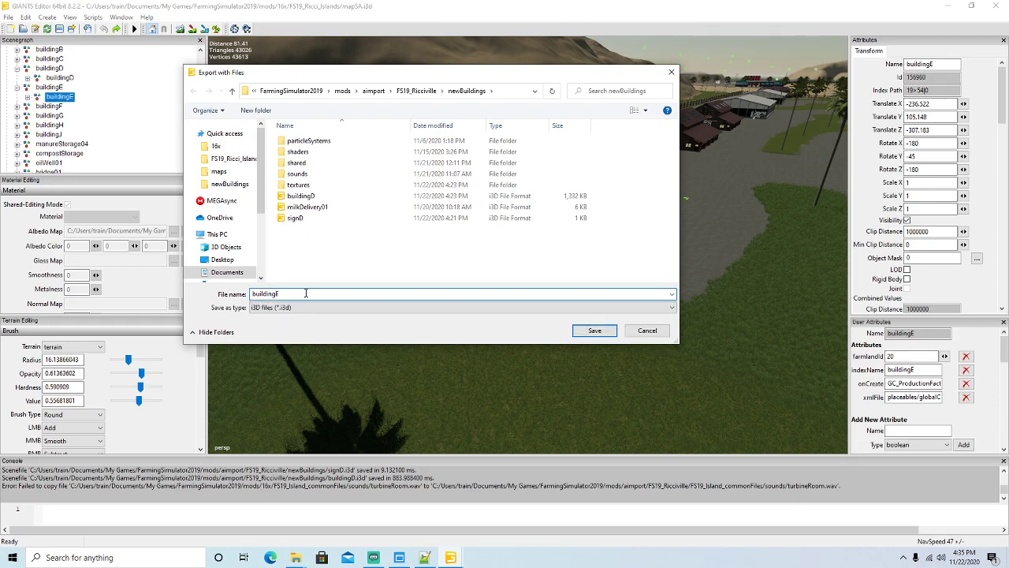
key("Return")
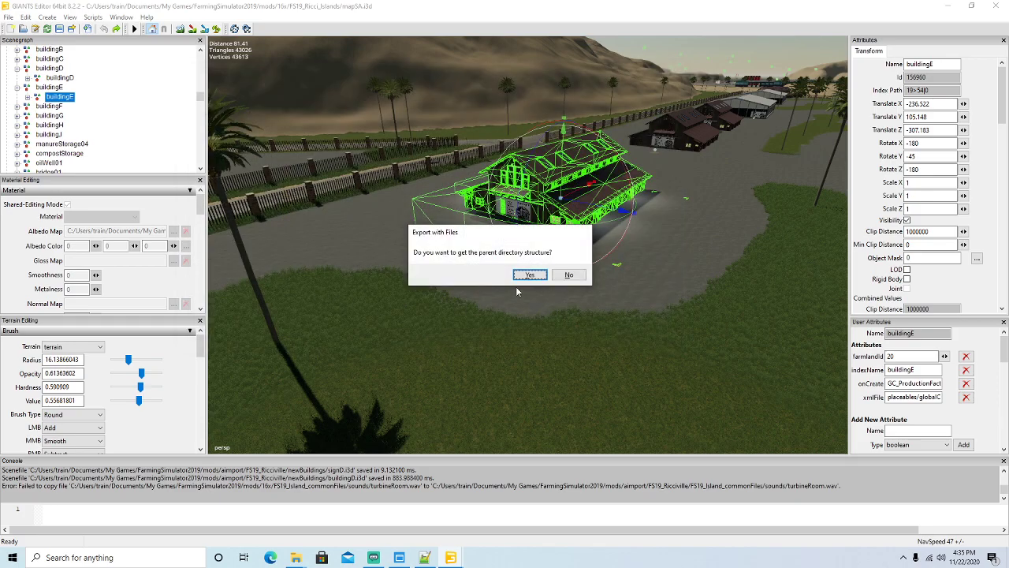
key("Return")
key("Return")
Step: Export the buildingE sign shape from the signs group with its files as signE in newBuildings, including the parent directory structure
scroll(109, 124, "up", 10)
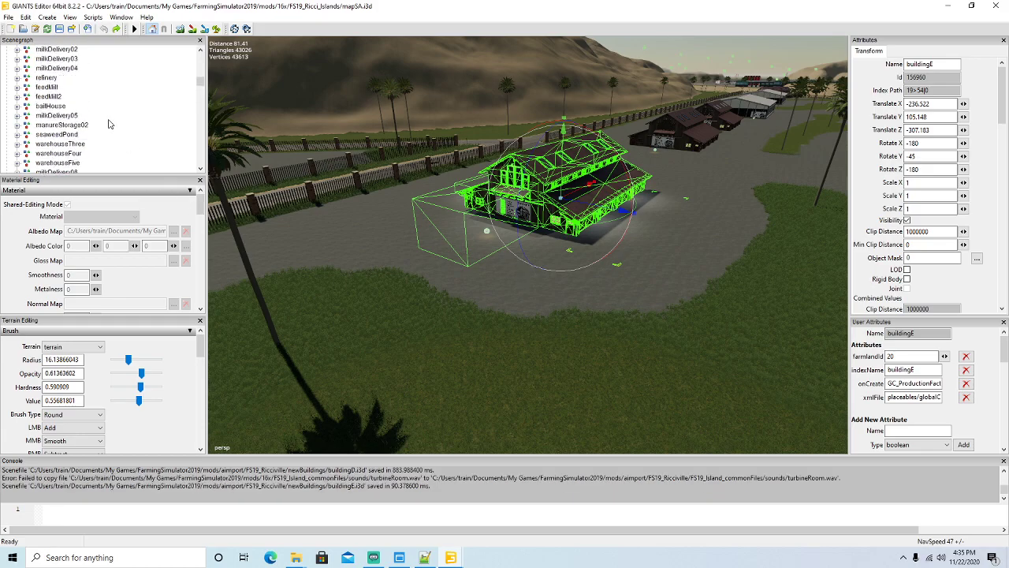
scroll(109, 124, "down", 10)
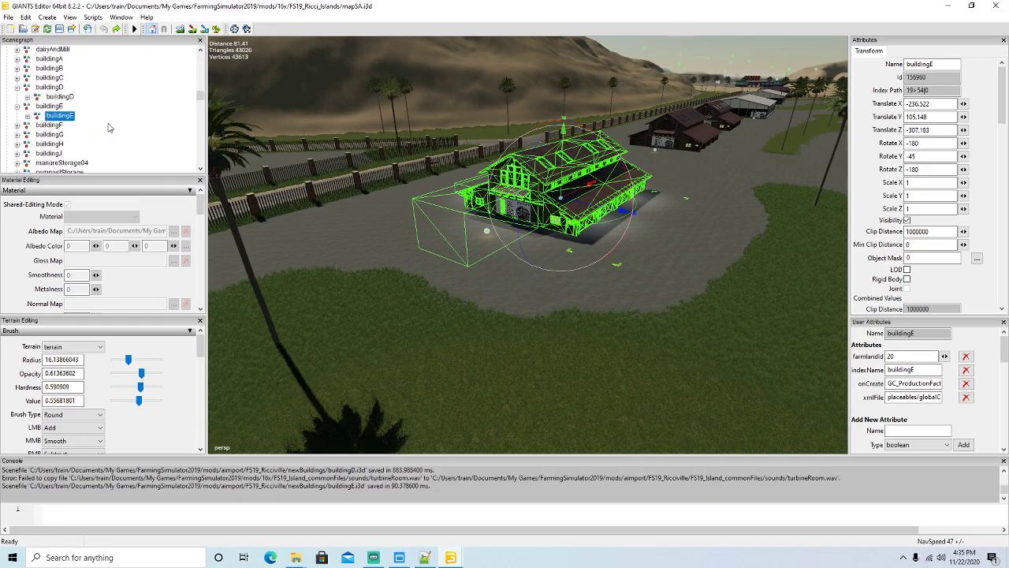
scroll(109, 128, "down", 8)
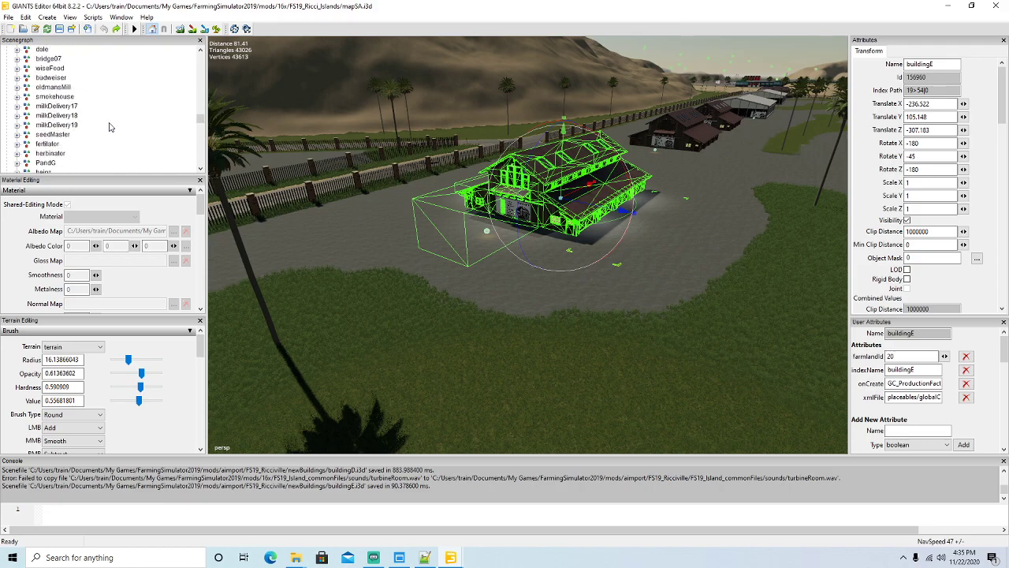
scroll(110, 126, "up", 10)
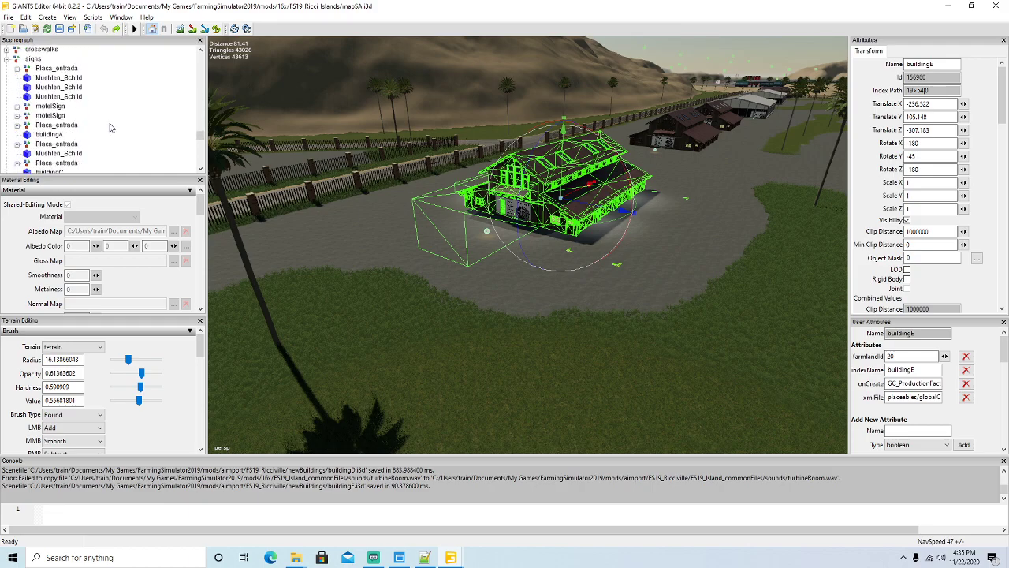
left_click(29, 155)
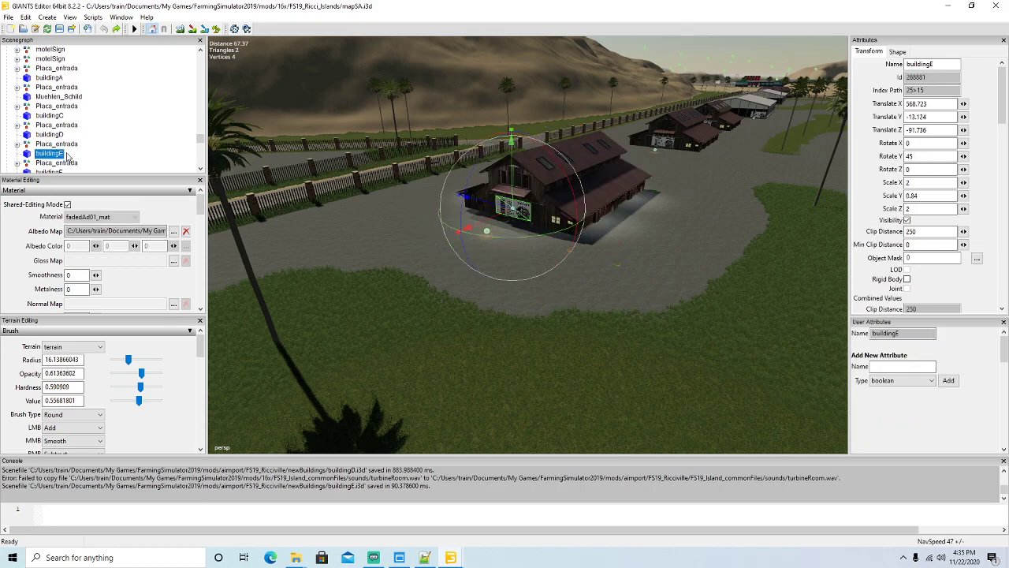
left_click(8, 17)
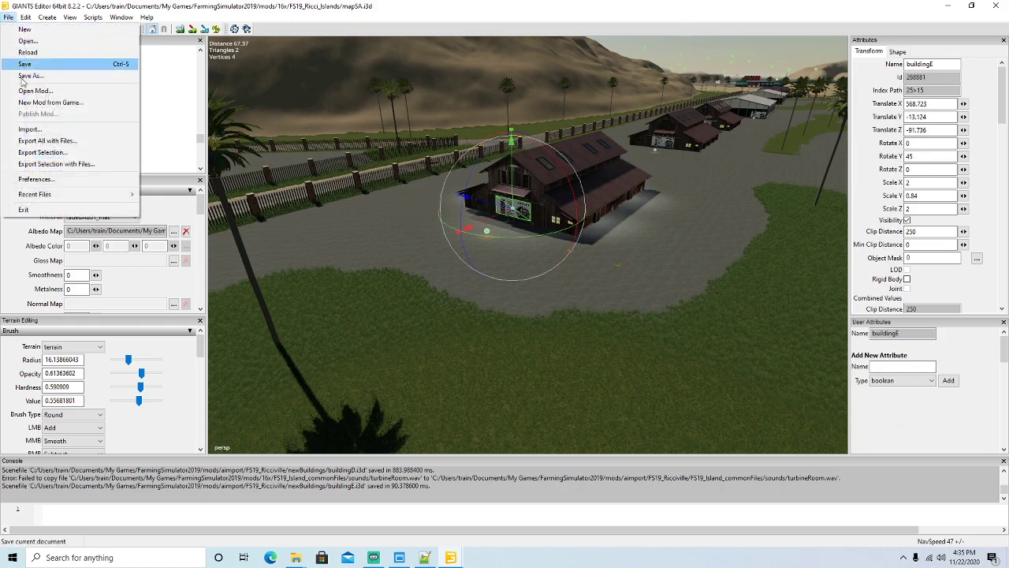
left_click(52, 165)
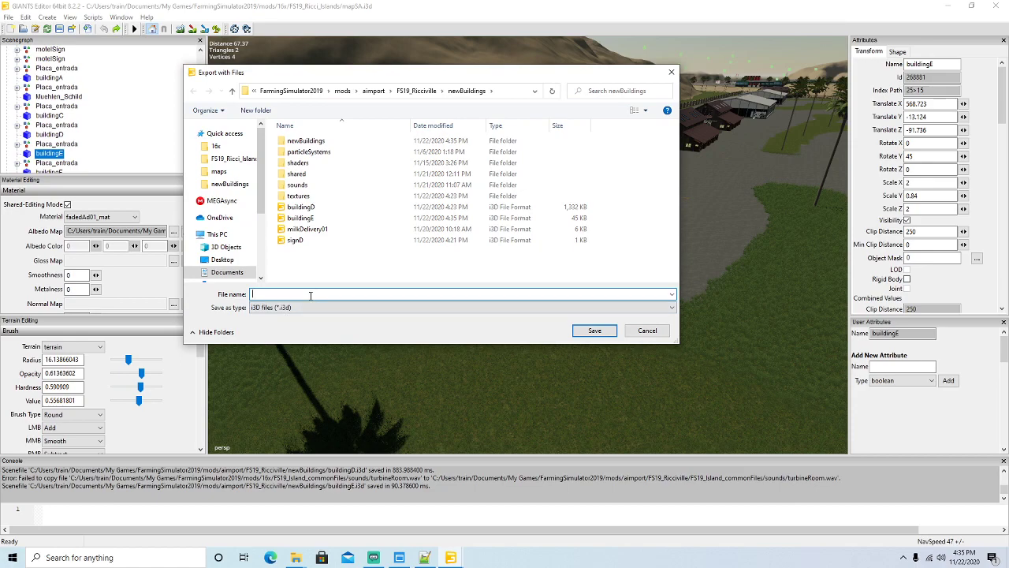
type("signE")
key("Return")
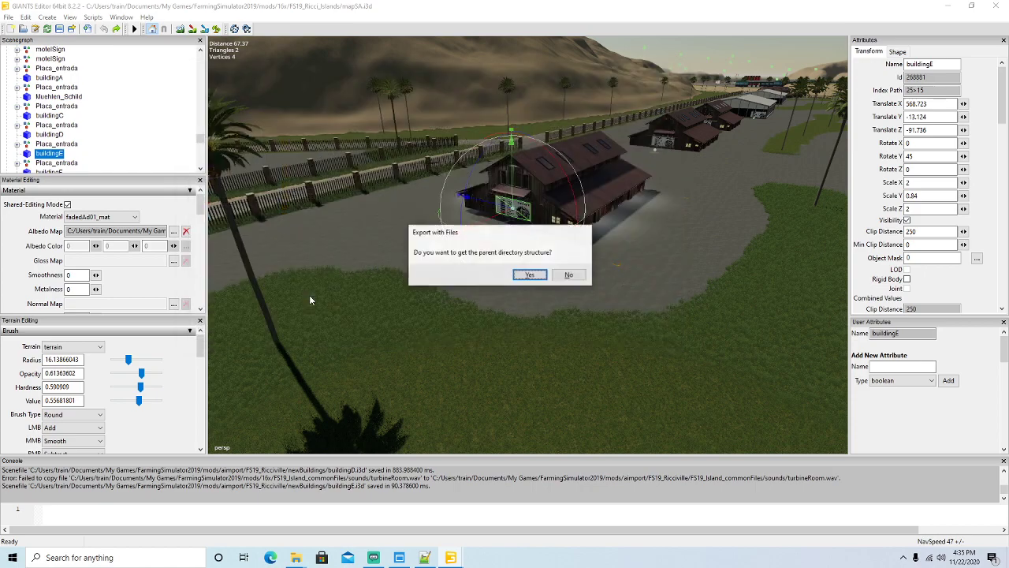
left_click(524, 274)
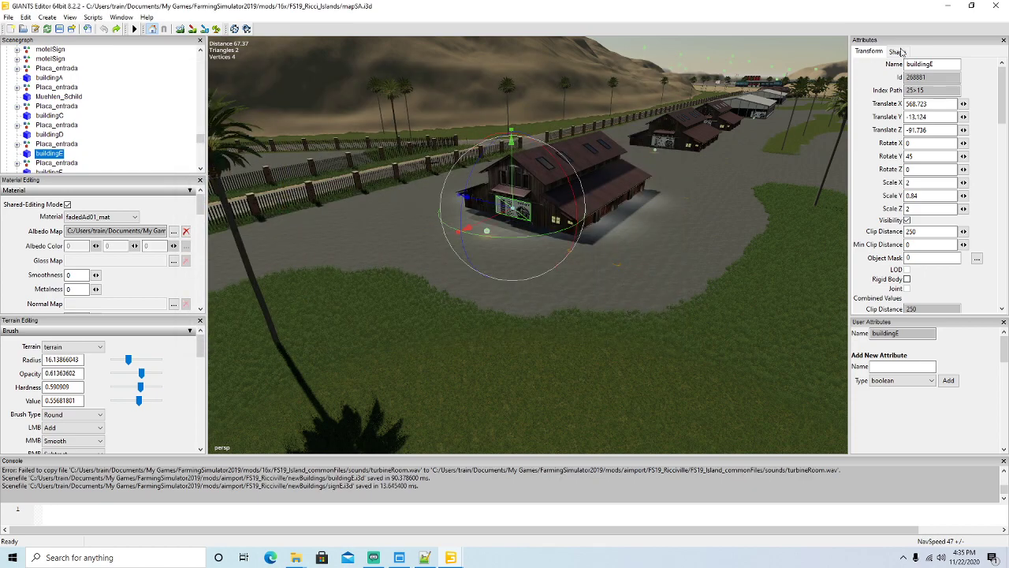
Step: Go to FS19_Ricciville's newBuildings folder in File Explorer and open signE.i3d in Notepad++
left_click(947, 6)
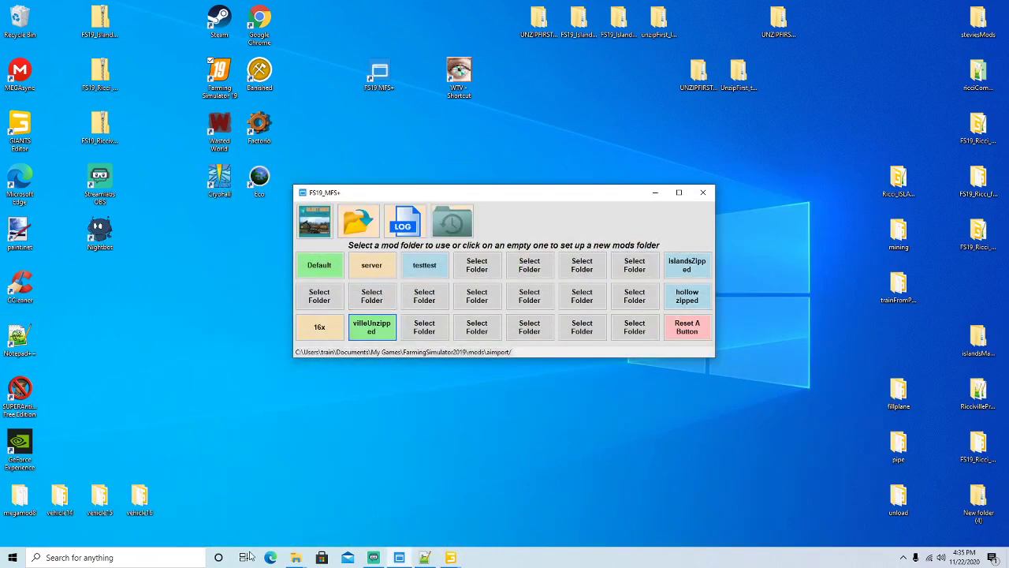
mouse_move(295, 558)
left_click(266, 483)
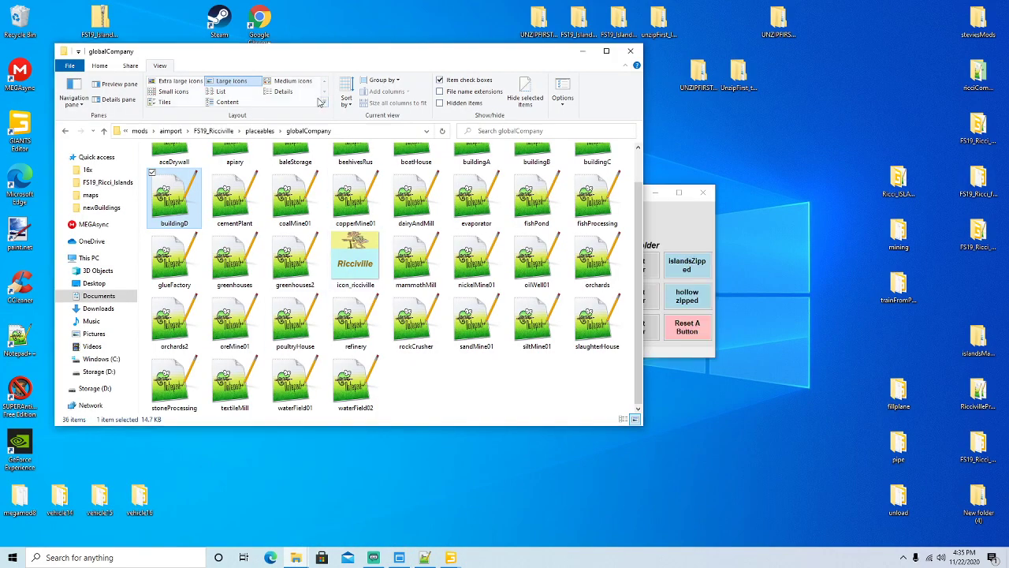
left_click(214, 131)
double_click(179, 276)
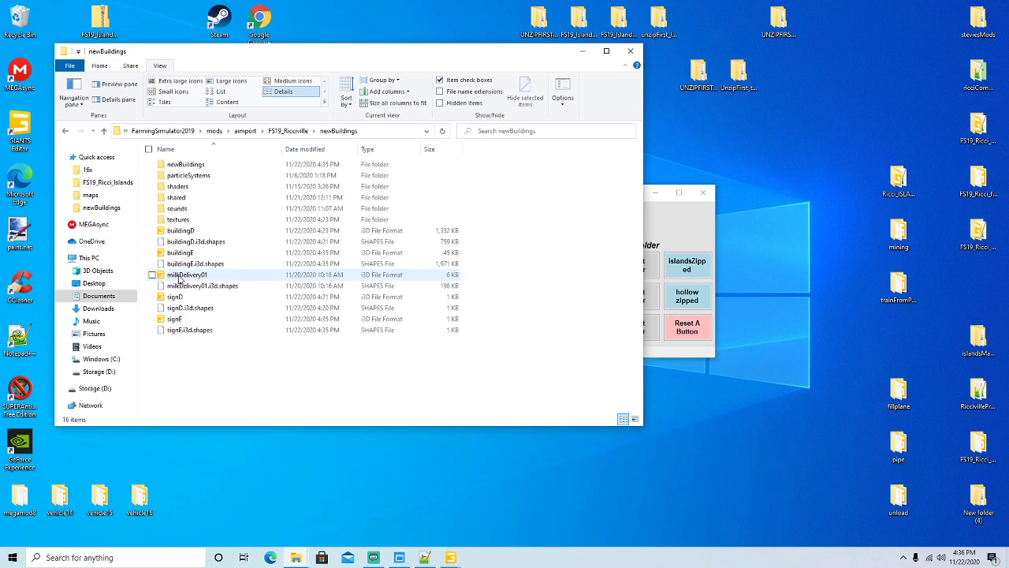
right_click(181, 318)
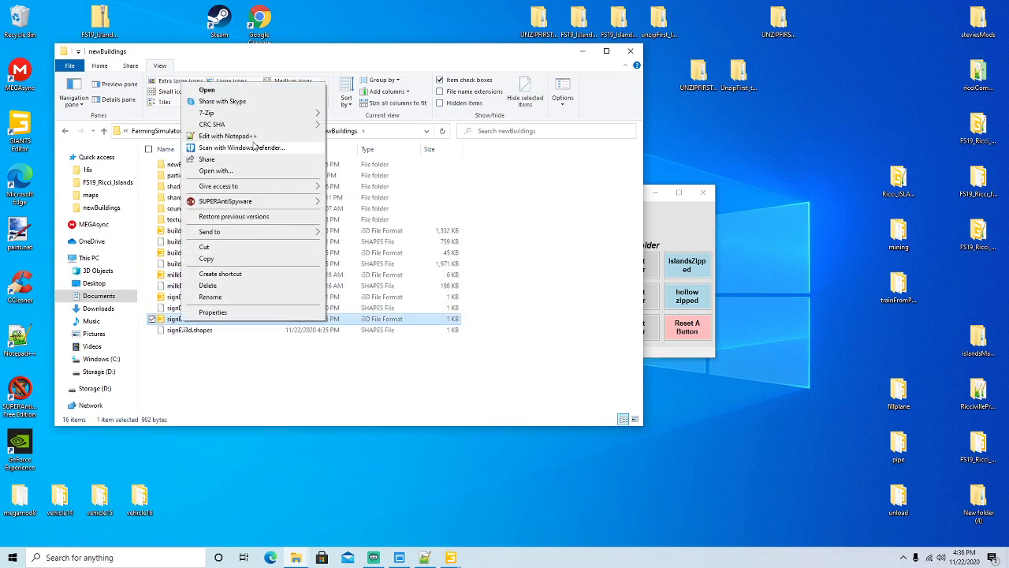
left_click(311, 138)
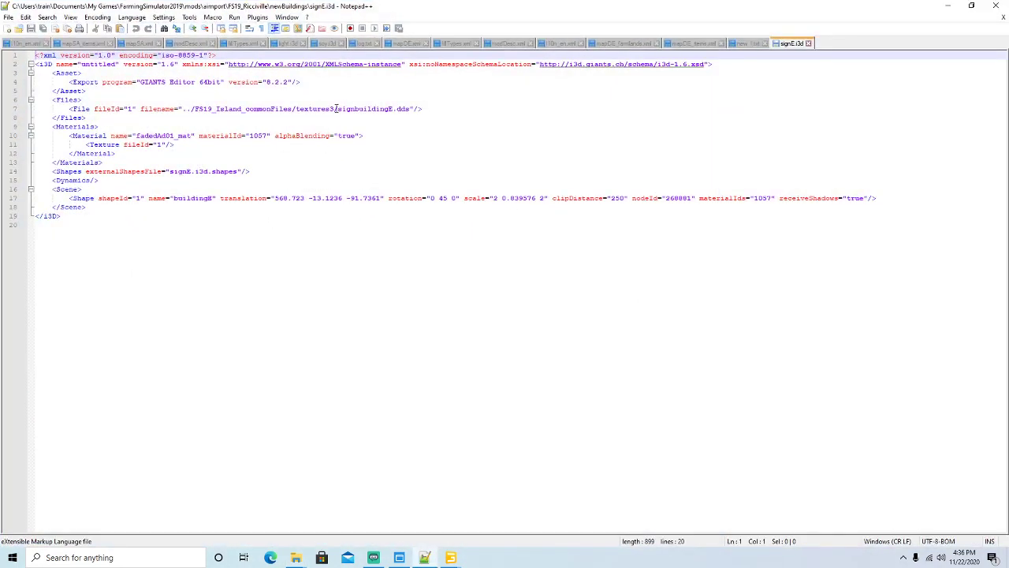
Step: Shorten the texture path in signE.i3d to textures/signbuildingE.dds, save and close the file, and minimize Notepad++
left_click(334, 108)
key("BackSpace")
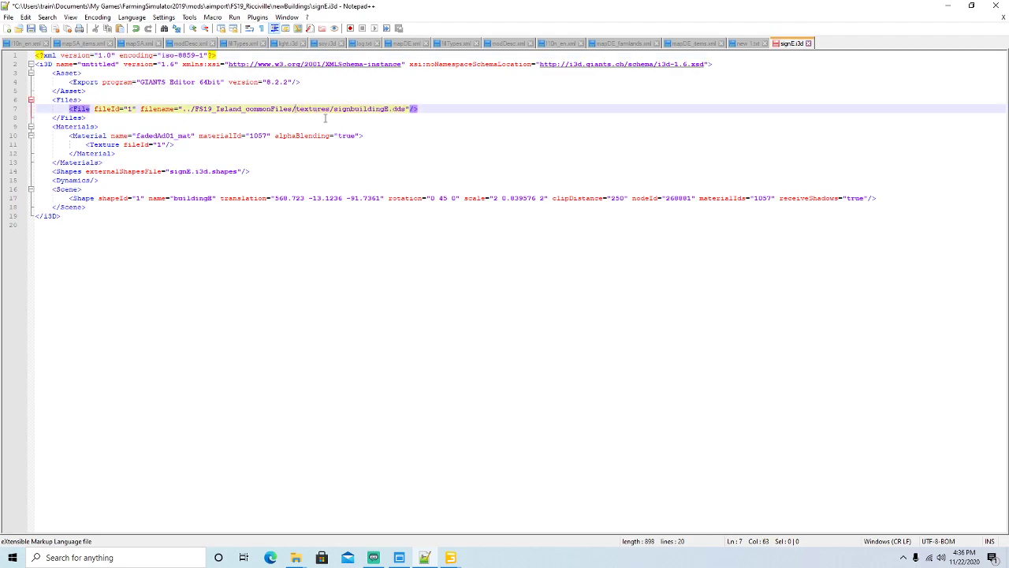
key("BackSpace")
key("BackSpace")
key("BackSpace")
key("BackSpace")
key("BackSpace")
key("BackSpace")
key("BackSpace")
key("BackSpace")
key("BackSpace")
key("BackSpace")
key("BackSpace")
key("BackSpace")
key("BackSpace")
key("BackSpace")
key("BackSpace")
key("BackSpace")
key("BackSpace")
key("BackSpace")
key("BackSpace")
key("BackSpace")
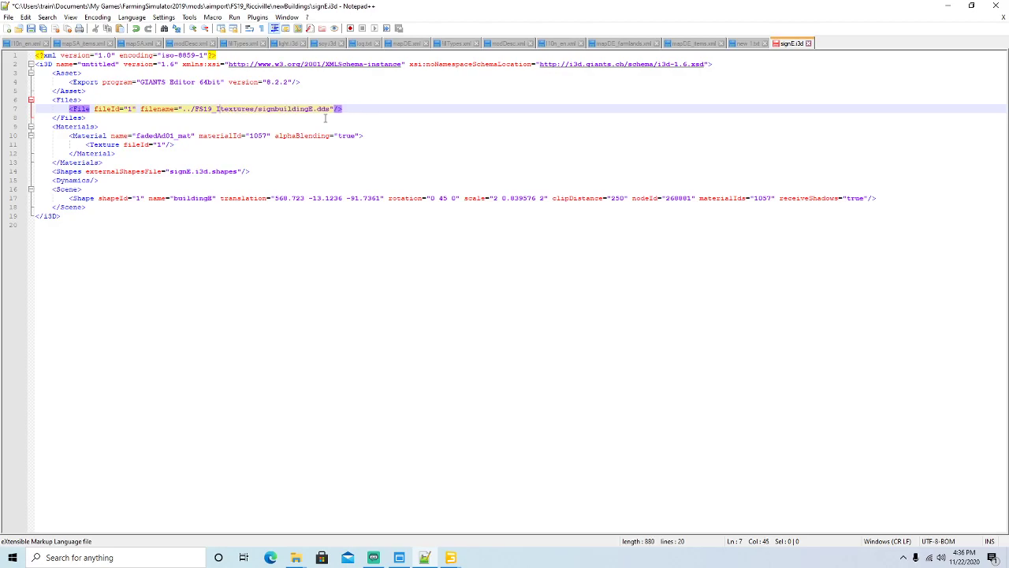
key("BackSpace")
key("BackSpace")
key("BackSpace")
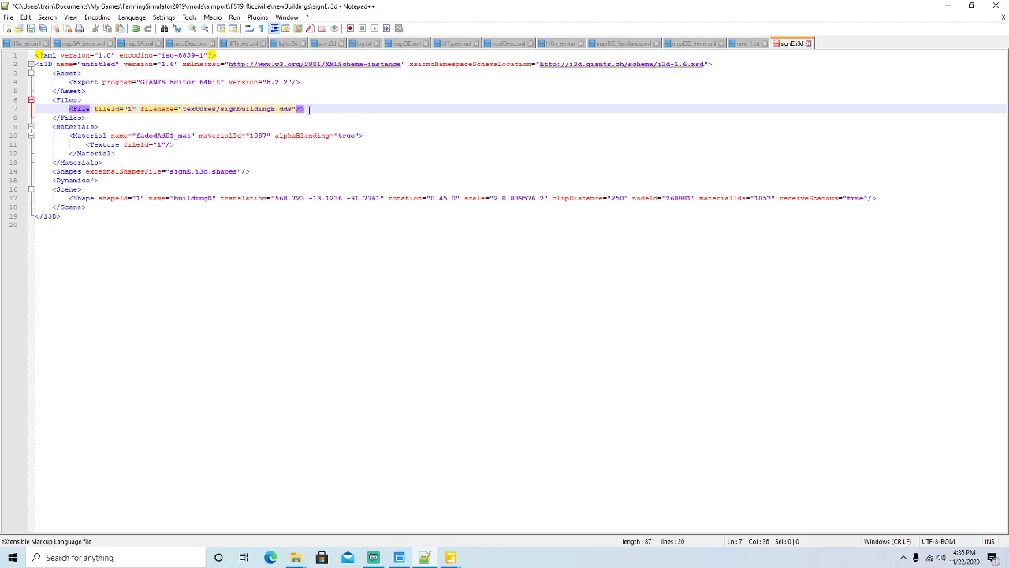
left_click(31, 28)
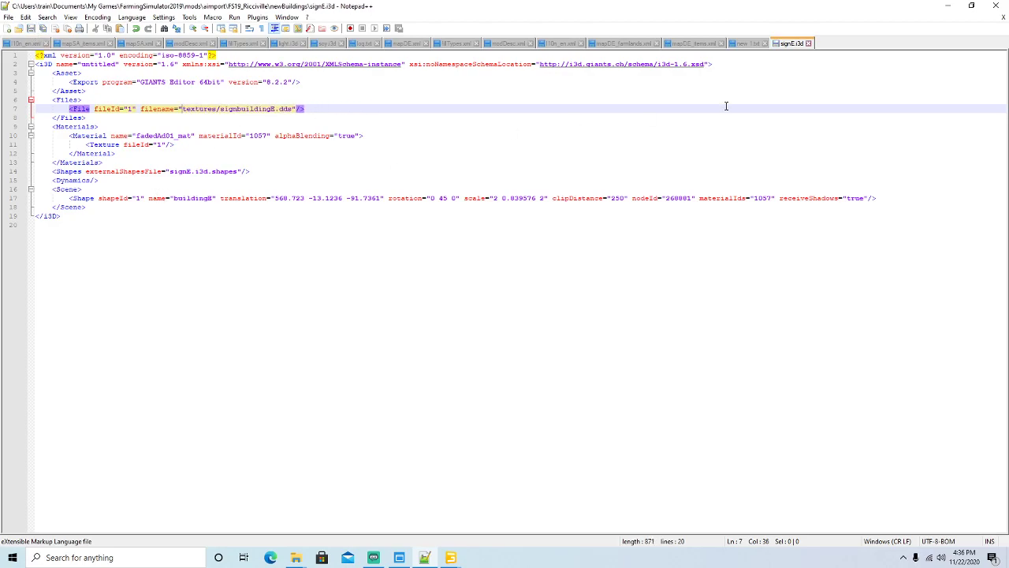
left_click(808, 44)
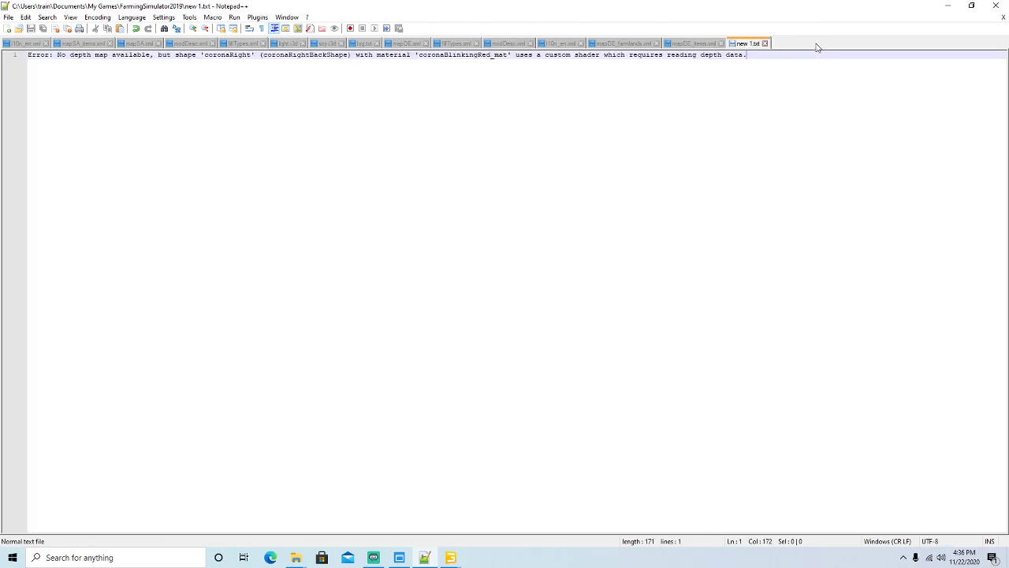
left_click(948, 6)
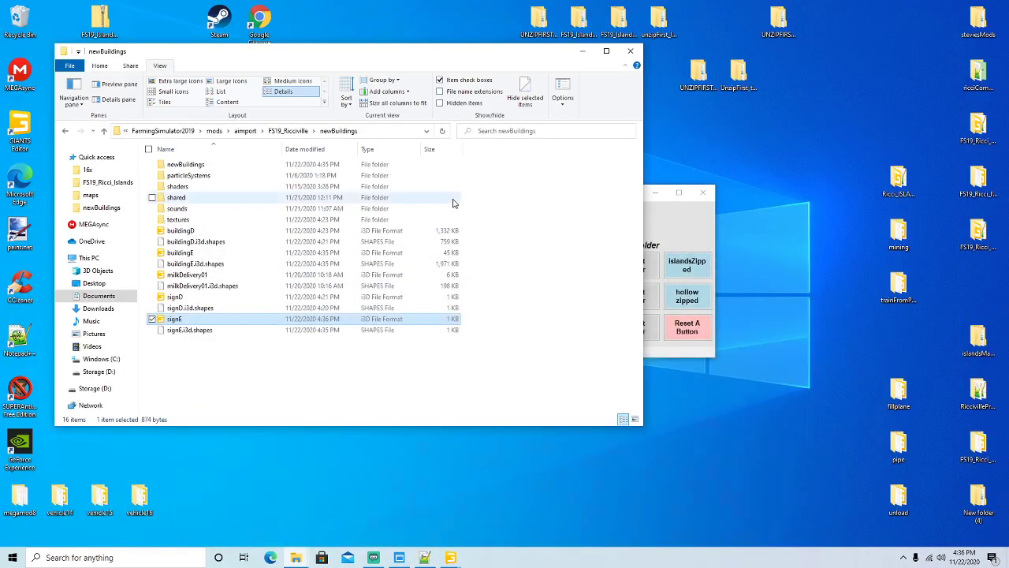
Step: Open buildingE.i3d from newBuildings in Notepad++ and shorten the file 5 path to textures/details_diffuse.dds
left_click(183, 255)
right_click(184, 255)
left_click(224, 309)
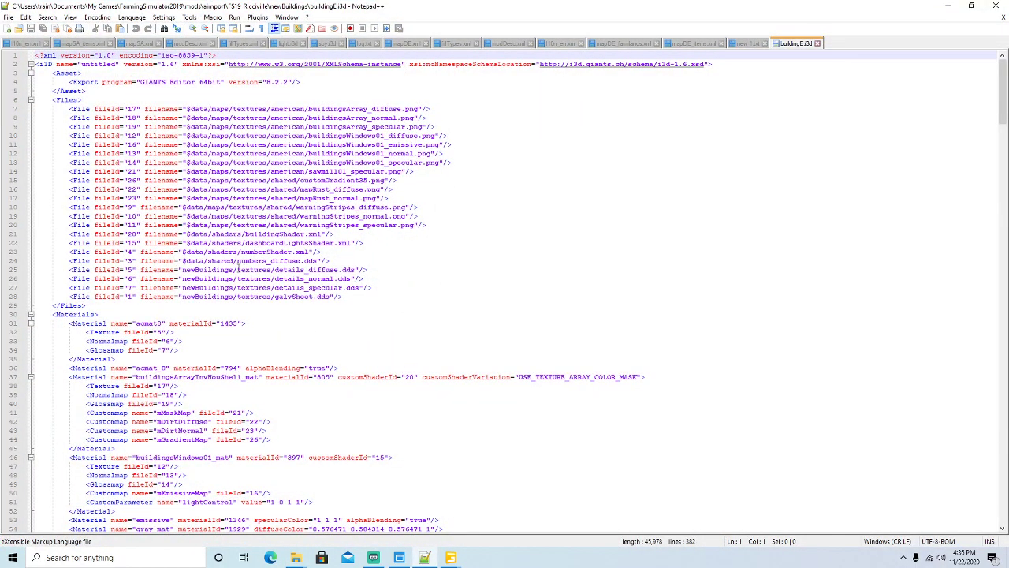
left_click(239, 269)
key("BackSpace")
key("BackSpace")
key("BackSpace")
key("BackSpace")
key("BackSpace")
key("BackSpace")
key("BackSpace")
key("BackSpace")
key("BackSpace")
key("BackSpace")
key("BackSpace")
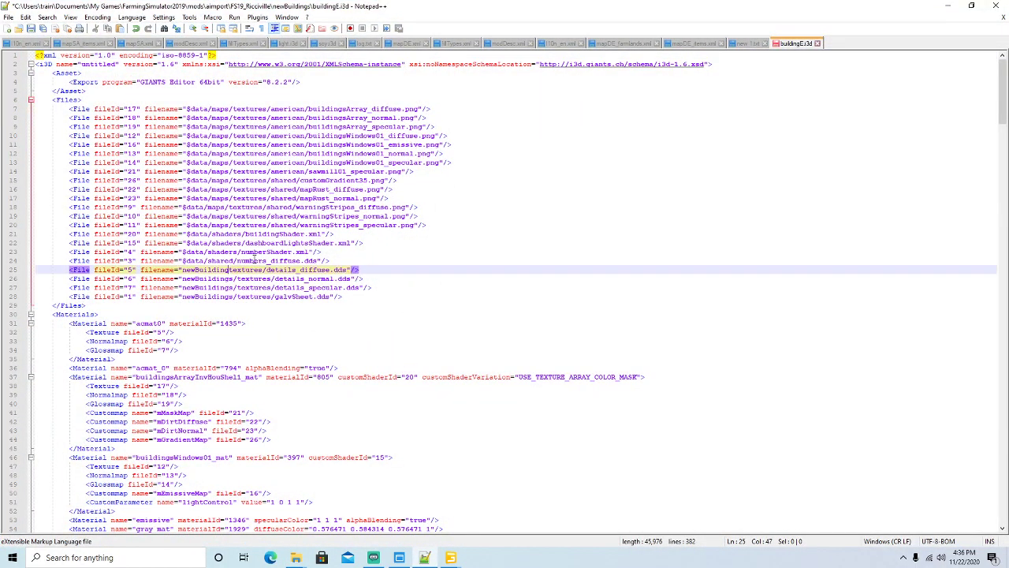
key("BackSpace")
key("BackSpace")
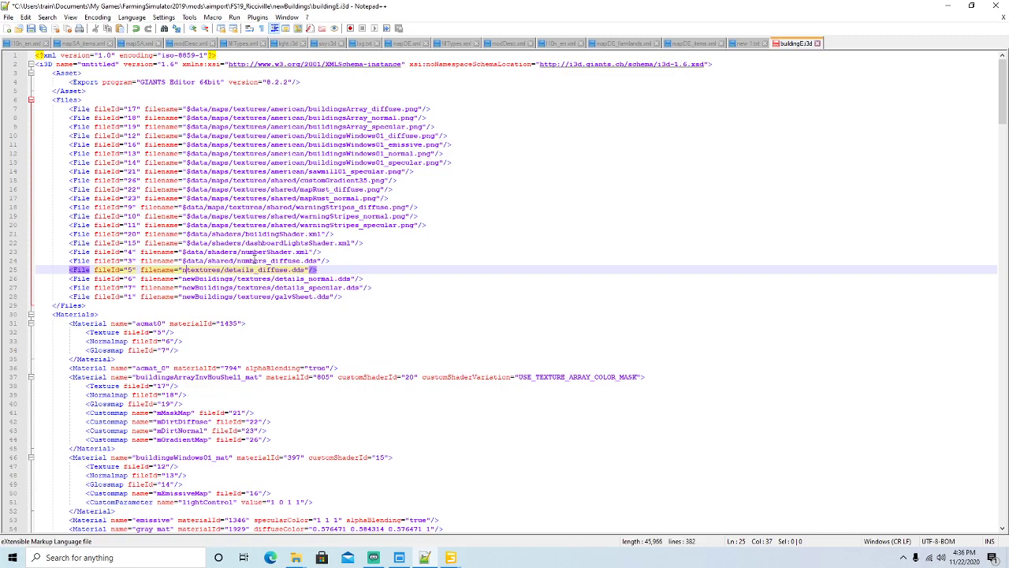
Step: Remove the newBuildings/ prefix from the file 6 path so it reads textures/details_normal.dds
key("Down")
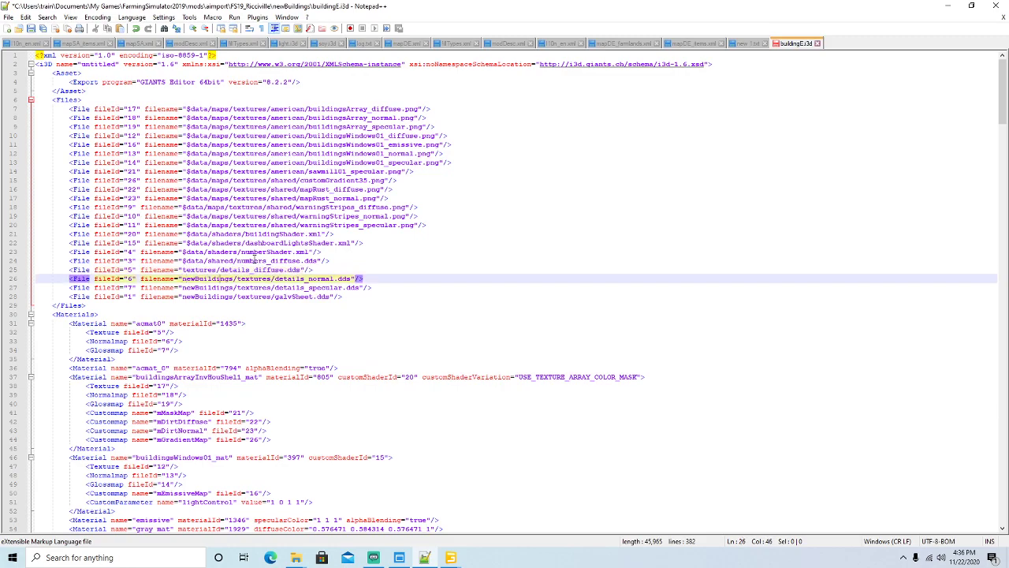
key("BackSpace")
key("BackSpace")
key("BackSpace")
key("BackSpace")
key("BackSpace")
key("BackSpace")
key("BackSpace")
key("BackSpace")
key("BackSpace")
key("BackSpace")
key("BackSpace")
key("BackSpace")
key("BackSpace")
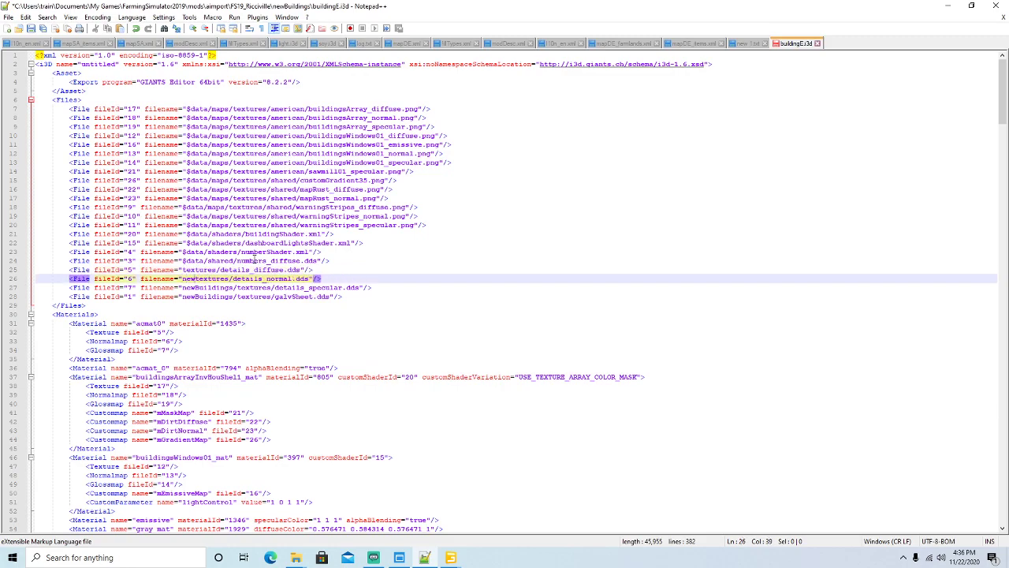
Step: Remove the newBuildings/ prefix from the file 7 path so it reads textures/details_specular.dds
key("Down")
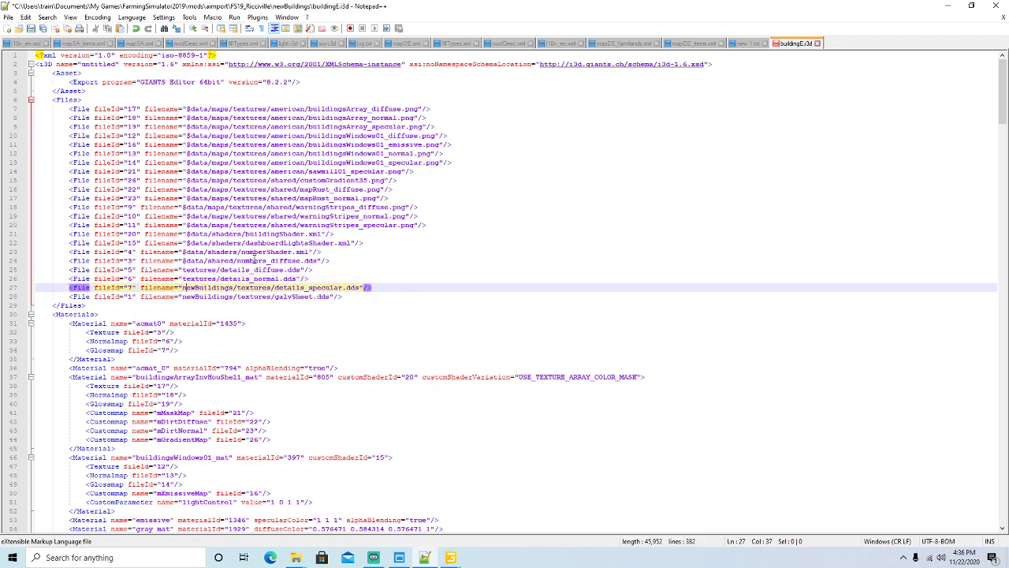
key("BackSpace")
key("BackSpace")
key("BackSpace")
key("BackSpace")
key("BackSpace")
key("BackSpace")
key("BackSpace")
key("BackSpace")
key("BackSpace")
key("BackSpace")
key("BackSpace")
key("BackSpace")
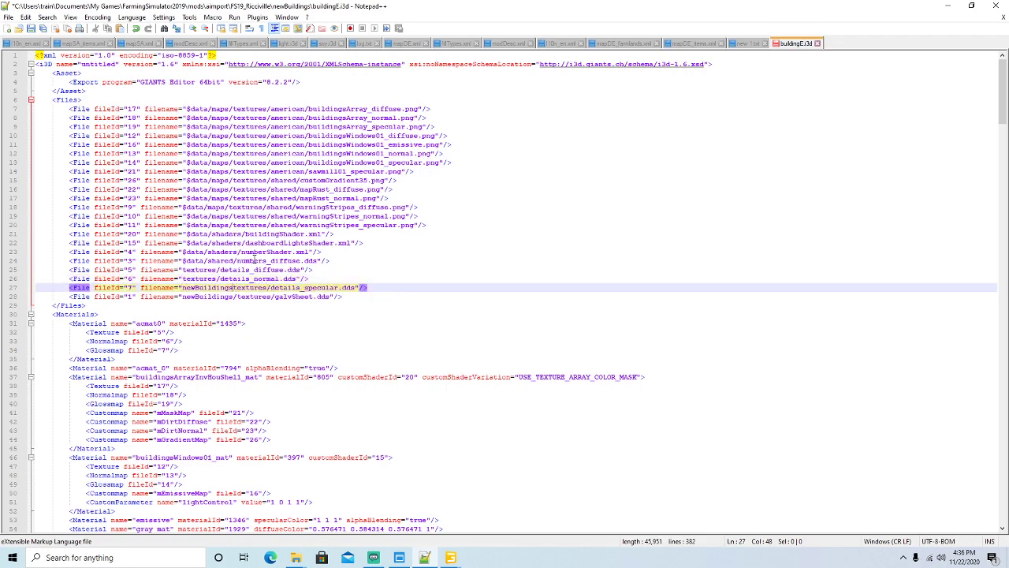
key("BackSpace")
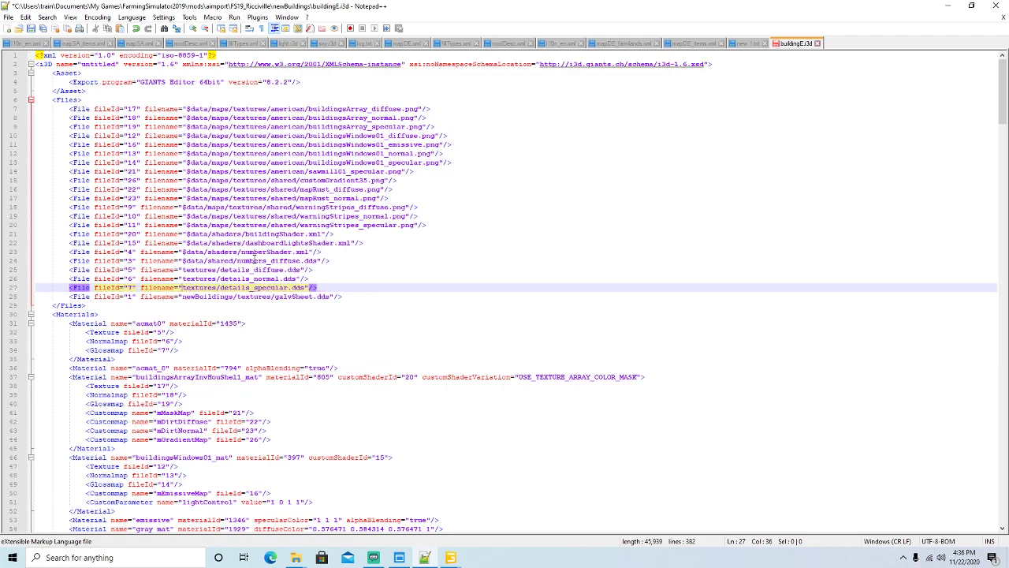
Step: Shorten the file 1 path to textures/galvSheet.dds, save and close buildingE.i3d, and minimize Notepad++
key("Down")
key("Right")
key("Right")
key("Right")
key("Right")
key("Right")
key("Right")
key("Right")
key("Right")
key("Right")
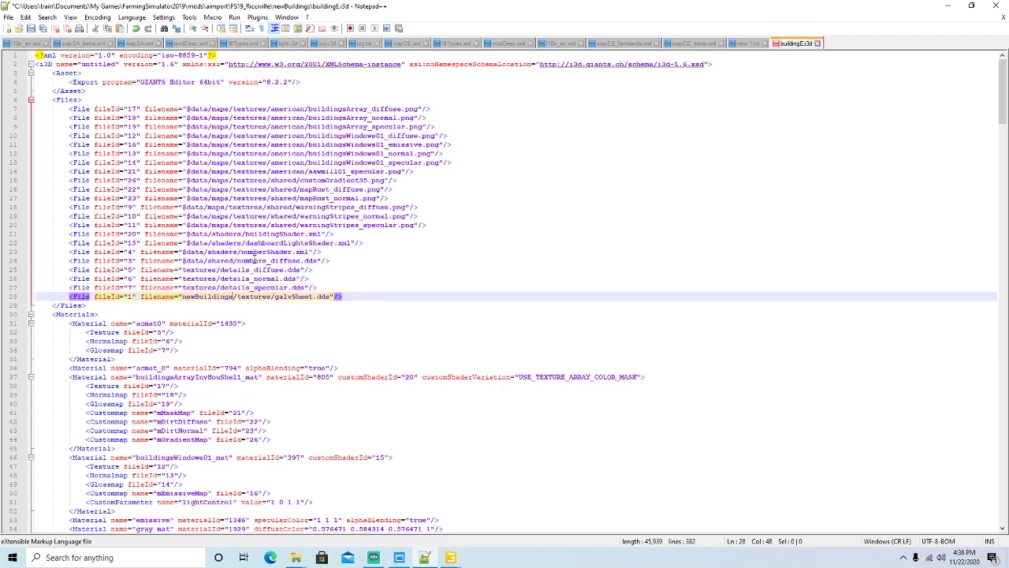
key("BackSpace")
key("BackSpace")
key("BackSpace")
key("BackSpace")
key("BackSpace")
key("BackSpace")
key("BackSpace")
key("BackSpace")
key("BackSpace")
key("BackSpace")
key("BackSpace")
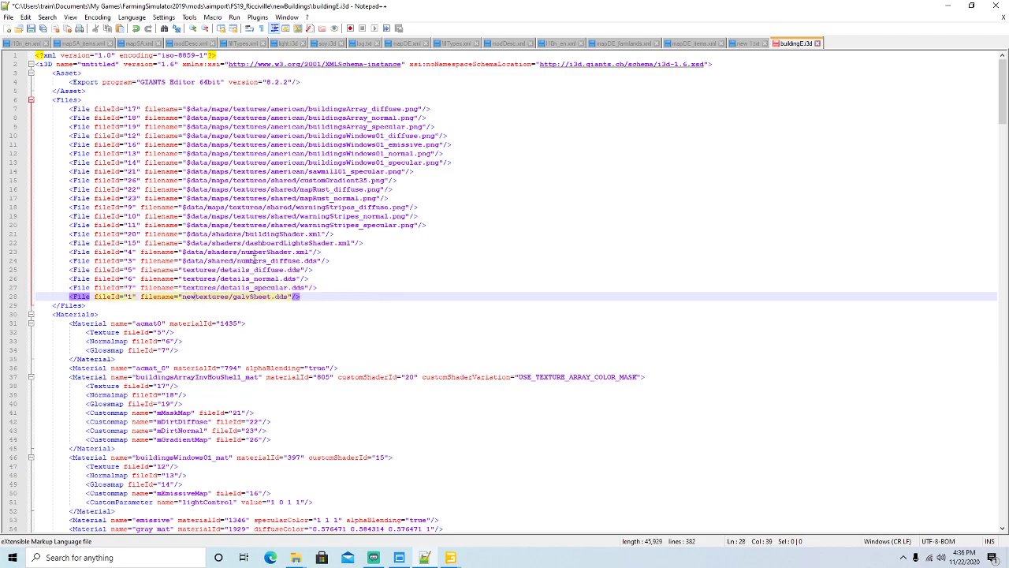
key("BackSpace")
key("BackSpace")
left_click(32, 28)
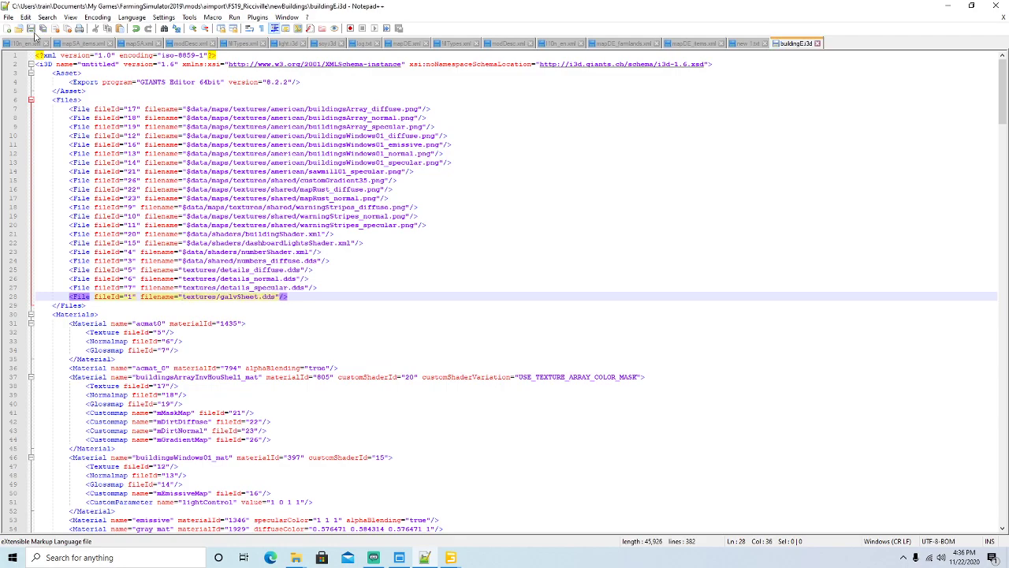
left_click(819, 44)
left_click(947, 6)
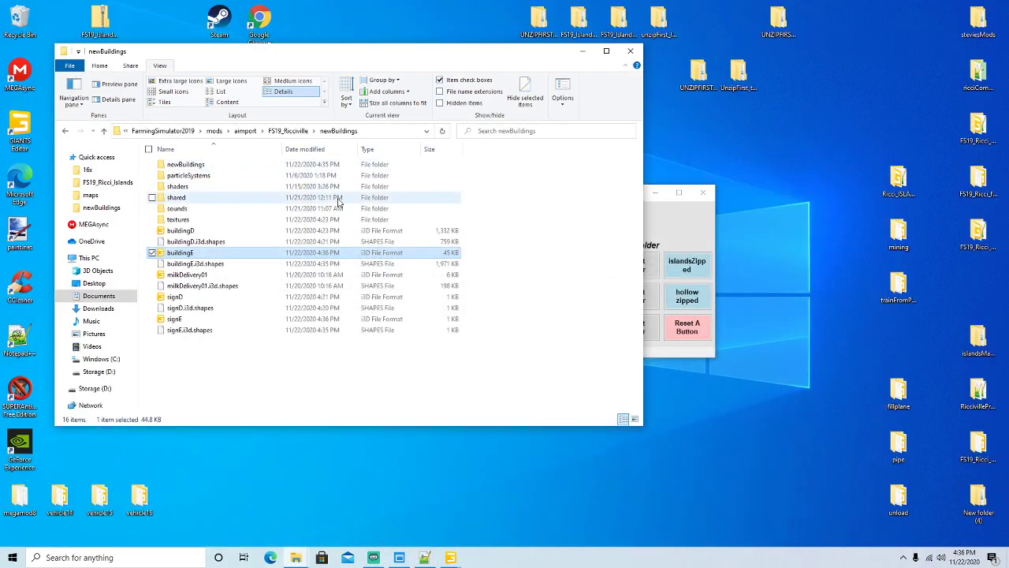
Step: Open buildingE.i3d in GIANTS Editor 8.2.2 to check that the building loads correctly, and close that editor window
double_click(236, 252)
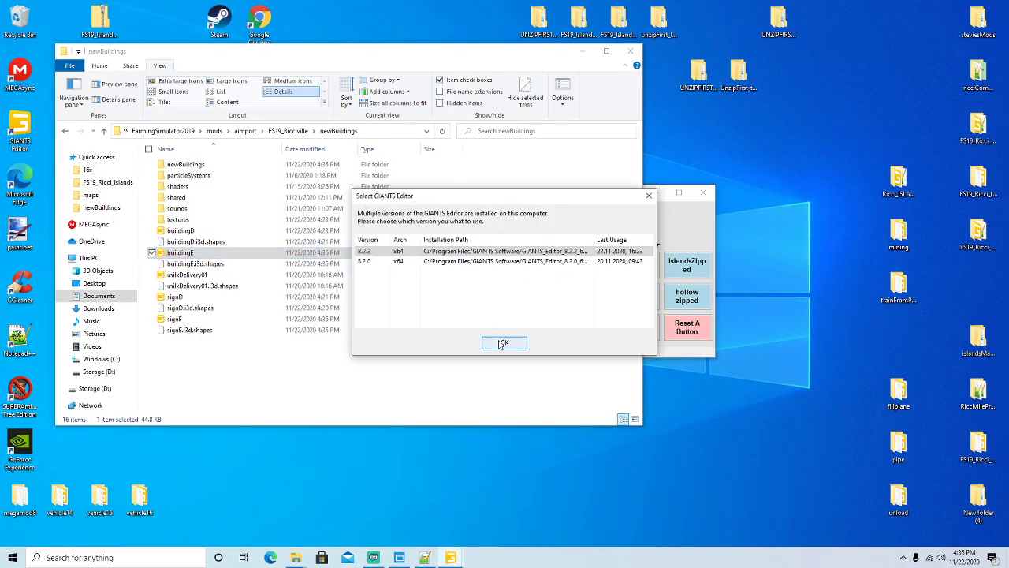
left_click(502, 343)
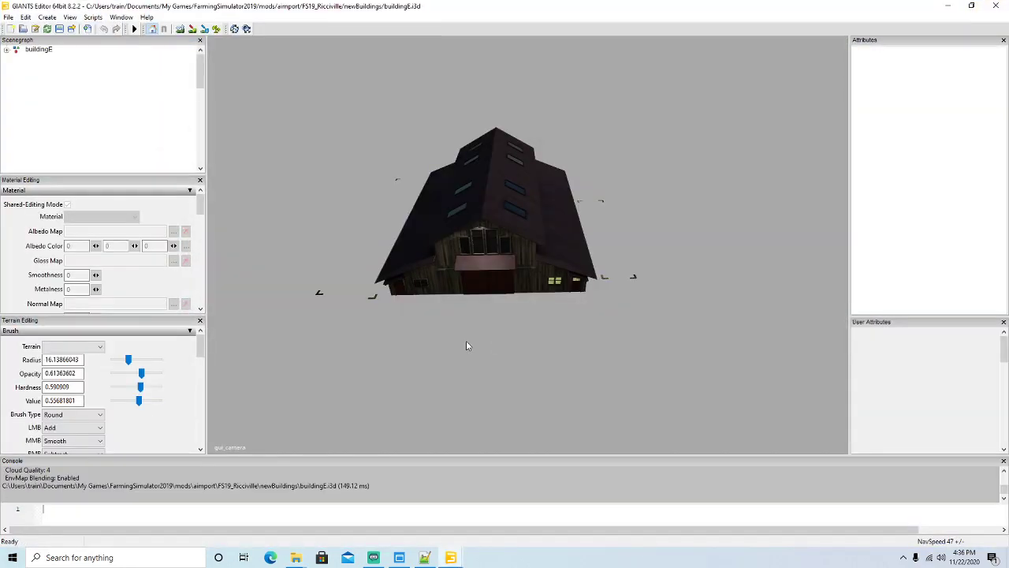
left_click(1000, 8)
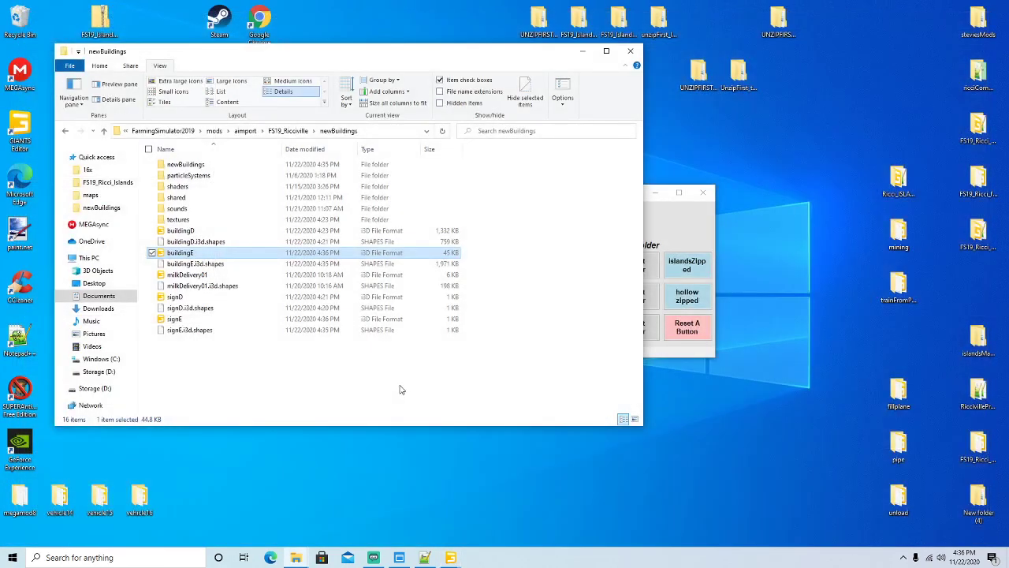
Step: Switch to the GIANTS Editor window with FS19_Ricciville's map.i3d and examine the open lot around buildingD
mouse_move(450, 558)
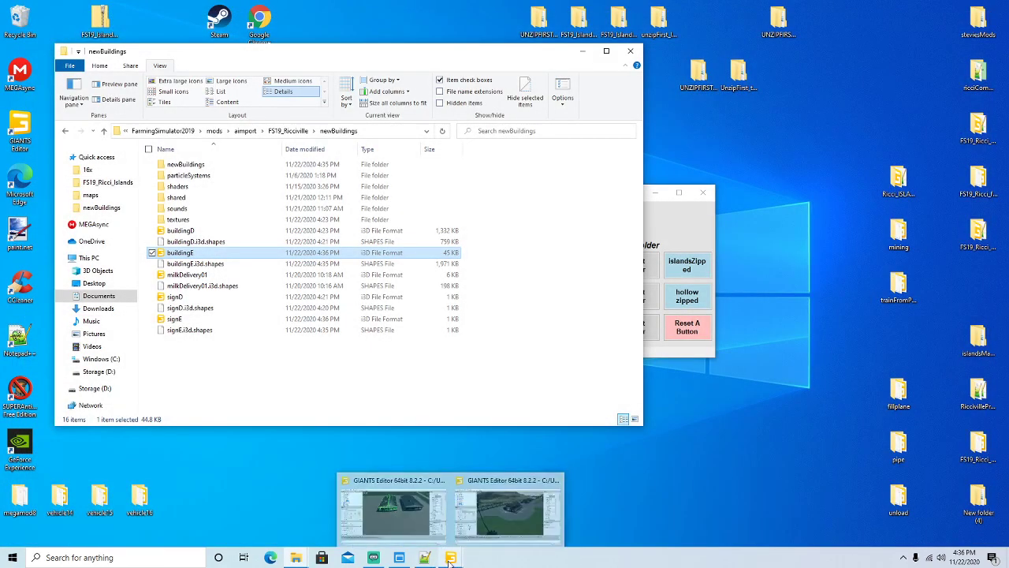
left_click(391, 516)
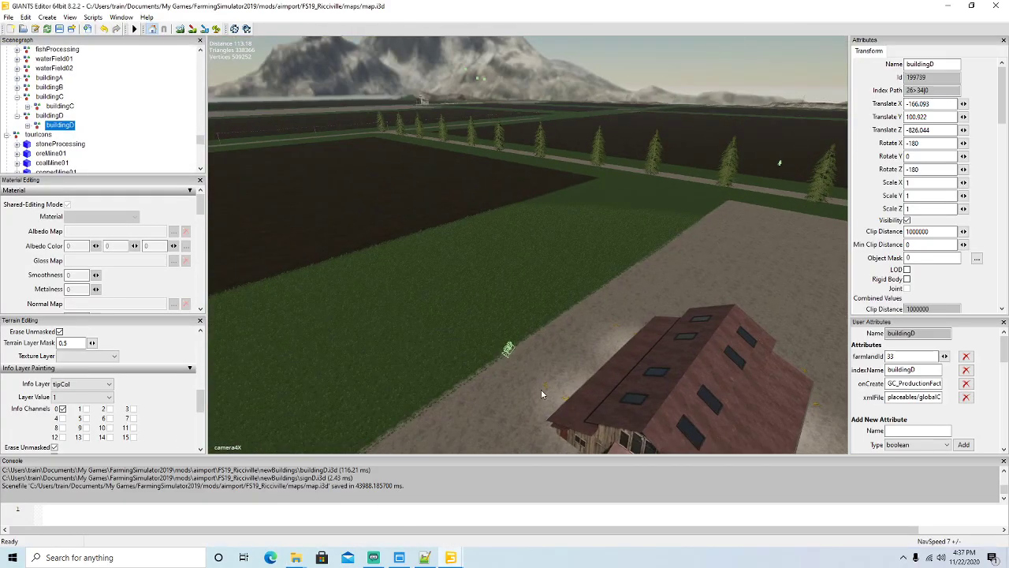
left_click_drag(541, 391, 693, 371, "alt")
scroll(670, 357, "up", 2)
scroll(693, 372, "up", 6)
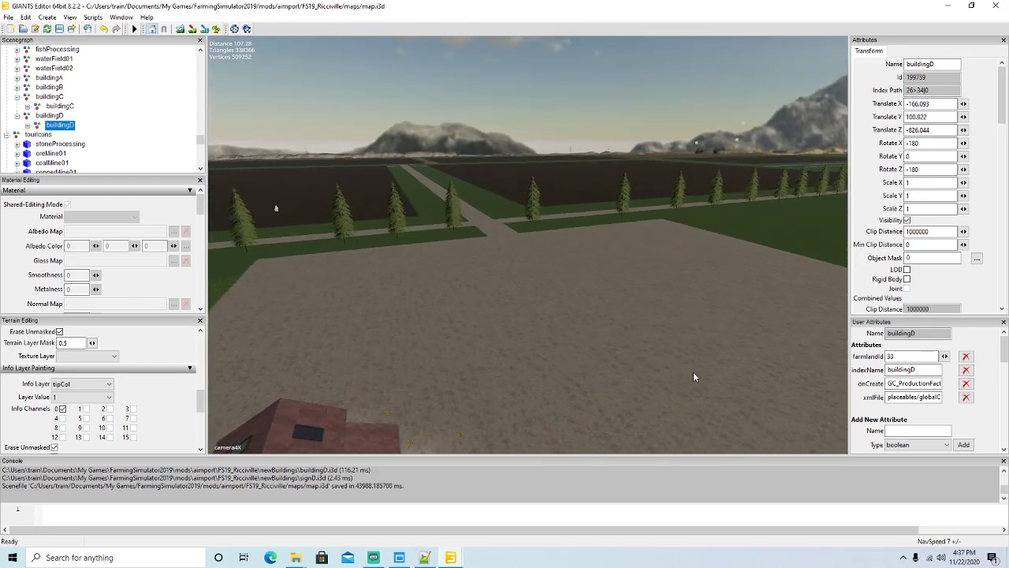
scroll(694, 373, "up", 5)
left_click_drag(694, 373, 443, 432, "alt")
scroll(443, 435, "down", 8)
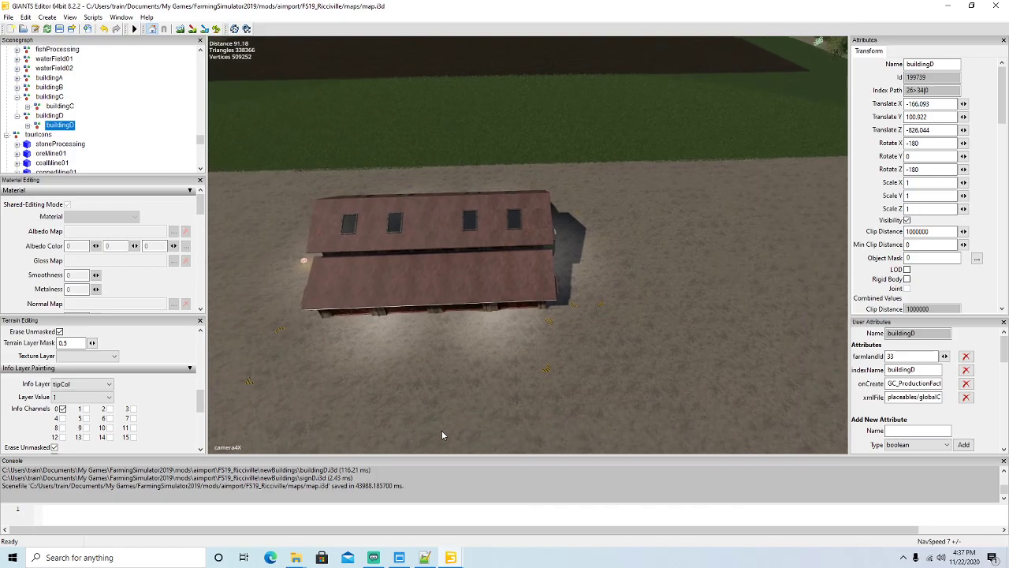
left_click_drag(441, 429, 495, 407, "alt")
Step: Create a new transform group in the map's scenegraph and name it buildingE
left_click(25, 18)
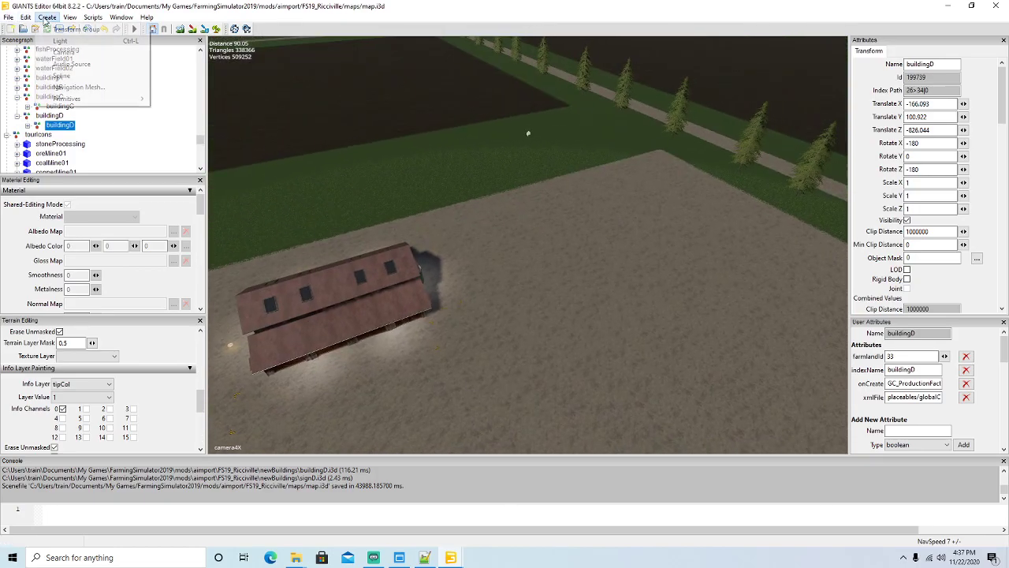
left_click(70, 54)
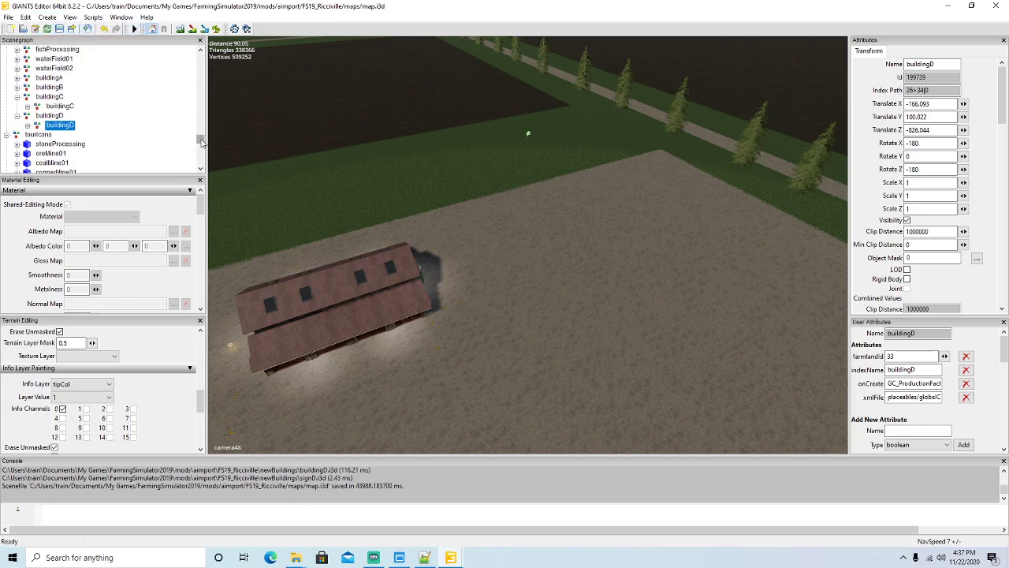
left_click_drag(201, 140, 200, 160)
left_click(18, 154)
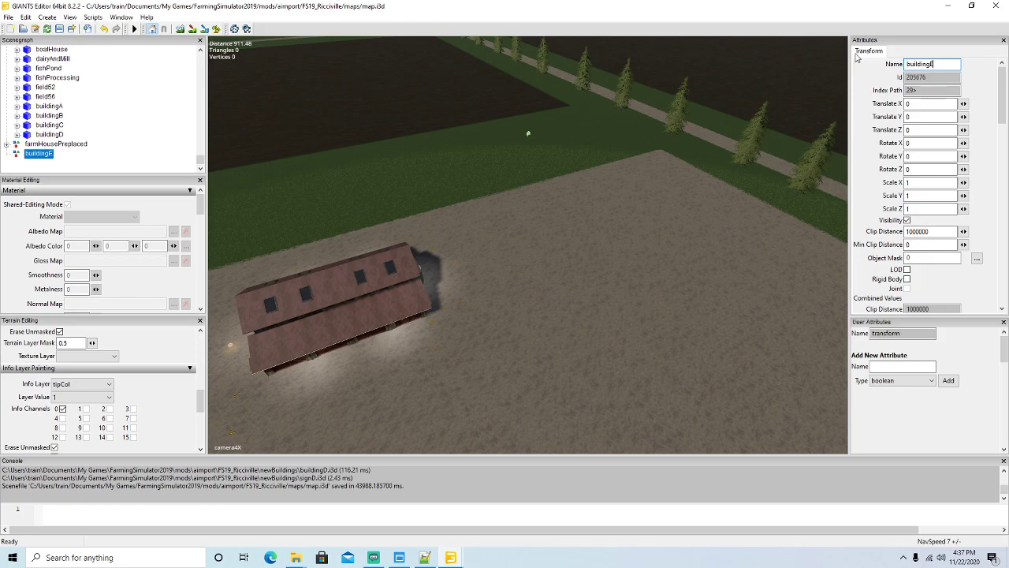
Step: Cut the new buildingE transform group and paste it into the globalCompany group
scroll(143, 107, "up", 10)
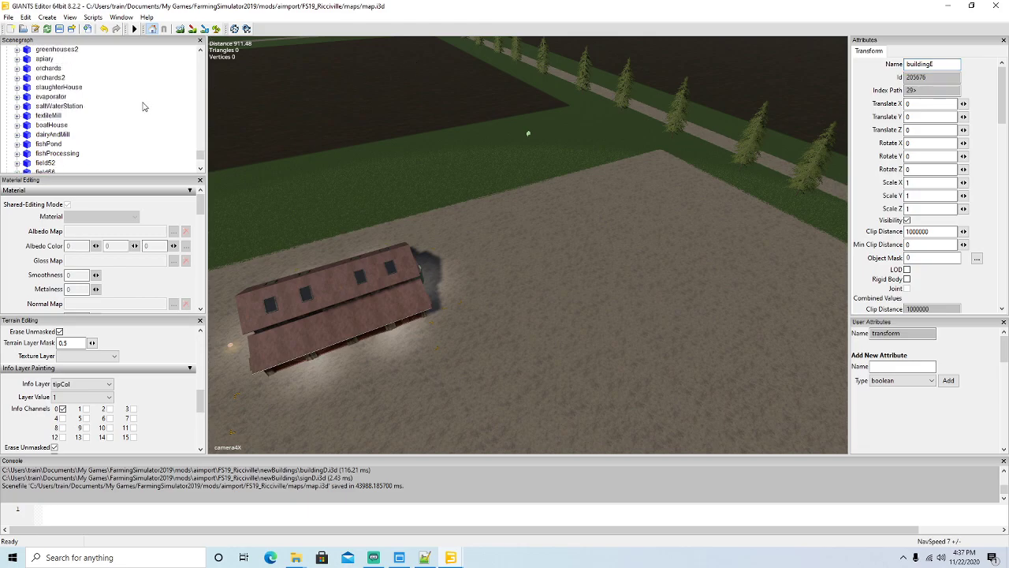
scroll(143, 106, "up", 4)
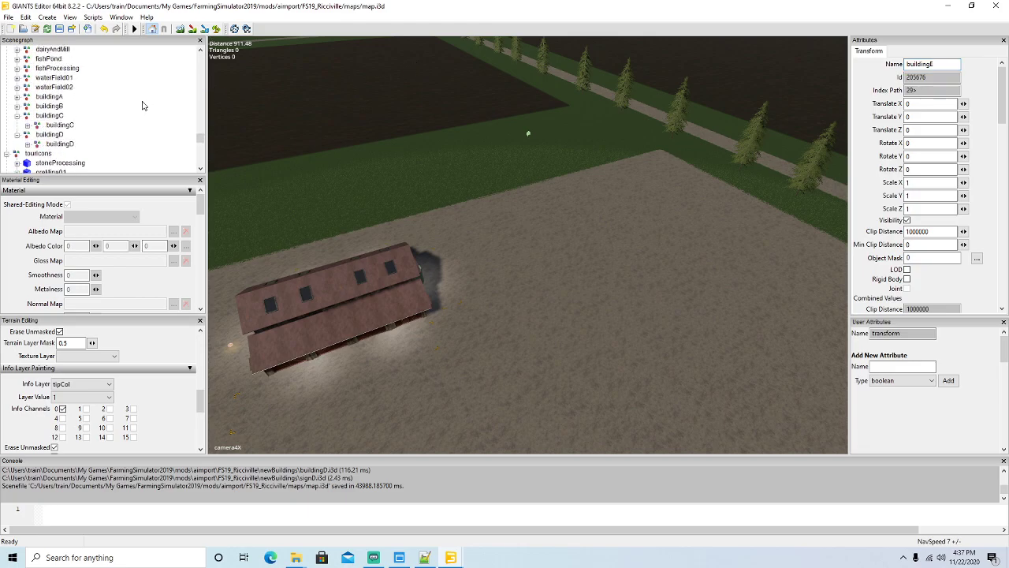
scroll(143, 105, "up", 4)
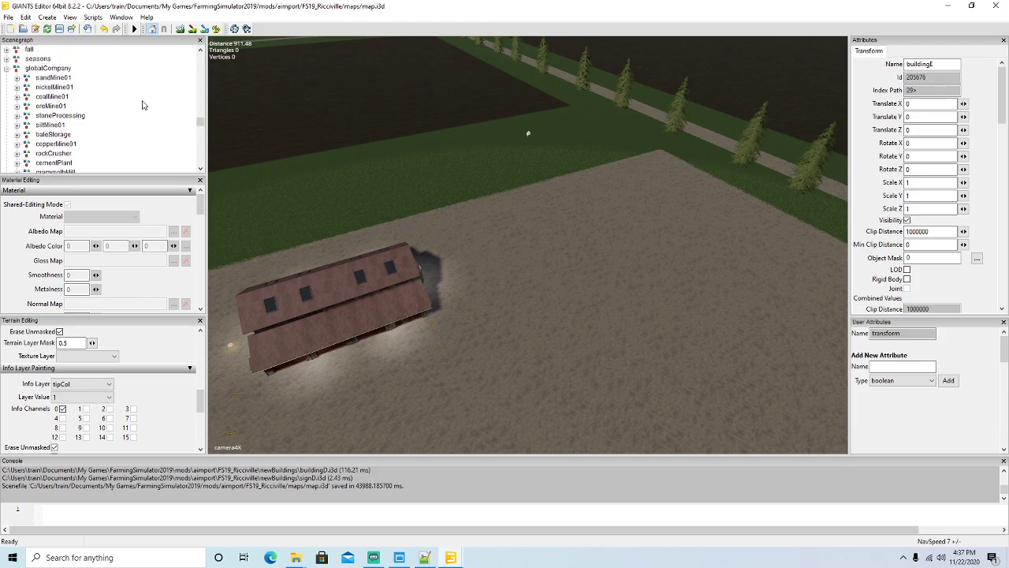
left_click(25, 19)
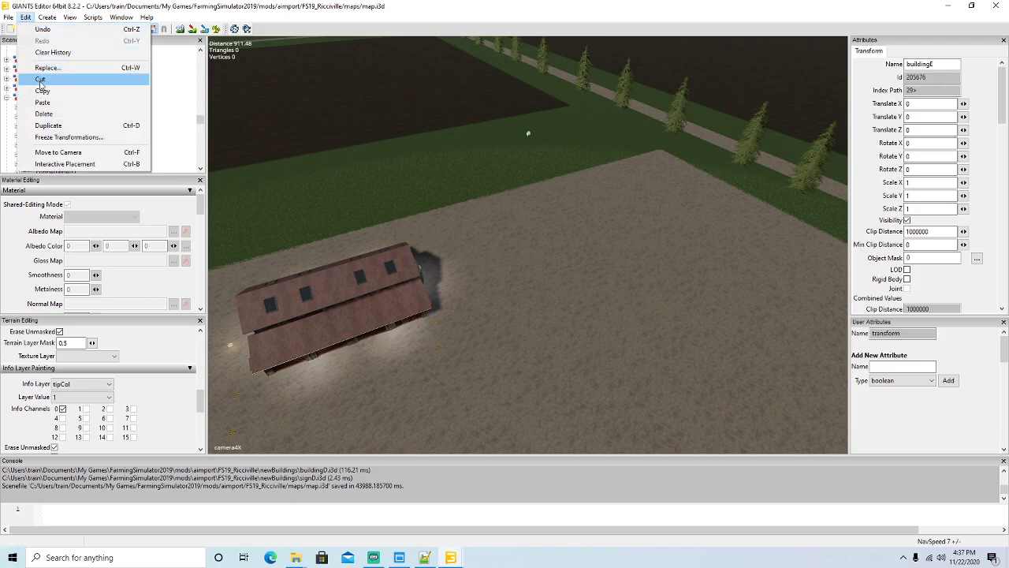
left_click(38, 87)
left_click(16, 97)
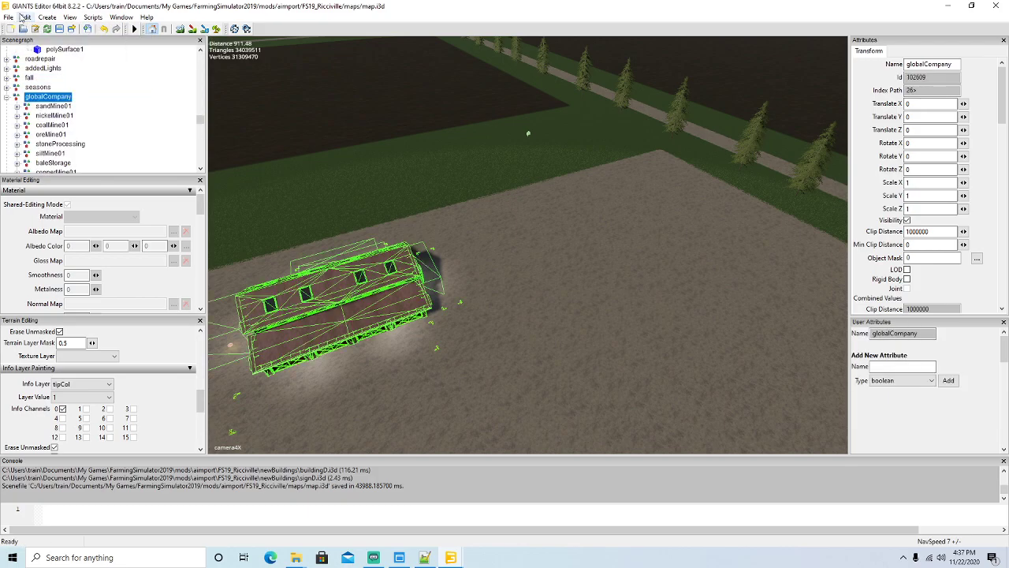
left_click(25, 19)
left_click(40, 101)
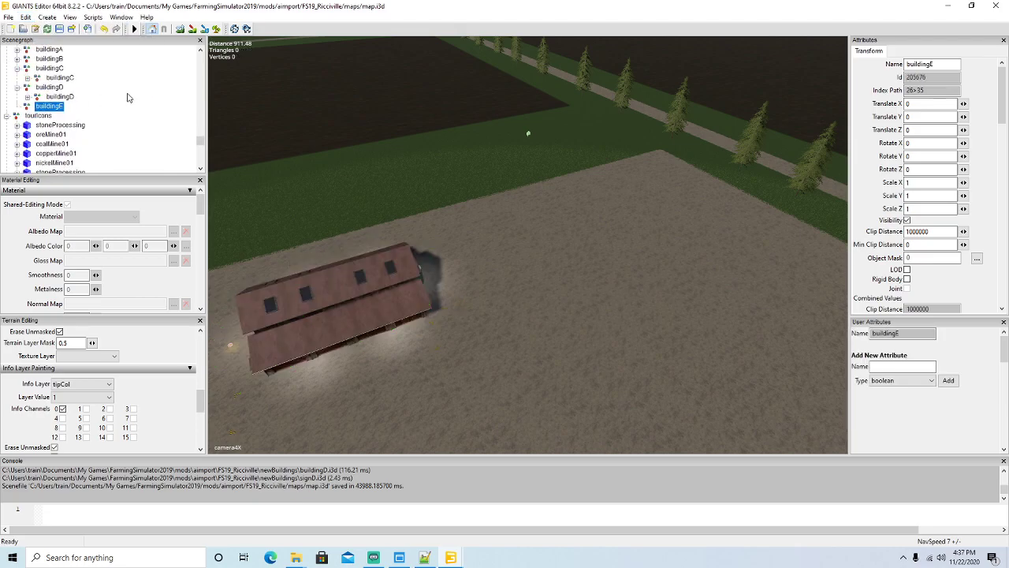
Step: Import buildingE.i3d from the newBuildings folder into the map
left_click(7, 17)
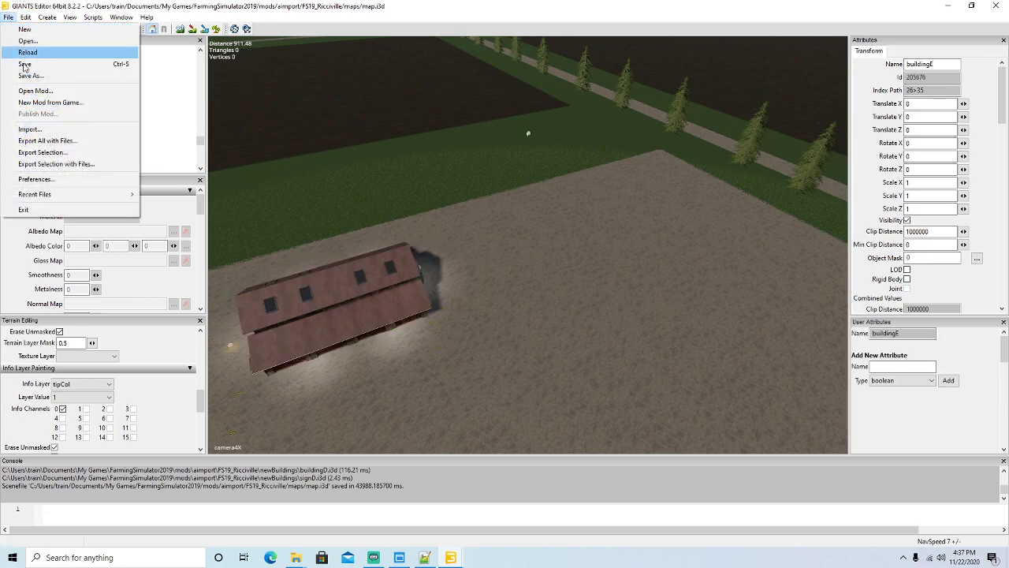
left_click(32, 129)
left_click(314, 220)
left_click(589, 330)
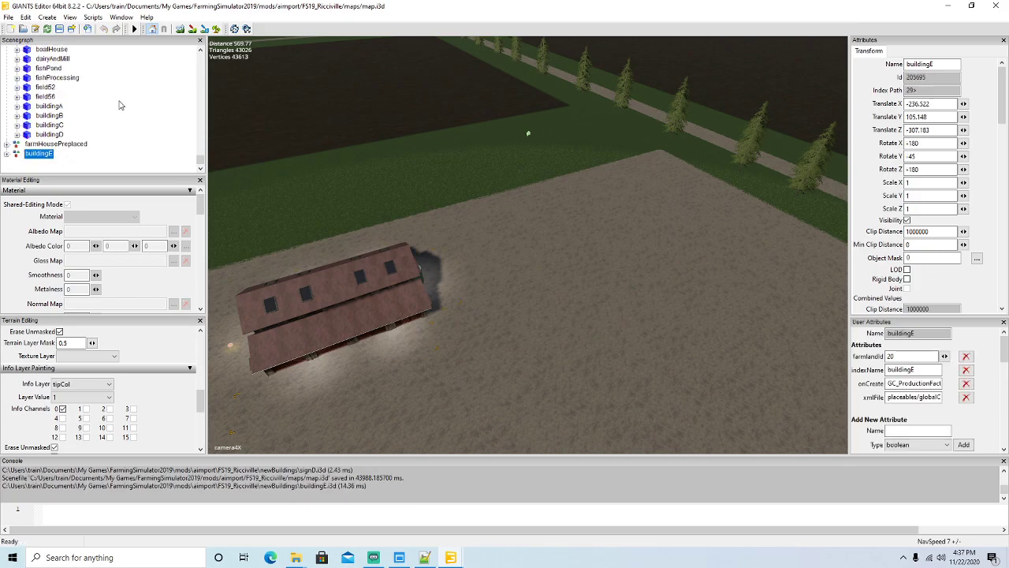
Step: Cut the imported buildingE from the end of the scenegraph and paste it into the buildingE transform group under globalCompany
scroll(120, 105, "up", 1)
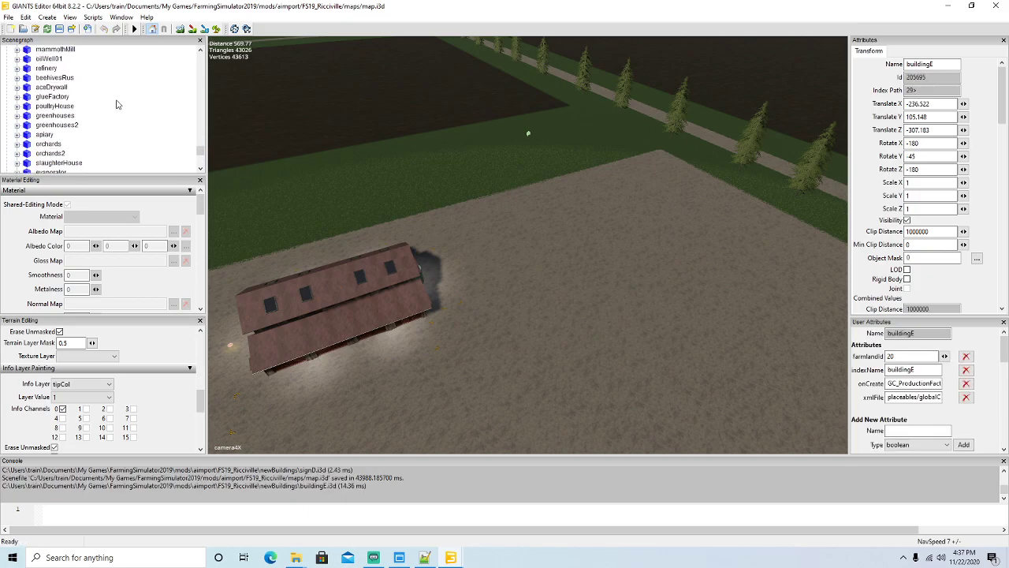
scroll(115, 104, "up", 3)
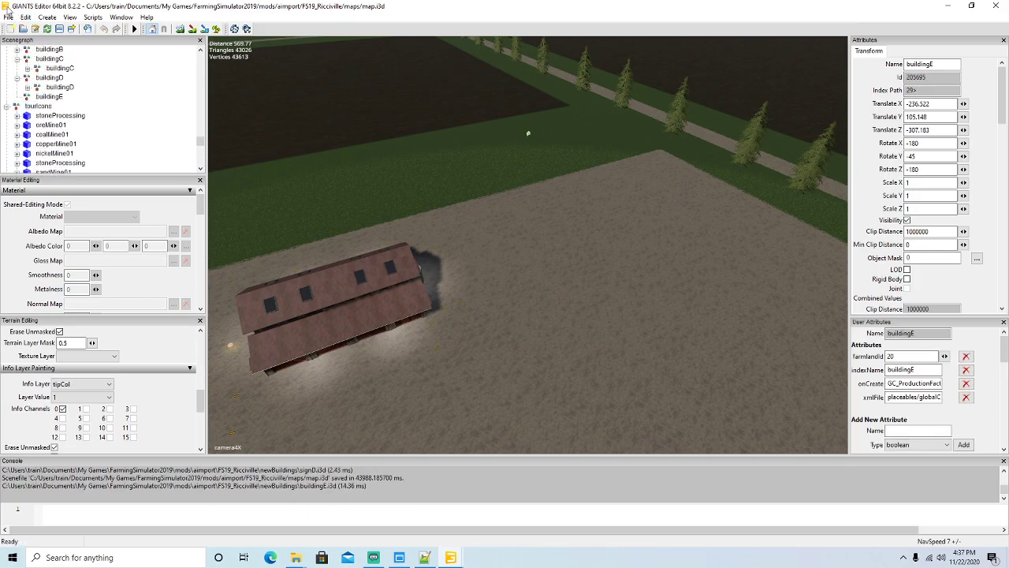
left_click(26, 17)
left_click(44, 81)
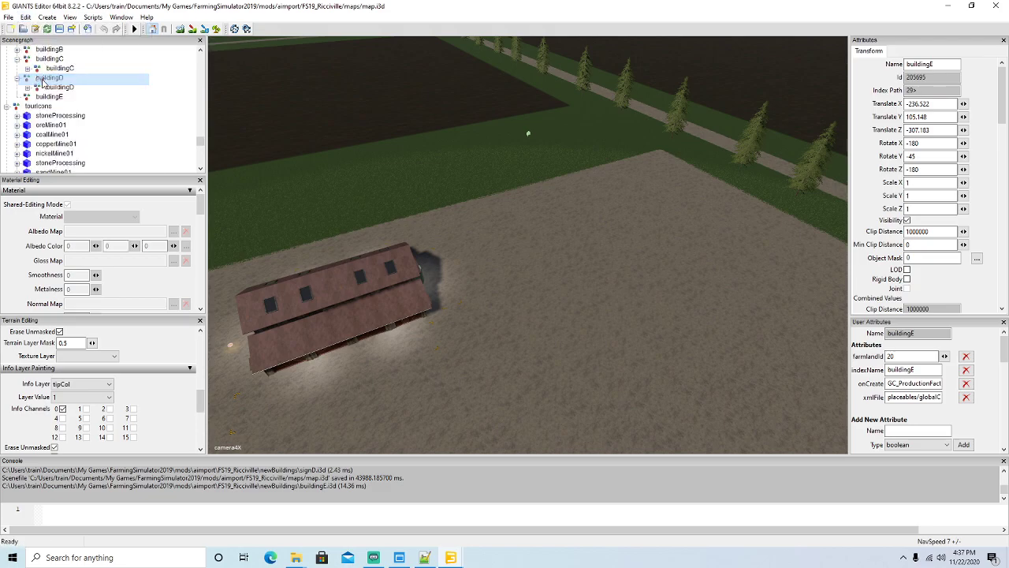
left_click(32, 97)
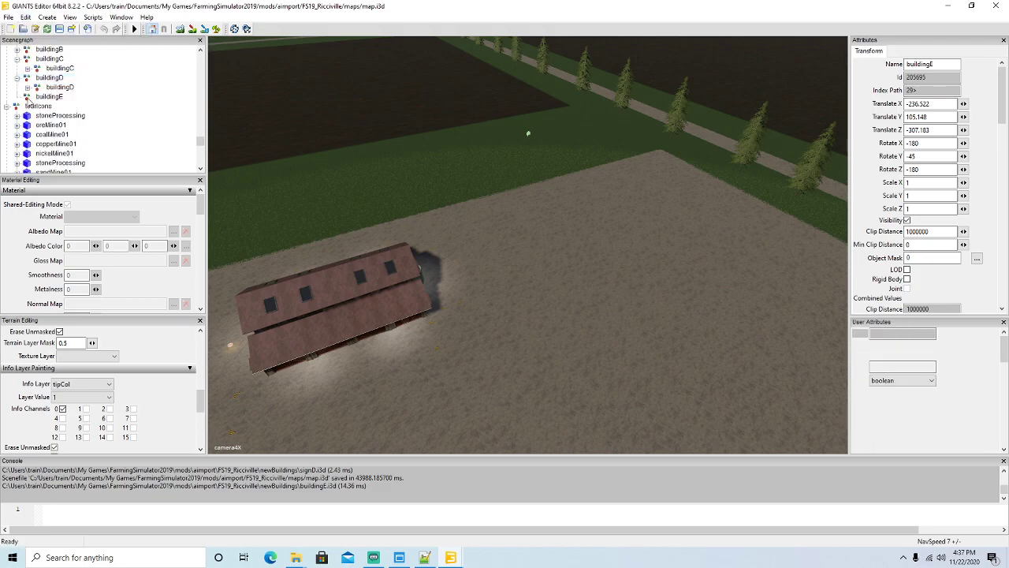
left_click(26, 17)
left_click(47, 104)
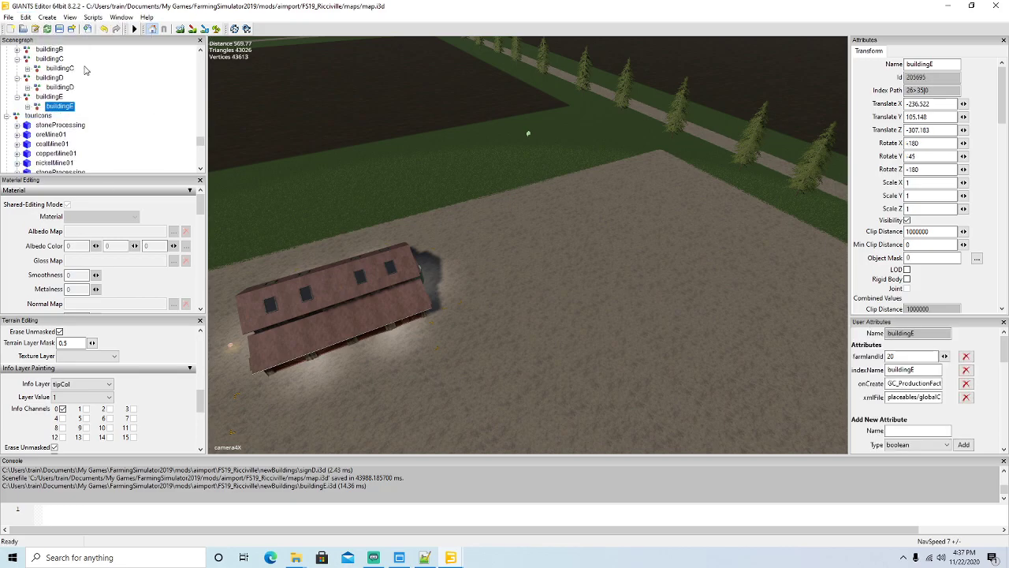
Step: Place buildingE on the open gravel lot beside buildingD with Interactive Placement and set its Rotate Y to 90
left_click(26, 17)
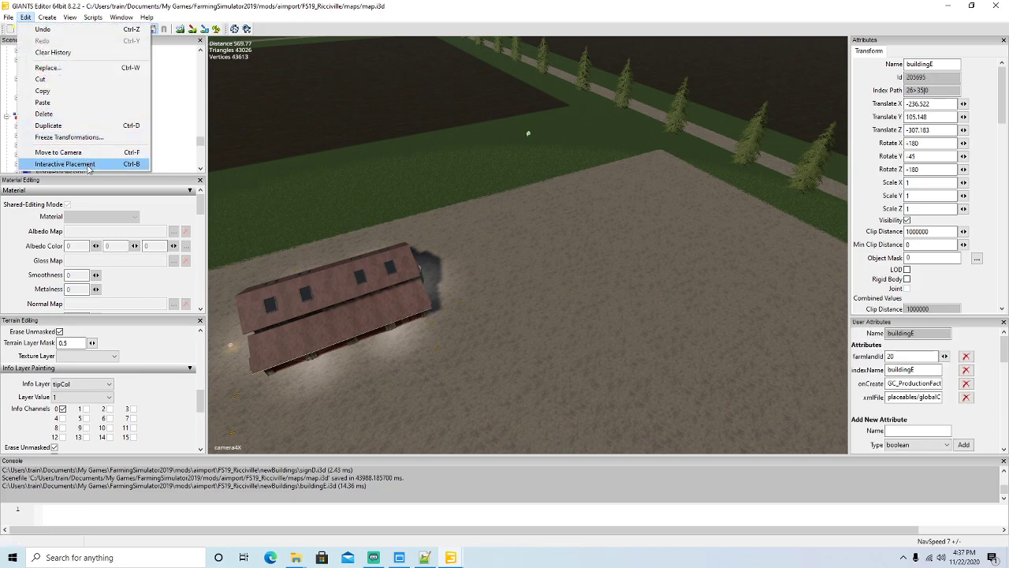
left_click(47, 162)
left_click(635, 248)
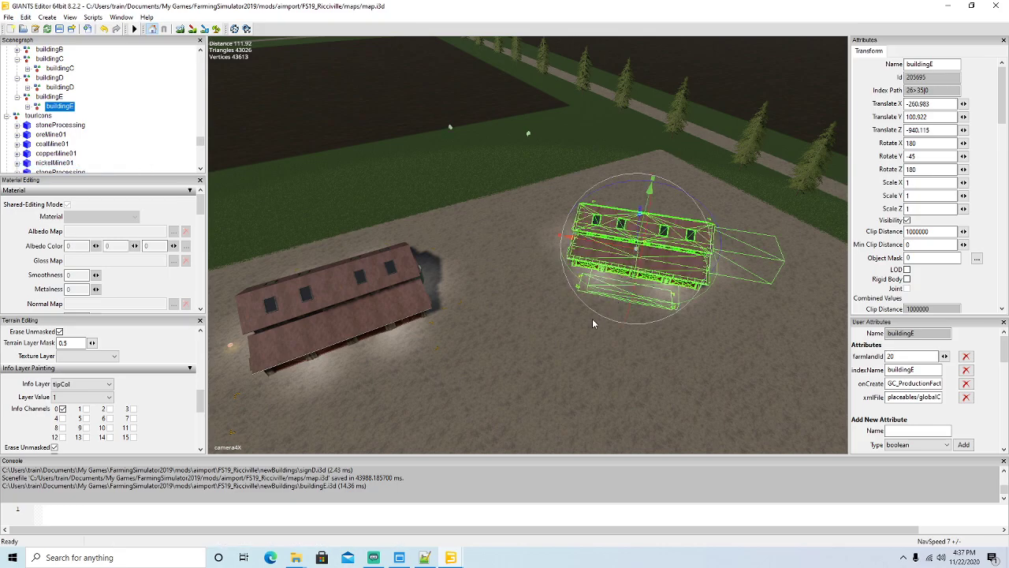
left_click_drag(578, 328, 563, 335, "alt")
scroll(563, 334, "down", 3)
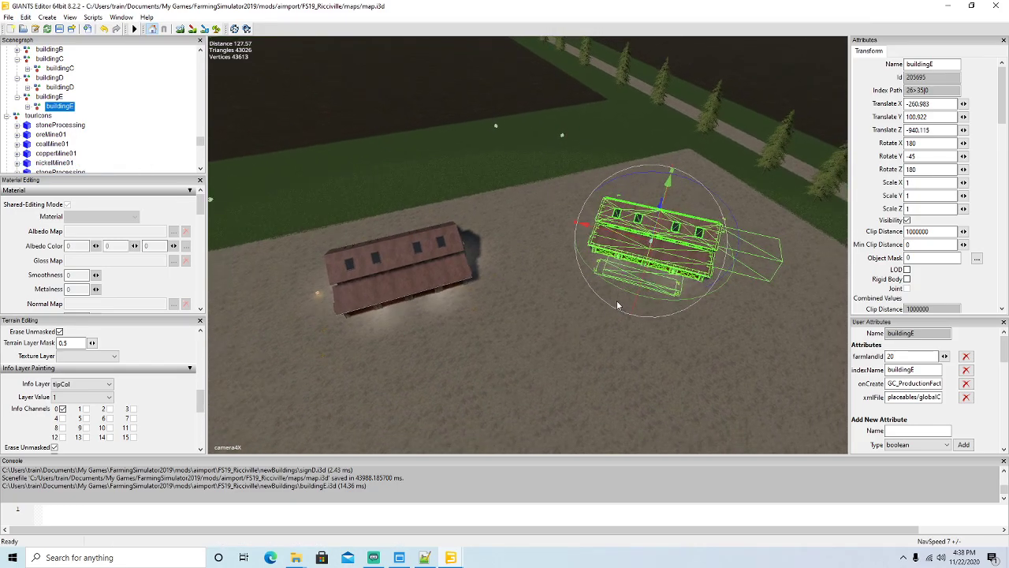
left_click_drag(658, 301, 636, 215)
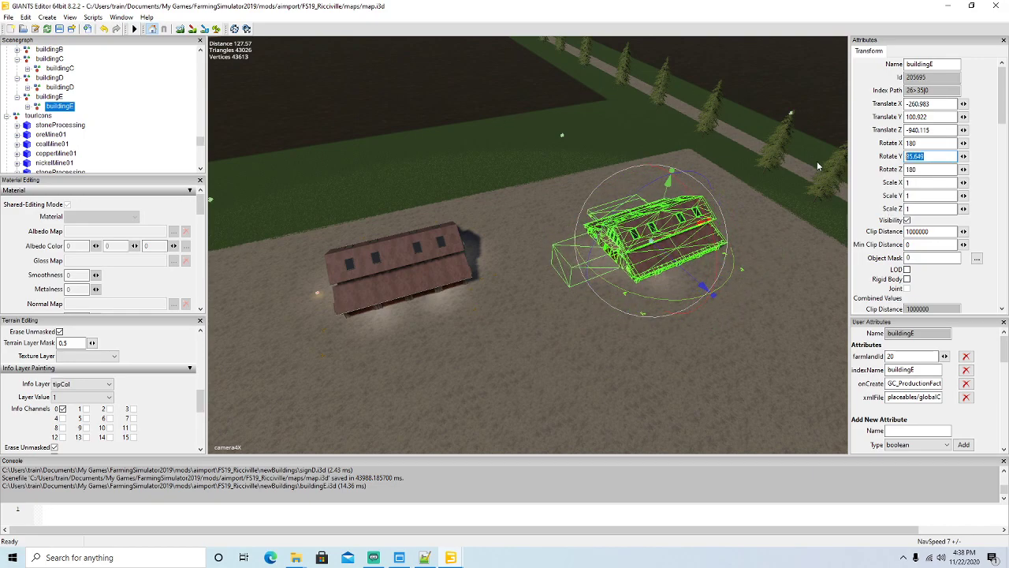
type("90")
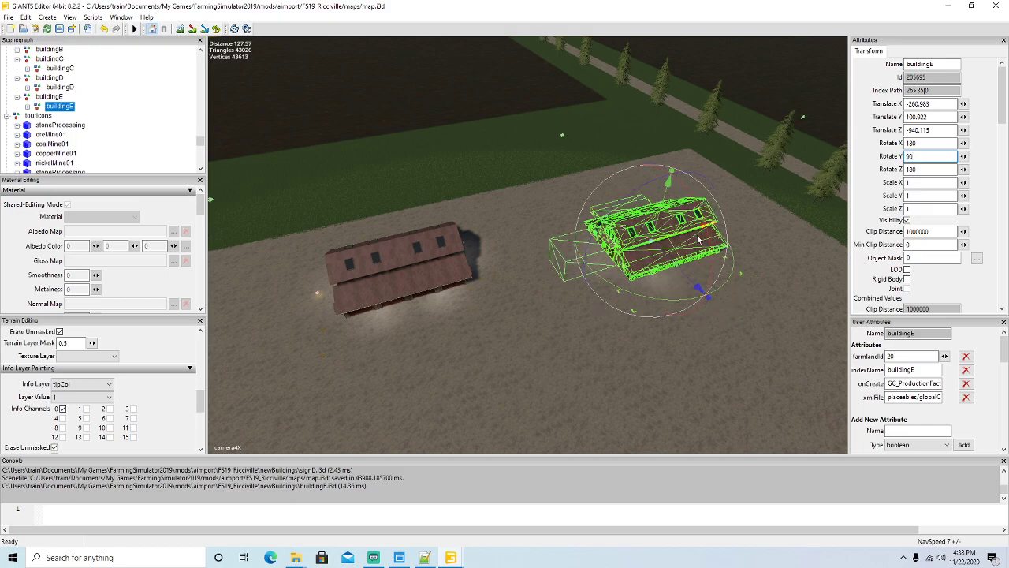
Step: Move buildingE up against the end of buildingD to line the two up, at about X -278 and Z -893
left_click_drag(686, 231, 563, 268)
left_click_drag(563, 268, 513, 226, "alt")
scroll(506, 313, "up", 8)
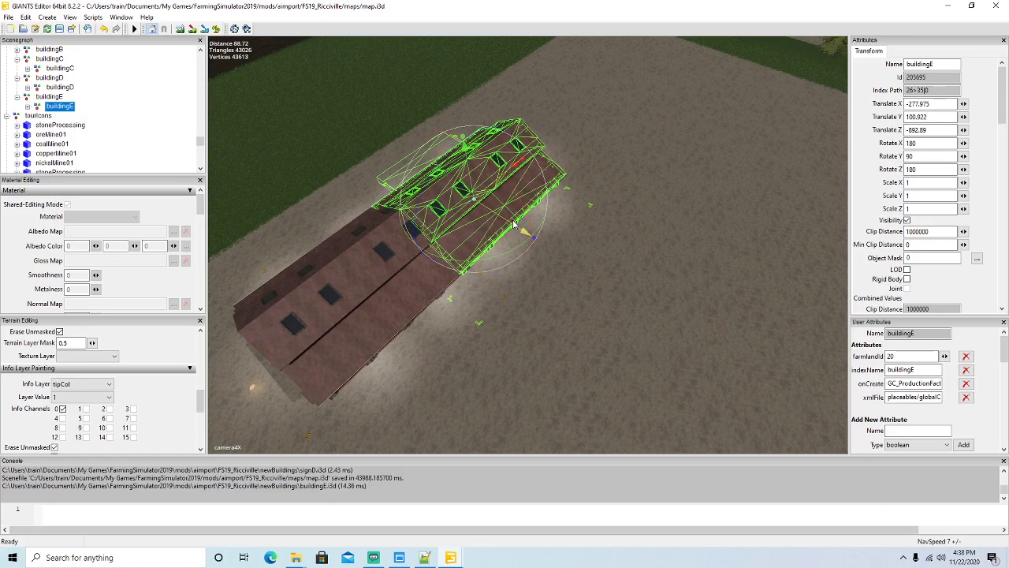
Step: Slide buildingE along the row away from buildingD to about Z -949, matching the spacing of the other buildings
left_click_drag(492, 188, 693, 96)
left_click_drag(585, 304, 439, 308, "alt")
scroll(685, 228, "up", 8)
scroll(466, 312, "down", 6)
scroll(455, 308, "down", 5)
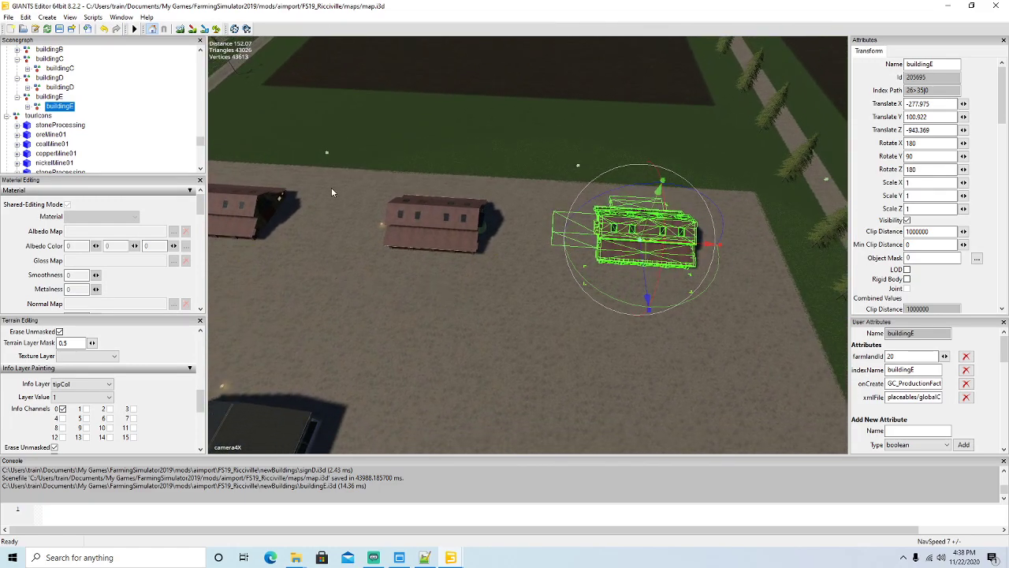
mouse_move(696, 247)
left_mouse_down()
mouse_move(711, 247)
mouse_move(705, 241)
left_mouse_up()
left_click_drag(561, 303, 292, 272, "alt")
left_click_drag(459, 300, 575, 323, "alt")
left_click_drag(670, 215, 673, 213)
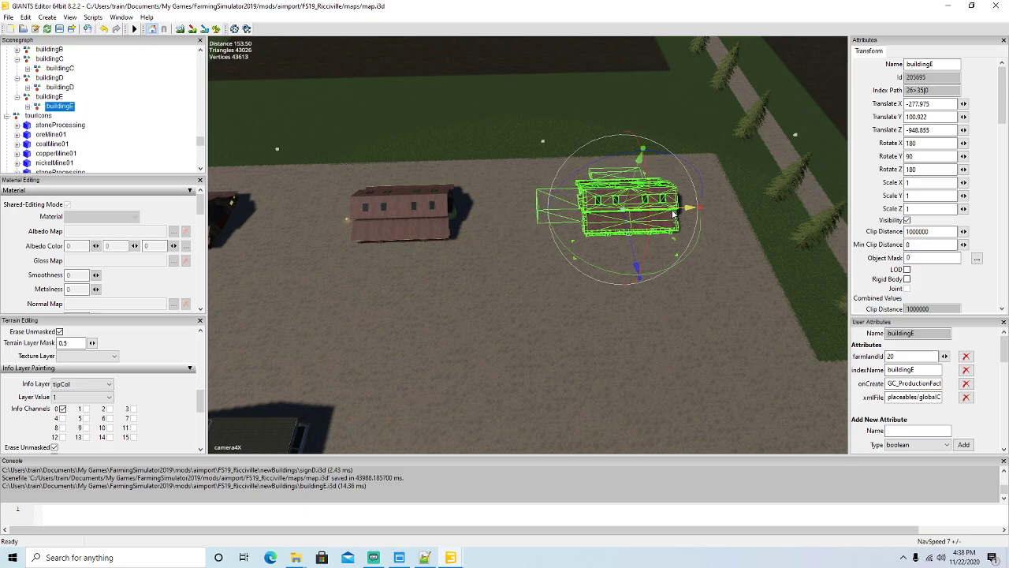
Step: Examine buildingE's spacing from buildingD, its surroundings and its front doors from several angles
left_click_drag(617, 314, 574, 298, "alt")
scroll(574, 298, "up", 6)
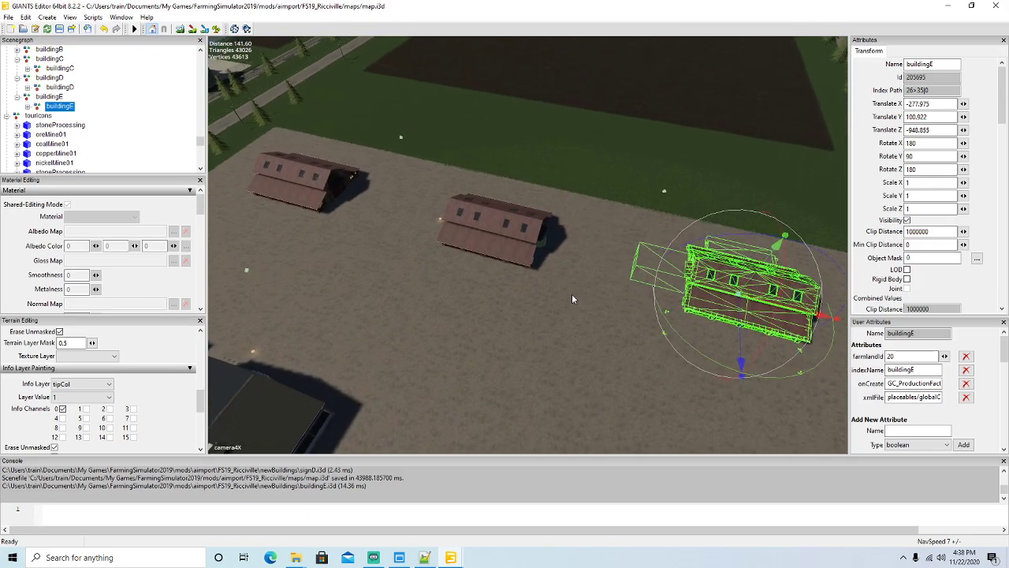
scroll(574, 298, "up", 8)
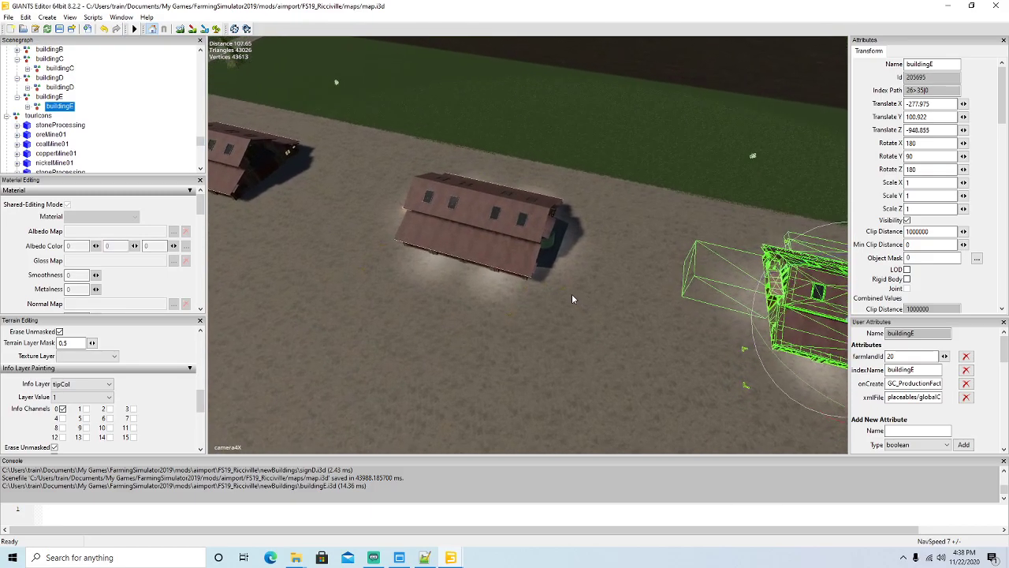
left_click_drag(572, 293, 612, 308, "alt")
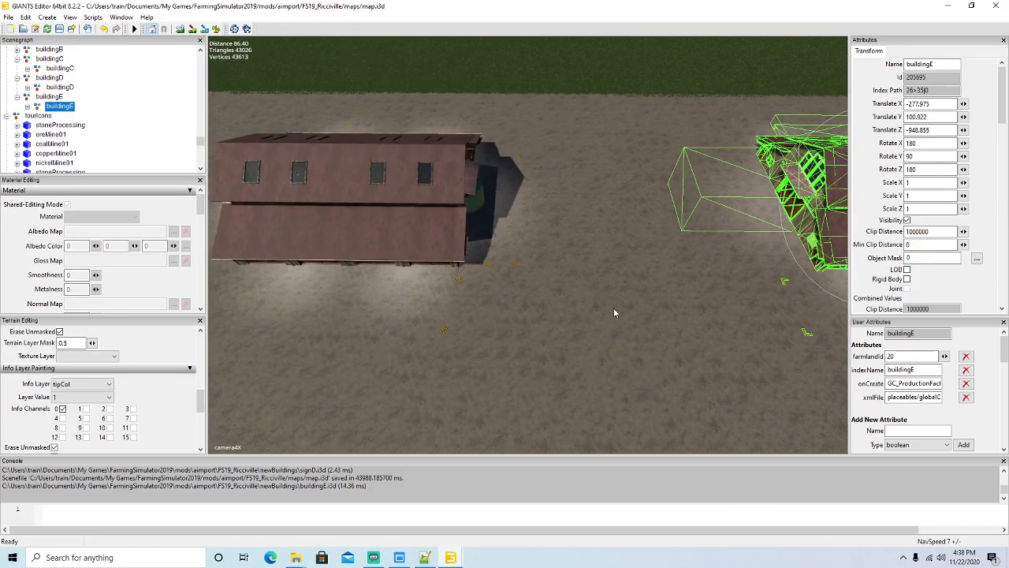
scroll(614, 308, "down", 3)
scroll(613, 309, "down", 3)
left_click_drag(612, 308, 716, 290, "alt")
scroll(716, 285, "up", 6)
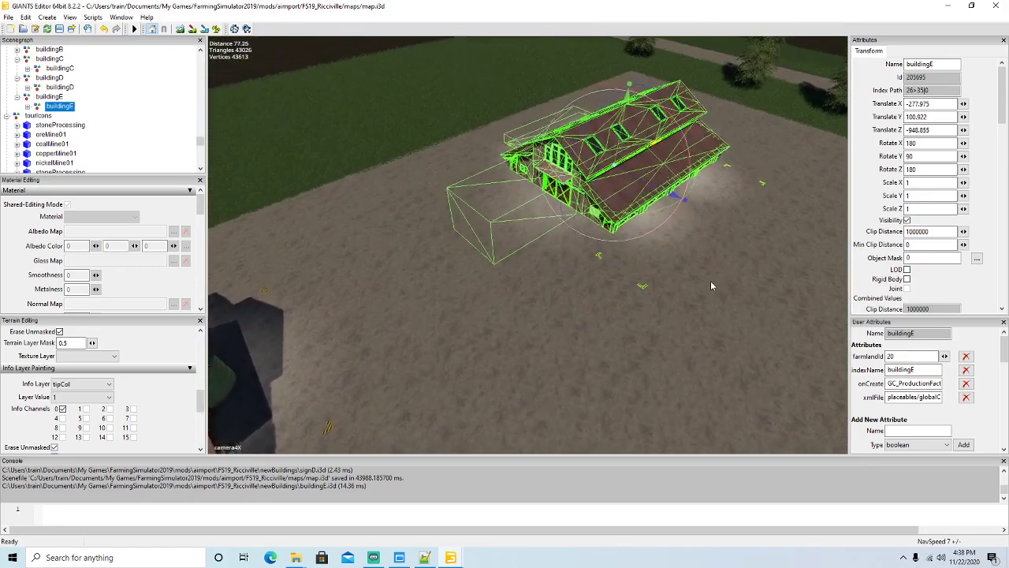
left_click_drag(711, 286, 759, 253, "alt")
scroll(693, 246, "up", 3)
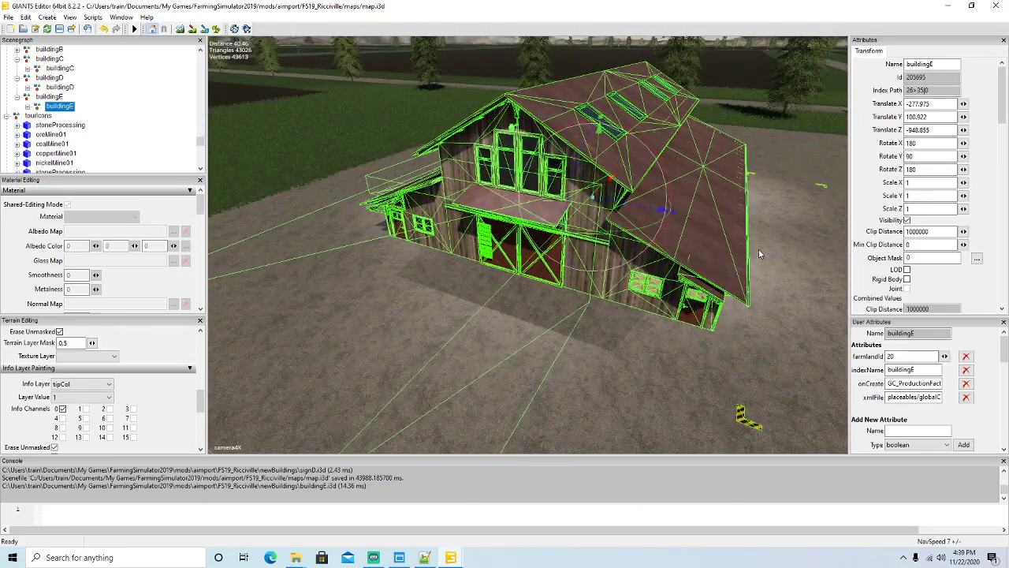
left_click_drag(710, 302, 758, 261, "alt")
scroll(666, 329, "down", 4)
scroll(757, 256, "up", 6)
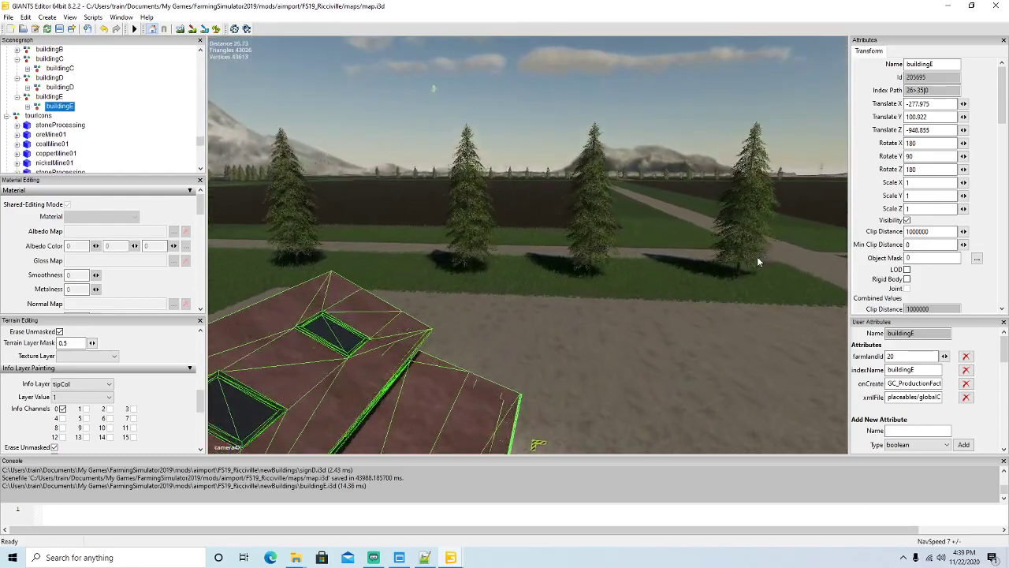
scroll(758, 257, "up", 2)
left_click_drag(758, 257, 342, 234, "alt")
scroll(541, 299, "up", 3)
scroll(322, 241, "up", 5)
scroll(342, 234, "up", 6)
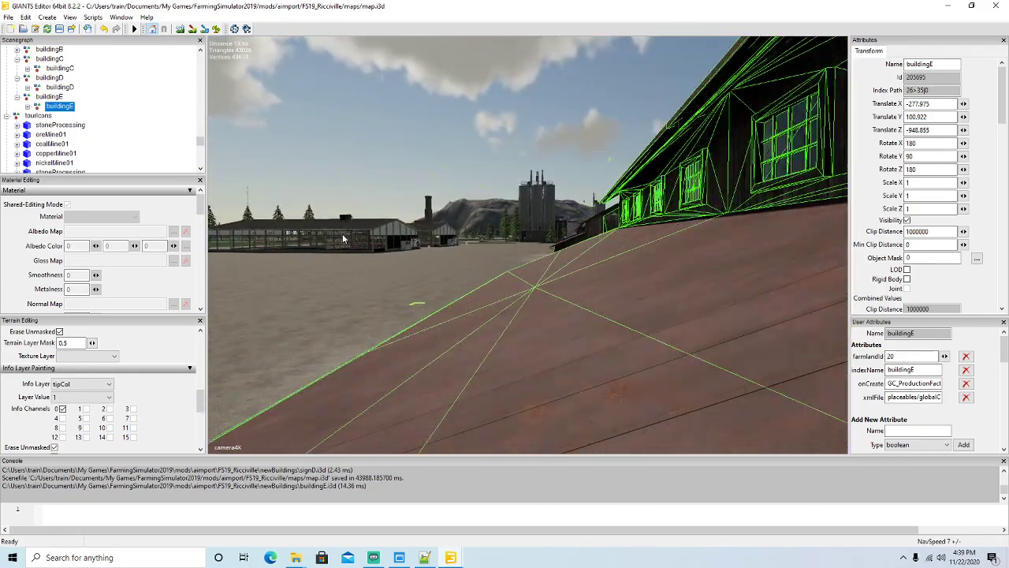
scroll(342, 233, "down", 6)
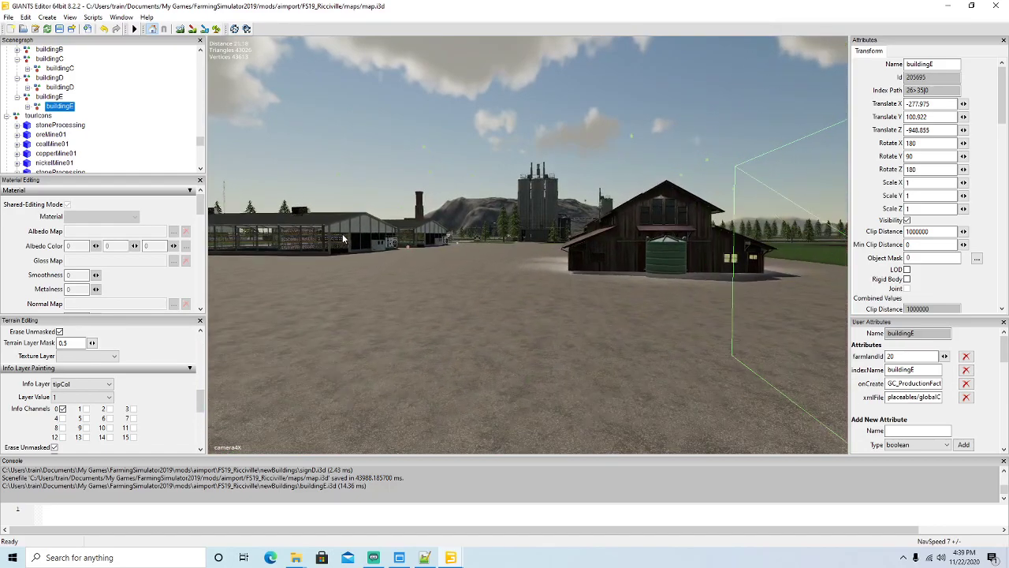
left_click_drag(502, 257, 729, 280, "alt")
scroll(561, 245, "up", 5)
scroll(736, 288, "down", 2)
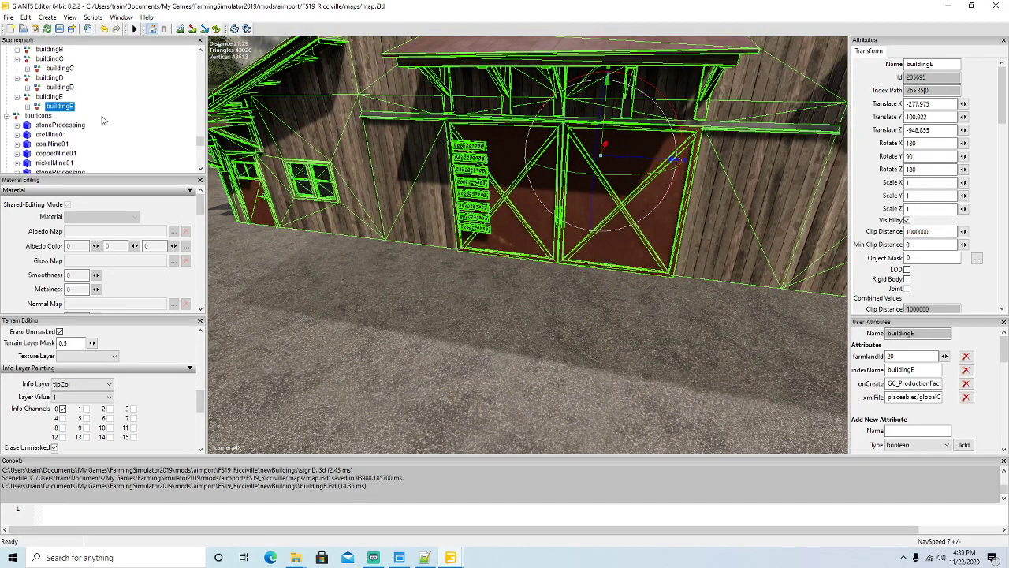
Step: Start importing the buildingE sign, signE.i3d, from the newBuildings folder
left_click(8, 16)
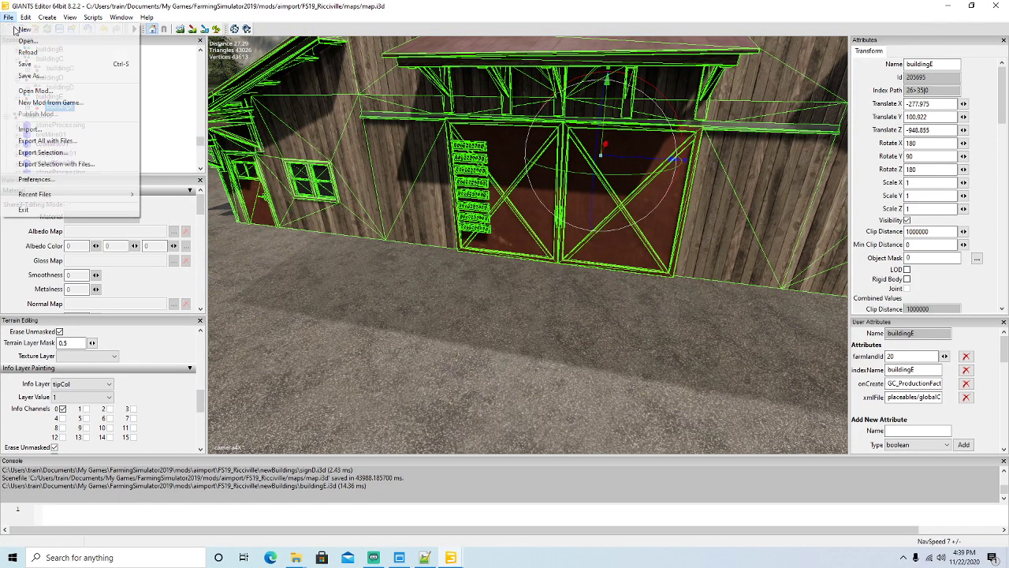
left_click(31, 131)
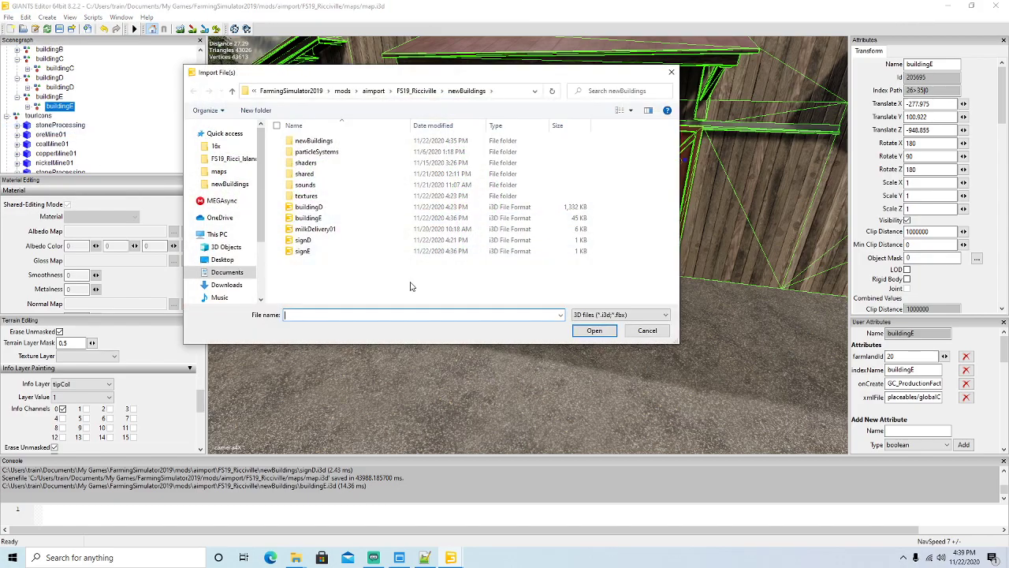
Step: Import signE.i3d from the newBuildings folder and move the imported sign into the nested buildingE group
left_click(303, 251)
left_click(594, 330)
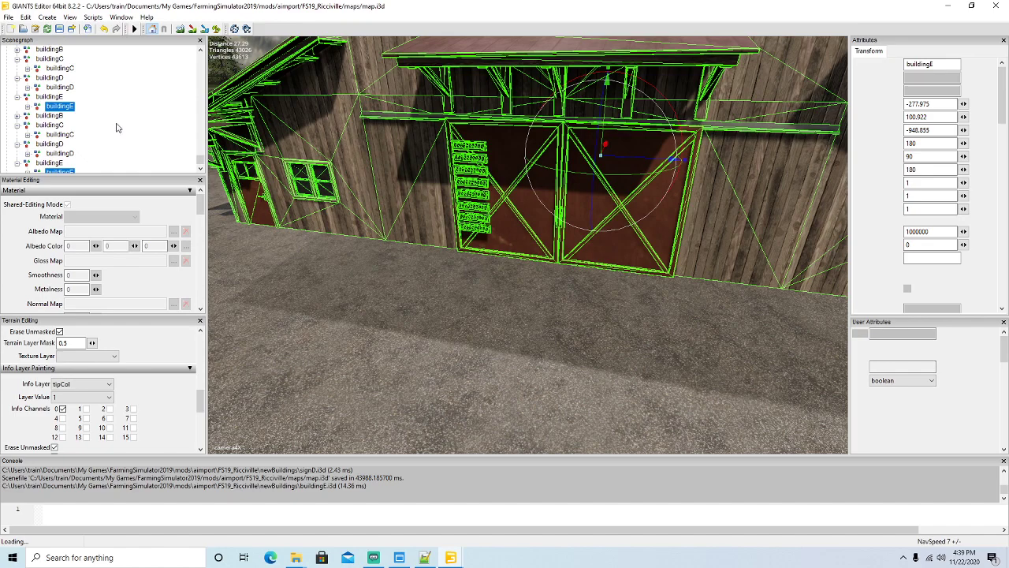
scroll(116, 127, "up", 10)
left_click(26, 16)
left_click(43, 80)
left_click(38, 106)
left_click(26, 17)
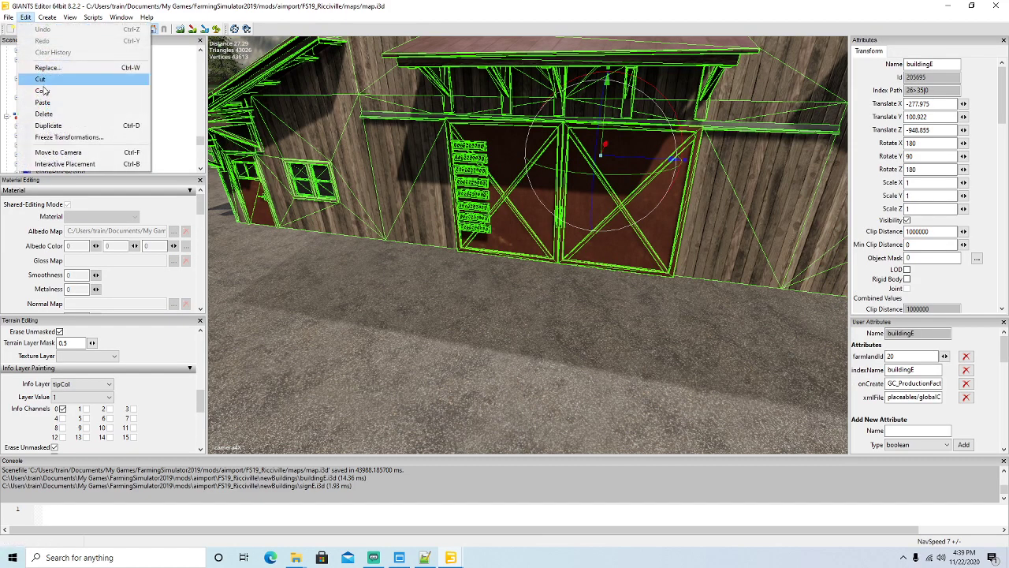
left_click(45, 106)
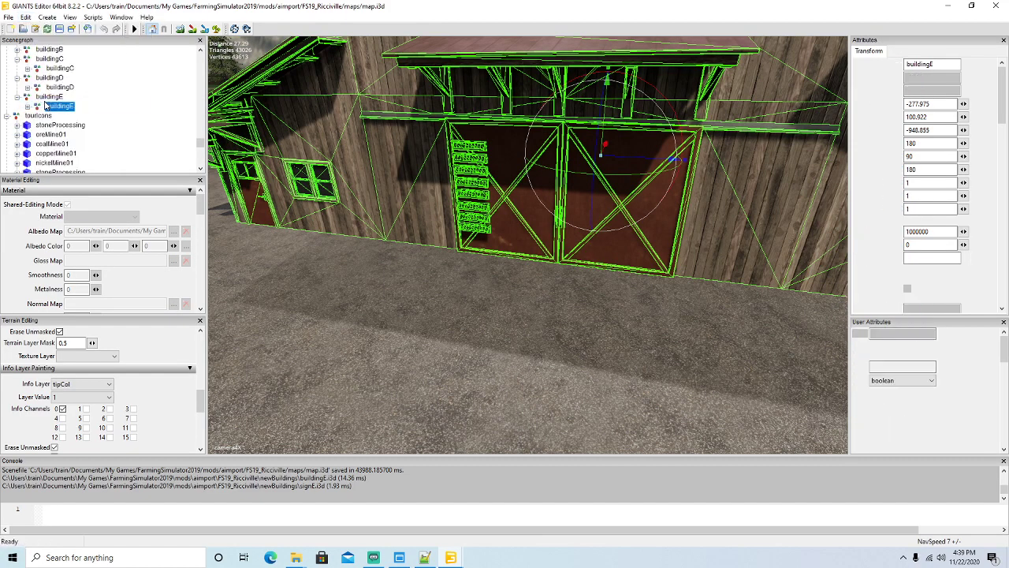
Step: Place the sign on the barn's large doors with Interactive Placement and turn it to face outward, with Rotate Y set to 0
left_click(26, 17)
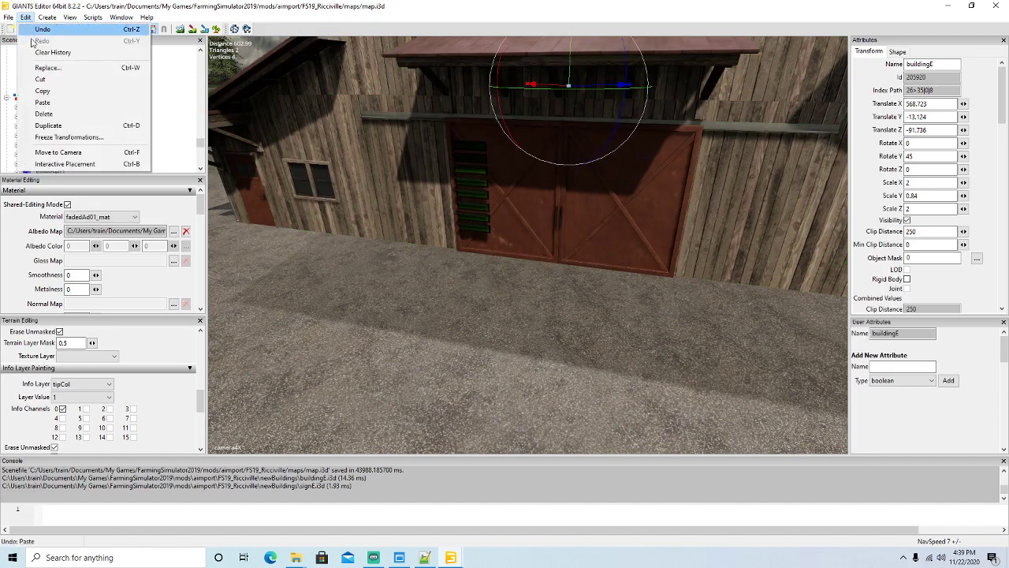
left_click(85, 166)
left_click(504, 175)
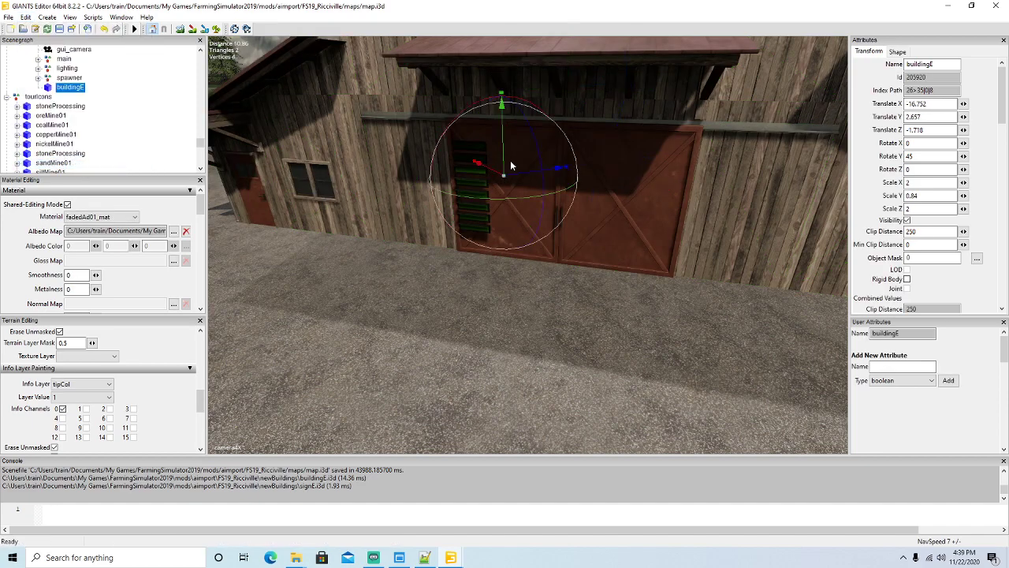
left_click_drag(494, 202, 607, 166)
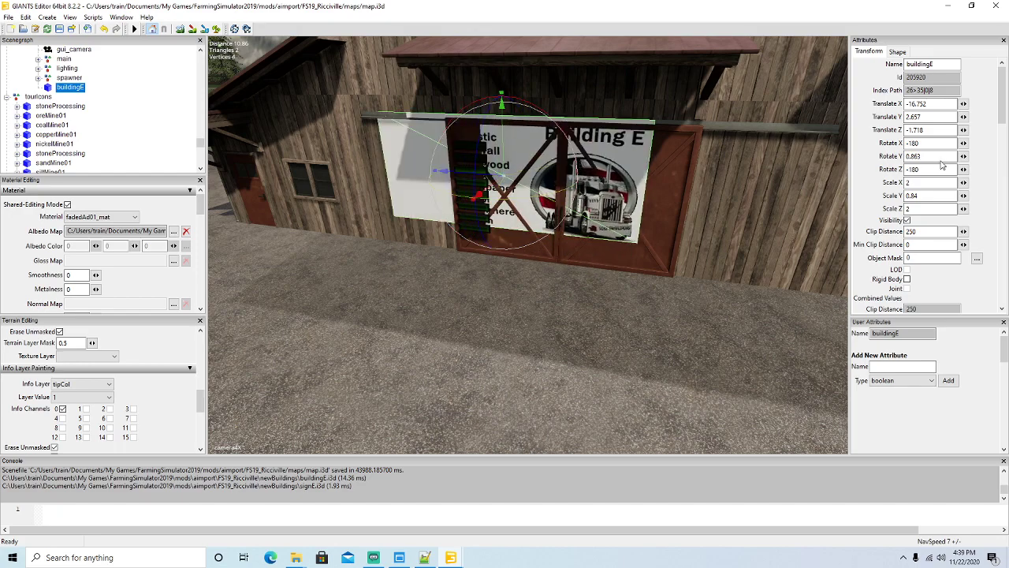
type("0")
Step: Position the Building E sign beside the storage displays at about X -17.02, Y 2.453, Z -0.481
left_click_drag(551, 284, 550, 278, "alt")
scroll(550, 283, "up", 3)
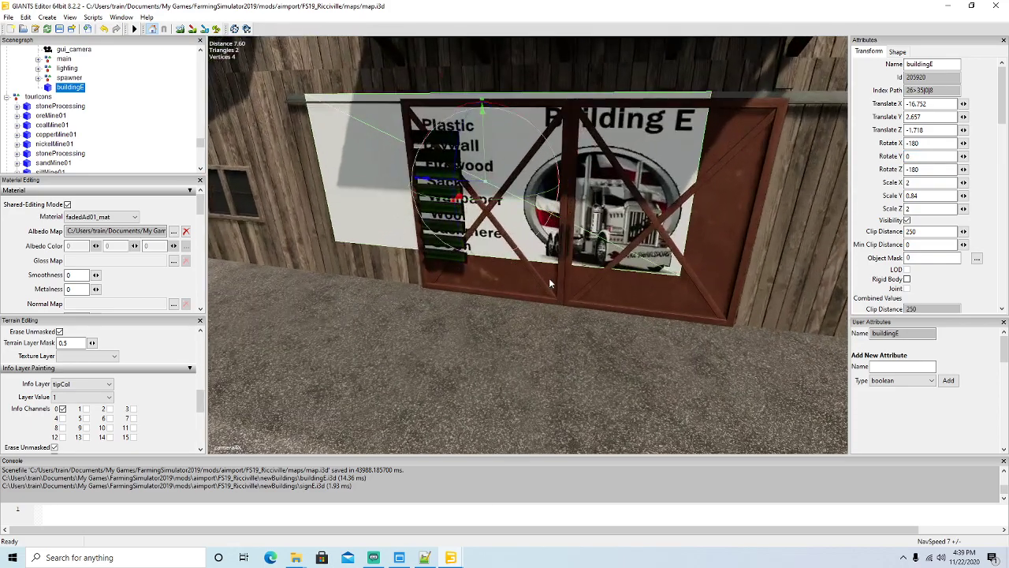
left_click_drag(477, 191, 475, 217)
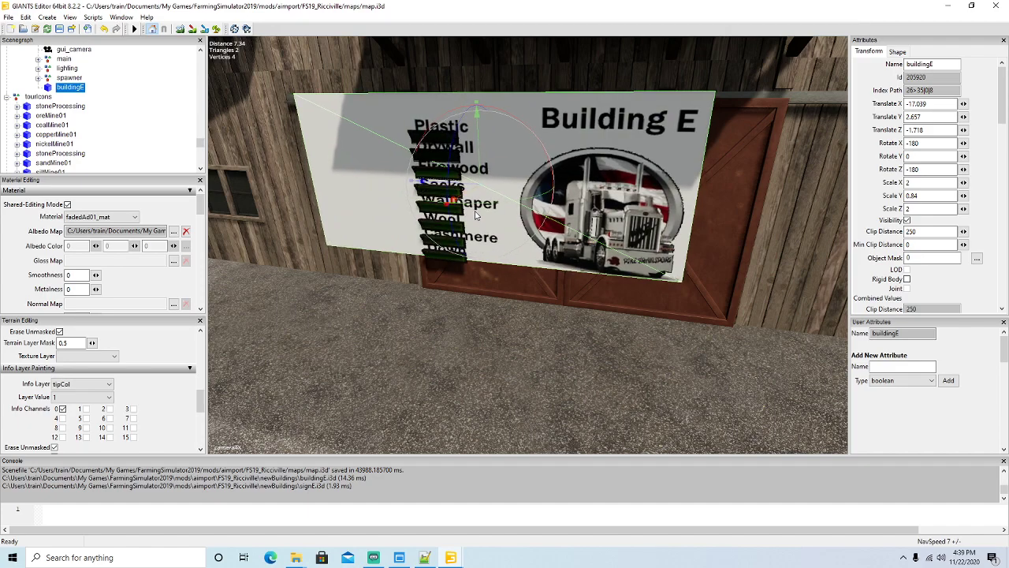
left_click_drag(482, 160, 479, 167)
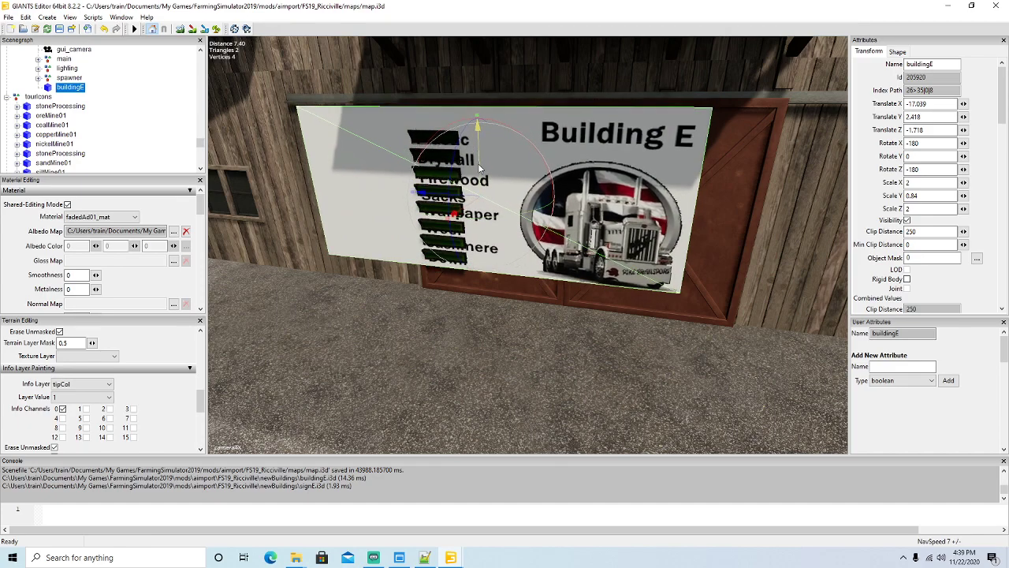
left_click_drag(462, 201, 533, 211)
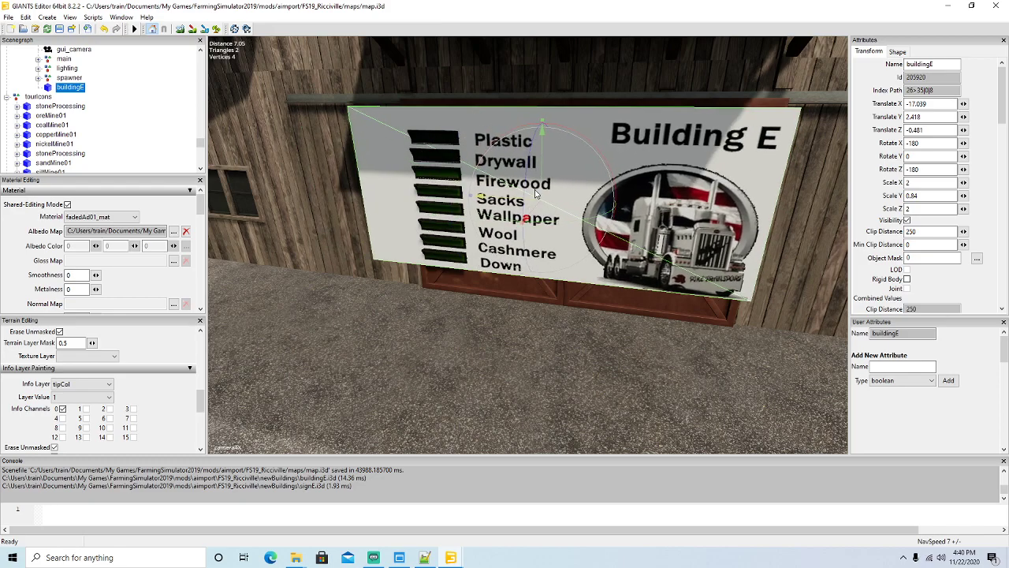
left_click_drag(541, 166, 603, 190)
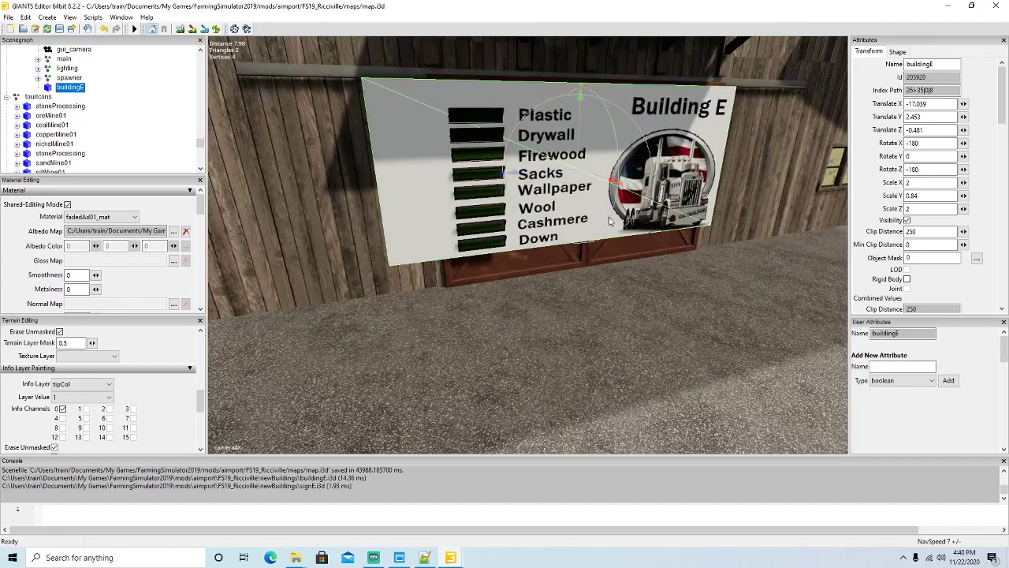
left_click_drag(614, 182, 597, 180)
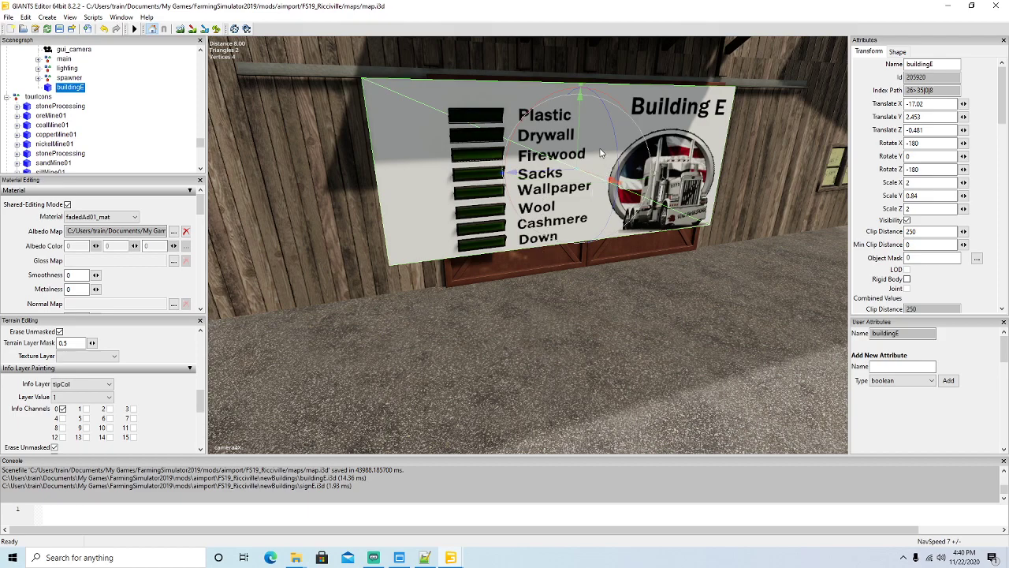
left_click_drag(610, 307, 601, 304, "alt")
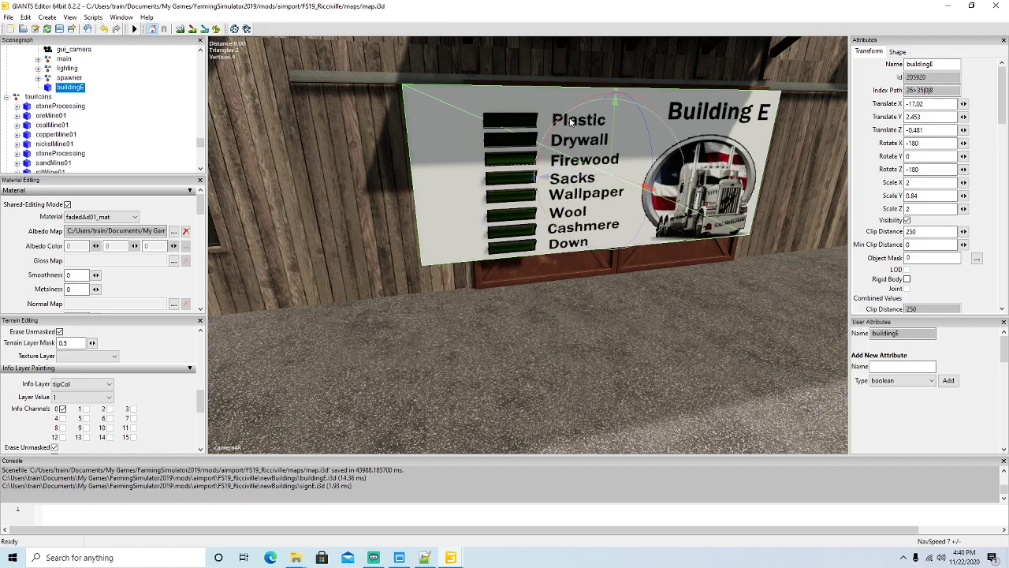
Step: Switch to Notepad++ and check the buildingE storage entries in l10n_en.xml against the sign's product list
left_click(424, 558)
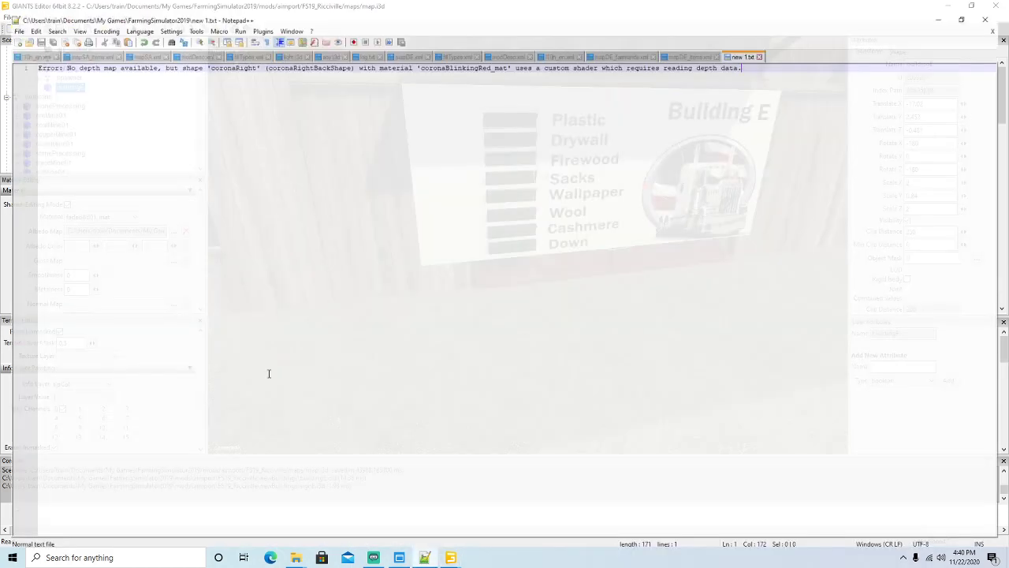
left_click(23, 44)
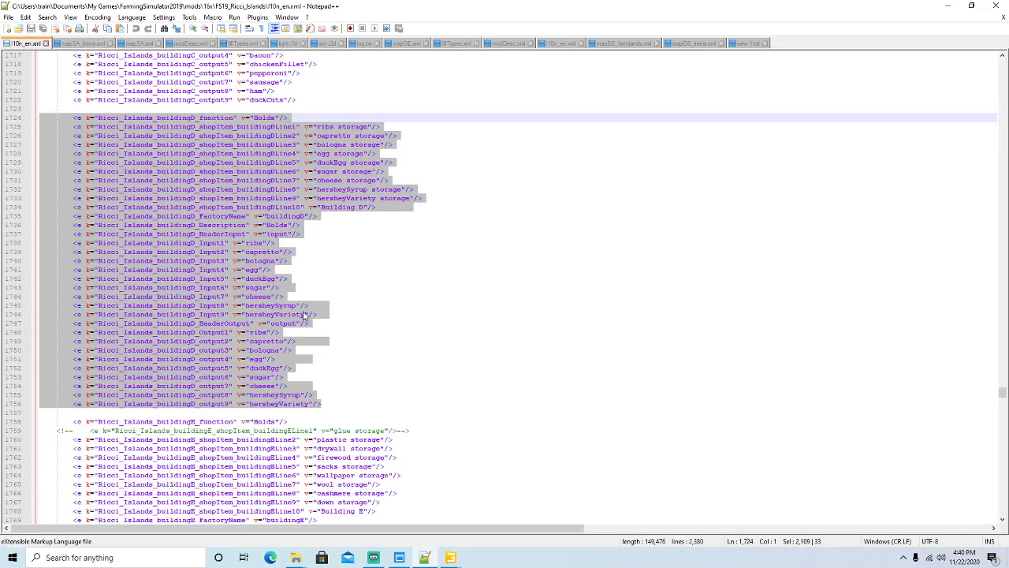
scroll(319, 311, "down", 6)
scroll(319, 311, "down", 3)
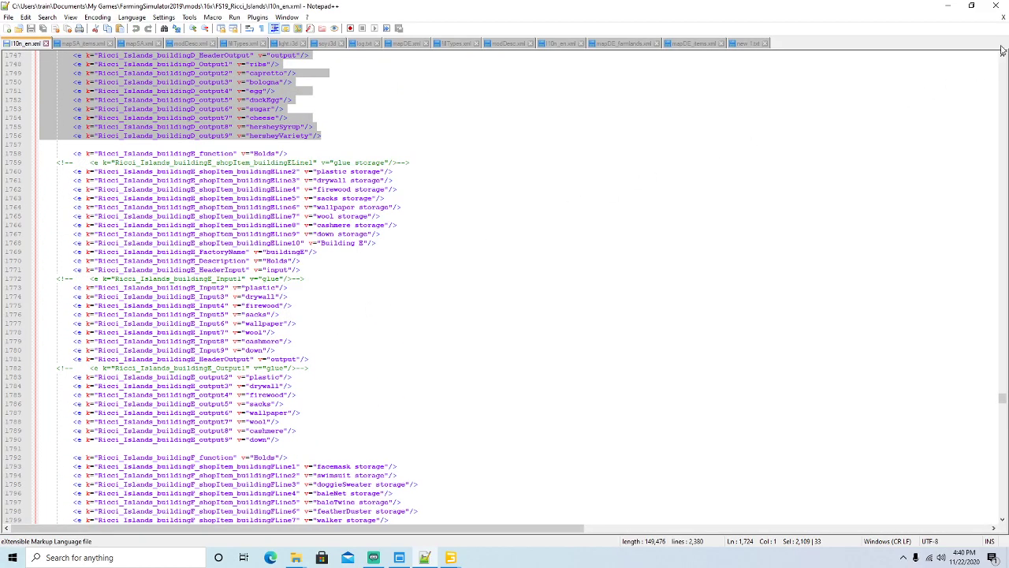
Step: Return to GIANTS Editor and raise the Building E sign slightly to about Y 2.473
left_click(950, 11)
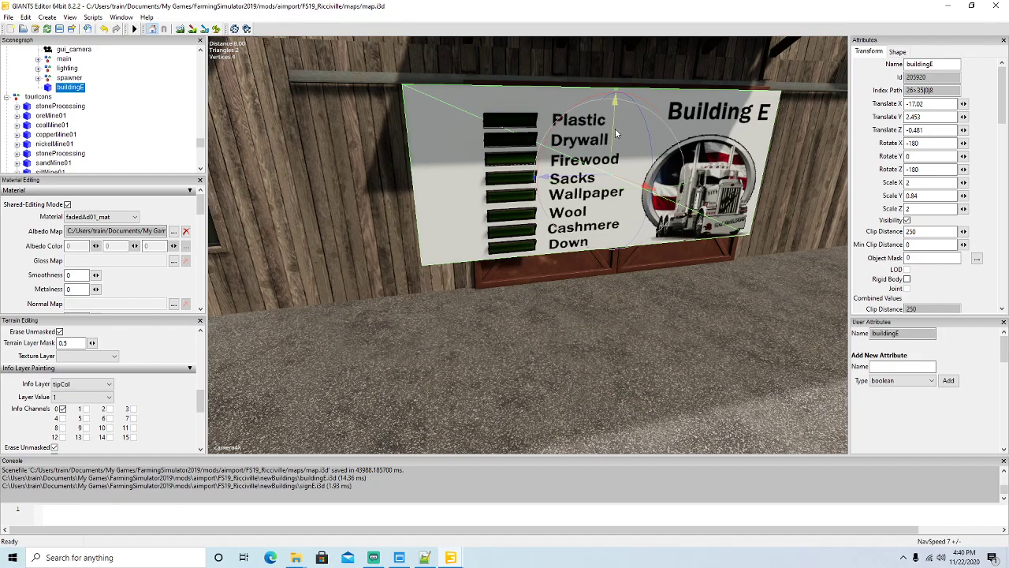
left_click_drag(614, 128, 614, 128)
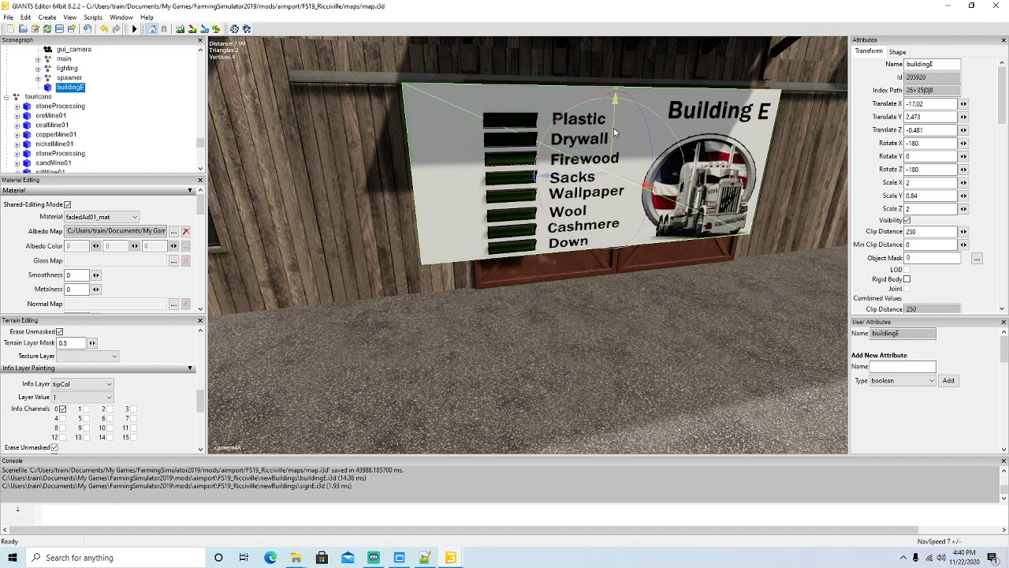
scroll(708, 355, "down", 6)
Step: Duplicate the second Placa_entrada billboard frame and move the copy along Z to the Building E sign, at about -940.09
left_click_drag(656, 340, 298, 195, "alt")
scroll(124, 120, "up", 10)
scroll(125, 119, "up", 10)
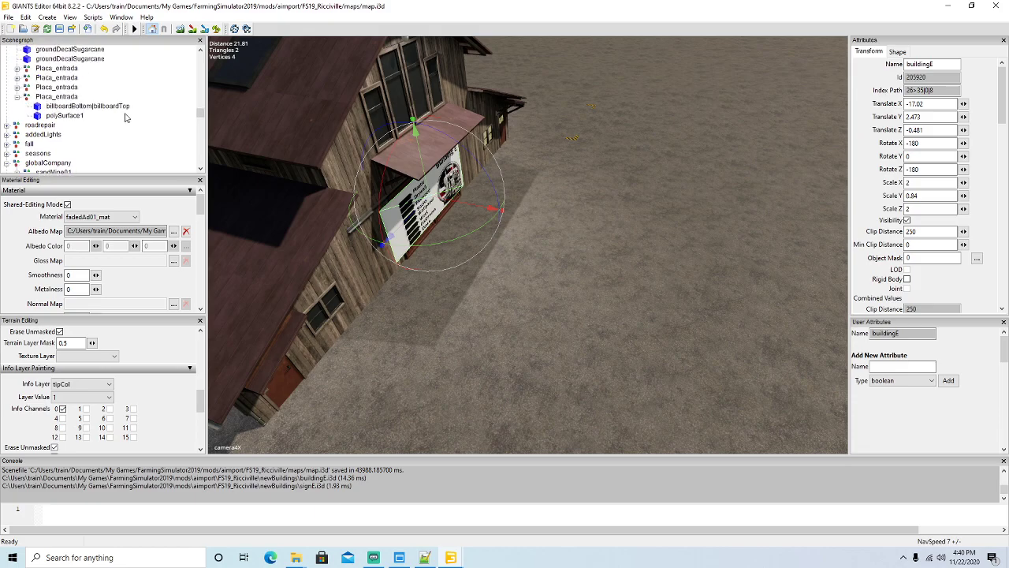
left_click(57, 77)
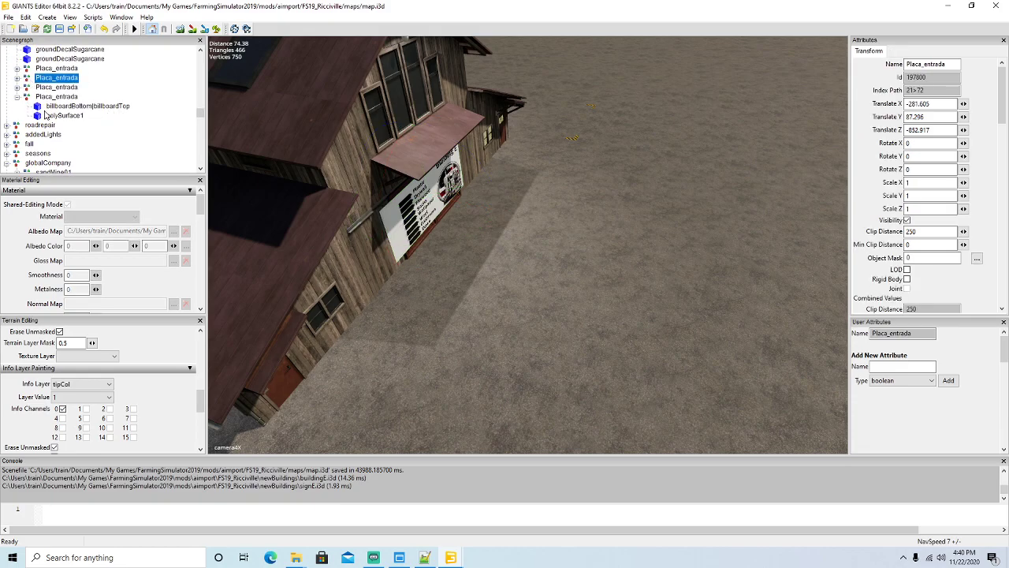
left_click(17, 97)
scroll(631, 235, "down", 3)
left_click_drag(632, 238, 793, 199, "alt")
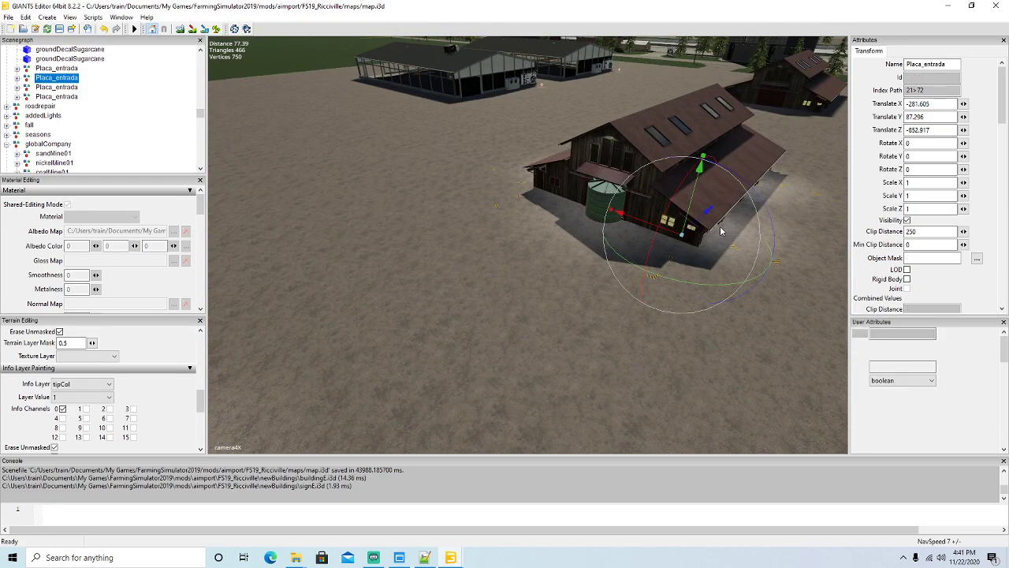
key("ctrl+d")
left_click_drag(700, 225, 229, 380)
Step: Shift the copied billboard frame along X to about -282.138 so it lines up with the Building E sign
left_click_drag(655, 316, 324, 361, "alt")
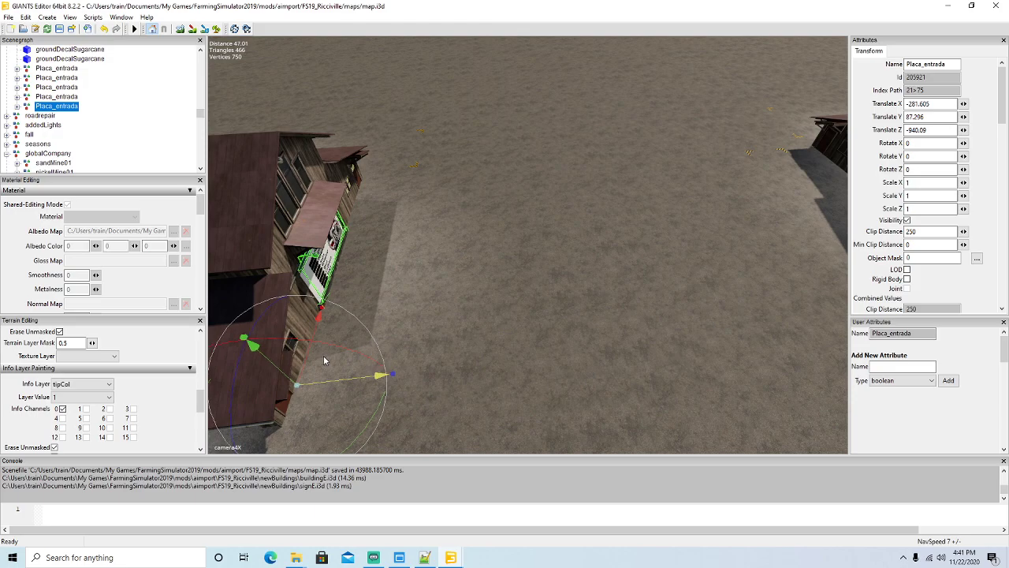
left_click_drag(480, 320, 467, 345, "alt")
scroll(502, 292, "up", 5)
left_click_drag(473, 310, 465, 310)
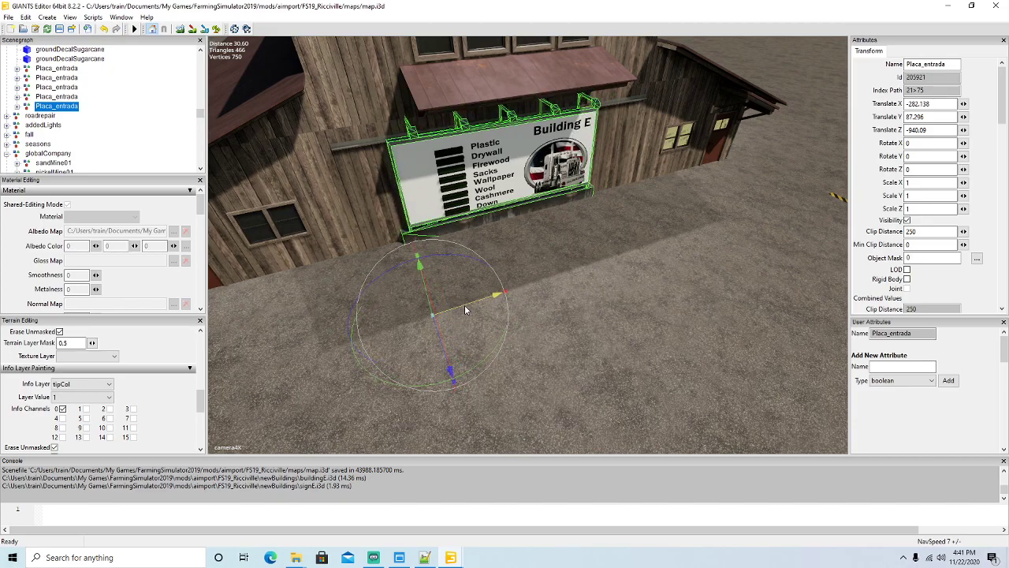
Step: Adjust the copied billboard frame's height to about Y 87.266 so it surrounds the Building E sign
left_click_drag(521, 325, 698, 268, "alt")
scroll(439, 280, "up", 8)
scroll(689, 297, "down", 2)
scroll(683, 267, "up", 1)
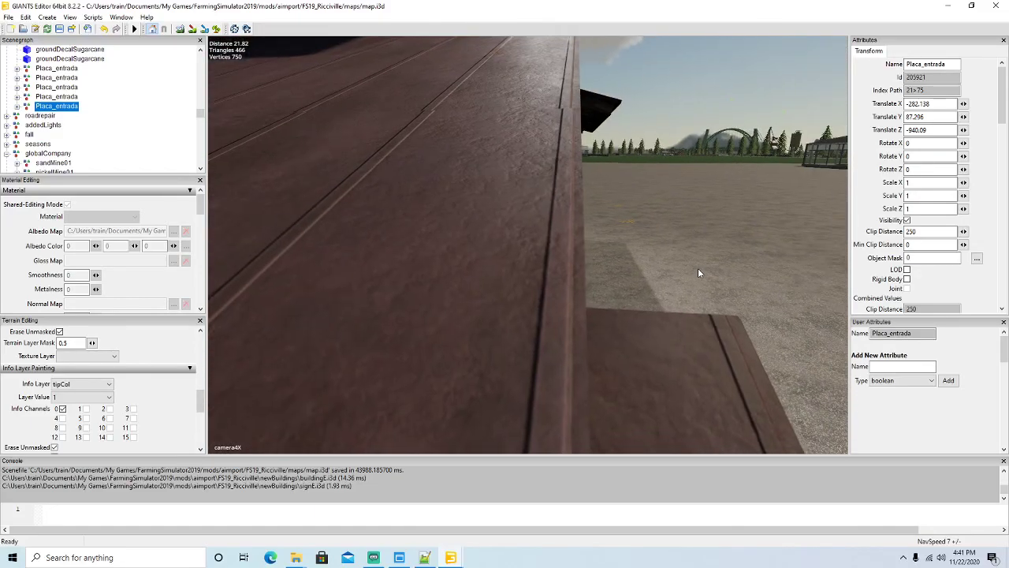
scroll(697, 269, "up", 1)
left_click_drag(665, 306, 431, 339, "alt")
scroll(696, 304, "up", 2)
scroll(696, 306, "up", 2)
scroll(471, 348, "down", 4)
scroll(467, 348, "up", 2)
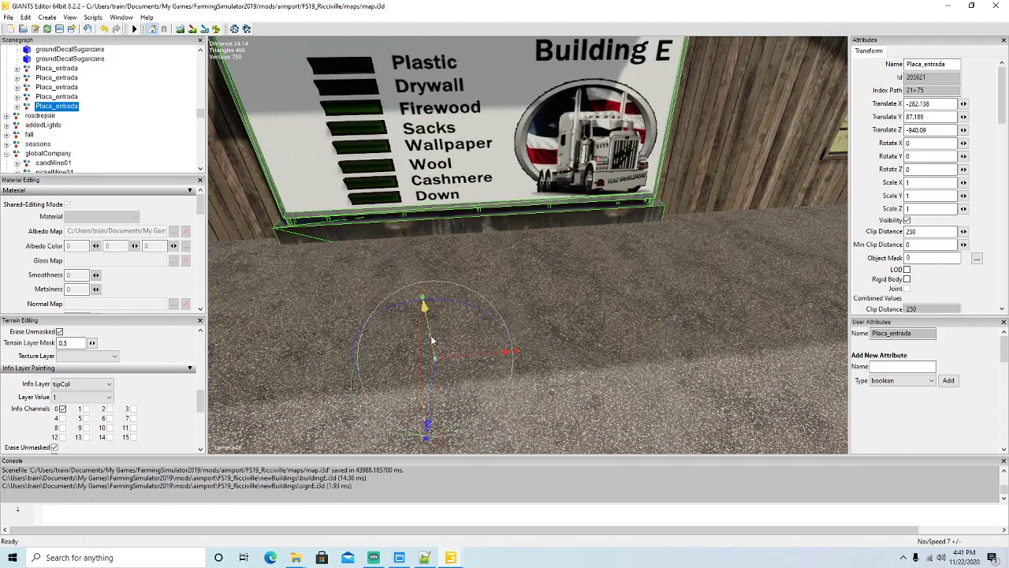
left_click_drag(613, 352, 596, 333, "alt")
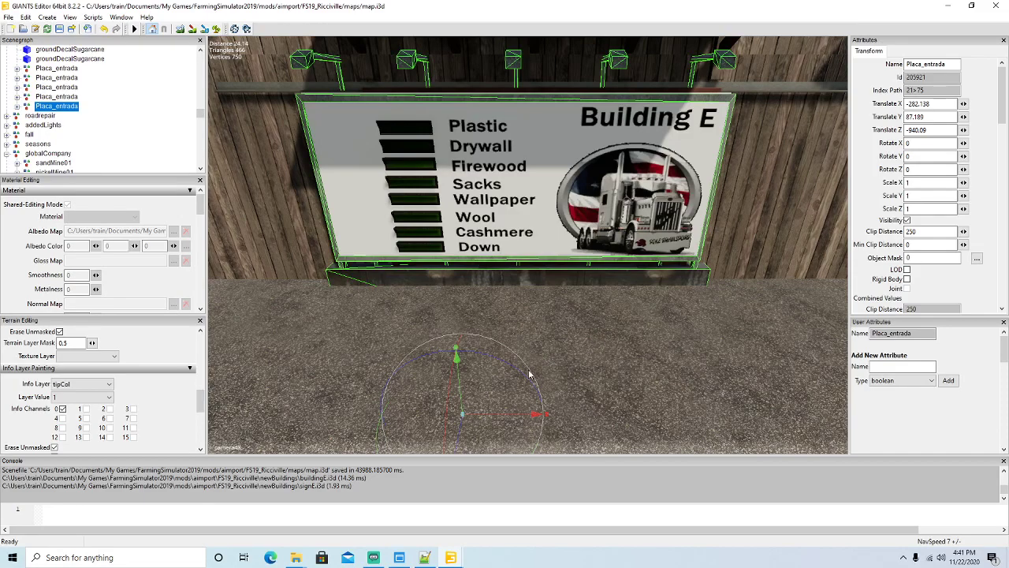
left_click_drag(461, 389, 464, 387)
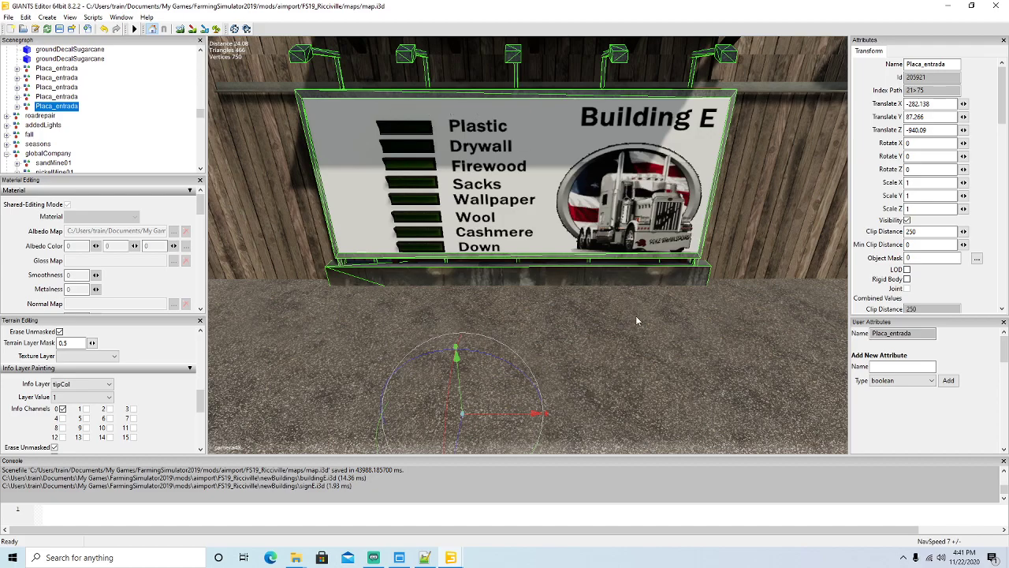
Step: Examine the framed Building E sign on the barn front from several distances and angles
scroll(642, 343, "down", 10)
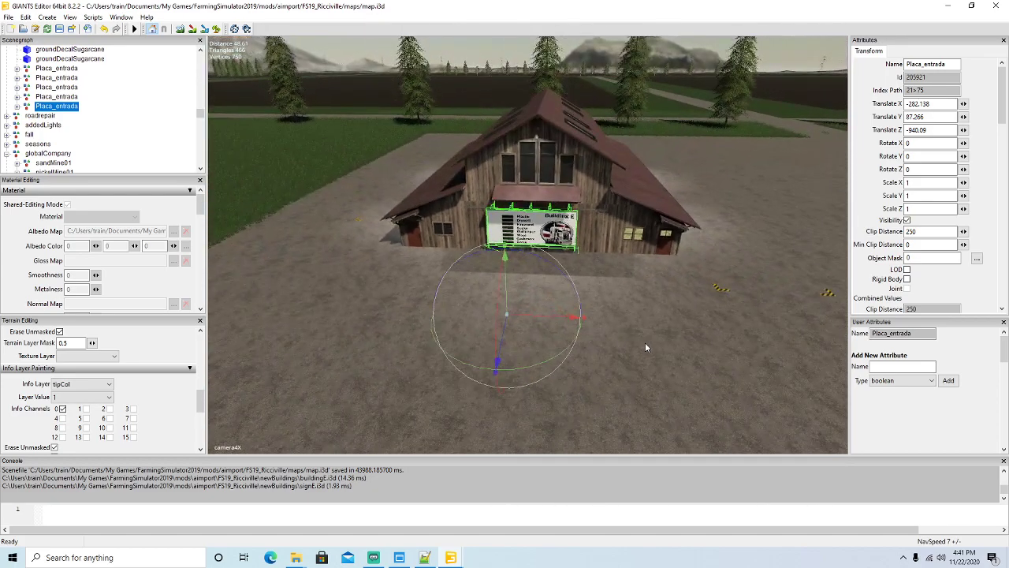
left_click_drag(645, 344, 585, 357, "alt")
scroll(722, 328, "up", 8)
scroll(585, 360, "down", 6)
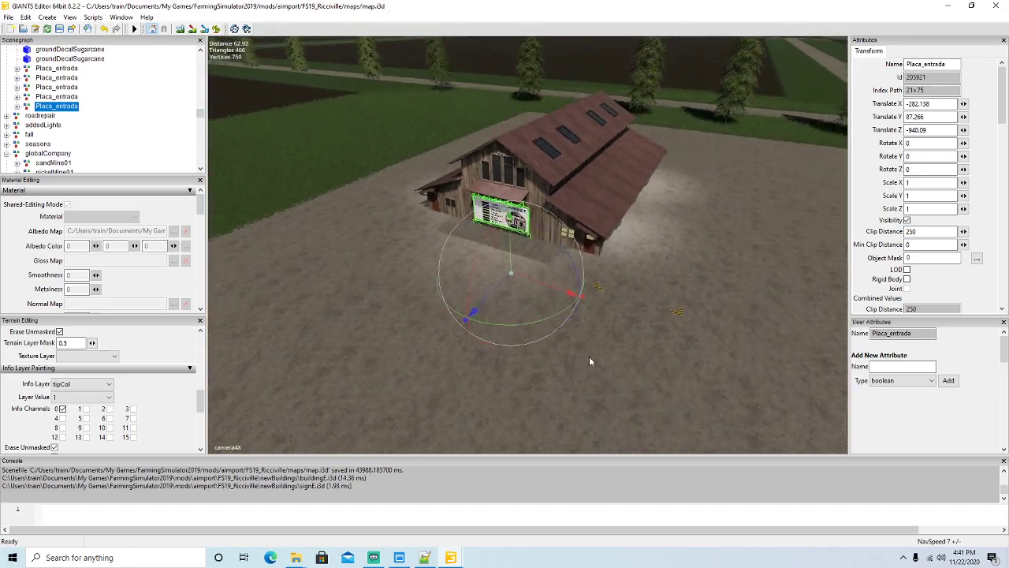
scroll(100, 134, "down", 4)
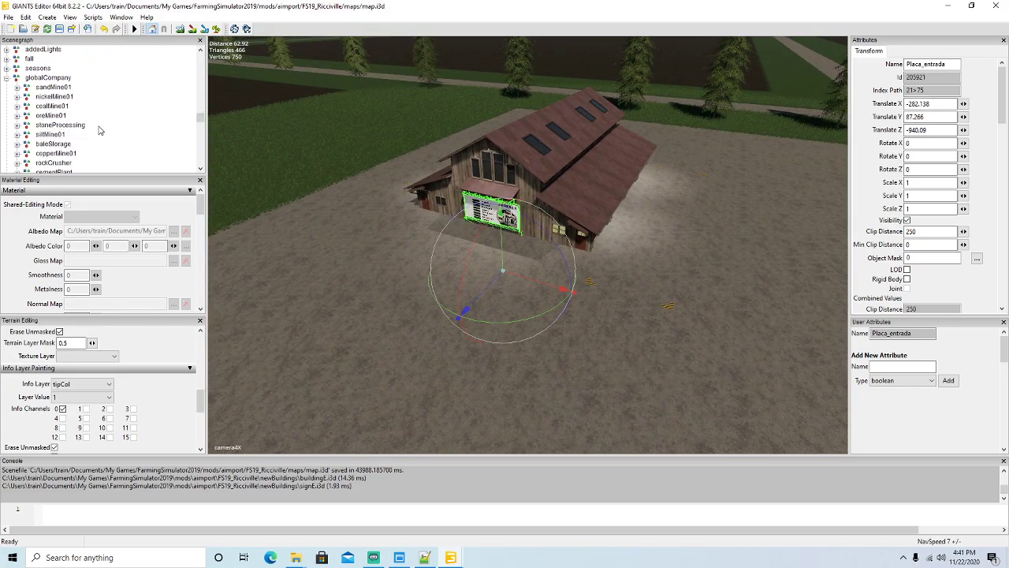
left_click_drag(453, 353, 347, 329, "alt")
scroll(347, 329, "up", 7)
key("f")
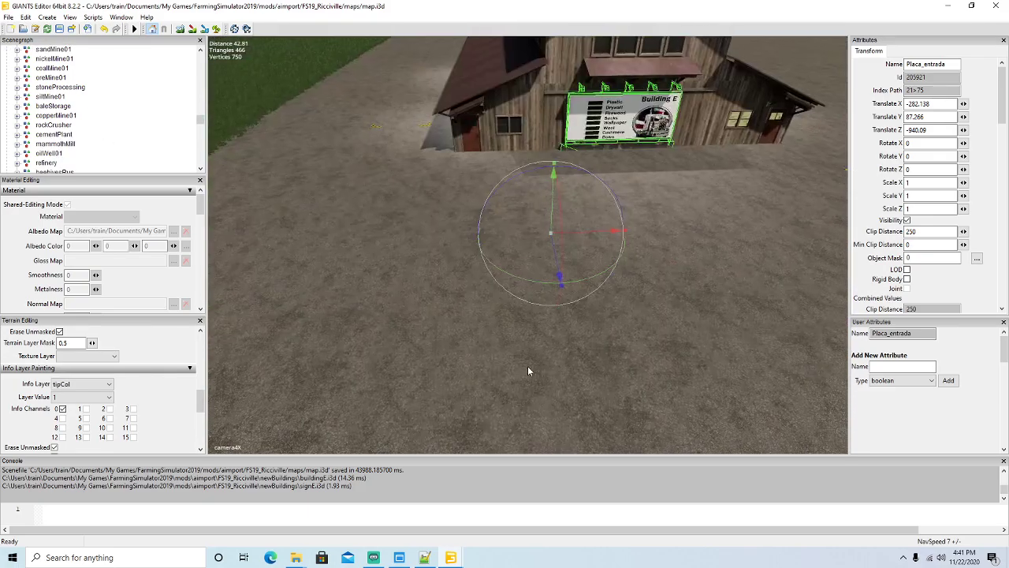
Step: Duplicate the buildingD icon at the end of the tourIcons group
scroll(49, 120, "down", 5)
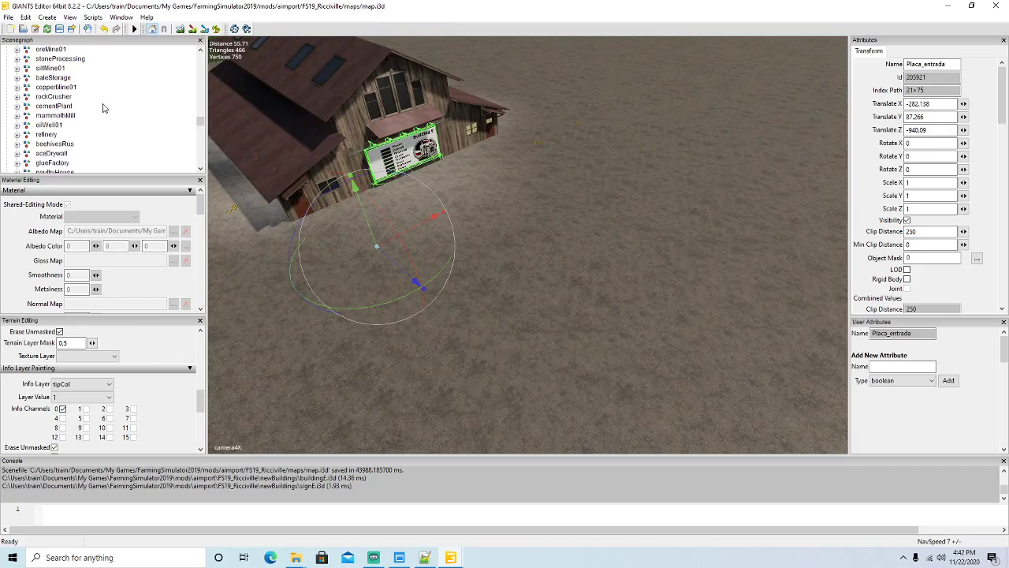
scroll(197, 133, "down", 3)
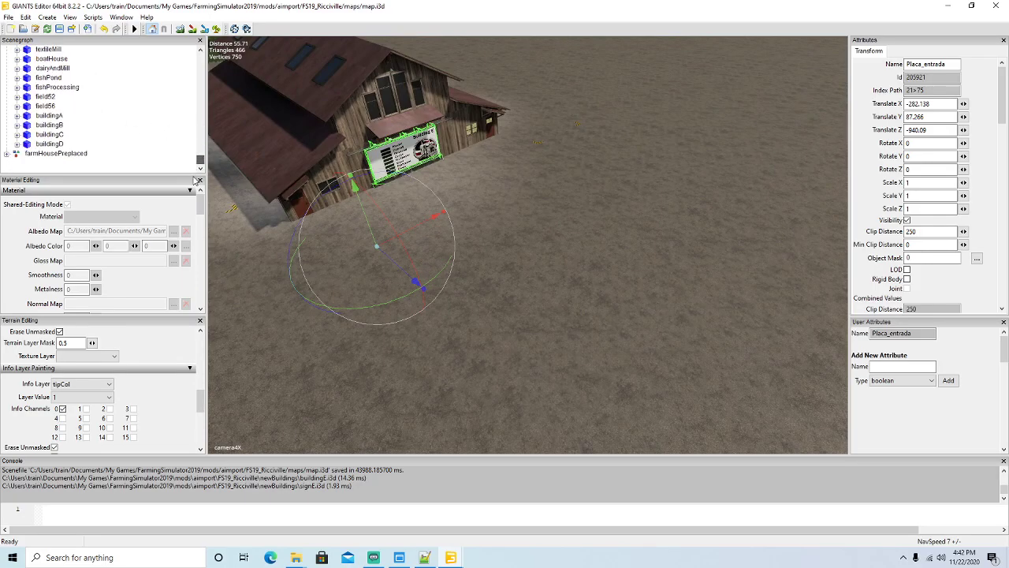
left_click(49, 144)
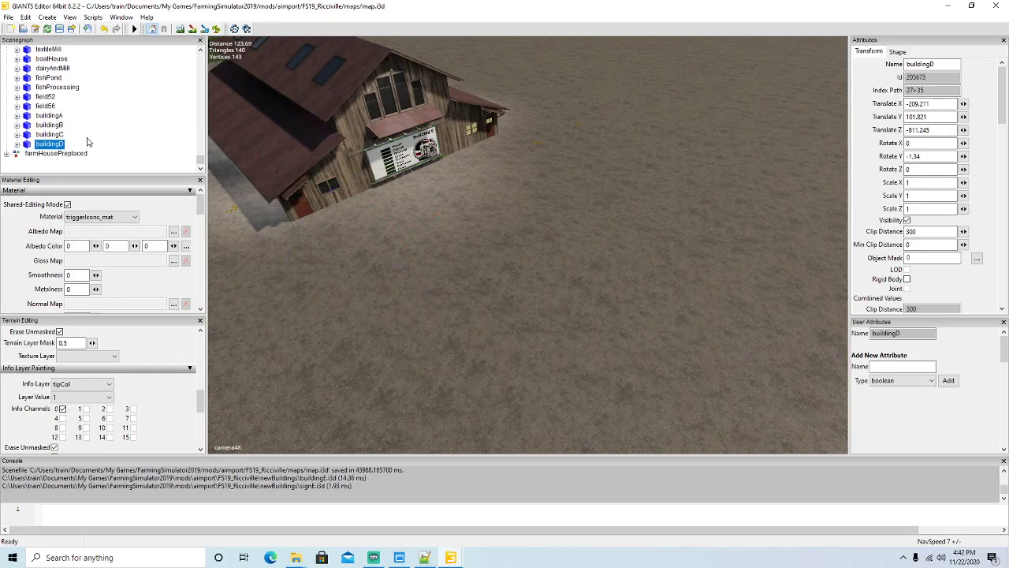
key("ctrl+d")
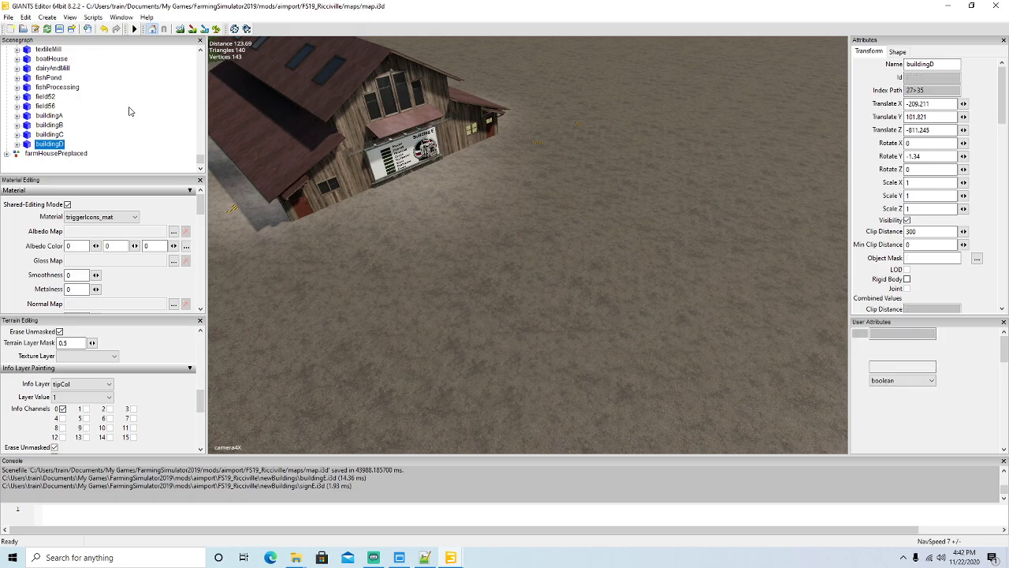
Step: Rename the copied tour icon to buildingE and place it in front of the Building E barn at about X -279.051, Z -925.06
left_click(938, 64)
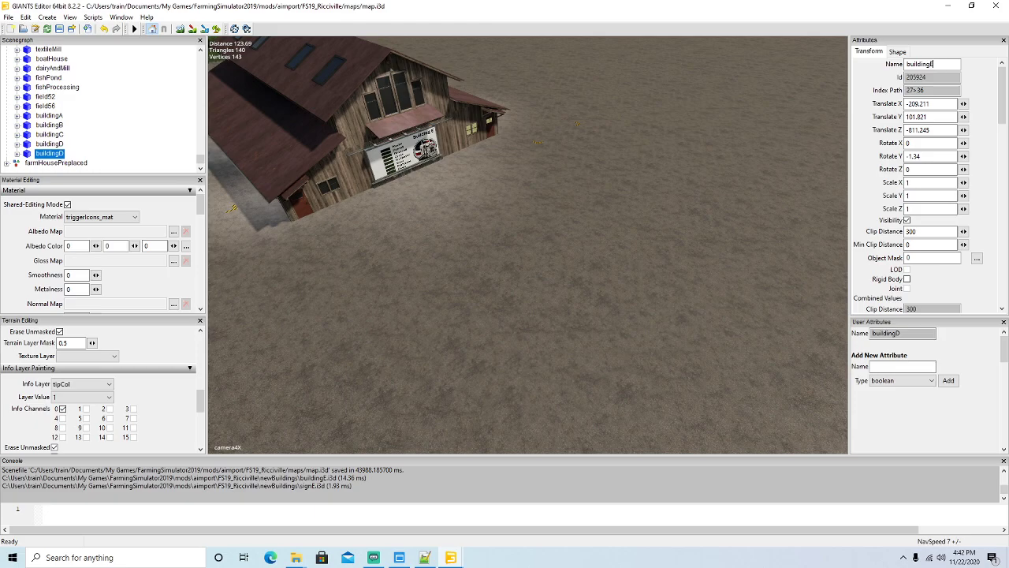
key("Return")
left_click(26, 17)
left_click(72, 164)
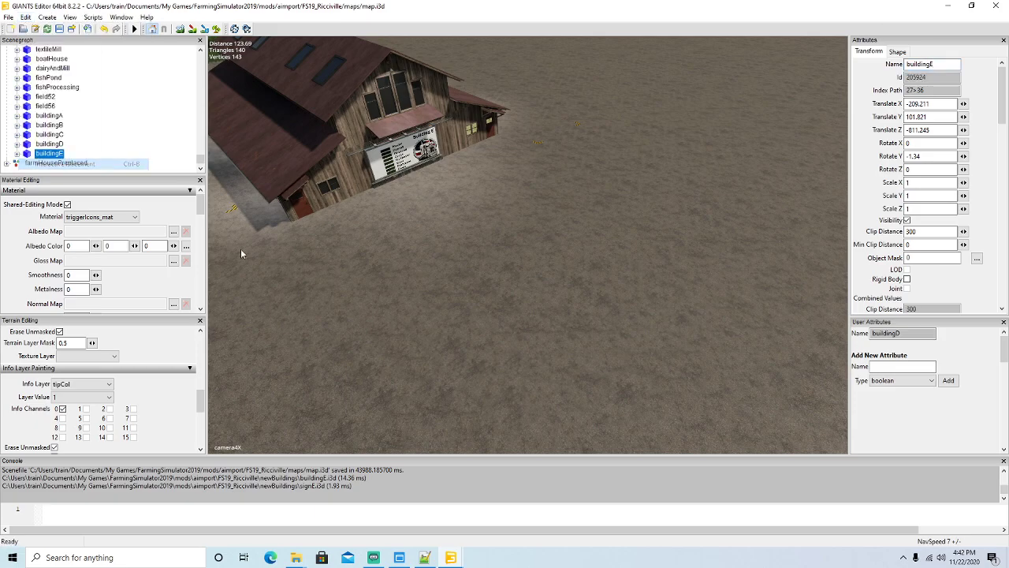
left_click(331, 274)
left_click_drag(321, 255, 457, 208)
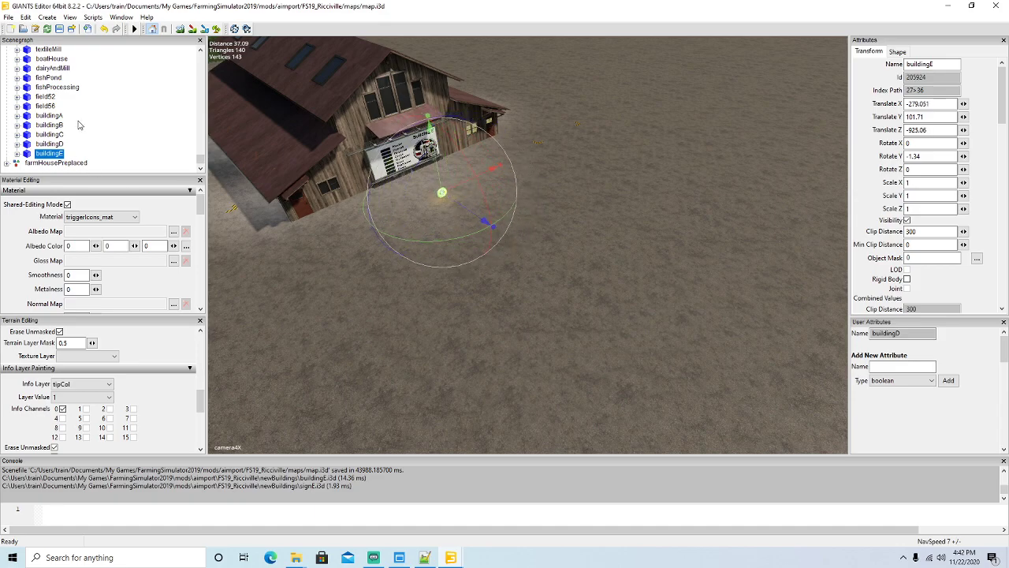
Step: Examine the Building E barn's player trigger and the surrounding yard from closer and farther away
left_click(421, 207)
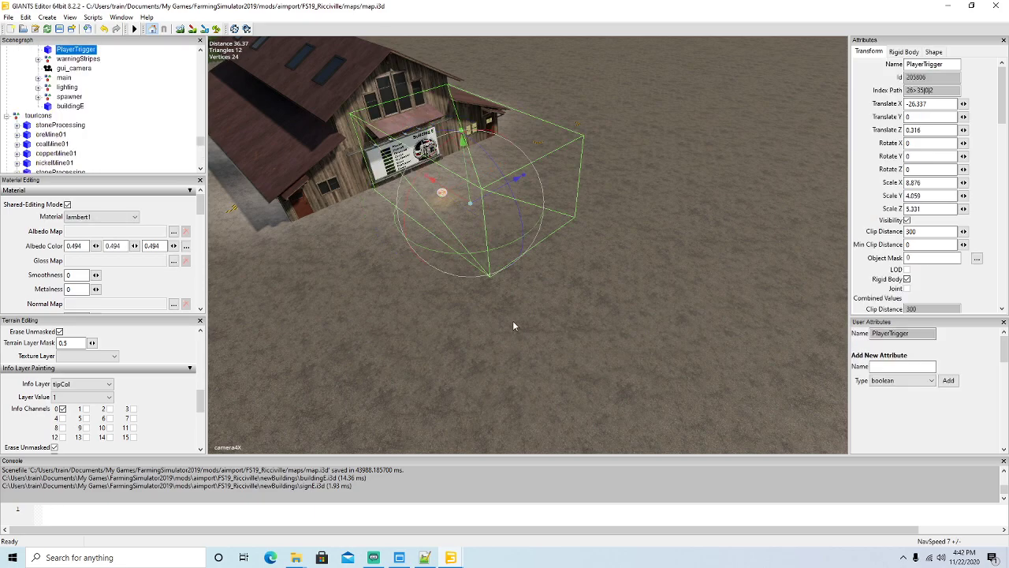
scroll(513, 322, "down", 5)
left_click_drag(512, 321, 548, 325, "alt")
scroll(571, 249, "up", 6)
scroll(571, 248, "up", 5)
scroll(523, 314, "down", 5)
scroll(551, 319, "down", 4)
scroll(552, 323, "down", 2)
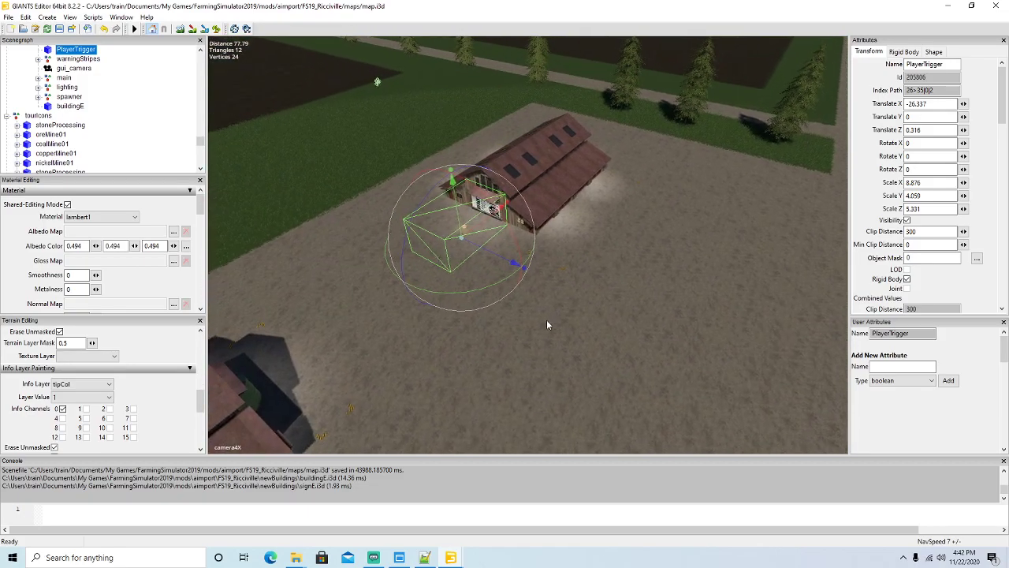
Step: Set the farmlandId attribute of the inner buildingE group to 33 and save the map
scroll(109, 166, "up", 4)
left_click(38, 99)
left_click(27, 98)
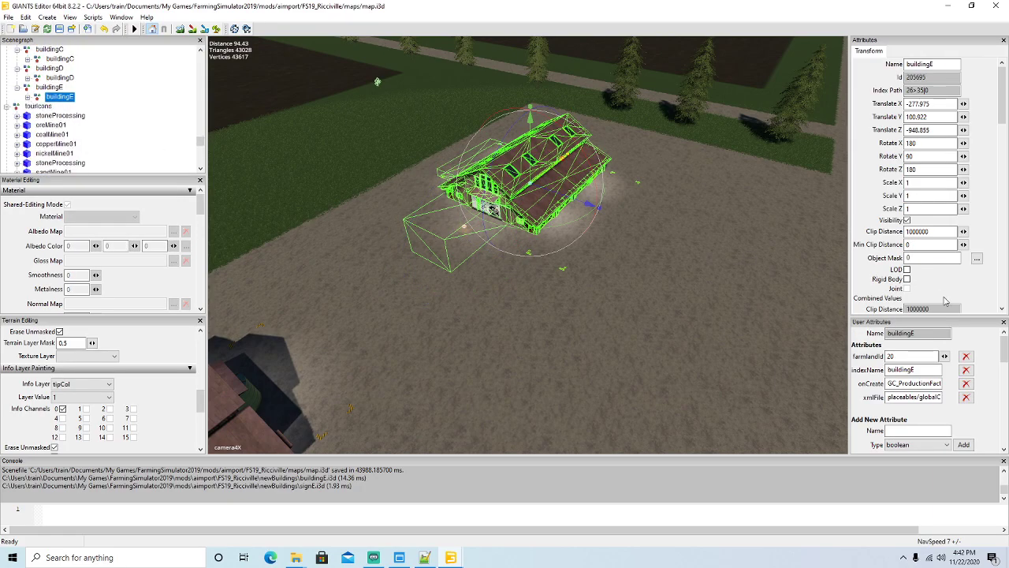
left_click_drag(897, 356, 783, 365)
type("33")
left_click(60, 29)
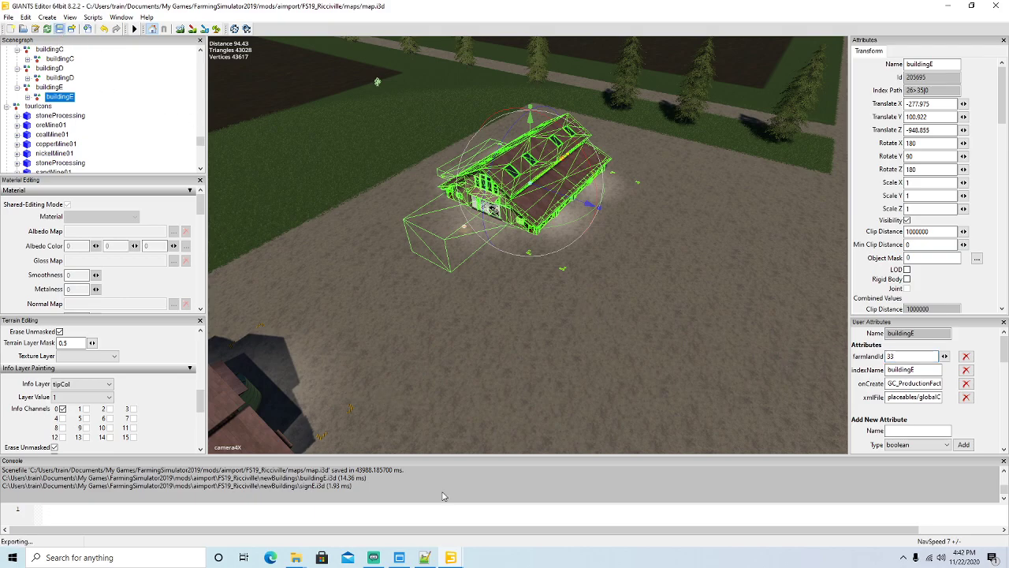
Step: Switch to Notepad++ and copy the whole buildingE text block from the FS19_Ricci_Islands l10n_en.xml, from its function entry through output9
left_click(426, 558)
scroll(415, 274, "up", 2)
scroll(415, 275, "down", 2)
scroll(481, 276, "down", 1)
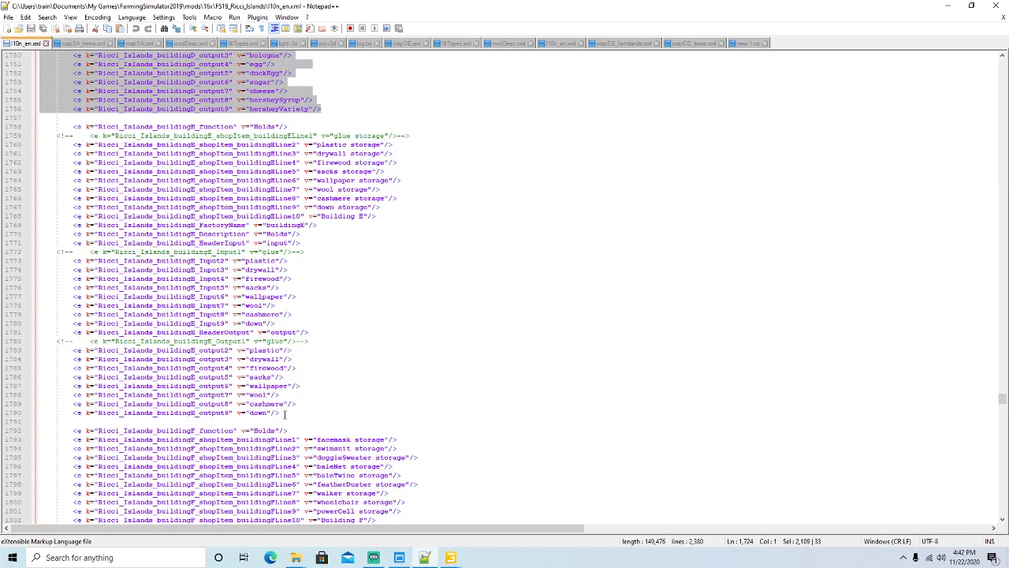
left_click_drag(280, 414, 44, 126)
key("ctrl+c")
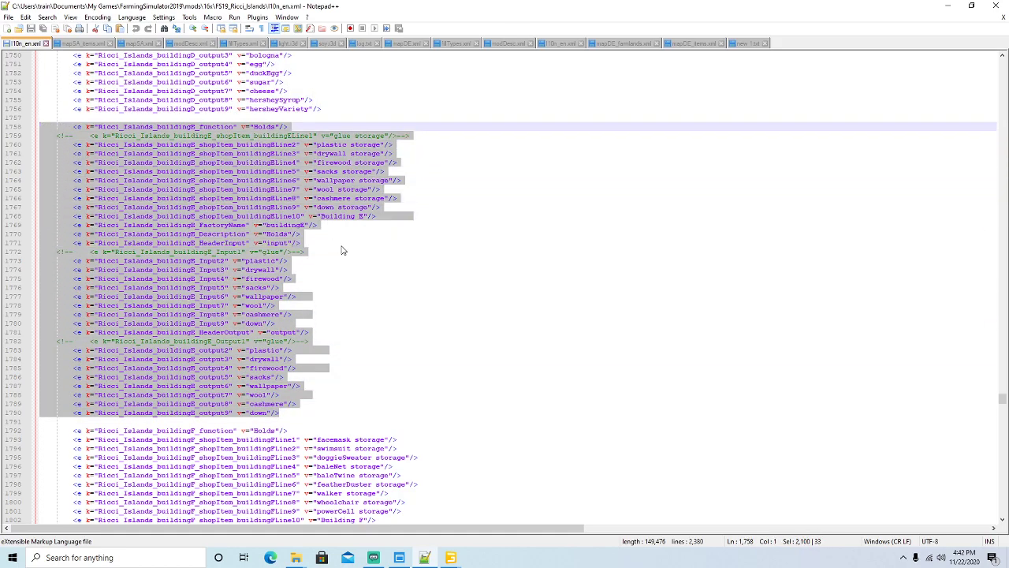
Step: Paste the copied buildingE entries below the buildingD block in the FS19_Ricciville l10n_en.xml, leaving a blank line between them
left_click(559, 44)
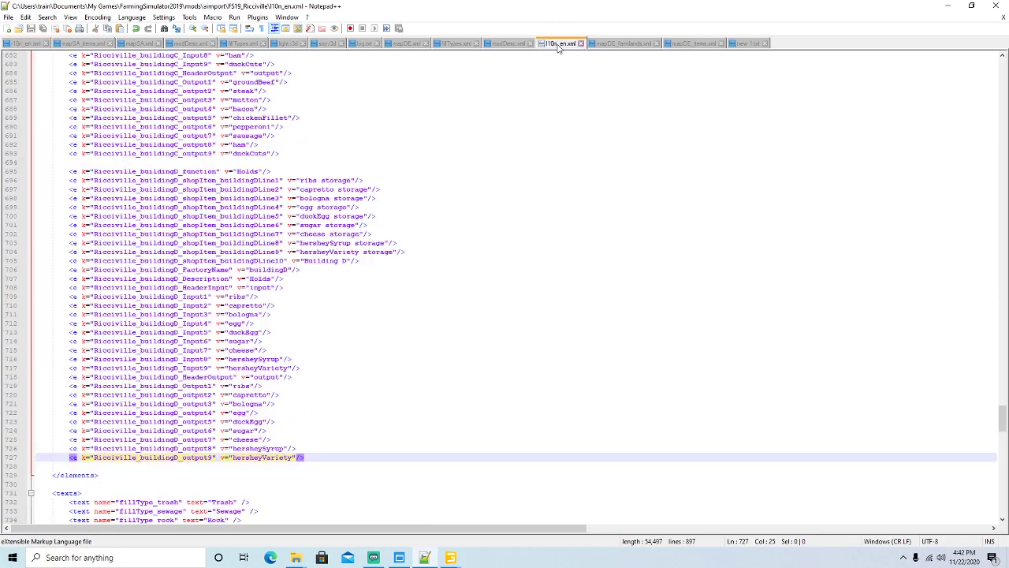
scroll(381, 333, "down", 5)
left_click(311, 324)
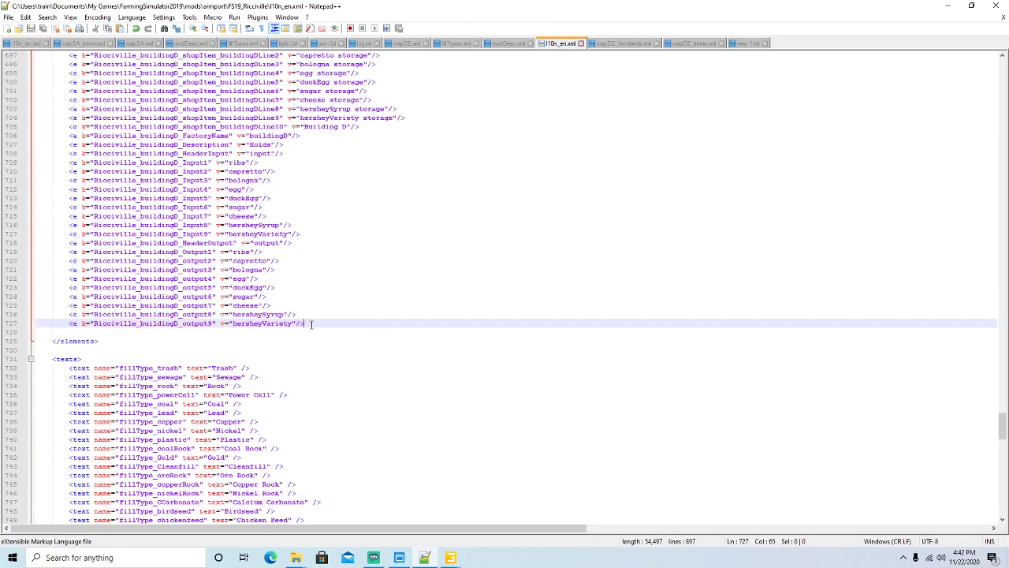
key("Return")
key("Return")
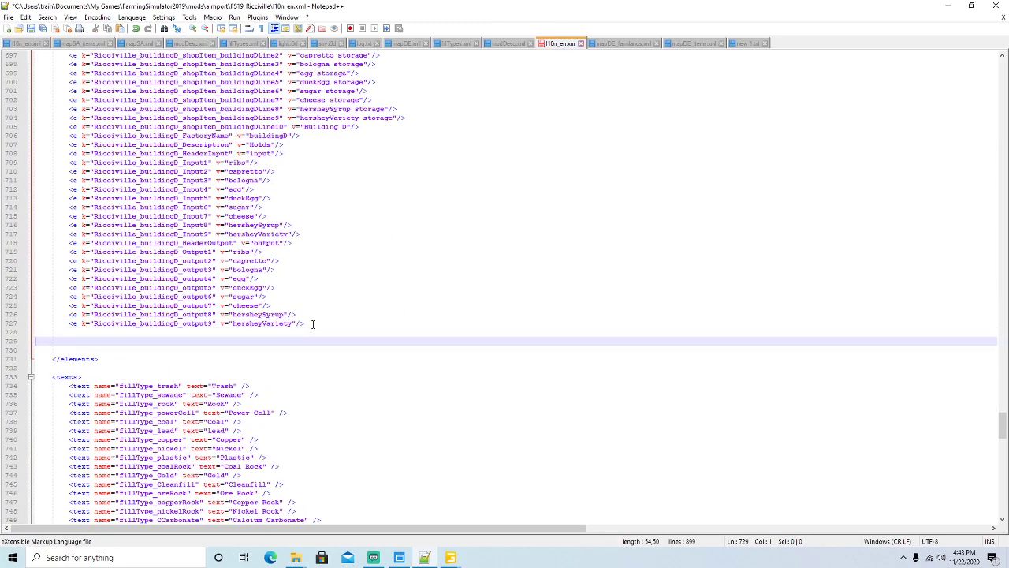
key("ctrl+v")
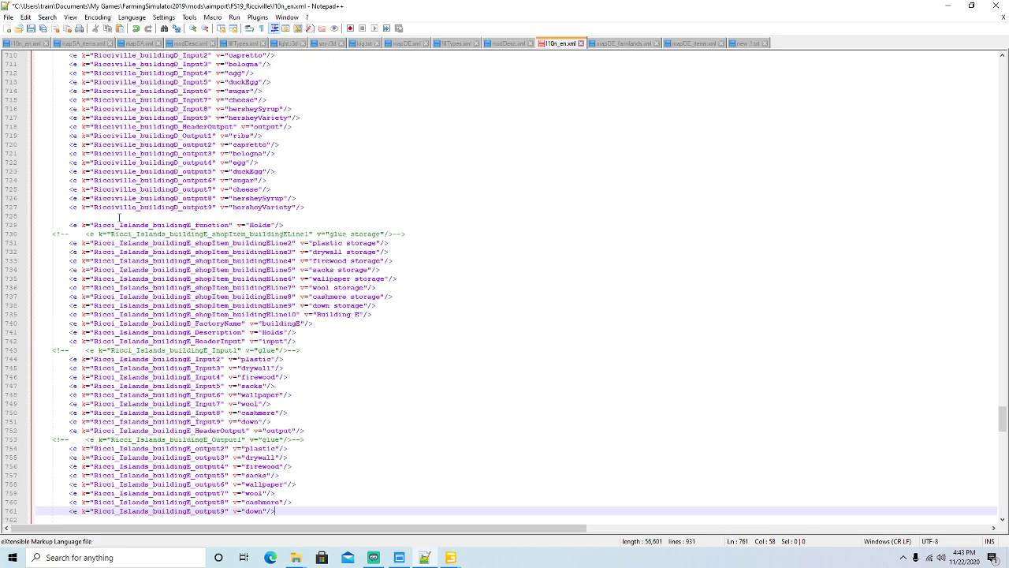
Step: Replace every Ricci_Islands prefix with Ricciville in the pasted buildingE entries, one occurrence at a time
left_click_drag(94, 225, 150, 227)
left_click(48, 17)
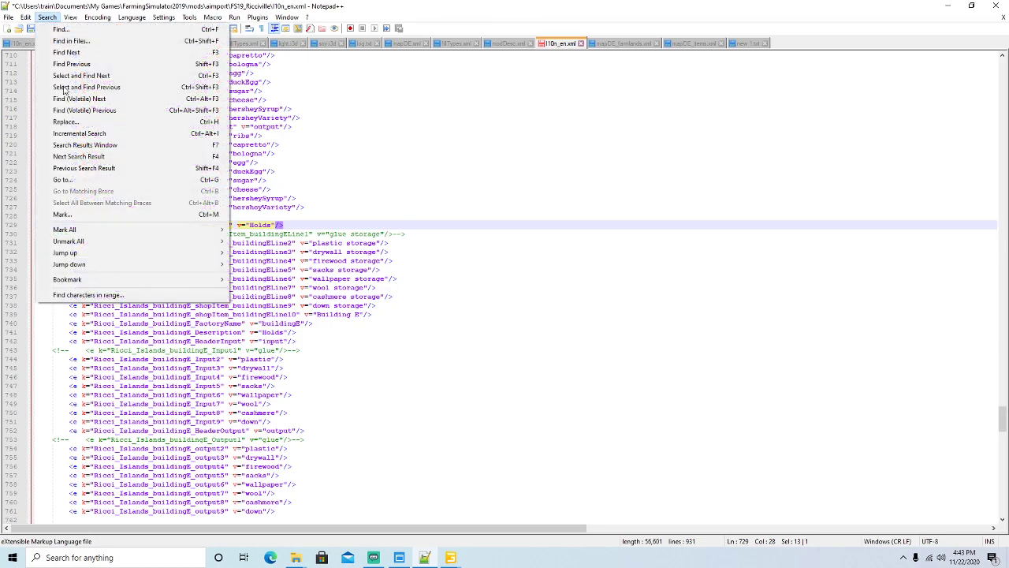
left_click(67, 123)
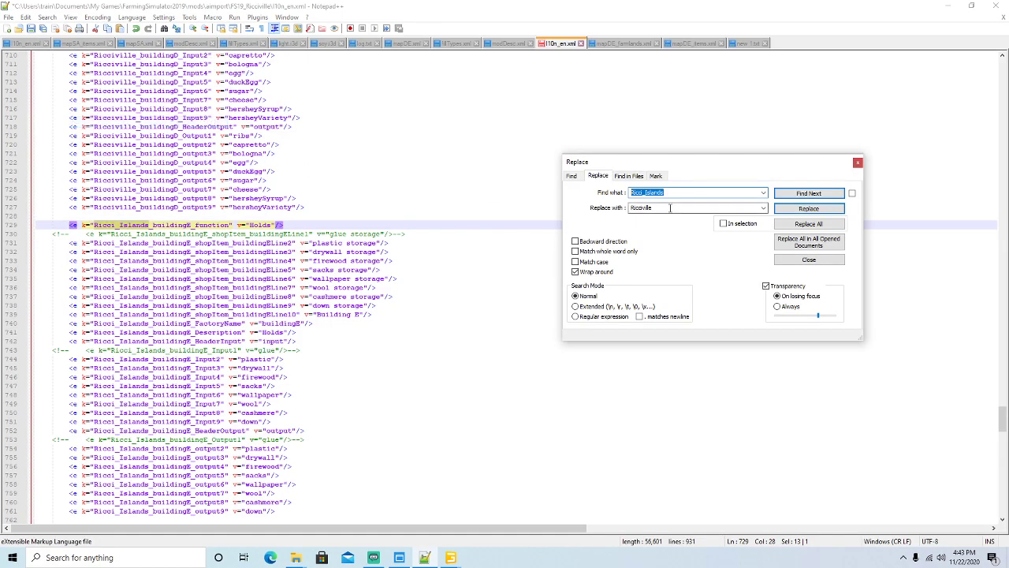
key("Tab")
left_click(809, 208)
left_click(810, 208)
left_click(809, 208)
left_click(810, 208)
left_click(809, 208)
left_click(809, 208)
left_click(819, 210)
left_click(818, 210)
left_click(818, 211)
left_click(819, 210)
left_click(818, 210)
left_click(818, 210)
left_click(819, 210)
left_click(819, 210)
left_click(819, 210)
left_click(818, 210)
left_click(818, 210)
left_click(819, 211)
left_click(819, 210)
left_click(819, 211)
left_click(819, 211)
left_click(819, 210)
left_click(818, 211)
left_click(819, 210)
left_click(819, 210)
left_click(818, 211)
left_click(819, 211)
left_click(819, 211)
left_click(818, 211)
left_click(819, 211)
left_click(818, 210)
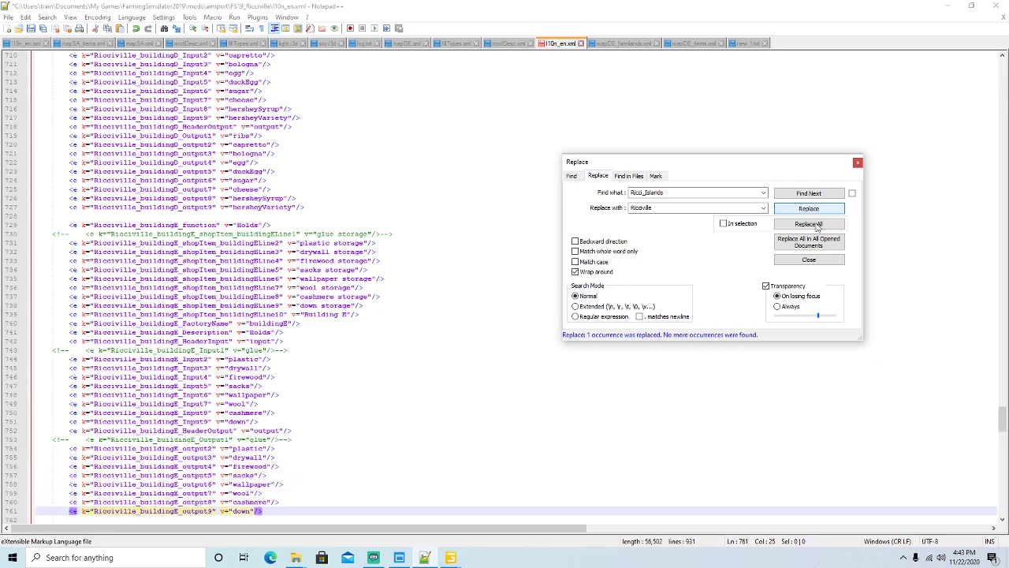
left_click(859, 163)
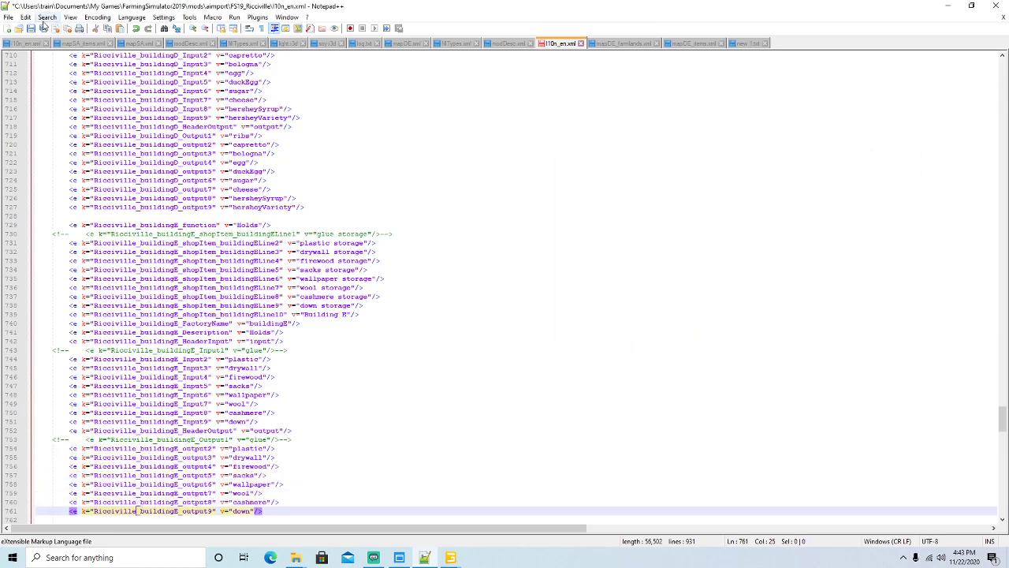
Step: Switch to File Explorer and open the placeables/globalCompany folder of FS19_Ricciville
left_click(947, 6)
mouse_move(295, 558)
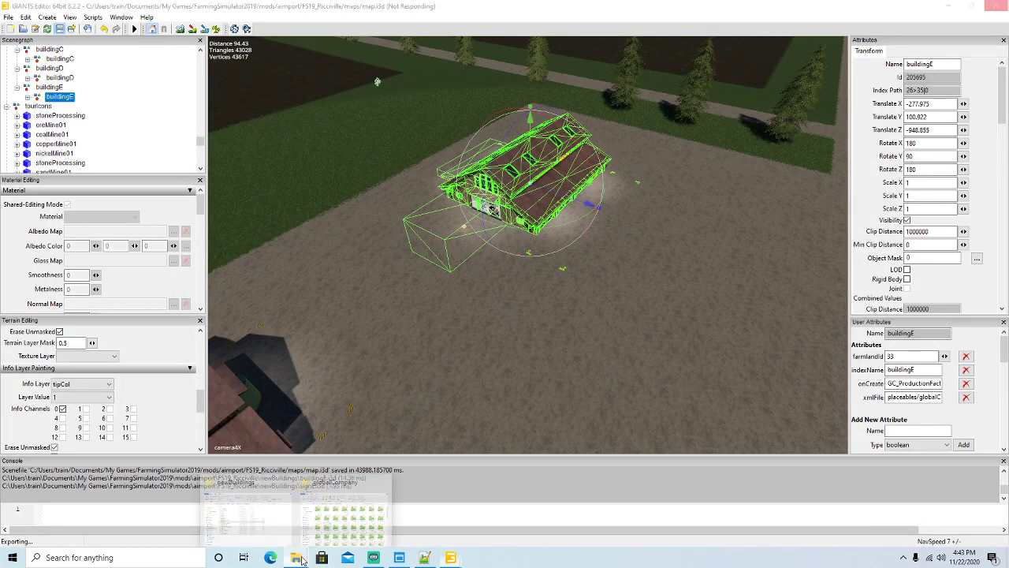
left_click(268, 484)
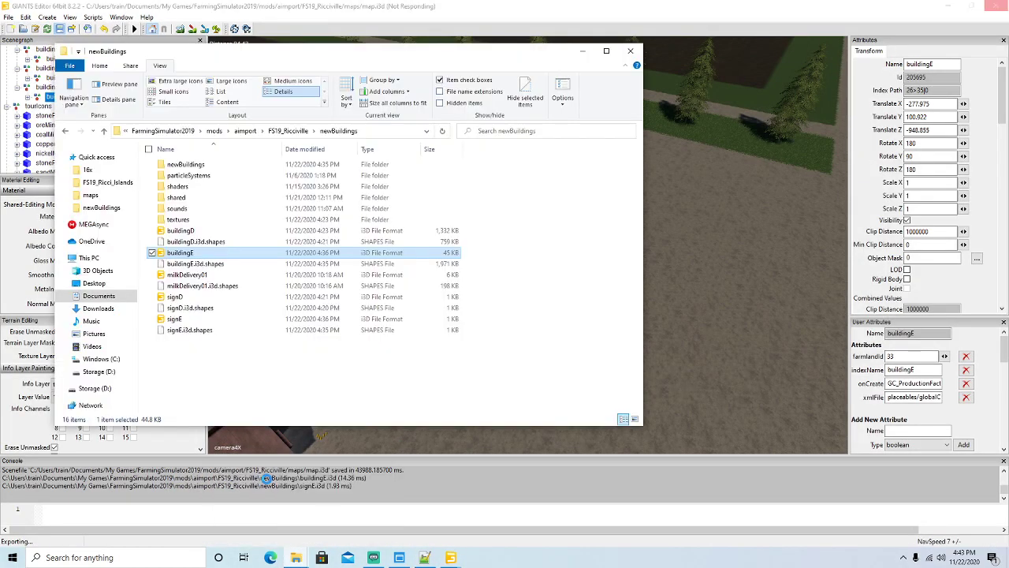
left_click(288, 131)
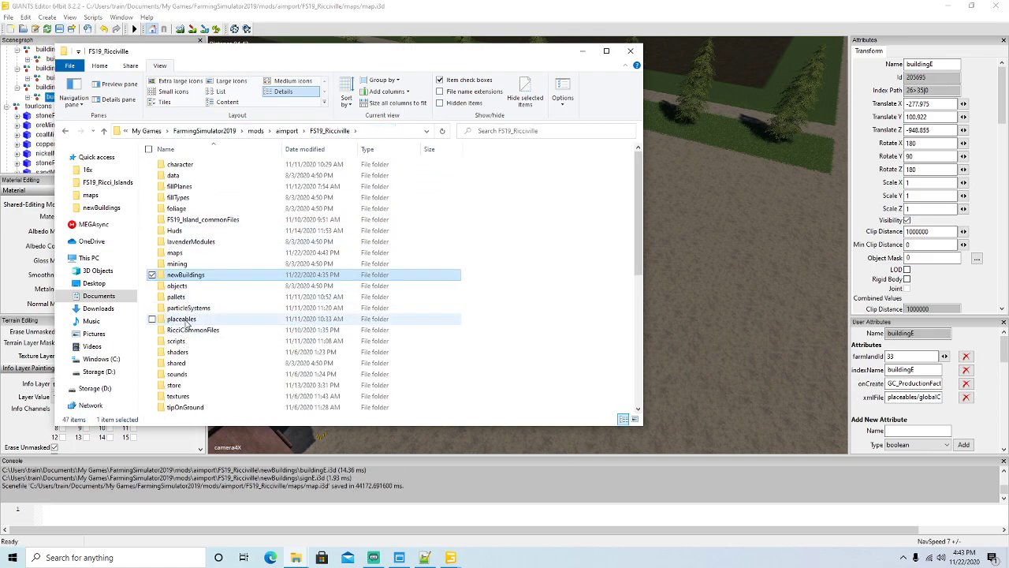
left_click(183, 319)
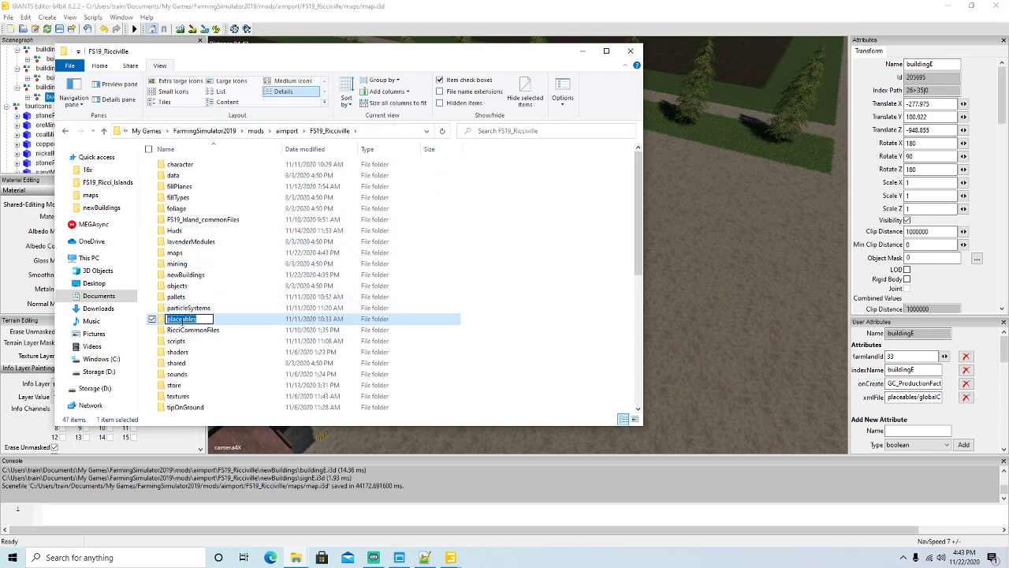
double_click(188, 320)
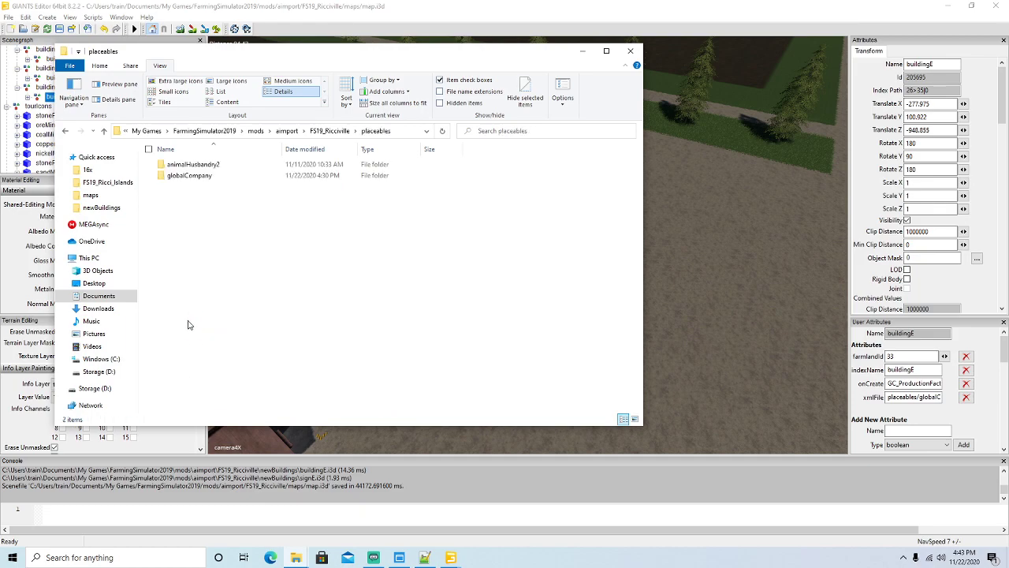
double_click(189, 175)
Step: Copy the buildingE file from the FS19_Ricci_Islands globalCompany folder into the FS19_Ricciville globalCompany folder
mouse_move(306, 552)
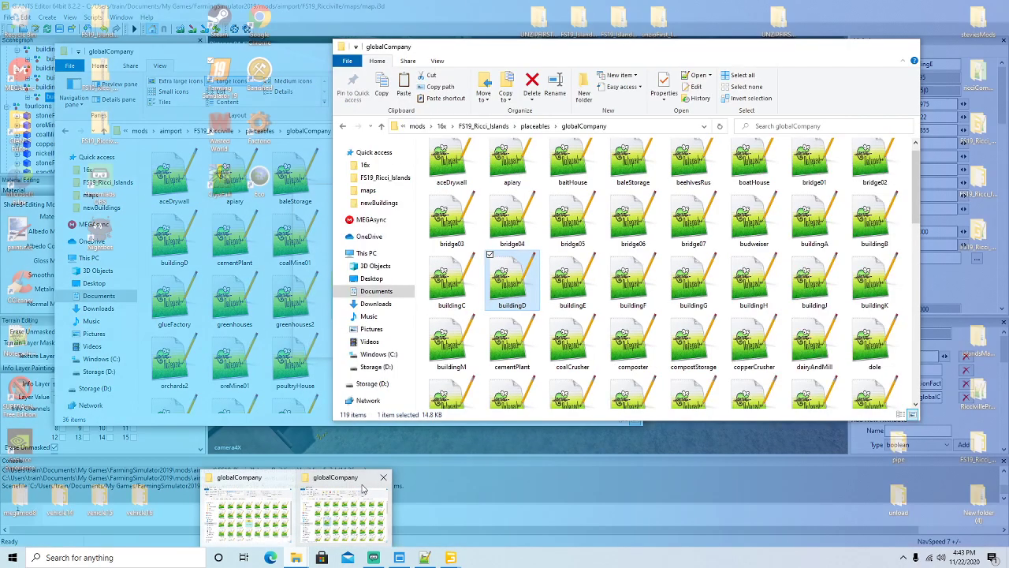
left_click(359, 508)
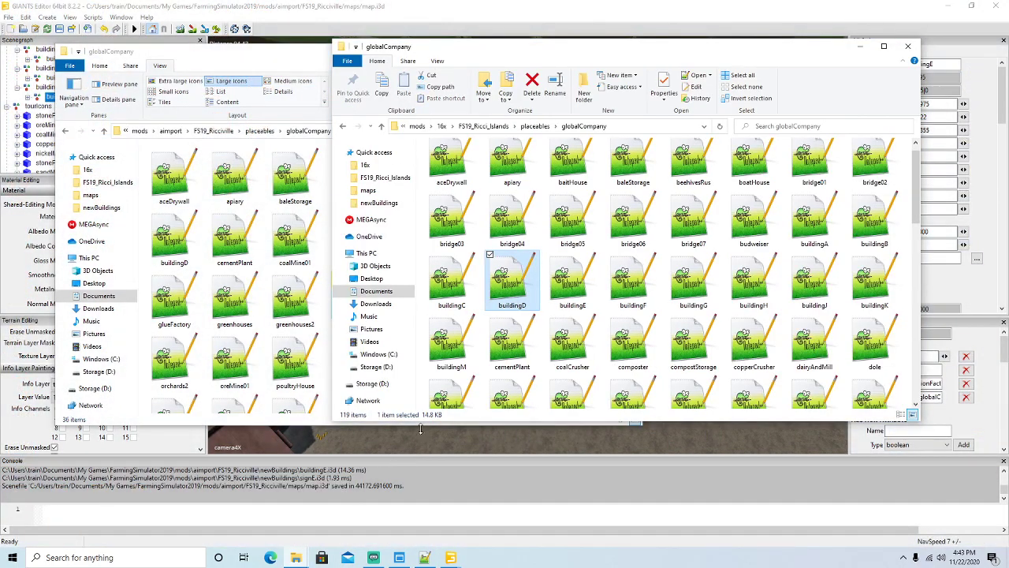
right_click(567, 295)
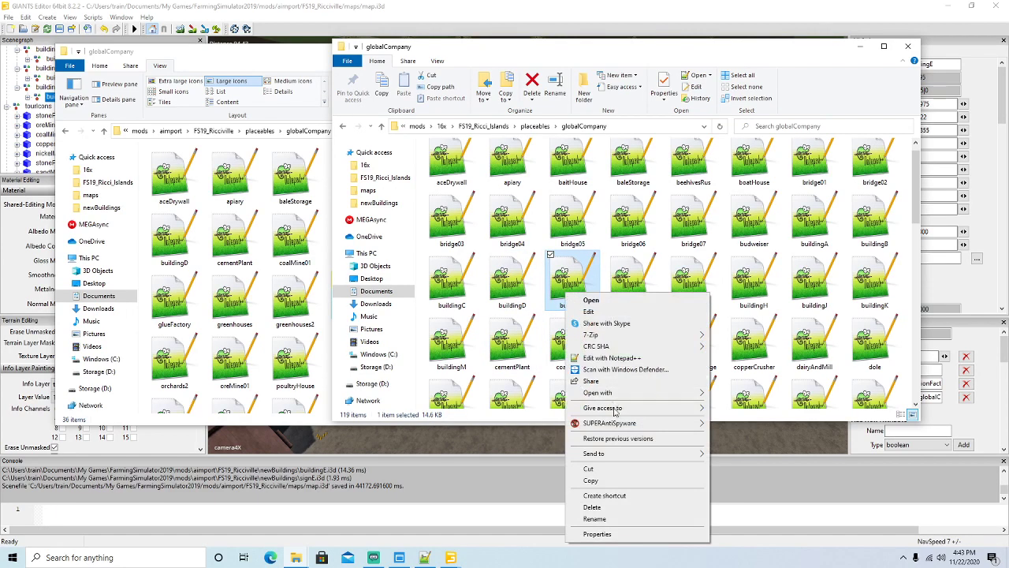
left_click(593, 481)
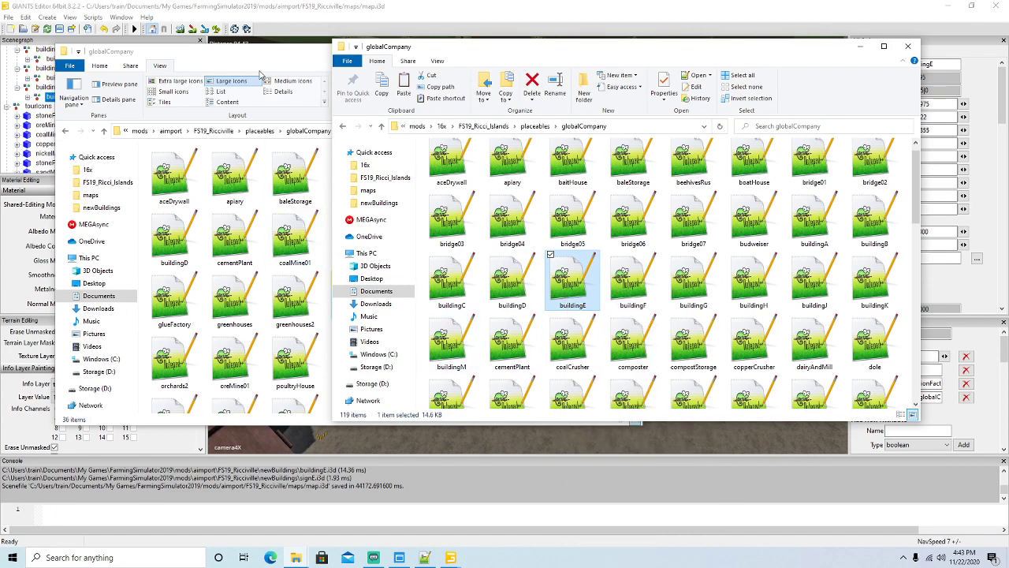
left_click(263, 66)
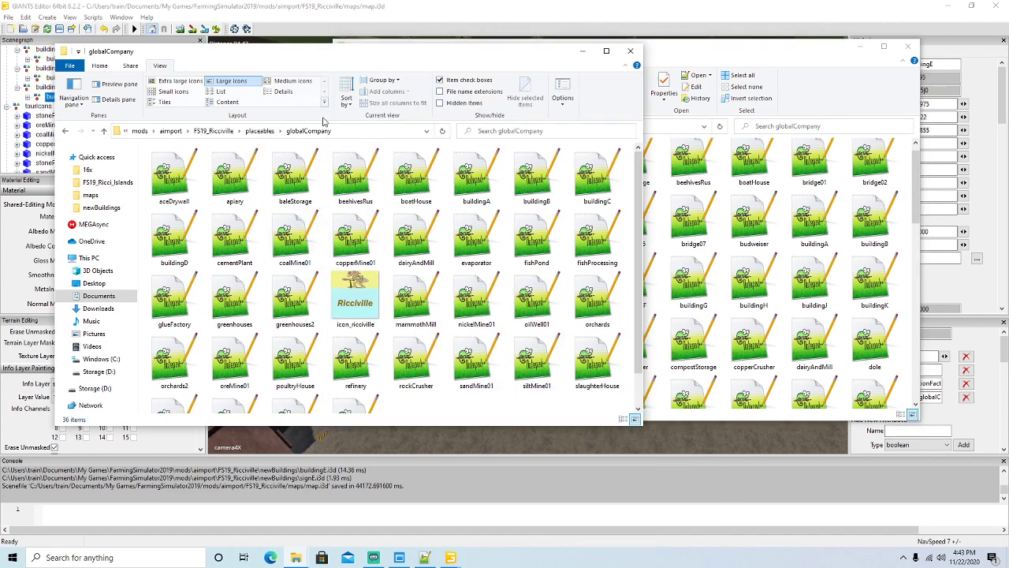
right_click(447, 272)
left_click(473, 350)
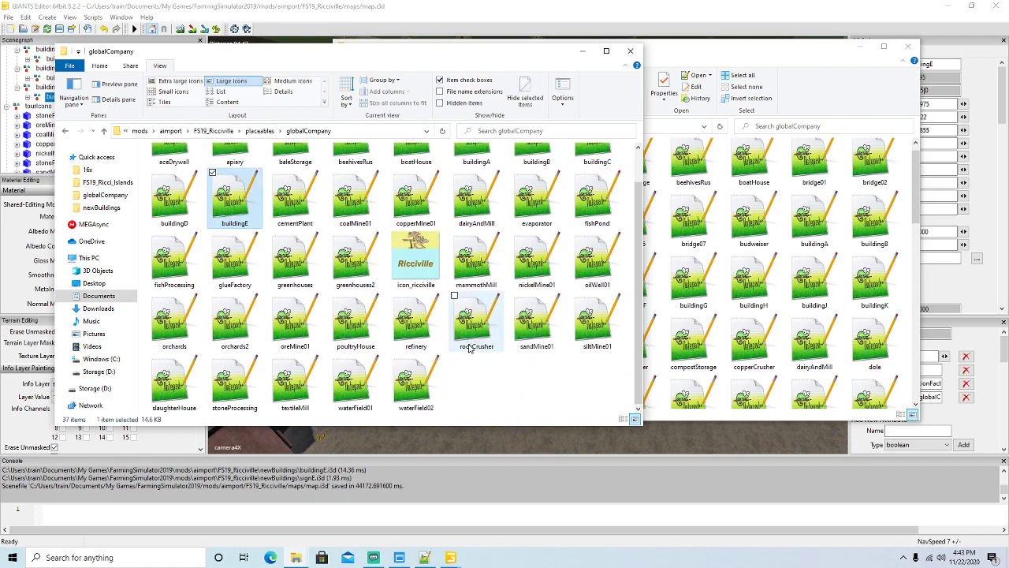
Step: Open the copied buildingE file in Notepad++ and change its GUI image filename to icon_ricciville.dds
right_click(239, 208)
left_click(287, 271)
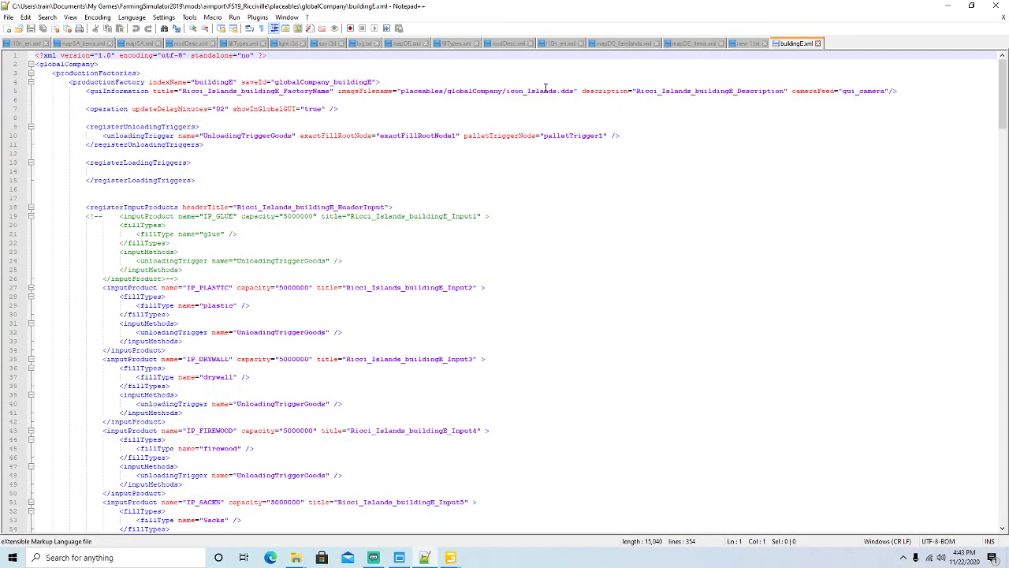
left_click(556, 90)
key("BackSpace")
key("BackSpace")
key("BackSpace")
key("BackSpace")
key("BackSpace")
key("BackSpace")
key("BackSpace")
type("ricciville")
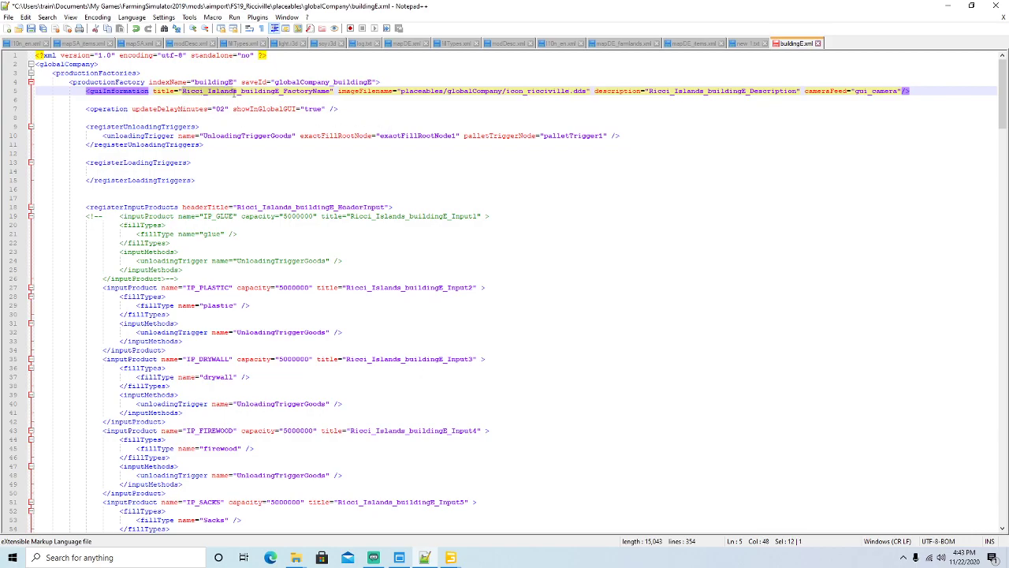
Step: Replace every Ricci_Islands occurrence in buildingE.xml with Ricciville and save the file
left_click(47, 17)
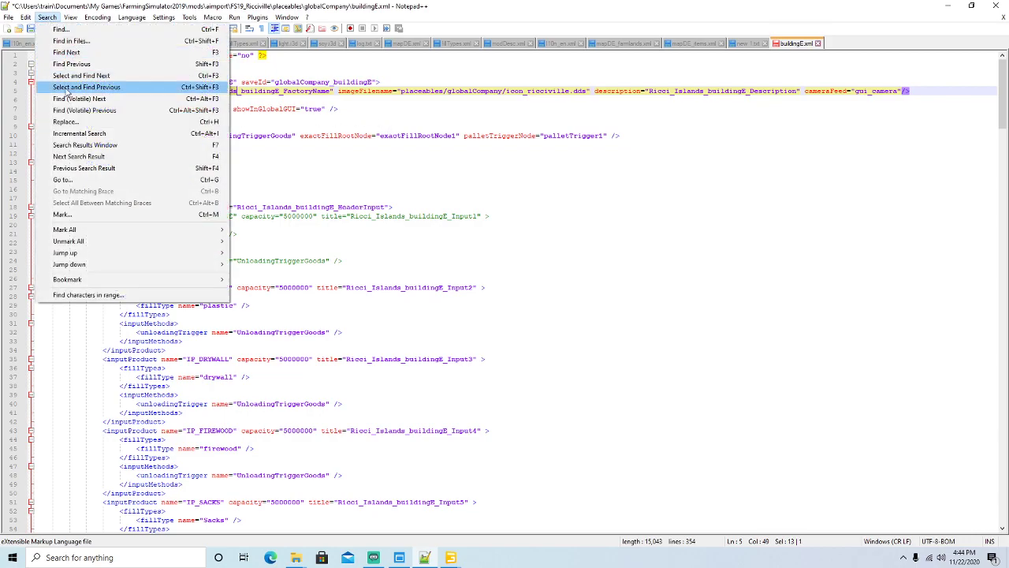
left_click(75, 122)
double_click(690, 207)
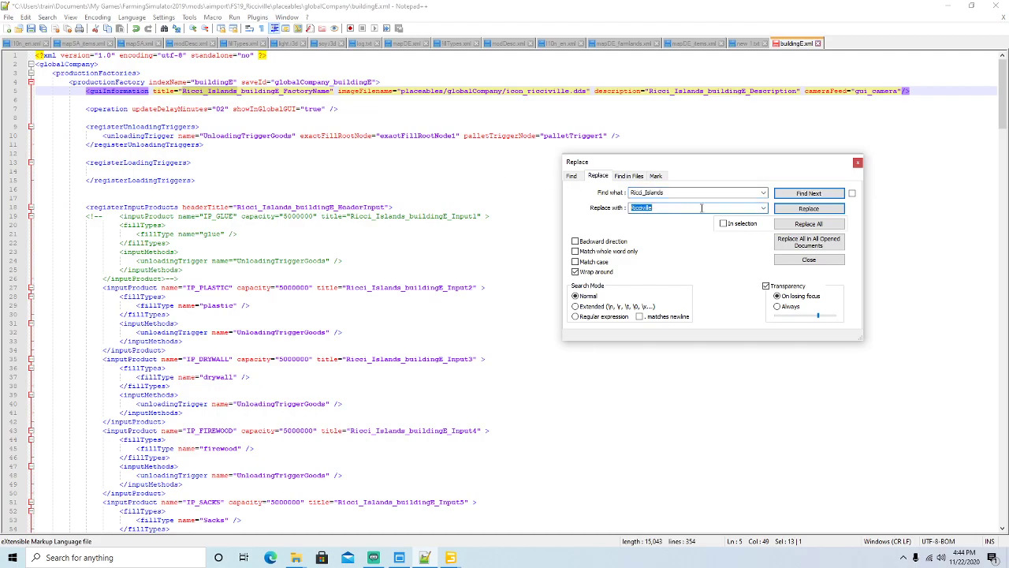
left_click(781, 213)
left_click(781, 214)
left_click(782, 213)
left_click(781, 214)
left_click(782, 214)
left_click(781, 214)
left_click(781, 214)
left_click(781, 214)
left_click(782, 214)
left_click(782, 214)
left_click(781, 214)
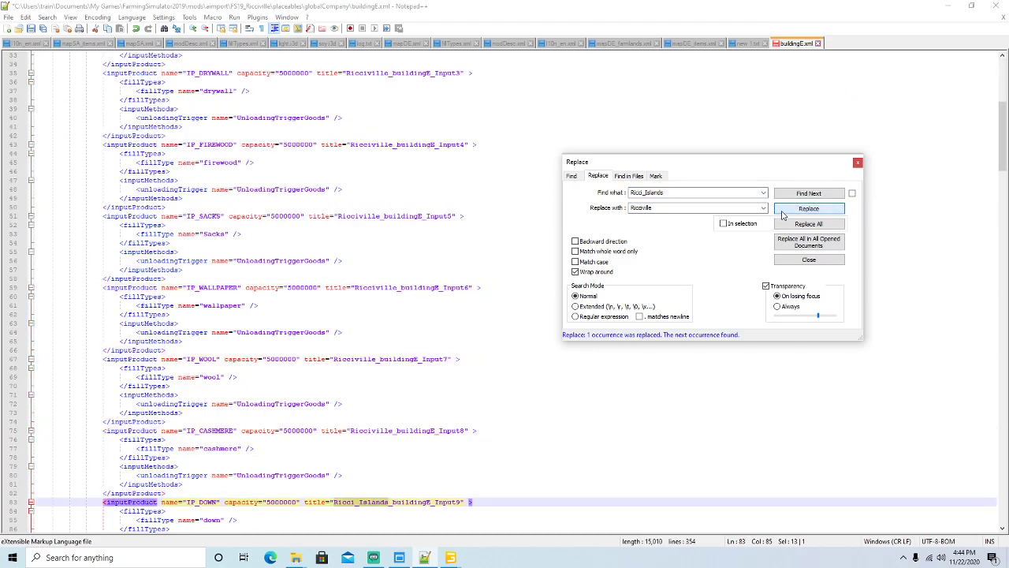
left_click(782, 213)
left_click(783, 213)
left_click(782, 214)
left_click(782, 214)
left_click(782, 214)
left_click(782, 213)
left_click(783, 214)
left_click(782, 213)
left_click(782, 214)
left_click(782, 213)
left_click(782, 213)
left_click(783, 214)
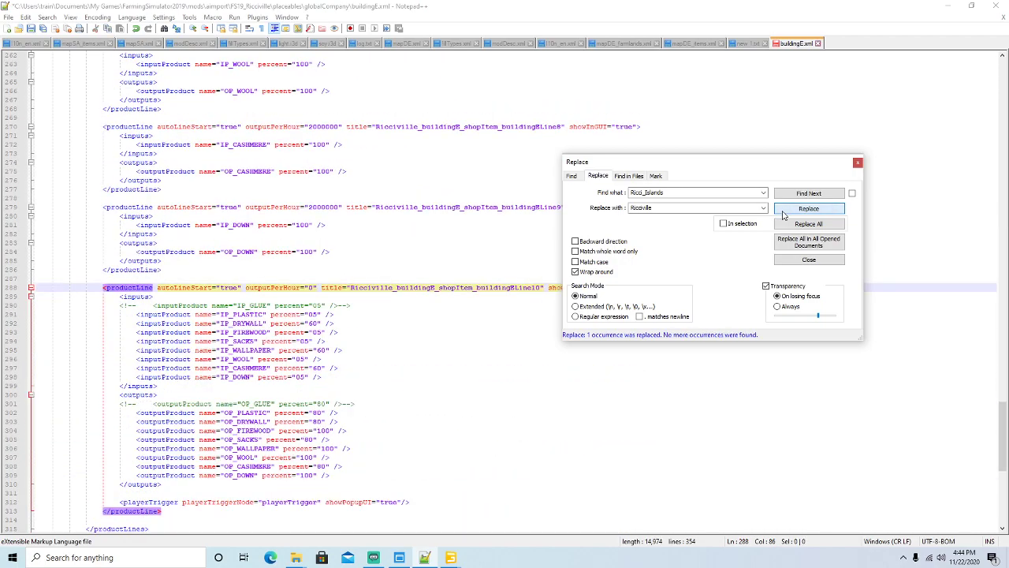
left_click(858, 162)
left_click(30, 30)
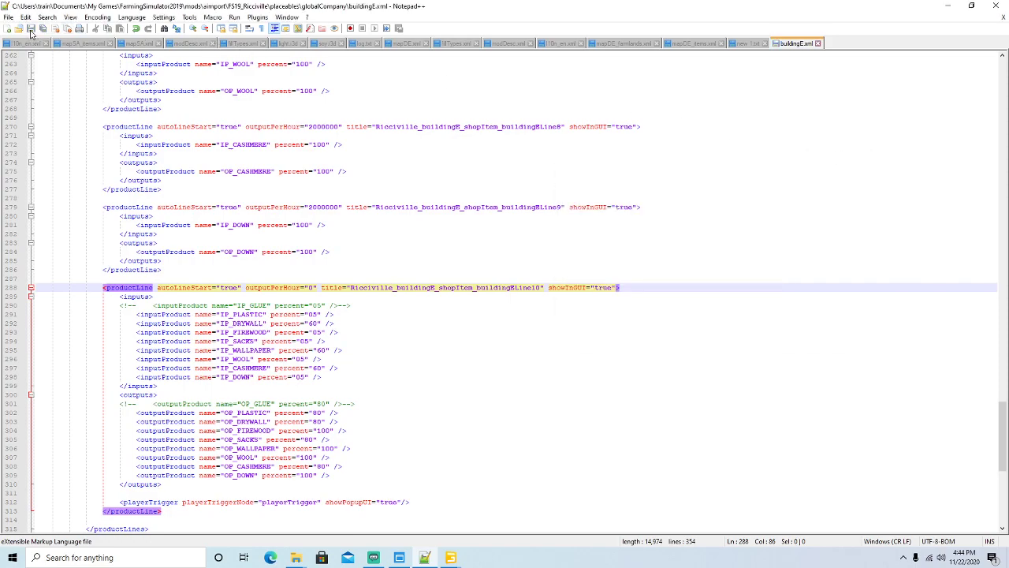
Step: Minimize the open Notepad++, File Explorer and GIANTS Editor windows and launch Farming Simulator 19 from the desktop
left_click(945, 6)
left_click(582, 54)
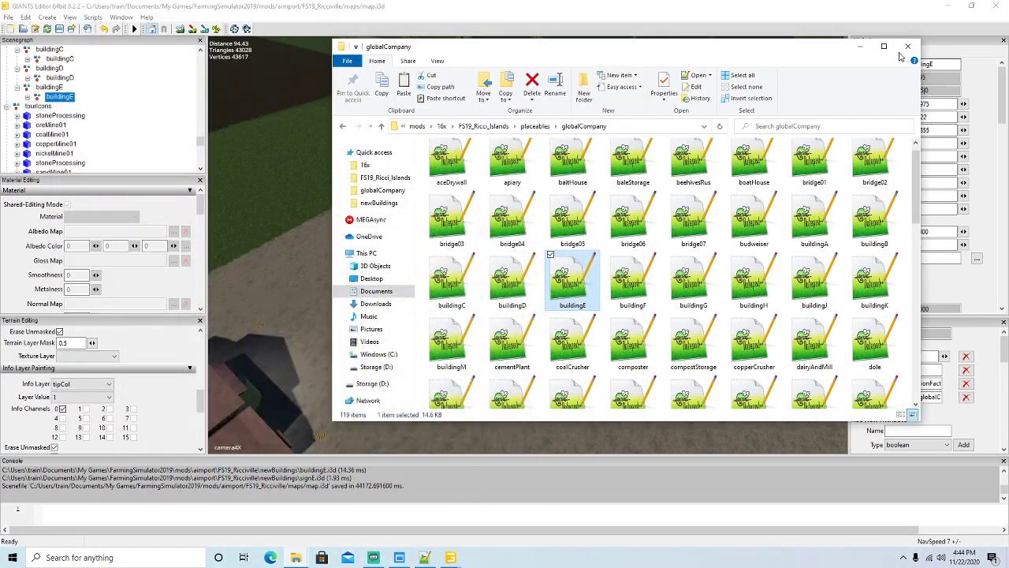
left_click(863, 45)
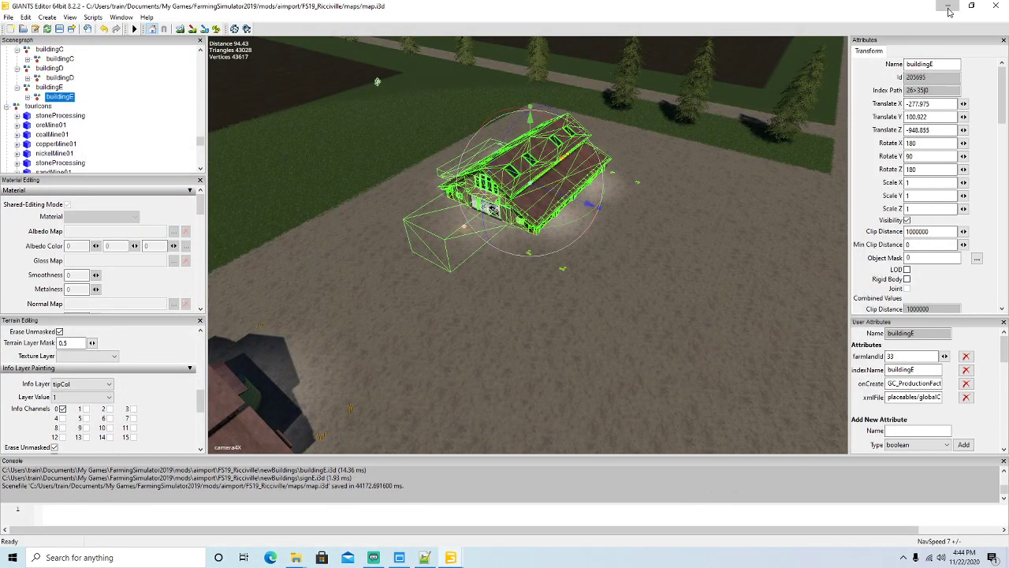
left_click(949, 7)
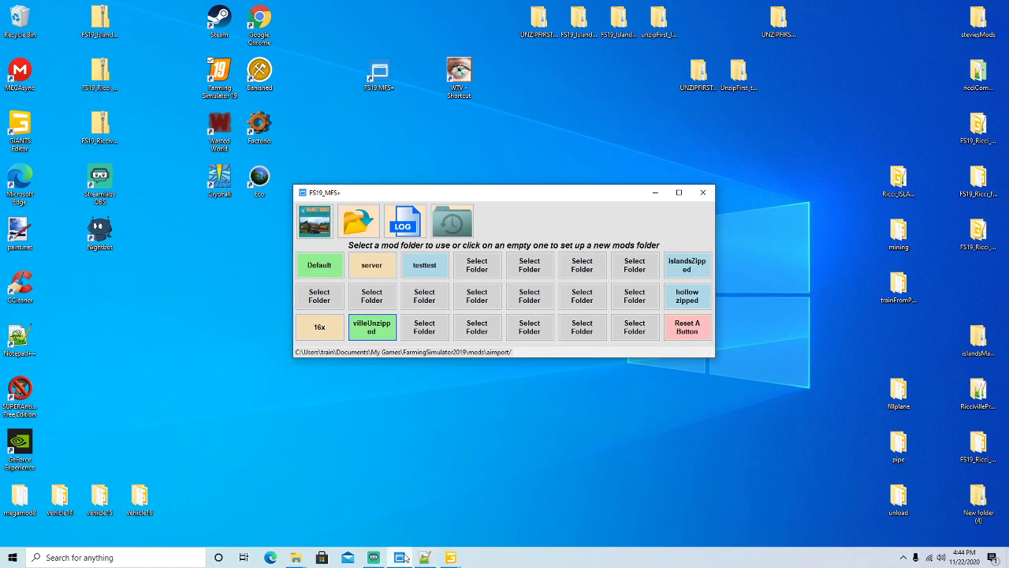
right_click(217, 79)
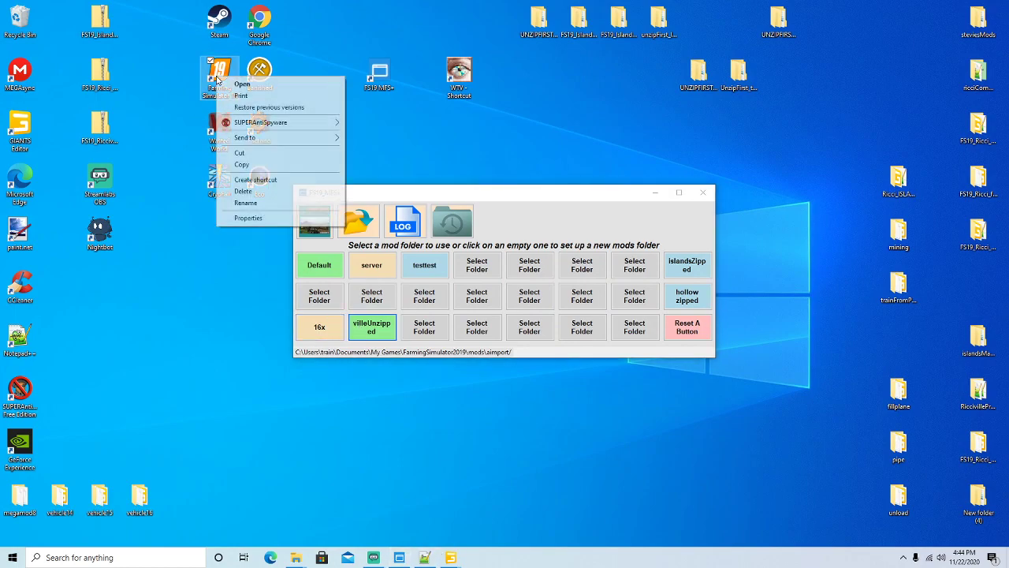
left_click(236, 84)
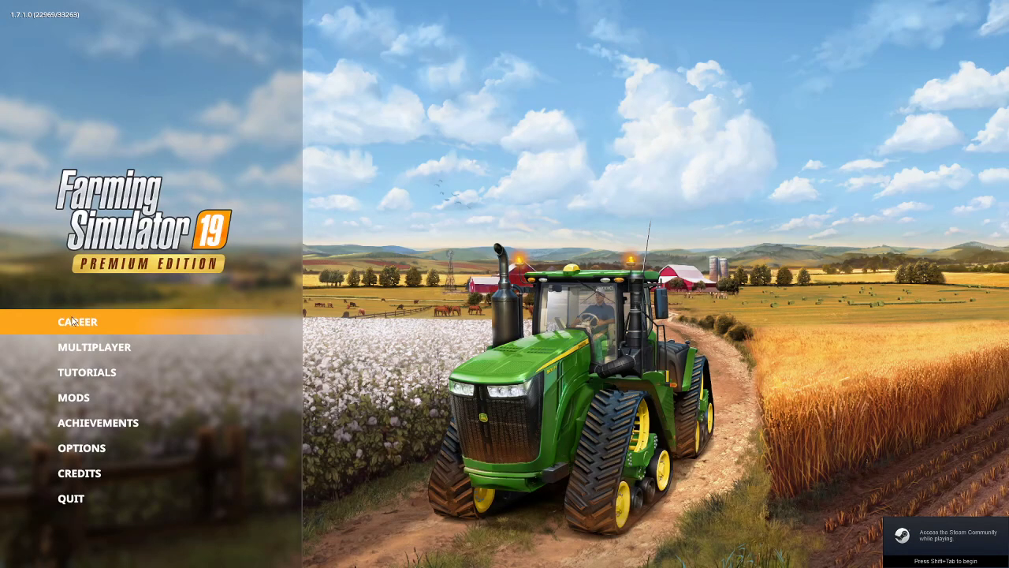
Step: Start a new career game in New farmer mode on the FS19_Ricciville map with the selected mods
left_click(71, 320)
left_click(200, 479)
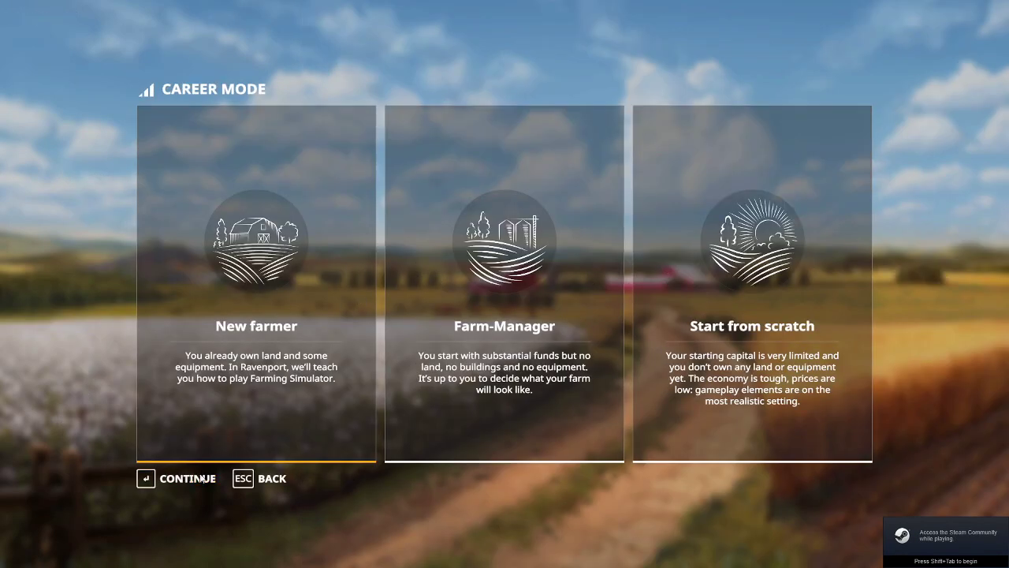
left_click(188, 478)
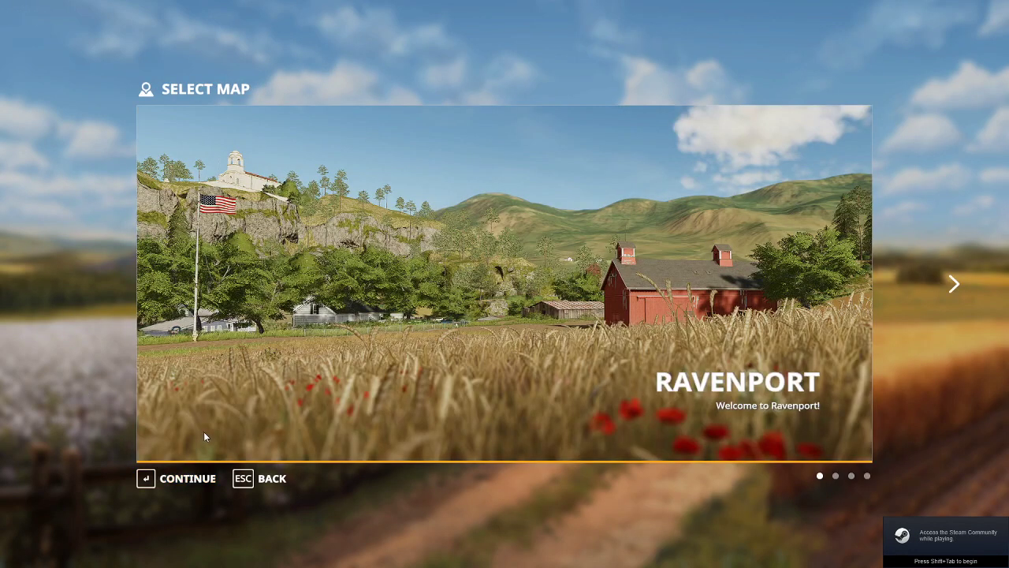
left_click(165, 483)
left_click(172, 481)
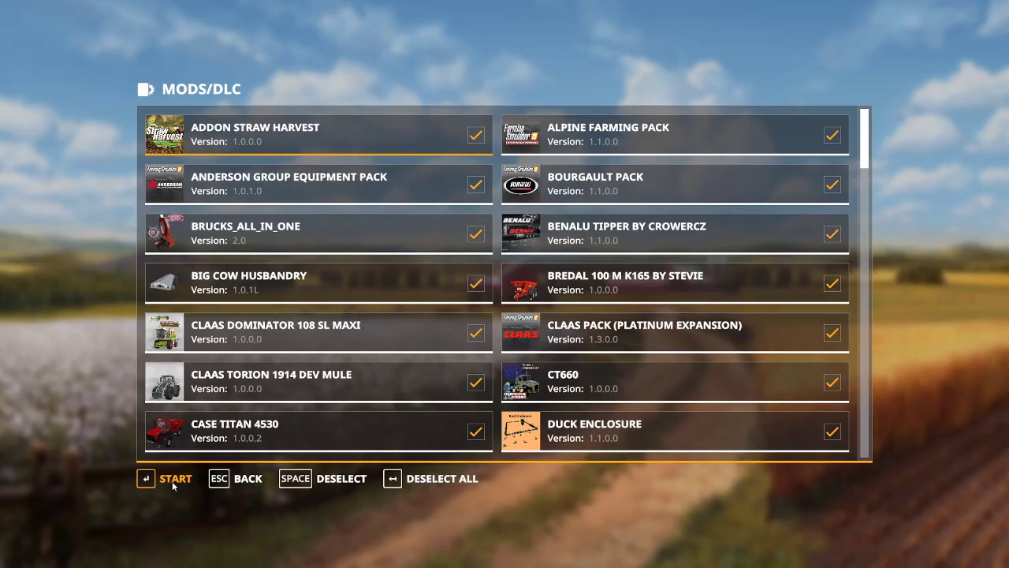
left_click(172, 481)
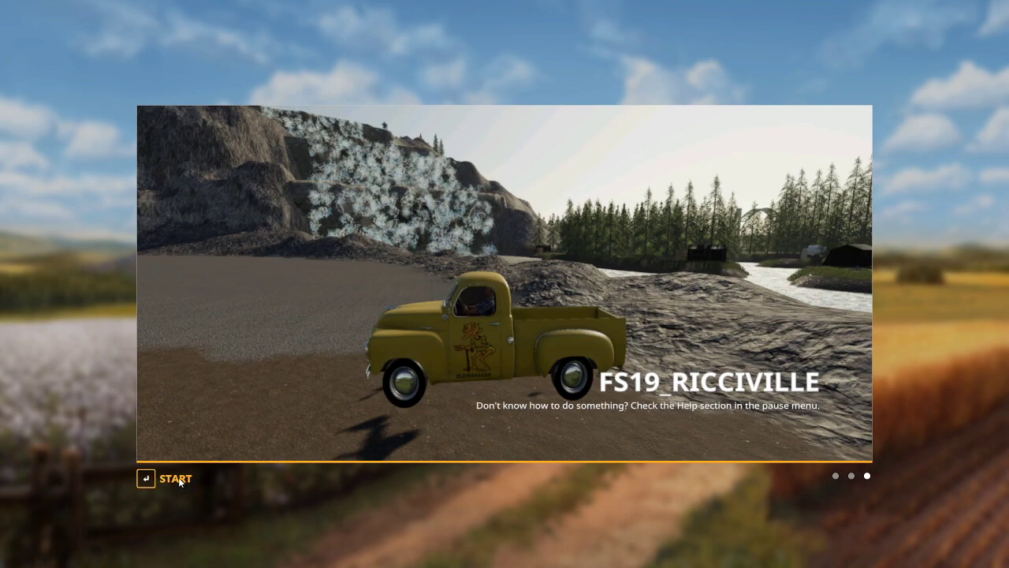
left_click(174, 478)
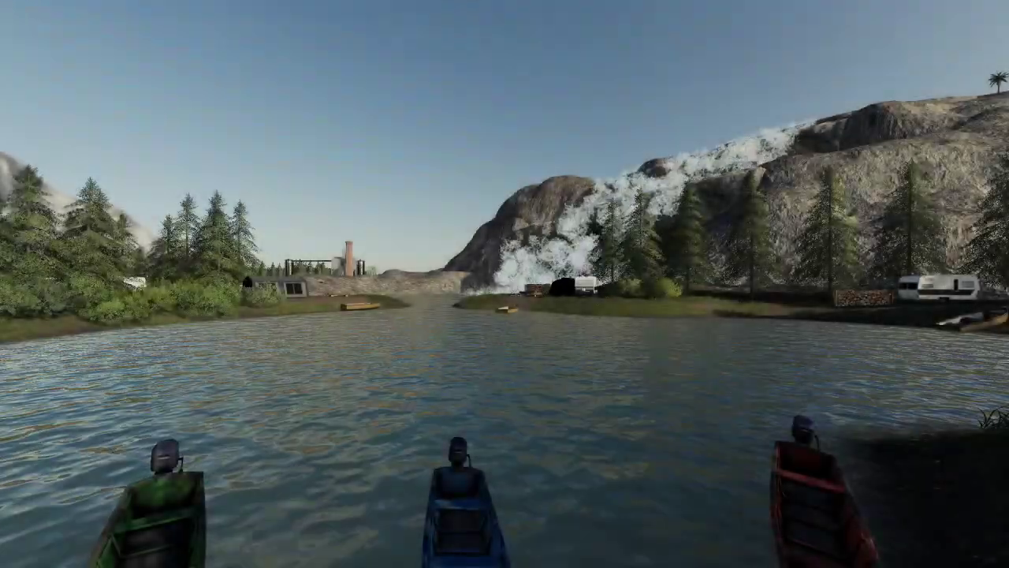
left_click(179, 479)
Step: Visit Central Station from the in-game map and walk to the nearby railroad crossing
key("Escape")
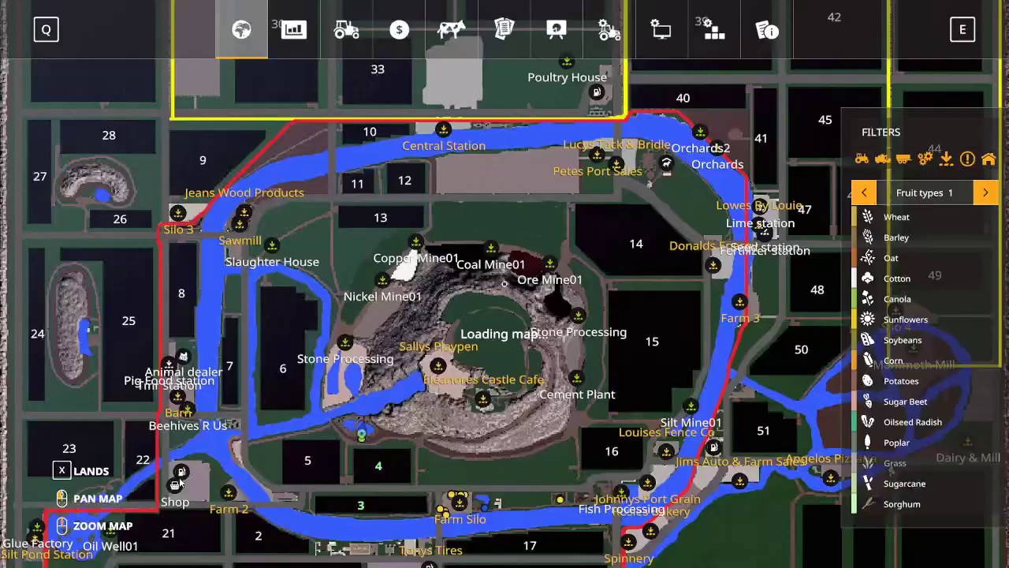
left_click(445, 131)
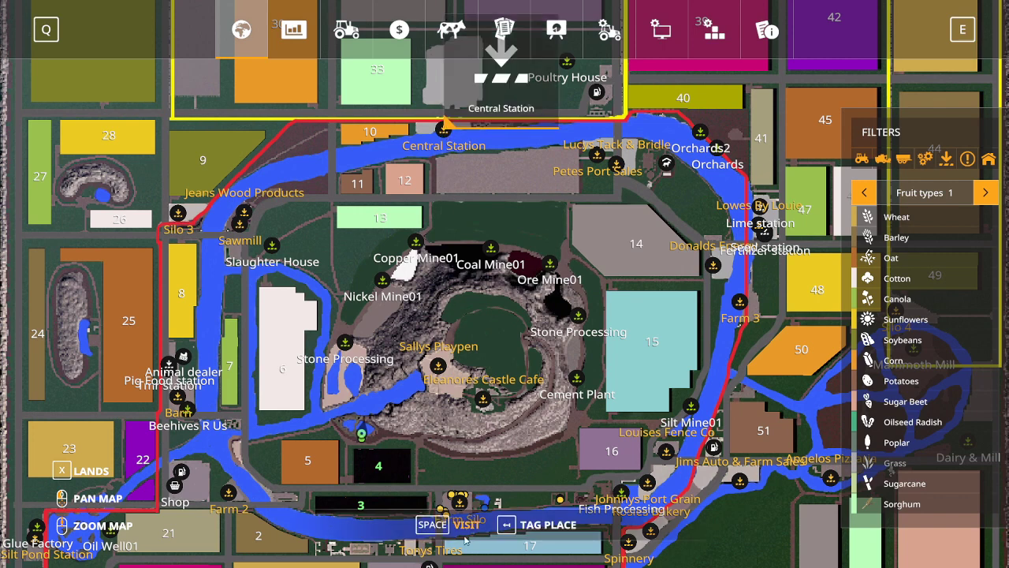
key("space")
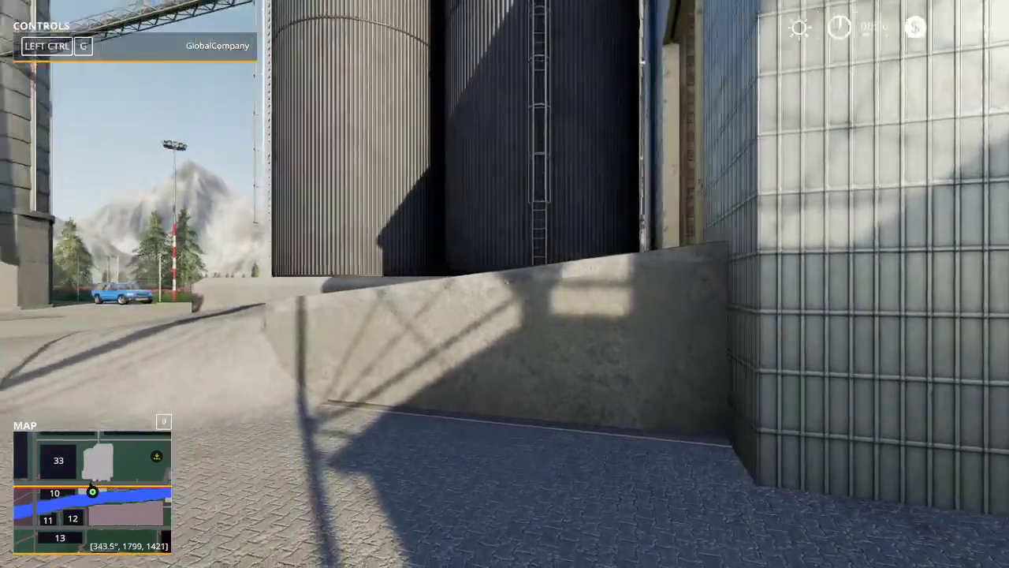
key("w")
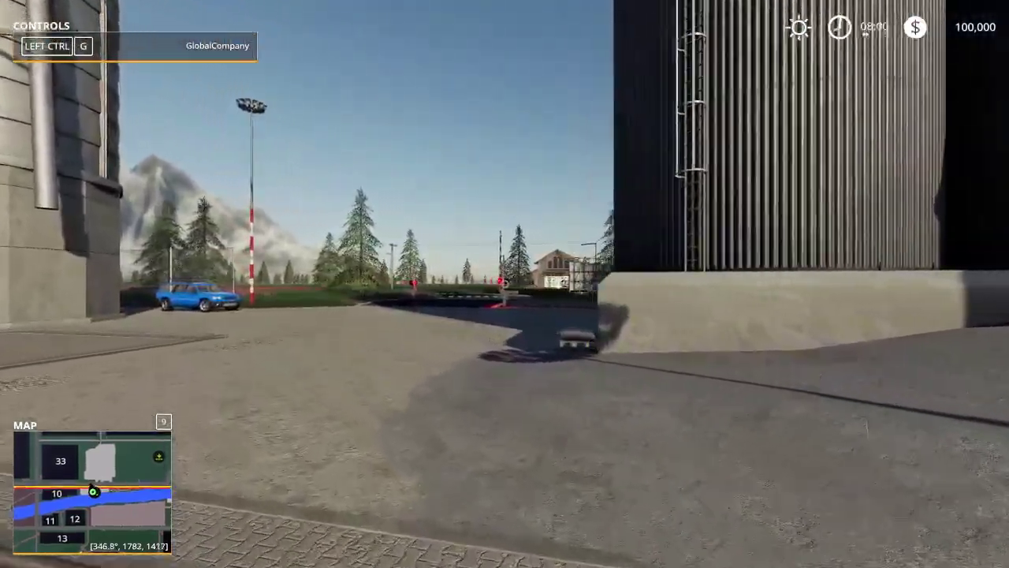
key("w")
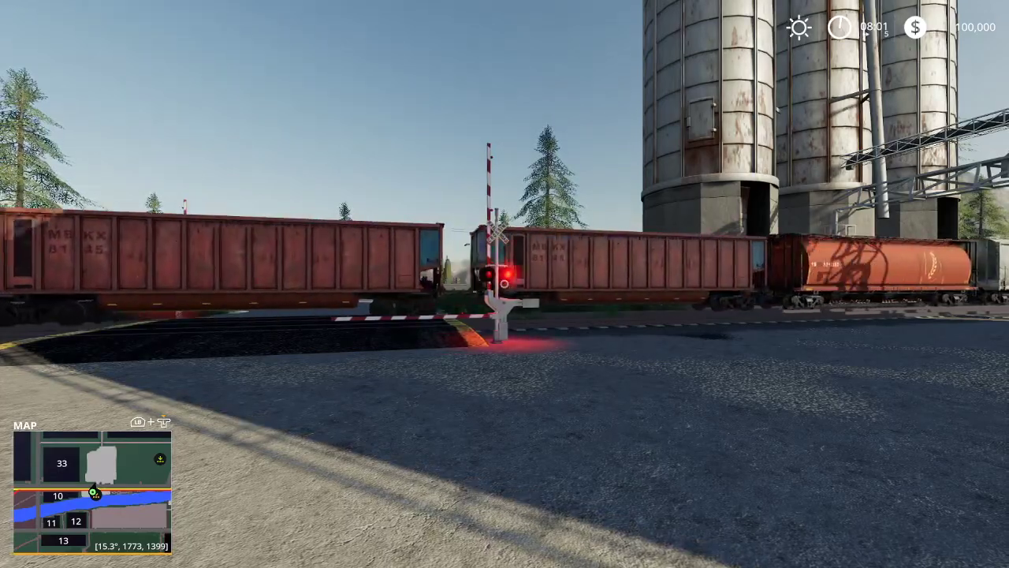
key("d")
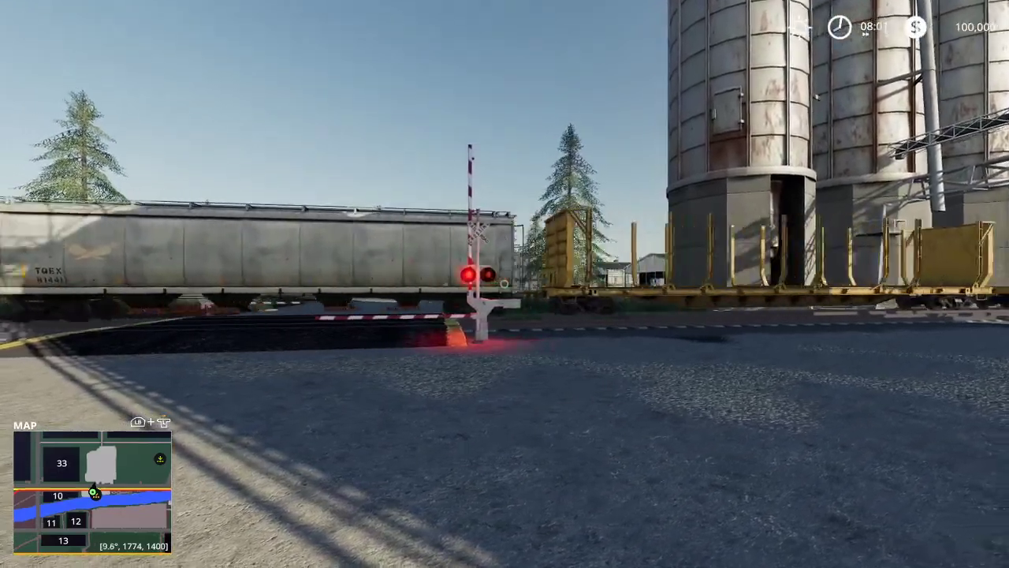
Step: Turn on the player speed multiplier at 4x in Easy Development Commands and return to the game
key("alt+e")
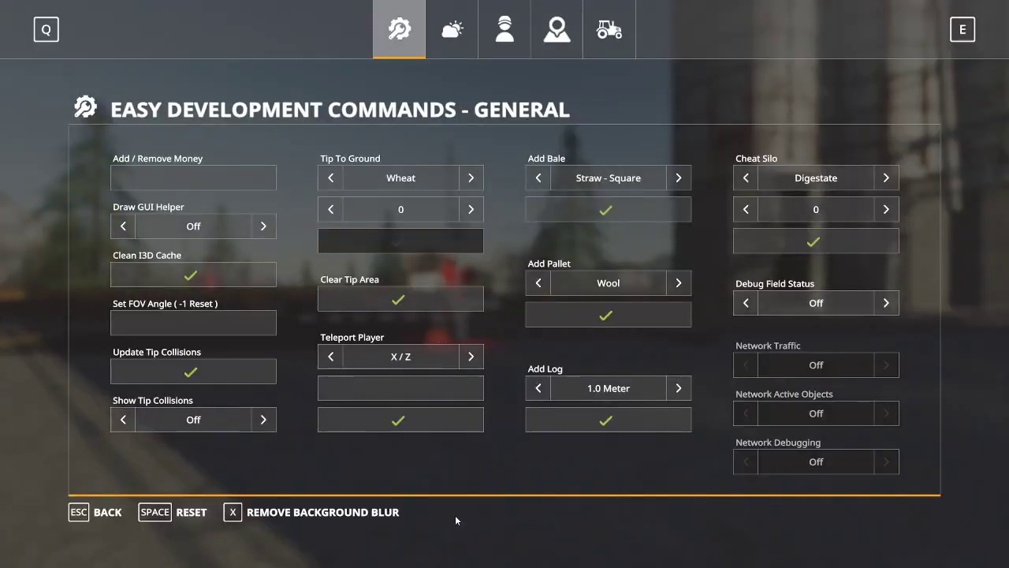
left_click(505, 31)
left_click(678, 227)
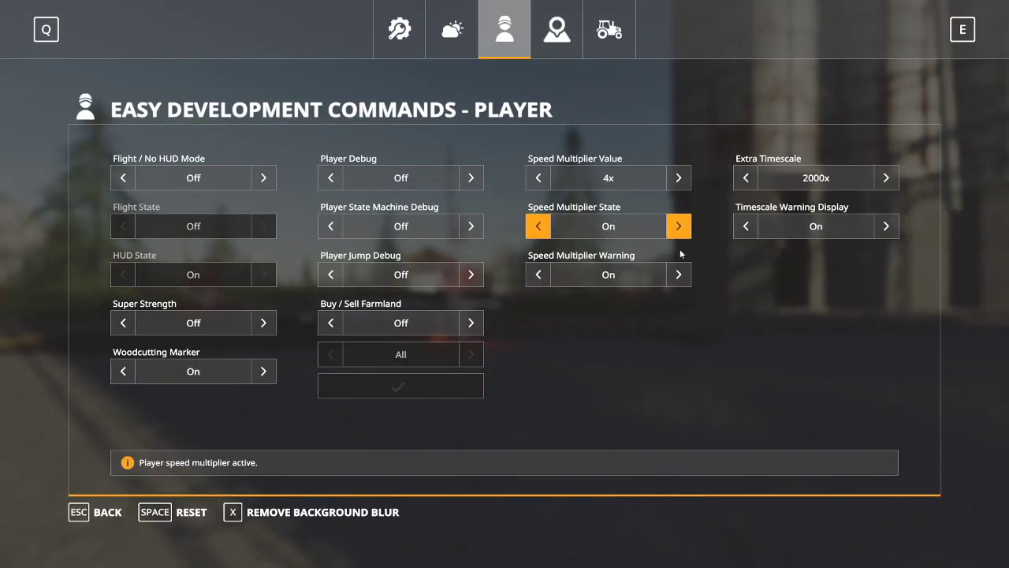
key("Escape")
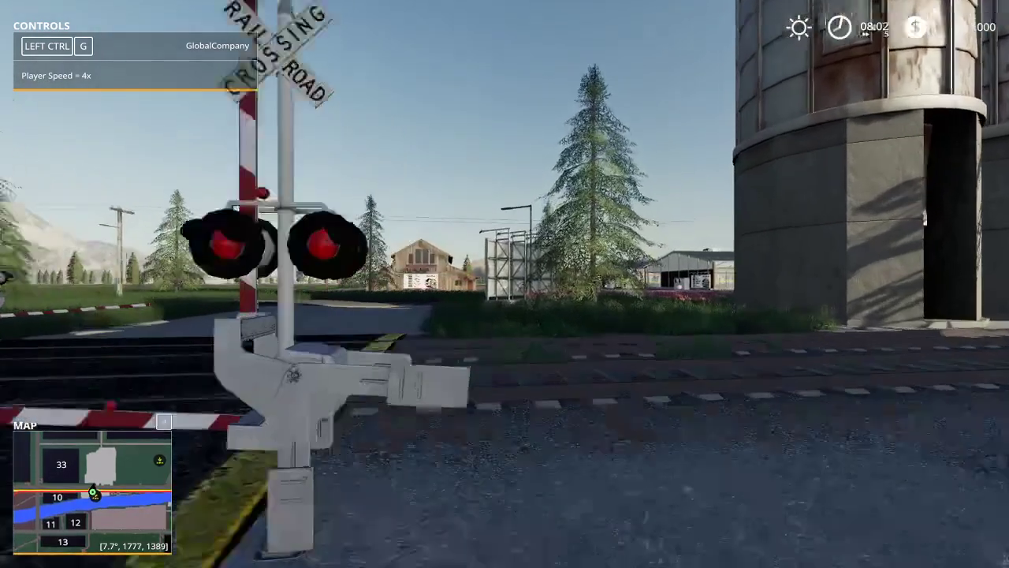
Step: Walk over the railroad crossing and past the other buildings to Building E's sign and its player trigger
key("w")
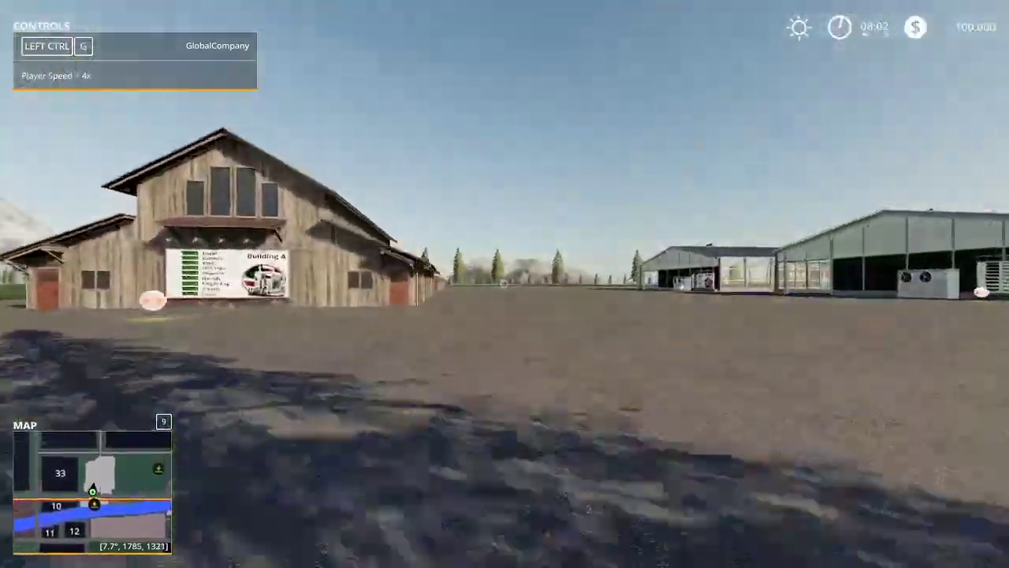
key("w")
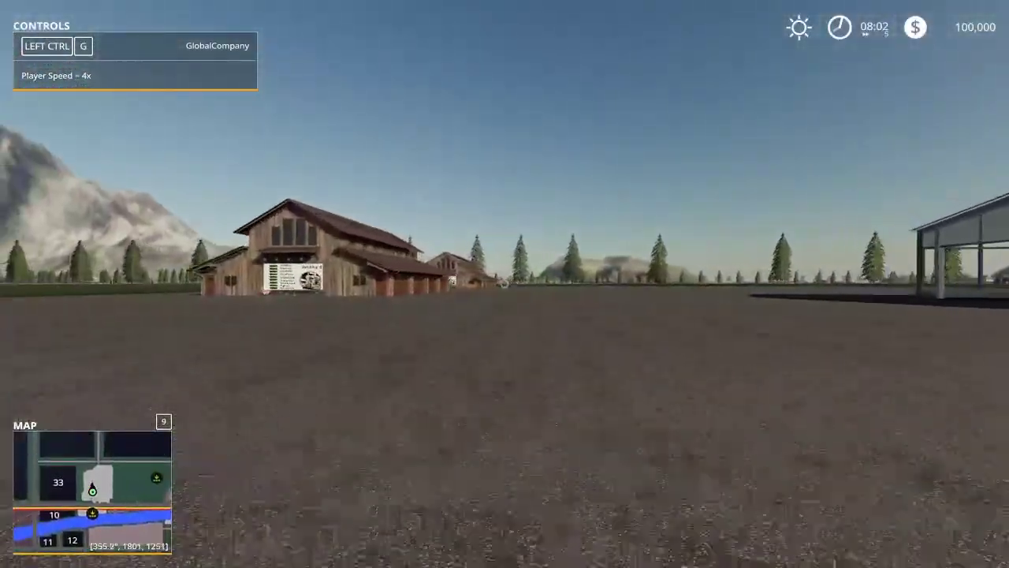
key("w")
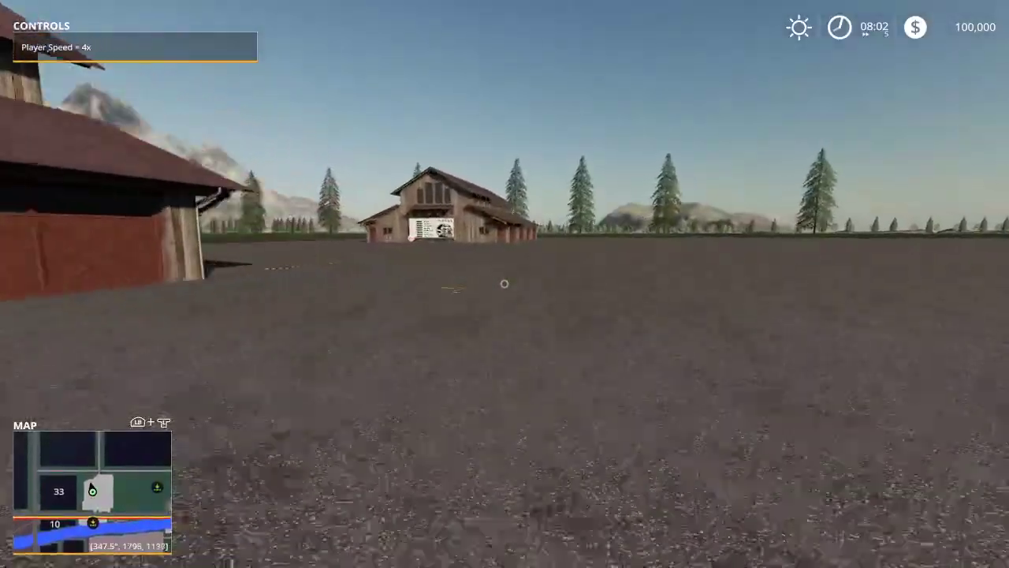
key("w")
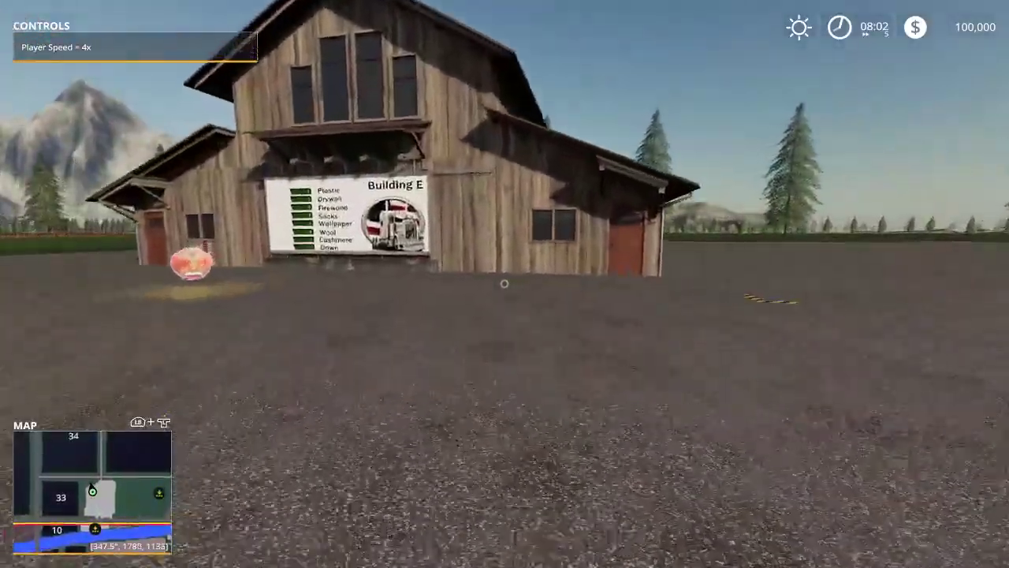
key("w")
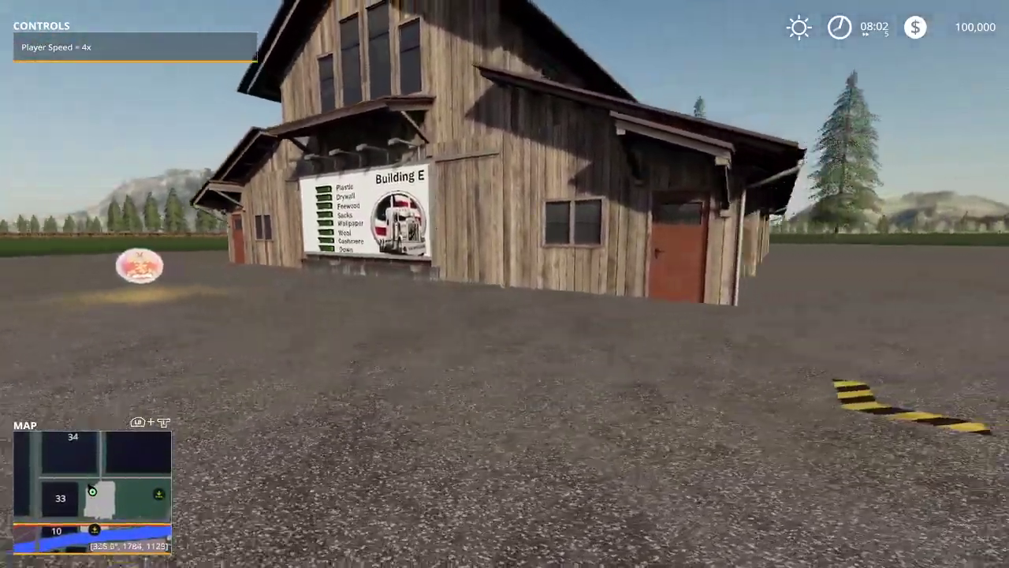
key("d")
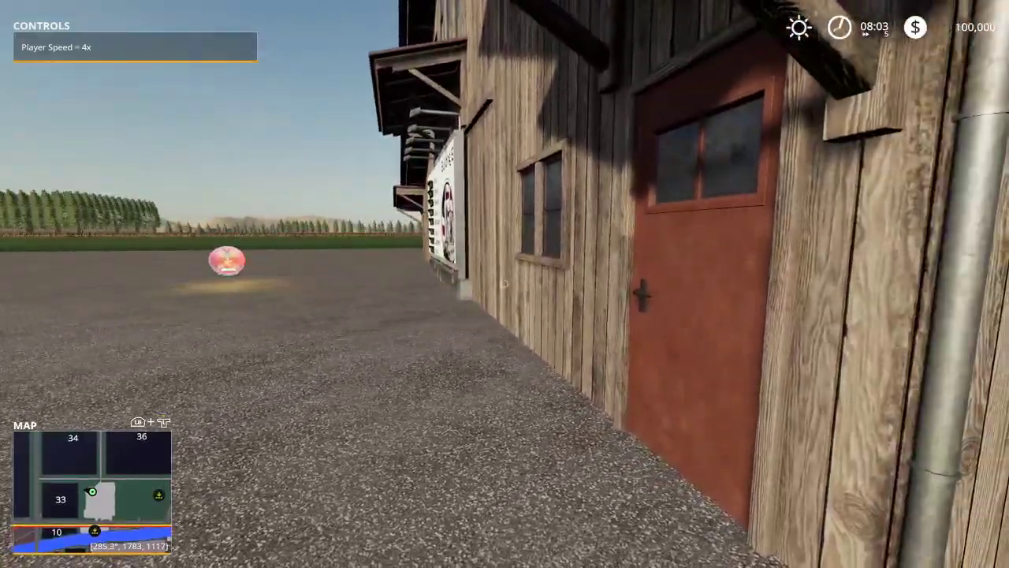
key("a")
key("w")
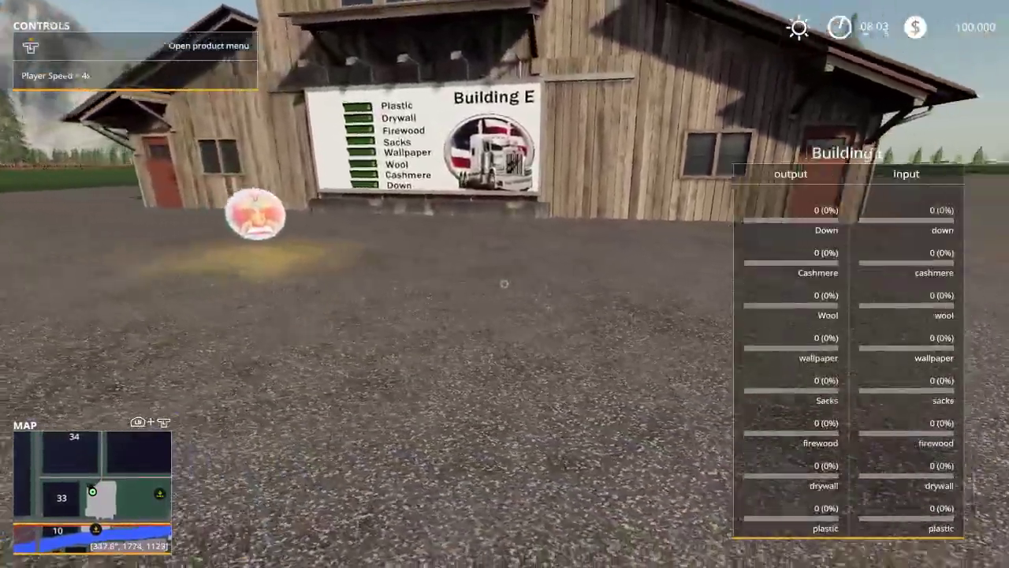
key("w")
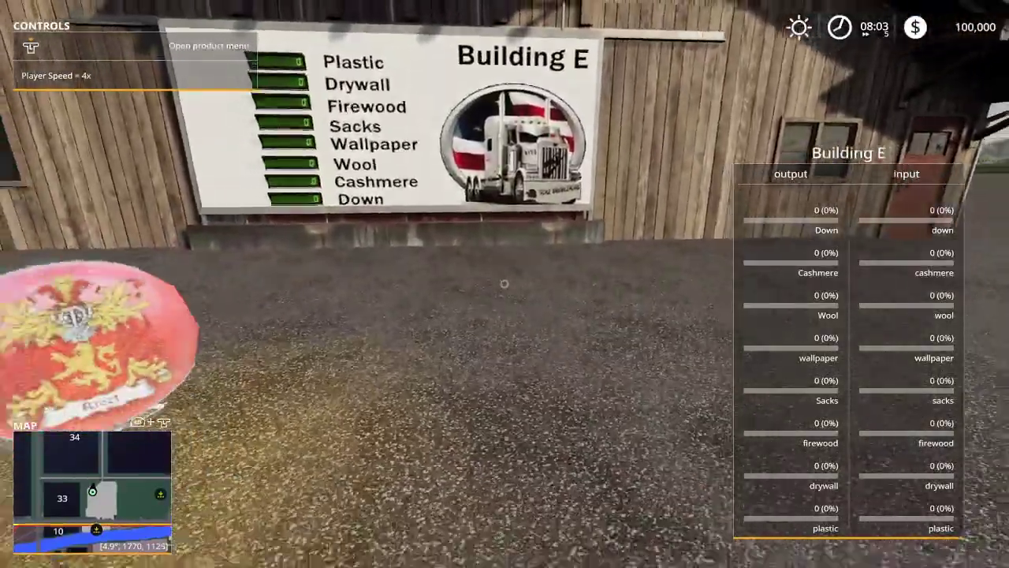
key("s")
Step: Open Building E's product menu, check its full input and output product lists, and close it
key("r")
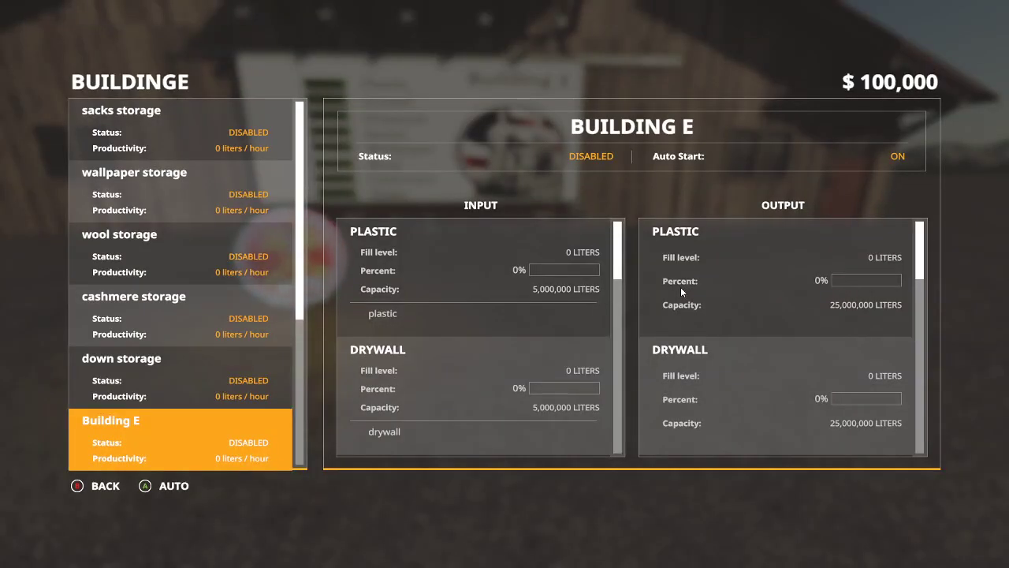
scroll(731, 329, "down", 4)
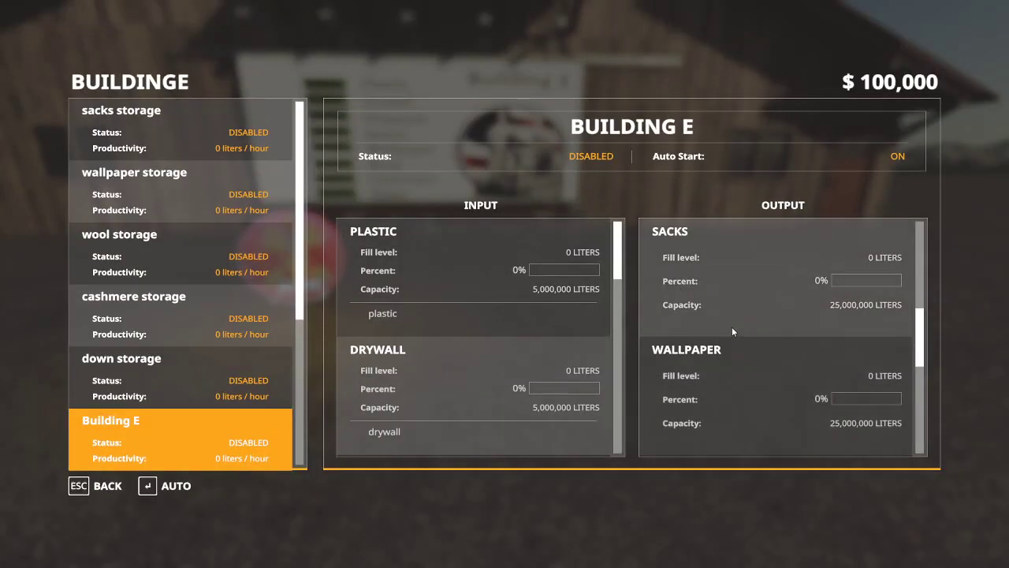
scroll(732, 325, "down", 2)
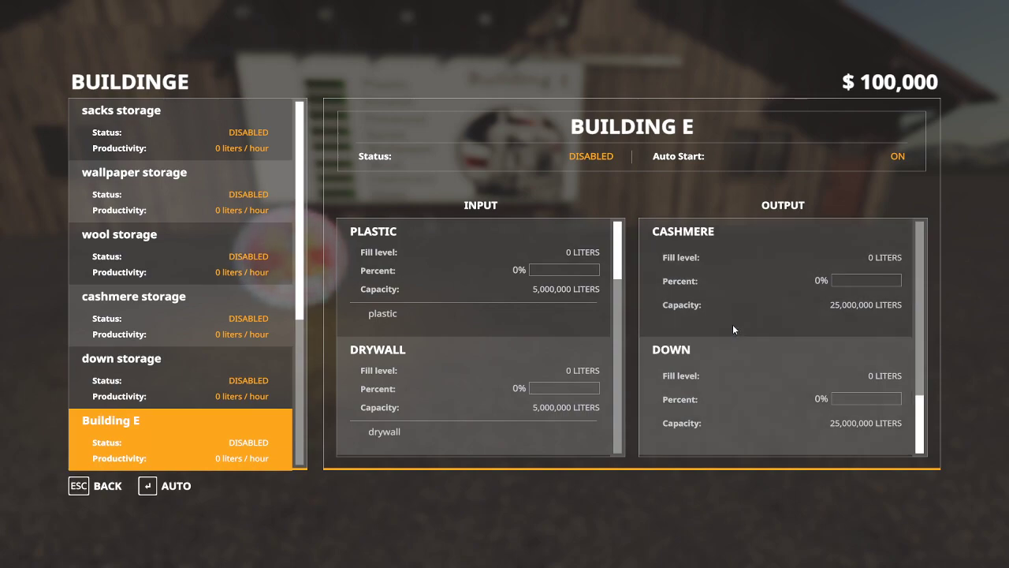
scroll(733, 324, "up", 1)
scroll(733, 324, "down", 1)
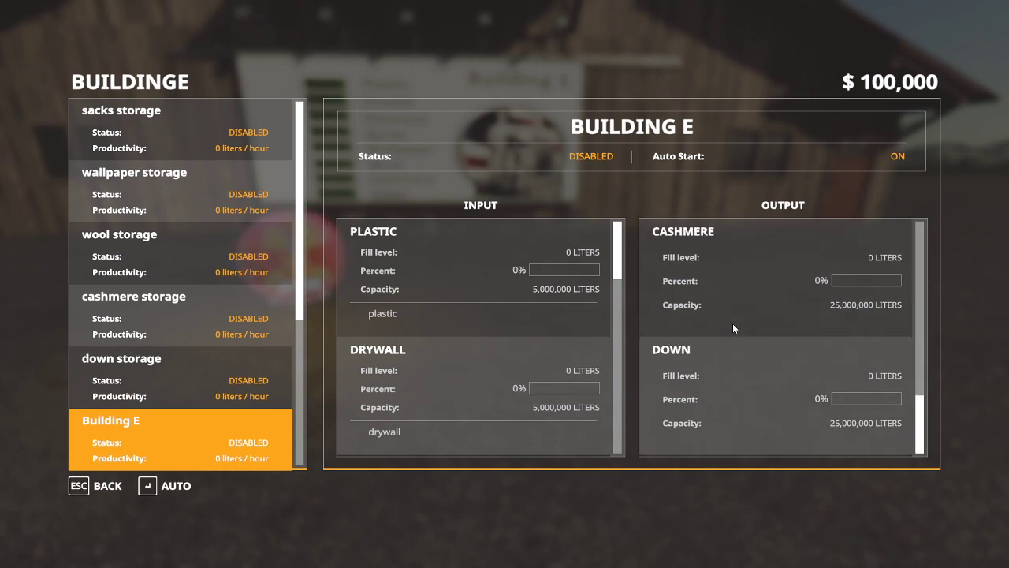
scroll(513, 339, "down", 5)
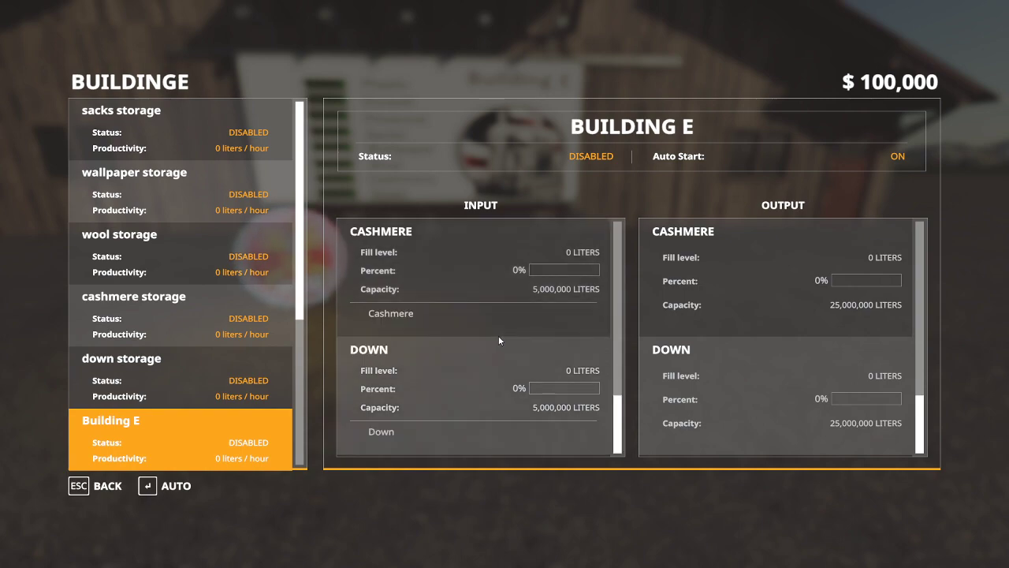
key("Escape")
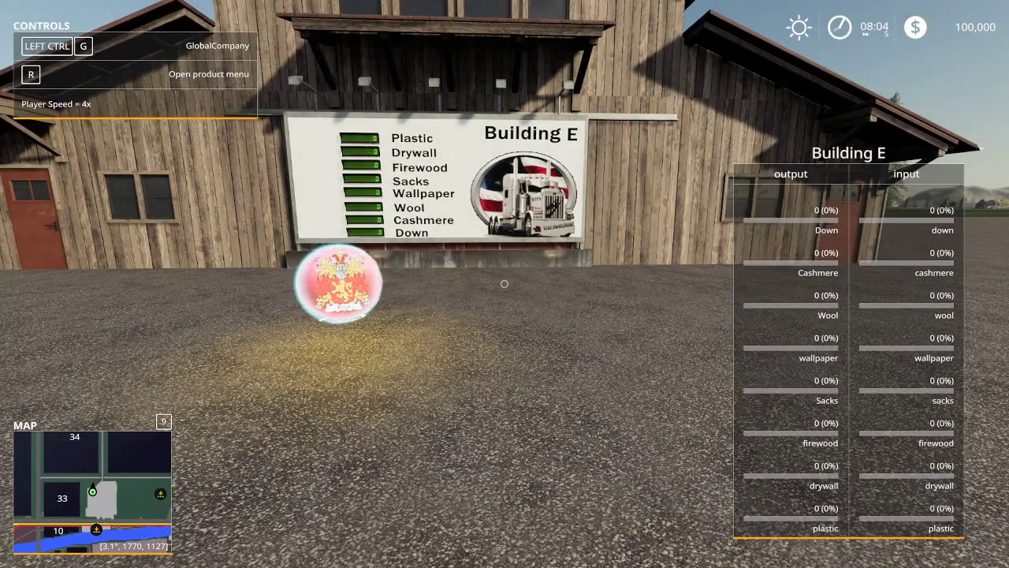
Step: Walk around Building E to inspect its side and rear
key("d")
key("d")
key("d")
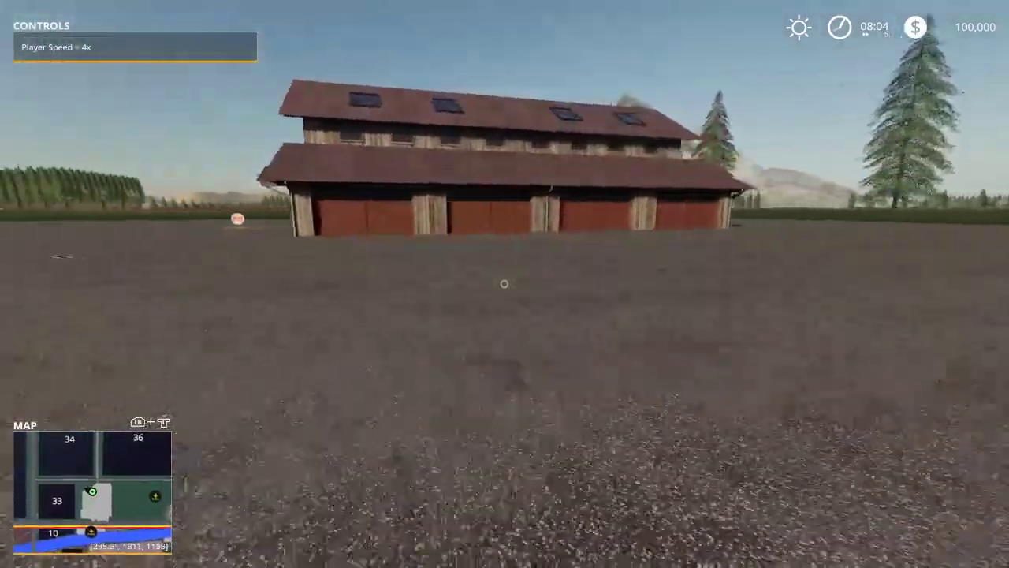
key("d")
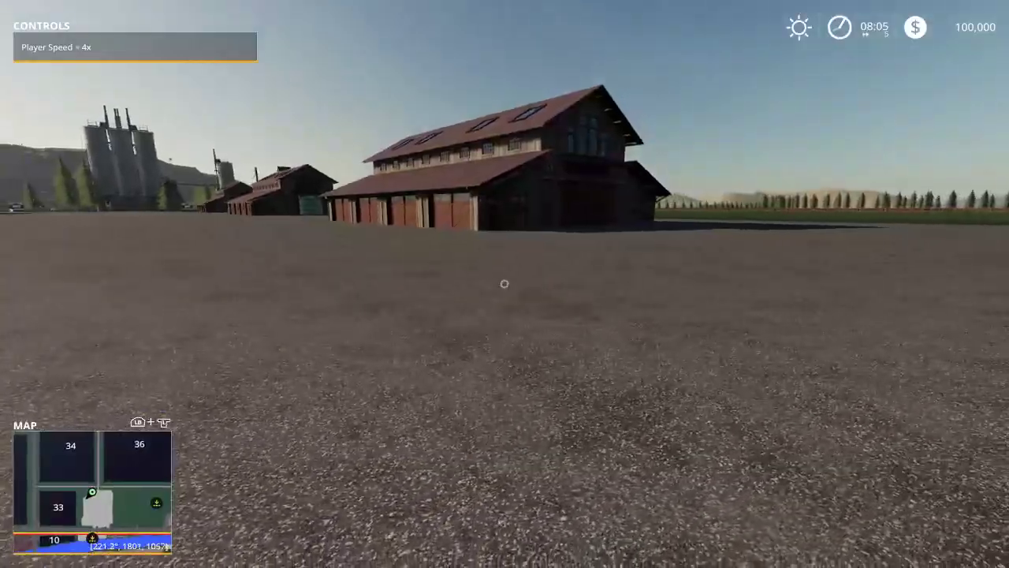
Step: Walk between the neighbouring barns to Building B's sign and its player trigger
key("d")
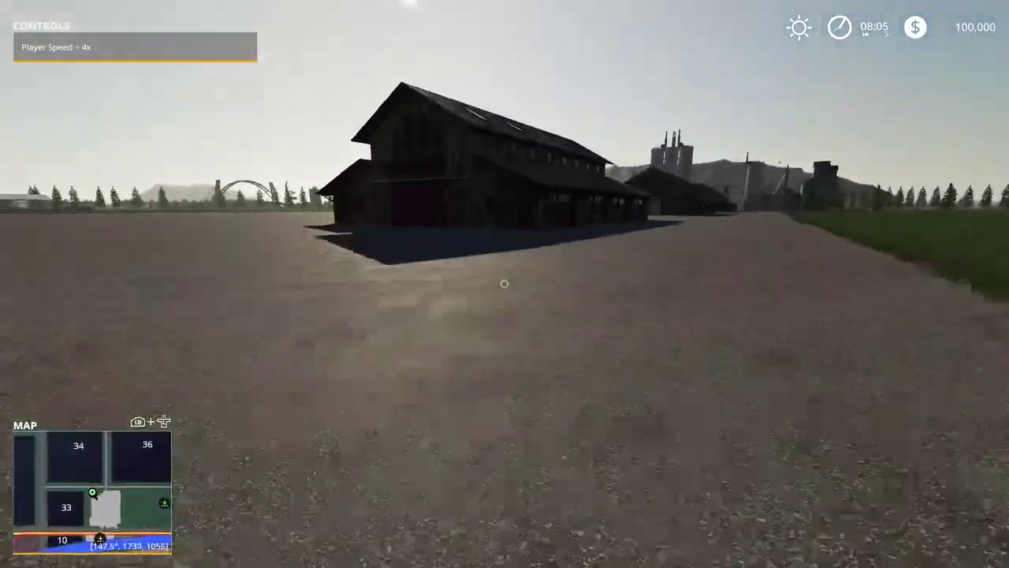
key("w")
key("d")
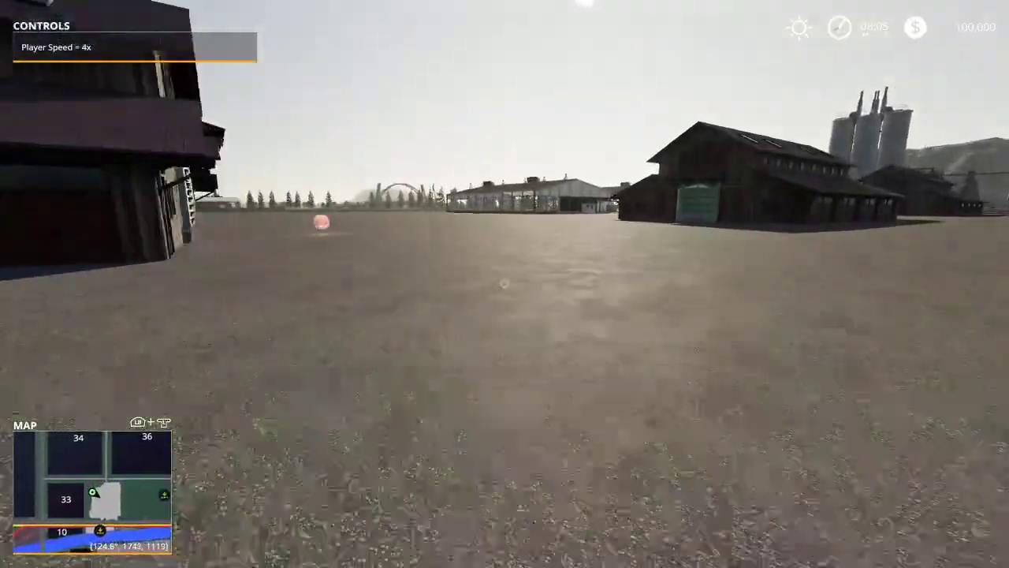
key("w")
key("d")
key("s")
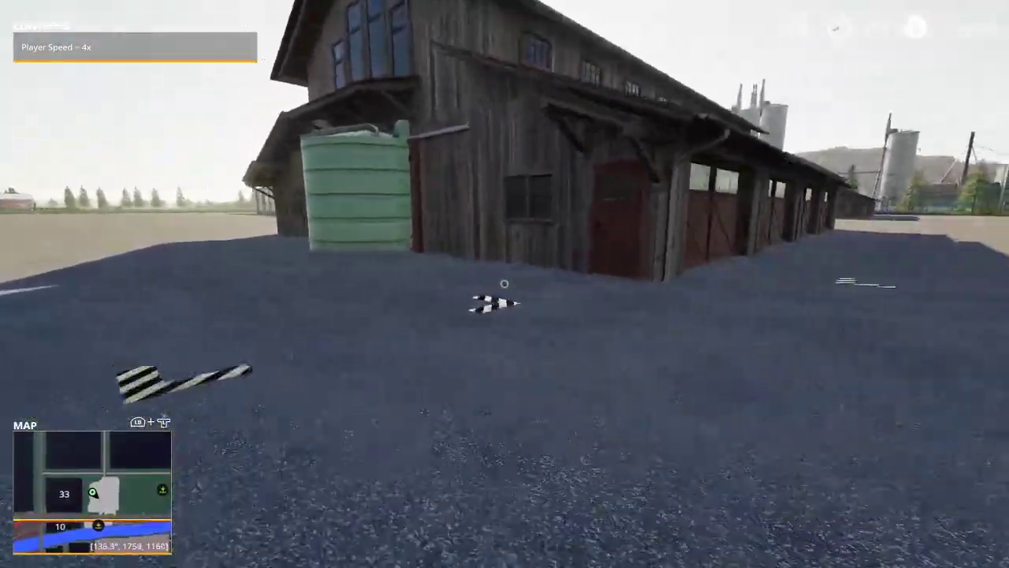
key("w")
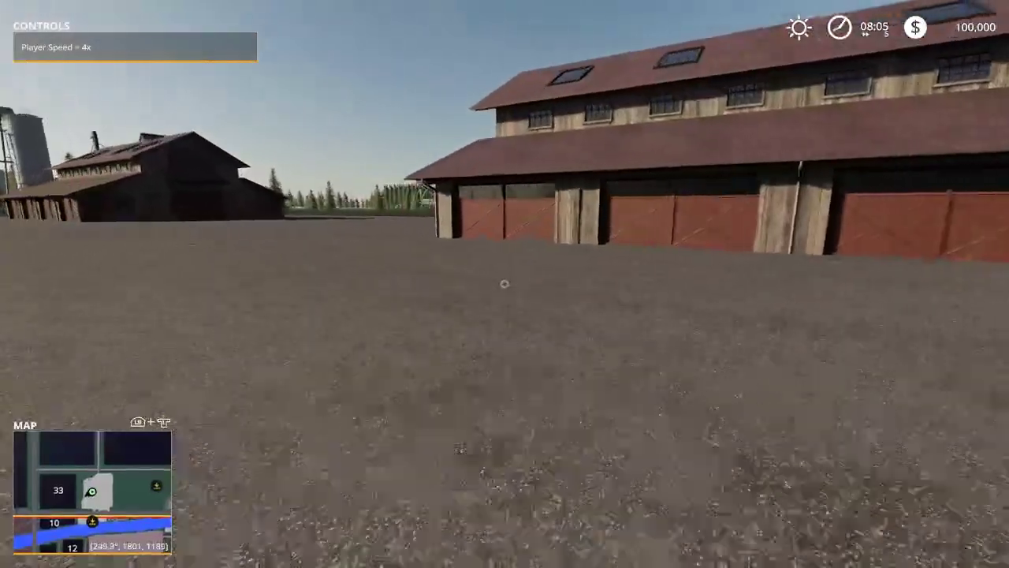
key("w")
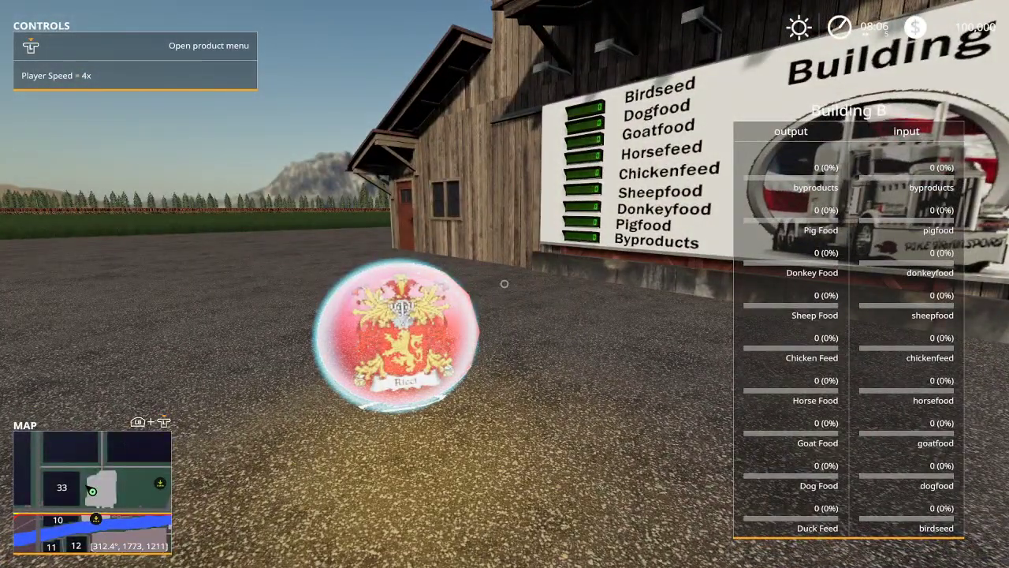
Step: Walk back across the yard past the barn with the green tank to view the other buildings
key("w")
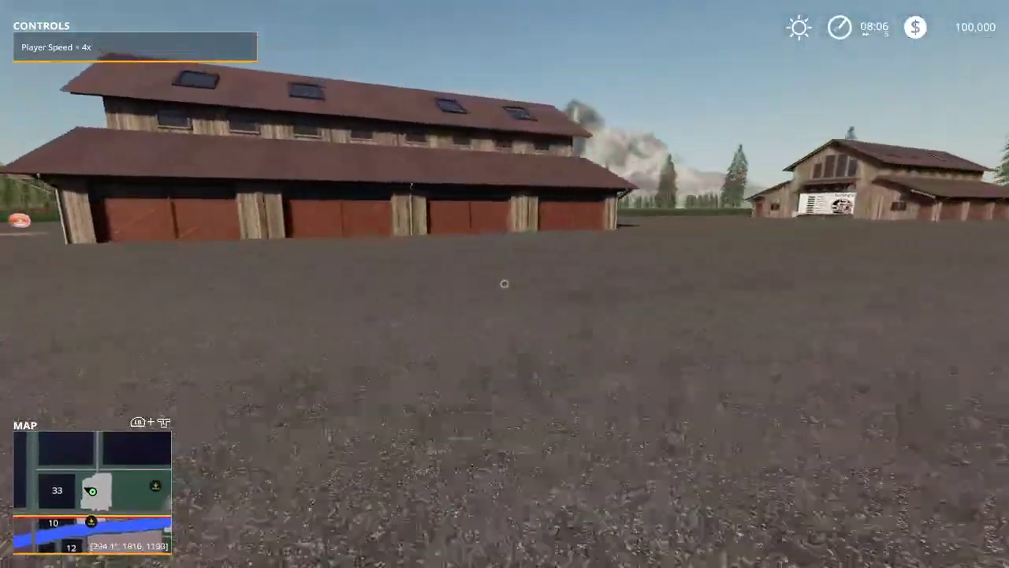
key("w")
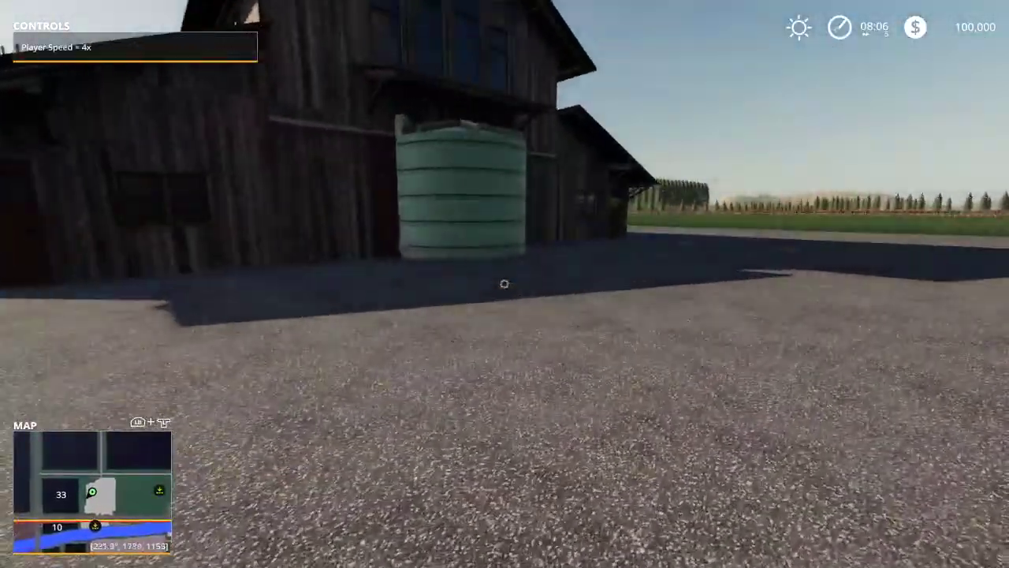
key("w")
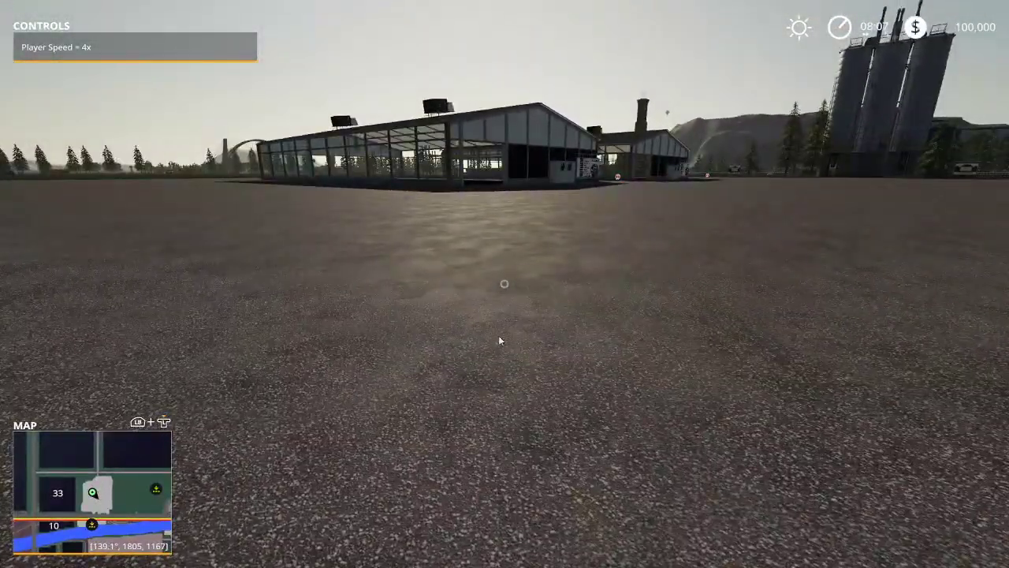
Step: Quit the running savegame to the main menu and exit Farming Simulator 19 to the desktop
key("Escape")
left_click(611, 30)
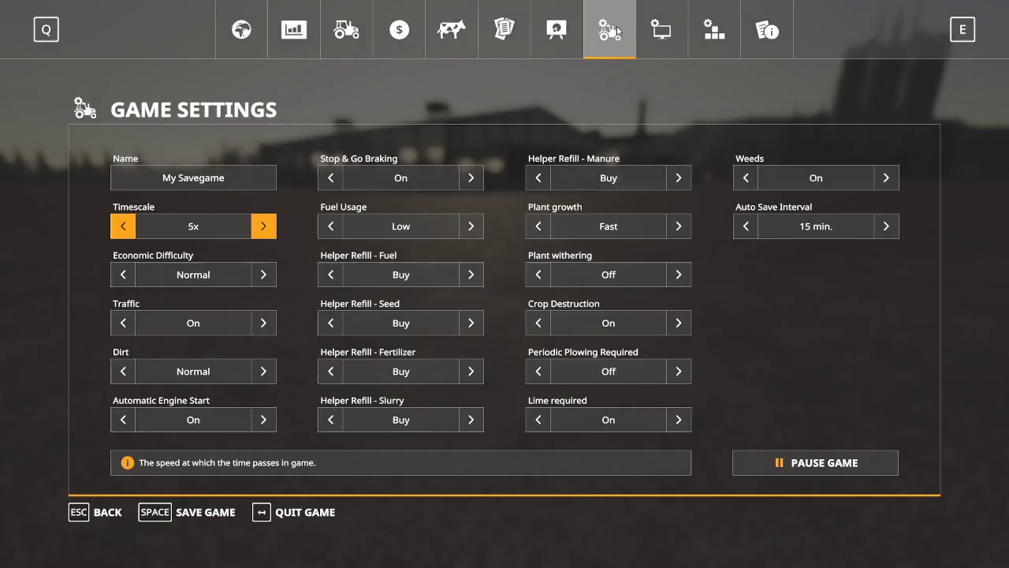
left_click(303, 513)
left_click(371, 361)
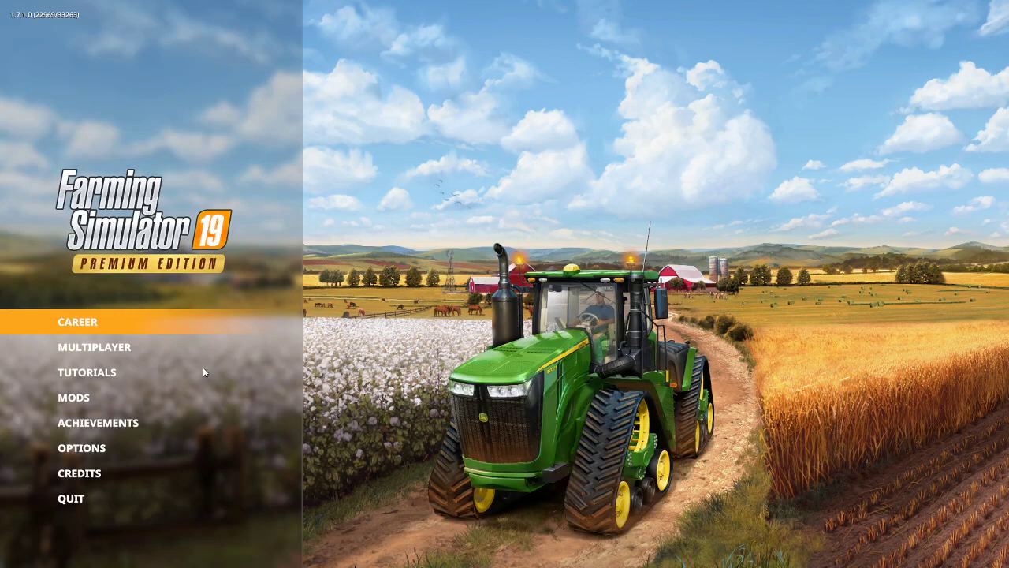
left_click(70, 499)
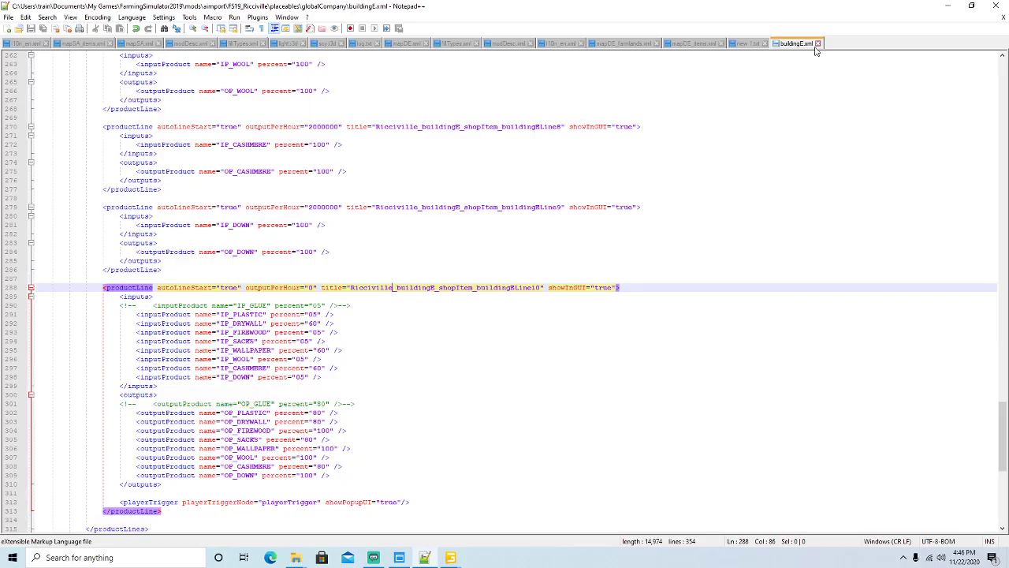
Step: Close buildingE.xml in Notepad++ and reload the updated log.txt
left_click(819, 44)
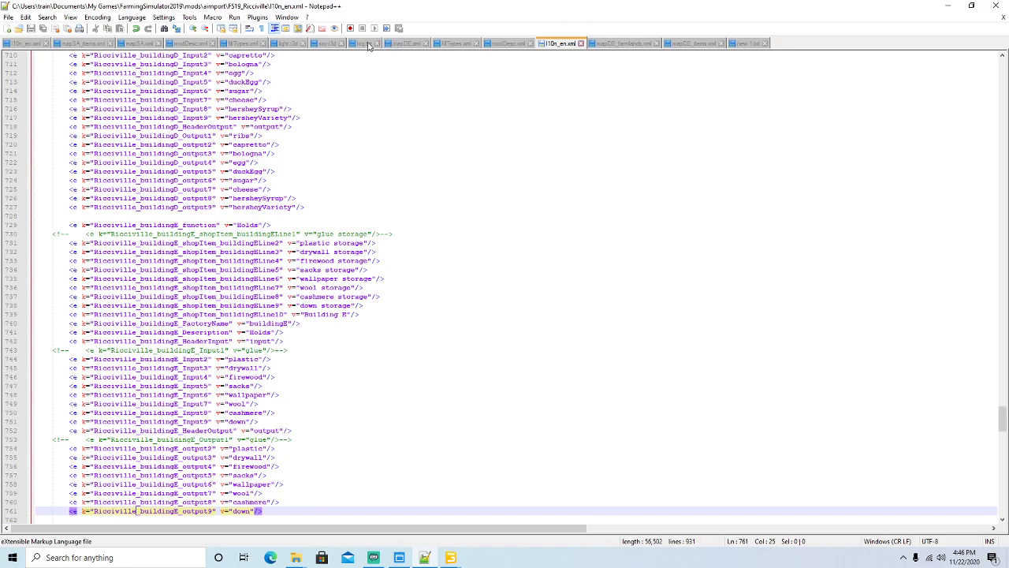
left_click(368, 45)
left_click(516, 320)
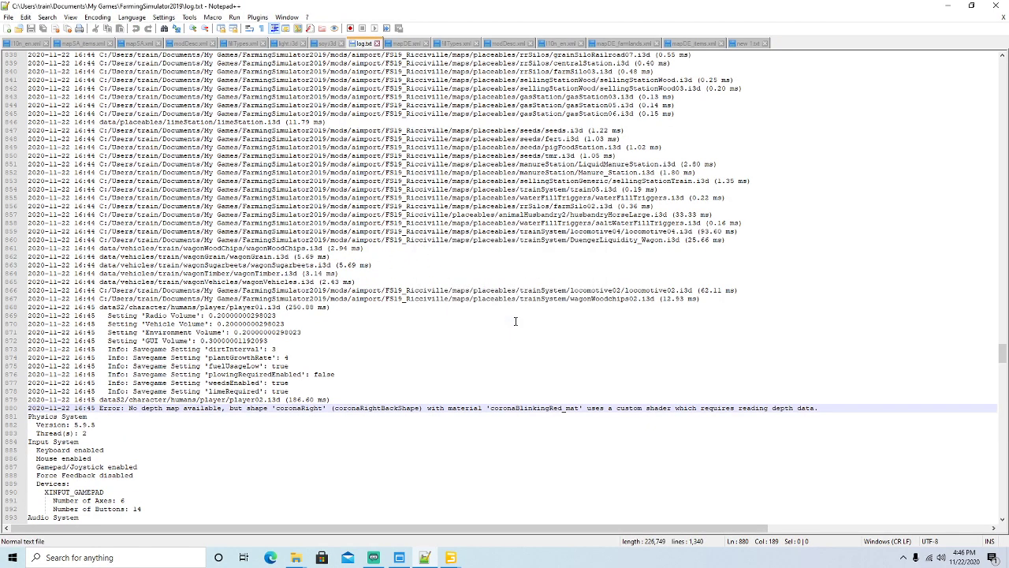
Step: Examine the reloaded log.txt for errors from the latest map test
scroll(516, 320, "up", 1)
scroll(516, 320, "down", 3)
scroll(515, 320, "up", 20)
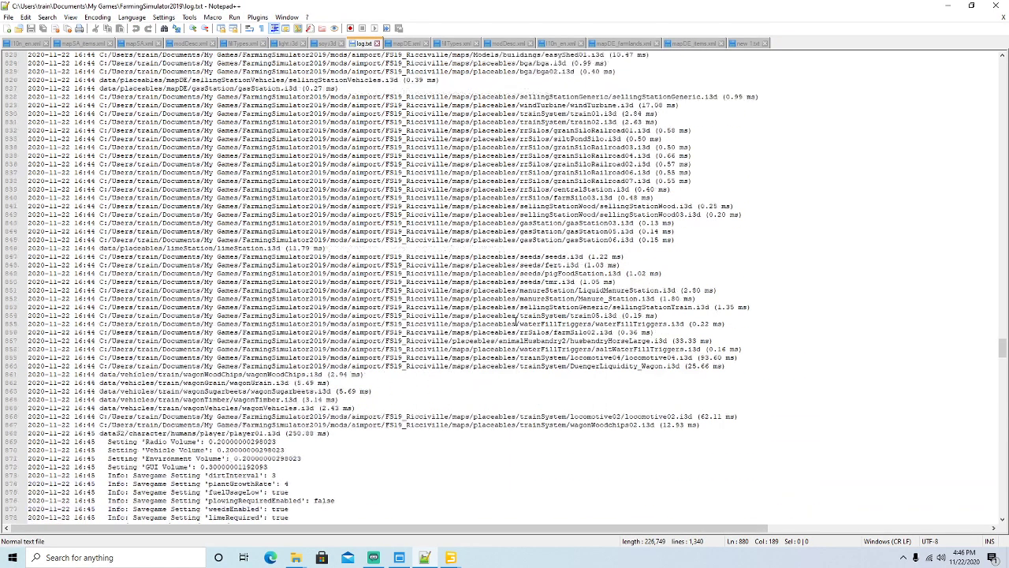
scroll(516, 320, "up", 10)
scroll(516, 320, "down", 4)
scroll(515, 320, "up", 17)
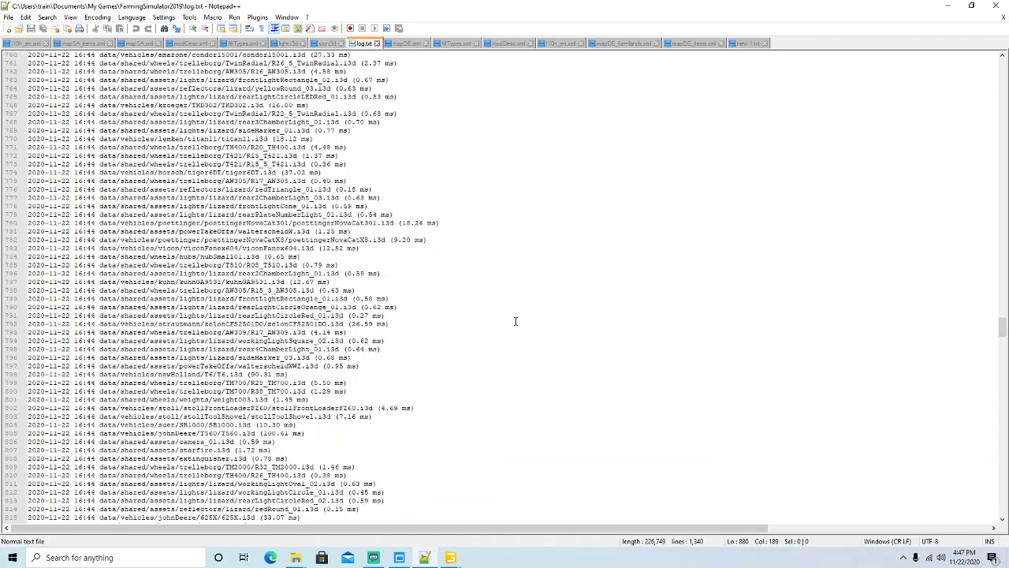
scroll(516, 321, "down", 8)
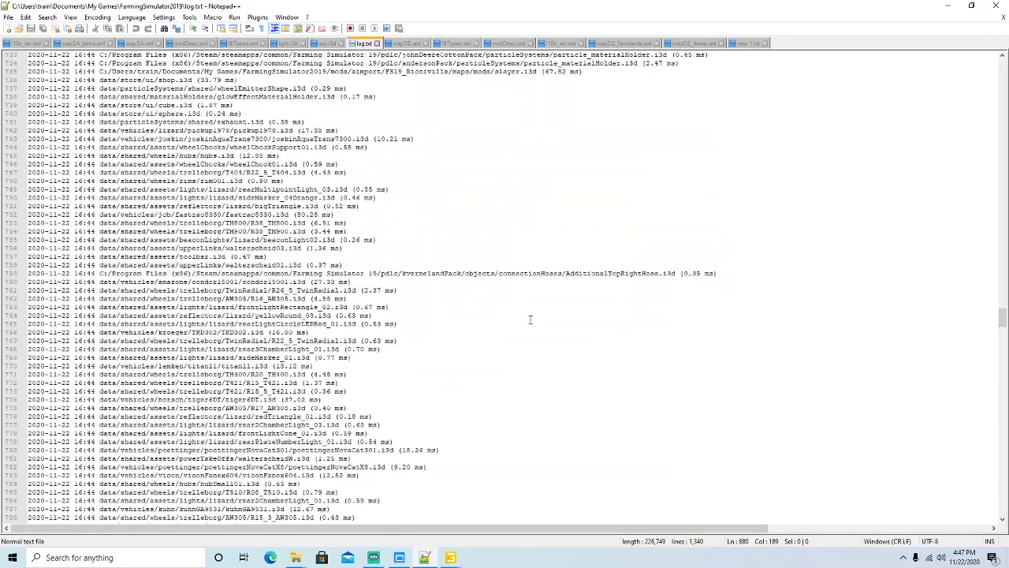
Step: Switch to the mapSA.i3d map in GIANTS Editor and select the buildingF sign shape in the signs group
left_click(948, 6)
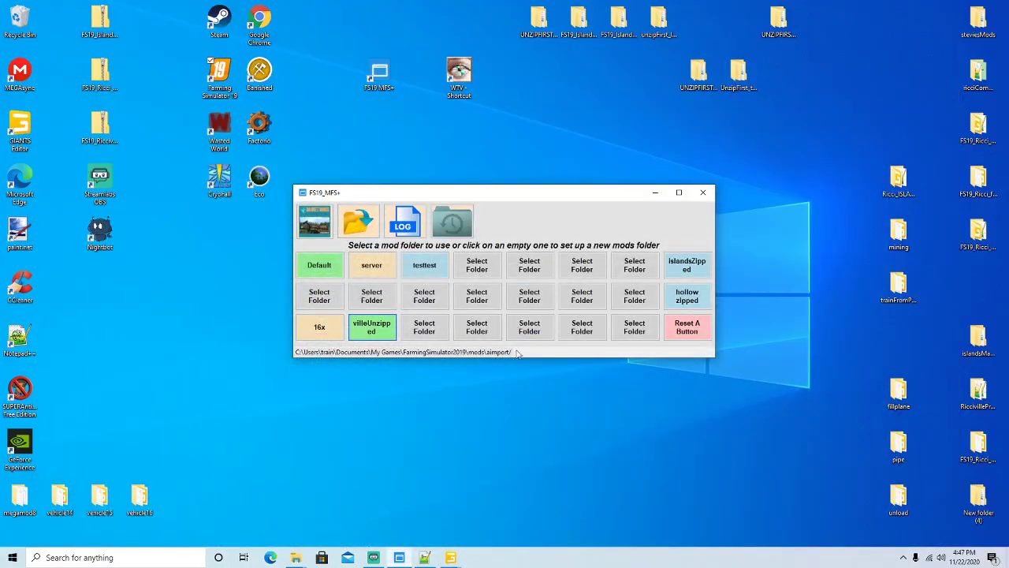
mouse_move(451, 557)
left_click(506, 514)
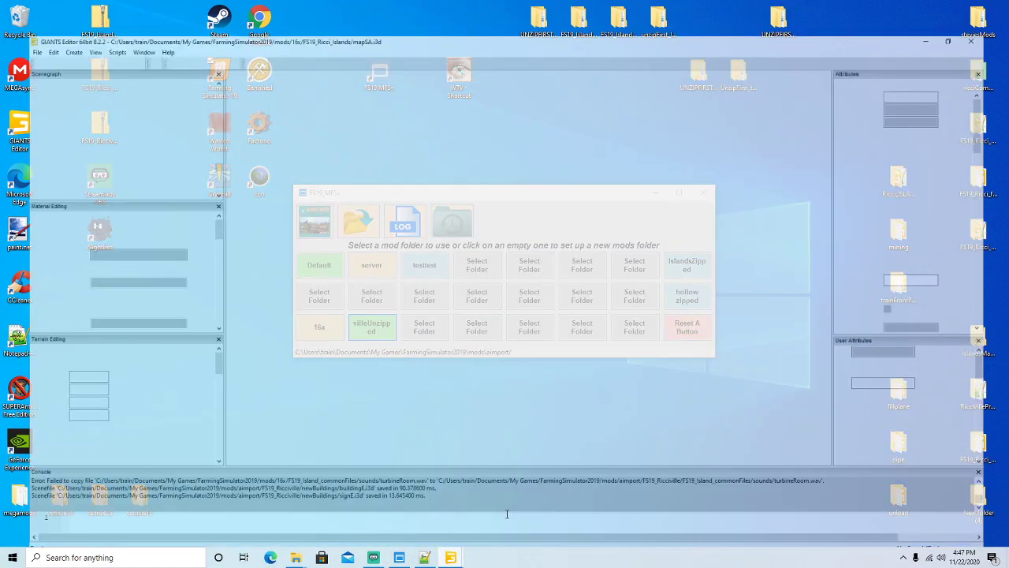
scroll(102, 140, "down", 1)
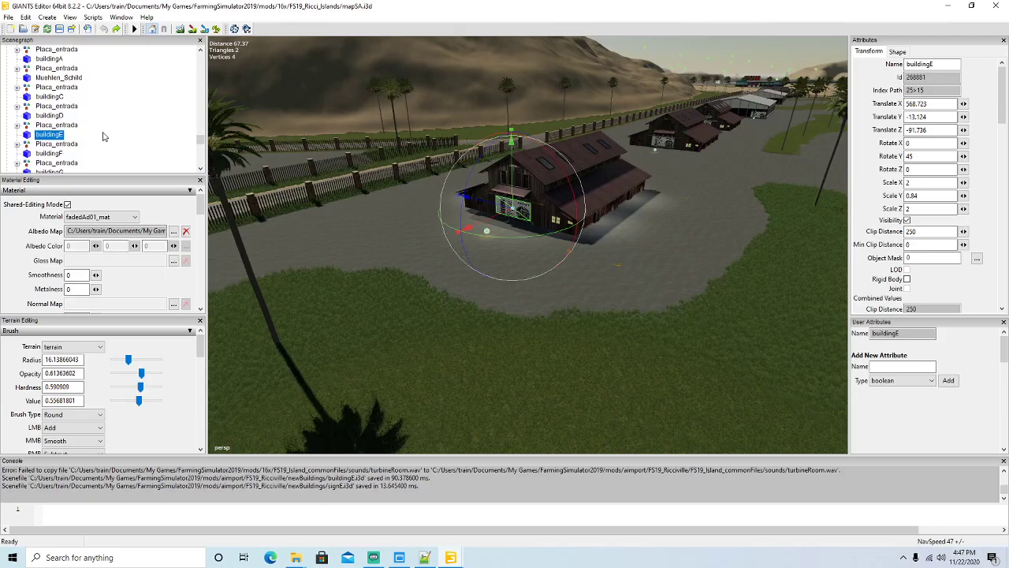
left_click(30, 155)
left_click_drag(507, 288, 316, 297, "alt")
Step: Export the selected sign with its files as signF into the newBuildings folder, including the parent directory structure
left_click(8, 16)
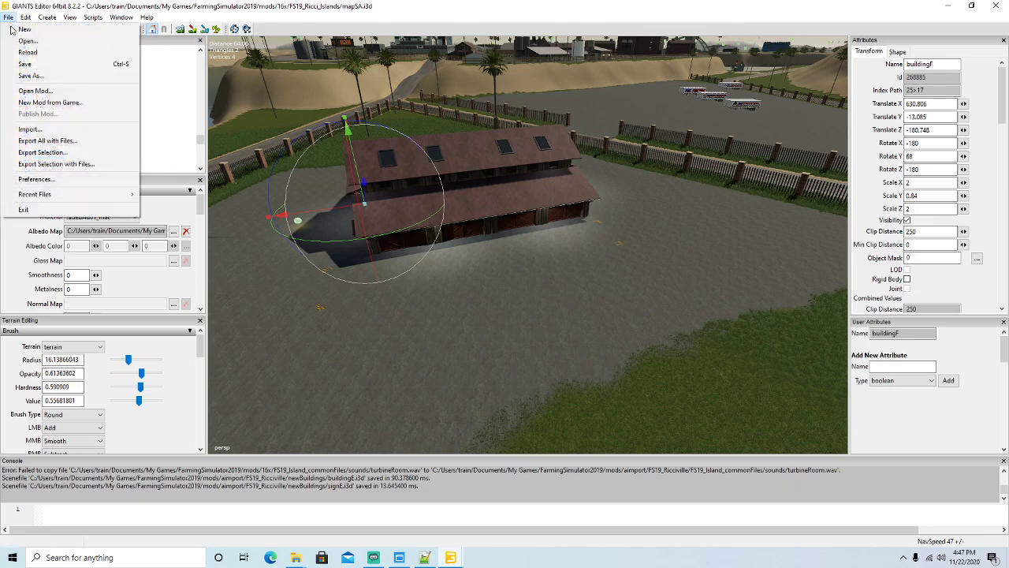
left_click(33, 165)
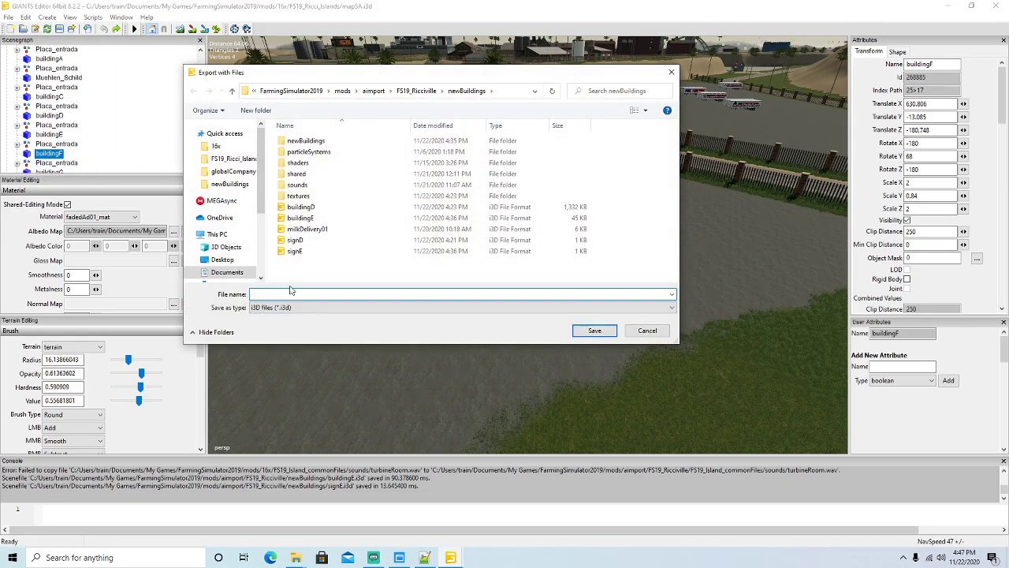
type("s")
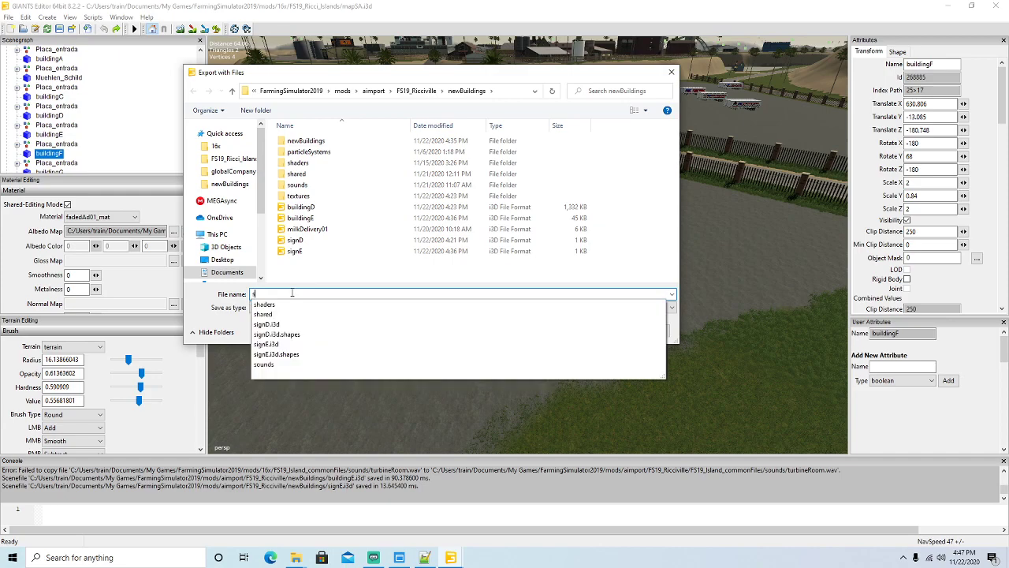
type("ign")
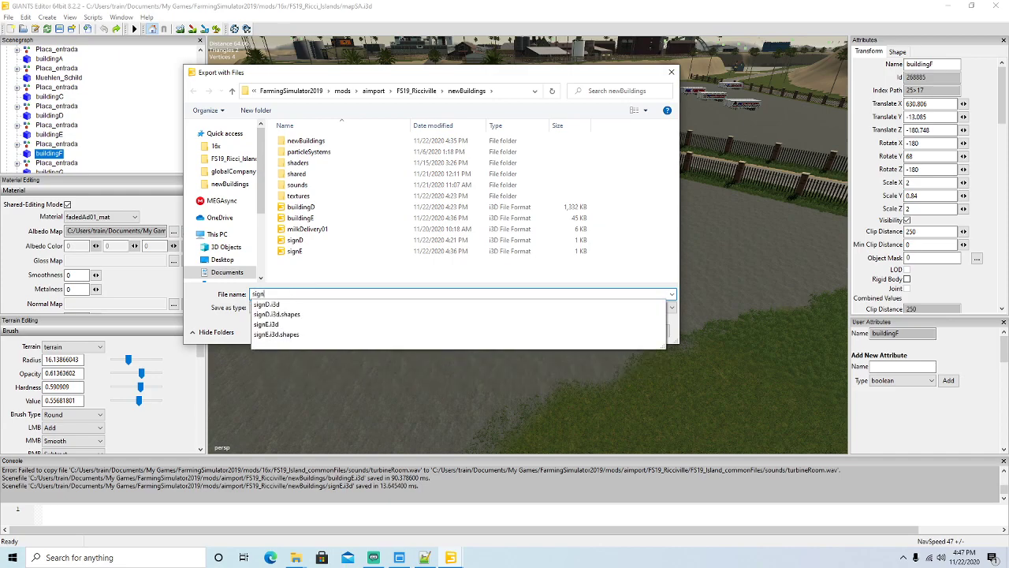
type("F")
key("Return")
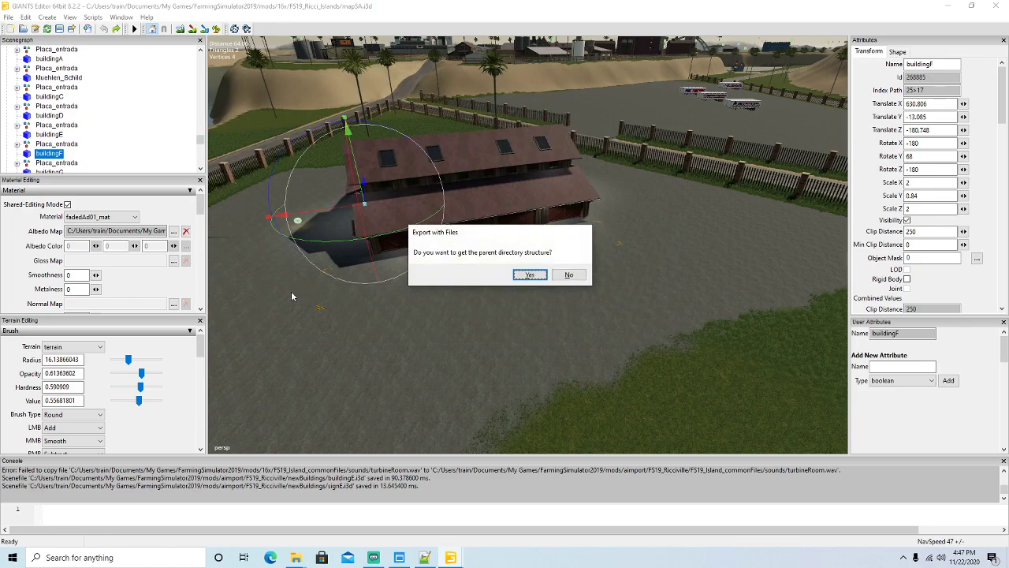
left_click(529, 274)
left_click(523, 273)
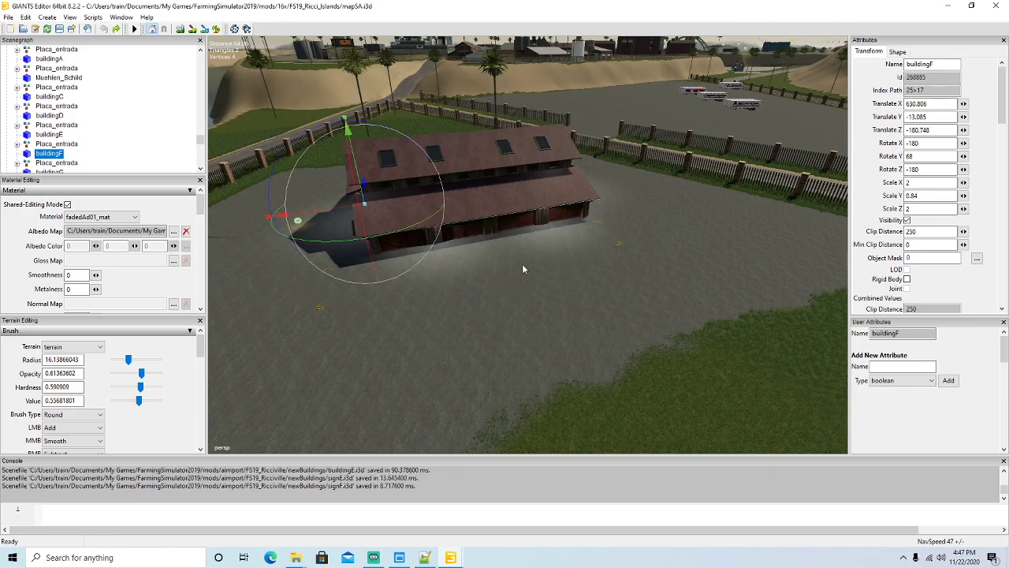
Step: Expand the buildingF group in the scenegraph and select the nested buildingF transform group of the building
scroll(118, 115, "down", 5)
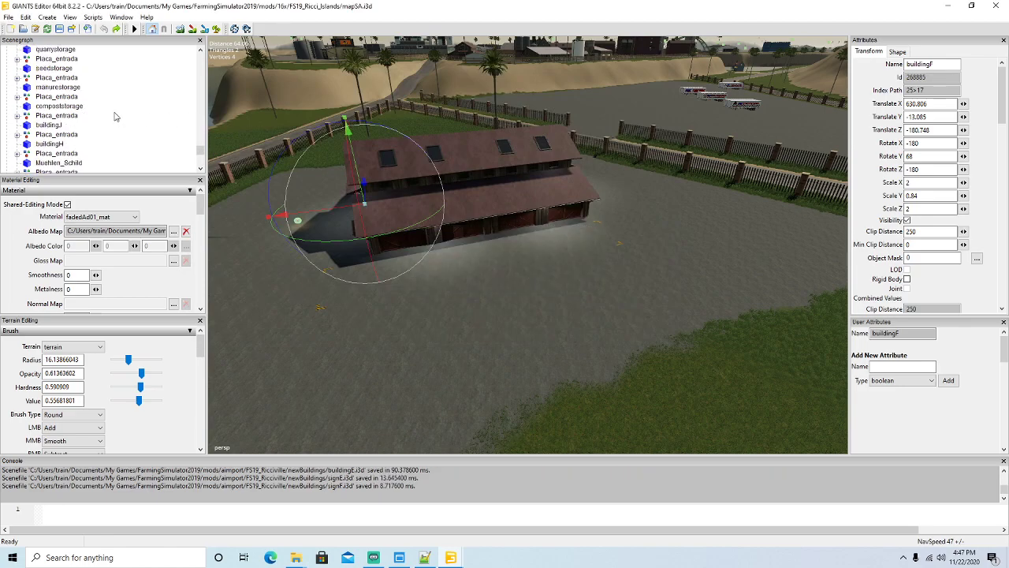
scroll(118, 109, "down", 10)
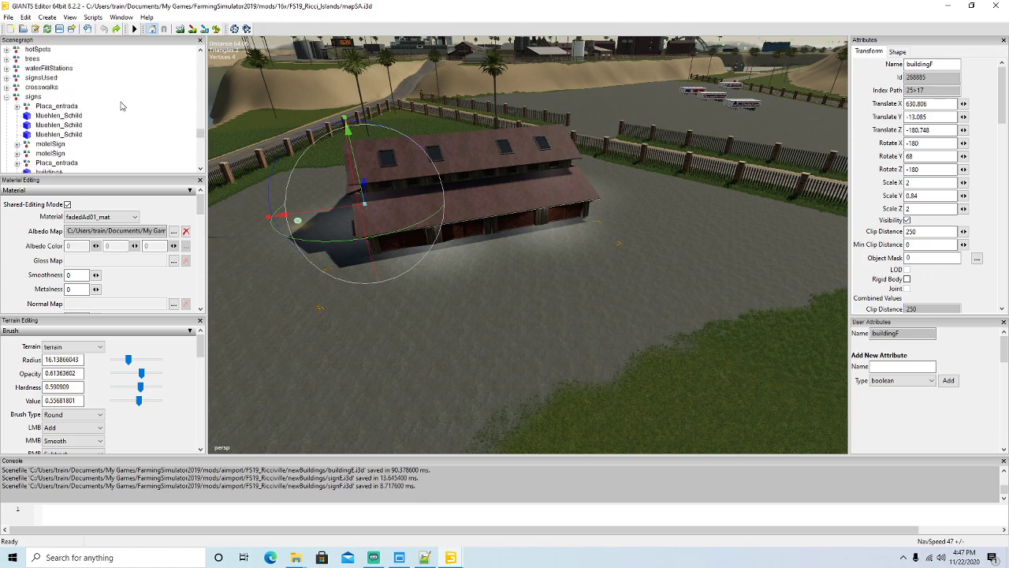
scroll(122, 105, "up", 5)
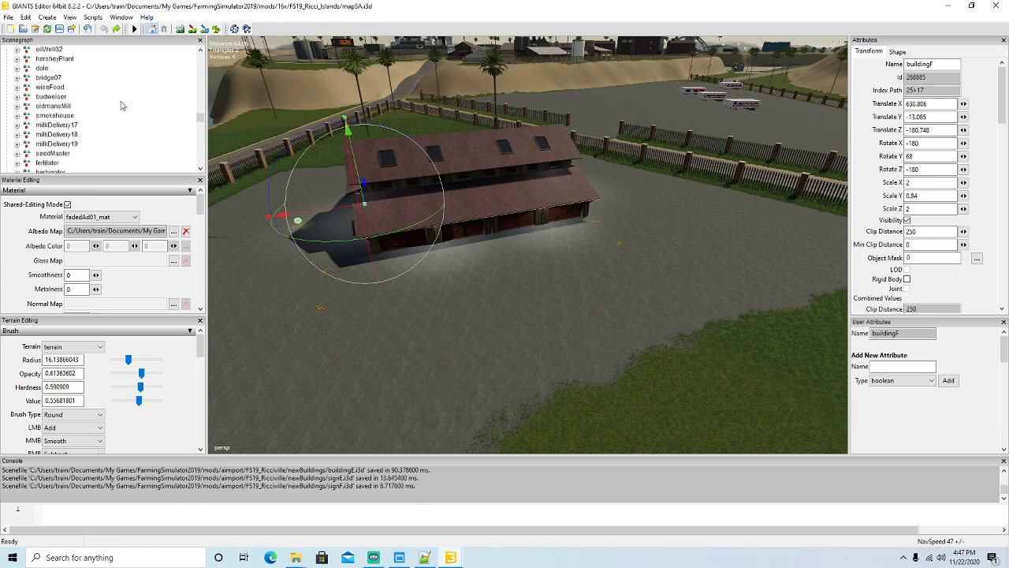
scroll(122, 105, "up", 6)
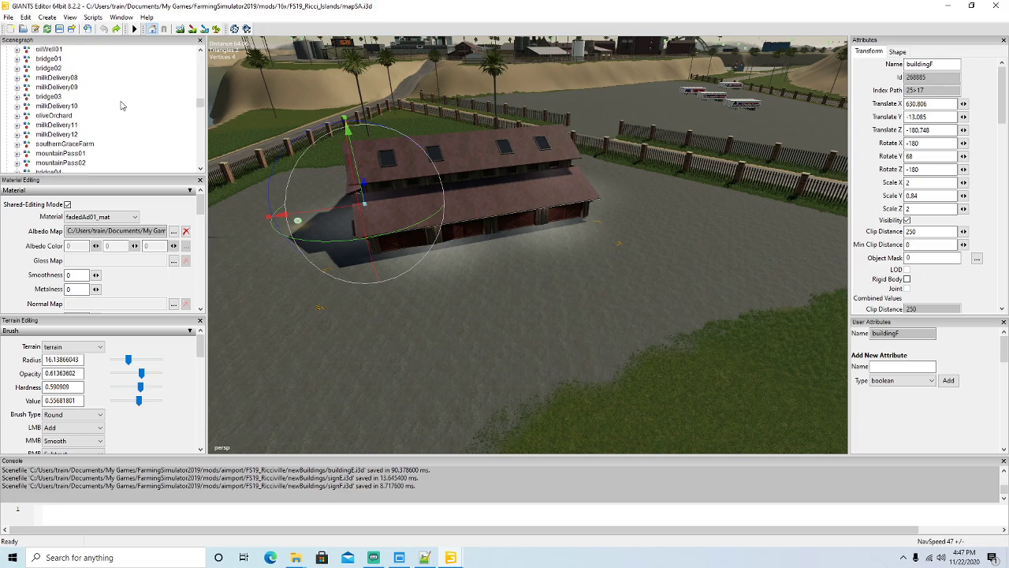
scroll(121, 104, "up", 2)
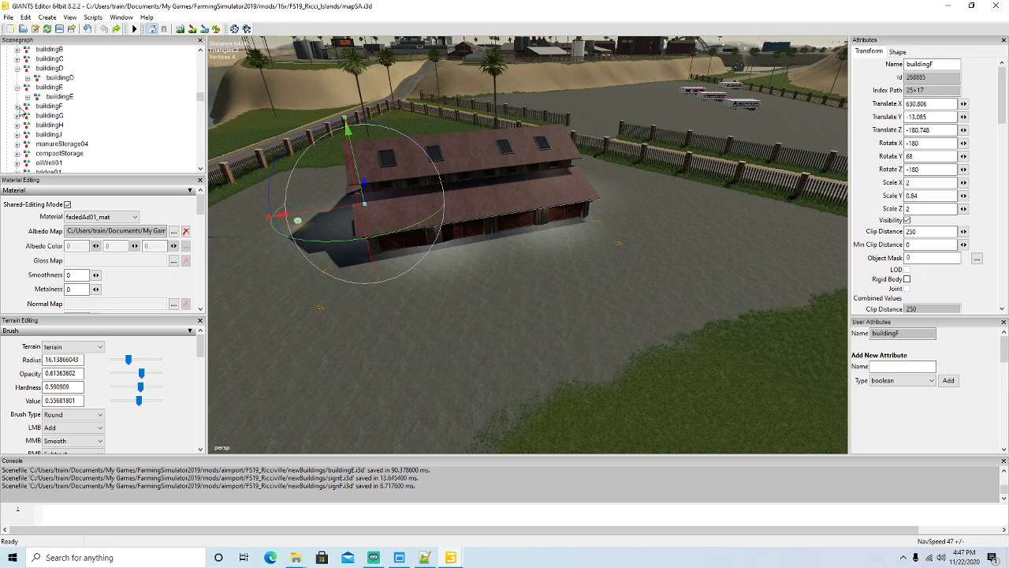
left_click(17, 107)
left_click(40, 116)
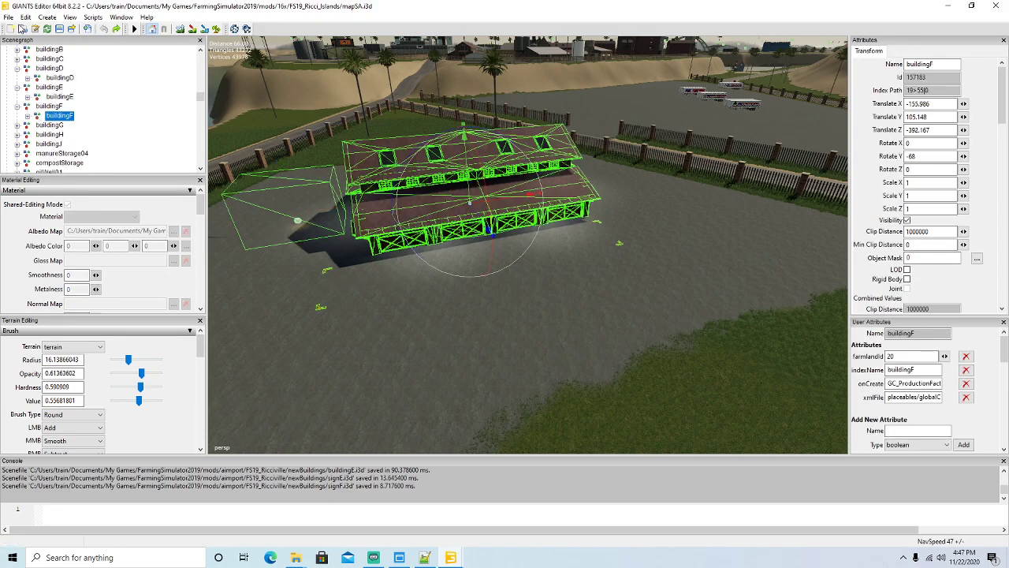
Step: Export the selected building with its files as buildingF into the newBuildings folder, keeping game relative paths
left_click(9, 17)
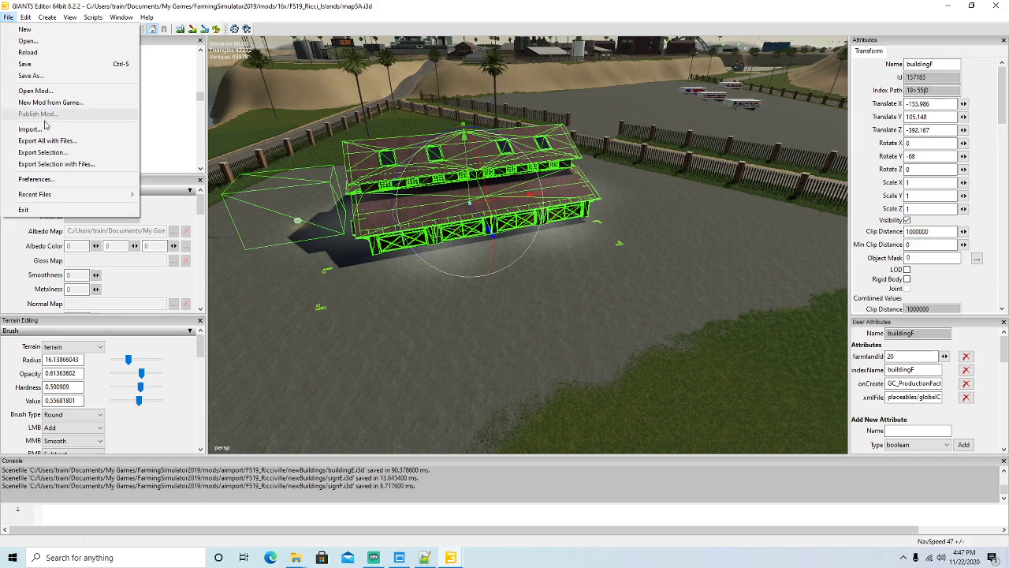
left_click(53, 164)
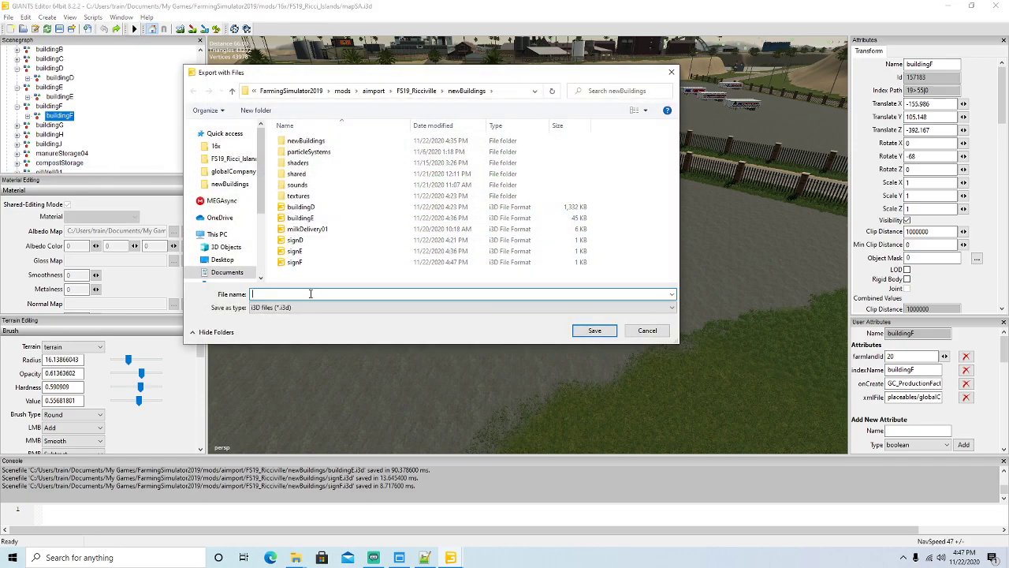
type("buil")
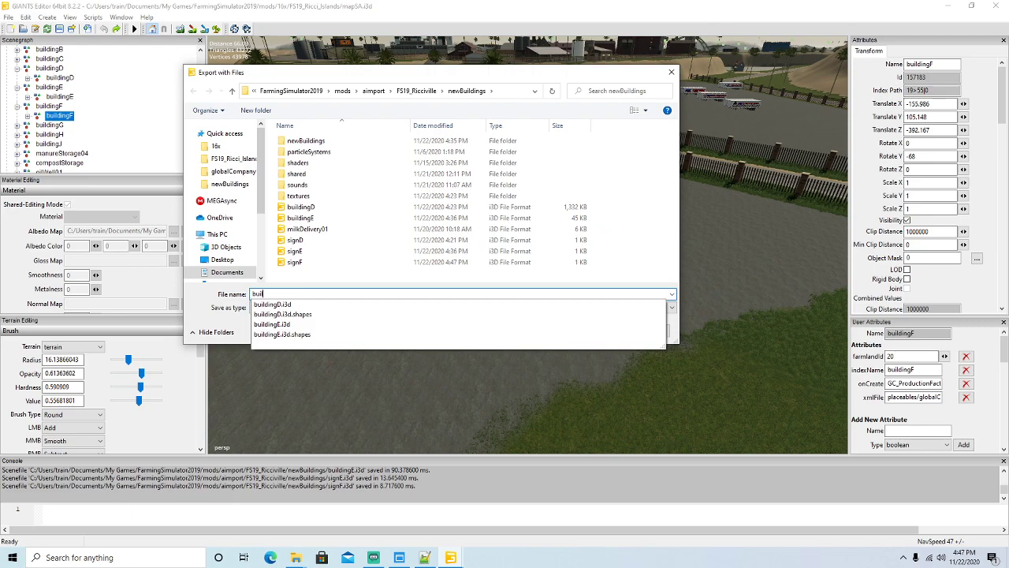
type("dingF")
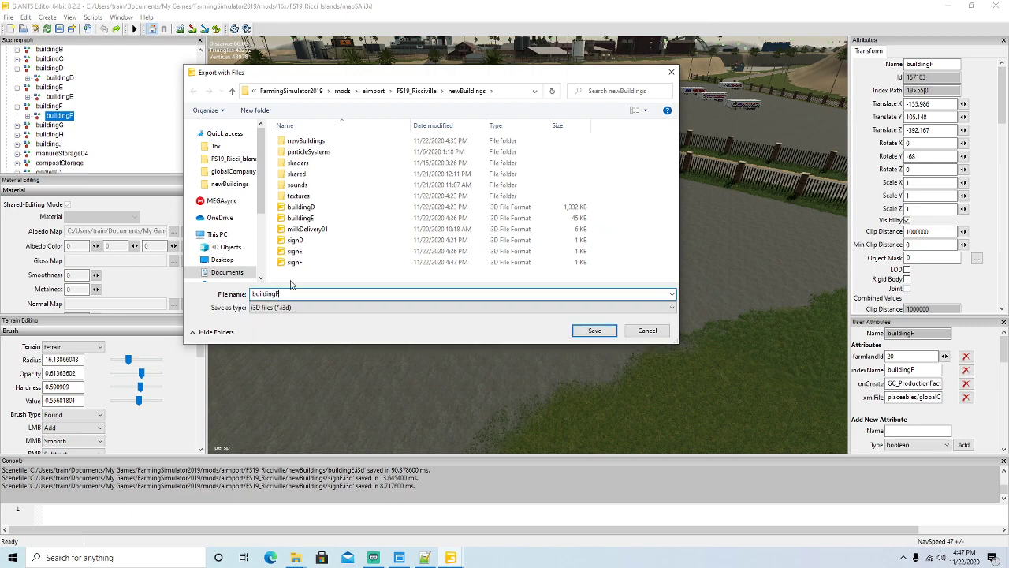
left_click(594, 330)
left_click(530, 275)
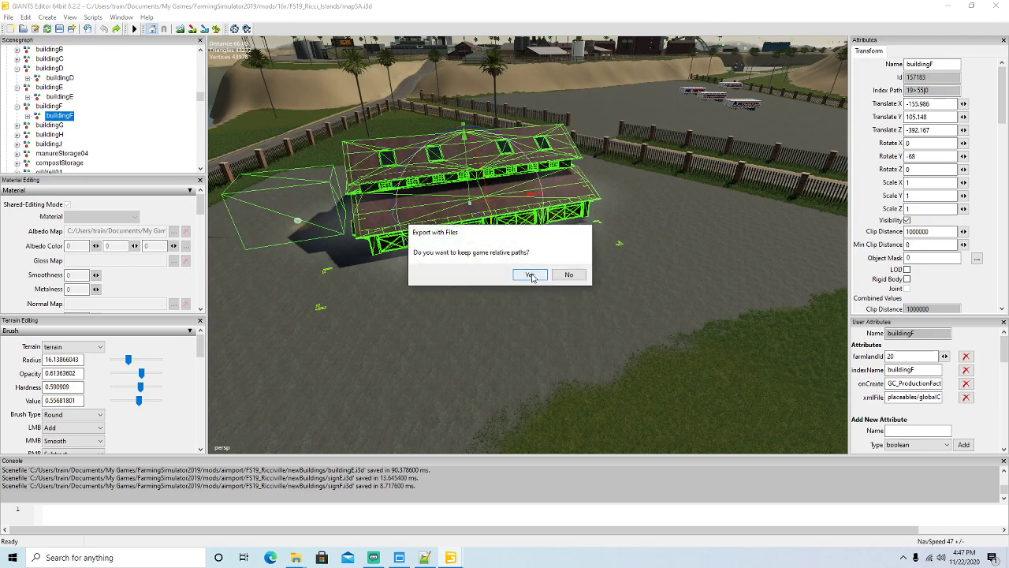
left_click(531, 274)
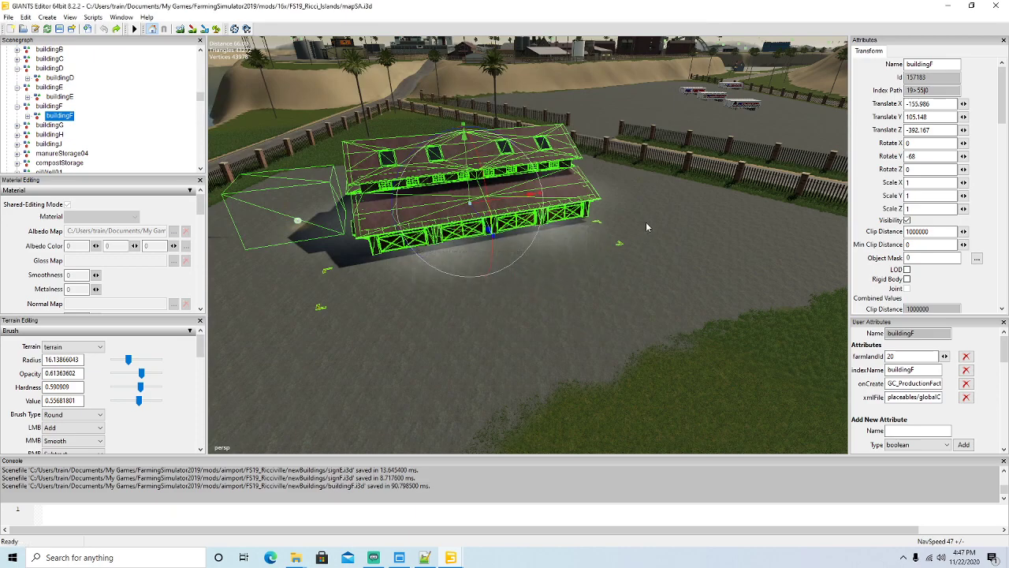
Step: Close the mapSA.i3d map without saving changes and minimize the FS19_MFS+ window
left_click(992, 6)
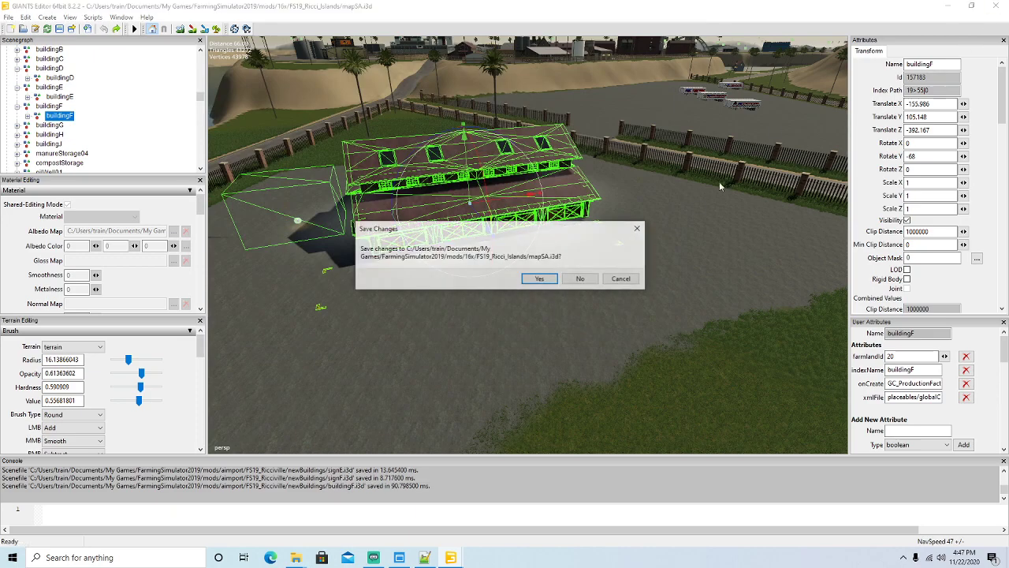
left_click(584, 278)
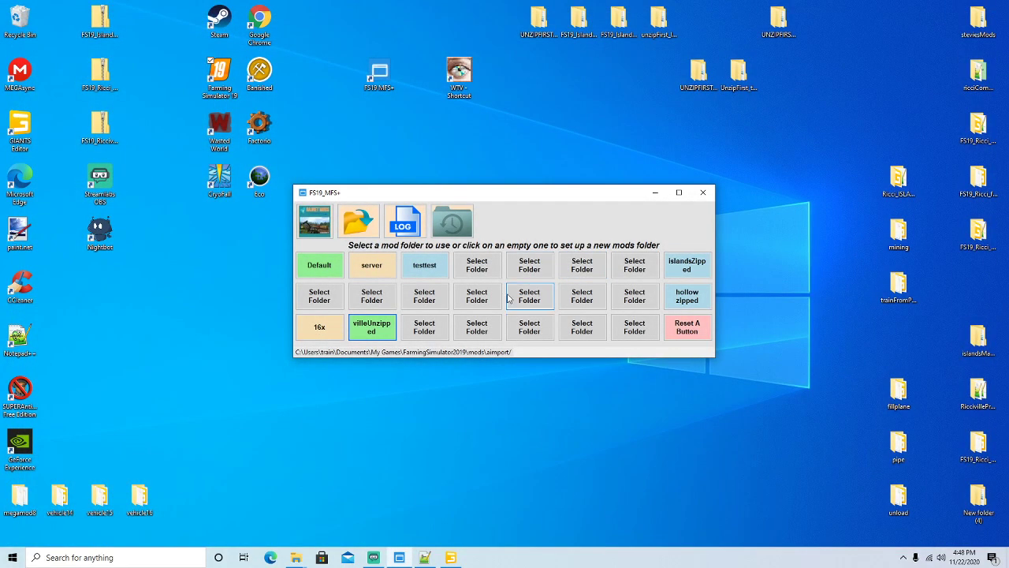
left_click(655, 192)
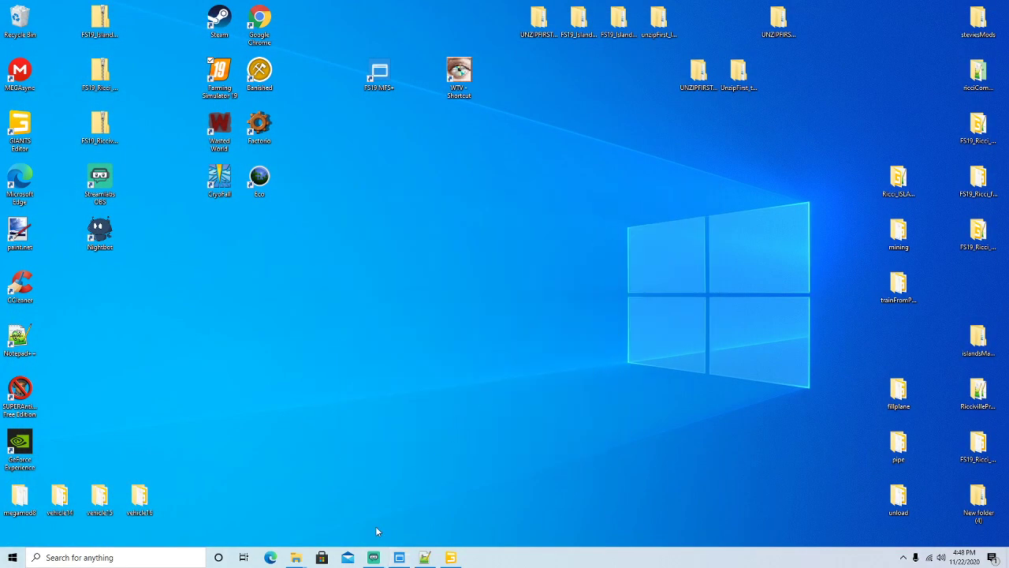
Step: Switch to File Explorer and open the newBuildings folder inside FS19_Ricciville
mouse_move(296, 556)
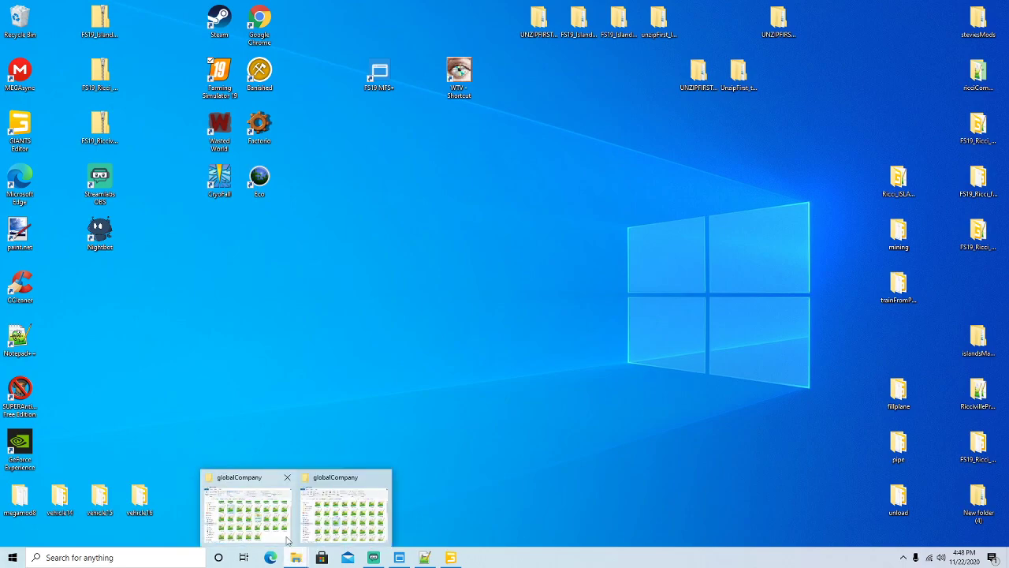
left_click(273, 484)
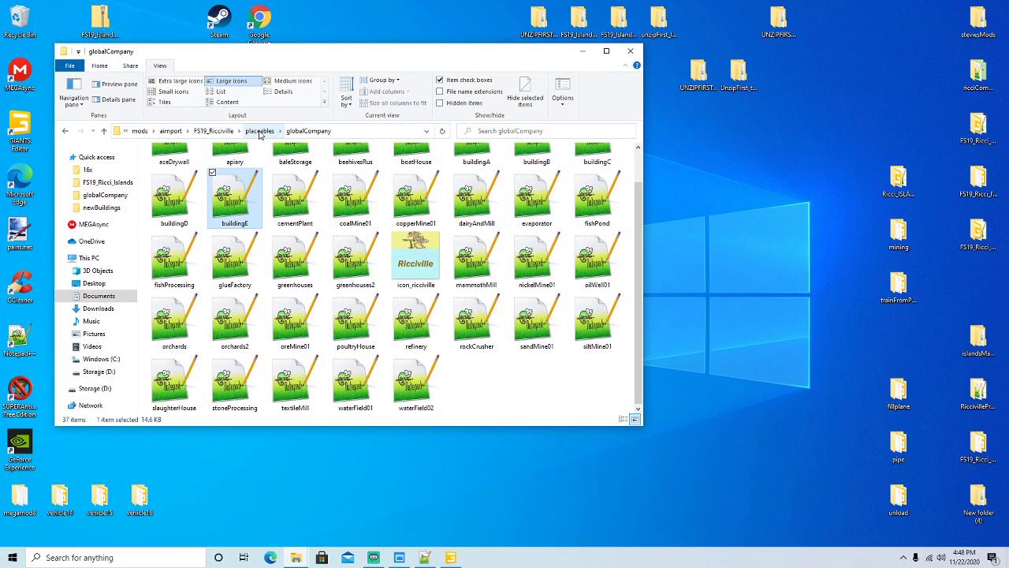
left_click(213, 131)
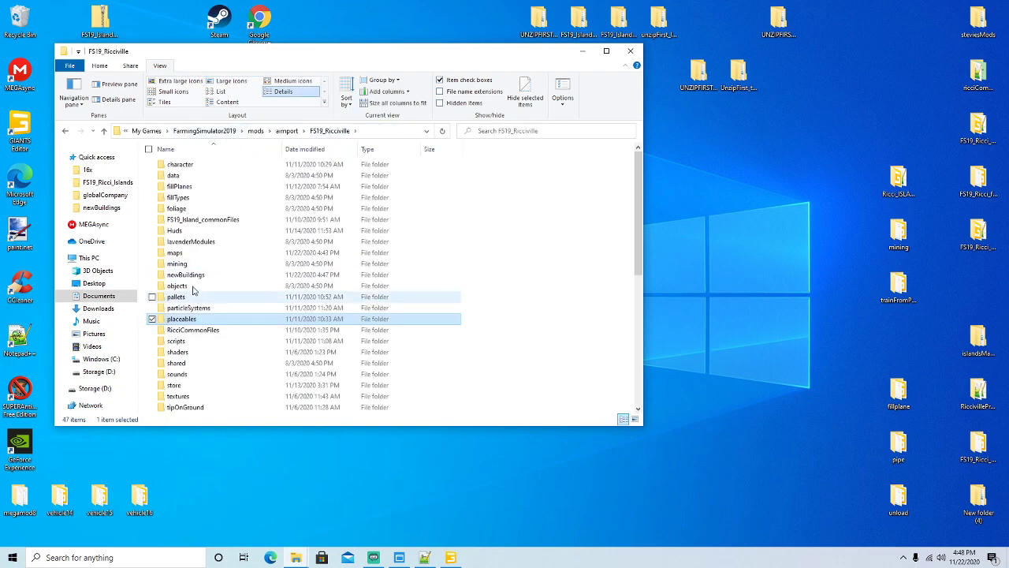
left_click(192, 276)
right_click(193, 278)
double_click(183, 277)
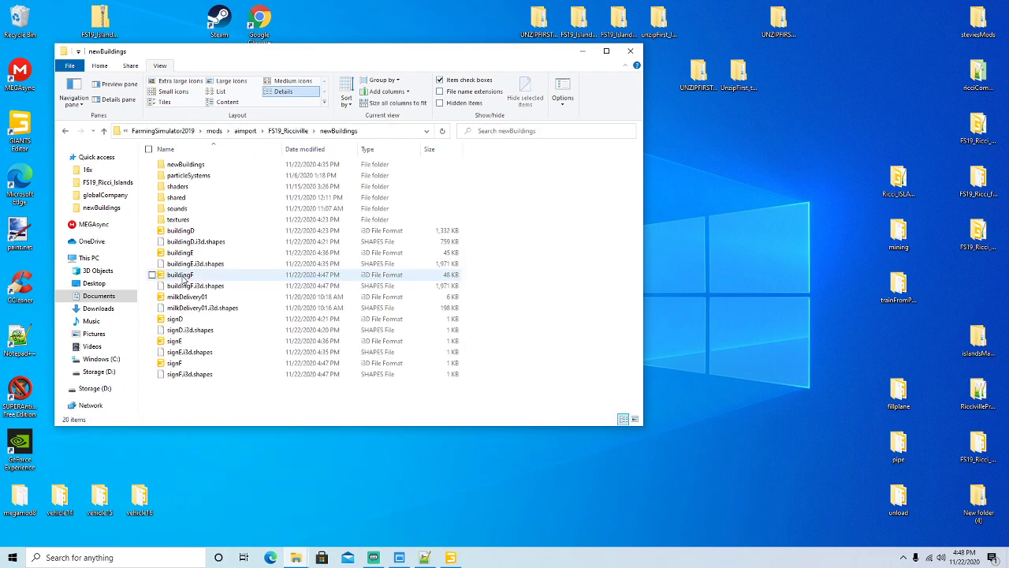
Step: Open signF.i3d in Notepad++ and shorten its texture file path to textures/signbuildingF.dds
right_click(177, 364)
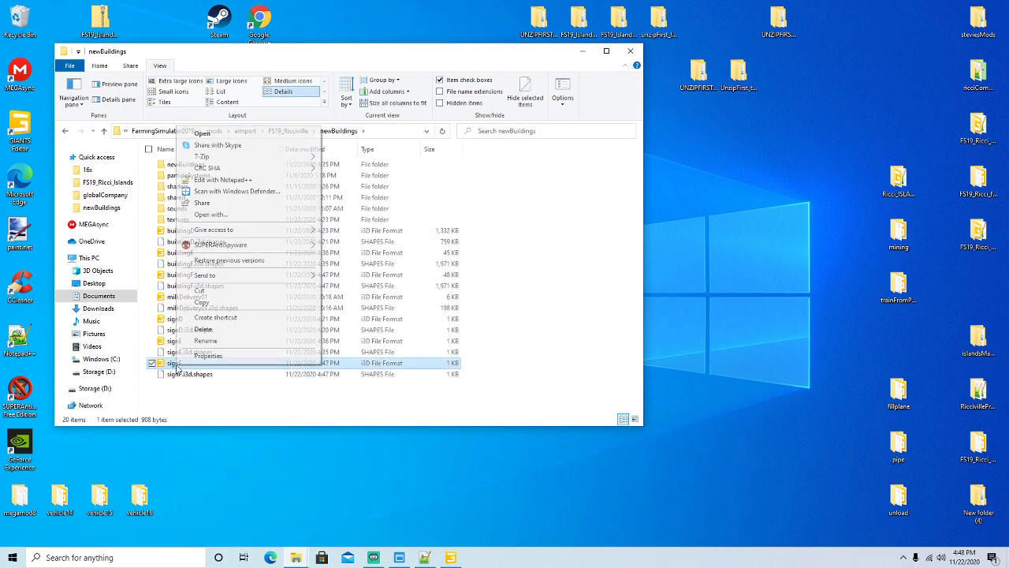
left_click(223, 179)
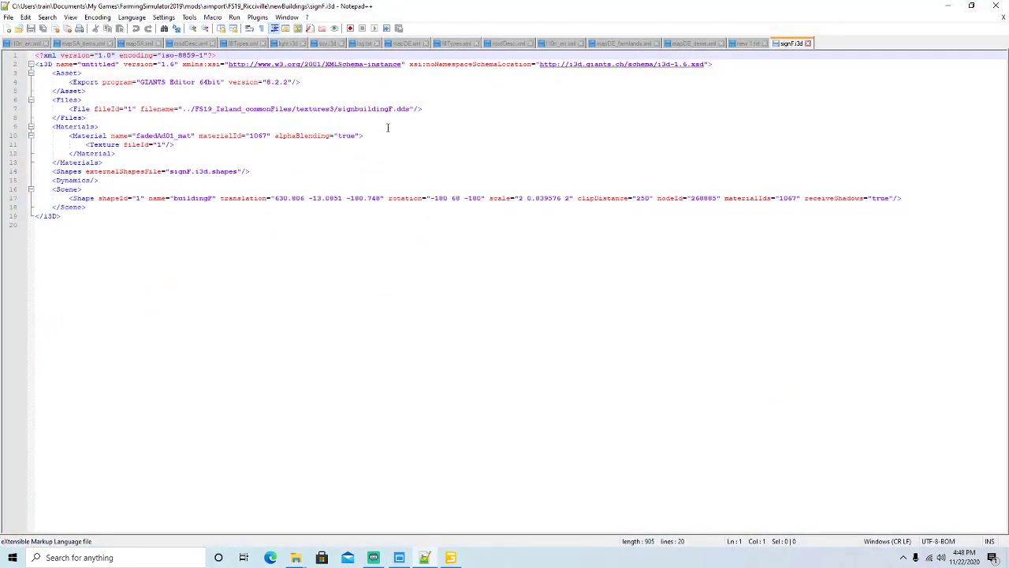
left_click(336, 108)
key("BackSpace")
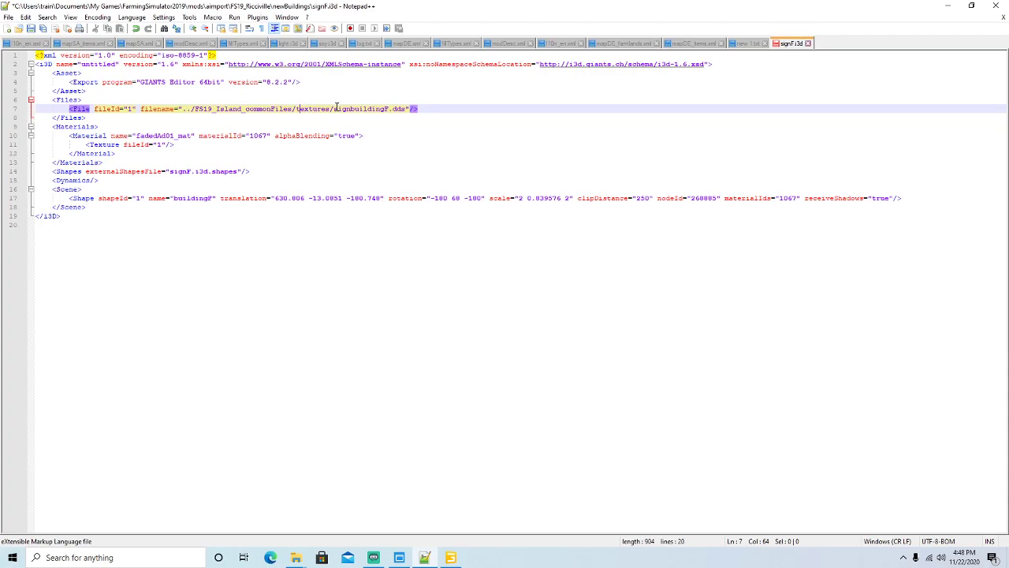
key("BackSpace")
key("BackSpace")
key("BackSpace")
key("BackSpace")
key("BackSpace")
key("BackSpace")
key("BackSpace")
key("BackSpace")
key("BackSpace")
key("BackSpace")
key("BackSpace")
key("BackSpace")
key("BackSpace")
key("BackSpace")
key("BackSpace")
key("BackSpace")
key("BackSpace")
key("BackSpace")
key("BackSpace")
key("BackSpace")
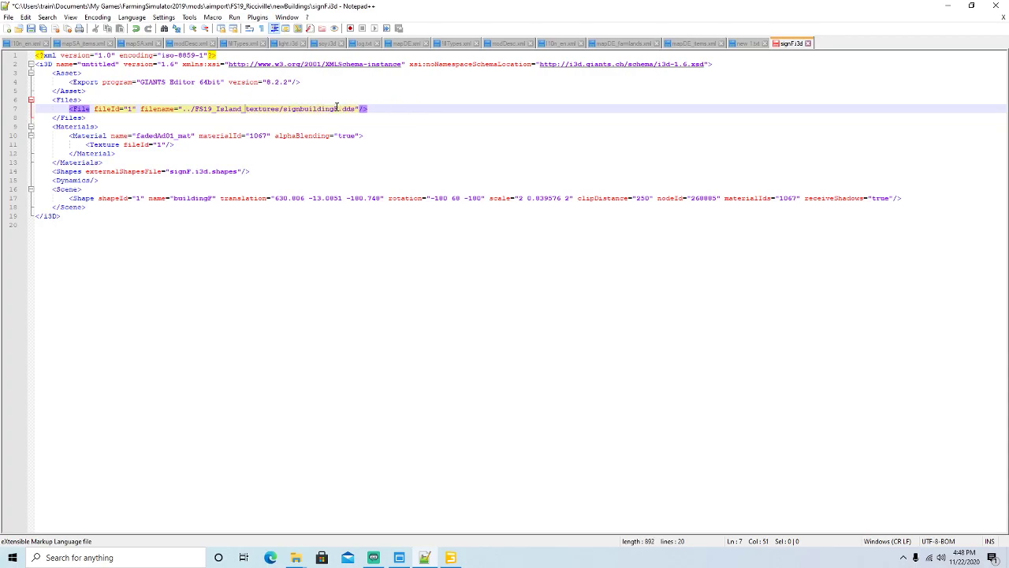
key("BackSpace")
key("BackSpace")
key("BackSpace")
key("BackSpace")
key("BackSpace")
key("BackSpace")
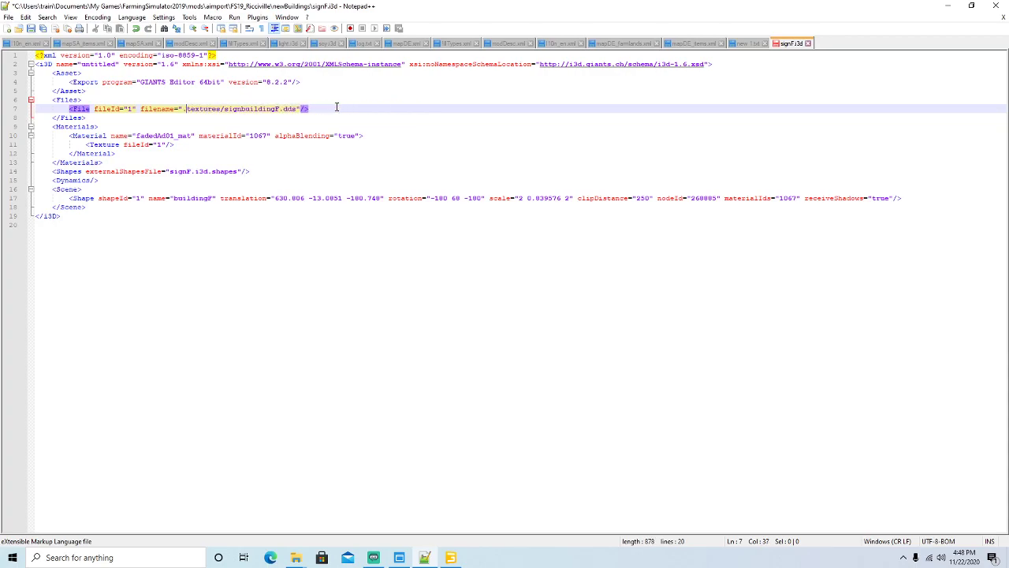
Step: Save and close signF.i3d, and minimize Notepad++ to return to the newBuildings folder
left_click(31, 30)
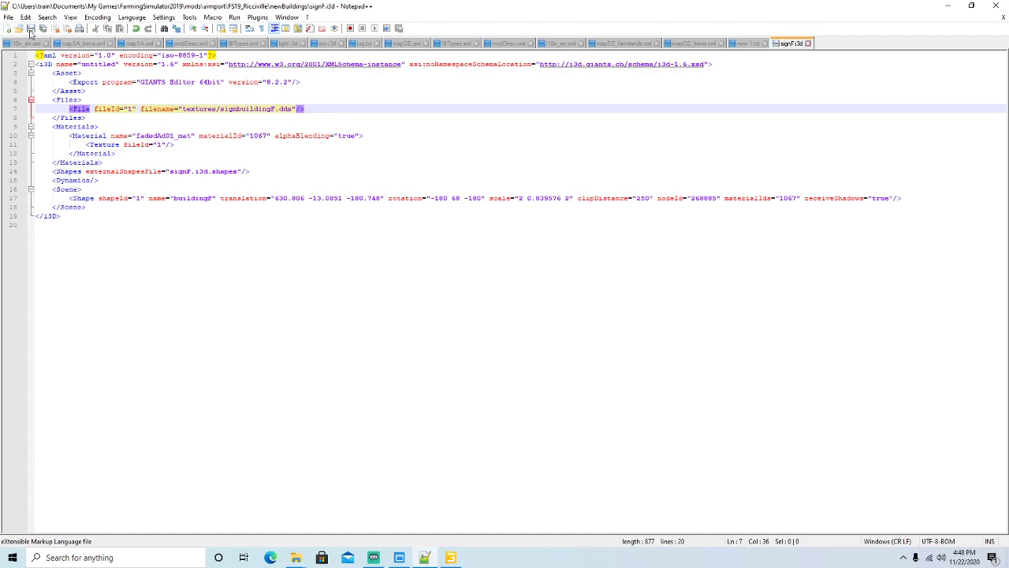
left_click(809, 44)
left_click(948, 5)
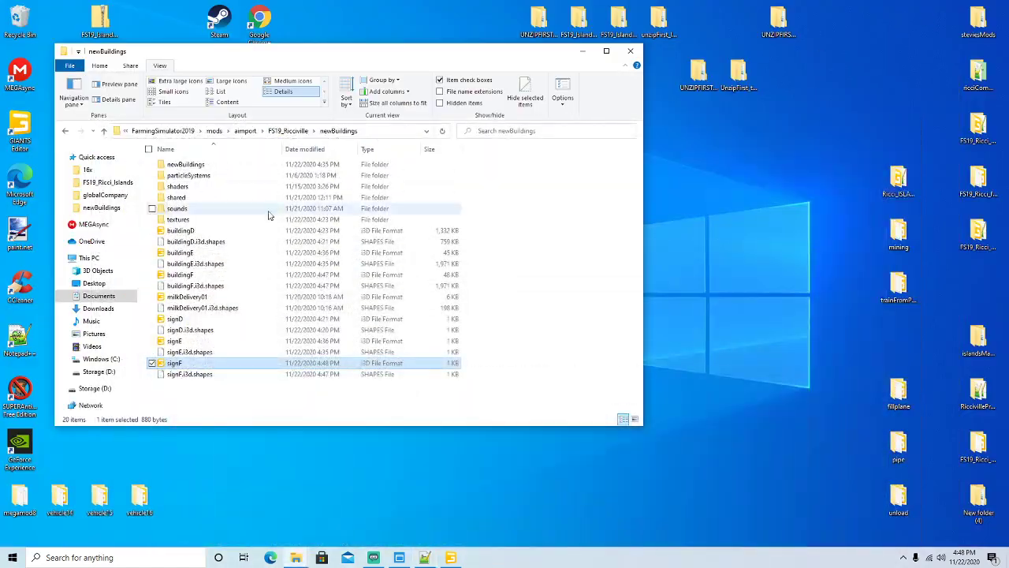
Step: Open buildingF.i3d in Notepad++ and shorten the details_diffuse file path to textures/details_diffuse.dds
right_click(180, 274)
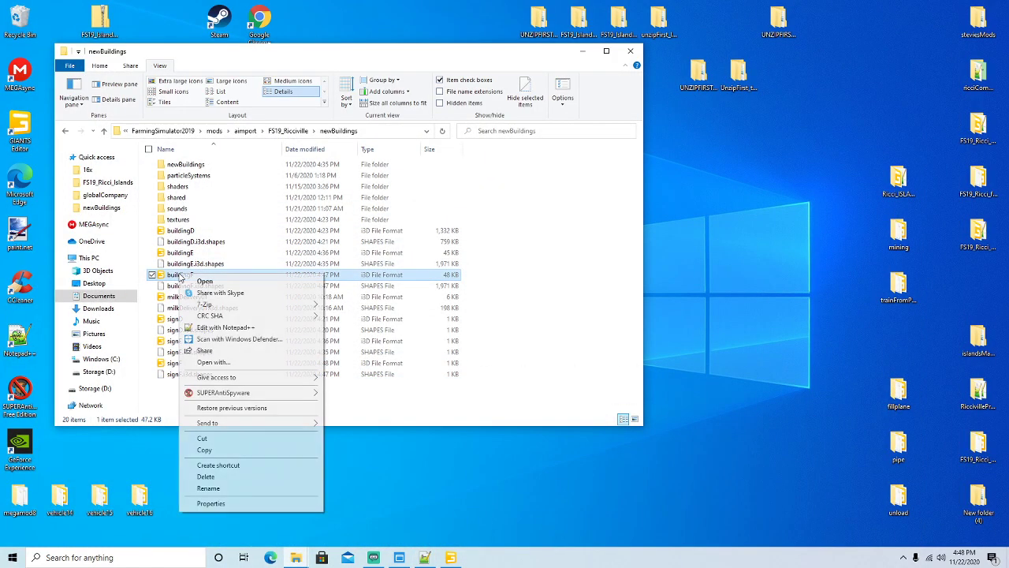
left_click(235, 327)
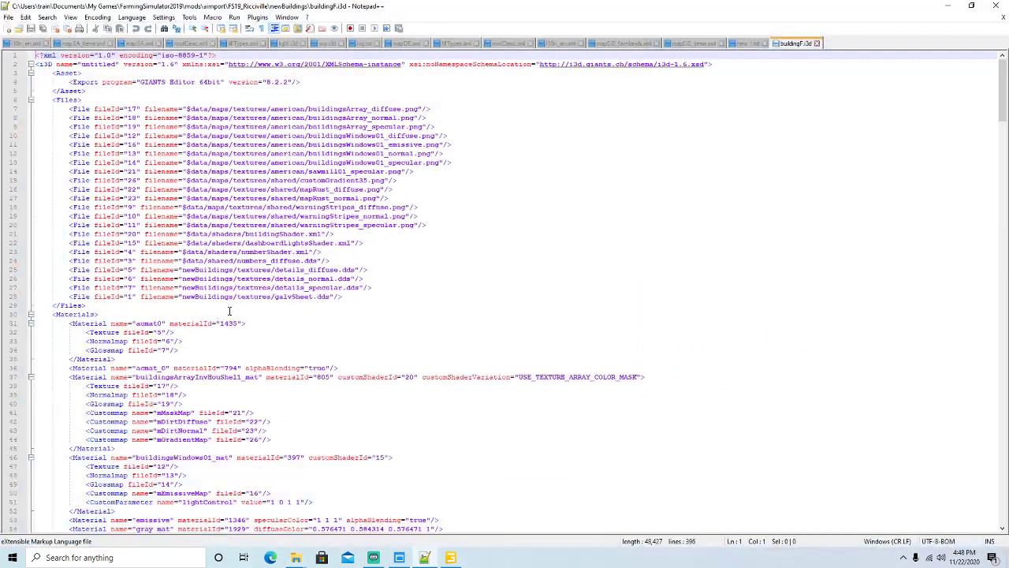
left_click(238, 269)
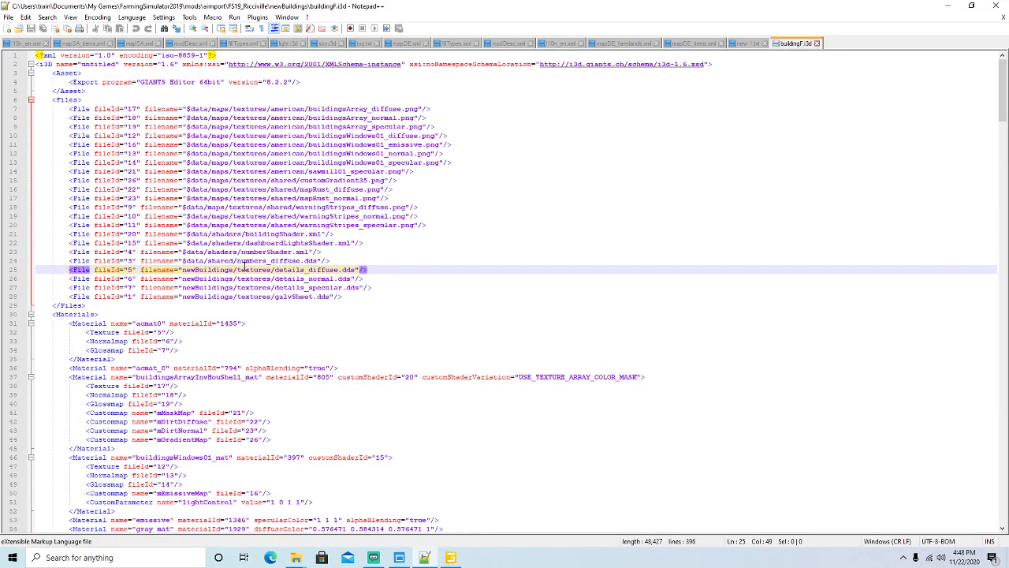
key("BackSpace")
key("BackSpace")
key("BackSpace")
key("BackSpace")
key("BackSpace")
key("BackSpace")
key("BackSpace")
key("BackSpace")
key("BackSpace")
key("BackSpace")
key("BackSpace")
key("BackSpace")
key("BackSpace")
Step: Remove the newBuildings/ prefix from the details_normal.dds and details_specular.dds file paths so both start with textures/
key("Down")
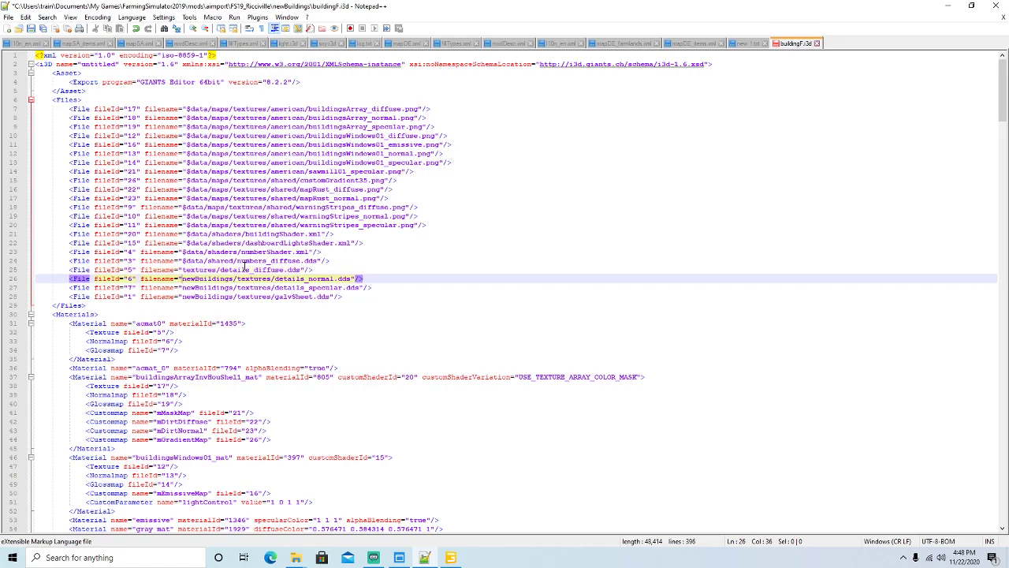
key("BackSpace")
key("BackSpace")
key("BackSpace")
key("BackSpace")
key("BackSpace")
key("BackSpace")
key("BackSpace")
key("BackSpace")
key("BackSpace")
key("BackSpace")
key("BackSpace")
key("BackSpace")
key("BackSpace")
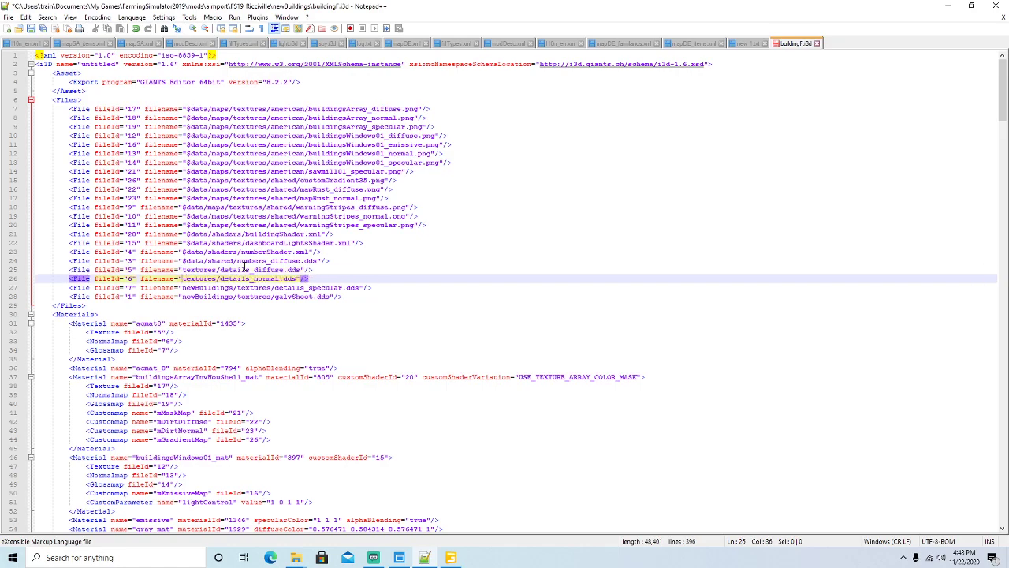
key("Down")
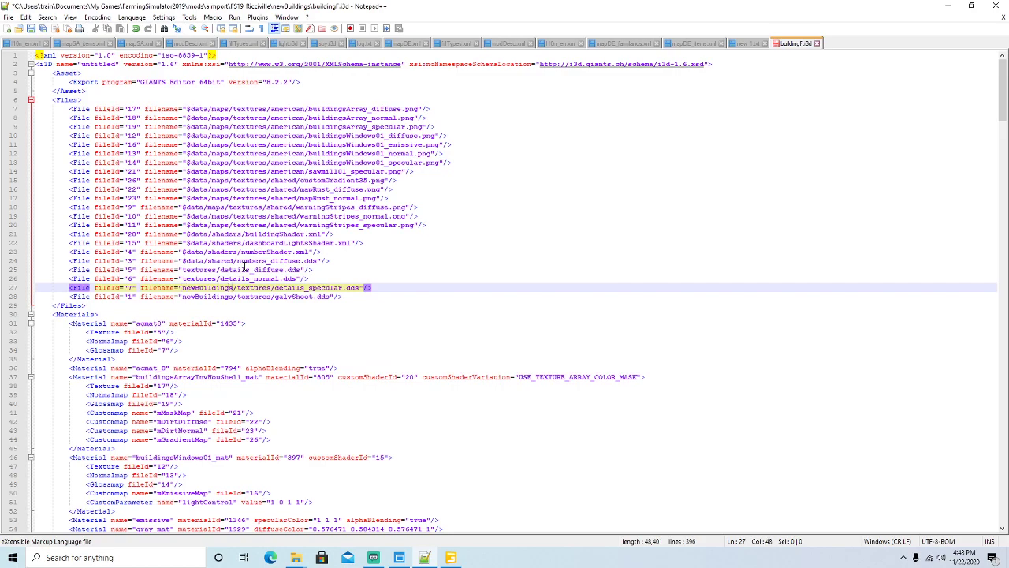
key("BackSpace")
key("BackSpace")
key("BackSpace")
key("BackSpace")
key("BackSpace")
key("BackSpace")
key("BackSpace")
key("BackSpace")
key("BackSpace")
key("BackSpace")
key("BackSpace")
key("BackSpace")
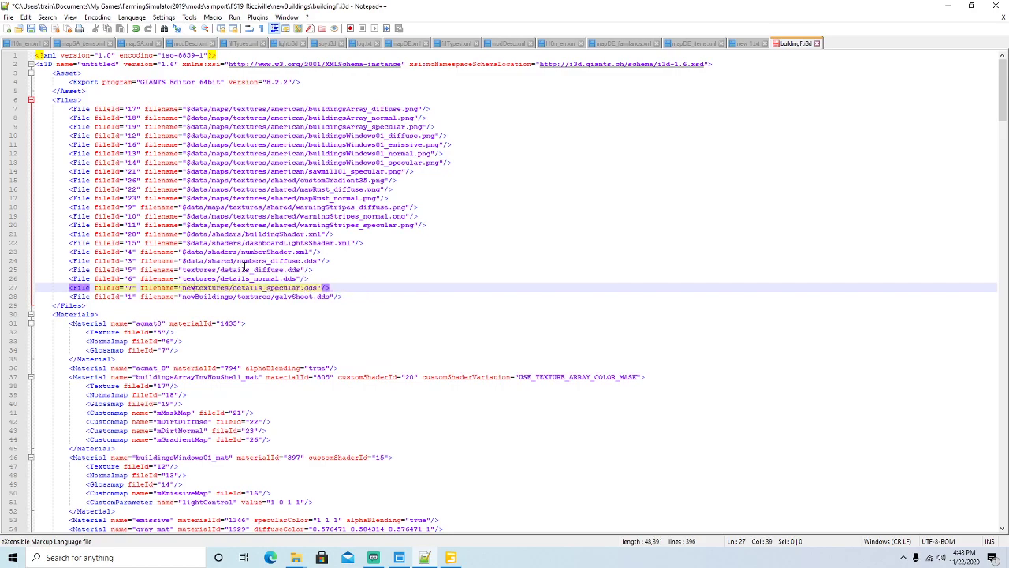
key("BackSpace")
Step: Remove the newBuildings/ prefix from the galvSheet.dds file path so it reads textures/galvSheet.dds
key("Down")
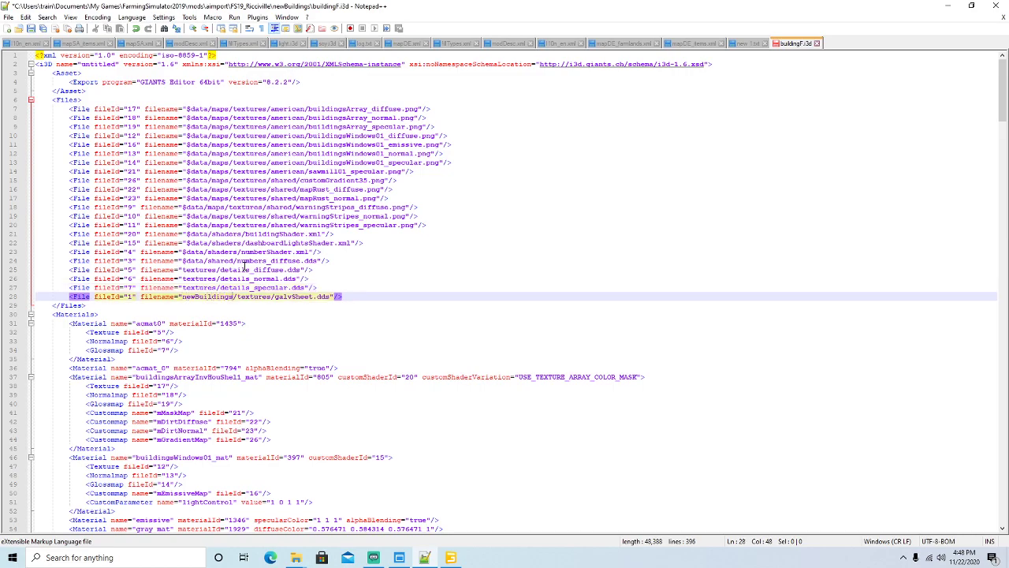
key("BackSpace")
key("BackSpace")
key("BackSpace")
key("BackSpace")
key("BackSpace")
key("BackSpace")
key("BackSpace")
key("BackSpace")
key("BackSpace")
key("BackSpace")
key("BackSpace")
key("BackSpace")
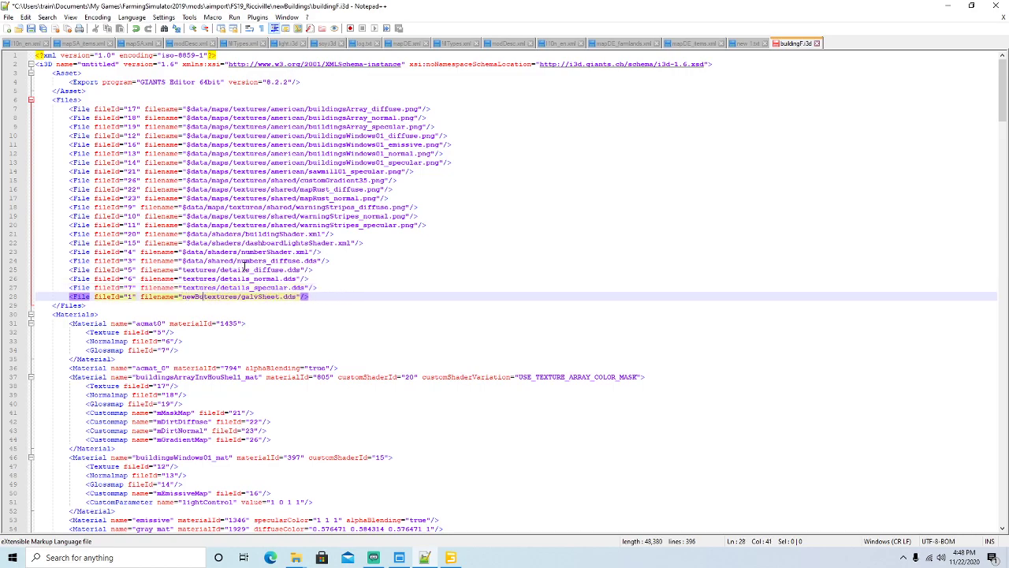
key("BackSpace")
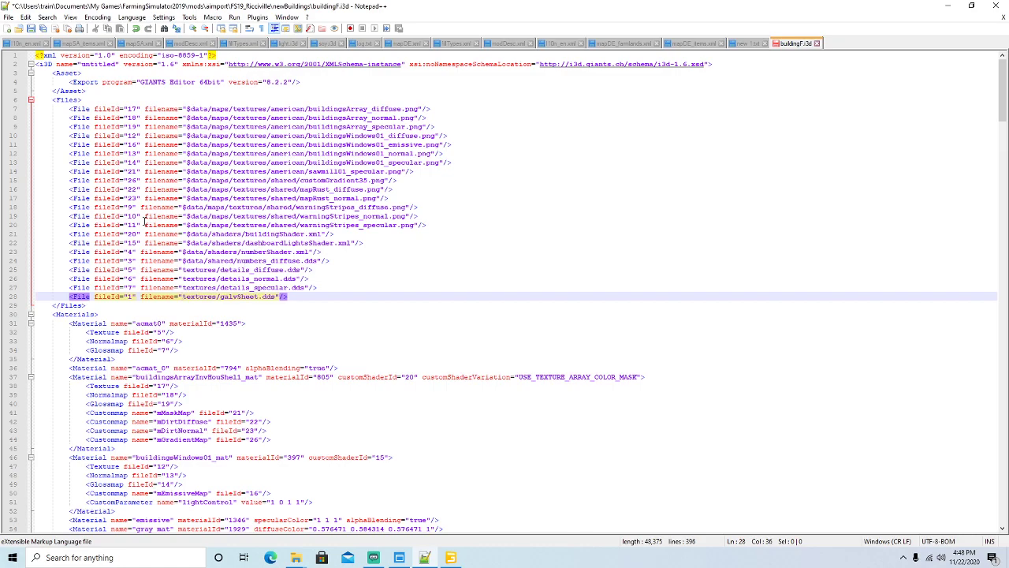
Step: Save and close buildingF.i3d, minimize Notepad++ and the newBuildings folder, and switch to GIANTS Editor
left_click(31, 29)
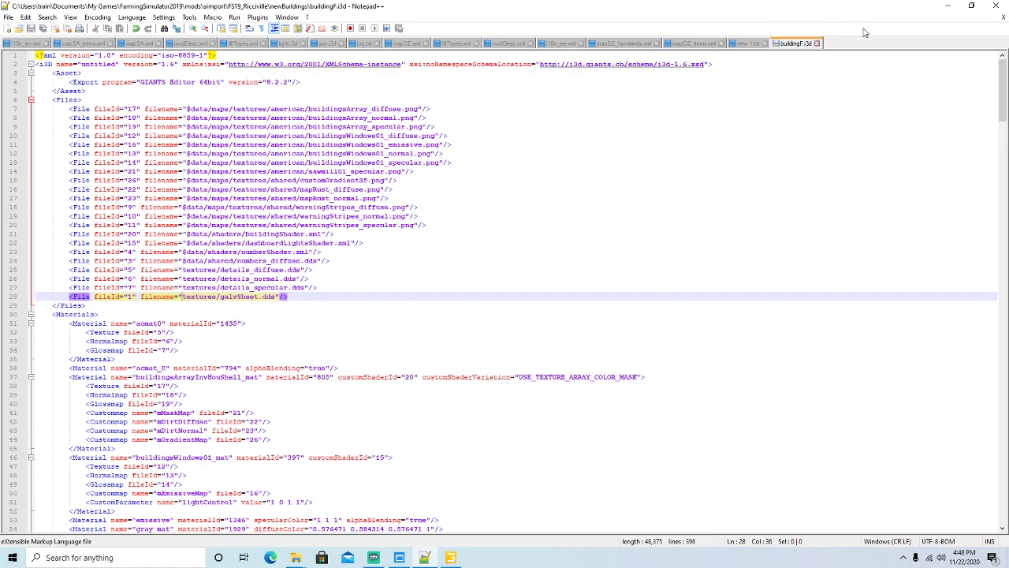
left_click(818, 43)
left_click(947, 5)
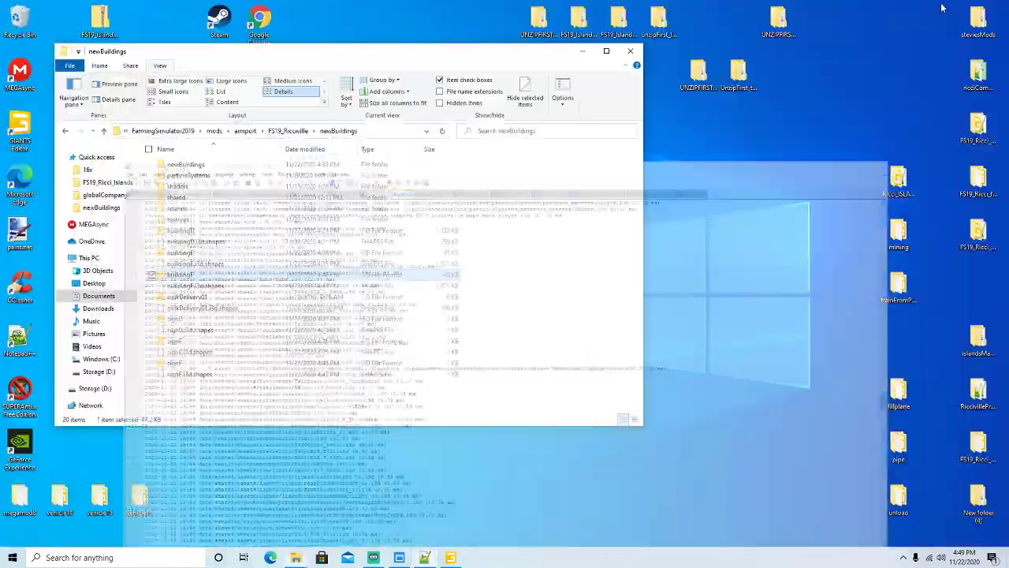
left_click(581, 51)
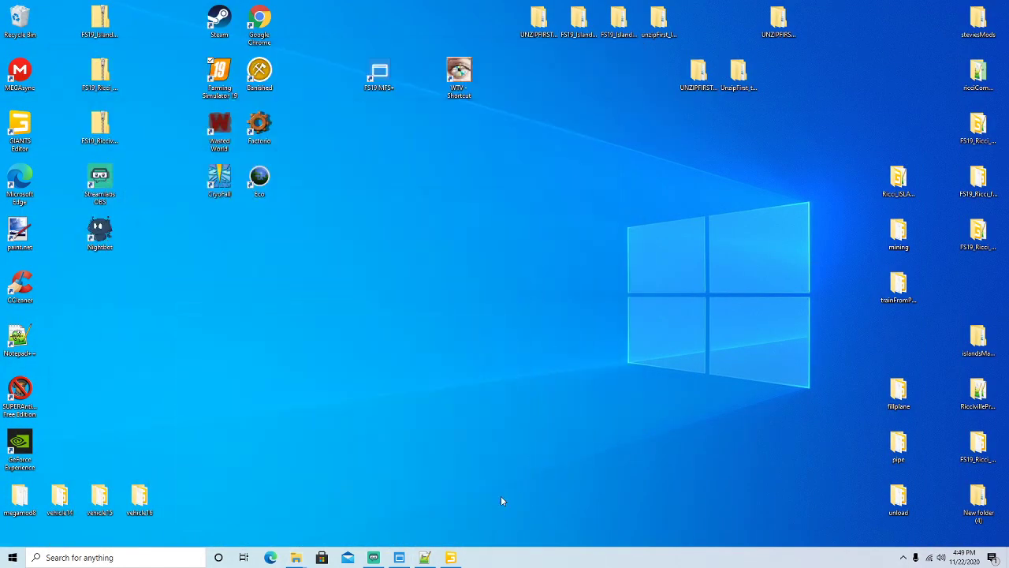
left_click(451, 558)
Step: Look over the storage yard, its existing buildings and the surrounding road to judge the layout
left_click_drag(412, 320, 508, 338, "alt")
scroll(472, 334, "down", 3)
left_click_drag(403, 342, 464, 283, "alt")
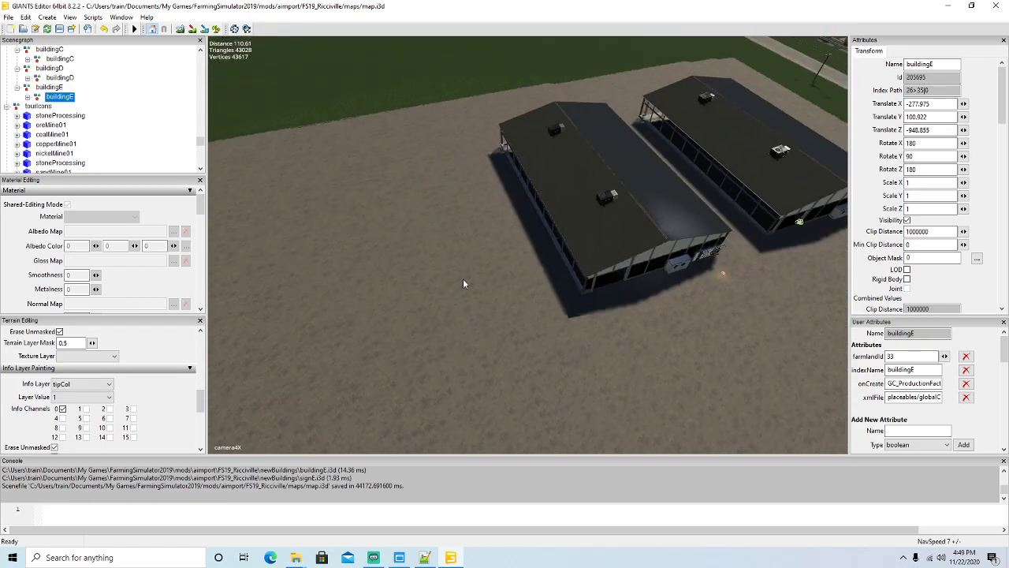
left_click_drag(508, 348, 424, 290, "alt")
scroll(422, 299, "up", 5)
scroll(423, 300, "up", 1)
scroll(424, 289, "up", 5)
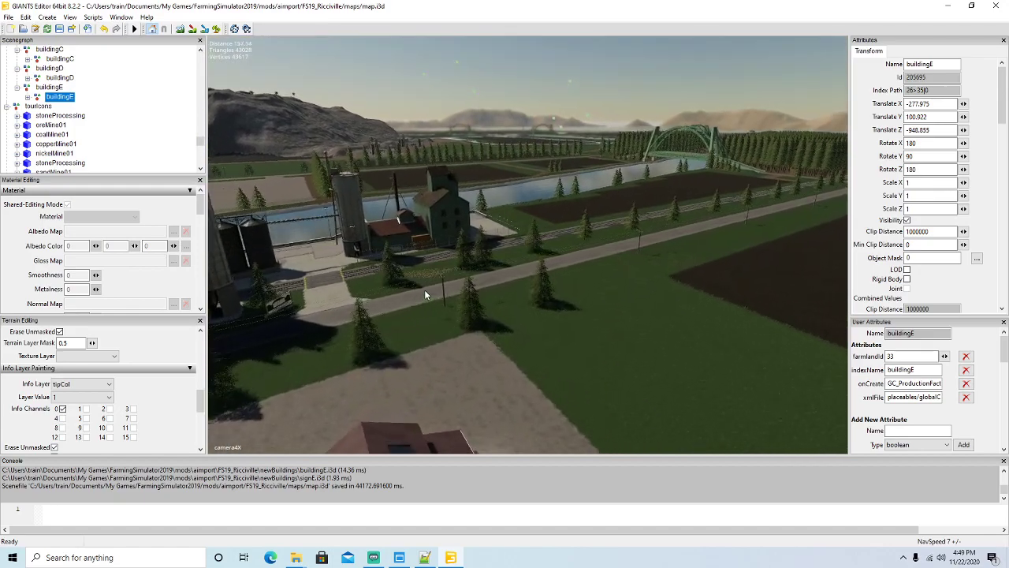
scroll(424, 290, "up", 6)
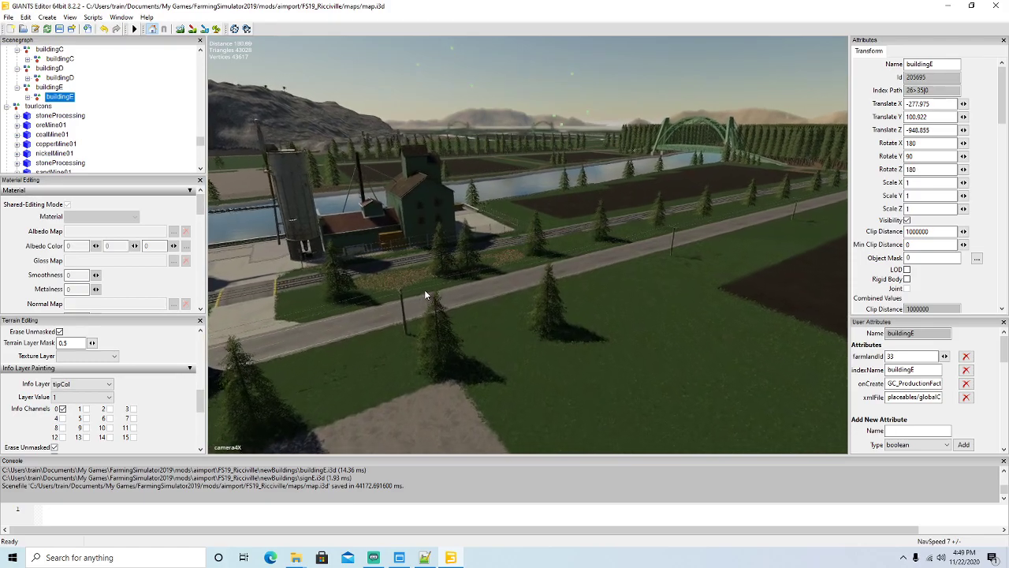
scroll(424, 289, "up", 6)
left_click_drag(424, 290, 380, 373, "alt")
scroll(309, 366, "down", 3)
scroll(310, 369, "down", 4)
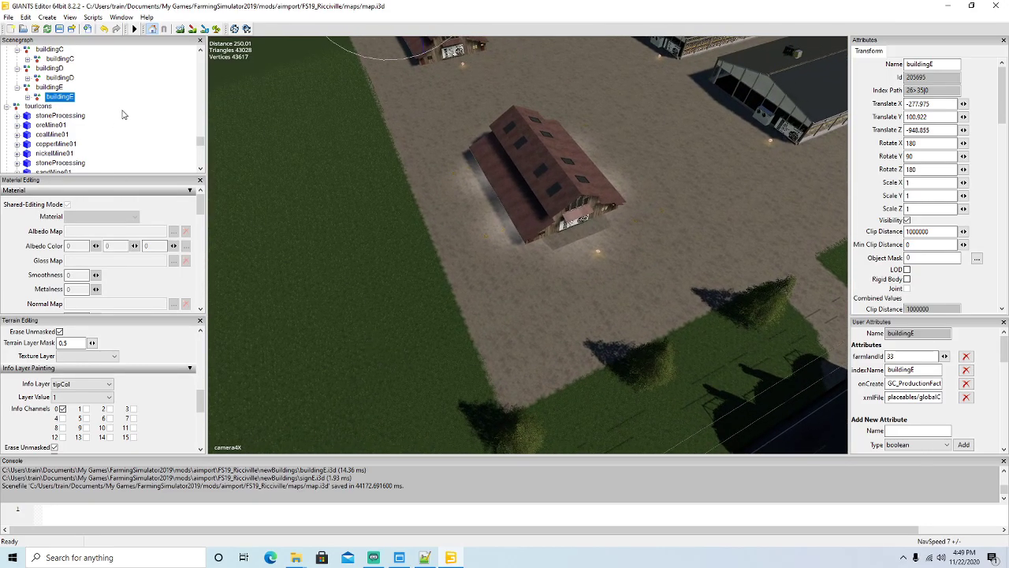
Step: Select the buildingA object nested inside the buildingA group and set its Rotate Y to 0
scroll(122, 112, "up", 2)
left_click(18, 88)
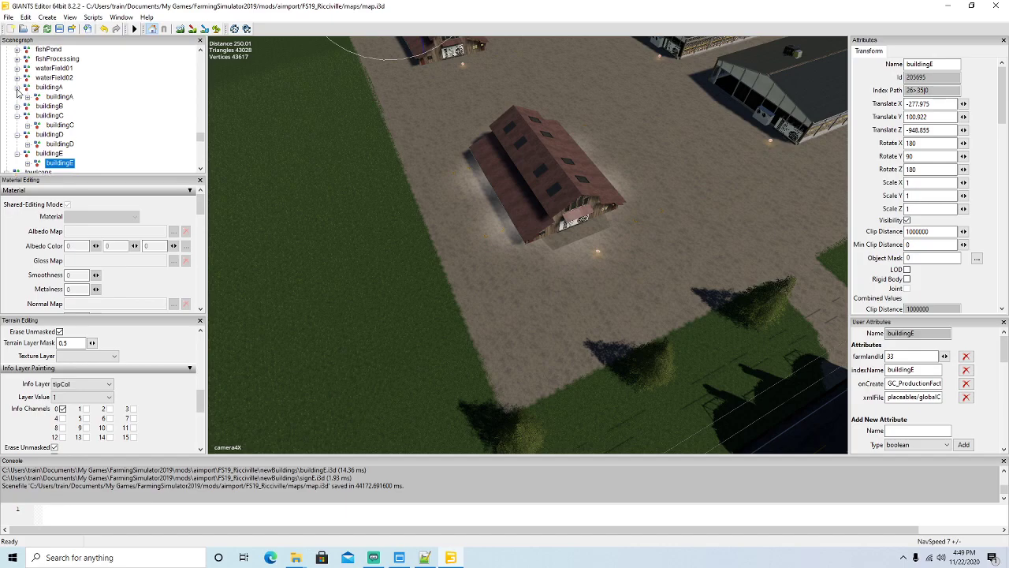
left_click(44, 98)
left_click_drag(543, 295, 586, 205, "alt")
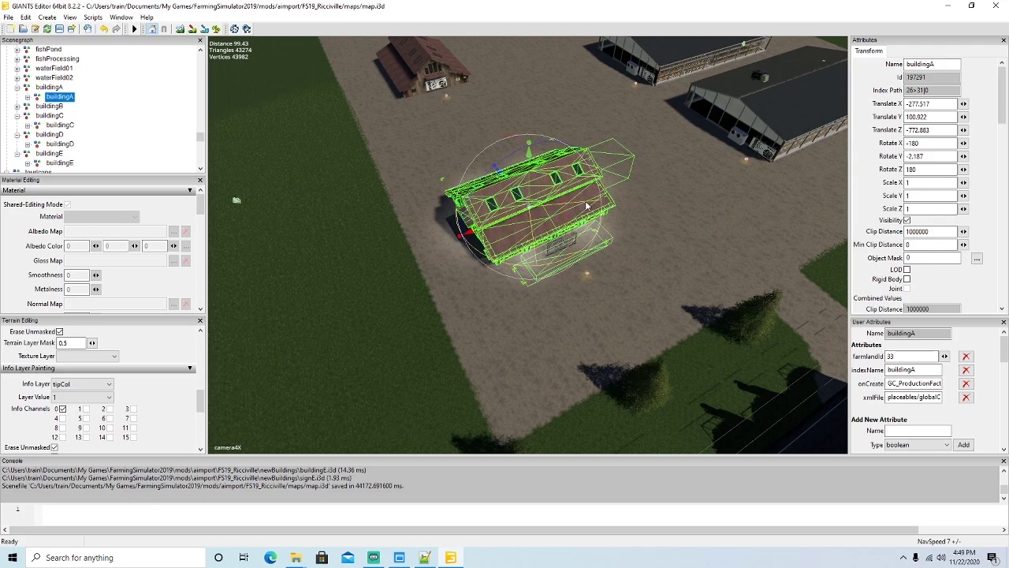
left_click_drag(929, 156, 849, 154)
type("0")
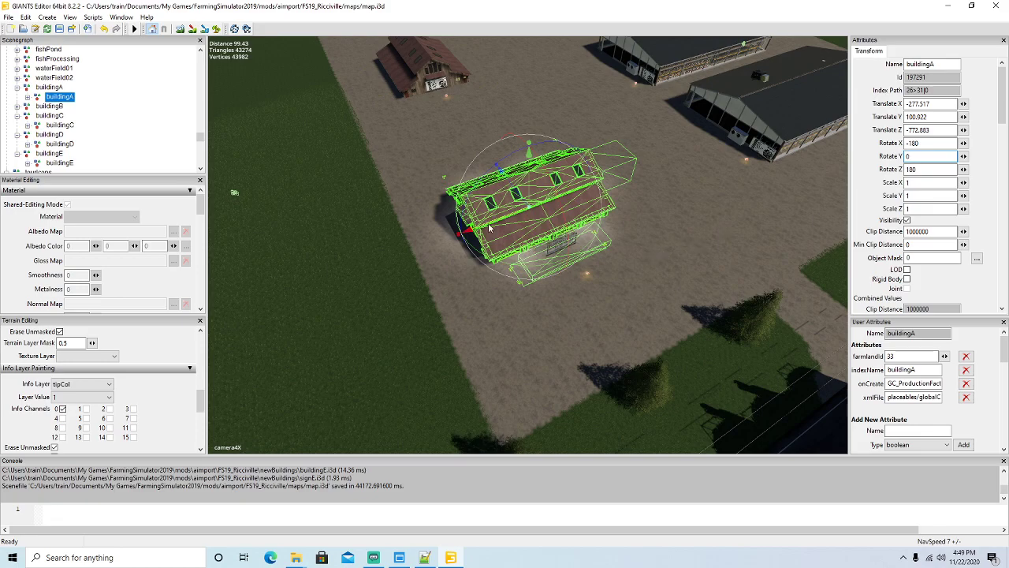
Step: Move building A to about X -280.8 and Z -764.1, nearer the corner of the yard
left_click_drag(490, 228, 483, 230)
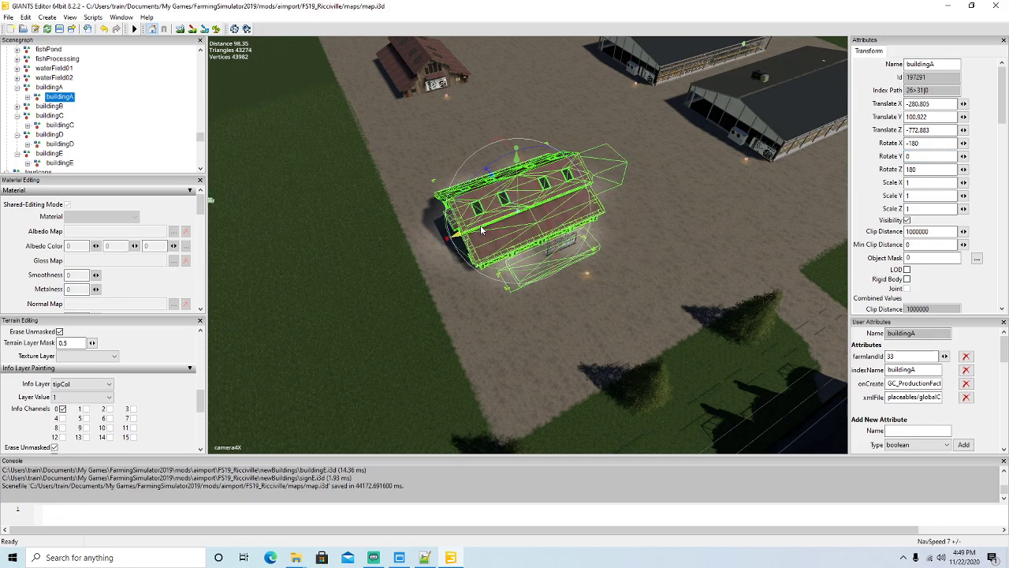
left_click_drag(664, 243, 664, 243, "alt")
scroll(664, 243, "up", 4)
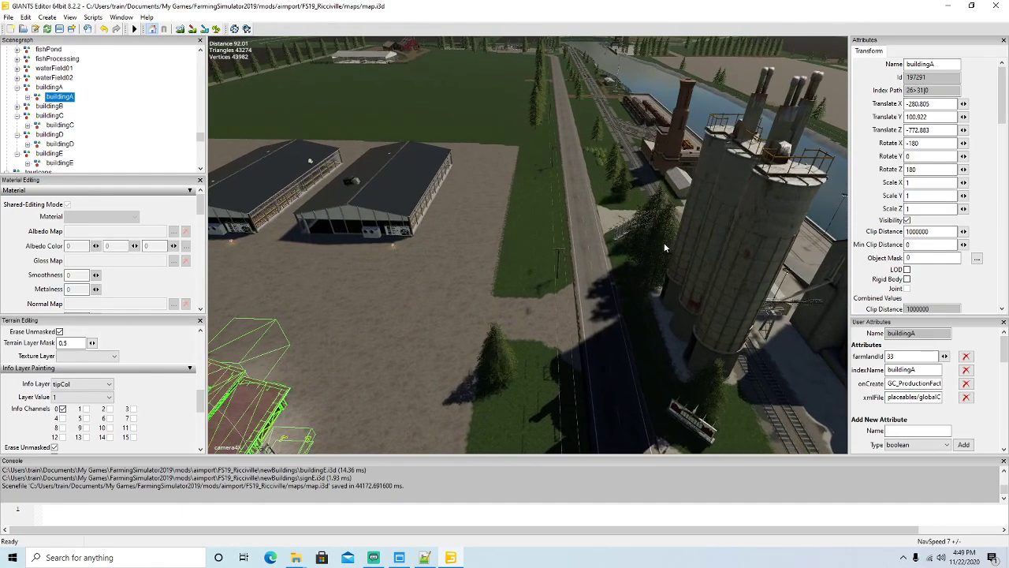
key("f")
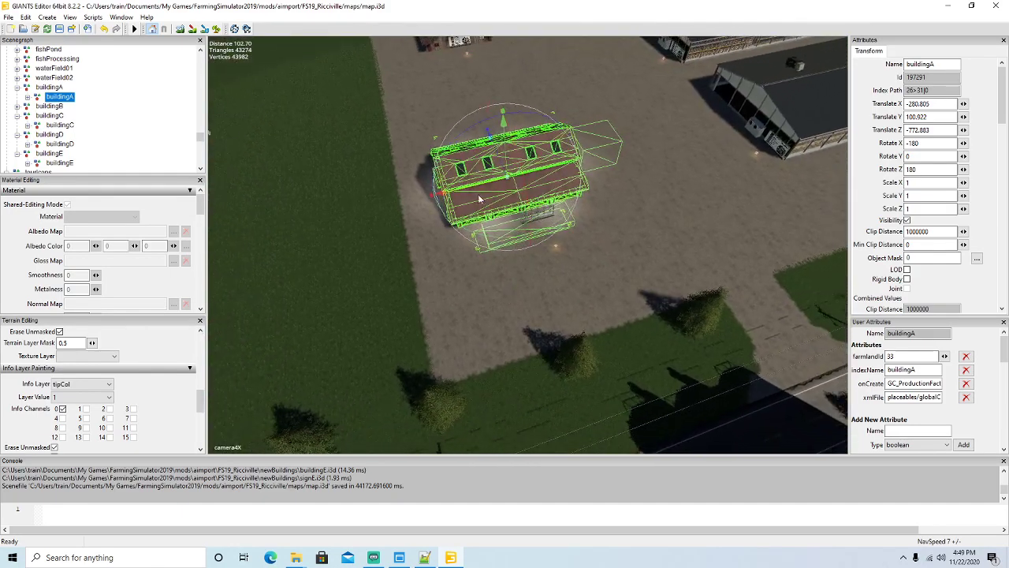
left_click_drag(495, 159, 516, 192)
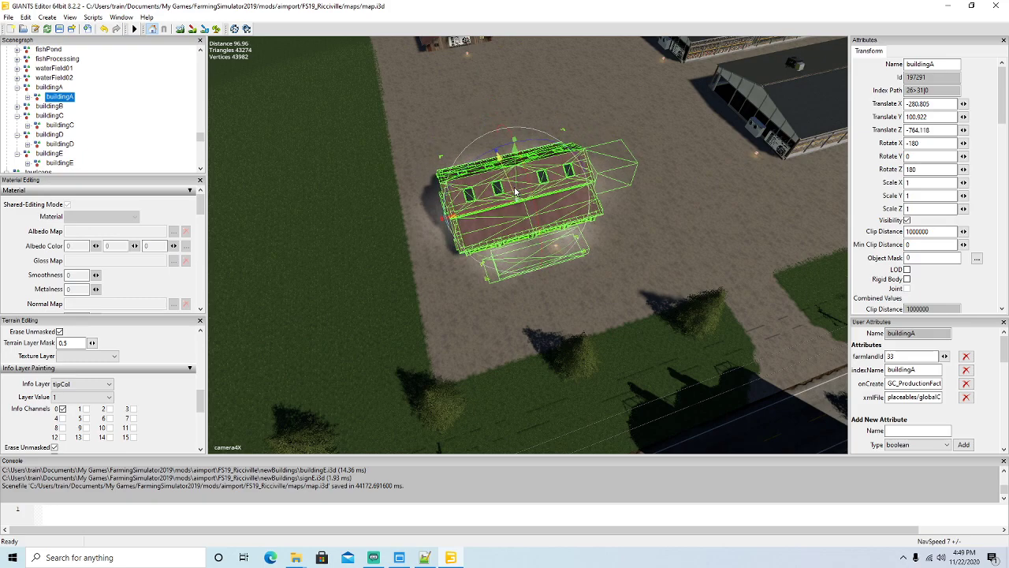
Step: Shift building A closer to the yard's grass edge, along X to about -286.9
left_click_drag(604, 288, 470, 344, "alt")
scroll(602, 285, "up", 8)
scroll(470, 344, "down", 6)
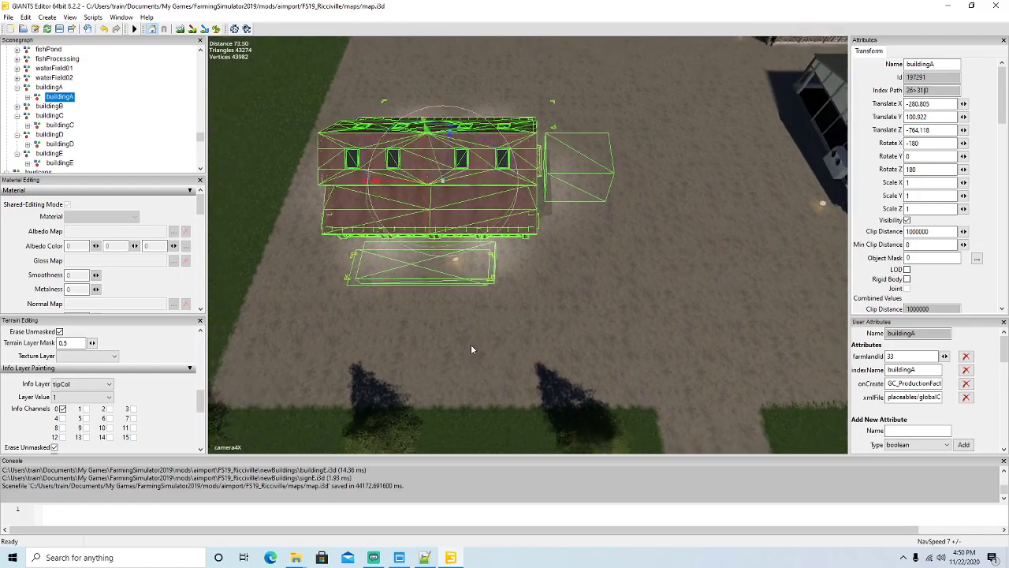
scroll(470, 344, "down", 1)
left_click_drag(395, 195, 355, 194)
left_click_drag(377, 235, 465, 241, "alt")
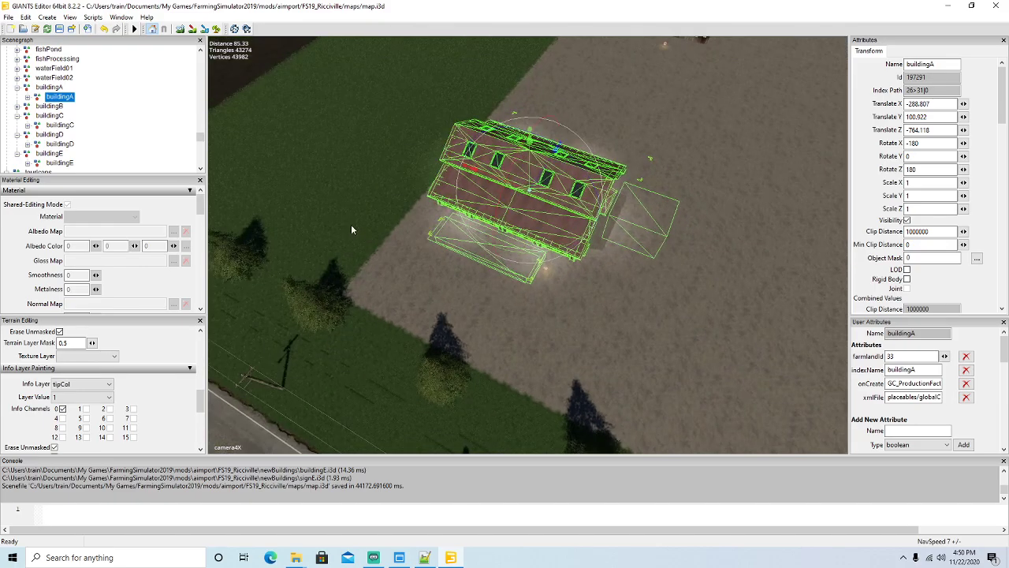
left_click_drag(351, 224, 458, 279, "alt")
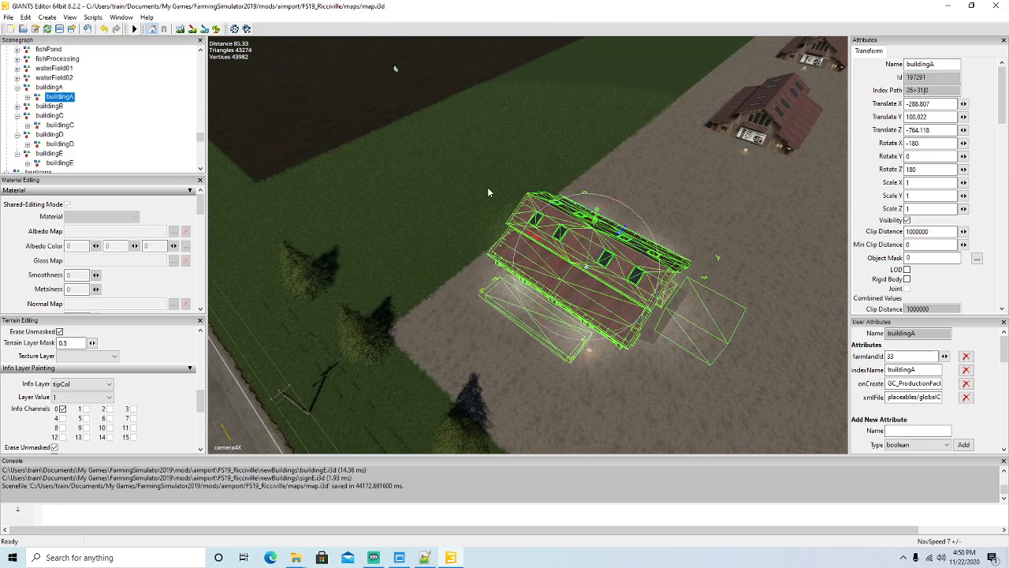
left_click_drag(454, 309, 685, 356, "alt")
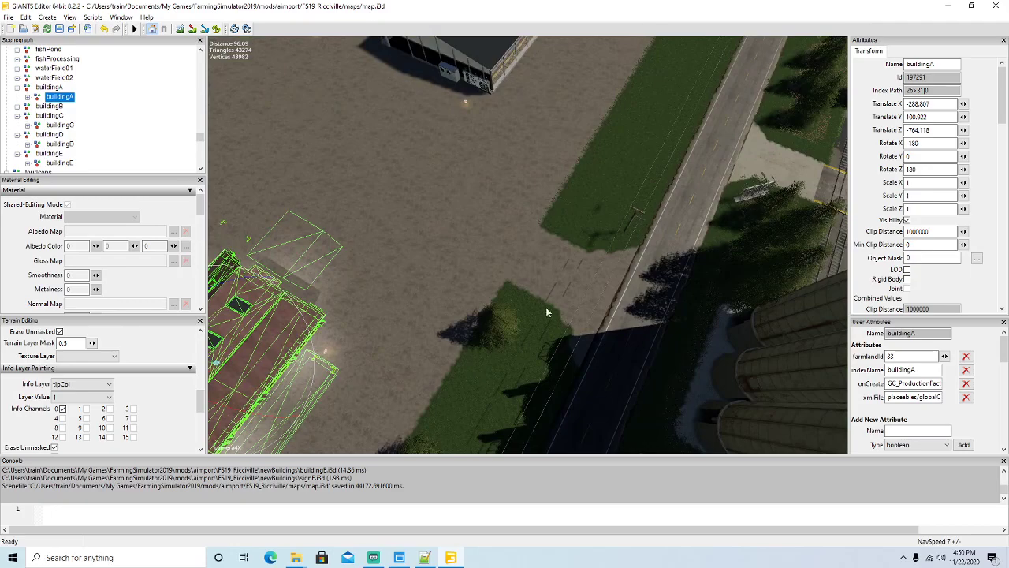
left_click_drag(636, 205, 534, 285, "alt")
scroll(535, 288, "down", 3)
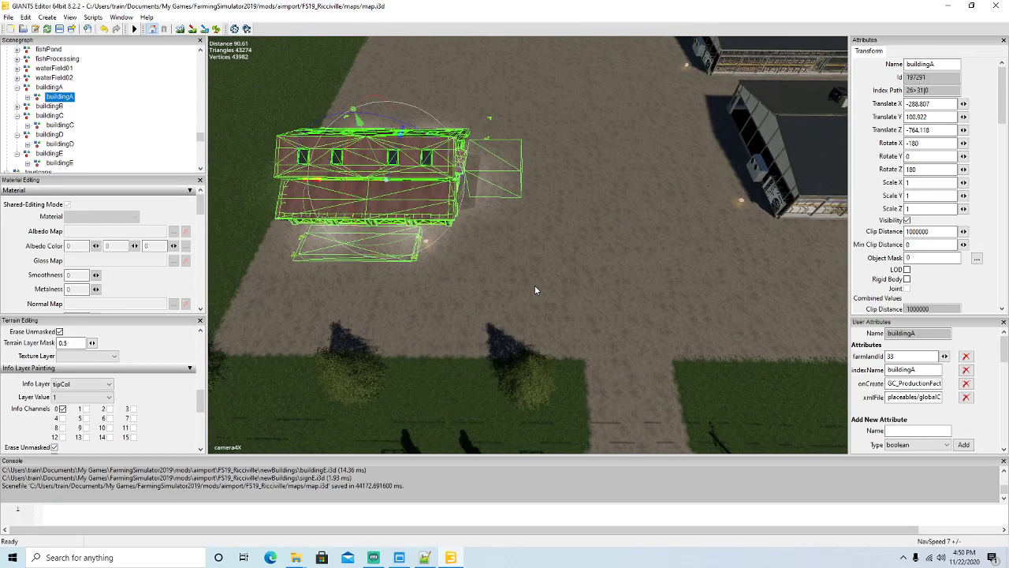
left_click_drag(345, 190, 353, 190)
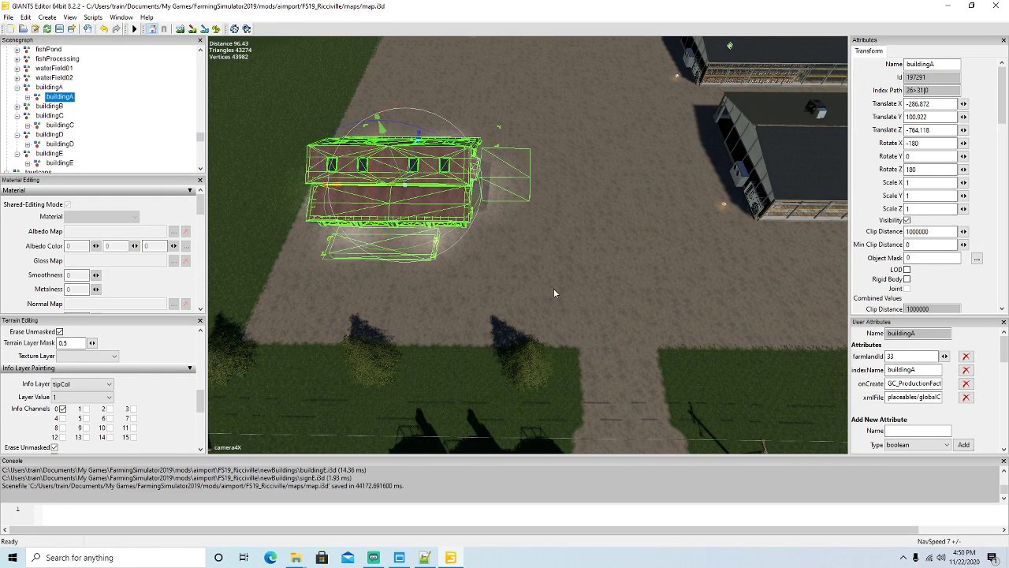
Step: Select the buildingA icon under tourIcons and move it to about X -263.7, Z -761.0 at the building's front end
left_click_drag(557, 292, 478, 274, "alt")
scroll(477, 274, "up", 3)
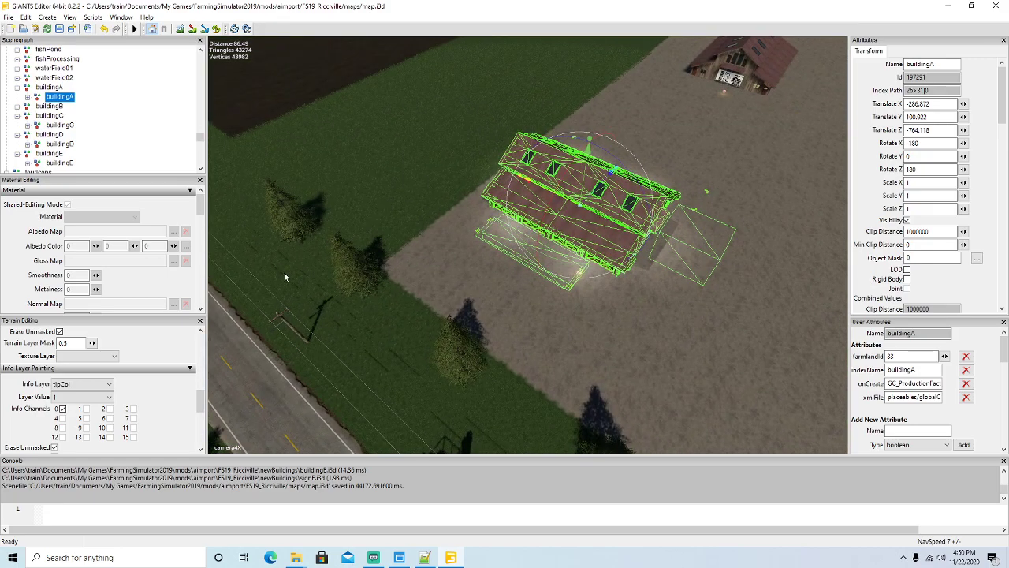
scroll(430, 315, "up", 3)
left_click_drag(430, 314, 513, 310, "alt")
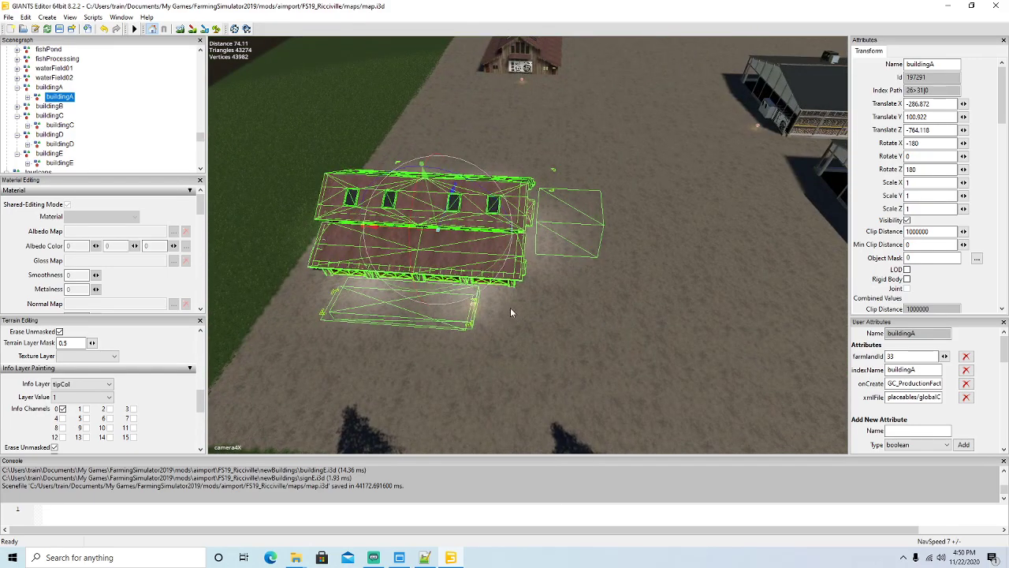
scroll(139, 148, "down", 3)
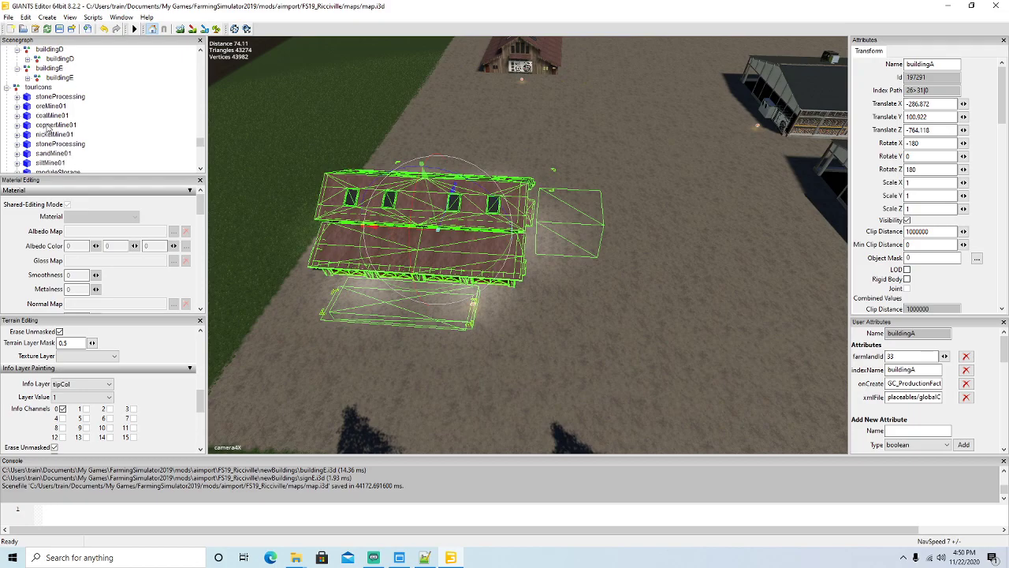
scroll(118, 120, "down", 5)
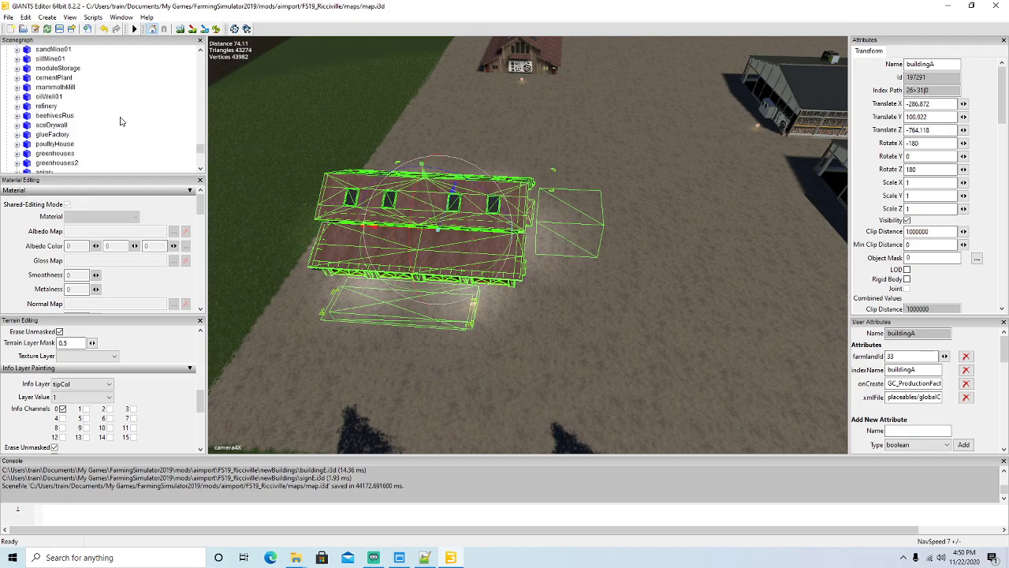
scroll(118, 116, "down", 5)
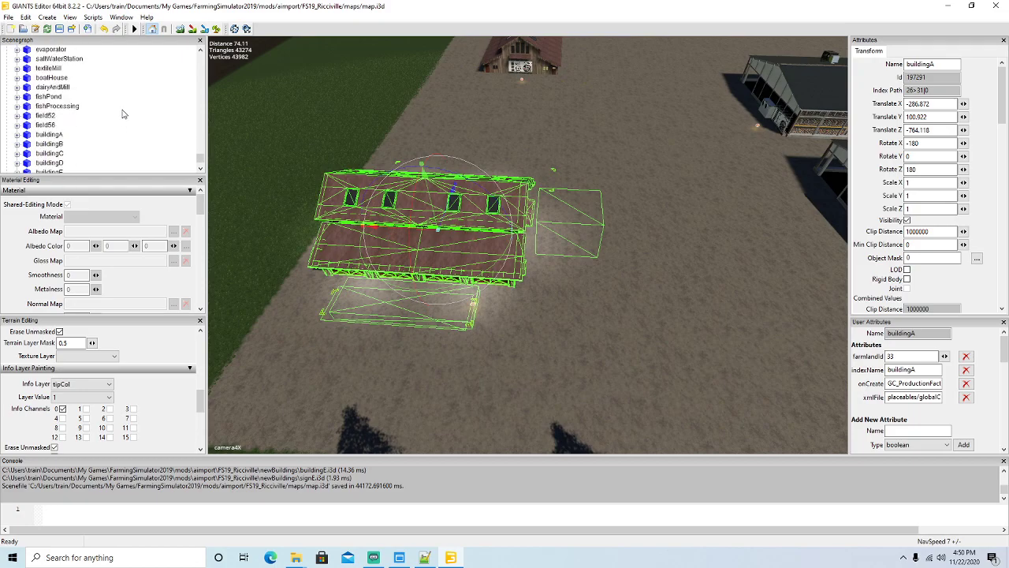
left_click(28, 135)
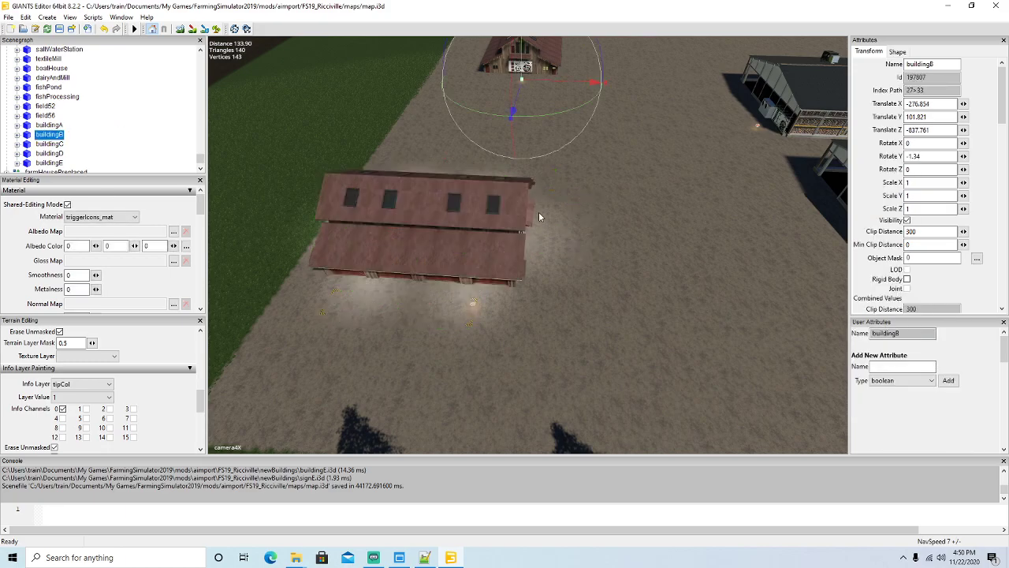
left_click(31, 125)
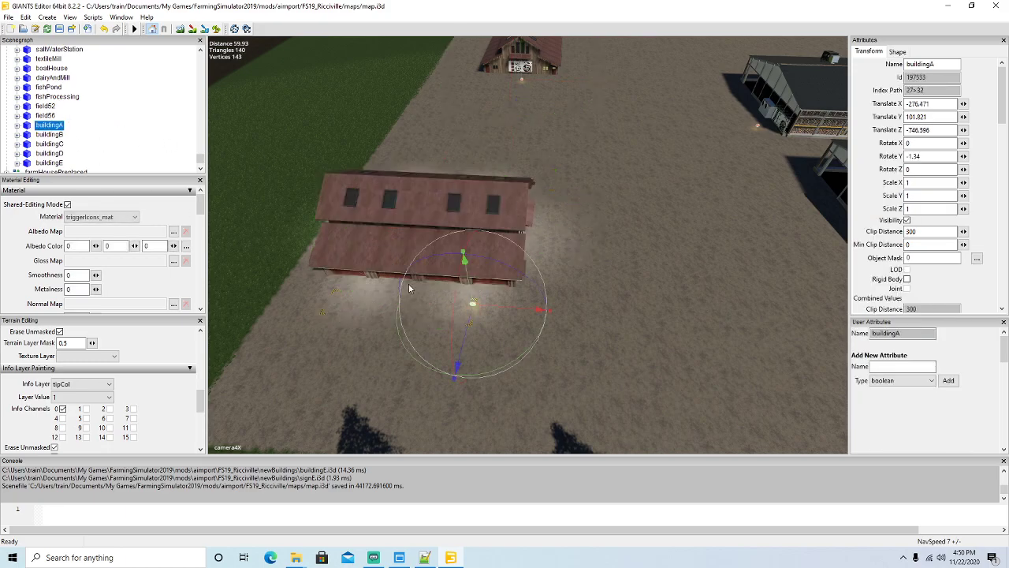
left_click_drag(471, 307, 594, 242)
Step: Nudge the buildingA tour icon along Z to about -763.0, in front of the building's sign
right_click_drag(636, 325, 636, 325)
scroll(636, 325, "up", 10)
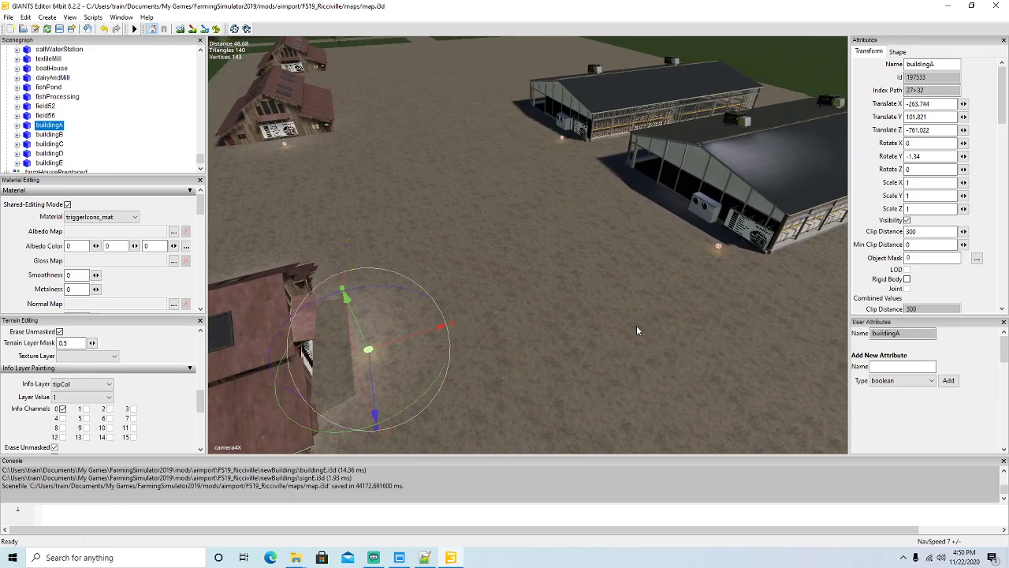
scroll(636, 324, "up", 1)
left_click_drag(637, 325, 454, 361, "alt")
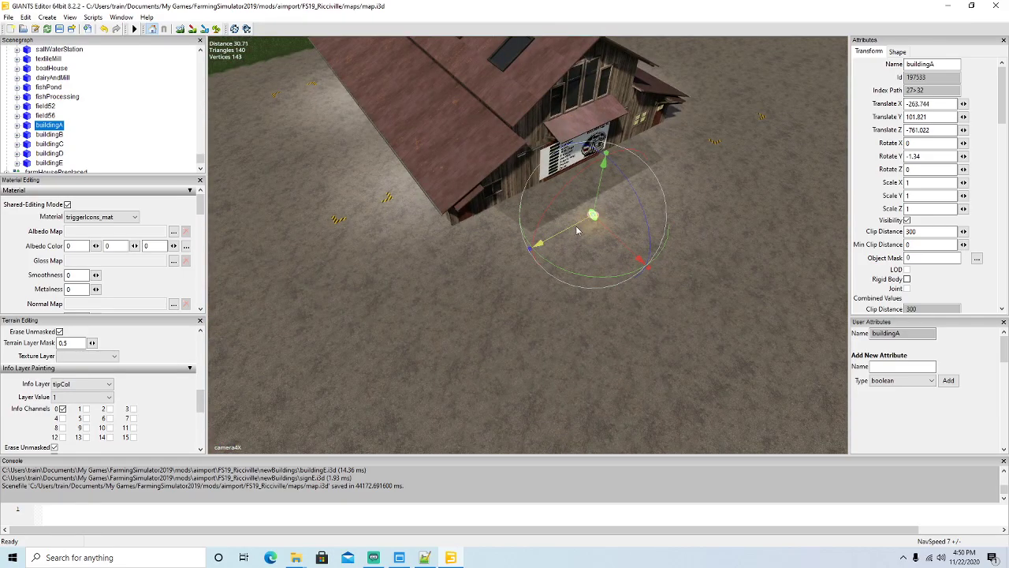
left_click_drag(574, 231, 590, 226)
Step: Select building A's Placa_entrada sign, move it along X to about -275.3, and set its Y rotation to 90
scroll(85, 95, "up", 4)
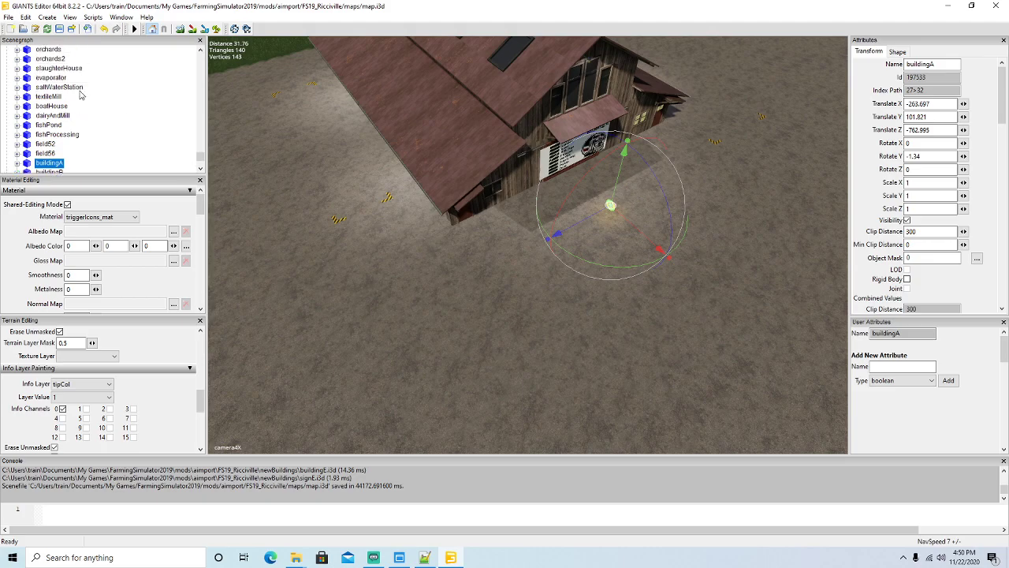
scroll(85, 95, "up", 5)
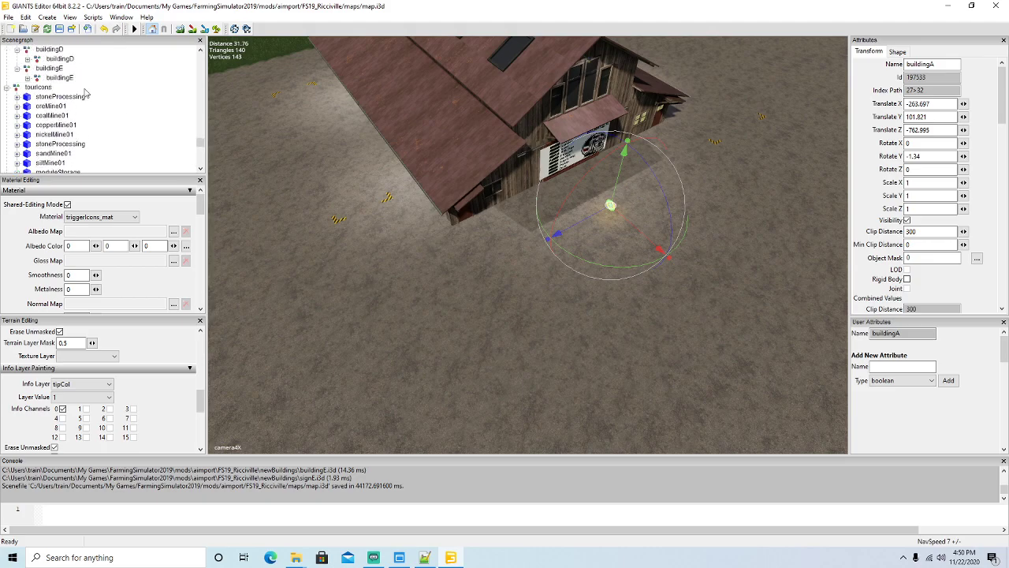
scroll(87, 105, "up", 6)
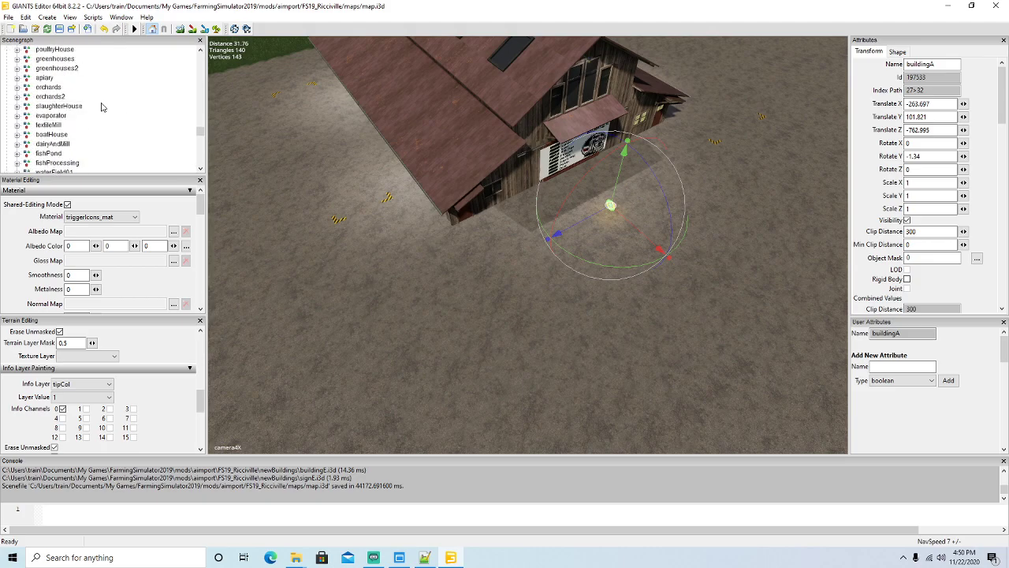
scroll(102, 106, "up", 6)
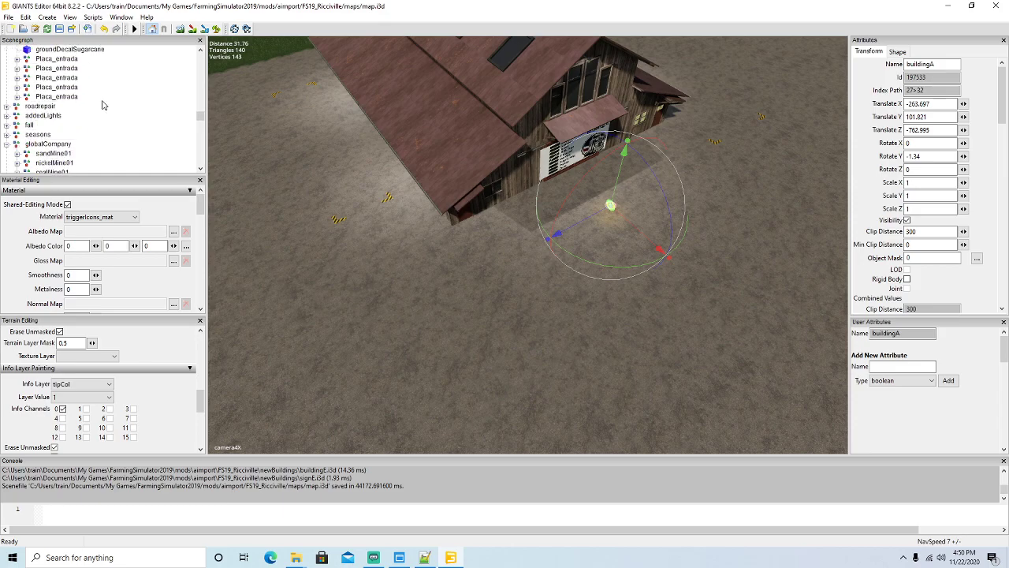
left_click(28, 88)
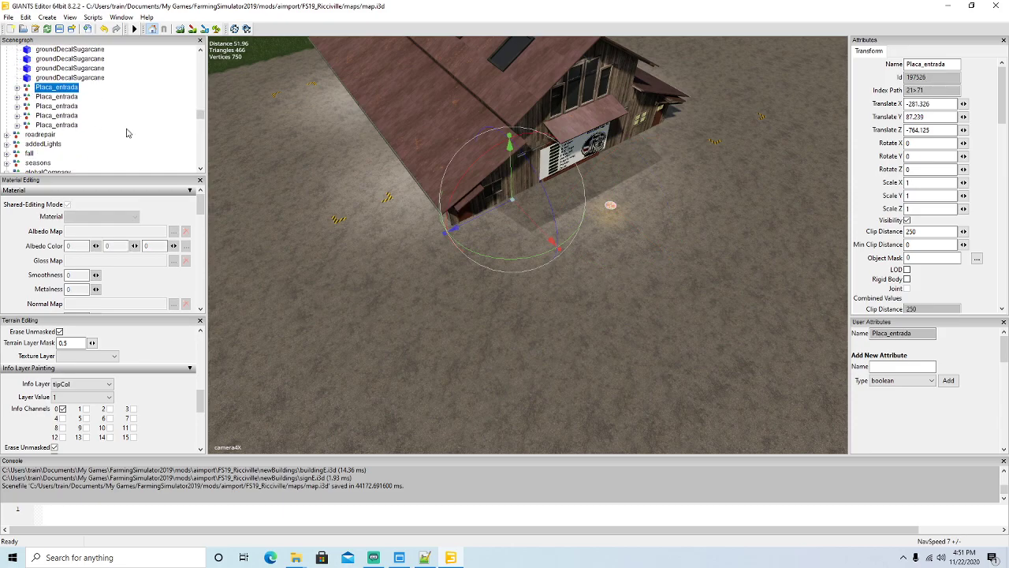
left_click_drag(522, 217, 619, 231)
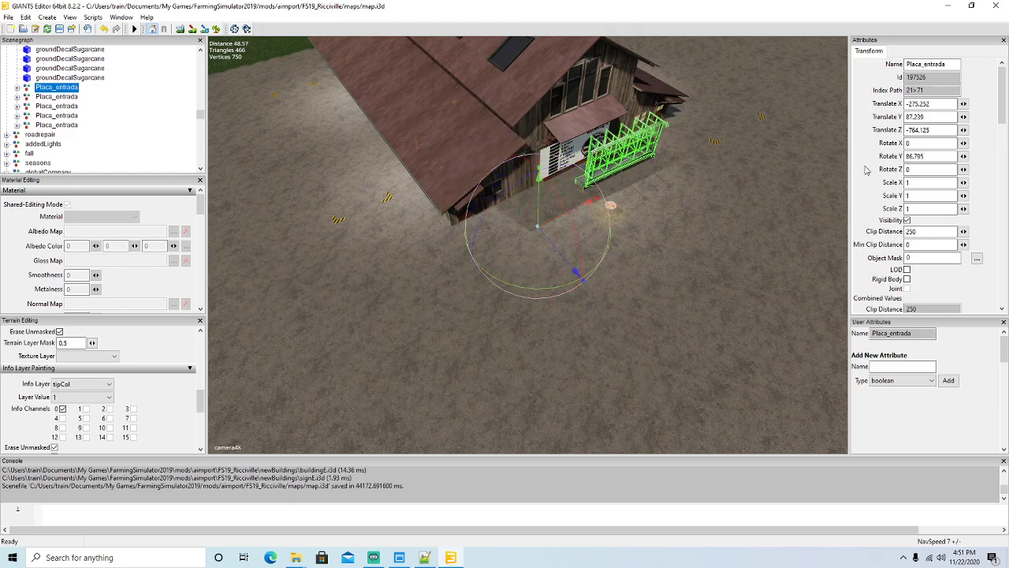
type("90")
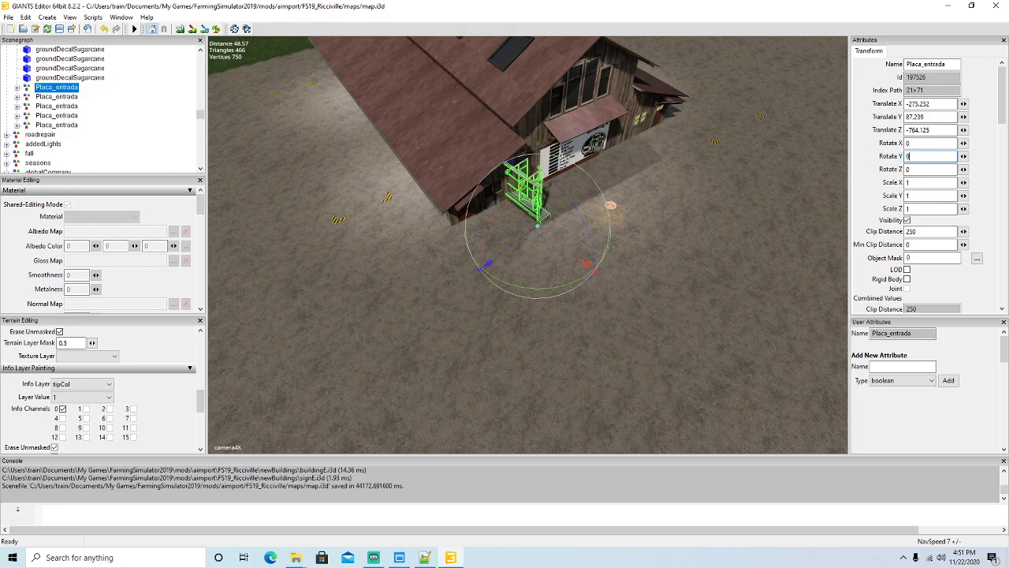
Step: Move the building A sign to about X -278.1, Z -760.3, flush against the building's front wall
middle_click_drag(457, 293, 446, 325, "alt")
scroll(446, 325, "up", 2)
scroll(446, 325, "up", 5)
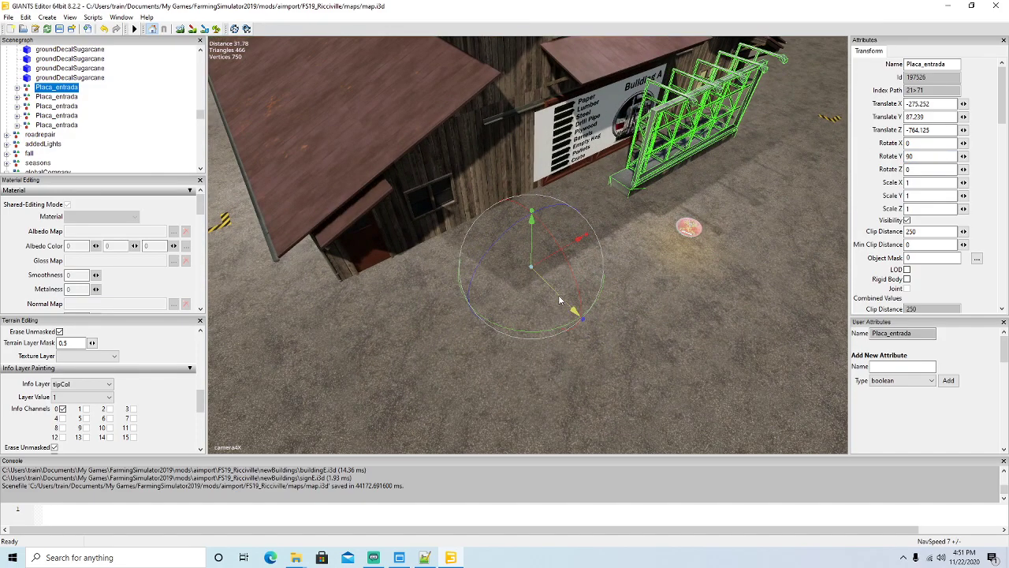
left_click_drag(558, 300, 481, 265)
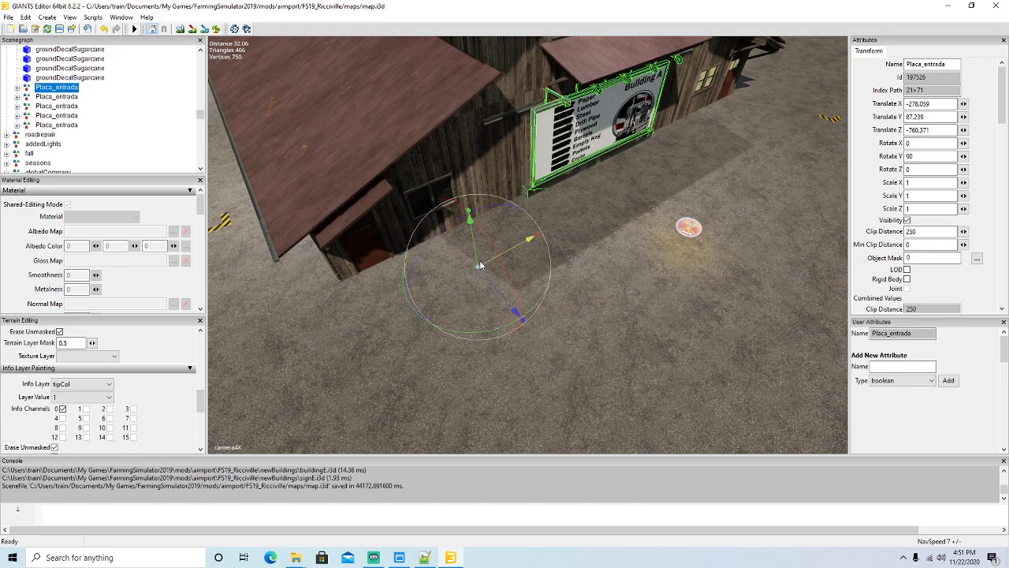
left_click_drag(503, 317, 426, 305, "alt")
scroll(584, 257, "up", 6)
left_click_drag(501, 359, 498, 360)
scroll(612, 342, "down", 5)
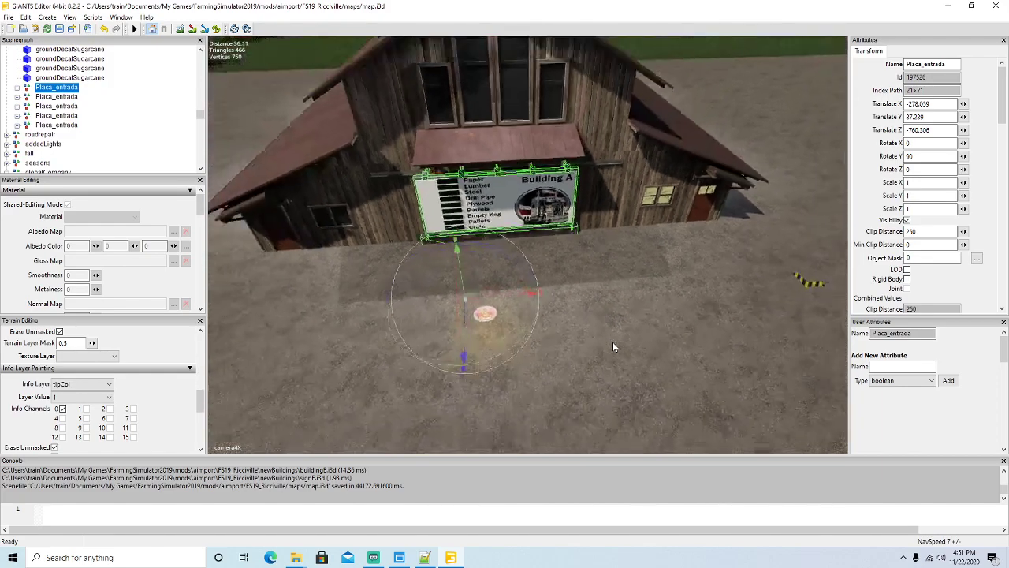
left_click_drag(613, 341, 324, 155, "alt")
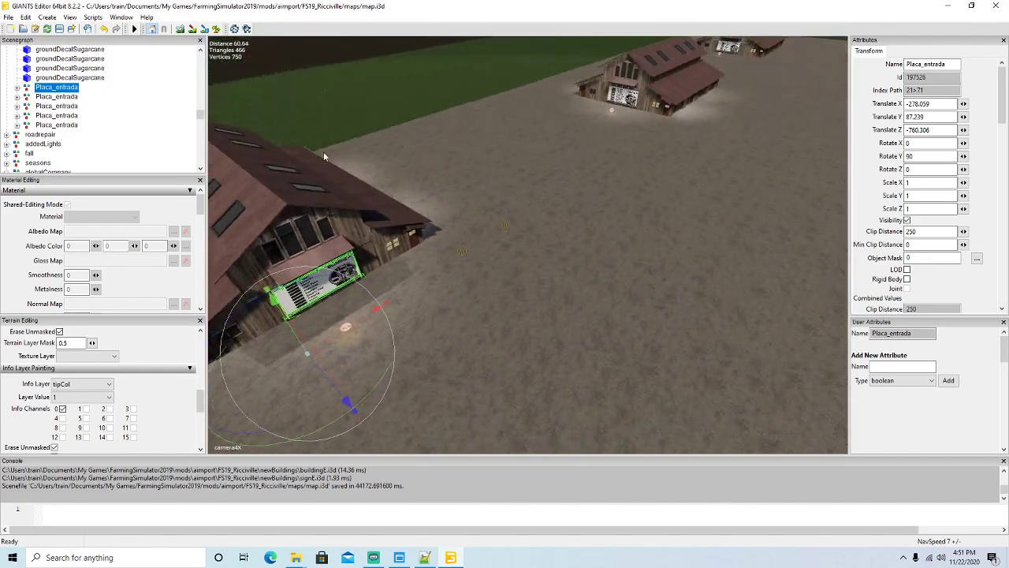
Step: Select the inner buildingB group under globalCompany and set its Y rotation to 0
scroll(91, 106, "down", 8)
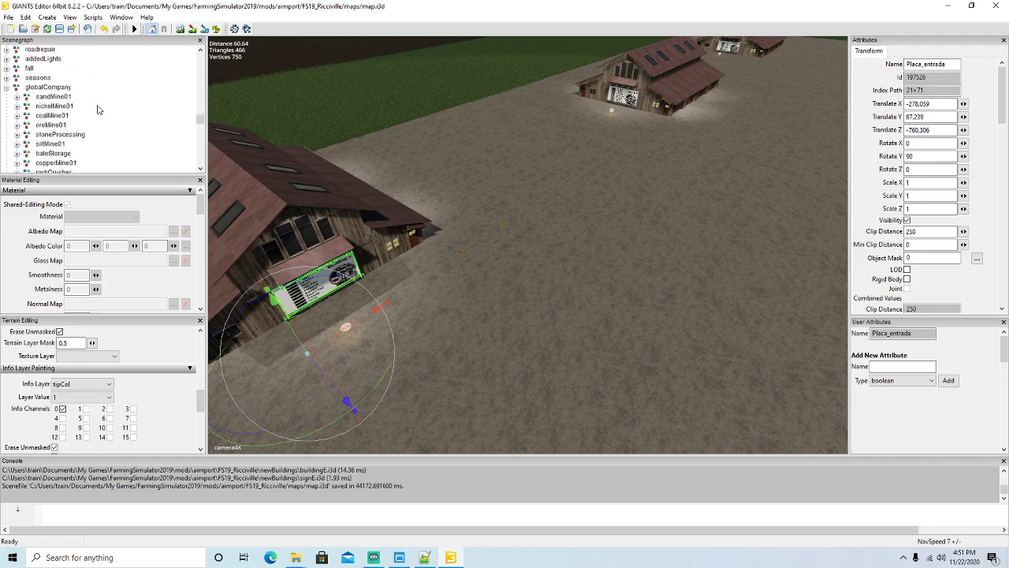
scroll(103, 109, "down", 10)
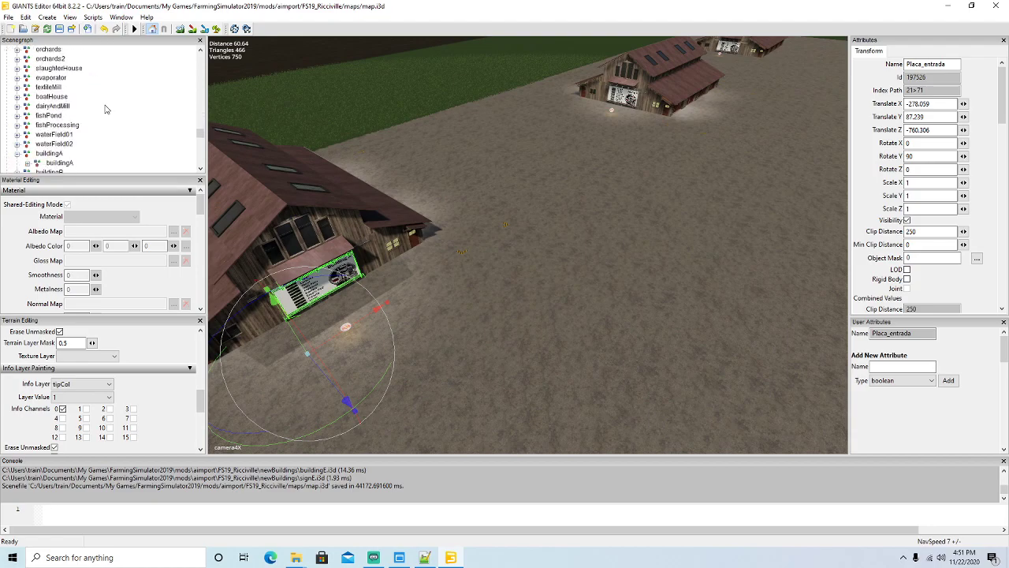
scroll(107, 109, "down", 2)
left_click(17, 106)
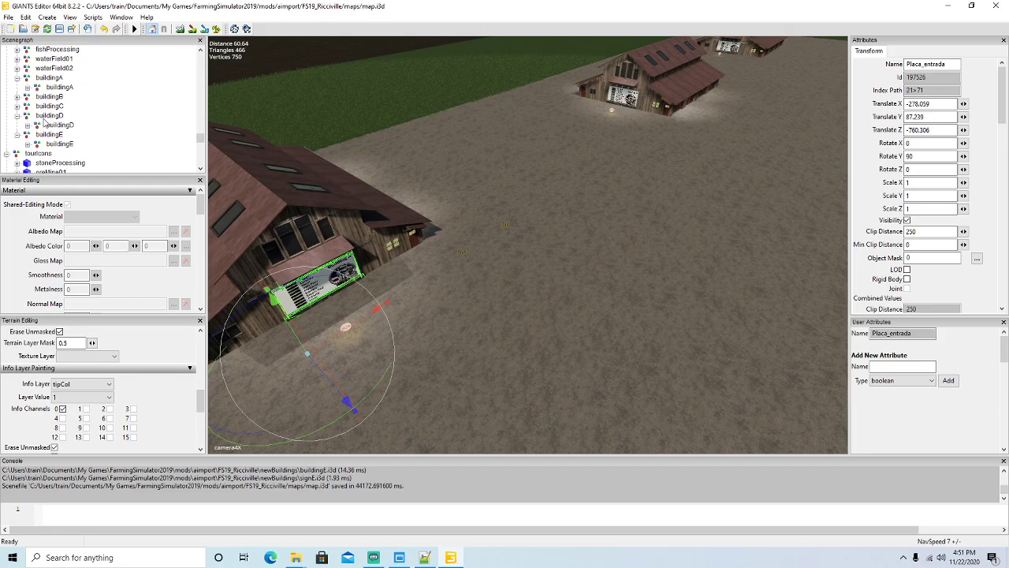
left_click(16, 97)
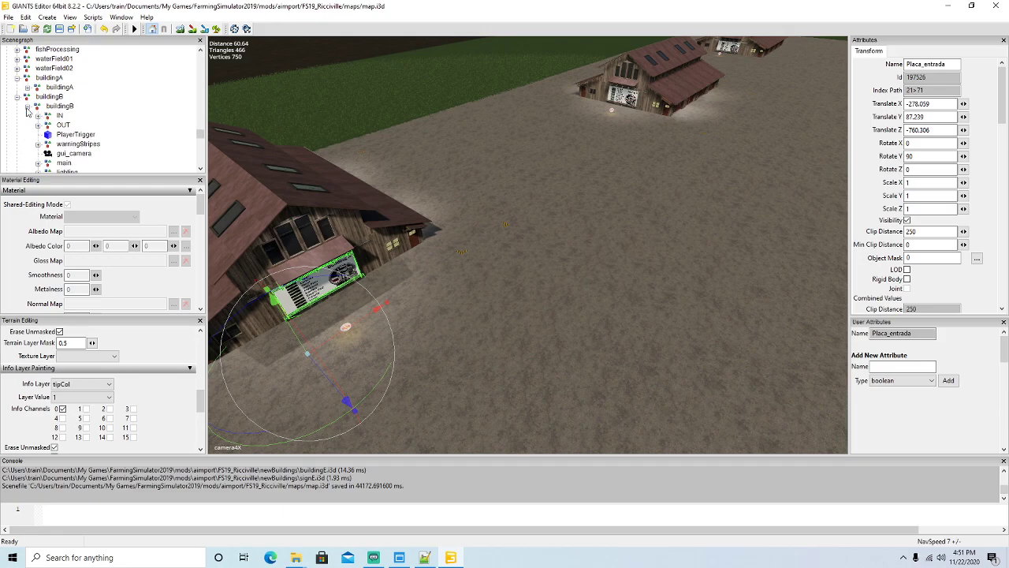
left_click(27, 107)
left_click(60, 105)
key("f")
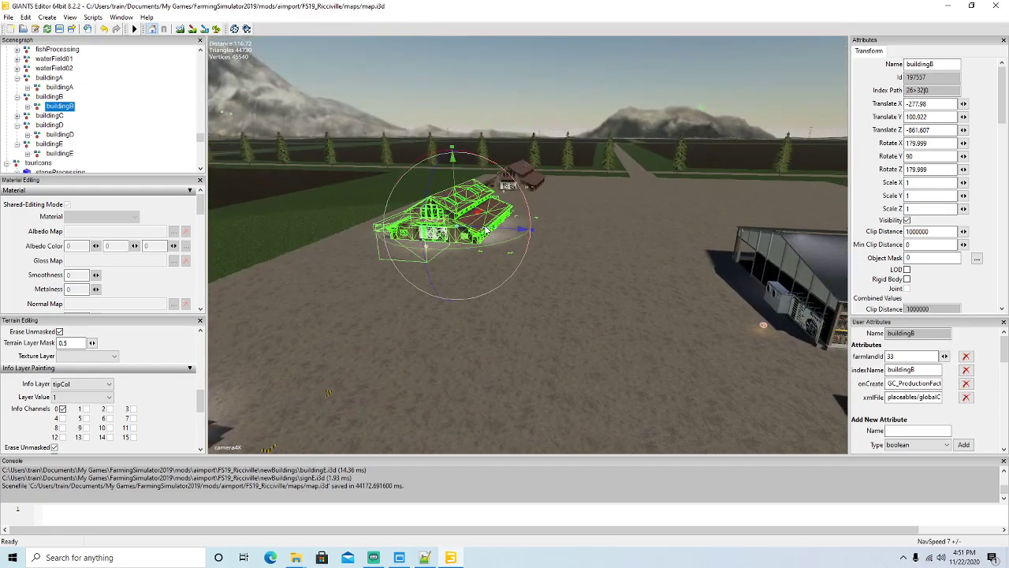
scroll(487, 231, "up", 3)
left_click_drag(486, 230, 369, 292, "alt")
scroll(398, 317, "down", 2)
scroll(387, 303, "down", 3)
scroll(386, 302, "down", 3)
scroll(394, 284, "down", 4)
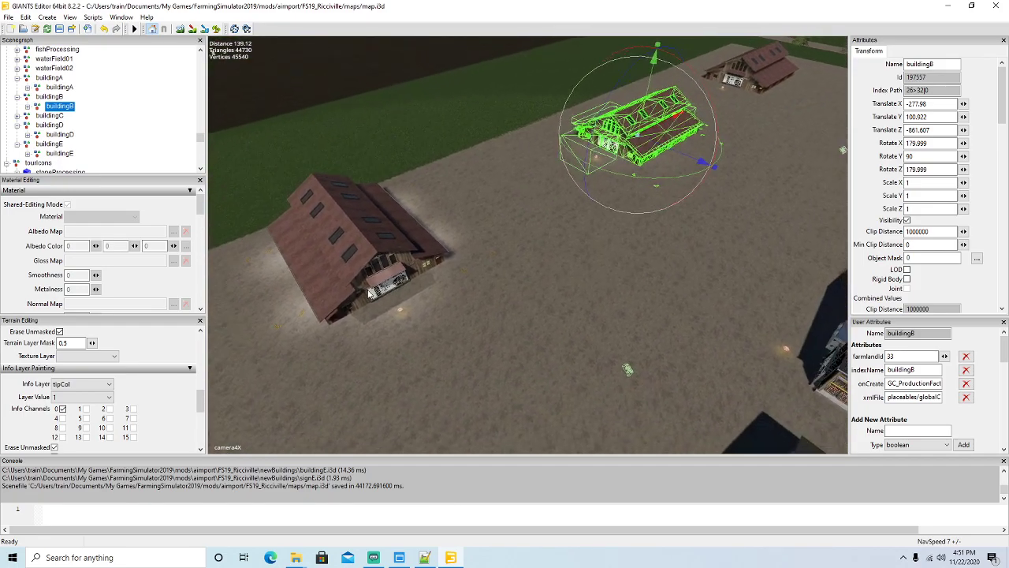
left_click_drag(651, 180, 794, 147)
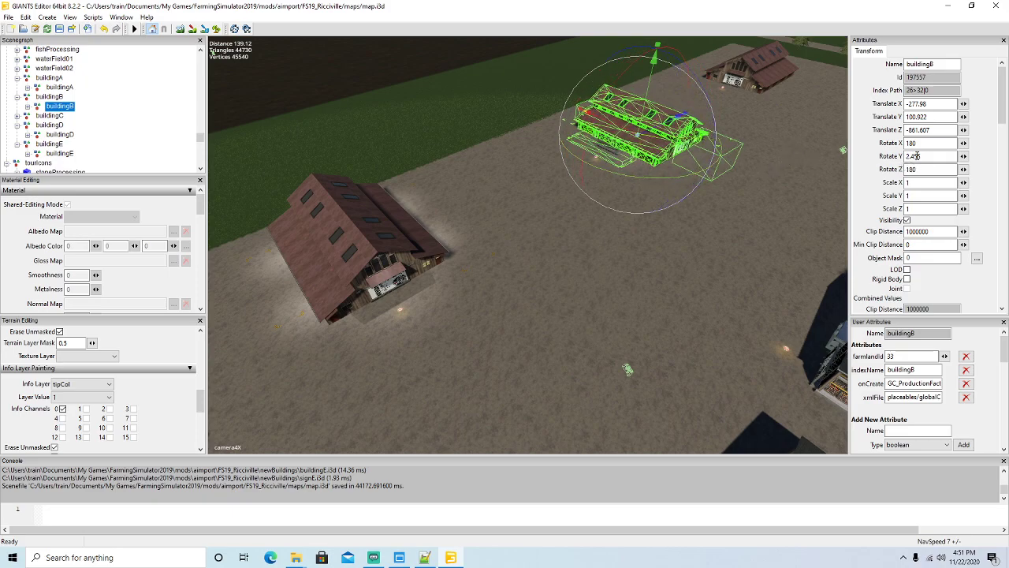
type("0")
key("Return")
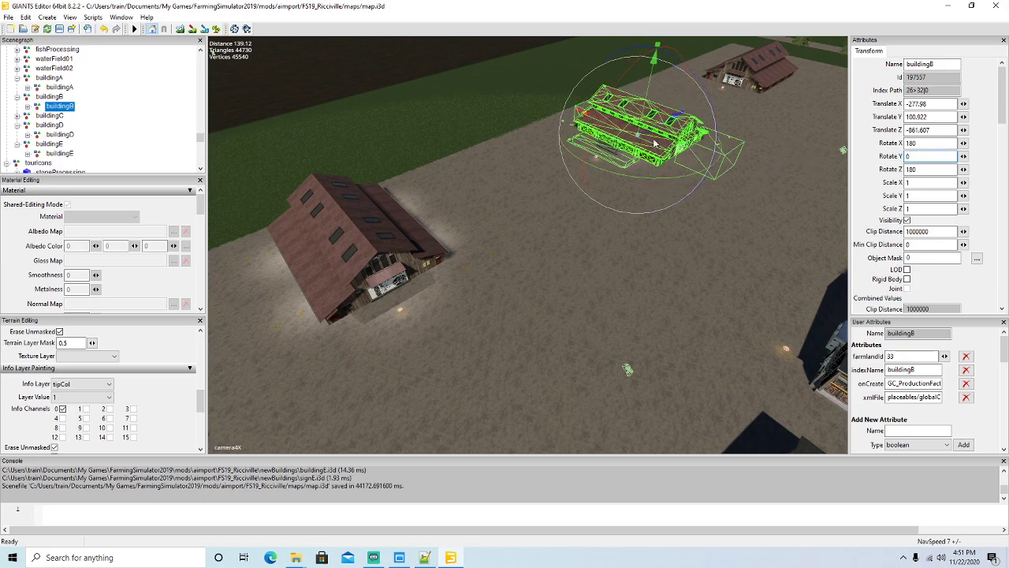
Step: Move building B to about X -286.9, Z -818.7, beside building A along the yard's grass edge
left_click_drag(653, 134, 367, 232)
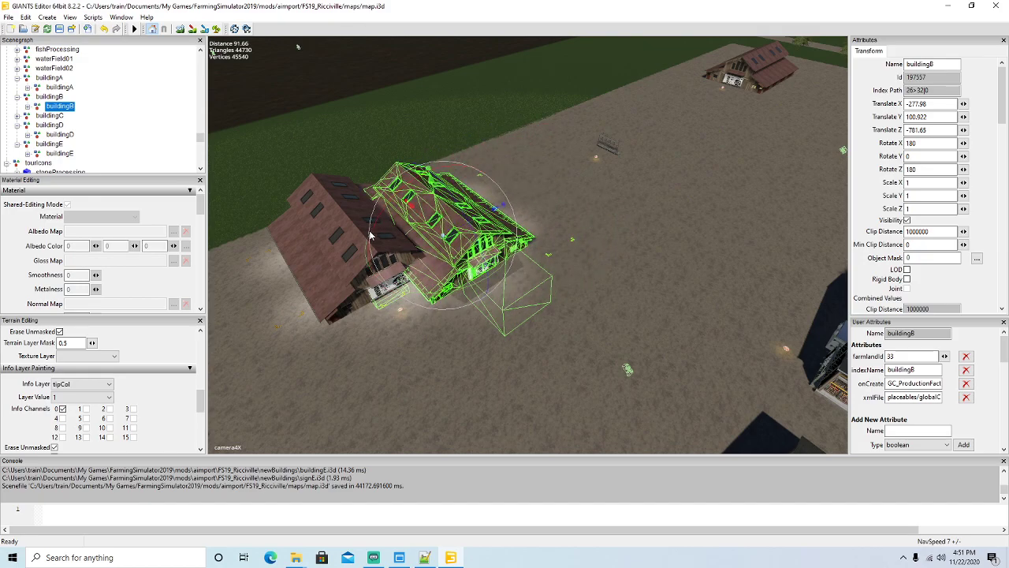
left_click_drag(434, 230, 647, 240)
scroll(687, 191, "up", 4)
scroll(687, 191, "up", 5)
scroll(629, 241, "down", 3)
scroll(127, 132, "down", 1)
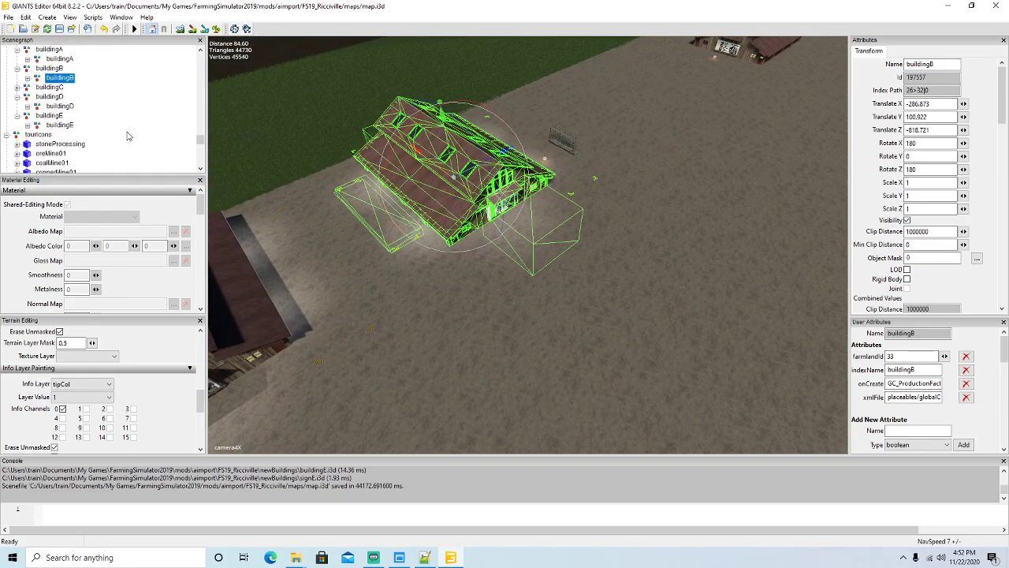
Step: Select the buildingB icon under tourIcons and move it to about X -262.9, Z -820.2 at building B's front
scroll(127, 133, "down", 8)
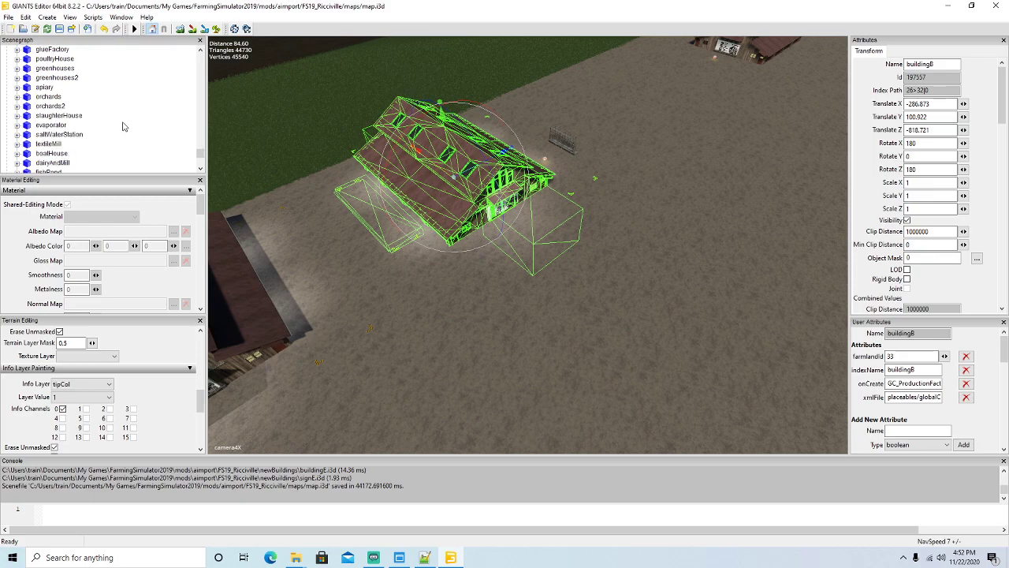
scroll(123, 126, "down", 4)
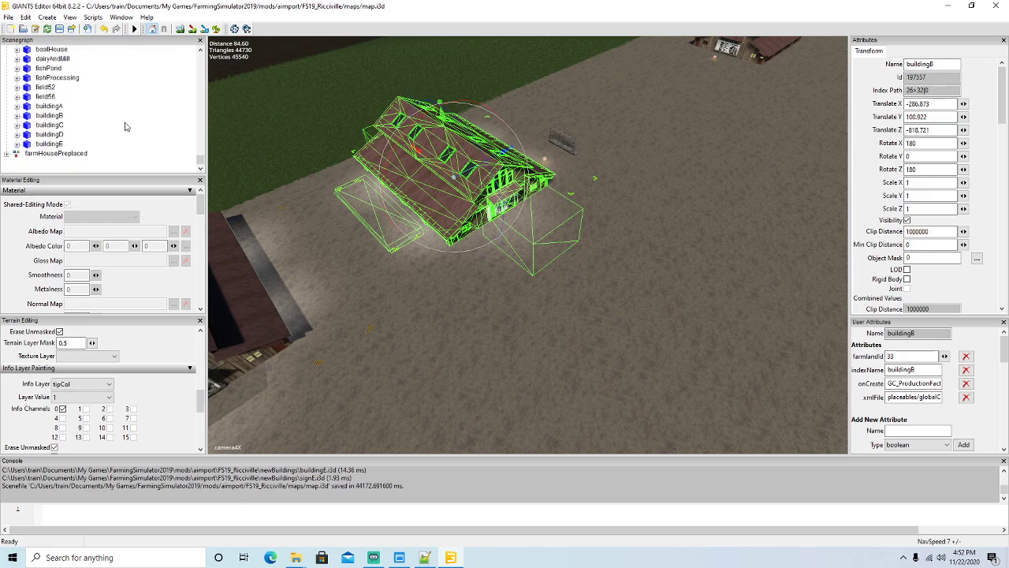
left_click(29, 117)
left_click_drag(598, 195, 655, 228)
left_click_drag(567, 207, 486, 256)
left_click_drag(559, 248, 562, 251)
Step: Select building B's Placa_entrada sign, set its Y rotation to -90, and move it to about X -260.0, Z -822.3
scroll(95, 115, "up", 10)
scroll(95, 115, "down", 5)
scroll(95, 111, "up", 10)
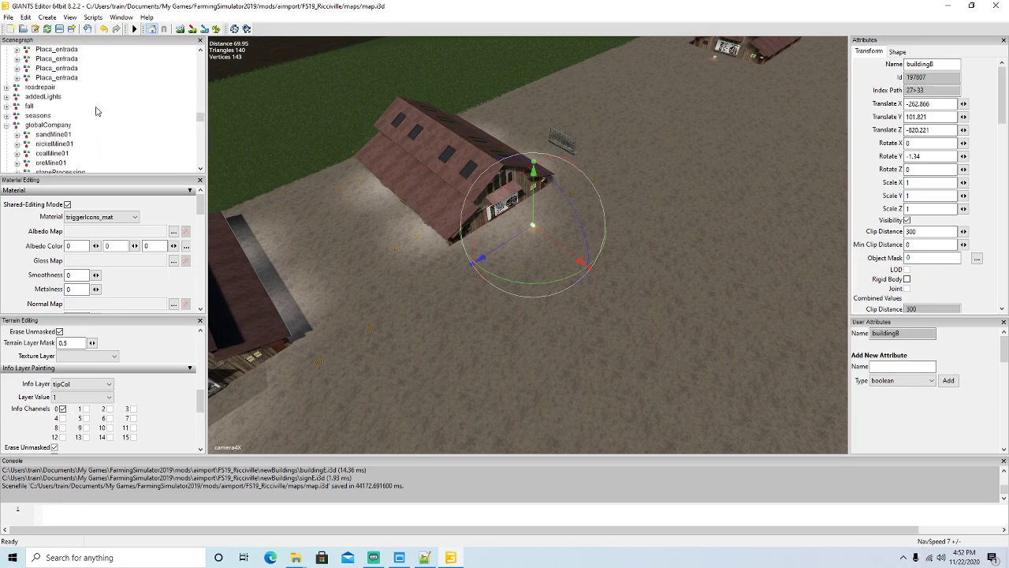
scroll(96, 111, "up", 2)
left_click(27, 90)
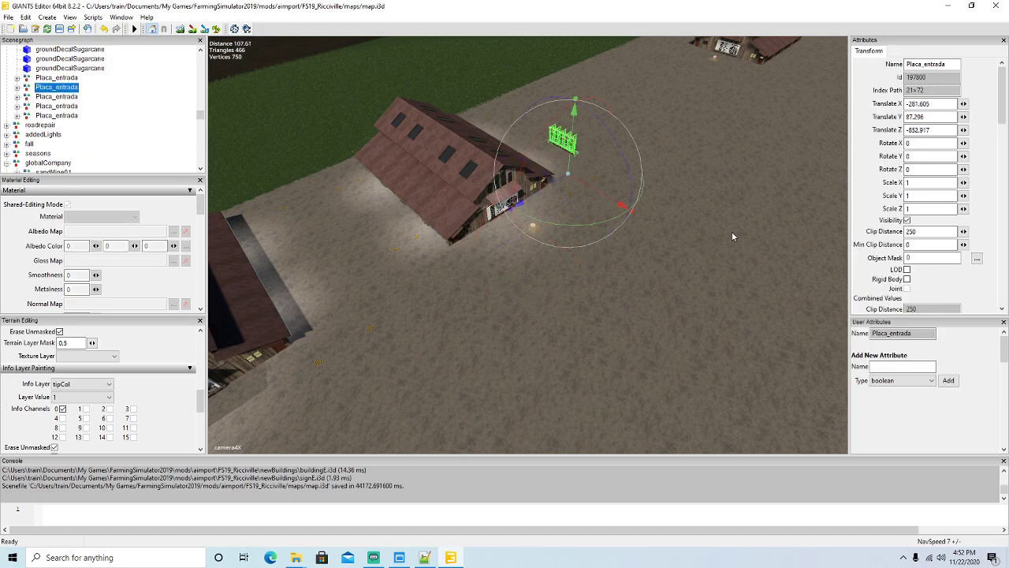
left_click_drag(552, 191, 492, 241)
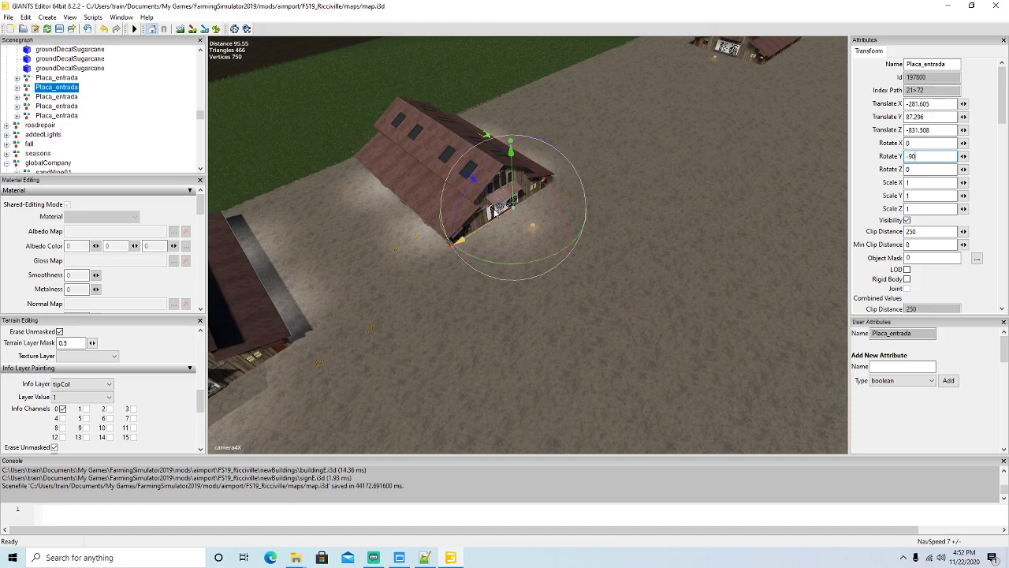
left_click_drag(496, 197, 600, 301)
scroll(558, 333, "up", 2)
scroll(622, 297, "up", 6)
scroll(716, 348, "down", 5)
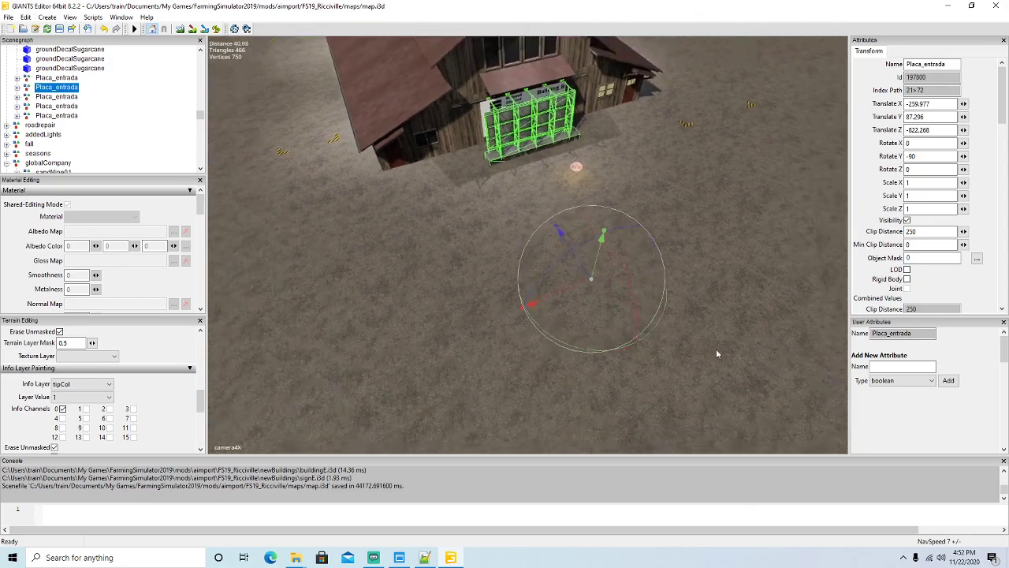
Step: Turn the building B sign around by setting its Y rotation to 90
left_click_drag(716, 349, 724, 328, "alt")
left_click_drag(645, 380, 544, 314)
type("90")
key("Return")
Step: Move the building B sign to about X -278.1, Z -815.1, flush against the building's front wall
left_click_drag(595, 369, 465, 276)
scroll(399, 263, "up", 4)
scroll(400, 253, "up", 2)
left_click_drag(523, 317, 560, 345)
scroll(717, 297, "up", 3)
scroll(717, 300, "up", 3)
scroll(513, 324, "down", 5)
scroll(574, 334, "up", 3)
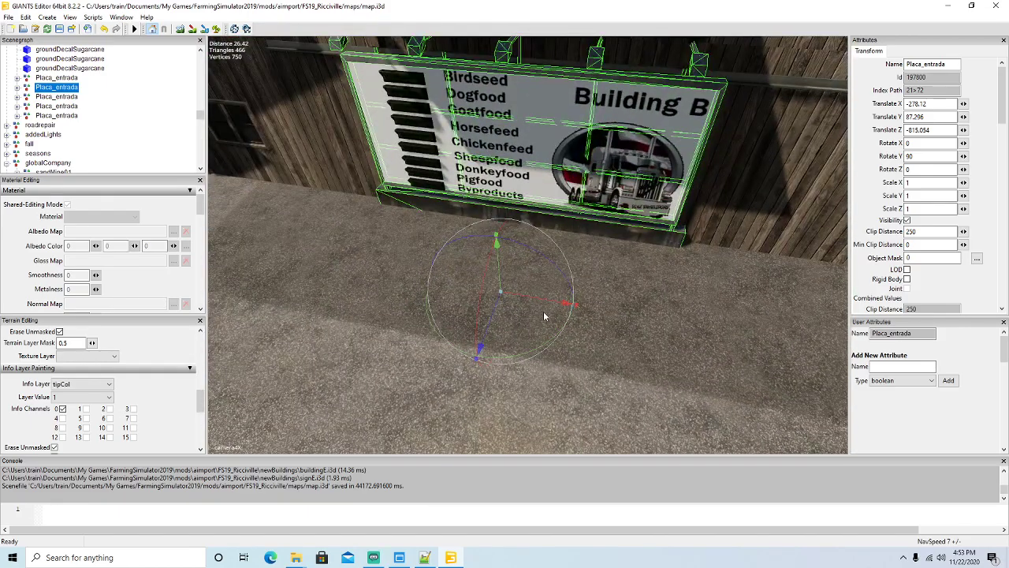
left_click_drag(544, 306, 493, 315)
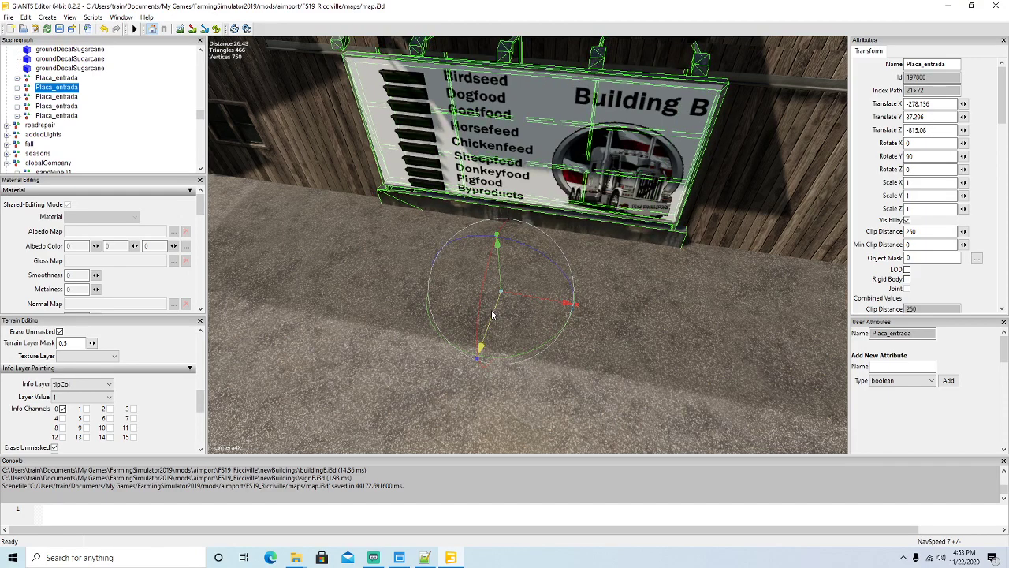
Step: Inspect building B's sign from a distance and look over building E and the free yard space around it
scroll(609, 375, "down", 10)
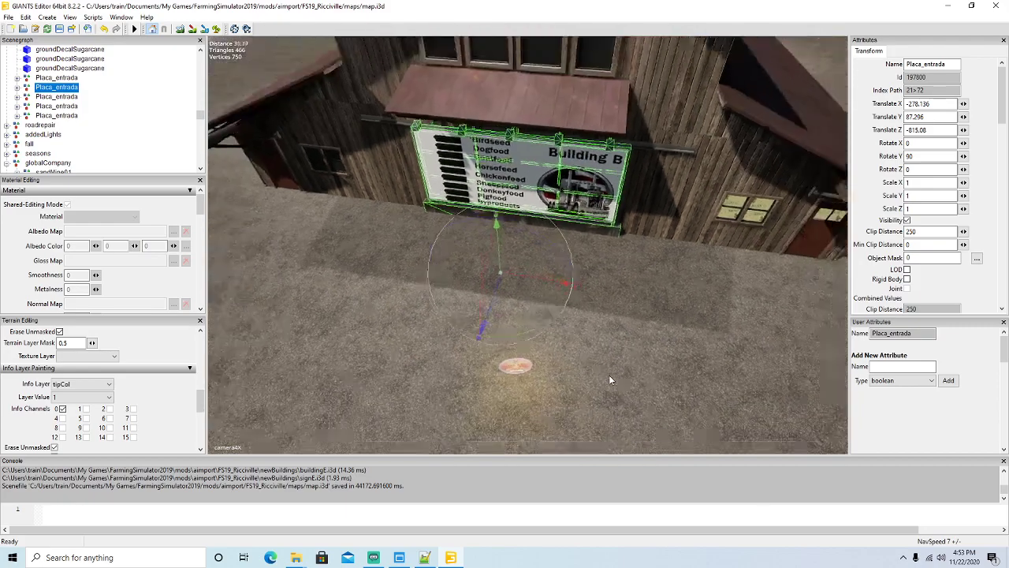
left_click_drag(609, 375, 645, 340, "alt")
scroll(711, 323, "up", 5)
scroll(714, 330, "up", 3)
scroll(646, 360, "down", 5)
scroll(724, 308, "up", 5)
scroll(706, 358, "down", 10)
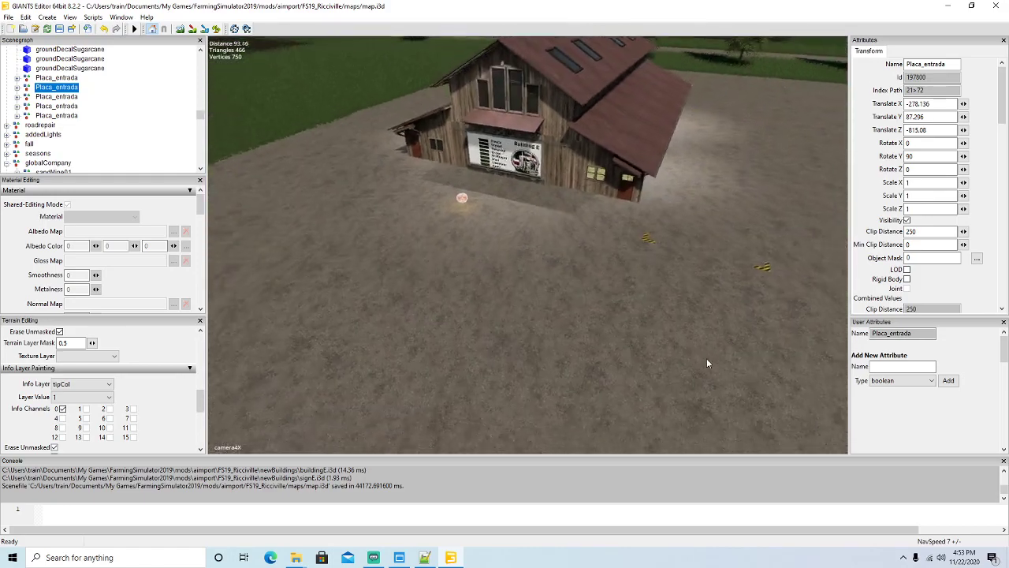
scroll(651, 385, "down", 5)
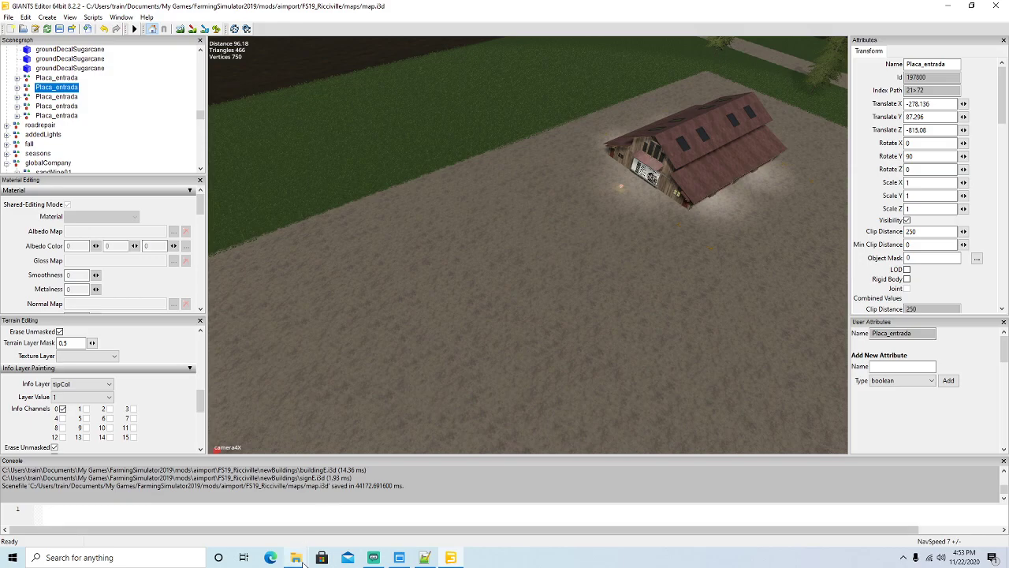
left_click(266, 479)
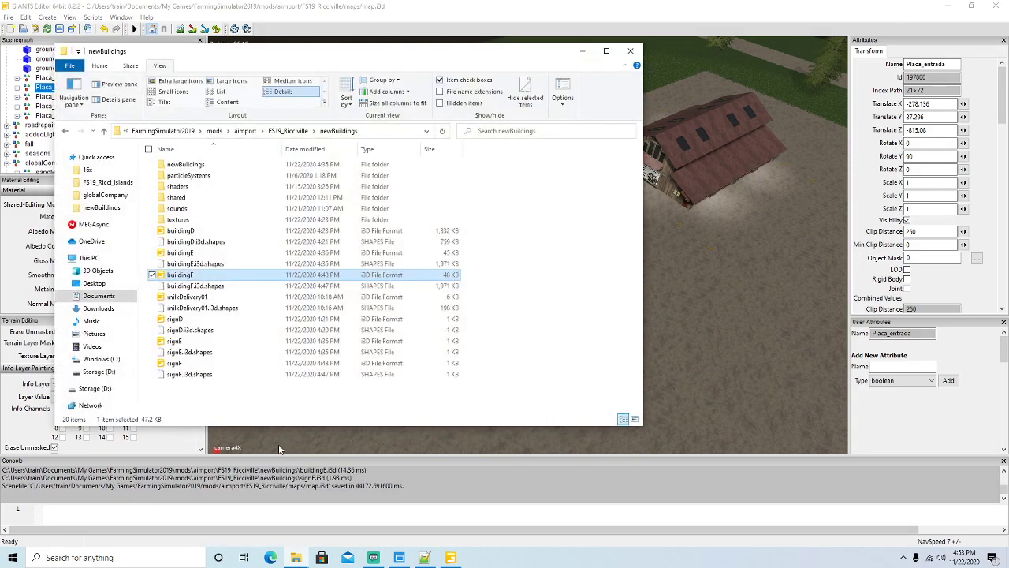
left_click(582, 51)
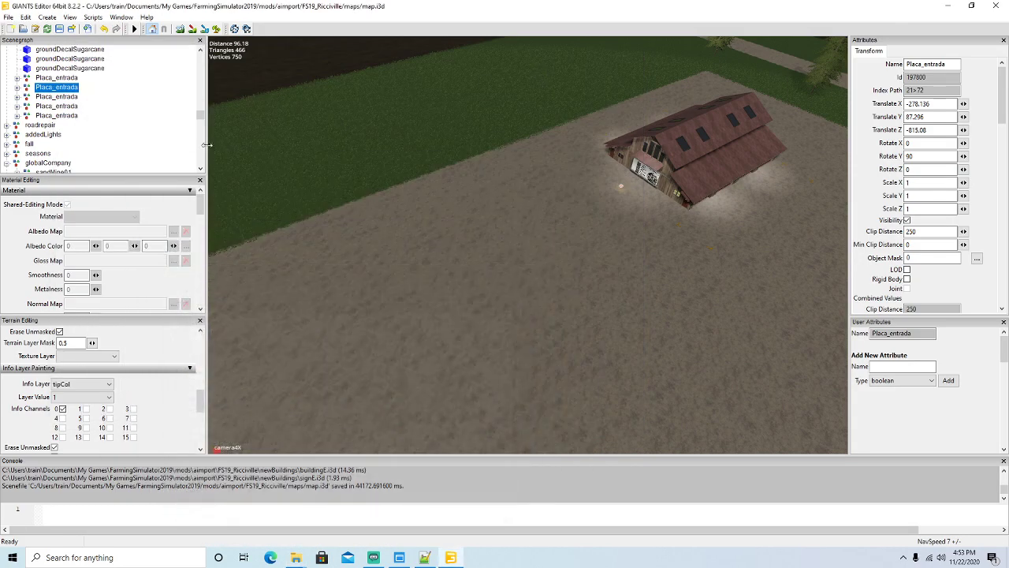
Step: Select the nested buildingE object under globalCompany, turn it around its vertical axis, and set its Y rotation to 0
scroll(88, 130, "down", 10)
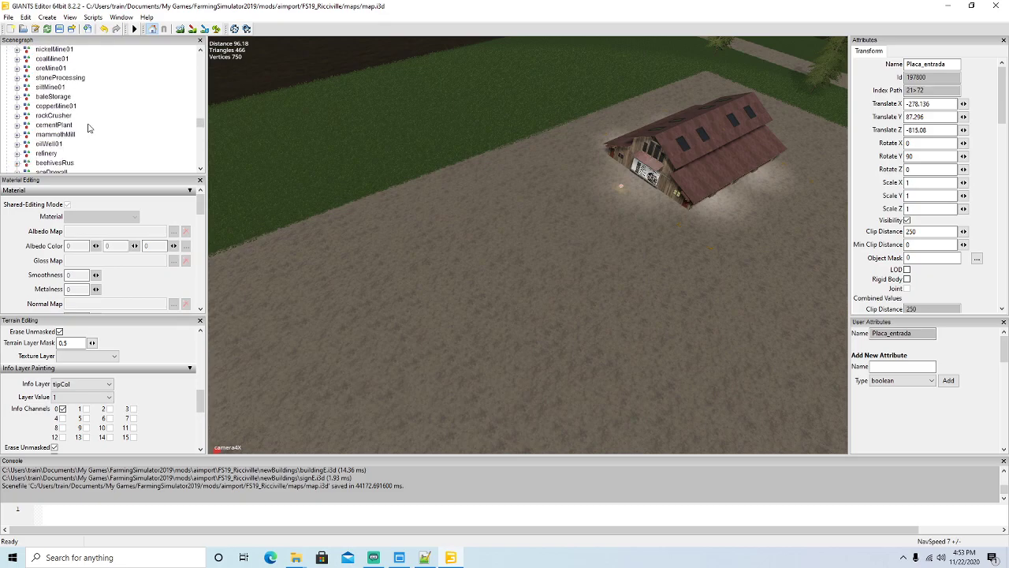
scroll(94, 127, "down", 4)
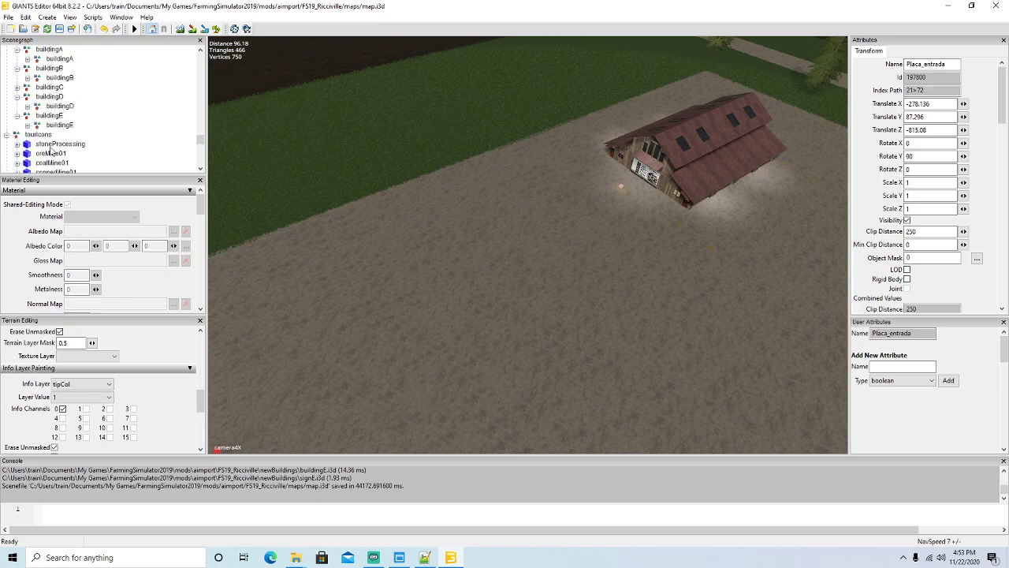
left_click(40, 127)
key("f")
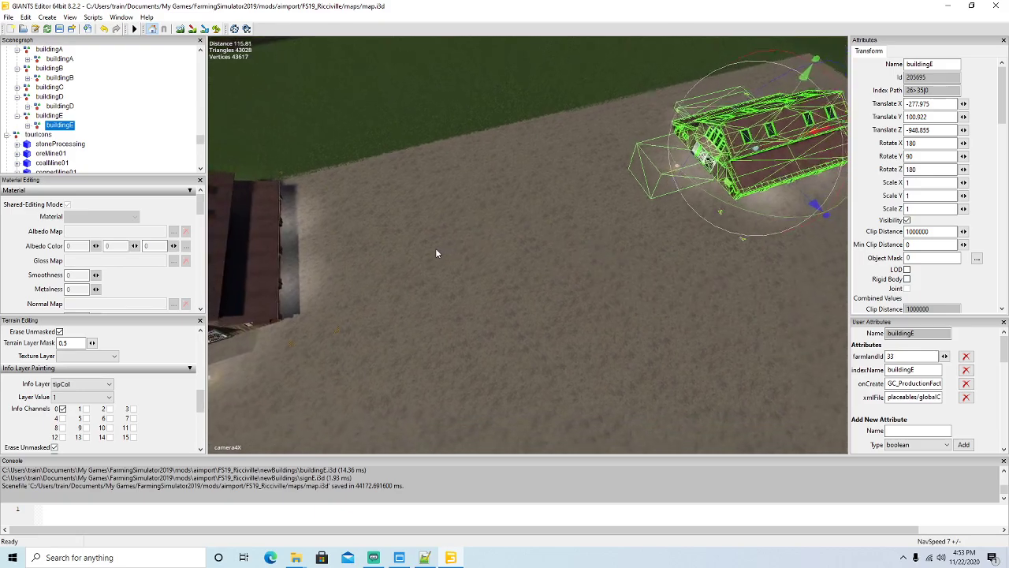
left_click_drag(436, 250, 465, 249, "alt")
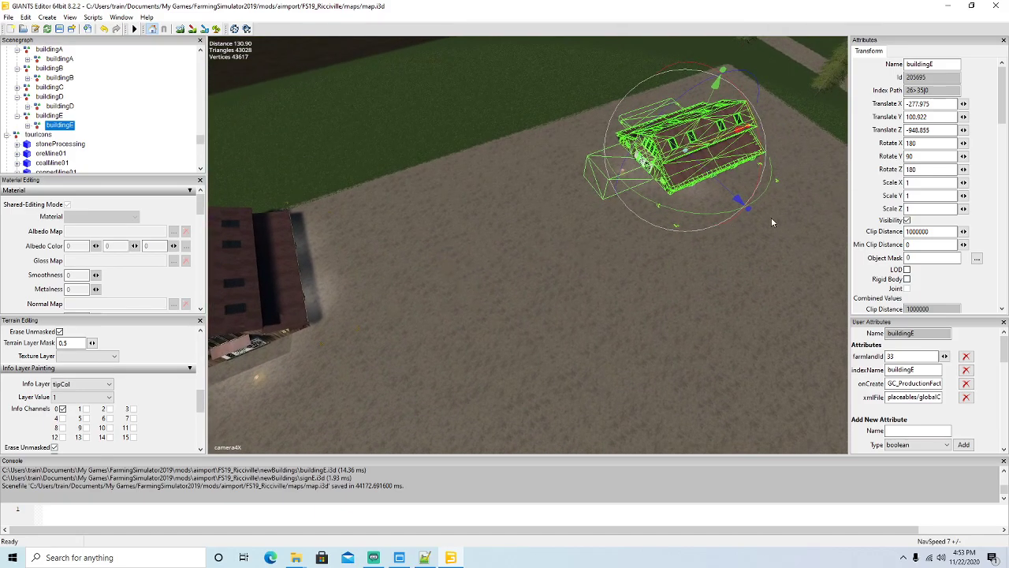
left_click_drag(701, 212, 831, 152)
left_click(928, 156)
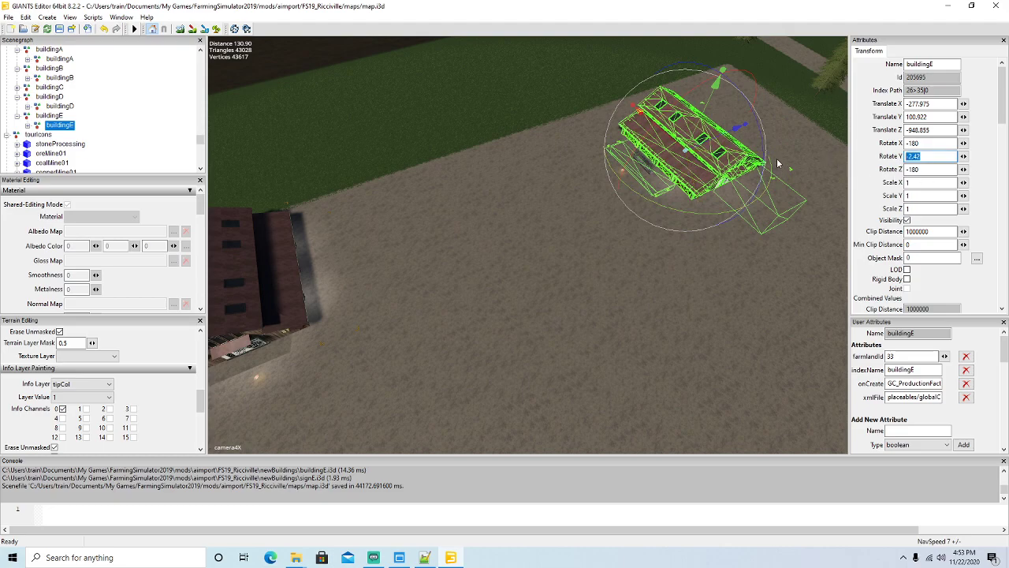
type("0")
key("Return")
Step: Move building E beside the neighbouring barn, leaving a gap between them, to about X -286.7, Z -876.3
left_click_drag(719, 143, 348, 189)
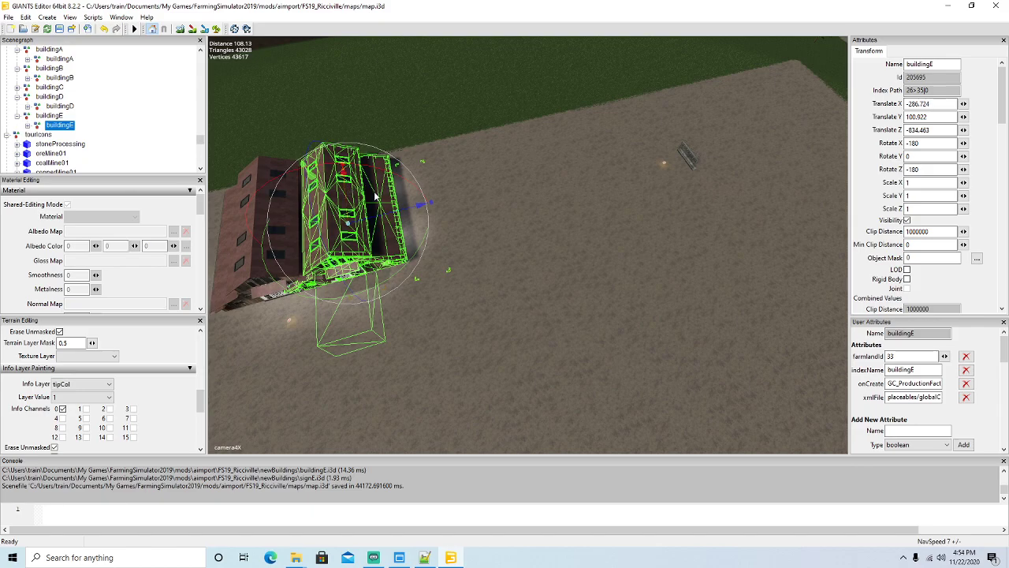
left_click_drag(401, 212, 572, 213)
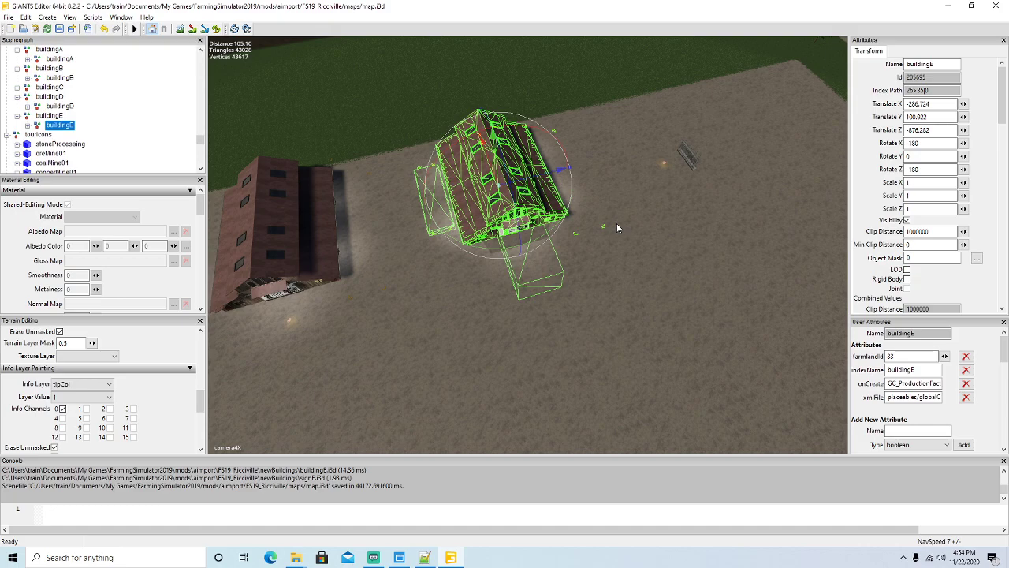
left_click_drag(635, 283, 687, 320, "alt")
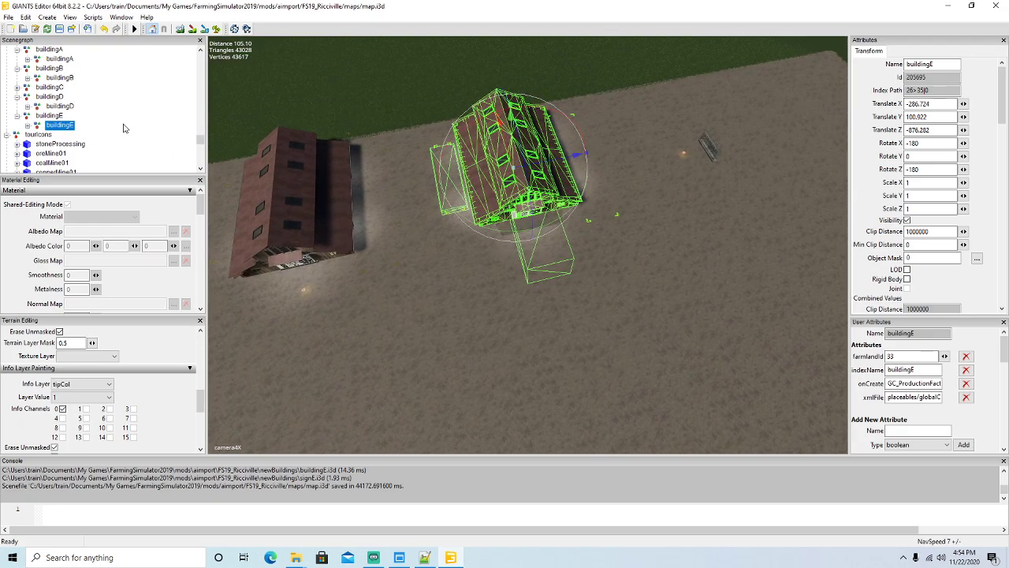
Step: Select the buildingE icon under tourIcons and move it in front of building E's entrance, to about X -261.0, Z -876.7
scroll(123, 128, "down", 10)
scroll(122, 123, "down", 4)
left_click(31, 156)
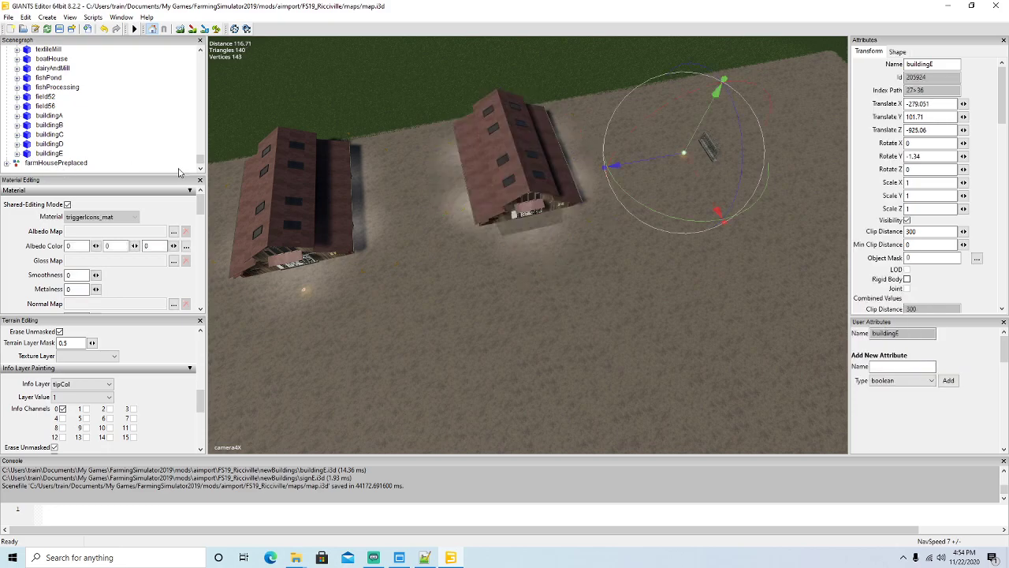
left_click_drag(656, 162, 559, 292)
left_click_drag(514, 256, 547, 276)
Step: Select building E's Placa_entrada sign, the last one in its group, and set its Y rotation to 90
scroll(111, 117, "up", 4)
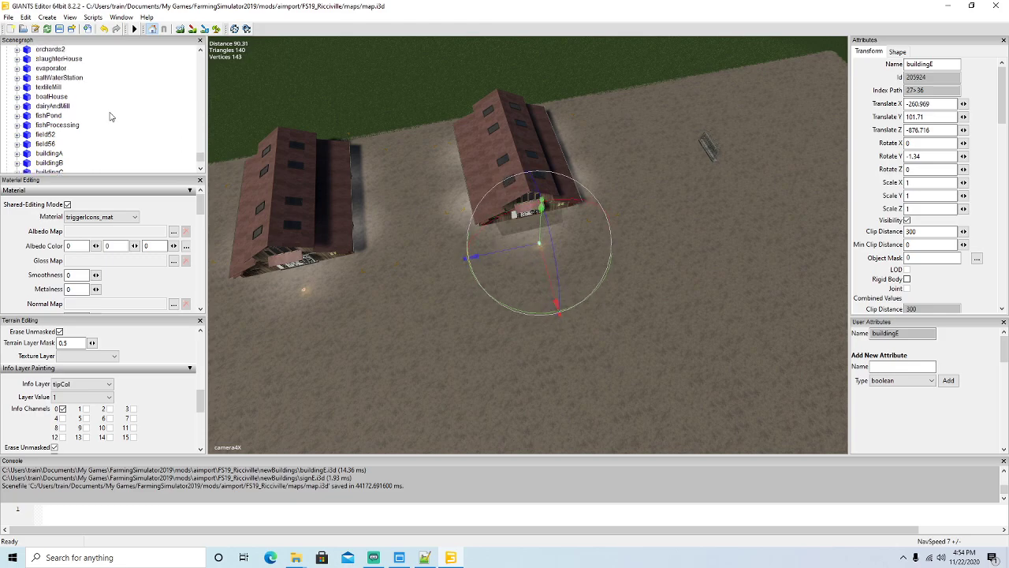
scroll(110, 116, "up", 5)
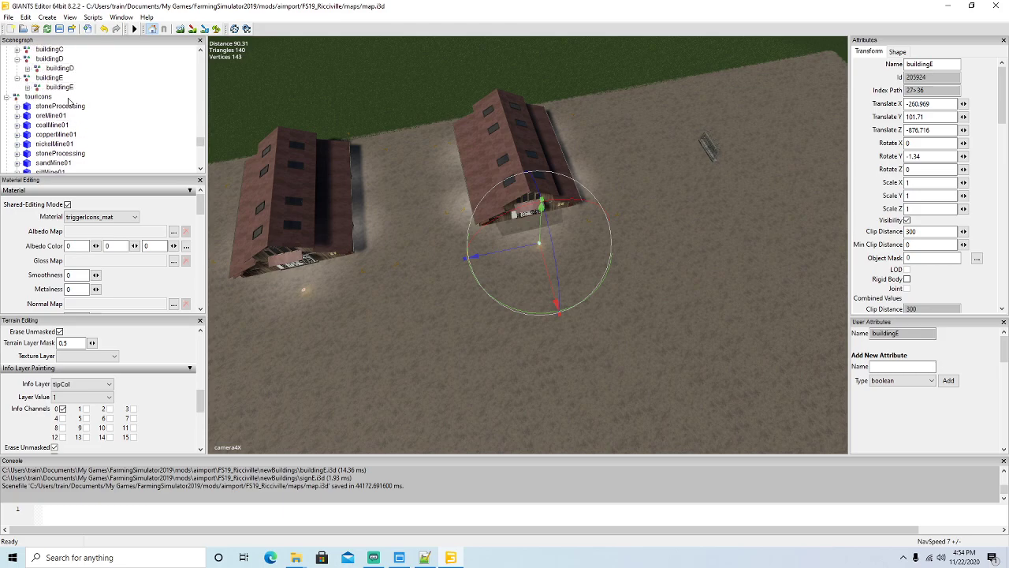
scroll(98, 113, "up", 6)
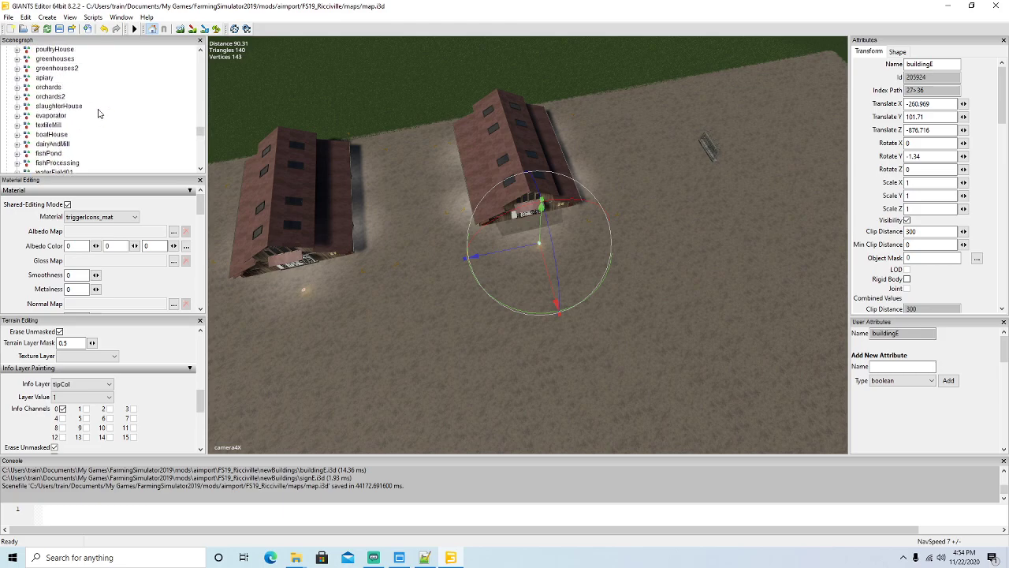
scroll(99, 113, "up", 3)
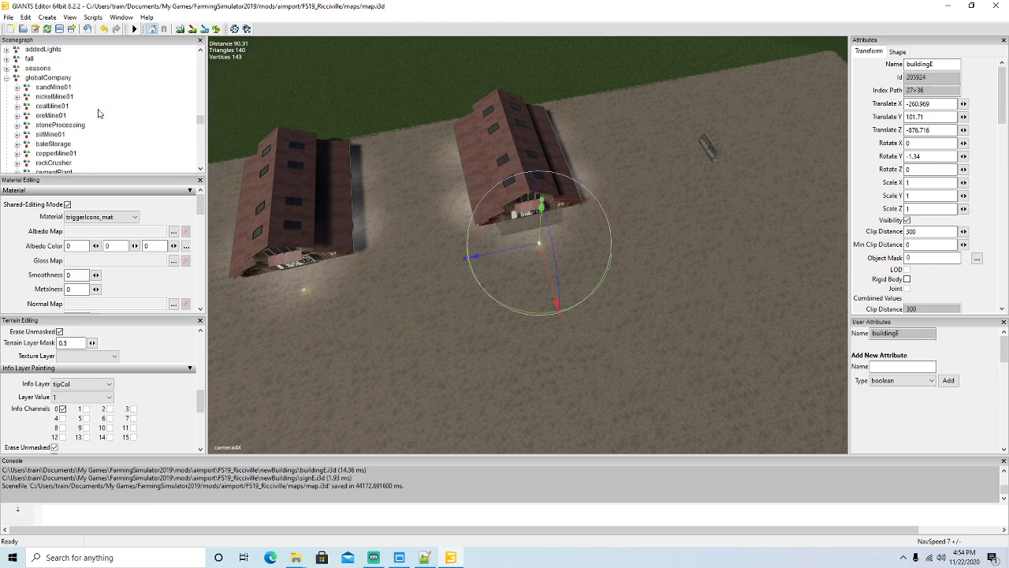
scroll(106, 108, "up", 3)
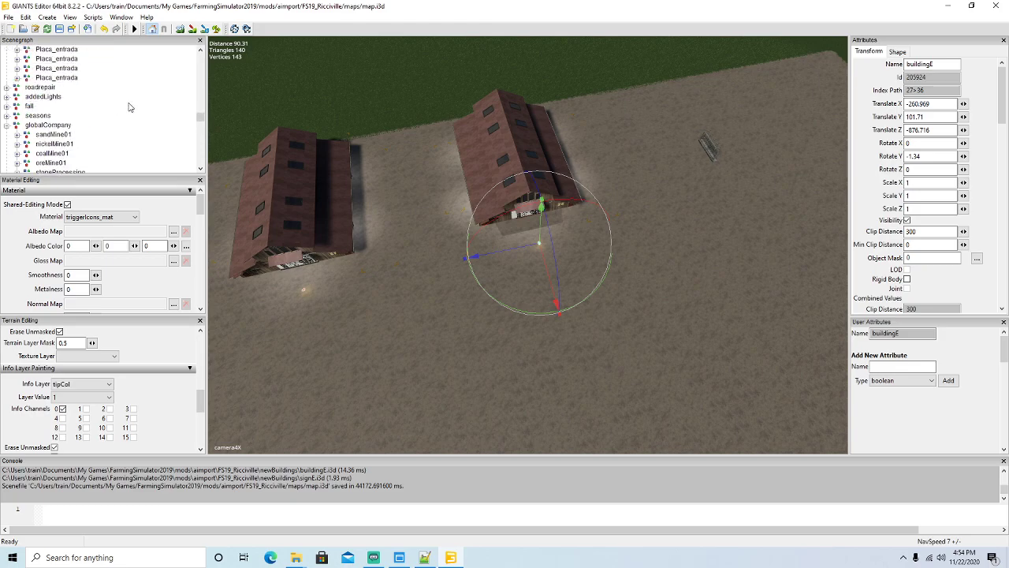
left_click(28, 79)
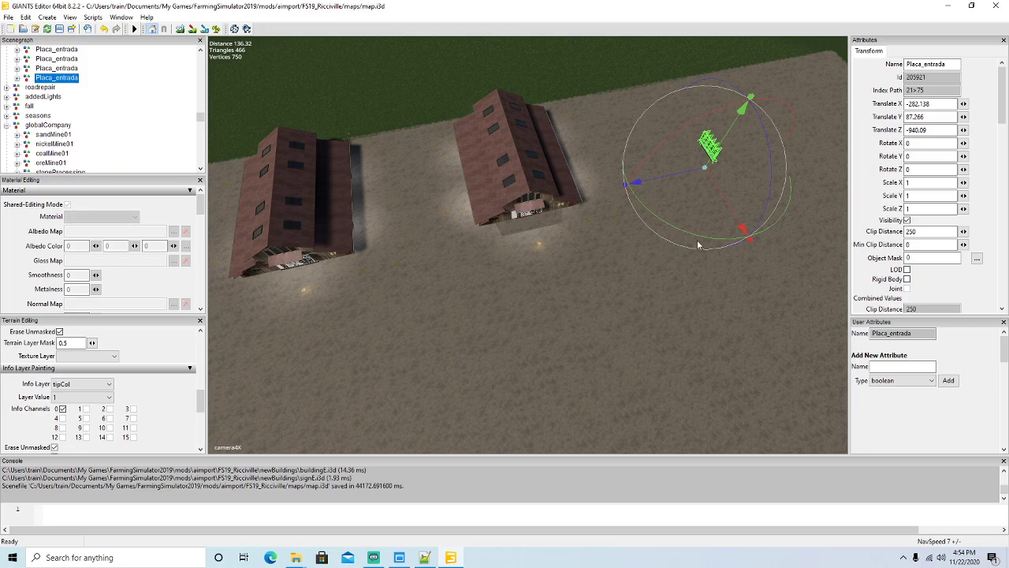
left_click_drag(709, 240, 829, 189)
left_click_drag(937, 156, 525, 257)
type("90")
Step: Position the building E sign against the building's front wall, at about X -277.9, Z -872.2
left_click_drag(576, 290, 494, 257, "alt")
scroll(546, 283, "up", 7)
scroll(566, 269, "up", 6)
scroll(665, 268, "up", 5)
scroll(531, 260, "down", 4)
scroll(578, 249, "up", 4)
scroll(522, 251, "down", 4)
scroll(495, 257, "up", 2)
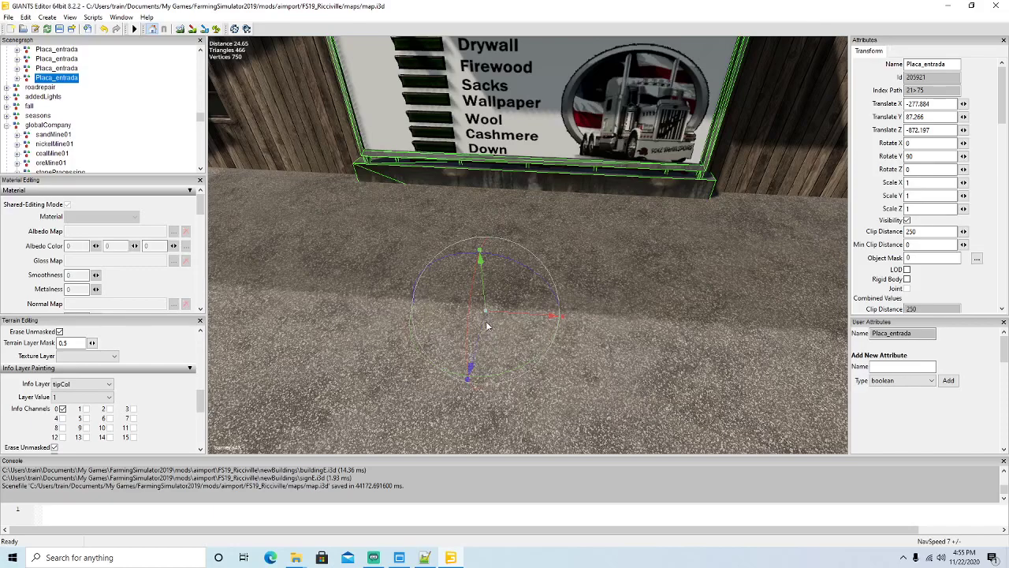
left_click_drag(482, 327, 487, 326)
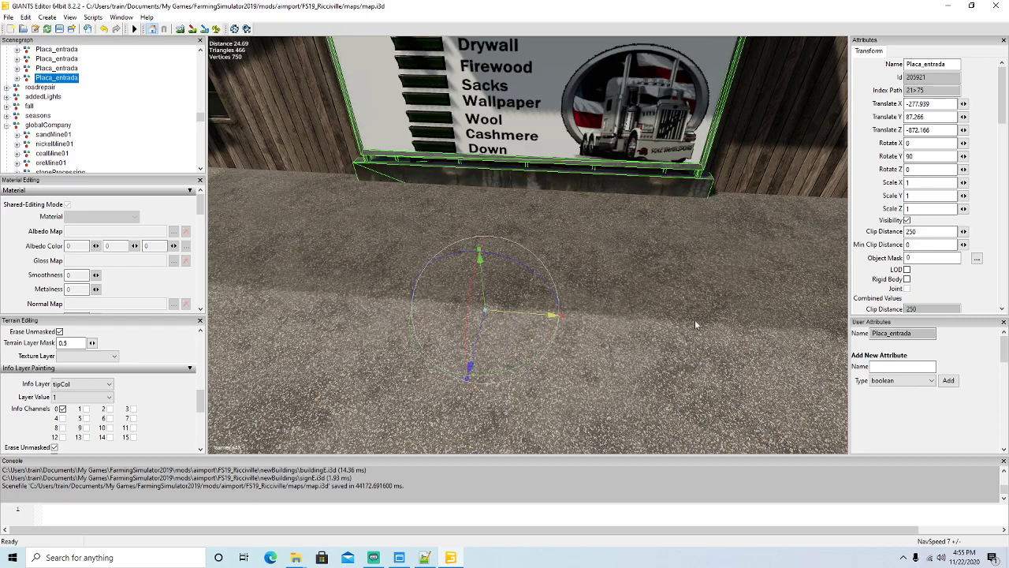
Step: Check building E's sign from a distance and look over the empty yard beside the building
scroll(673, 319, "down", 3)
scroll(693, 331, "down", 5)
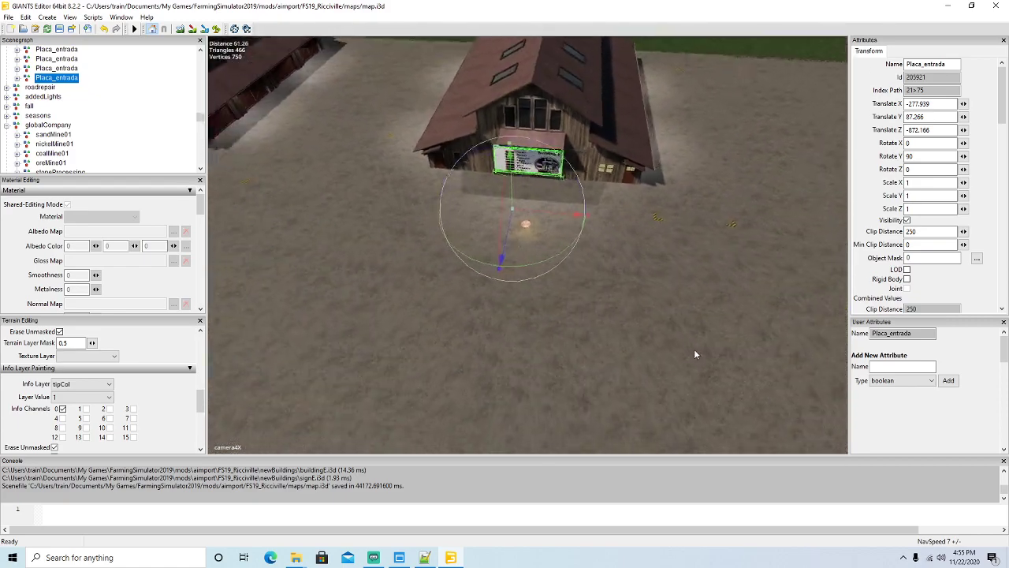
left_click_drag(694, 349, 749, 331, "alt")
left_click_drag(565, 350, 533, 348, "alt")
scroll(736, 288, "up", 5)
scroll(736, 289, "up", 3)
scroll(537, 347, "down", 3)
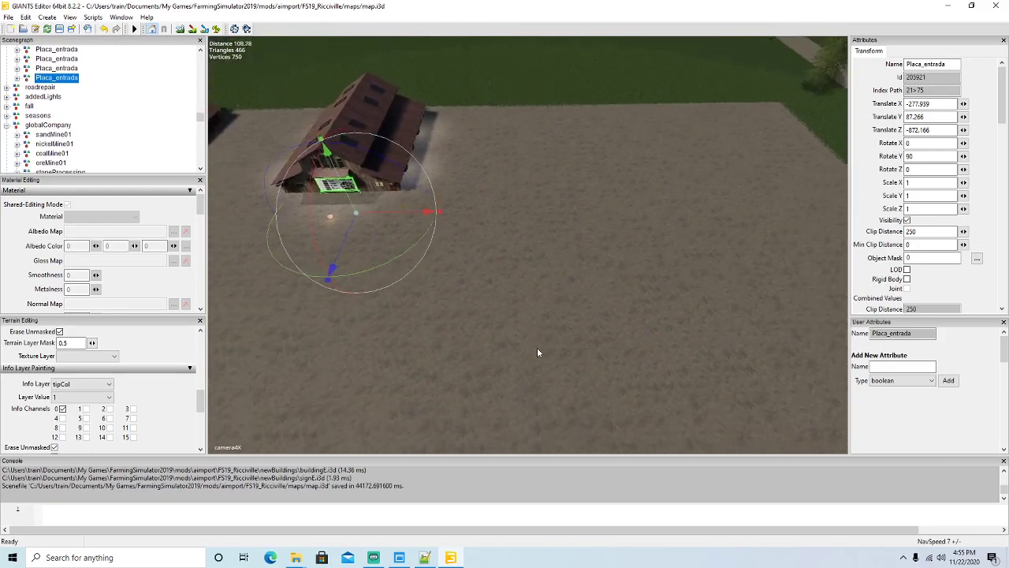
Step: Create a new transform group at the end of the scenegraph and name it buildingF
left_click(49, 18)
left_click(58, 30)
left_click_drag(199, 119, 198, 166)
left_click(39, 153)
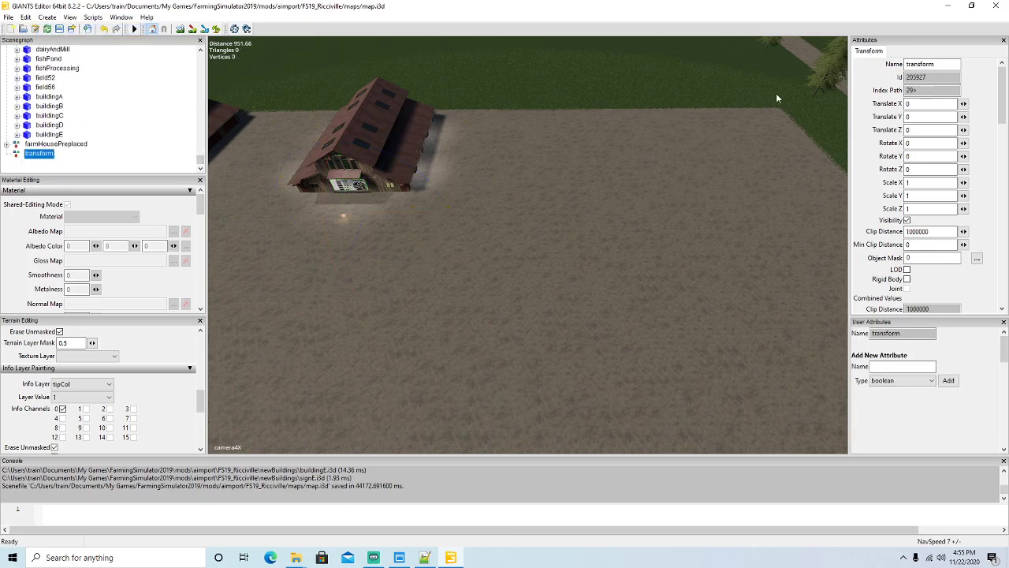
double_click(920, 64)
type("buildingF")
Step: Collapse the buildingE, buildingD, buildingB and buildingA groups under globalCompany
scroll(133, 125, "up", 3)
scroll(134, 121, "up", 10)
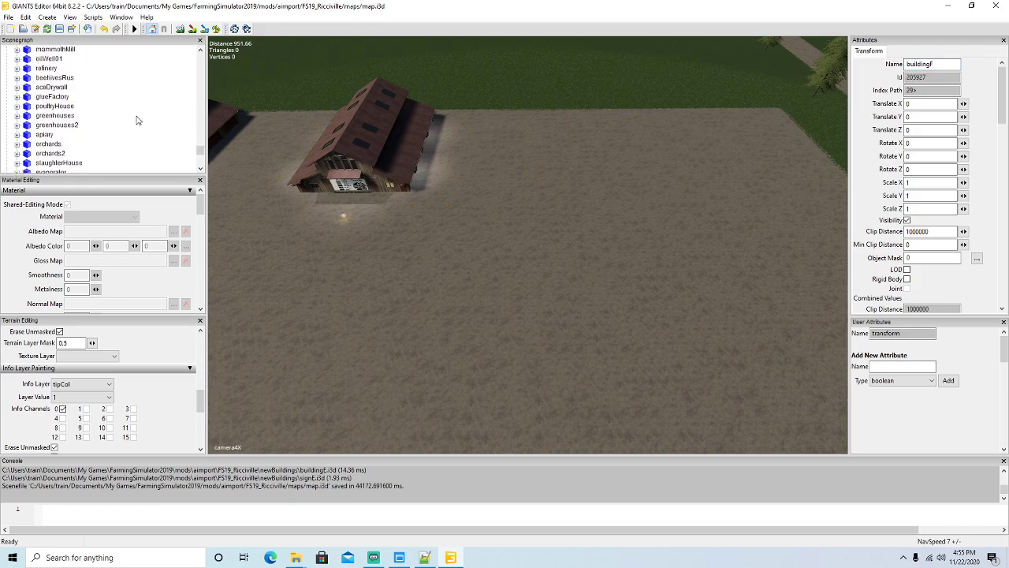
scroll(135, 118, "up", 1)
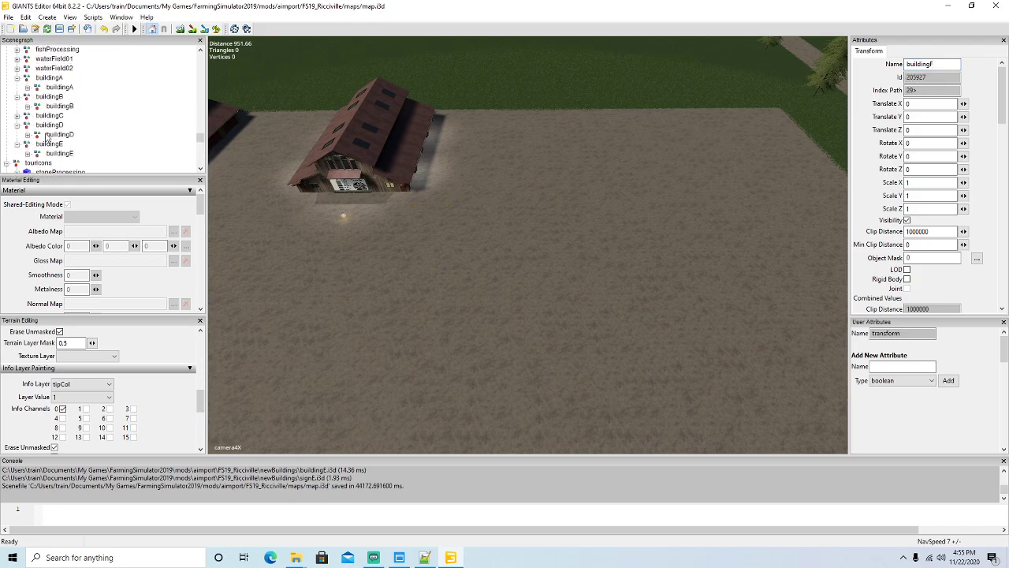
left_click(16, 145)
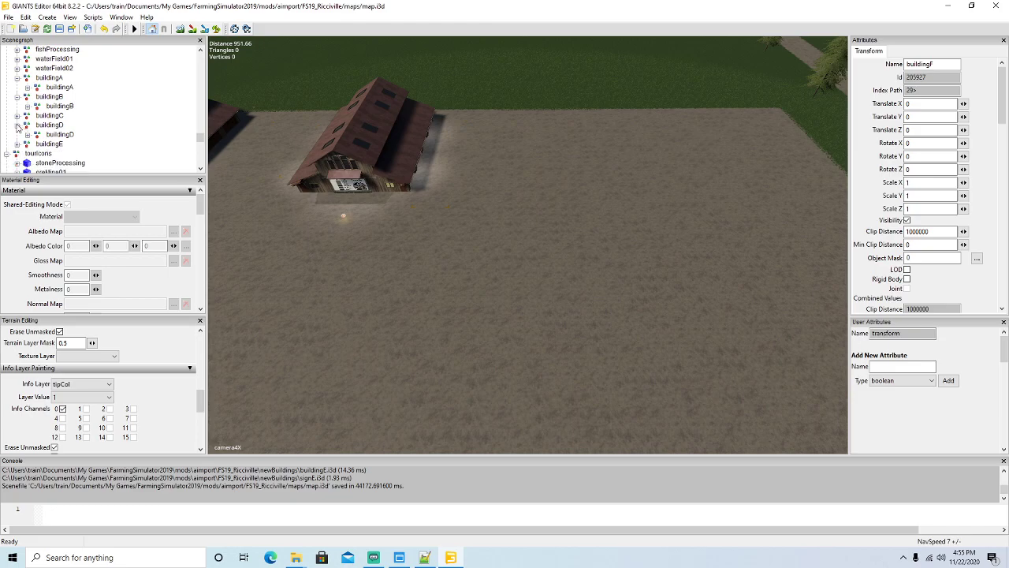
left_click(17, 126)
left_click(16, 97)
left_click(17, 77)
Step: Cut the empty buildingF transform group and paste it into the globalCompany group
scroll(140, 97, "up", 4)
scroll(138, 98, "up", 6)
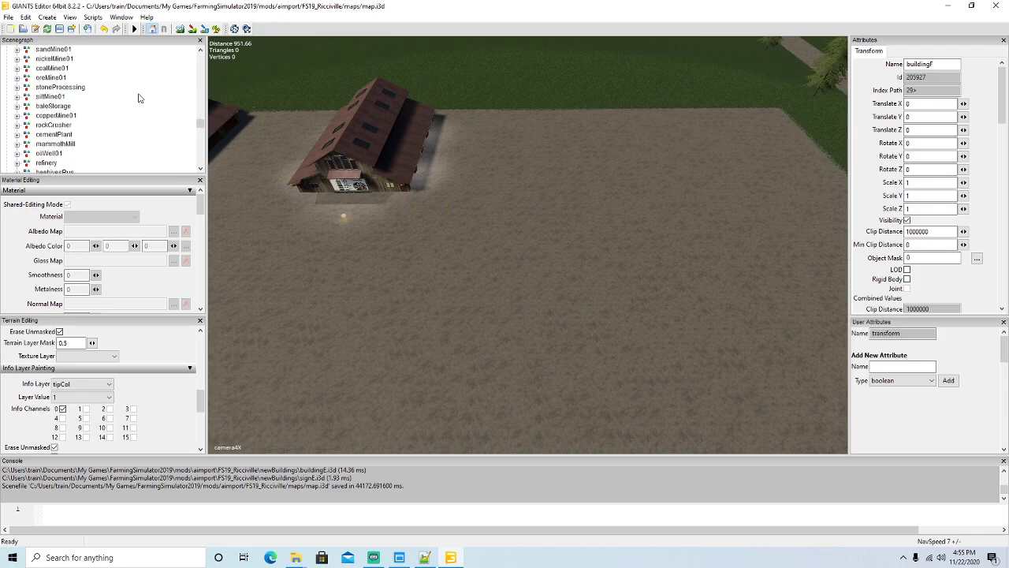
left_click(28, 18)
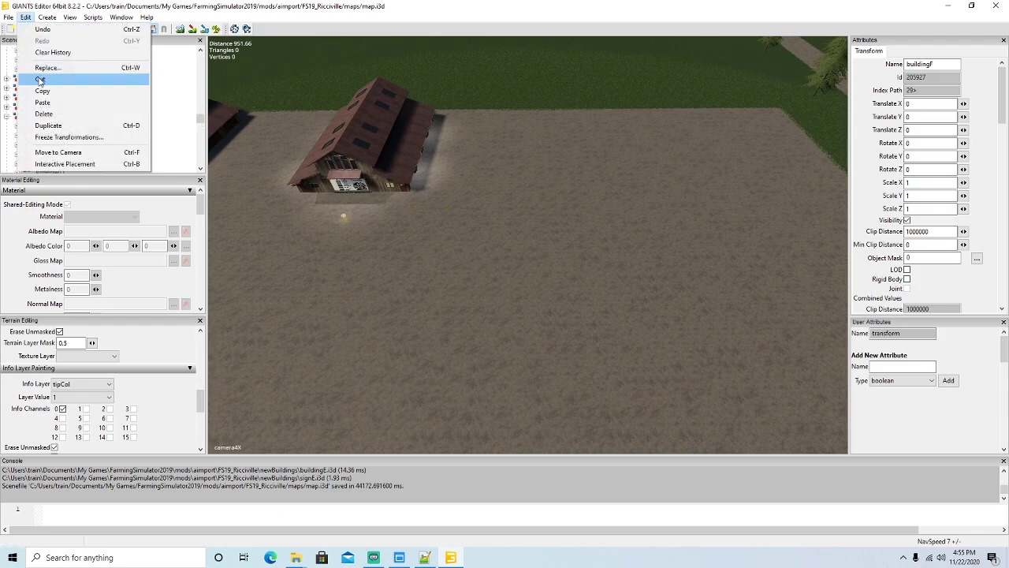
left_click(40, 80)
left_click(46, 116)
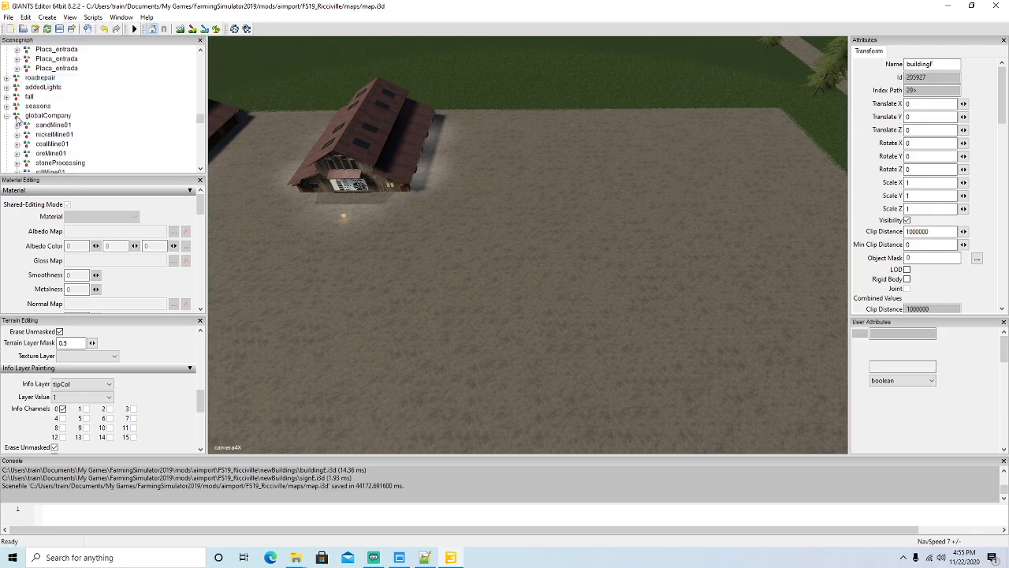
left_click(26, 18)
left_click(43, 91)
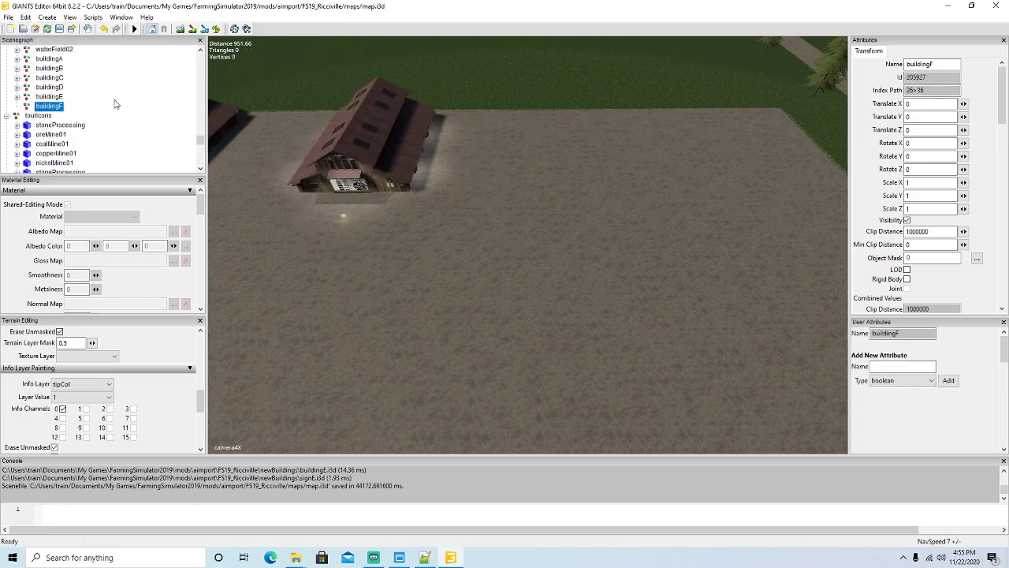
Step: Import buildingF.i3d from the newBuildings folder into the map
left_click(8, 17)
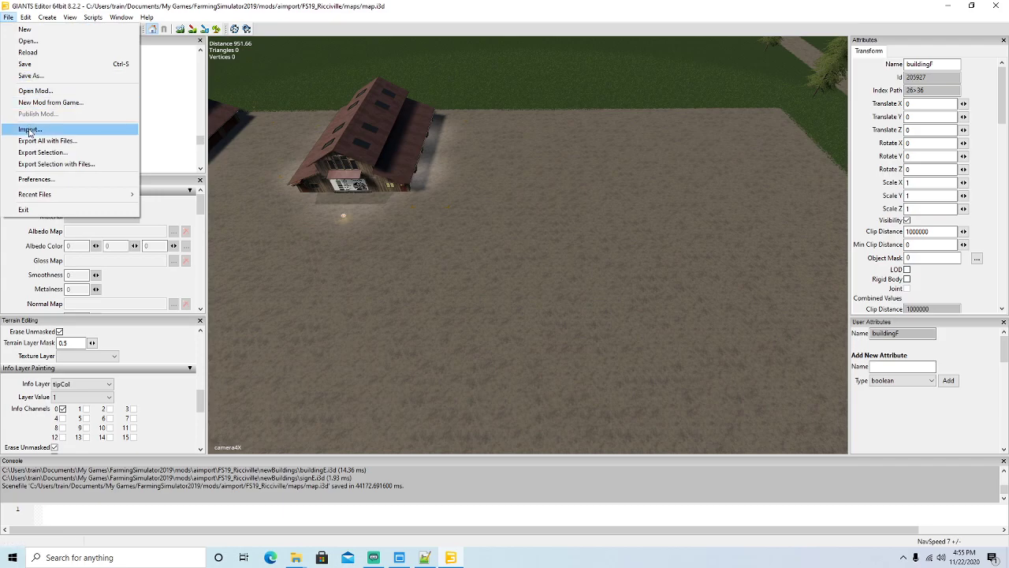
left_click(35, 129)
left_click(309, 229)
left_click(593, 331)
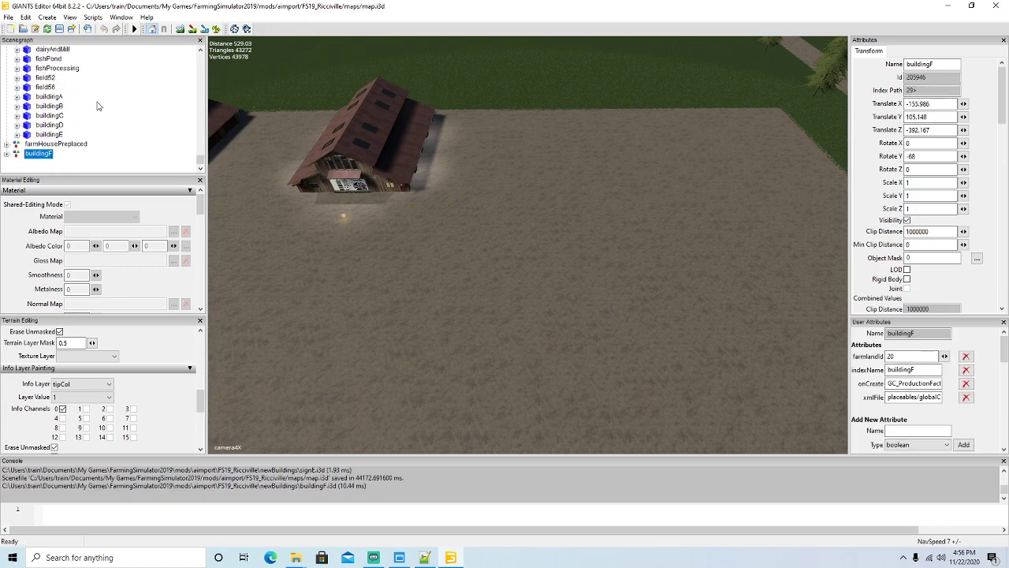
Step: Cut the imported buildingF object and paste it into the buildingF transform group under globalCompany
scroll(98, 105, "up", 10)
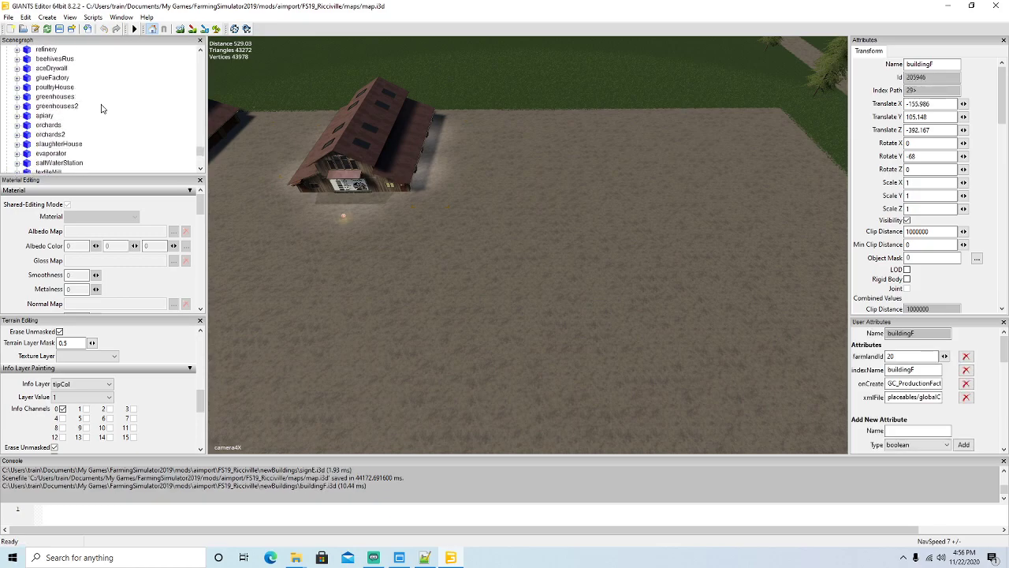
scroll(101, 108, "up", 5)
left_click(25, 17)
left_click(45, 90)
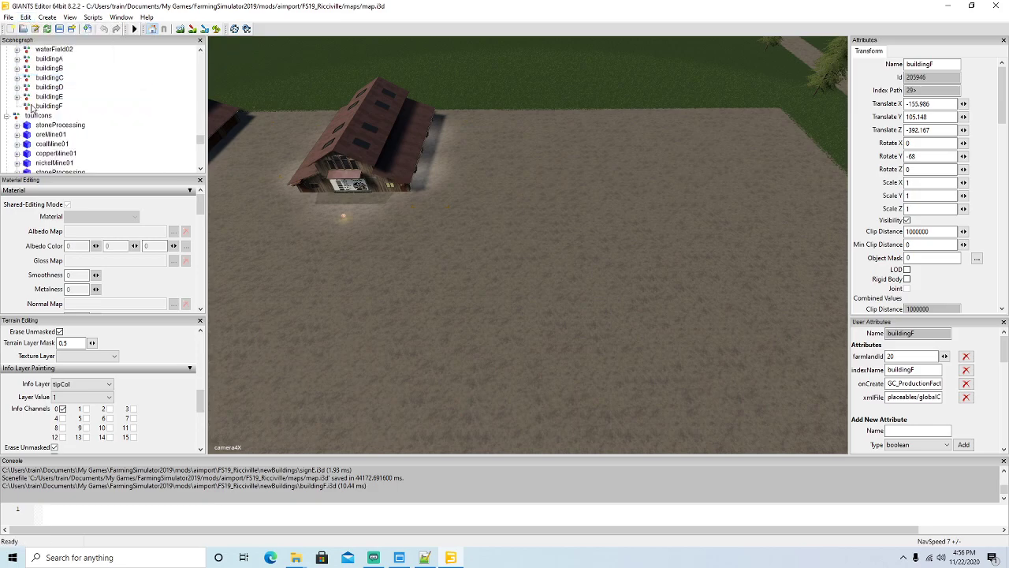
left_click(29, 107)
left_click(25, 17)
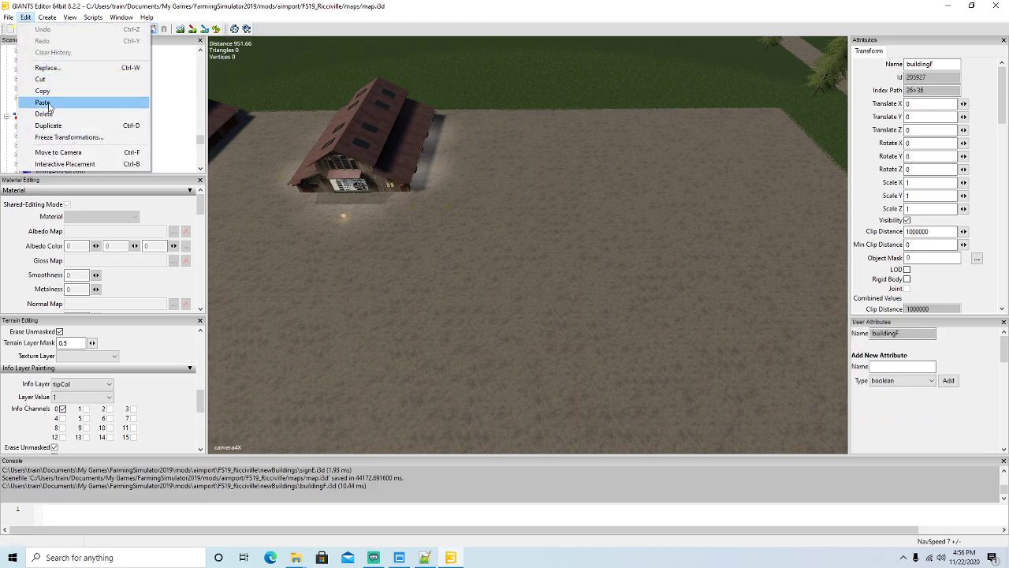
left_click(49, 105)
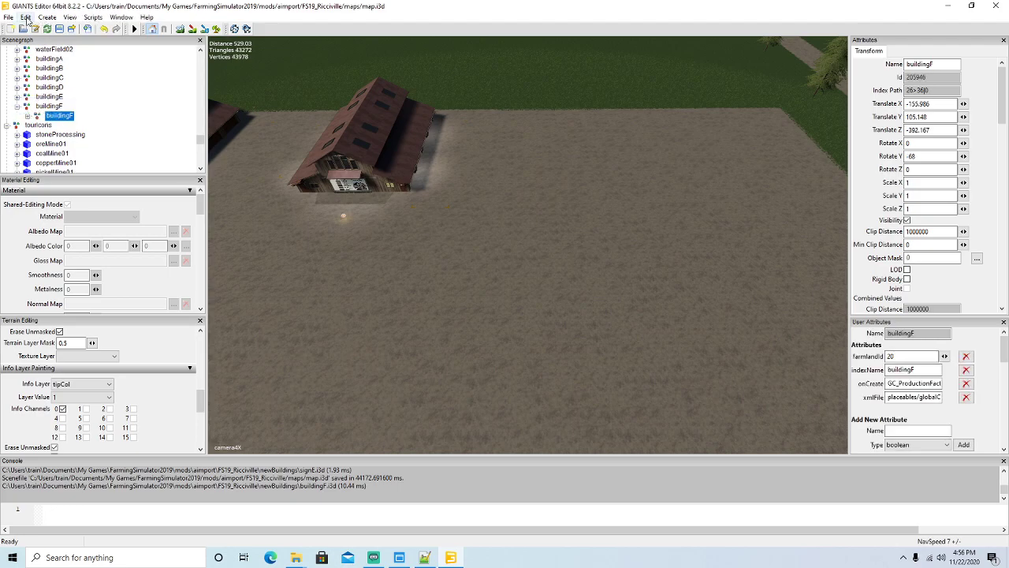
Step: Place the buildingF object on the dirt lot beside building E with Interactive Placement and set its Y rotation to 0
left_click(26, 17)
left_click(75, 162)
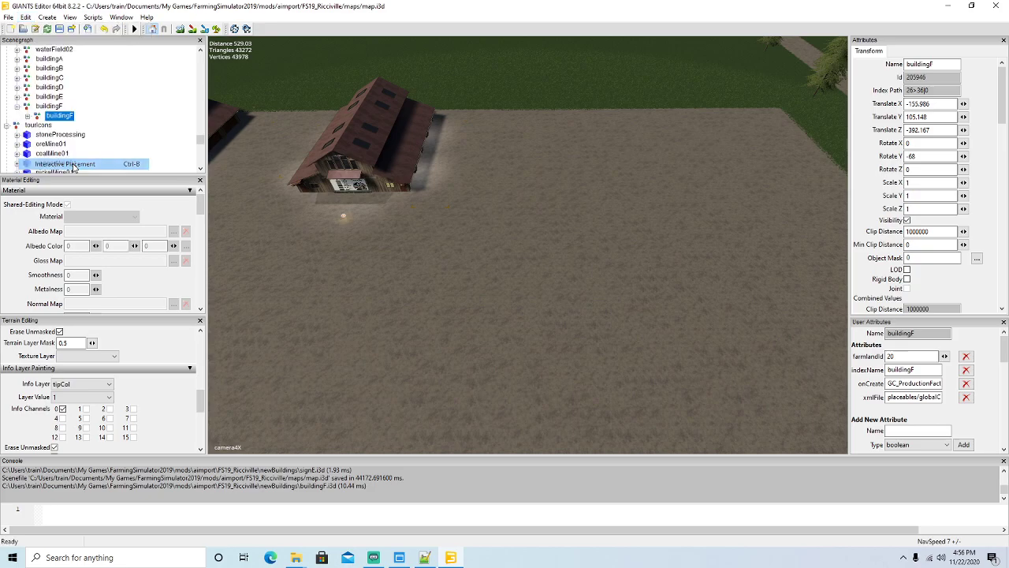
left_click(489, 171)
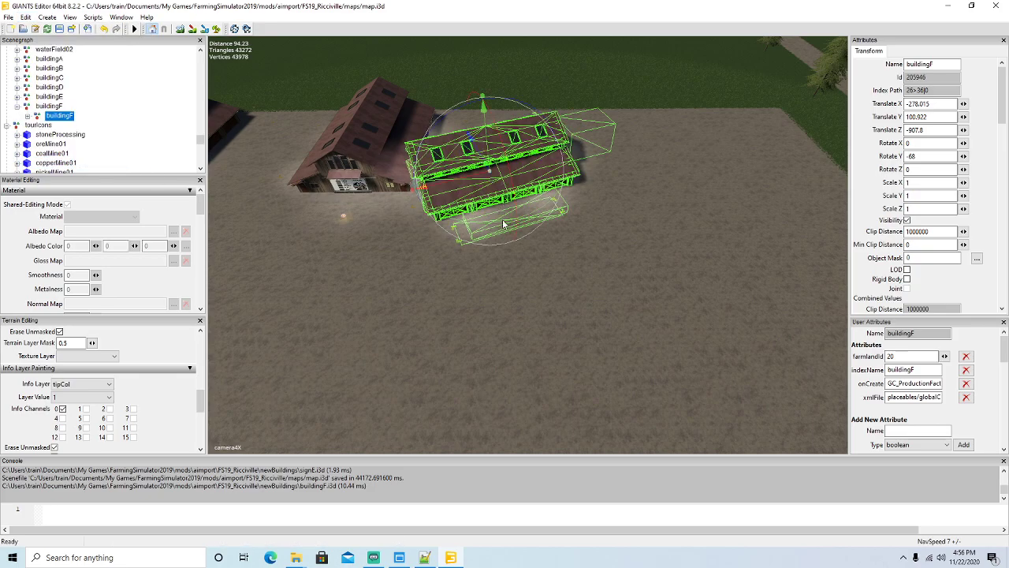
left_click_drag(494, 223, 310, 146)
left_click_drag(952, 156, 798, 162)
type("0")
Step: Move buildingF along the row away from building E to about X -286.9, Z -930.5
left_click_drag(547, 298, 542, 249, "alt")
scroll(472, 238, "up", 4)
left_click_drag(581, 192, 602, 184)
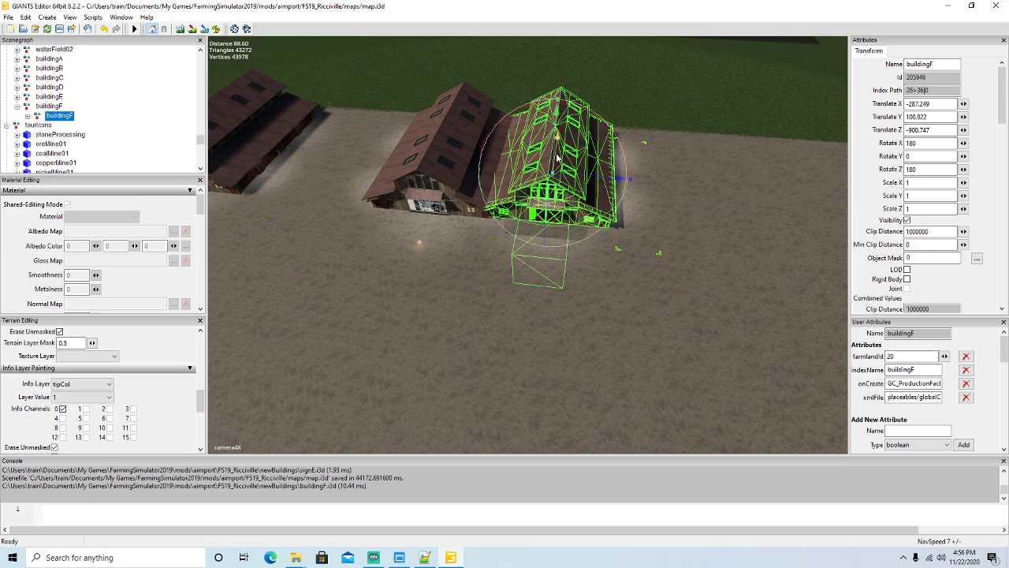
left_click_drag(557, 157, 559, 160)
left_click_drag(620, 258, 680, 263, "alt")
left_click_drag(470, 166, 580, 167)
left_click_drag(619, 251, 618, 215, "alt")
scroll(583, 252, "down", 2)
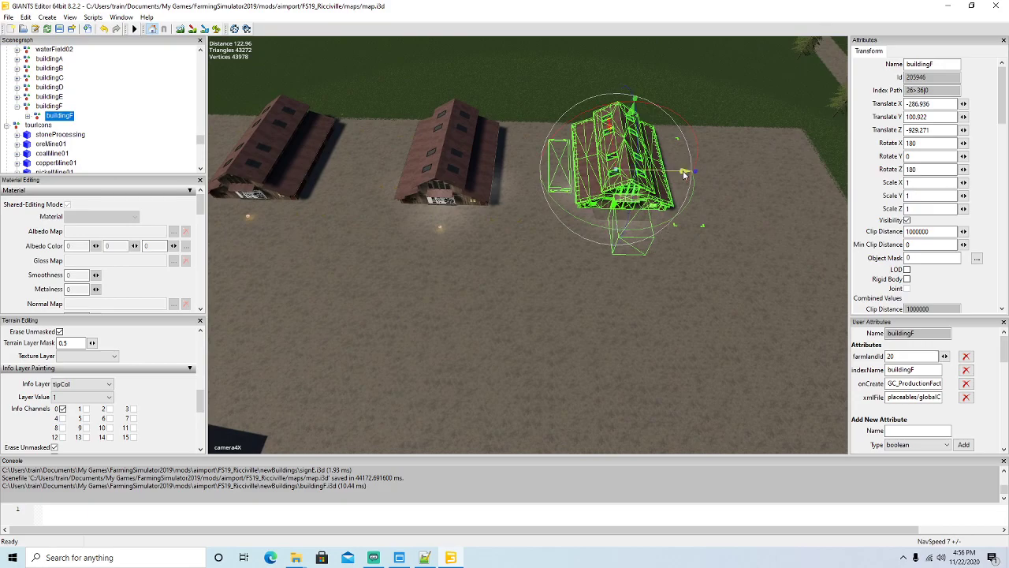
left_click_drag(685, 175, 689, 176)
Step: Import signF.i3d from the newBuildings folder into the map
scroll(614, 287, "up", 7)
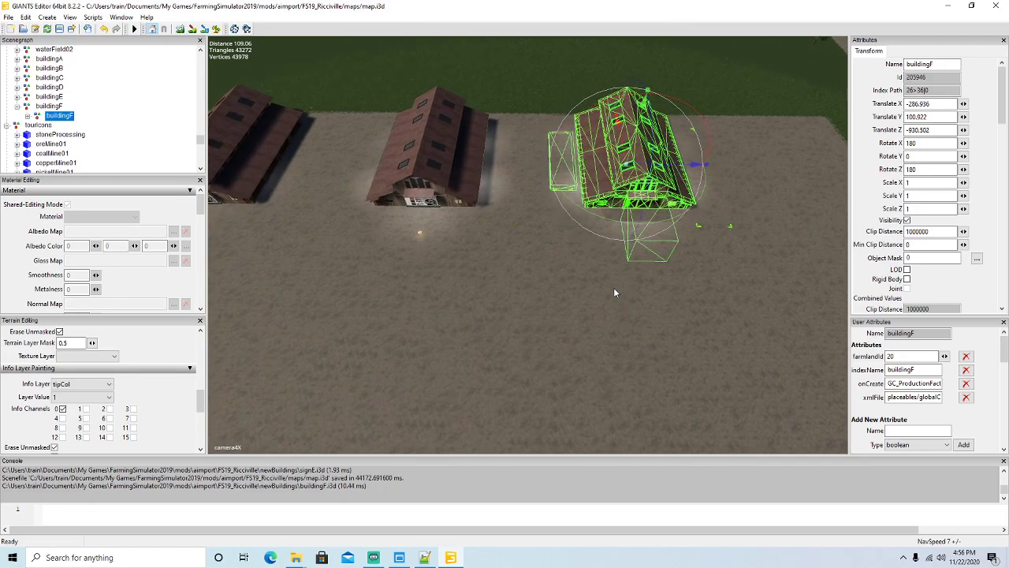
scroll(614, 288, "up", 3)
left_click_drag(613, 289, 676, 297, "alt")
scroll(718, 262, "up", 4)
left_click_drag(679, 291, 675, 249, "alt")
scroll(688, 256, "up", 5)
scroll(676, 254, "up", 1)
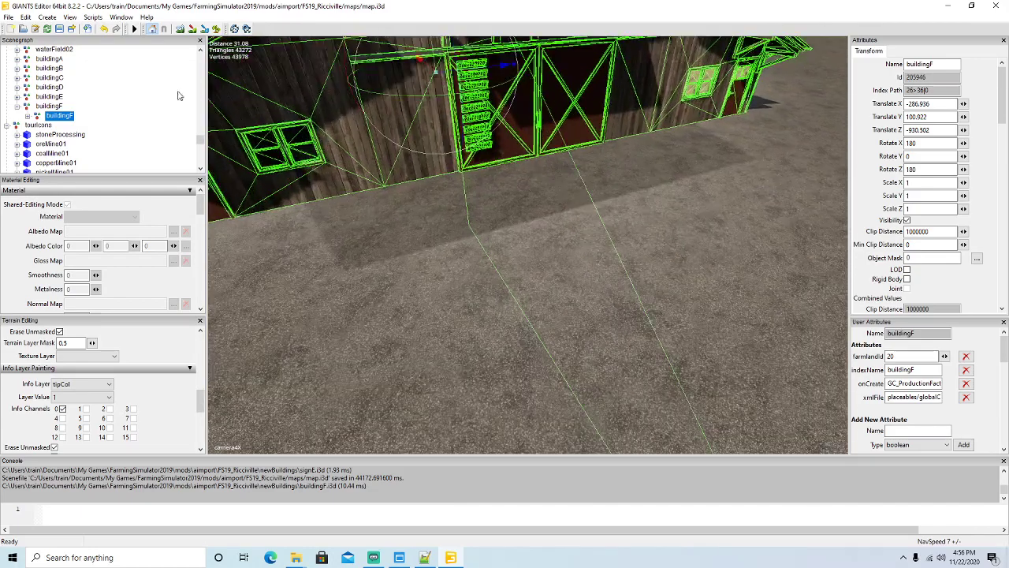
left_click(8, 17)
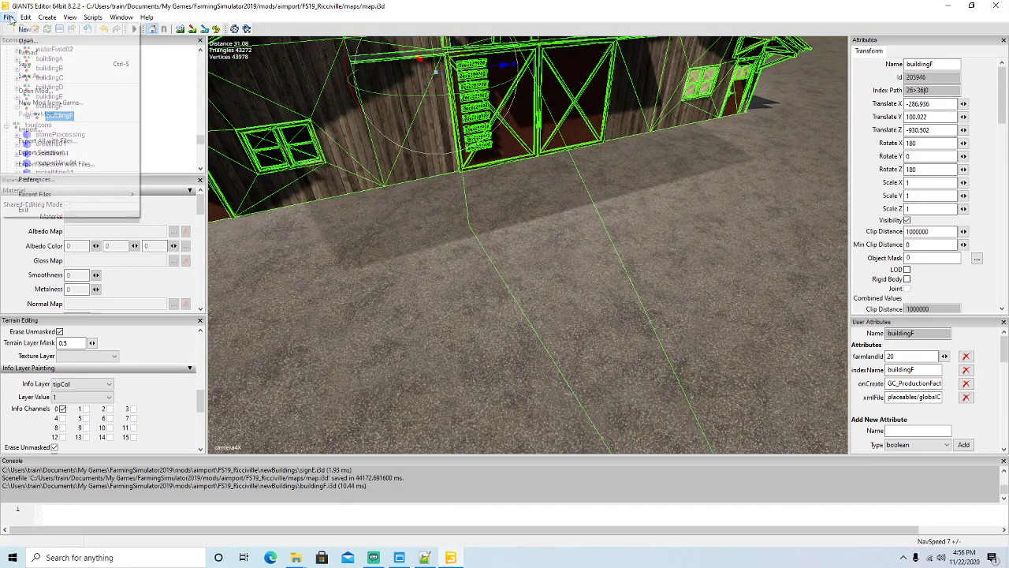
left_click(30, 130)
left_click(303, 273)
left_click(592, 330)
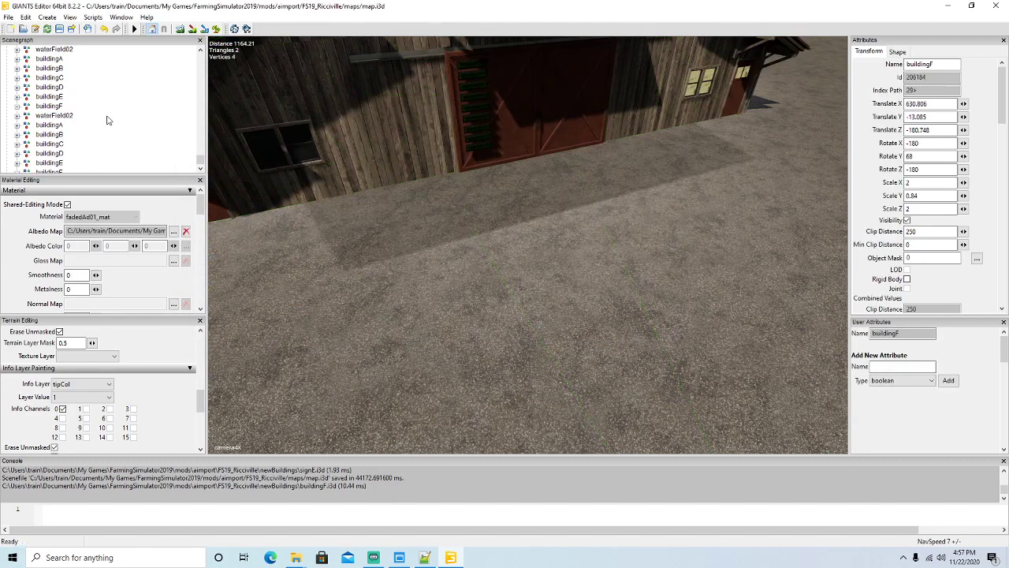
Step: Cut the imported buildingF sign and paste it into the buildingF object under globalCompany
scroll(107, 120, "up", 10)
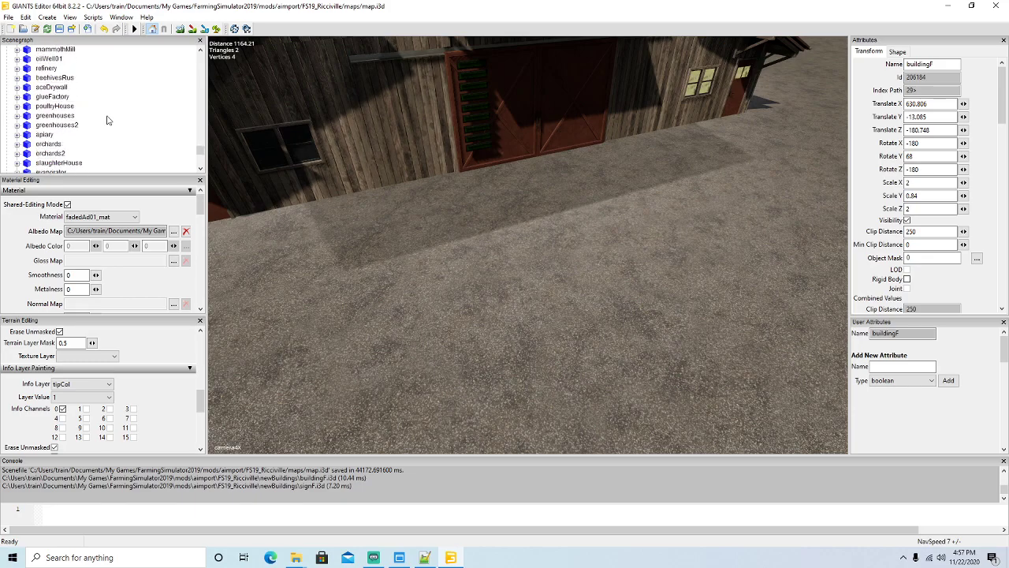
left_click(30, 19)
left_click(41, 80)
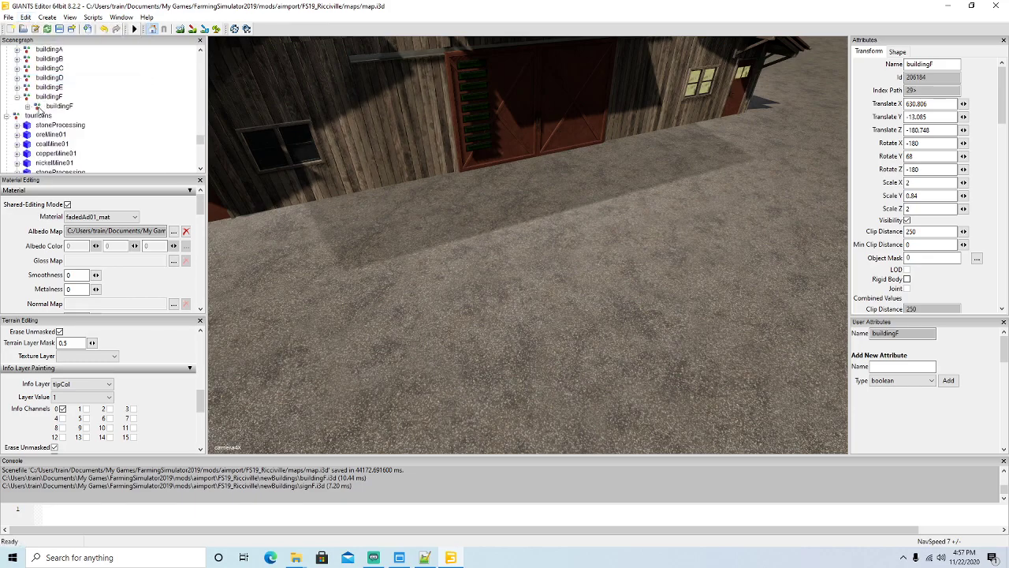
left_click(41, 106)
left_click(25, 17)
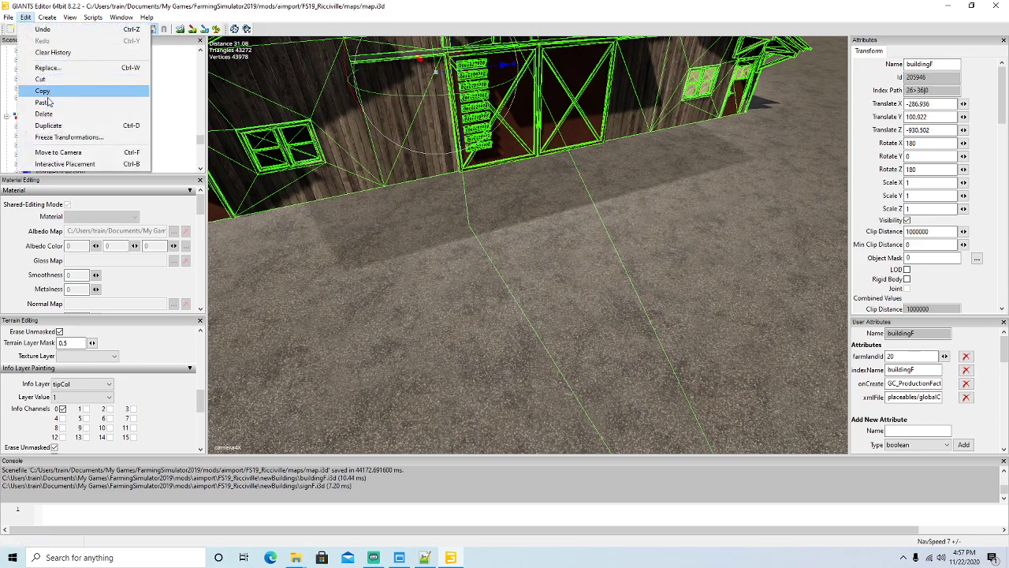
left_click(45, 102)
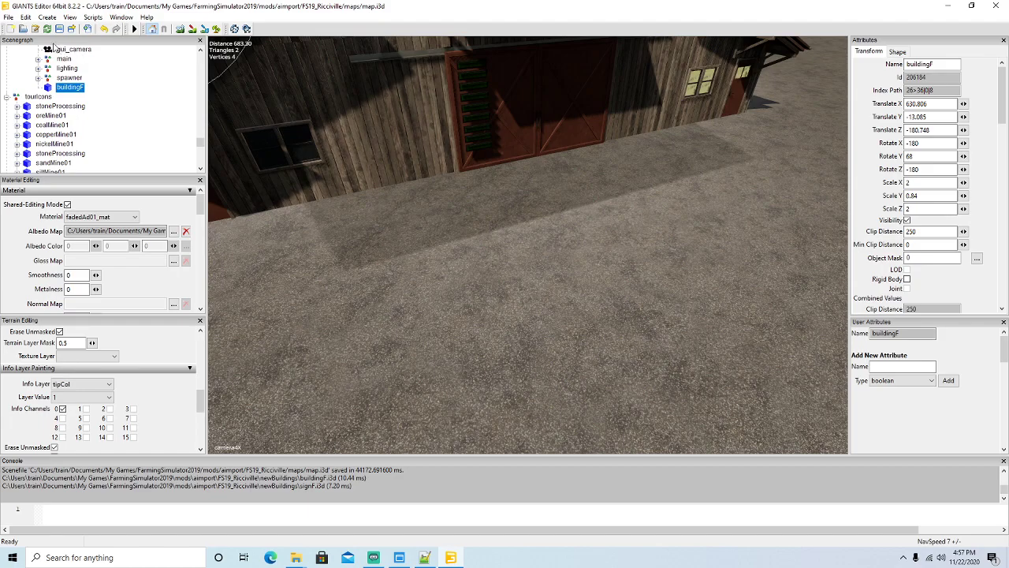
Step: Place the Building F sign in front of the barn doors, lower it to about Y 2.97 and set its Y rotation to 0
left_click(25, 17)
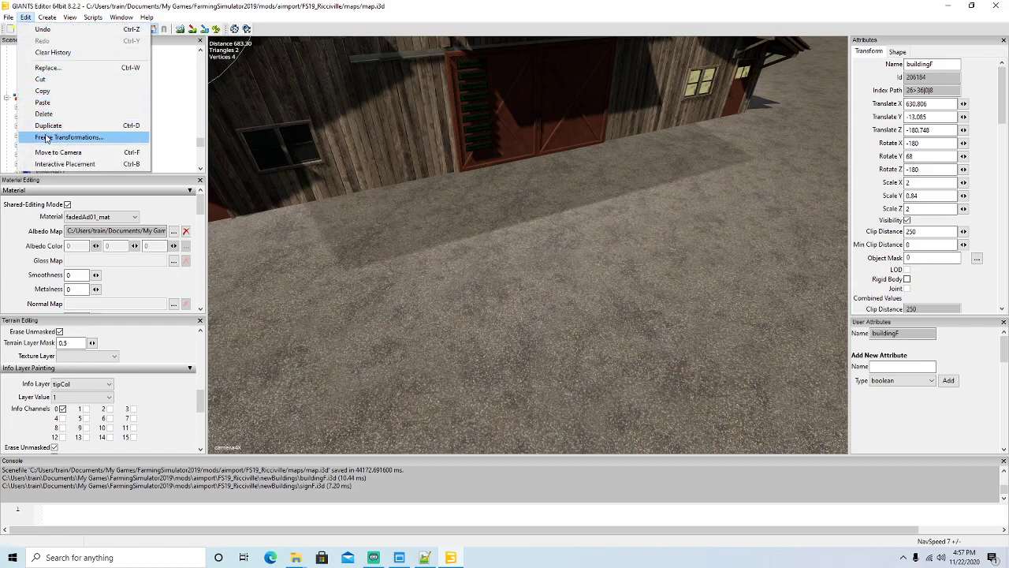
left_click(49, 164)
left_click(476, 97)
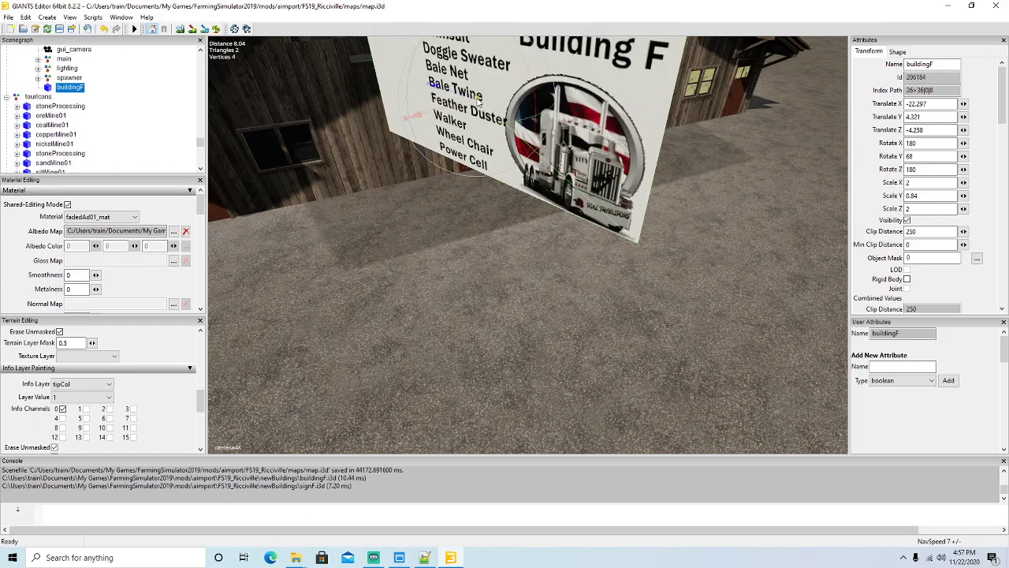
left_click_drag(473, 62, 472, 134)
left_click_drag(473, 204, 555, 177)
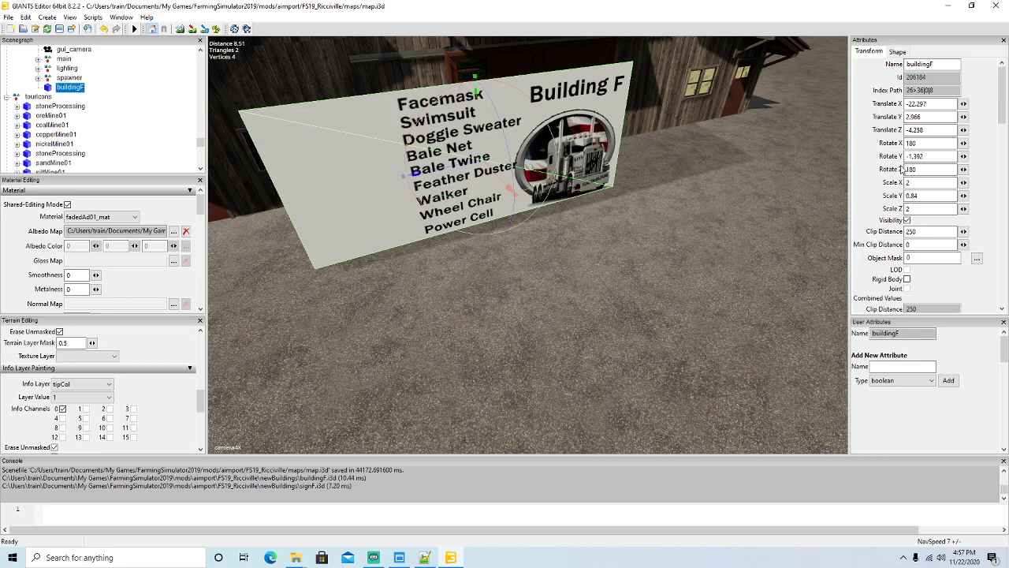
left_click_drag(930, 156, 832, 166)
type("0")
Step: Move the Building F sign over the barn doors, flush with the wall, to about X -17.05, Y 2.44, Z -0.13
left_click_drag(509, 193, 559, 153)
scroll(470, 38, "up", 3)
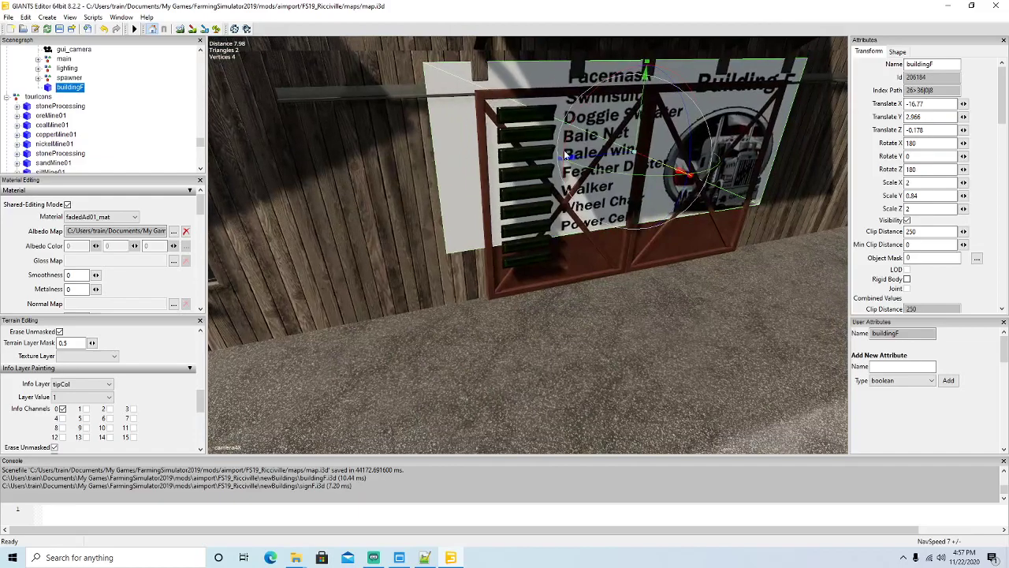
left_click_drag(661, 168, 671, 180)
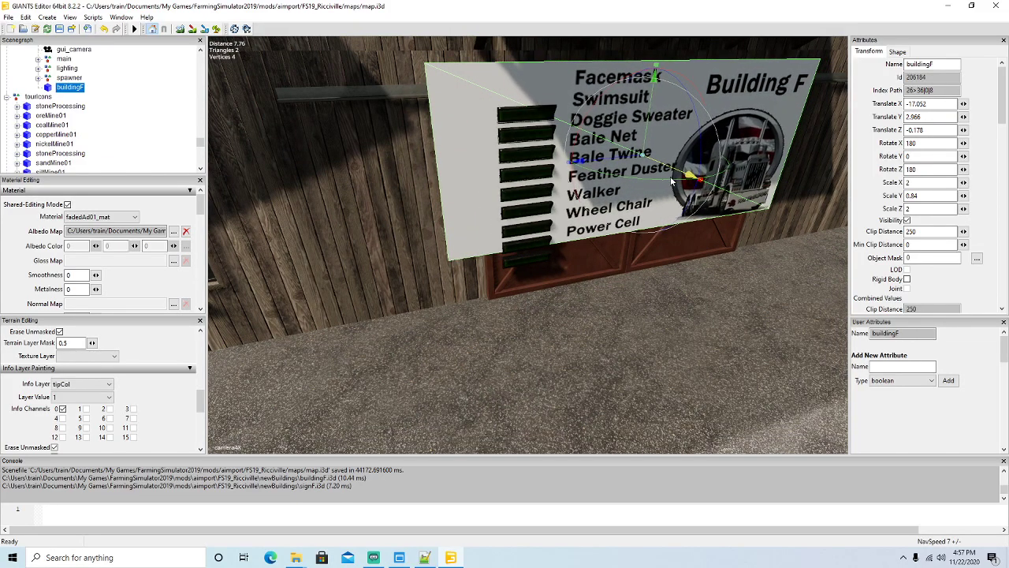
left_click_drag(648, 136, 606, 238)
scroll(752, 252, "up", 3)
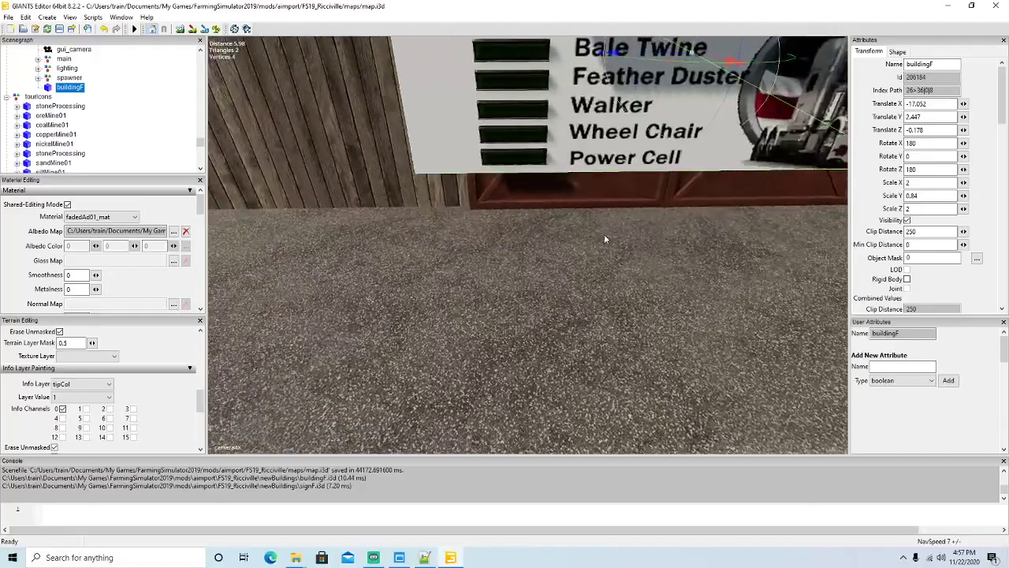
scroll(605, 237, "down", 5)
left_click_drag(591, 146, 593, 150)
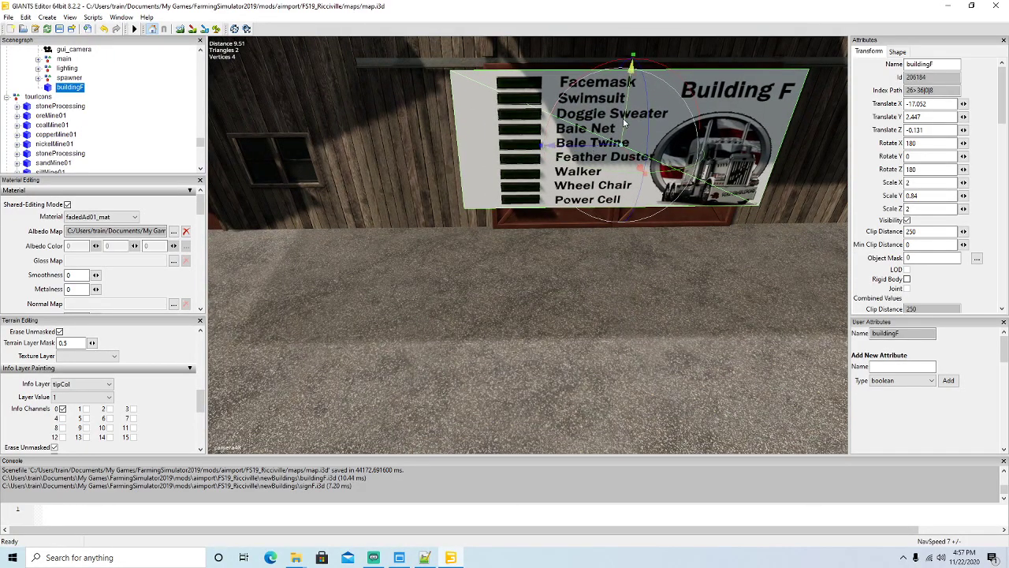
left_click_drag(623, 119, 564, 276)
scroll(665, 272, "up", 2)
scroll(658, 258, "down", 6)
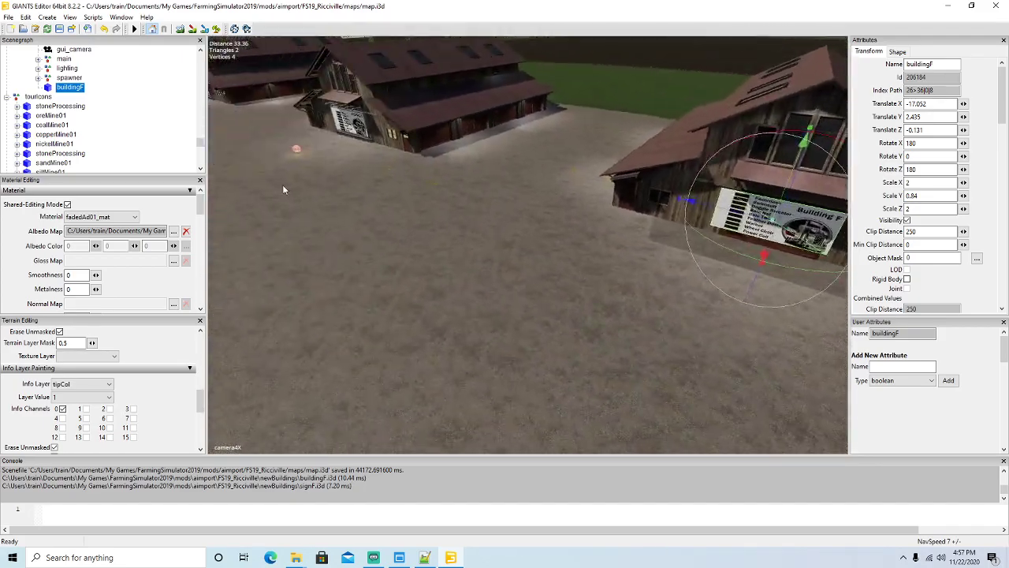
Step: Duplicate building E's Placa_entrada billboard frame and move the copy over to the Building F sign
scroll(128, 112, "up", 6)
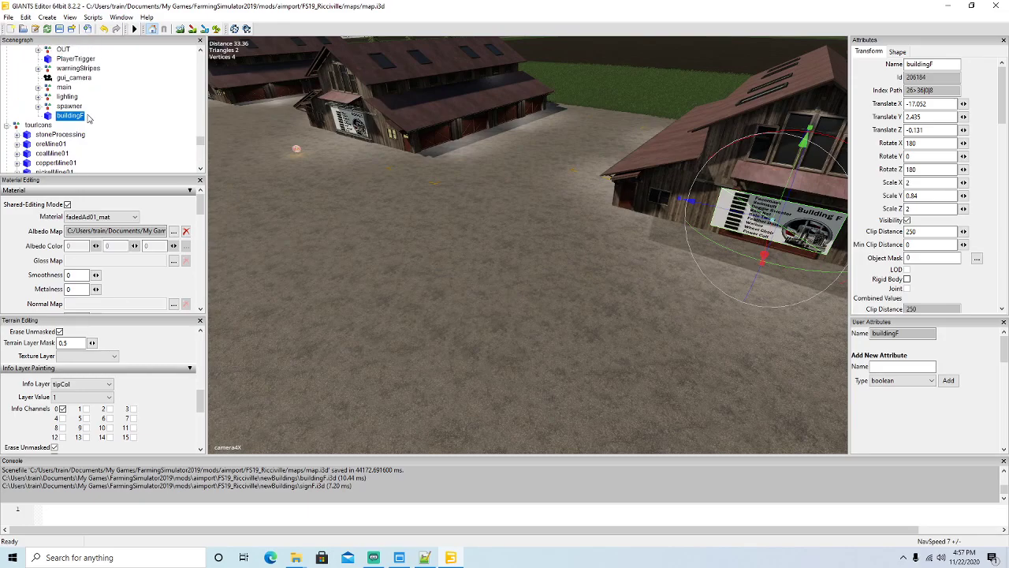
scroll(128, 112, "up", 8)
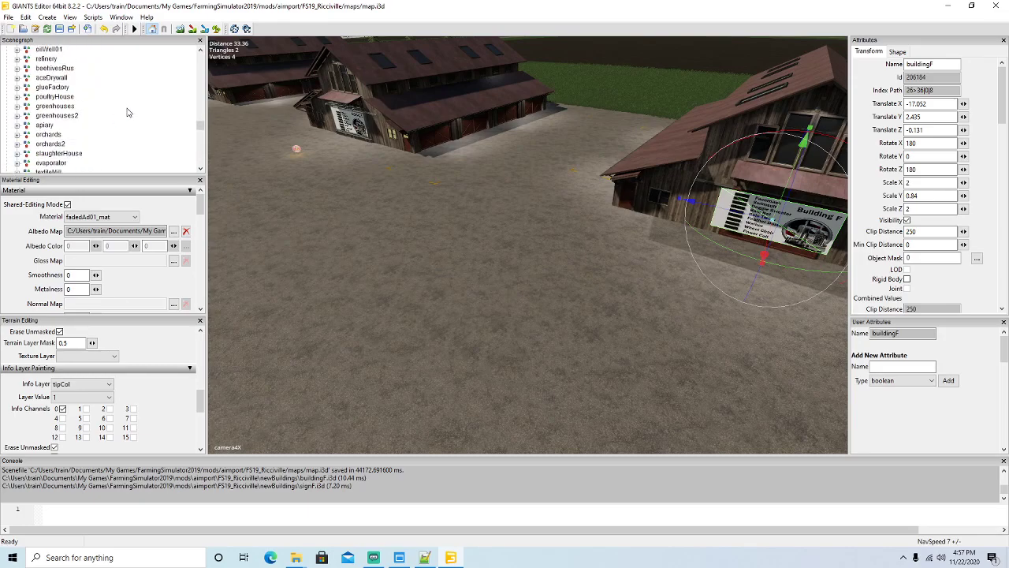
scroll(129, 113, "up", 1)
left_click(30, 59)
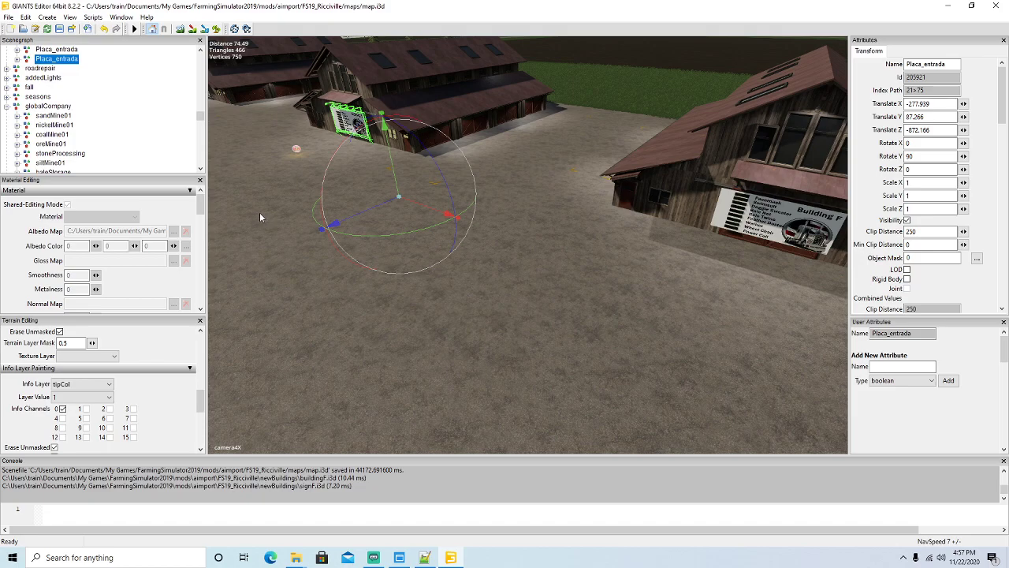
key("ctrl+d")
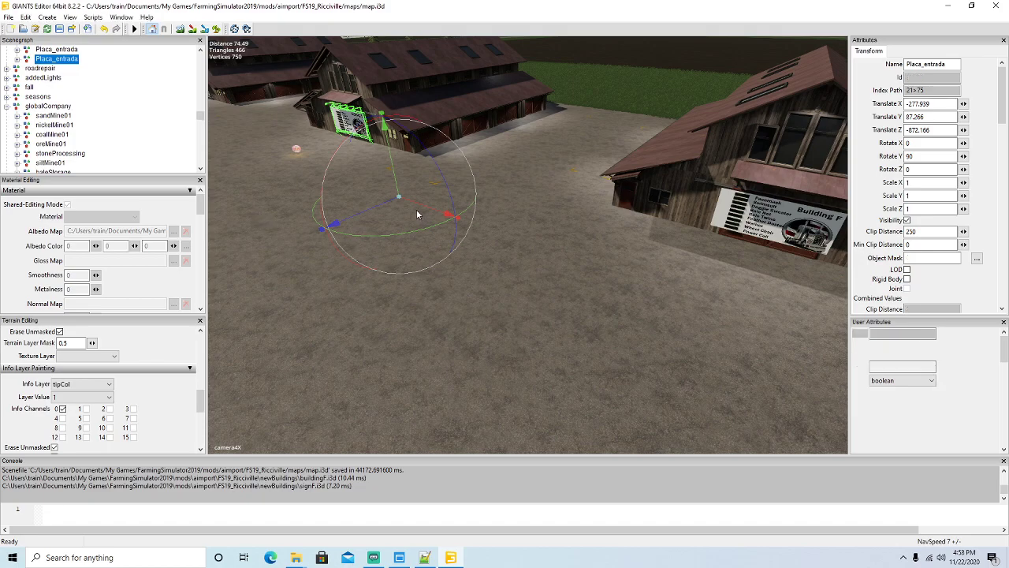
left_click_drag(418, 211, 683, 307)
Step: Fine-tune the new Placa_entrada frame around the Building F sign to about X -278.20, Z -926.75
scroll(477, 302, "up", 3)
scroll(515, 284, "up", 8)
scroll(684, 309, "down", 4)
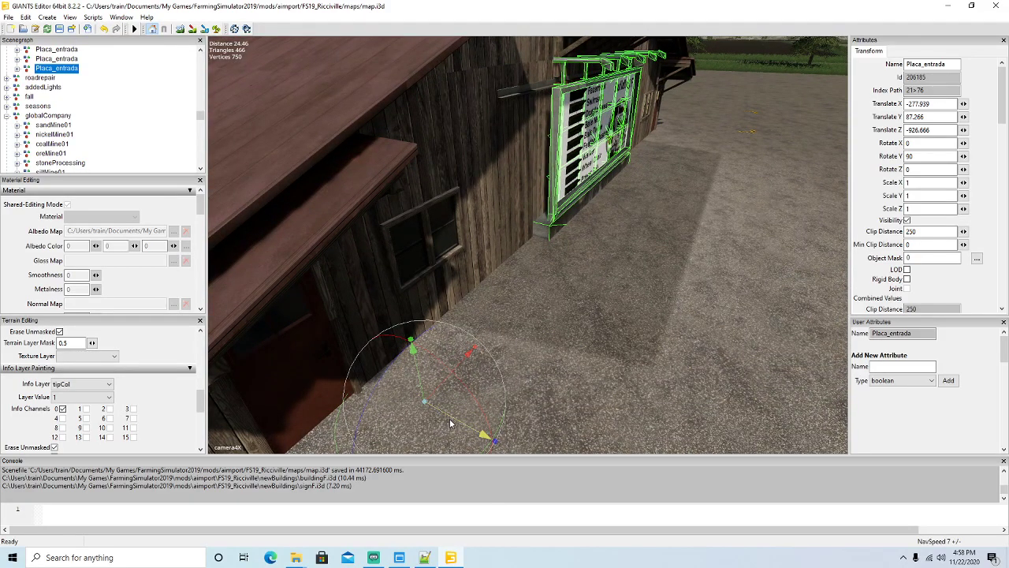
left_click_drag(451, 425, 448, 424)
left_click_drag(563, 410, 485, 407, "alt")
scroll(662, 354, "up", 6)
scroll(492, 380, "down", 5)
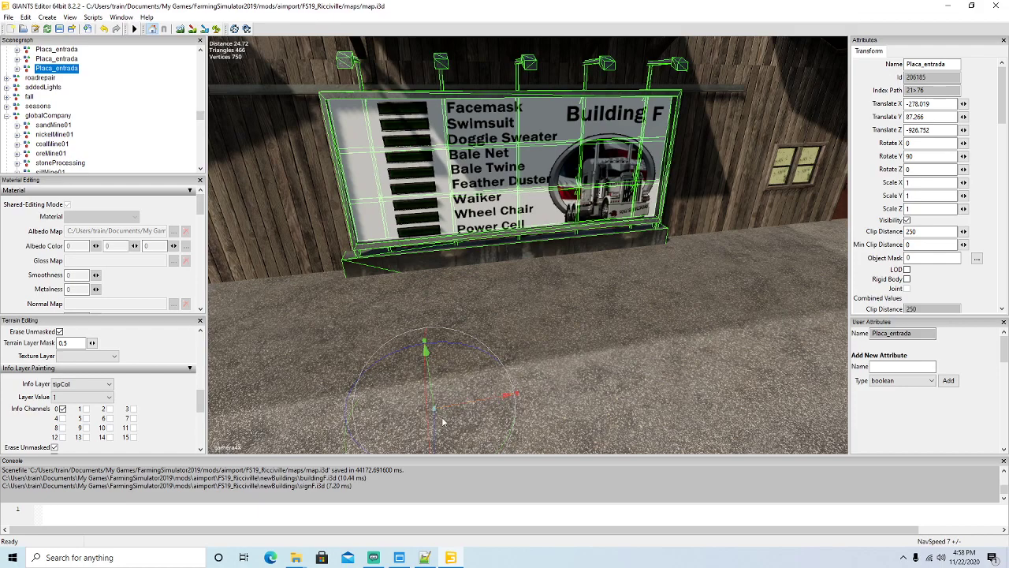
left_click_drag(436, 428, 440, 425)
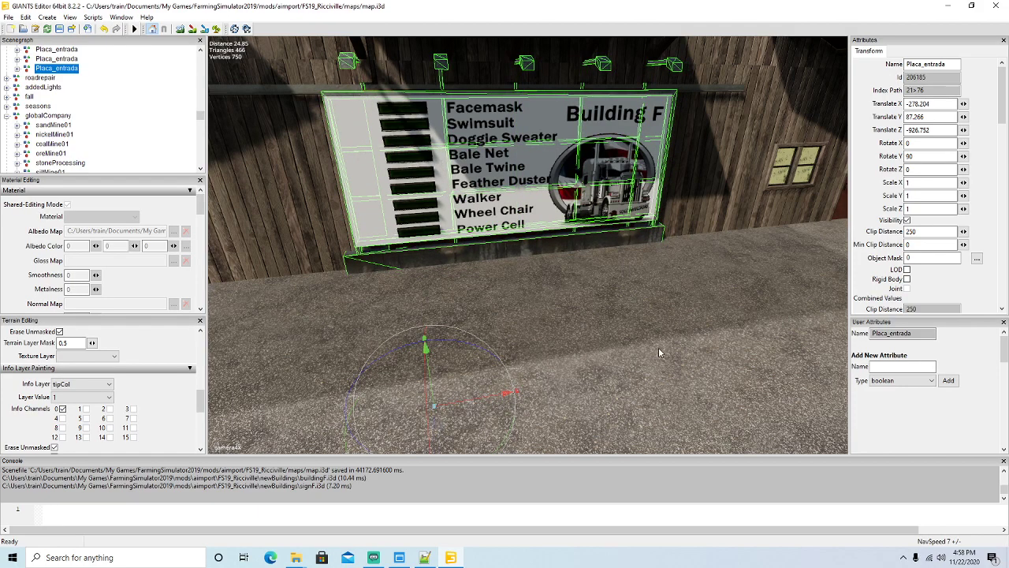
left_click_drag(660, 353, 610, 358, "alt")
scroll(611, 358, "down", 8)
Step: Reselect the new Placa_entrada frame, collapse its group and nudge the frame's position at the building's wall
left_click(760, 359)
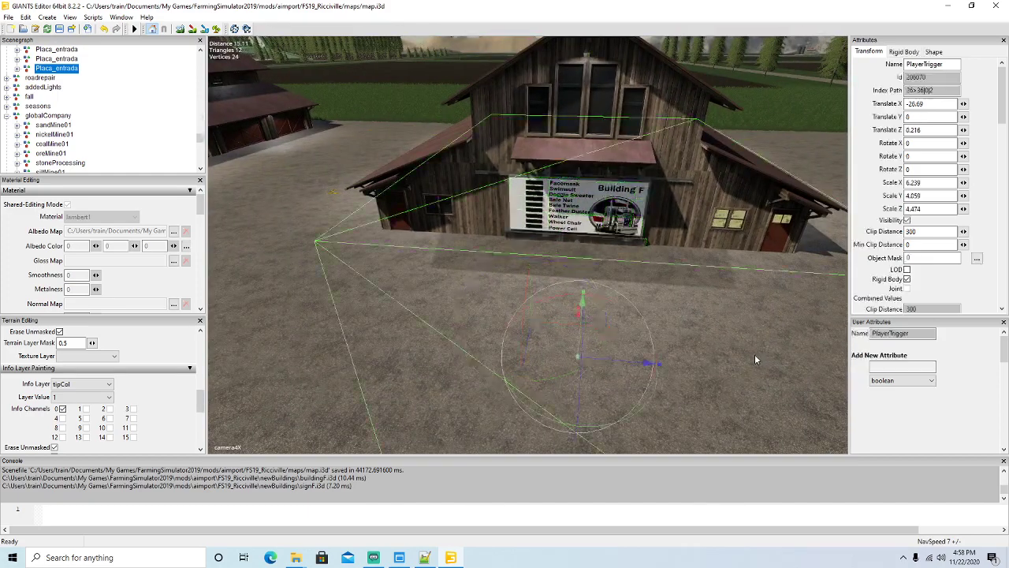
left_click_drag(729, 365, 781, 286, "alt")
left_click(695, 374)
left_click_drag(695, 373, 555, 351, "alt")
scroll(652, 387, "up", 5)
scroll(699, 358, "up", 8)
scroll(698, 352, "up", 4)
scroll(507, 378, "down", 4)
left_click(564, 319)
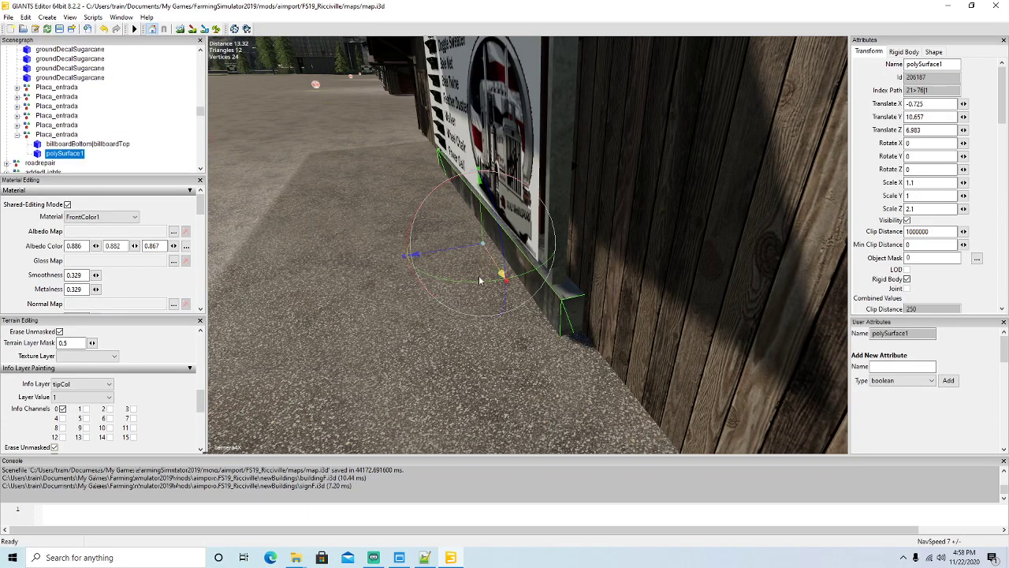
left_click(29, 136)
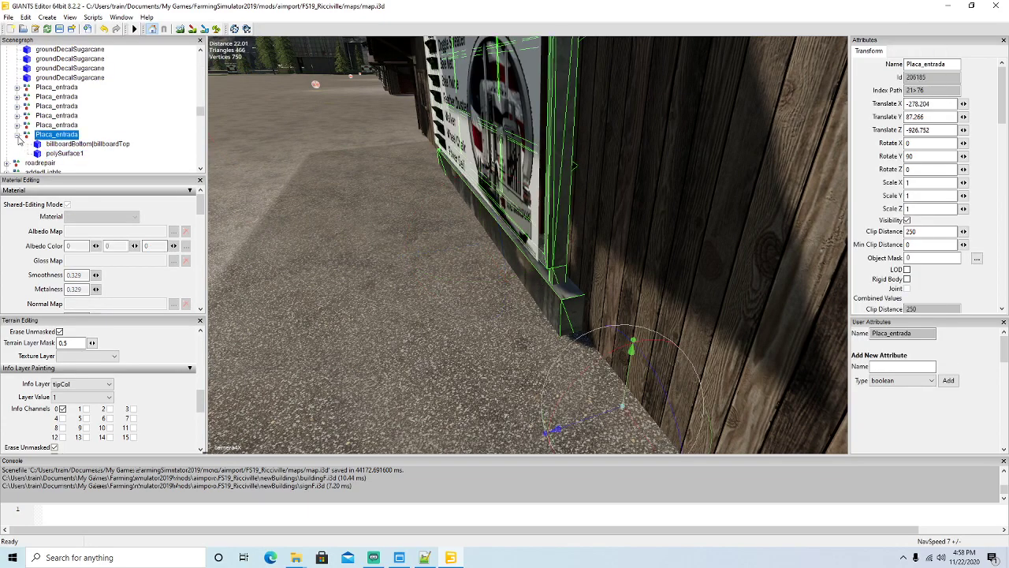
left_click(17, 135)
left_click_drag(477, 322, 533, 384, "alt")
left_click_drag(608, 381, 606, 383)
Step: Examine the fit of the Building F sign and its frame against the wall, close up and from a distance
left_click_drag(371, 250, 370, 249, "alt")
scroll(369, 249, "up", 5)
left_click_drag(636, 336, 341, 197, "alt")
scroll(625, 333, "down", 5)
scroll(737, 334, "up", 5)
left_click(729, 253)
scroll(706, 283, "down", 2)
scroll(679, 292, "down", 8)
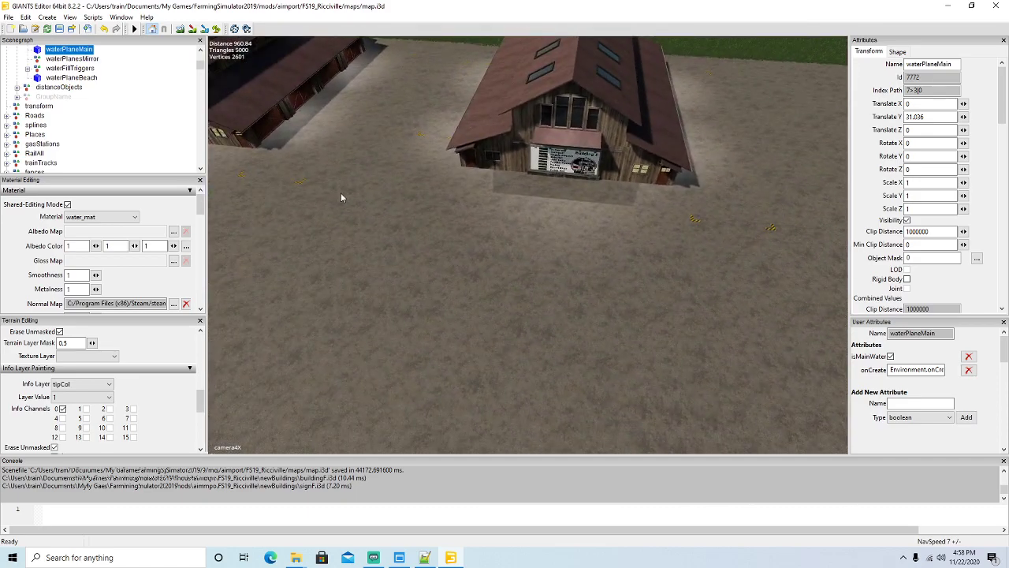
Step: Duplicate the buildingE icon in the tourIcons group and rename the copy buildingF
scroll(106, 134, "down", 8)
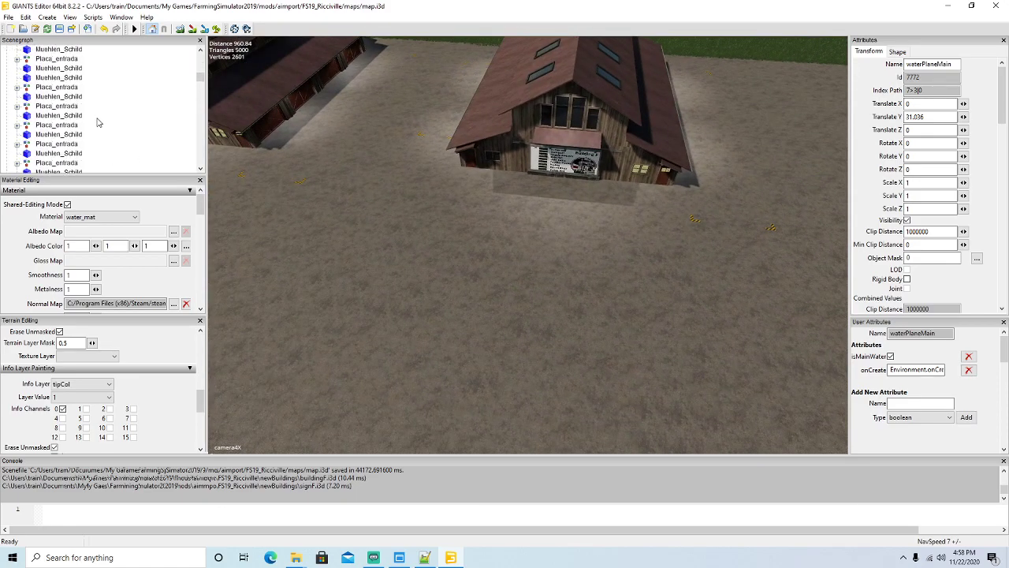
scroll(98, 118, "down", 3)
left_click_drag(201, 87, 201, 166)
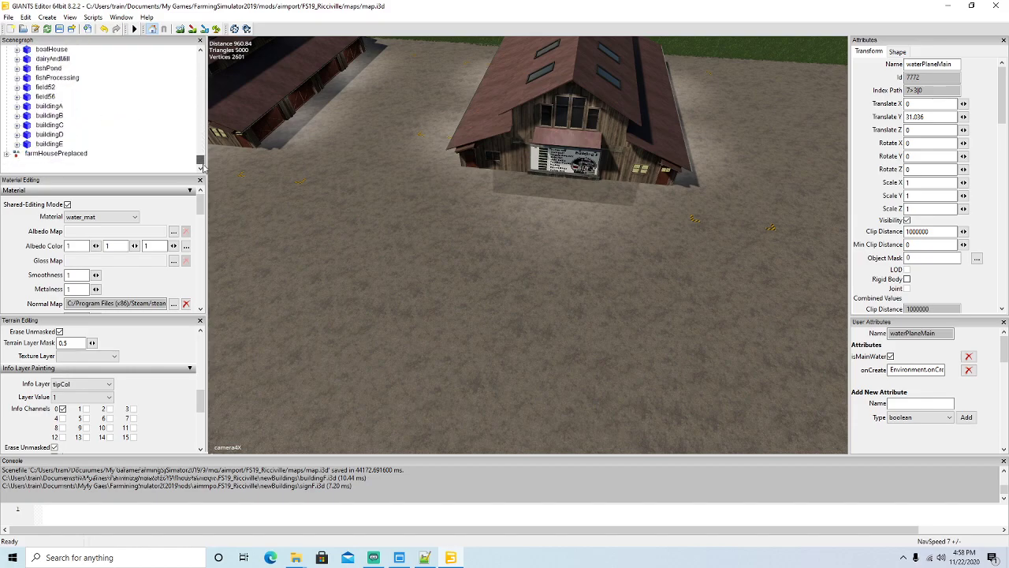
left_click(30, 146)
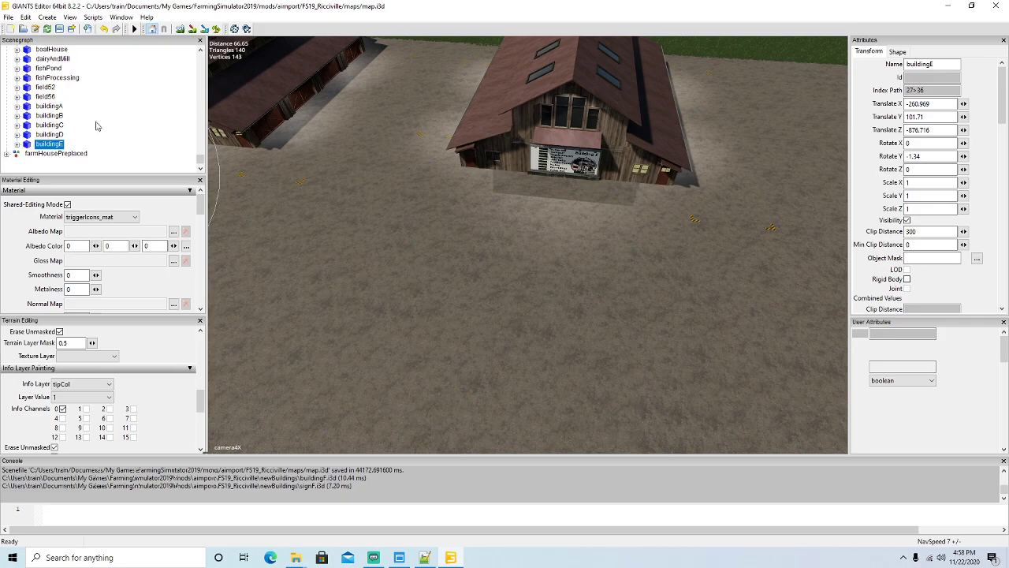
key("ctrl+d")
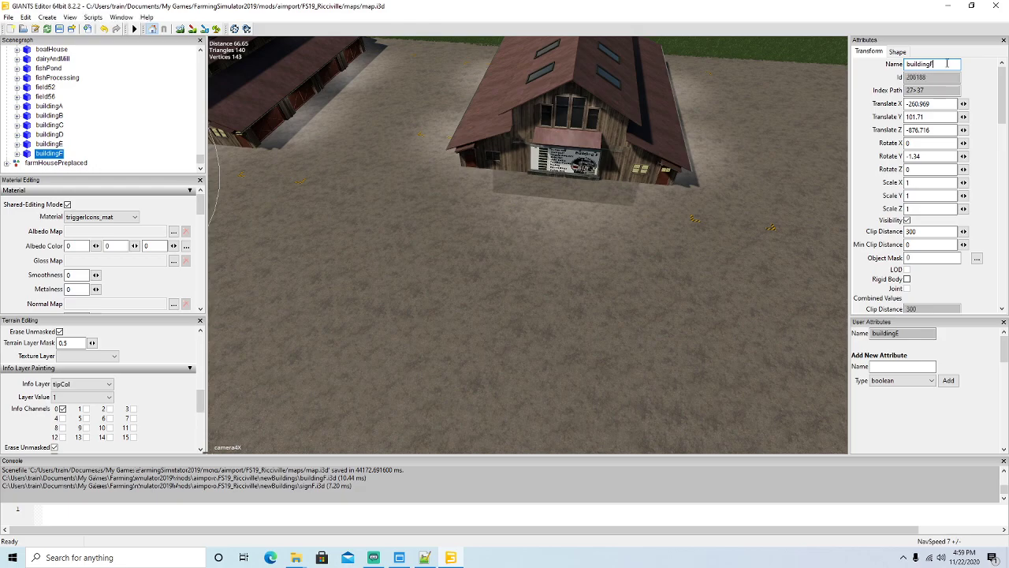
Step: Move the buildingF tour icon onto the player trigger area in front of Building F's entrance
left_click_drag(514, 231, 443, 249, "alt")
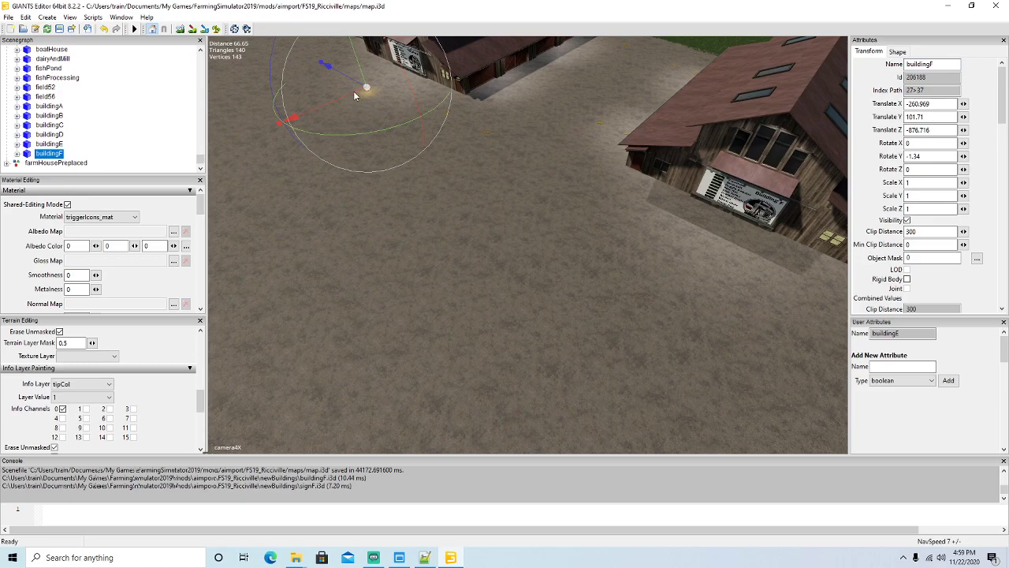
left_click_drag(362, 95, 772, 327)
left_click_drag(399, 381, 467, 352, "alt")
scroll(624, 340, "up", 3)
left_click_drag(435, 307, 437, 291)
left_click(484, 246)
left_click_drag(648, 305, 664, 327, "alt")
scroll(644, 316, "down", 4)
scroll(644, 316, "down", 3)
scroll(673, 329, "down", 2)
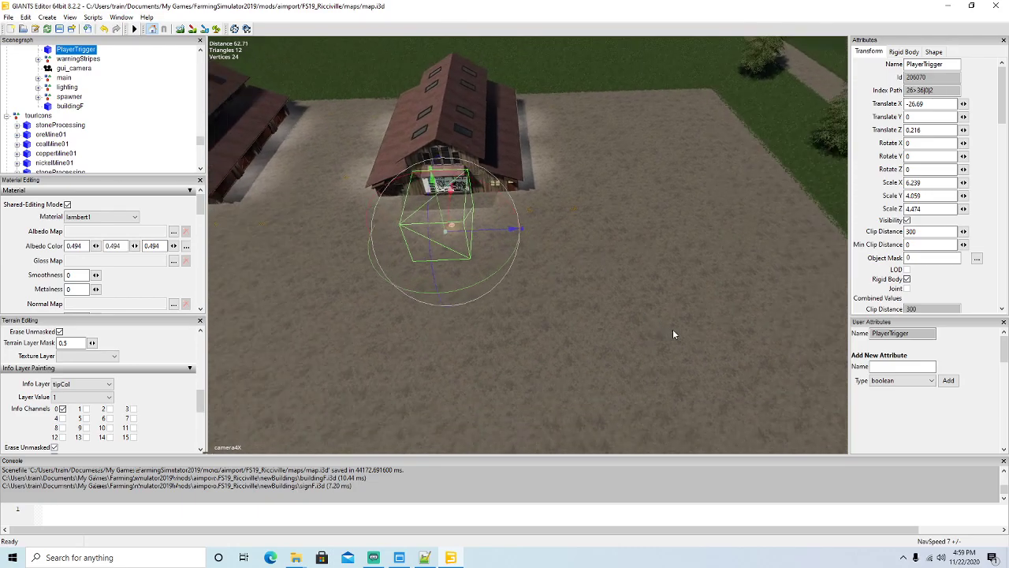
scroll(673, 330, "down", 1)
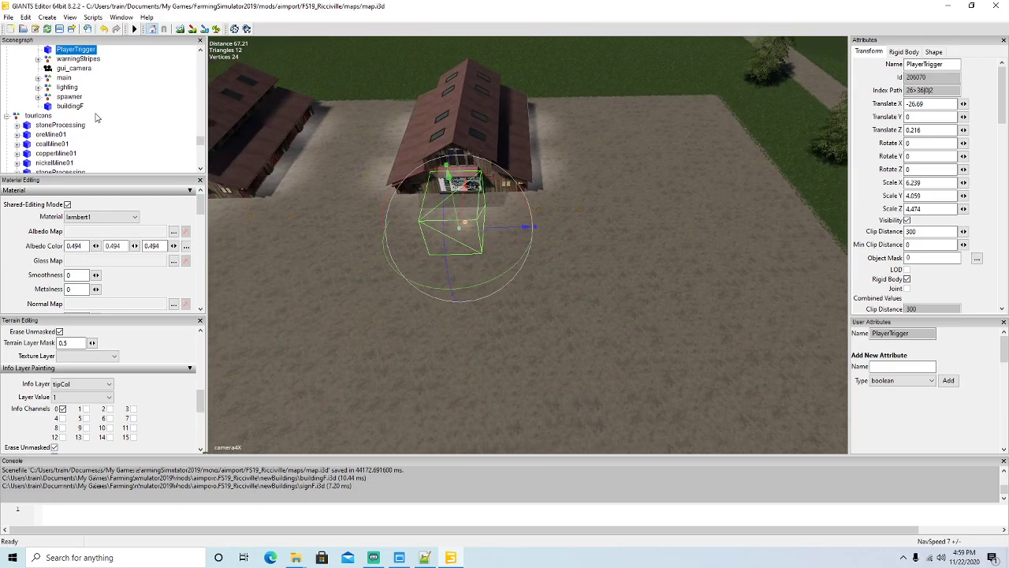
Step: Select the inner buildingF group in the scenegraph, collapse it and set its farmlandId attribute to 33
scroll(97, 110, "up", 3)
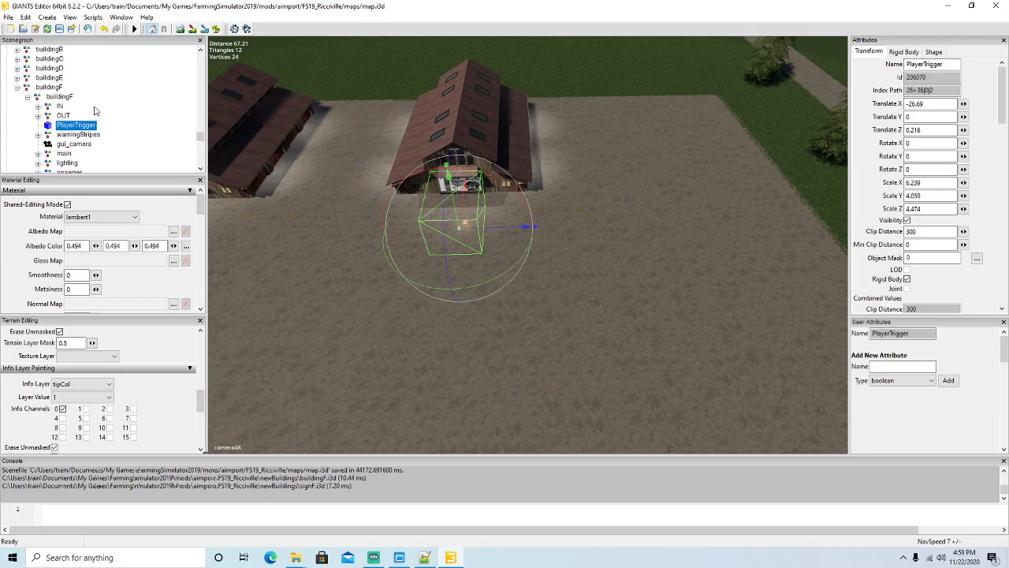
left_click(27, 97)
left_click(38, 98)
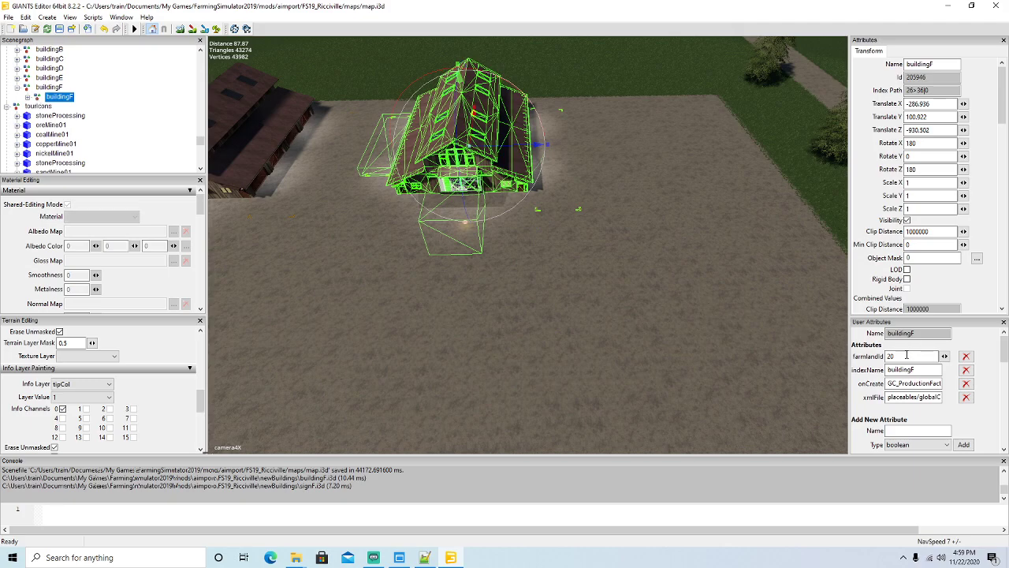
type("33")
Step: Switch to Notepad++ and copy the whole block of buildingF text entries from the FS19_Ricci_Islands l10n_en.xml
left_click(426, 559)
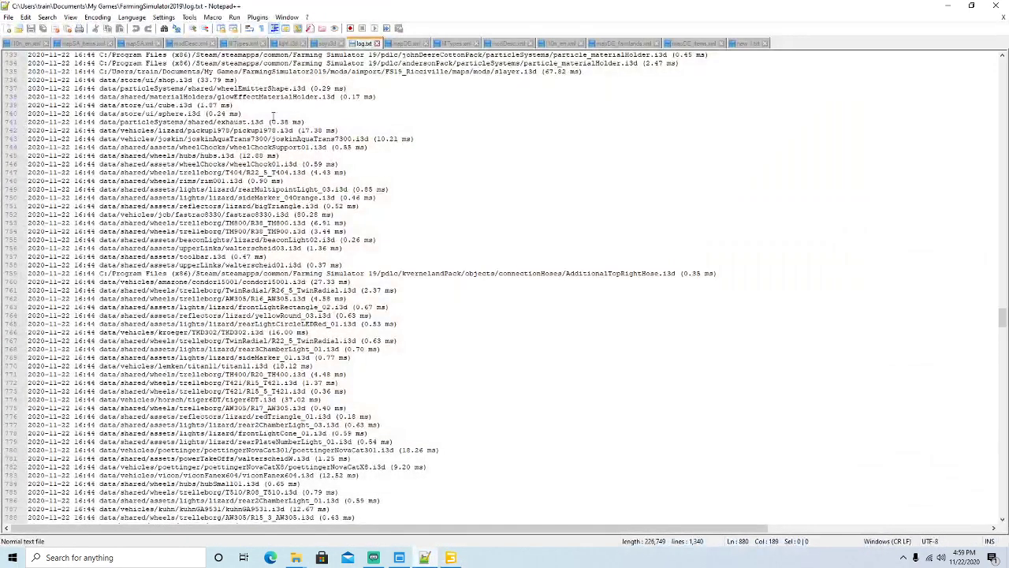
left_click(24, 43)
scroll(368, 221, "down", 10)
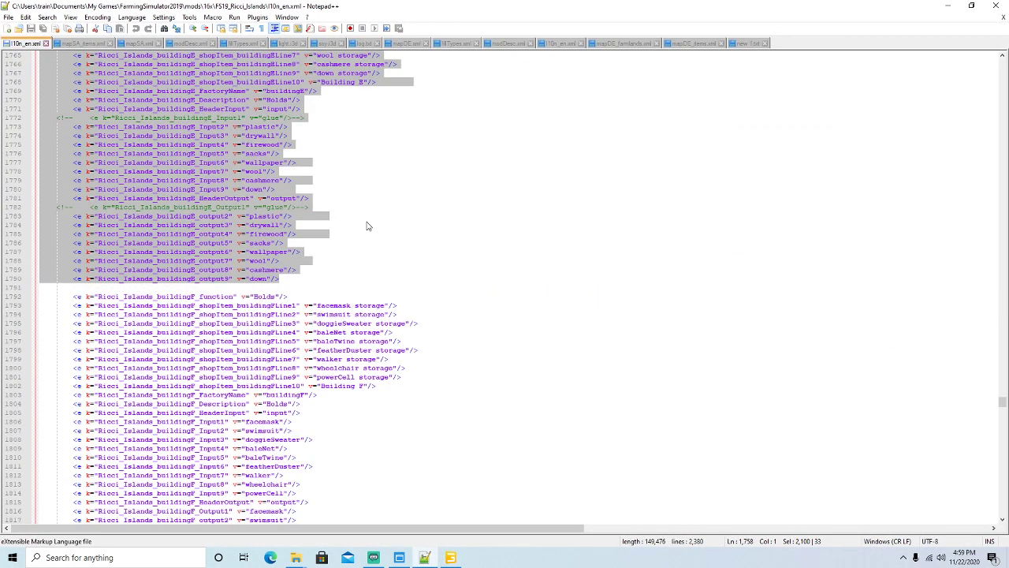
scroll(329, 307, "up", 2)
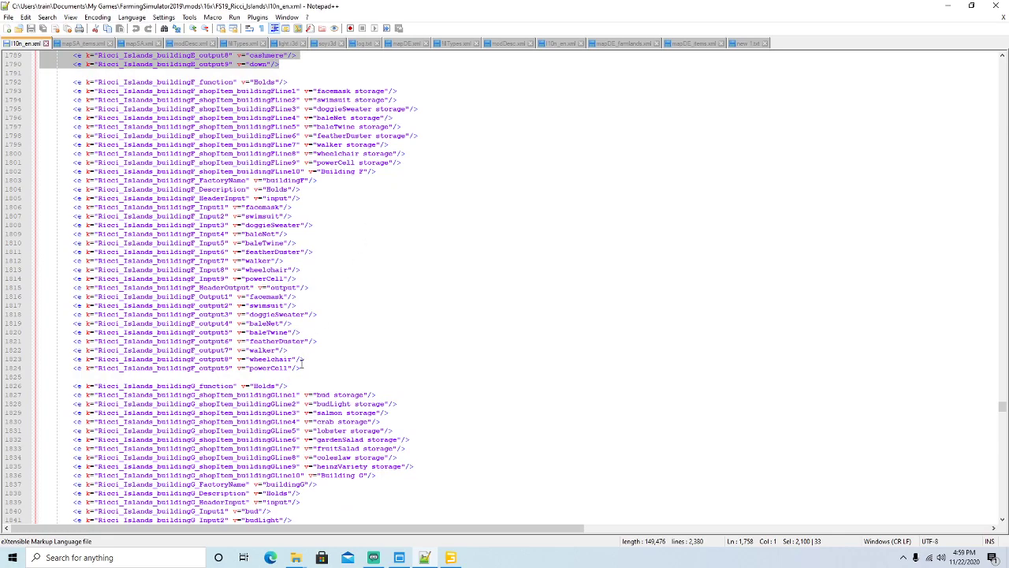
left_click_drag(301, 370, 54, 82)
key("ctrl+c")
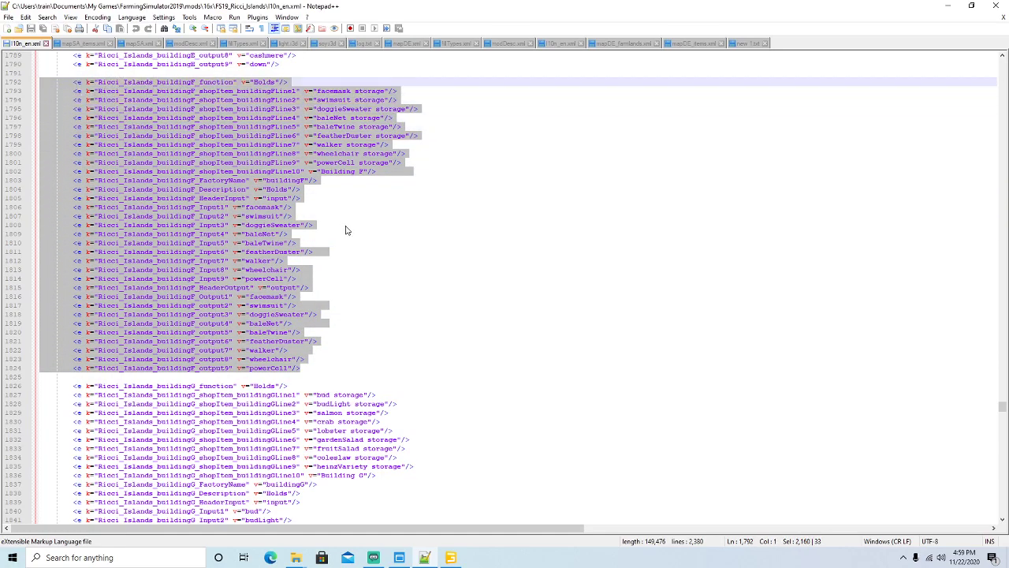
Step: Paste the buildingF entries below the buildingE block in the FS19_Ricciville l10n_en.xml, separated by a blank line
left_click(560, 44)
scroll(418, 252, "down", 8)
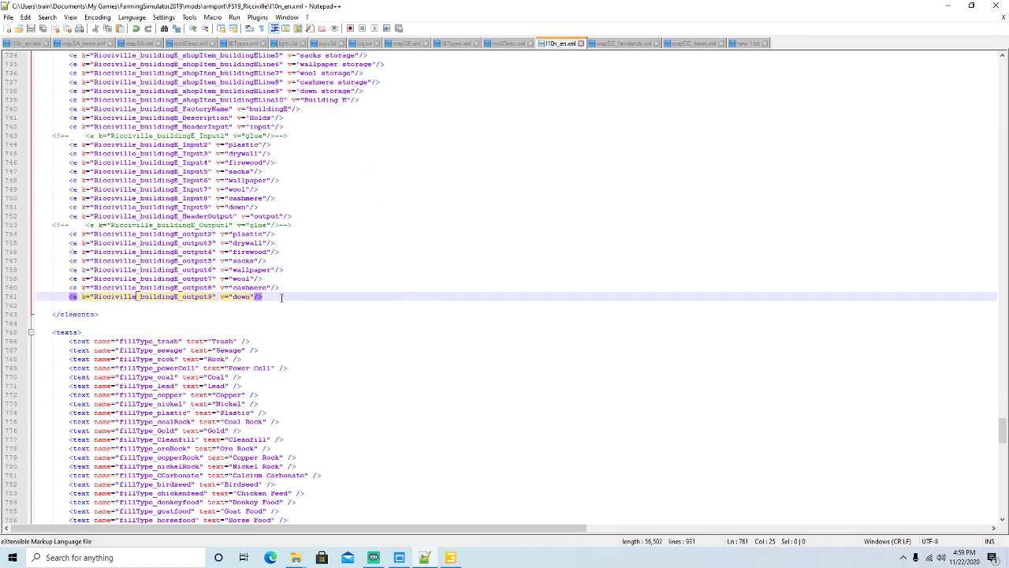
key("Return")
key("Return")
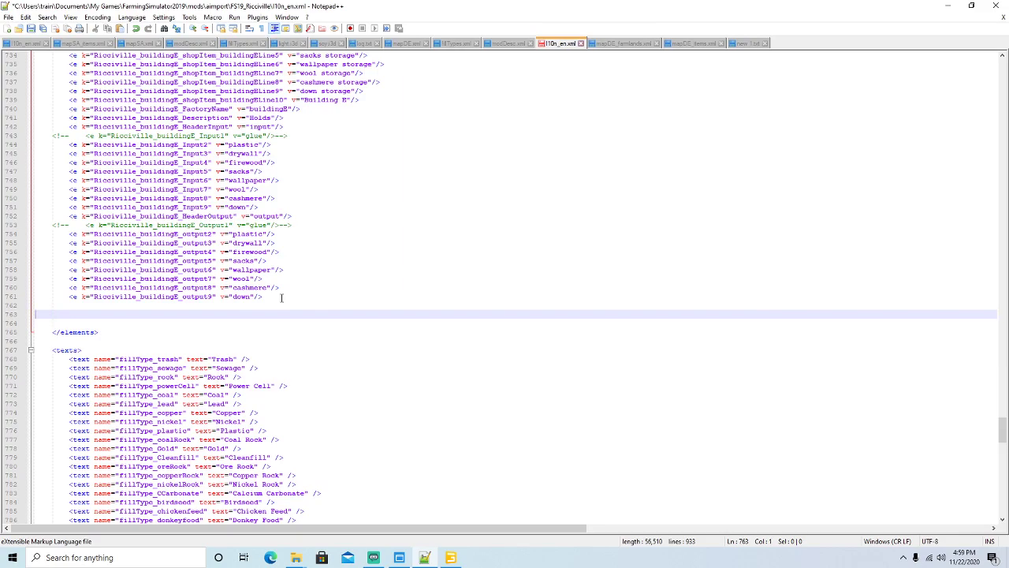
key("ctrl+v")
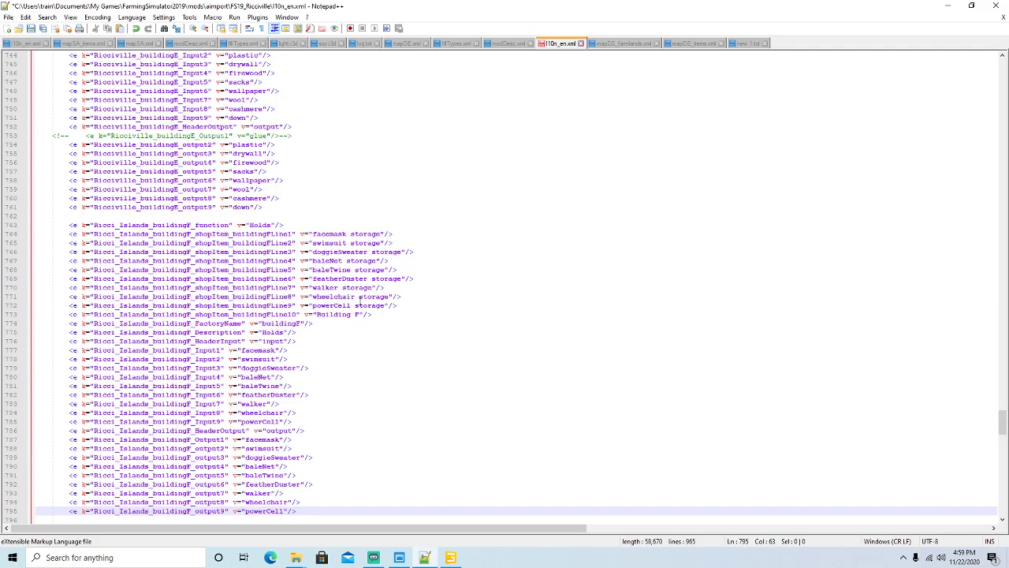
Step: Replace every Ricci_Islands prefix in the pasted buildingF entries with Ricciville and save the l10n_en.xml file
left_click_drag(94, 171, 147, 171)
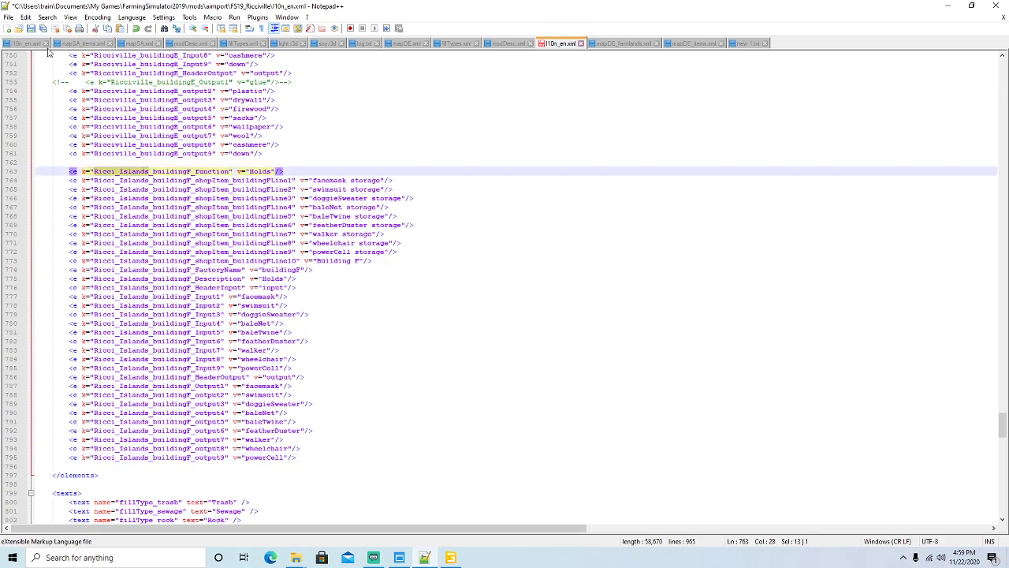
left_click(46, 16)
left_click(72, 123)
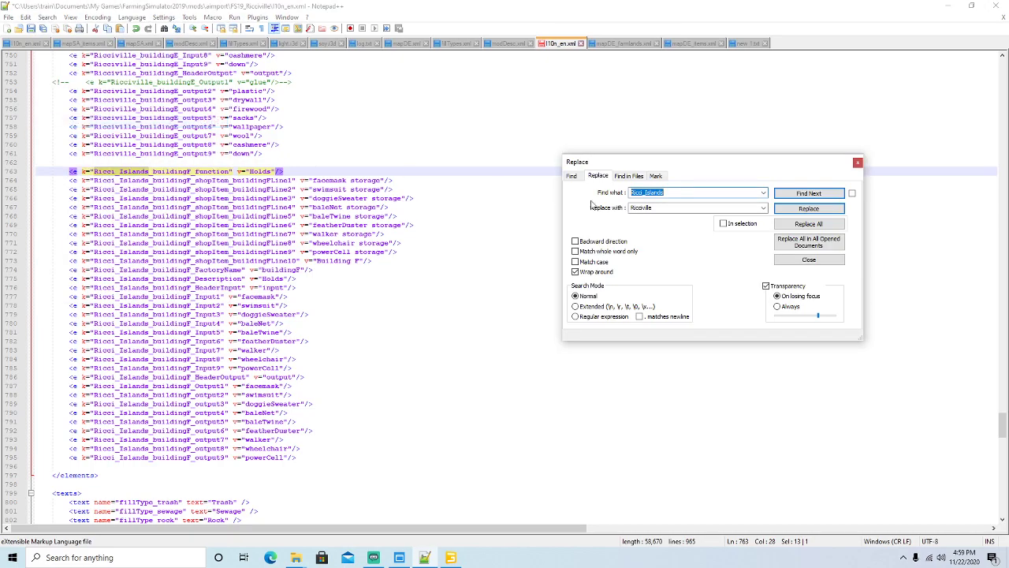
left_click(798, 209)
left_click(798, 209)
left_click(798, 209)
left_click(798, 209)
left_click(798, 209)
left_click(798, 209)
left_click(798, 209)
left_click(798, 209)
left_click(798, 209)
left_click(798, 209)
left_click(798, 209)
left_click(798, 209)
left_click(798, 209)
left_click(798, 209)
left_click(798, 209)
left_click(798, 209)
left_click(798, 209)
left_click(798, 209)
left_click(798, 209)
left_click(798, 209)
left_click(798, 209)
left_click(798, 209)
left_click(798, 209)
left_click(798, 209)
left_click(798, 209)
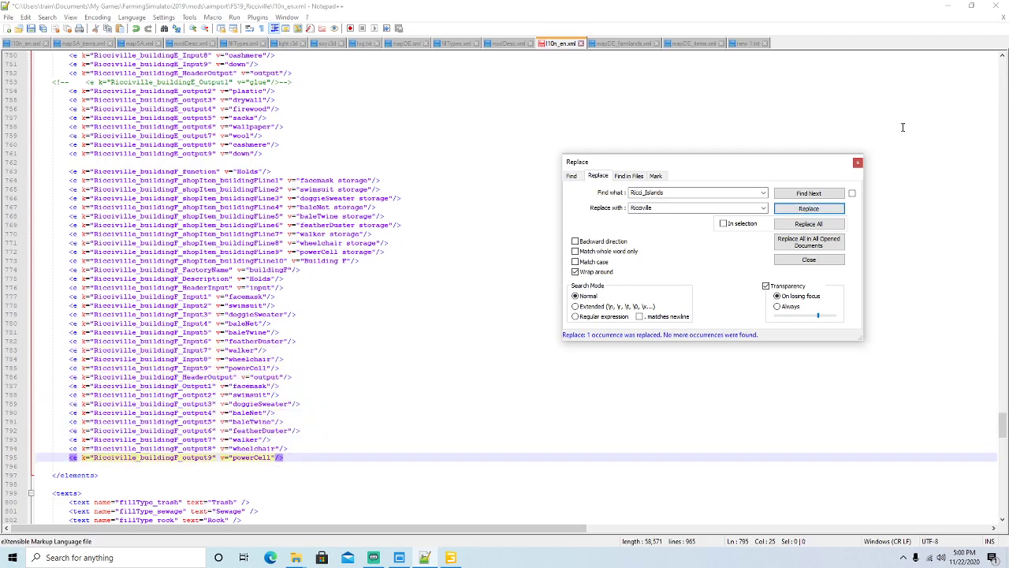
left_click(859, 164)
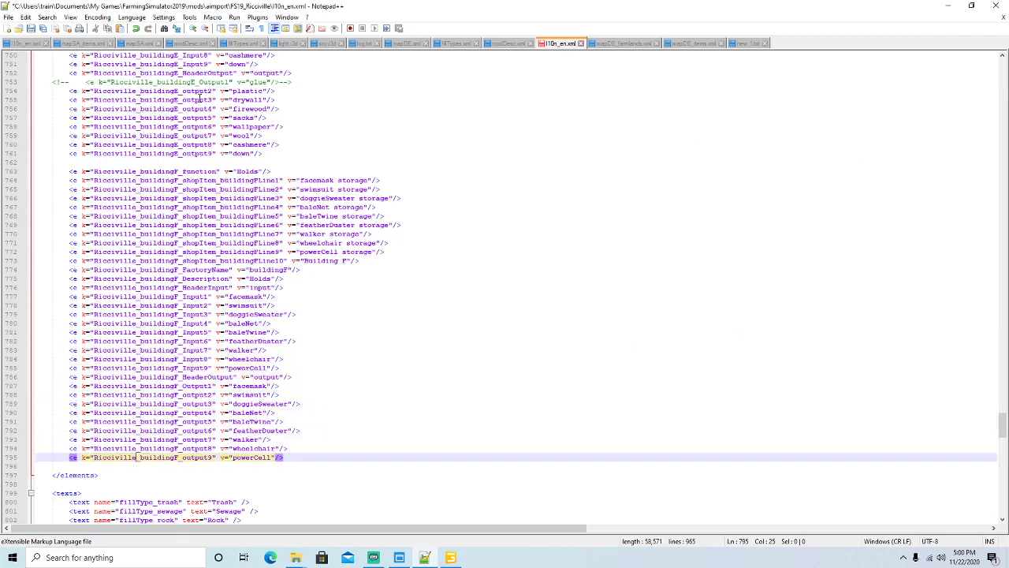
left_click(31, 29)
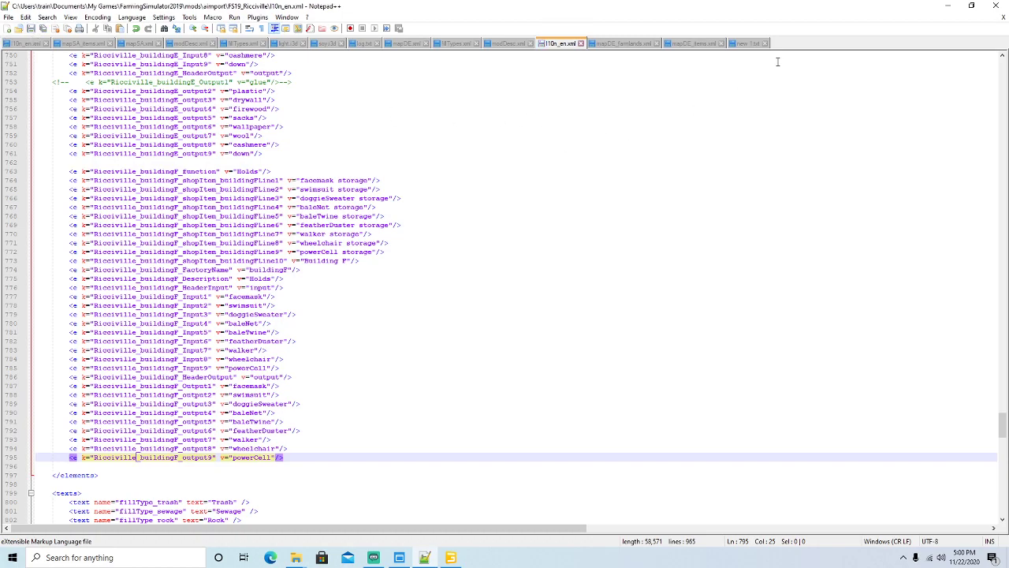
Step: Return to GIANTS Editor, save the map and open the FS19_Ricciville placeables\globalCompany folder in File Explorer
left_click(948, 6)
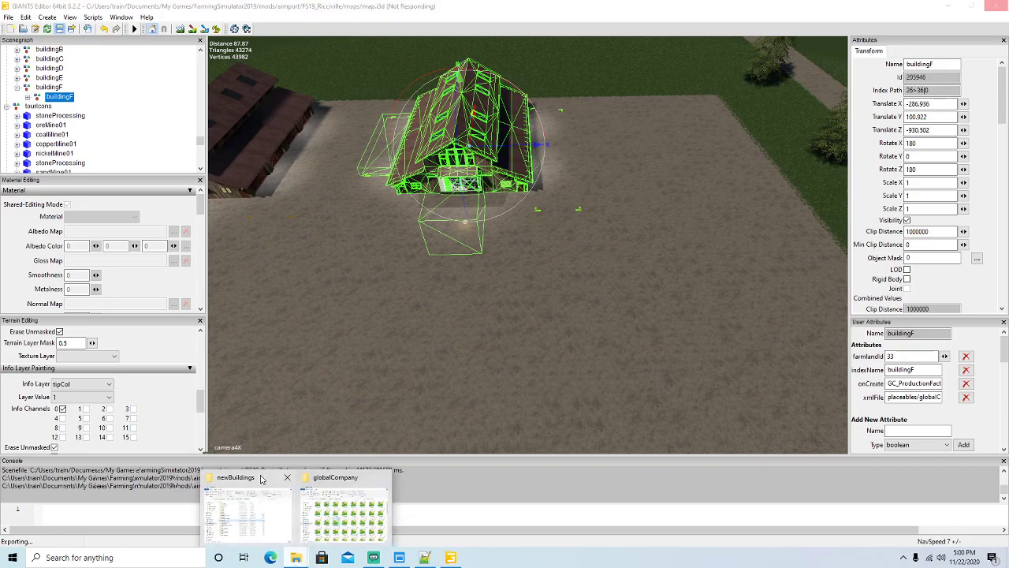
left_click(261, 479)
left_click(292, 131)
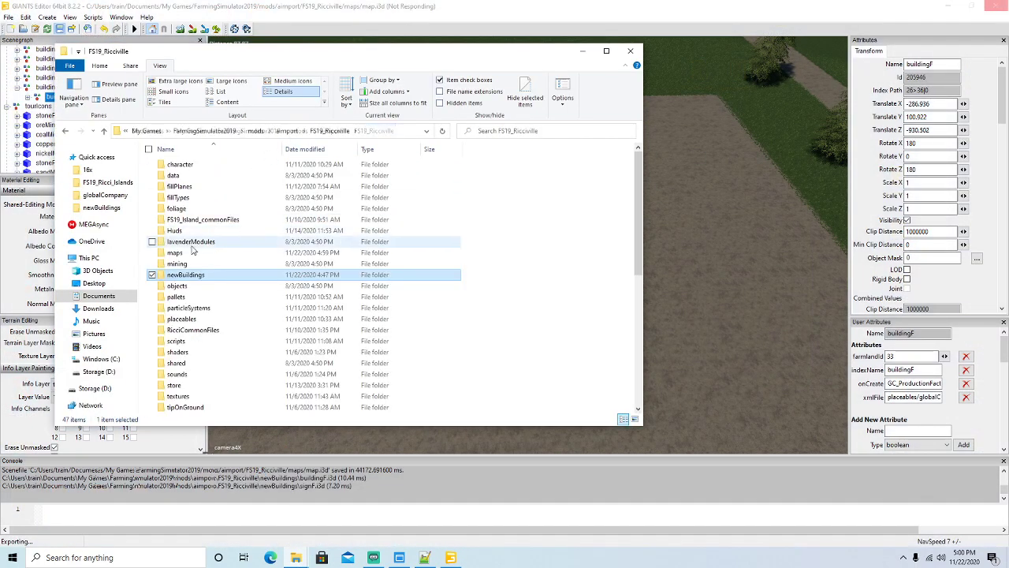
double_click(181, 318)
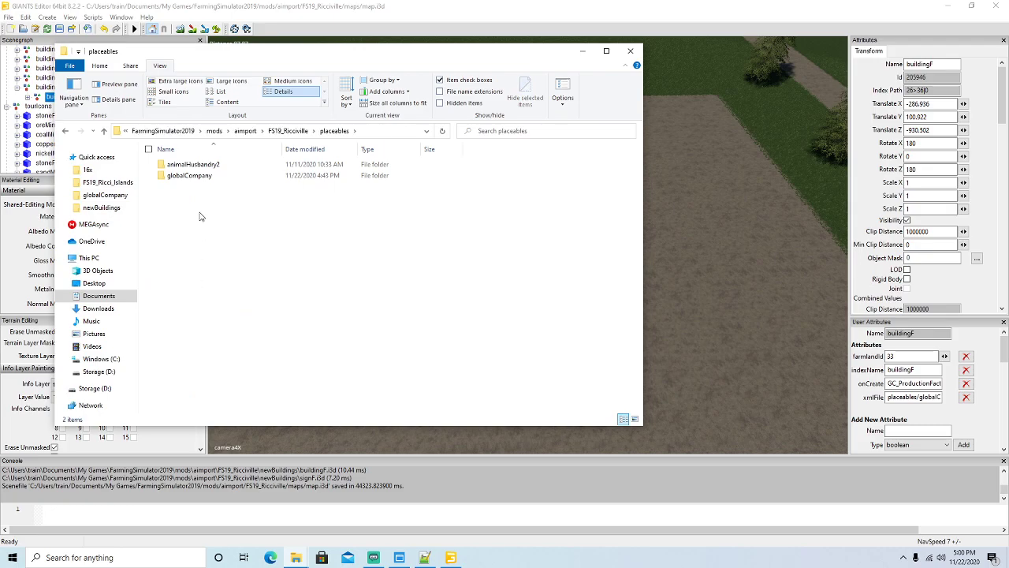
double_click(191, 176)
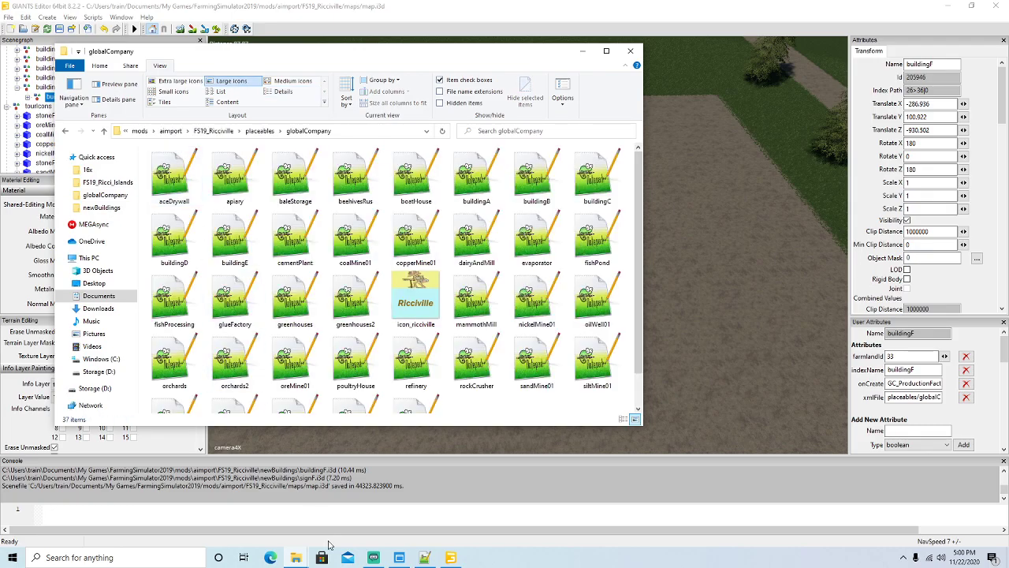
Step: Copy the buildingF file from the FS19_Ricci_Islands globalCompany folder into the FS19_Ricciville globalCompany folder
left_click(355, 513)
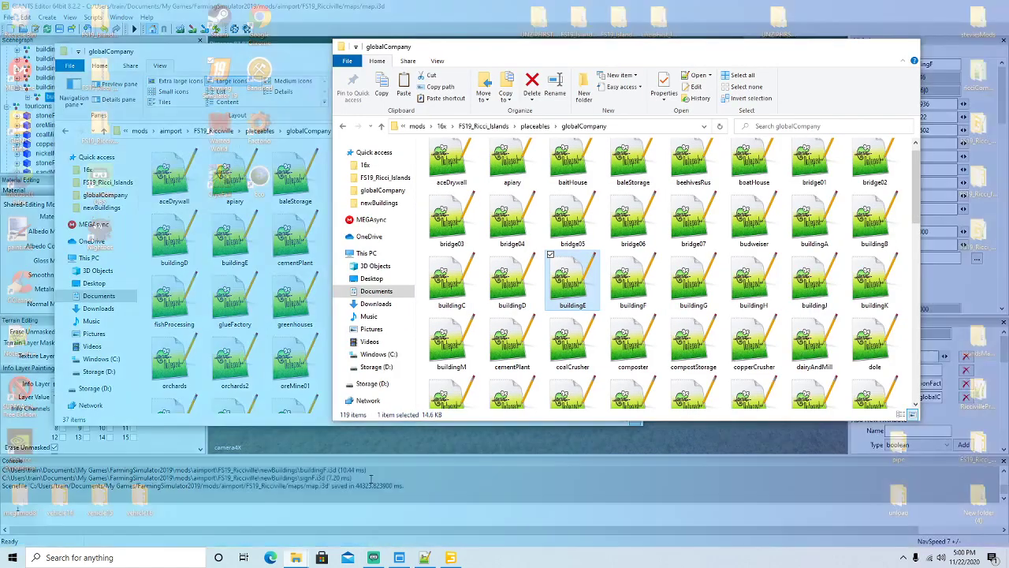
right_click(629, 291)
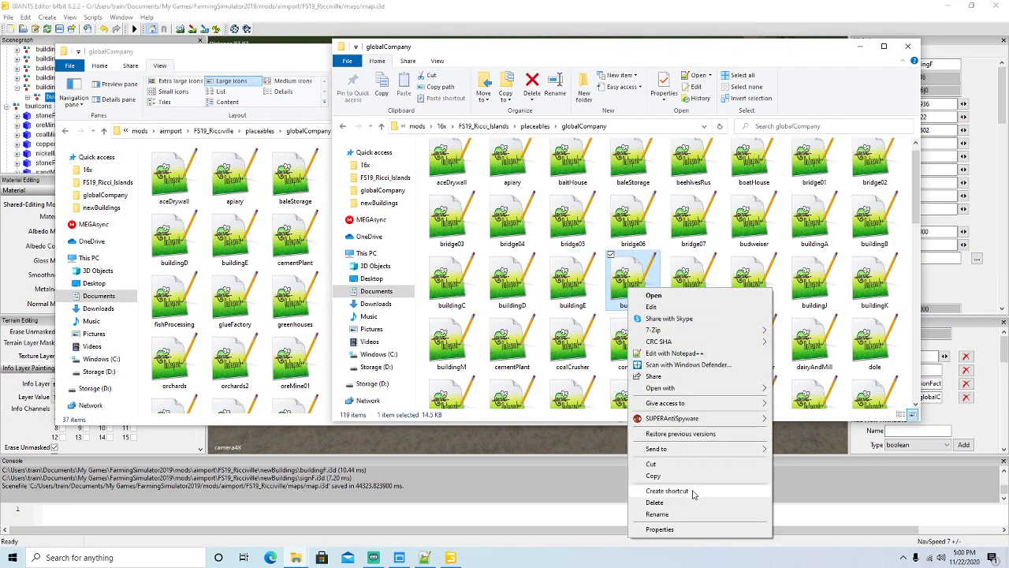
left_click(662, 477)
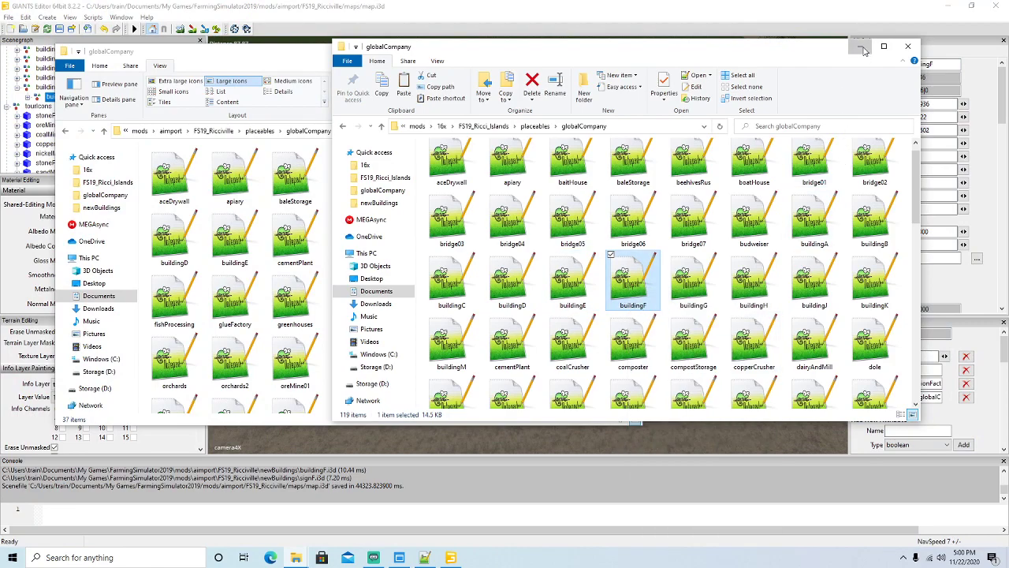
left_click(859, 46)
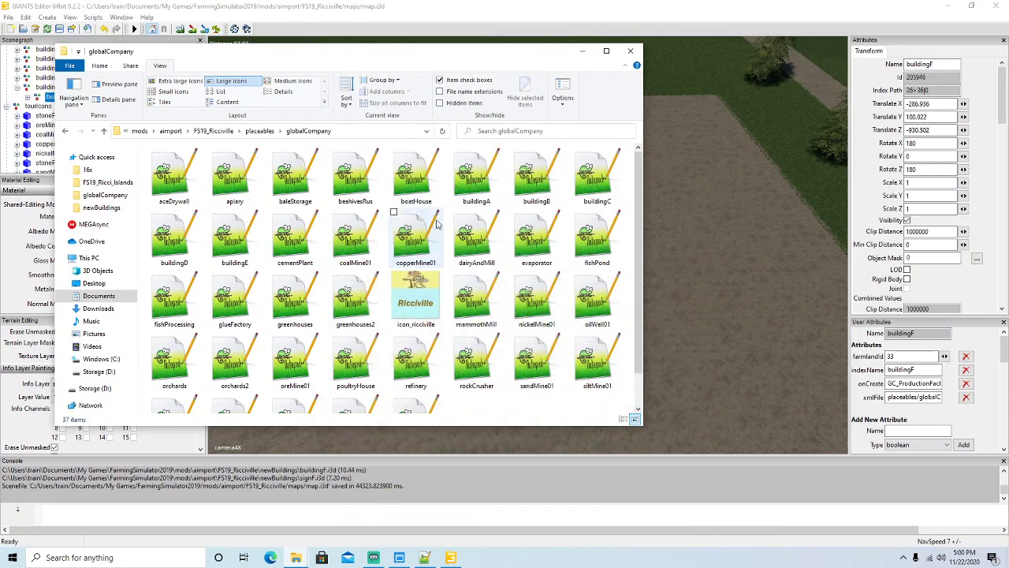
right_click(495, 407)
left_click(521, 323)
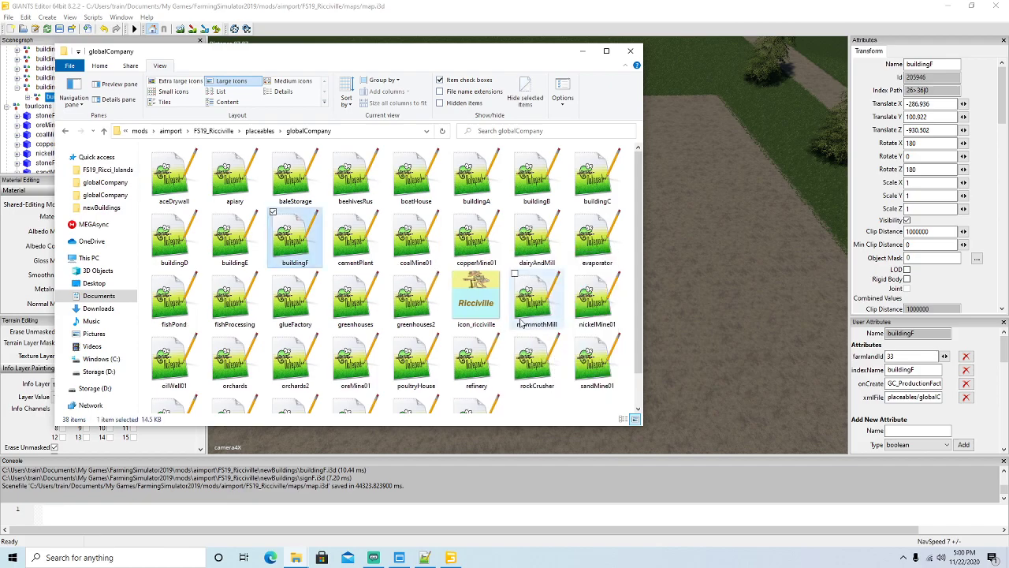
Step: Open the copied buildingF.xml in Notepad++ and change its GUI image filename to icon_ricciville.dds
right_click(302, 249)
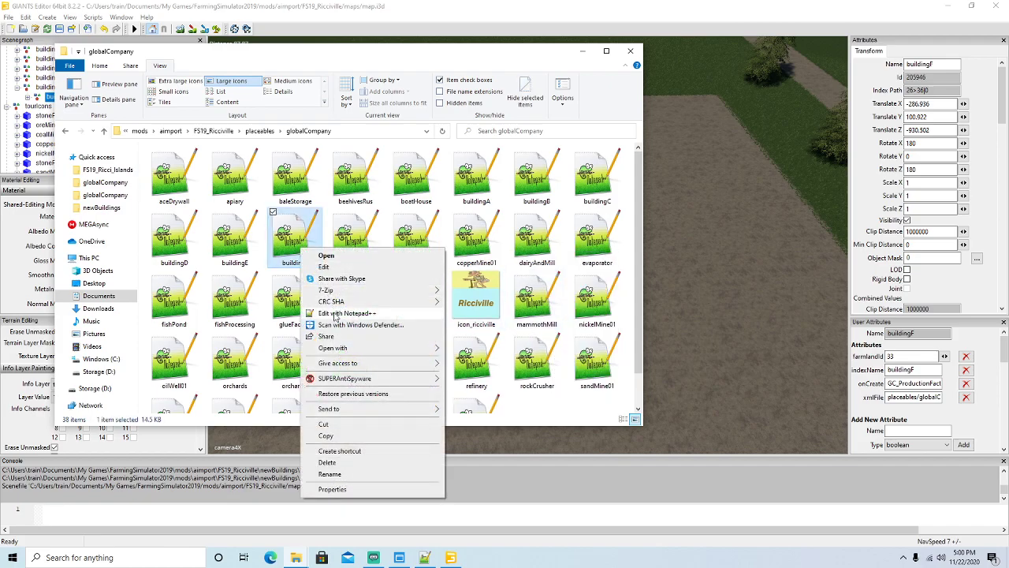
left_click(339, 313)
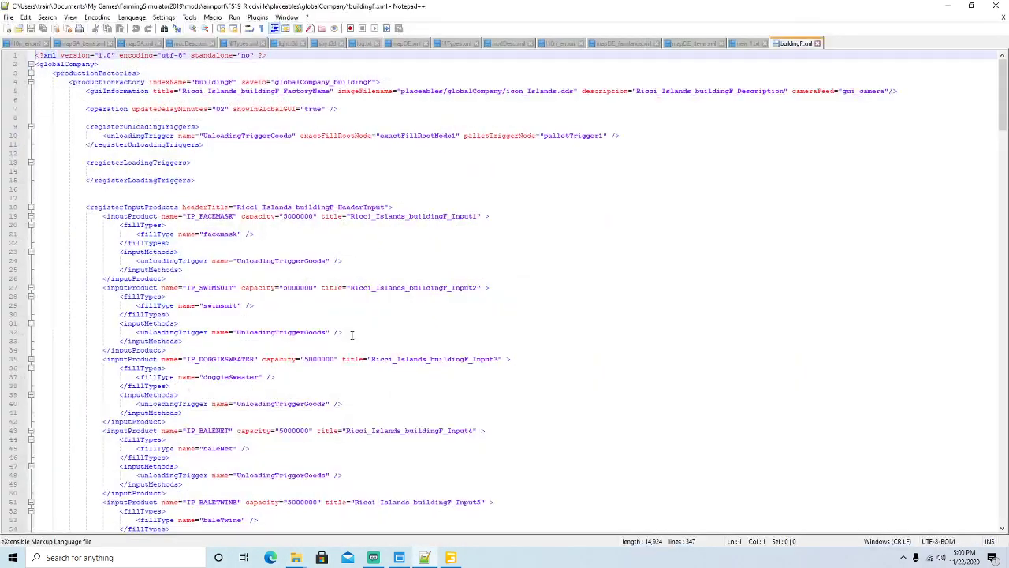
left_click(559, 90)
key("BackSpace")
key("BackSpace")
key("BackSpace")
key("BackSpace")
key("BackSpace")
key("BackSpace")
key("BackSpace")
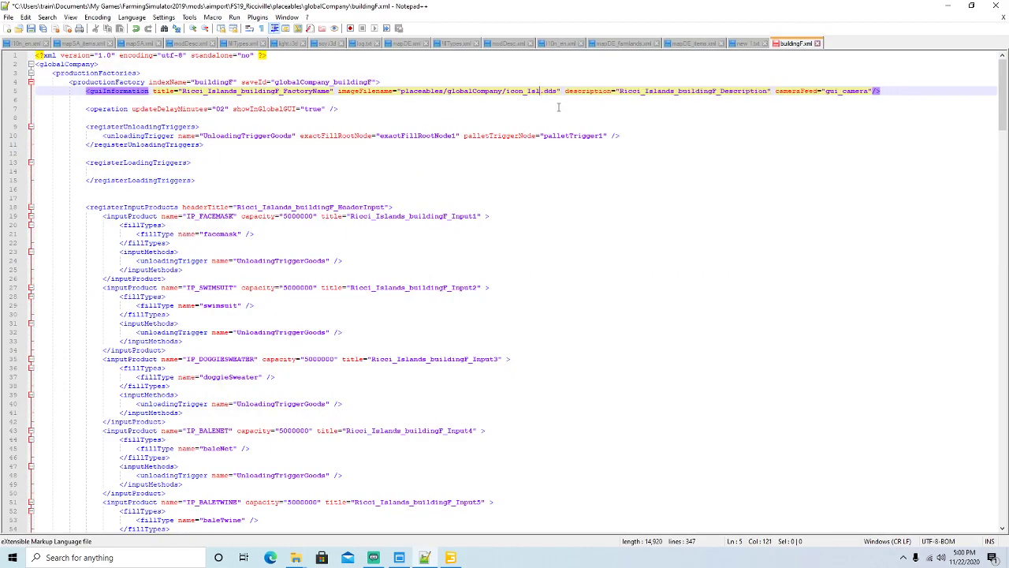
type("riccivil")
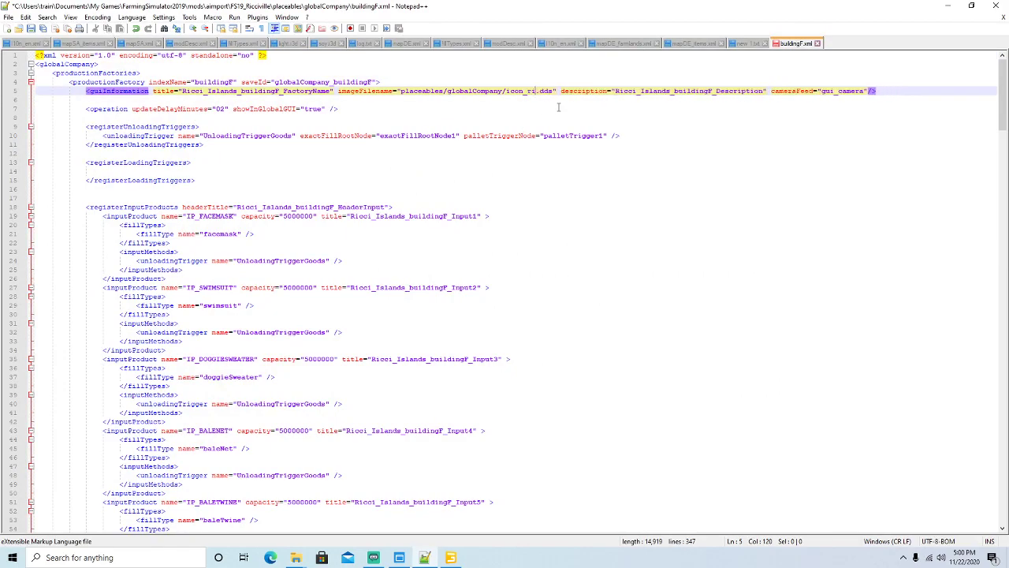
type("le")
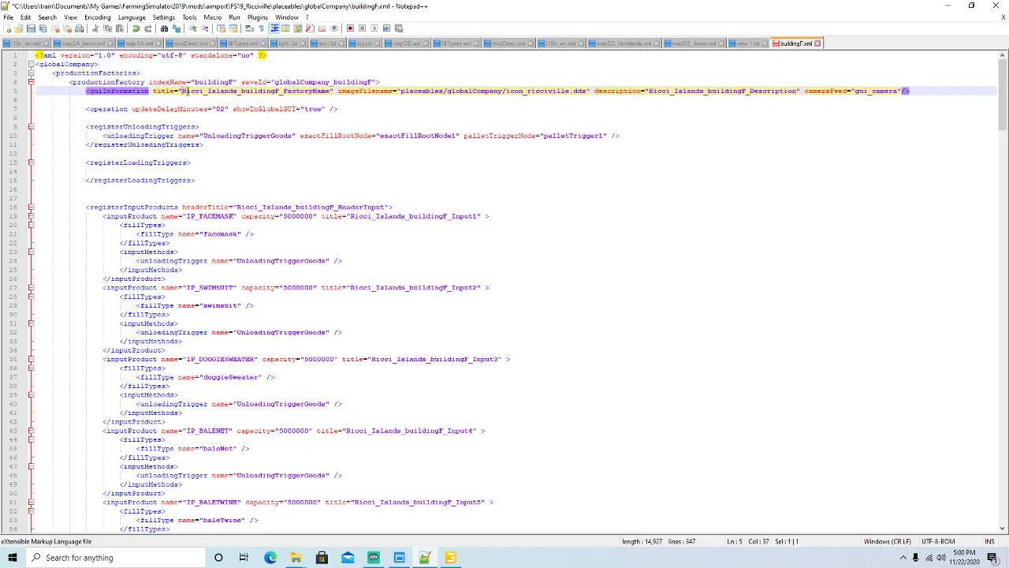
Step: Replace every Ricci_Islands occurrence in buildingF.xml with Ricciville and save the file
left_click_drag(184, 91, 231, 90)
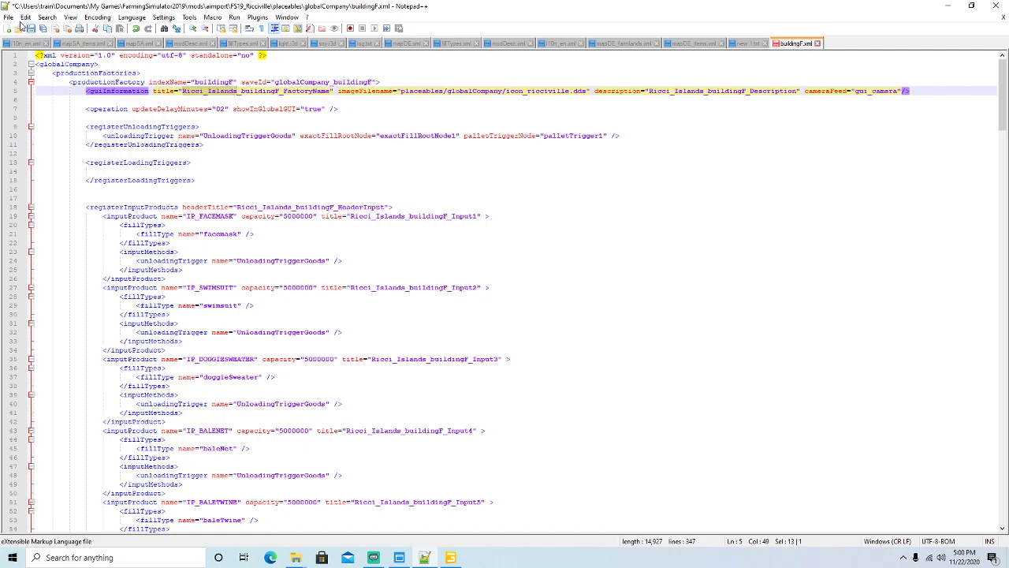
left_click(47, 17)
left_click(56, 124)
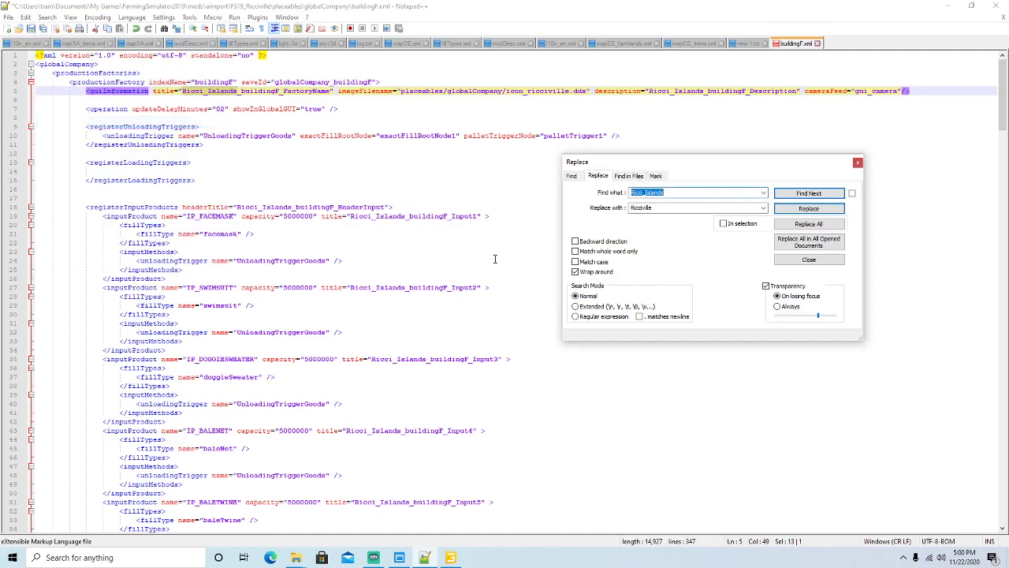
double_click(670, 207)
left_click(783, 211)
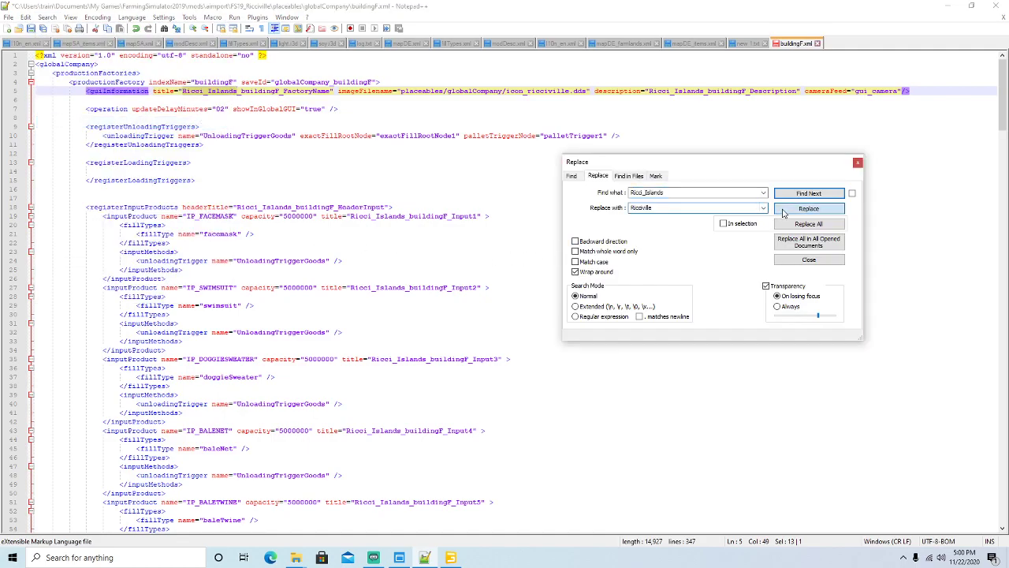
left_click(809, 208)
left_click(808, 208)
left_click(809, 208)
left_click(809, 208)
left_click(808, 208)
left_click(808, 208)
left_click(808, 209)
left_click(808, 208)
left_click(784, 211)
left_click(784, 212)
left_click(784, 212)
left_click(784, 212)
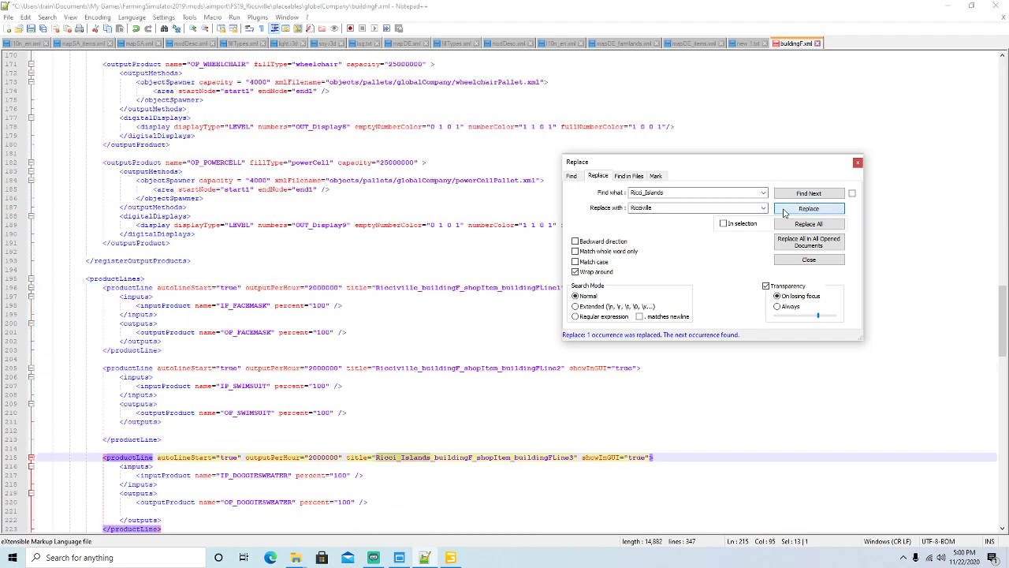
left_click(784, 211)
left_click(784, 211)
left_click(784, 211)
left_click(784, 211)
left_click(784, 211)
left_click(783, 211)
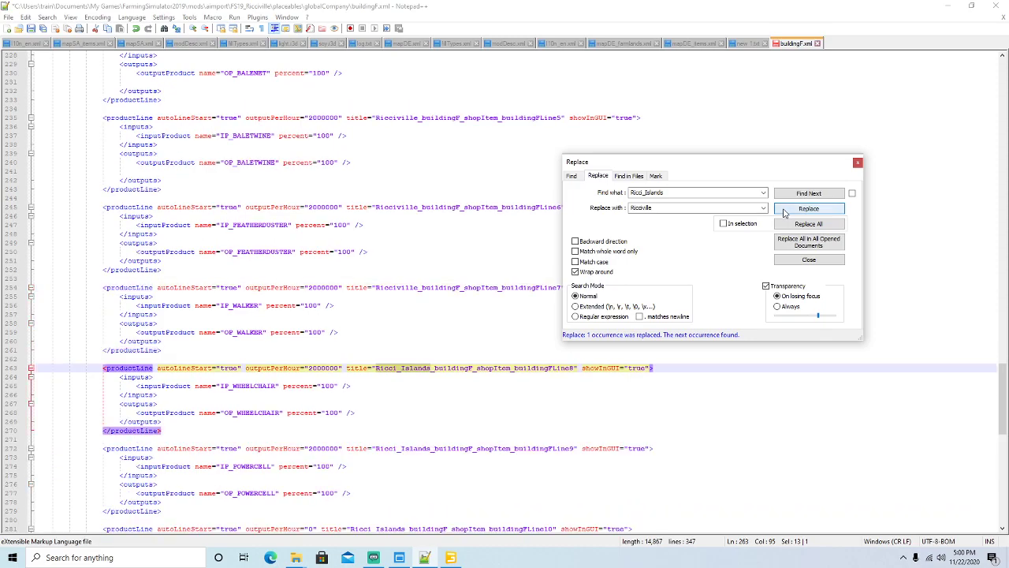
left_click(784, 211)
left_click(784, 211)
left_click(783, 211)
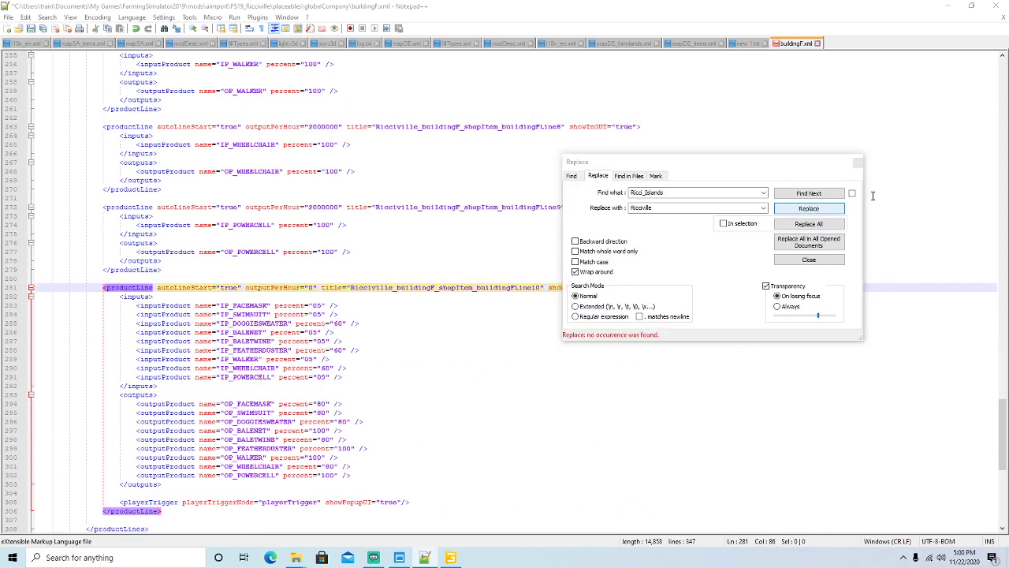
left_click(858, 162)
left_click(32, 29)
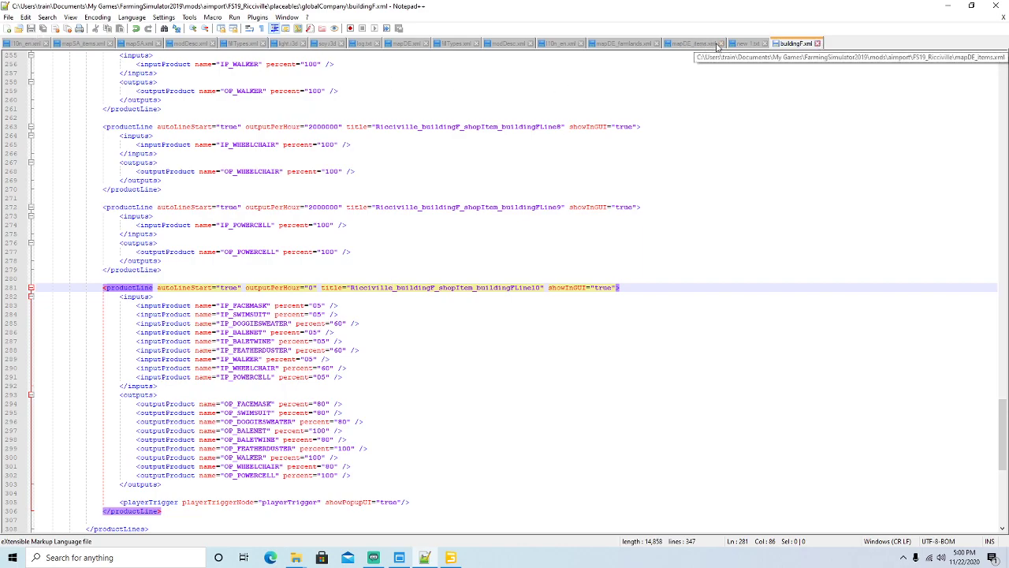
Step: Minimize the open windows, bring up FS19_MFS+ to check the active mods folder, and launch Farming Simulator 19
left_click(947, 6)
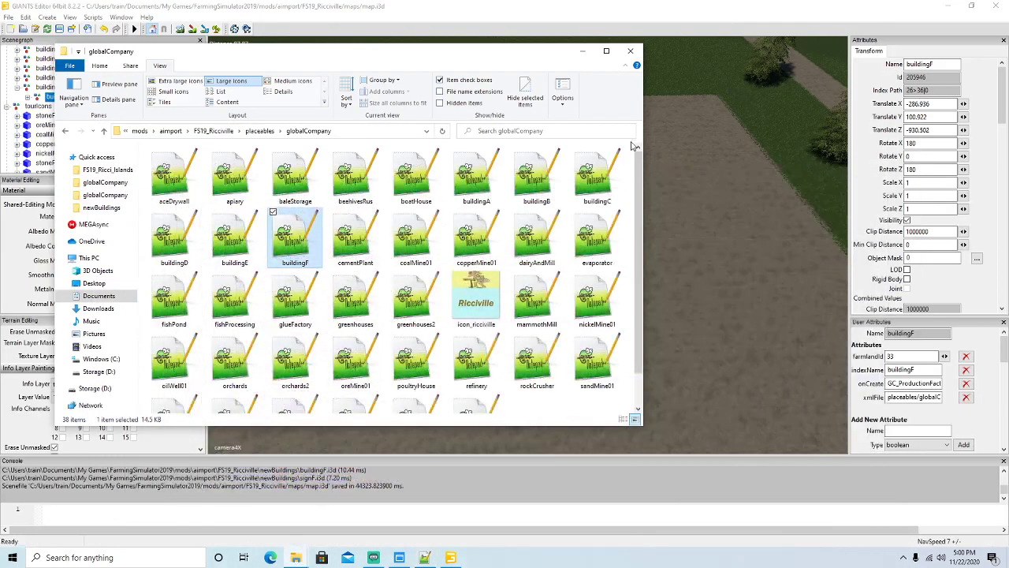
left_click(582, 52)
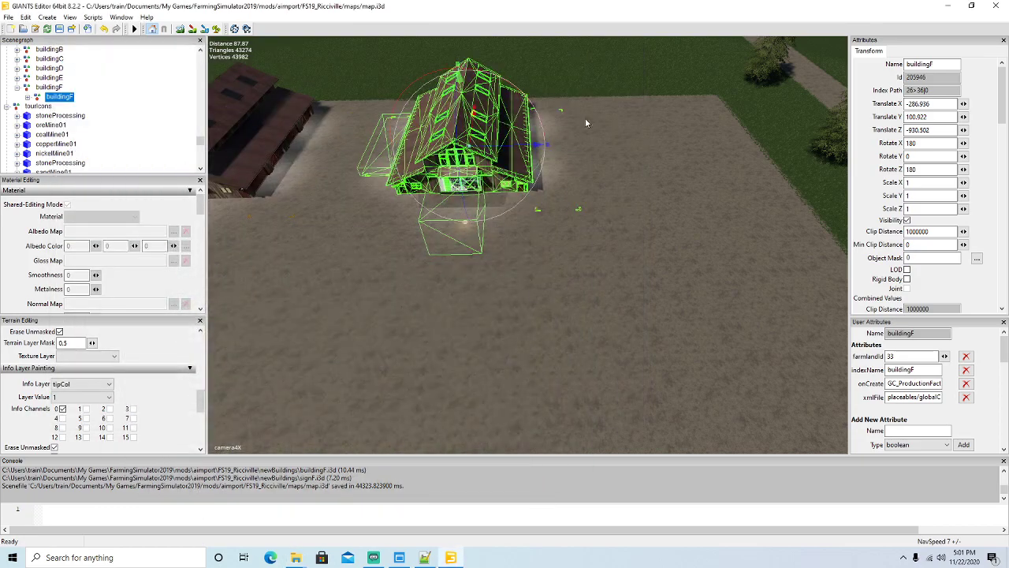
left_click(947, 5)
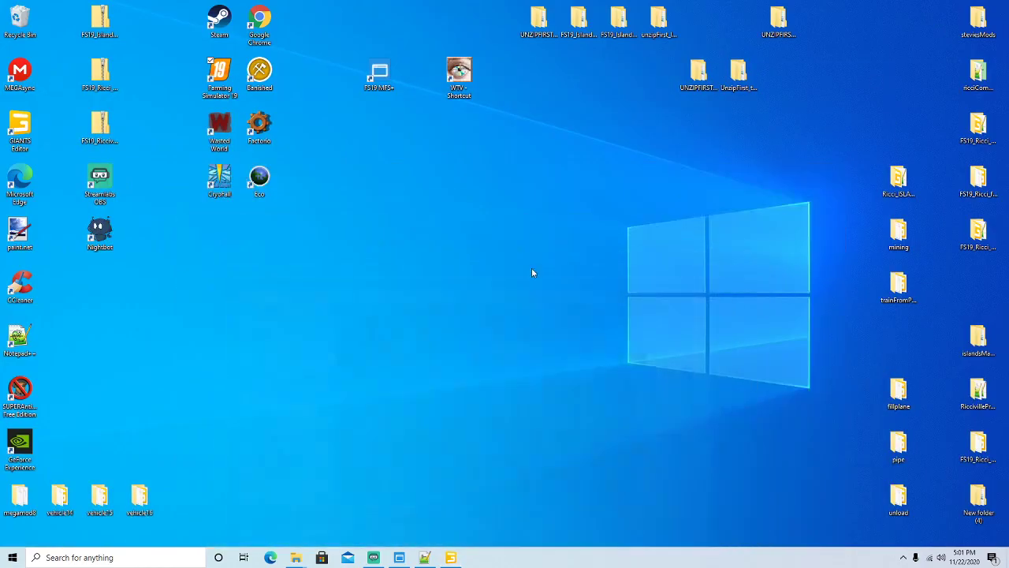
mouse_move(430, 562)
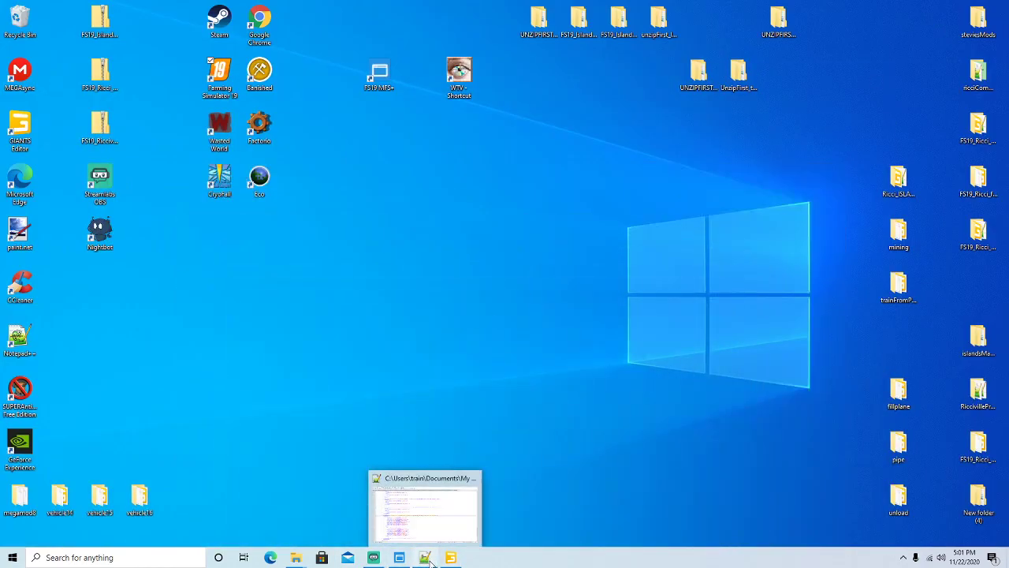
left_click(399, 558)
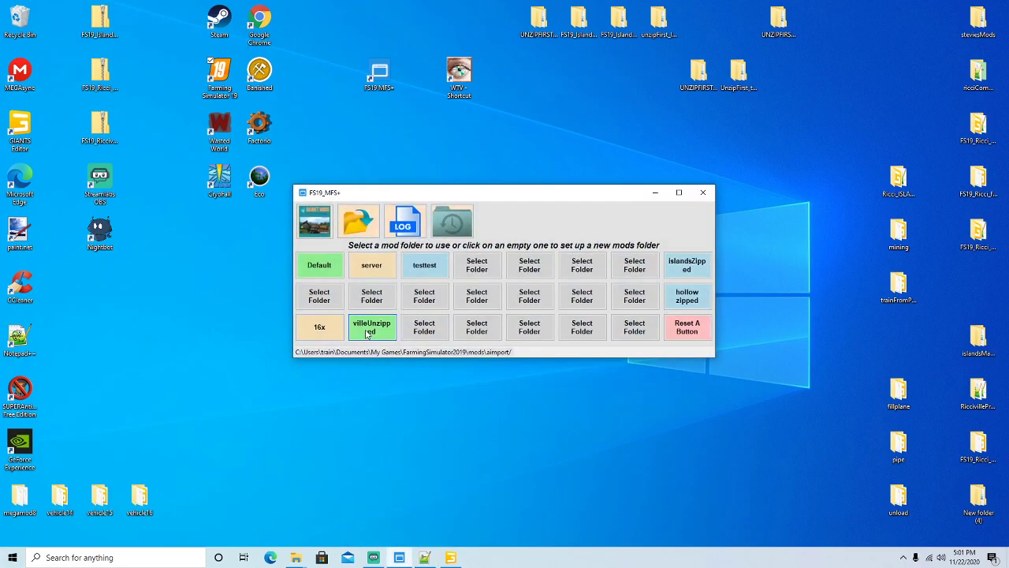
right_click(216, 82)
left_click(237, 92)
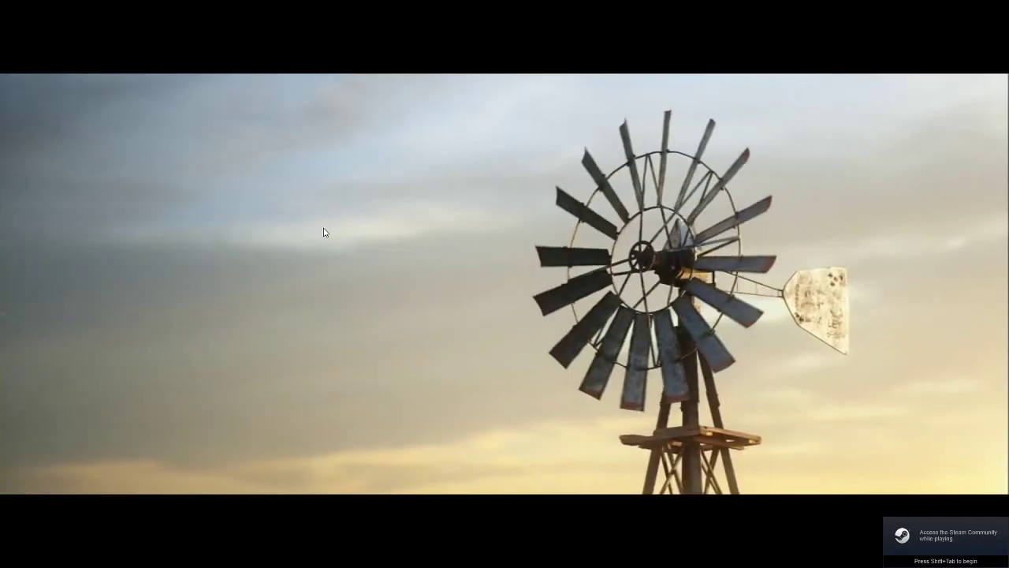
Step: Start a new career in Savegame 1 on the FS19_Ricciville map with the default character
left_click(327, 234)
left_click(94, 325)
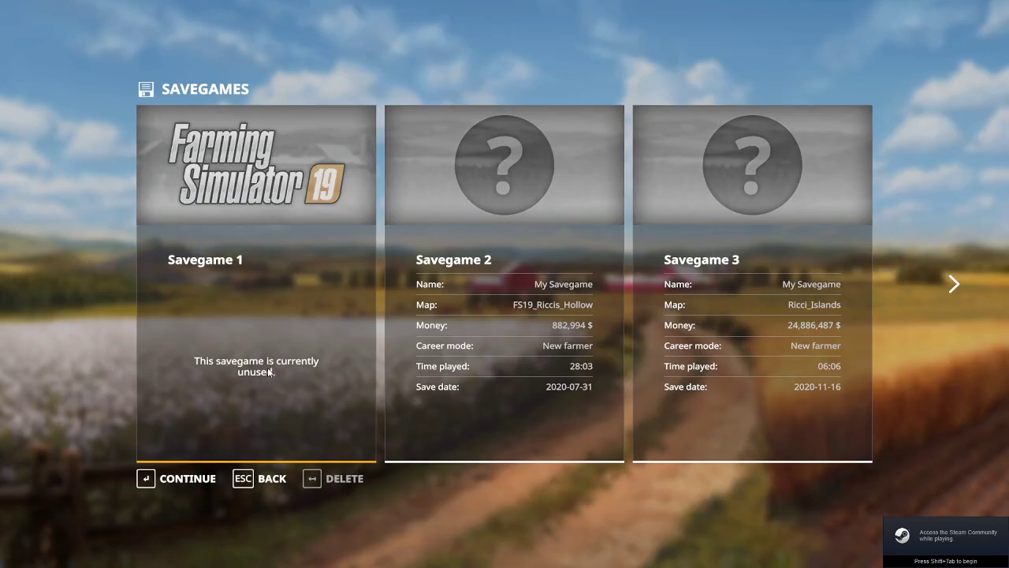
left_click(187, 478)
left_click(190, 479)
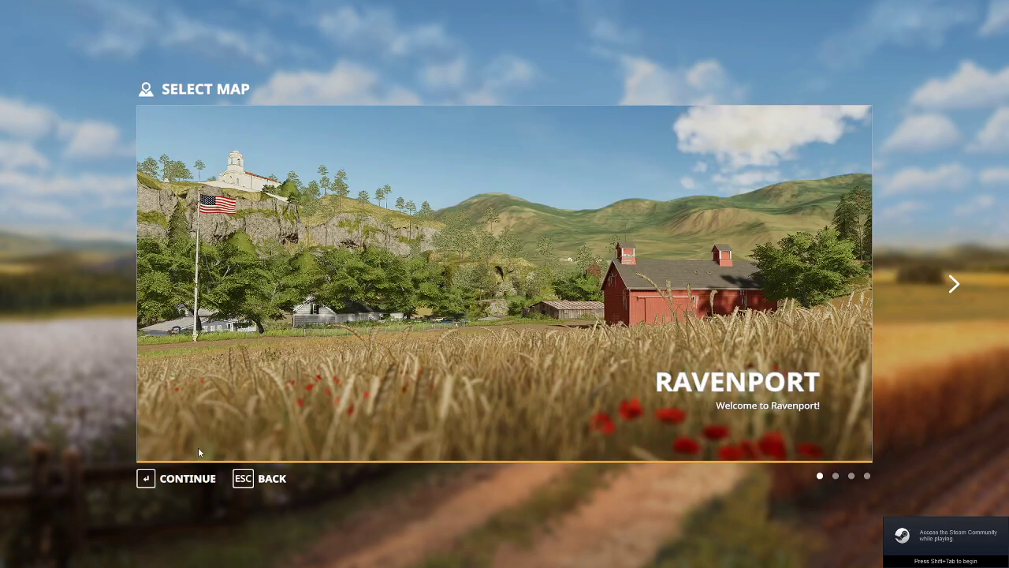
scroll(199, 444, "down", 3)
left_click(183, 477)
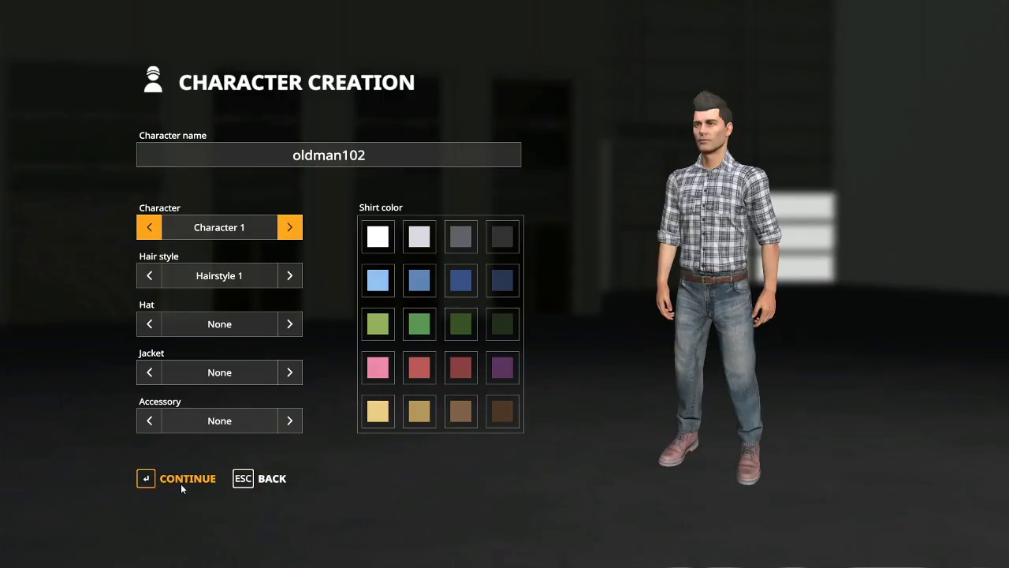
left_click(180, 481)
left_click(176, 486)
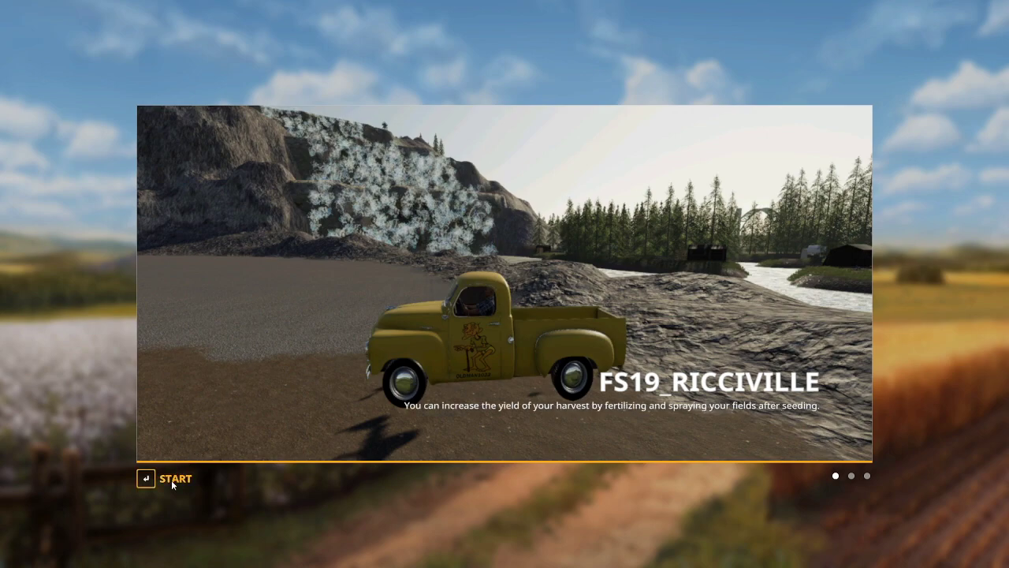
key("Return")
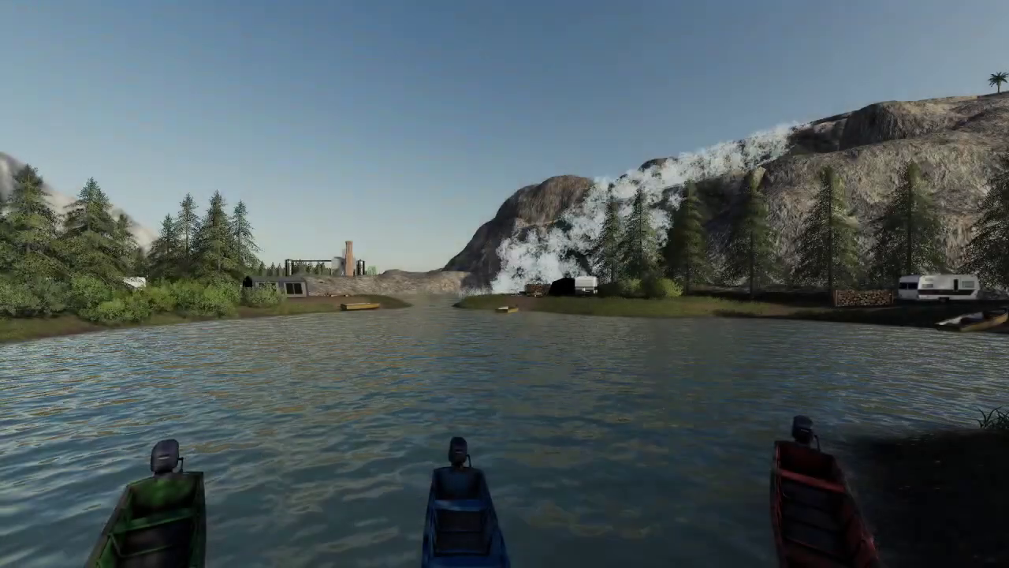
key("Escape")
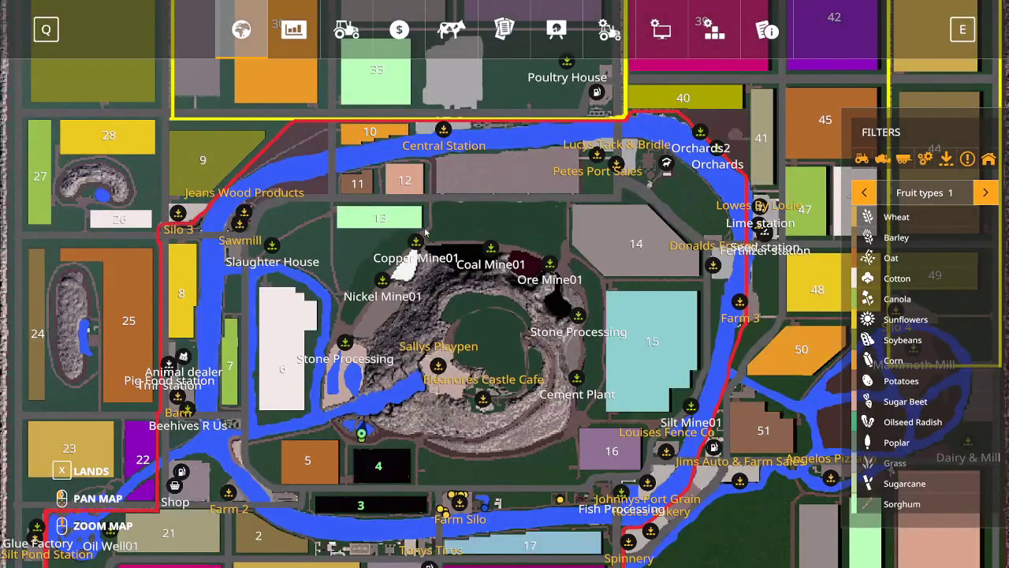
left_click(598, 40)
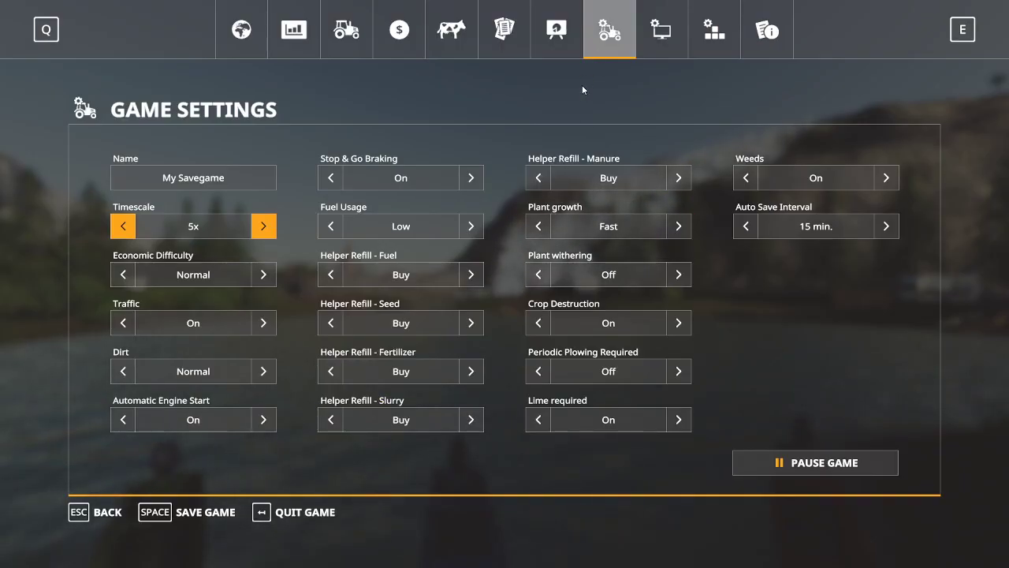
key("Escape")
key("Escape")
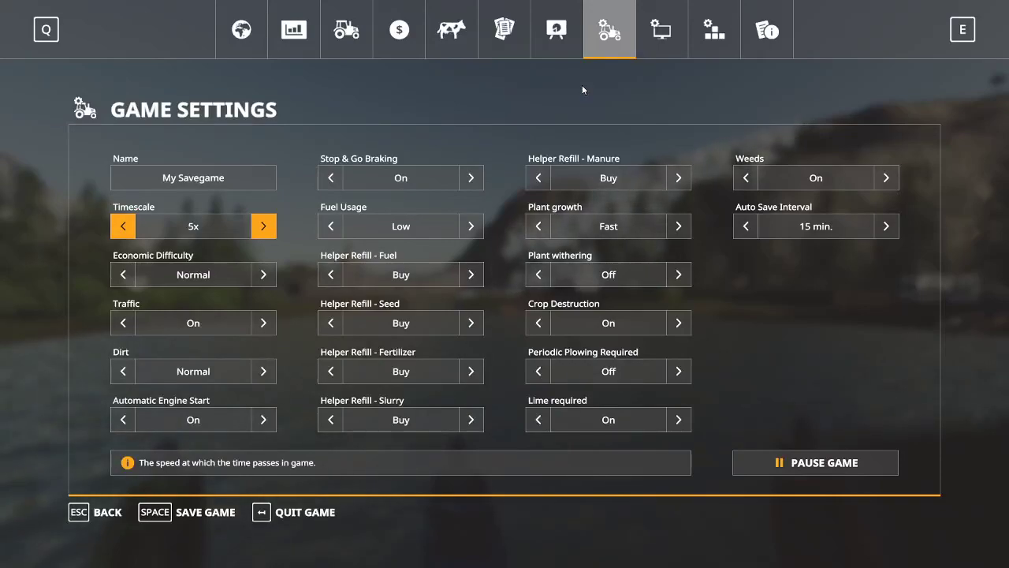
key("Escape")
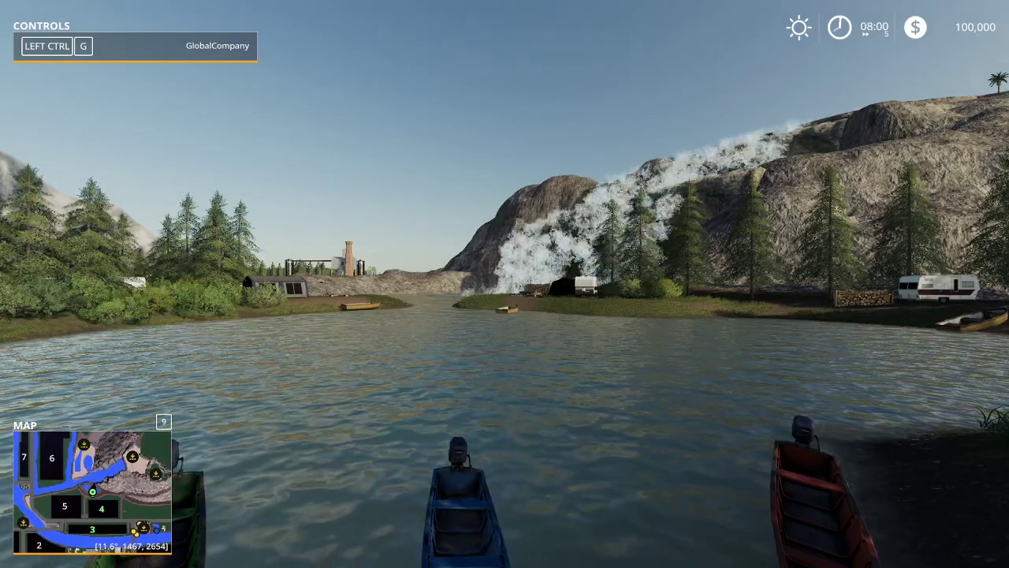
Step: Turn the player's Speed Multiplier State on and Speed Multiplier Warning off in Easy Development Commands
key("alt+d")
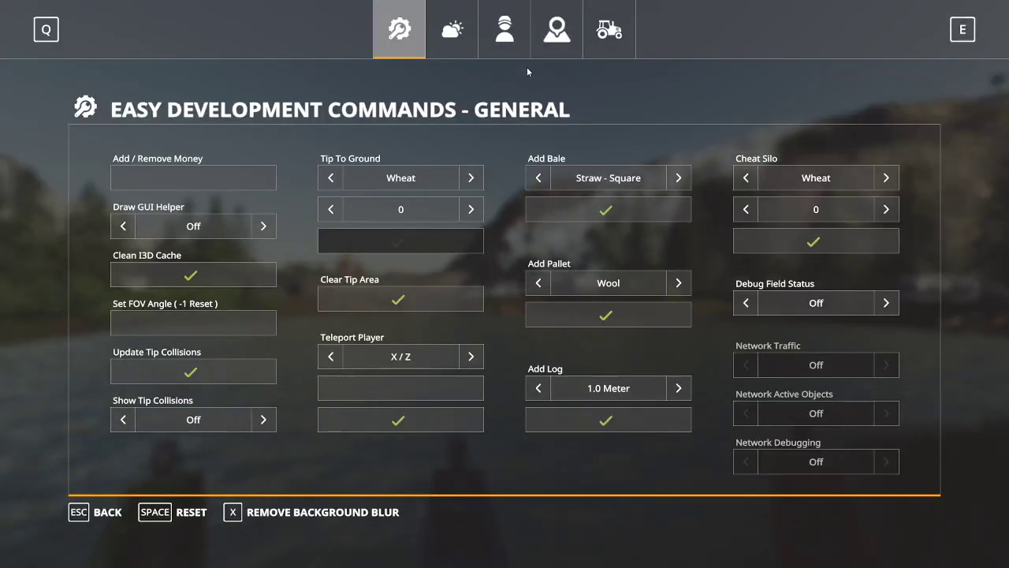
left_click(509, 38)
left_click(679, 227)
left_click(678, 275)
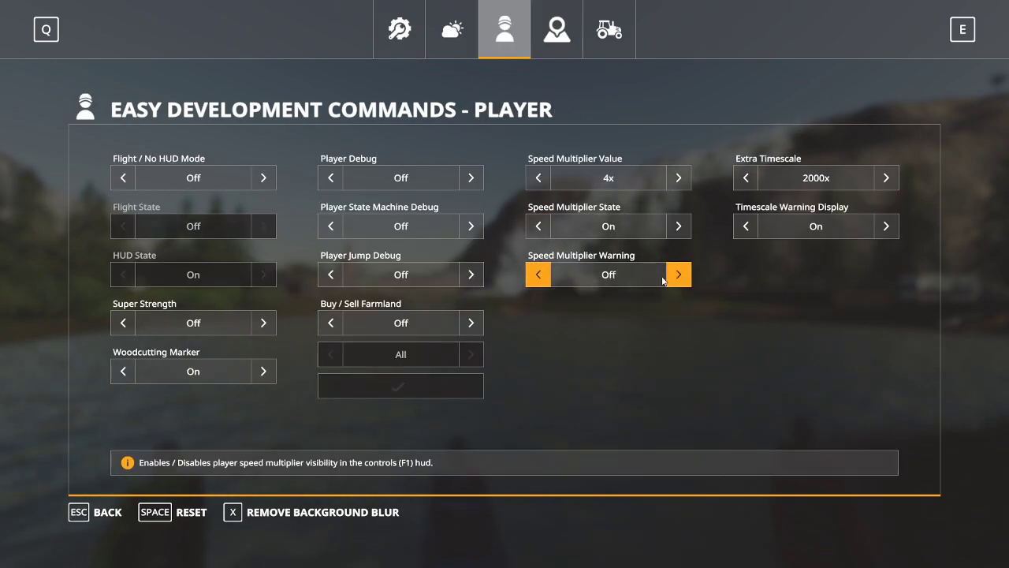
key("Escape")
Step: Open the in-game map and teleport the player to Central Station
key("Escape")
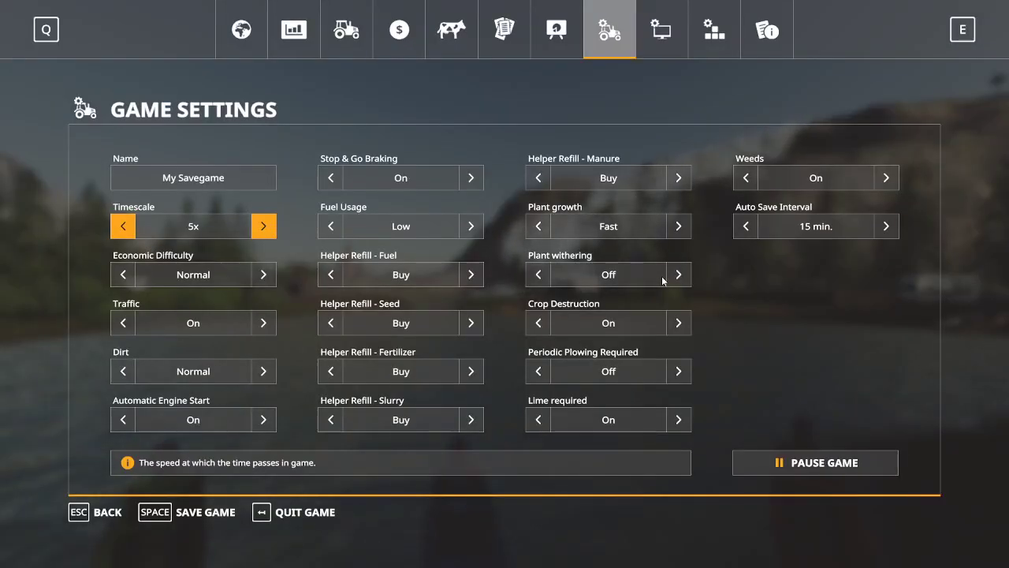
left_click(254, 30)
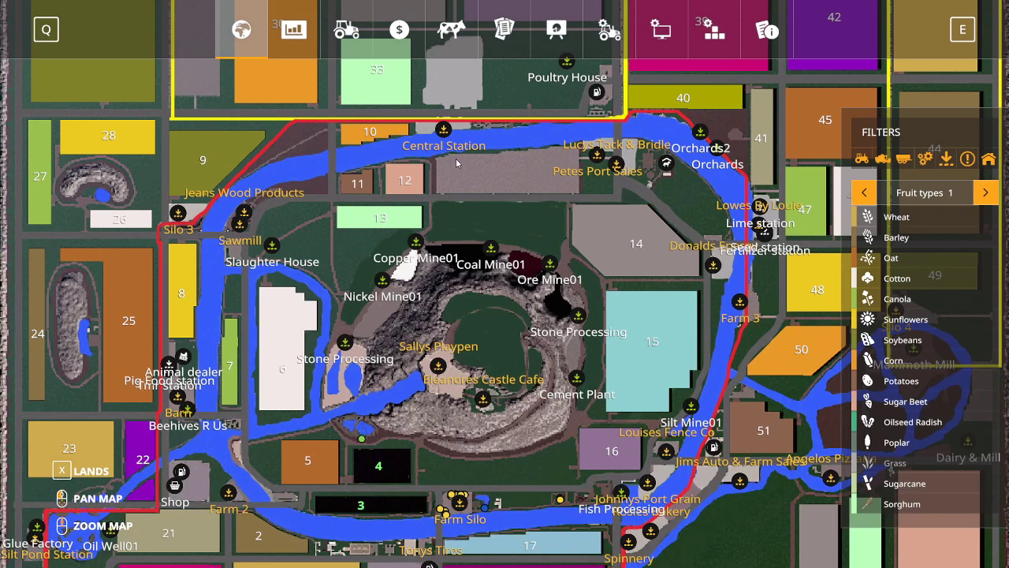
left_click(445, 133)
left_click(468, 525)
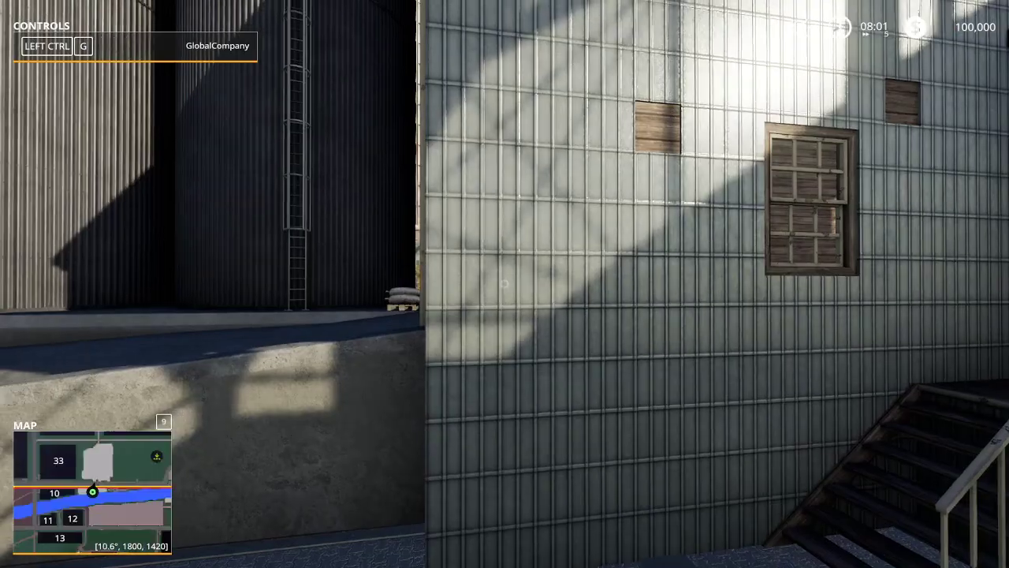
Step: Walk from Central Station to Building F and examine its sign, digital displays and input and output product list
key("w")
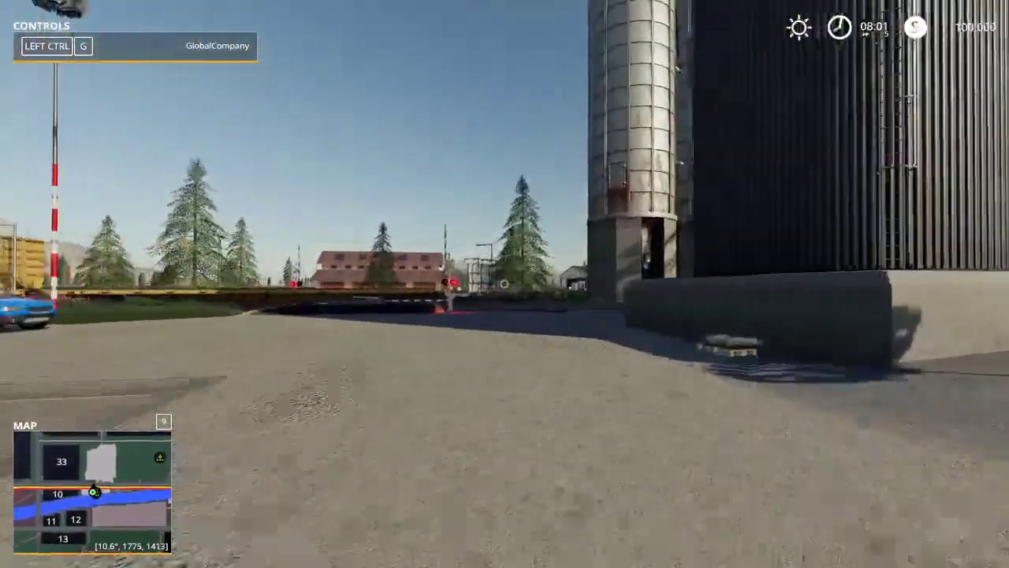
key("w")
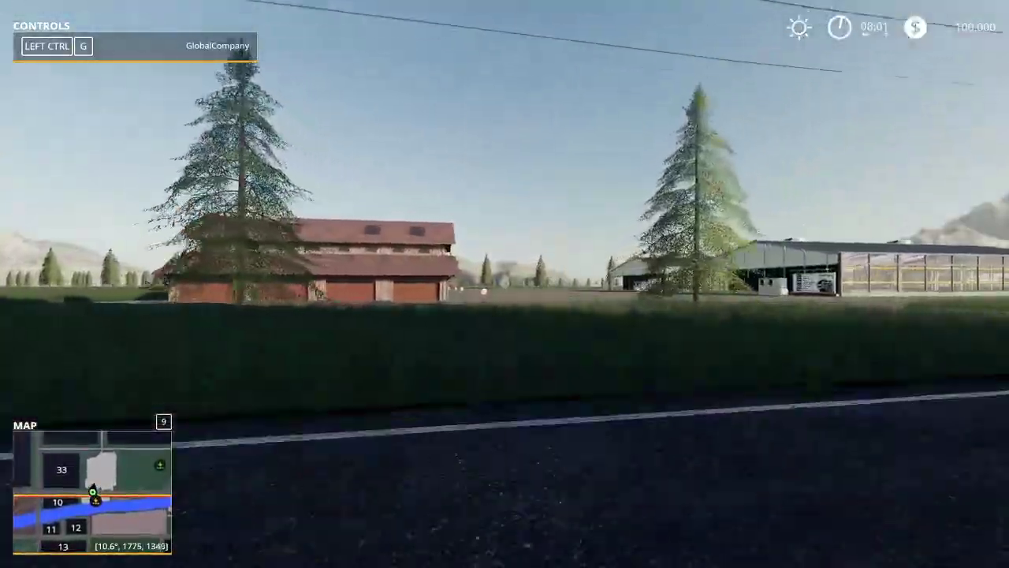
key("w")
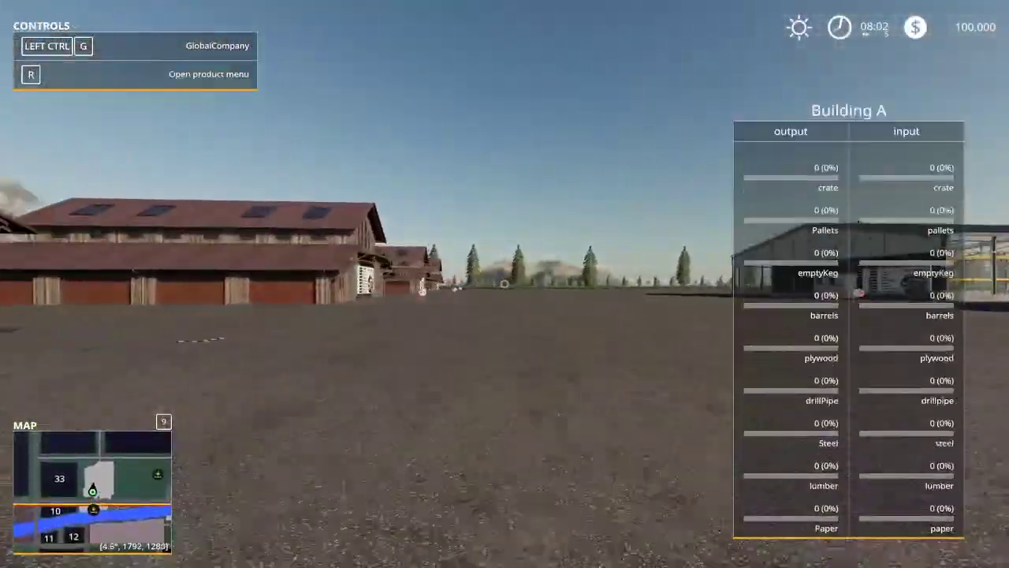
key("w")
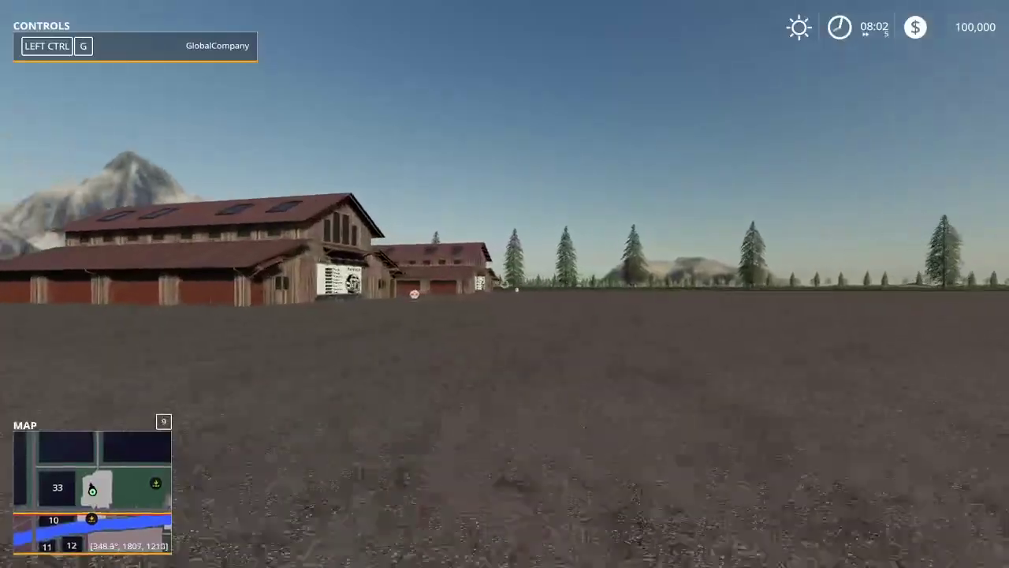
key("w")
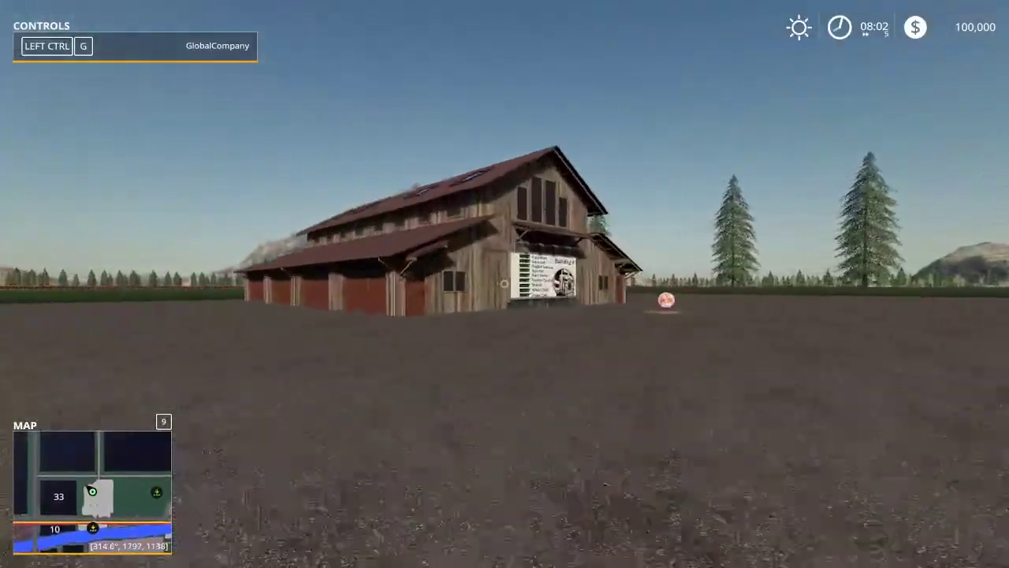
key("d")
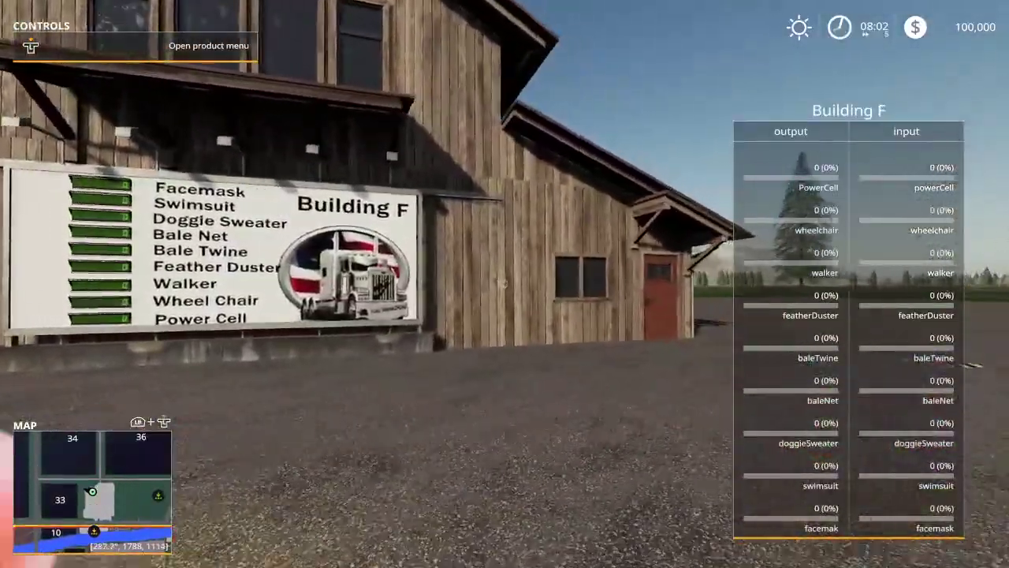
key("w")
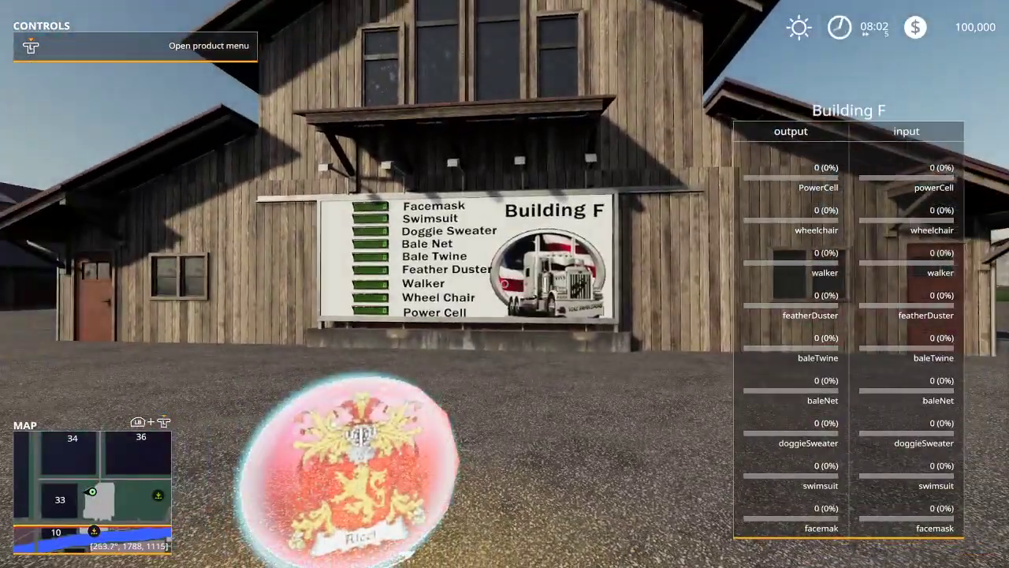
key("a")
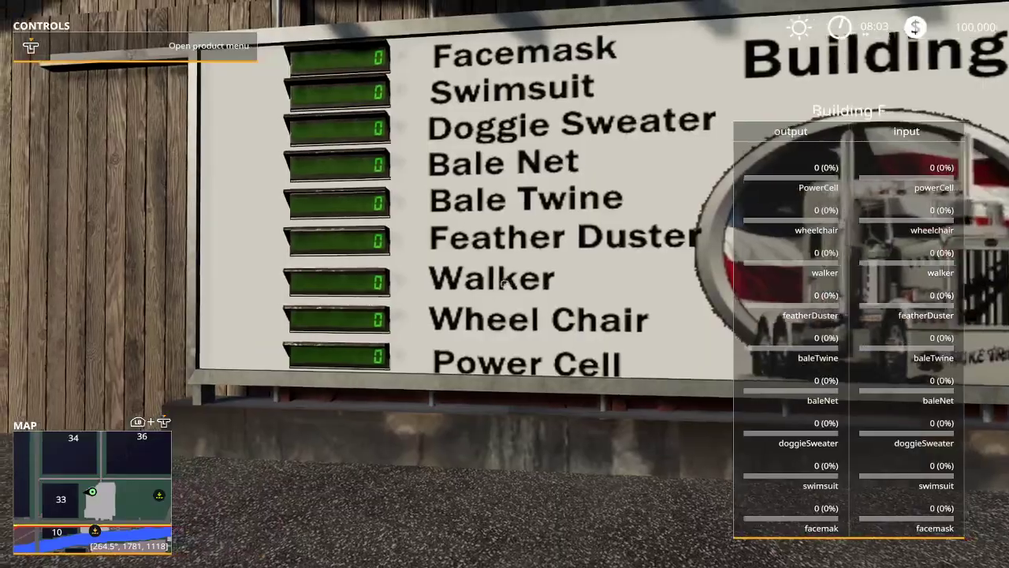
Step: View the whole Building F sign, then open the building's product menu and review all its input and output products
key("a")
key("d")
key("d")
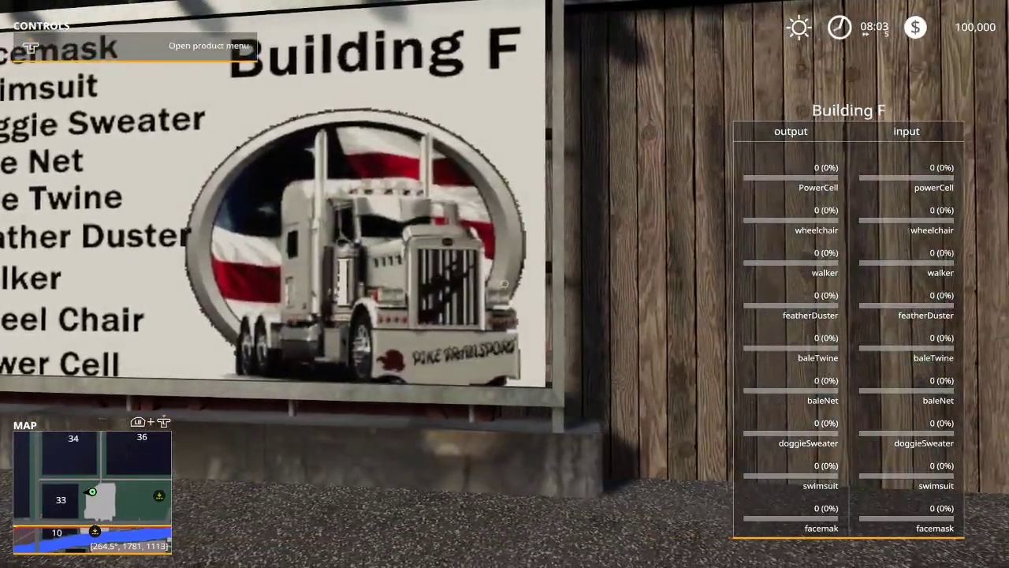
key("s")
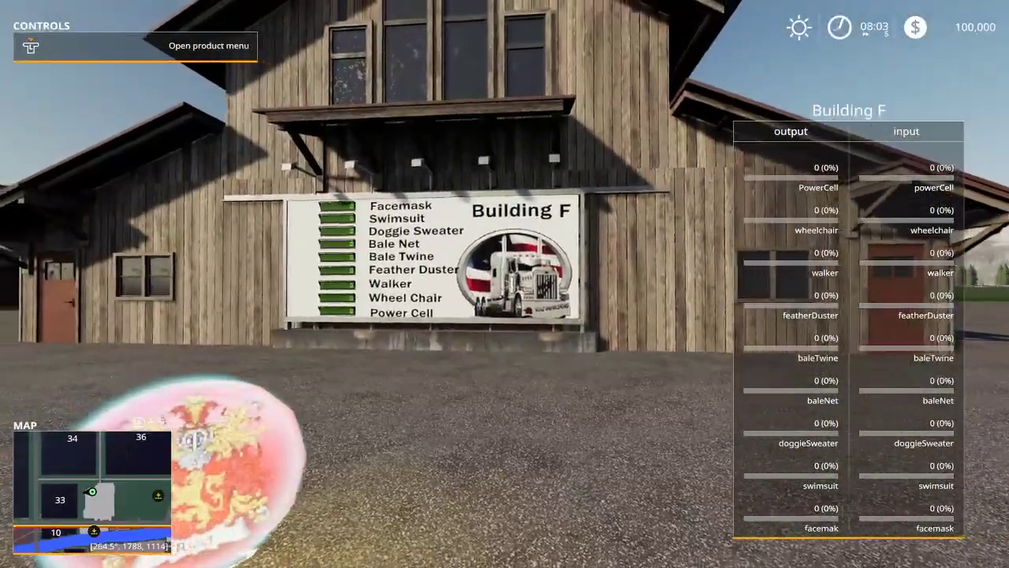
key("r")
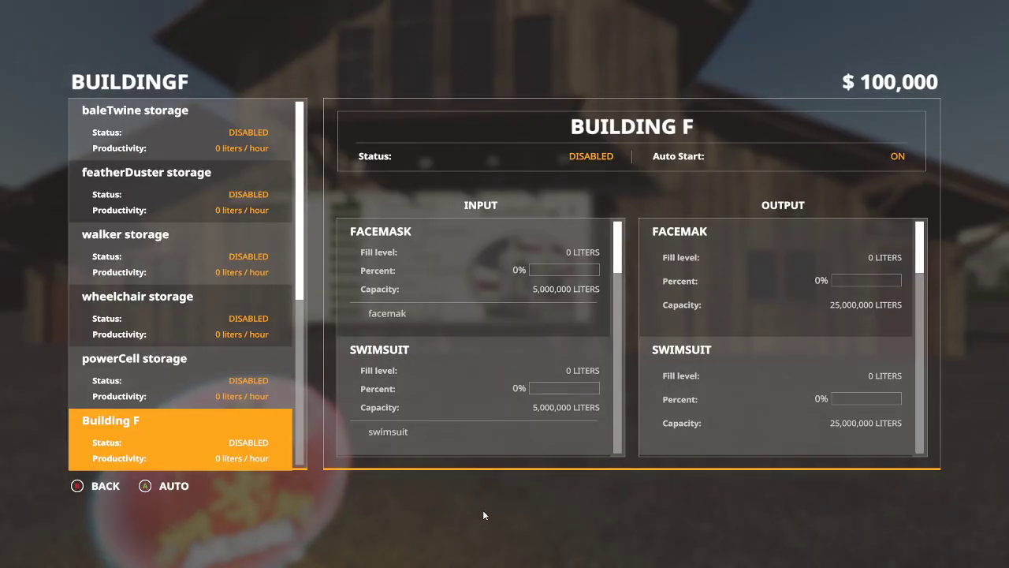
scroll(703, 278, "down", 4)
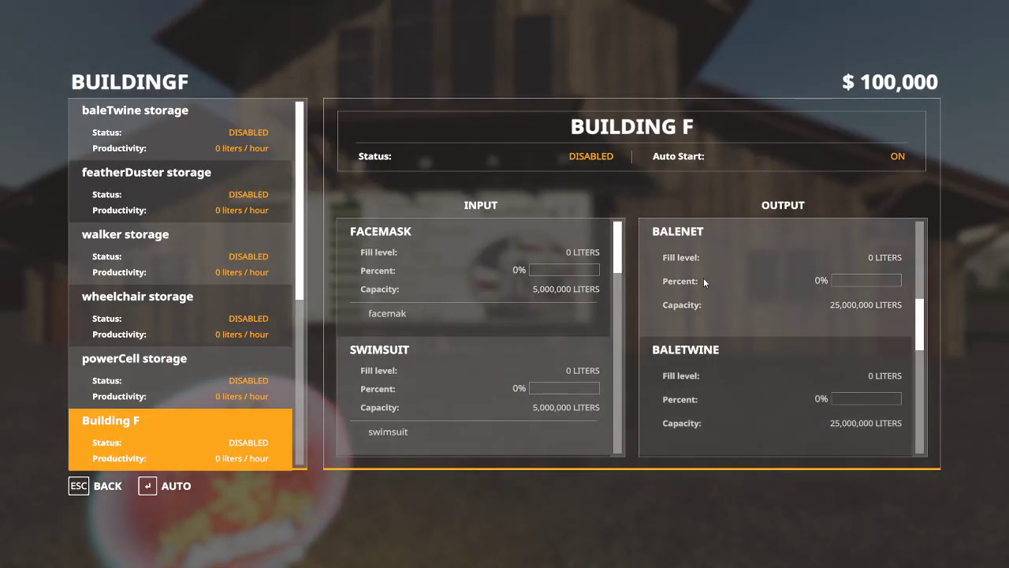
scroll(704, 276, "down", 3)
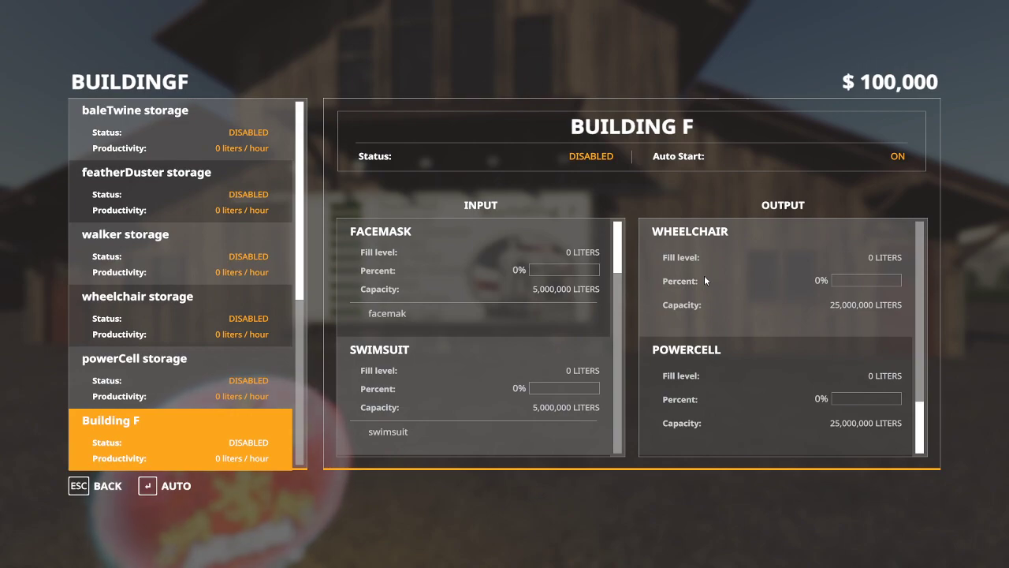
scroll(404, 328, "down", 3)
scroll(409, 327, "down", 4)
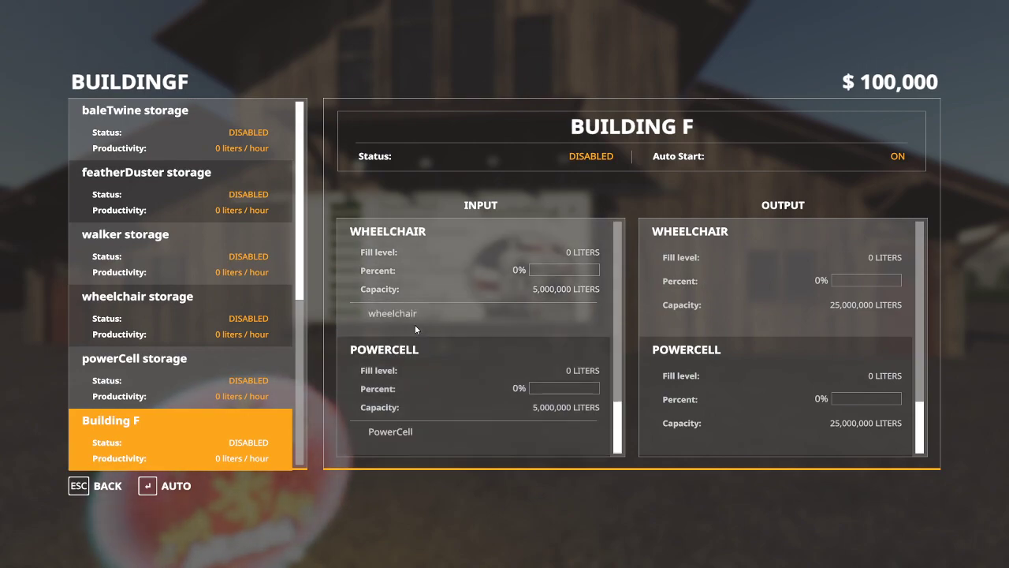
key("Escape")
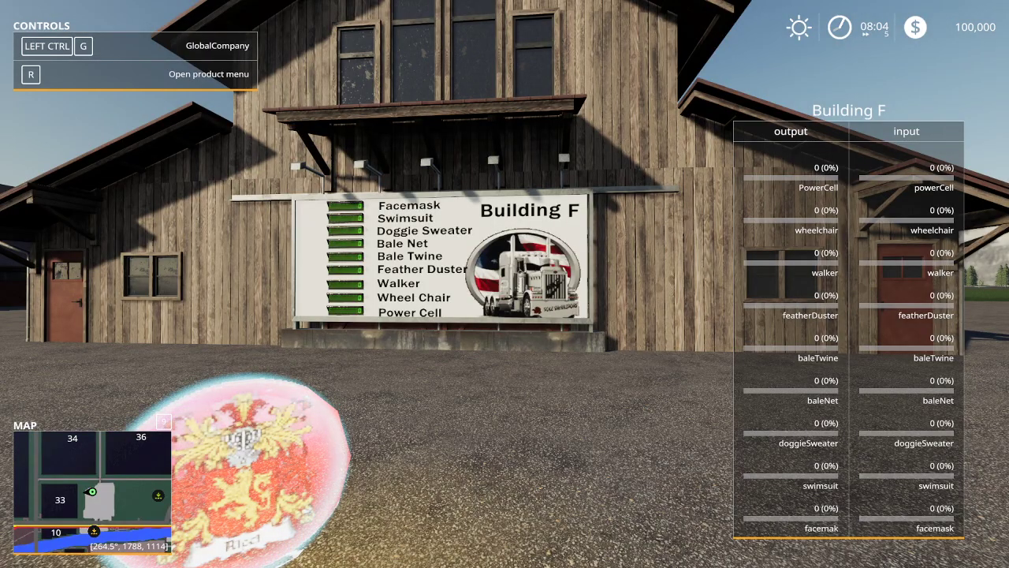
Step: Quit the current game without saving and exit Farming Simulator 19
key("s")
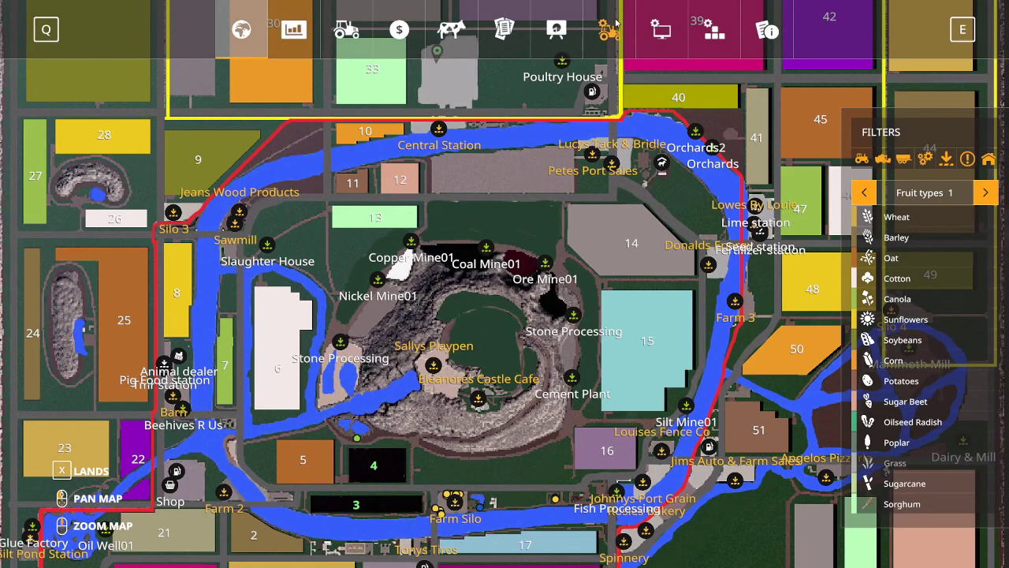
left_click(608, 30)
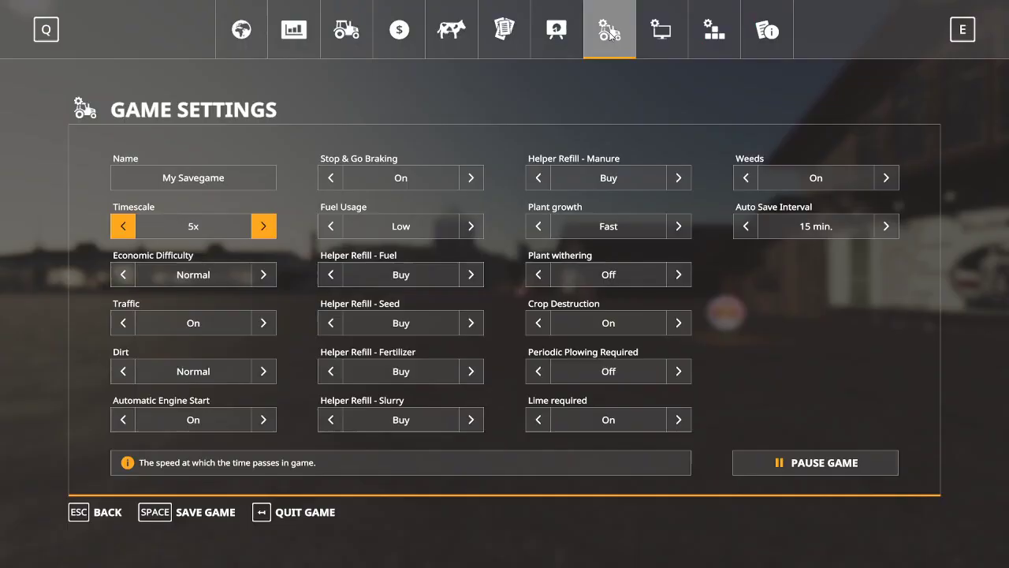
left_click(308, 512)
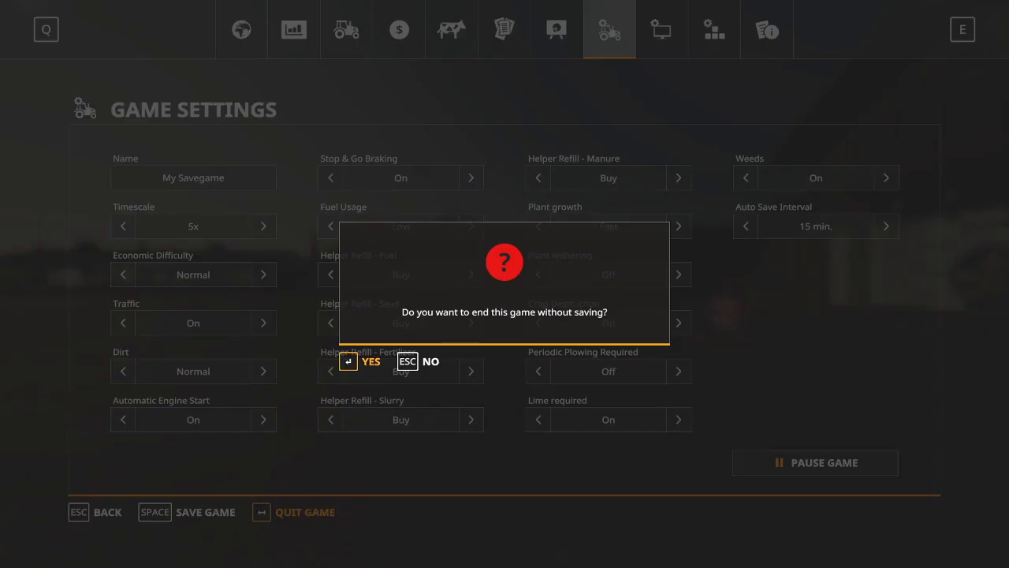
key("Return")
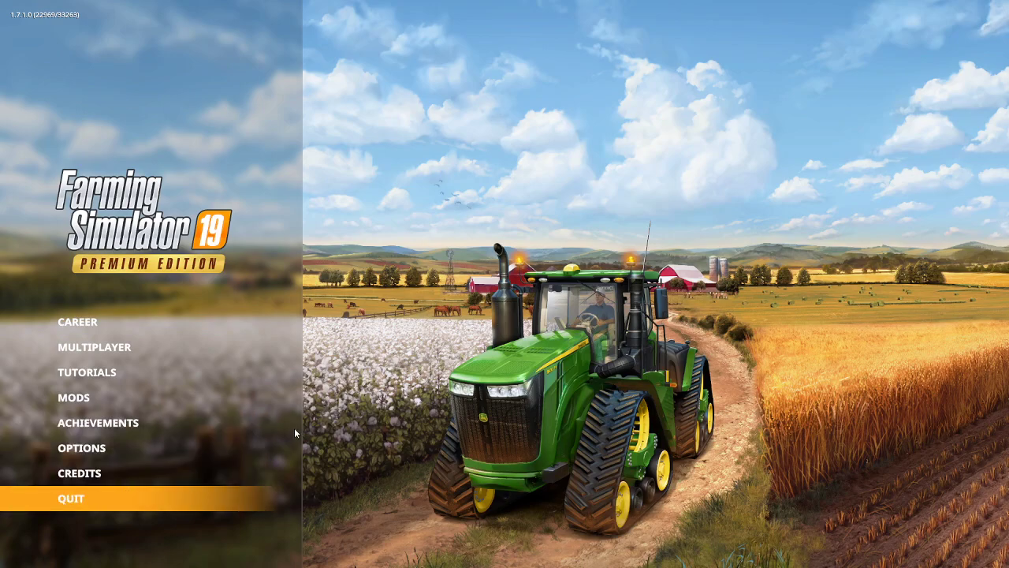
key("Return")
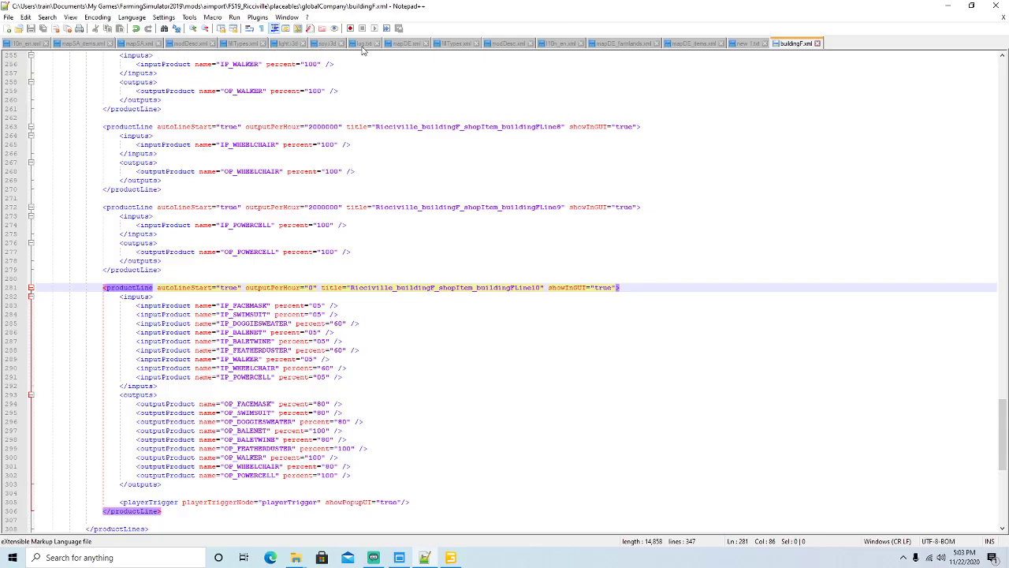
Step: Reload log.txt to check the latest game session's entries, then minimise the log and FS19_MFS+ windows
left_click(363, 44)
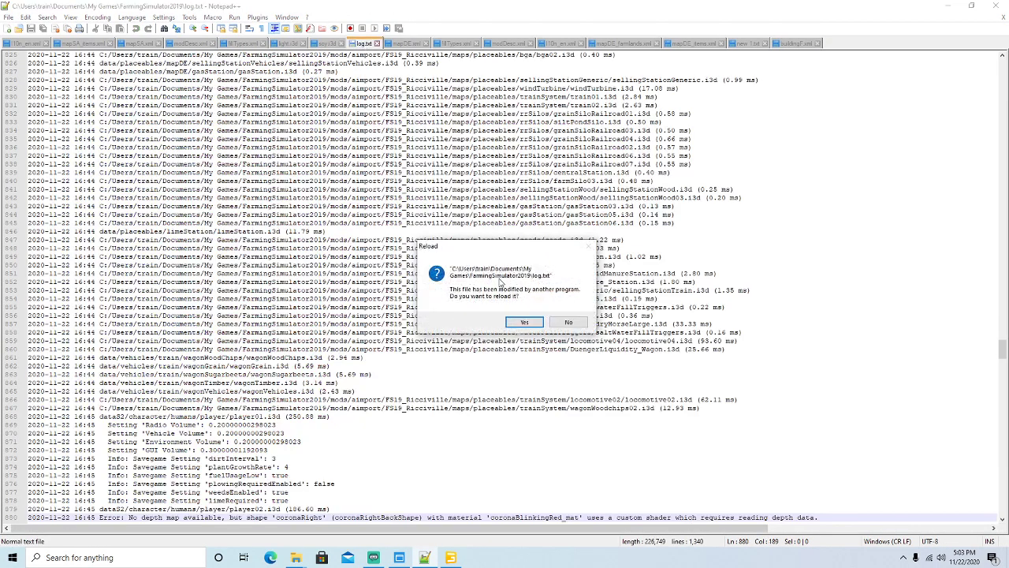
left_click(525, 321)
scroll(524, 317, "up", 1)
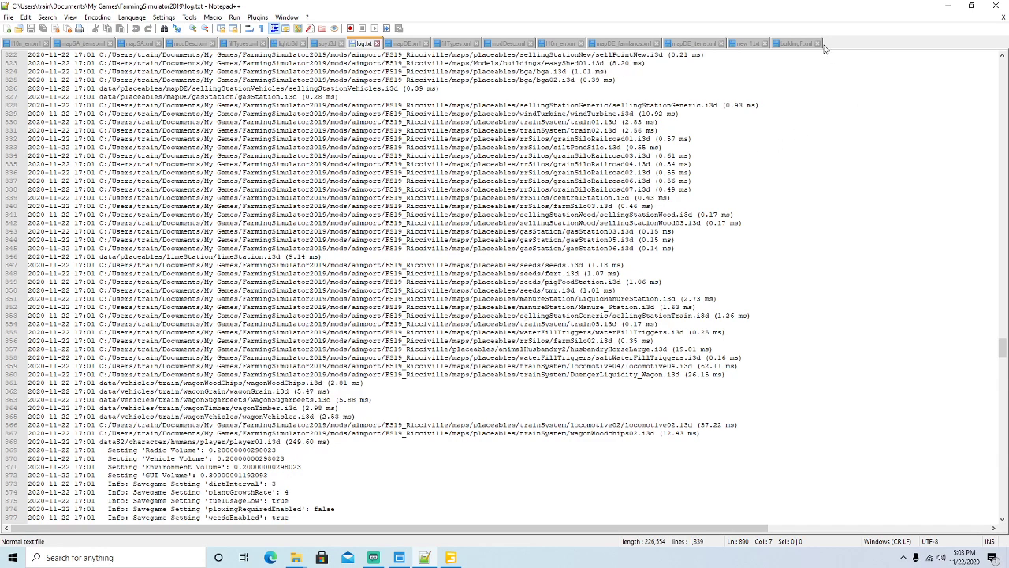
left_click(947, 5)
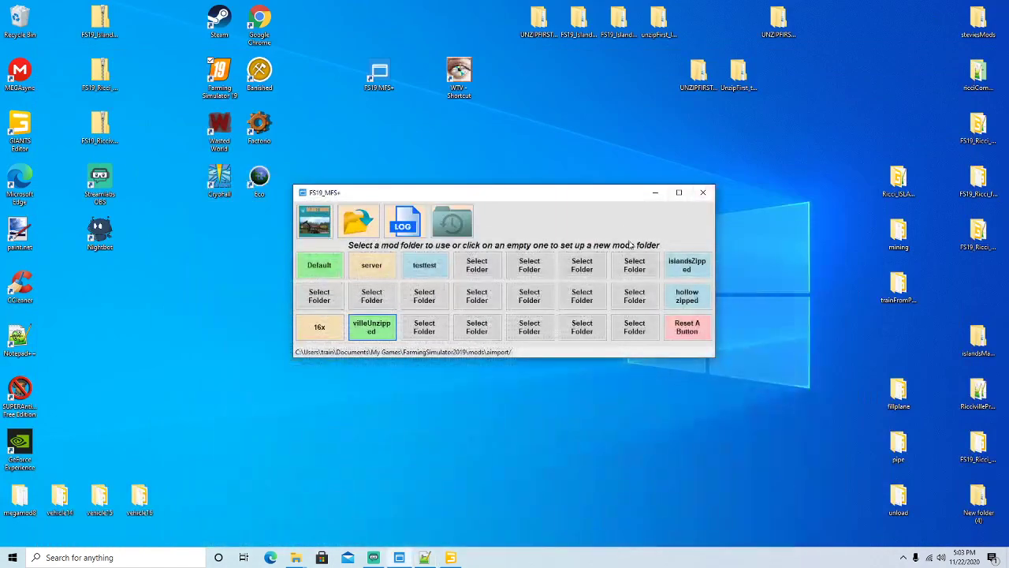
left_click(656, 193)
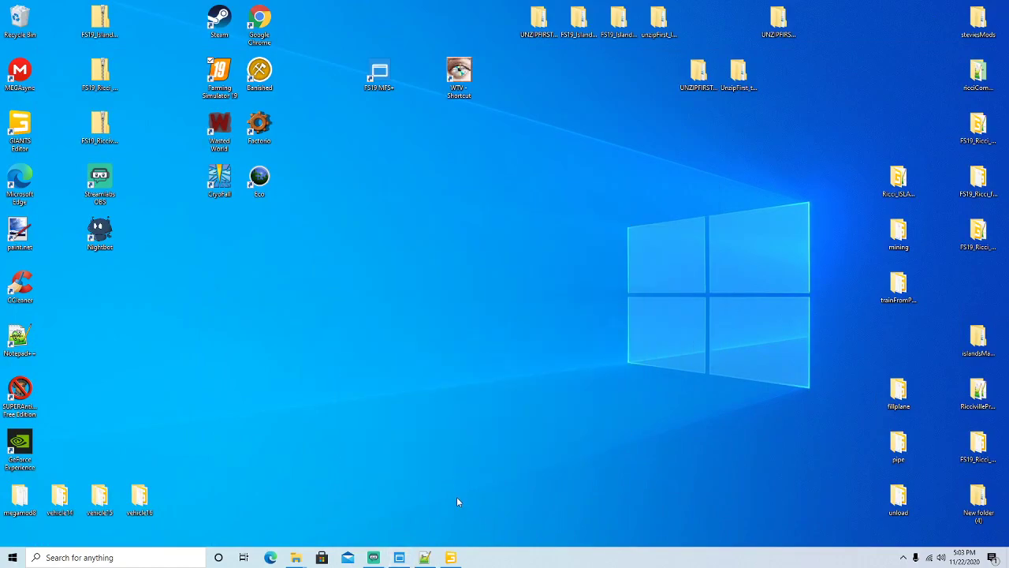
Step: Switch to GIANTS Editor and nudge the Building F sign, the last Placa_entrada, to Translate X -278.114 and Z -926.695
left_click(450, 558)
left_click_drag(462, 360, 465, 316, "alt")
scroll(429, 342, "up", 4)
scroll(419, 350, "up", 1)
scroll(429, 353, "up", 5)
scroll(92, 117, "up", 5)
scroll(92, 116, "up", 10)
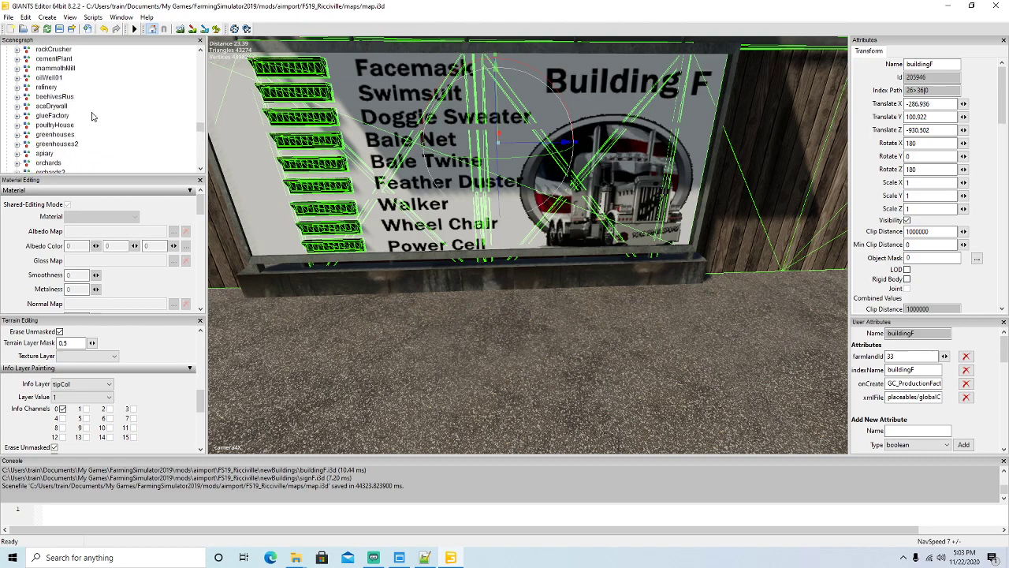
scroll(91, 117, "up", 1)
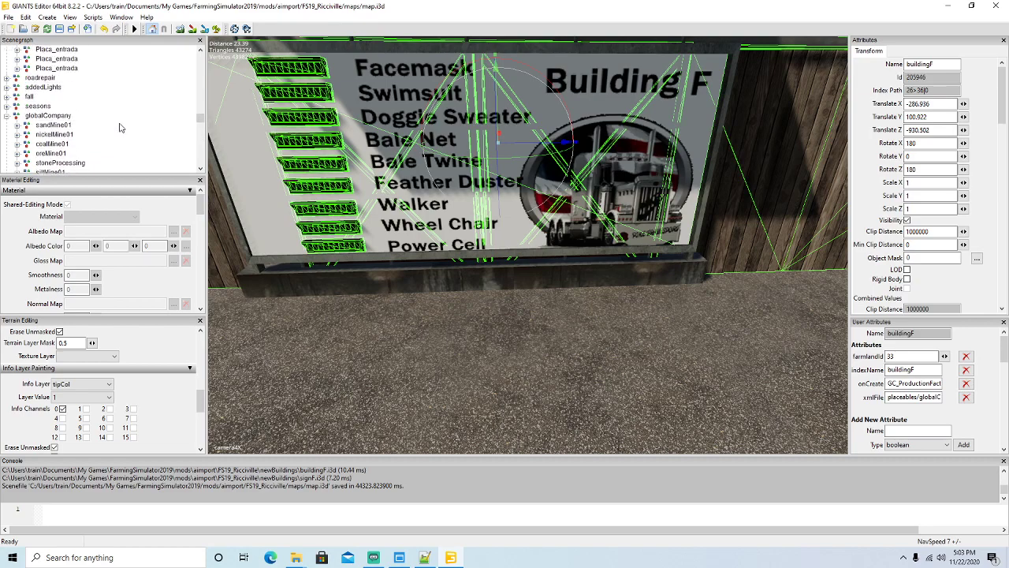
left_click(55, 68)
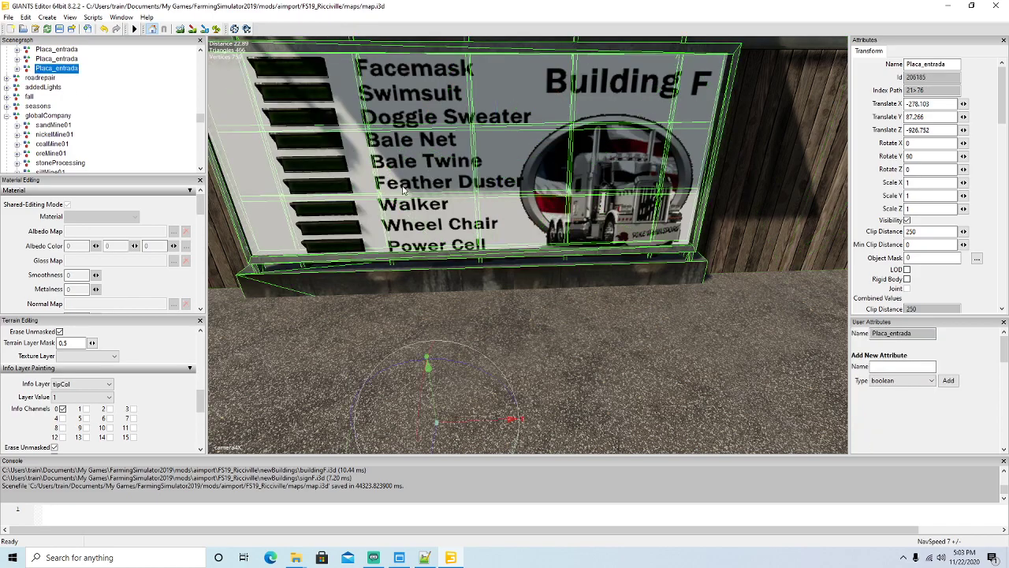
scroll(591, 335, "up", 2)
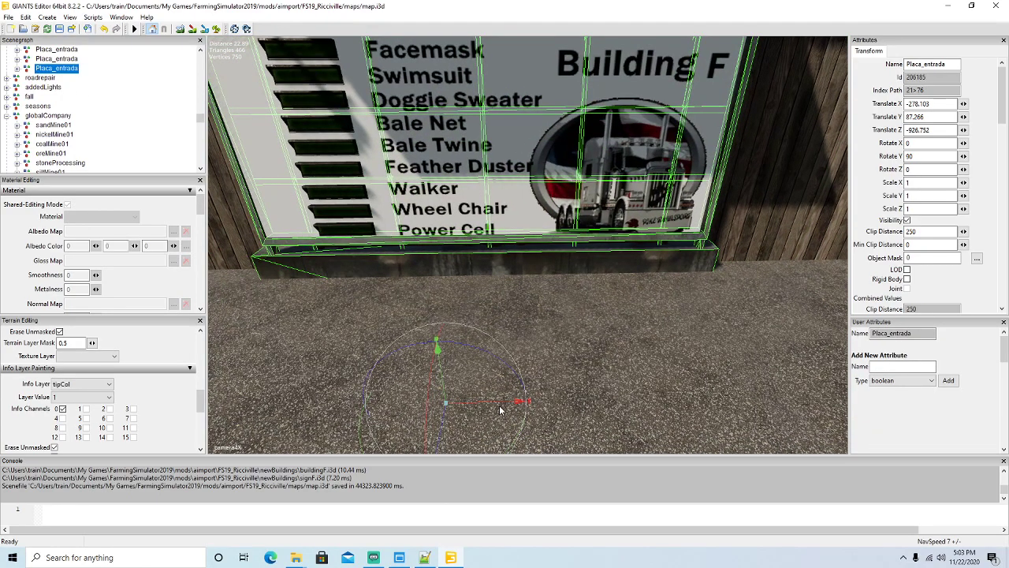
left_click_drag(499, 407, 446, 418)
scroll(588, 352, "down", 5)
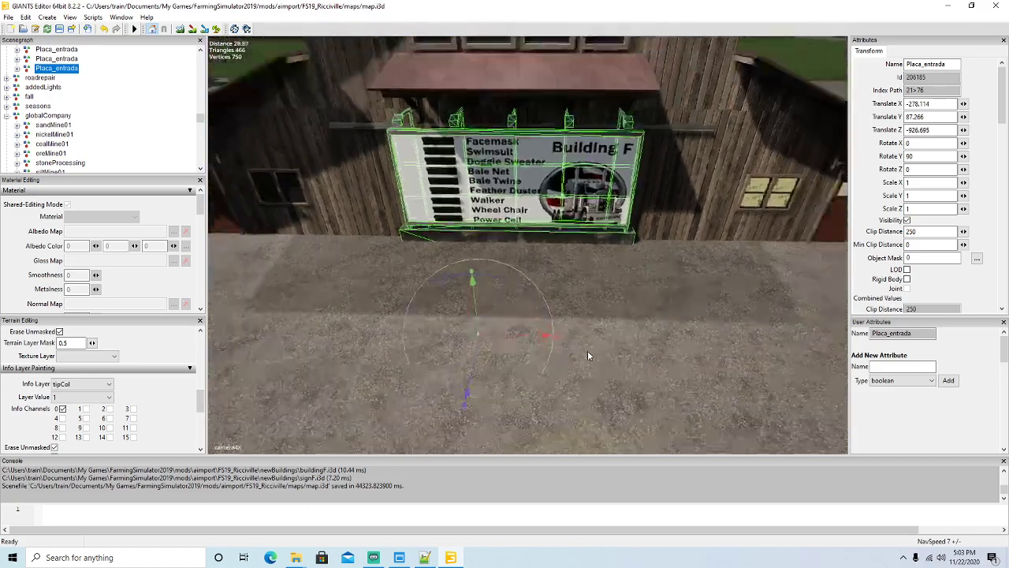
scroll(587, 352, "down", 5)
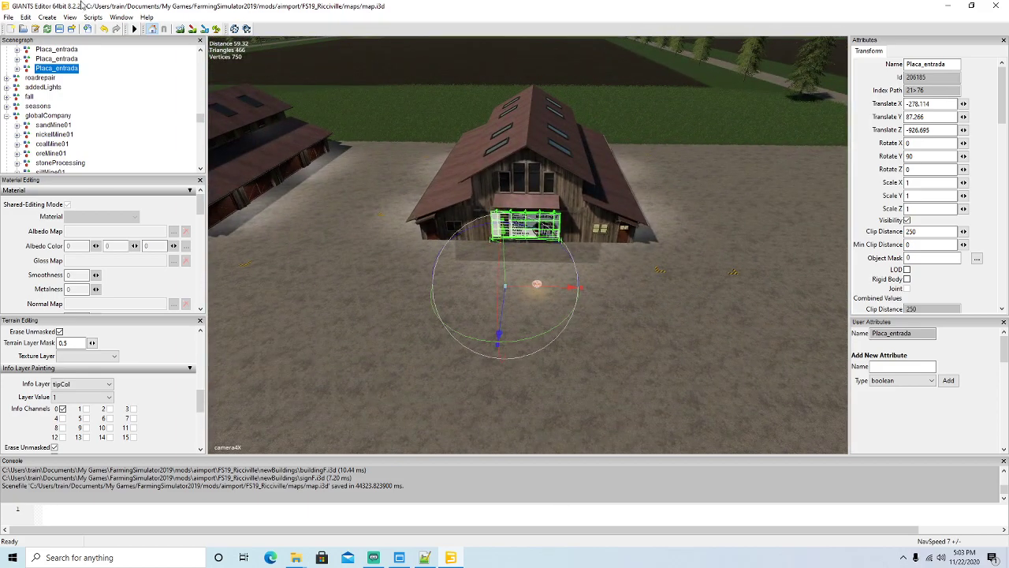
Step: Save the map.i3d scene and switch to Streamlabs OBS
left_click(60, 29)
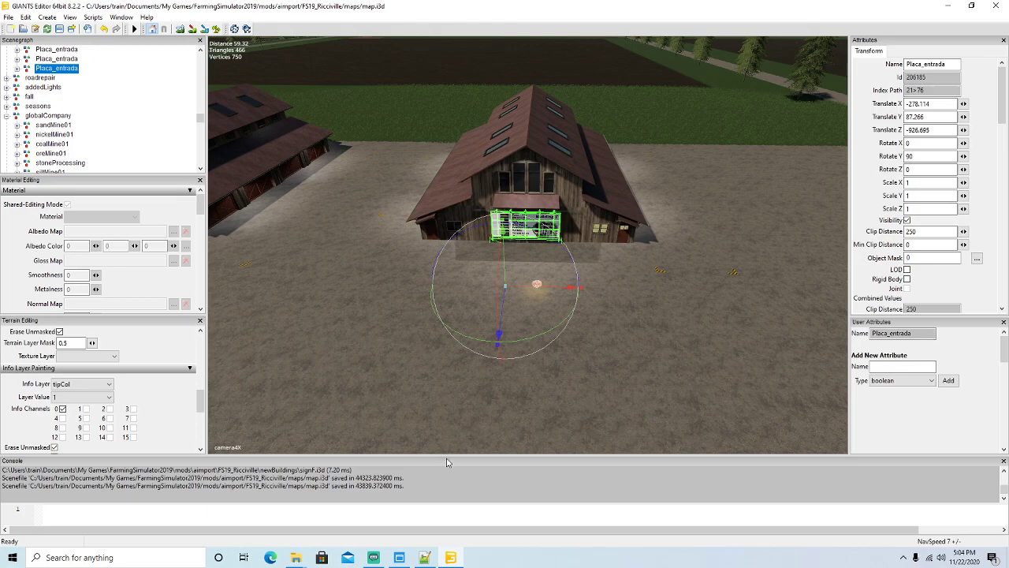
left_click(381, 558)
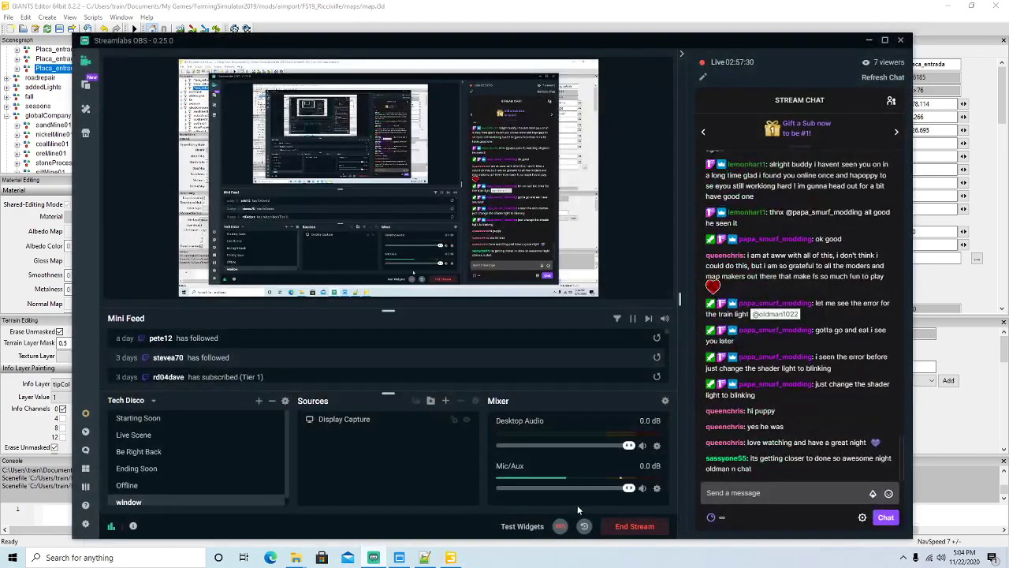